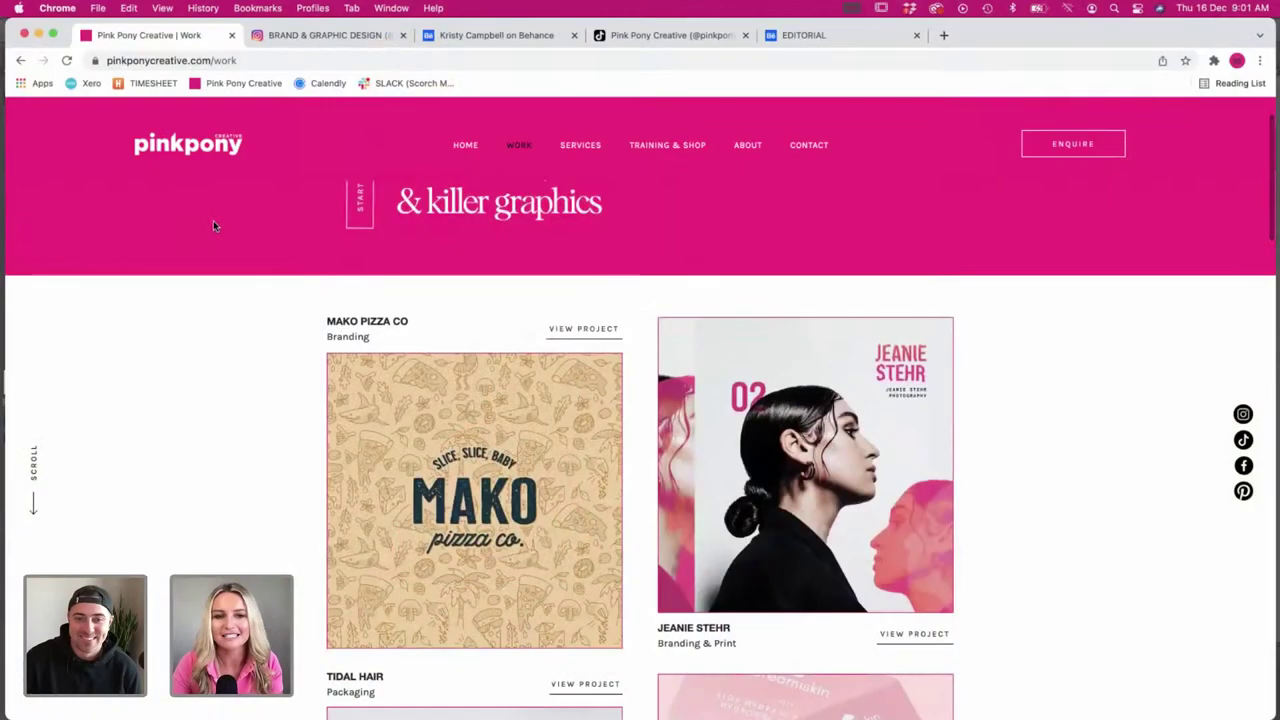
- Open the Mako Pizza Co branding project from the portfolio's work overview and look through its logo, pattern and illustration images
scroll(214, 221, down, 1)
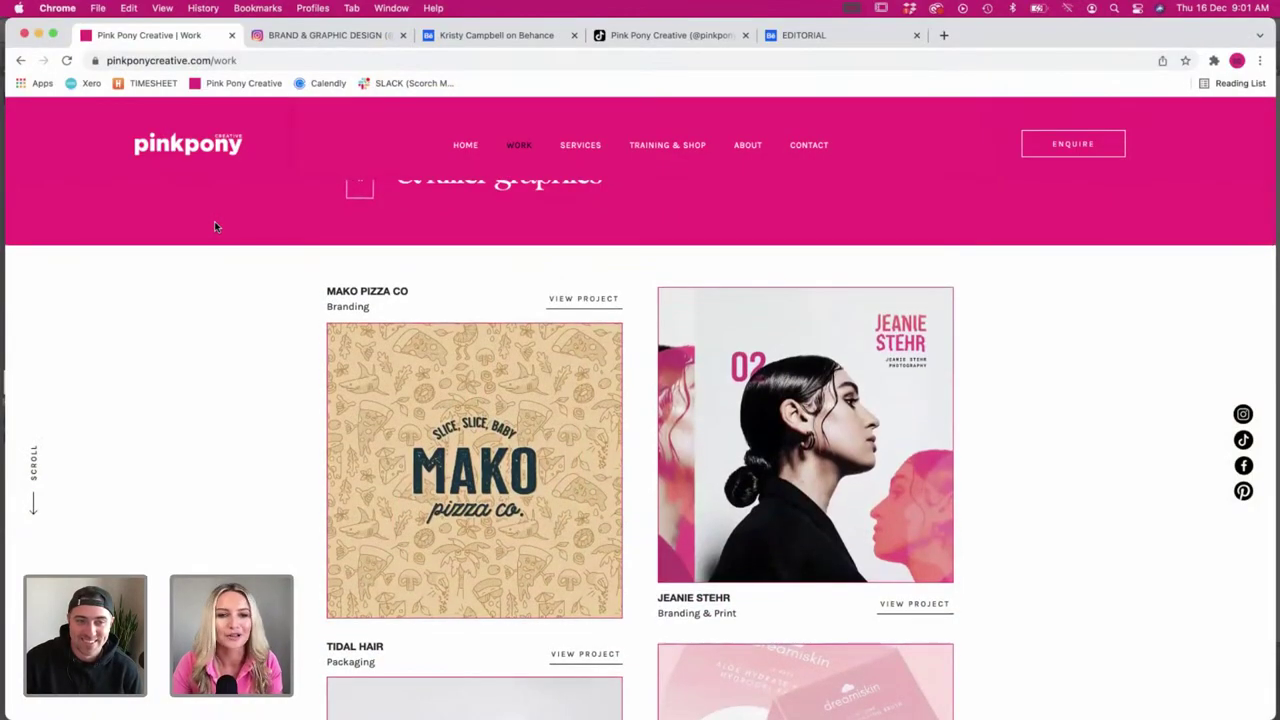
scroll(214, 221, up, 2)
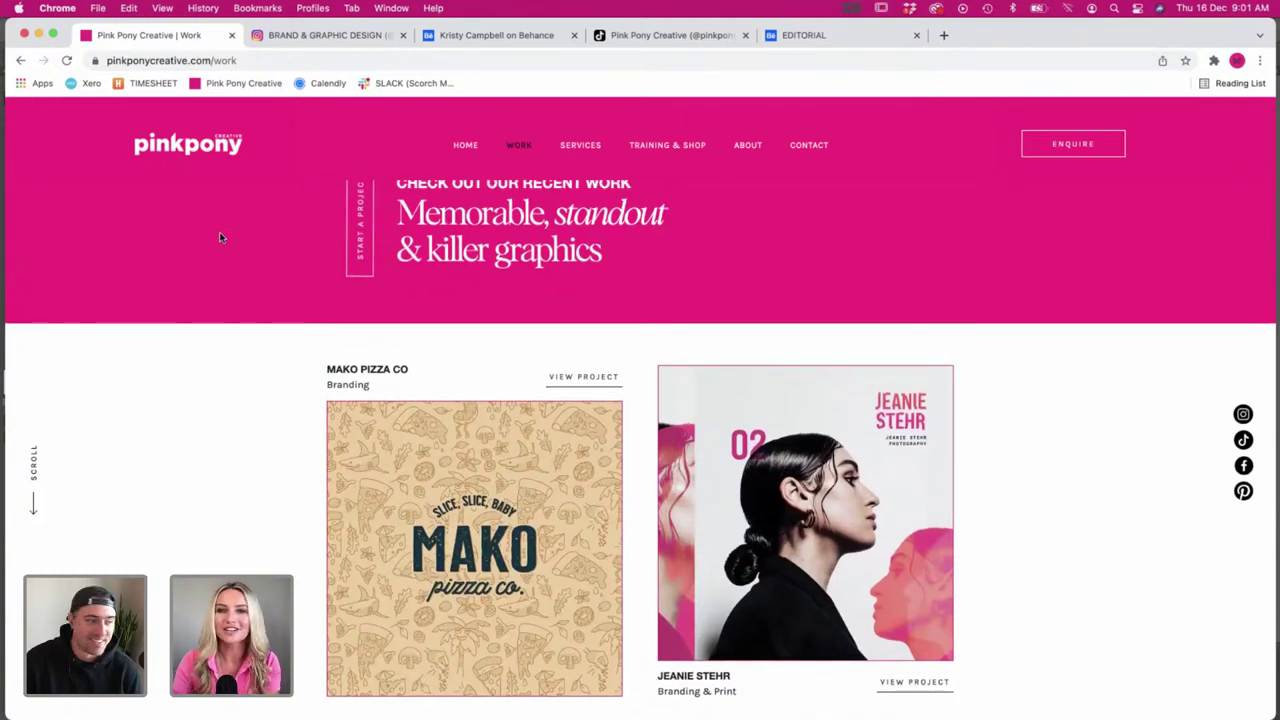
scroll(220, 237, down, 2)
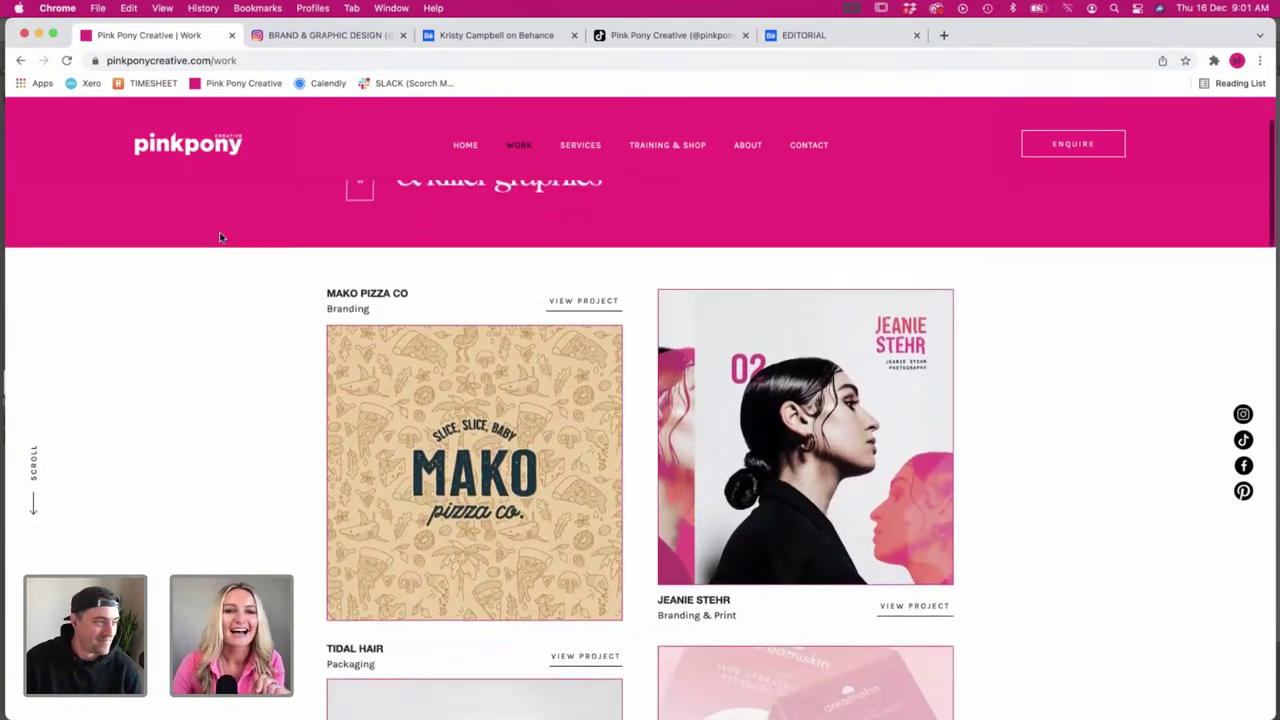
scroll(288, 318, down, 1)
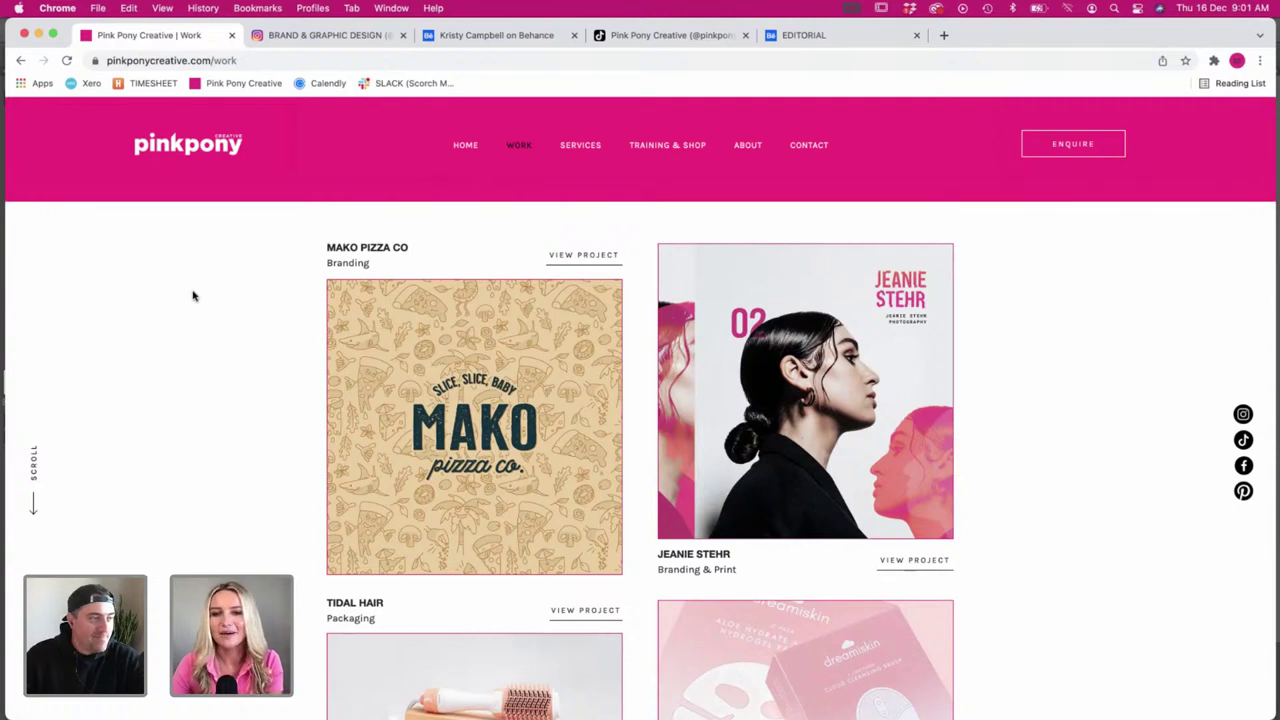
scroll(541, 332, down, 1)
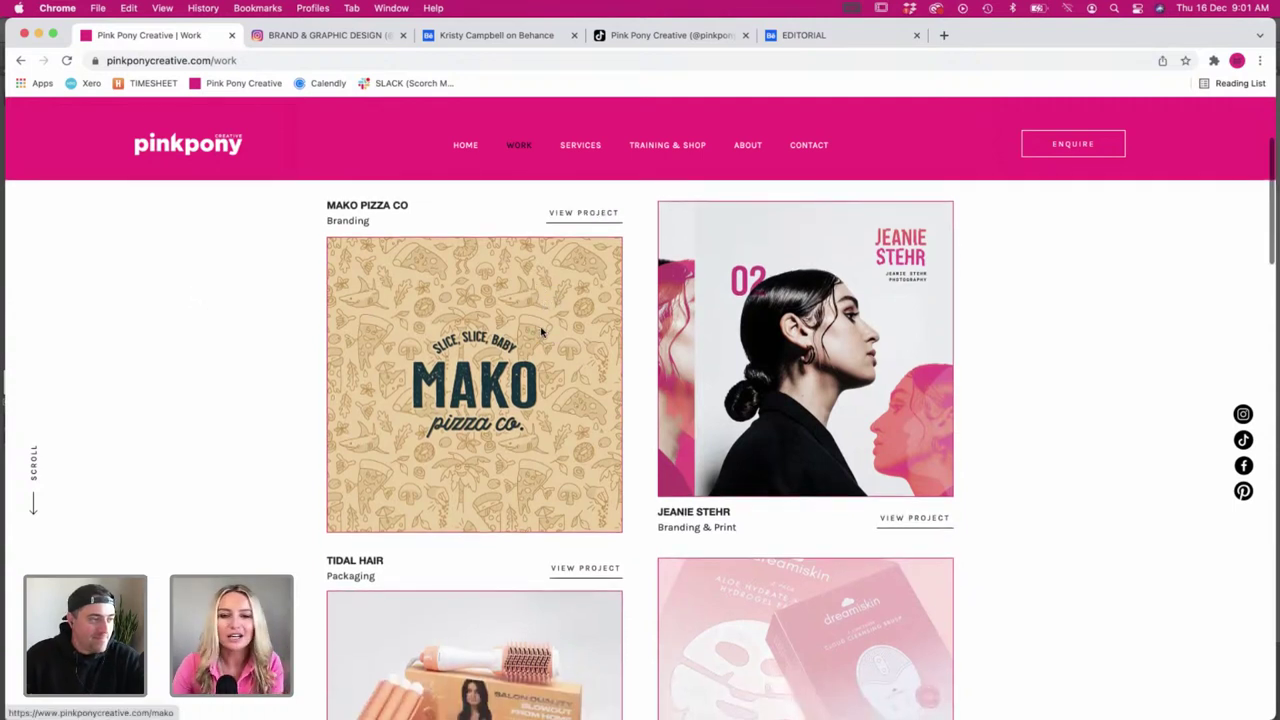
click(586, 219)
scroll(240, 409, down, 3)
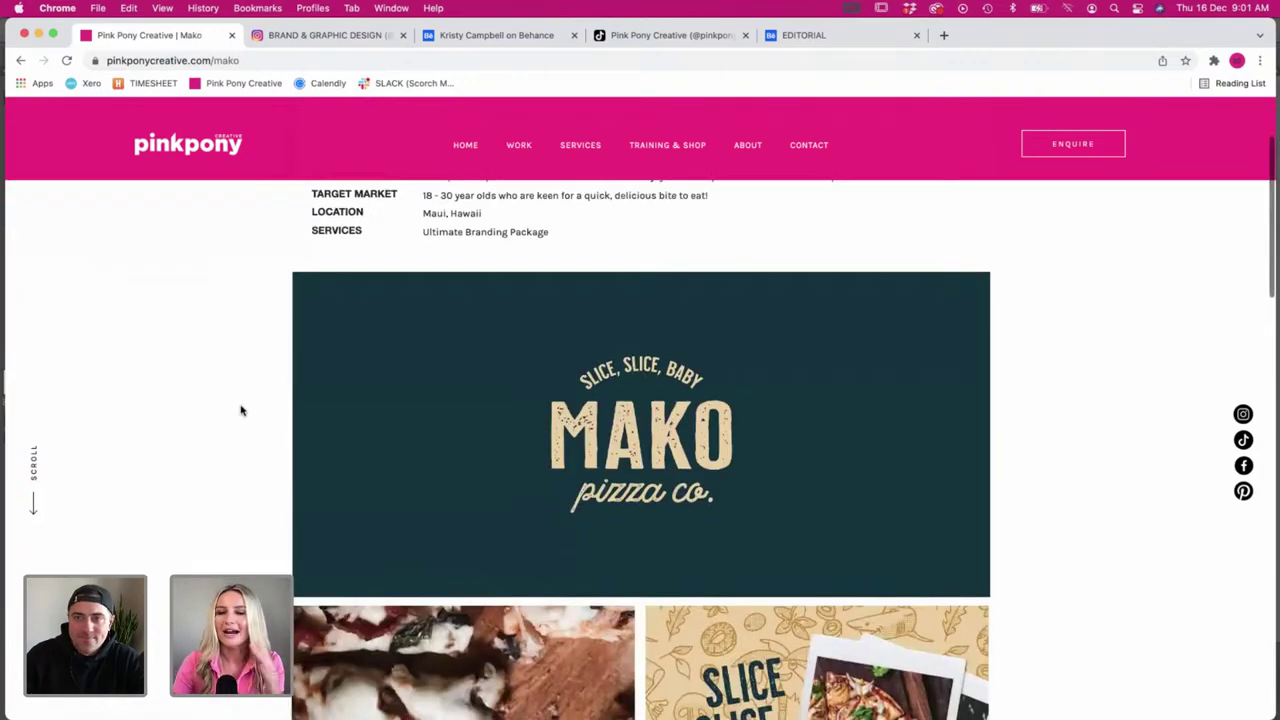
scroll(240, 409, down, 4)
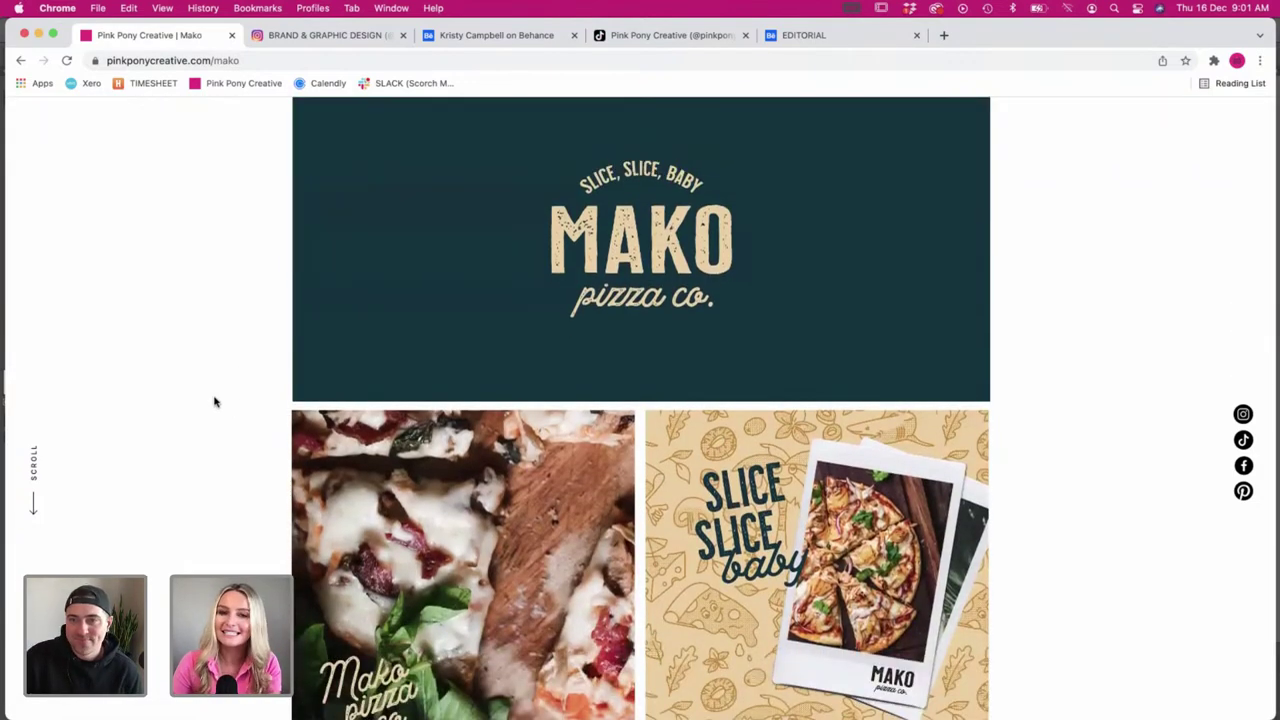
scroll(209, 397, down, 1)
scroll(209, 397, down, 3)
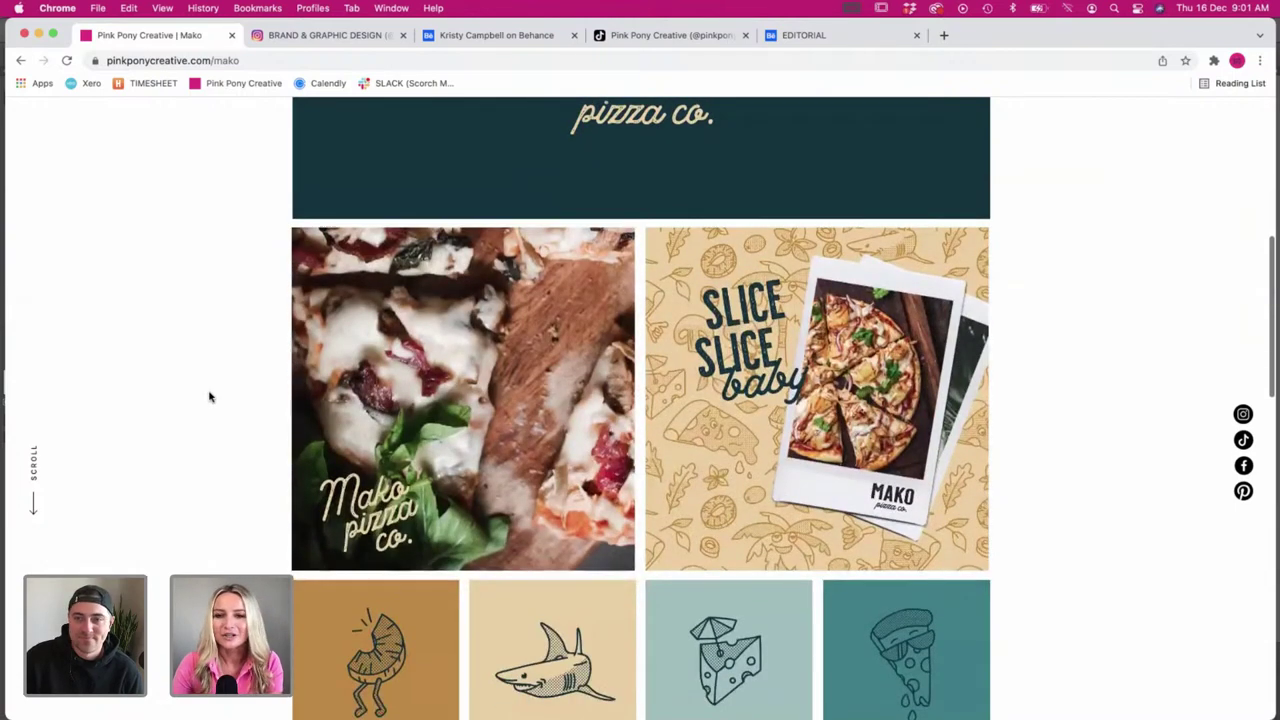
- Return to the work overview, open the fashion photographer's Branding & Print project and examine its portfolio spreads
click(20, 61)
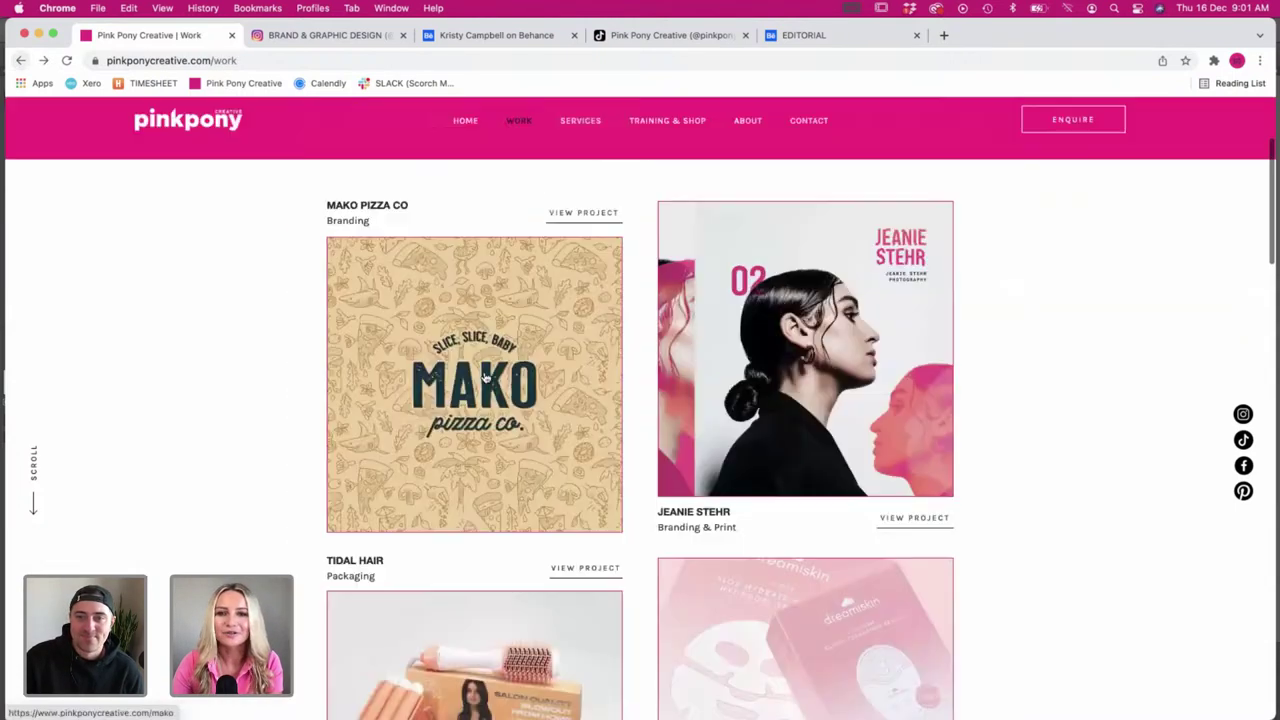
scroll(897, 460, up, 1)
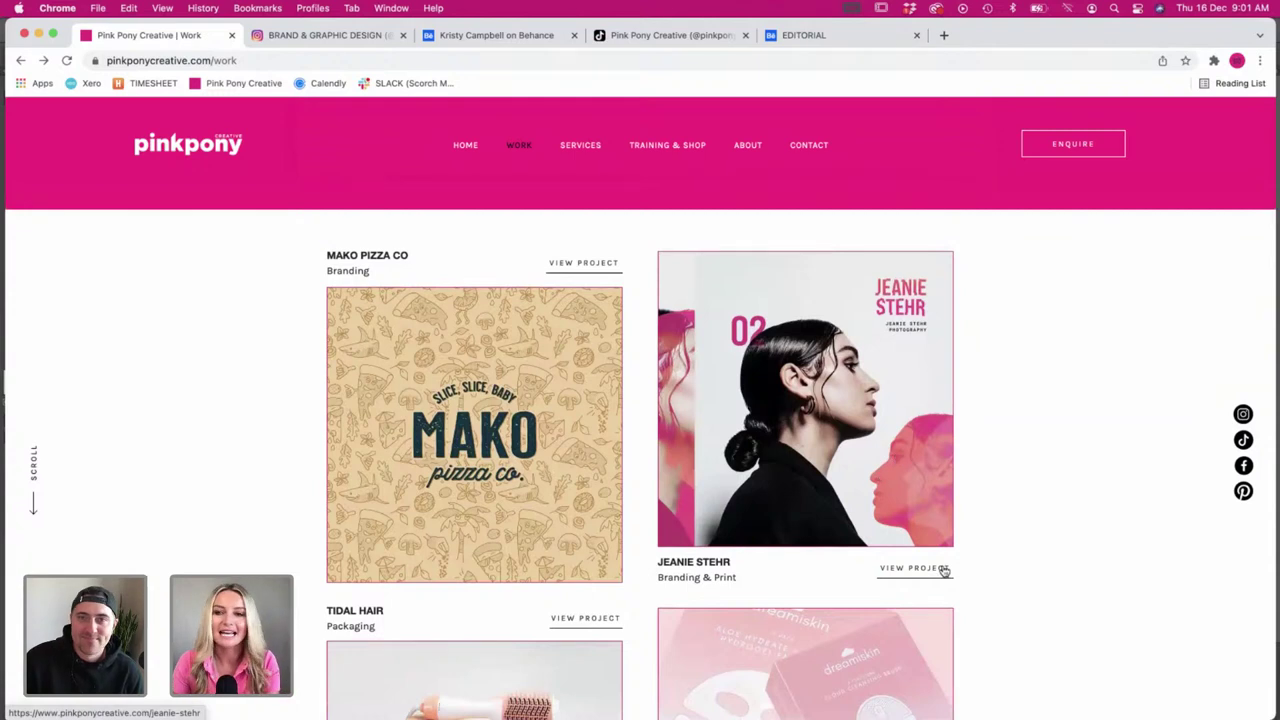
scroll(471, 429, down, 3)
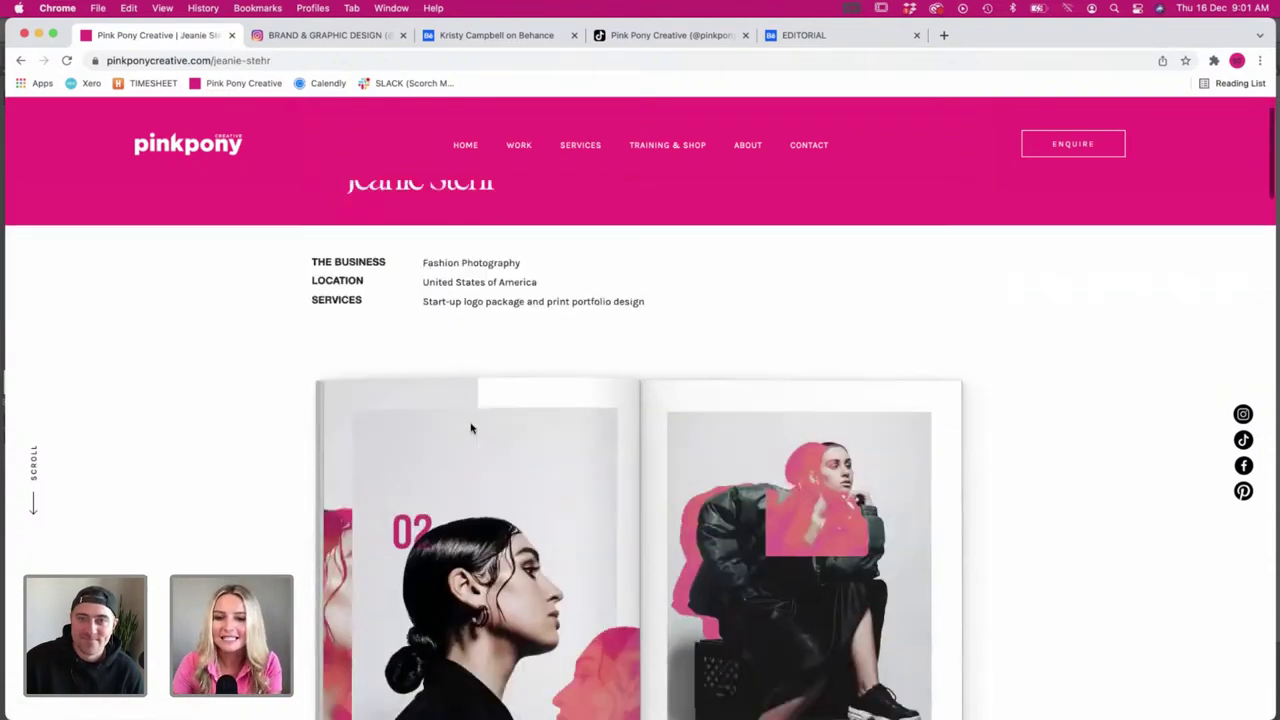
scroll(207, 331, down, 3)
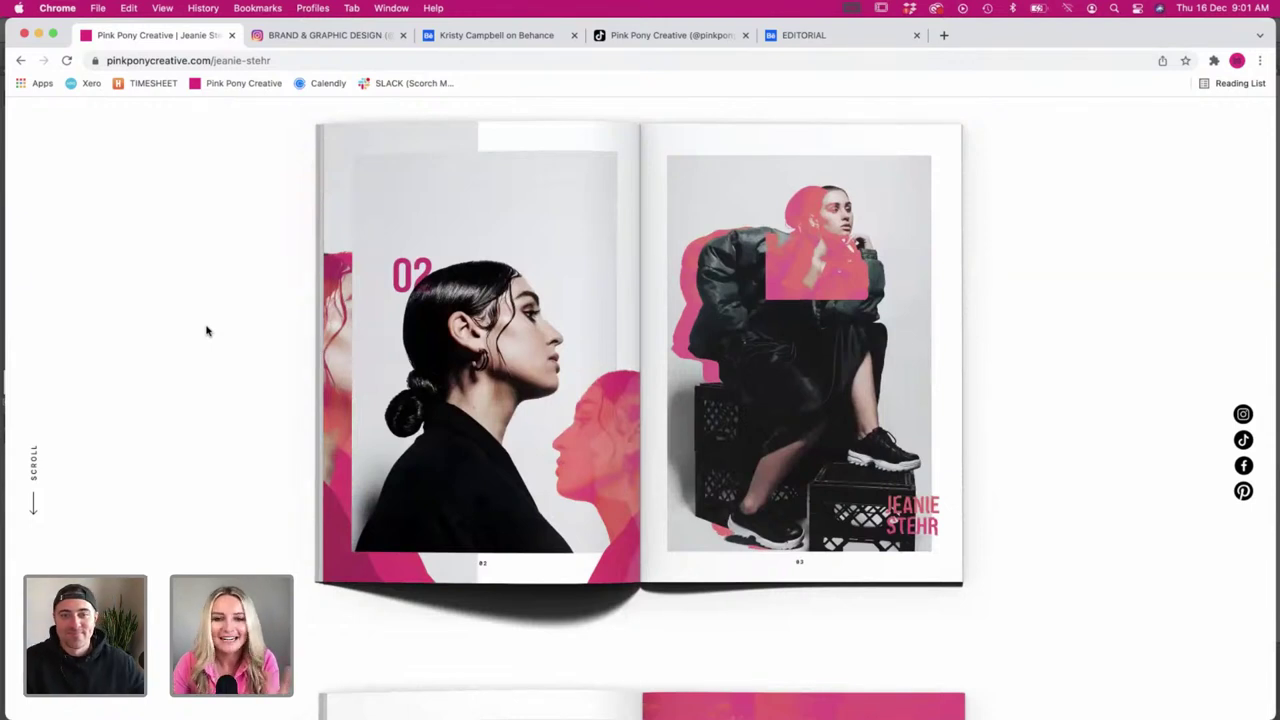
scroll(207, 331, down, 4)
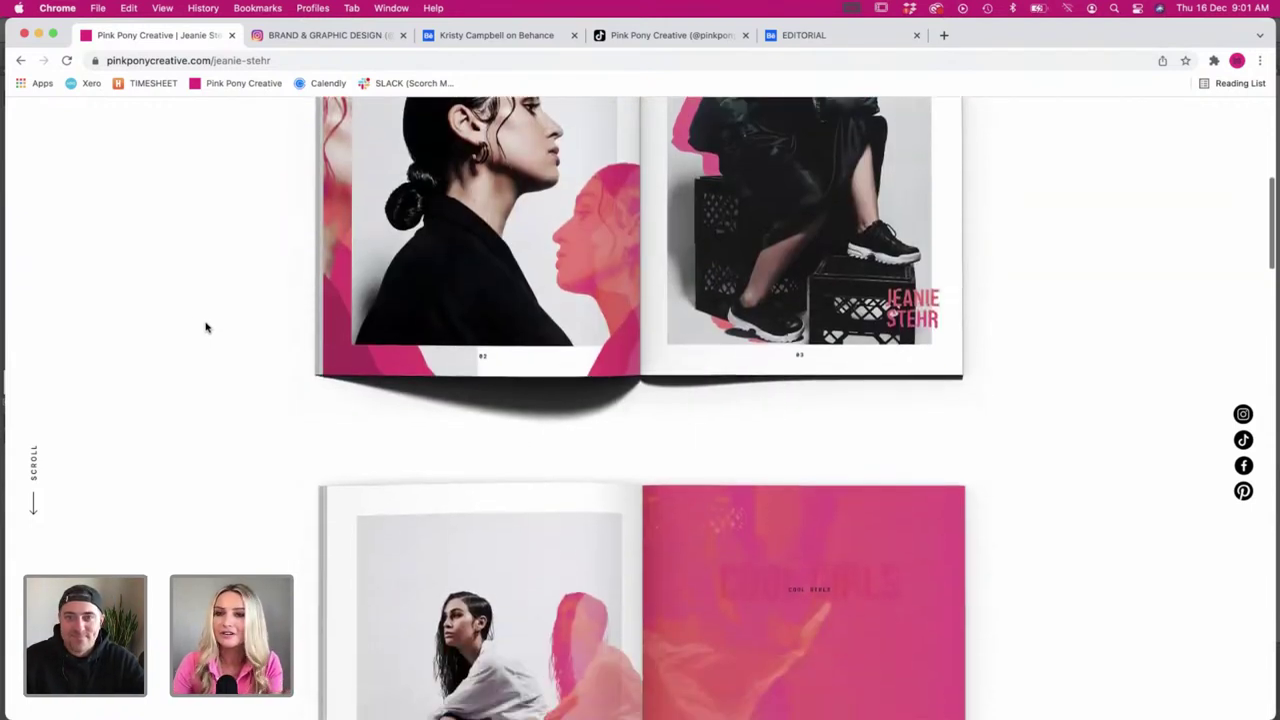
- Go back to the work overview and look over the Tidal Hair, Dreamiskin and Sass & Co Styling projects
key(super+bracketleft)
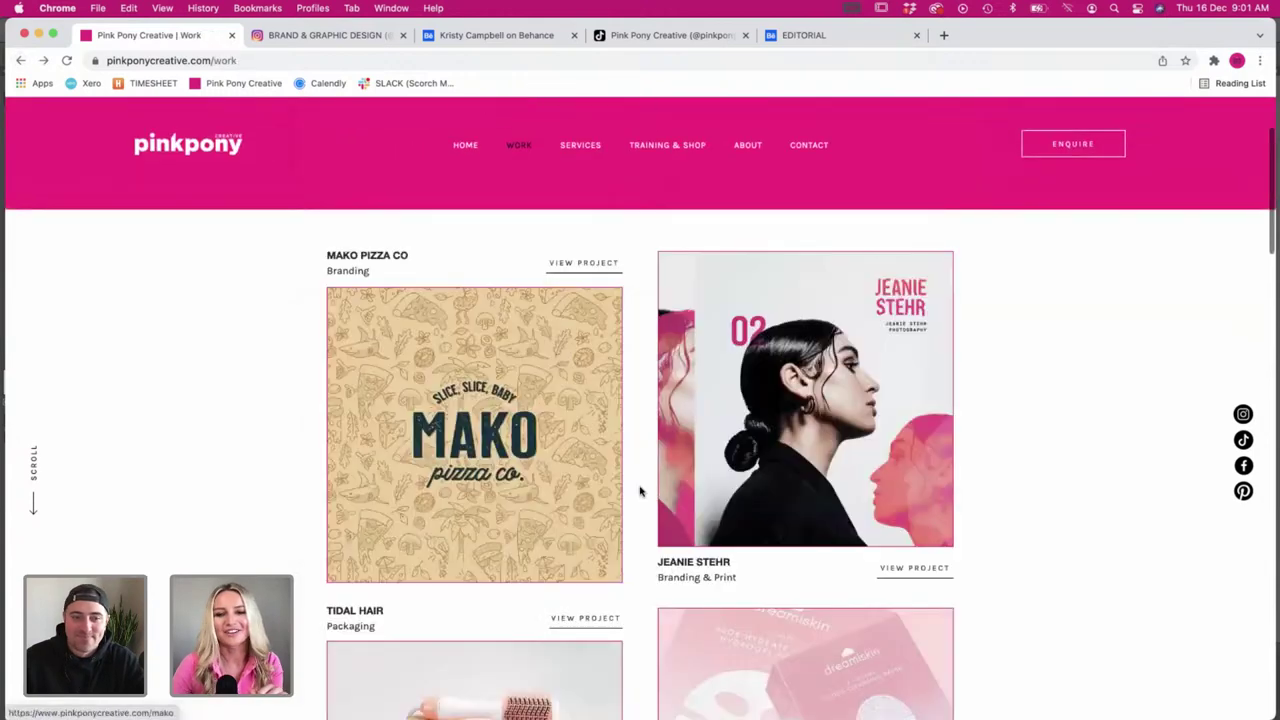
scroll(640, 491, down, 5)
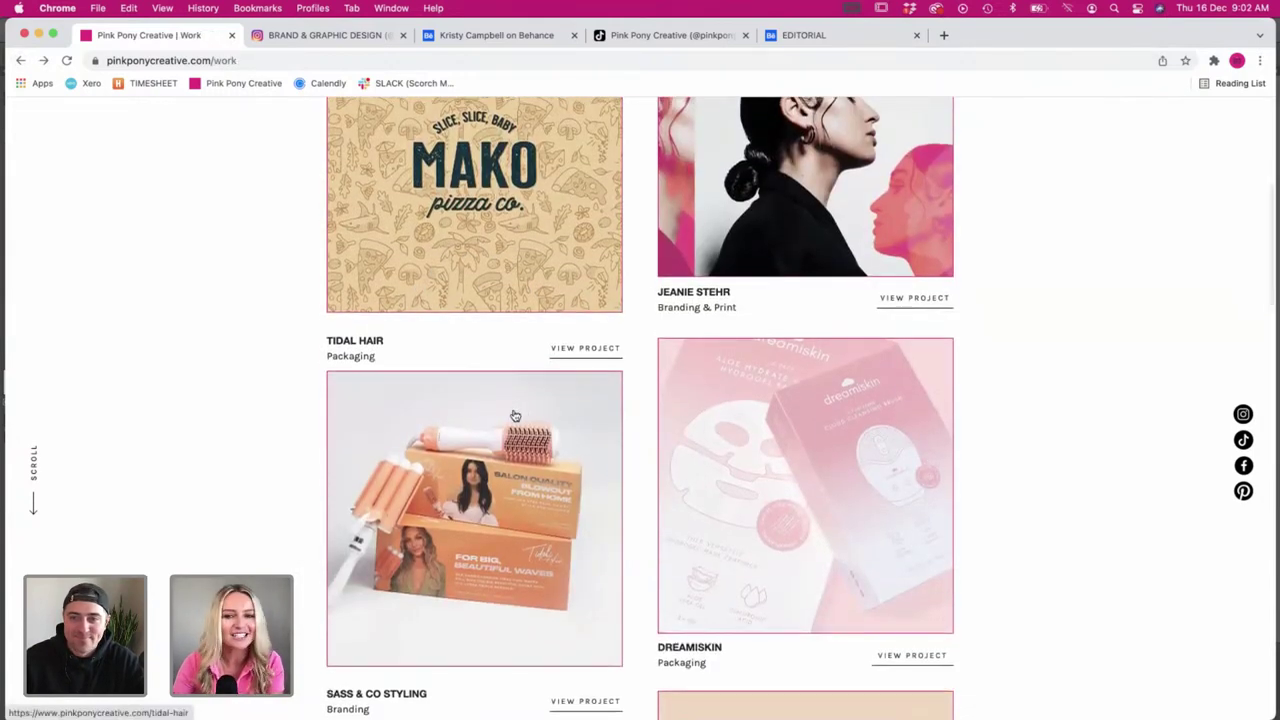
scroll(515, 416, down, 6)
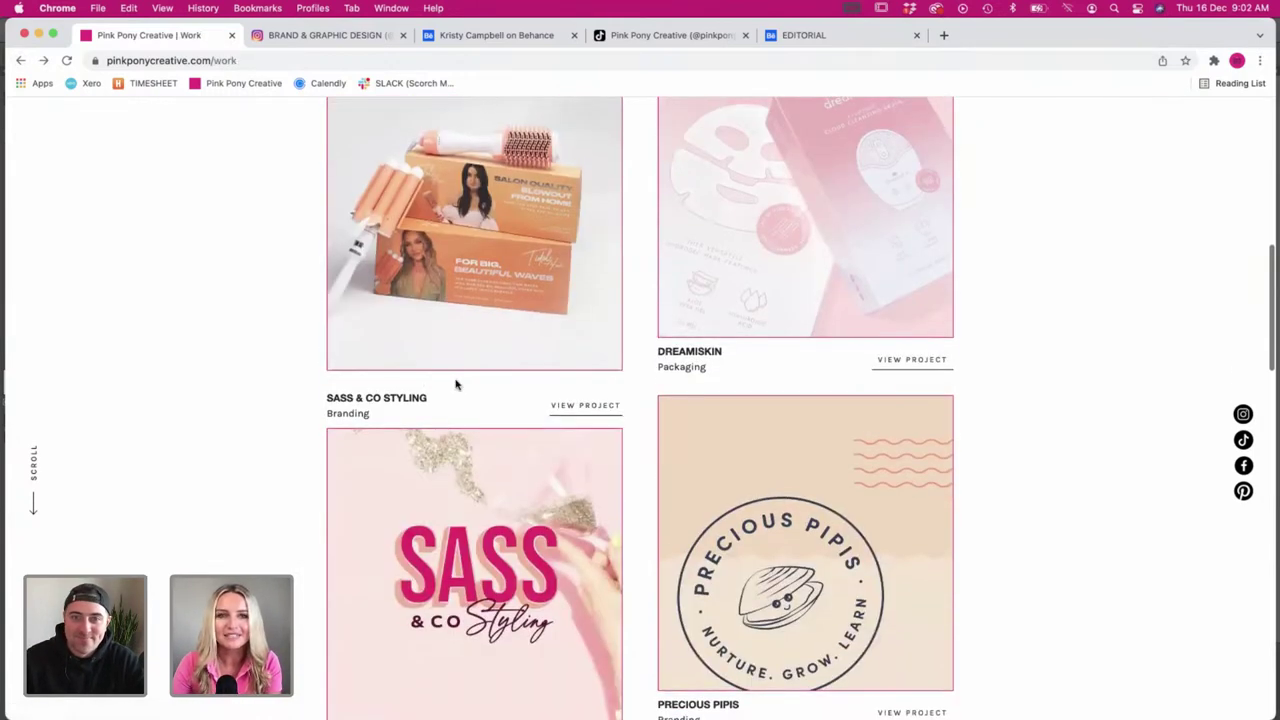
- Switch to the Pink Pony Creative Instagram profile and look over its most recent posts
click(298, 38)
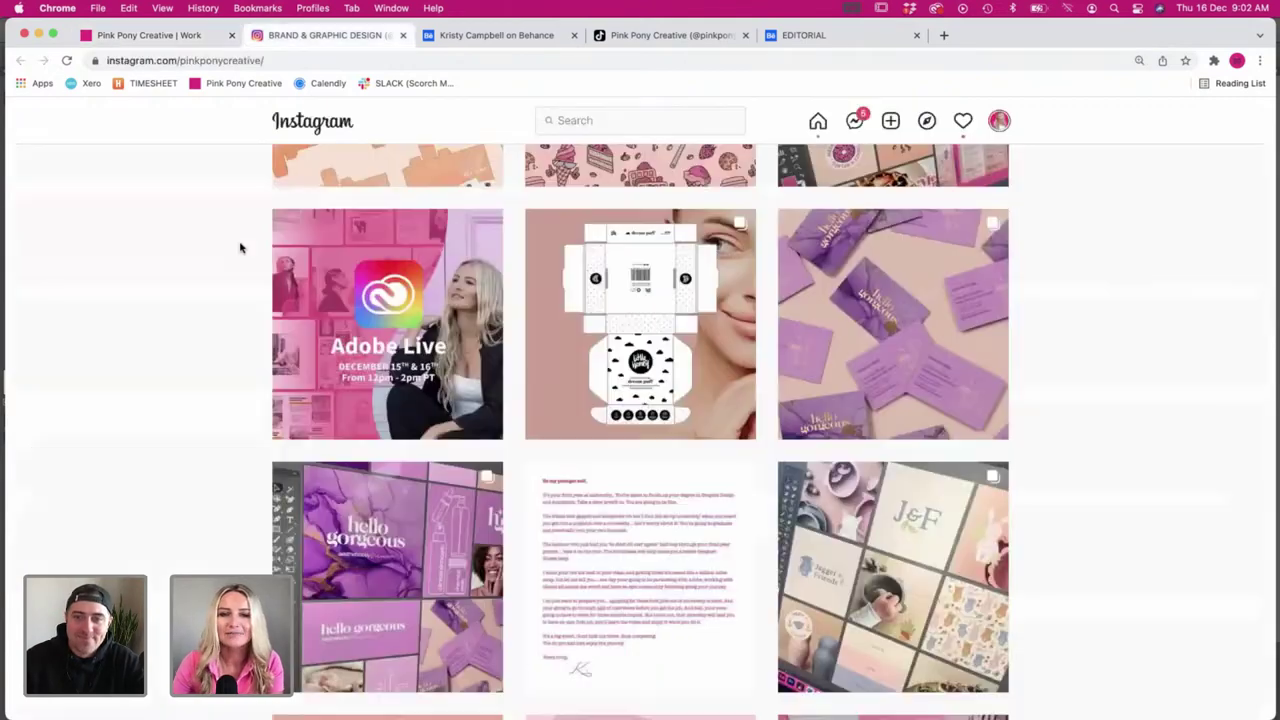
scroll(240, 251, up, 4)
scroll(240, 253, up, 2)
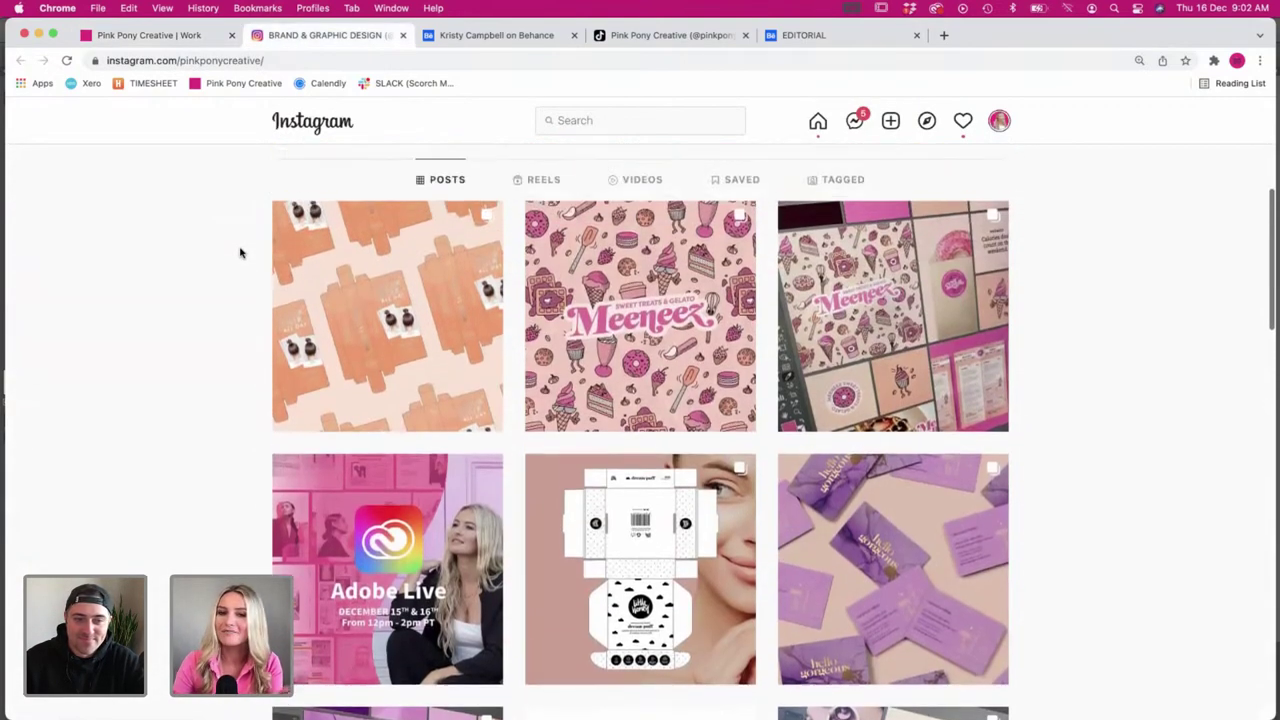
scroll(240, 253, down, 4)
scroll(240, 253, down, 3)
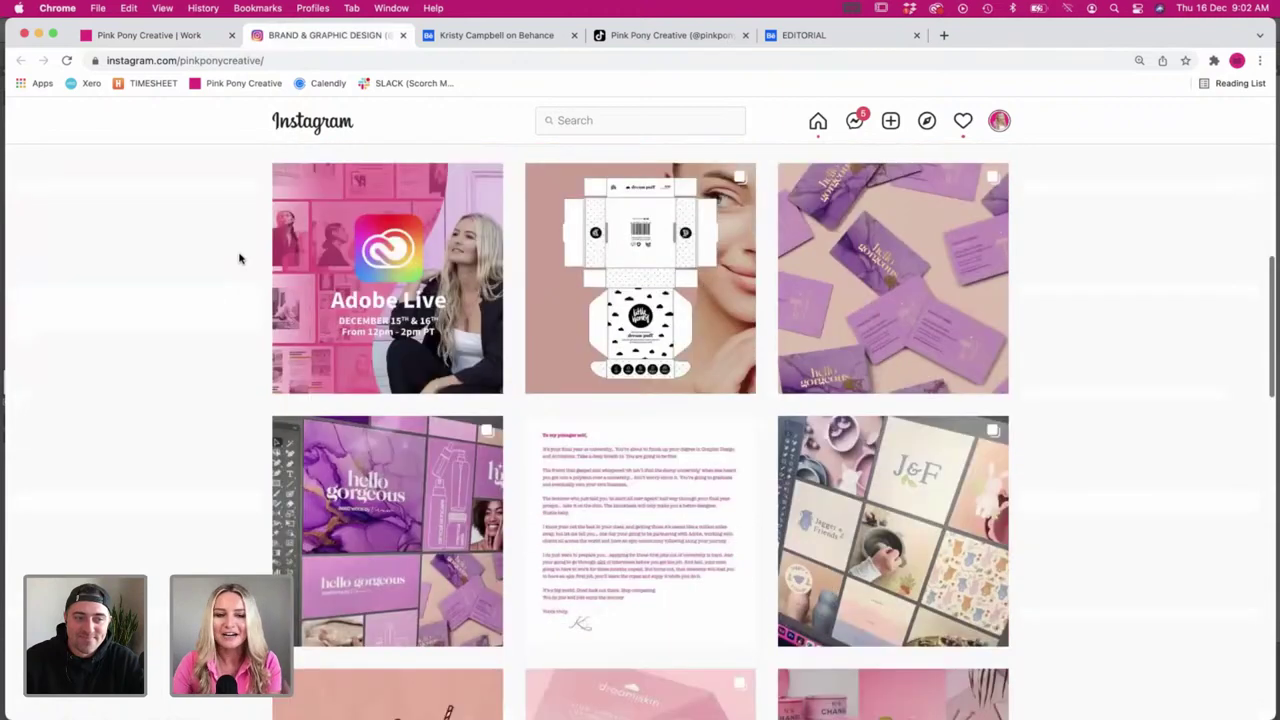
- Open the purple "hello gorgeous" branding post, view it, and close it to return to the post grid
click(395, 435)
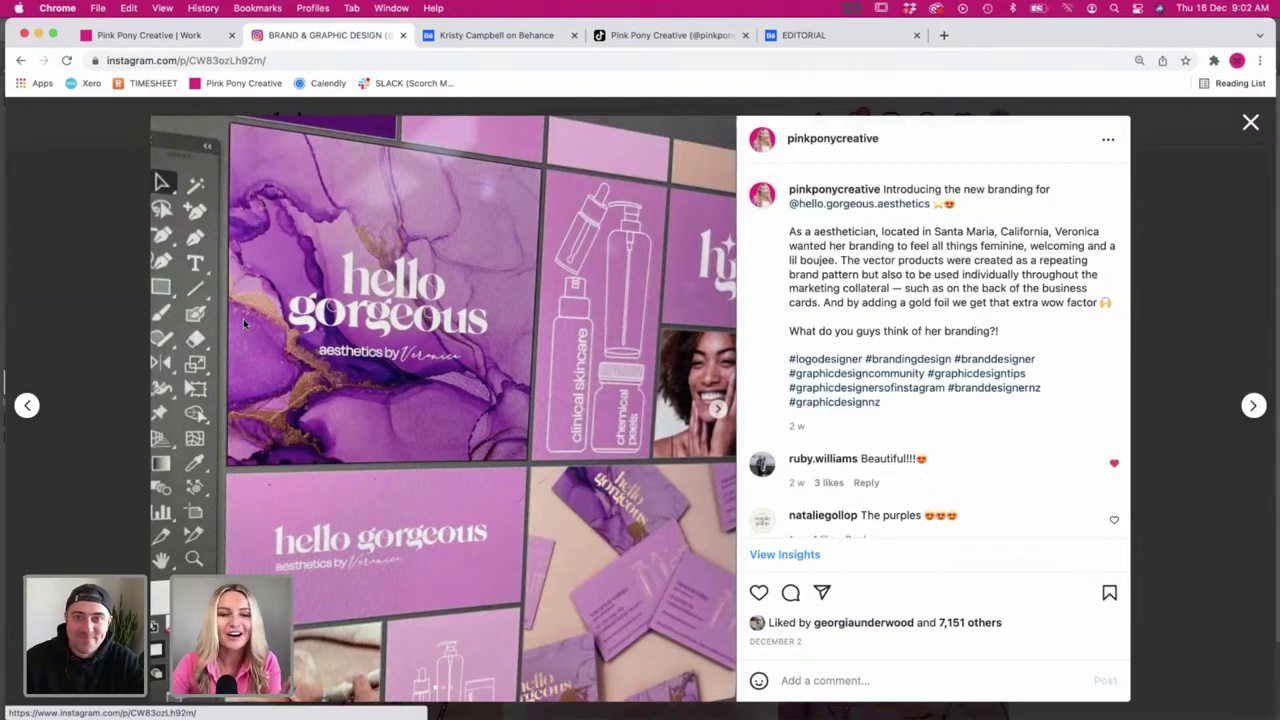
click(46, 254)
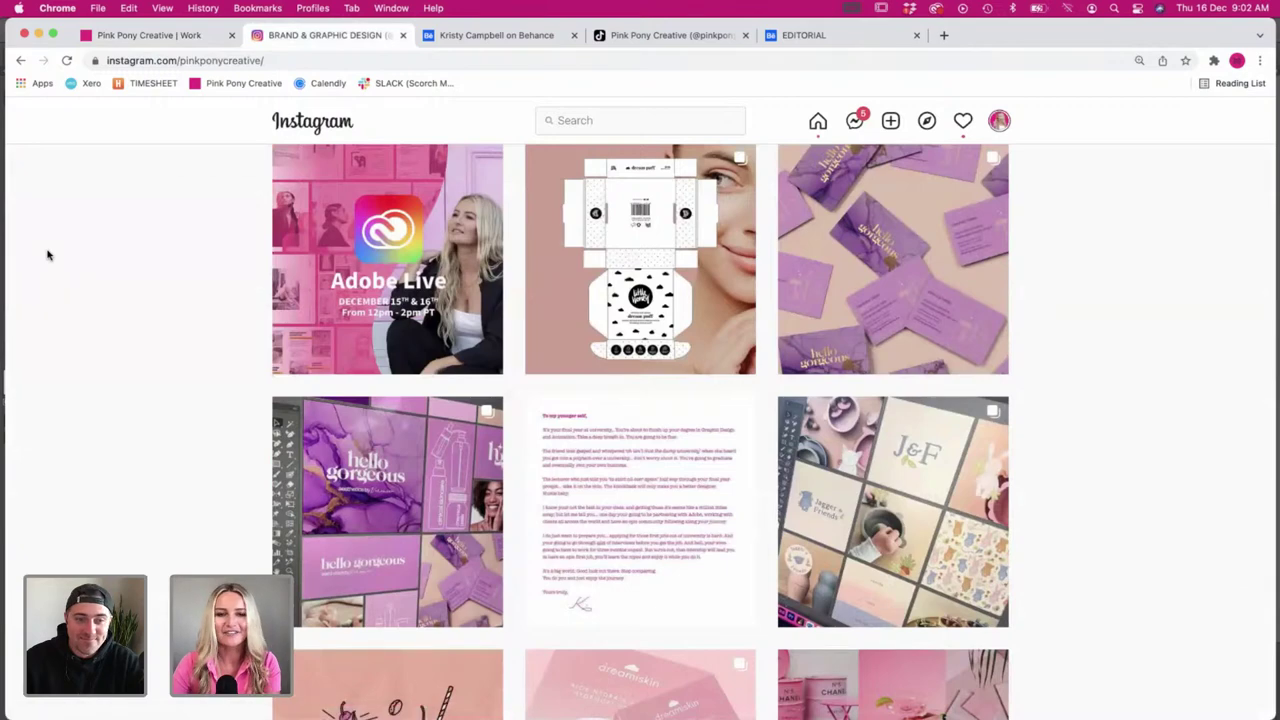
scroll(47, 255, up, 1)
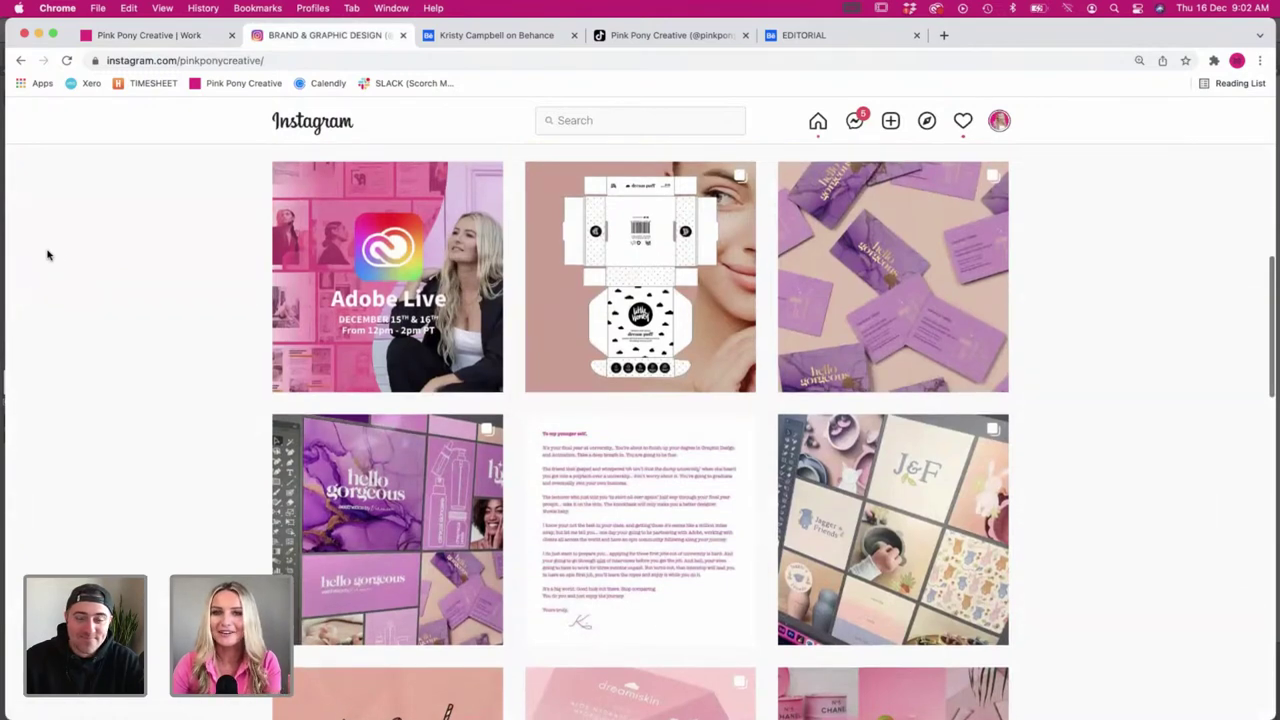
- View the Sass & Co Styling and Precious Pipis projects in the website's work overview, and return to the Instagram profile
click(172, 33)
scroll(203, 294, down, 3)
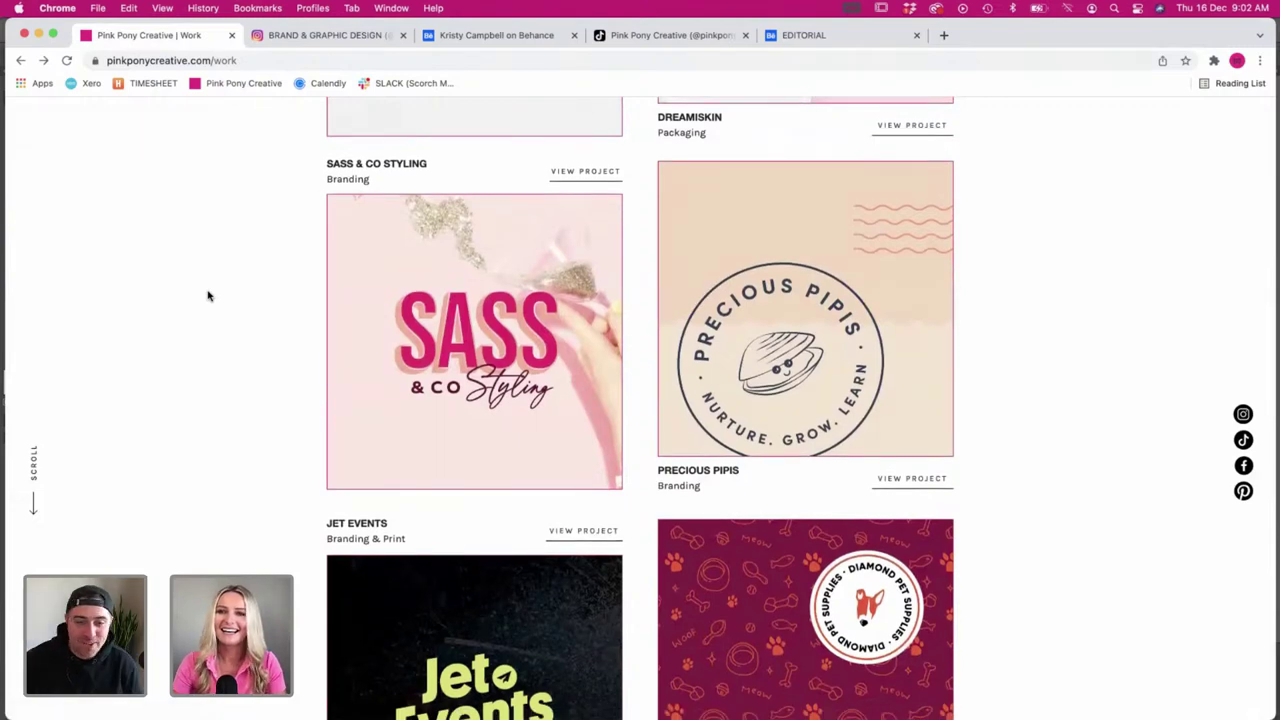
click(374, 35)
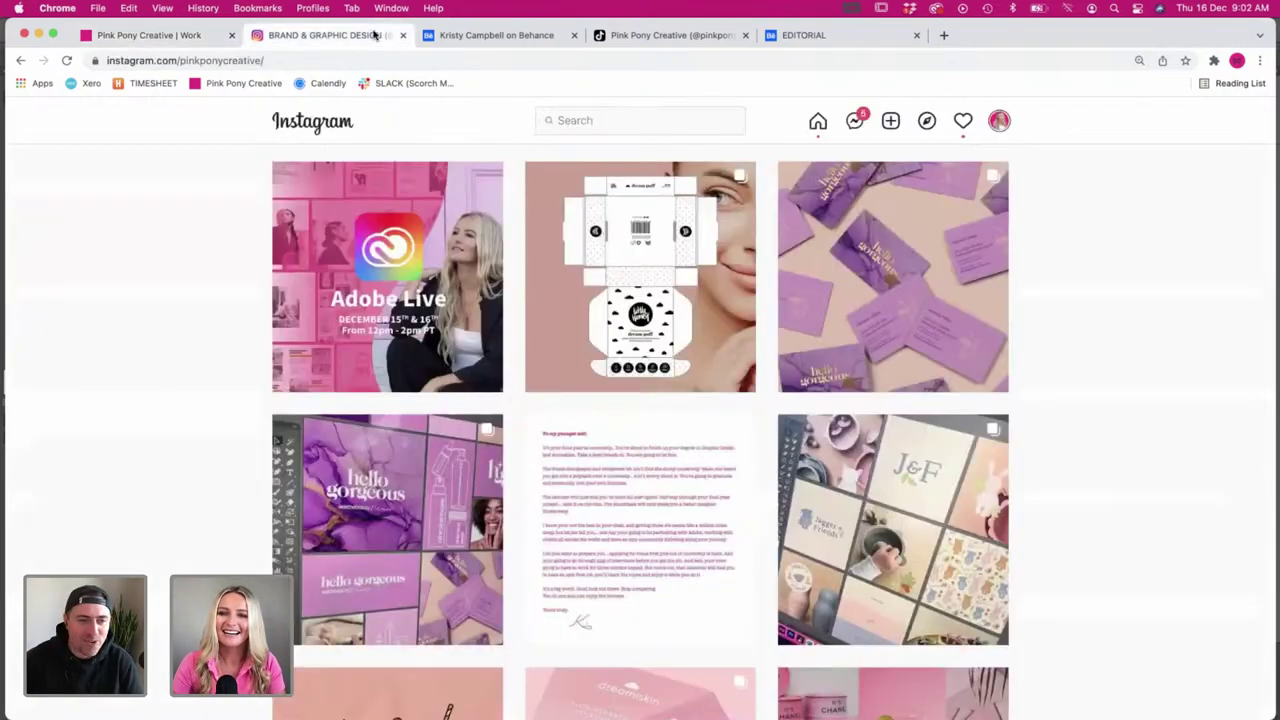
- Examine the bio, story highlights and newest posts at the start of the Instagram profile
scroll(1118, 463, up, 1)
scroll(1118, 463, up, 3)
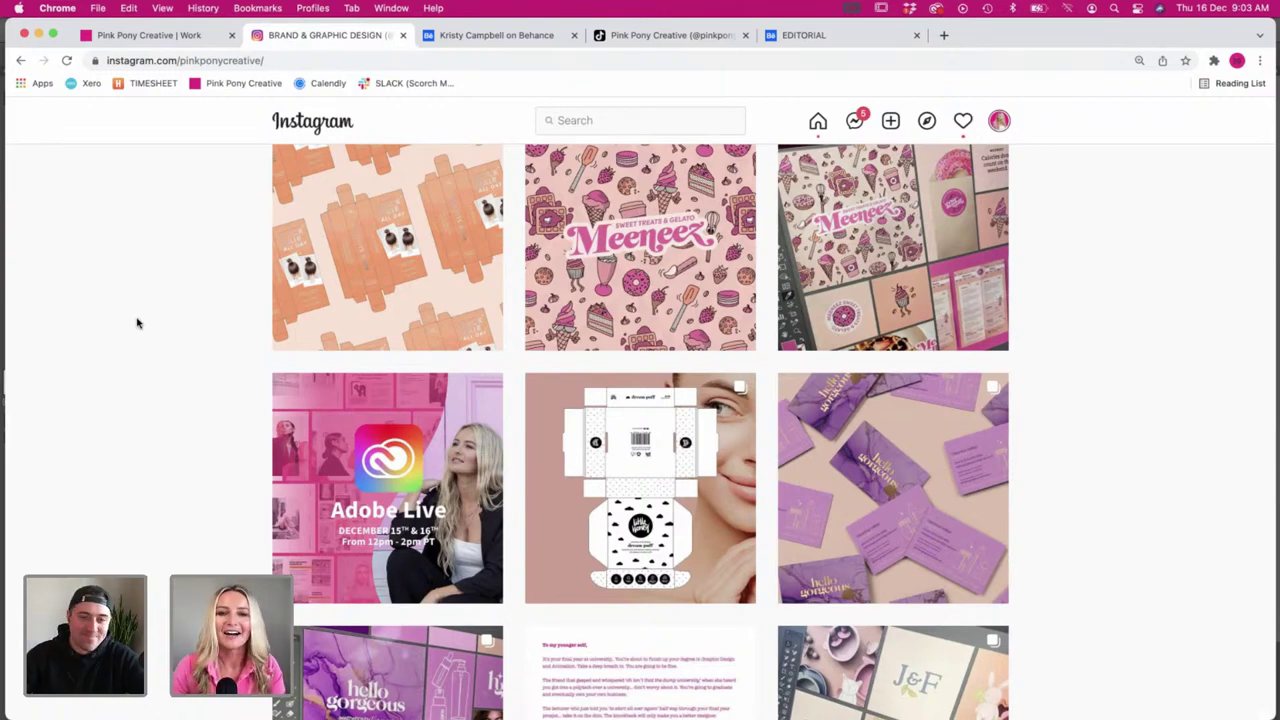
scroll(137, 323, up, 3)
scroll(137, 323, up, 1)
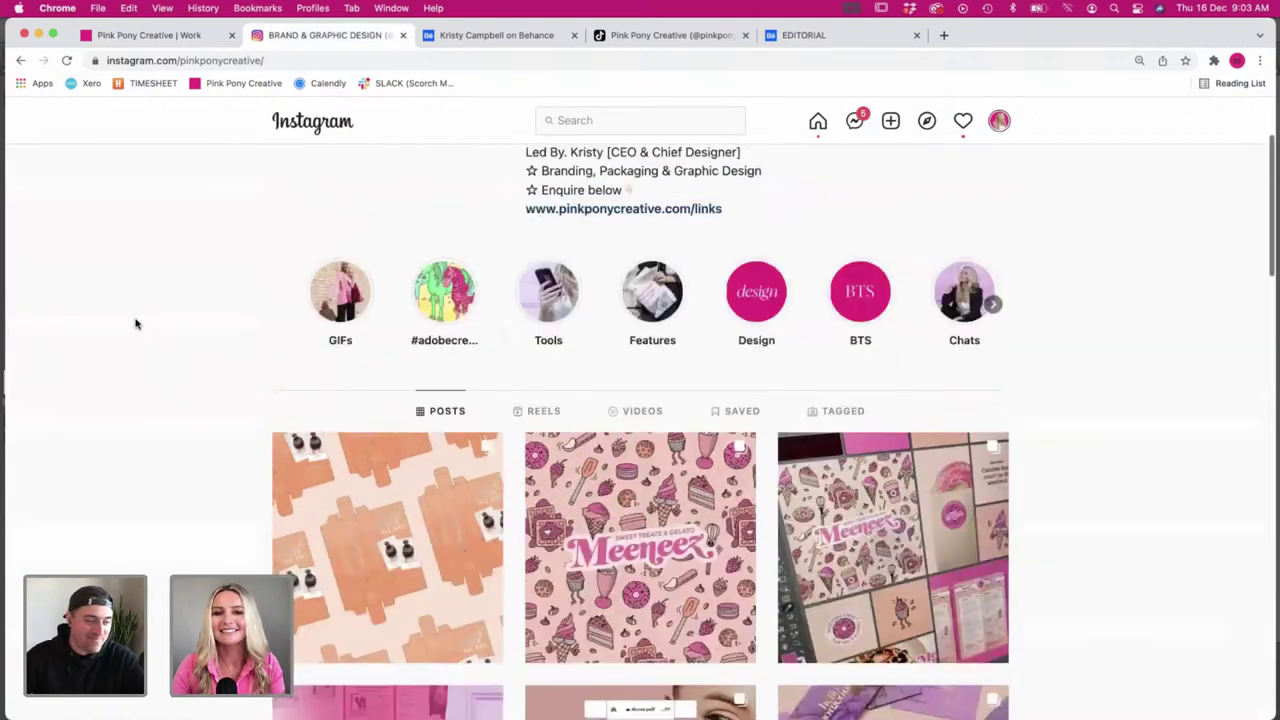
scroll(137, 323, up, 2)
scroll(137, 323, down, 1)
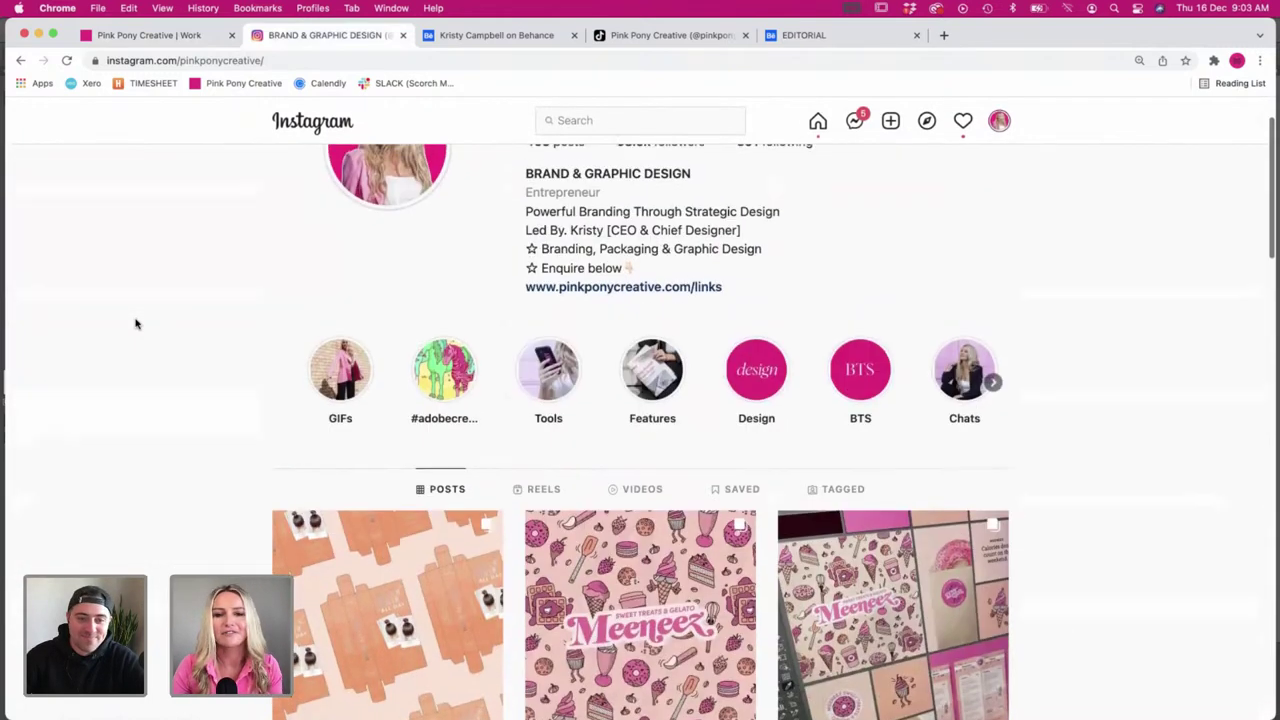
scroll(137, 323, down, 2)
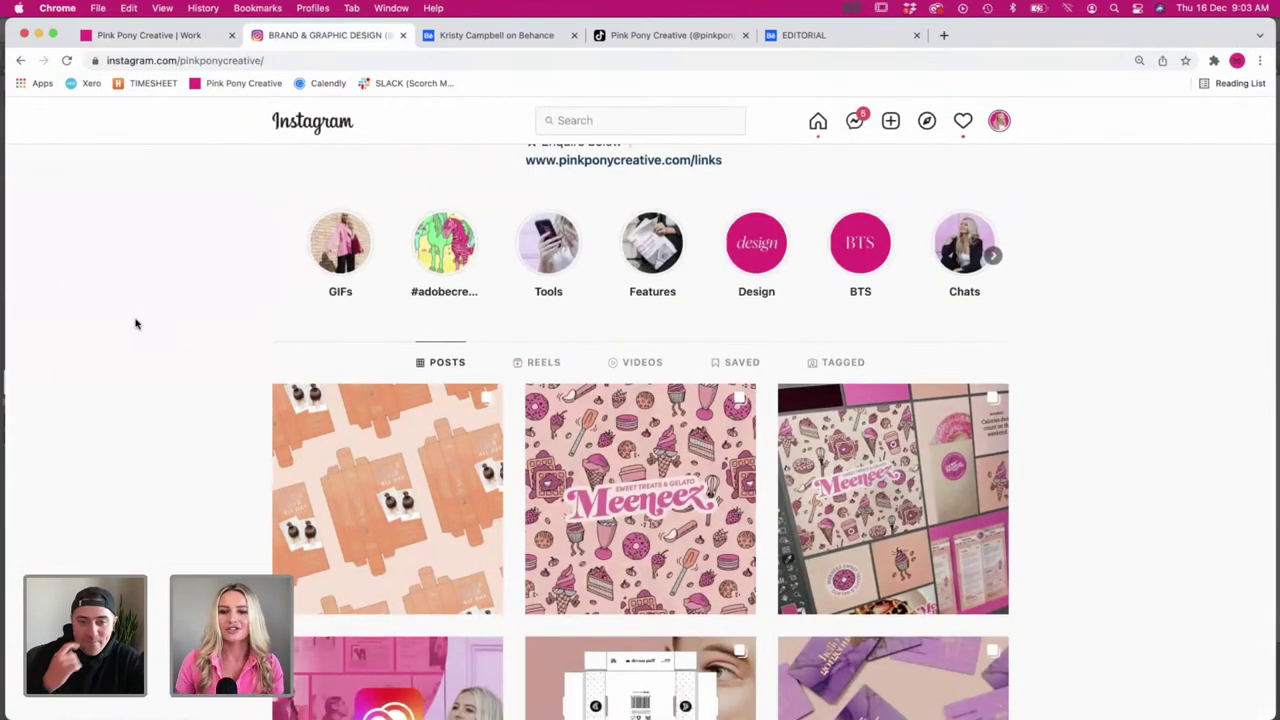
- Browse the older posts in the Instagram grid, from the Meeneez pattern to the OneUp and Coast Sweat branding
scroll(137, 323, down, 4)
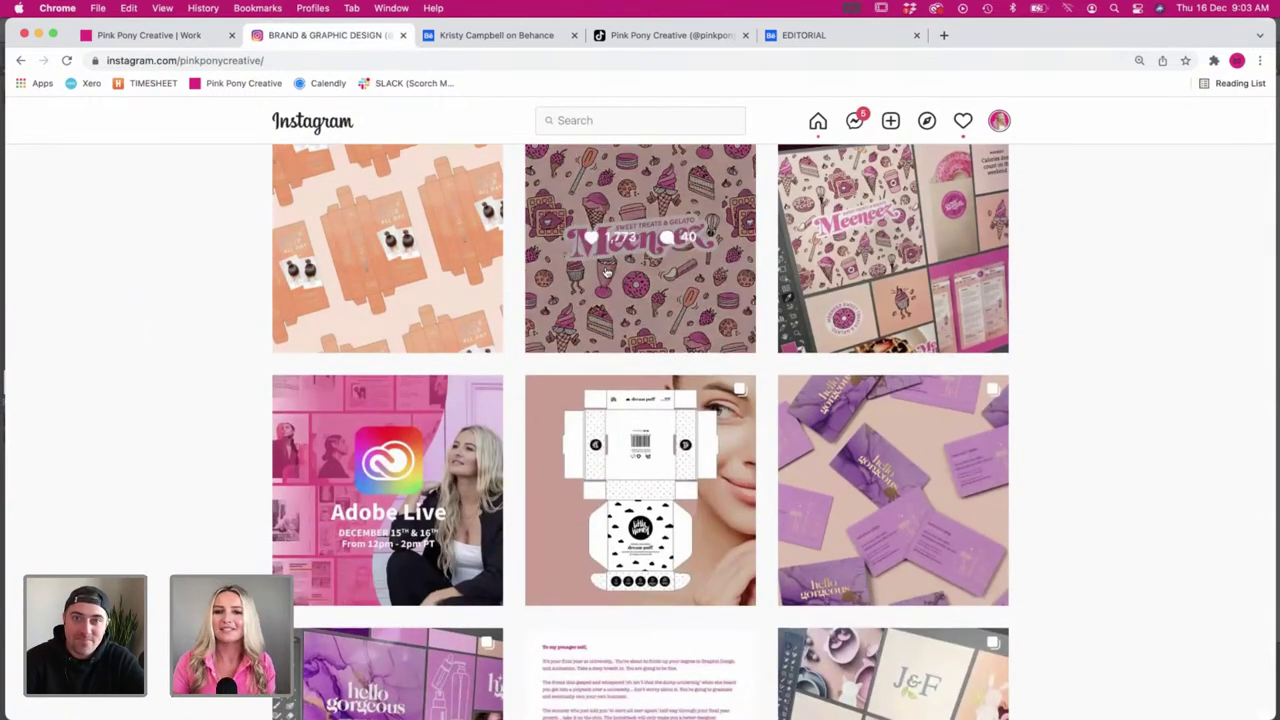
scroll(695, 323, down, 2)
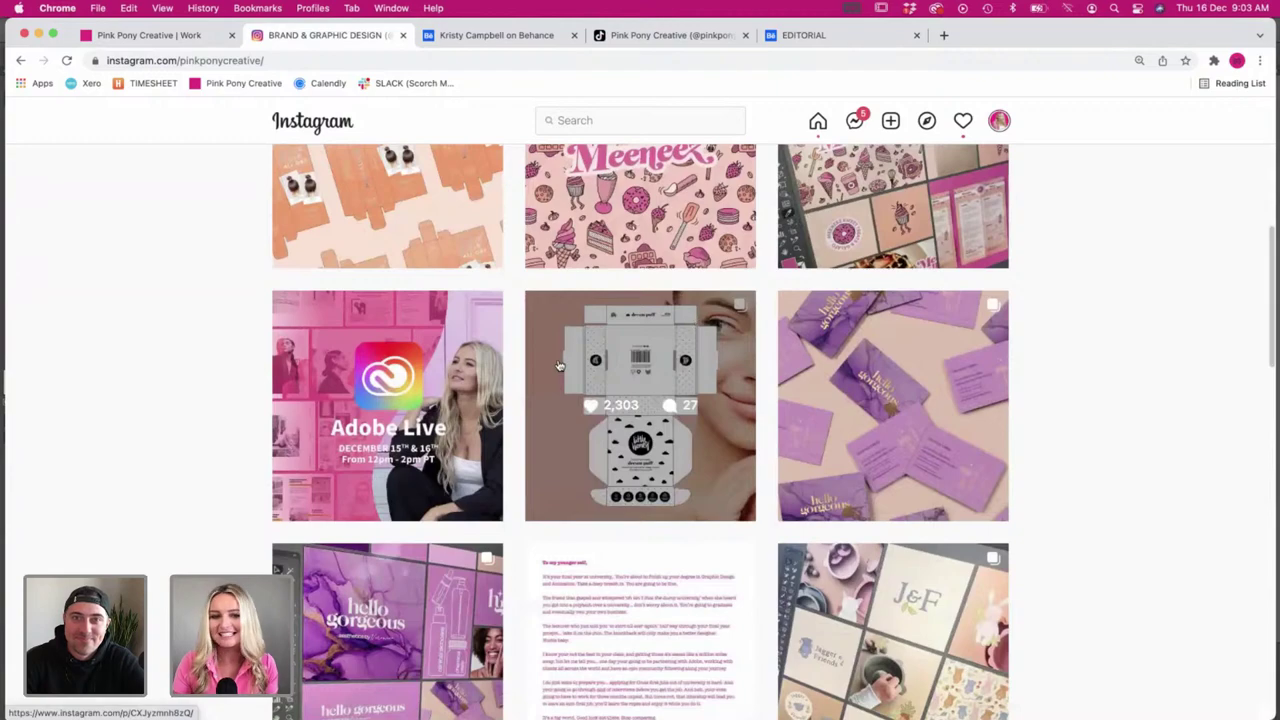
scroll(437, 453, down, 4)
scroll(437, 453, down, 2)
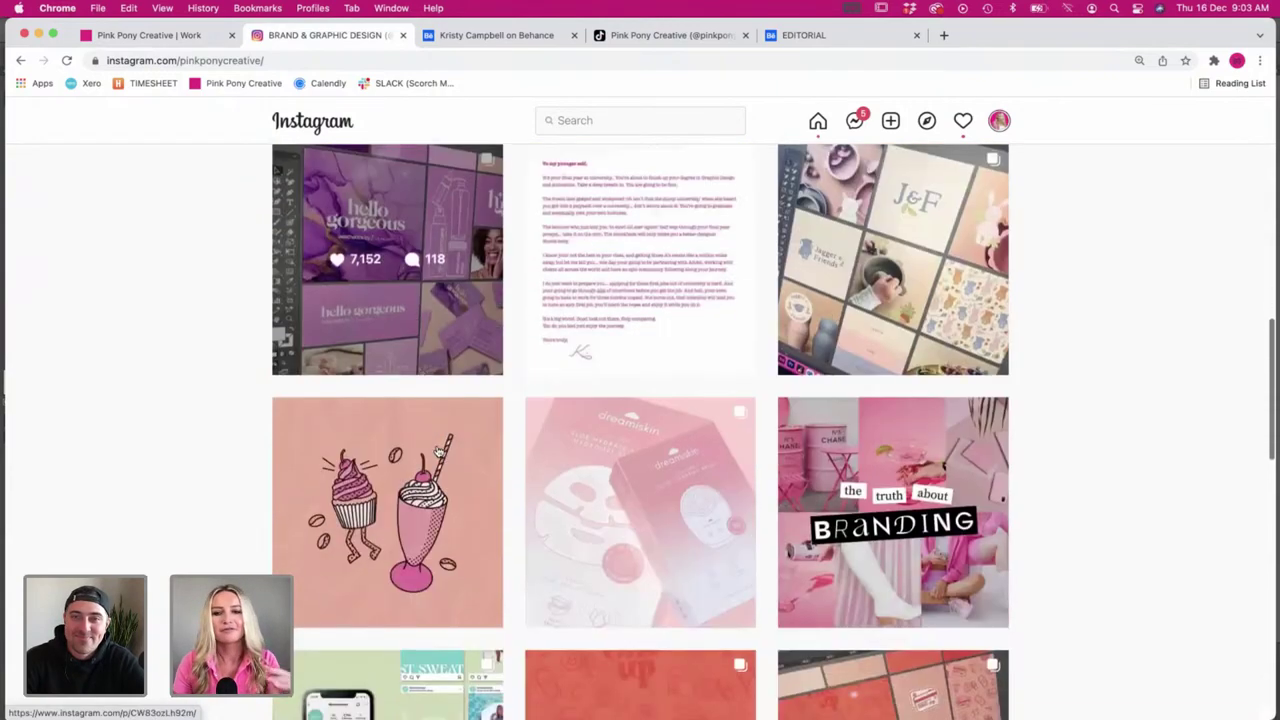
scroll(675, 418, down, 2)
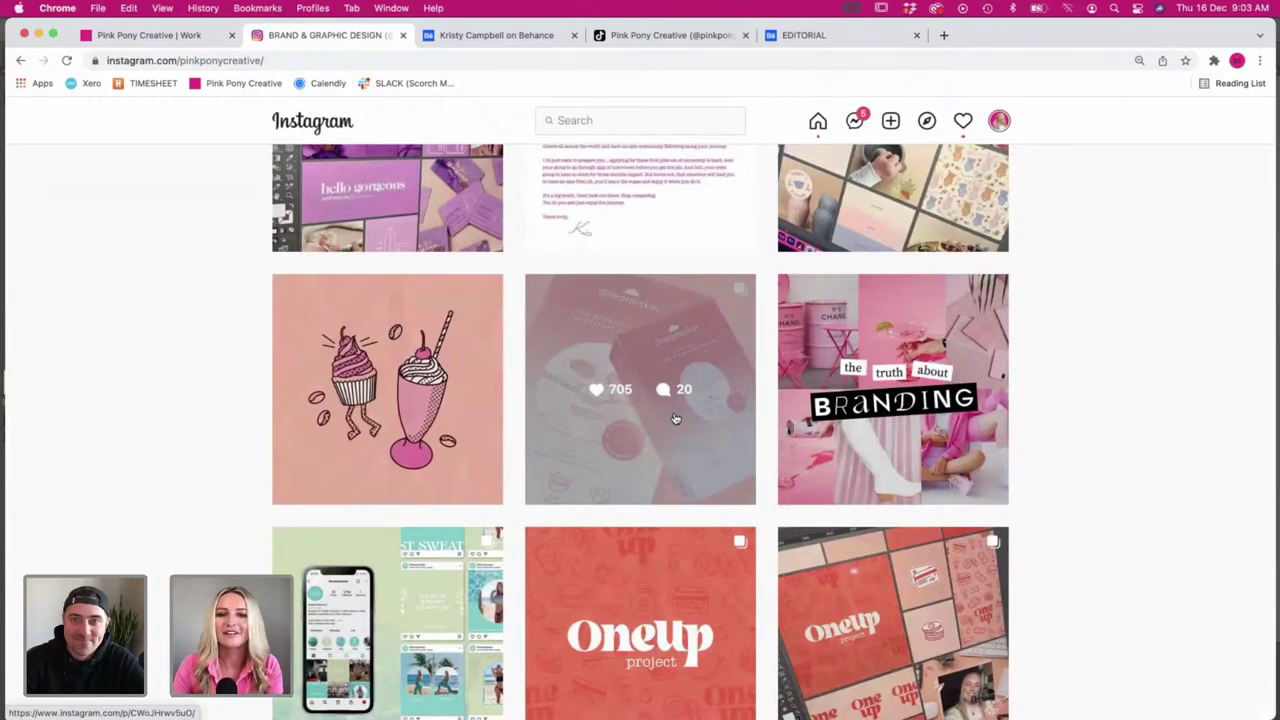
scroll(675, 418, down, 3)
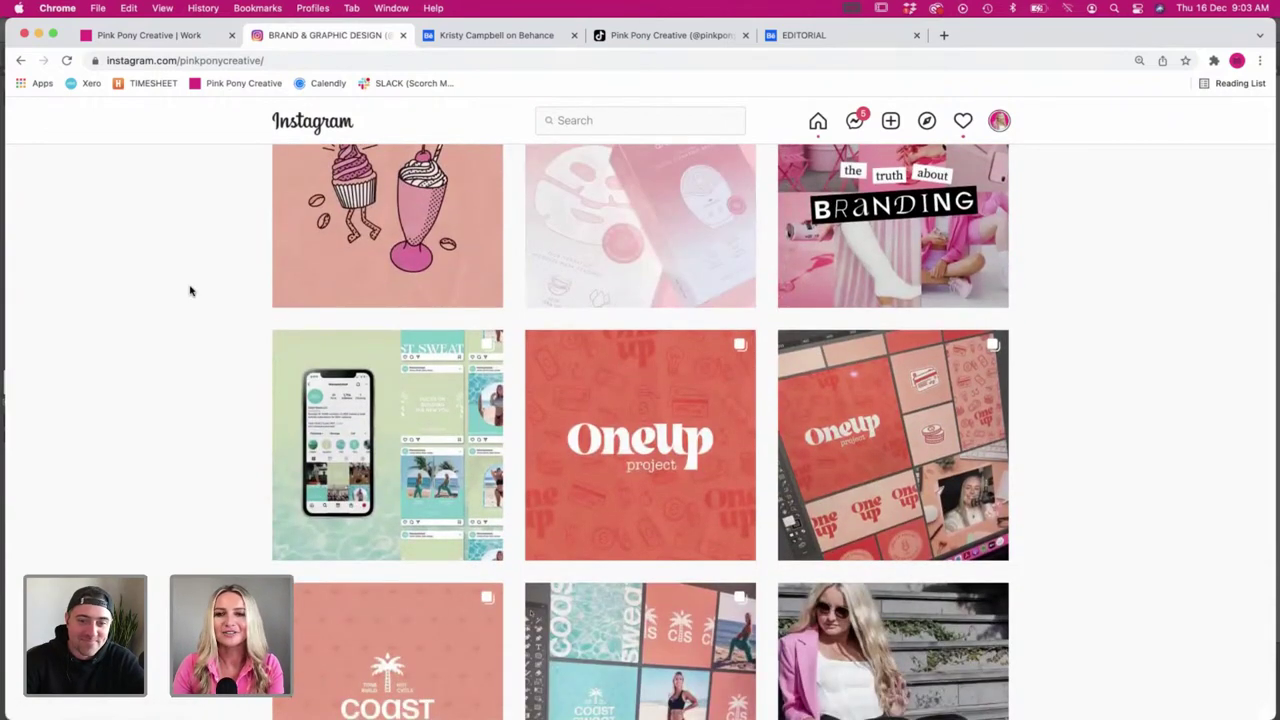
scroll(190, 290, down, 2)
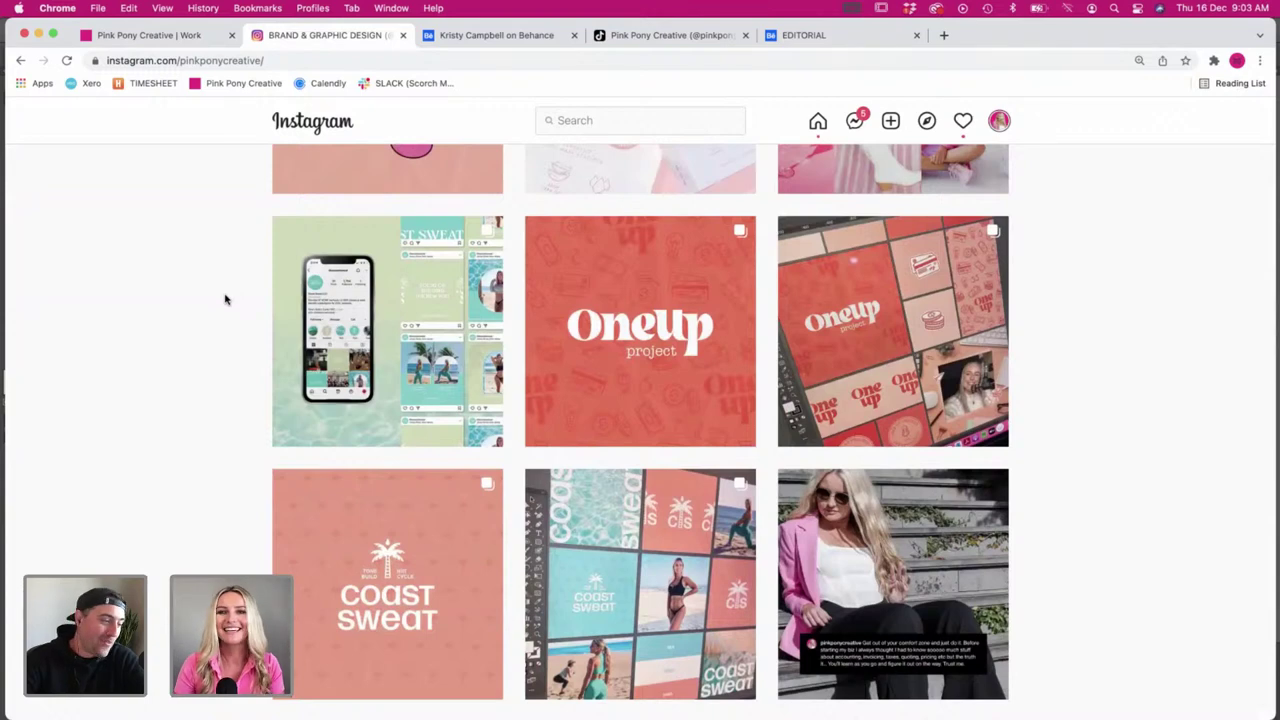
scroll(220, 298, up, 1)
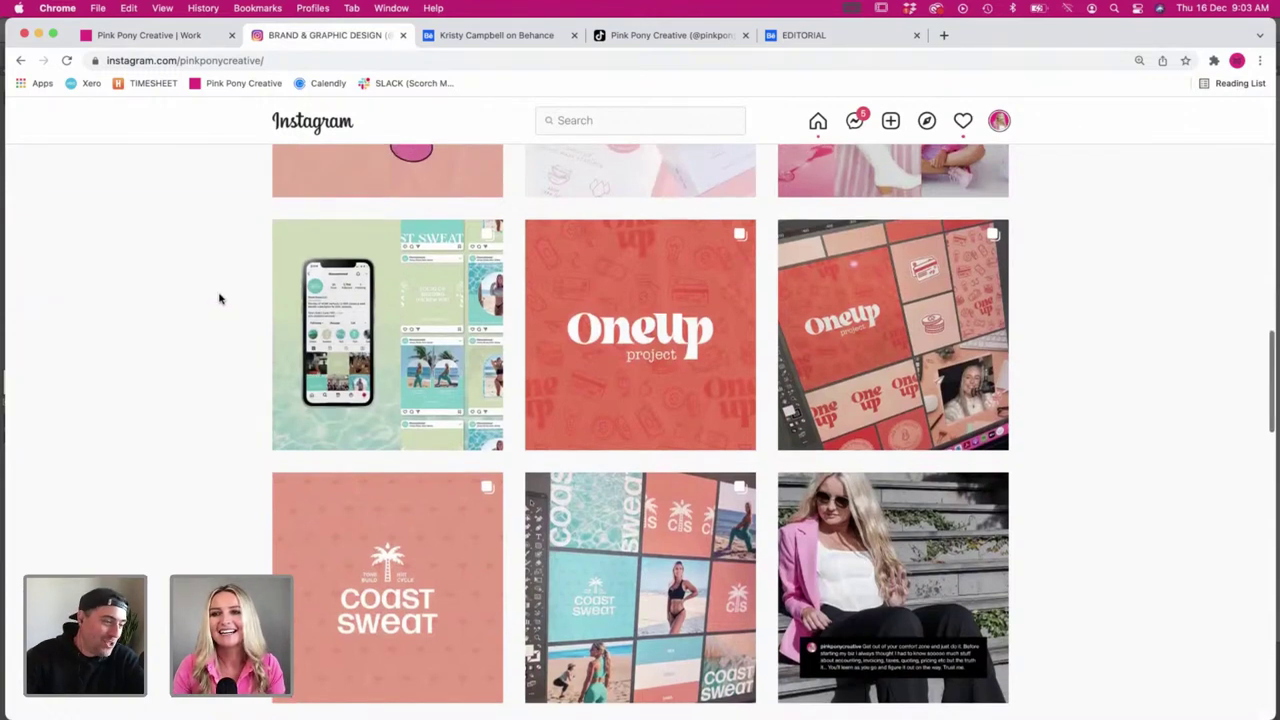
- Browse the older Instagram posts from Coast Sweat through Emperor to Alpha Movement, and return to the OneUp posts
scroll(205, 298, down, 5)
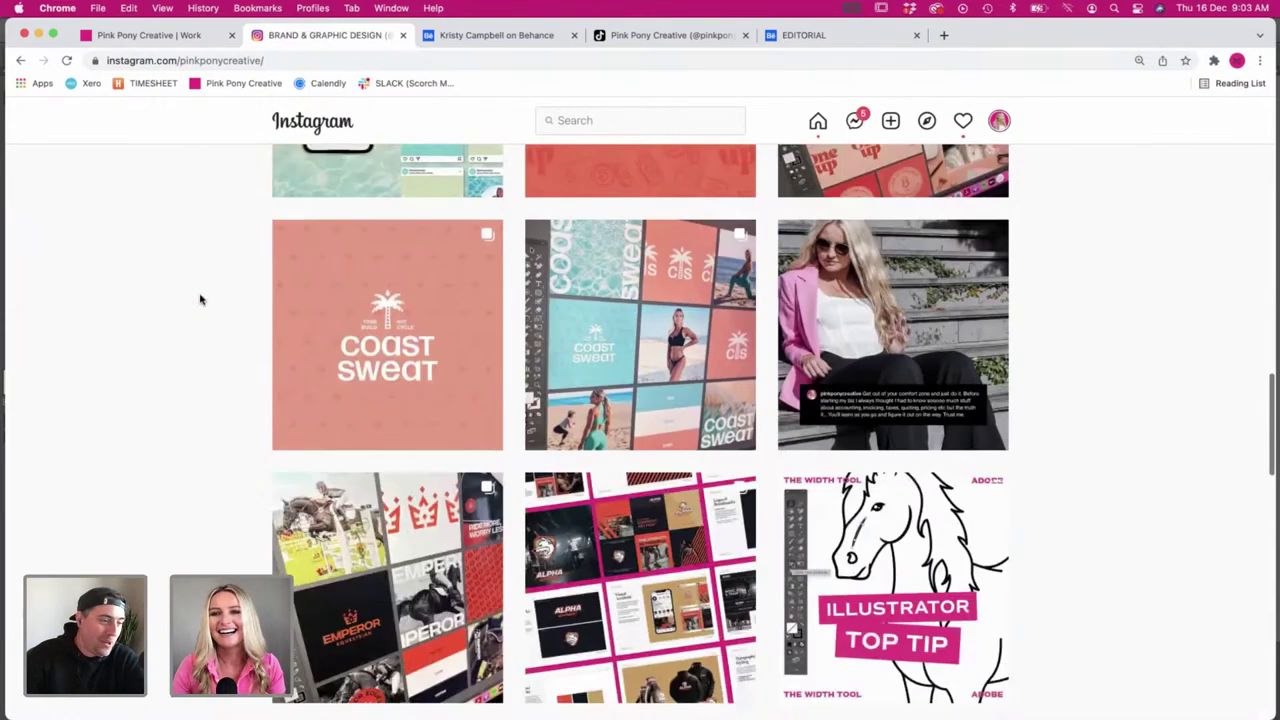
scroll(199, 297, down, 1)
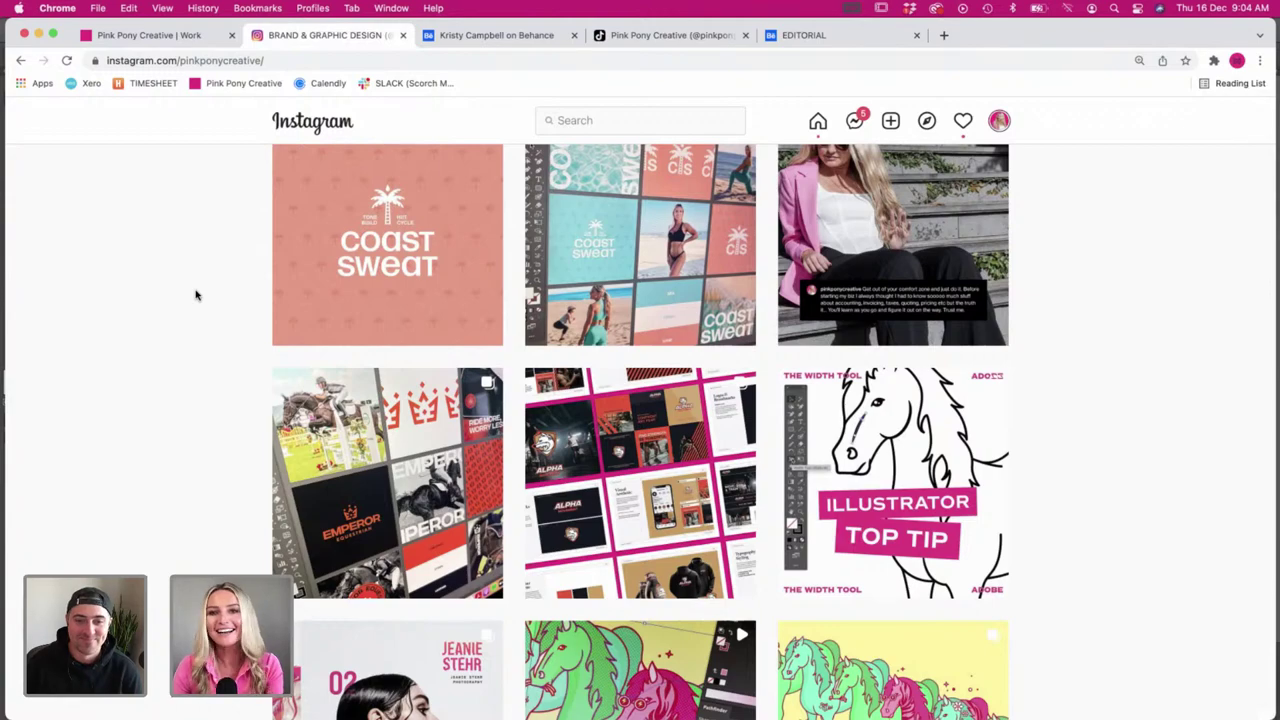
scroll(196, 295, down, 6)
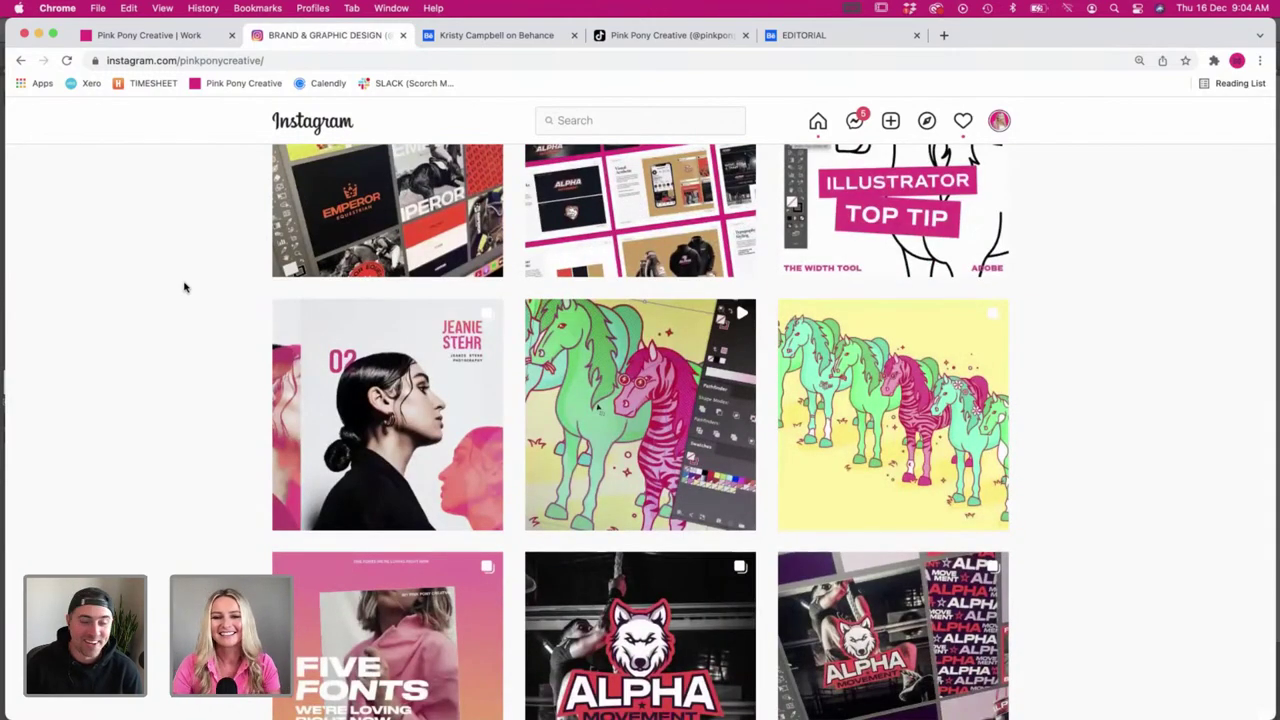
scroll(184, 287, down, 1)
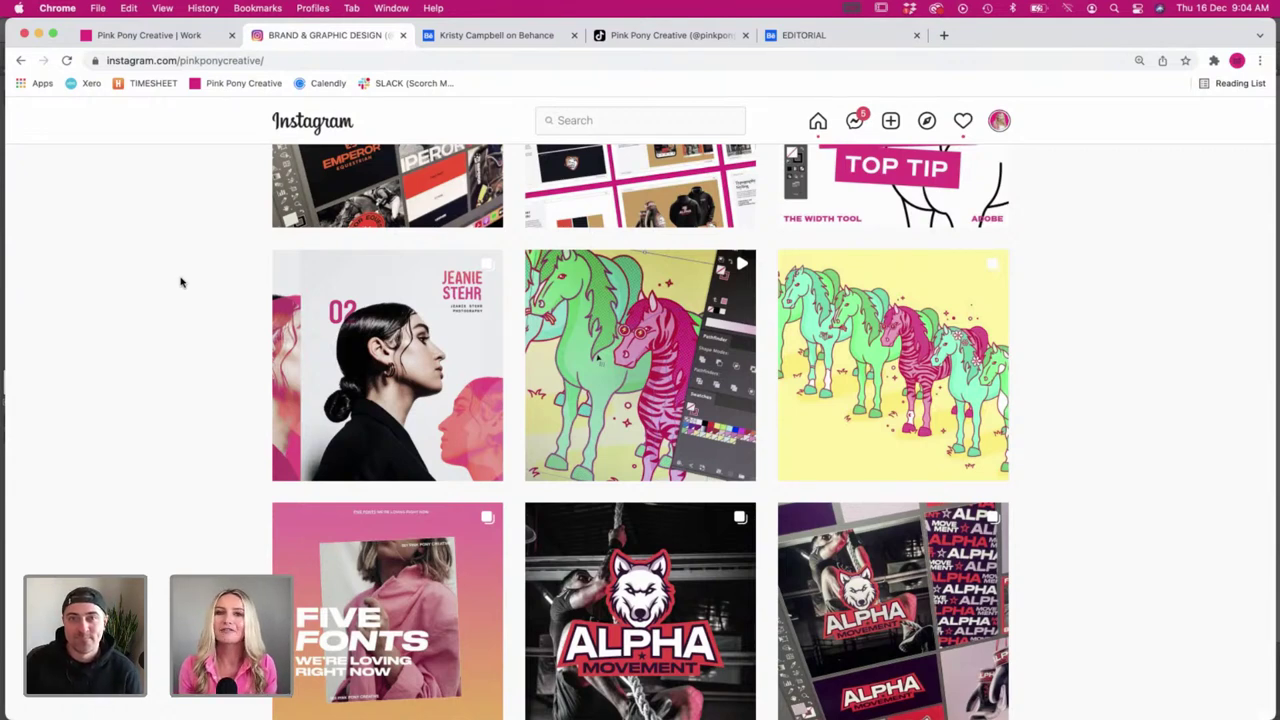
scroll(181, 282, up, 5)
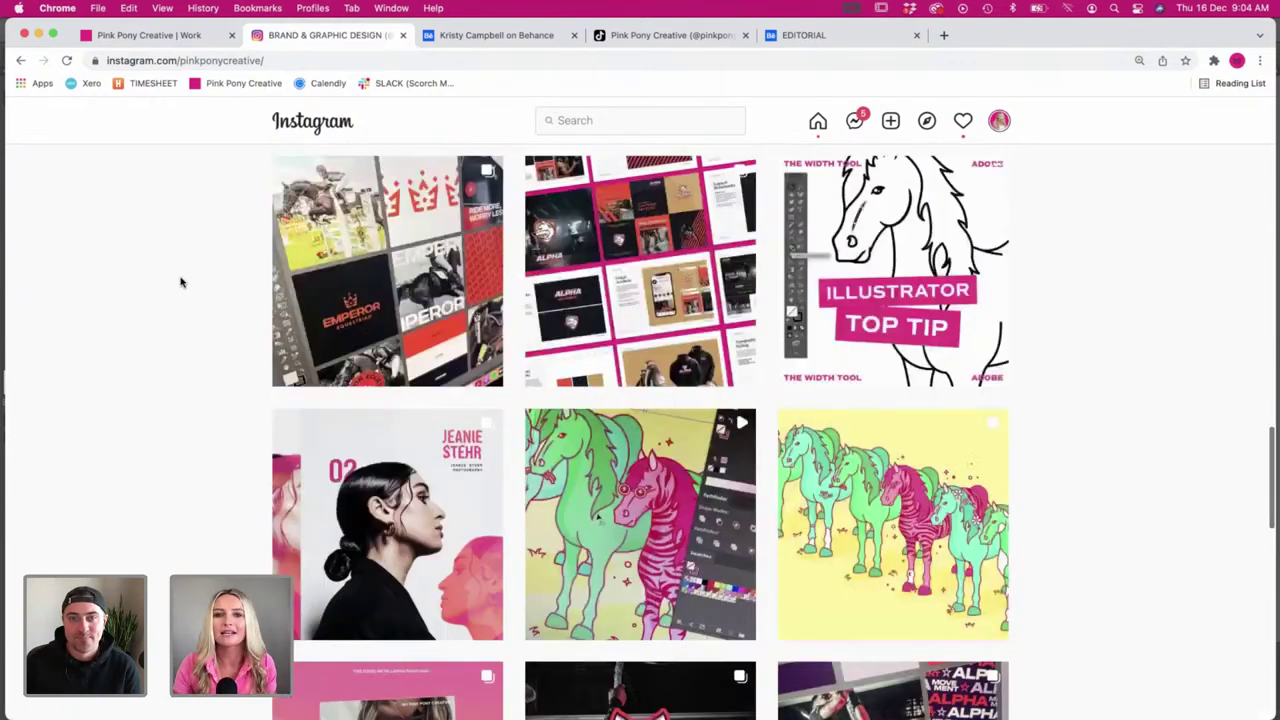
scroll(181, 282, up, 3)
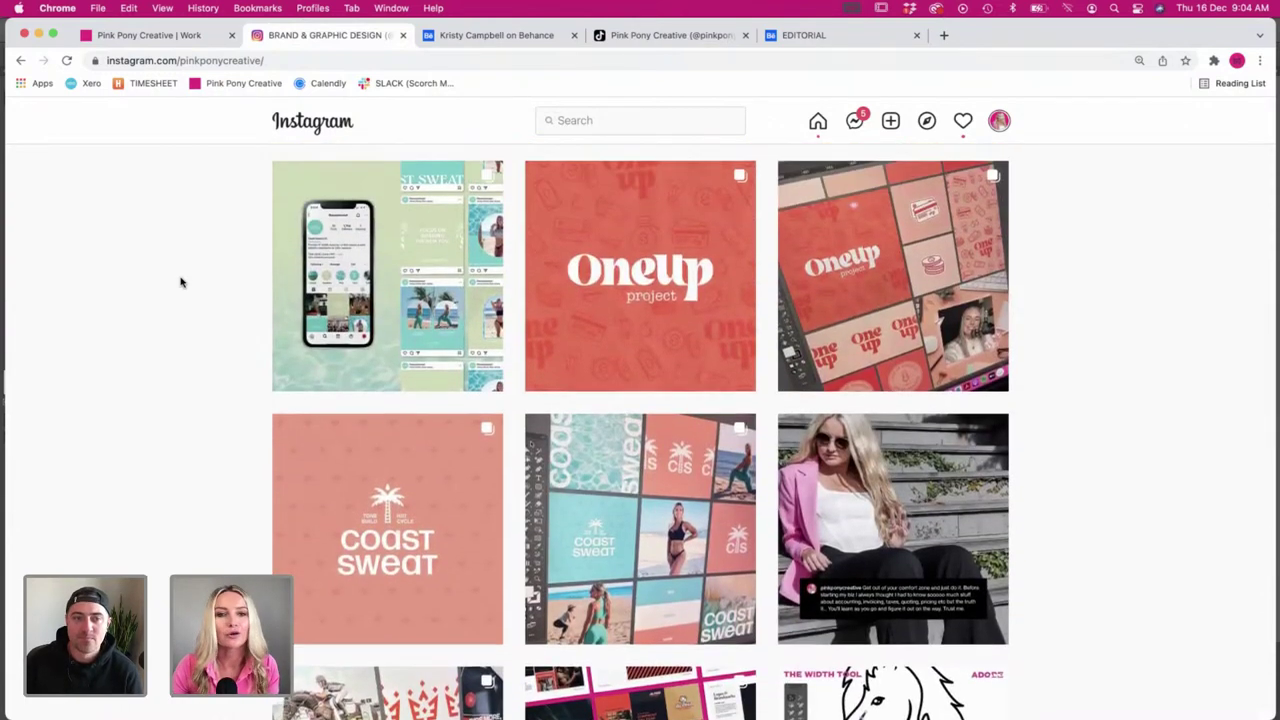
scroll(181, 282, up, 2)
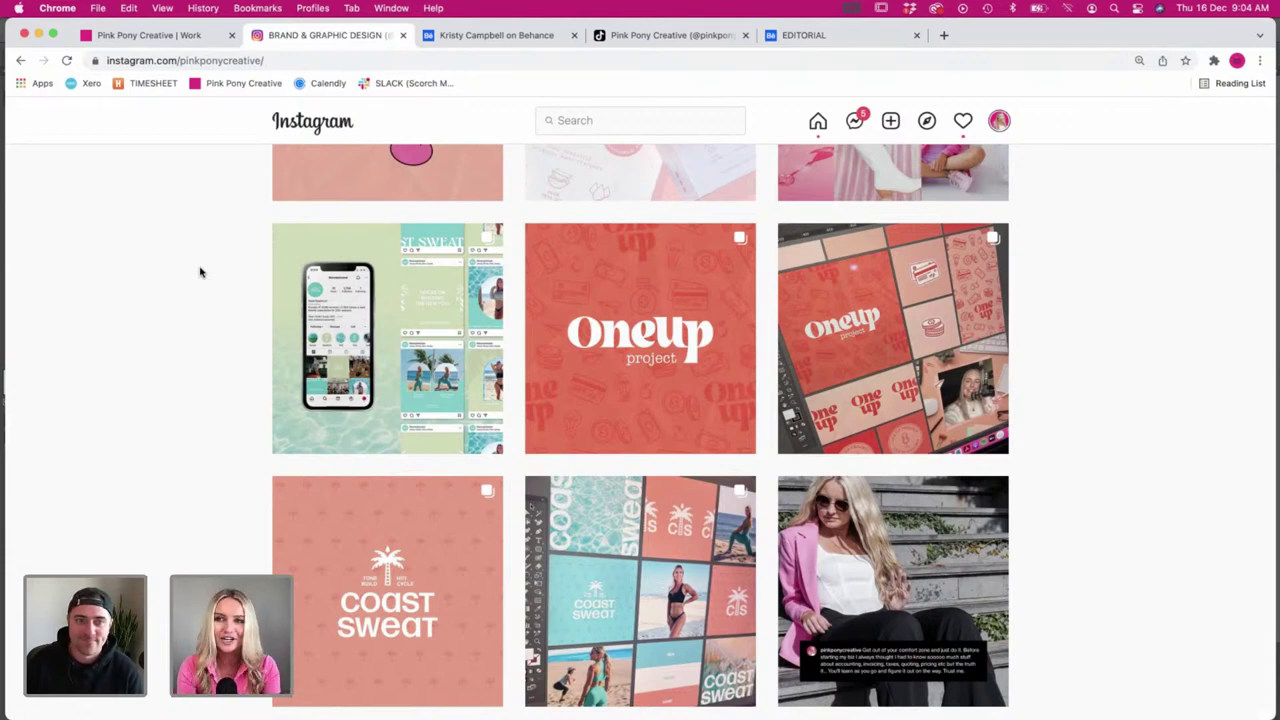
scroll(200, 272, up, 1)
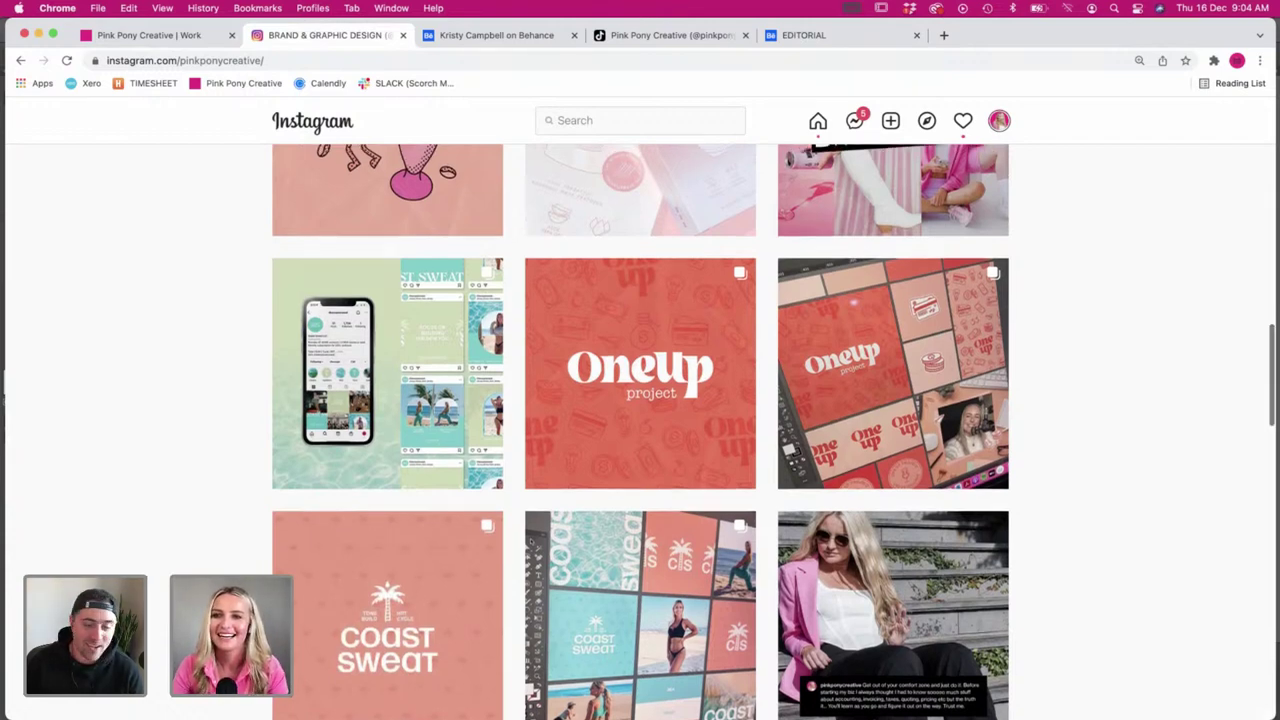
scroll(640, 432, down, 1)
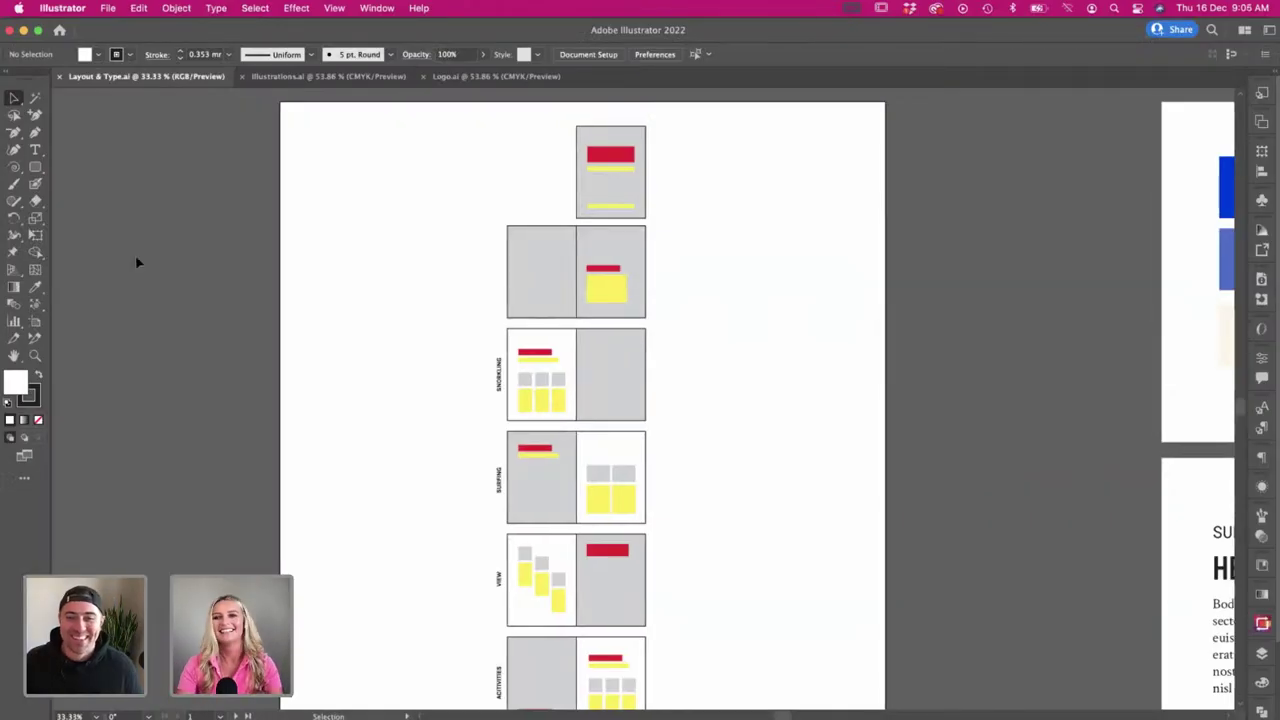
- Switch to Illustrator and examine the opening pages of the magazine layout plan in Layout & Type.ai, from the cover to the Surfing spread
key(super+equal)
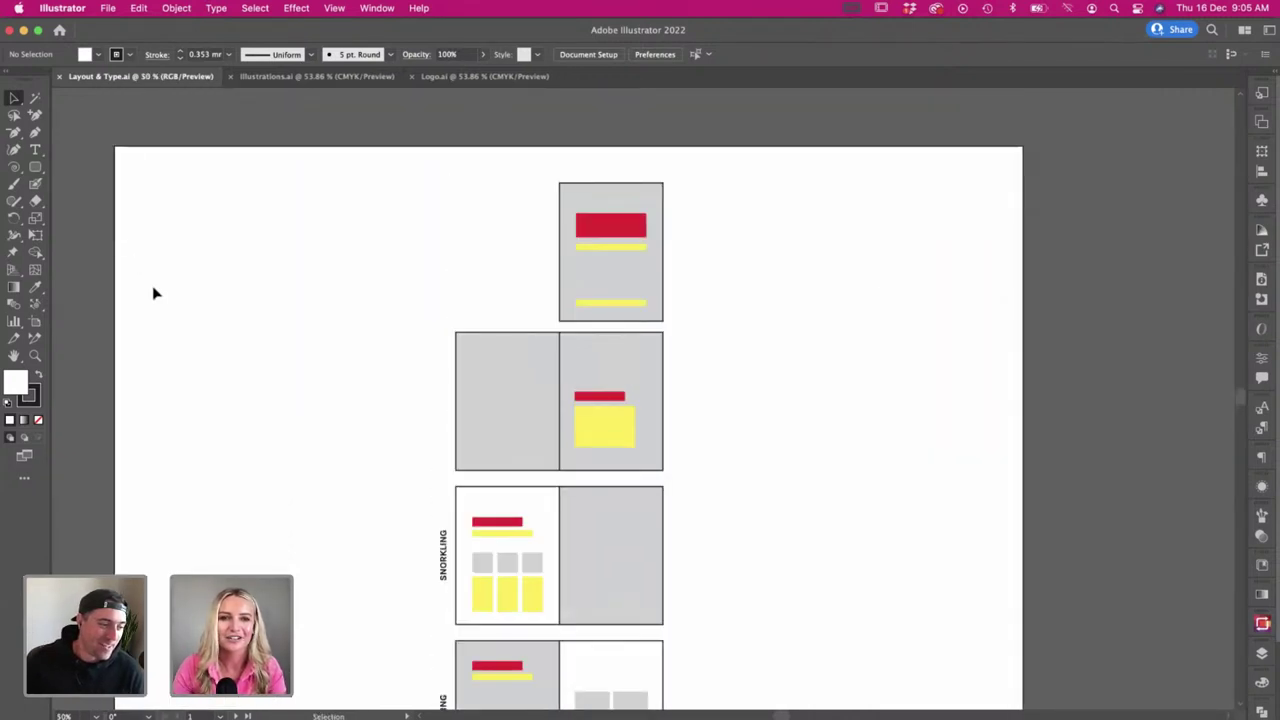
scroll(155, 293, left, 2)
scroll(157, 293, down, 2)
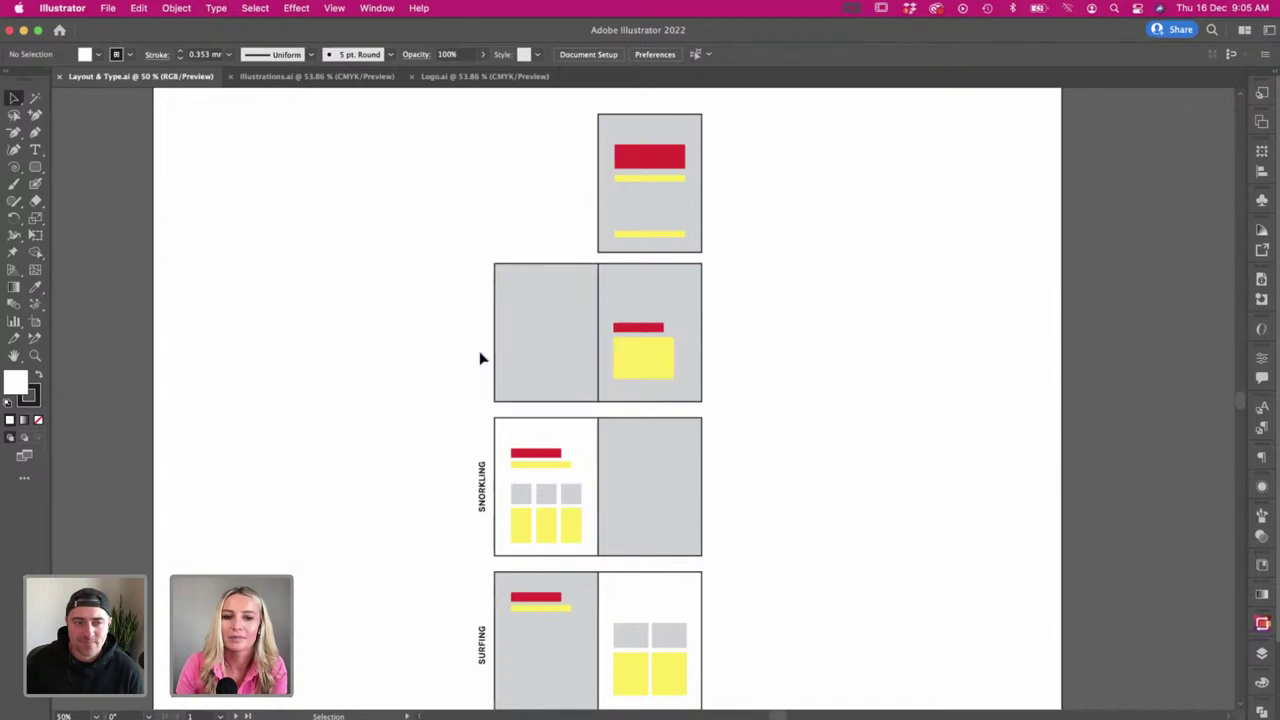
scroll(443, 323, down, 3)
scroll(440, 323, up, 2)
scroll(440, 323, up, 1)
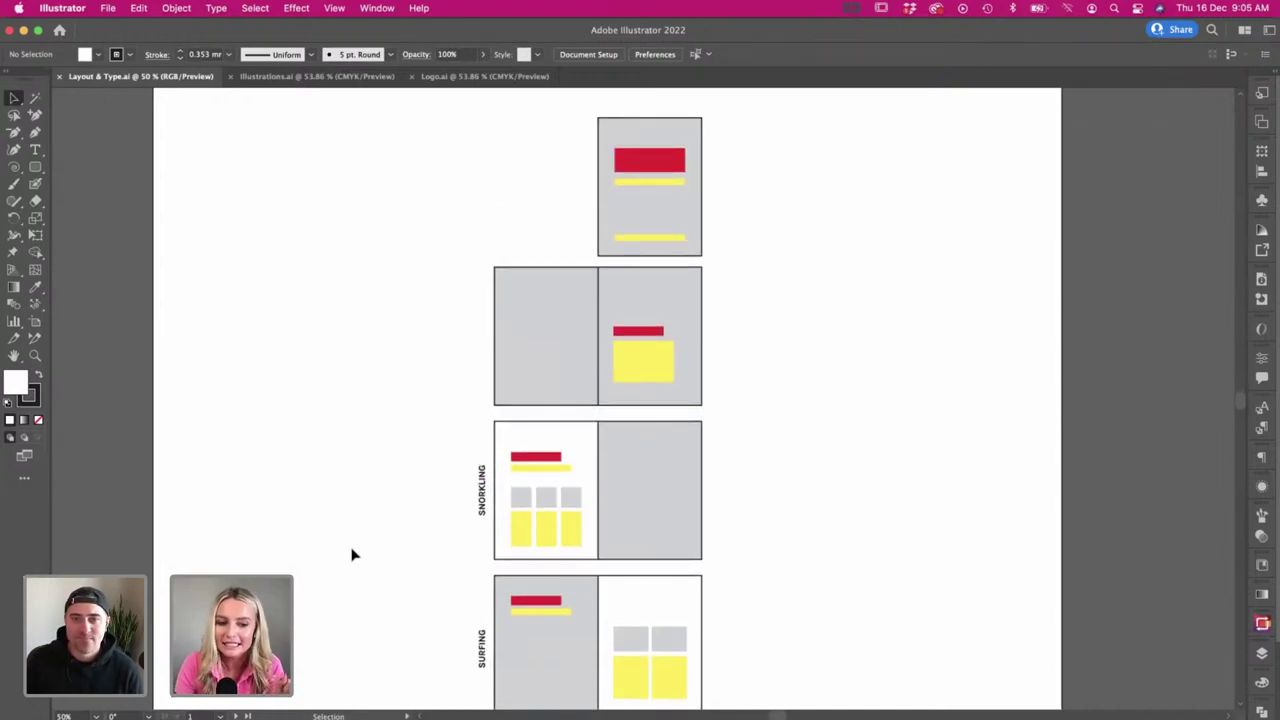
- Look at the page specifications and front-page text in the Copy document in TextEdit, and return to the Illustrator layout plan
key(super+Tab)
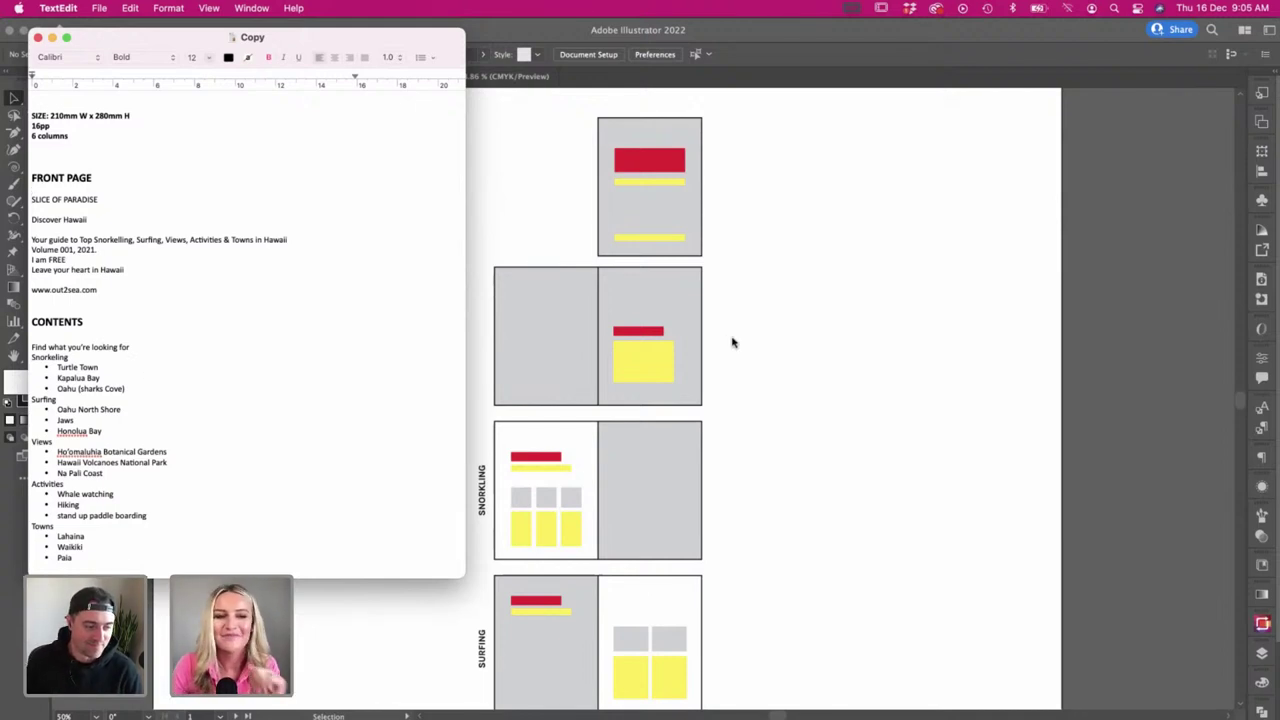
click(846, 359)
scroll(846, 359, down, 2)
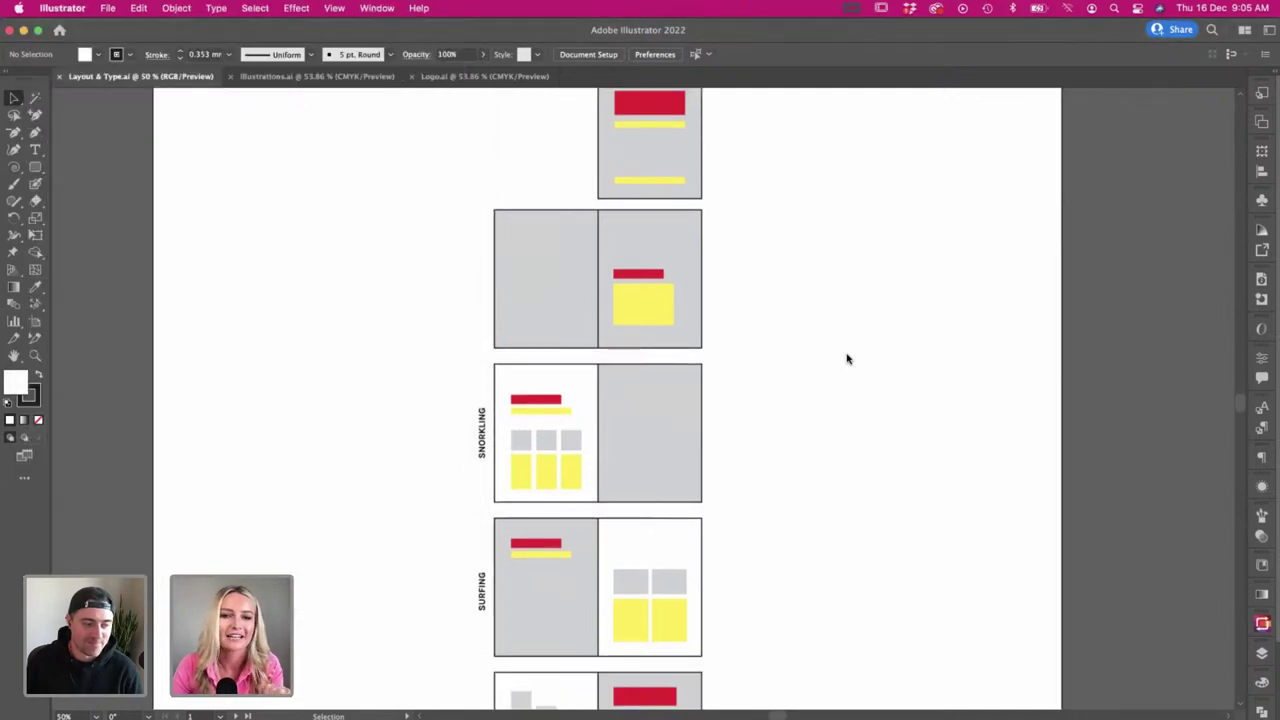
- Examine all spreads of the magazine layout plan, from the cover through Snorkling, Surfing, View, Activities and Towns to the back page
key(super+minus)
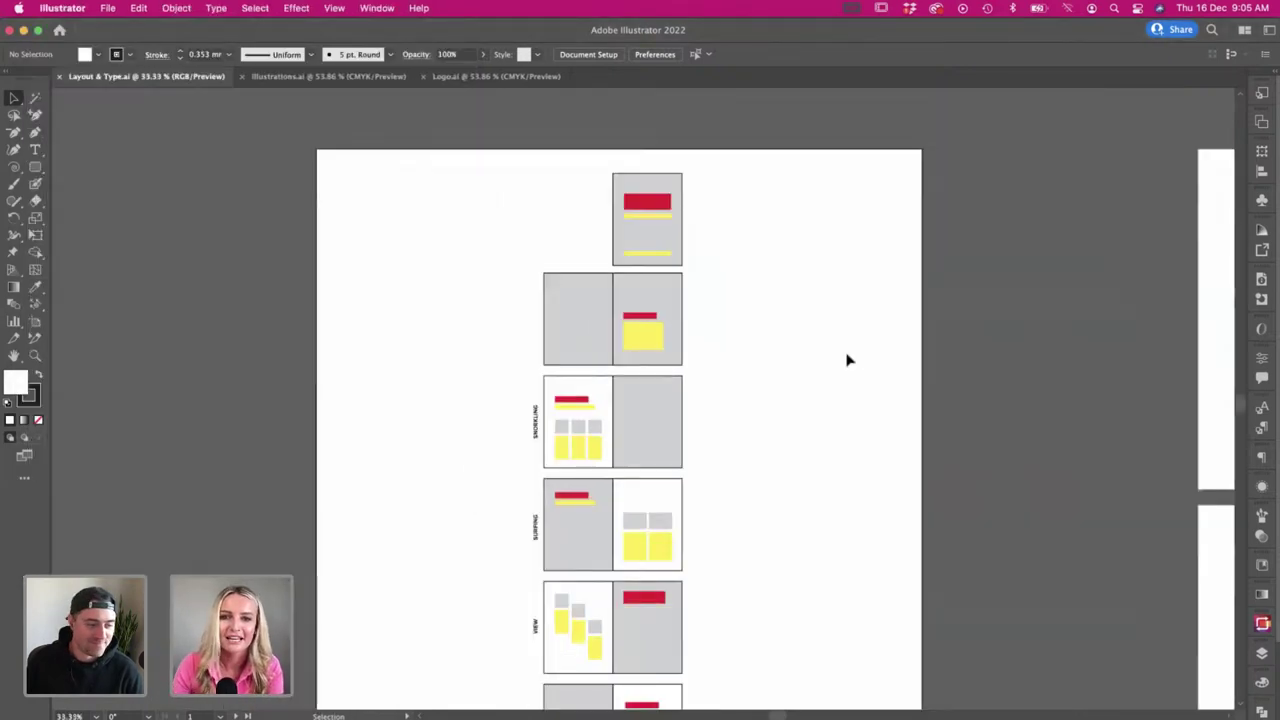
scroll(846, 359, down, 3)
scroll(844, 362, up, 1)
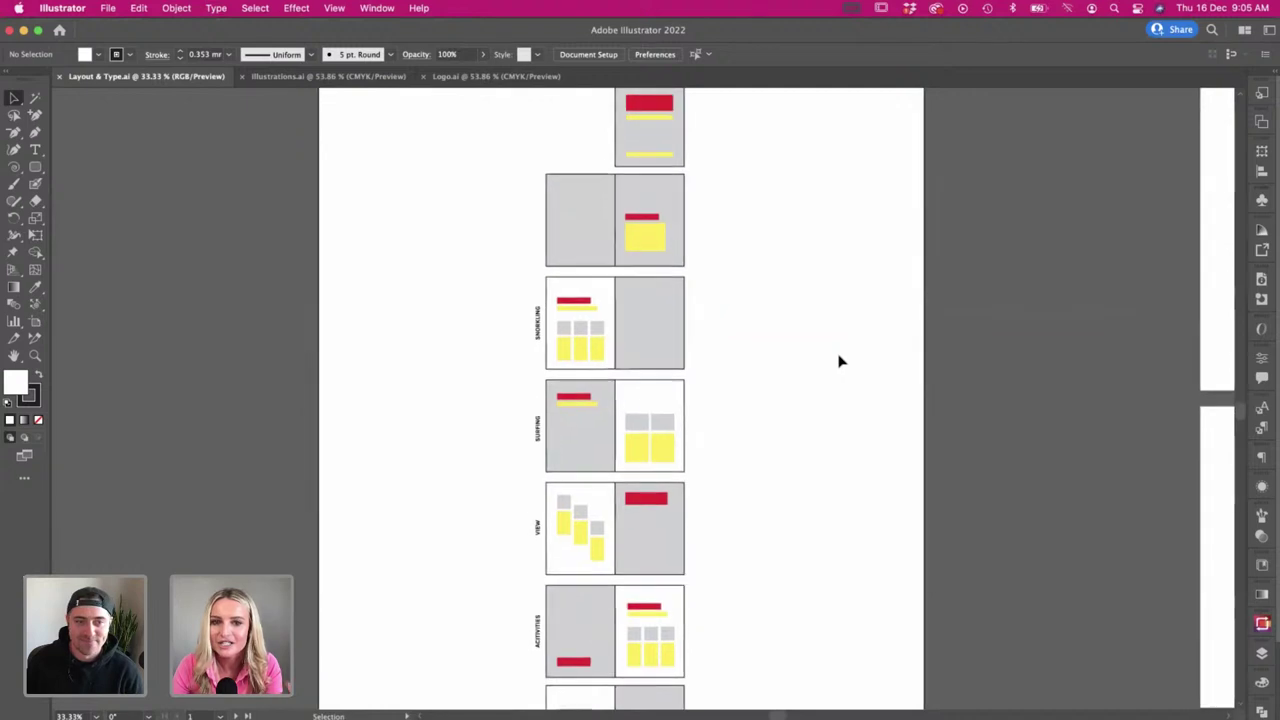
scroll(843, 376, up, 1)
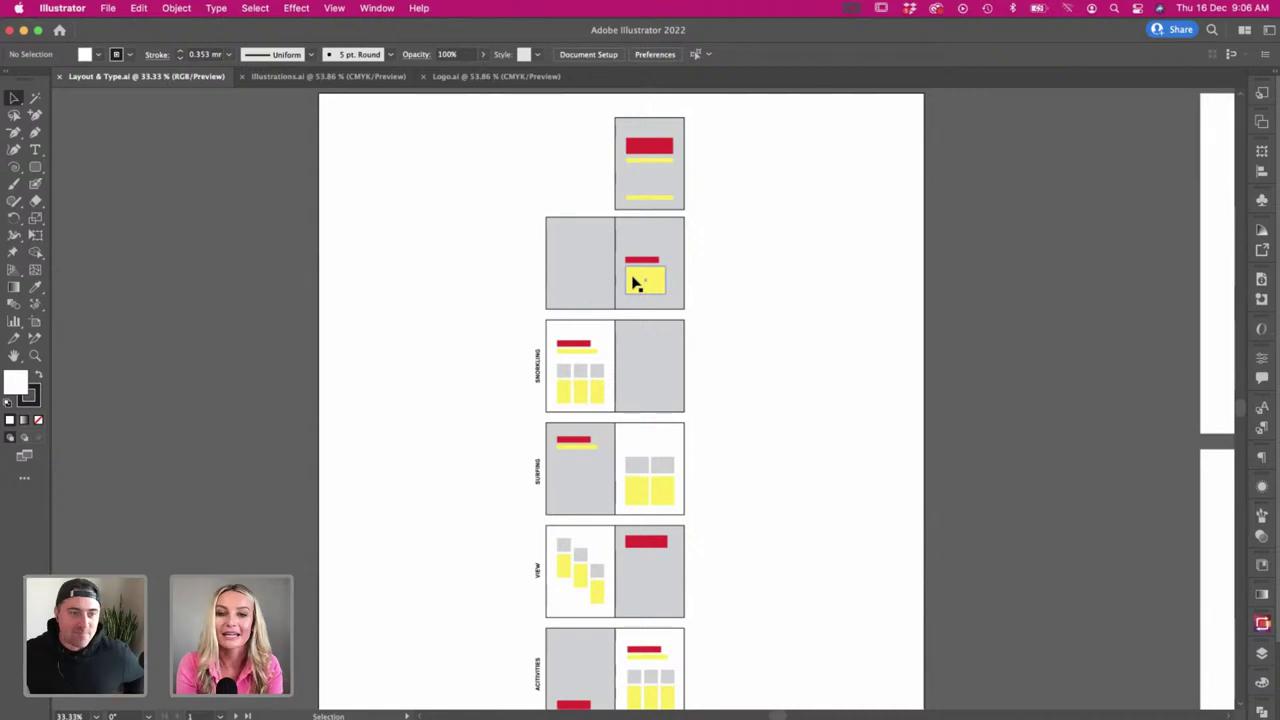
scroll(634, 281, down, 5)
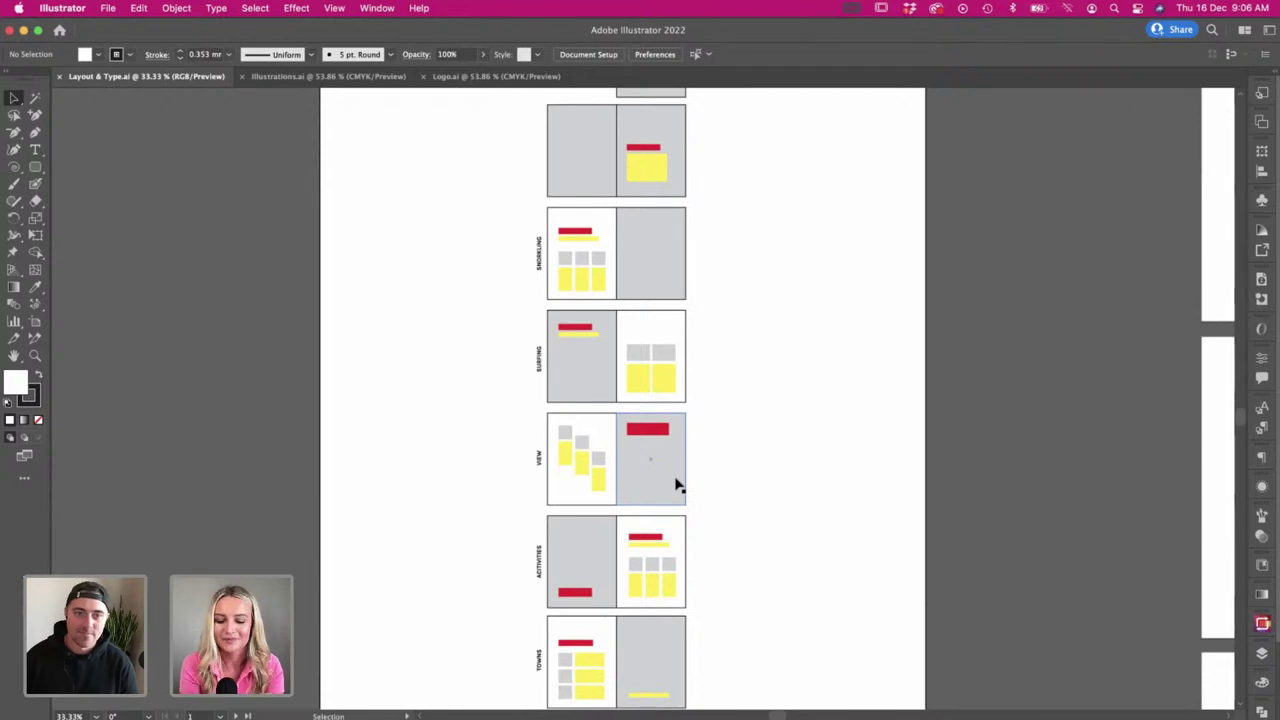
scroll(391, 425, down, 5)
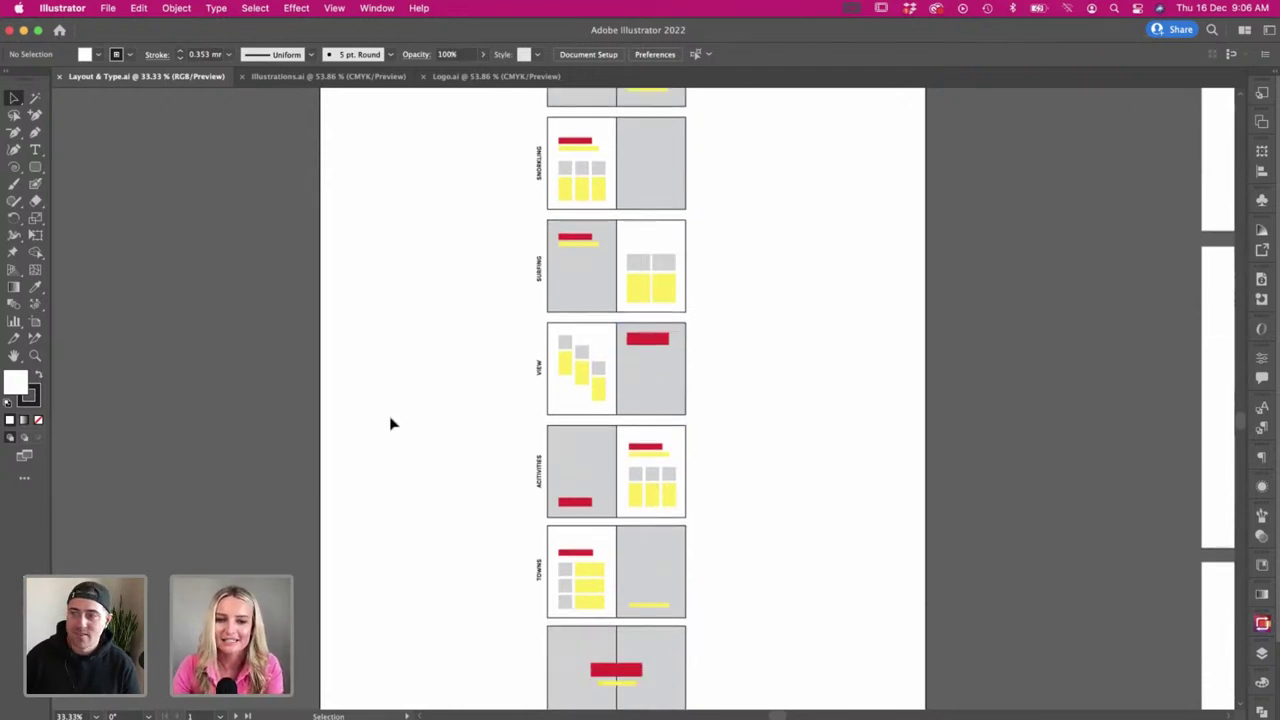
scroll(391, 525, down, 2)
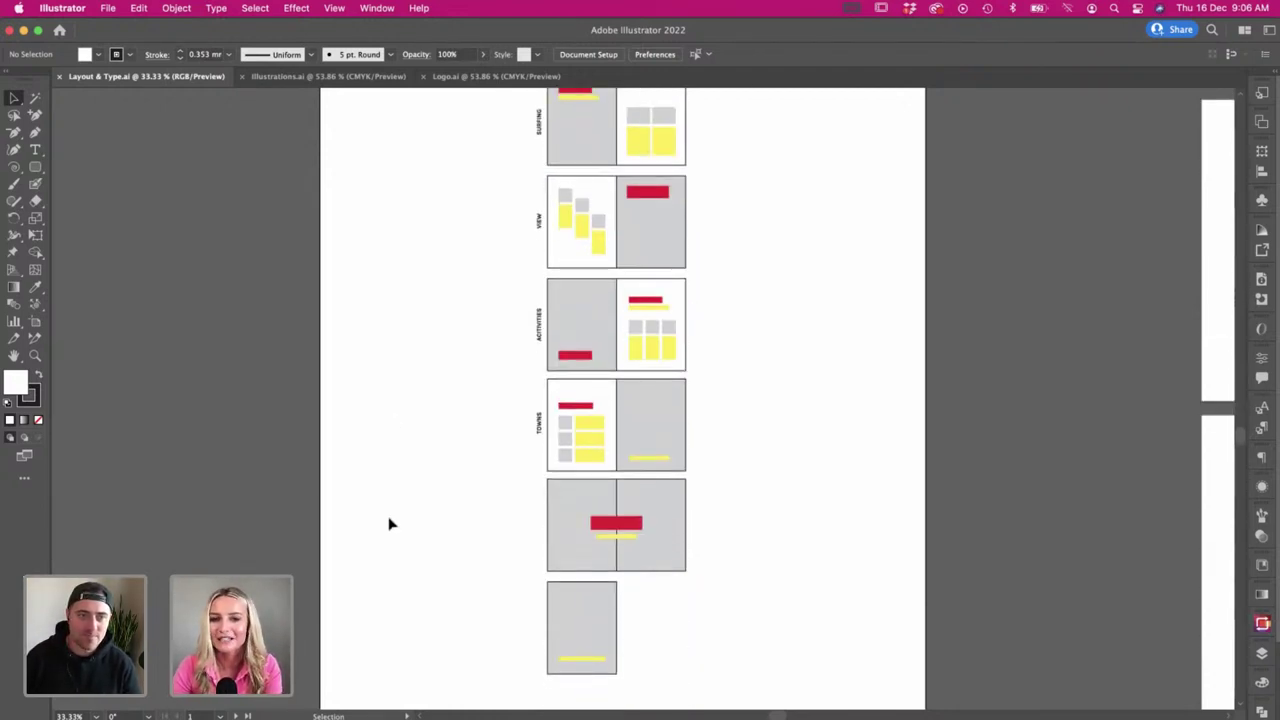
scroll(391, 524, up, 1)
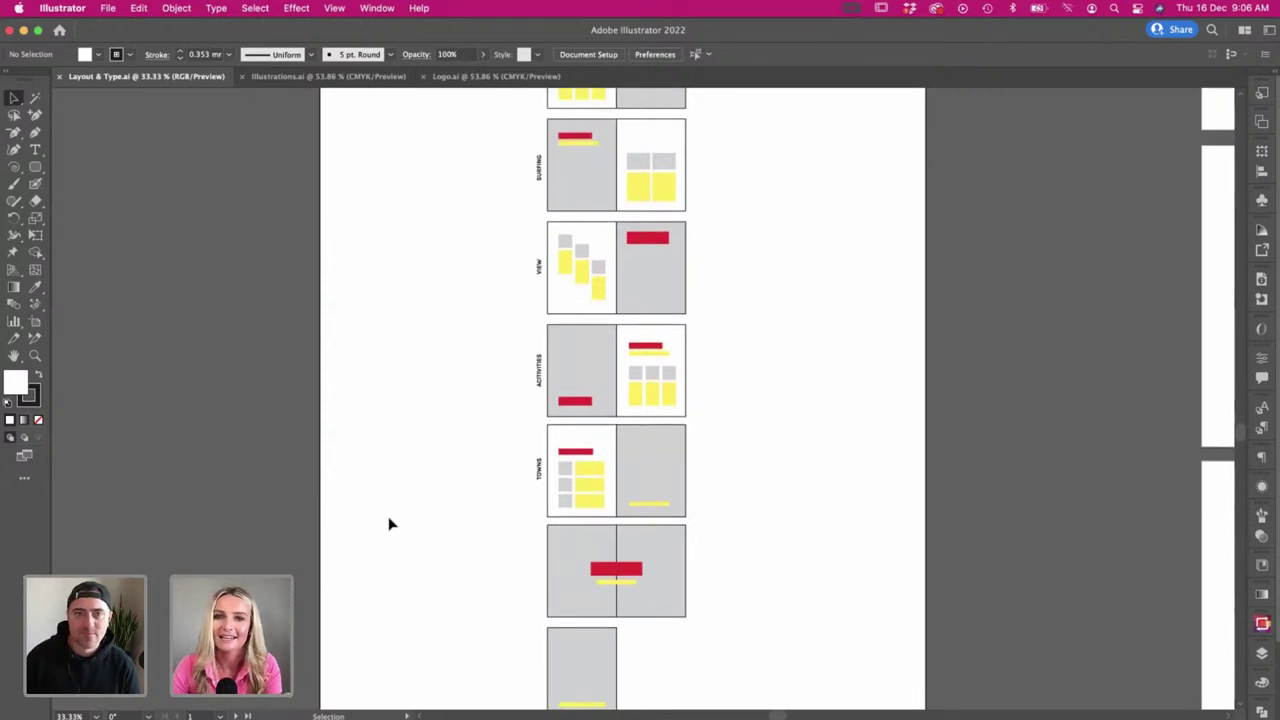
scroll(391, 524, up, 1)
scroll(391, 524, right, 1)
key(super+minus)
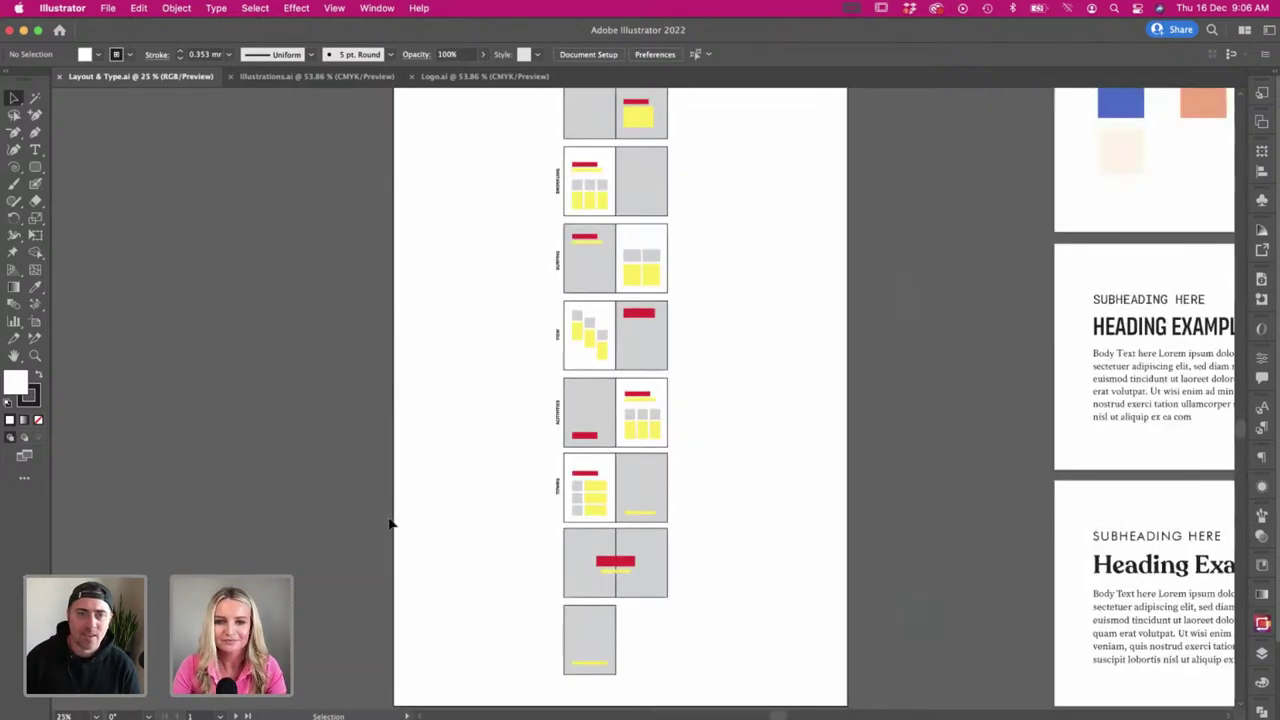
scroll(391, 524, up, 2)
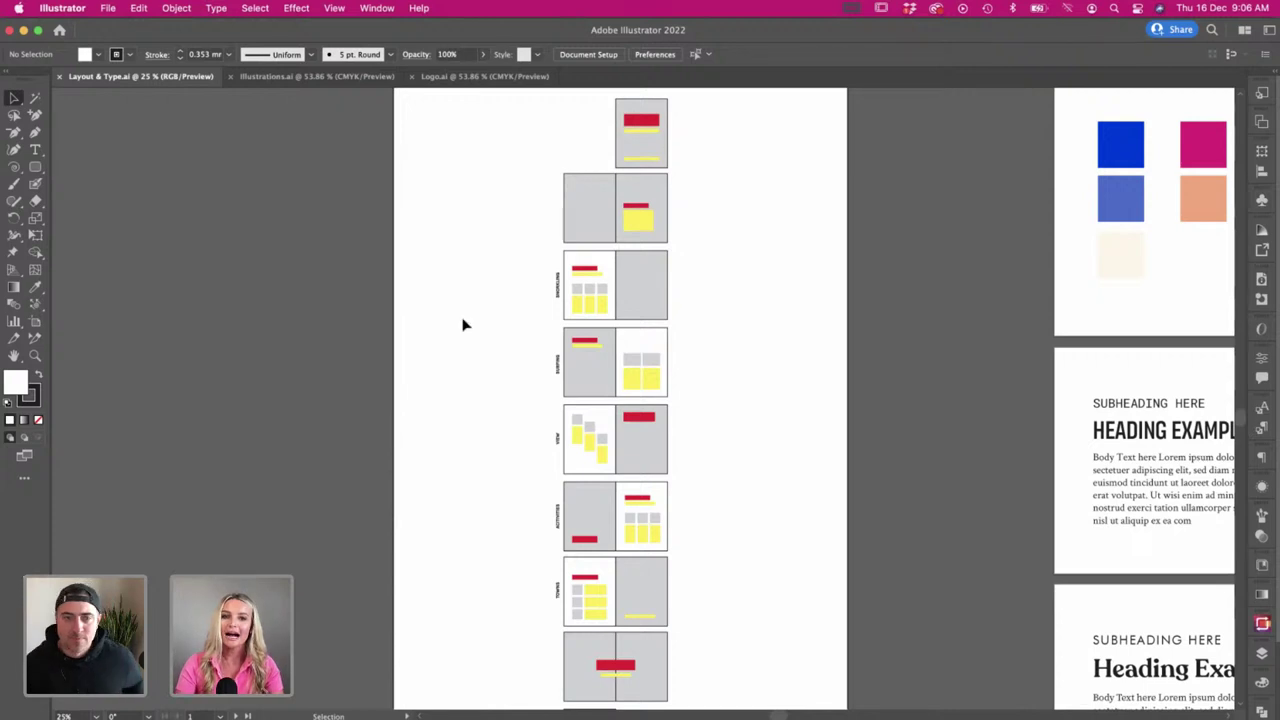
- Switch to Chrome and browse the EDITORIAL collection on Behance for magazine and book design references
key(super+Tab)
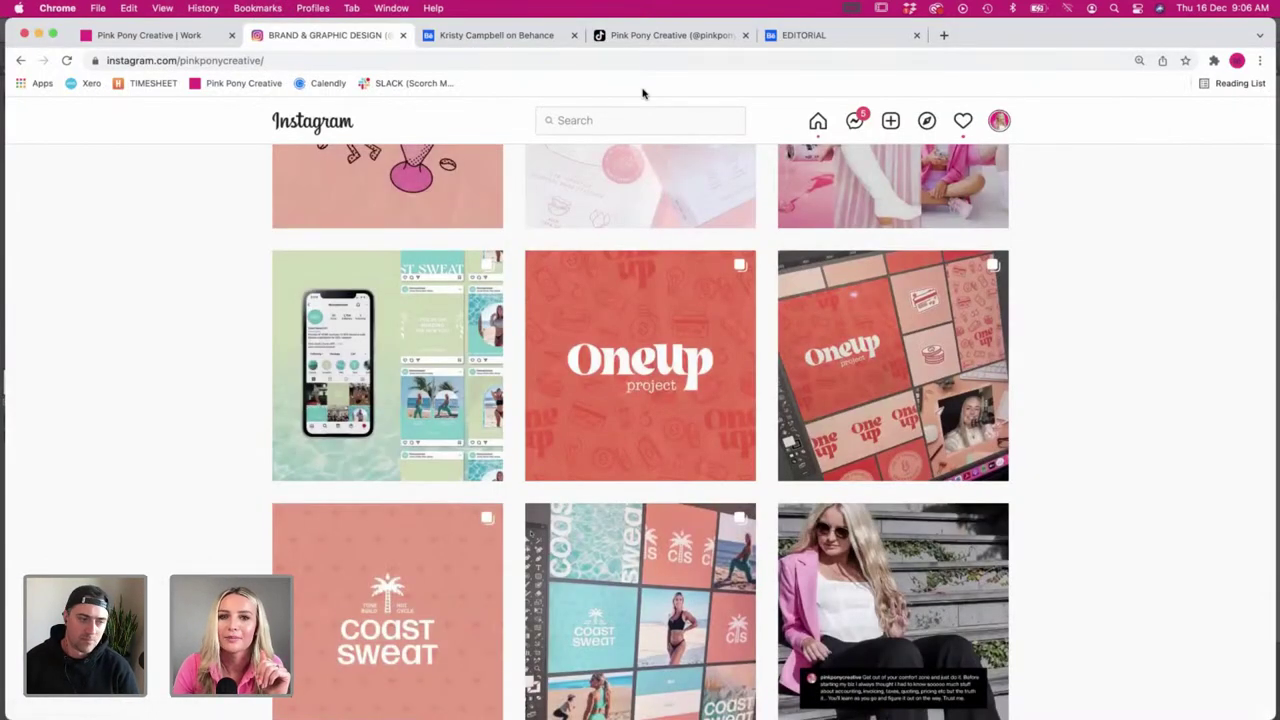
click(806, 35)
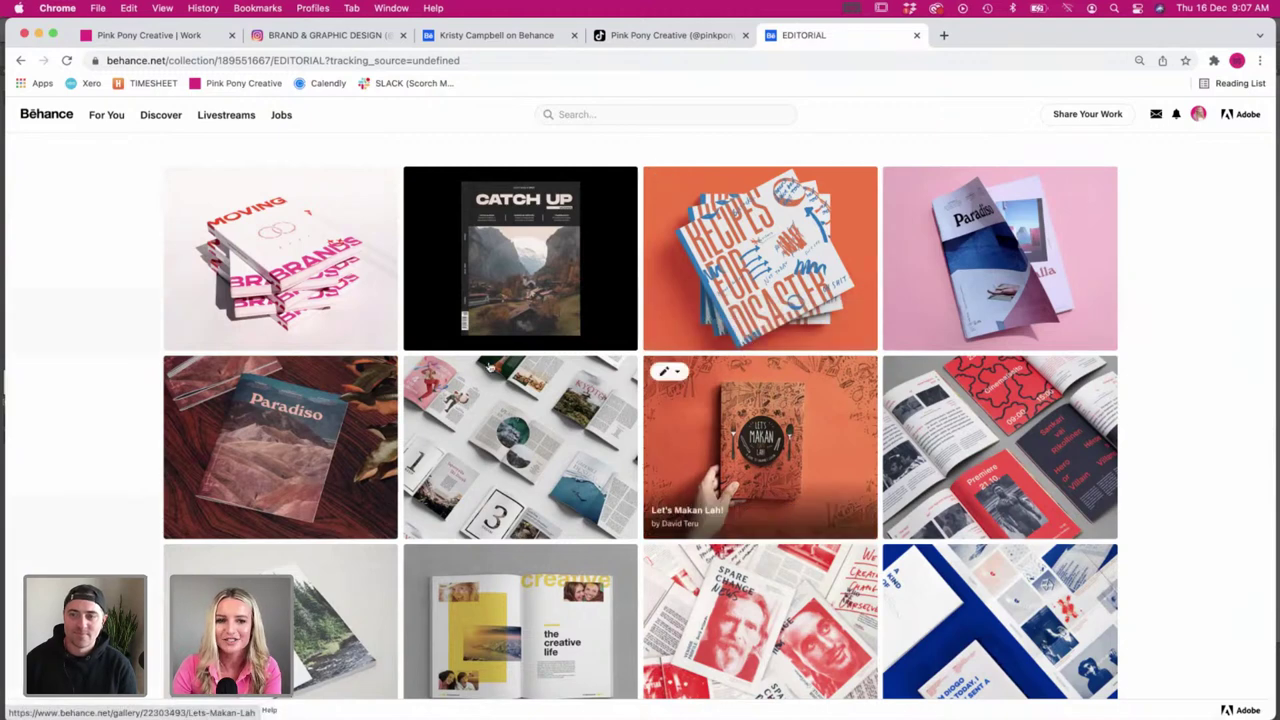
scroll(489, 367, down, 1)
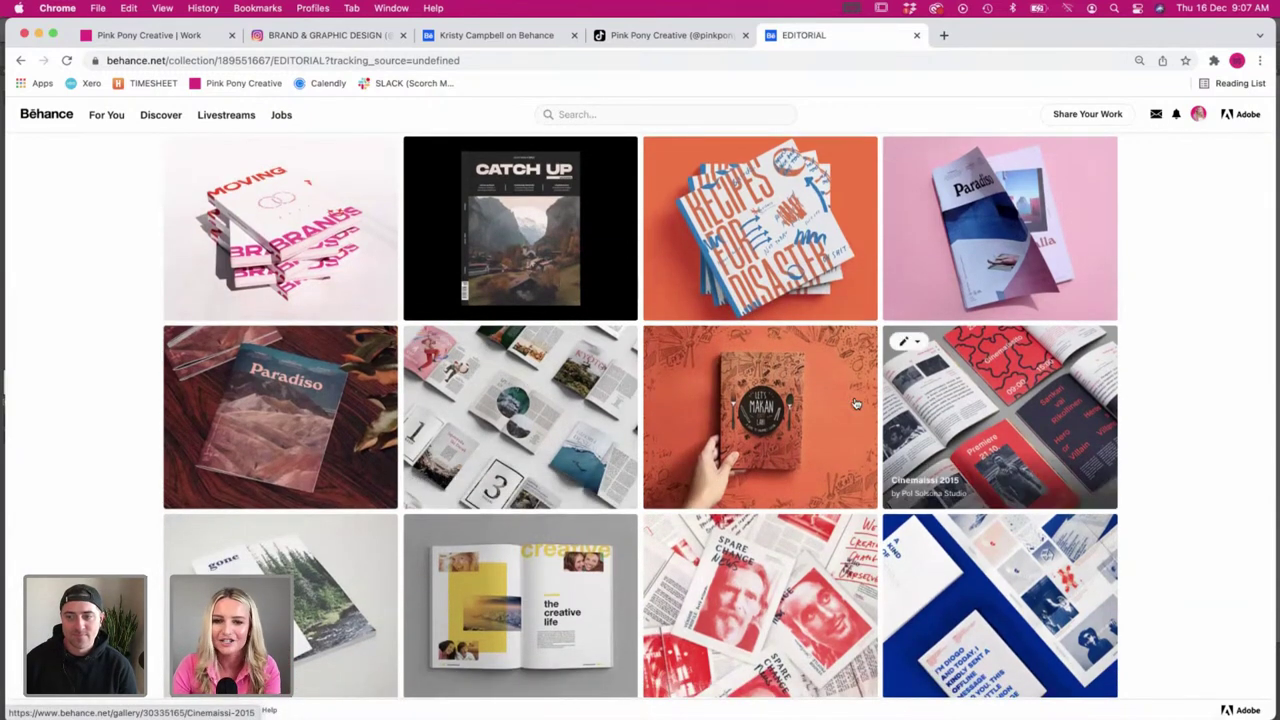
scroll(830, 290, down, 2)
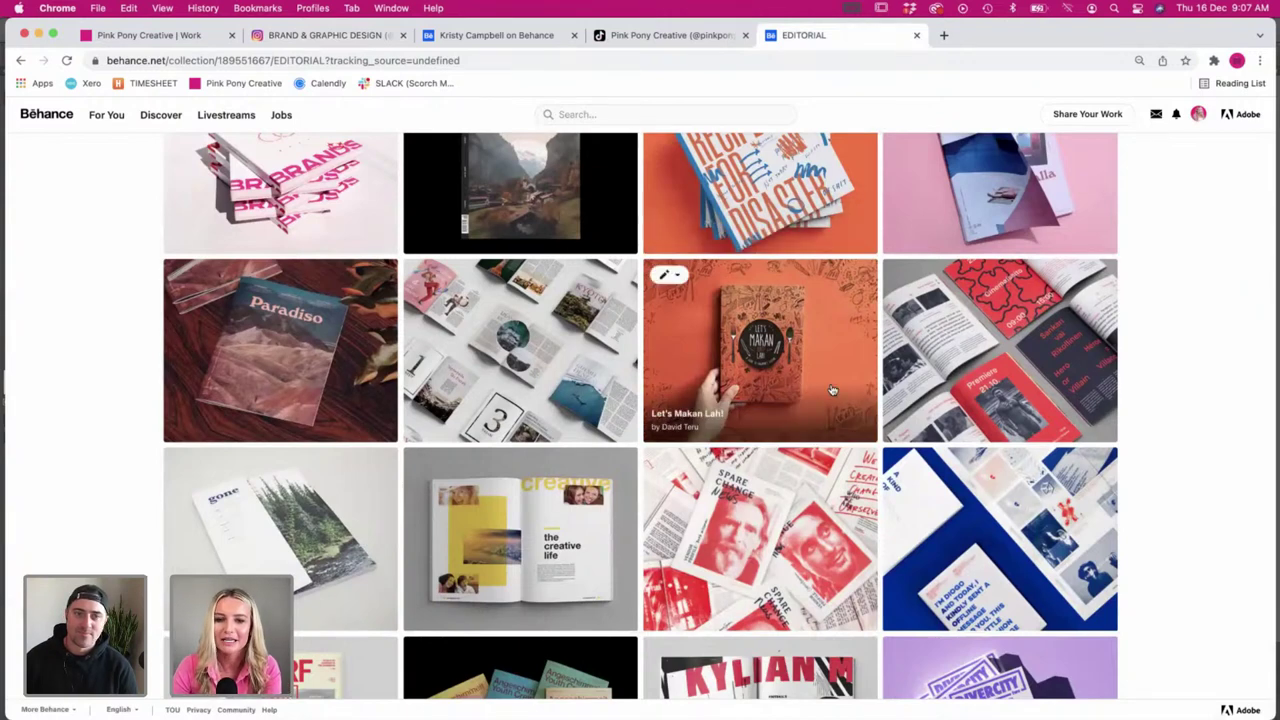
scroll(832, 390, down, 3)
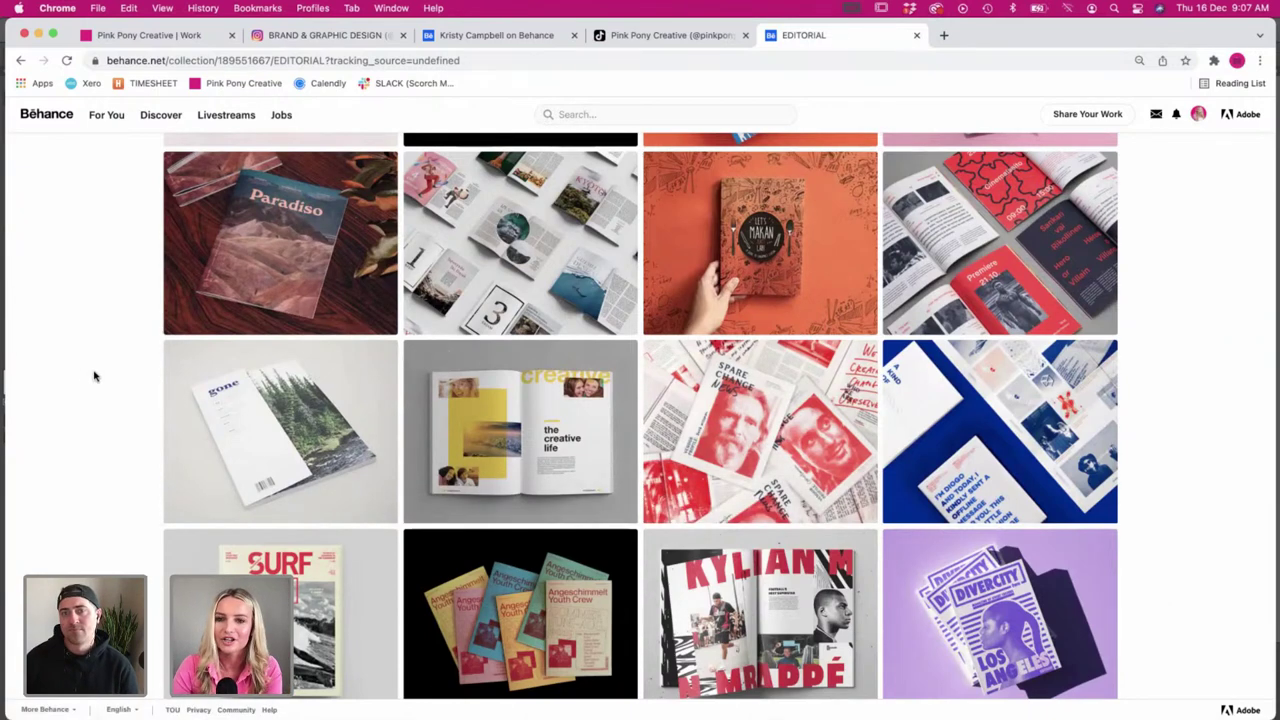
- Review the front page, contents and Snorkeling text in TextEdit's Copy document, and return to the layout plan in Illustrator
key(super+Tab)
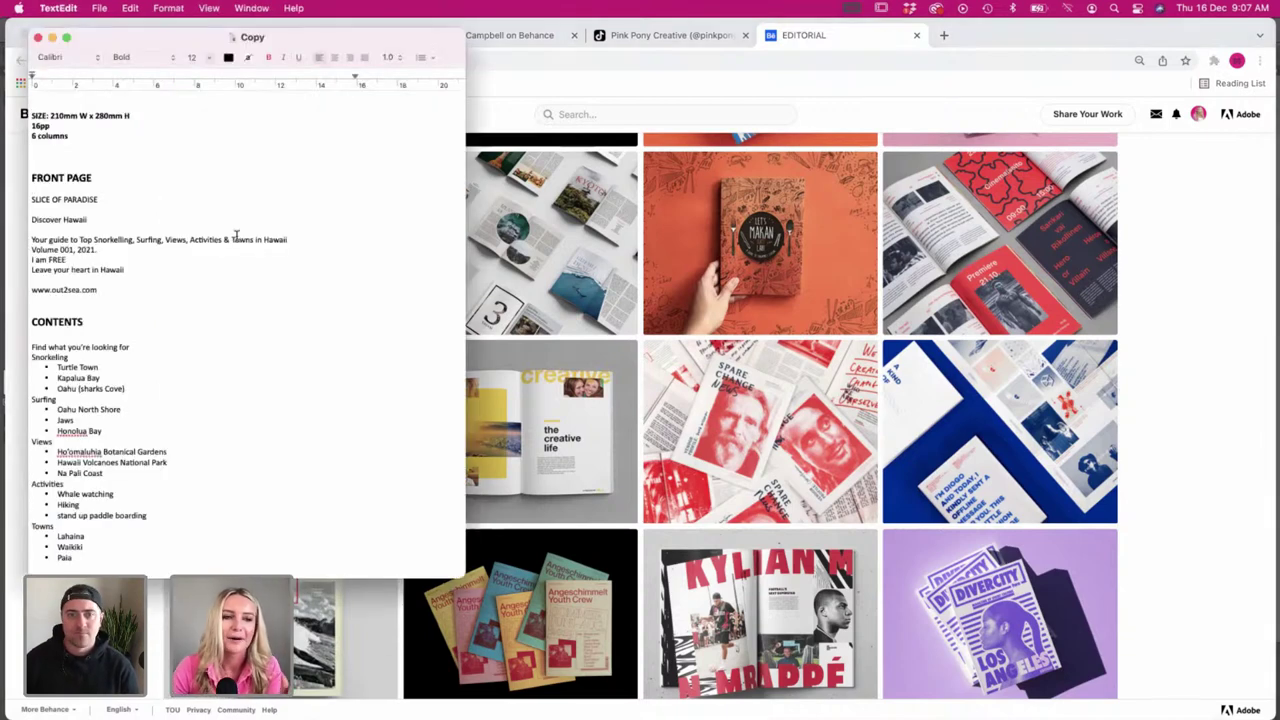
scroll(237, 234, down, 5)
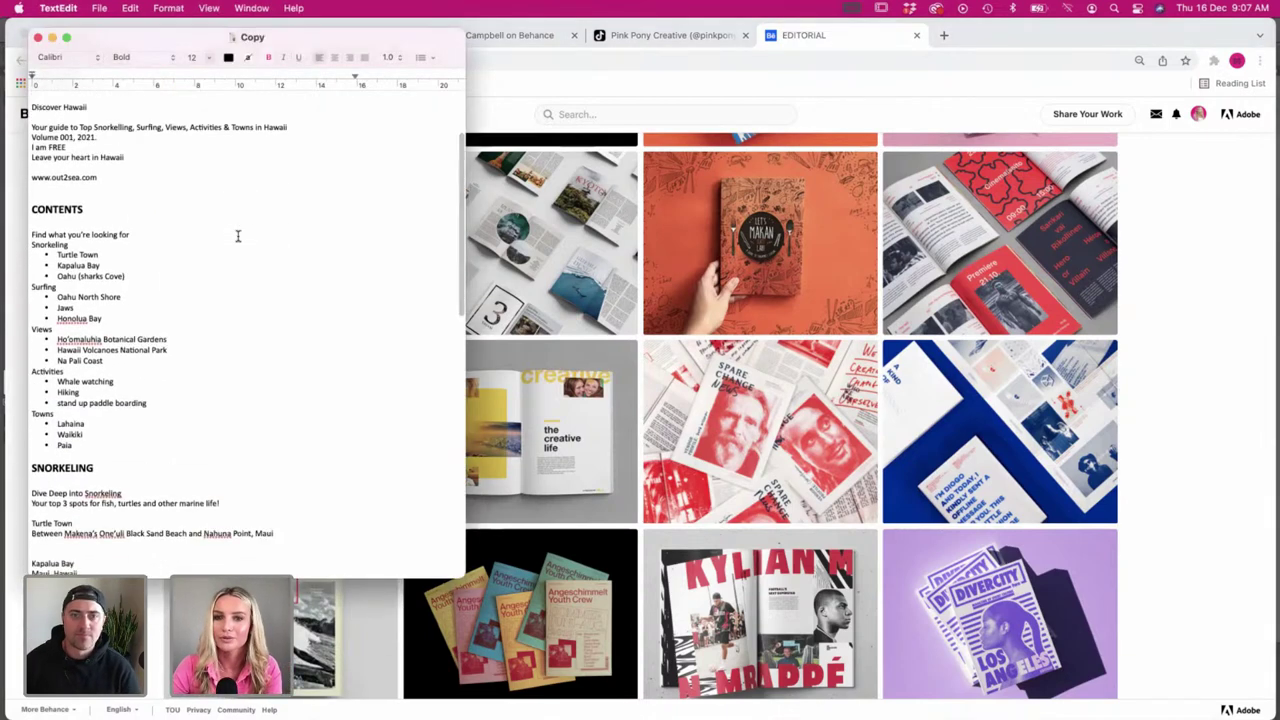
scroll(214, 265, up, 3)
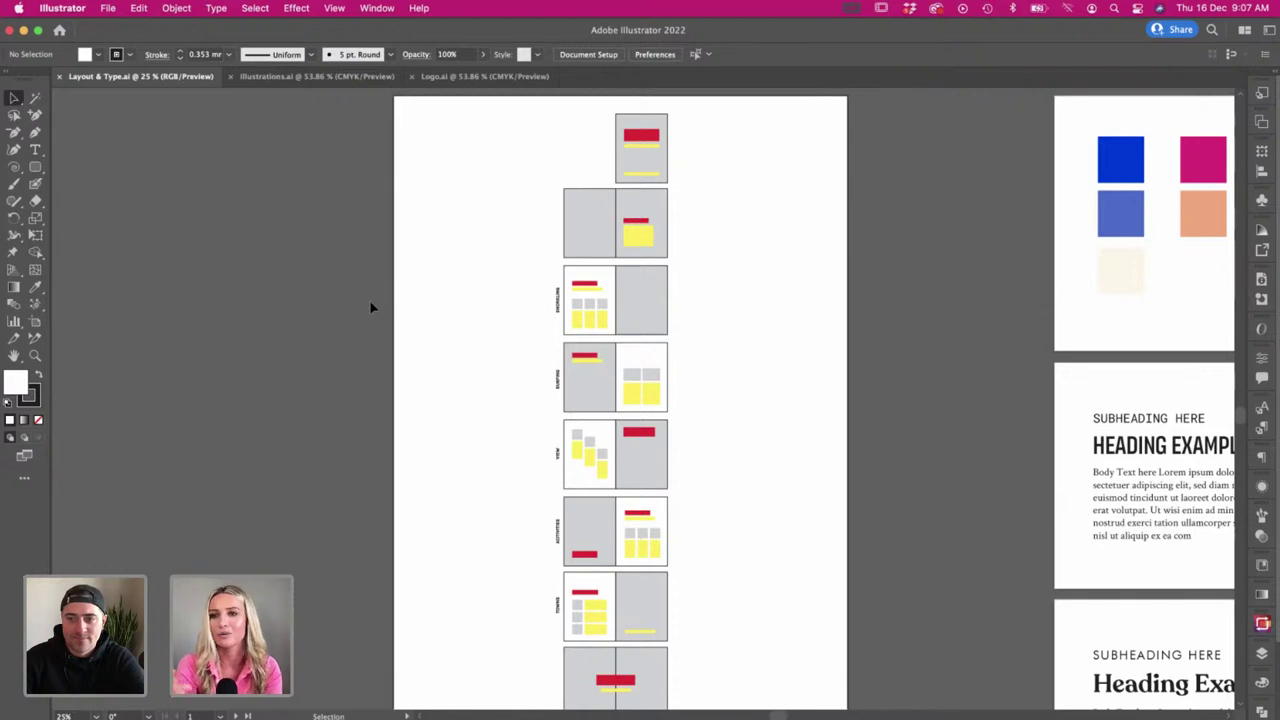
scroll(370, 307, up, 2)
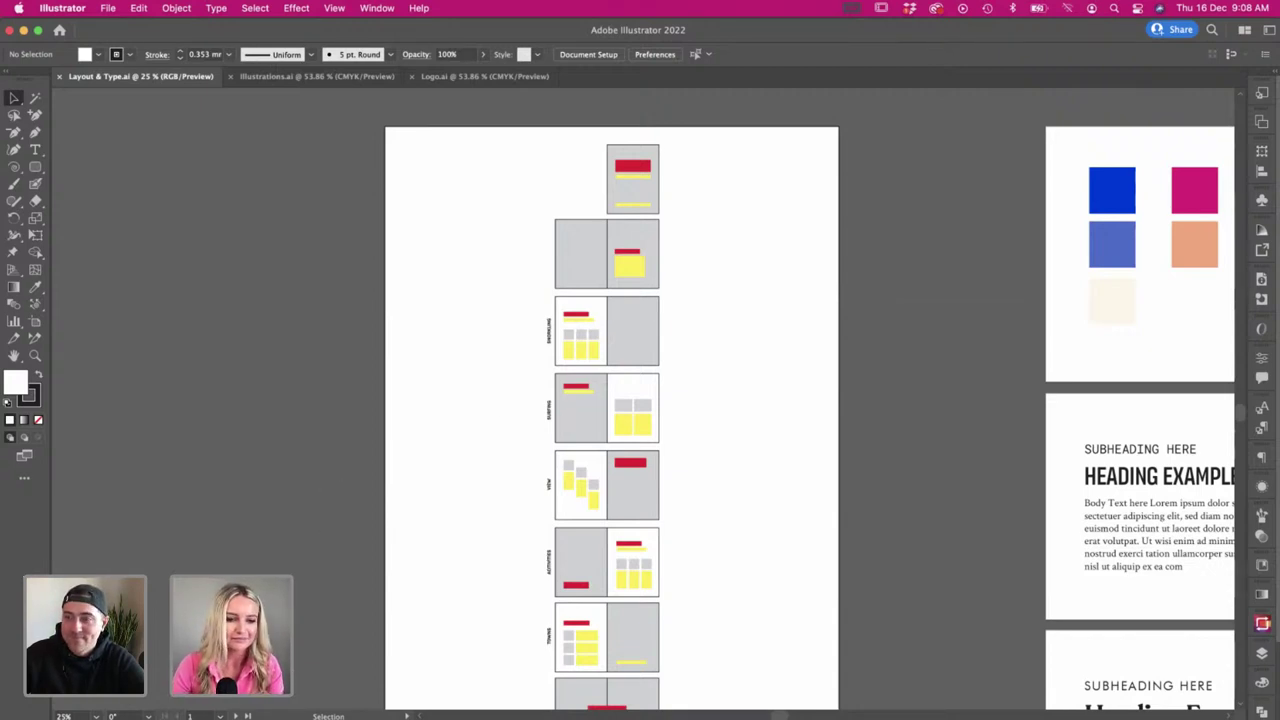
- Switch to Finder, preview the hand-drawn sketches in Scanned Doc A.pdf from the Assets folder, and close the preview
key(super+Tab)
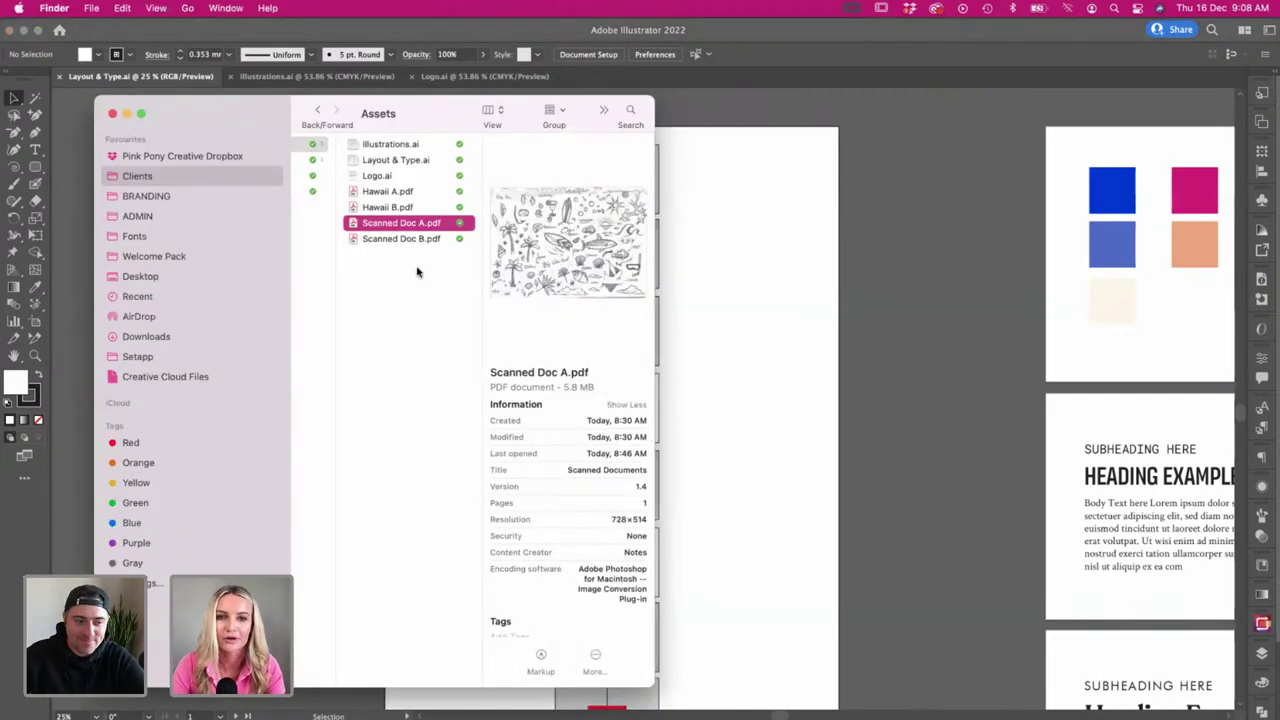
key(space)
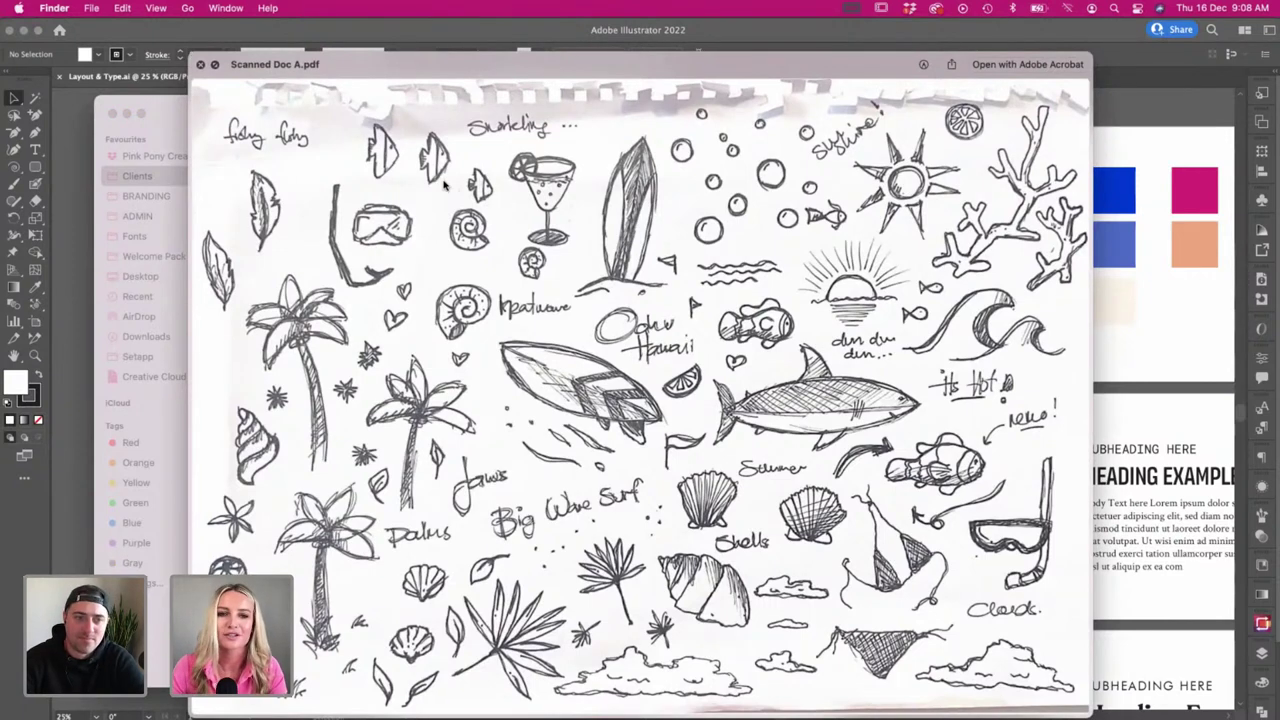
key(space)
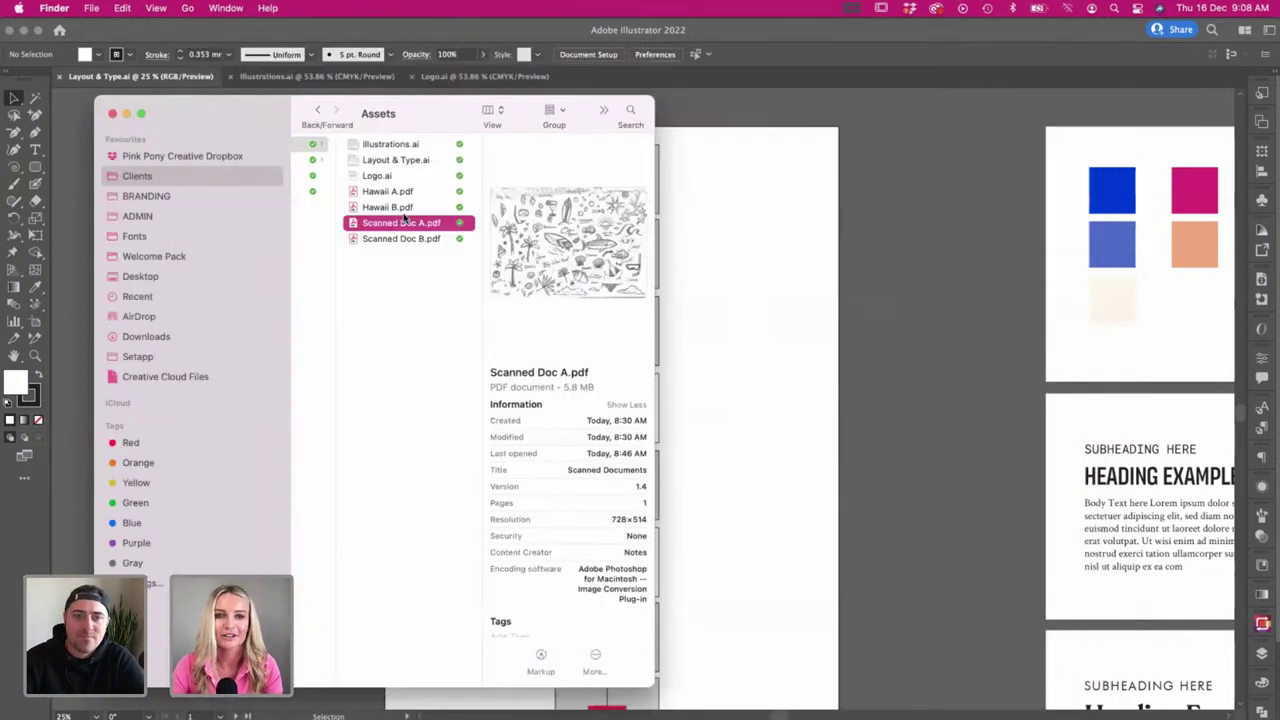
- Open Scanned Doc A.pdf from the Assets folder in Photoshop
click(408, 354)
click(505, 226)
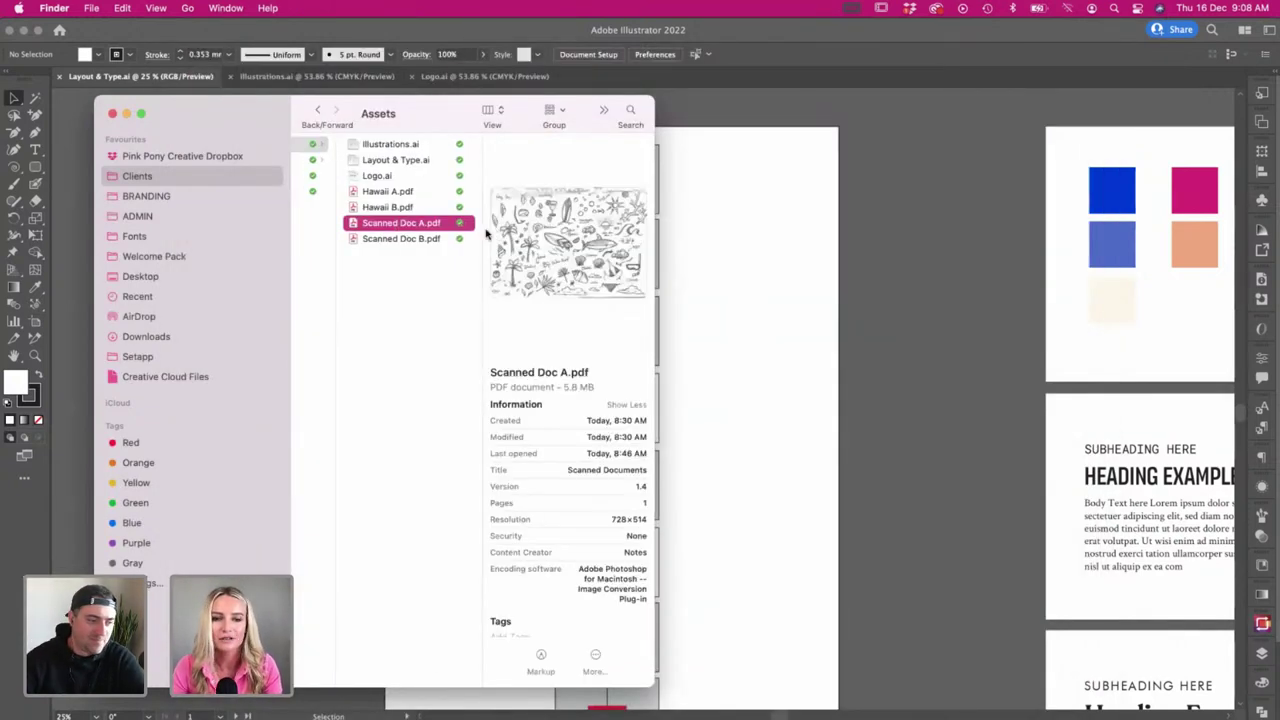
drag(400, 226, 403, 719)
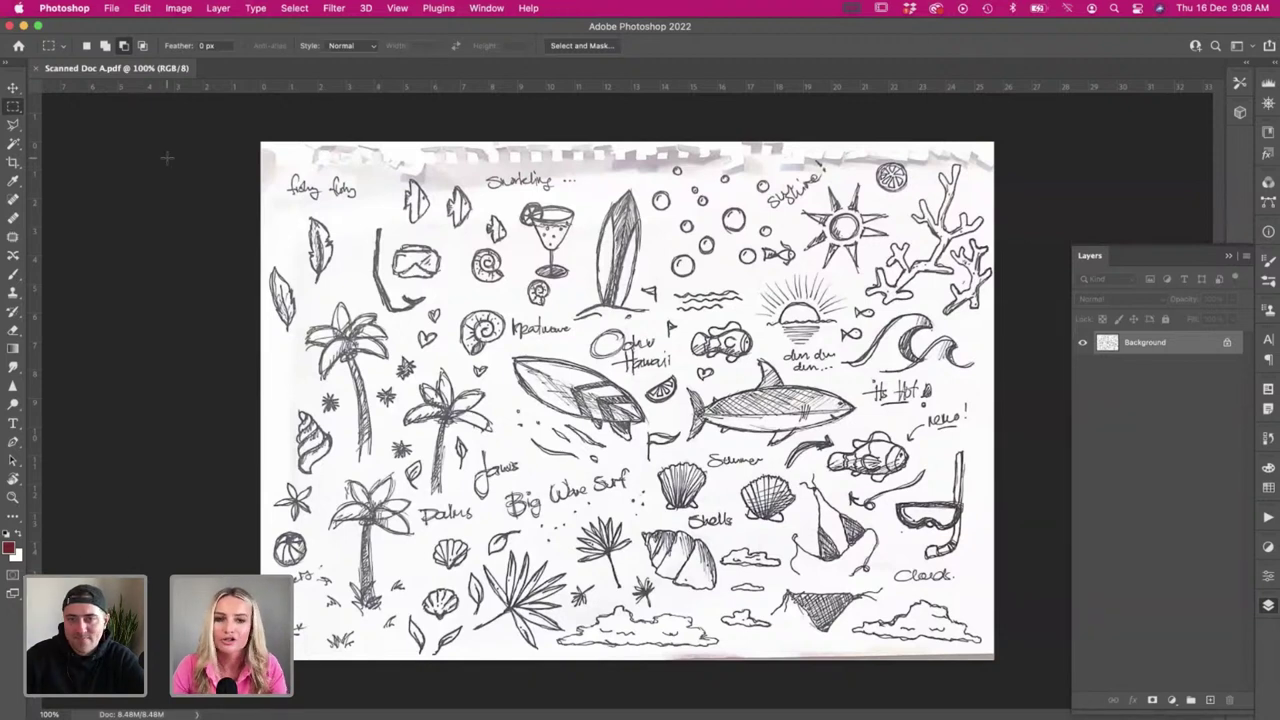
- Apply a Brightness/Contrast adjustment to the scanned sketches with brightness 38 and contrast 78
click(180, 10)
mouse_move(190, 47)
click(409, 46)
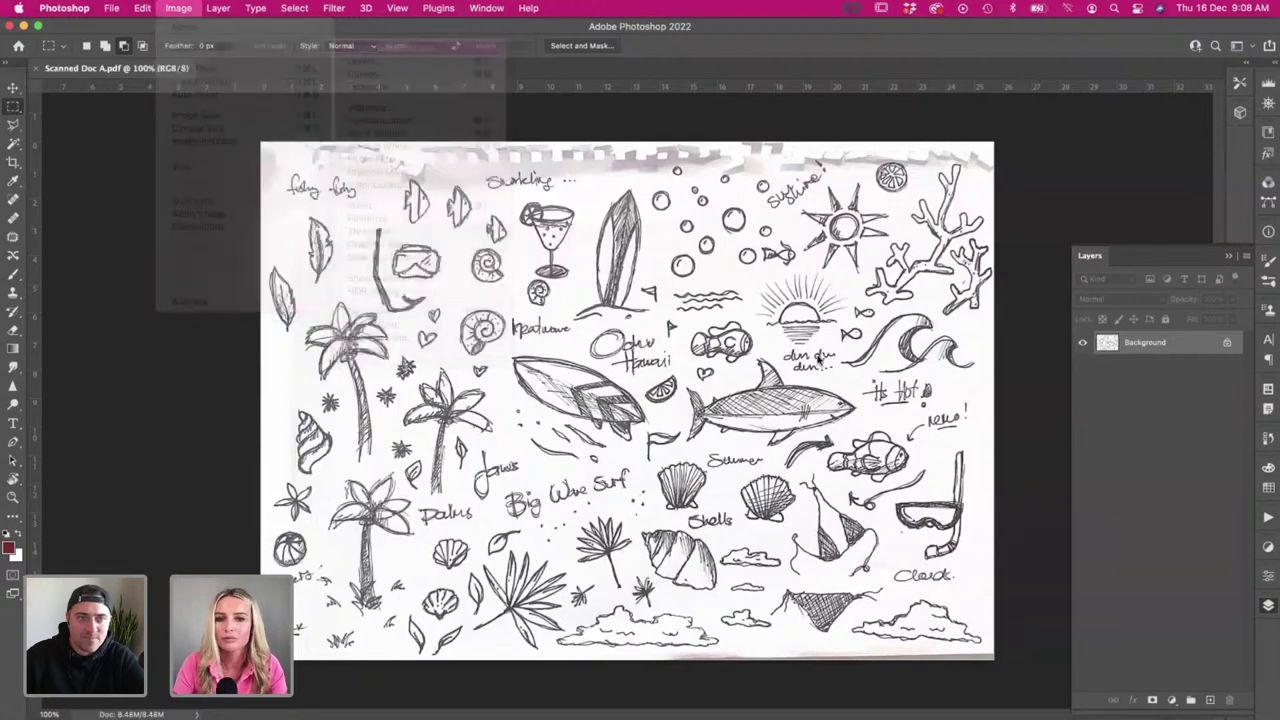
drag(873, 271, 911, 302)
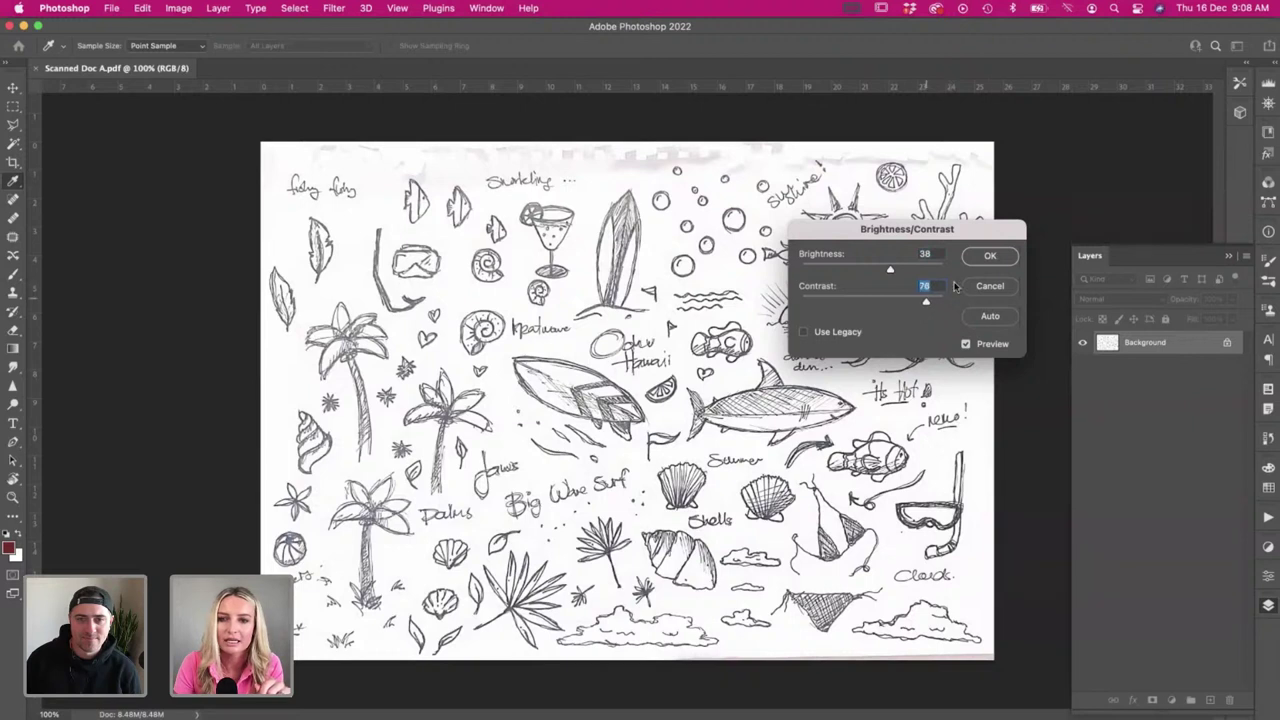
click(990, 256)
- Apply Auto Tone, Auto Contrast and Auto Color to the scanned sketches
click(179, 8)
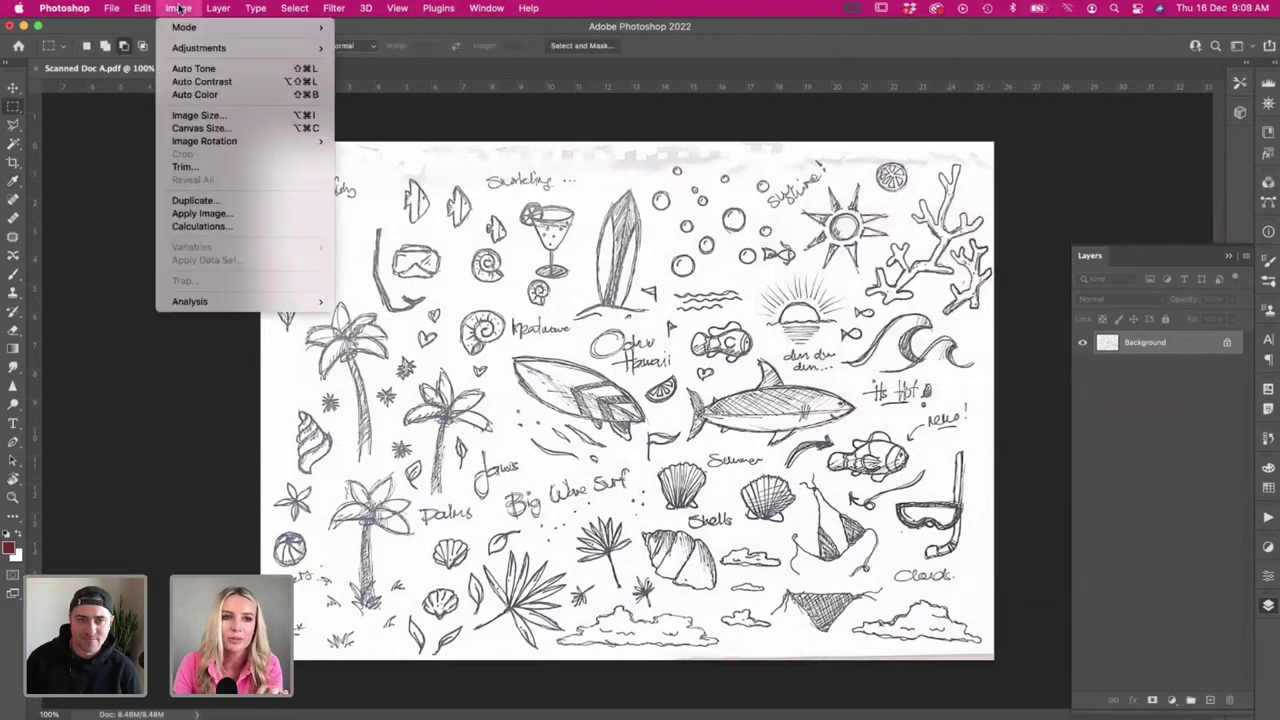
click(184, 67)
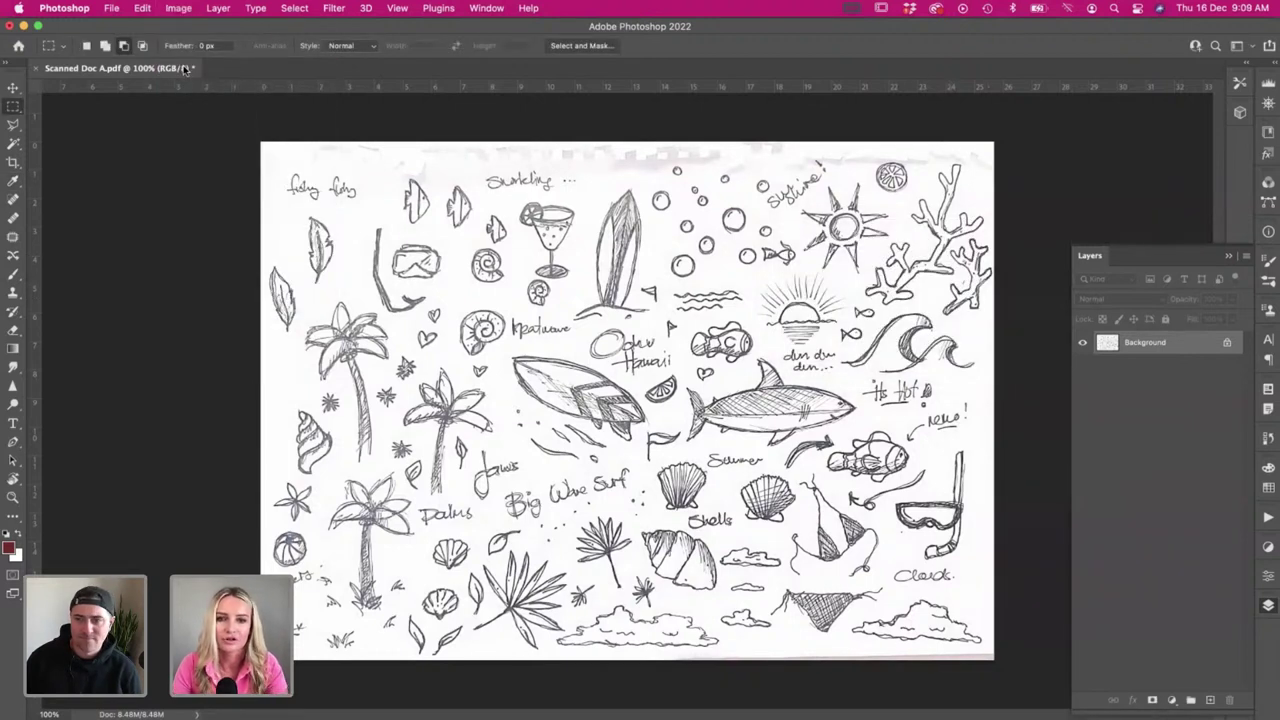
click(179, 8)
click(186, 84)
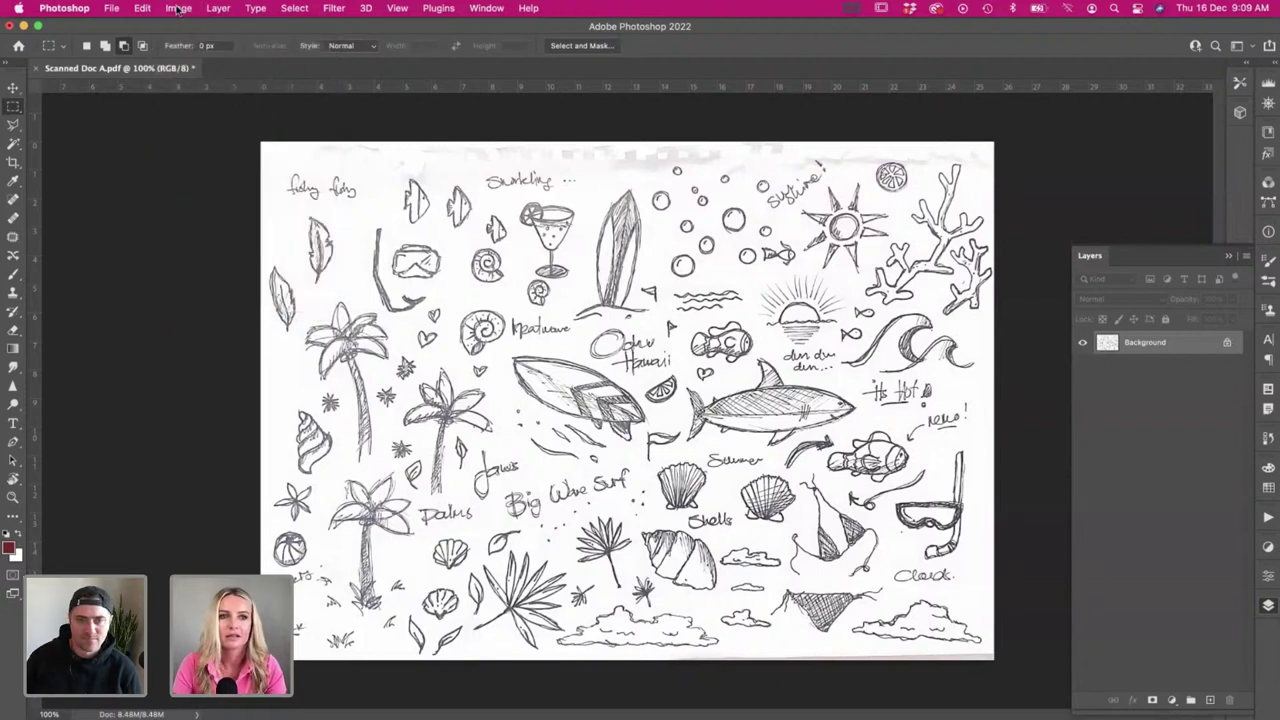
click(179, 8)
click(186, 94)
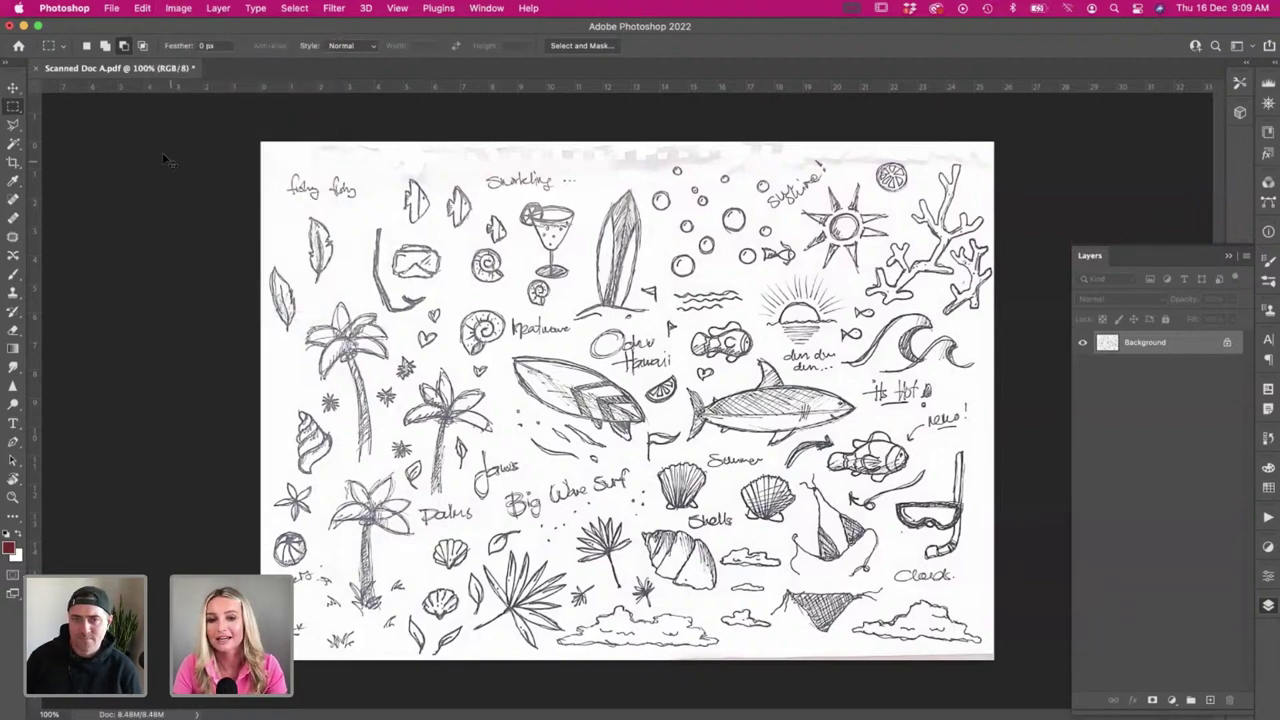
- Try darkening the scanned sketches by lowering the lightness in a Hue/Saturation adjustment
click(178, 8)
mouse_move(187, 50)
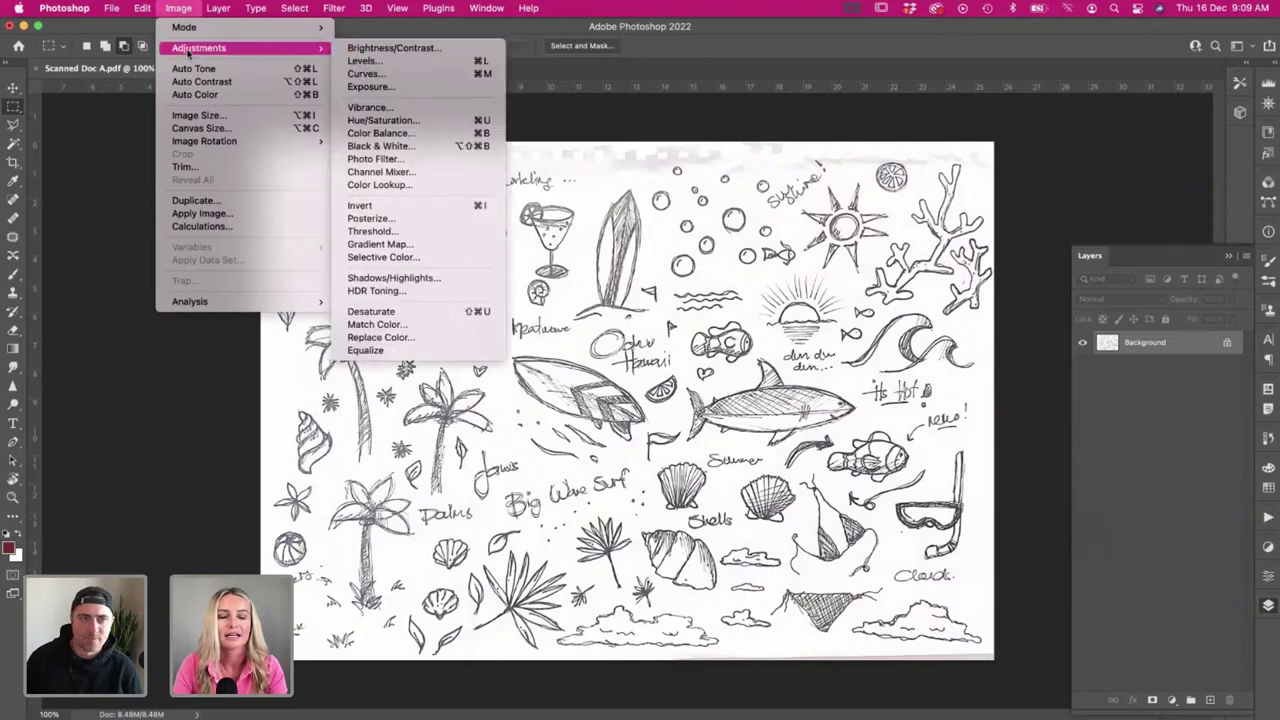
click(383, 120)
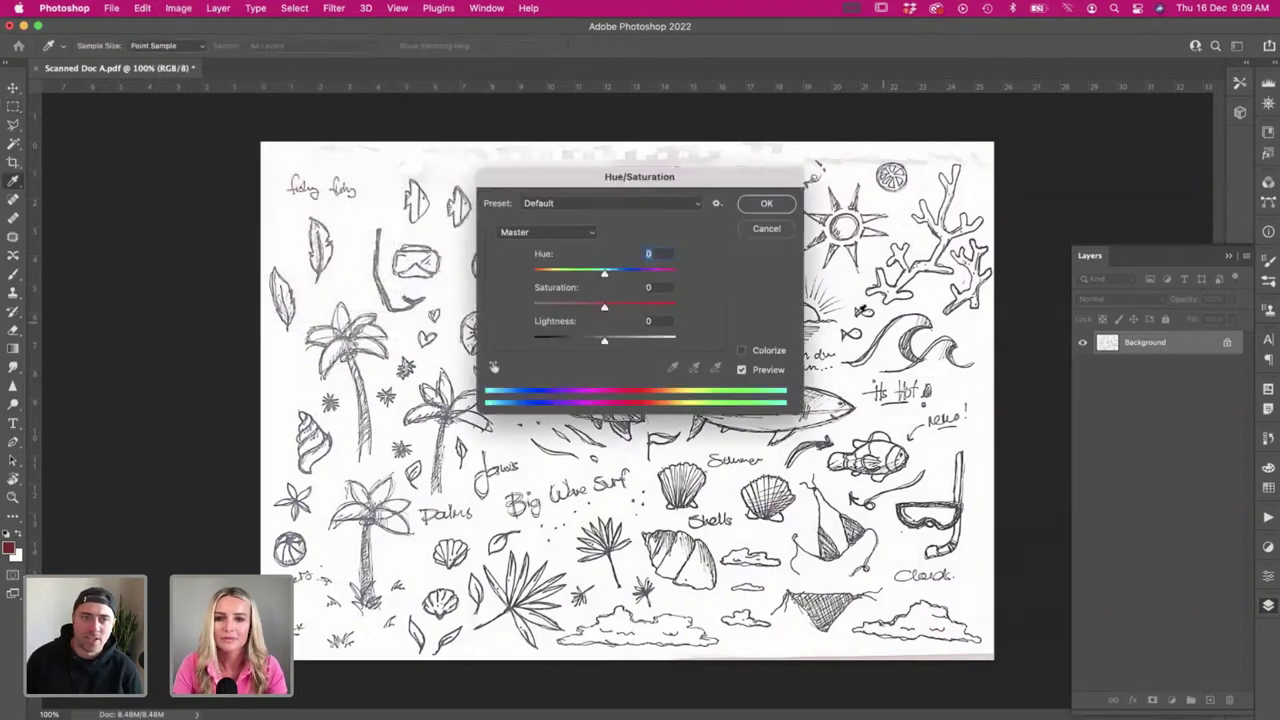
drag(604, 341, 594, 341)
key(super+z)
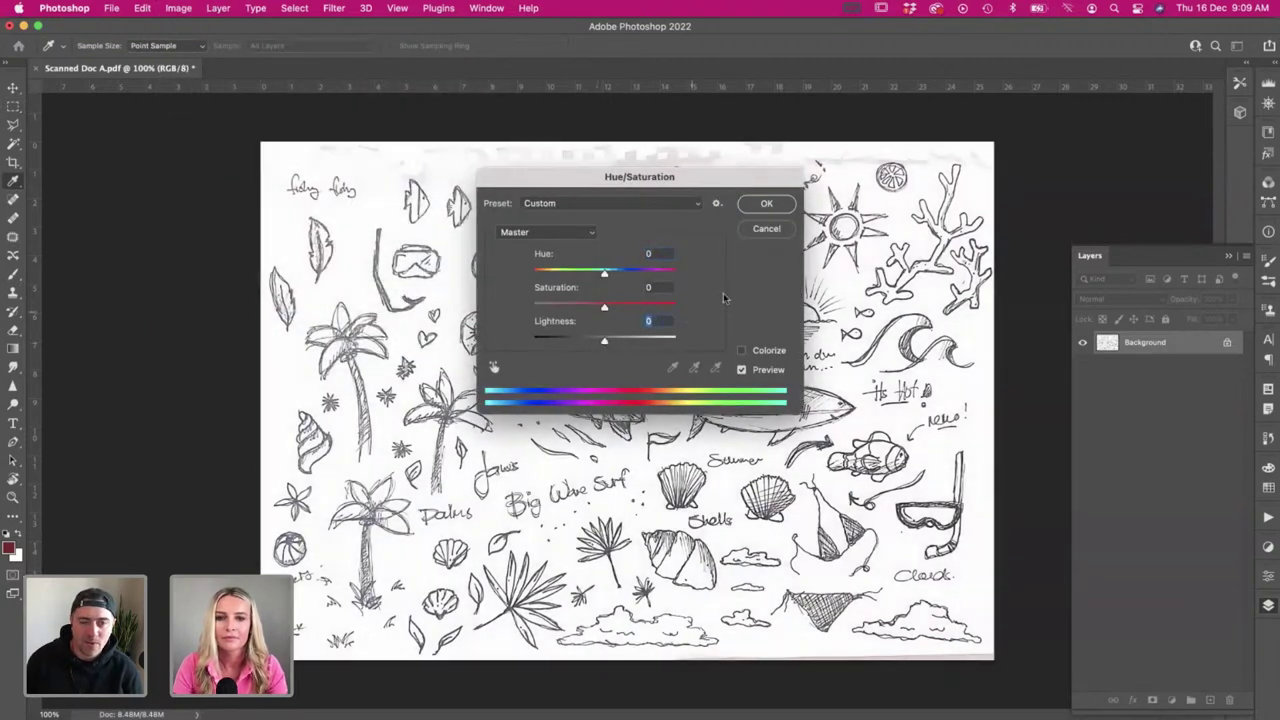
click(766, 203)
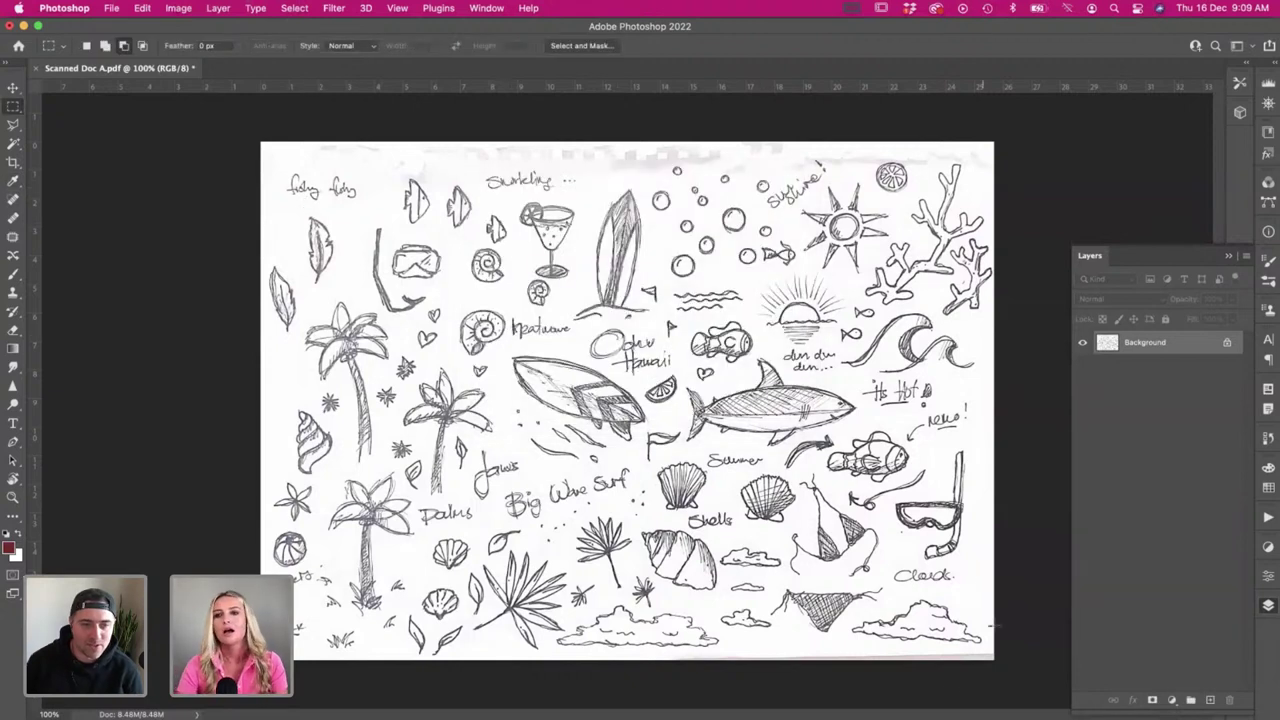
- Crop the smudged strip off the scan's upper edge and trim the grey line along its lower edge
click(13, 162)
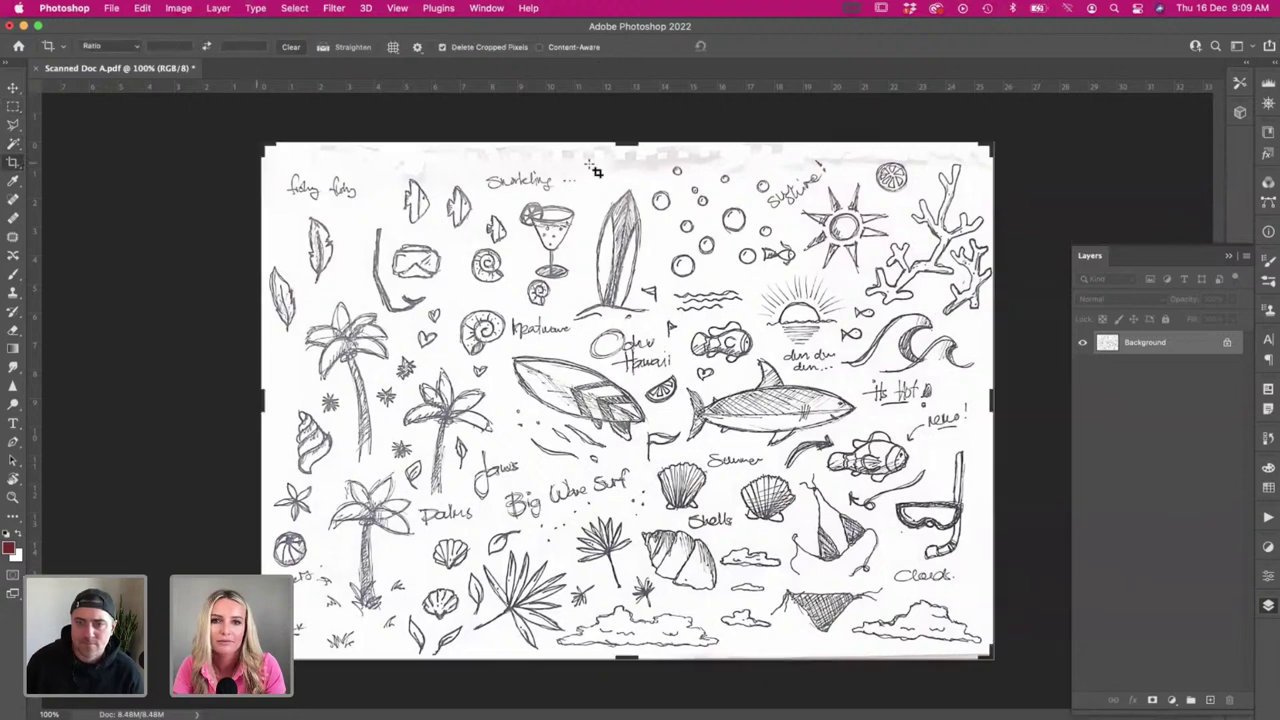
drag(627, 146, 628, 158)
key(Return)
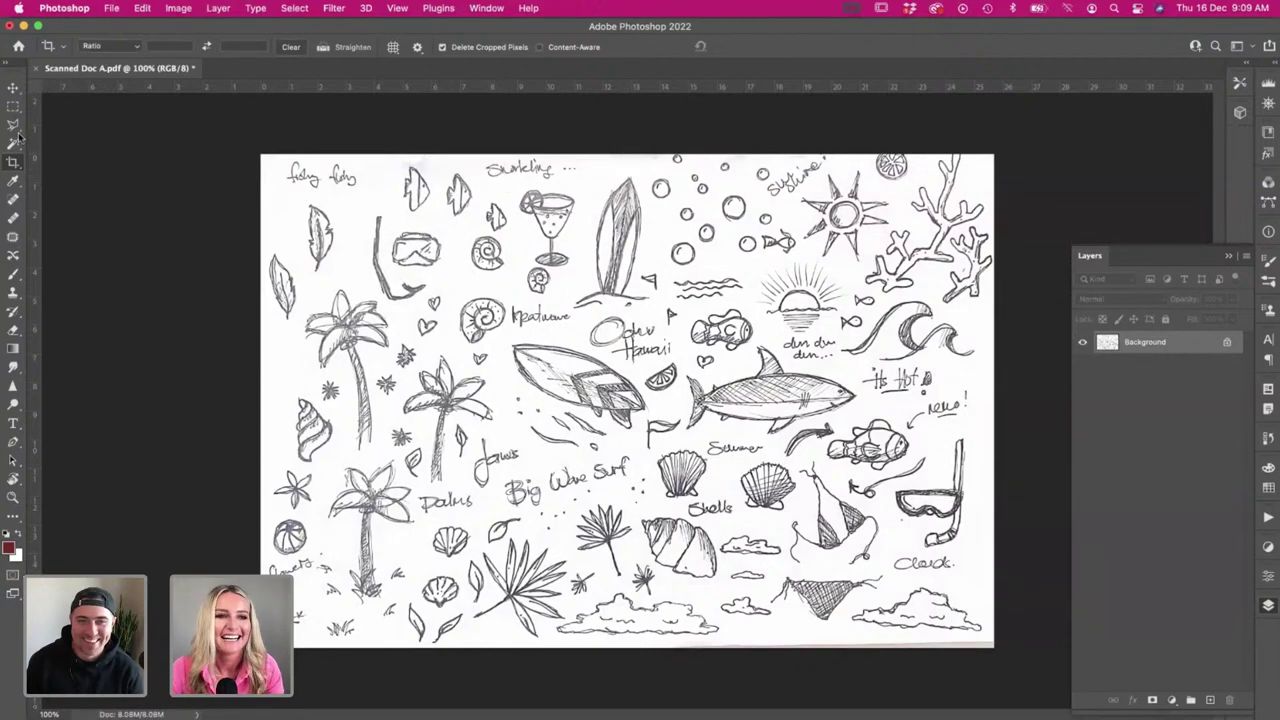
click(14, 162)
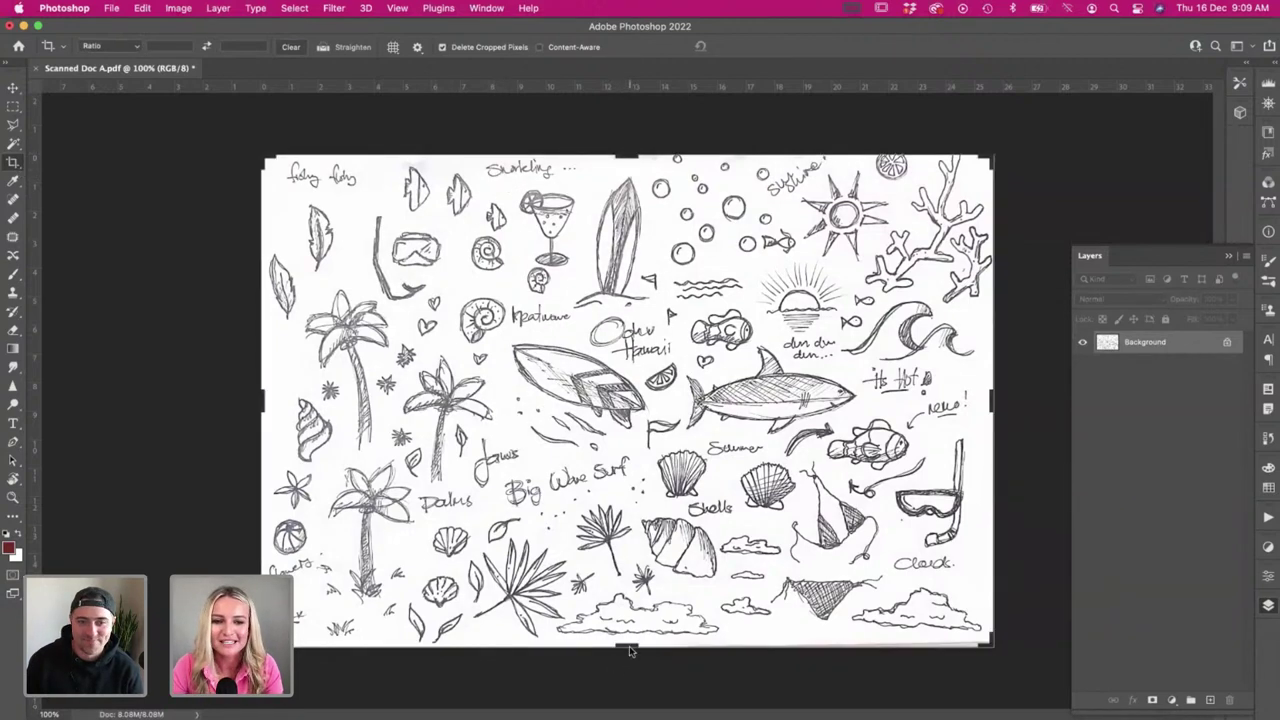
drag(631, 647, 633, 648)
key(Return)
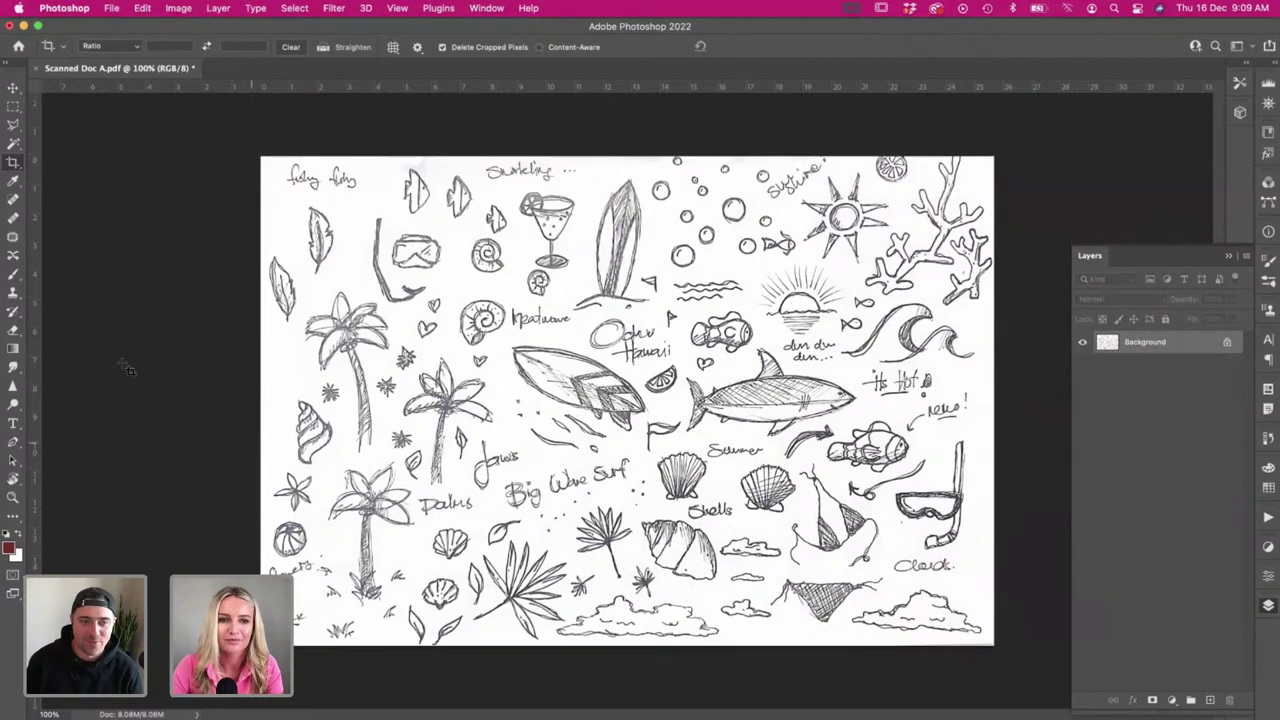
- Save the cleaned-up Scanned Doc A.pdf and close it
click(14, 87)
key(super+s)
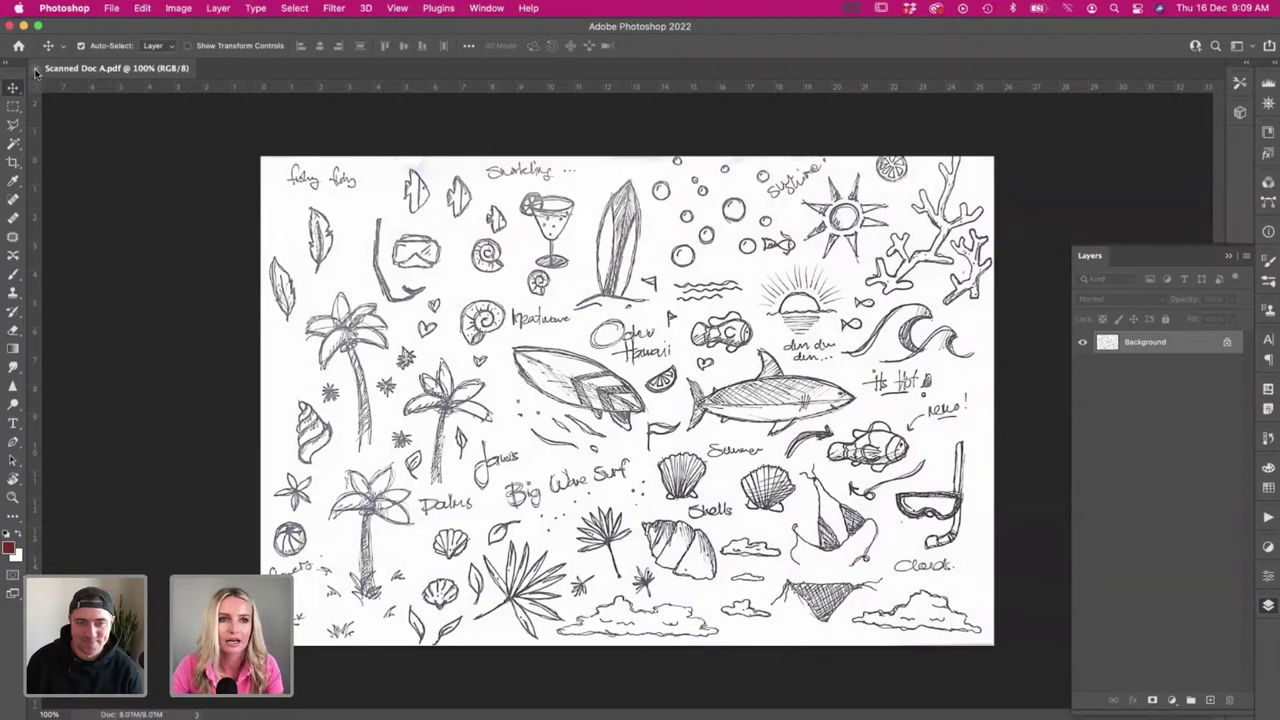
key(super+w)
- Switch to Illustrator and create a new A4 print document in landscape orientation with millimetres as units
key(super+Tab)
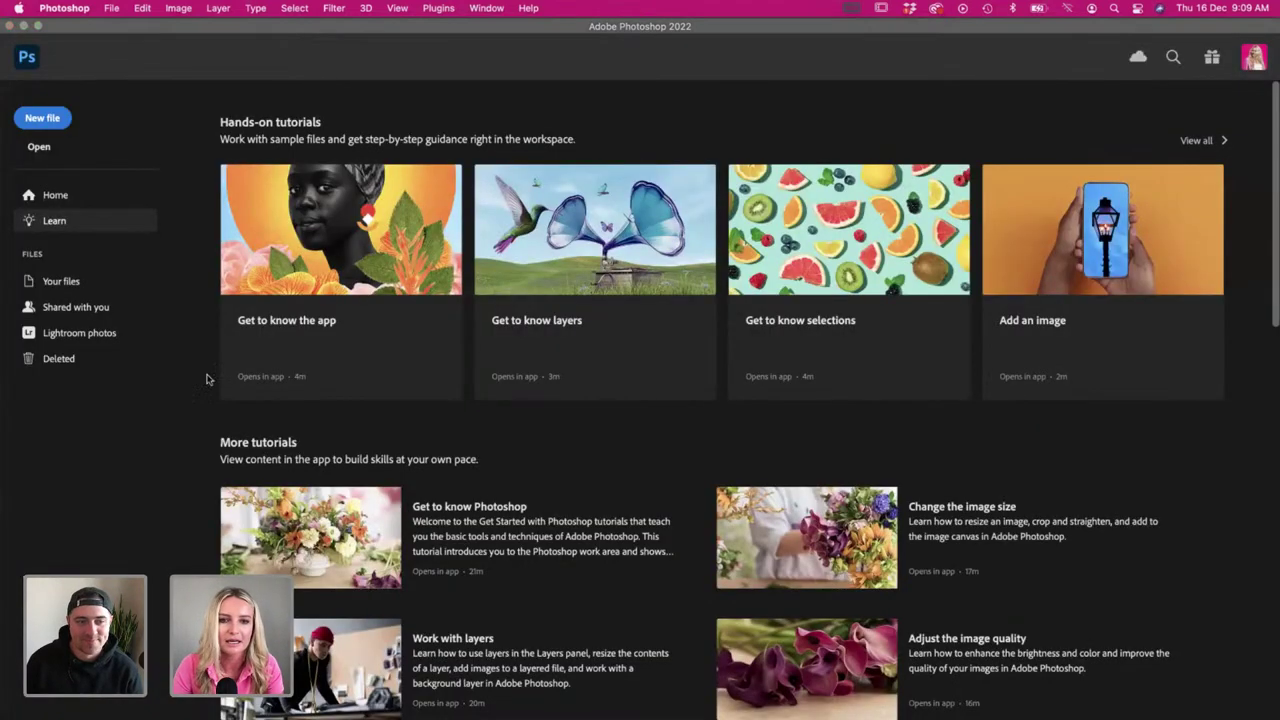
key(a)
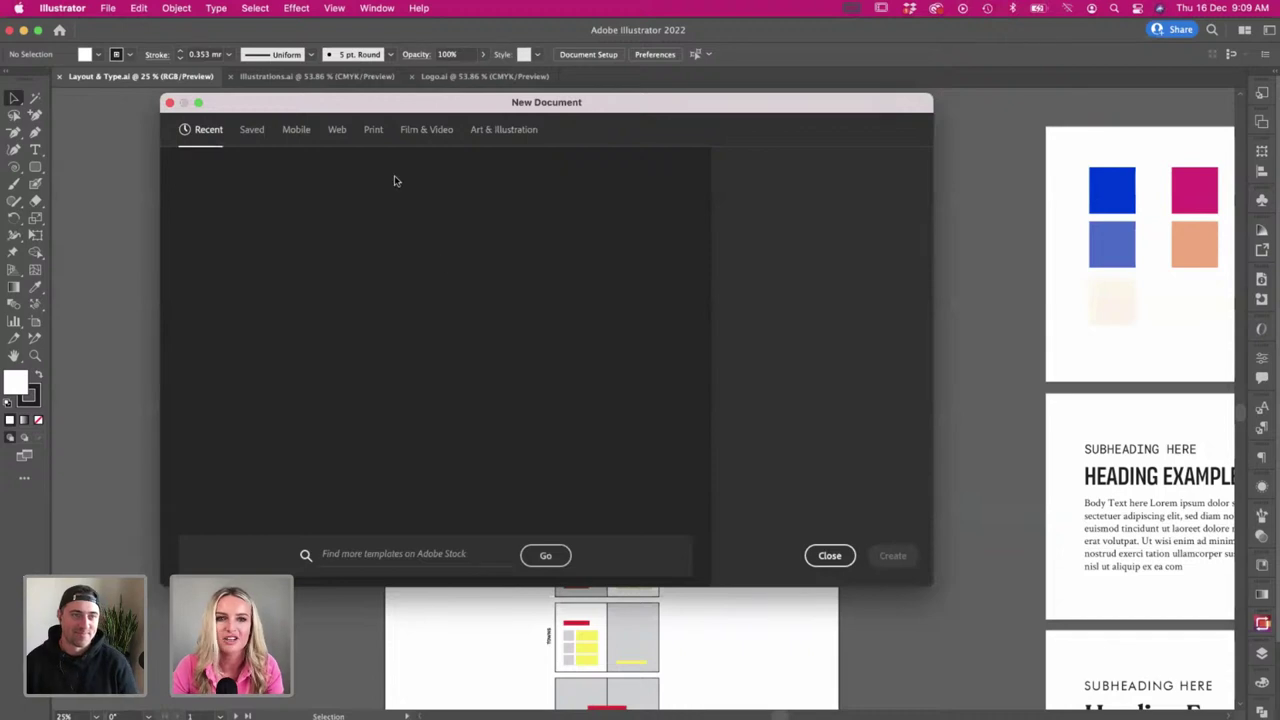
click(373, 131)
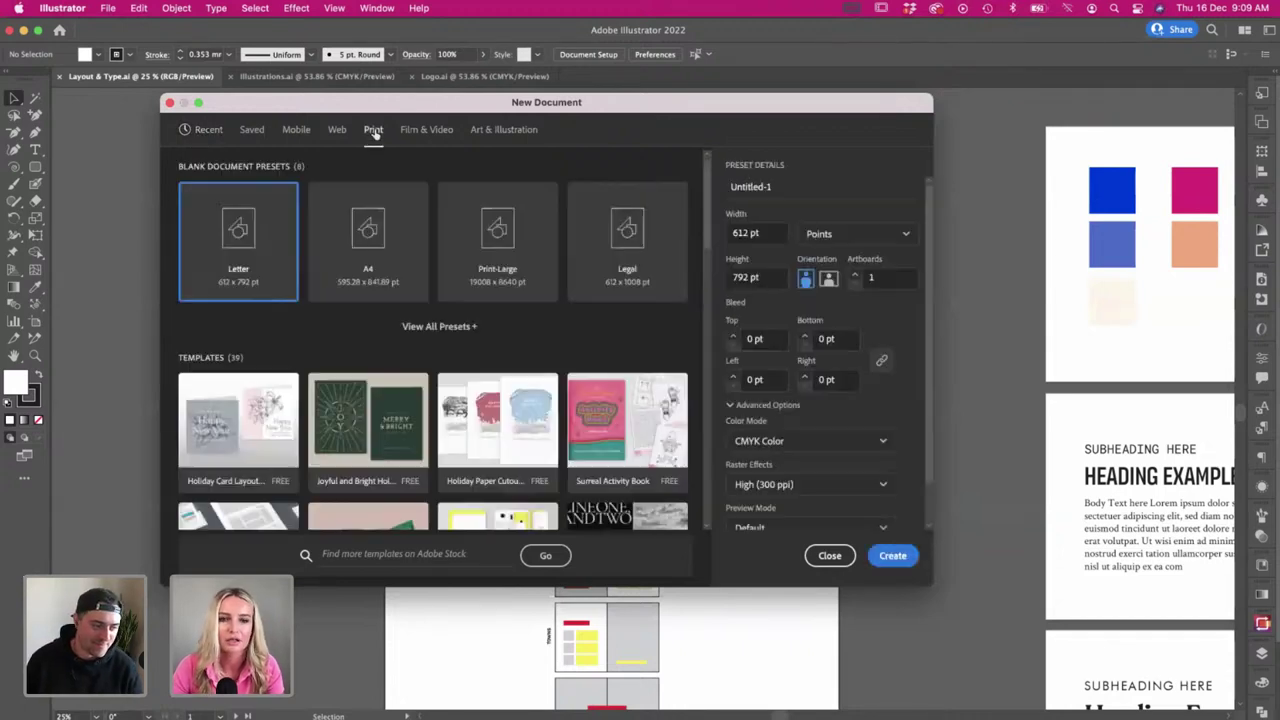
click(366, 246)
click(828, 280)
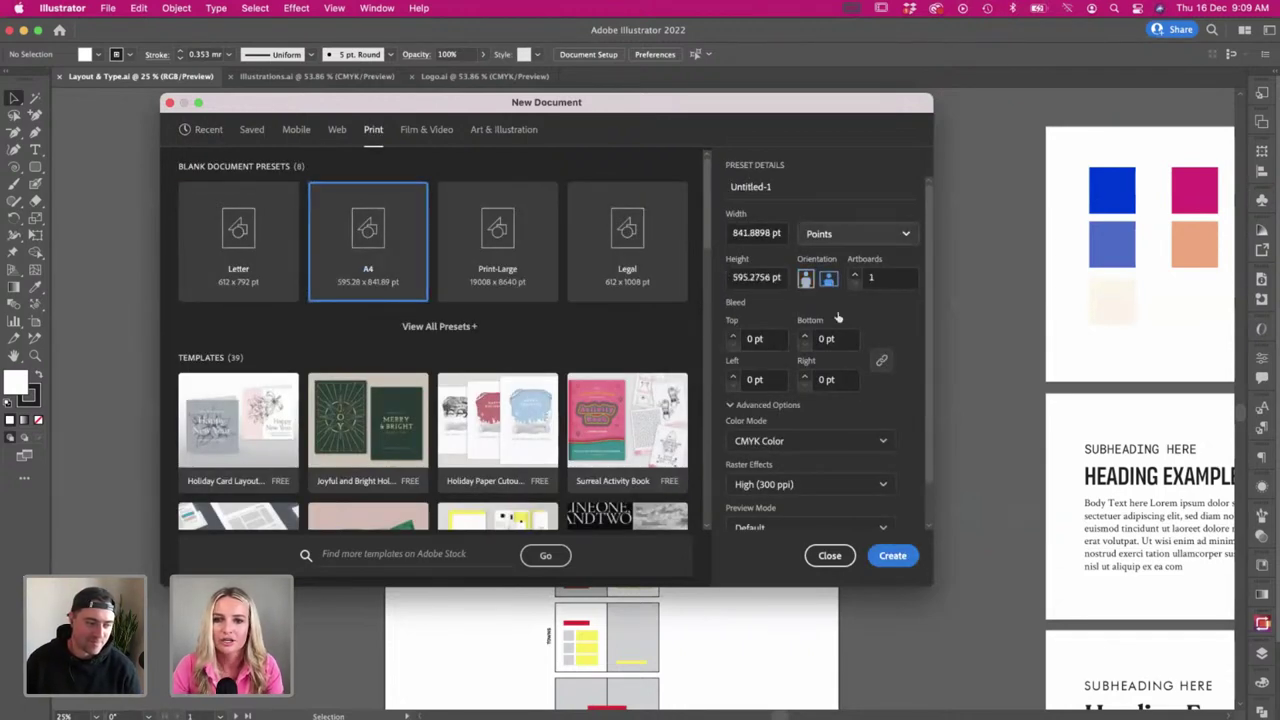
click(856, 233)
click(848, 421)
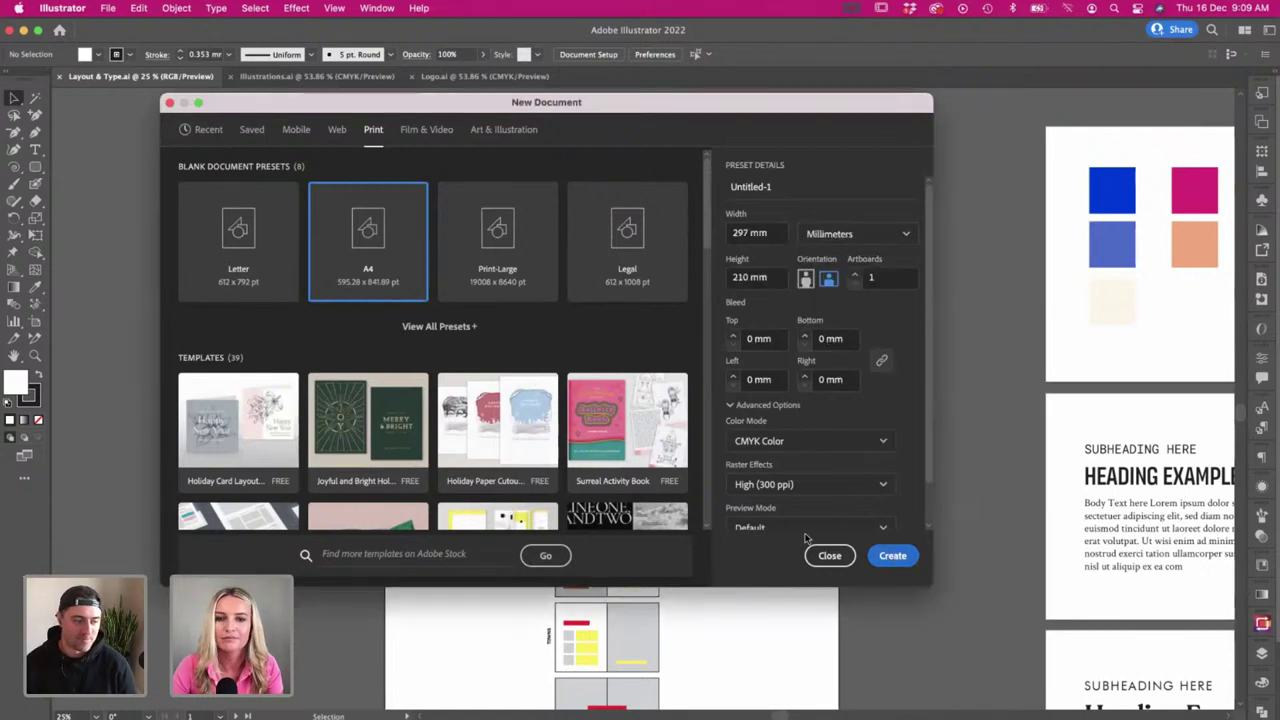
click(893, 558)
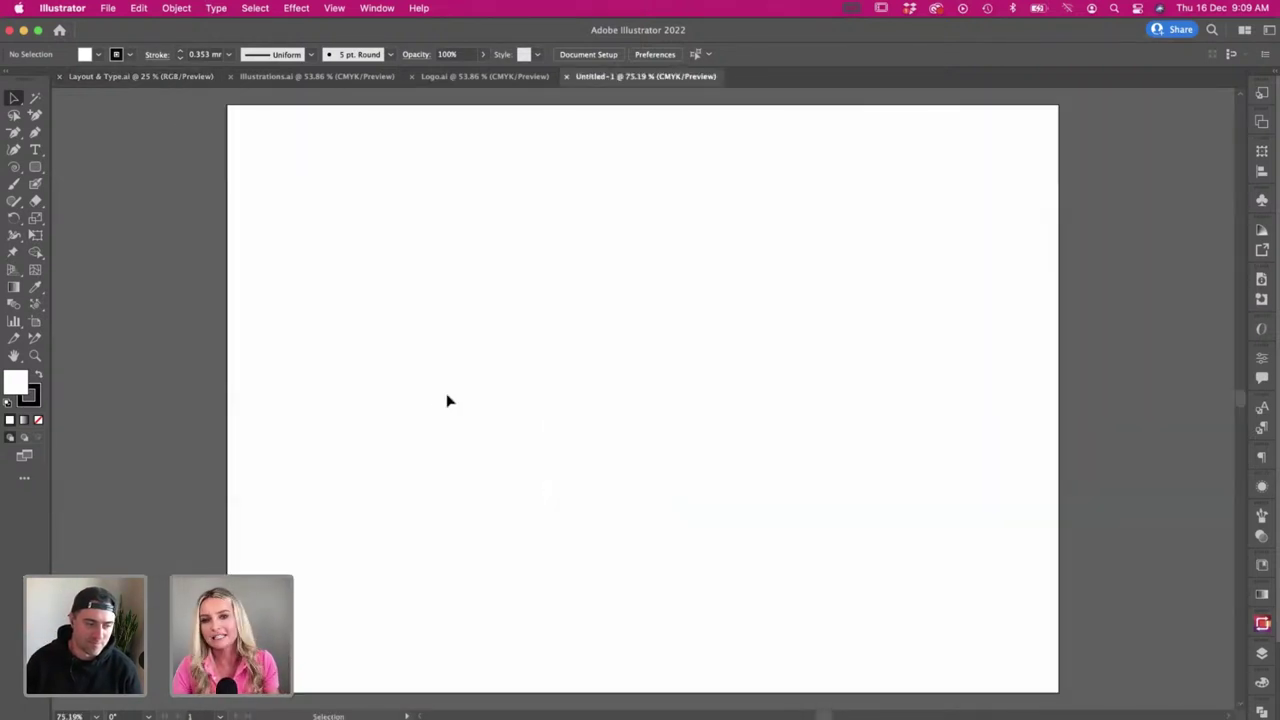
- Place Scanned Doc A.pdf from the Finder Assets folder onto the new artboard and position it near the centre
key(super+Tab)
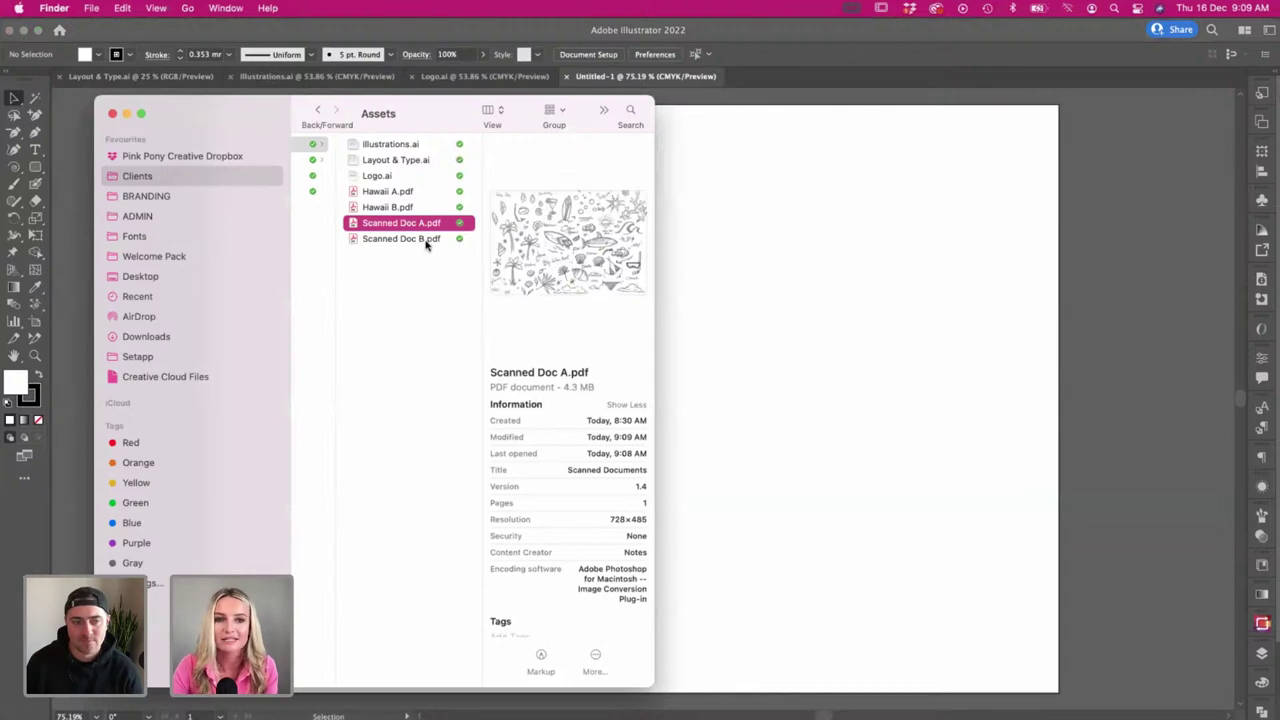
drag(652, 306, 829, 386)
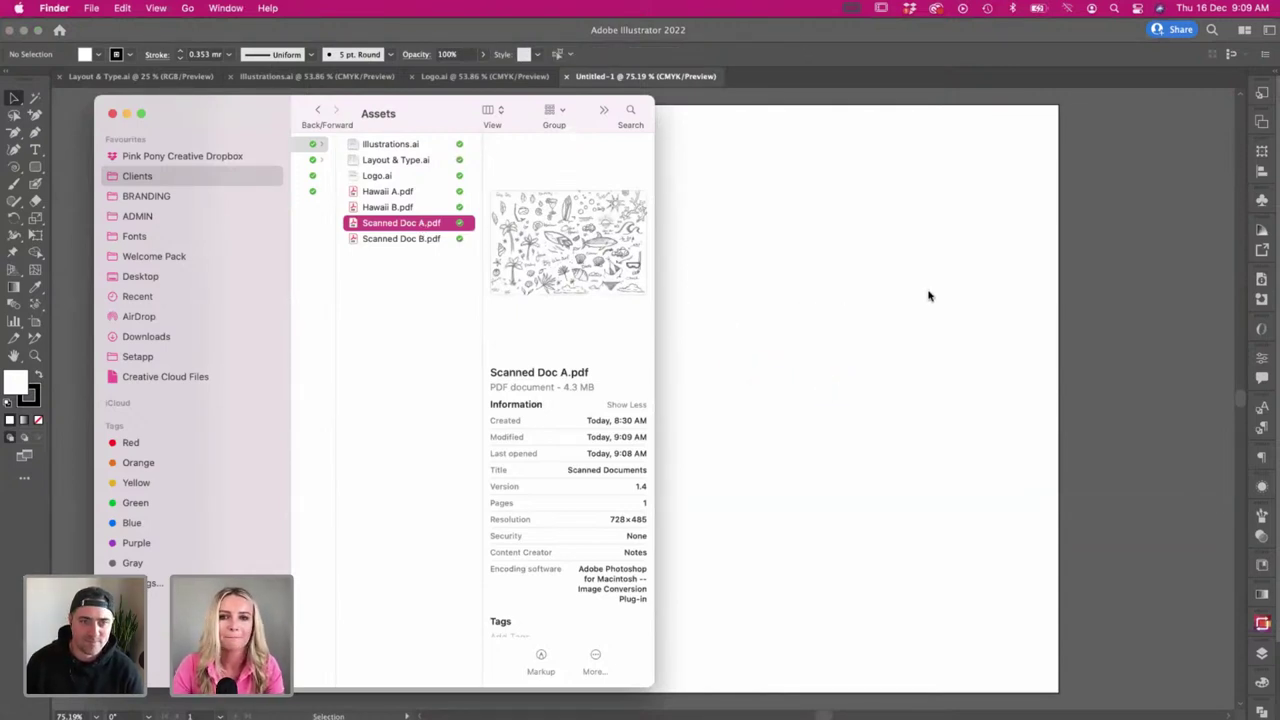
click(1110, 340)
click(711, 352)
drag(720, 360, 548, 355)
click(181, 210)
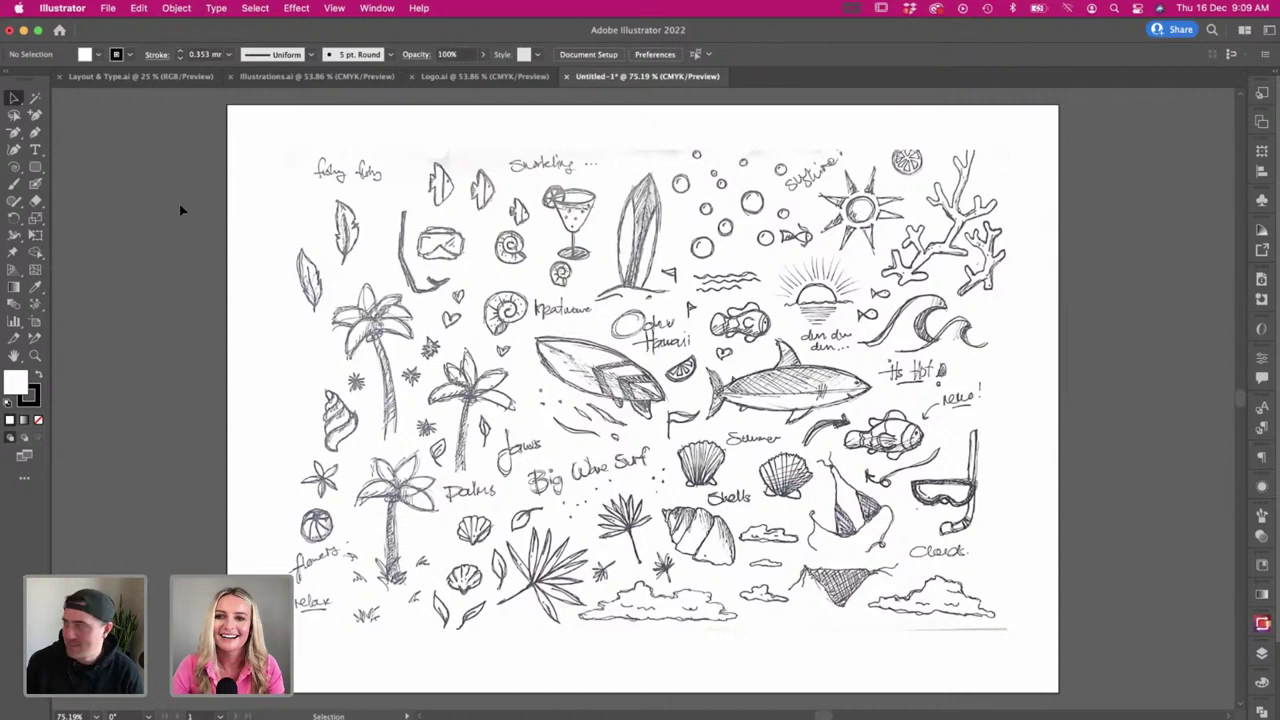
- Centre the placed sketch scan horizontally on the artboard and vectorise it with the default Image Trace
drag(218, 241, 442, 364)
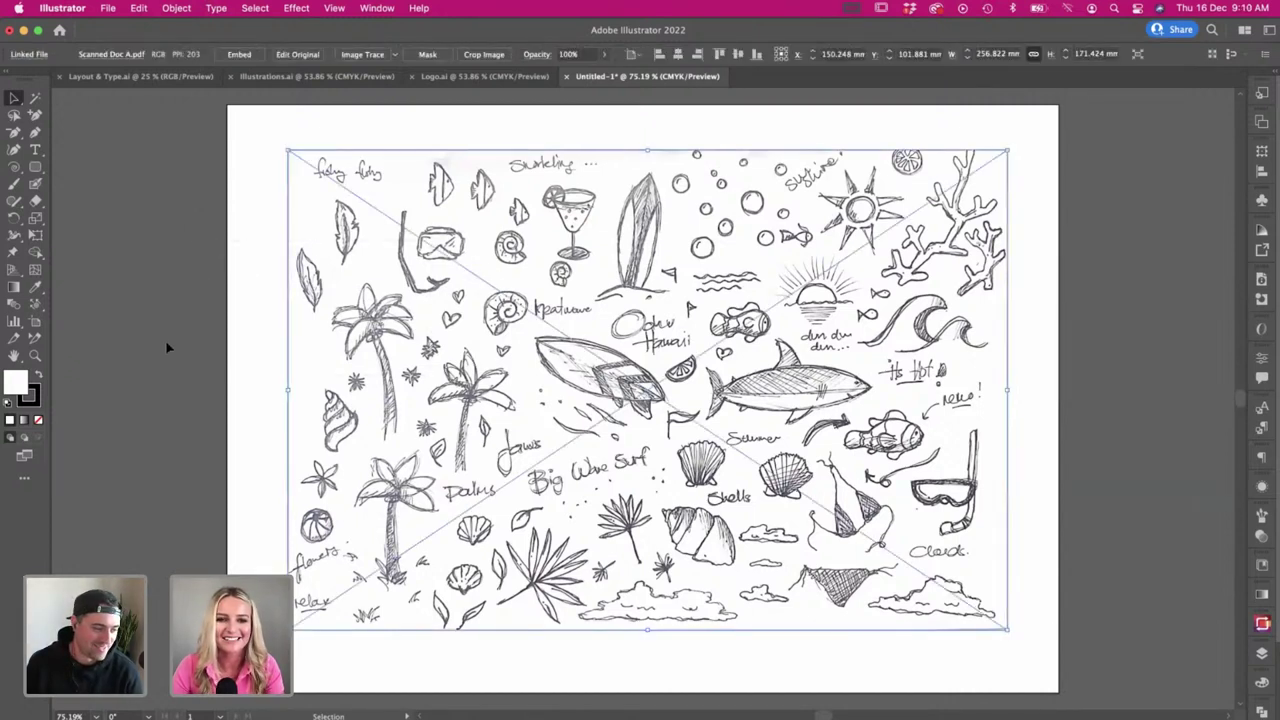
drag(166, 341, 410, 369)
key(super+z)
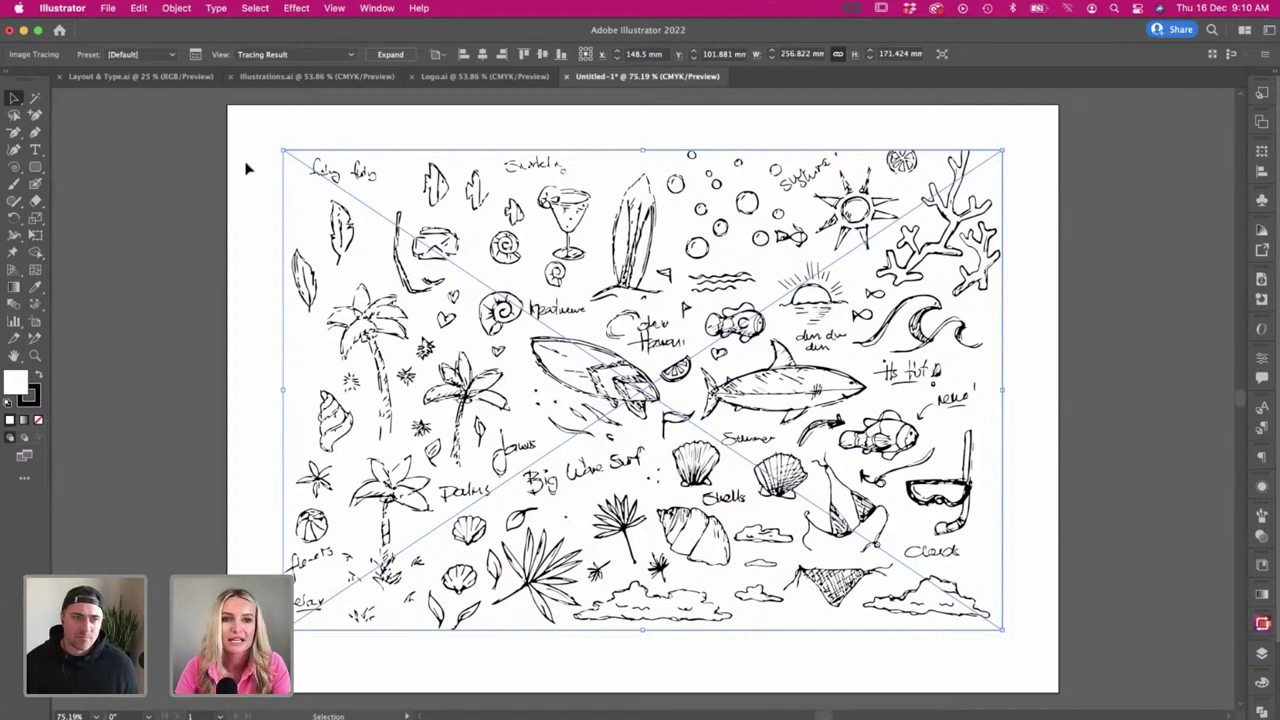
- Open the detailed Image Trace options and retrace the sketches with the High Color preset
click(196, 56)
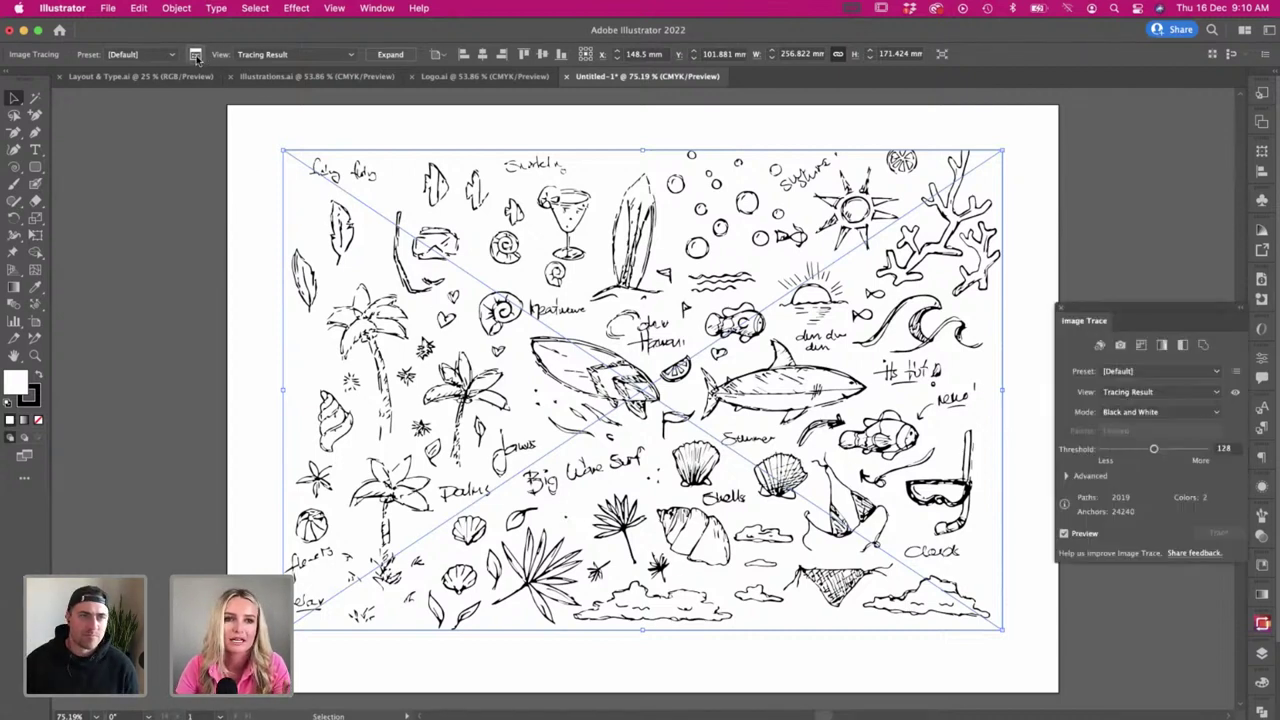
click(1120, 345)
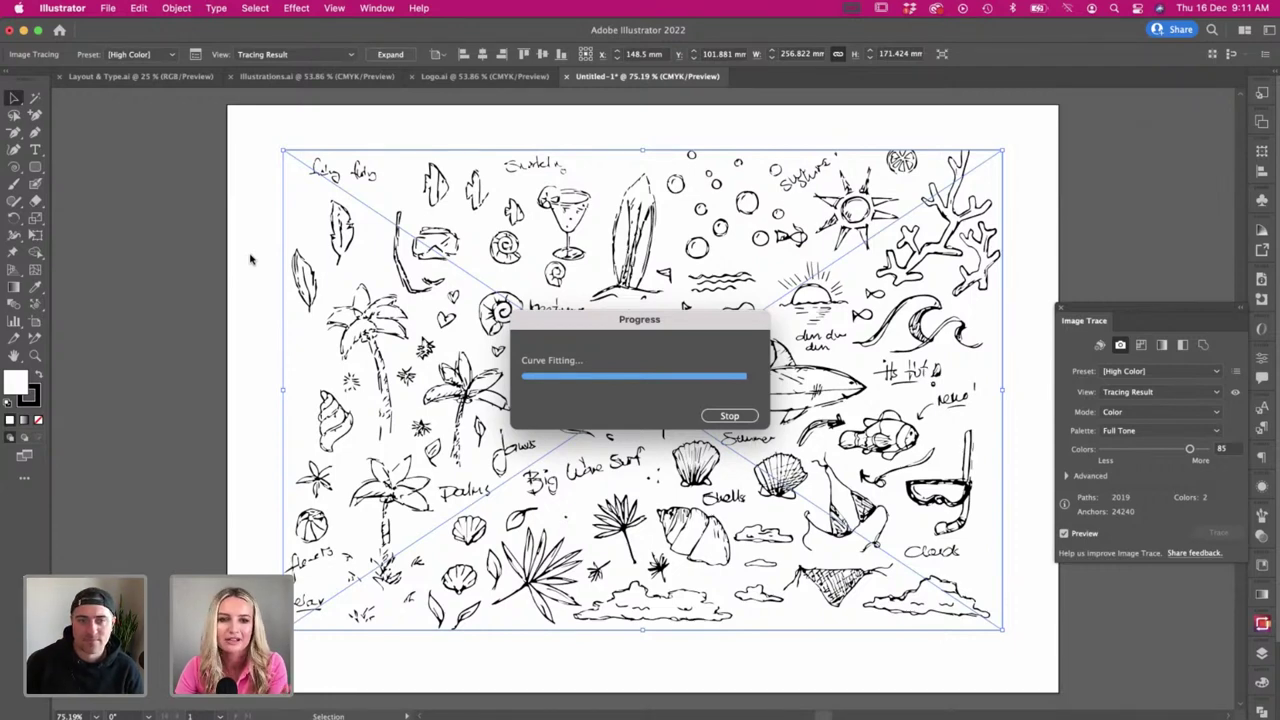
click(1156, 432)
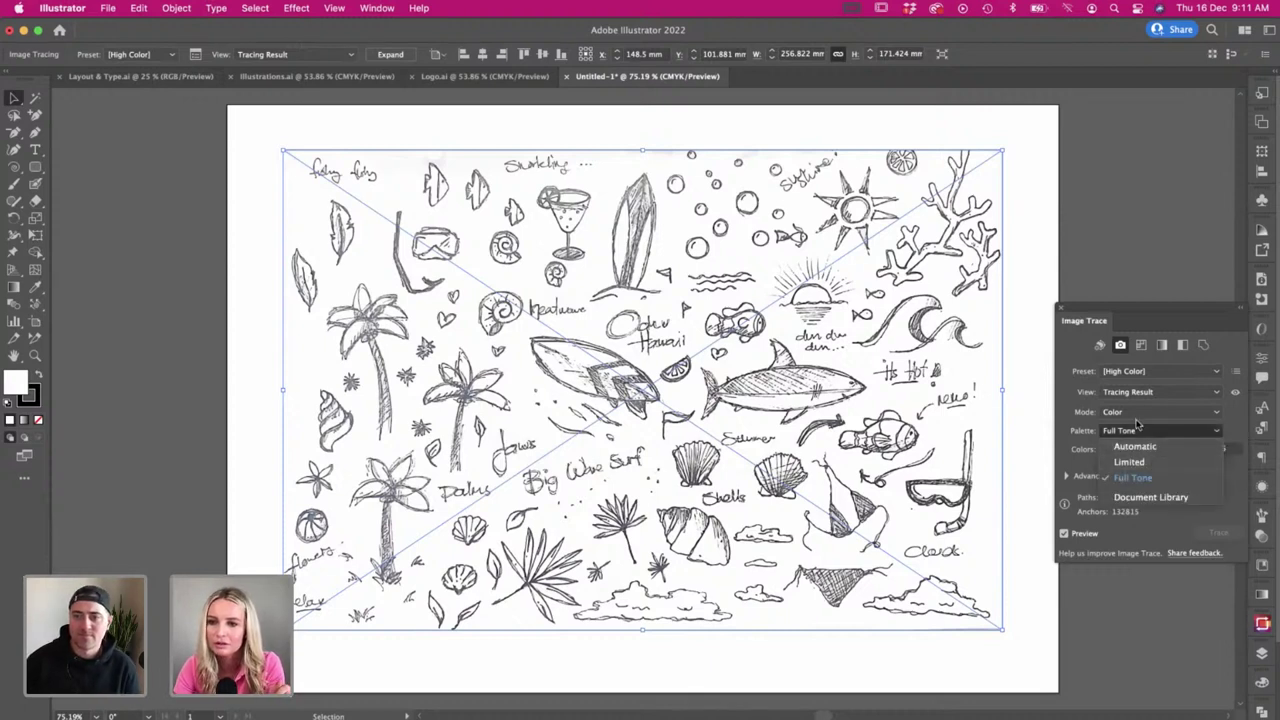
- Change the tracing to Black and White mode with a threshold of 188 and expand it into vector paths
click(1138, 413)
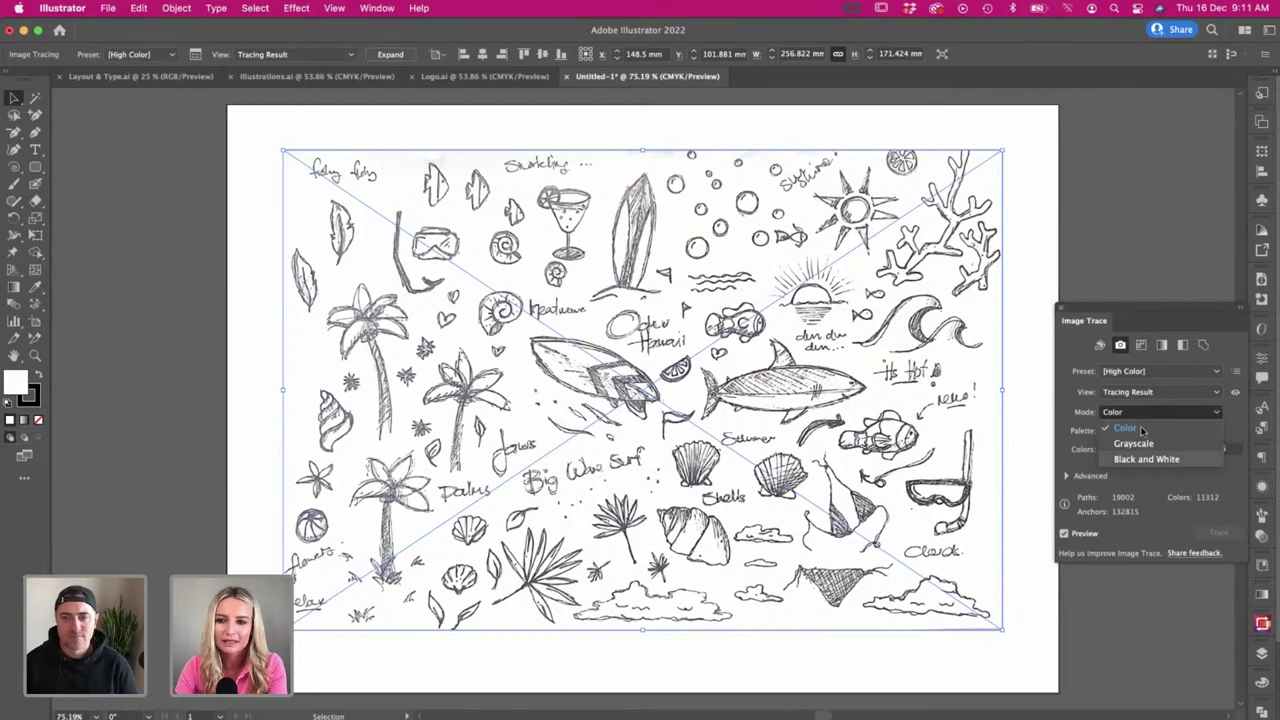
click(1146, 459)
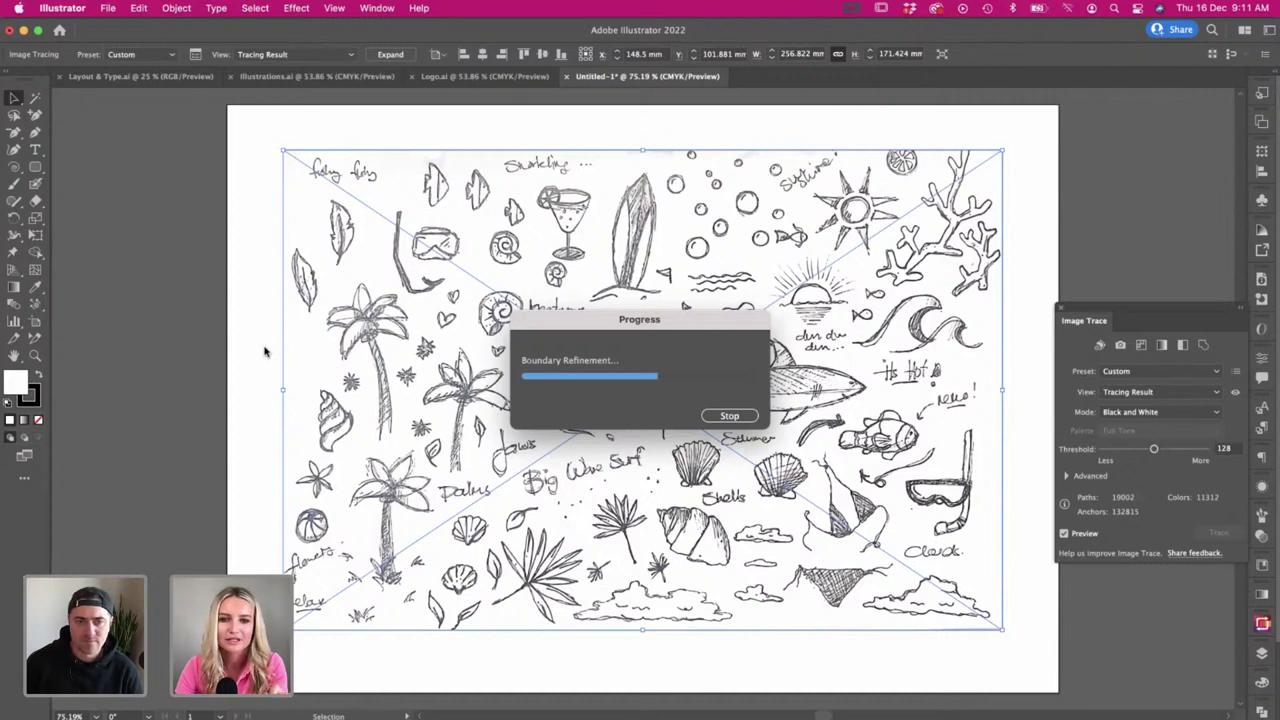
drag(1153, 449, 1178, 452)
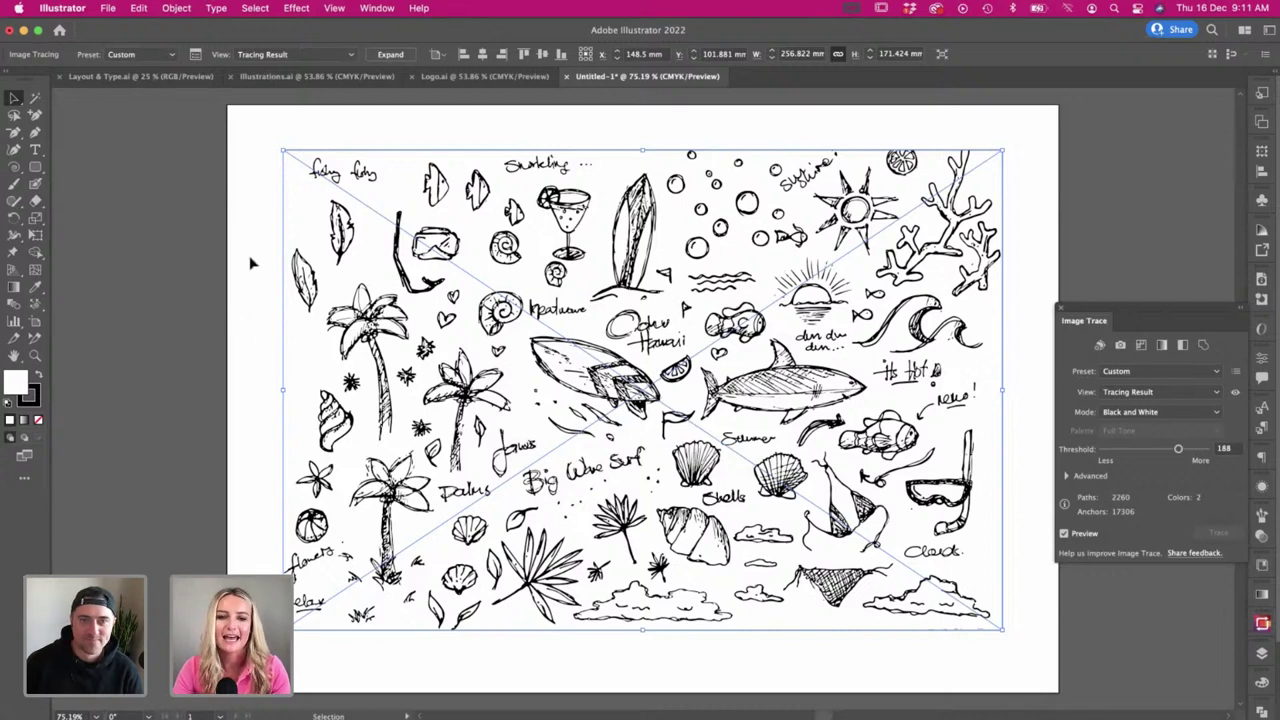
click(386, 56)
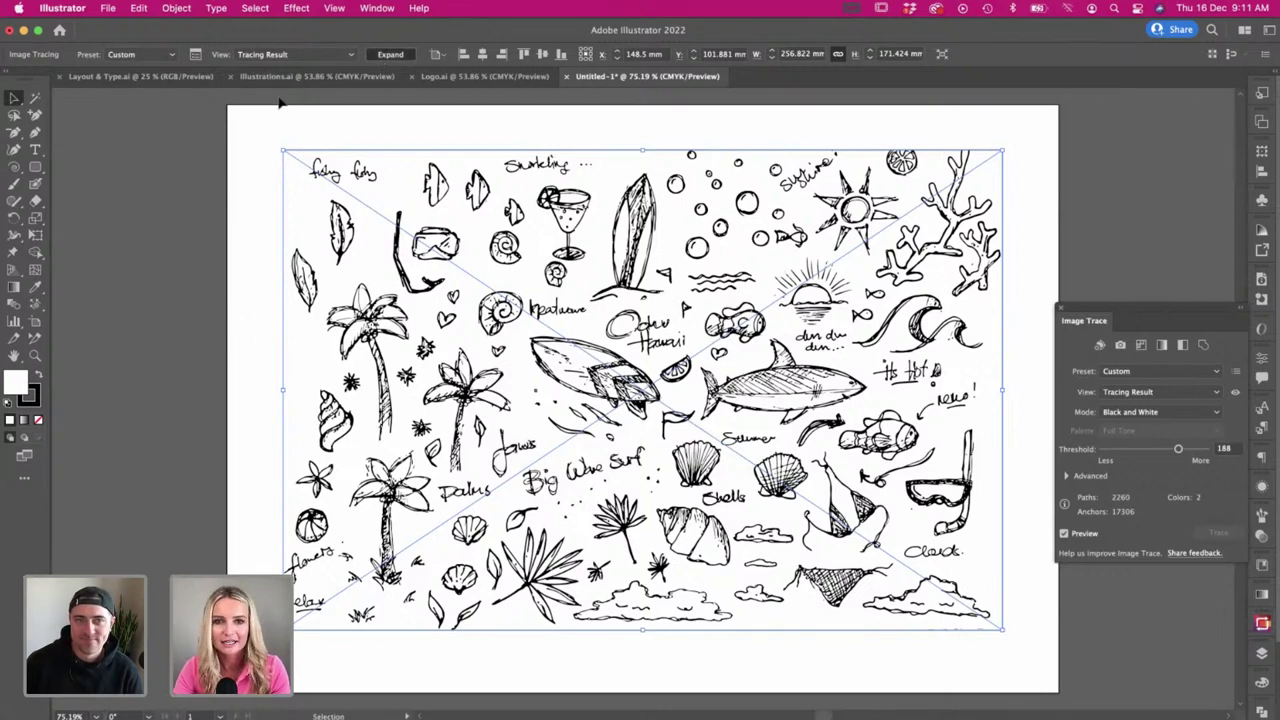
- Deselect the expanded tracing, then directly select its white background shape and delete it
click(155, 187)
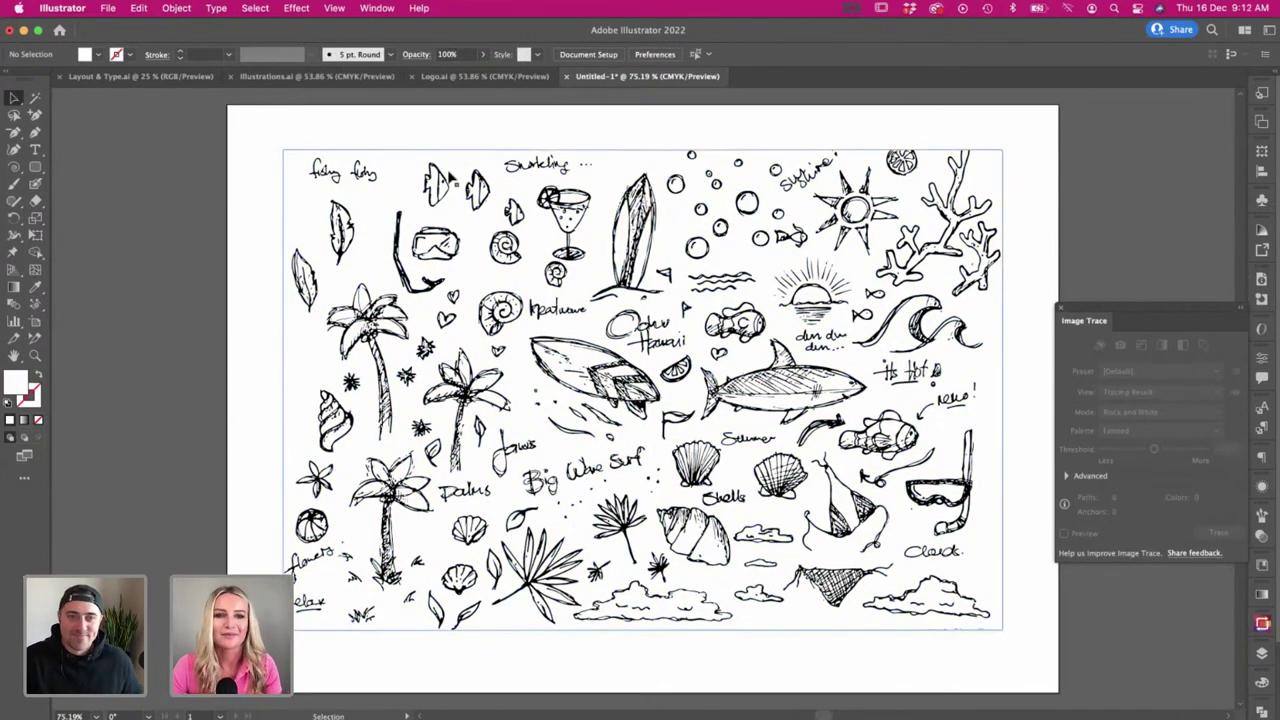
click(500, 197)
key(a)
click(371, 206)
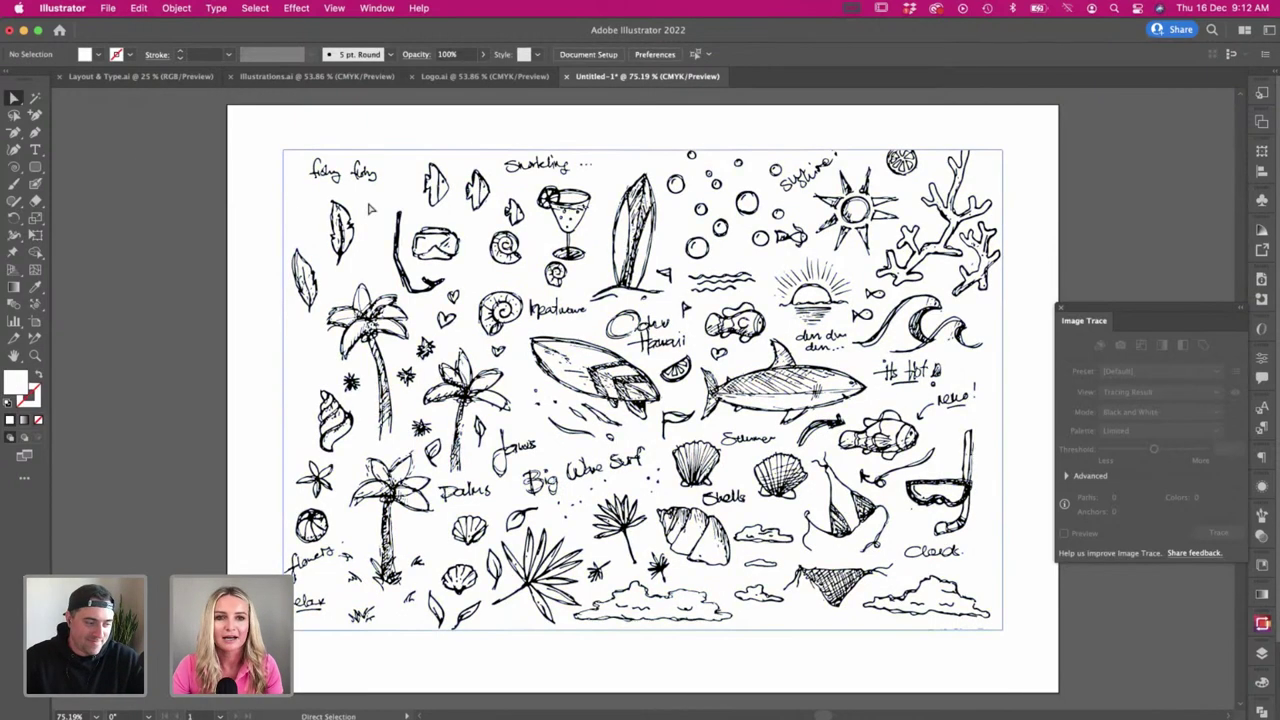
key(Delete)
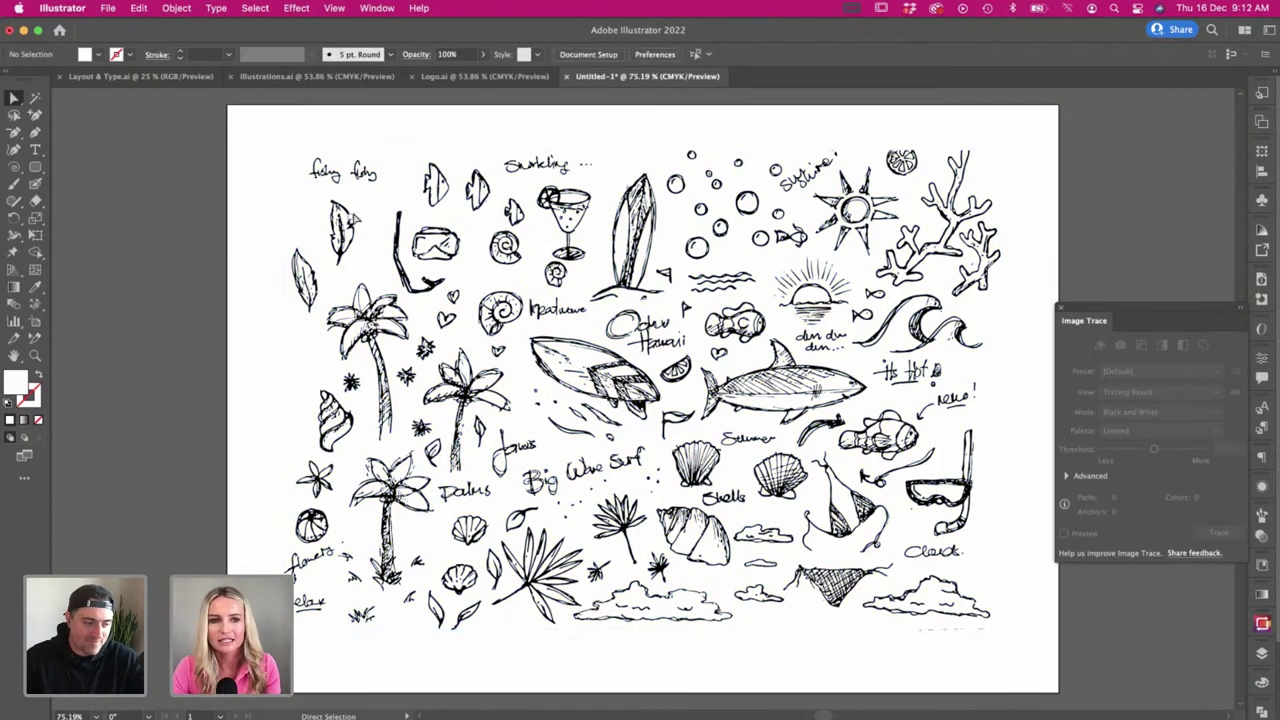
- Move the grouped sketches leftward so that part of them overhangs the artboard's left edge
scroll(243, 233, left, 3)
key(v)
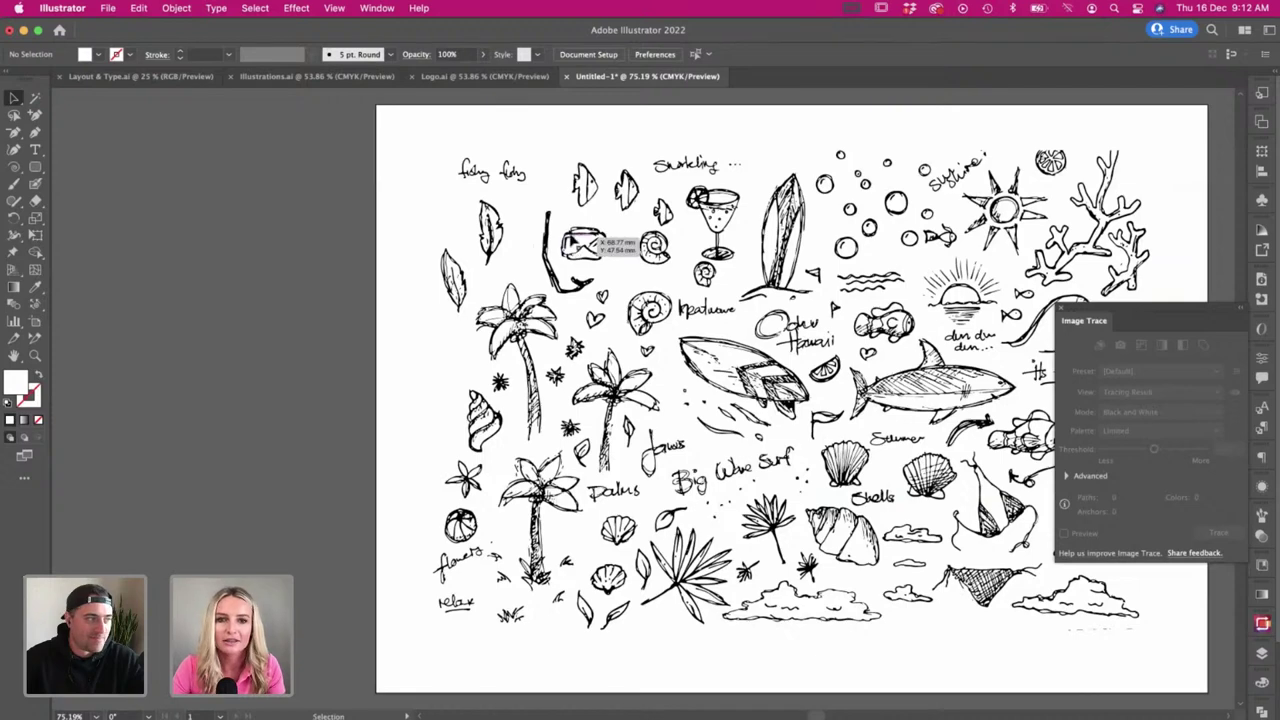
drag(578, 244, 373, 240)
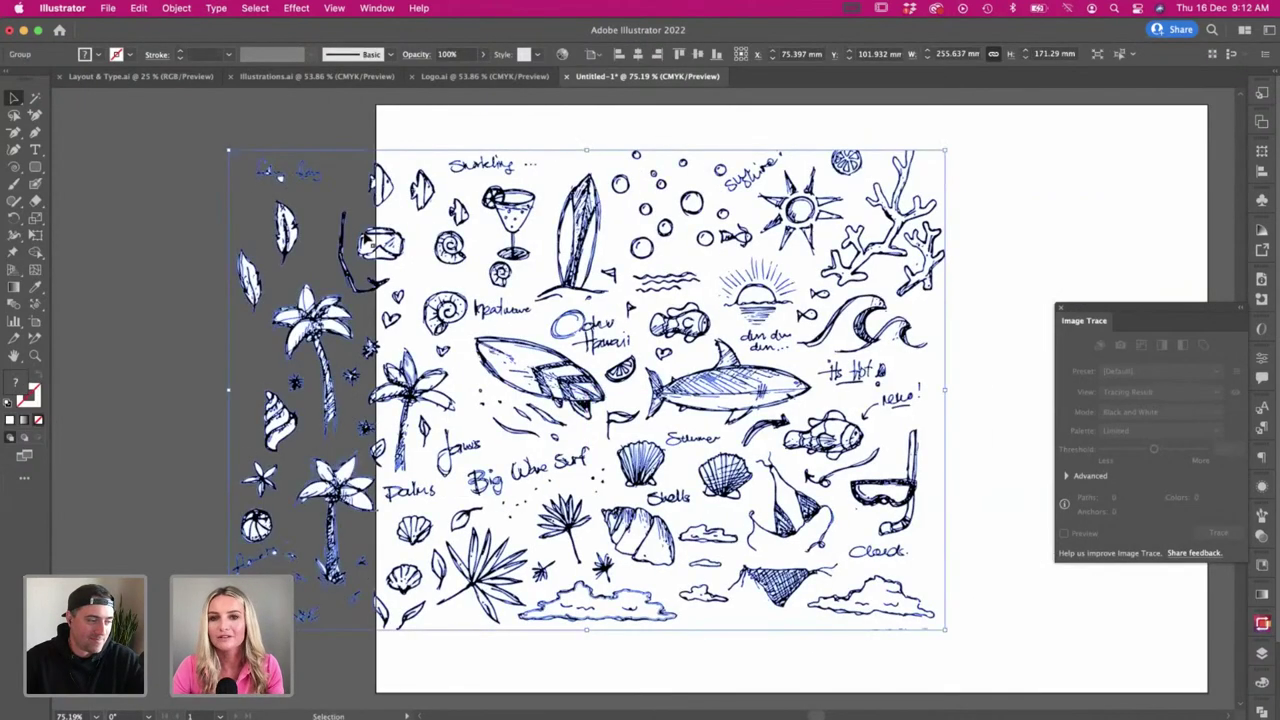
key(super+minus)
key(super+minus)
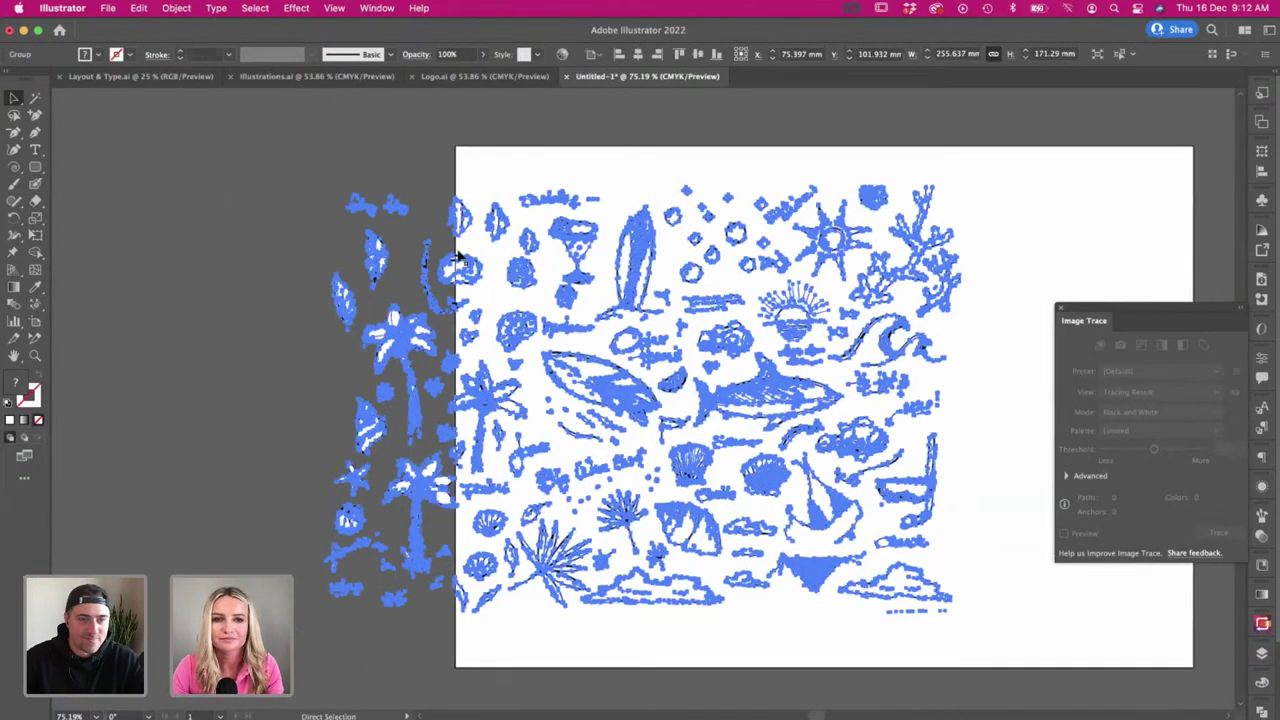
- Scale the sketch group up proportionally to about 307 by 205 mm and deselect it
click(414, 243)
click(469, 253)
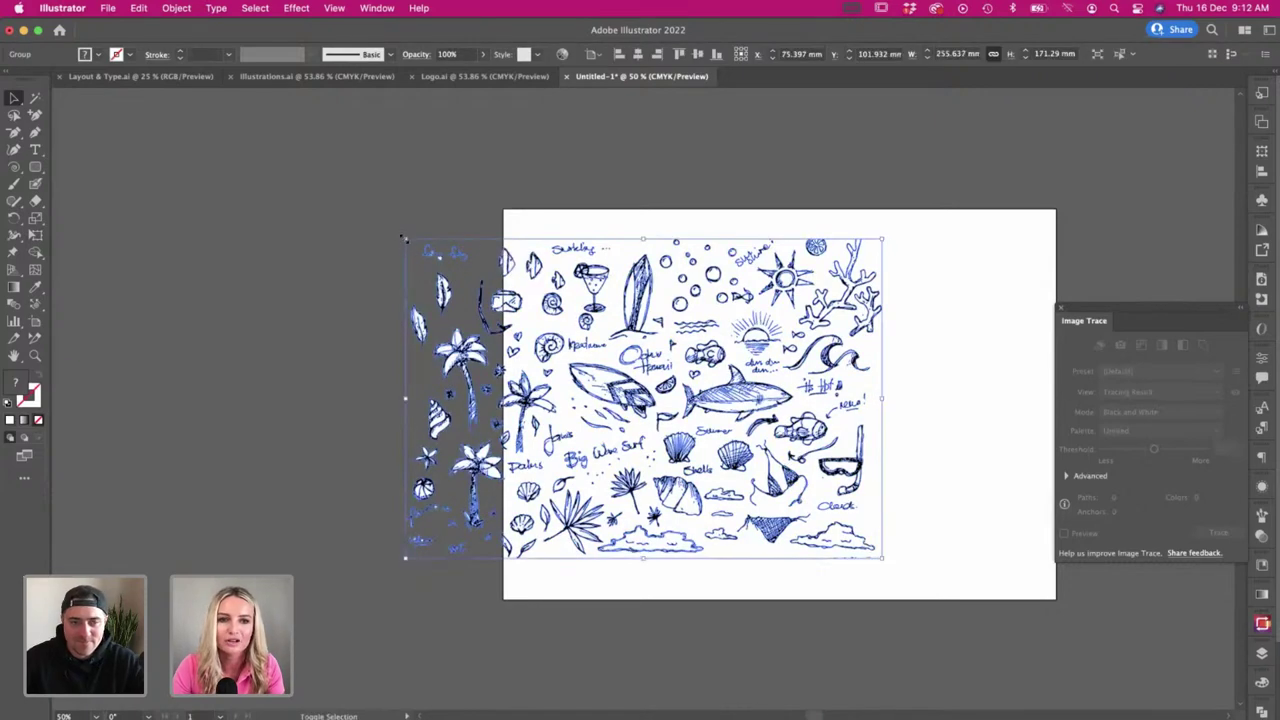
drag(316, 175, 310, 175)
scroll(310, 174, left, 2)
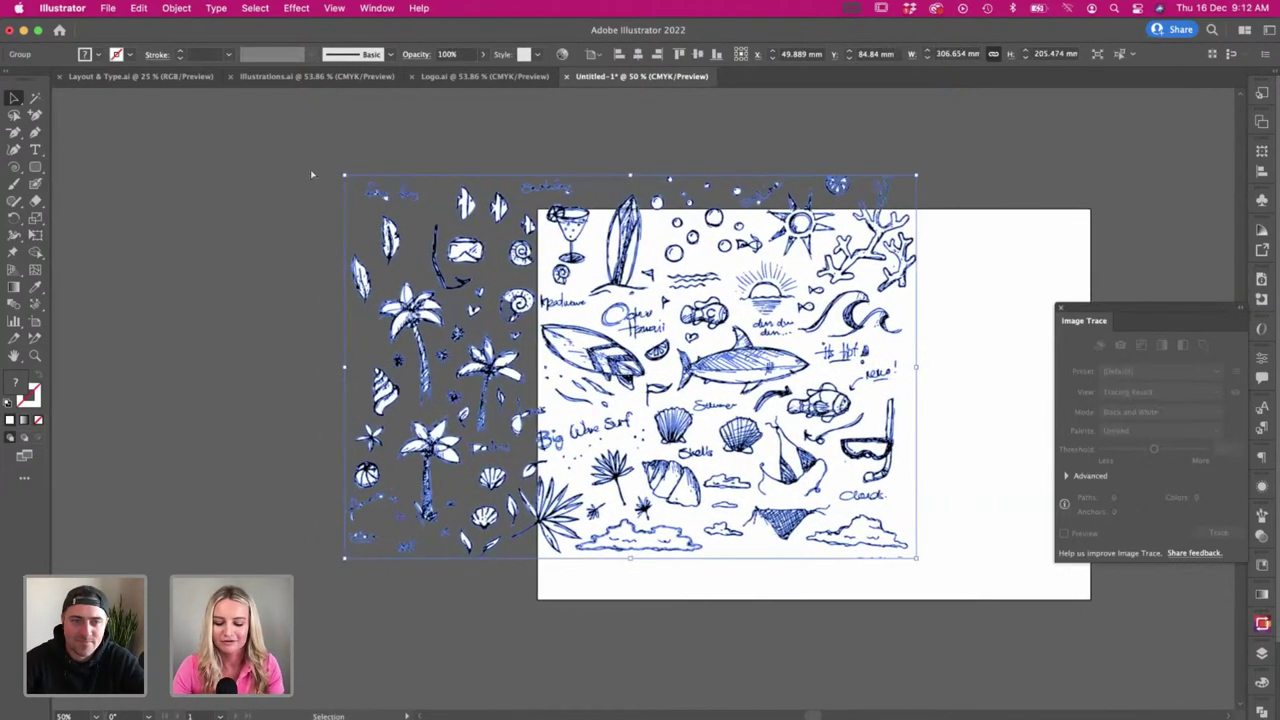
key(super)
key(super+plus)
scroll(256, 198, left, 3)
click(262, 206)
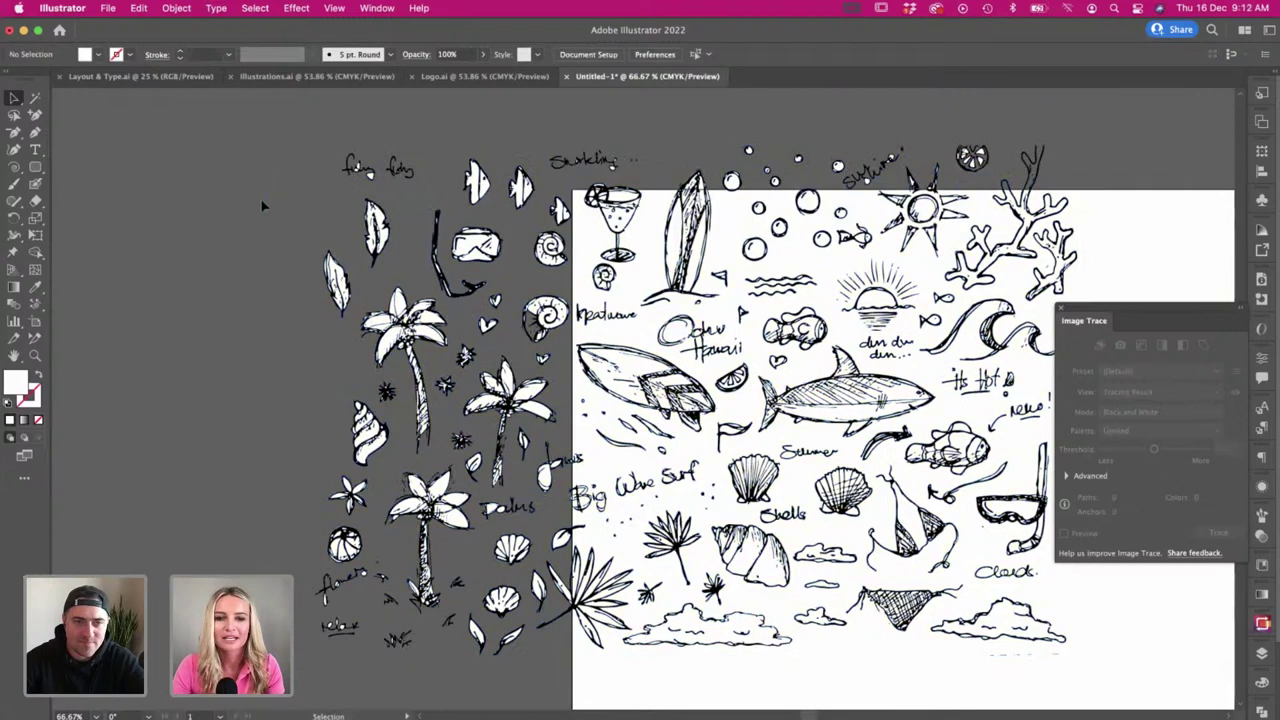
scroll(262, 206, down, 2)
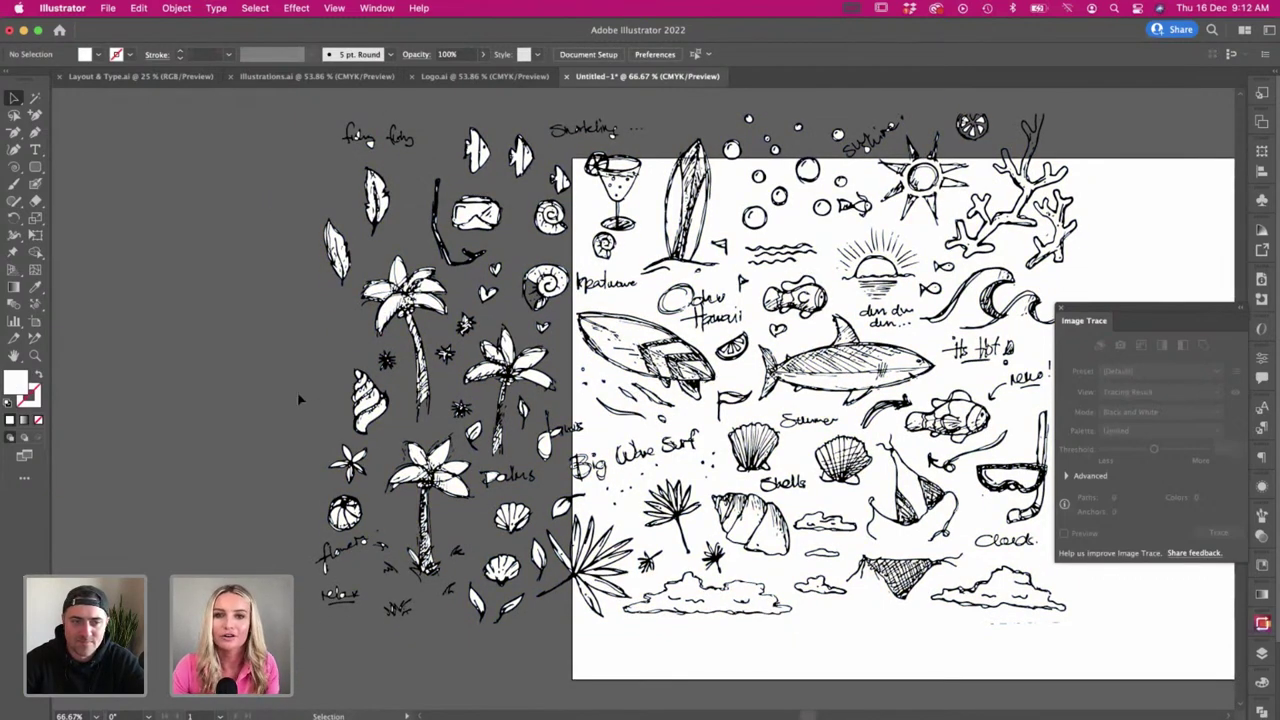
- Switch to the Illustrations.ai document and look over all its artboards of sorted sketches
click(326, 80)
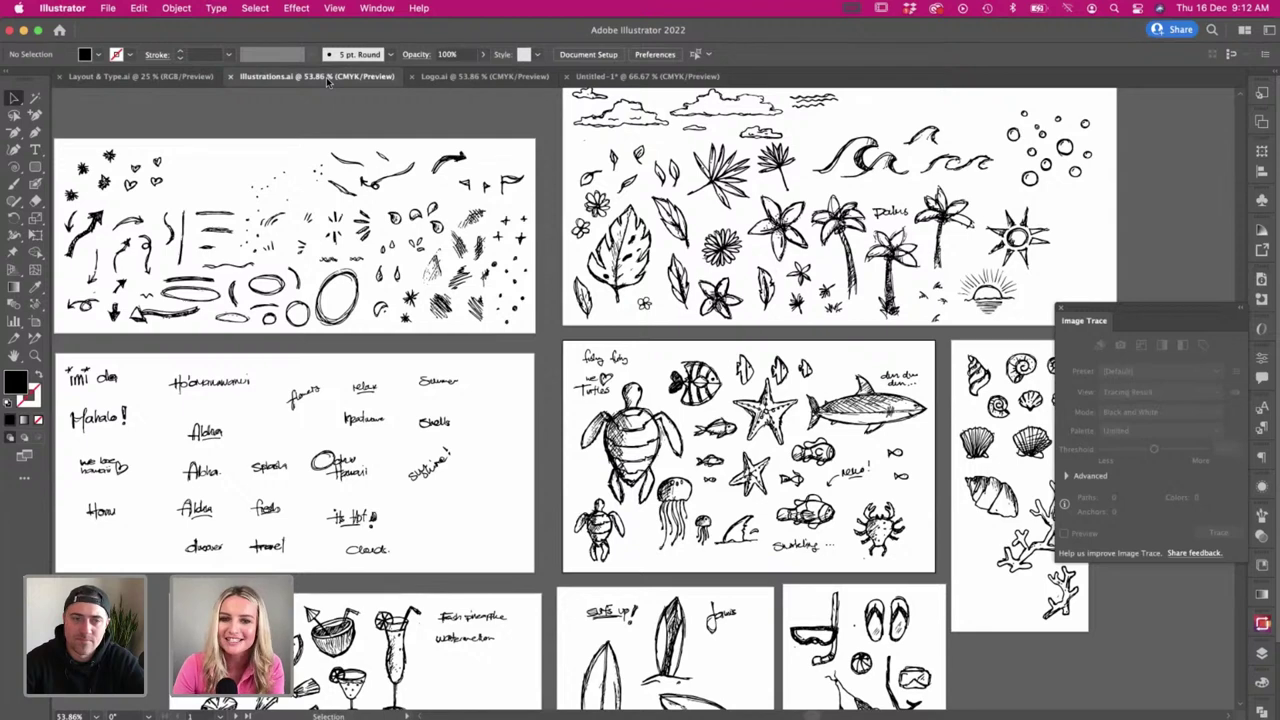
key(super+minus)
key(super+minus)
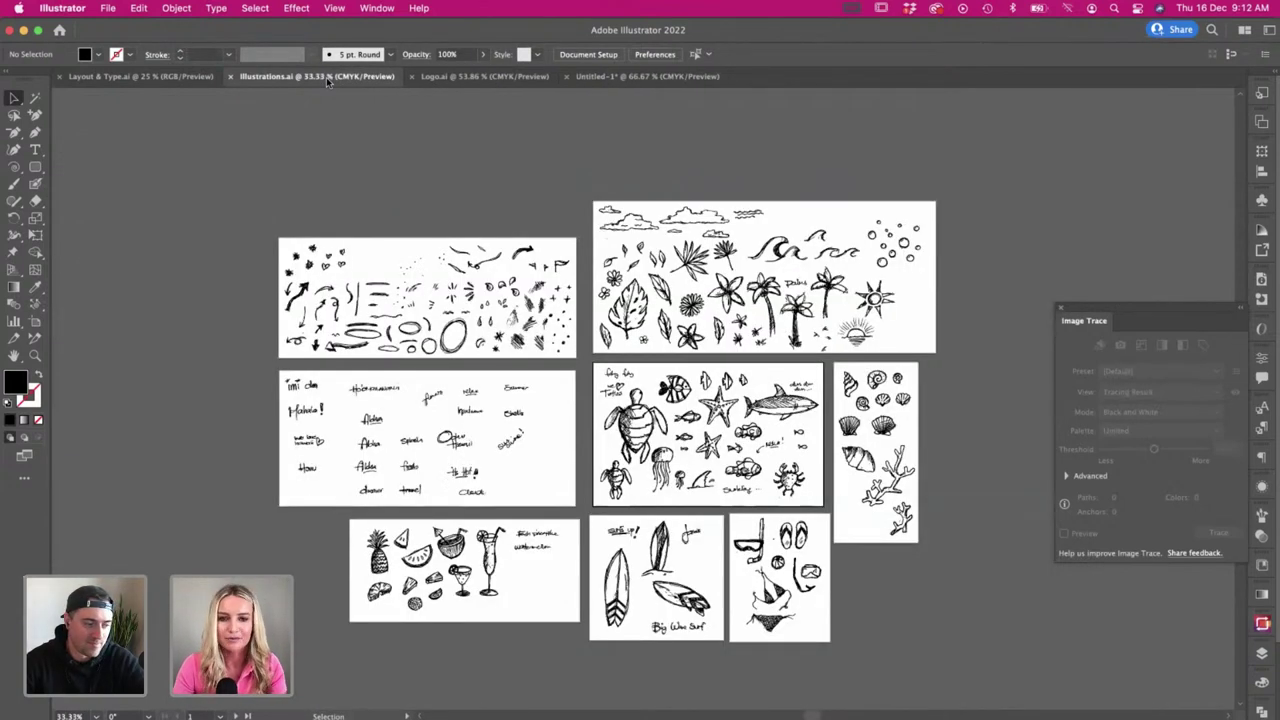
key(super+equal)
key(super+equal)
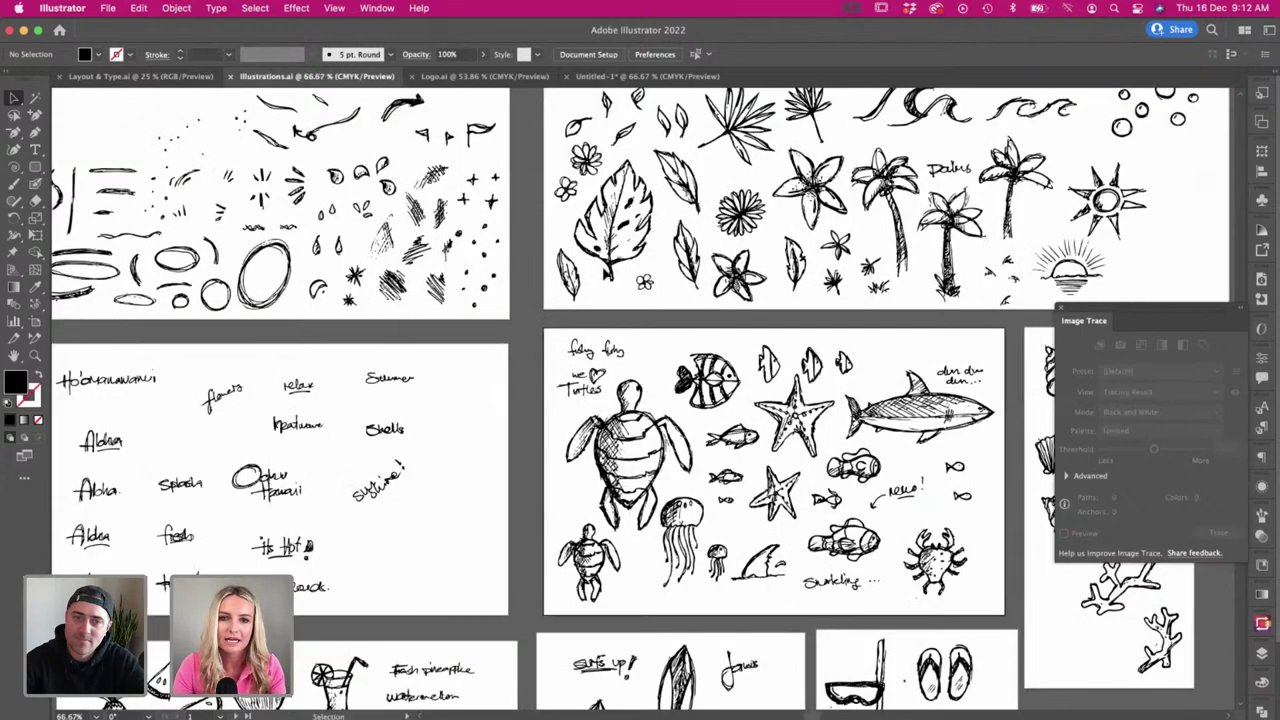
- Try moving the large leaf off its artboard and enlarging it to about 55 by 85 mm
click(618, 258)
scroll(620, 258, up, 4)
drag(625, 372, 480, 256)
scroll(478, 250, up, 2)
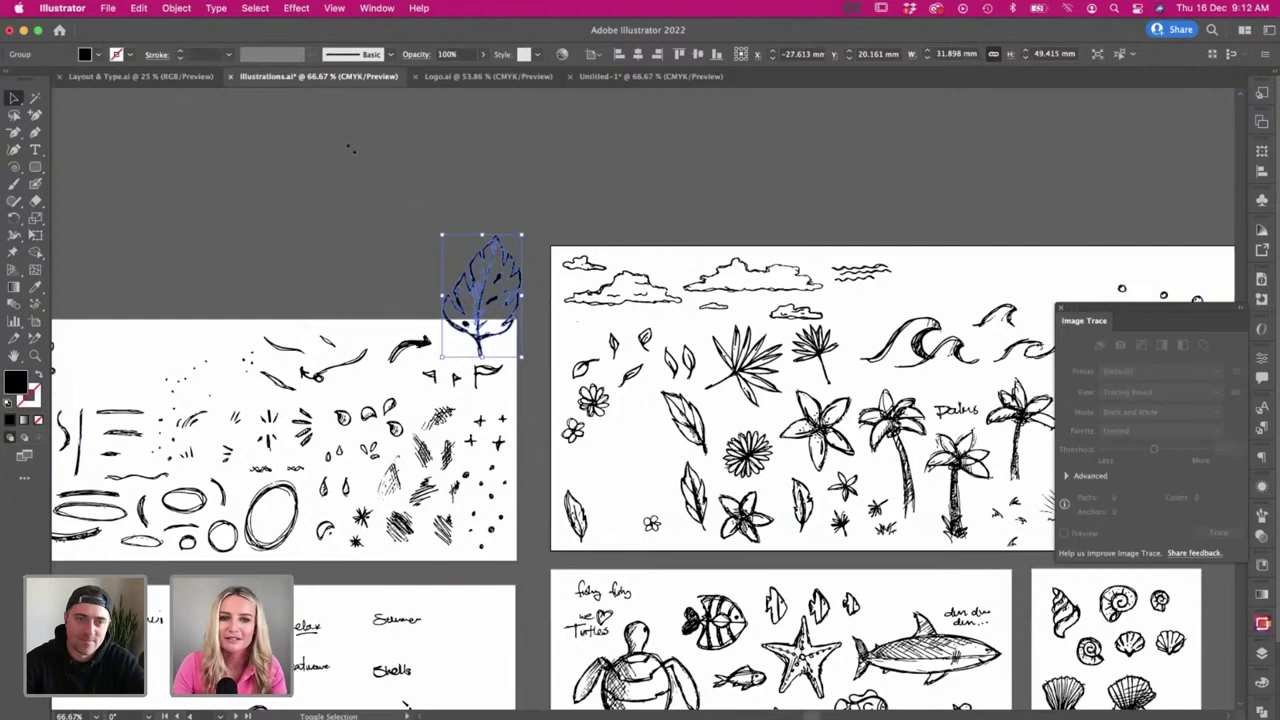
drag(351, 149, 386, 147)
- Try recolouring the large leaf with a brown-grey fill swatch, then deselect it
scroll(386, 147, down, 1)
click(96, 54)
click(68, 99)
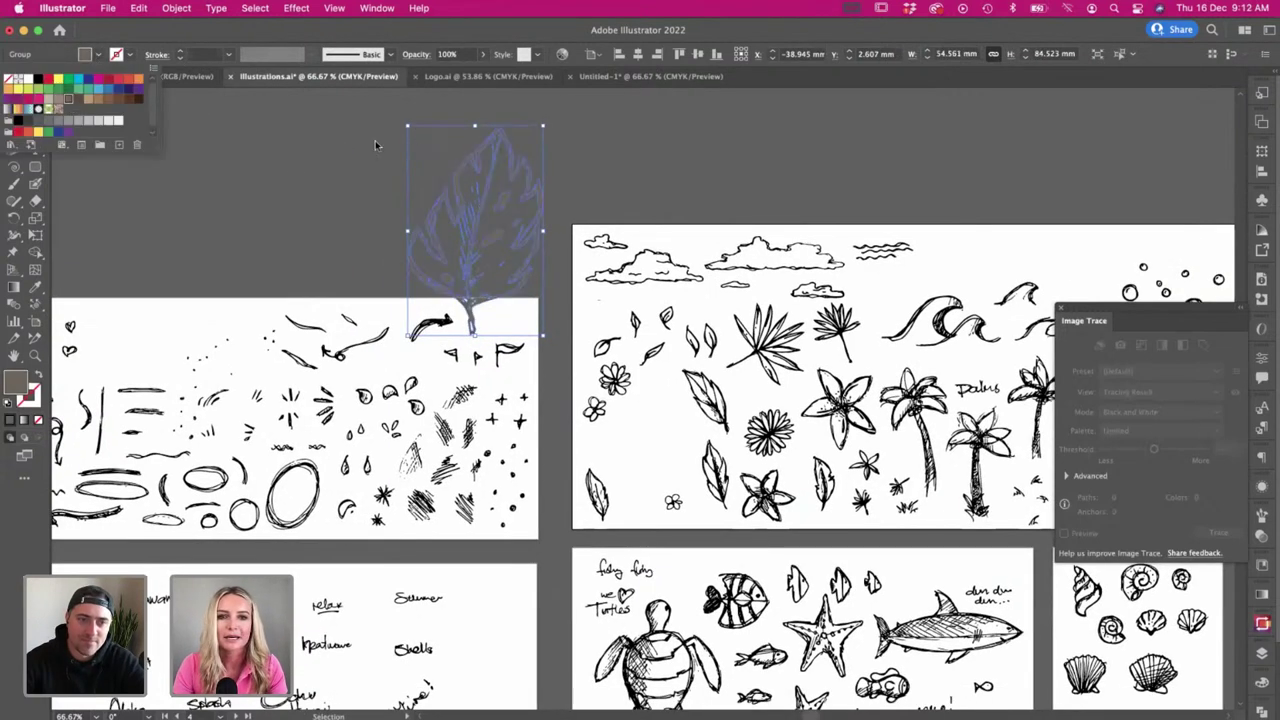
click(291, 178)
- Undo the large leaf's recolouring, enlargement and move
key(super+z)
key(super+z)
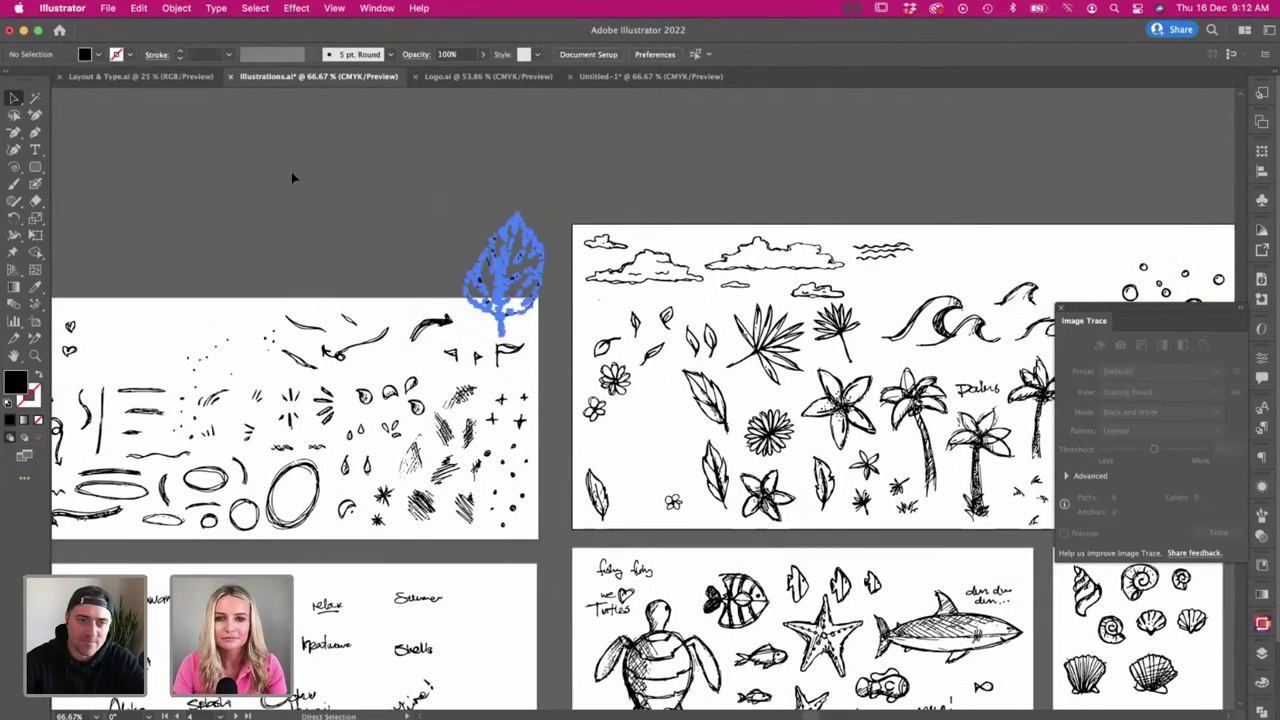
key(super+z)
click(291, 178)
scroll(291, 178, down, 1)
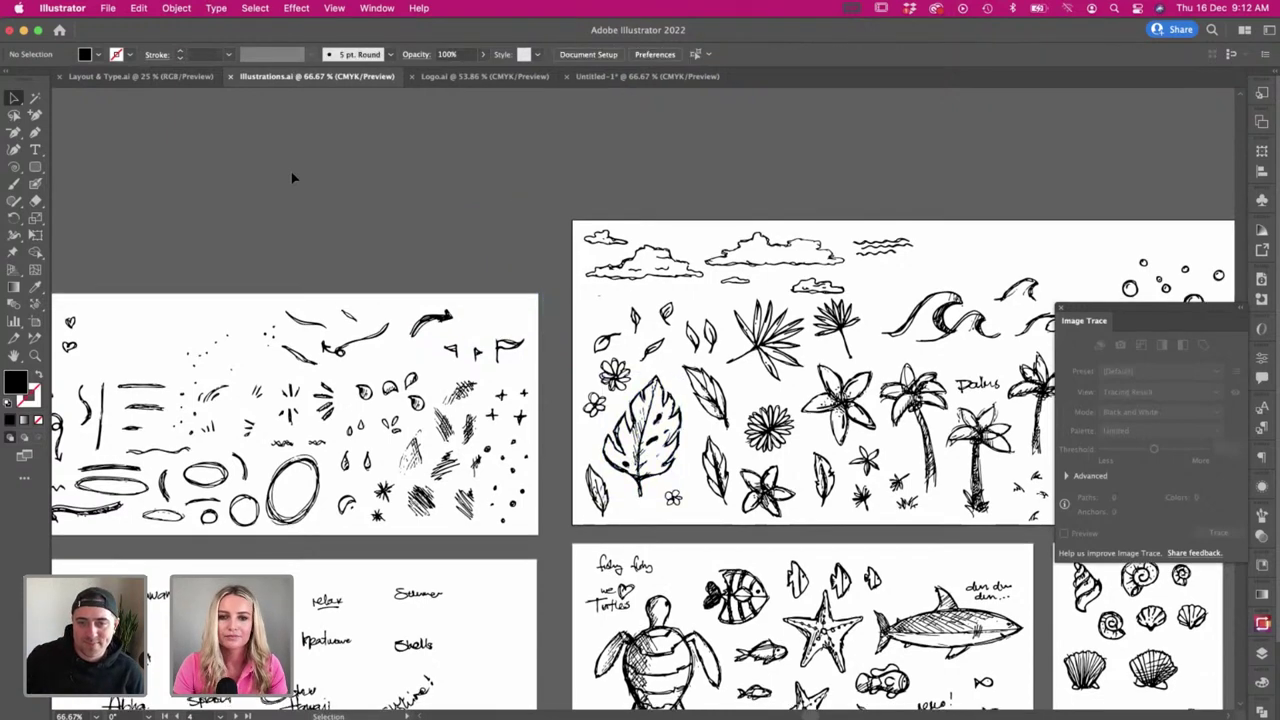
- Review the illustration artboards, including the handwriting, sea life, food, surfboard and shell sketches
scroll(293, 178, down, 3)
key(super+minus)
scroll(293, 178, down, 1)
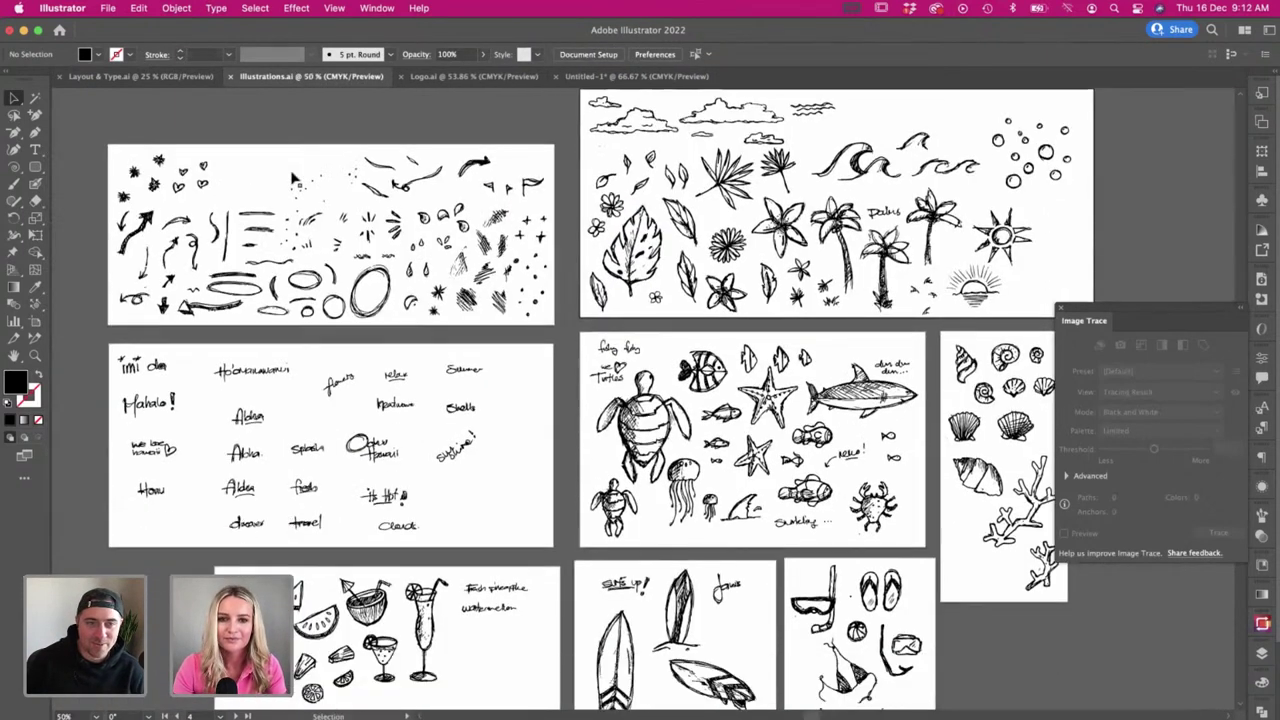
scroll(292, 178, down, 3)
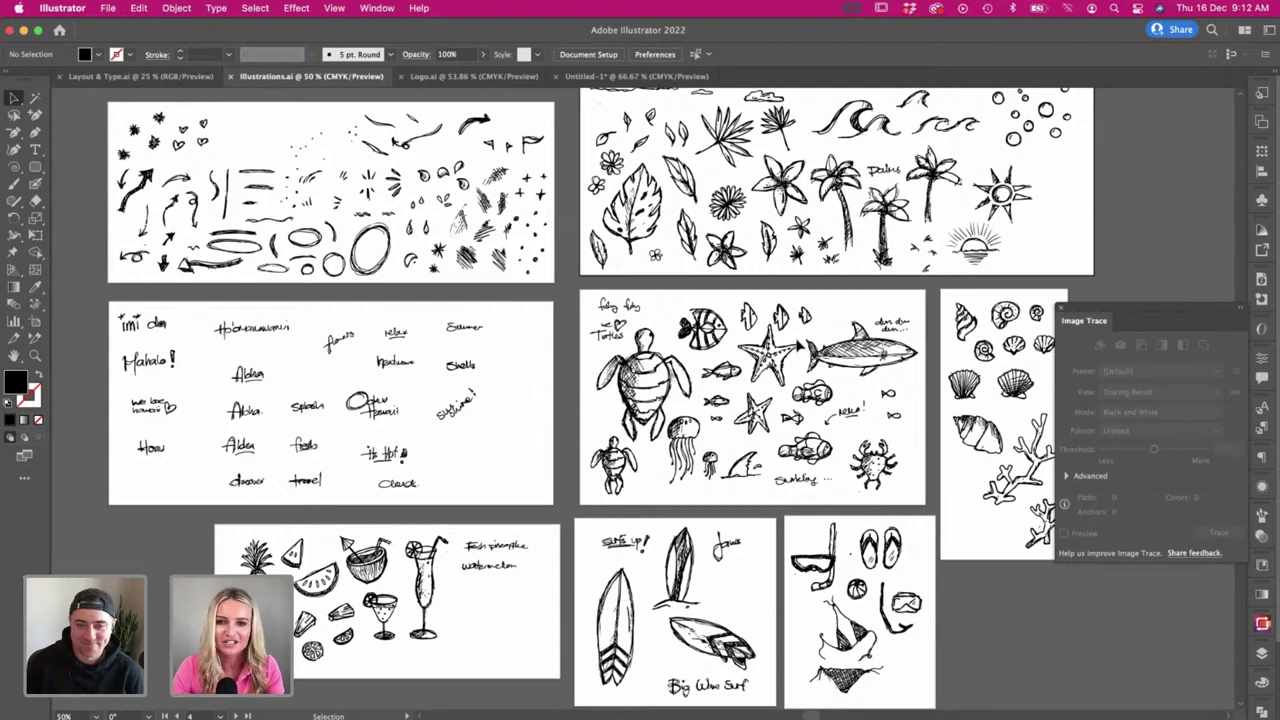
click(972, 385)
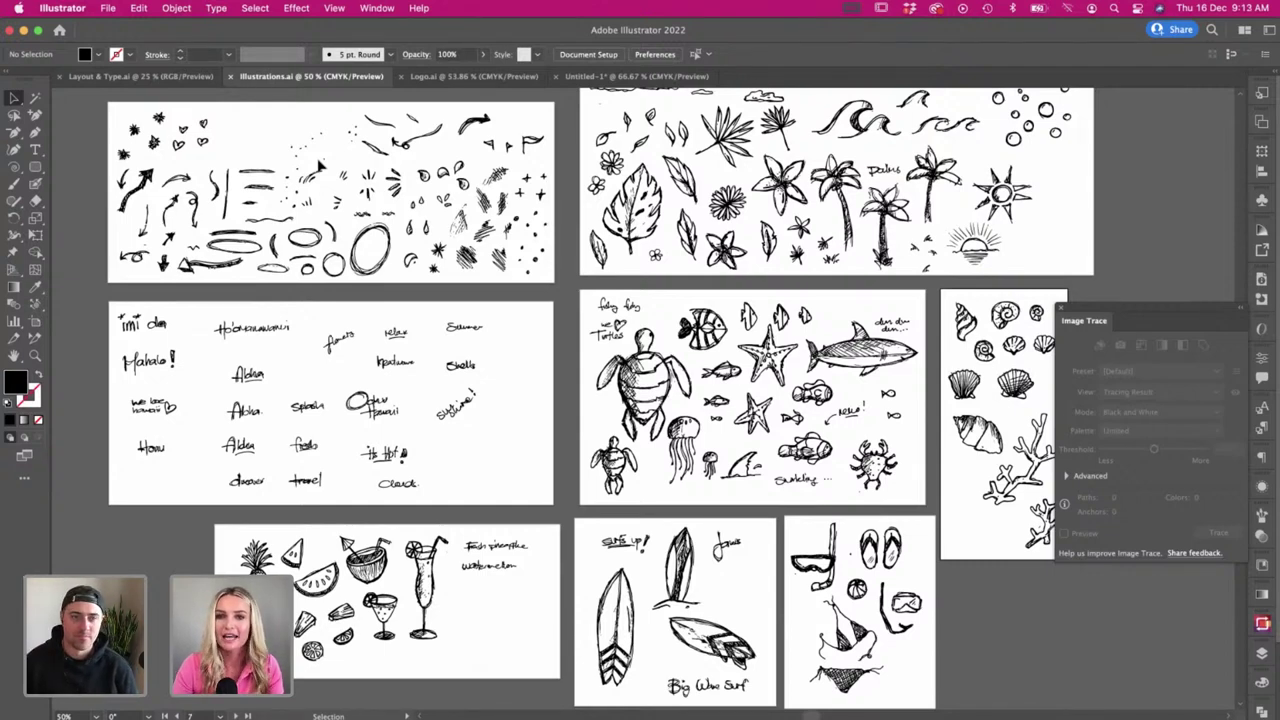
- Switch to InDesign, start a new print document and show all the blank document presets
key(super+Tab)
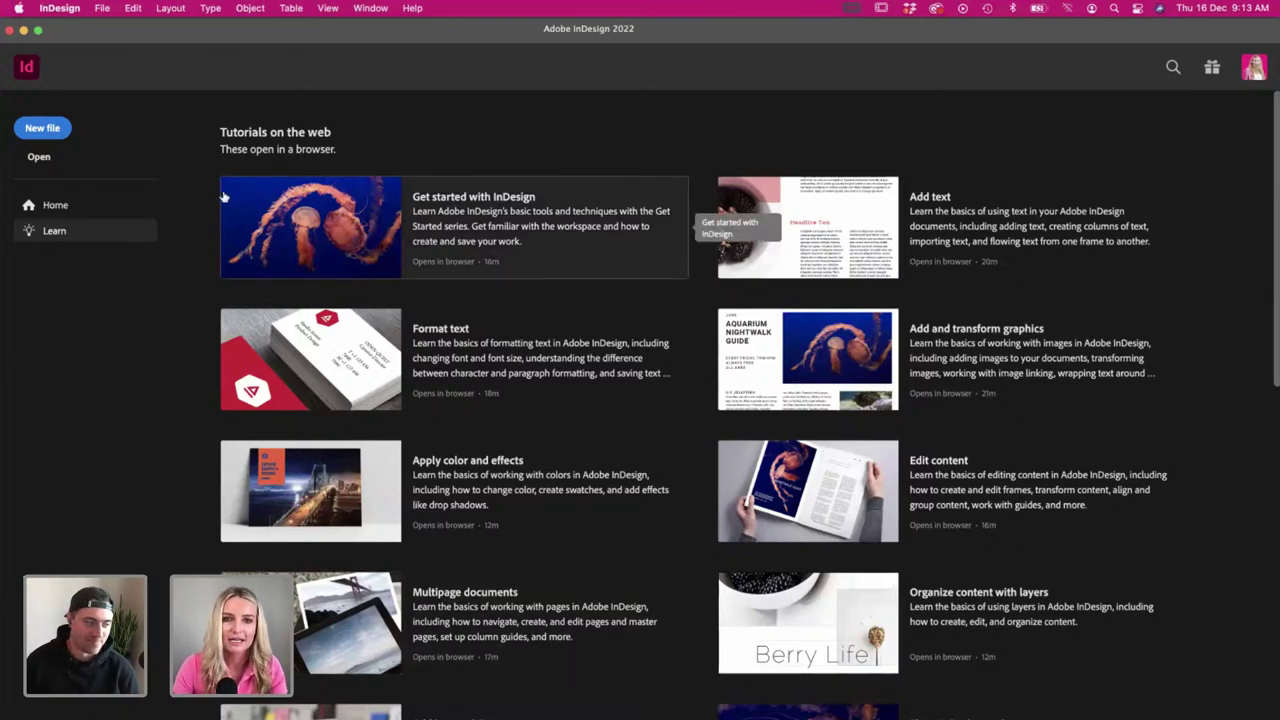
key(super+n)
drag(560, 188, 385, 145)
click(430, 175)
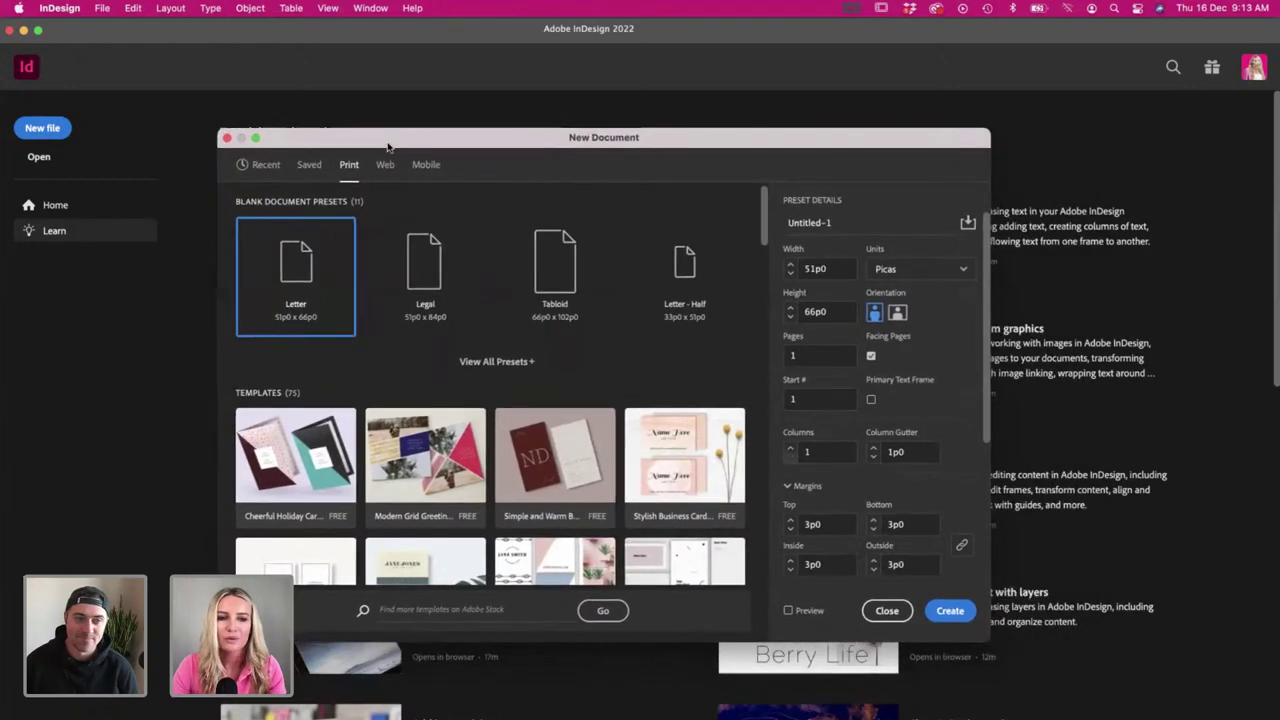
click(512, 362)
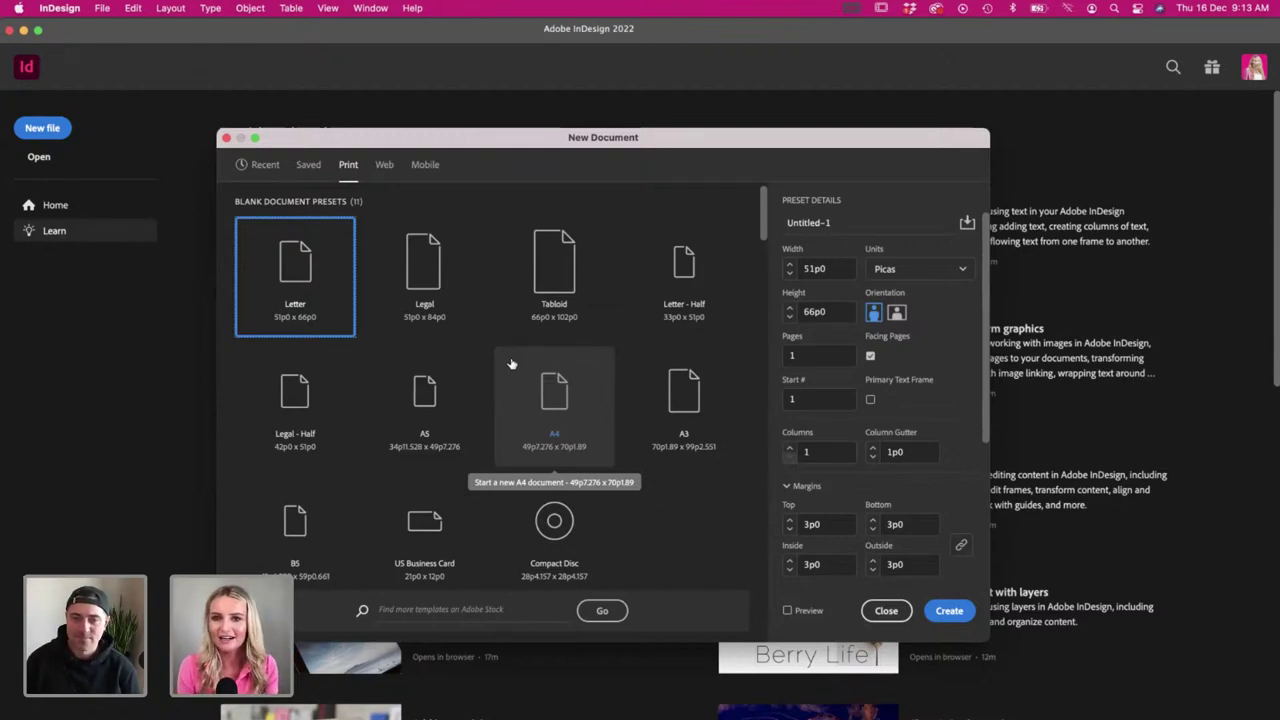
- Set the new document's units to millimetres and its page size to 210 mm wide by 280 mm high
click(948, 268)
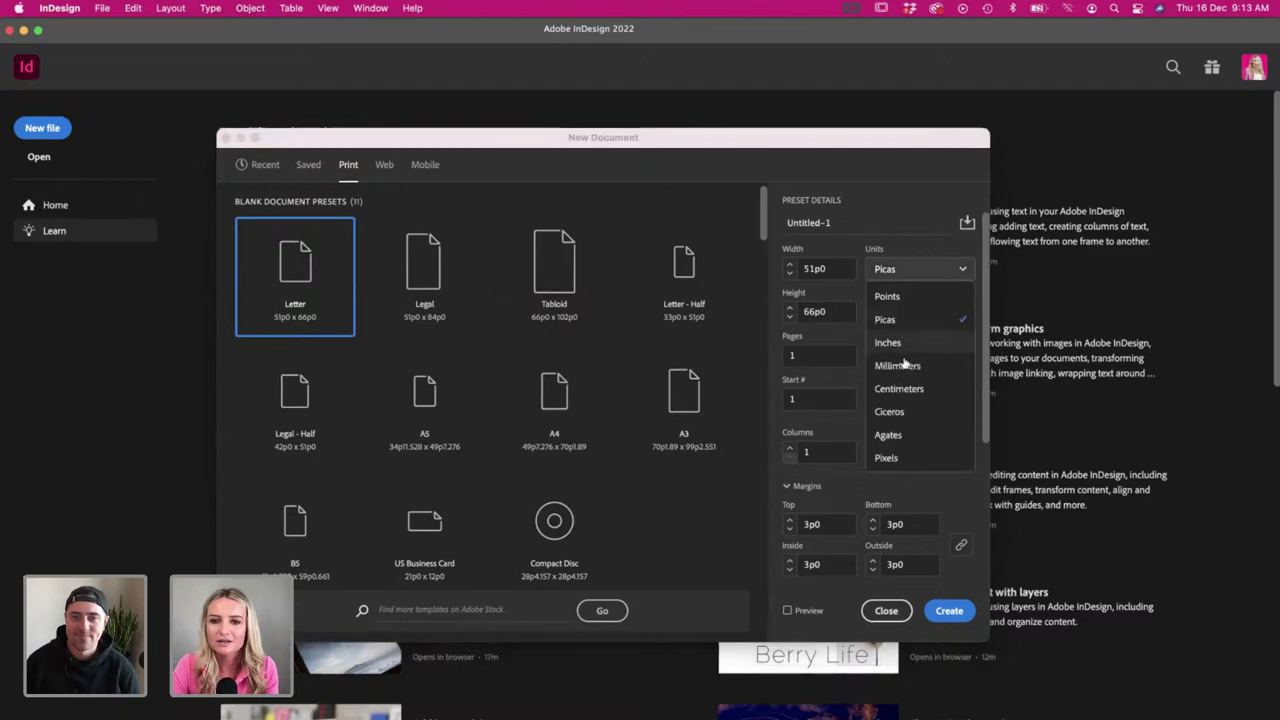
click(906, 368)
click(906, 370)
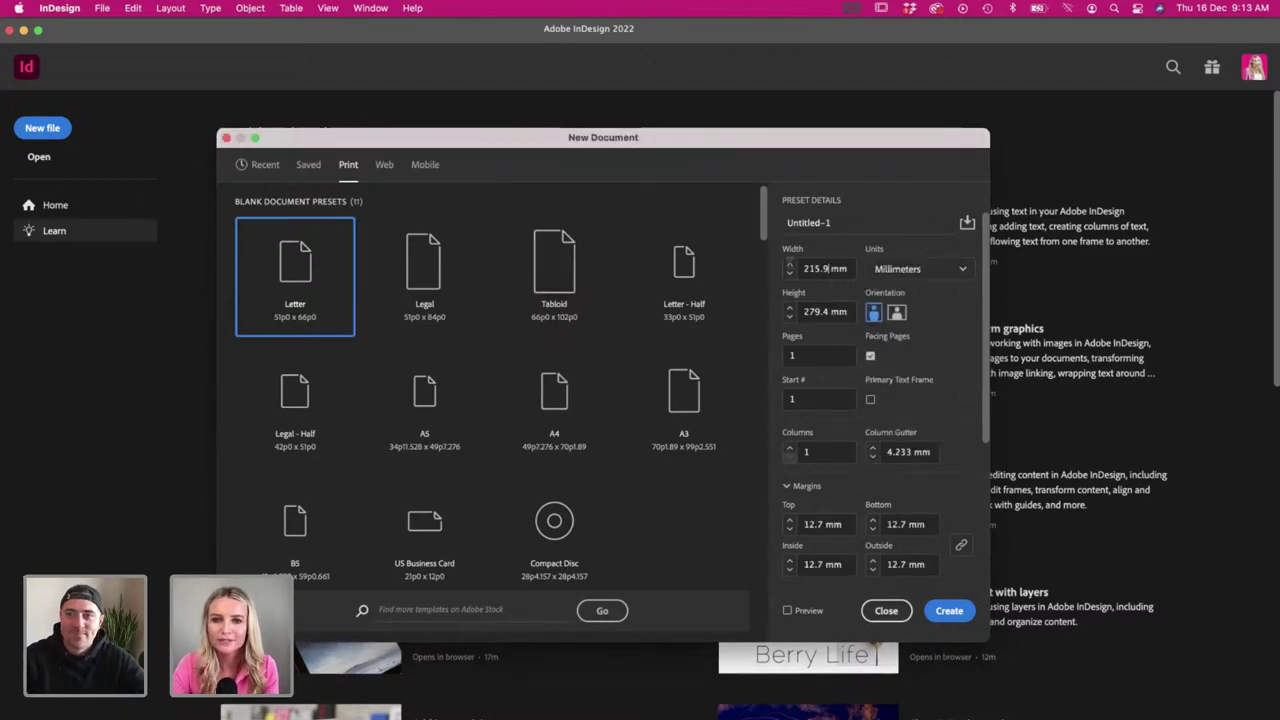
click(790, 268)
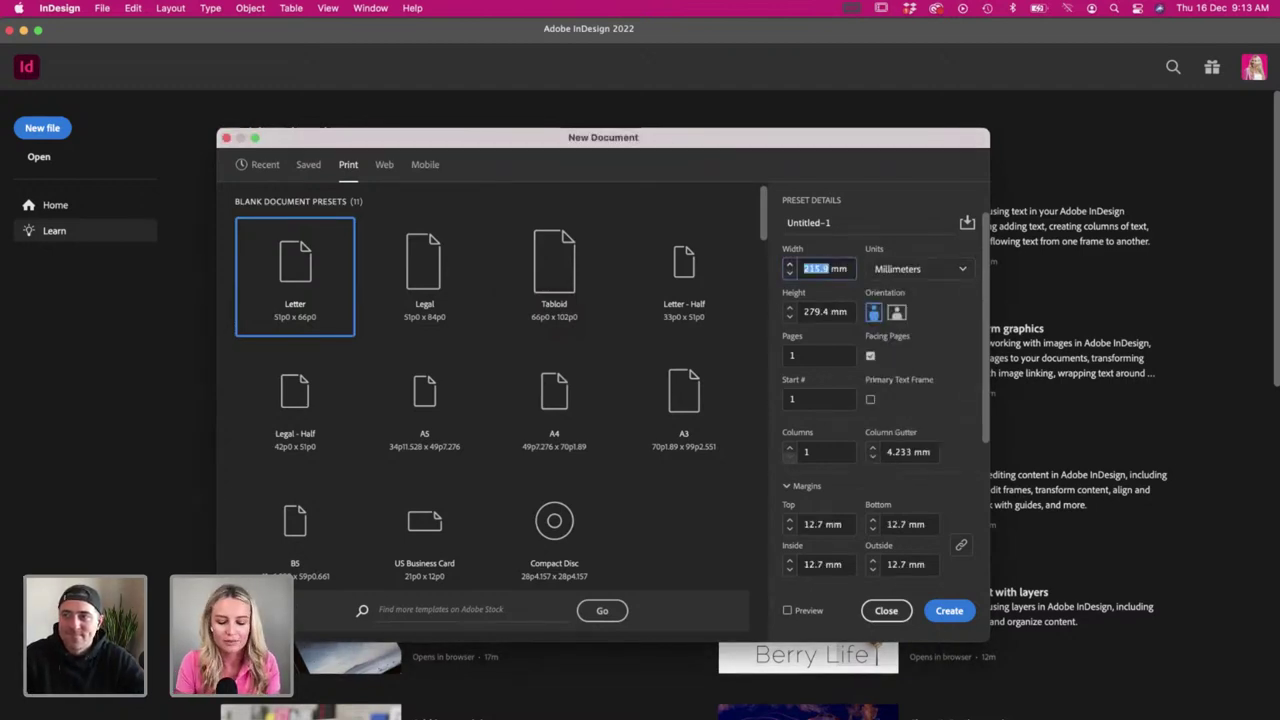
text(210)
key(Tab)
text(2)
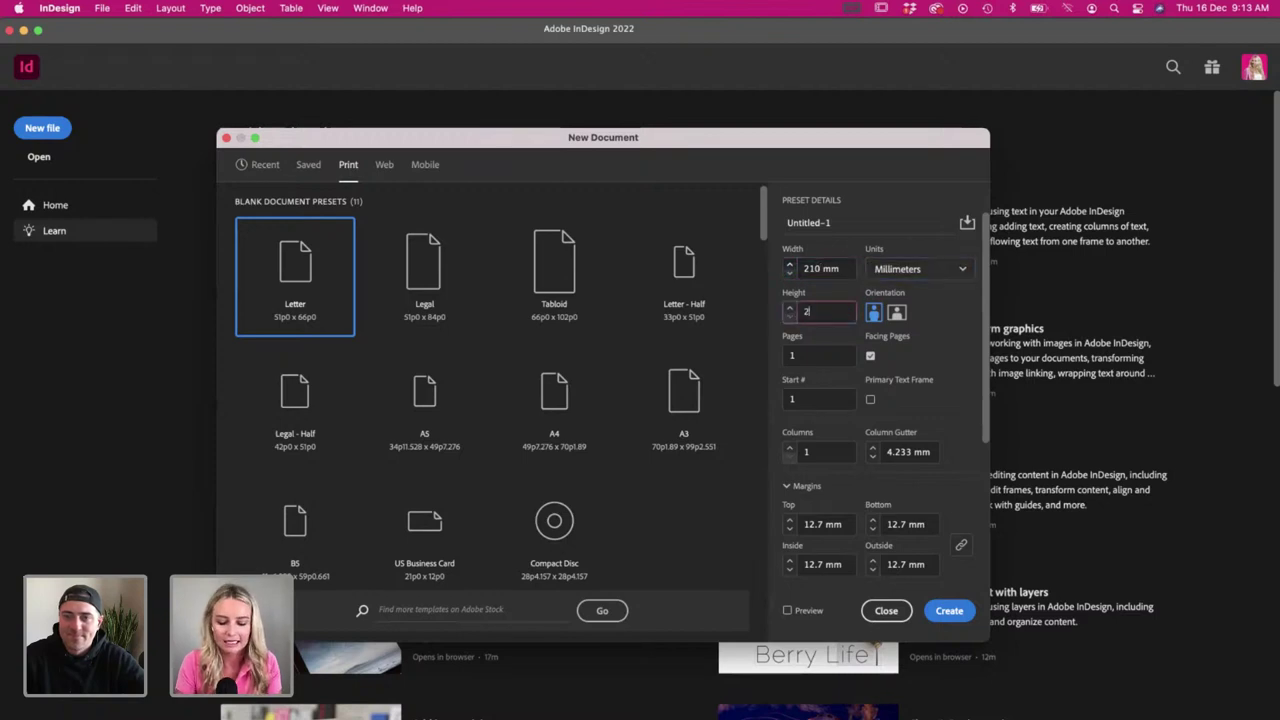
key(Tab)
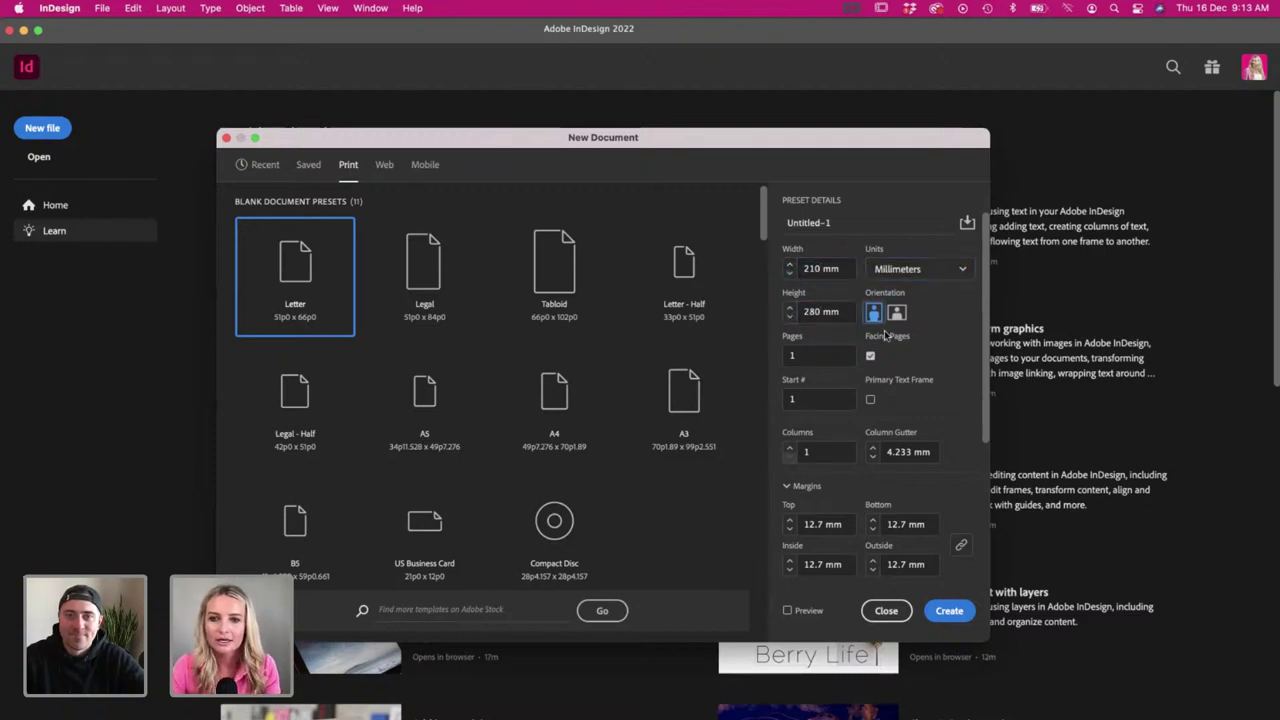
- Keep facing pages enabled and set the new document's page count to 16
click(870, 356)
scroll(850, 320, down, 5)
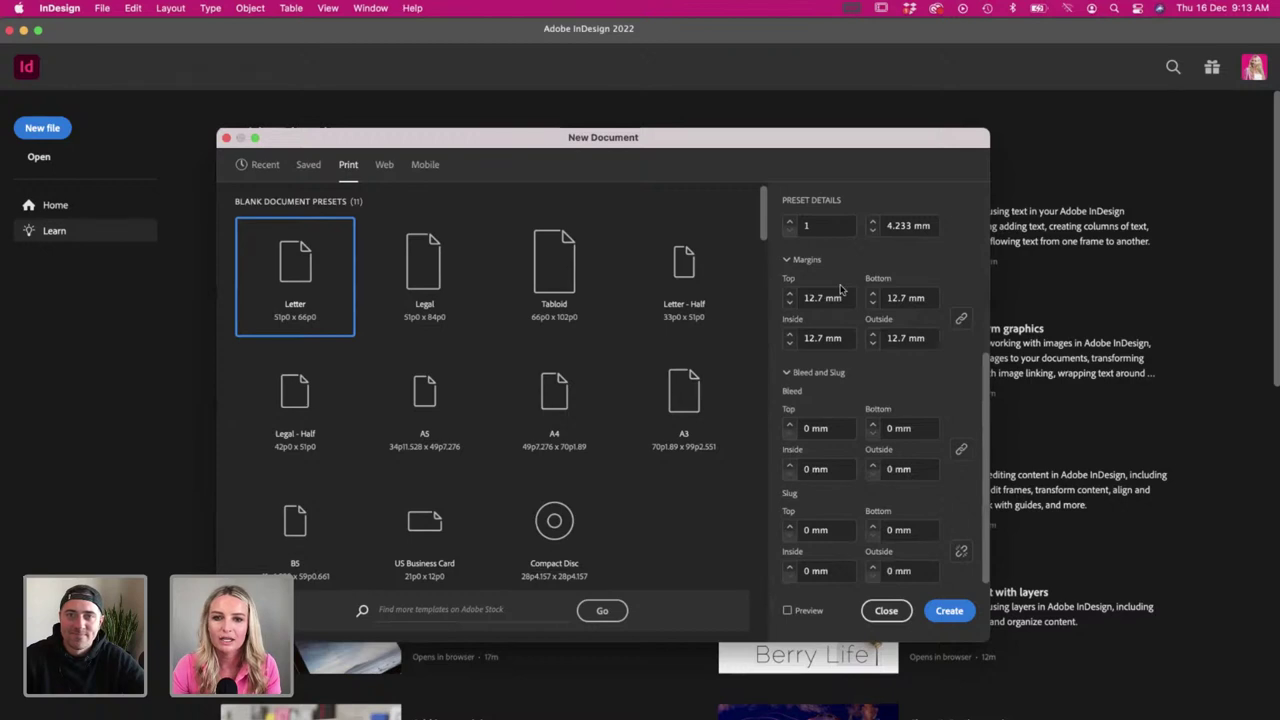
scroll(826, 330, up, 1)
scroll(826, 330, up, 4)
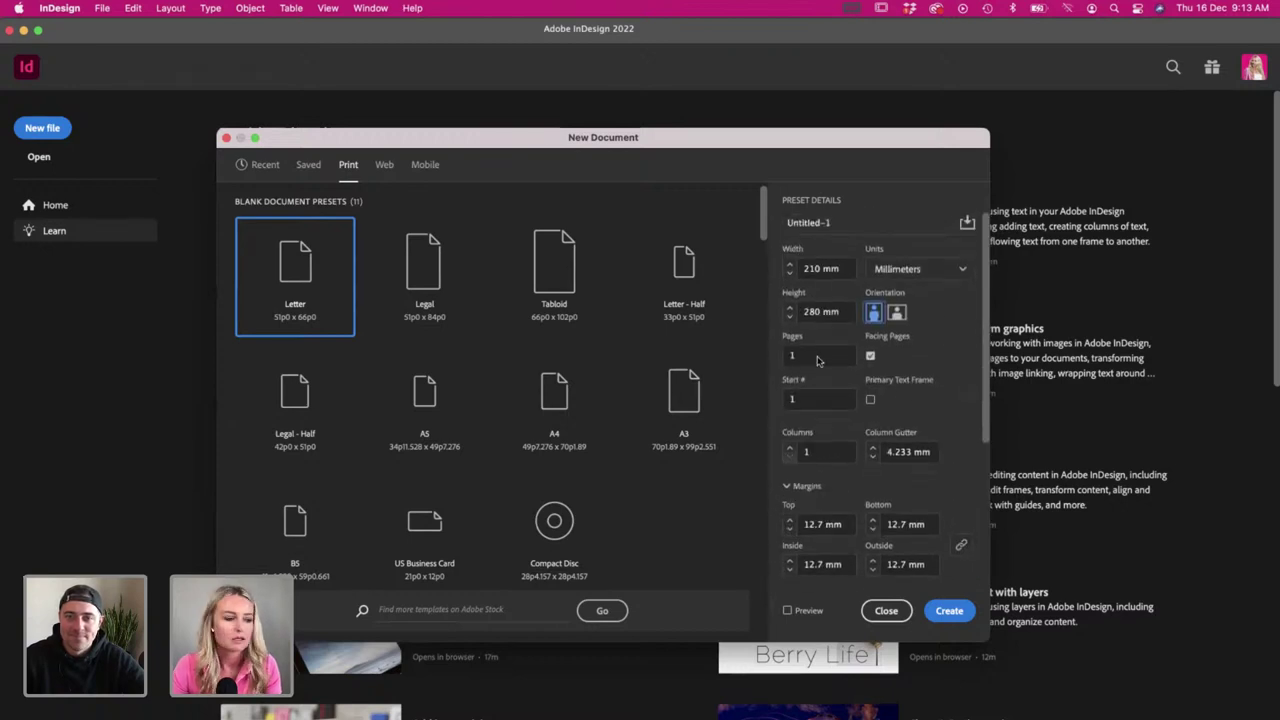
click(820, 356)
text(16)
key(Tab)
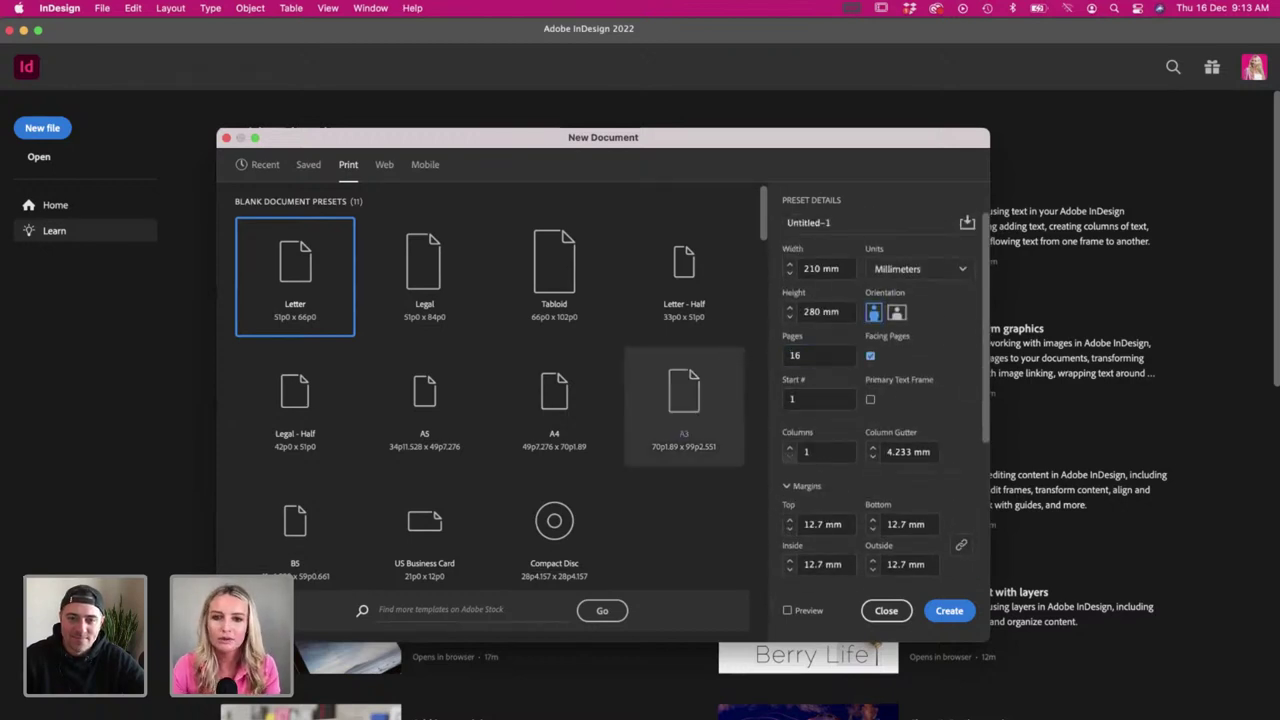
- Set the linked top, bottom, inside and outside margins to 14 mm
drag(988, 408, 981, 476)
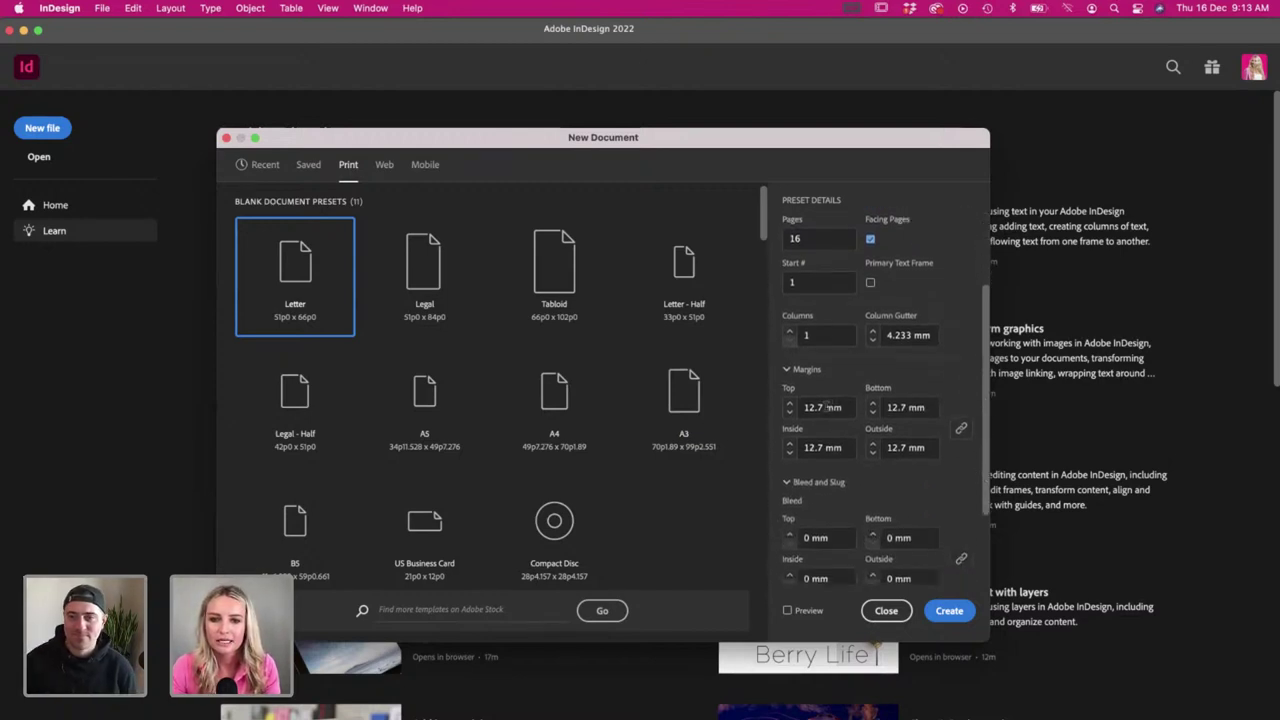
drag(830, 407, 776, 408)
text(1)
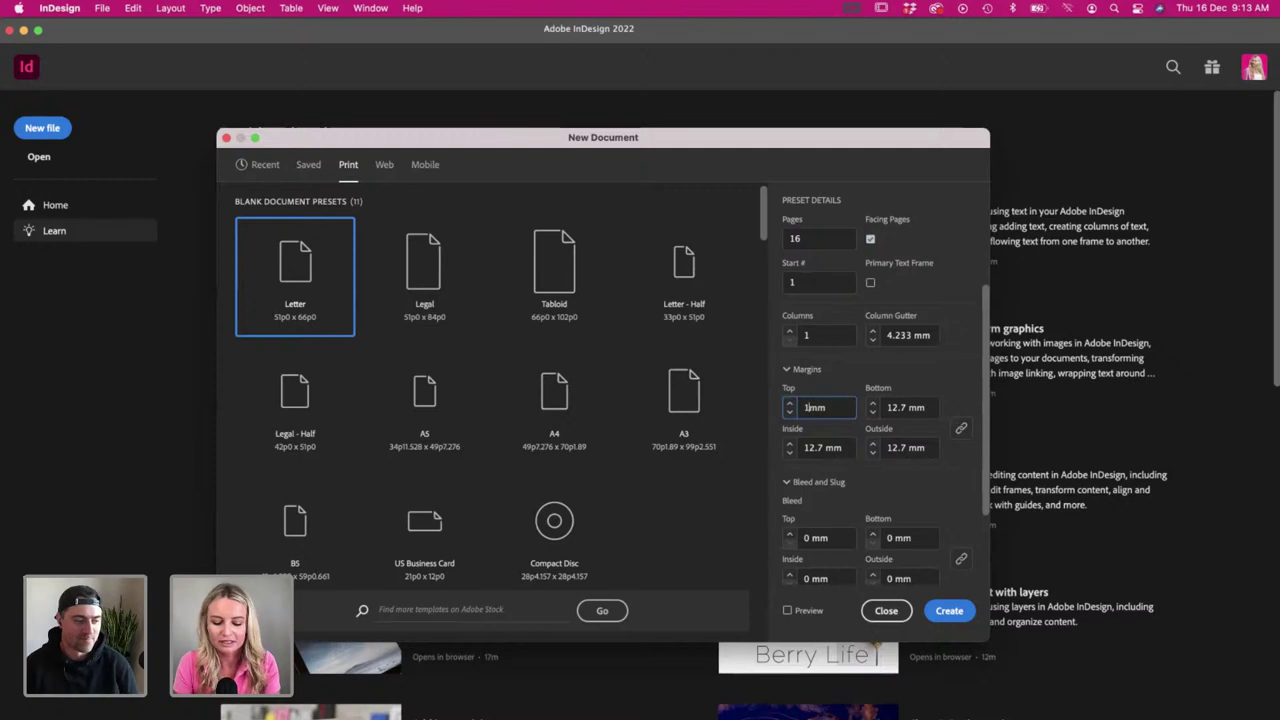
text(4)
key(Tab)
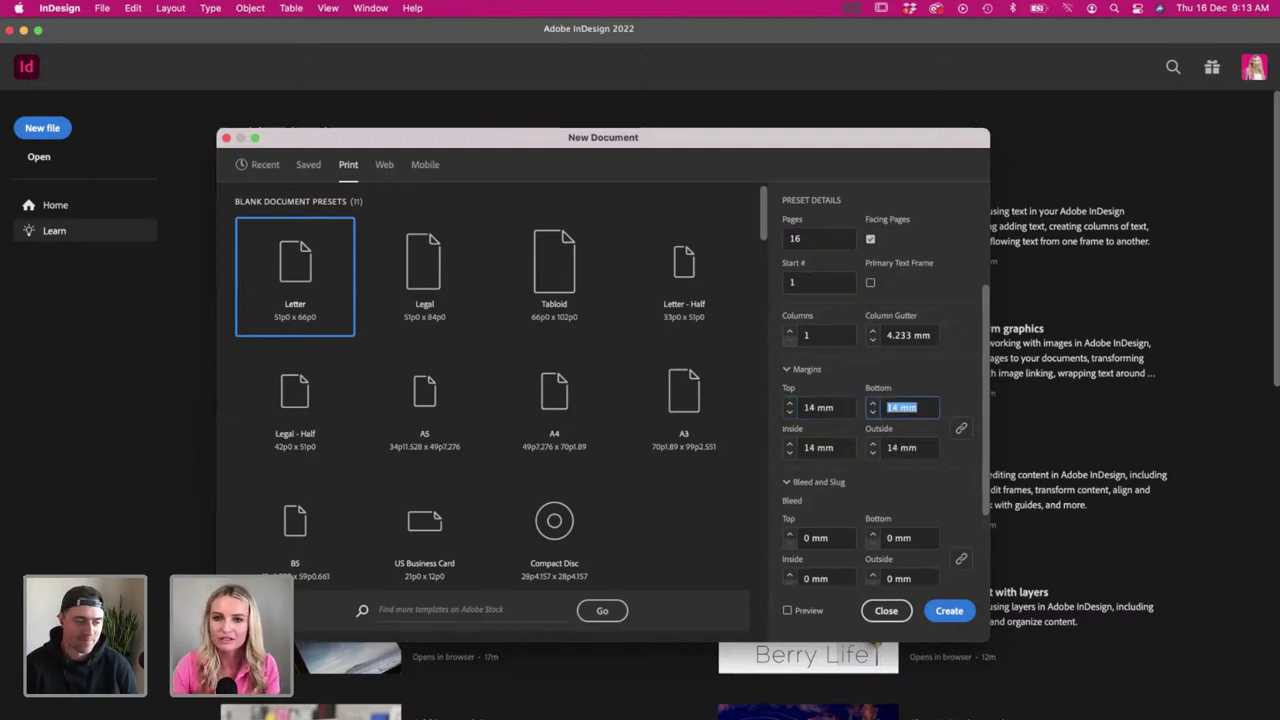
scroll(849, 428, down, 4)
scroll(857, 432, up, 5)
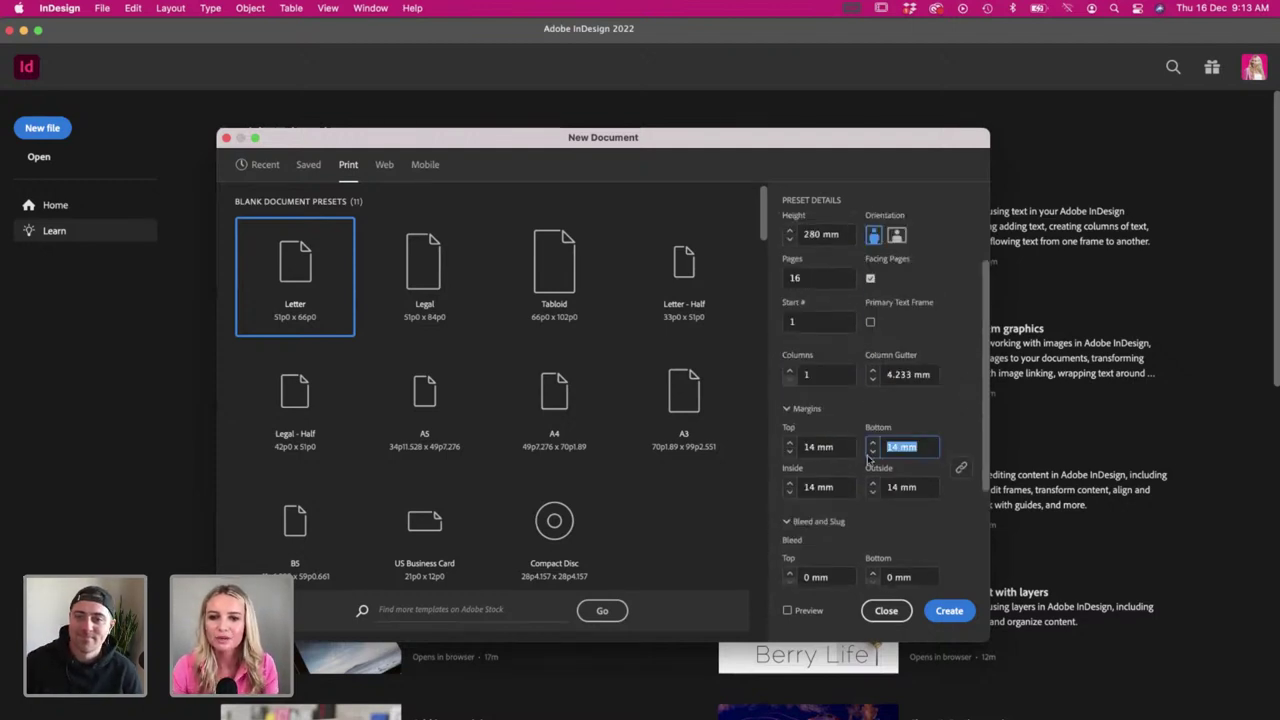
- Create the new document with the entered settings, keeping the bleed at 0 mm on all sides
scroll(870, 460, down, 3)
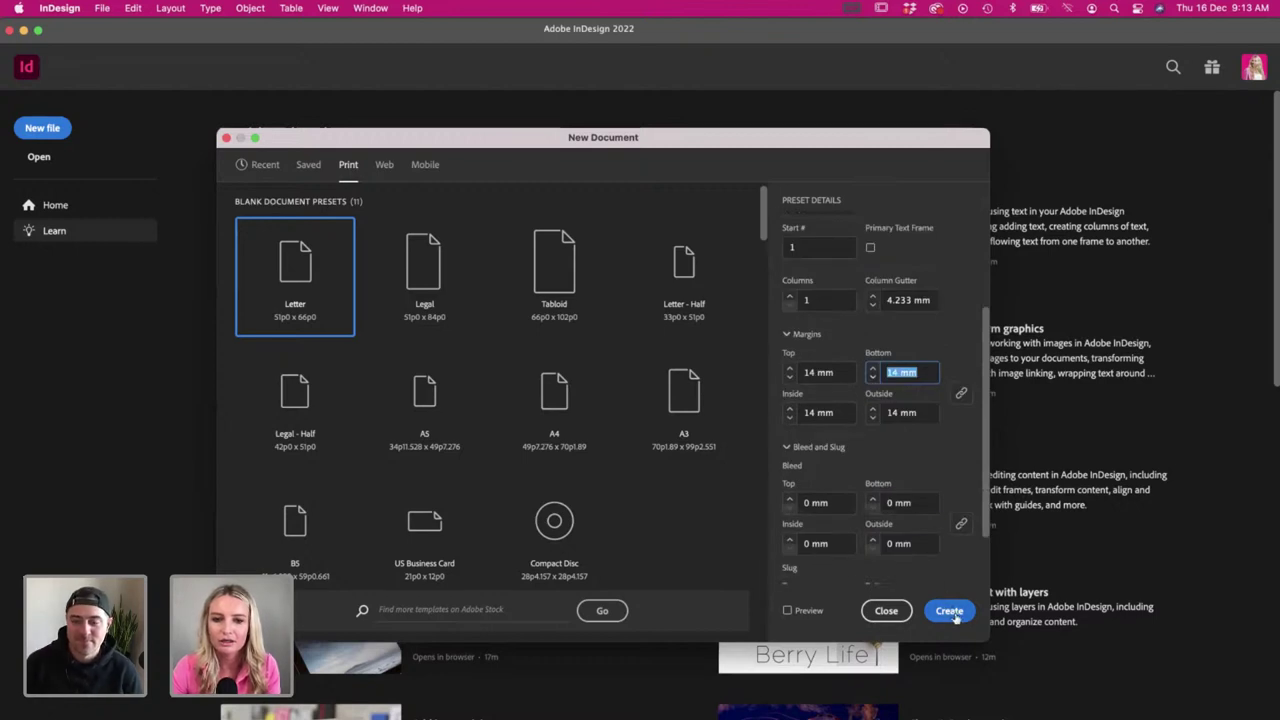
click(952, 613)
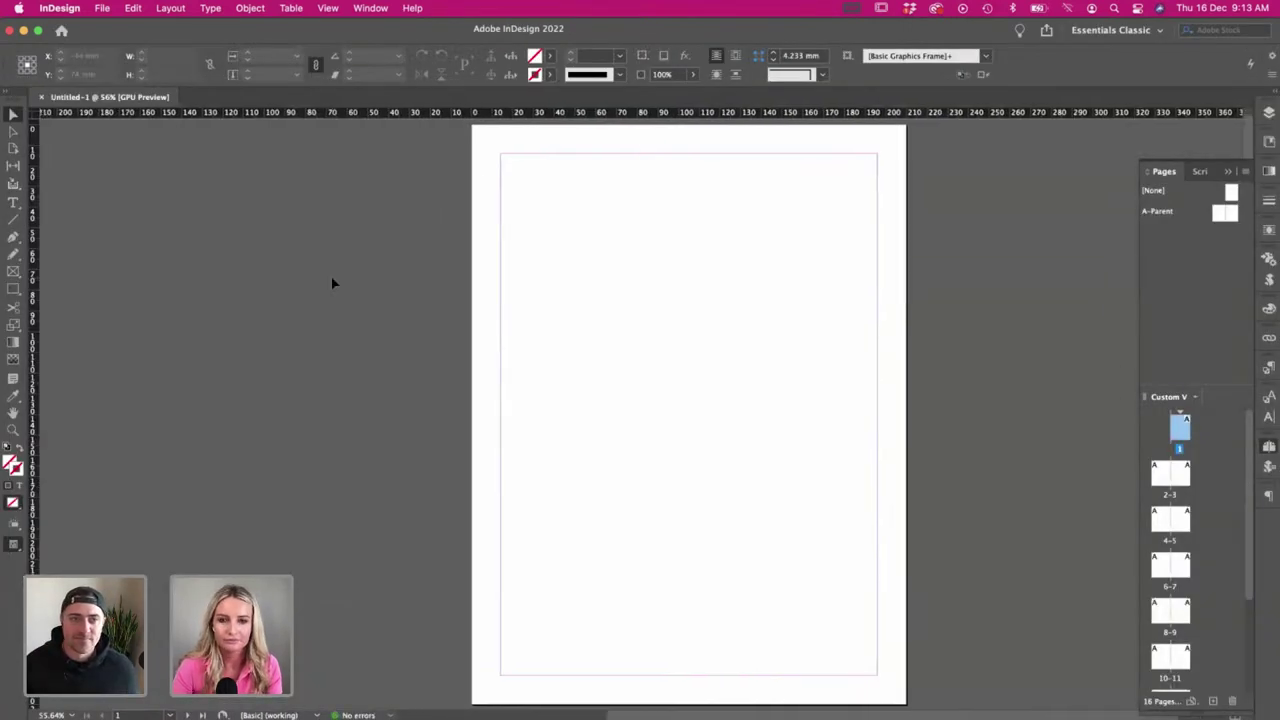
key(super+minus)
scroll(334, 283, left, 3)
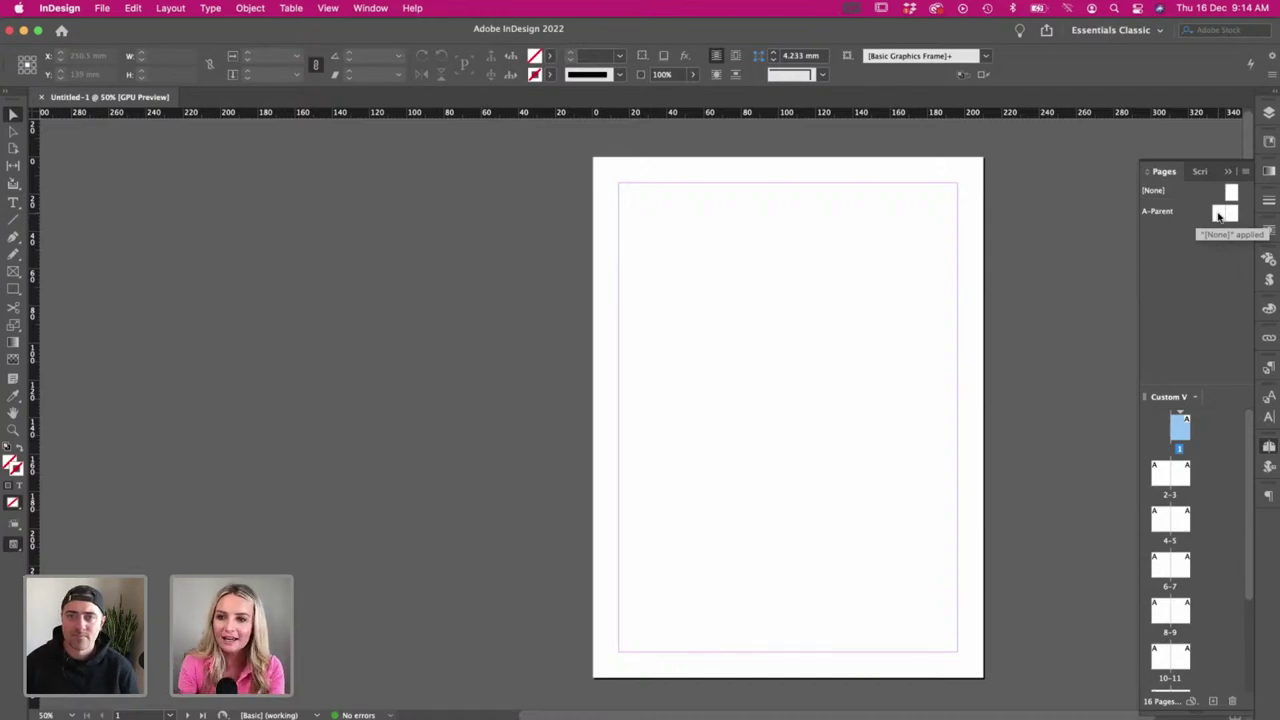
- Switch to Illustrator and examine the magazine's spread-by-spread layout plan in Layout & Type.ai
key(super+Tab)
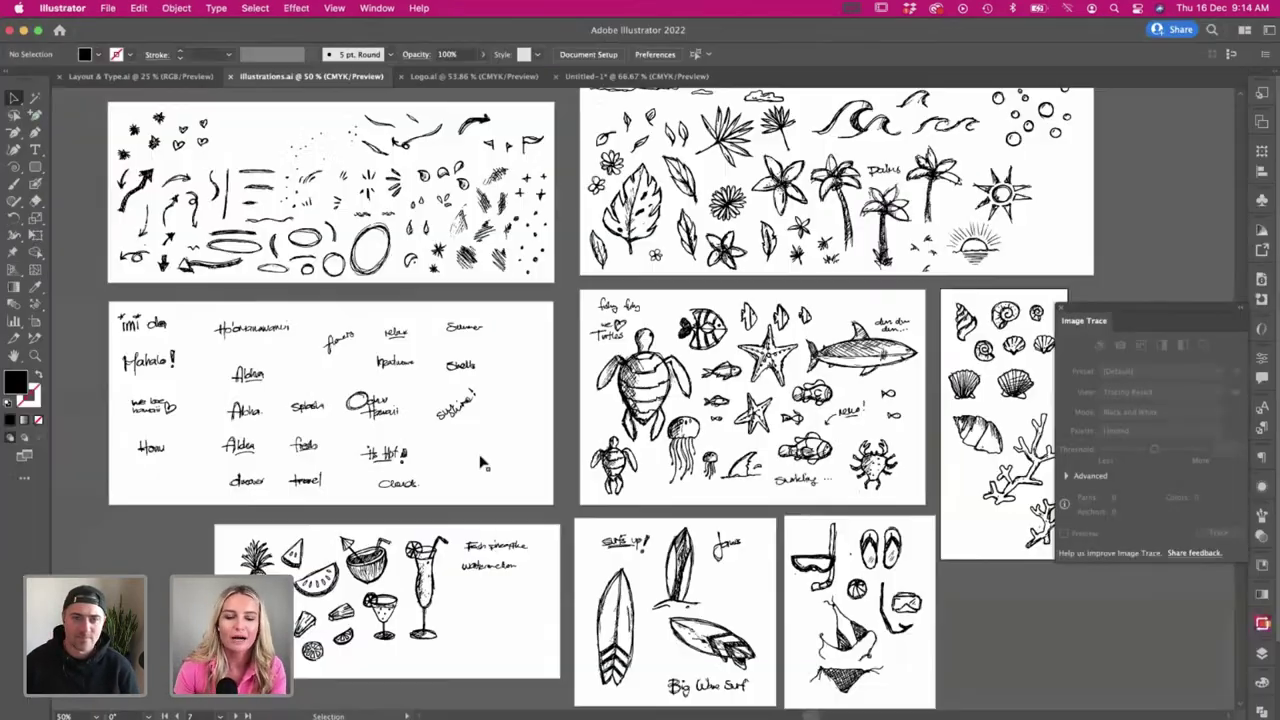
scroll(482, 458, left, 3)
click(144, 77)
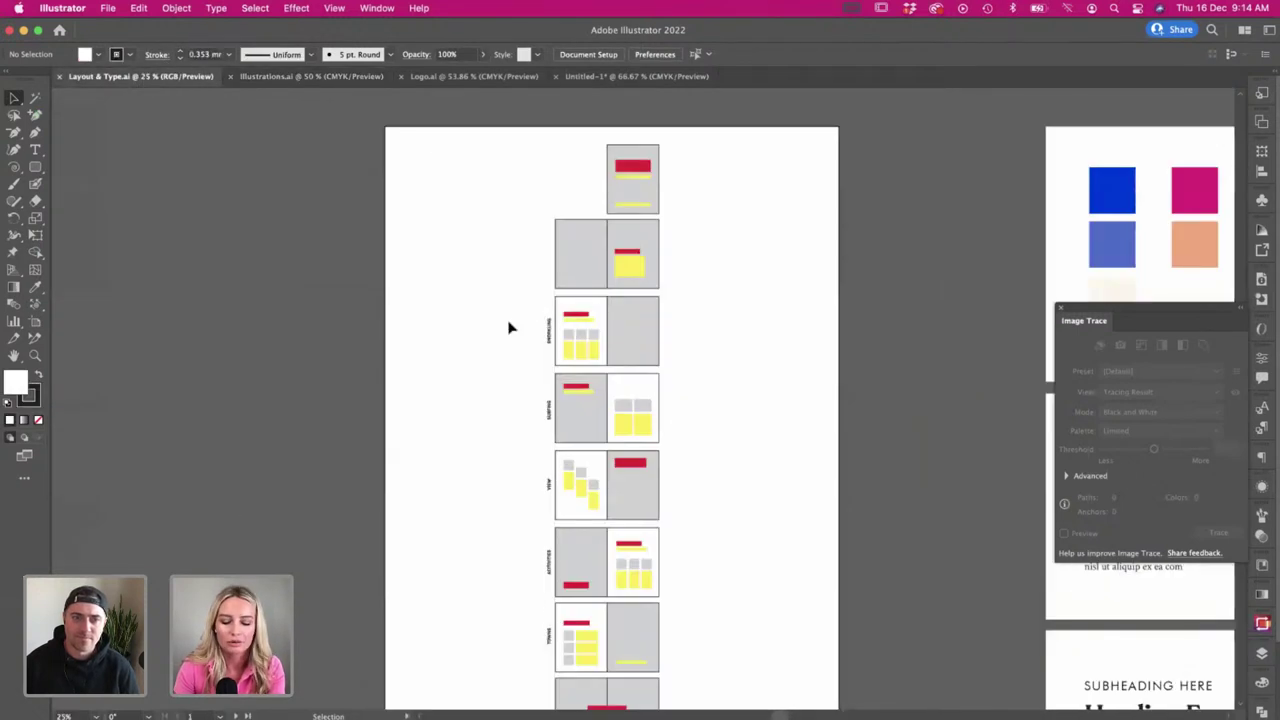
key(super+equal)
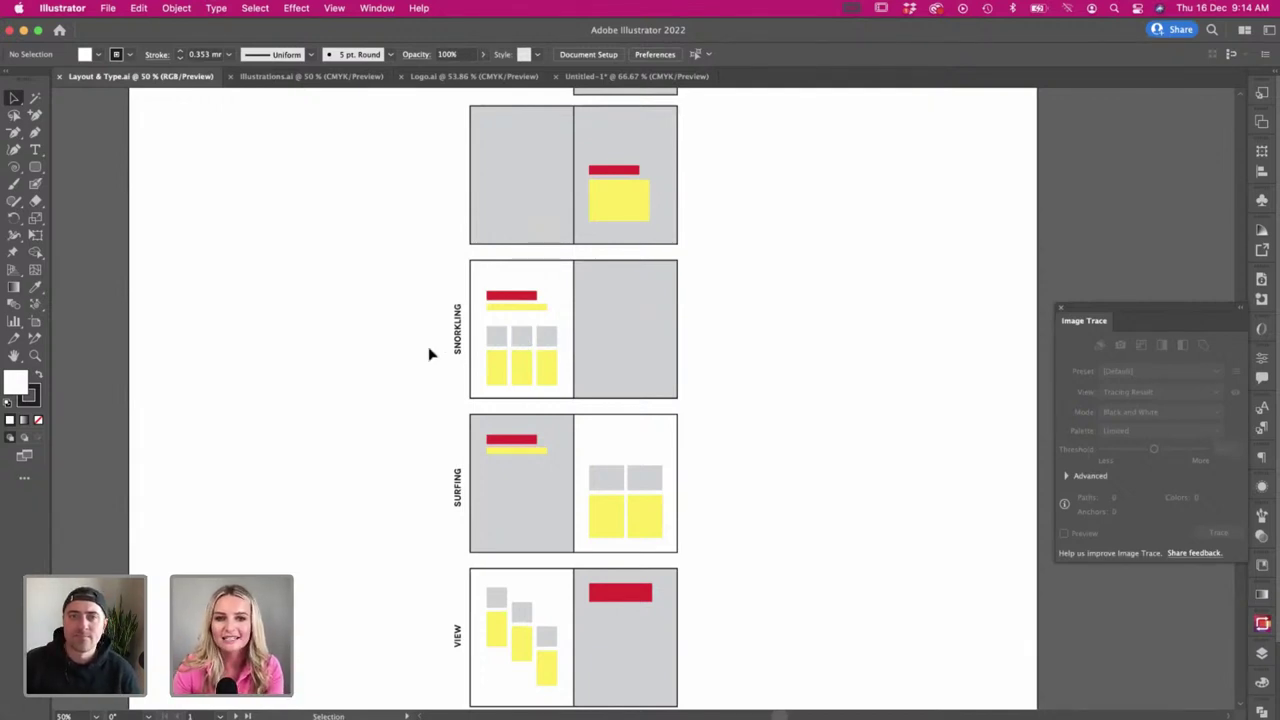
- Switch back to InDesign and open the A-Parent spread for editing
key(super+Tab)
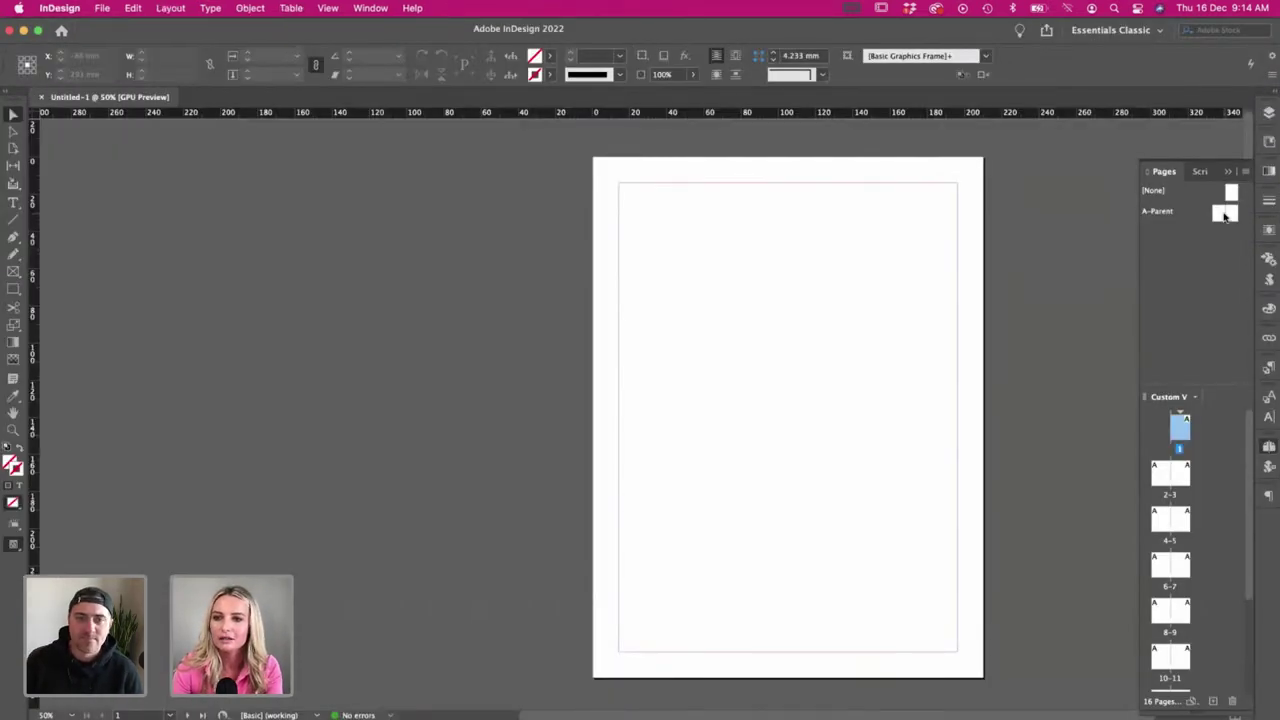
click(1223, 218)
double_click(1223, 218)
scroll(945, 226, right, 2)
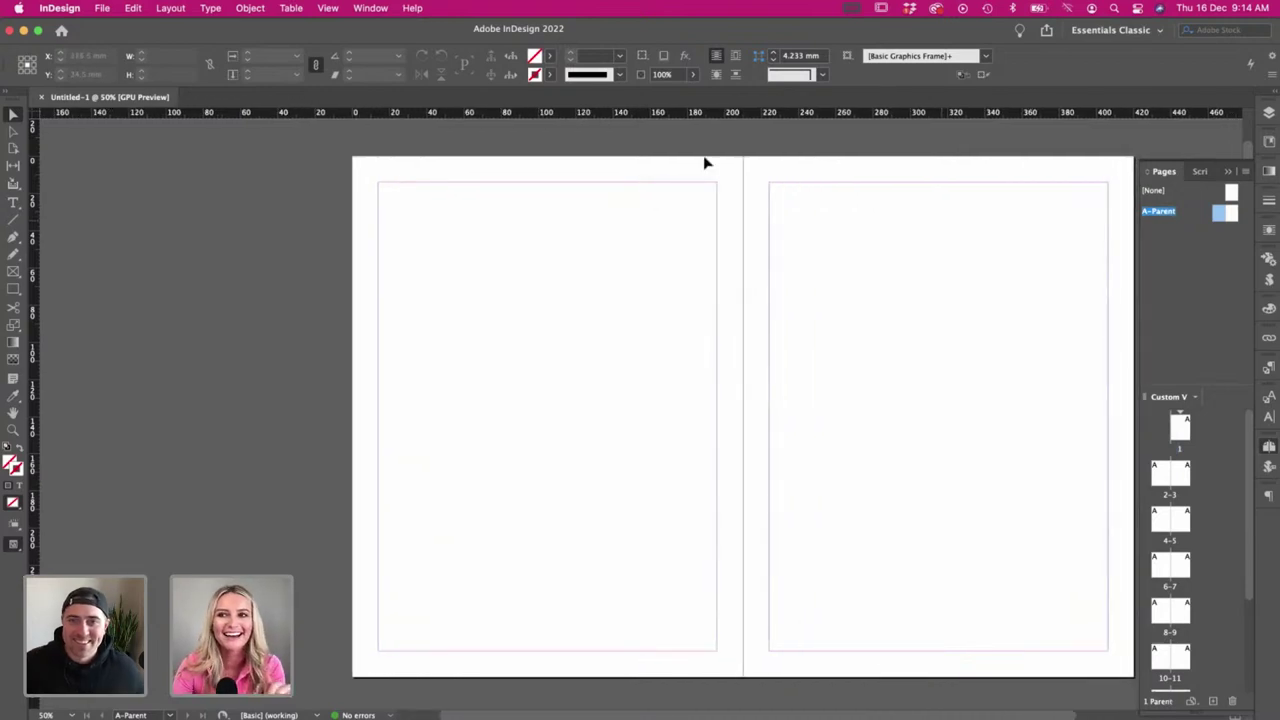
- Create guides on the parent spread for 6 columns with a 5 mm gutter, fitted to the margins
click(178, 10)
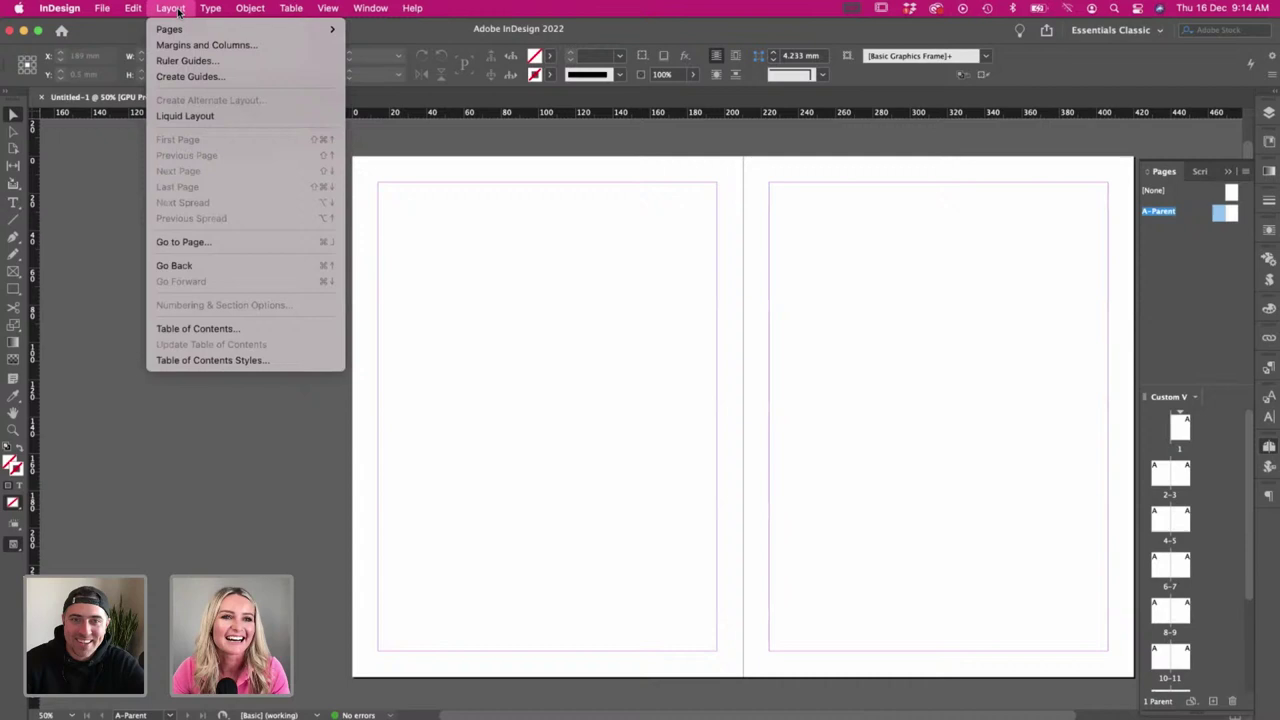
click(181, 80)
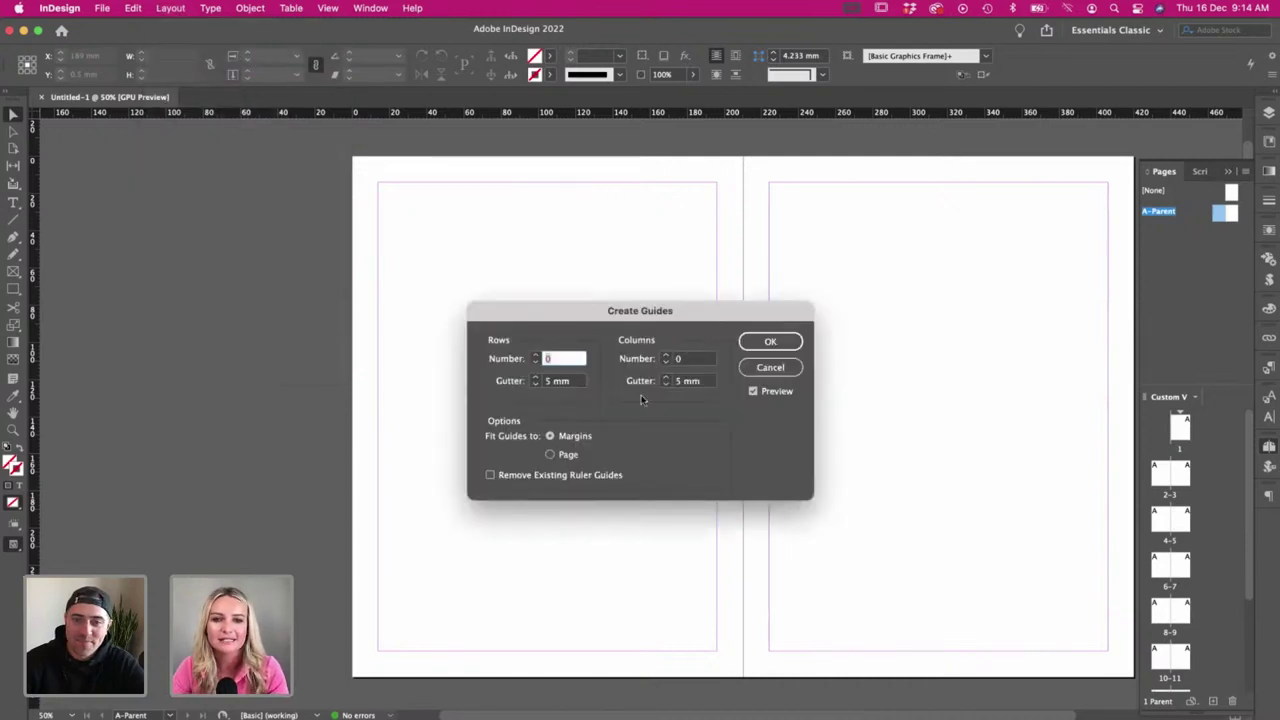
click(666, 357)
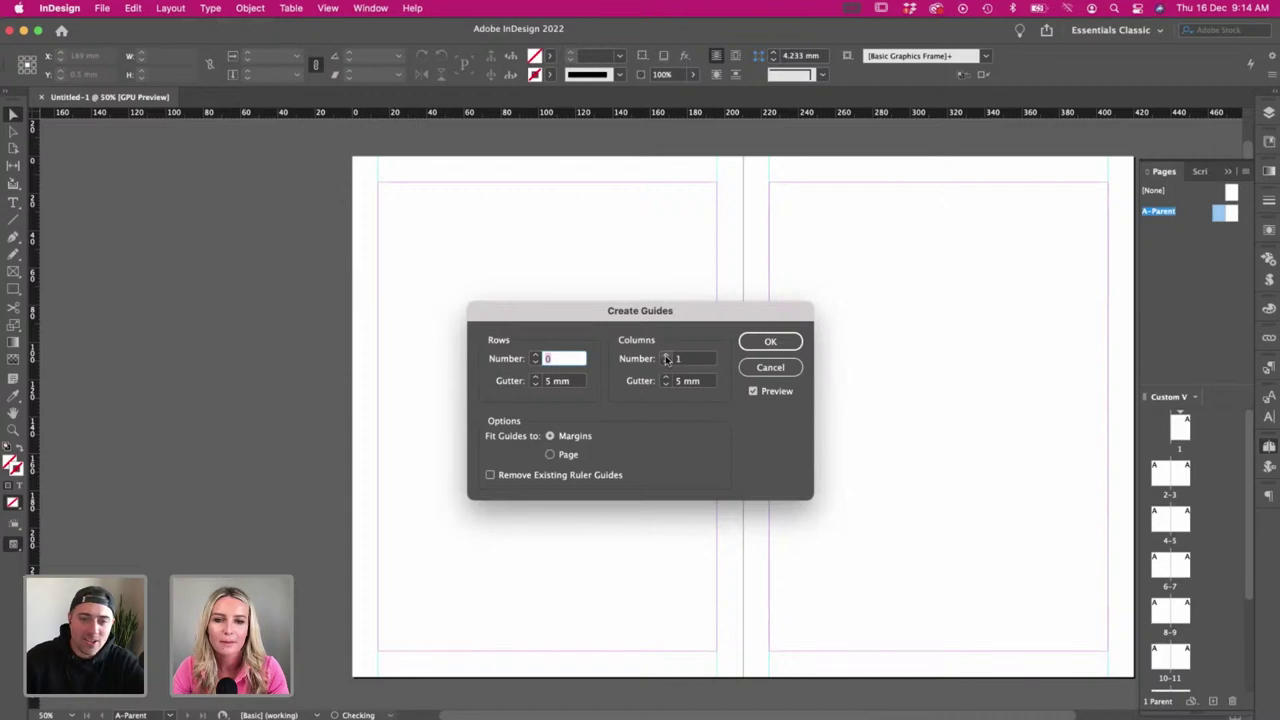
click(666, 357)
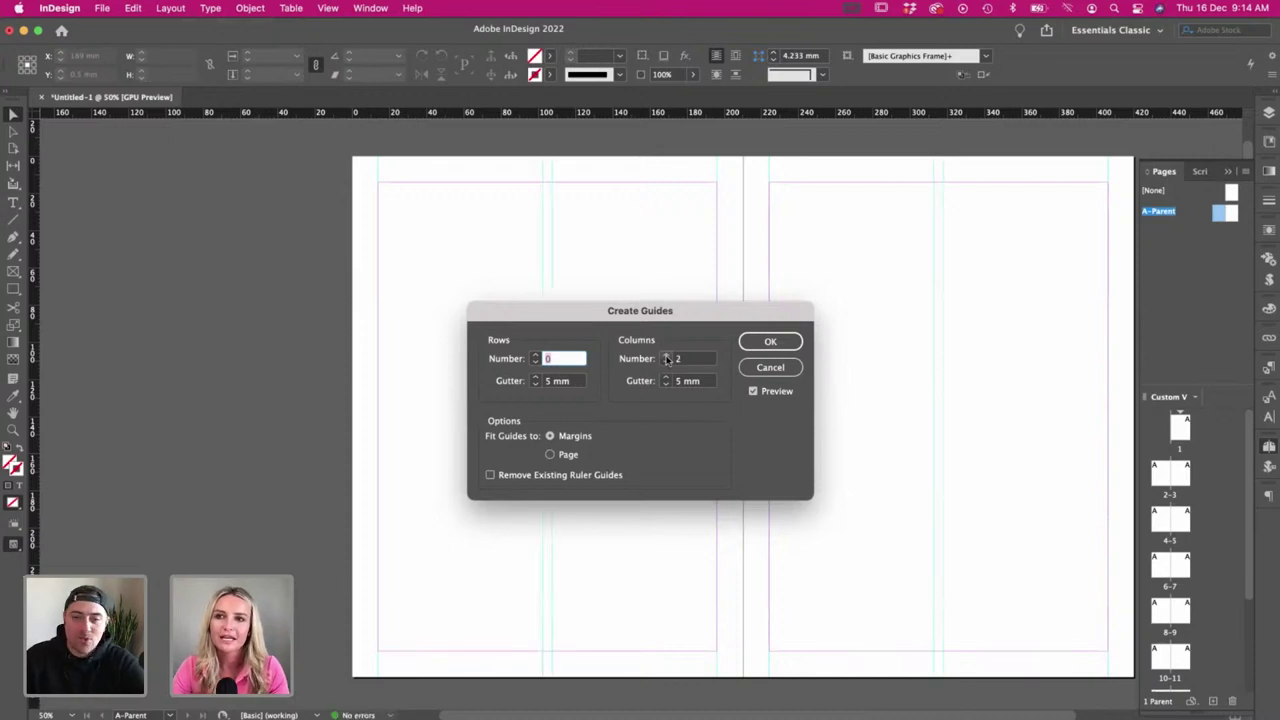
click(666, 357)
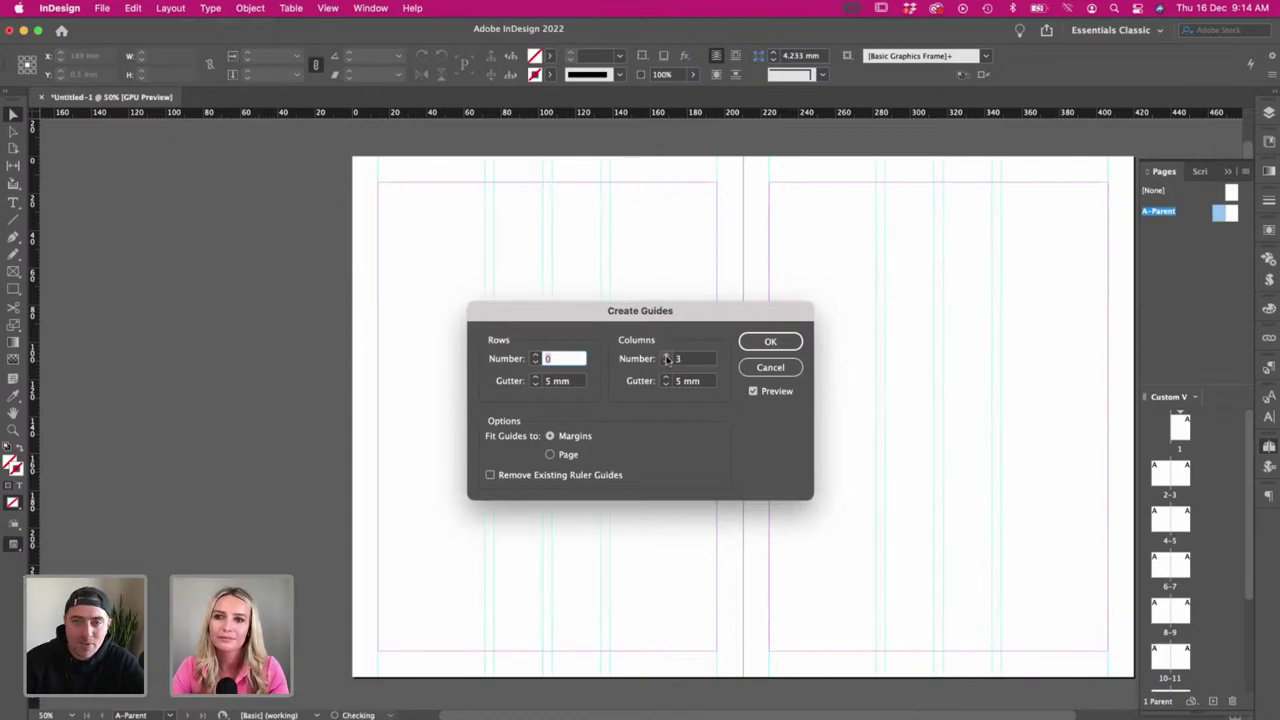
click(666, 357)
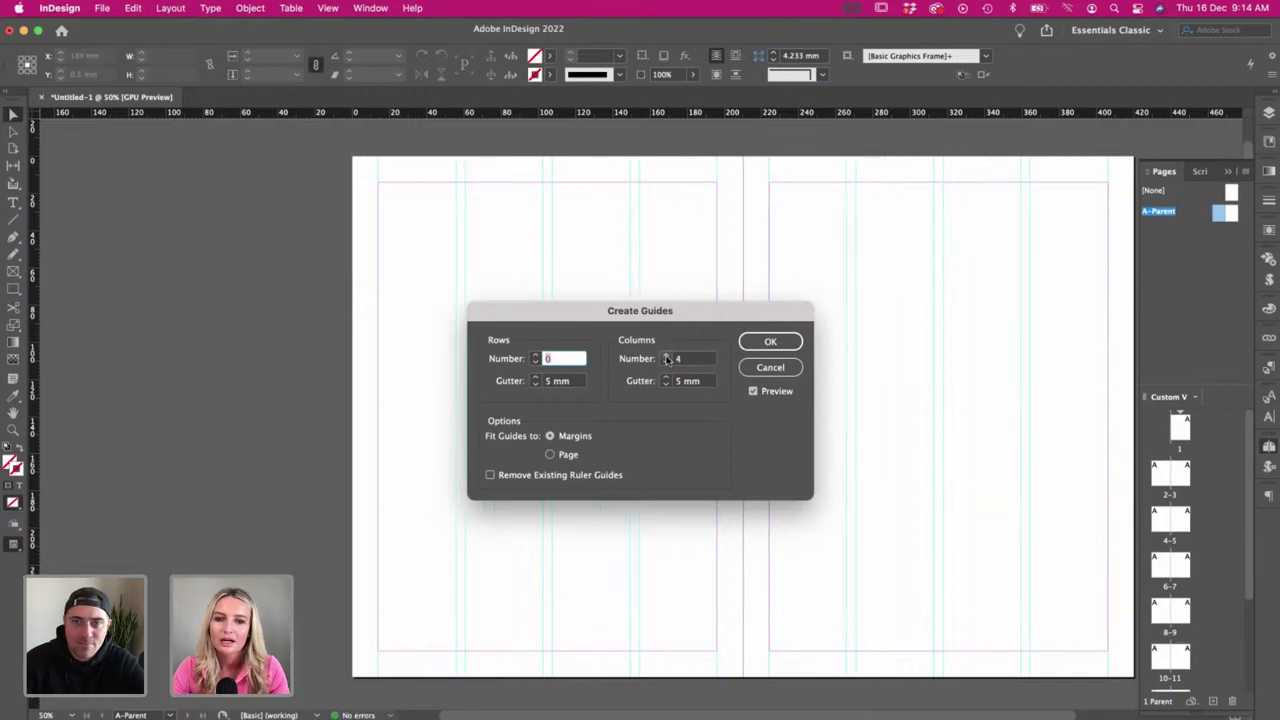
click(666, 357)
click(666, 357)
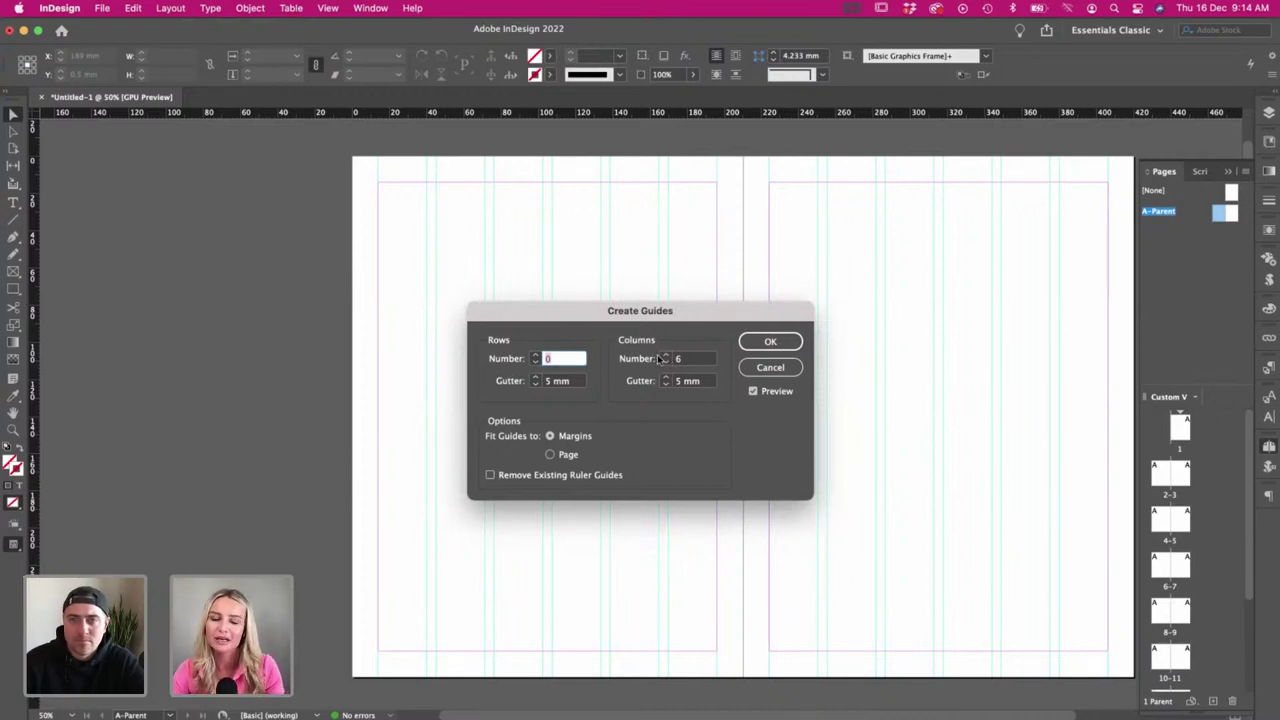
drag(610, 314, 997, 356)
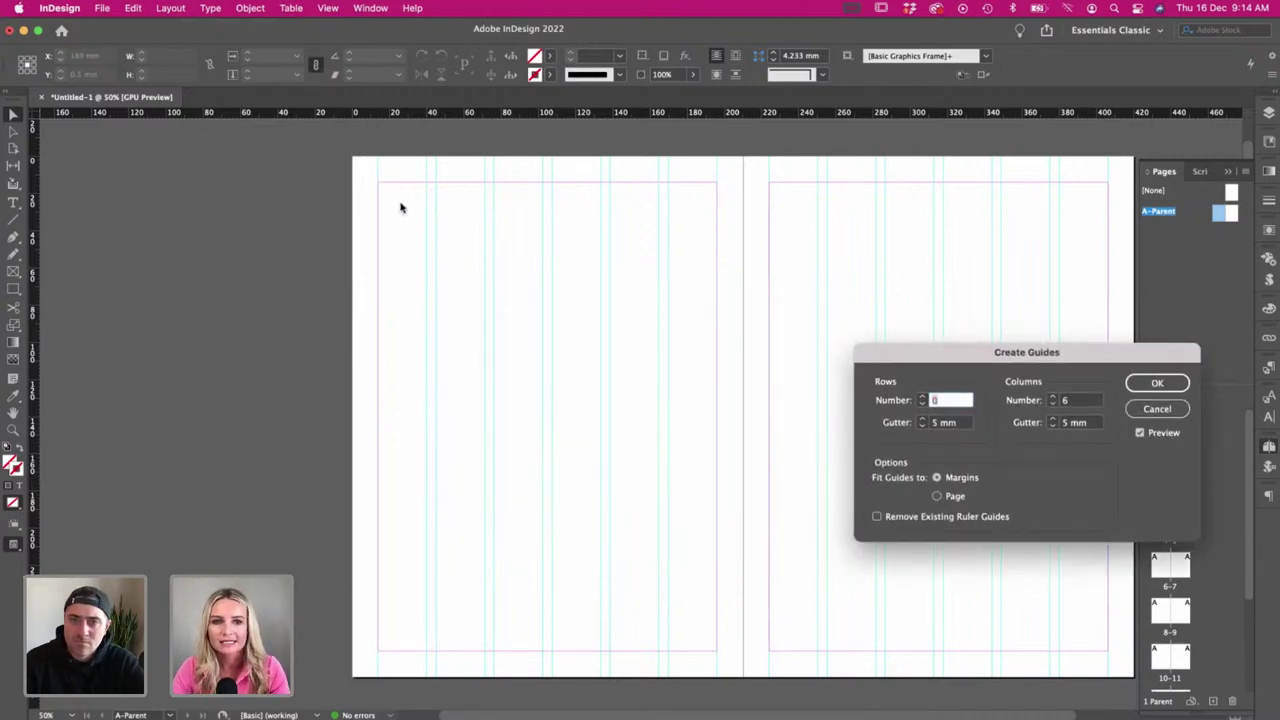
click(1157, 384)
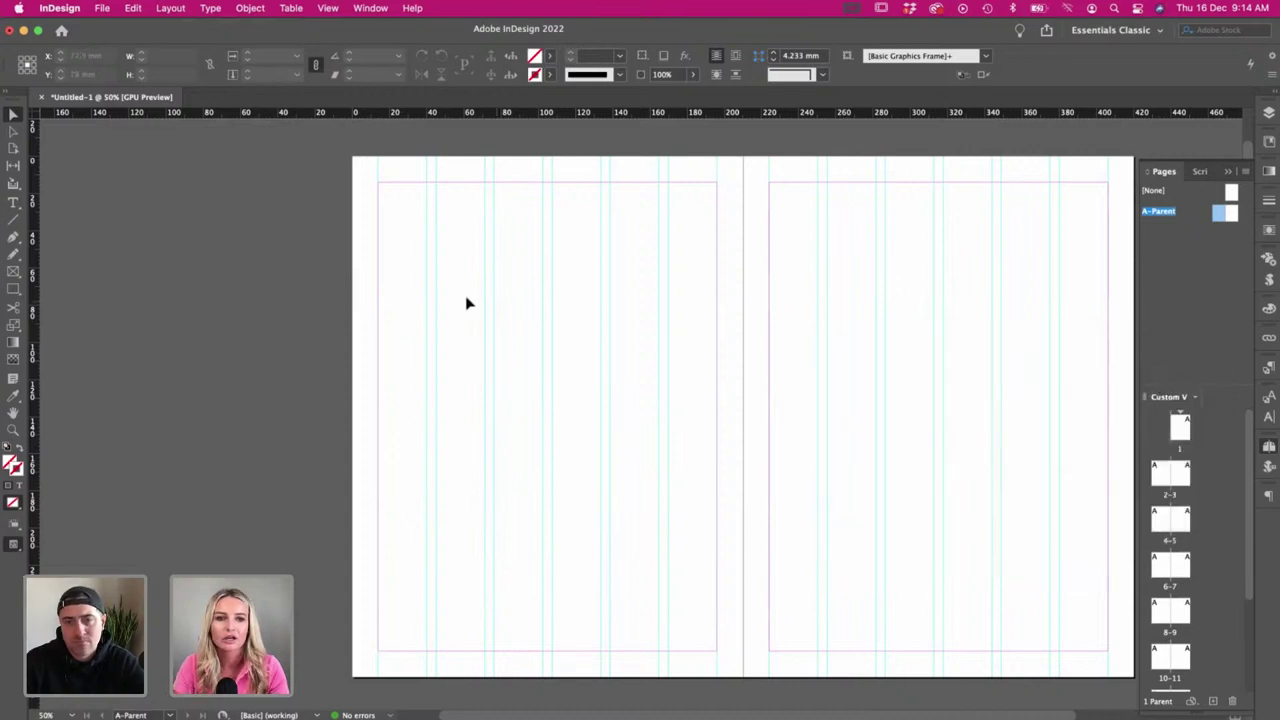
- Draw a rectangle about 57 by 74 mm across the first two columns from the left page's upper margin and fill it with cyan
click(13, 289)
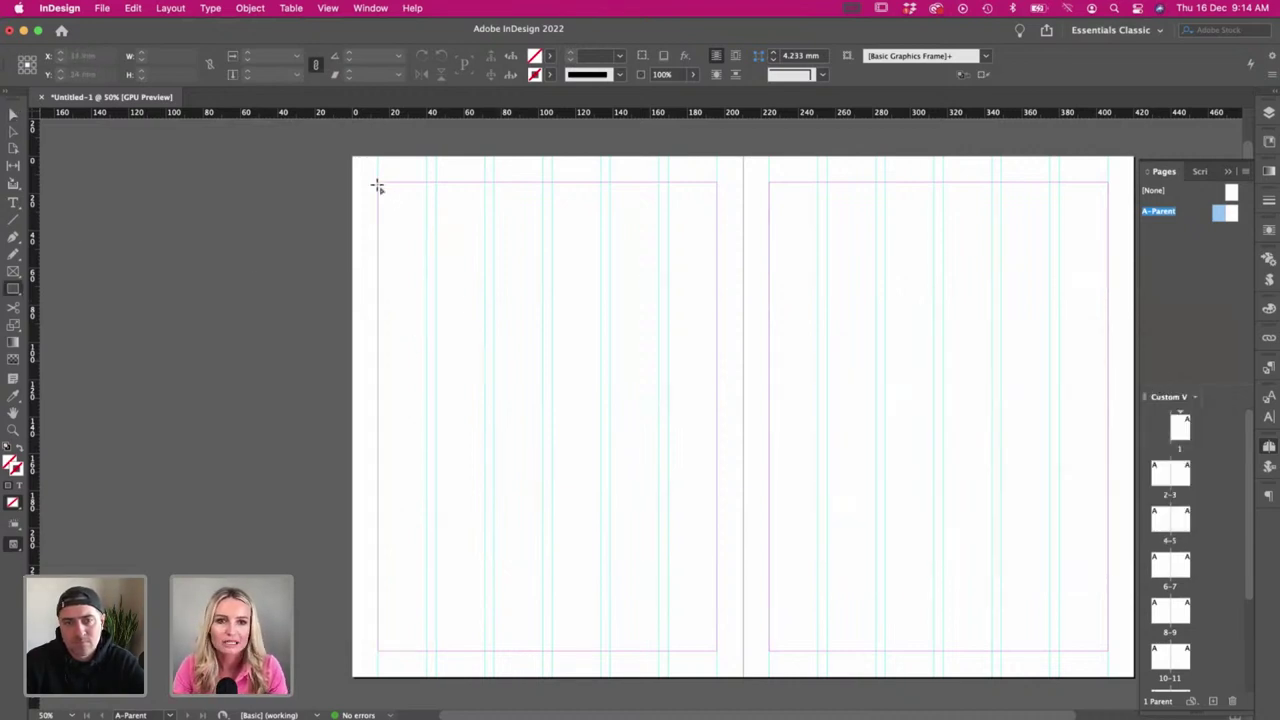
drag(378, 182, 486, 320)
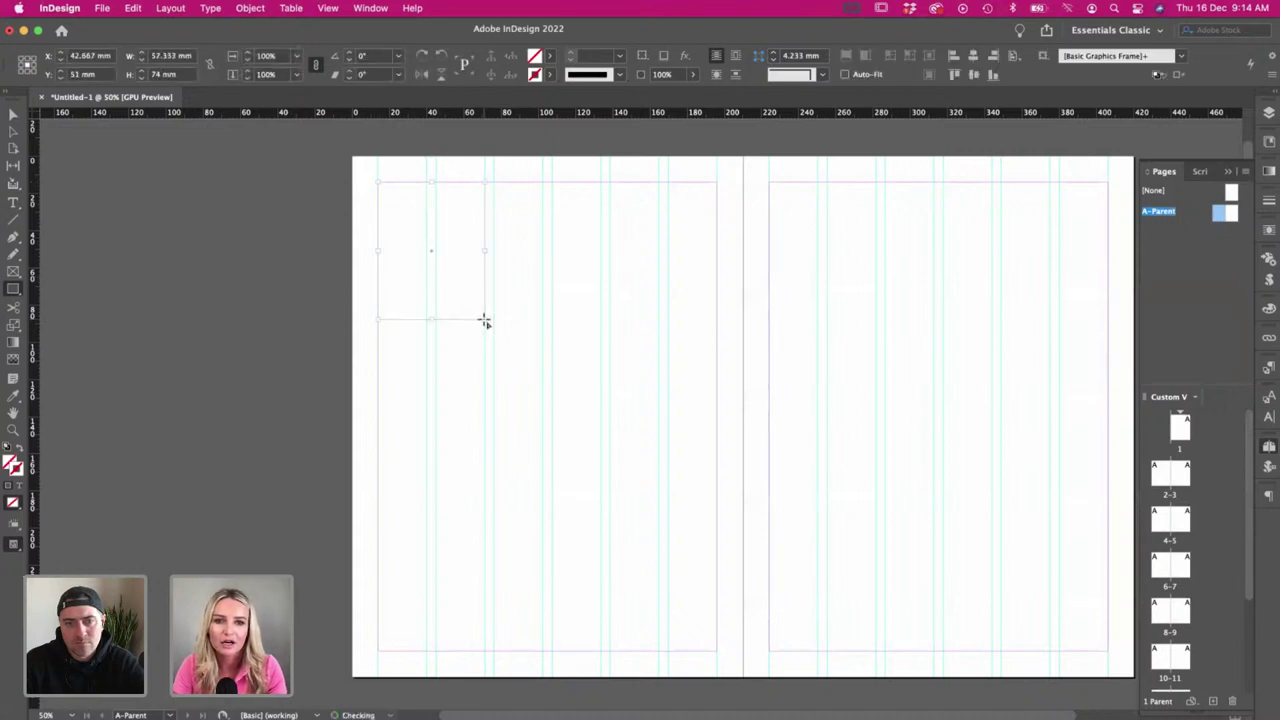
click(541, 58)
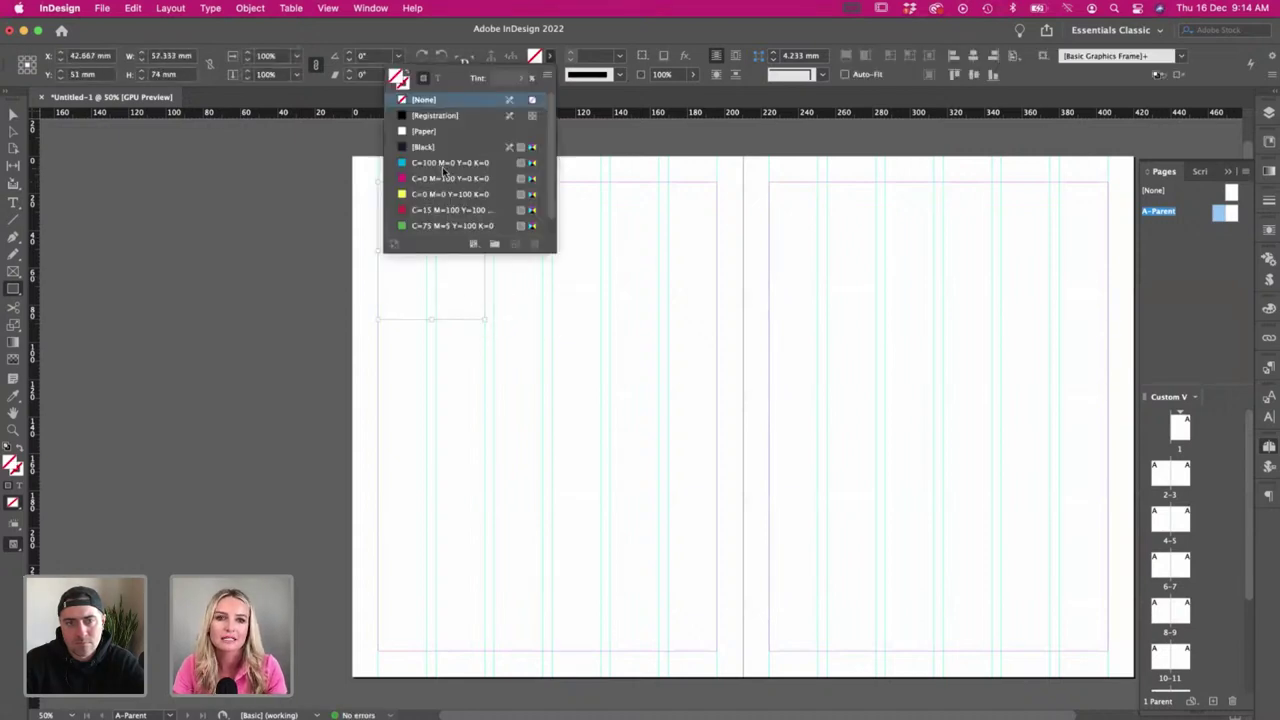
click(450, 162)
key(v)
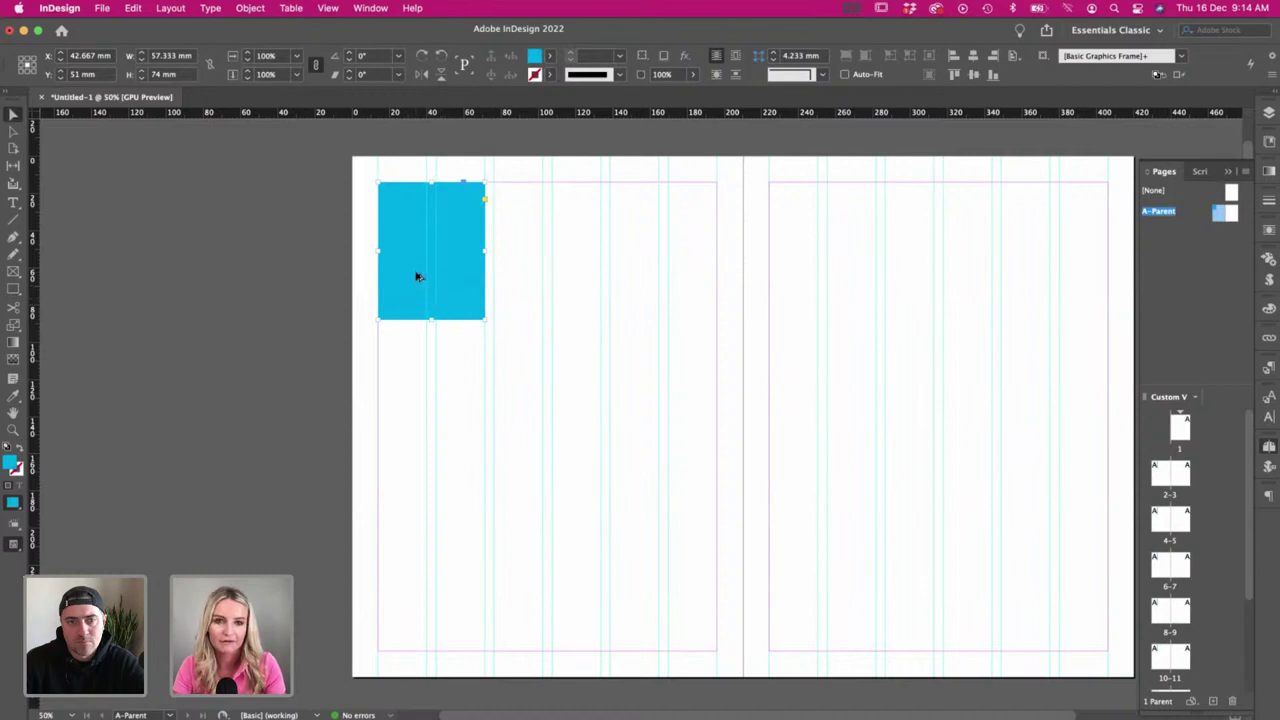
- Duplicate the cyan rectangle into the middle and last column pairs, widen the middle copy to the inside margin, and lower the last copy
drag(417, 277, 536, 280)
drag(534, 286, 645, 429)
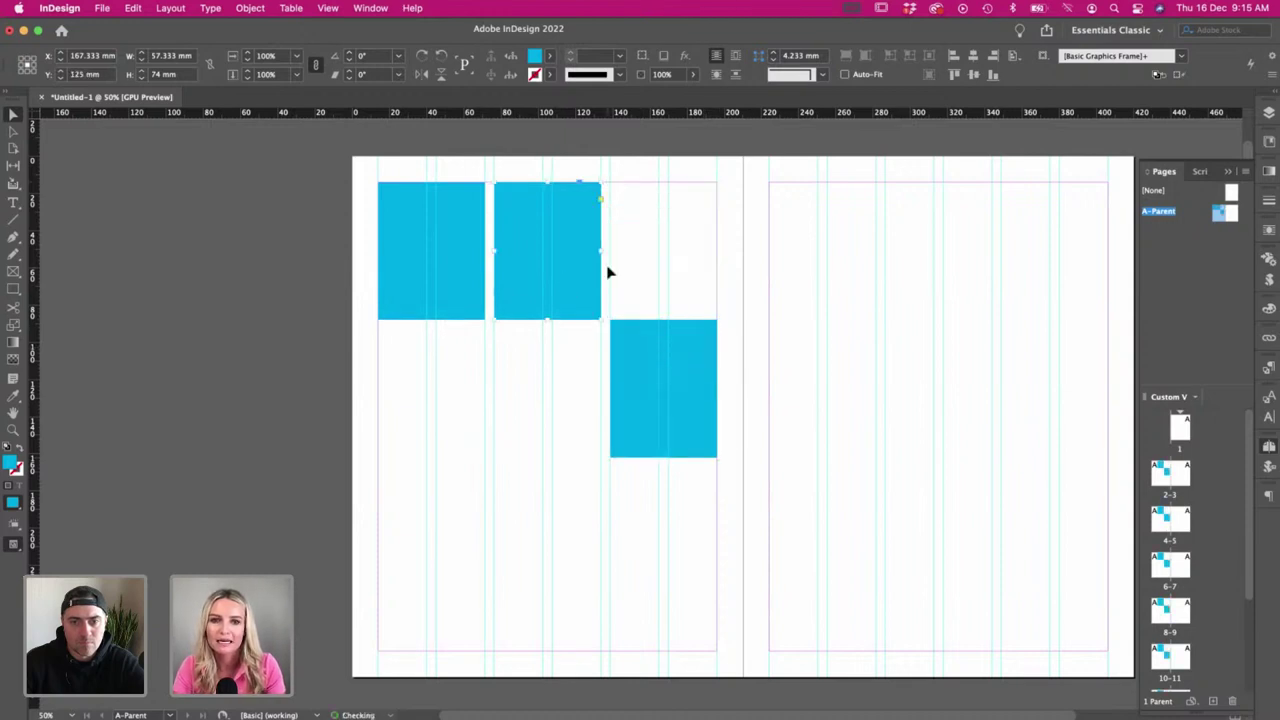
drag(721, 262, 717, 262)
drag(698, 378, 694, 408)
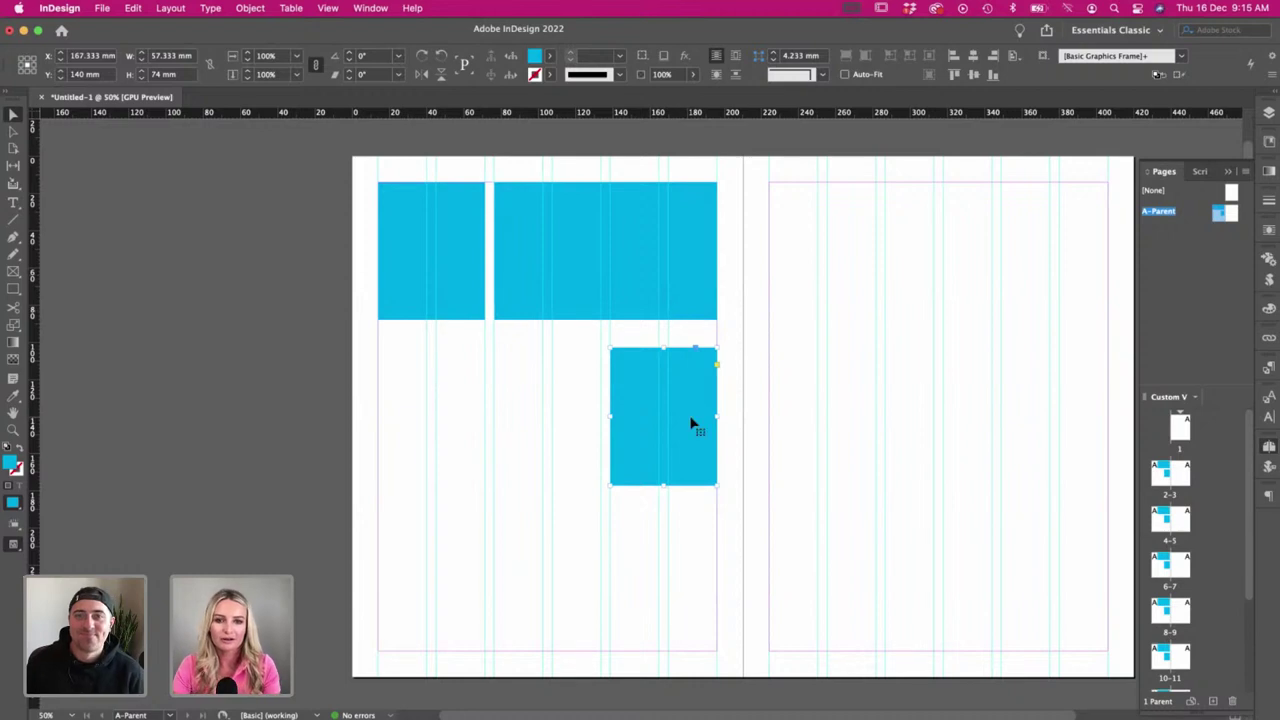
- Try moving the wide cyan rectangle down the page, undo it, and extend its left edge over the first rectangle
click(574, 294)
drag(591, 264, 574, 466)
key(super+z)
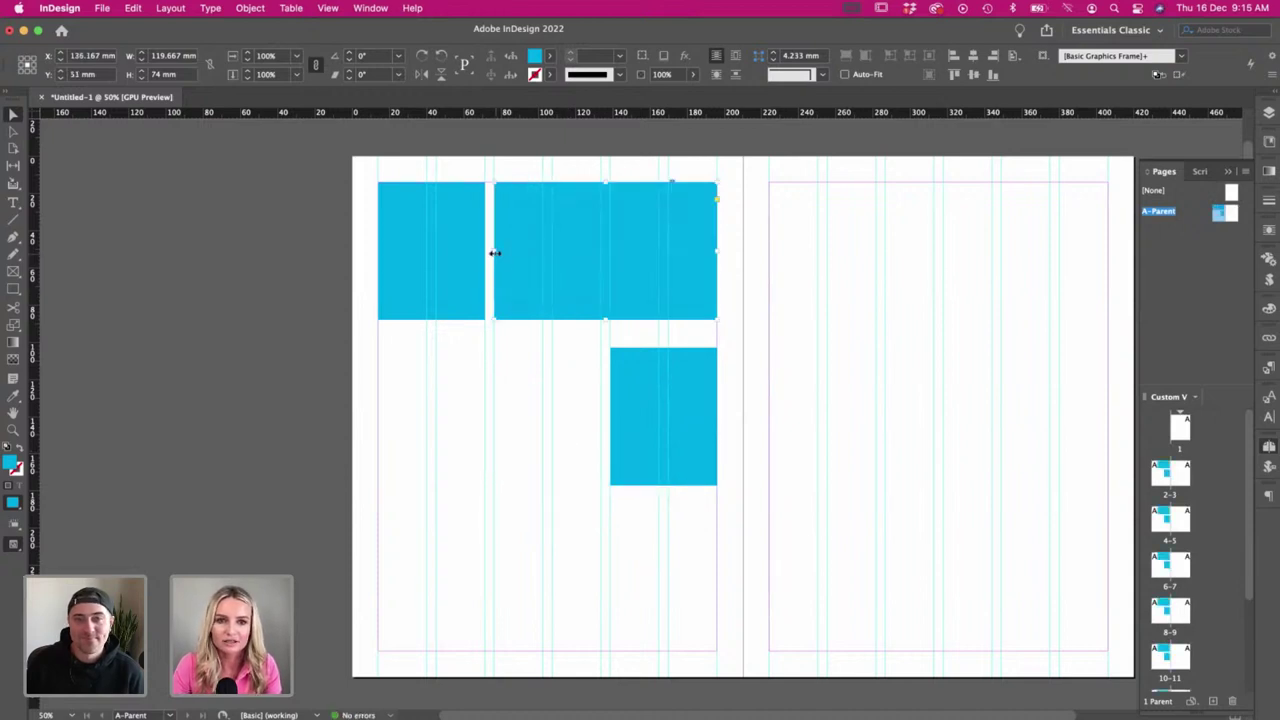
drag(499, 257, 462, 254)
key(super+z)
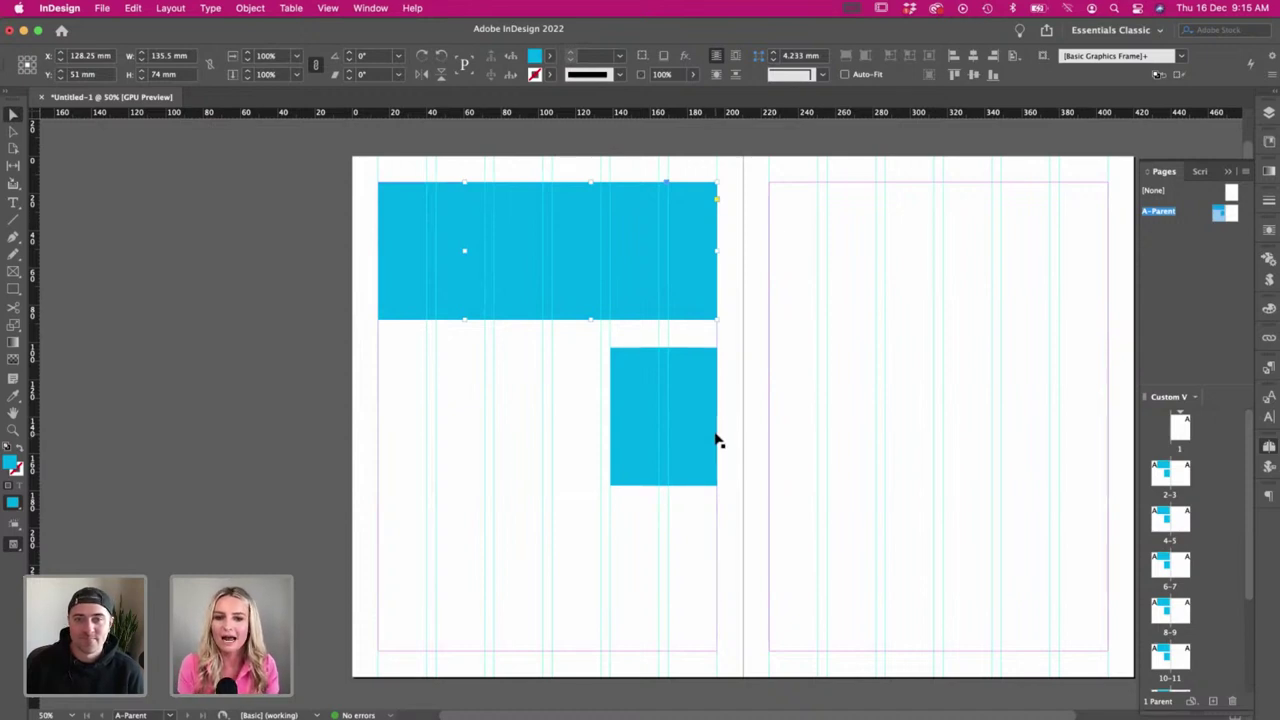
- Delete all the cyan sample rectangles from the parent spread
drag(761, 482, 580, 254)
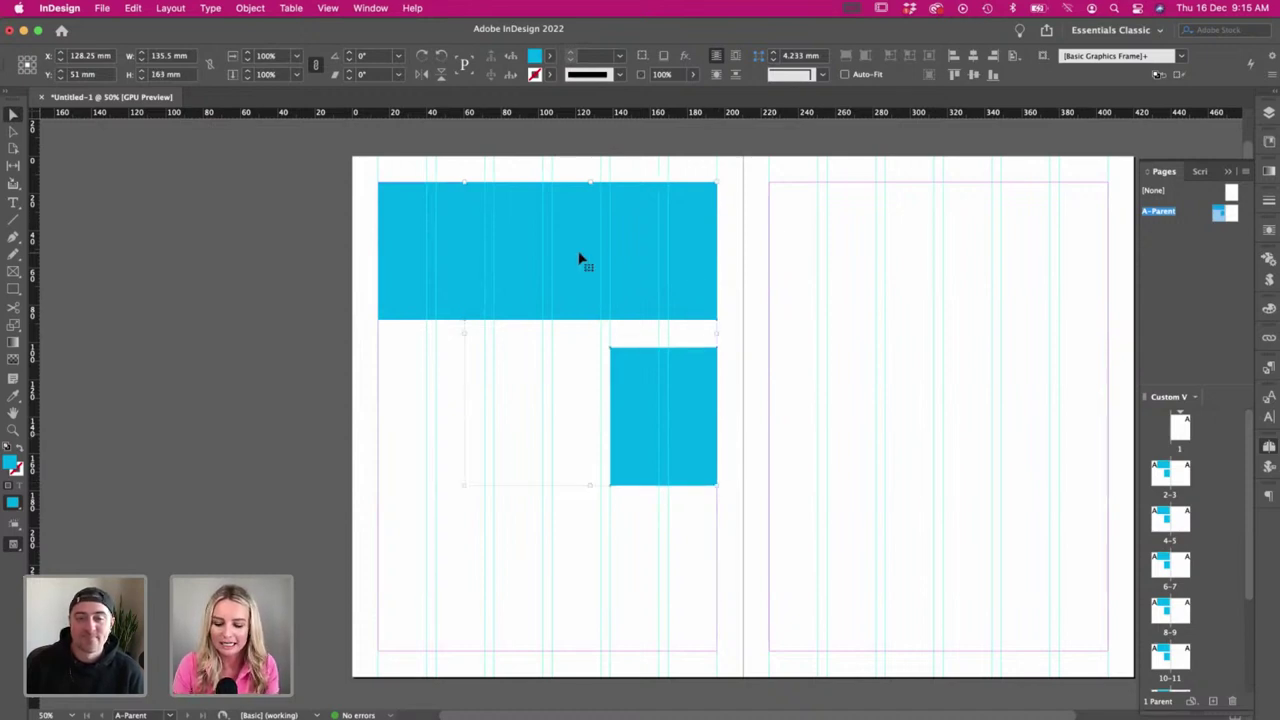
key(BackSpace)
scroll(540, 284, right, 1)
drag(516, 299, 408, 244)
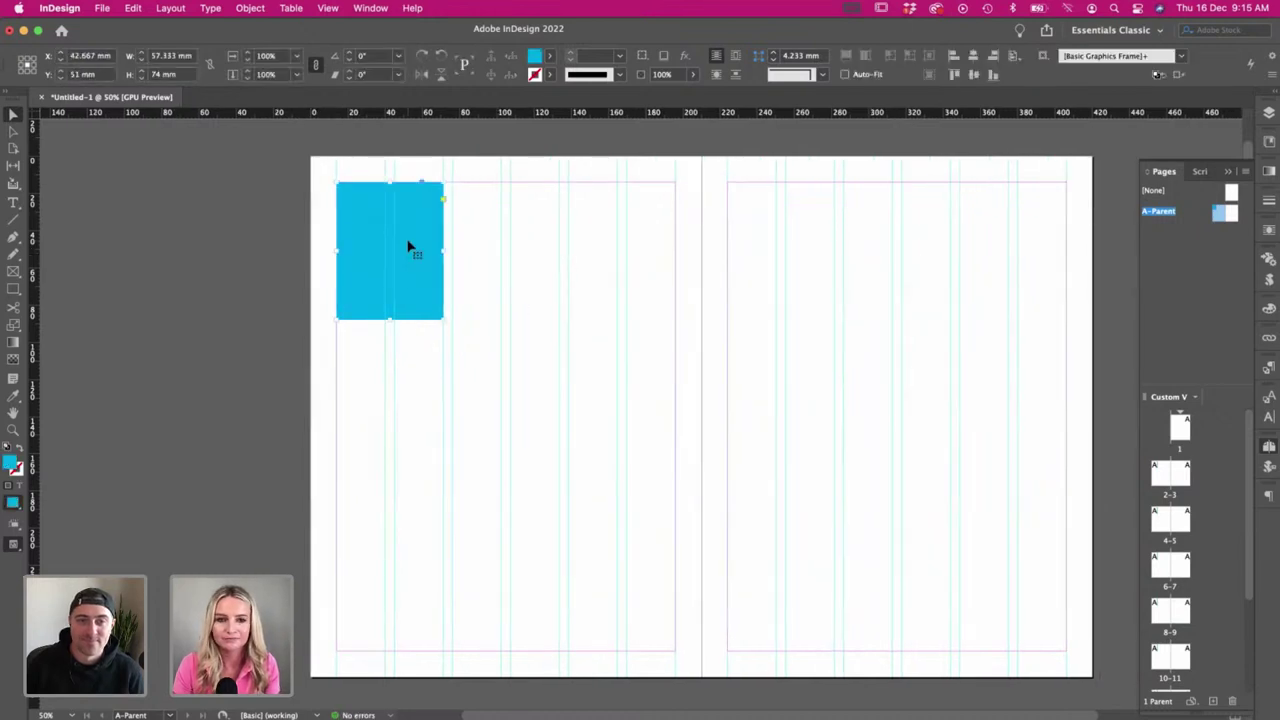
key(BackSpace)
- Create guides on the parent spread for 6 rows with a 5 mm gutter, fitted to the margins
click(170, 8)
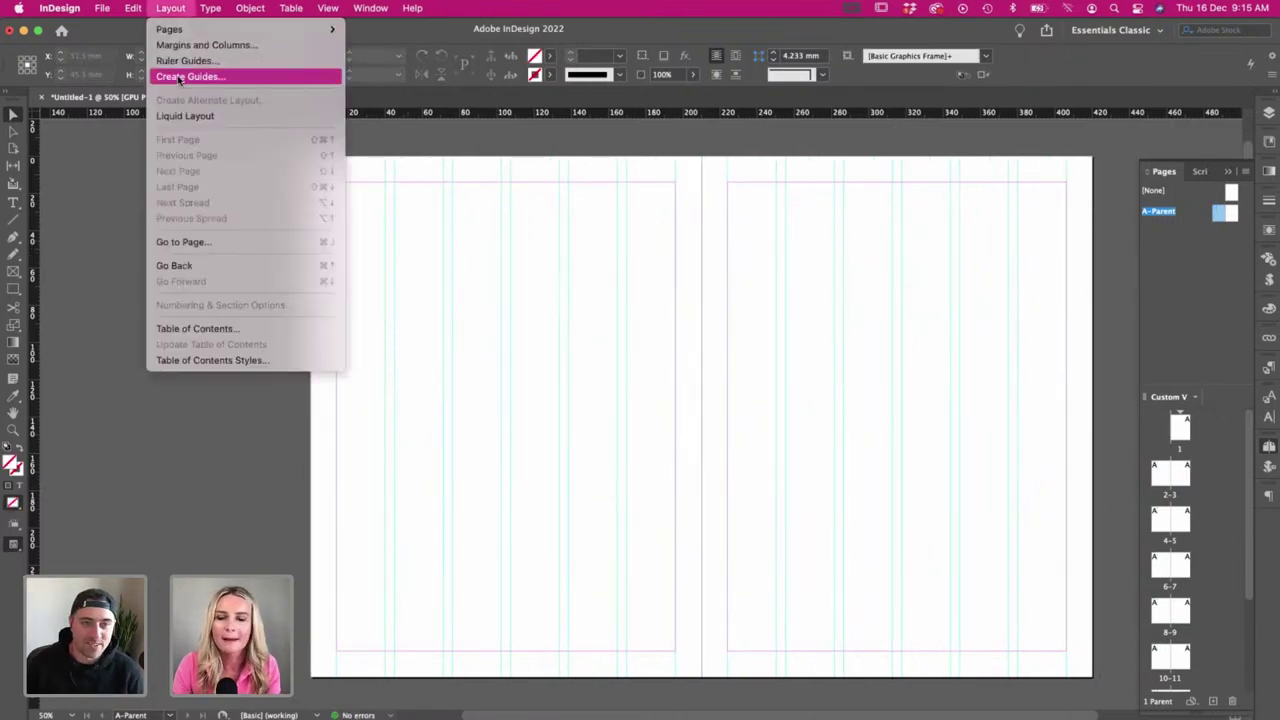
click(180, 77)
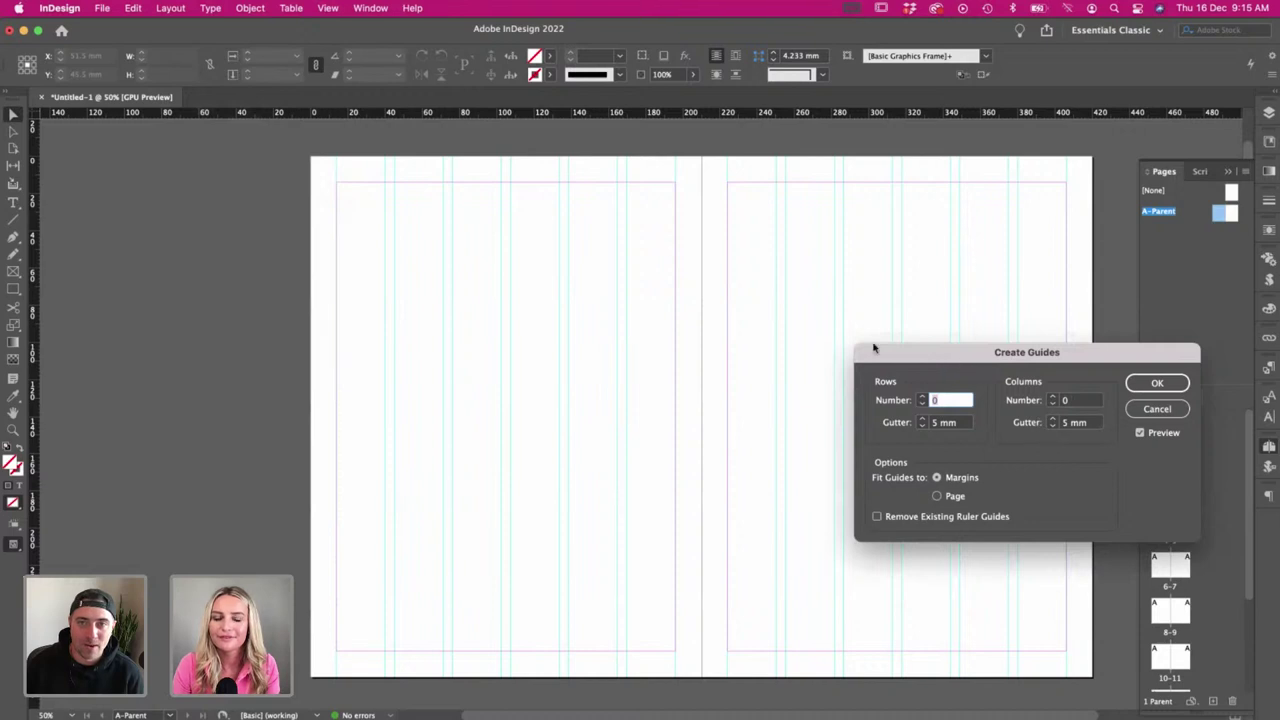
drag(872, 349, 769, 308)
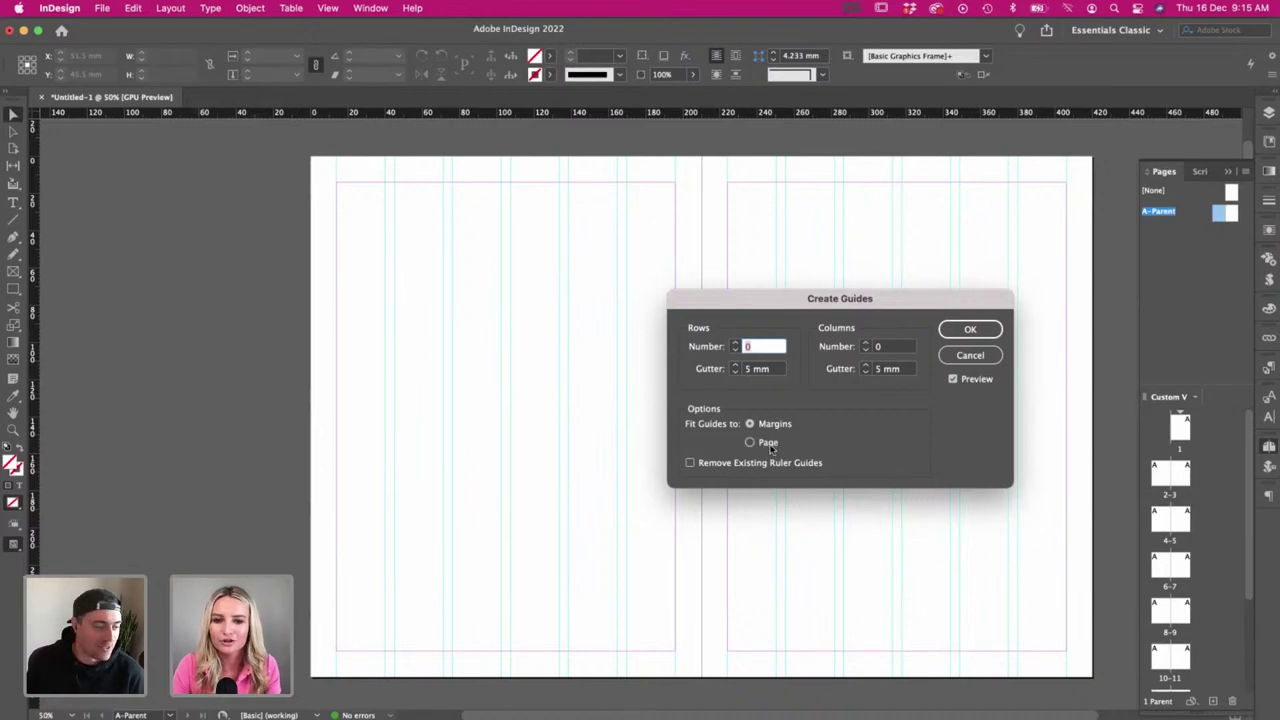
text(2)
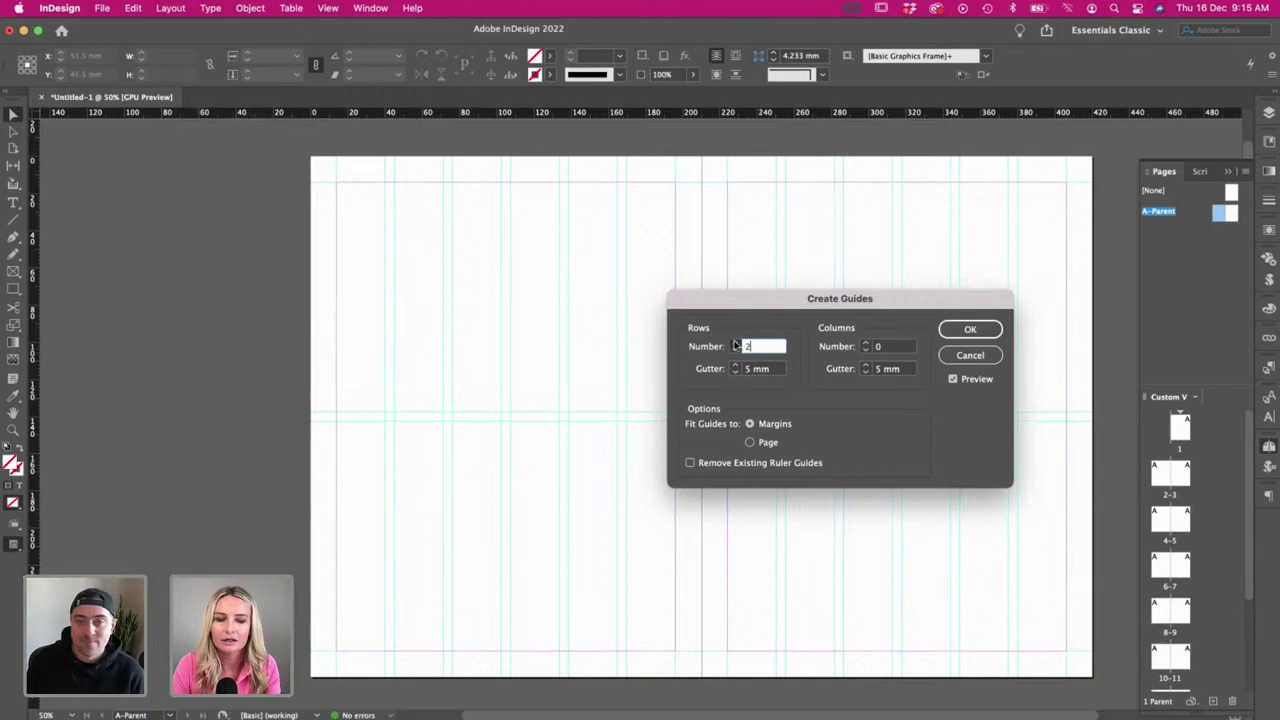
click(735, 343)
click(735, 343)
click(735, 343)
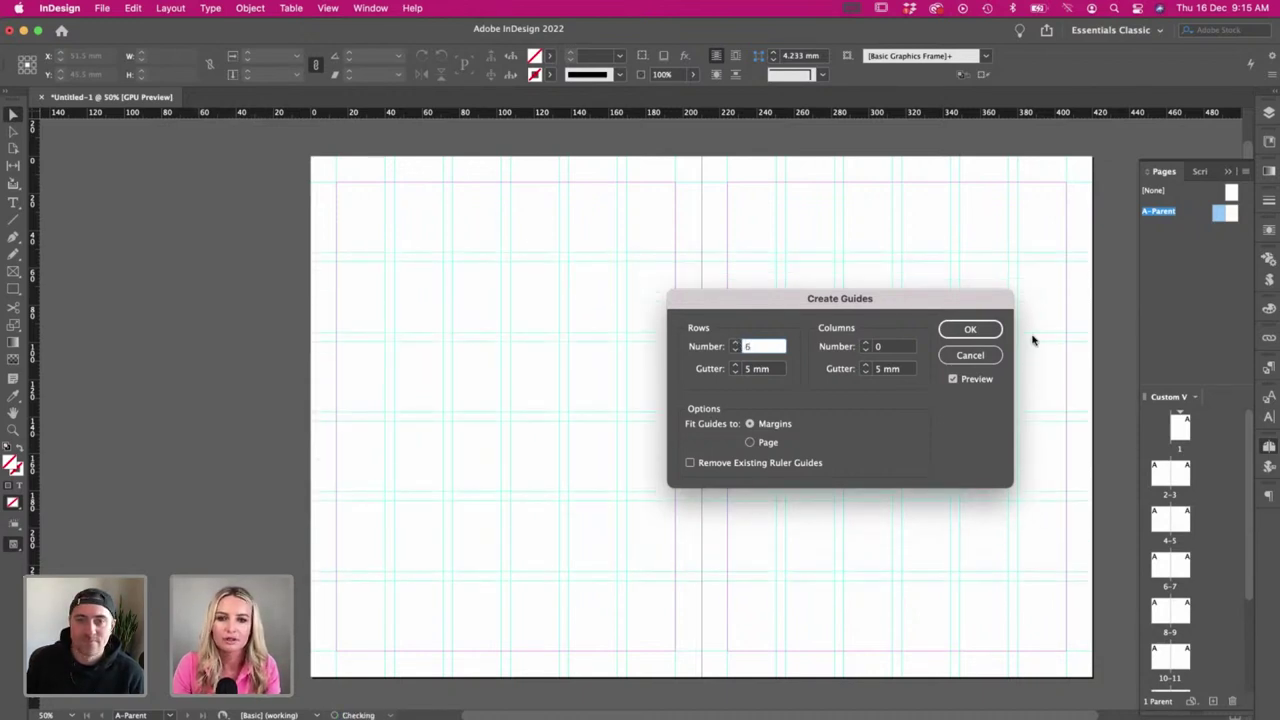
click(971, 330)
- Go to page 1 and turn on the preview screen mode to hide the guides and margins
scroll(109, 229, right, 3)
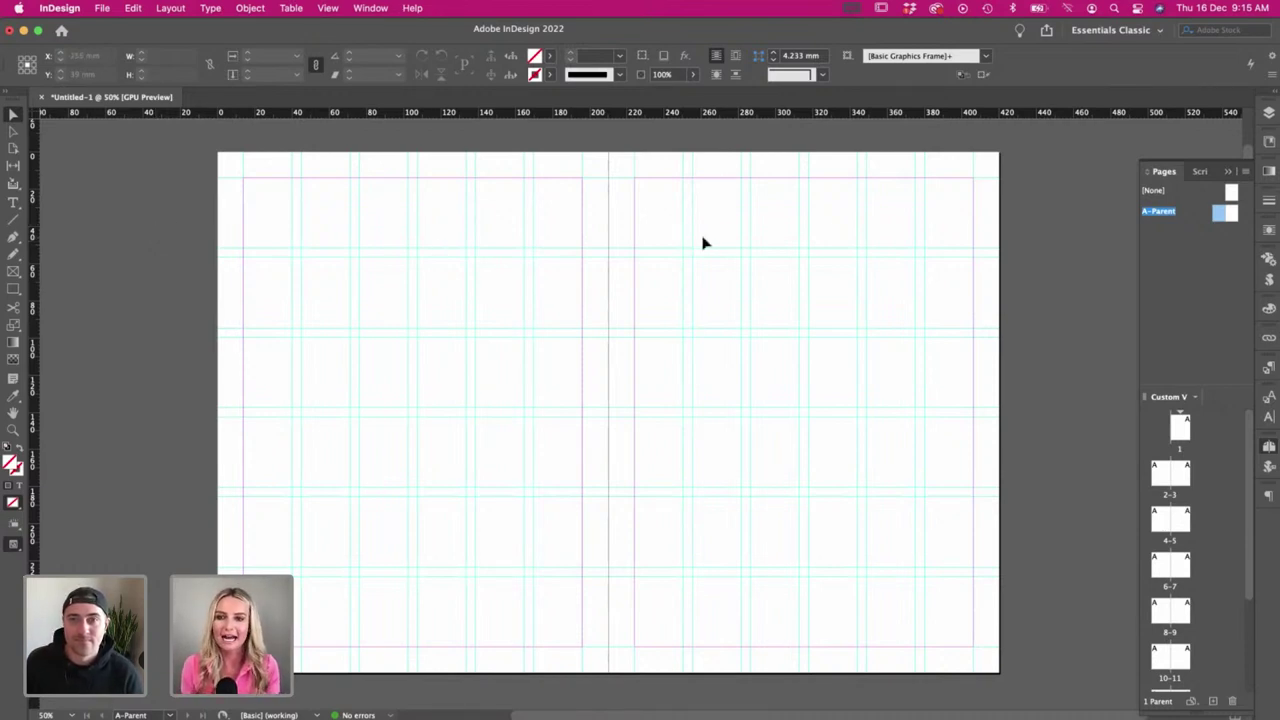
double_click(1180, 426)
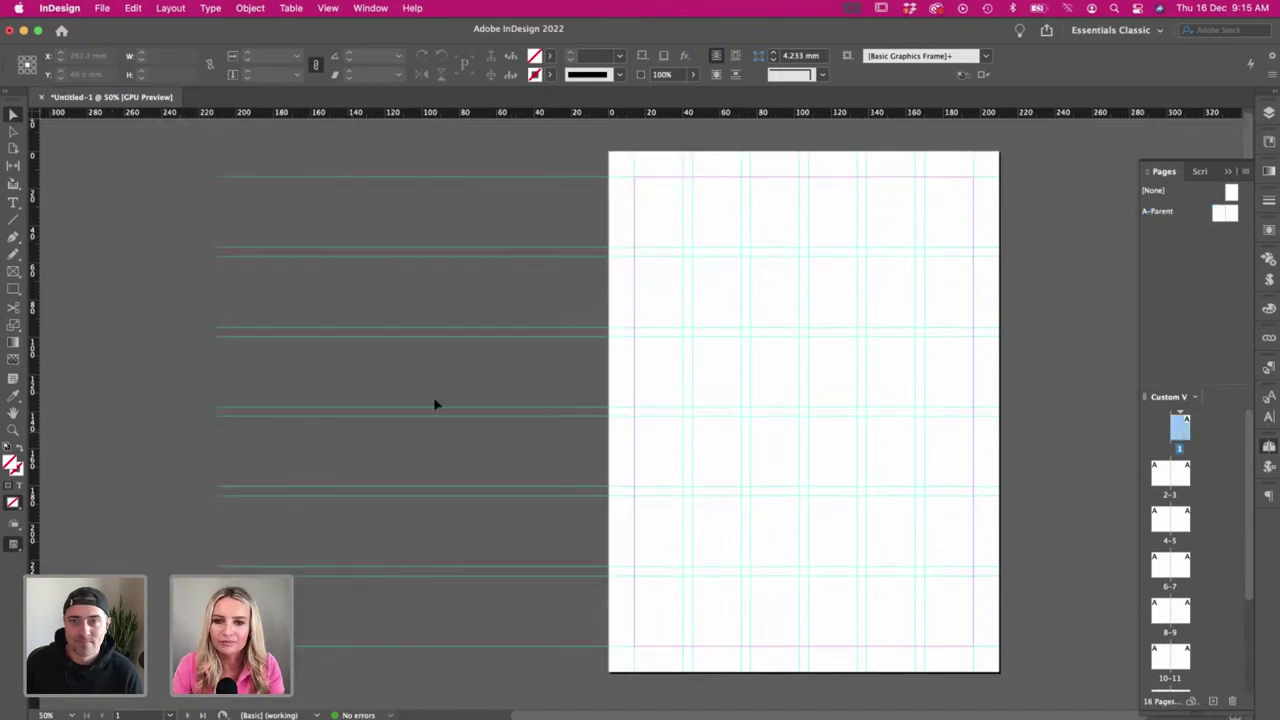
key(w)
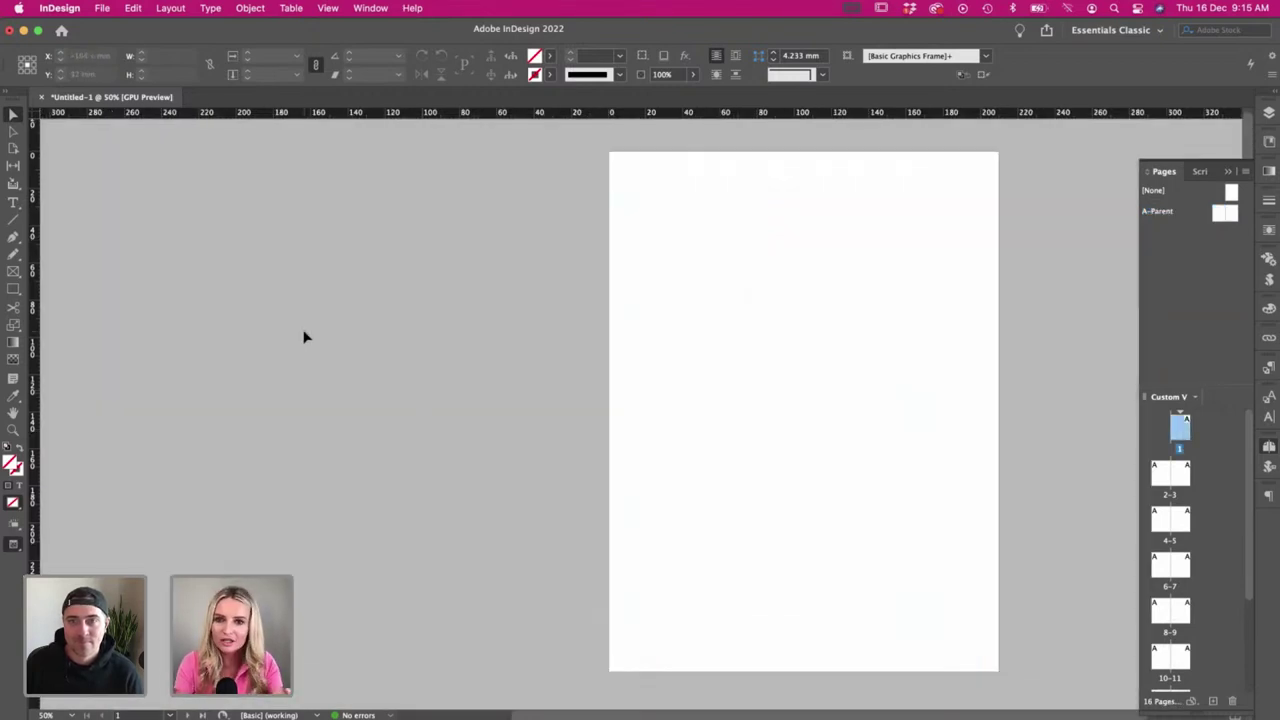
- Toggle the preview screen mode on page 1, leaving it off with the guides and margins displayed
key(w)
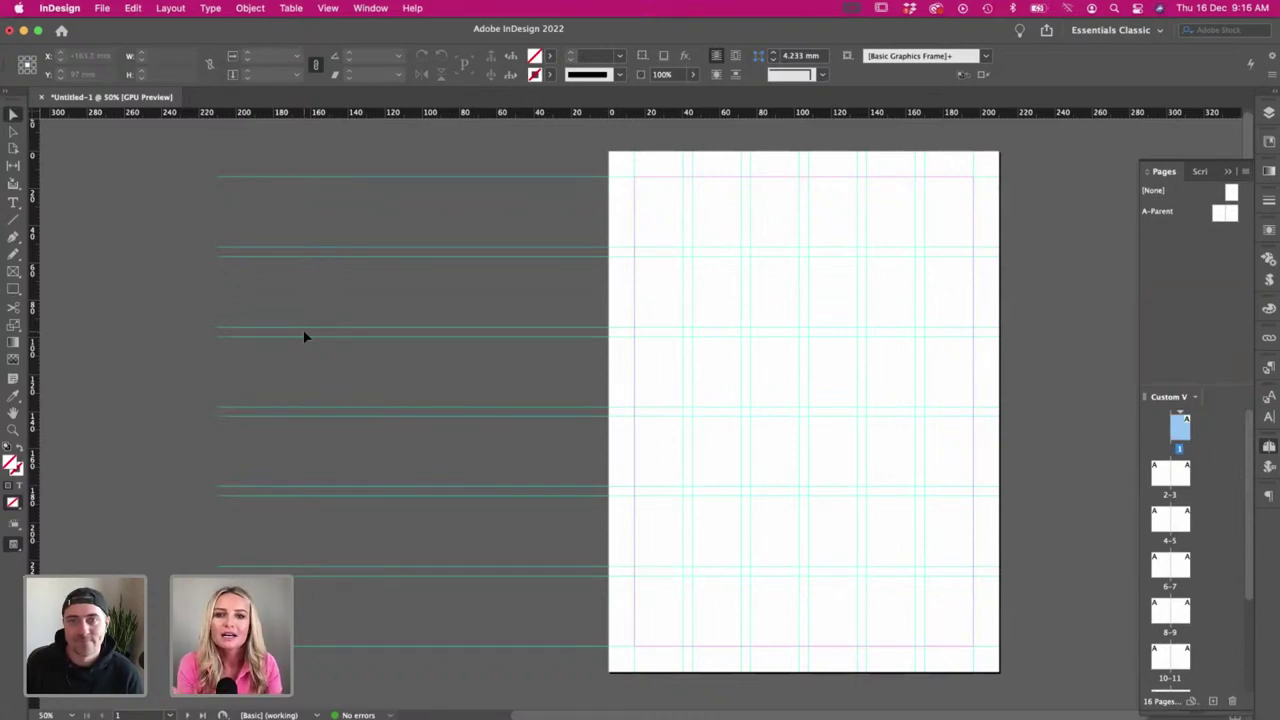
key(w)
key(w)
key(w)
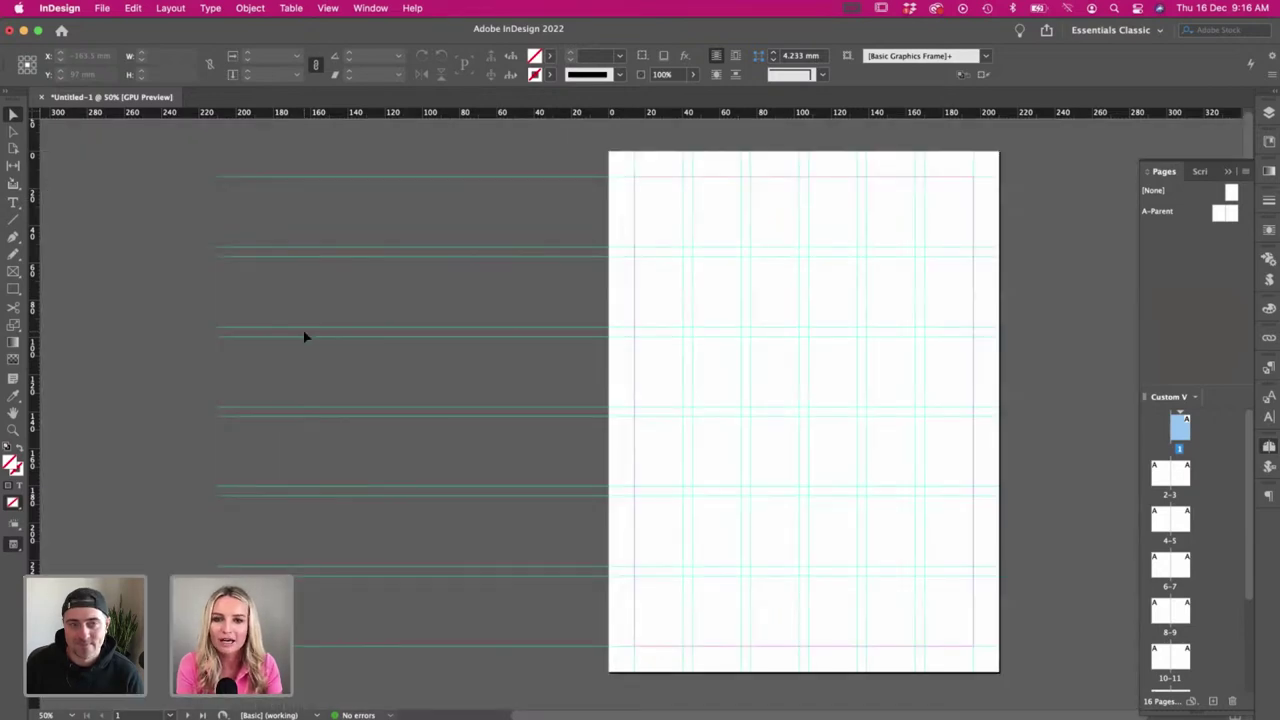
key(w)
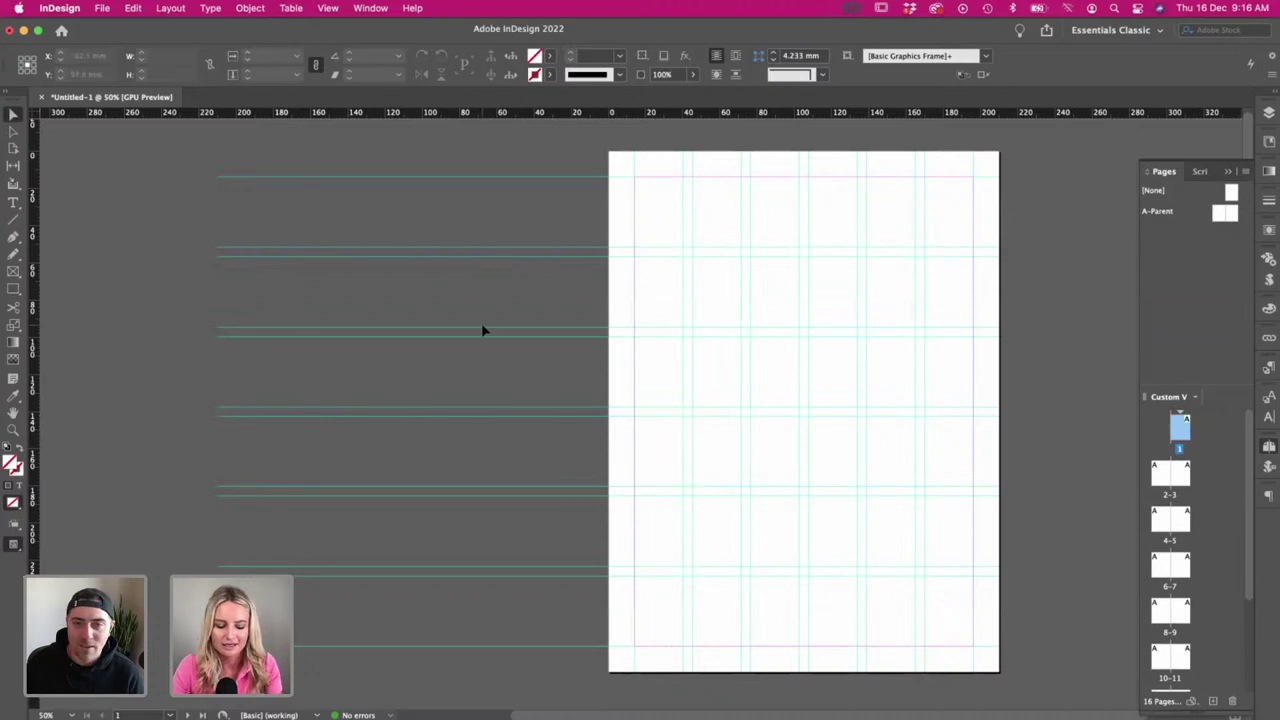
scroll(483, 330, right, 1)
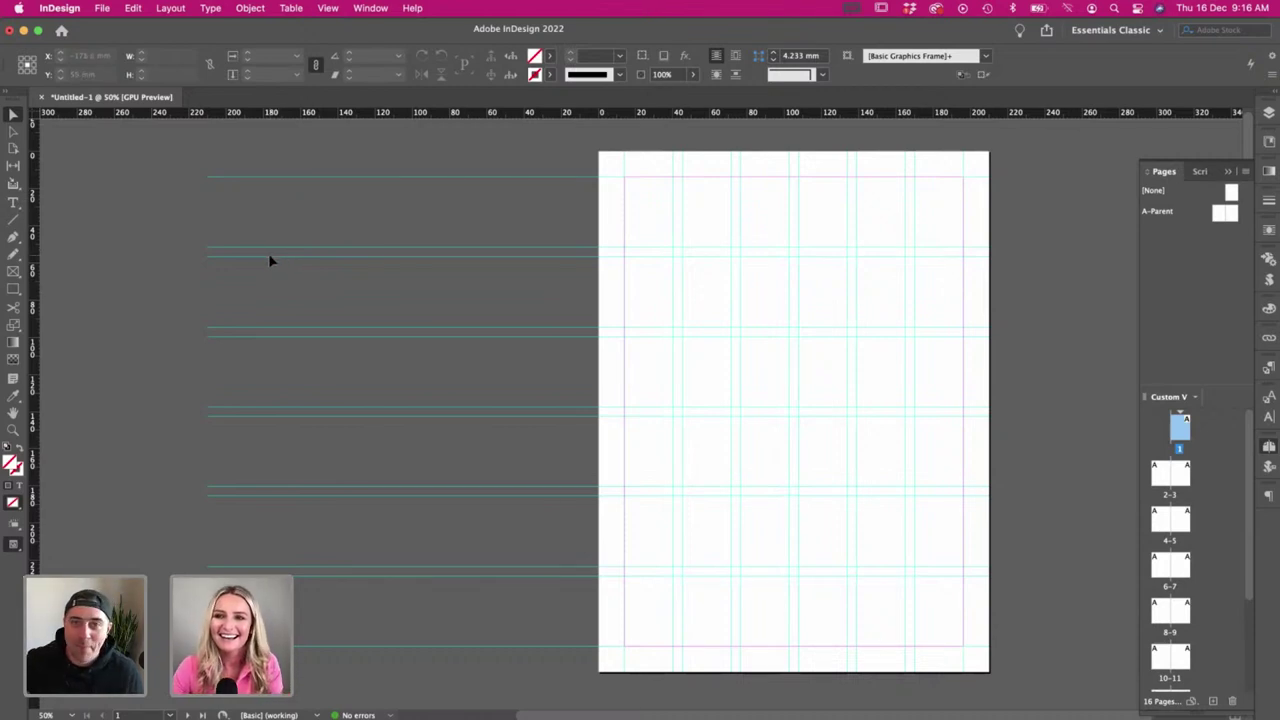
scroll(268, 260, right, 1)
scroll(534, 341, right, 3)
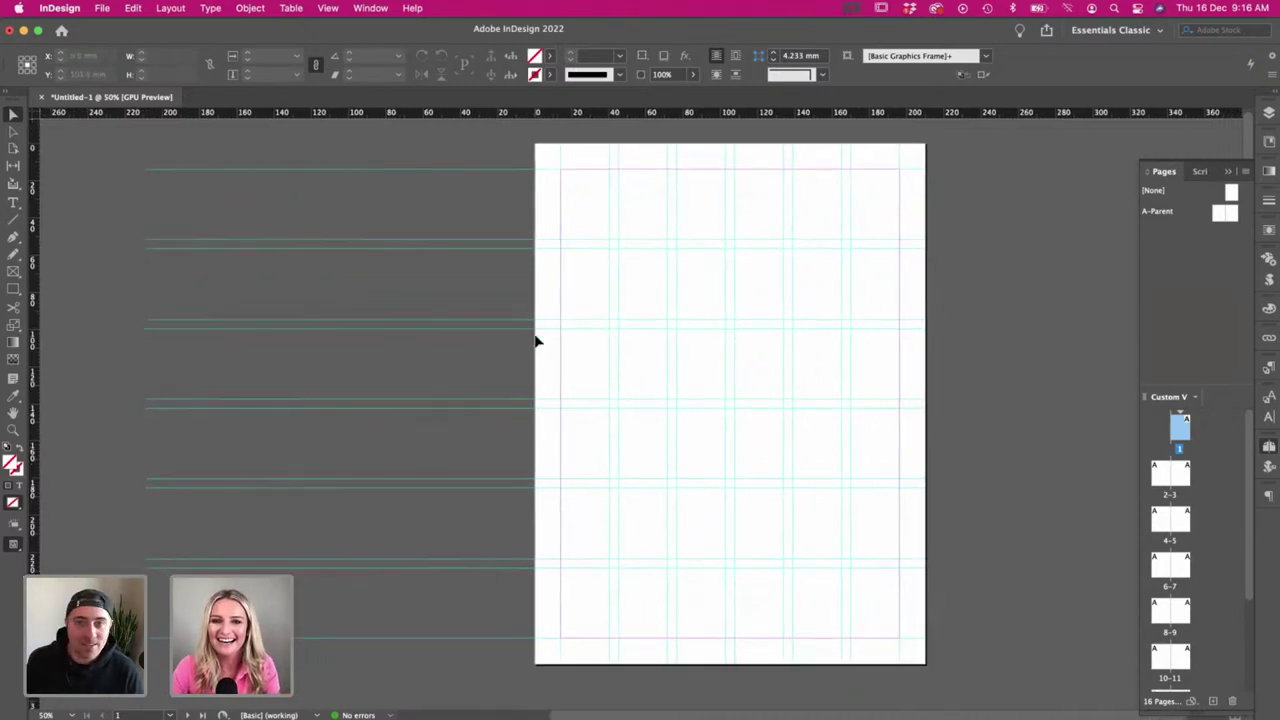
scroll(534, 341, up, 1)
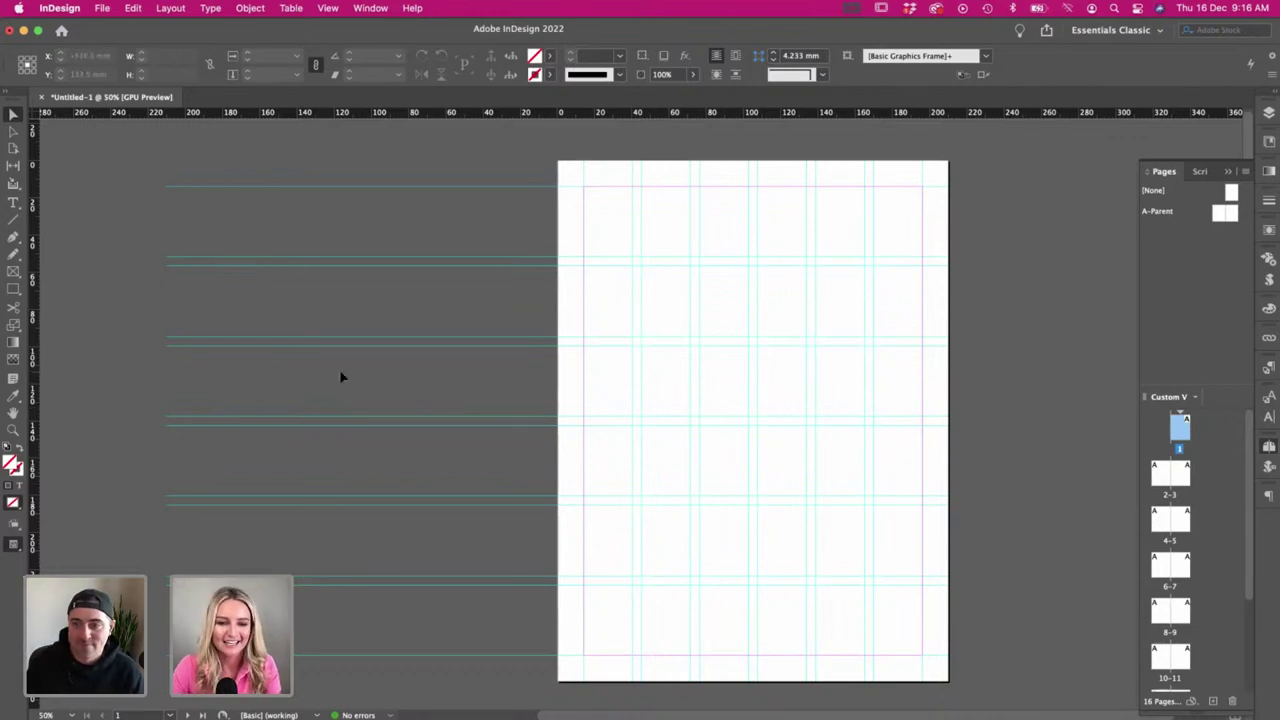
key(super+Tab)
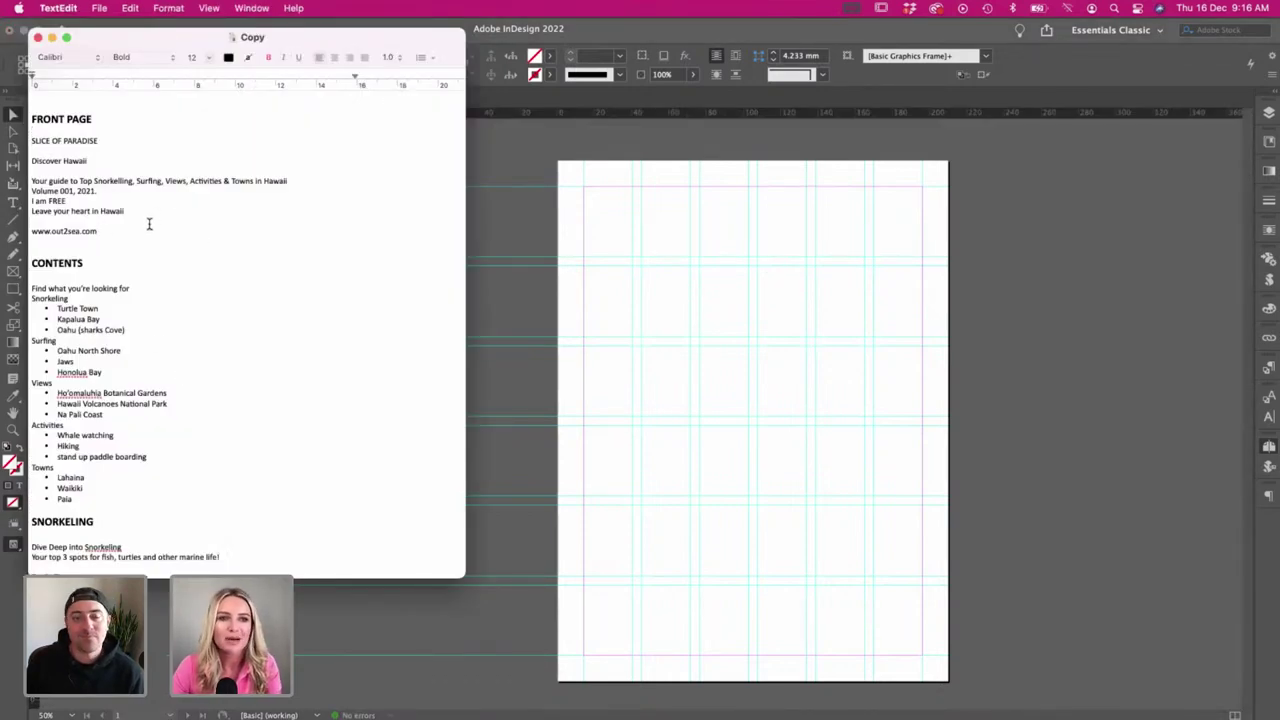
drag(110, 230, 13, 135)
- Back in InDesign, draw a text frame about 130 x 140 mm on the pasteboard beside page 1 and paste the front page copy
click(737, 466)
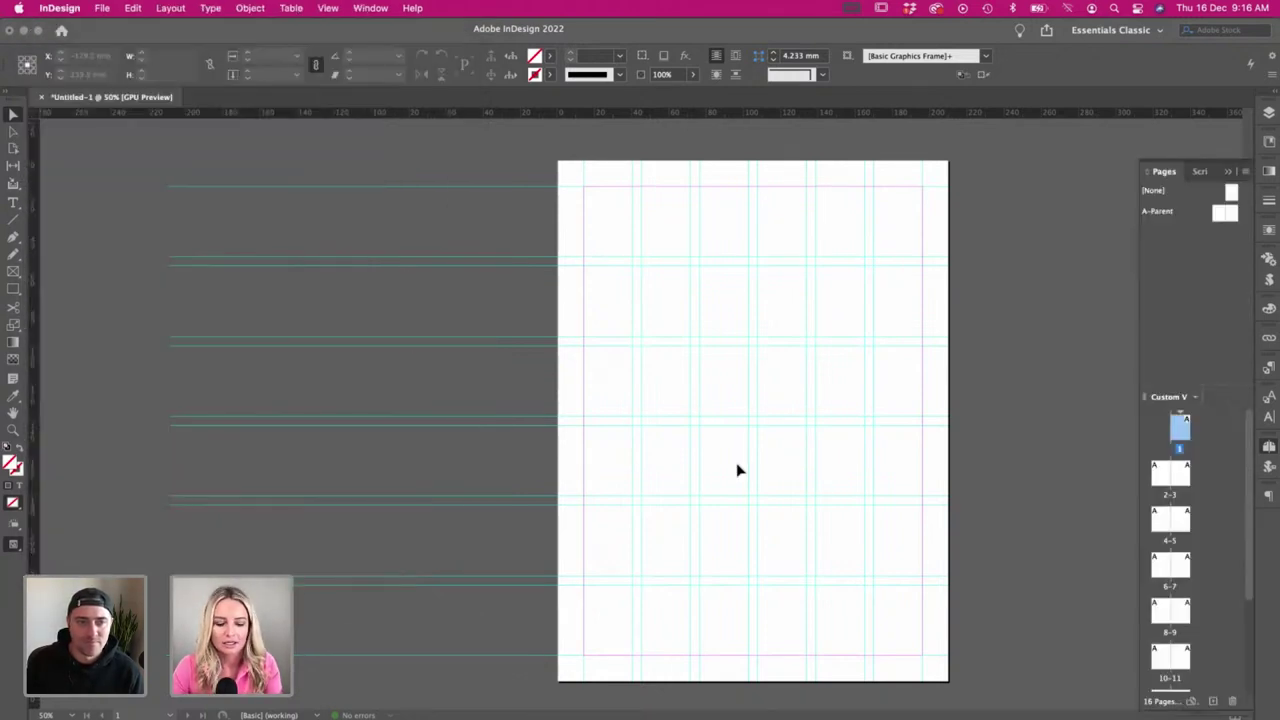
key(t)
drag(240, 279, 479, 541)
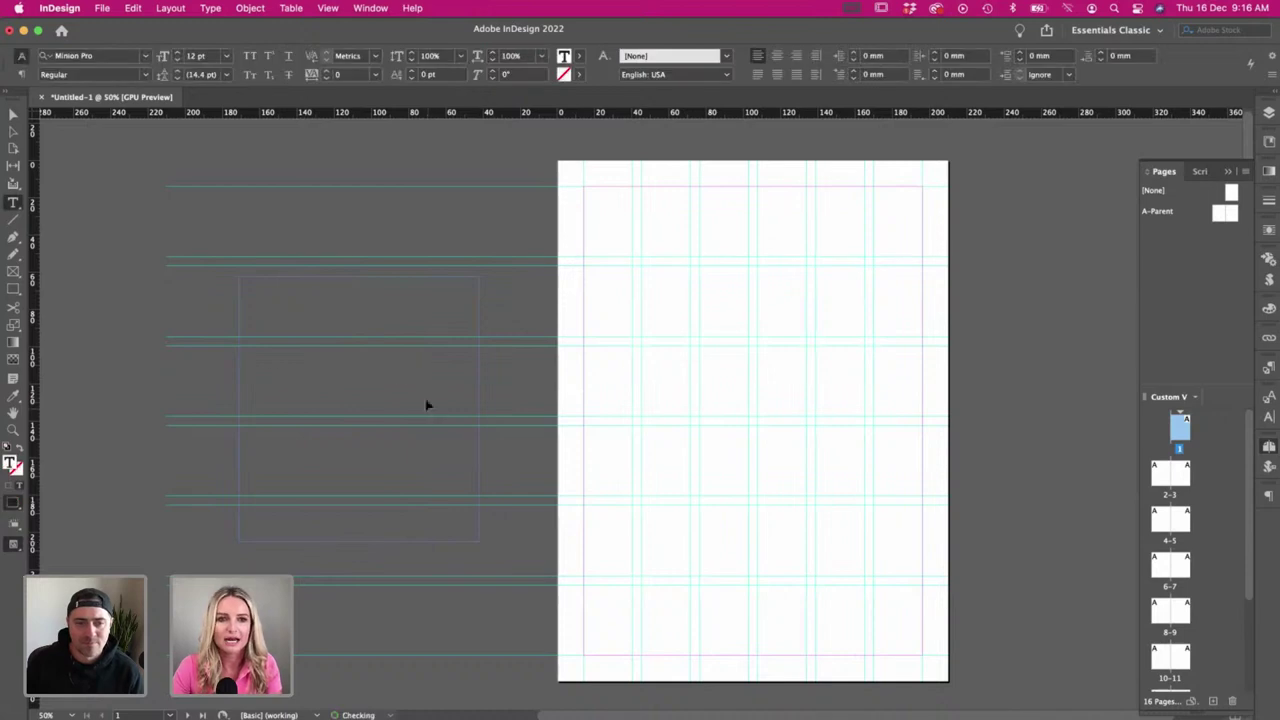
key(super+v)
- Set the pasted front page copy's font size to 17 pt and increase its leading by four increments
click(177, 52)
click(177, 52)
click(177, 52)
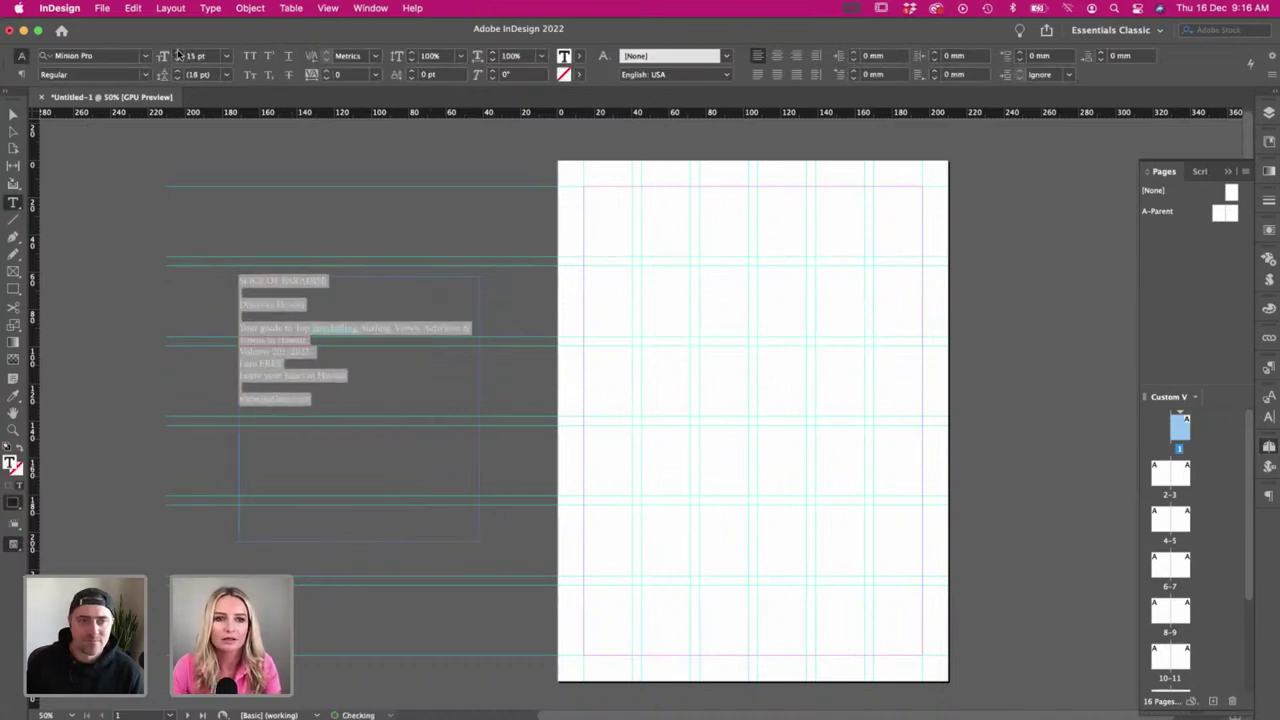
click(177, 52)
click(177, 52)
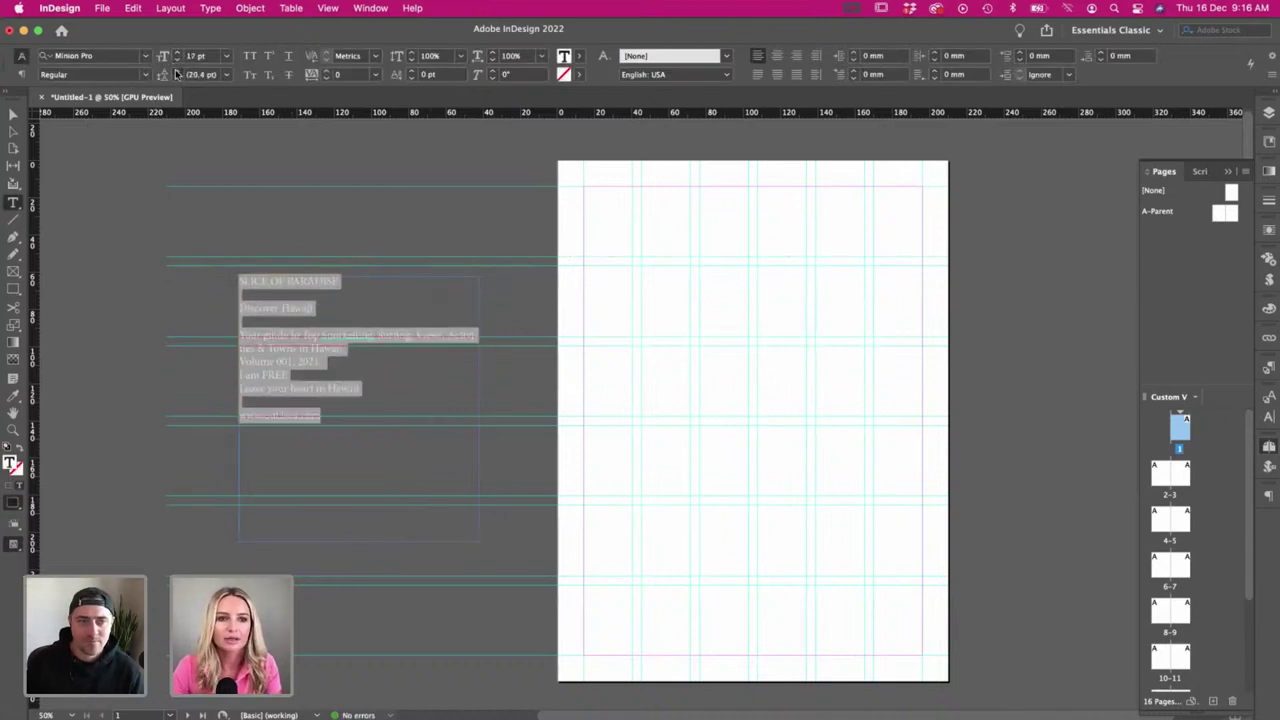
click(176, 70)
click(176, 70)
click(176, 70)
click(176, 70)
- Move the front page text frame slightly closer to page 1 and deselect it
click(14, 115)
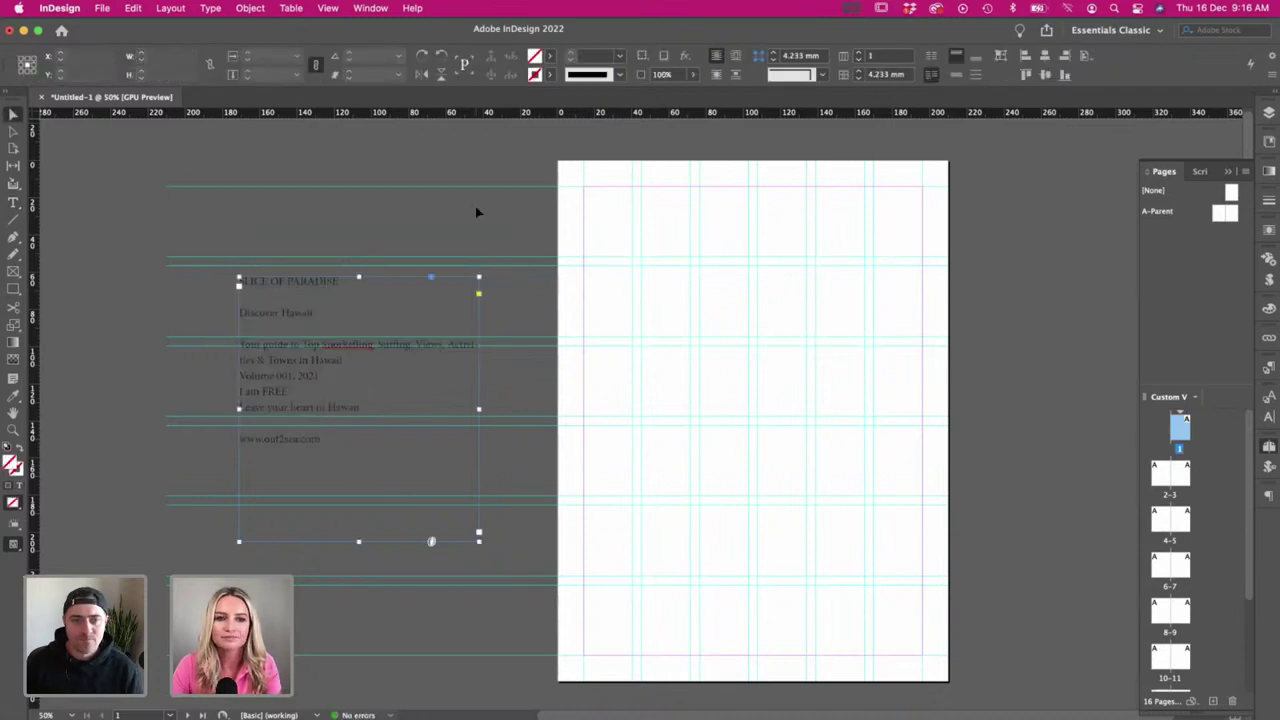
scroll(320, 337, right, 2)
click(359, 211)
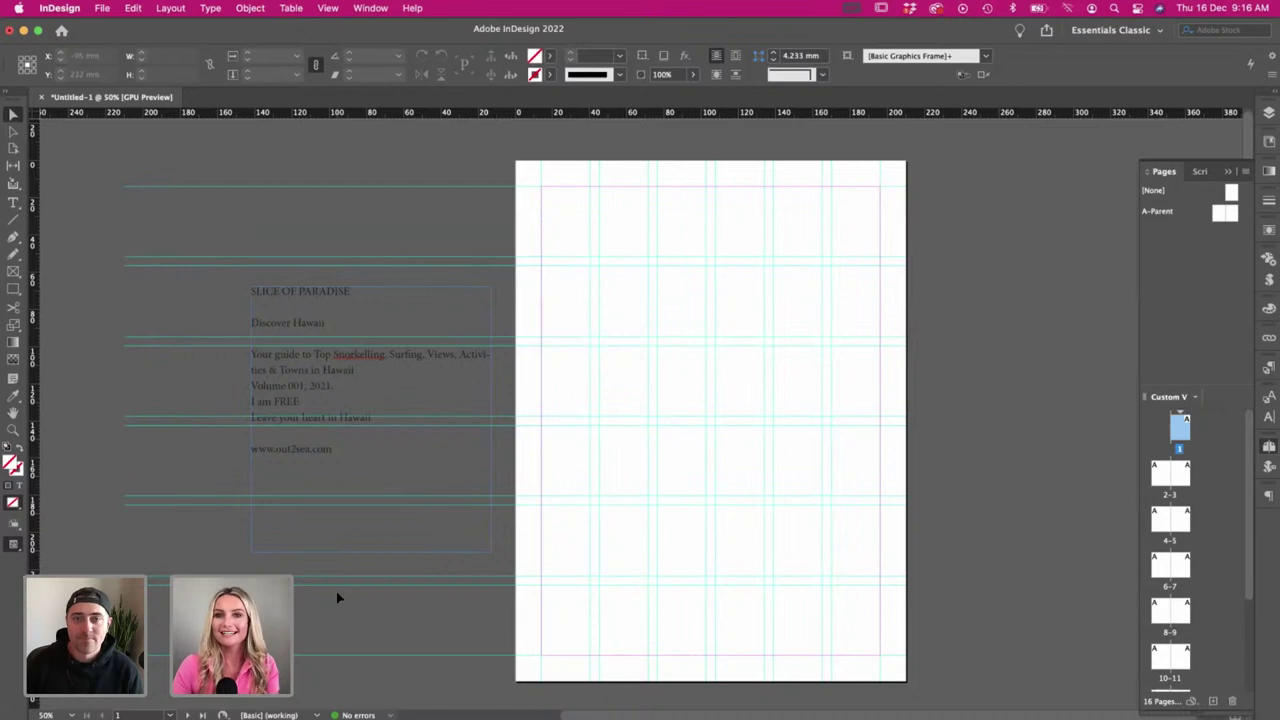
- Switch to Illustrator and review the page layout plan, colour swatches and four font pairings in Layout & Type.ai
key(super+Tab)
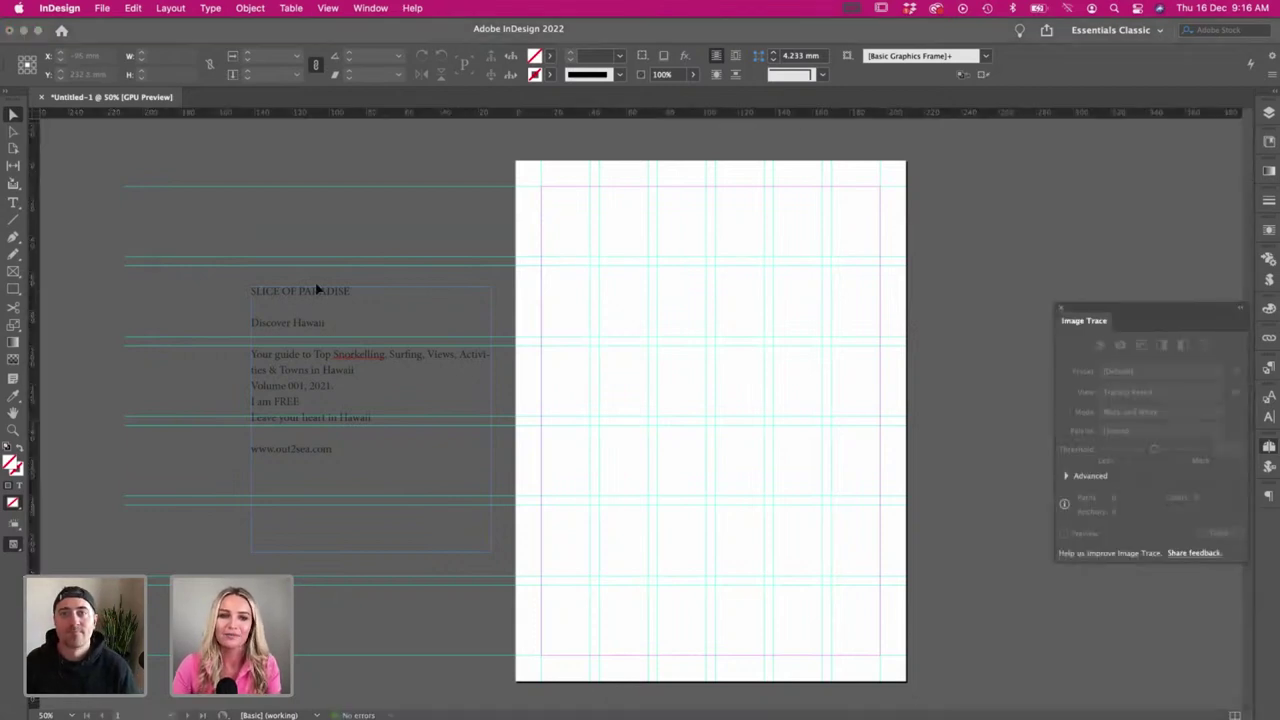
key(super+minus)
scroll(602, 342, right, 10)
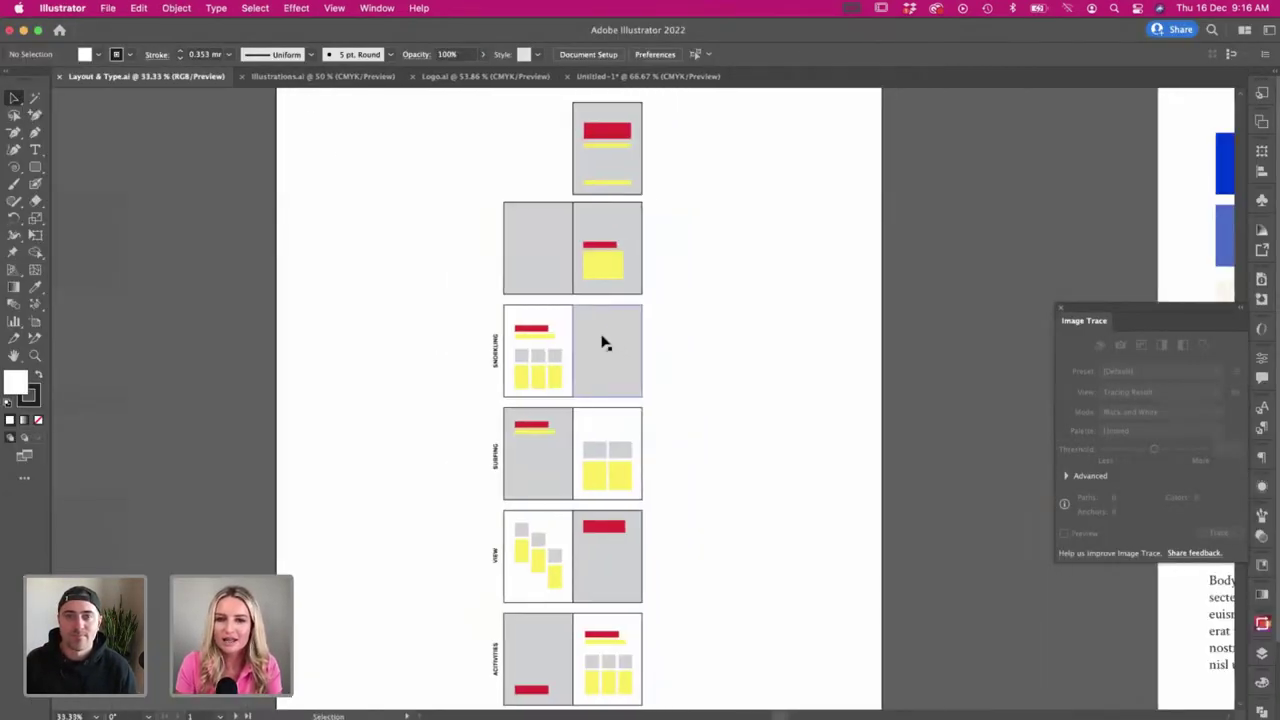
scroll(602, 342, down, 1)
scroll(603, 342, down, 1)
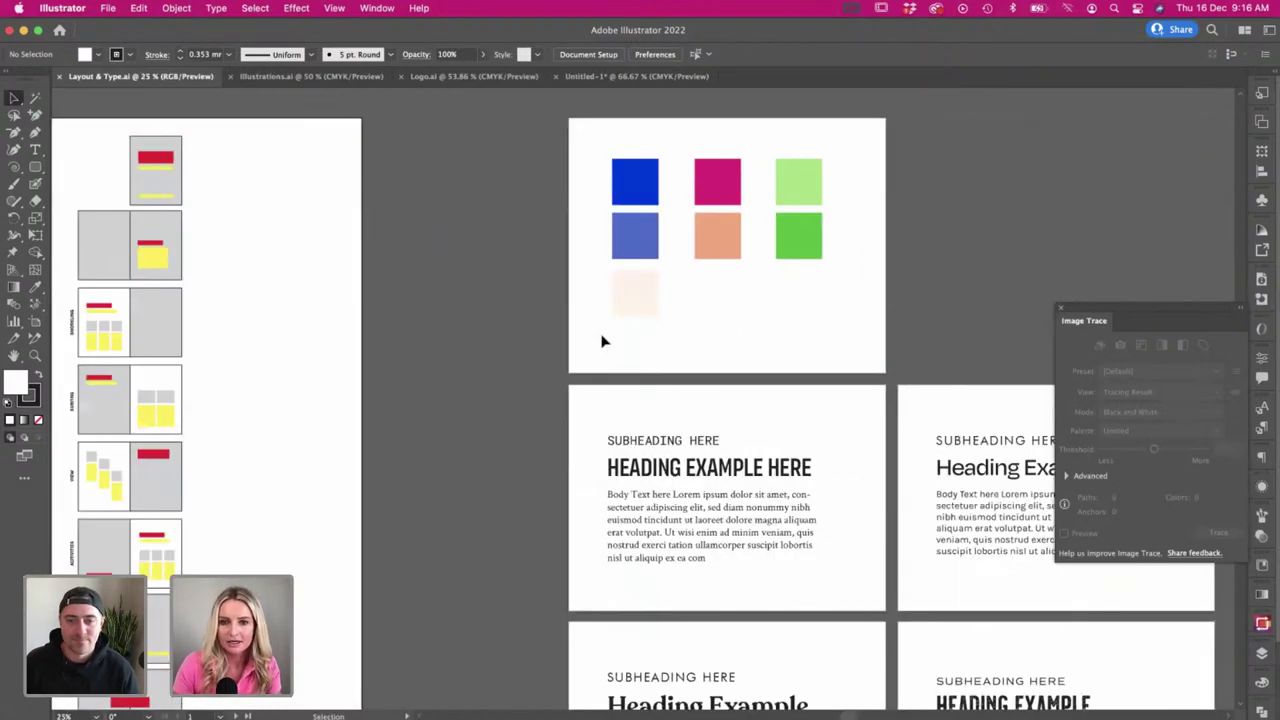
scroll(603, 342, down, 3)
scroll(603, 342, right, 5)
scroll(600, 340, left, 2)
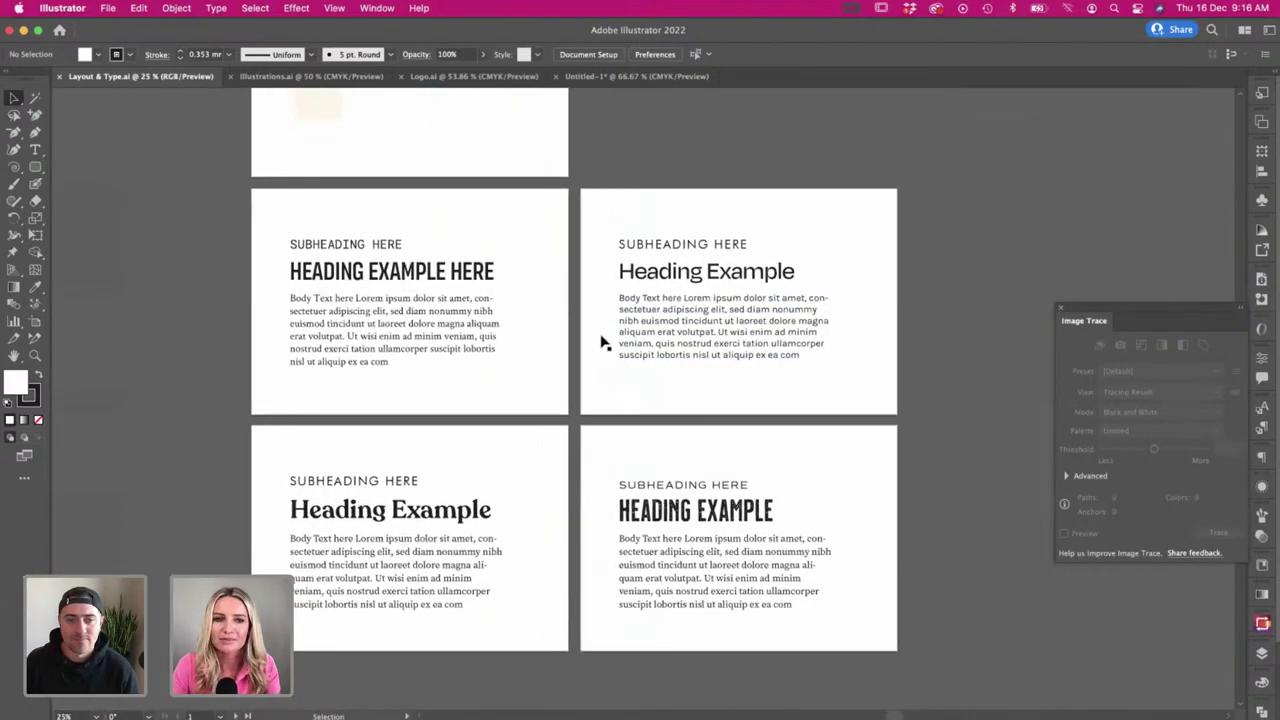
scroll(166, 269, left, 4)
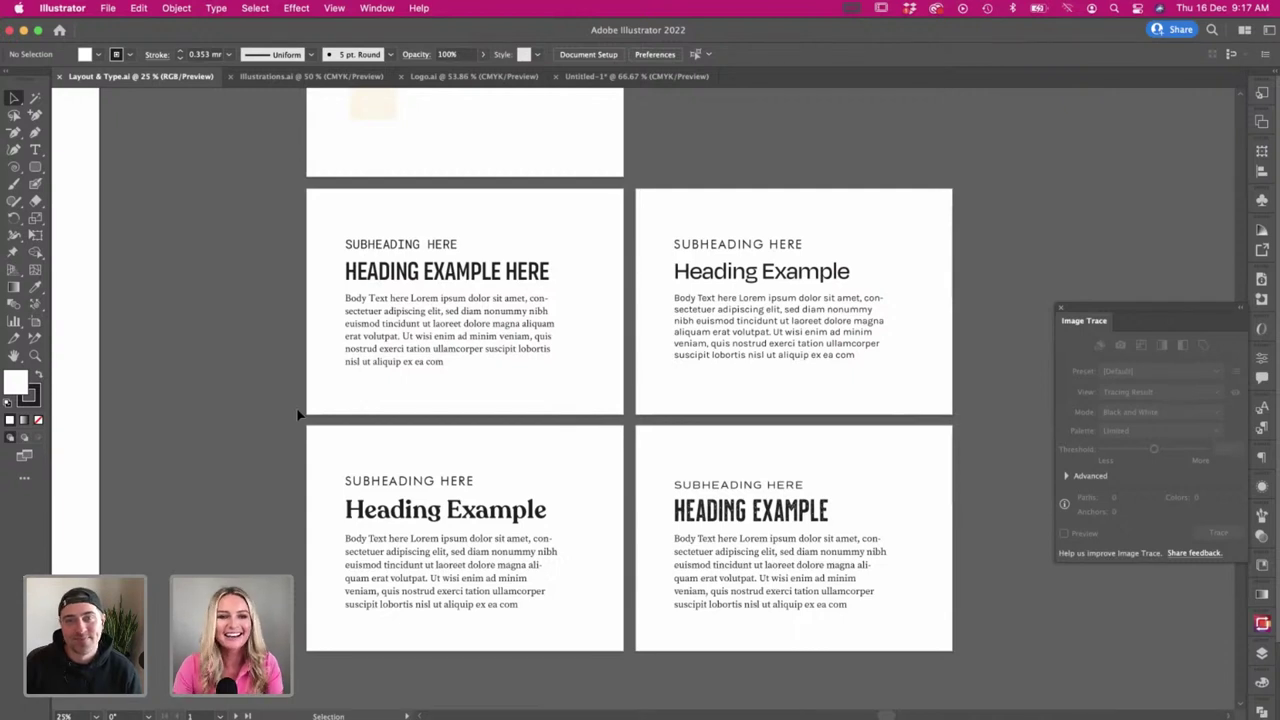
scroll(280, 337, up, 1)
scroll(279, 338, right, 3)
scroll(279, 338, down, 2)
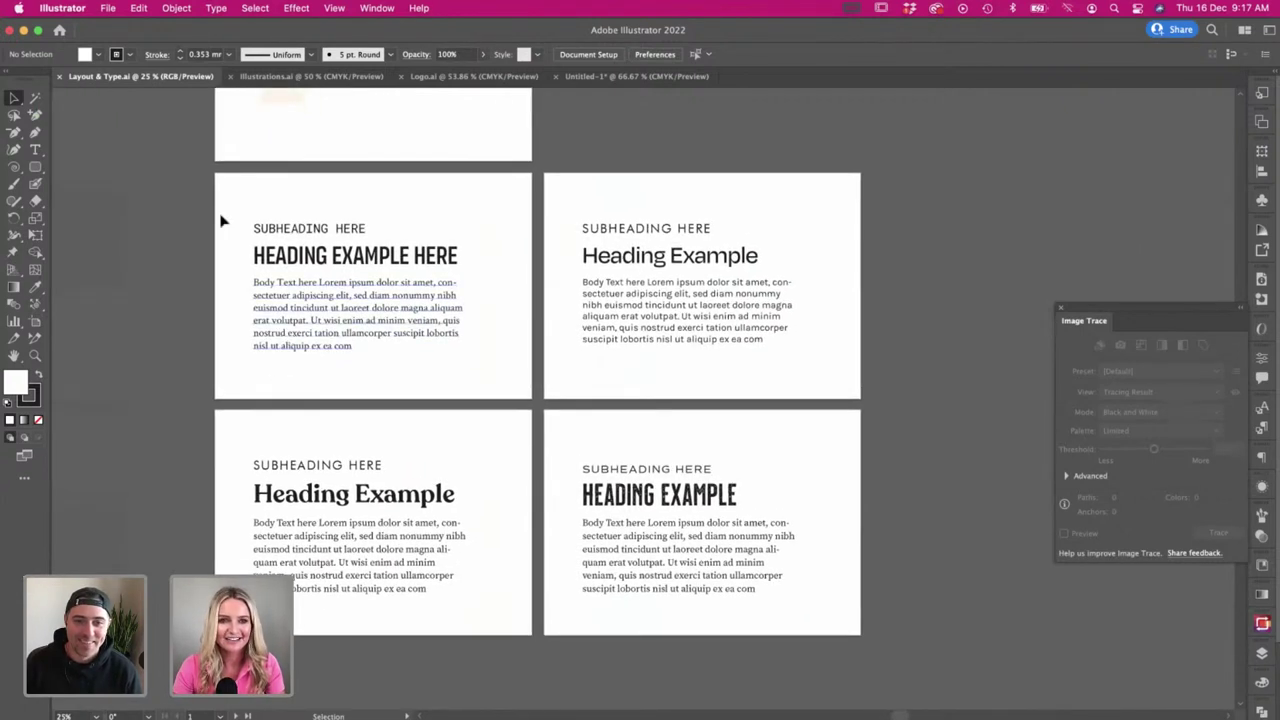
double_click(341, 310)
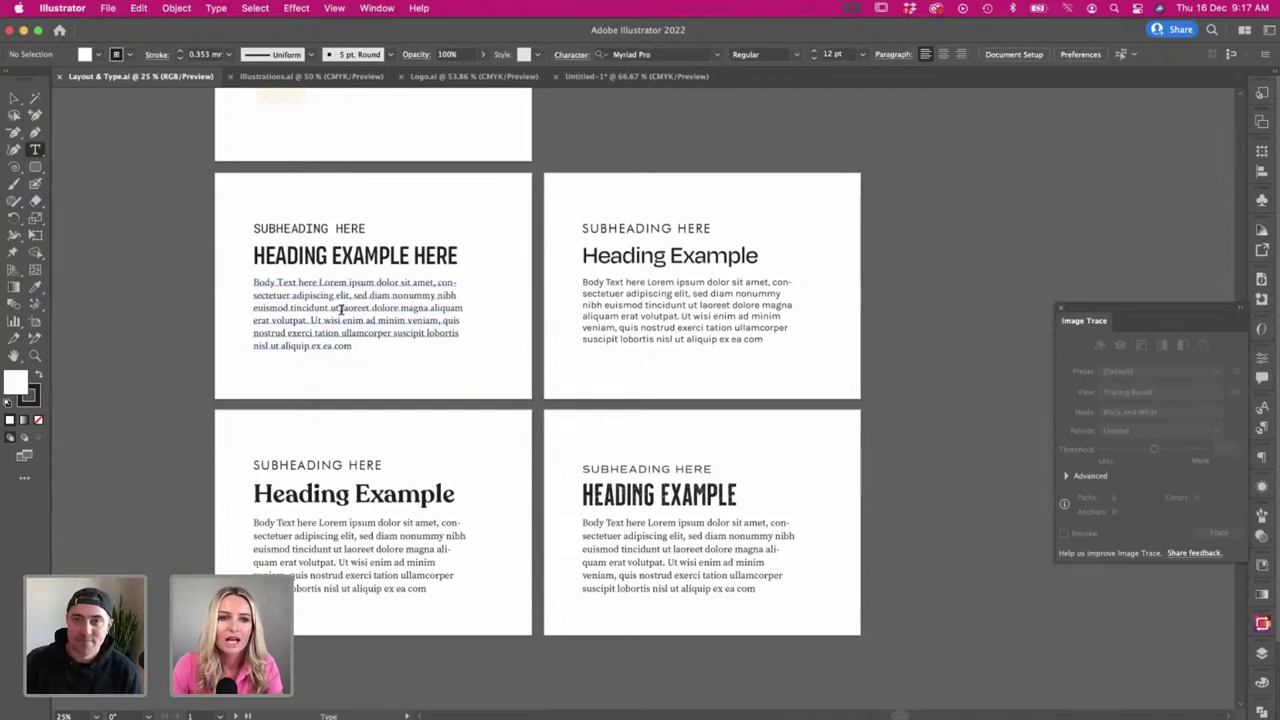
scroll(341, 310, left, 3)
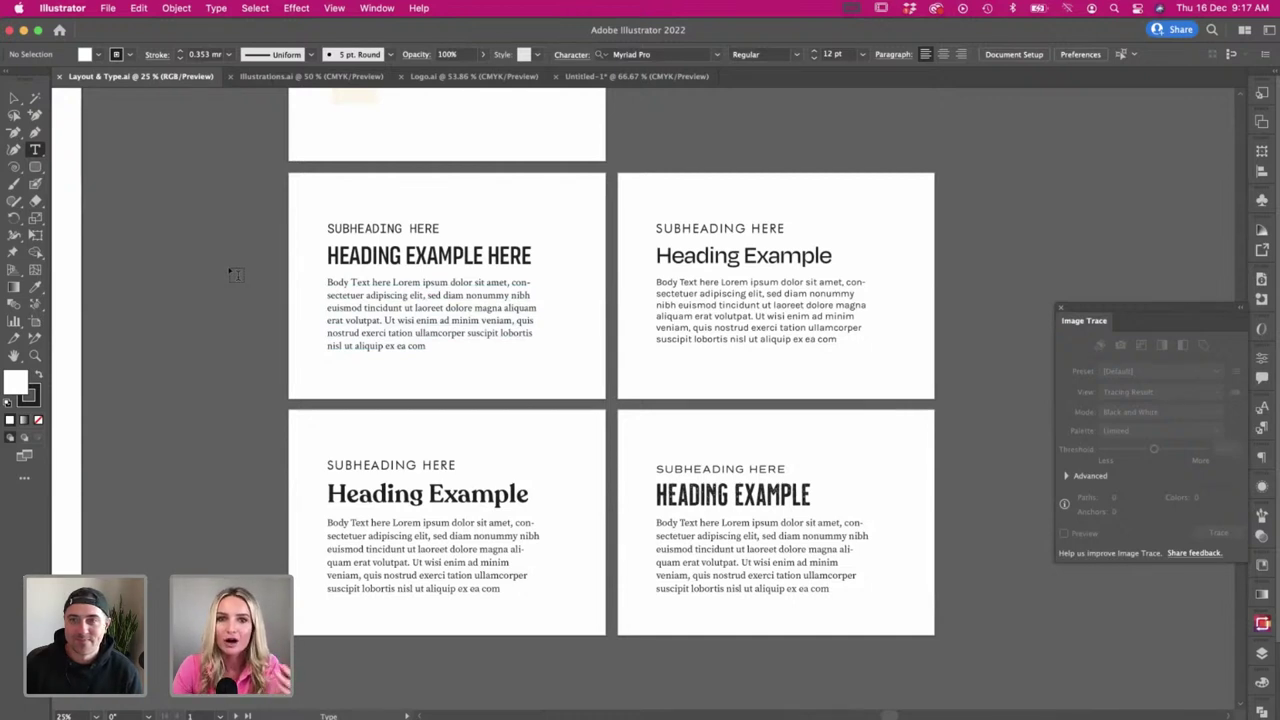
scroll(235, 273, left, 6)
key(Escape)
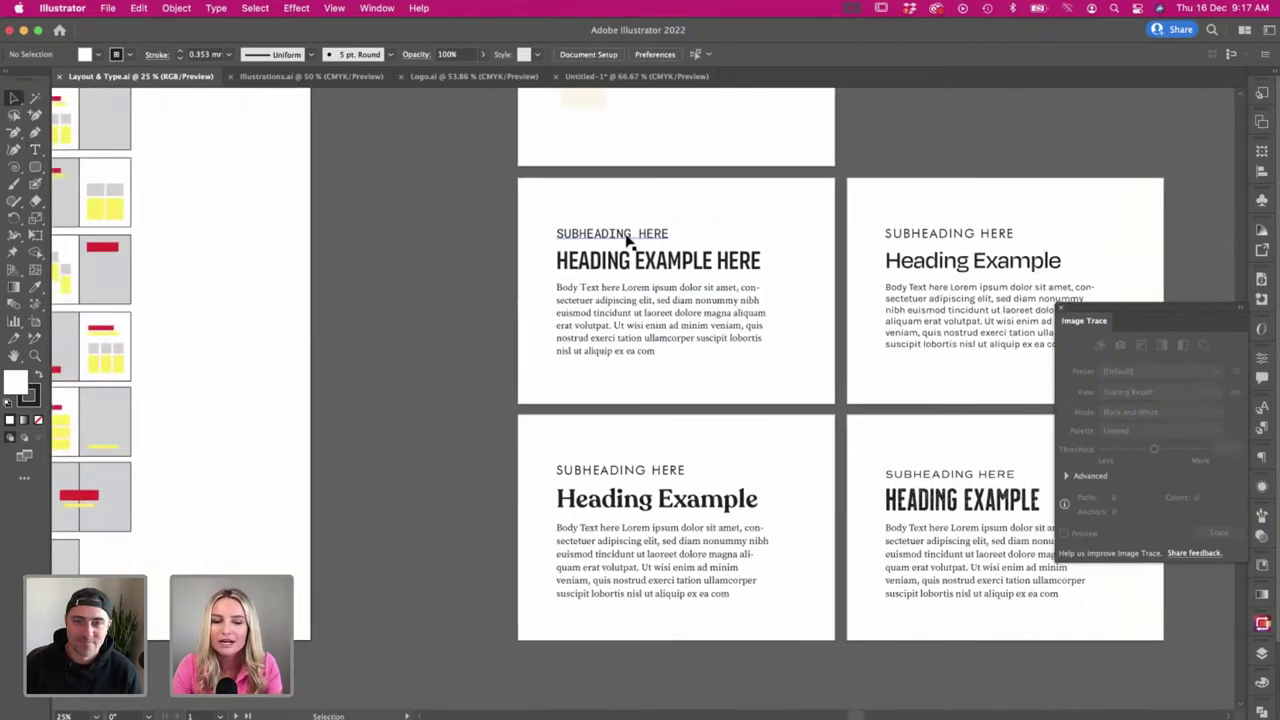
- Browse the font list with the first pairing's subheading selected, and close it without choosing another font
scroll(666, 251, right, 5)
click(500, 235)
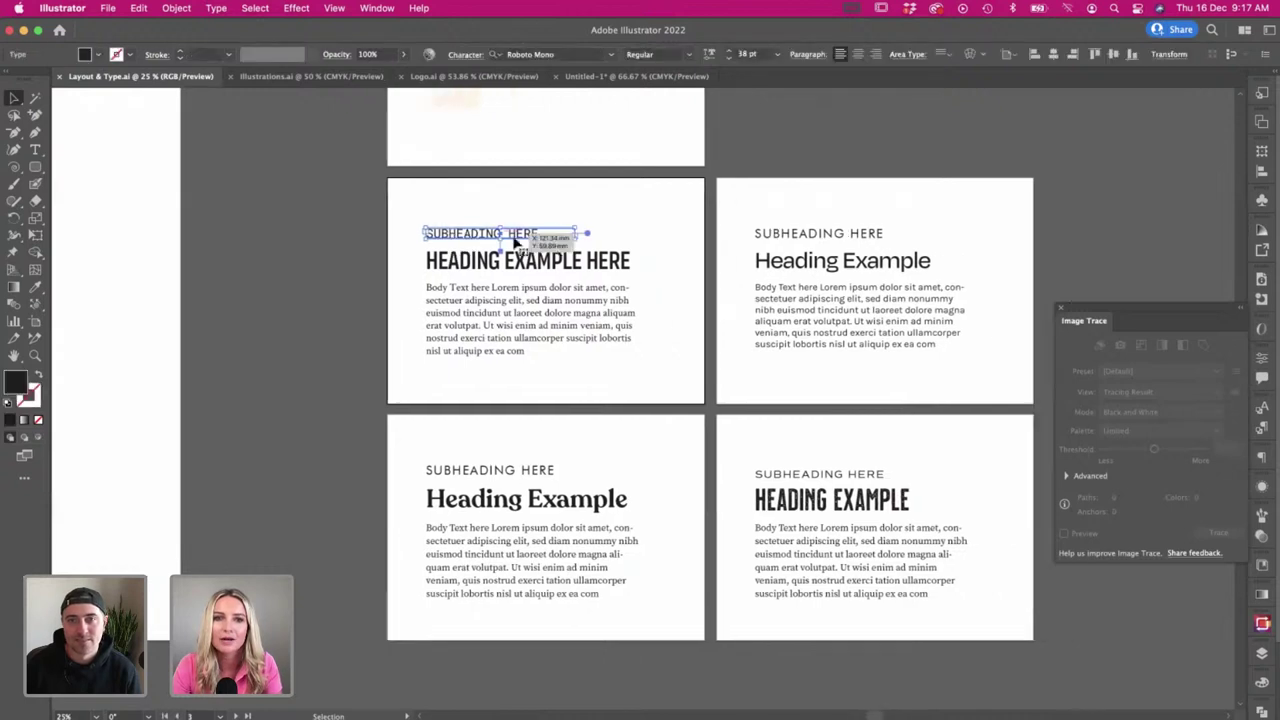
scroll(663, 274, right, 8)
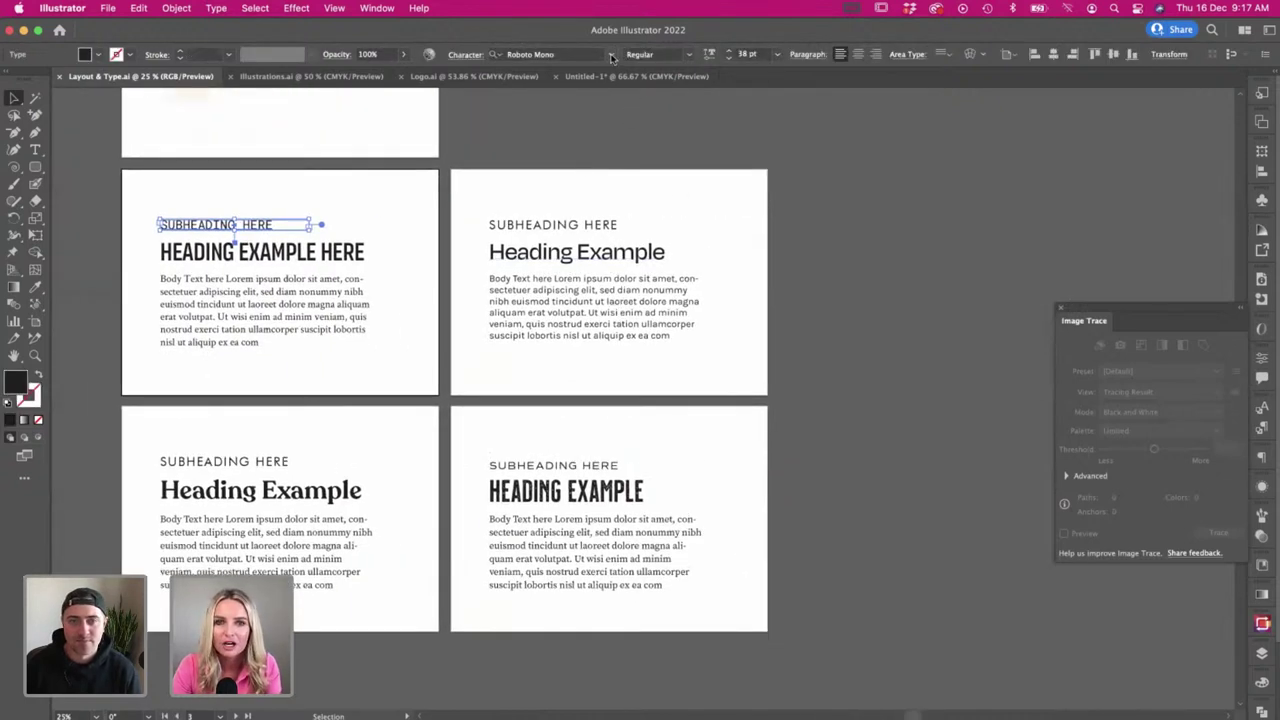
click(611, 57)
scroll(628, 178, down, 3)
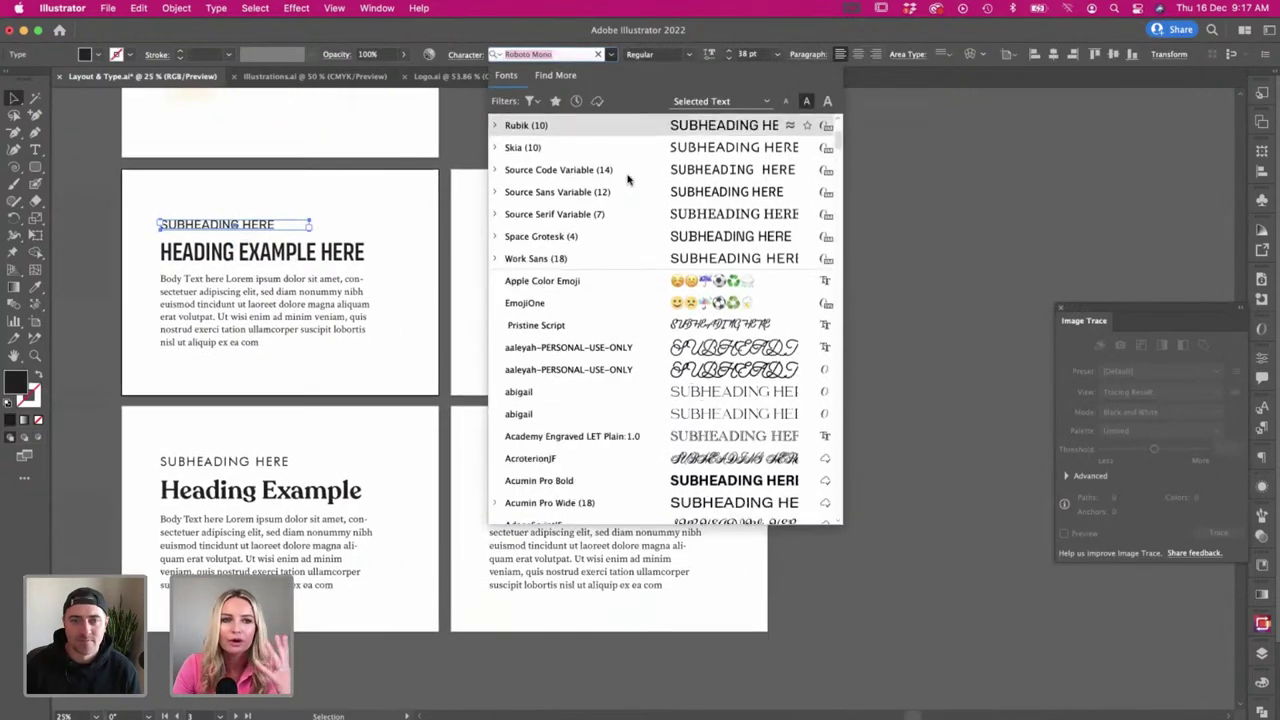
scroll(628, 178, down, 5)
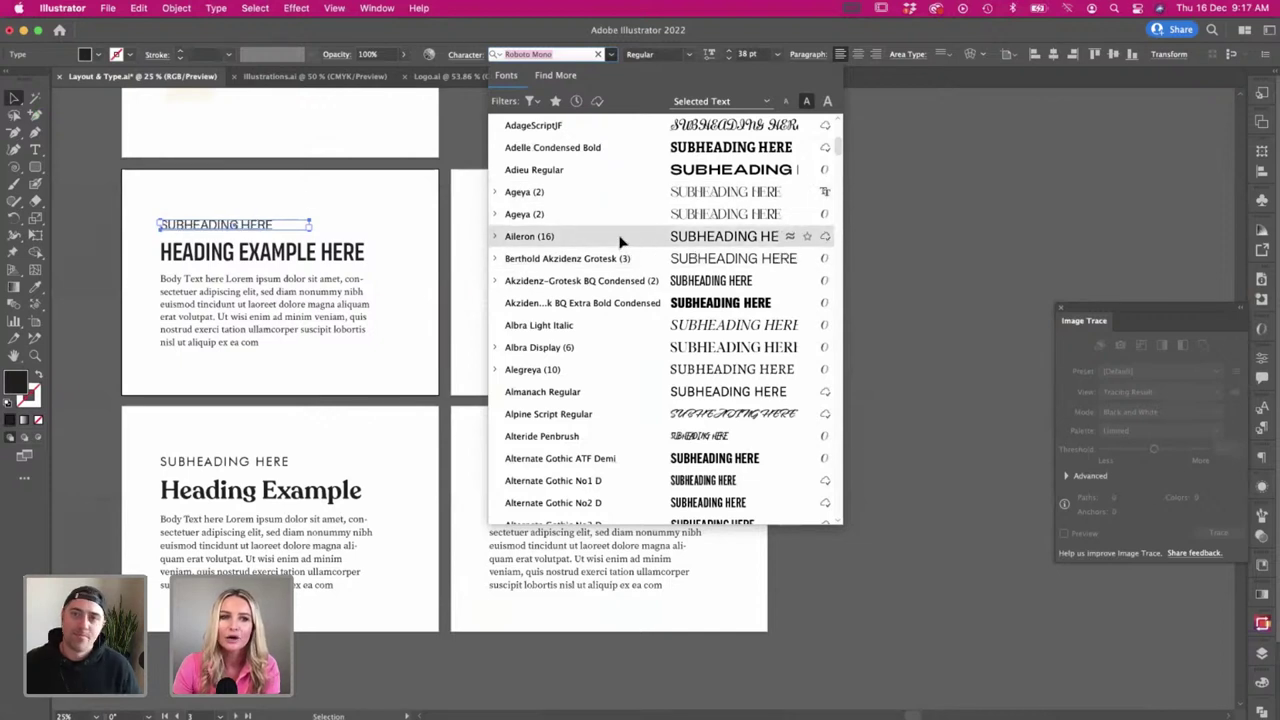
click(356, 184)
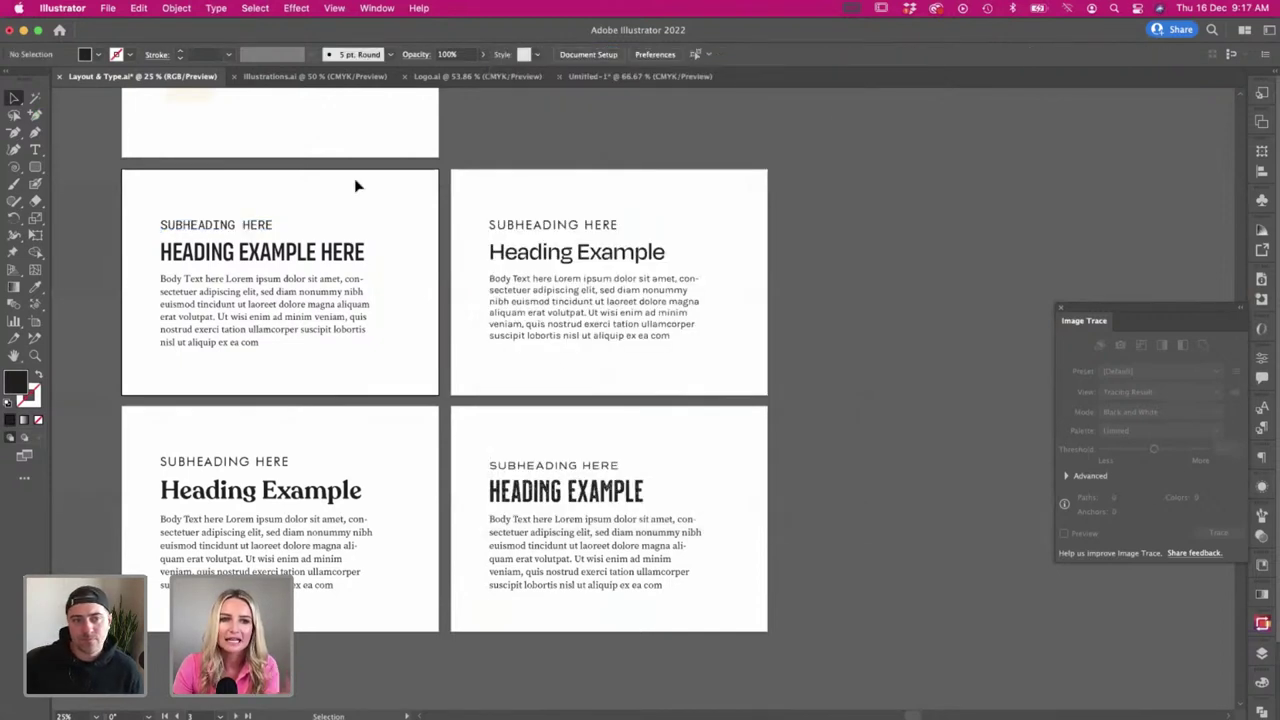
- Shrink the text frame around HEADING EXAMPLE HERE so it fits within the first pairing's artboard
click(336, 252)
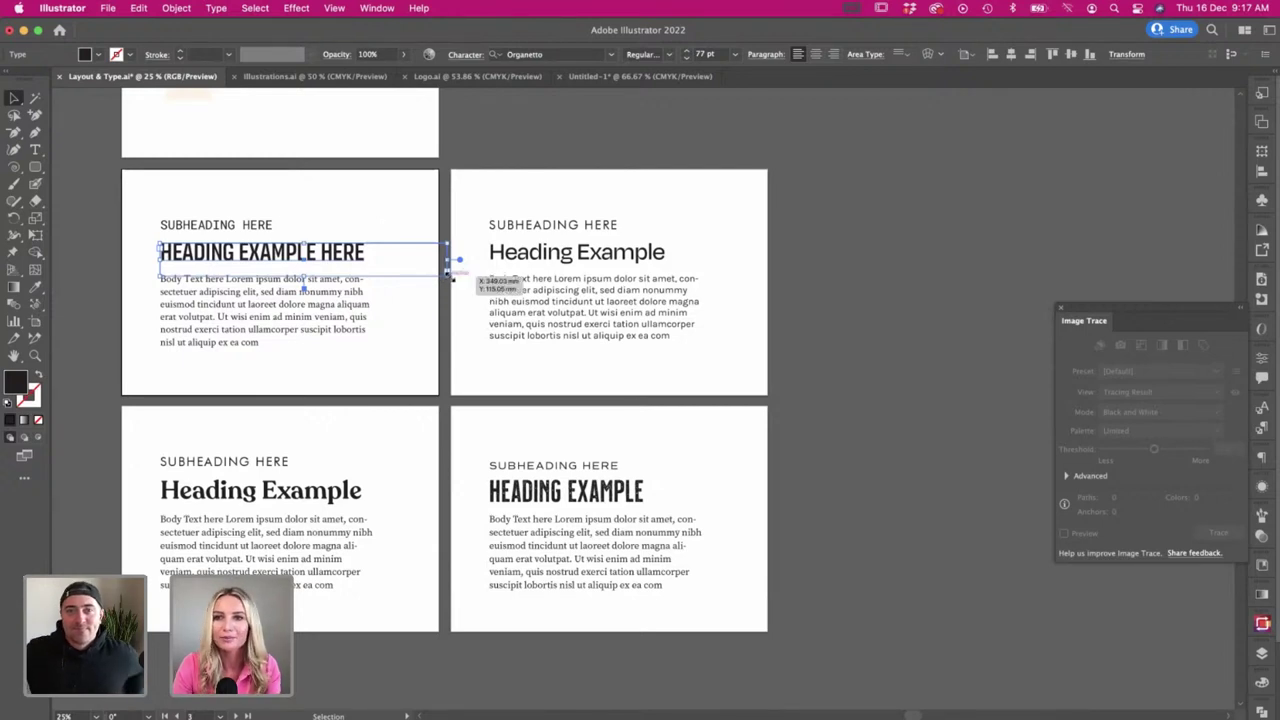
drag(449, 263, 417, 271)
- View the font list for HEADING EXAMPLE HERE, close it without choosing another font, and deselect the text
scroll(350, 181, left, 2)
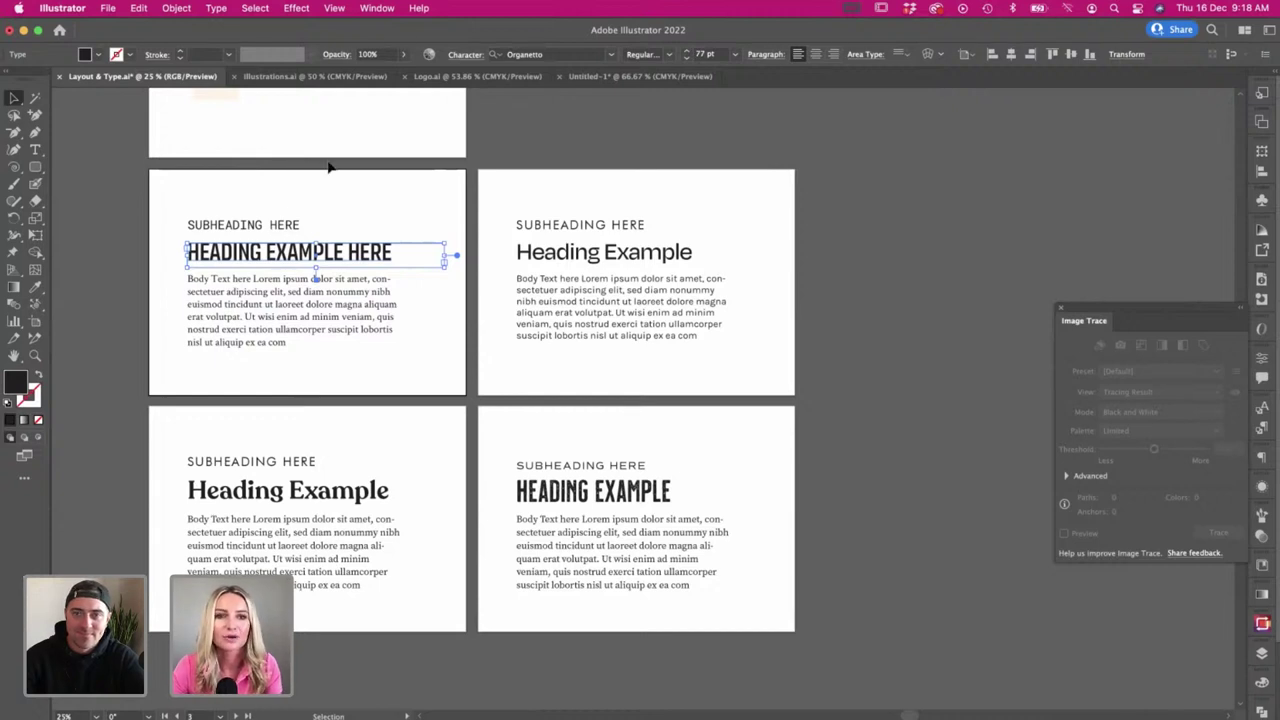
click(611, 54)
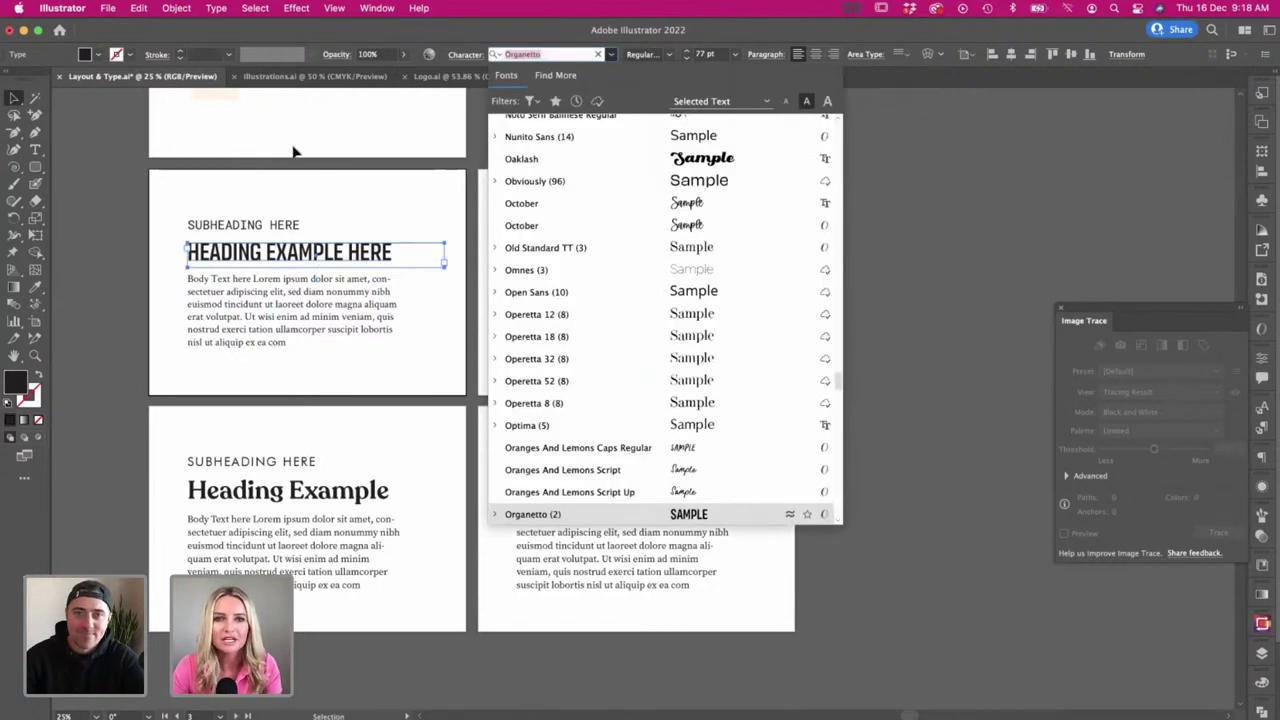
click(288, 280)
click(340, 194)
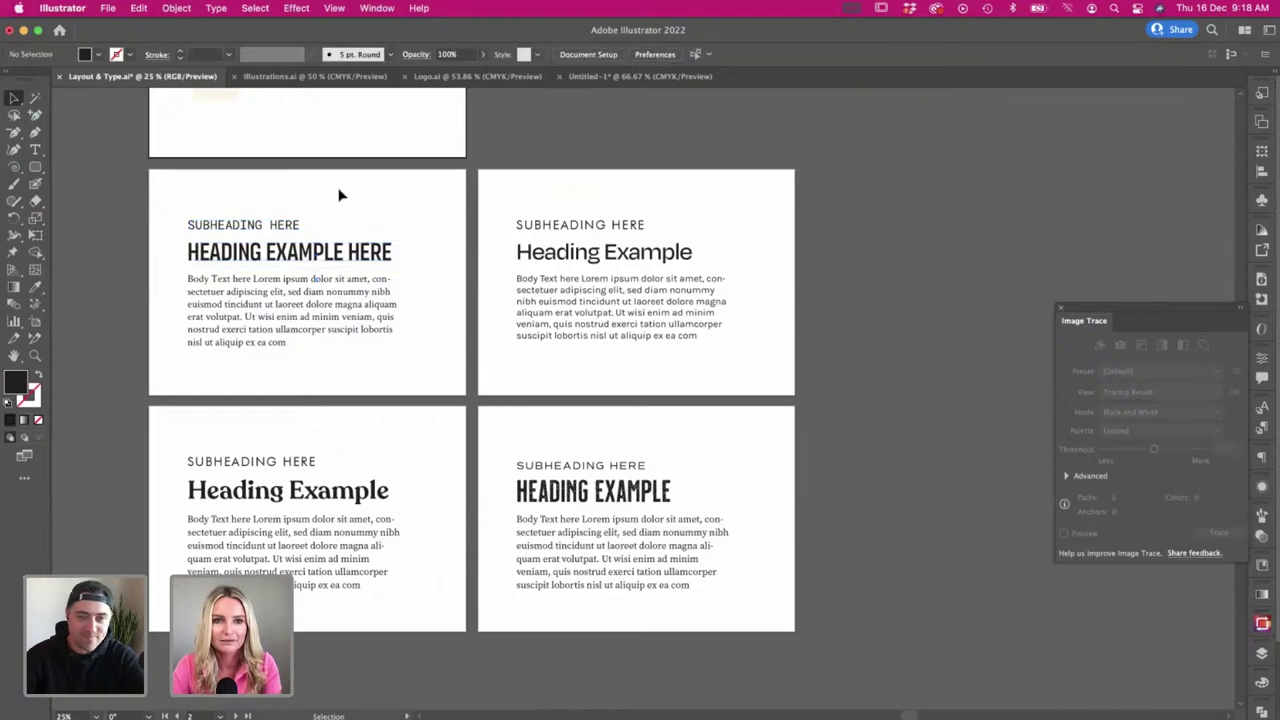
- Inspect the first font pairing up close and check which font its subheading text uses
key(super+equal)
scroll(341, 196, left, 5)
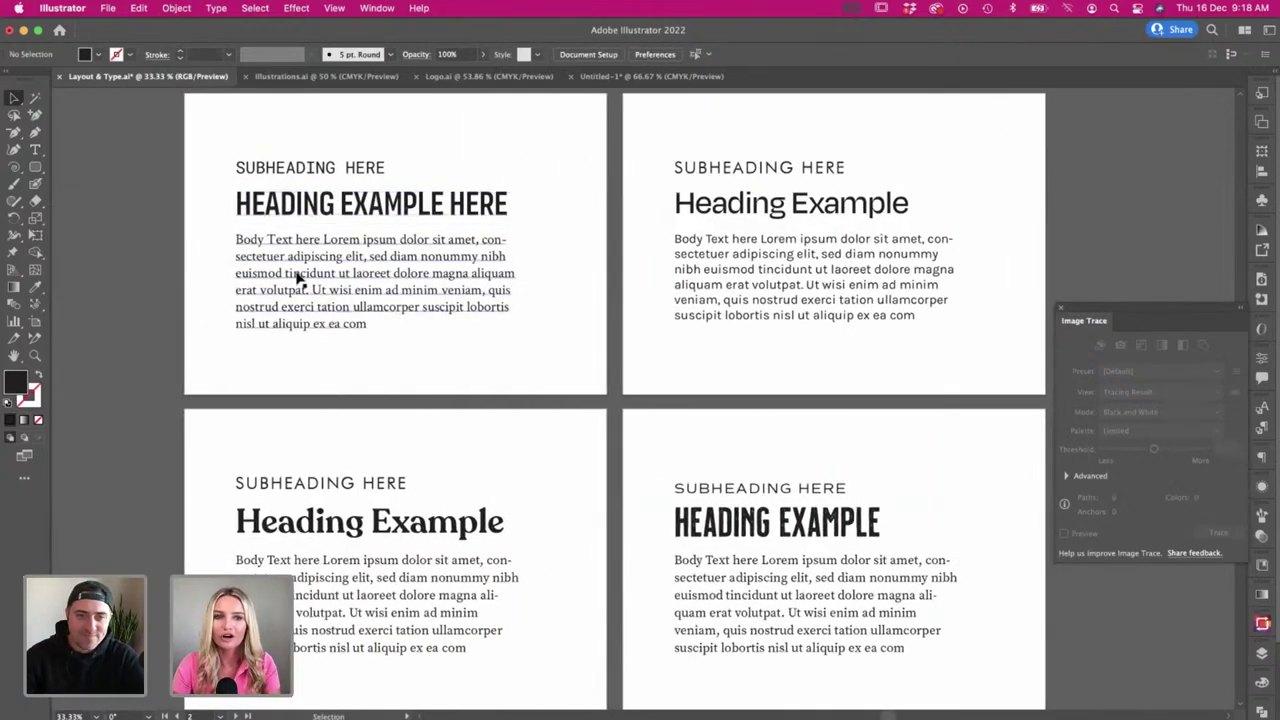
scroll(298, 172, right, 1)
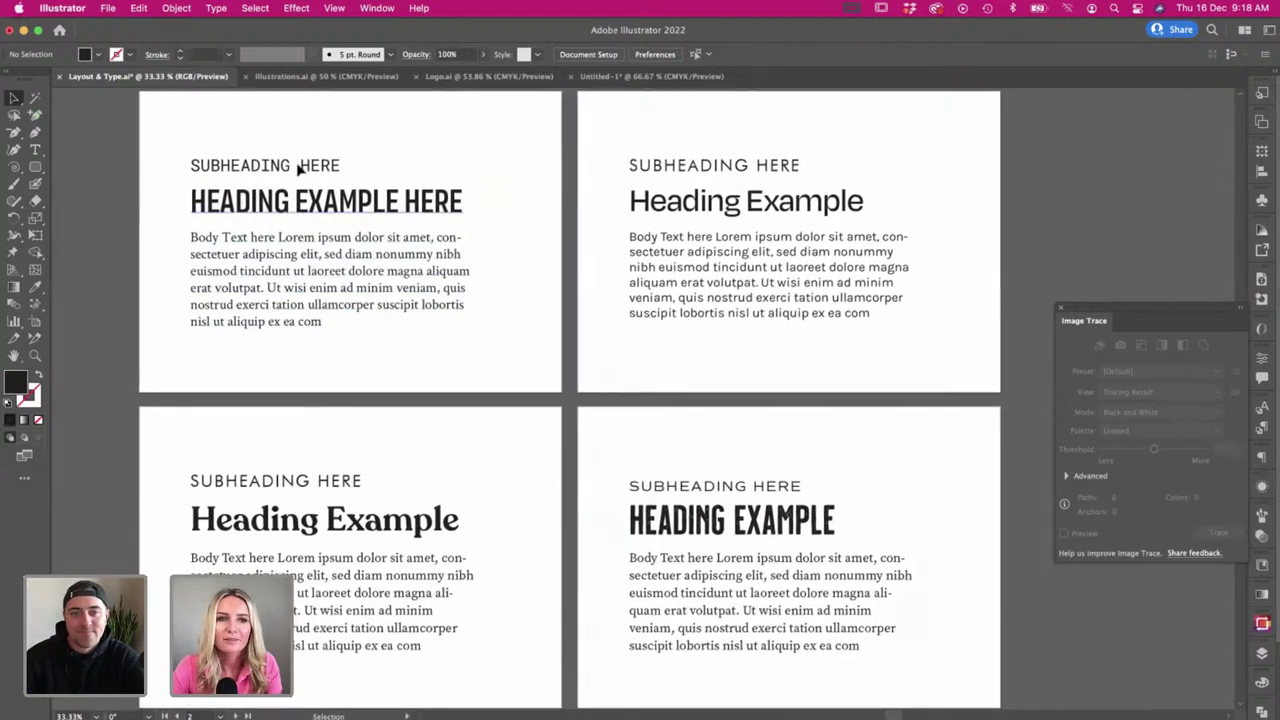
double_click(340, 165)
drag(340, 165, 209, 164)
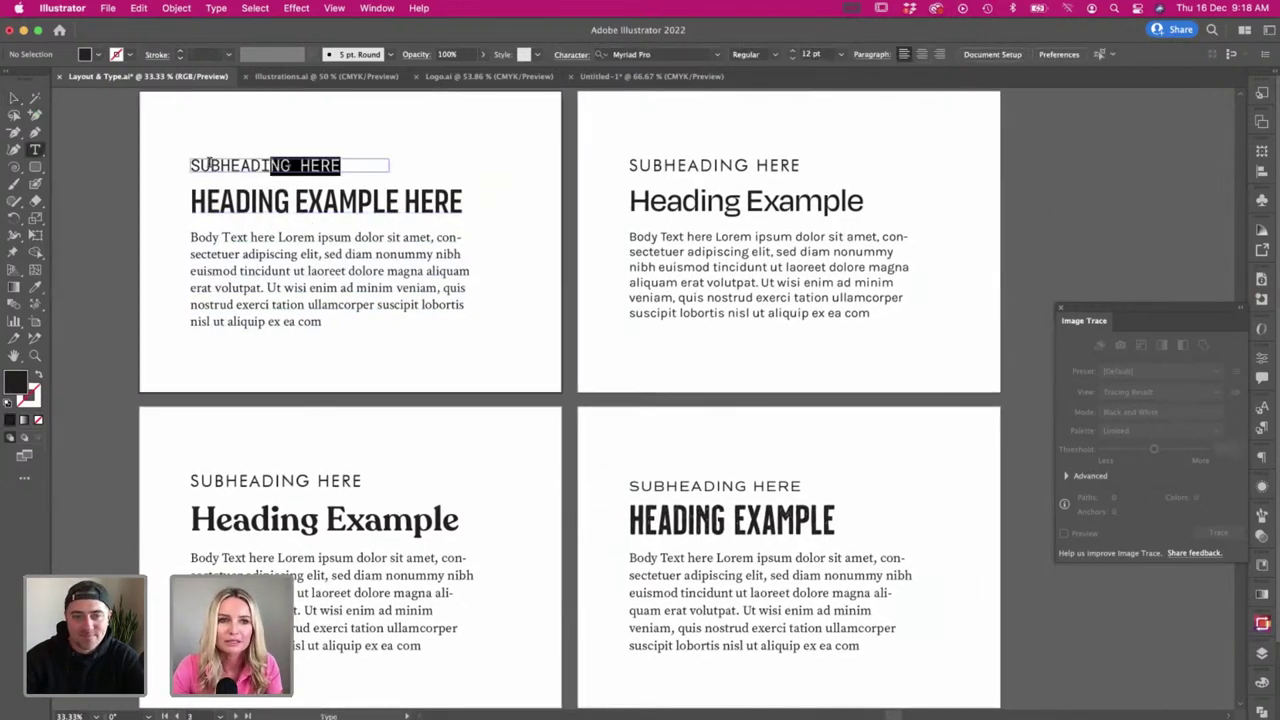
key(Escape)
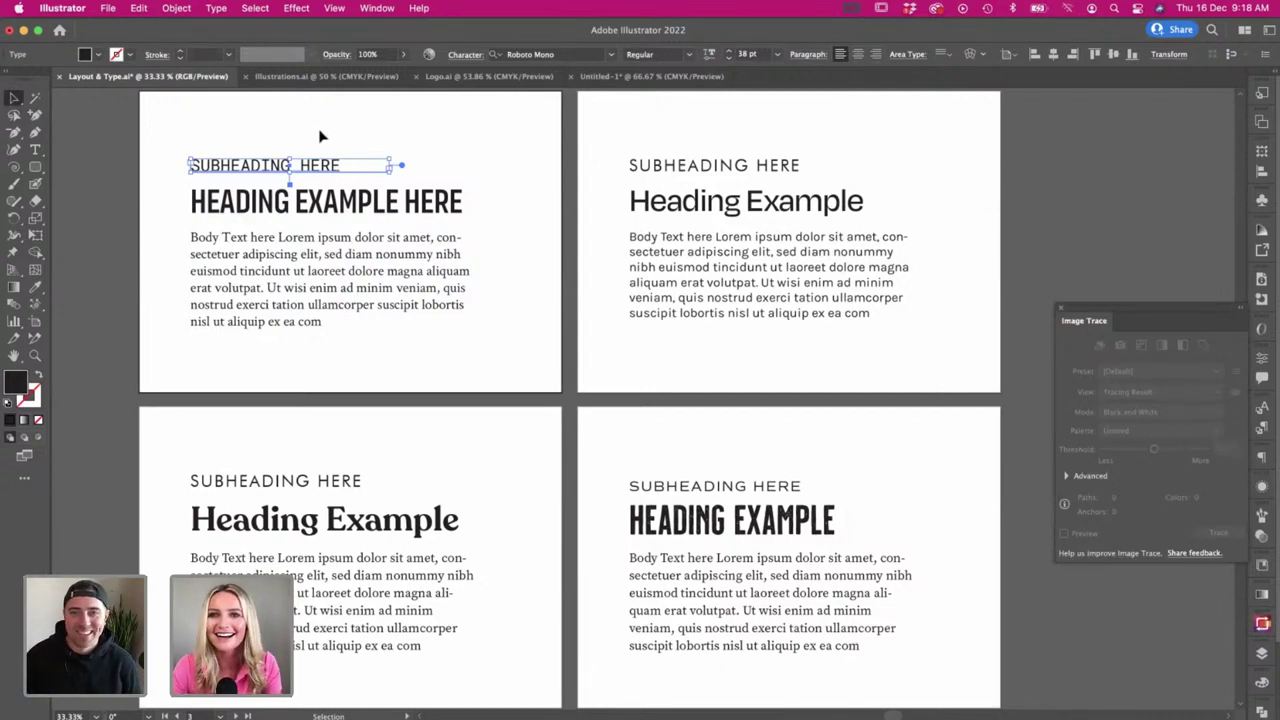
- Deselect the subheading and compare the four font pairings, viewing the fourth pairing's HEADING EXAMPLE up close
click(140, 262)
click(197, 160)
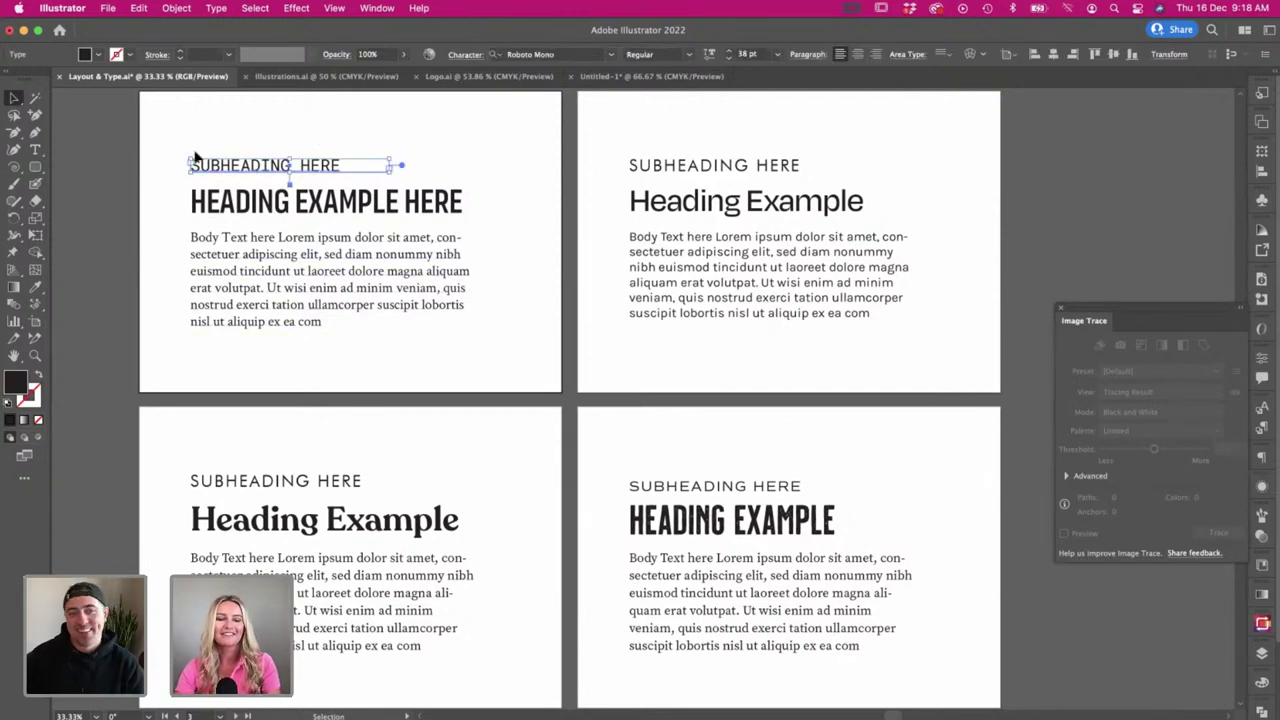
click(181, 148)
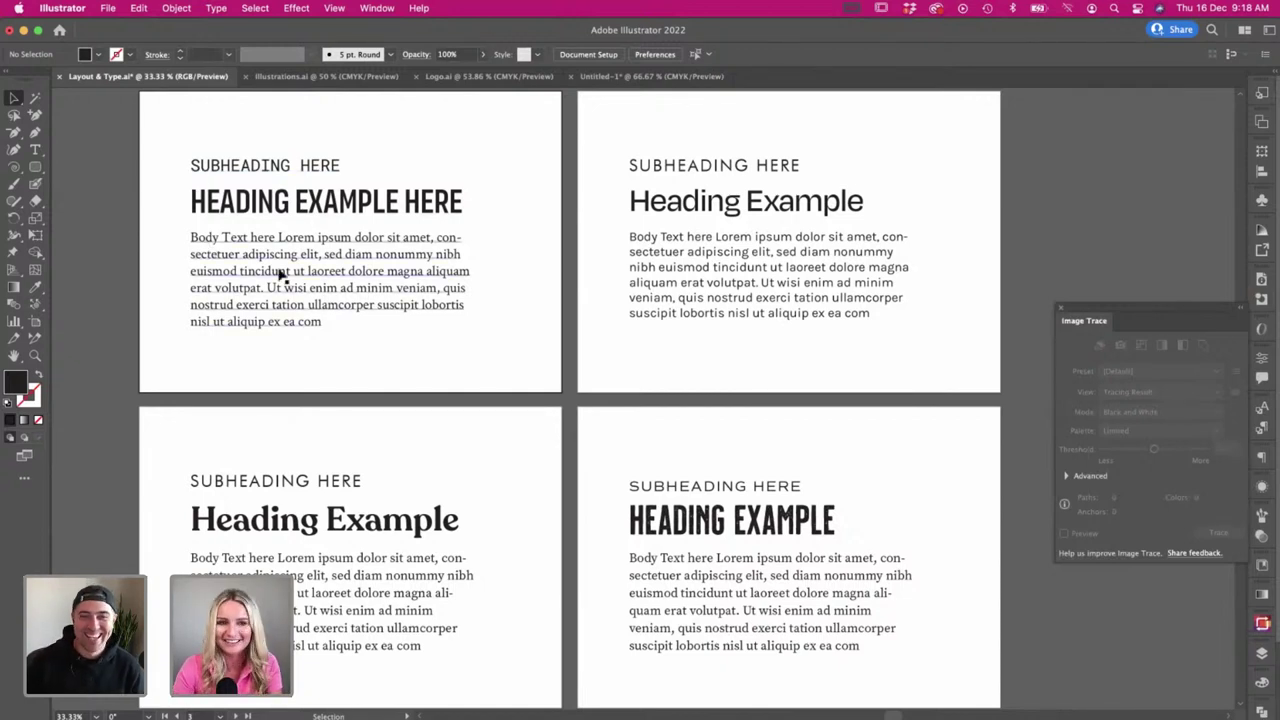
scroll(284, 272, down, 1)
scroll(363, 271, down, 1)
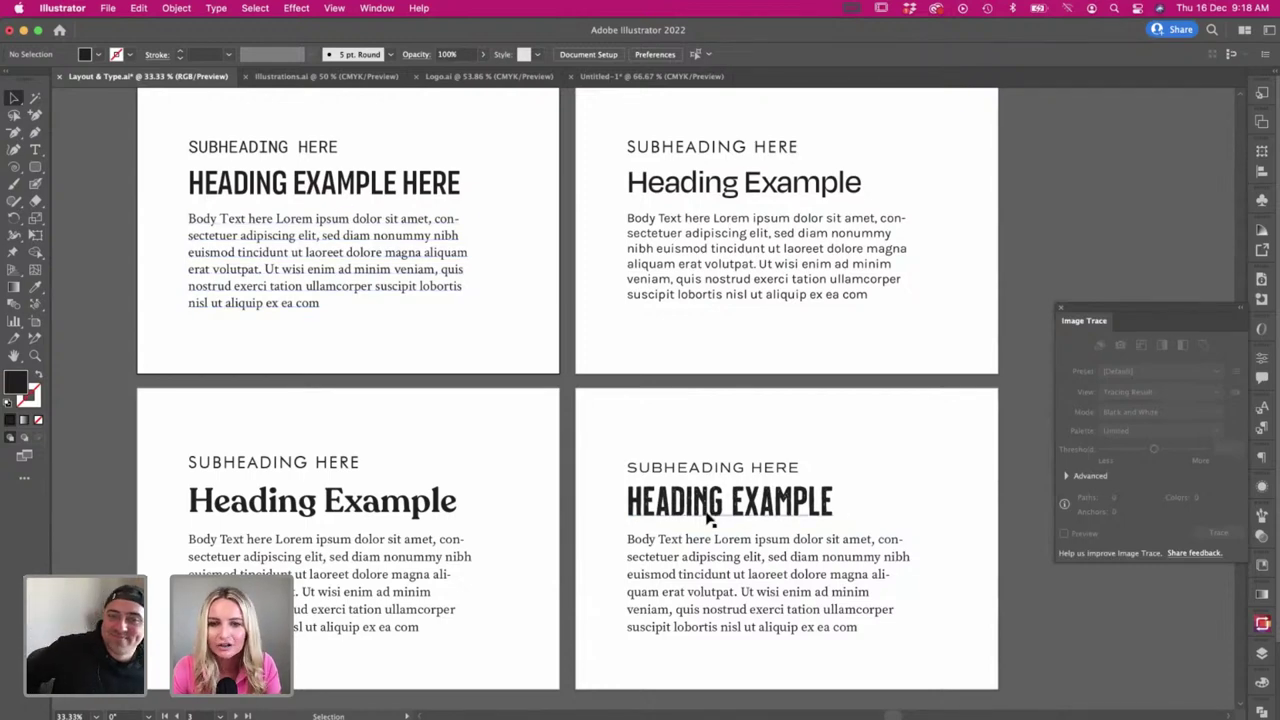
scroll(750, 545, up, 2)
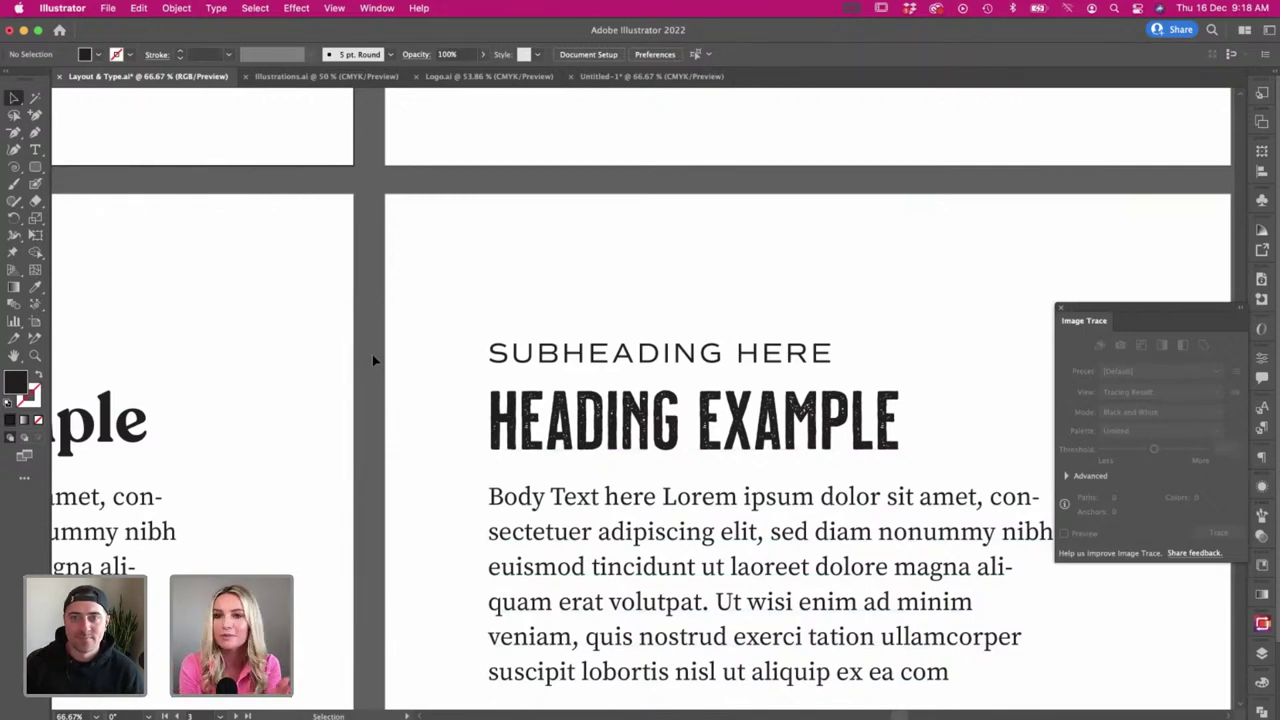
scroll(373, 359, down, 2)
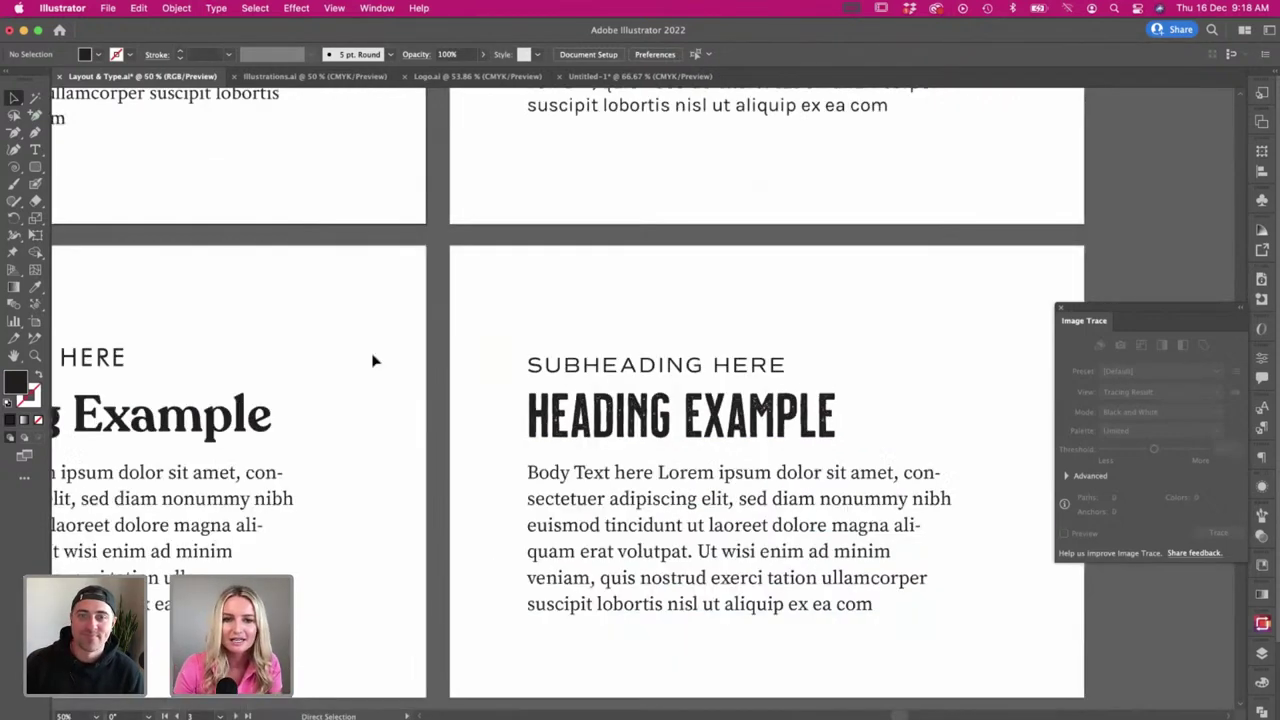
scroll(373, 358, up, 3)
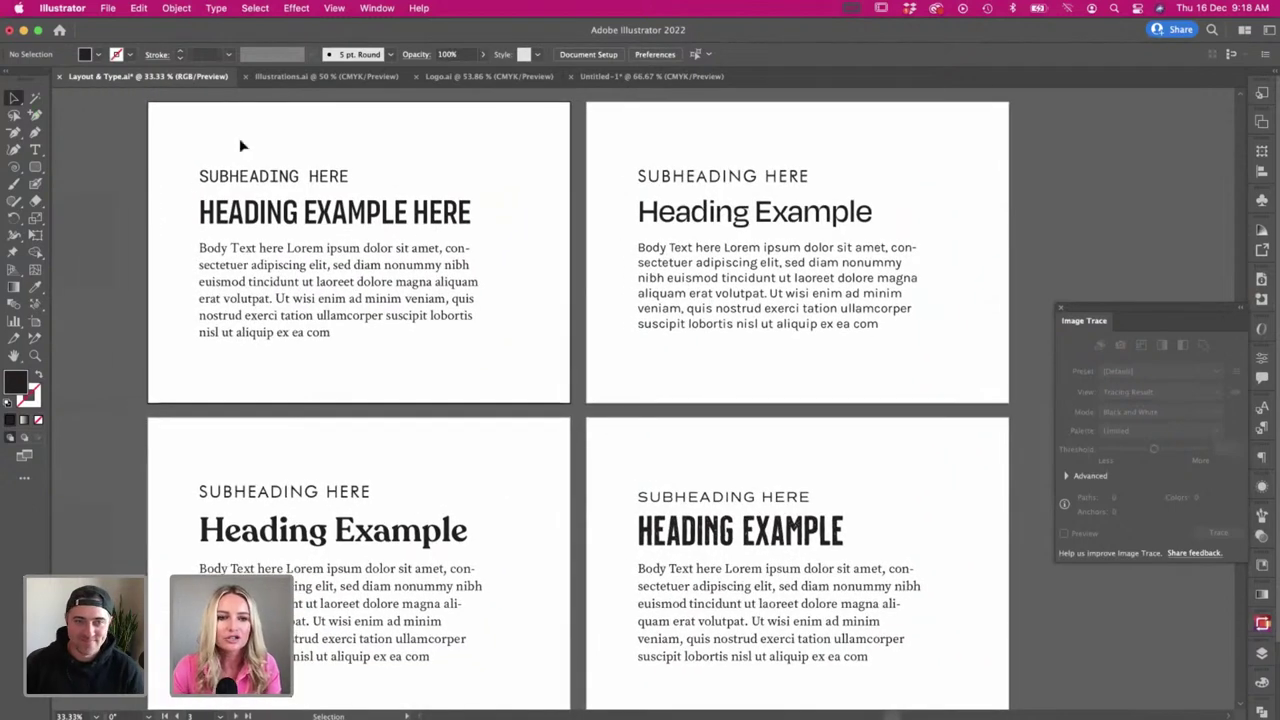
scroll(405, 276, down, 1)
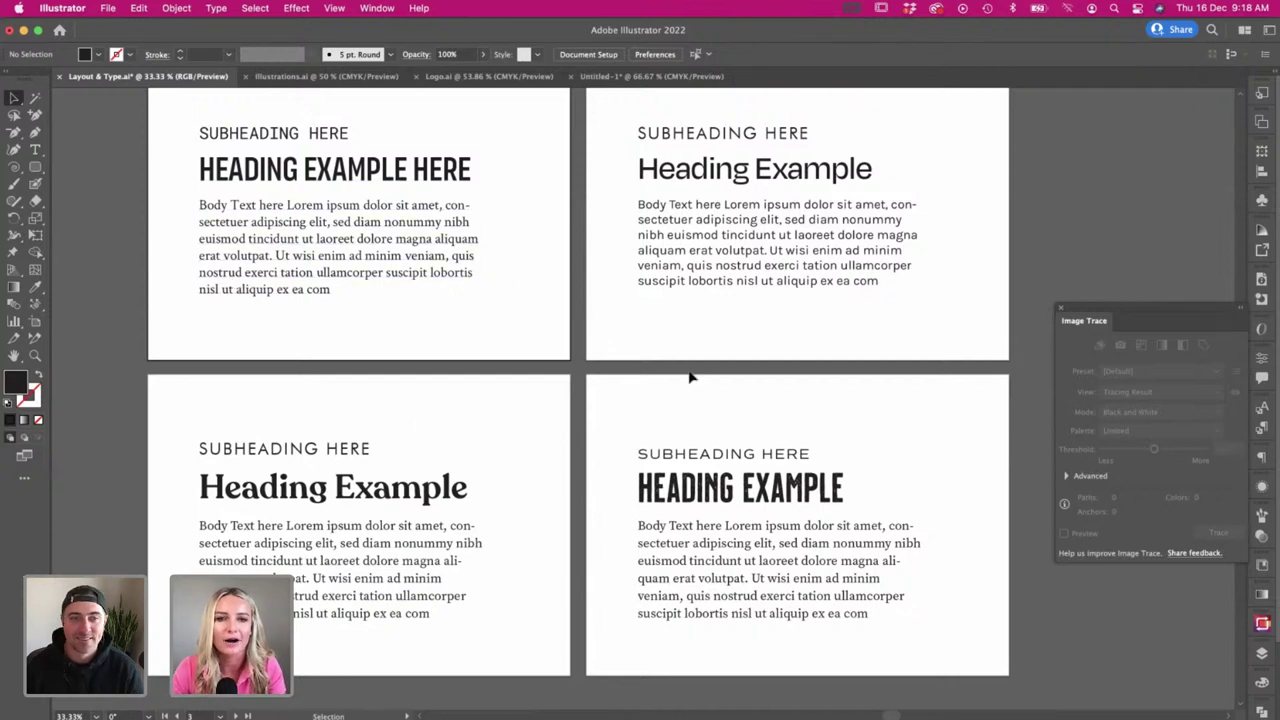
- Check which font HEADING EXAMPLE HERE uses in the first pairing, and deselect the text
double_click(262, 170)
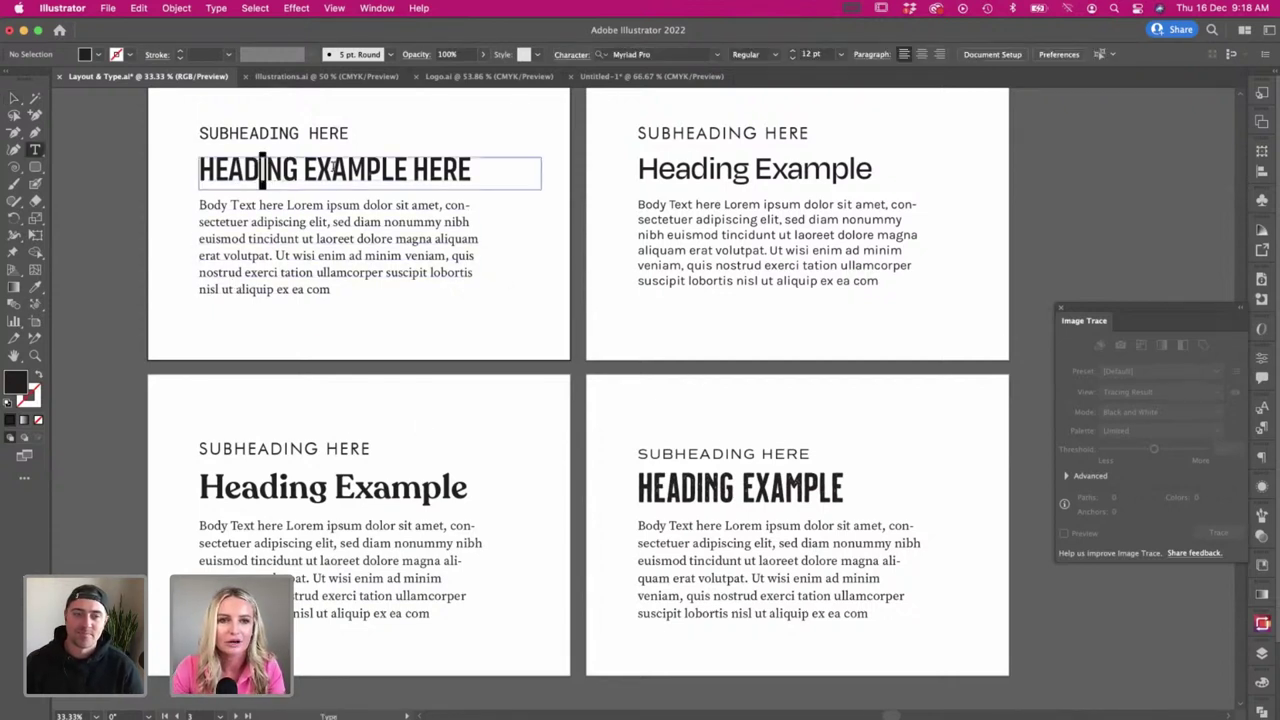
drag(261, 170, 472, 172)
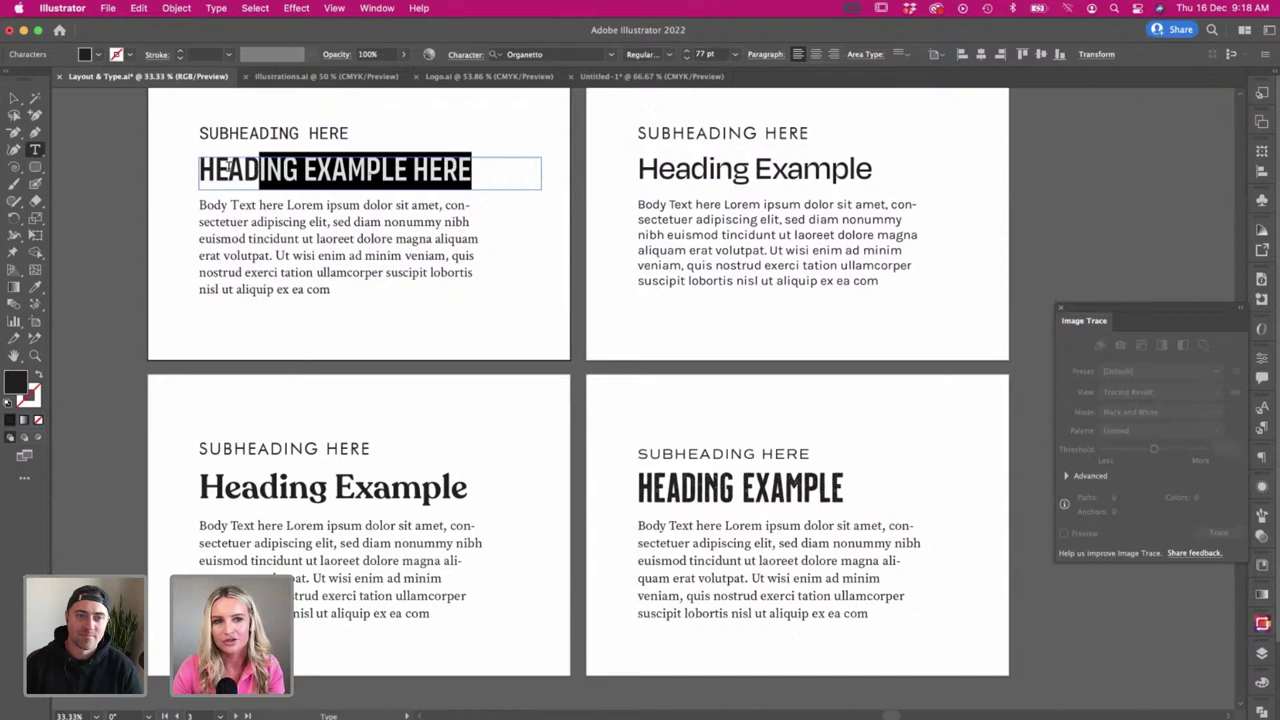
click(14, 97)
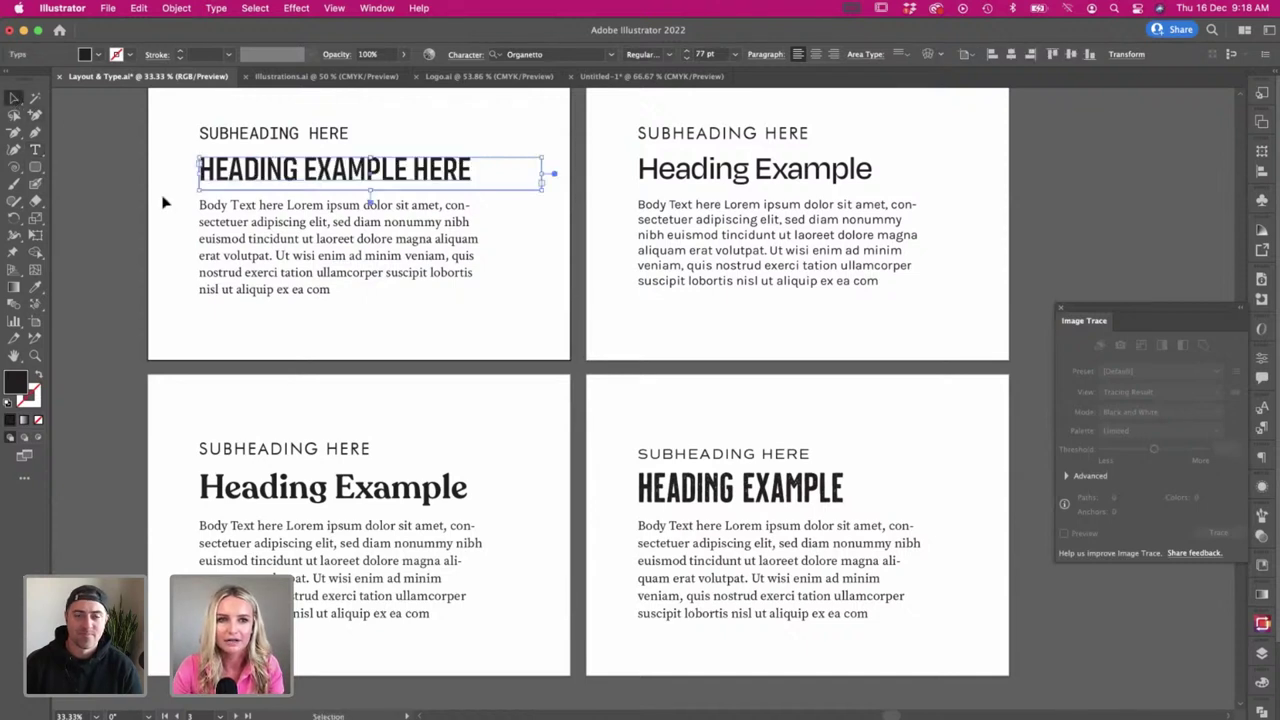
click(99, 175)
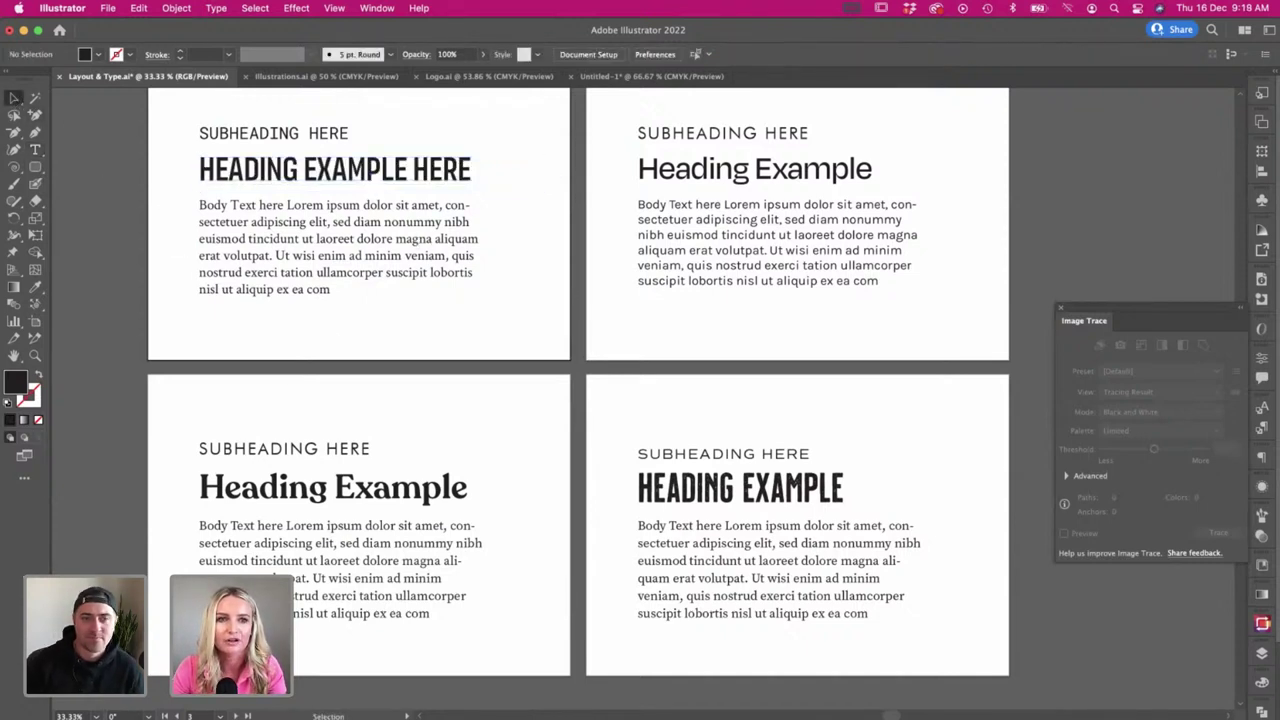
- Switch to InDesign, draw a text frame about 177.5 × 44 mm on the cover's second row, and copy SLICE OF PARADISE into it
key(super+Tab)
key(t)
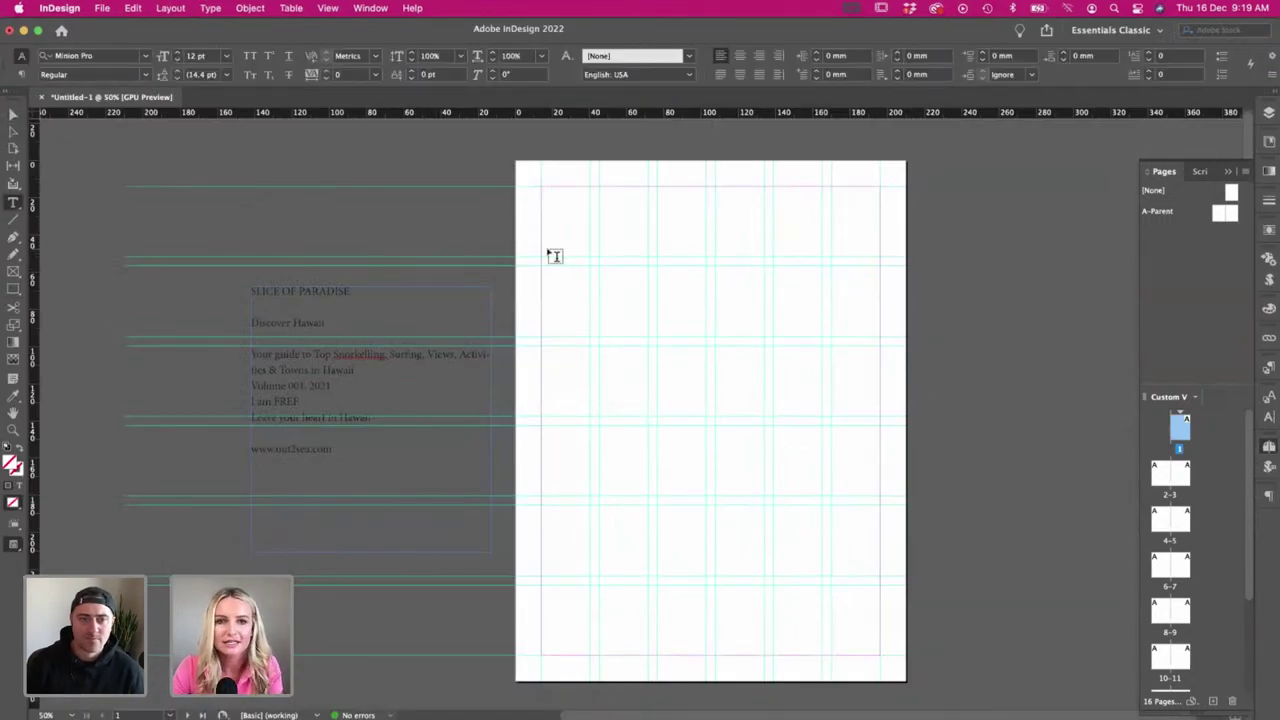
drag(554, 256, 872, 337)
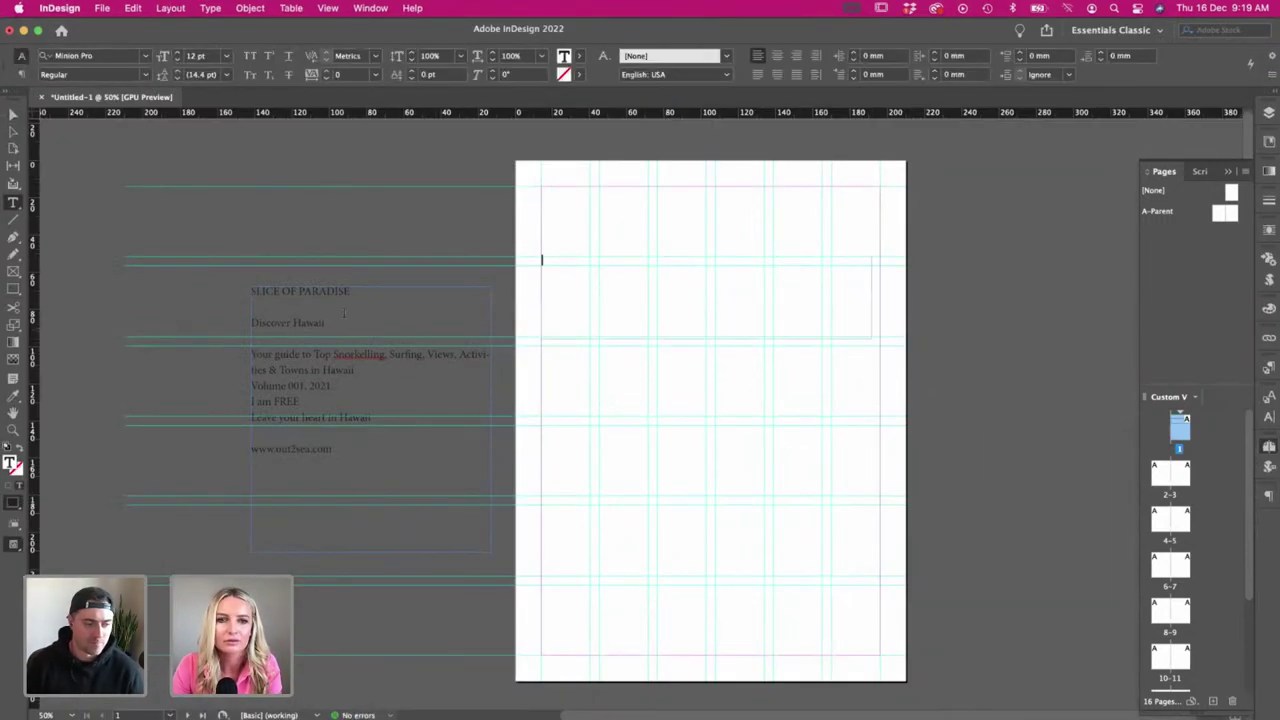
drag(351, 291, 250, 291)
key(super+c)
click(652, 261)
key(super+v)
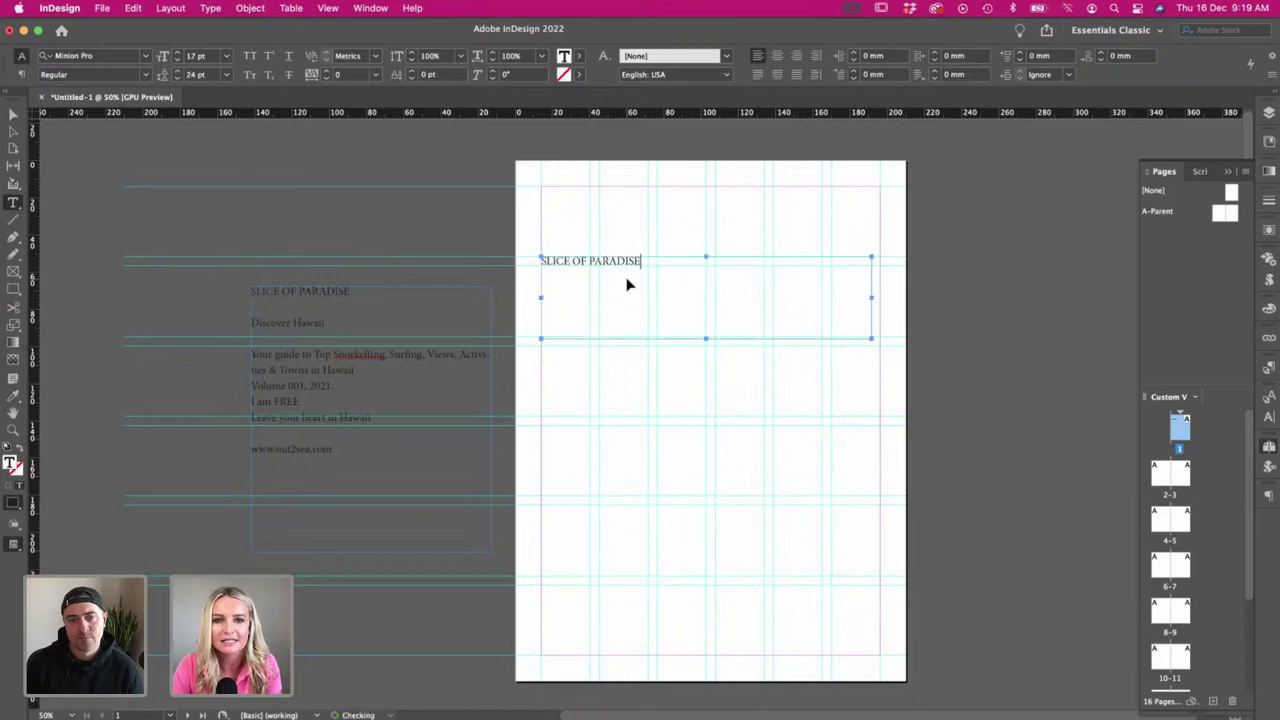
- Set the cover's SLICE OF PARADISE text to 24 pt and centre it in its frame
key(super+a)
click(176, 53)
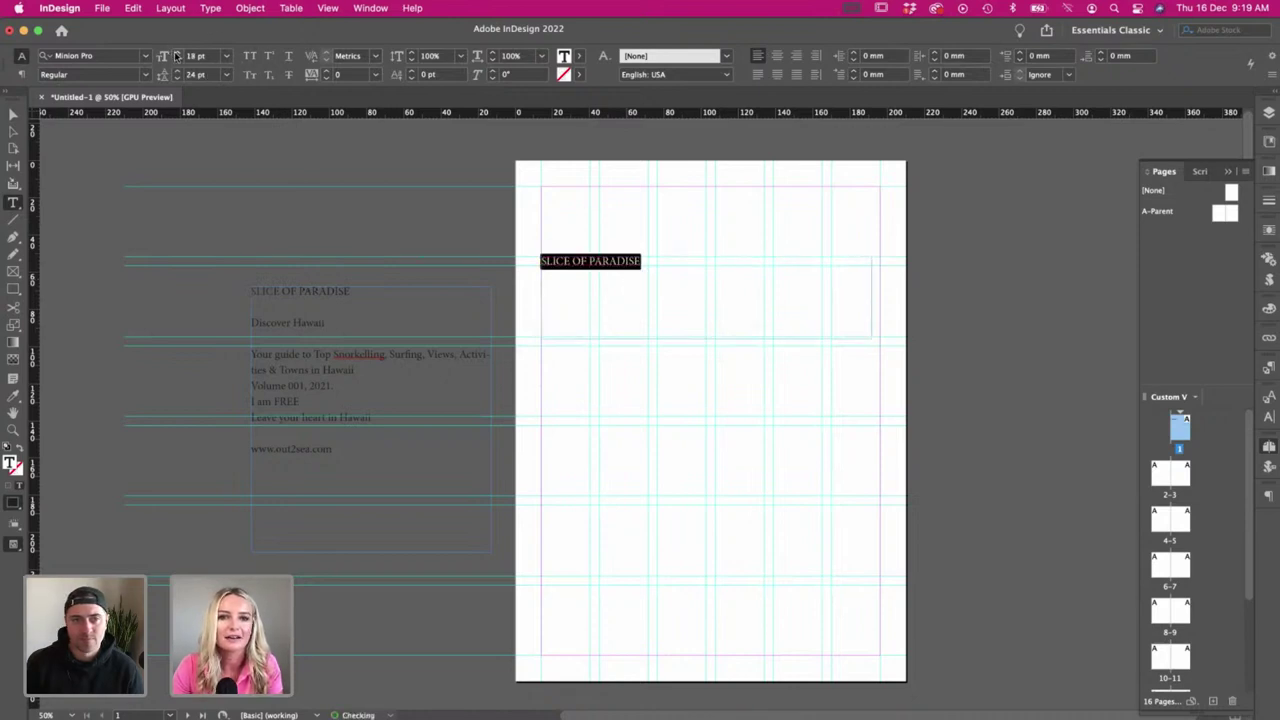
click(176, 52)
click(176, 52)
click(176, 52)
click(176, 52)
click(176, 52)
click(176, 52)
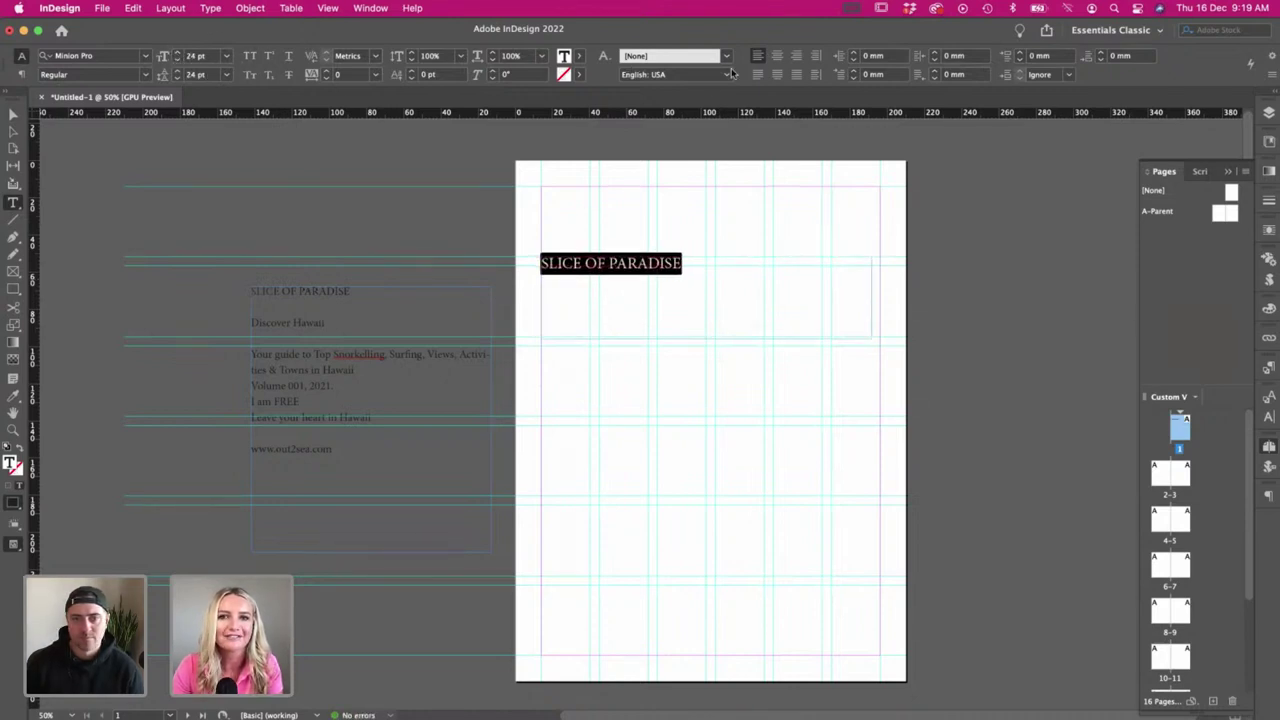
click(776, 56)
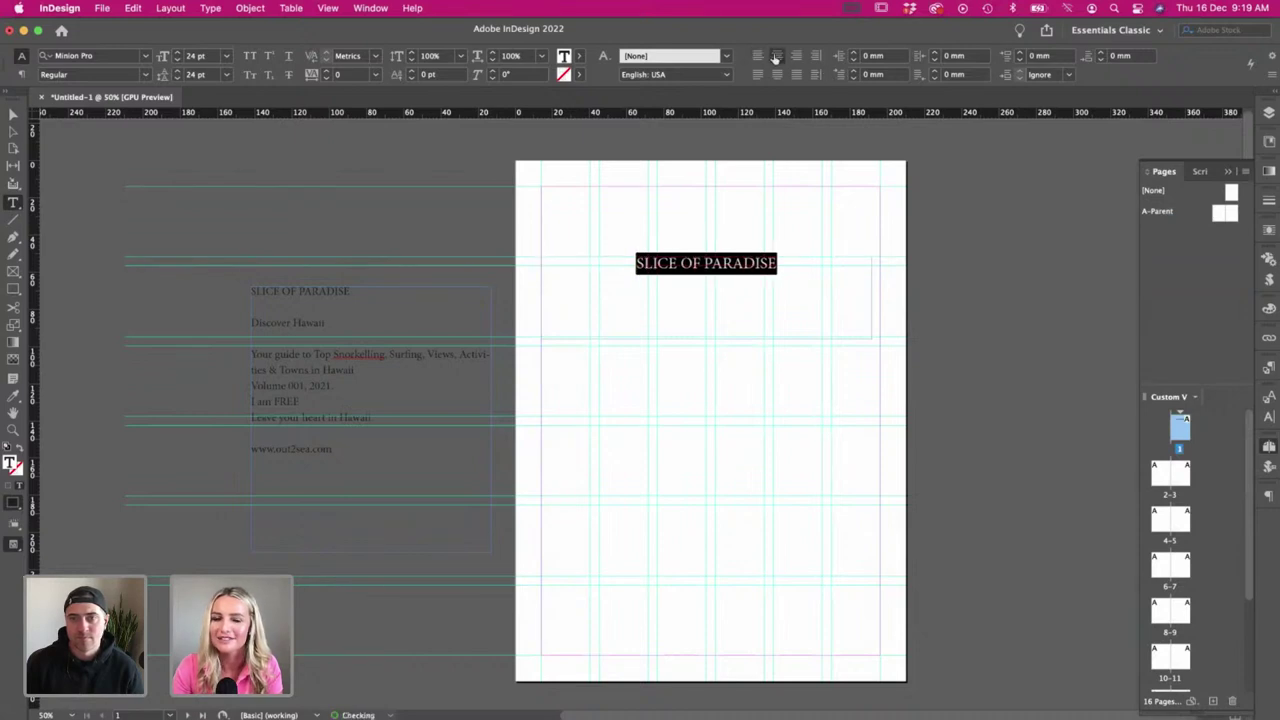
- Change the cover title's font to Organetto Regular UltraCnd
click(48, 56)
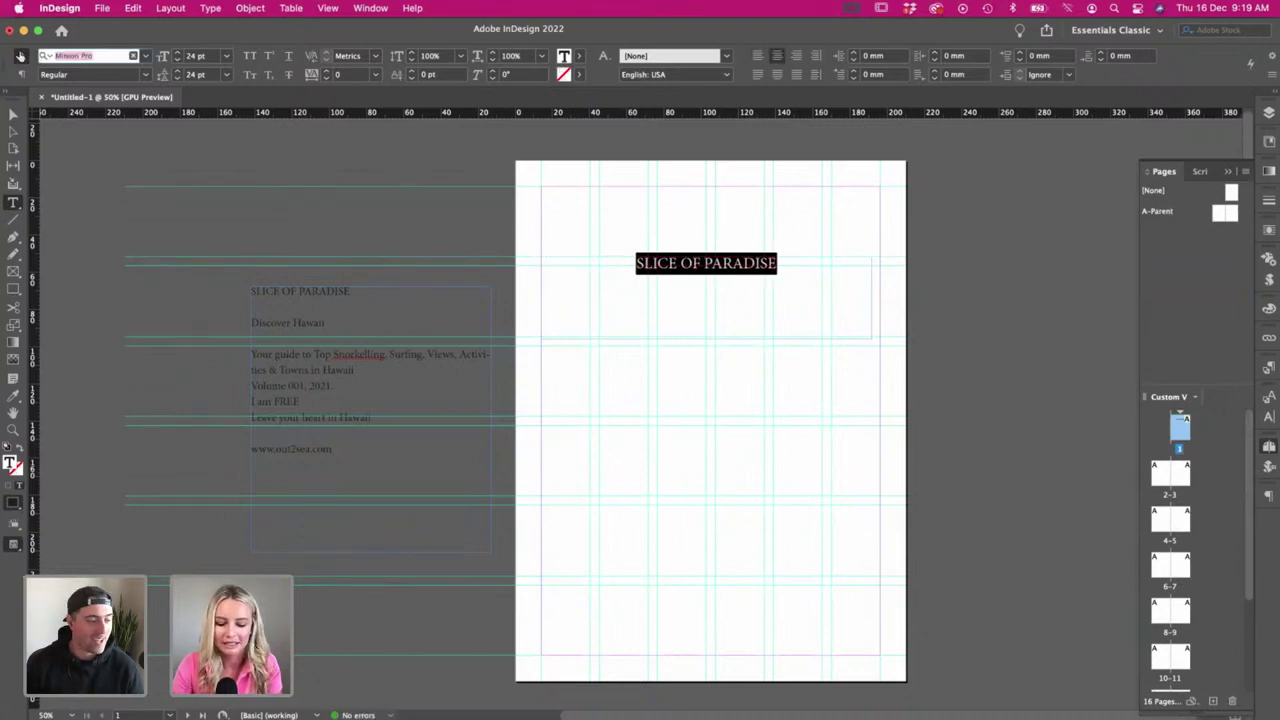
text(org)
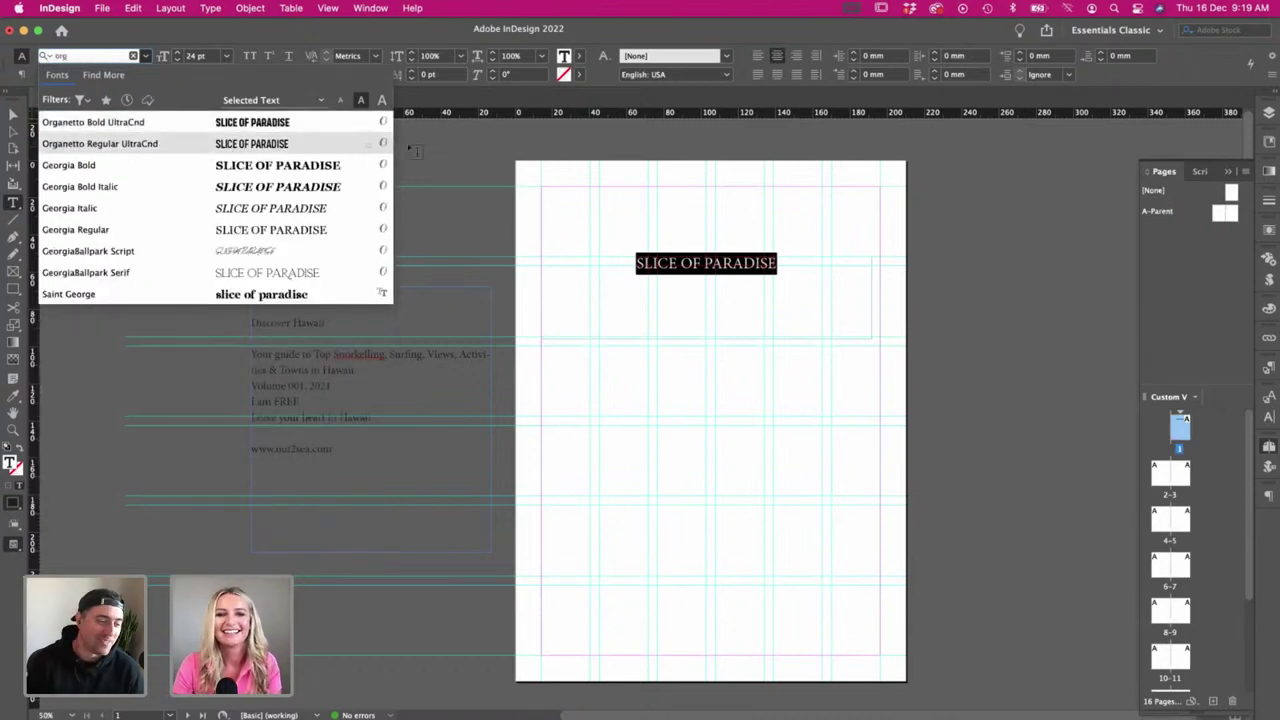
click(112, 145)
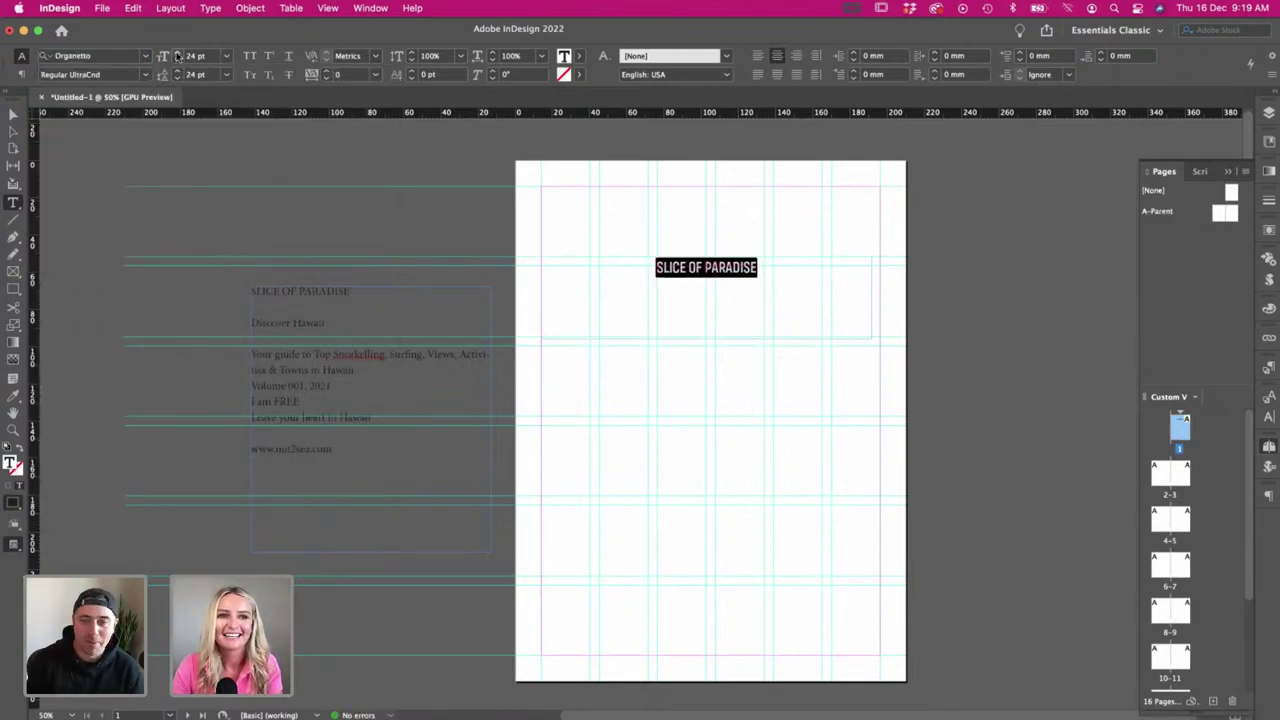
- Enlarge the SLICE OF PARADISE title to 39 pt
click(177, 52)
click(177, 52)
click(177, 52)
click(177, 52)
click(177, 52)
click(177, 52)
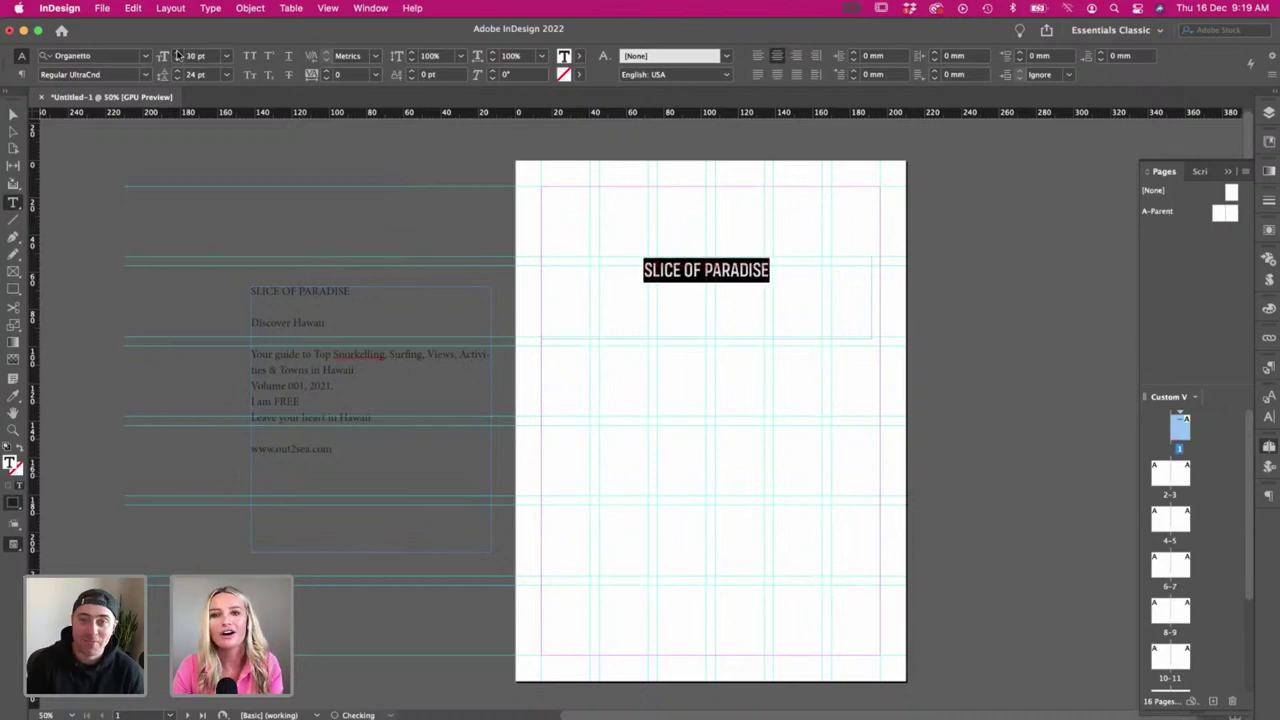
click(177, 52)
click(177, 52)
click(177, 52)
click(177, 52)
click(177, 52)
click(177, 52)
click(177, 52)
click(177, 52)
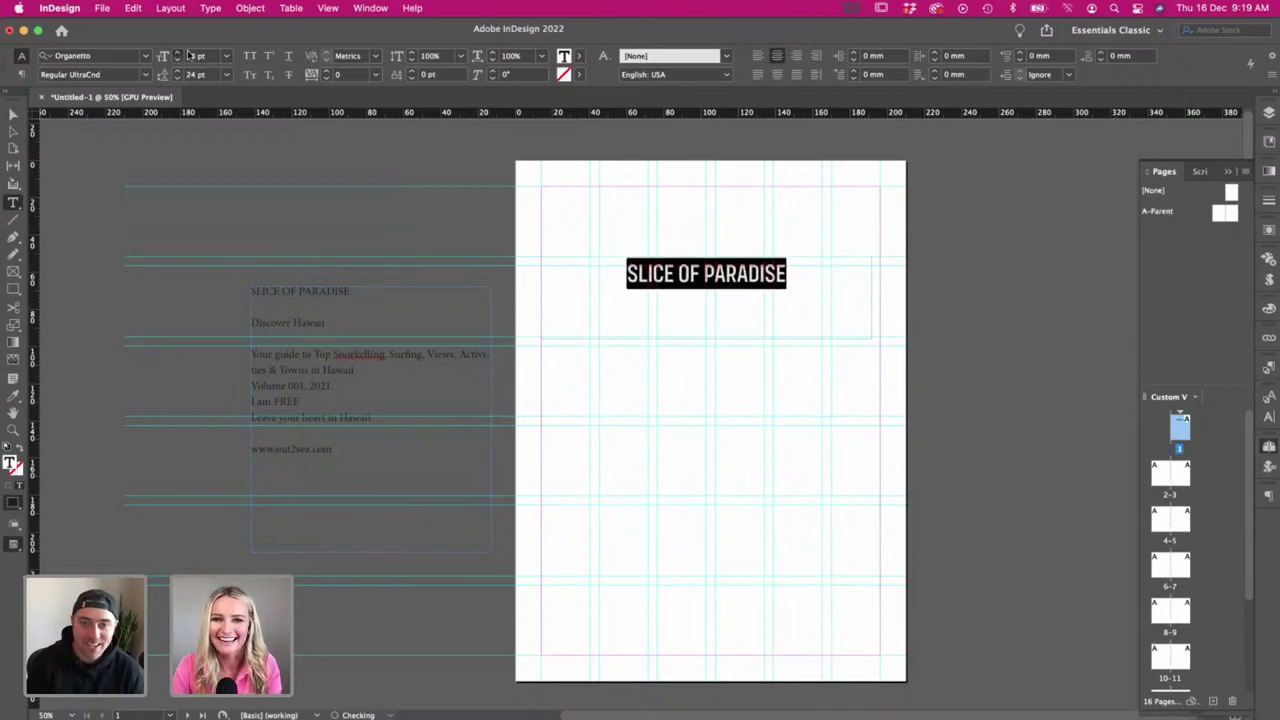
click(13, 114)
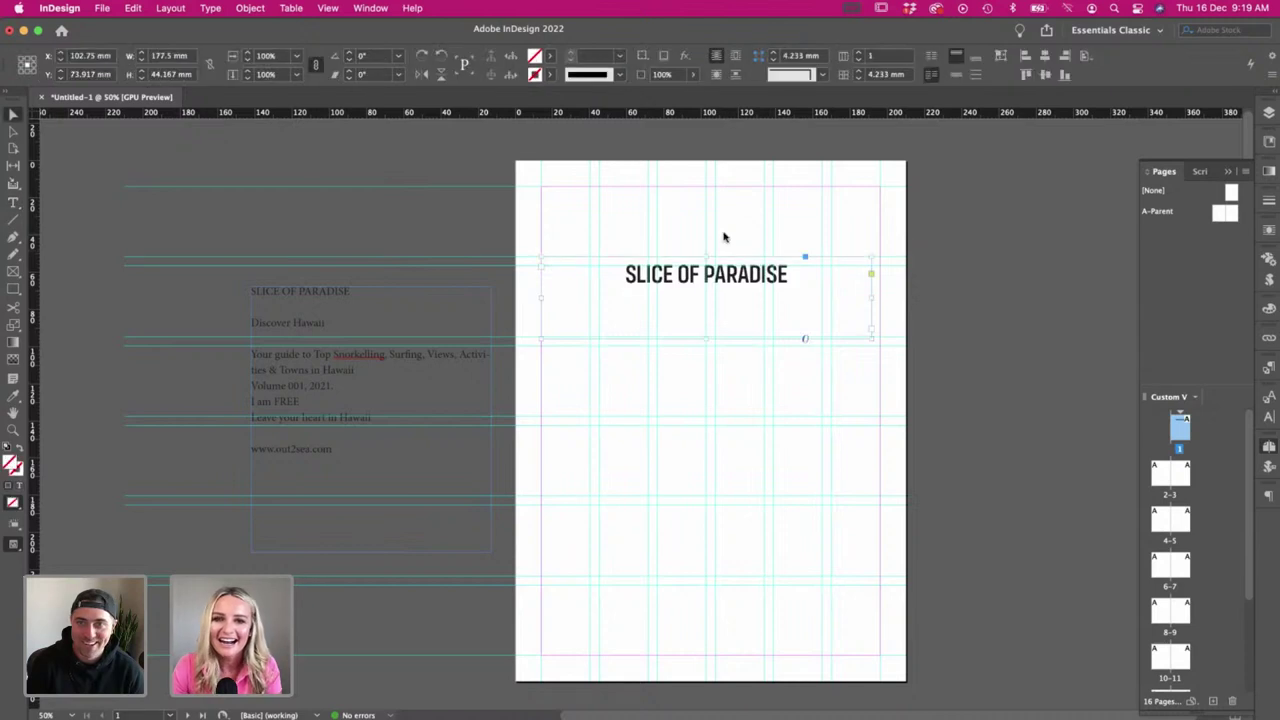
- Set the SLICE OF PARADISE title's font size to 67 pt
double_click(804, 290)
drag(806, 272, 596, 262)
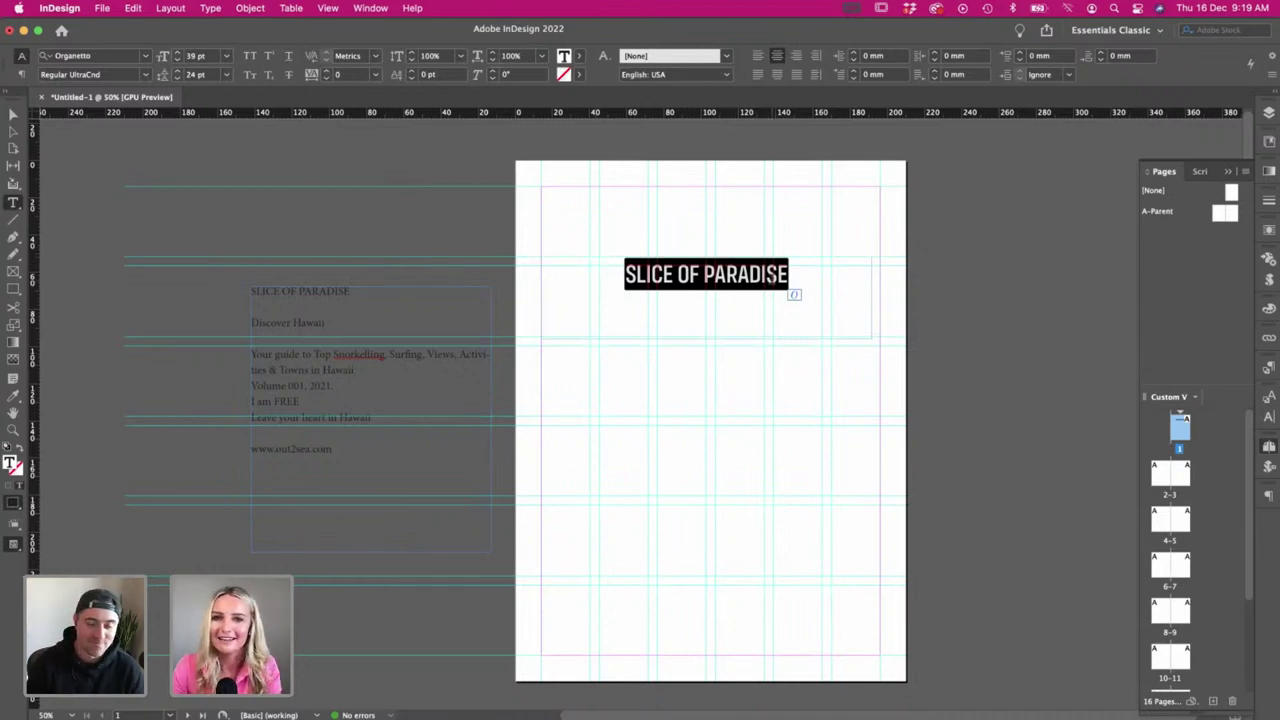
click(177, 53)
click(177, 53)
click(177, 53)
click(177, 53)
click(177, 53)
click(177, 53)
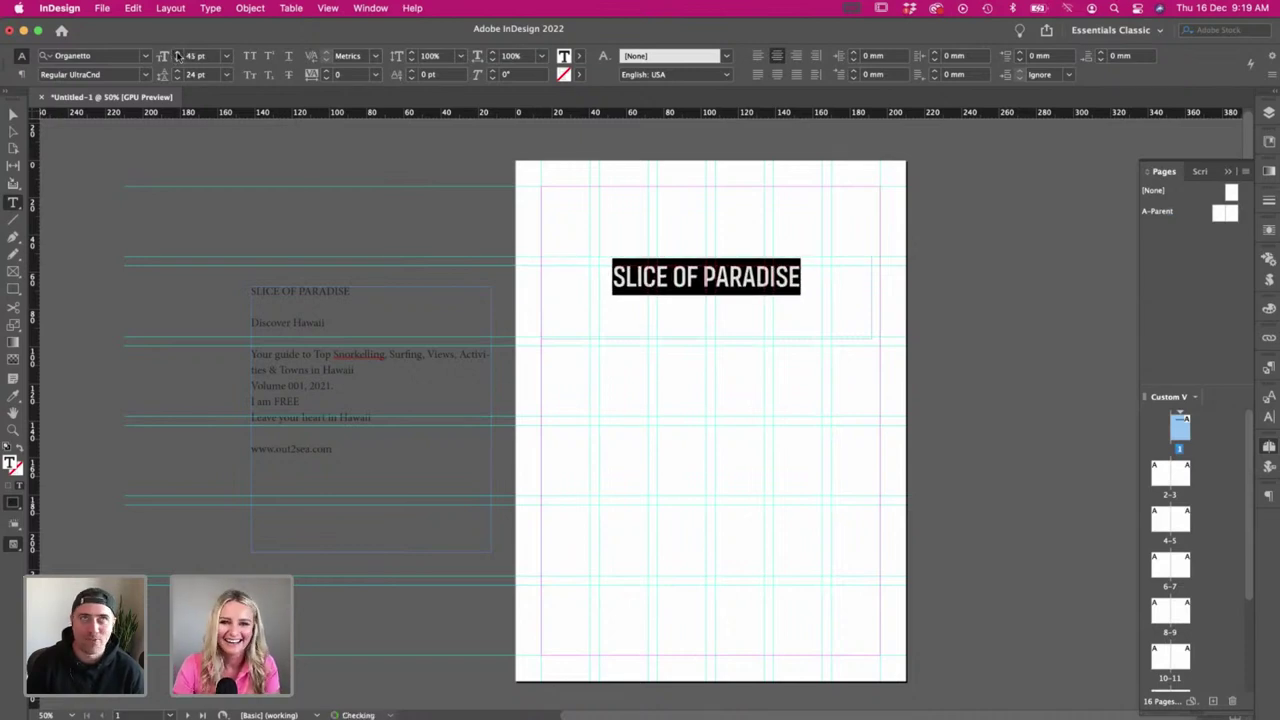
click(177, 53)
click(177, 53)
click(197, 56)
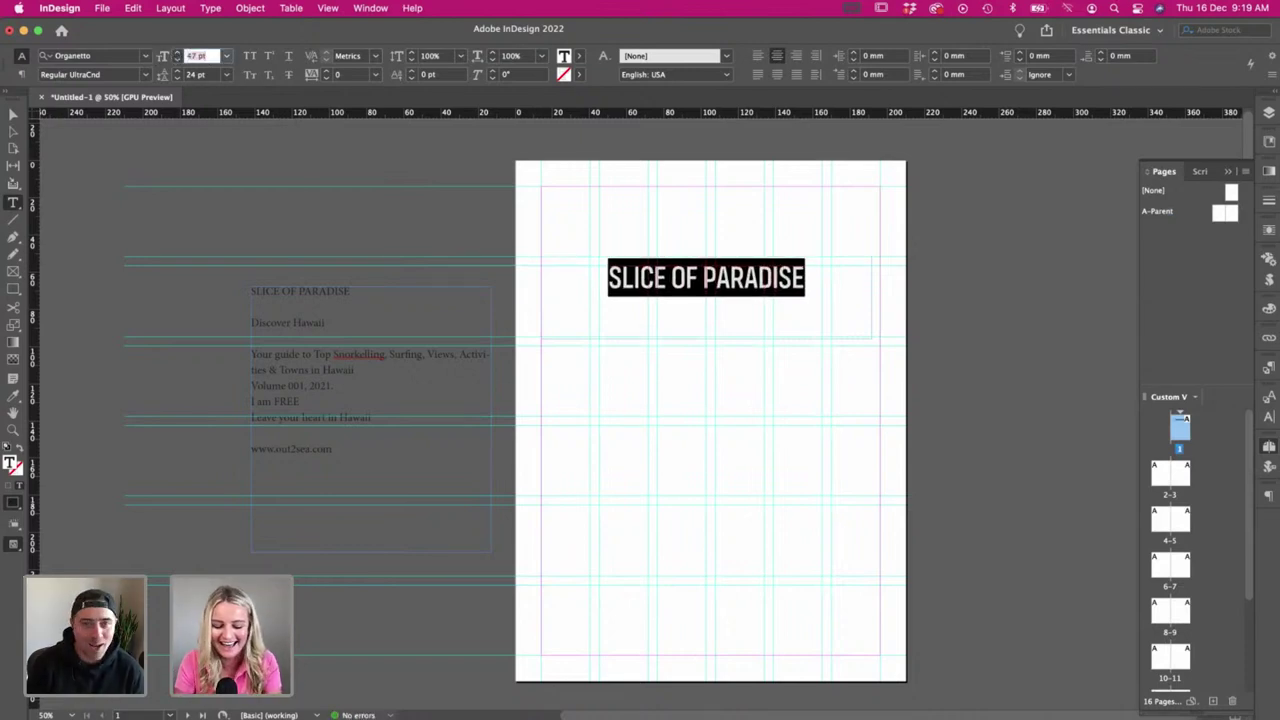
text(69)
key(Tab)
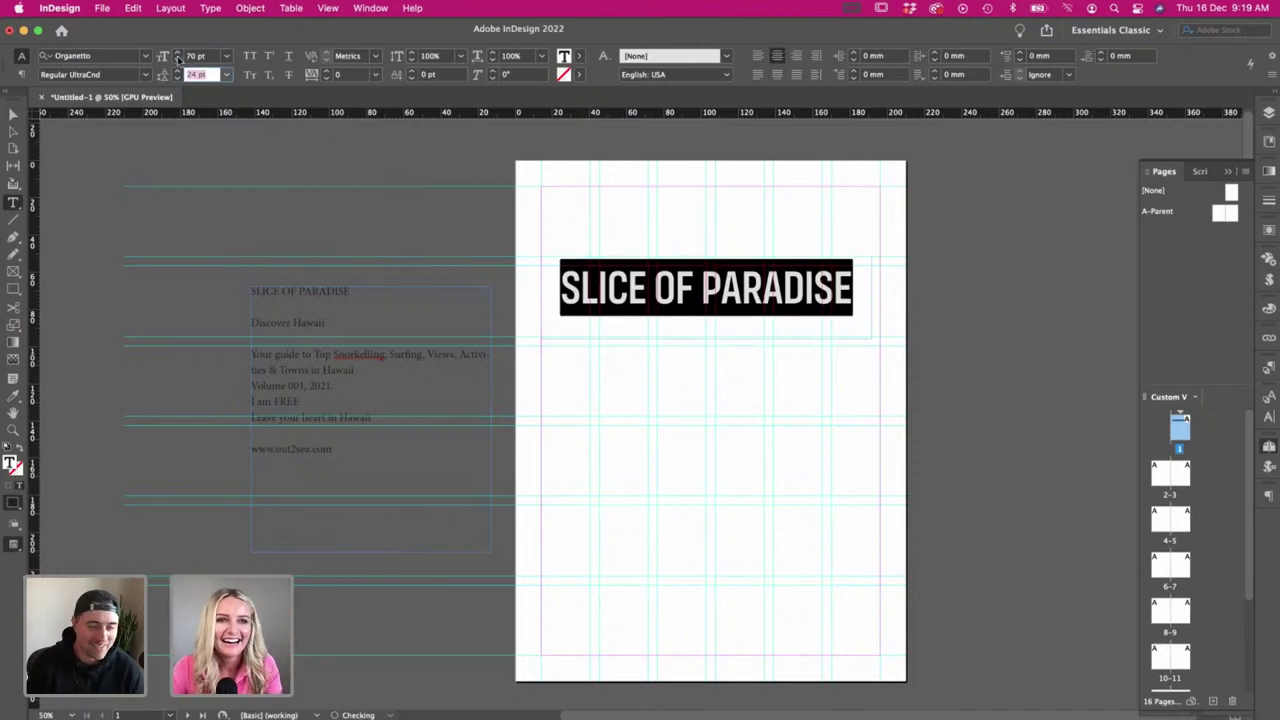
key(Escape)
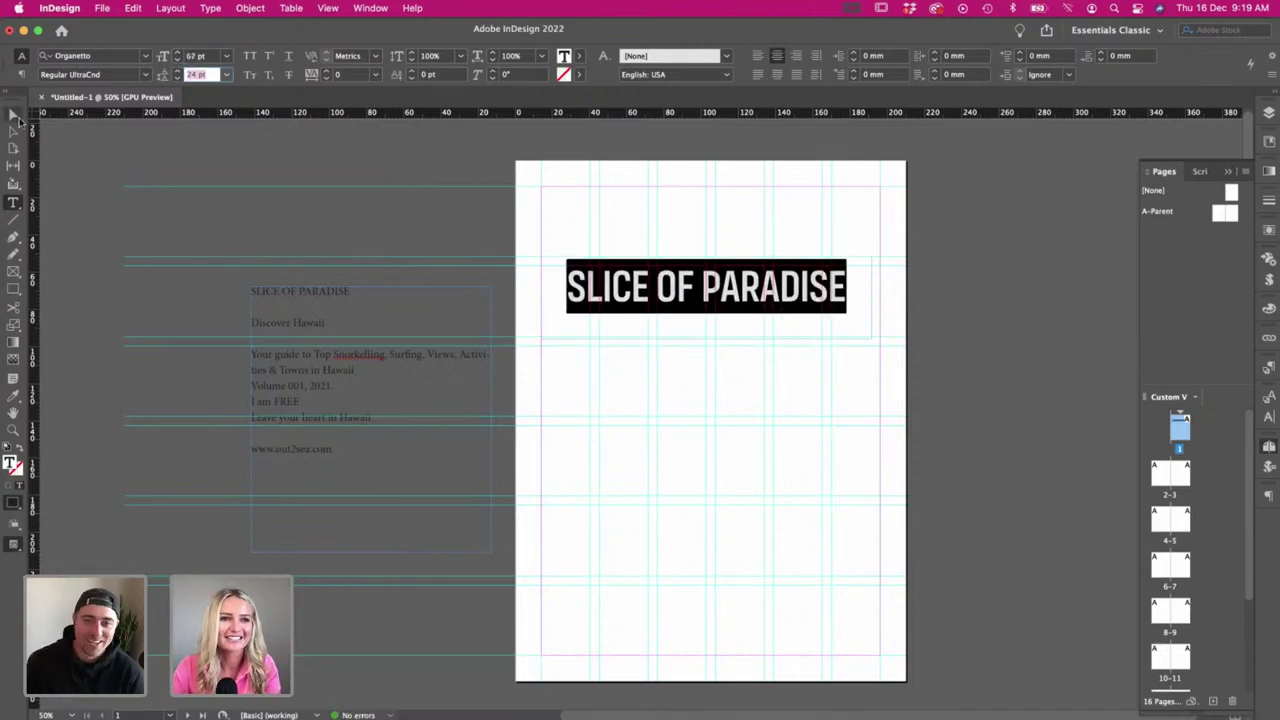
- Resize the title's text frame to about 182 × 27 mm so it spans the page margins, and move it slightly upward
drag(705, 338, 705, 306)
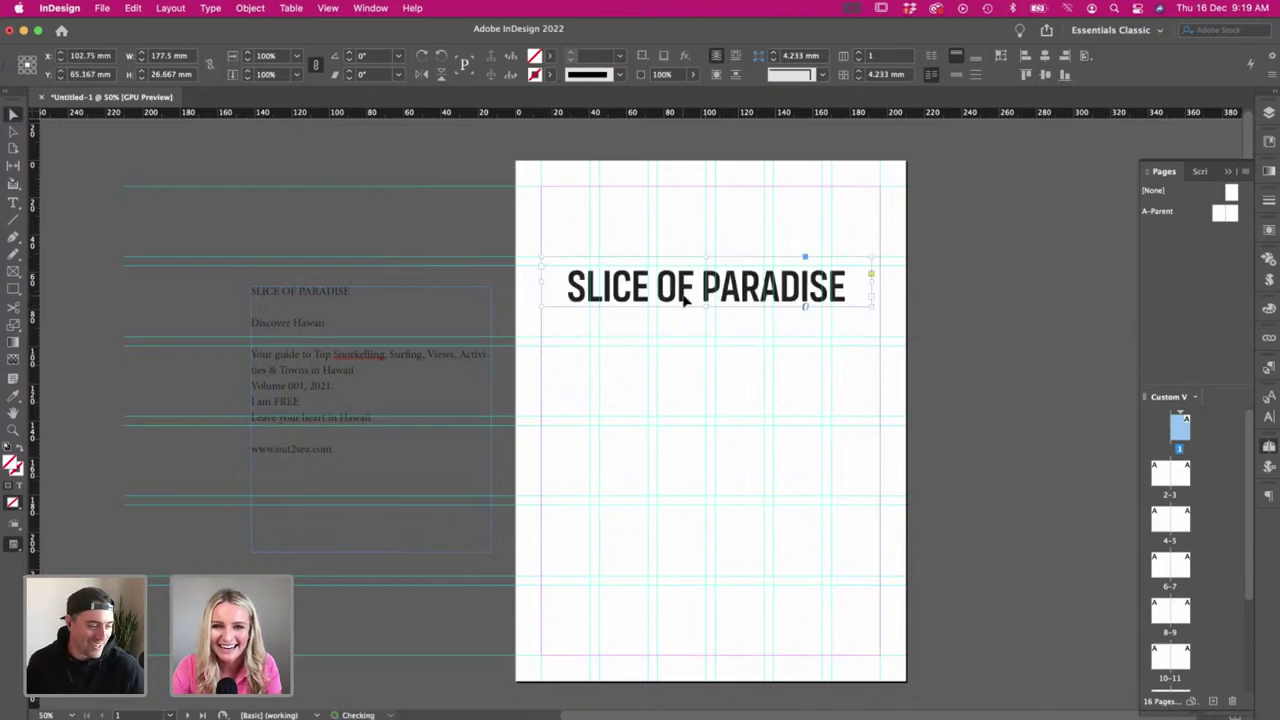
drag(877, 282, 883, 286)
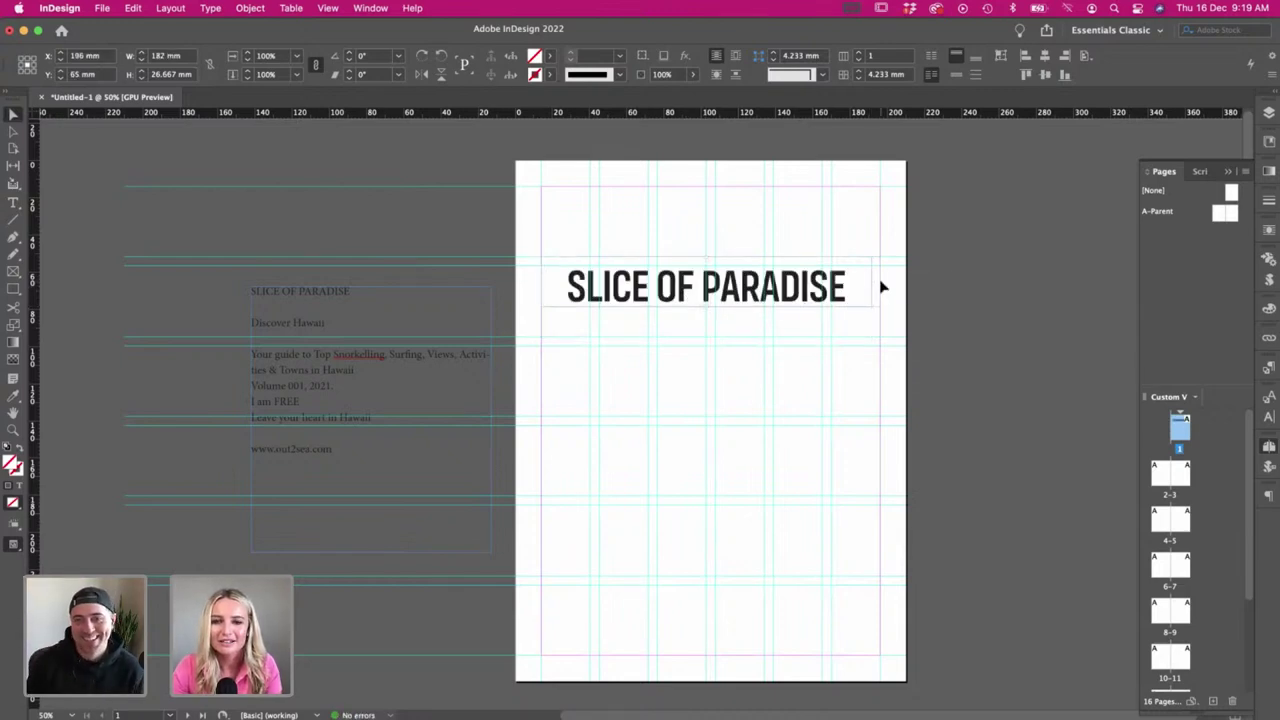
click(608, 177)
scroll(598, 218, right, 1)
scroll(590, 270, right, 3)
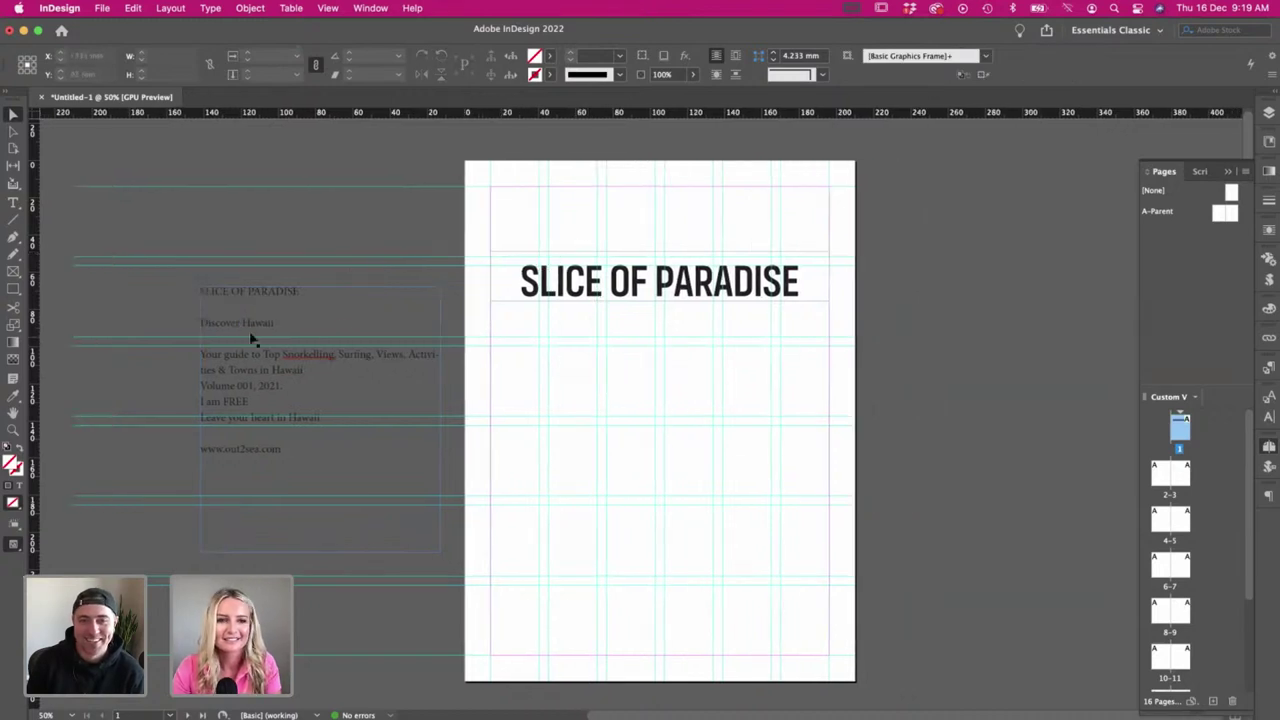
- Place a centred copy of Discover Hawaii in a new text frame, about 137.5 × 25 mm, below the cover title
key(t)
drag(509, 354, 766, 400)
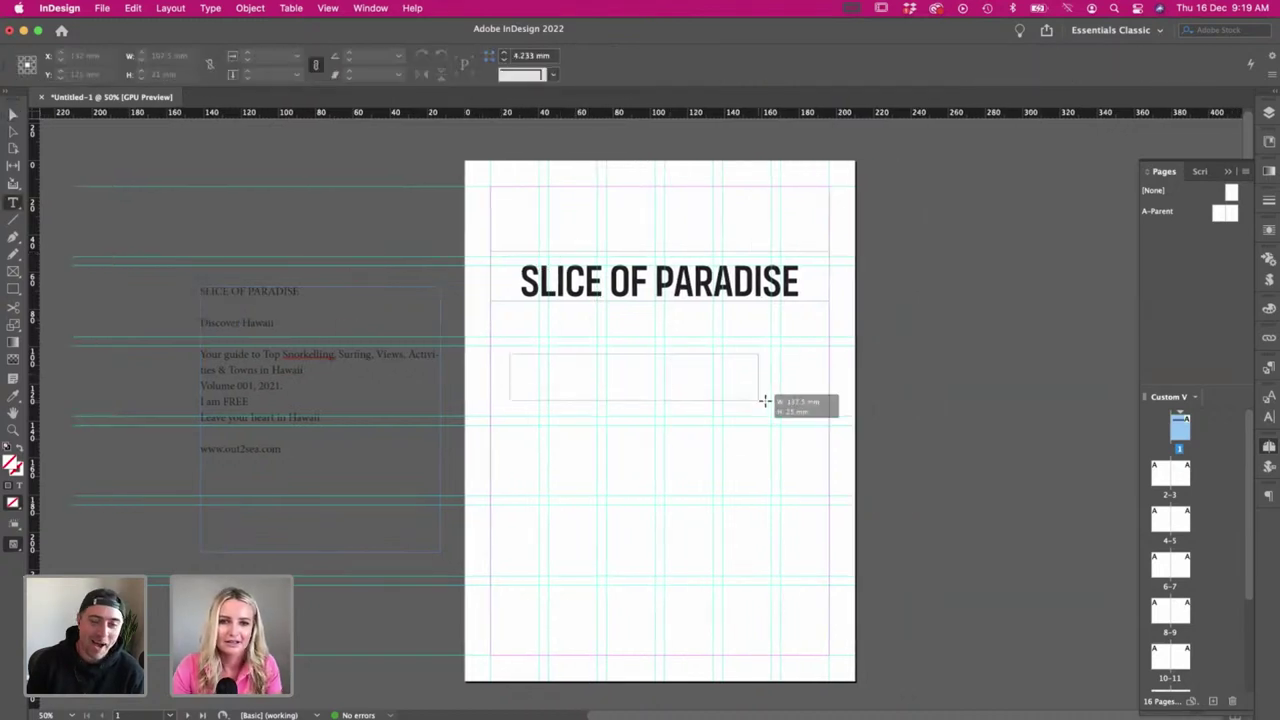
triple_click(318, 322)
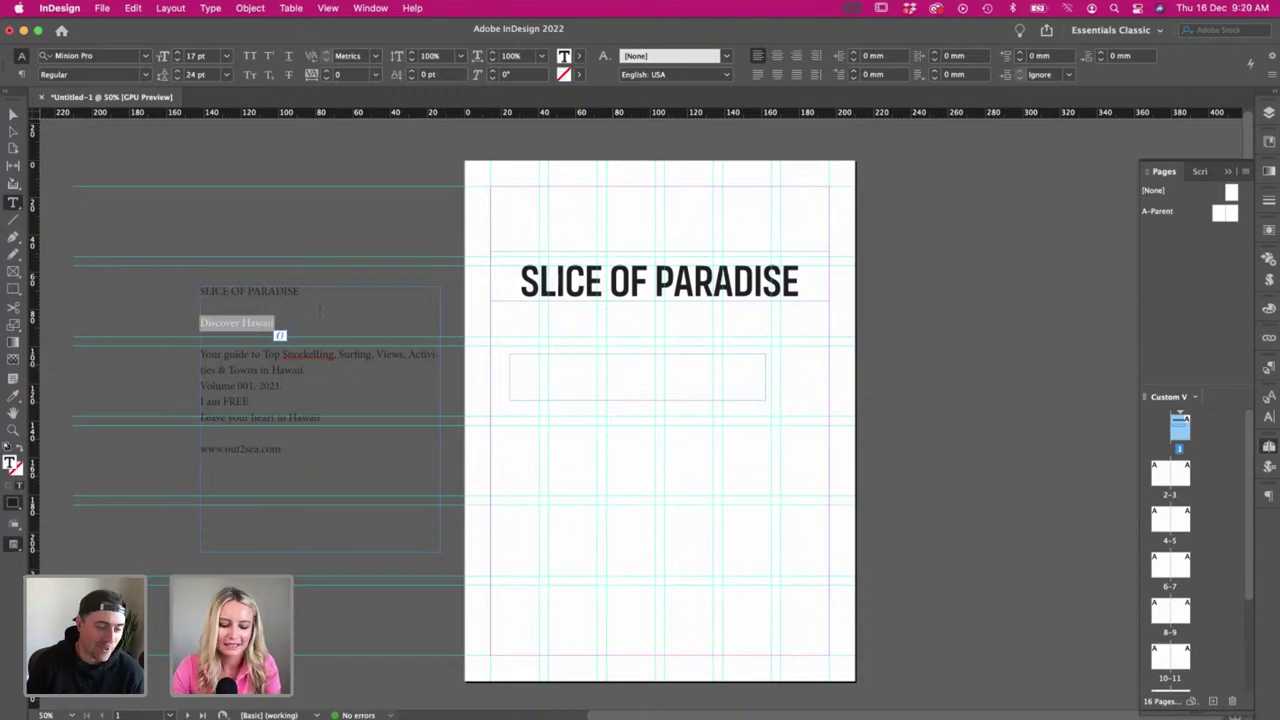
key(super+c)
click(629, 380)
key(super+v)
key(super+a)
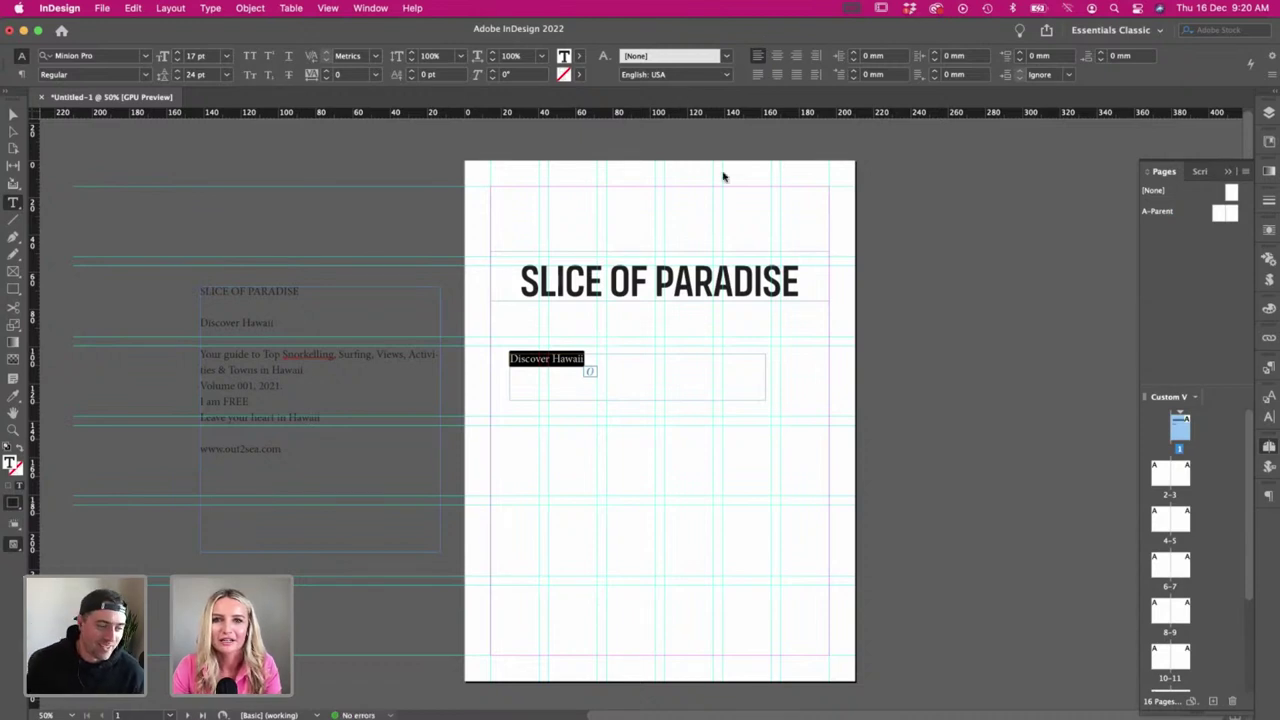
click(777, 56)
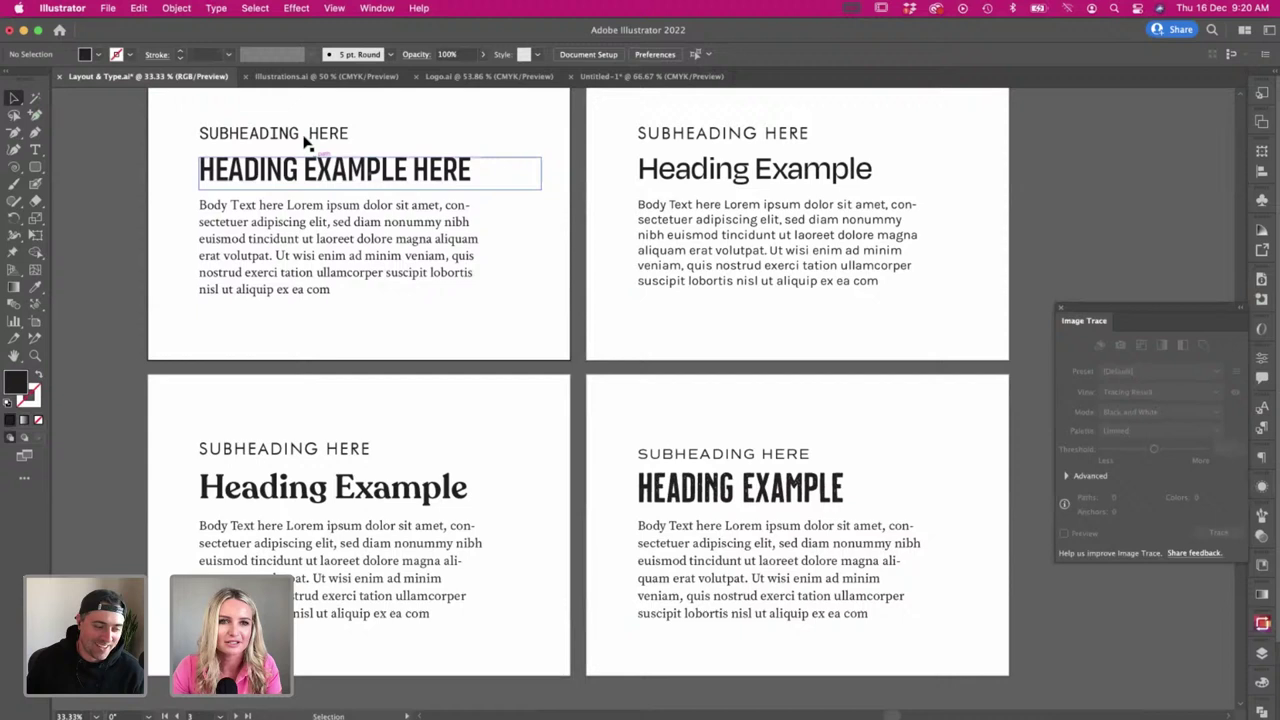
- Check which font the SUBHEADING HERE sample uses in the first Illustrator pairing, and return to InDesign
click(300, 134)
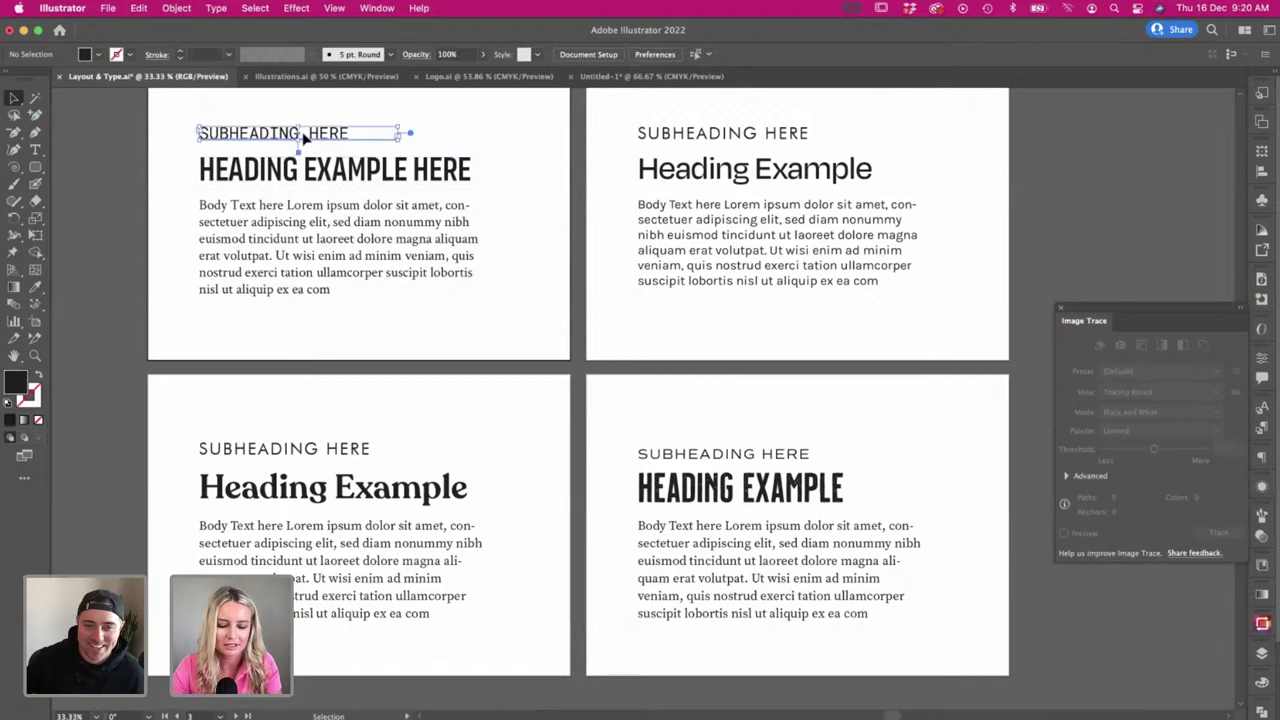
double_click(230, 135)
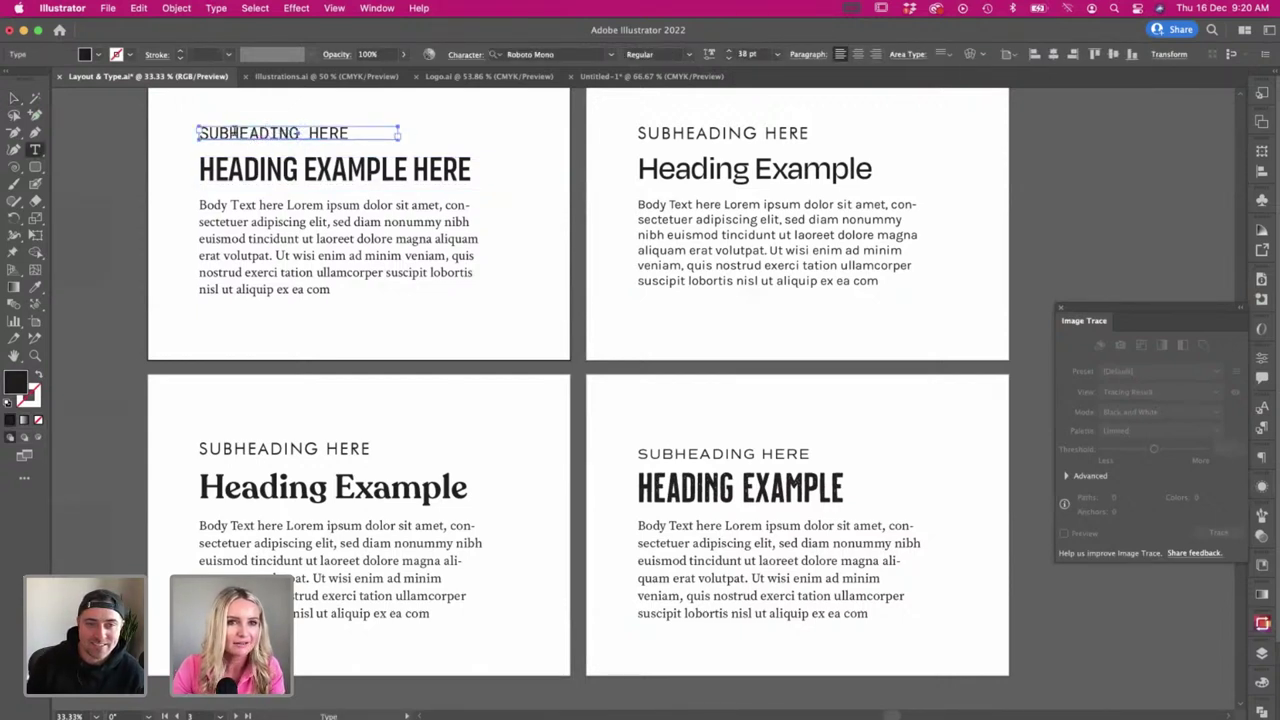
drag(229, 133, 271, 133)
click(14, 97)
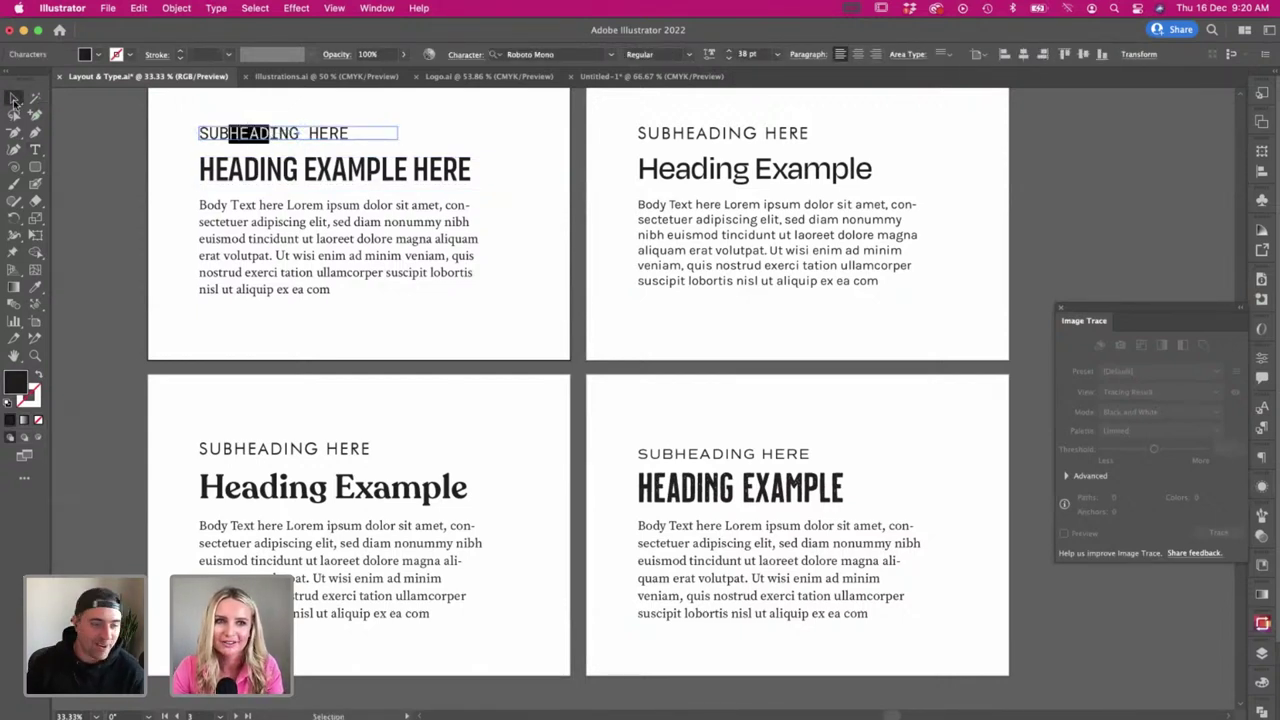
key(super+Tab)
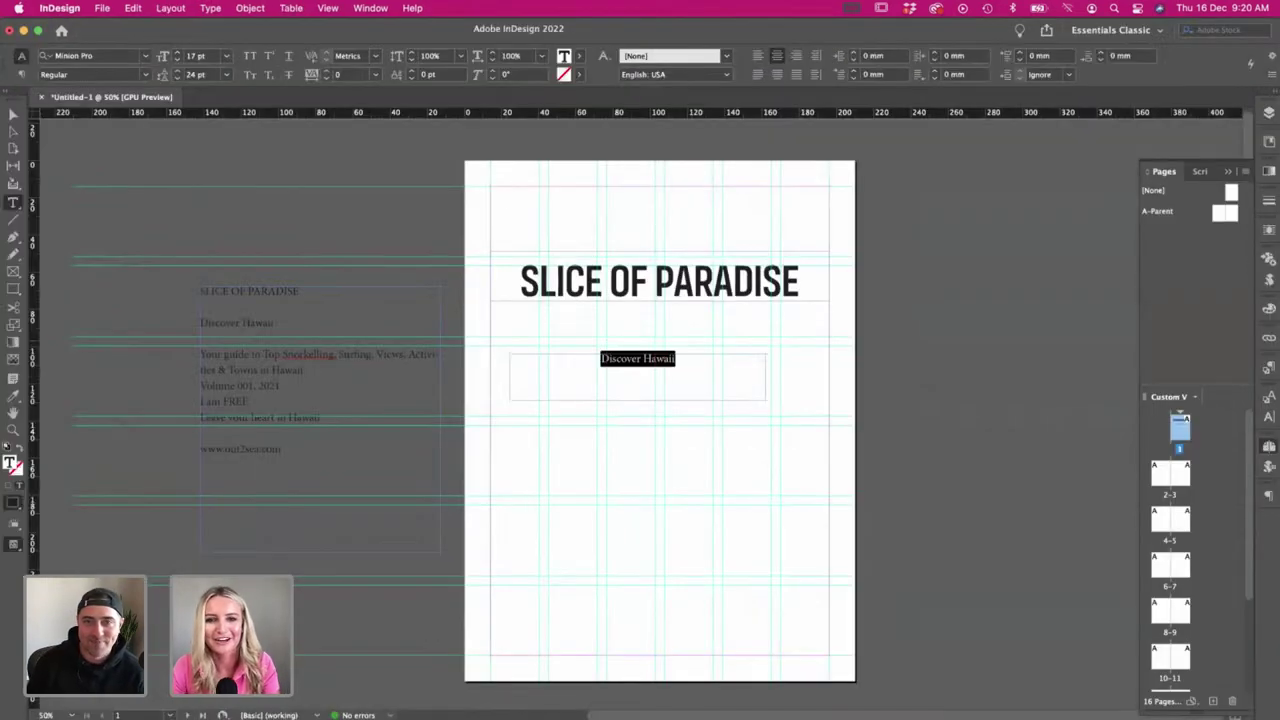
- Set the Discover Hawaii text in Roboto Mono Medium with all caps
click(17, 55)
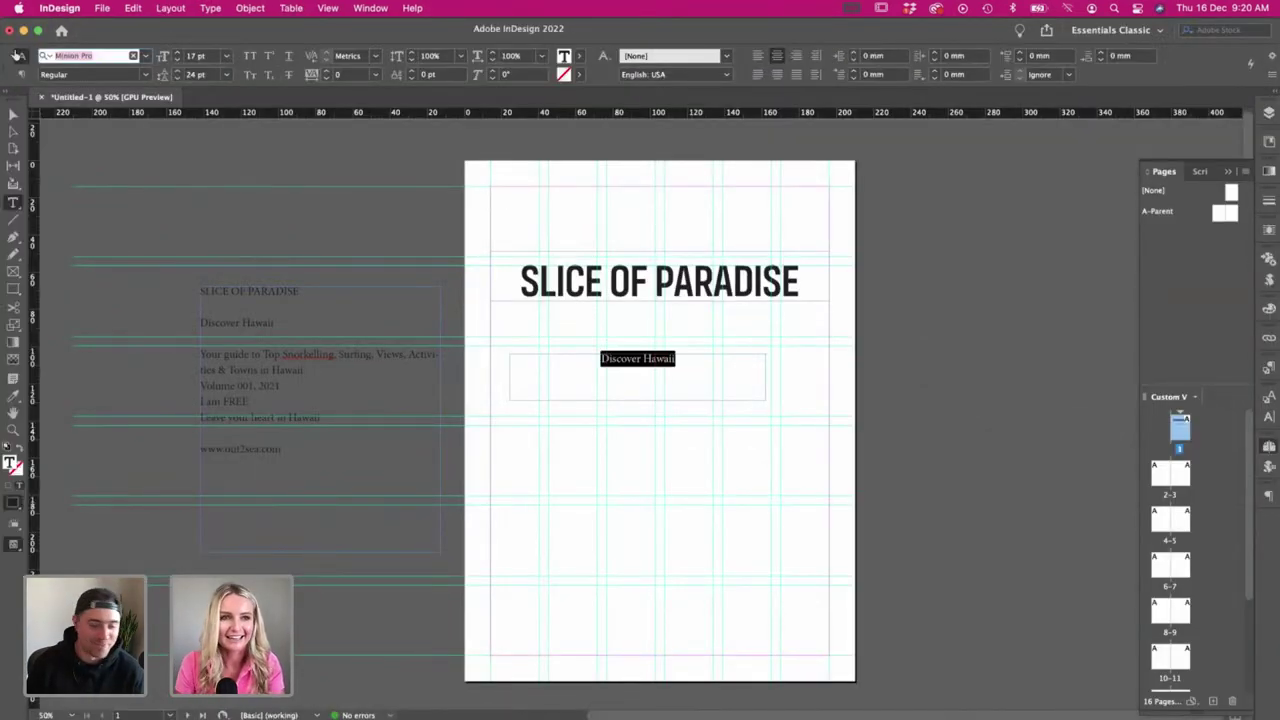
text(robo)
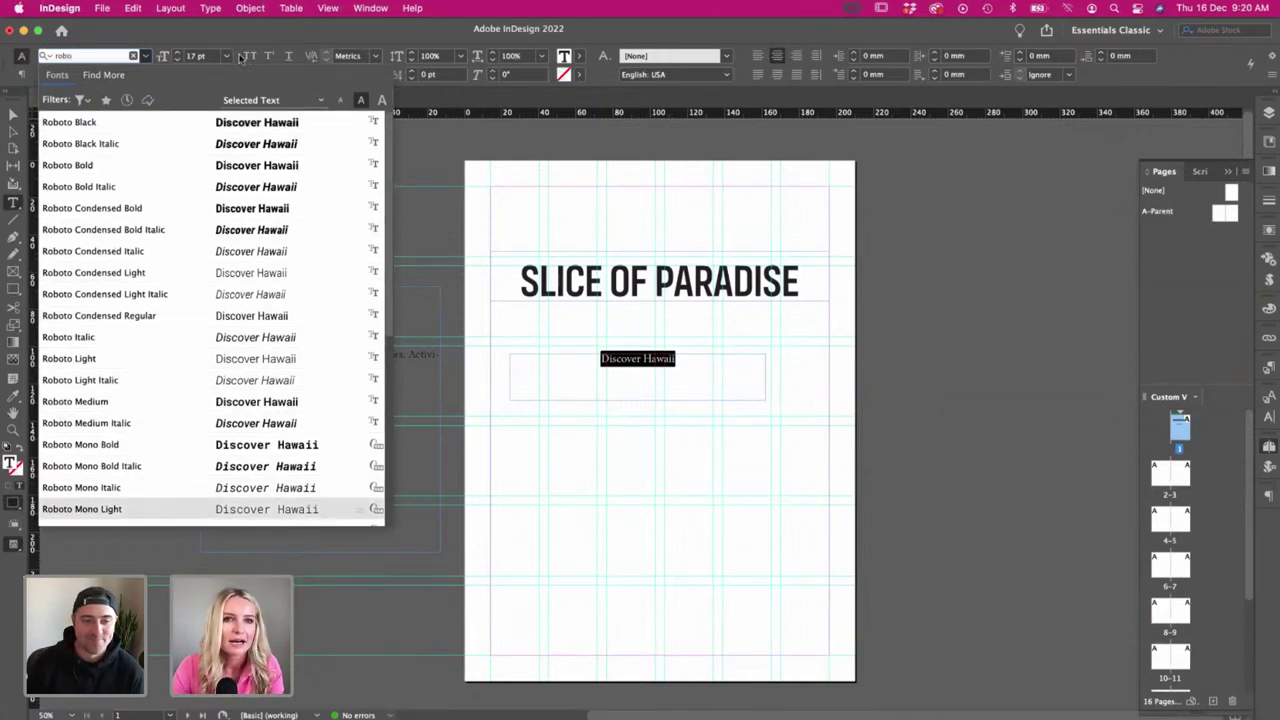
key(Return)
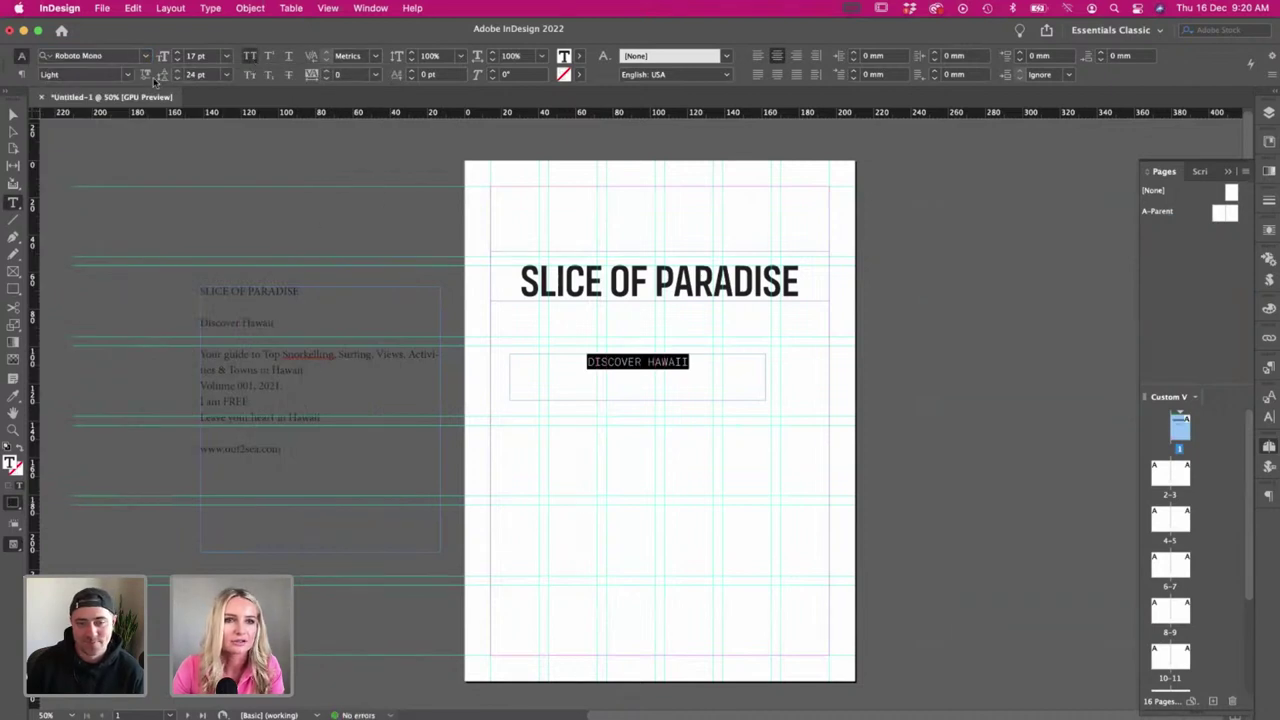
click(127, 74)
click(100, 195)
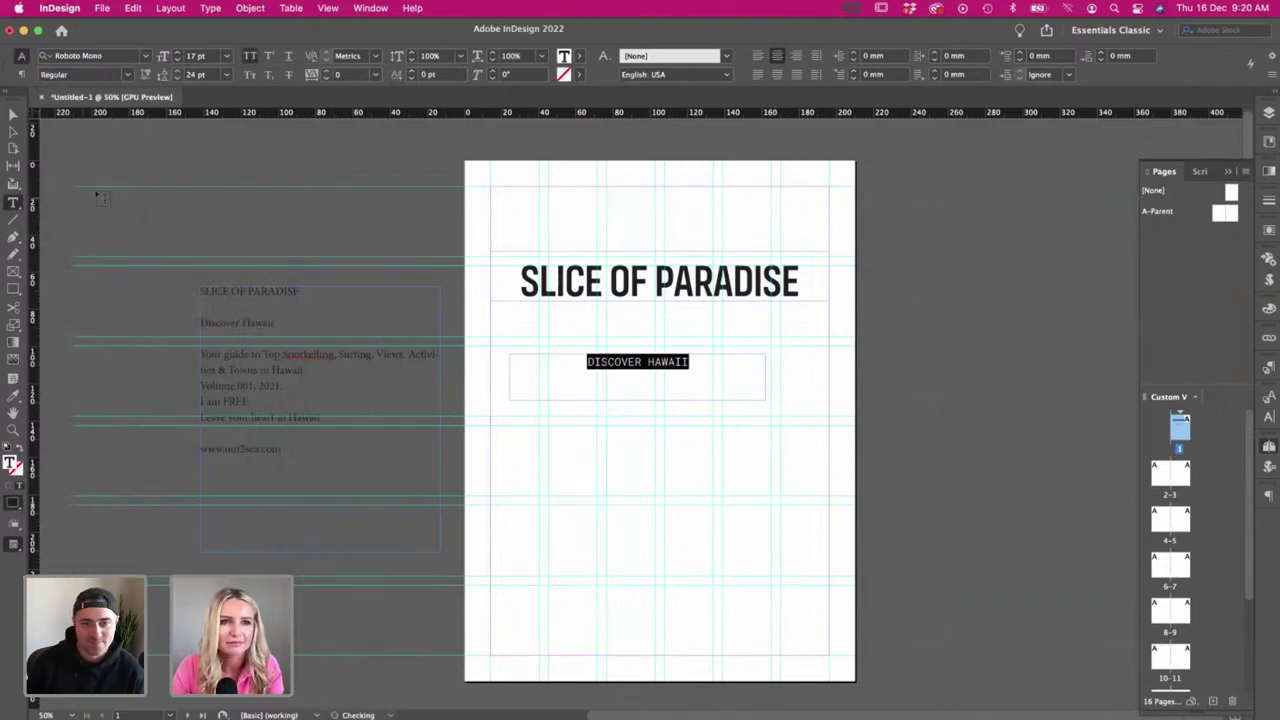
click(127, 74)
click(103, 210)
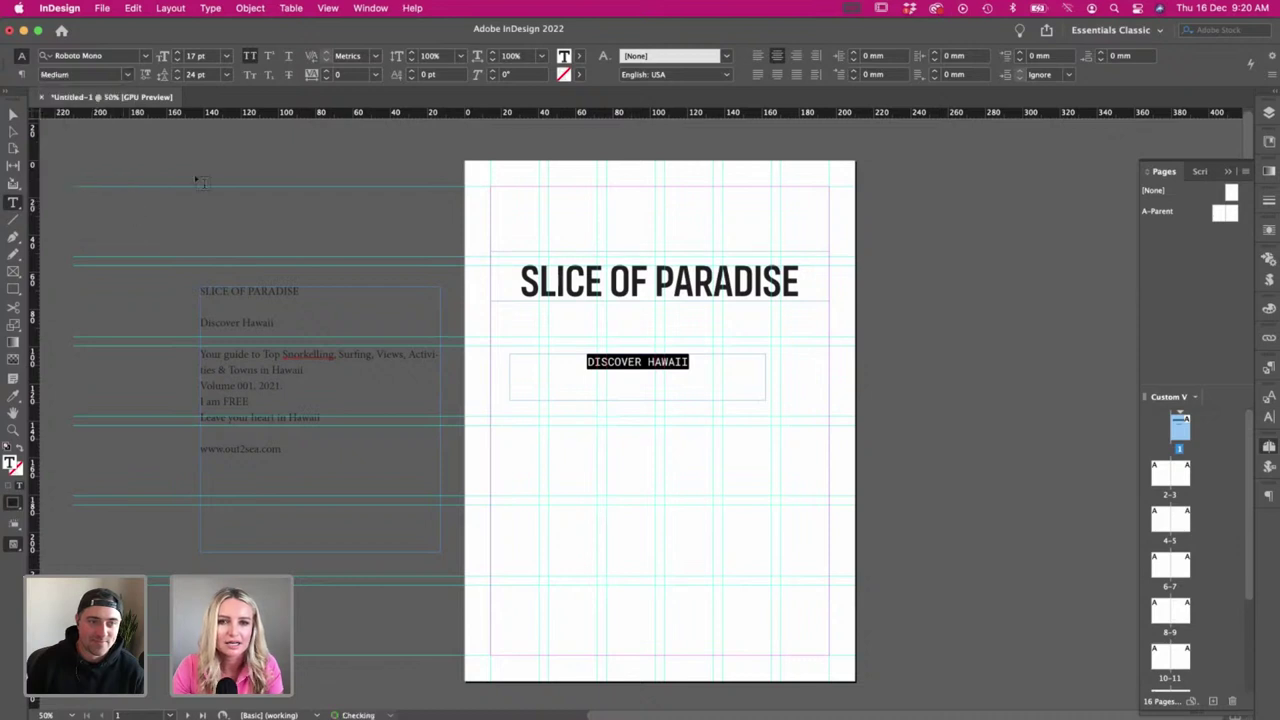
- Set the Discover Hawaii text's tracking to 100 and finish editing the text
click(310, 75)
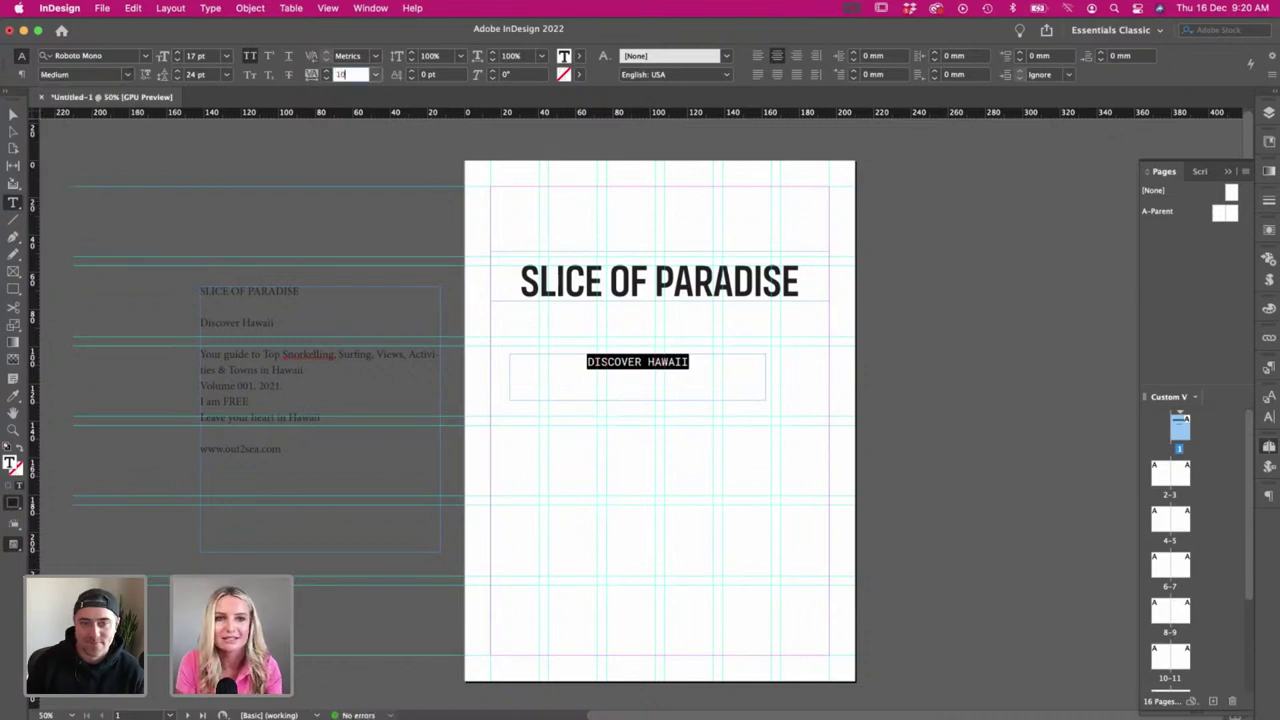
text(100)
key(Tab)
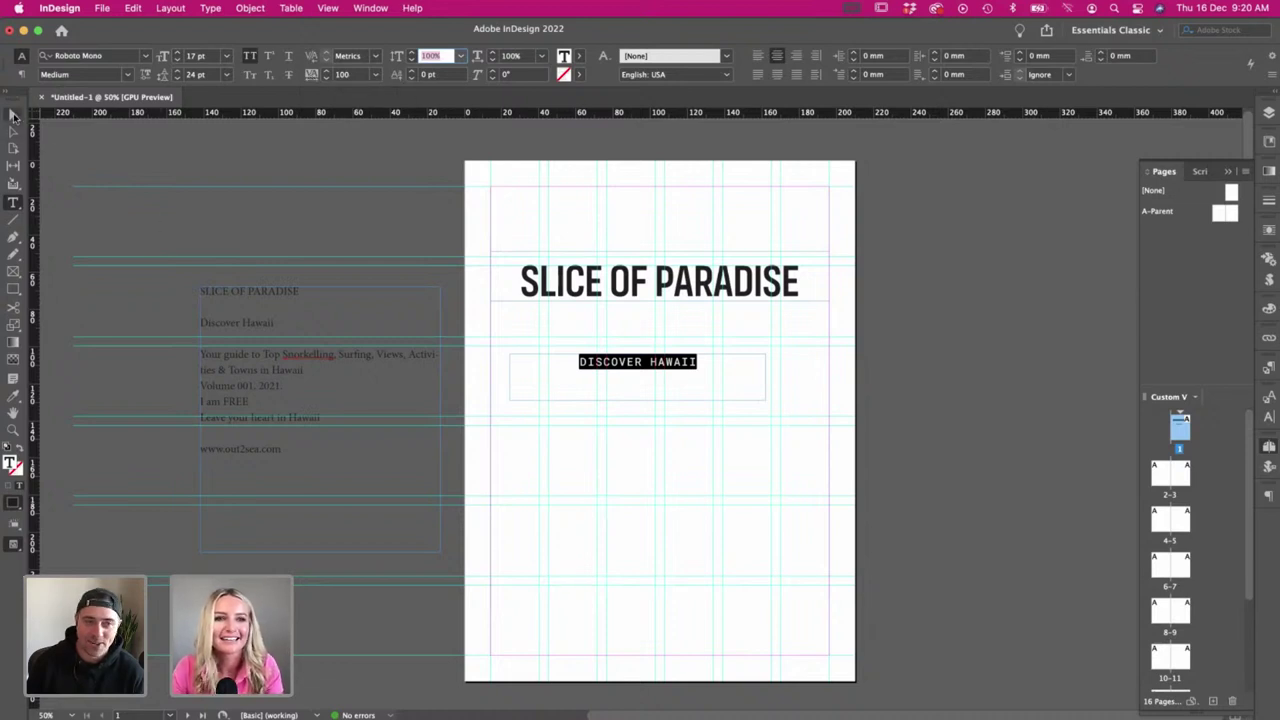
key(Escape)
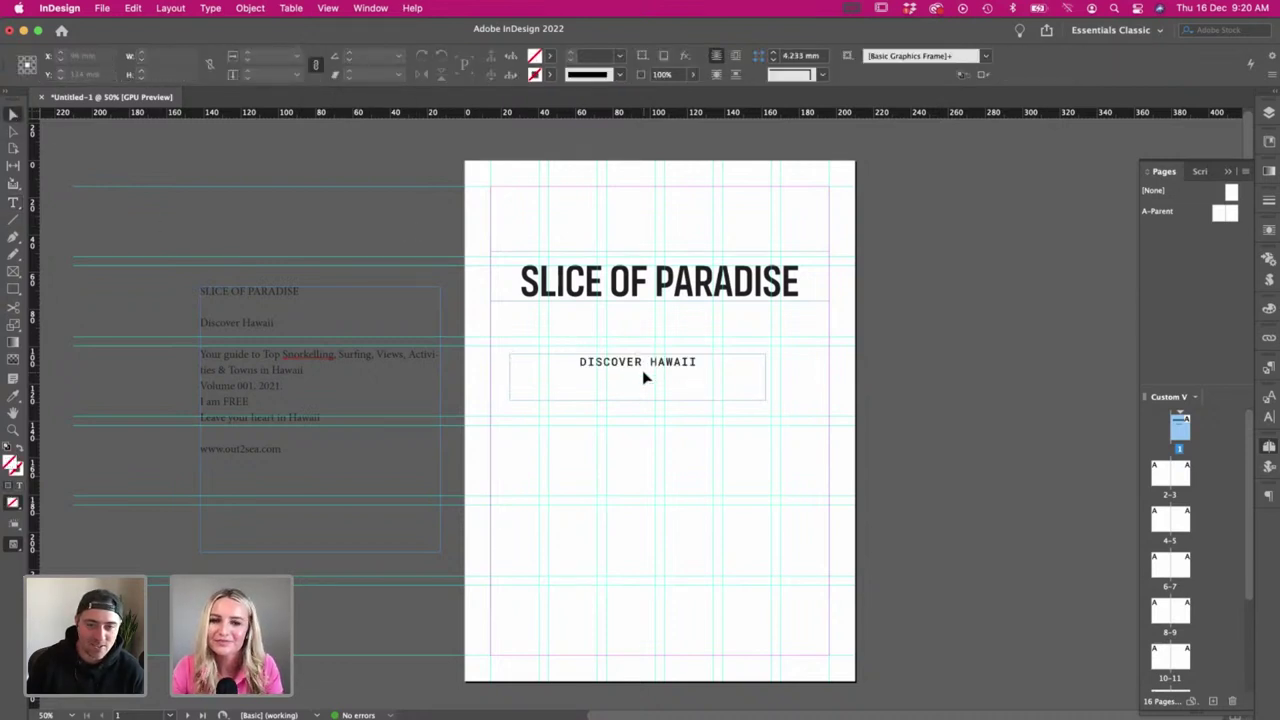
- Trim the Discover Hawaii frame to 8 mm high, move it just above the cover title, and centre it horizontally with the title
drag(642, 370, 648, 355)
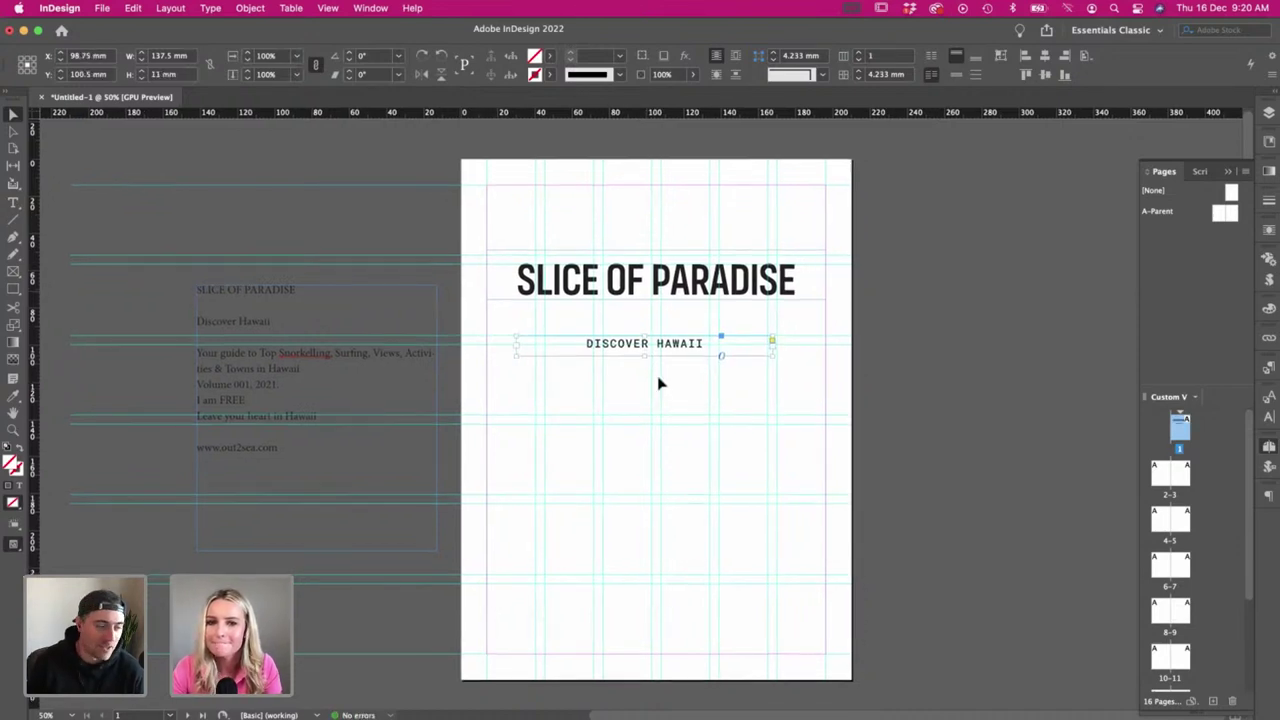
drag(629, 354, 654, 236)
drag(685, 232, 685, 247)
drag(608, 215, 657, 311)
click(1044, 56)
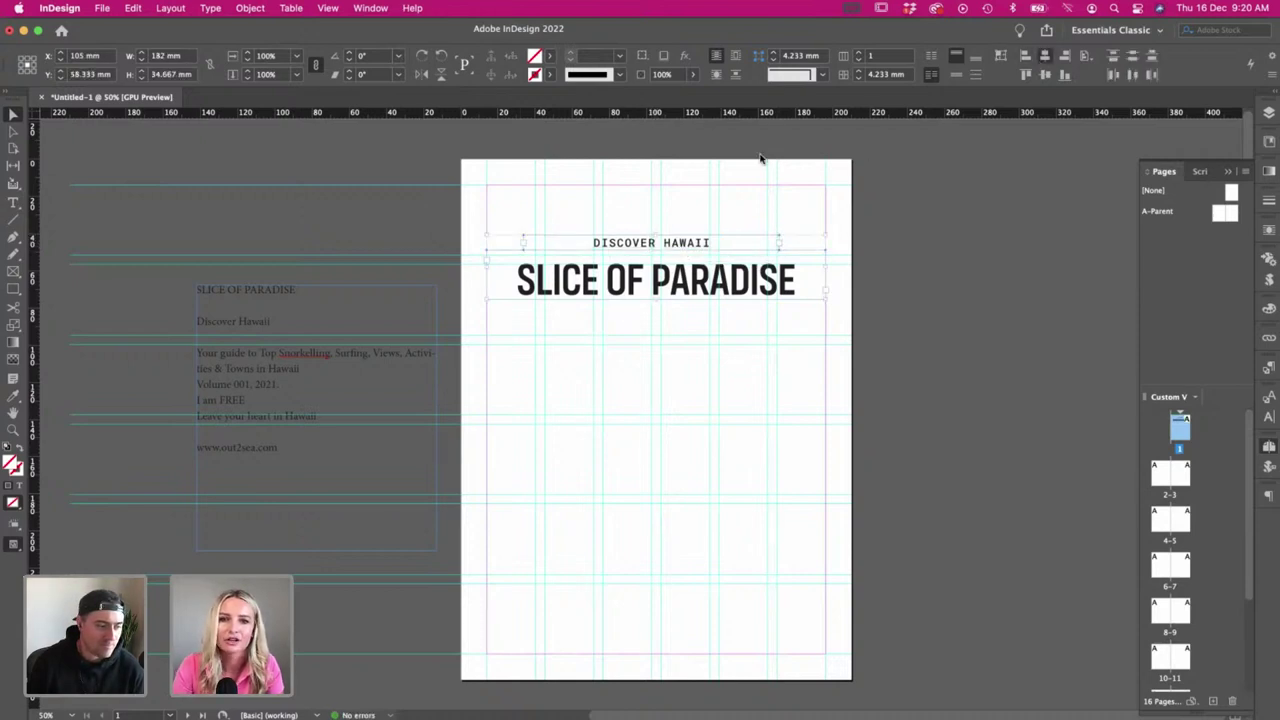
- Duplicate the Discover Hawaii frame below the title and replace the copy's text with Leave your heart in Hawaii from the pasteboard copy
click(379, 224)
drag(600, 246, 620, 358)
double_click(609, 353)
key(super+a)
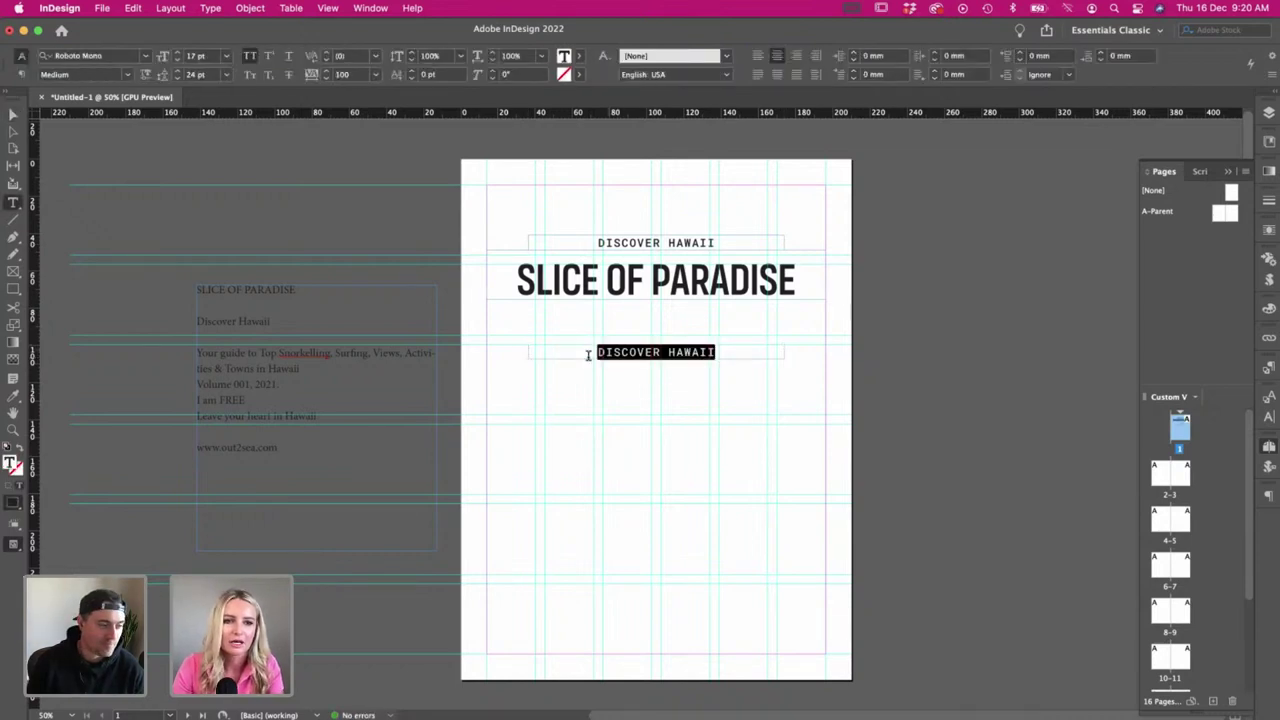
drag(318, 416, 190, 415)
key(super+c)
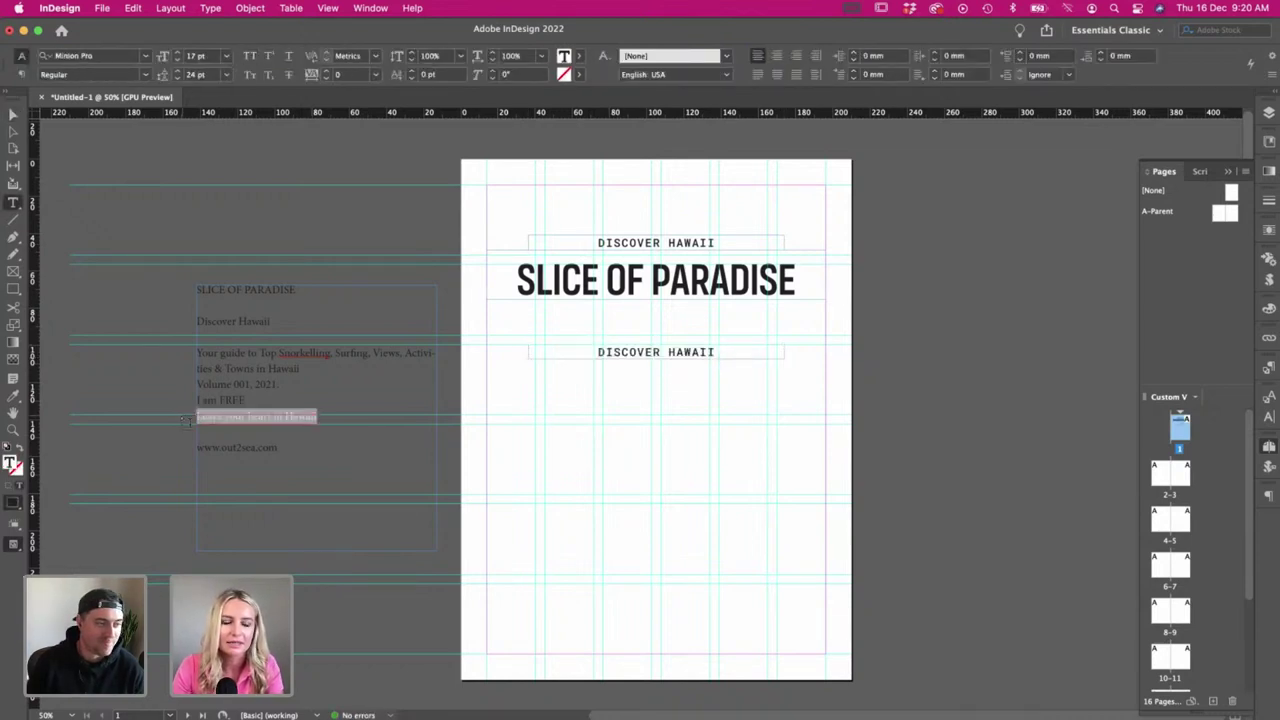
triple_click(630, 351)
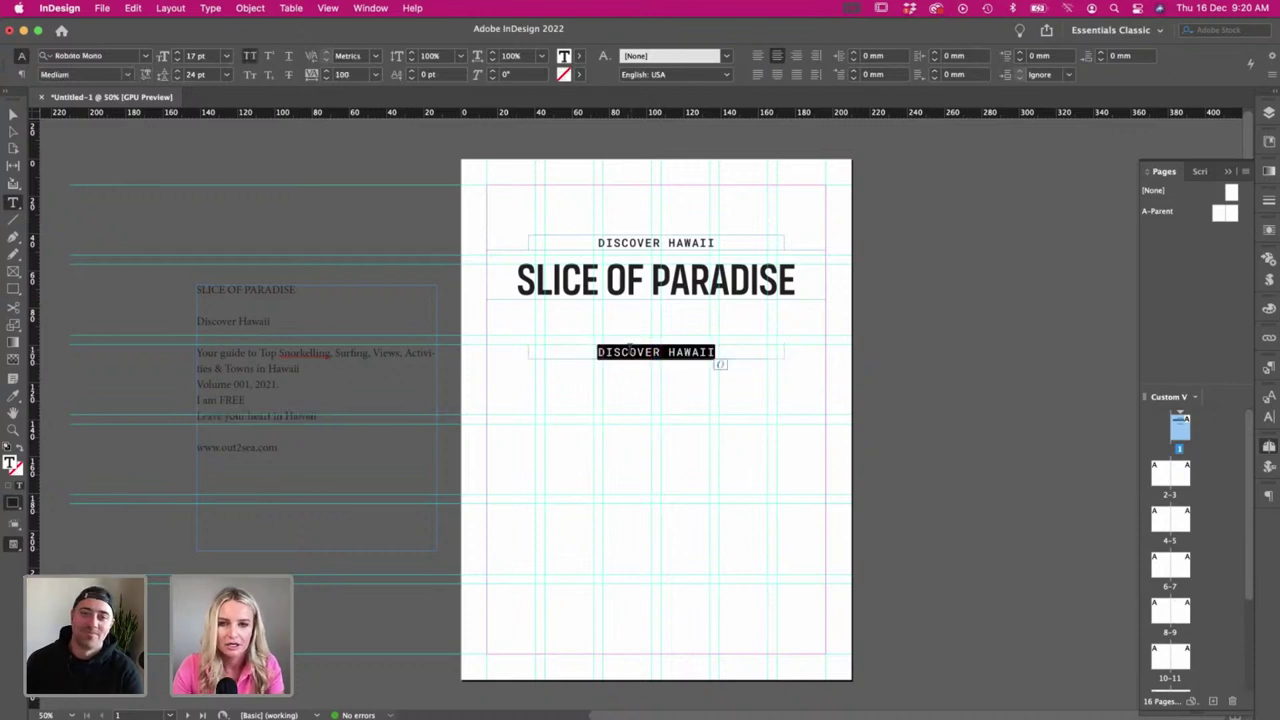
key(super+v)
- Copy the Discover Hawaii text formatting onto the Leave your heart in Hawaii line with the Eyedropper tool
key(super+a)
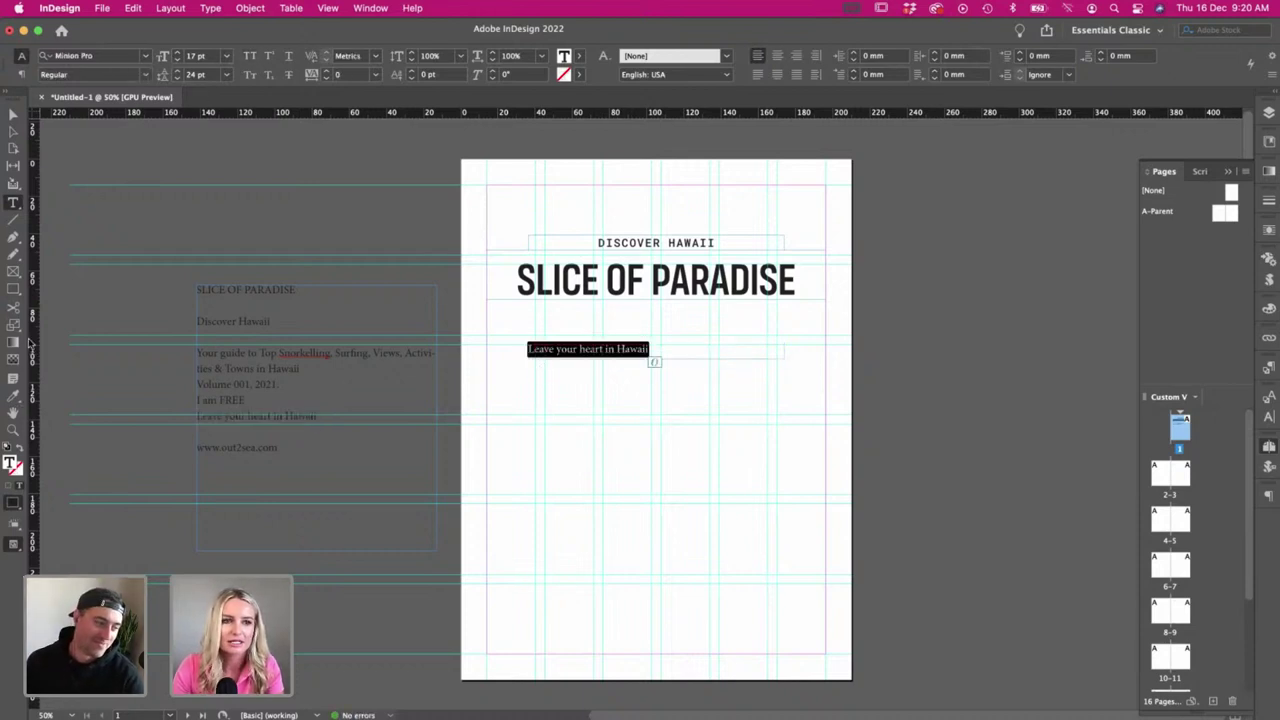
click(13, 395)
click(704, 236)
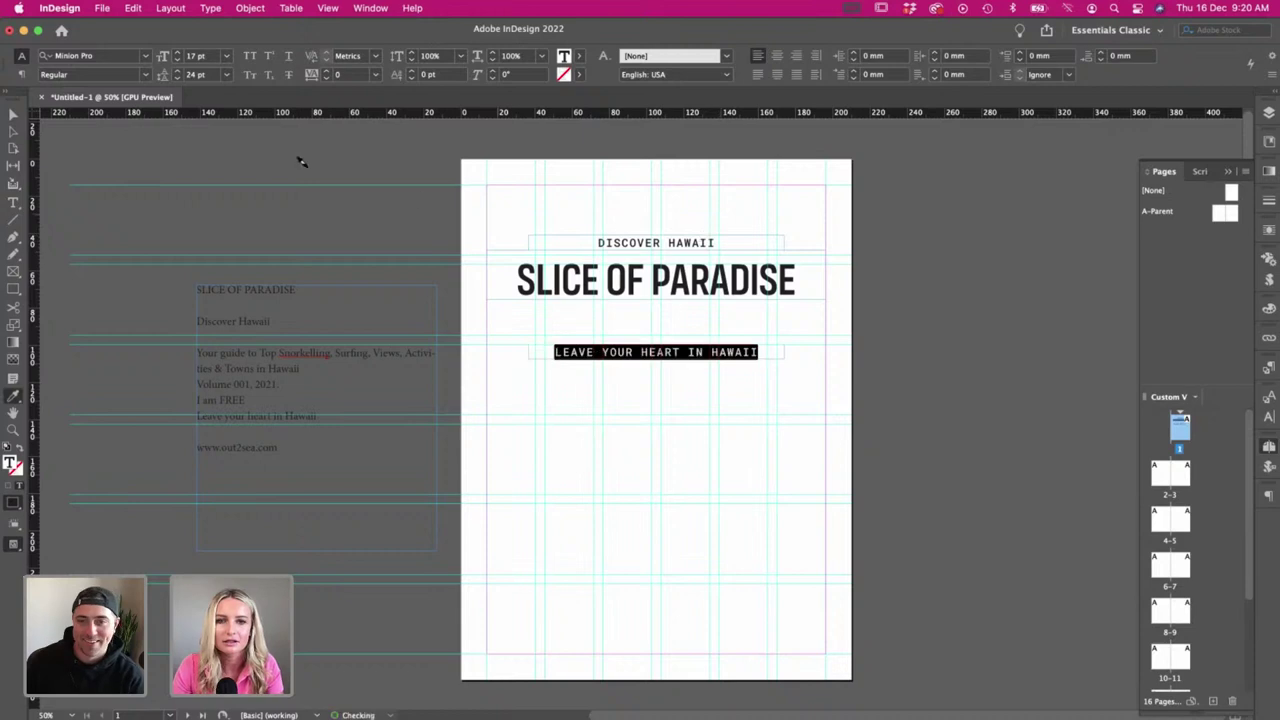
click(13, 113)
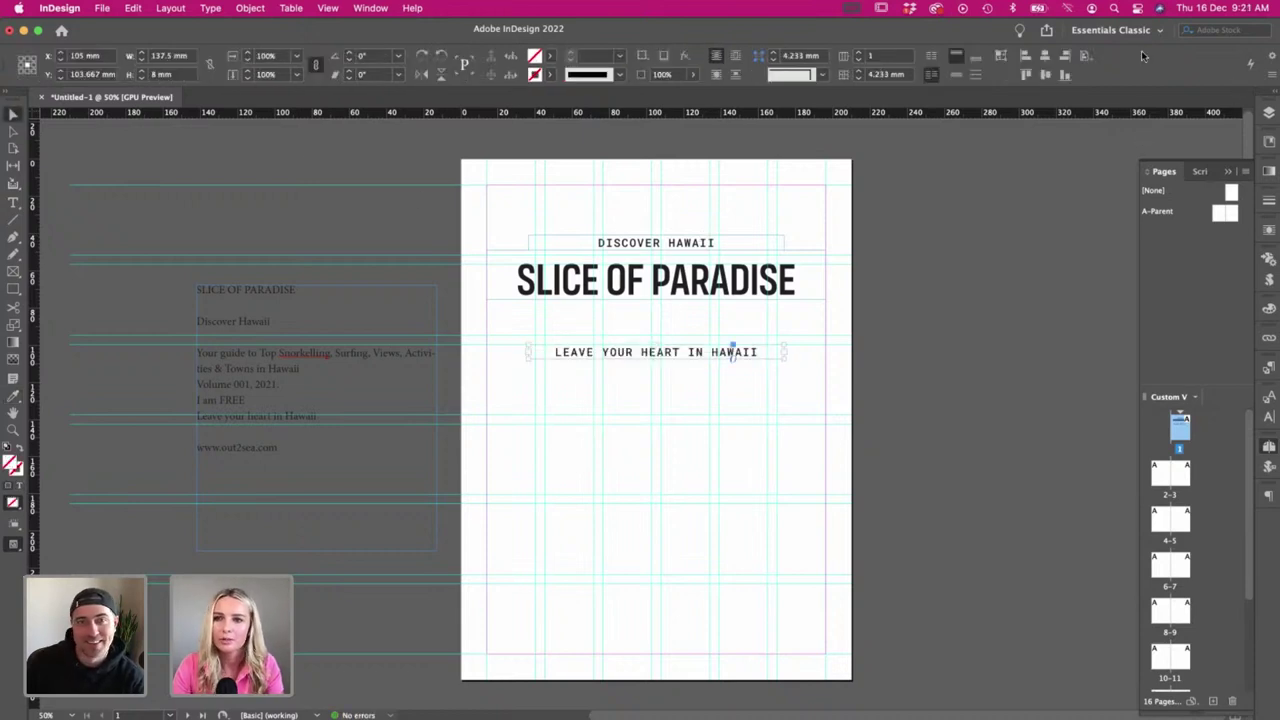
- Select all of the Leave your heart in Hawaii text and bring up the character styles
click(680, 372)
double_click(763, 357)
key(super+a)
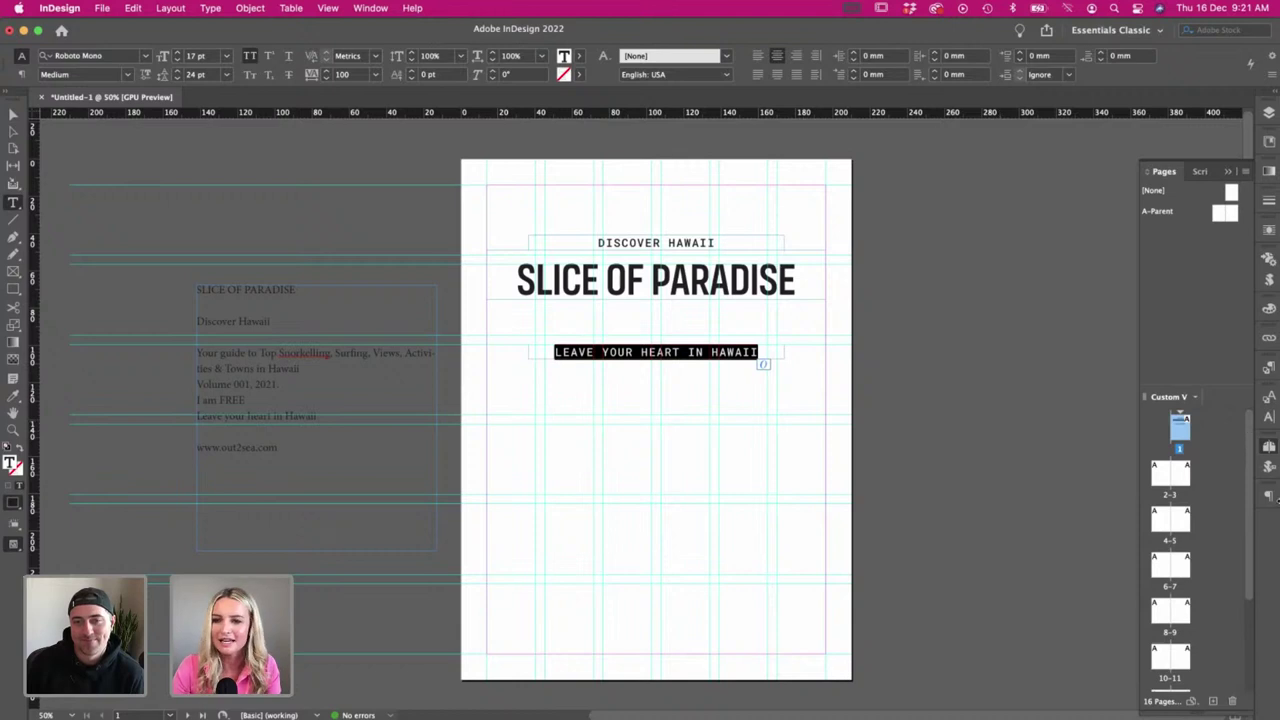
click(1268, 495)
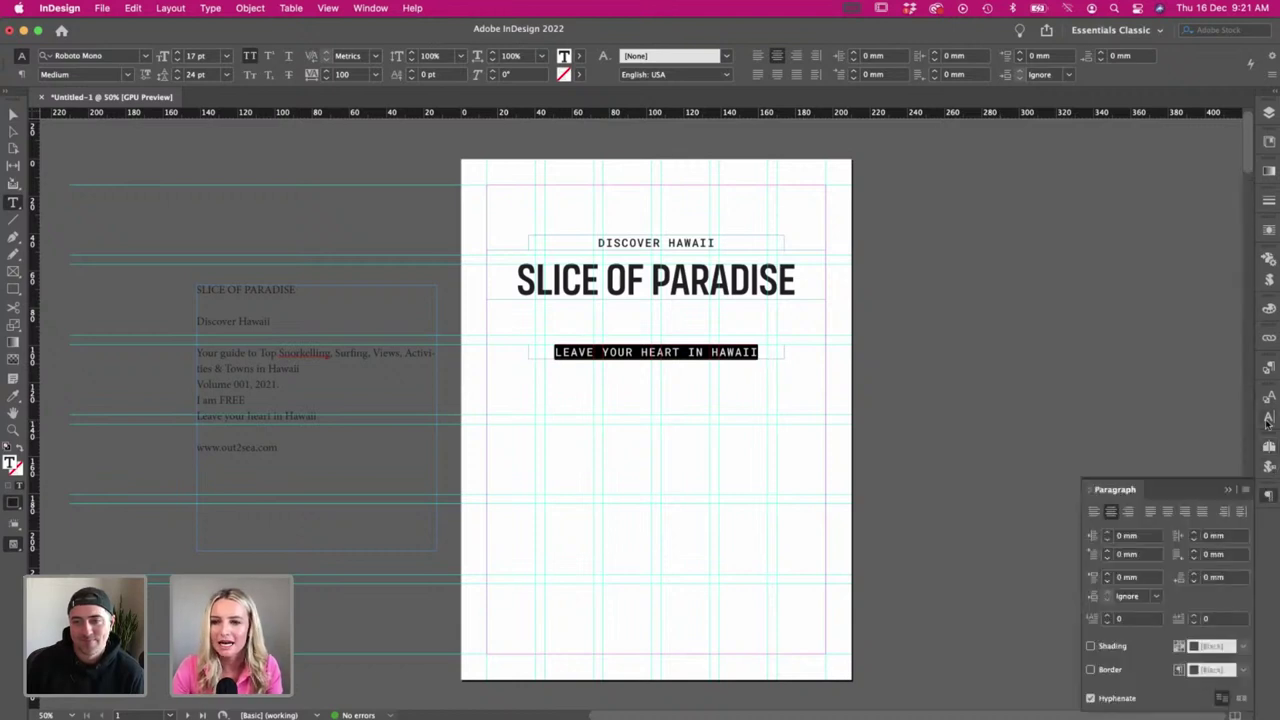
click(1268, 417)
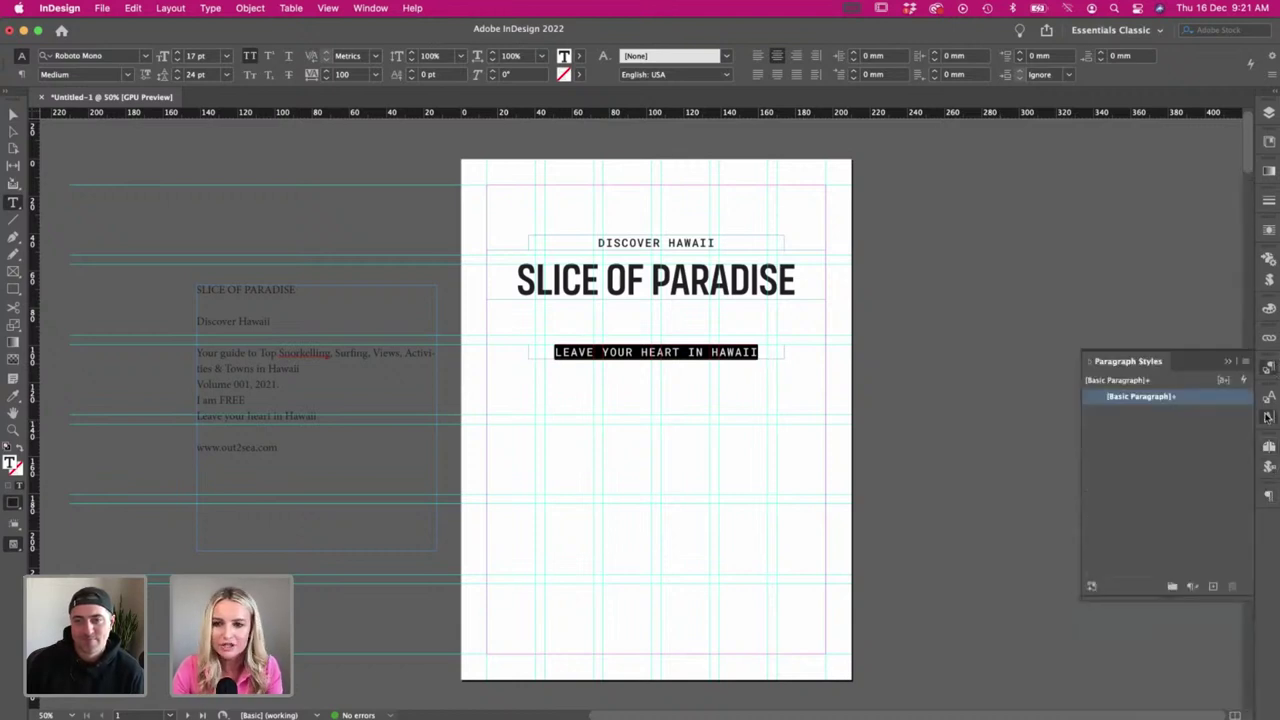
click(1268, 412)
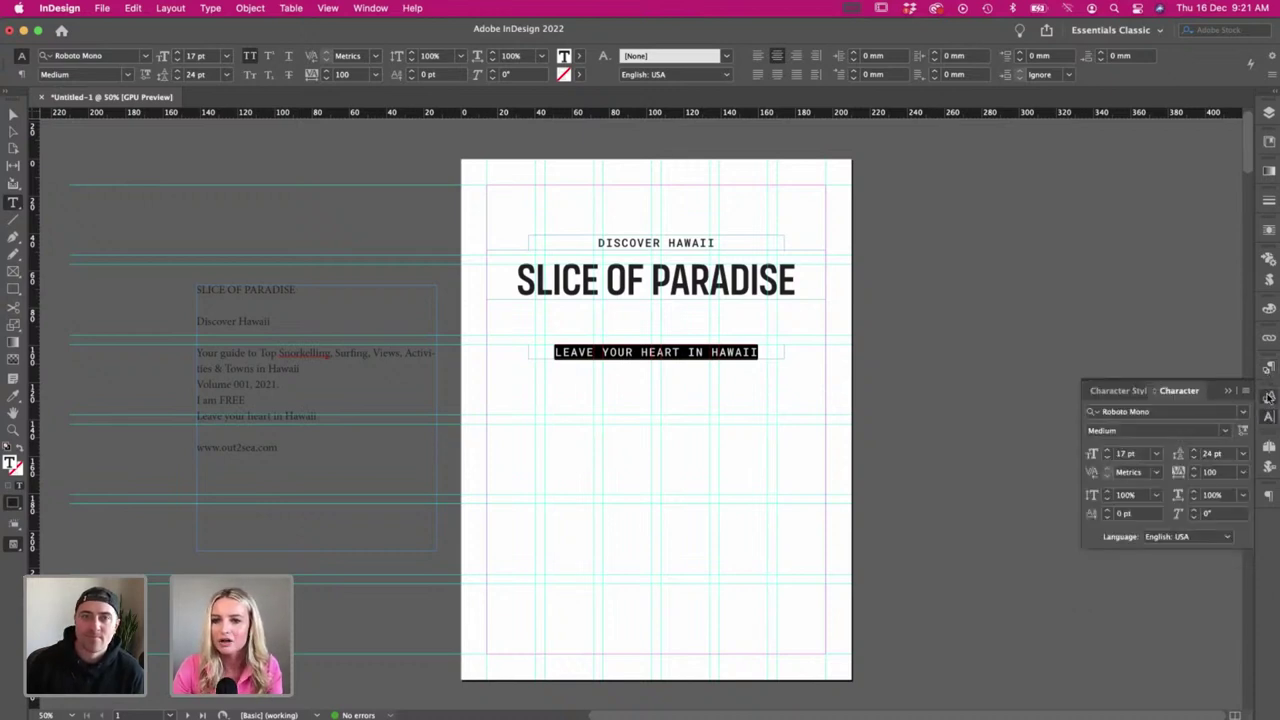
click(1268, 397)
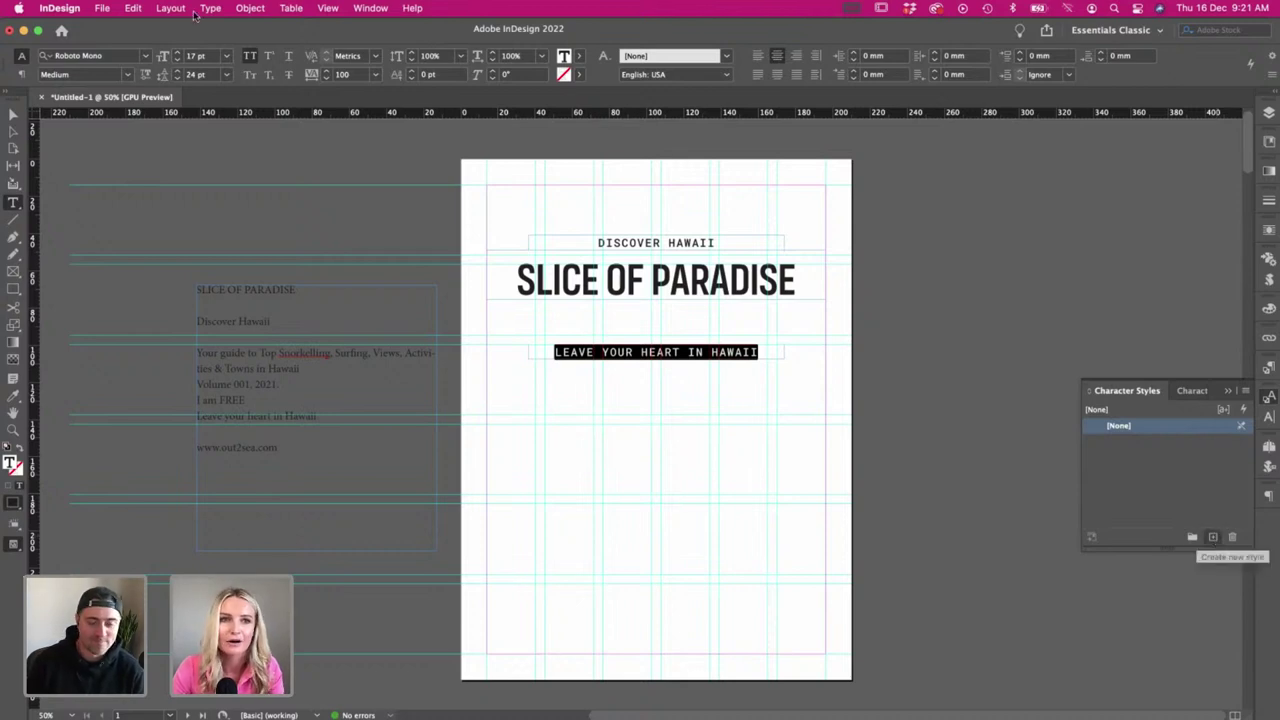
- Set the Leave your heart in Hawaii line's font size to 16 pt
click(178, 60)
click(178, 60)
click(178, 60)
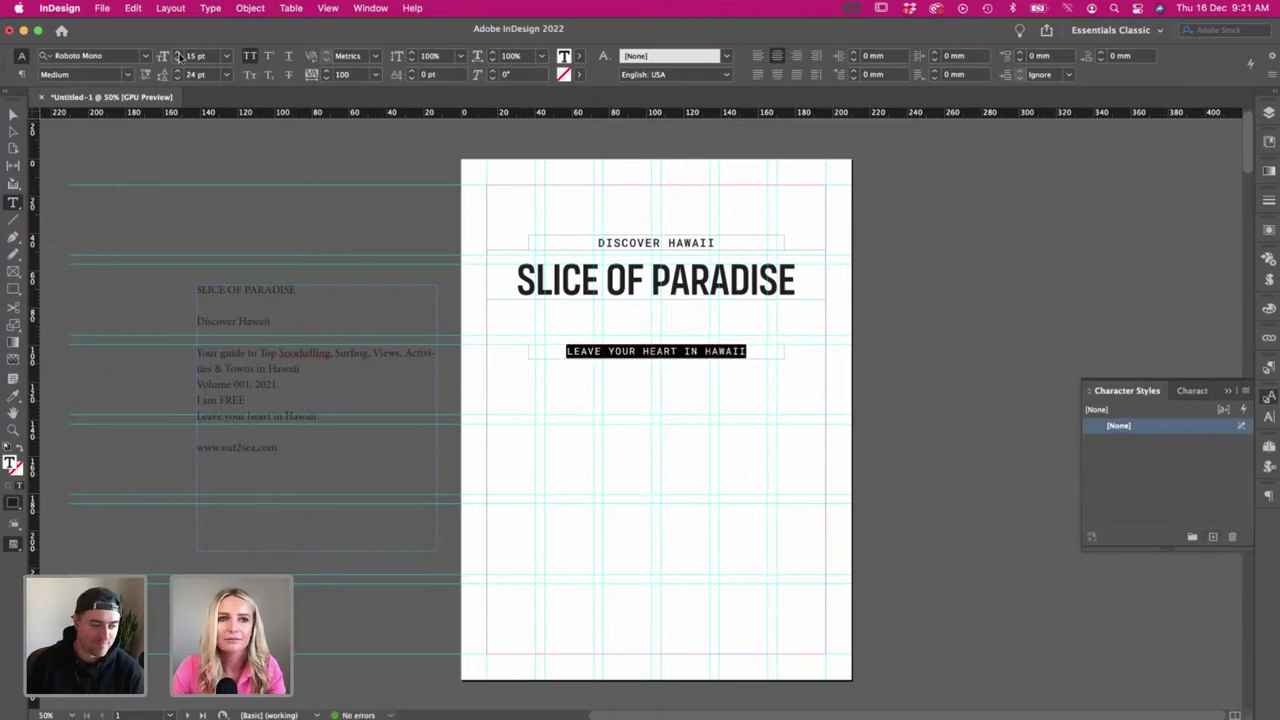
click(178, 56)
- Create a character style named Subheading from the Leave your heart in Hawaii line
click(1212, 537)
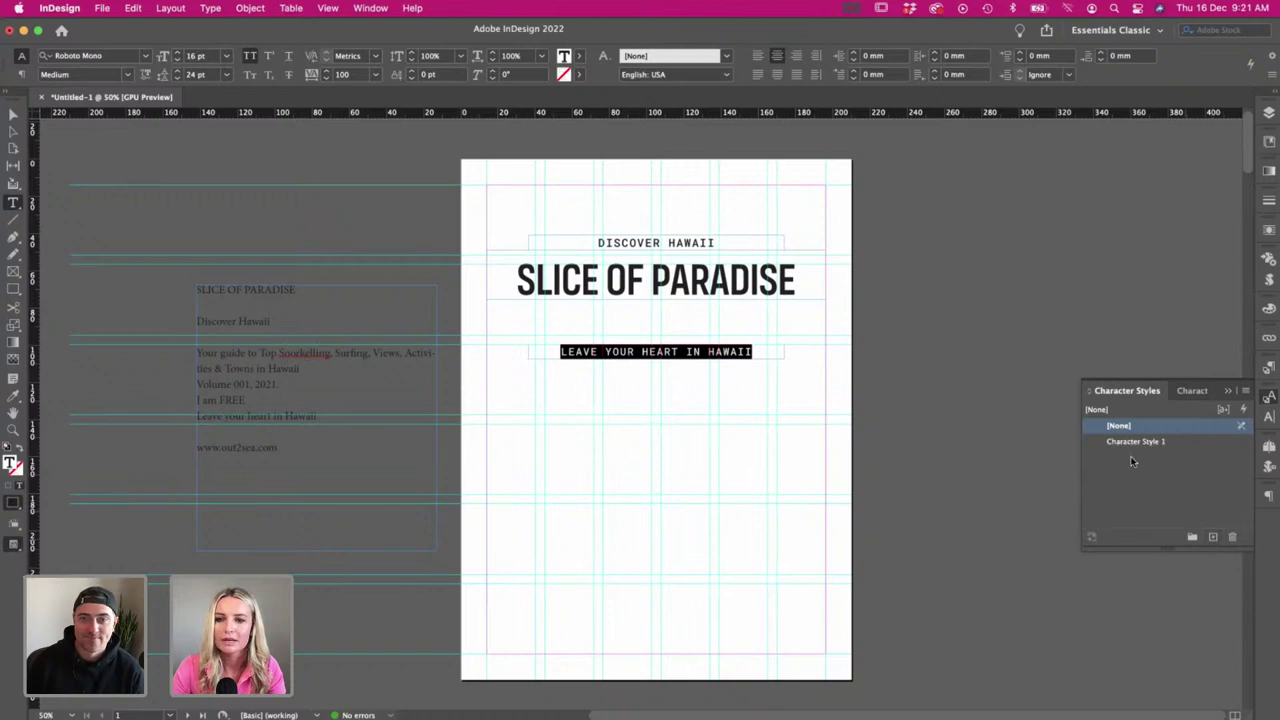
double_click(1135, 441)
text(Su)
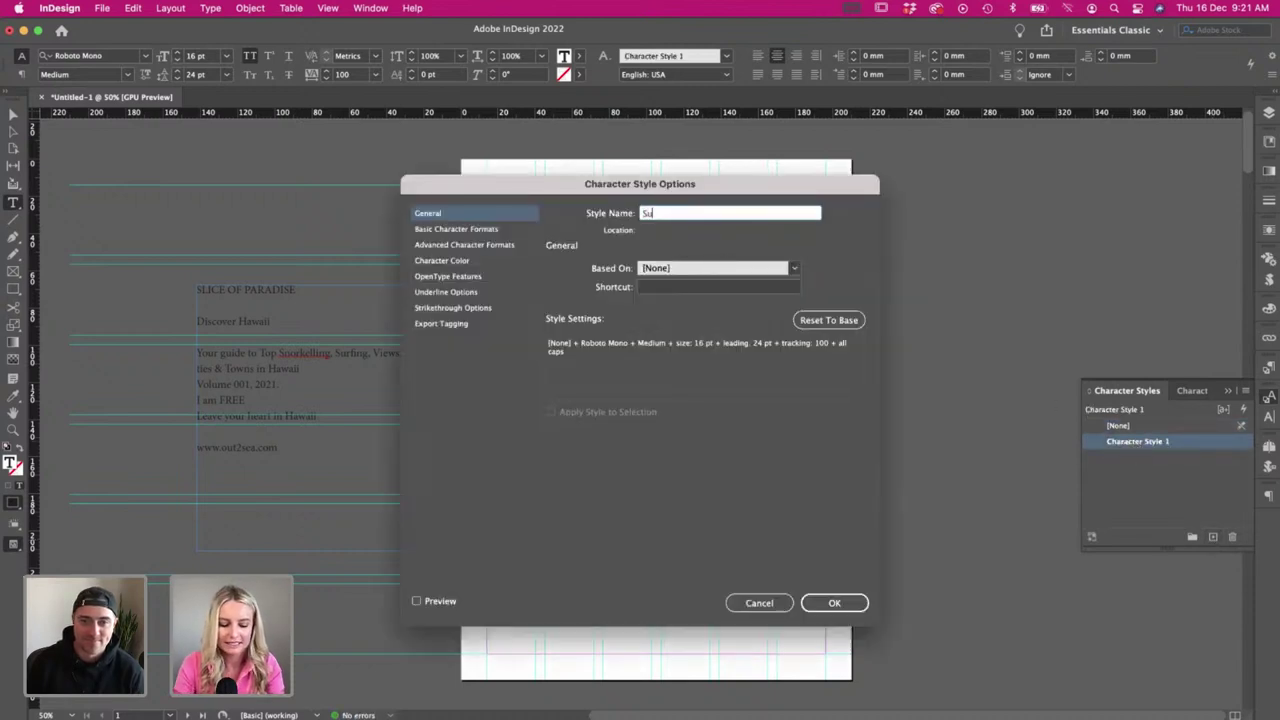
text(bheading)
key(Return)
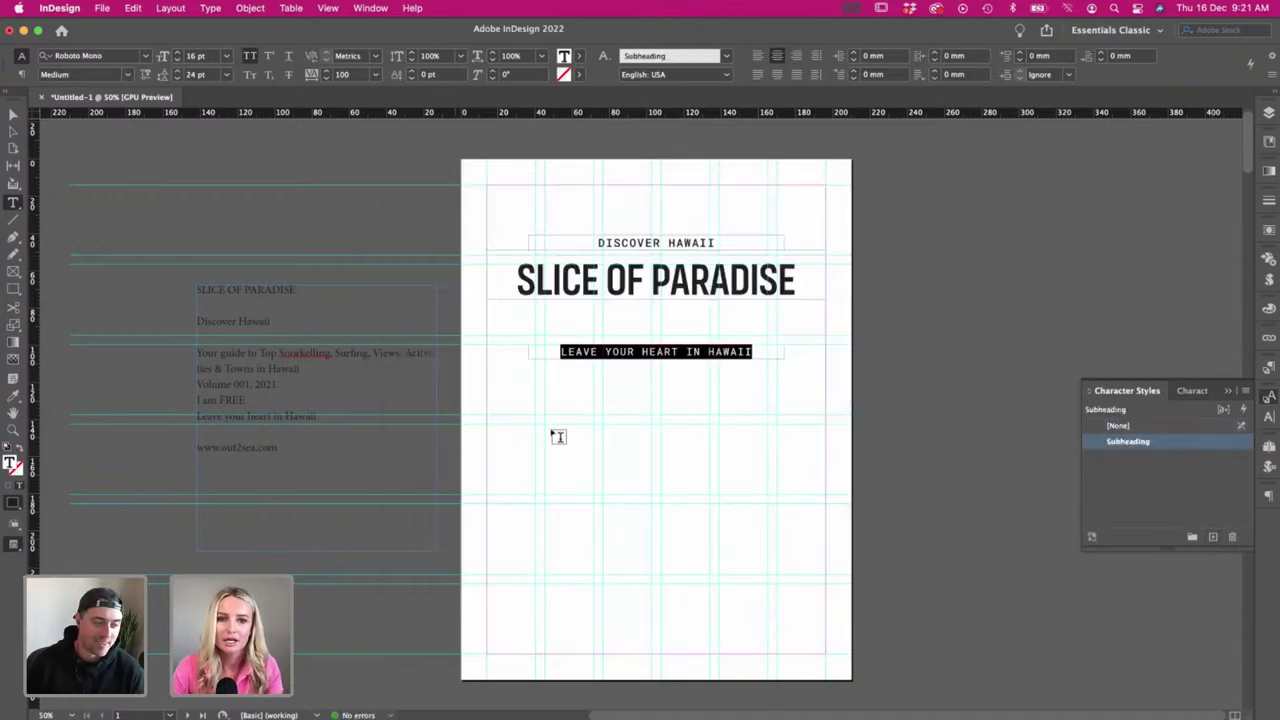
- Apply the Subheading character style to the Discover Hawaii line above the title and deselect it
click(714, 243)
triple_click(714, 243)
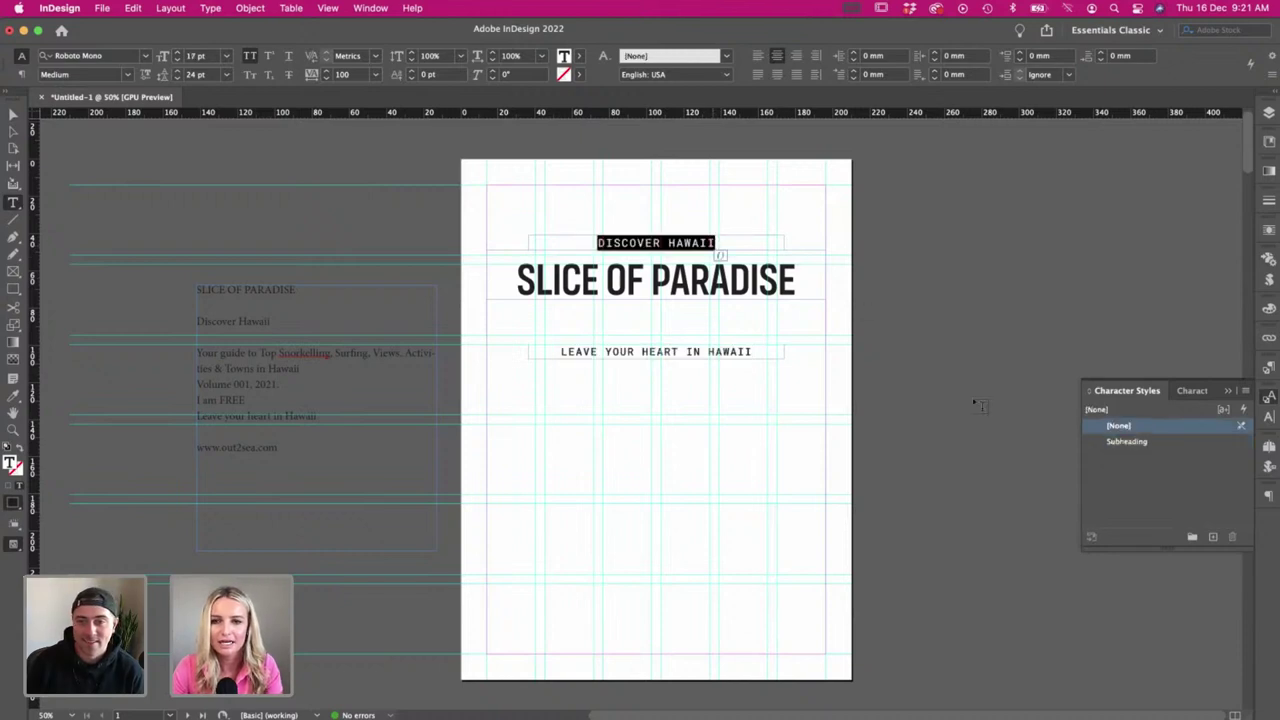
click(1136, 443)
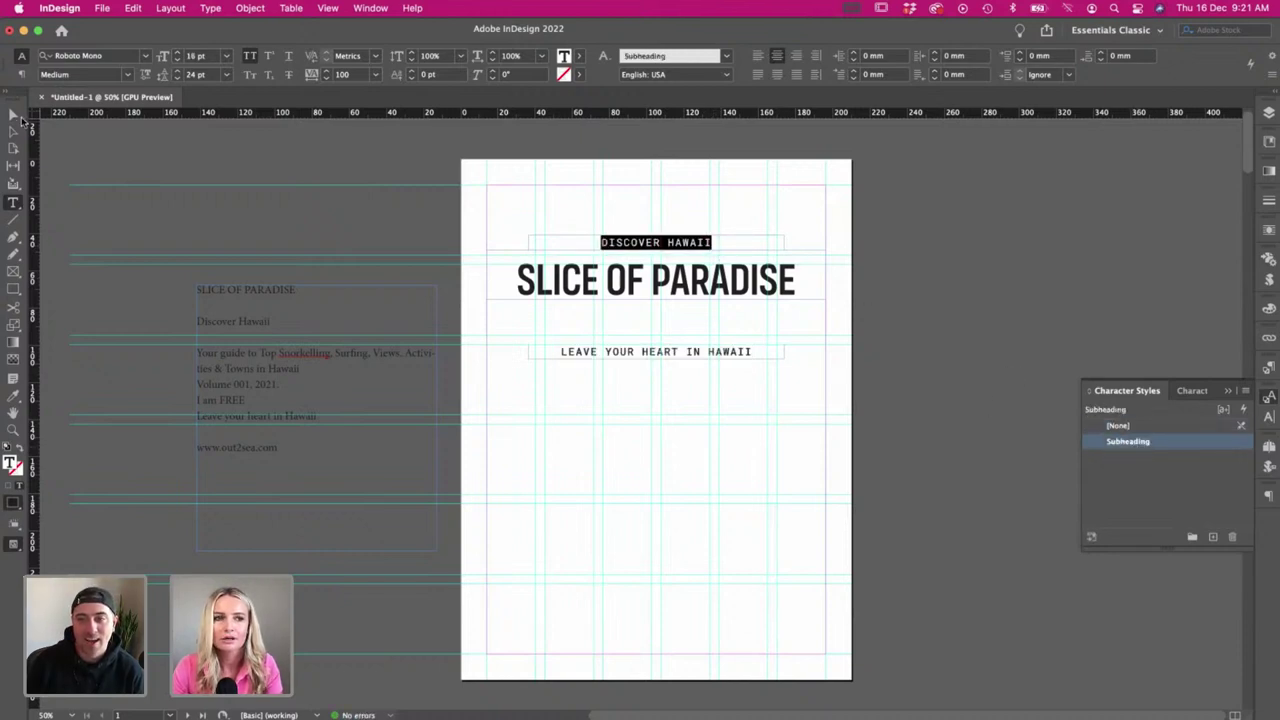
click(13, 114)
click(462, 232)
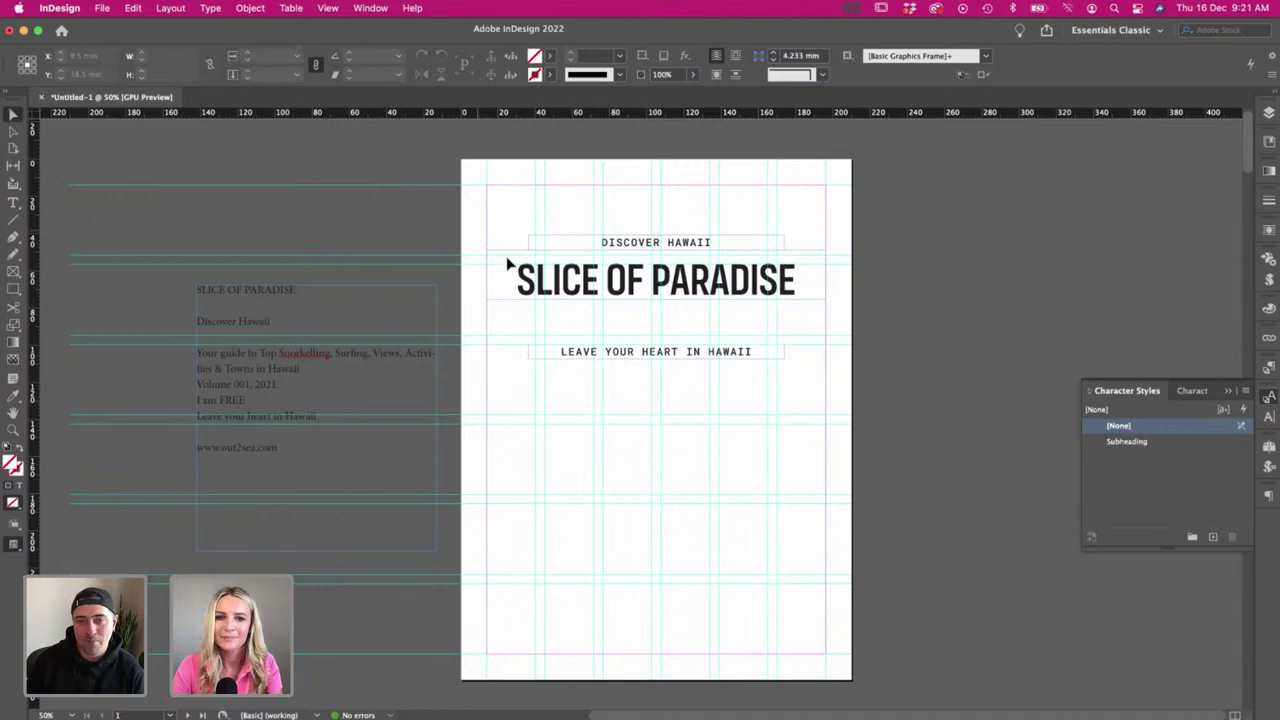
- Reduce the SLICE OF PARADISE title's font size to 64 pt
key(t)
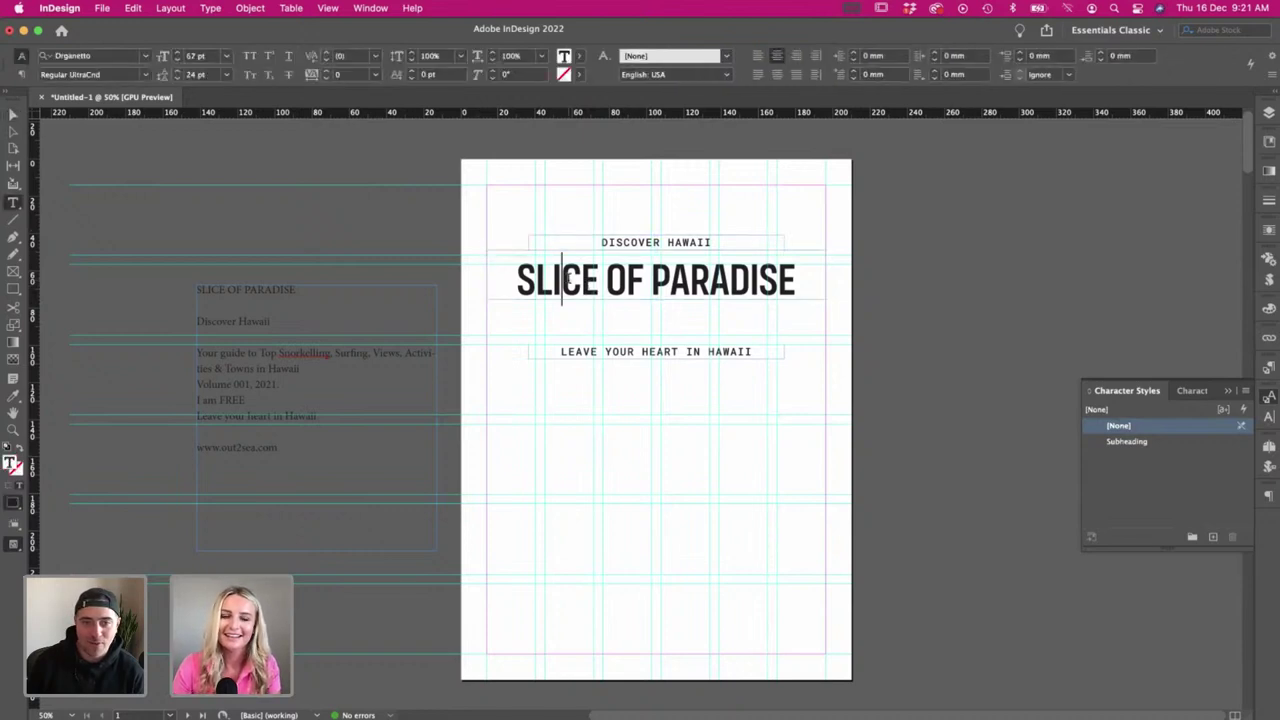
triple_click(568, 280)
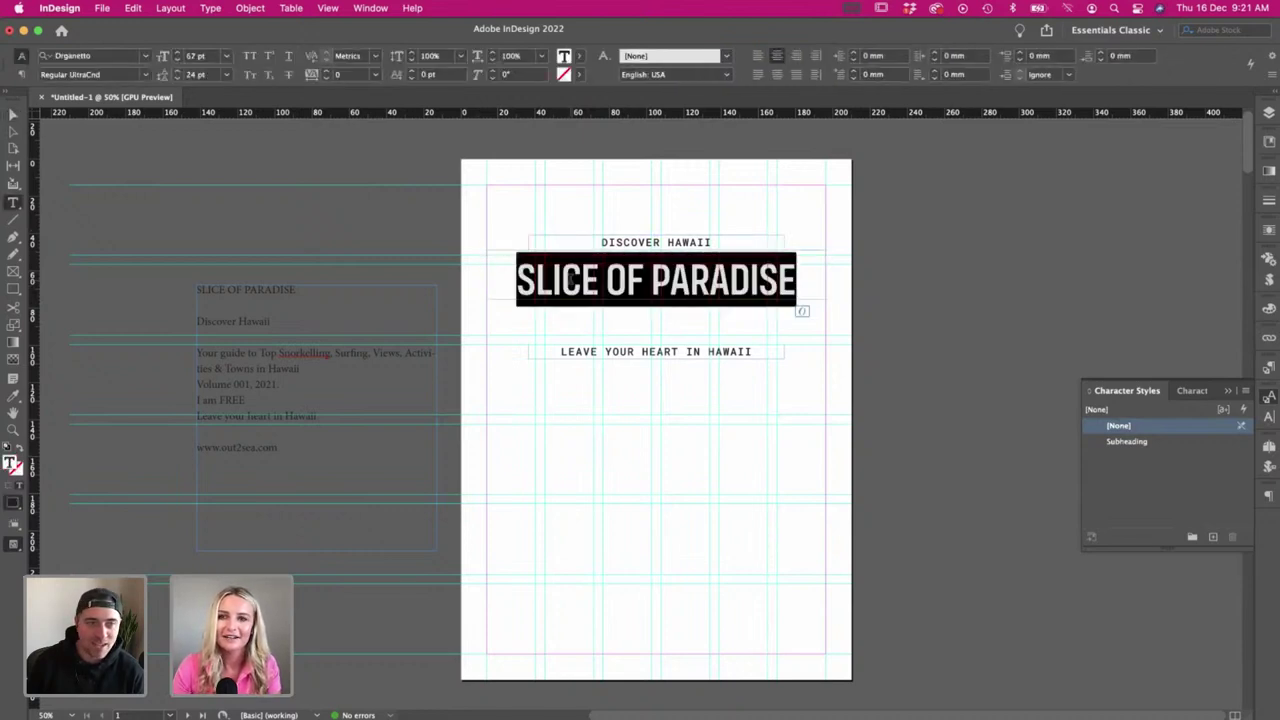
click(177, 60)
click(178, 60)
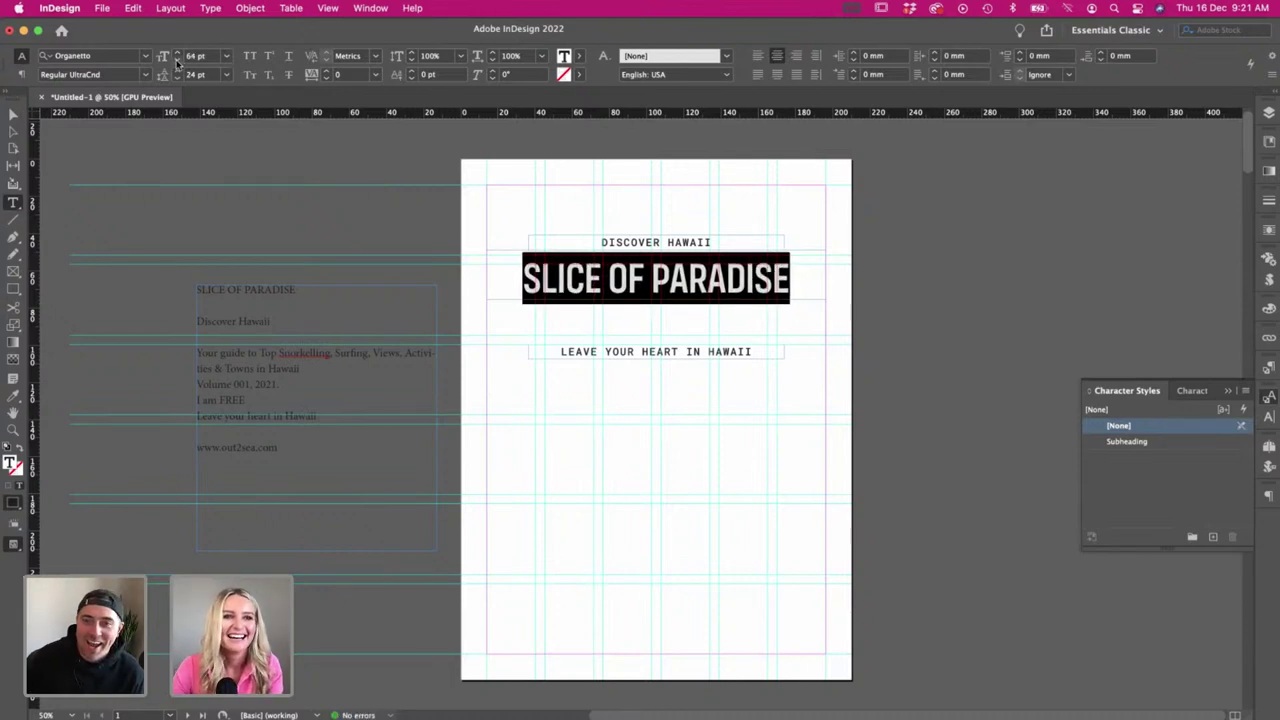
- Reduce the SLICE OF PARADISE title's font size to 63 pt and create one new character style from it, deleting the duplicate style
click(177, 60)
click(1213, 538)
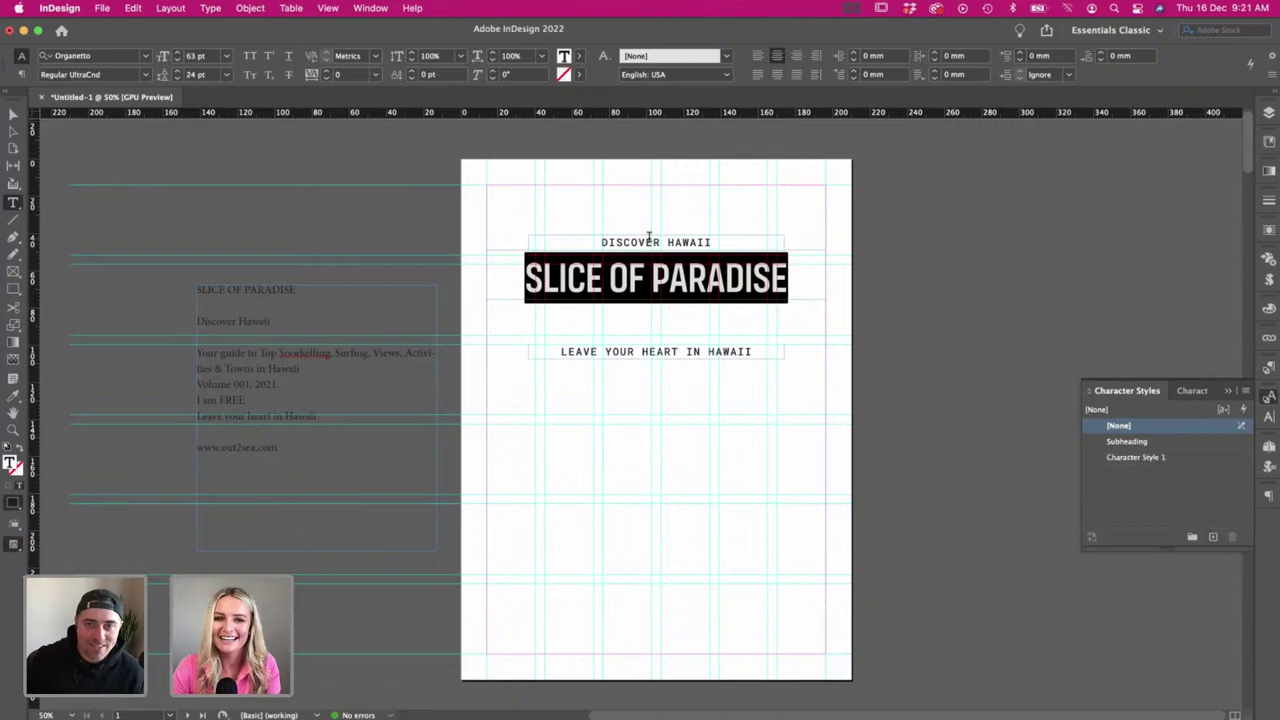
click(1213, 538)
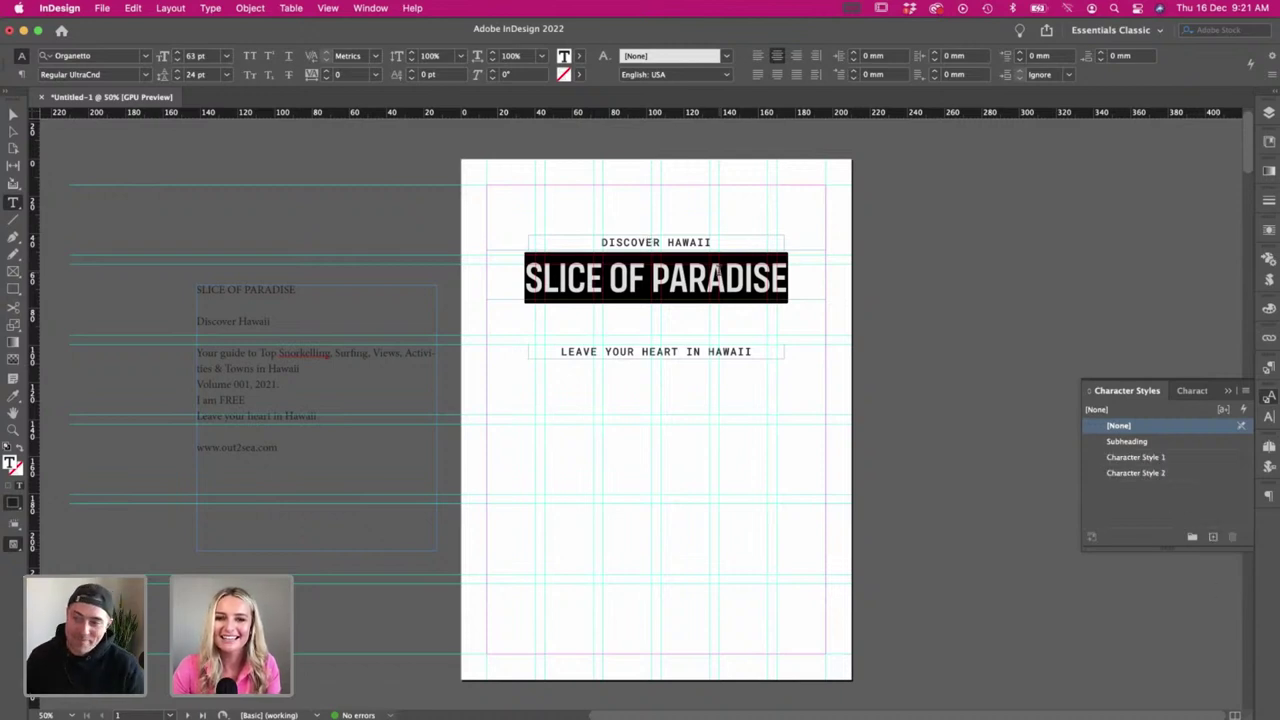
click(1130, 457)
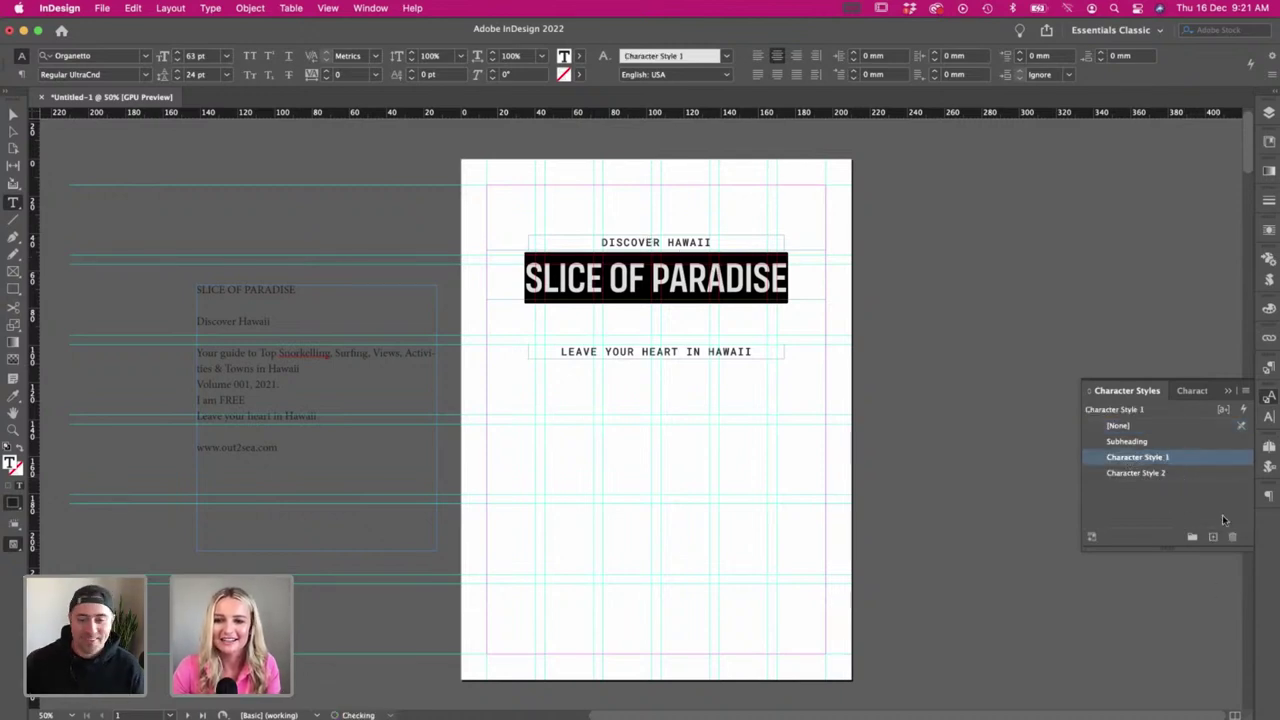
click(1232, 537)
click(748, 442)
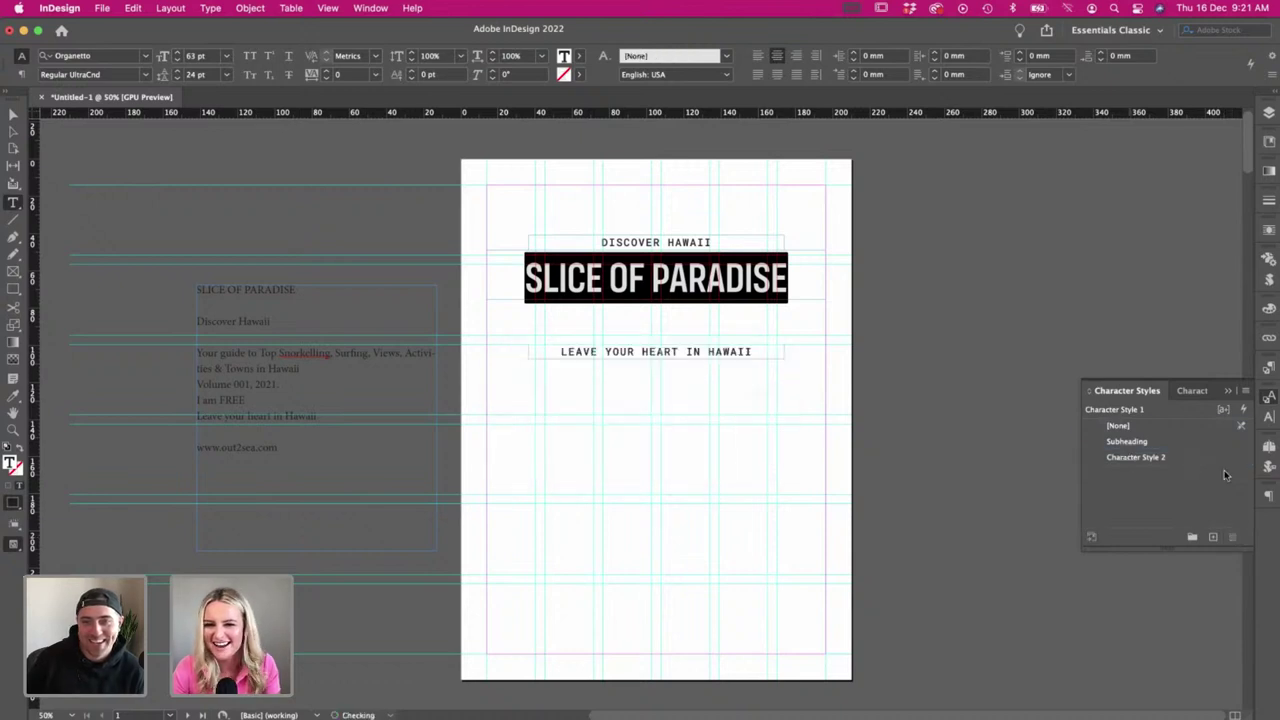
- Rename the title's new character style as Heading and deselect the title
double_click(1140, 457)
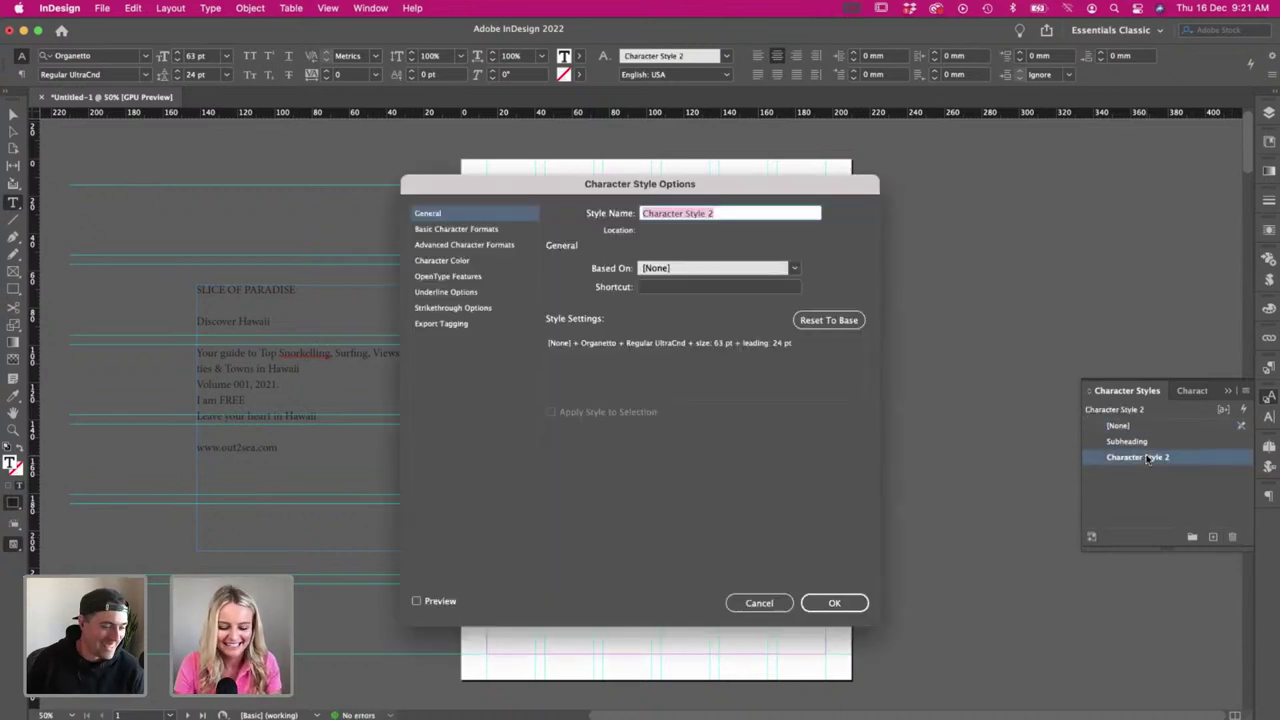
text(Heading)
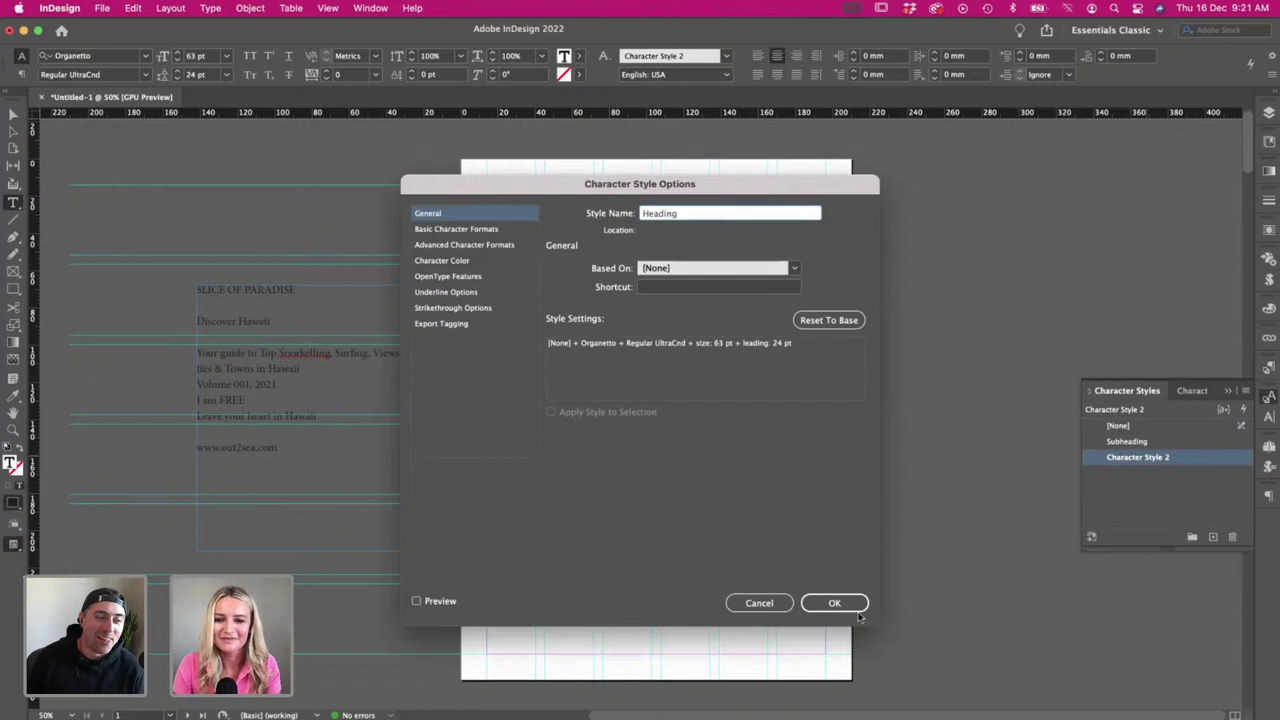
click(830, 603)
click(12, 114)
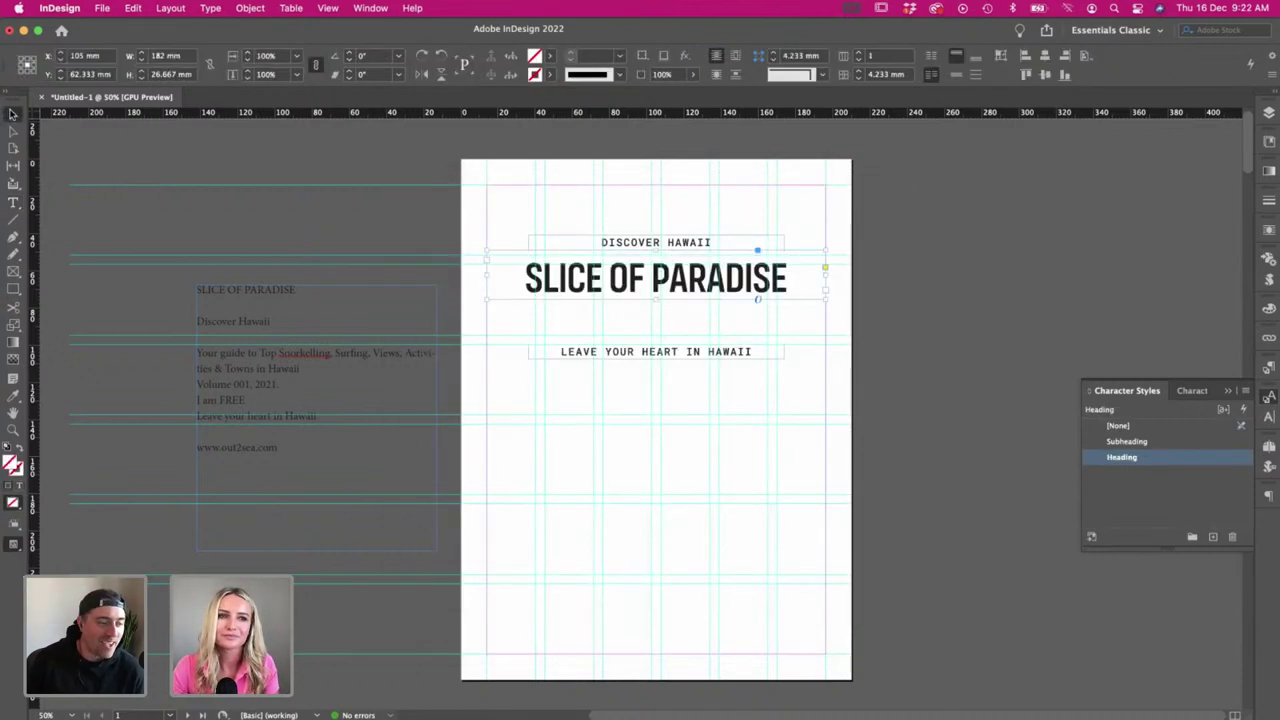
click(205, 170)
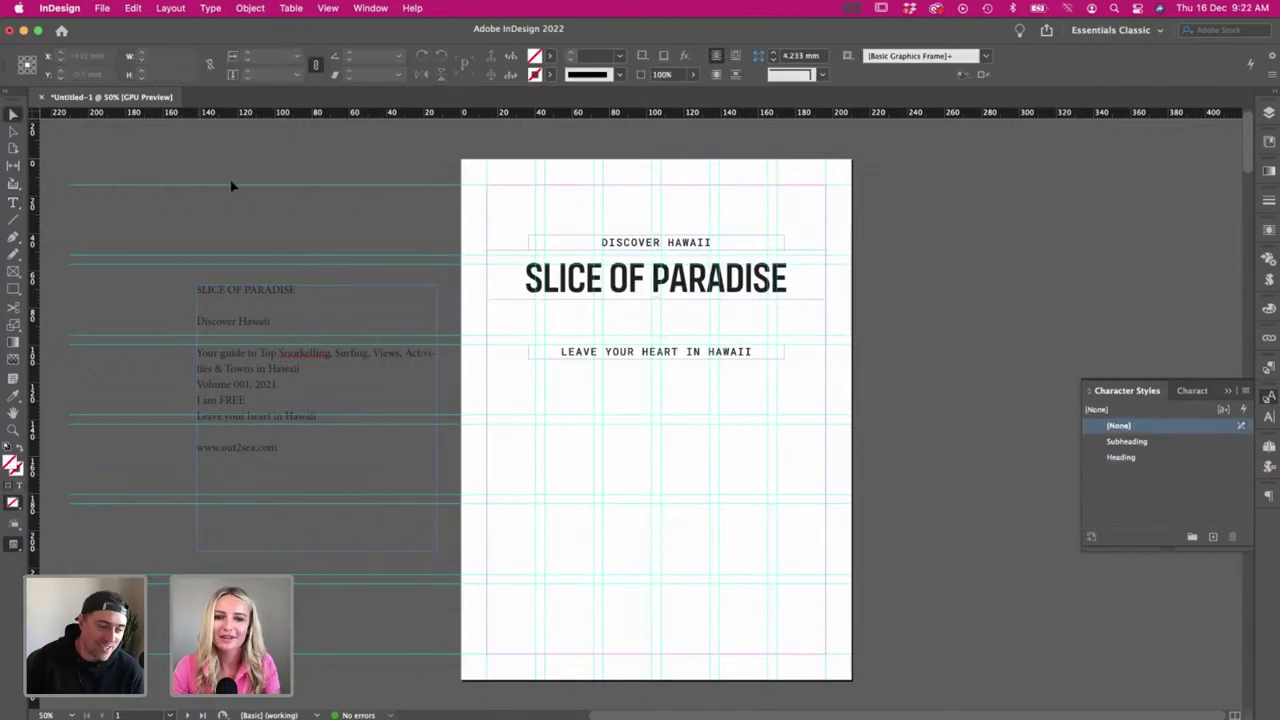
double_click(575, 288)
key(Escape)
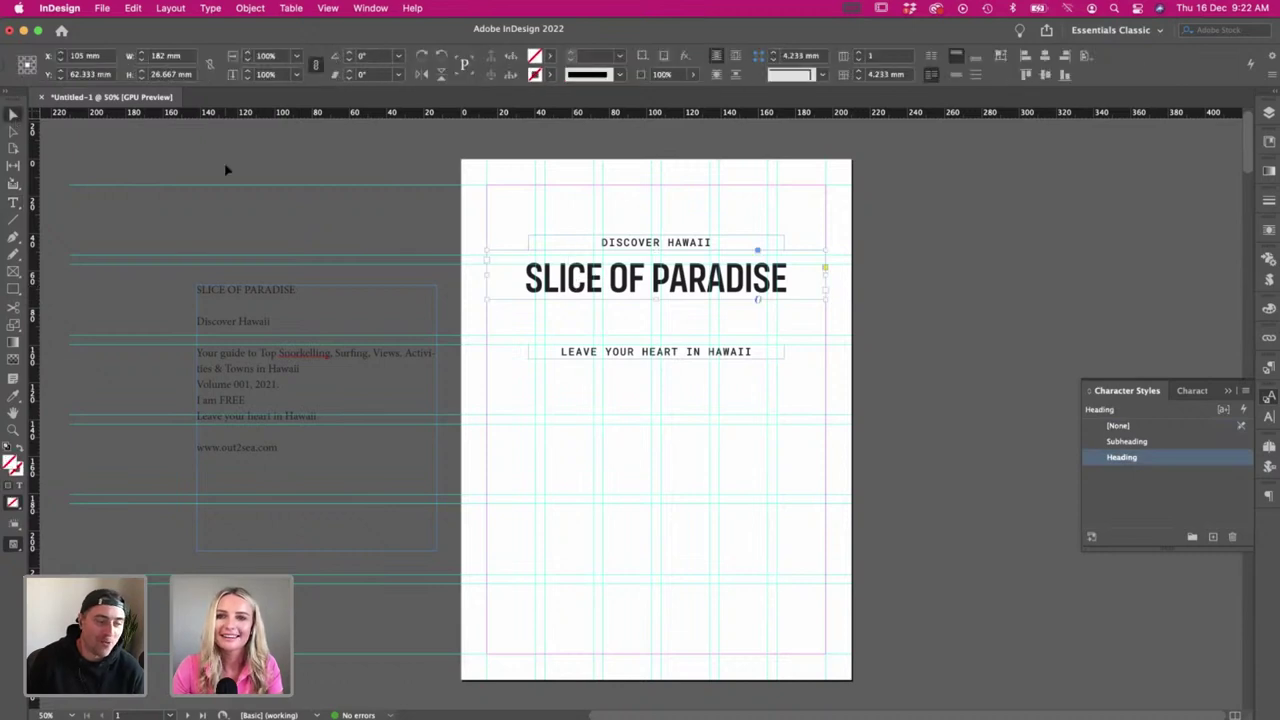
click(693, 327)
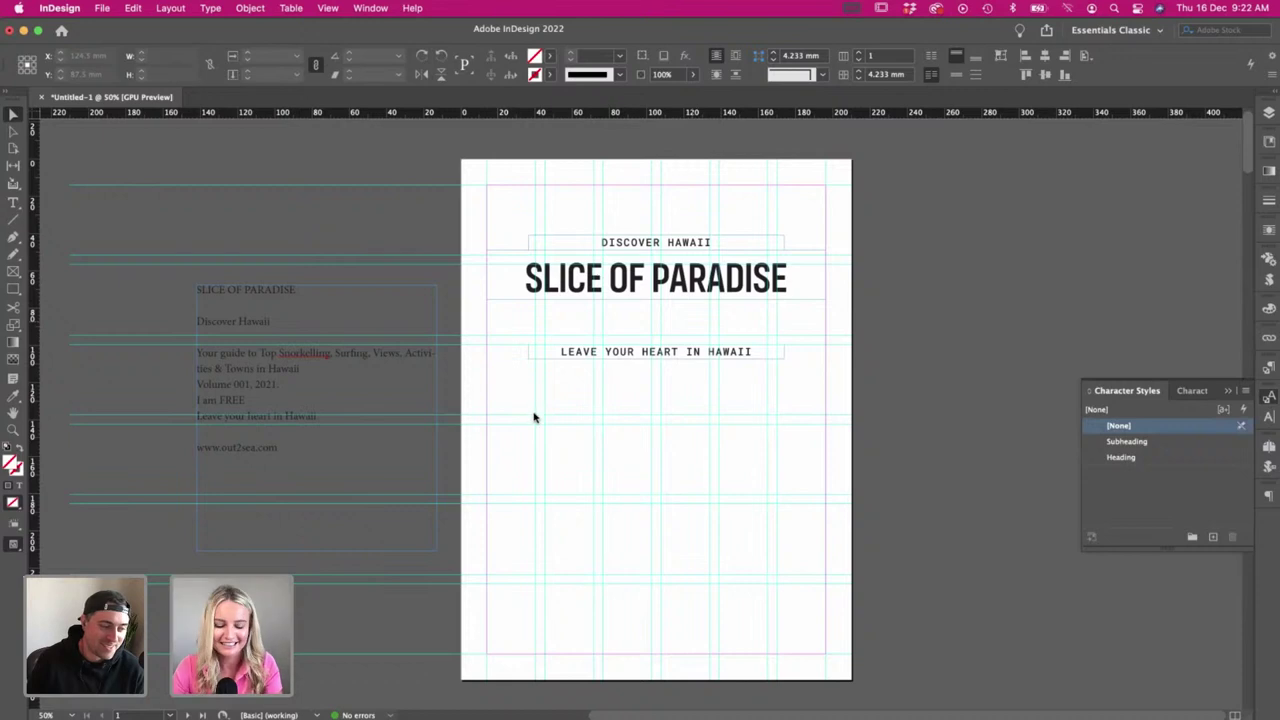
key(super+s)
click(1001, 549)
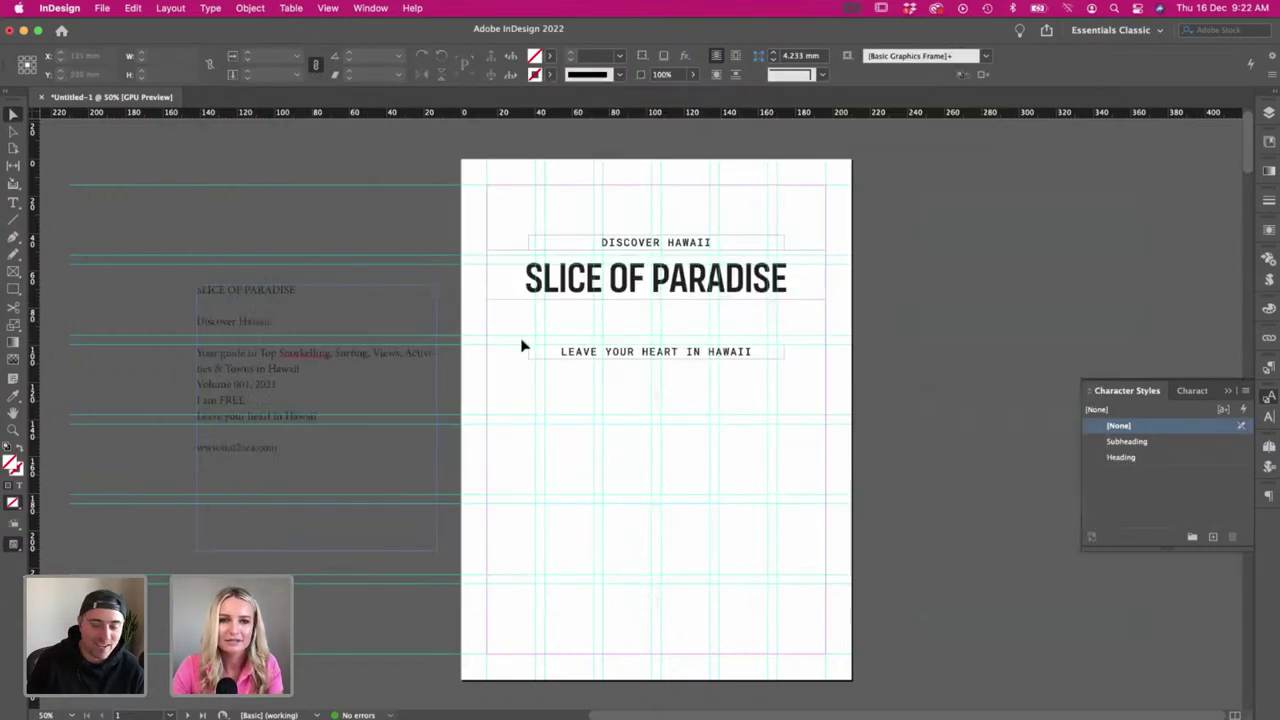
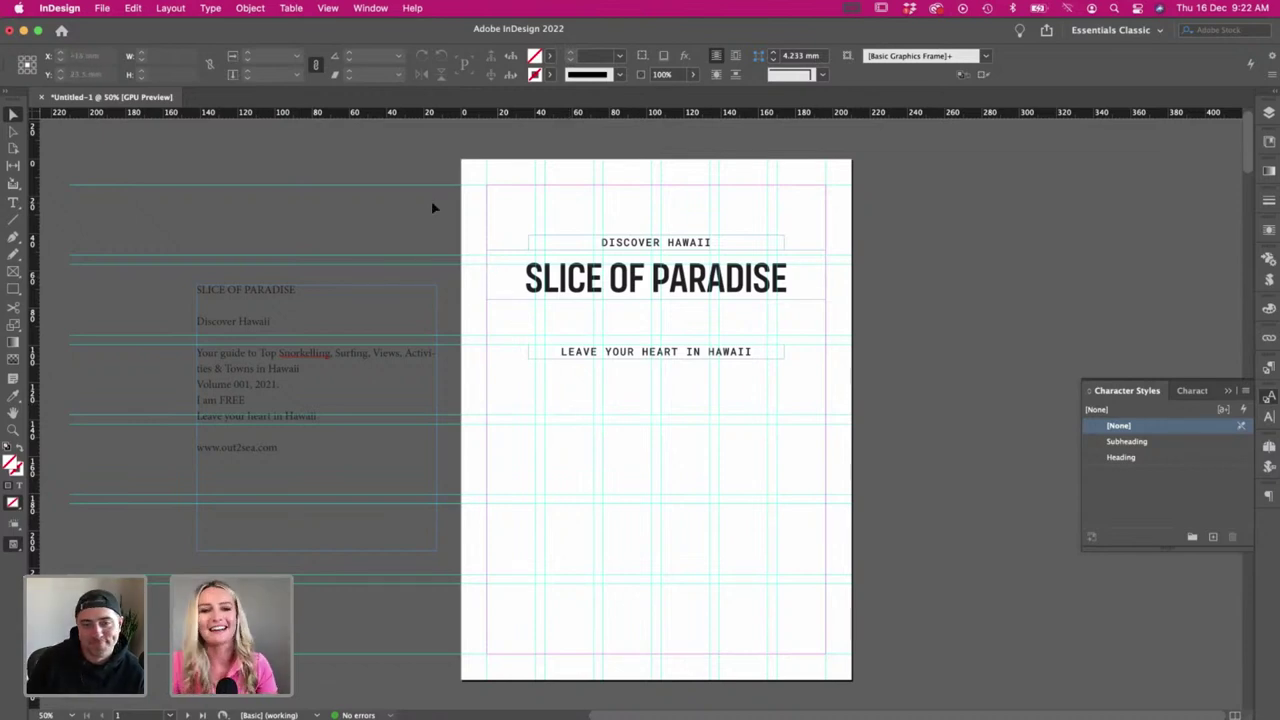
- Move the Leave your heart in Hawaii line up closer beneath the SLICE OF PARADISE title and deselect it
click(620, 326)
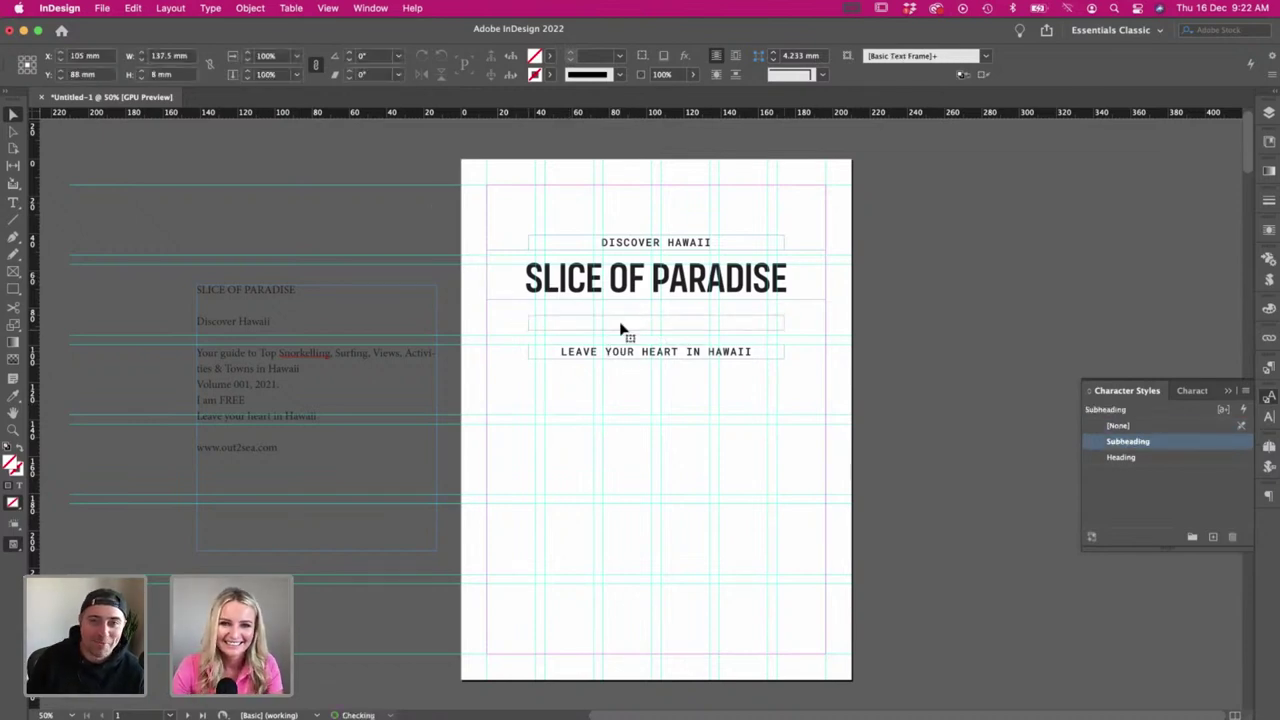
drag(620, 325, 620, 323)
click(582, 375)
- Draw a margin-to-margin text frame across the middle of the cover and paste the I am FREE line from the pasteboard copy
key(t)
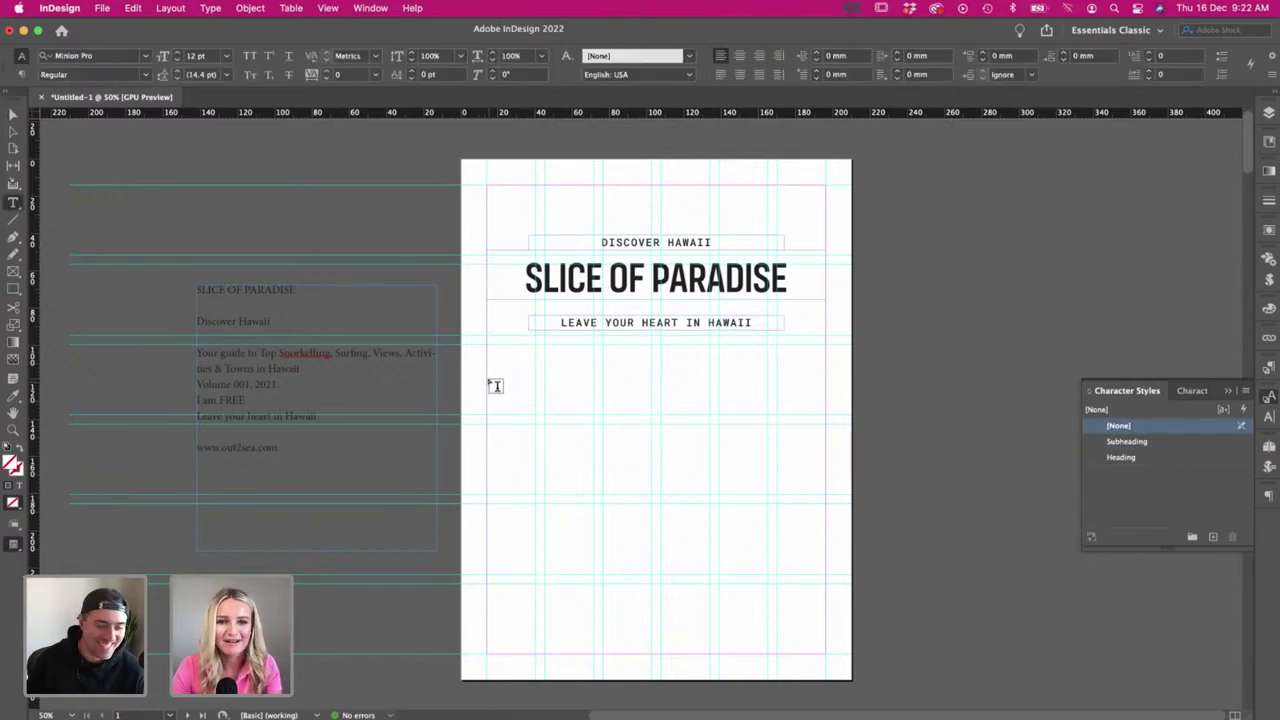
drag(496, 386, 825, 459)
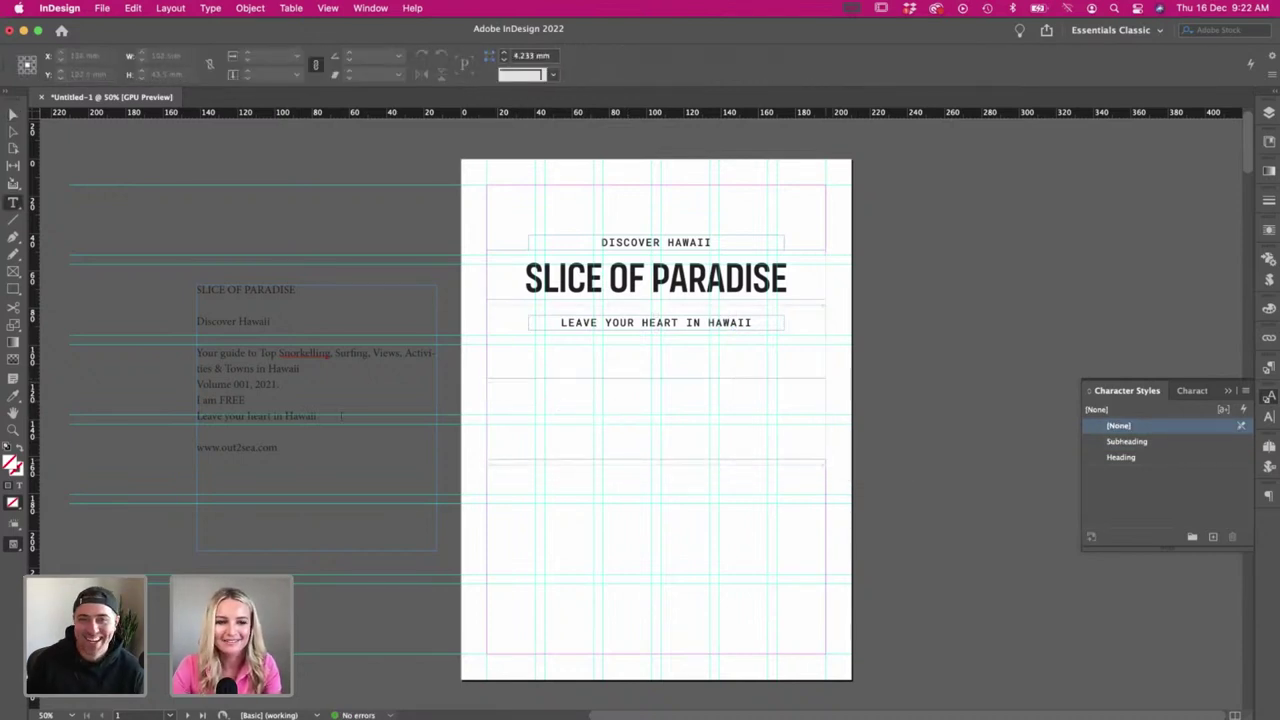
triple_click(265, 401)
key(super+c)
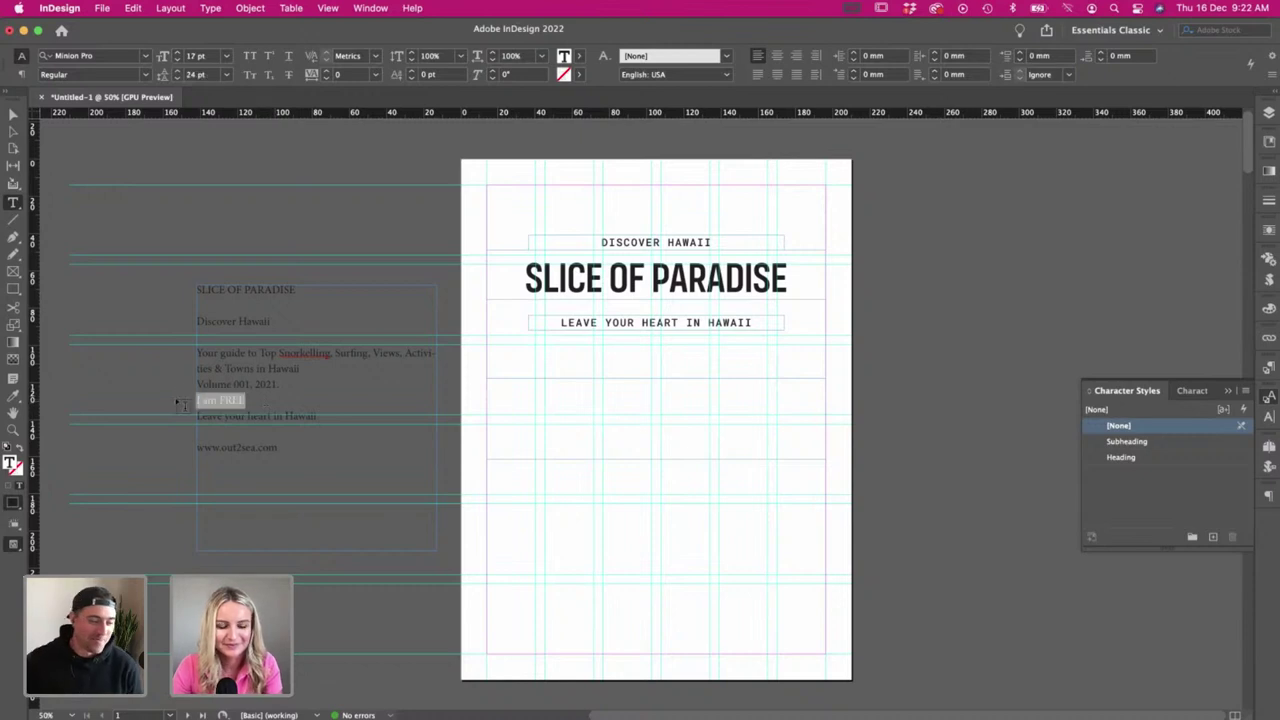
click(577, 391)
key(super+v)
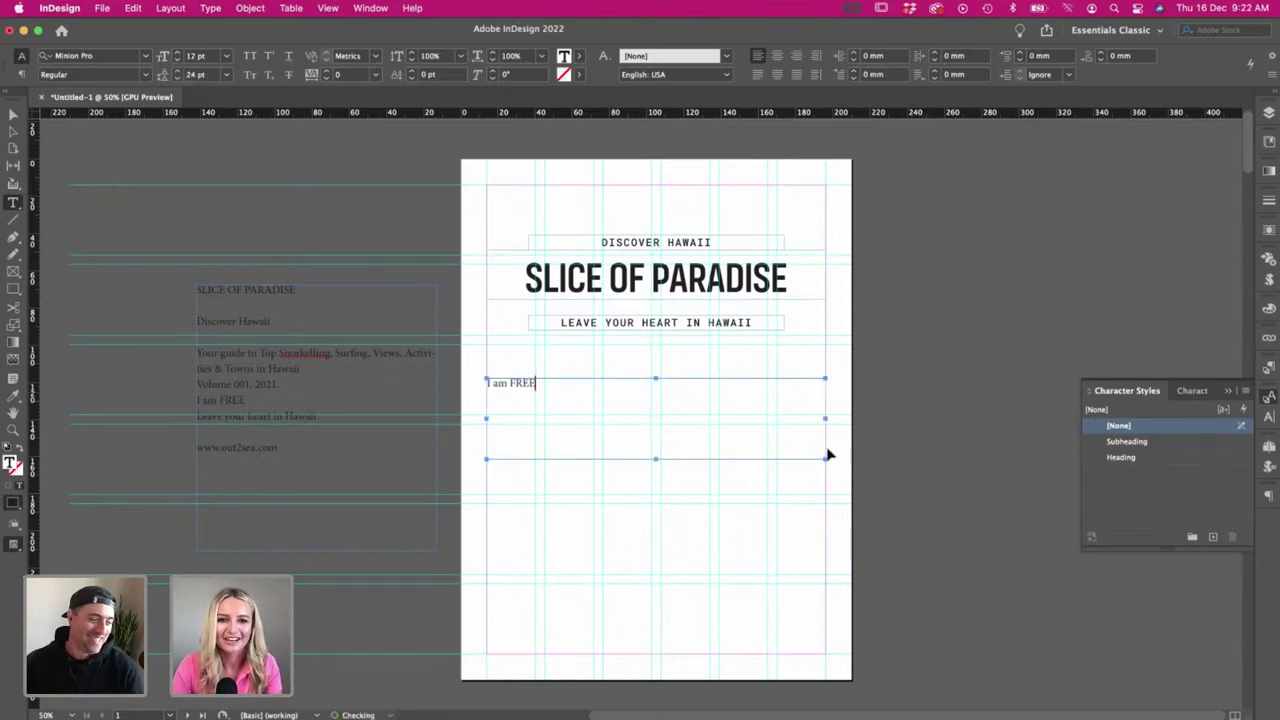
- Apply the Subheading character style to the I am FREE text and place its reduced frame in the cover's bottom-left corner, below the margin
key(super+a)
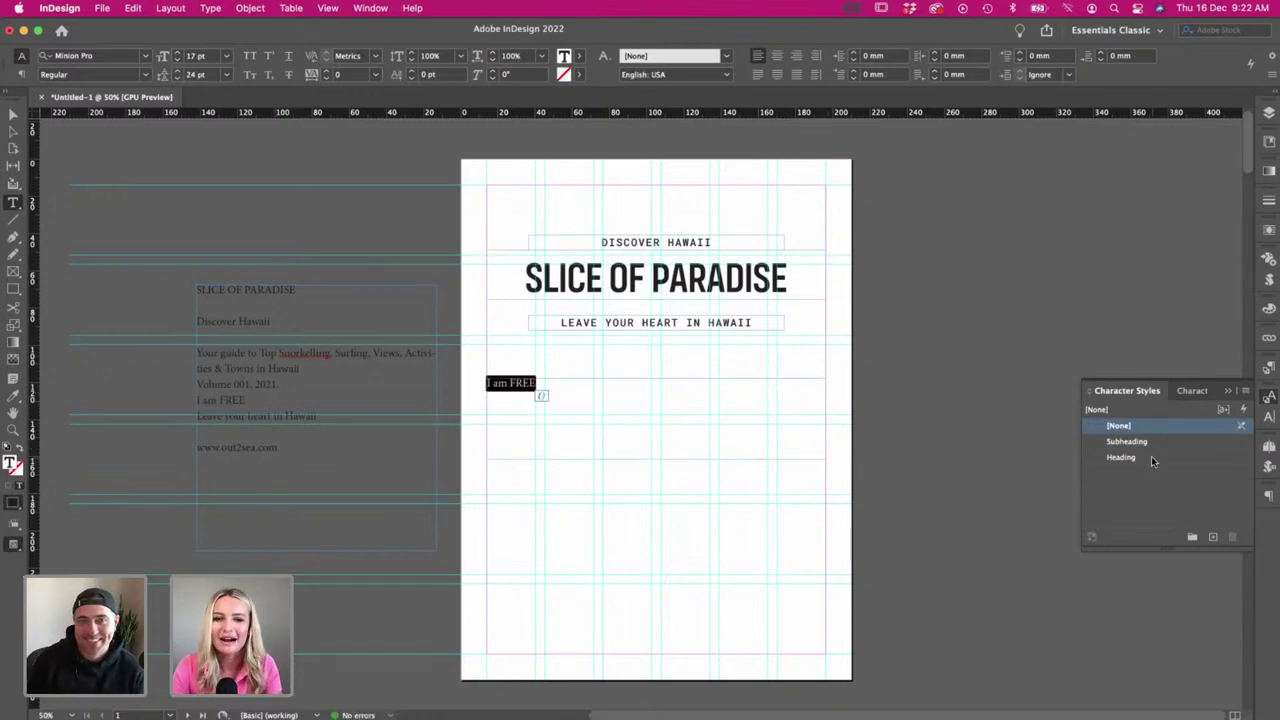
click(1145, 442)
key(Escape)
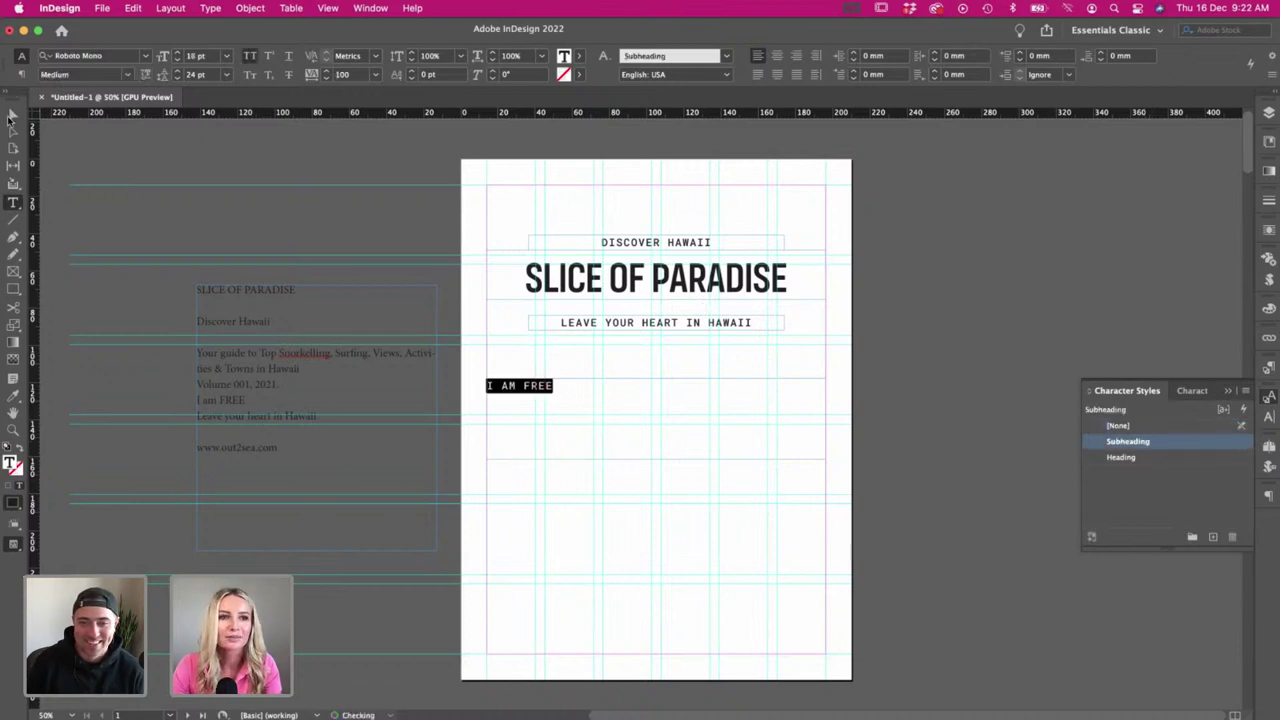
drag(824, 460, 528, 668)
click(560, 517)
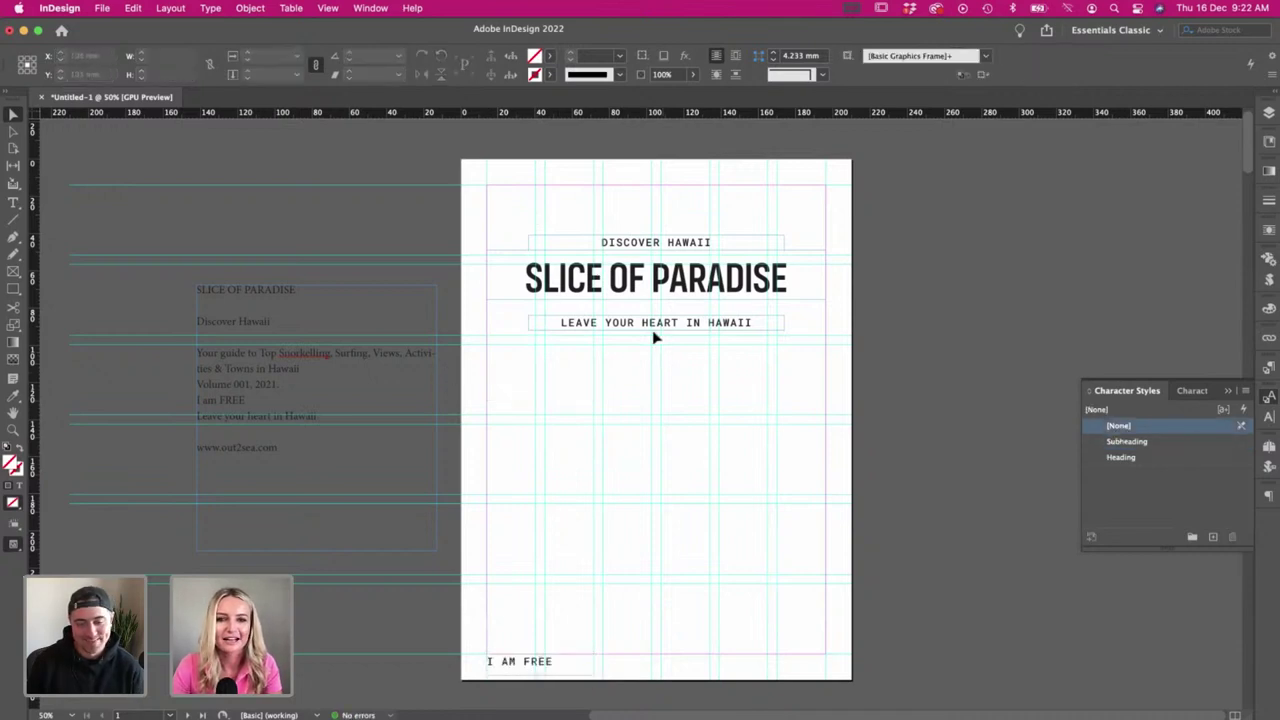
- Duplicate the Leave your heart in Hawaii frame below as a taller frame and replace its text with the Your guide to Top Snorkelling copy
drag(646, 334, 731, 463)
key(t)
drag(317, 371, 197, 352)
key(super+c)
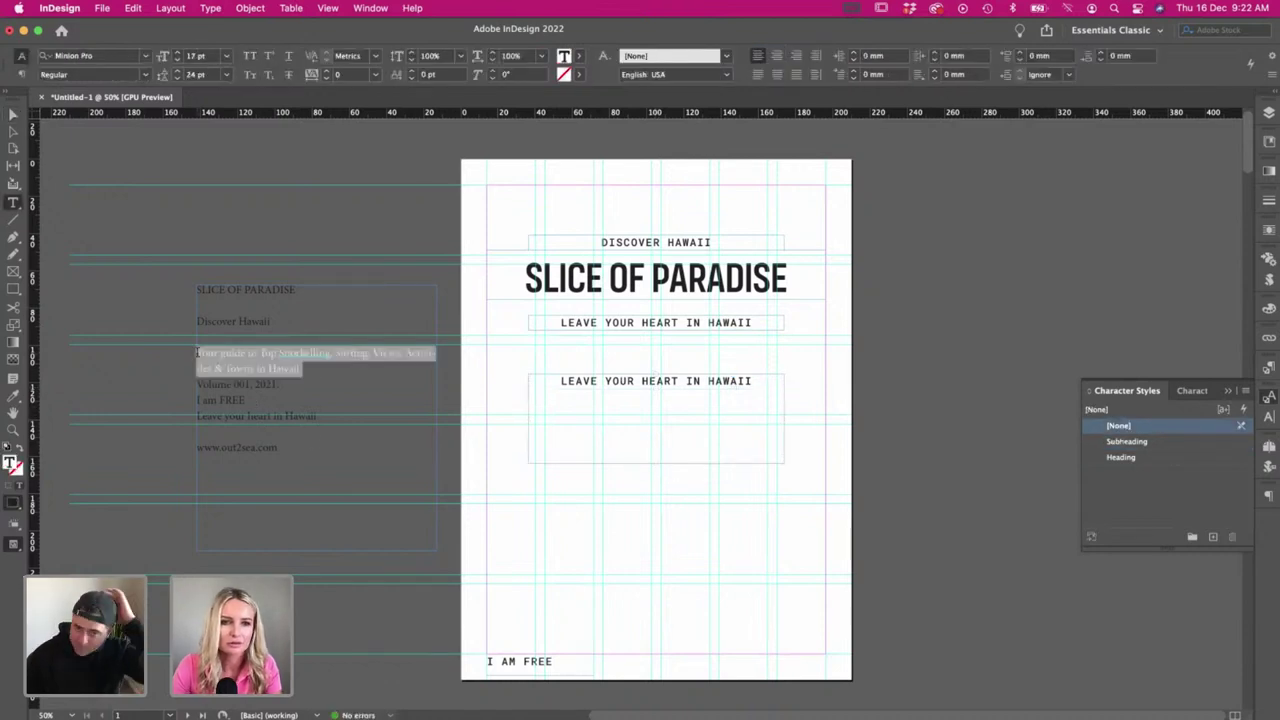
triple_click(587, 381)
key(super+v)
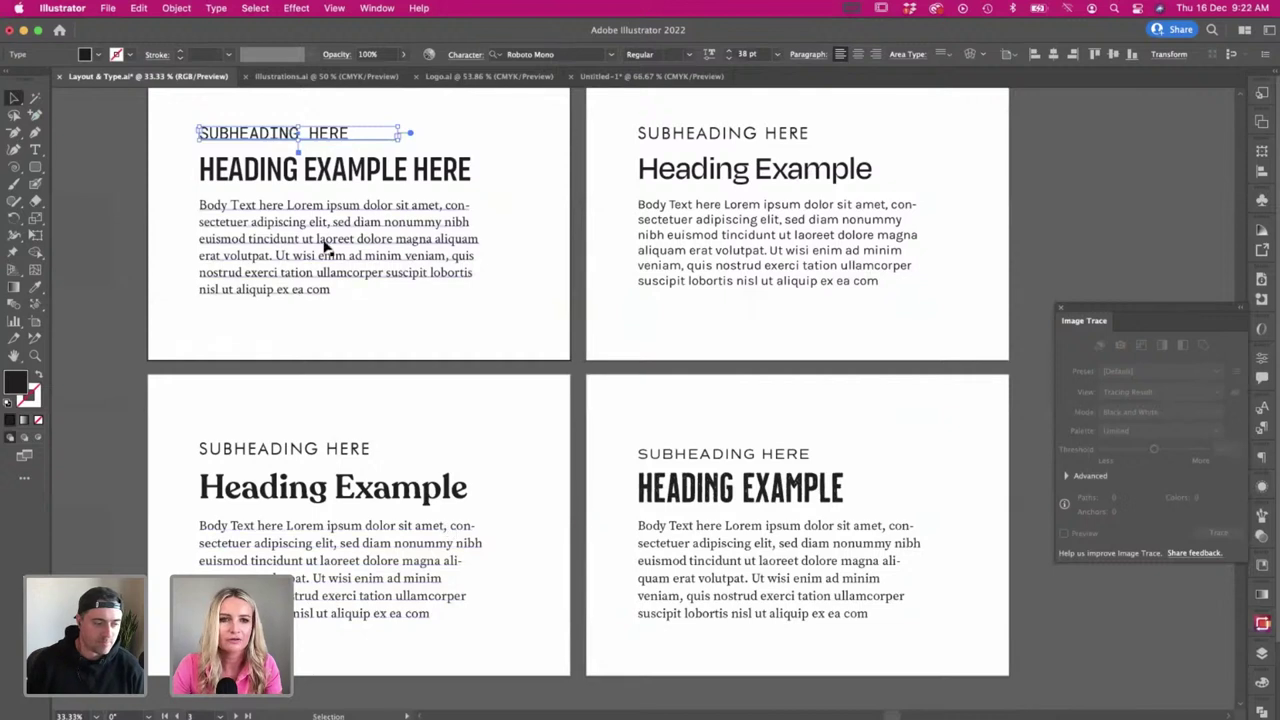
- Switch to Illustrator and check the body text font of the first type sample in Layout & Type.ai
key(t)
click(308, 240)
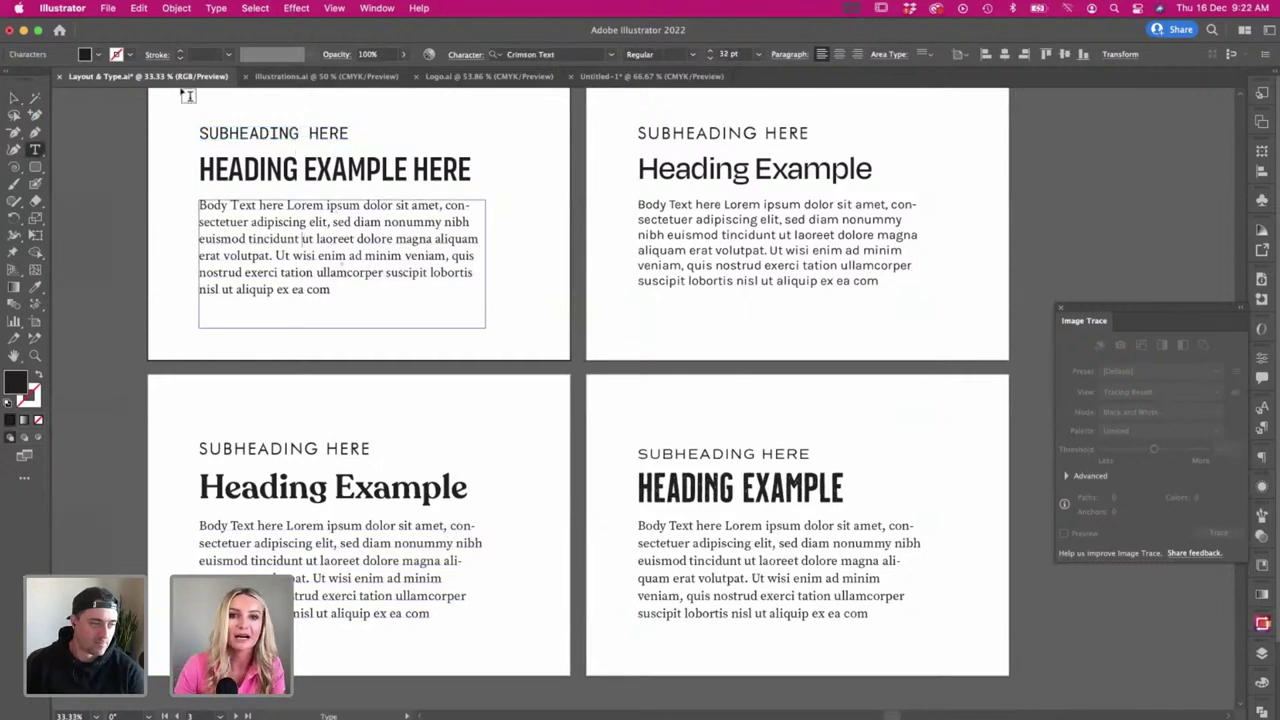
click(18, 98)
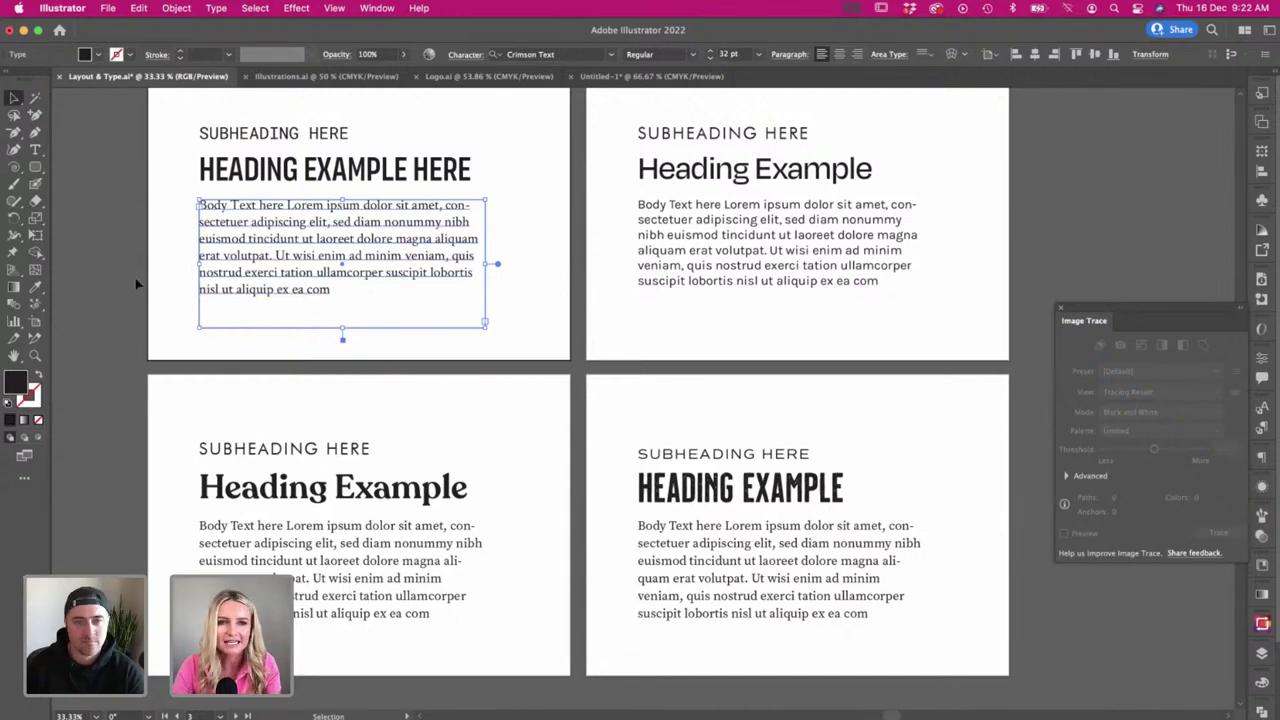
scroll(110, 216, up, 2)
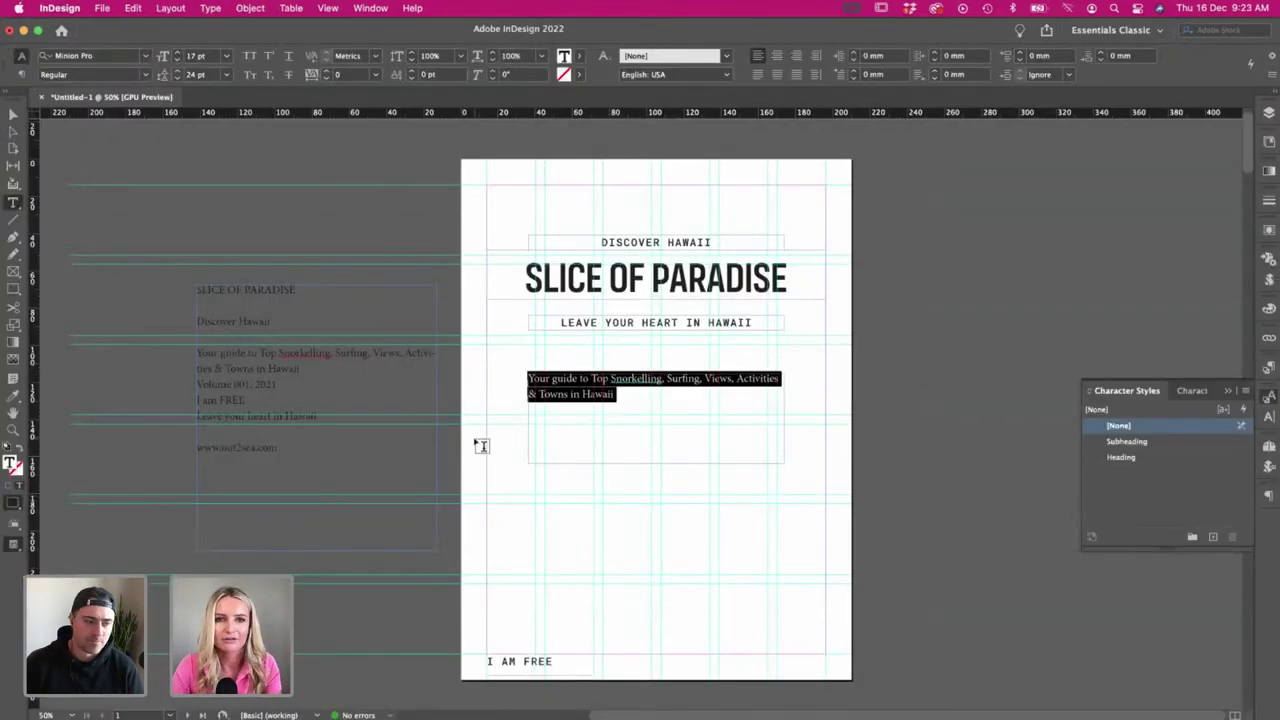
- Back in InDesign, set the Your guide to Top Snorkelling text's font to Crimson Text Regular and leave text editing
scroll(66, 56, down, 1)
click(88, 57)
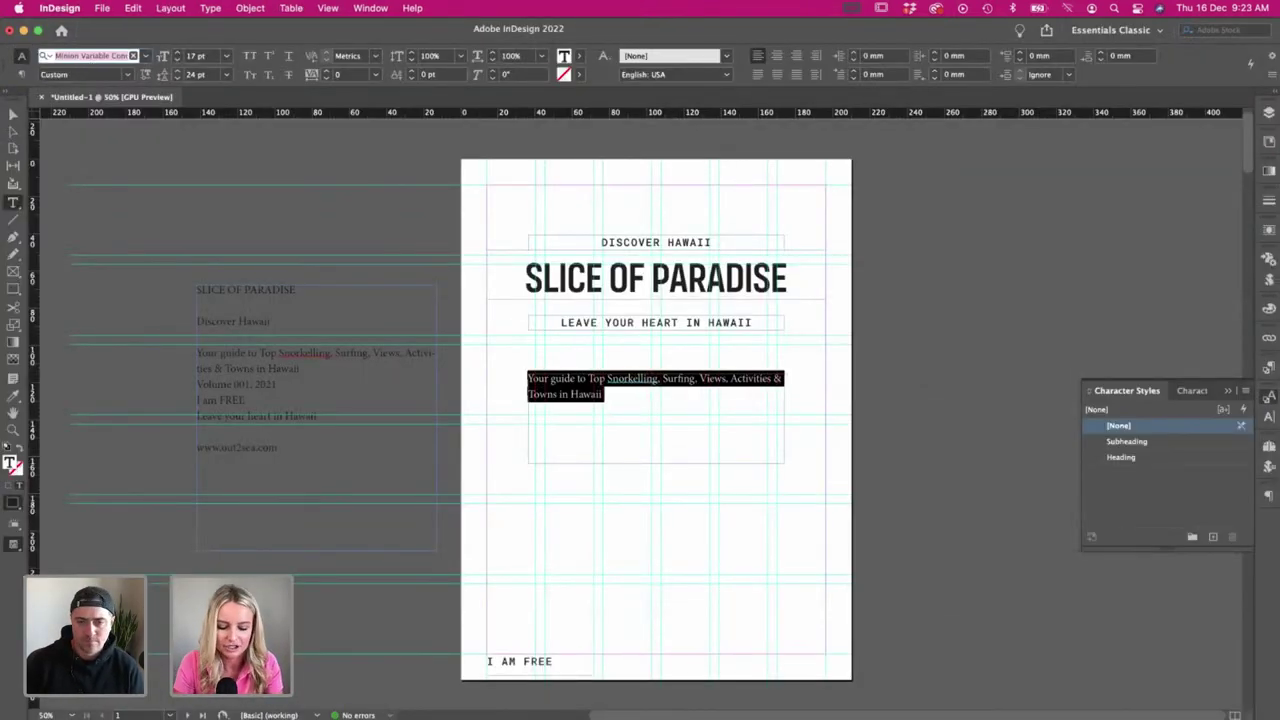
text(crimson)
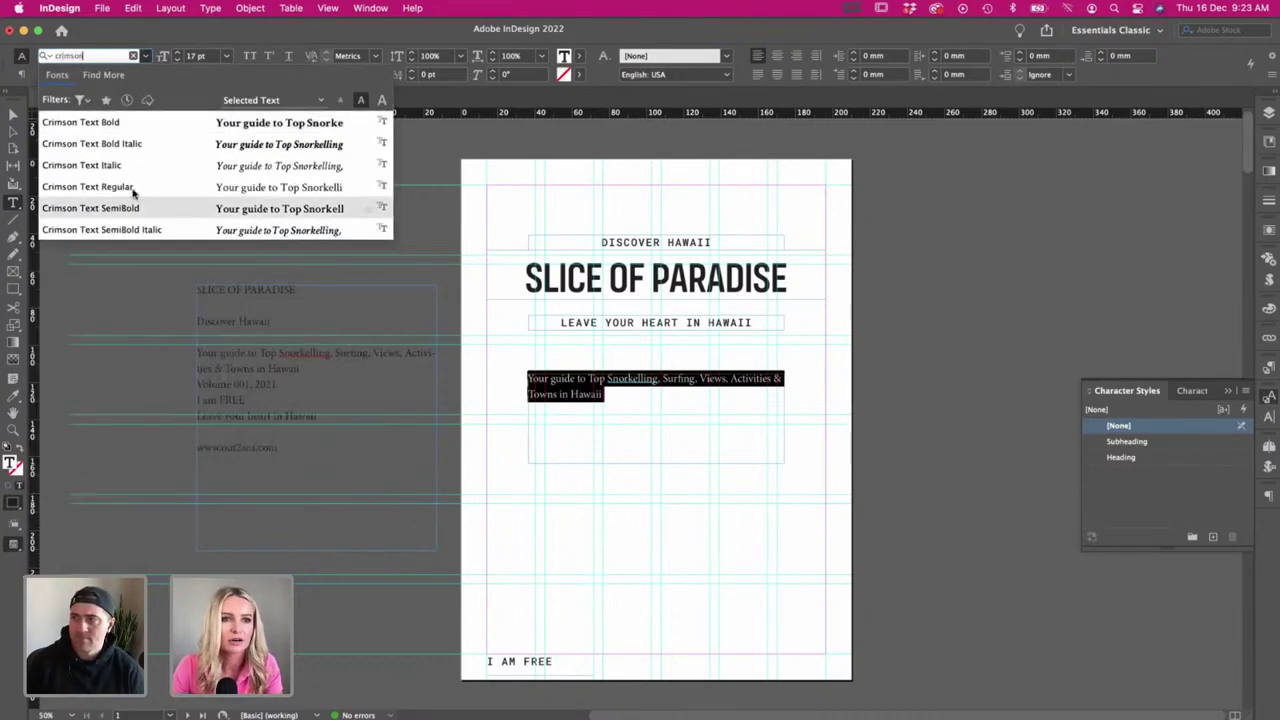
click(117, 186)
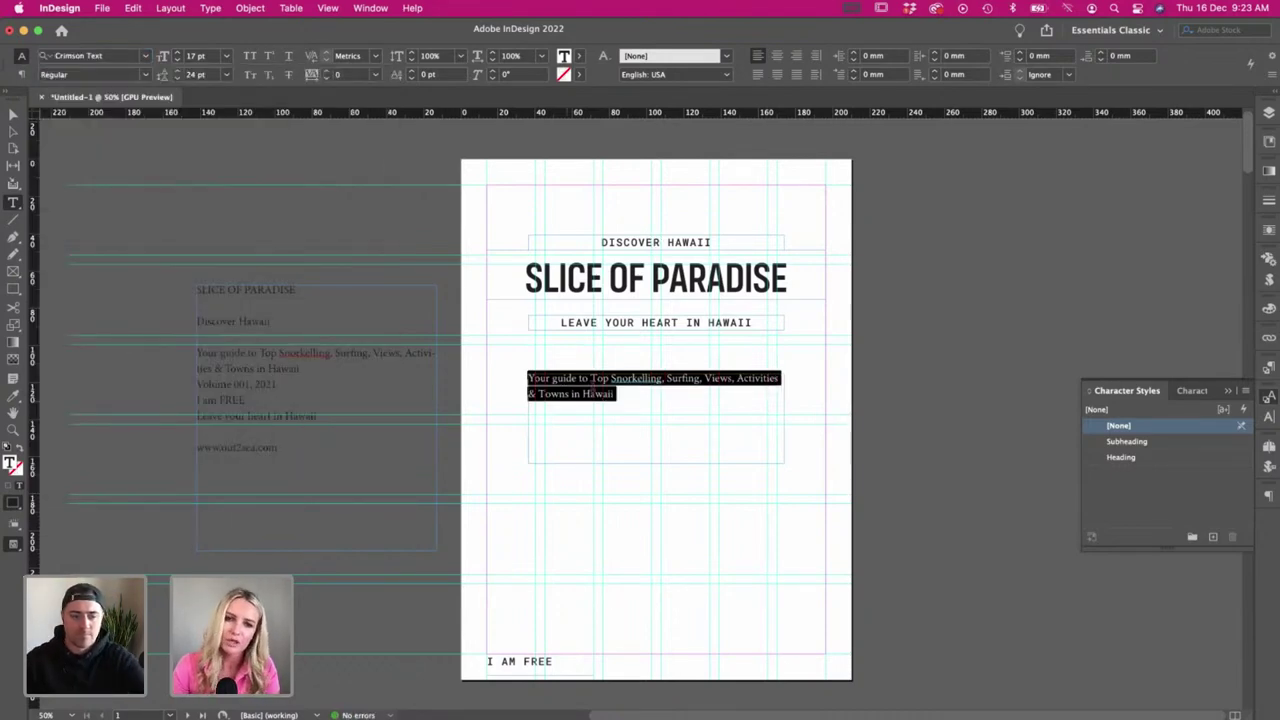
click(698, 399)
key(Escape)
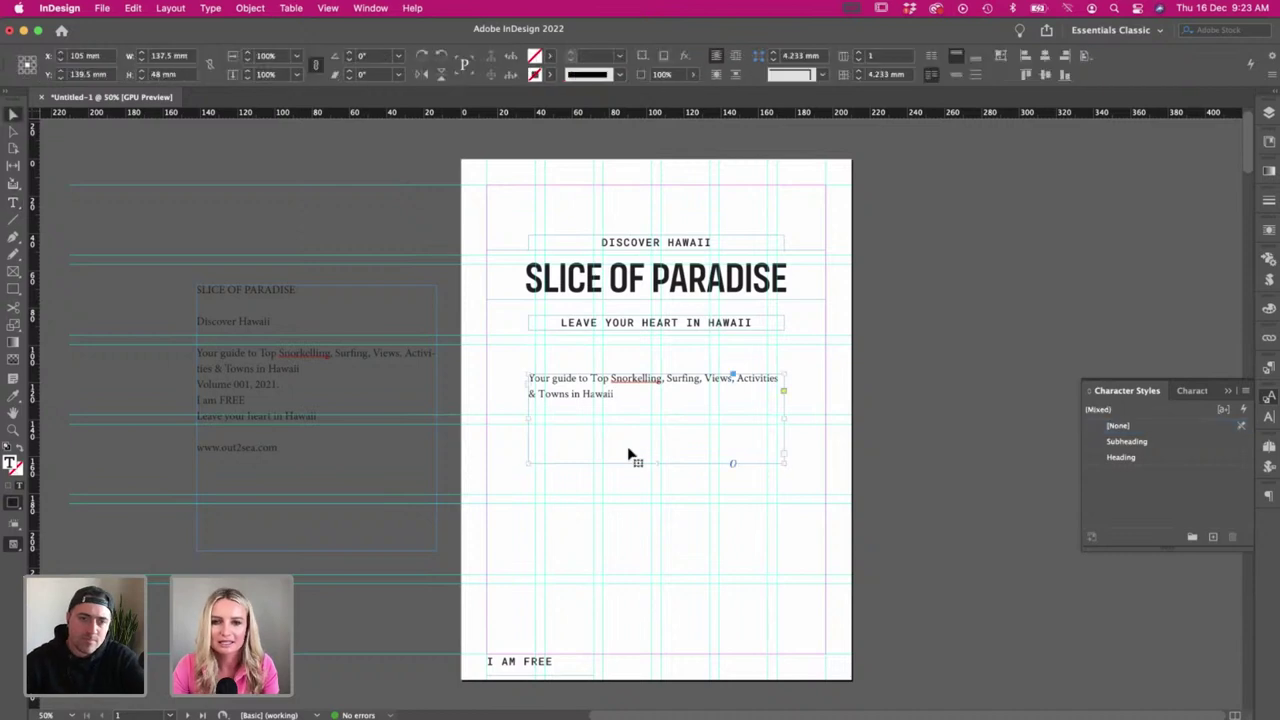
- Move the Your guide to Top Snorkelling frame up beneath the subheading, reduce it to about 93 × 31.5 mm, and preview the cover
drag(596, 393, 597, 392)
click(678, 348)
key(w)
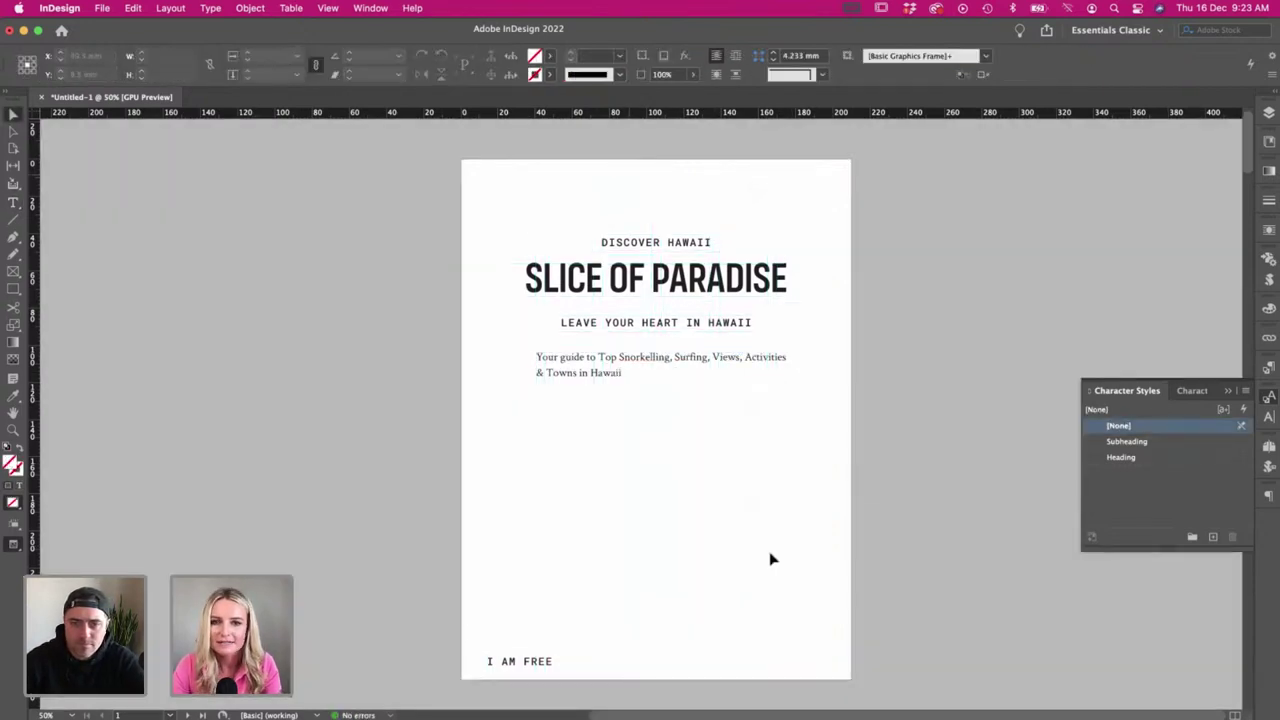
click(628, 398)
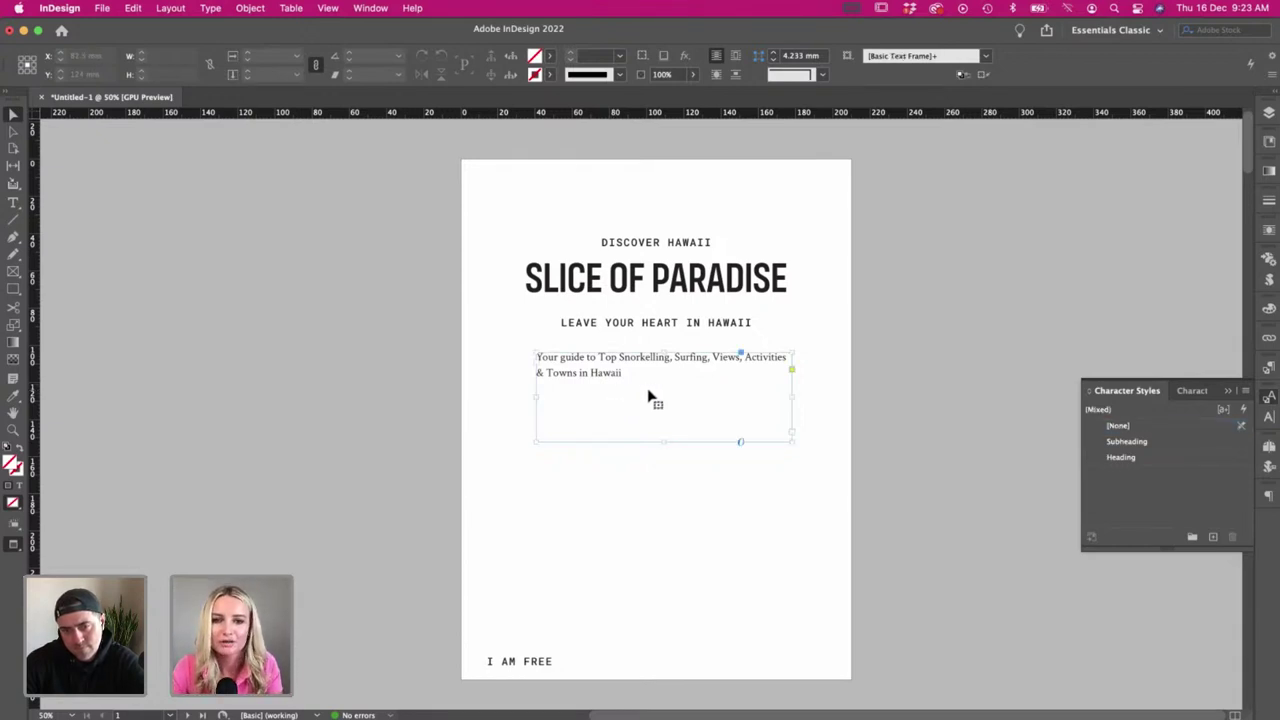
key(w)
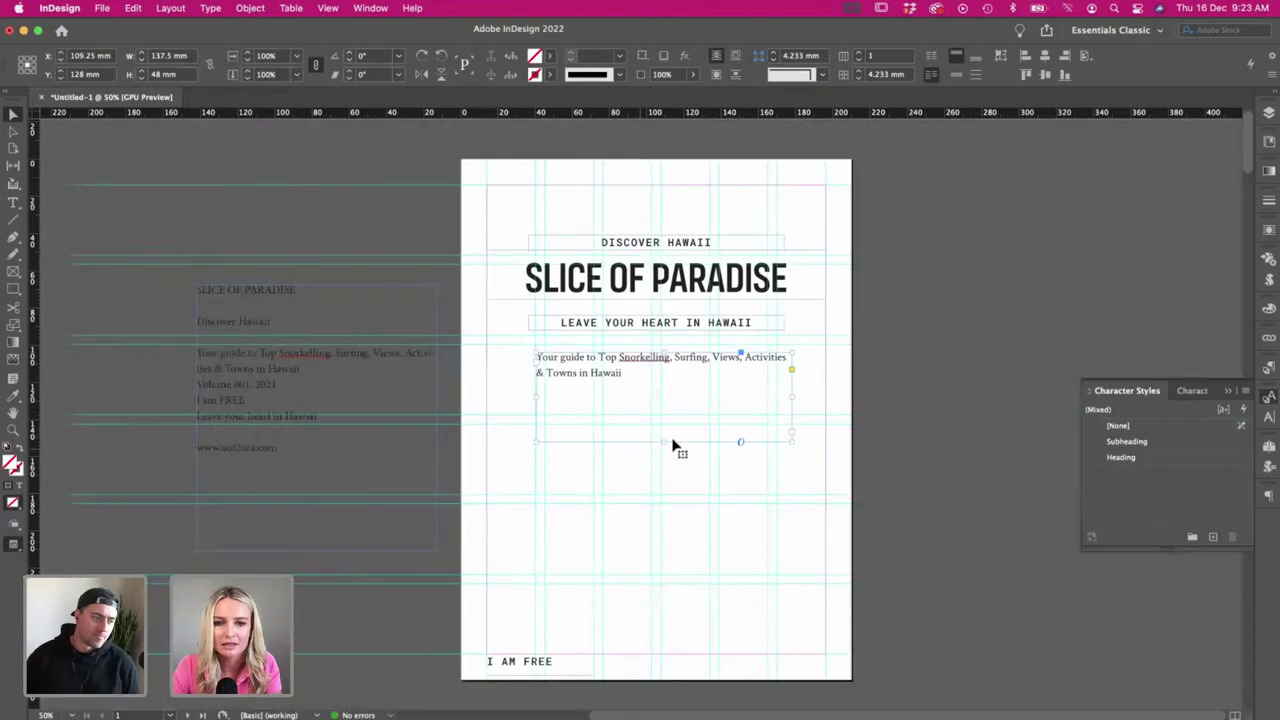
drag(792, 440, 708, 409)
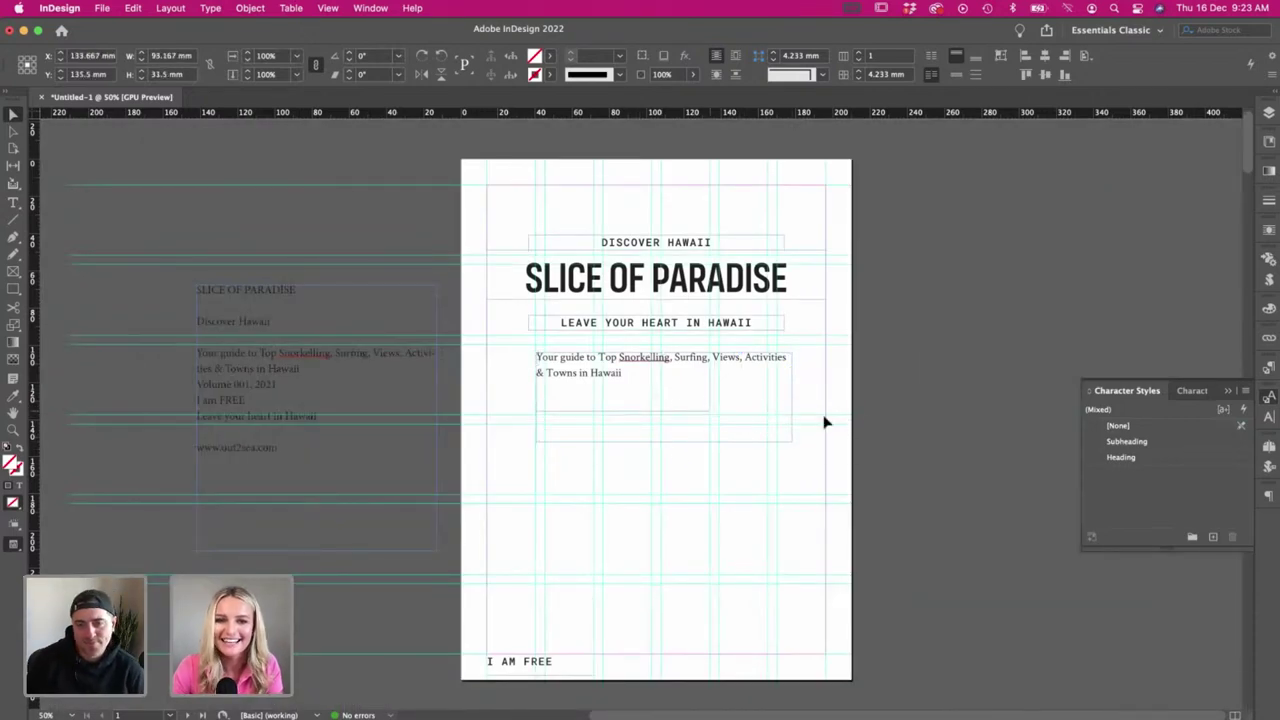
key(w)
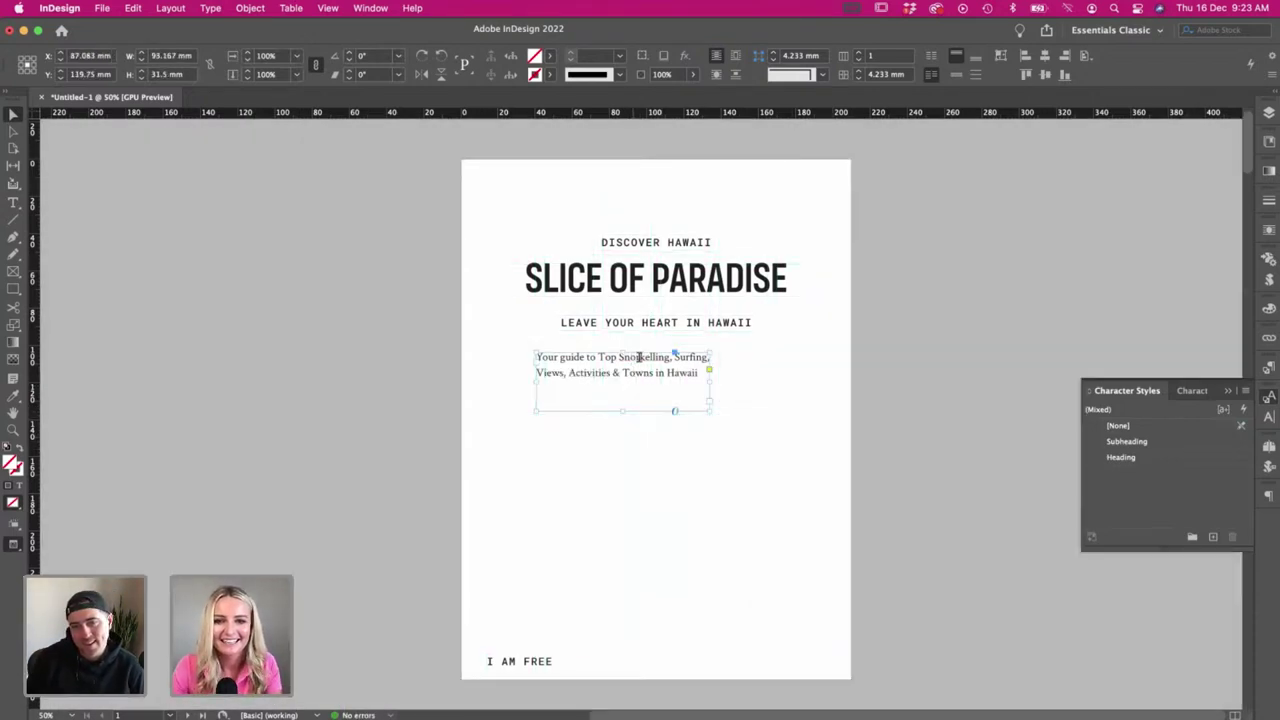
double_click(640, 360)
right_click(671, 366)
click(692, 372)
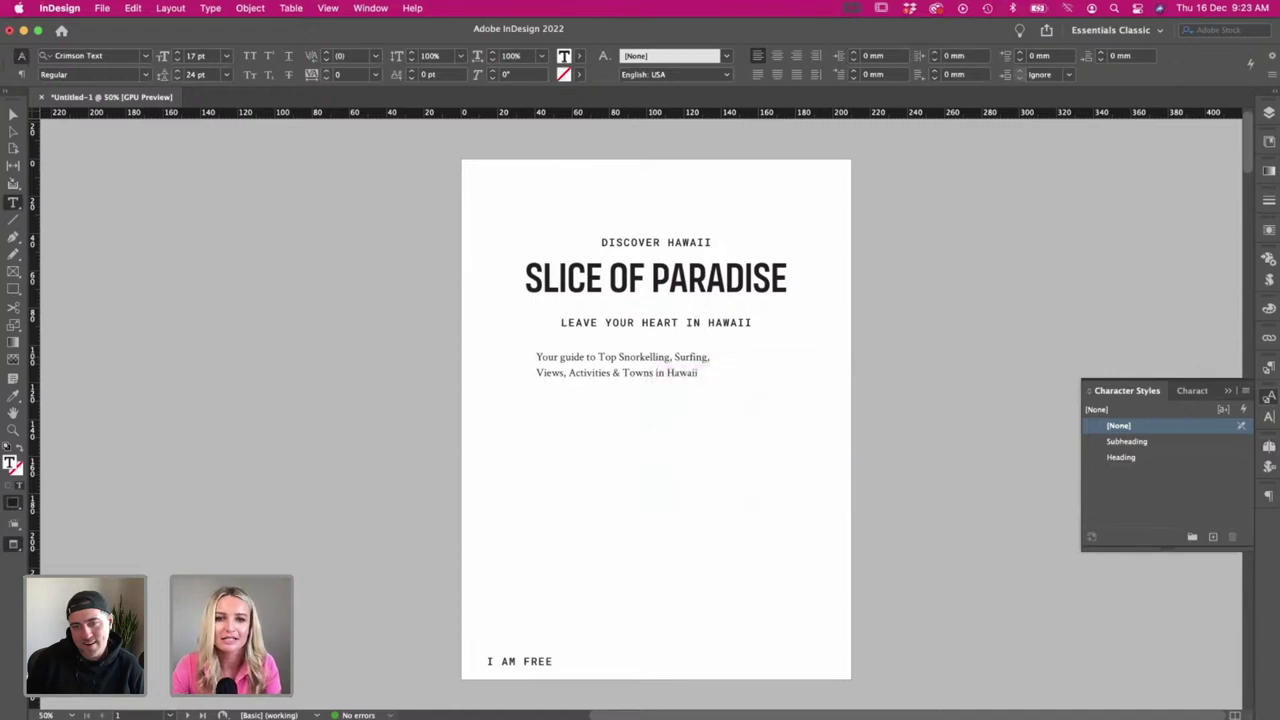
- Show the guides again and move the Your guide to Top Snorkelling frame down, aligning it with the subheading frame's left edge
key(Escape)
click(440, 297)
key(w)
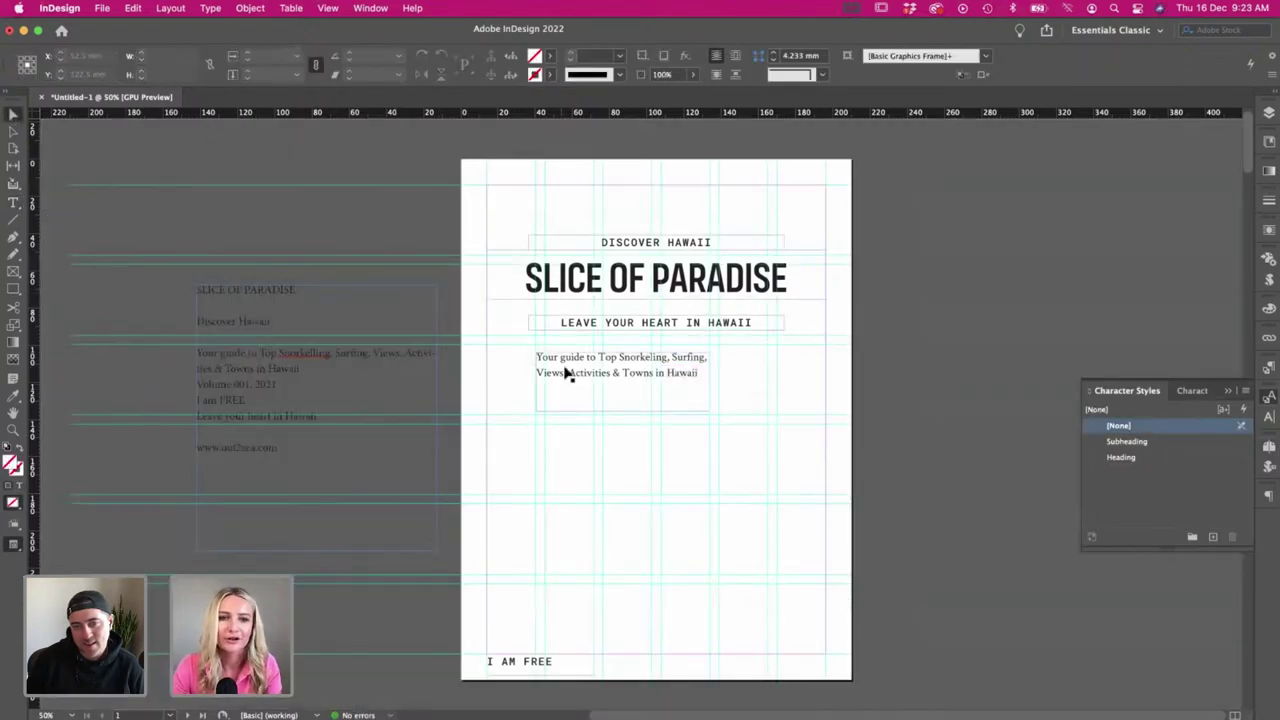
drag(566, 371, 557, 398)
click(640, 529)
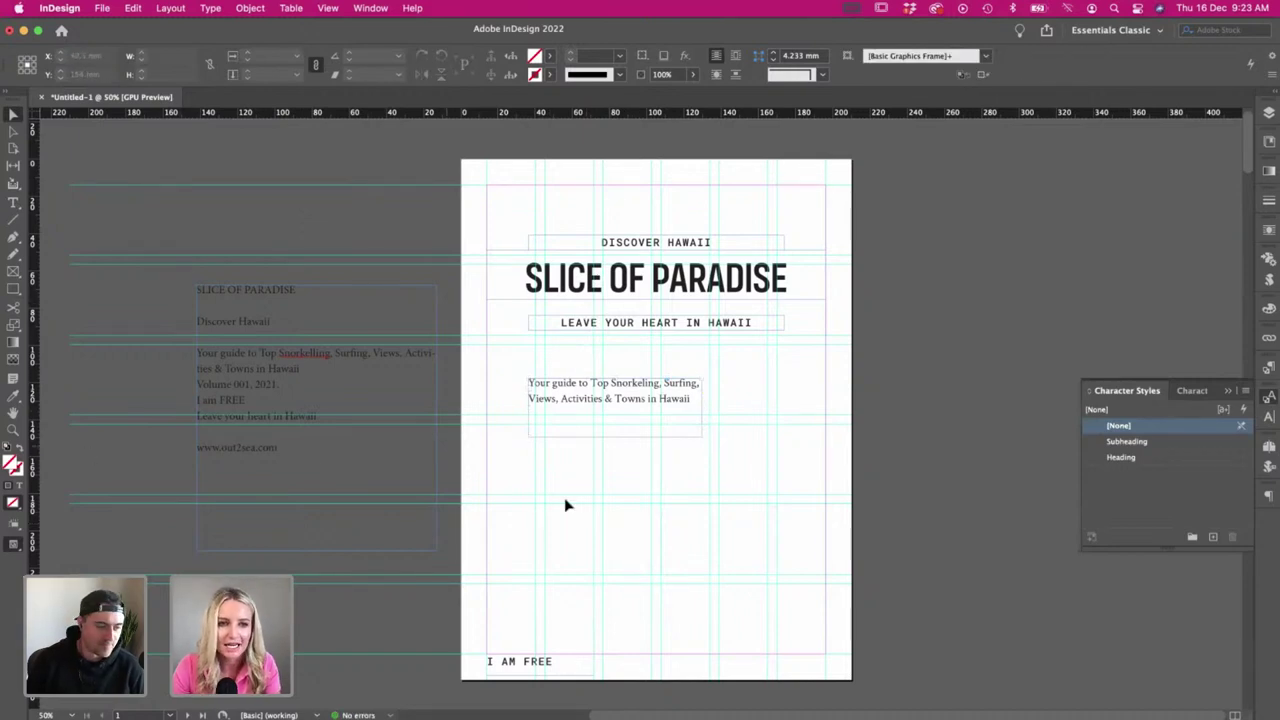
- Duplicate the I AM FREE frame above itself, replace its text with Volume 001, 2021. and apply the Subheading style
alt+drag(518, 667, 520, 585)
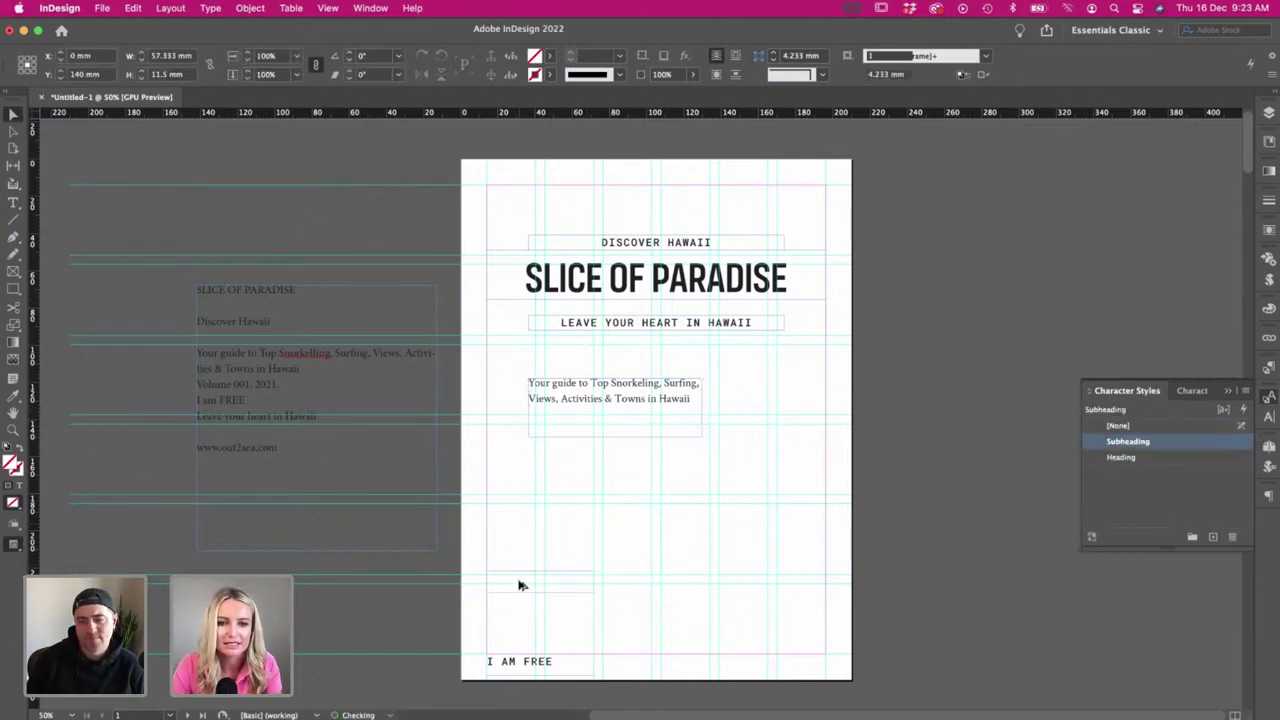
double_click(541, 580)
key(super+a)
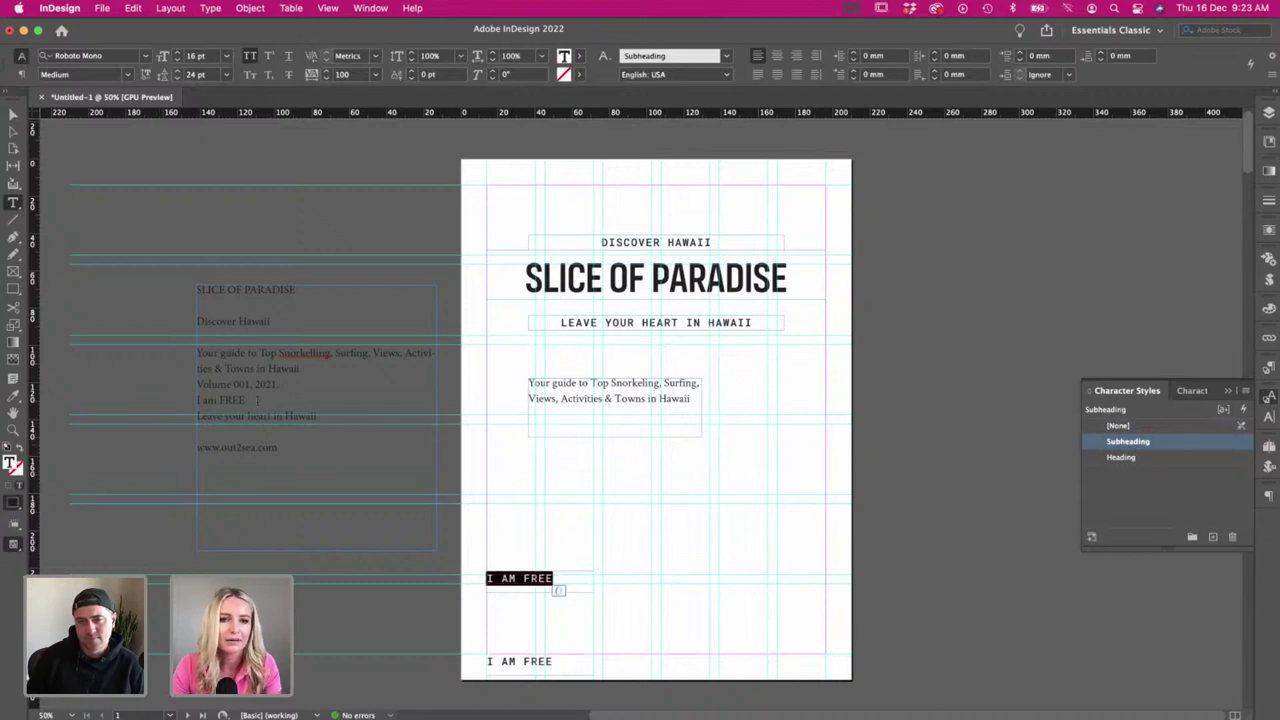
drag(197, 384, 284, 389)
key(super+c)
drag(566, 581, 490, 579)
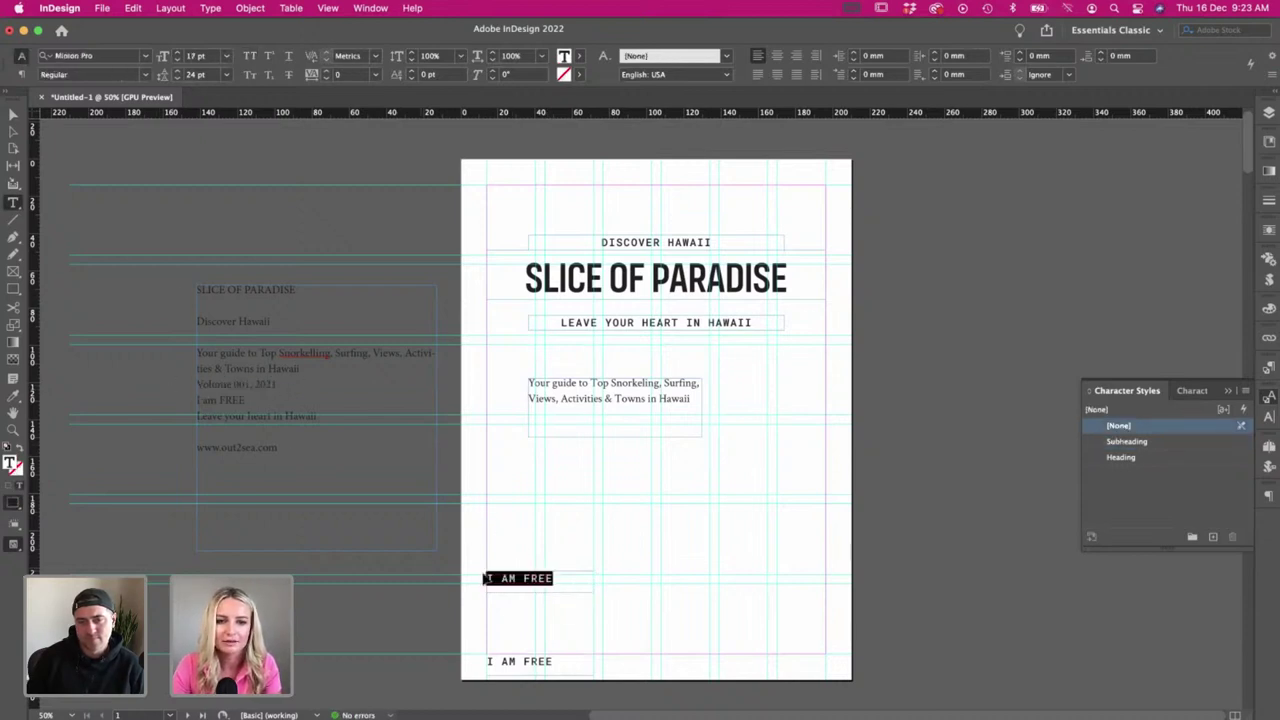
key(super+v)
key(super+a)
click(1128, 446)
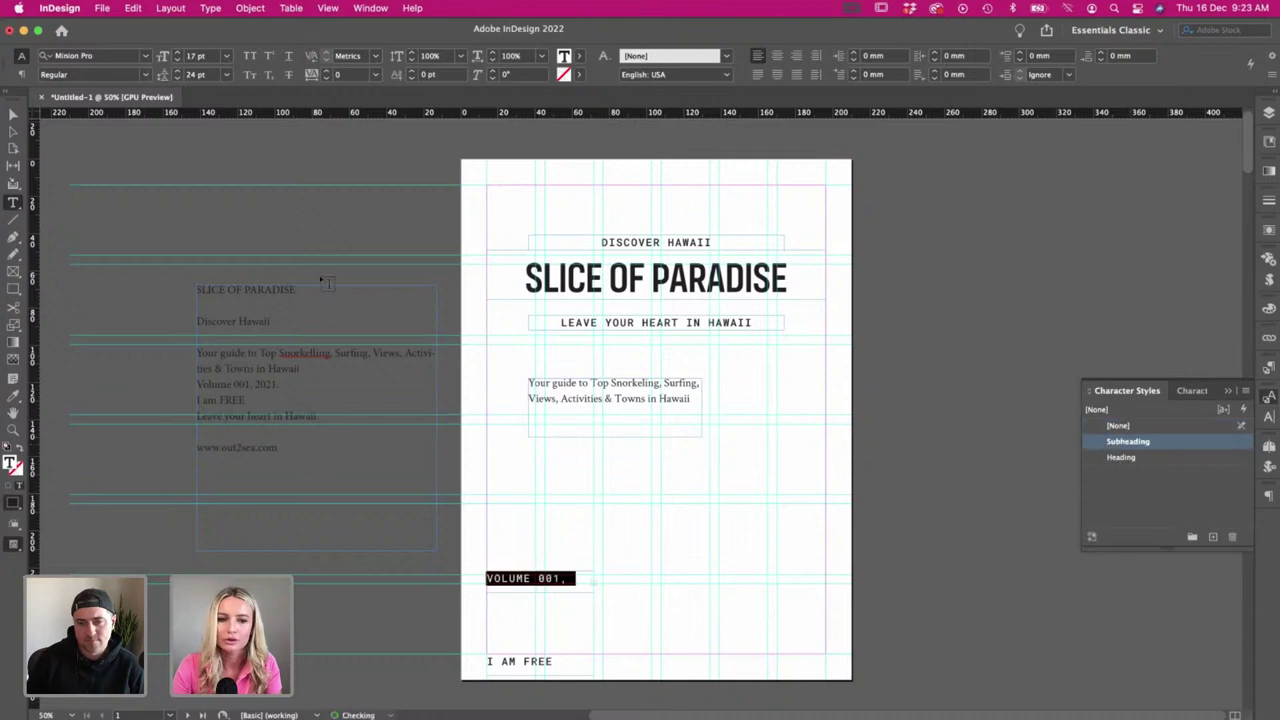
- Widen the Volume 001, 2021. frame to fit its text and move it to the cover's top-left margin corner
click(13, 114)
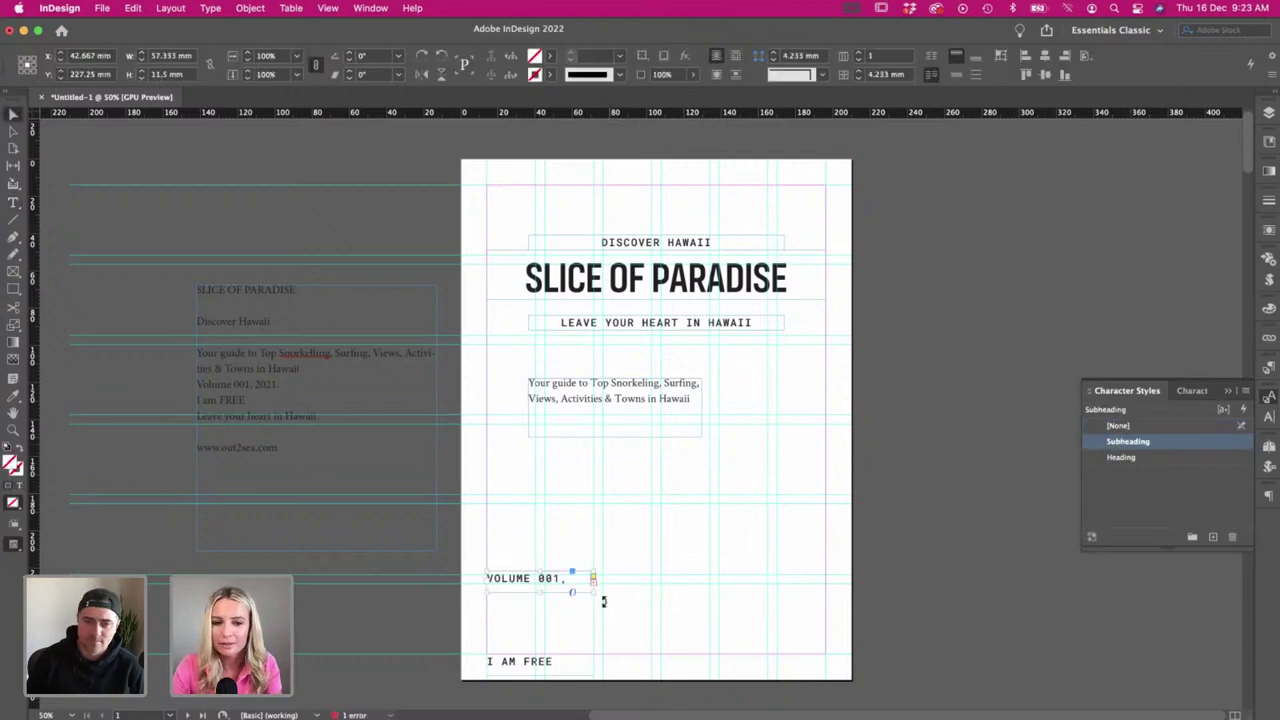
drag(595, 592, 677, 590)
drag(543, 583, 540, 191)
click(740, 490)
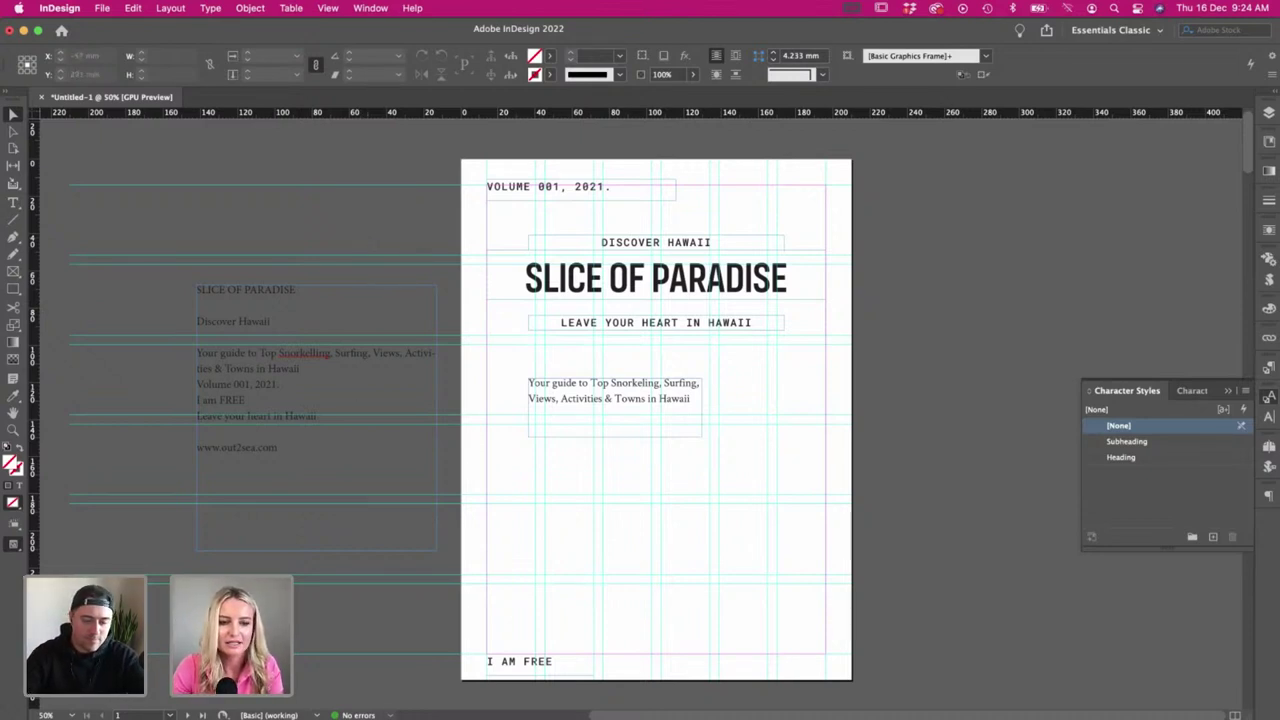
- Switch to Finder, open the 1. General Images folder inside Imagery and show its files as icons
key(super+Tab)
scroll(386, 236, left, 5)
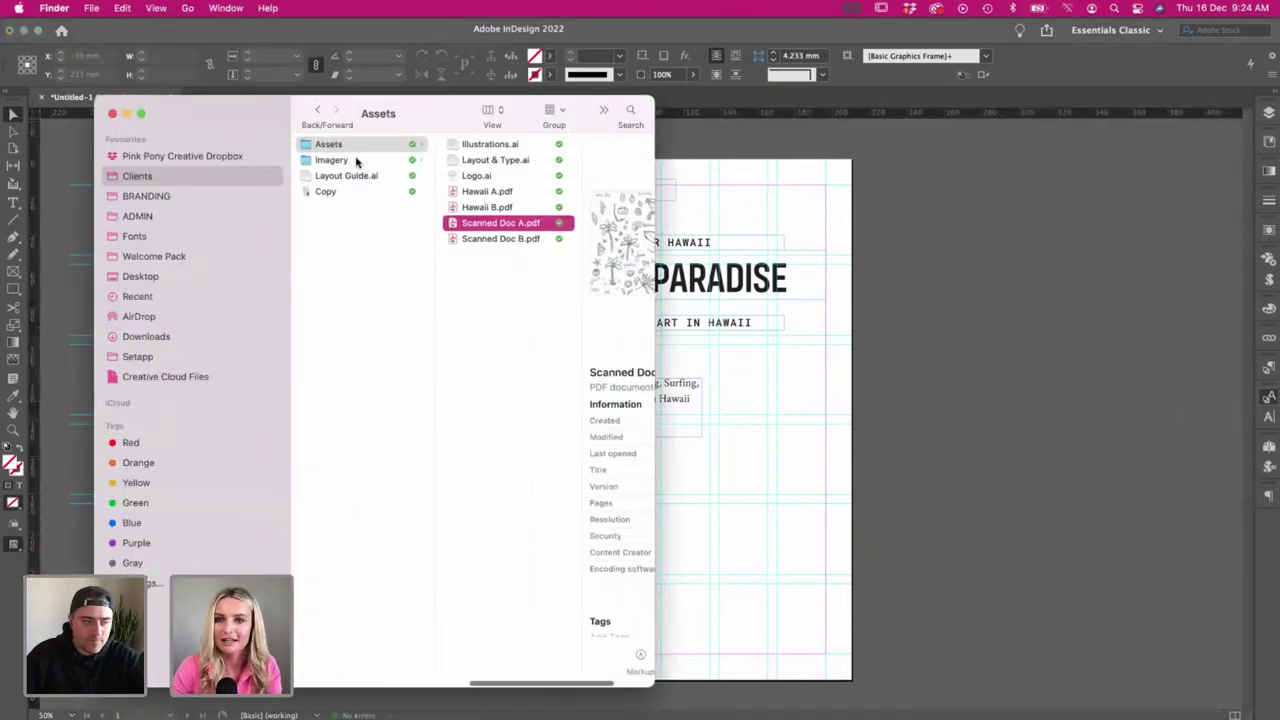
click(355, 163)
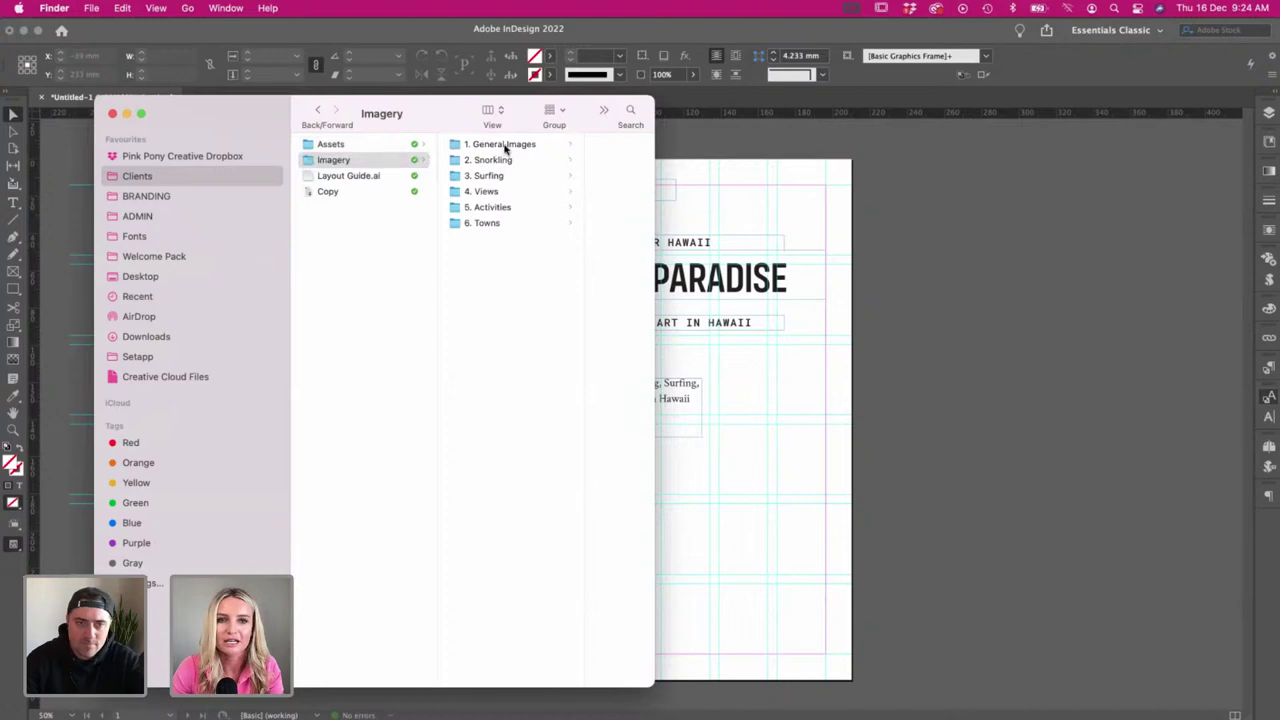
click(506, 146)
click(500, 112)
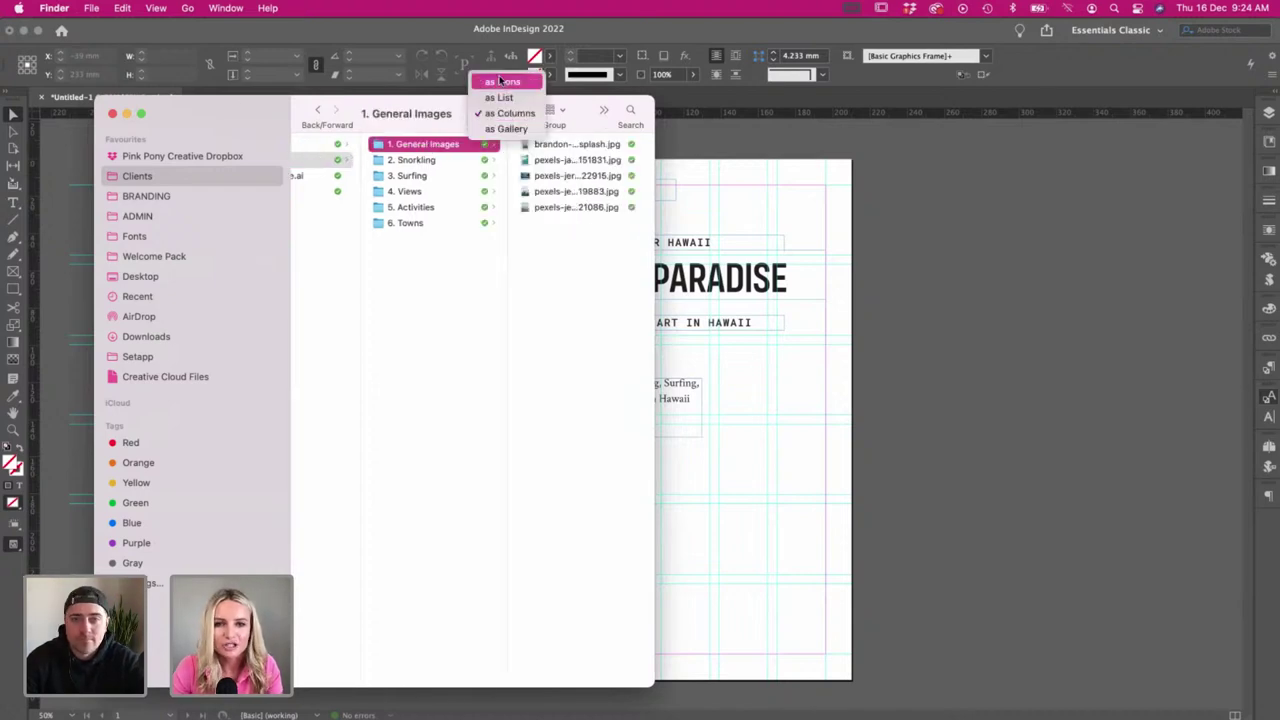
click(503, 80)
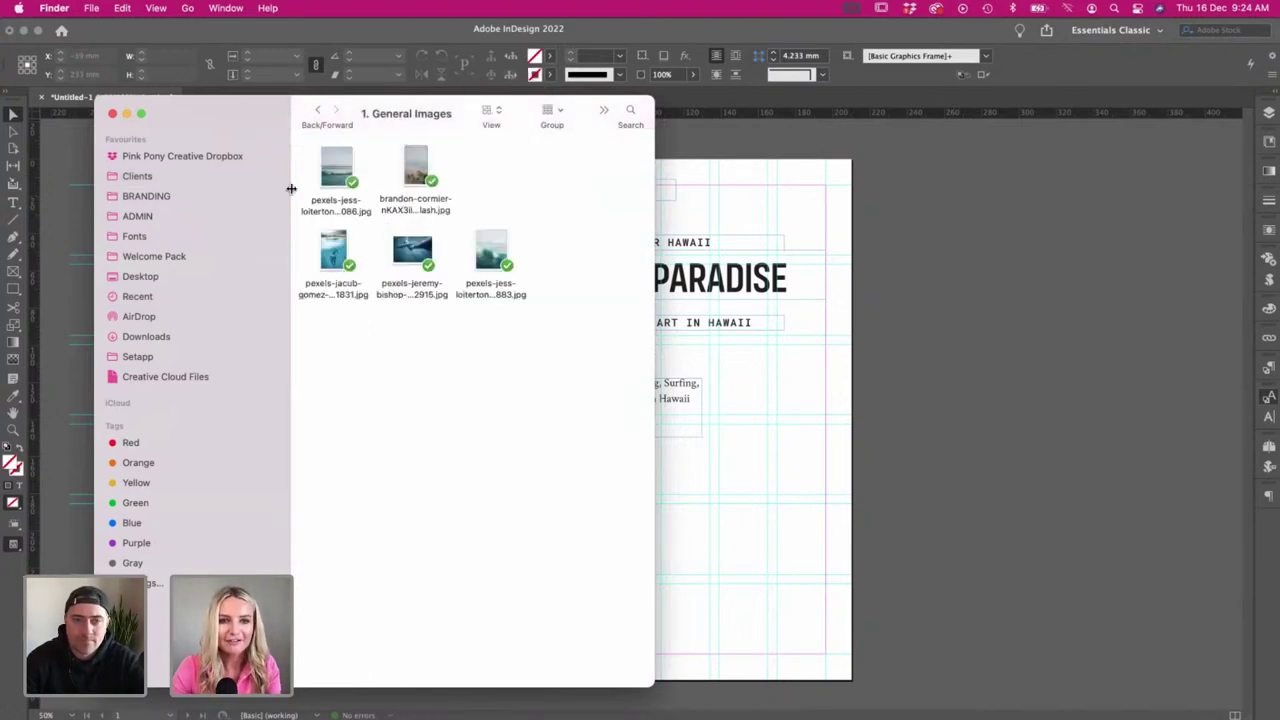
- Preview the General Images photos at full size to compare cover candidates, including the underwater swimmer
click(338, 250)
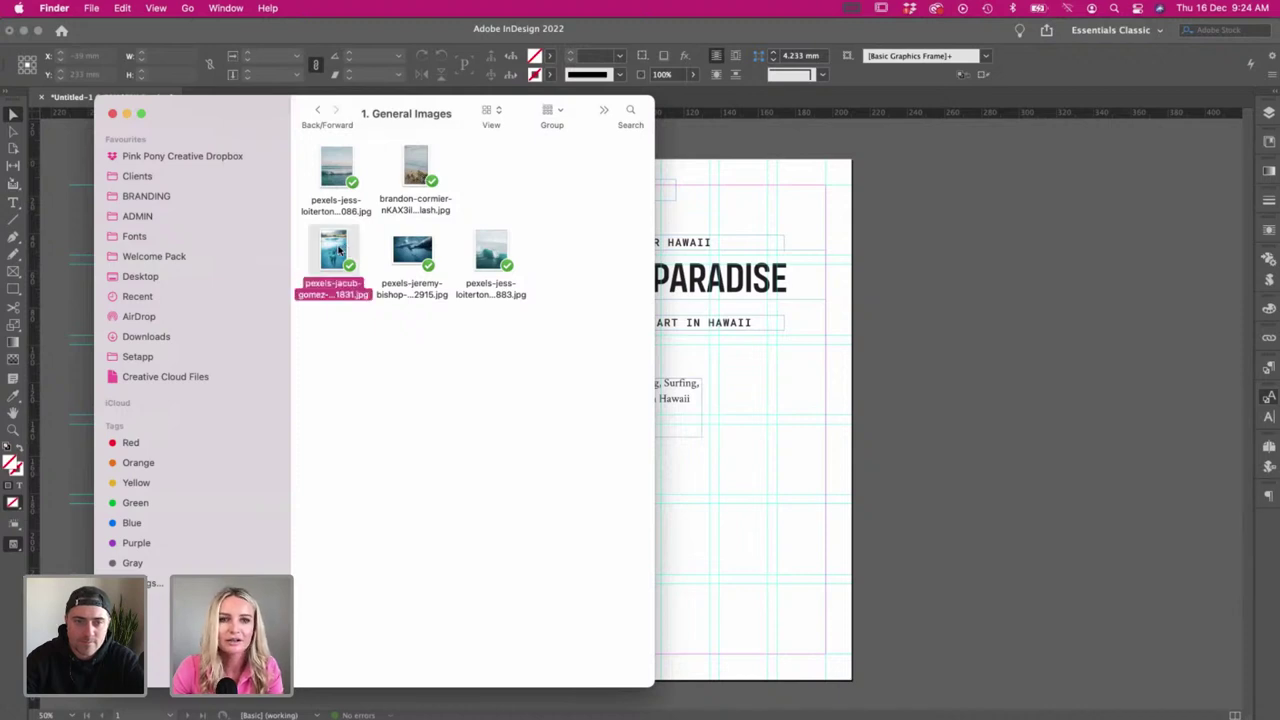
key(space)
key(space)
drag(553, 330, 410, 219)
drag(350, 163, 345, 157)
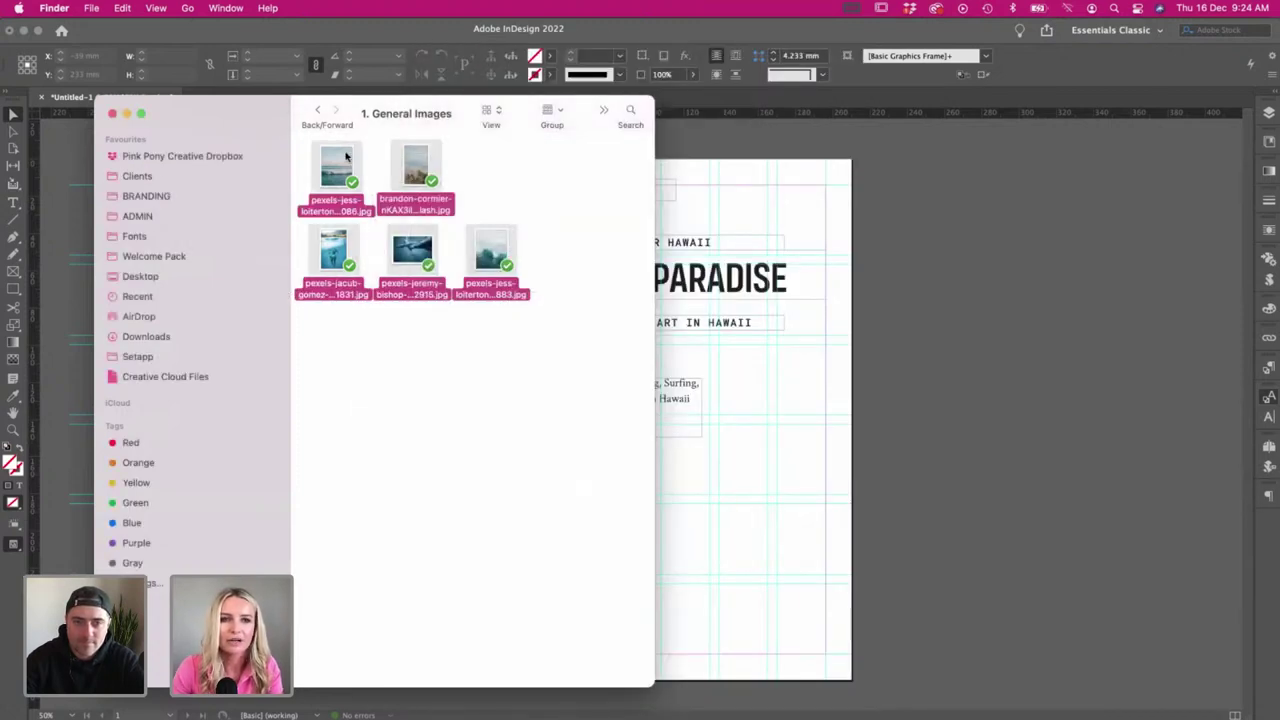
key(space)
key(Right)
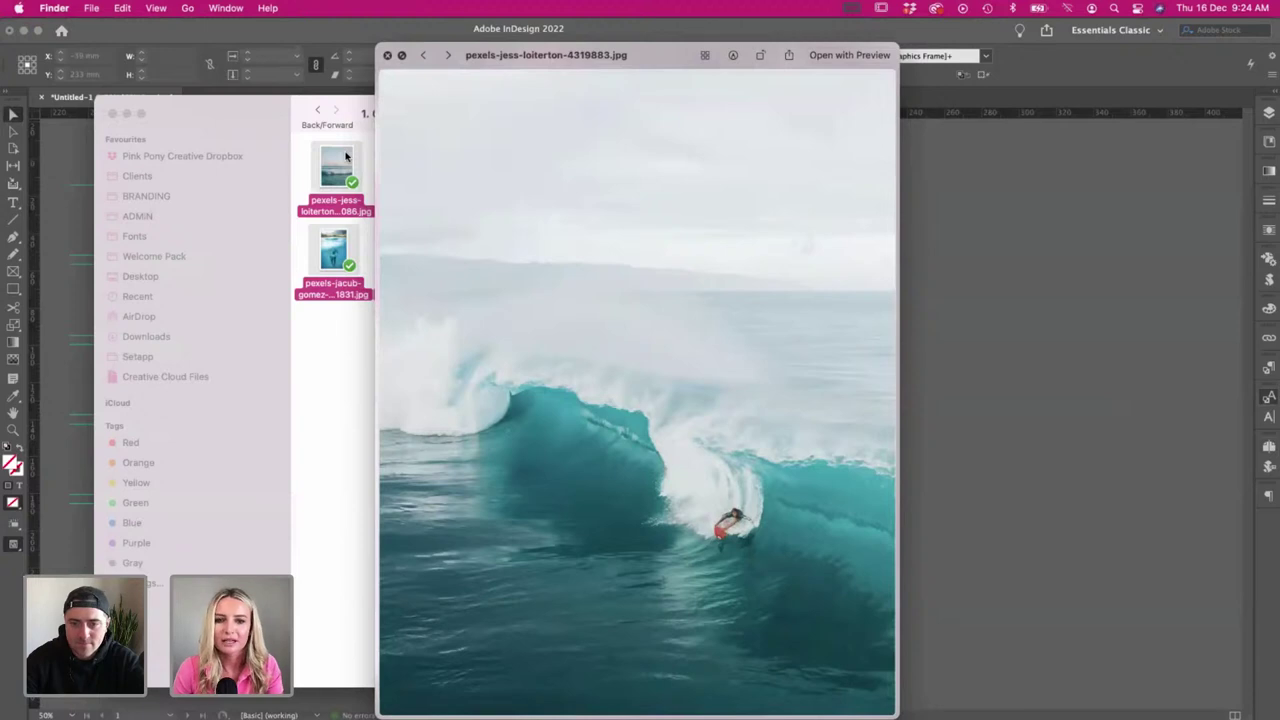
key(Left)
key(Left)
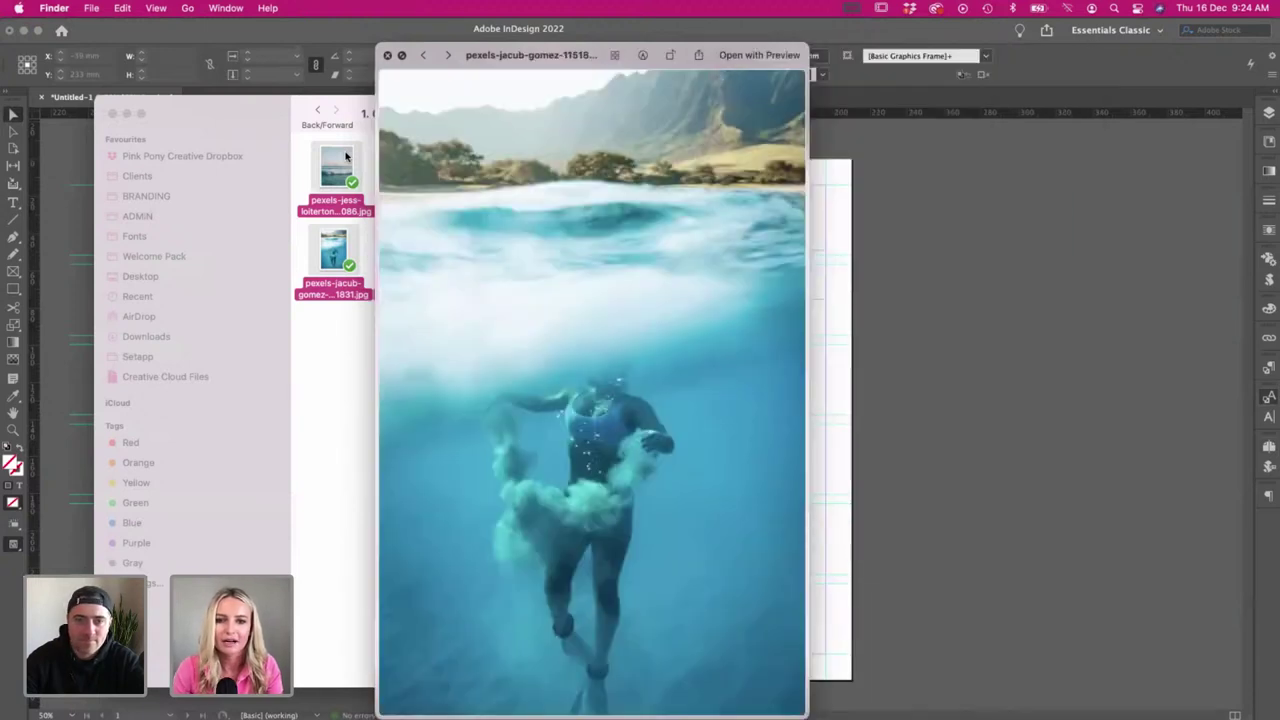
key(space)
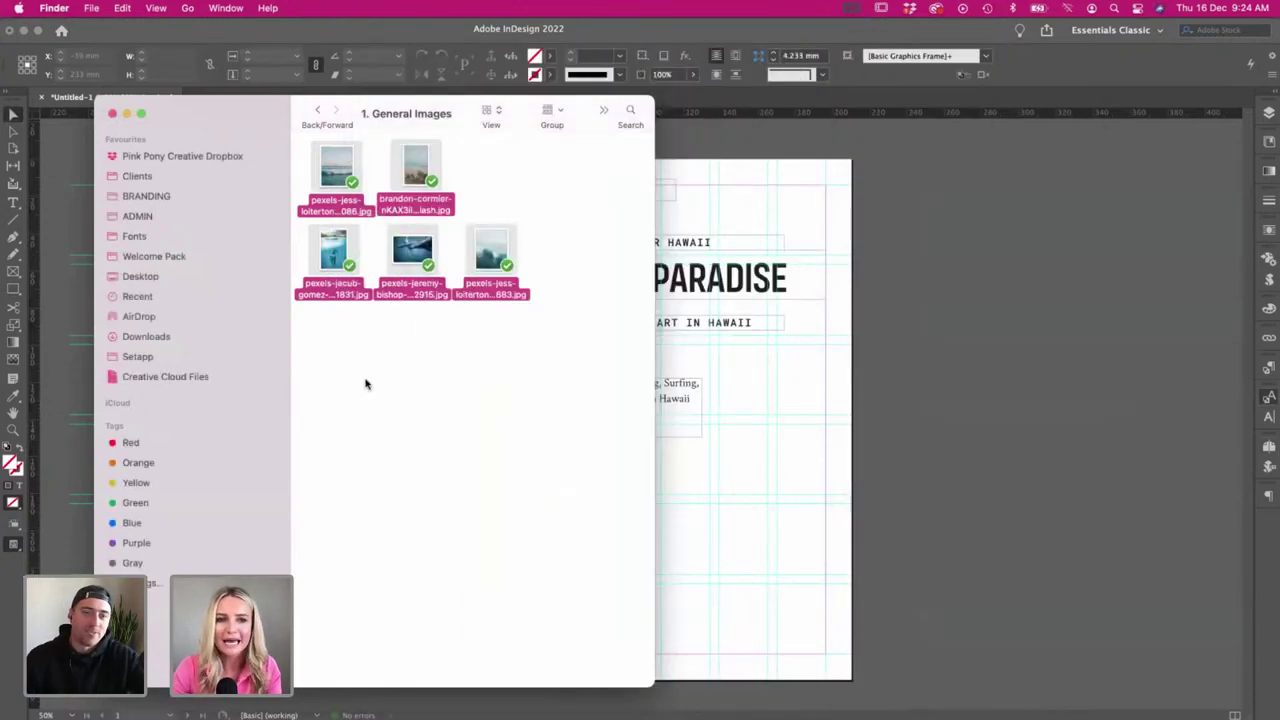
click(366, 380)
click(333, 258)
key(space)
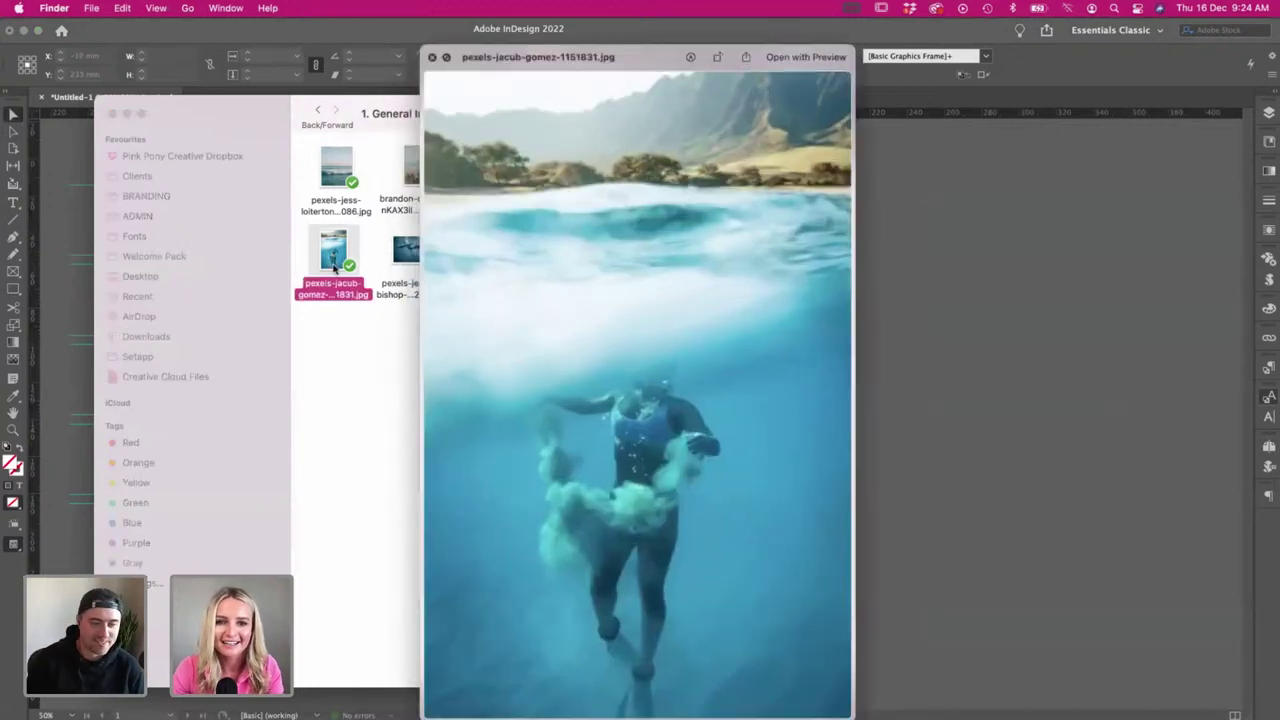
key(space)
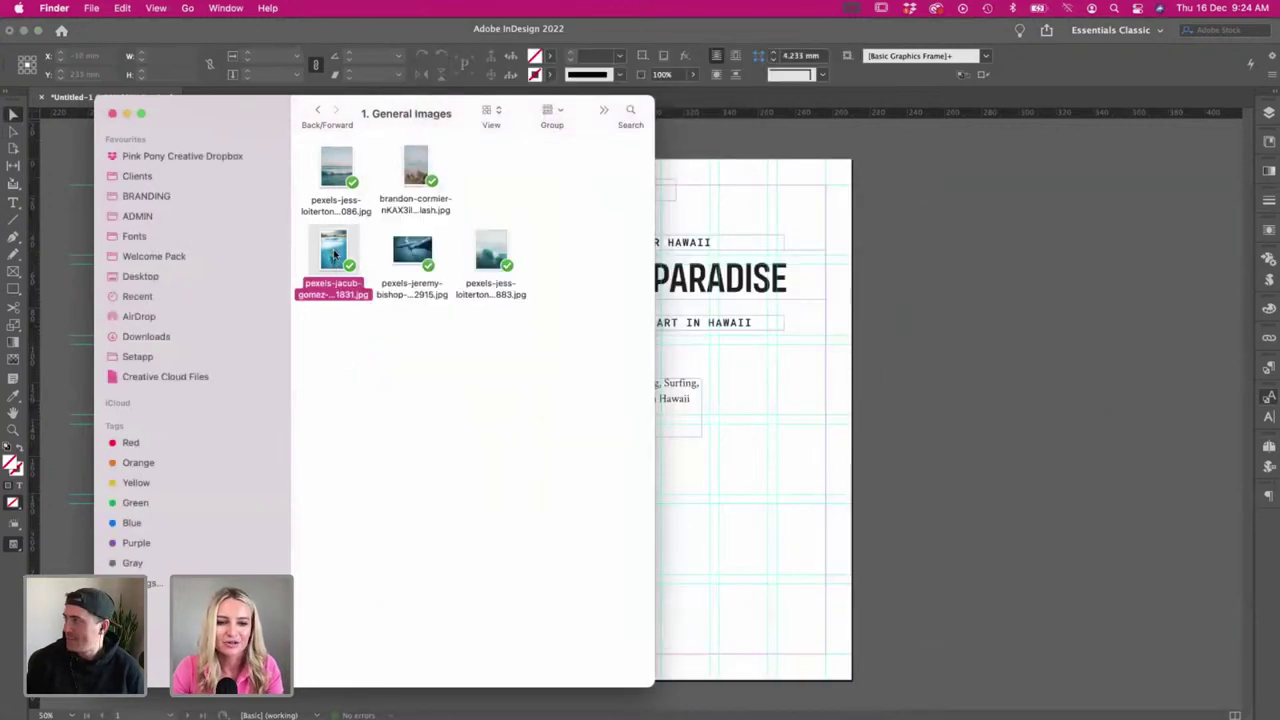
- Bring the underwater swimmer photo into the InDesign cover and place it from the top-left margin corner, about 179 × 271 mm
drag(334, 254, 772, 426)
click(775, 424)
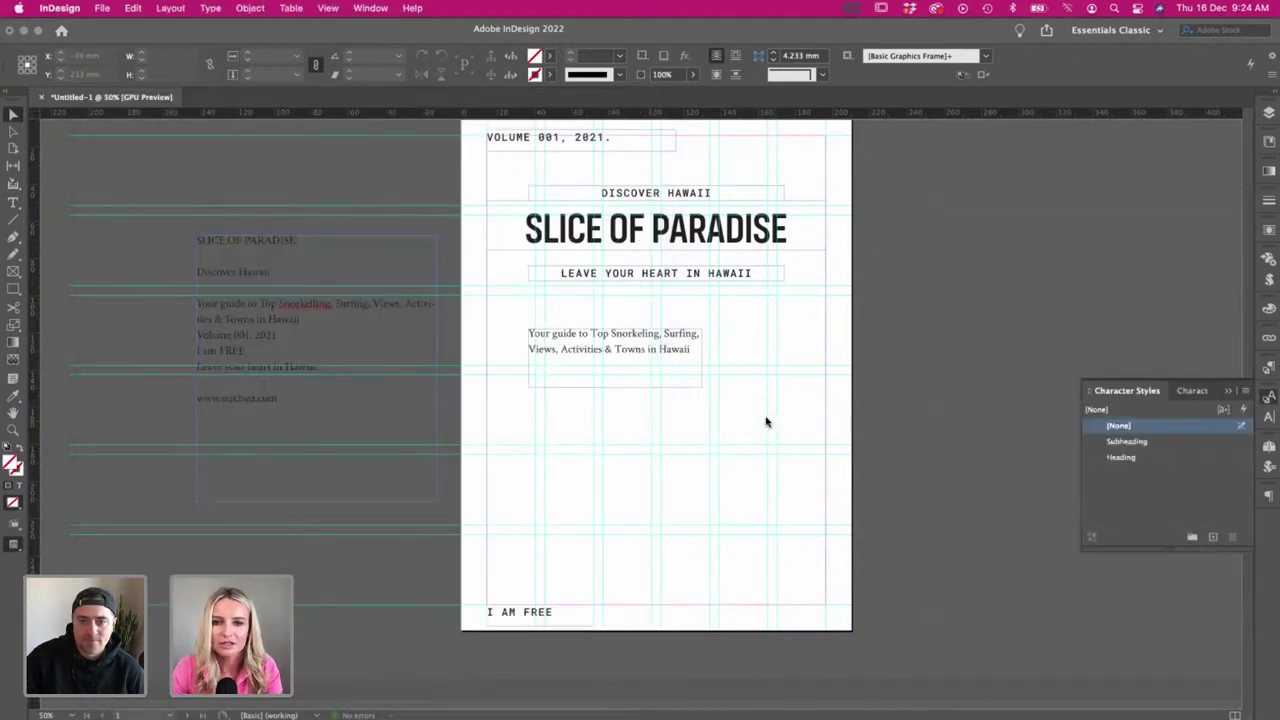
scroll(766, 420, up, 2)
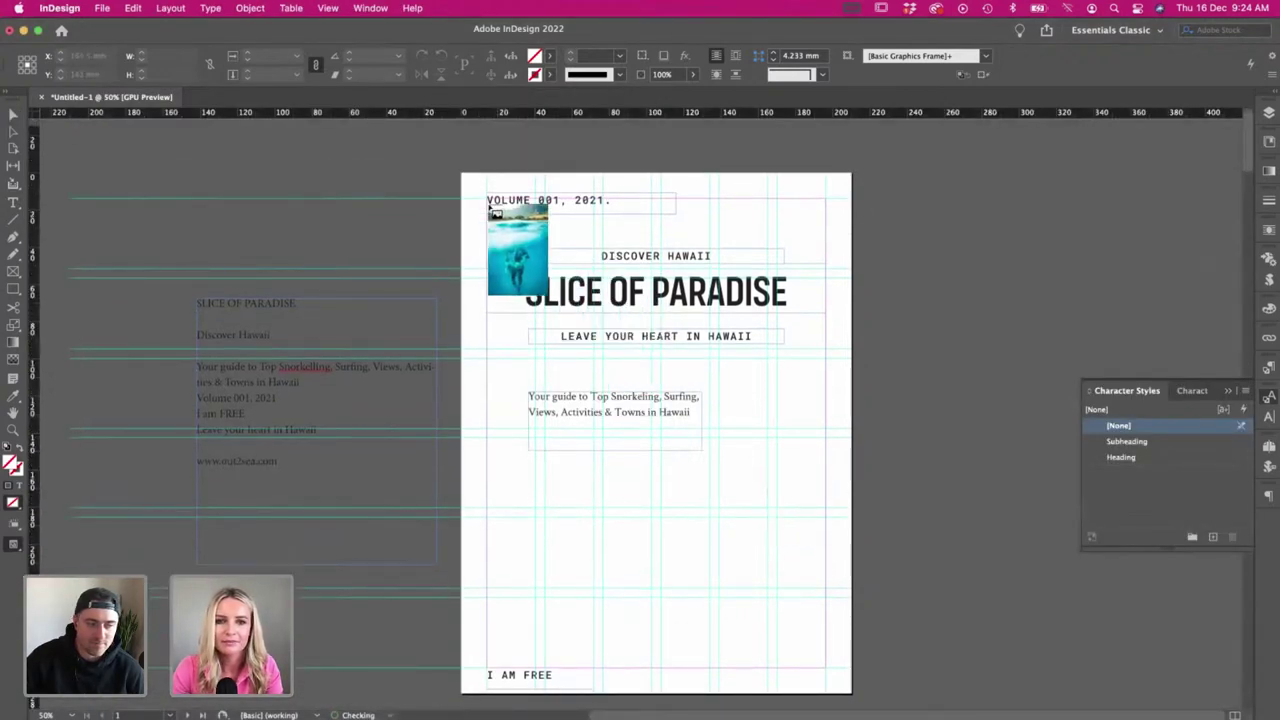
drag(487, 200, 826, 668)
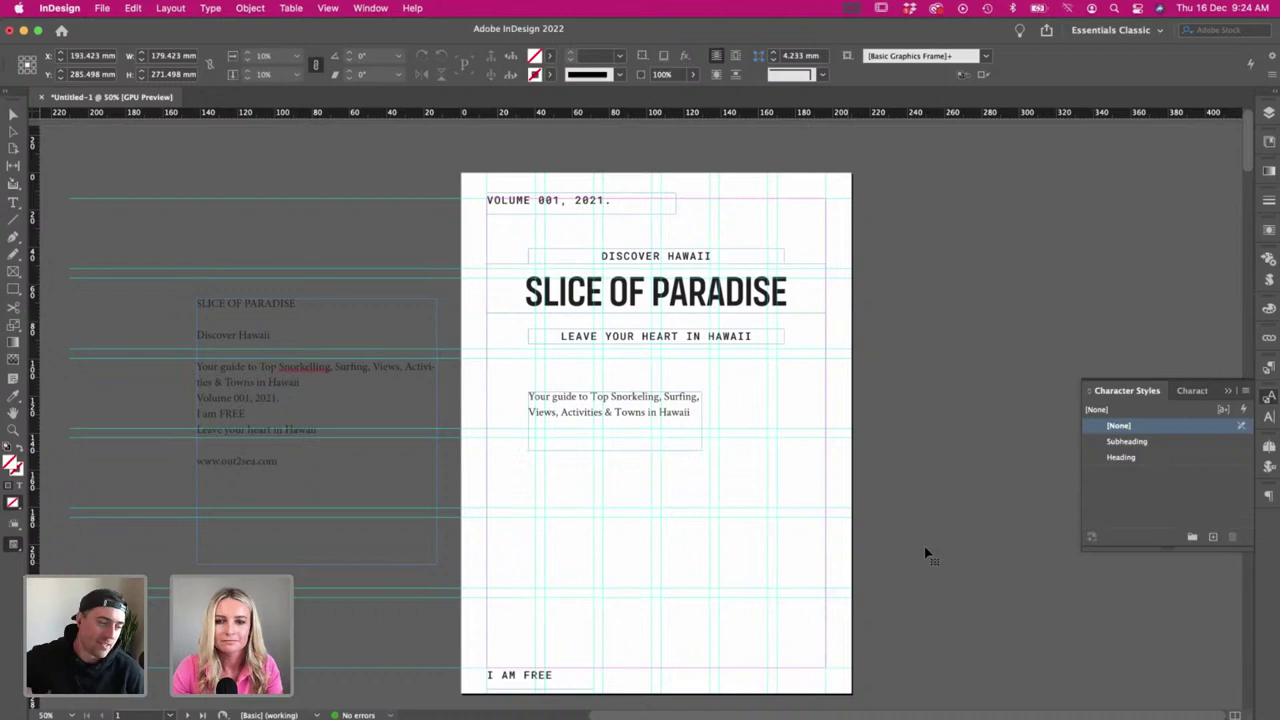
scroll(686, 586, down, 1)
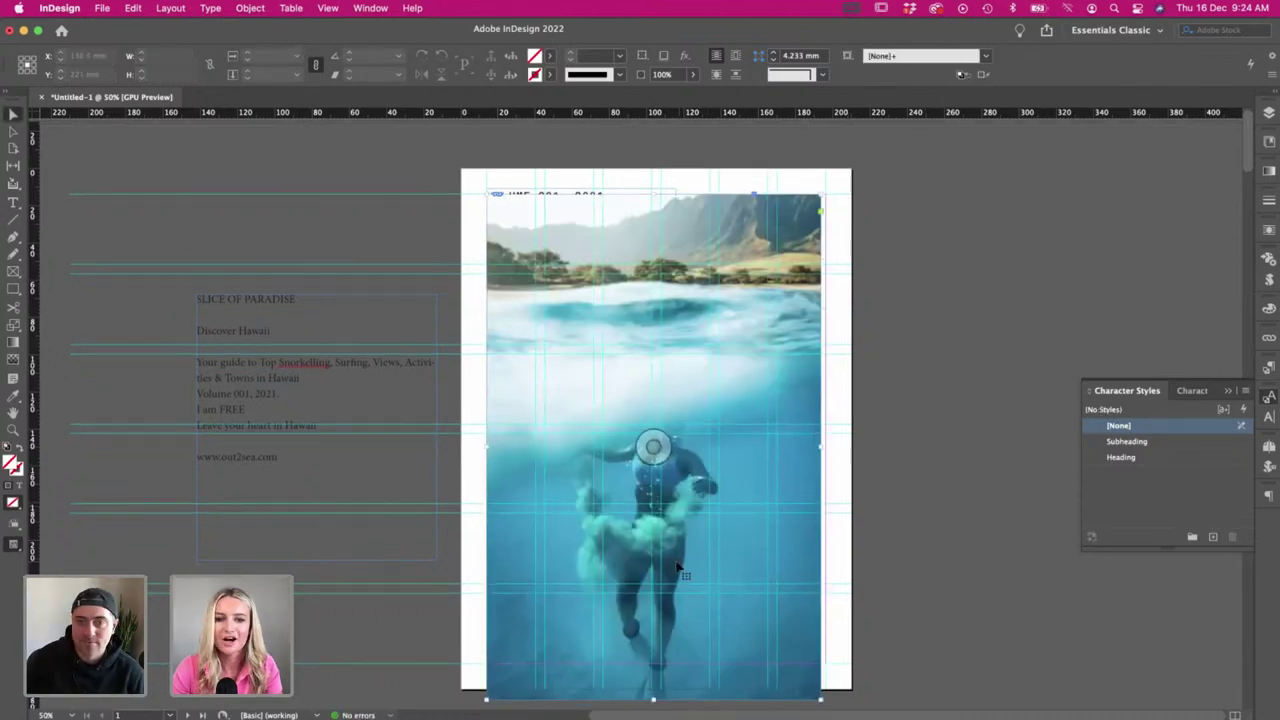
- Send the swimmer photo to the back, behind the cover text
click(677, 567)
right_click(615, 559)
mouse_move(700, 374)
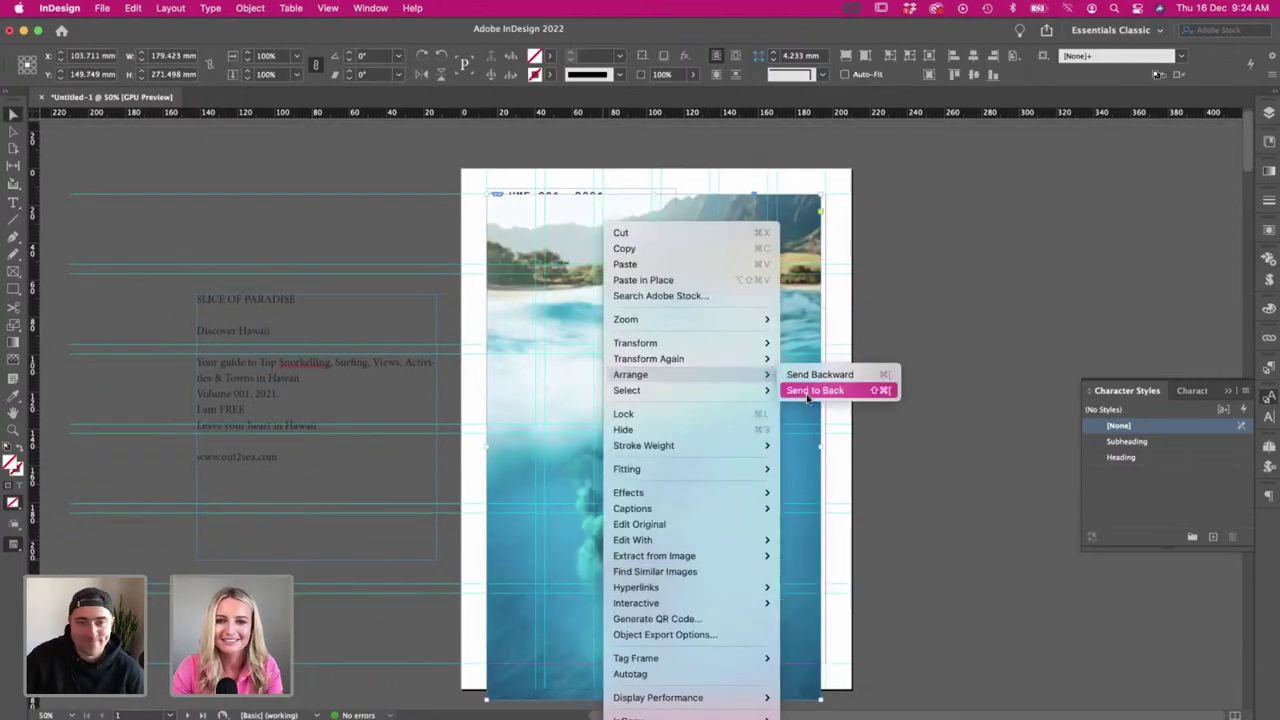
click(808, 392)
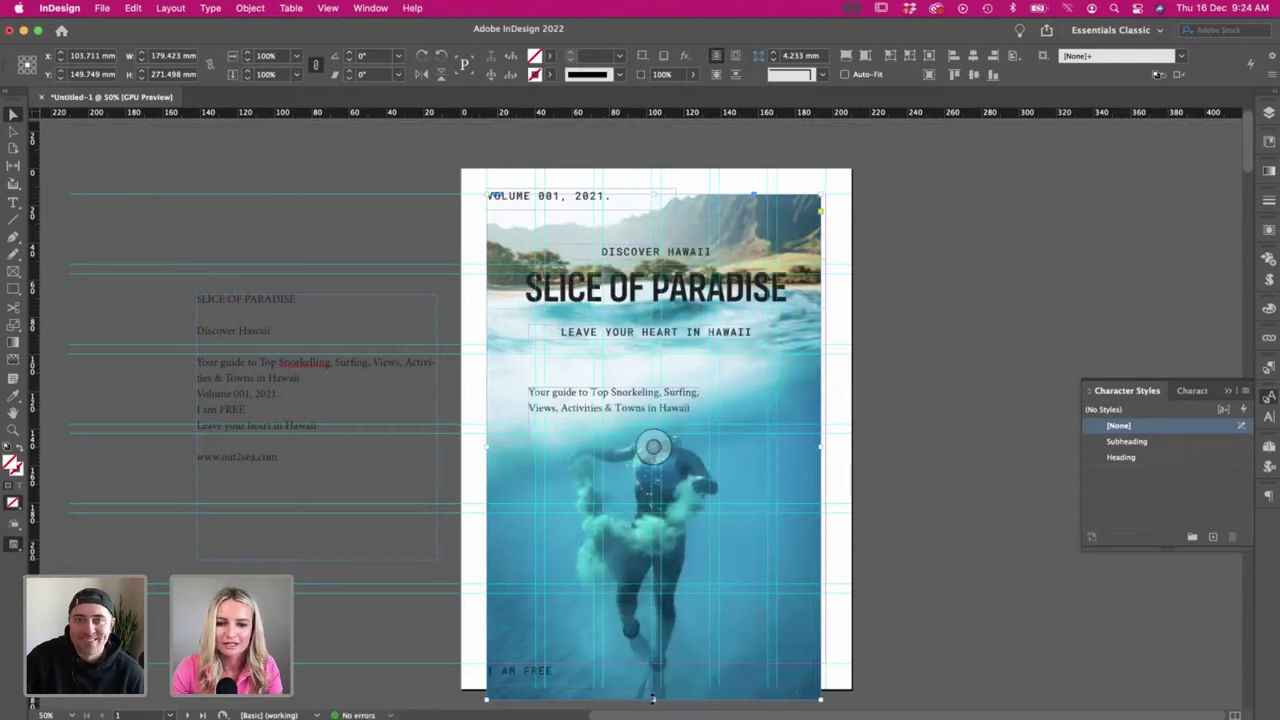
- Resize the photo frame to the page margins, 182 × 252 mm
drag(652, 698, 668, 658)
click(886, 614)
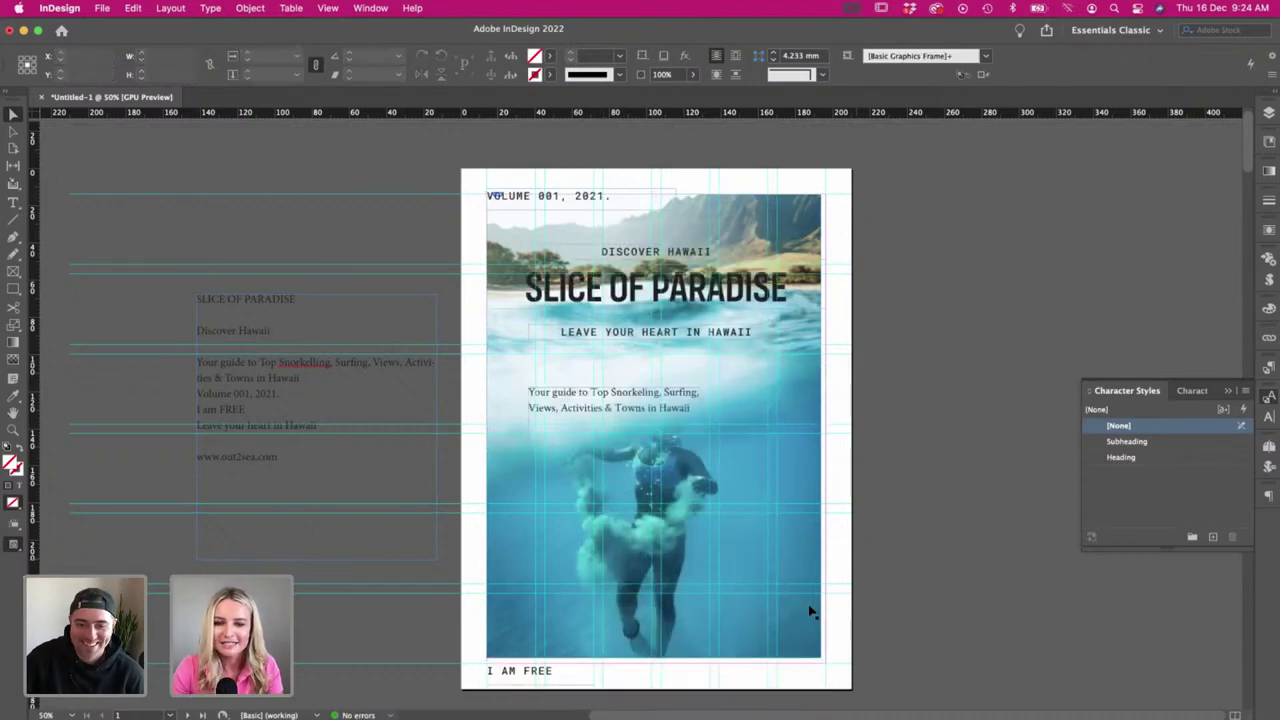
click(818, 660)
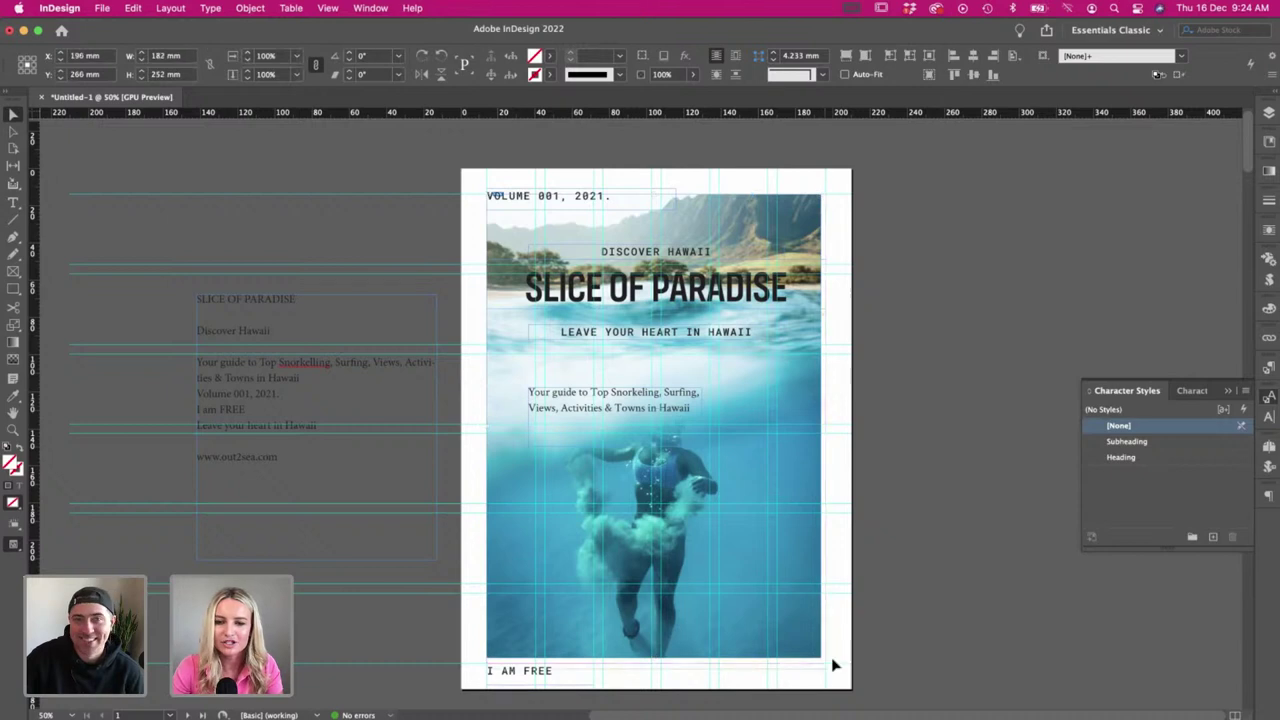
drag(832, 661, 826, 663)
- Scale the photo inside its frame to about 10.18% to fill the width, and move the frame up about 8 mm
click(656, 311)
key(a)
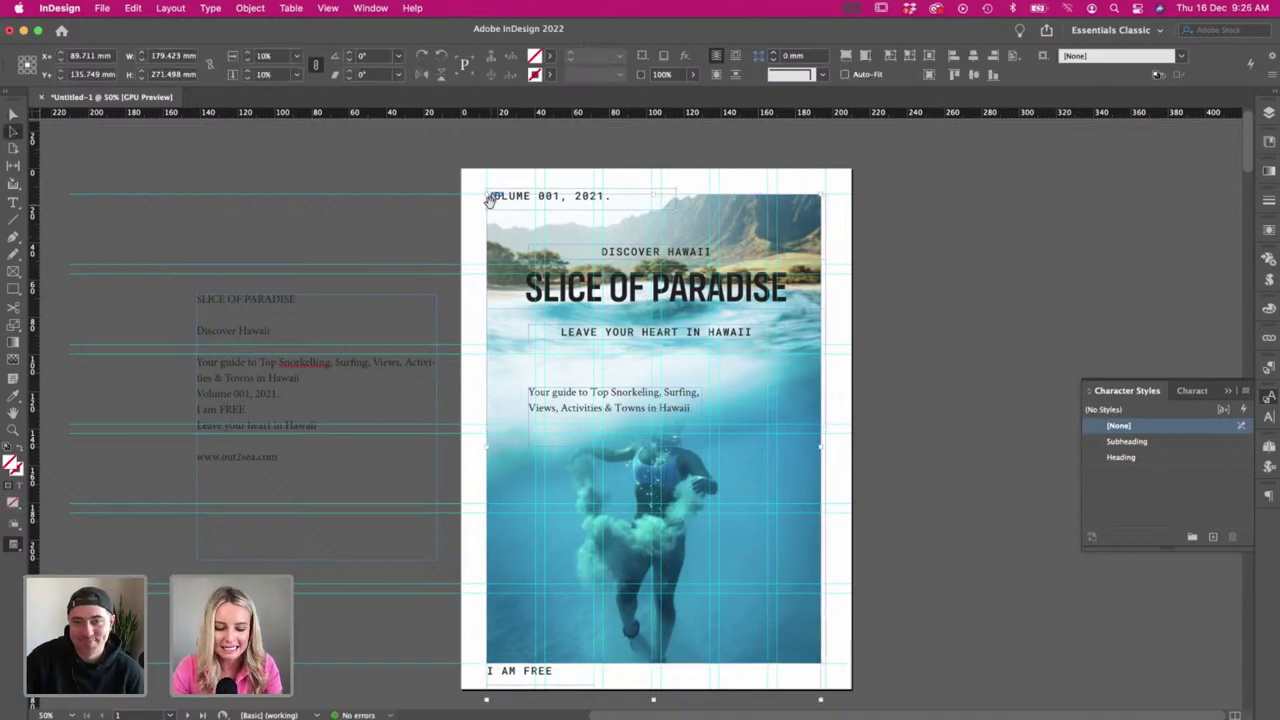
key(s)
click(490, 203)
drag(817, 645, 807, 619)
key(v)
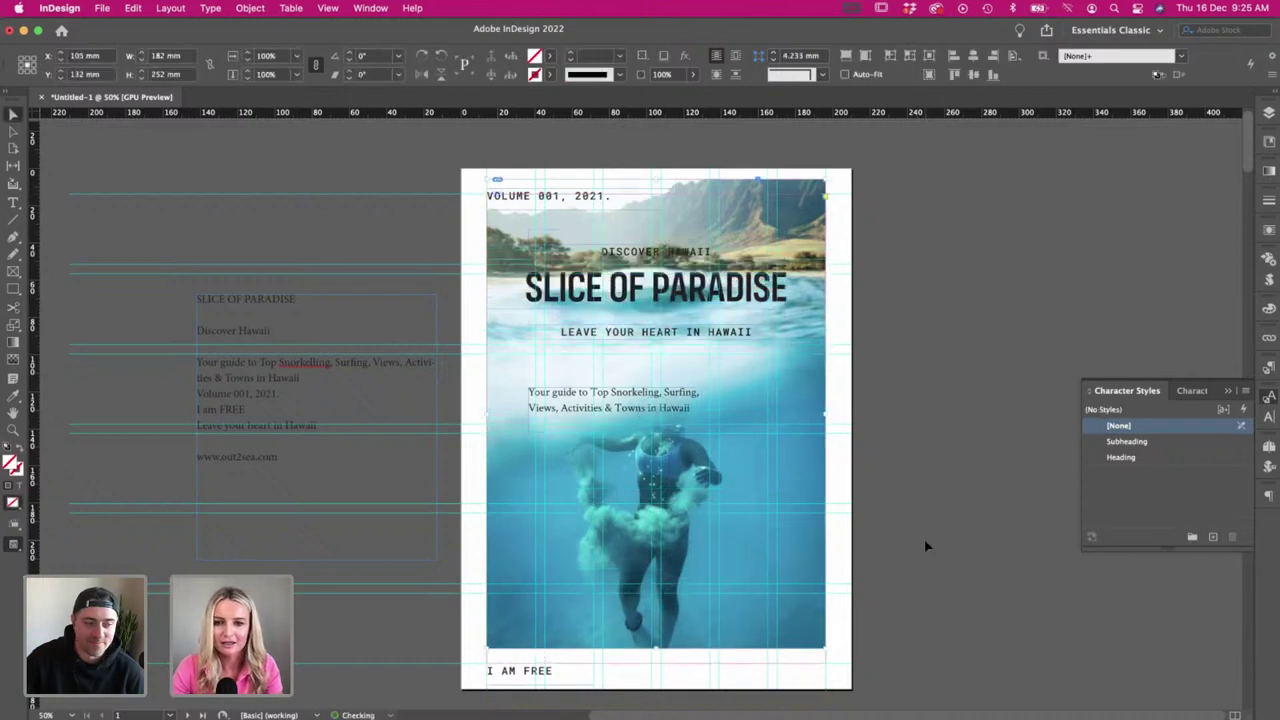
click(924, 545)
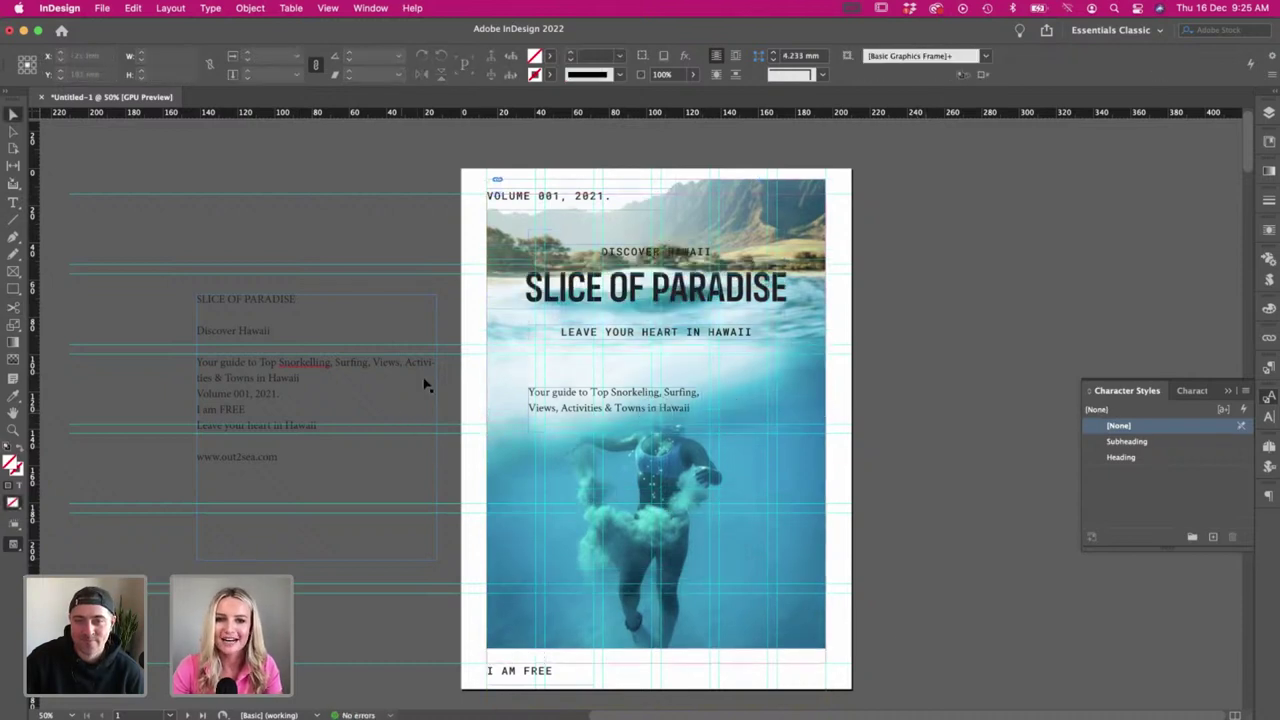
- Open the cover photo for editing in Adobe Photoshop 2022
click(512, 256)
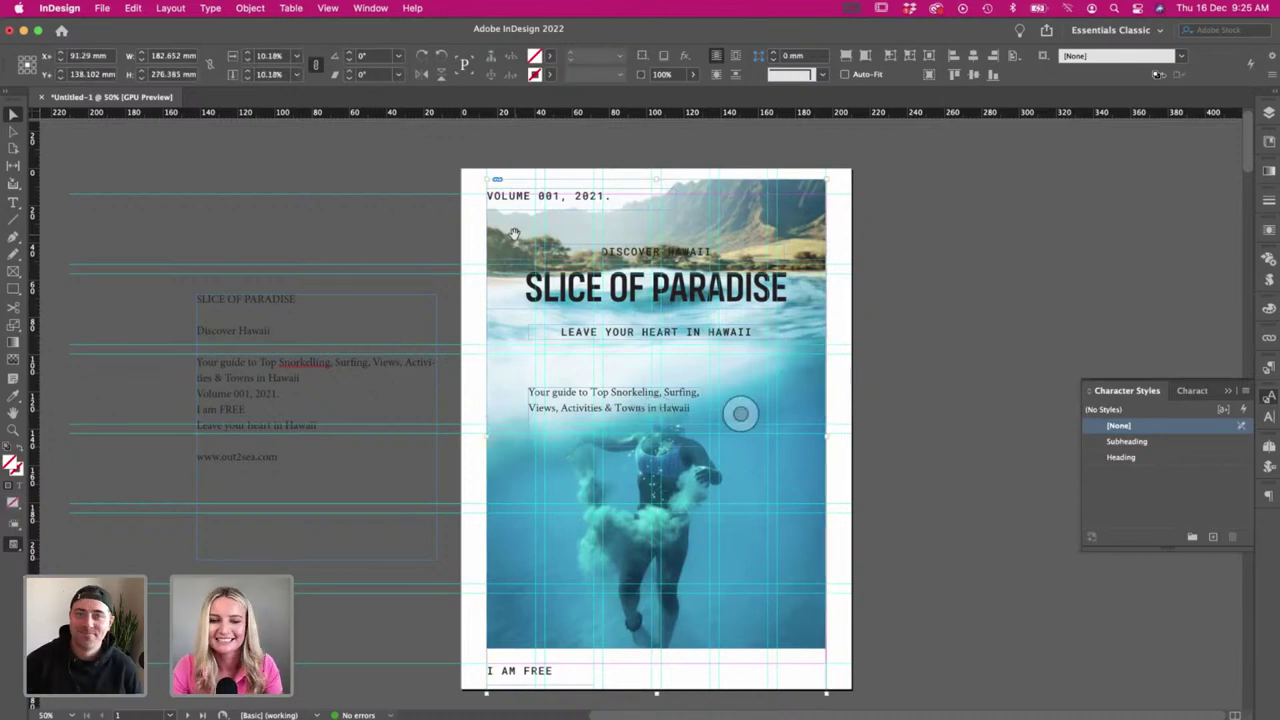
right_click(513, 233)
mouse_move(583, 511)
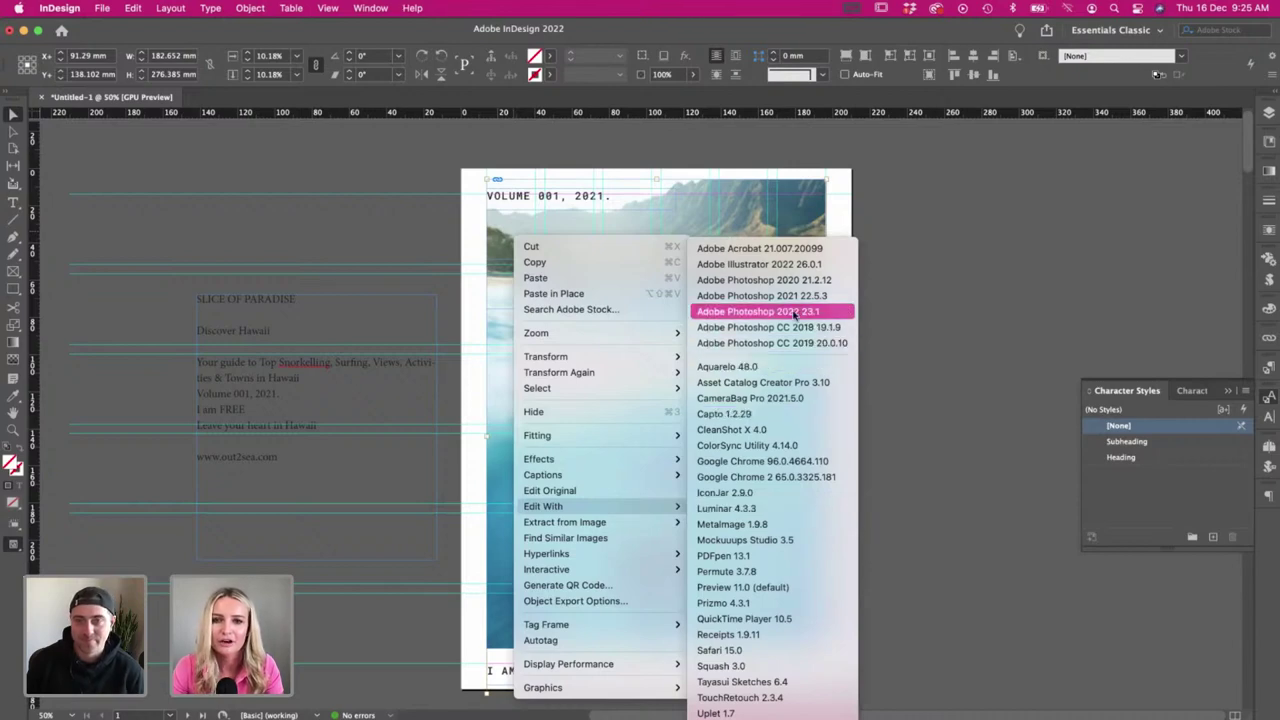
click(758, 311)
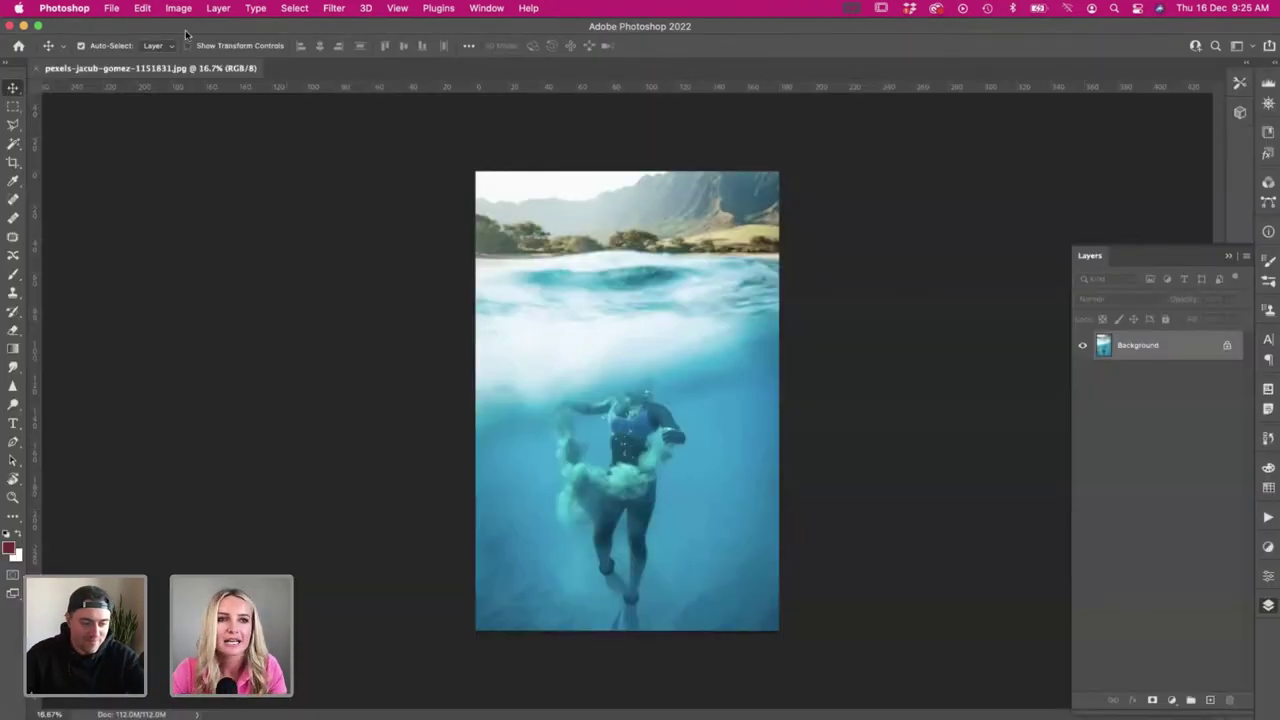
- Convert the locked background into a regular layer and start a Gradient Map adjustment on it
double_click(1163, 350)
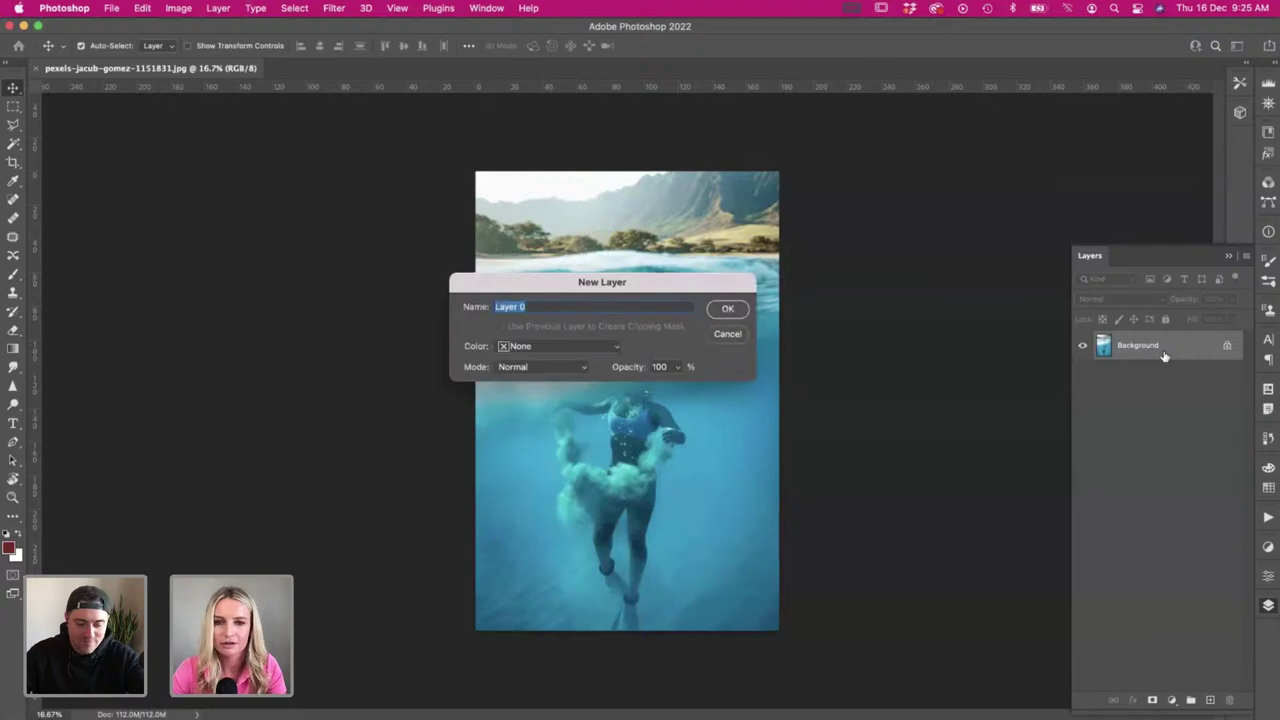
key(Return)
click(179, 8)
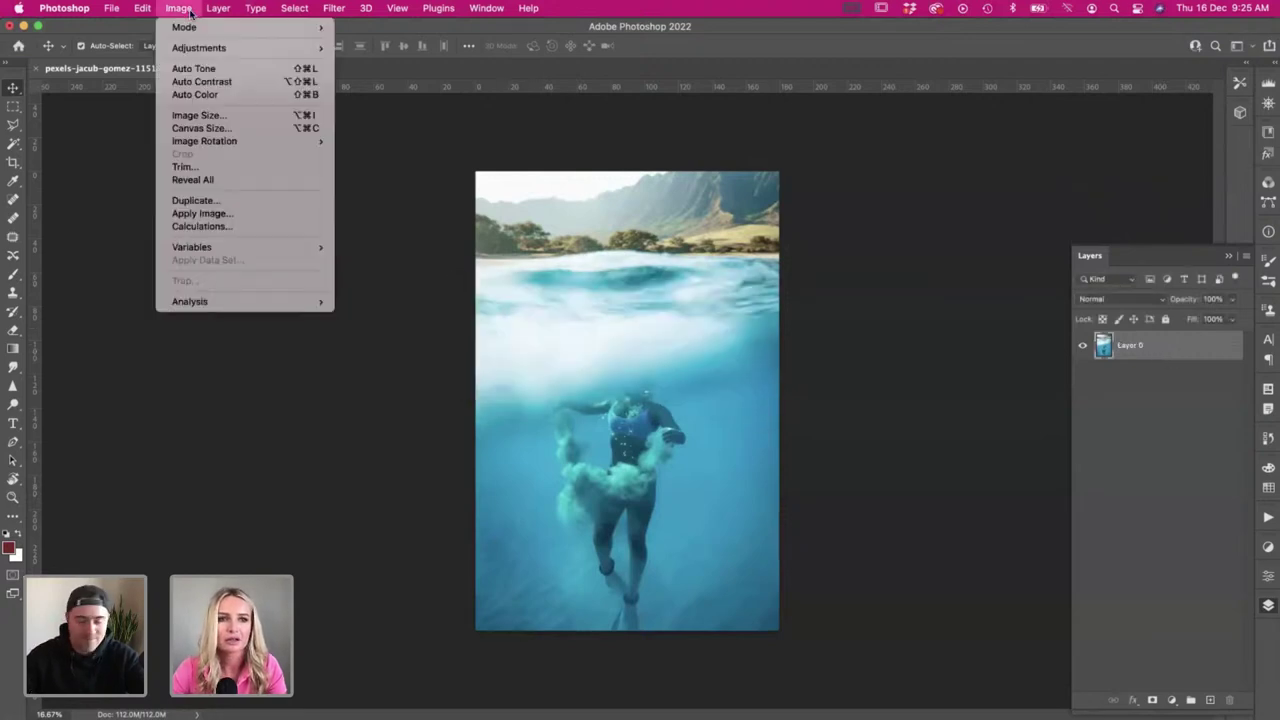
mouse_move(186, 49)
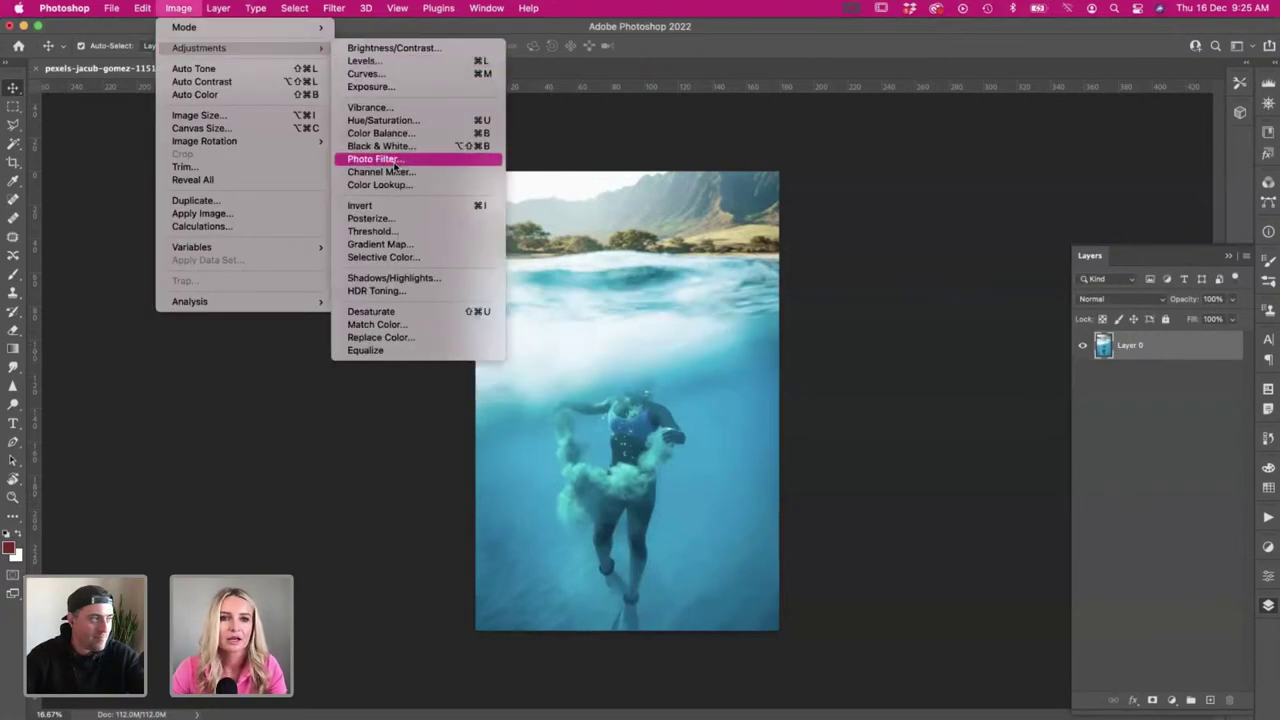
click(404, 247)
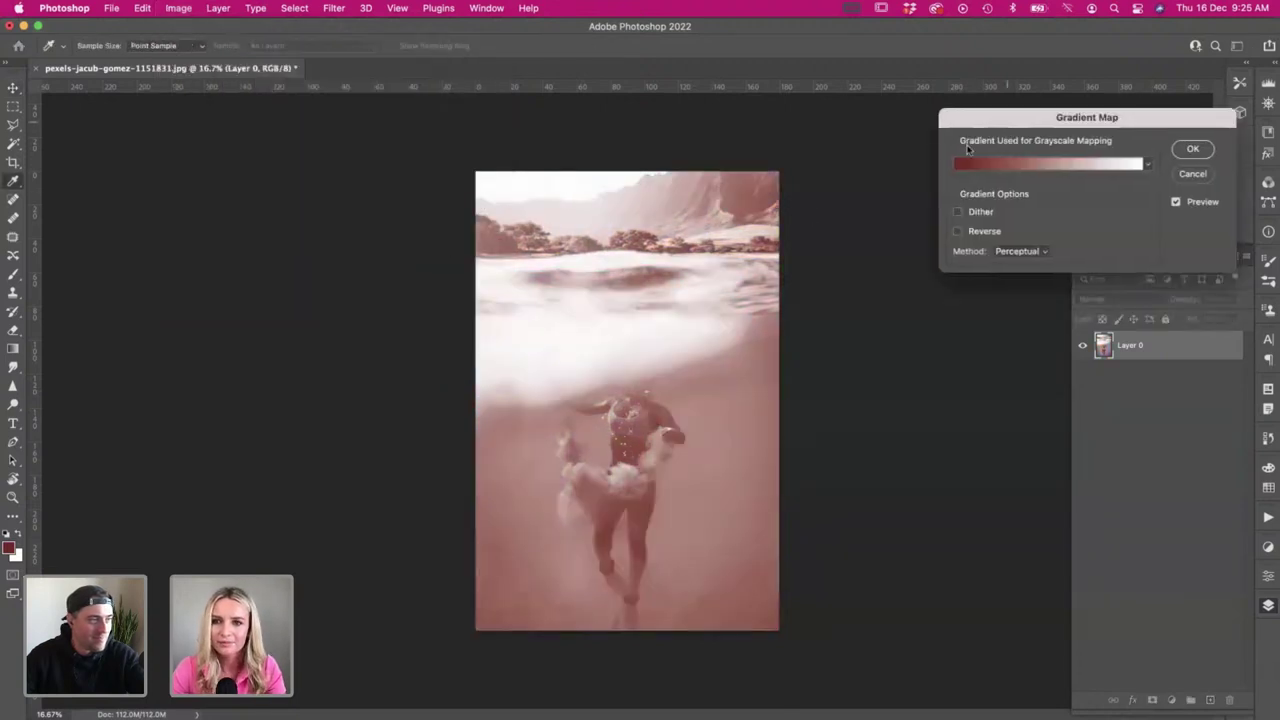
- Open the gradient map's gradient for editing and try the Blue_20 preset from the Blues group
drag(1002, 120, 937, 280)
click(937, 272)
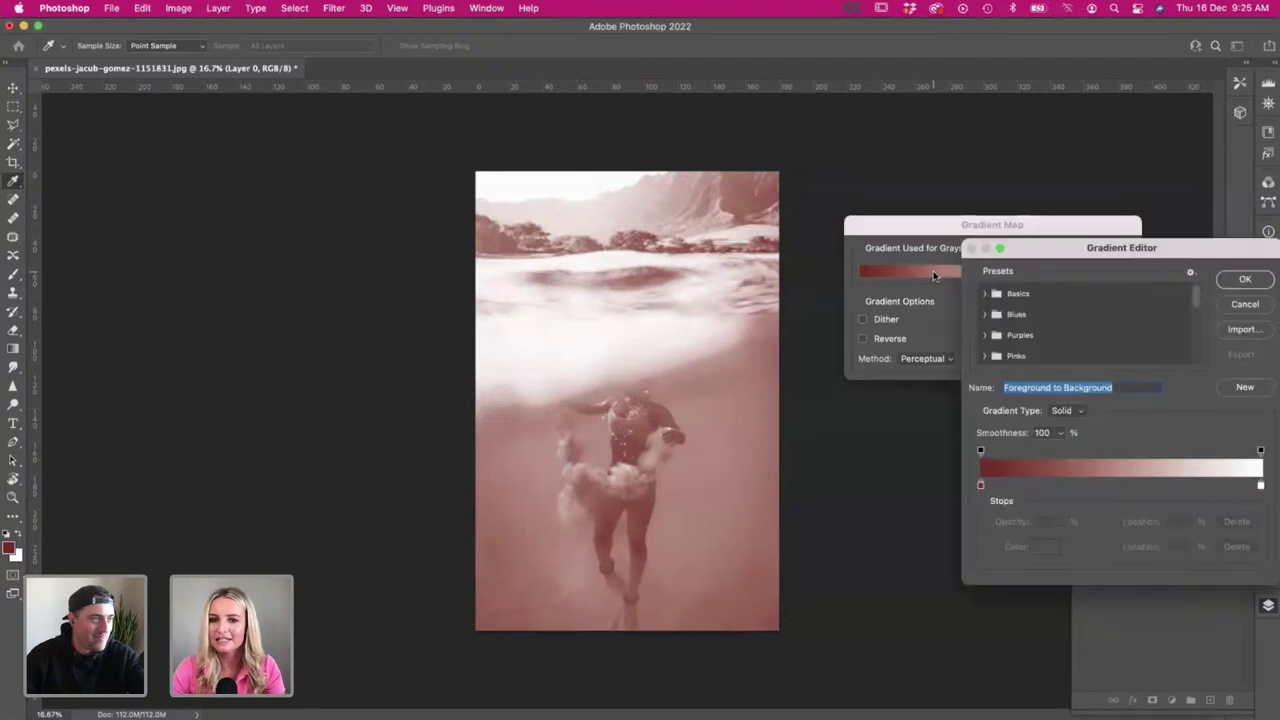
drag(1088, 255, 1023, 245)
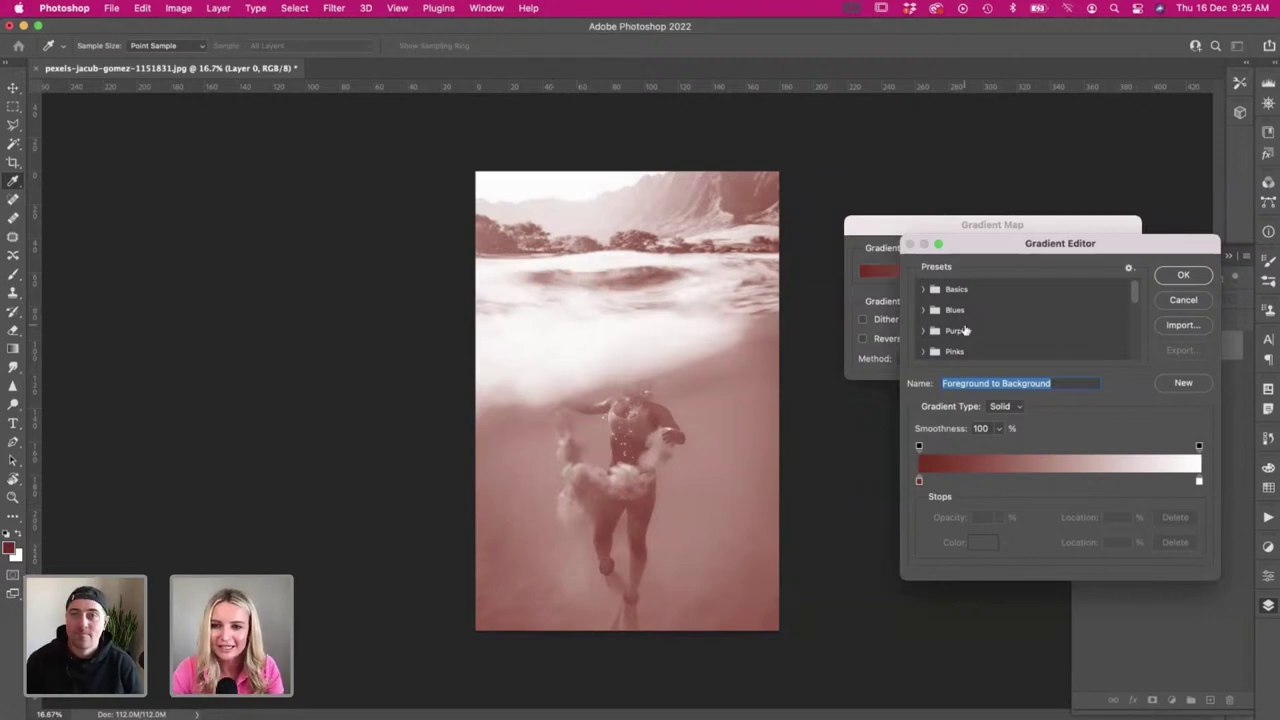
scroll(963, 330, down, 1)
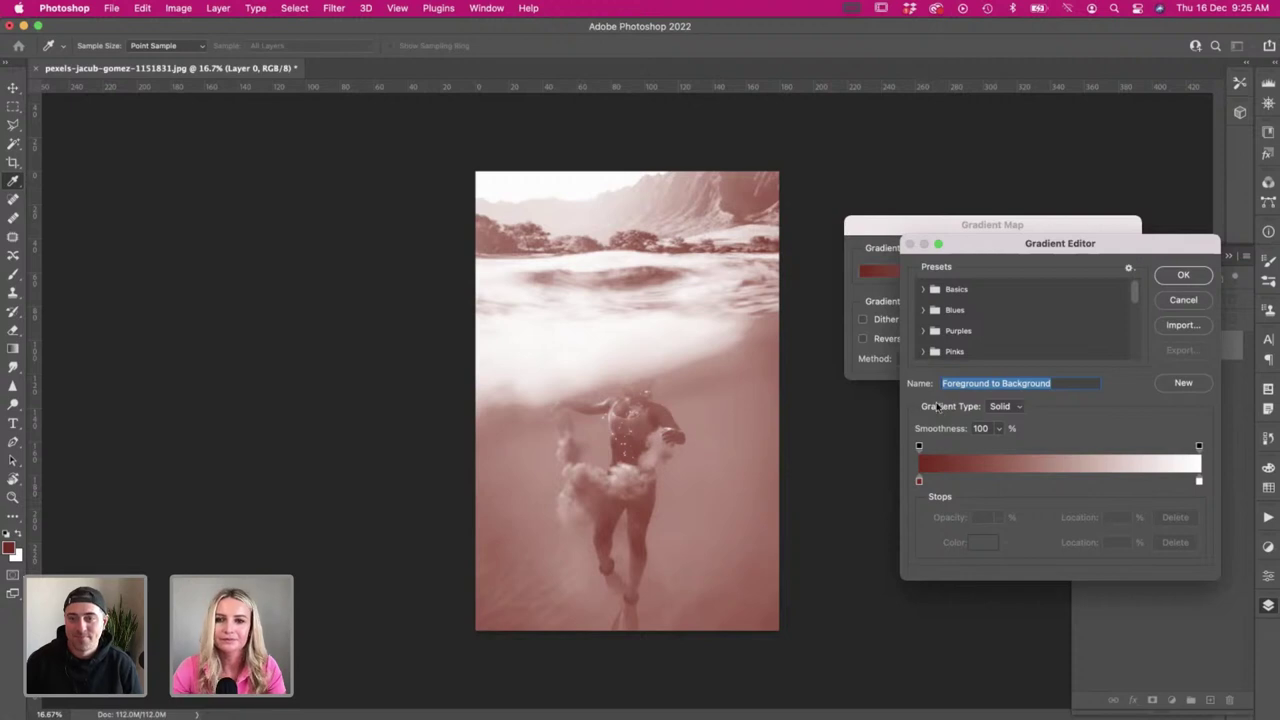
click(922, 310)
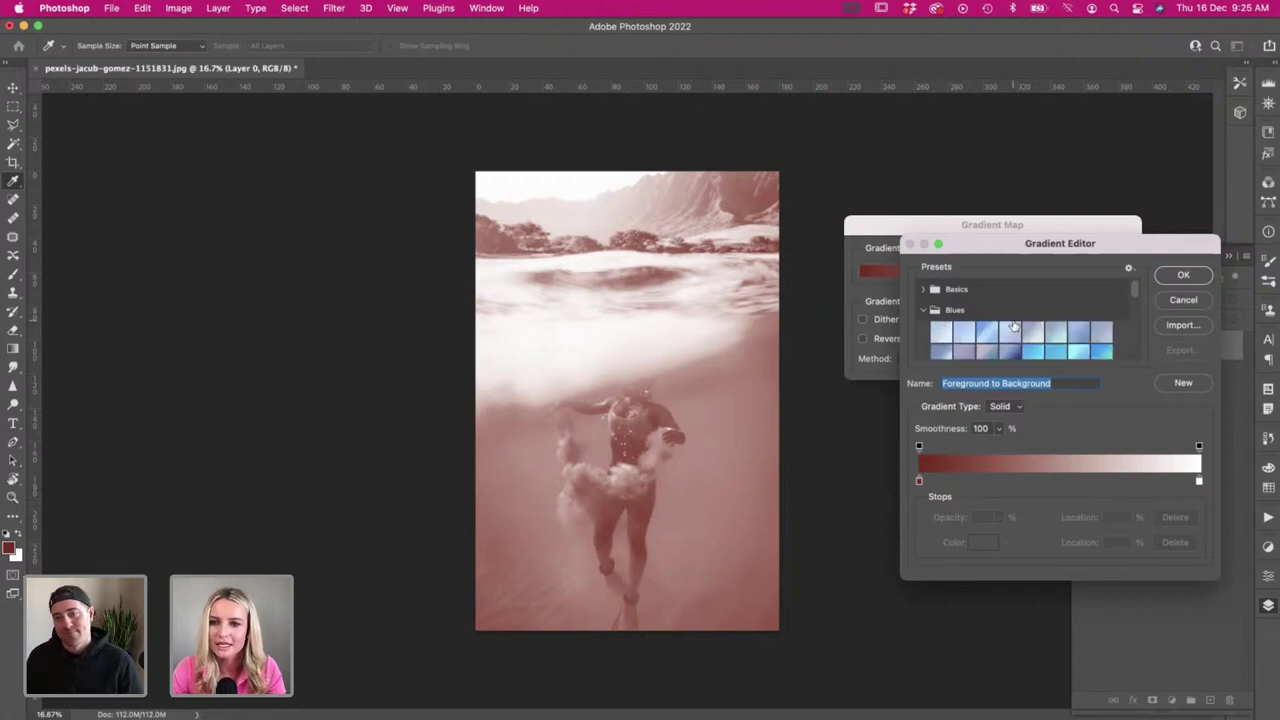
scroll(1030, 330, down, 2)
scroll(1045, 340, down, 1)
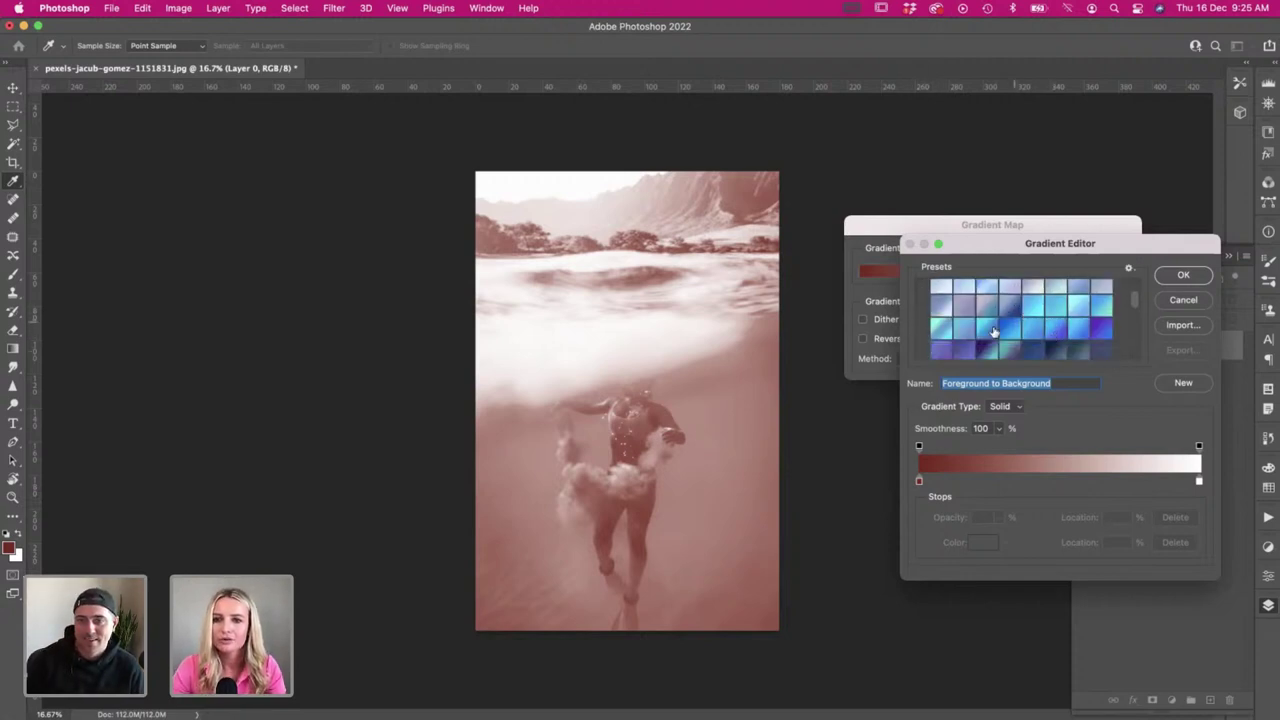
click(1012, 332)
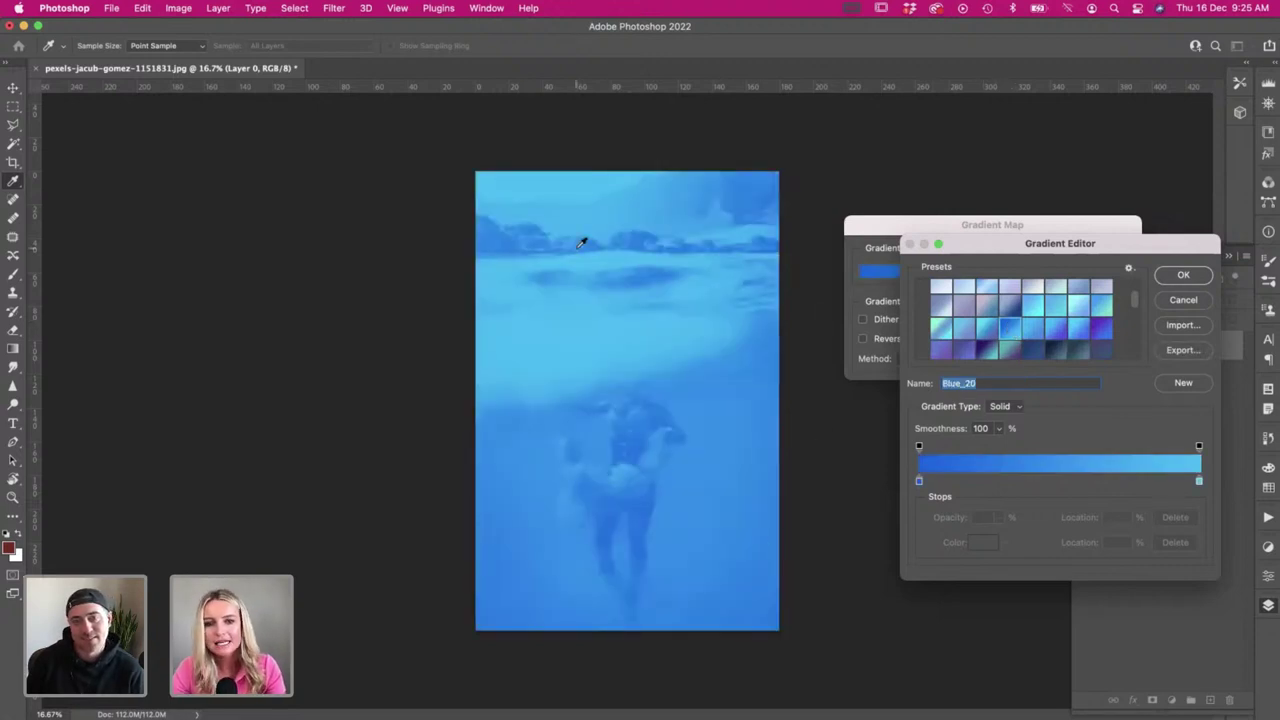
- Try the Blue_19 and Blue_01 presets on the photo, and settle on the Blue_16 preset
click(990, 330)
click(943, 289)
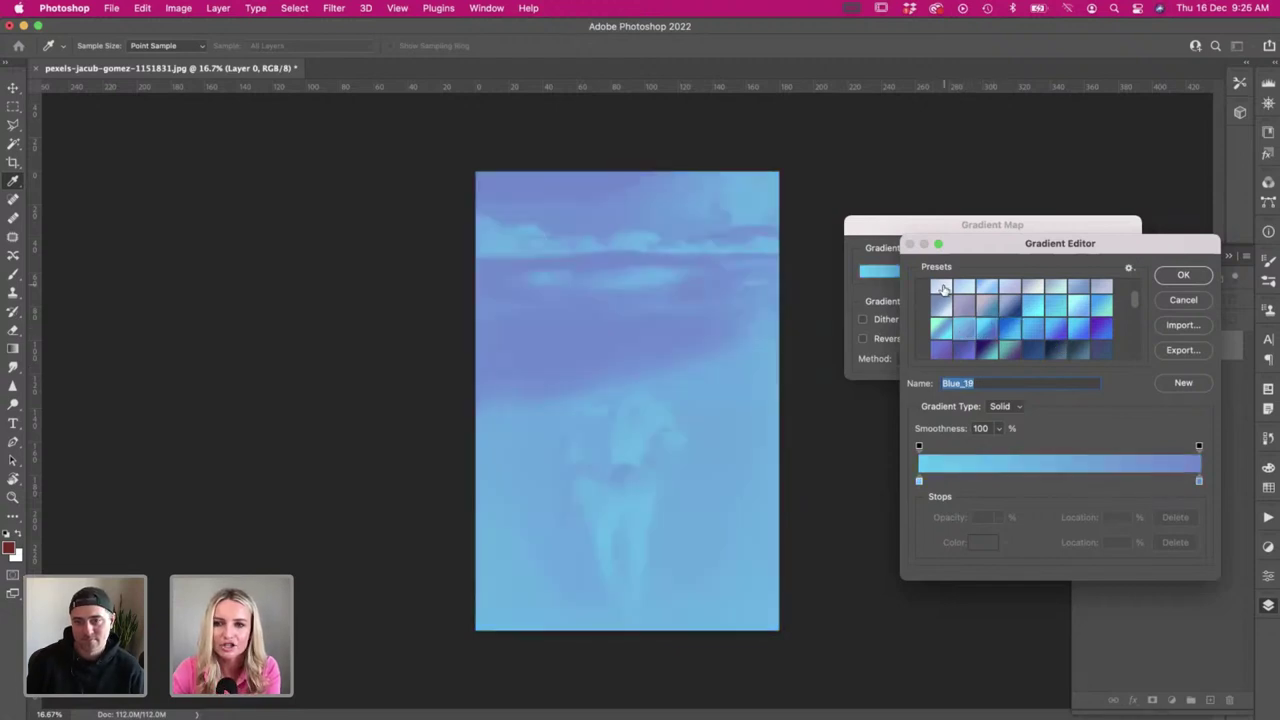
click(943, 289)
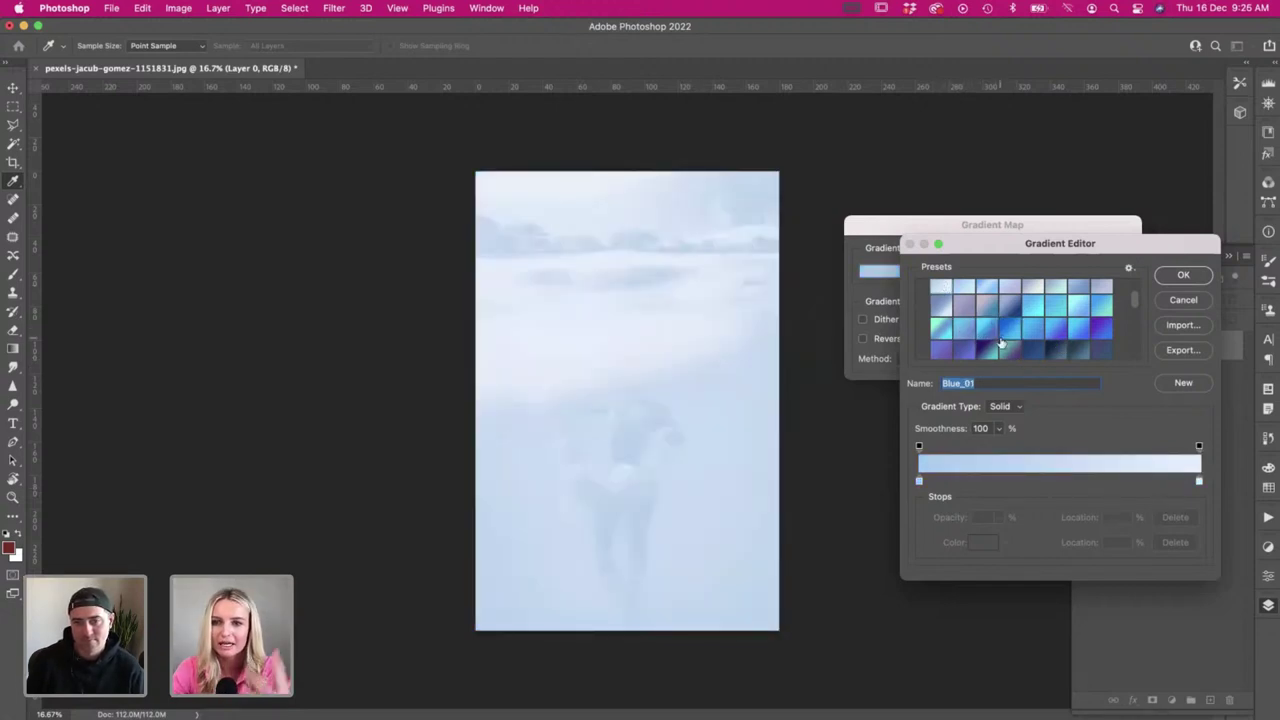
scroll(1043, 334, up, 3)
scroll(1072, 335, down, 2)
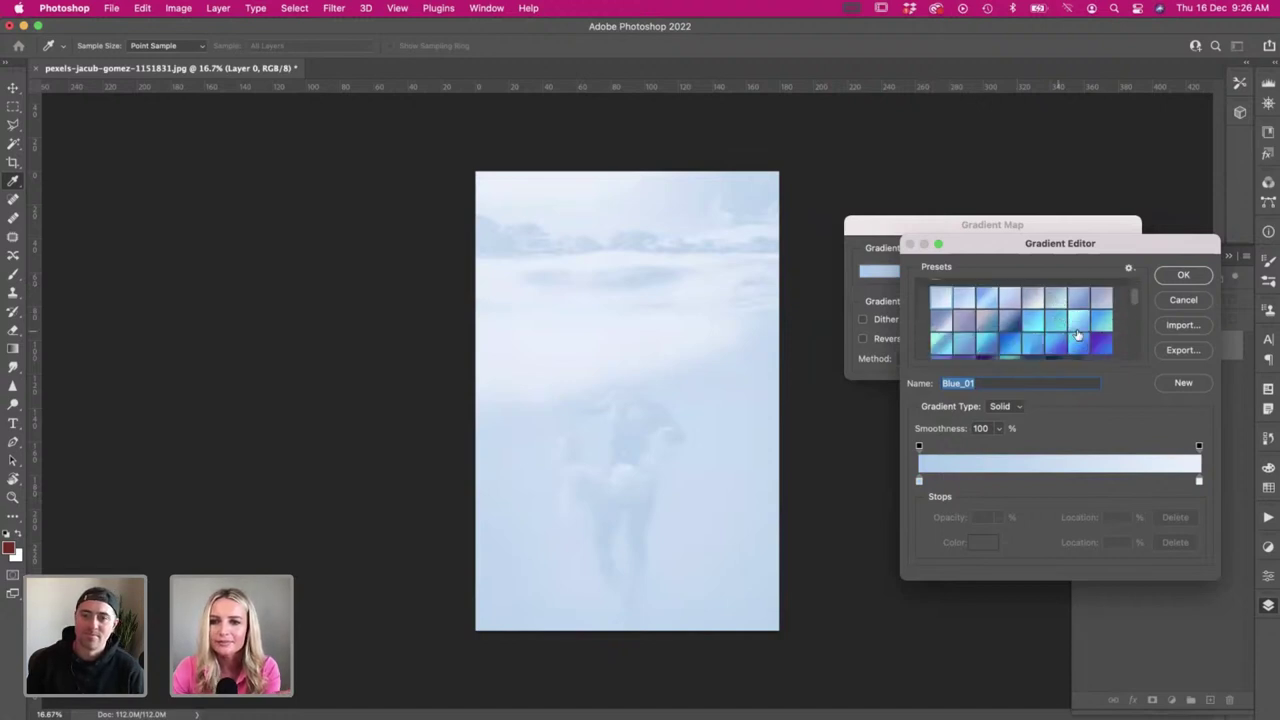
click(1101, 322)
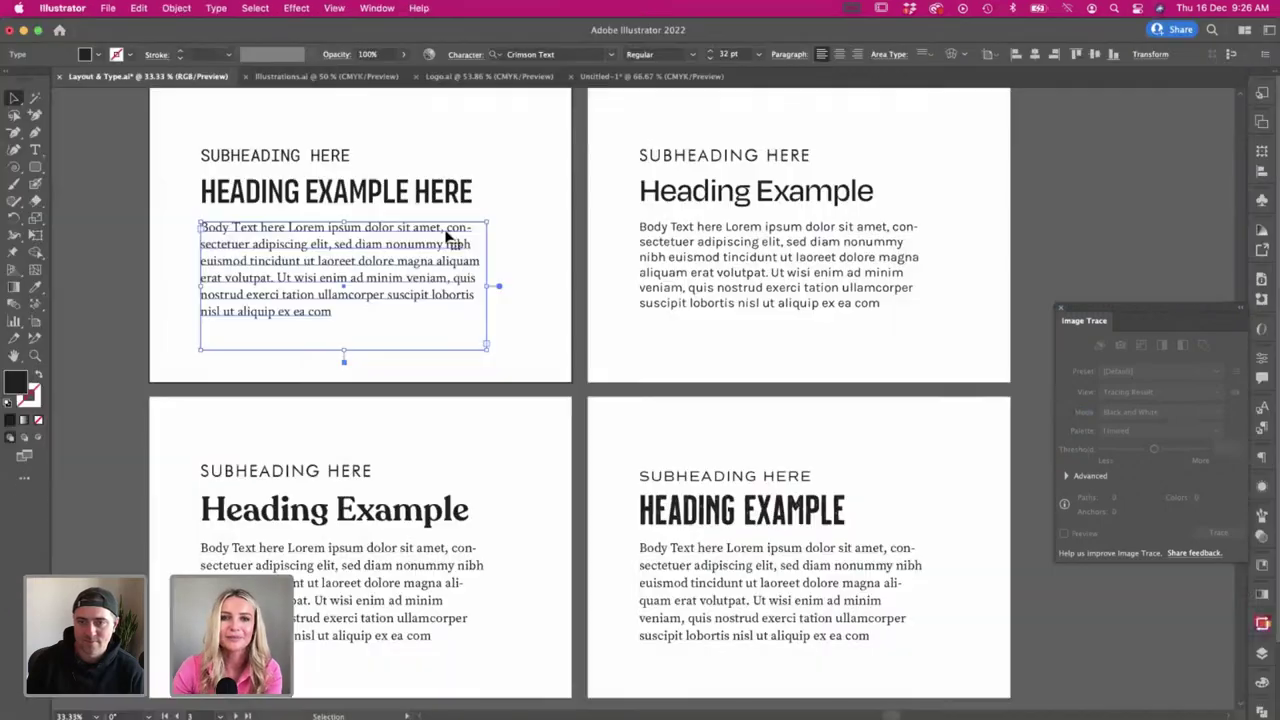
- Switch to the Layout & Type document in Illustrator and copy the hex code of the palette's dark blue square
scroll(448, 240, up, 10)
scroll(448, 240, left, 4)
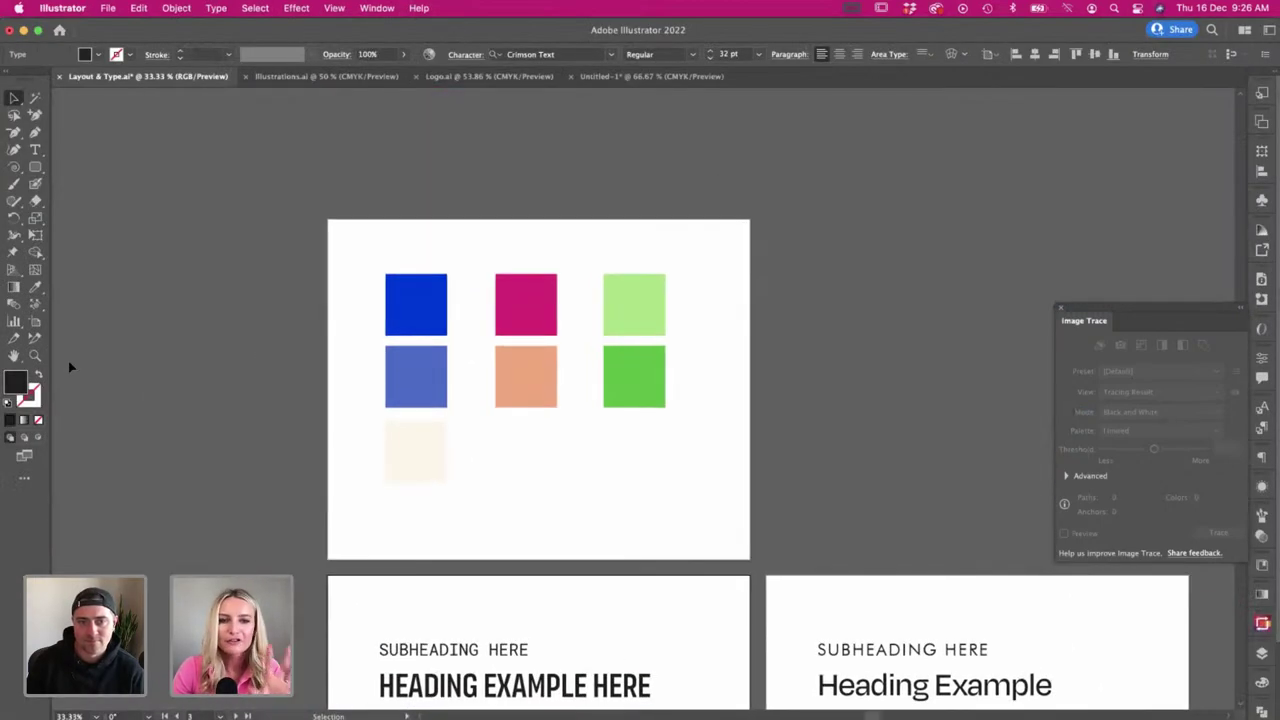
click(305, 376)
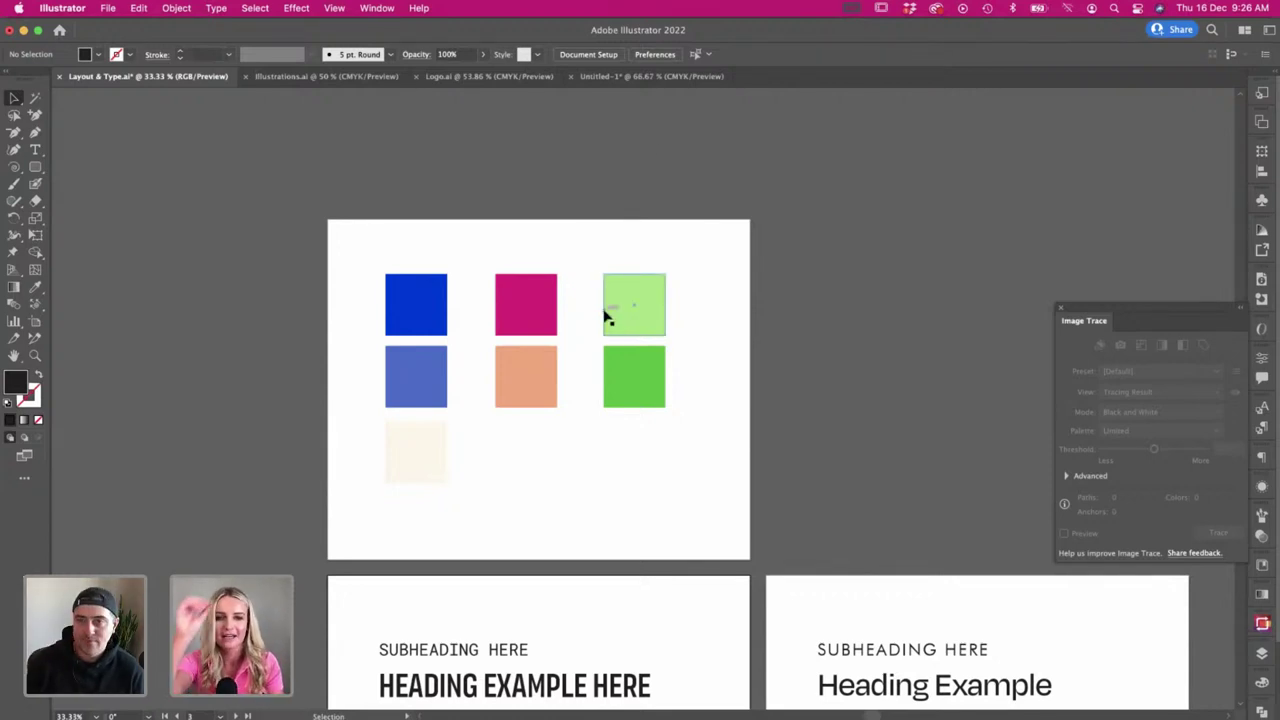
click(431, 315)
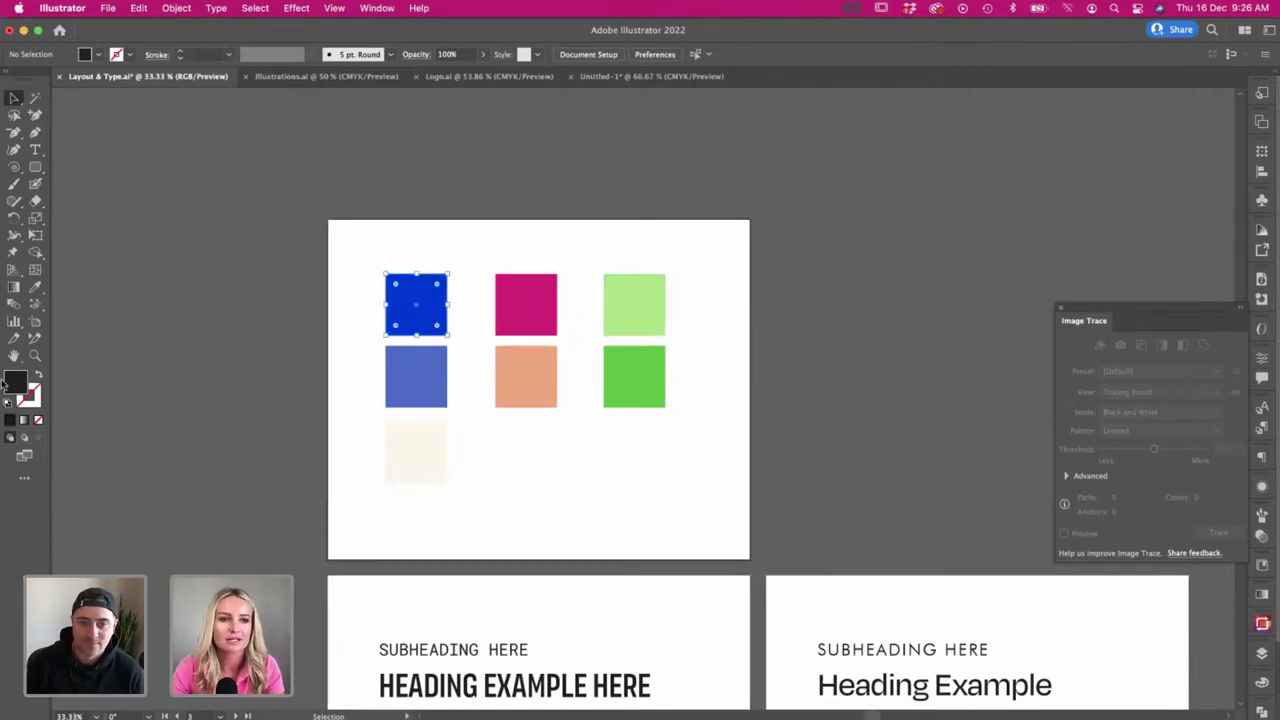
double_click(18, 382)
key(super+c)
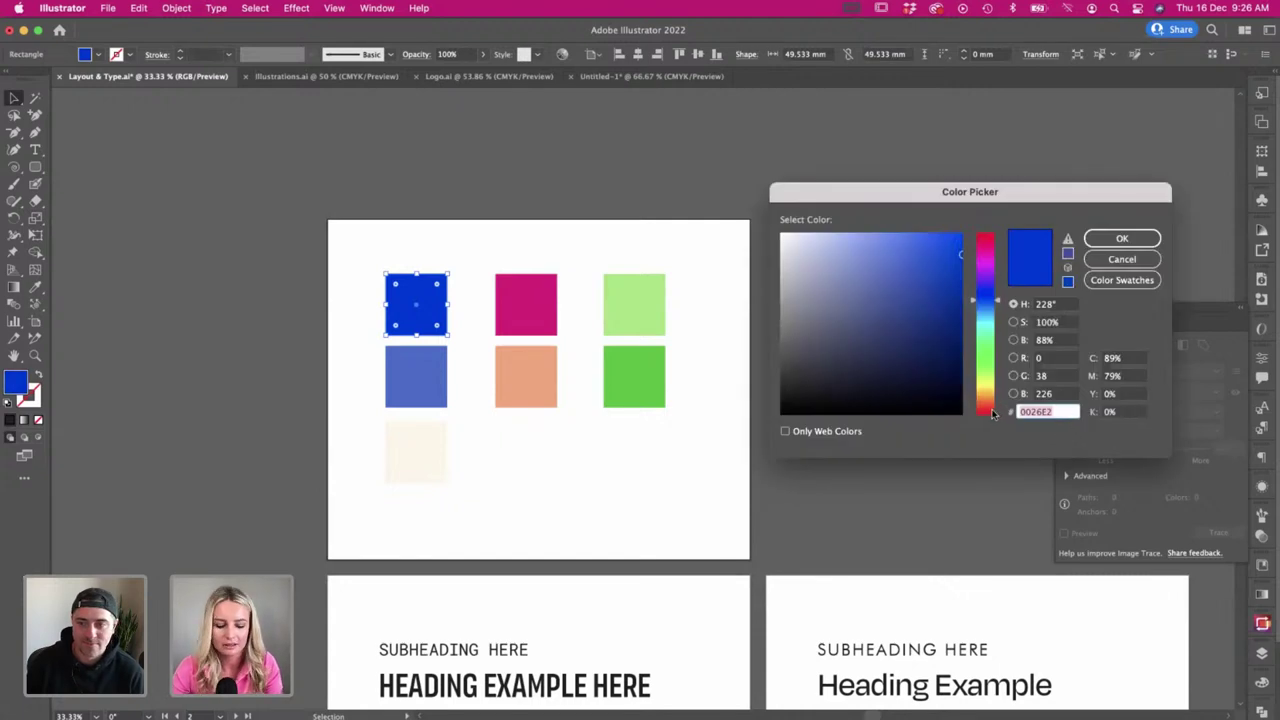
click(1104, 241)
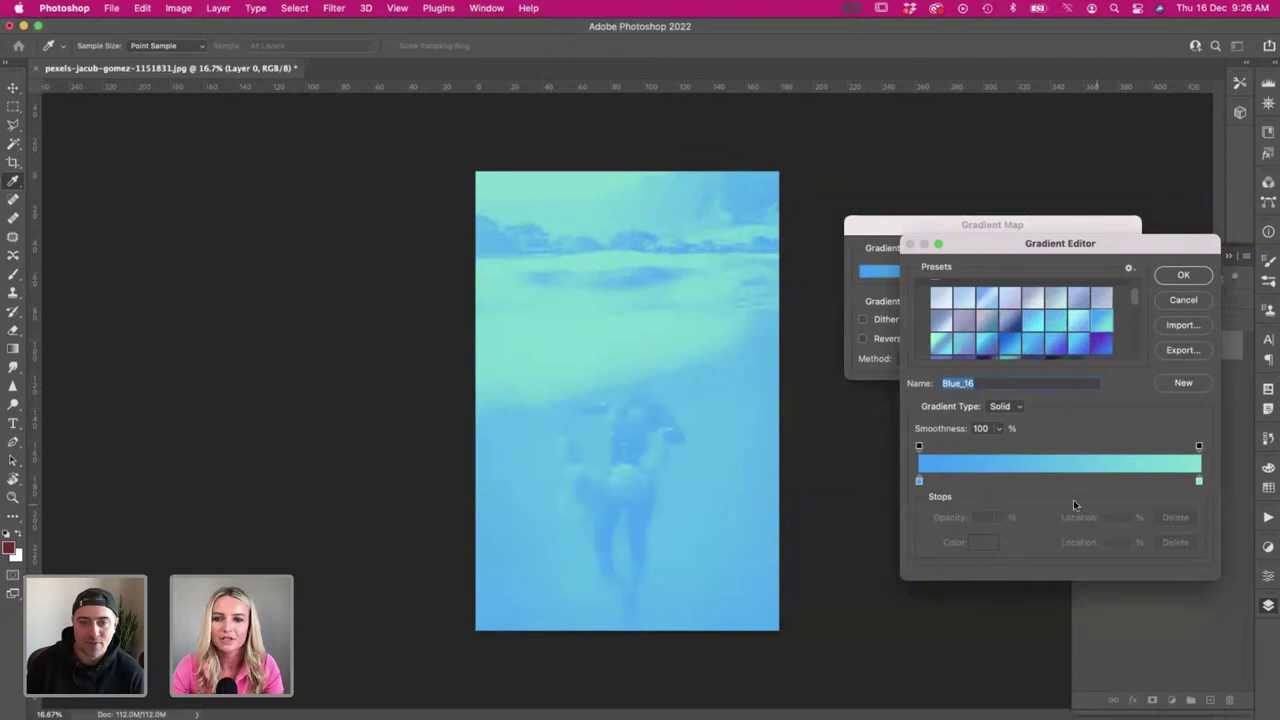
- Back in Photoshop, set the gradient's starting color stop to 0026E2 and accept the edited gradient
click(919, 482)
click(980, 543)
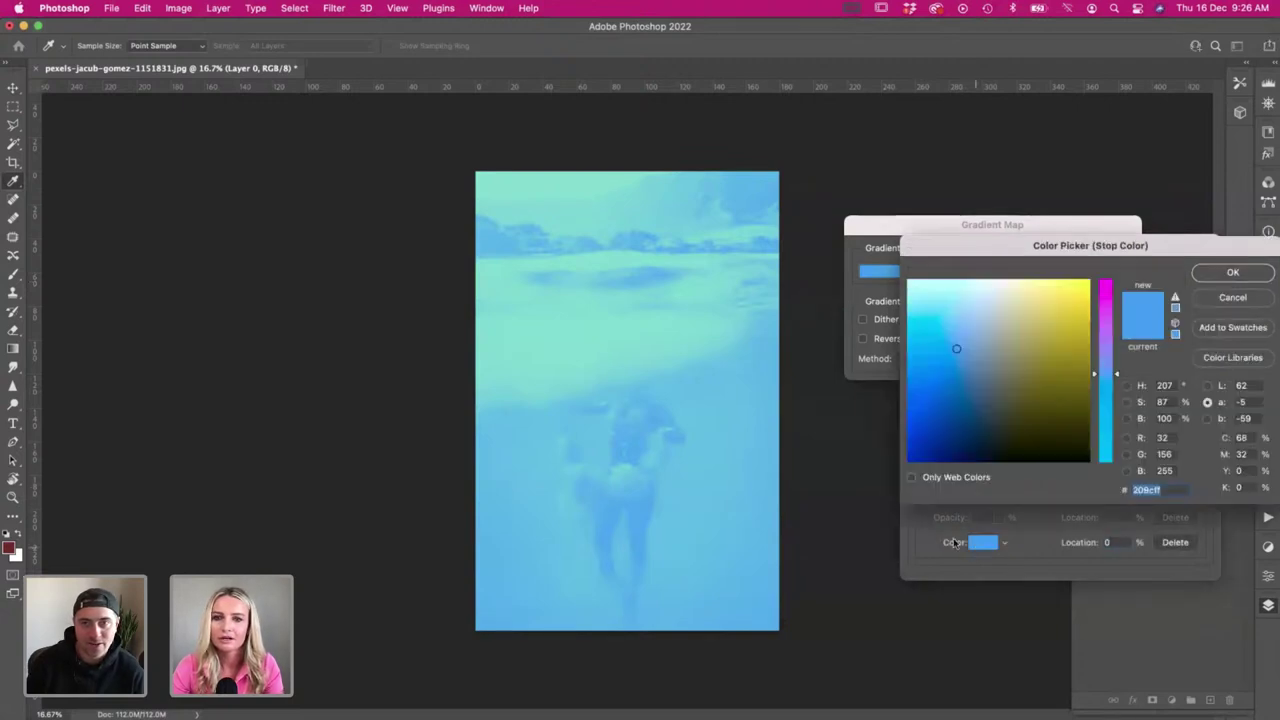
key(super+v)
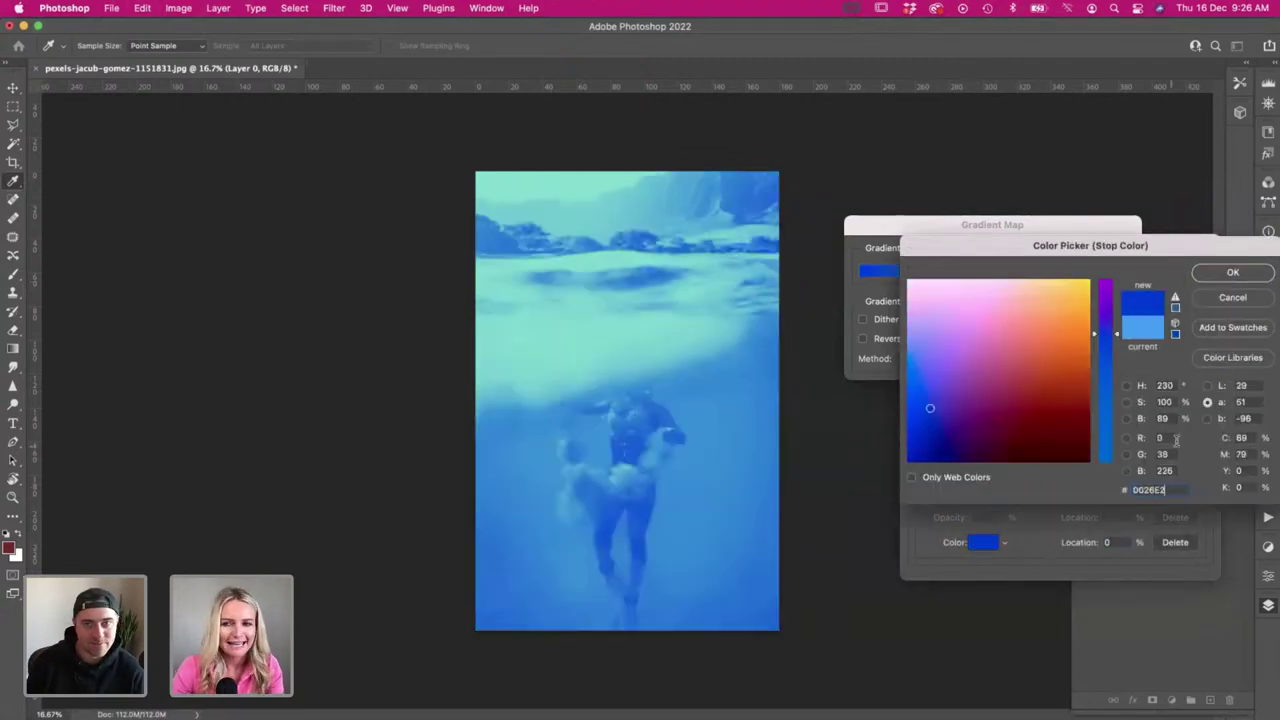
click(1208, 276)
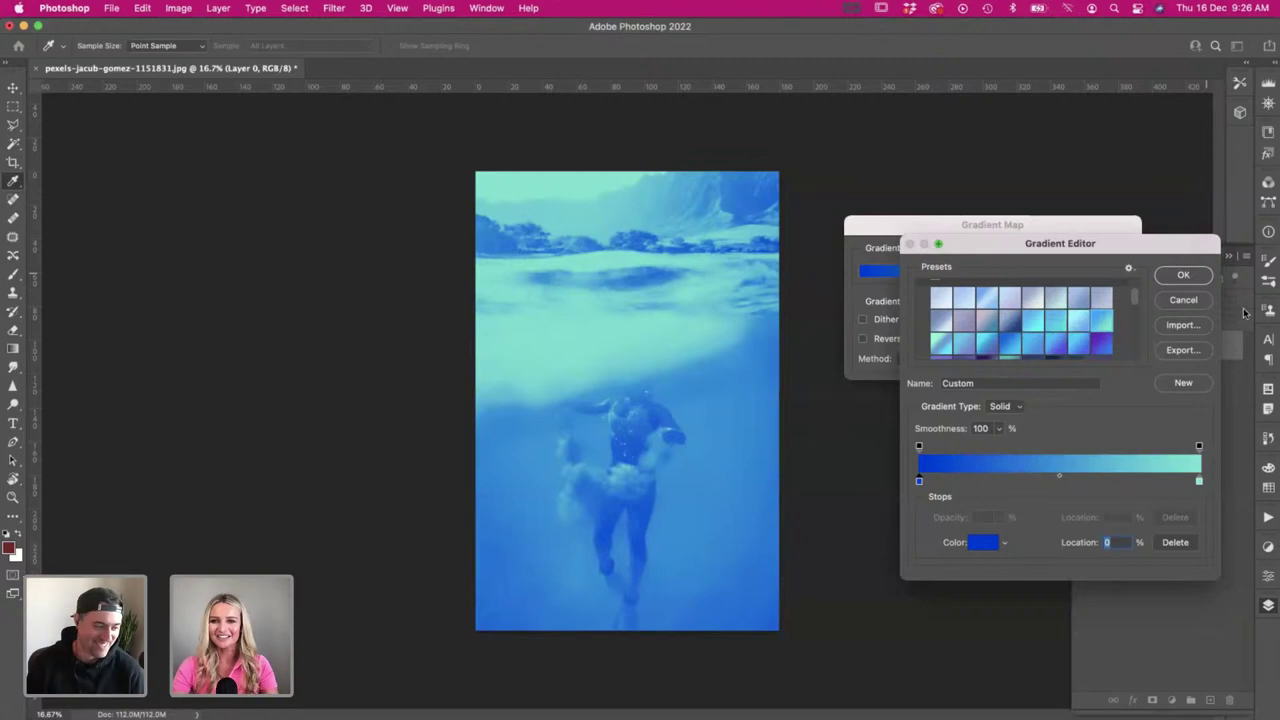
click(1182, 281)
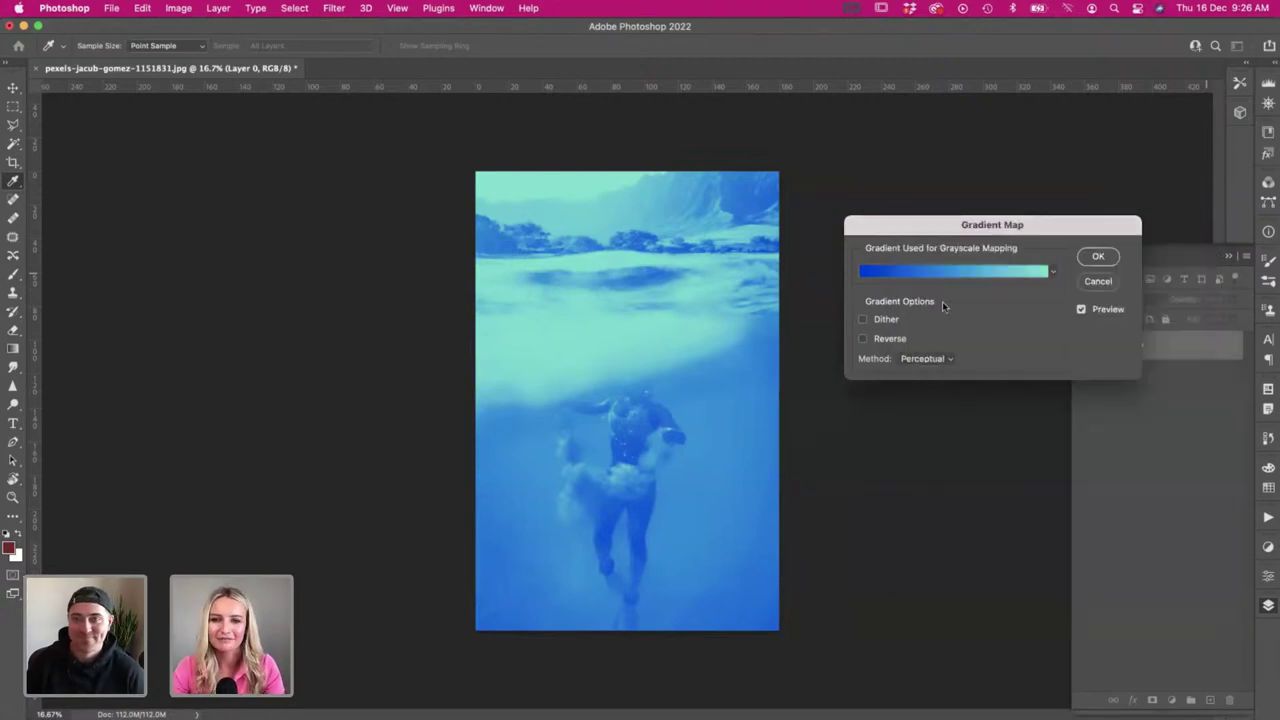
- Set the gradient's ending color stop to white (ffffff) and apply the gradient map to the photo
click(966, 278)
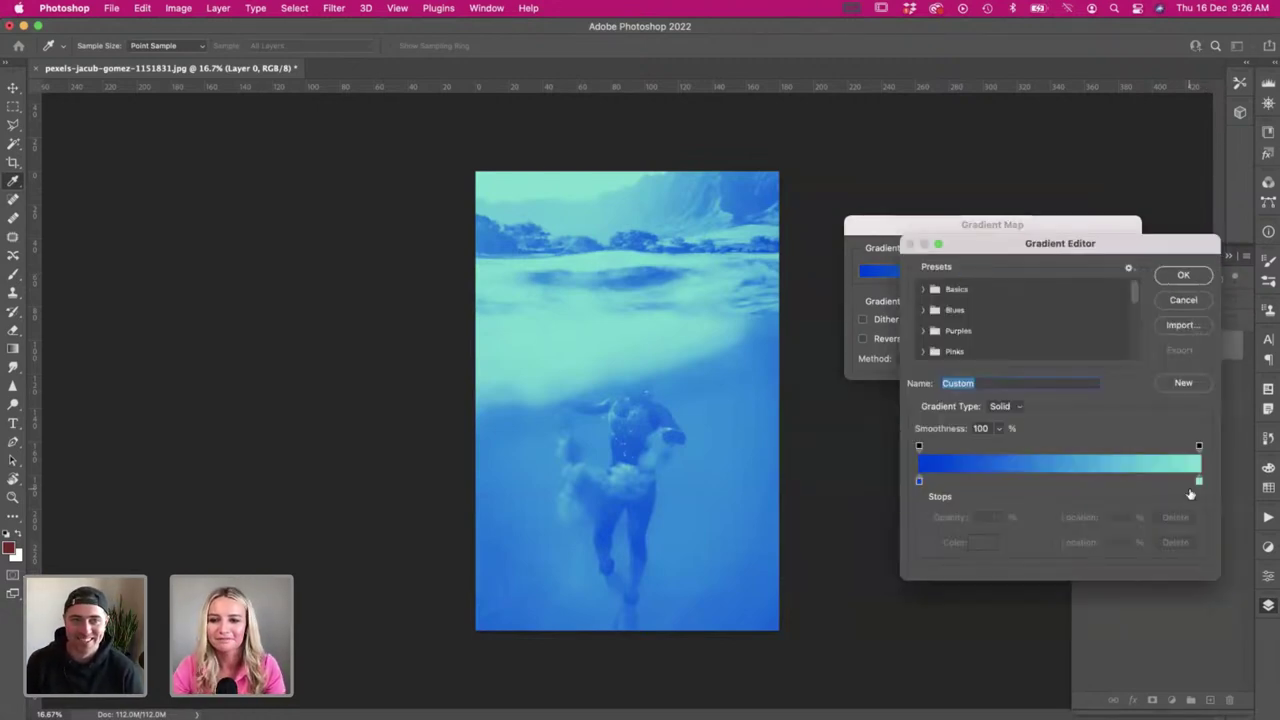
click(1198, 481)
click(984, 543)
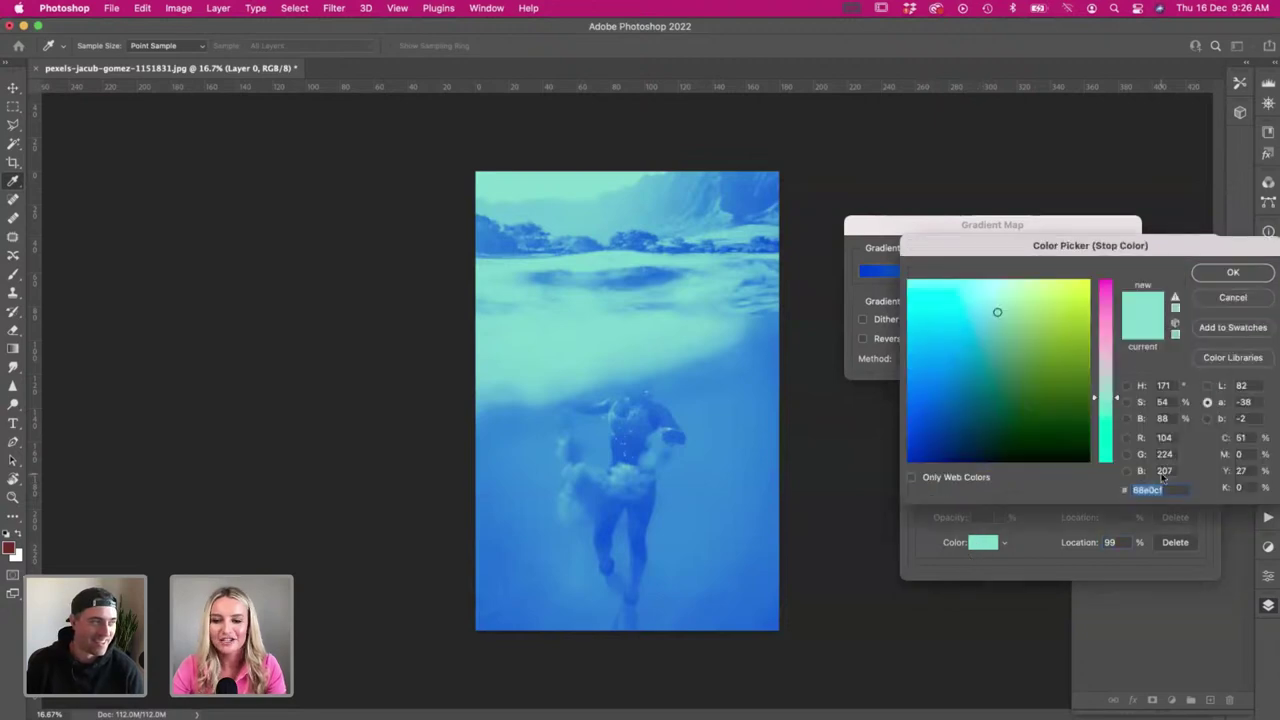
text(0fffff)
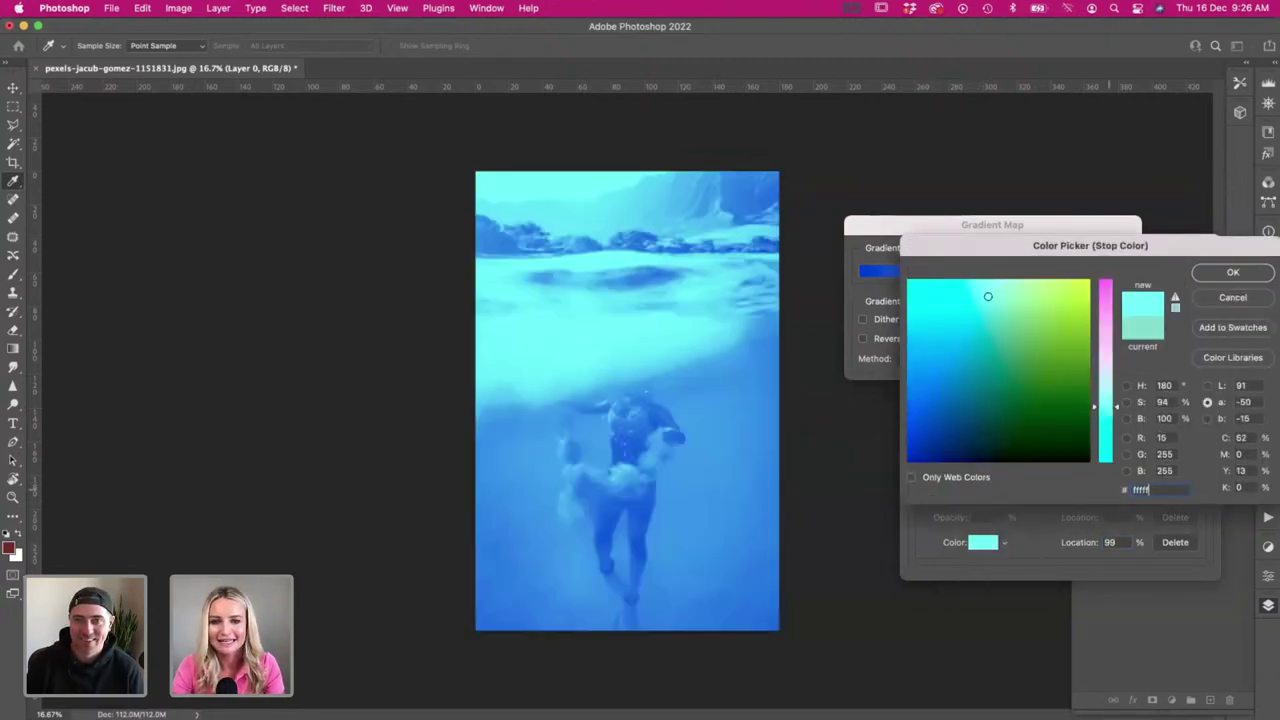
text(ff)
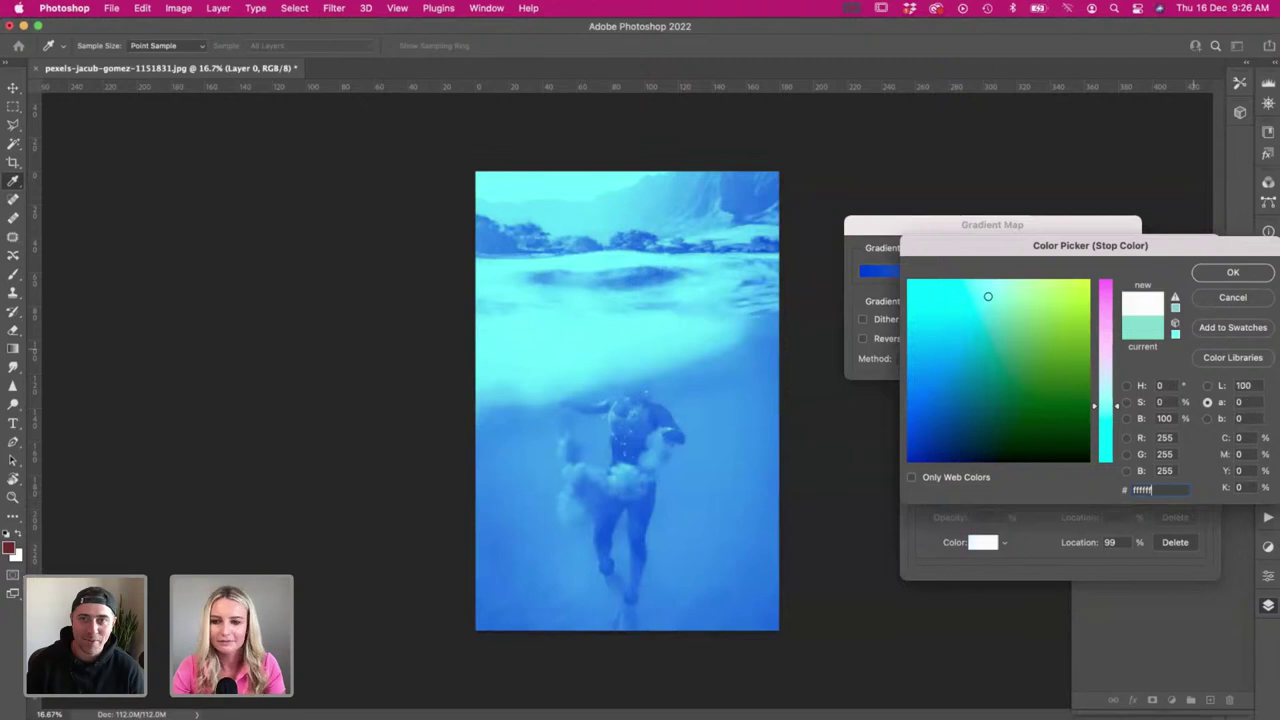
drag(1127, 248, 882, 234)
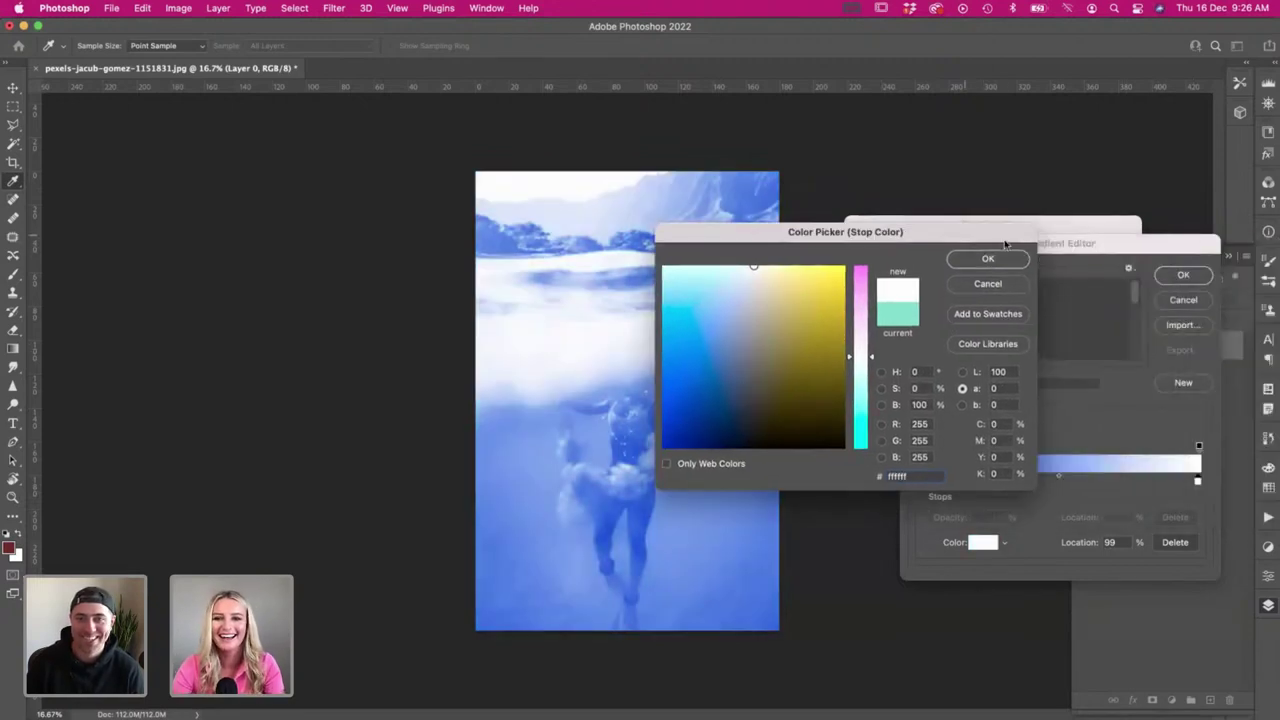
click(1005, 258)
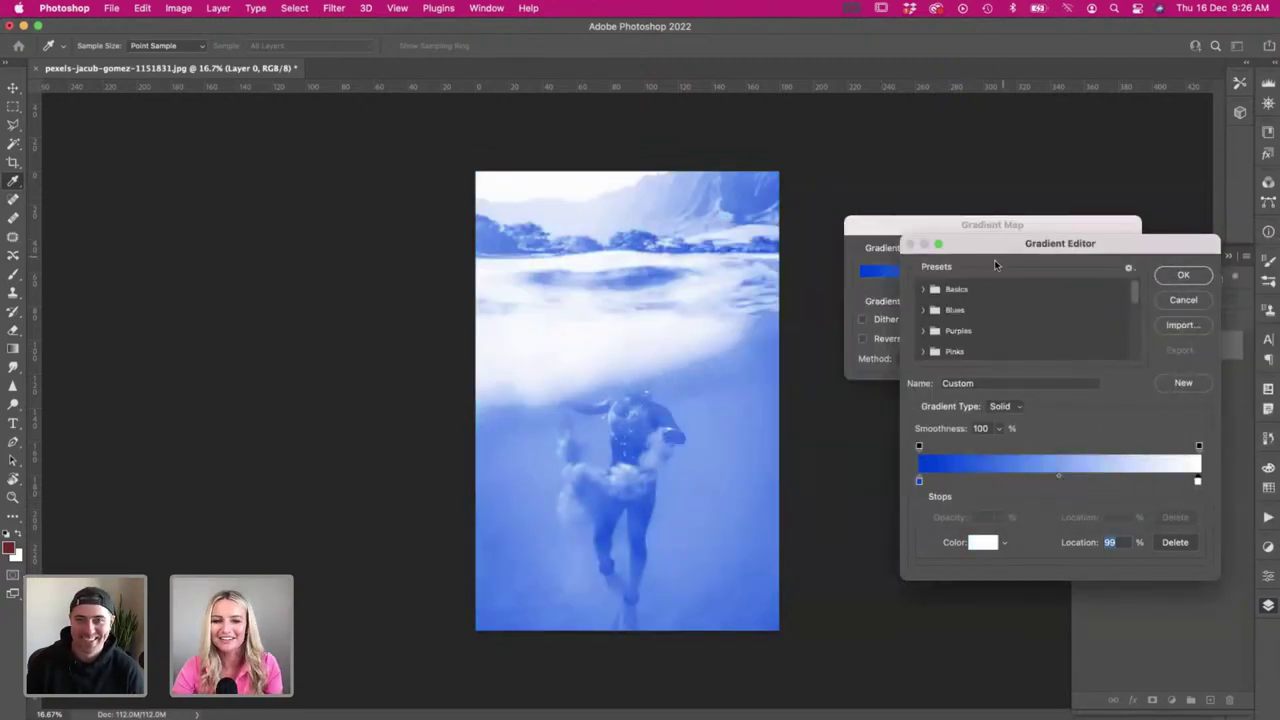
drag(995, 246, 933, 199)
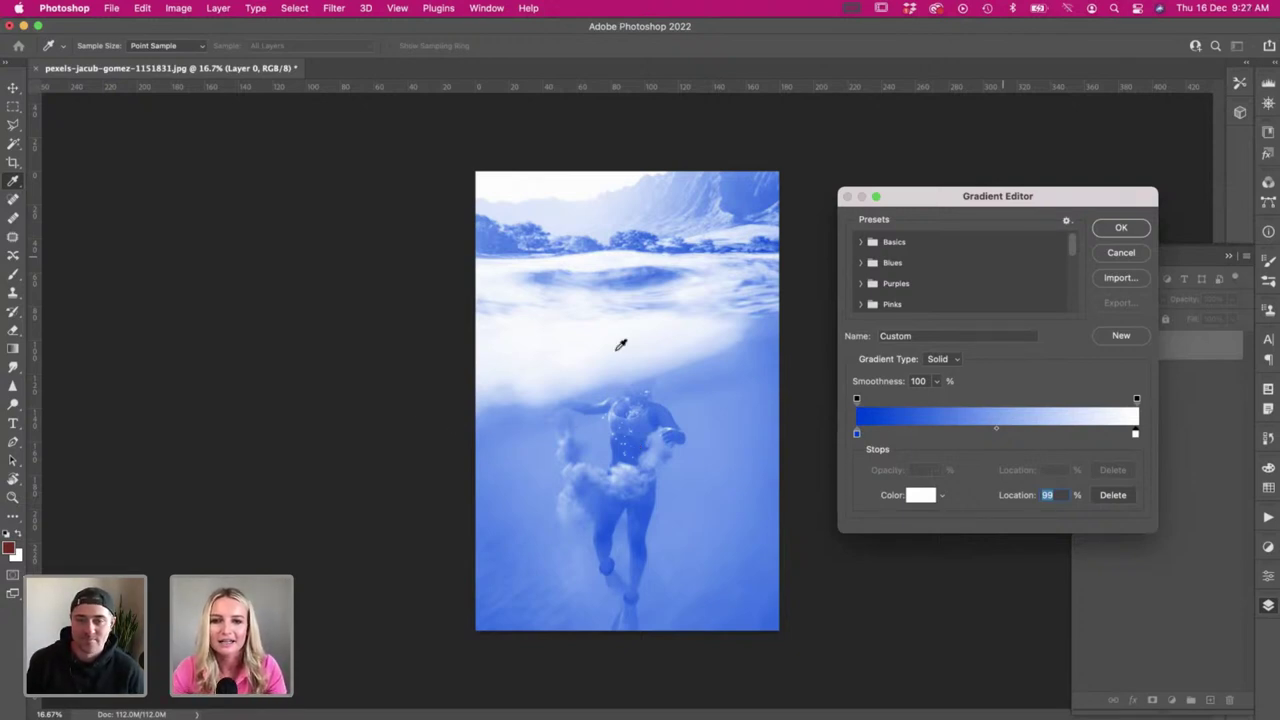
click(1121, 229)
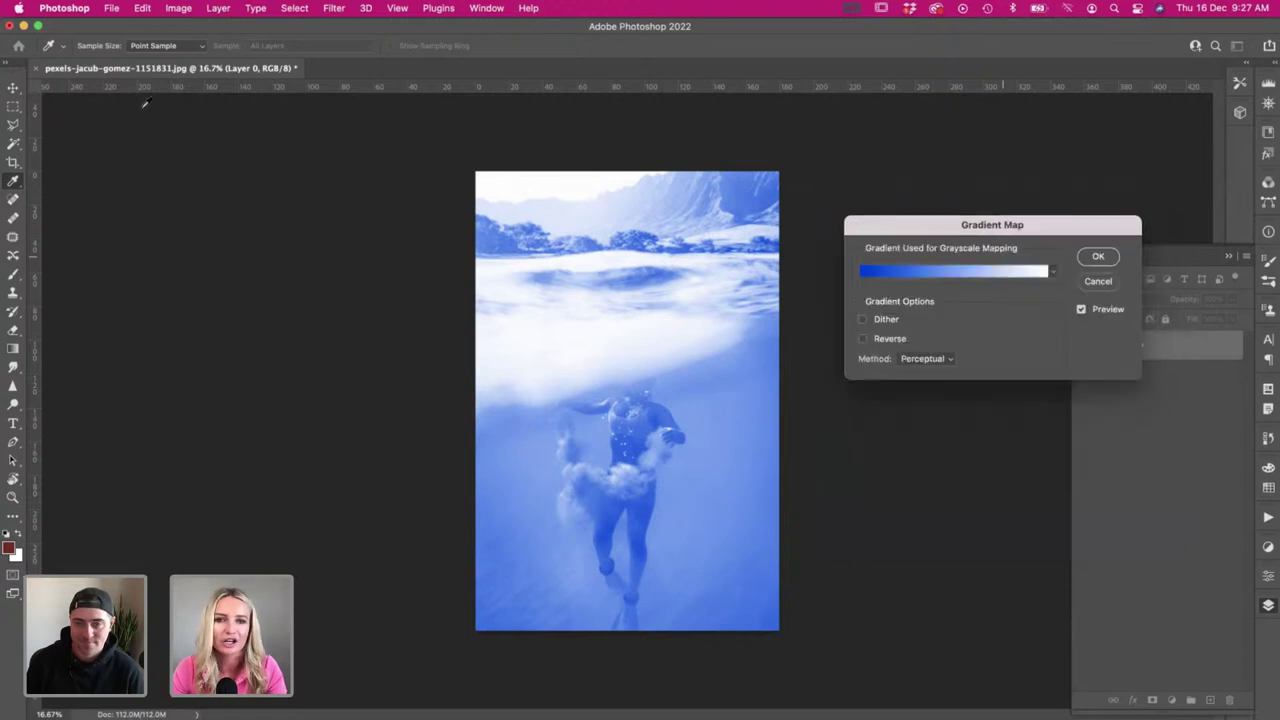
click(1099, 257)
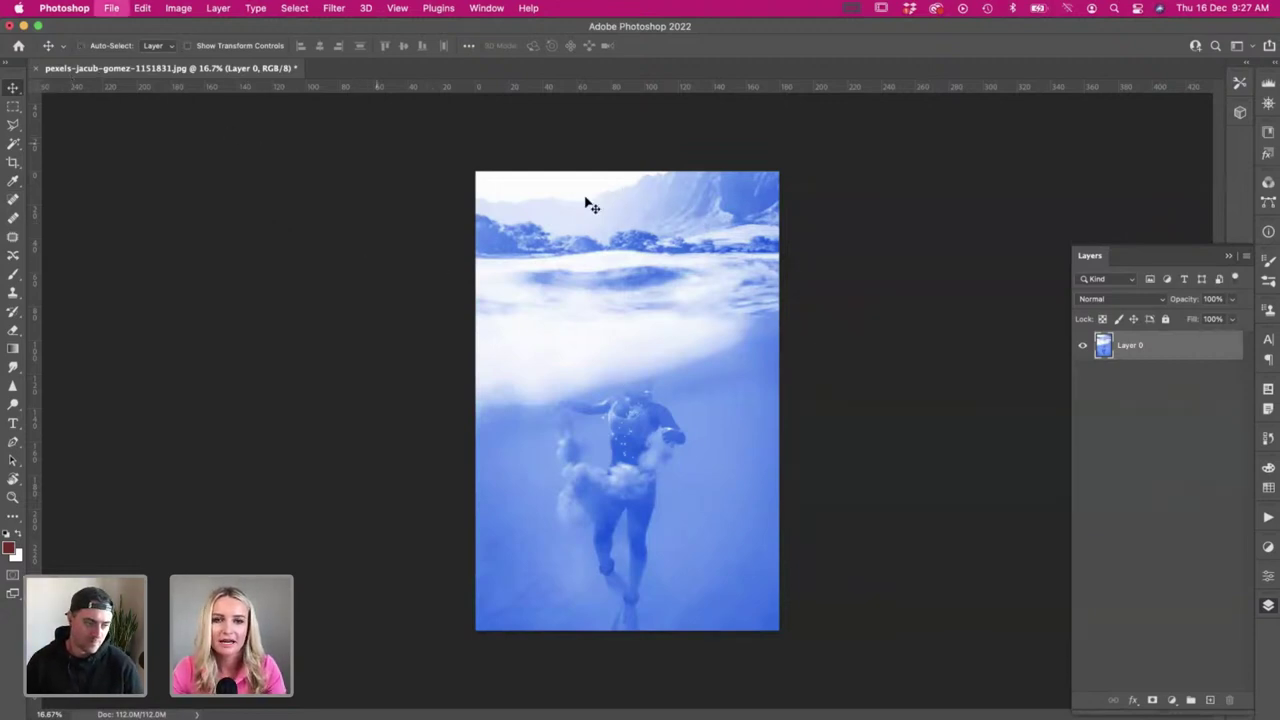
- Start saving the recolored photo in the 1. General Images folder under the file name gradient
key(shift+super+s)
click(752, 111)
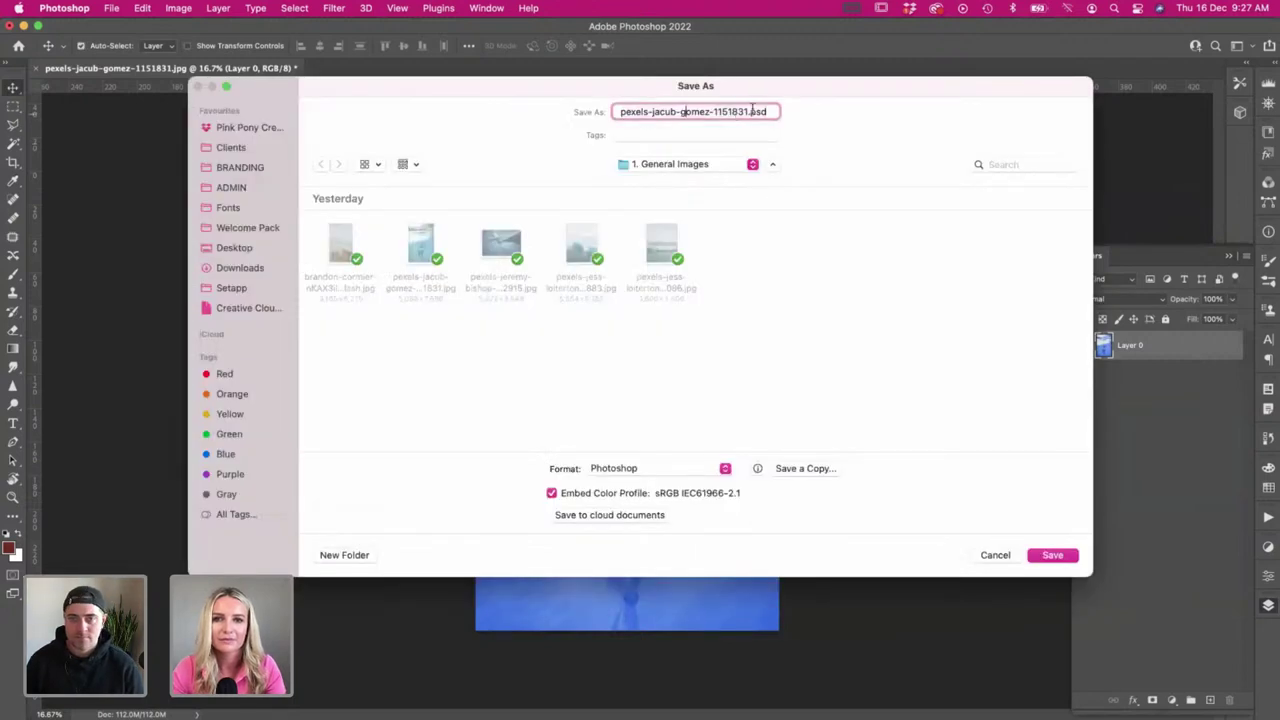
drag(747, 111, 568, 101)
text(gradien)
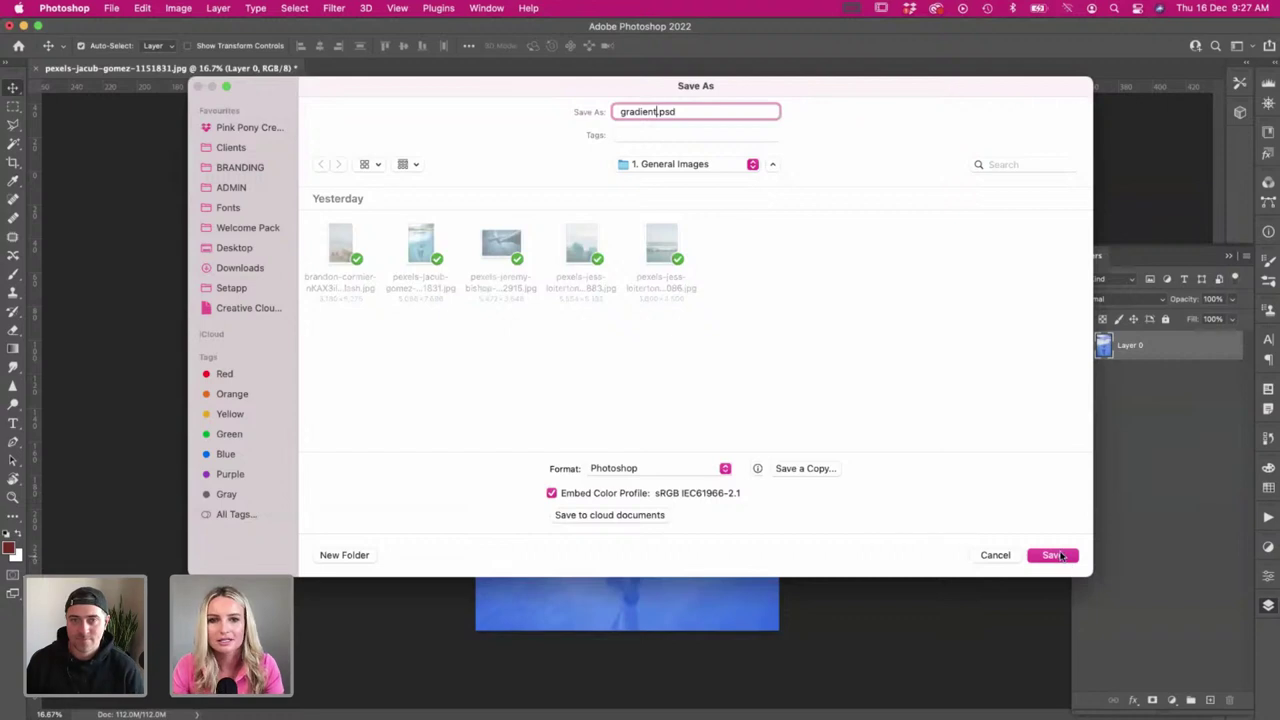
text(t)
click(725, 468)
click(755, 449)
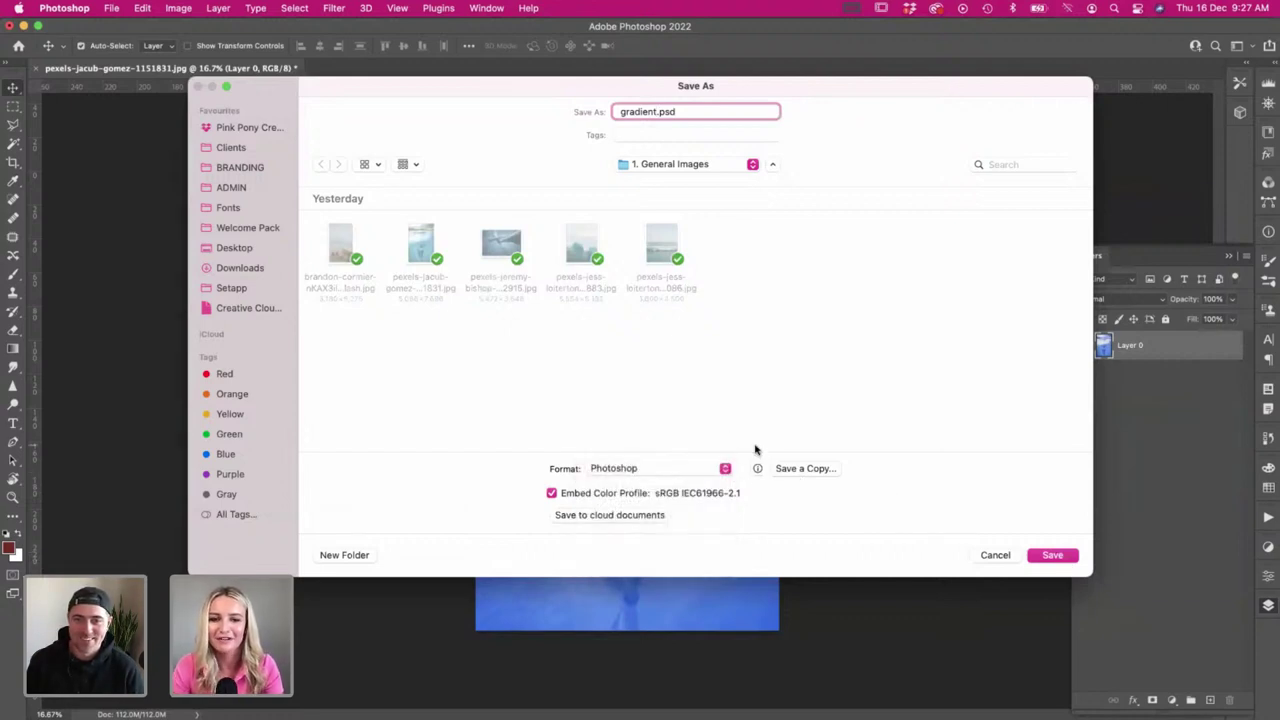
- Save the photo as a JPEG copy named gradient.jpg, accepting Medium quality 6 and the Progressive format option
click(806, 470)
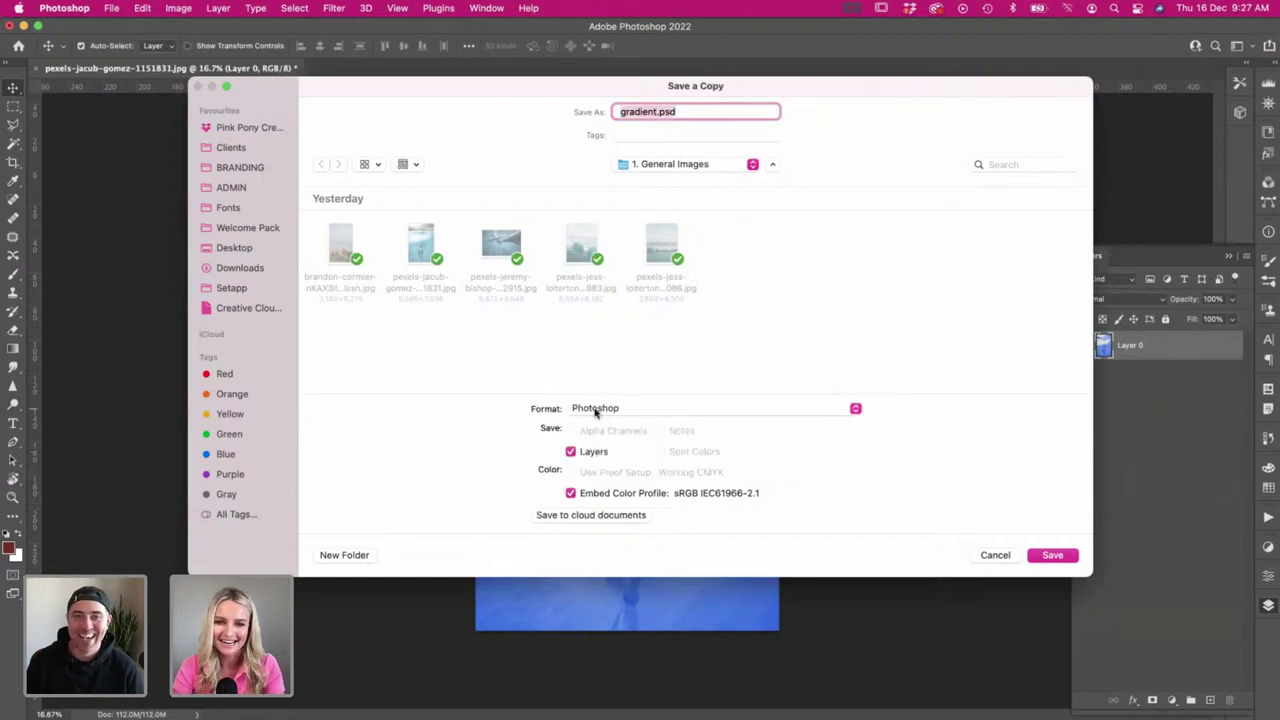
click(597, 410)
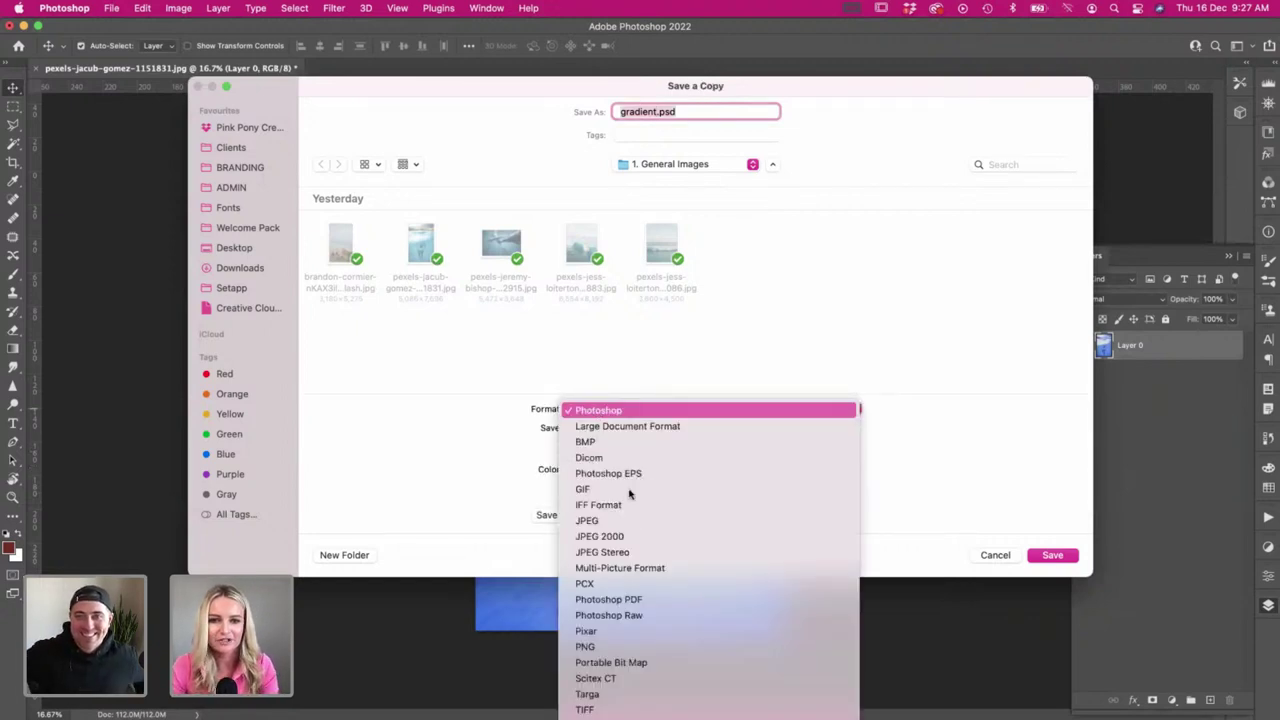
click(625, 520)
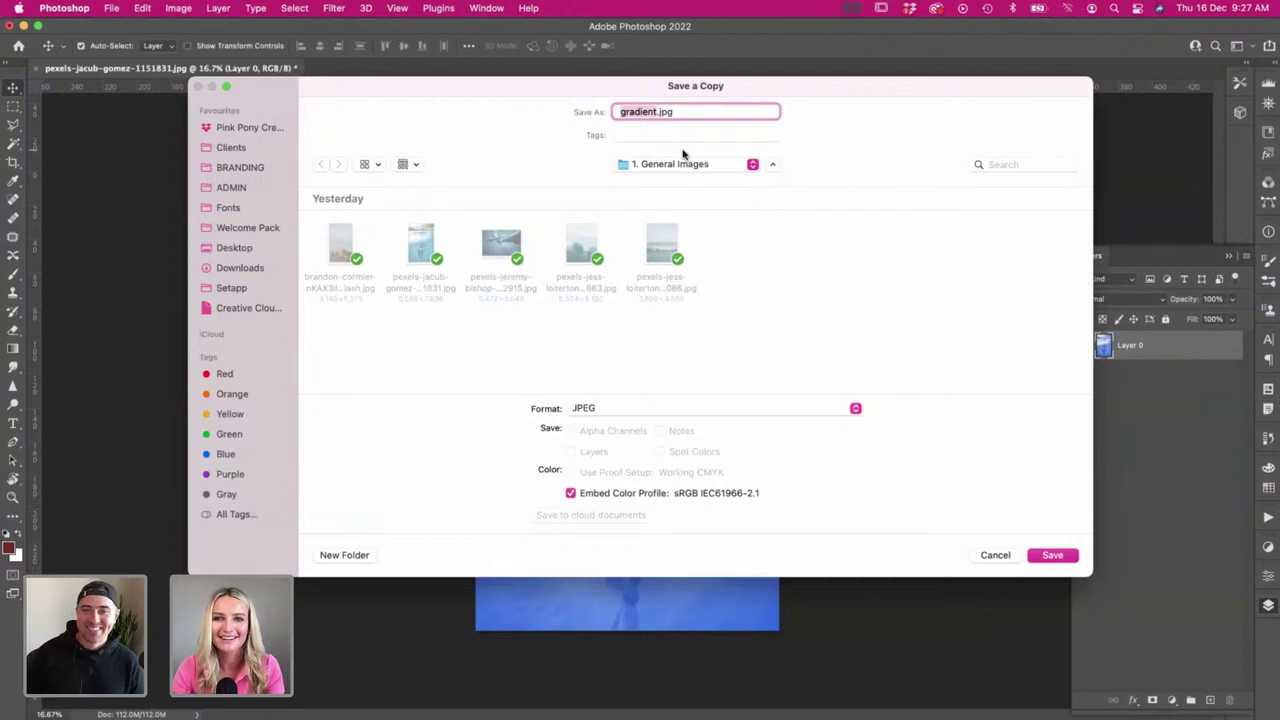
click(1053, 555)
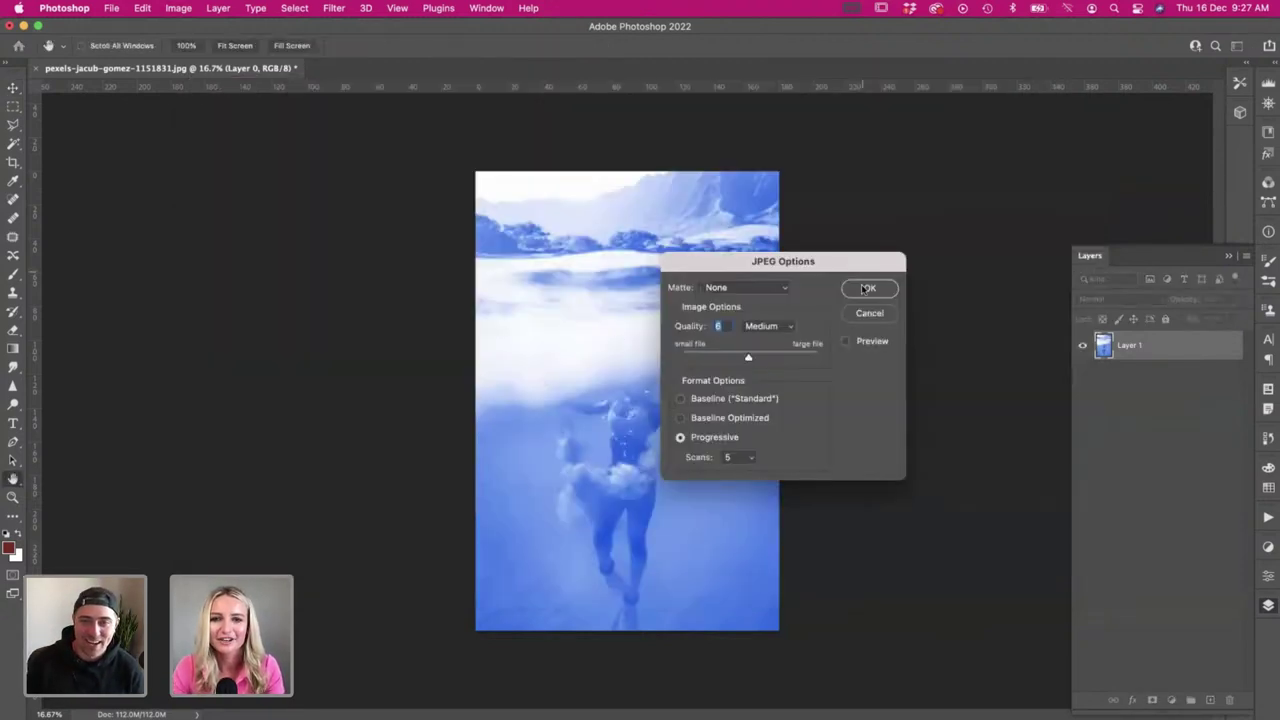
click(866, 288)
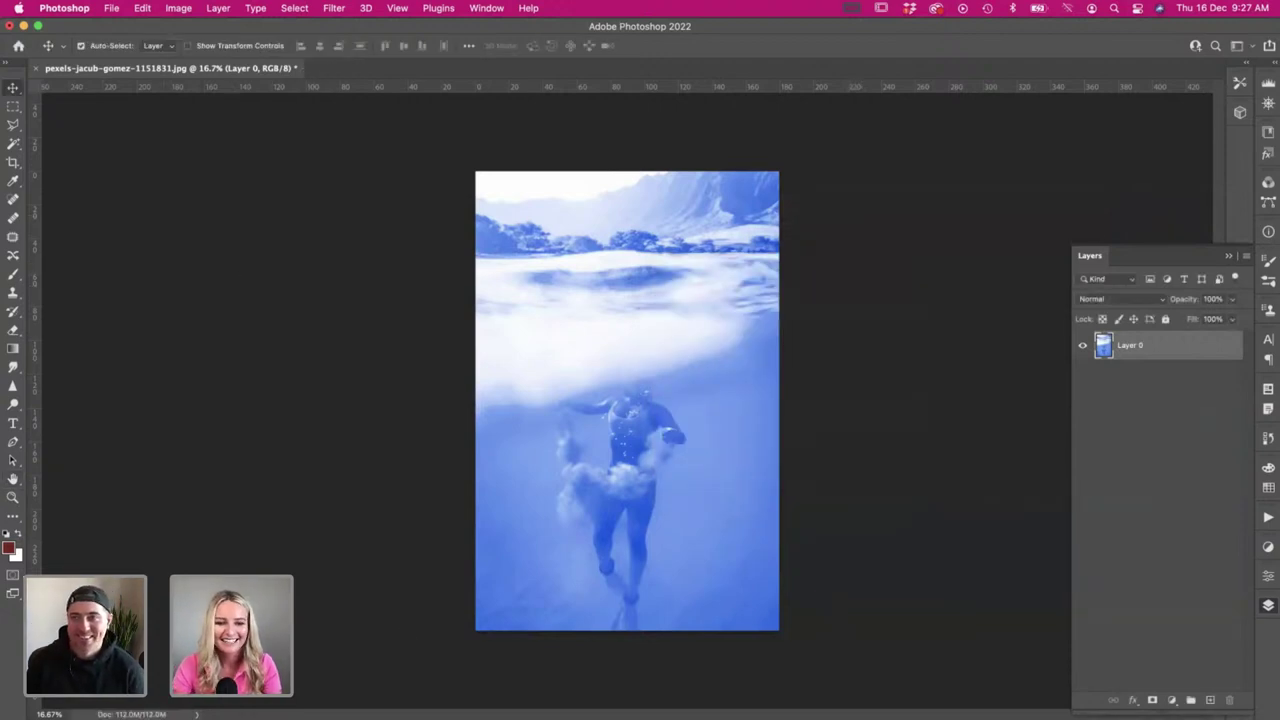
- Switch to InDesign, replace the selected cover photo with gradient.jpg, and preview the page without guides
key(super+Tab)
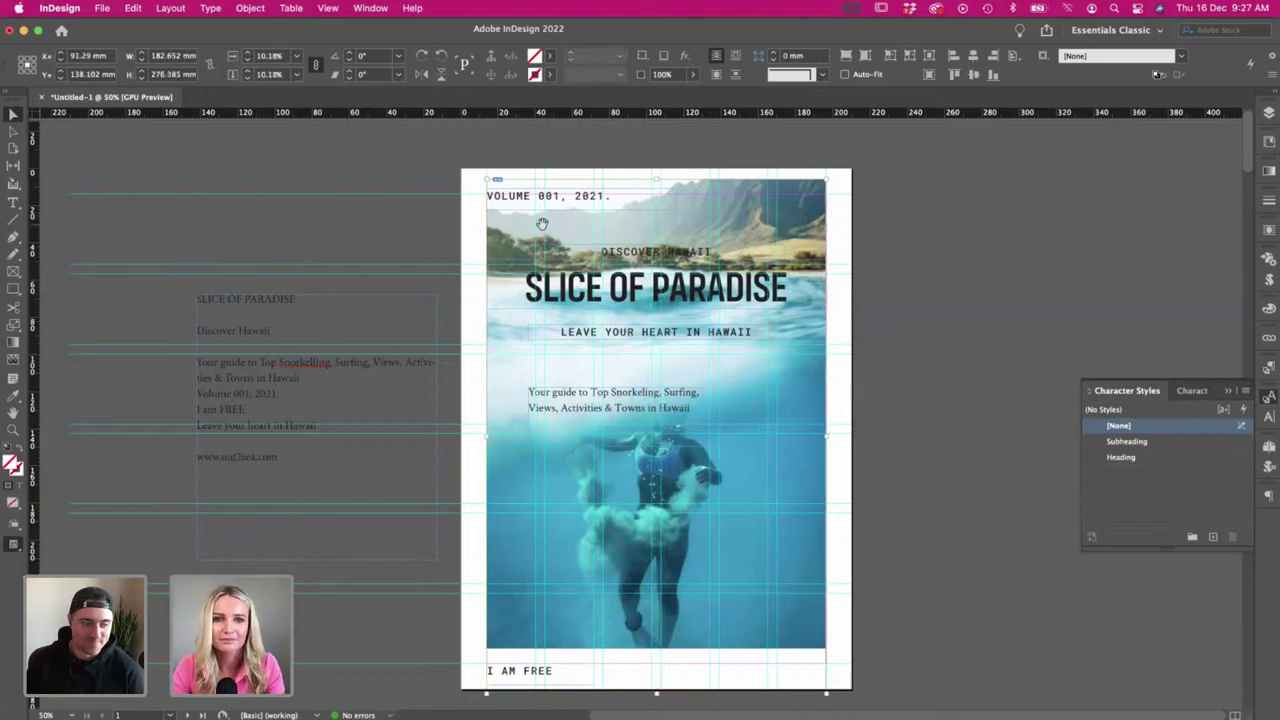
key(super+d)
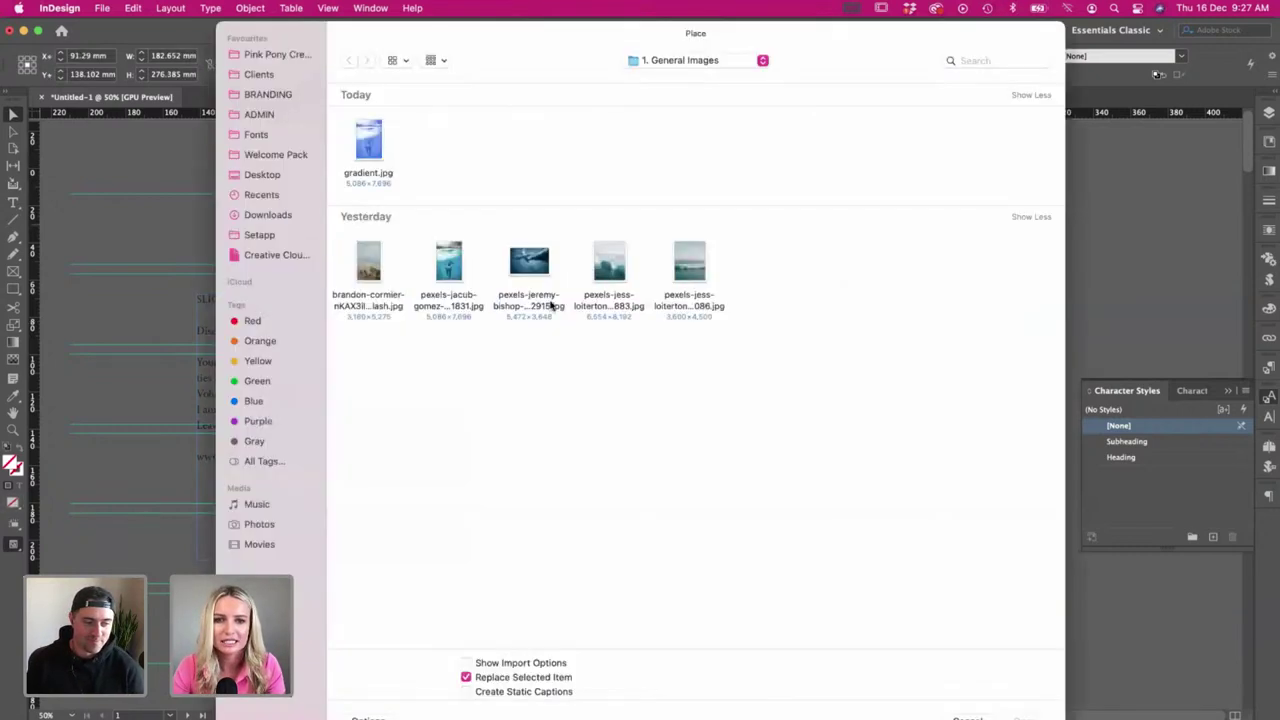
double_click(376, 152)
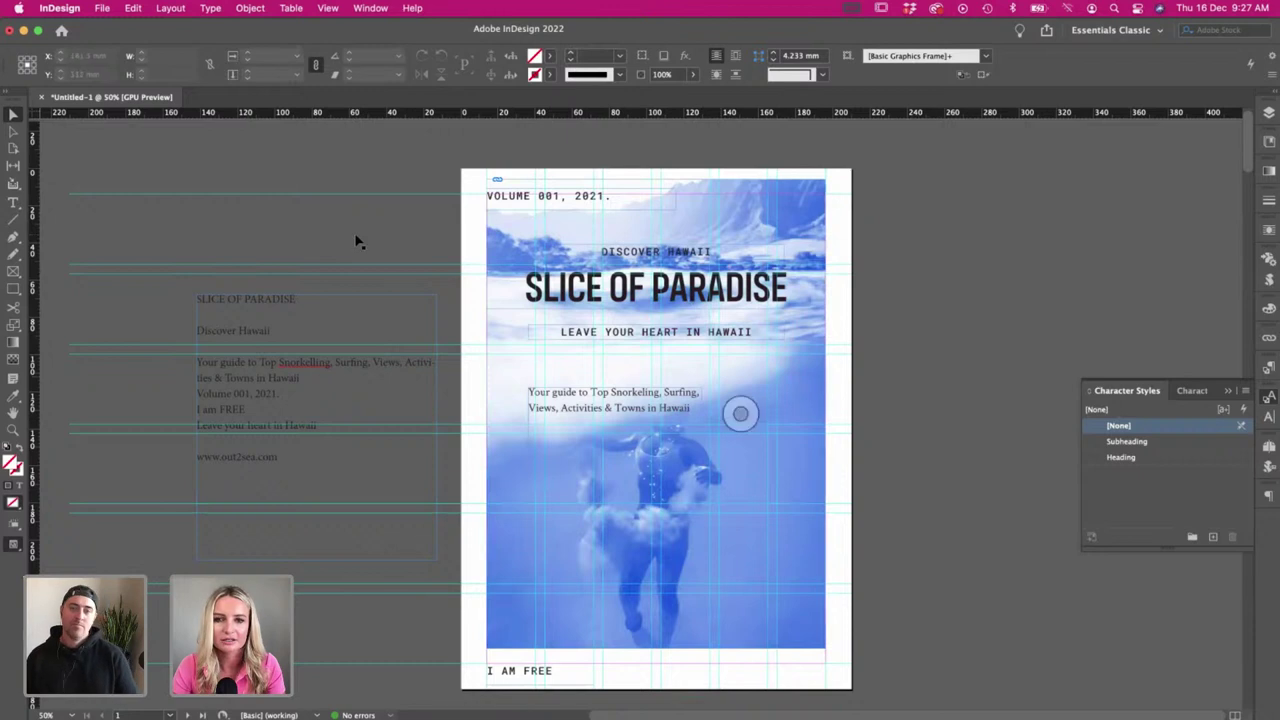
key(w)
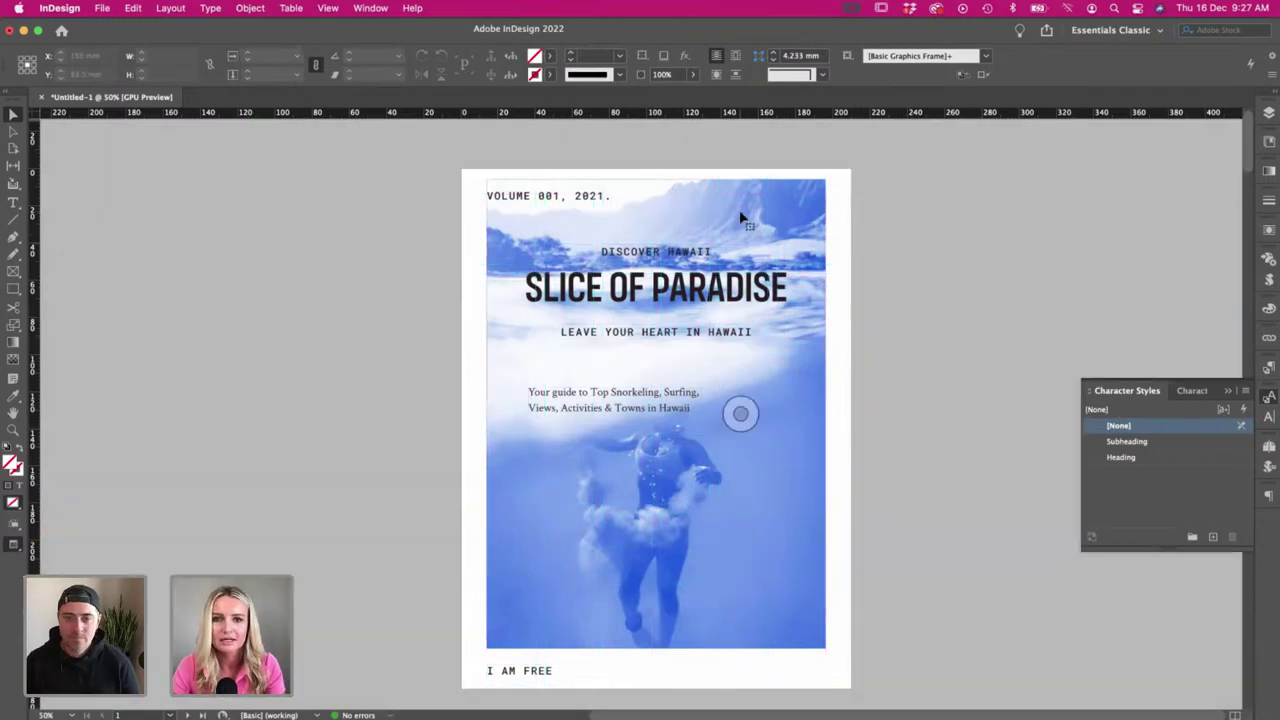
key(w)
- Lower the cover photo frame's top edge to the upper guide and extend its bottom edge to just above the I AM FREE line
drag(657, 180, 664, 194)
key(w)
key(super+z)
key(w)
drag(655, 650, 655, 663)
click(986, 614)
key(w)
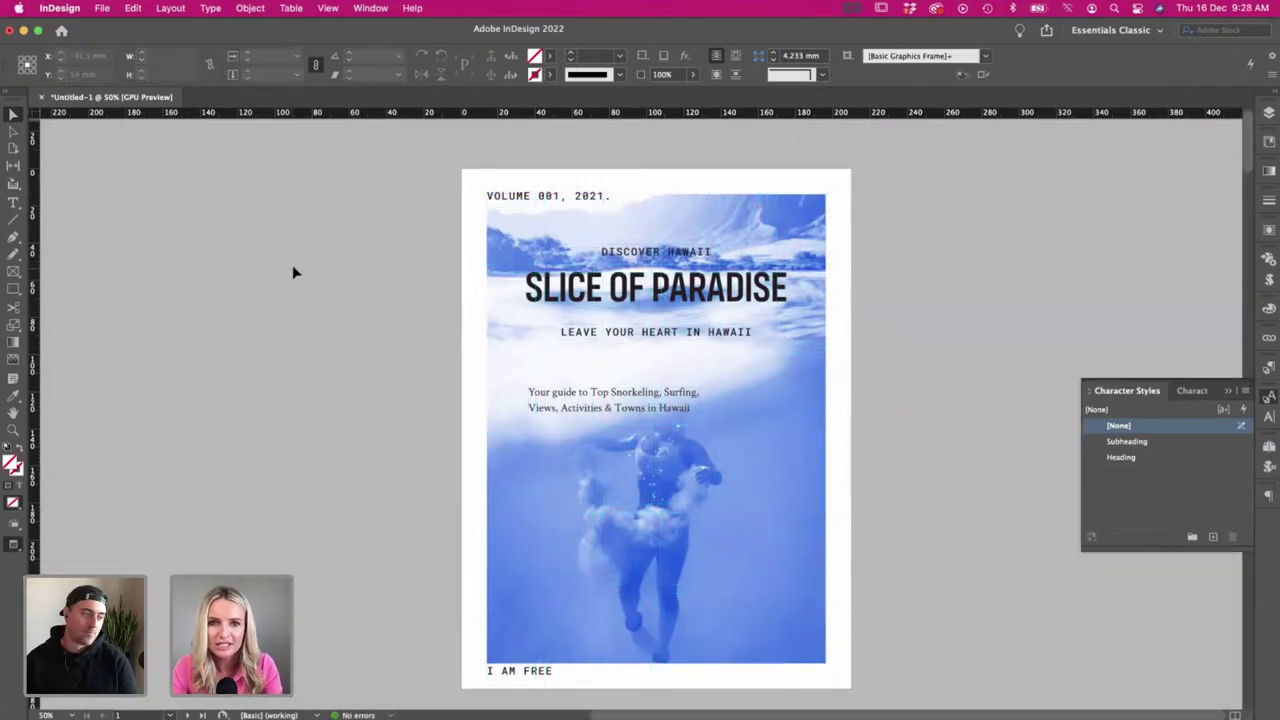
- Shift the underwater photo upward within its frame so the treeline sits closer to the frame's top edge
click(493, 205)
click(309, 211)
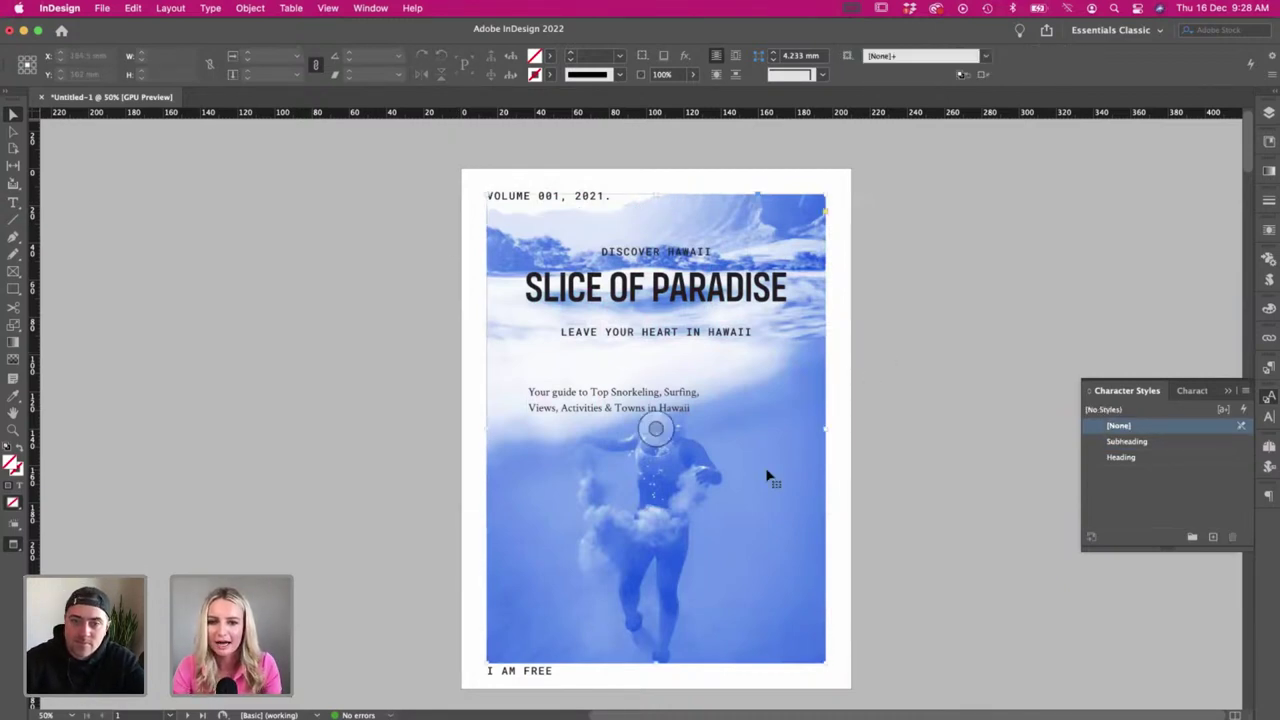
click(764, 572)
drag(766, 585, 766, 555)
click(954, 574)
key(w)
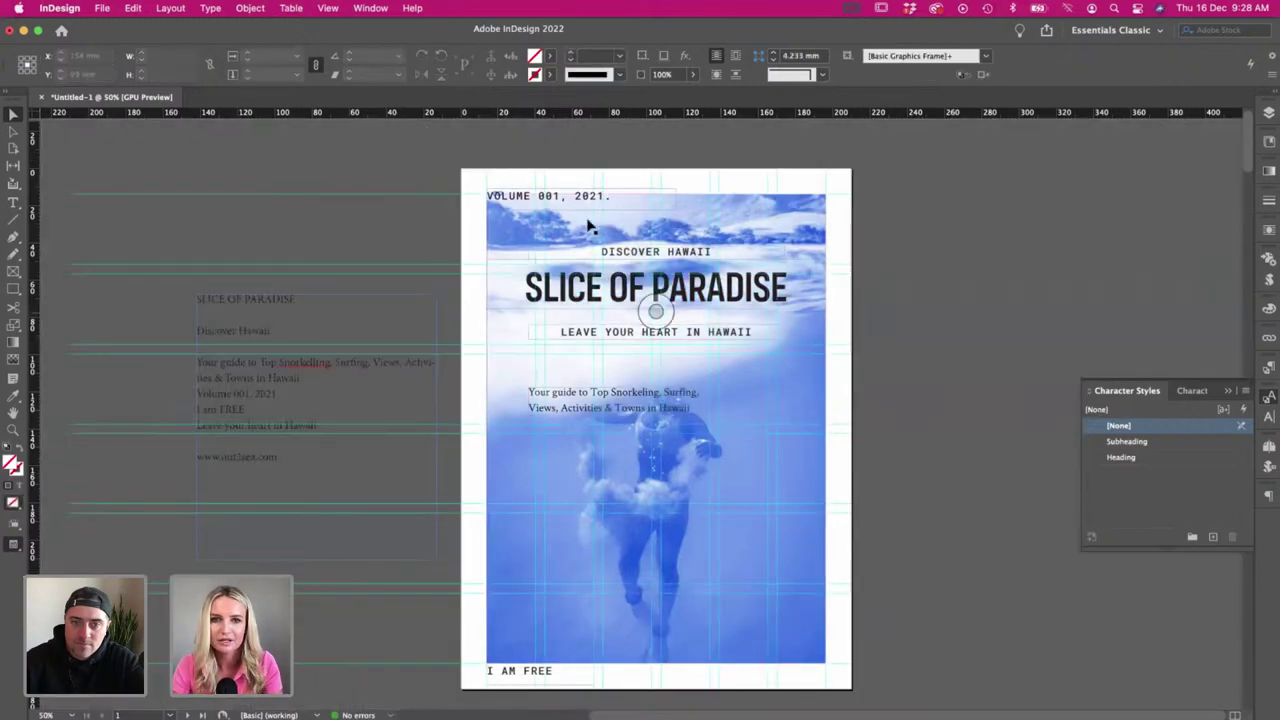
- Set the font size of the VOLUME 001, 2021. line at the top of the cover to 12 pt
key(t)
key(w)
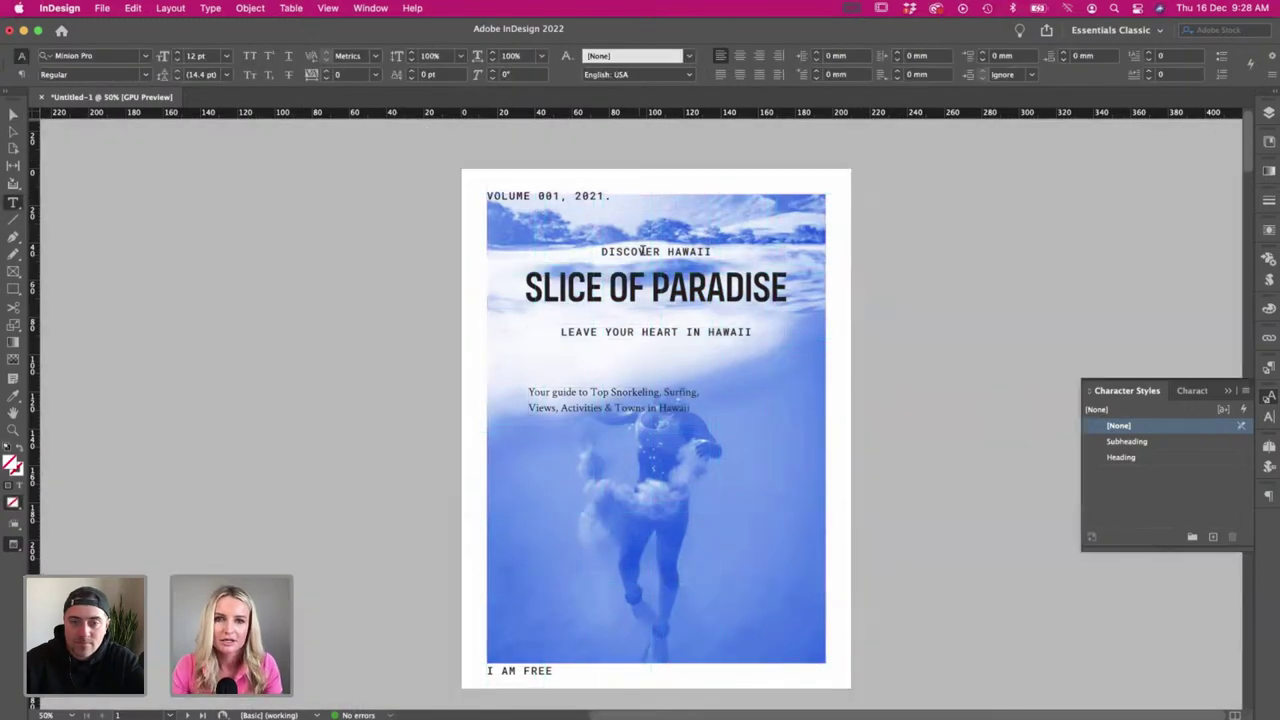
triple_click(593, 195)
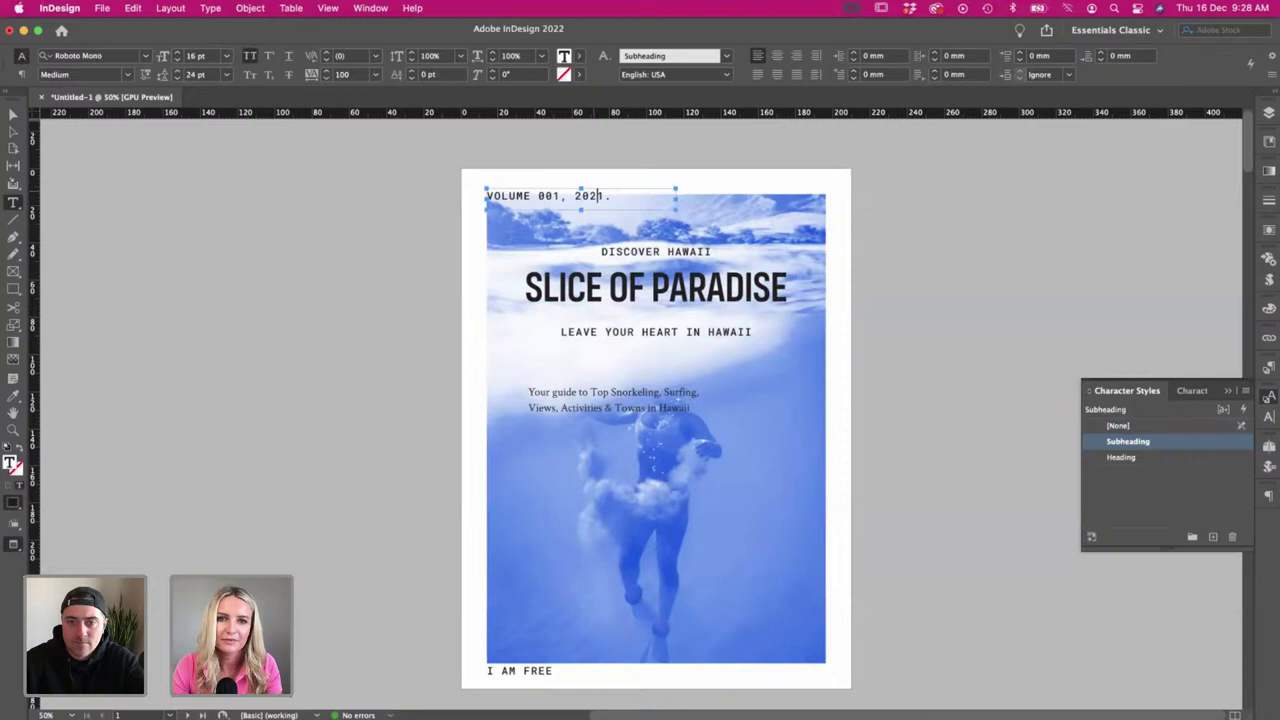
click(178, 60)
click(178, 60)
click(178, 60)
click(178, 60)
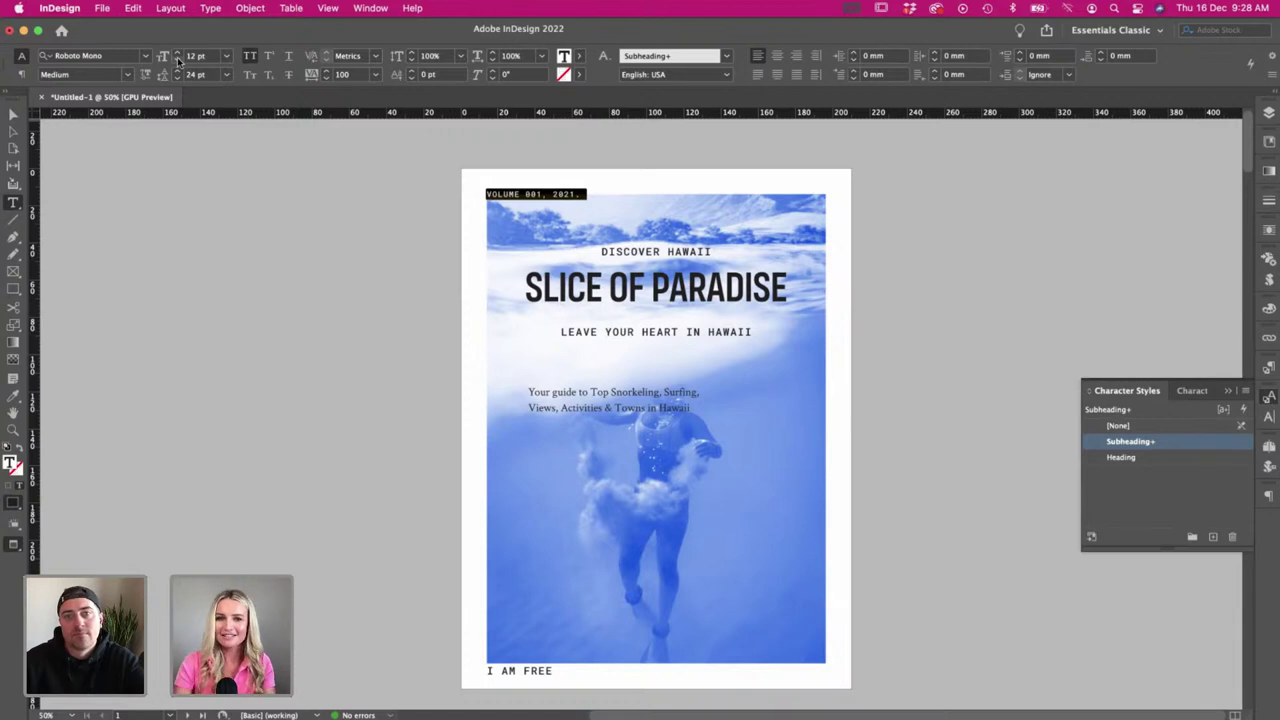
- Reduce the selected "VOLUME 001, 2021." text above the photo to 9 pt
click(178, 60)
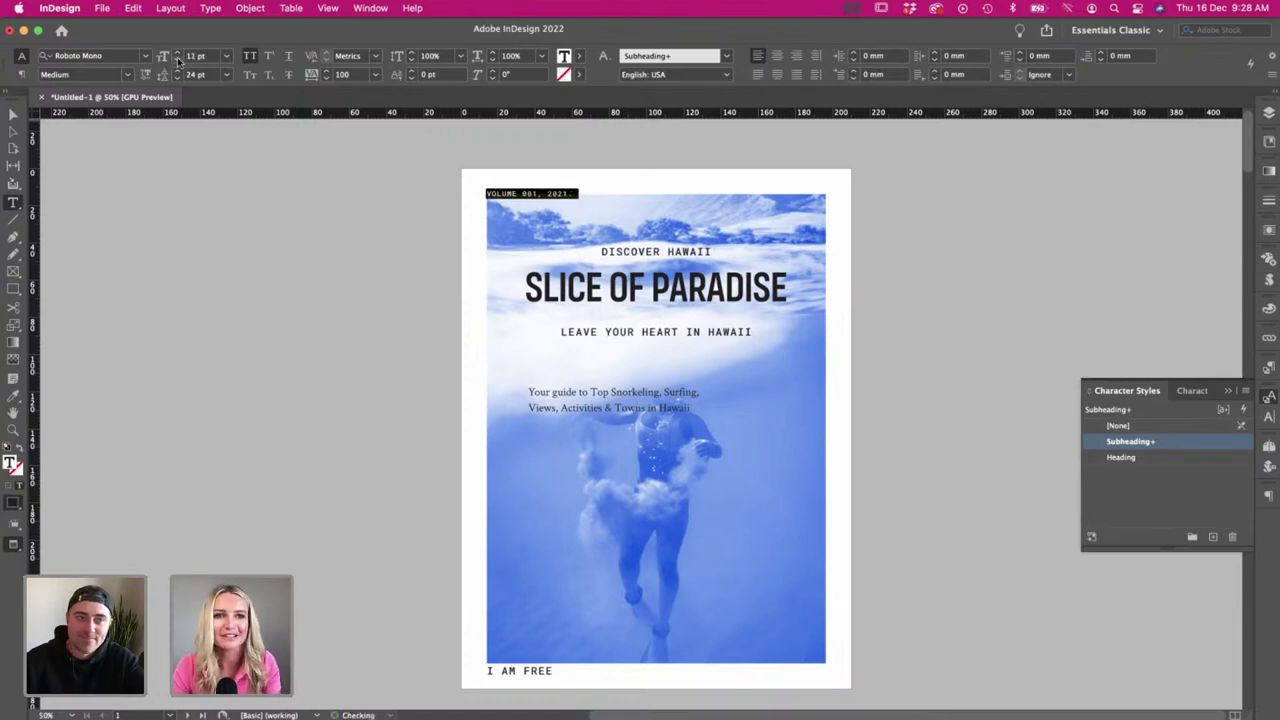
click(178, 60)
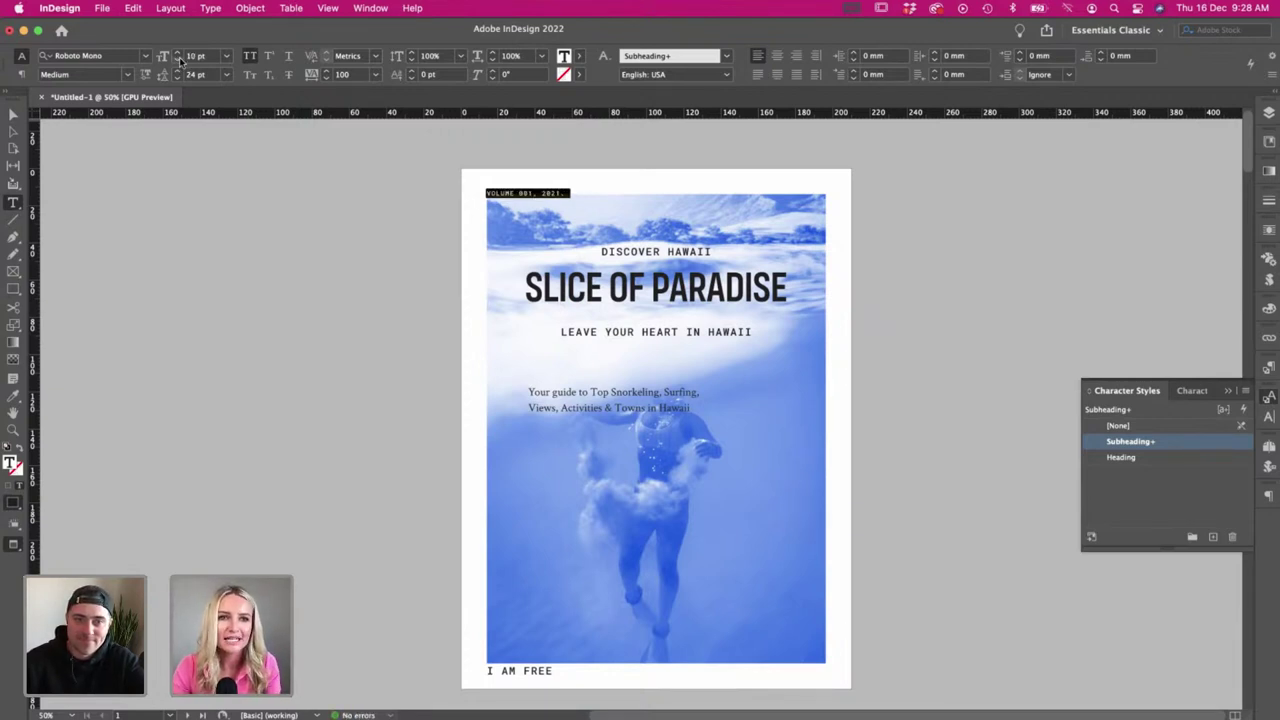
click(178, 60)
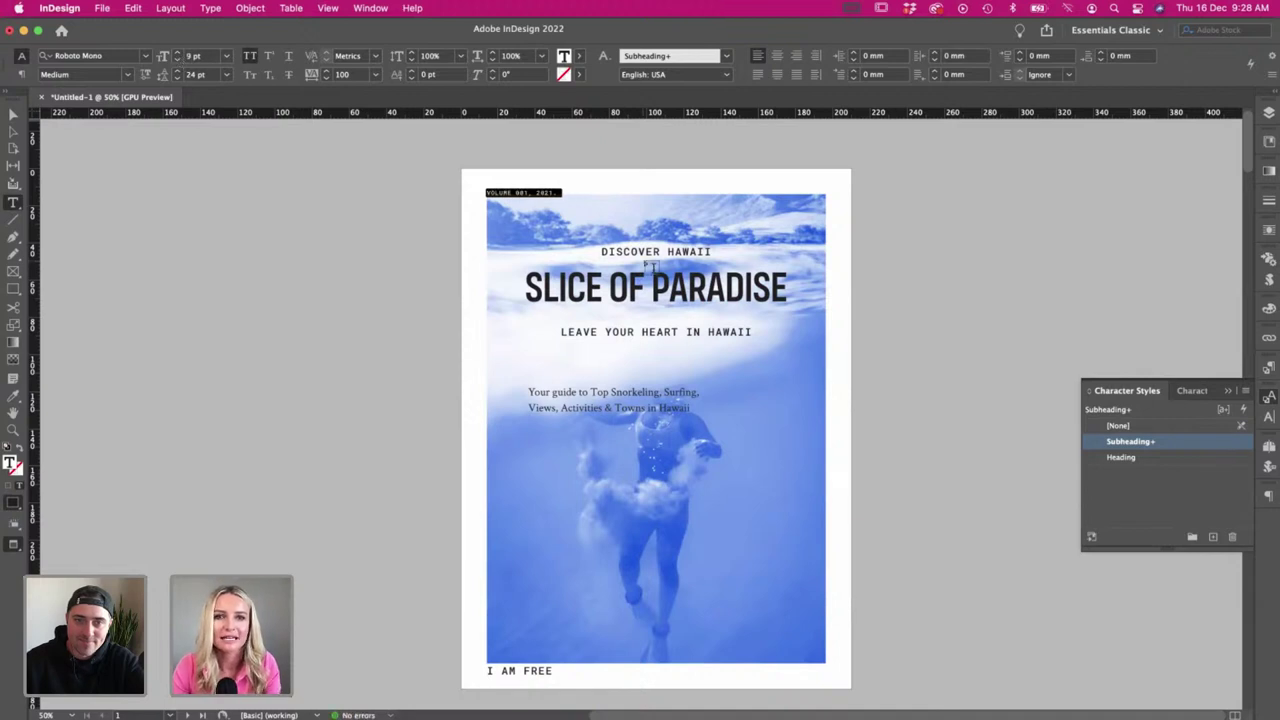
- Move the "VOLUME 001, 2021." frame up into the margin above the photo and shrink it to about 51 × 5.75 mm
click(13, 116)
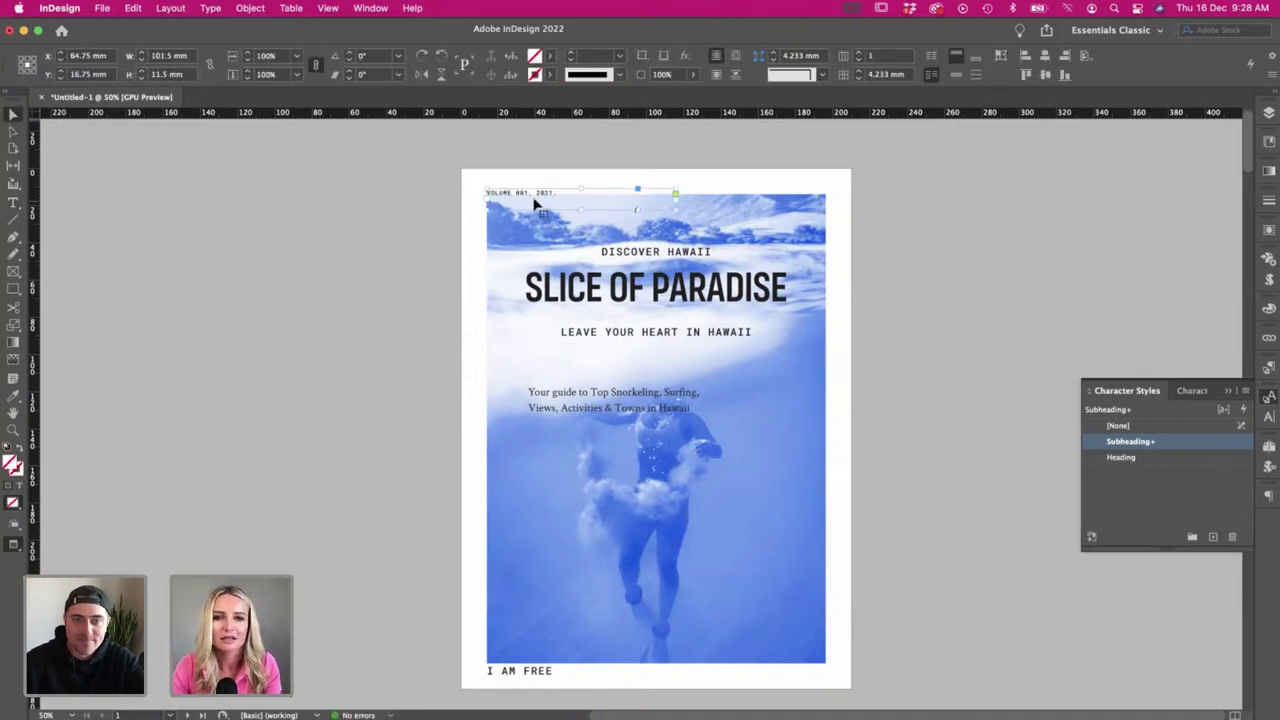
drag(524, 193, 524, 187)
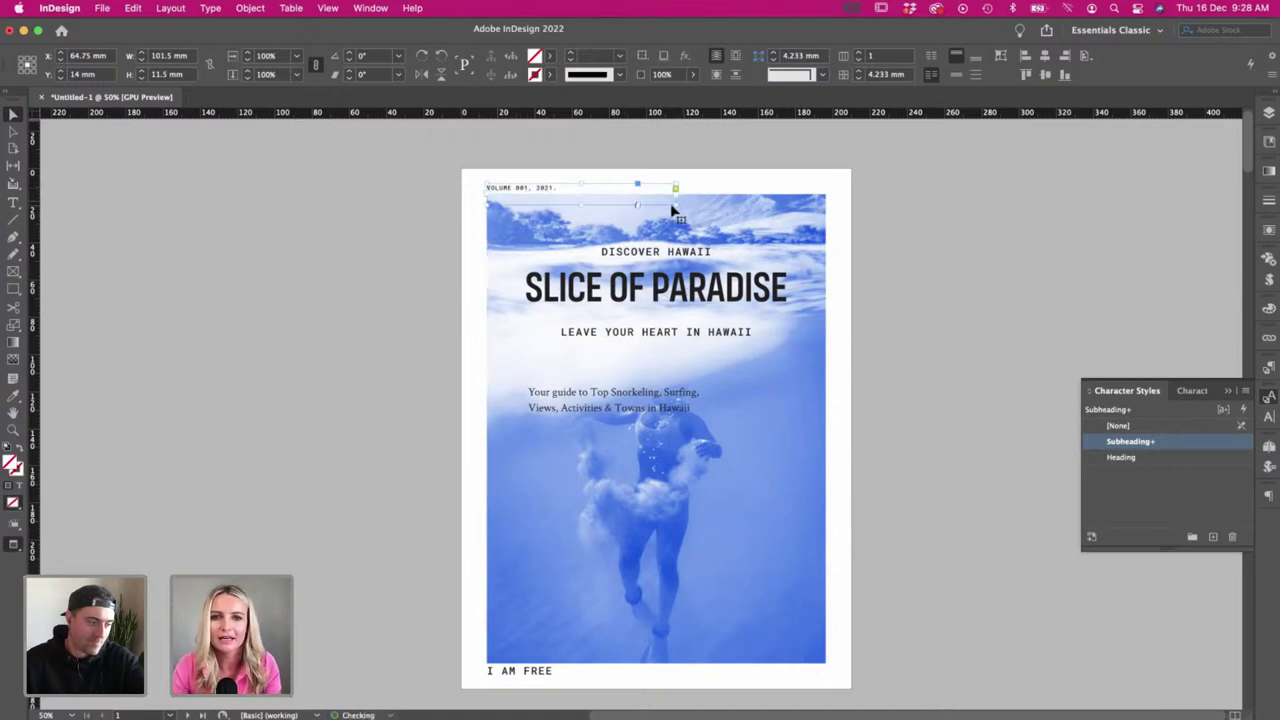
drag(675, 187, 584, 194)
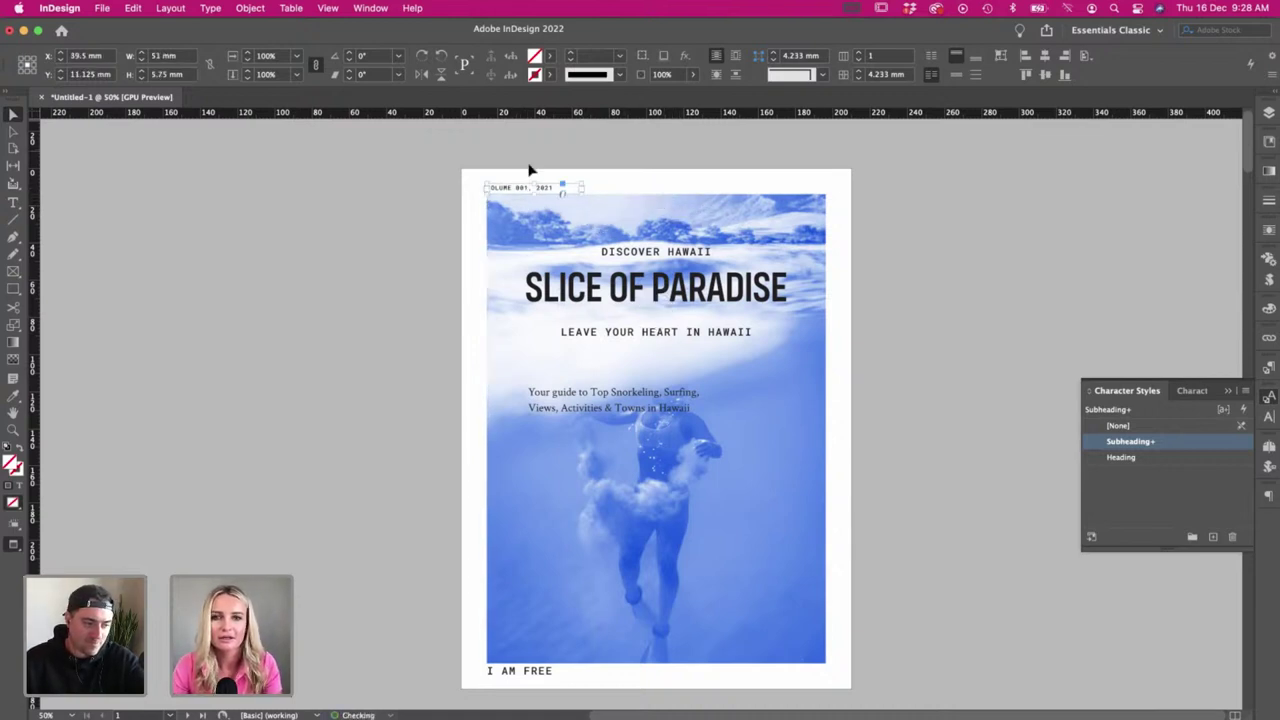
click(529, 164)
- Match the "I AM FREE" text to the formatting of the "VOLUME 001, 2021." line with the Eyedropper tool
double_click(537, 670)
key(super+a)
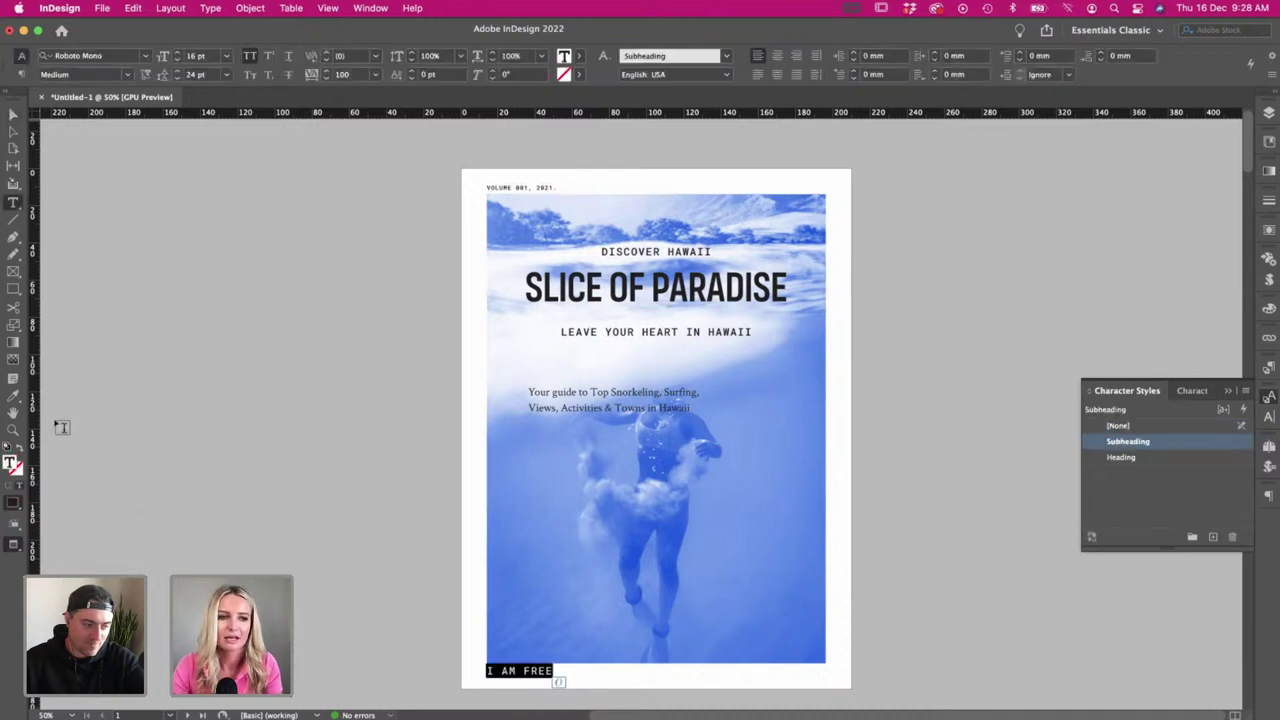
click(13, 396)
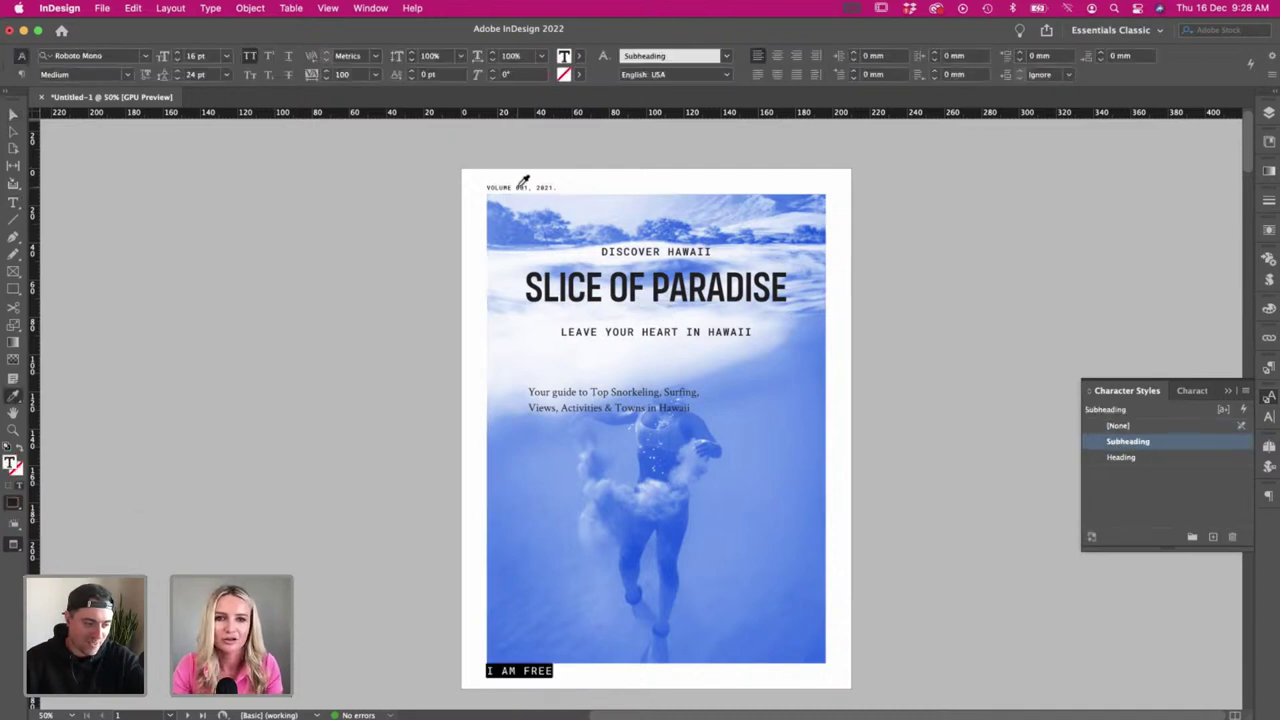
click(522, 180)
- With guides shown, nudge the "I AM FREE" frame down below the photo and shrink it to about 46.5 × 5.75 mm
click(13, 114)
key(w)
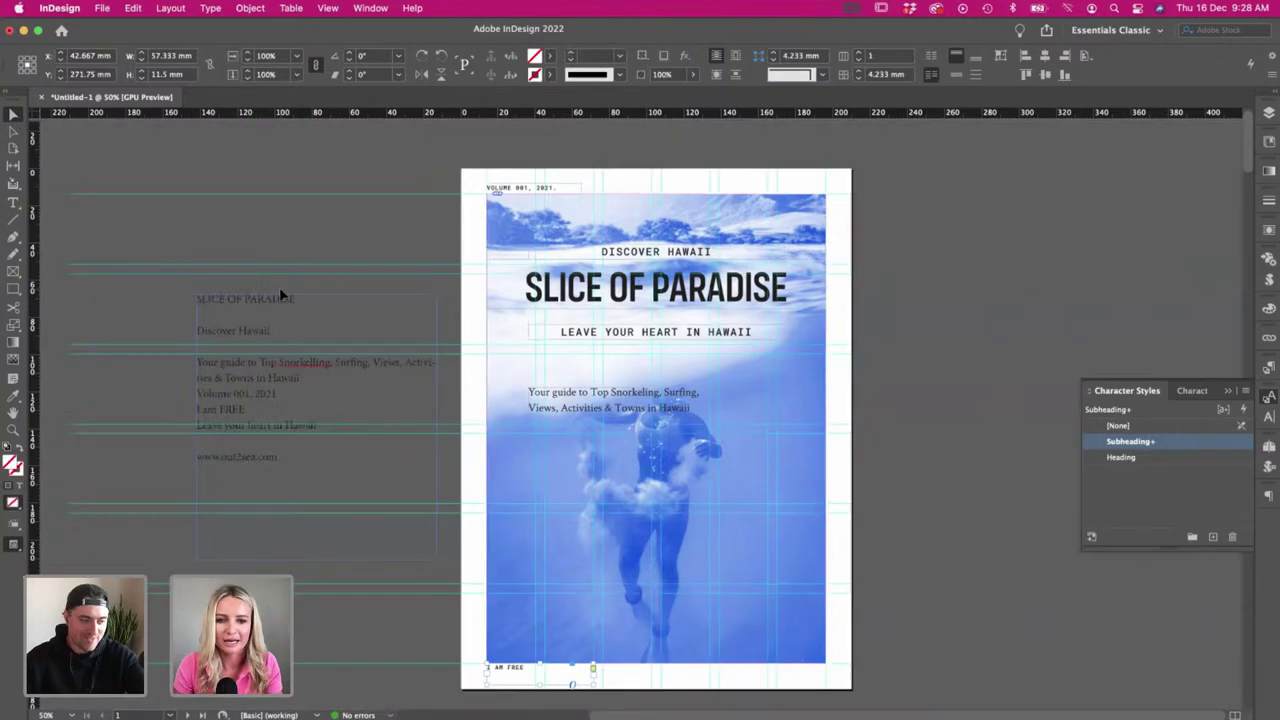
key(Down)
key(Down)
key(Down)
key(Down)
key(Down)
drag(592, 686, 571, 674)
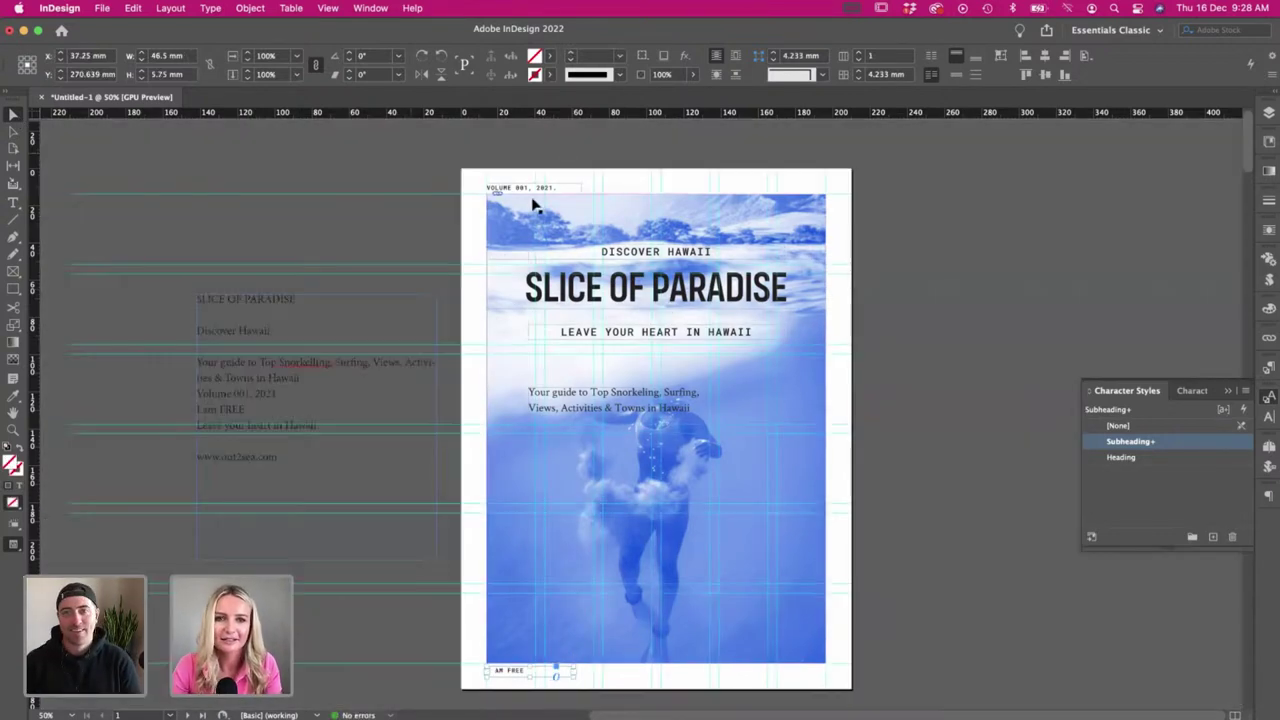
- Duplicate the "VOLUME 001, 2021." frame to the page's upper right, flush with the photo's edge, and right-align its text
key(w)
drag(533, 199, 757, 193)
double_click(757, 191)
key(super+a)
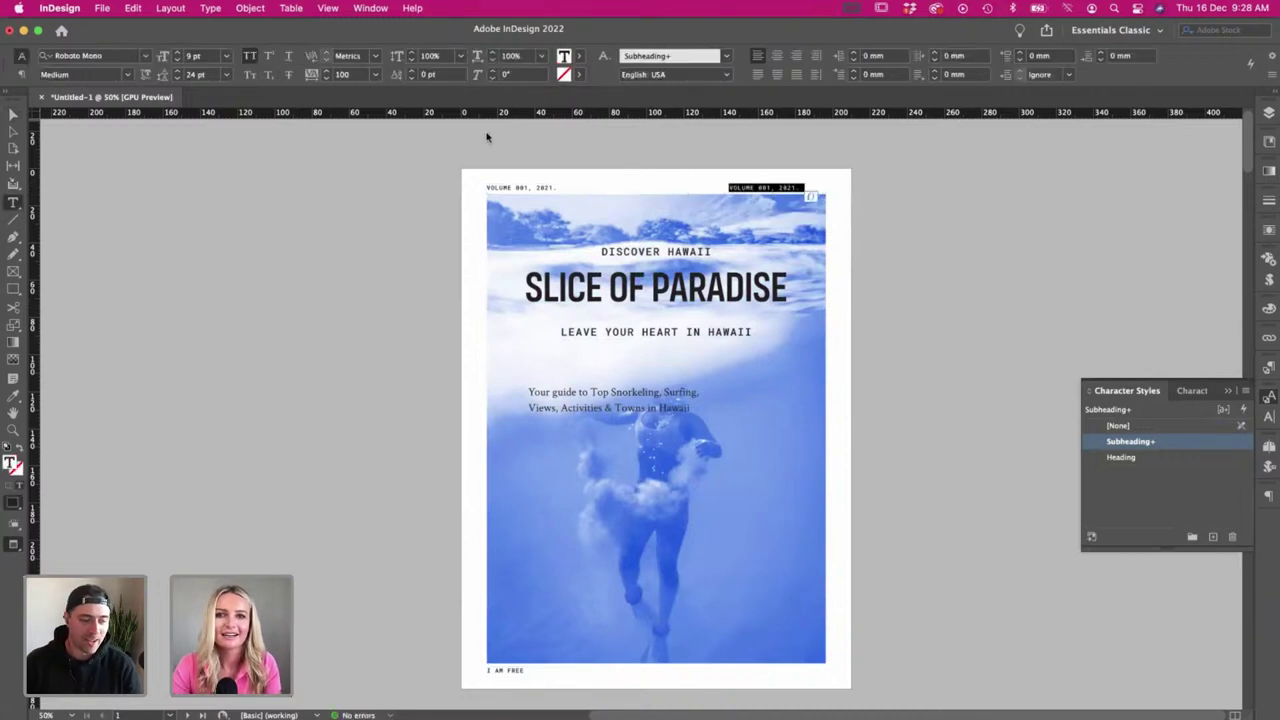
click(796, 56)
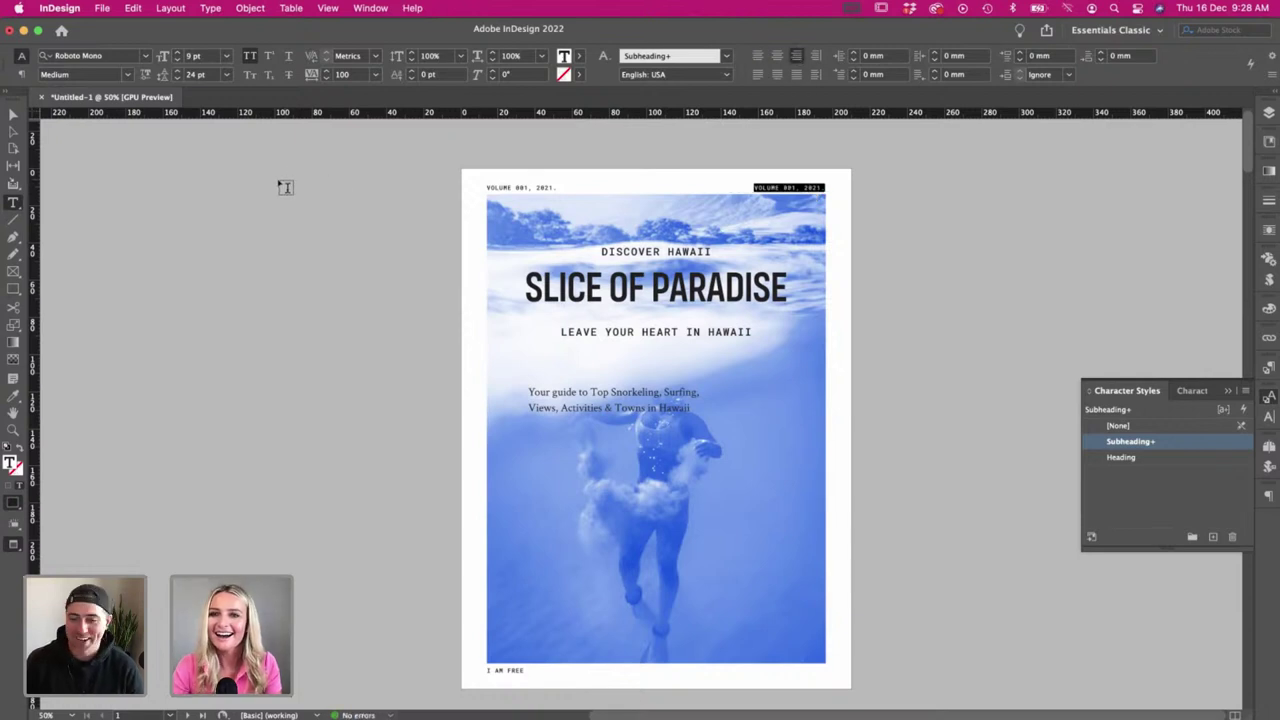
click(13, 114)
key(w)
double_click(757, 187)
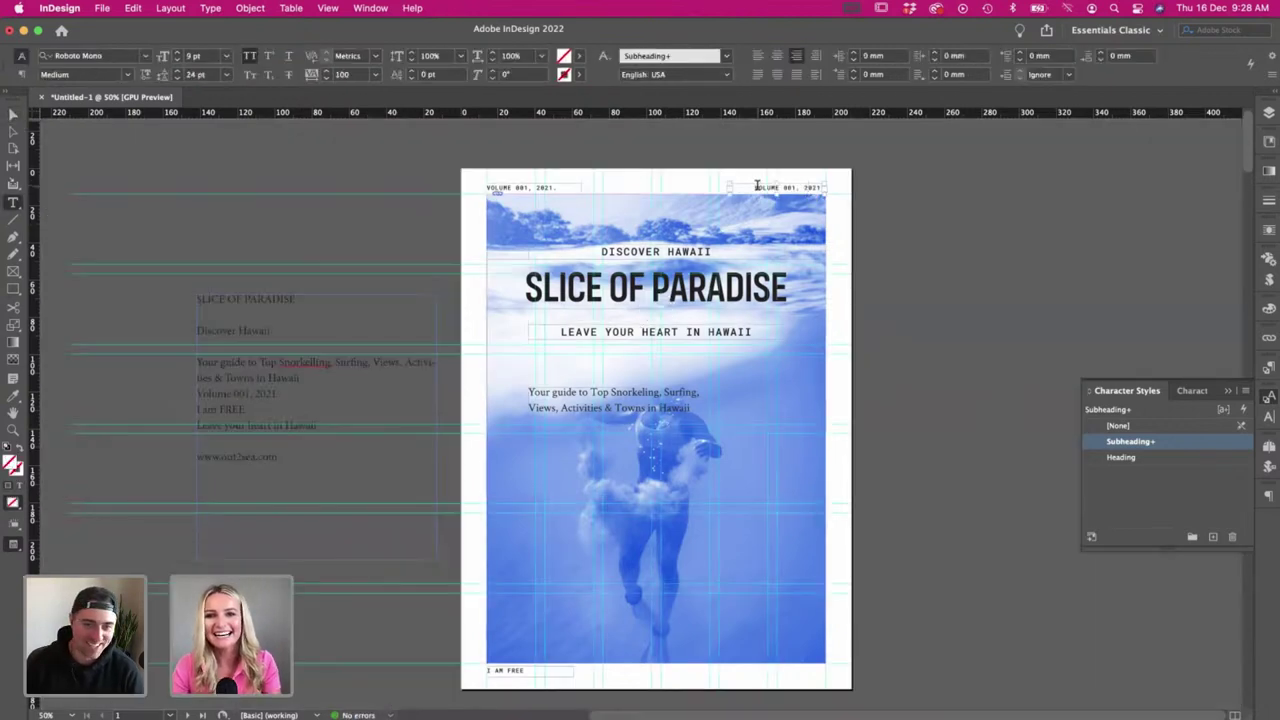
key(super+a)
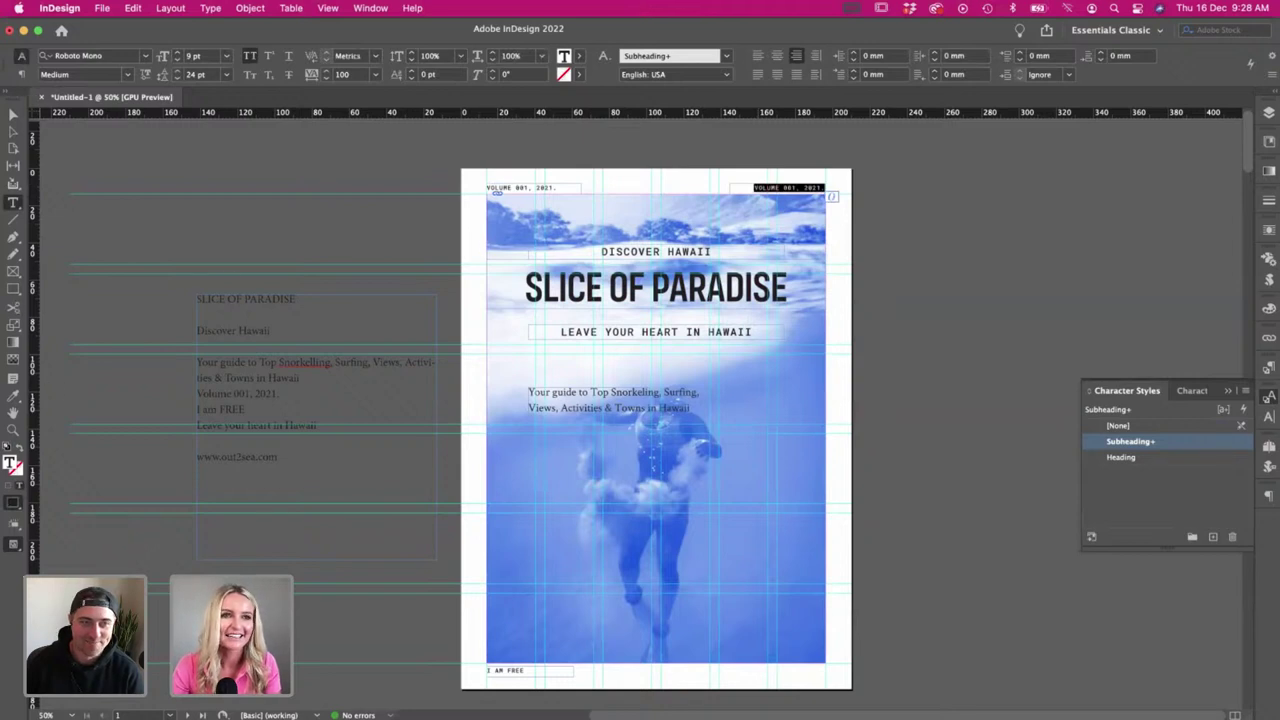
key(Escape)
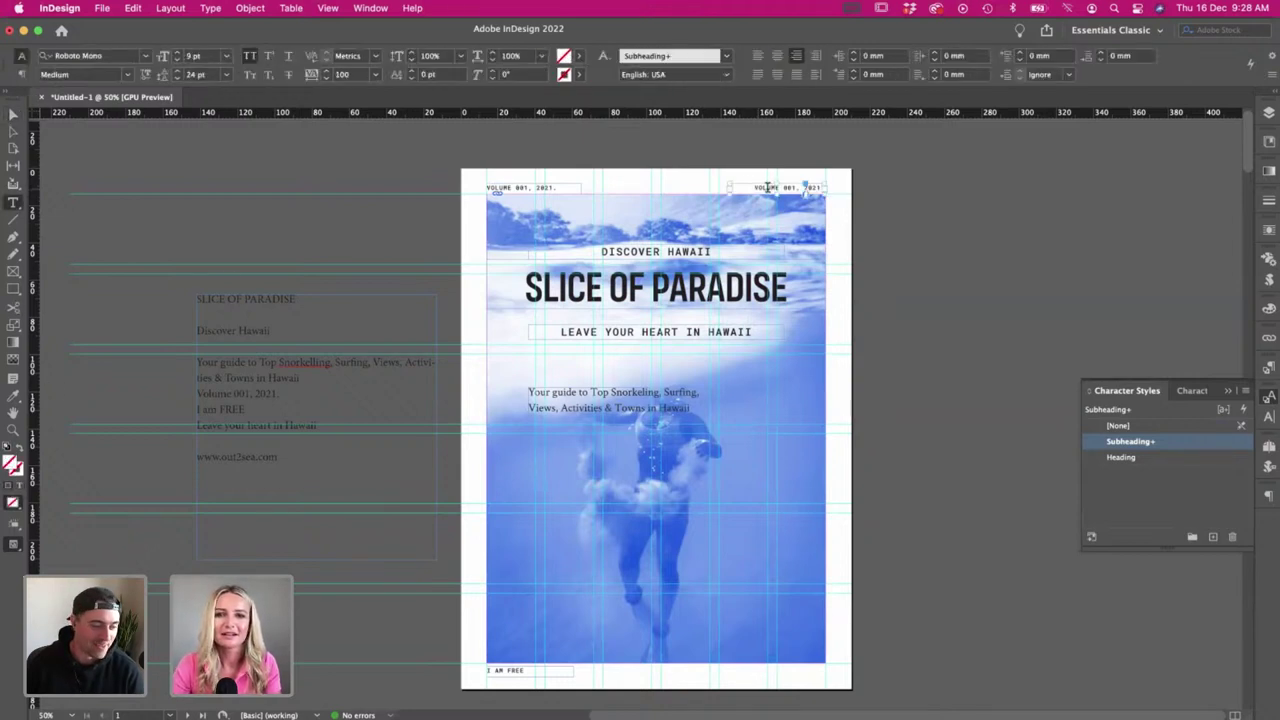
click(245, 183)
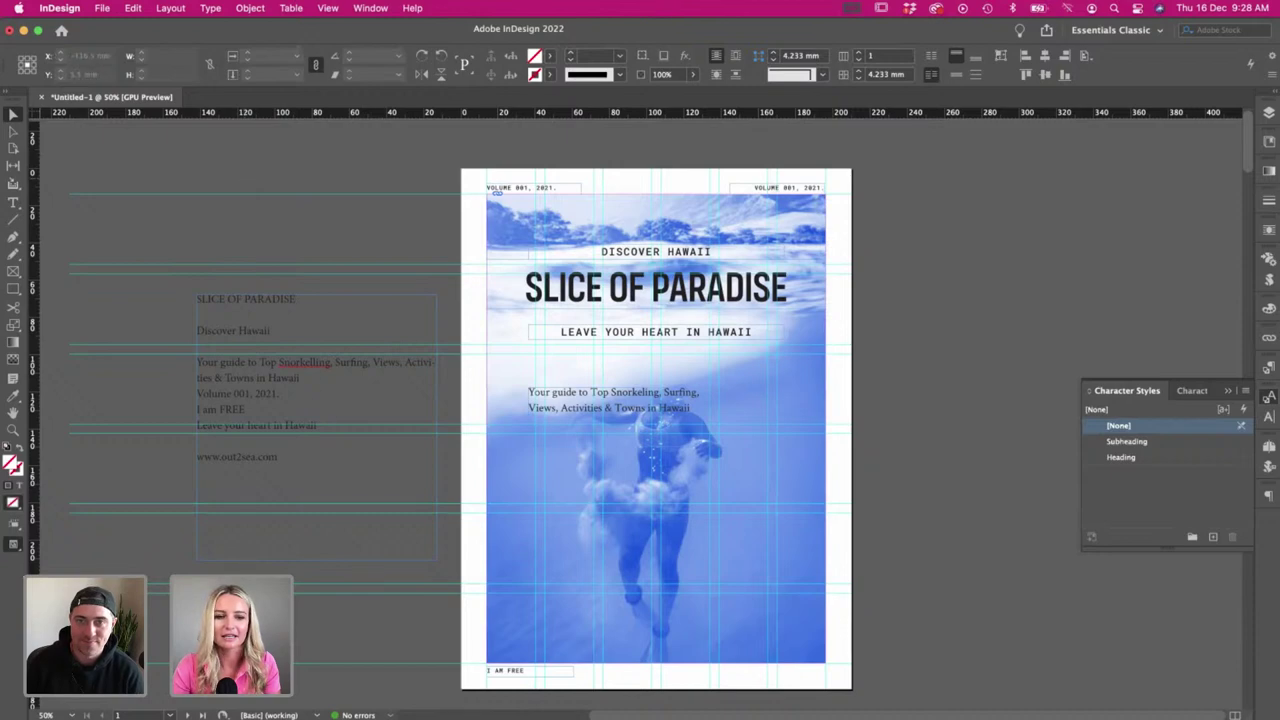
key(super+s)
click(997, 552)
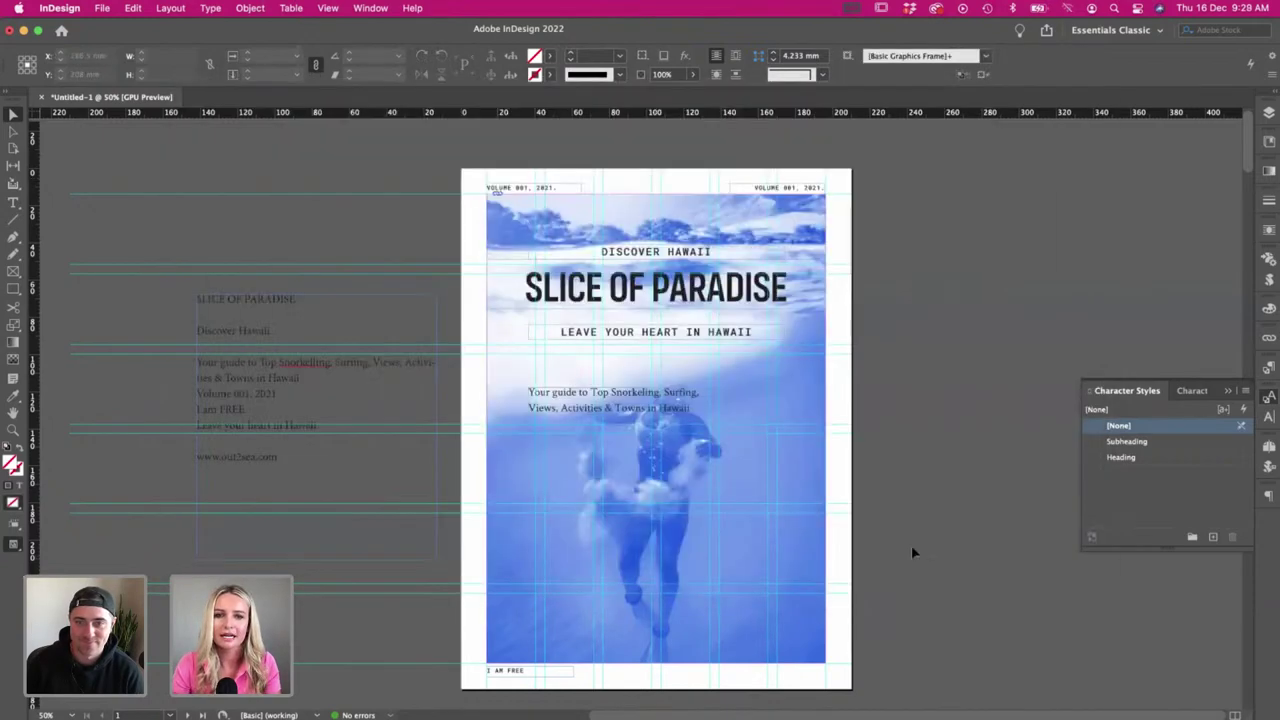
- Switch to Illustrator, check the blue square's hex code in the Color Picker, close it and return to InDesign
key(super+Tab)
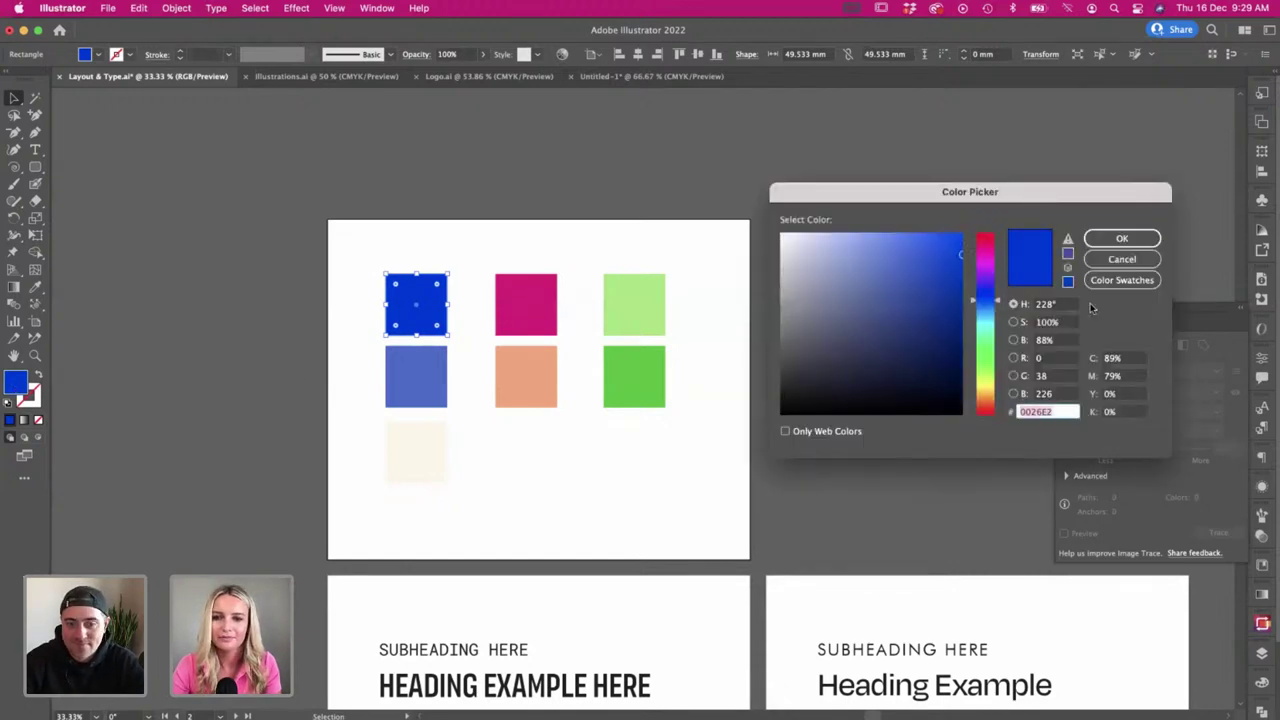
click(1121, 239)
key(super+Tab)
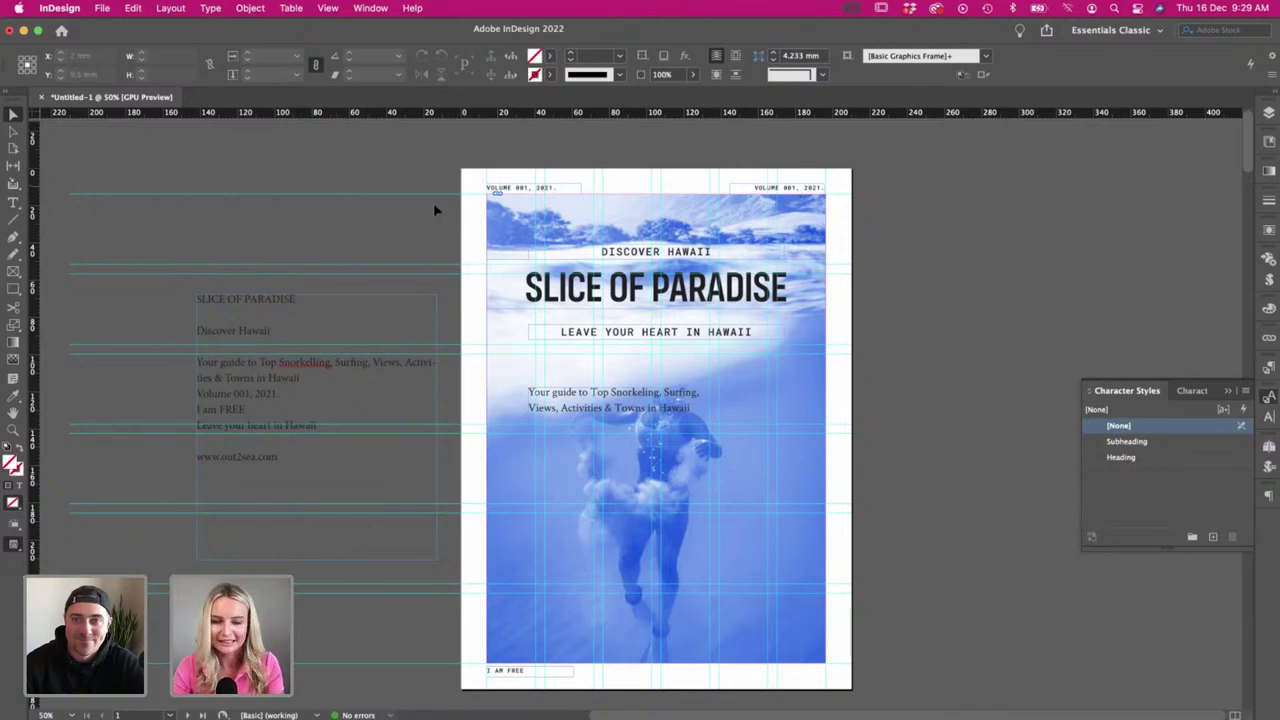
- Set the text color of both "VOLUME 001, 2021." lines above the photo to hex 0026e2
click(638, 190)
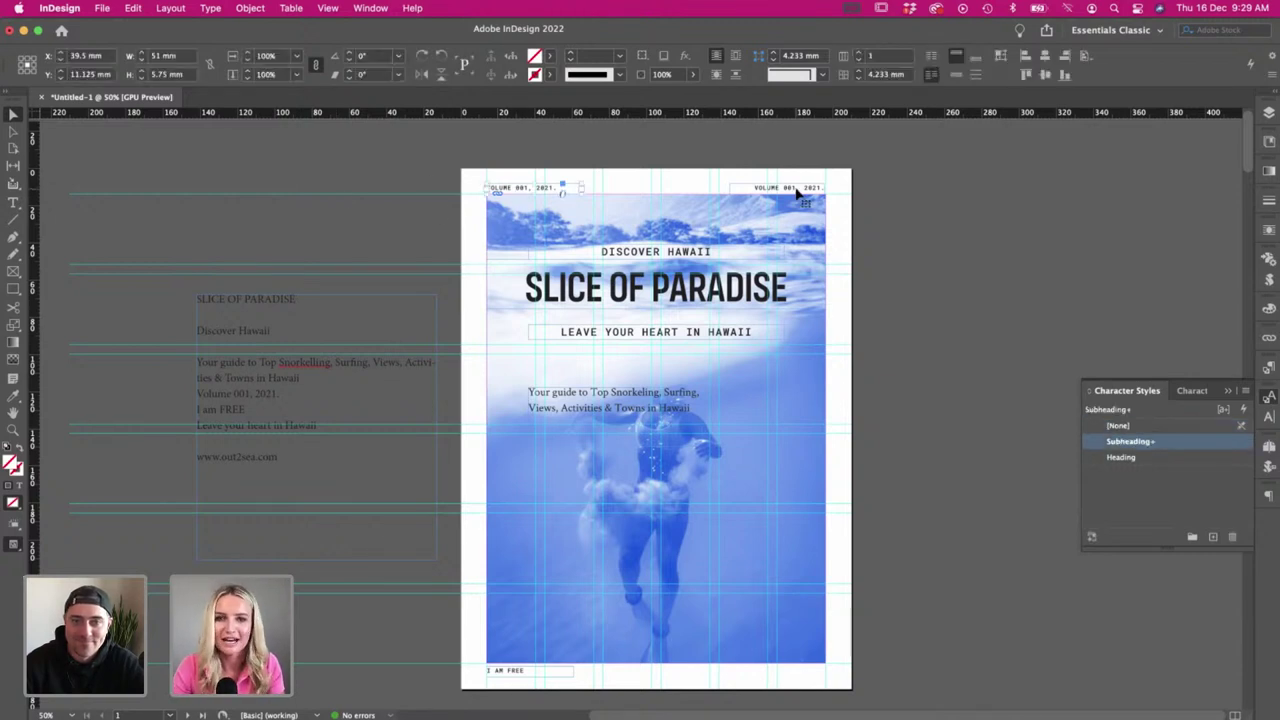
click(548, 56)
click(437, 78)
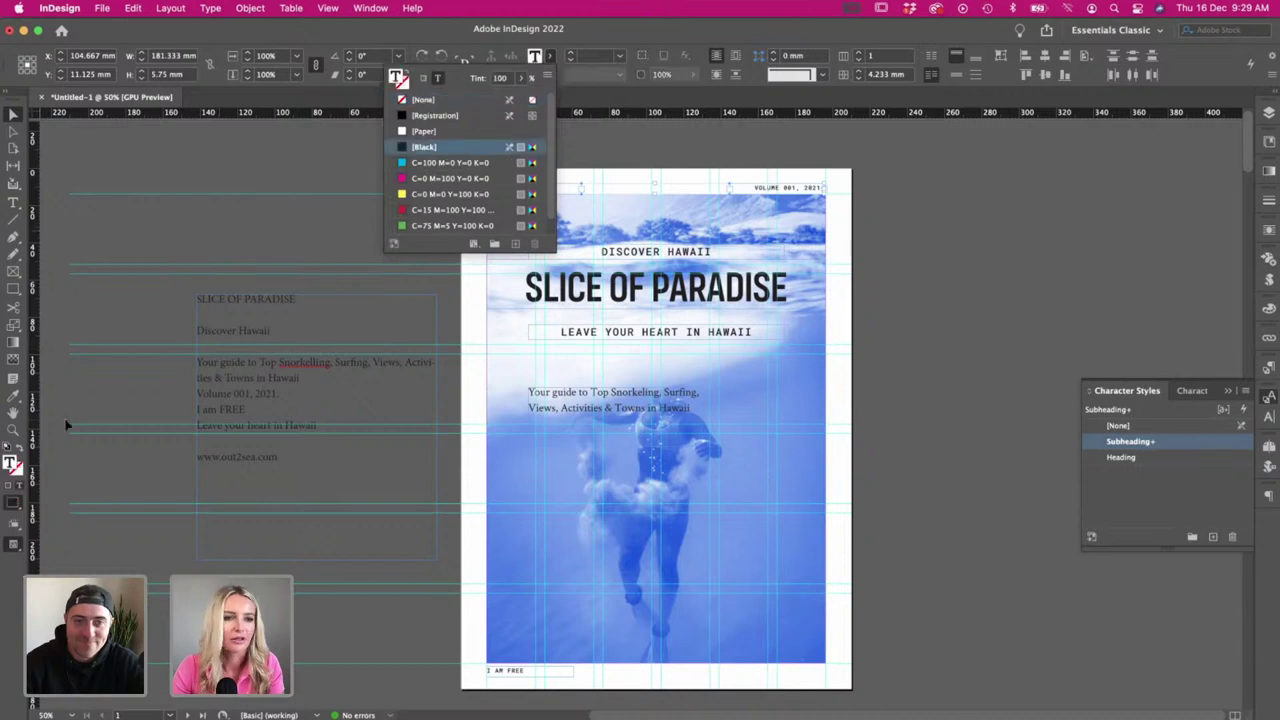
double_click(10, 464)
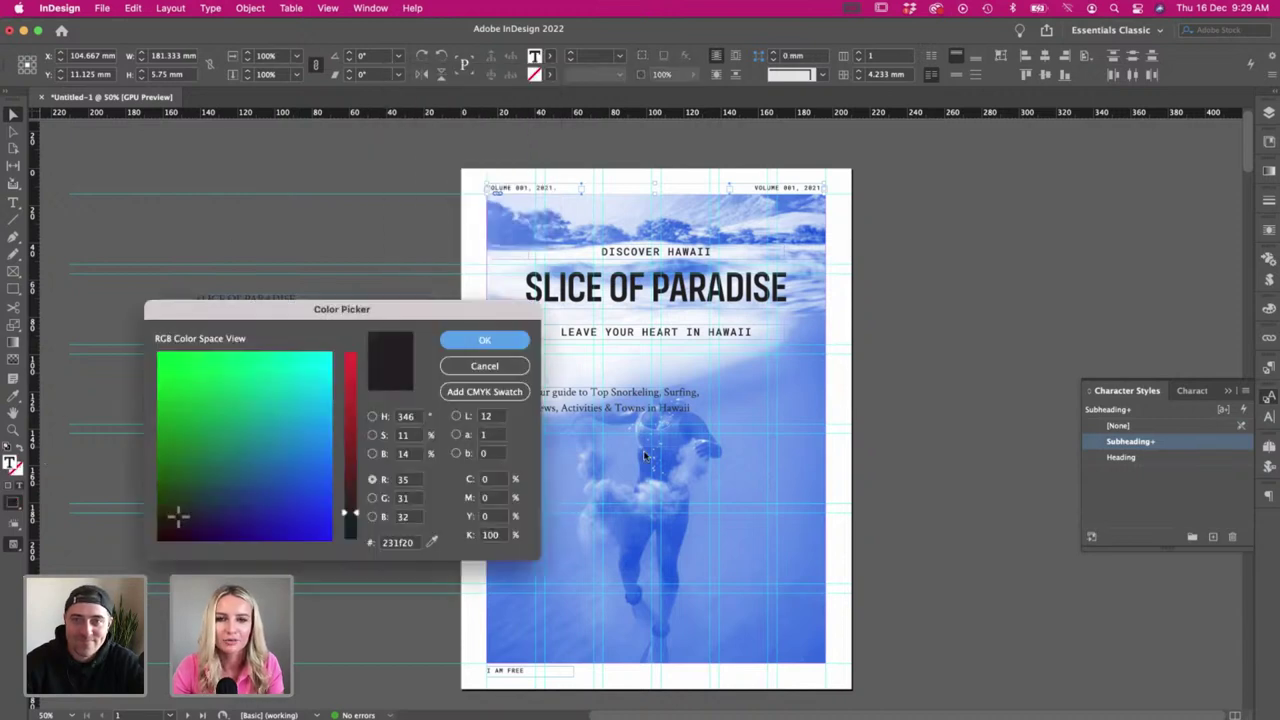
double_click(398, 542)
text(0026e2)
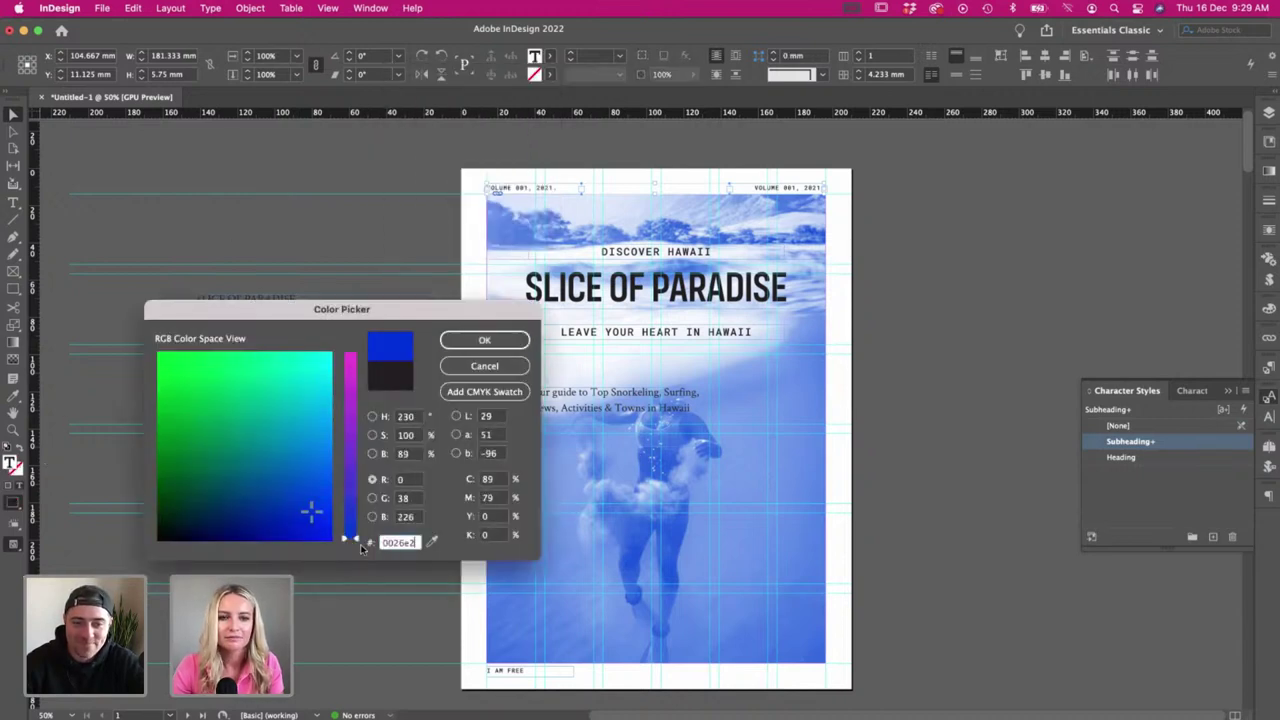
click(471, 340)
click(429, 237)
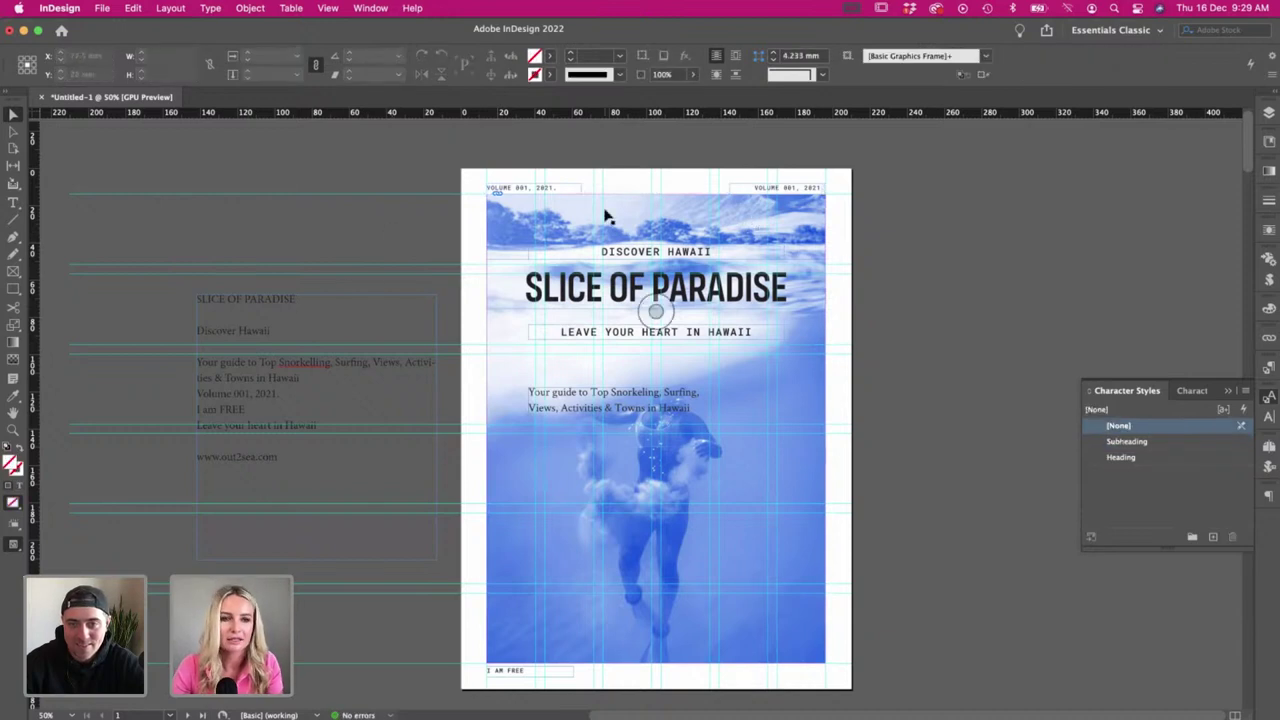
- Replace the right-hand volume line with "Leave your heart in Hawaii" and widen its frame leftward to fit the text on one line
double_click(766, 188)
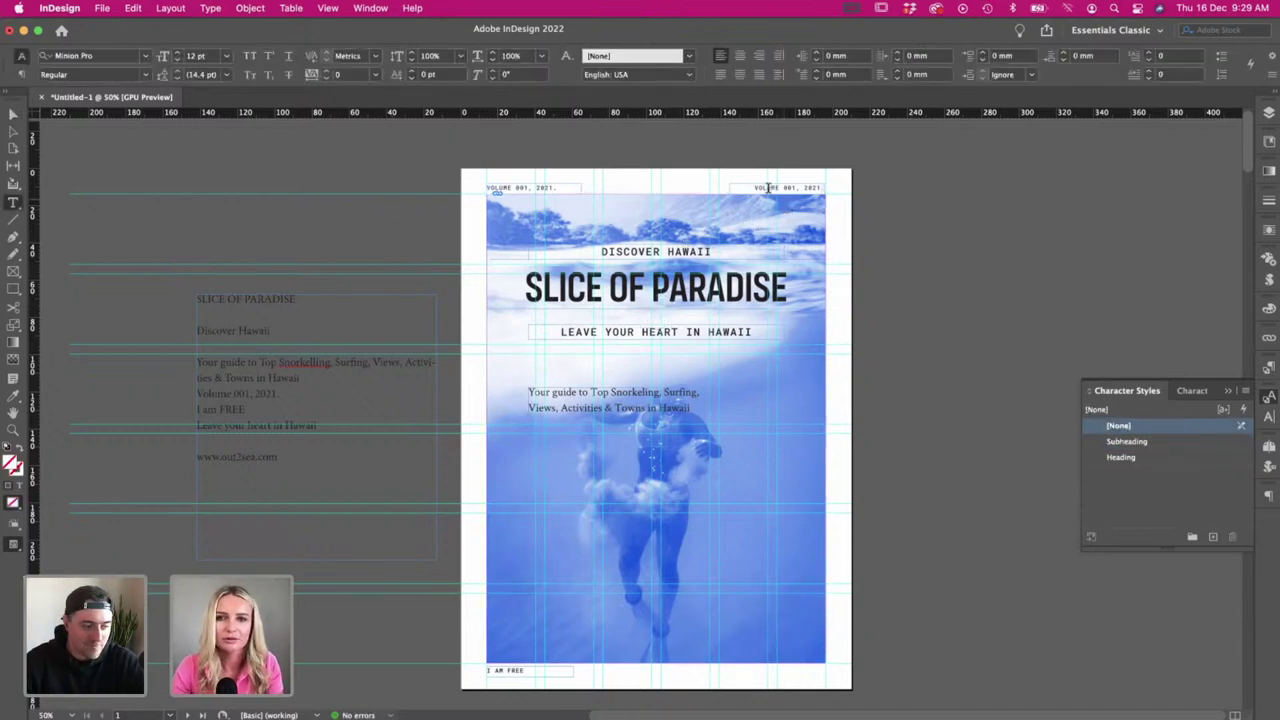
triple_click(764, 187)
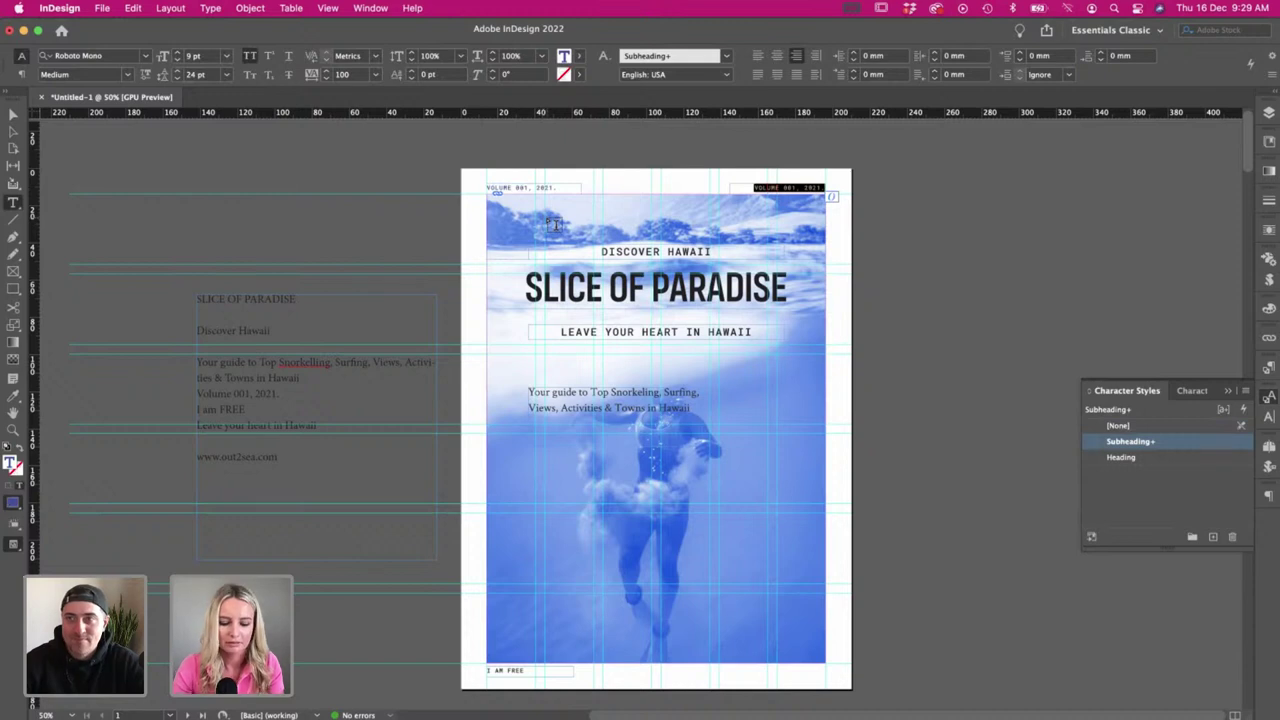
key(BackSpace)
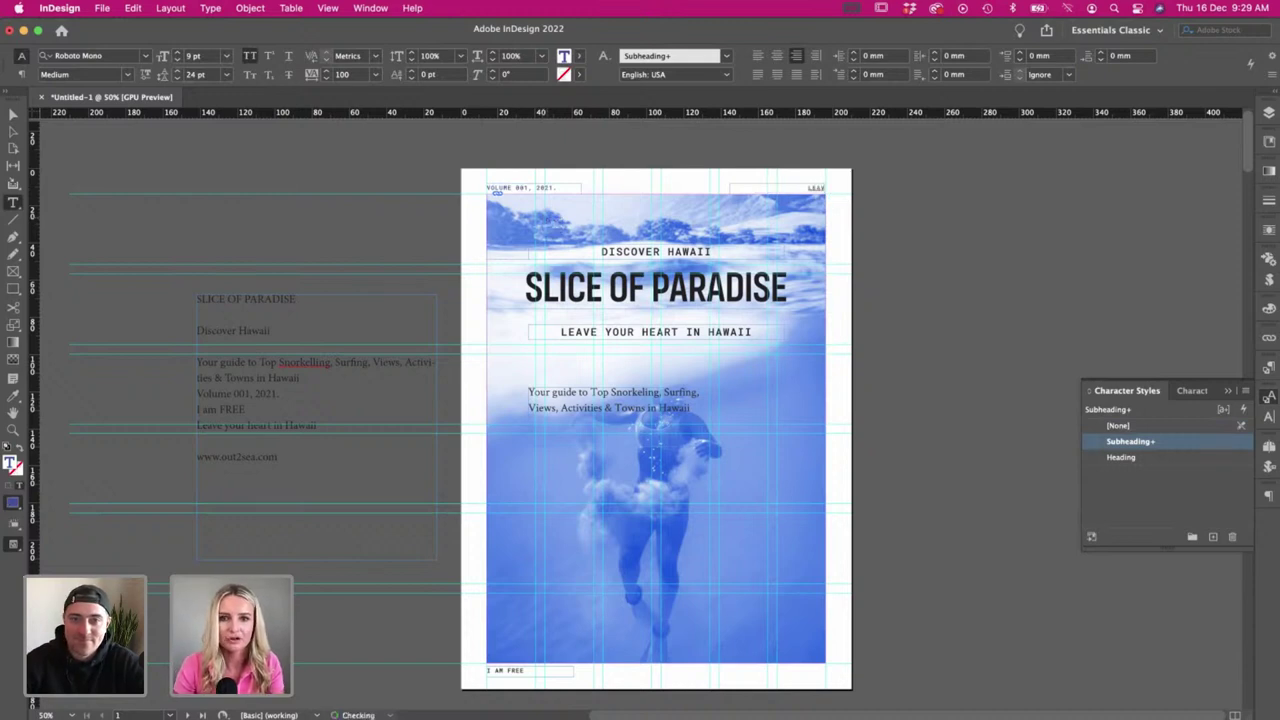
text(Leave your heart in Haw)
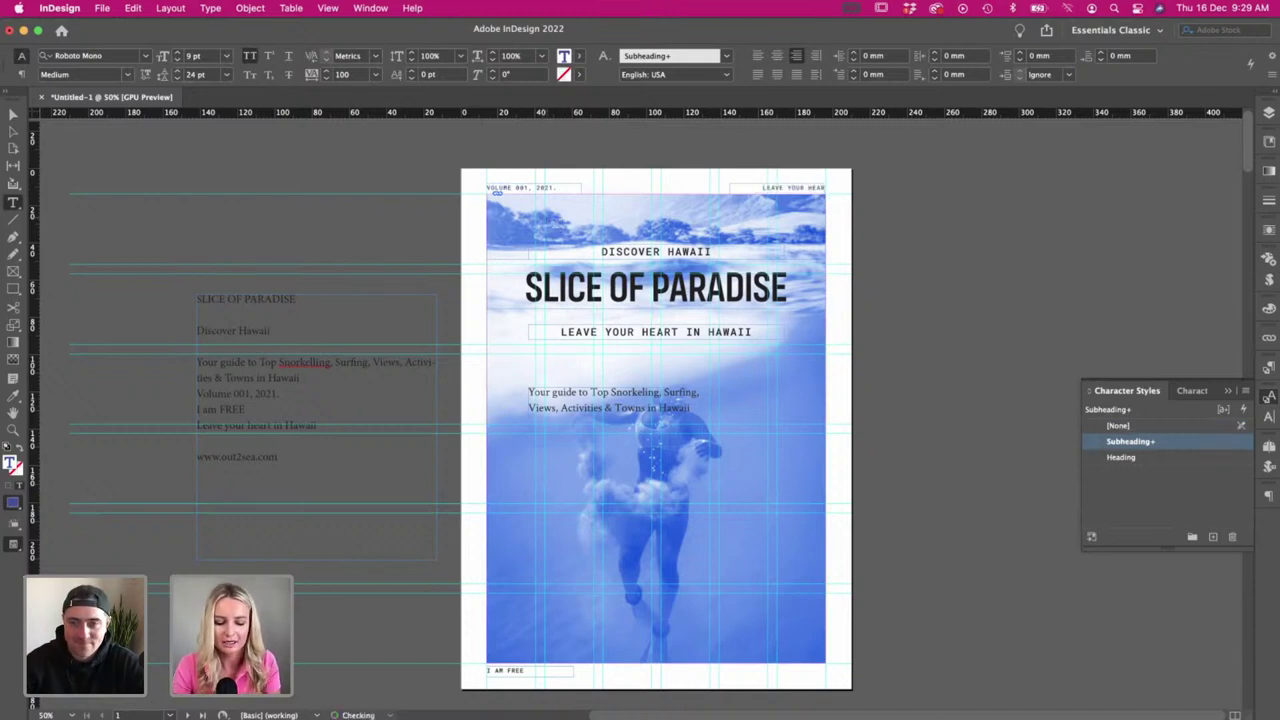
text(a)
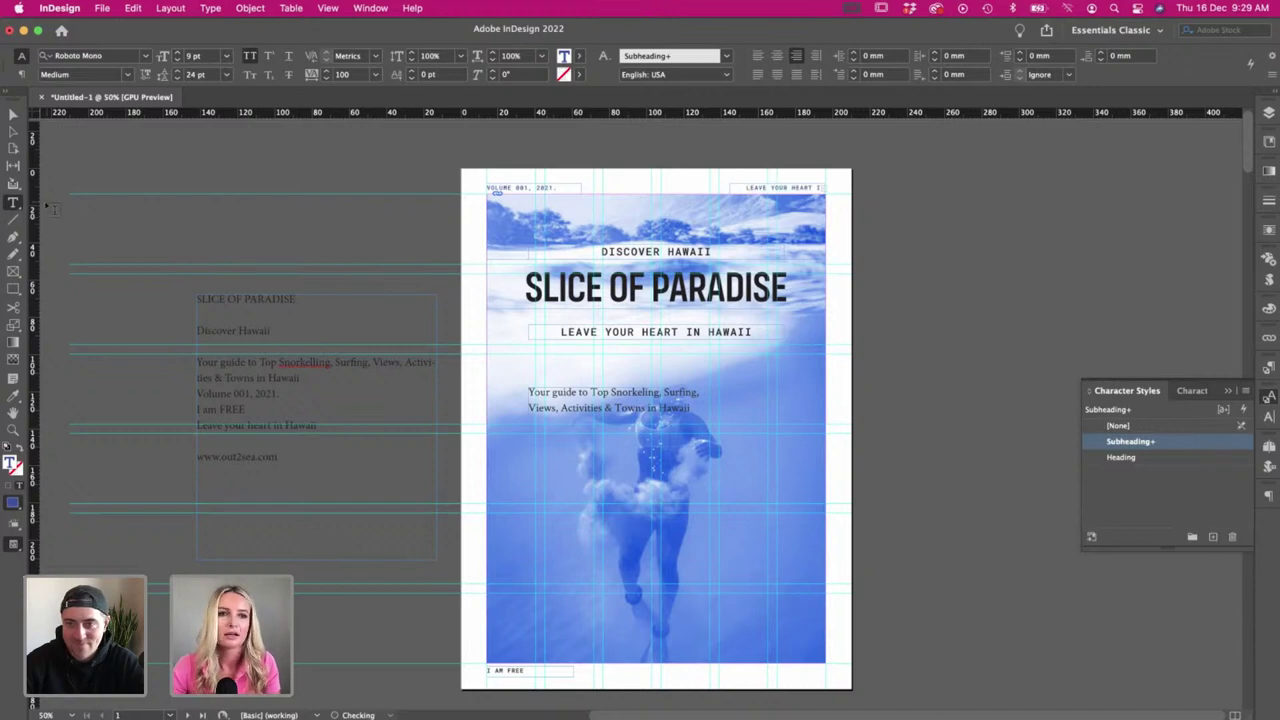
click(14, 116)
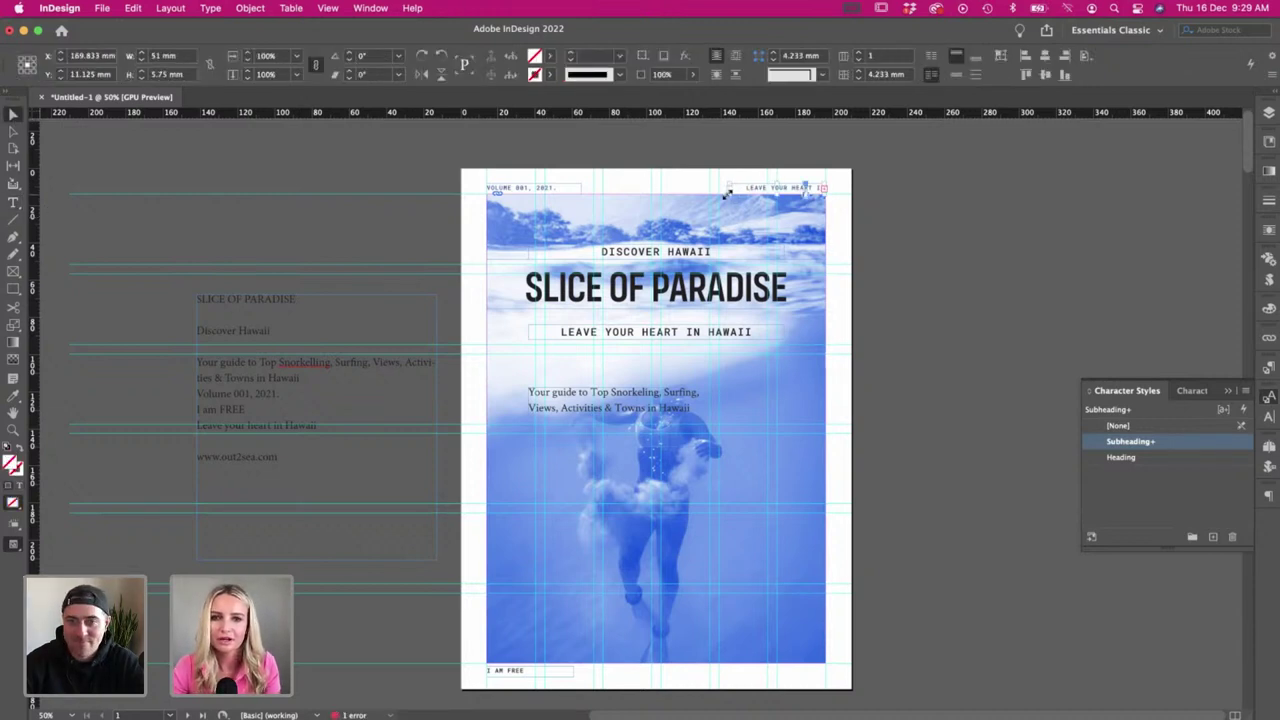
drag(727, 194, 660, 194)
click(995, 293)
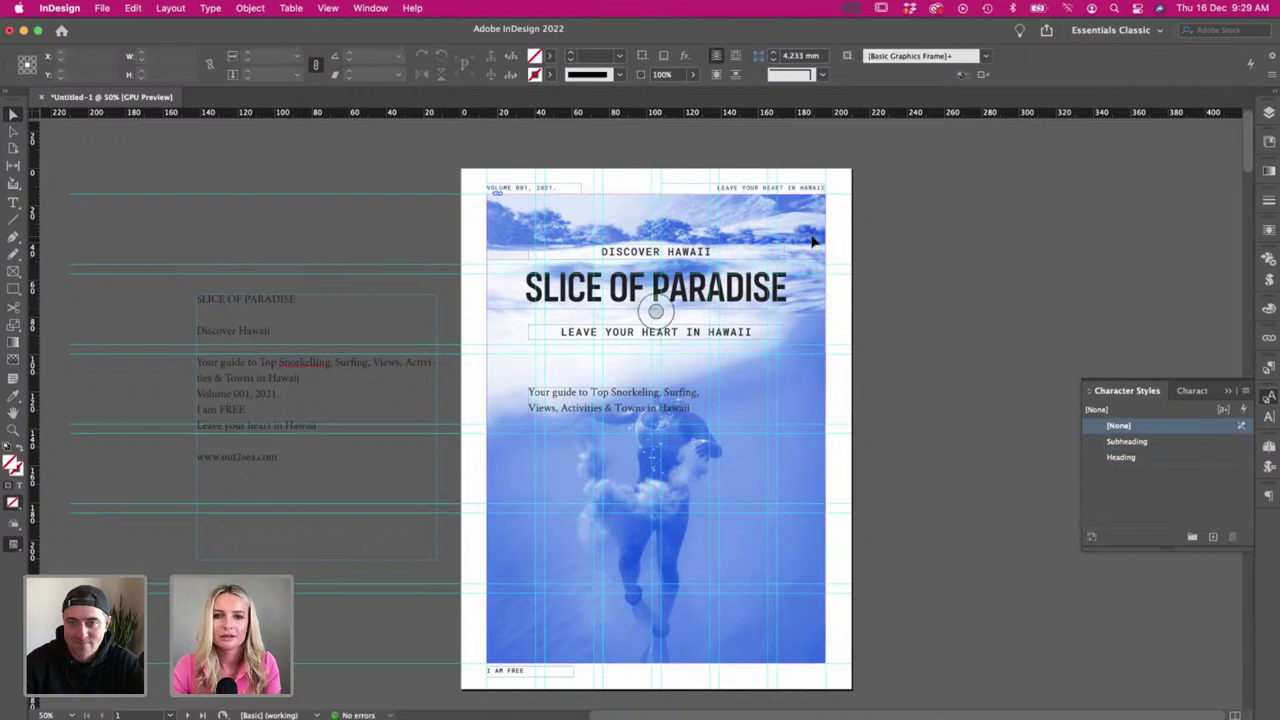
- Duplicate the "I AM FREE" frame to the page's lower right, right-align its text and line the frame up with the photo's right edge
key(w)
drag(508, 678, 765, 682)
double_click(765, 682)
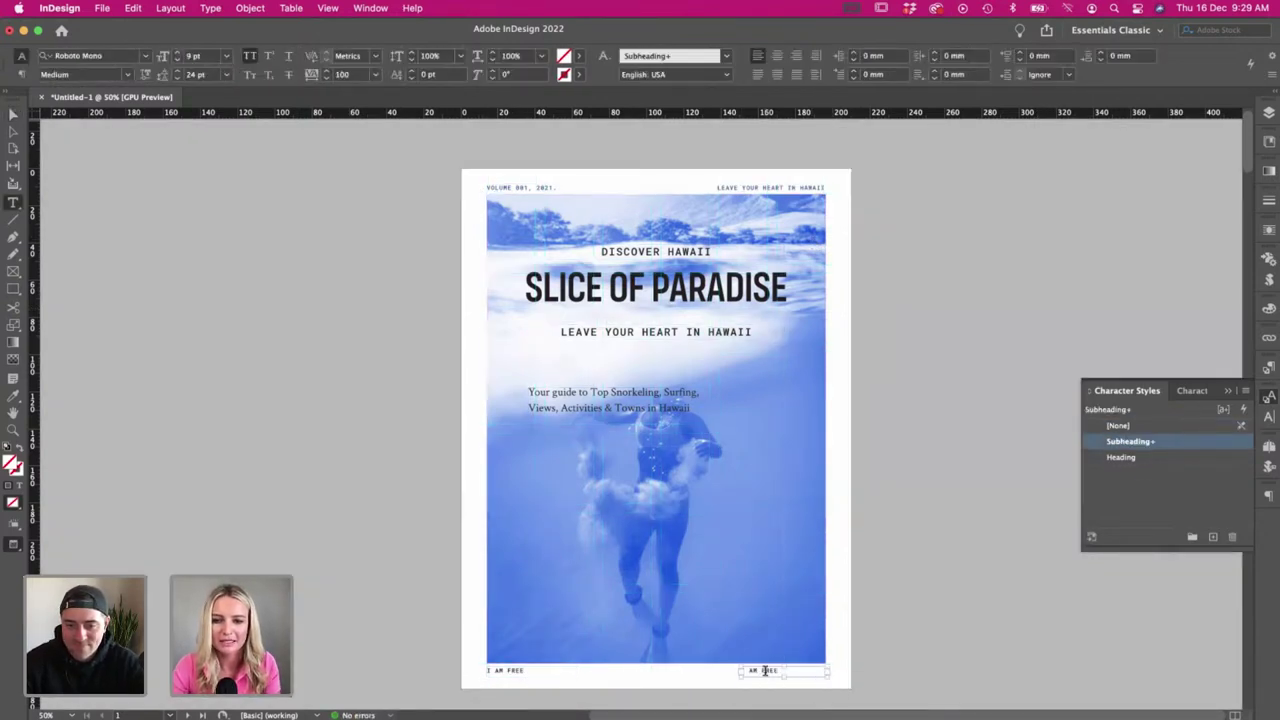
key(super+a)
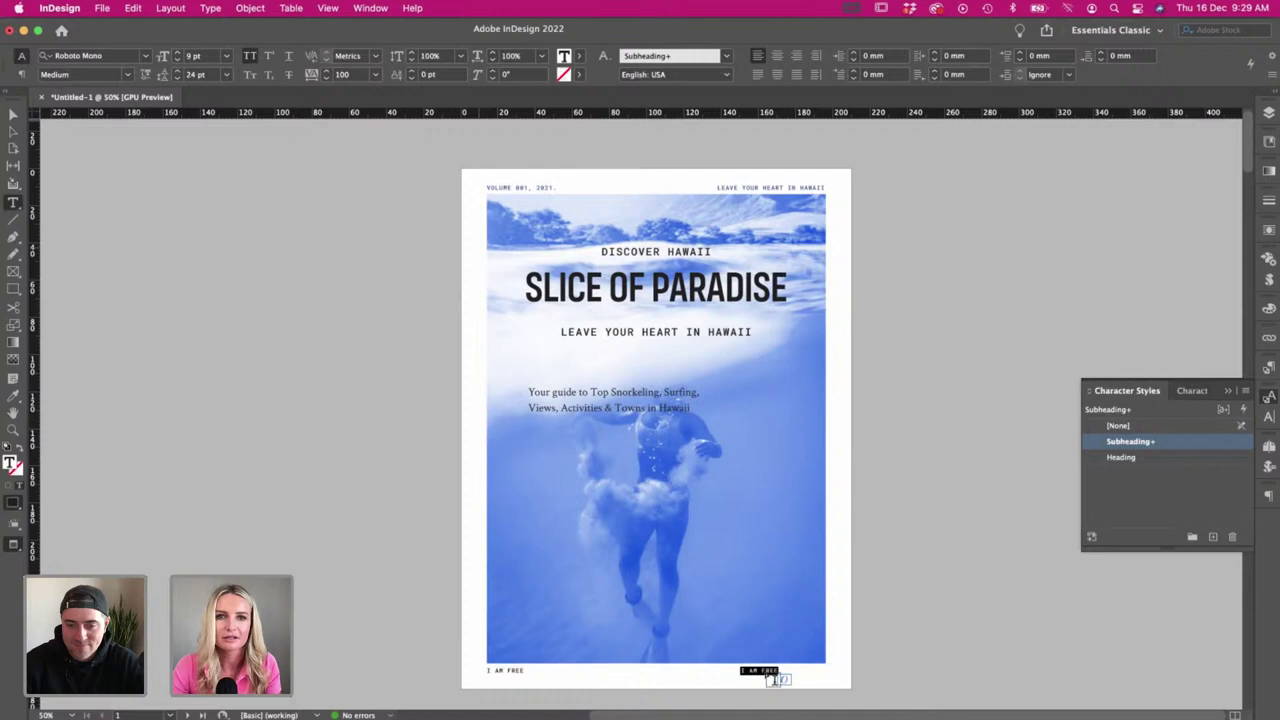
click(796, 55)
key(Escape)
click(214, 261)
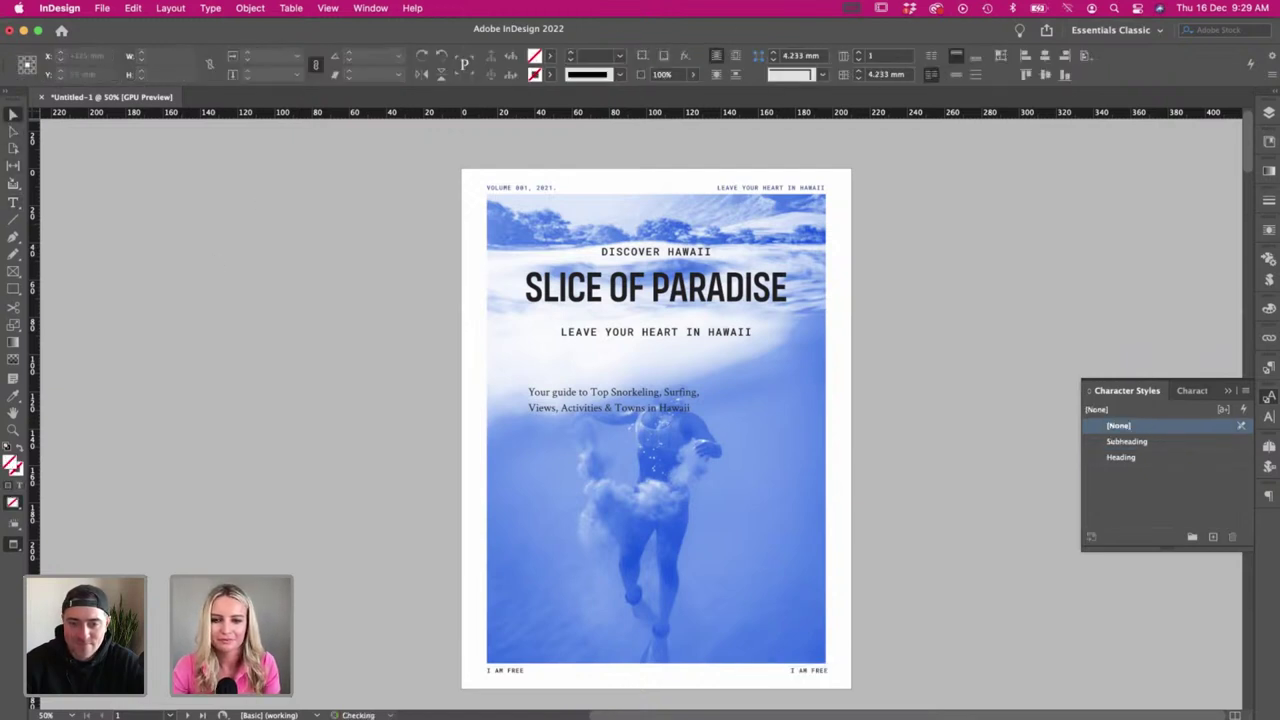
key(w)
click(805, 678)
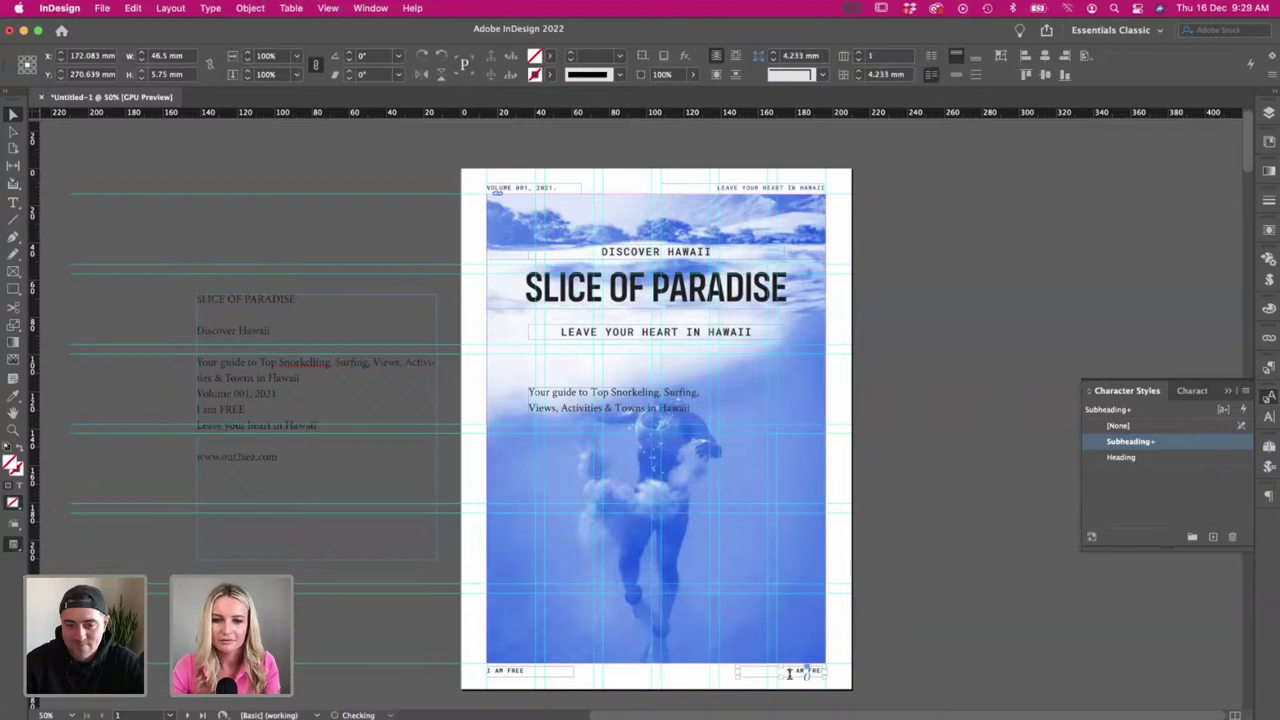
double_click(805, 672)
key(super+a)
key(BackSpace)
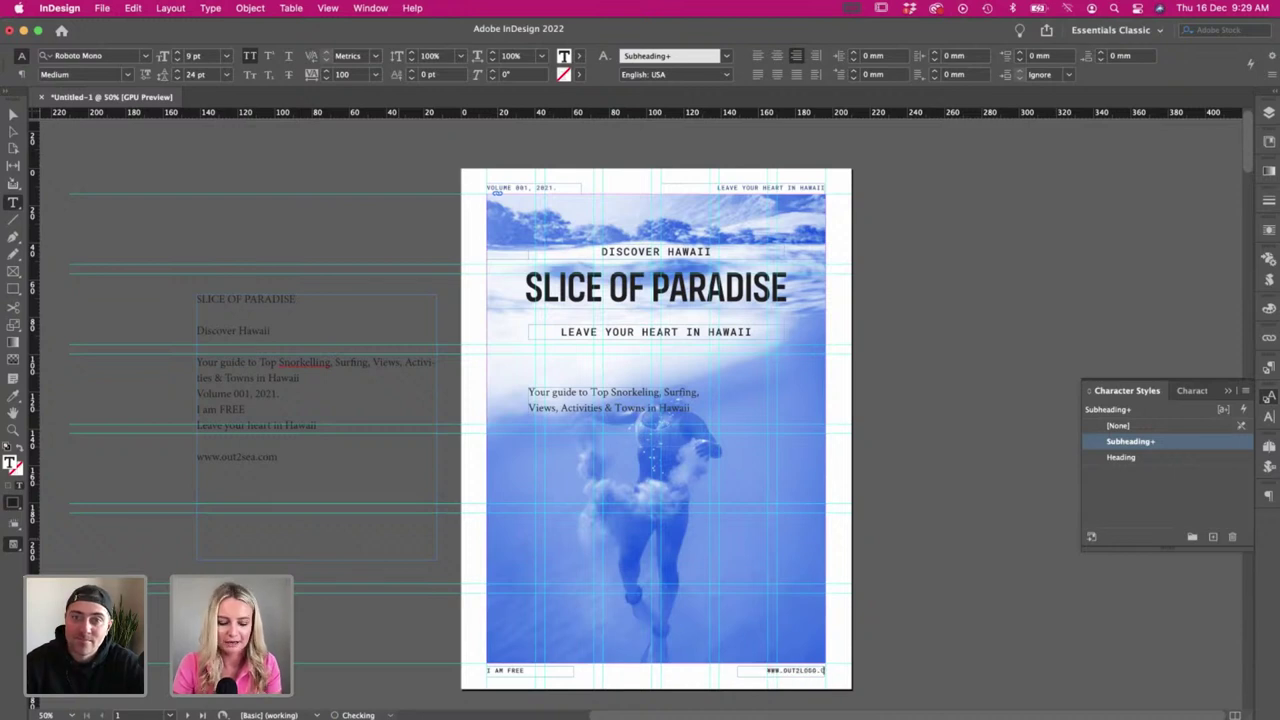
text(www.out2logo.com)
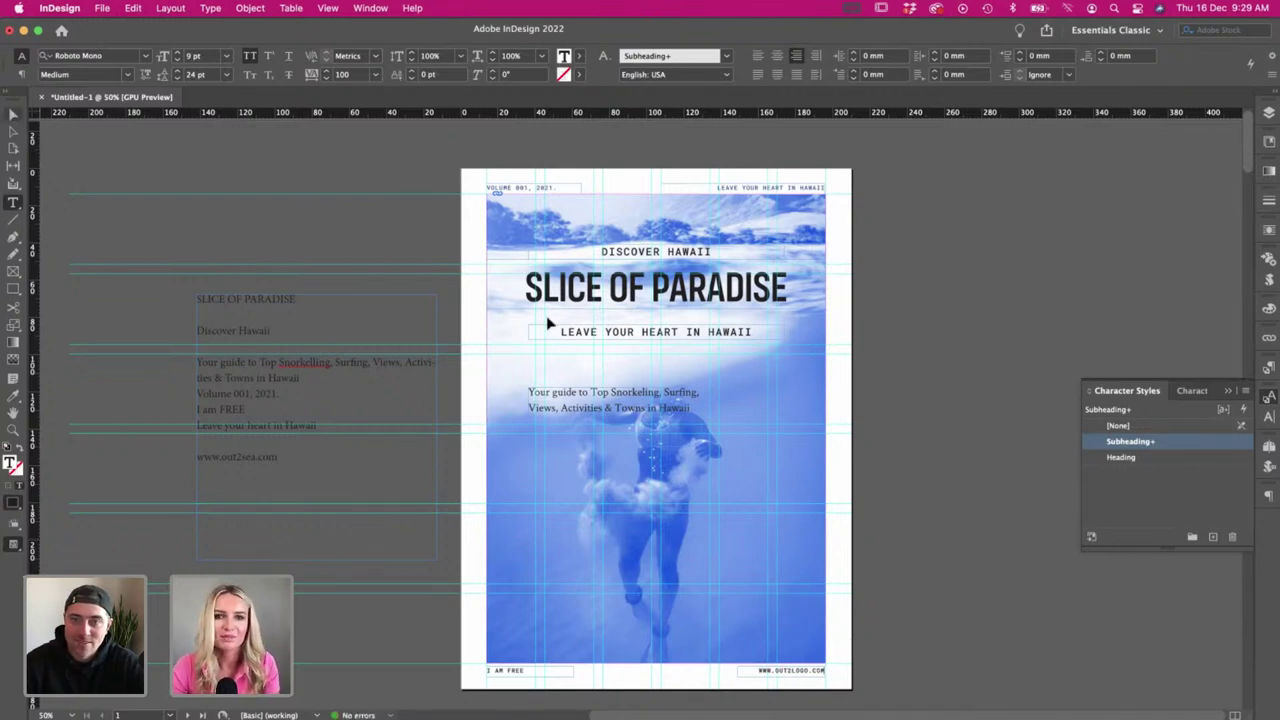
key(Escape)
shift+click(523, 674)
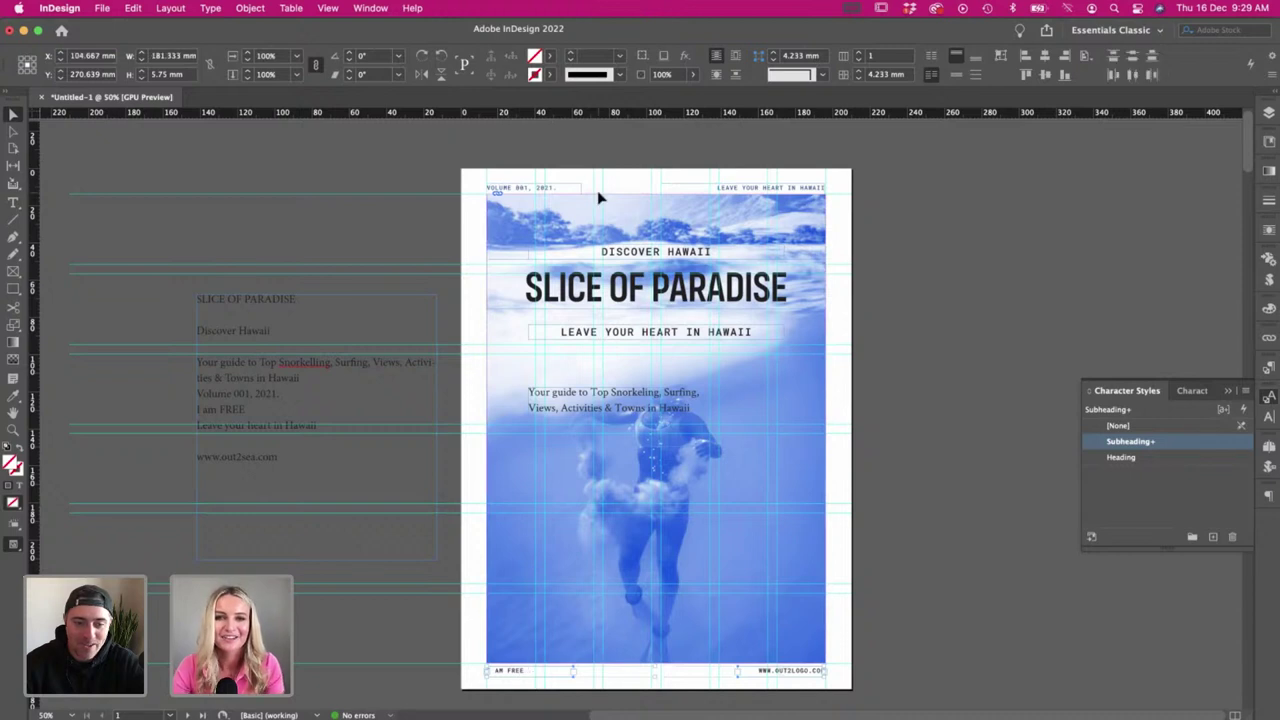
click(548, 55)
click(438, 80)
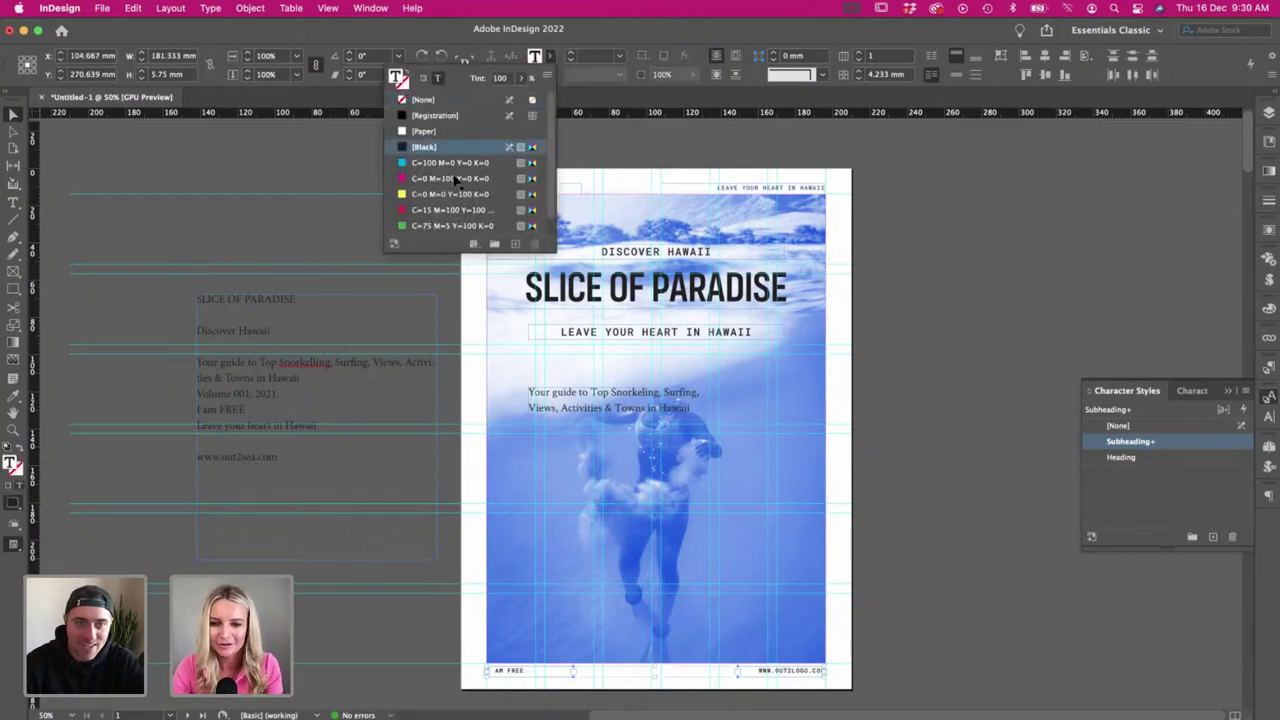
click(829, 677)
double_click(792, 670)
click(792, 670)
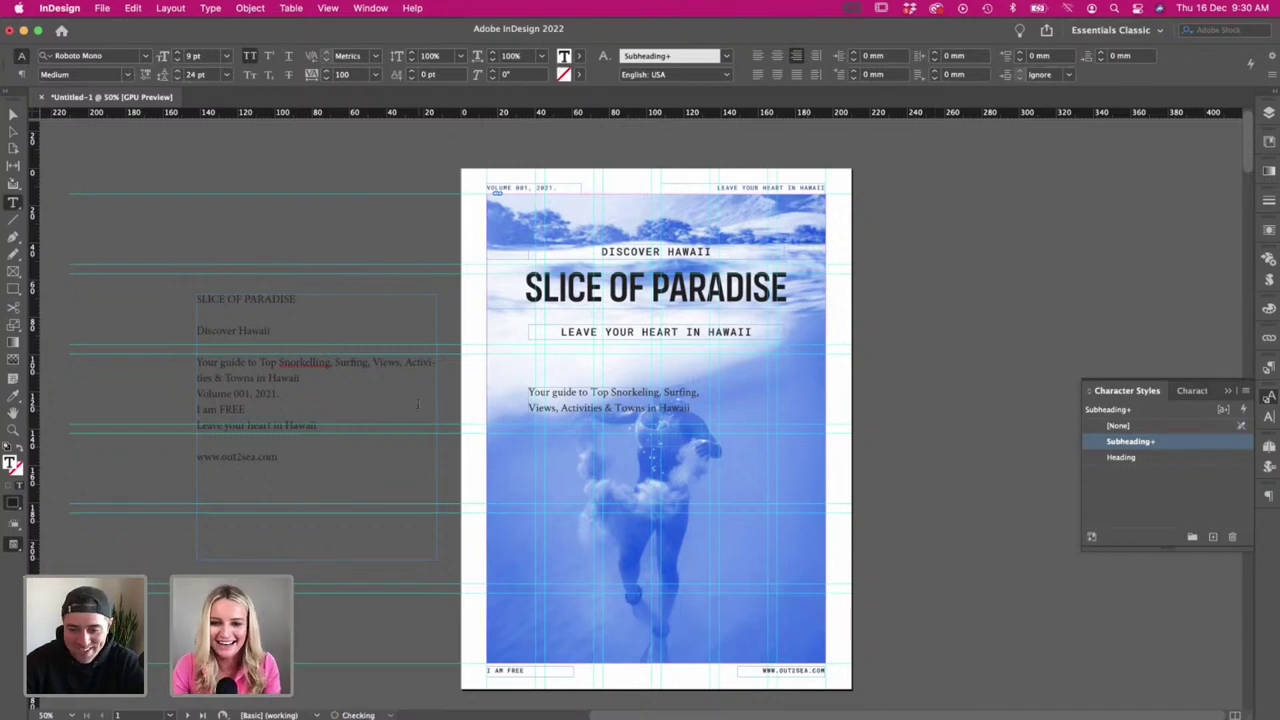
key(Escape)
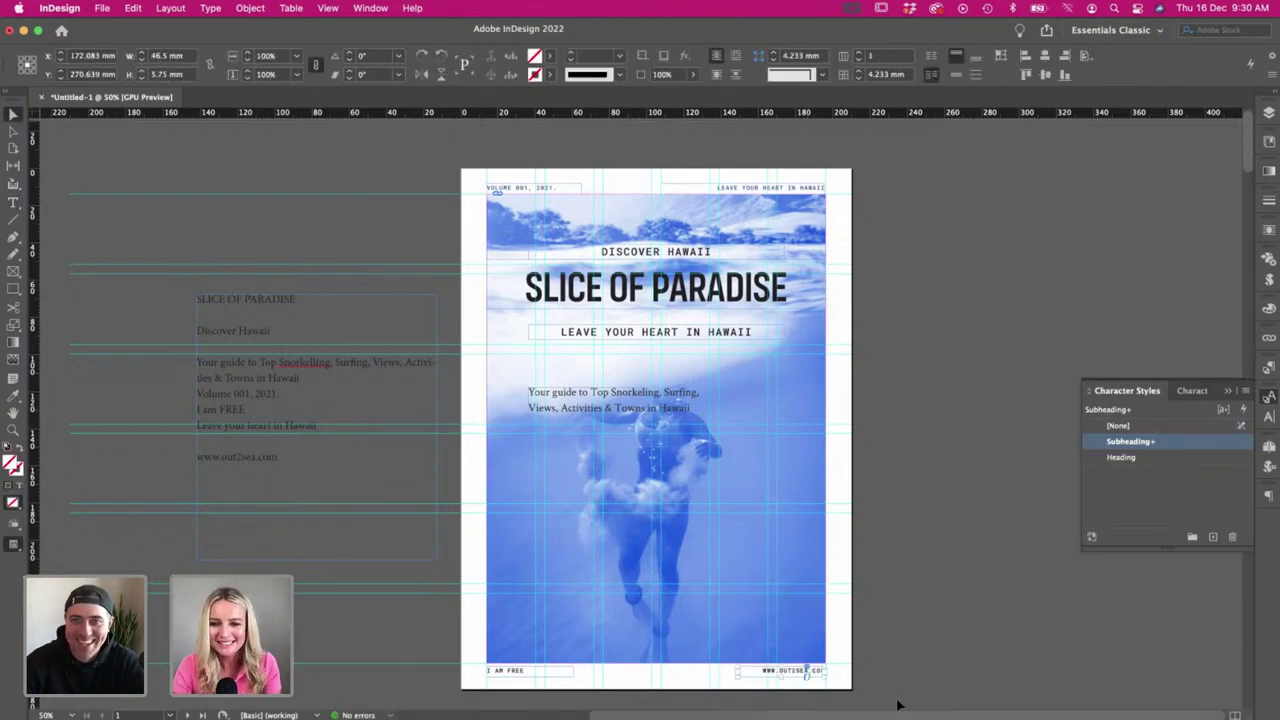
- Apply the C=100 M=90 Y=10 K=0 swatch to the text of both frames below the photo
shift+click(517, 676)
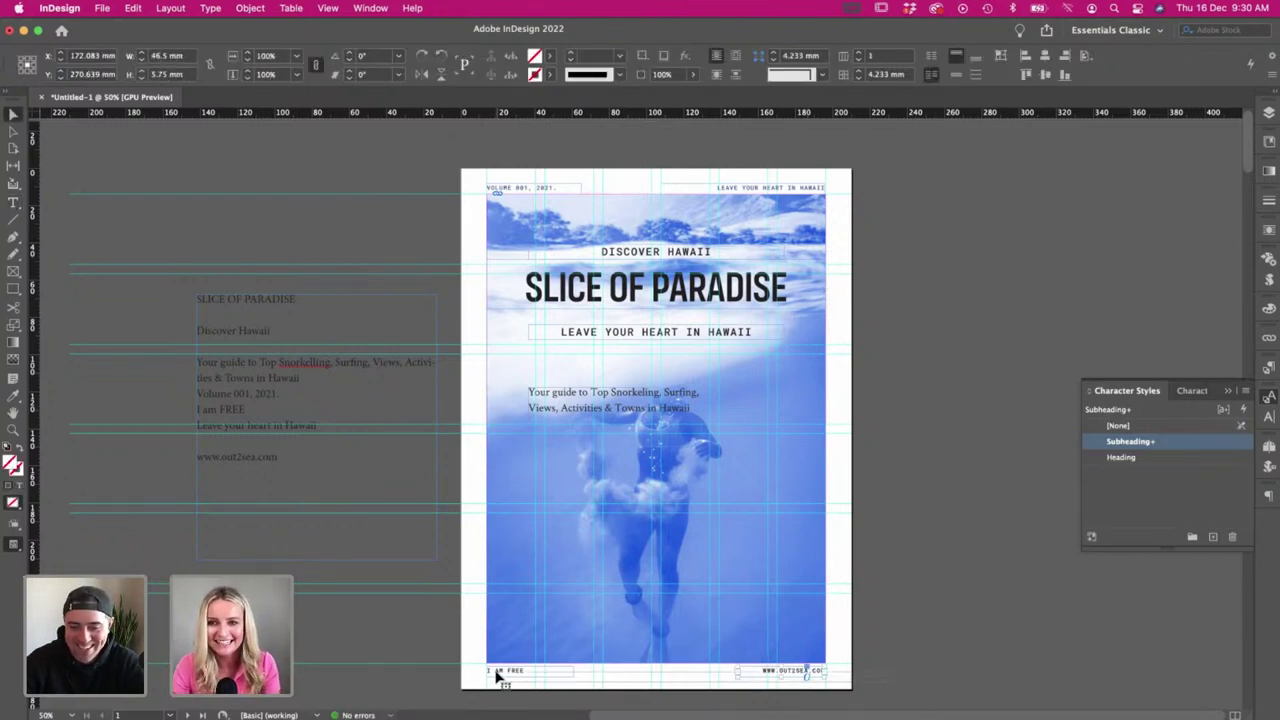
click(549, 56)
click(440, 80)
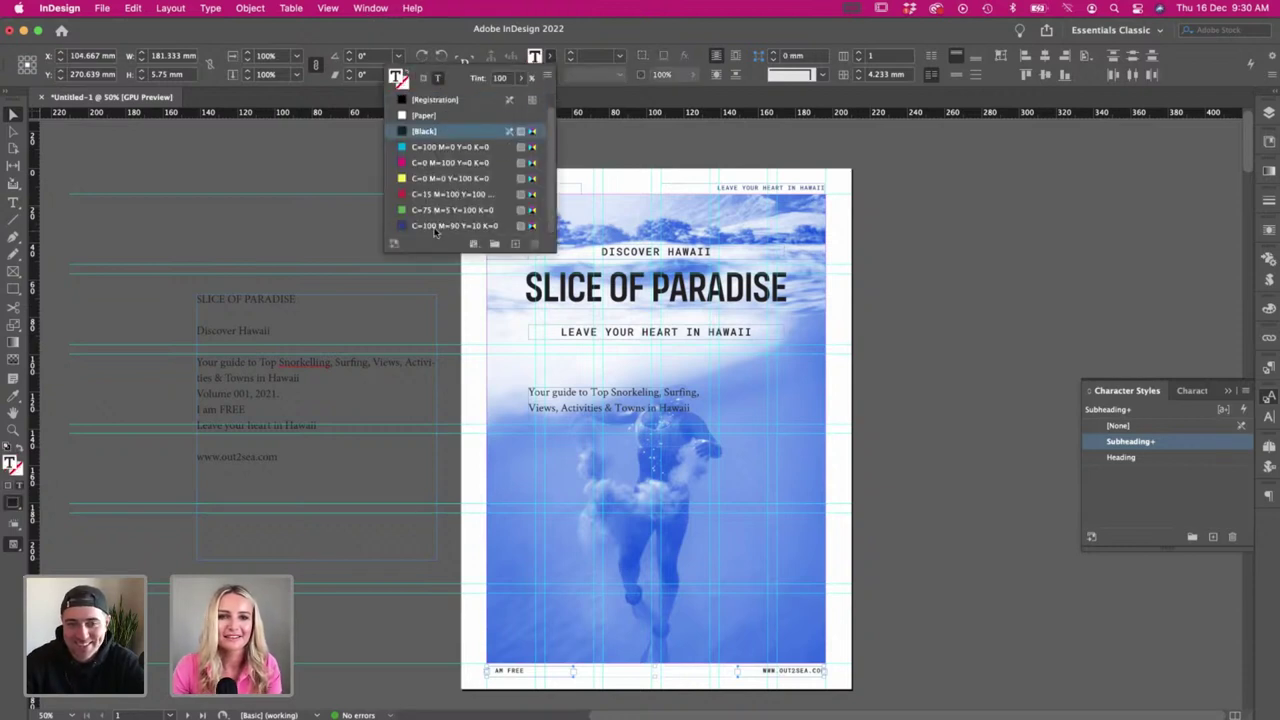
click(210, 213)
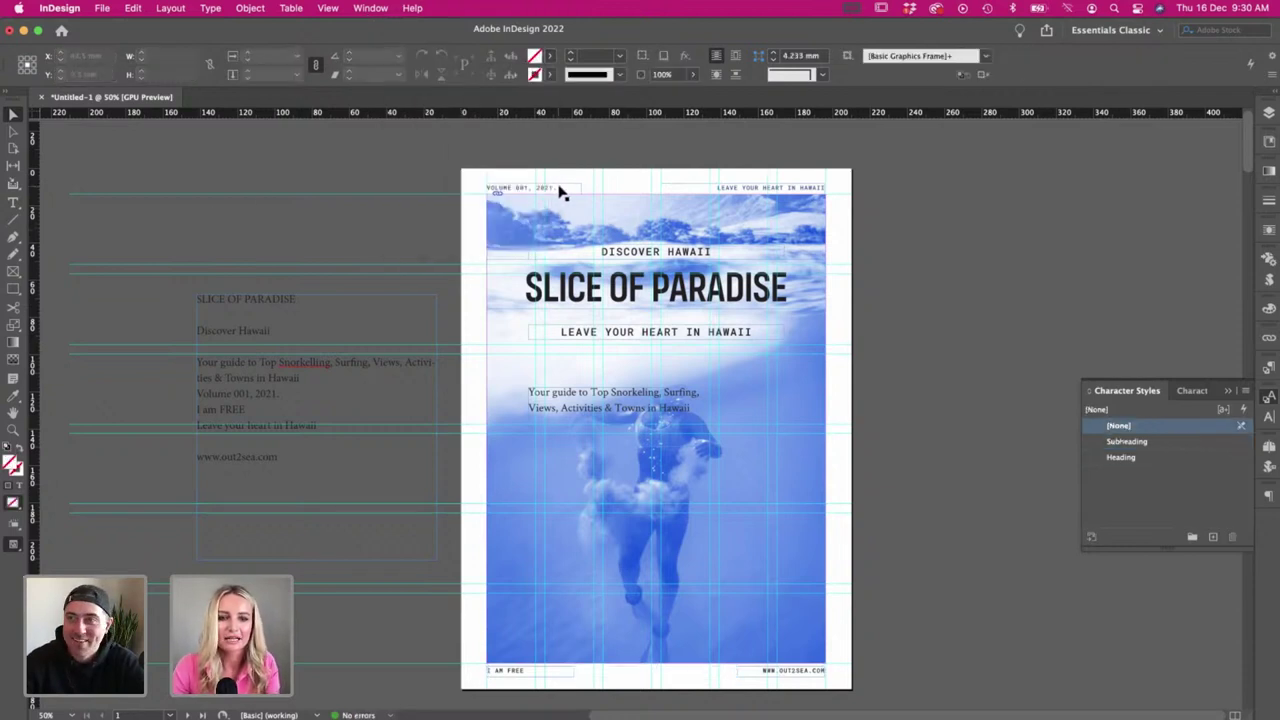
- Check which color swatch the "VOLUME 001, 2021." text uses
triple_click(553, 185)
click(580, 56)
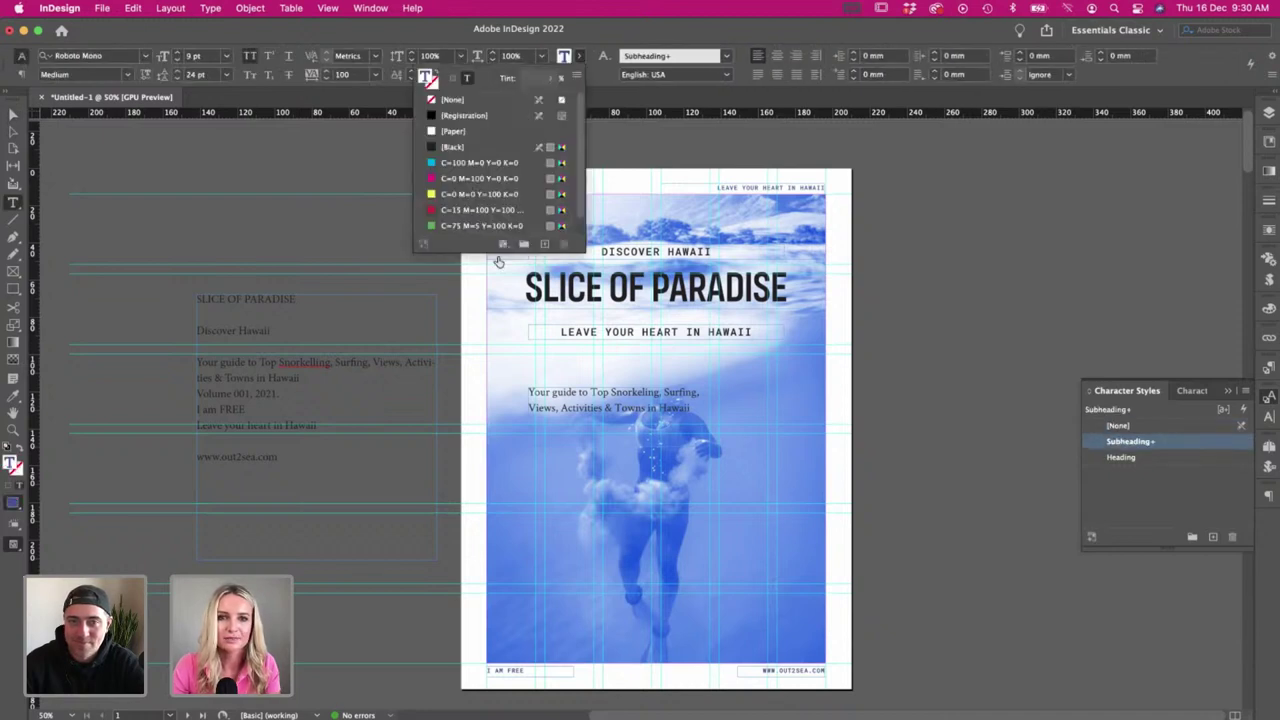
key(Escape)
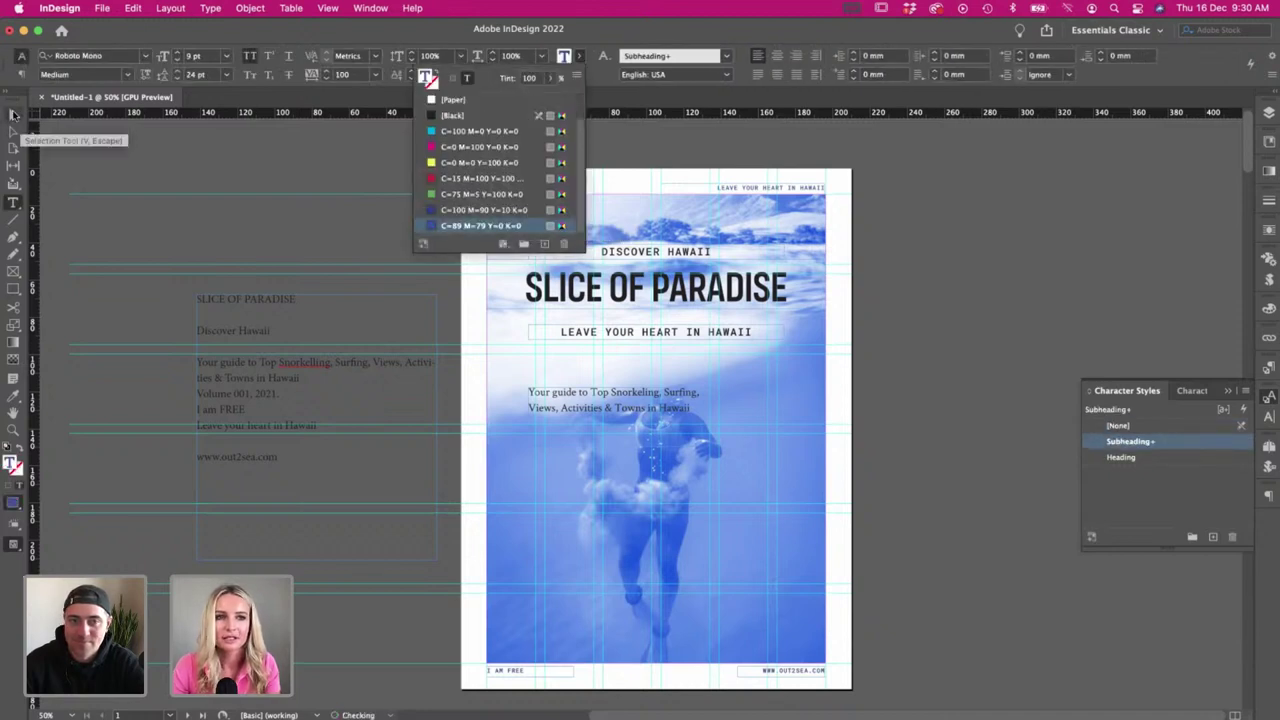
drag(842, 686, 524, 676)
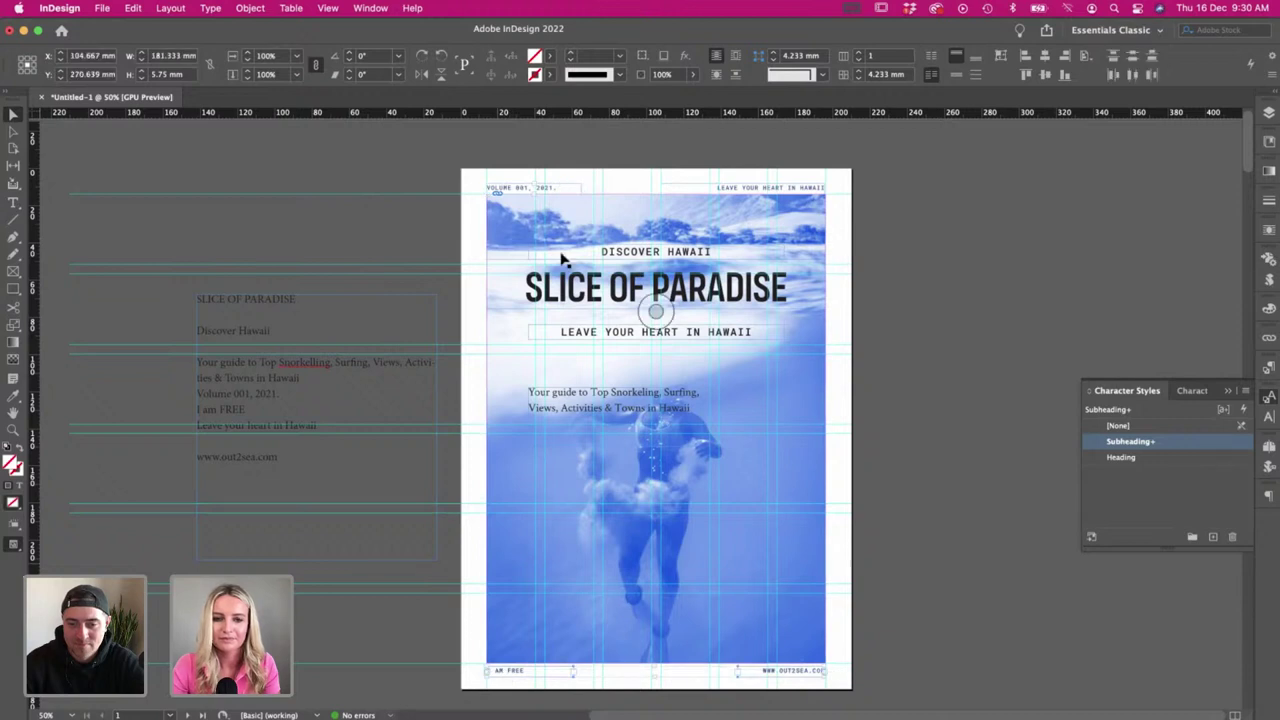
click(549, 56)
click(437, 78)
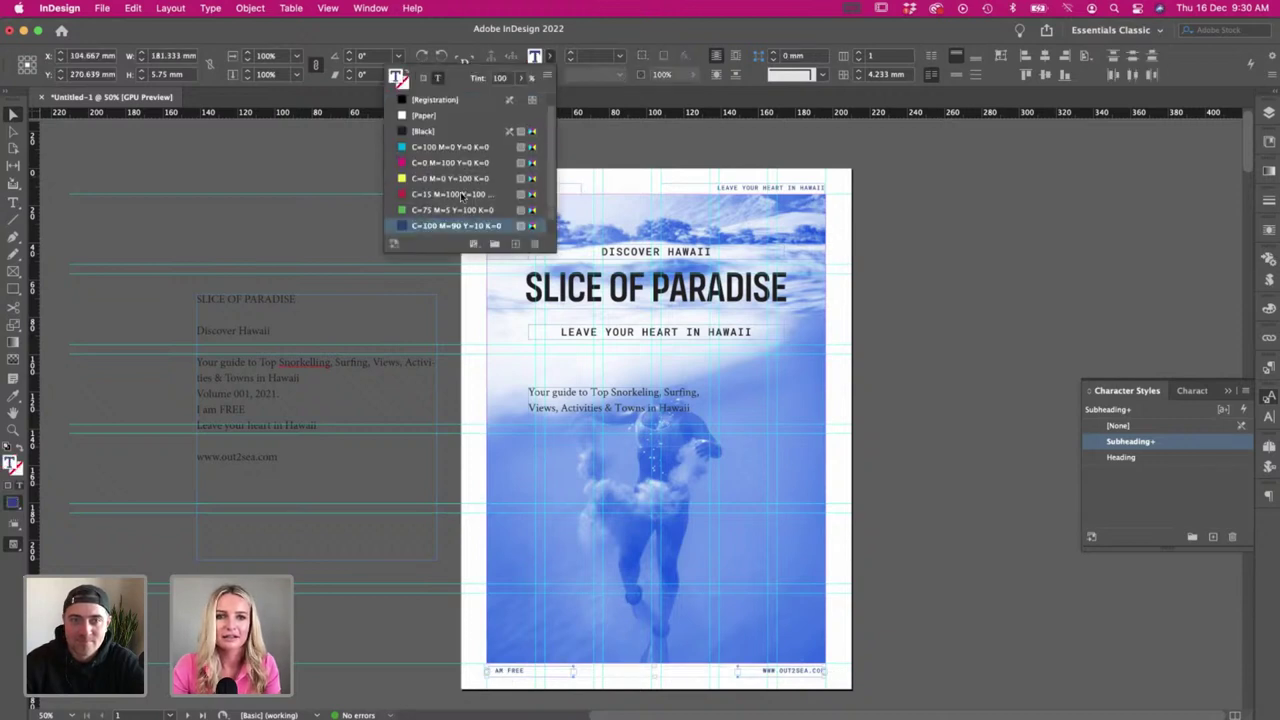
scroll(451, 200, down, 1)
click(451, 226)
key(Return)
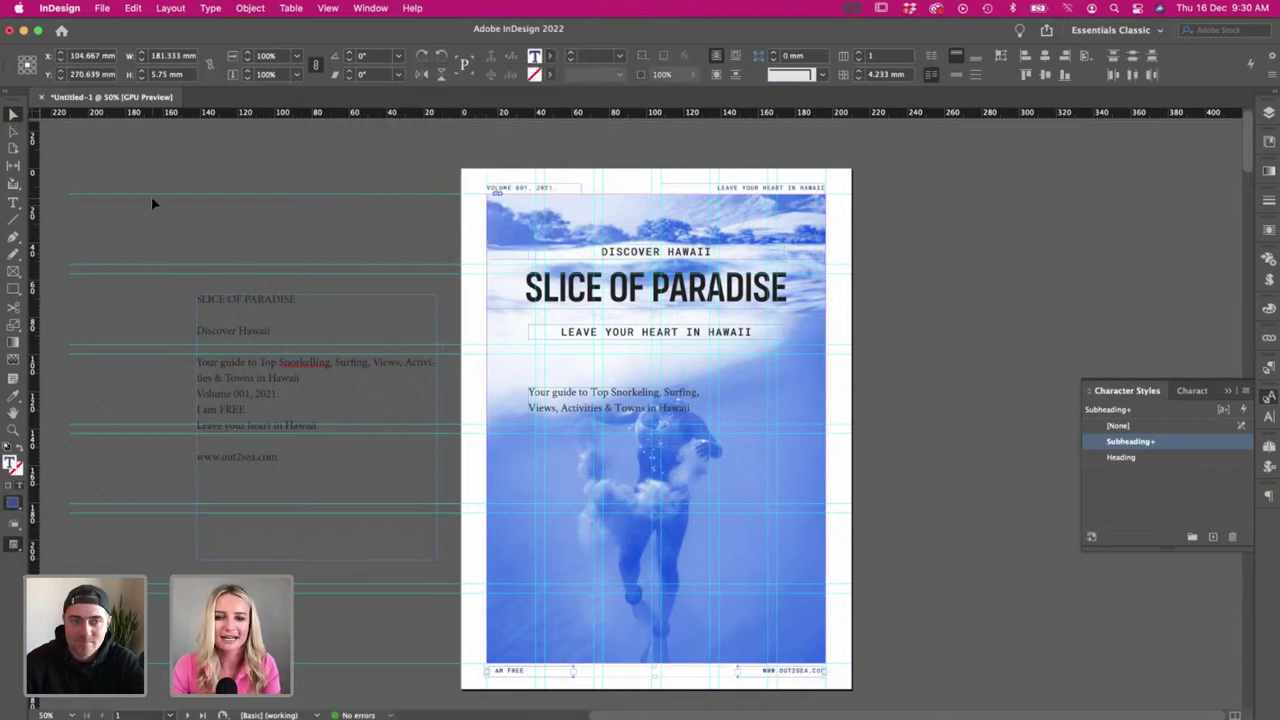
click(151, 196)
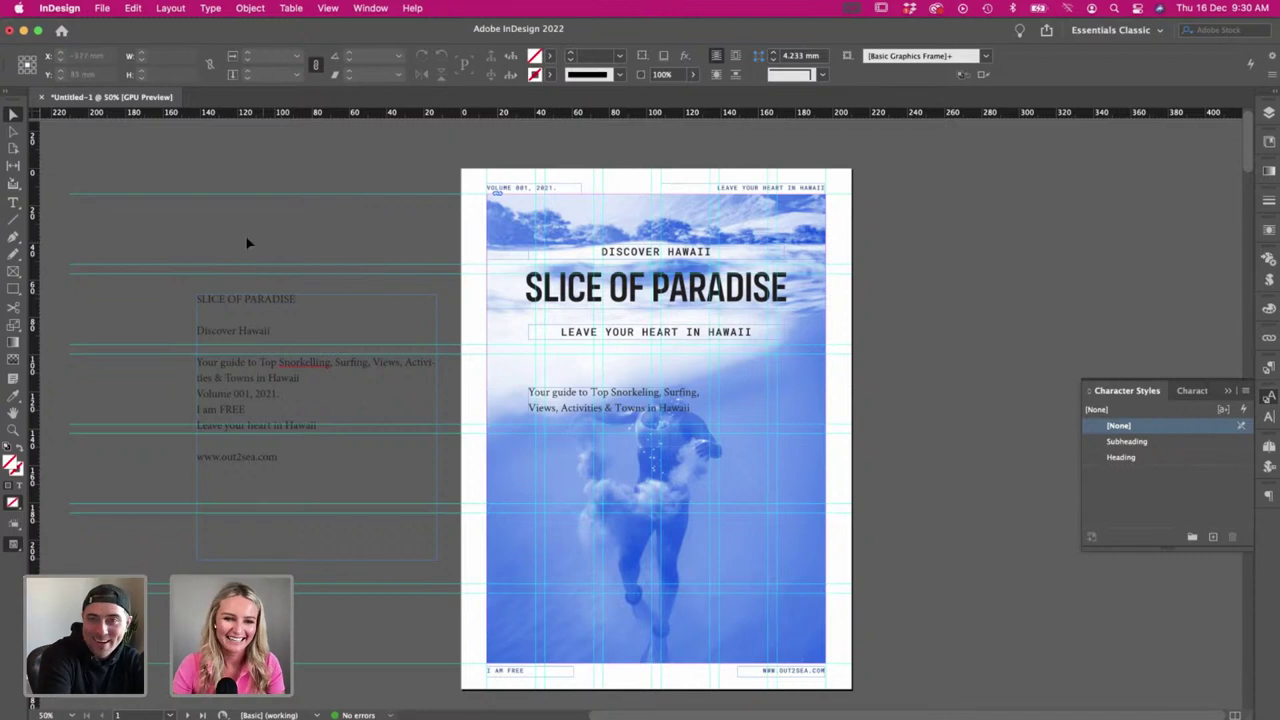
- Switch to preview mode and left-align the "SLICE OF PARADISE" heading
key(w)
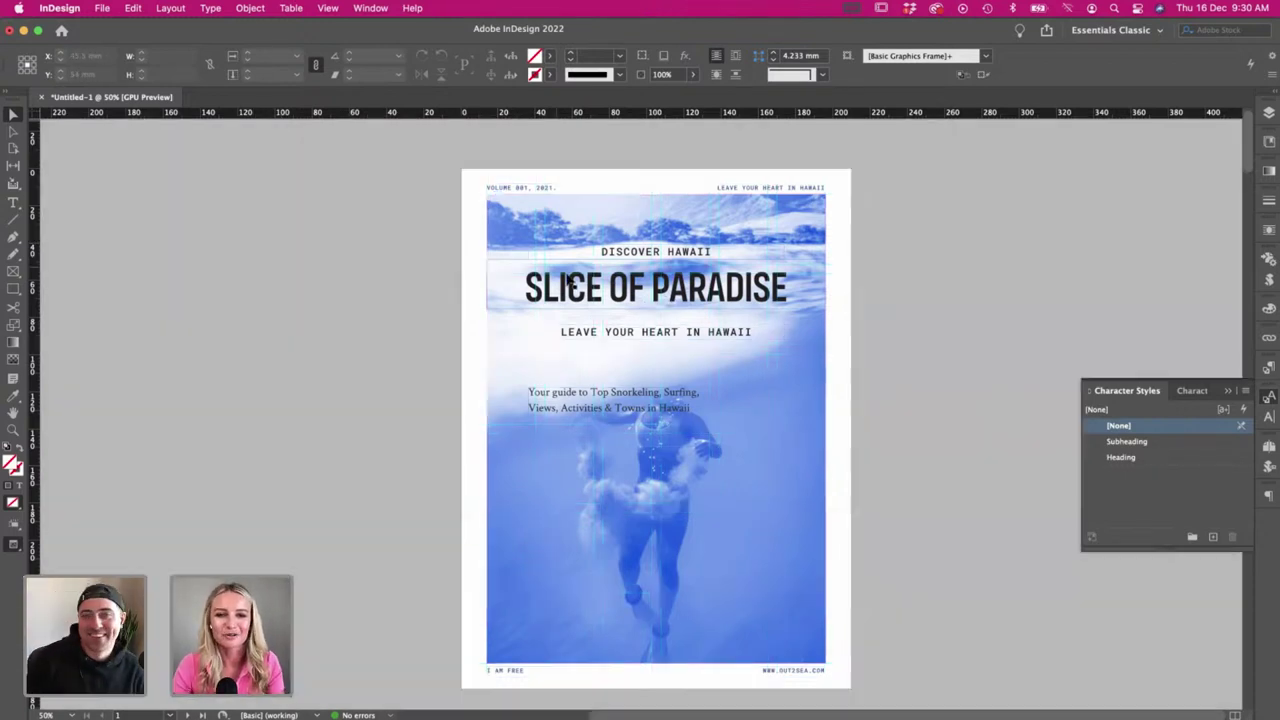
double_click(563, 279)
key(super+a)
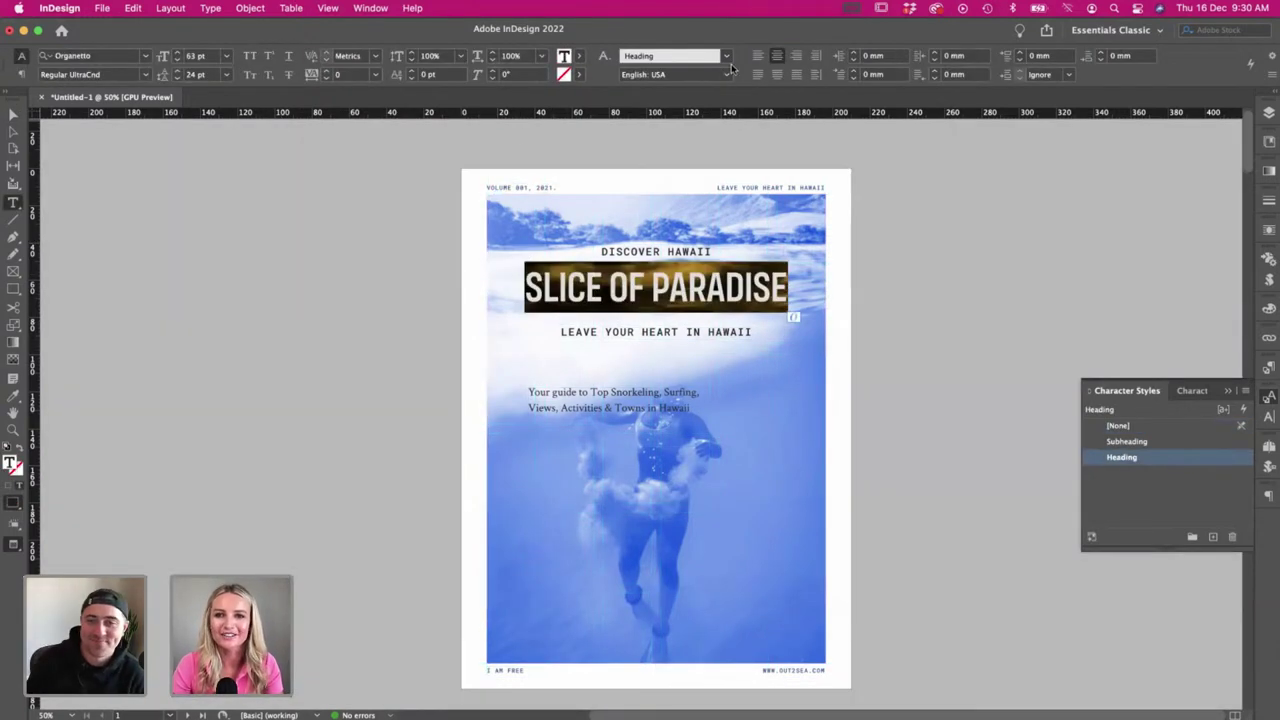
click(758, 55)
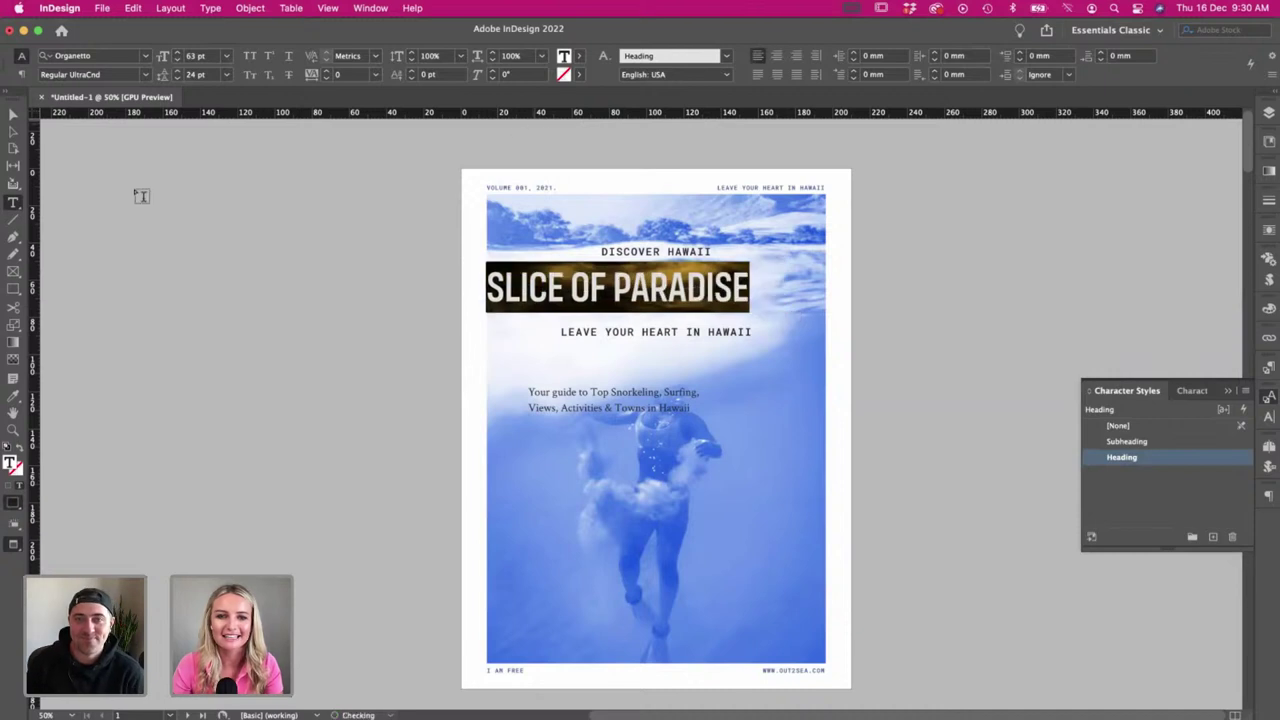
- Left-align "DISCOVER HAWAII" and move the heading frame rightward so both lines share the same left edge
click(659, 255)
key(super+a)
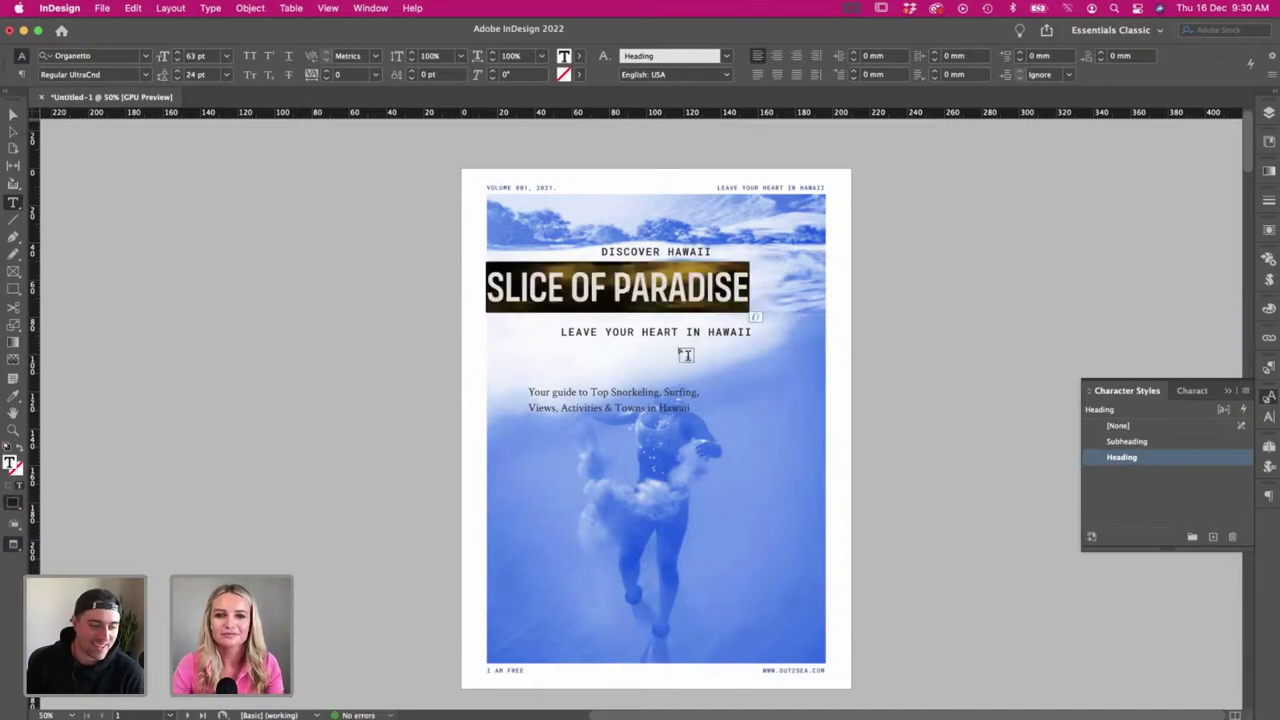
triple_click(659, 251)
click(758, 56)
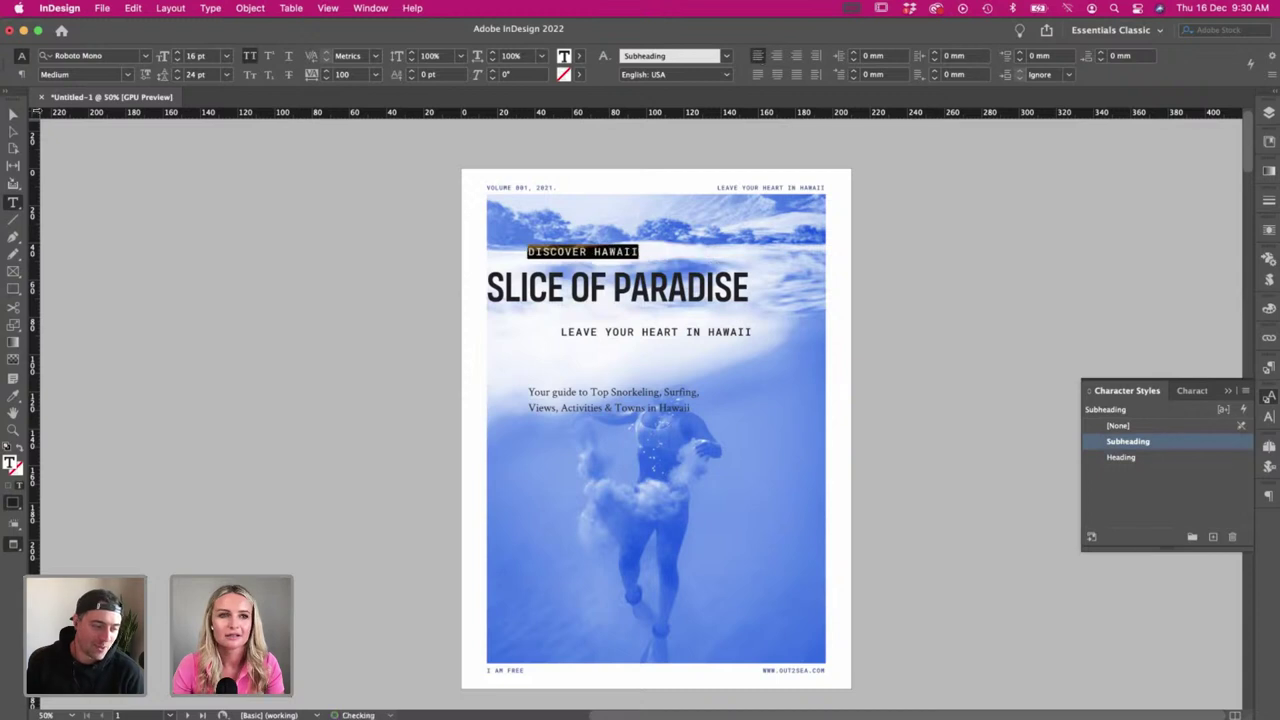
click(13, 115)
drag(567, 286, 608, 286)
- Left-align the "LEAVE YOUR HEART IN HAWAII" line under the heading and delete its frame
key(t)
triple_click(605, 331)
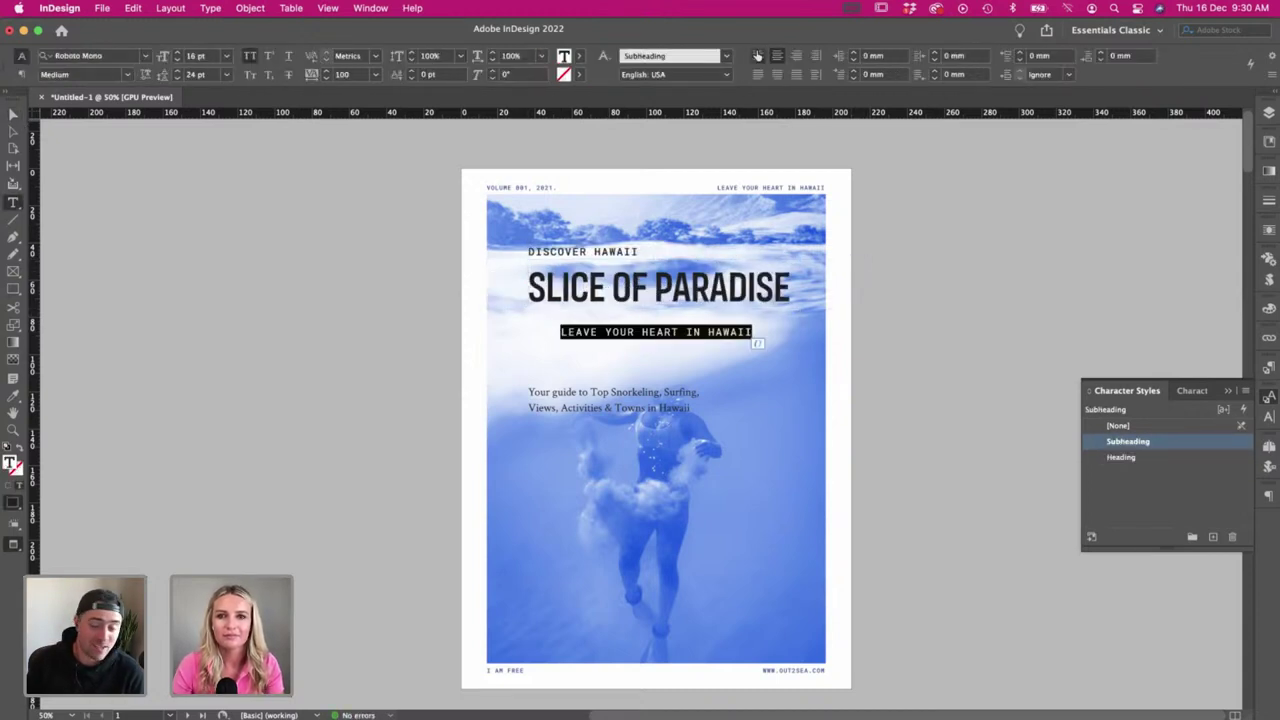
click(758, 56)
click(13, 115)
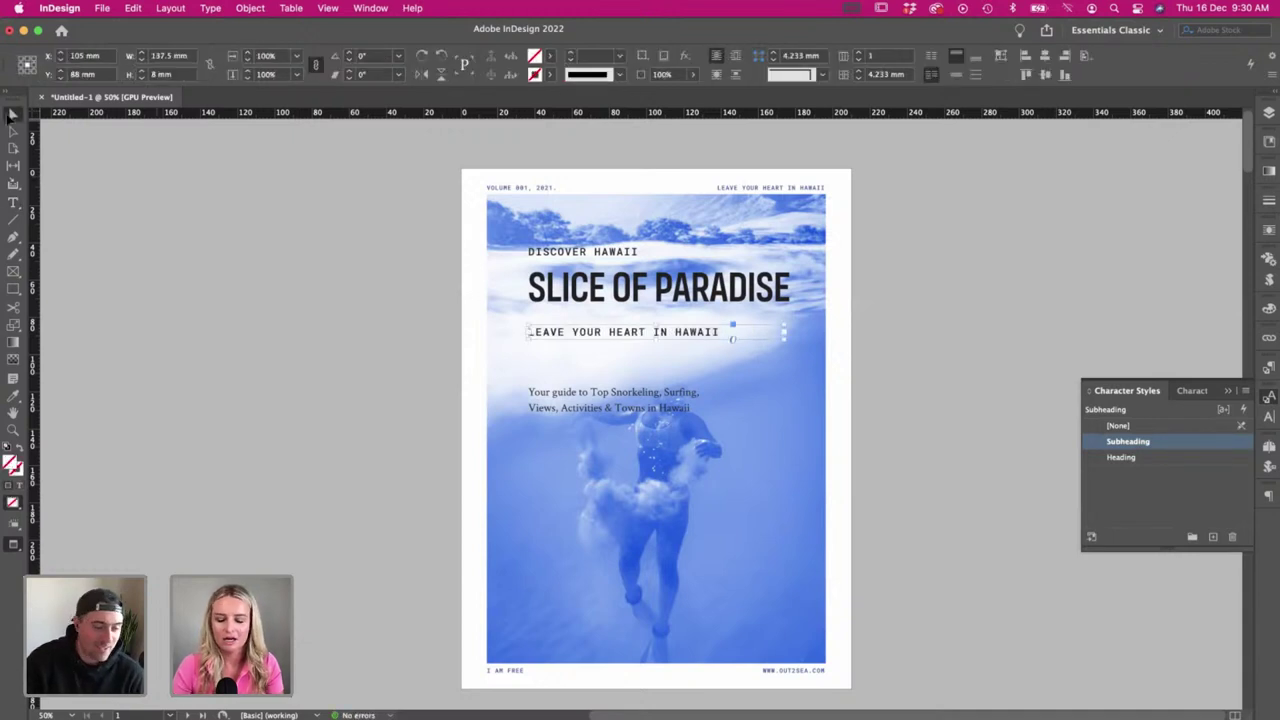
key(BackSpace)
- Set the font size of "DISCOVER HAWAII" to 18 pt
click(640, 257)
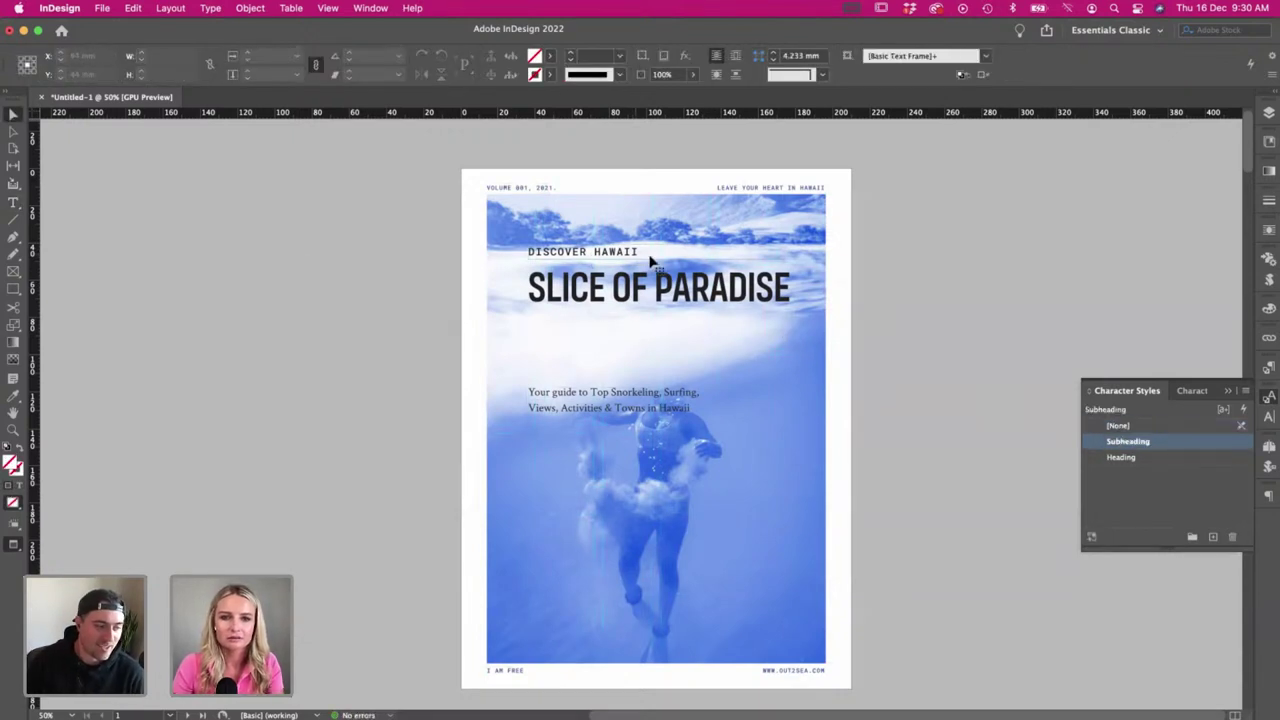
double_click(655, 268)
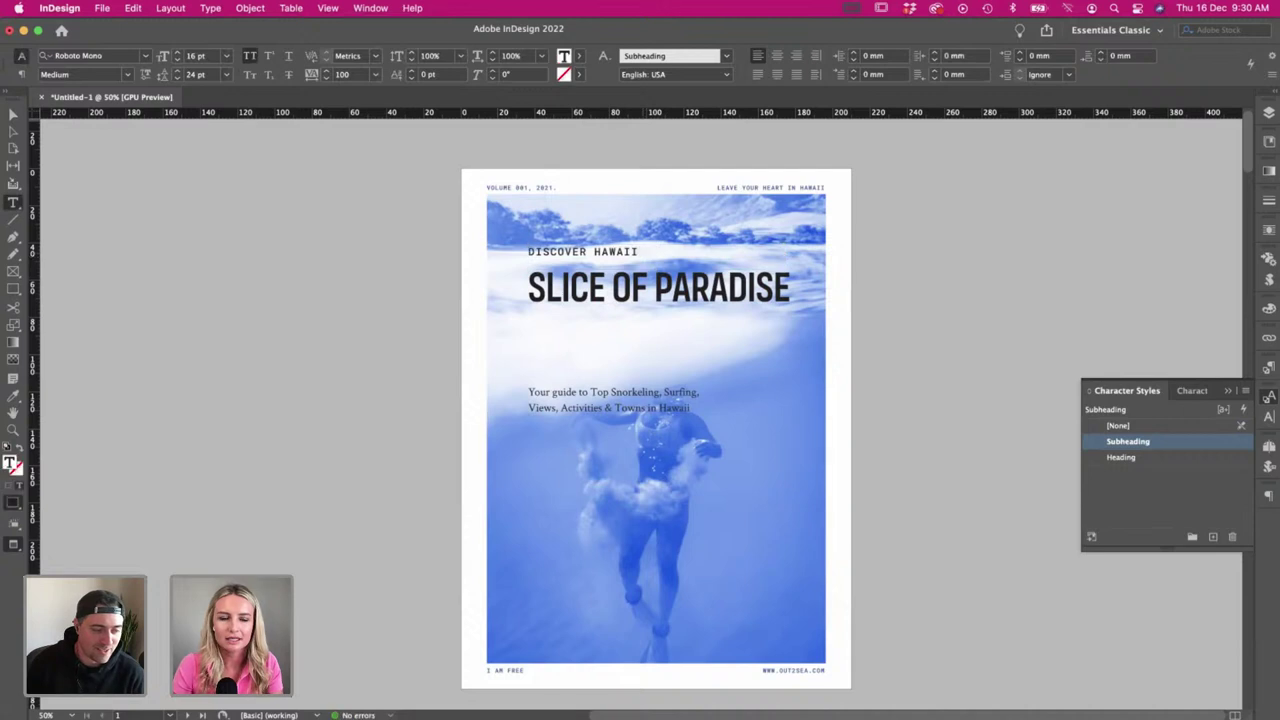
key(super+a)
click(176, 55)
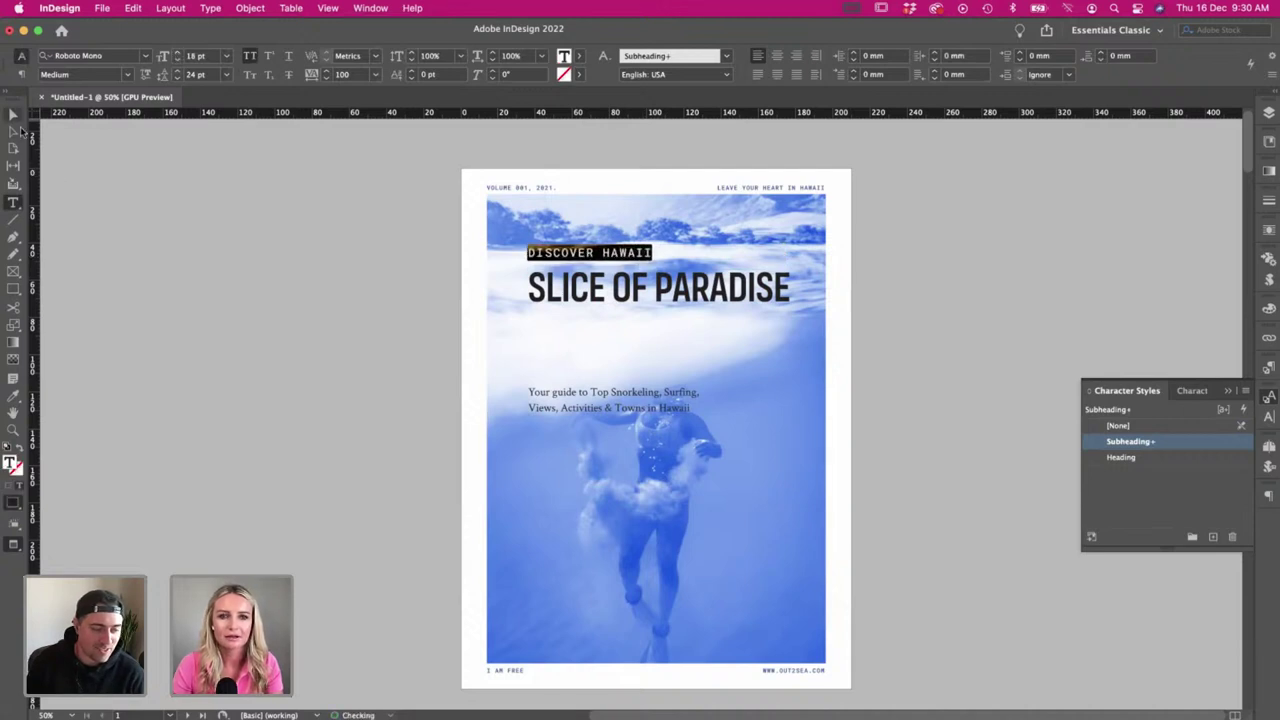
- Move the "Your guide to Top Snorkeling" frame down to about Y 242 mm near the photo's bottom and make the heading frame taller and narrower
click(13, 115)
drag(610, 552, 617, 606)
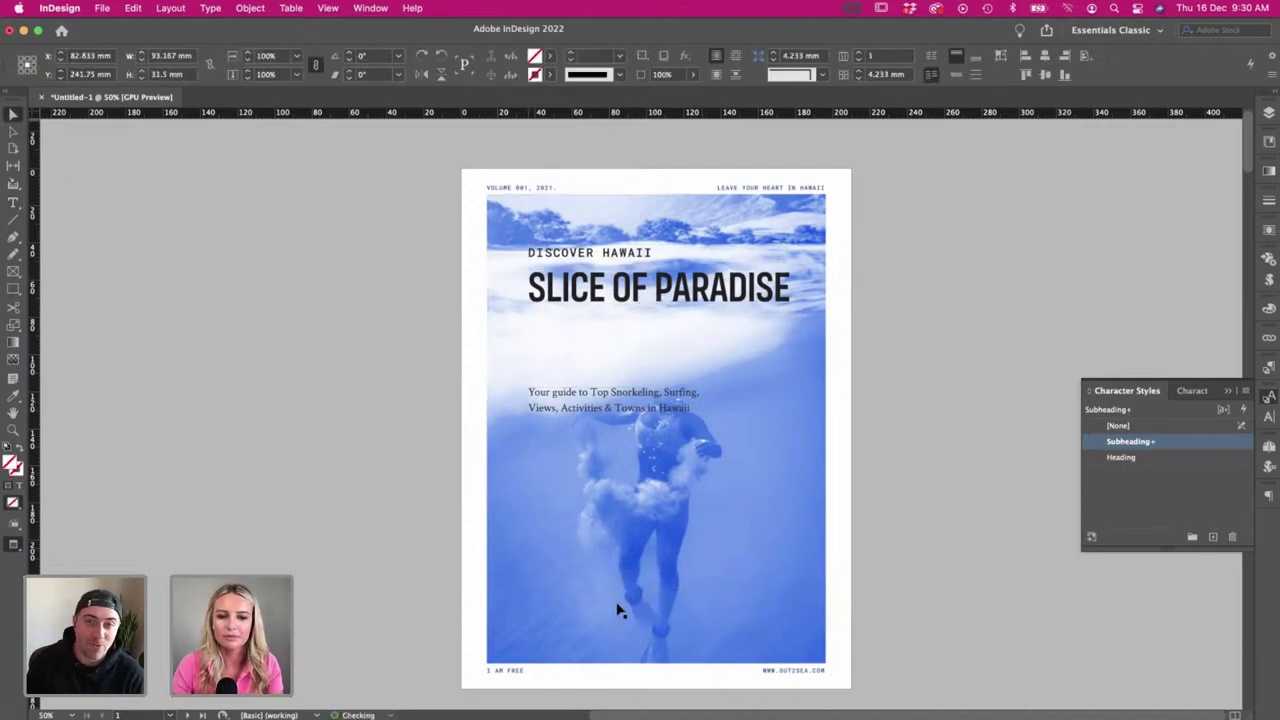
click(642, 304)
click(677, 314)
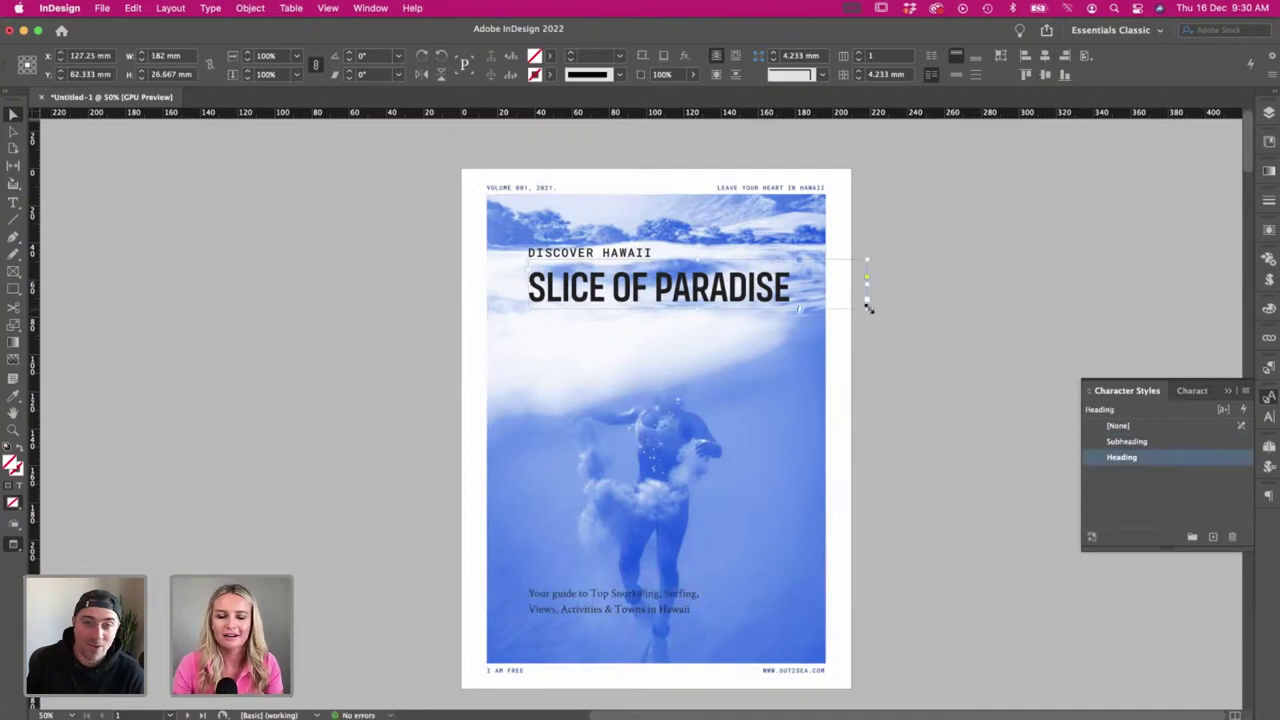
- Try the "SLICE OF PARADISE" heading at 120 pt and 100 pt, and settle on a font size of 80 pt
key(t)
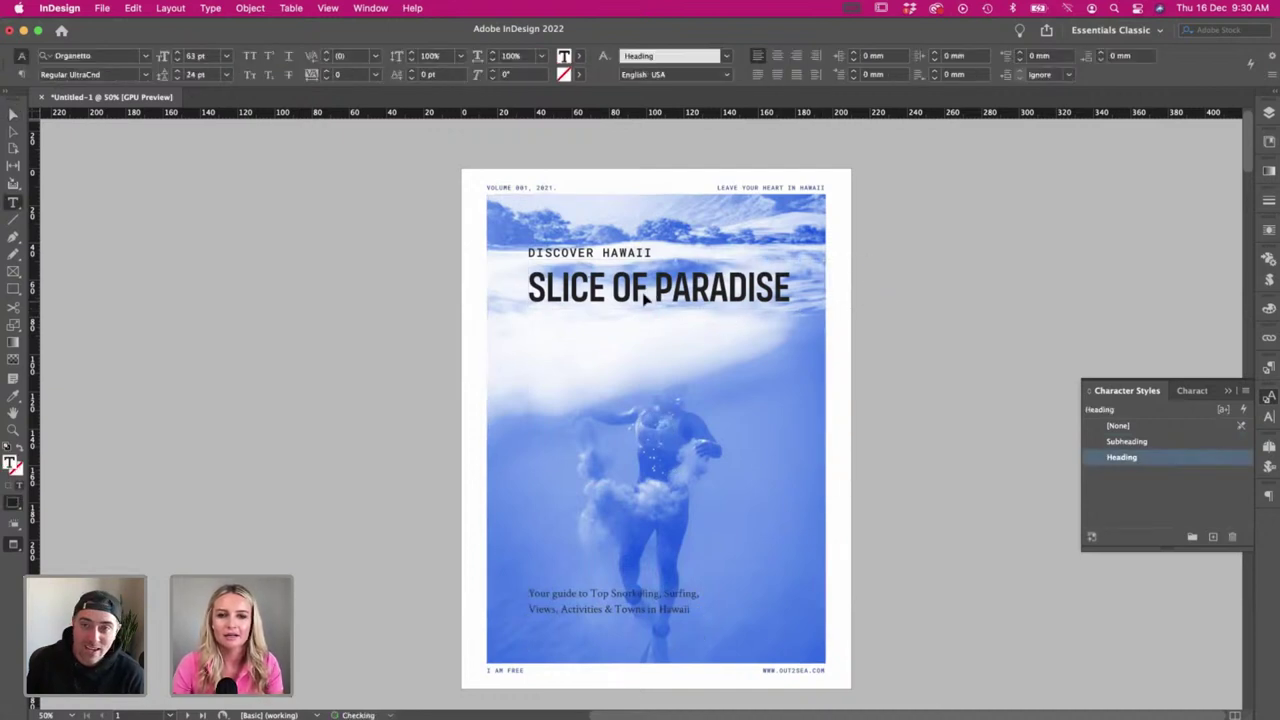
triple_click(645, 290)
click(160, 54)
text(120)
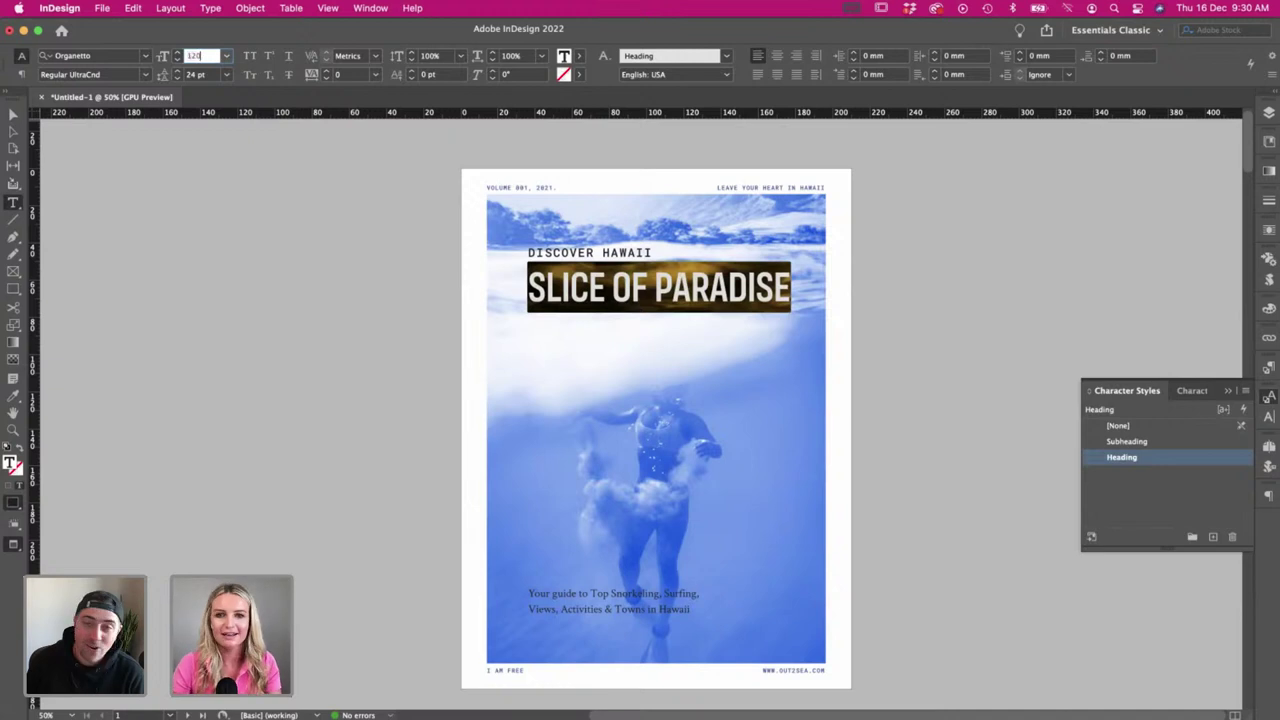
key(Tab)
click(161, 56)
text(1)
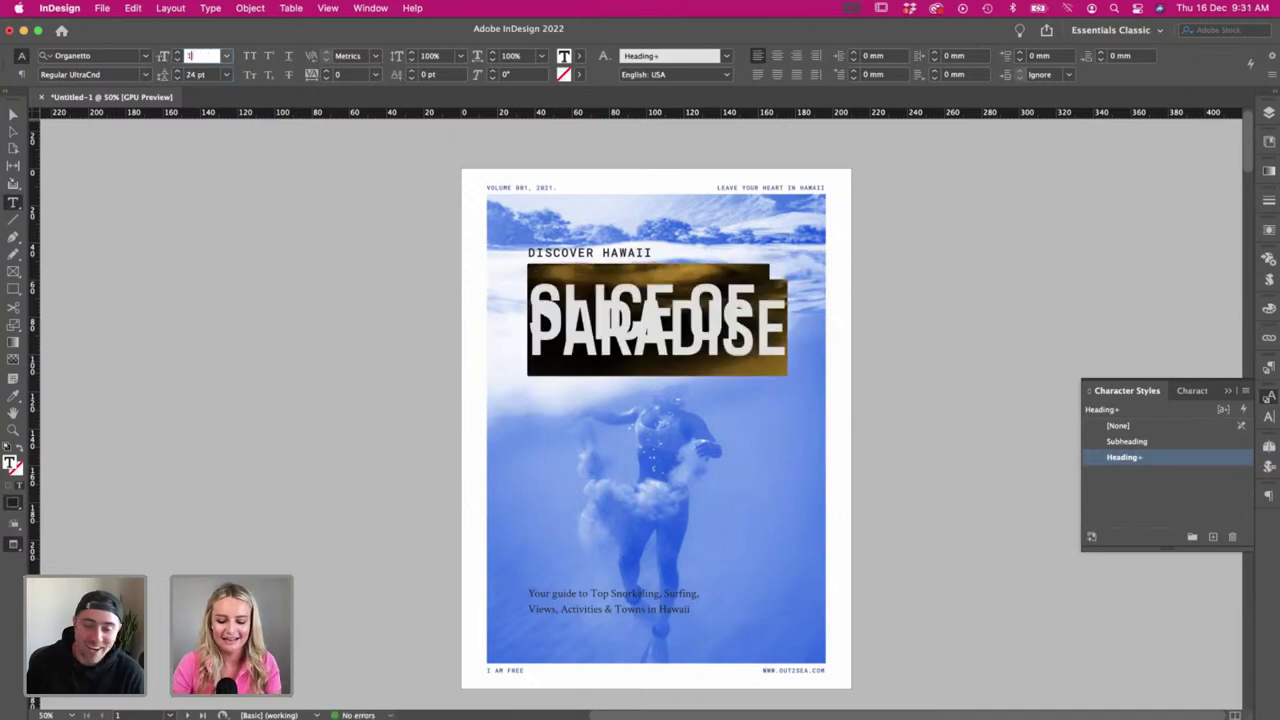
text(00)
key(Tab)
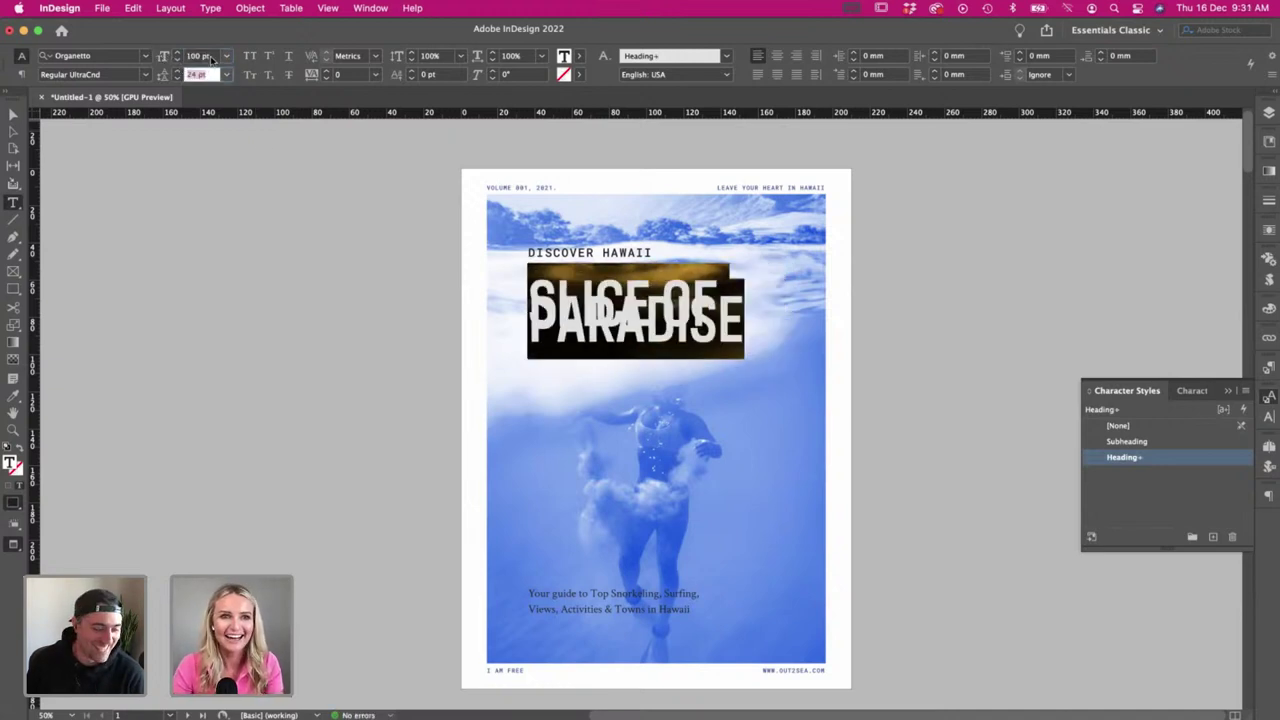
drag(211, 58, 142, 56)
text(80)
key(Tab)
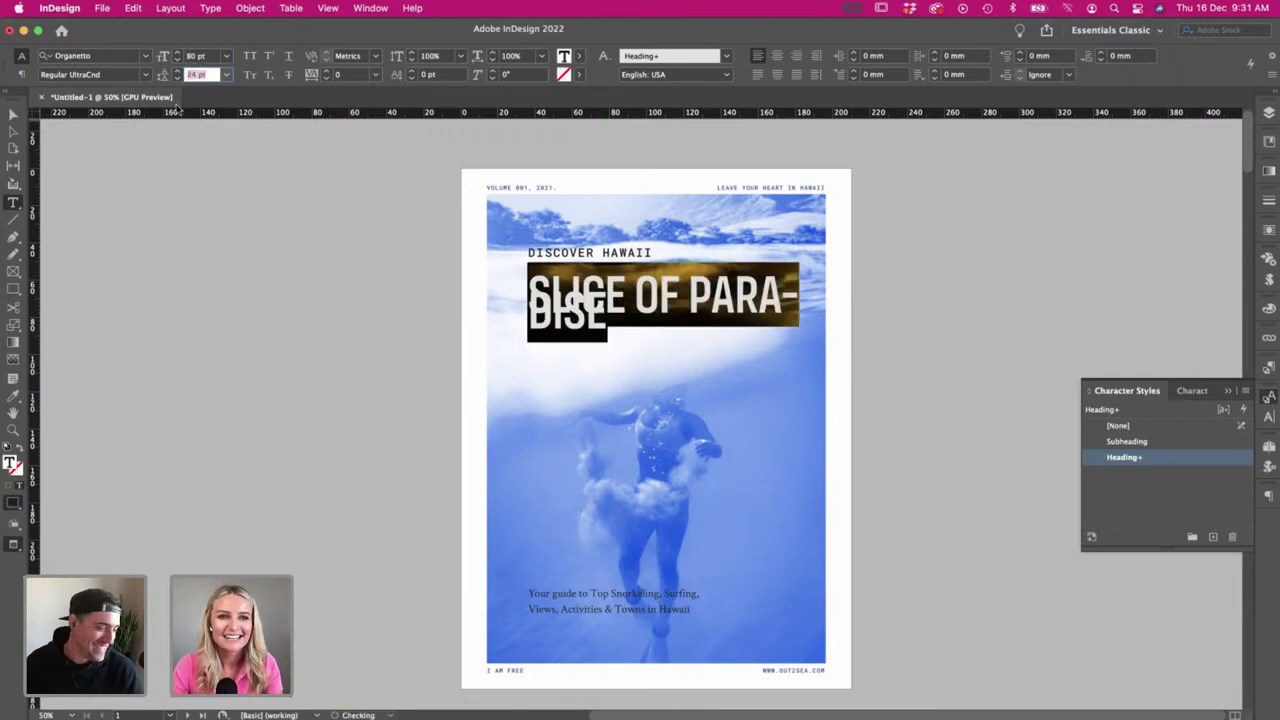
- Raise the heading's leading to 32 pt and narrow its frame so "PARADISE" wraps whole onto the second line
click(177, 71)
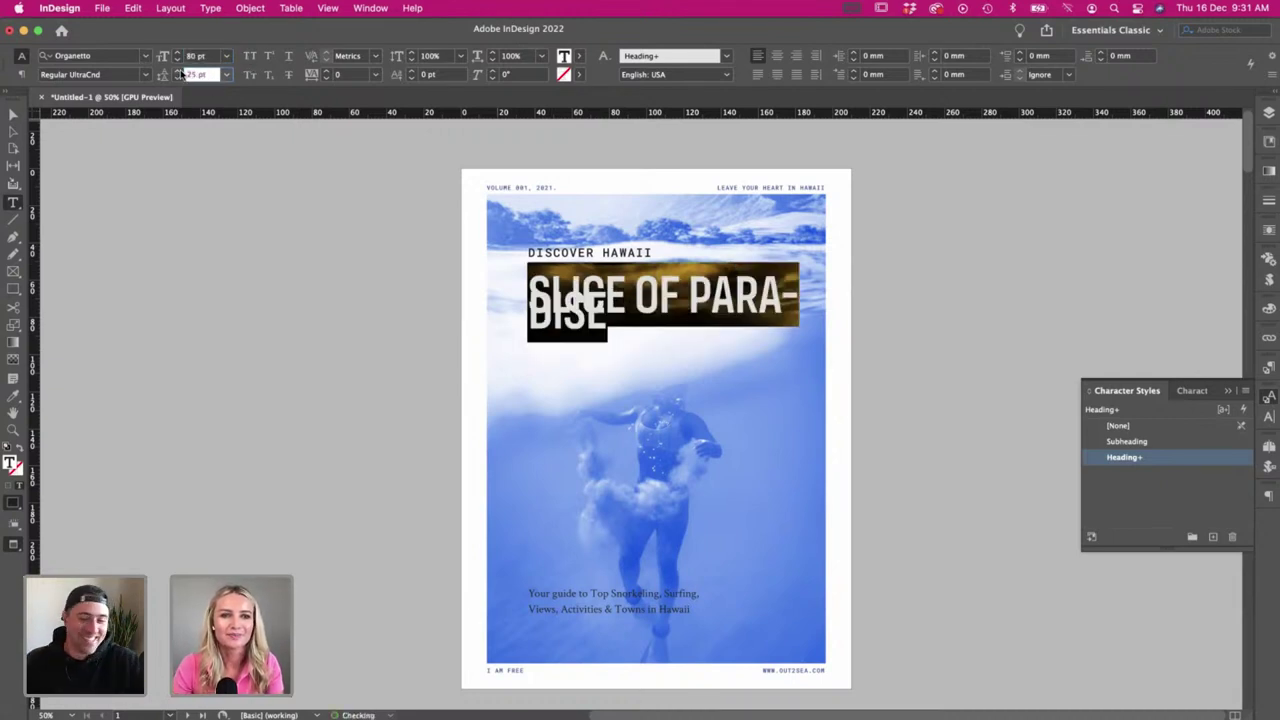
click(177, 71)
click(177, 71)
click(177, 71)
click(177, 71)
click(177, 71)
click(177, 71)
click(177, 71)
click(14, 116)
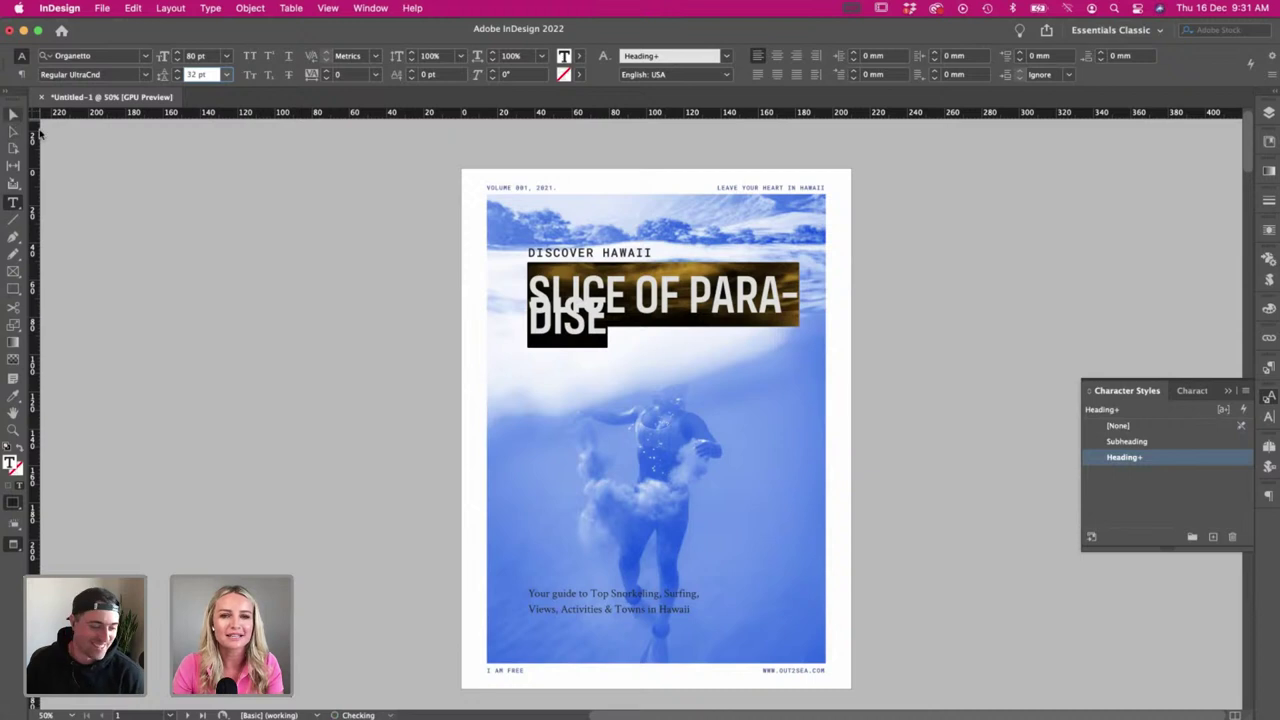
drag(820, 366, 749, 366)
- Try raising the leading of the whole "SLICE OF PARADISE" heading to 45 pt
double_click(629, 316)
key(super+a)
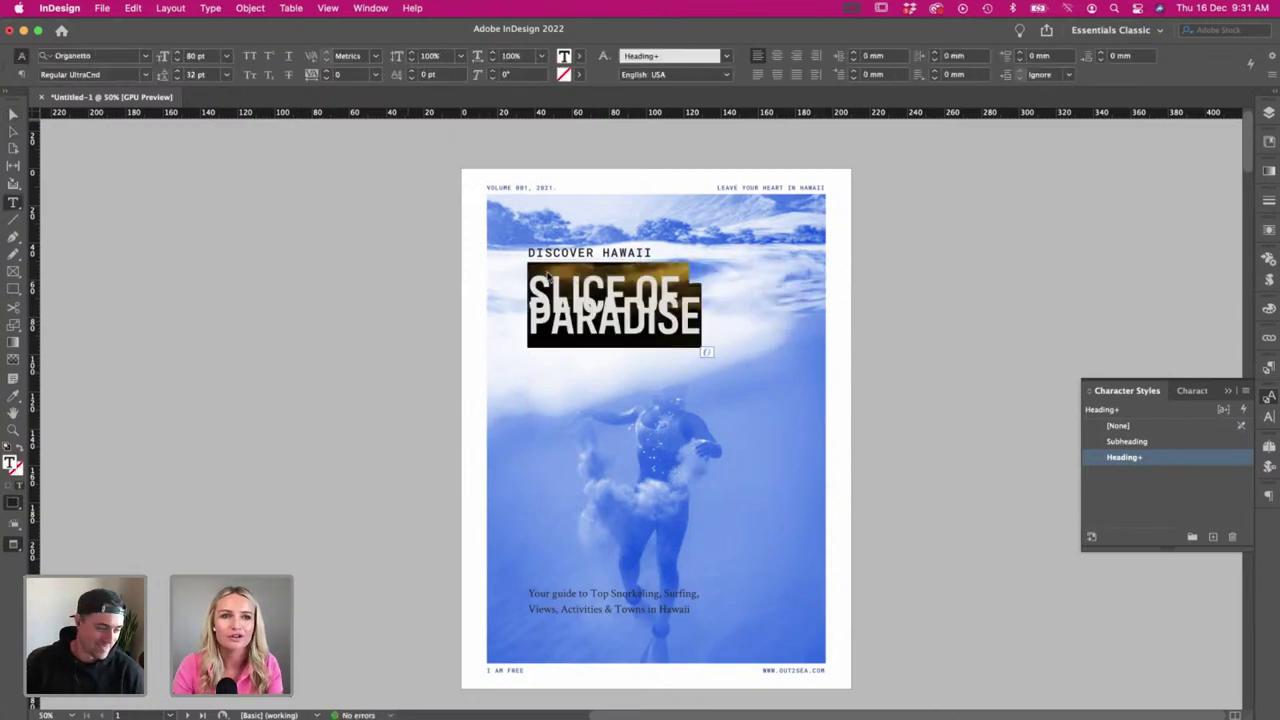
click(176, 71)
click(176, 71)
click(176, 71)
click(176, 71)
click(176, 71)
click(176, 71)
click(176, 71)
click(176, 71)
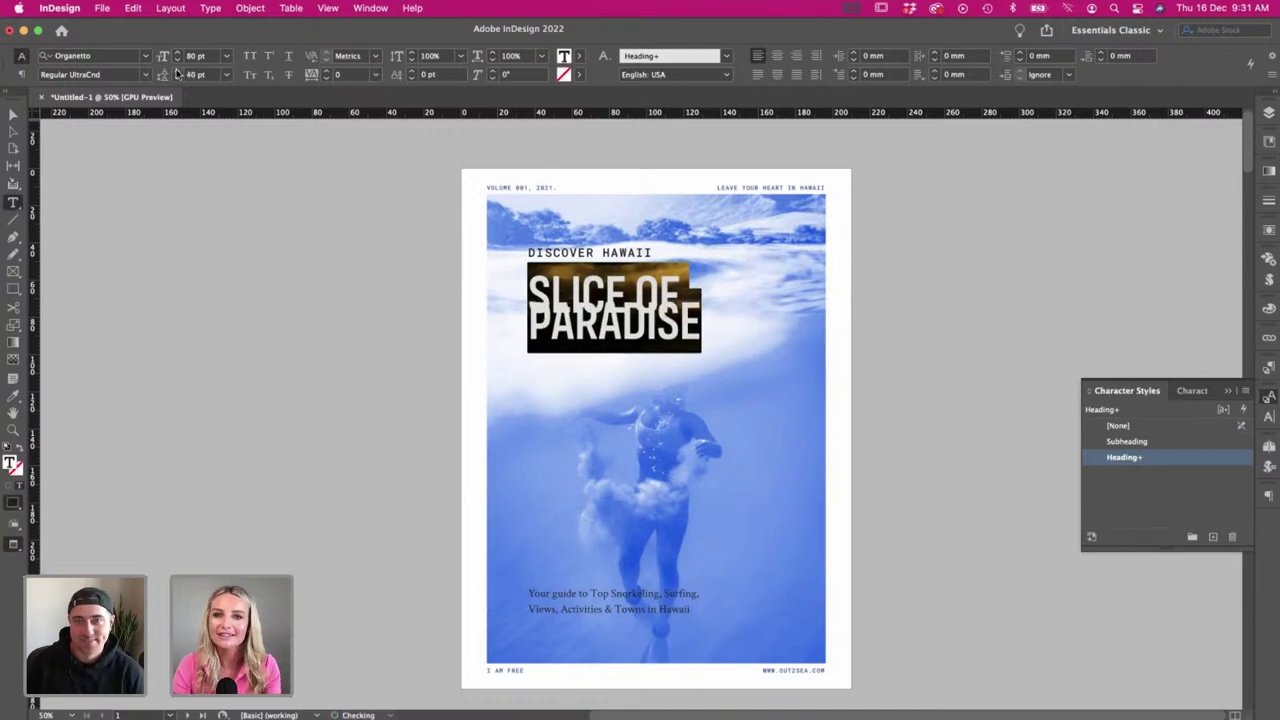
click(177, 71)
click(177, 71)
click(177, 71)
click(177, 71)
click(177, 71)
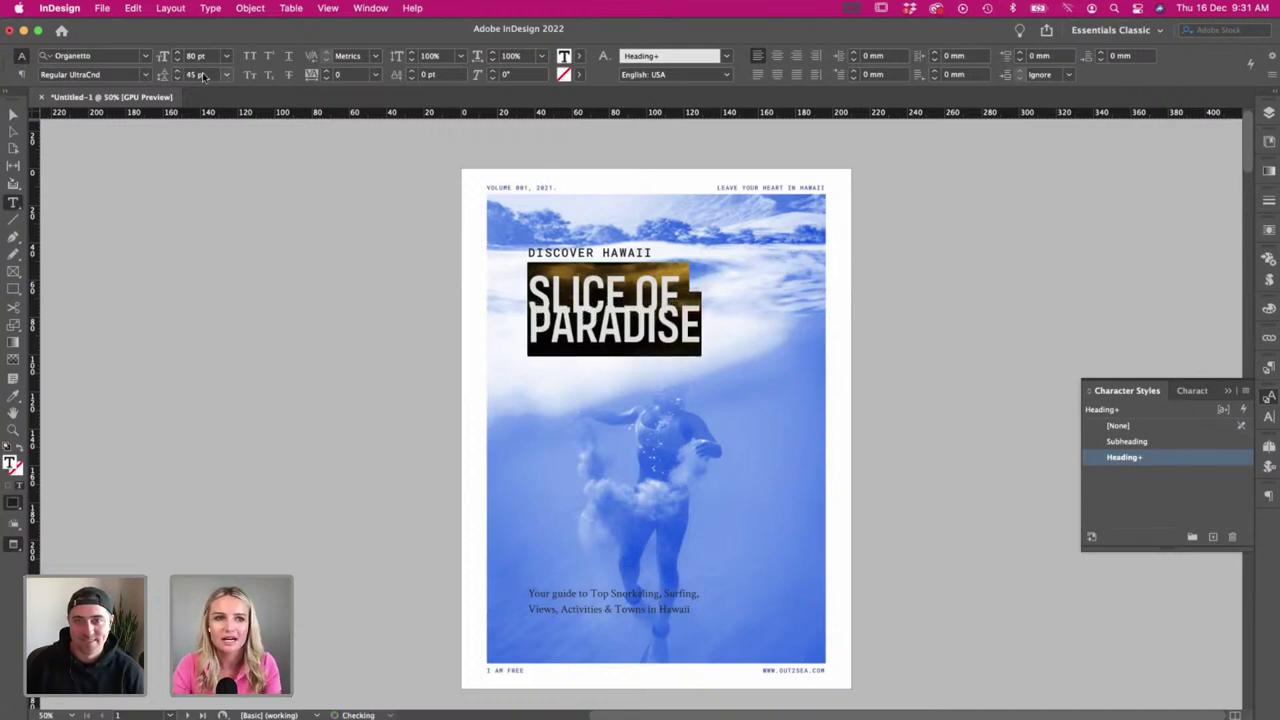
- Set the "SLICE OF PARADISE" heading's leading to 60 pt, then increase it by five more points
click(200, 76)
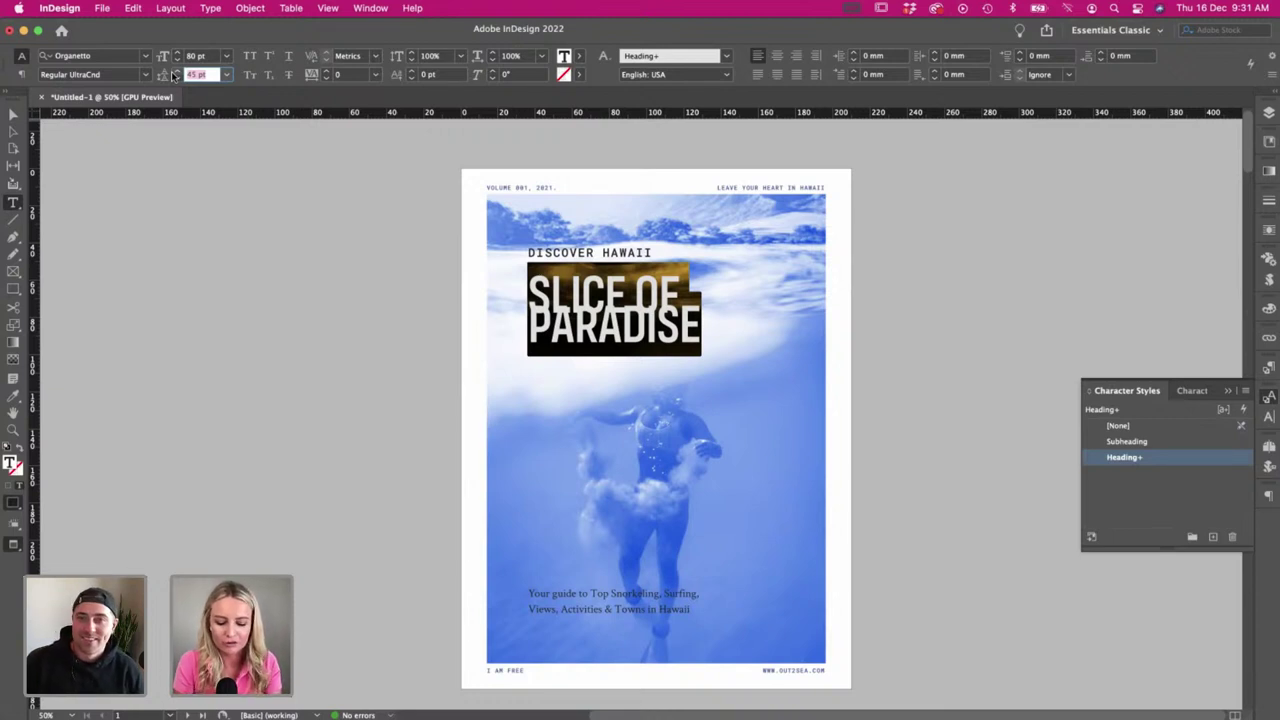
text(60)
key(Return)
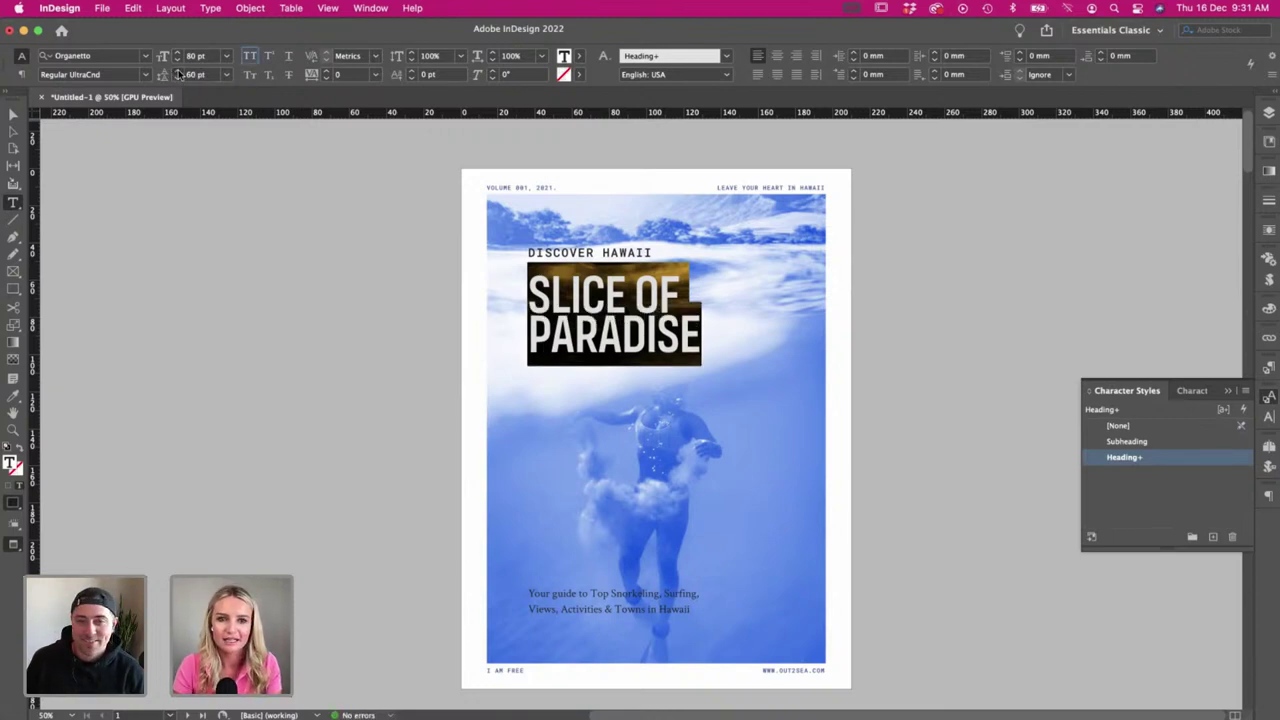
click(177, 71)
click(177, 71)
click(177, 71)
click(177, 71)
click(177, 71)
click(13, 114)
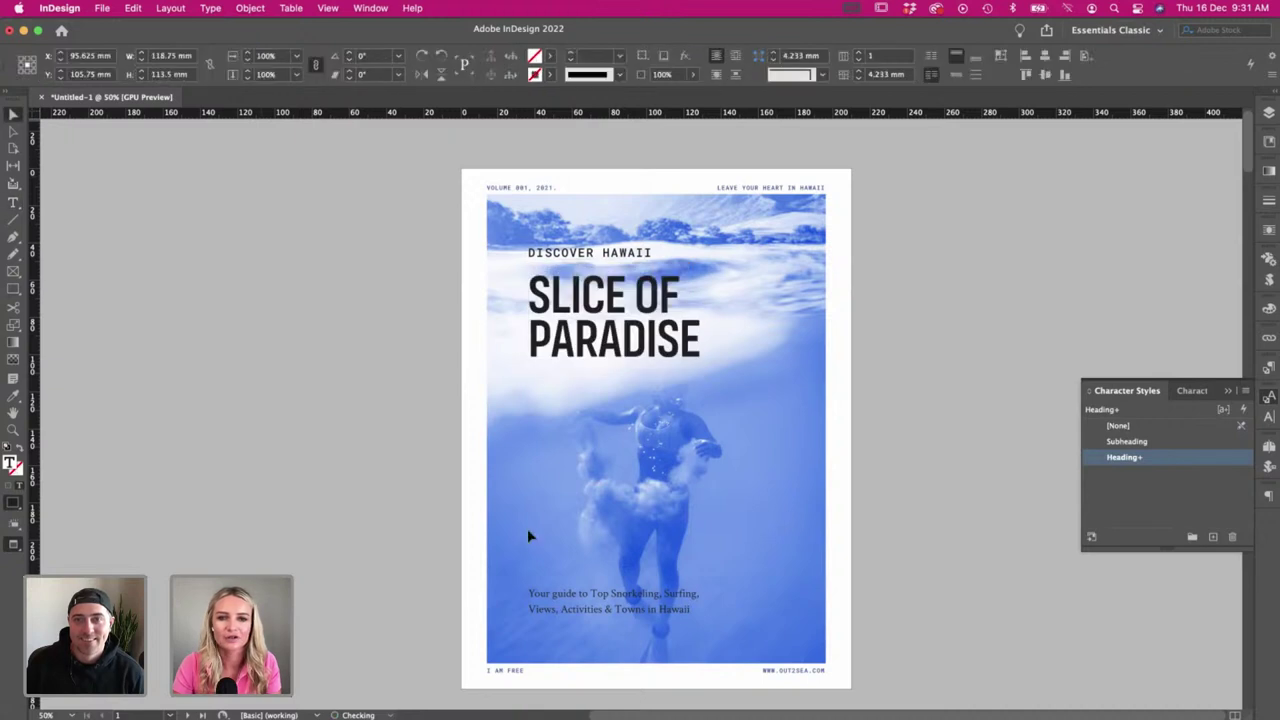
- Show the guides and shorten the heading's text frame to a height of about 64 mm
click(591, 600)
click(324, 491)
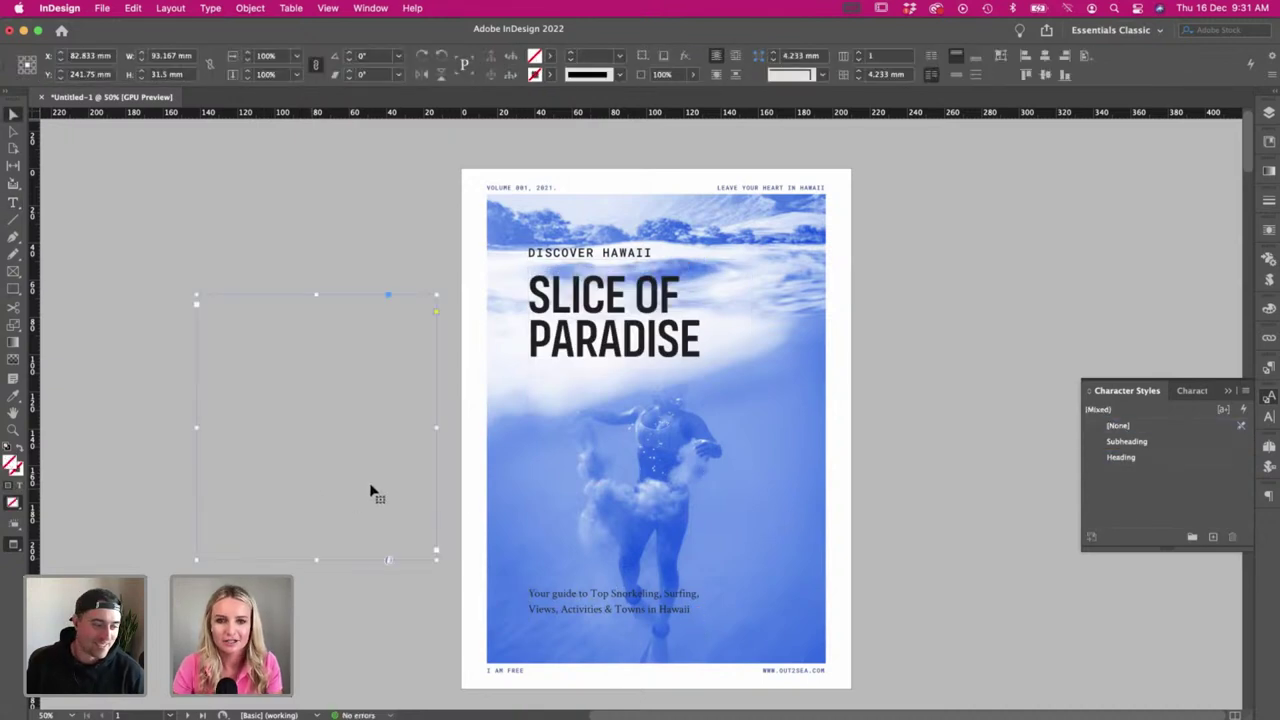
key(w)
click(660, 342)
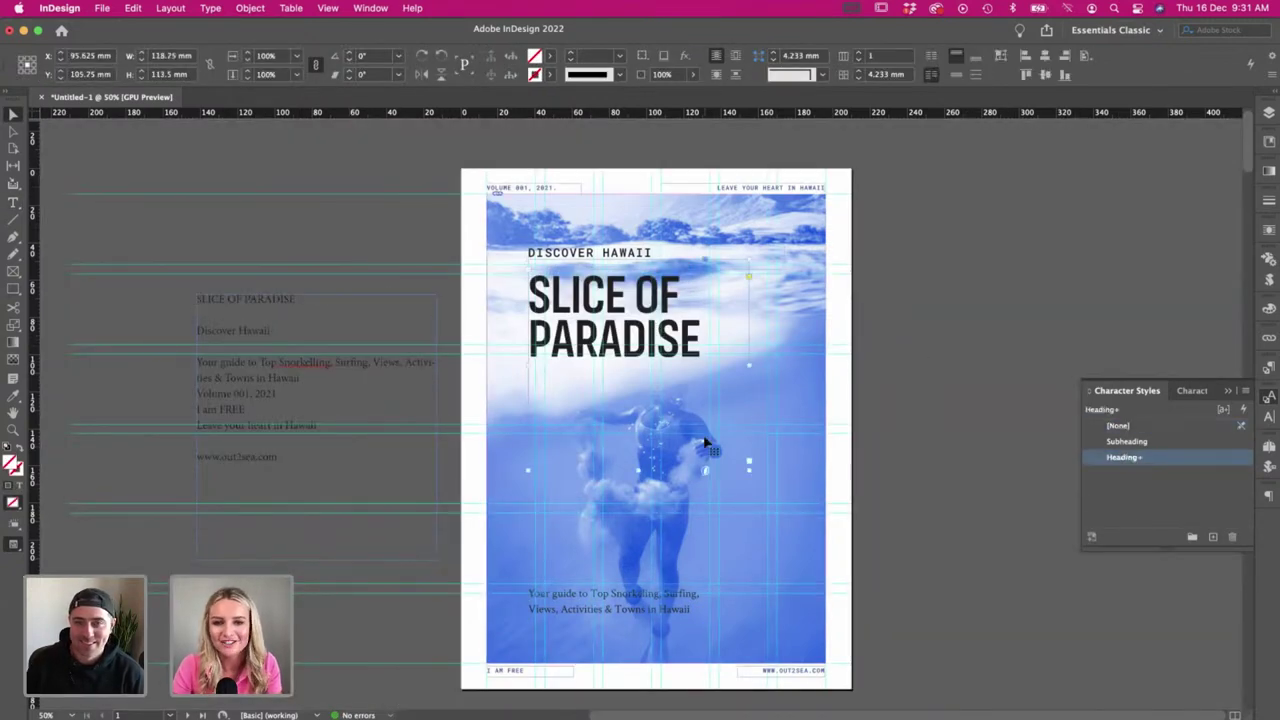
key(super+z)
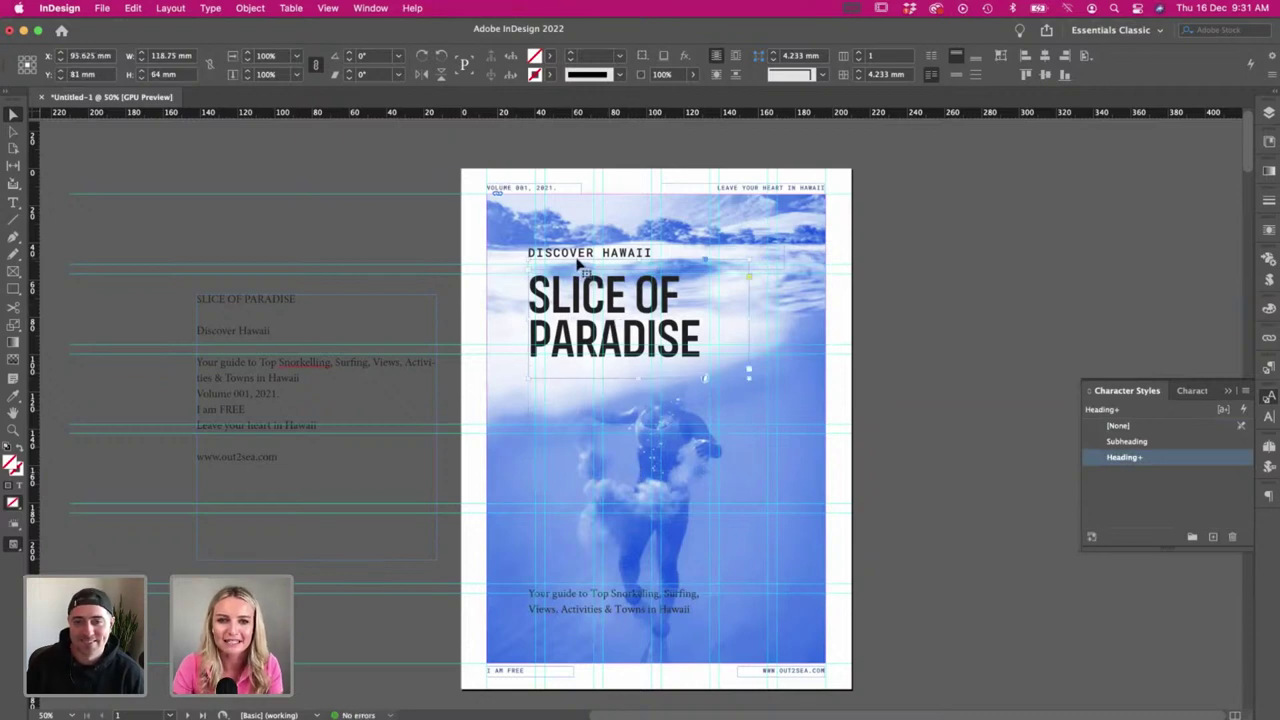
- Nudge "DISCOVER HAWAII" slightly right, align the heading's left edge with it, and preview the page without guides
drag(568, 257, 576, 256)
click(944, 304)
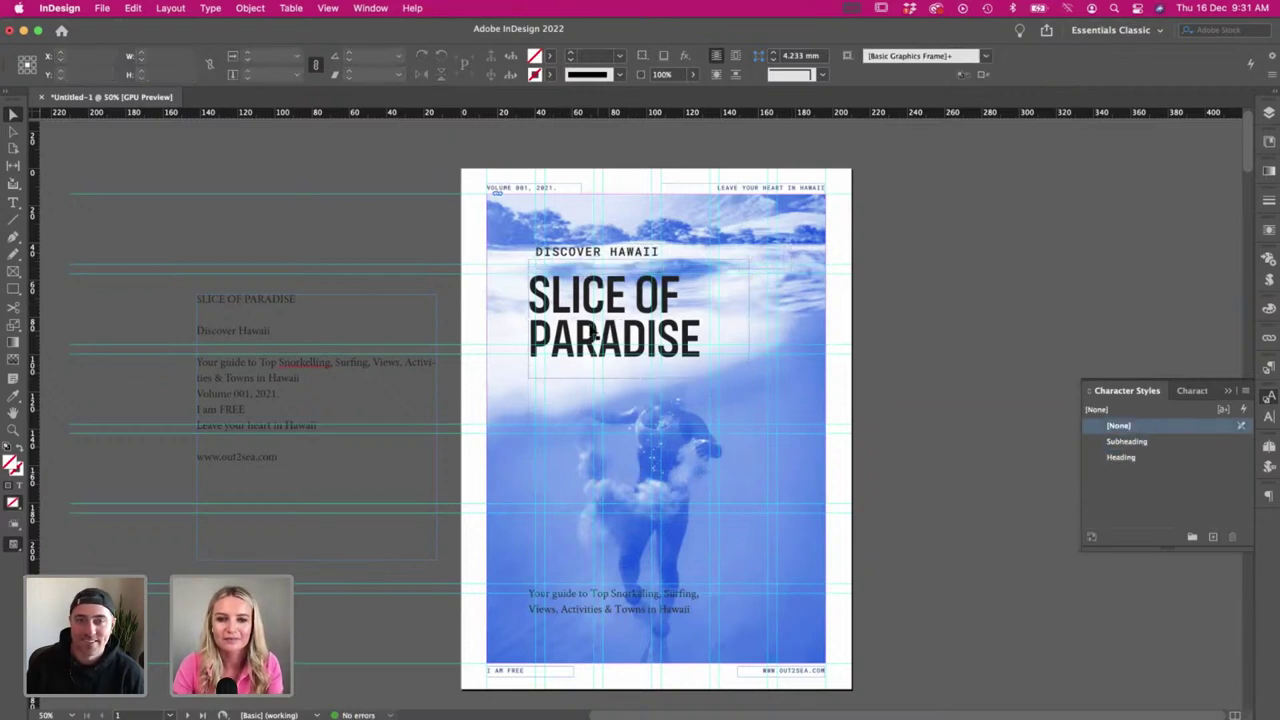
drag(590, 329, 659, 313)
key(super+shift+a)
key(w)
click(340, 242)
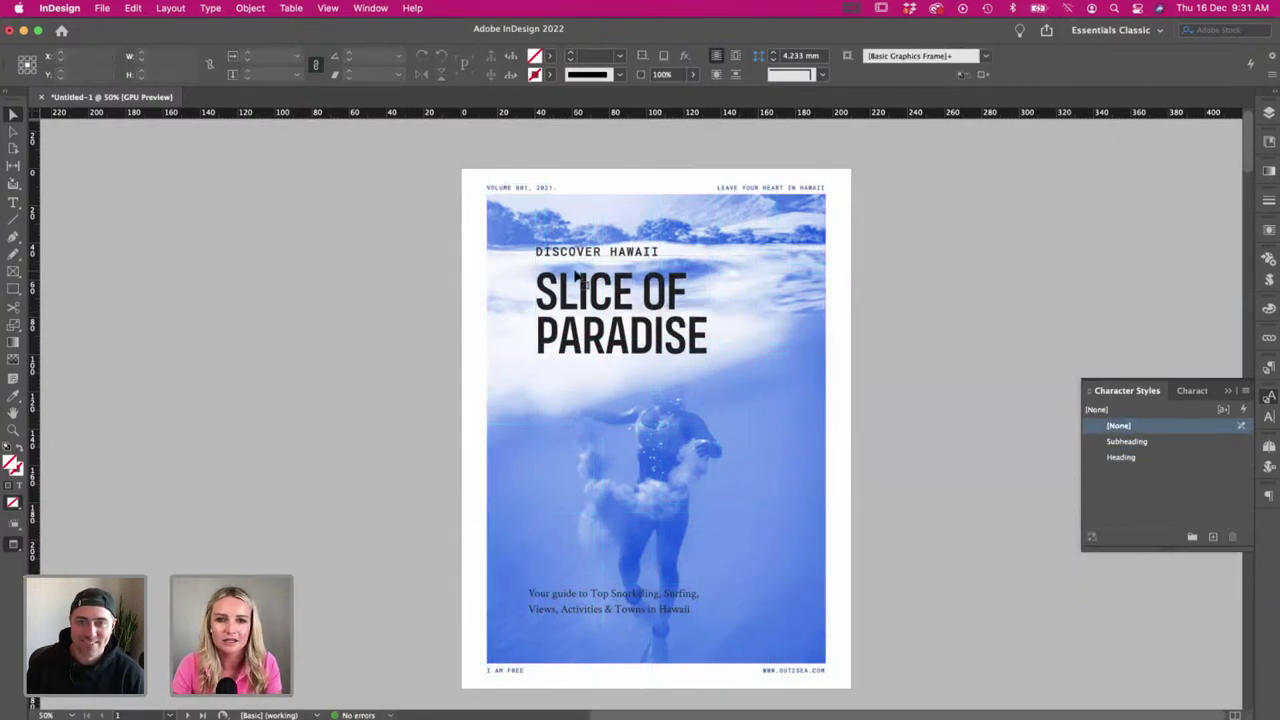
- Scale the "SLICE OF PARADISE" heading proportionally to 145%, keeping its upper-left corner fixed
click(584, 285)
key(e)
drag(759, 401, 826, 437)
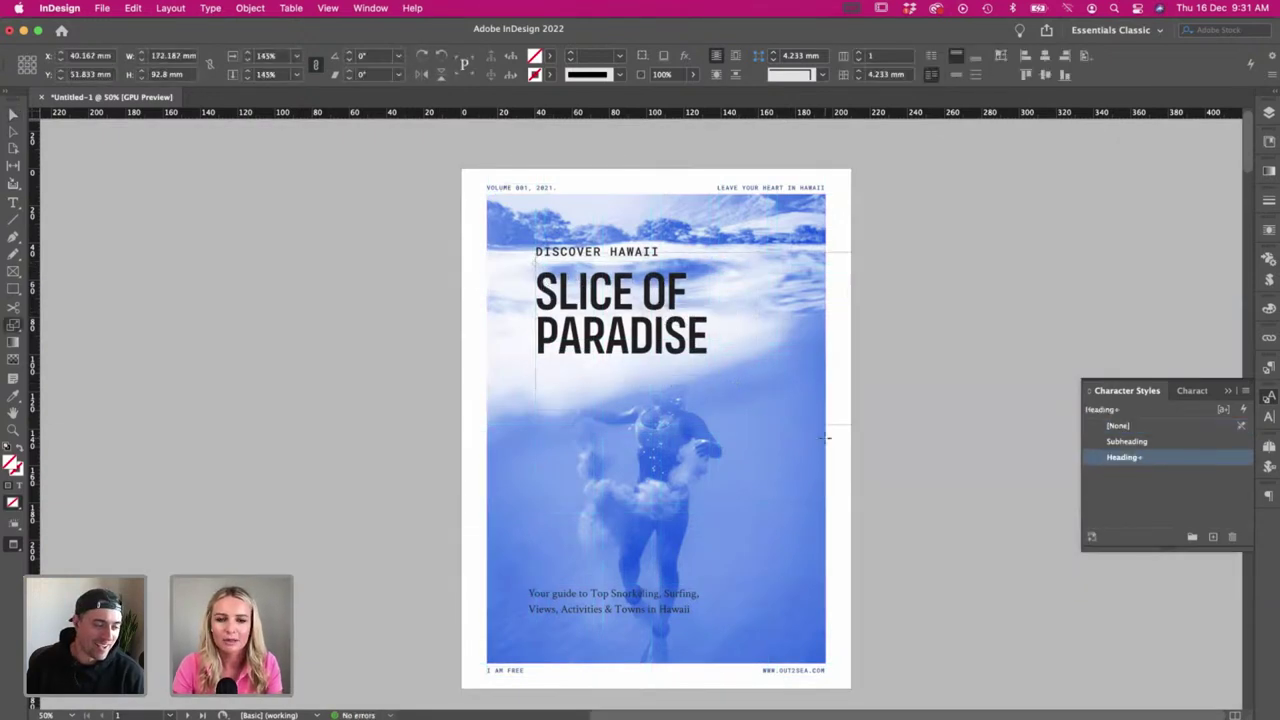
key(v)
click(926, 340)
- Select "DISCOVER HAWAII" and the heading together and move both left, closer to the photo's left edge
click(586, 252)
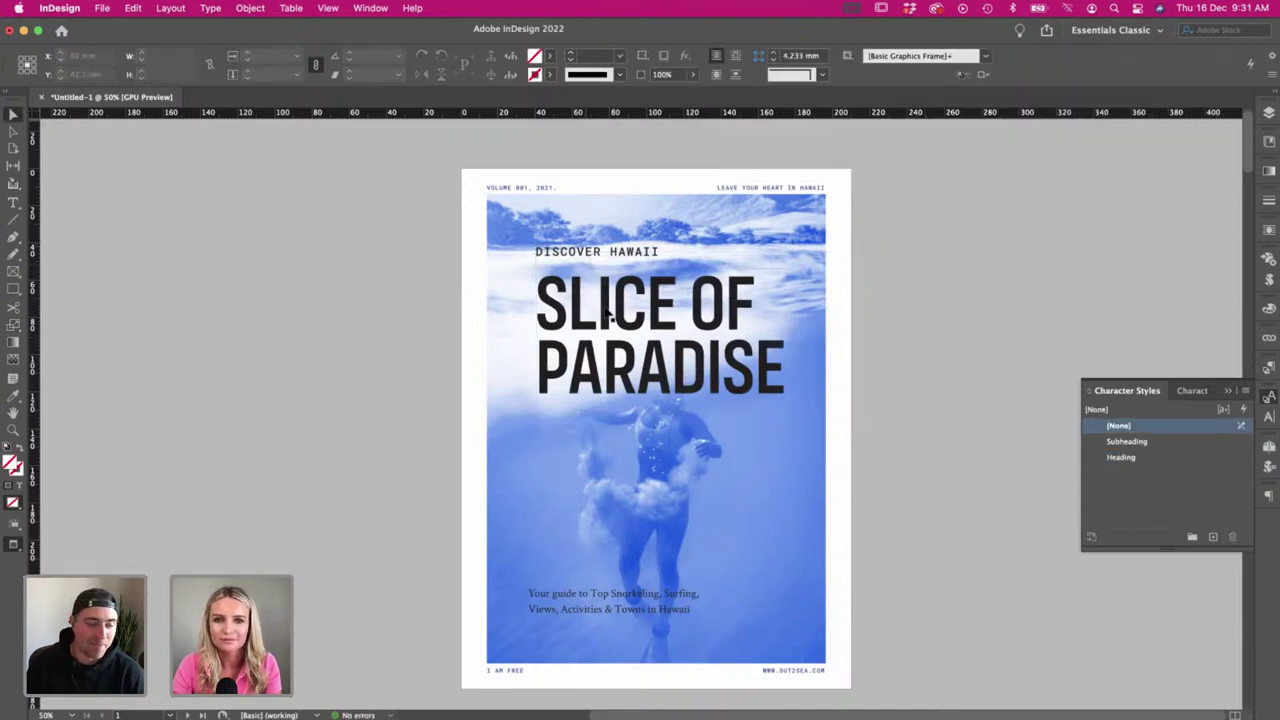
shift+click(606, 311)
drag(620, 307, 599, 306)
click(333, 244)
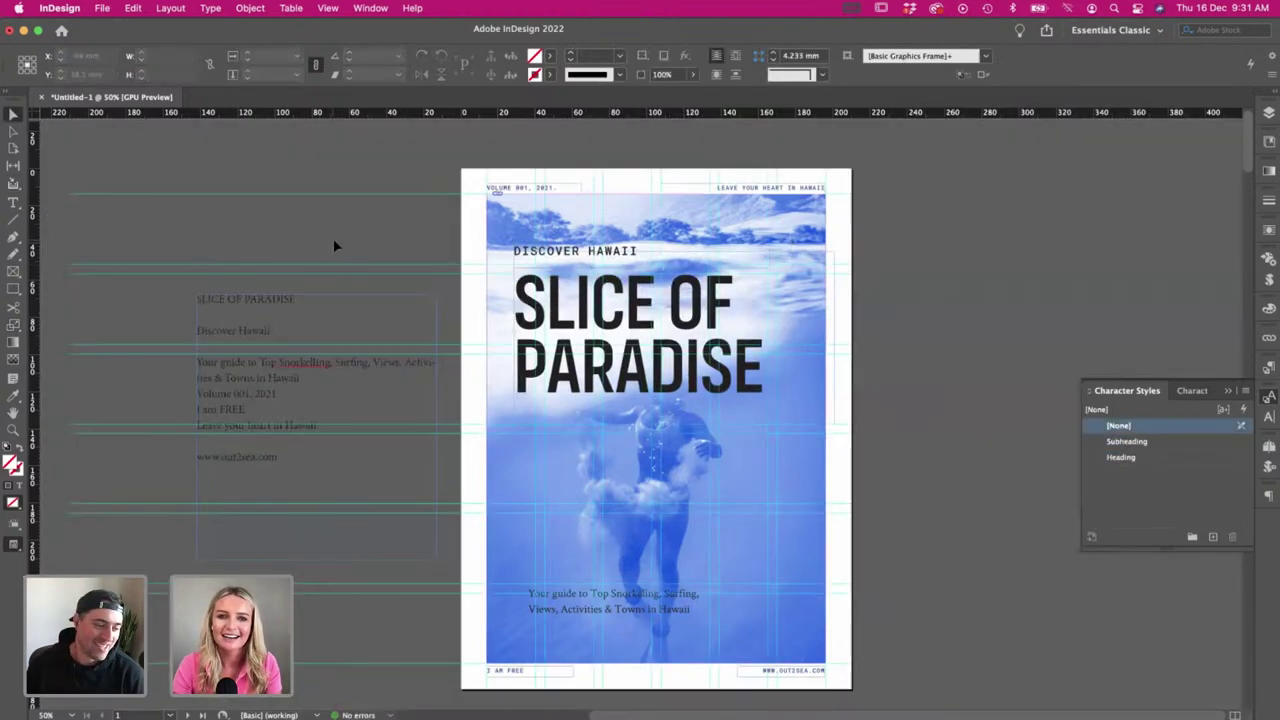
key(w)
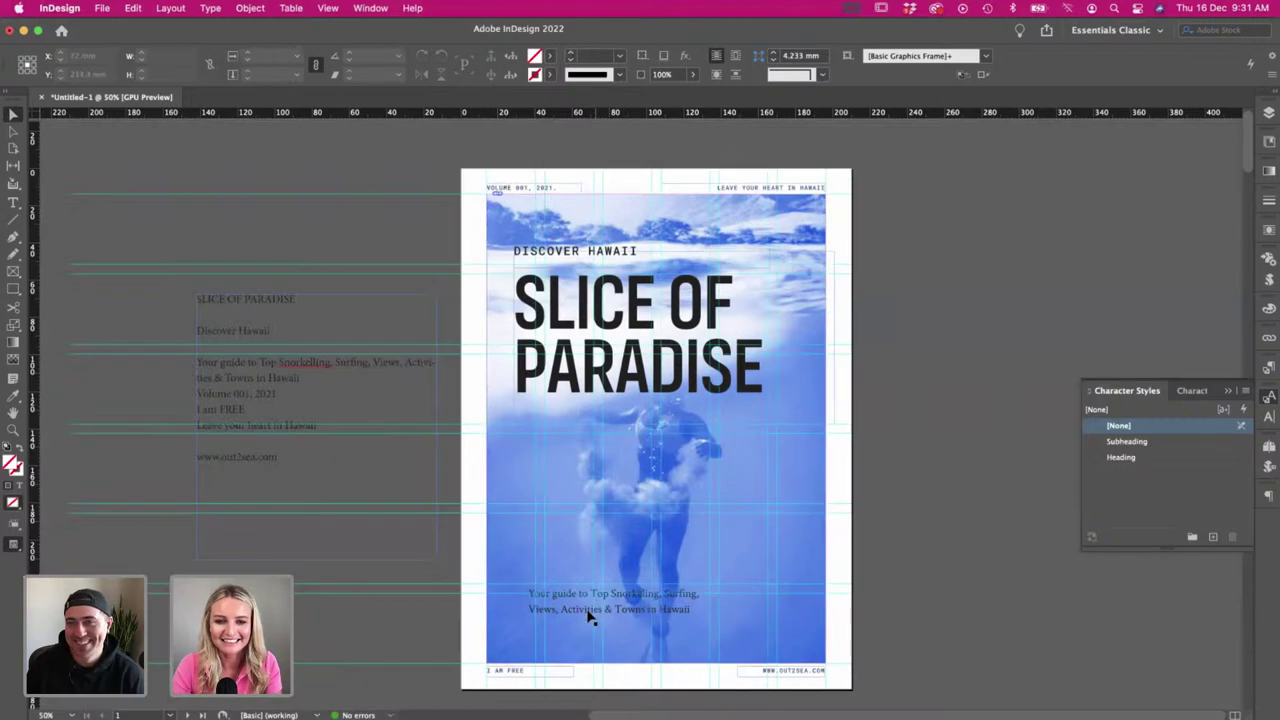
- Widen the "Your guide to Top Snorkeling" frame to about 115 mm and set its text colour to [Paper]
click(572, 605)
drag(703, 647, 738, 639)
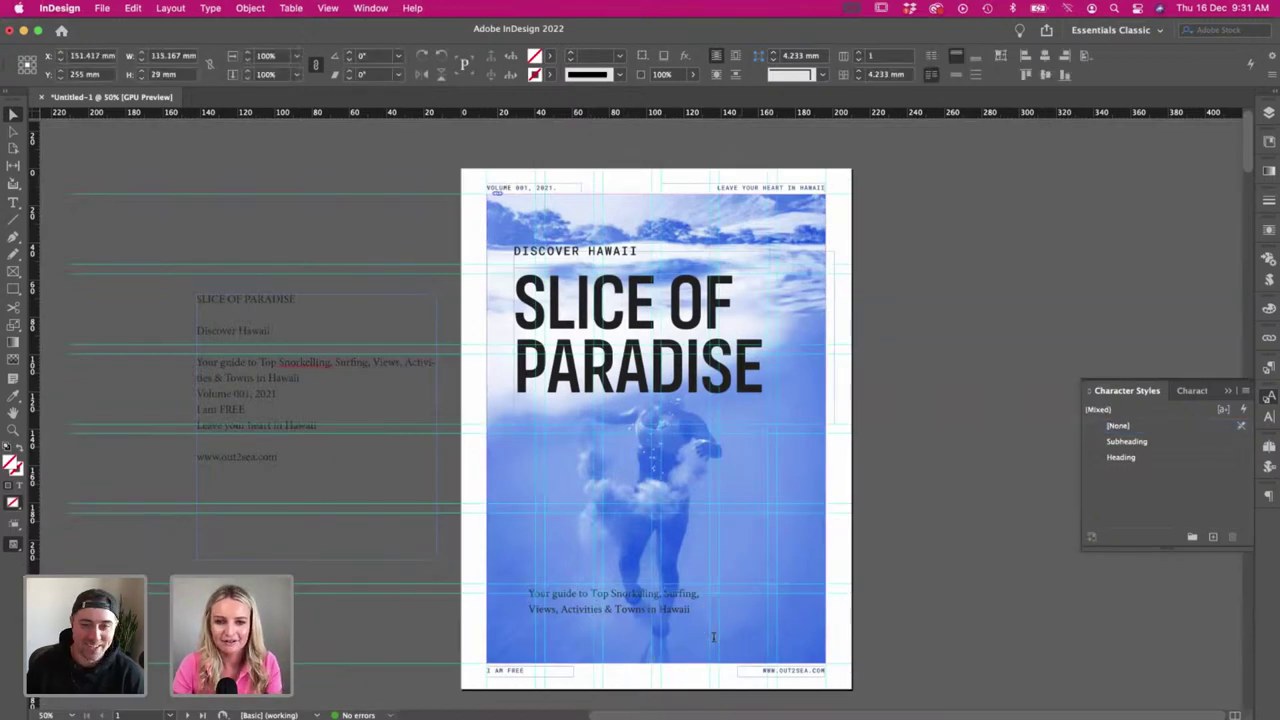
double_click(595, 614)
key(super+a)
click(578, 57)
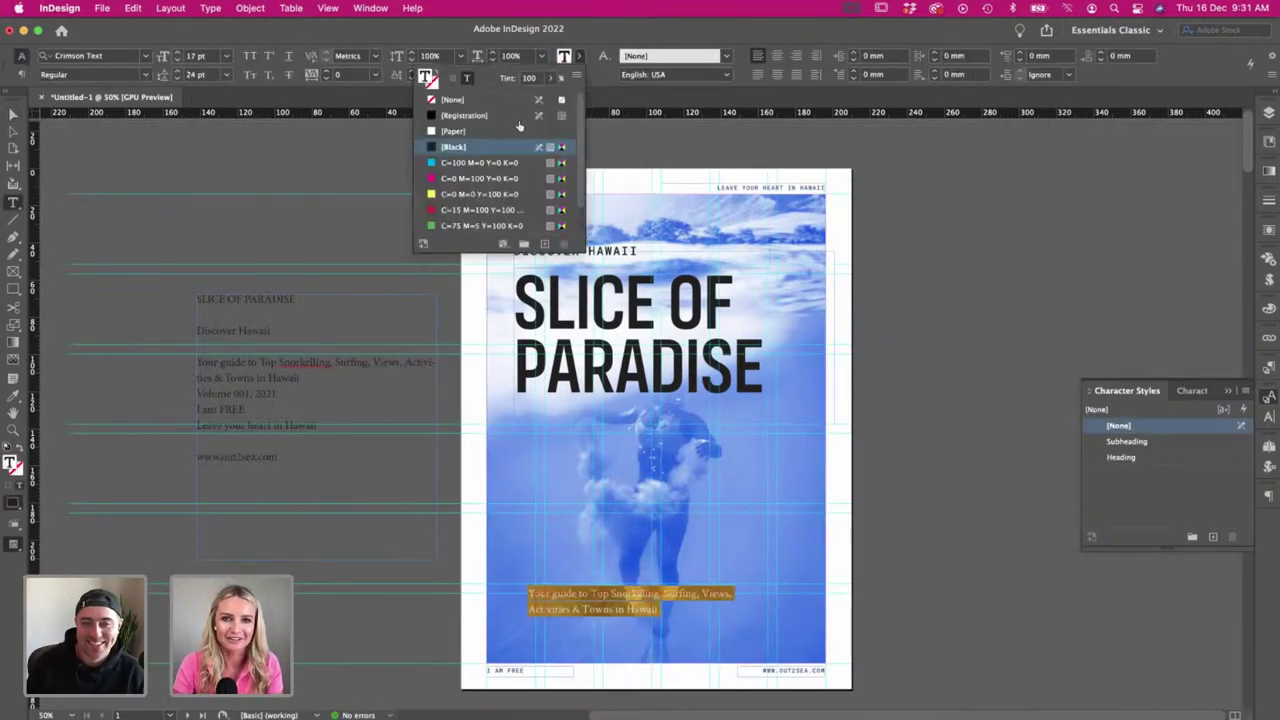
click(467, 132)
key(Escape)
click(226, 211)
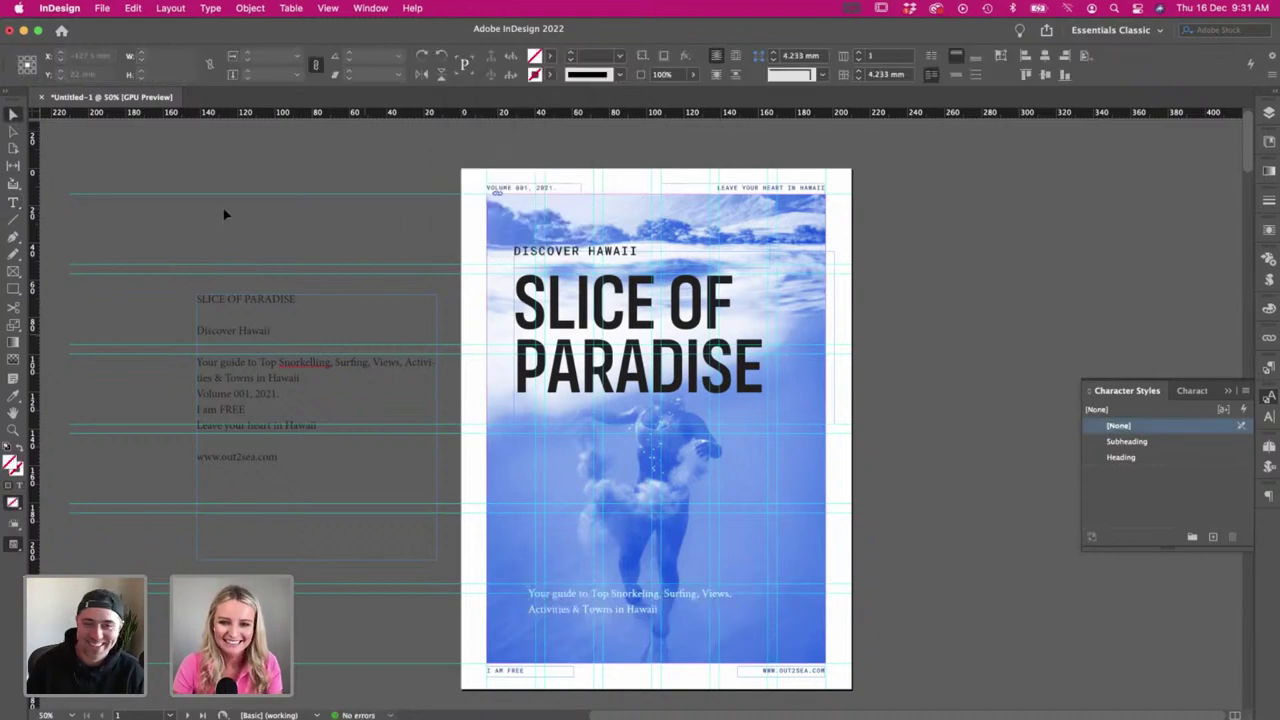
- Narrow the "Your guide to Top Snorkeling" frame so its first line breaks after "Surfing," and preview the page
key(w)
click(625, 618)
drag(751, 651, 725, 636)
click(977, 572)
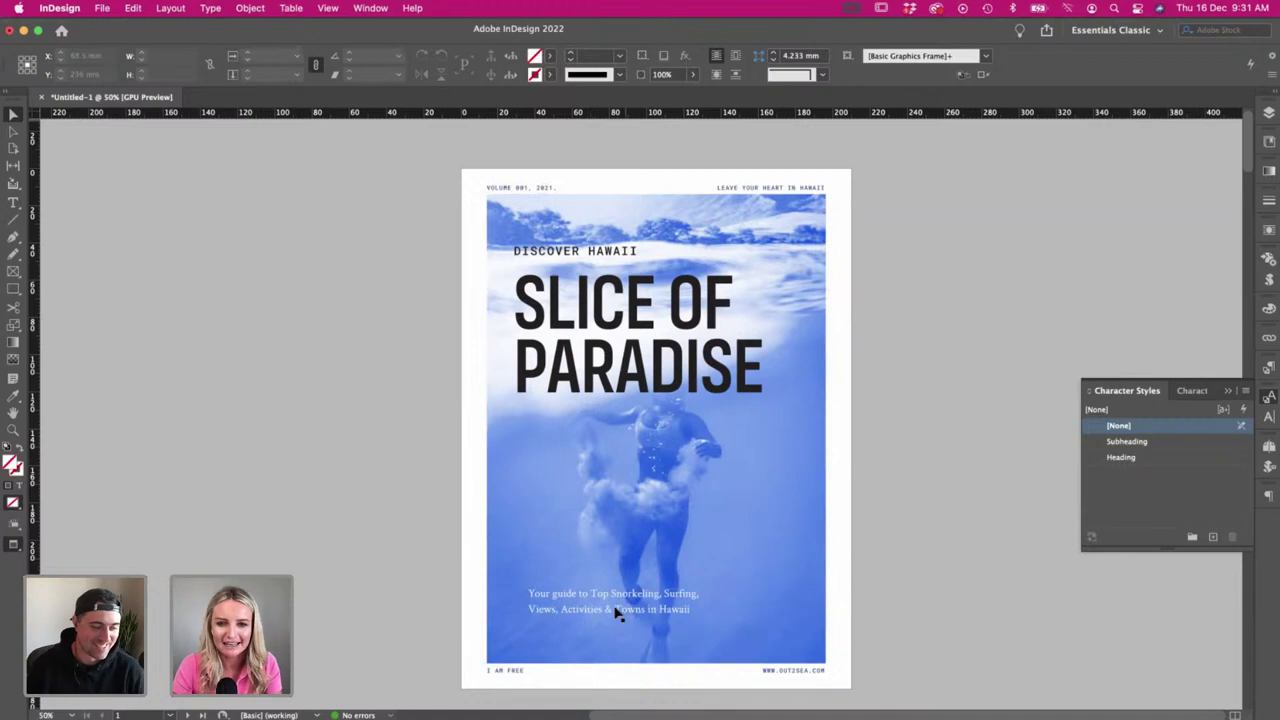
- Move the photo down inside its frame so more of the mountains shows above the heading
click(622, 523)
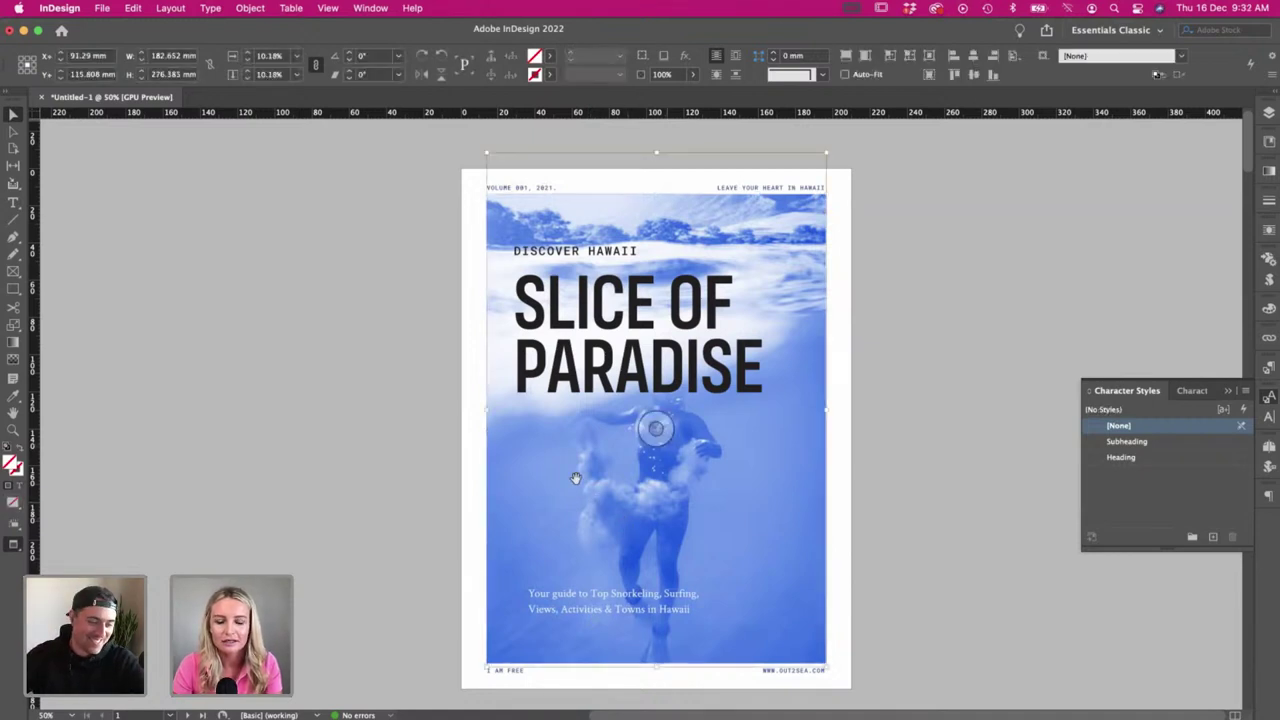
drag(575, 478, 576, 528)
click(880, 546)
key(w)
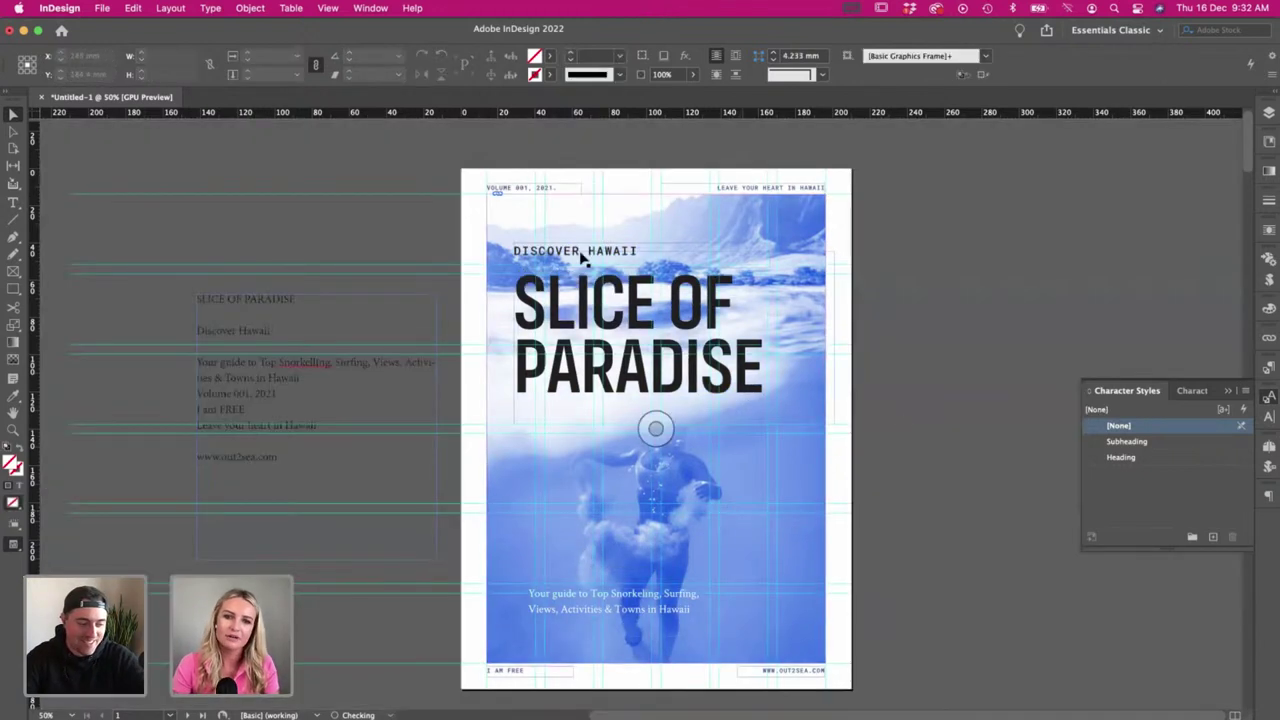
key(w)
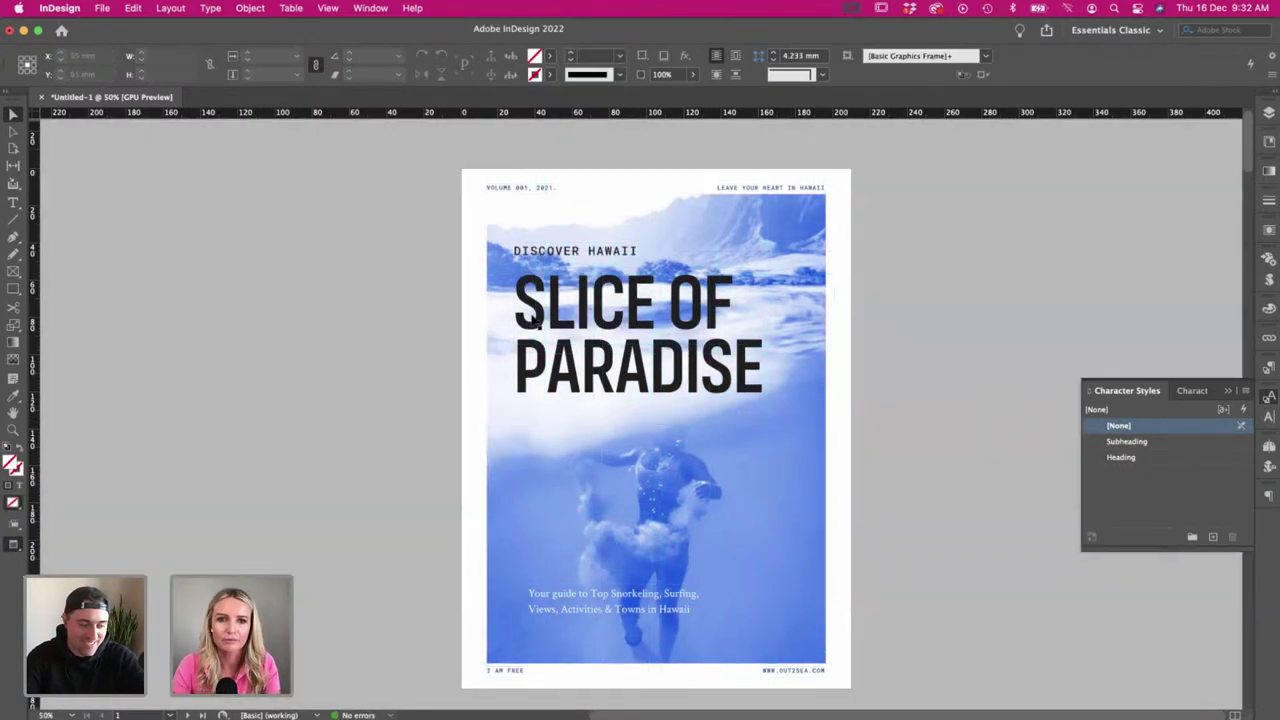
key(w)
click(169, 8)
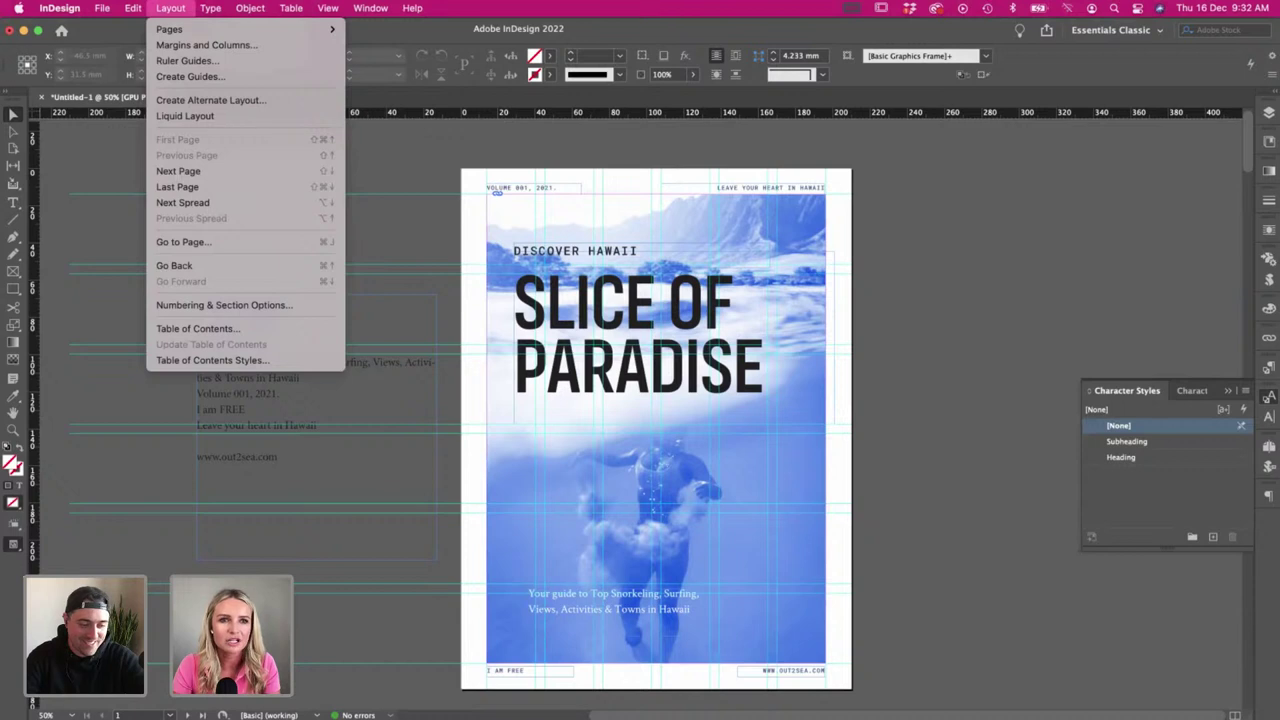
click(178, 45)
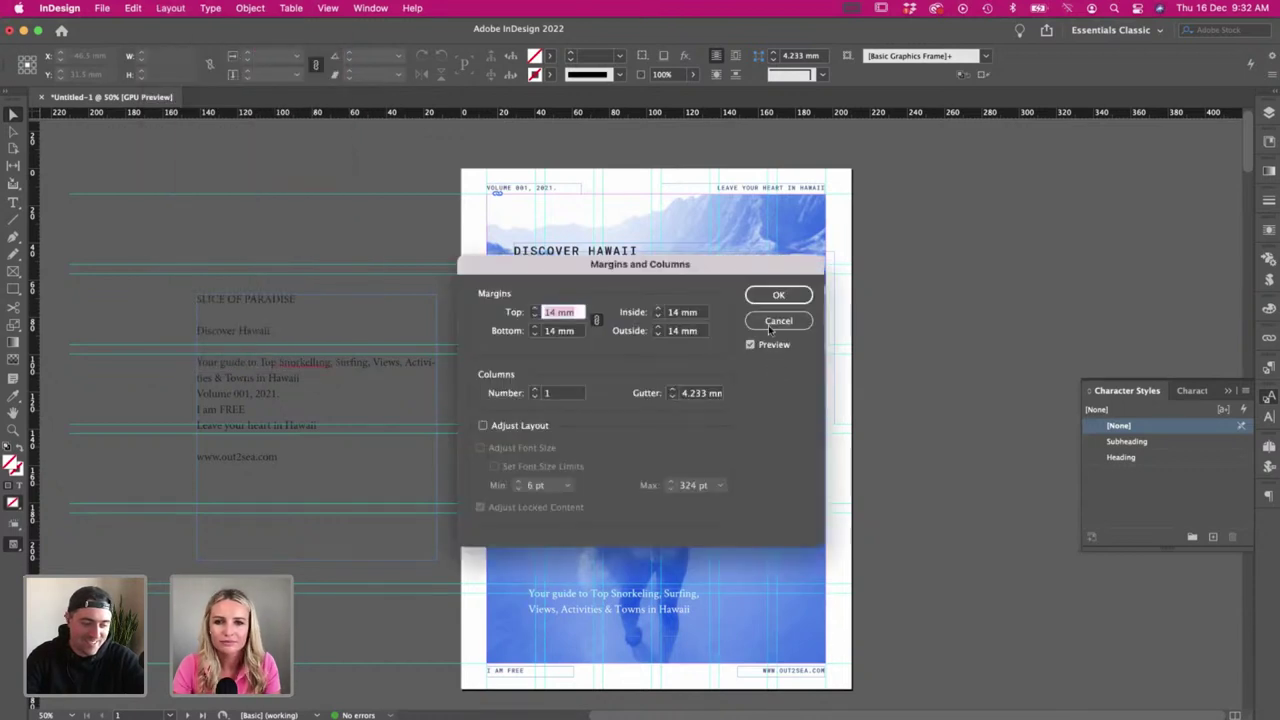
click(777, 321)
key(w)
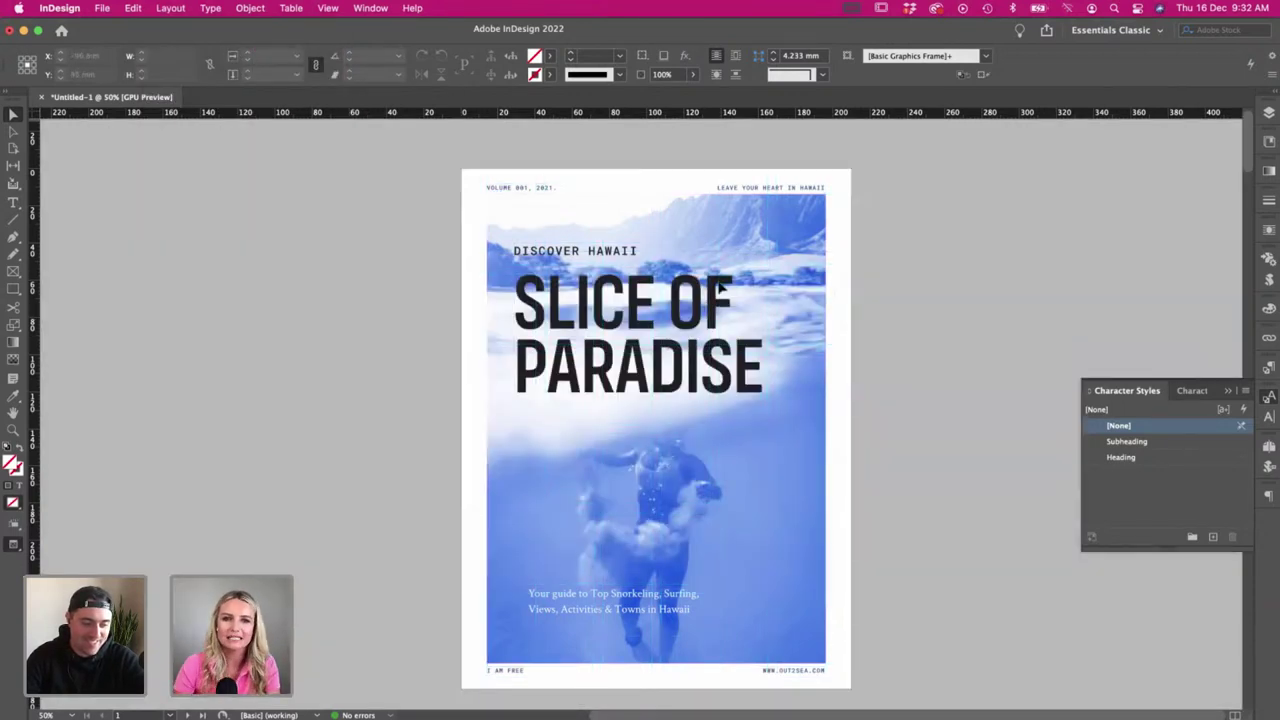
key(w)
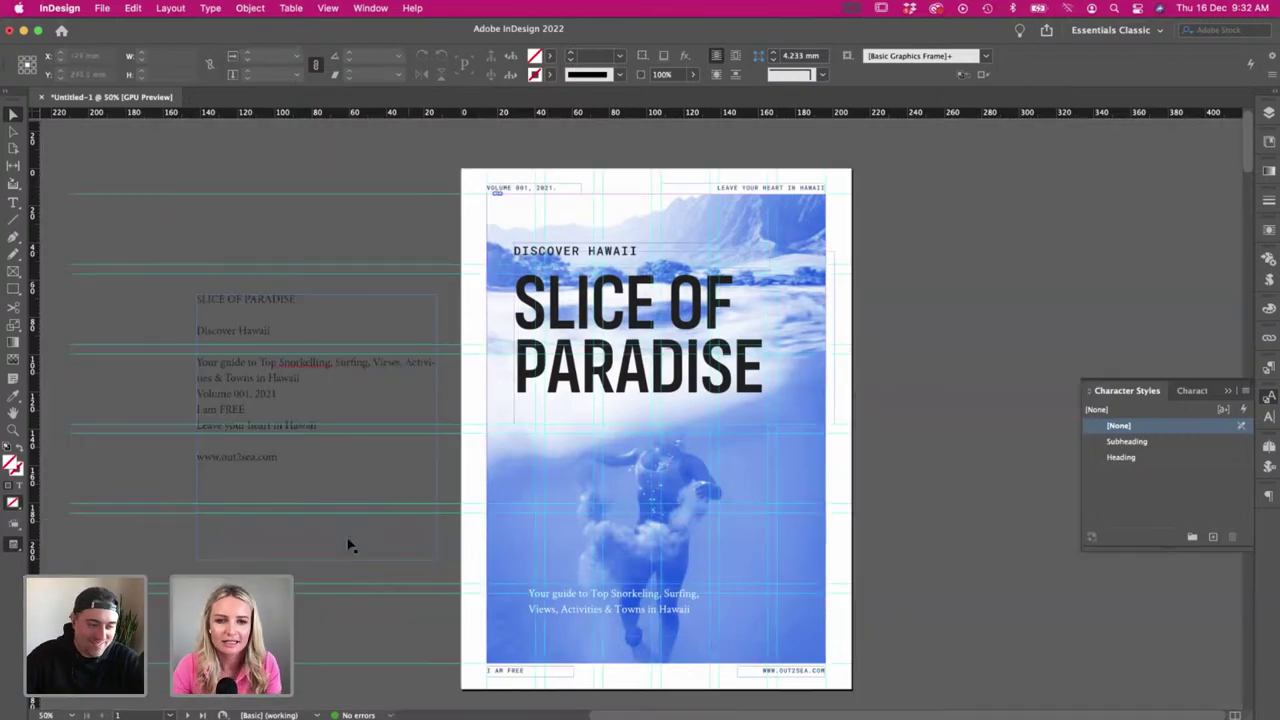
- Shorten the heading frame to end just below "PARADISE" and move "DISCOVER HAWAII" beneath it at about Y 133 mm
key(w)
click(657, 401)
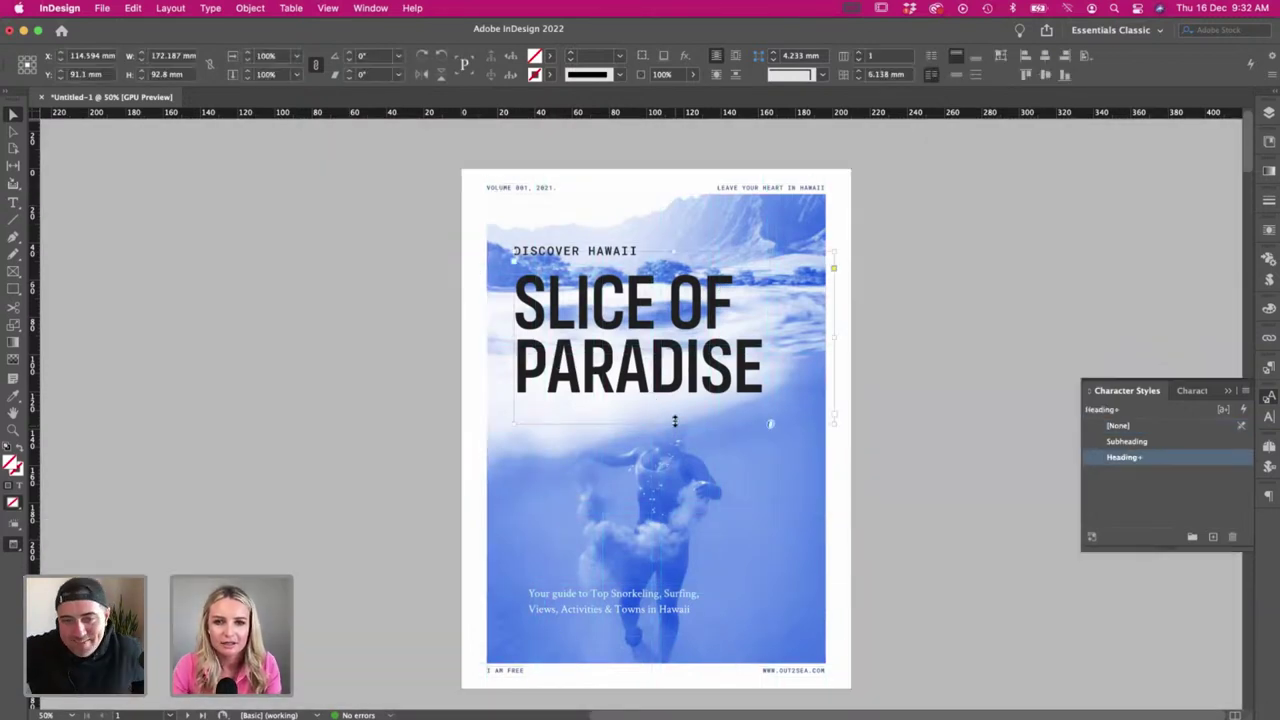
key(w)
click(436, 251)
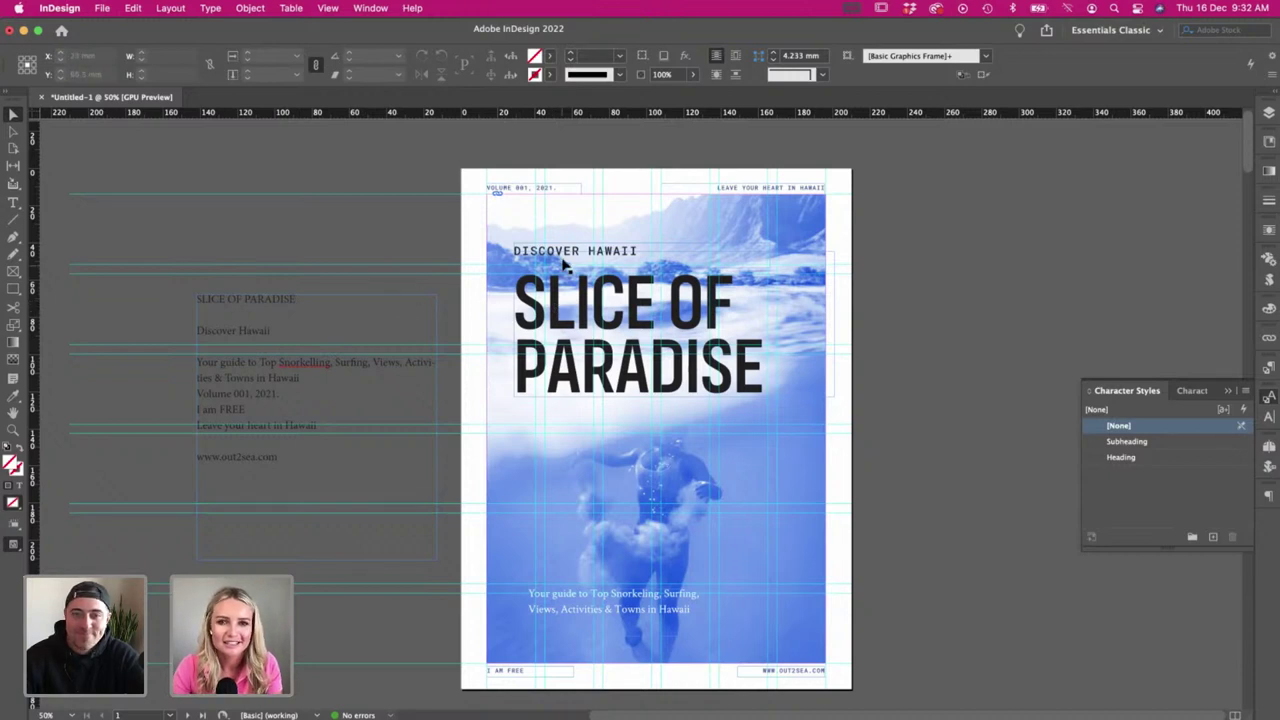
drag(563, 256, 570, 414)
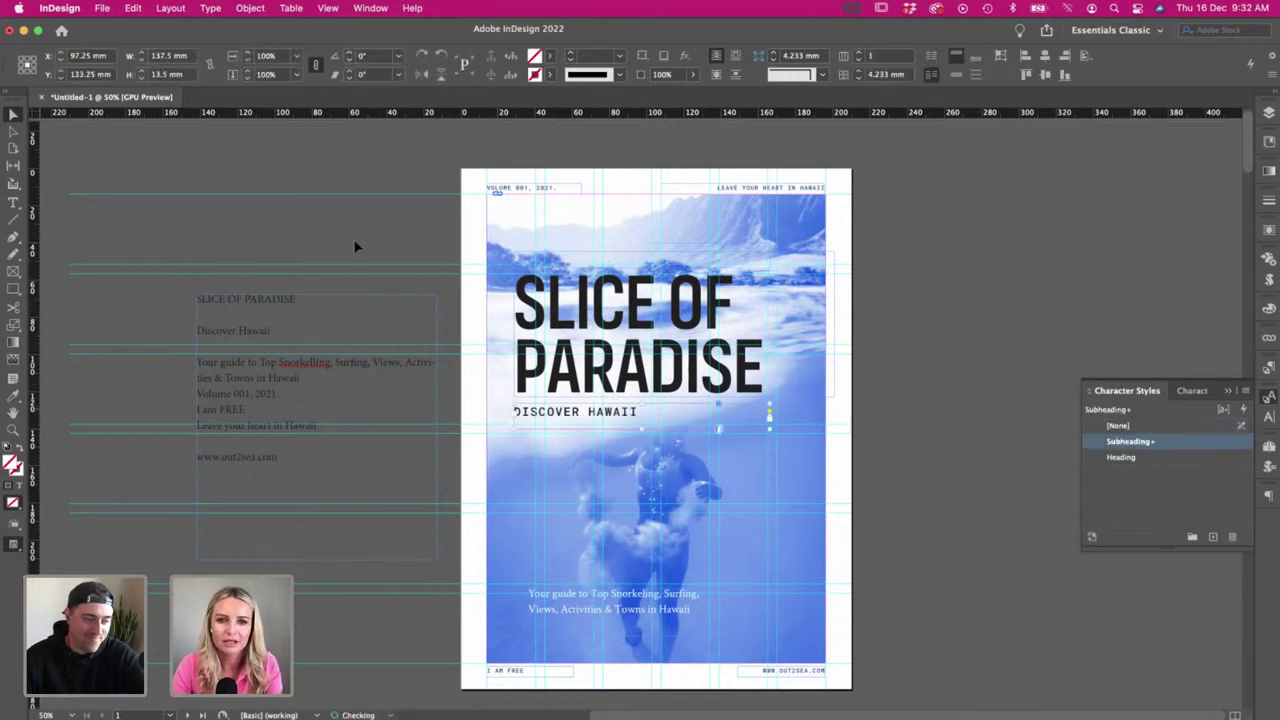
key(w)
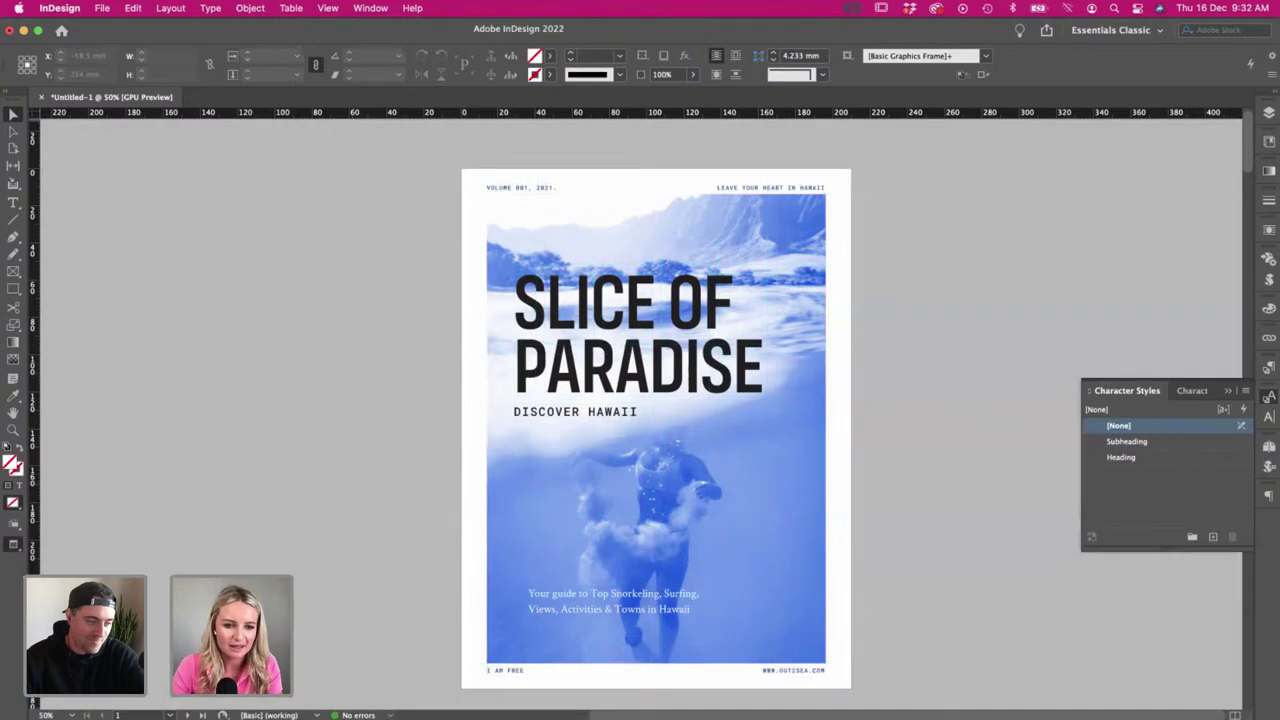
- Switch to Illustrator and select the horizontal Out2Sea logo on the upper artboard of Logo.ai
key(super+Tab)
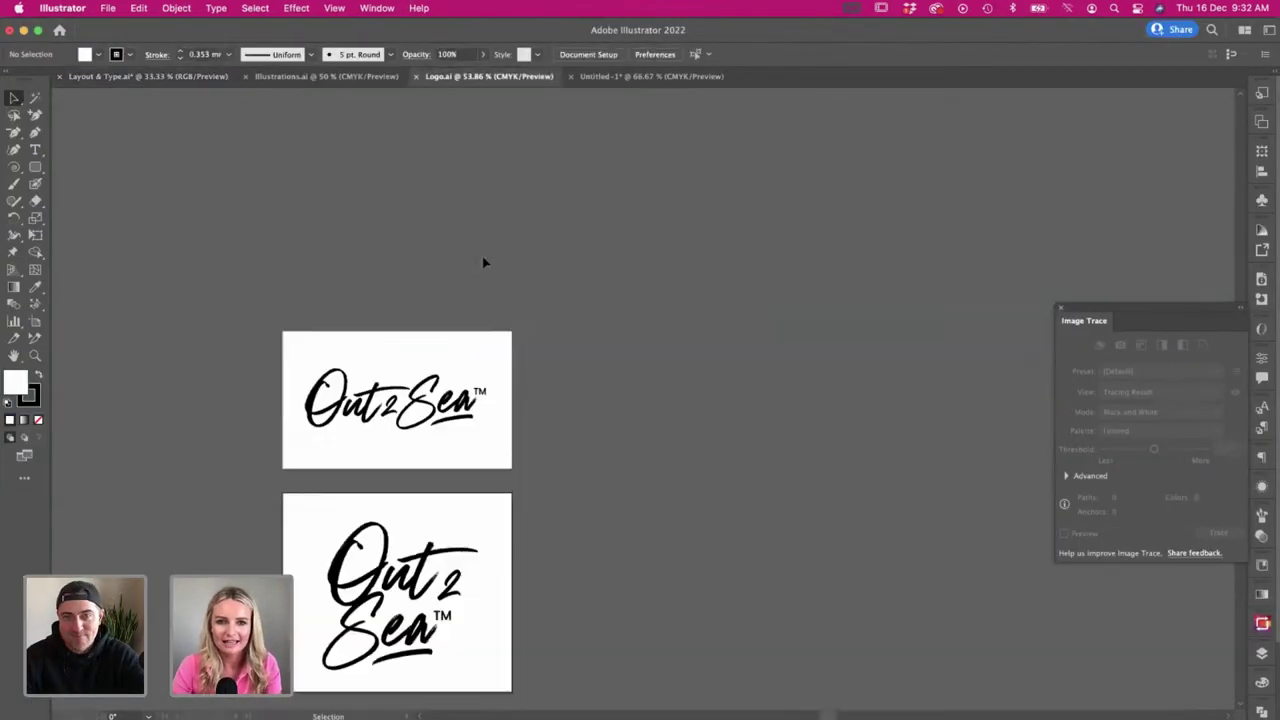
scroll(398, 277, down, 3)
scroll(397, 277, left, 2)
key(super+plus)
scroll(397, 277, left, 3)
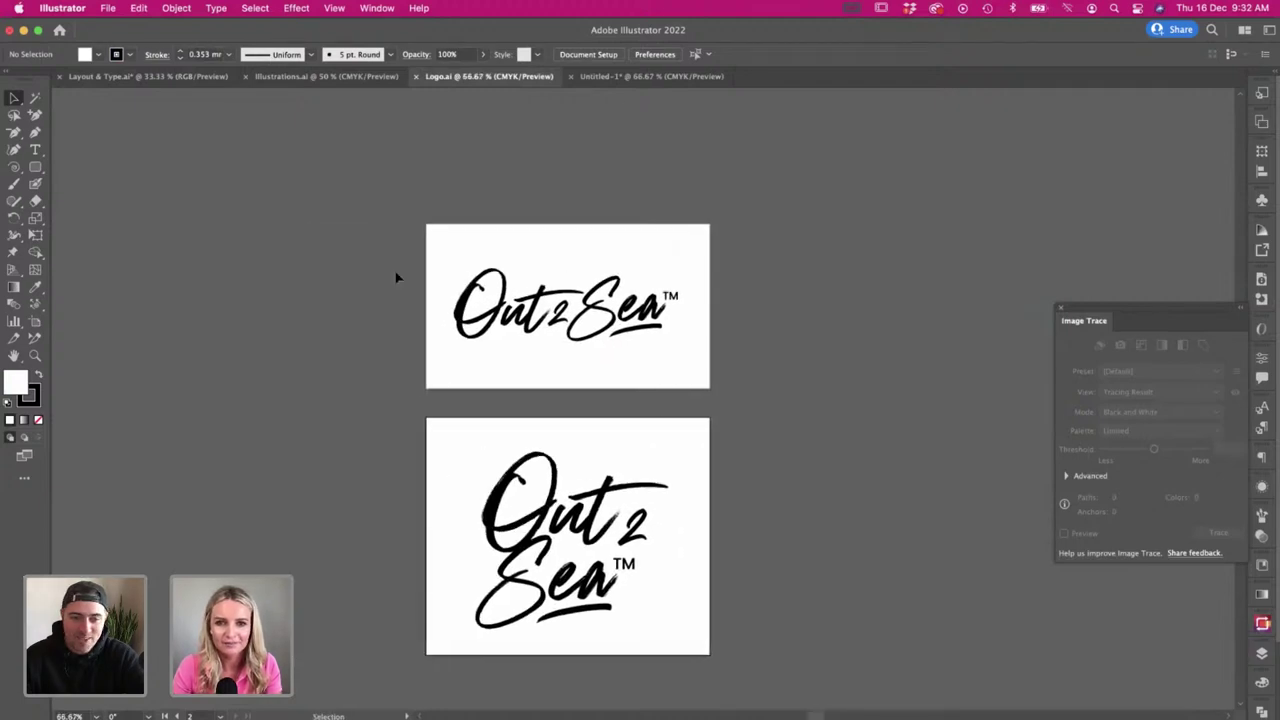
scroll(397, 277, down, 1)
key(super+equal)
scroll(397, 277, left, 1)
scroll(397, 277, down, 1)
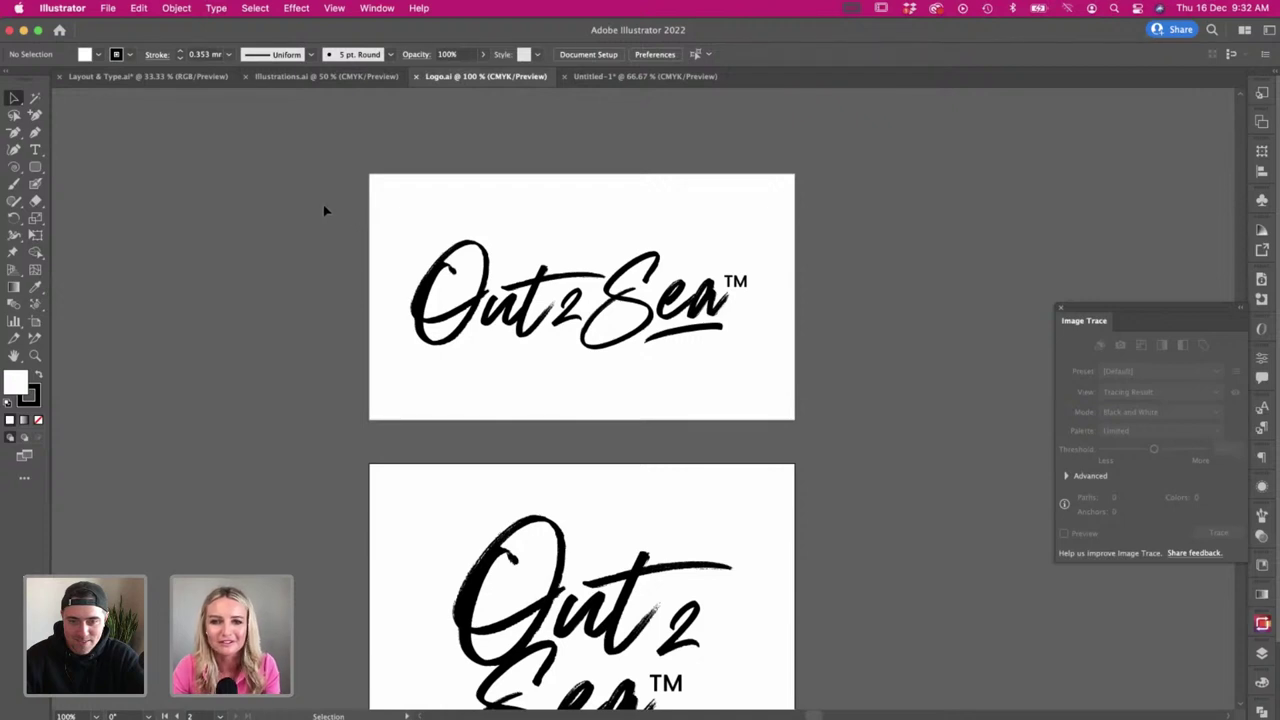
drag(329, 202, 810, 378)
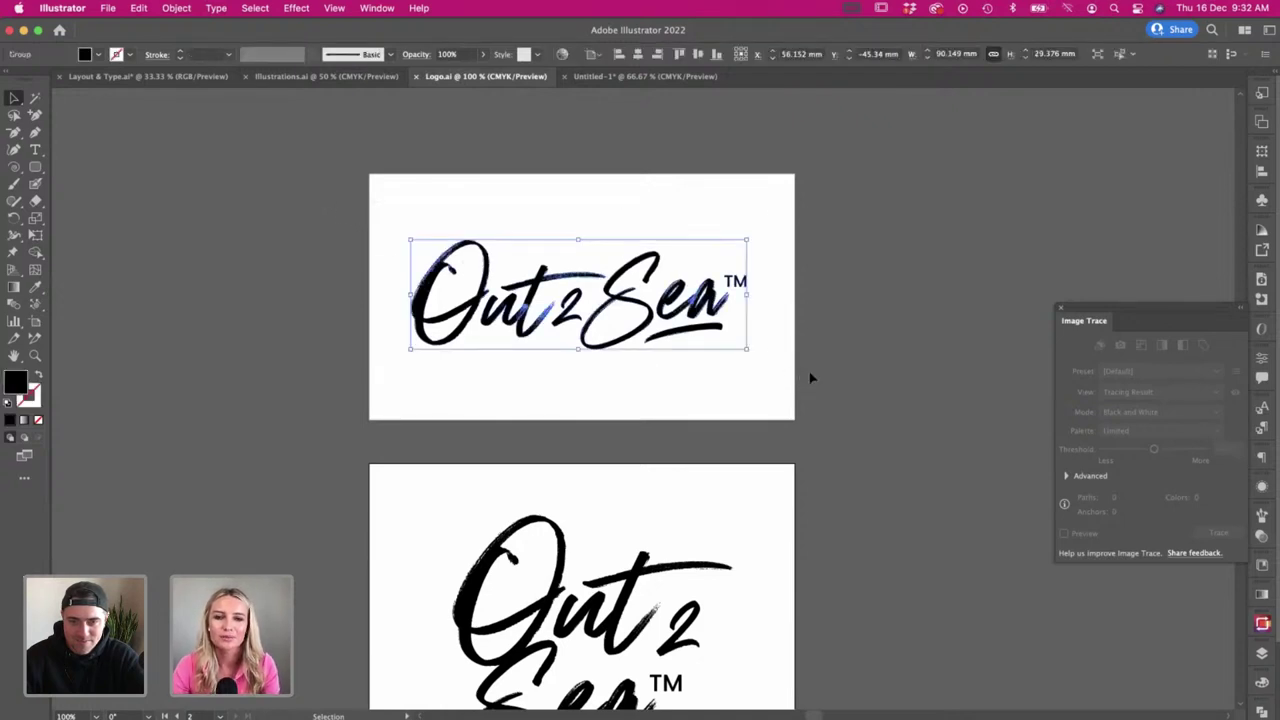
scroll(332, 462, right, 1)
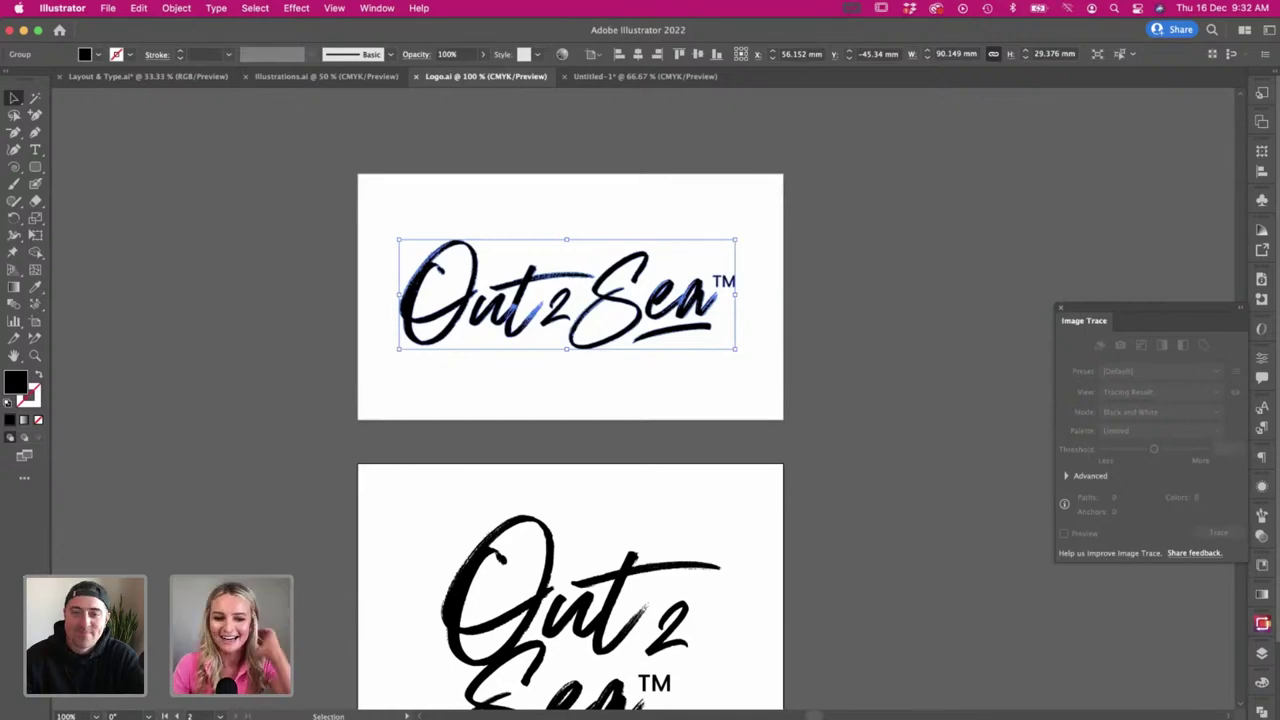
- Copy the horizontal Out2Sea logo from Logo.ai and paste it onto the InDesign magazine cover
key(super+Tab)
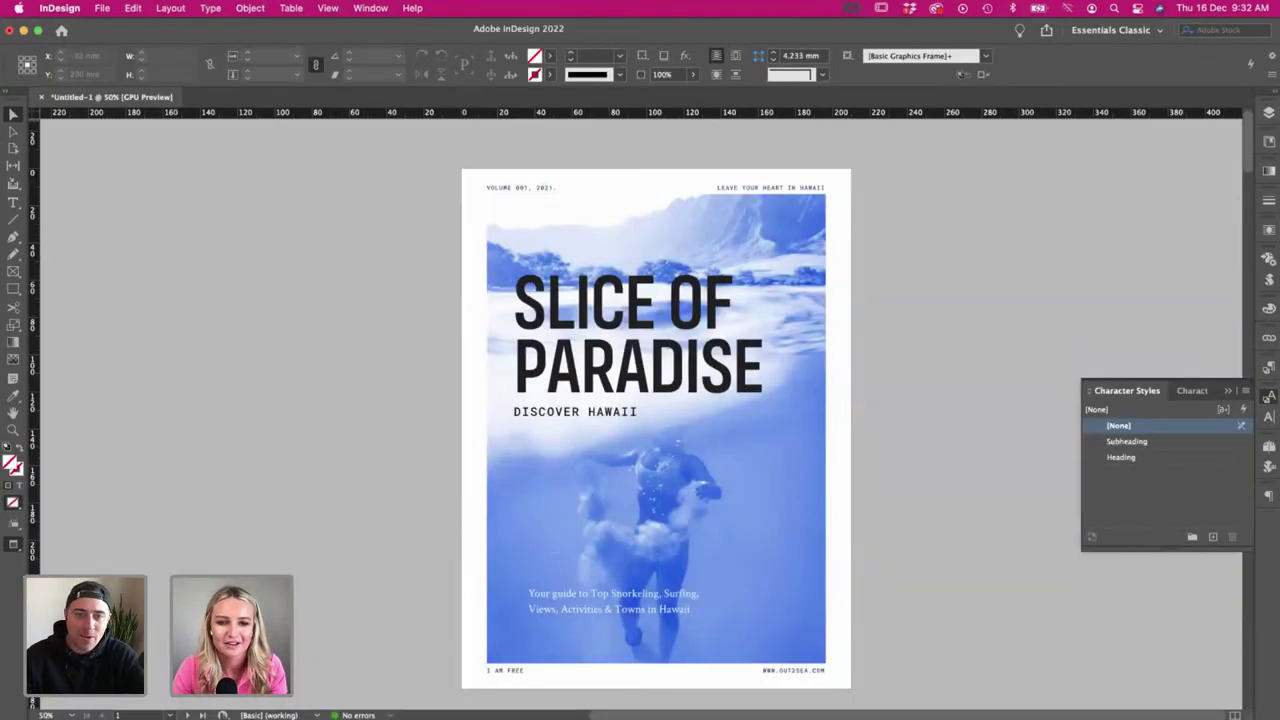
key(super+Tab)
click(243, 367)
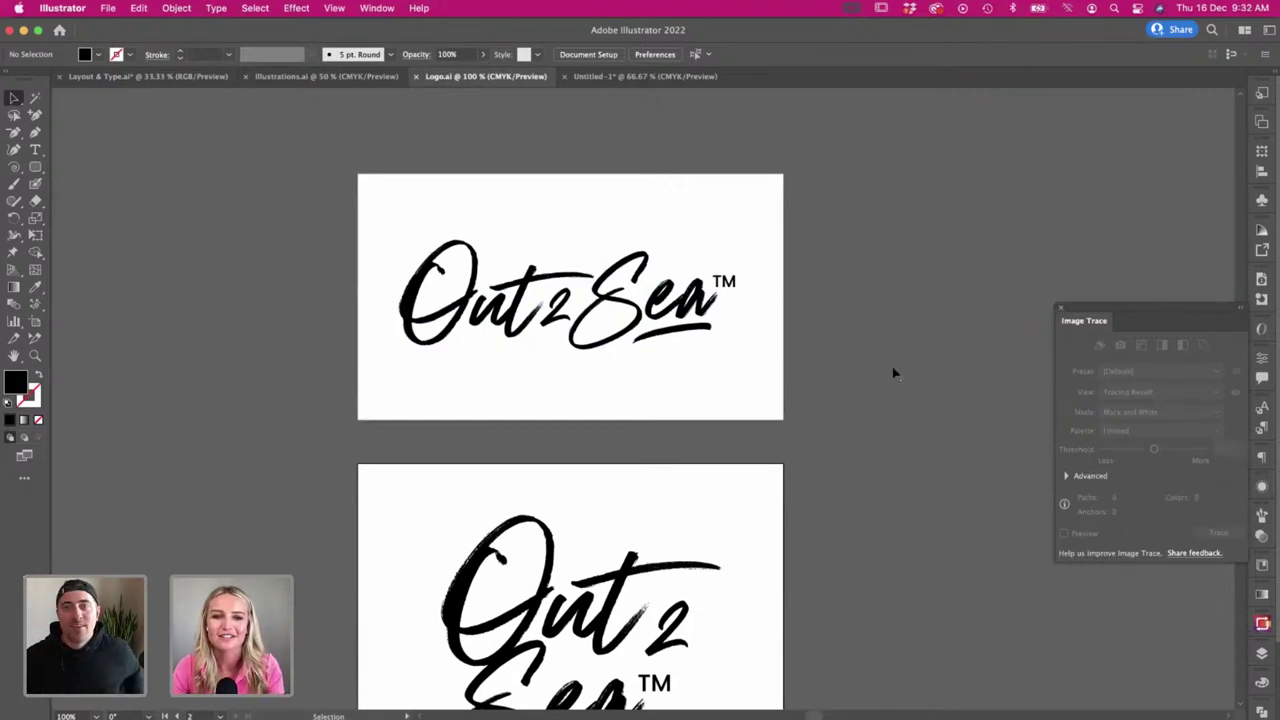
drag(817, 447, 821, 445)
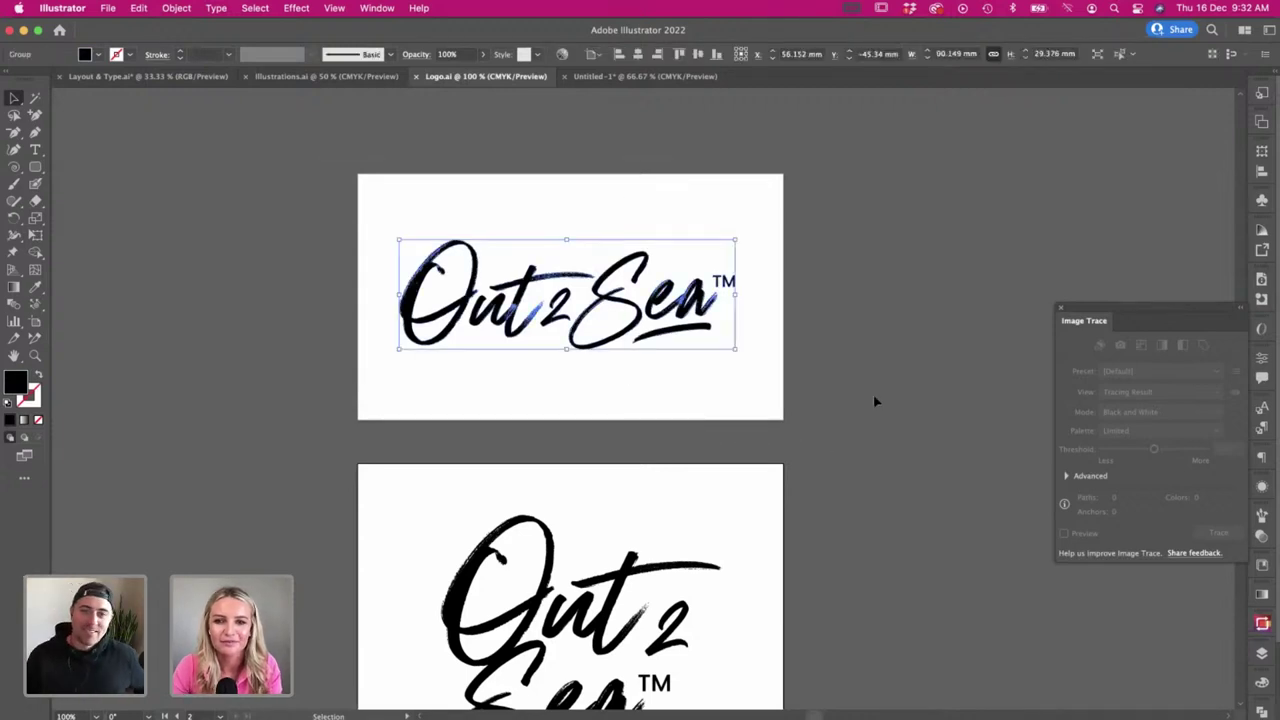
click(923, 425)
drag(558, 263, 369, 203)
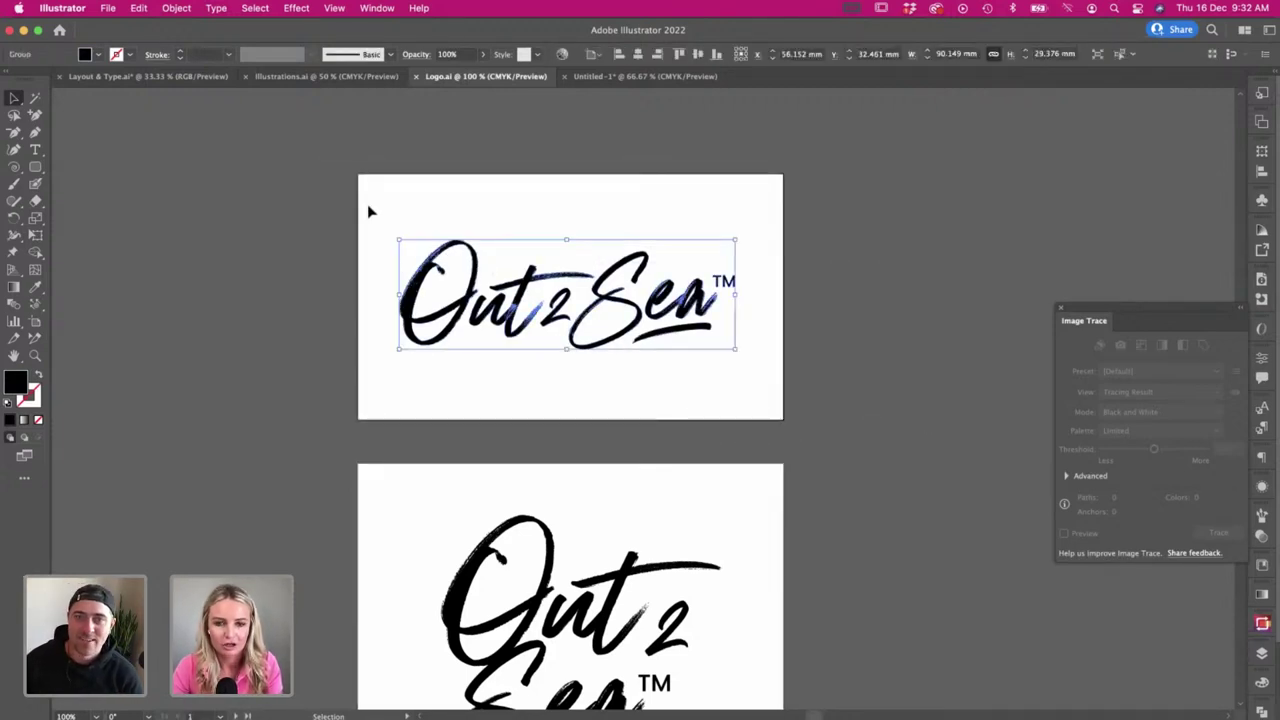
key(super+Tab)
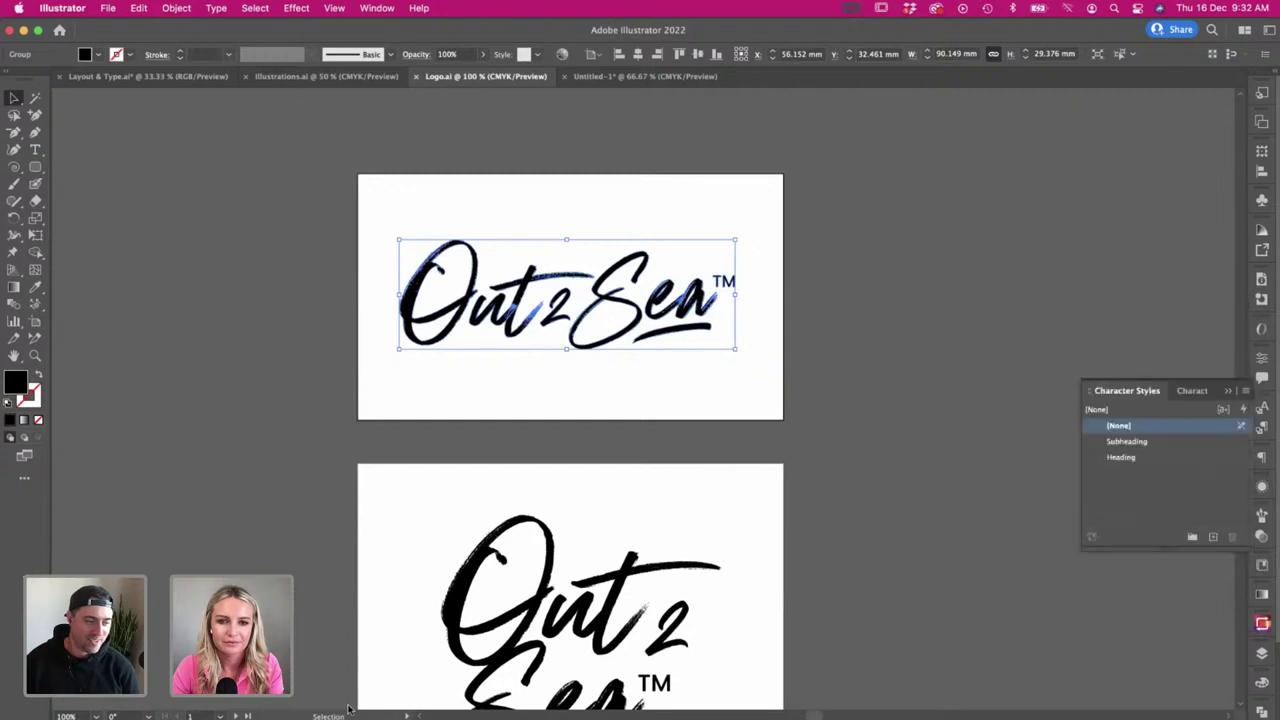
key(super+v)
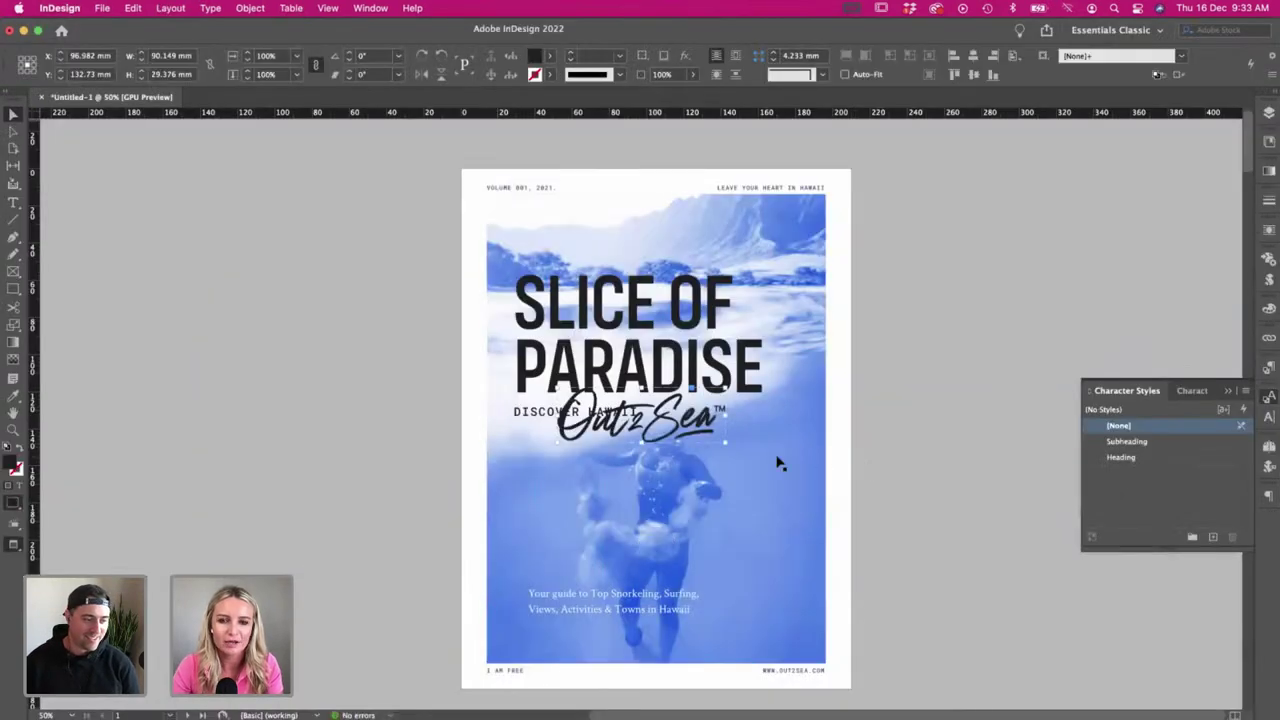
- Scale the pasted logo down to about 54 mm wide and place it directly above "SLICE OF," left-aligned with the heading
drag(790, 475, 734, 448)
key(v)
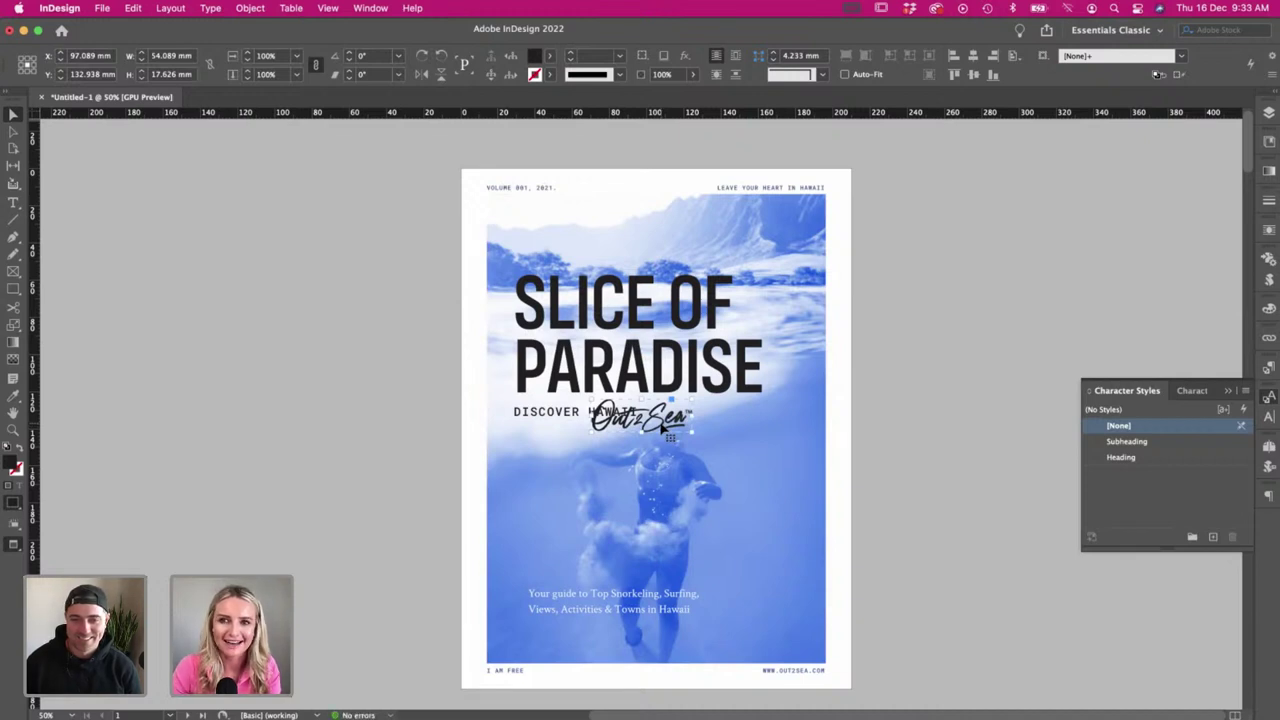
drag(662, 428, 590, 274)
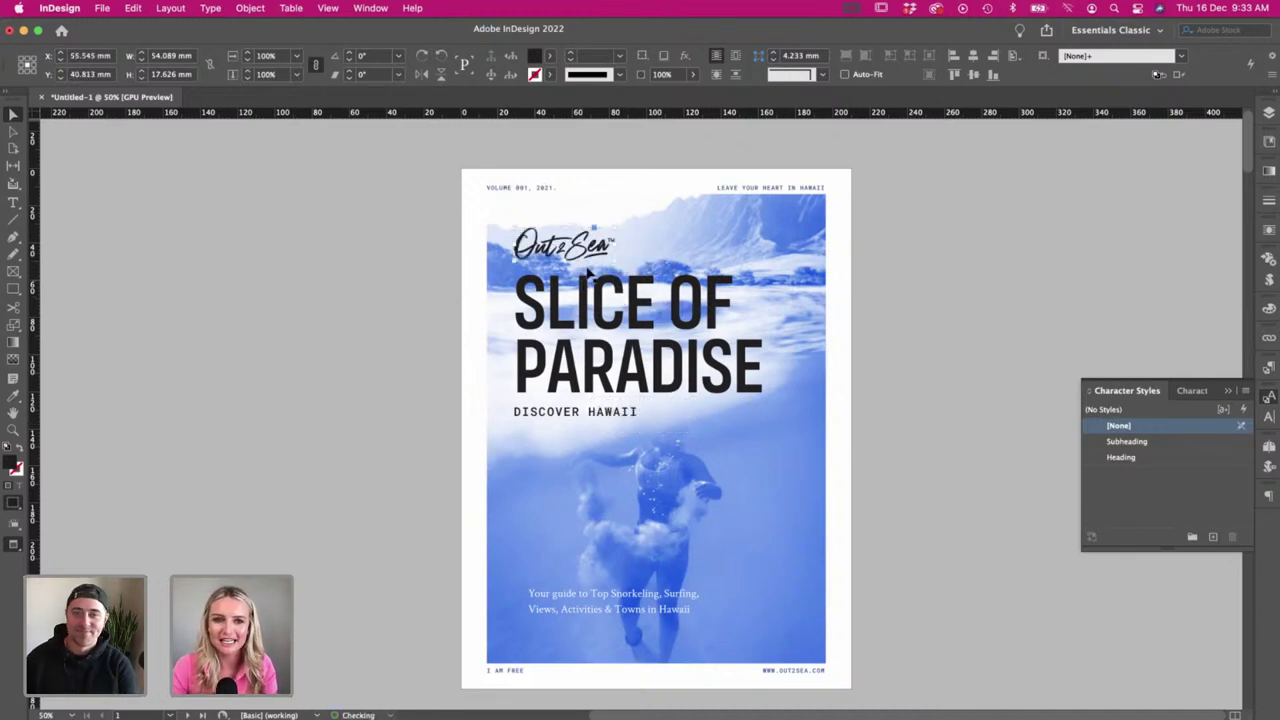
- Recolour the Out2Sea logo dark blue and shrink it to about 47.6 mm wide
click(548, 55)
click(446, 229)
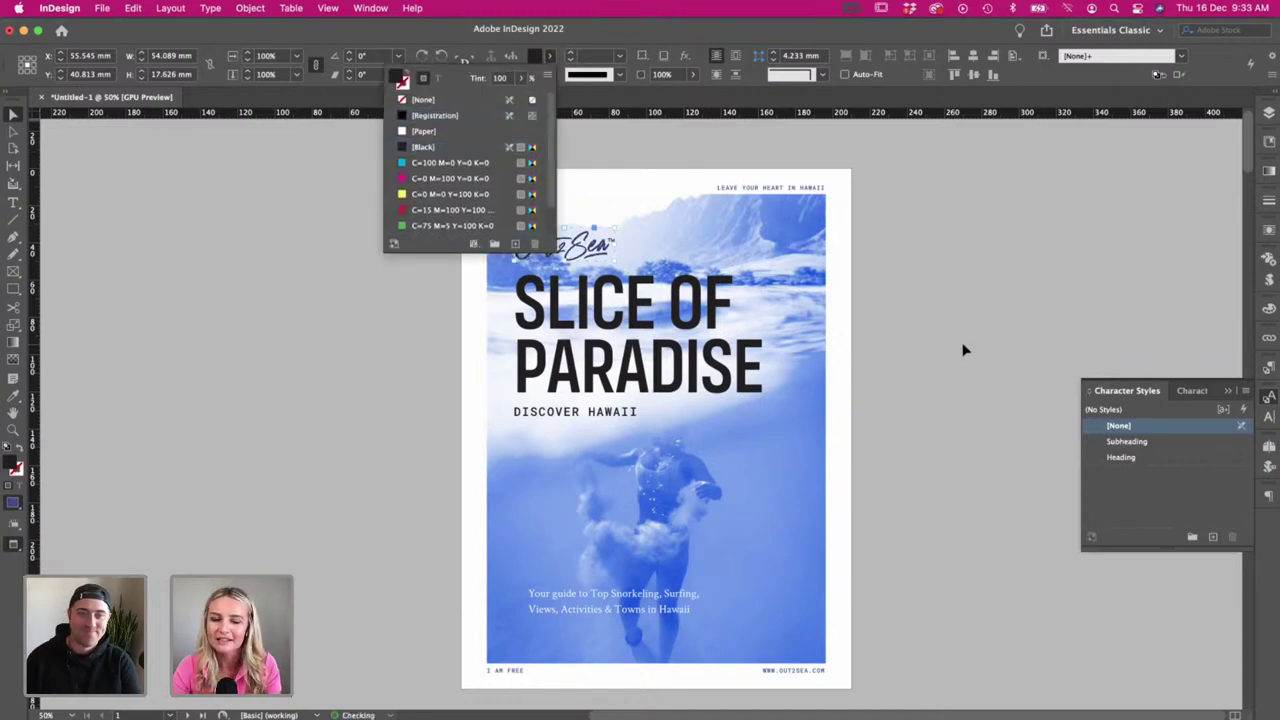
click(1027, 343)
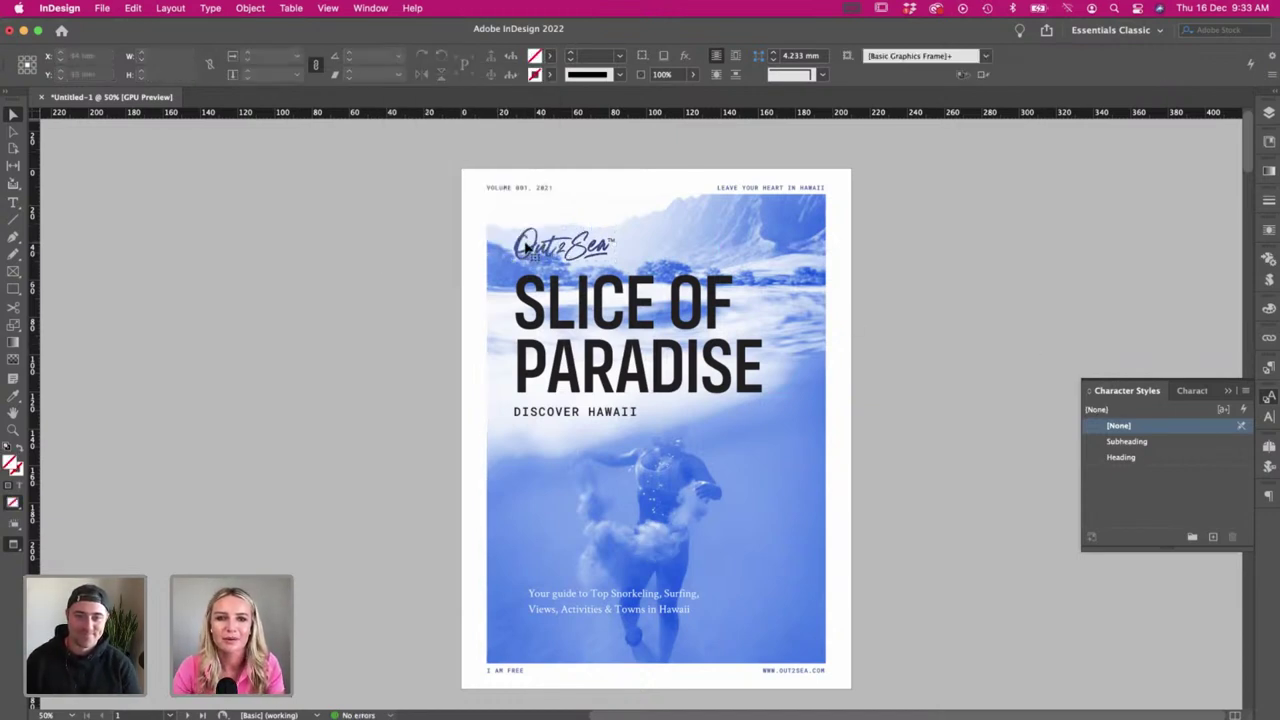
click(527, 252)
key(v)
click(356, 231)
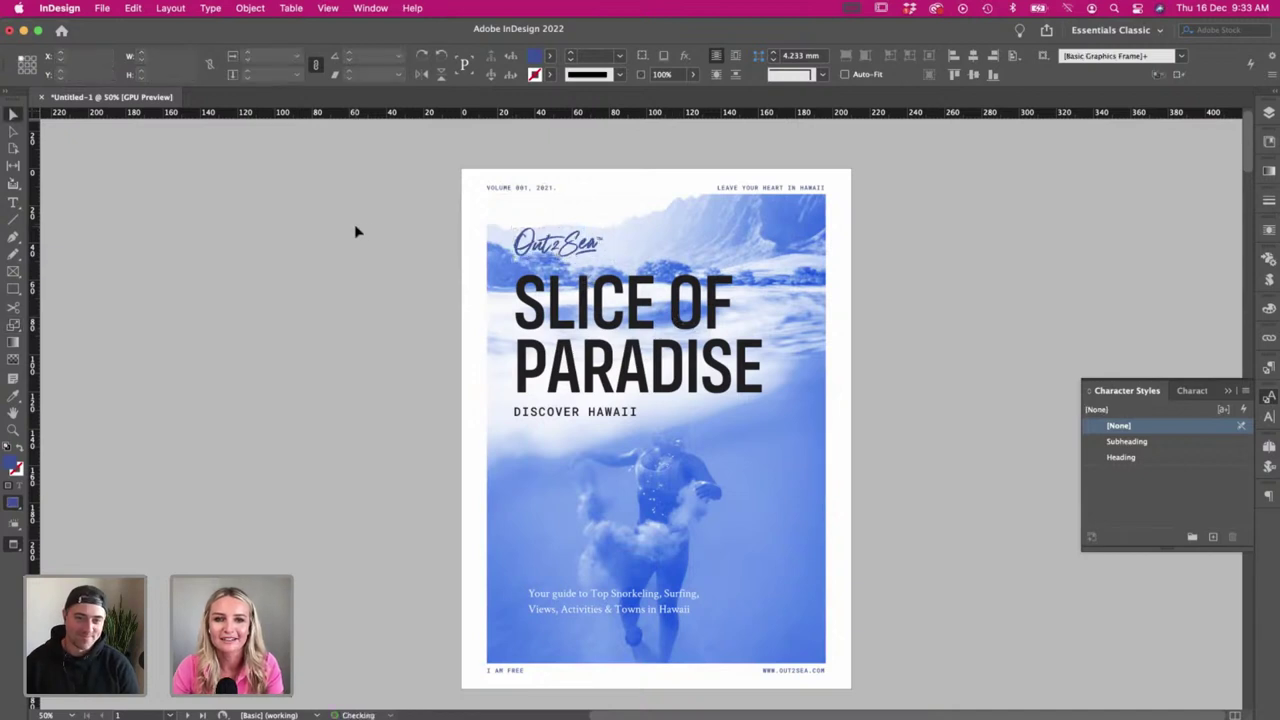
- Raise the logo to about Y 29.2 mm and nudge "DISCOVER HAWAII" slightly further below the heading
key(w)
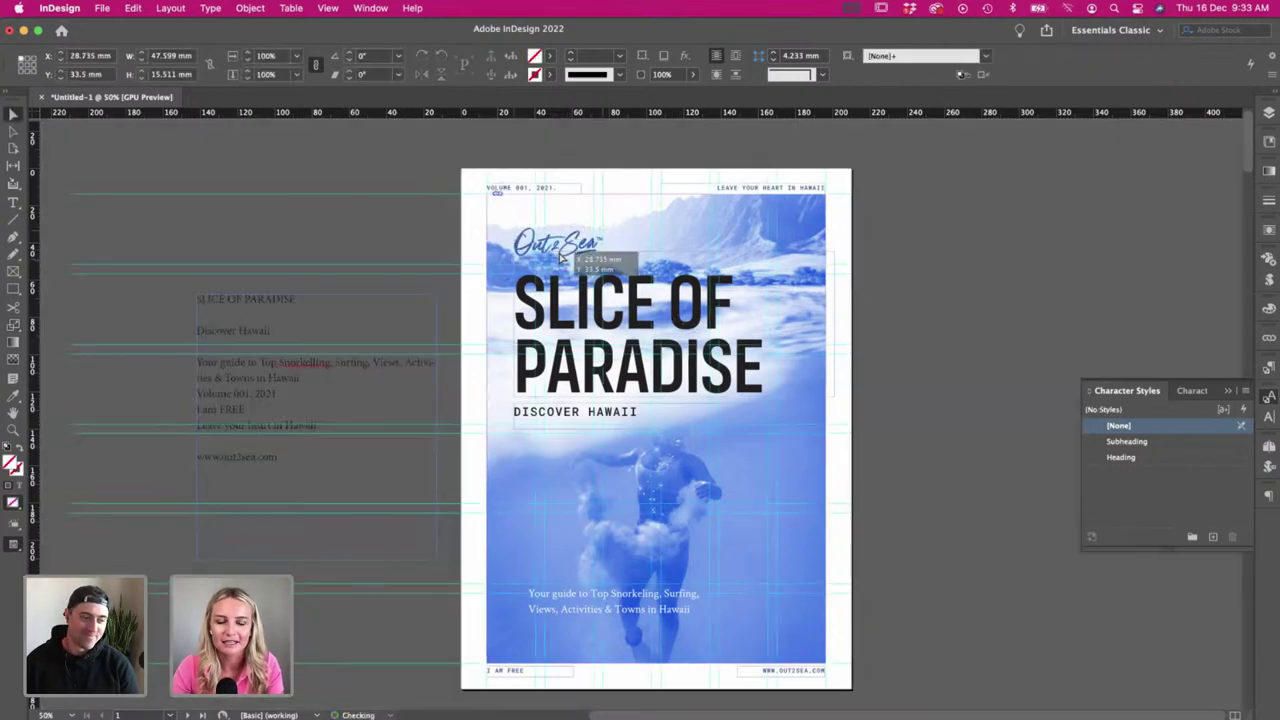
click(575, 255)
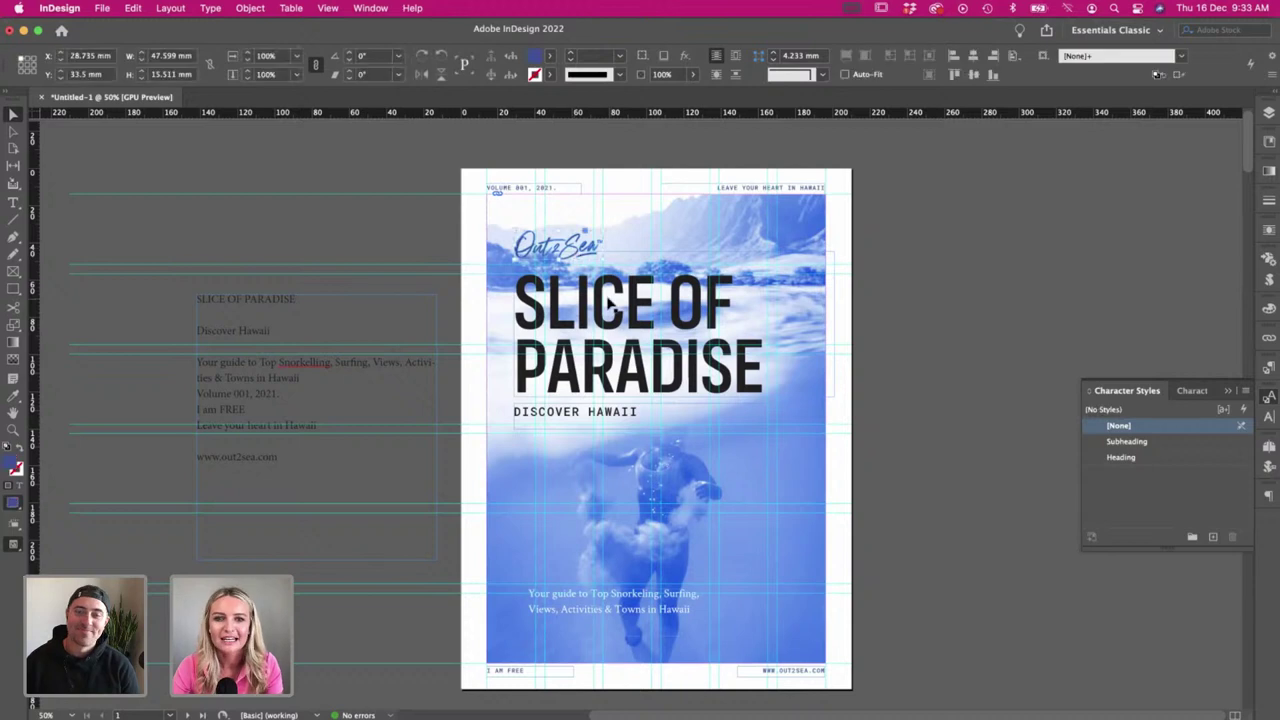
click(323, 240)
key(w)
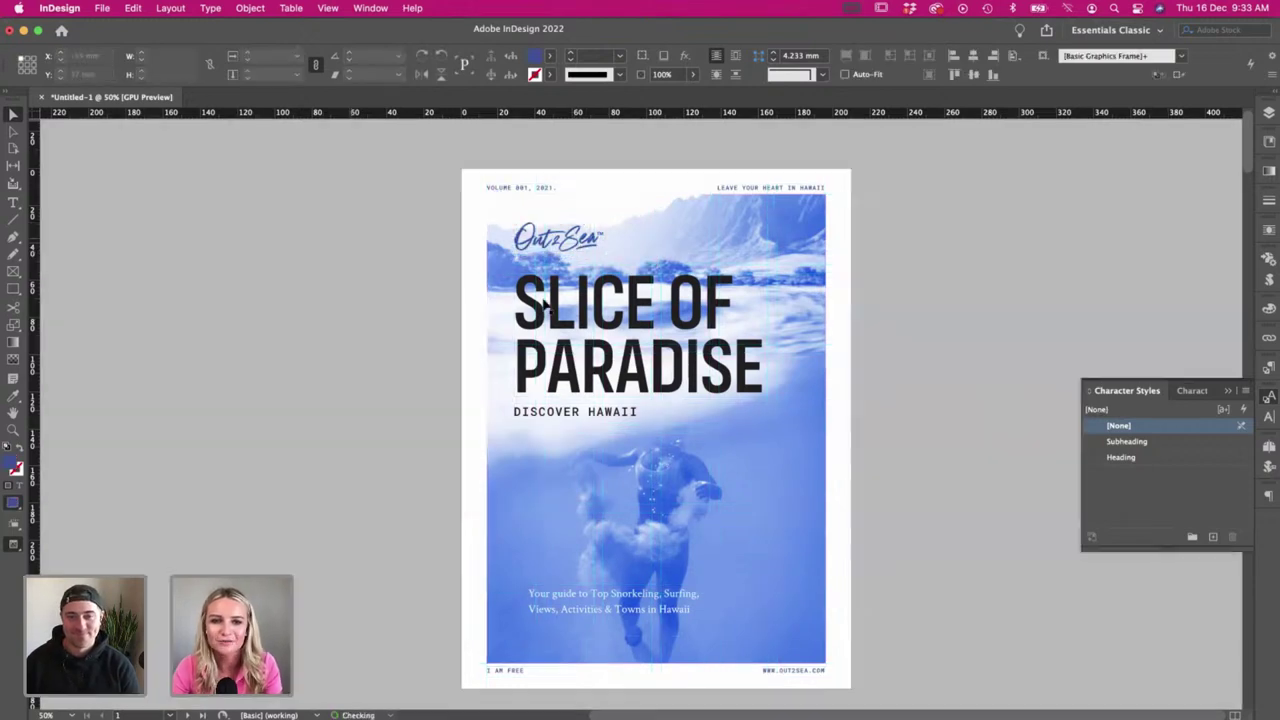
drag(607, 418, 608, 423)
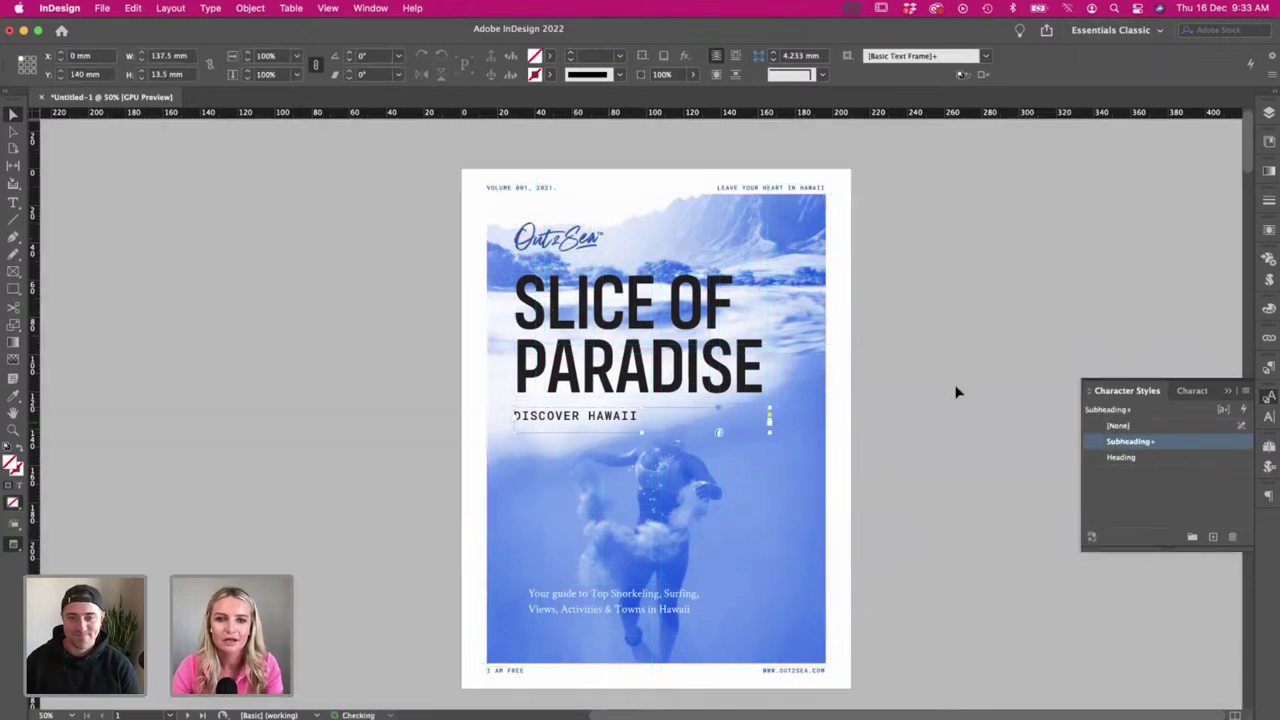
click(955, 386)
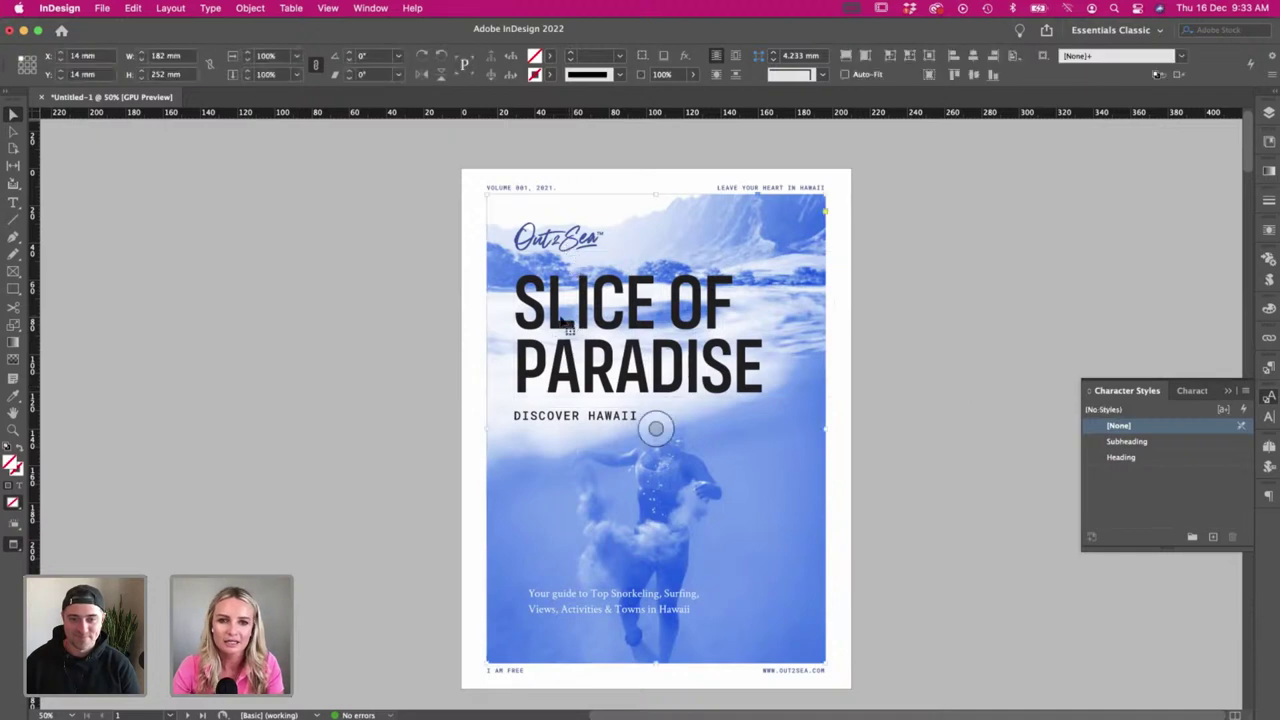
- Recolour the Out2Sea logo with a brighter blue sampled from the underwater part of the photo
click(548, 245)
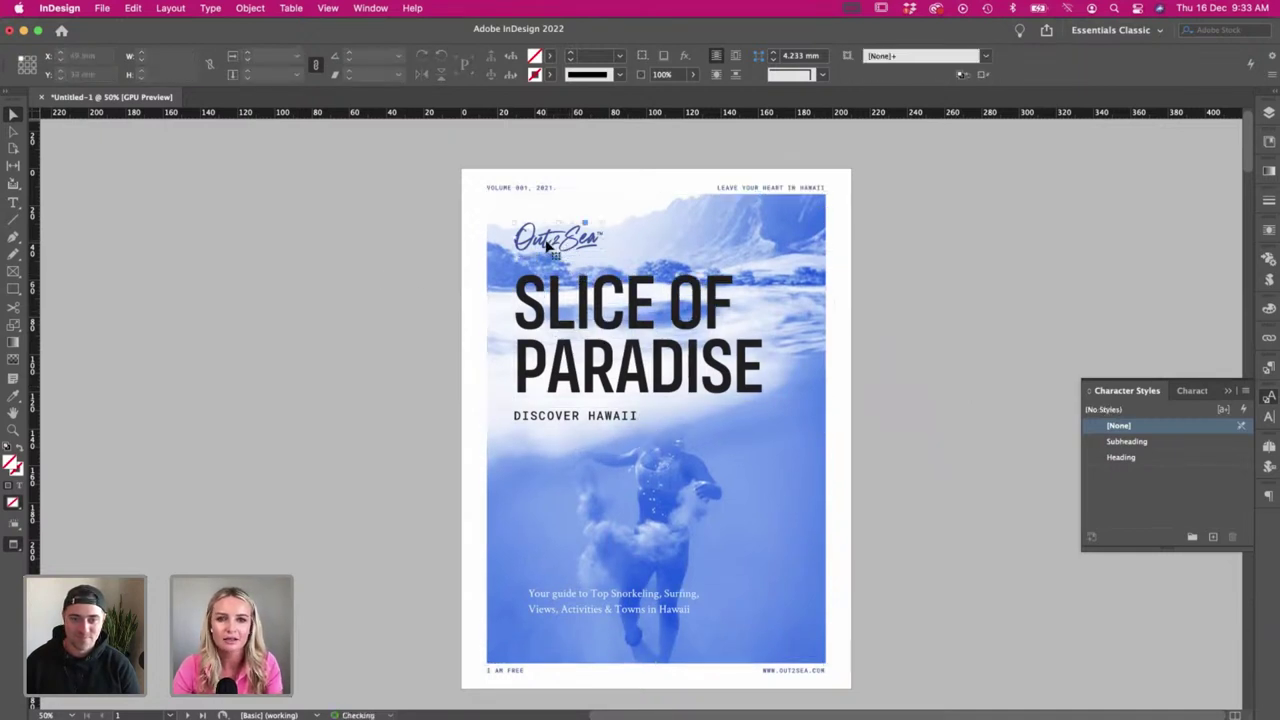
key(i)
click(660, 483)
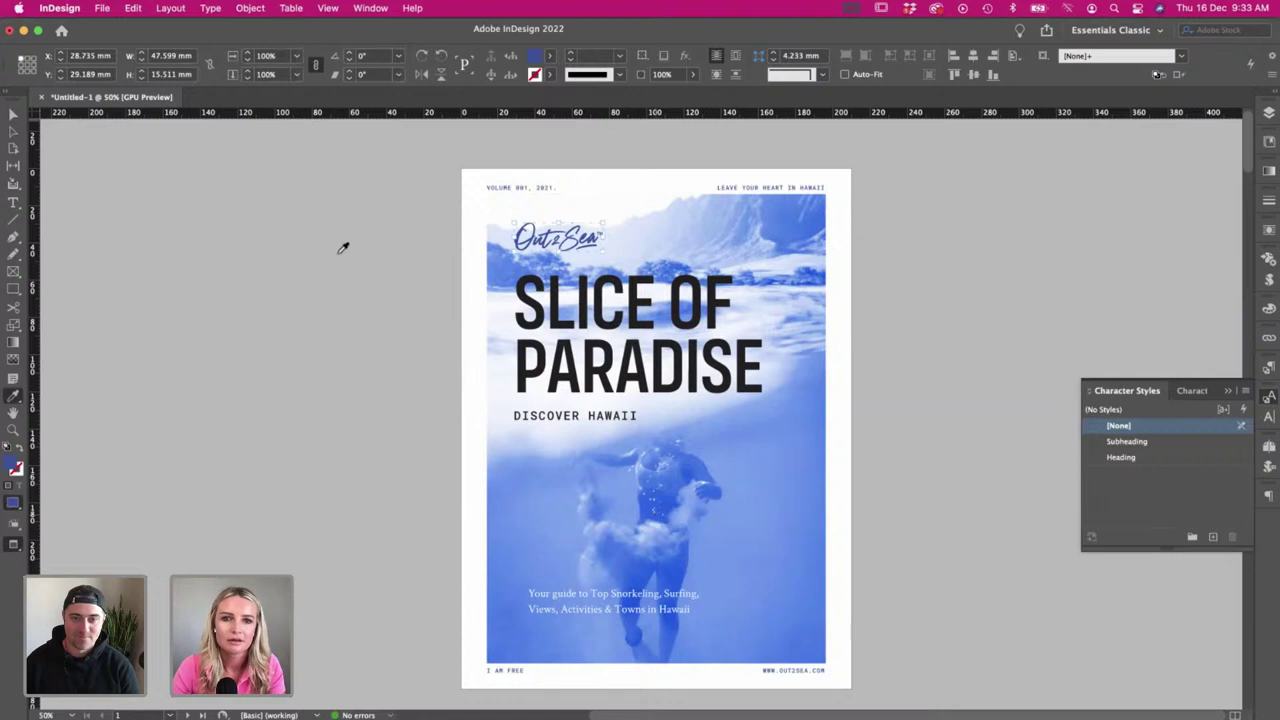
key(v)
click(307, 225)
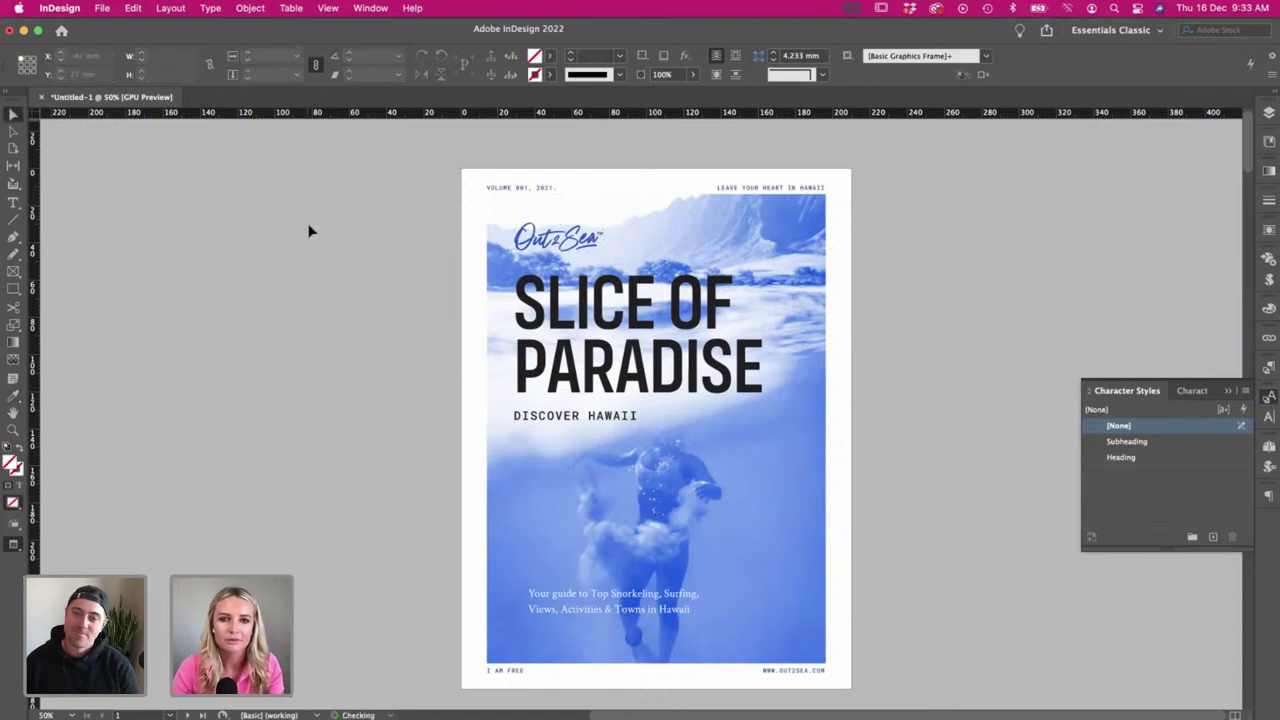
- Apply the logo's blue to the "VOLUME 001, 2021." and "LEAVE YOUR HEART IN HAWAII" lines with the Eyedropper, and preview the page
double_click(512, 187)
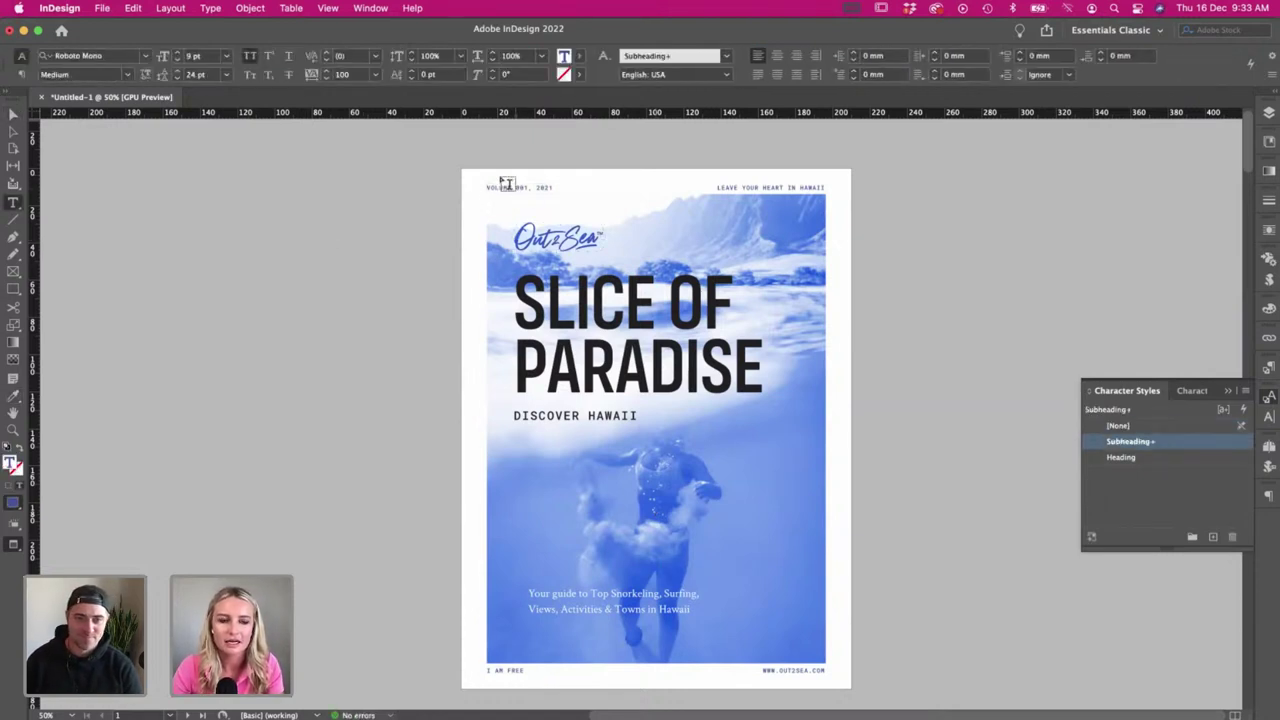
key(super+a)
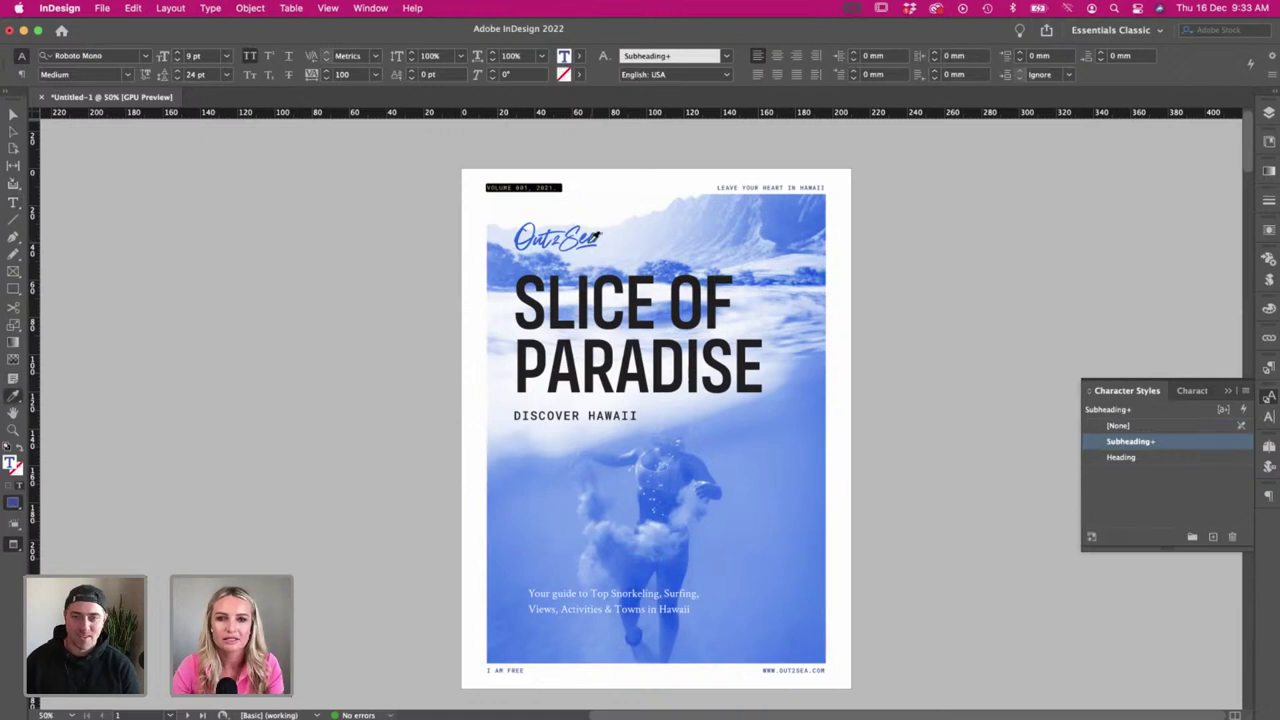
click(12, 114)
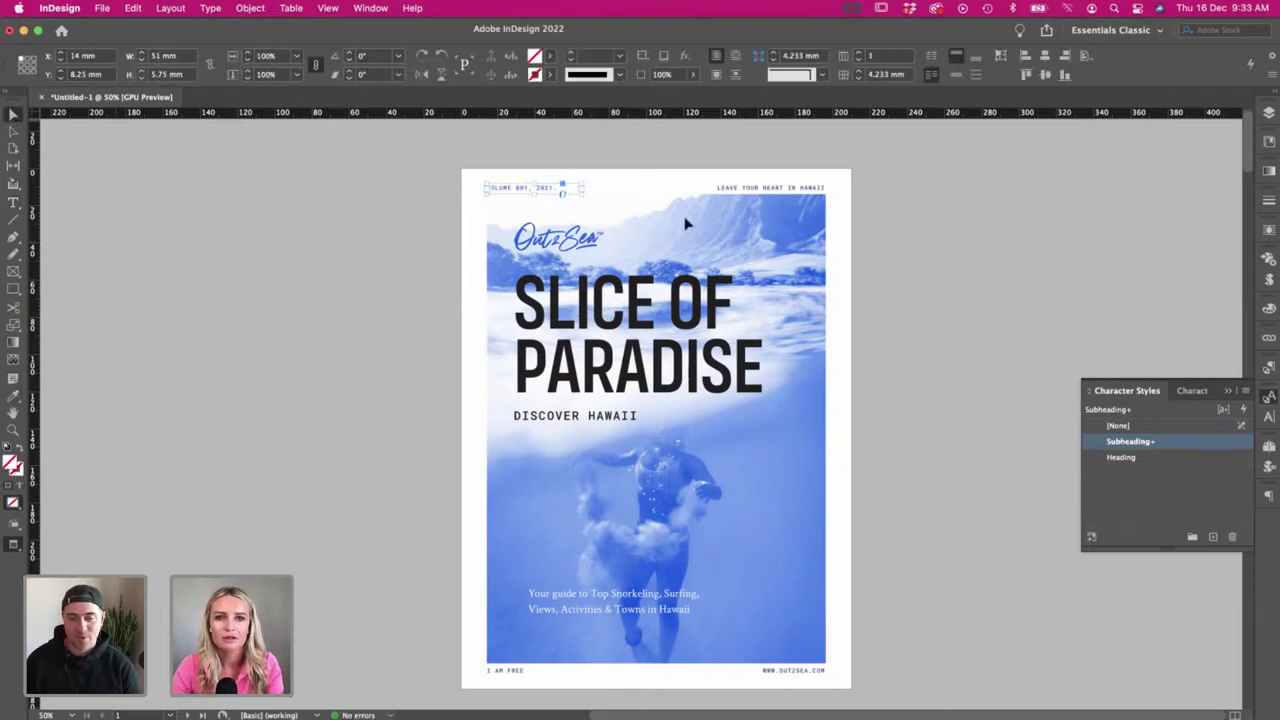
key(w)
key(t)
click(734, 186)
key(super+a)
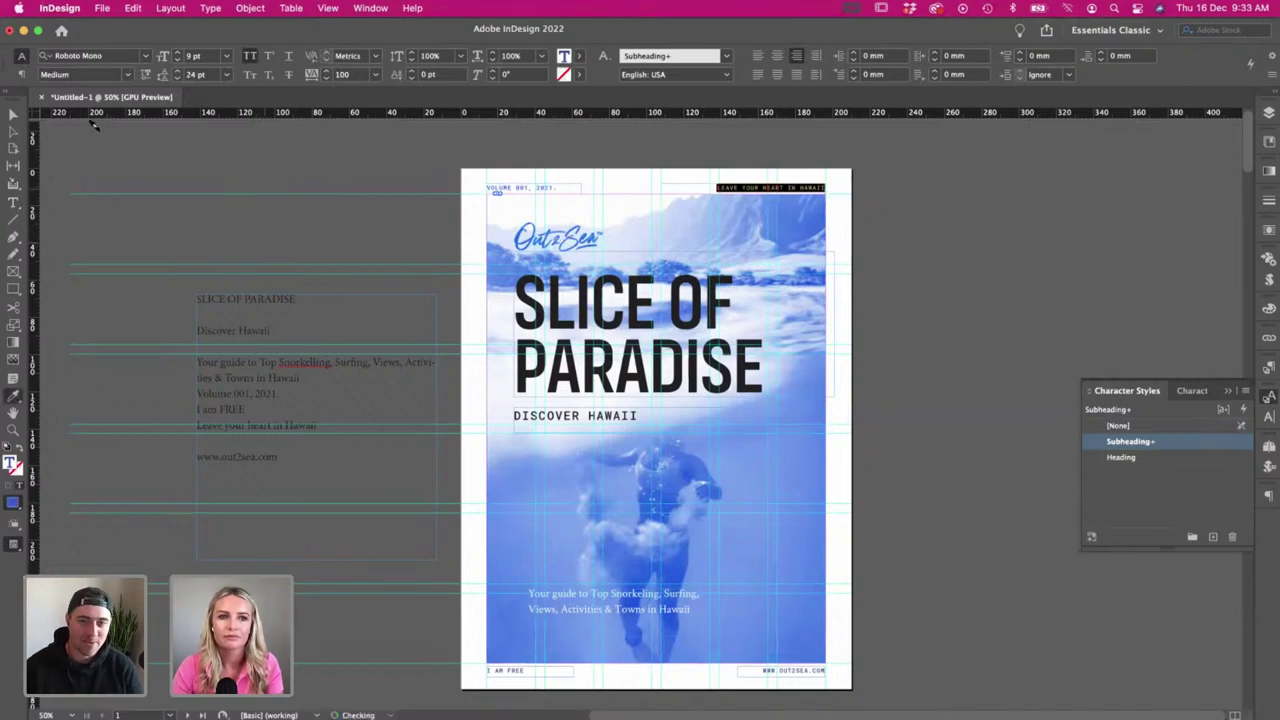
click(13, 114)
key(w)
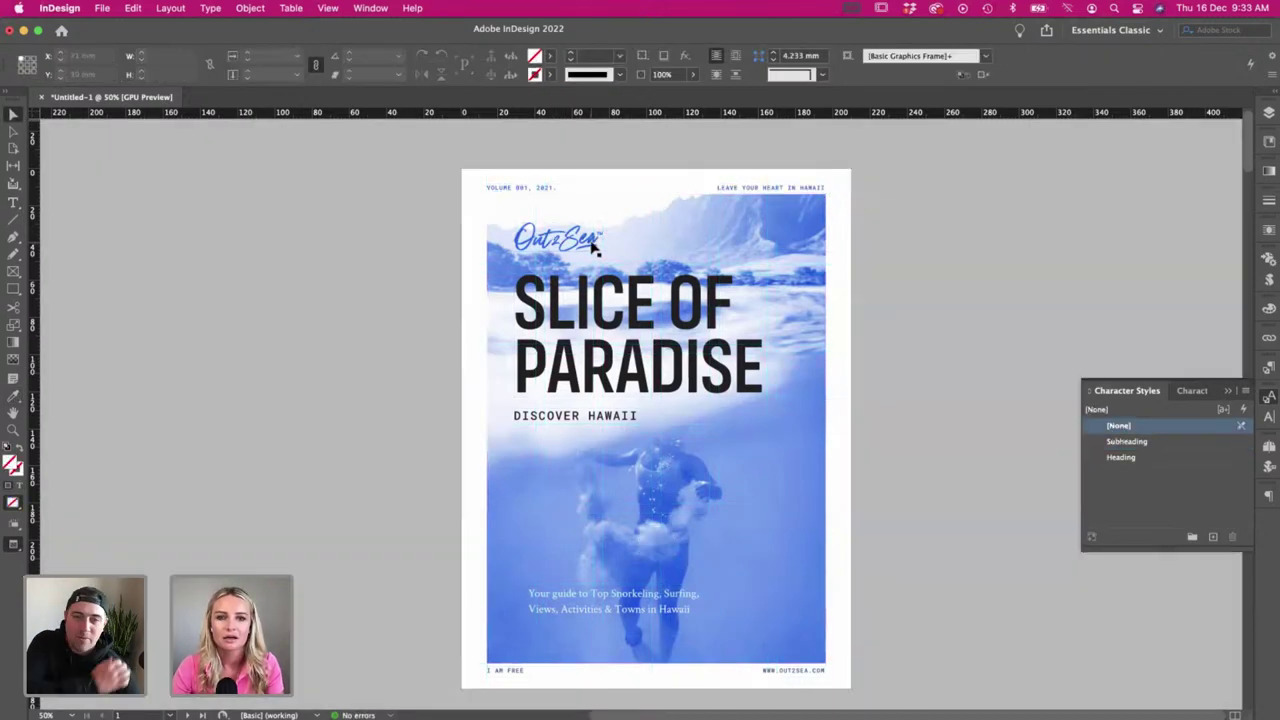
- Move the Out2Sea logo into the photo's upper-left corner, at about X 21.4 mm, Y 19.5 mm
click(585, 236)
drag(588, 236, 574, 217)
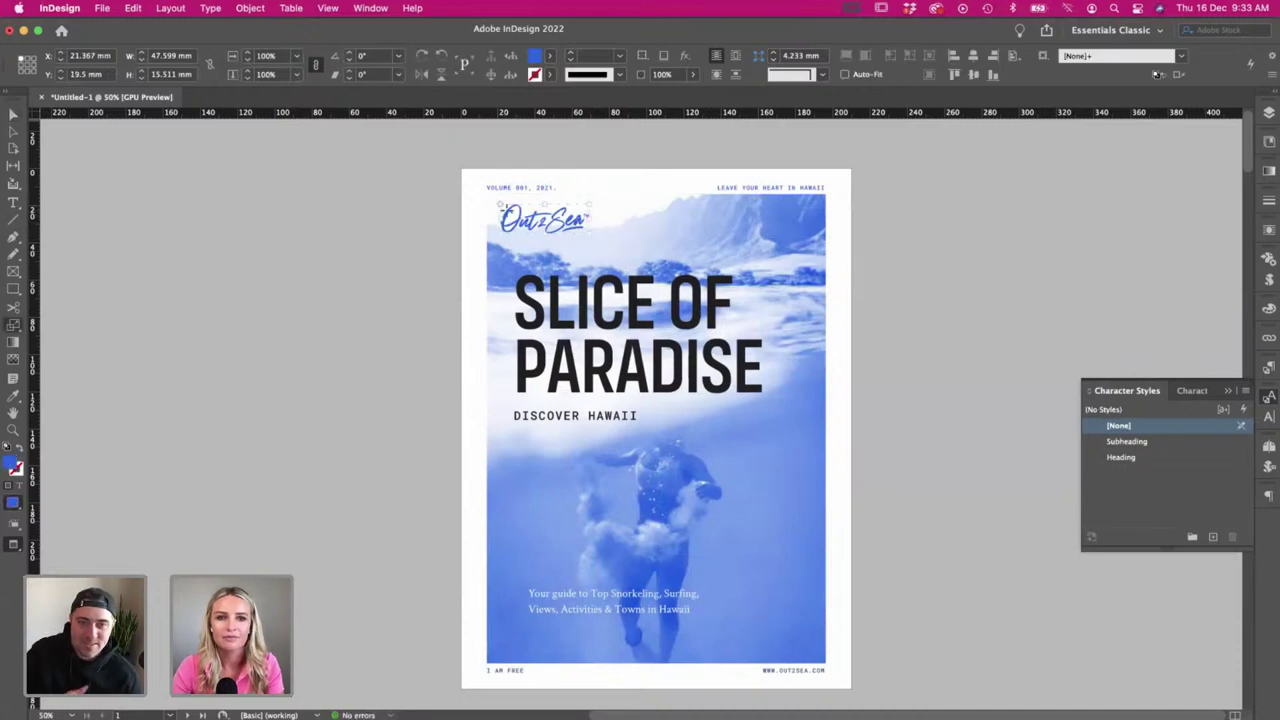
- Try enlarging the photo inside its frame to about 11%, and undo the scaling
click(700, 237)
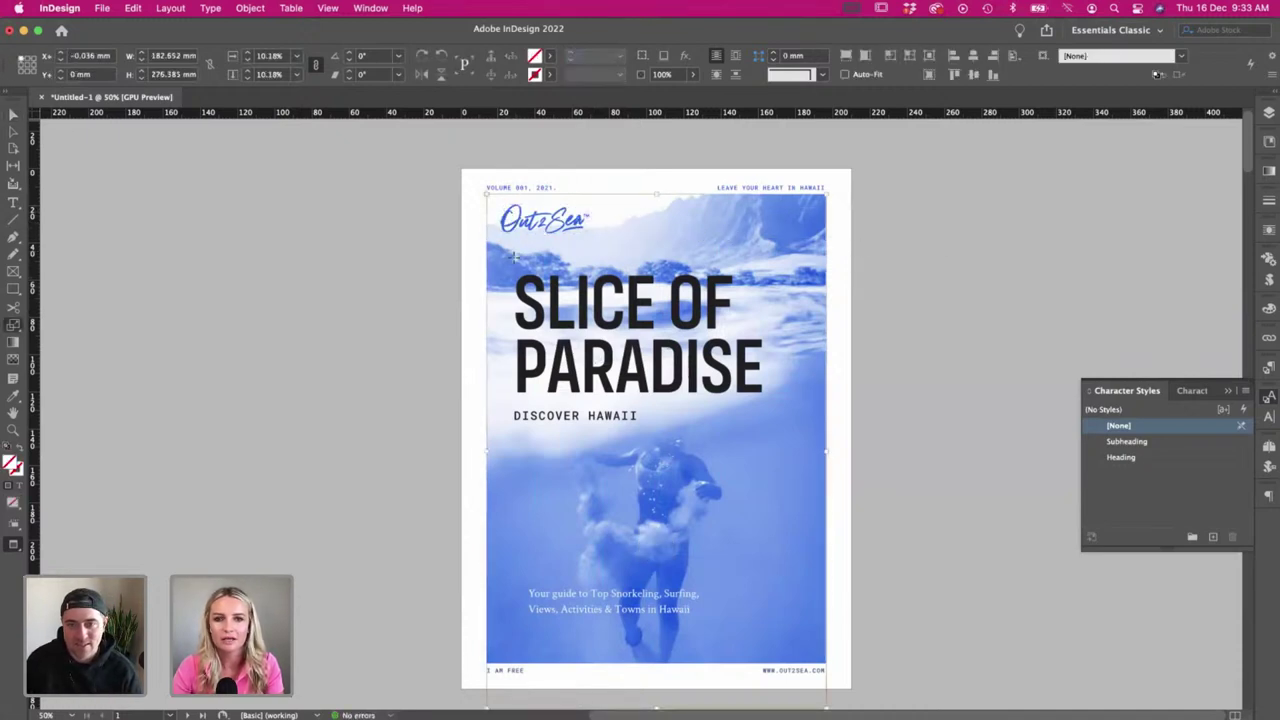
drag(790, 658, 805, 670)
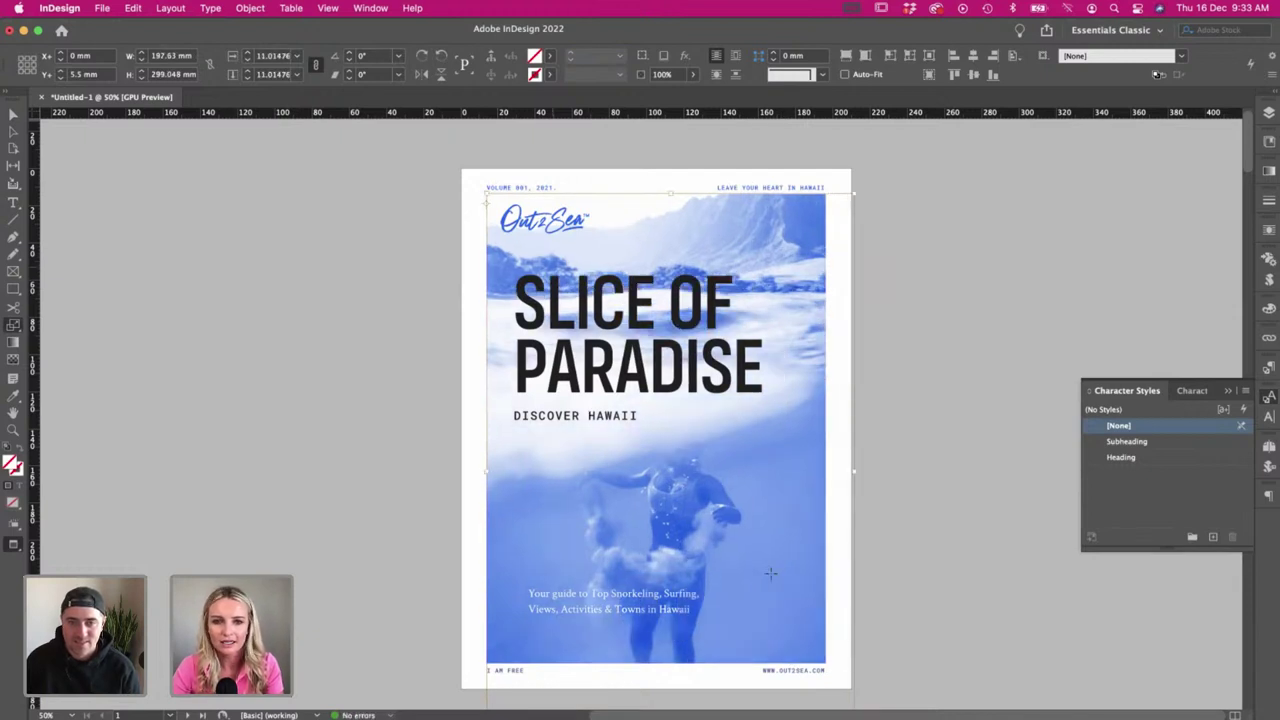
key(super+z)
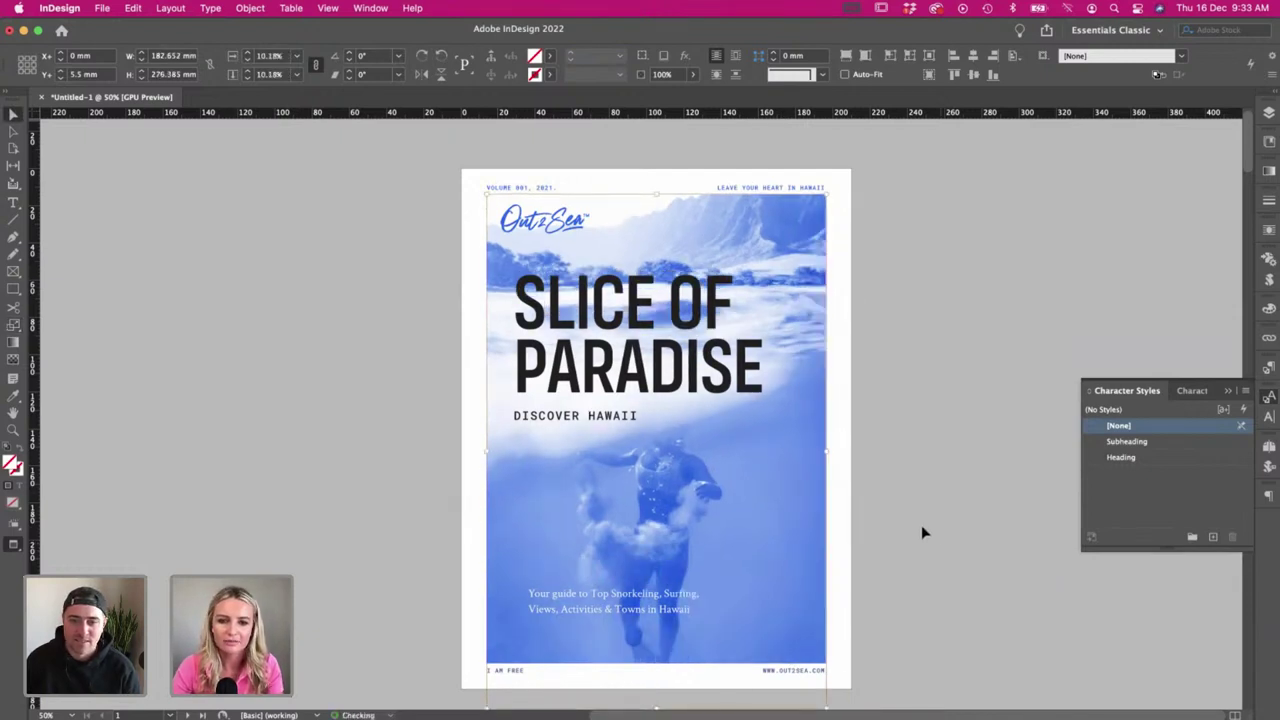
click(924, 533)
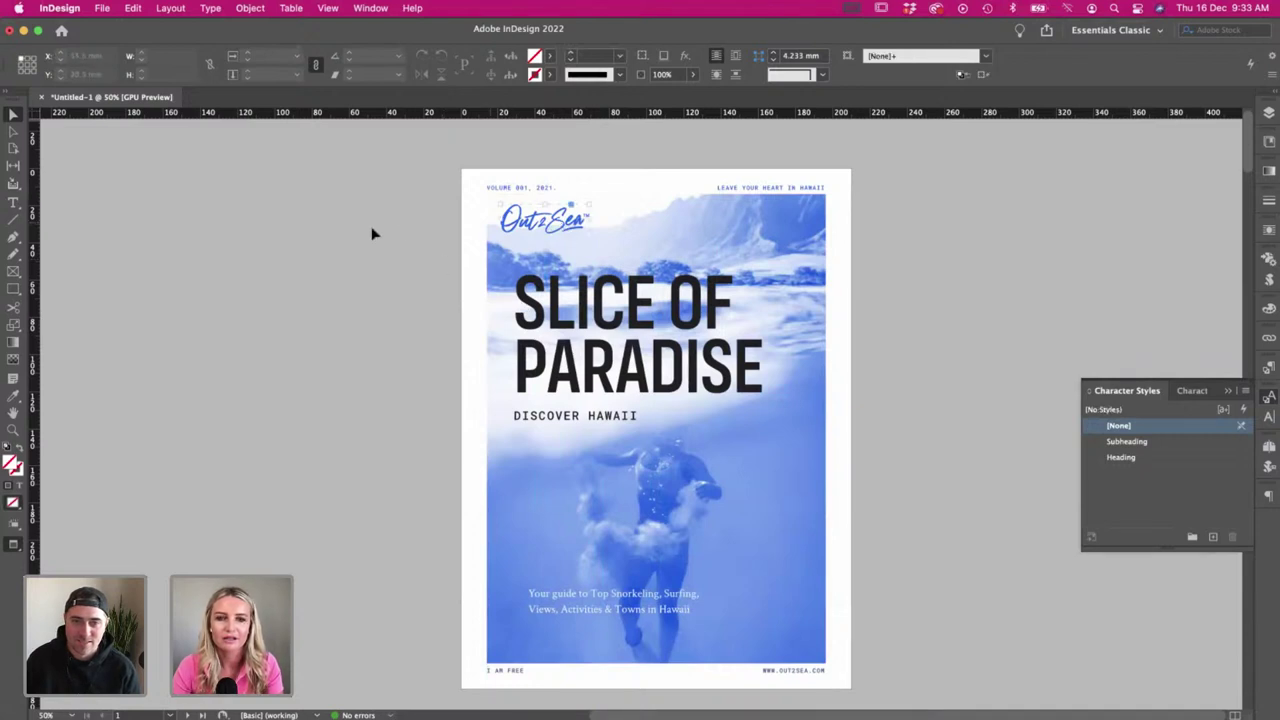
- Shift the Out2Sea logo horizontally so its left edge lines up with the heading, keeping its height on the page
click(572, 322)
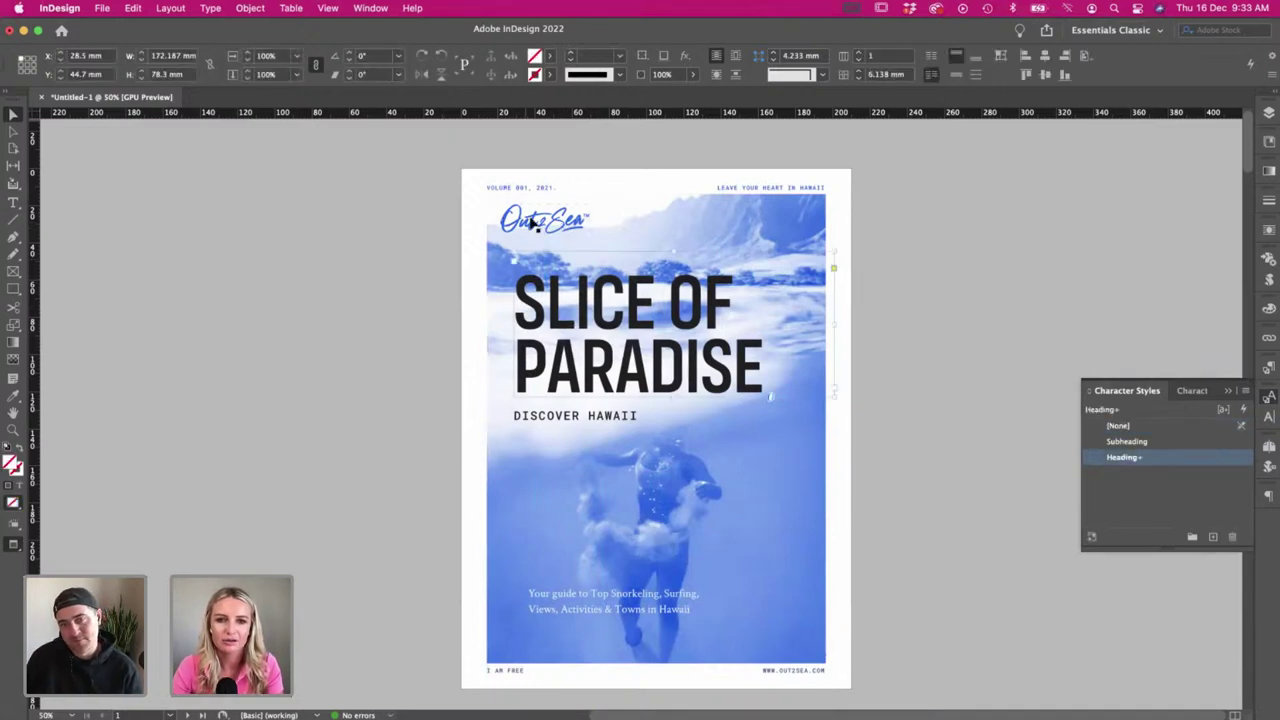
drag(534, 226, 547, 228)
key(super+z)
click(357, 213)
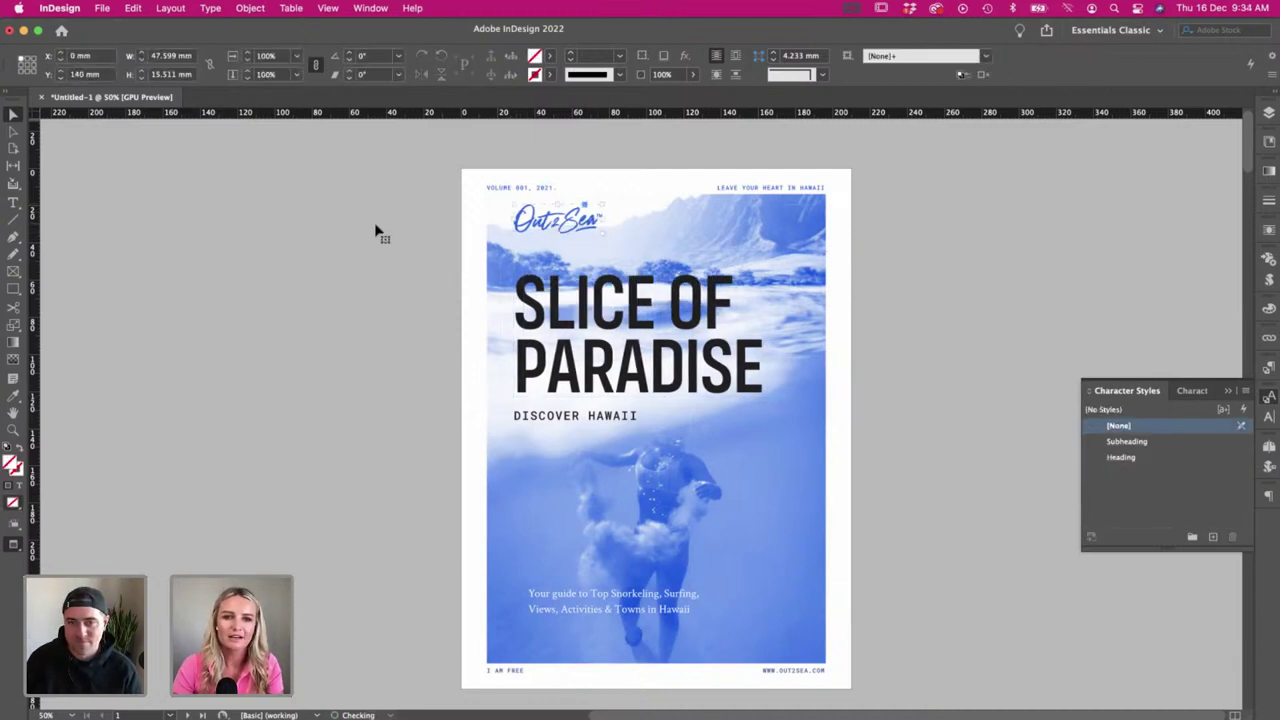
- Narrow the heading's text frame so it no longer extends past the photo, and preview the page
click(350, 230)
key(w)
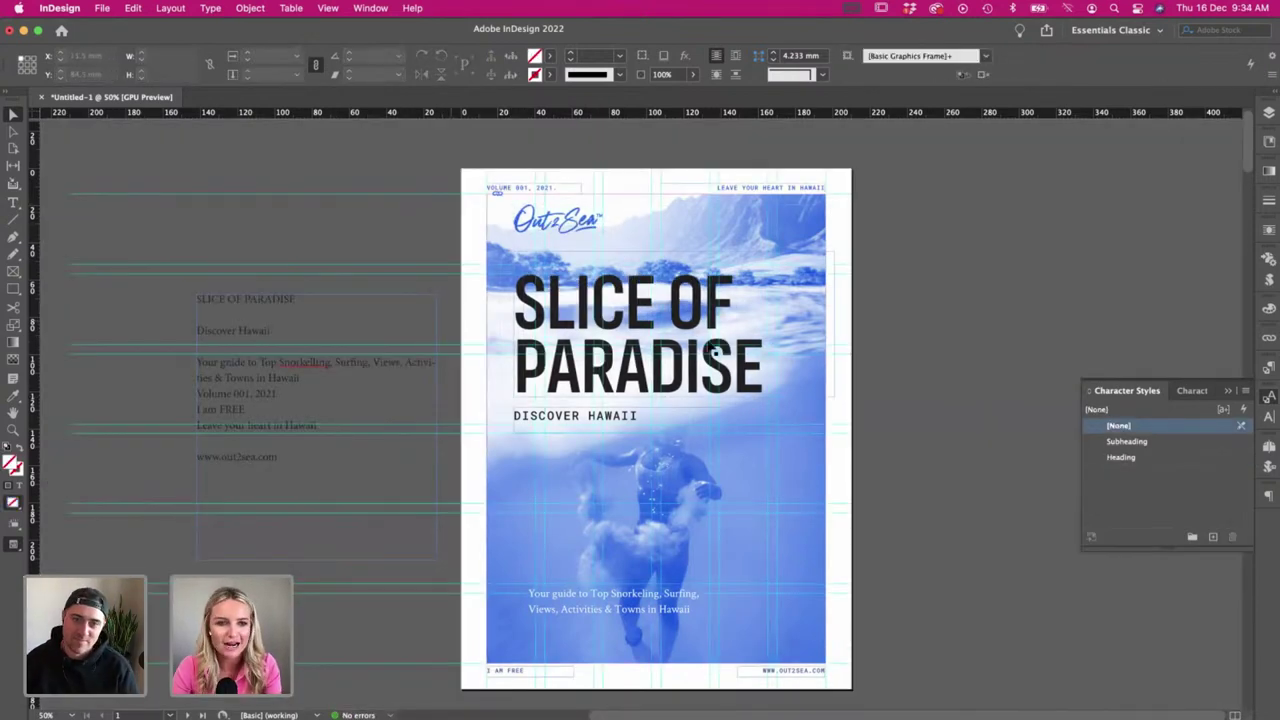
click(717, 349)
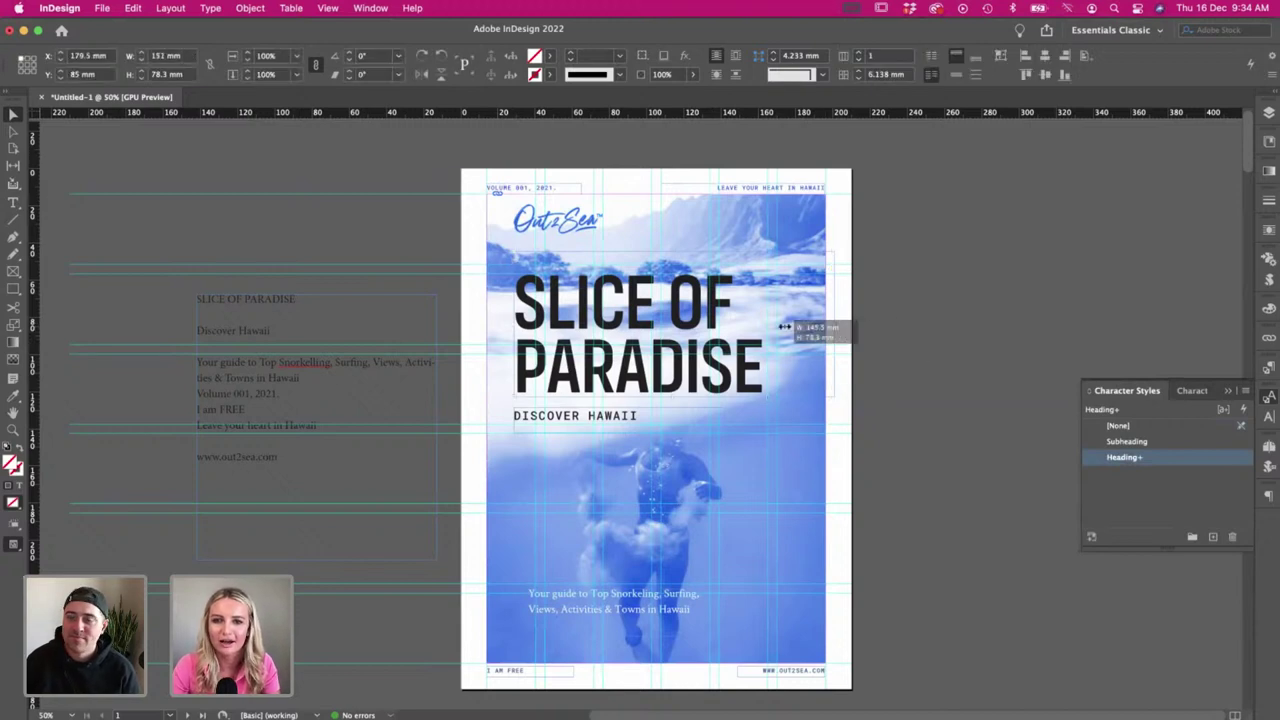
click(637, 397)
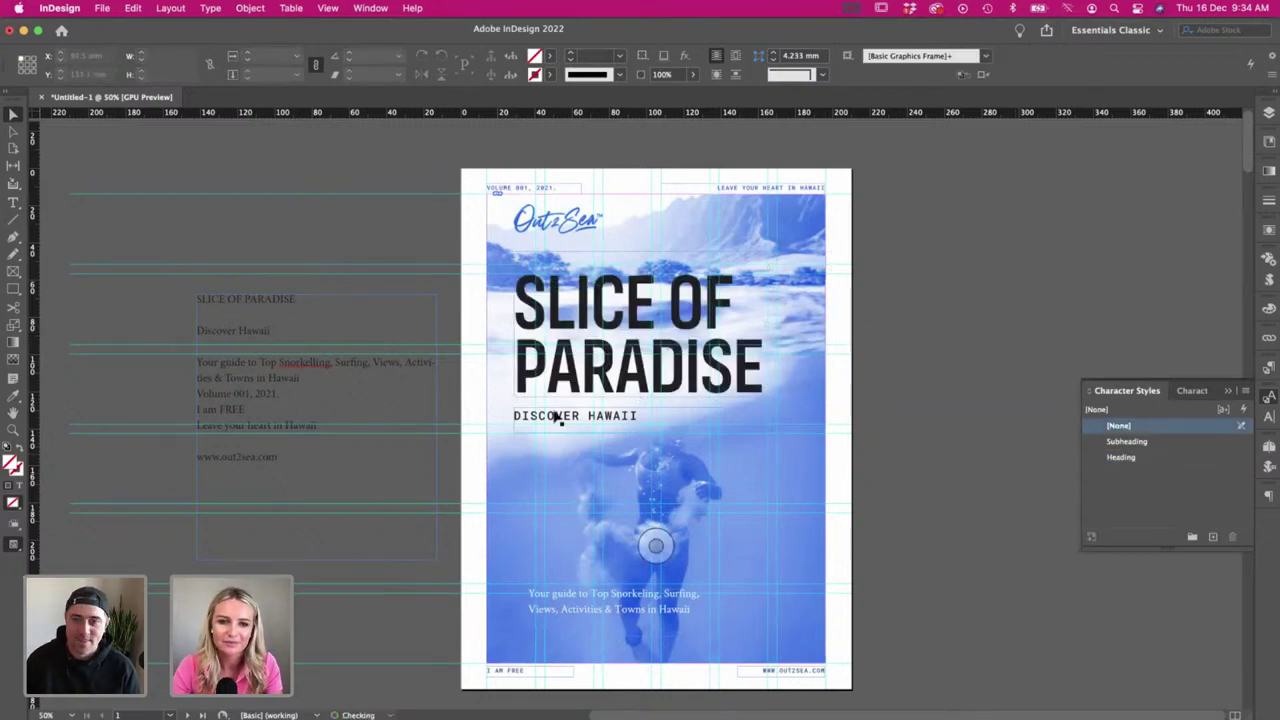
key(w)
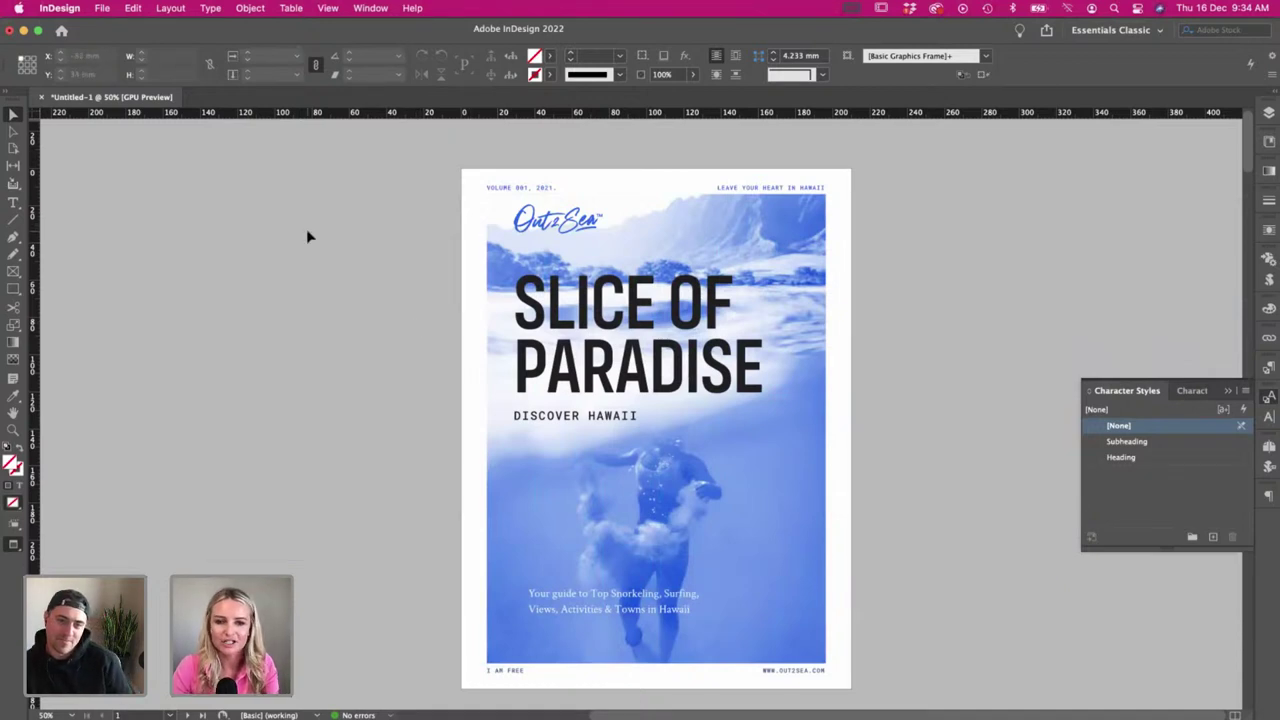
- Shift the SLICE OF PARADISE heading and DISCOVER HAWAII subheading together to the right, keeping their height, and preview the page
key(w)
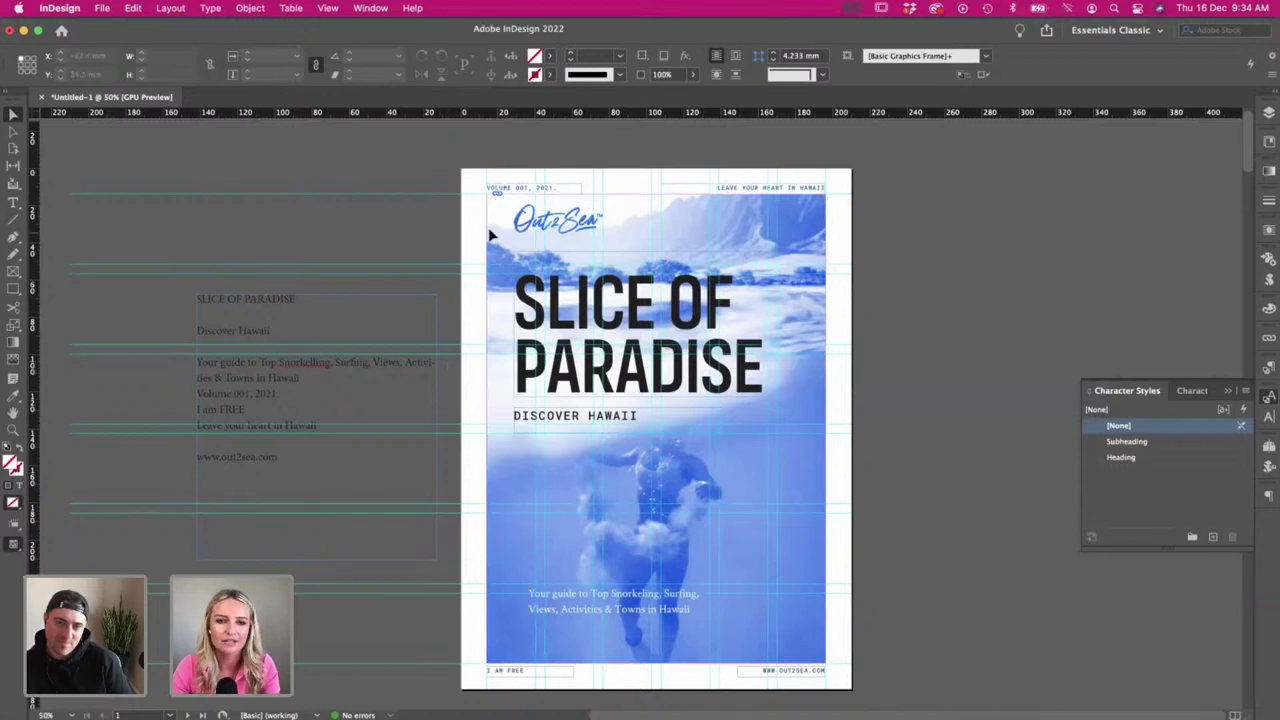
click(565, 420)
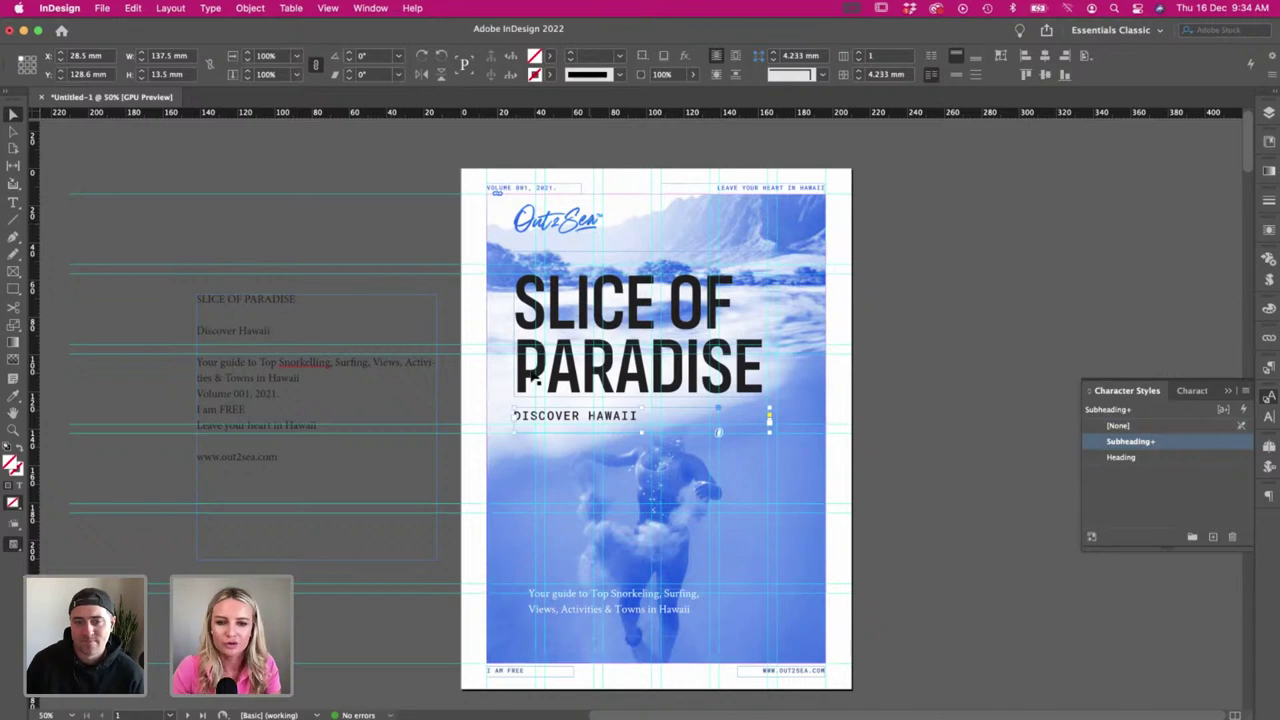
shift+click(523, 377)
drag(523, 377, 545, 376)
key(w)
click(390, 267)
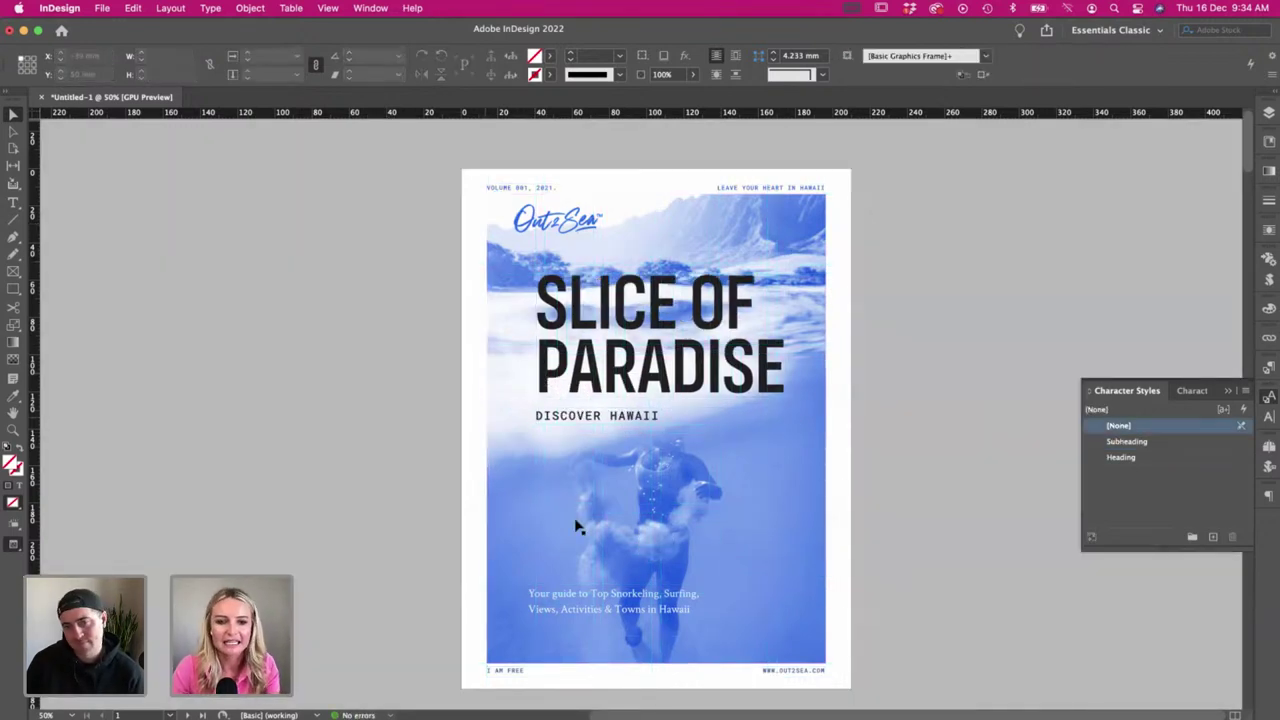
- Move the supporting travel-guide text horizontally so its left edge lines up with the heading and subheading
key(w)
click(566, 598)
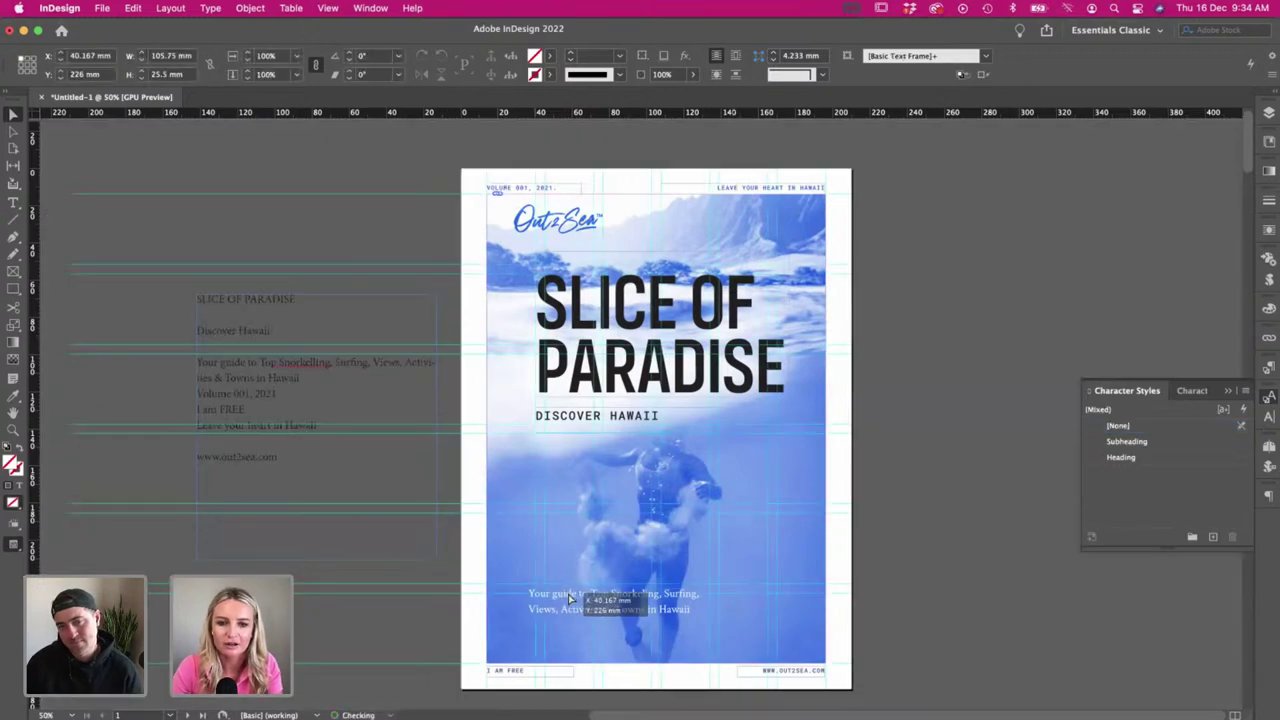
drag(570, 598, 577, 598)
click(977, 541)
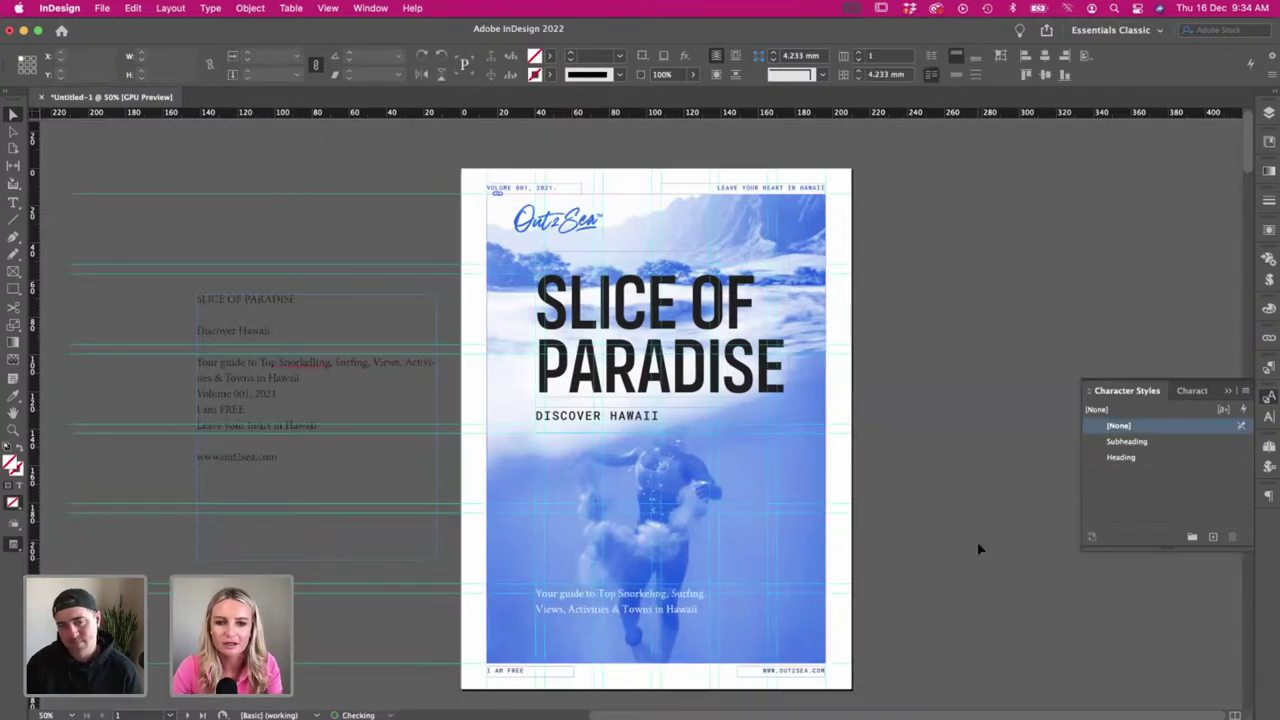
- Shift the heading, subheading and supporting text back left under the logo's left edge, set the supporting text slightly lower, and preview the page
click(590, 420)
shift+click(580, 620)
drag(580, 617, 550, 616)
click(914, 606)
click(596, 632)
click(958, 600)
key(w)
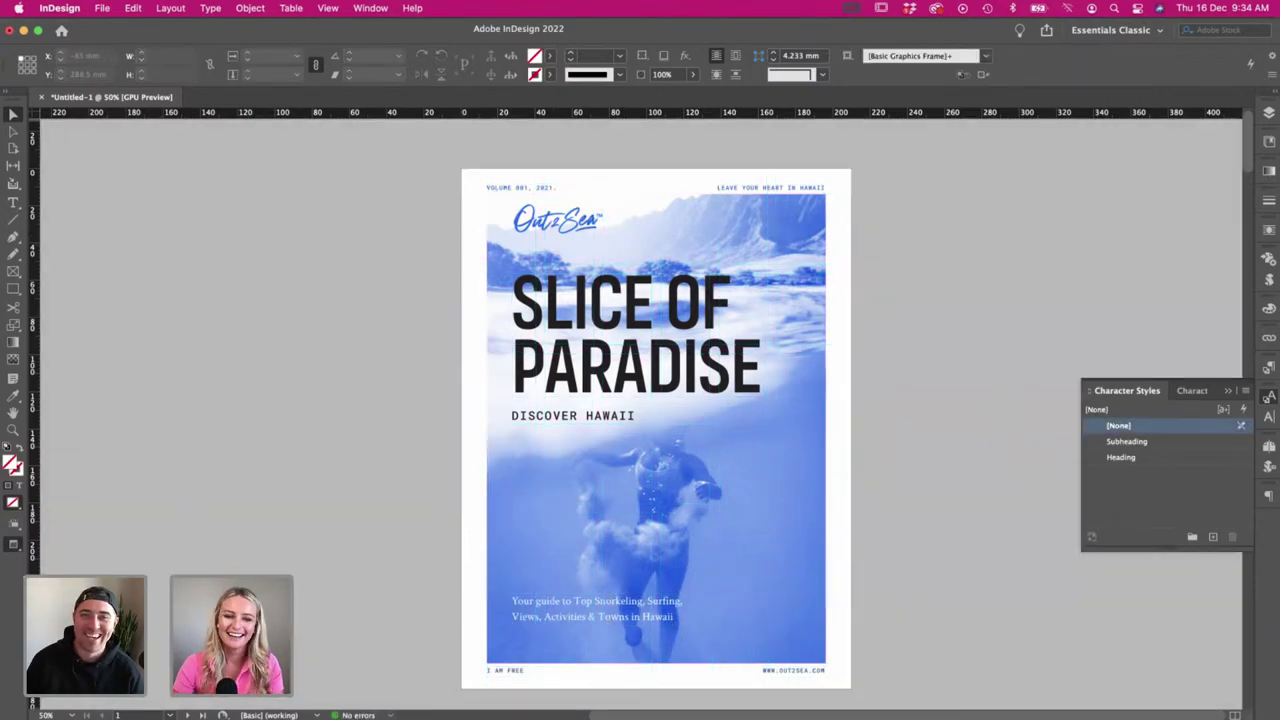
- Switch to Illustrator, copy the flat hand-drawn ellipse from Illustrations.ai, and paste it onto the InDesign cover
key(super+Tab)
click(392, 136)
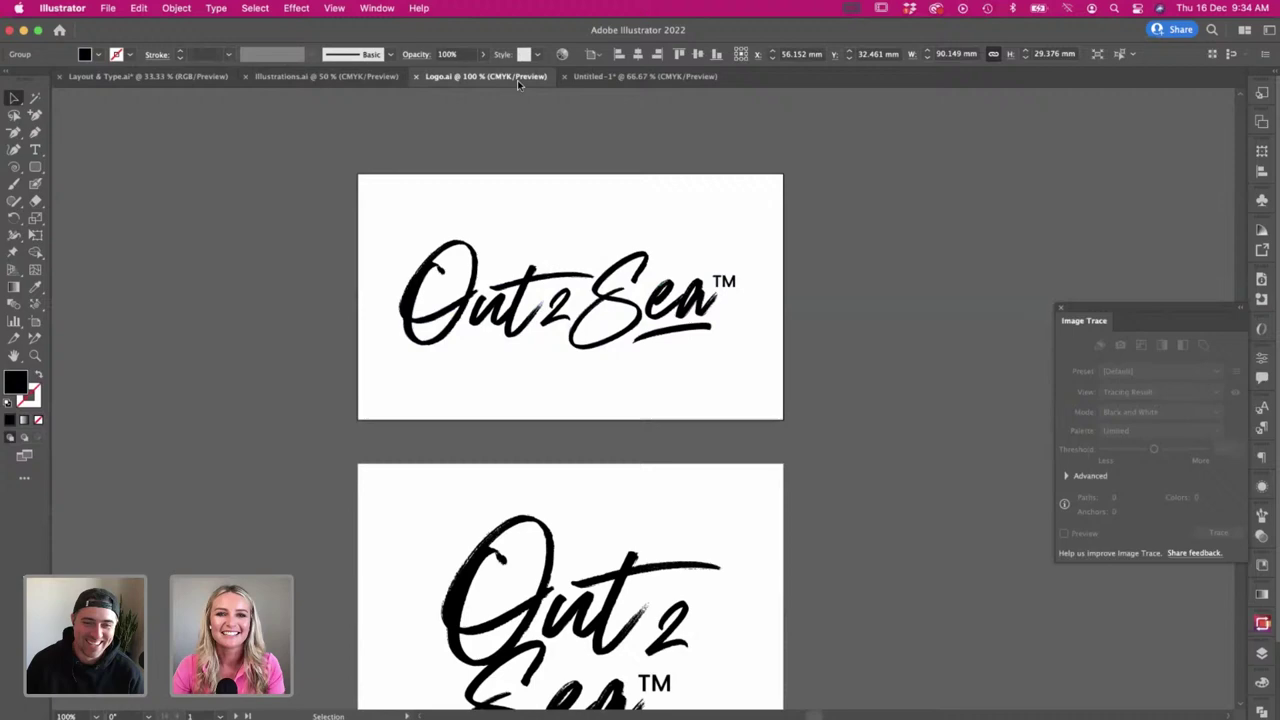
click(641, 77)
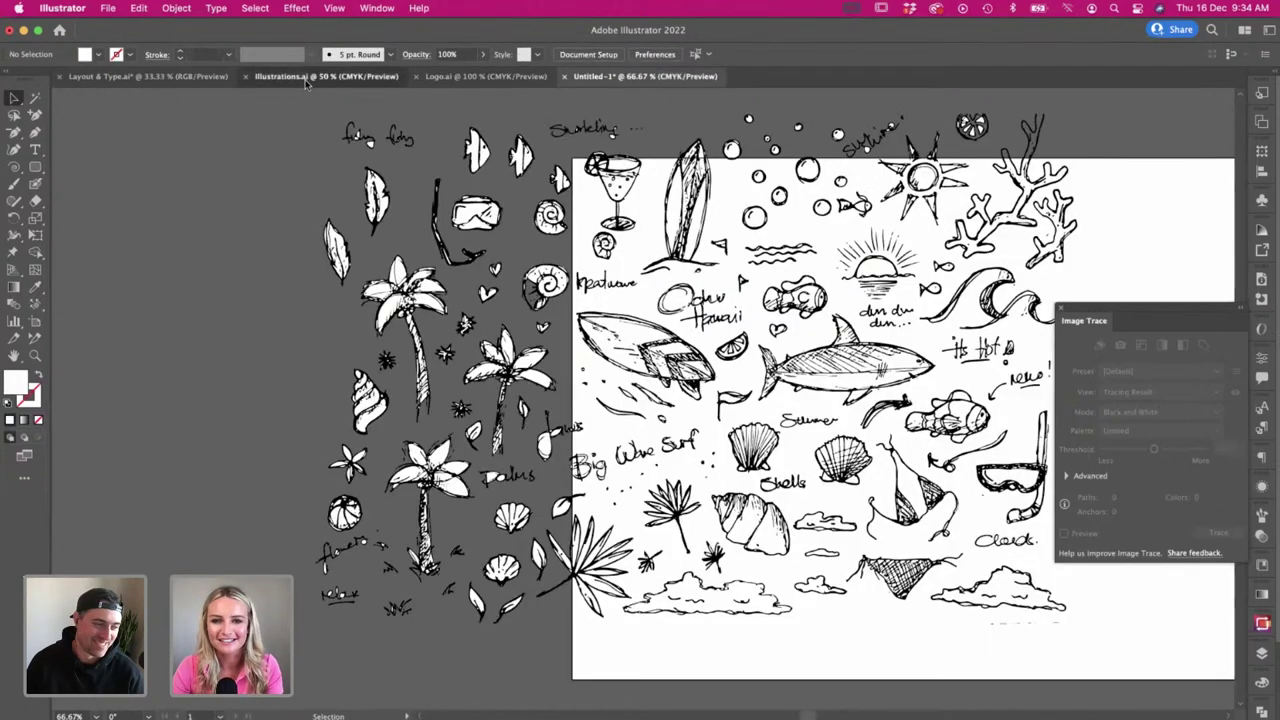
click(306, 77)
scroll(548, 341, right, 5)
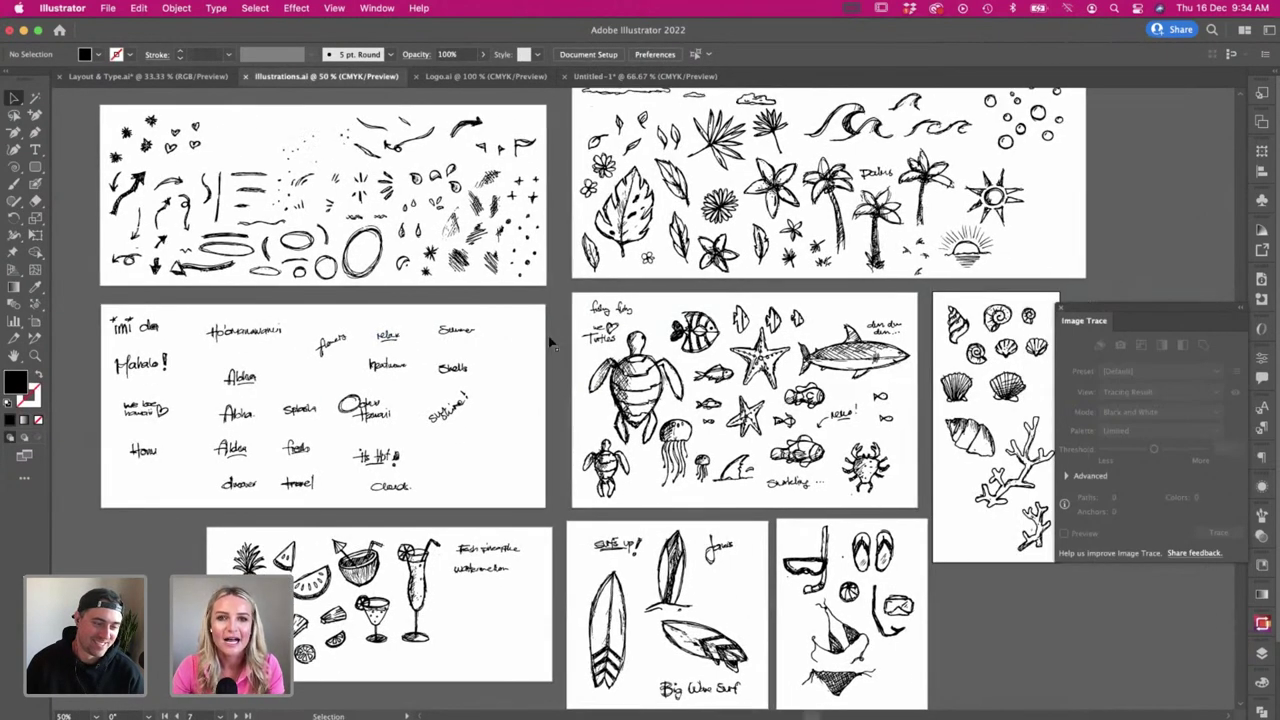
scroll(553, 340, down, 2)
scroll(553, 340, right, 1)
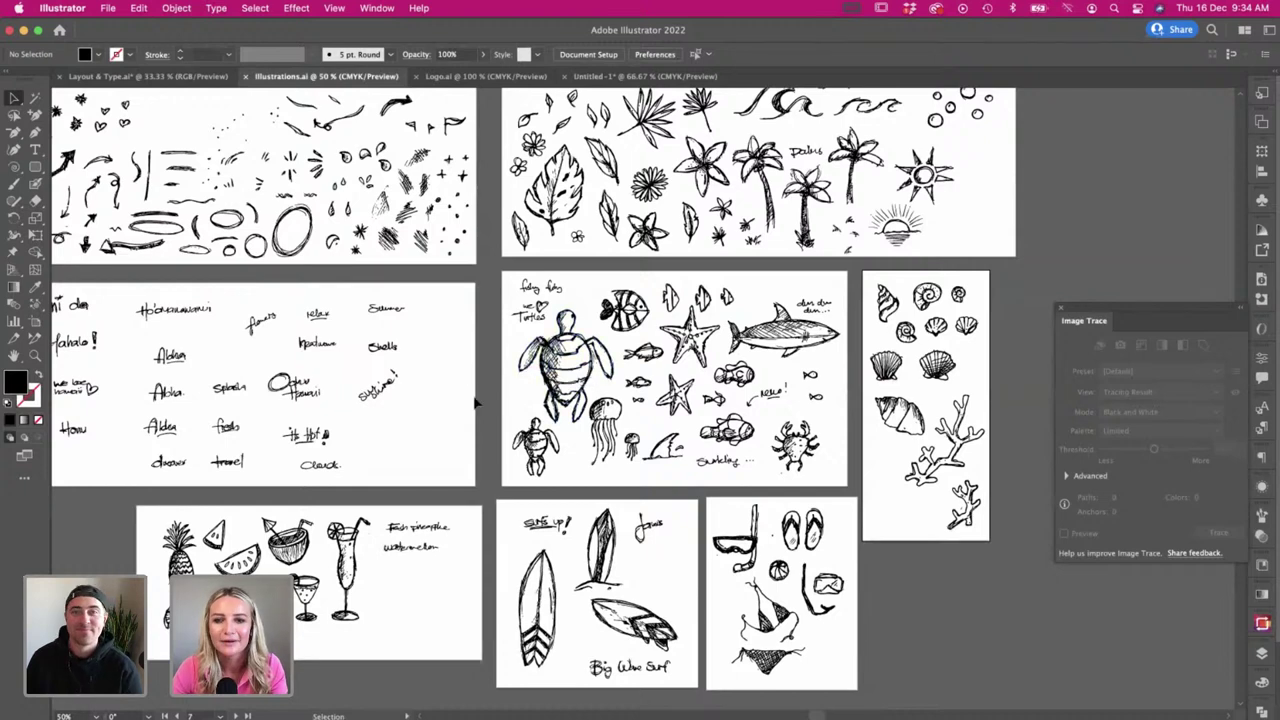
scroll(490, 395, left, 3)
scroll(473, 395, up, 2)
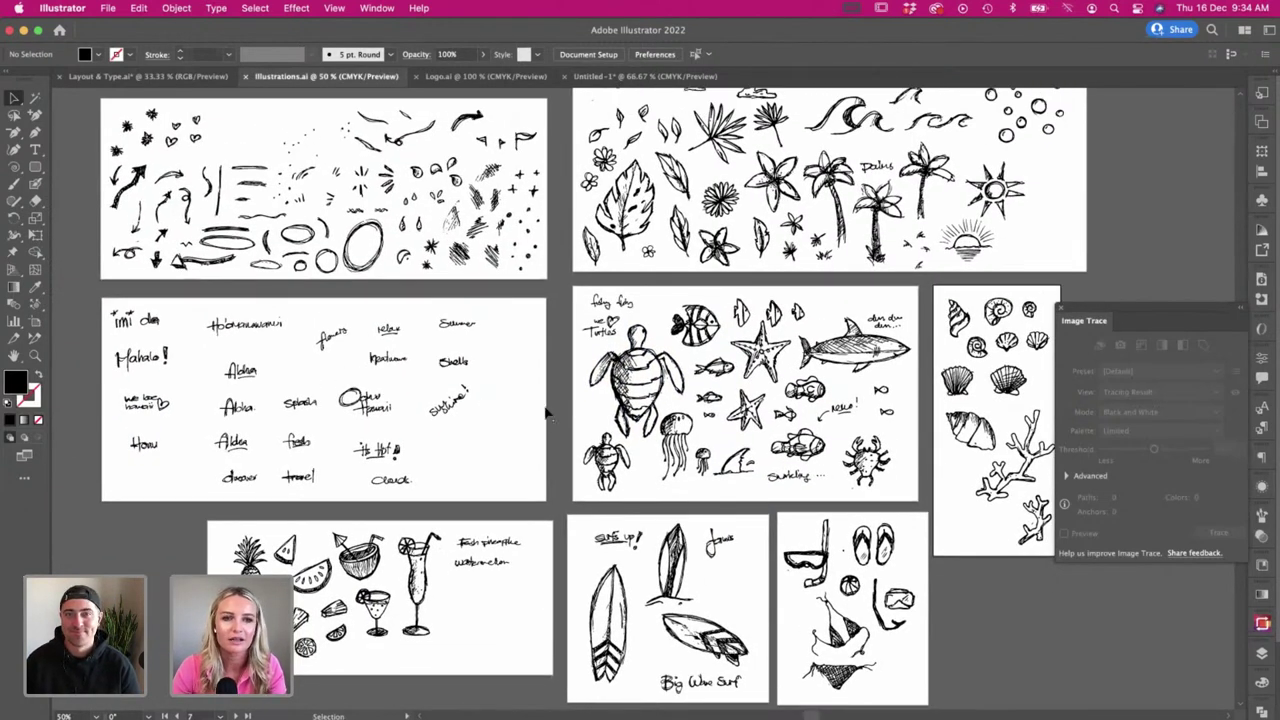
click(230, 238)
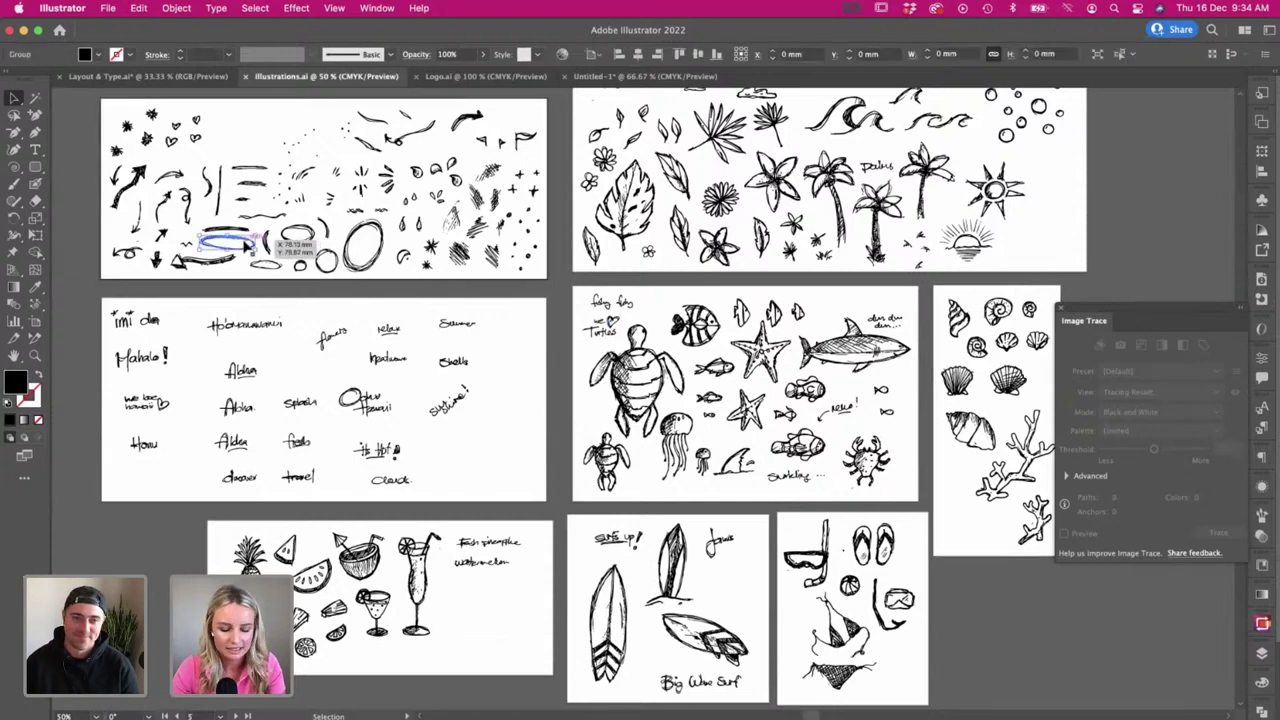
key(super+Tab)
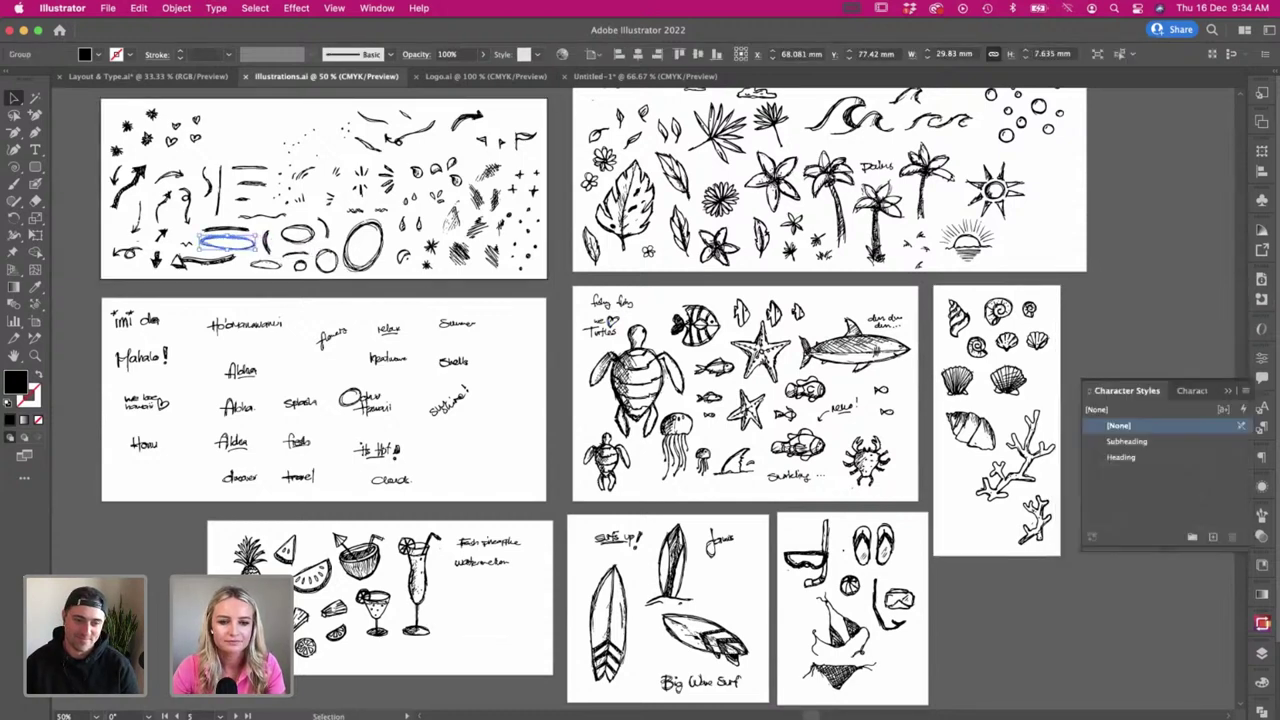
key(super+v)
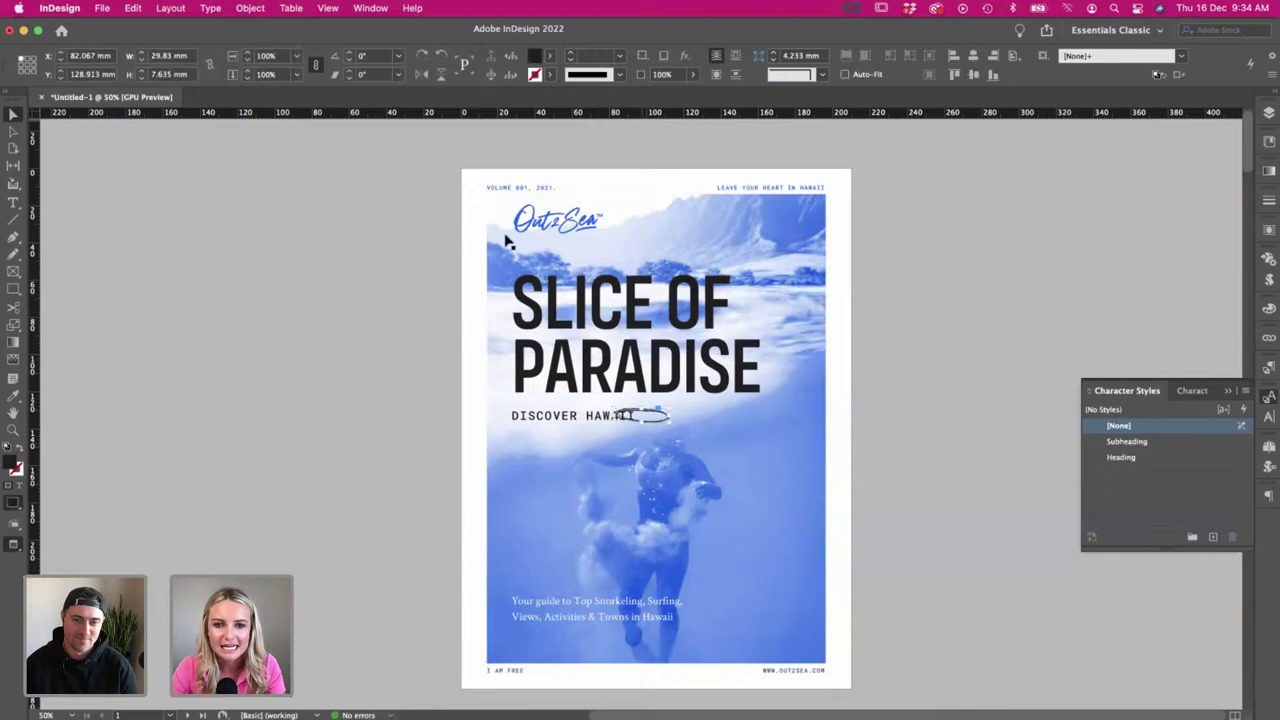
- Fill the pasted ellipse with the C=89 M=79 Y=0 K=0 swatch
click(551, 55)
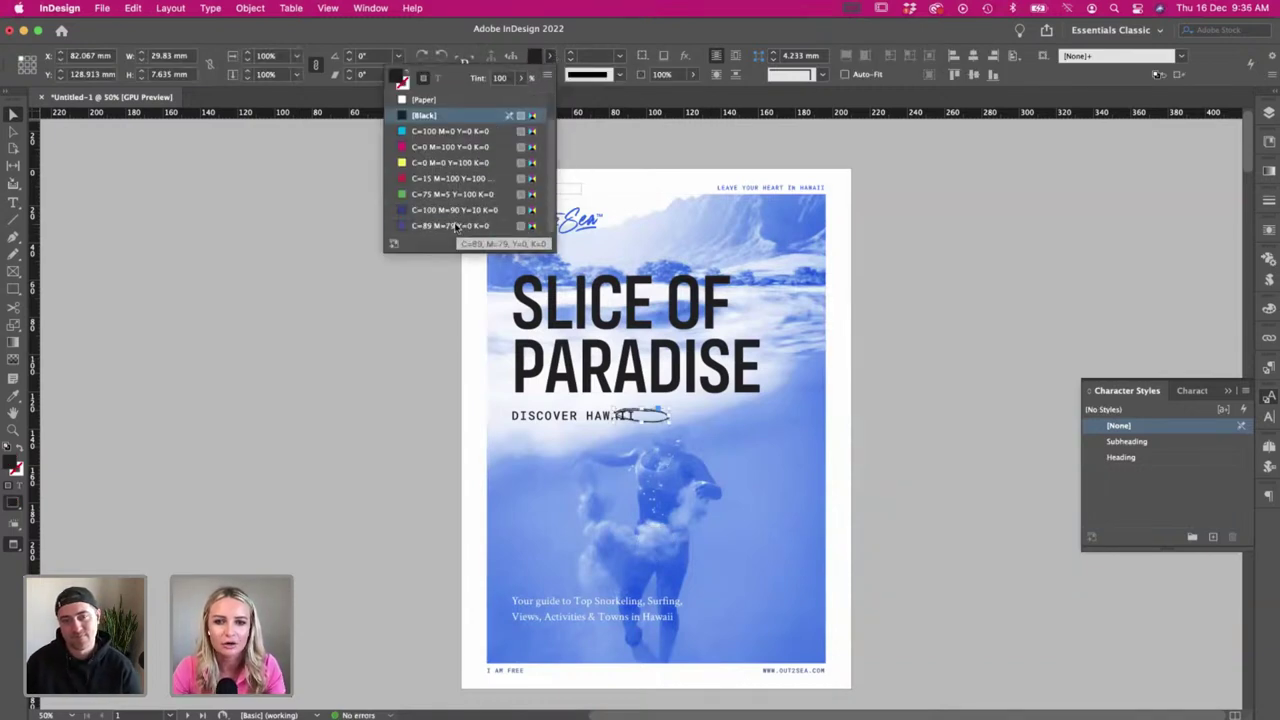
click(455, 226)
click(931, 346)
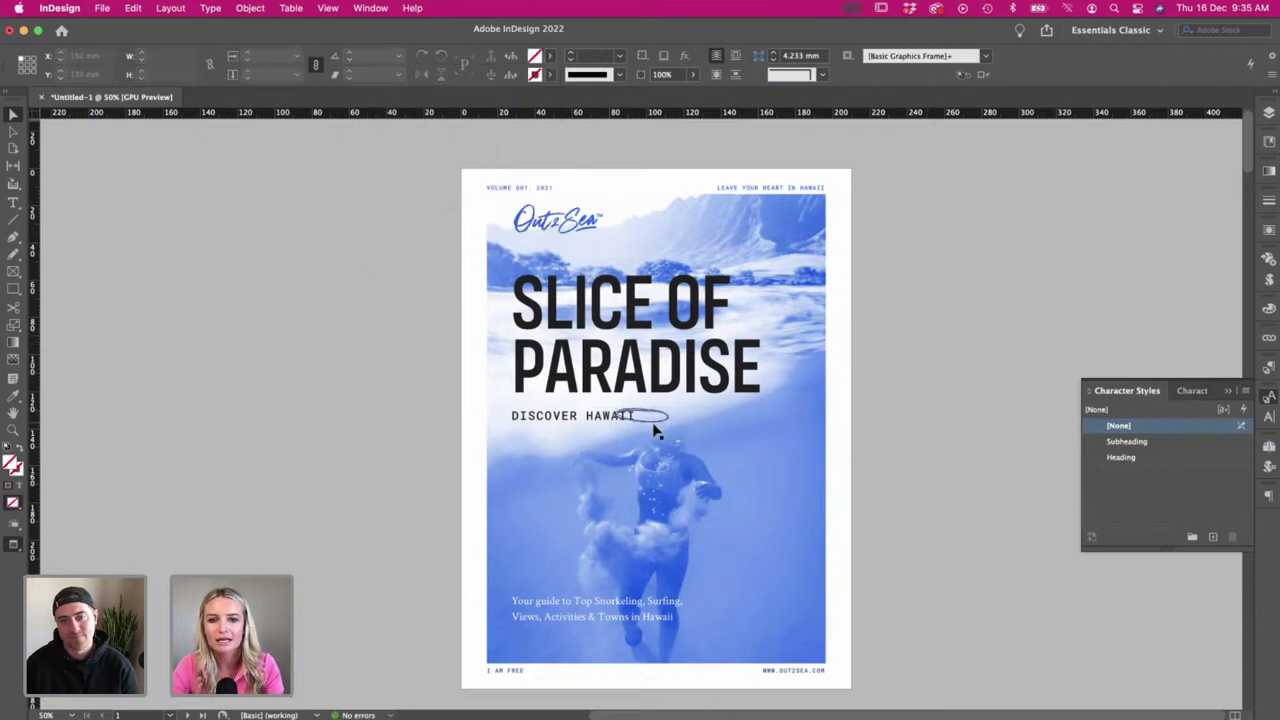
- Recolour the ellipse with the logo's blue, enlarge it to about 37.3 mm wide and place it around the word HAWAII
key(i)
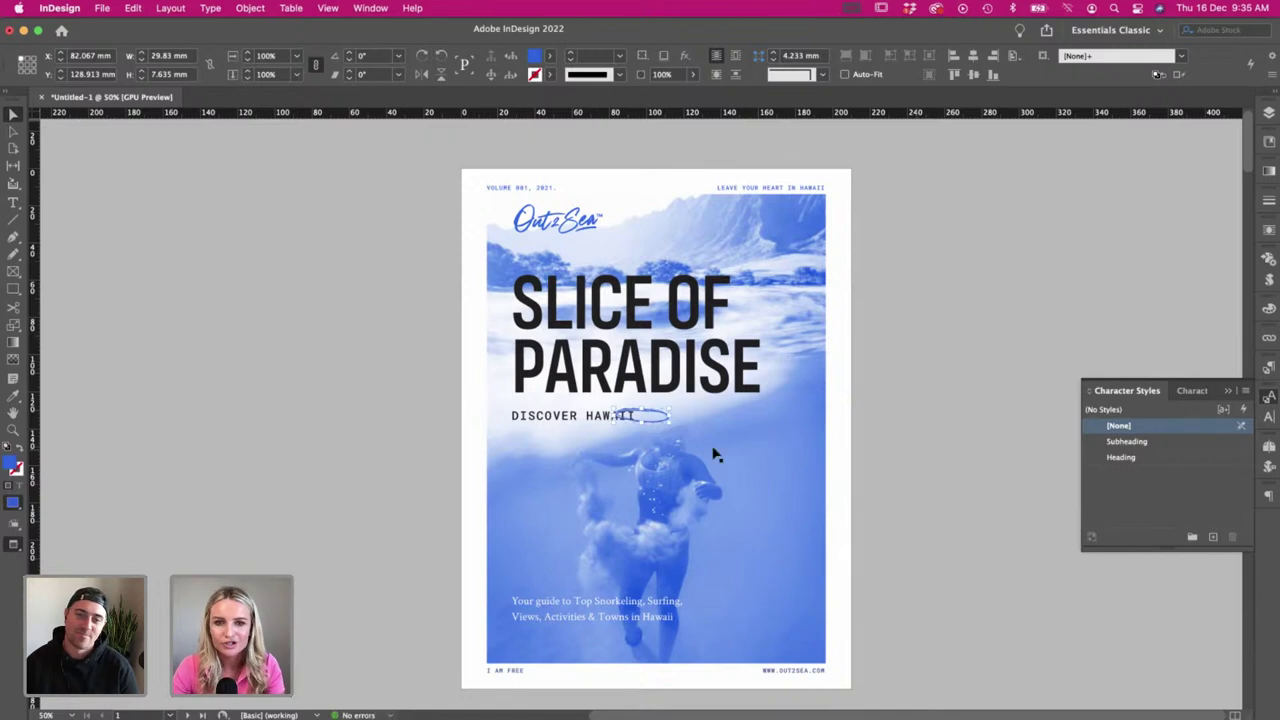
key(g)
drag(695, 453, 622, 413)
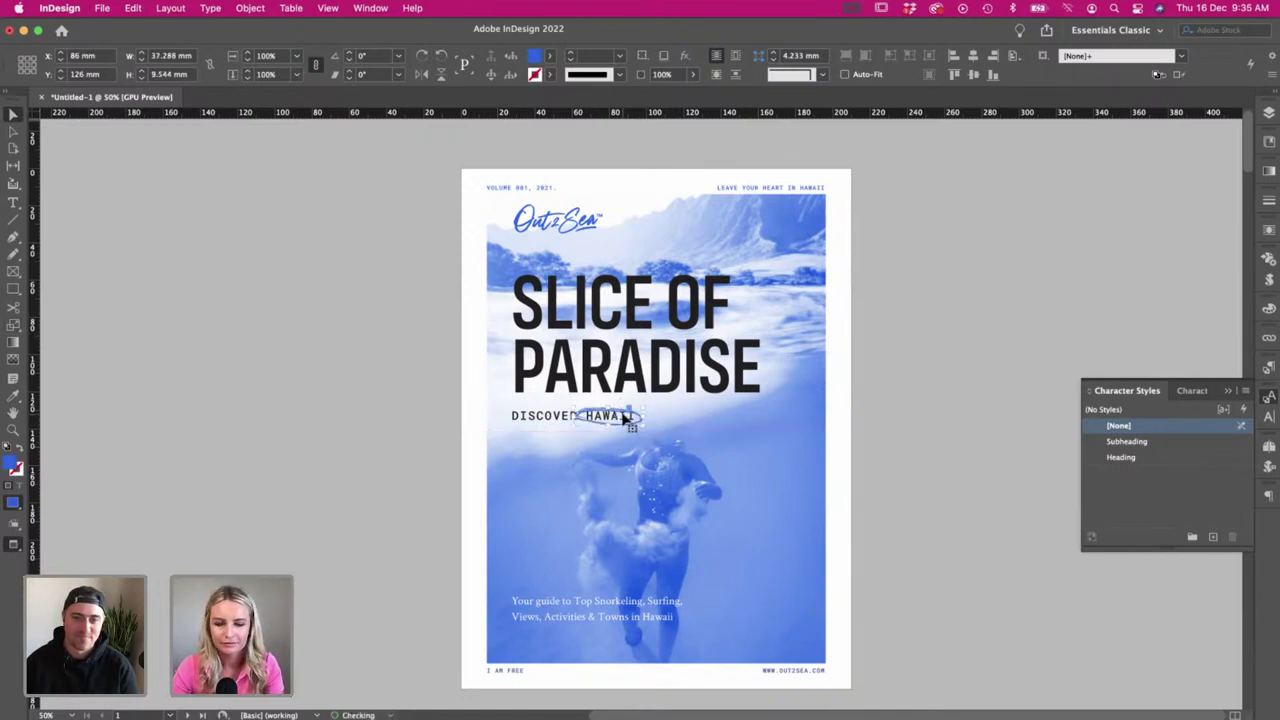
- Enlarge the blue ellipse to about 42.7 mm wide, rotate it to 3.5° and nudge it left around HAWAII
key(super+equal)
key(super+equal)
key(super+equal)
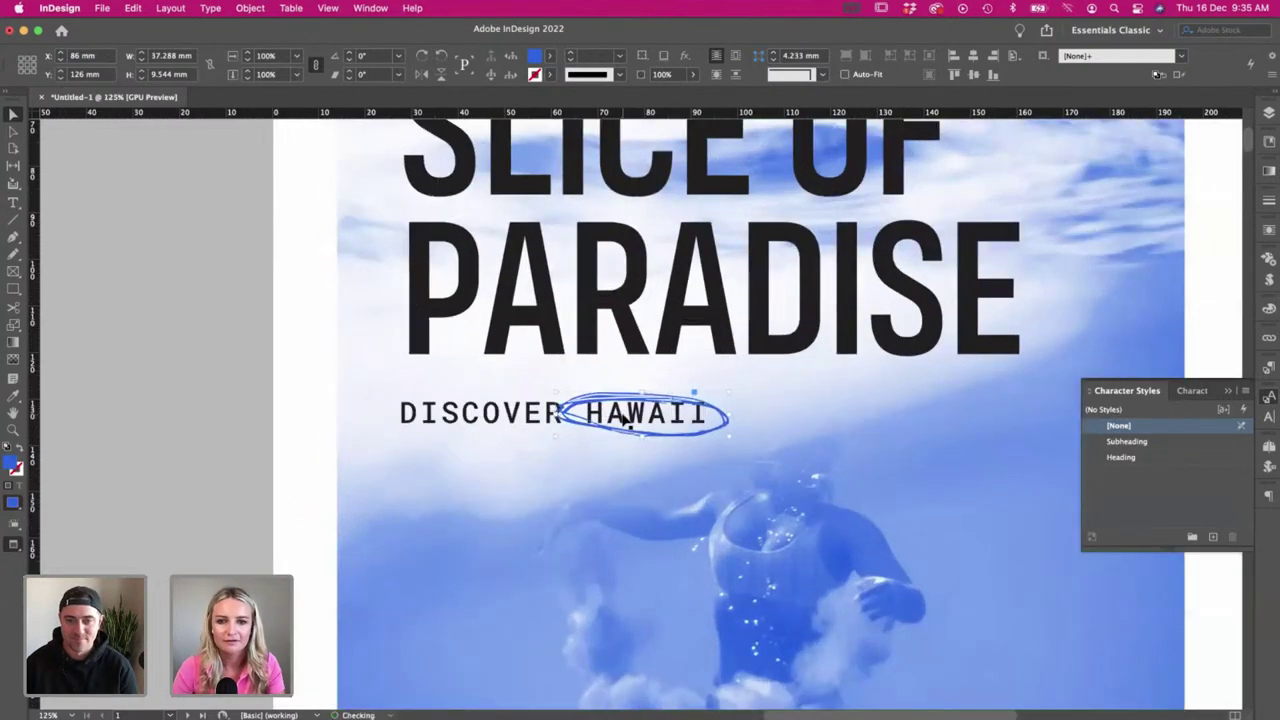
key(s)
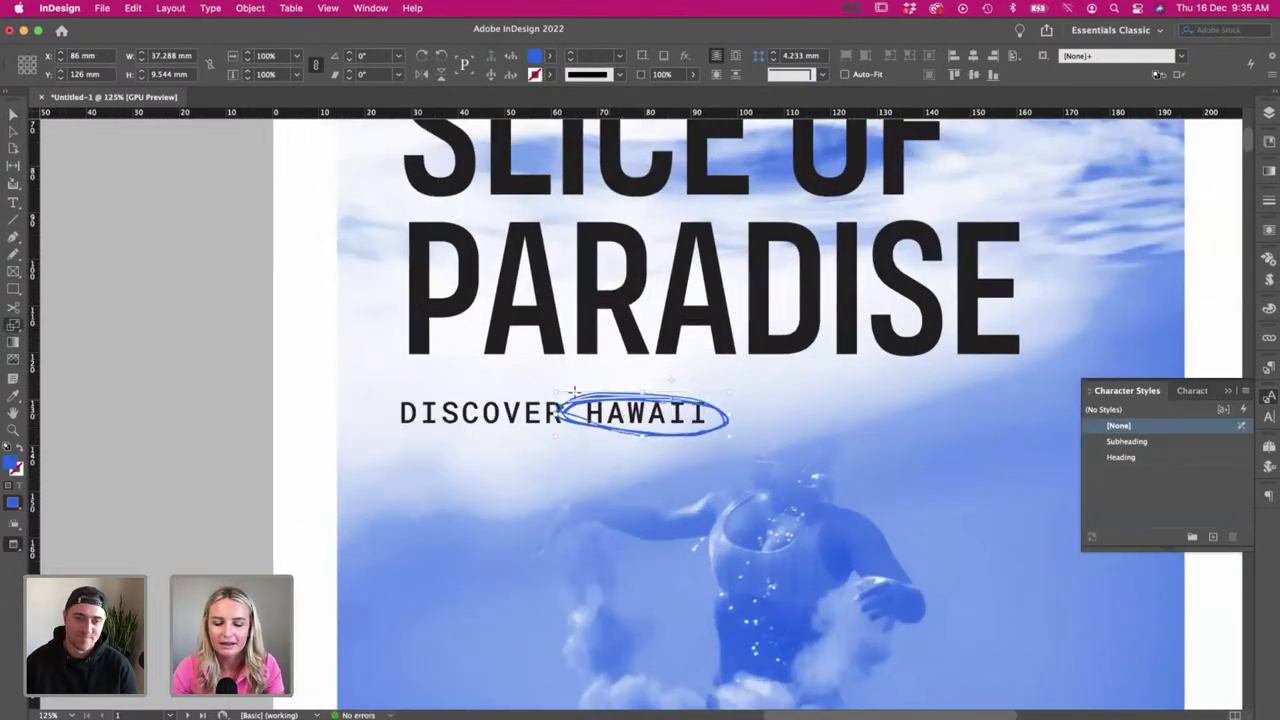
drag(760, 459, 786, 471)
key(v)
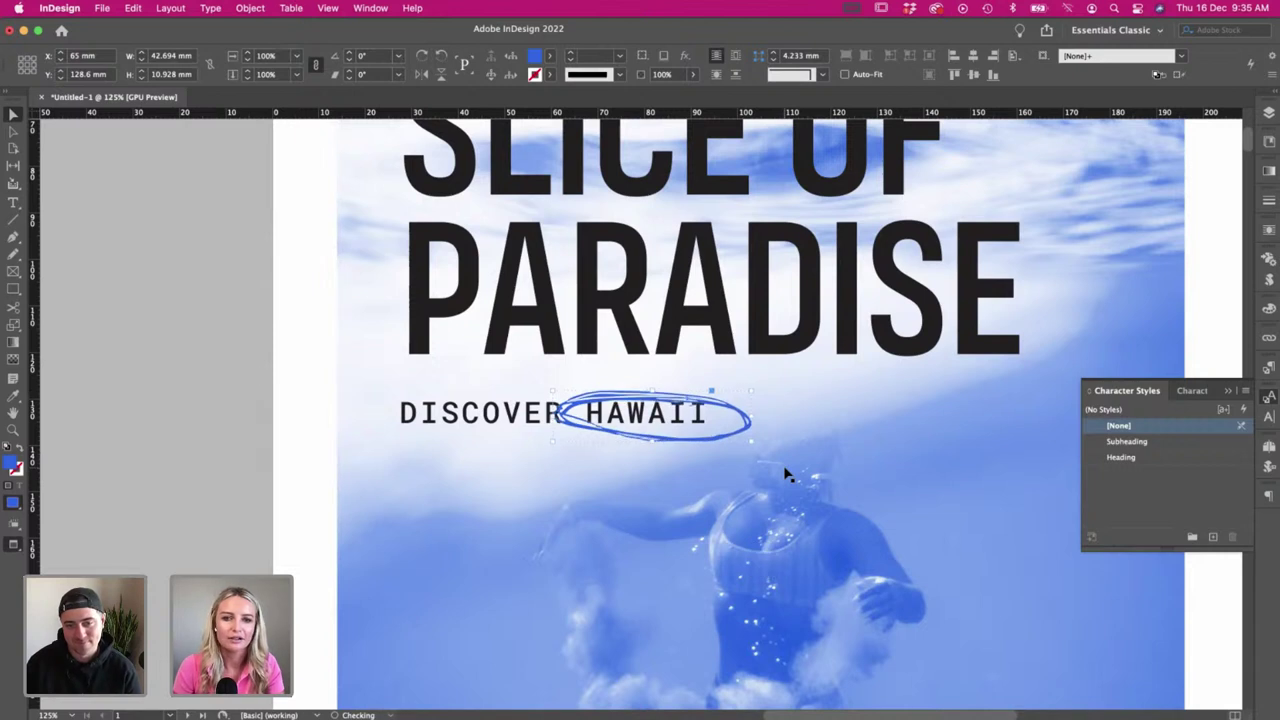
key(Left)
key(Left)
key(Left)
key(Left)
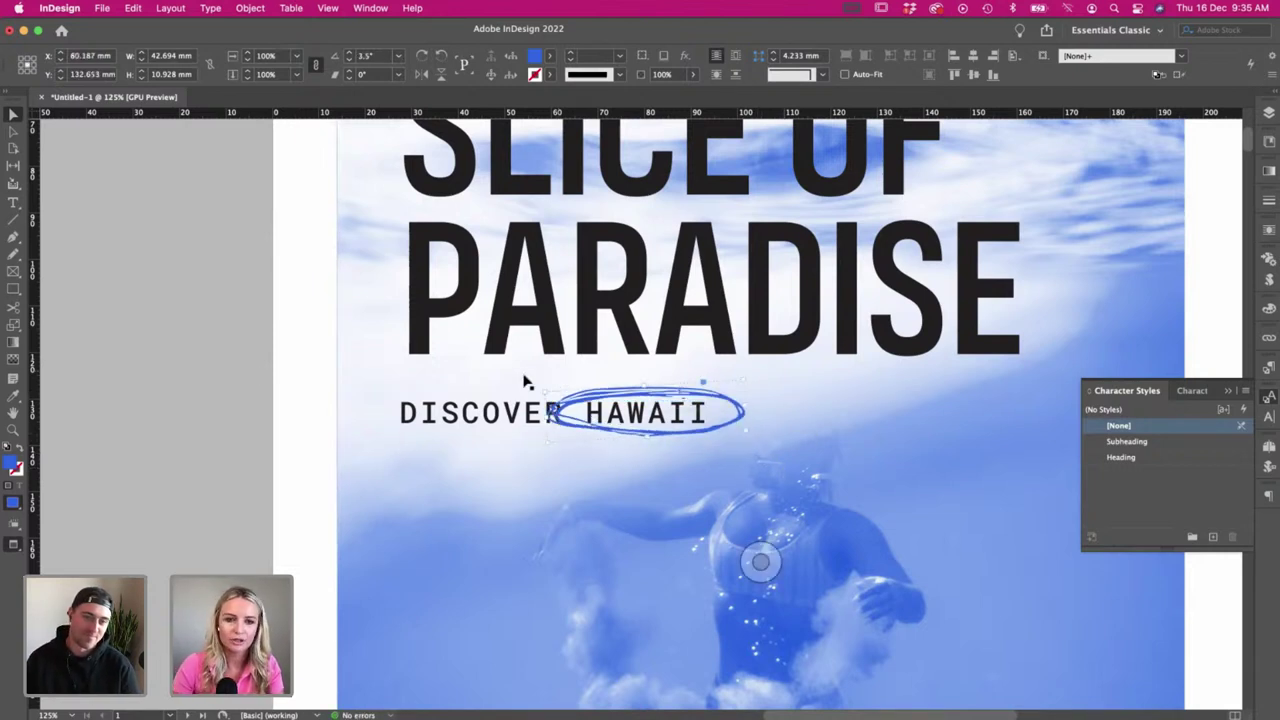
- Bring the DISCOVER HAWAII text frame to the front, above the blue ellipse
click(512, 414)
right_click(512, 414)
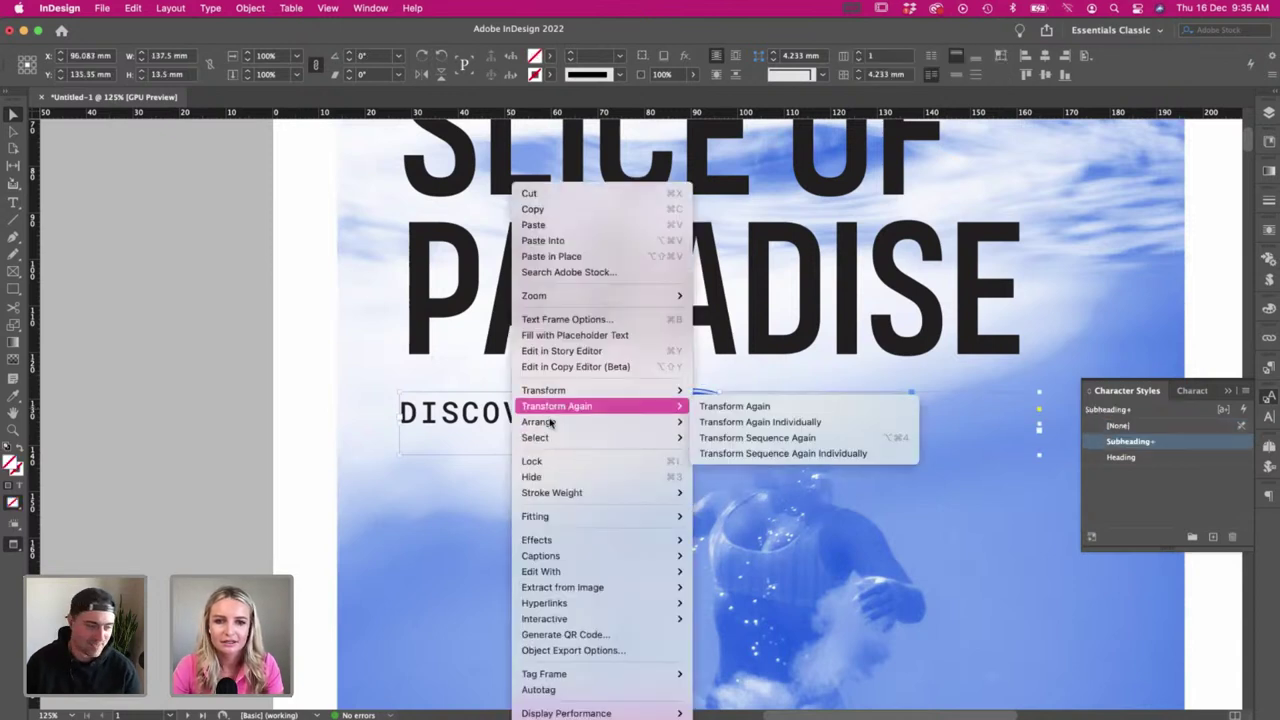
mouse_move(550, 422)
click(732, 425)
click(193, 278)
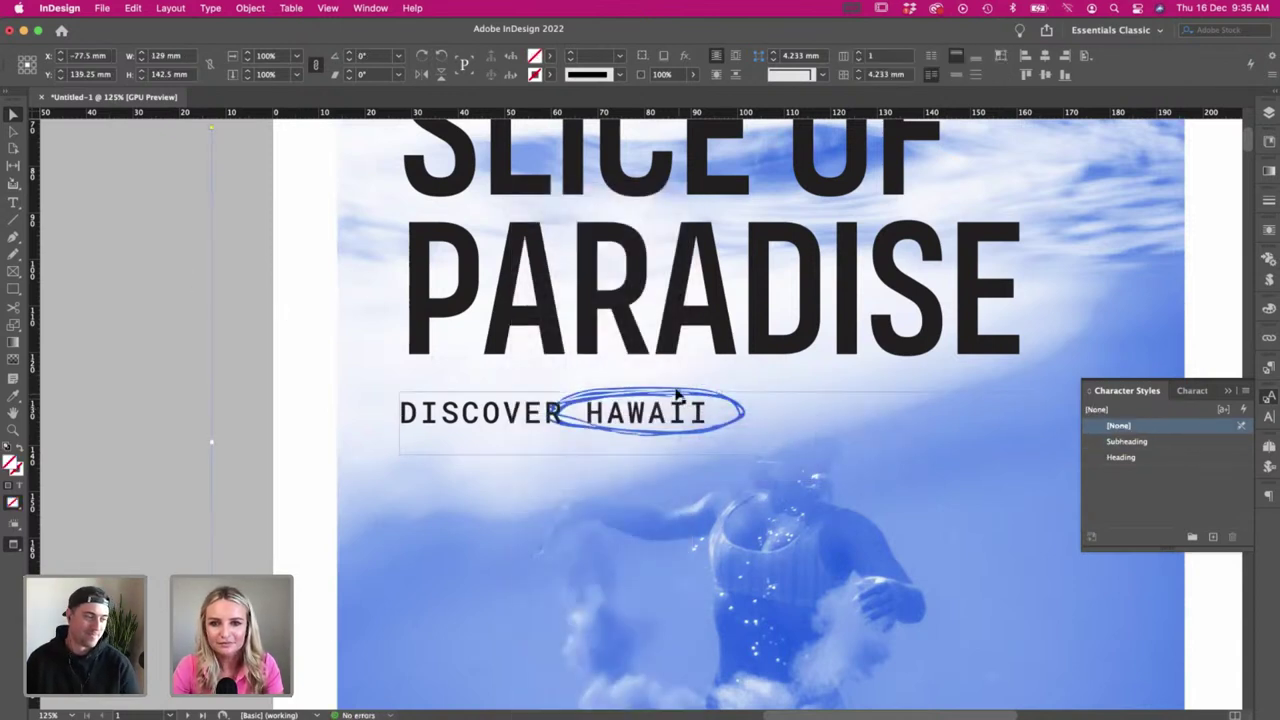
- Tilt the blue ellipse slightly clockwise, move it right and down to encircle HAWAII, and preview the whole page
click(677, 393)
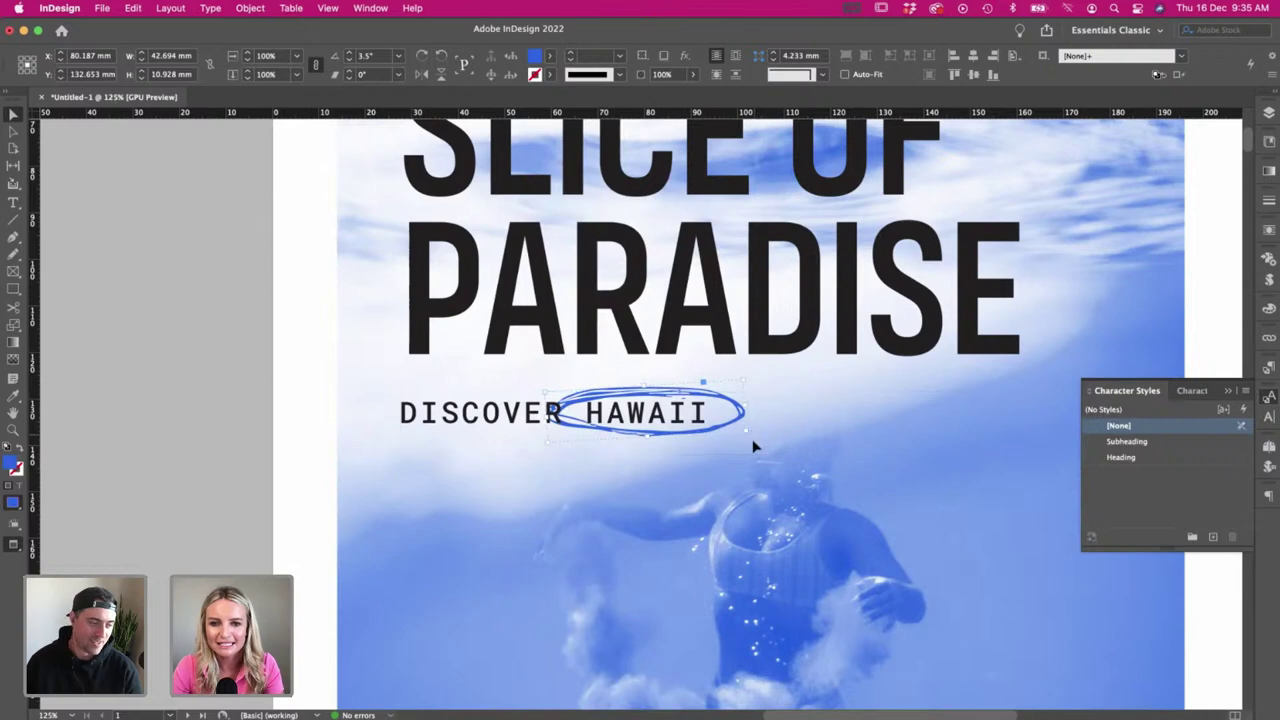
drag(755, 446, 746, 457)
drag(584, 390, 606, 403)
click(276, 338)
key(super+minus)
key(super+minus)
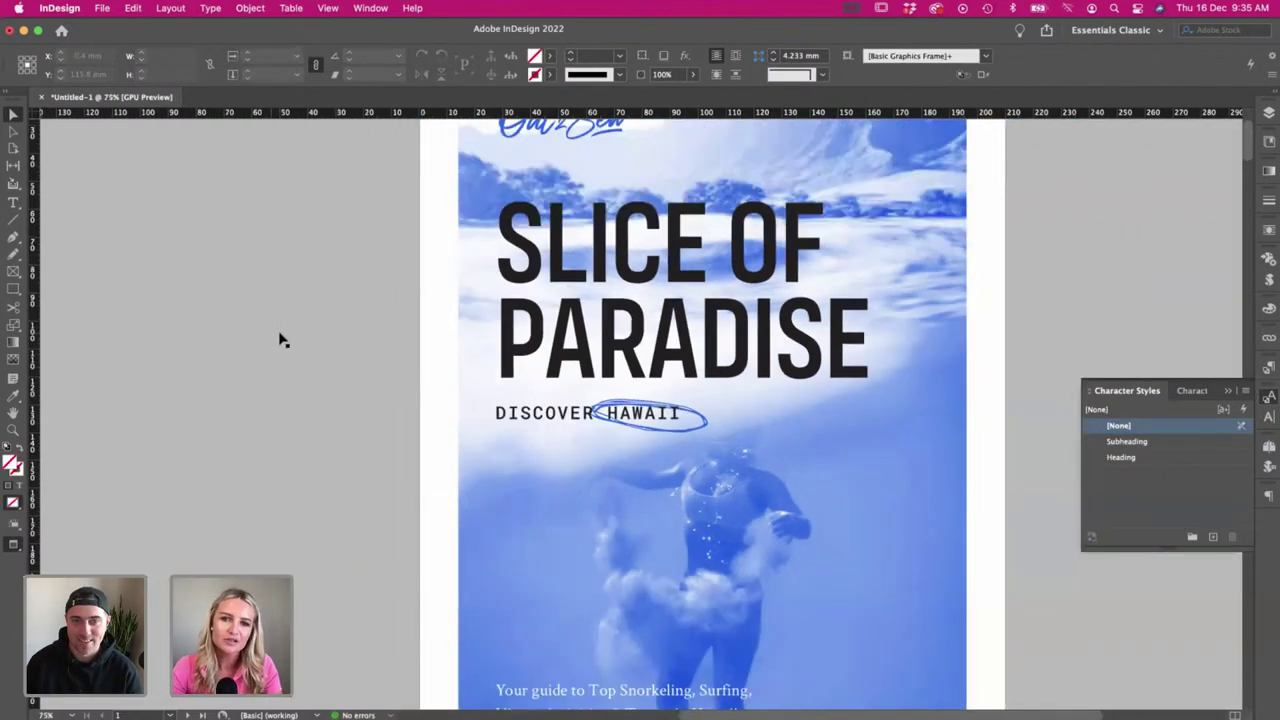
key(w)
key(super+minus)
key(w)
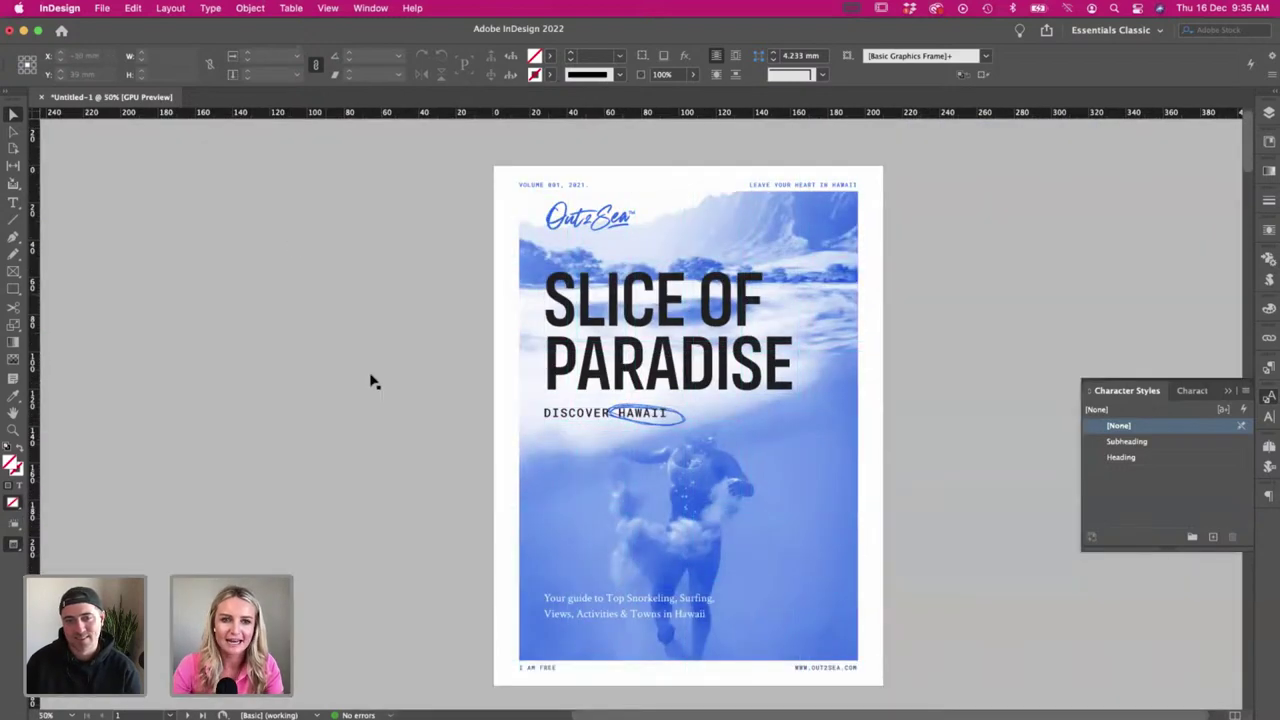
- Narrow the copy-notes text frame on the pasteboard to about 102 mm so it sits clear of the page
click(471, 429)
key(w)
drag(471, 429, 420, 429)
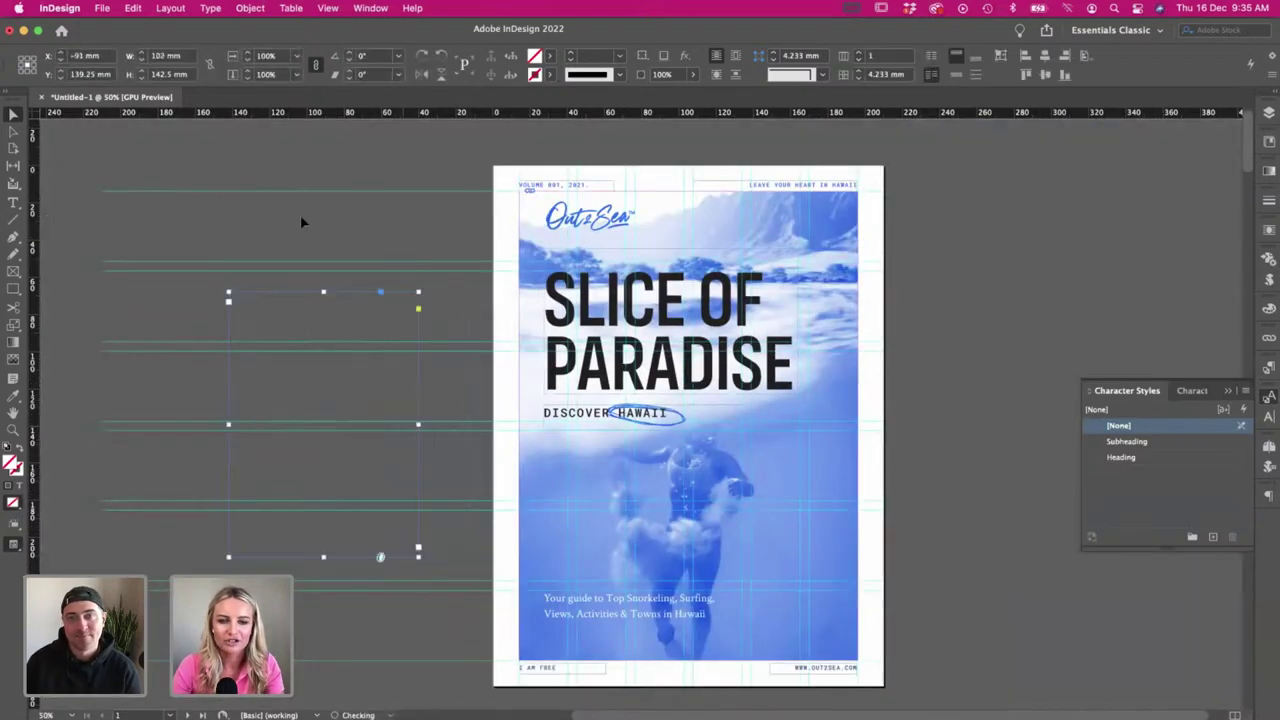
click(324, 263)
scroll(324, 263, right, 1)
scroll(324, 263, up, 1)
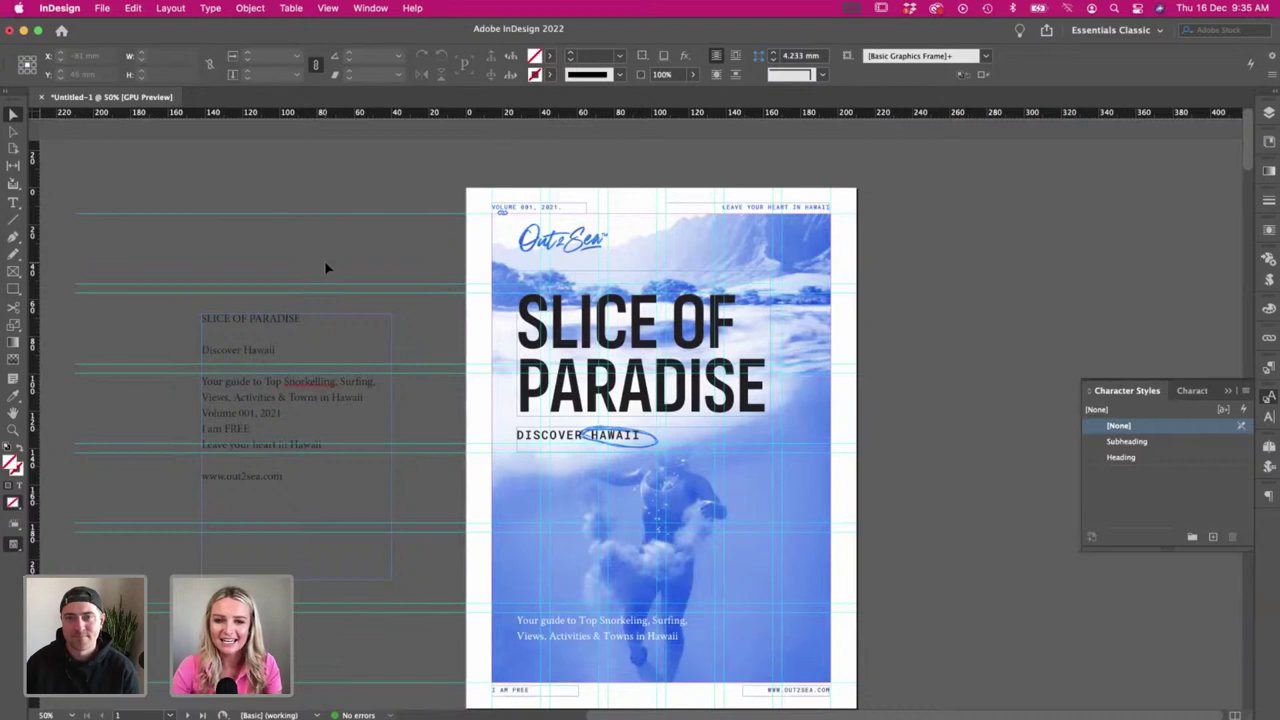
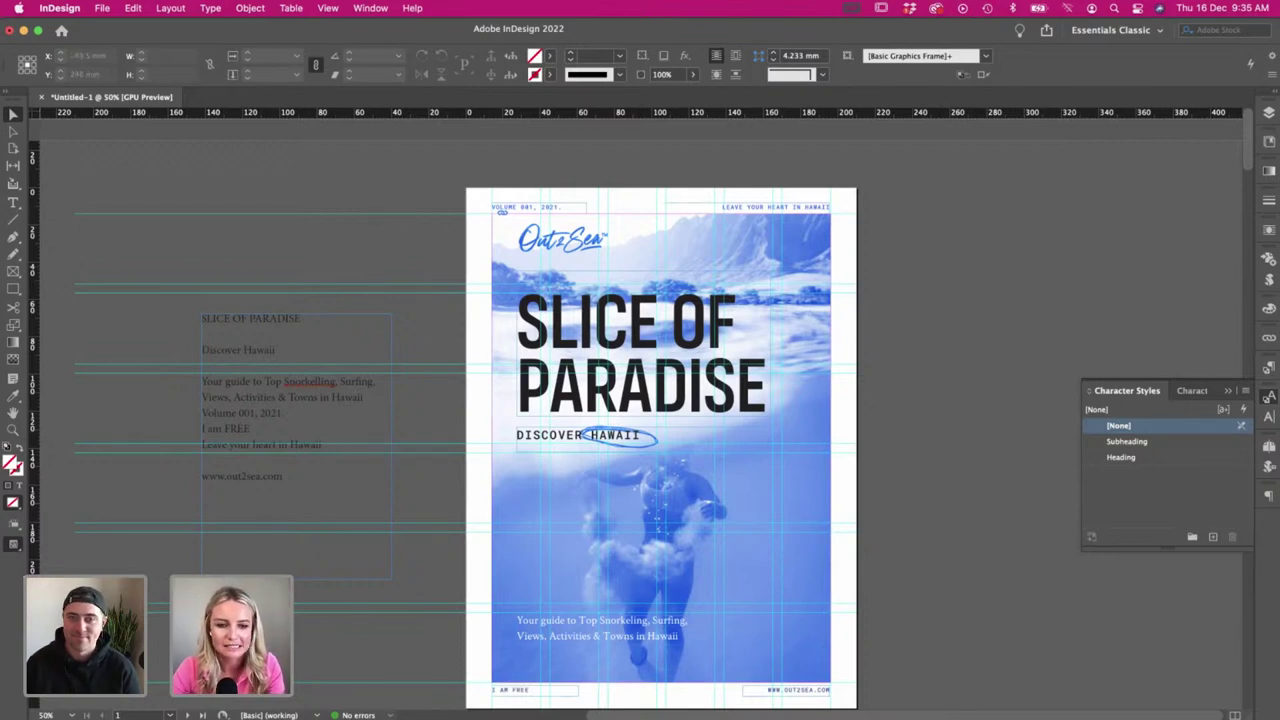
- Switch to Illustrator, copy the triangular hatching mark from the sketch marks in Illustrations.ai, and paste it onto the InDesign cover
key(super+Tab)
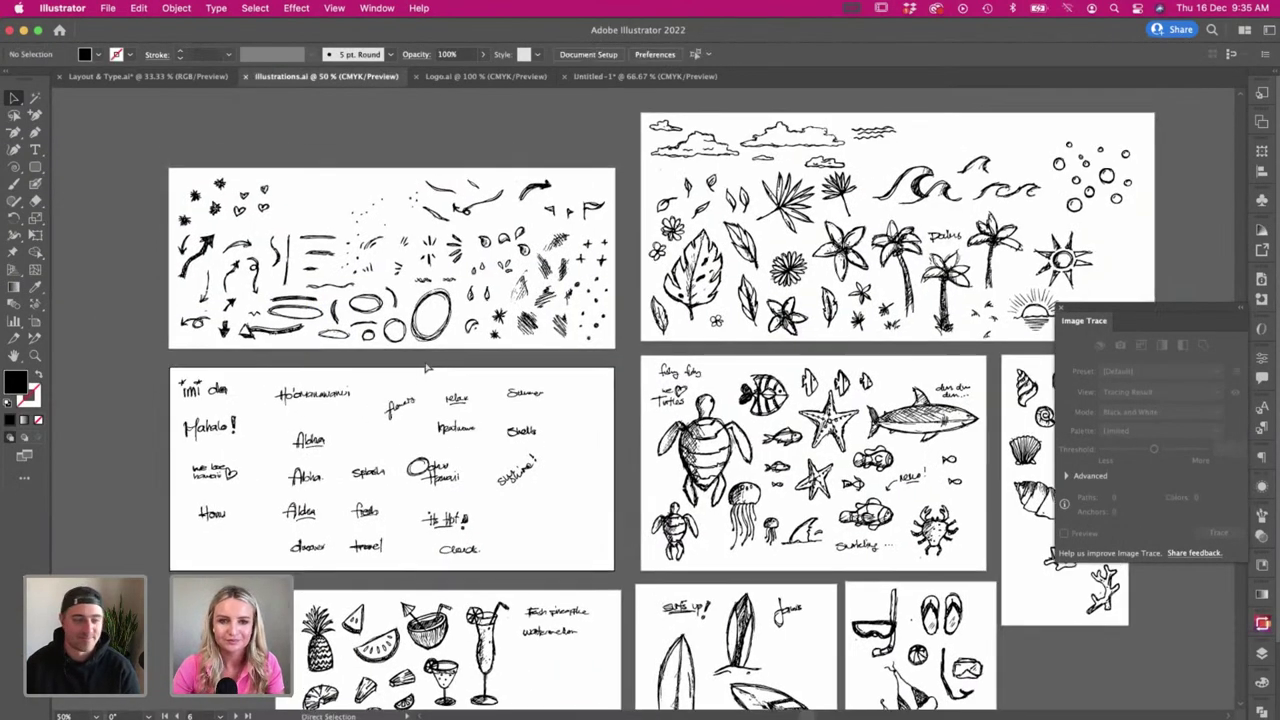
key(super+plus)
key(super+plus)
scroll(426, 367, left, 8)
scroll(426, 367, up, 5)
scroll(426, 367, down, 1)
scroll(426, 367, right, 1)
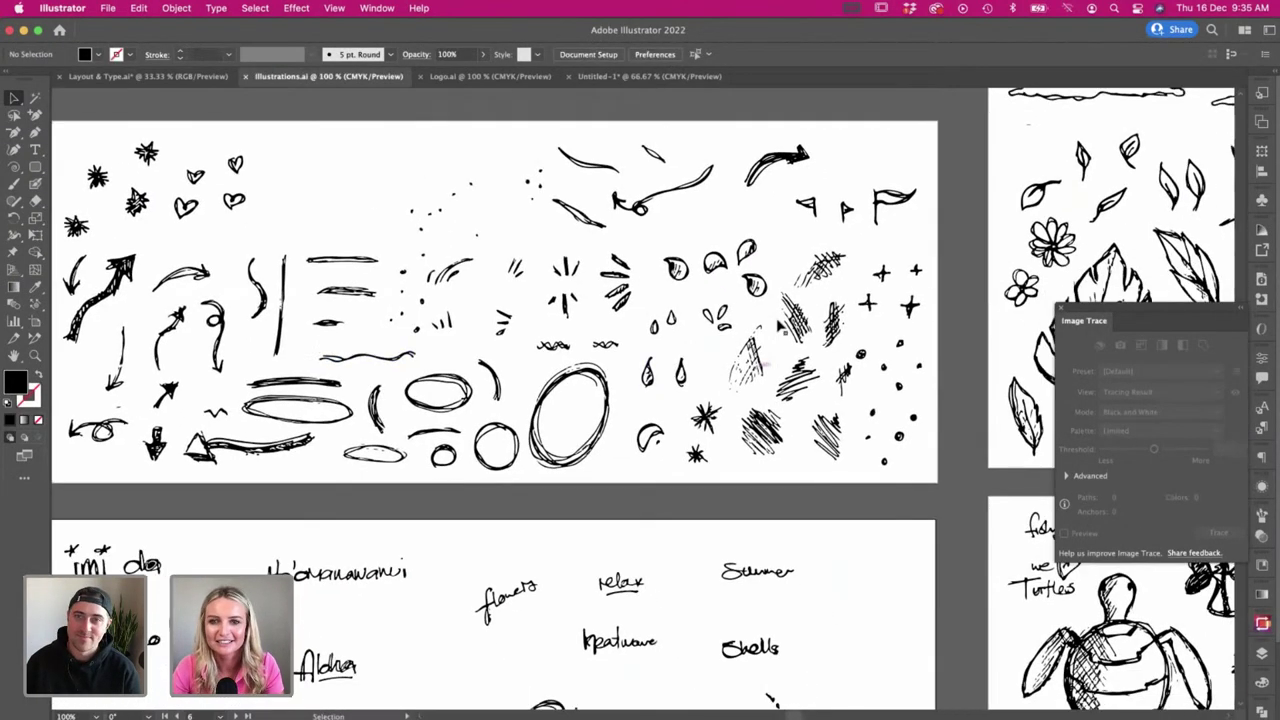
click(757, 353)
key(super+c)
key(super+Tab)
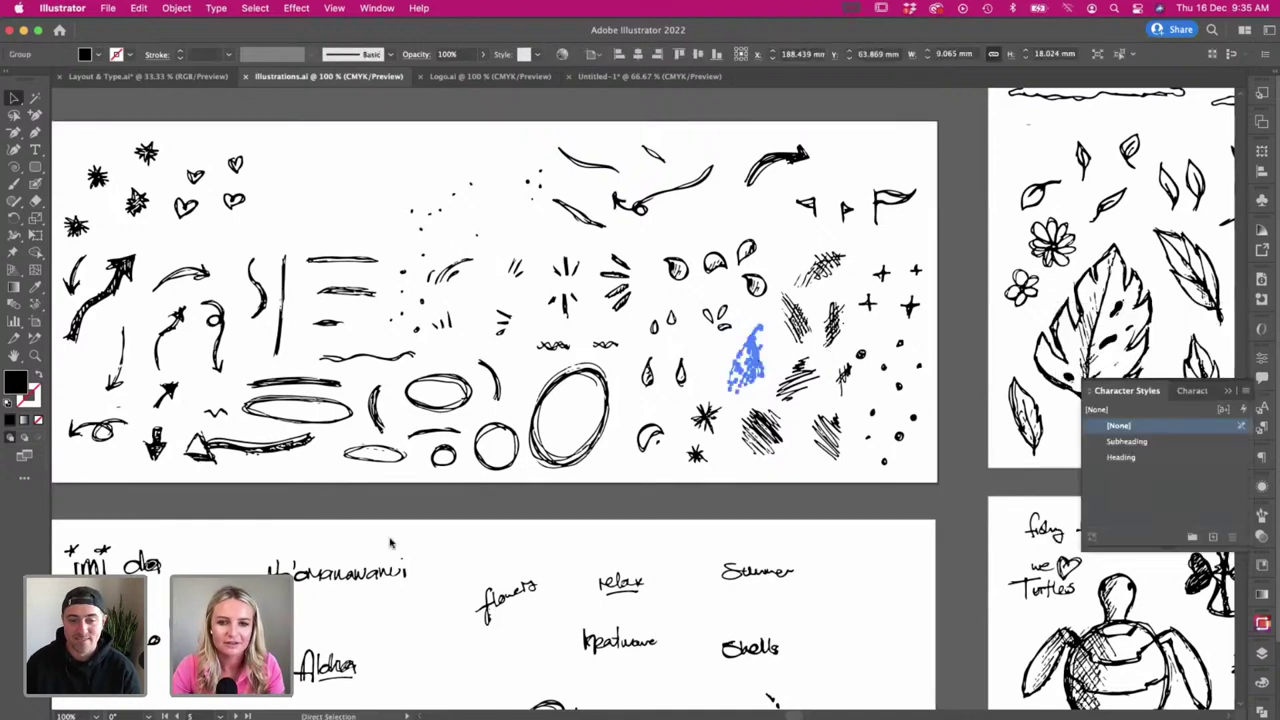
key(super+v)
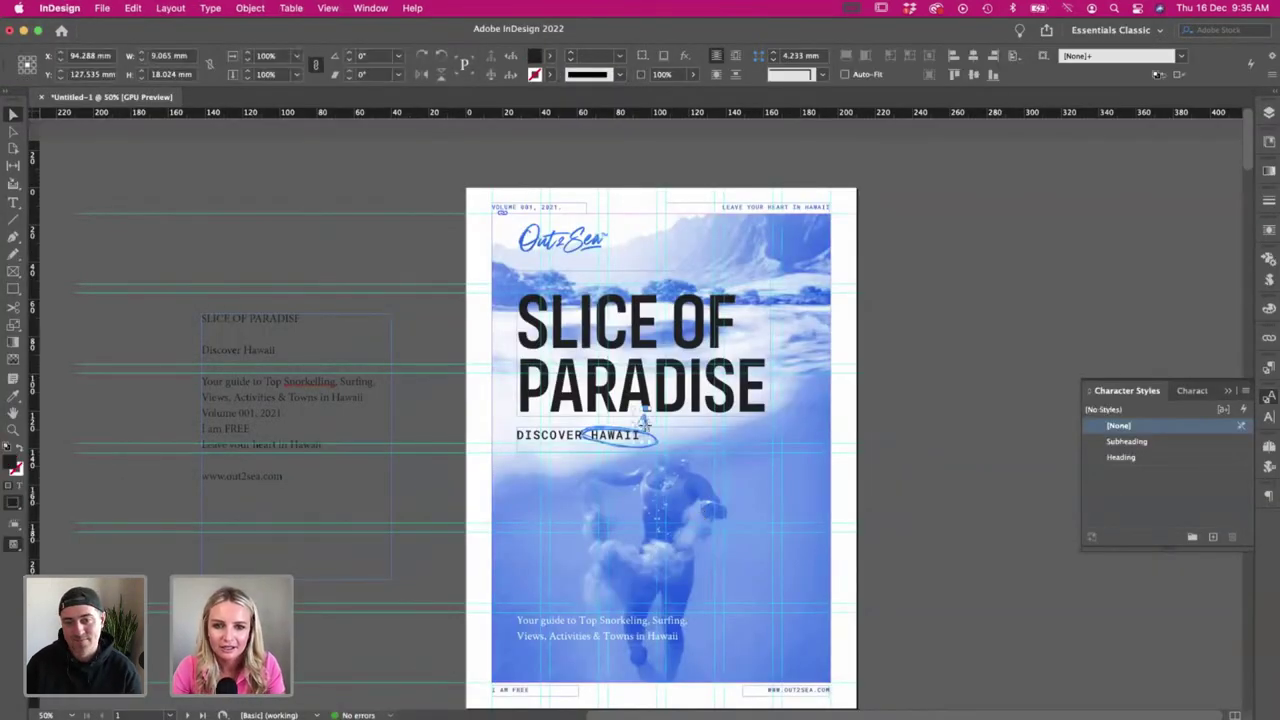
- Enlarge the pasted hatching mark to about 34 × 67 mm and fill it with the Out2Sea logo's blue
key(s)
click(640, 420)
drag(672, 466, 752, 584)
key(i)
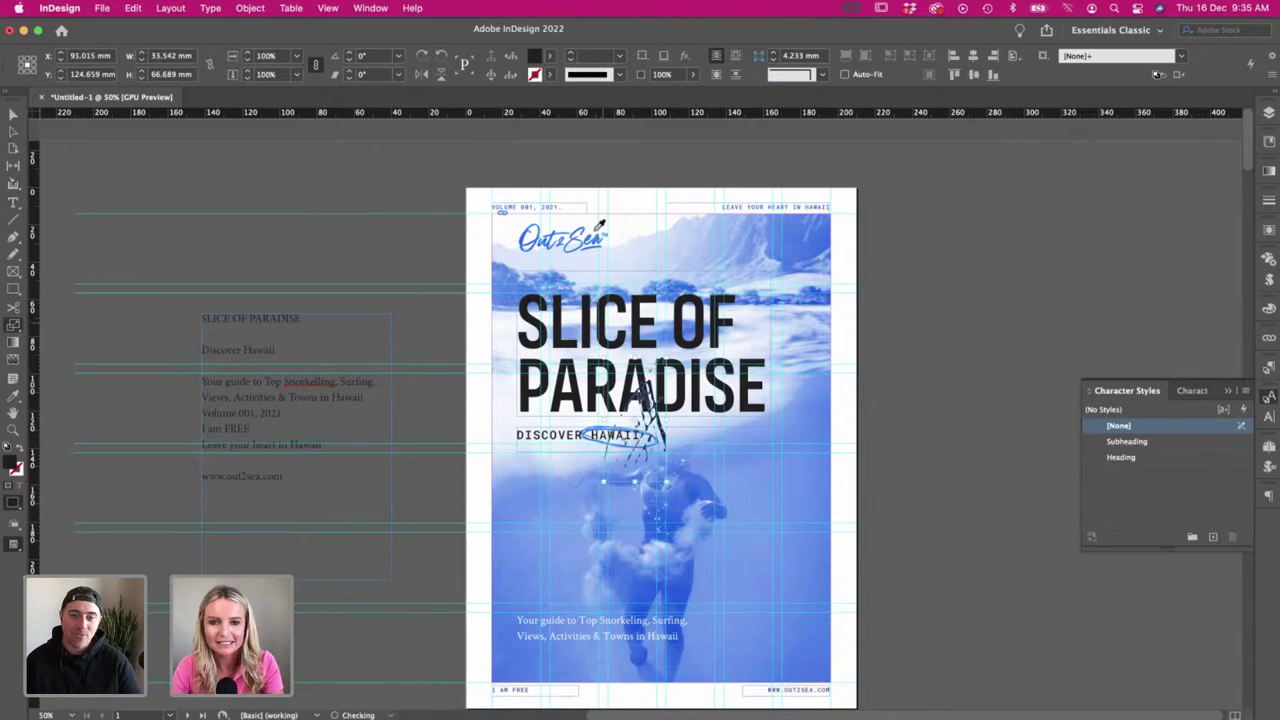
key(v)
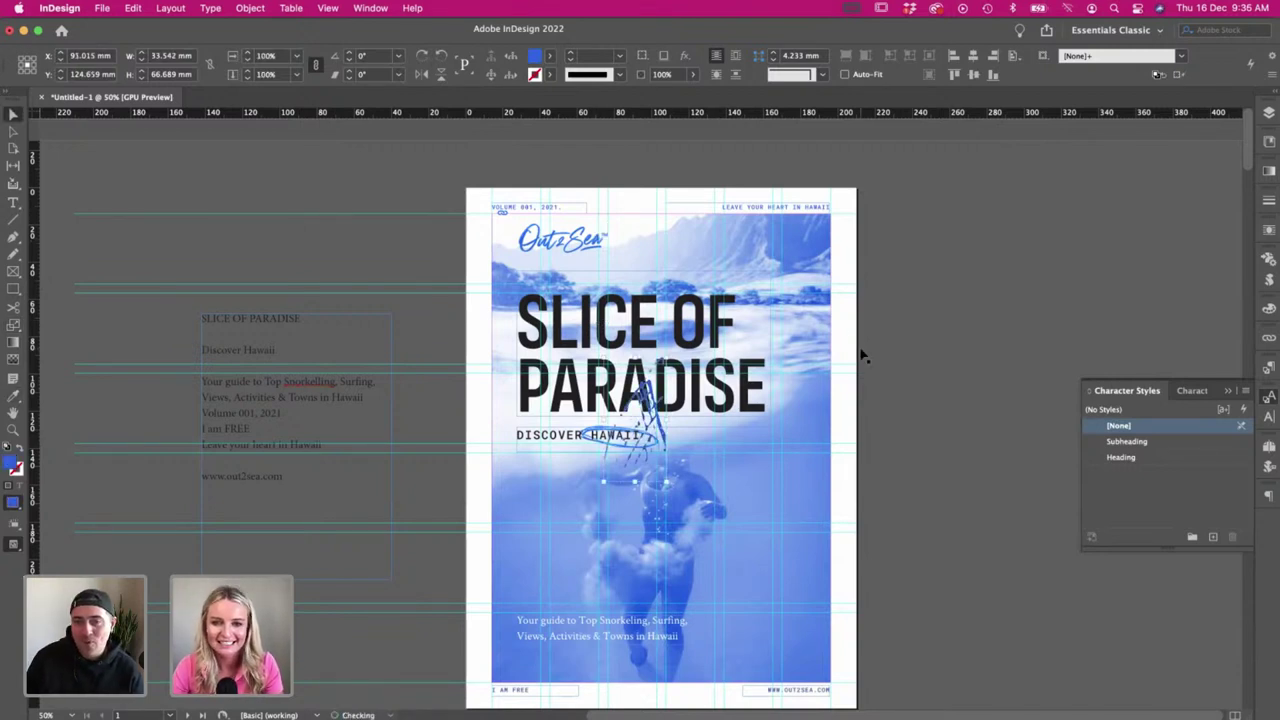
- Scale the hatching mark down to 79%, about 26.5 × 52.7 mm, and preview the page without guides
key(super+equal)
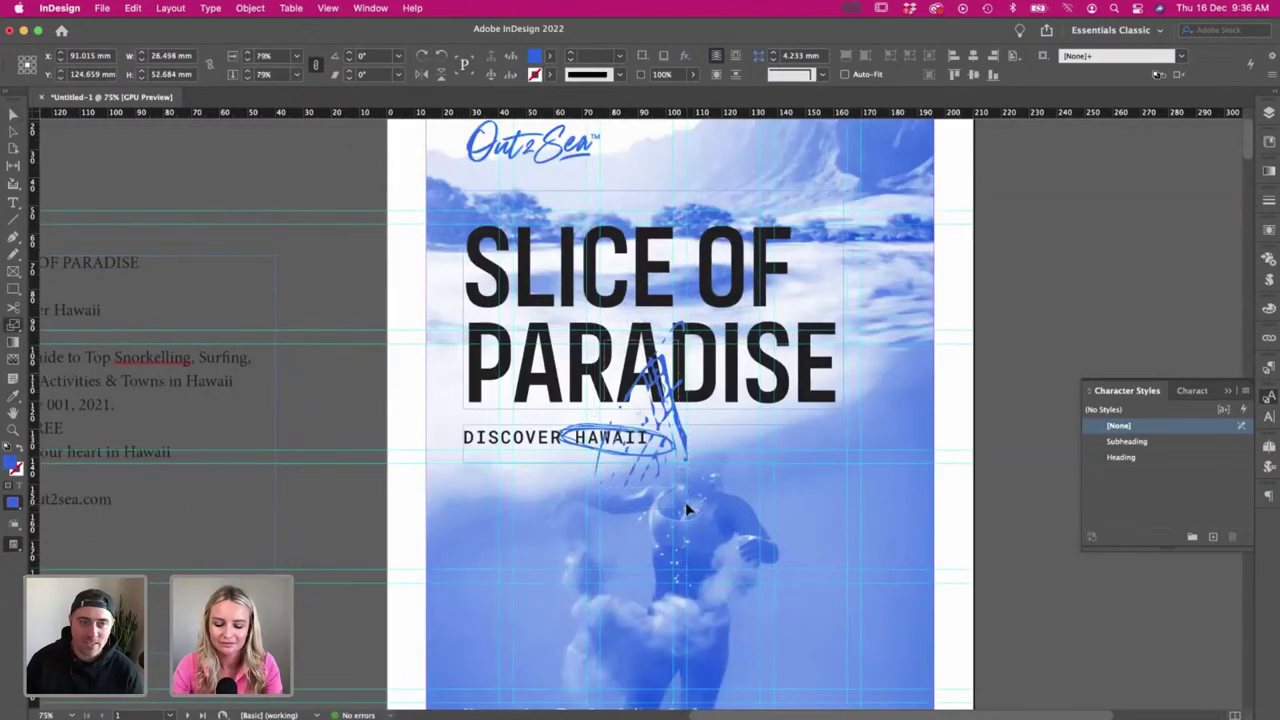
drag(686, 510, 686, 510)
key(super+minus)
key(v)
click(951, 388)
key(w)
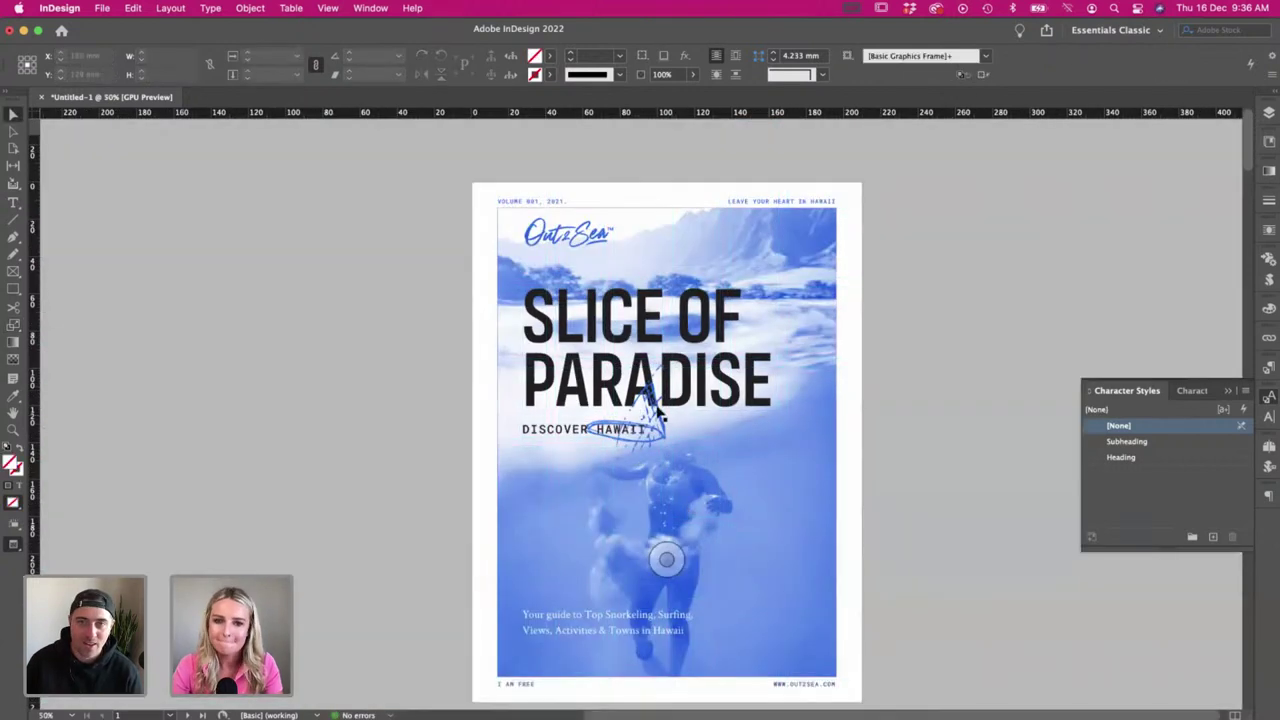
- Move the hatching mark away from the heading so it straddles the photo's right edge, and shrink it slightly
drag(657, 406, 787, 508)
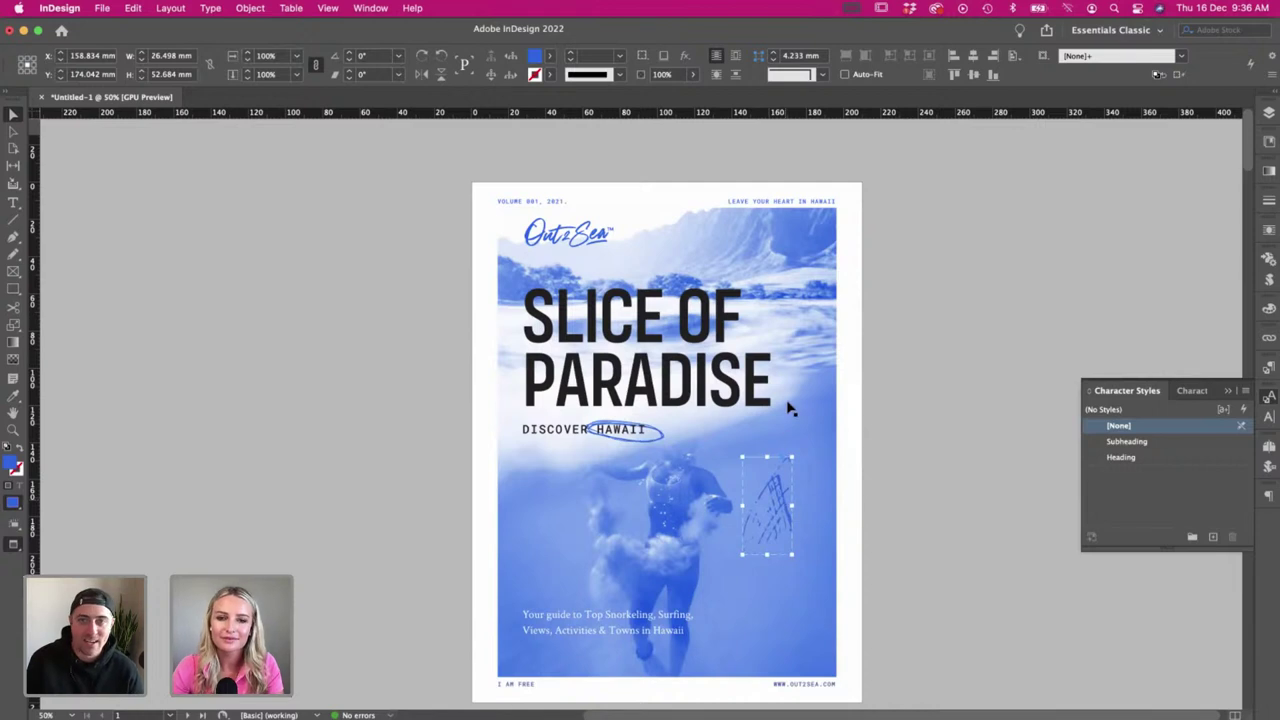
scroll(783, 530, up, 1)
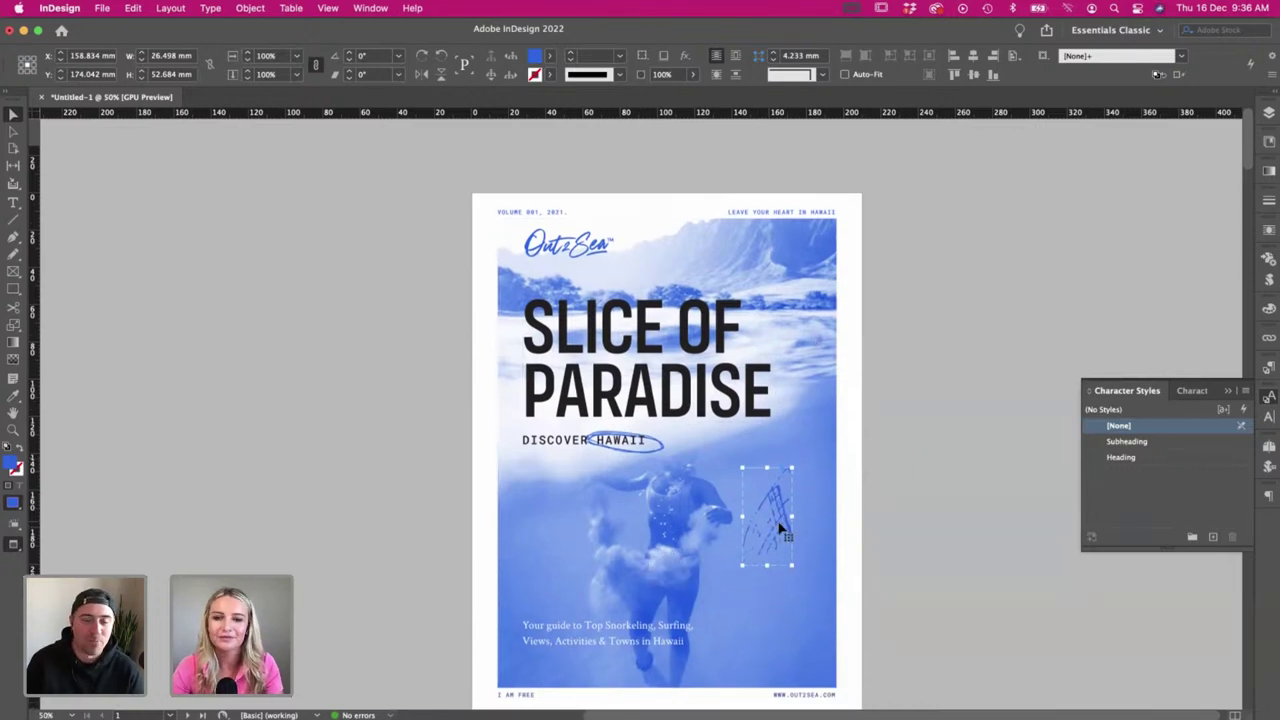
drag(785, 515, 840, 558)
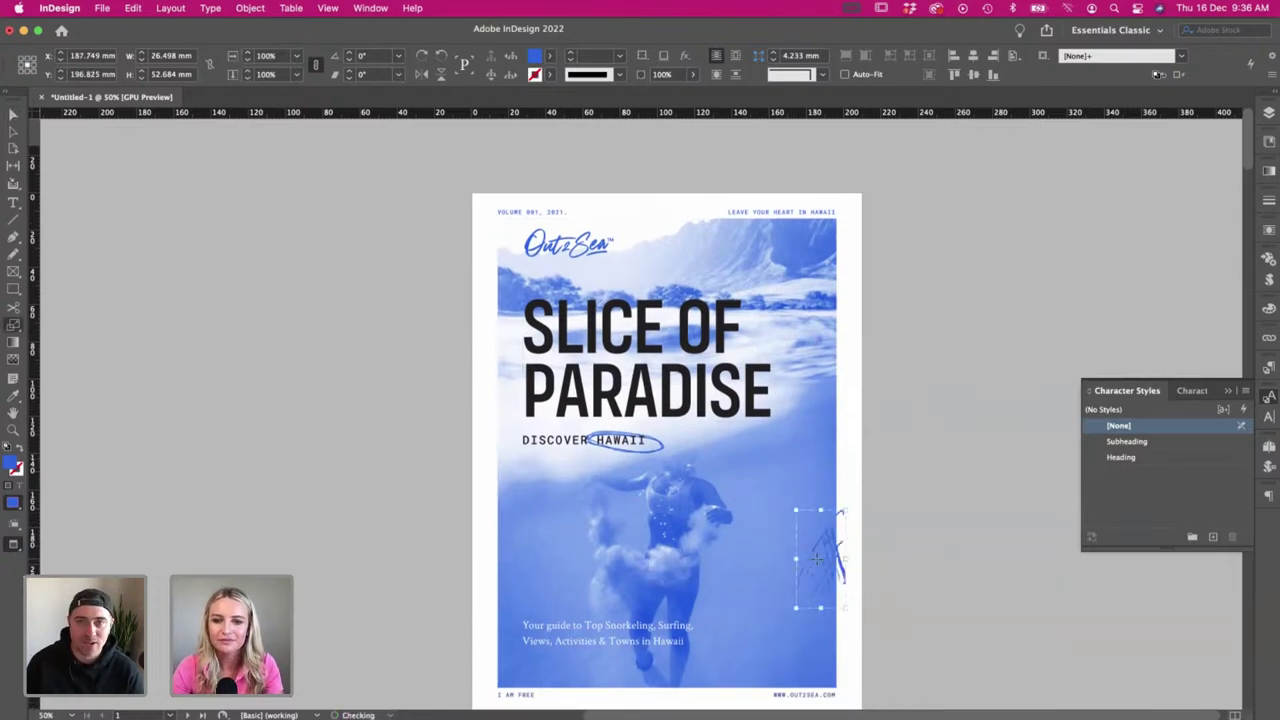
click(915, 636)
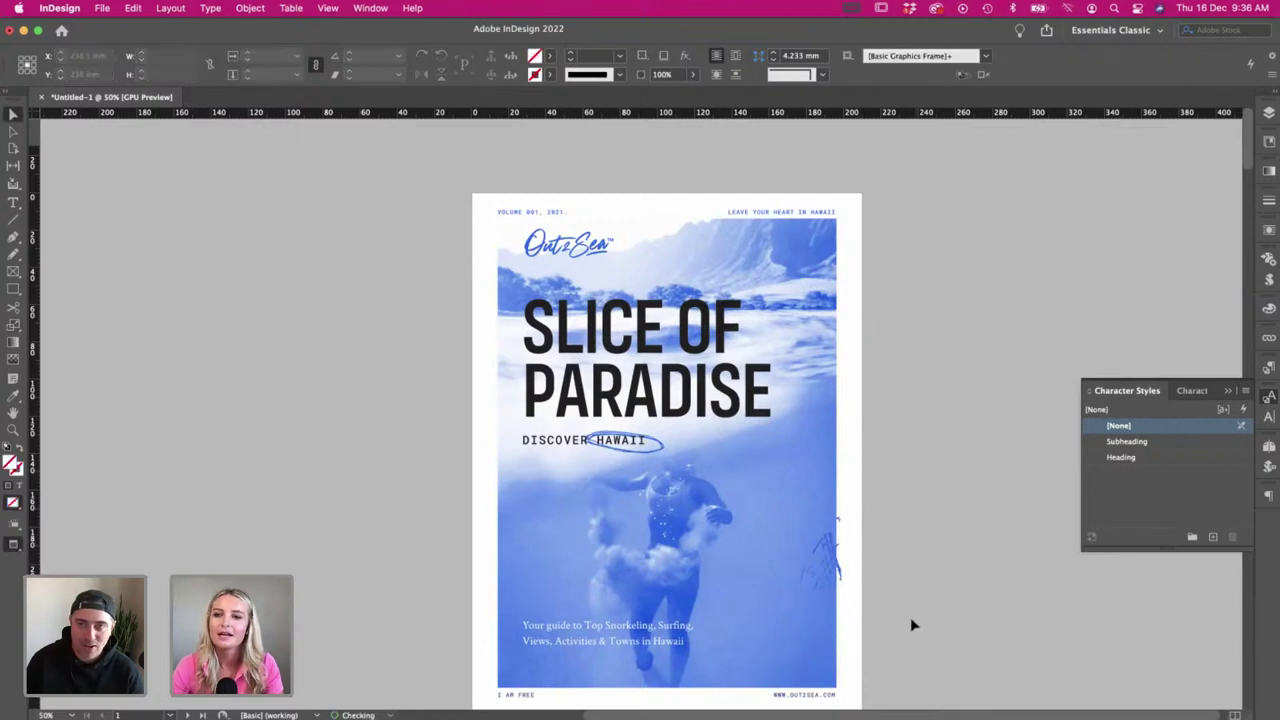
- Shift the hatching mark left so it sits just inside the photo's right edge, and preview the page
scroll(913, 625, down, 1)
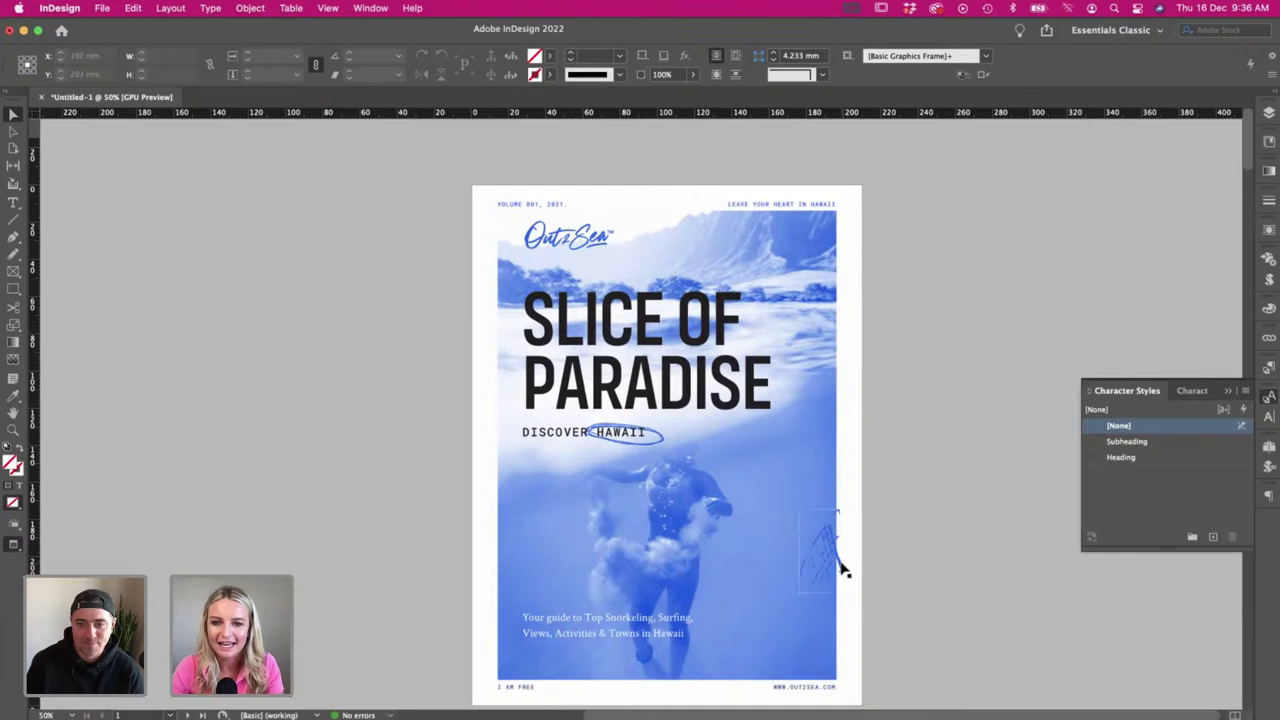
mouse_move(841, 564)
mouse_down()
mouse_move(850, 570)
mouse_move(814, 572)
mouse_up()
click(937, 601)
key(w)
click(956, 578)
key(w)
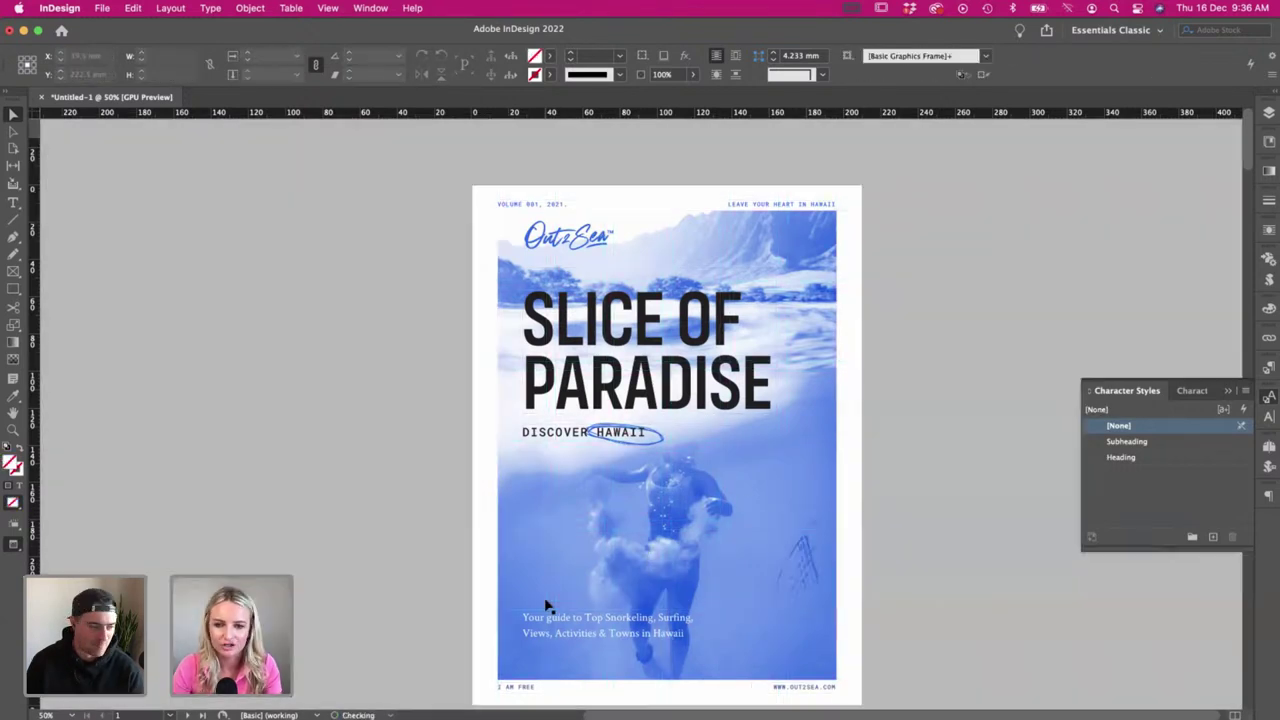
- Try an orange #d3880d fill on the logo, the ellipse around HAWAII and the hatching mark together
click(570, 316)
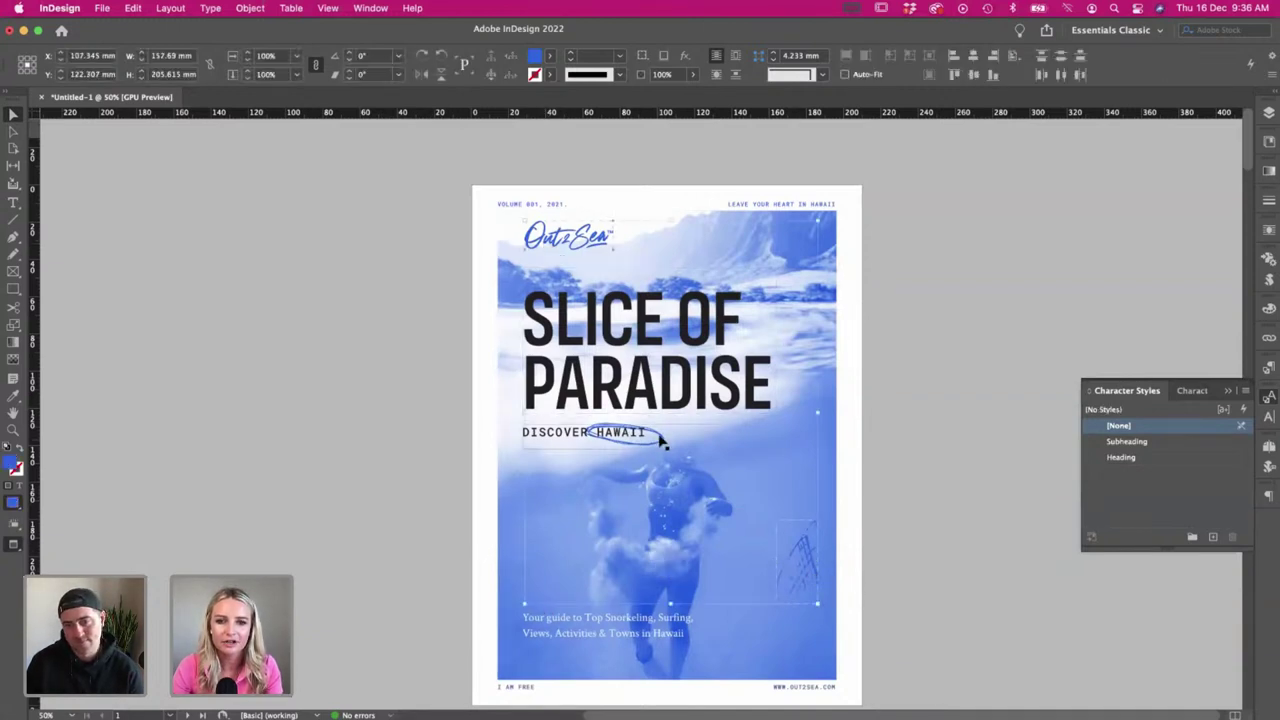
shift+click(605, 425)
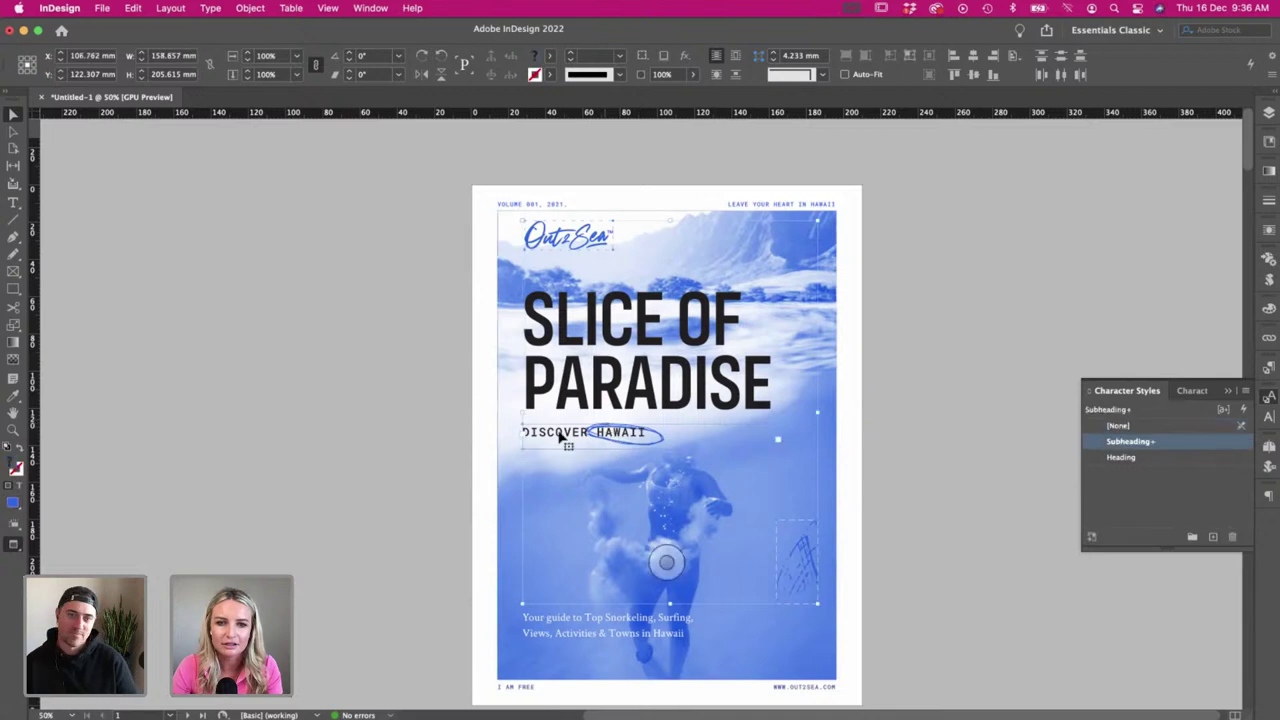
shift+click(595, 426)
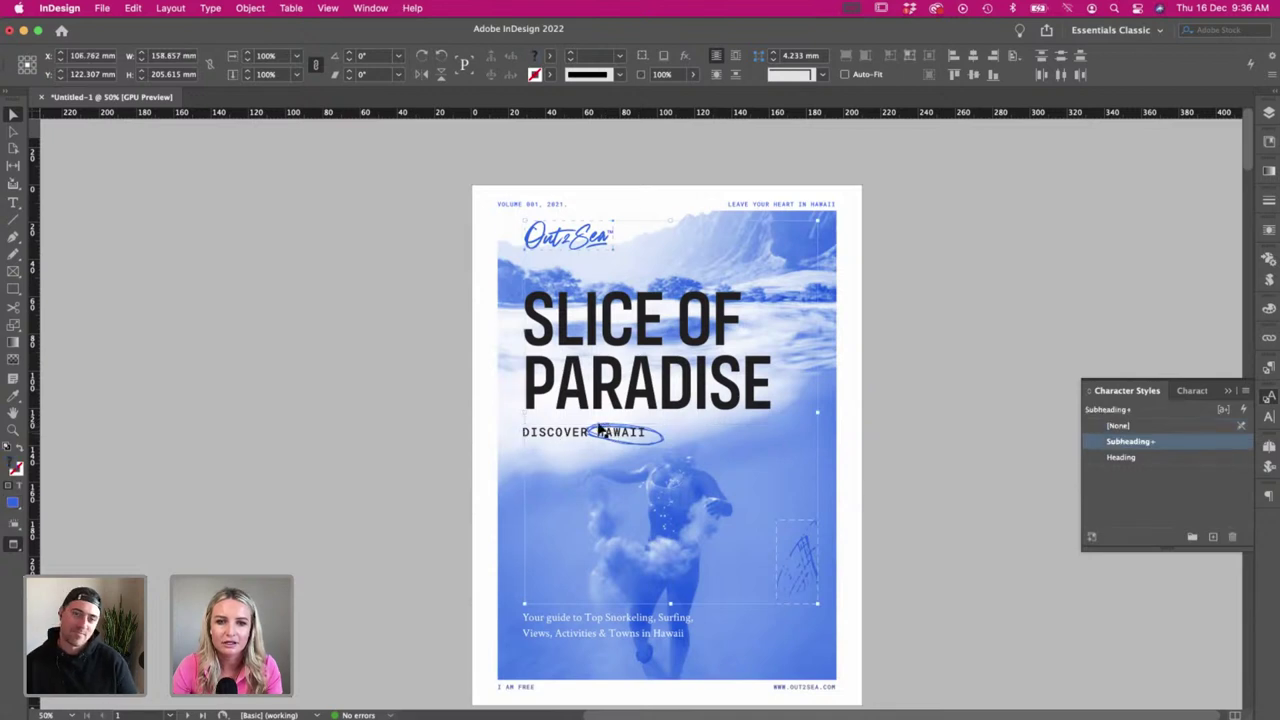
double_click(14, 465)
drag(349, 509, 352, 386)
click(179, 438)
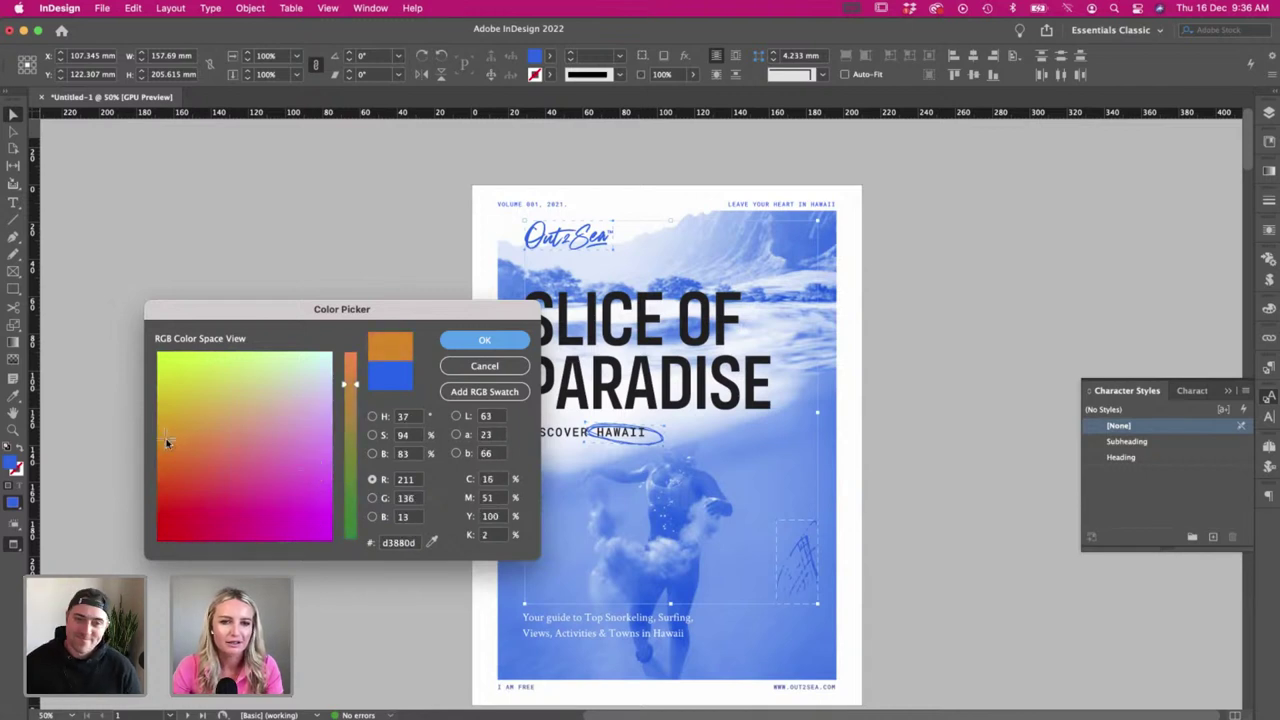
key(Return)
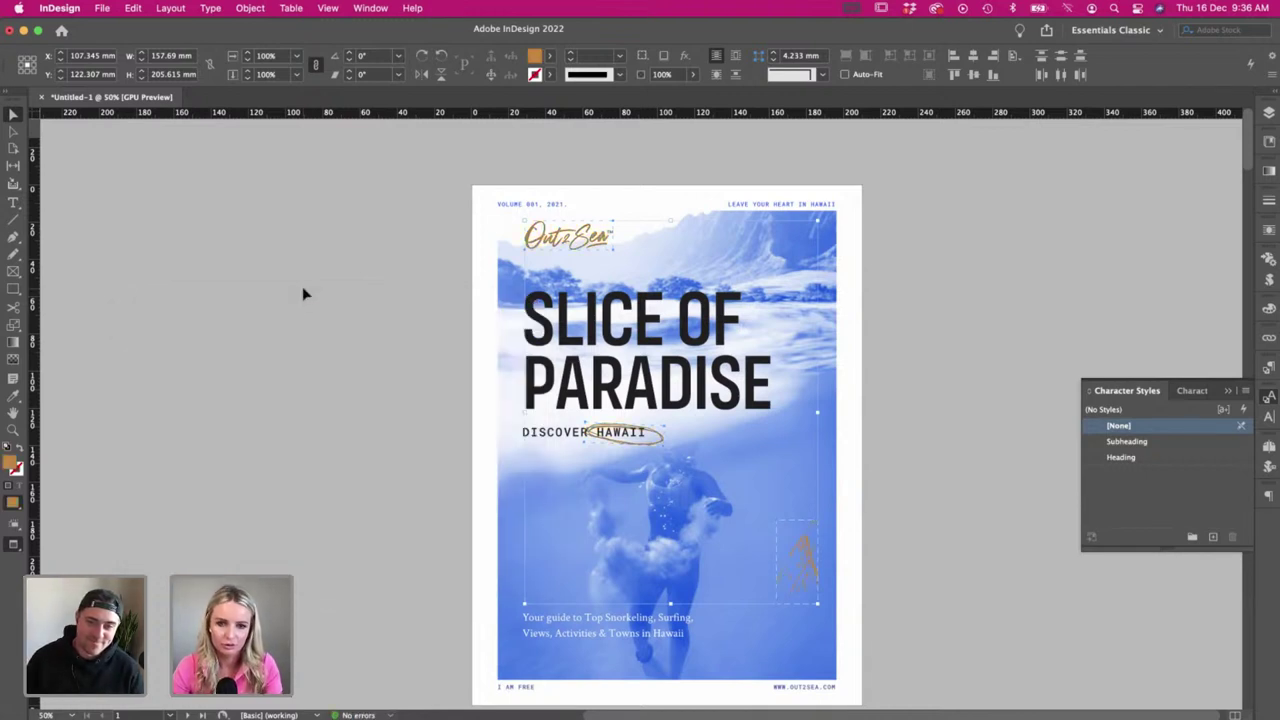
click(302, 288)
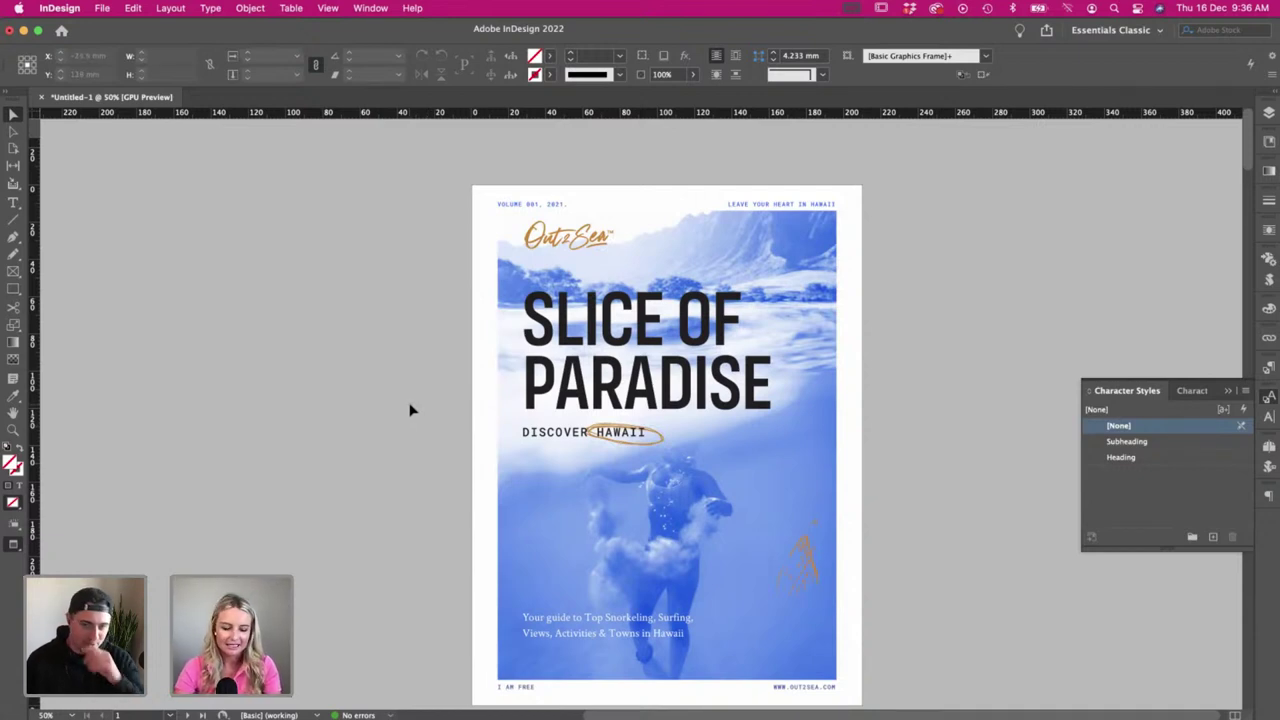
- Undo the orange fill on the logo, ellipse and hatching mark, and clear the selection
key(super+z)
key(super+shift+a)
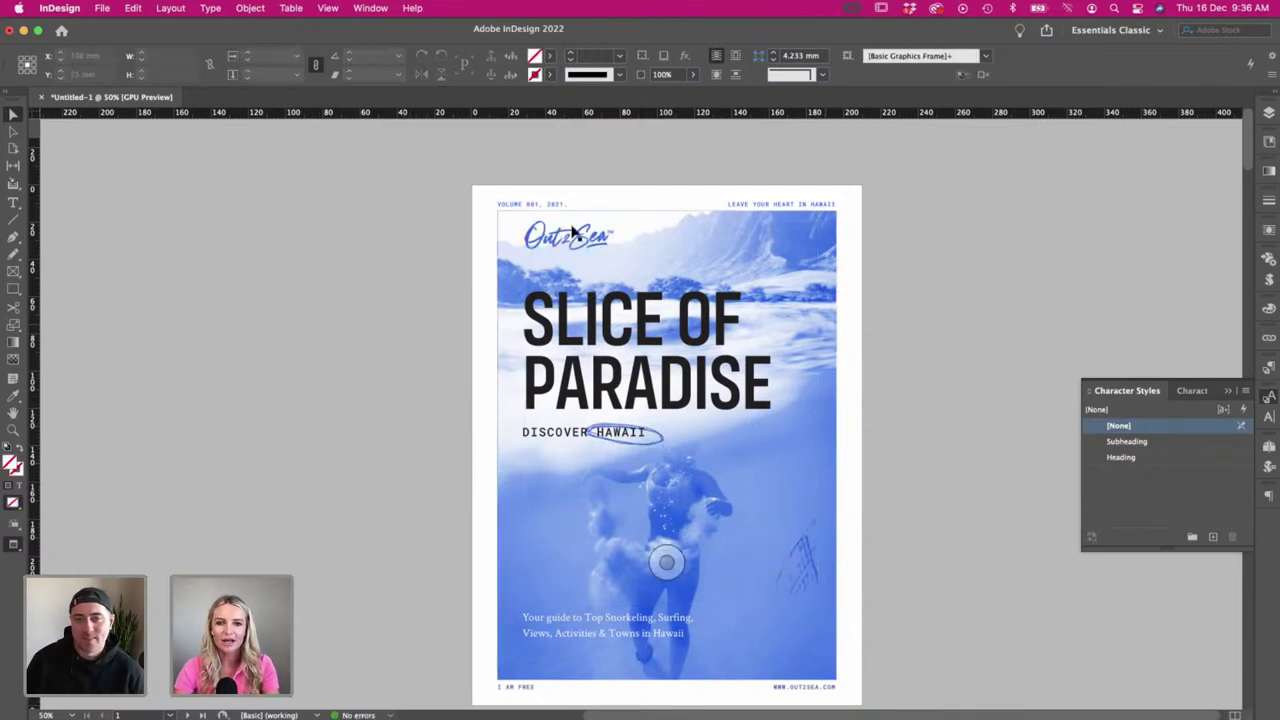
click(588, 246)
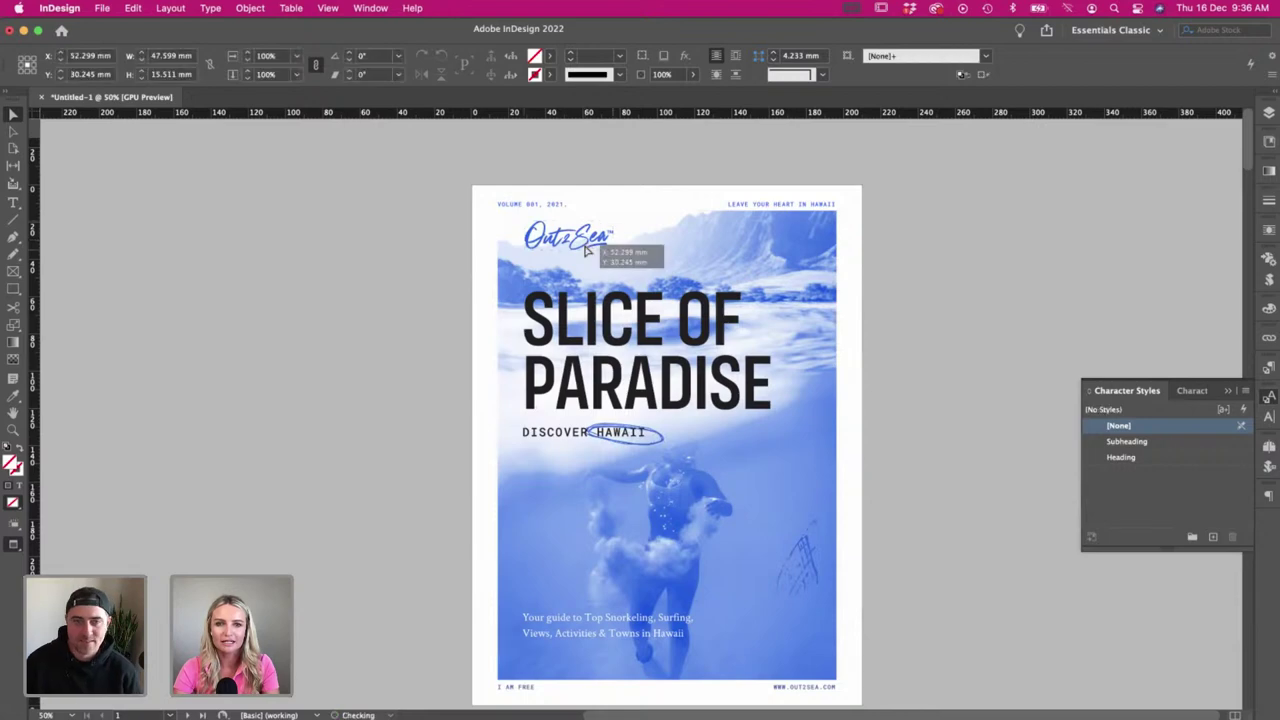
click(966, 278)
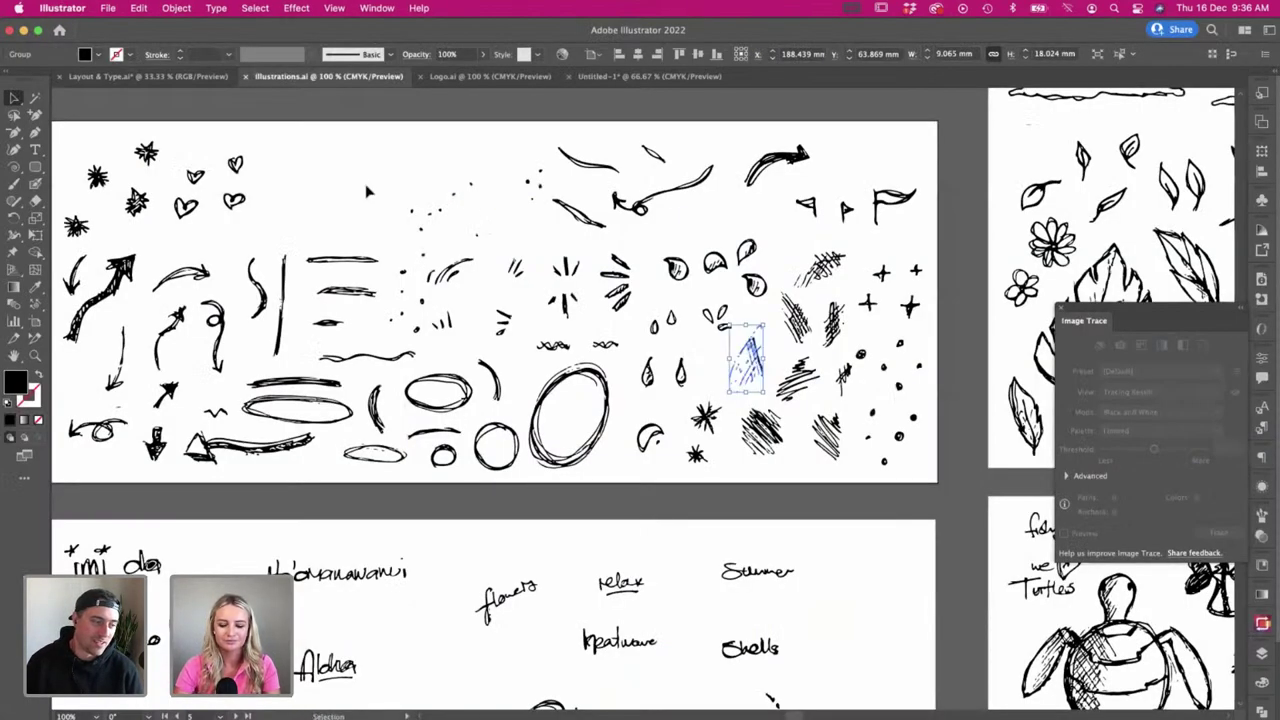
- Switch to Illustrator, copy the large turtle from the sea-life sketches in Illustrations.ai, and paste it onto the InDesign cover
click(367, 192)
key(super+minus)
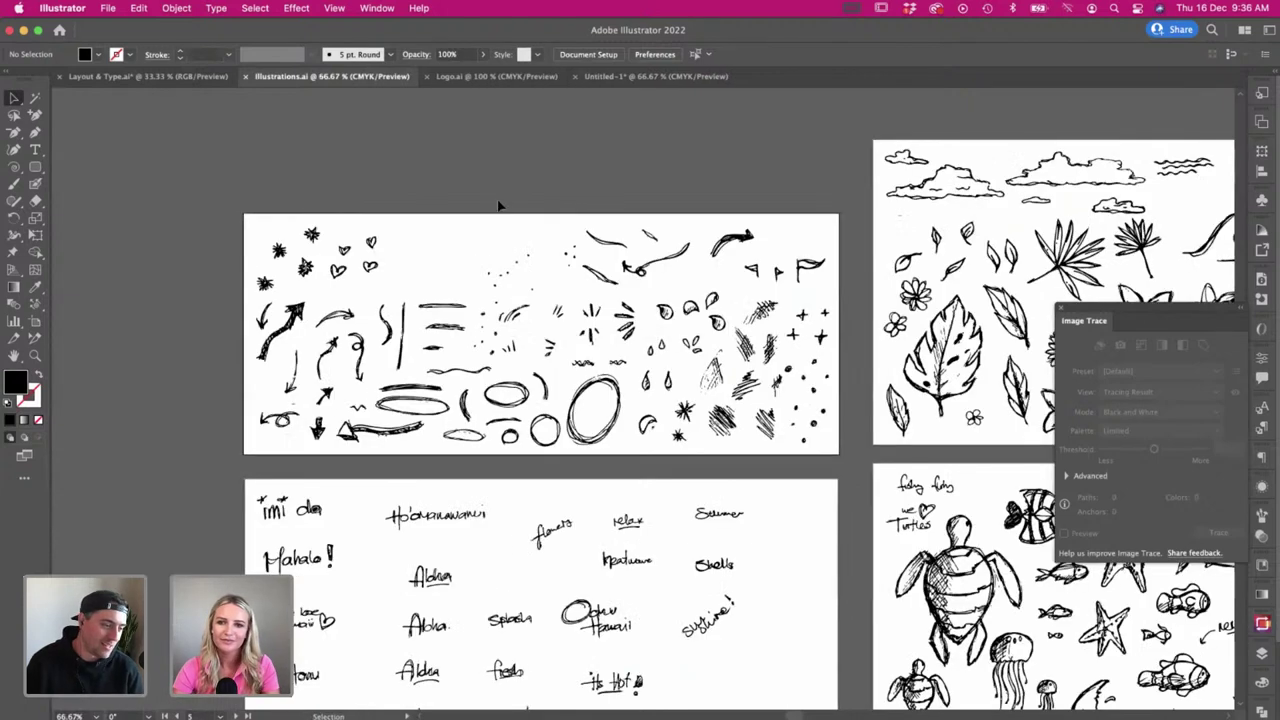
scroll(450, 200, right, 3)
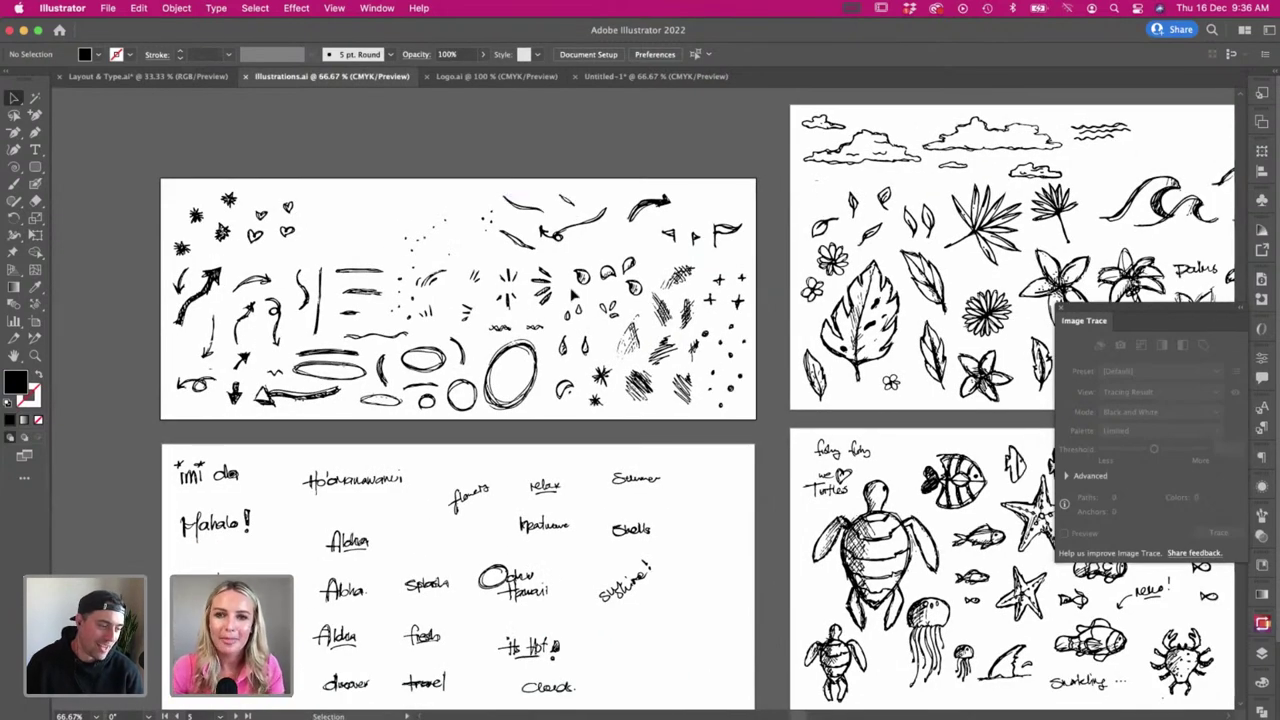
scroll(769, 377, right, 5)
scroll(769, 377, down, 2)
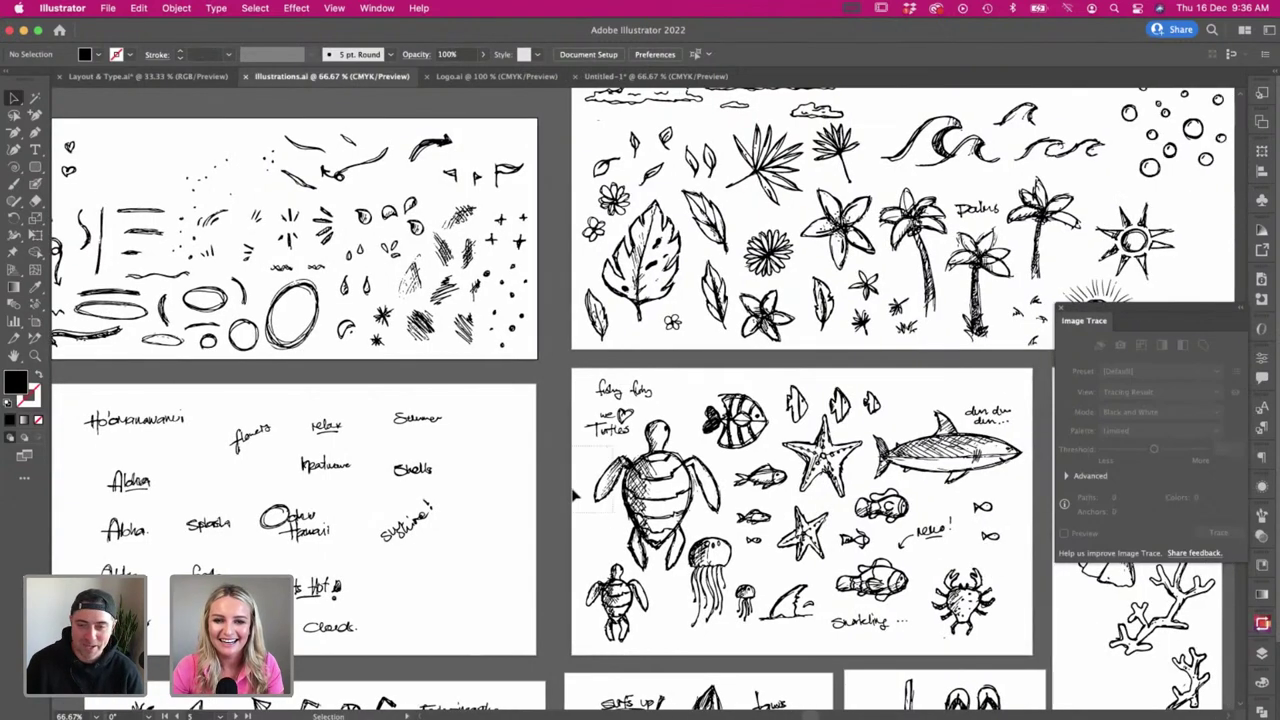
drag(574, 496, 612, 512)
key(super+Tab)
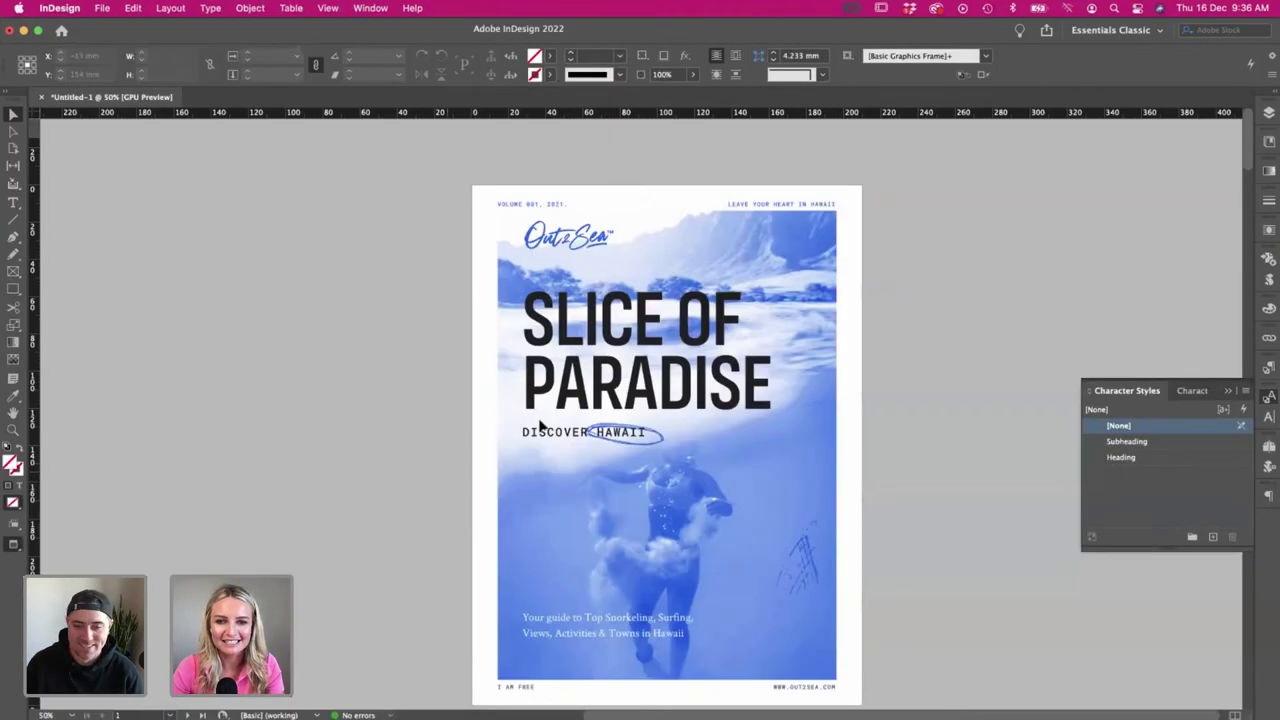
key(super+v)
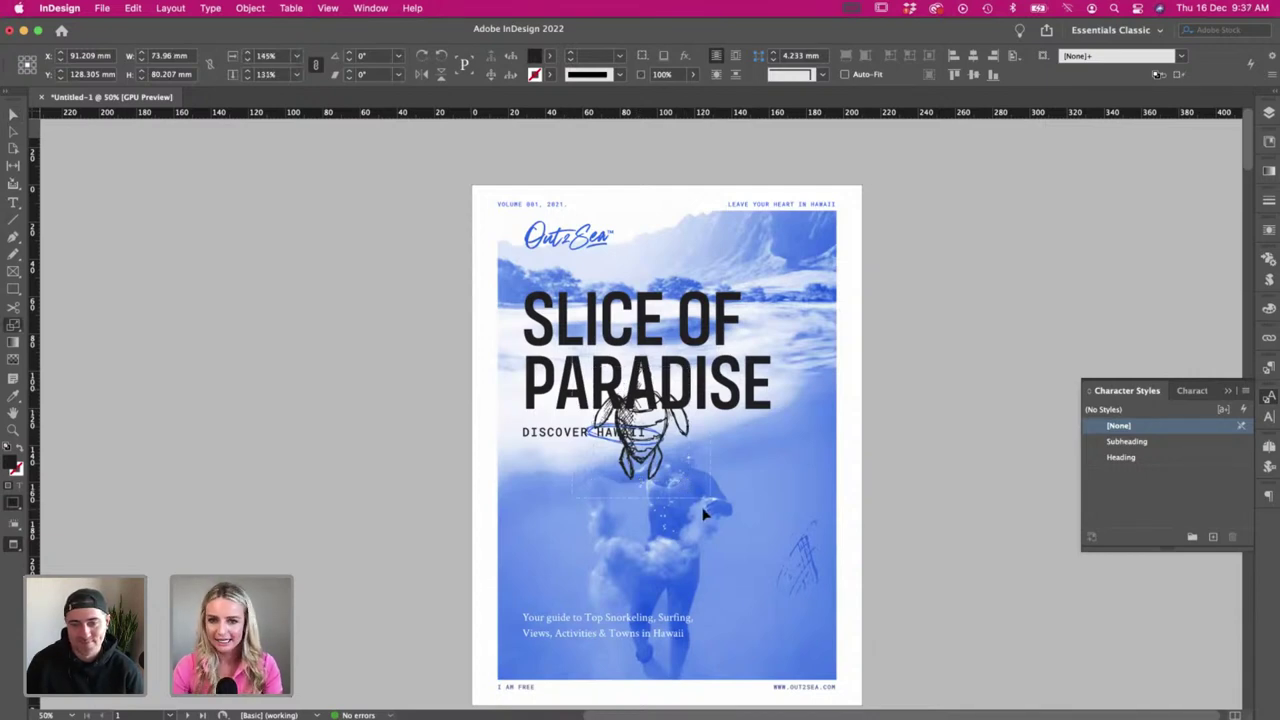
- Move the turtle at its original size to the page's lower right edge and give it the hatching mark's blue fill
drag(393, 281, 393, 281)
key(super+z)
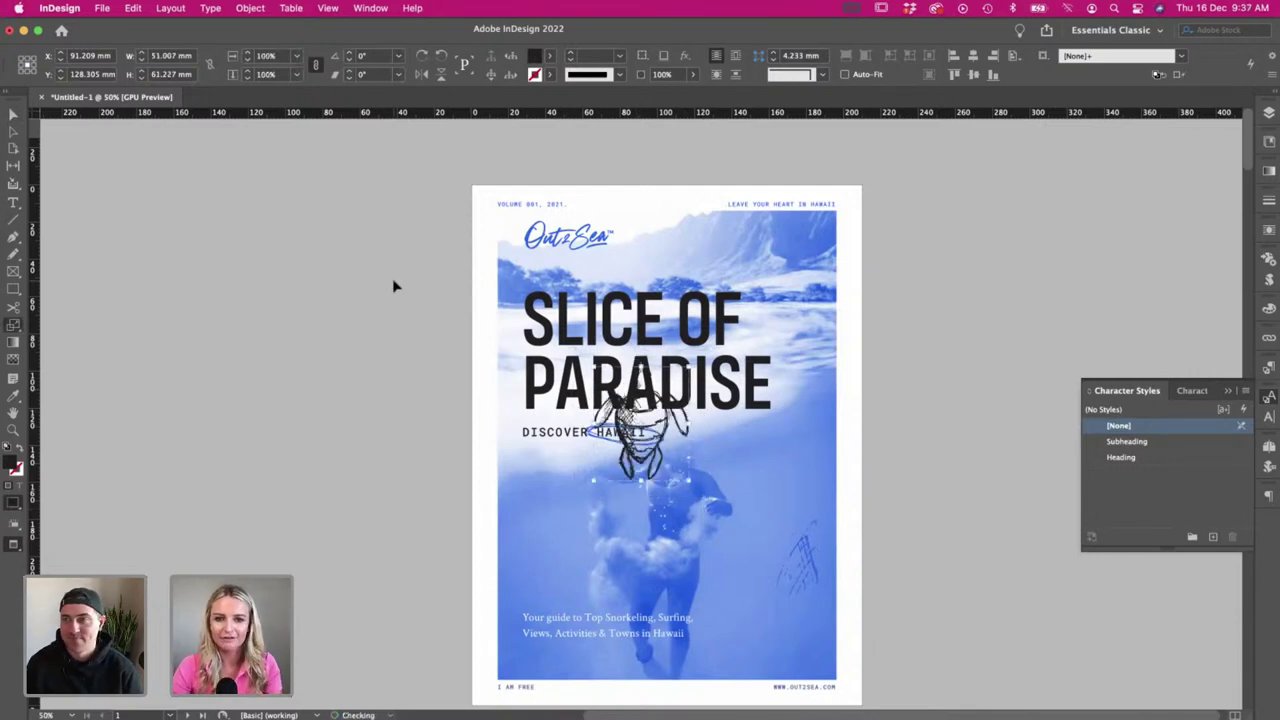
key(v)
drag(628, 433, 851, 586)
key(i)
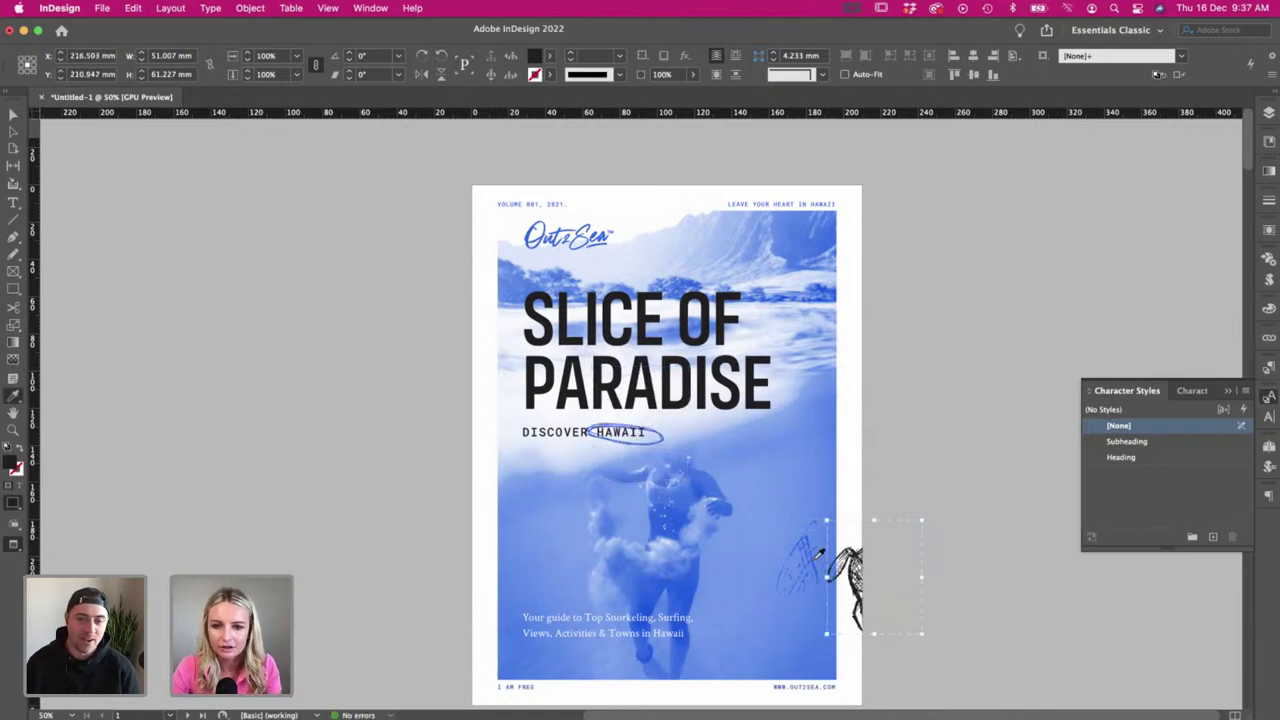
click(815, 558)
key(v)
click(940, 483)
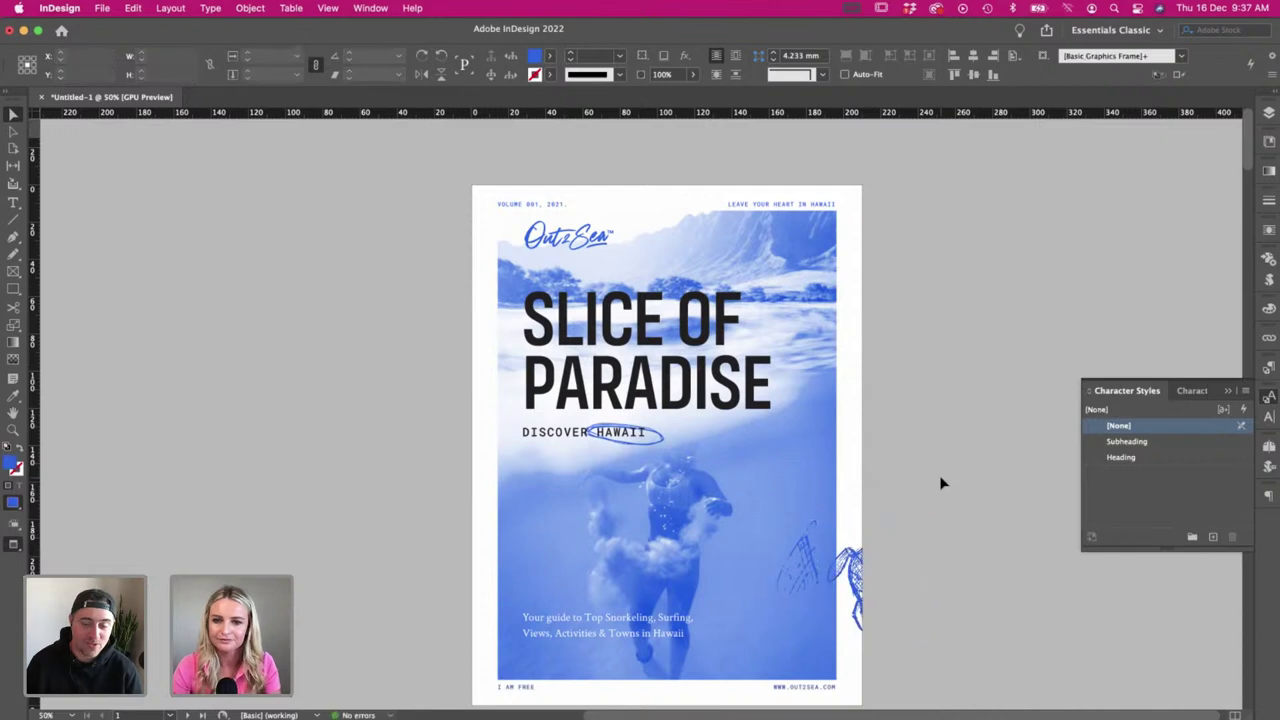
- Show the full turtle beyond the page edge and rotate it 16° clockwise
key(w)
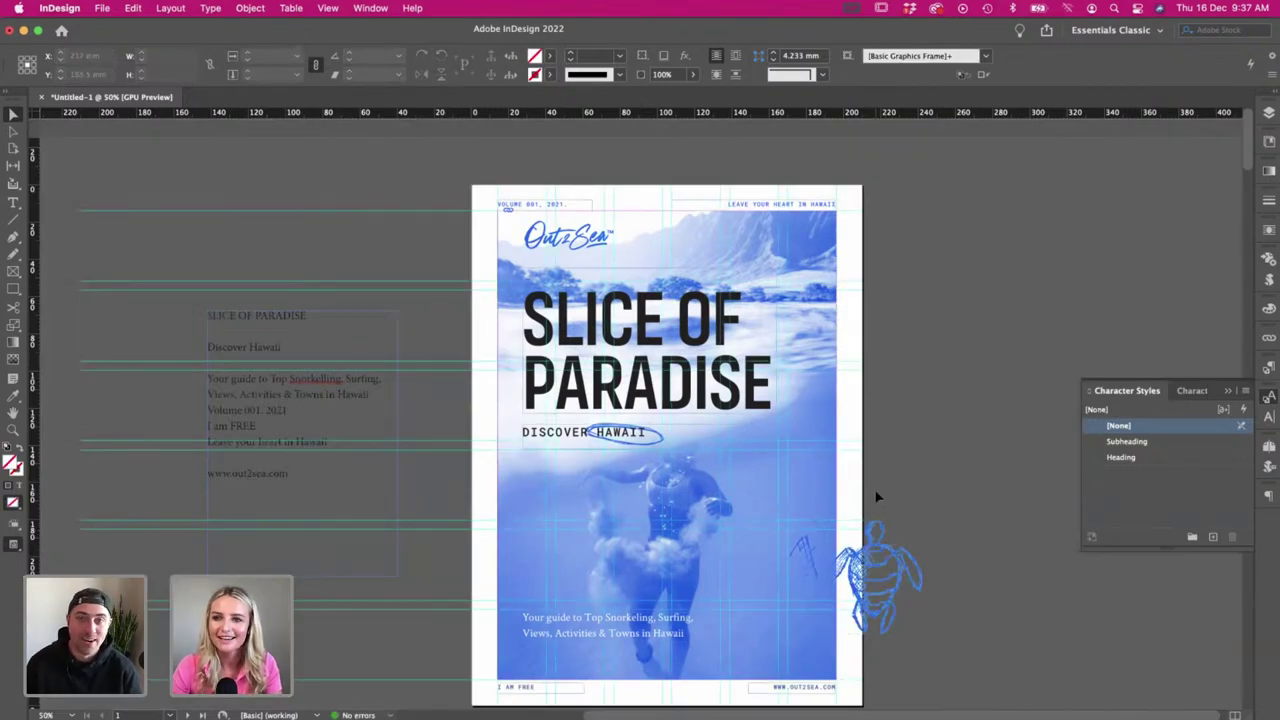
click(900, 593)
mouse_move(921, 633)
mouse_down()
mouse_move(897, 620)
mouse_move(914, 640)
mouse_move(900, 646)
mouse_up()
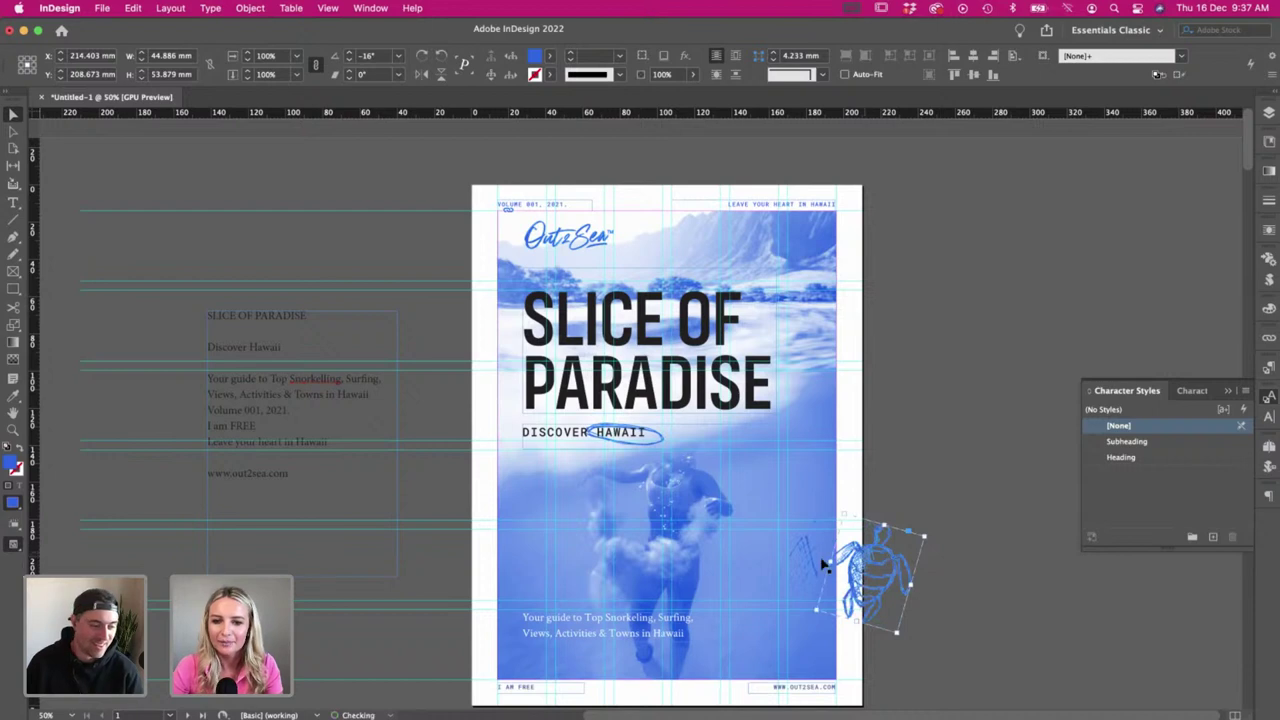
- Move the hatching mark down onto the photo's right edge and place the turtle, rotated to −17°, to the right of the diver
drag(805, 568, 851, 606)
drag(892, 556, 815, 529)
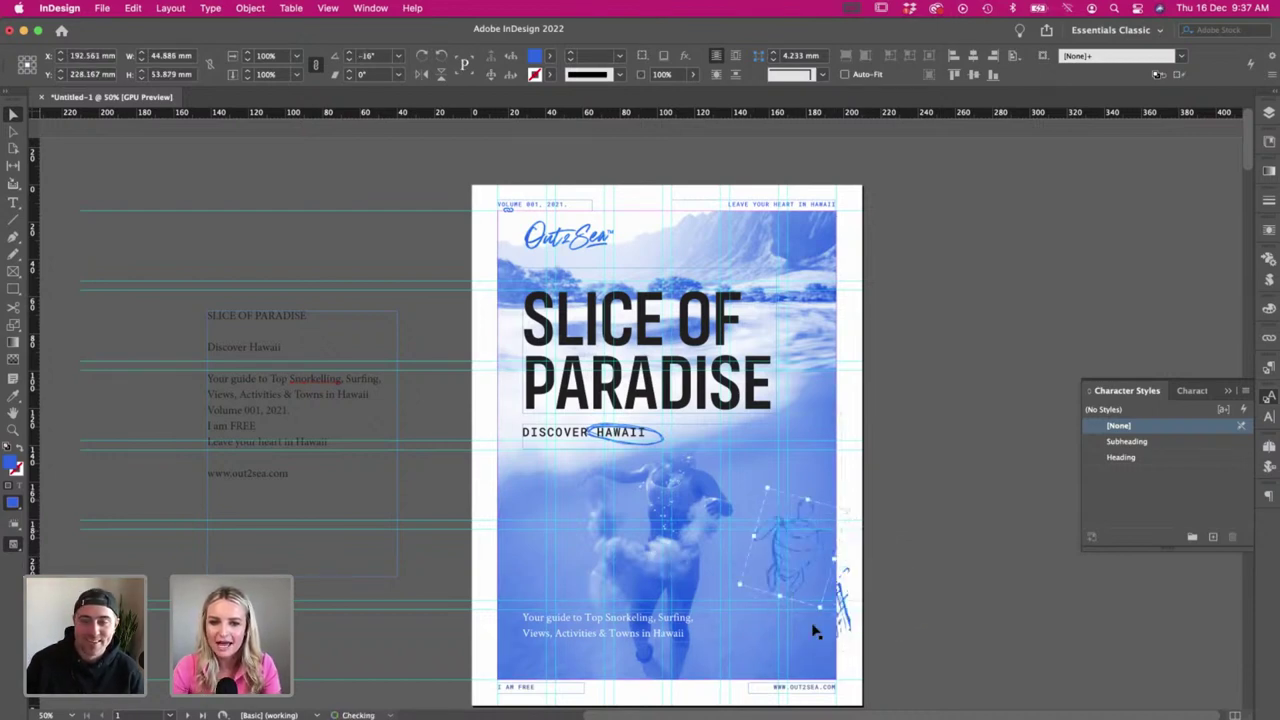
drag(823, 612, 818, 625)
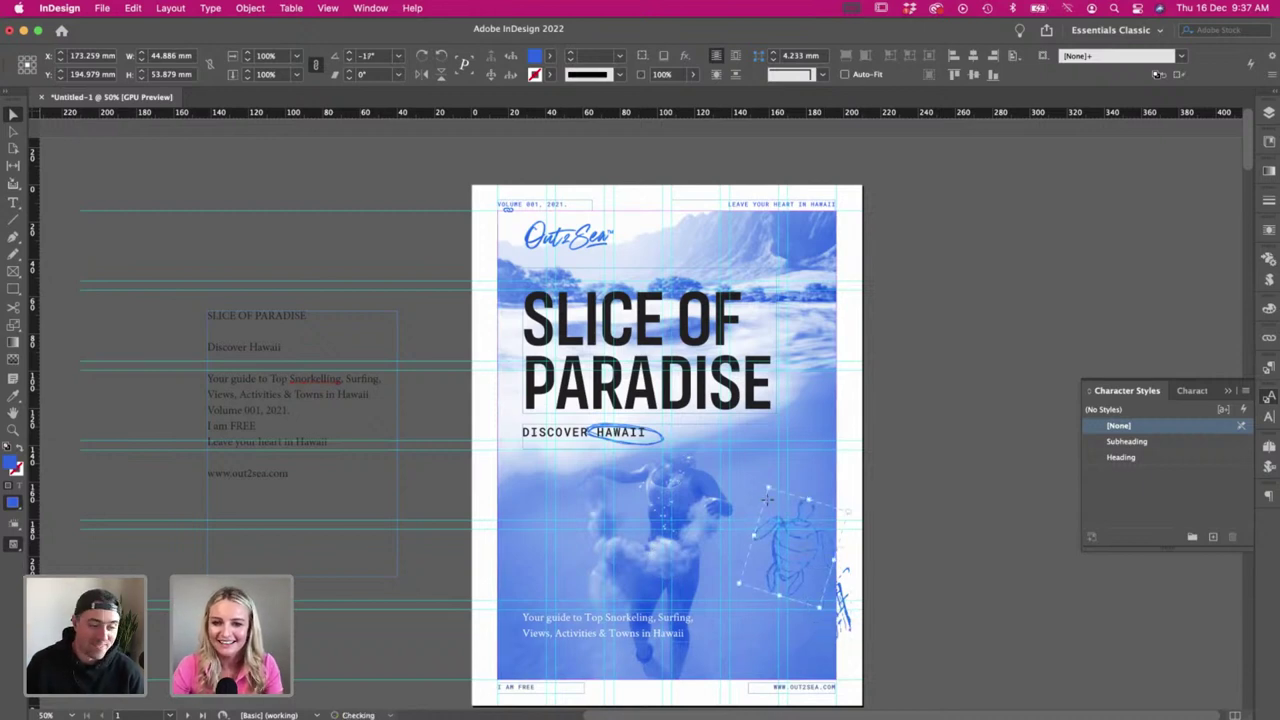
- Enlarge the turtle to 108%, about 48.5 × 58.2 mm, and move it slightly up in the page preview
key(s)
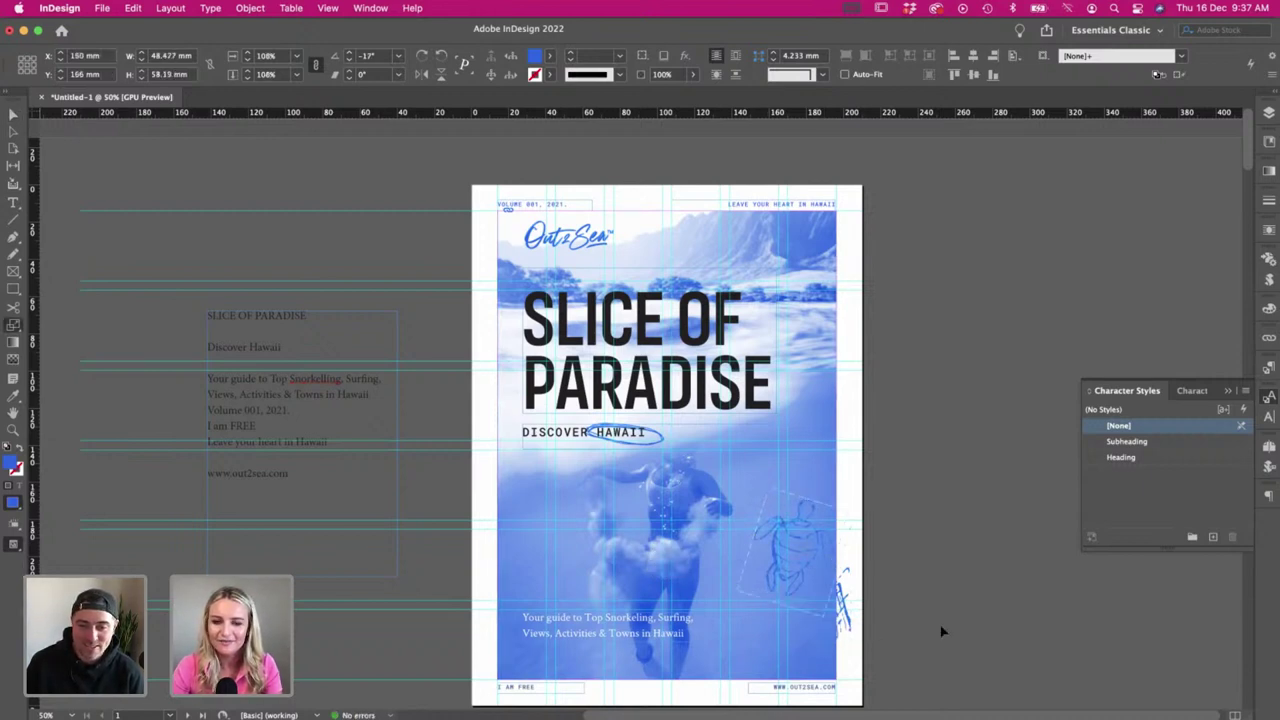
key(v)
key(w)
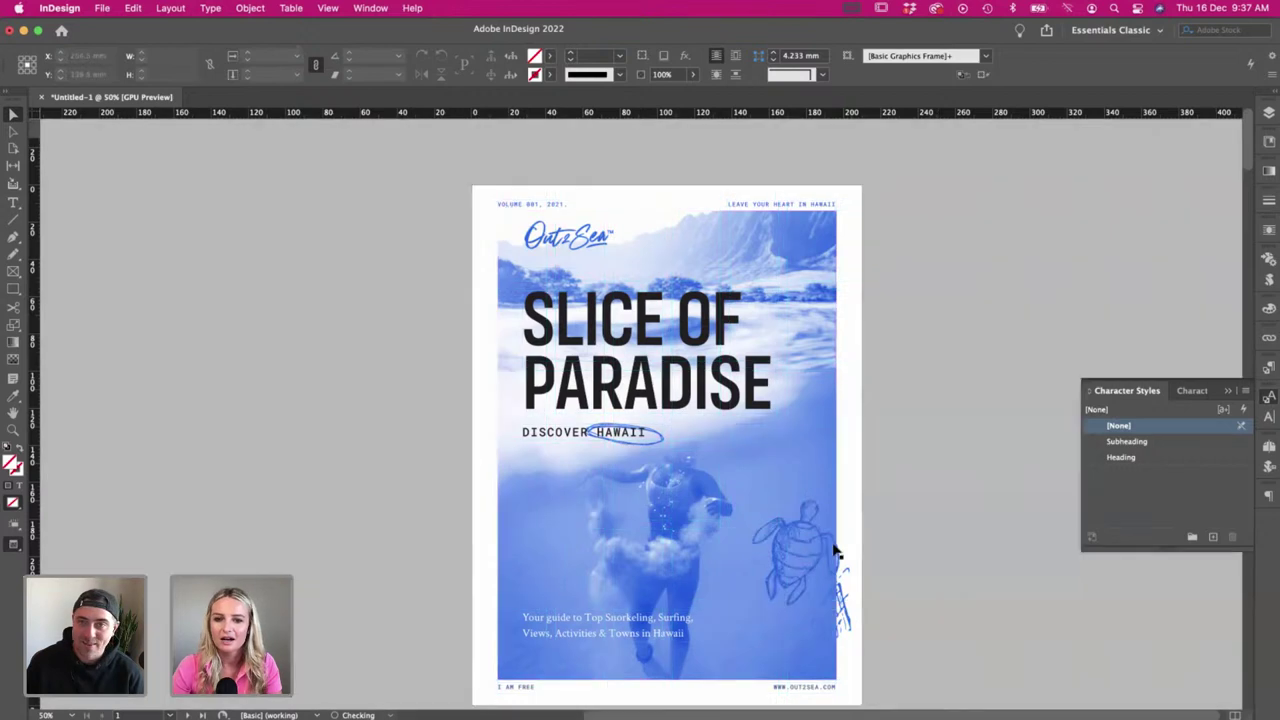
drag(822, 523, 827, 496)
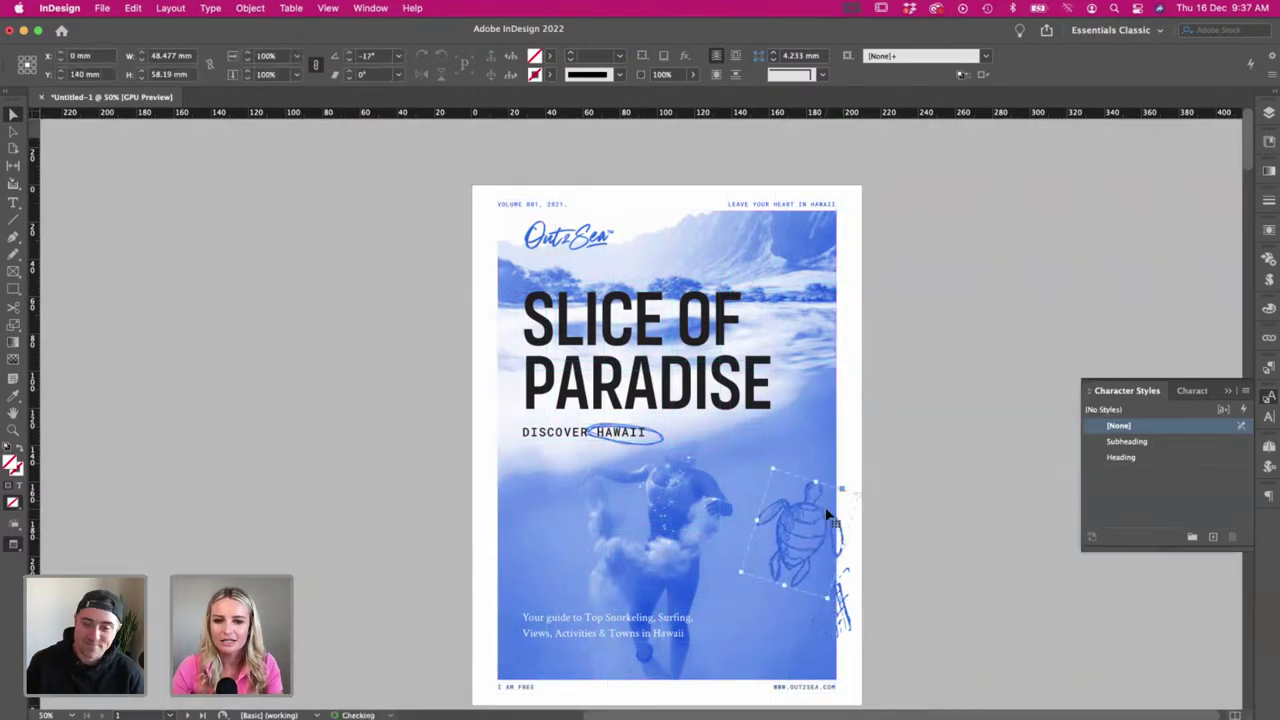
- Change the fill of the turtle and the hatching mark to a slightly different blue in the colour picker
shift+click(846, 612)
key(i)
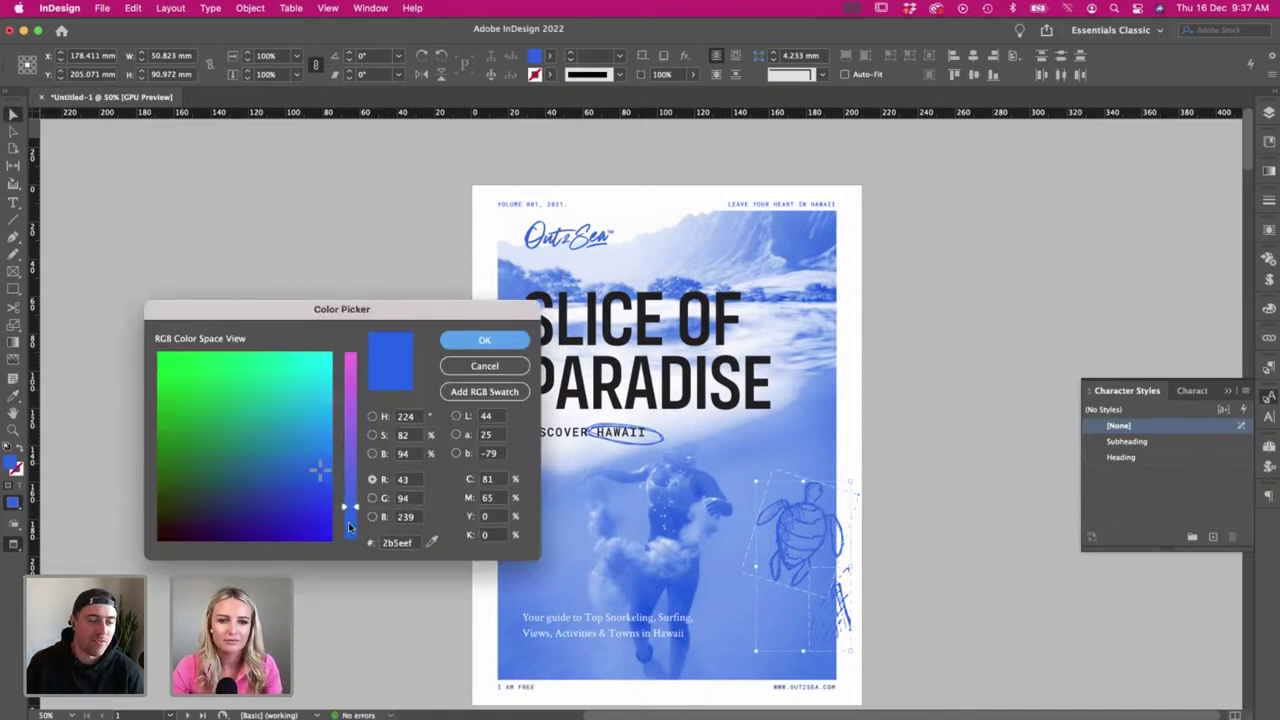
click(349, 527)
click(460, 339)
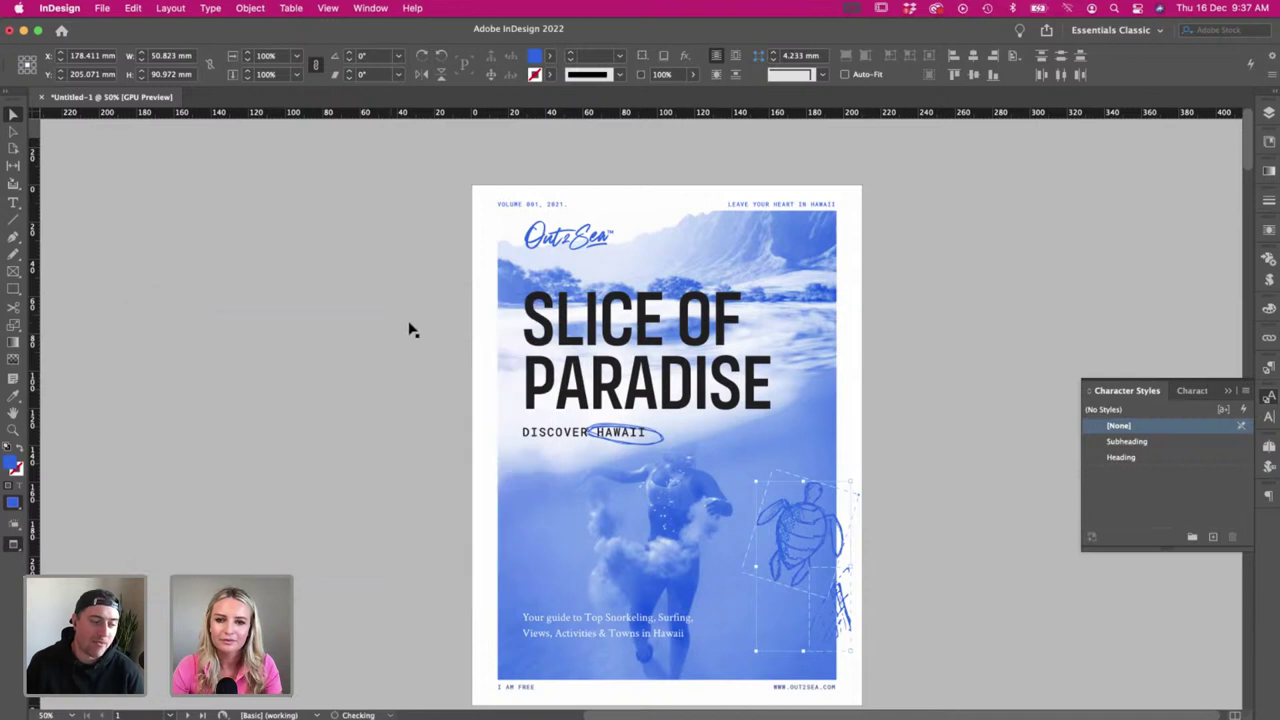
click(311, 238)
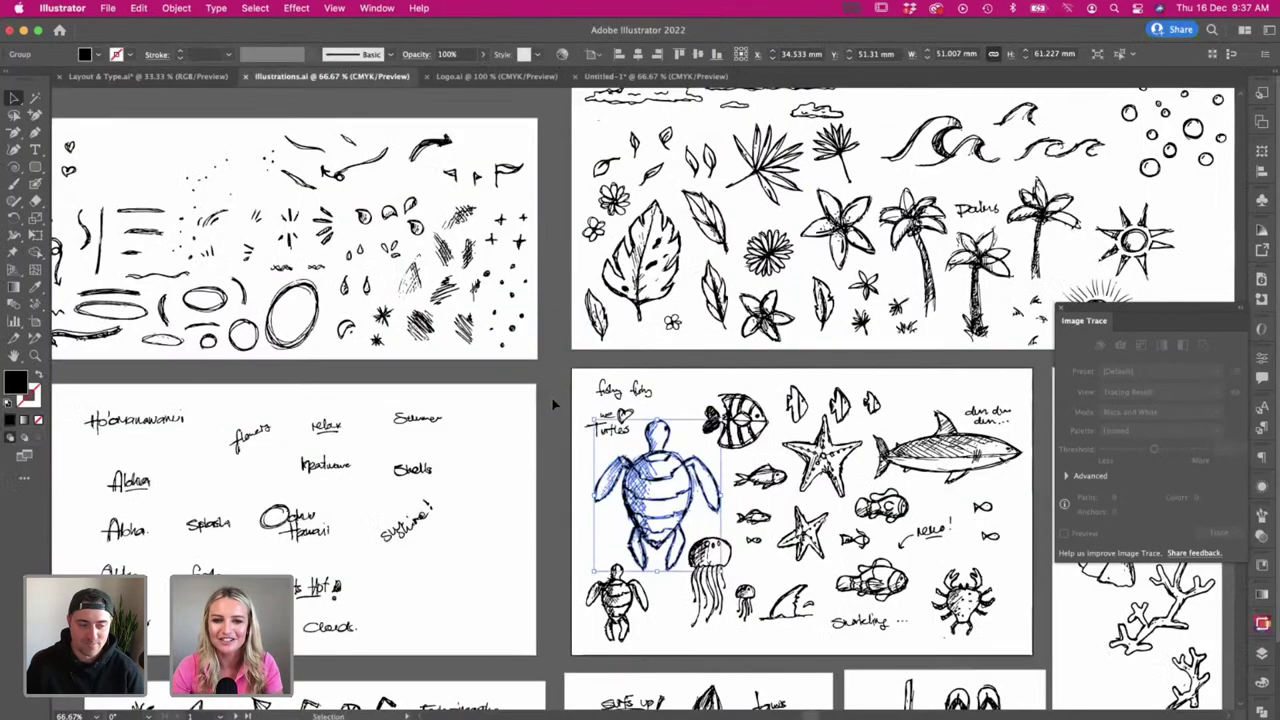
- Look through the Illustrator artboards of sea creatures, hand lettering, marks and plants for more sketches to use on the cover
scroll(444, 478, down, 2)
scroll(444, 478, right, 2)
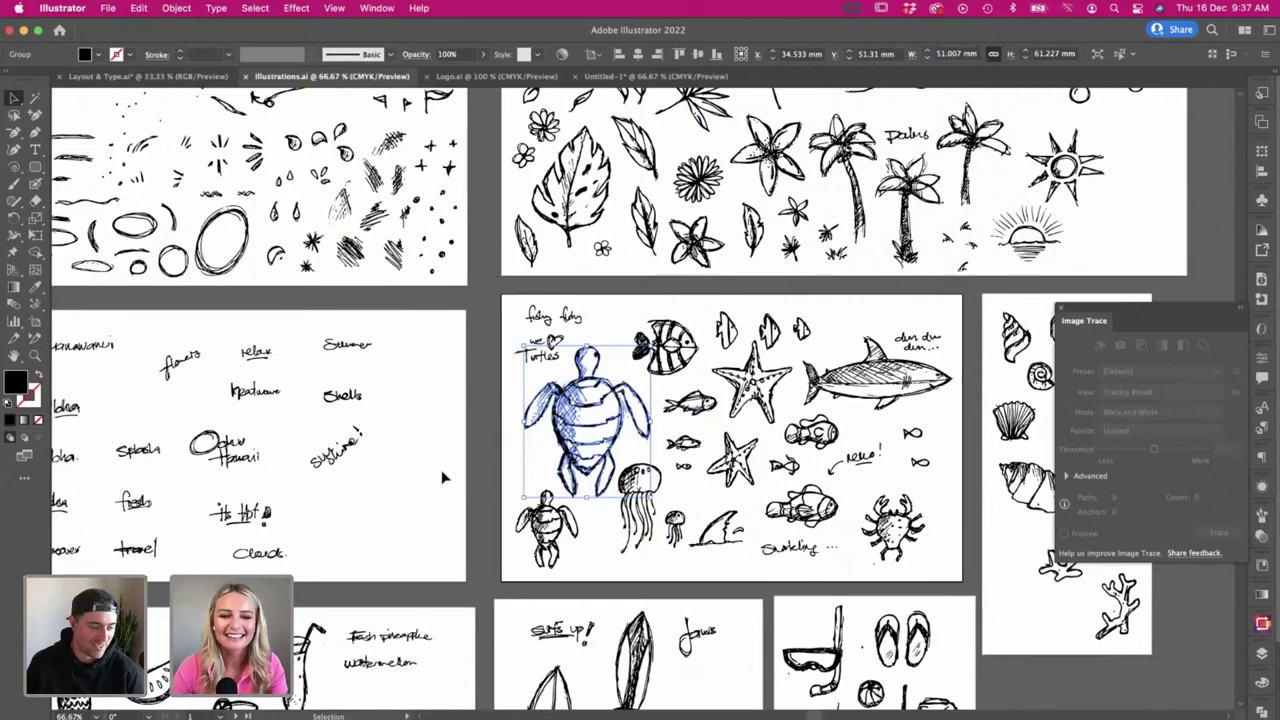
click(444, 478)
scroll(430, 475, right, 3)
scroll(430, 475, down, 1)
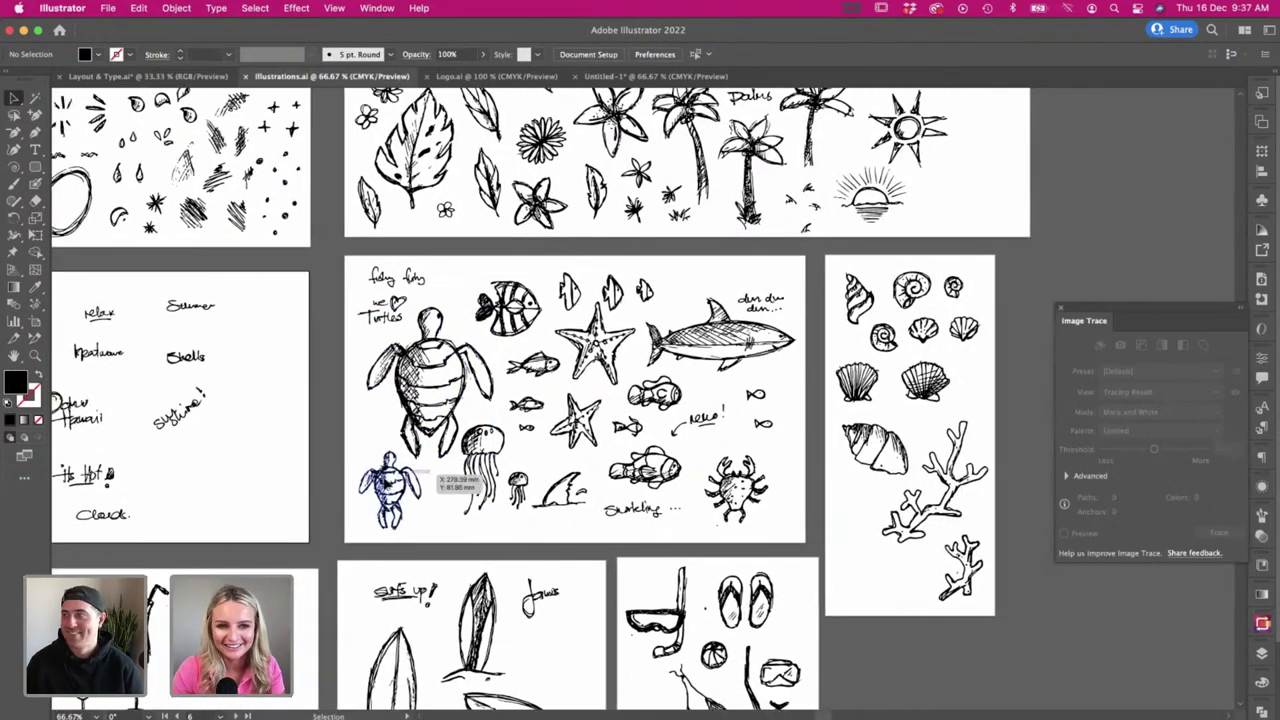
click(572, 300)
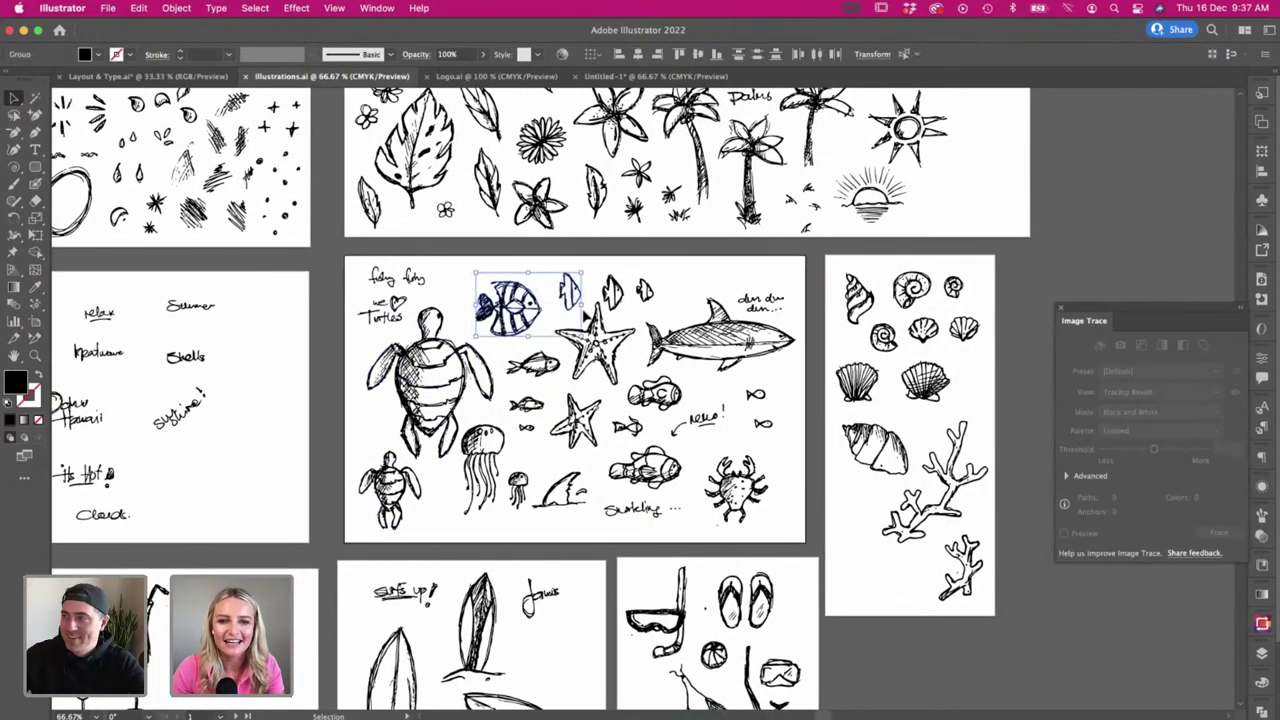
click(612, 386)
scroll(614, 390, left, 2)
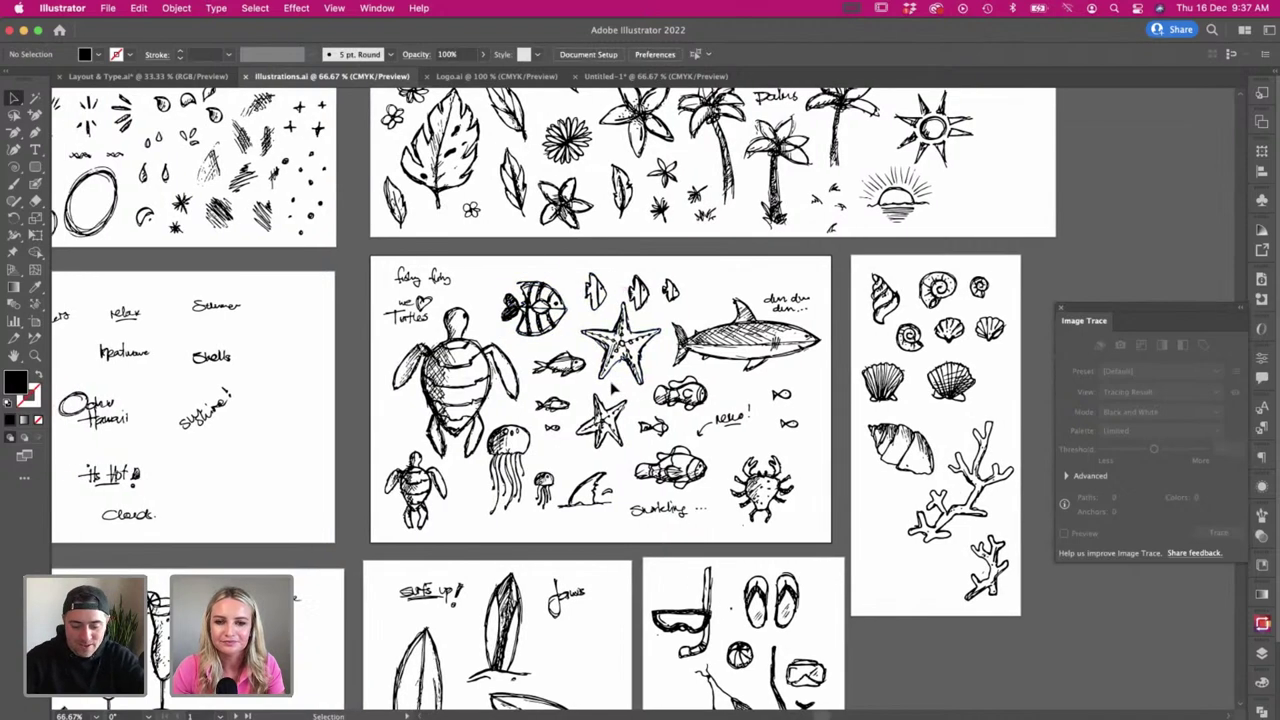
scroll(549, 532, down, 3)
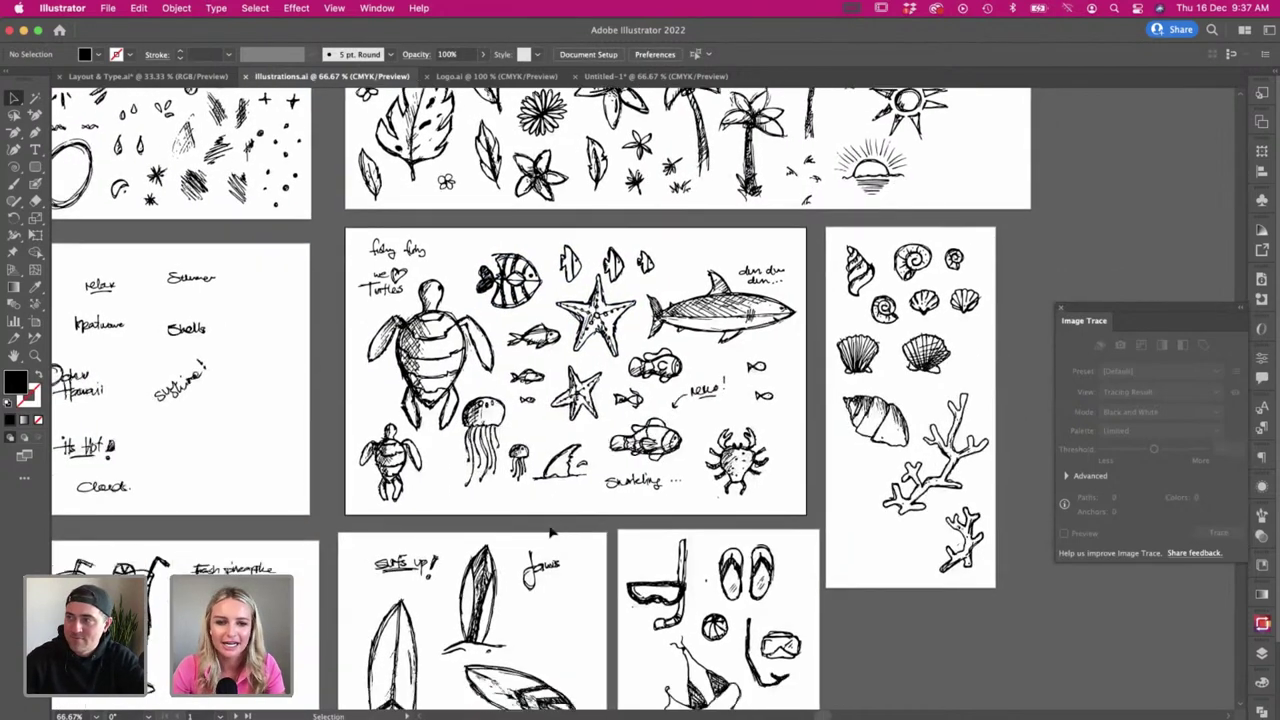
scroll(549, 532, left, 4)
scroll(549, 532, left, 3)
scroll(549, 532, up, 4)
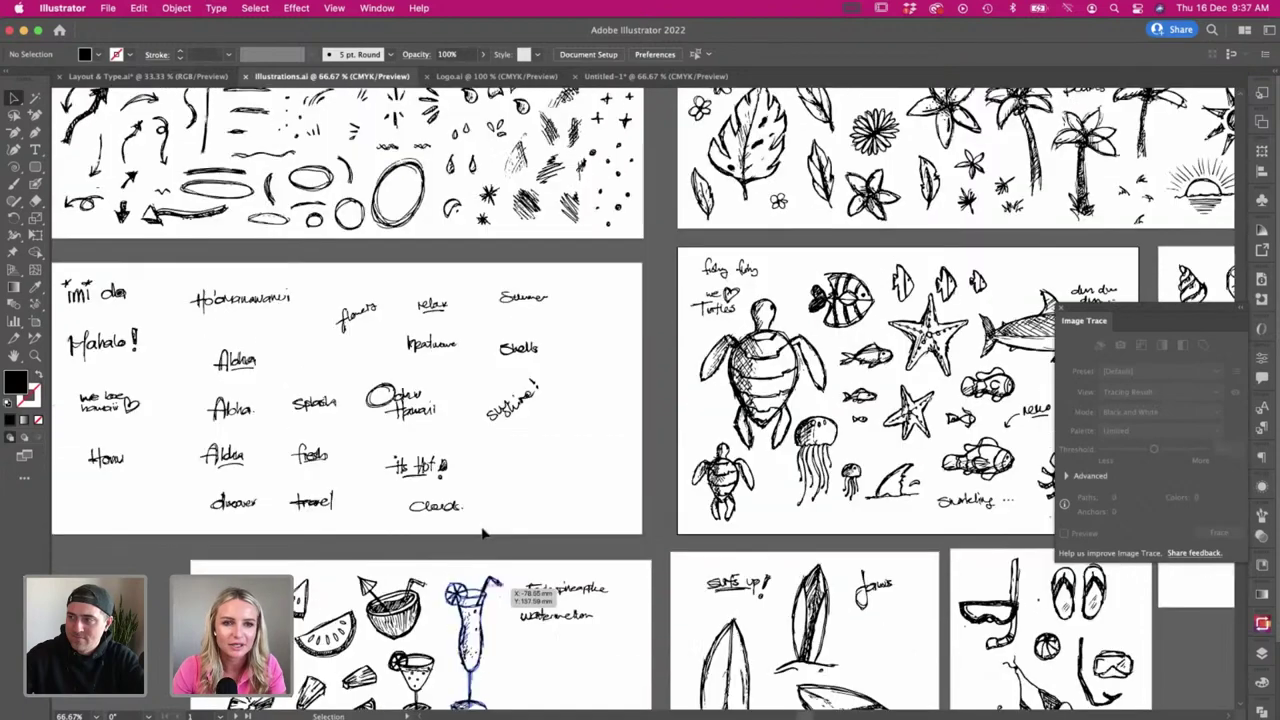
scroll(520, 534, left, 2)
scroll(484, 535, down, 1)
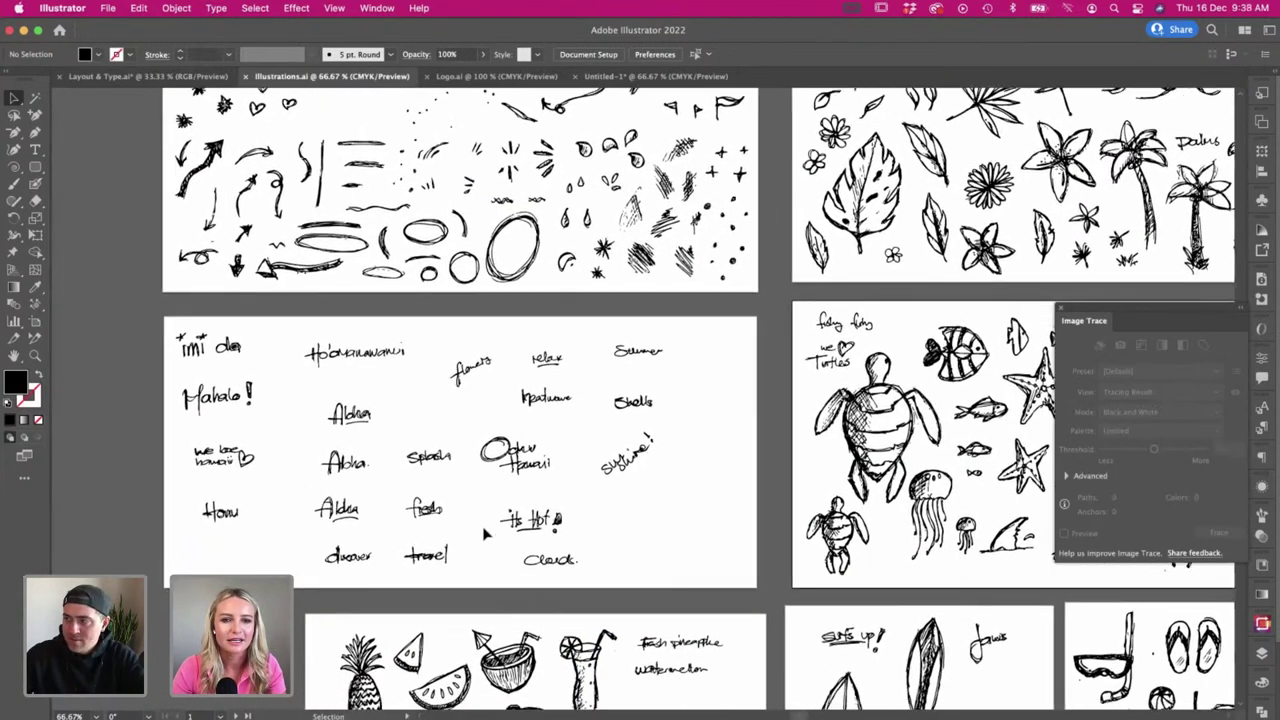
scroll(484, 535, right, 5)
scroll(481, 540, up, 2)
scroll(478, 540, up, 1)
scroll(478, 538, right, 5)
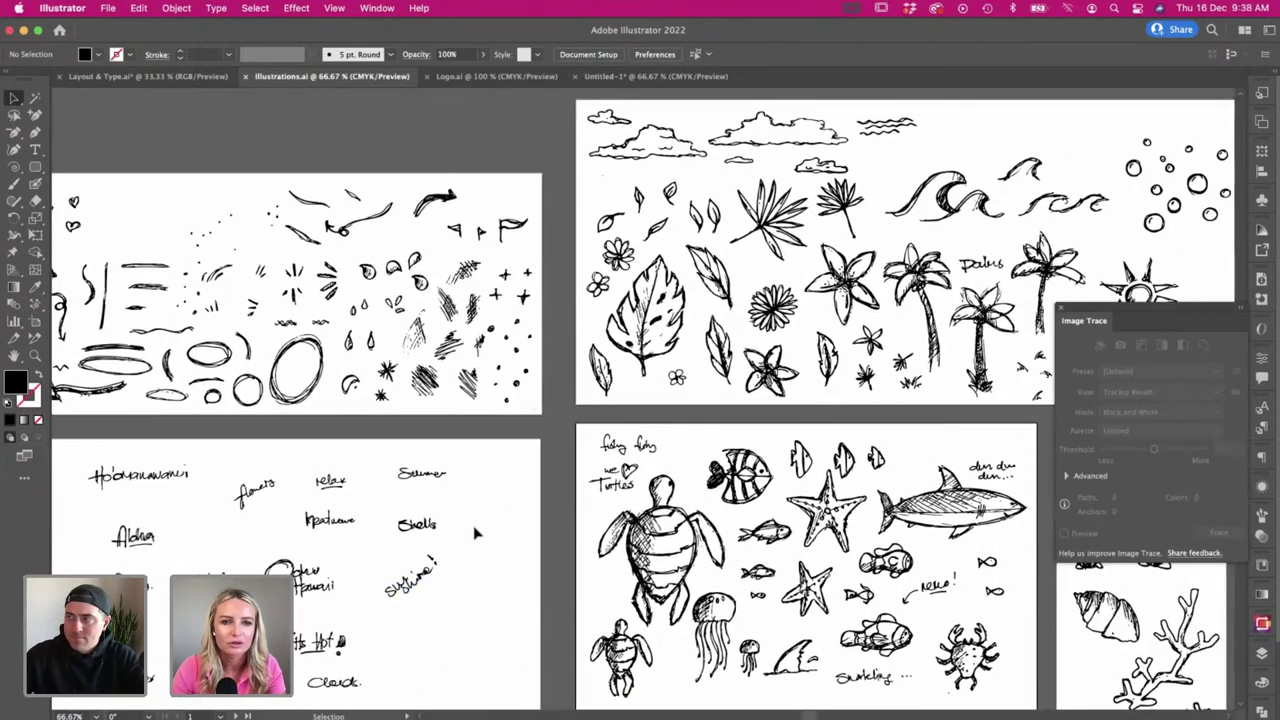
- Copy the small star mark from the marks artboard into the InDesign cover and scale it to about 4.5 × 3.8 mm
click(265, 397)
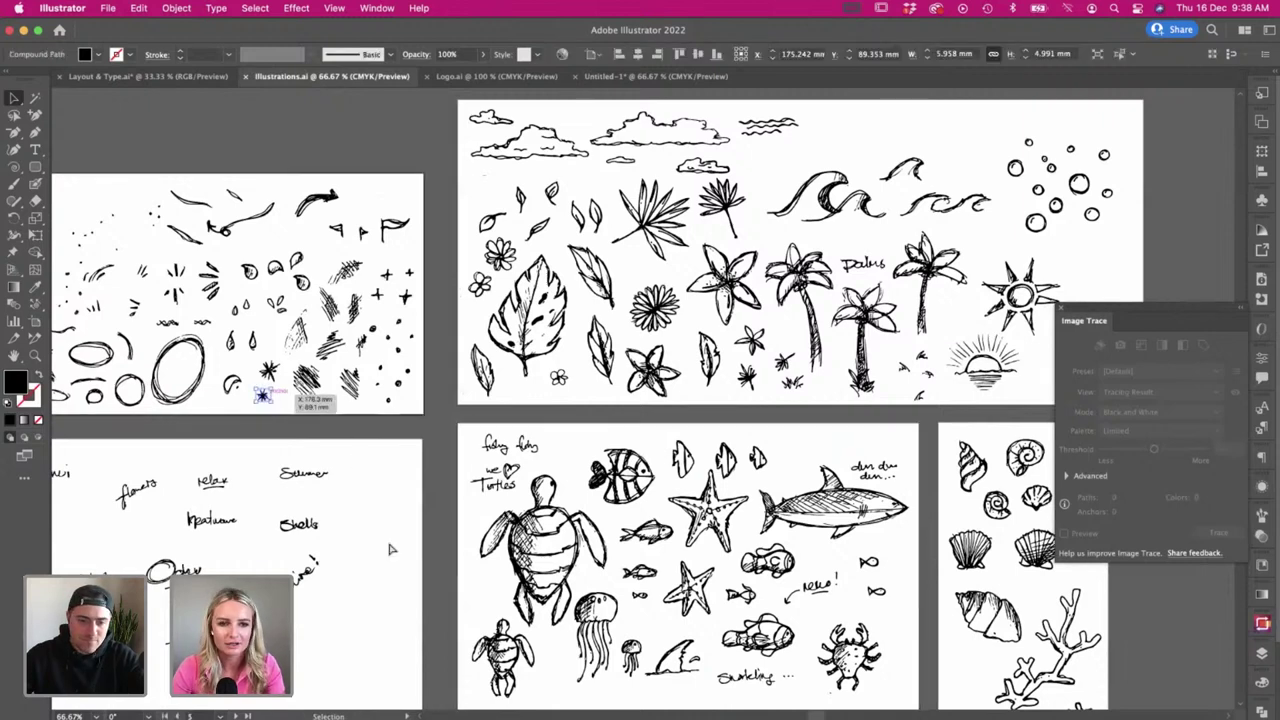
key(super+Tab)
key(super+v)
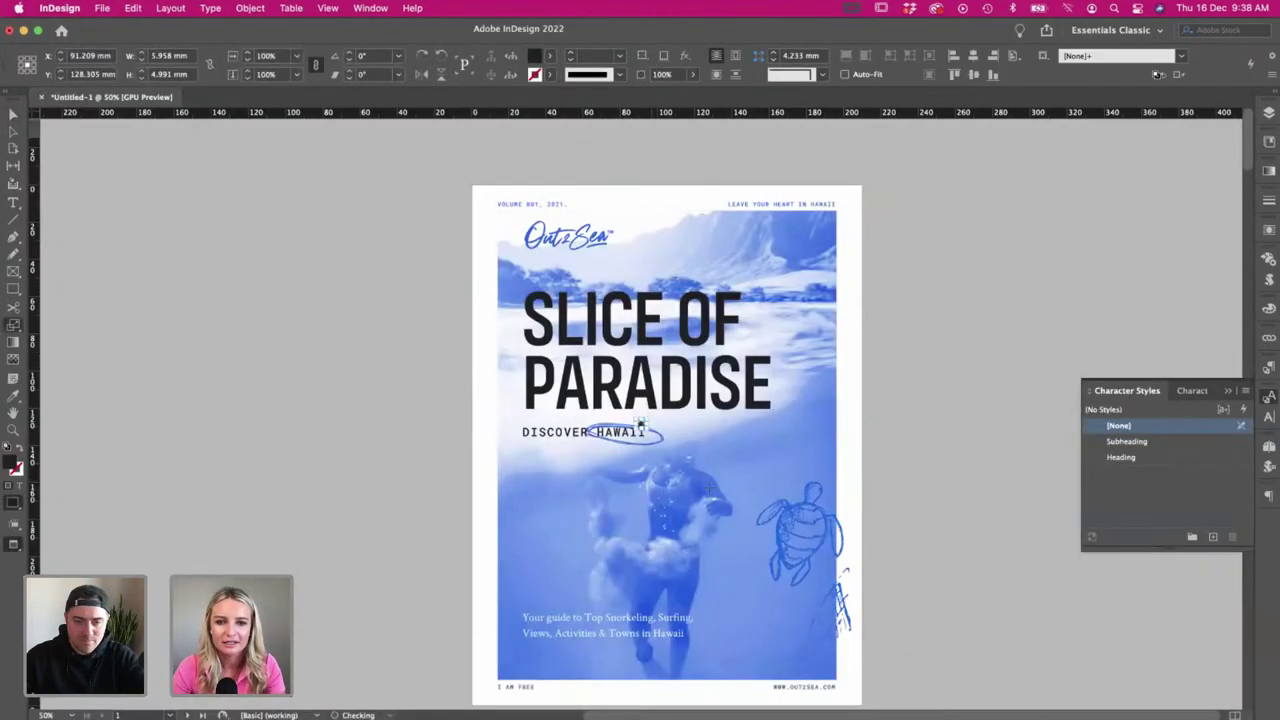
key(s)
drag(694, 477, 693, 472)
- Give the star mark the logo's blue fill
key(i)
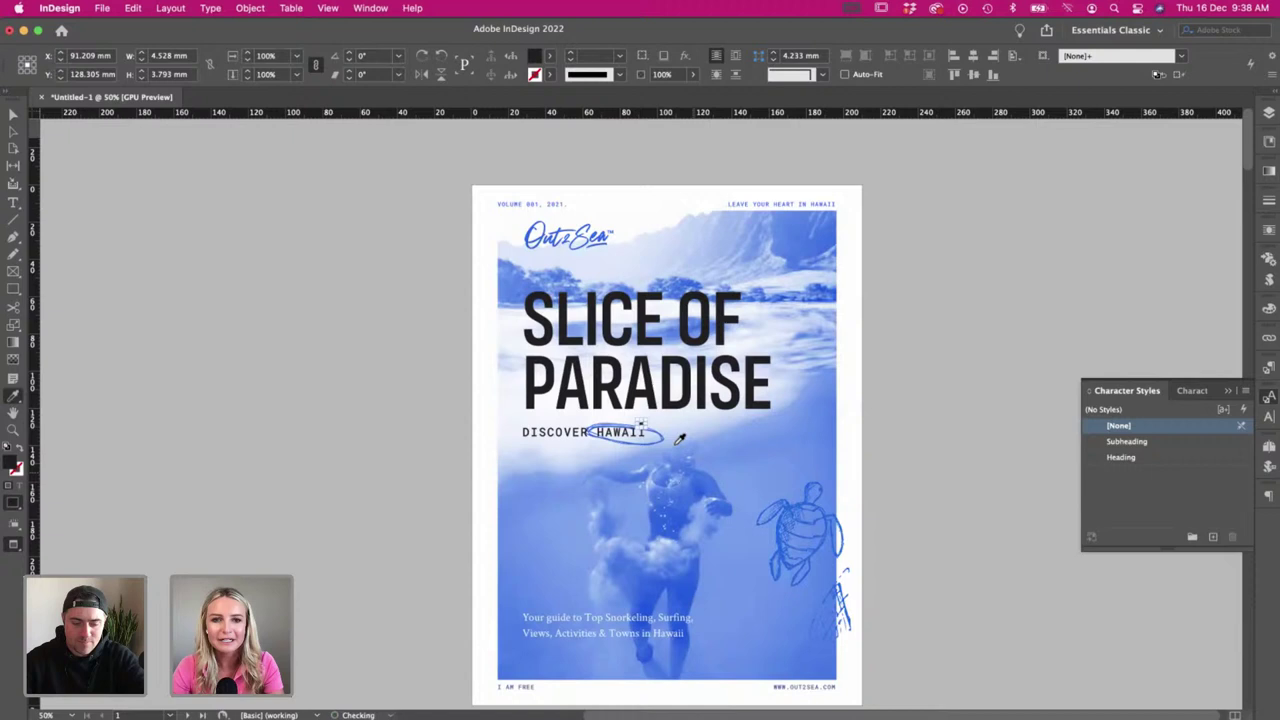
click(584, 234)
key(v)
click(914, 457)
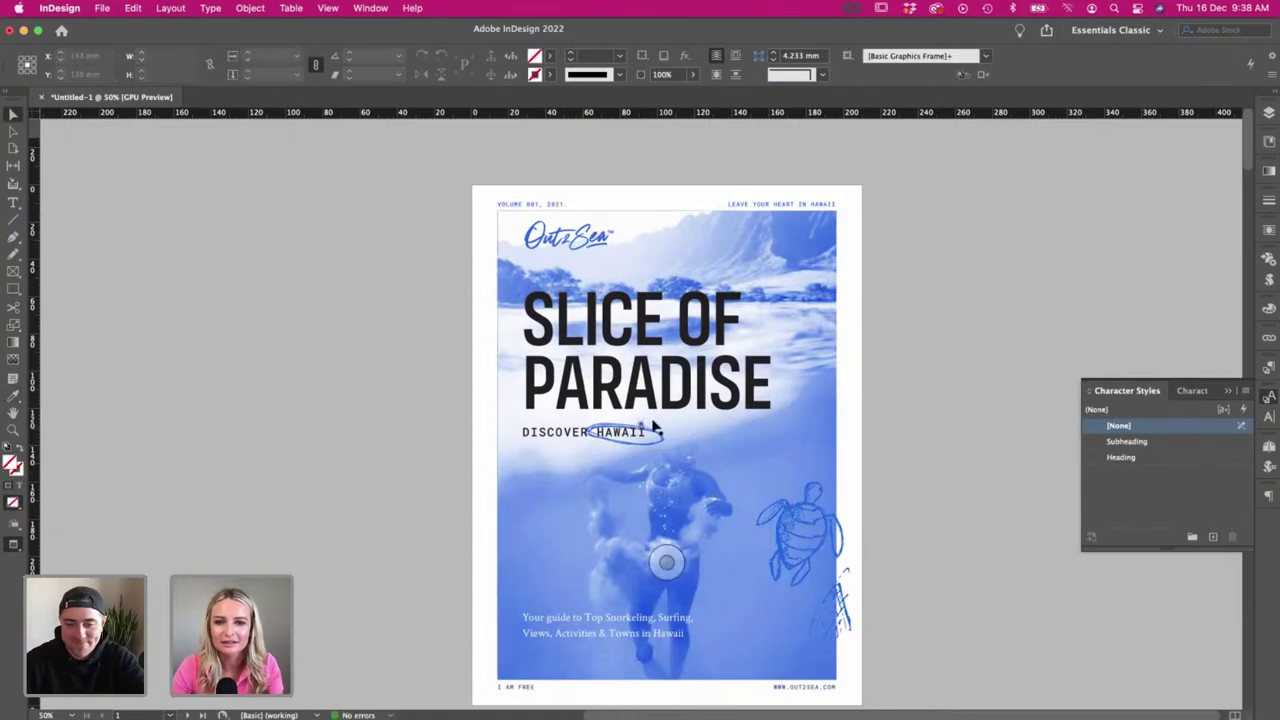
- Place the star mark in front of the "I AM FREE" footer text and shift the text right to make room
drag(642, 426, 533, 696)
click(524, 690)
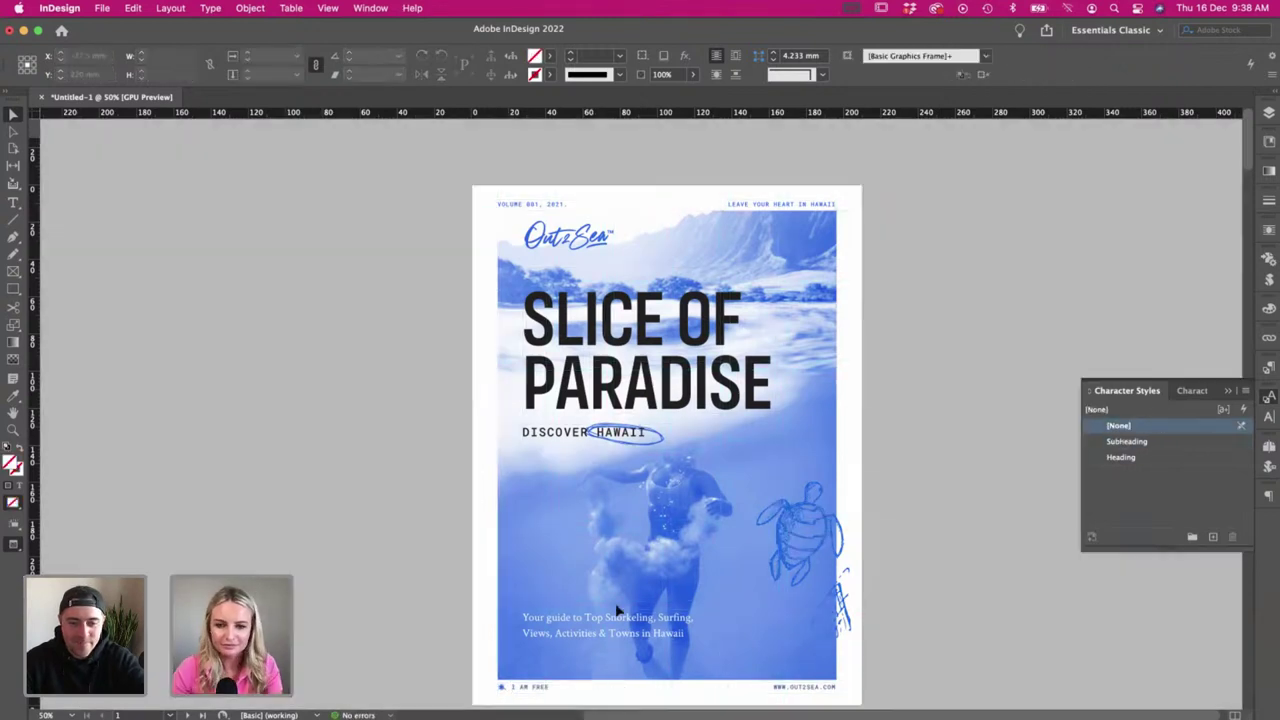
click(823, 549)
click(911, 534)
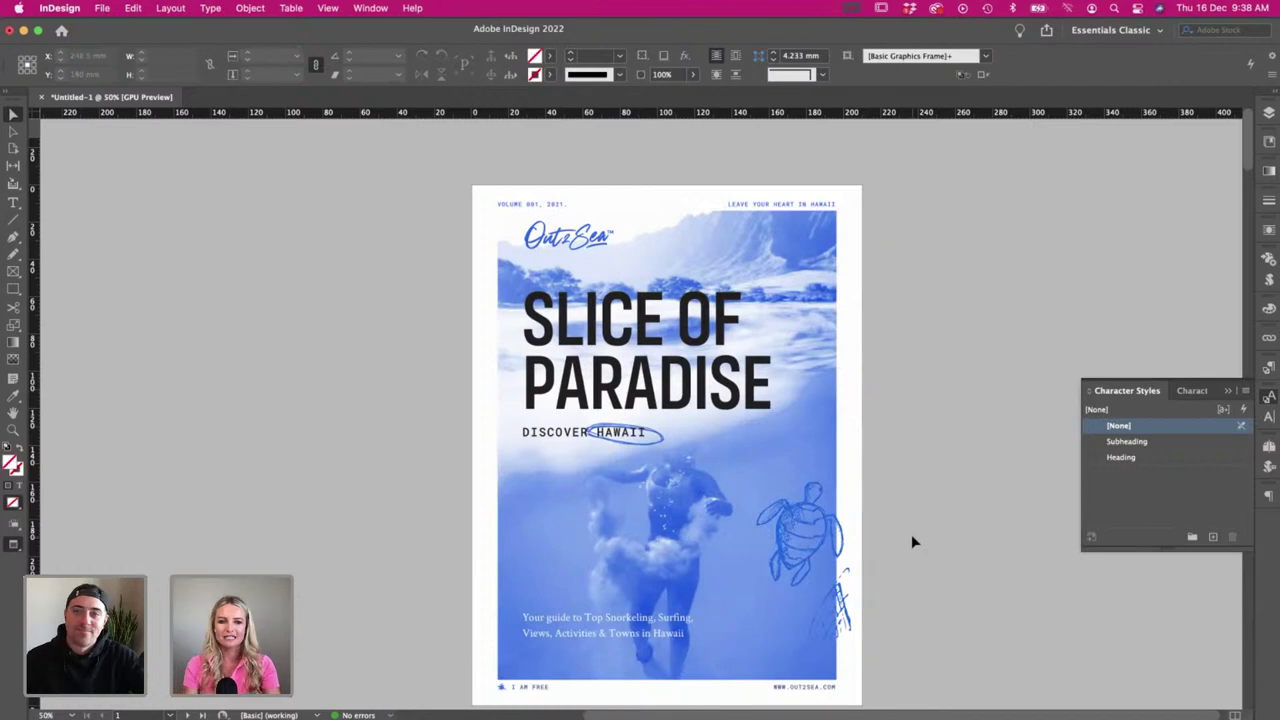
key(super+s)
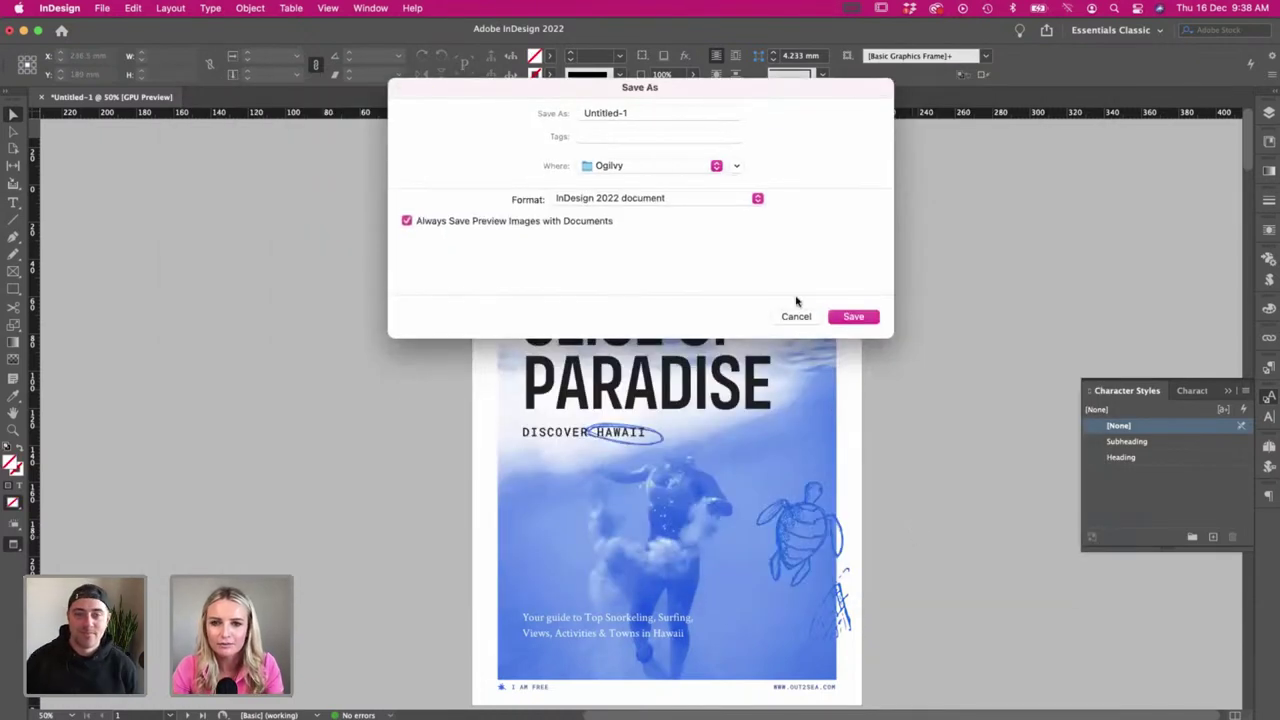
click(791, 314)
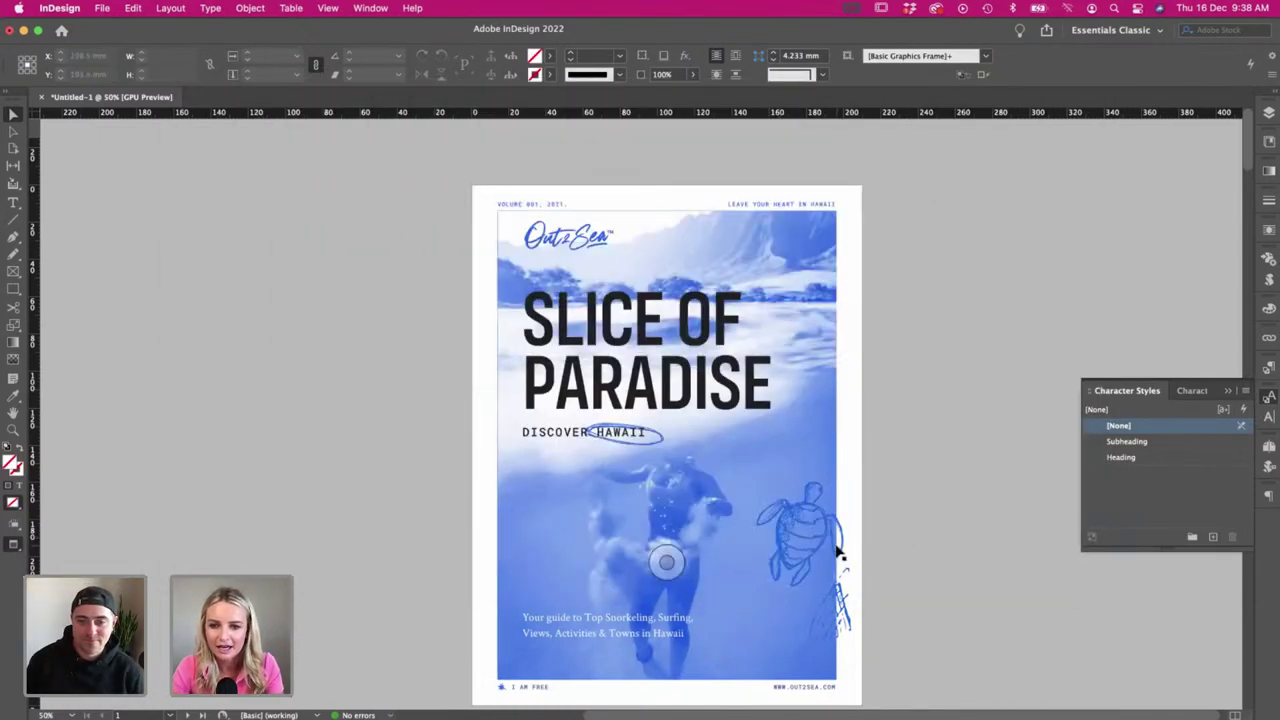
- Enlarge the turtle a little and move it up and to the right so it runs off the page's right edge
click(844, 552)
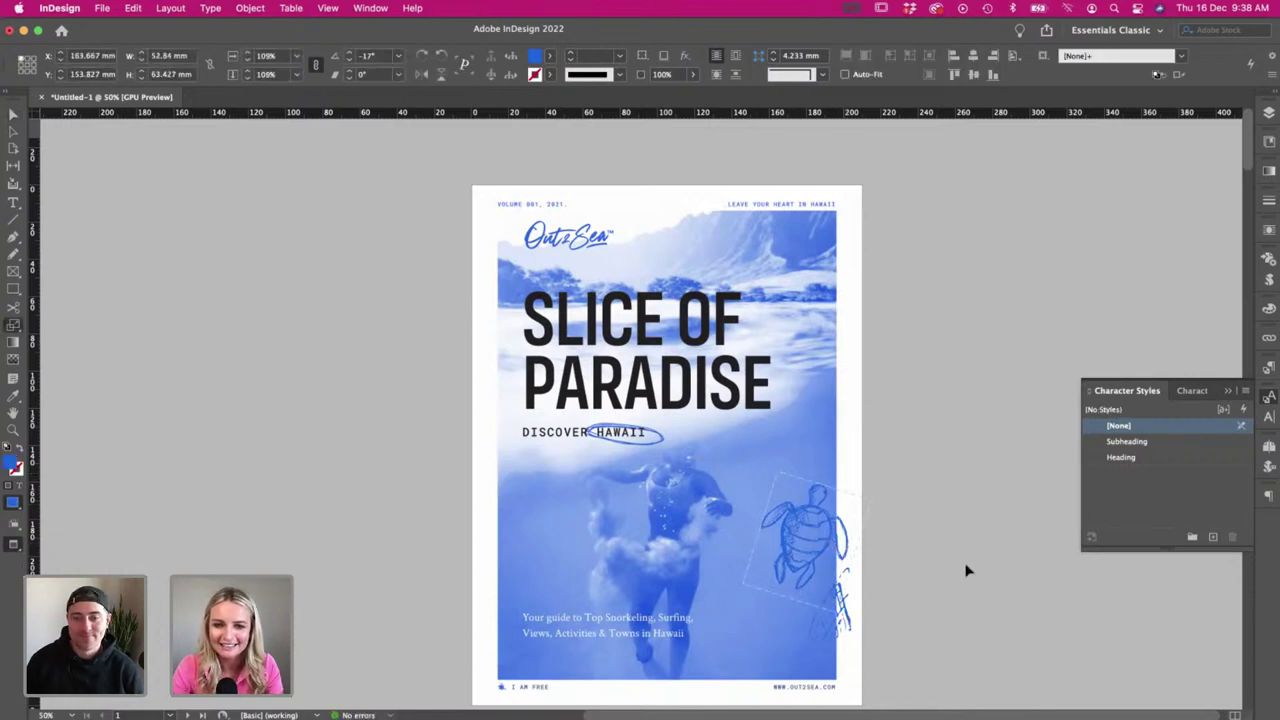
key(super+z)
click(1004, 567)
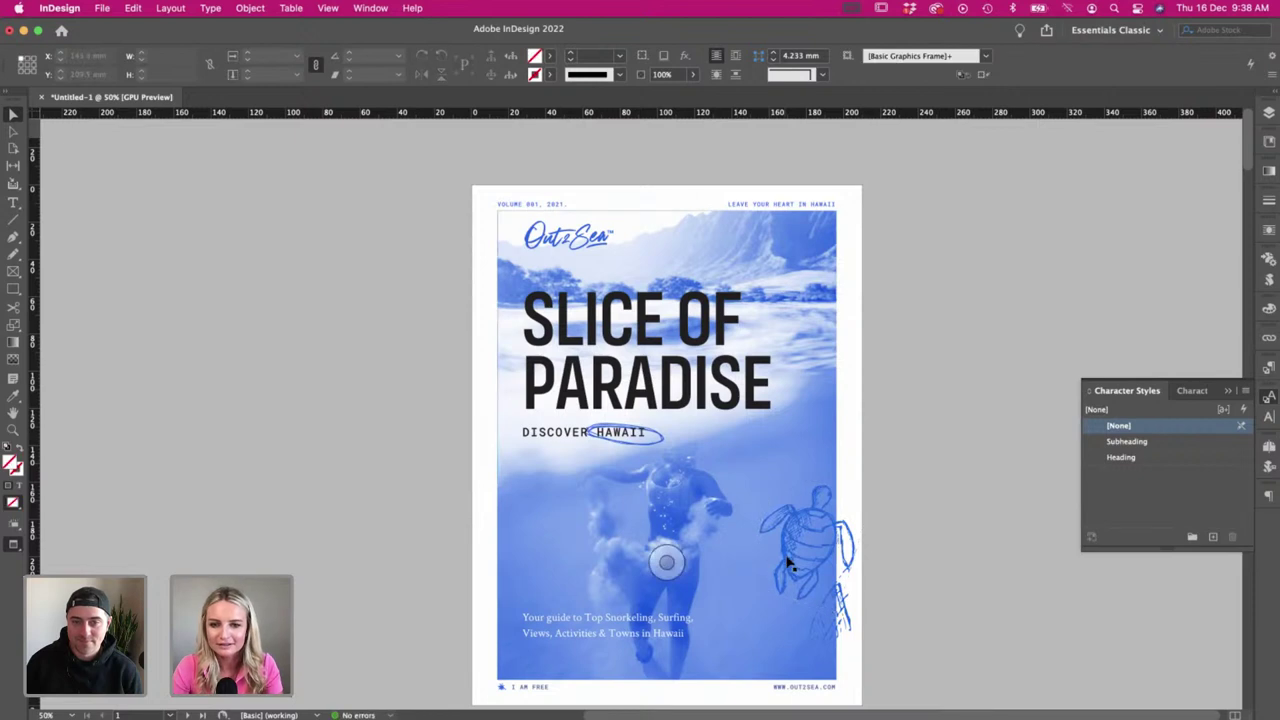
drag(791, 566, 810, 540)
click(955, 615)
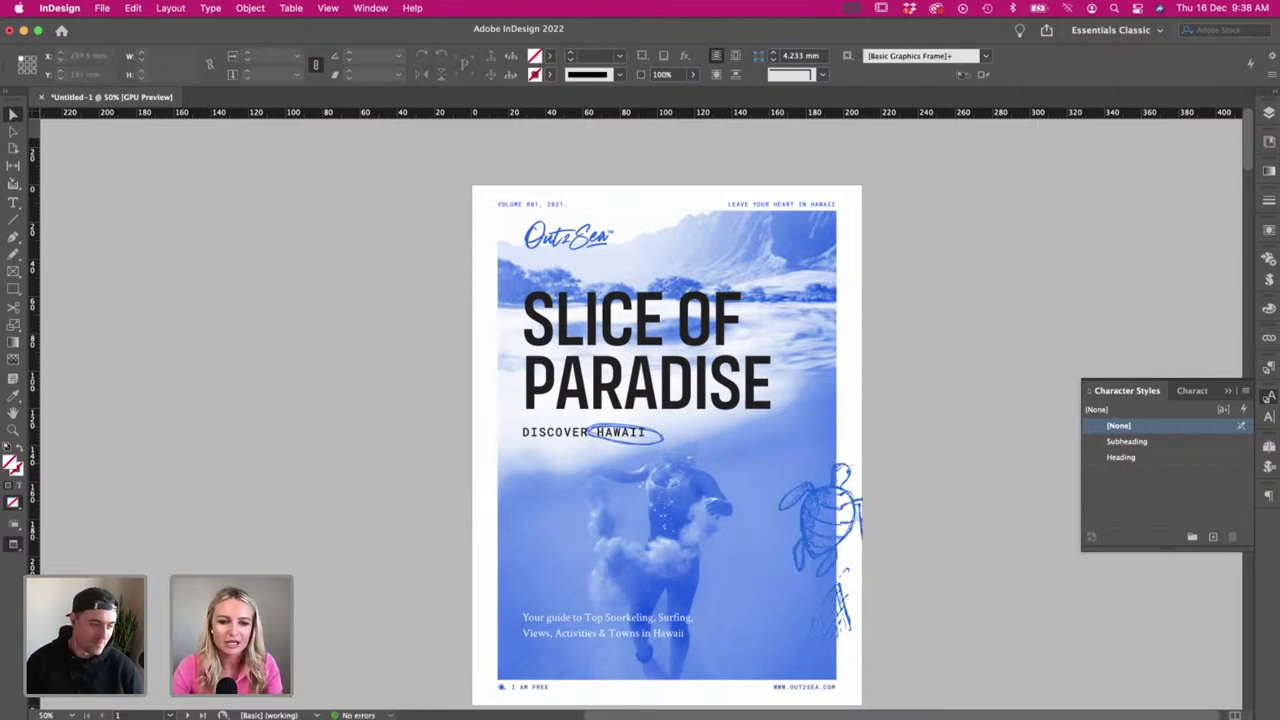
- Switch to Illustrator and duplicate the three small striped fish onto the empty canvas above the marks artboard
key(super+Tab)
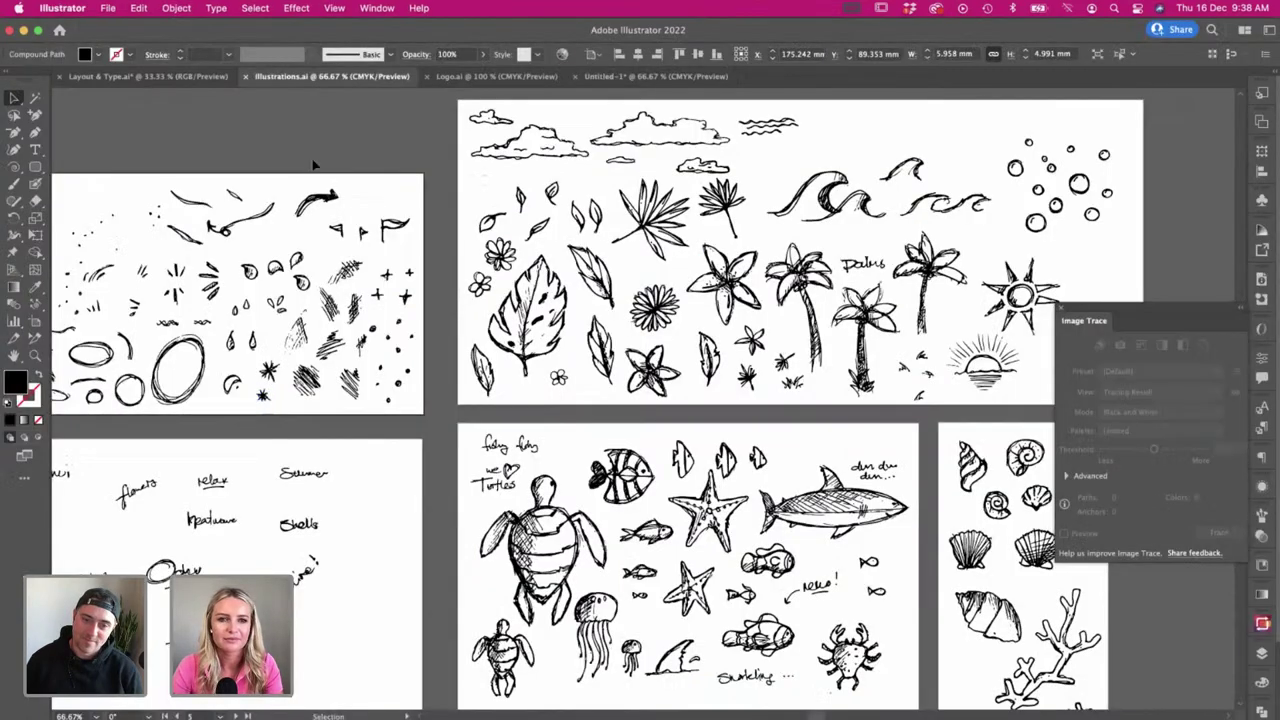
scroll(312, 163, left, 2)
scroll(312, 168, left, 5)
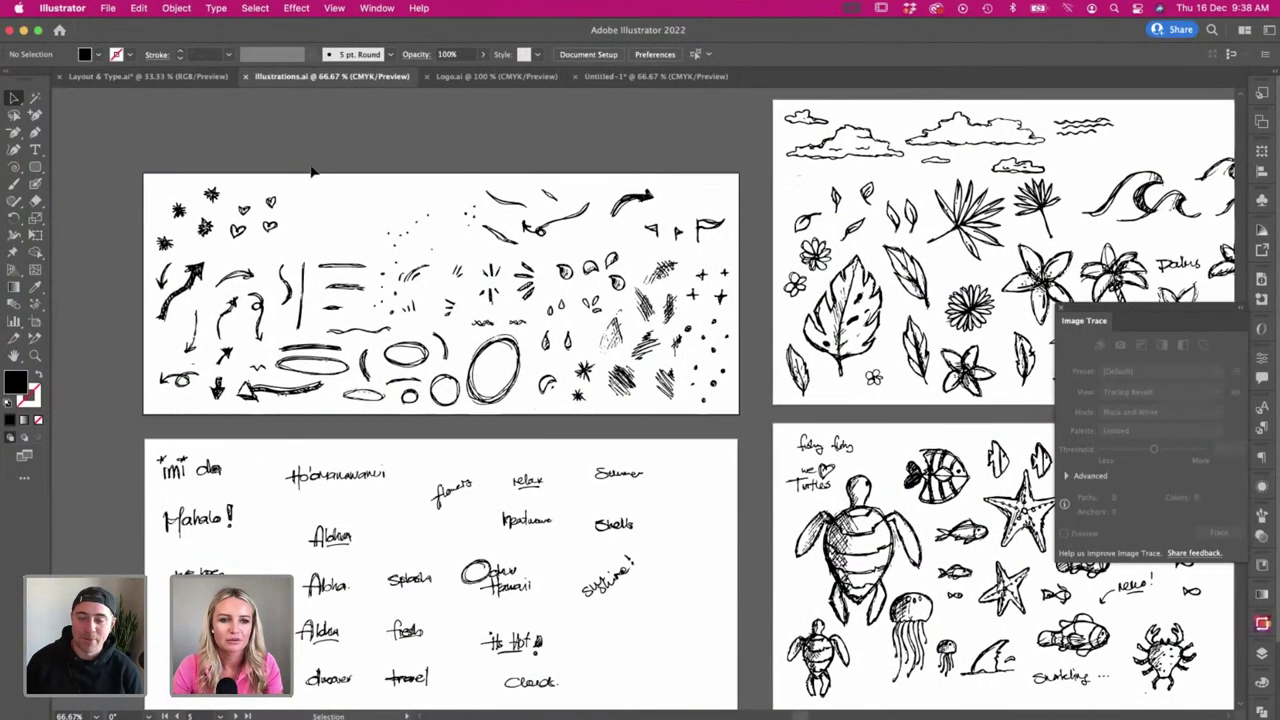
scroll(312, 171, right, 5)
scroll(312, 170, right, 3)
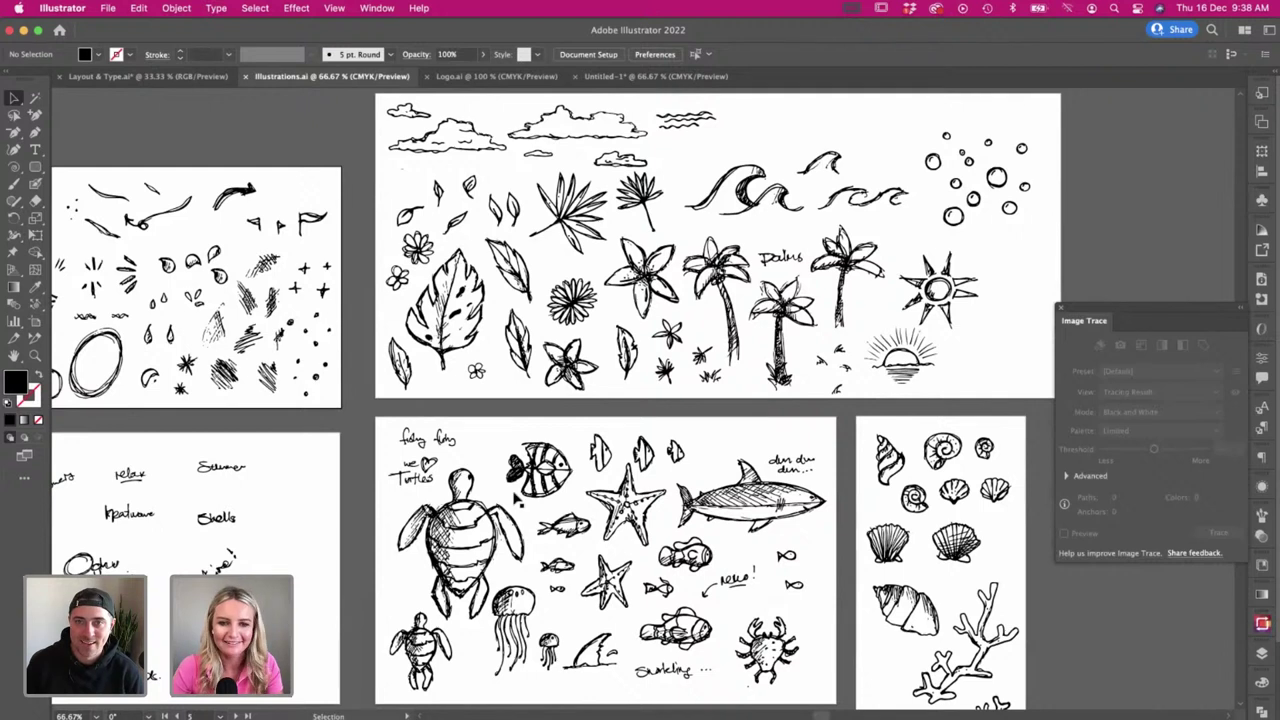
click(600, 452)
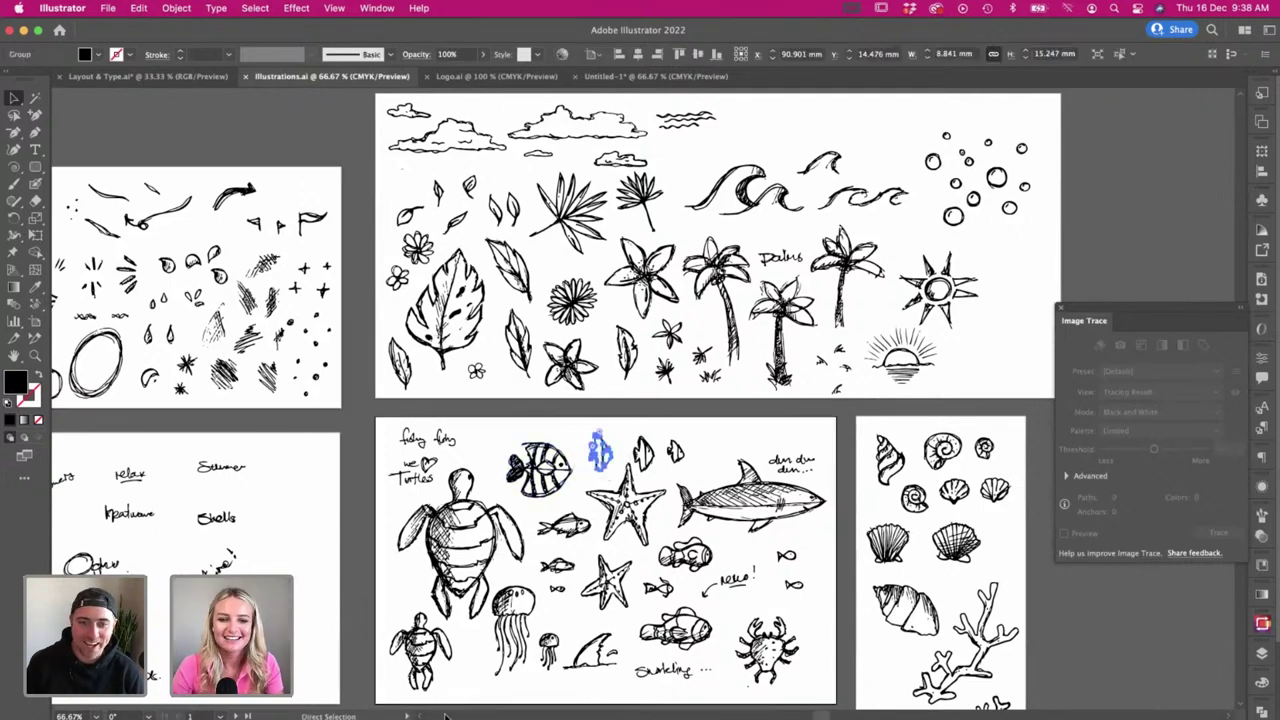
scroll(612, 394, left, 6)
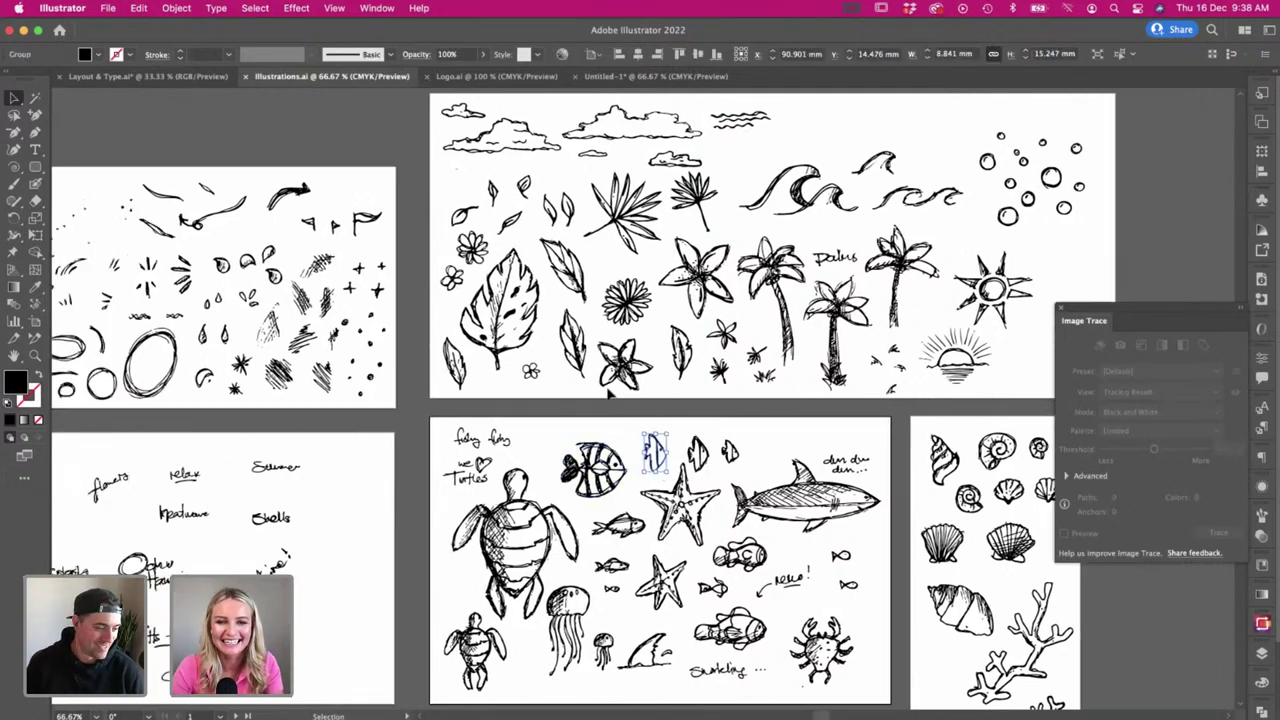
scroll(612, 394, up, 2)
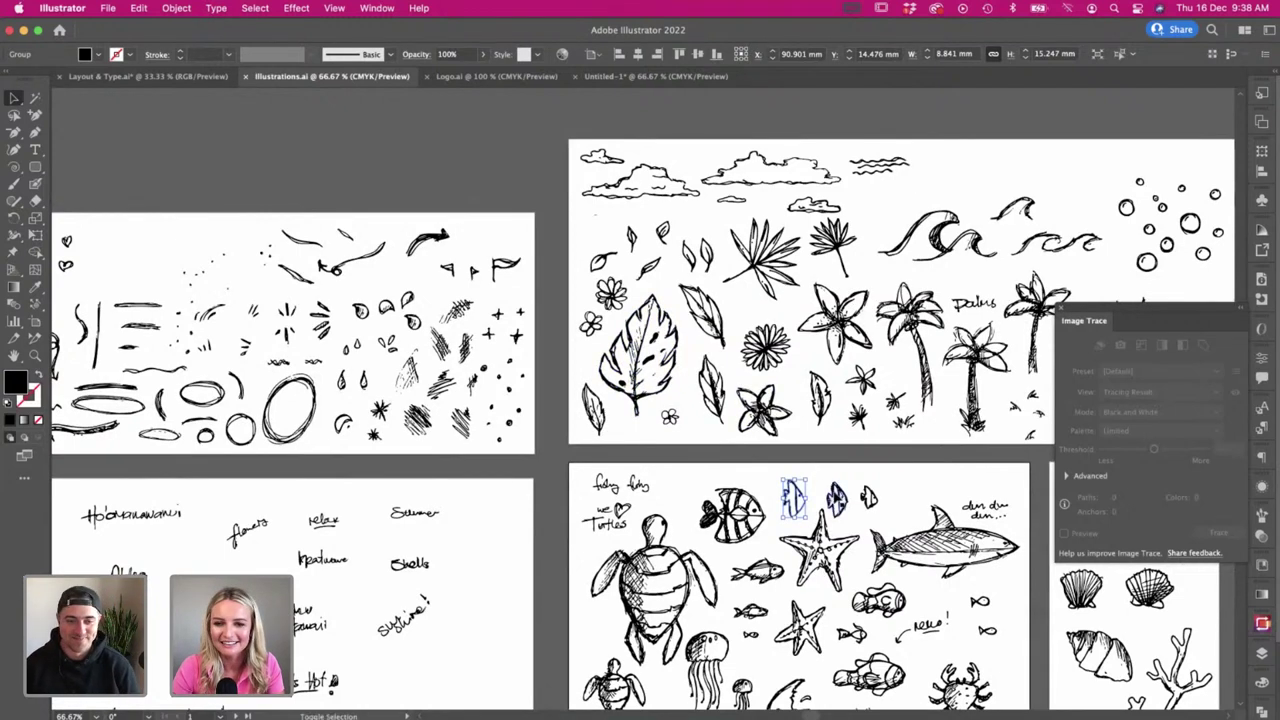
shift+click(835, 497)
shift+click(866, 497)
drag(866, 498, 372, 150)
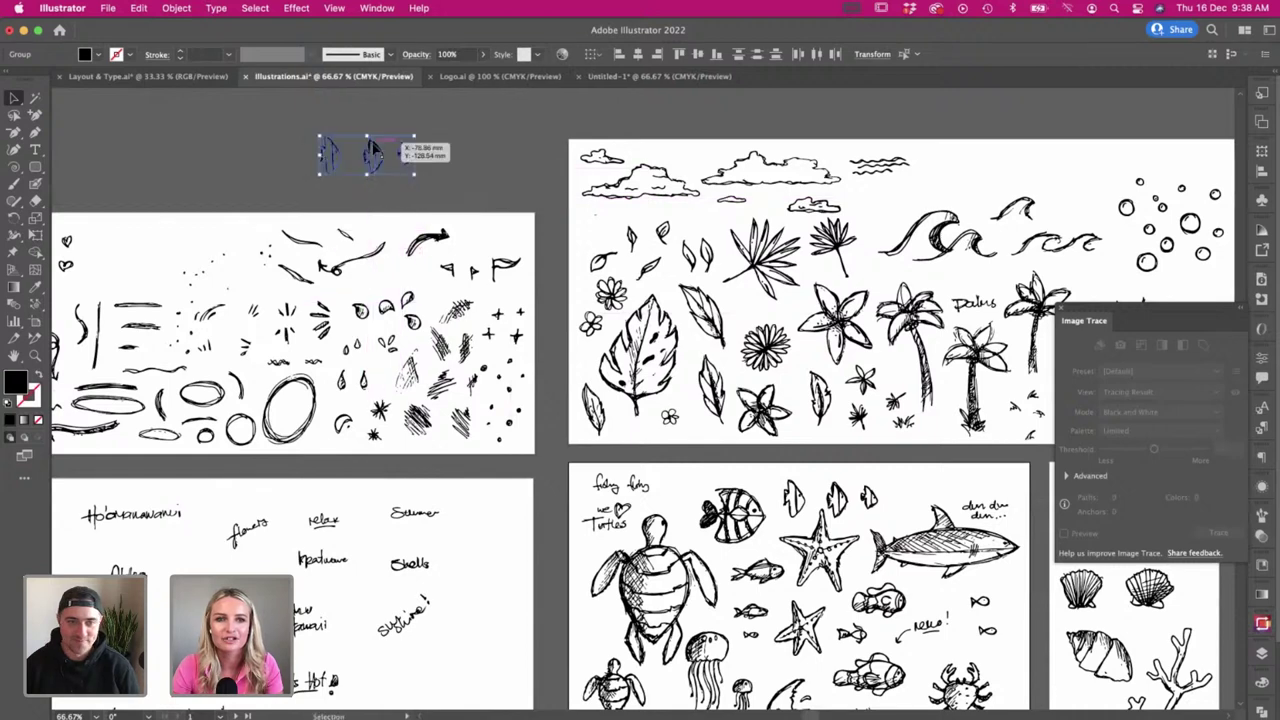
- Move the smallest fish copy above the other two and scale the middle-sized one to about 7.1 × 12 mm
scroll(372, 148, up, 6)
scroll(372, 148, left, 2)
click(434, 350)
drag(462, 339, 420, 297)
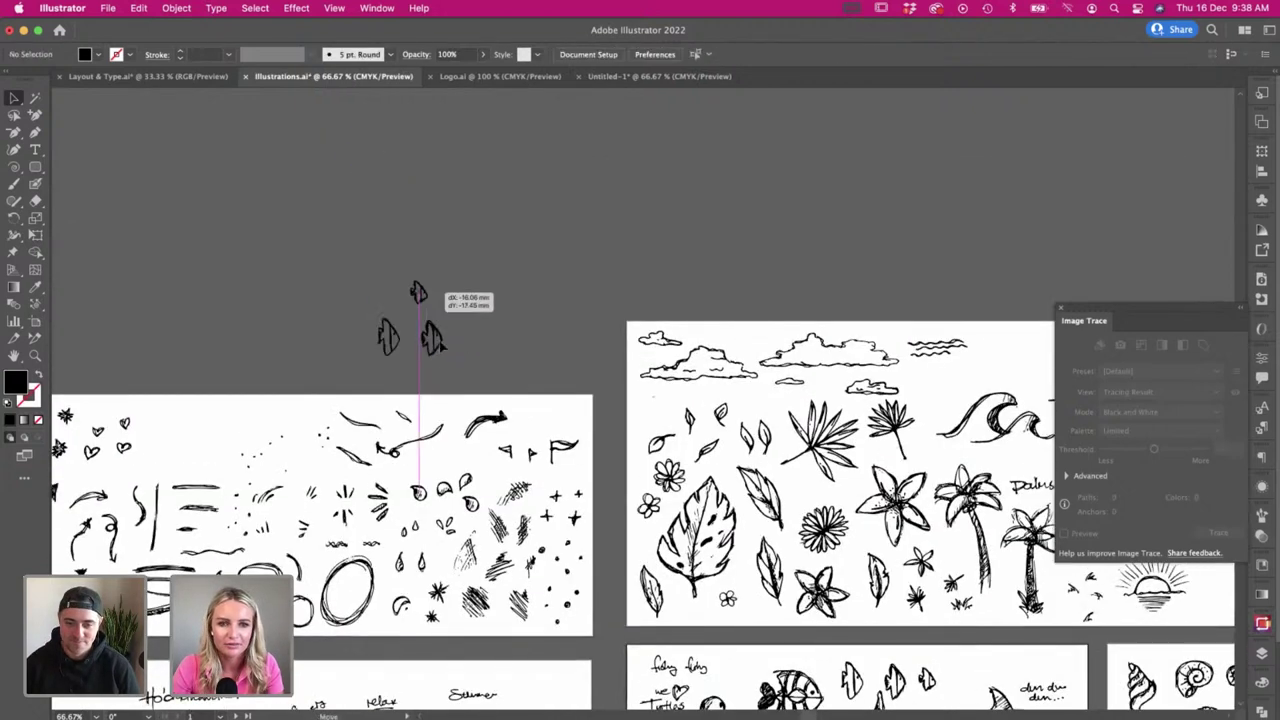
drag(438, 342, 445, 377)
key(s)
key(v)
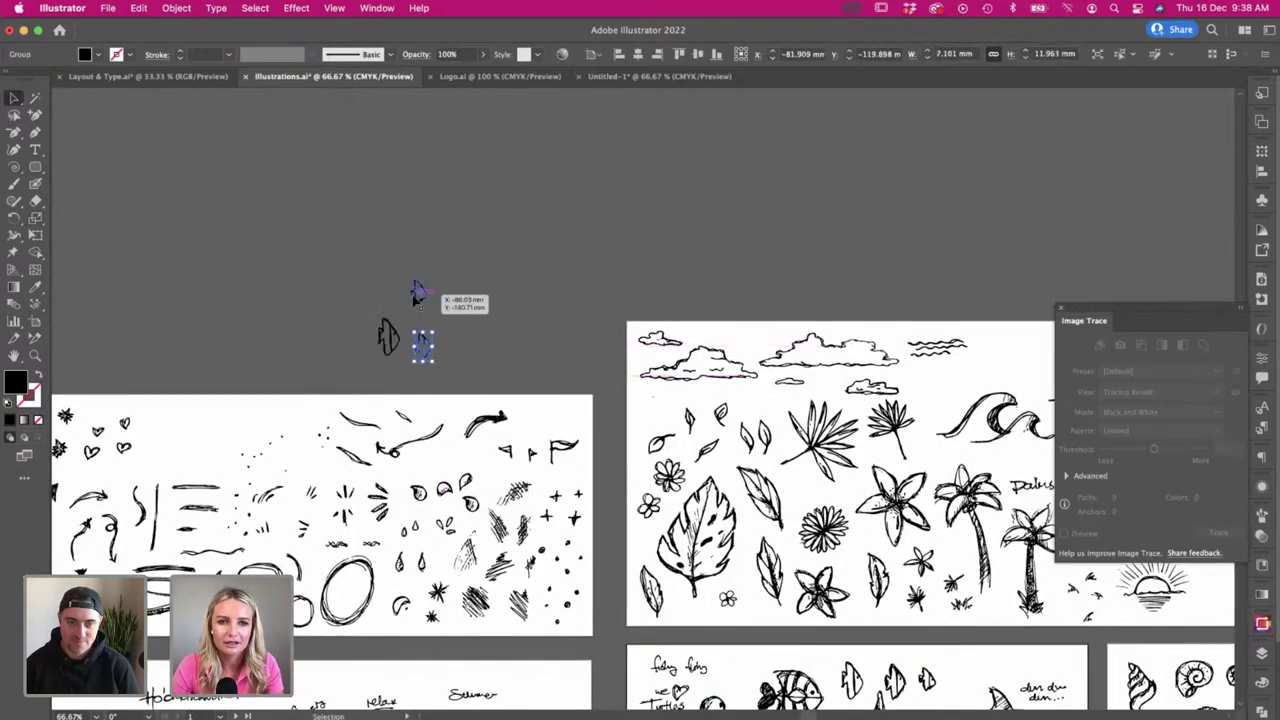
- Move the upper fish slightly down and to the right and scale it to about 7 × 9.5 mm
drag(414, 296, 426, 307)
key(s)
drag(483, 343, 467, 334)
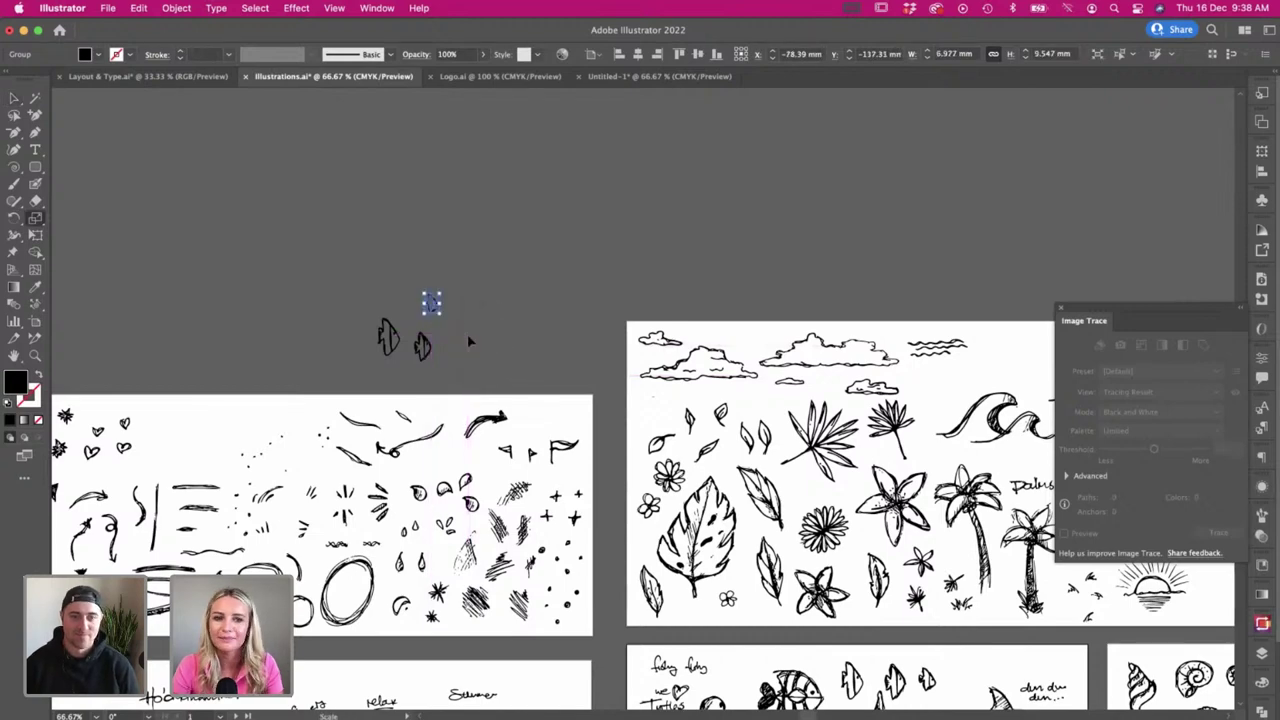
key(v)
- Copy the three arranged fish into the InDesign cover and place them to the left of the diver below "DISCOVER HAWAII"
click(350, 269)
drag(477, 379, 477, 380)
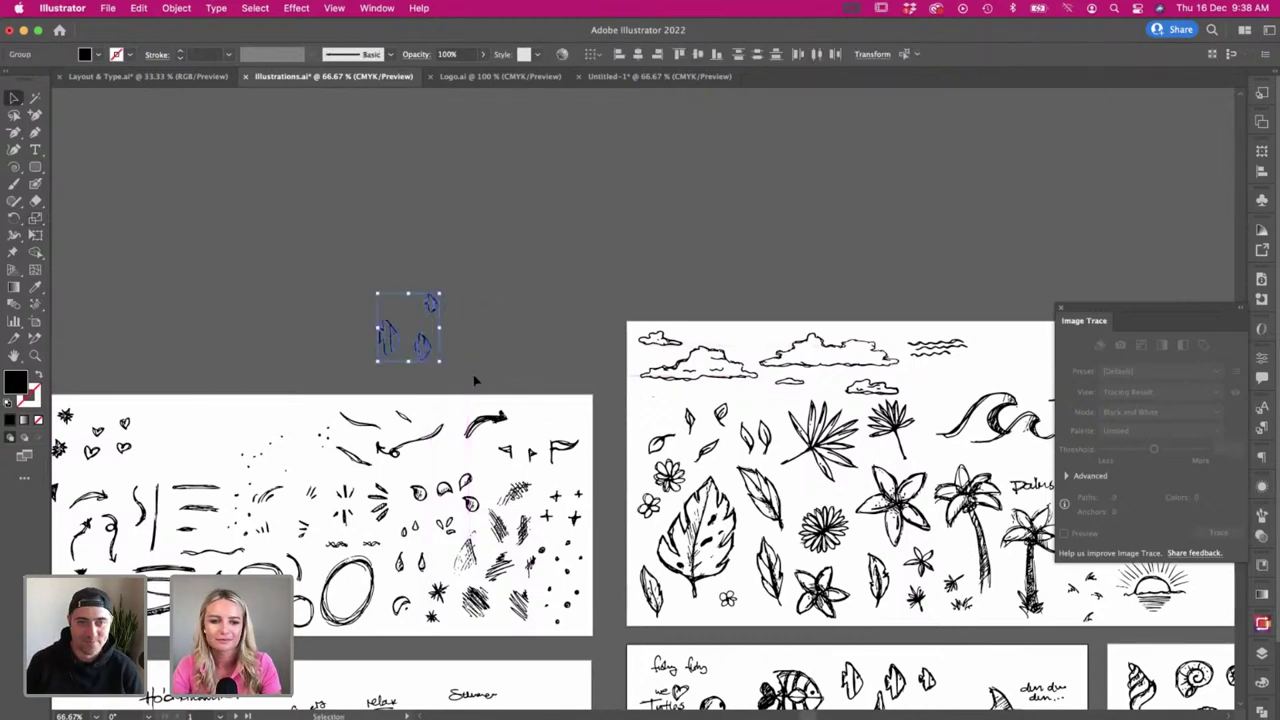
key(super+Tab)
key(super+v)
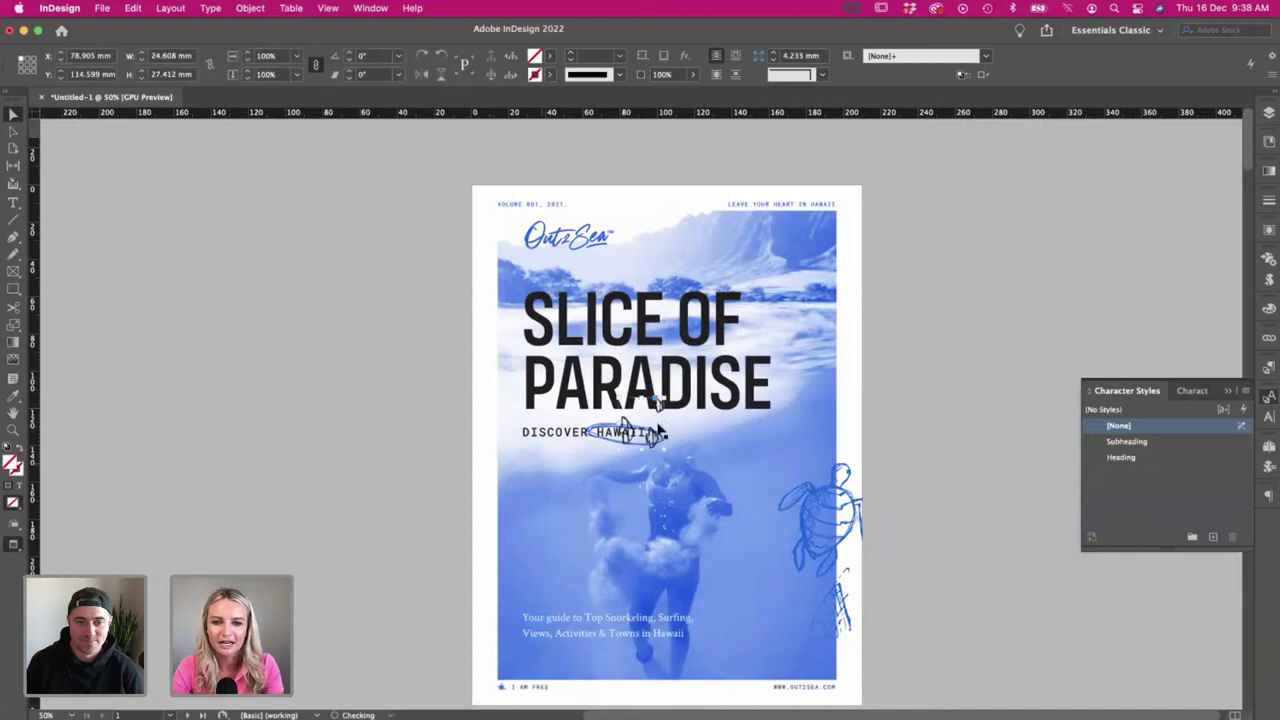
drag(634, 444, 591, 514)
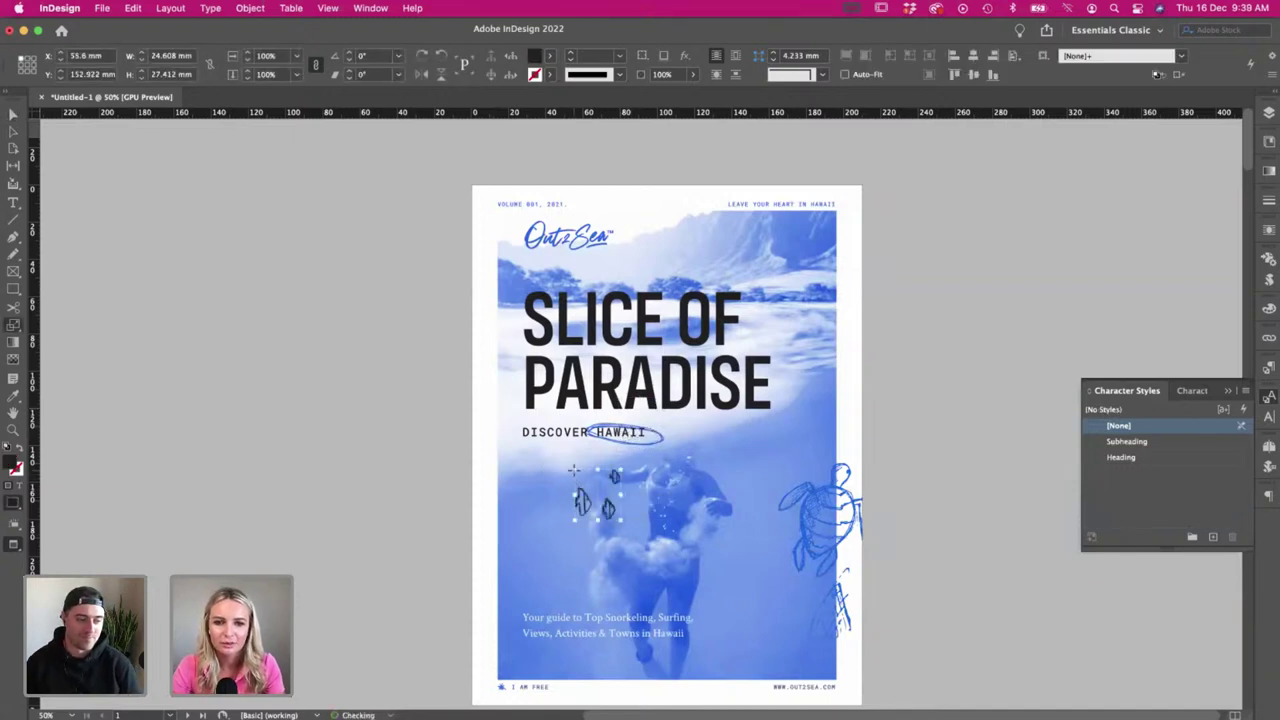
- Enlarge the three pasted fish to about 32 × 35.6 mm and recolour them with the cover's blue
drag(637, 558, 632, 524)
key(v)
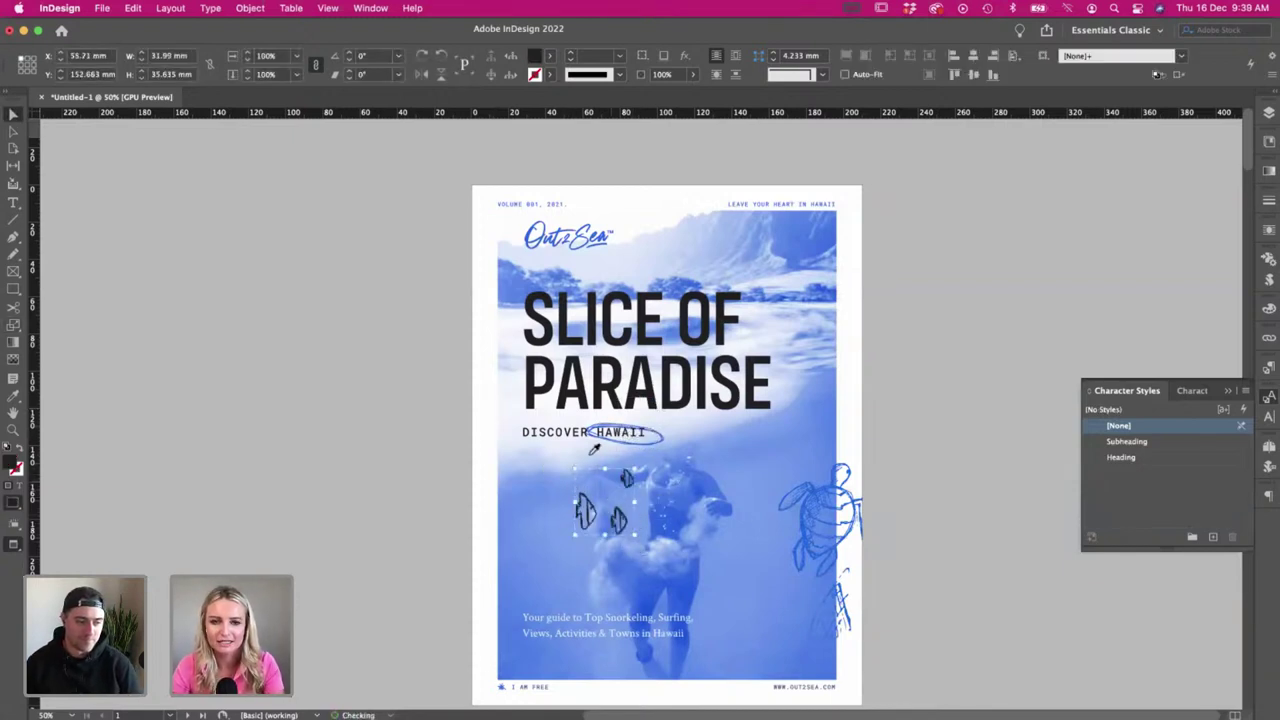
key(i)
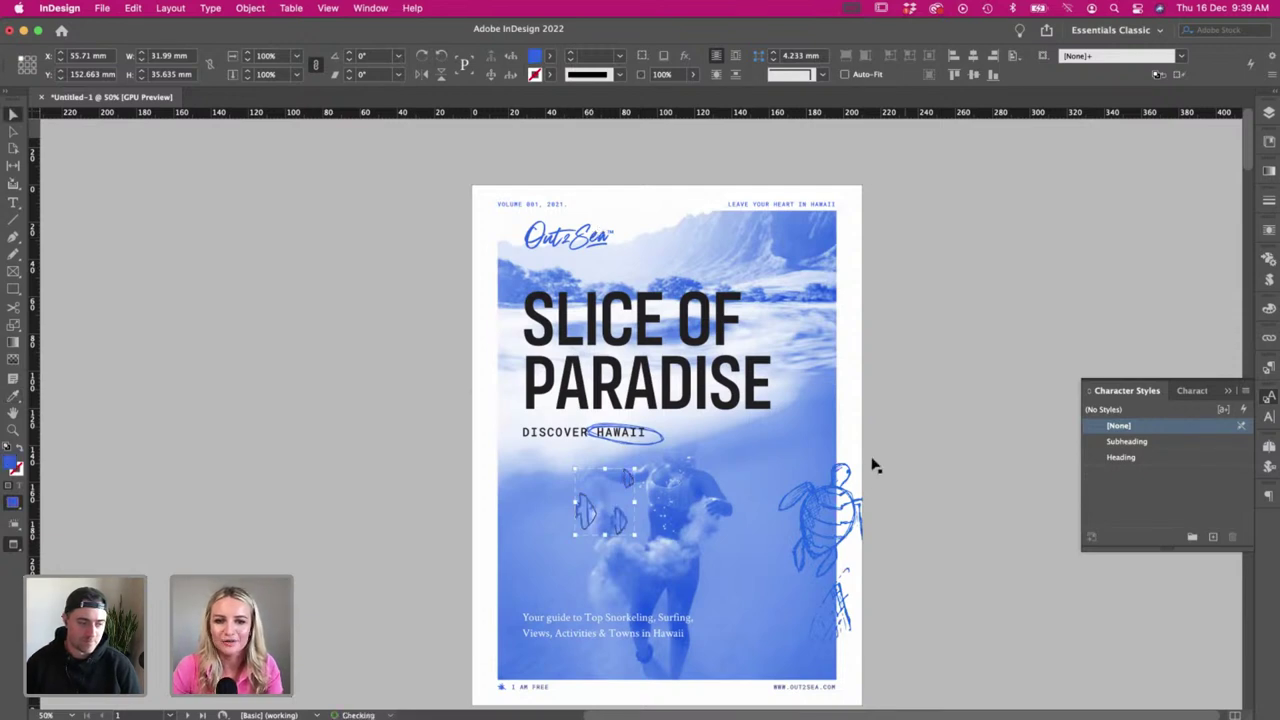
click(667, 562)
- Move the three fish farther left of the diver and rotate the group about -1°
drag(626, 524, 610, 522)
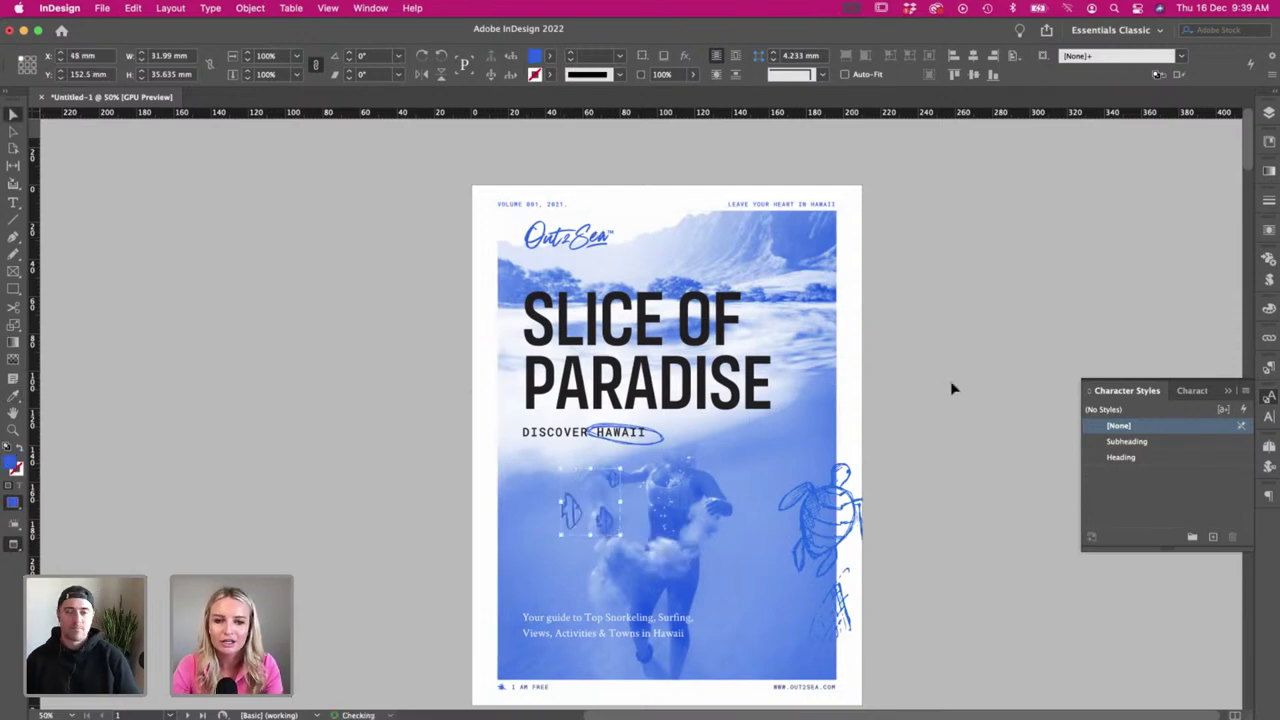
click(951, 384)
click(571, 511)
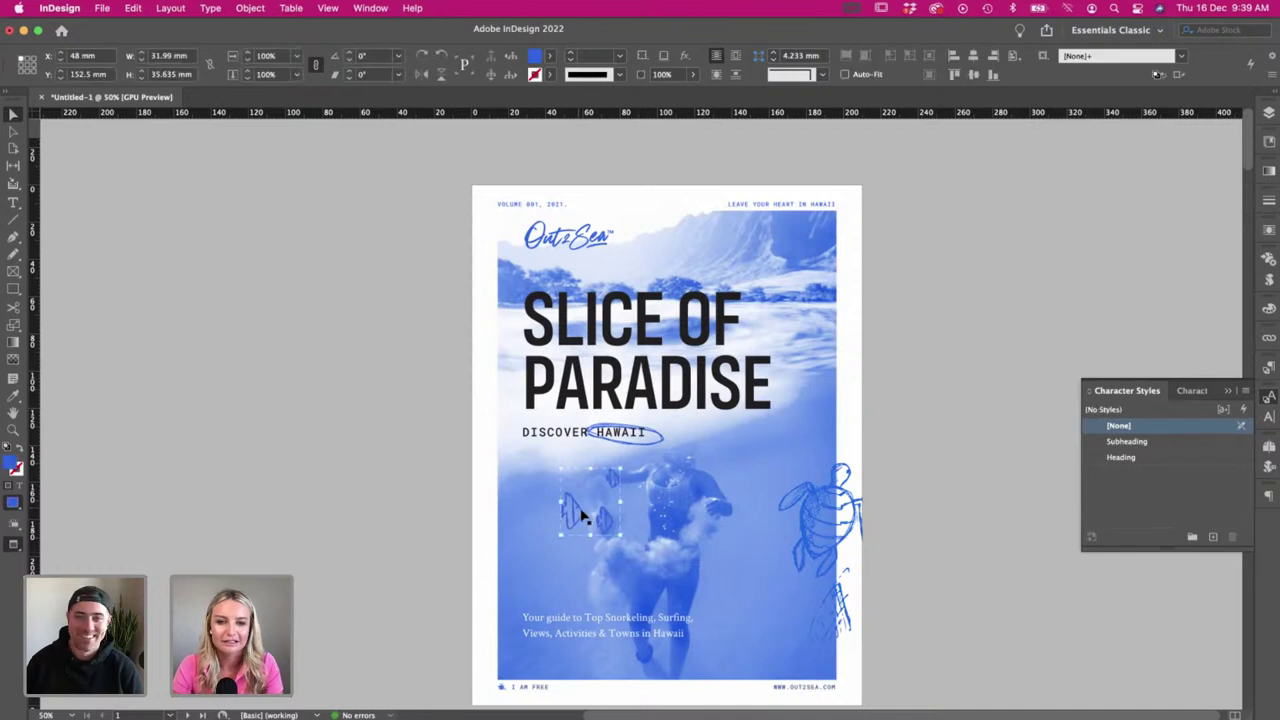
click(667, 562)
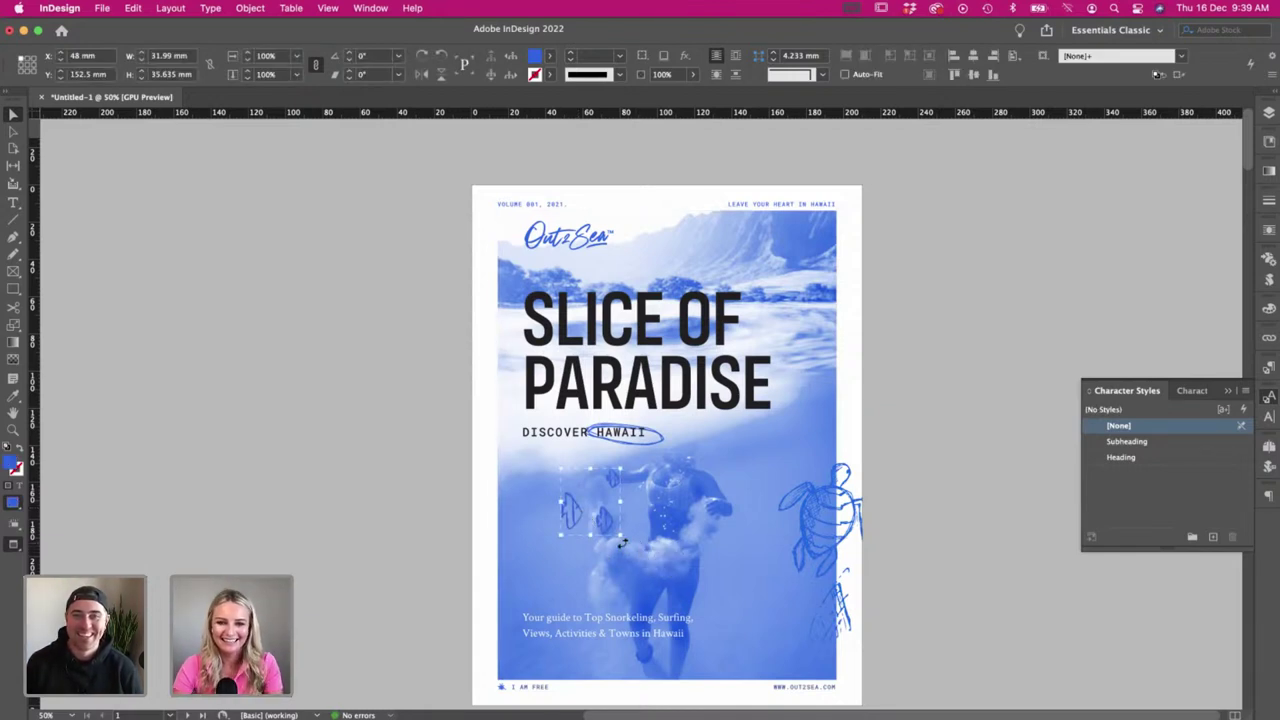
key(w)
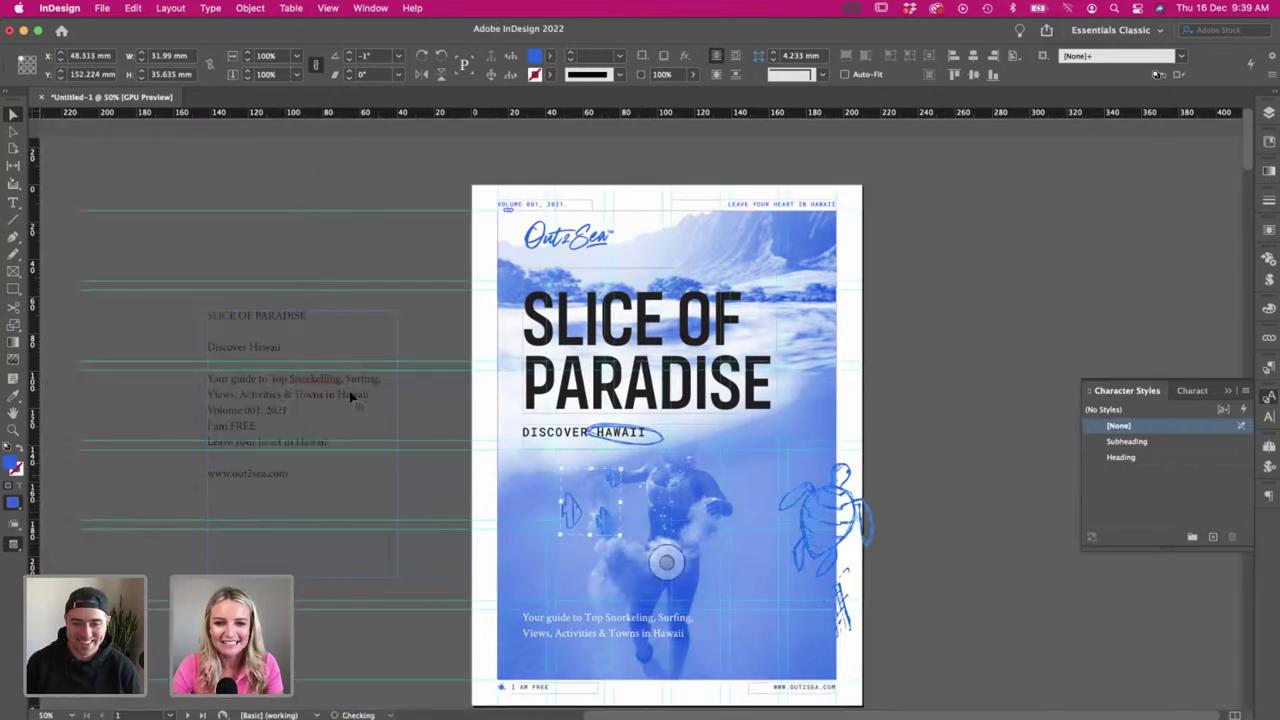
click(350, 368)
key(w)
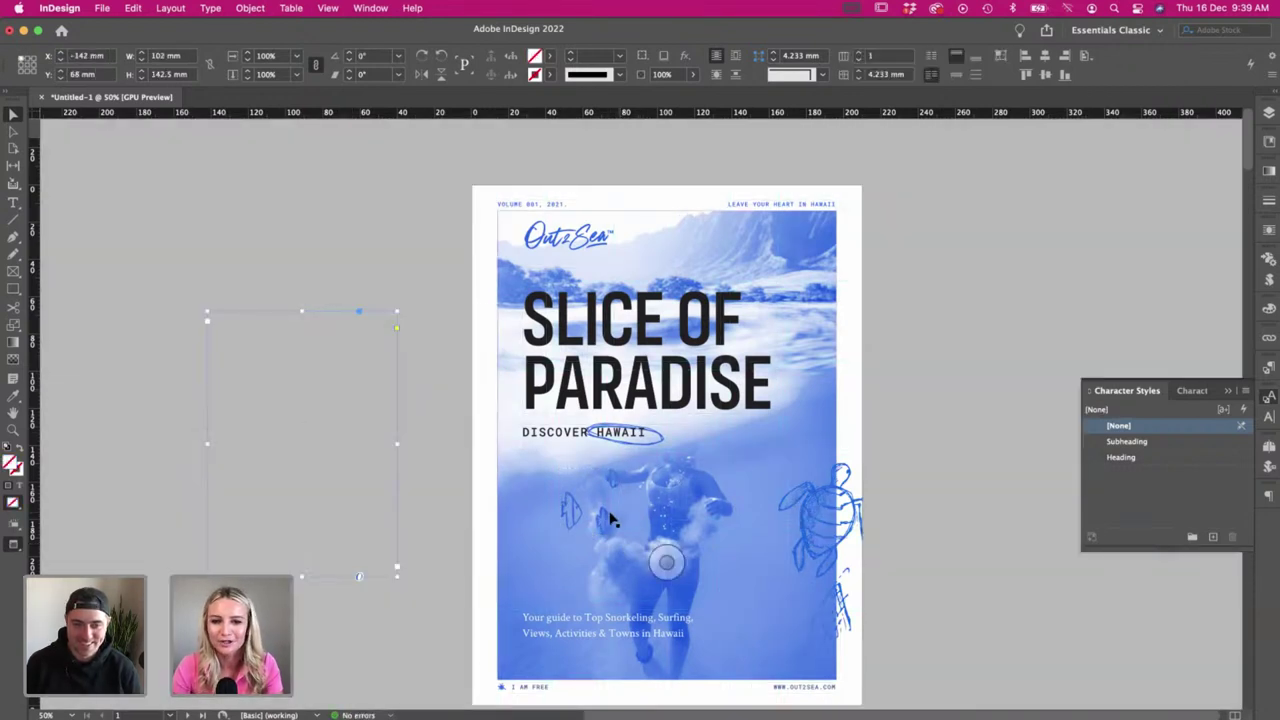
click(600, 502)
click(914, 388)
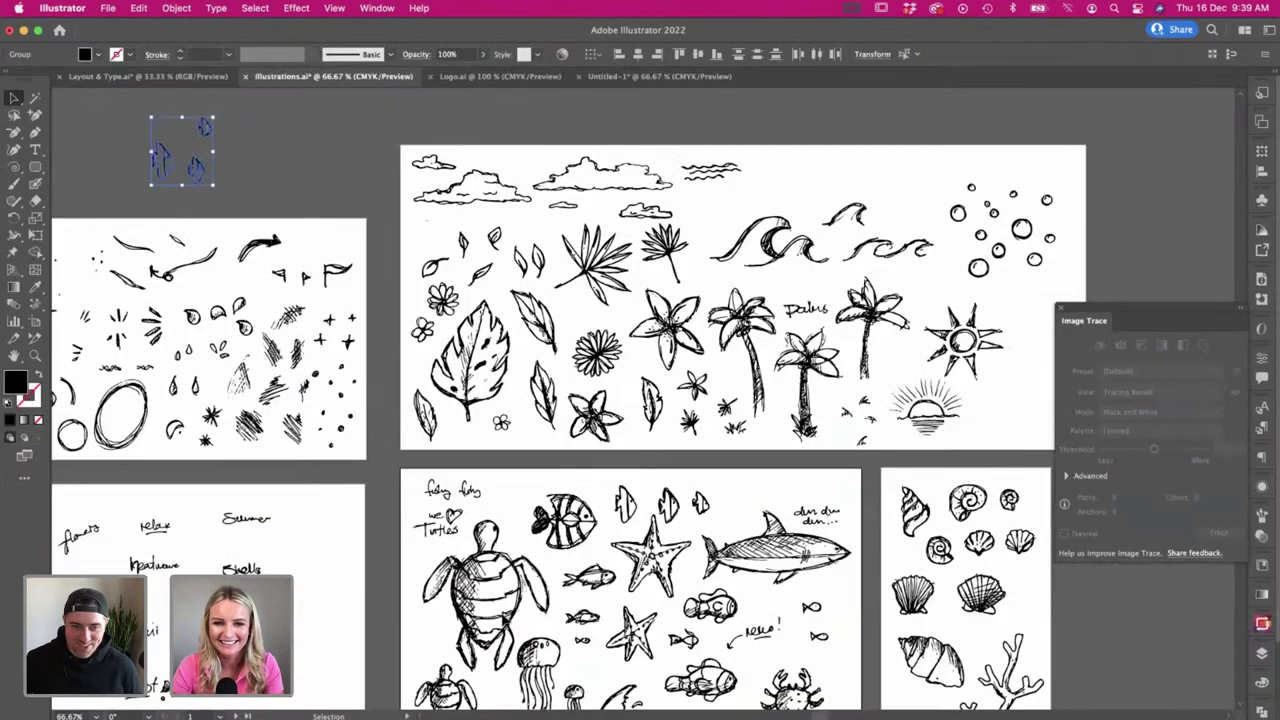
- Switch to Illustrator, copy a cluster of small bubbles from the nature sketches, and paste it onto the InDesign cover
scroll(700, 505, up, 5)
scroll(700, 505, right, 3)
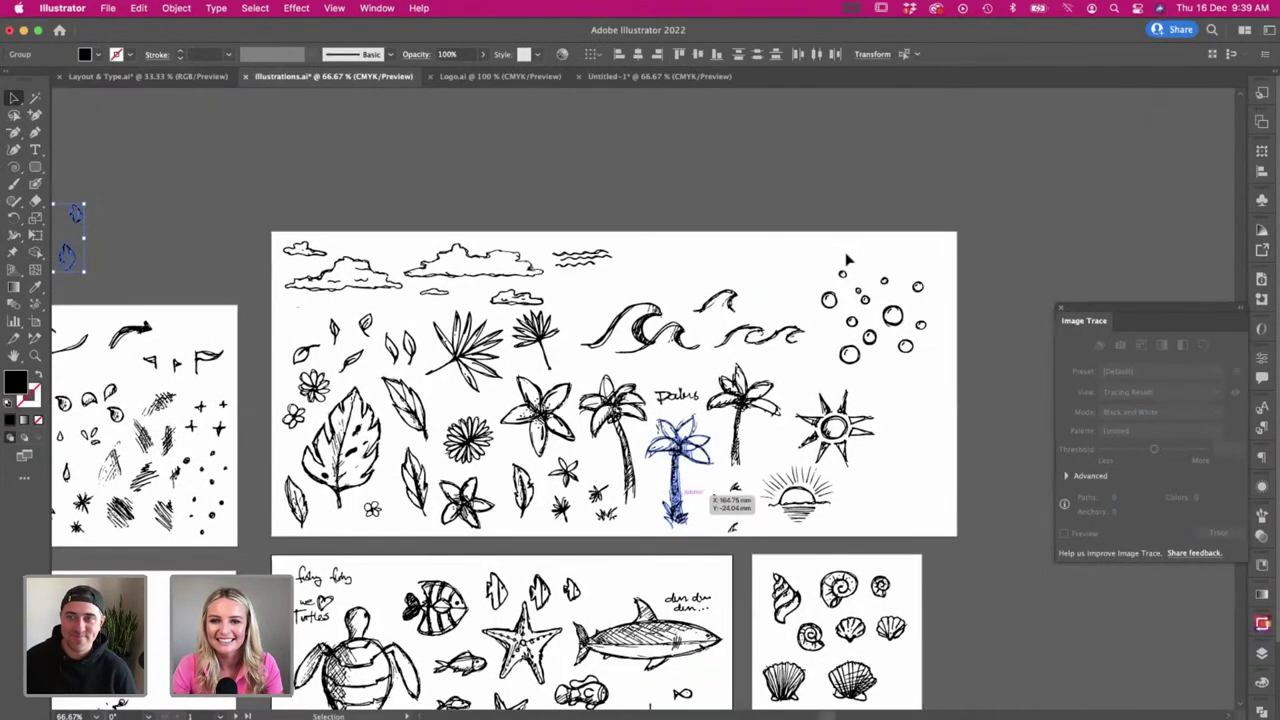
drag(855, 274, 871, 332)
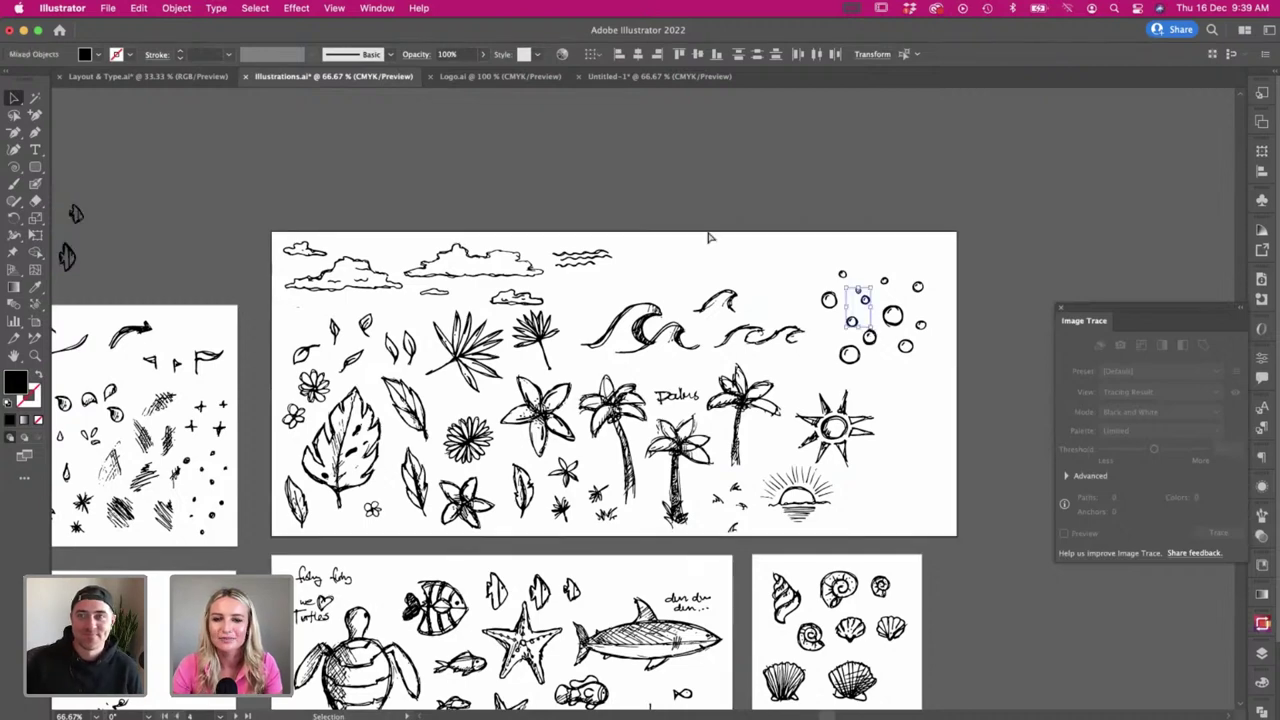
key(super+c)
key(super+Tab)
key(super+v)
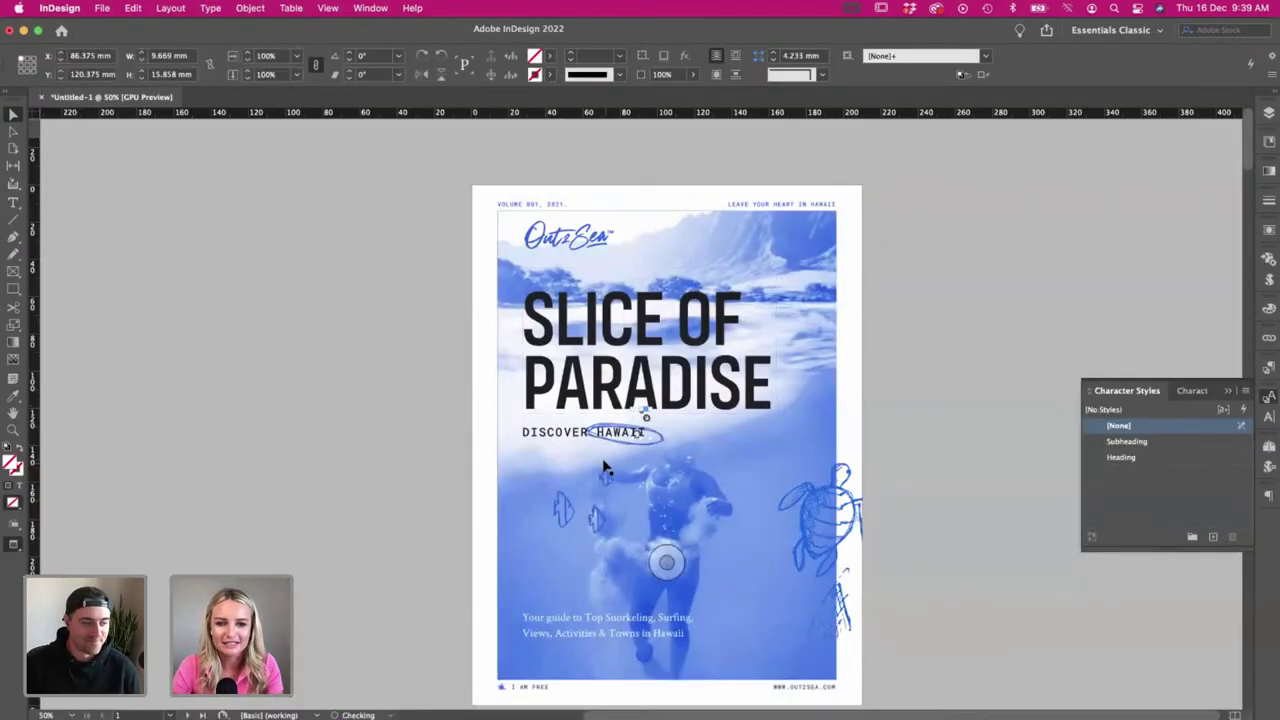
- Scale the bubbles to about 12.6 × 20.6 mm and place them between the fish and the diver
key(s)
click(641, 413)
drag(688, 485, 691, 489)
key(v)
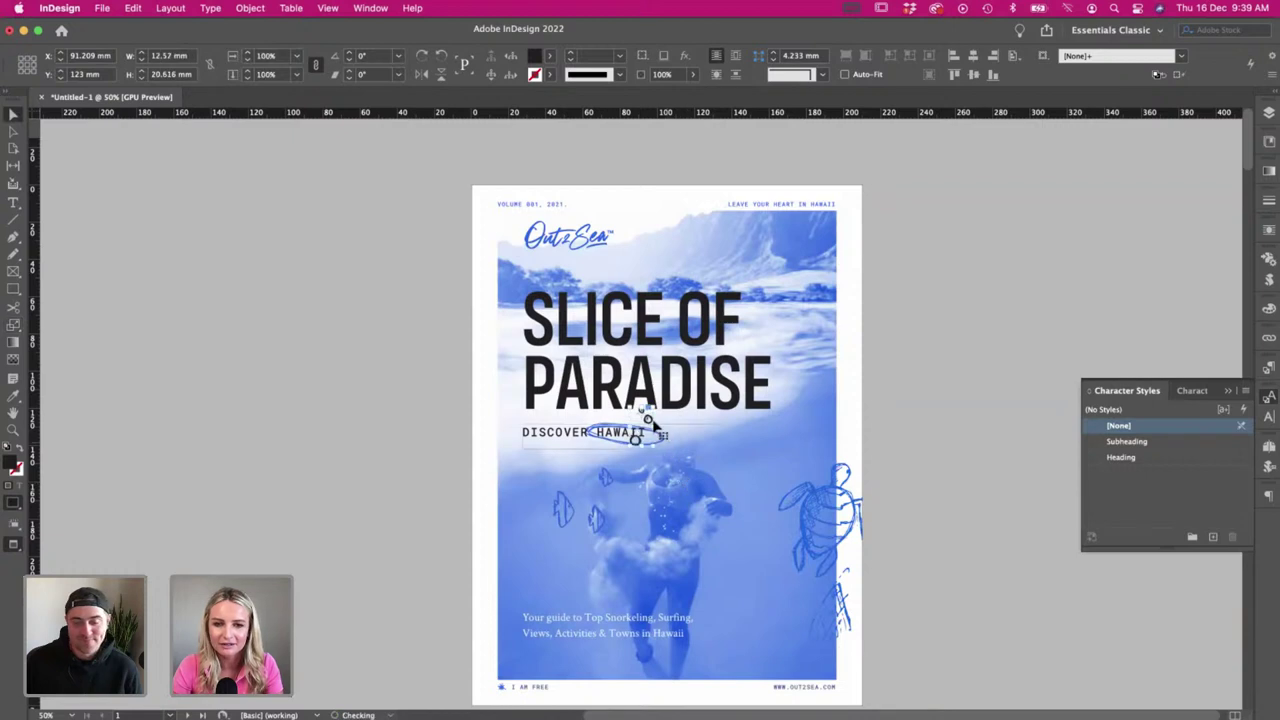
drag(651, 422, 640, 504)
- Recolour the bubbles with the blue of the fish and move them slightly left toward the fish
key(i)
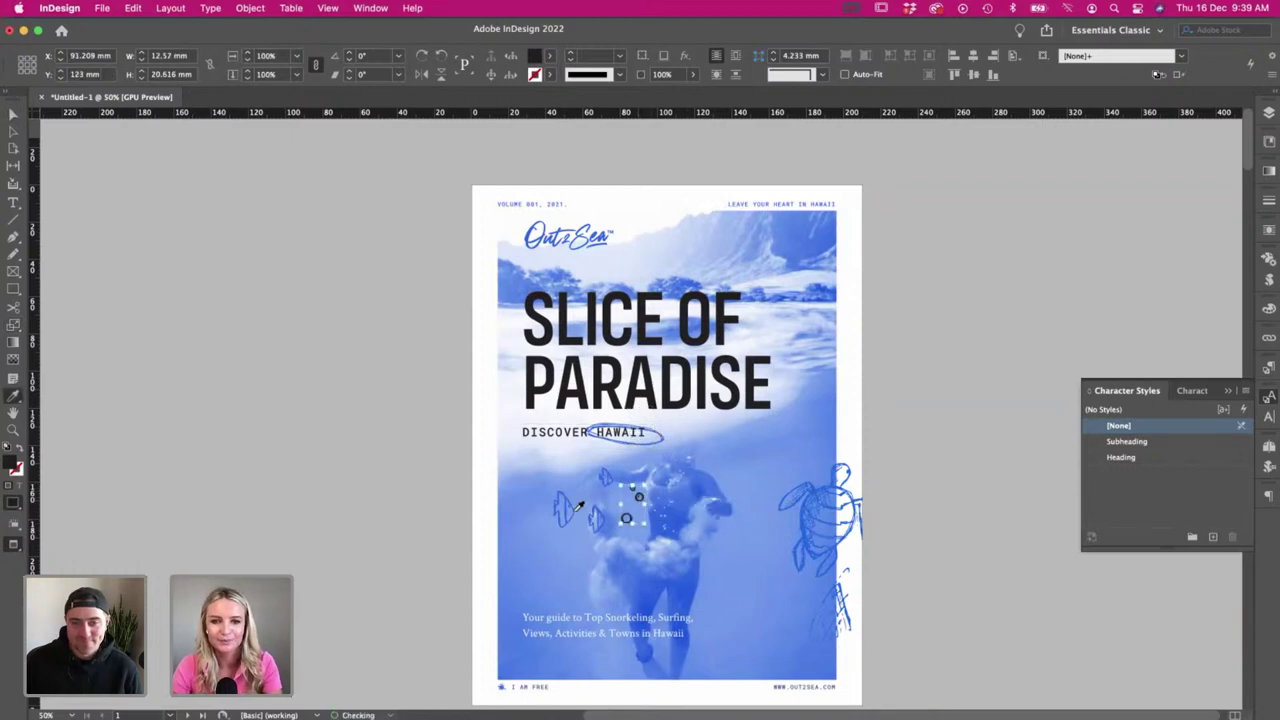
key(v)
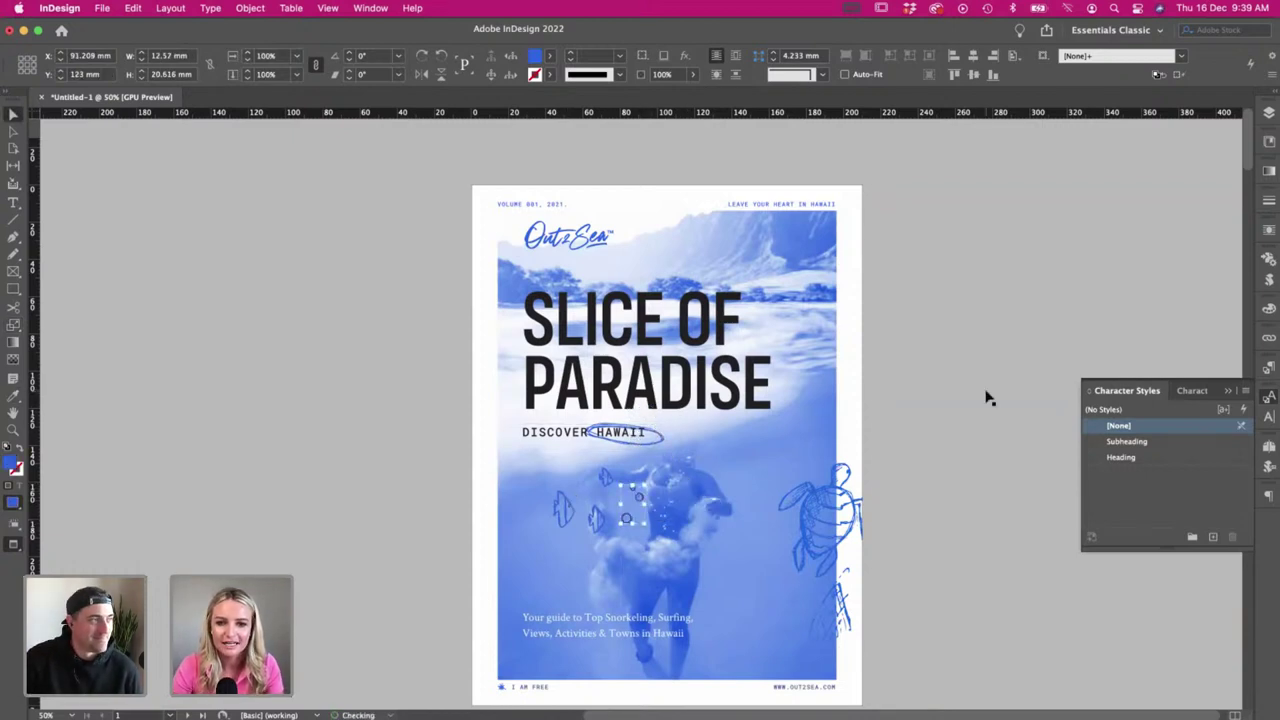
click(594, 514)
drag(641, 501, 632, 502)
click(976, 530)
scroll(976, 530, down, 2)
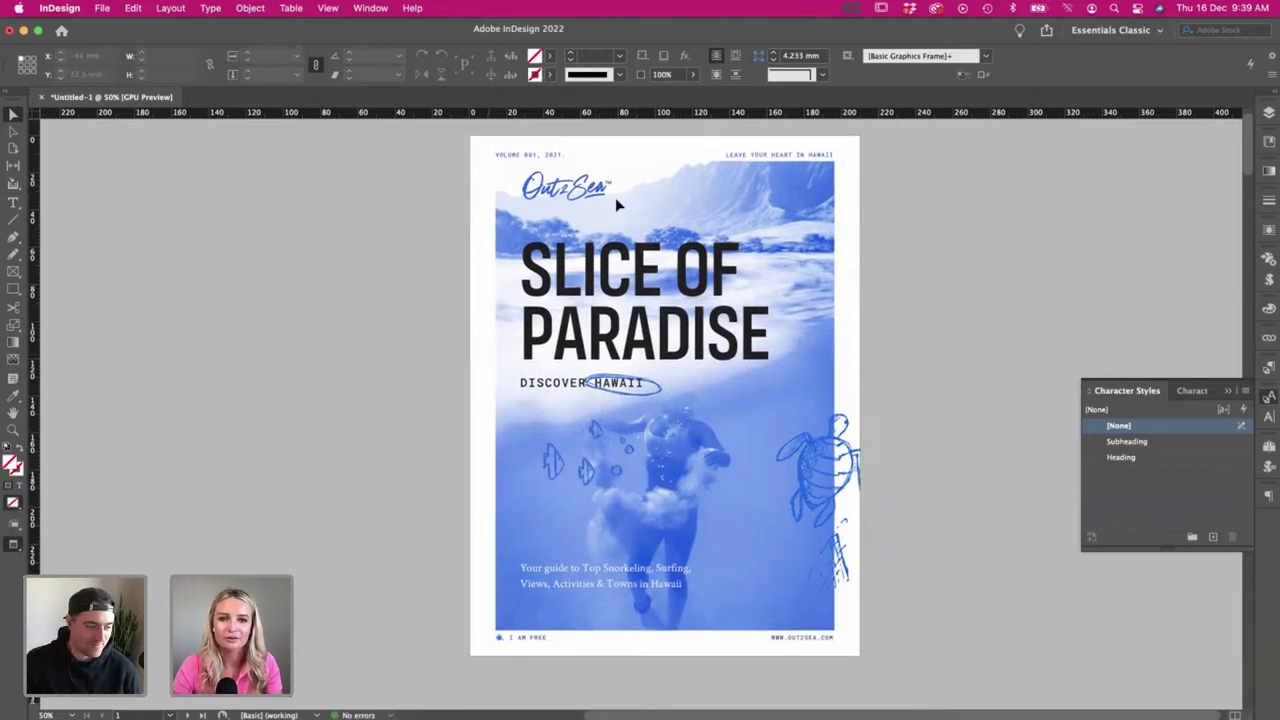
scroll(900, 506, up, 1)
click(848, 565)
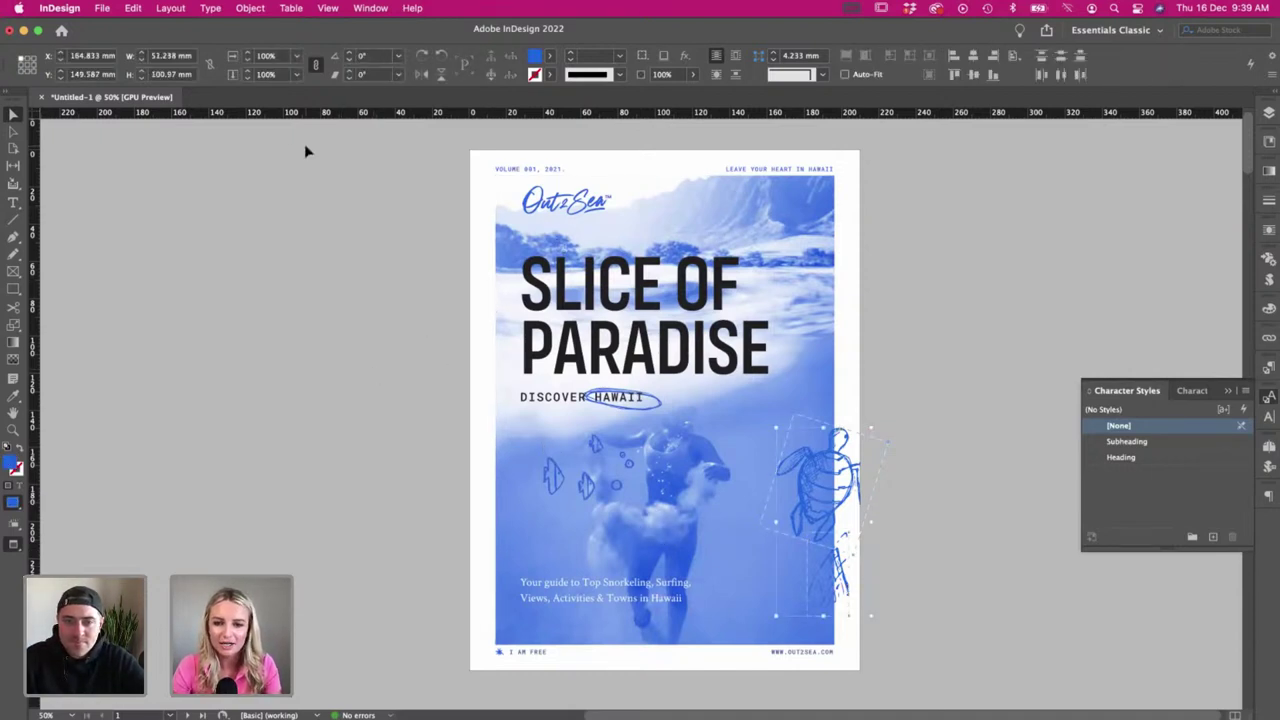
click(101, 8)
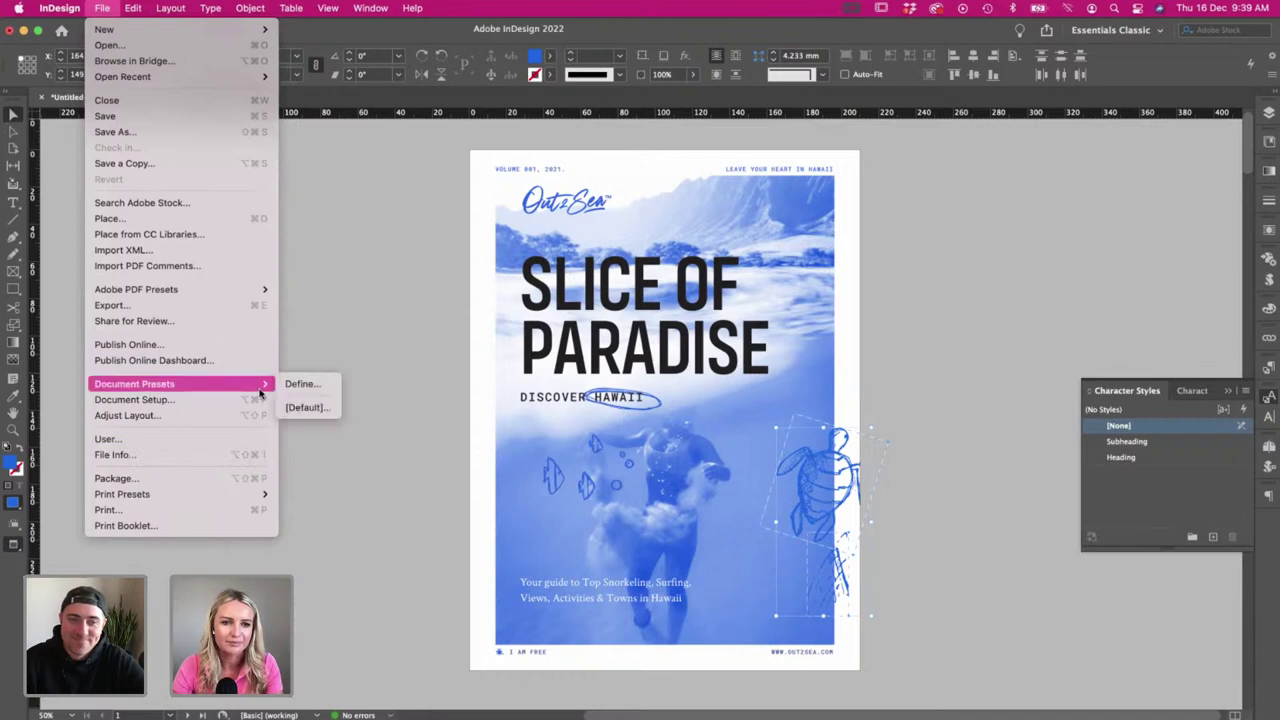
click(386, 391)
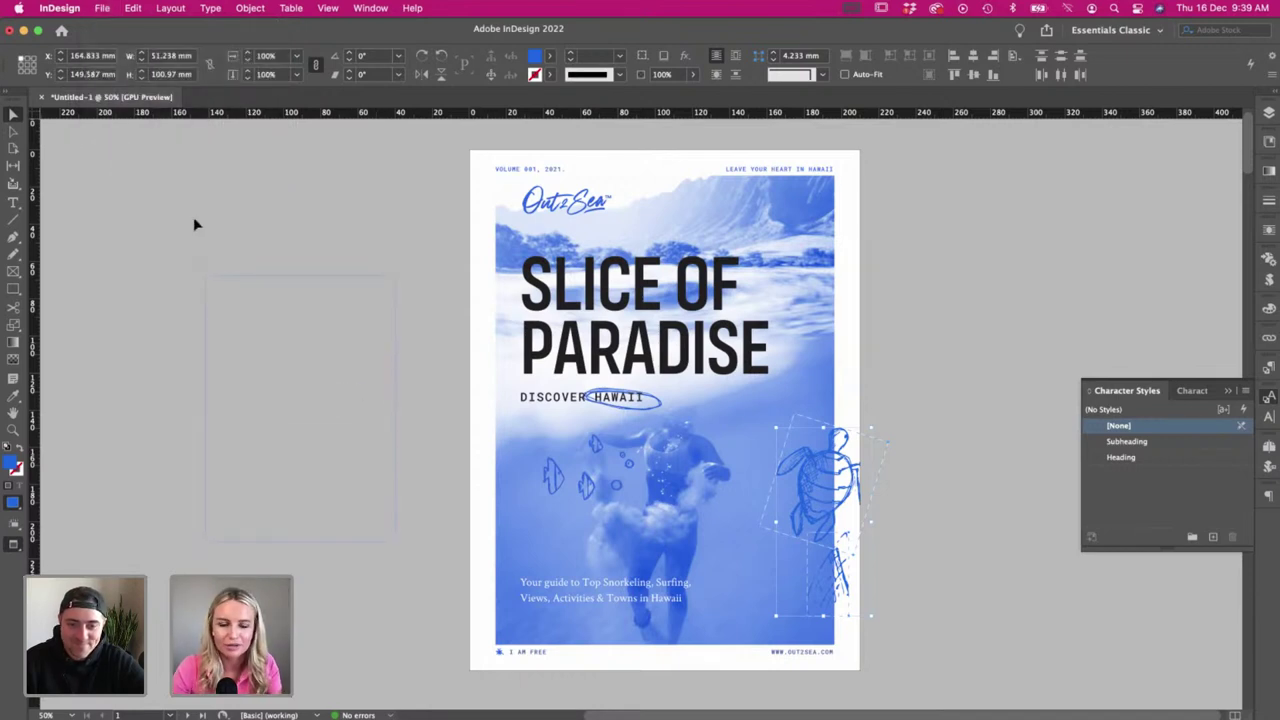
click(681, 523)
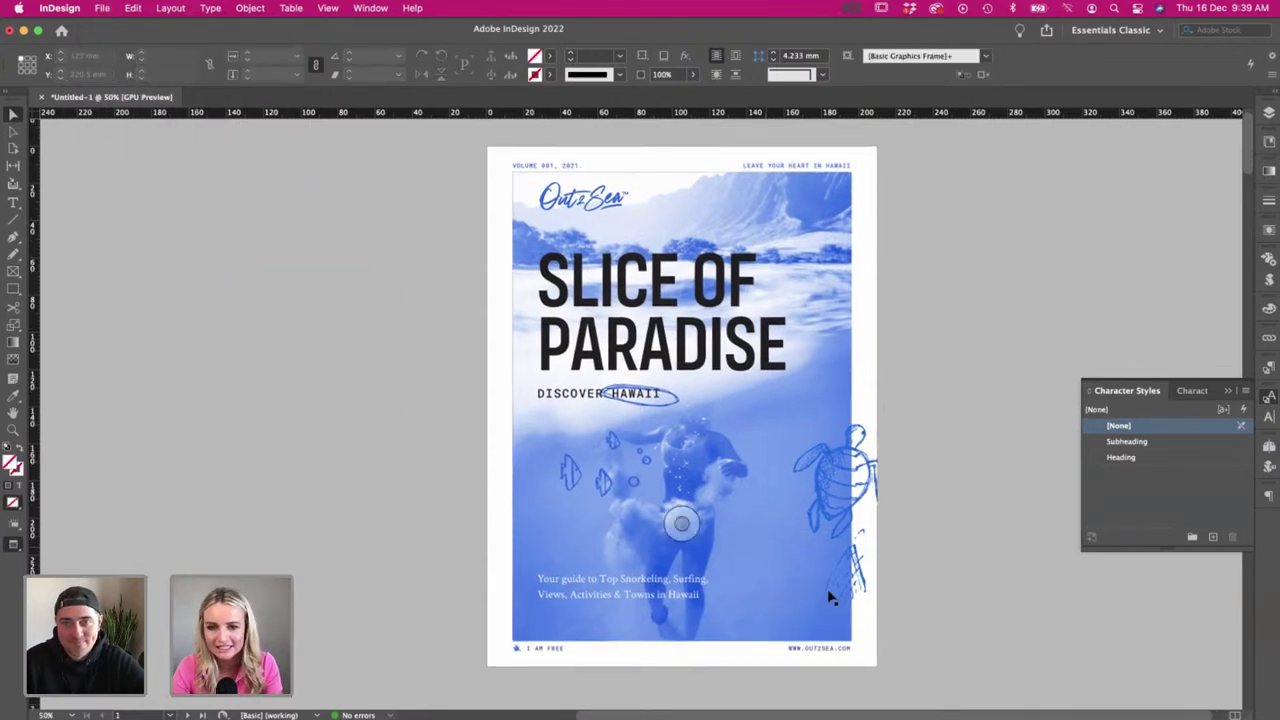
key(w)
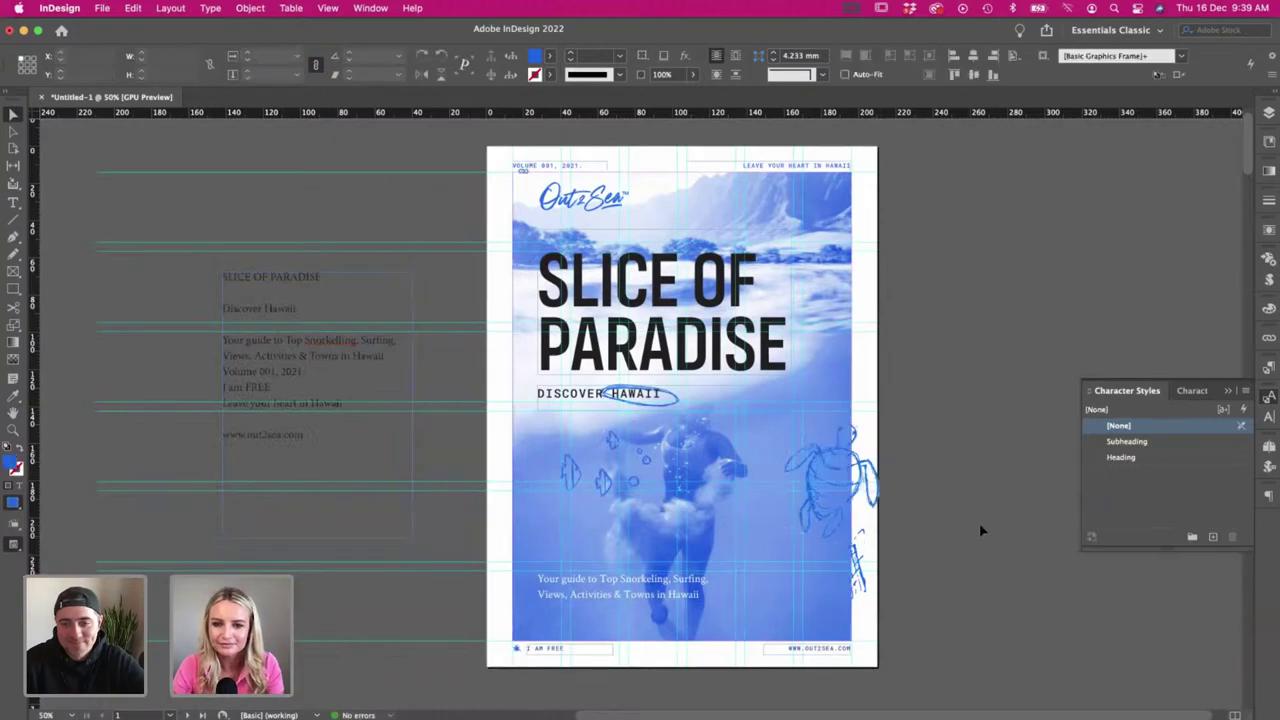
key(w)
- Scale the turtle sketch to about 56 × 67.2 mm and move it slightly left over the photo's right edge
click(891, 437)
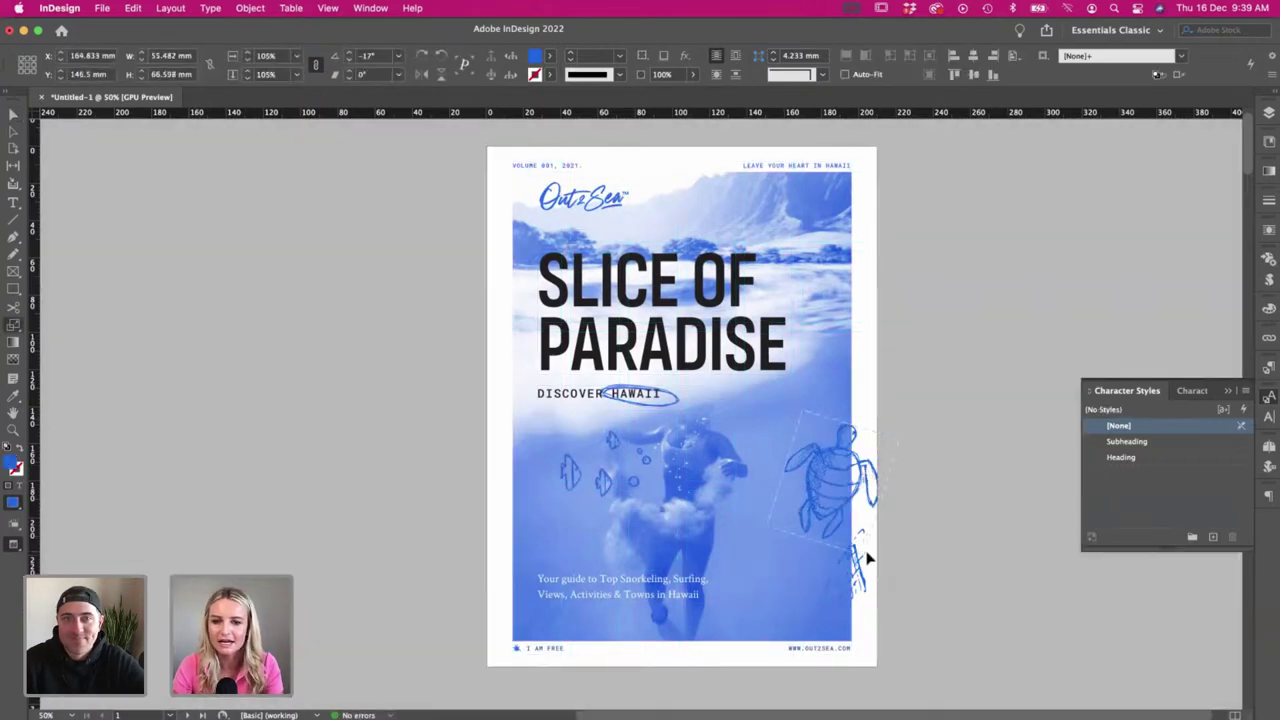
drag(867, 558, 903, 517)
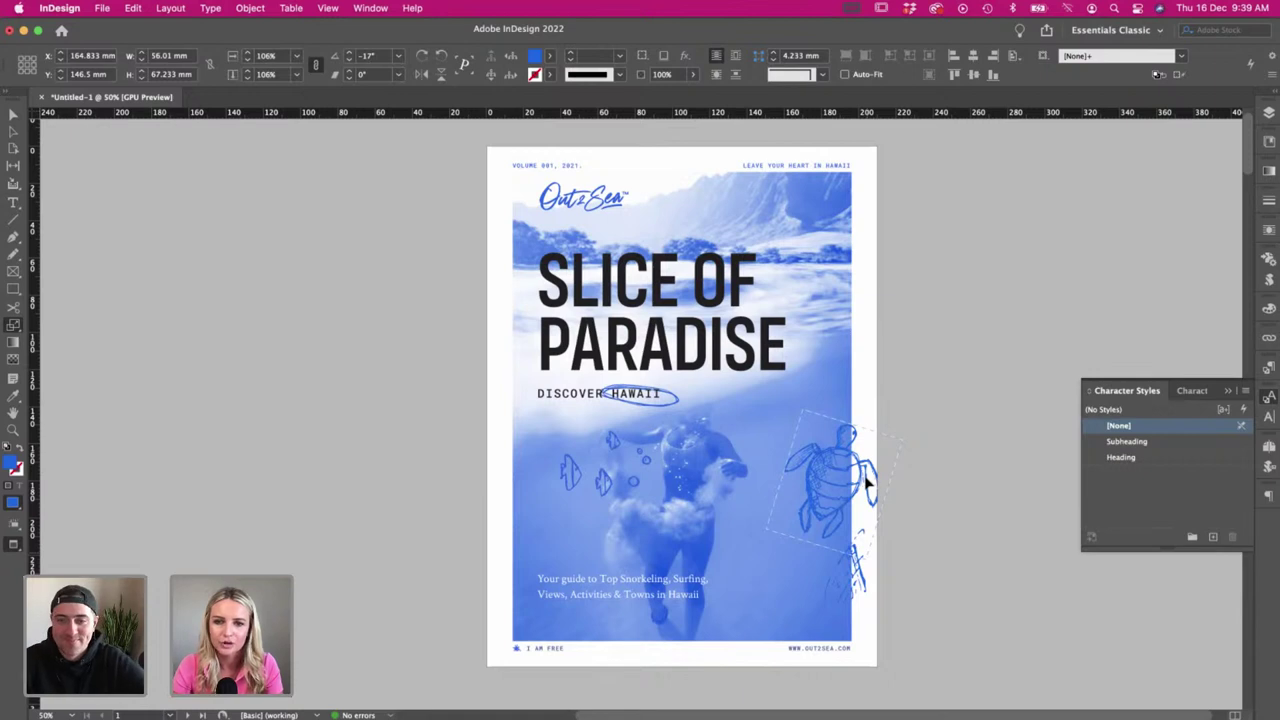
key(v)
key(shift+super+a)
drag(866, 478, 859, 474)
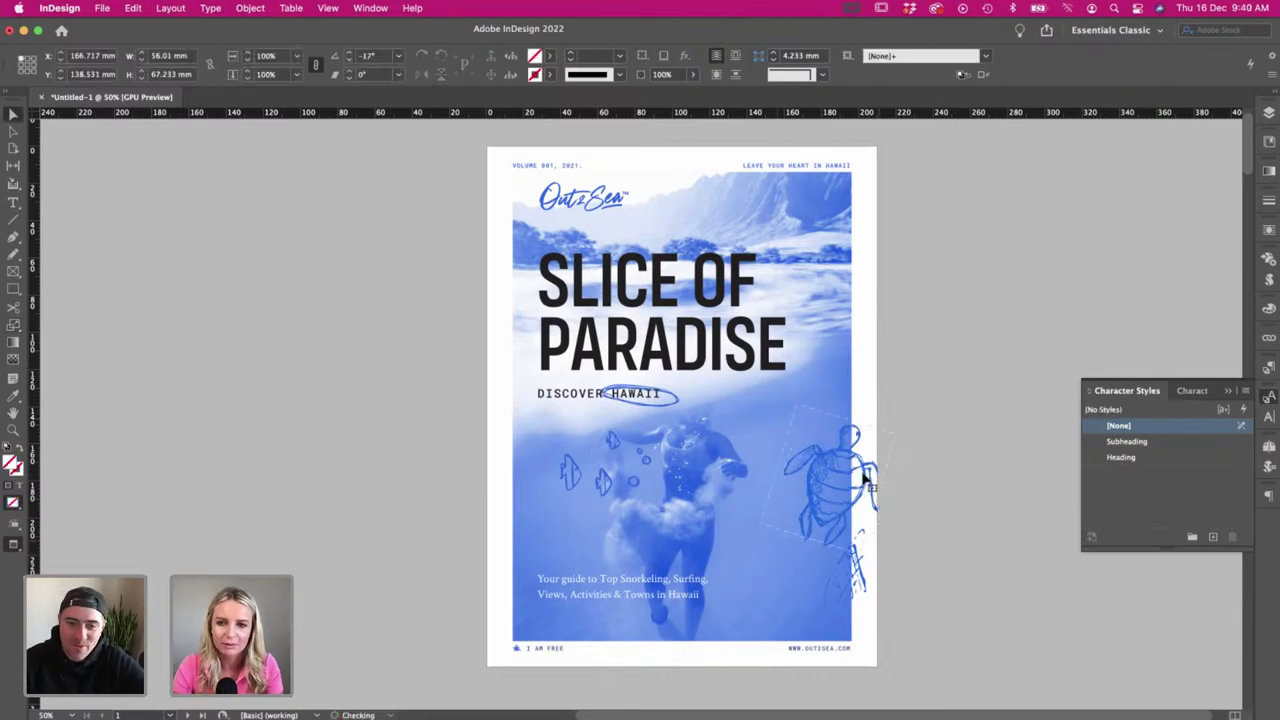
click(506, 656)
scroll(681, 408, up, 1)
scroll(681, 408, right, 1)
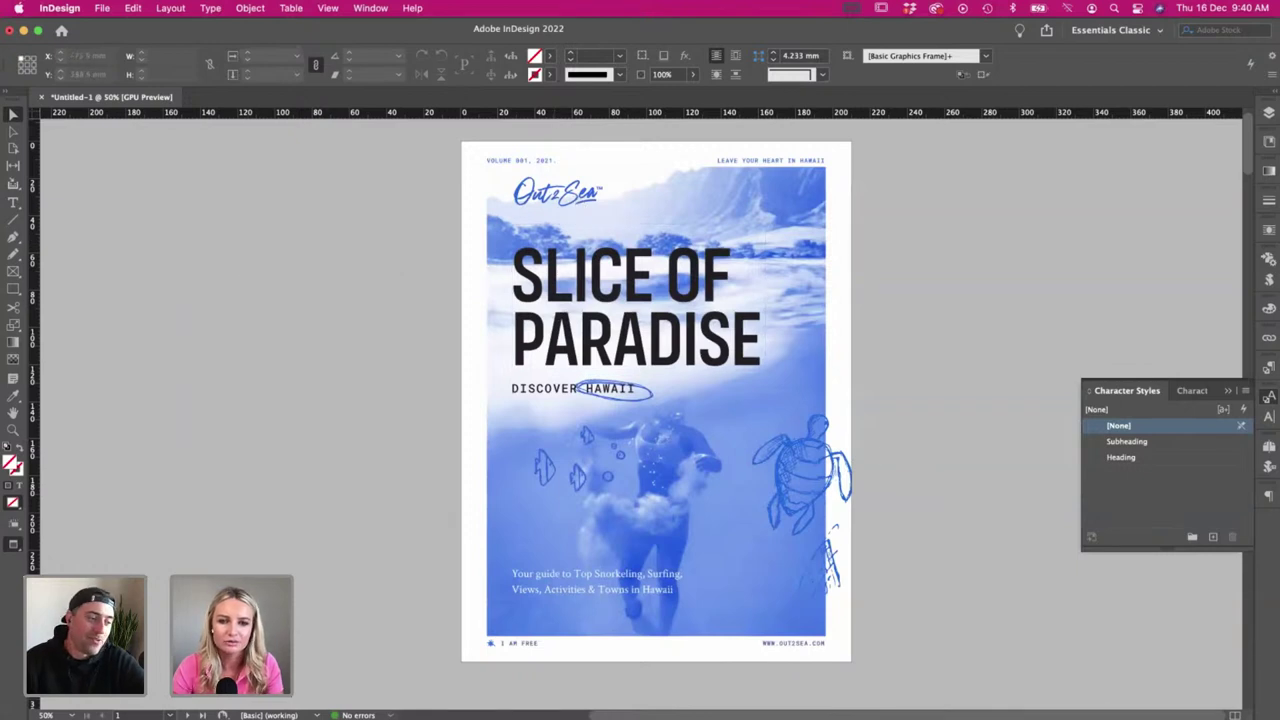
- Set the "Your guide to Top Snorkeling..." text at the foot of the cover to 18 pt
click(611, 591)
key(w)
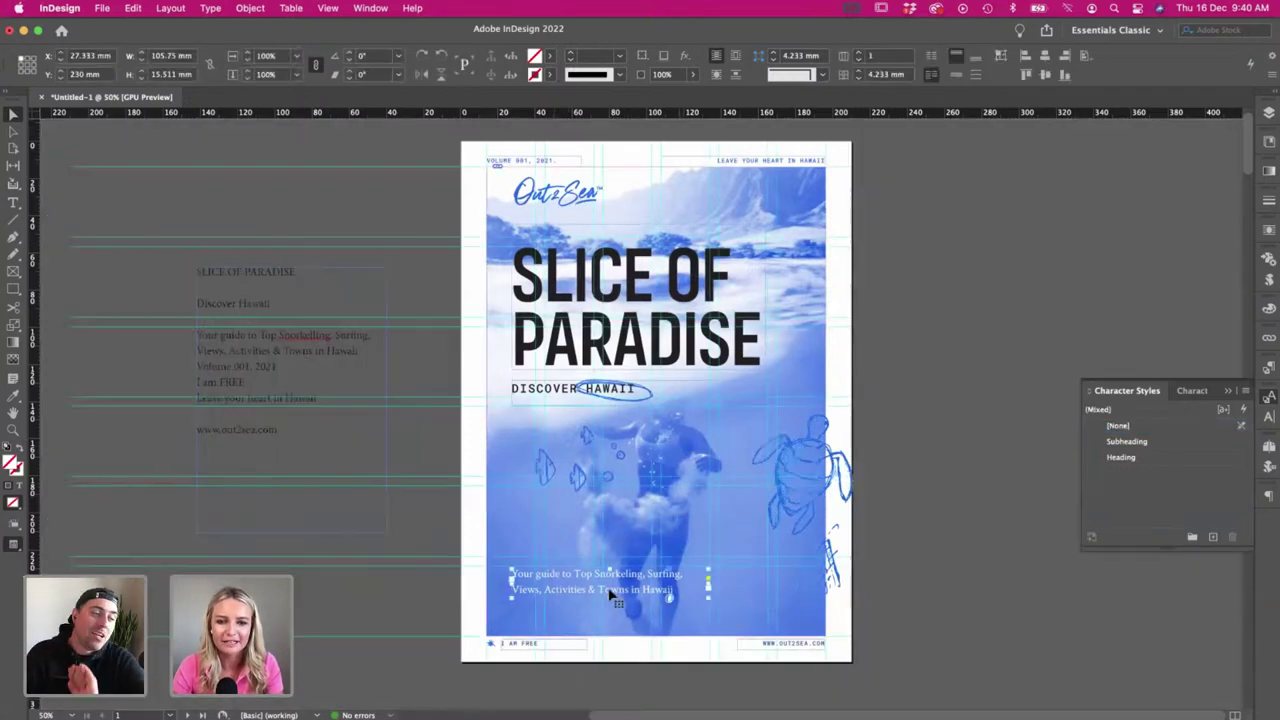
key(s)
double_click(543, 573)
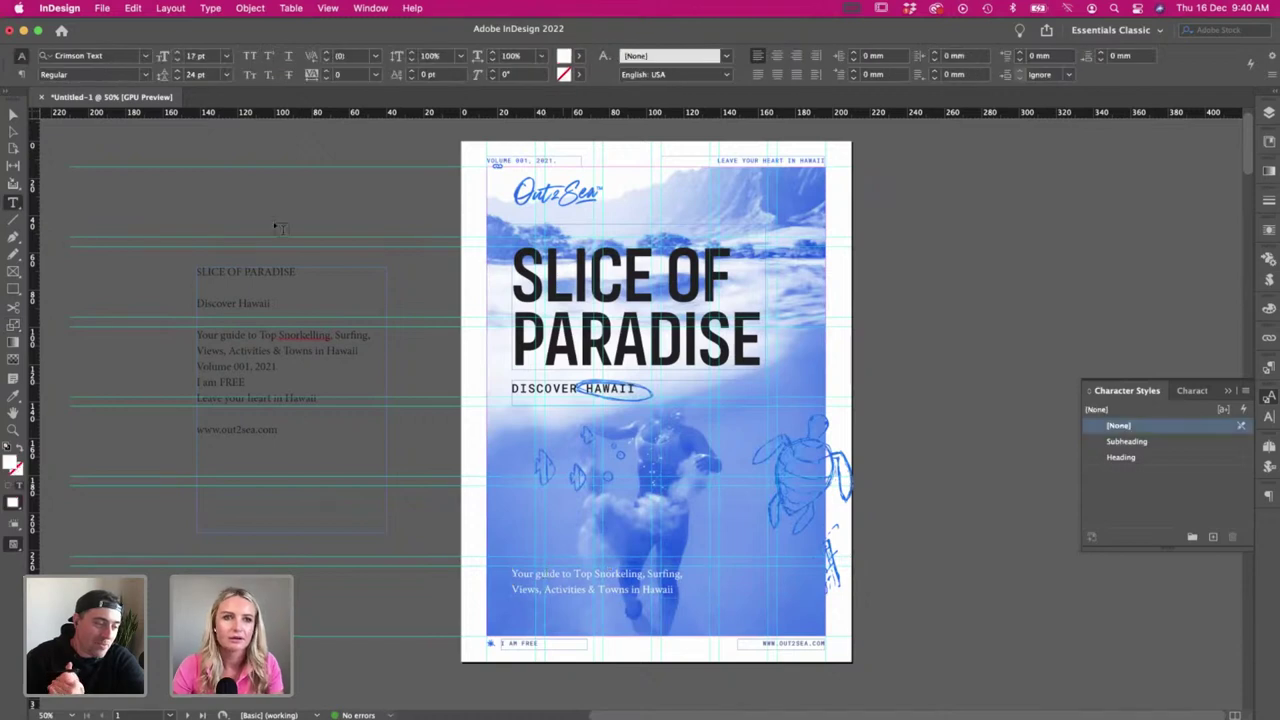
key(super+a)
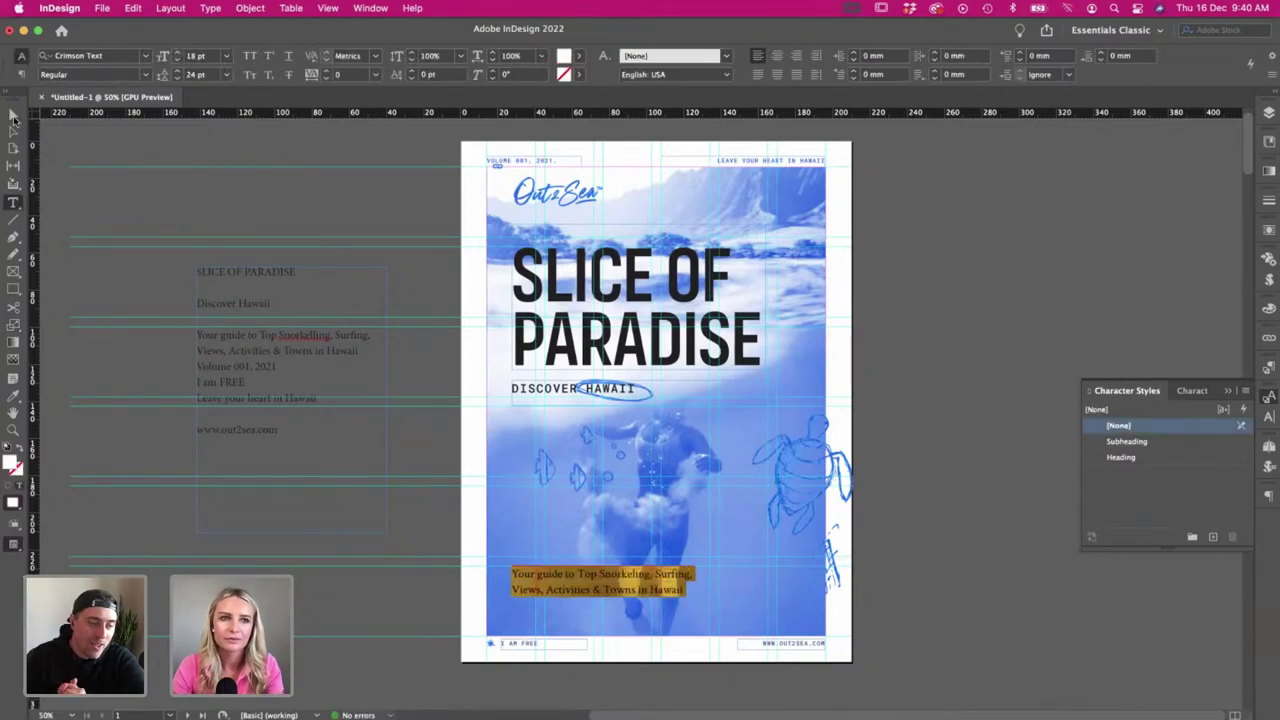
click(12, 116)
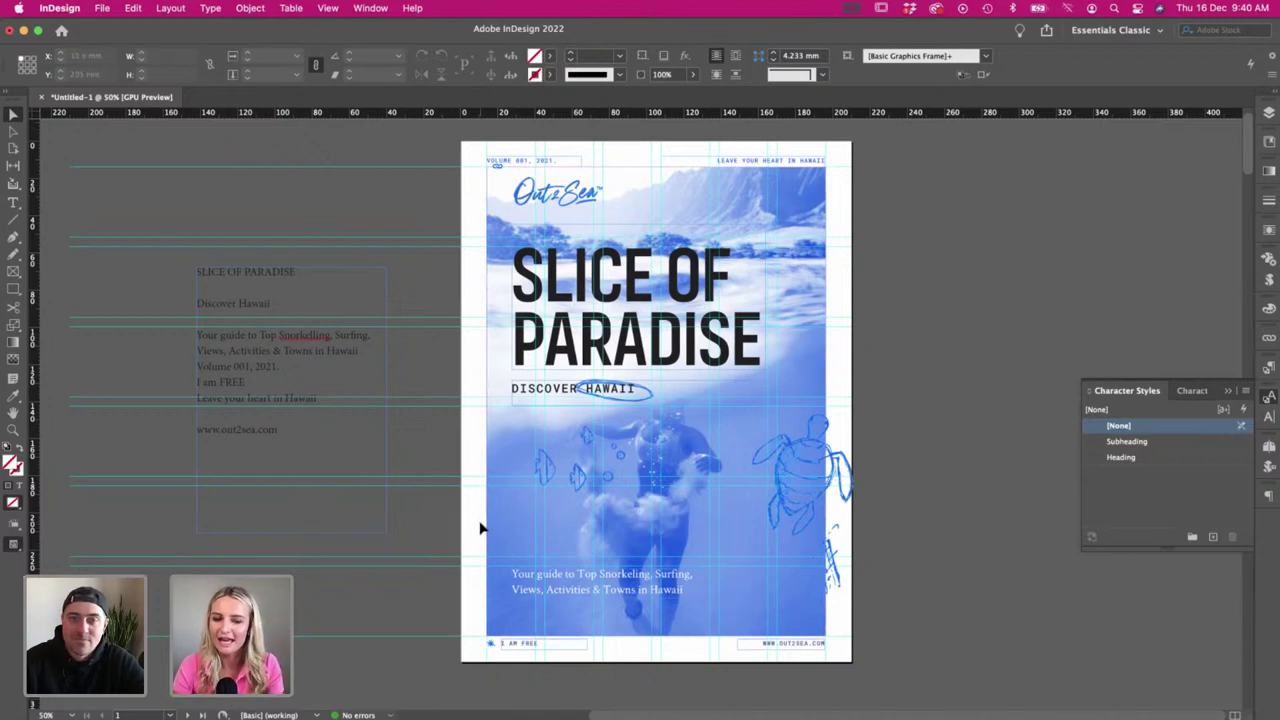
- Nudge the guide text and "DISCOVER HAWAII" slightly right to align with the left edge of the heading
click(600, 590)
key(w)
mouse_move(536, 585)
mouse_down()
mouse_move(535, 392)
mouse_move(535, 582)
mouse_up()
key(w)
drag(529, 391, 532, 391)
click(831, 346)
key(w)
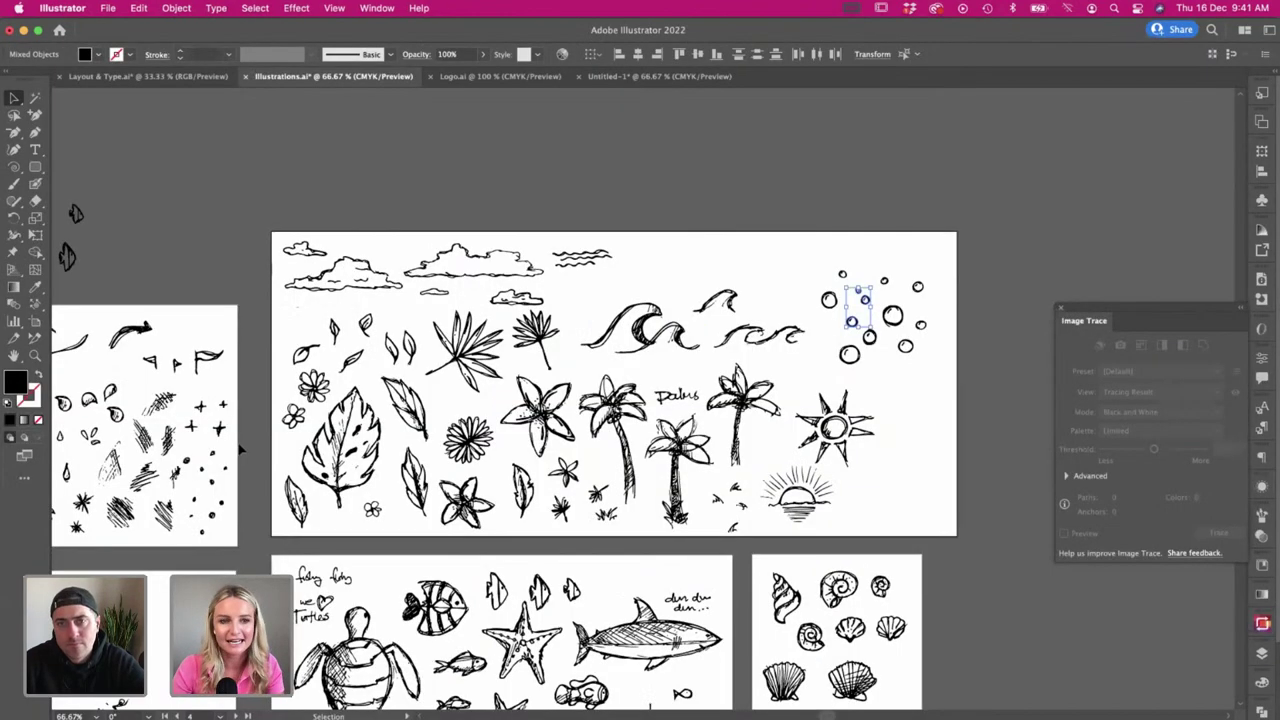
- Switch to Illustrator, copy the short curved stroke from the marks artboard, and paste it onto the InDesign cover
scroll(240, 450, left, 8)
click(251, 384)
scroll(250, 385, left, 1)
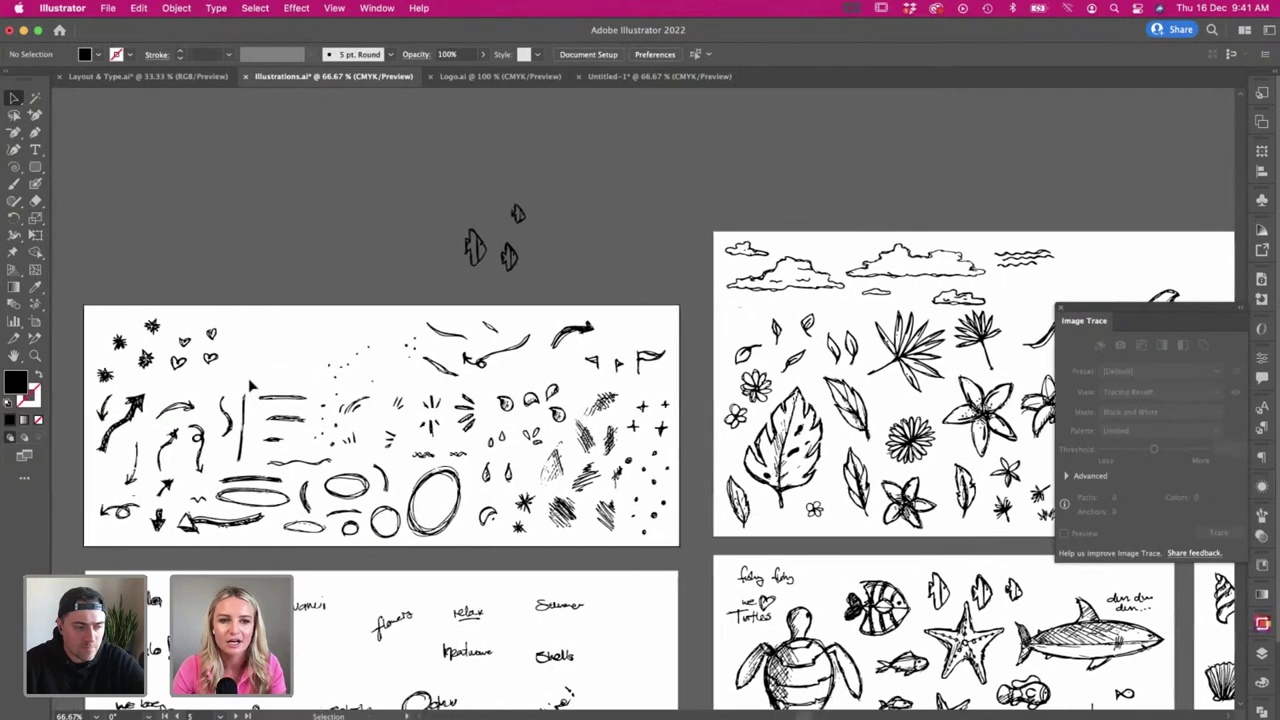
scroll(251, 385, left, 2)
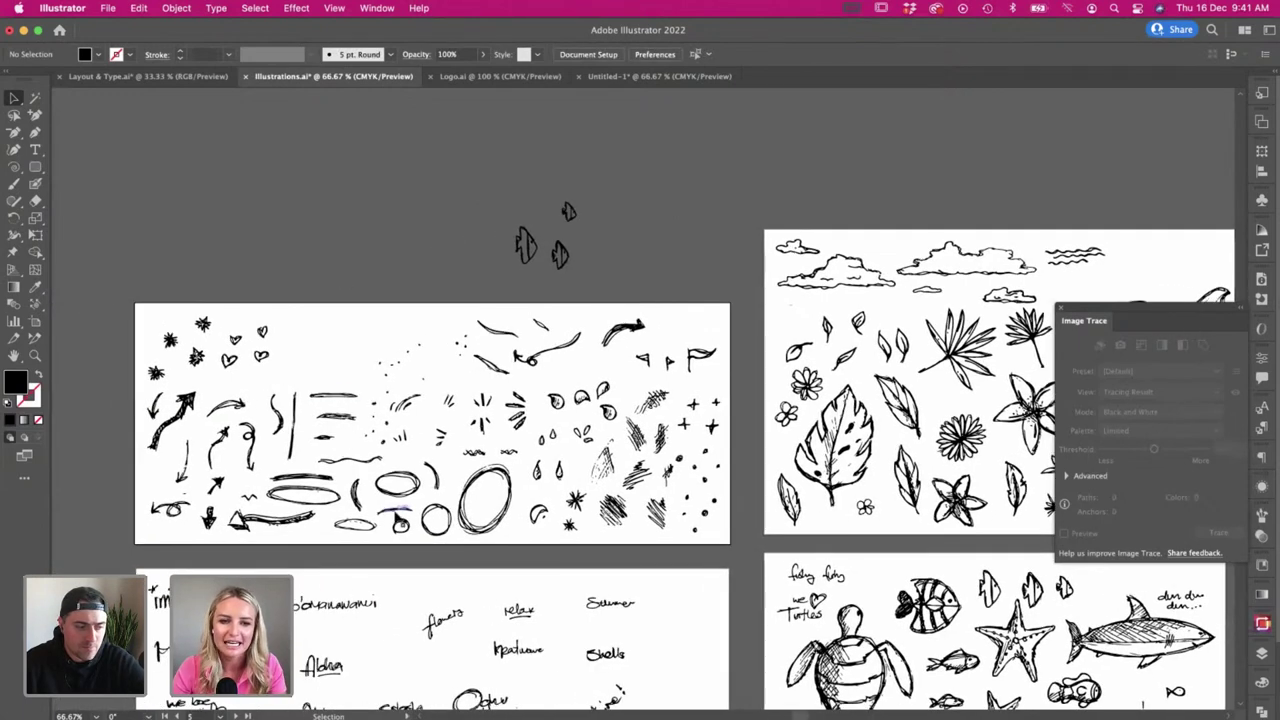
click(396, 513)
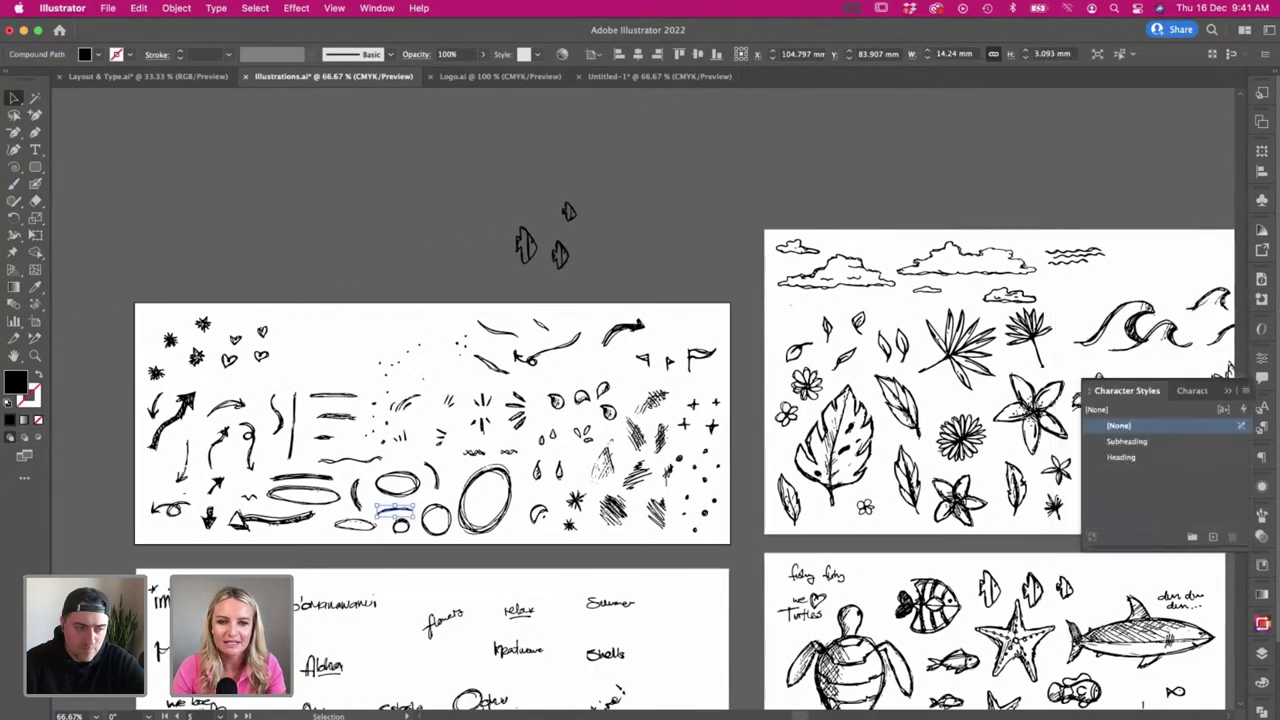
key(super+Tab)
key(super+v)
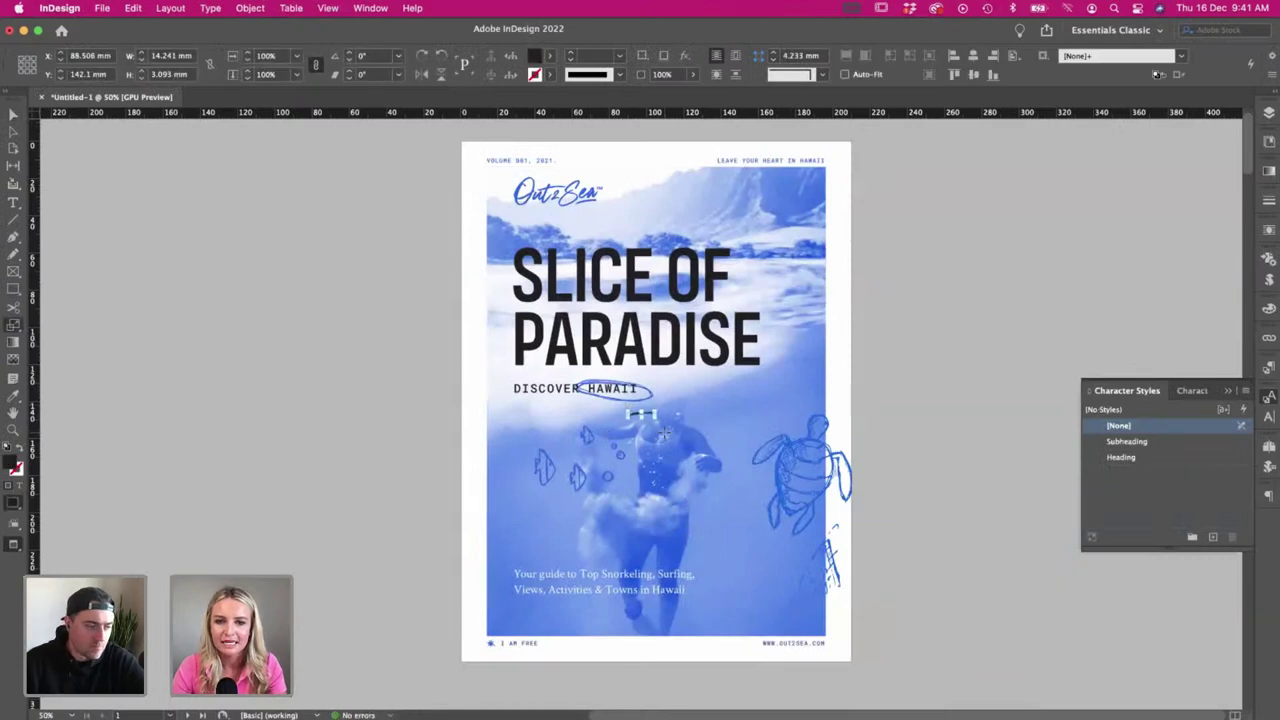
- Enlarge the curved stroke to about 21.4 × 4.6 mm and recolour it with the turtle's blue
drag(664, 433, 691, 450)
key(i)
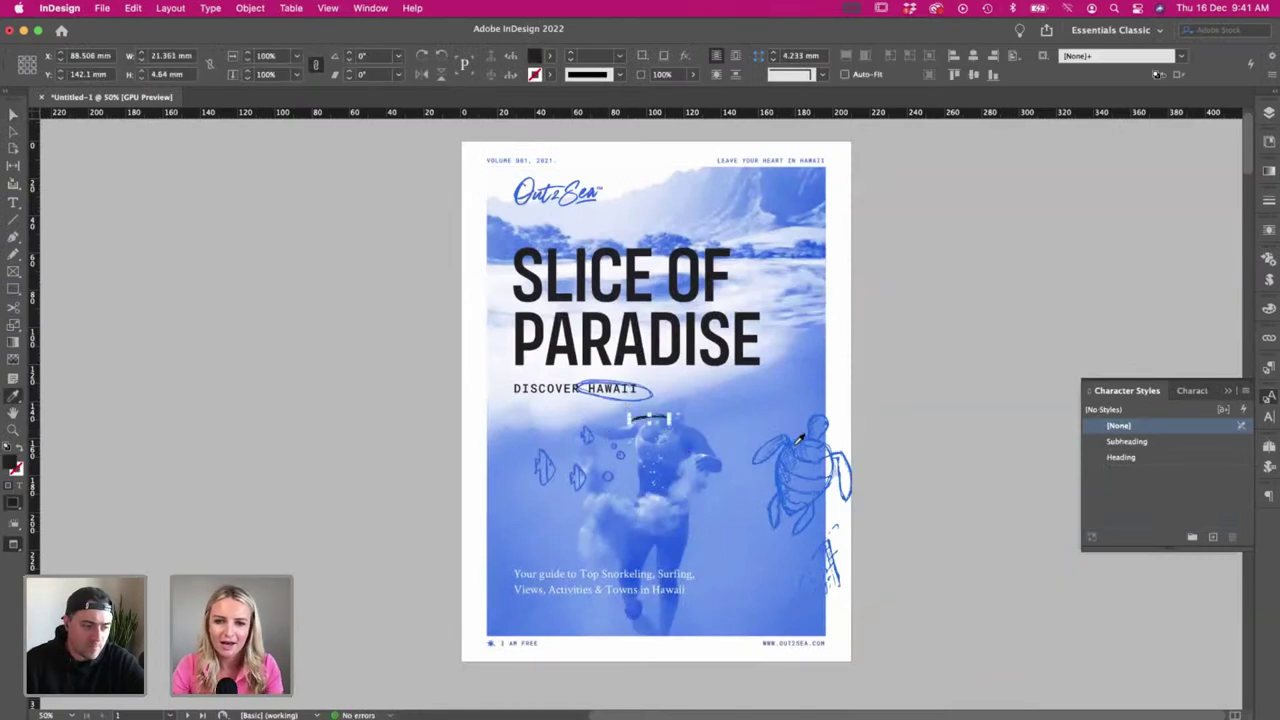
click(798, 441)
key(v)
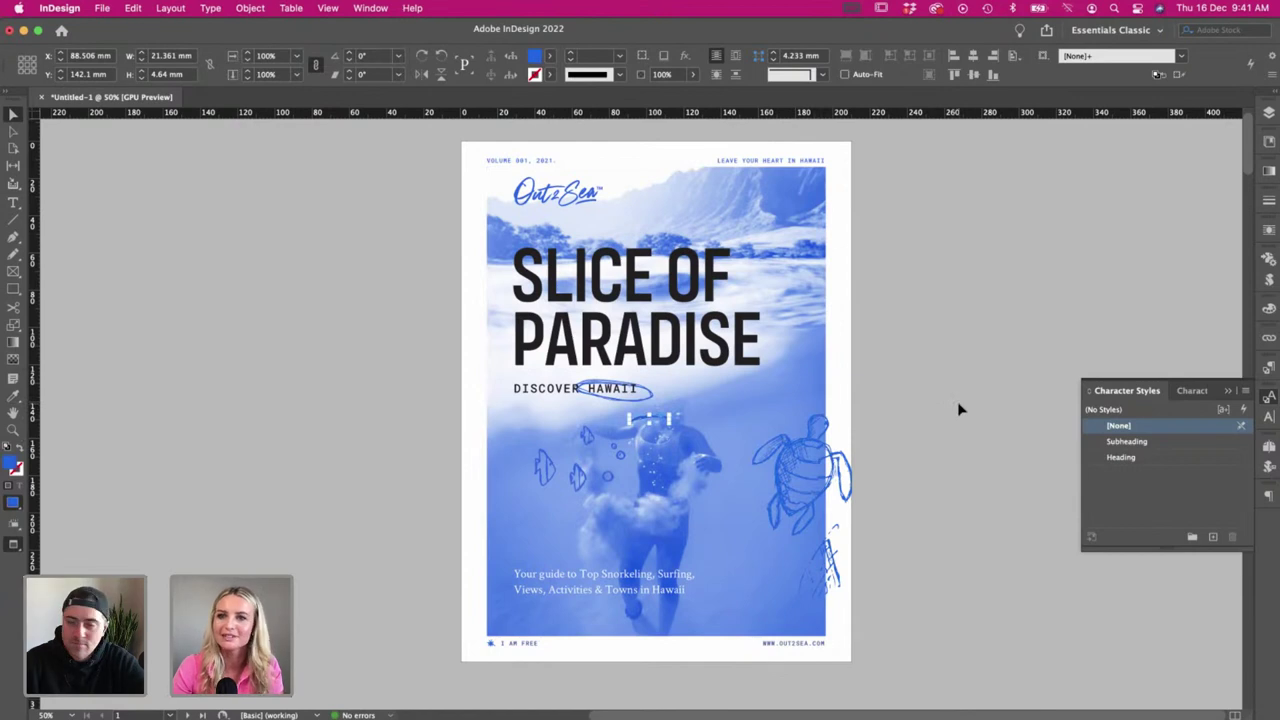
- Position the curved stroke as a white underline beneath the word "Hawaii" in the guide text
click(912, 410)
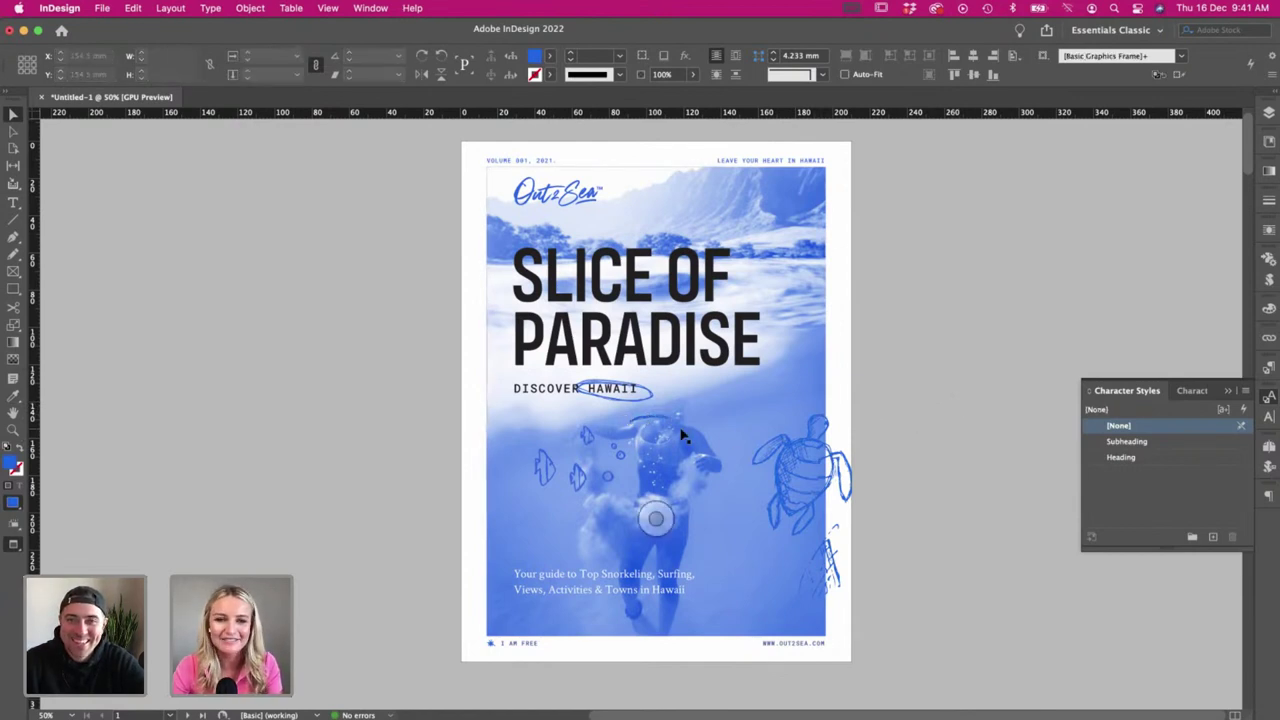
drag(662, 421, 657, 612)
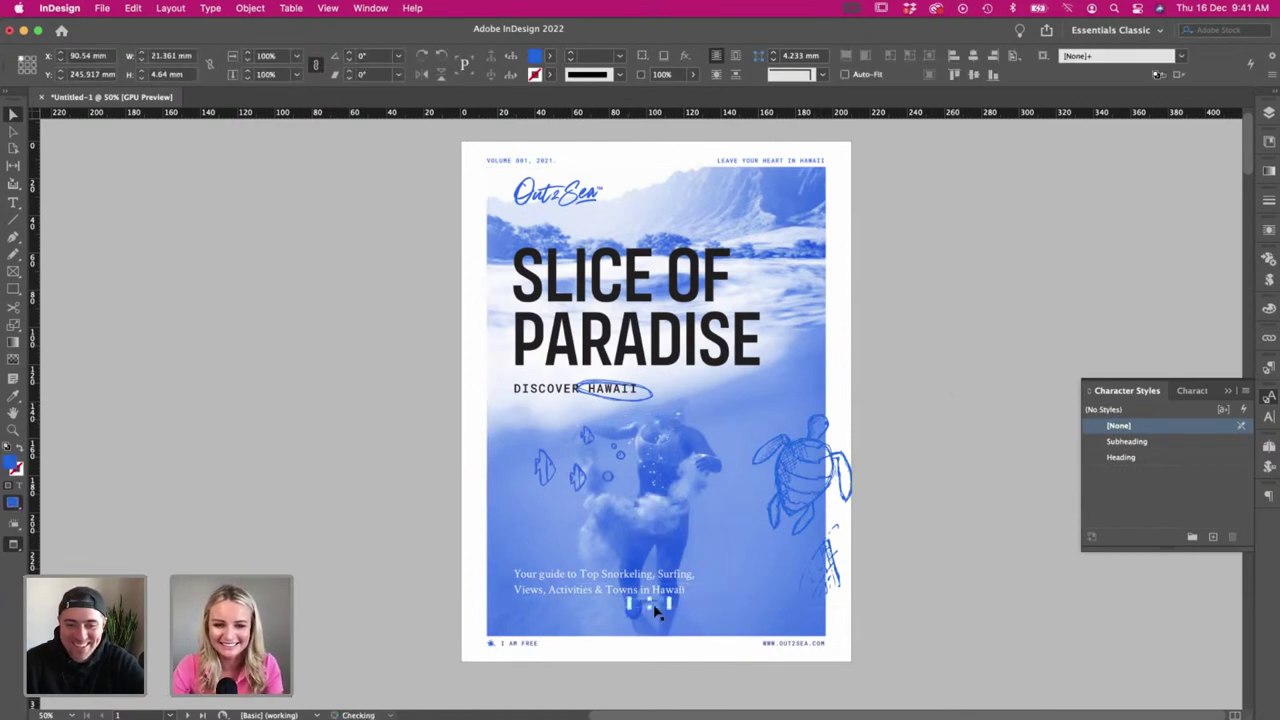
key(Right)
key(Right)
key(Right)
key(Right)
key(Right)
key(e)
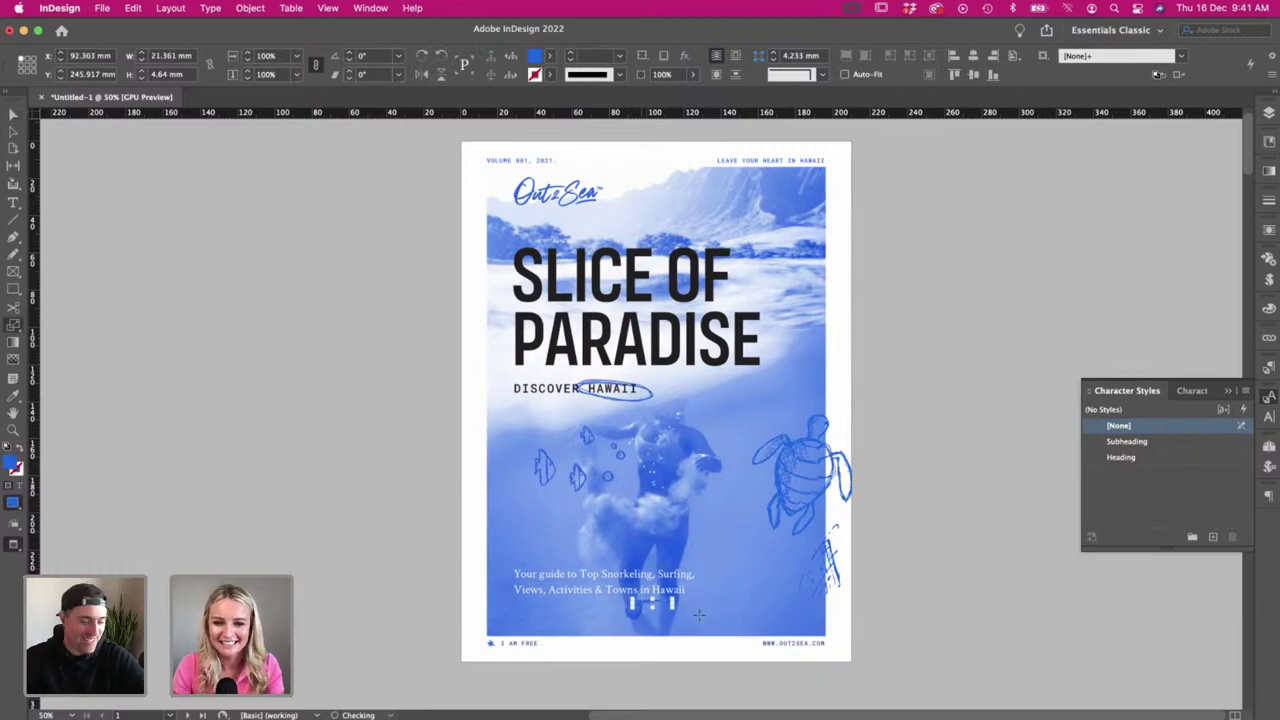
key(v)
click(894, 609)
- Switch to Illustrator, copy the tall spiral shell from the shells artboard, and paste it onto the InDesign cover
key(w)
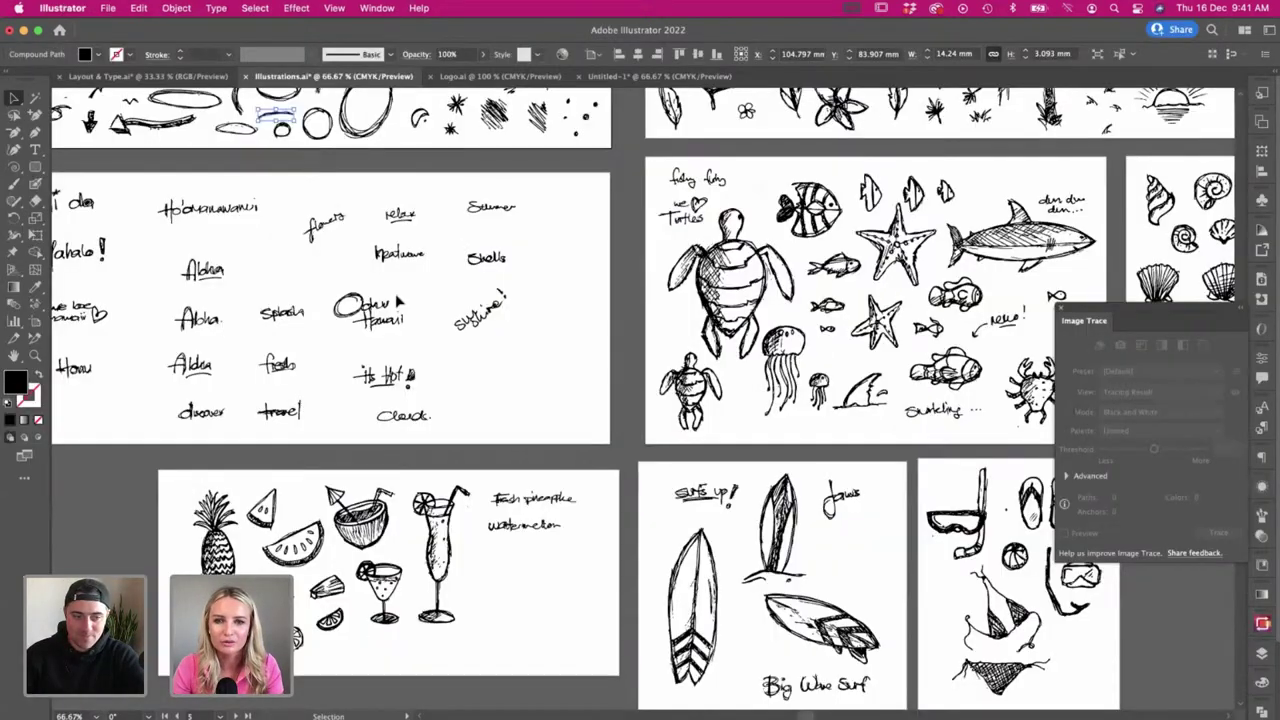
scroll(640, 400, up, 5)
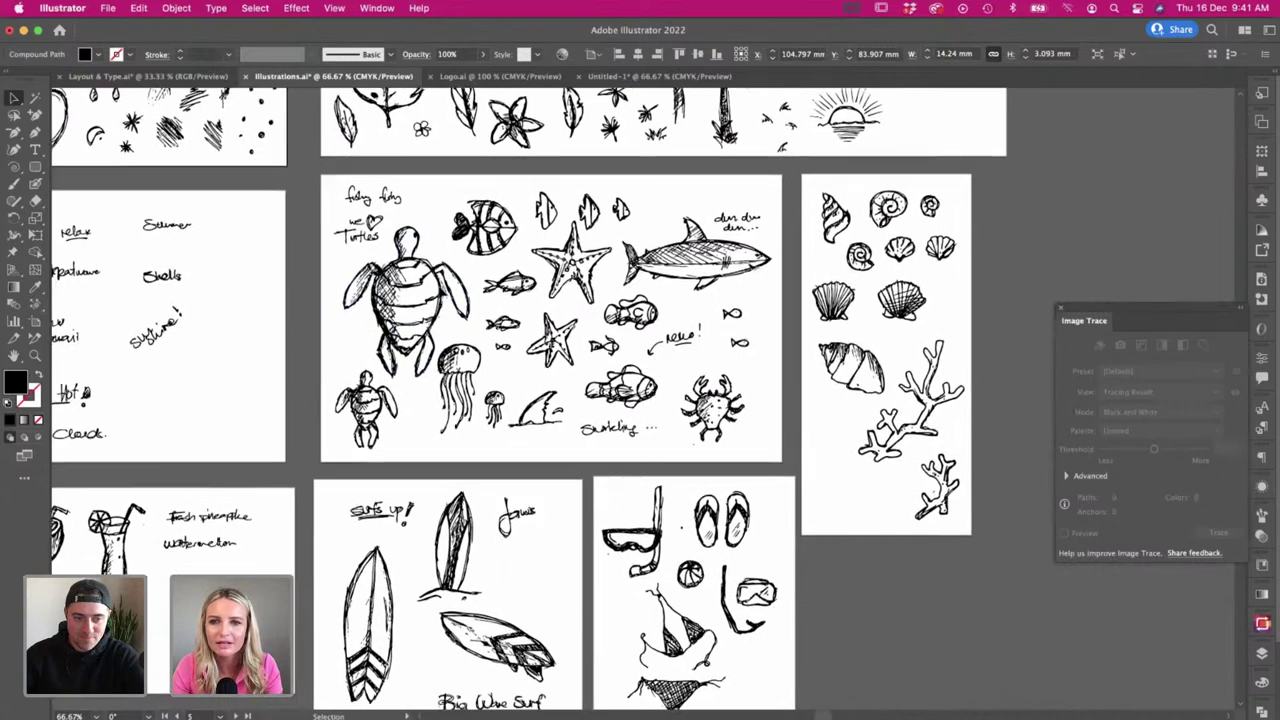
scroll(642, 398, right, 2)
click(770, 252)
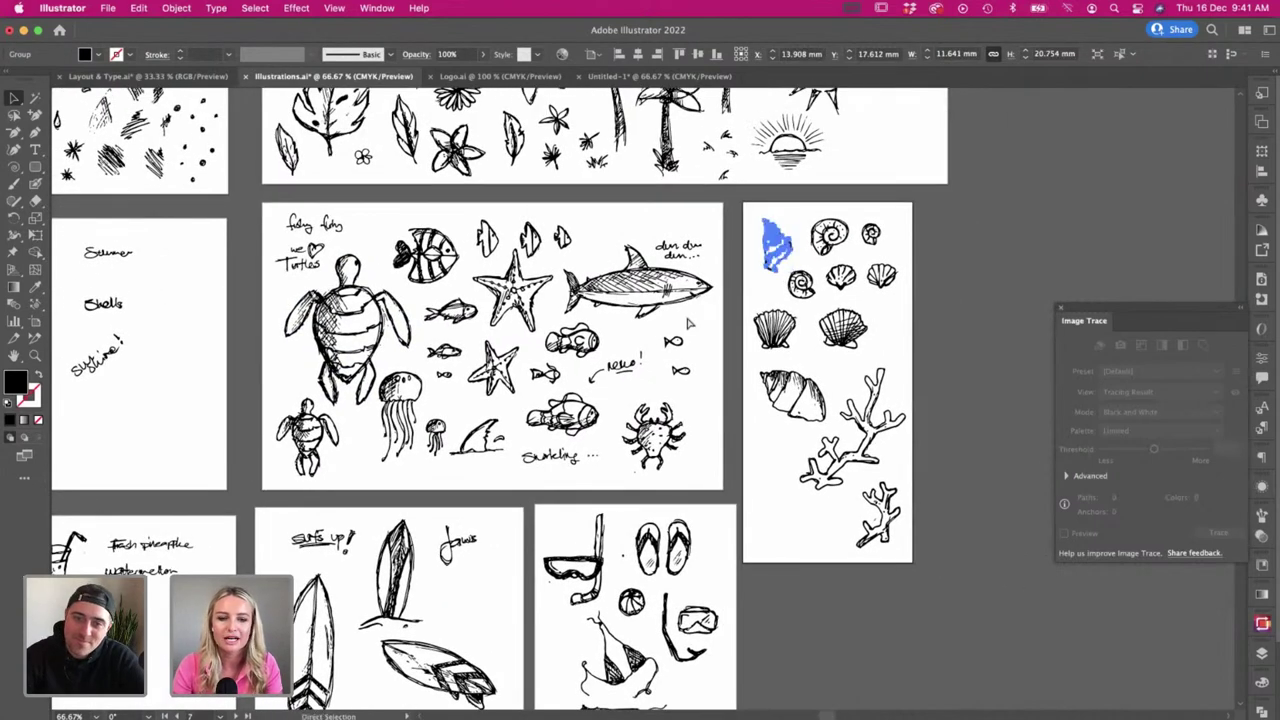
key(super+c)
key(super+Tab)
key(super+v)
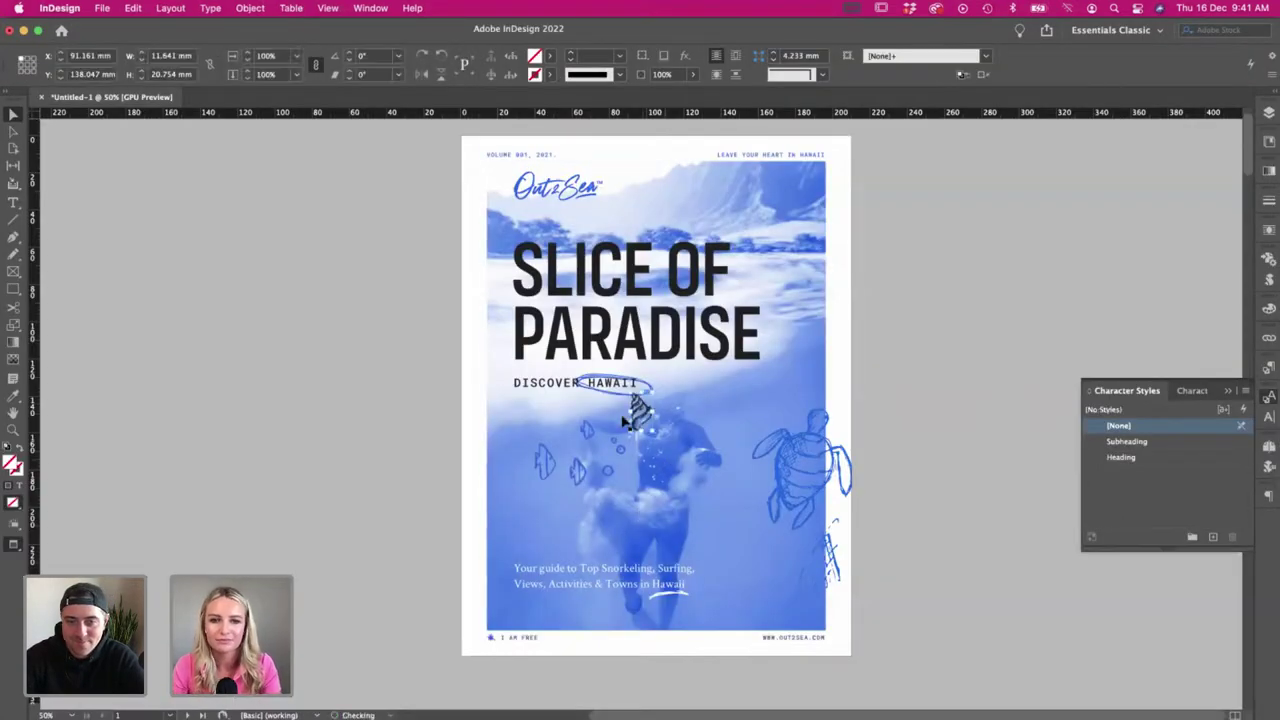
- Recolour the shell with the turtle's blue and place it just below the turtle, beside the scribbled marks
key(i)
click(814, 428)
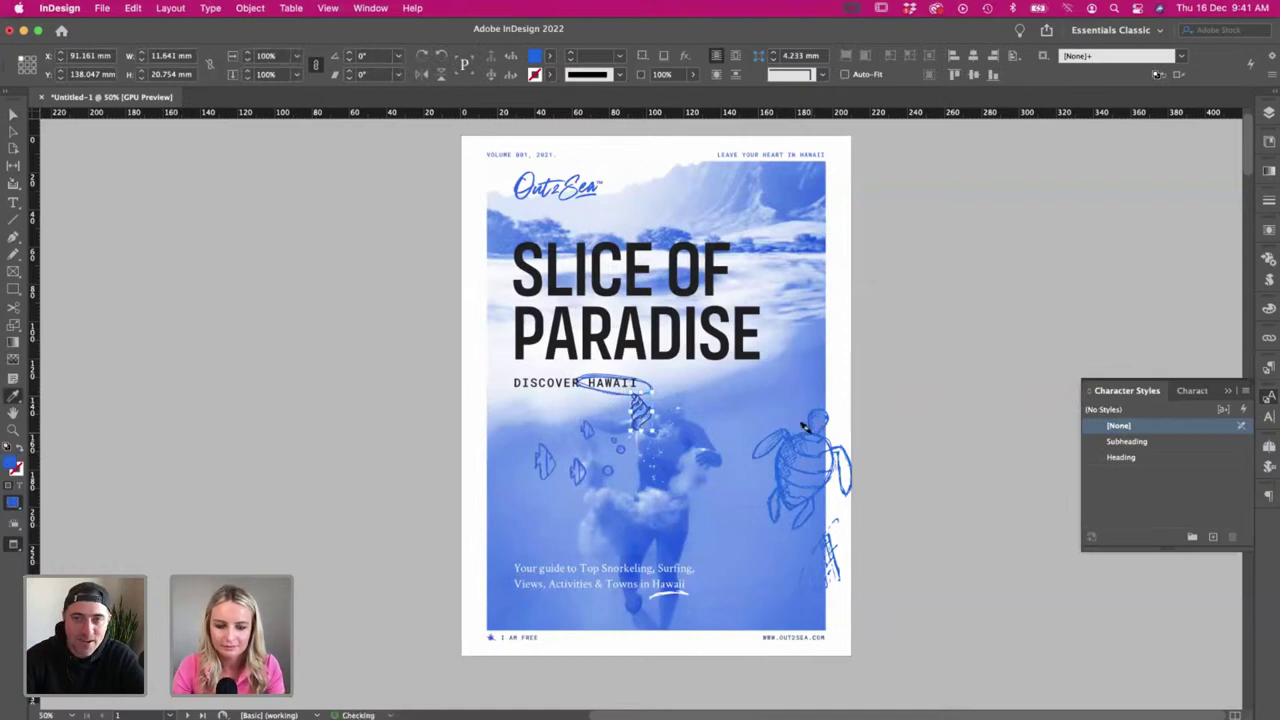
key(v)
drag(688, 484, 782, 565)
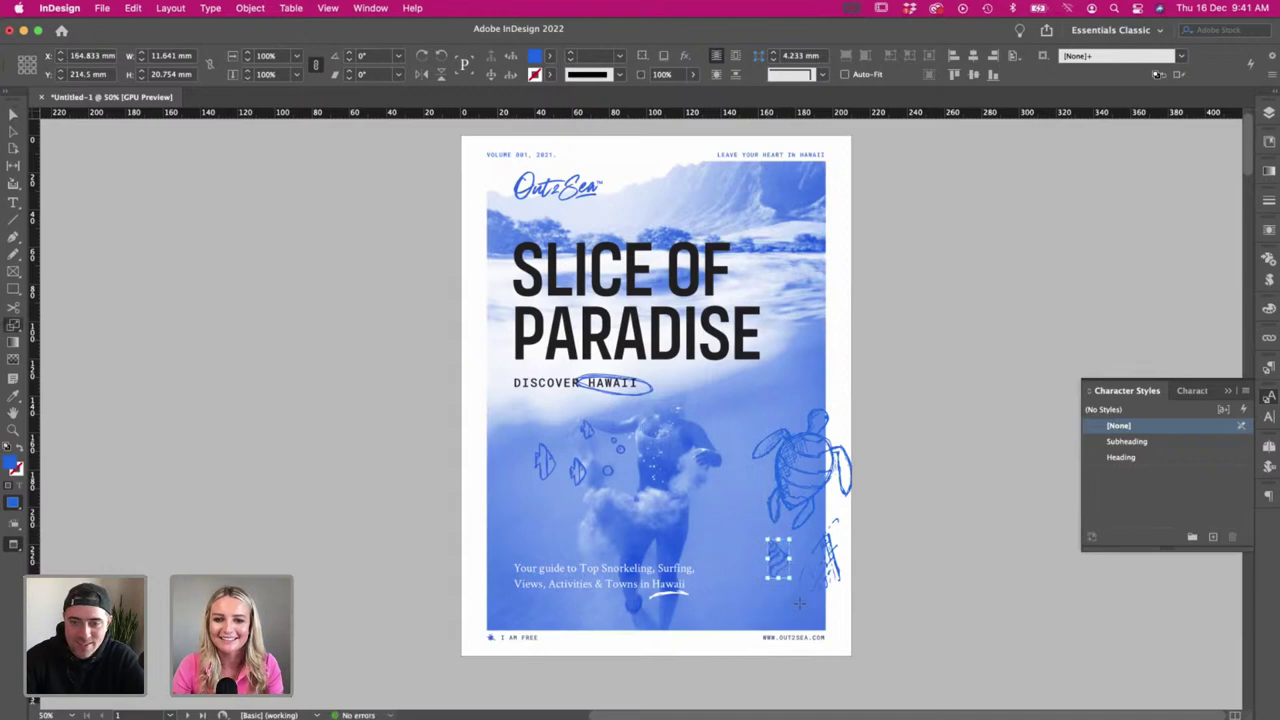
click(966, 614)
click(783, 572)
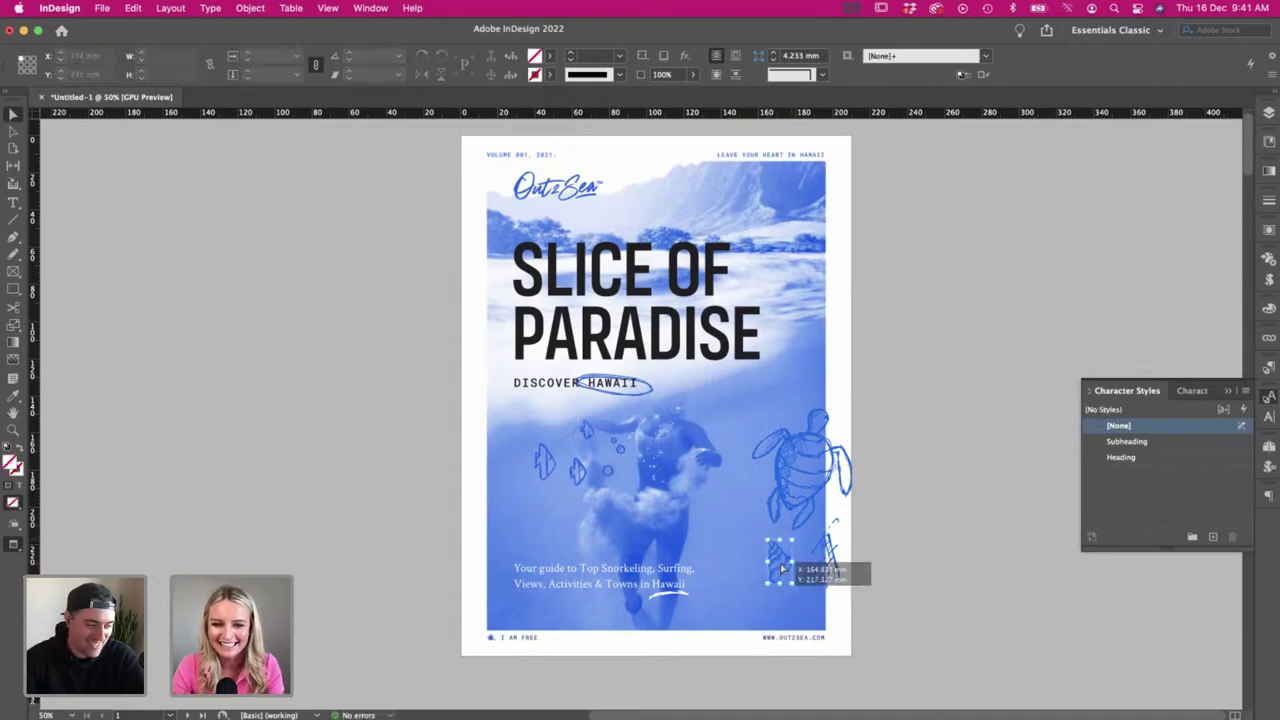
key(super+Tab)
scroll(510, 400, up, 1)
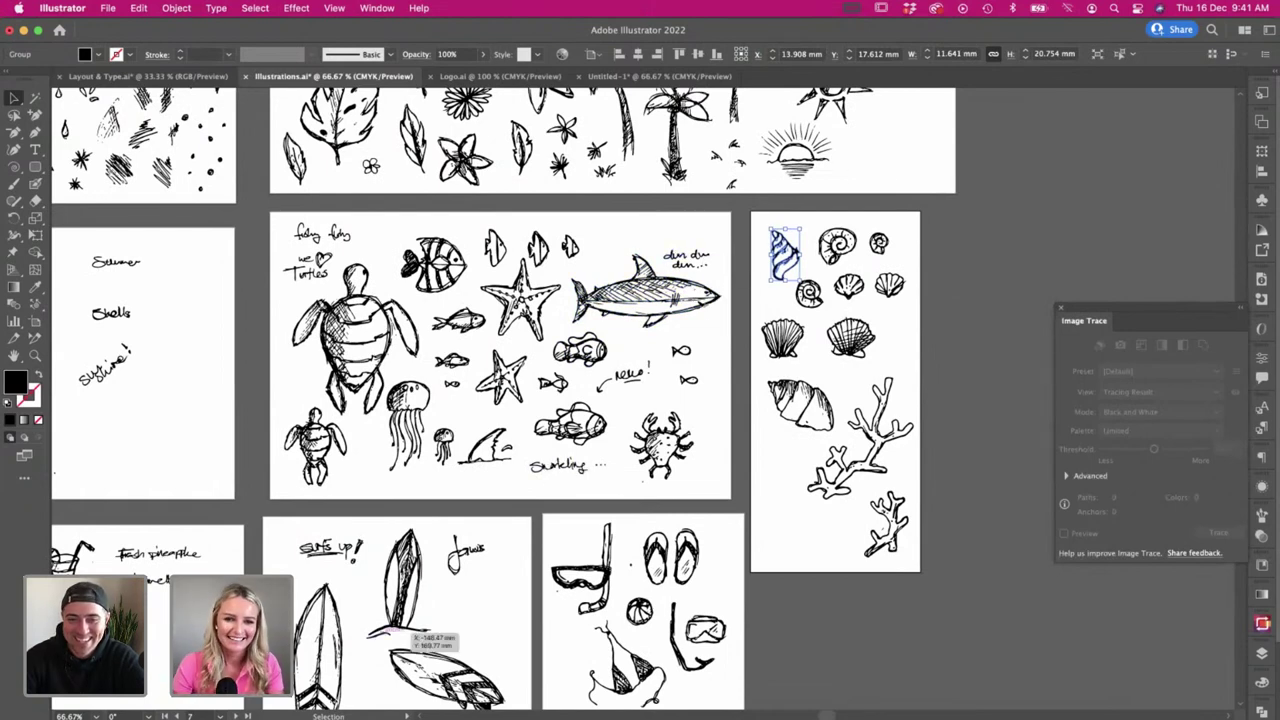
key(super+Tab)
click(907, 552)
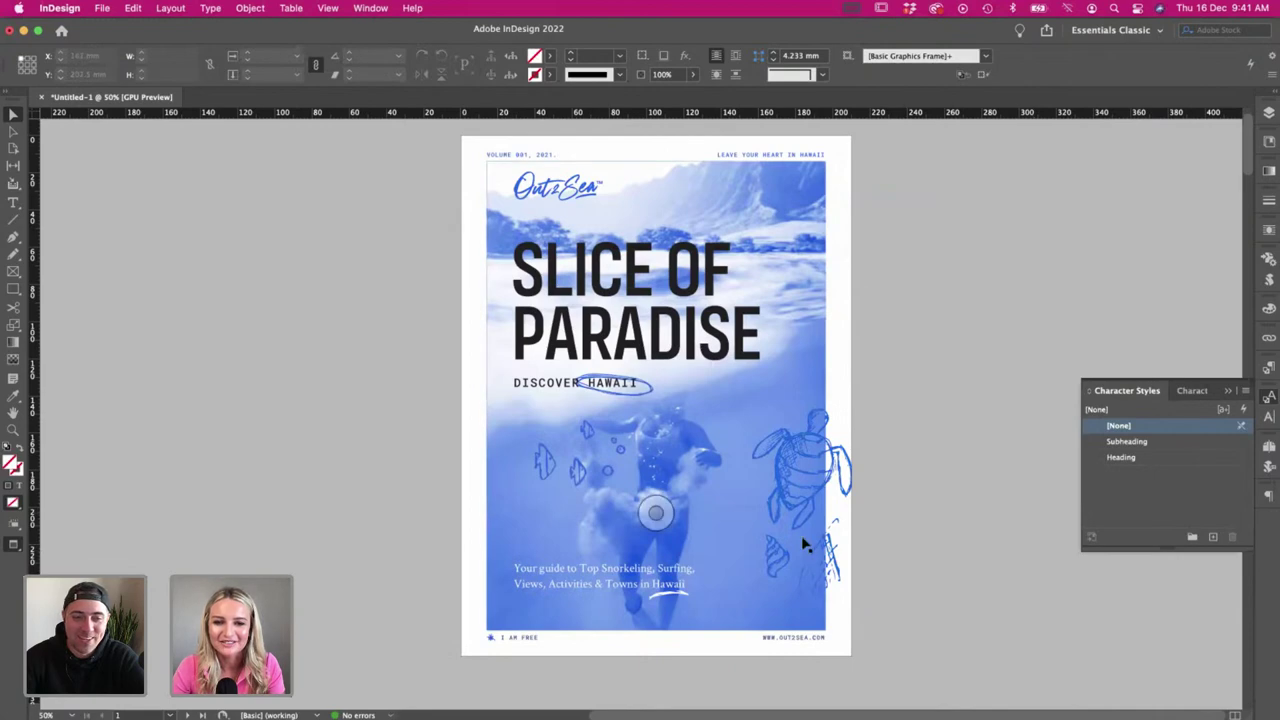
scroll(325, 594, up, 1)
key(w)
scroll(325, 594, left, 1)
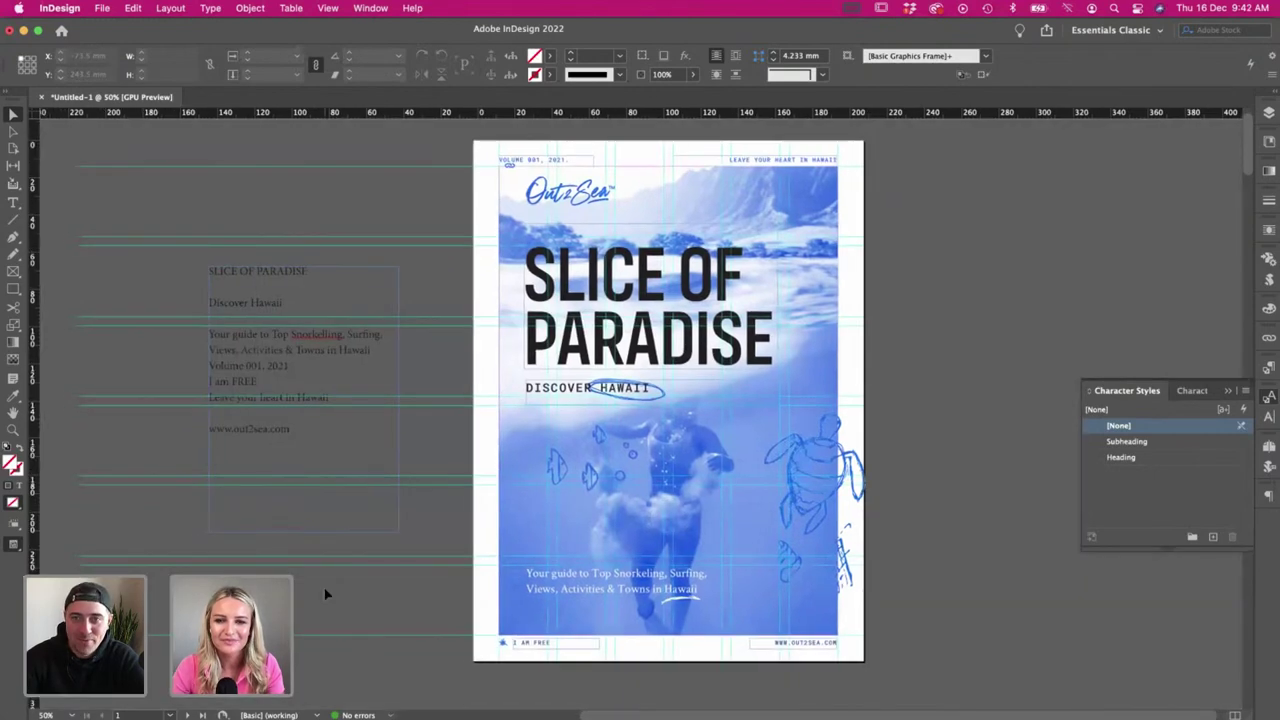
key(w)
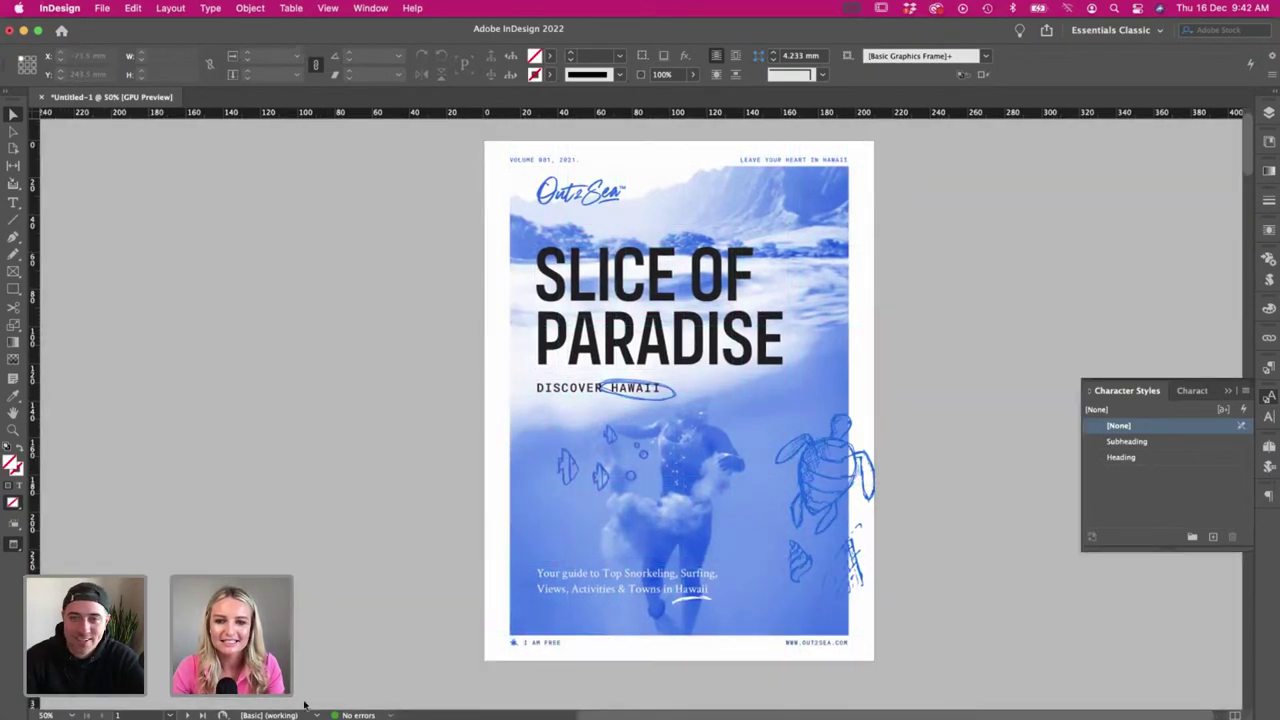
- Switch to Illustrator, copy the handwritten word "Mahalo" without its exclamation mark, and paste it onto the InDesign cover
key(super+Tab)
scroll(301, 336, left, 15)
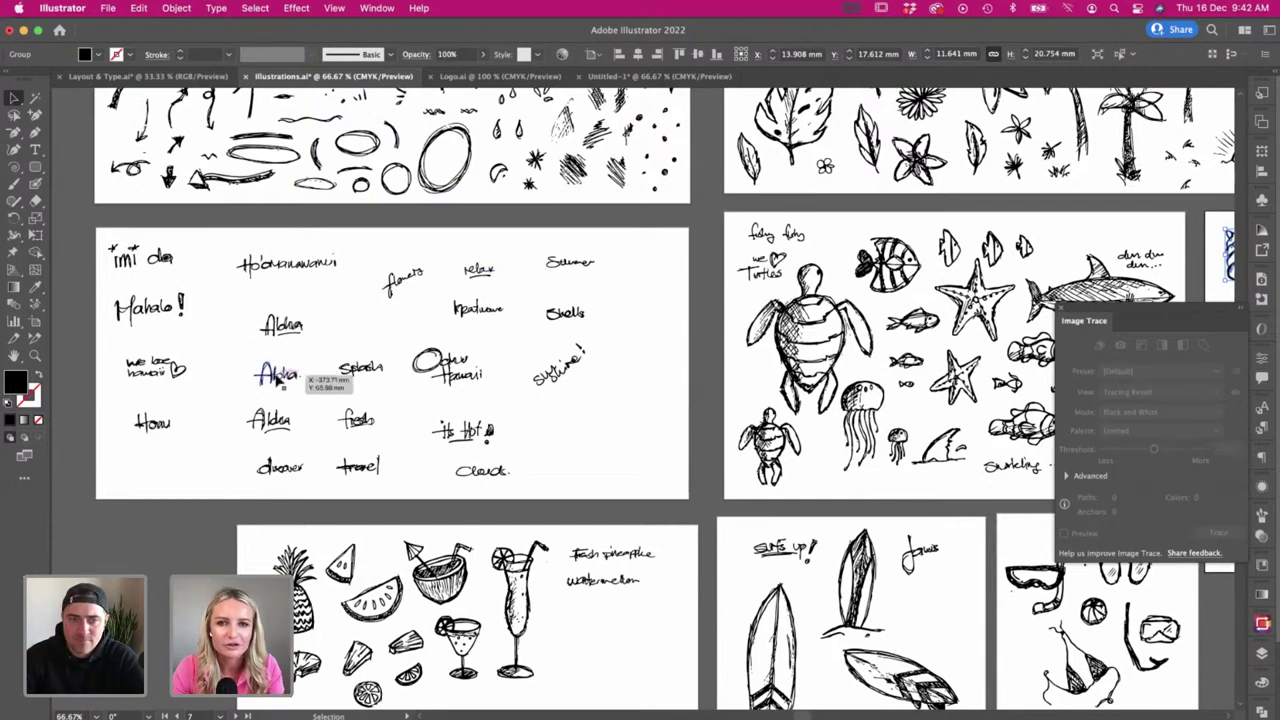
scroll(277, 376, right, 1)
scroll(277, 380, left, 1)
scroll(280, 378, right, 6)
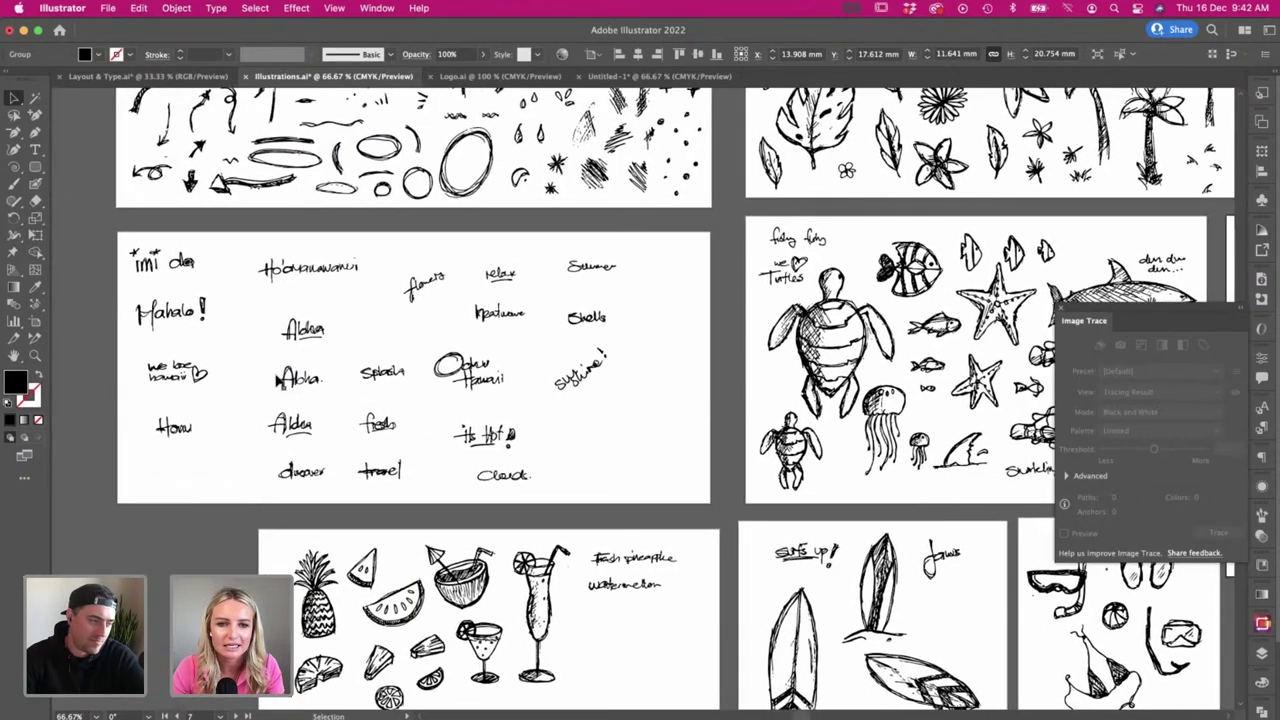
scroll(280, 381, left, 7)
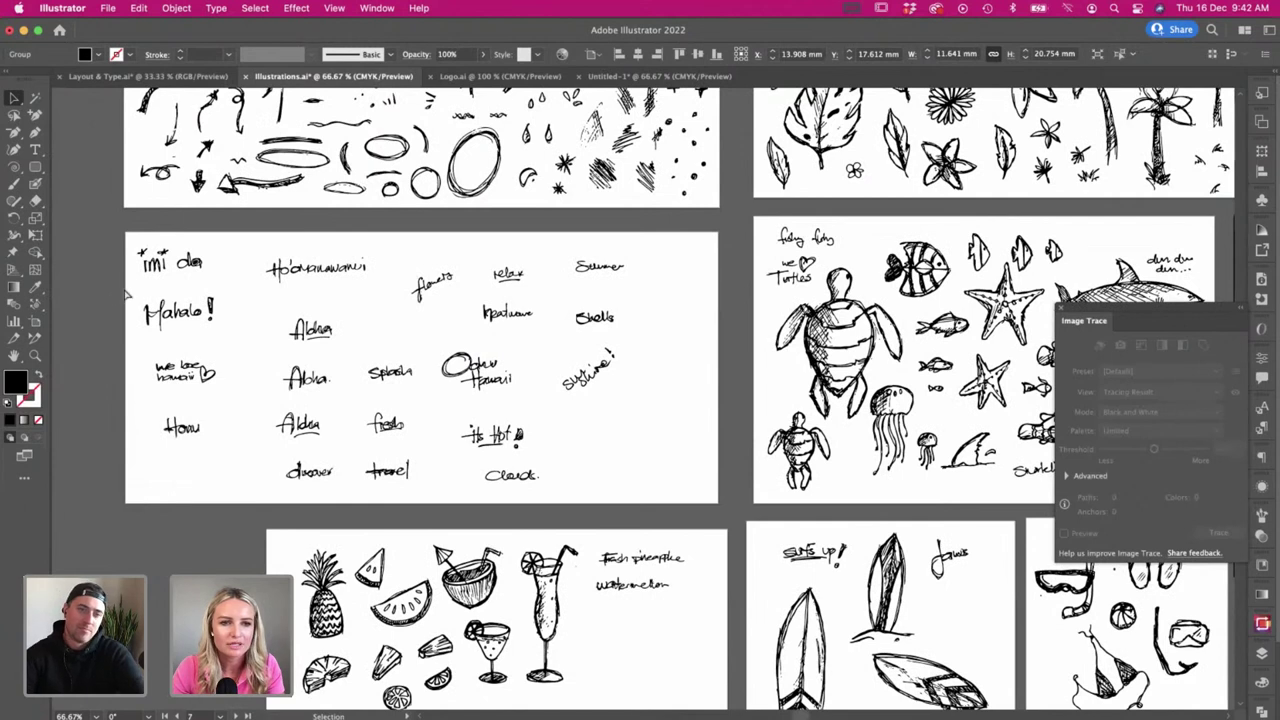
key(a)
click(209, 343)
click(127, 291)
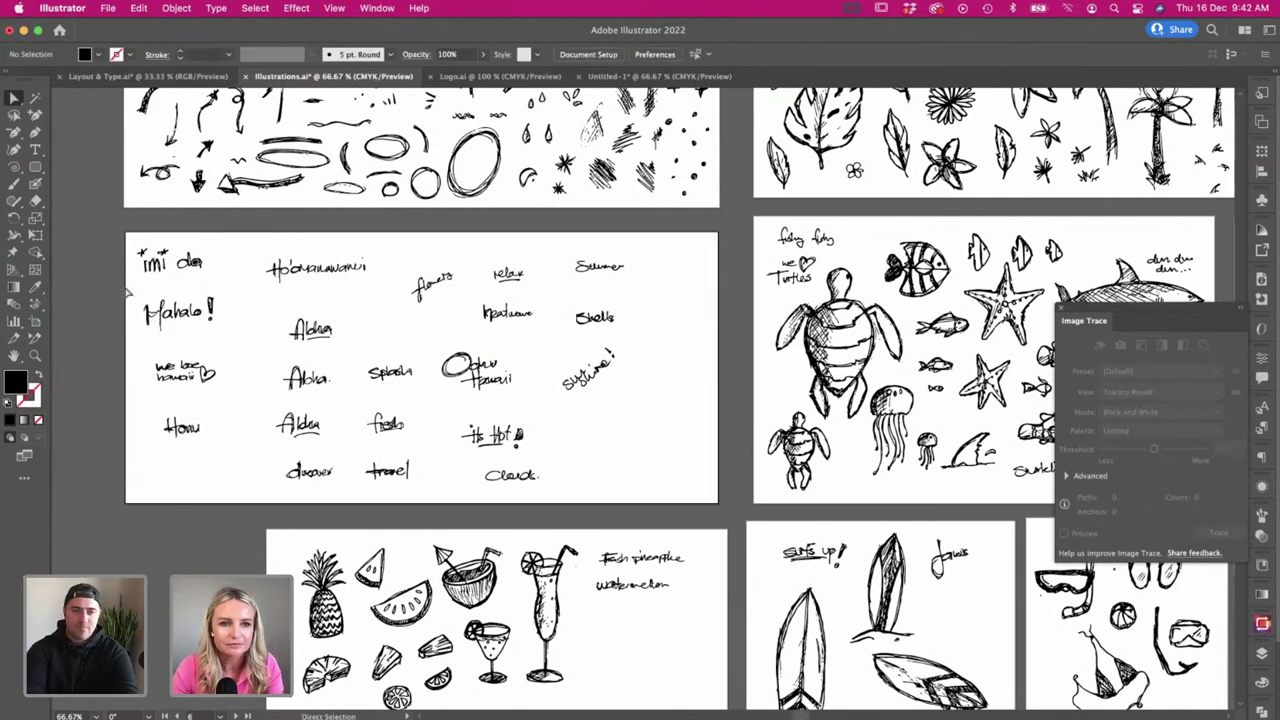
click(207, 350)
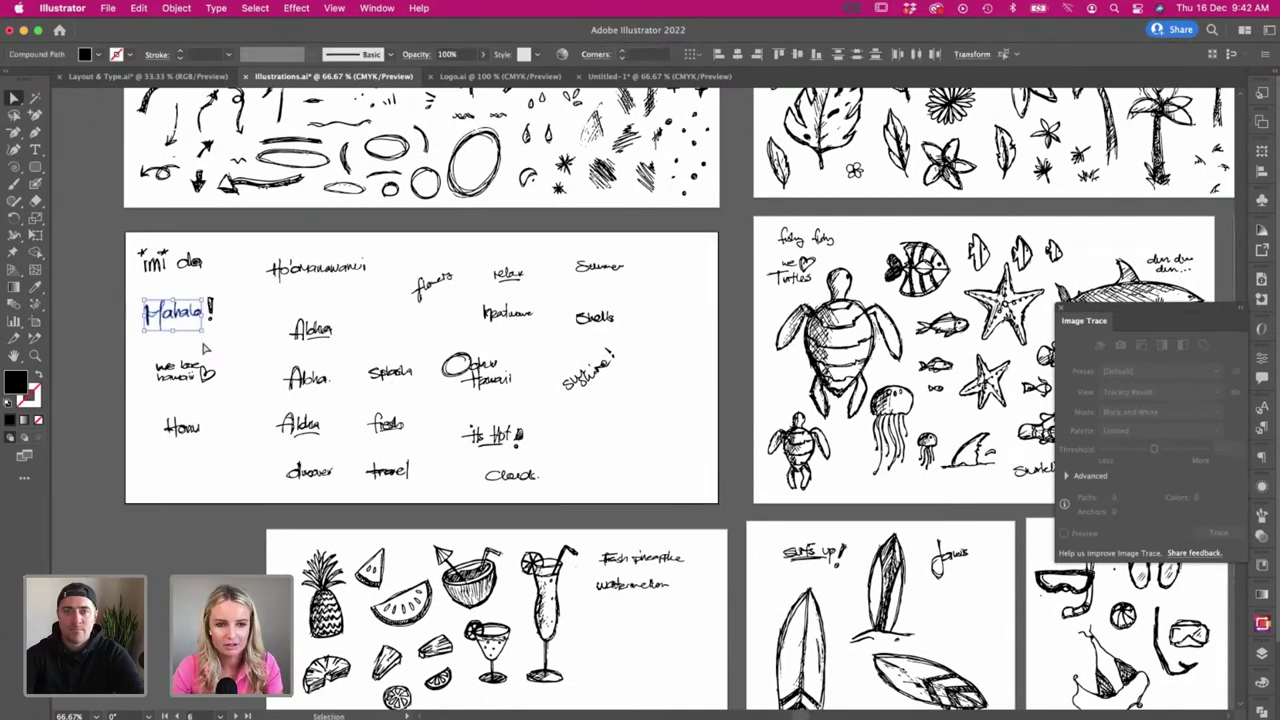
key(super+Tab)
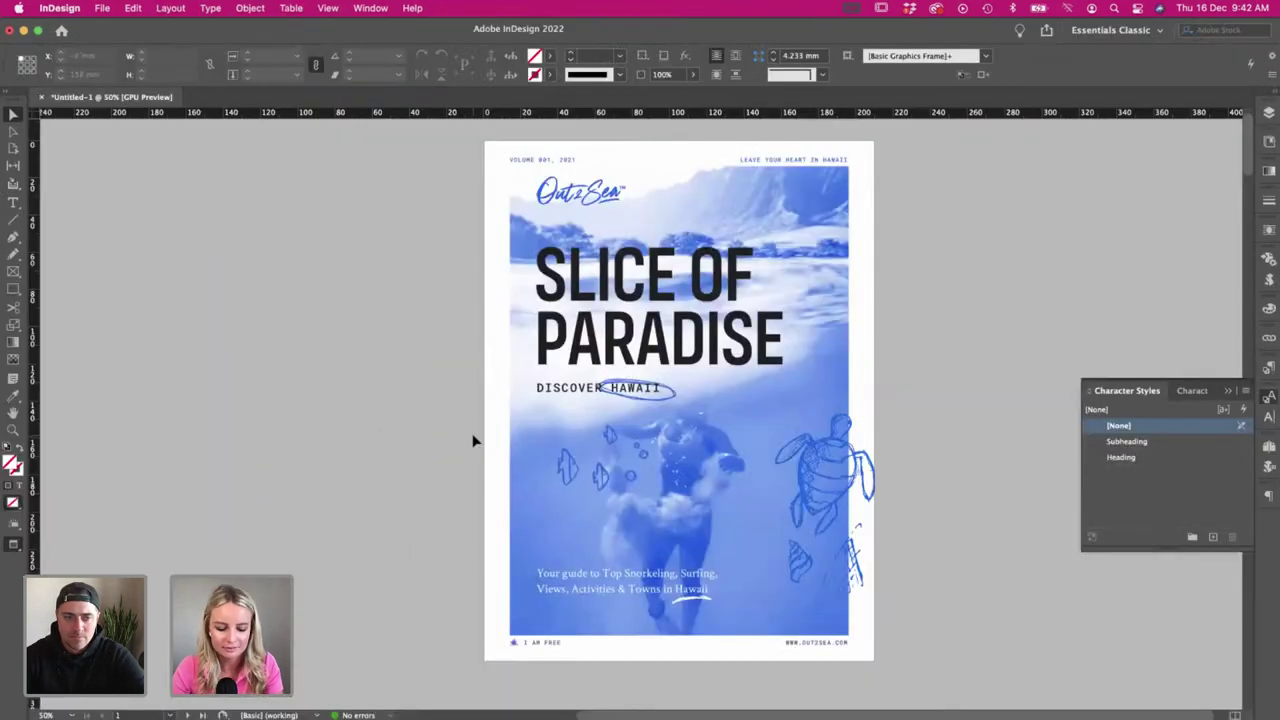
key(super+v)
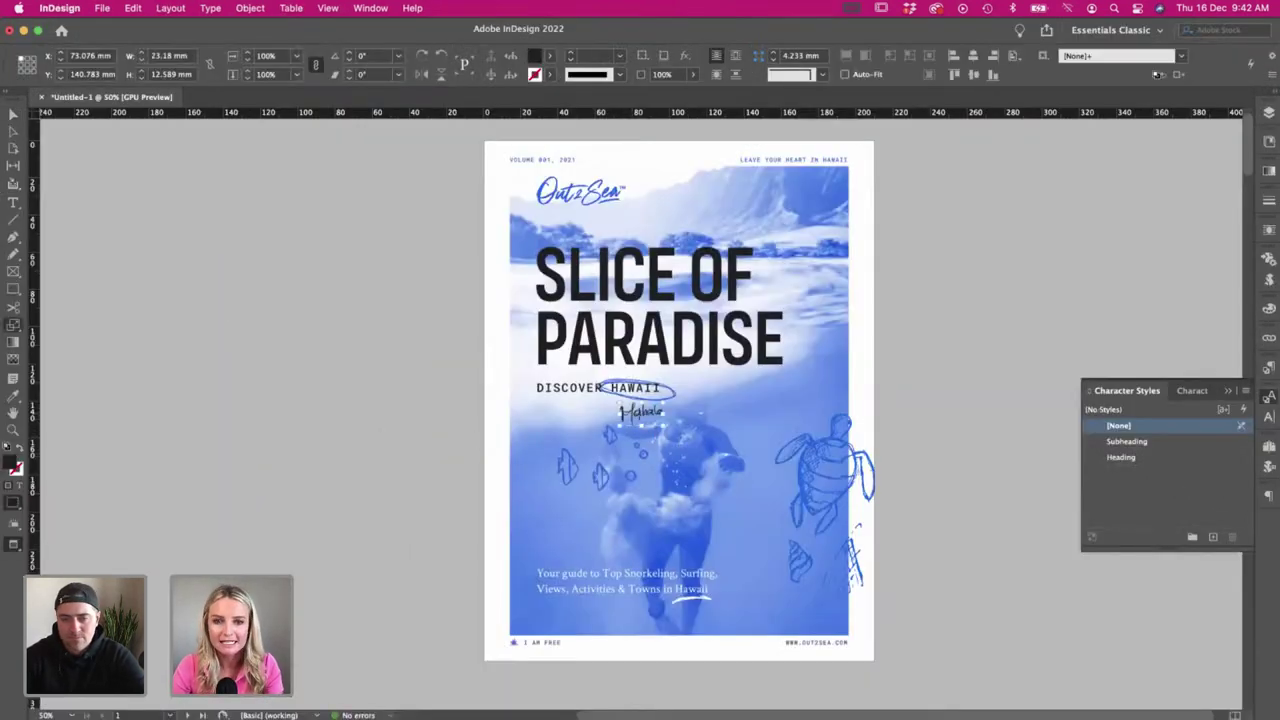
- Enlarge the "Mahalo" lettering to about 64.9 × 35.2 mm, rotate it 8°, and place it beside the turtle
drag(683, 460, 743, 526)
key(v)
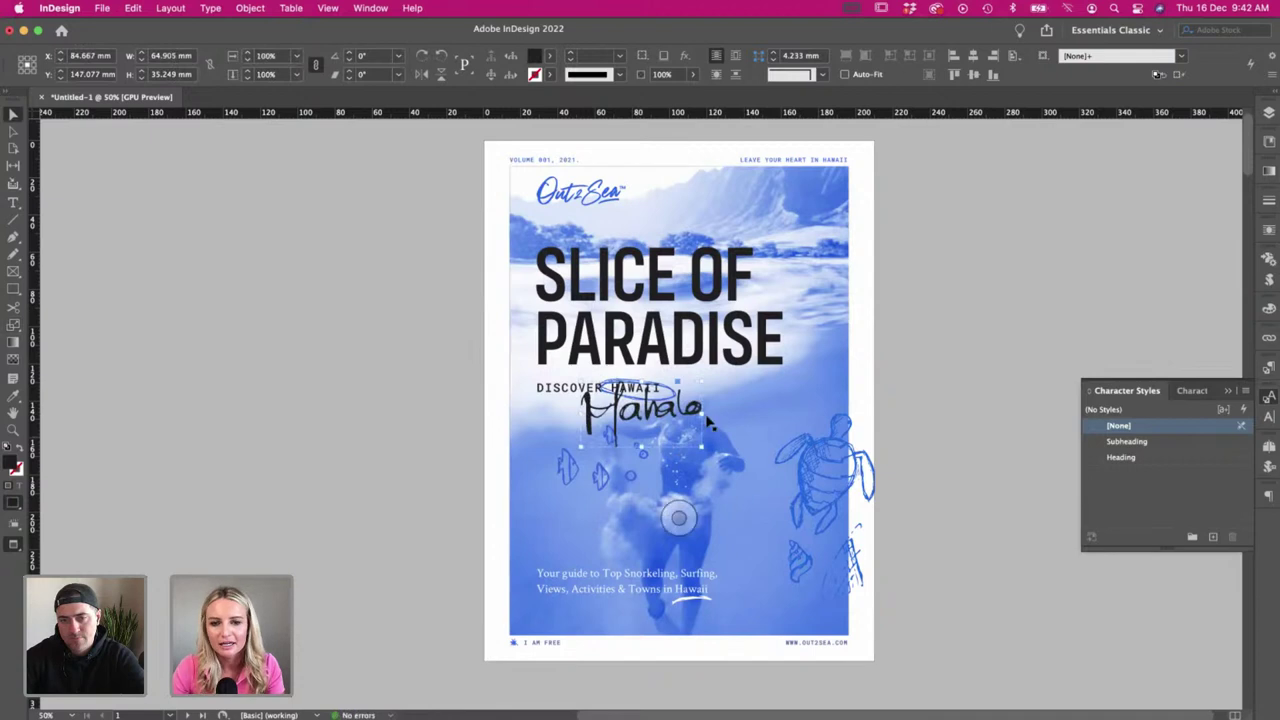
drag(715, 440, 821, 514)
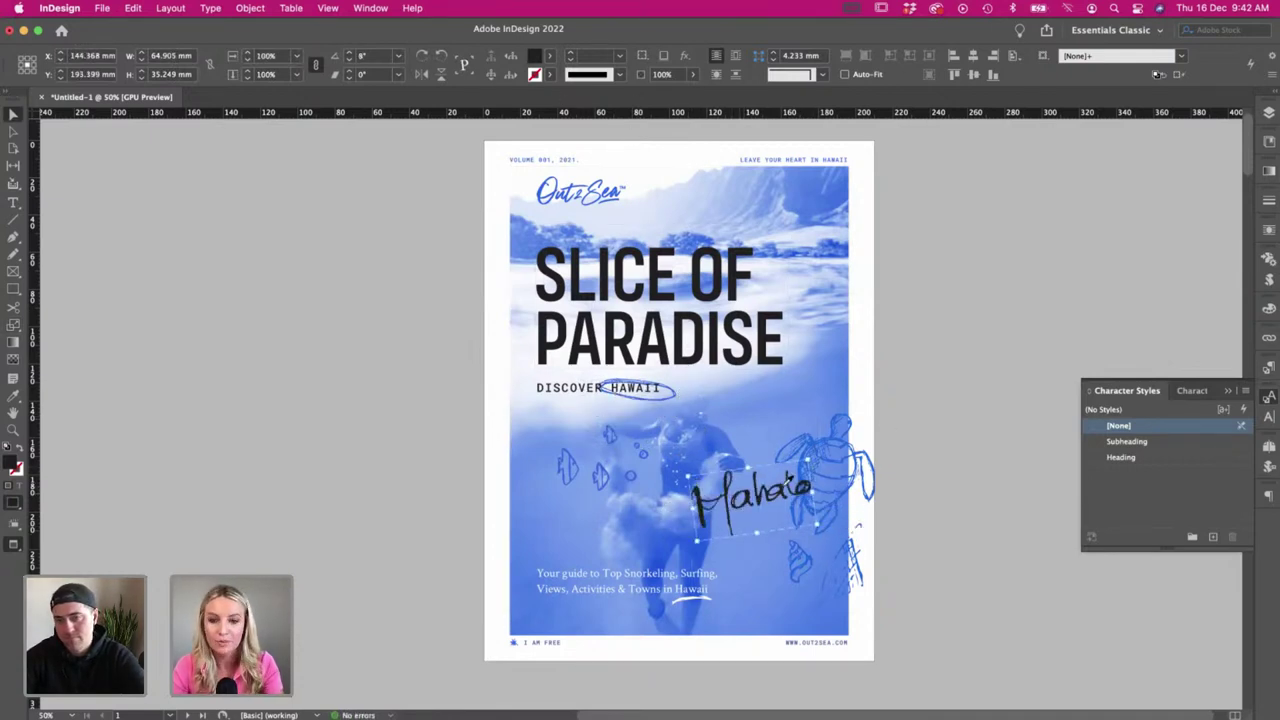
- Try the turtle's blue on the "Mahalo" lettering and set its fill to [Paper] instead
key(i)
click(819, 433)
key(v)
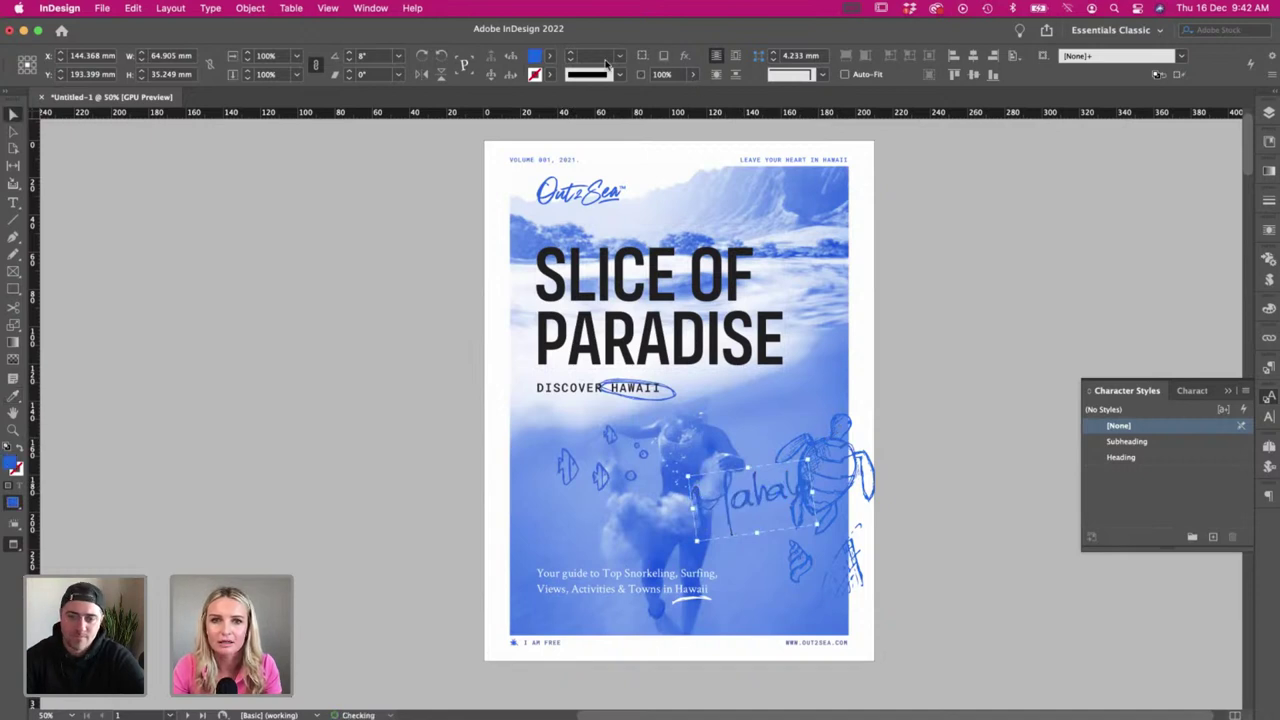
click(550, 56)
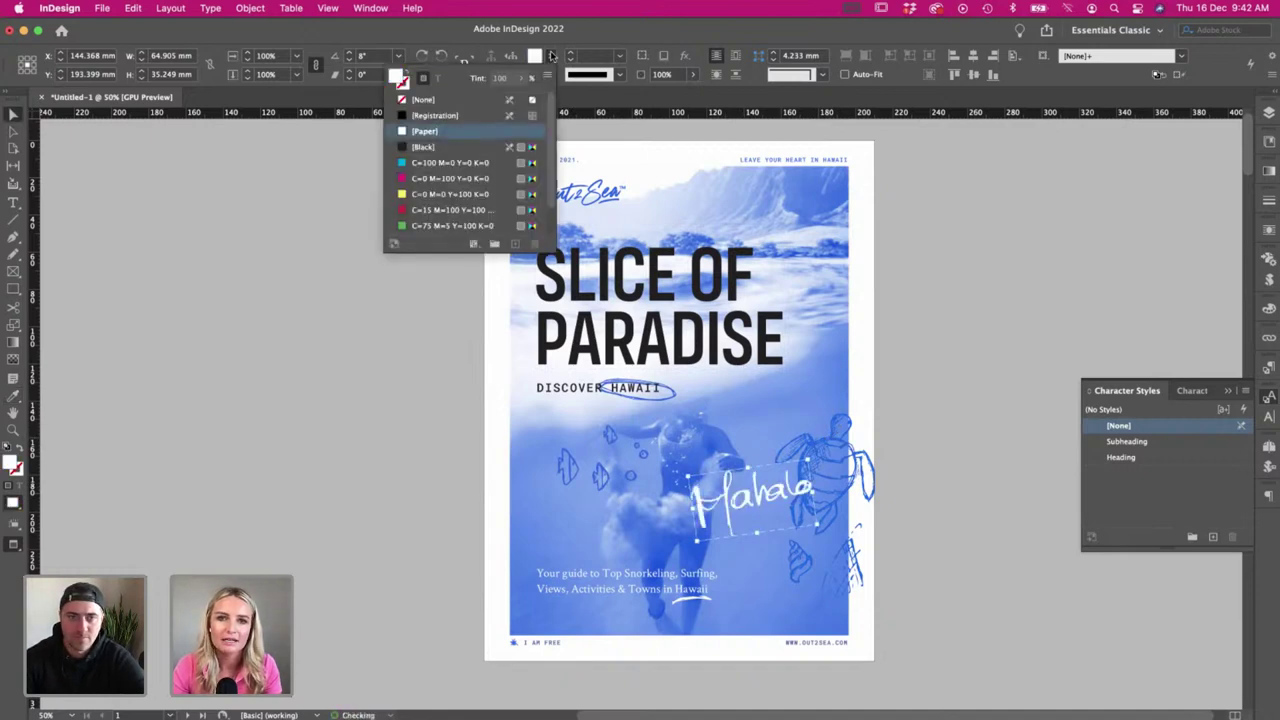
click(423, 131)
- Try the "Mahalo" lettering at 29% opacity and undo the change
click(692, 74)
drag(676, 93, 640, 97)
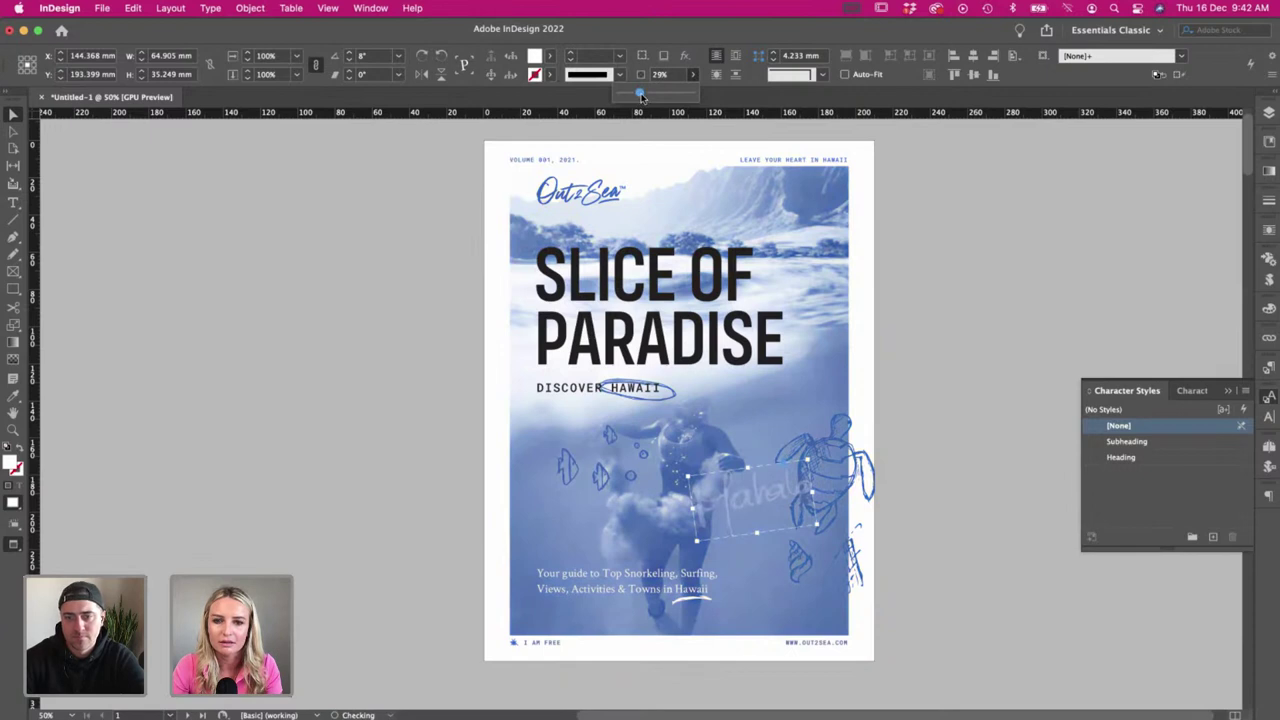
click(956, 430)
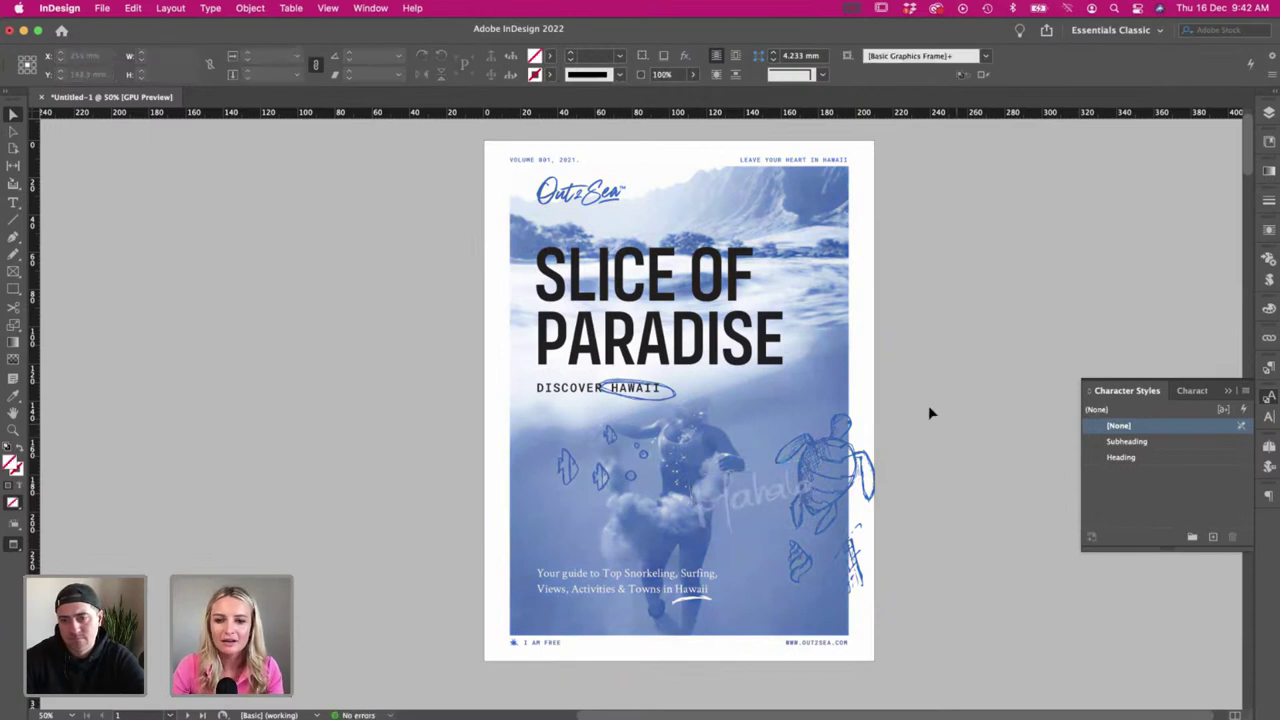
key(super+z)
click(928, 405)
- Scale the "Mahalo" lettering down to about 53.9 × 29.3 mm, keeping it beside the turtle
click(784, 506)
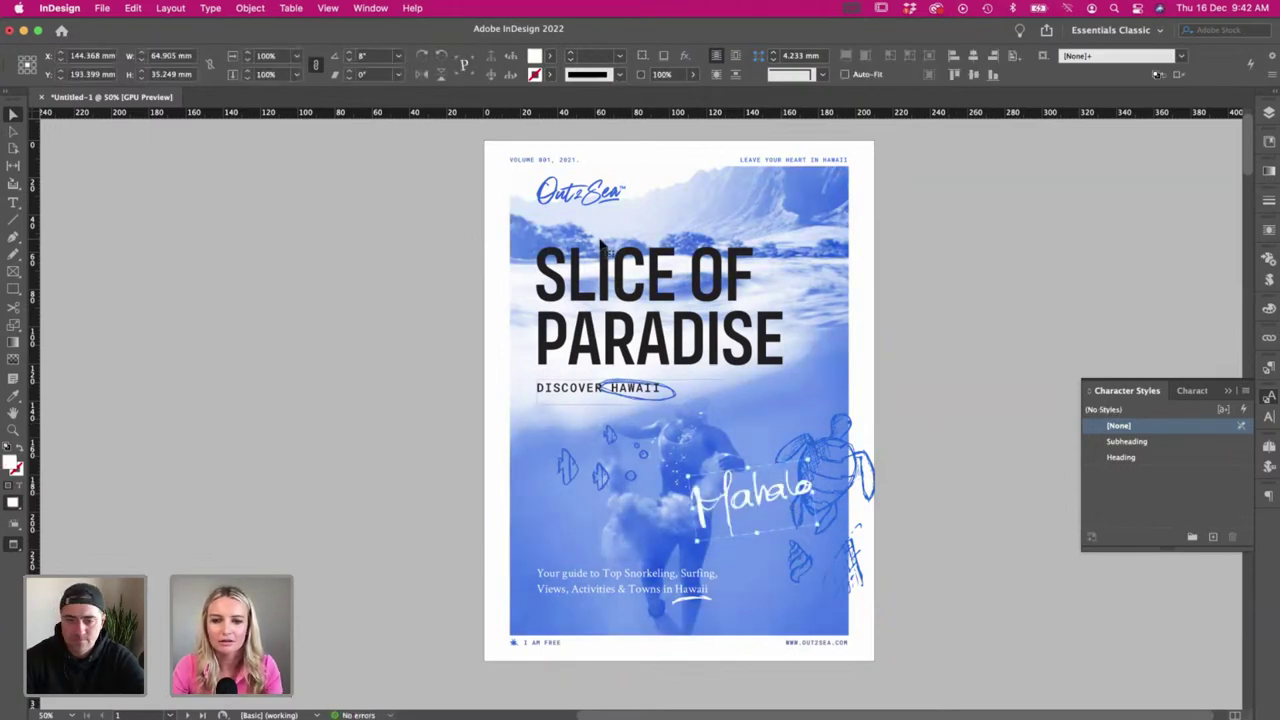
key(e)
key(super+z)
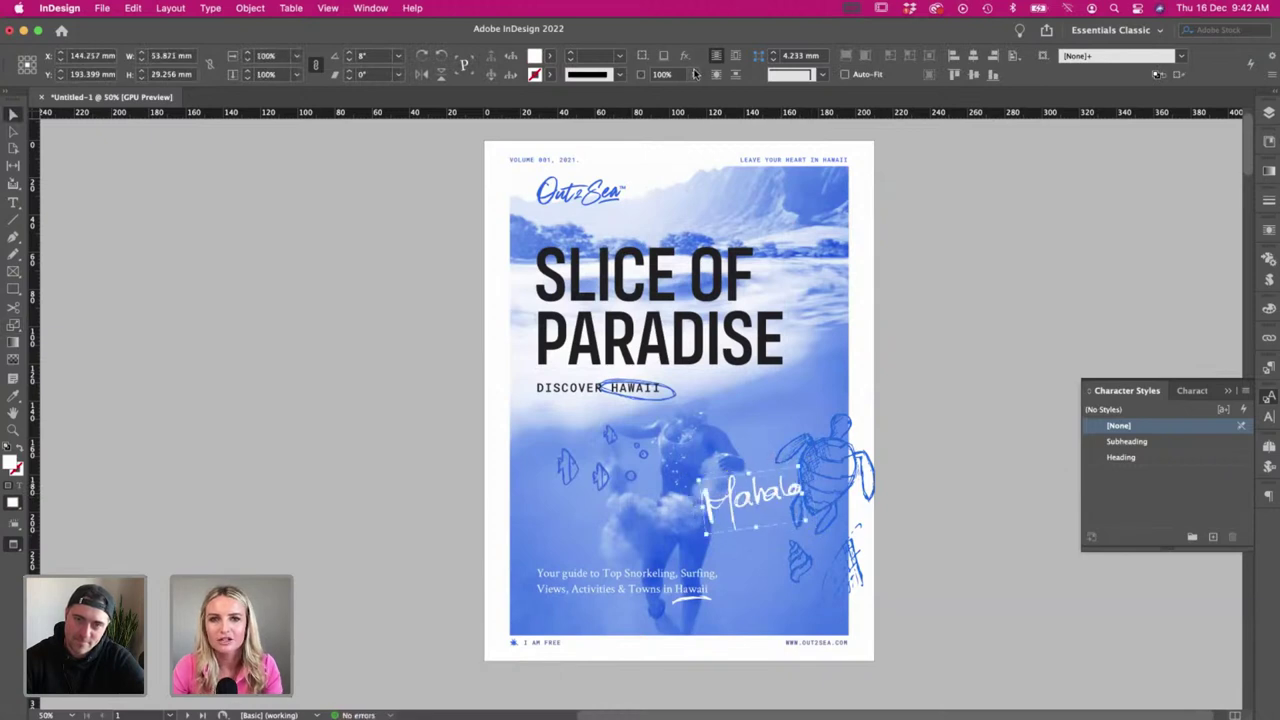
- Try the "Mahalo" lettering at 68% opacity and revert the change
click(692, 74)
click(673, 94)
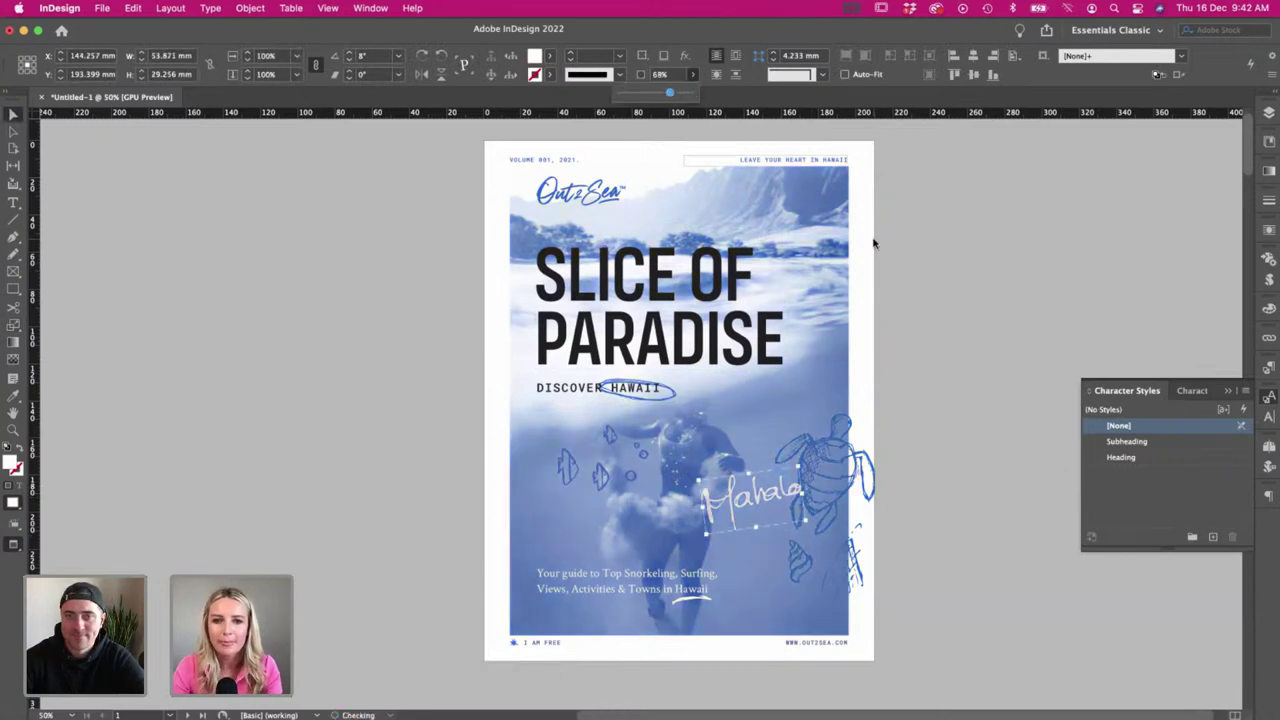
click(914, 266)
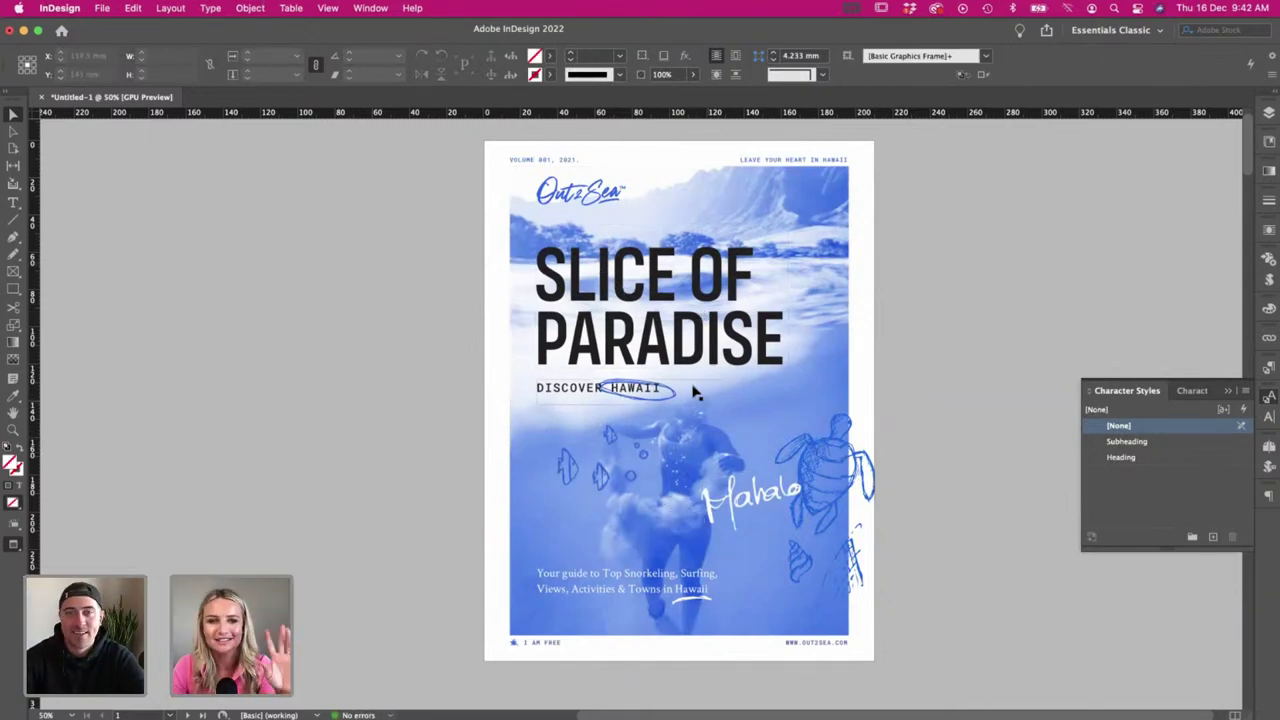
- Fill the "Mahalo" lettering with the dark blue swatch C=89 M=79 Y=0 K=0
click(762, 505)
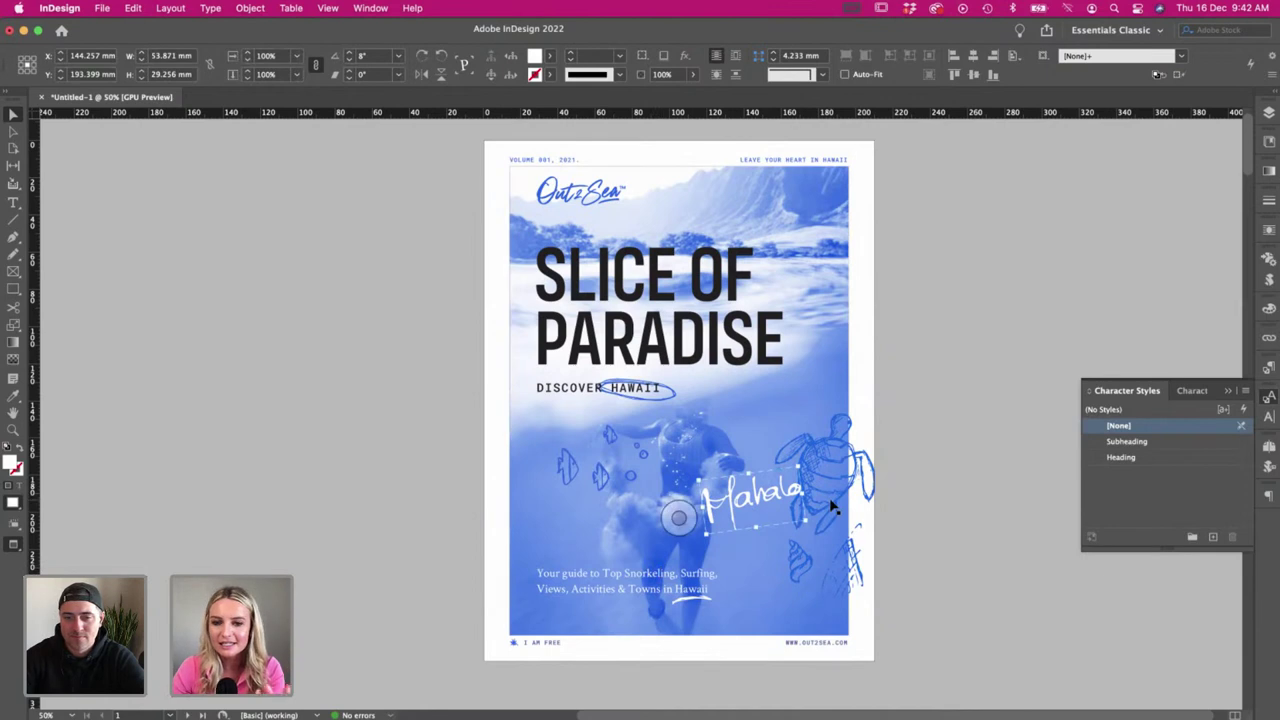
click(541, 58)
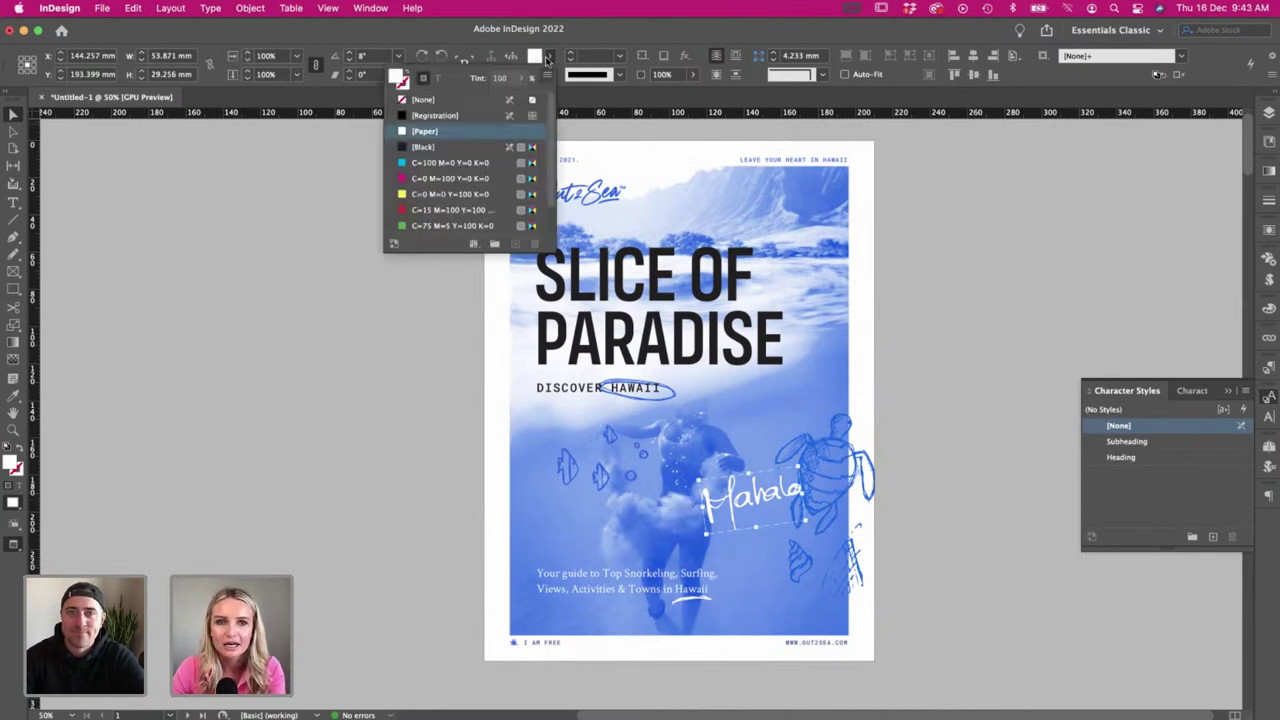
click(541, 58)
click(549, 56)
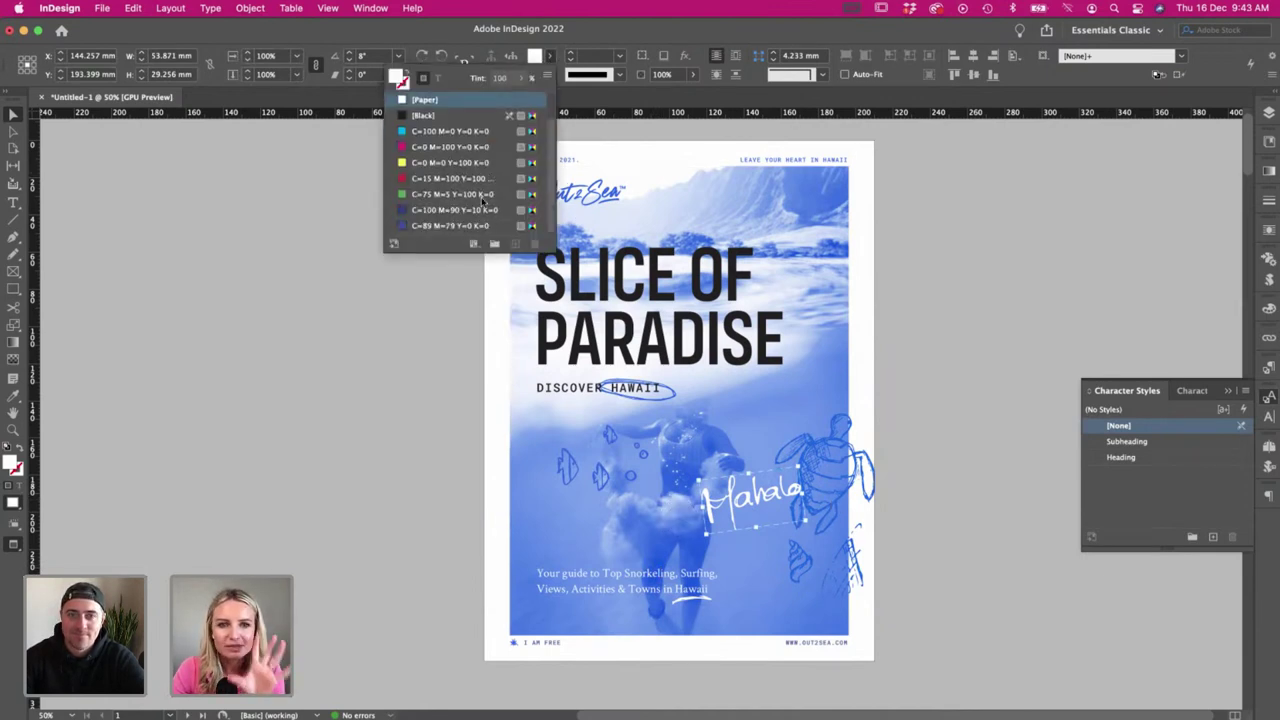
click(466, 225)
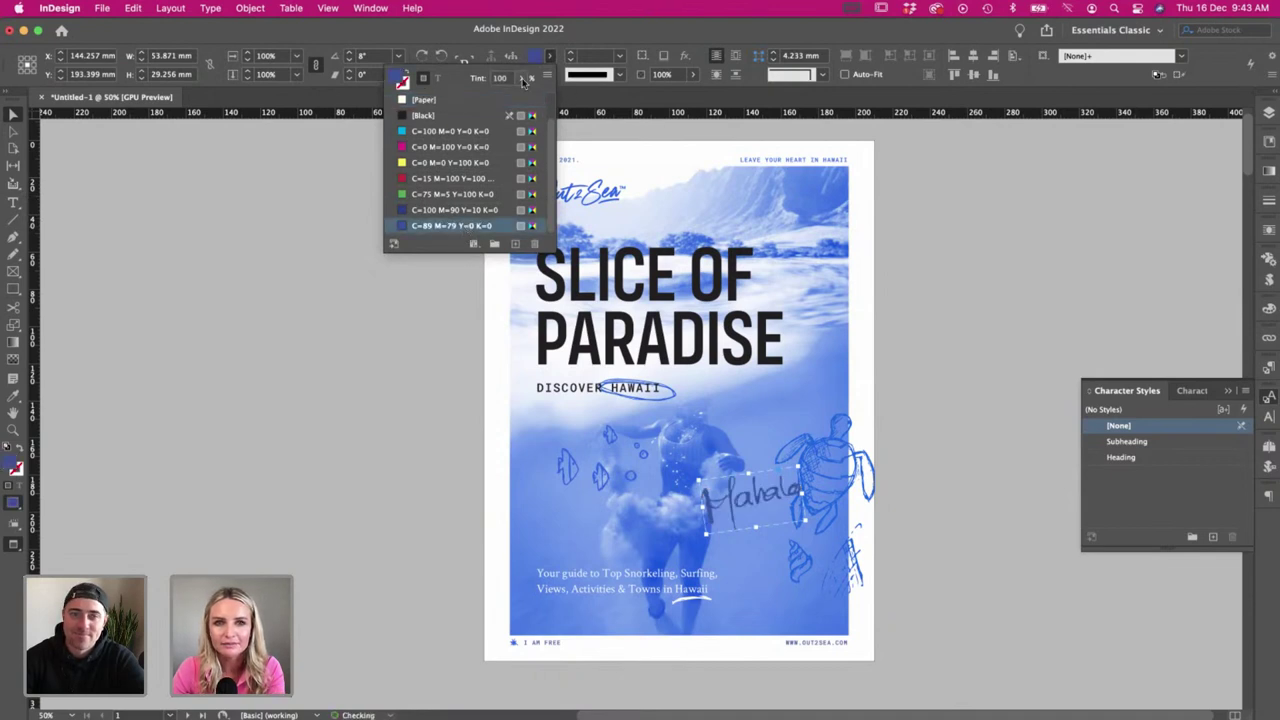
- Try the "Mahalo" lettering at a 62% tint of its blue fill swatch
click(520, 77)
click(476, 98)
mouse_move(482, 97)
mouse_down()
mouse_move(466, 96)
mouse_move(492, 97)
mouse_up()
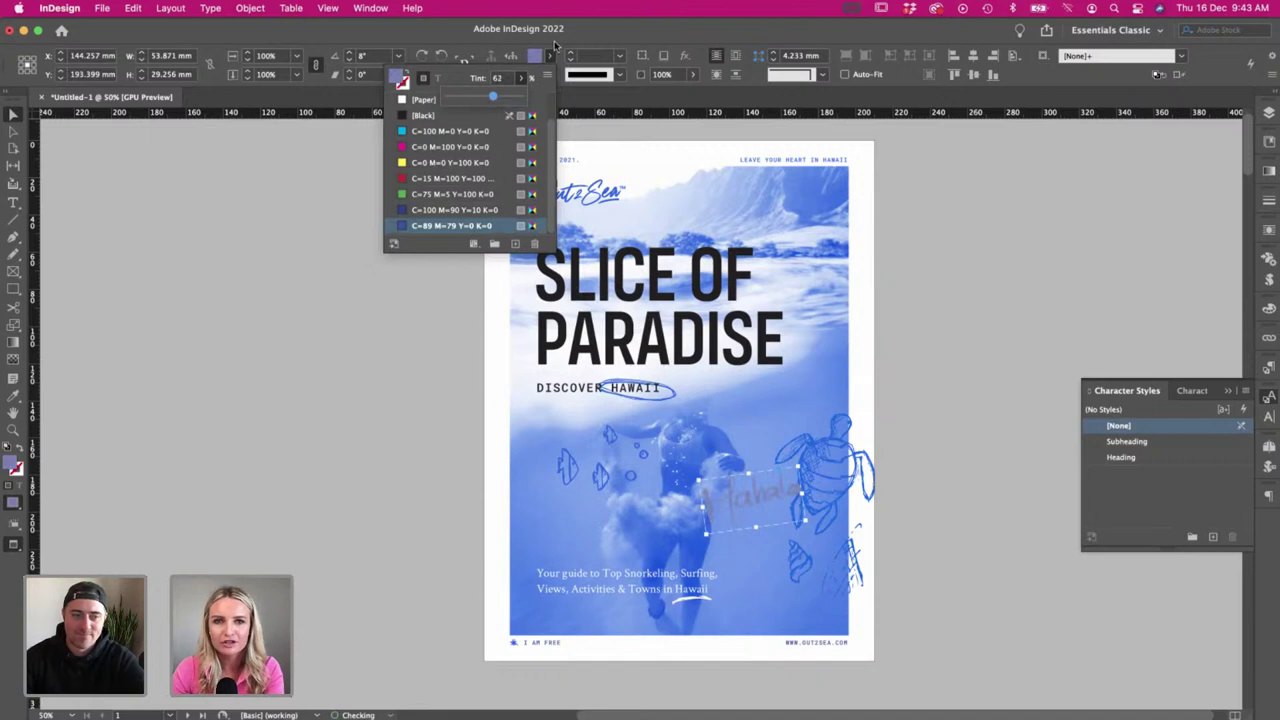
click(548, 58)
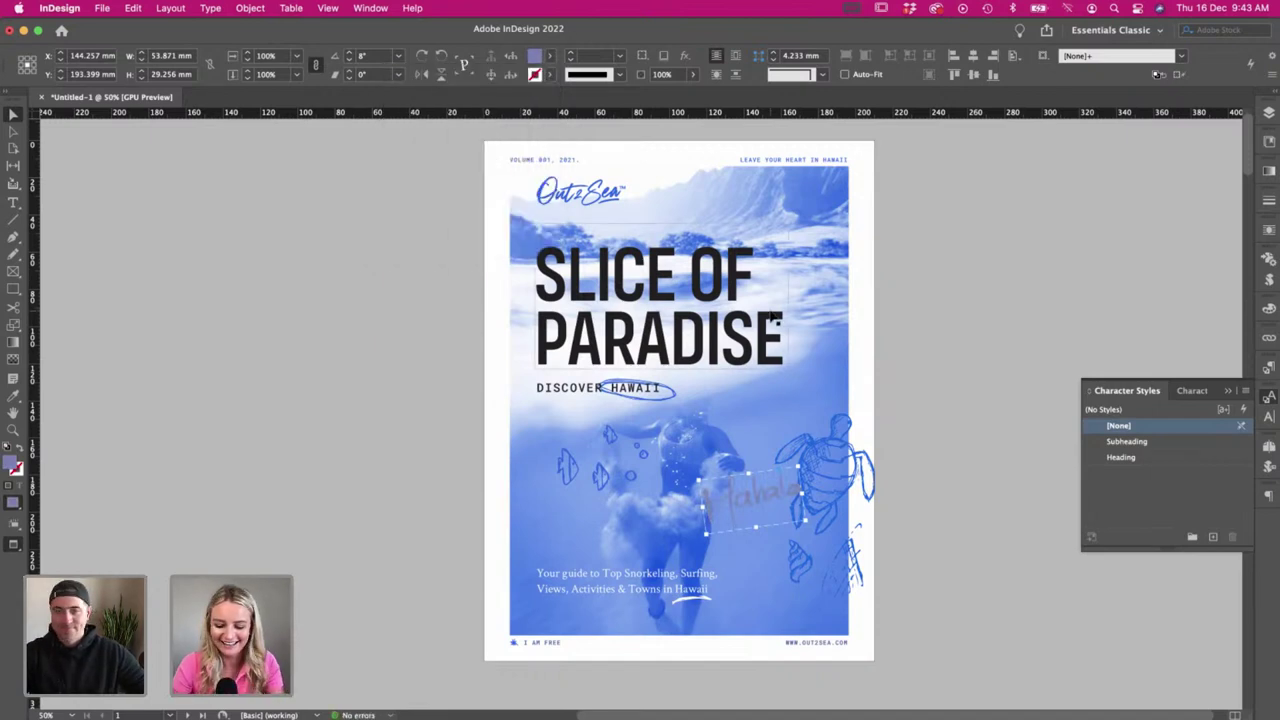
- Delete the "Mahalo" lettering beside the turtle from the cover
key(Delete)
key(super+s)
text(w)
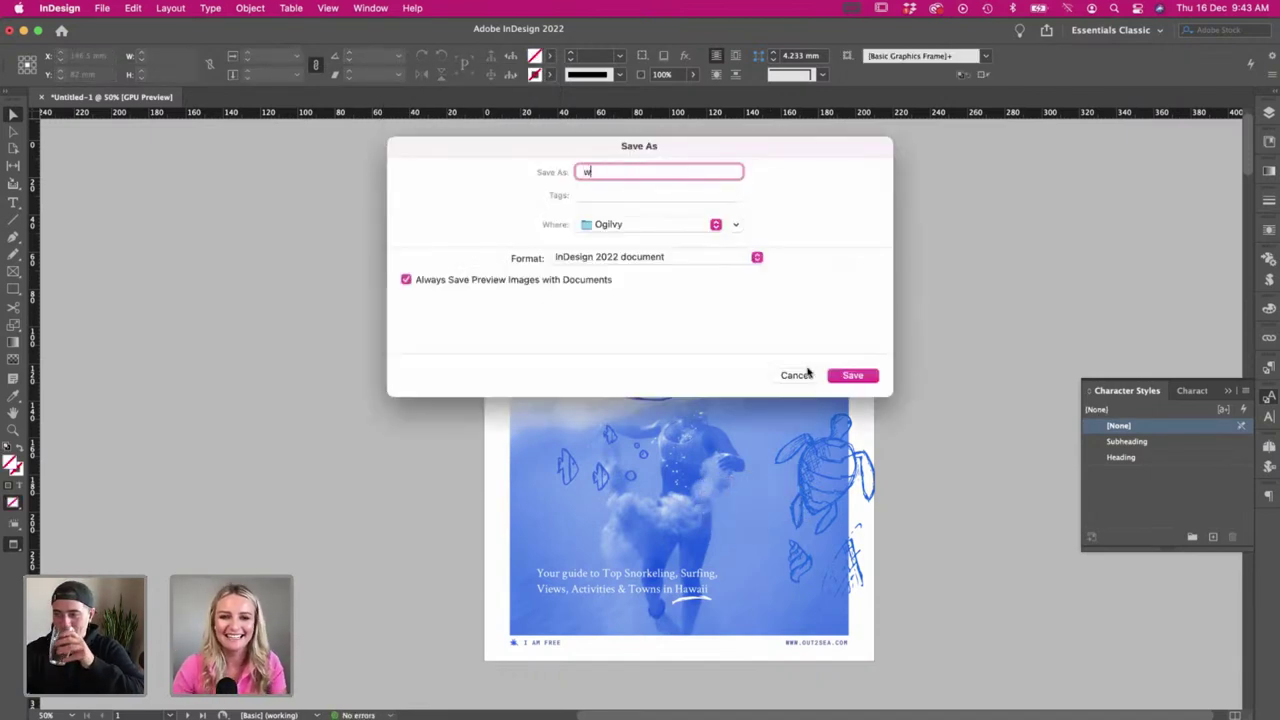
key(Escape)
- Switch to Illustrator, copy a small hand-drawn dot from the artboard of arrows and marks, and paste it into the InDesign cover
key(super+Tab)
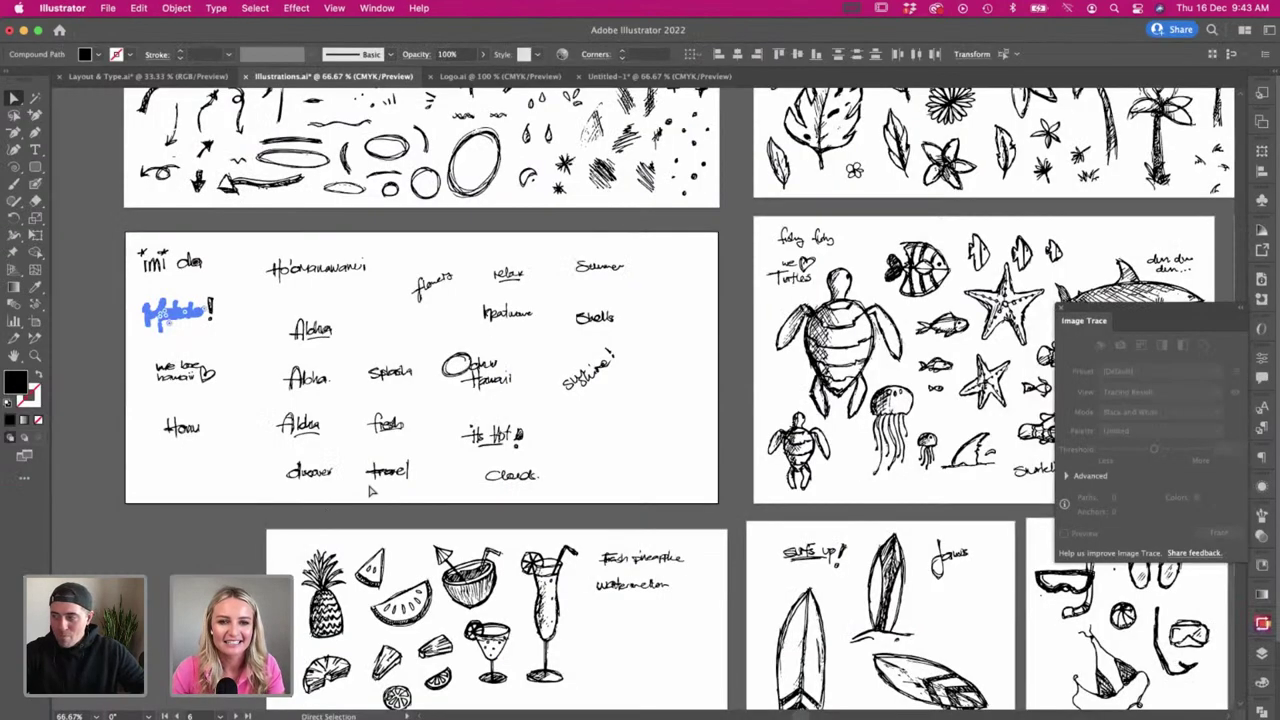
click(631, 476)
scroll(631, 476, up, 5)
scroll(631, 476, left, 1)
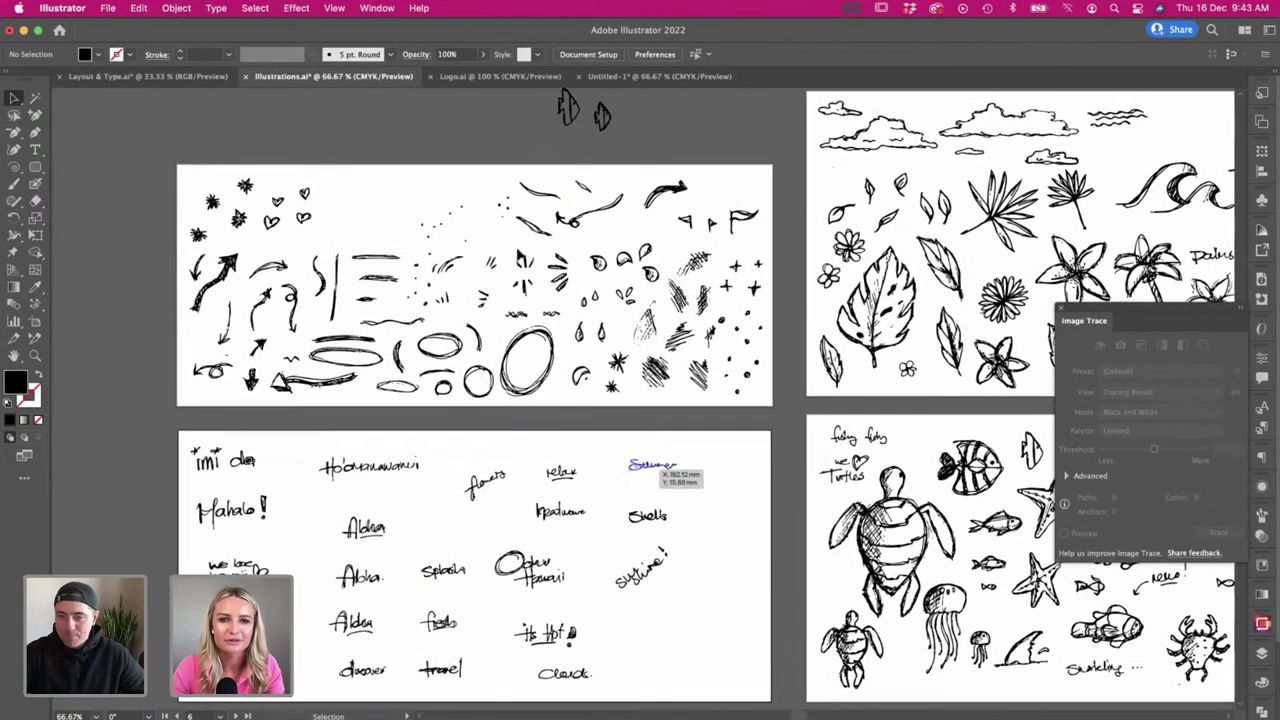
click(501, 205)
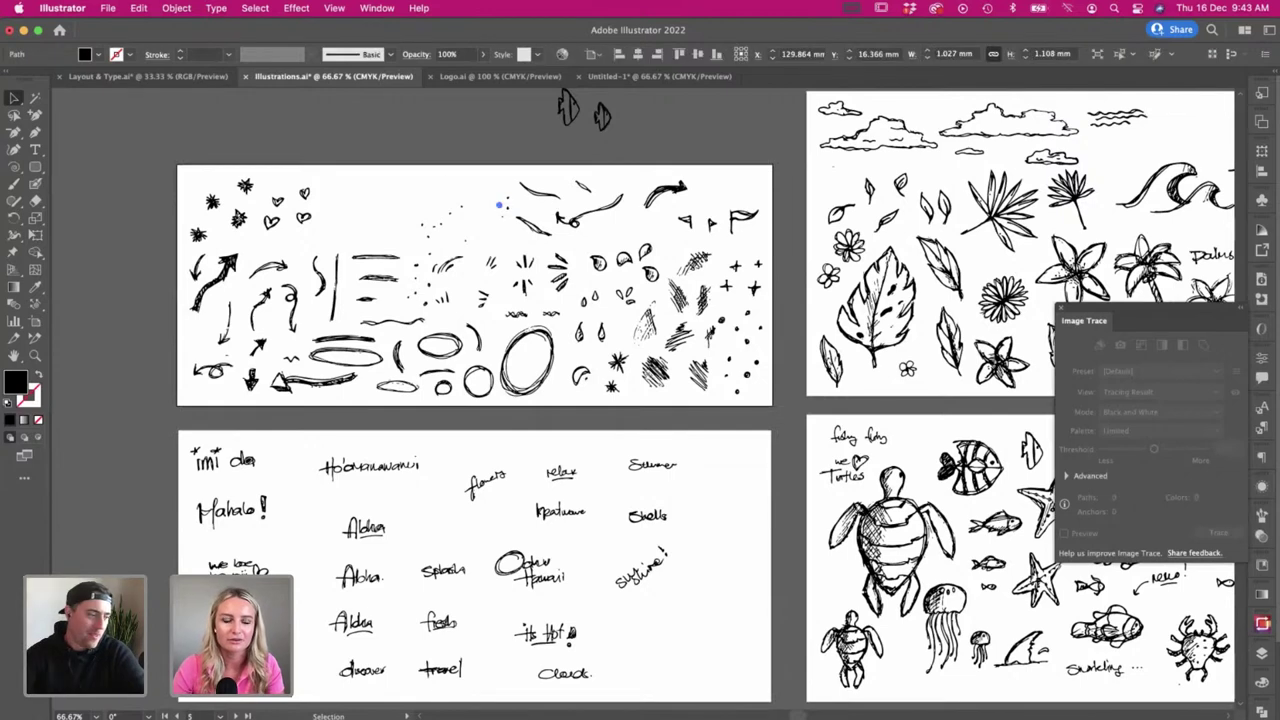
key(super+Tab)
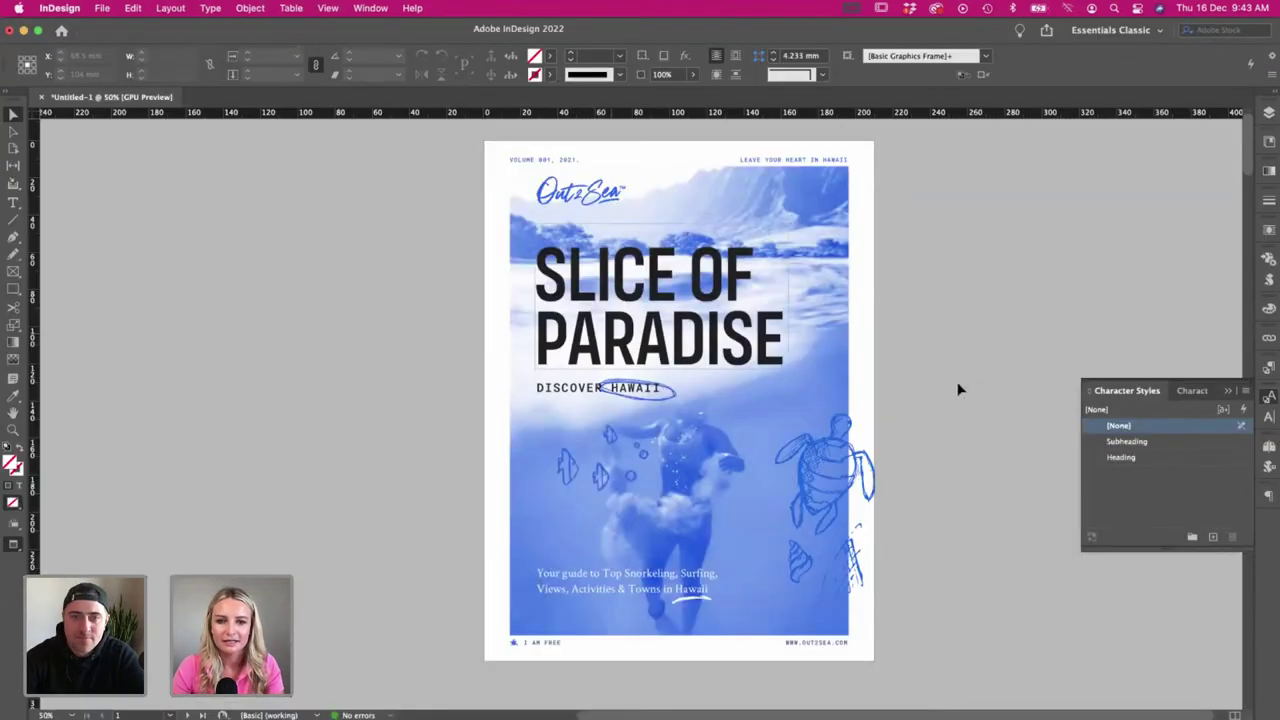
key(super+v)
- Colour the dot in the turtle's blue and place it above the shell sketch, enlarged to about 1.3 × 1.4 mm
key(i)
click(817, 443)
key(v)
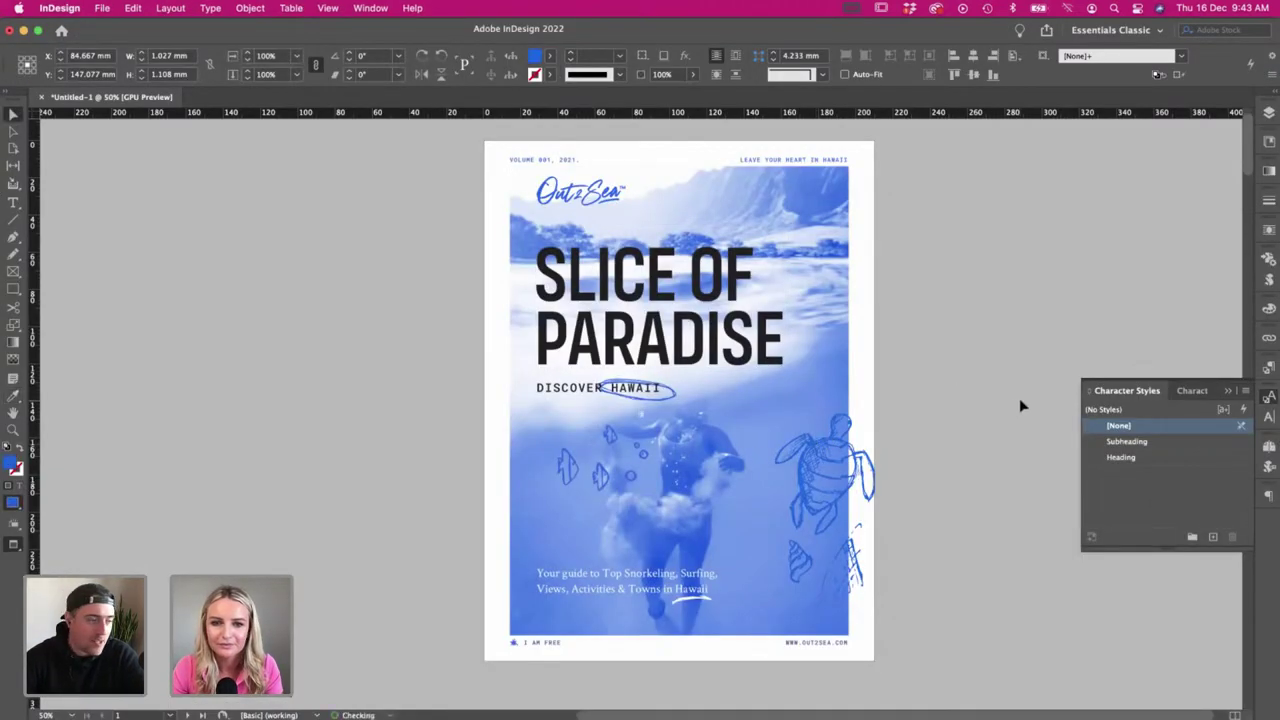
click(1019, 398)
mouse_move(797, 536)
mouse_down()
mouse_move(777, 536)
mouse_move(787, 529)
mouse_up()
key(s)
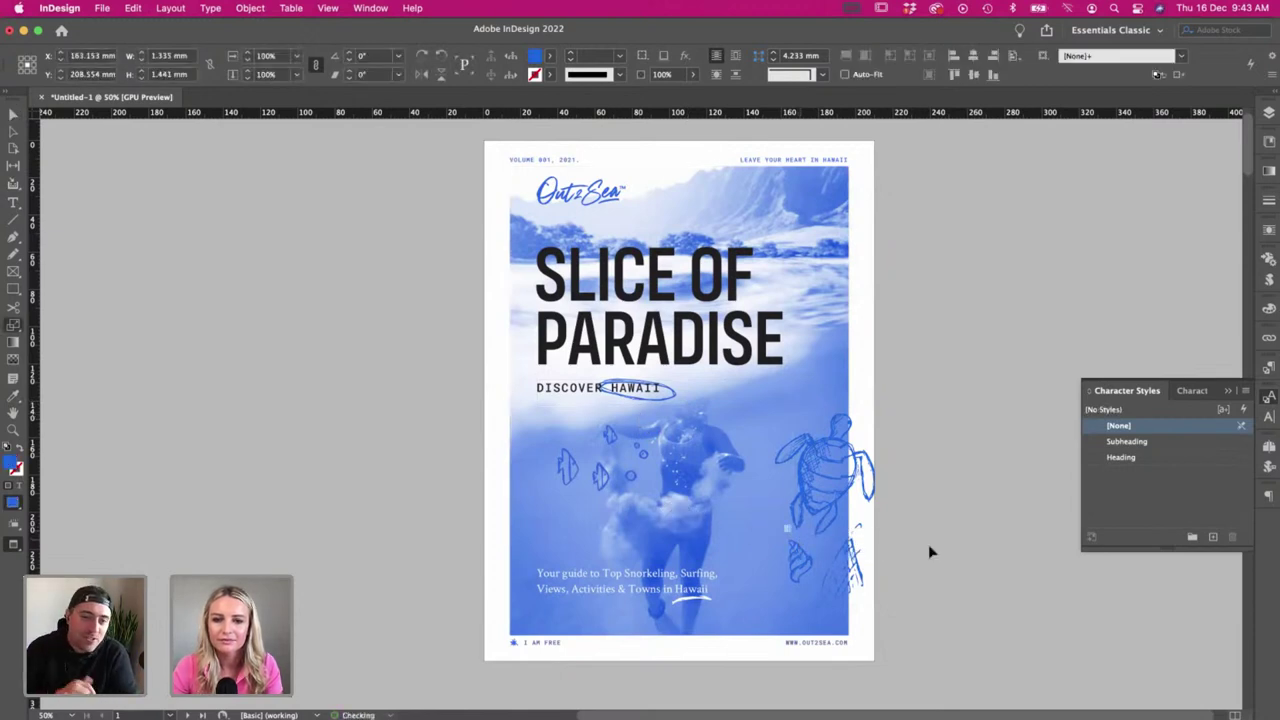
- Nudge the dot slightly to the left above the shell sketch
key(v)
click(883, 529)
click(786, 533)
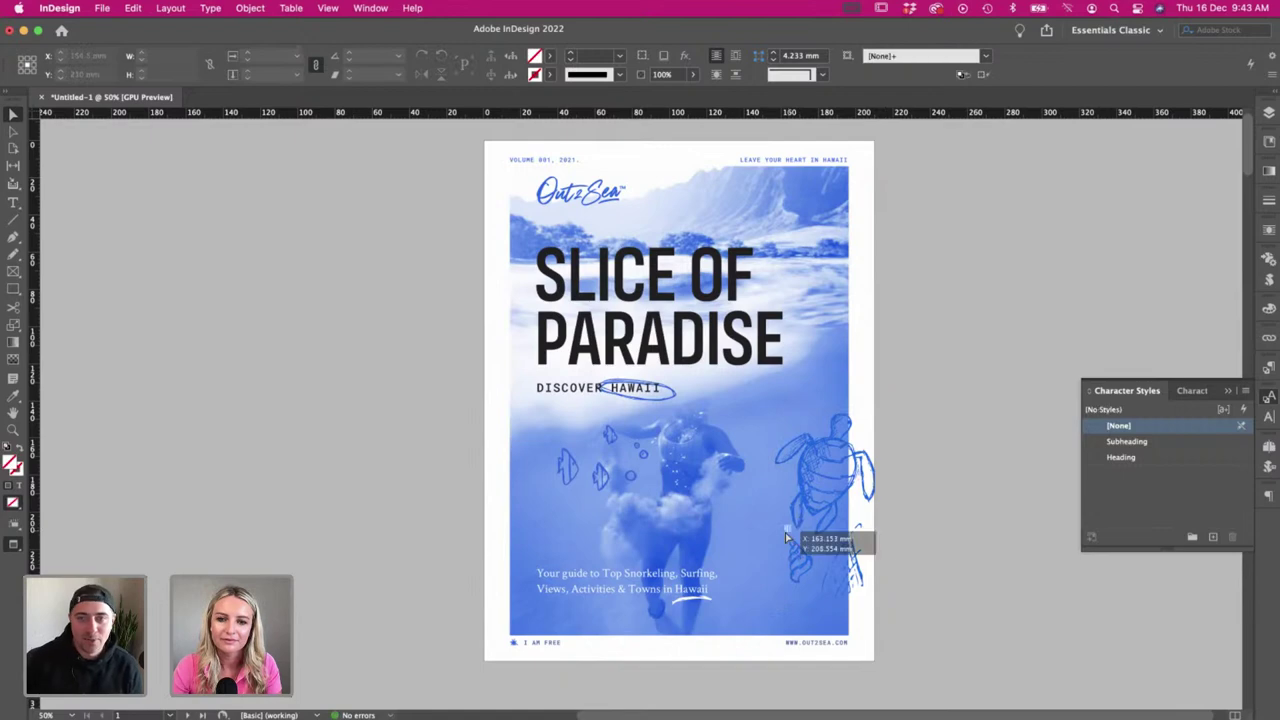
drag(786, 537, 781, 537)
click(931, 555)
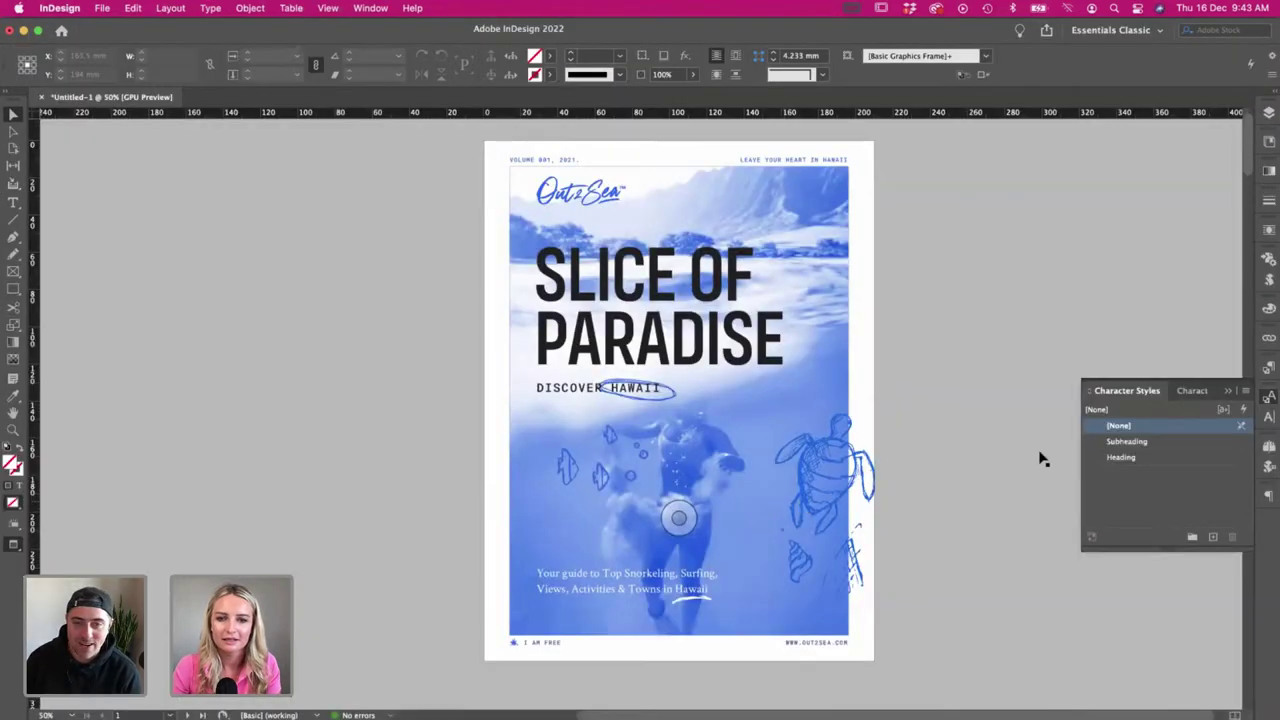
- Colour a second, smaller dot in the turtle's blue and place it just below the first dot, beside the shell
key(i)
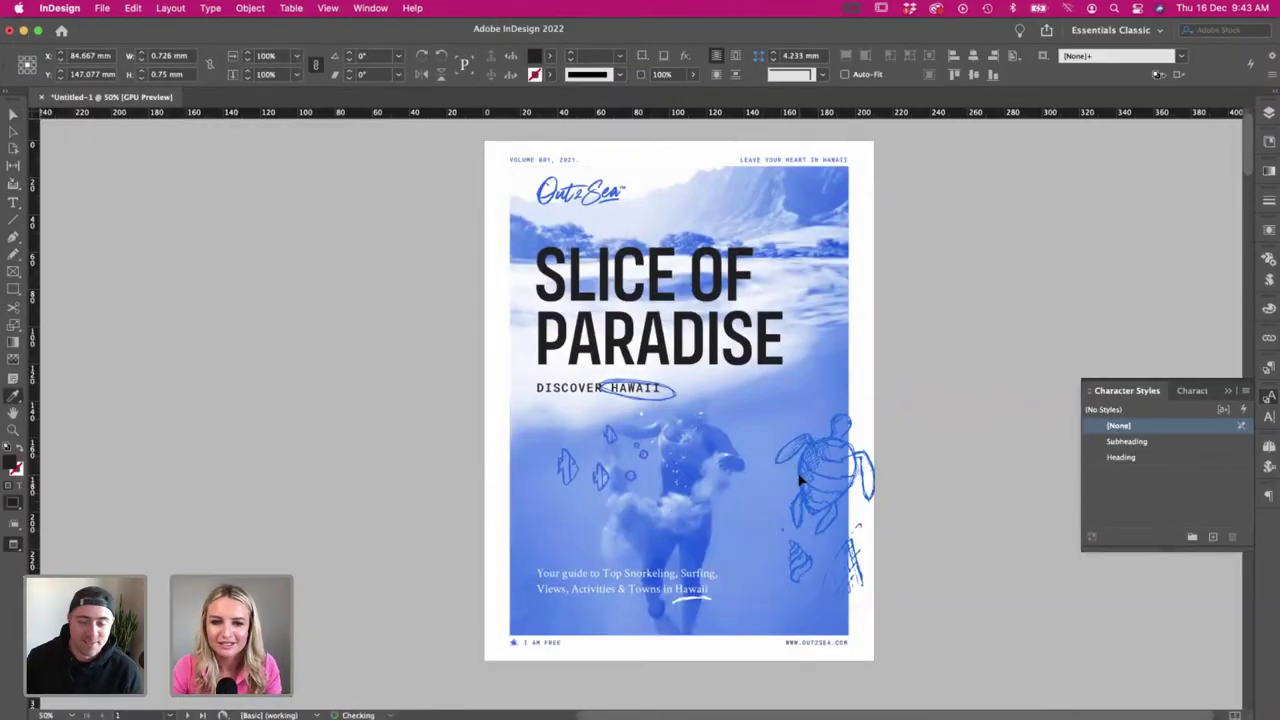
click(798, 480)
key(v)
drag(643, 418, 782, 547)
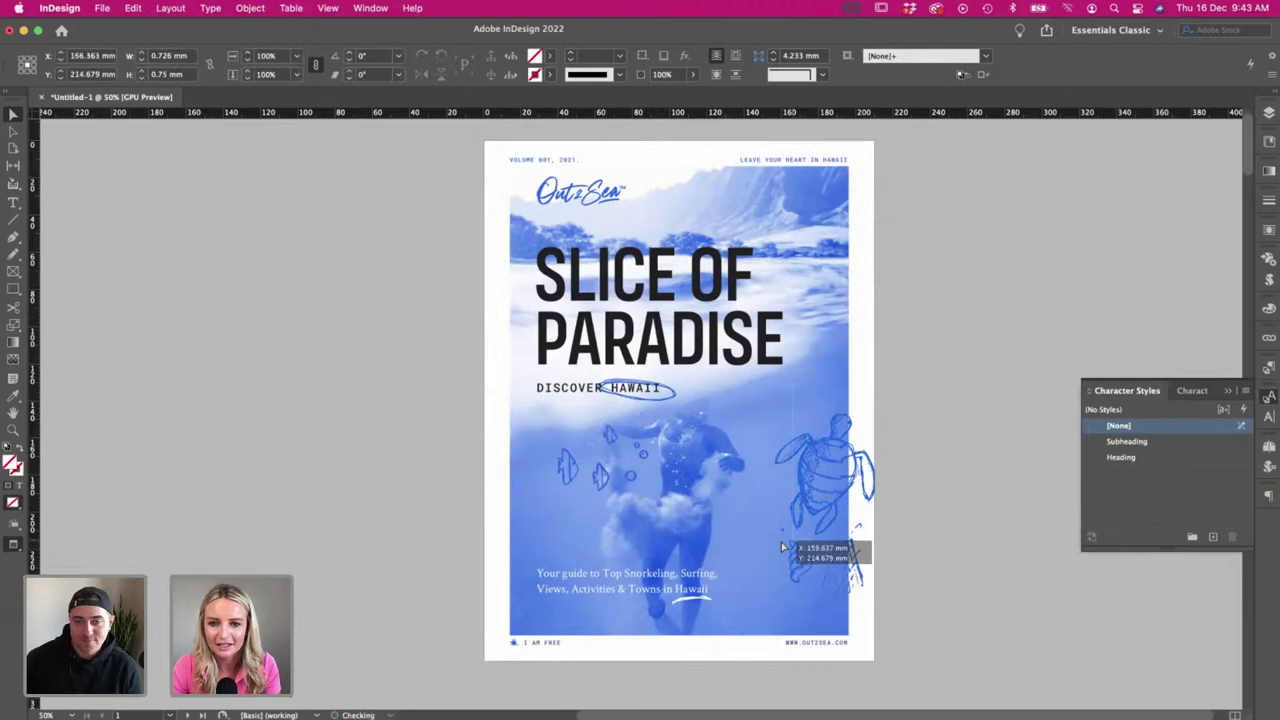
click(960, 546)
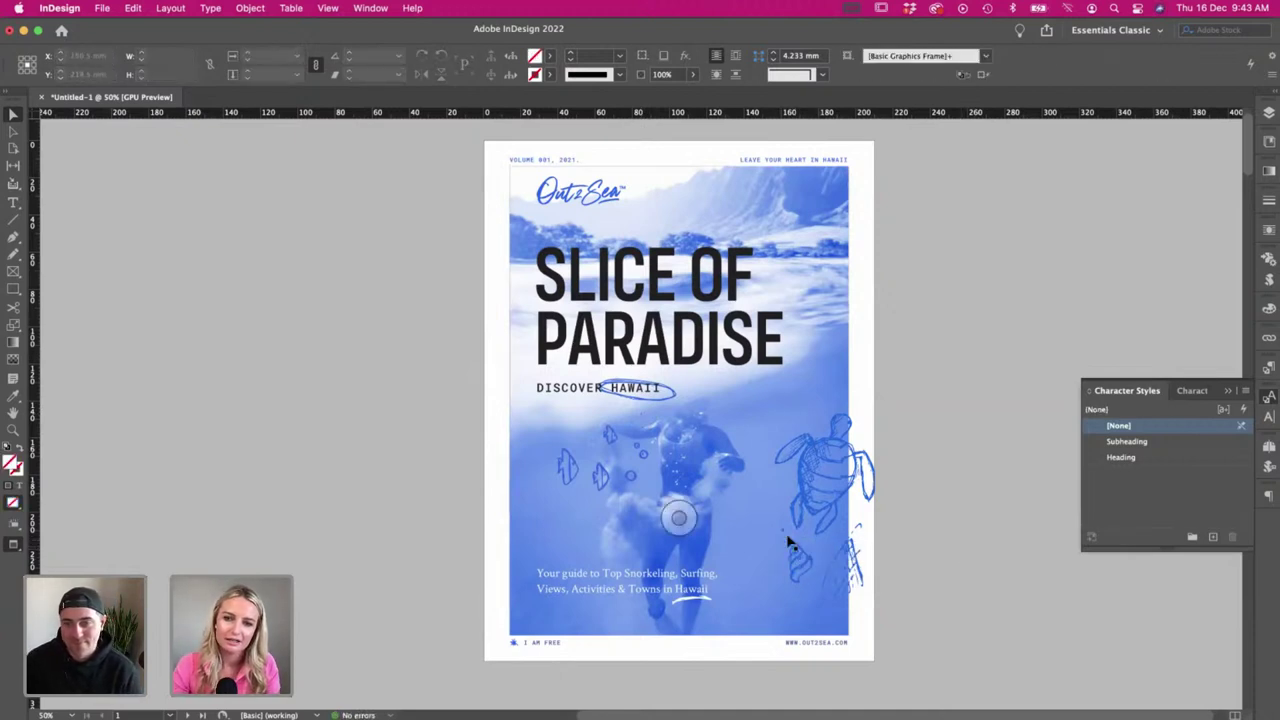
- Move the scribble strokes at the cover's edge slightly higher beside the shell
click(781, 533)
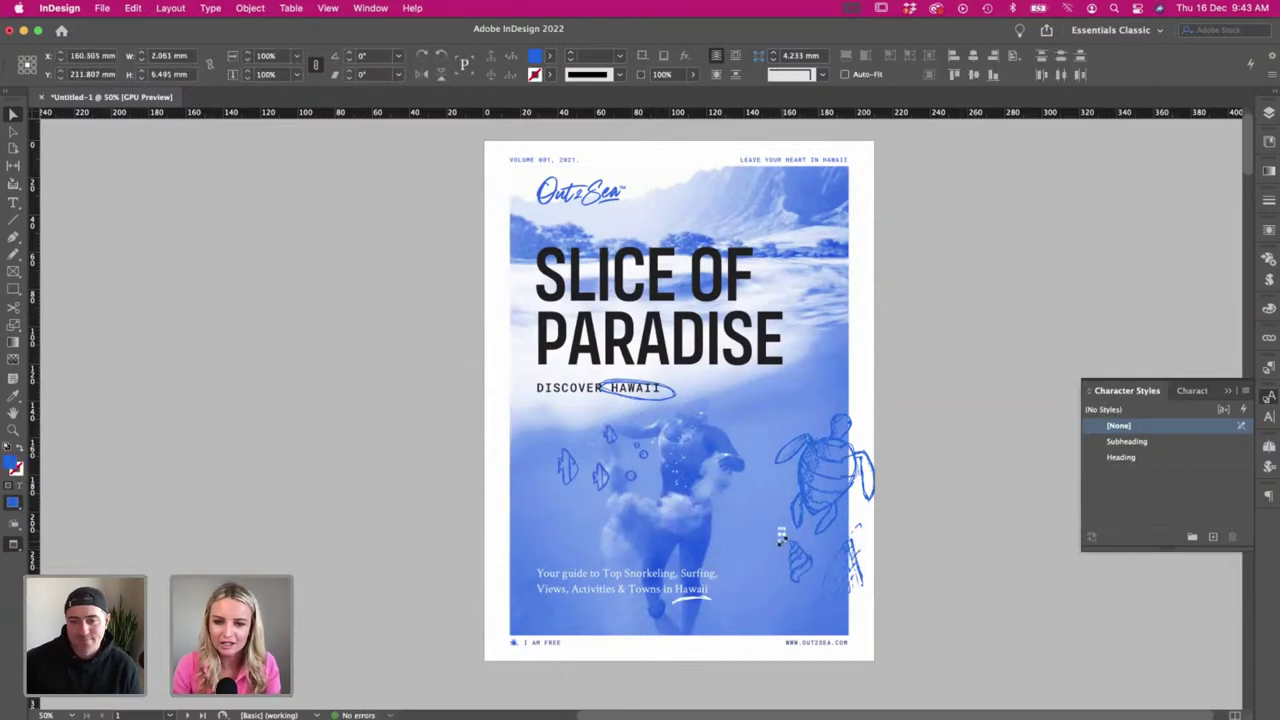
click(928, 555)
drag(854, 561, 855, 554)
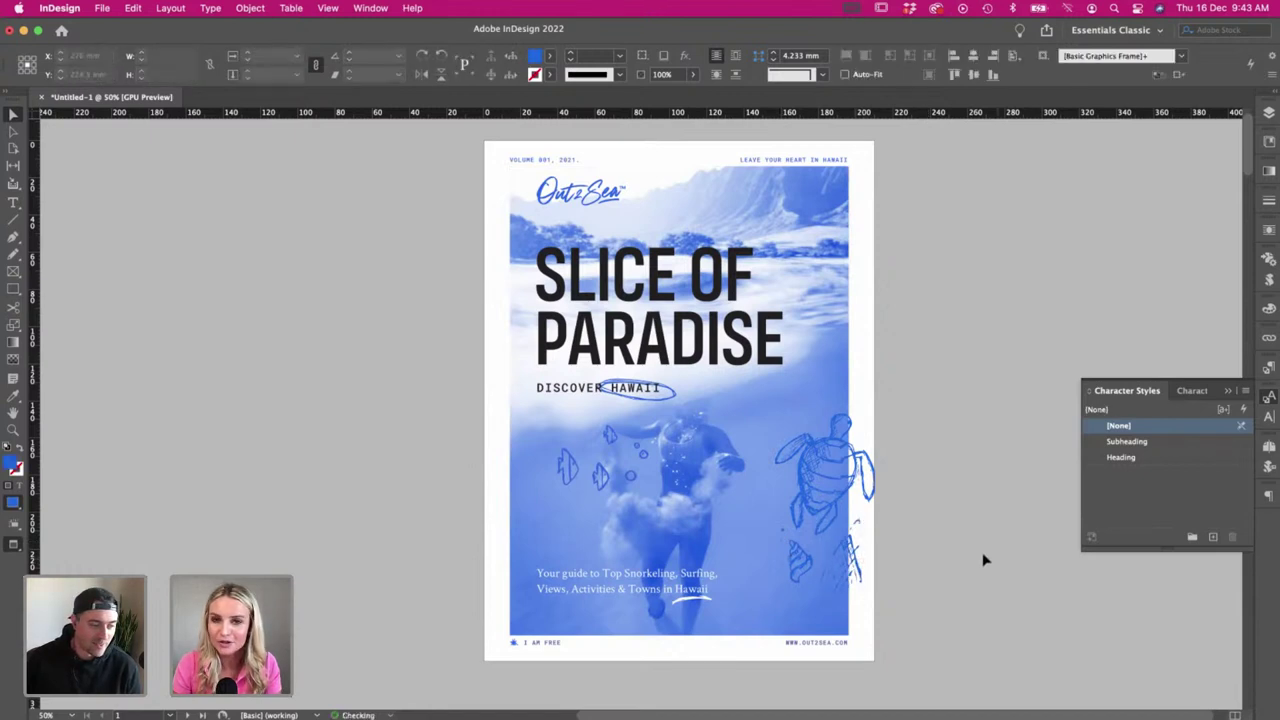
click(982, 559)
- Show the guides and pasteboard, and shorten the source text frame beside the page to end just below the website address
key(w)
key(w)
key(w)
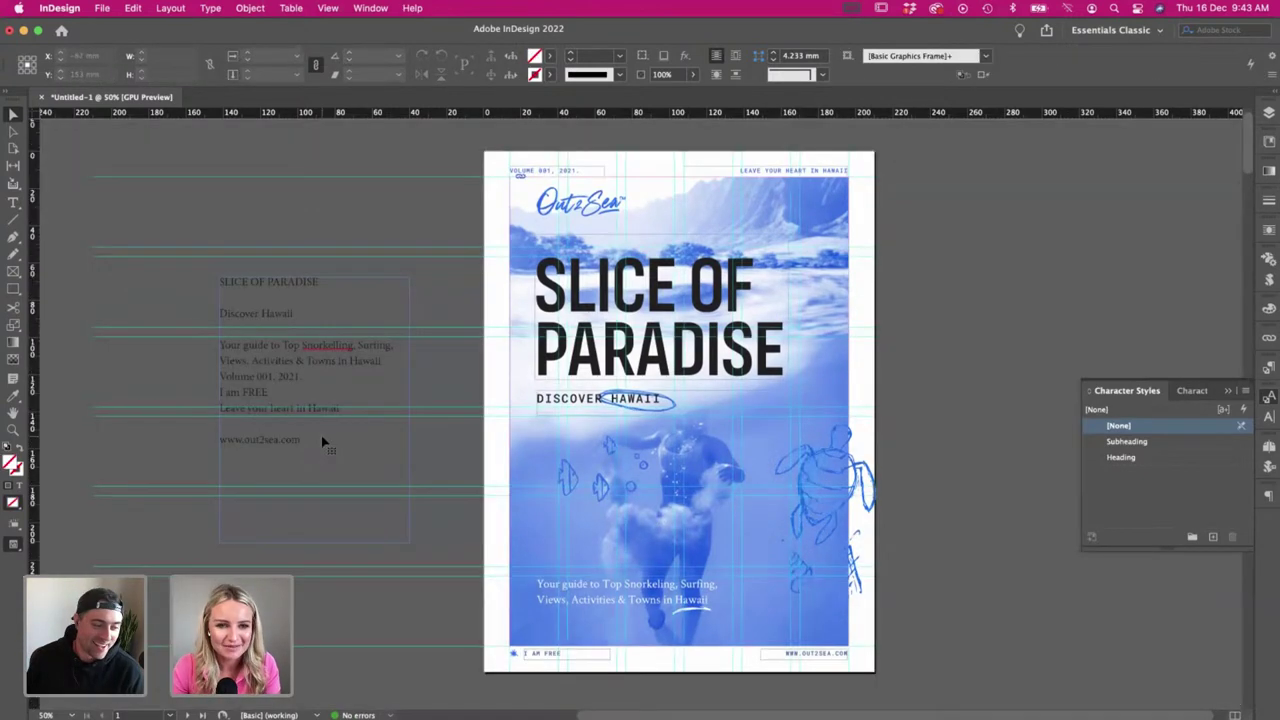
click(314, 541)
drag(314, 515, 312, 456)
click(329, 566)
- Copy a third hand-drawn dot from the Illustrator artboard of marks and paste it into the InDesign cover
key(super+Tab)
key(super+Tab)
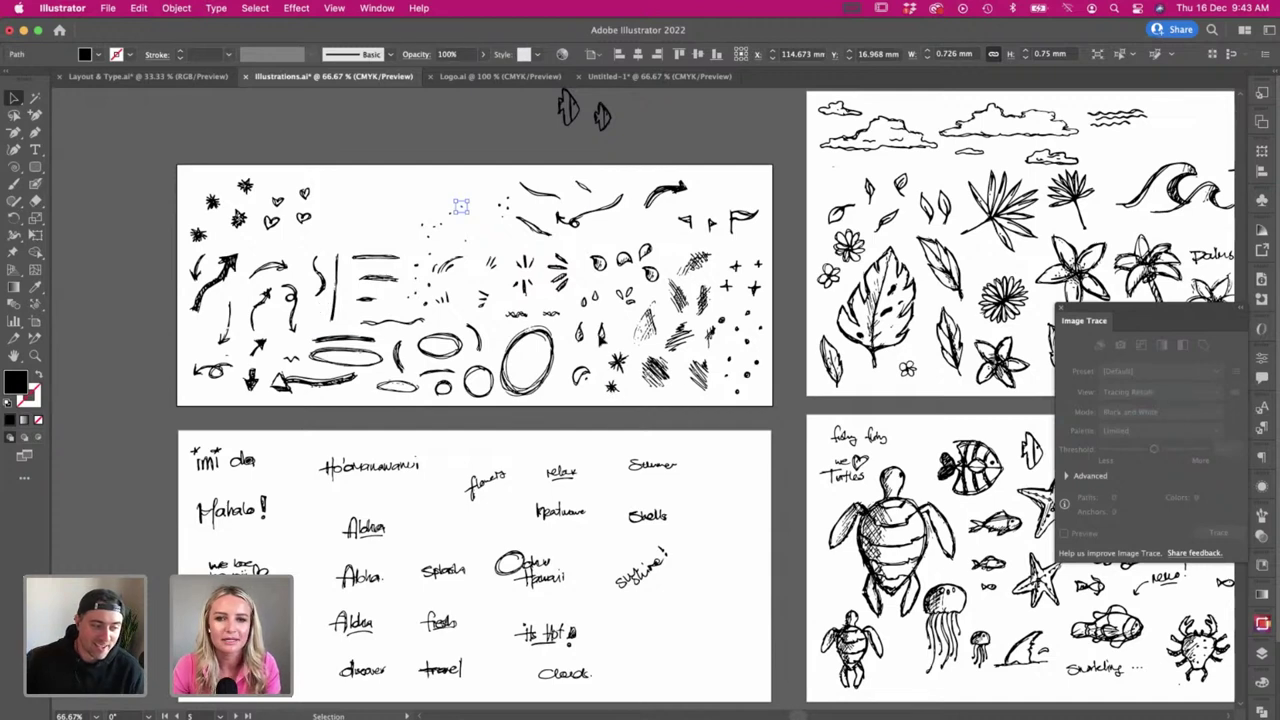
key(super+Tab)
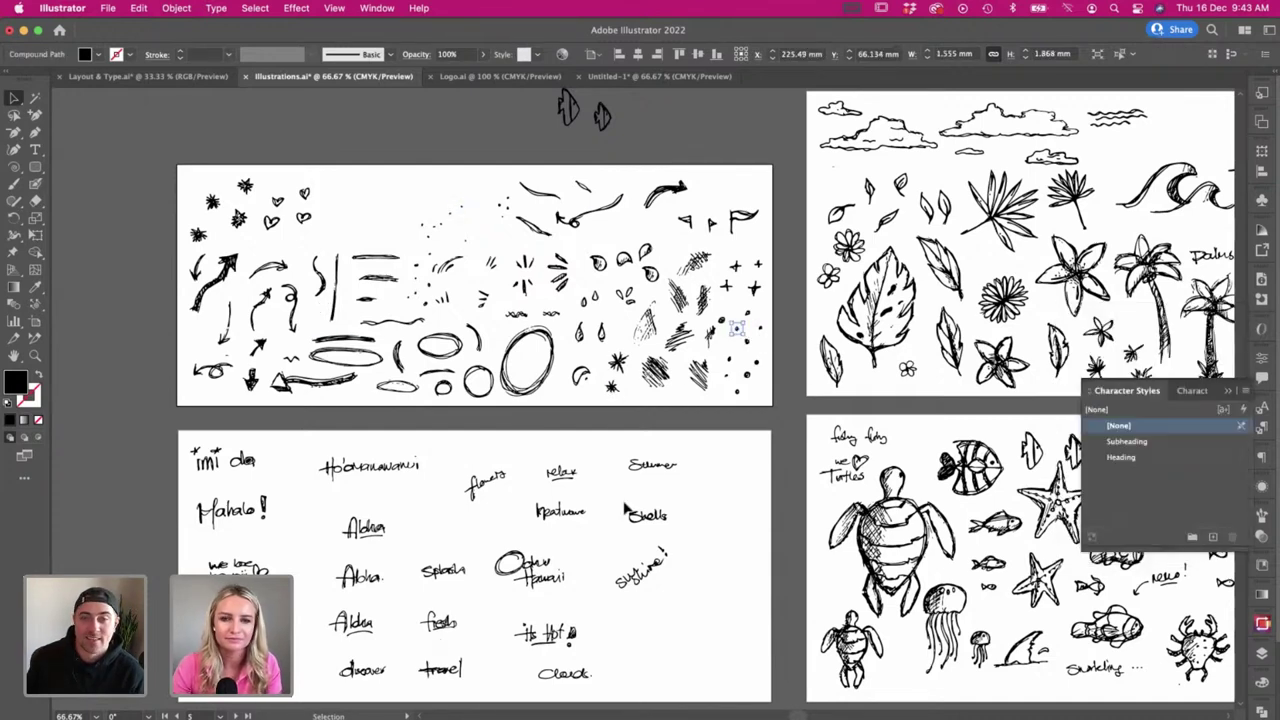
key(super+v)
key(u)
- Colour the third dot in the turtle's blue and place it left of the turtle, checking it in preview mode
key(i)
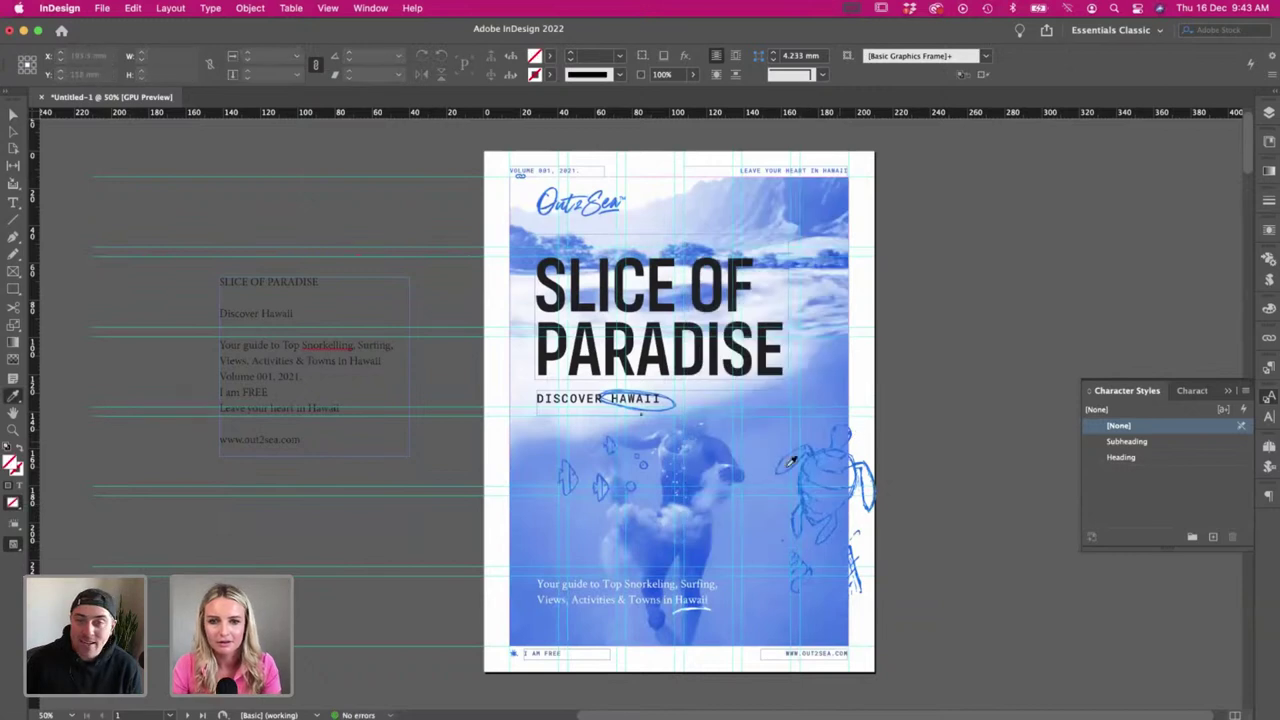
click(865, 428)
key(v)
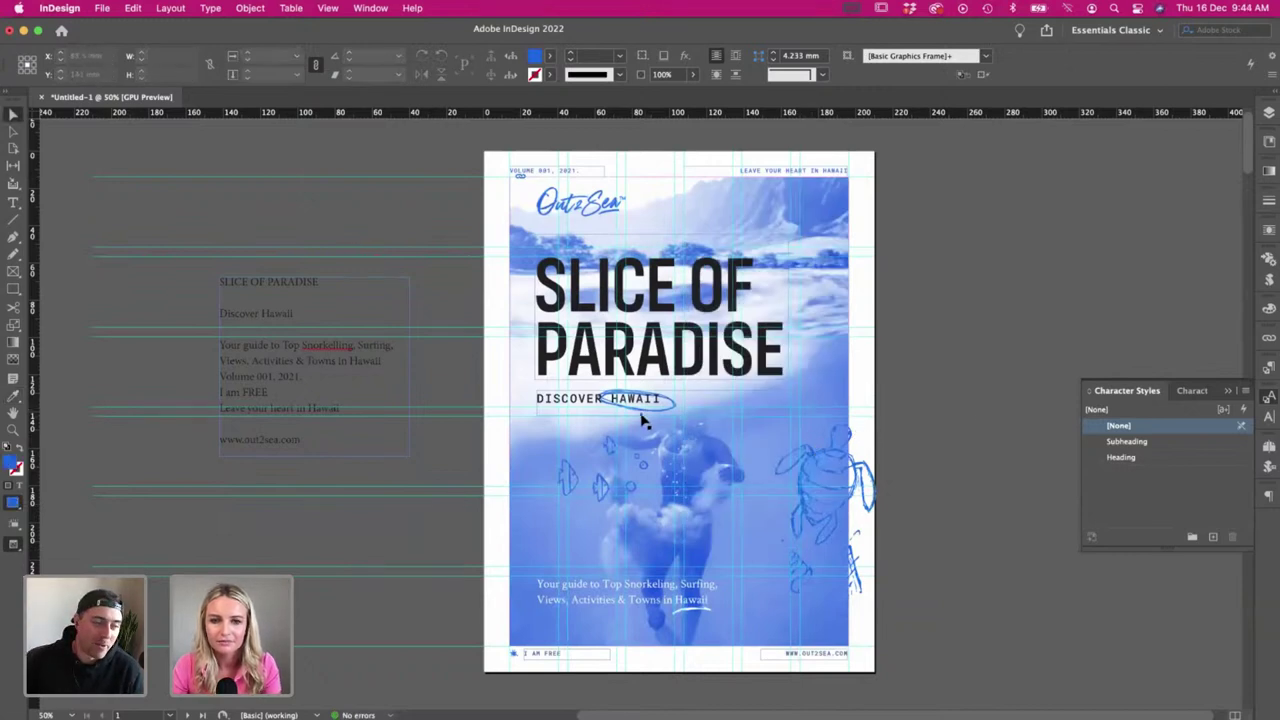
key(w)
click(823, 526)
key(i)
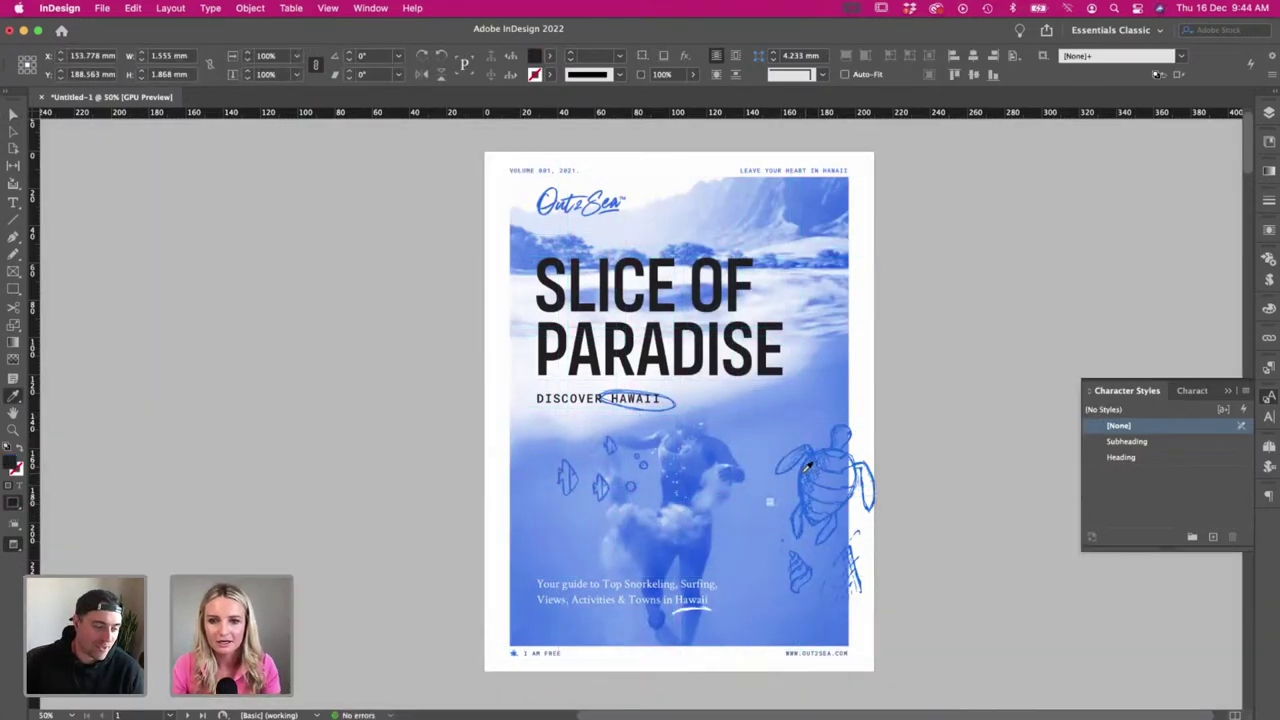
key(v)
click(771, 509)
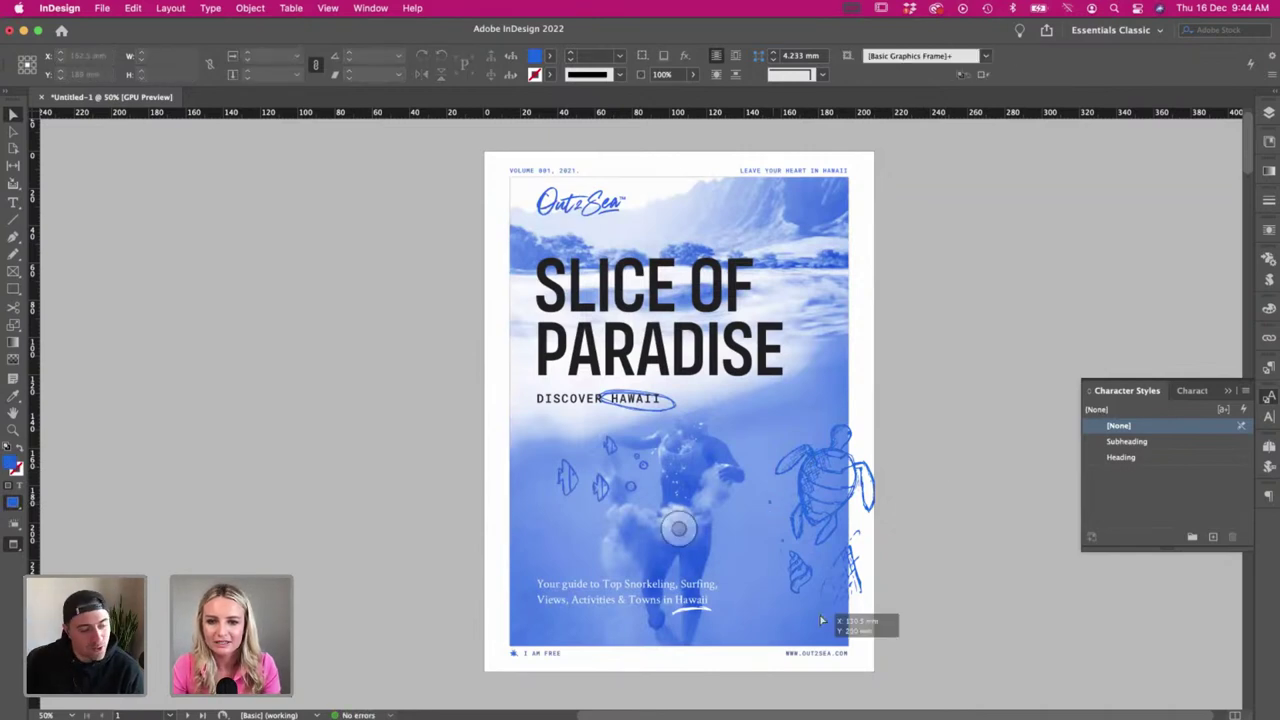
- Undo the last move and delete the extra dot left of the turtle
drag(847, 607, 847, 607)
key(super+z)
click(932, 577)
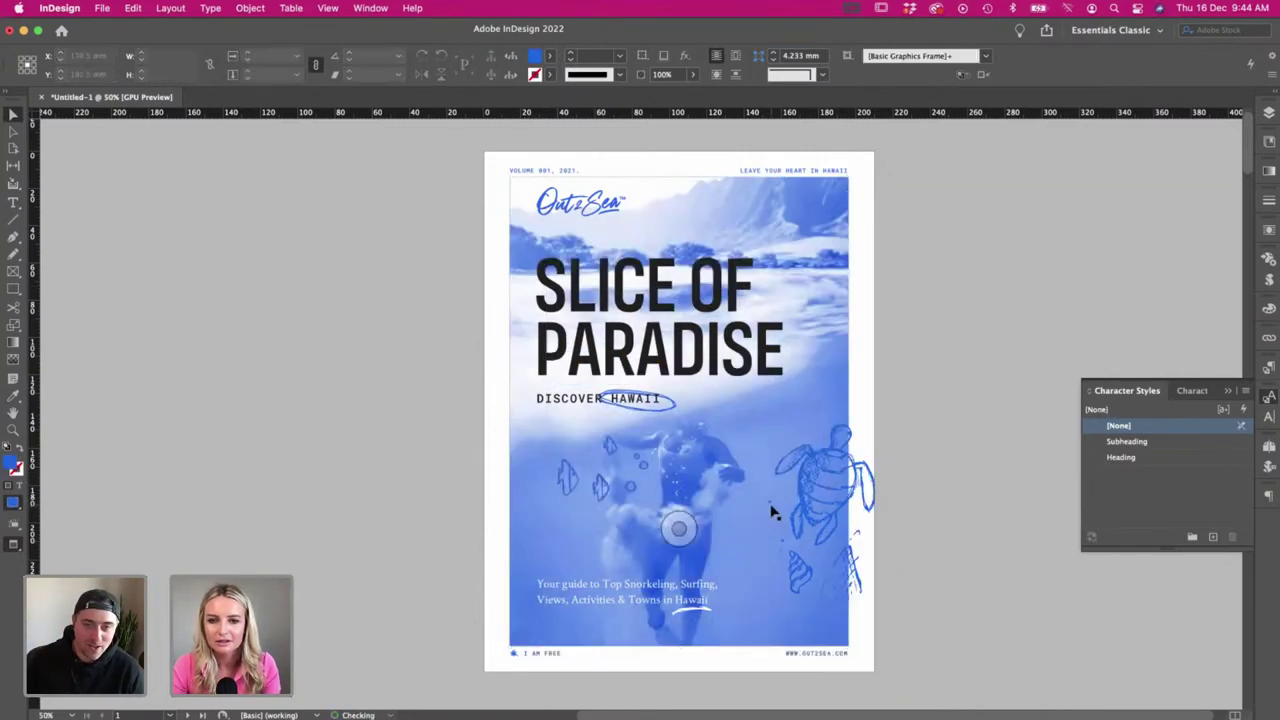
click(771, 511)
click(770, 504)
key(BackSpace)
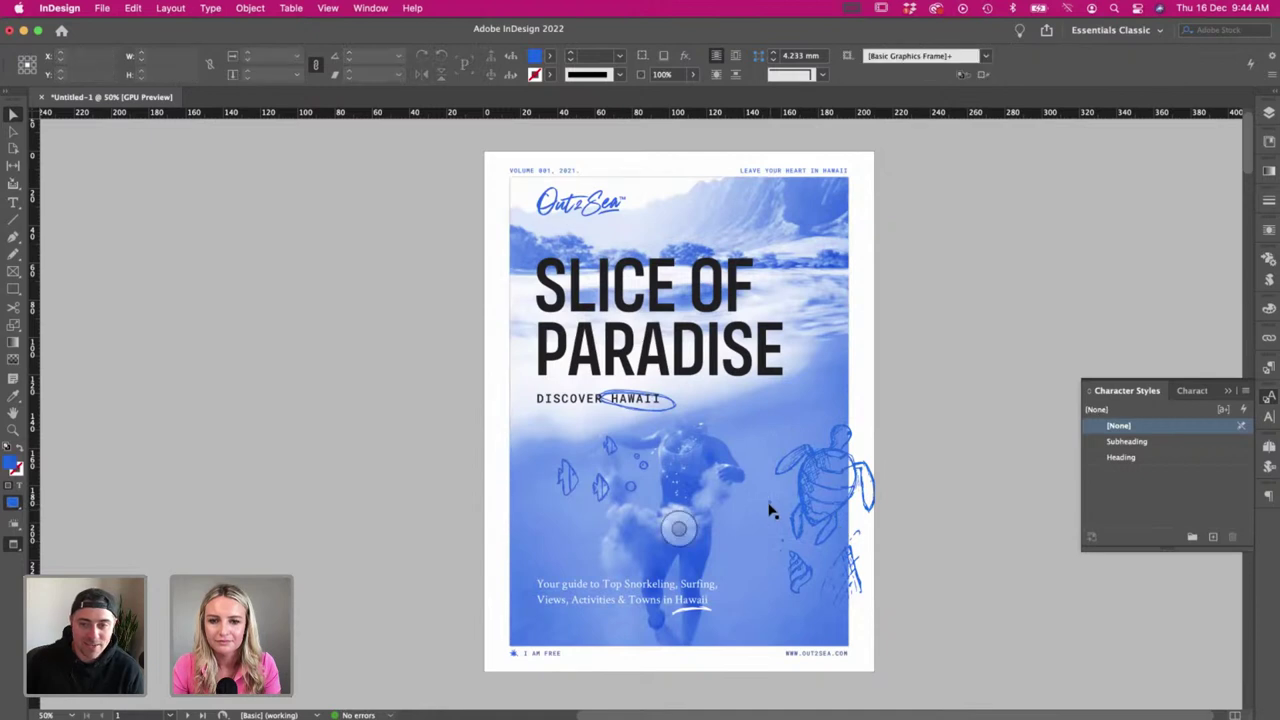
- Shift the turtle and the scribble strokes slightly to the right so they reach the page edge, and preview the cover
click(818, 556)
click(964, 568)
scroll(964, 568, right, 1)
scroll(925, 556, up, 1)
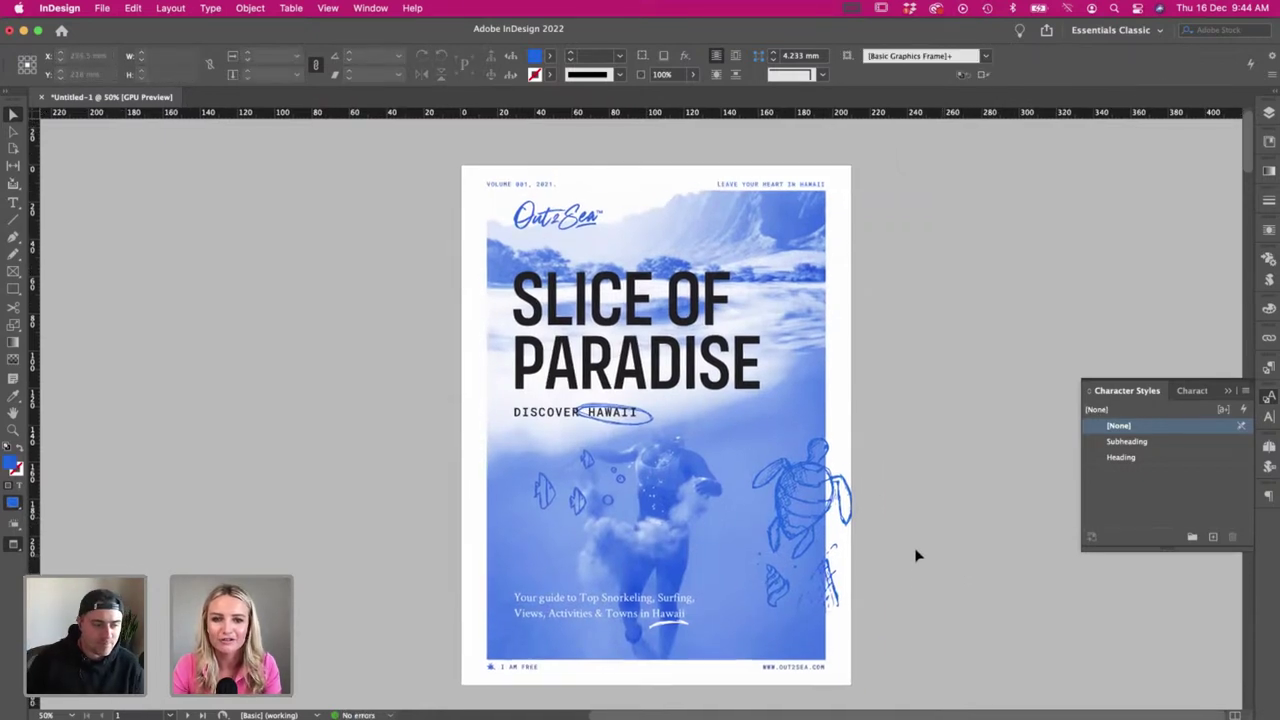
key(w)
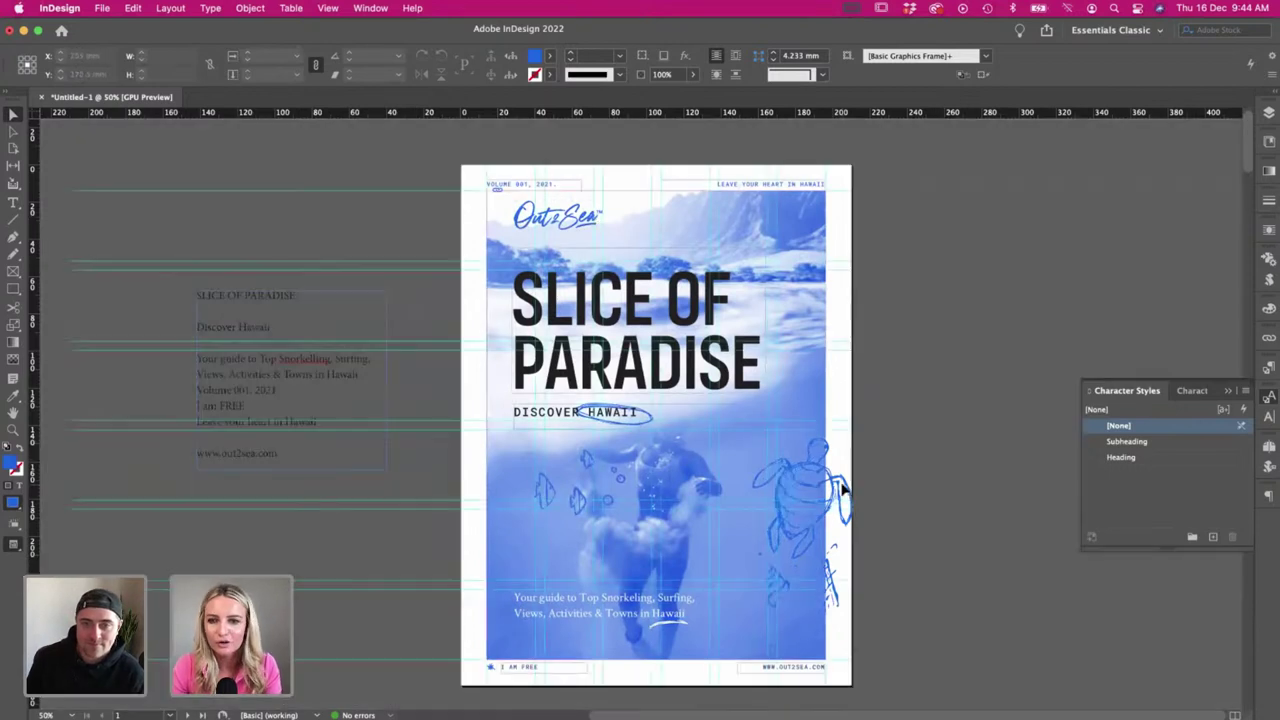
drag(835, 488, 842, 487)
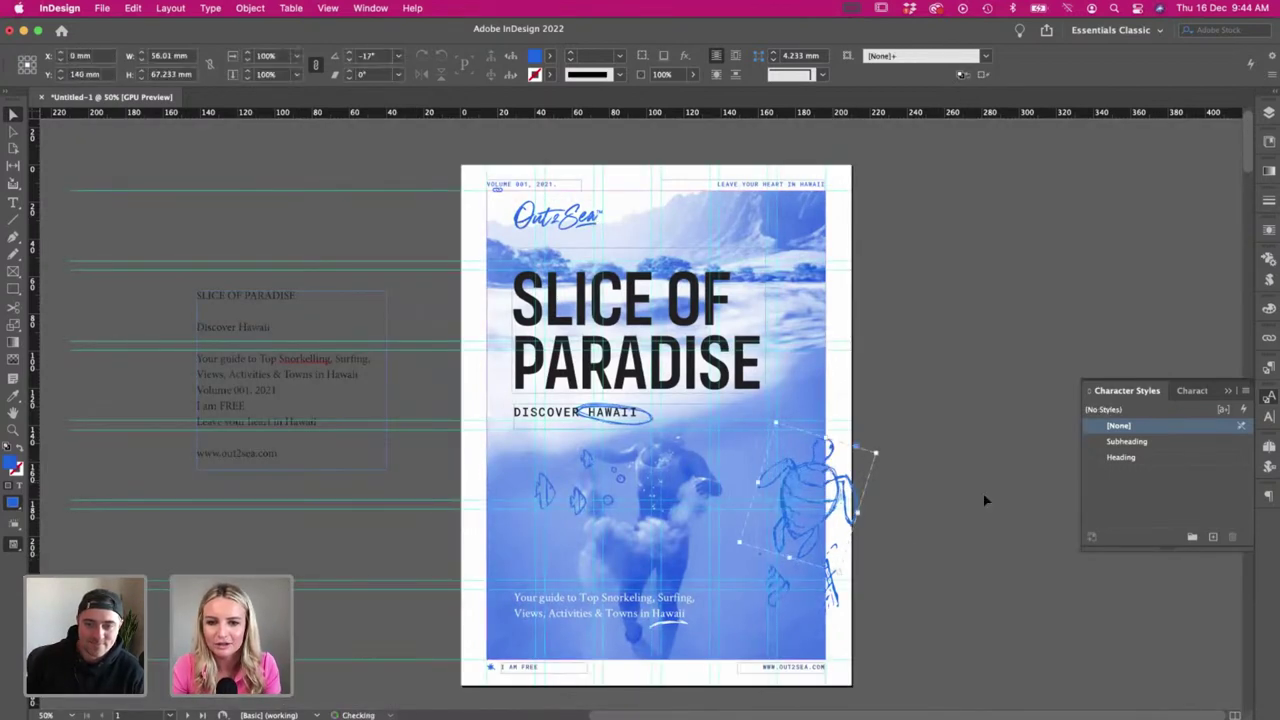
click(985, 502)
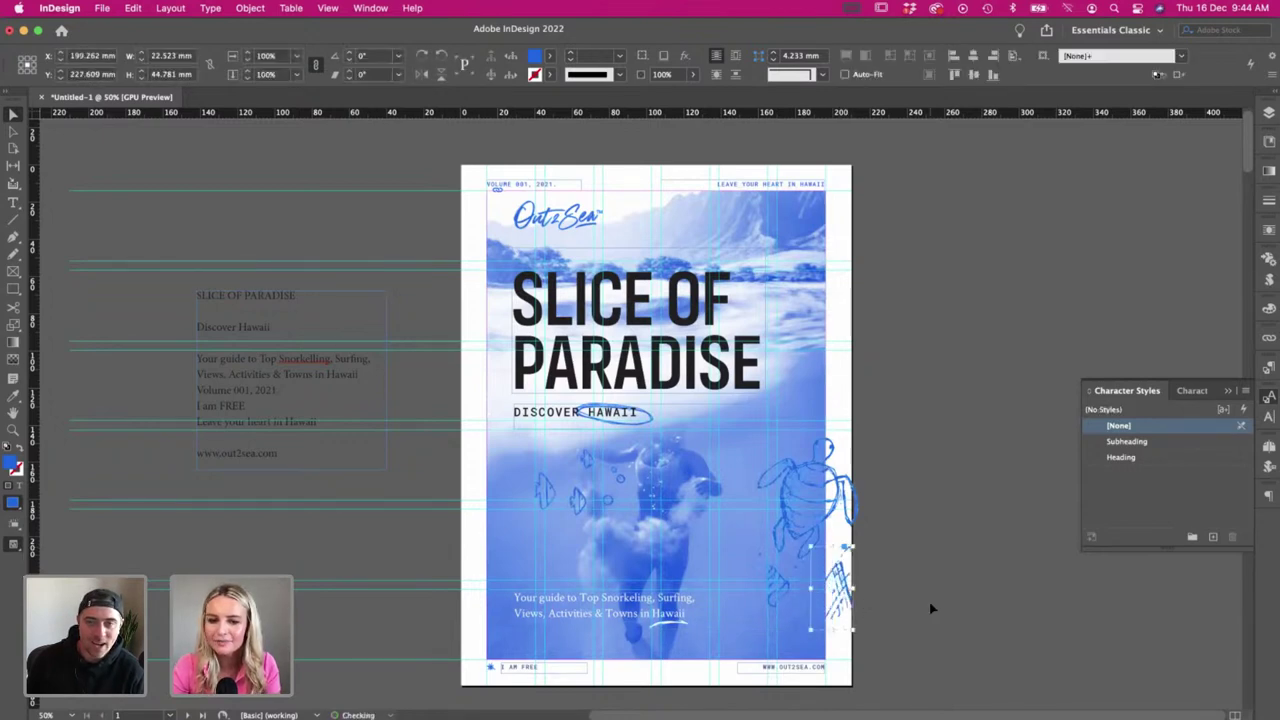
key(w)
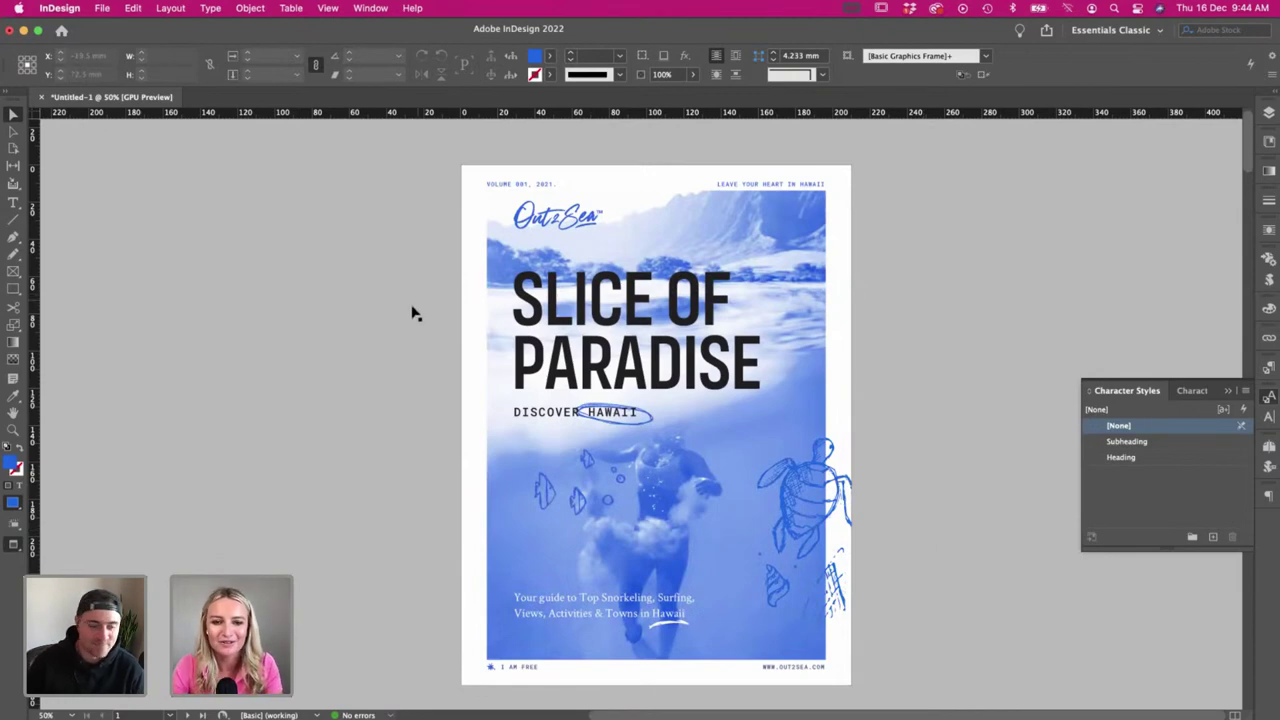
- Switch to Illustrator, copy a small hand-drawn plus mark from the artboard of marks, and paste it into the InDesign cover
key(super+Tab)
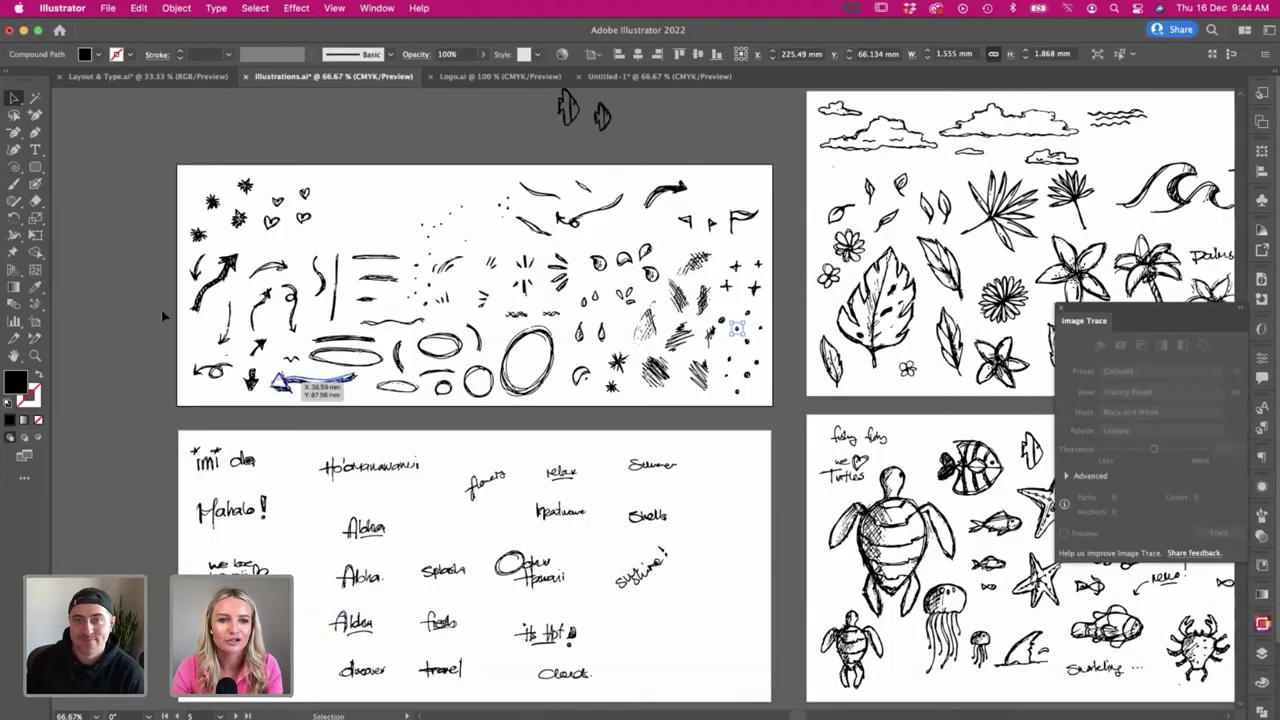
scroll(349, 244, up, 5)
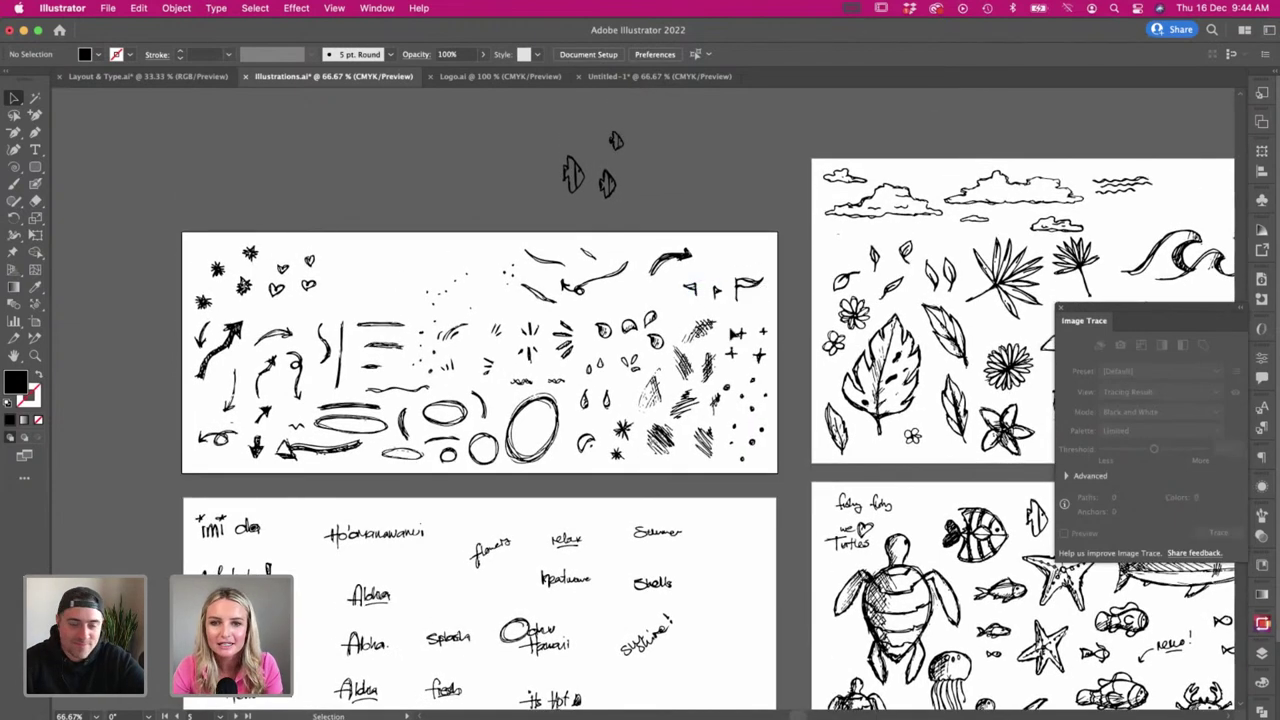
click(762, 332)
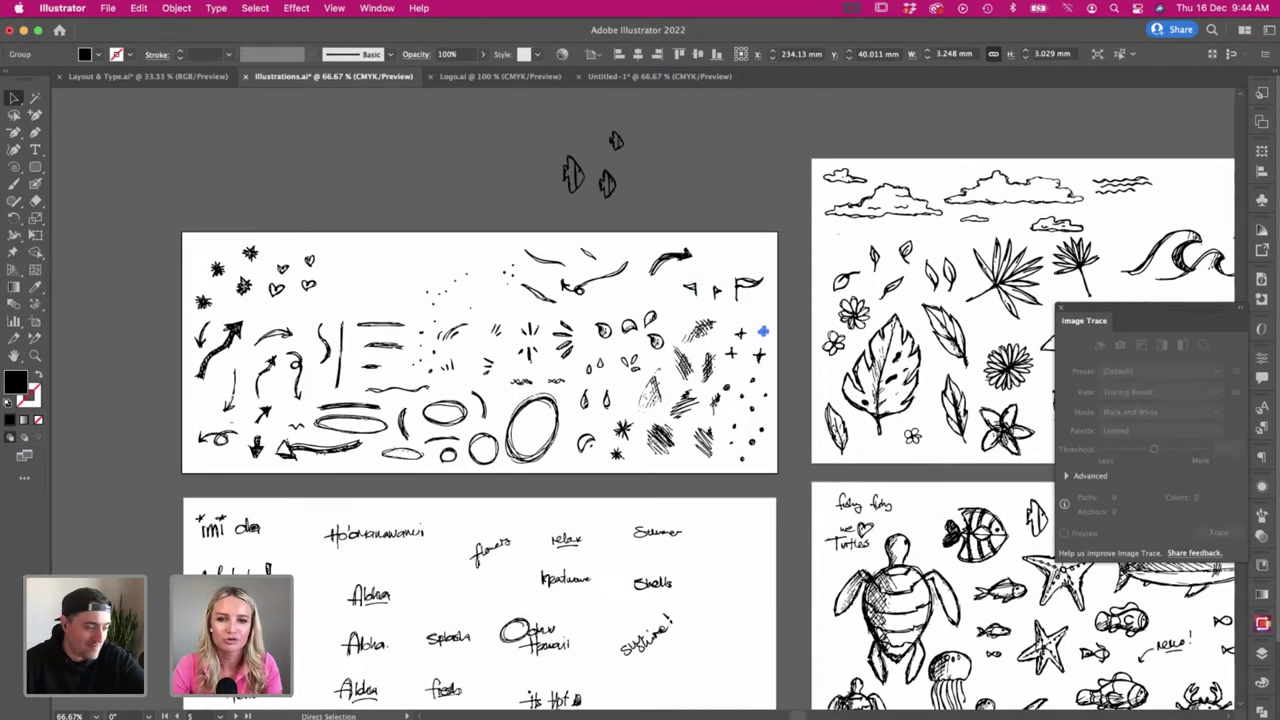
key(super+Tab)
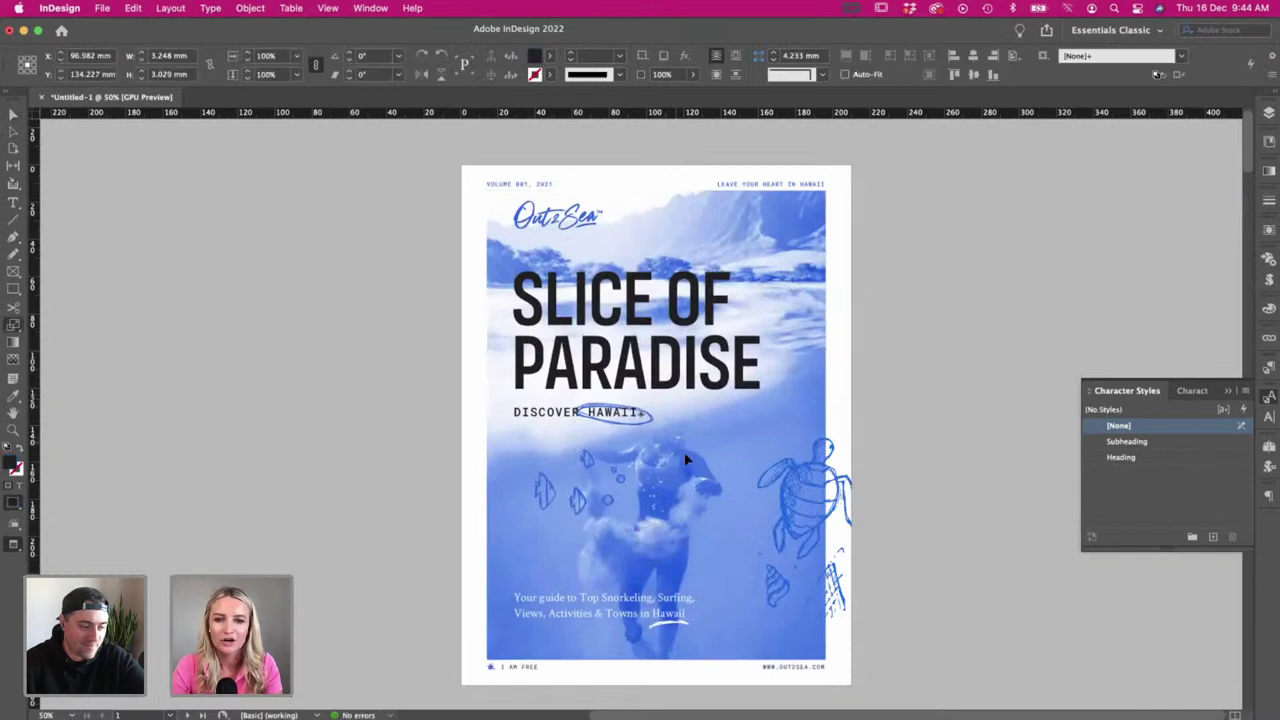
- Colour the pasted plus mark in the same blue as the sketches and place it just below the shell
key(i)
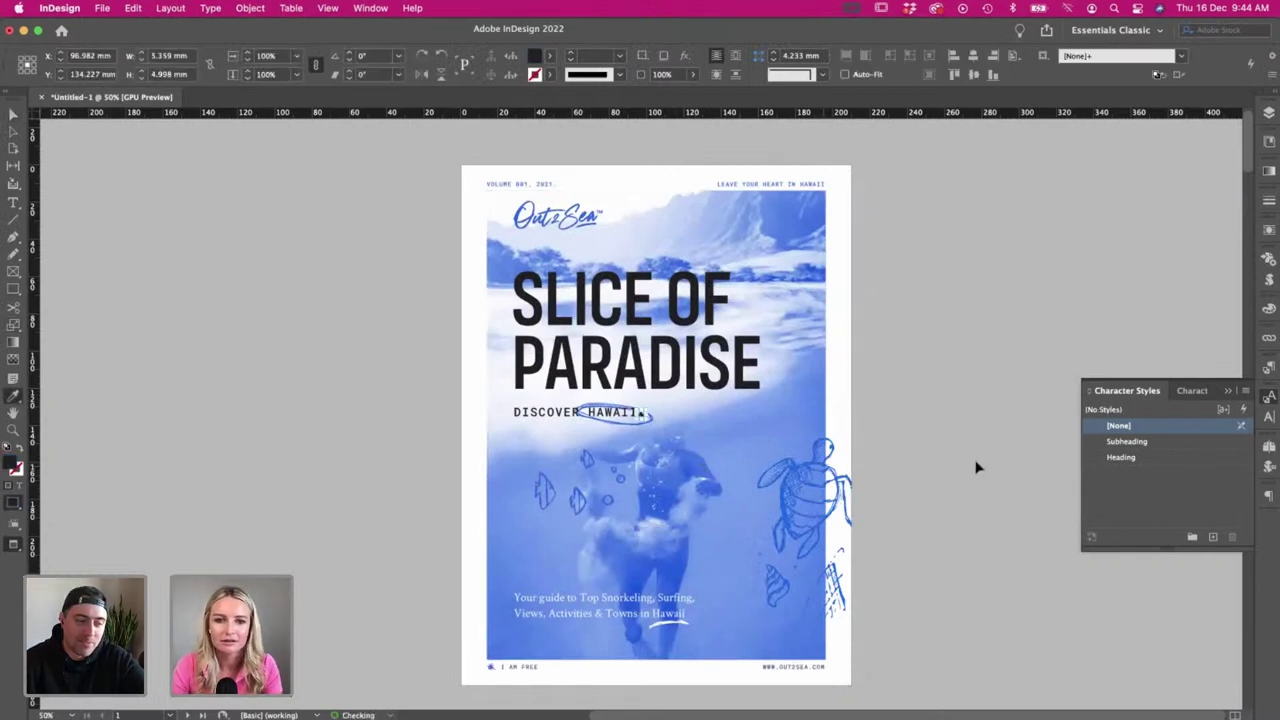
key(v)
drag(644, 417, 792, 622)
click(966, 623)
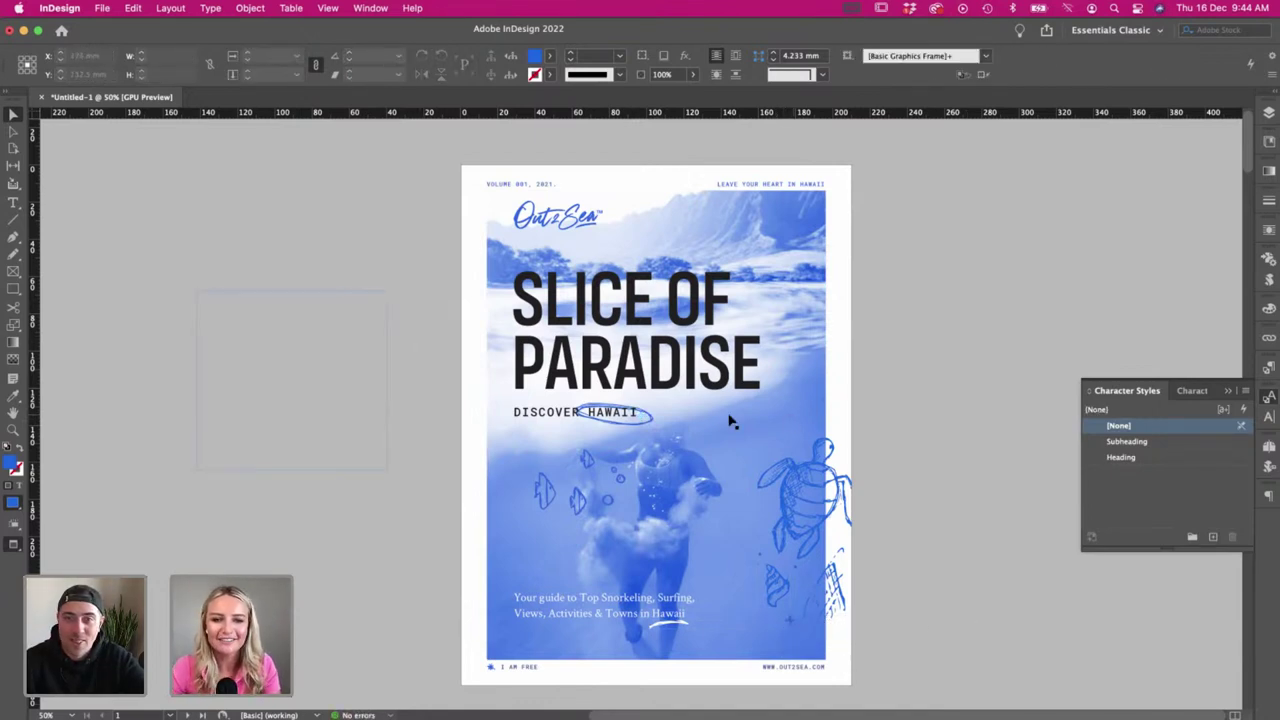
- Shrink the DISCOVER HAWAII text frame to about 69 by 8.9 mm around its text and slightly adjust the ring around HAWAII
click(636, 428)
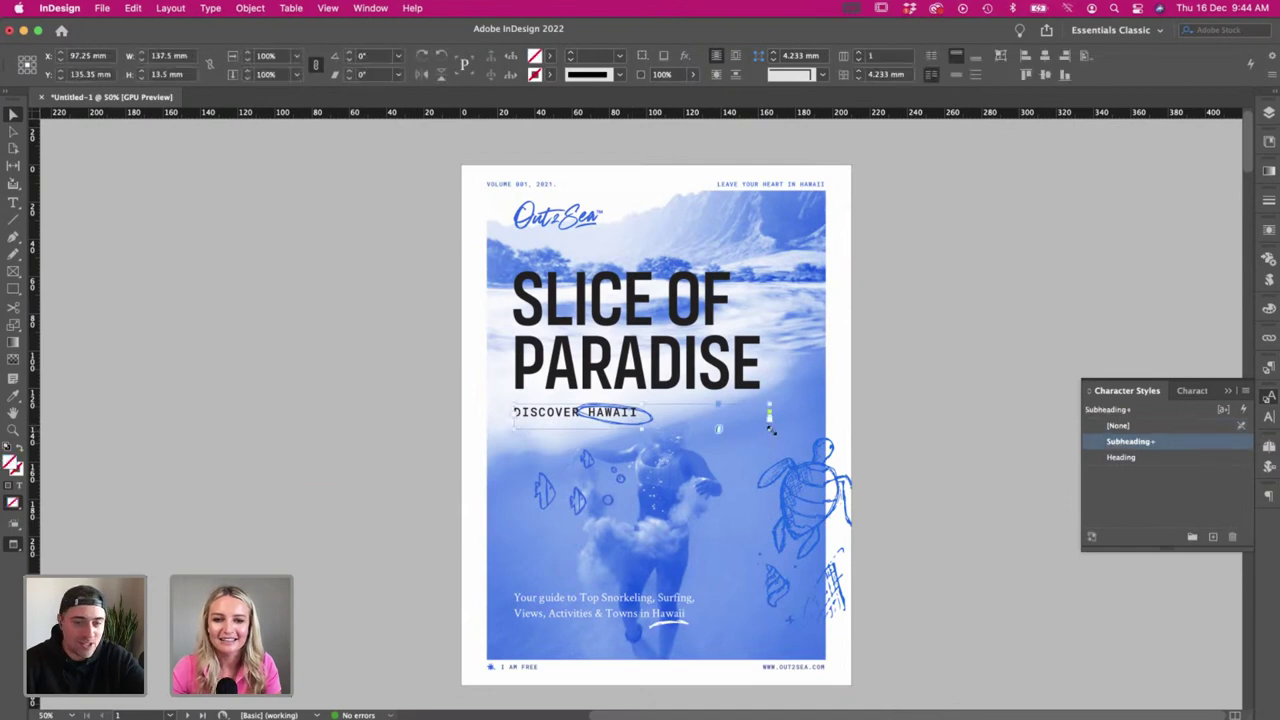
drag(770, 428, 646, 422)
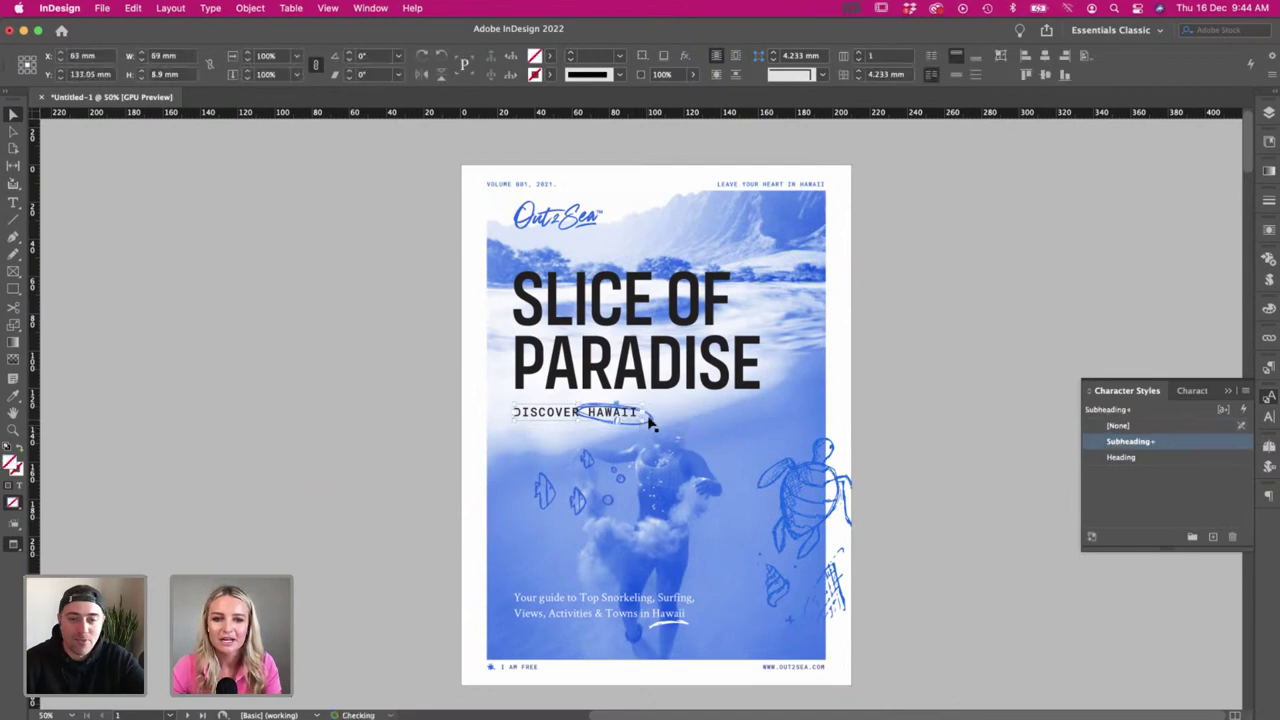
click(1002, 388)
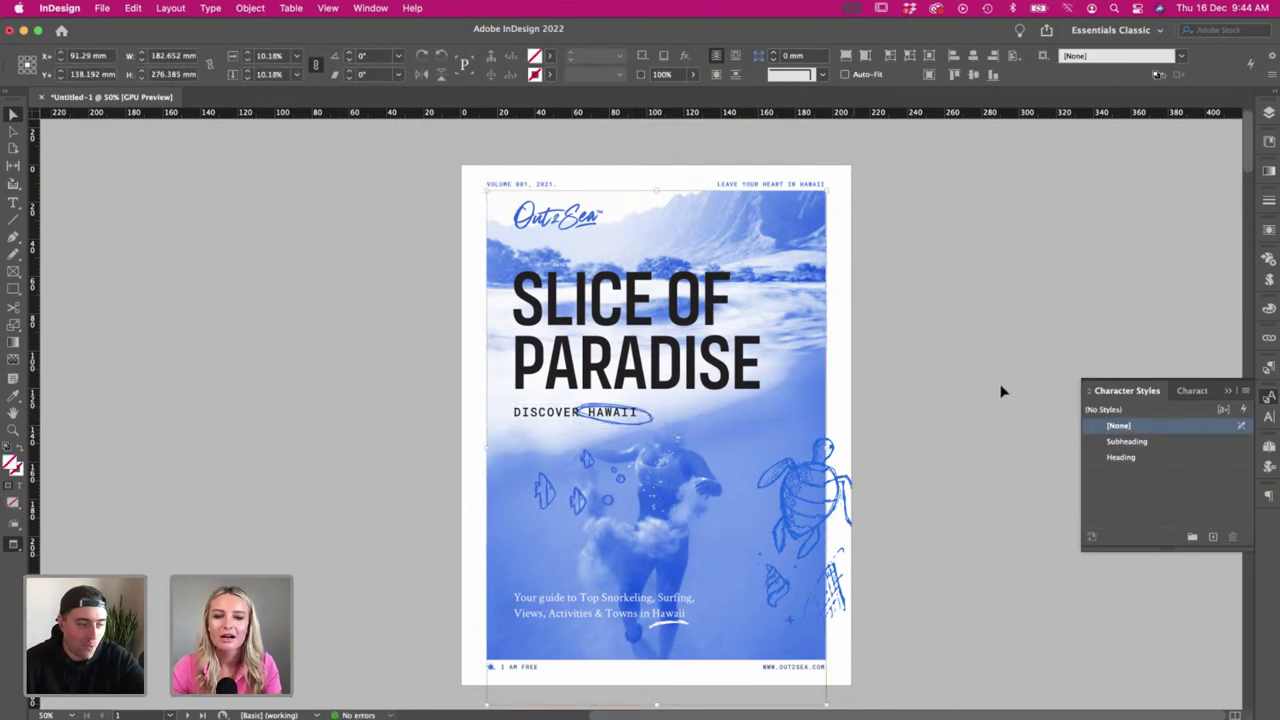
click(647, 413)
drag(662, 430, 659, 424)
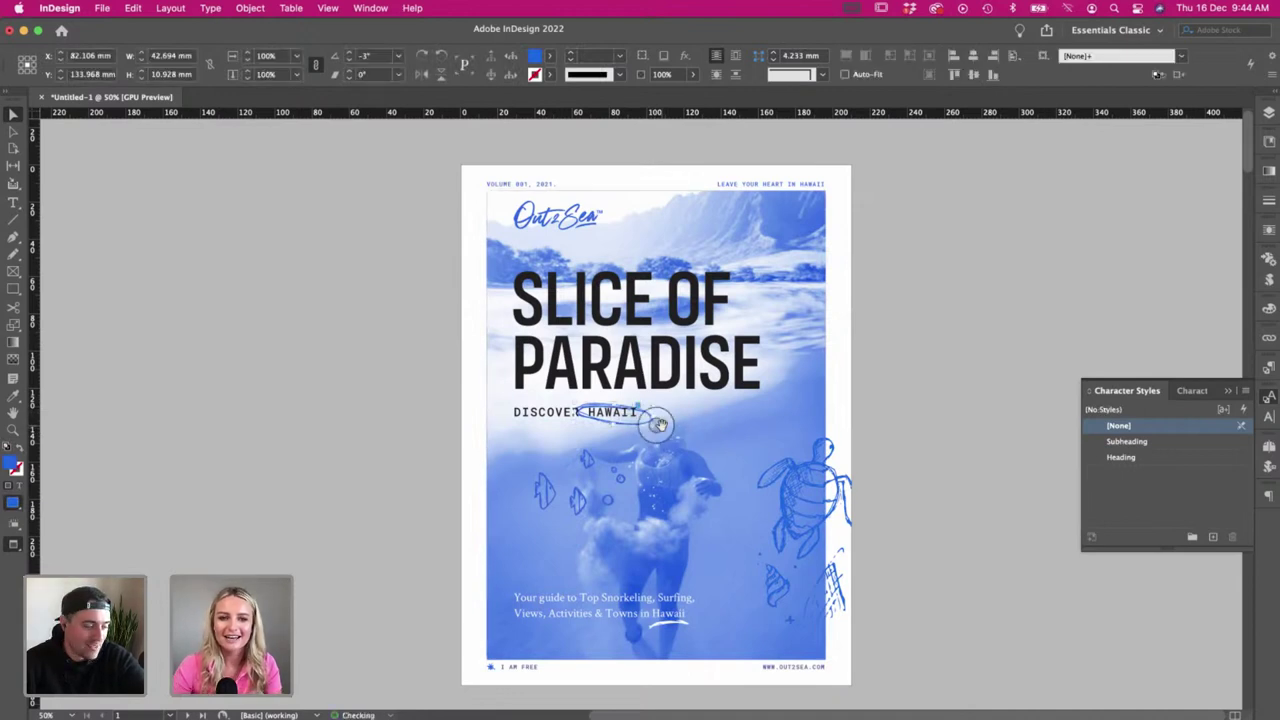
click(966, 410)
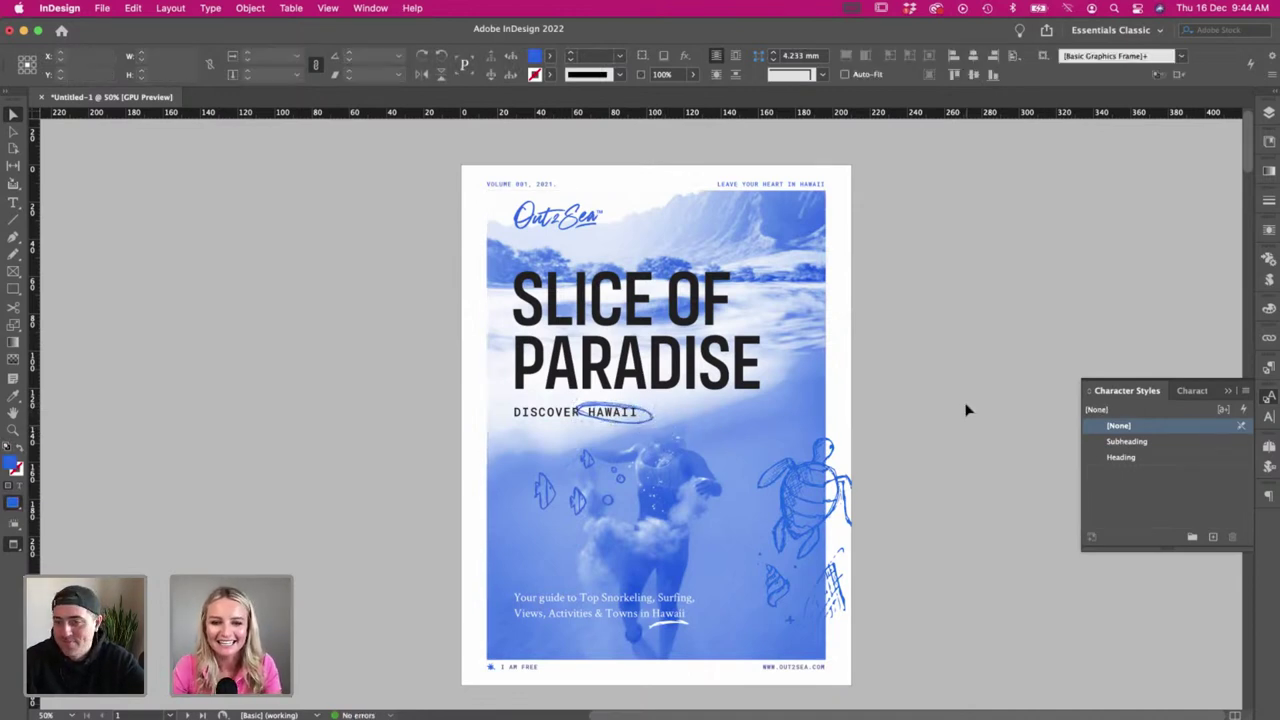
- Compare the cover in preview mode and with its guides and frames showing to check the overall layout
key(w)
scroll(290, 490, left, 1)
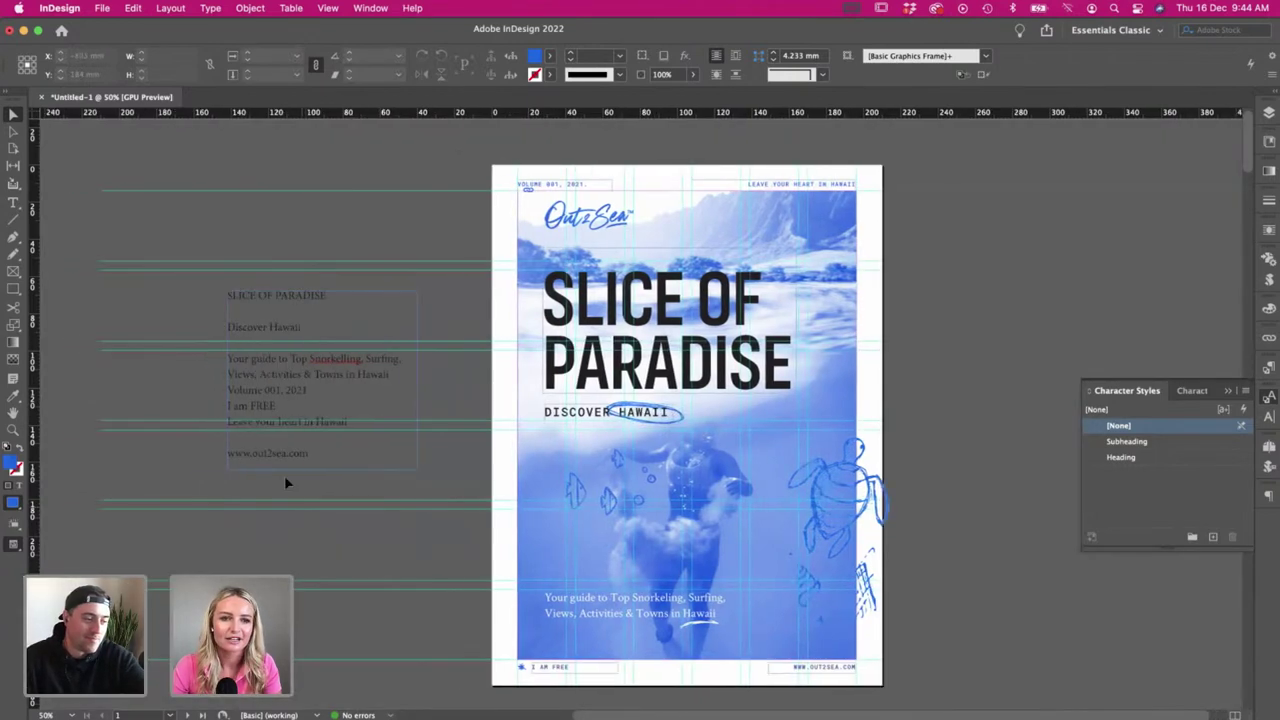
key(w)
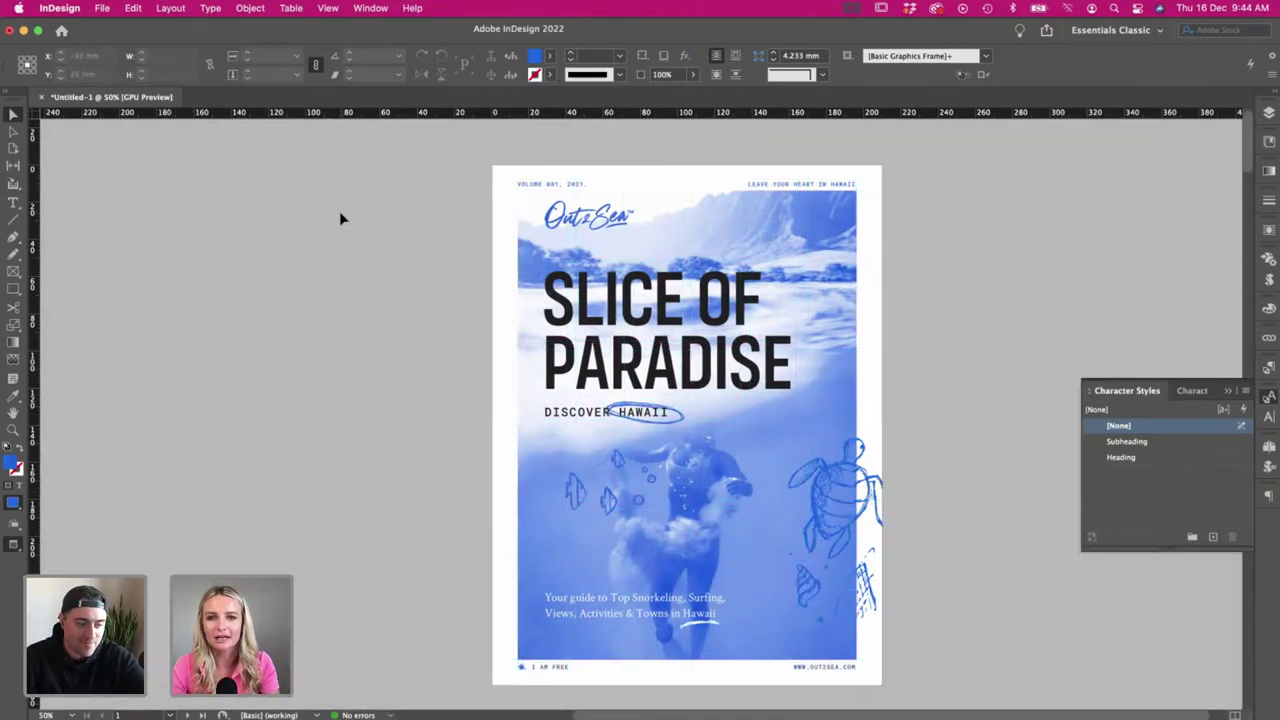
scroll(339, 218, right, 1)
key(w)
key(w)
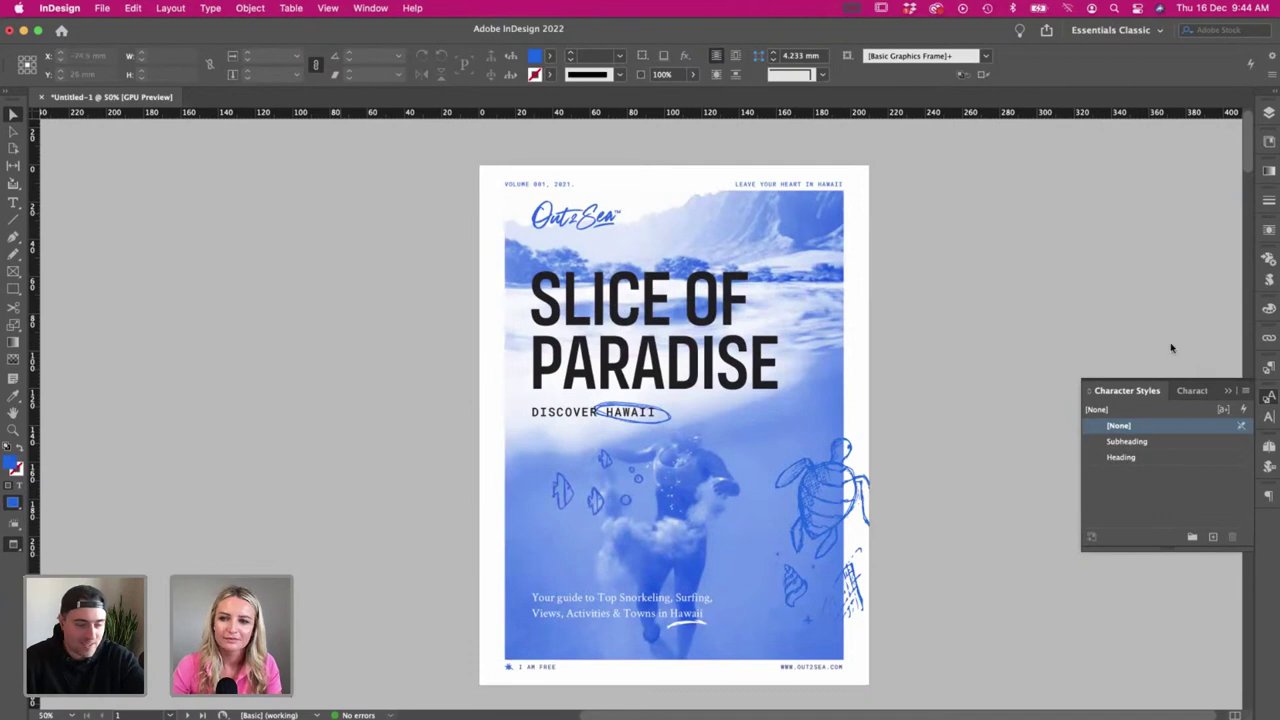
key(super+s)
click(793, 374)
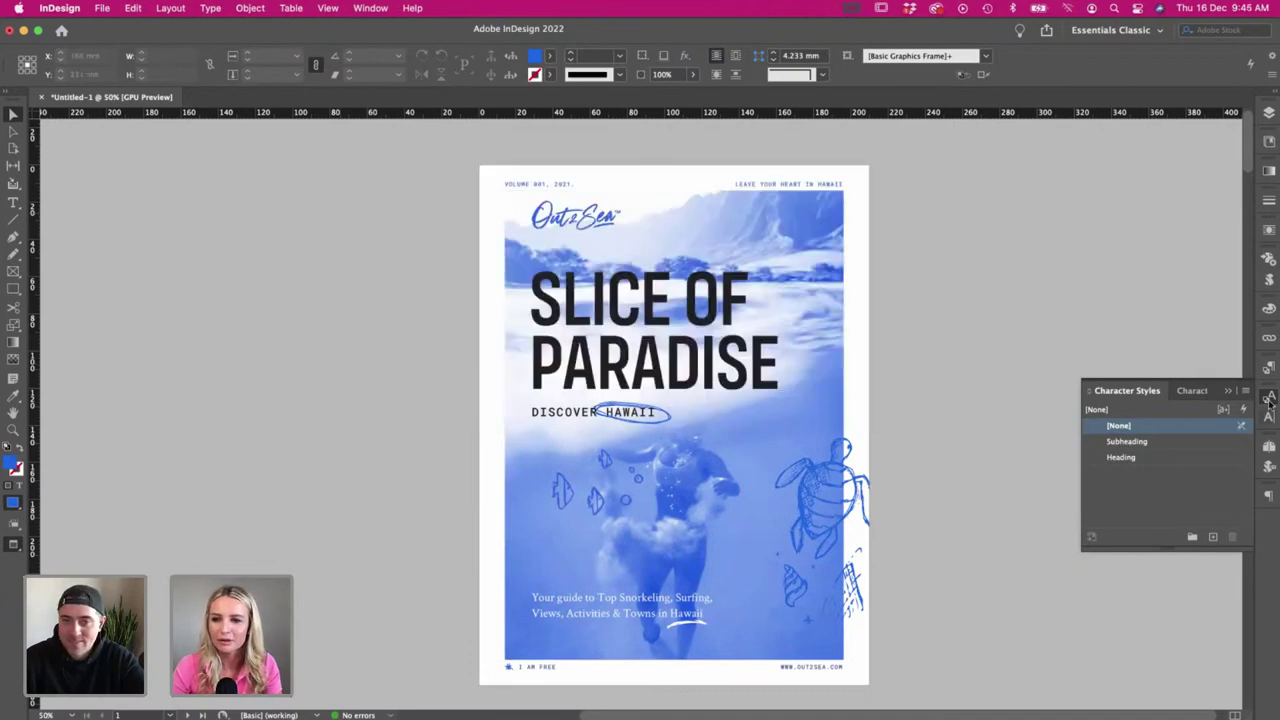
click(497, 350)
key(w)
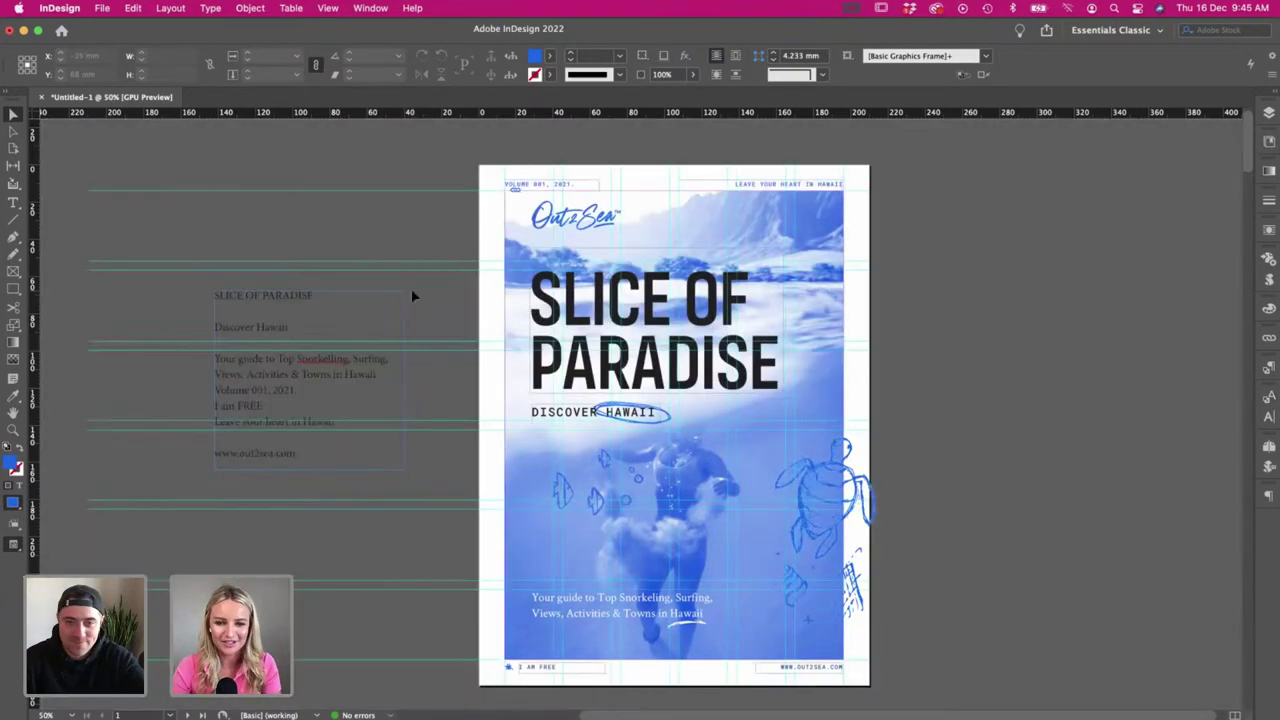
key(w)
- Nudge the DISCOVER HAWAII text and its ring up together by about 2 mm towards the heading, and preview the cover
key(w)
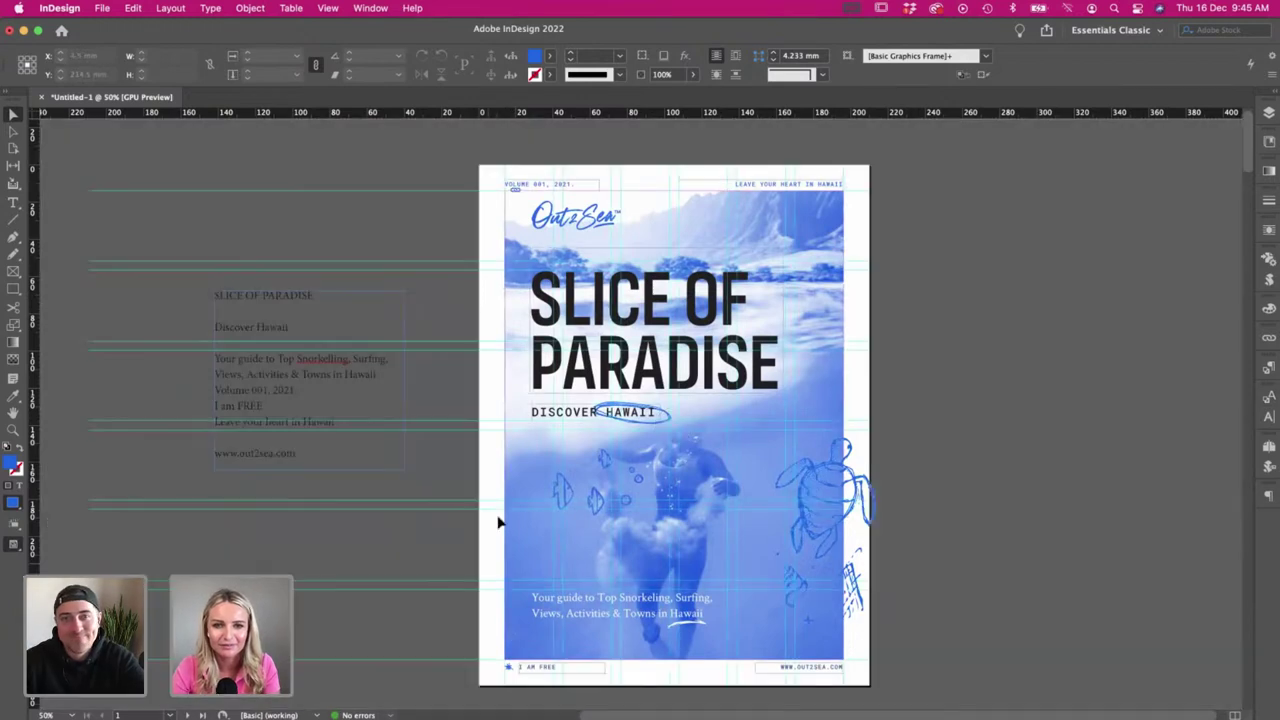
click(533, 412)
shift+click(670, 421)
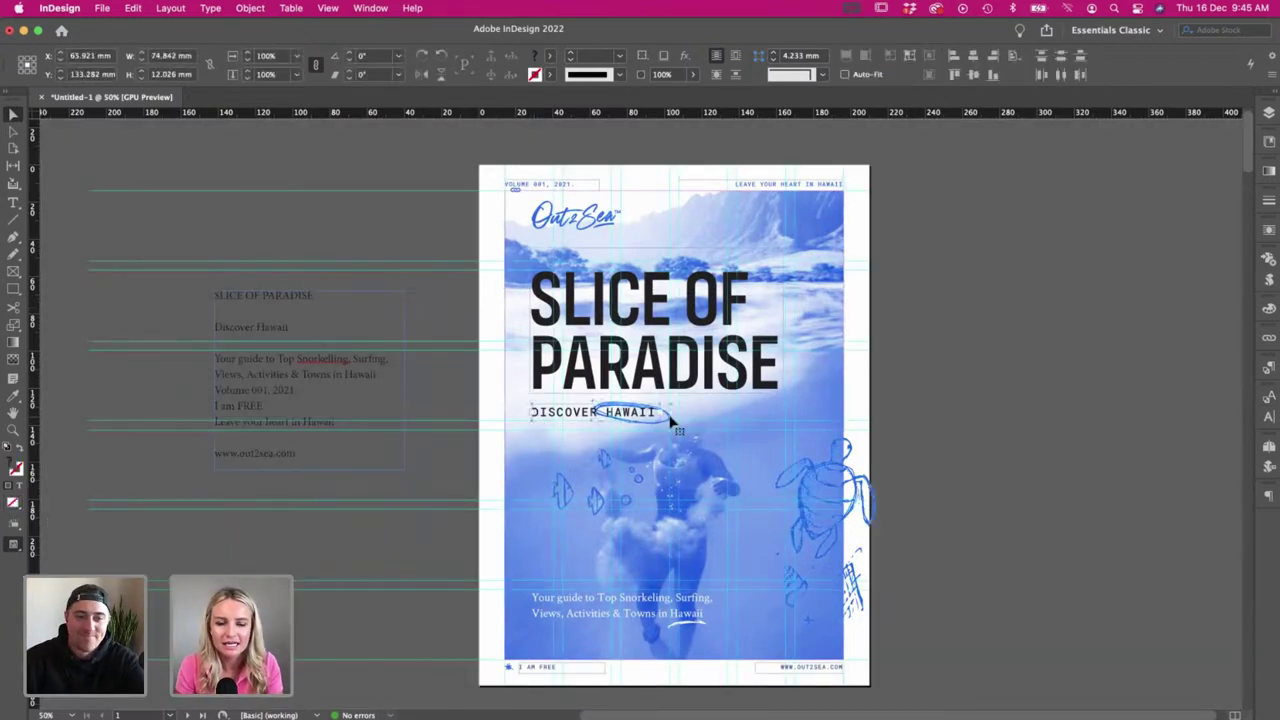
key(Up)
key(Up)
key(Up)
key(Up)
key(Up)
key(Up)
key(Up)
key(Up)
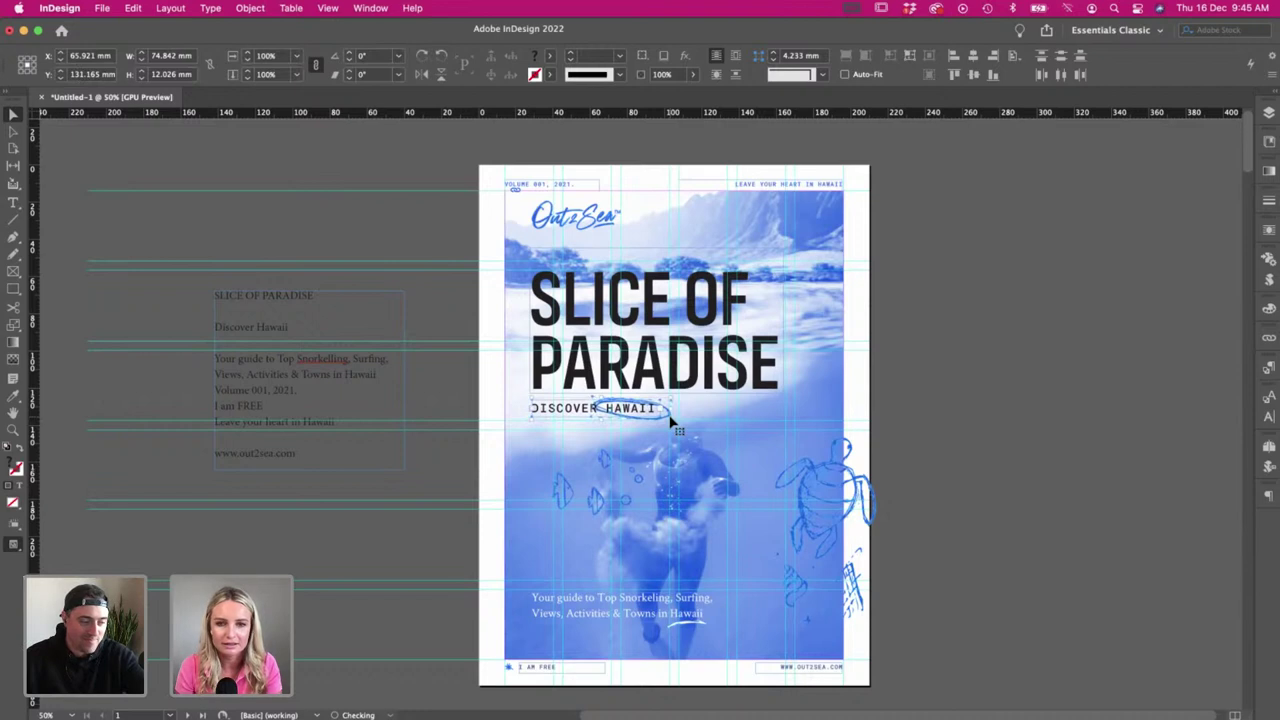
key(Up)
key(w)
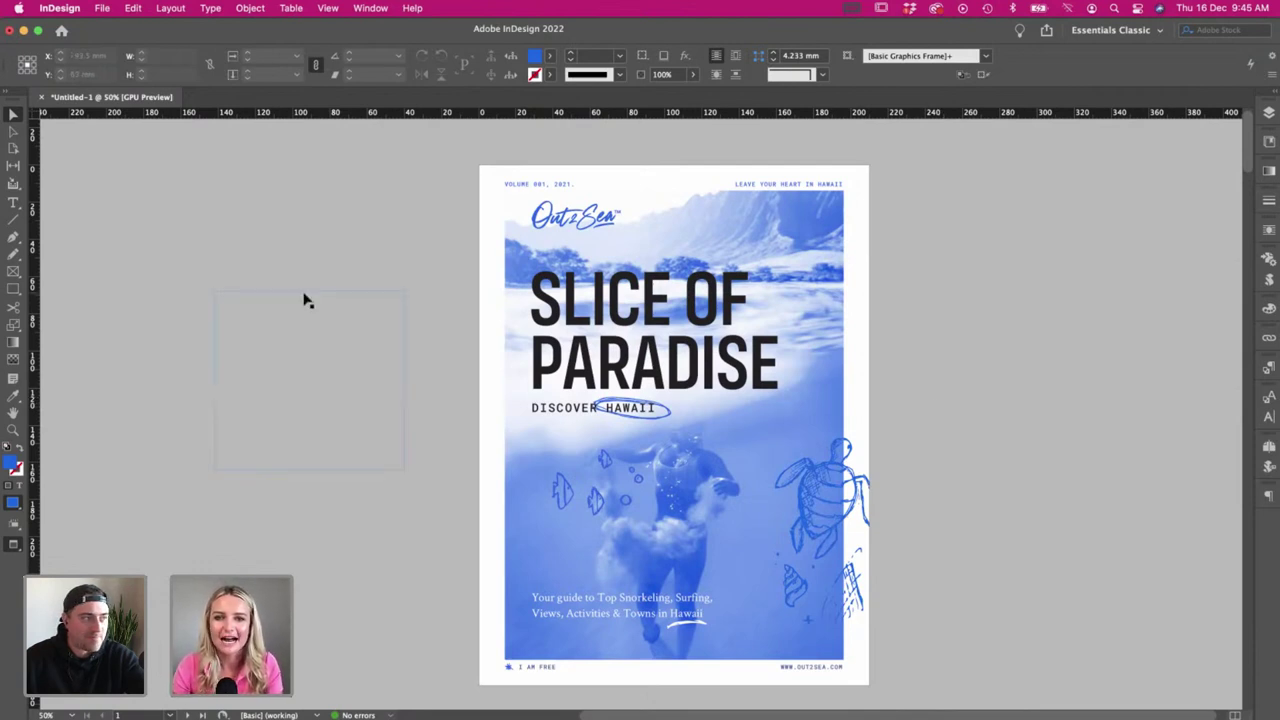
- Examine the spacing between heading, subheading and sketches across the whole cover, with guides showing and in preview mode
key(w)
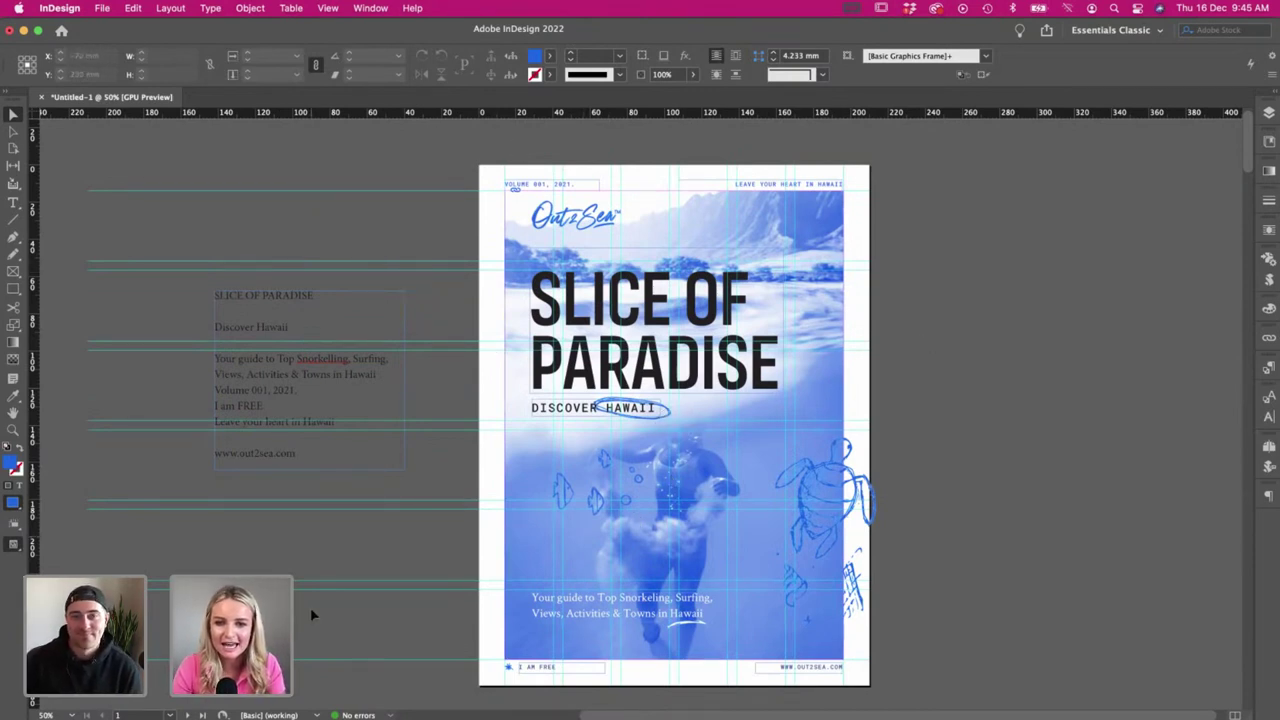
scroll(311, 614, left, 2)
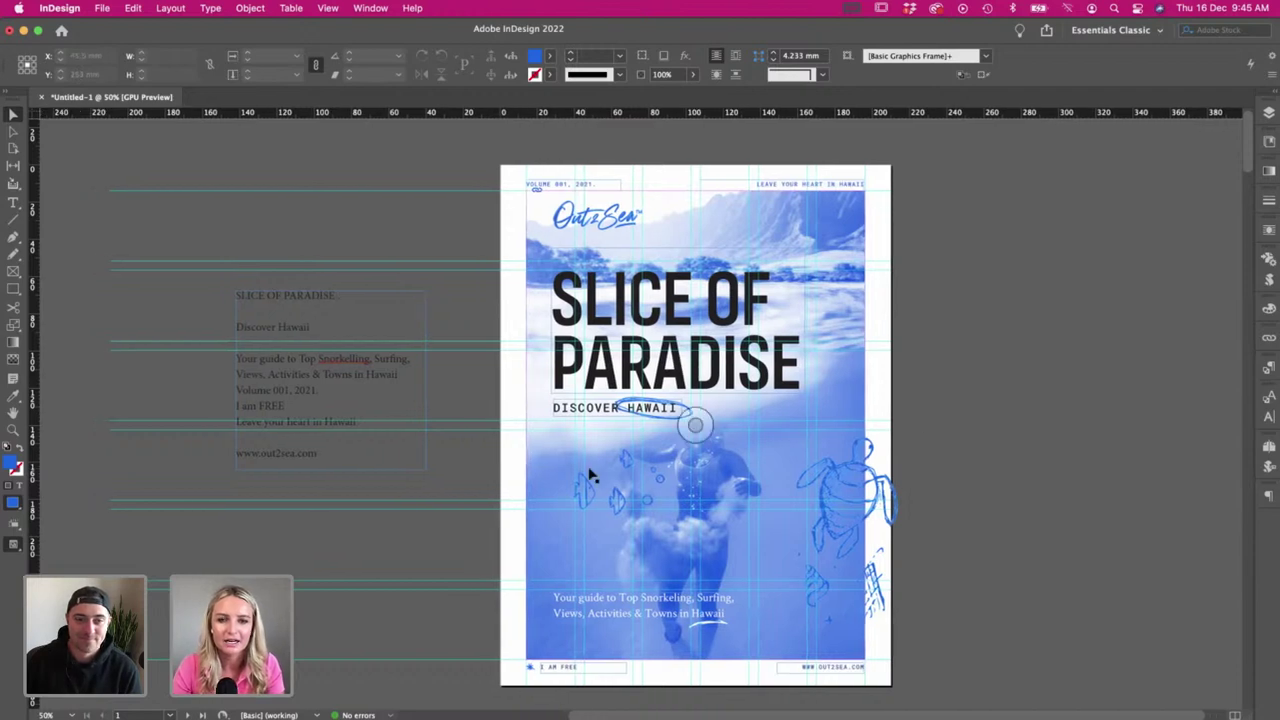
scroll(923, 437, right, 1)
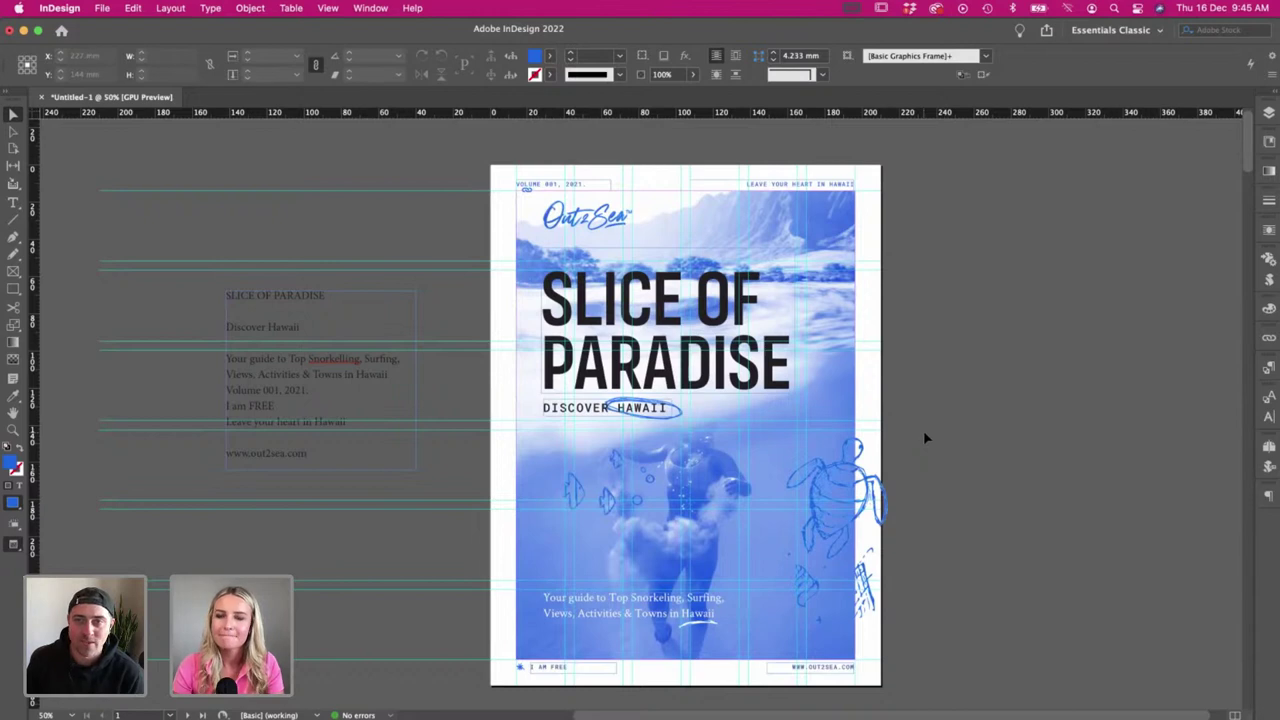
key(w)
key(super+s)
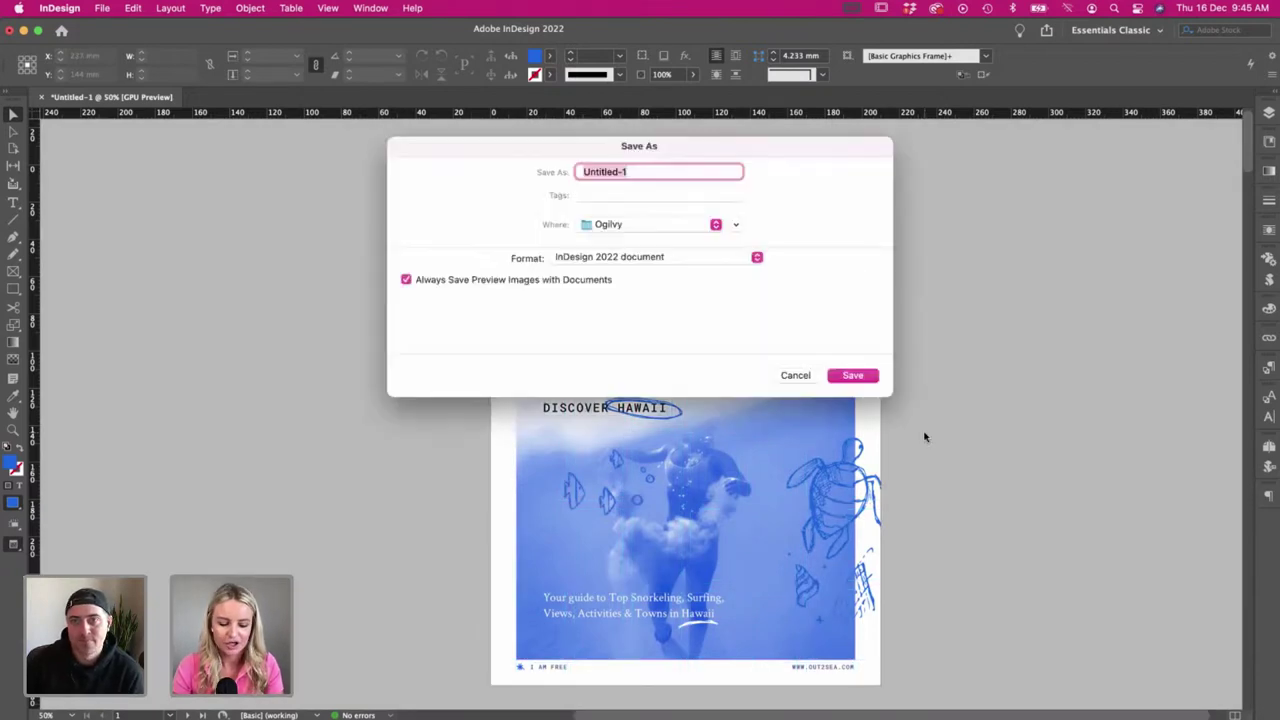
click(794, 374)
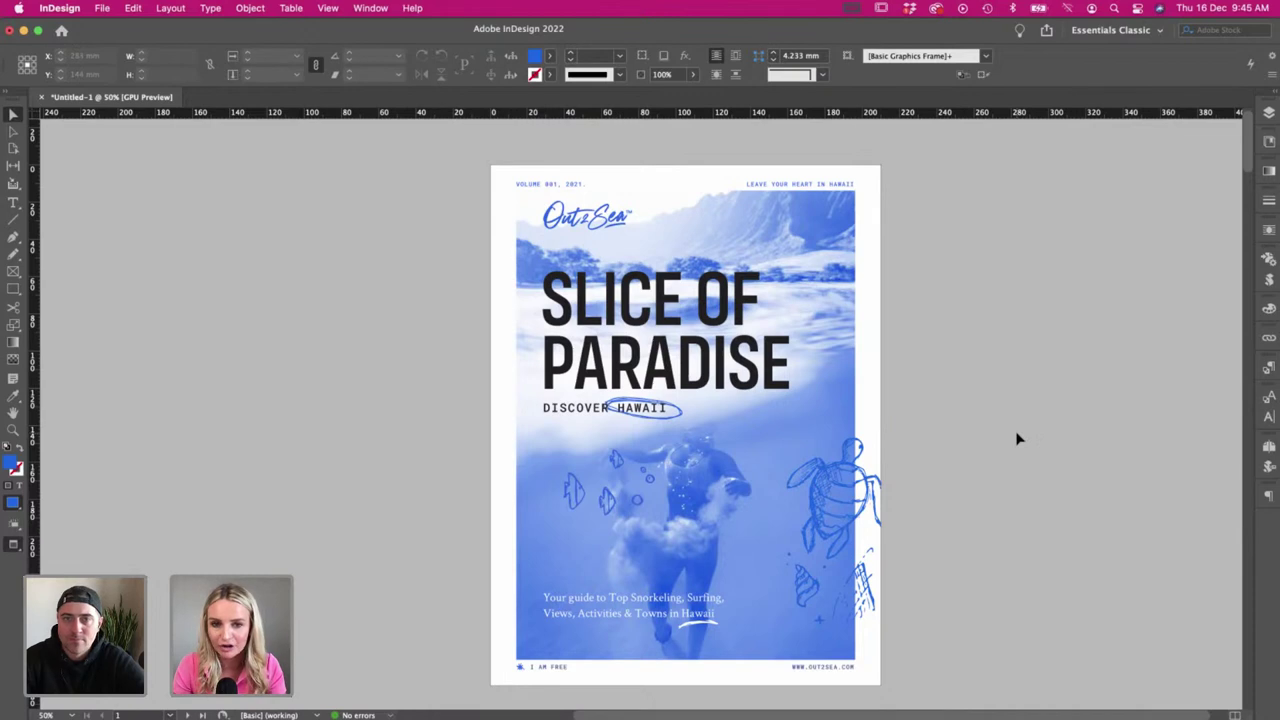
key(w)
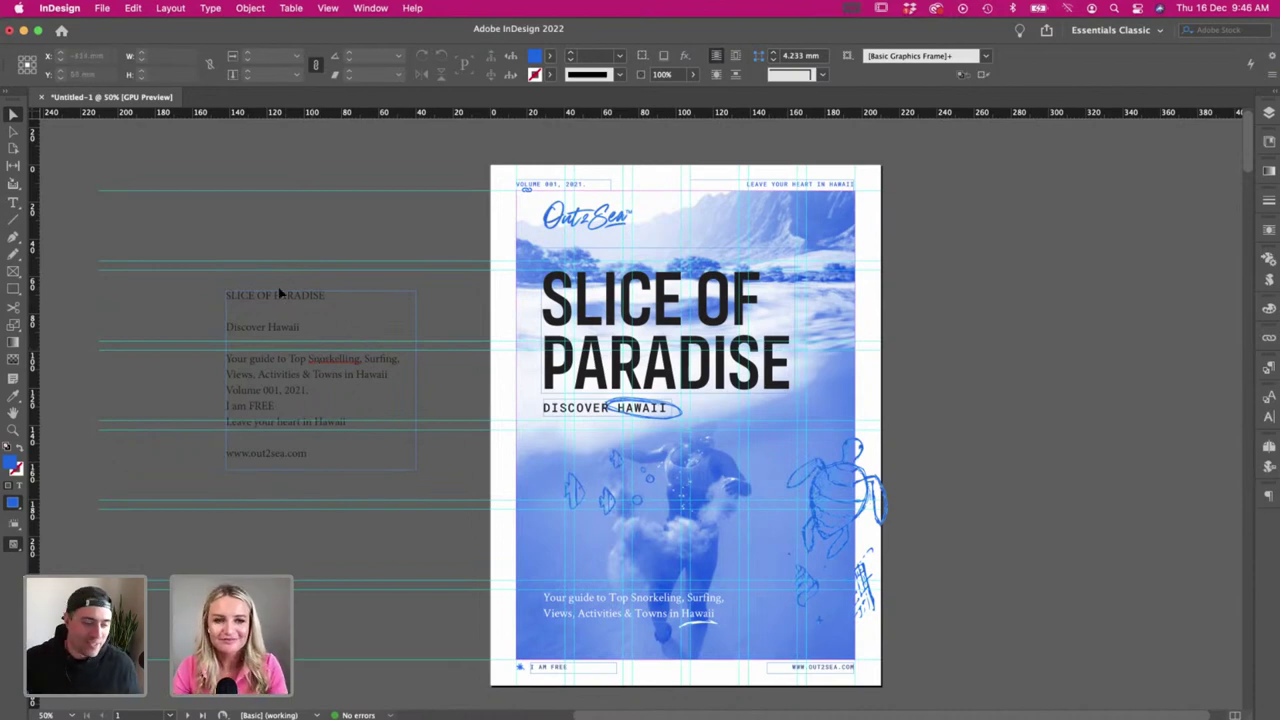
key(w)
scroll(976, 485, left, 1)
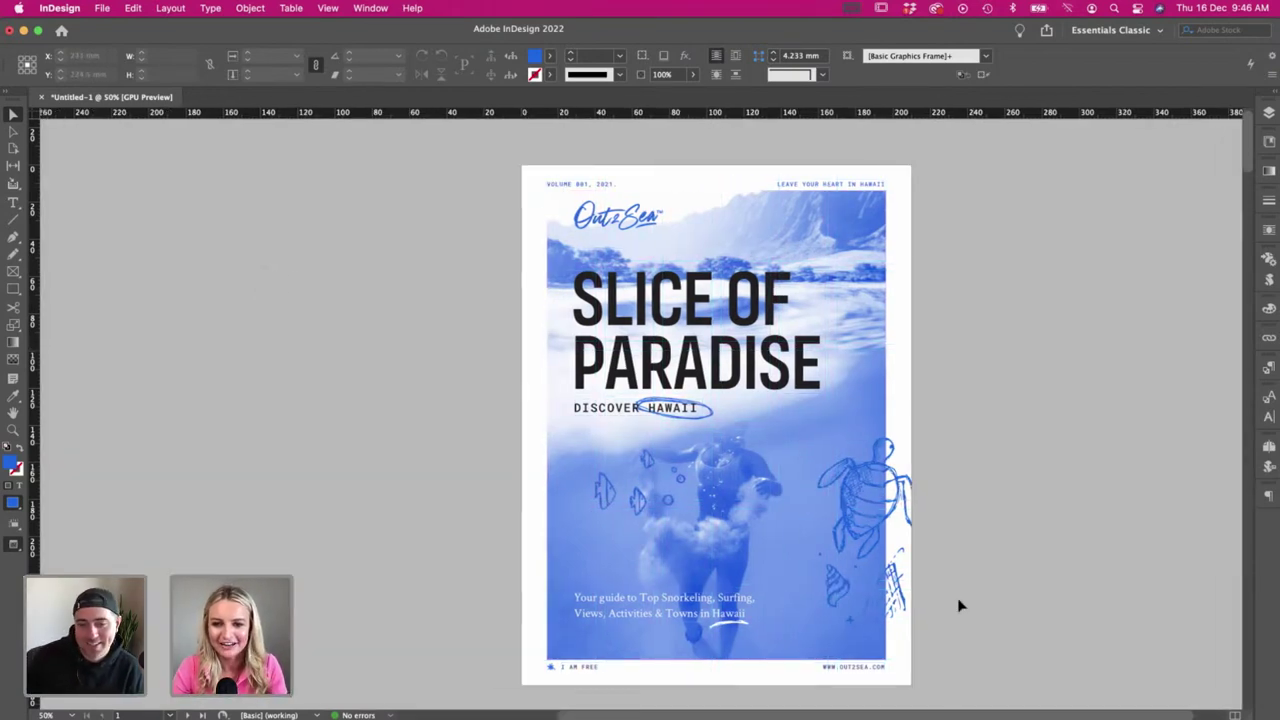
scroll(1152, 620, left, 1)
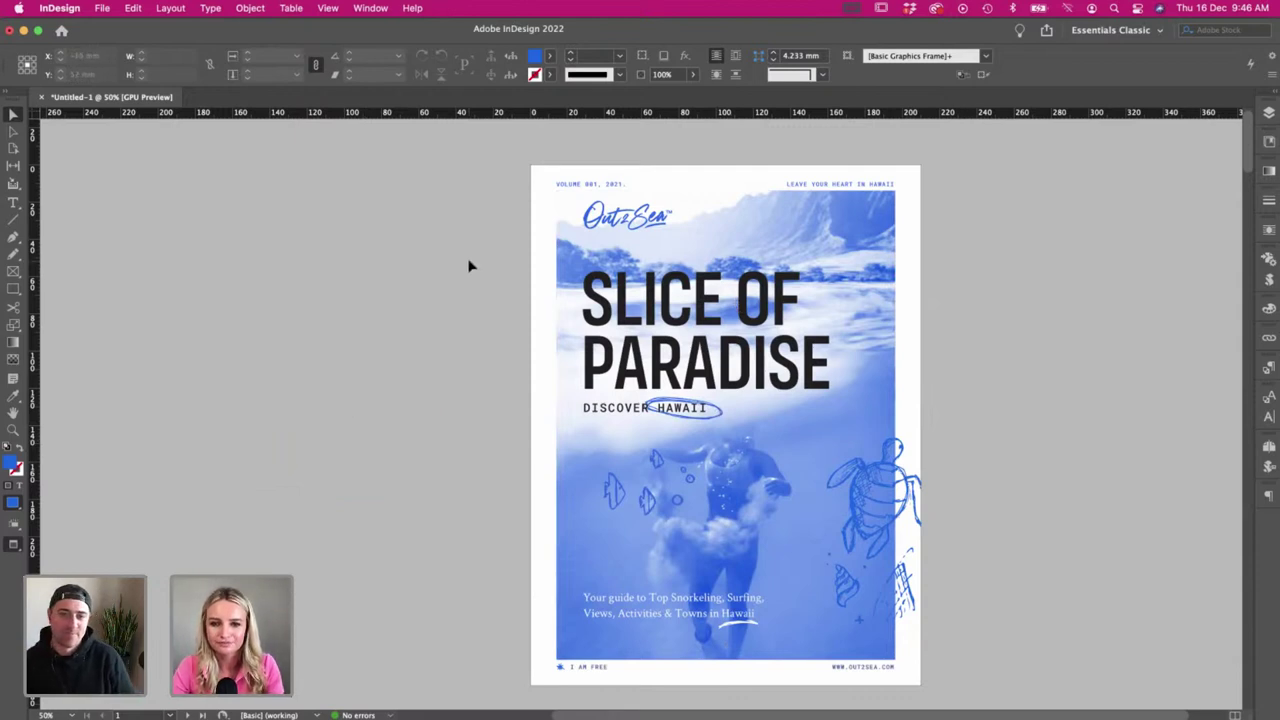
scroll(471, 266, left, 1)
- Move the SLICE OF PARADISE heading, the DISCOVER HAWAII line and its ring up together towards the logo, and preview the cover
key(w)
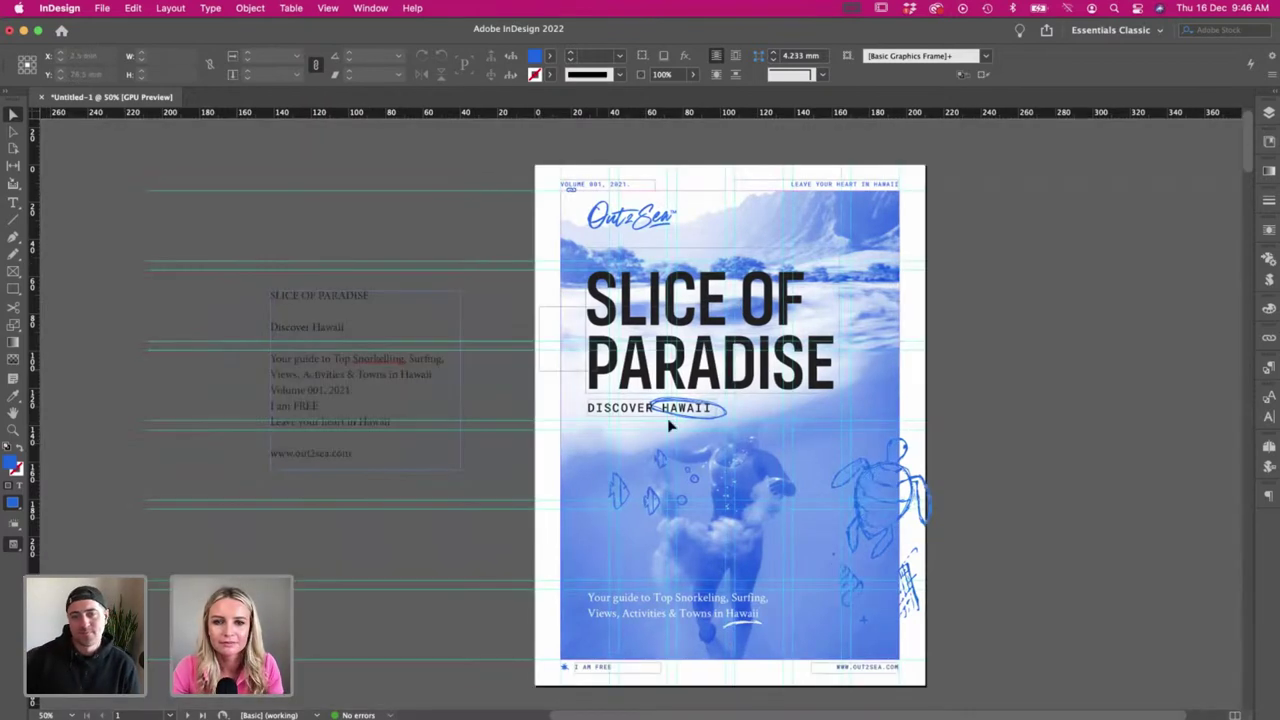
click(667, 418)
shift+click(680, 383)
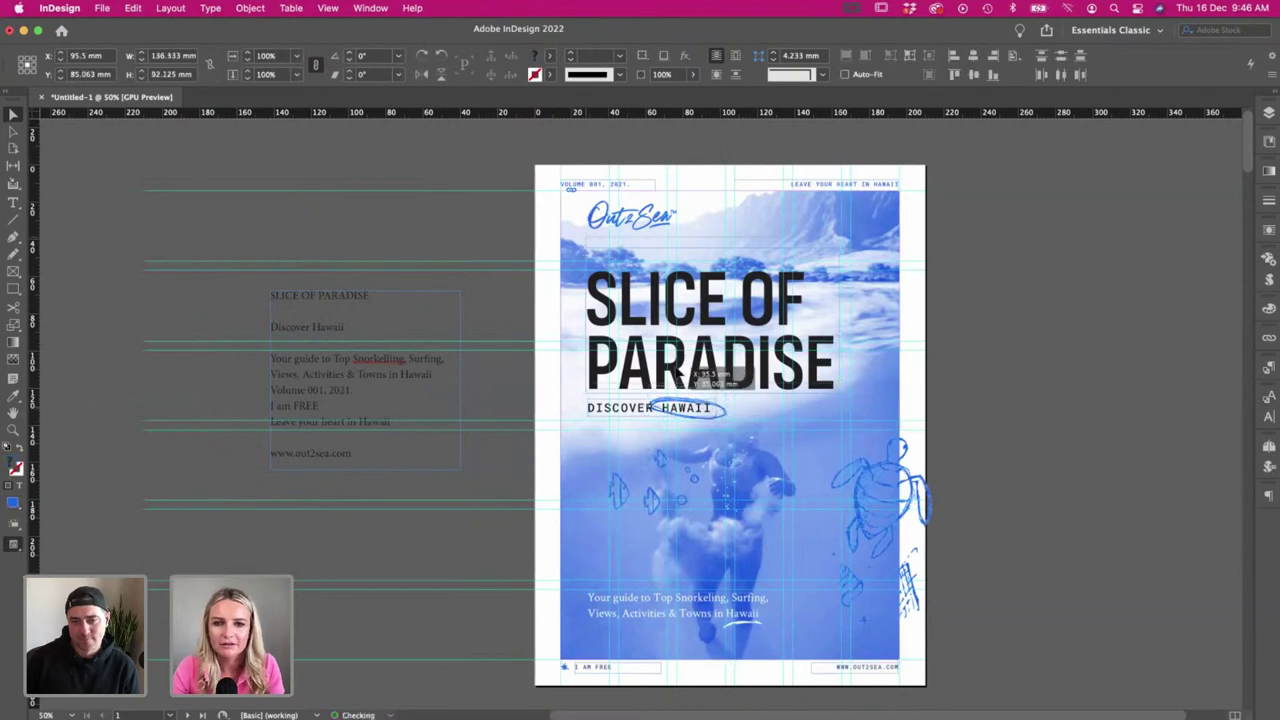
drag(681, 386, 681, 376)
key(w)
key(w)
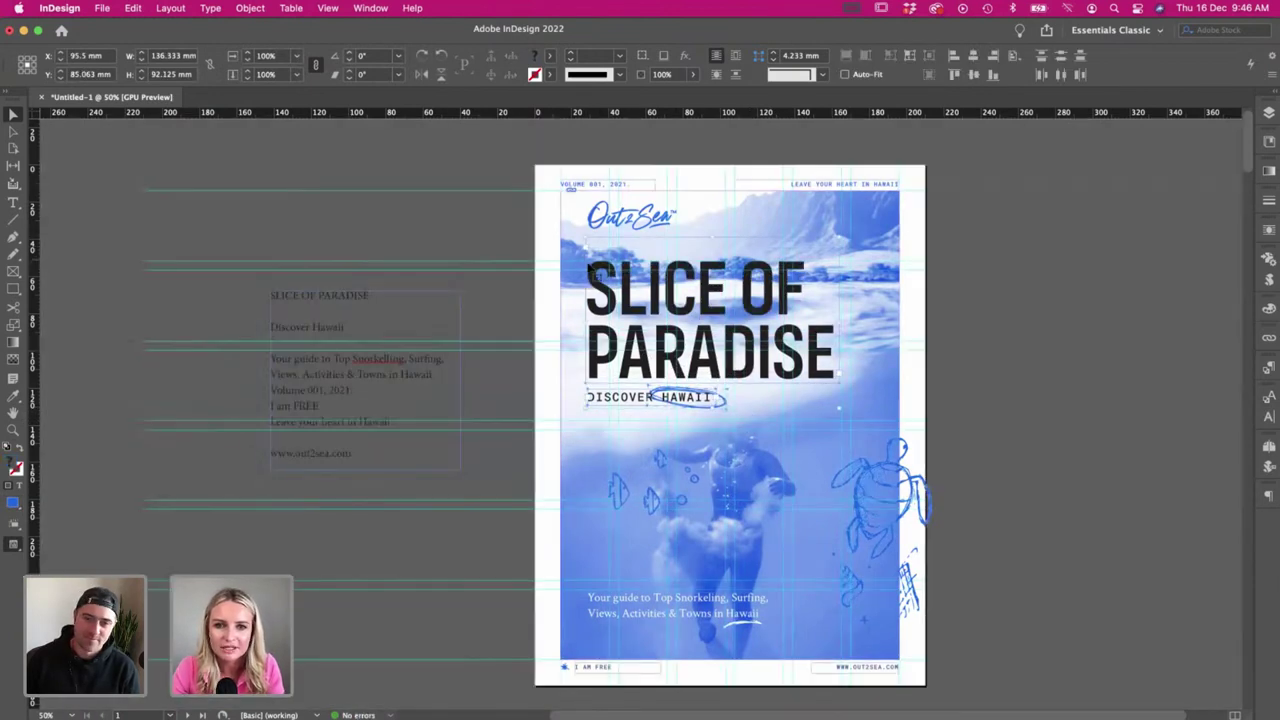
key(w)
click(1057, 395)
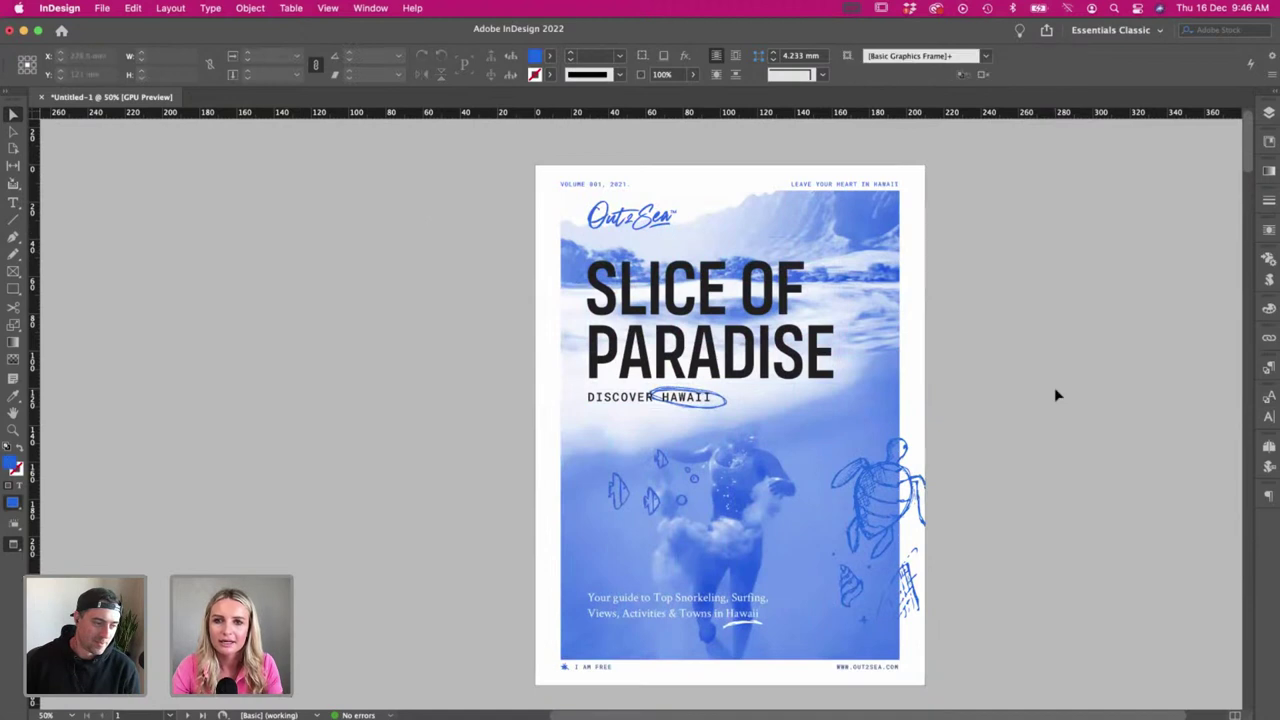
- Nudge the fish and bubbles sketch about 2 mm to the left on the cover
key(super+s)
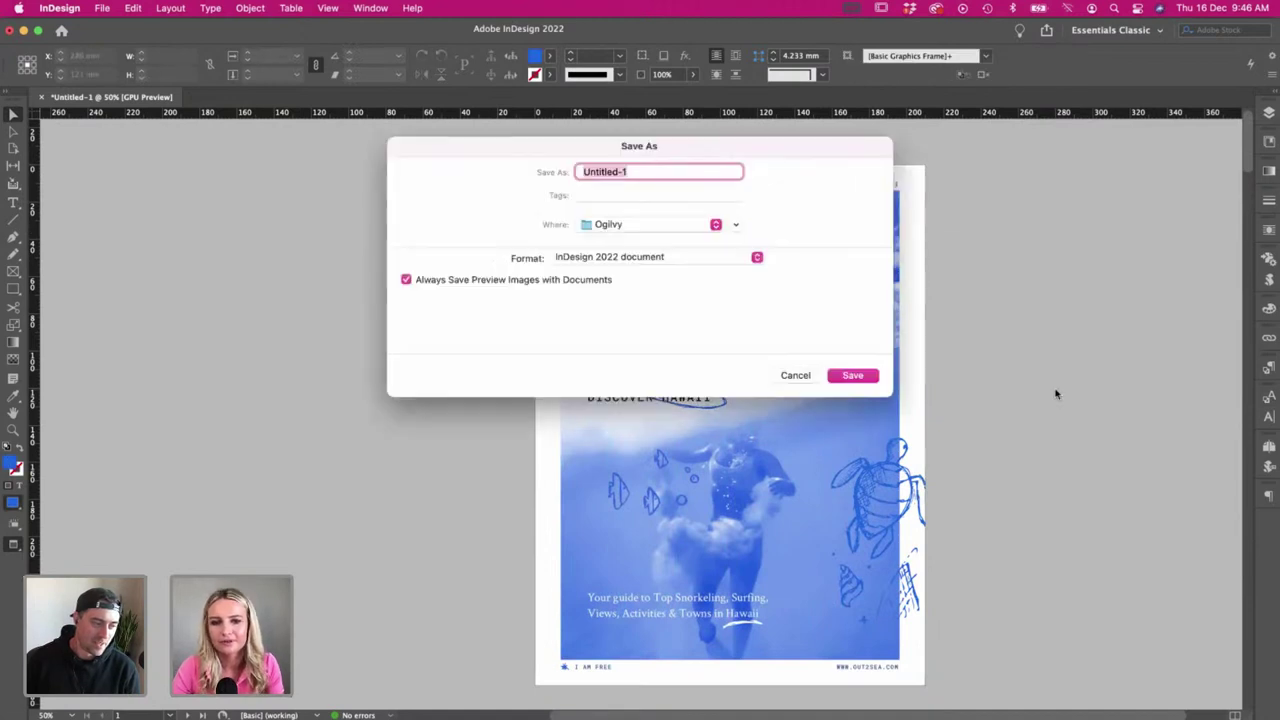
click(796, 376)
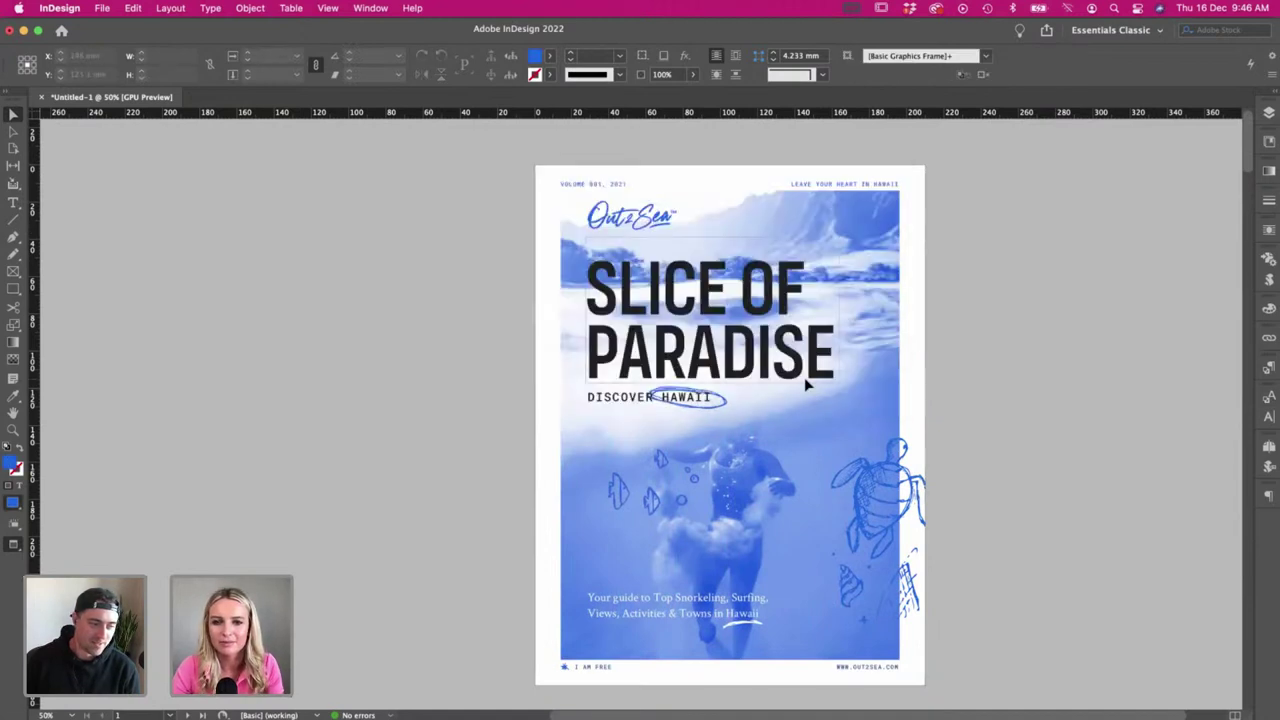
click(686, 506)
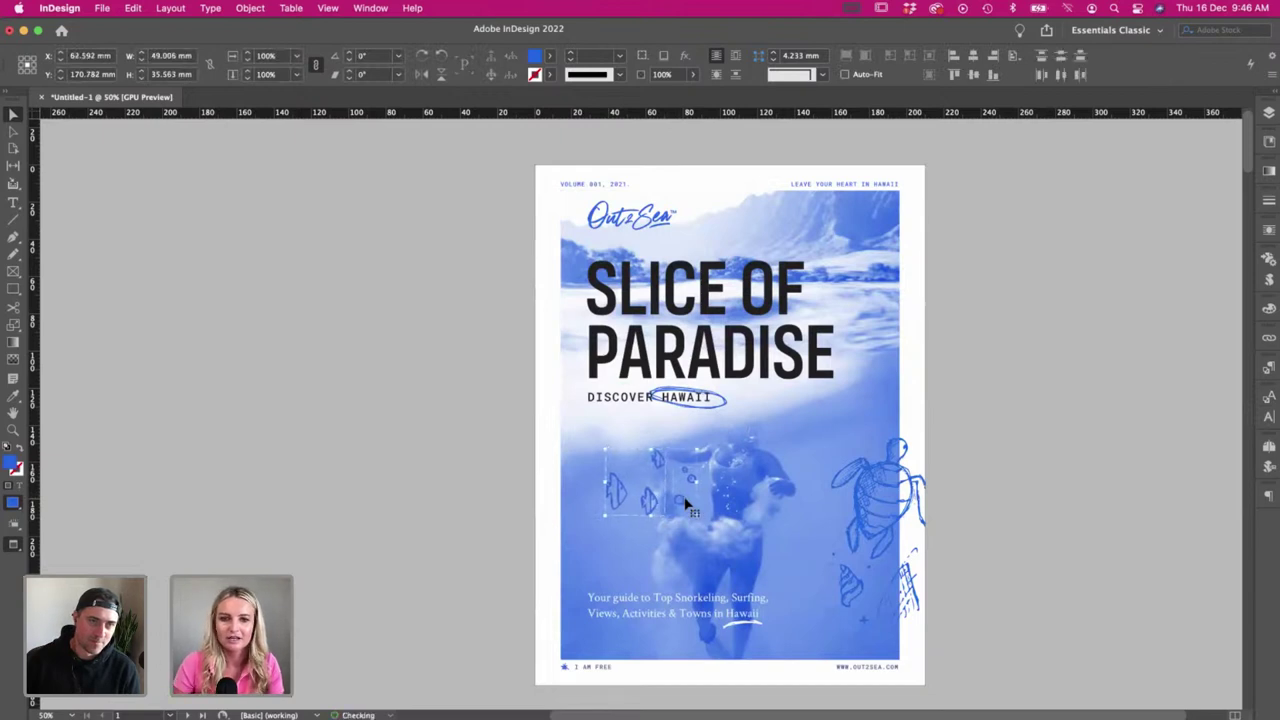
click(1103, 480)
scroll(1037, 470, left, 1)
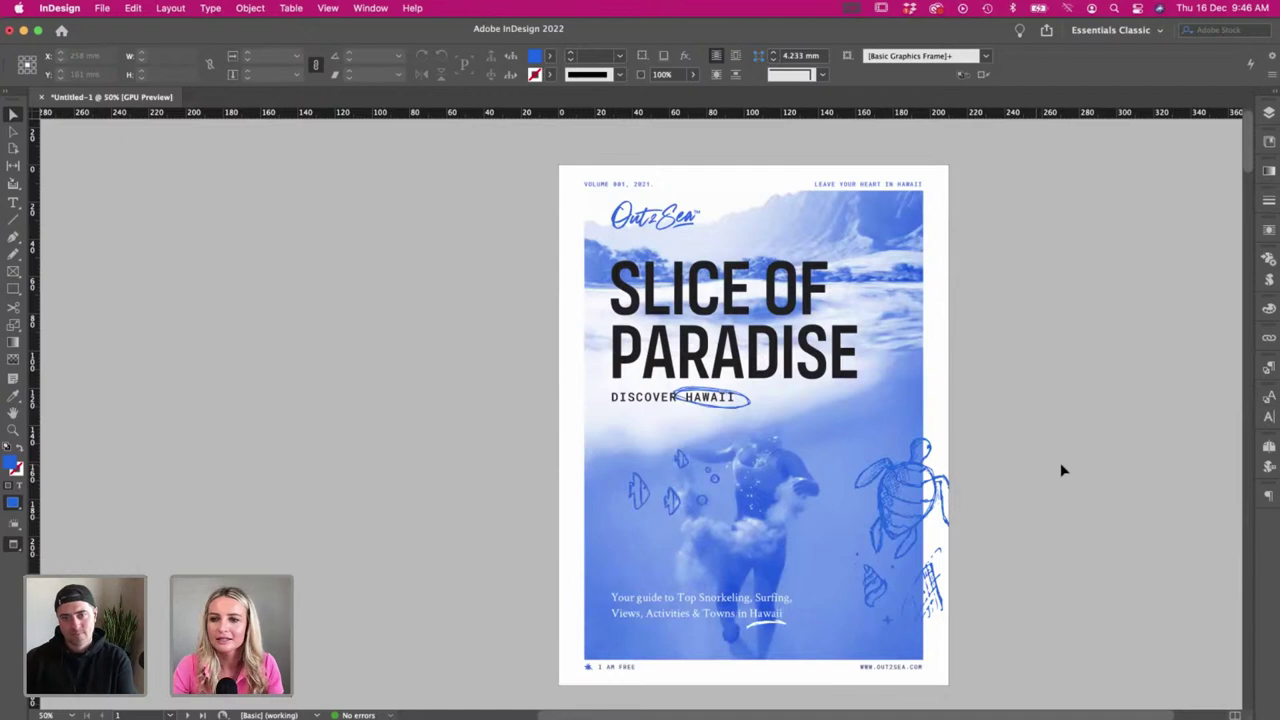
- Go to the empty spread on pages 2–3 and show its guides and margins
key(super+F12)
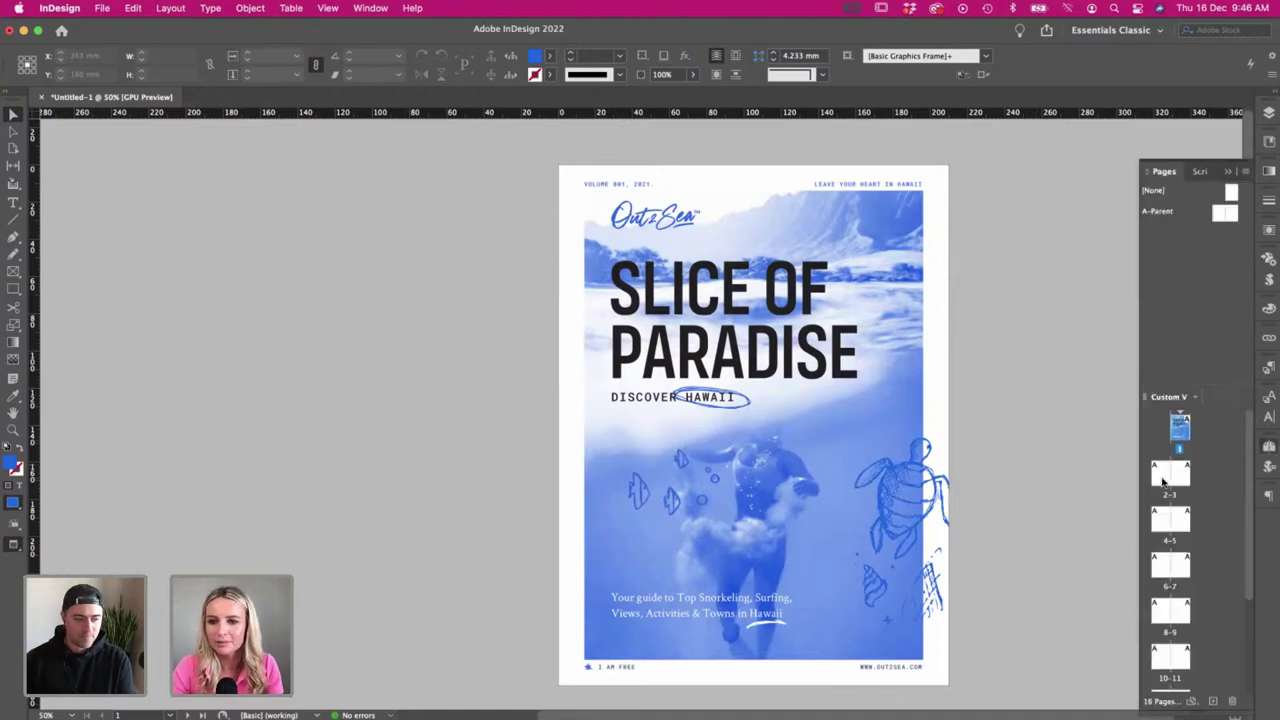
double_click(1162, 482)
scroll(929, 449, right, 5)
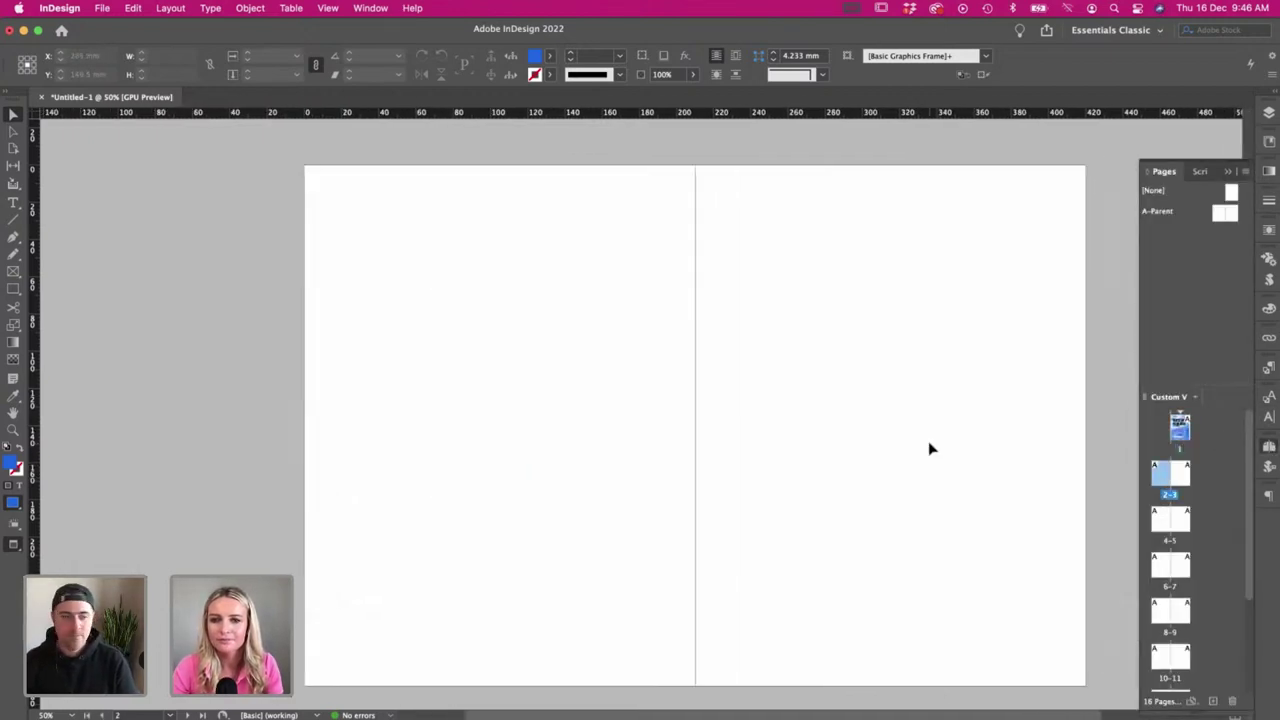
key(w)
- Switch to Illustrator, check the planned first spread in the Layout & Type.ai layout sketch, and return to the InDesign spread
key(super+Tab)
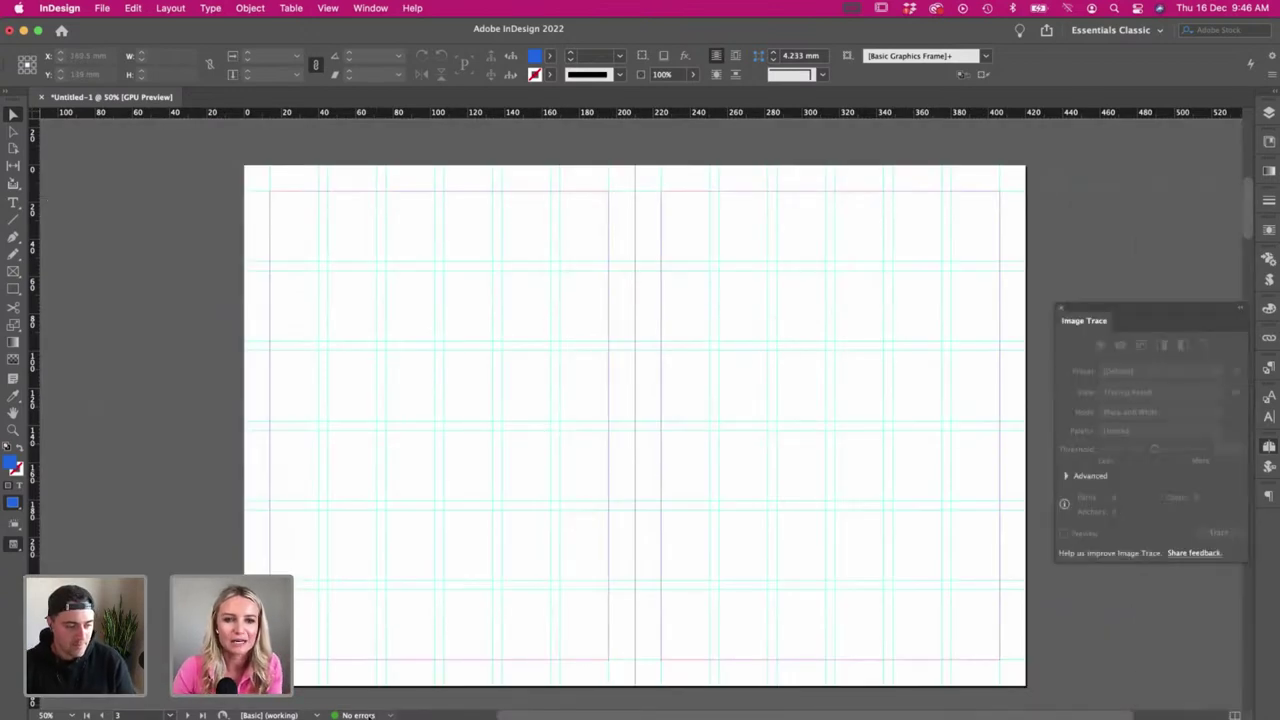
click(127, 81)
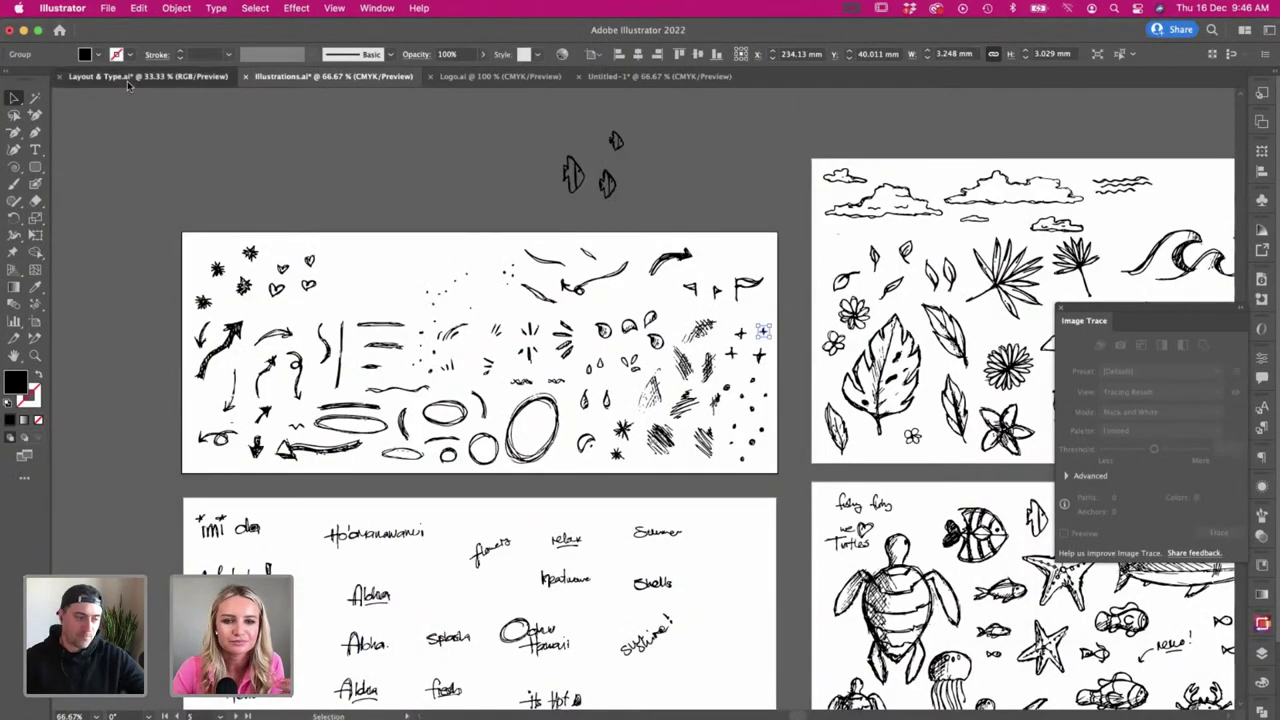
scroll(140, 284, left, 8)
scroll(150, 300, left, 6)
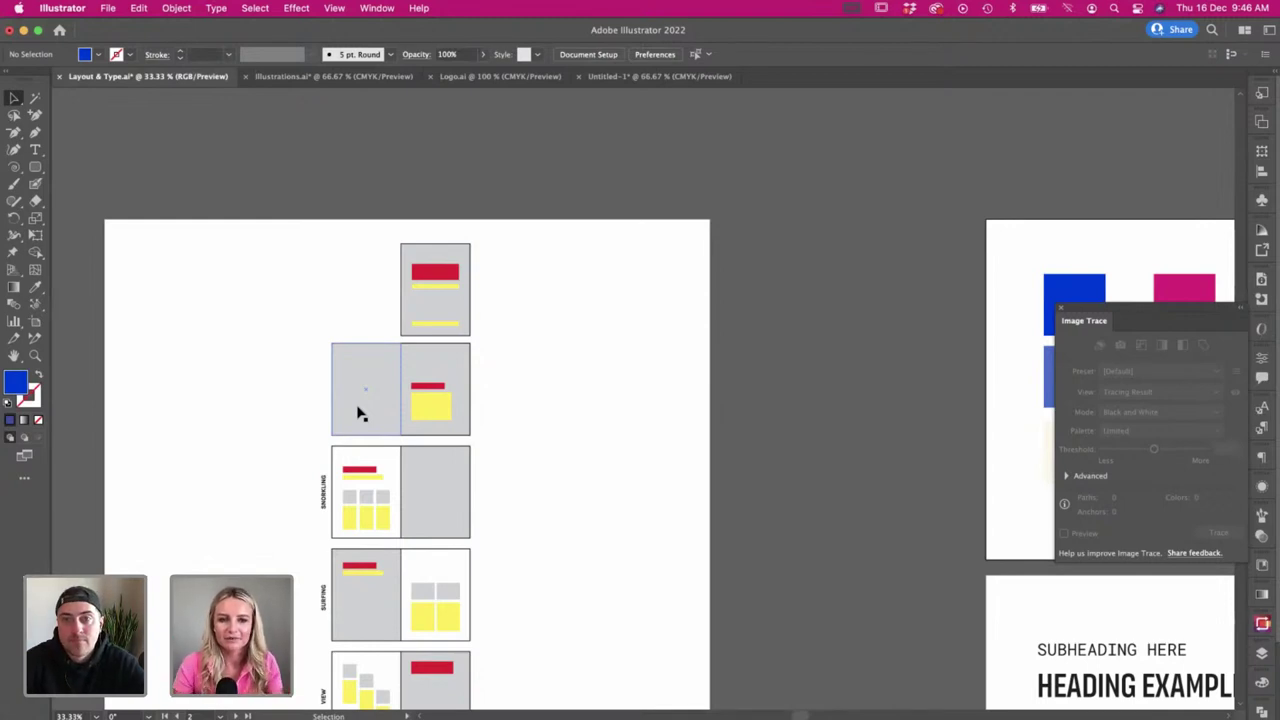
key(super+Tab)
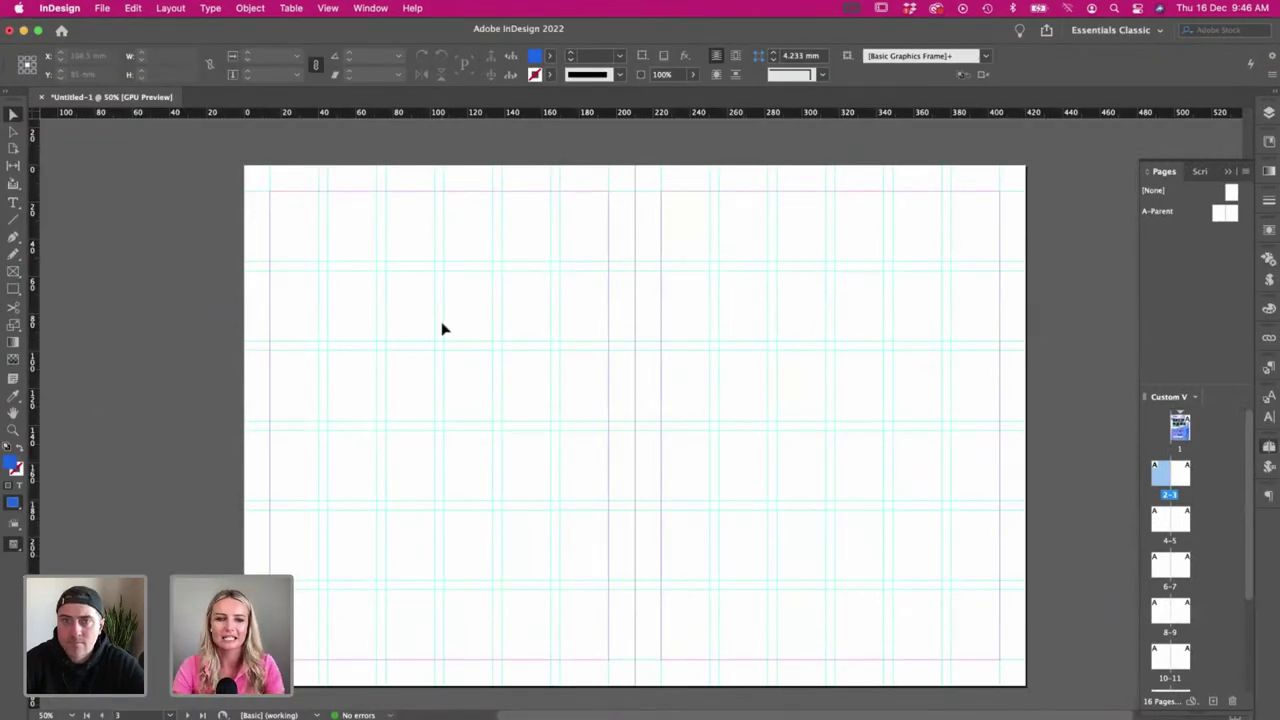
scroll(440, 328, right, 1)
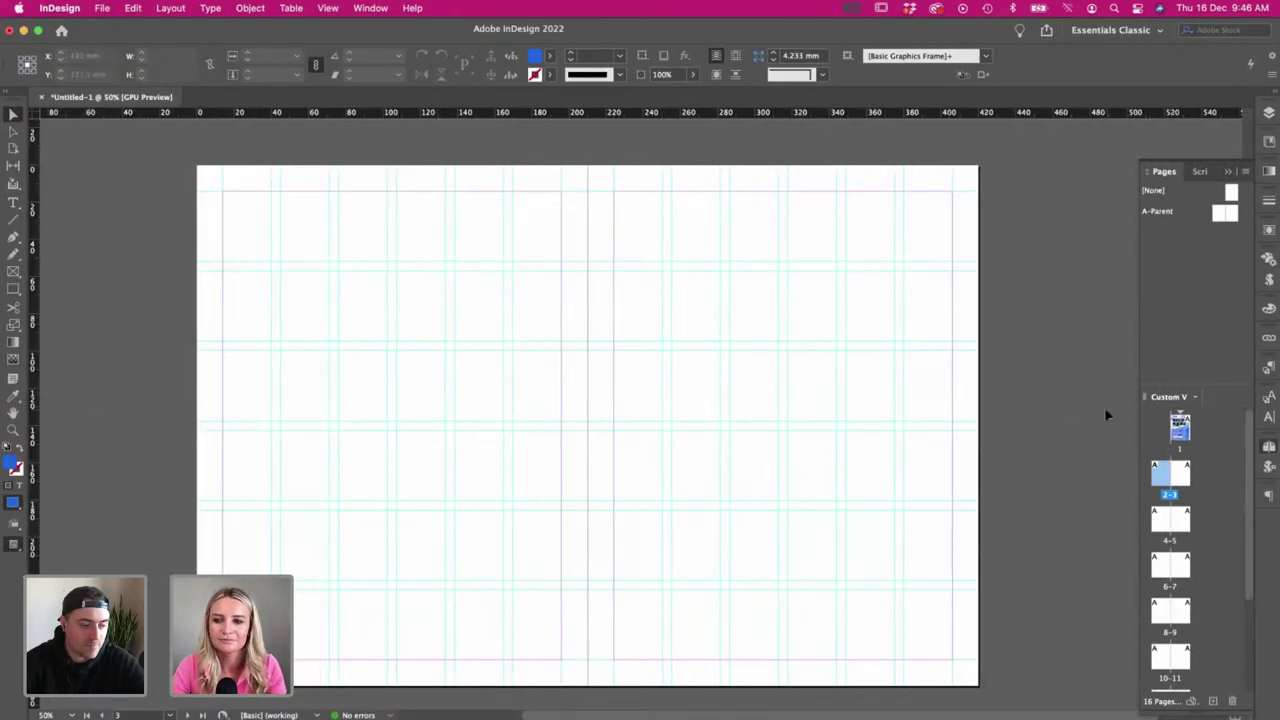
- Switch to Finder and browse the Surfing, Snorkling and Views image folders, including the botanical gardens subfolder
key(super+Tab)
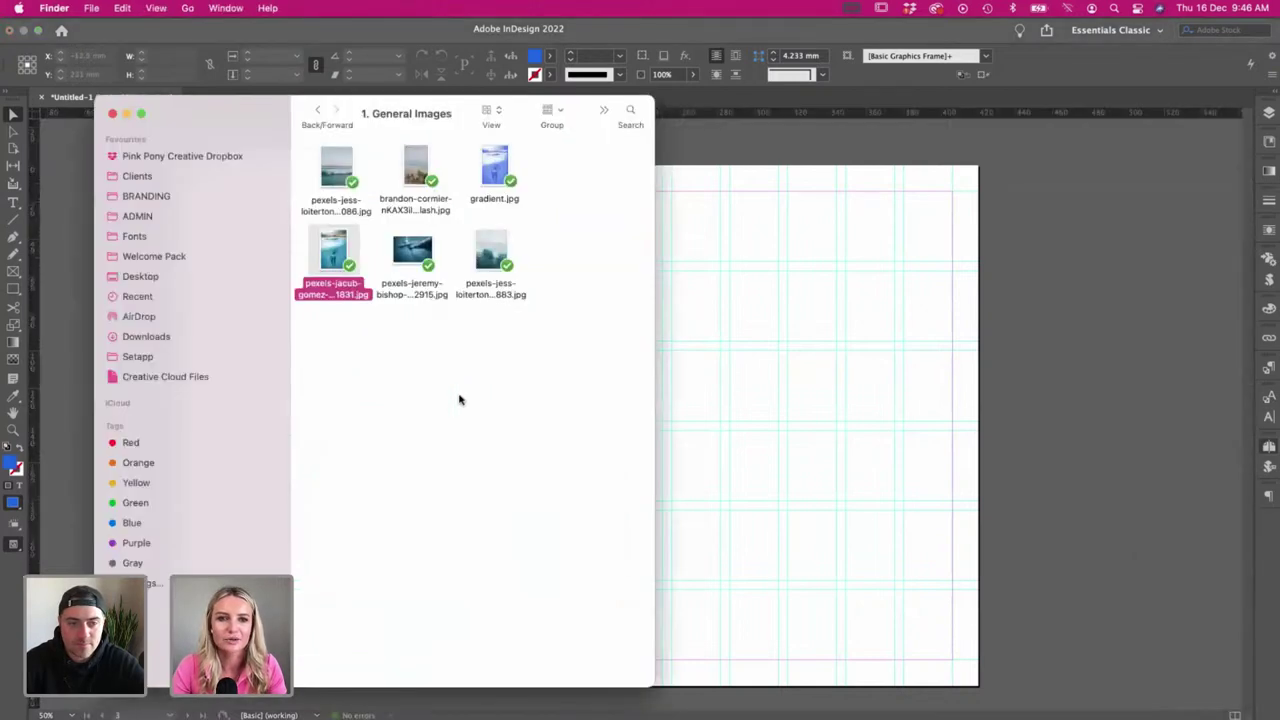
click(318, 113)
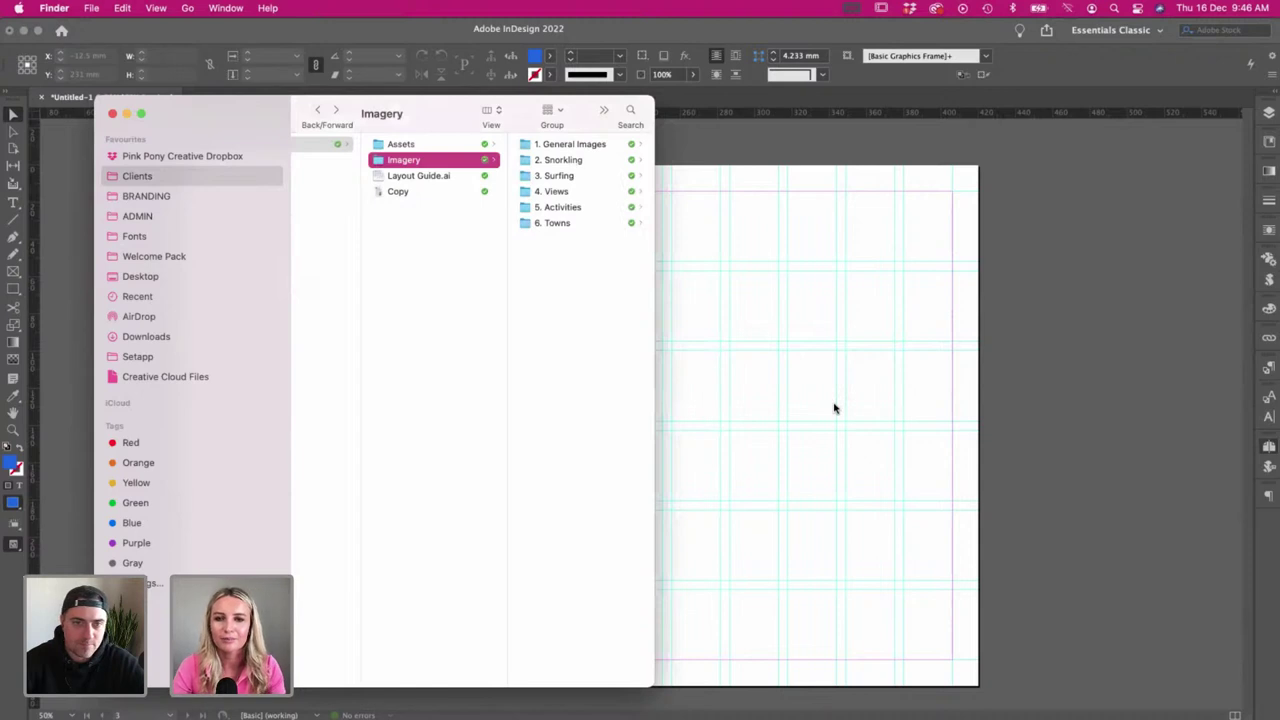
click(560, 175)
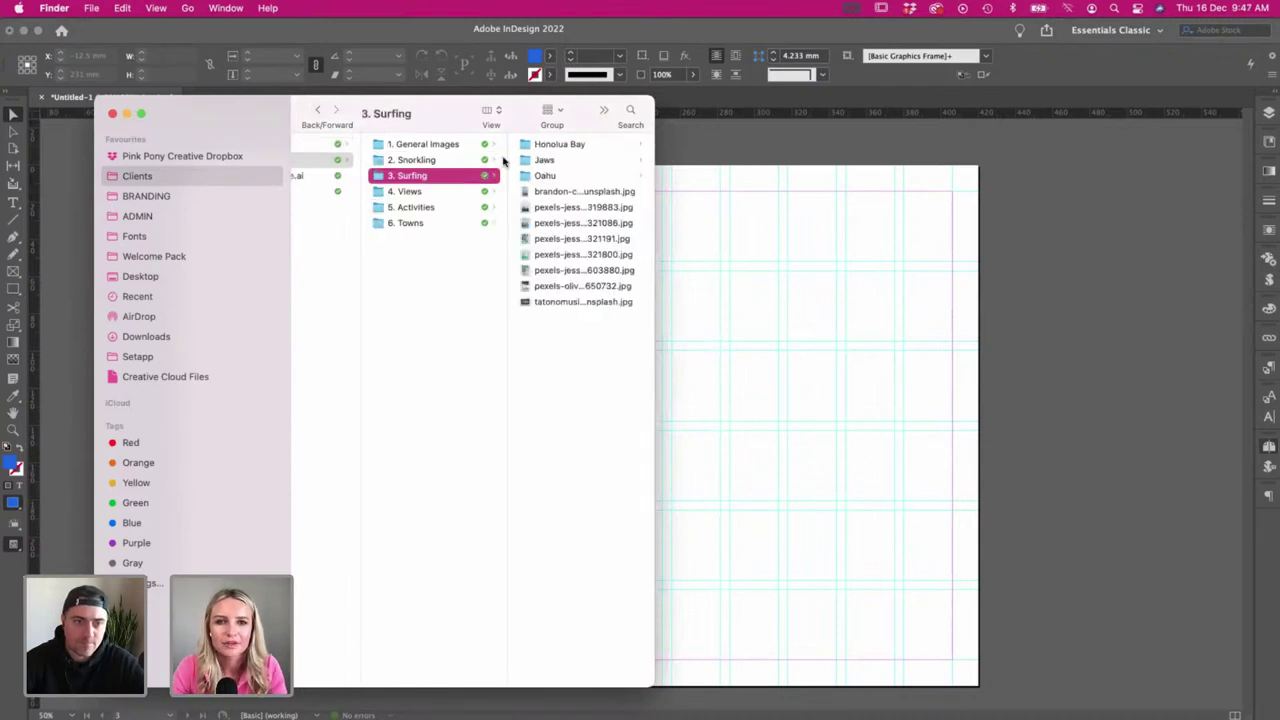
click(418, 160)
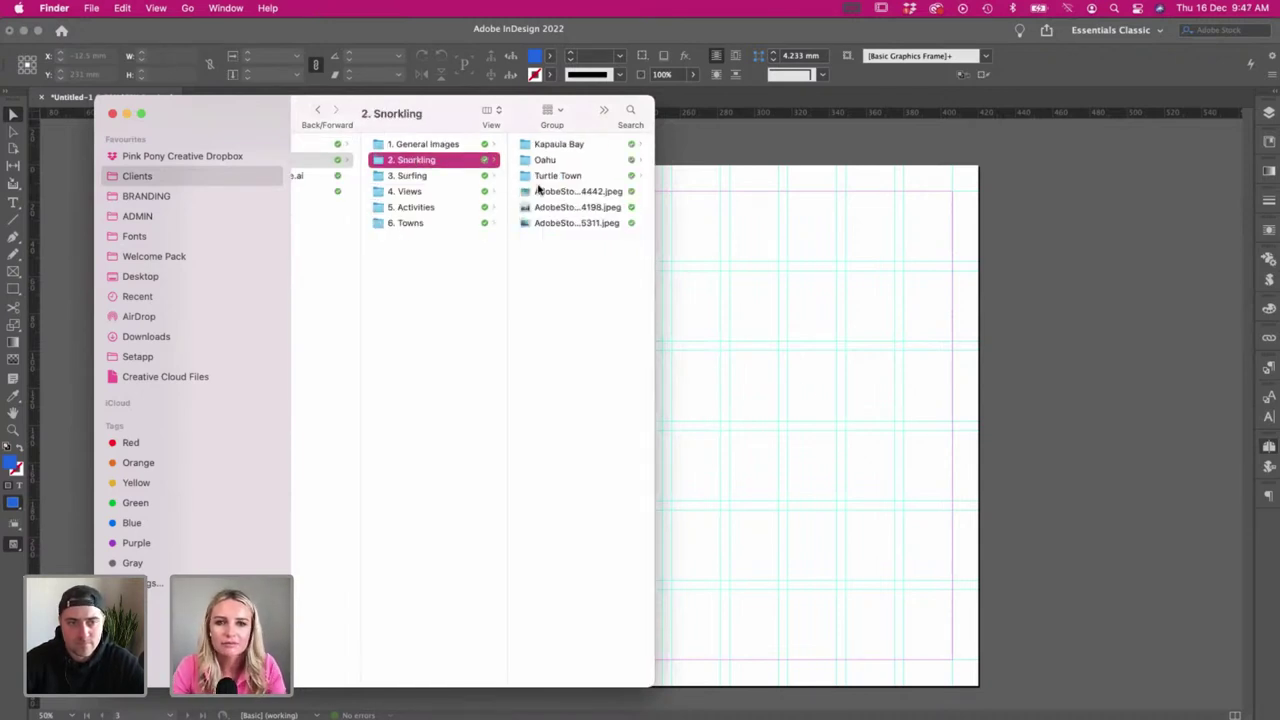
click(420, 192)
click(571, 144)
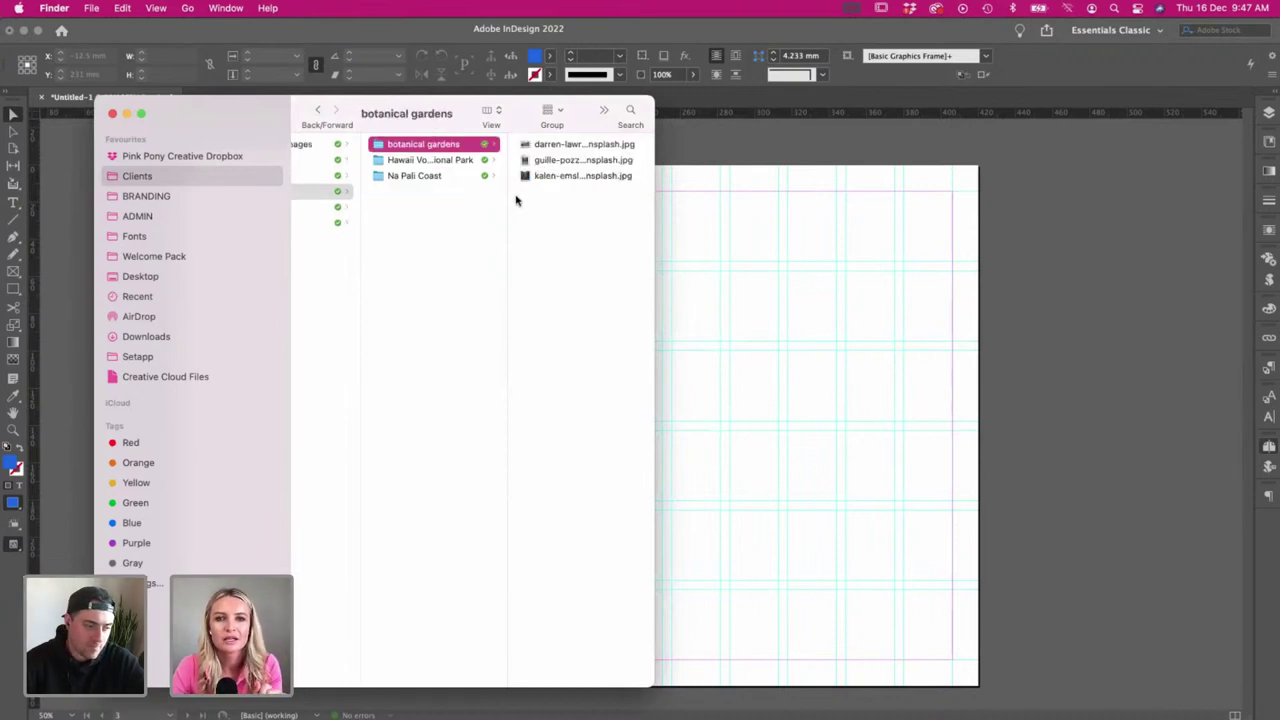
- Preview both photos in the Hawaii Volcanoes National Park folder at large size
click(443, 160)
drag(572, 230, 558, 137)
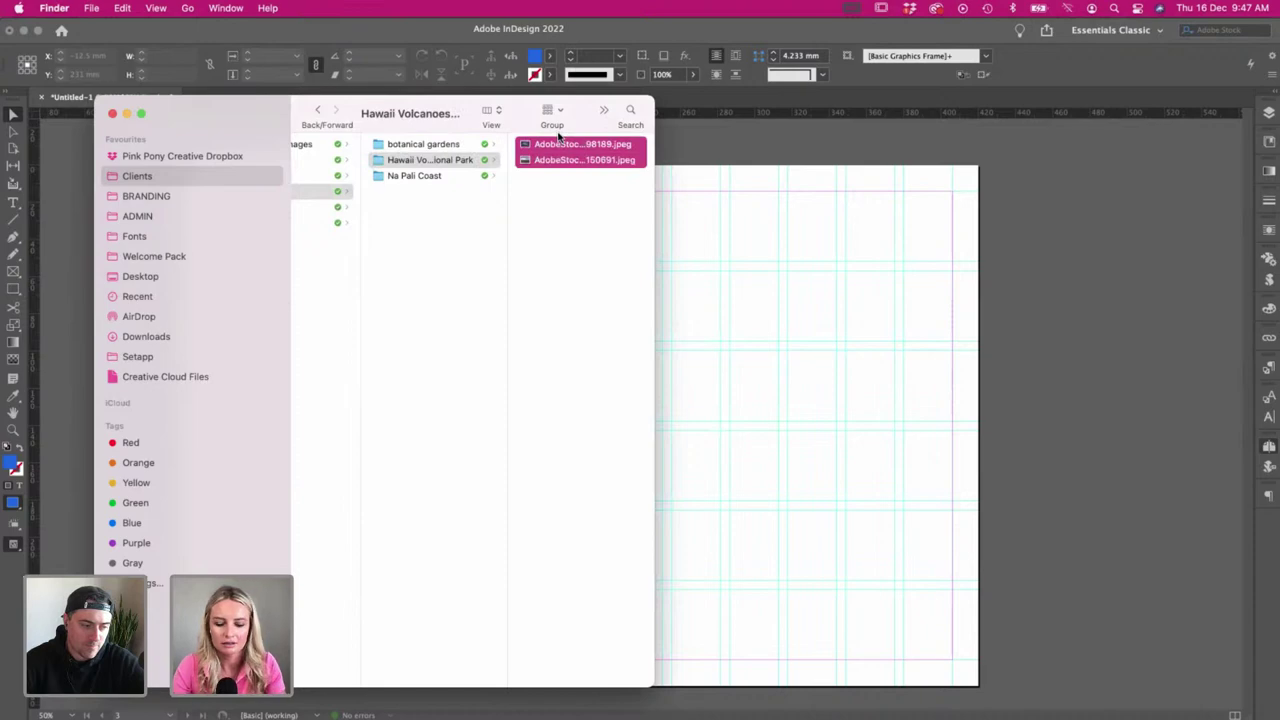
key(space)
key(Right)
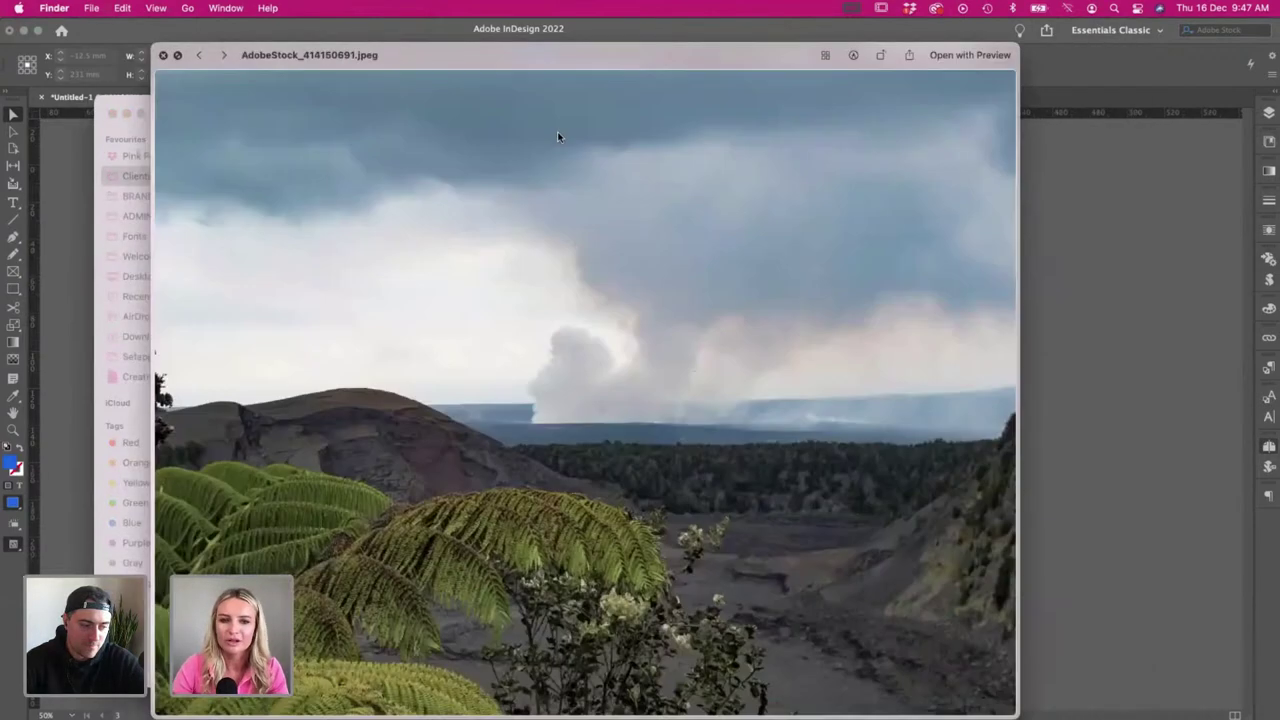
key(space)
- Look through the Na Pali Coast photos and preview AdobeStock_95459914.jpeg at large size
click(426, 175)
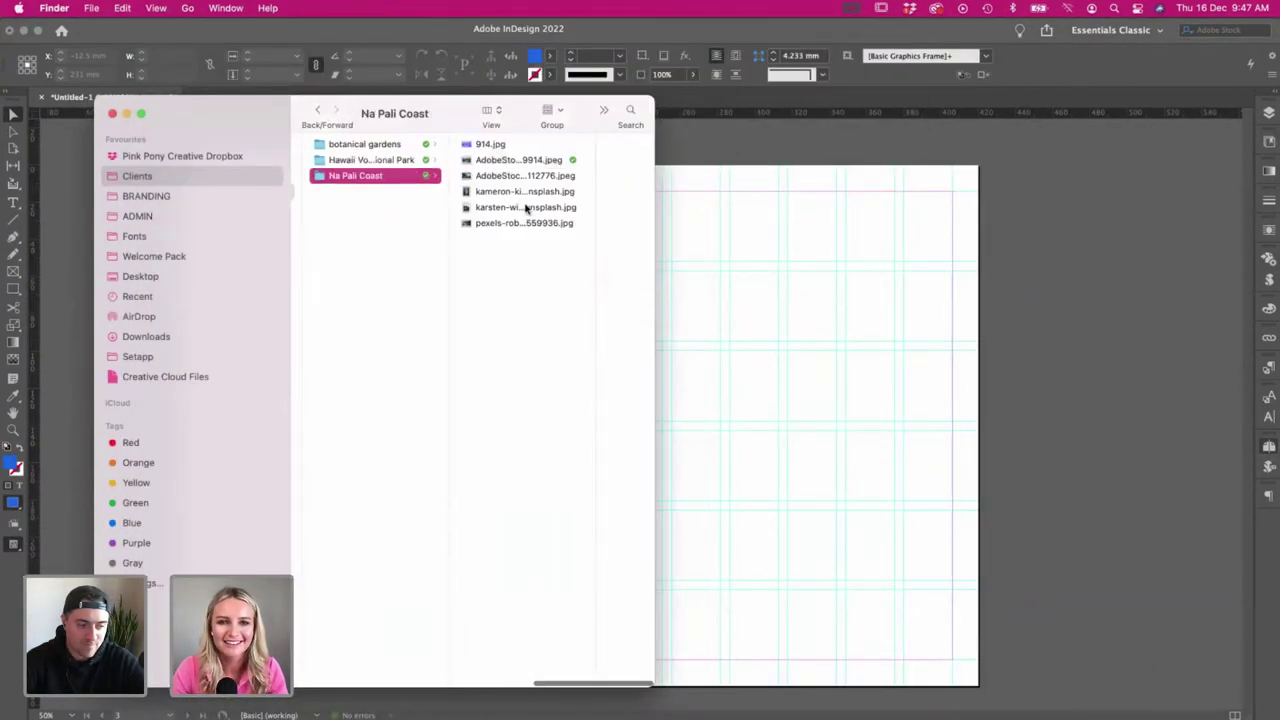
click(525, 207)
key(Up)
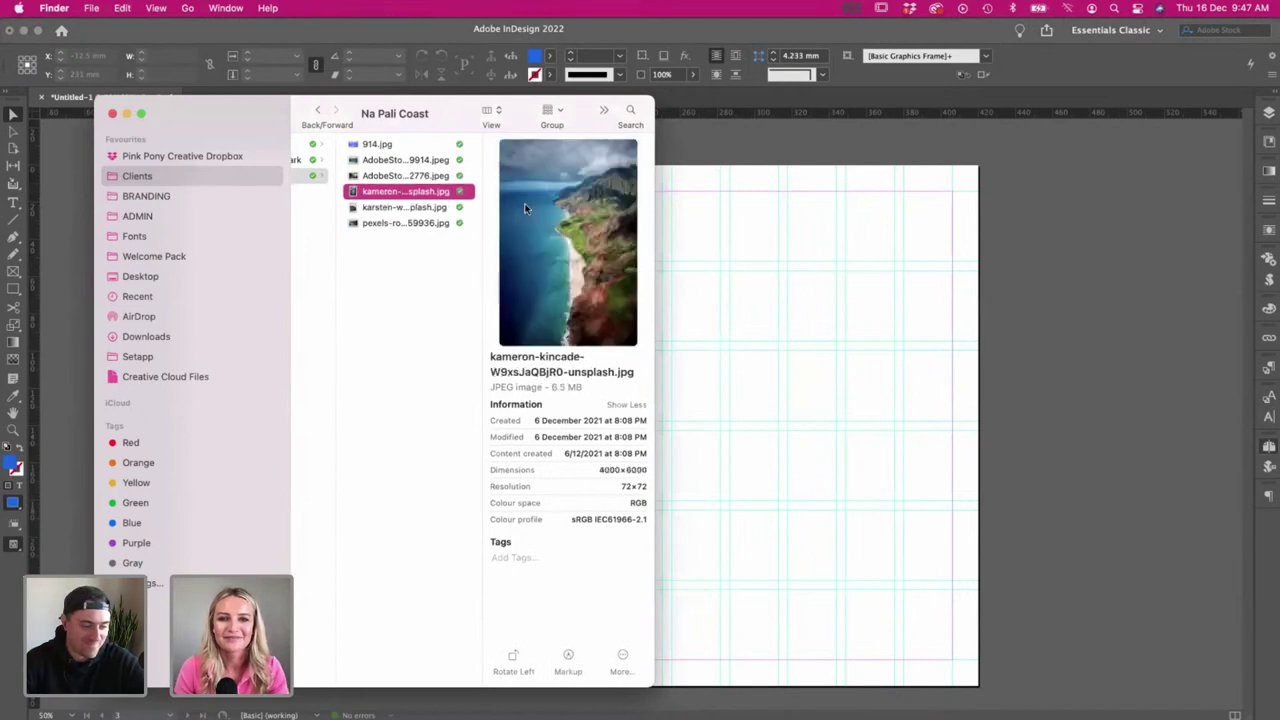
key(Up)
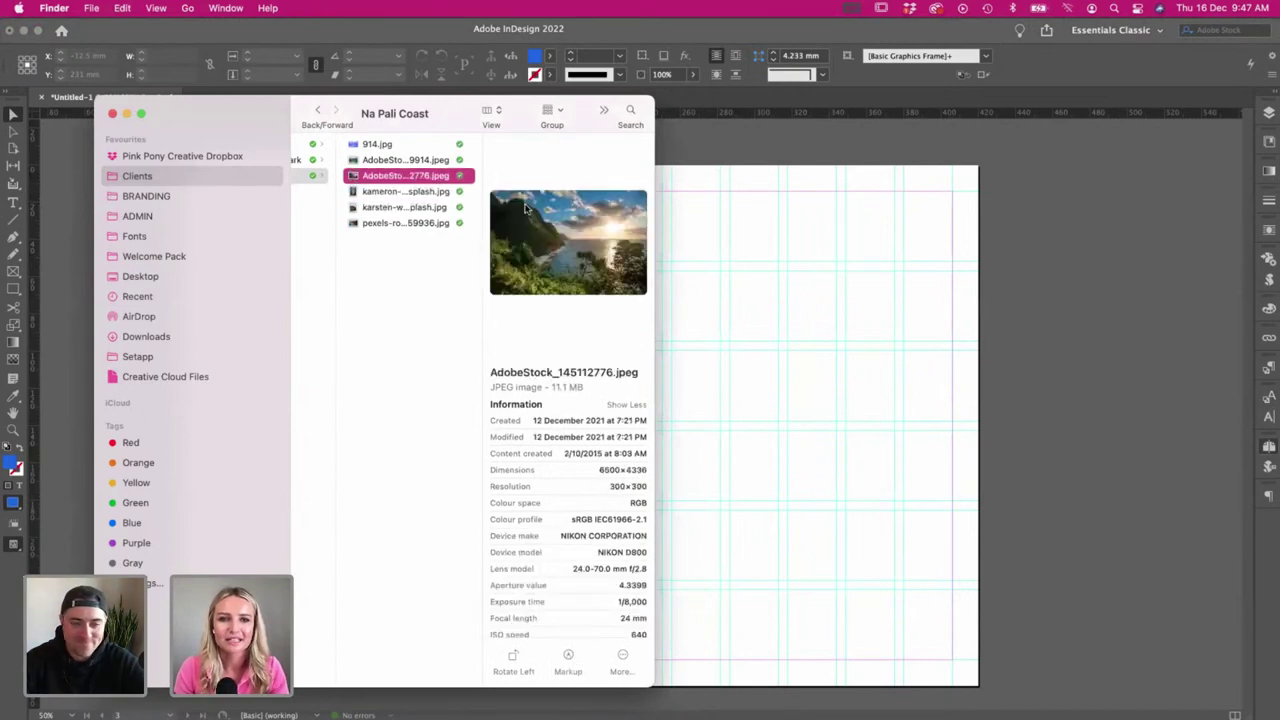
key(Up)
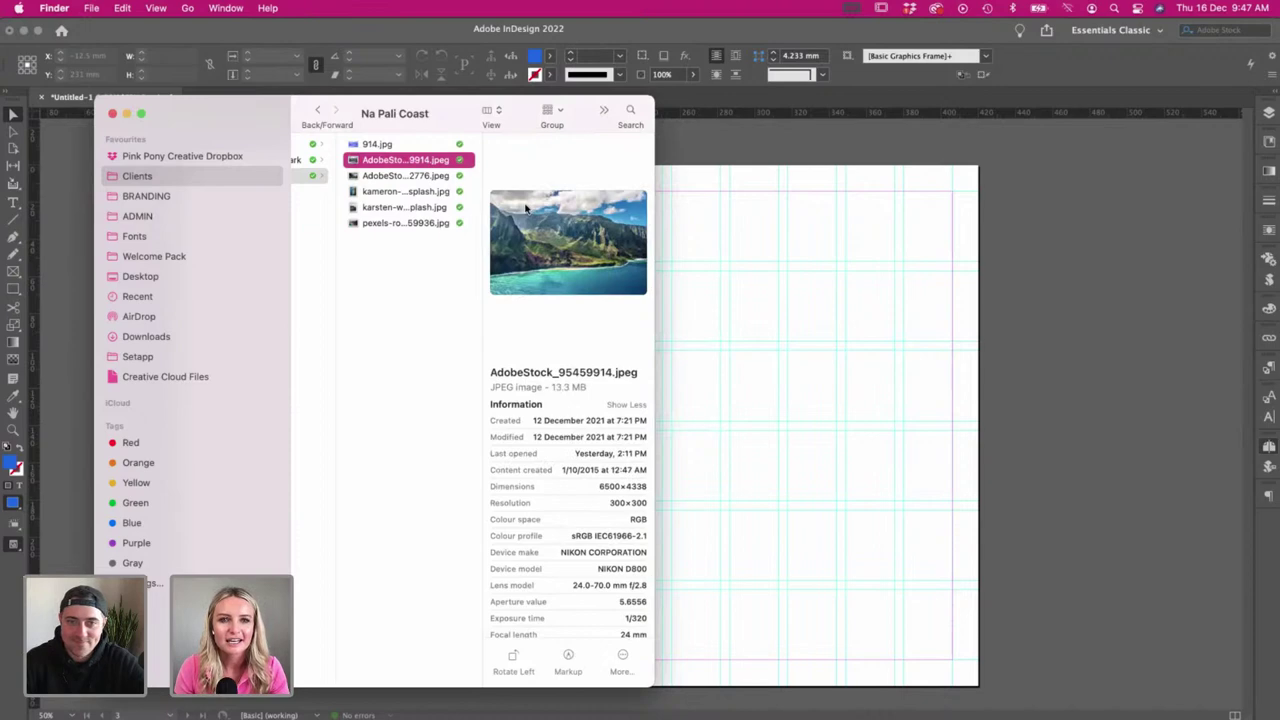
key(Down)
key(Up)
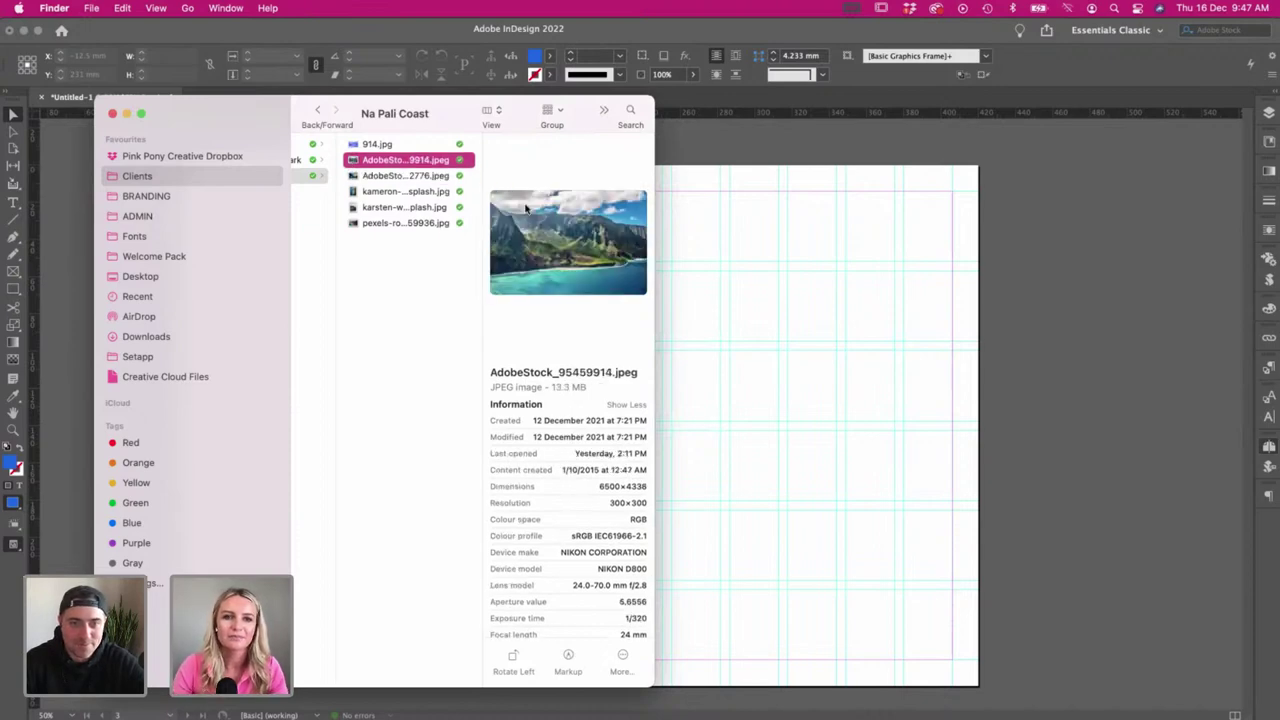
key(space)
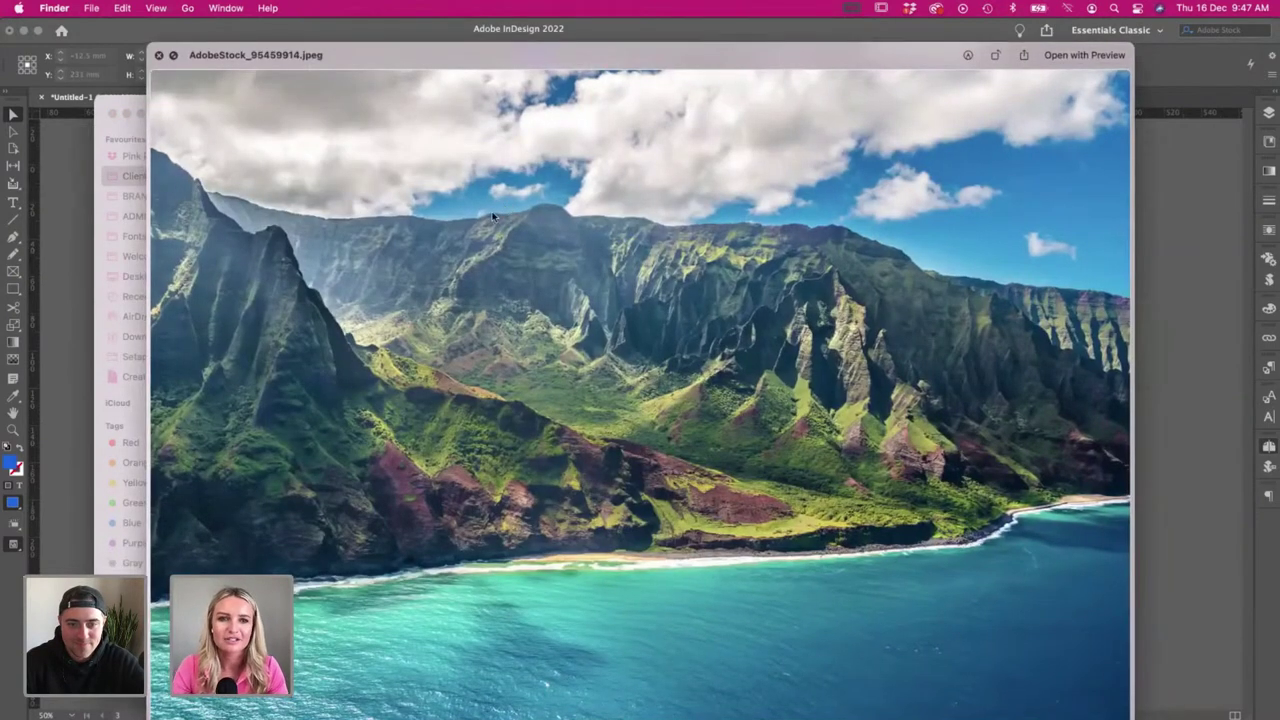
key(space)
- Preview the last two photos in the Na Pali Coast folder together
click(400, 222)
shift+click(394, 209)
key(space)
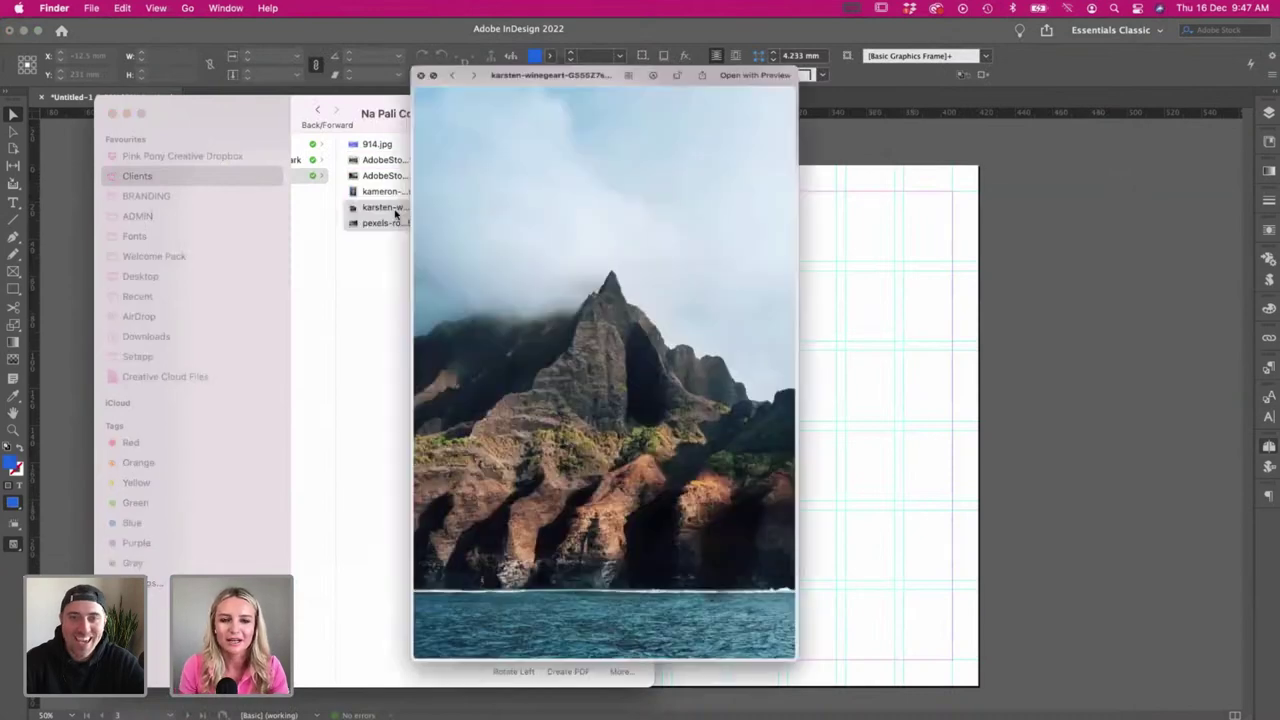
- Leave the Na Pali Coast photos, check the 1. General Images folder, and open the 2. Snorkling folder
key(Right)
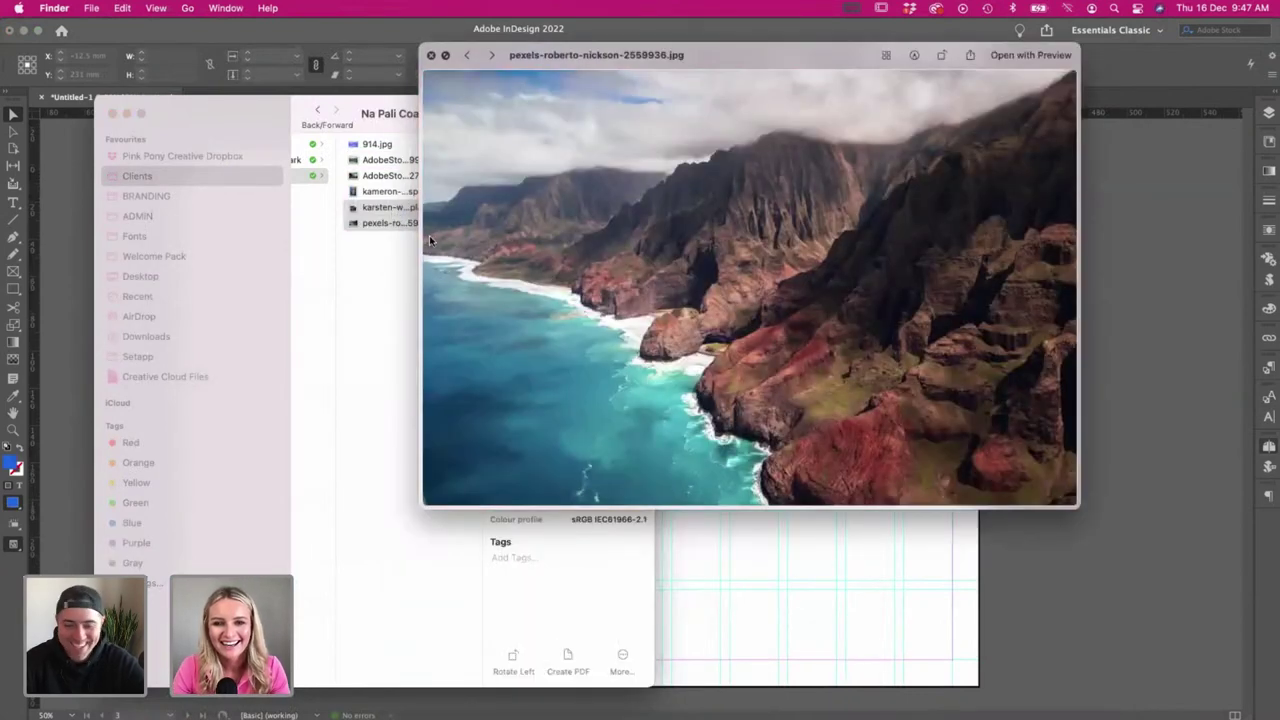
key(space)
scroll(429, 241, left, 5)
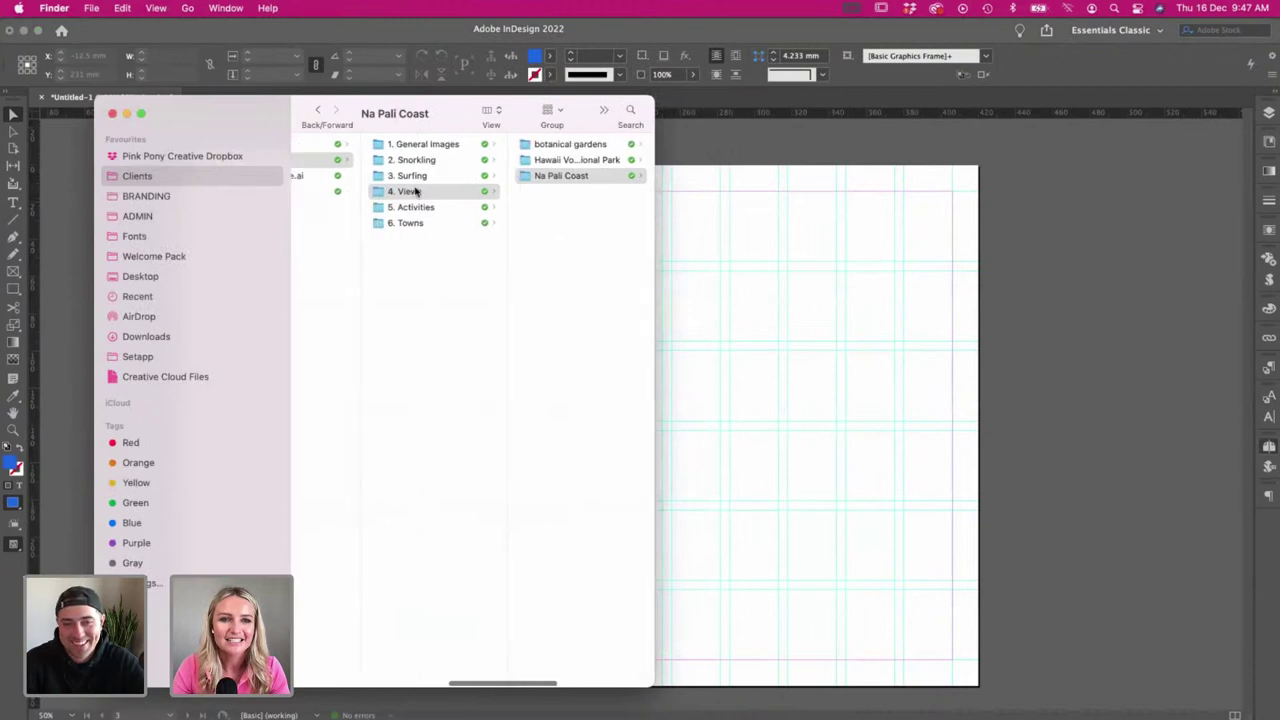
key(Left)
key(Left)
click(414, 146)
click(537, 222)
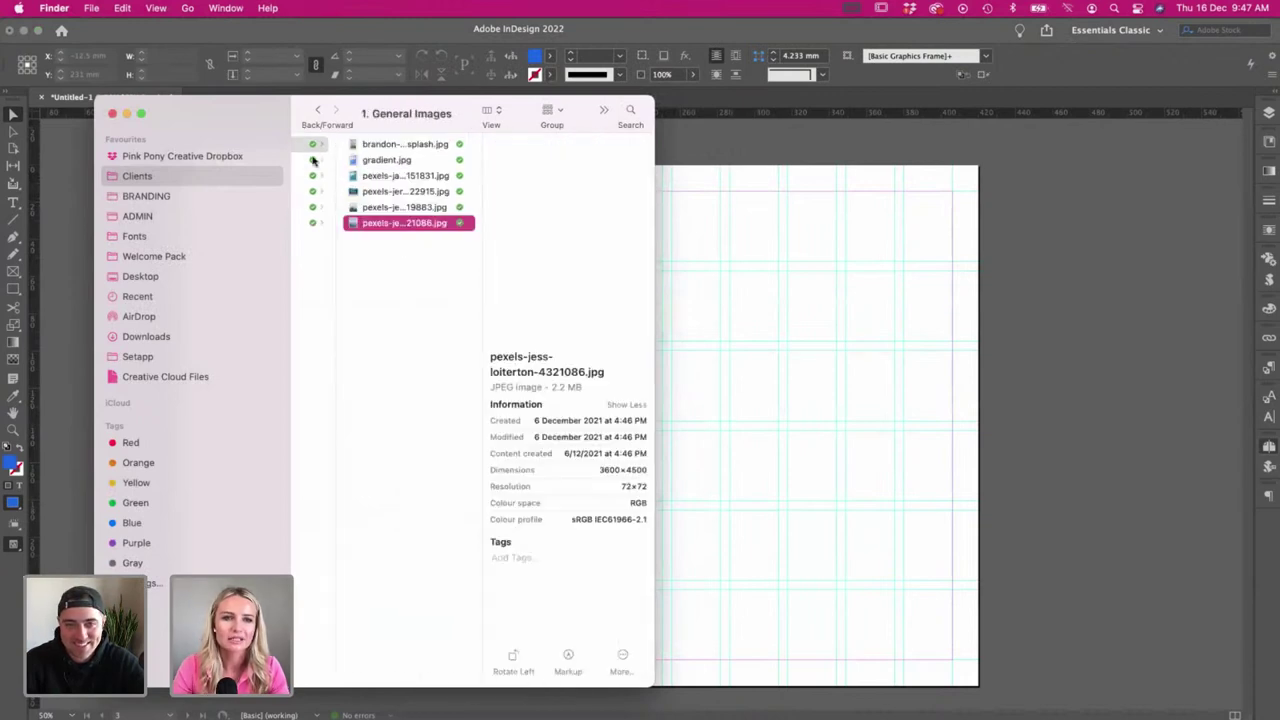
click(340, 159)
click(510, 221)
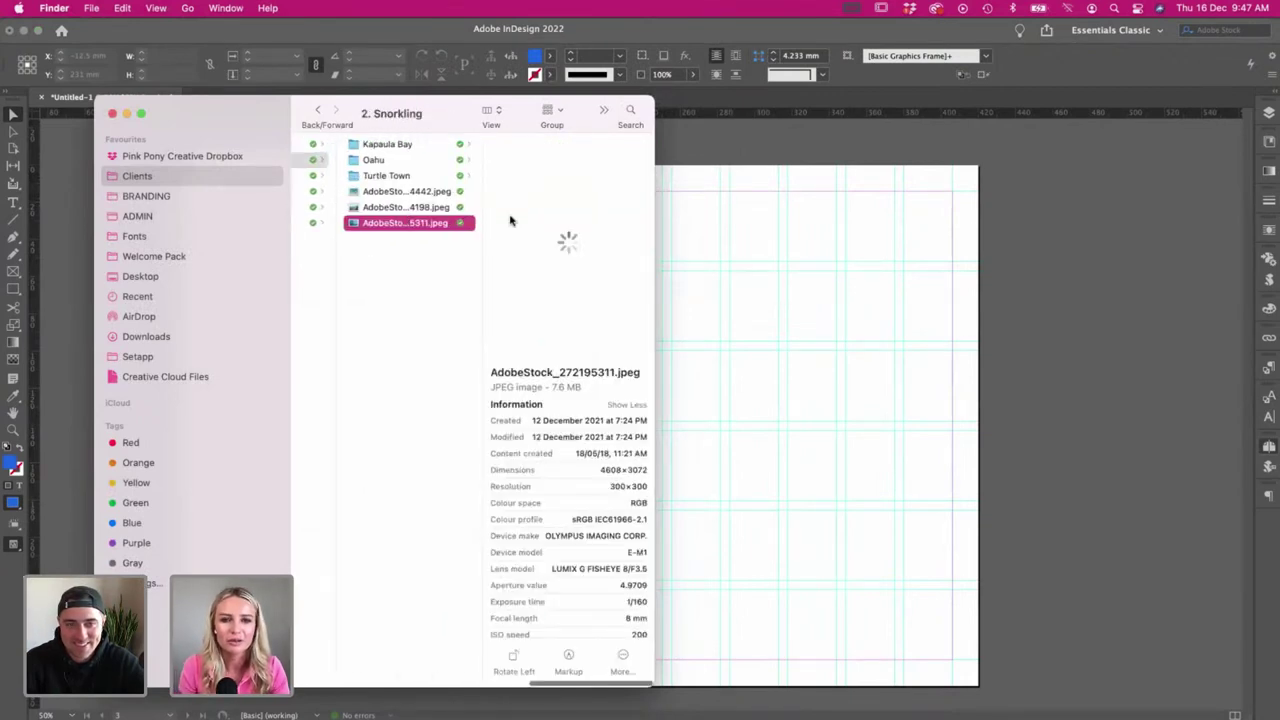
- Preview the AdobeStock photos in the 2. Snorkling folder to compare the underwater images
key(Up)
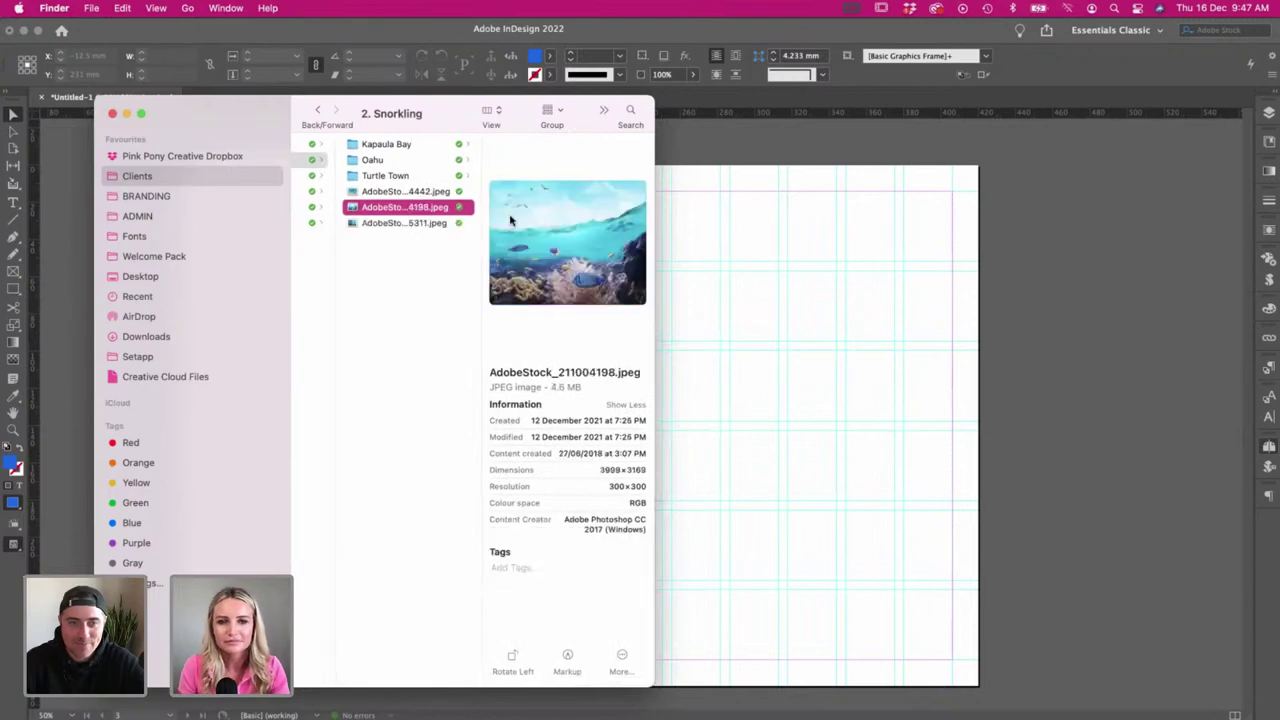
key(space)
key(space)
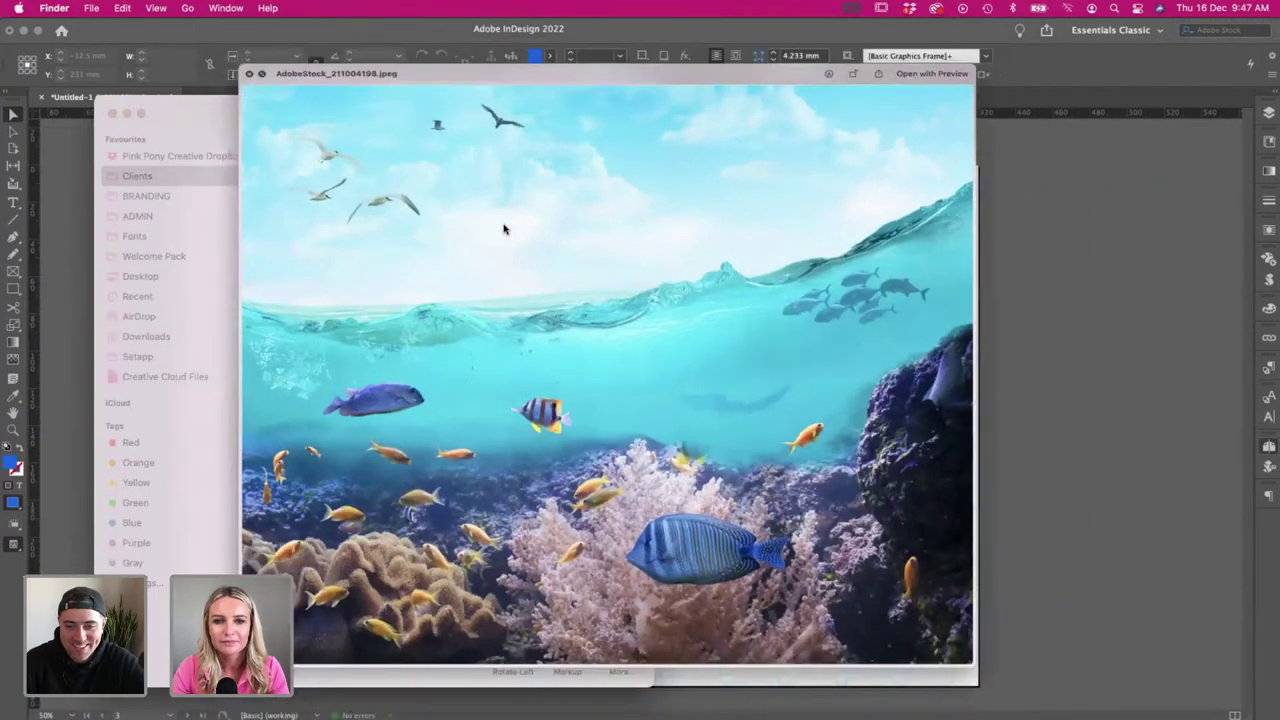
key(Down)
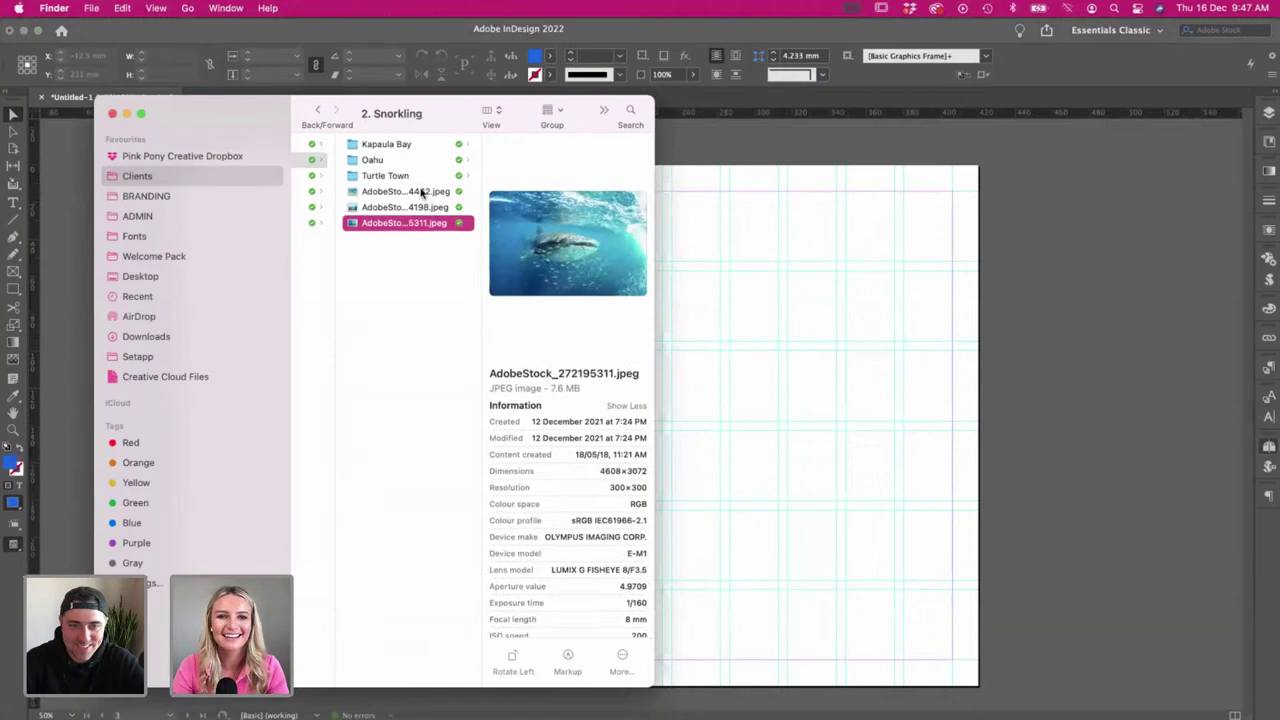
click(421, 192)
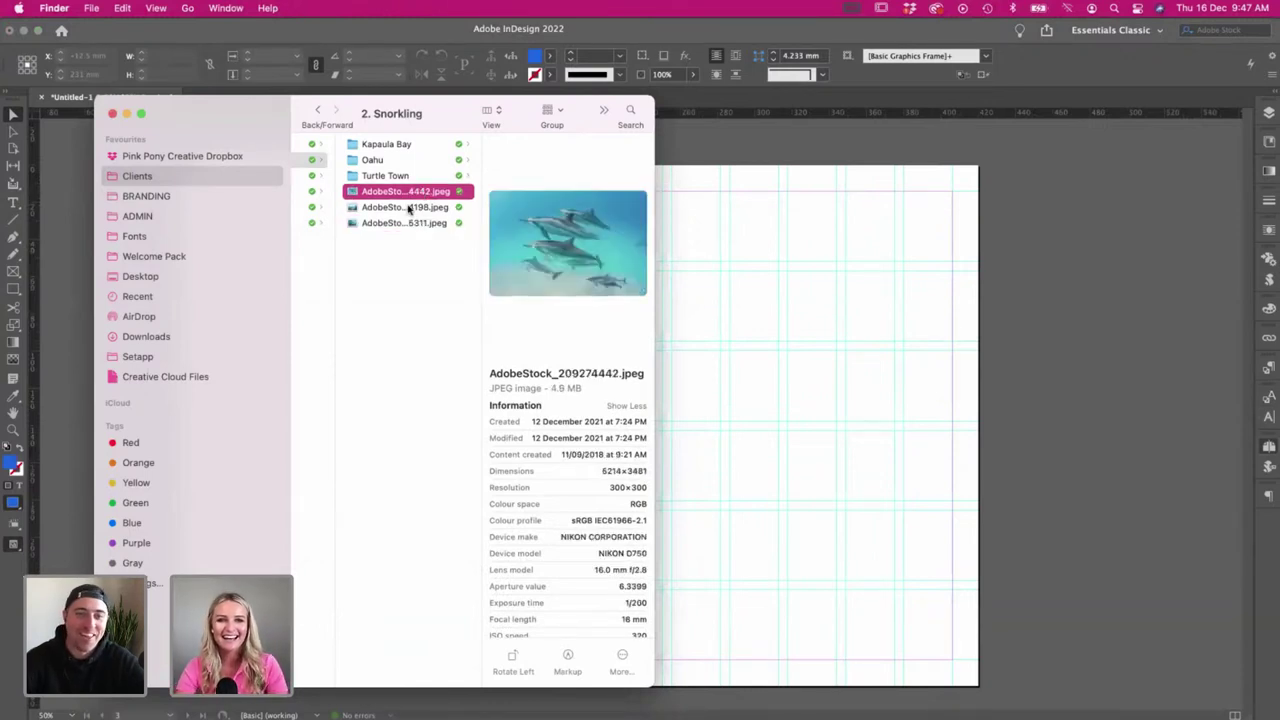
- Place AdobeStock_211004198.jpeg from the 2. Snorkling folder across the full pages 2–3 spread in InDesign, about 423 mm wide
click(410, 210)
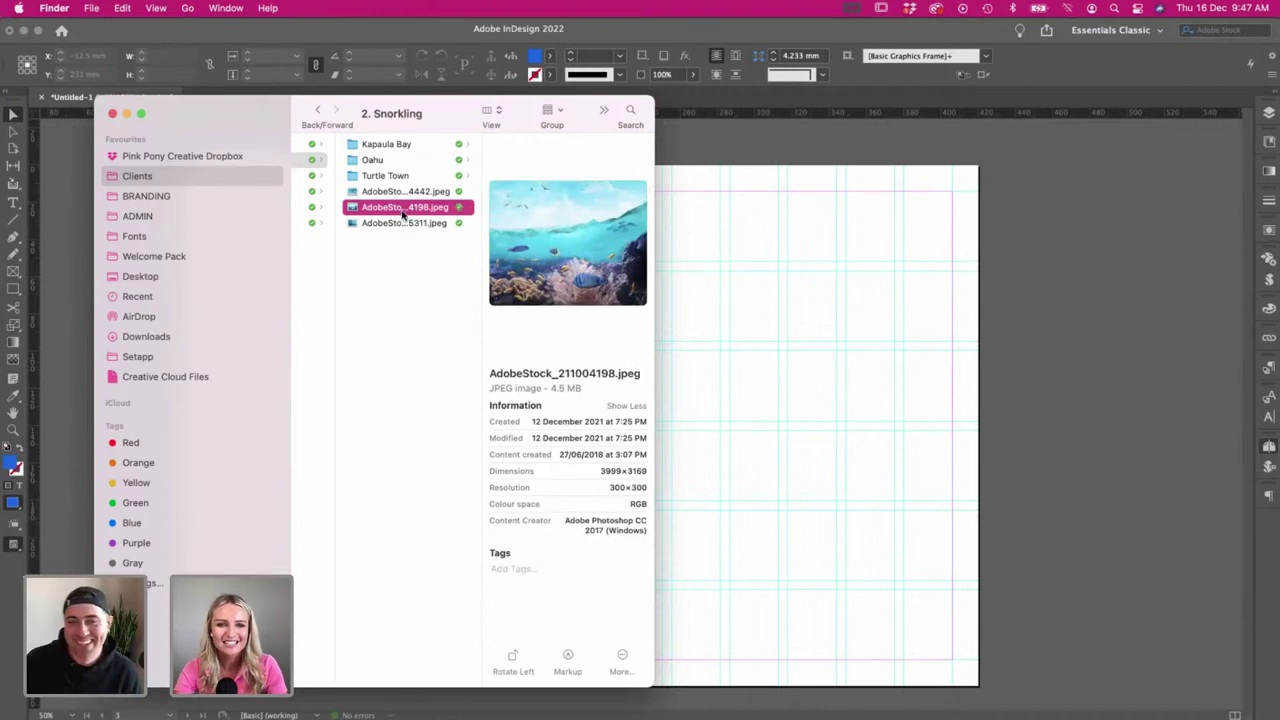
drag(510, 230, 728, 250)
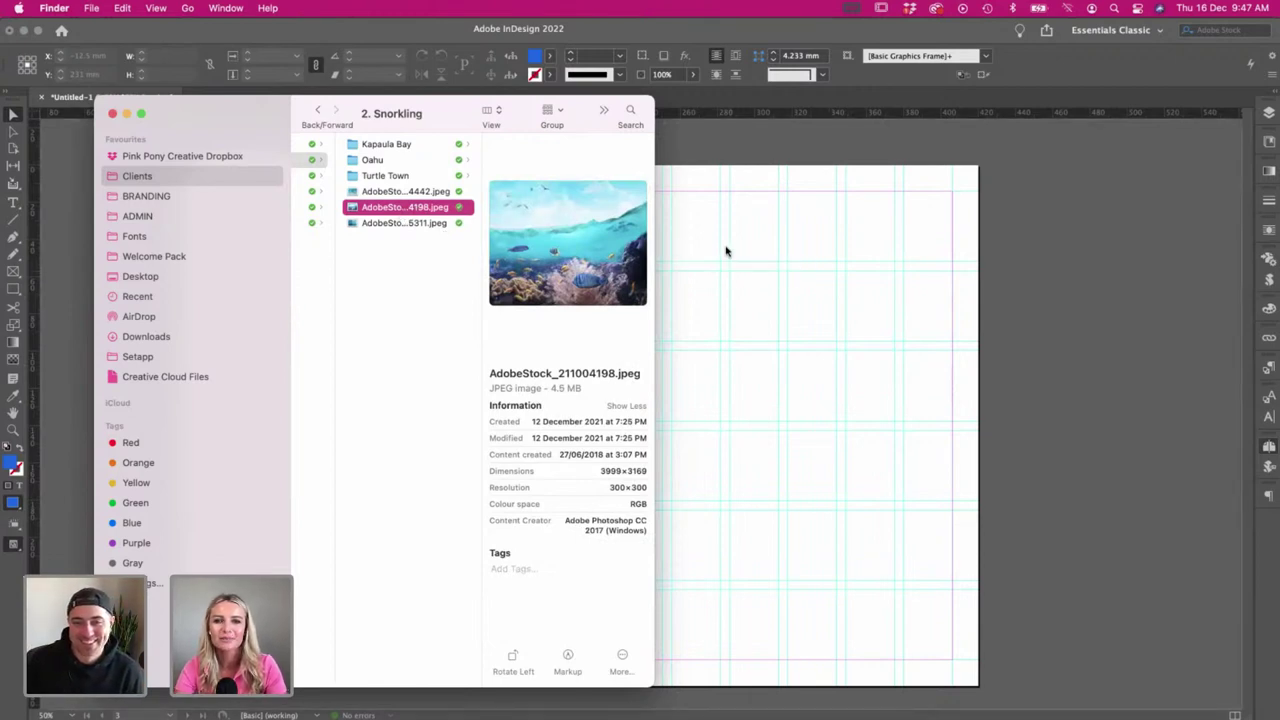
drag(196, 167, 984, 680)
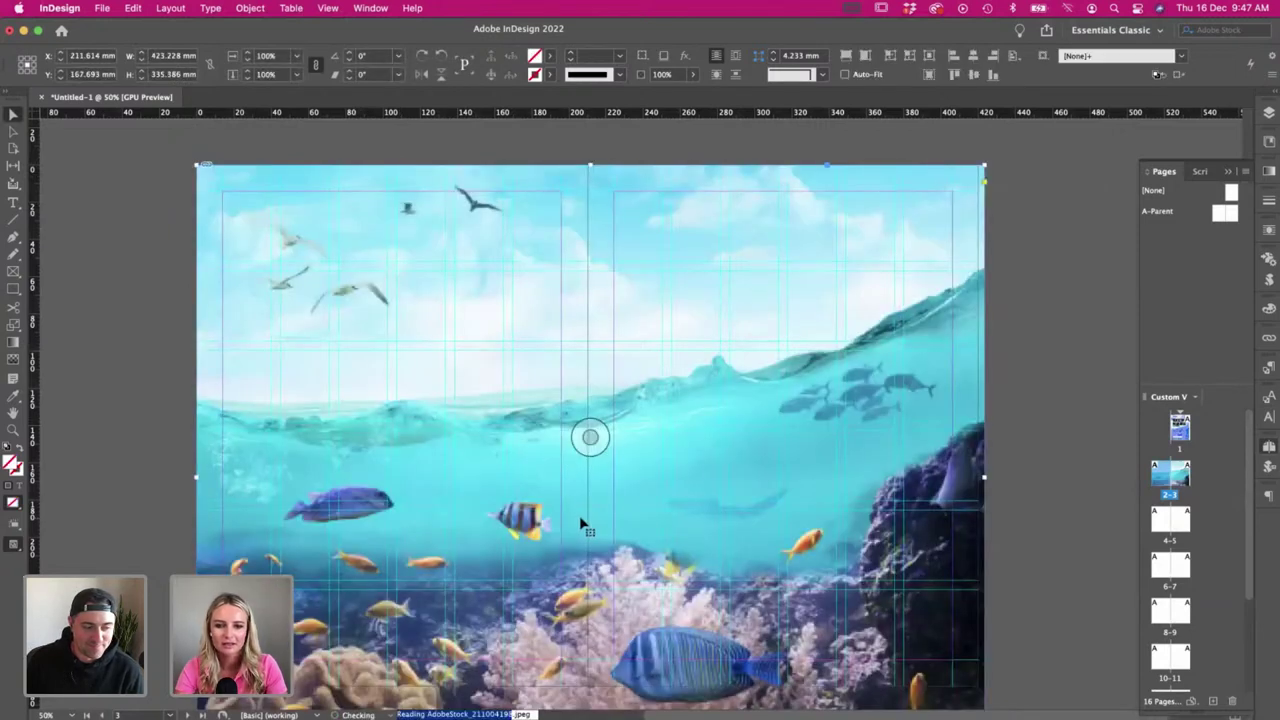
- Move the placed image up and crop its frame at the bottom and top edges to a height of 283 mm
scroll(586, 526, down, 3)
drag(606, 612, 606, 556)
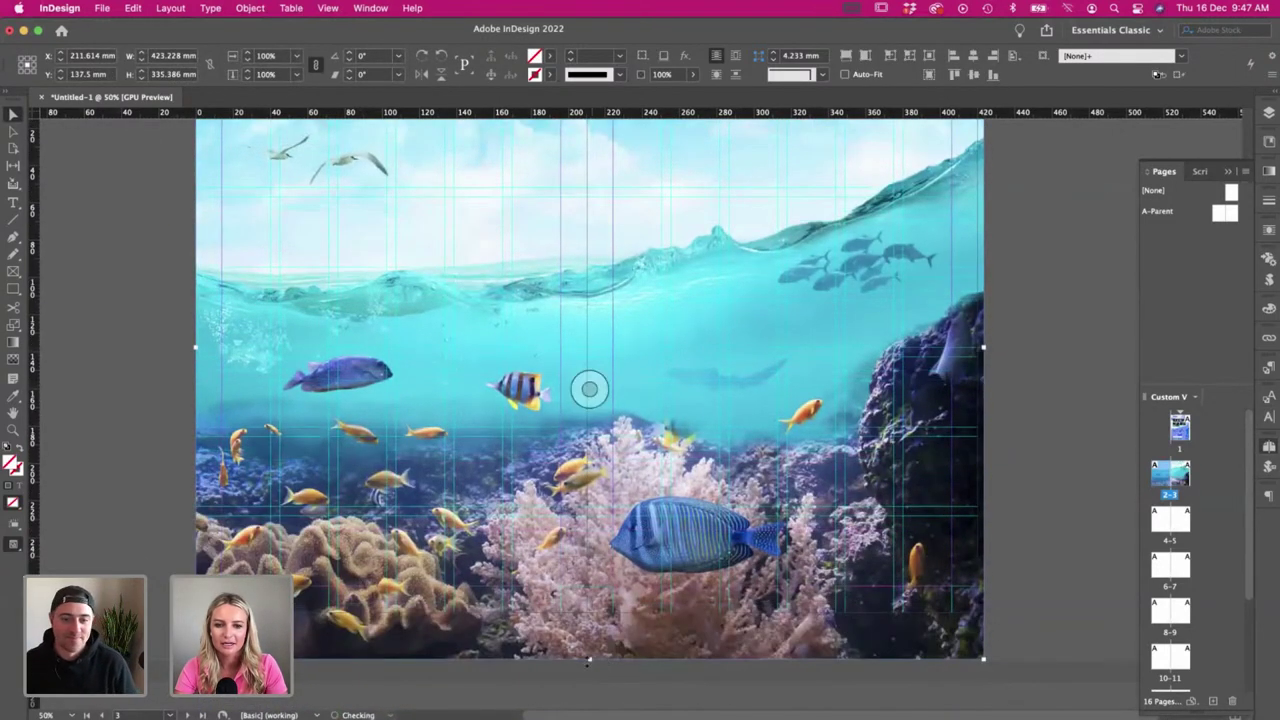
drag(589, 660, 590, 612)
scroll(586, 309, up, 5)
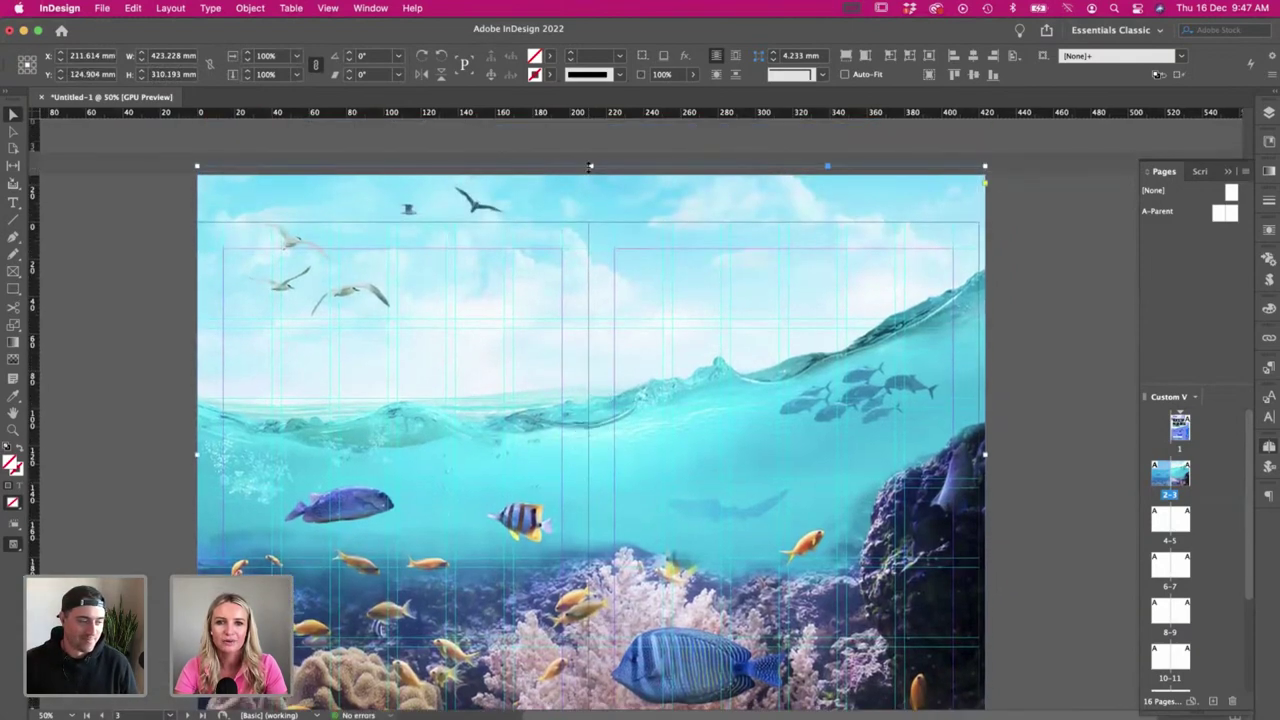
drag(590, 166, 584, 220)
scroll(586, 220, down, 2)
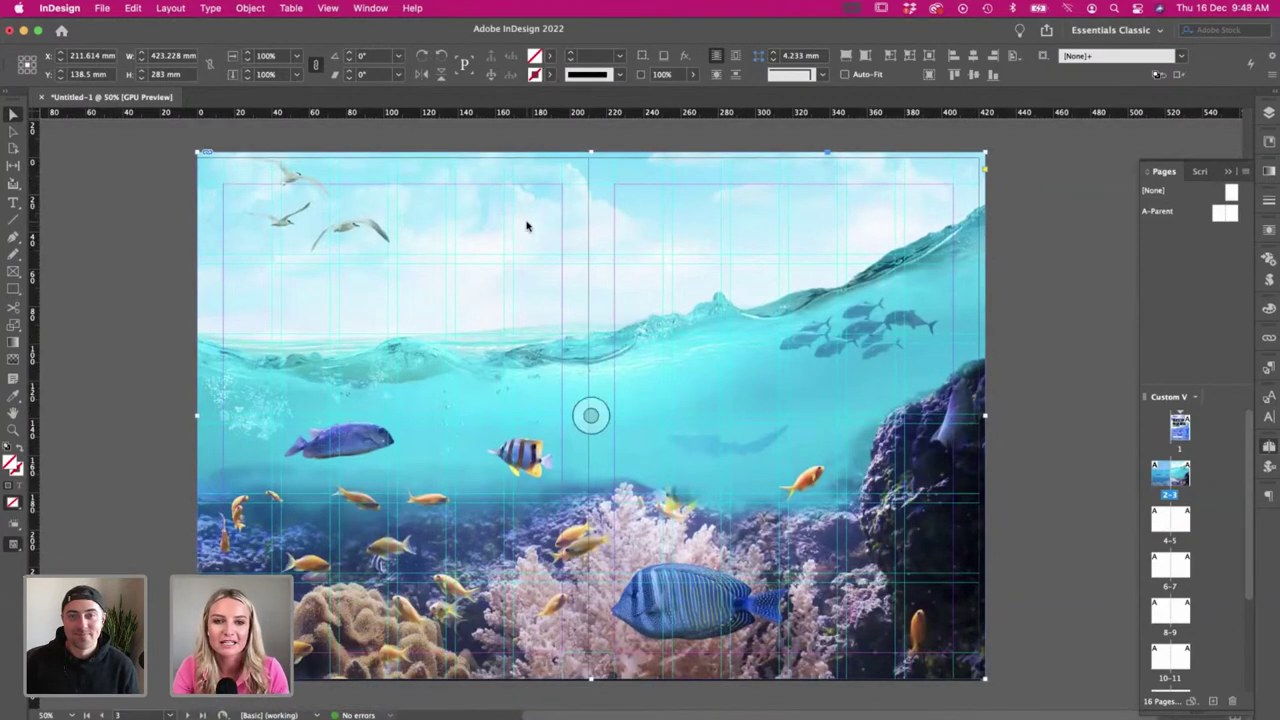
- Open the placed image for editing with Adobe Photoshop 2022 and convert its Background into a regular layer named Layer 0
right_click(527, 222)
click(531, 279)
double_click(531, 279)
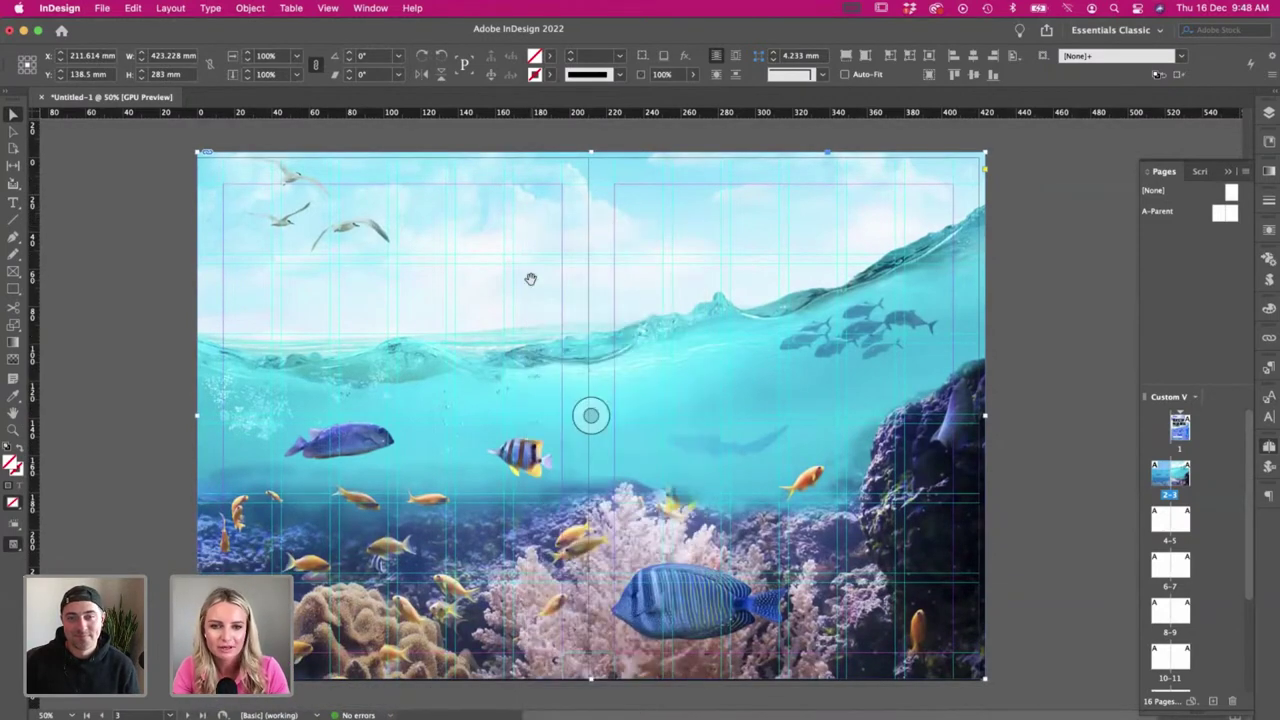
right_click(470, 279)
mouse_move(567, 552)
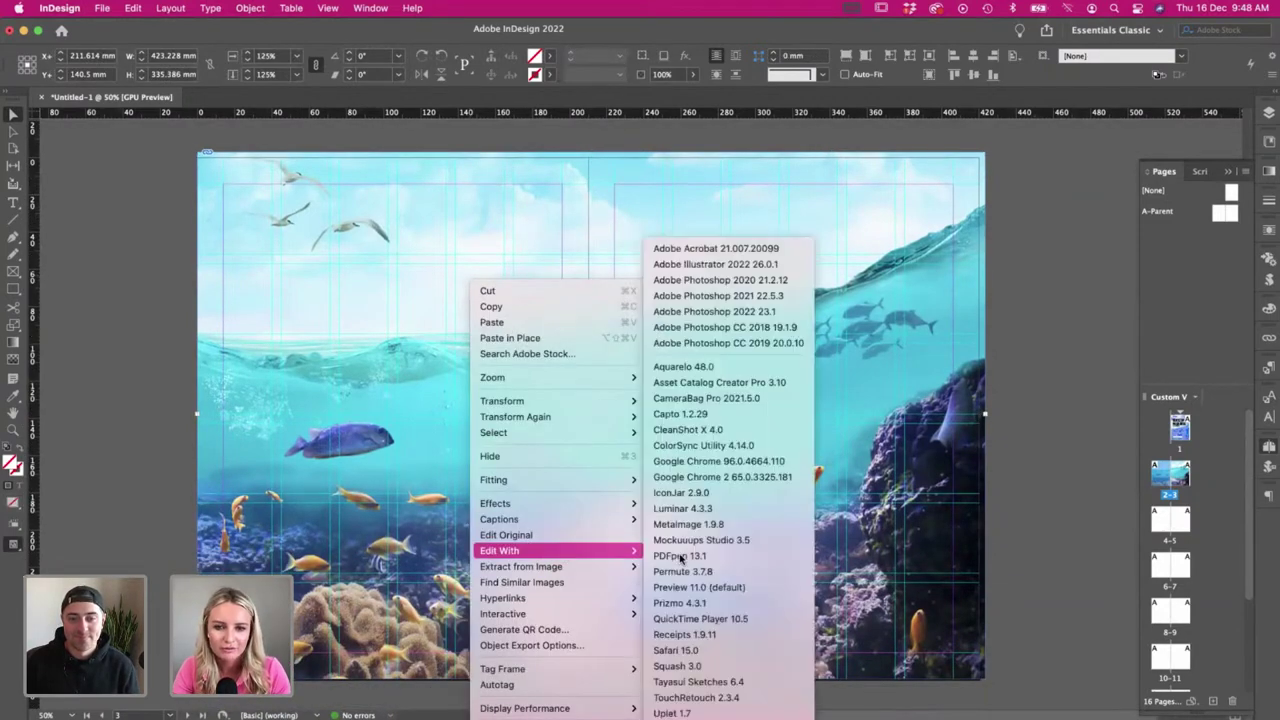
click(700, 311)
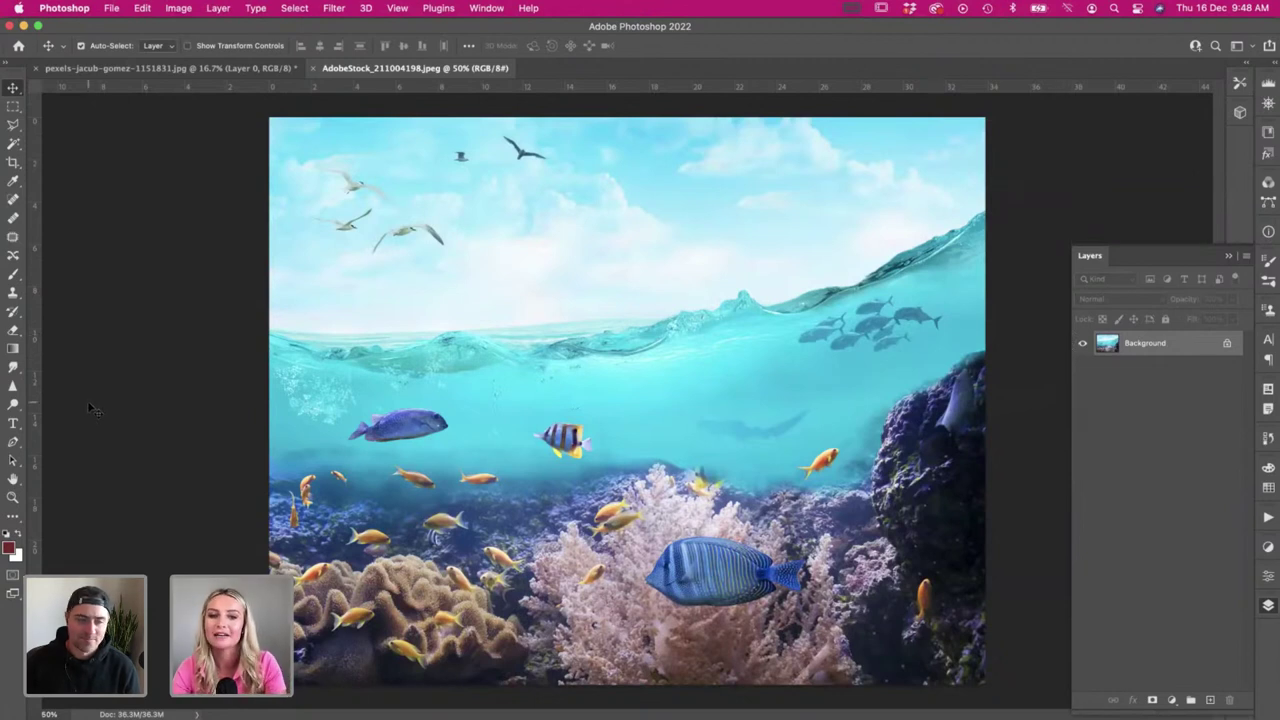
double_click(1165, 347)
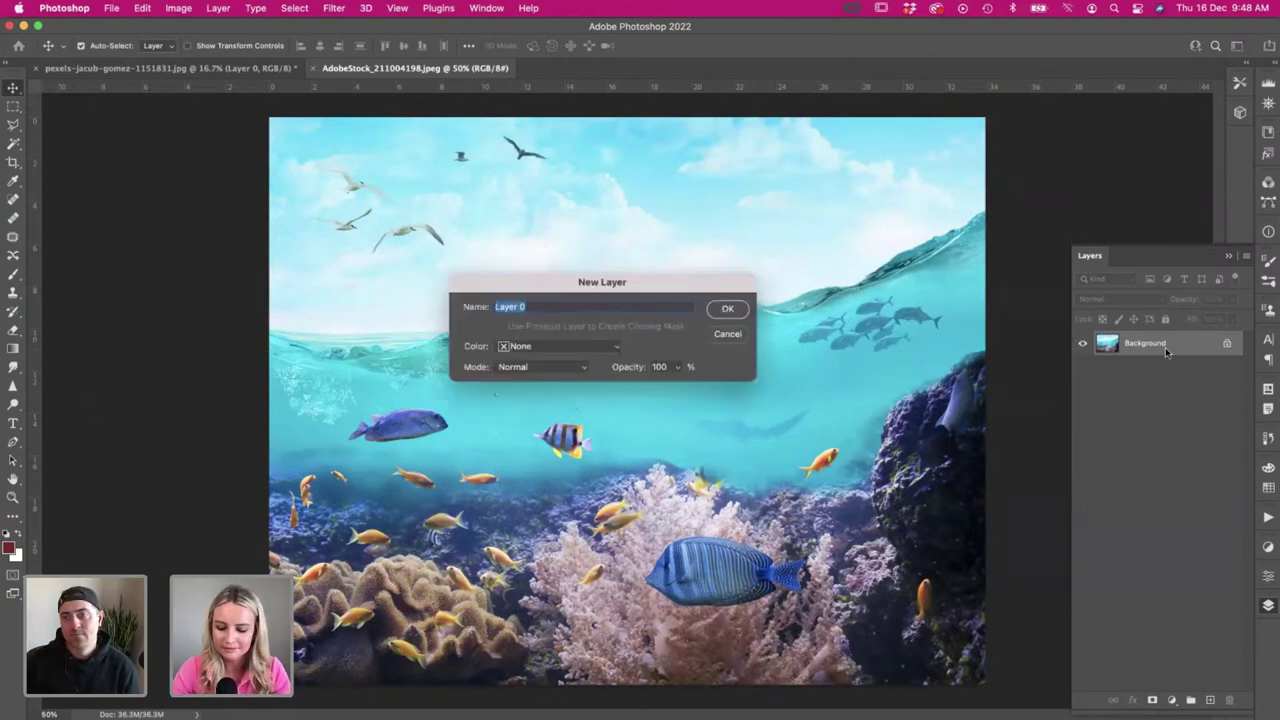
key(Return)
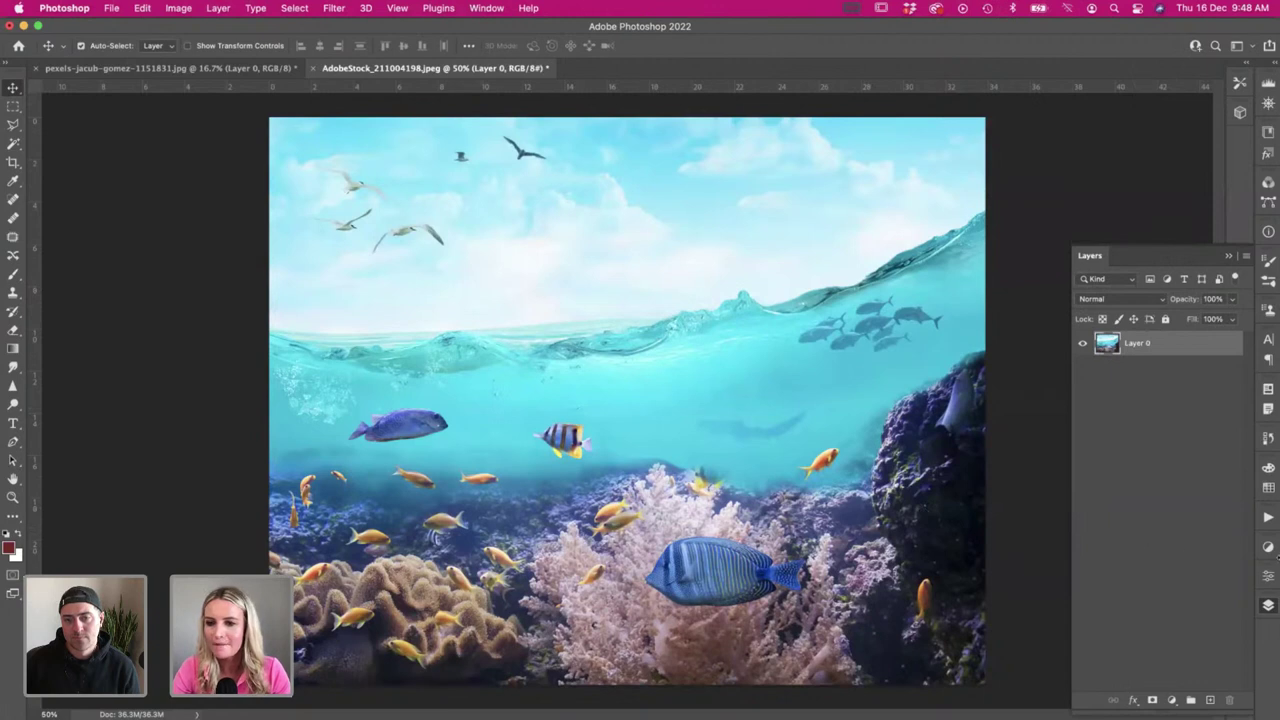
- Start recording a new action named "Gradient Map Adobe Live" in the Default Actions set
click(1264, 521)
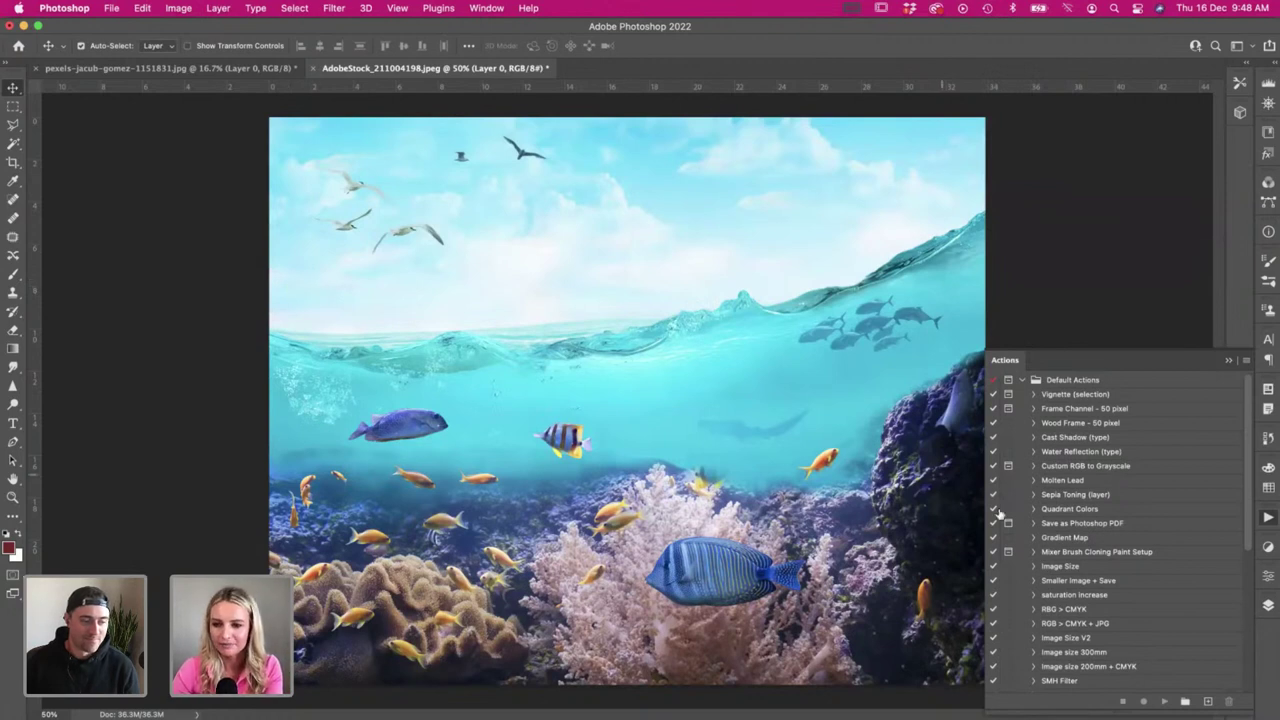
scroll(1175, 660, down, 3)
scroll(1172, 661, down, 5)
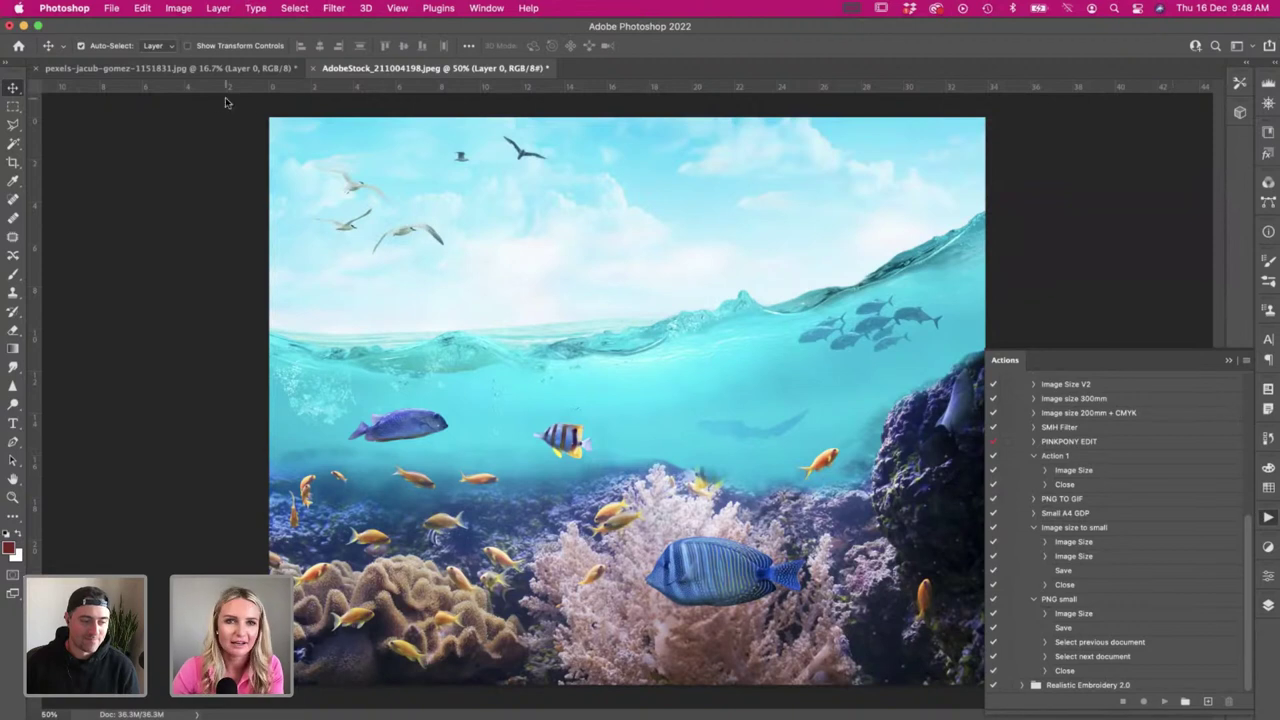
click(1208, 701)
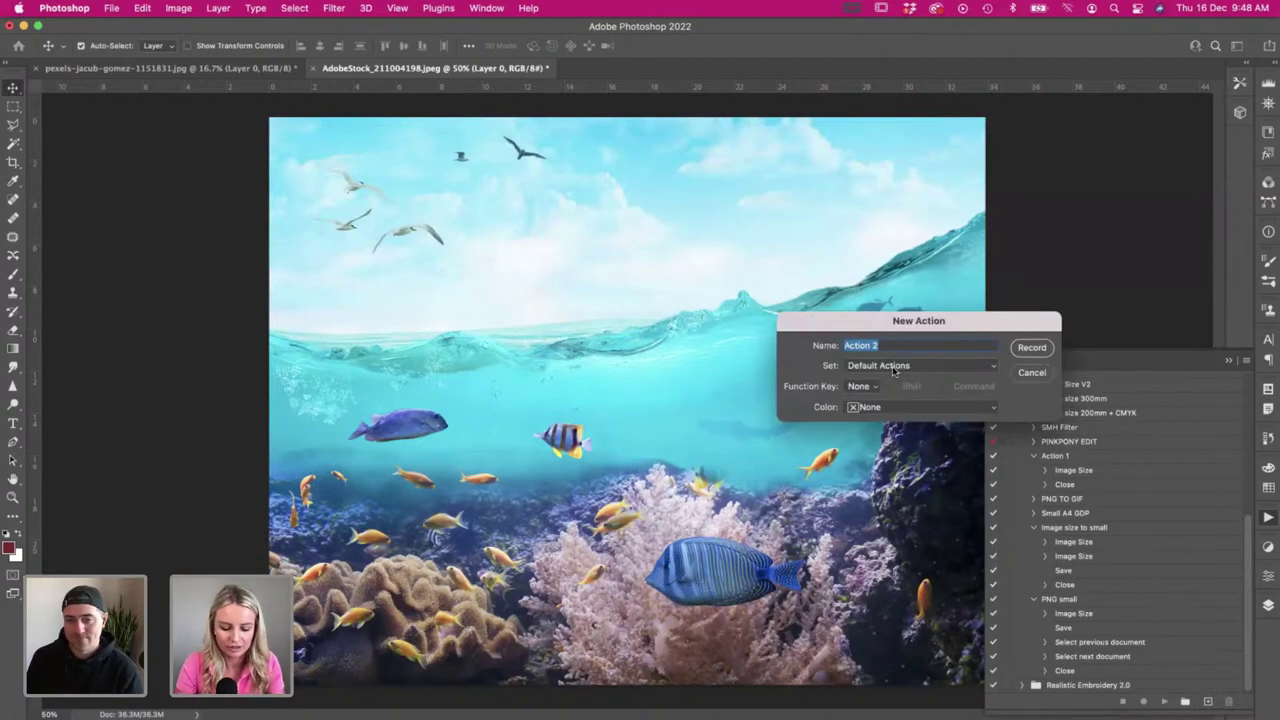
text(Gradient Map Adobe Live)
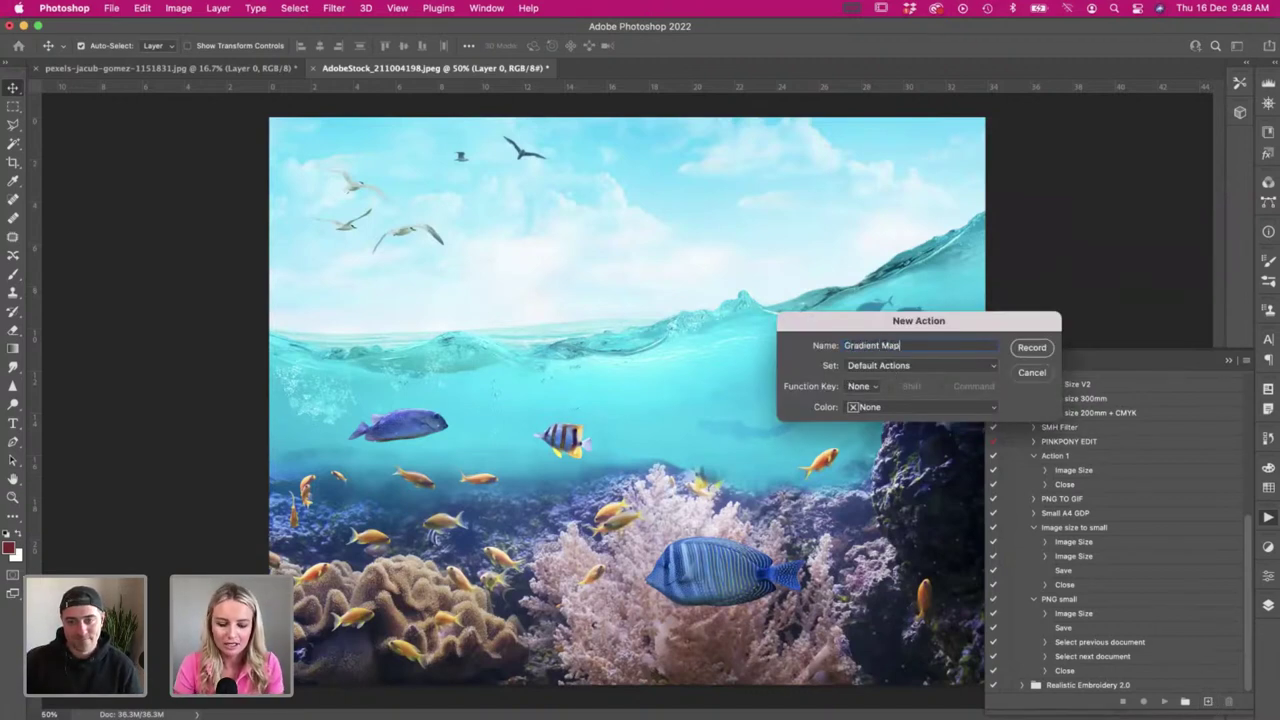
click(1032, 347)
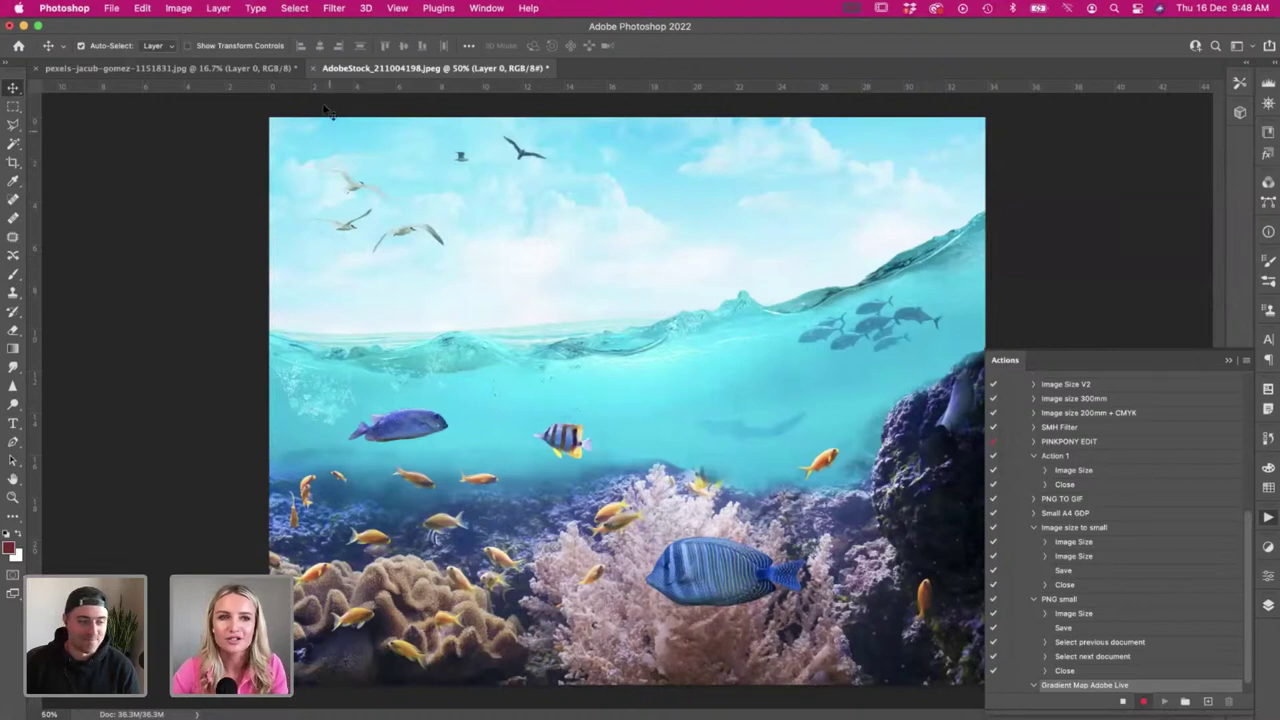
- Add a Gradient Map adjustment to the underwater image and open its gradient for editing
click(178, 8)
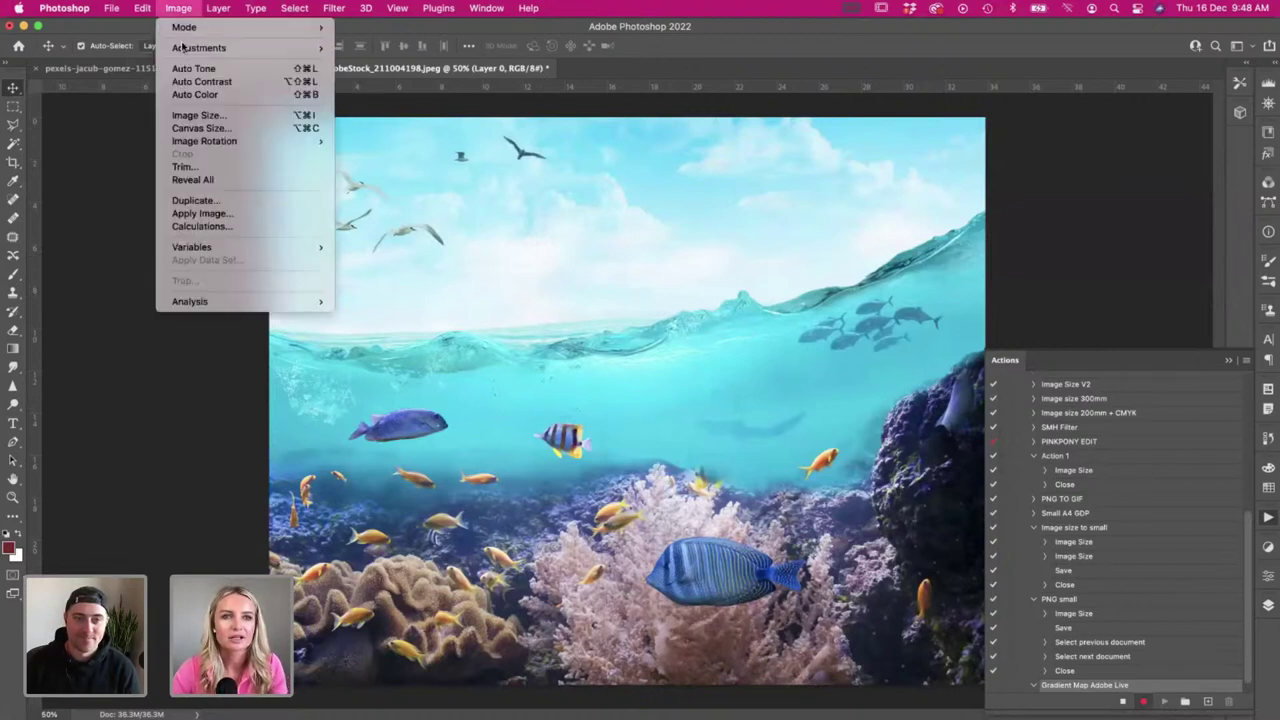
mouse_move(230, 48)
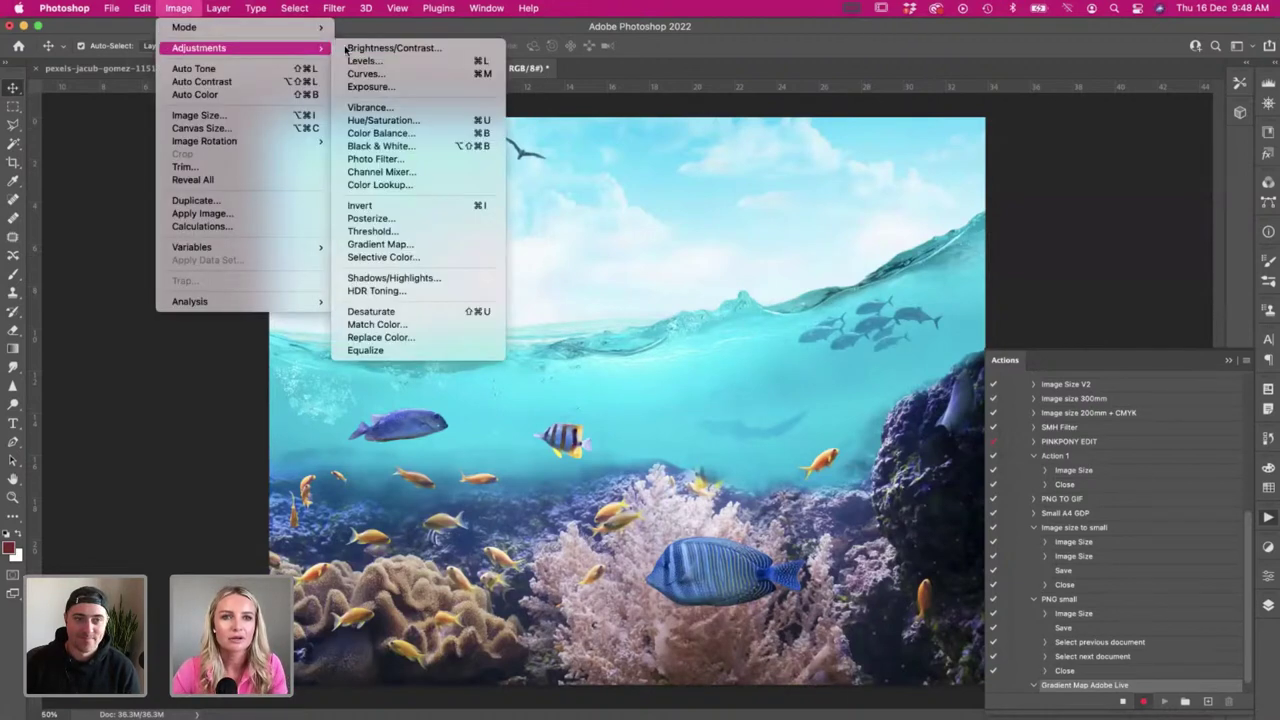
click(405, 245)
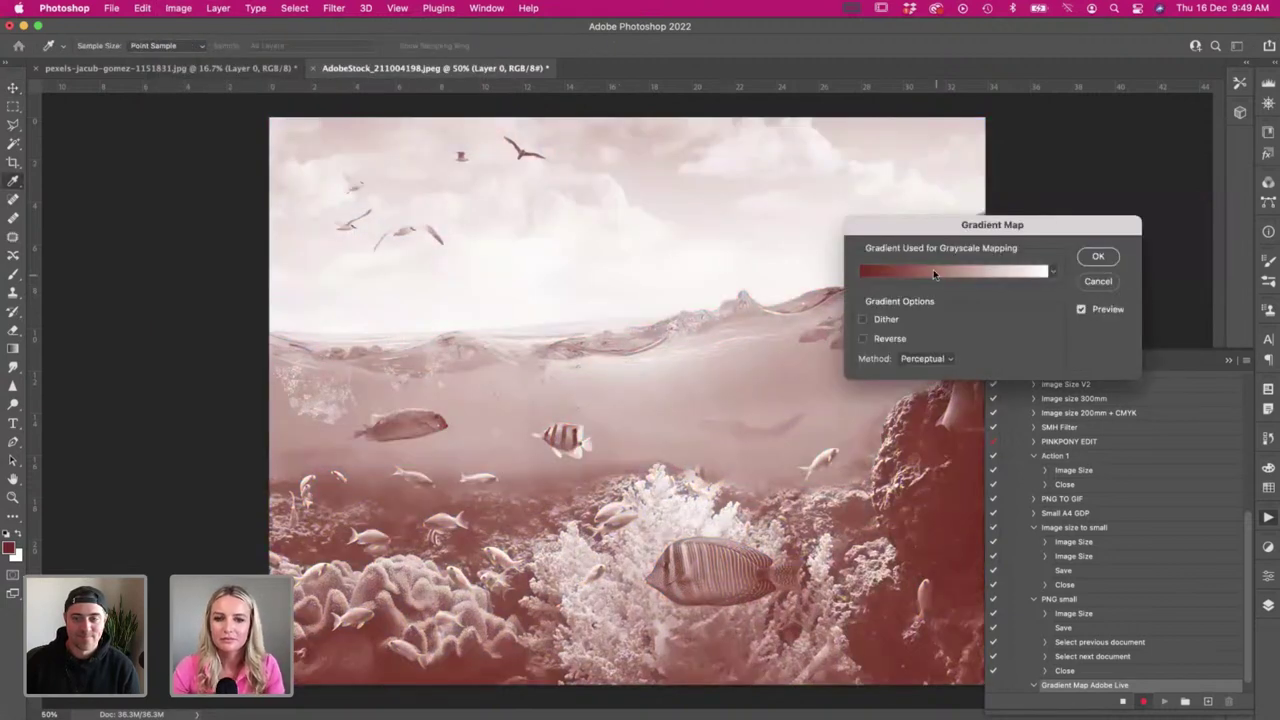
click(933, 270)
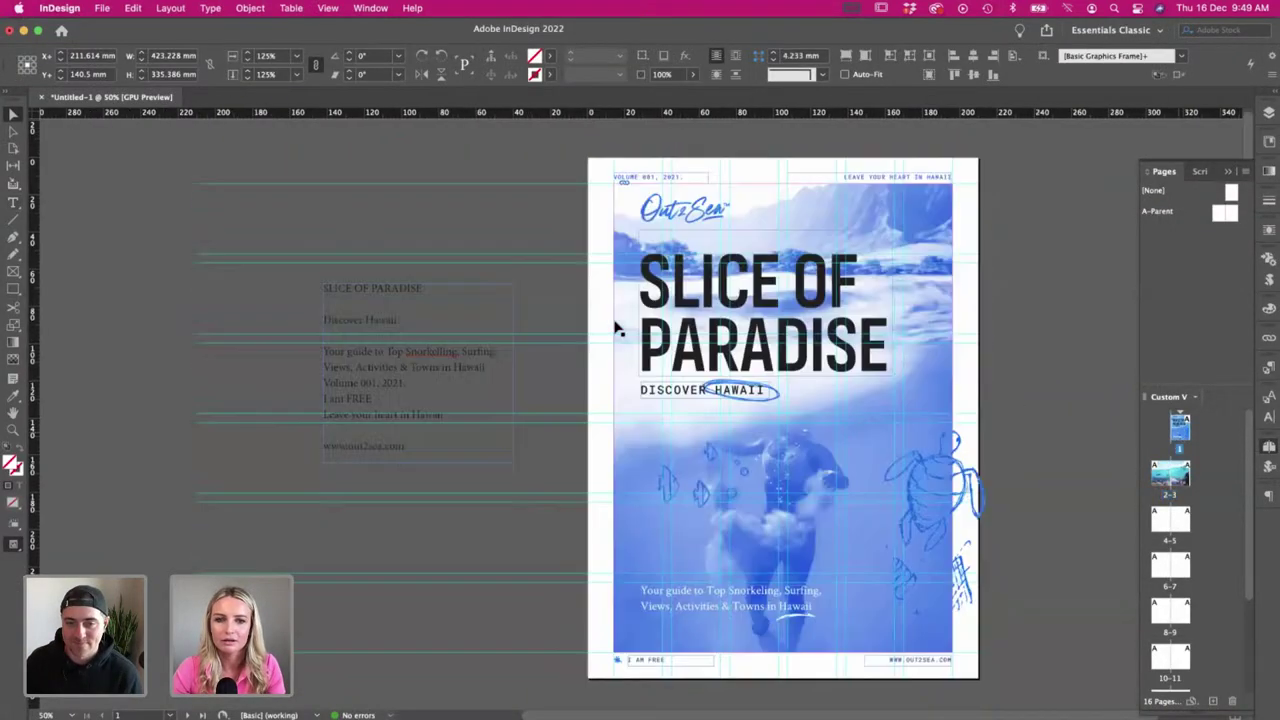
- In the InDesign document's cover, copy the hex code 2a5eef from the fill colour of the blue Out2Sea logo
click(692, 222)
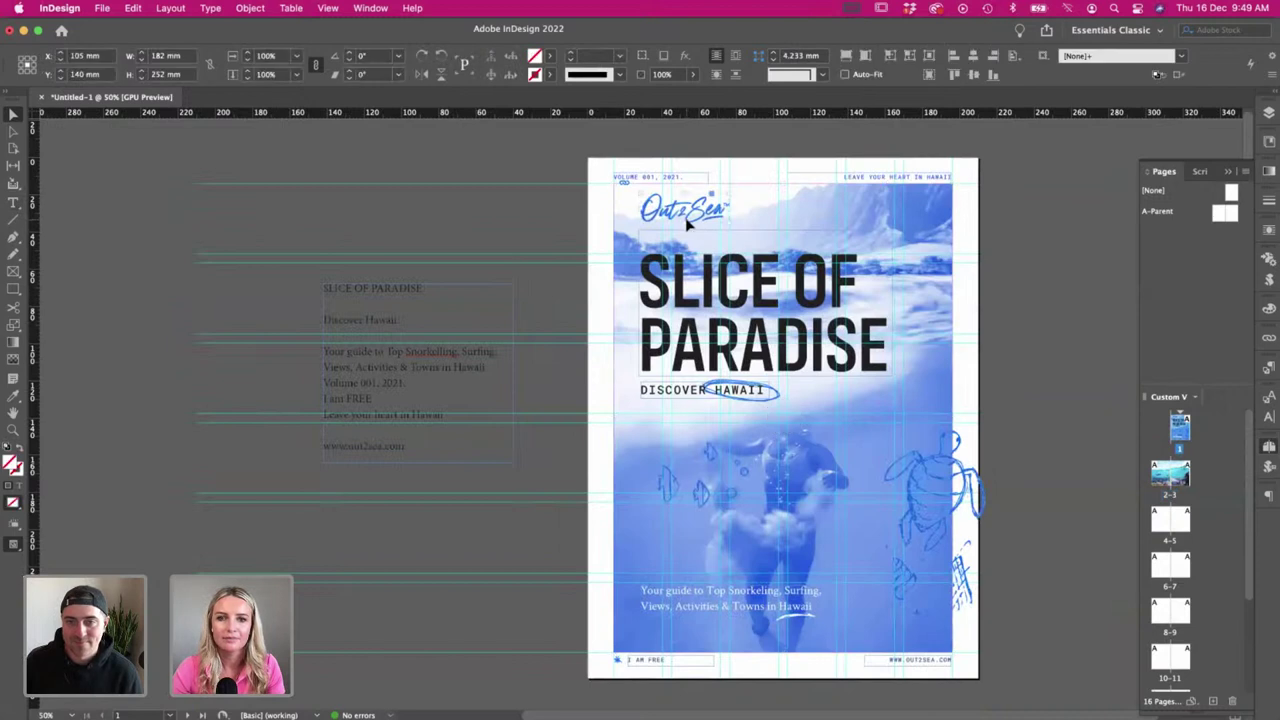
double_click(9, 463)
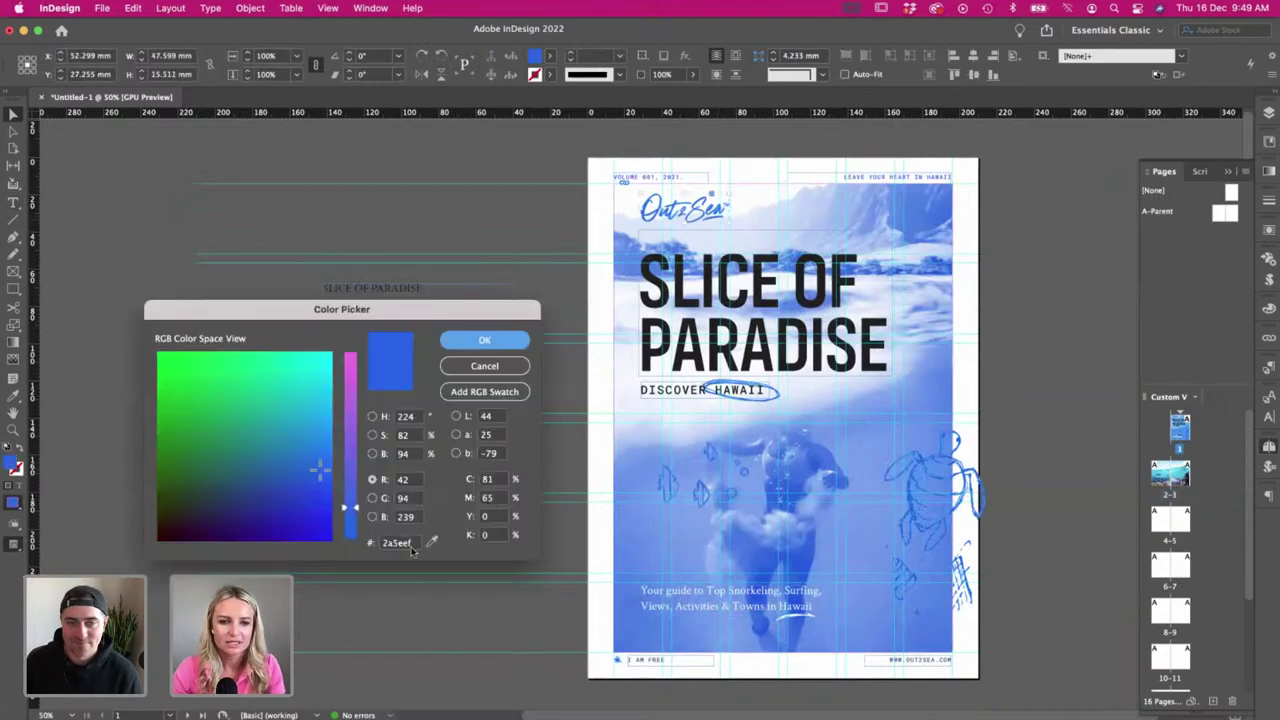
drag(416, 544, 356, 540)
key(super+c)
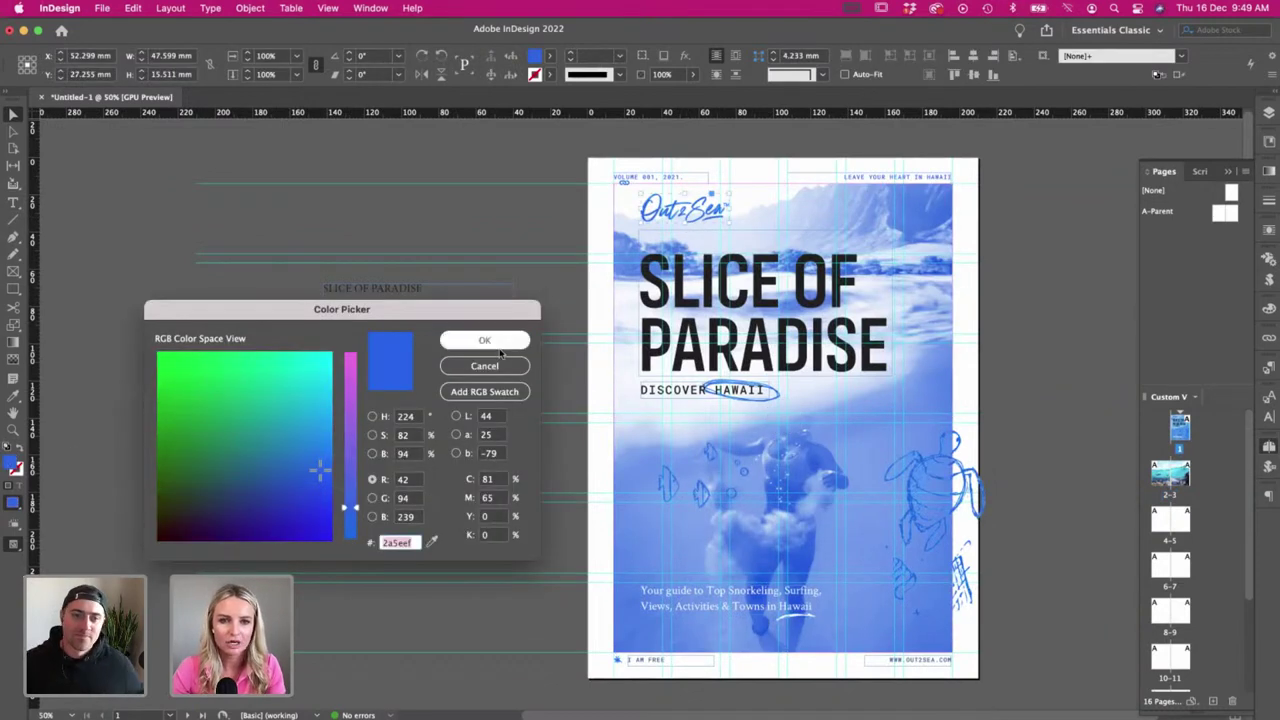
click(500, 350)
- Switch back to Photoshop and set the gradient's dark red colour stop to the copied blue, 2a5eef
key(super+Tab)
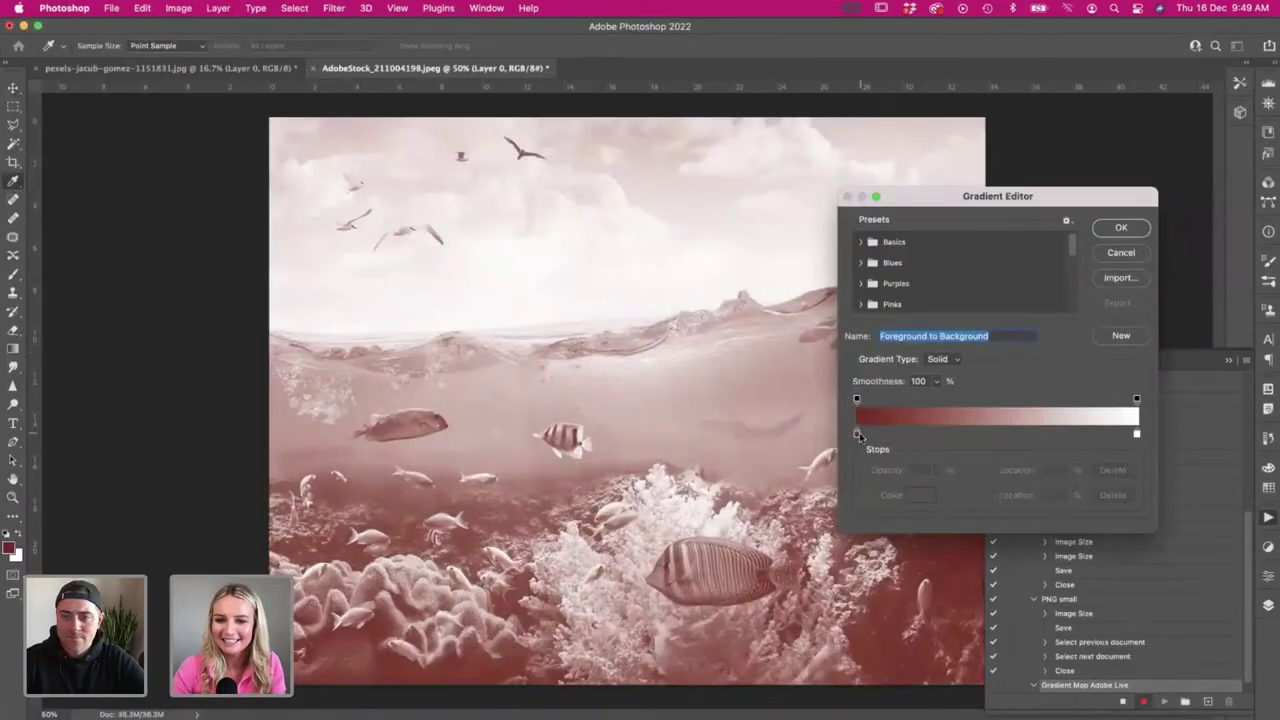
click(858, 433)
click(918, 495)
key(super+v)
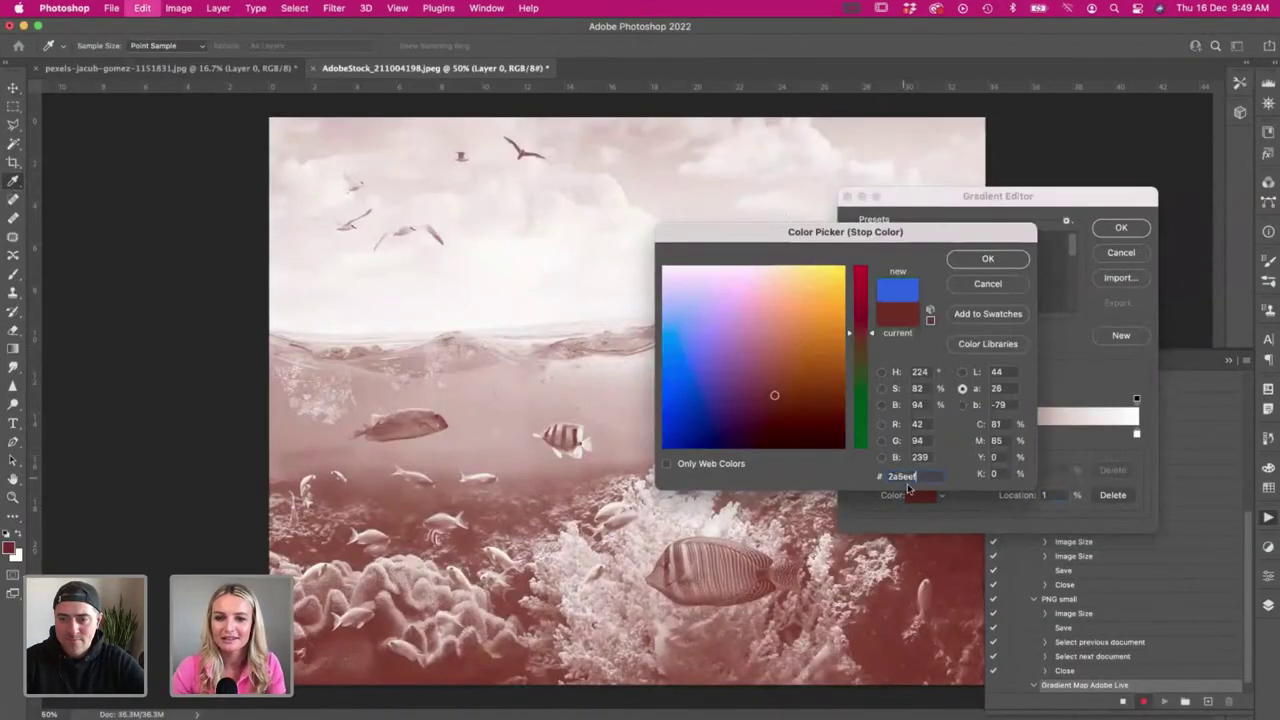
drag(795, 231, 827, 235)
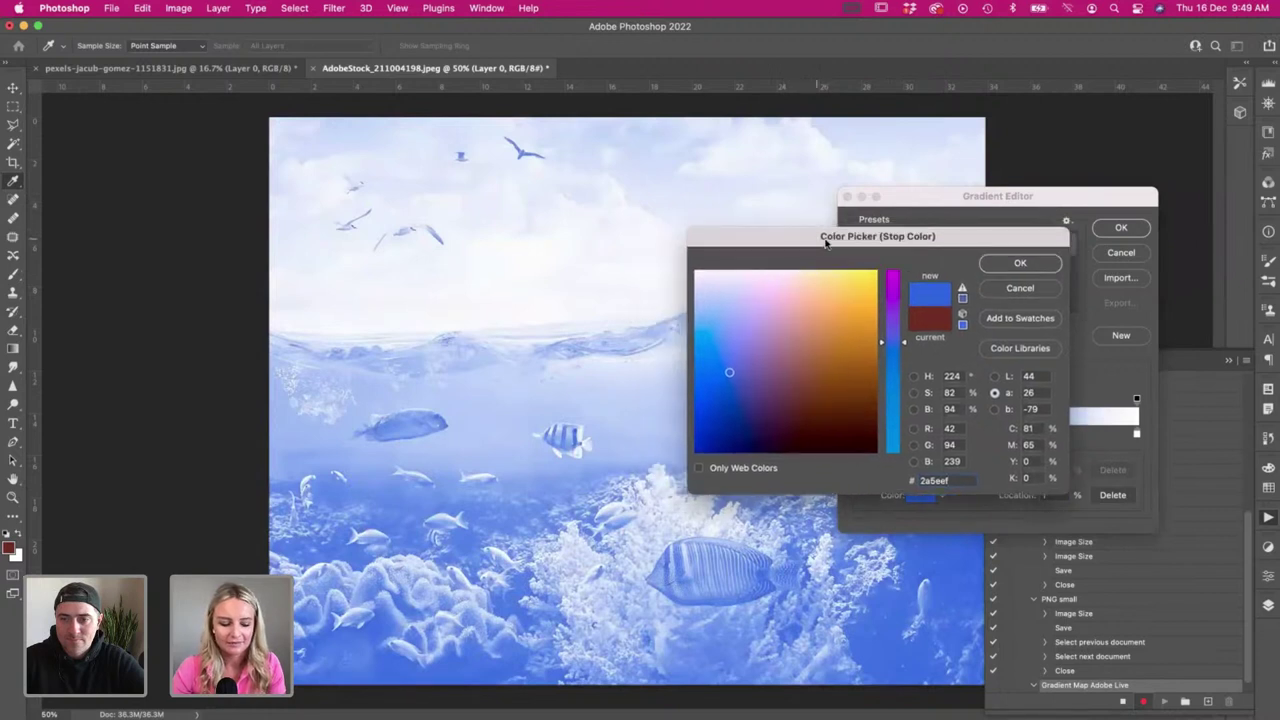
click(1012, 265)
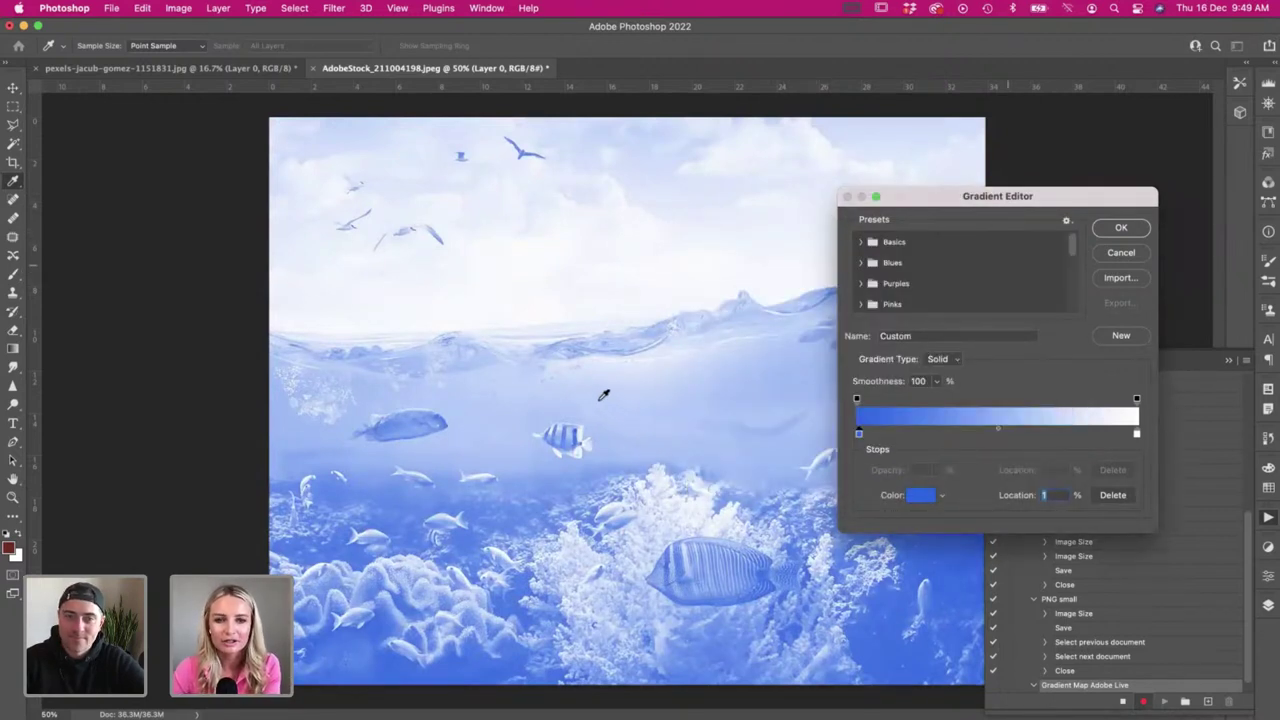
- Shift the gradient's colour midpoint to 67% towards white and apply the Gradient Map to the underwater image
drag(999, 428, 1020, 430)
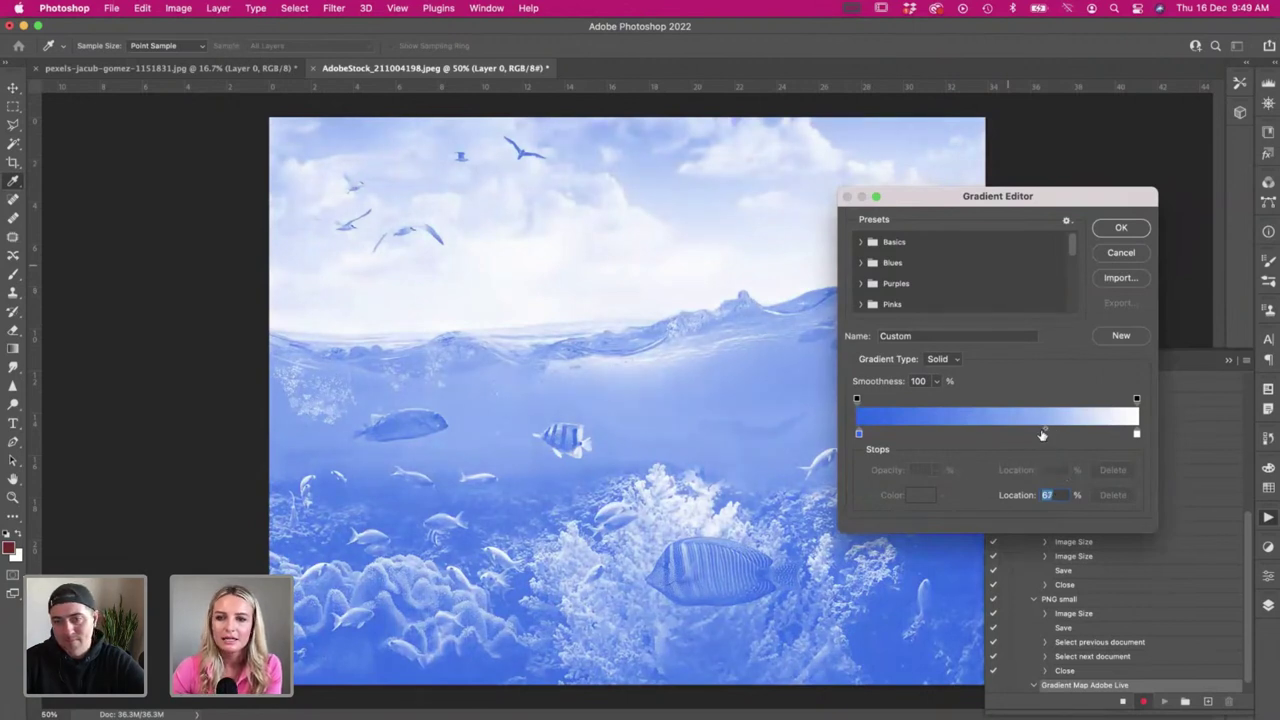
click(1121, 227)
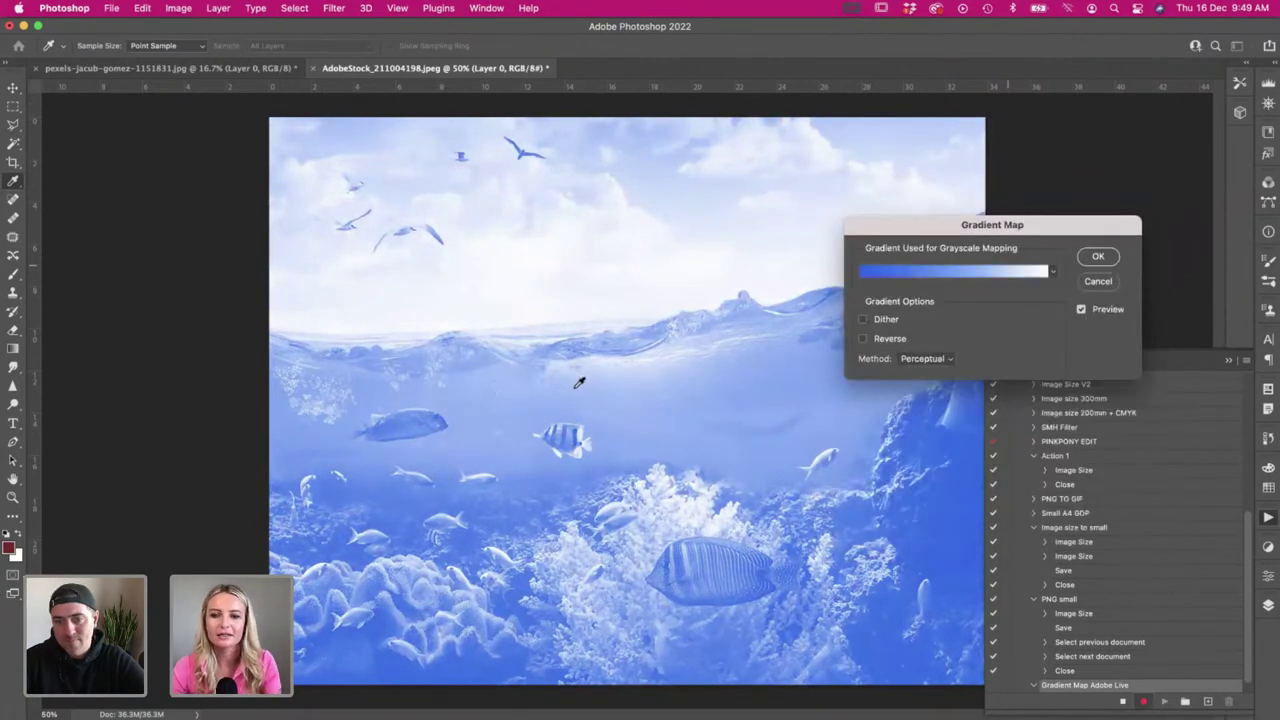
click(1100, 258)
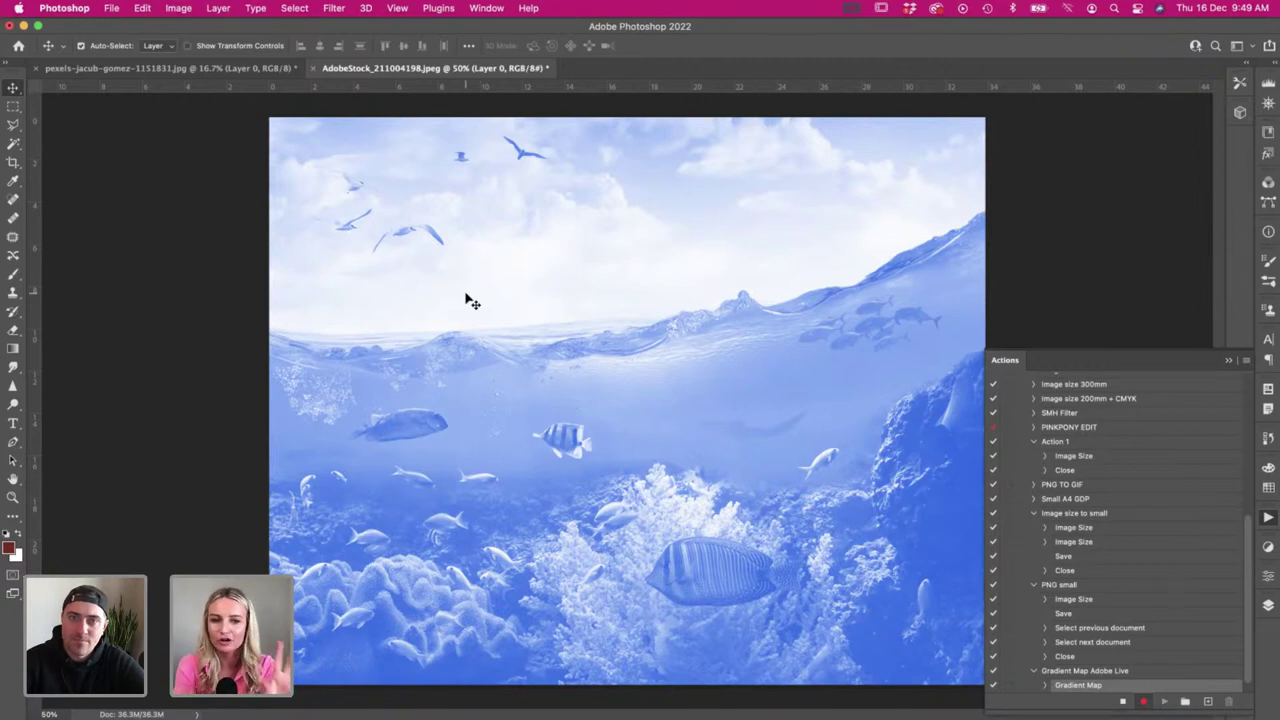
- Switch to the Illustrator layout plan and examine the cover, opening spread and Snorkling page wireframes for image placement
key(super+Tab)
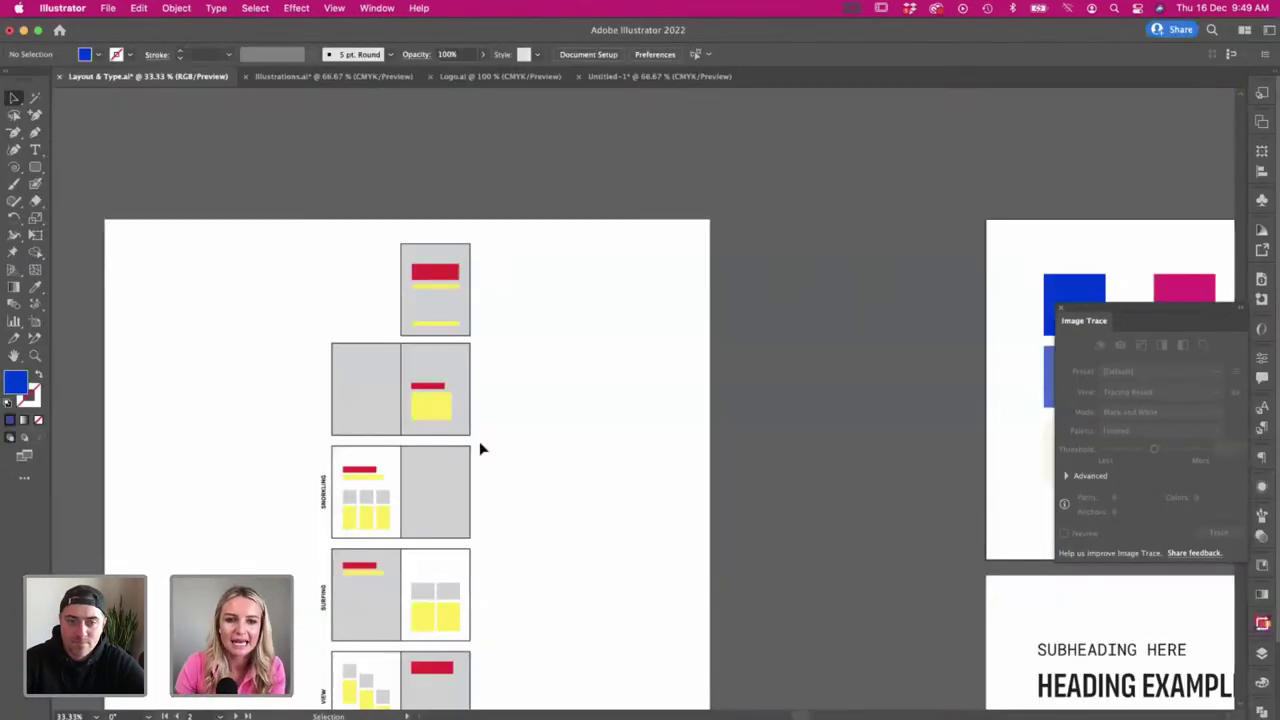
scroll(460, 438, left, 2)
scroll(515, 465, left, 3)
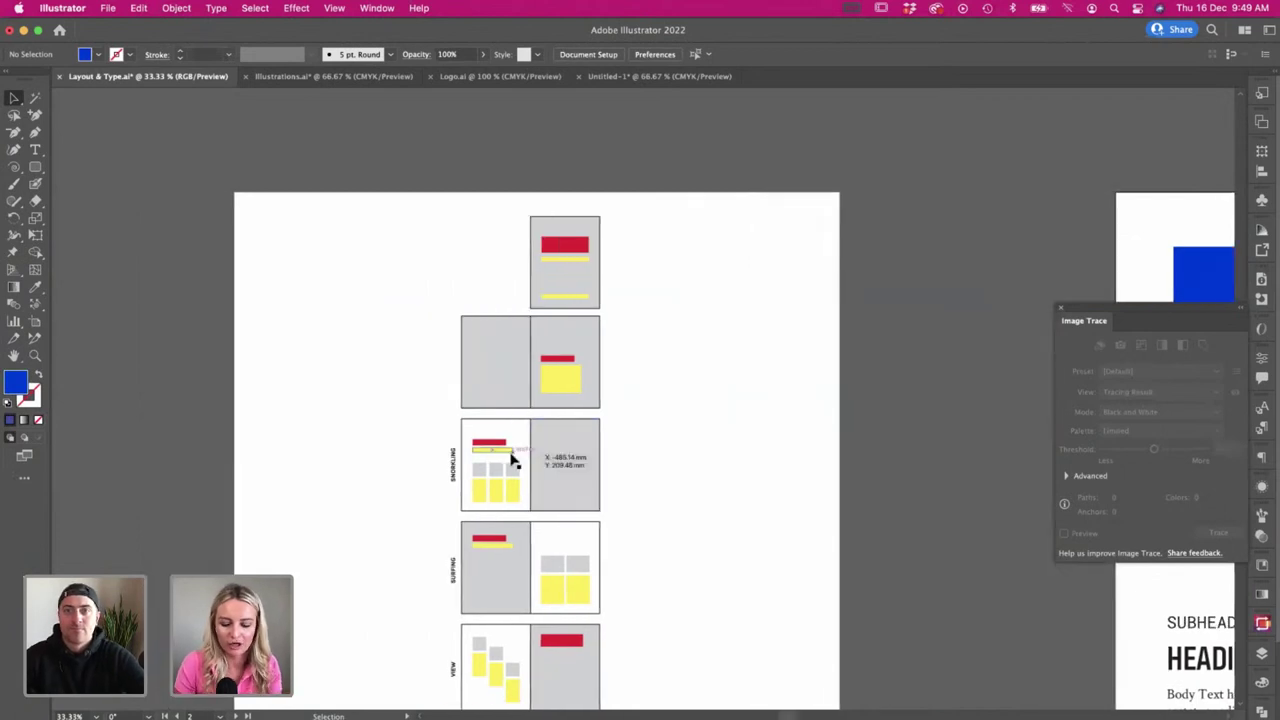
key(super+=)
key(super+=)
key(super+=)
scroll(512, 459, down, 4)
scroll(512, 459, left, 4)
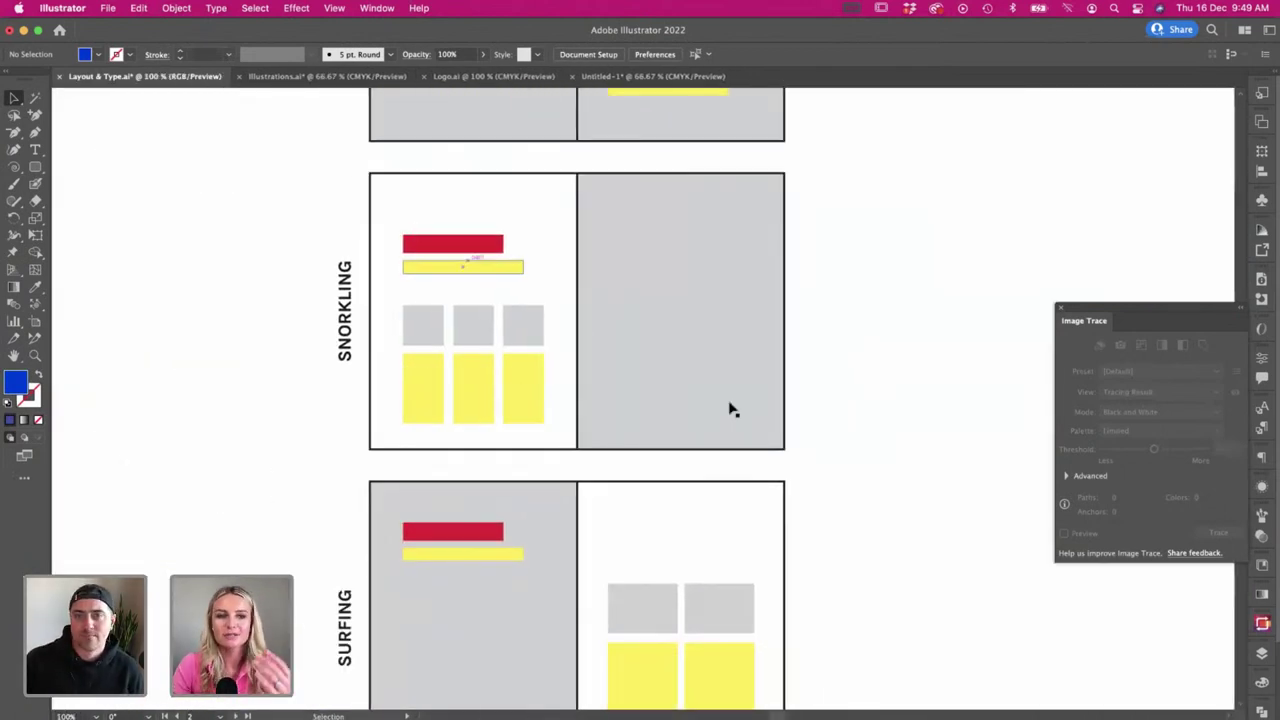
scroll(481, 254, up, 2)
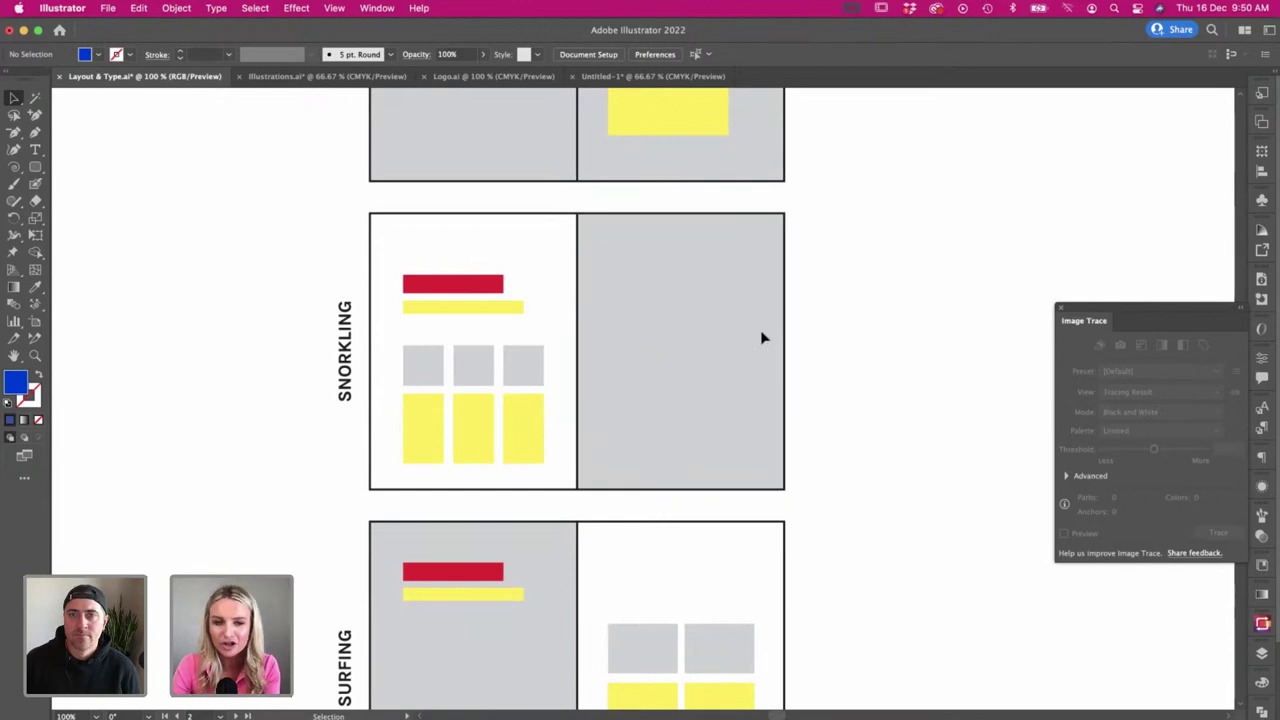
scroll(323, 242, up, 3)
scroll(323, 242, left, 1)
scroll(323, 242, up, 5)
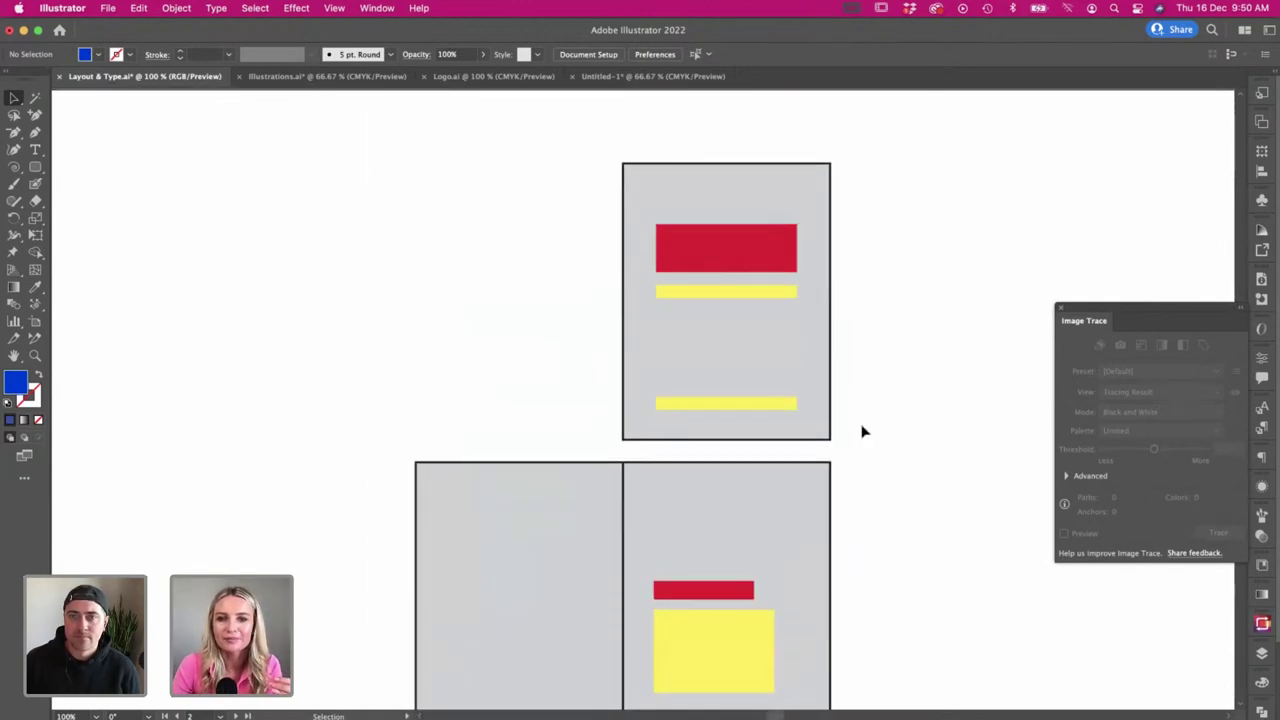
scroll(521, 508, down, 1)
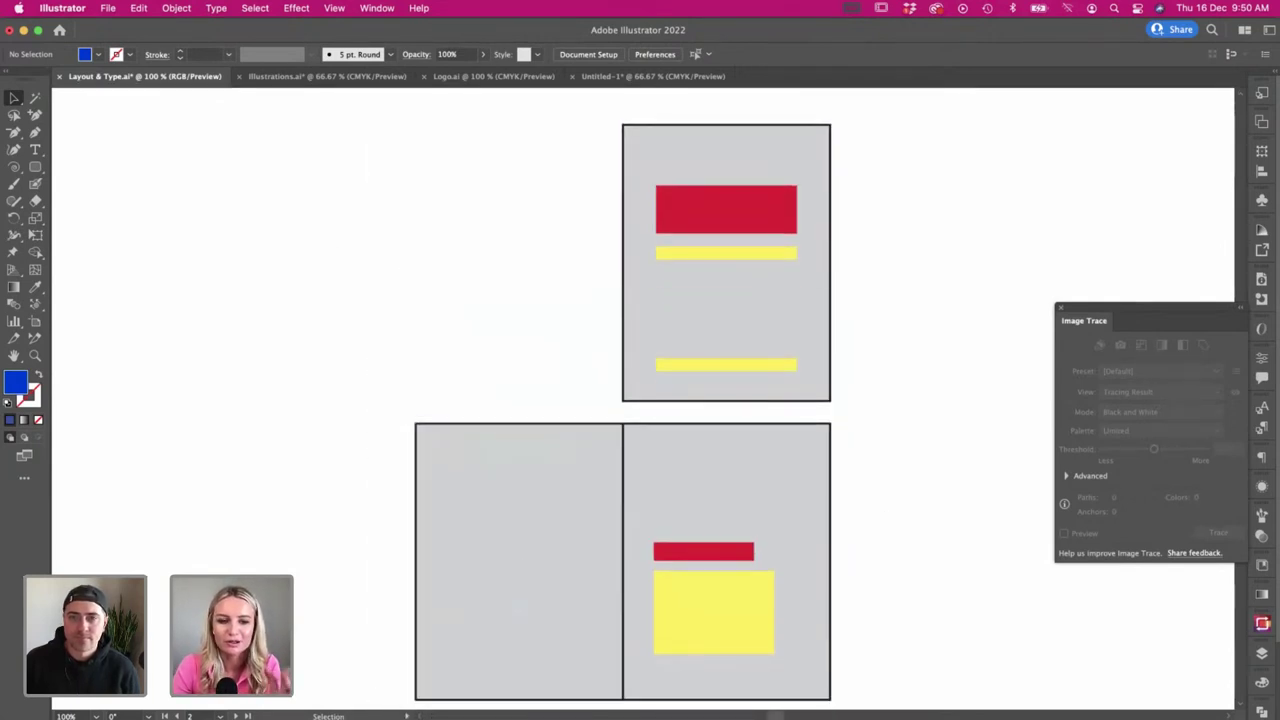
- Switch back to Photoshop and save a JPEG copy named 211004198 in the 2. Snorkling folder at Medium quality 6
key(super+Tab)
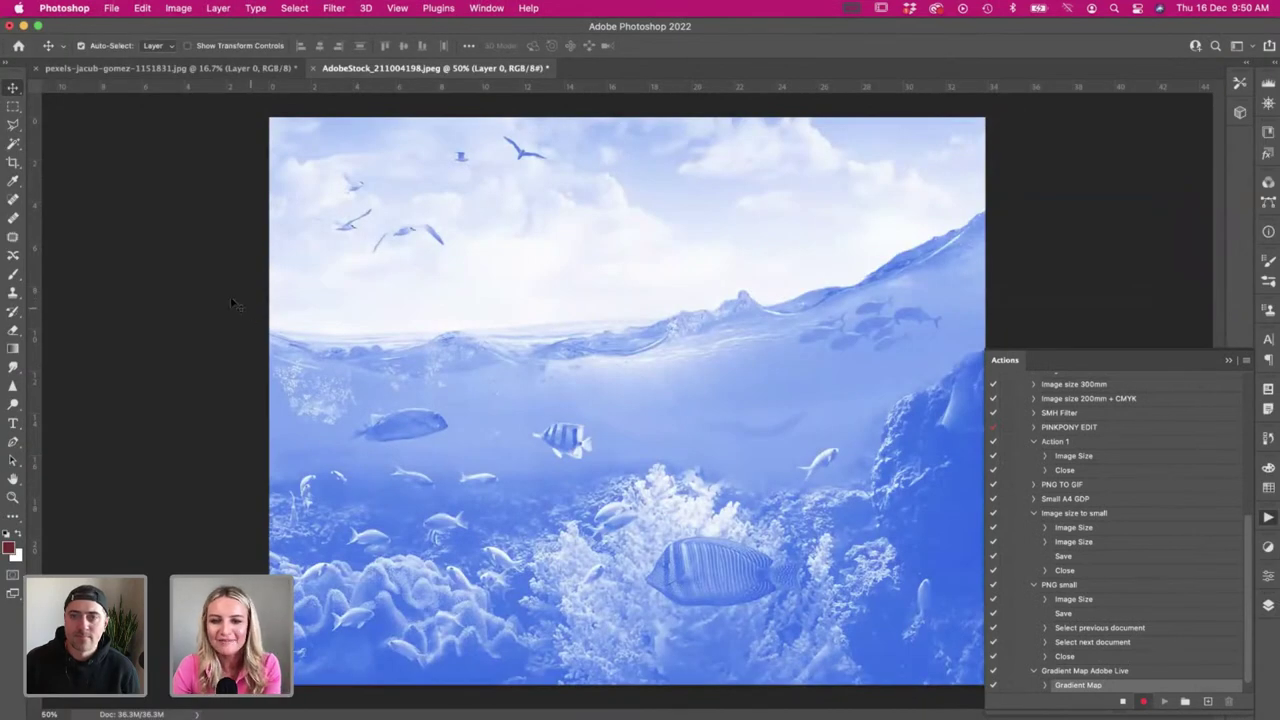
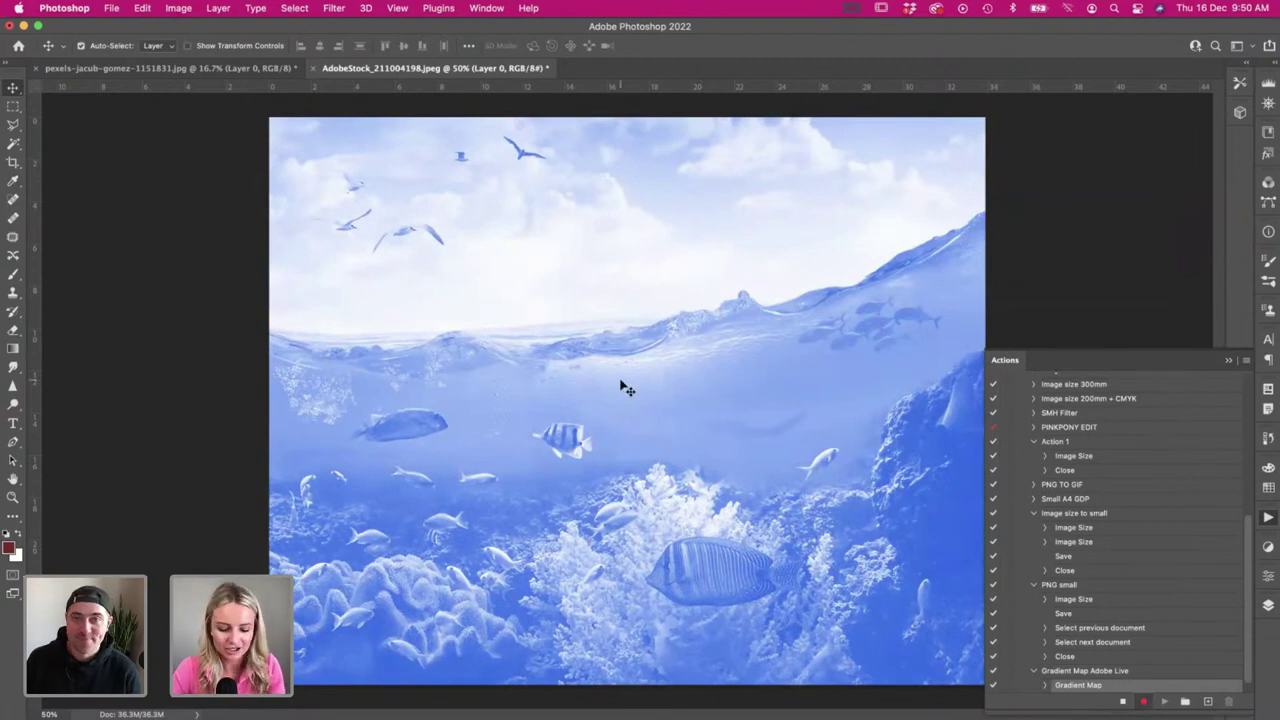
key(super+s)
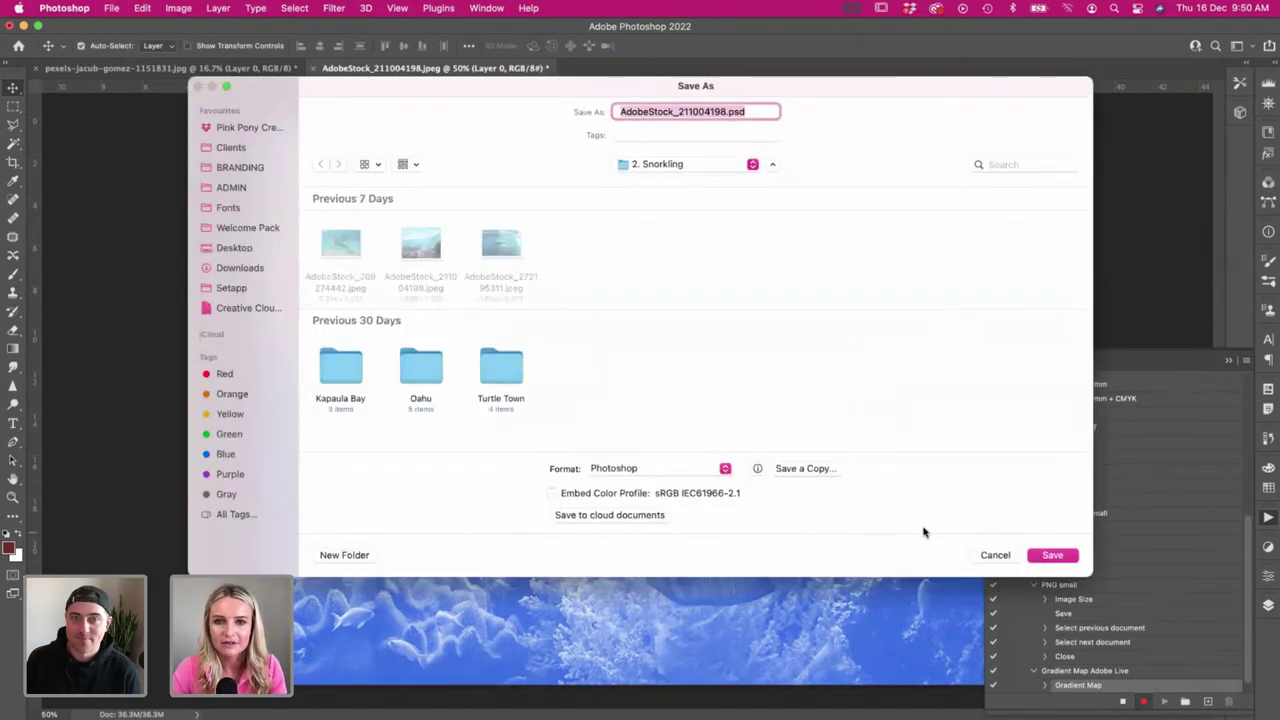
drag(675, 109, 614, 108)
key(Down)
key(BackSpace)
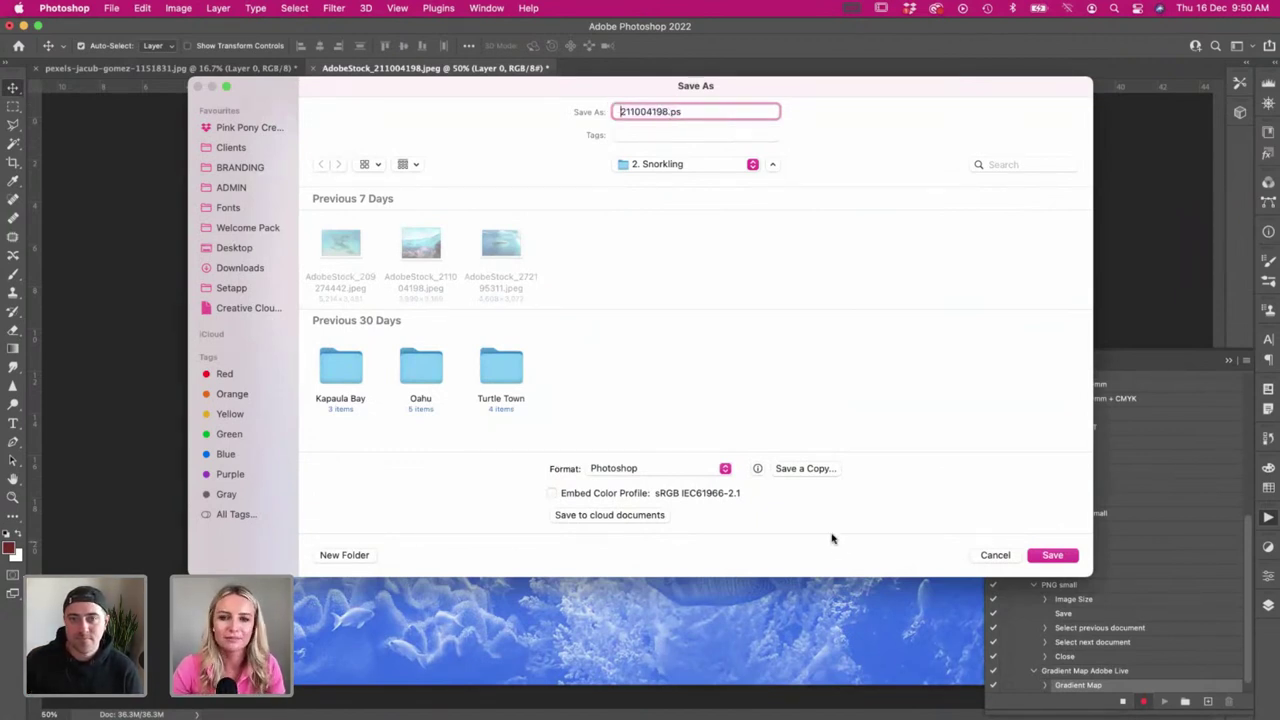
click(808, 469)
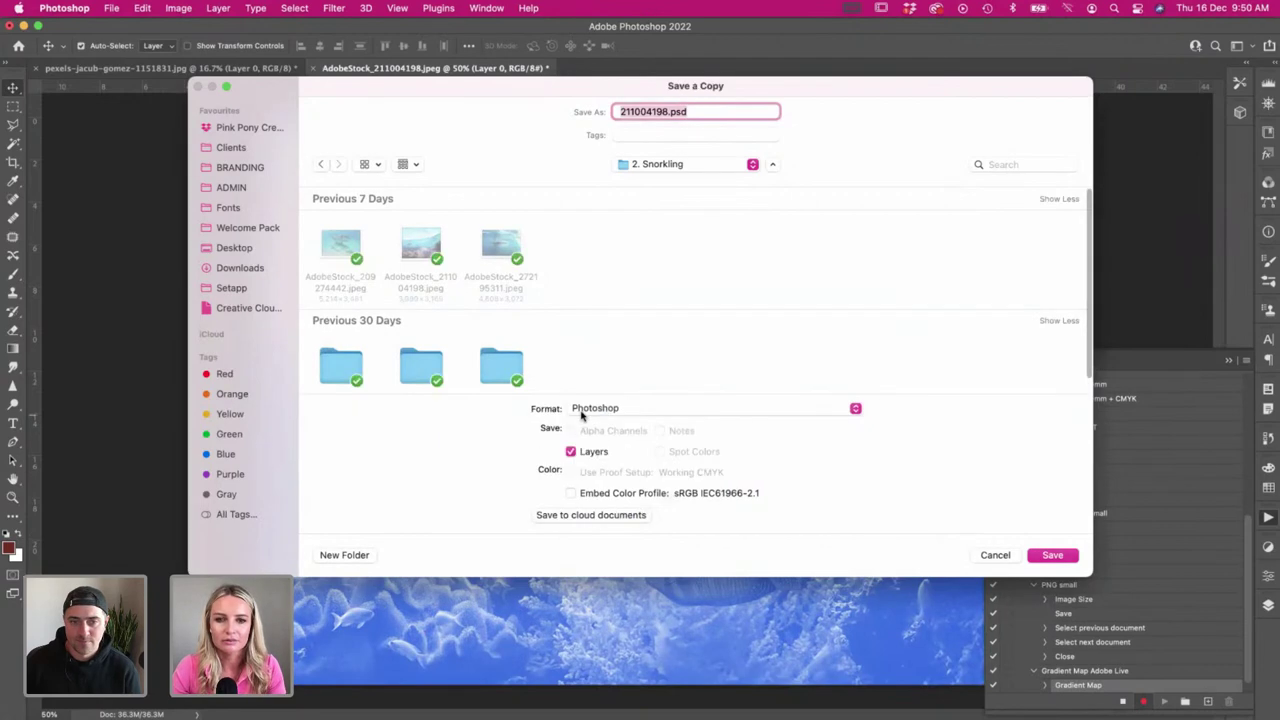
click(583, 412)
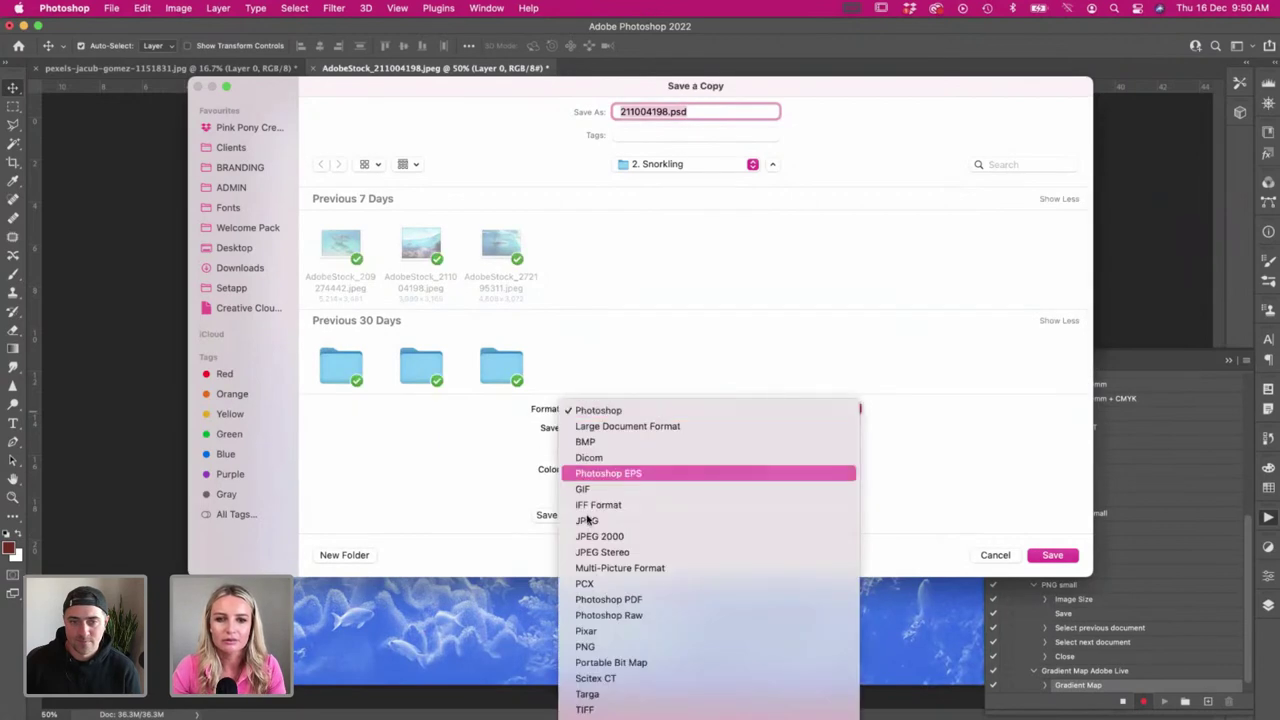
click(589, 520)
click(1050, 557)
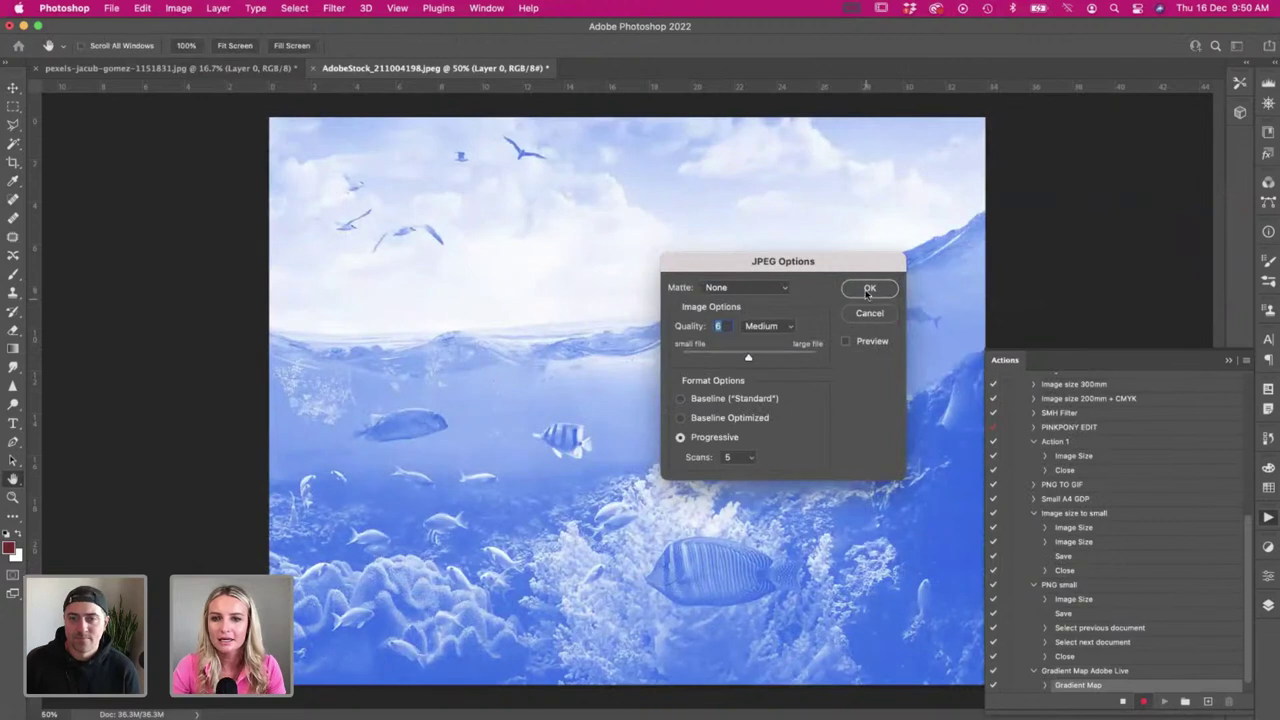
click(868, 290)
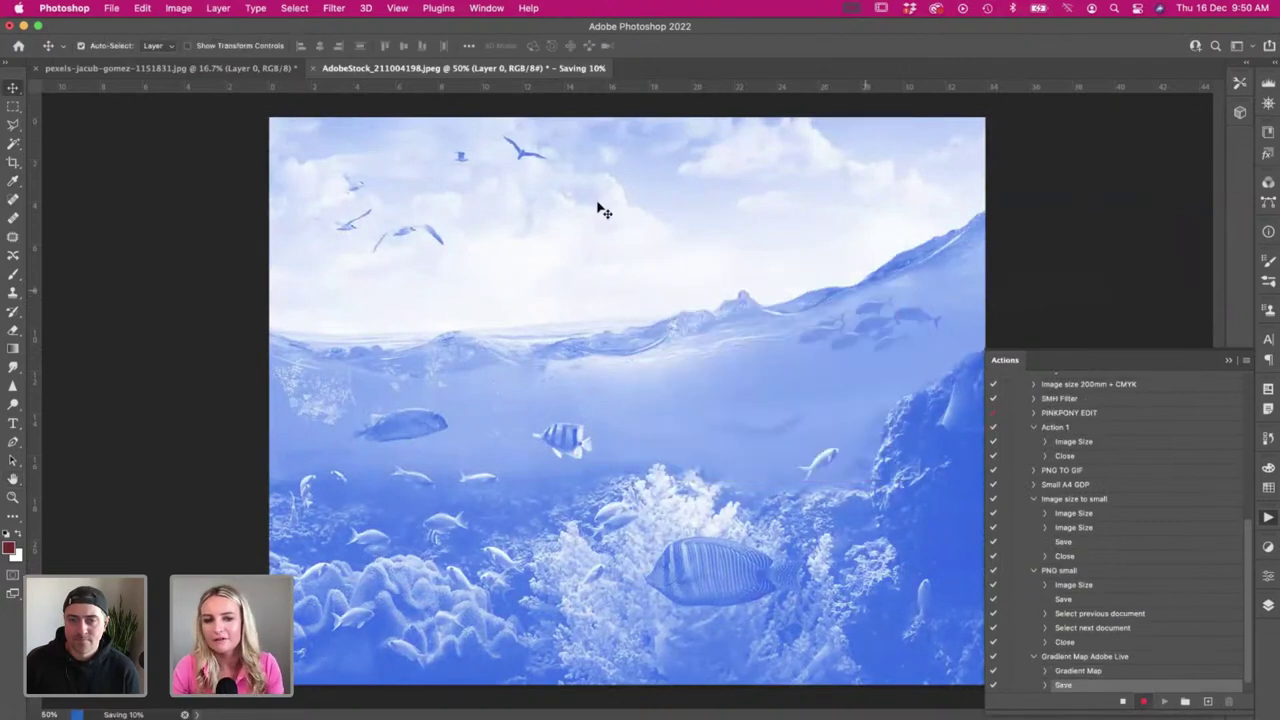
- Close the recoloured image without saving changes to the original and stop recording the action
click(313, 69)
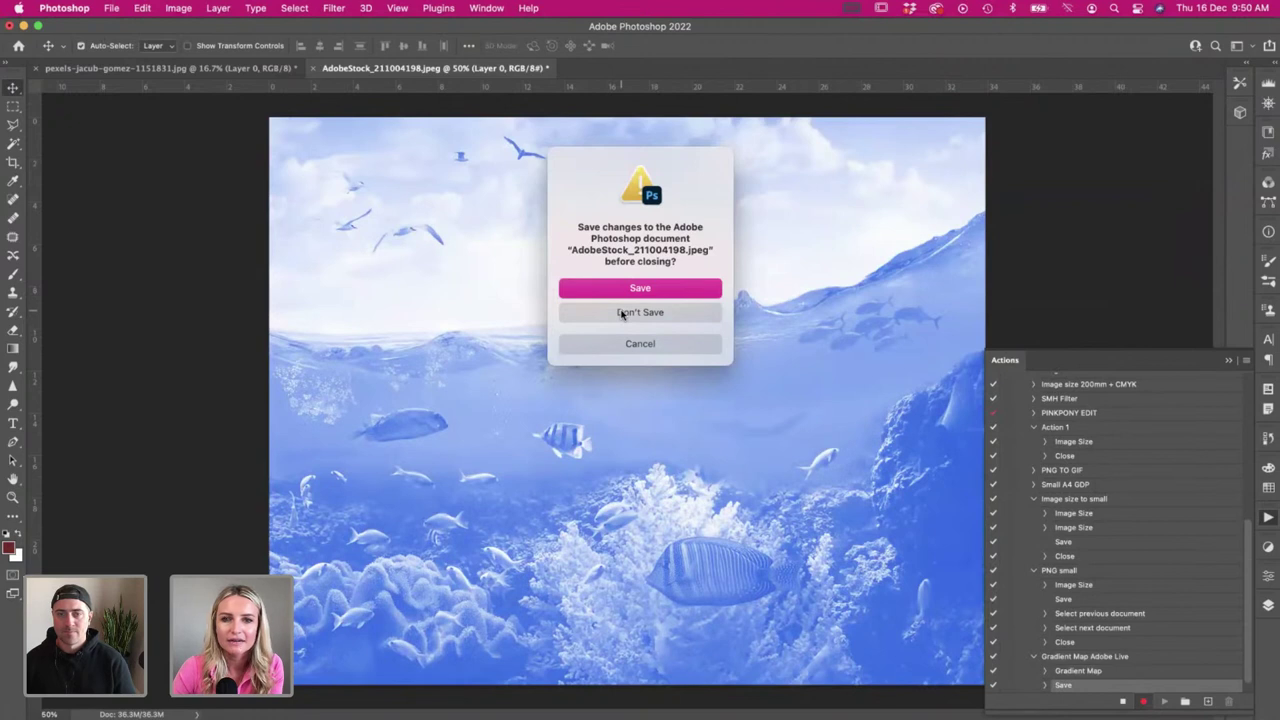
click(622, 314)
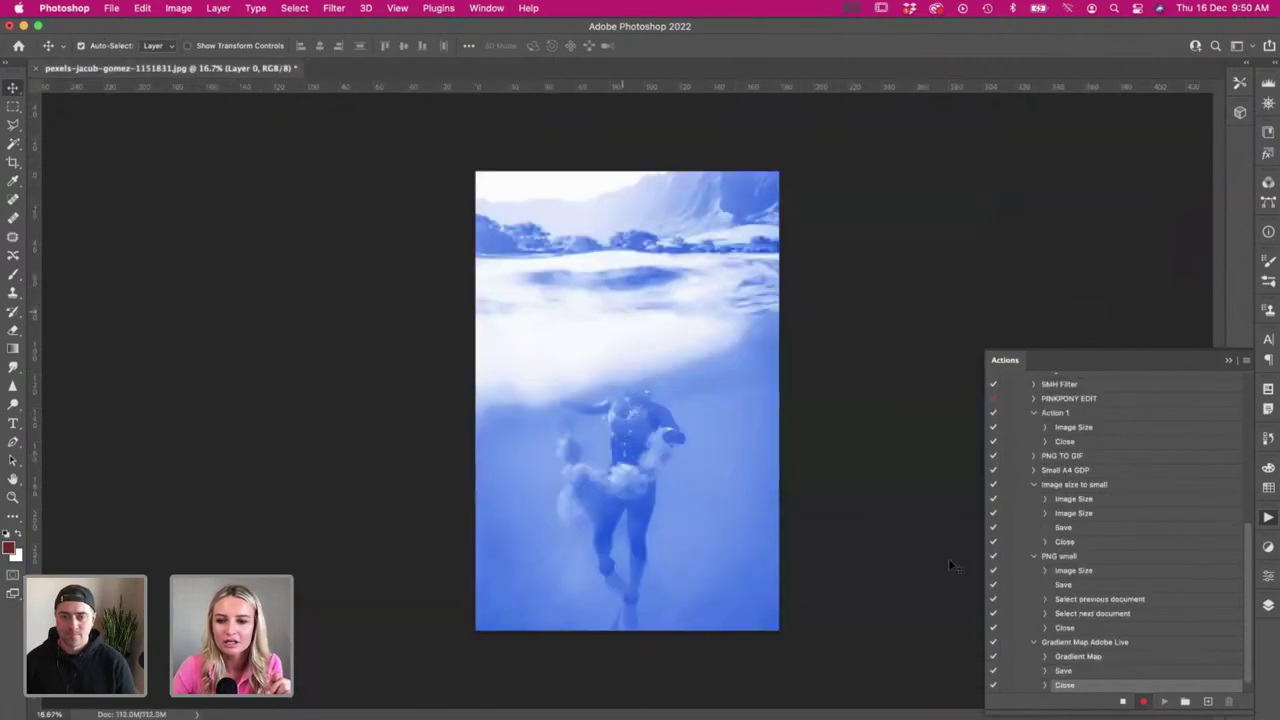
click(1123, 702)
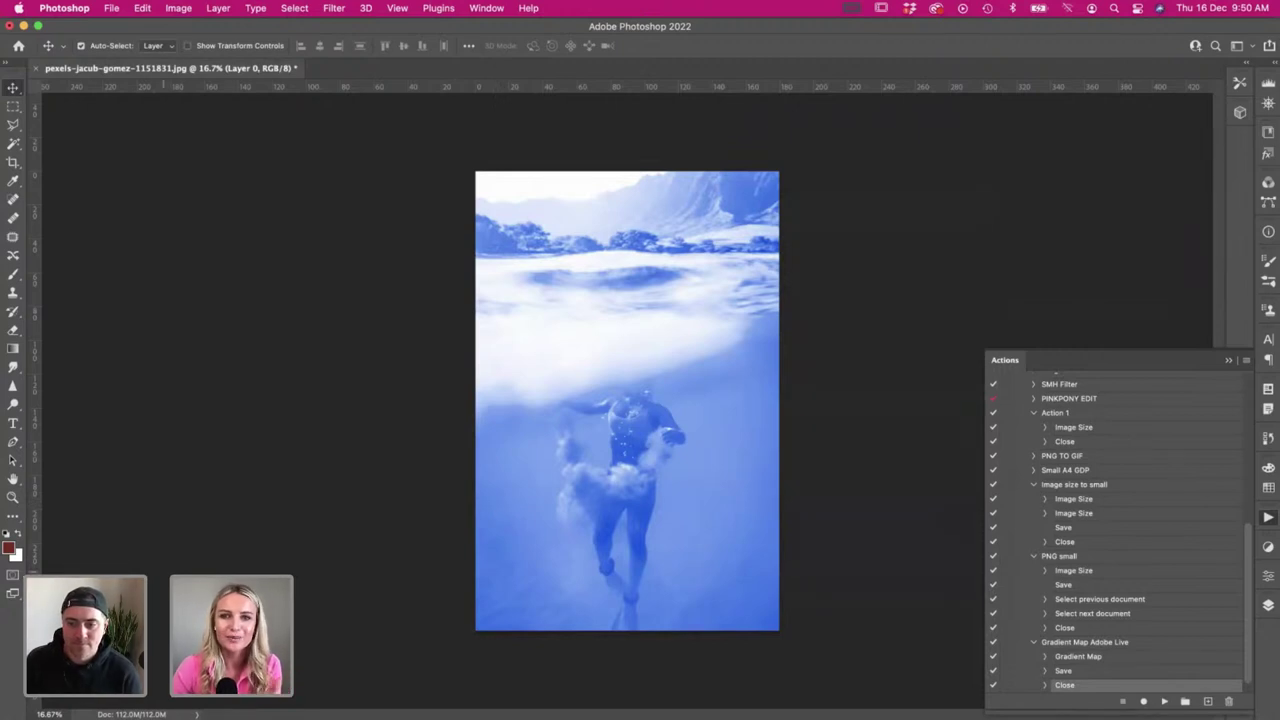
- Open AdobeStock_272195311.jpeg from the 2. Snorkling folder in Photoshop and run the Gradient Map Adobe Live action on it
key(super+Tab)
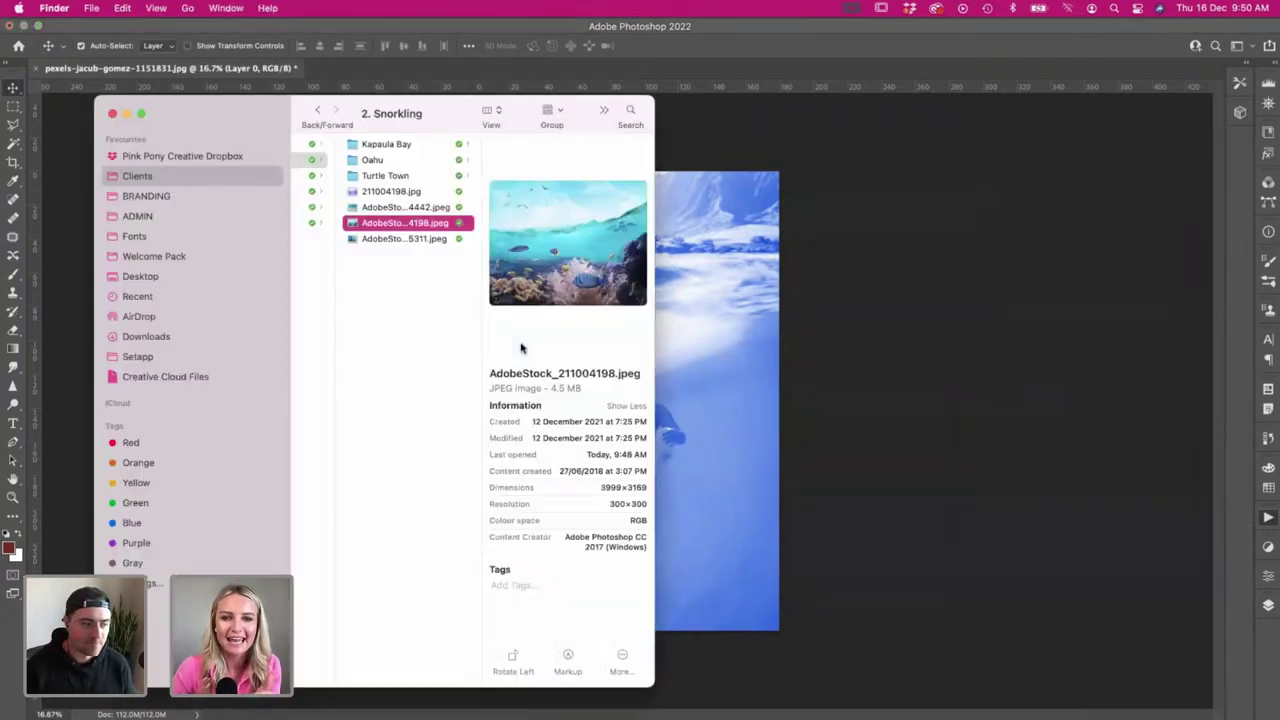
click(386, 241)
drag(385, 242, 434, 714)
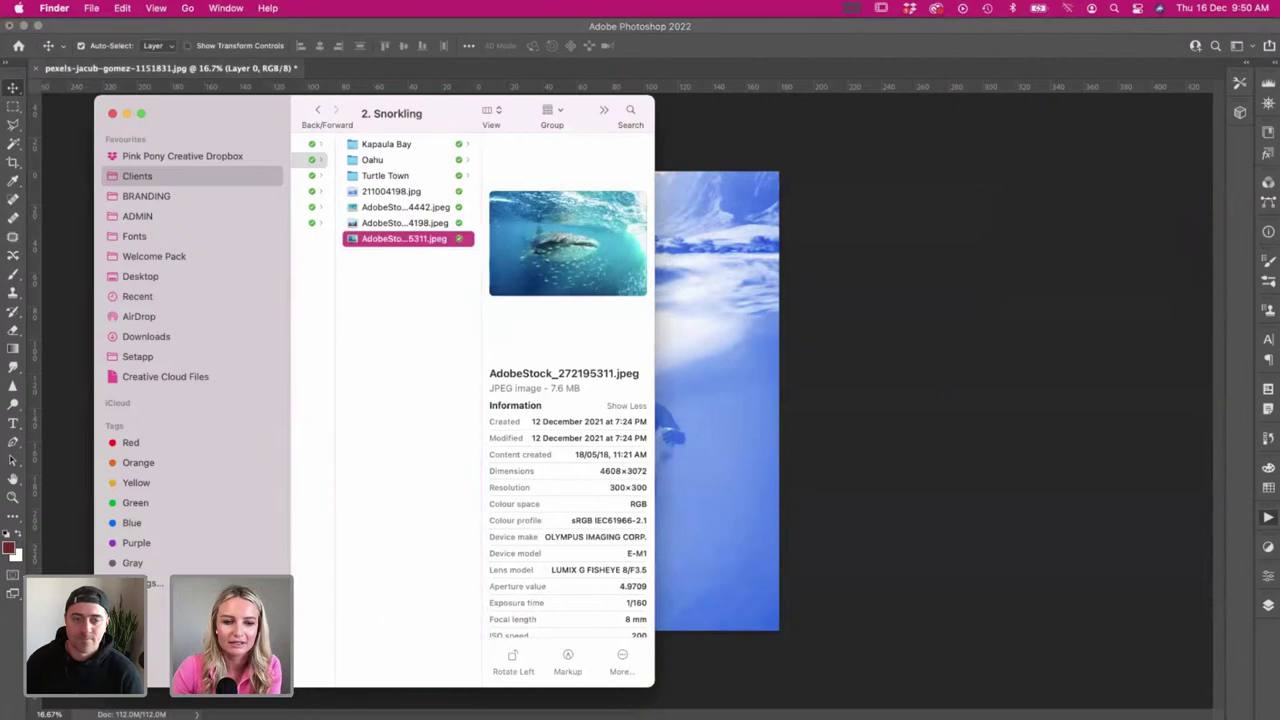
drag(295, 480, 292, 481)
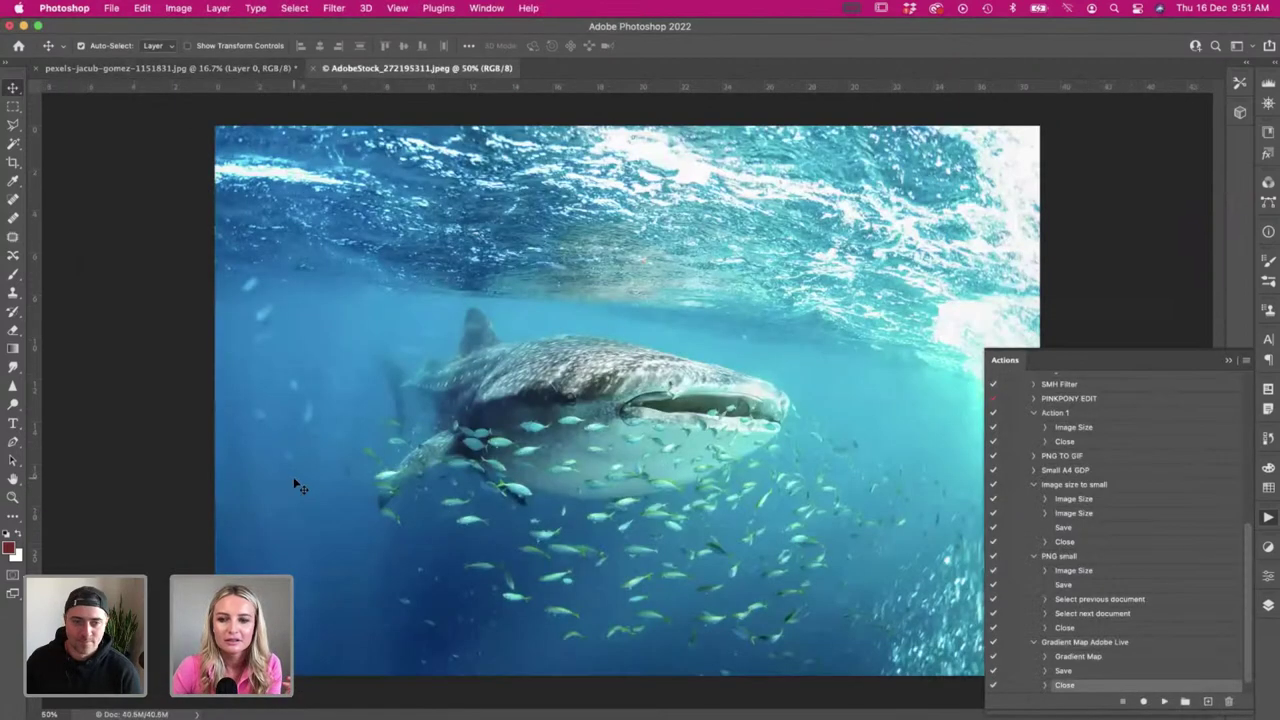
click(1157, 647)
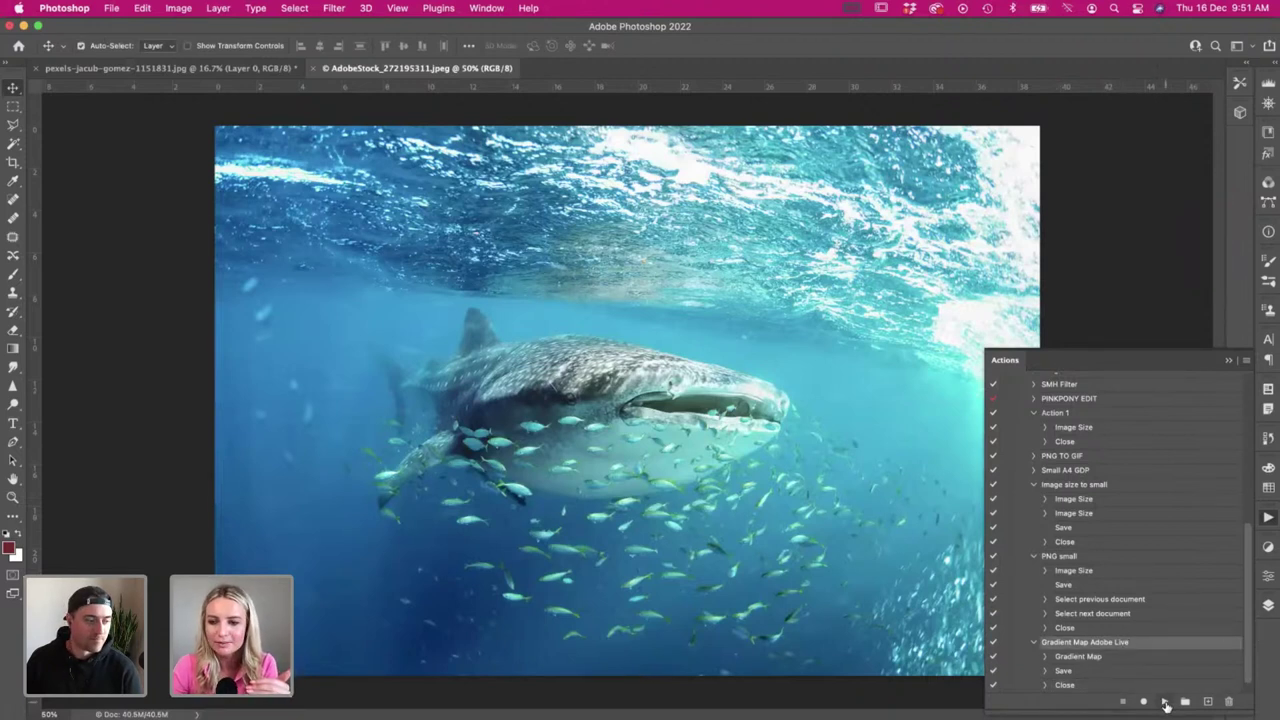
click(1165, 703)
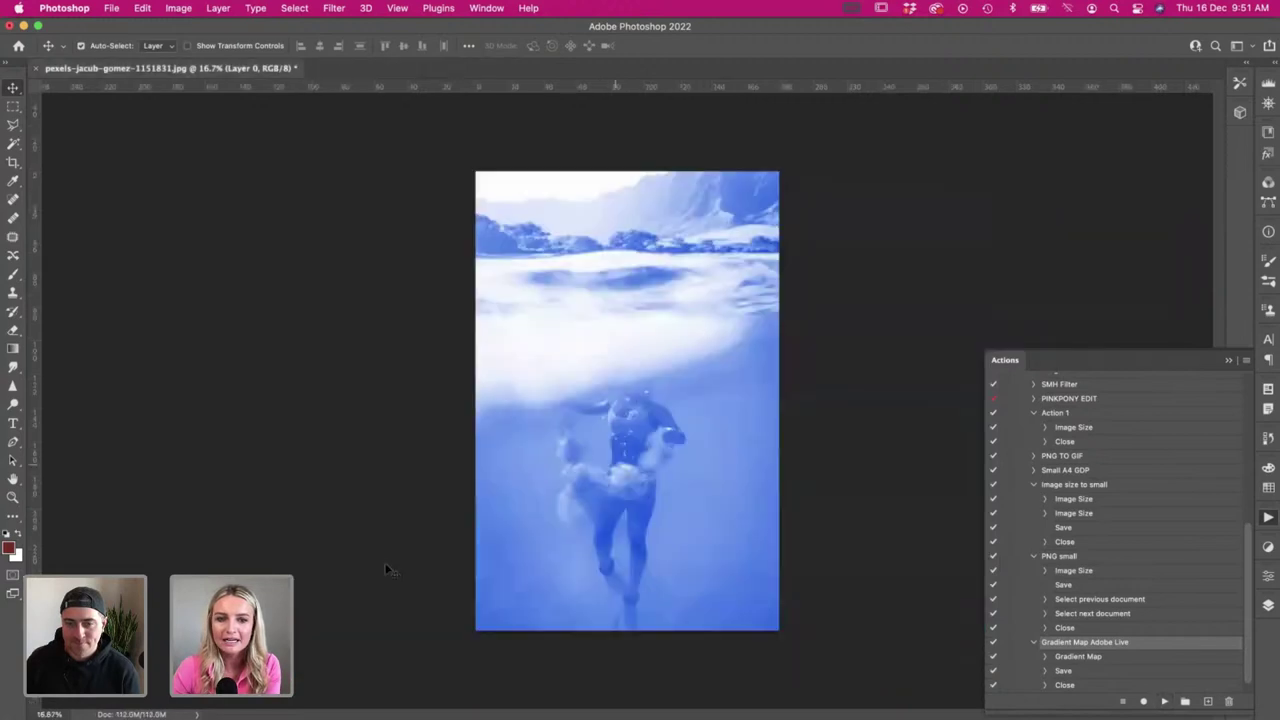
- Switch to Finder and preview 211004198.jpg in the 2. Snorkling folder to check the action's result
key(super+Tab)
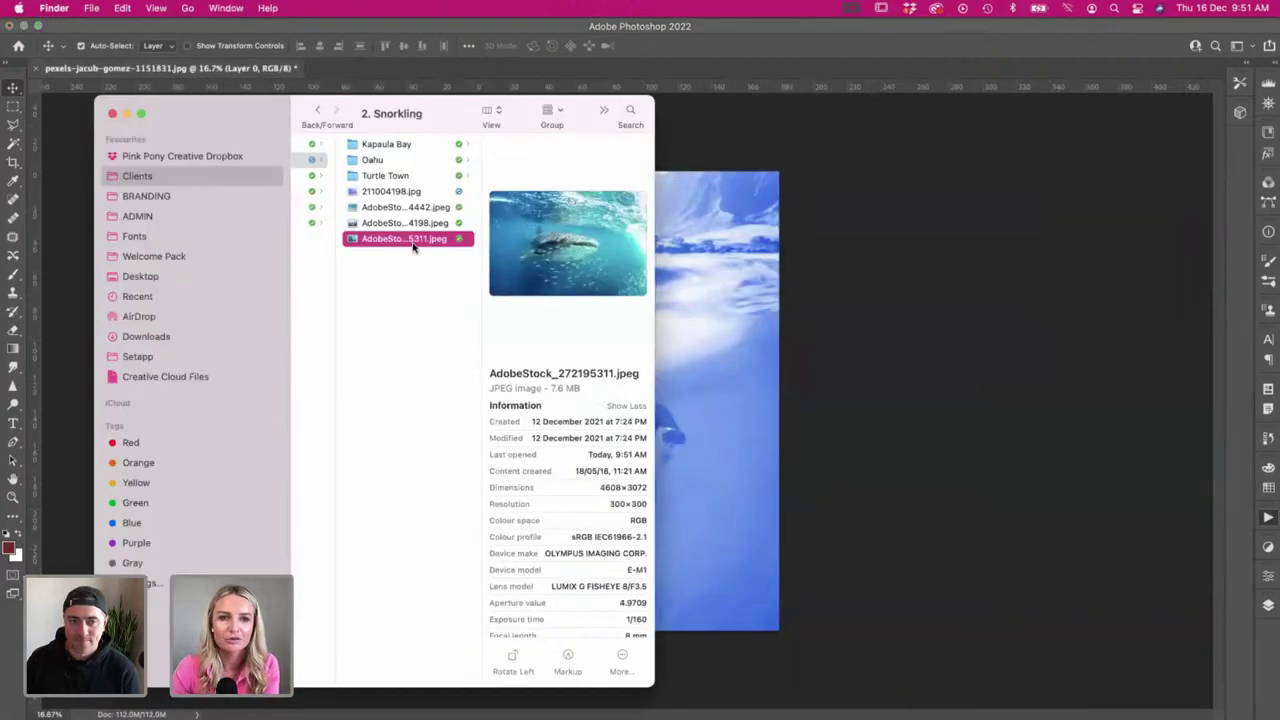
key(Left)
click(485, 193)
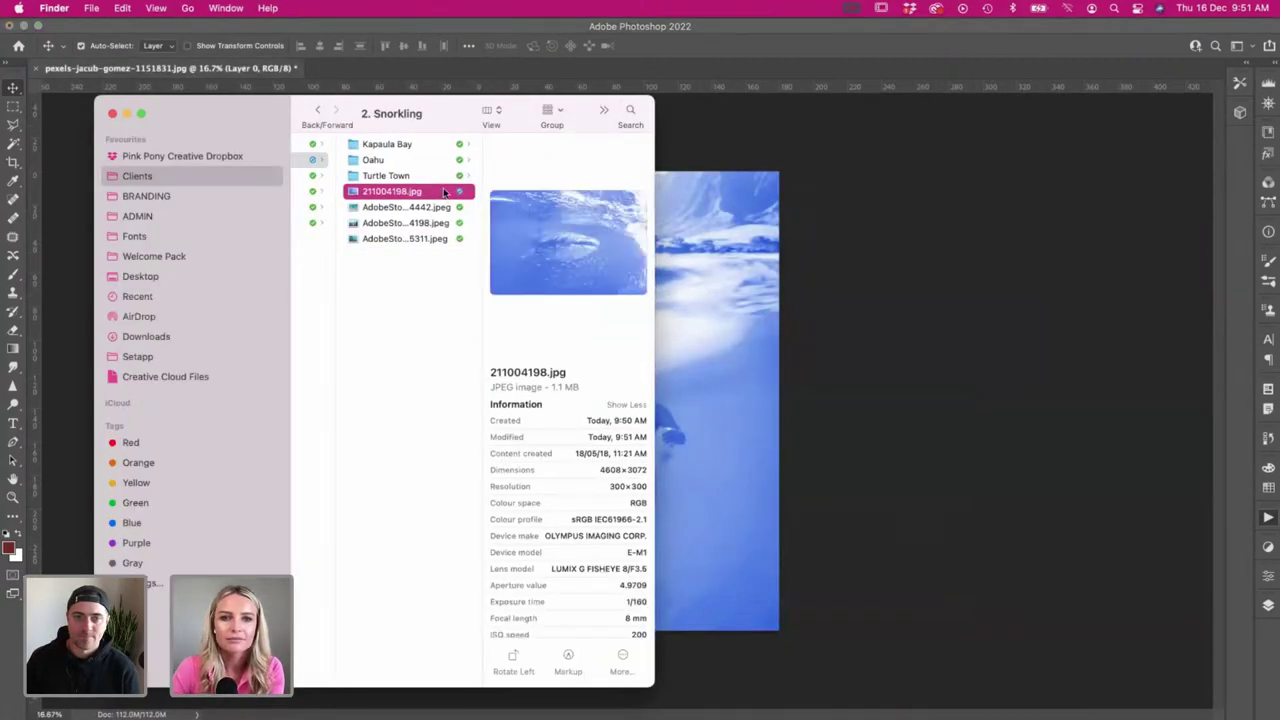
key(space)
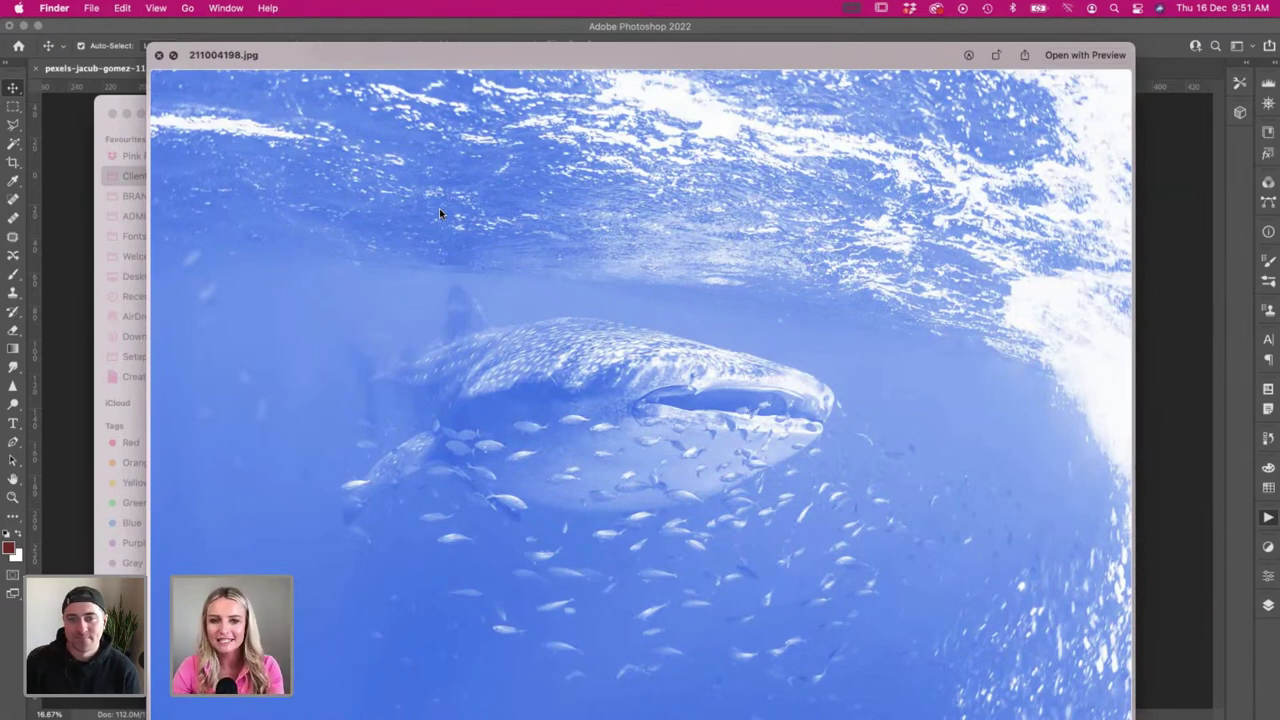
key(space)
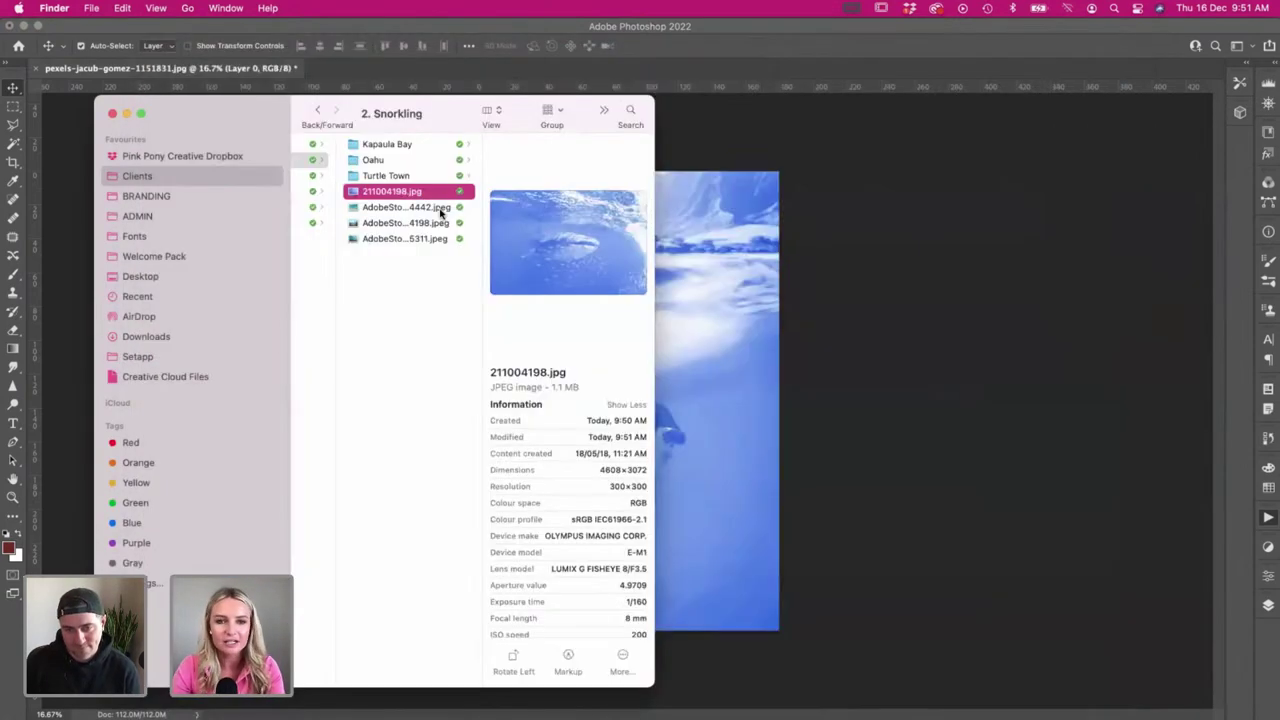
- Switch to InDesign and go to the pages 2–3 spread with the underwater photo
click(427, 334)
scroll(506, 326, right, 2)
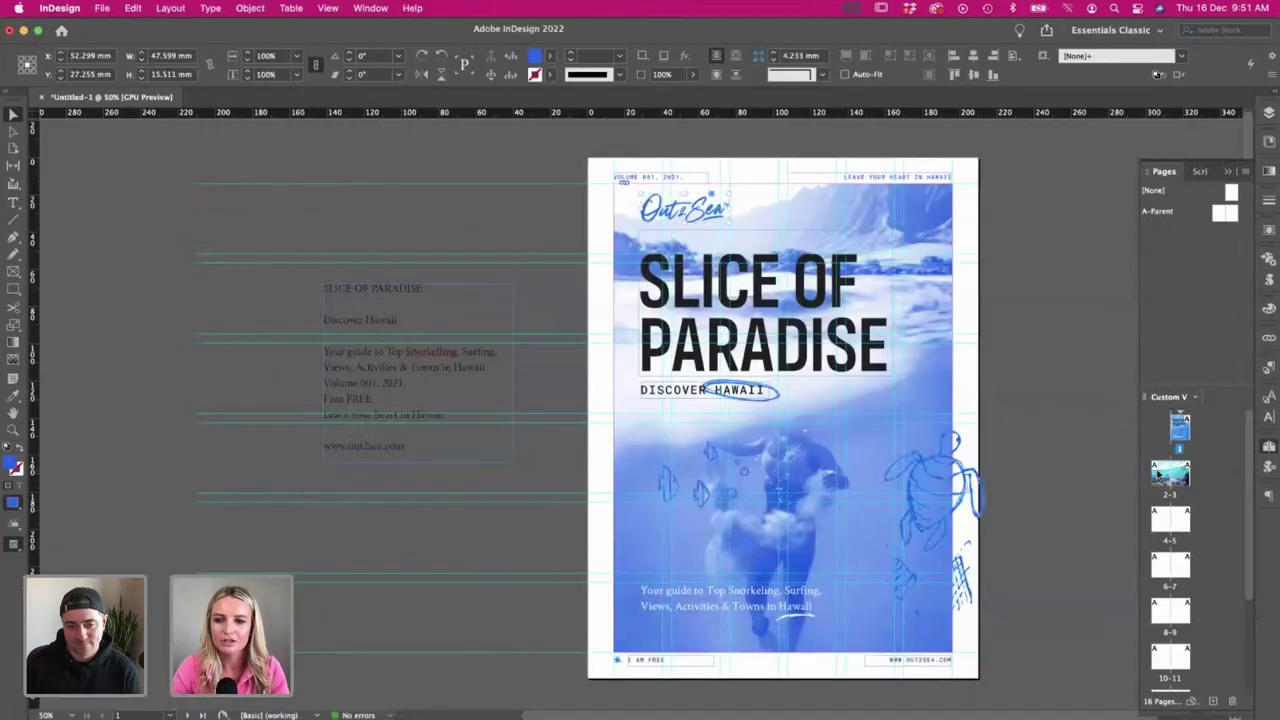
double_click(1158, 474)
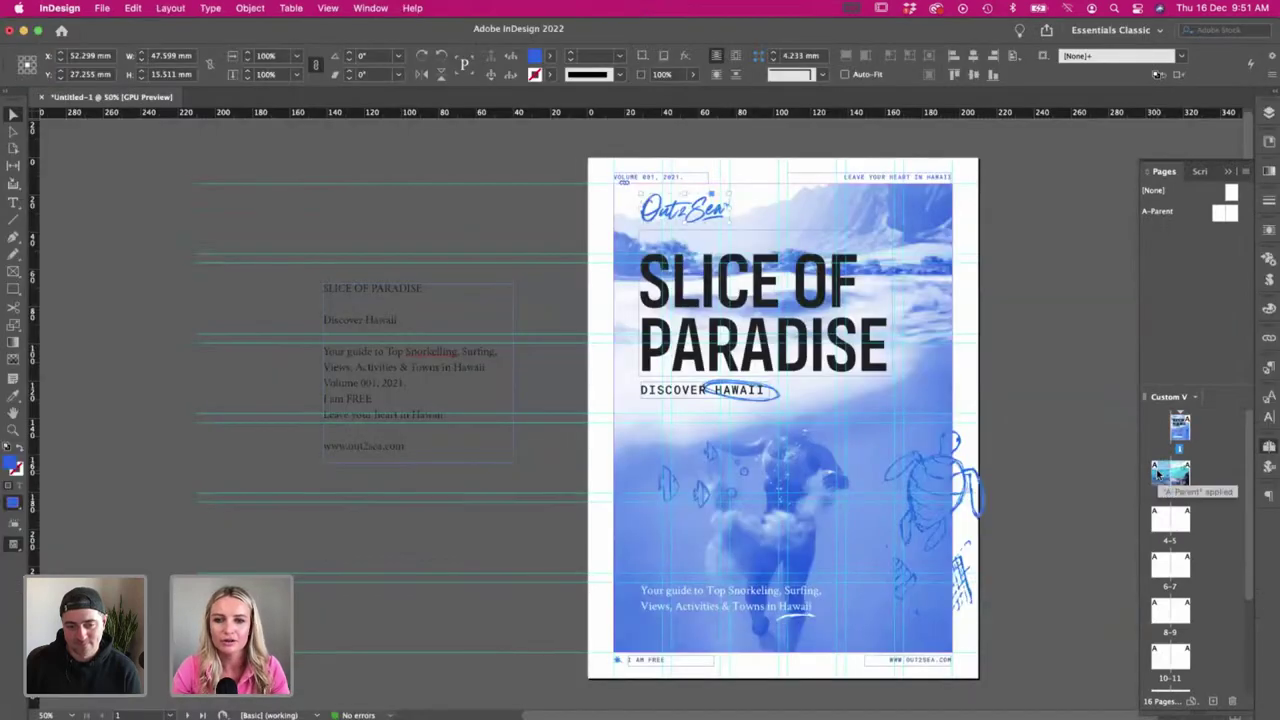
scroll(586, 397, right, 3)
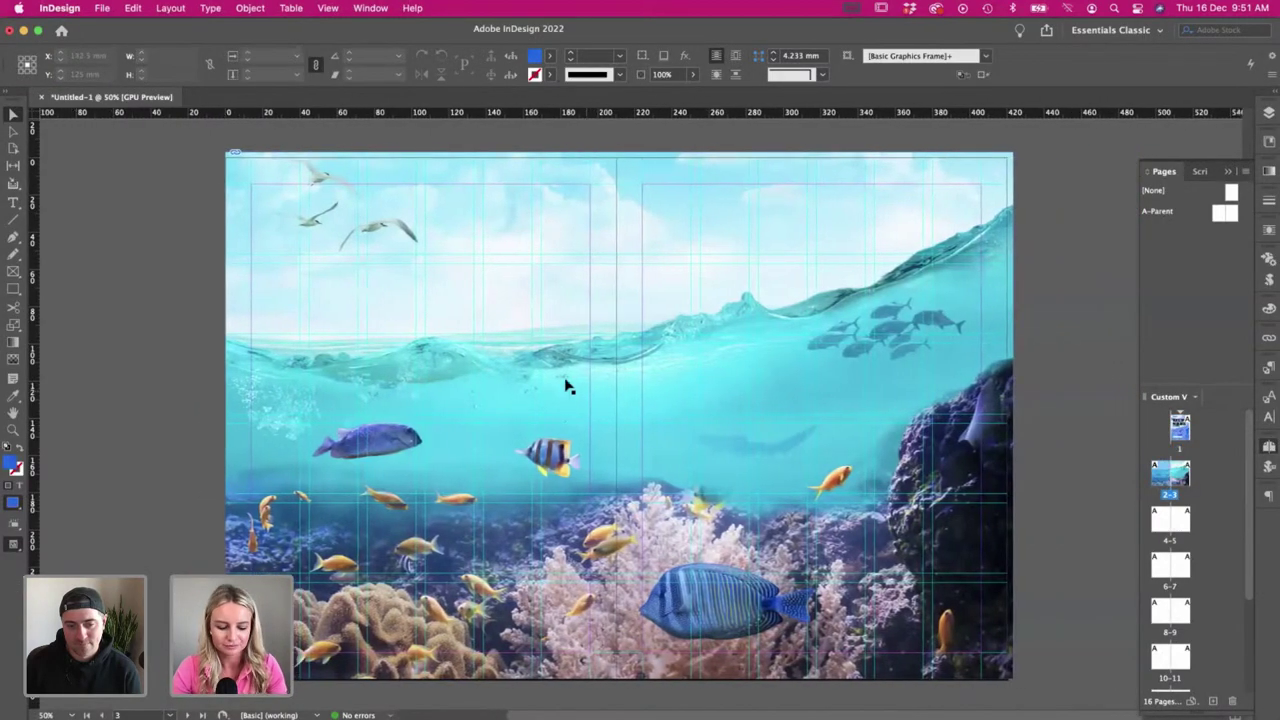
click(551, 368)
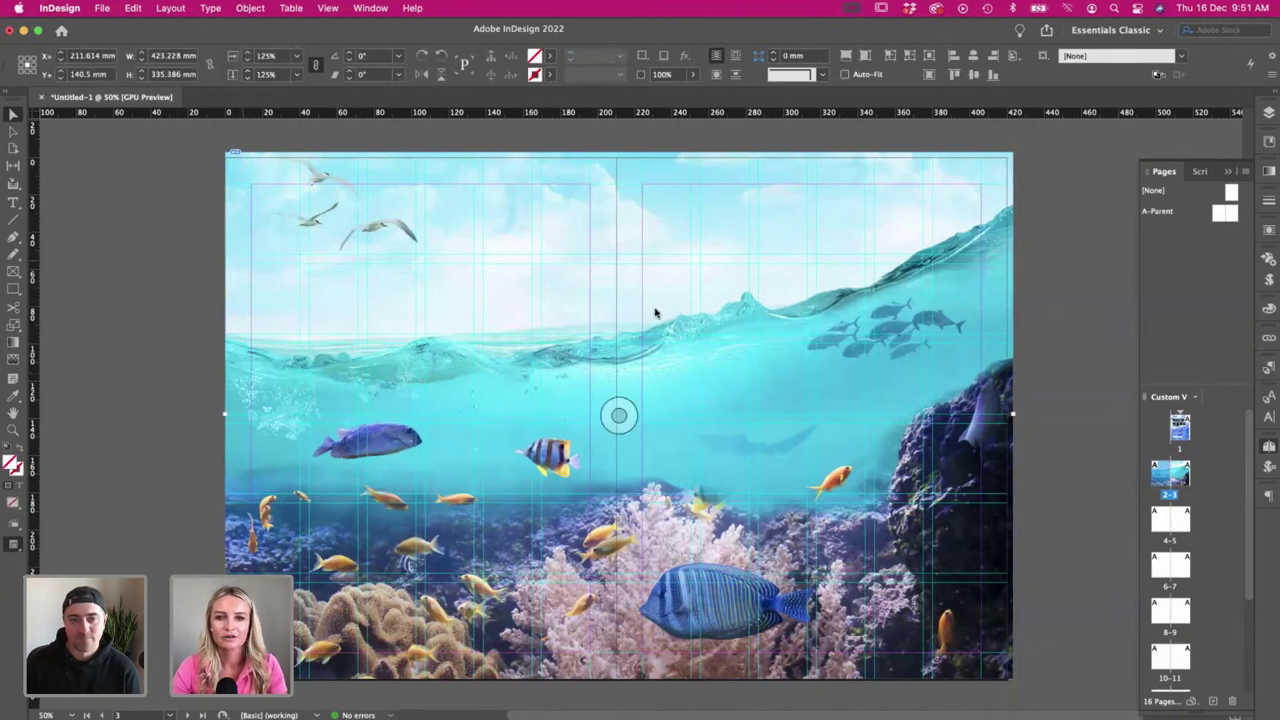
key(super+d)
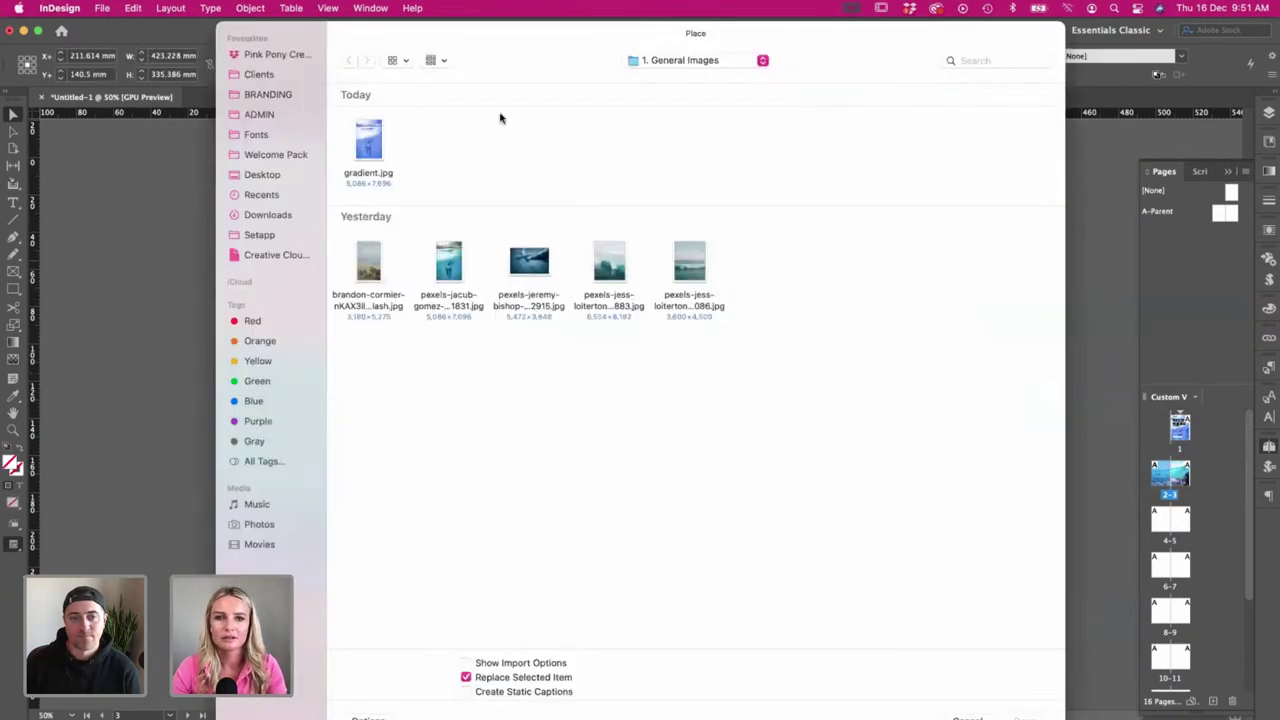
click(679, 61)
click(679, 79)
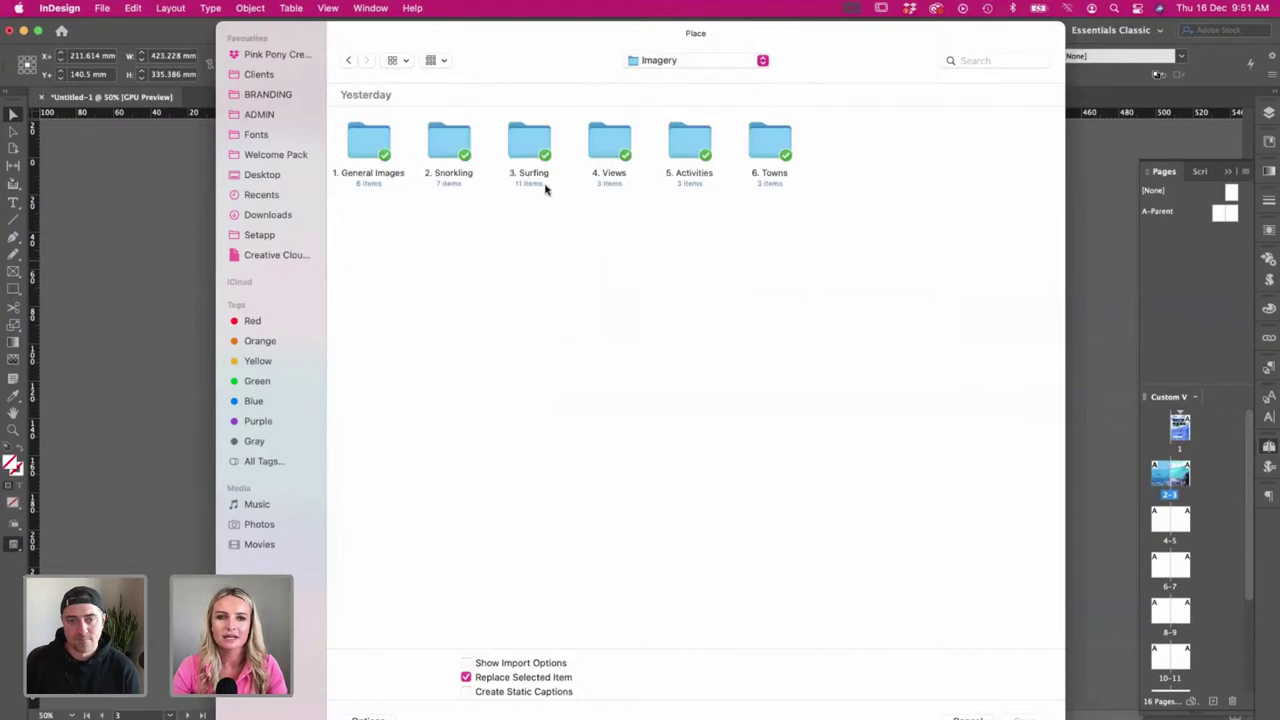
click(449, 150)
key(Return)
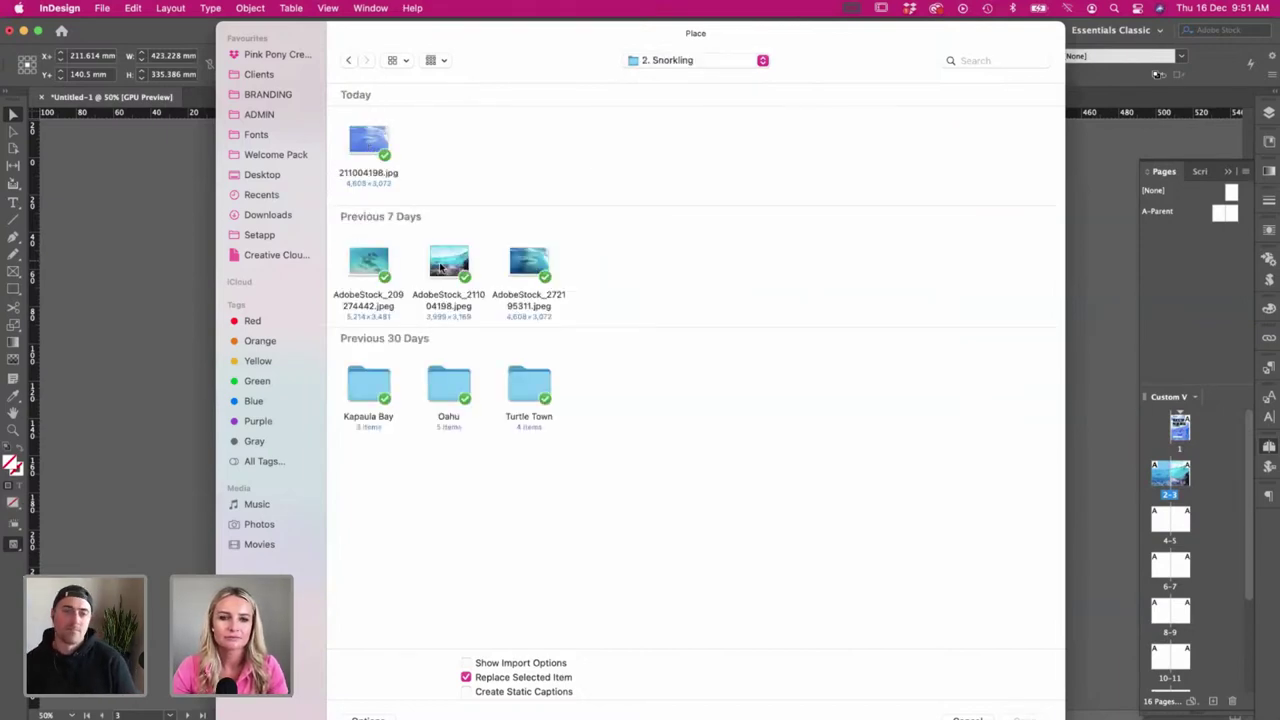
key(Return)
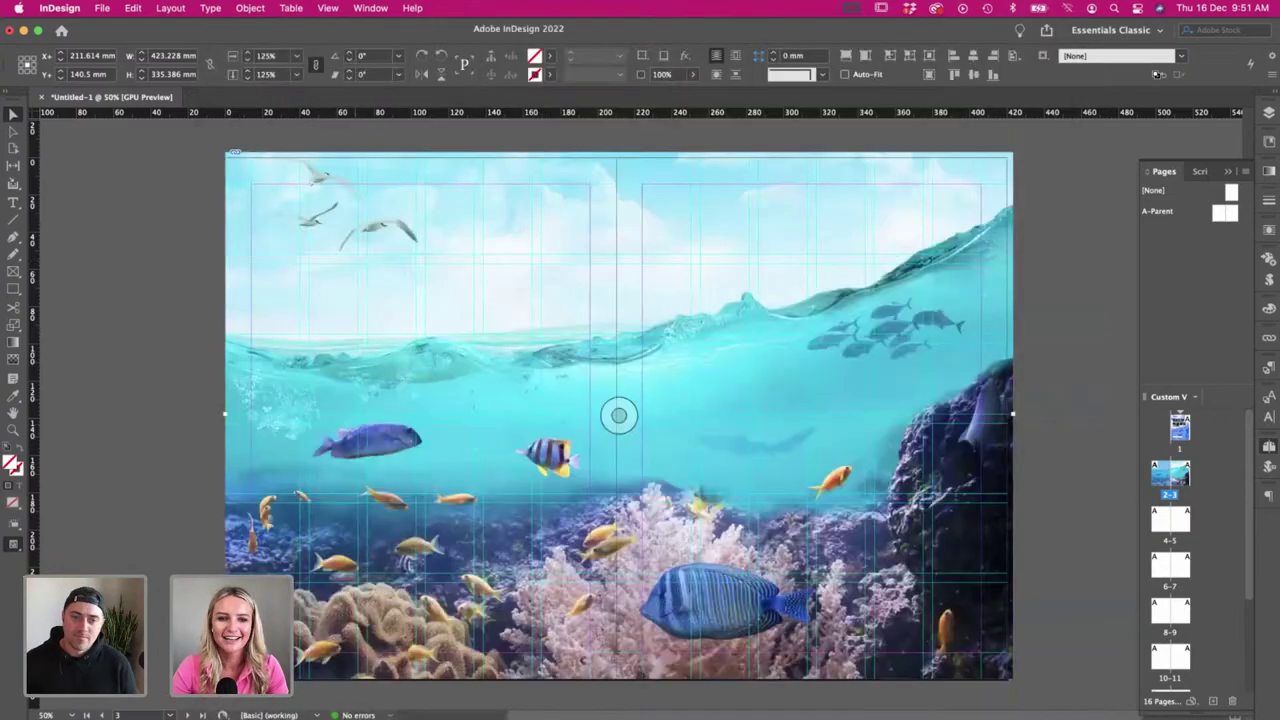
- Switch to Finder and look through the 2. Snorkling folder to check what 211004198.jpg shows
key(super+Tab)
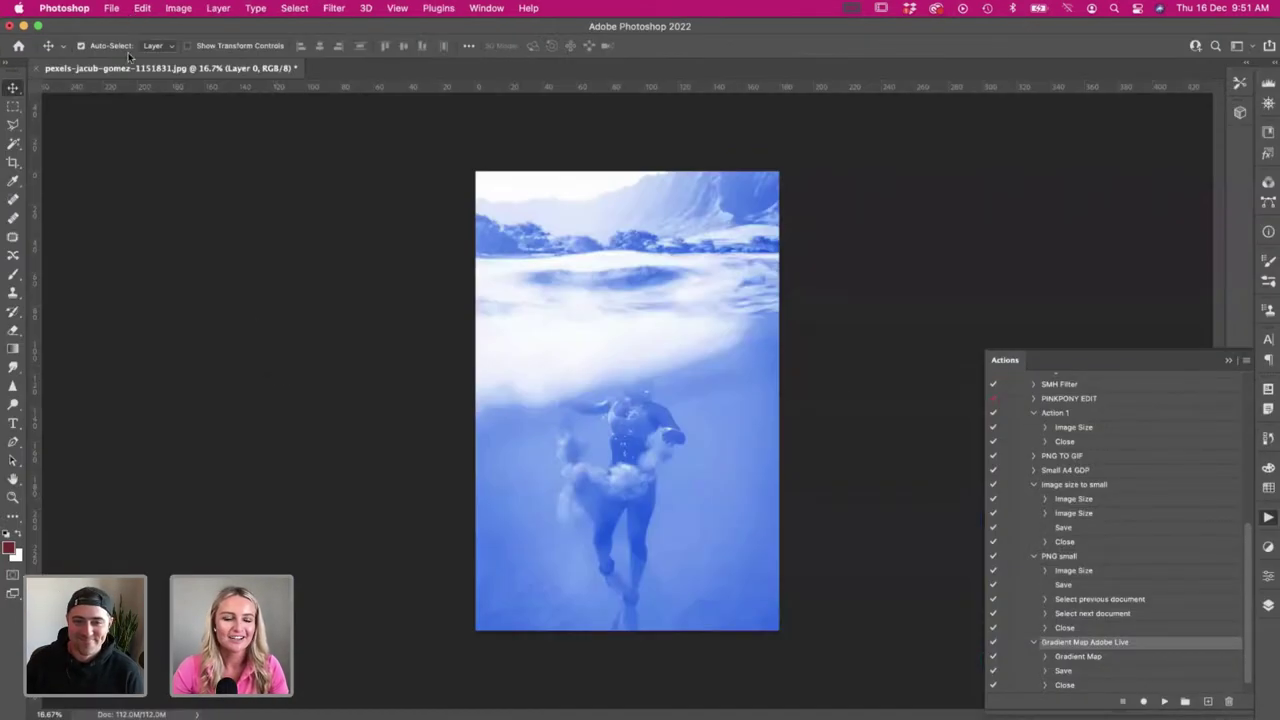
key(super+Tab)
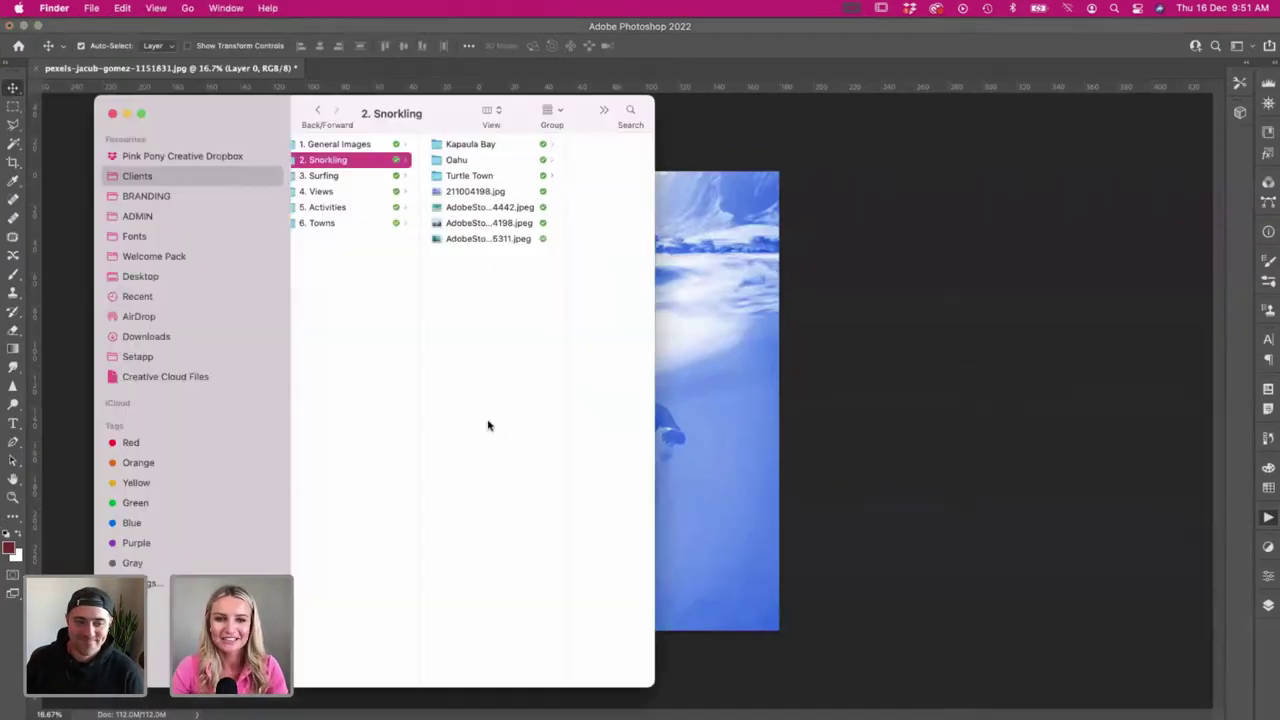
click(465, 240)
key(Up)
key(Up)
key(Up)
key(Up)
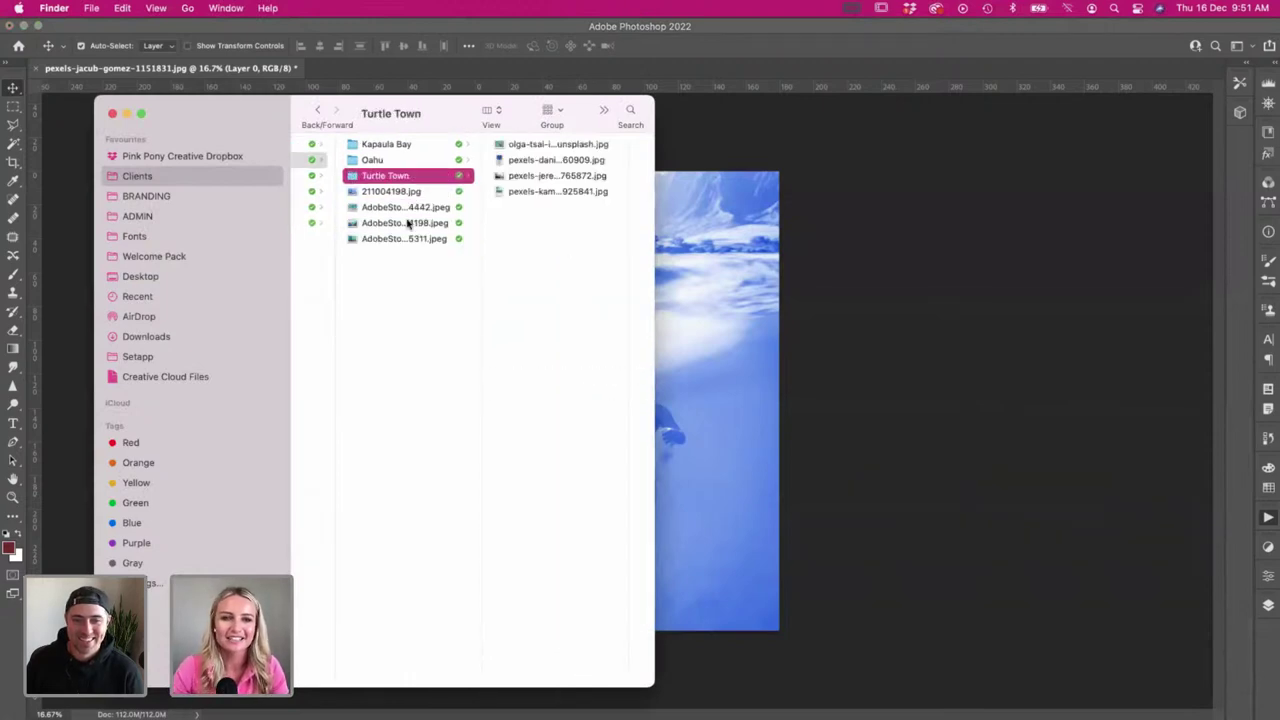
click(369, 197)
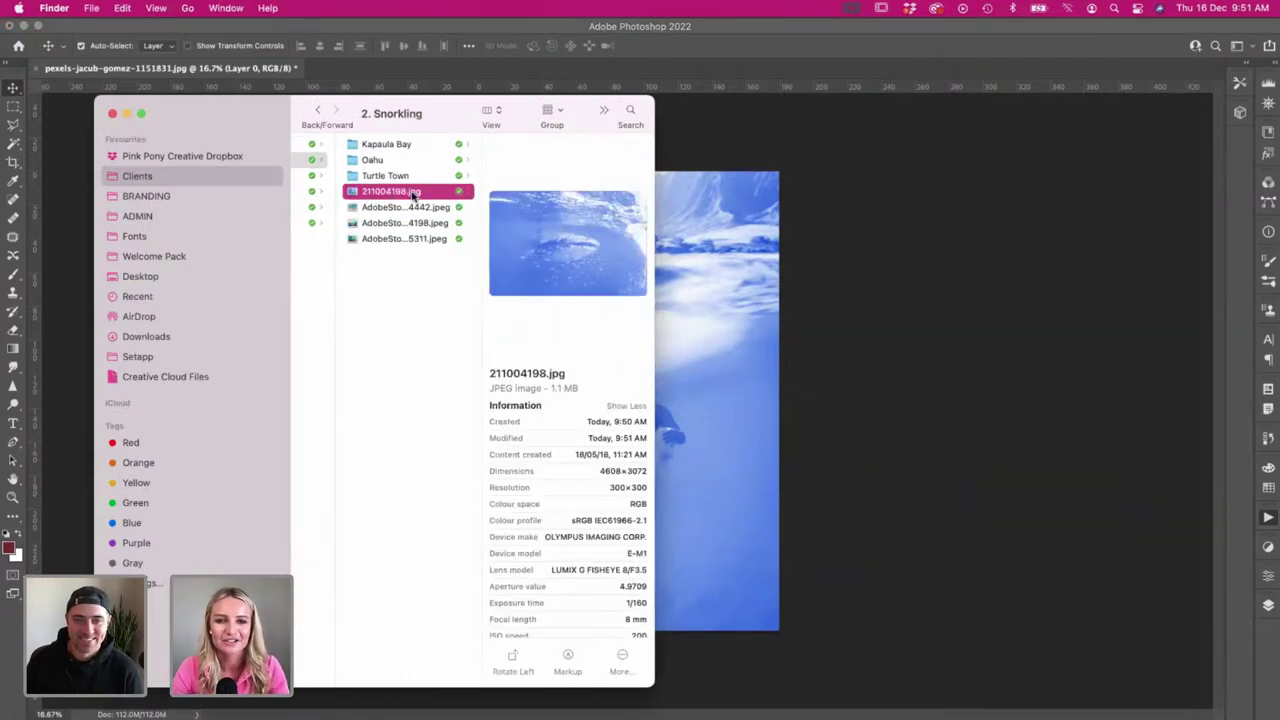
- Compare the InDesign spread's underwater photo with an enlarged Finder preview of 211004198.jpg
key(super+Tab)
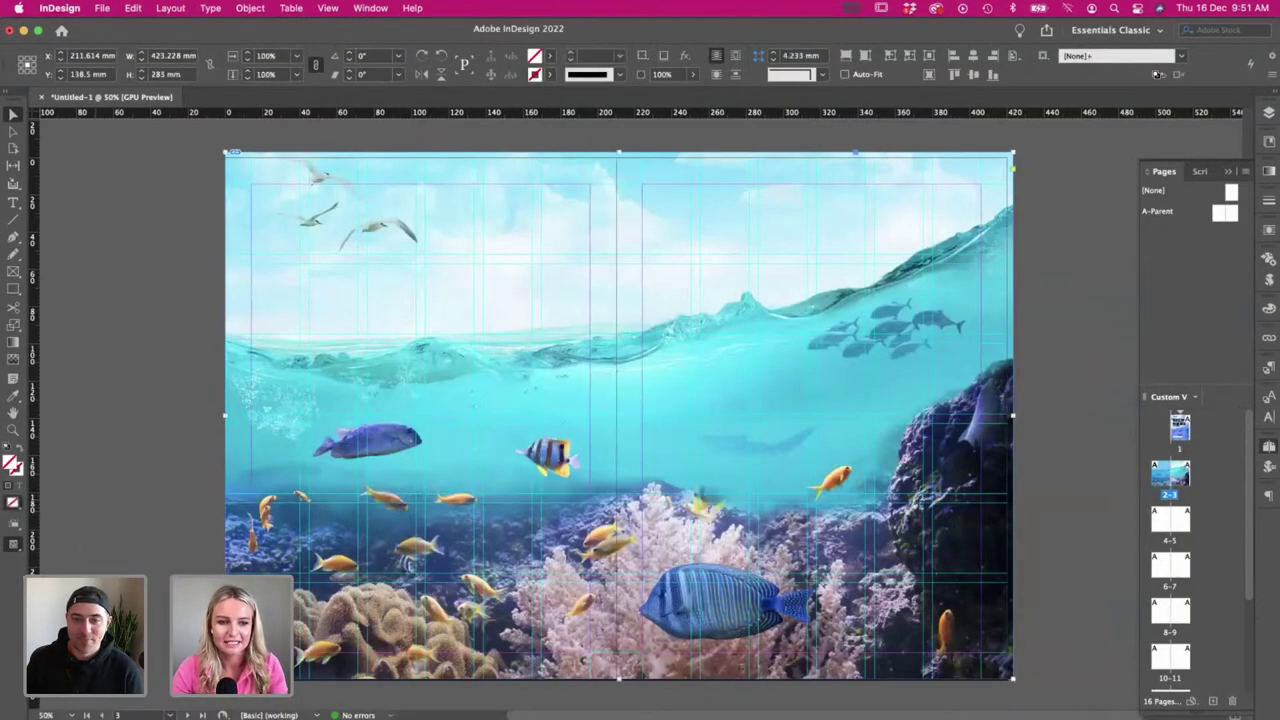
click(99, 506)
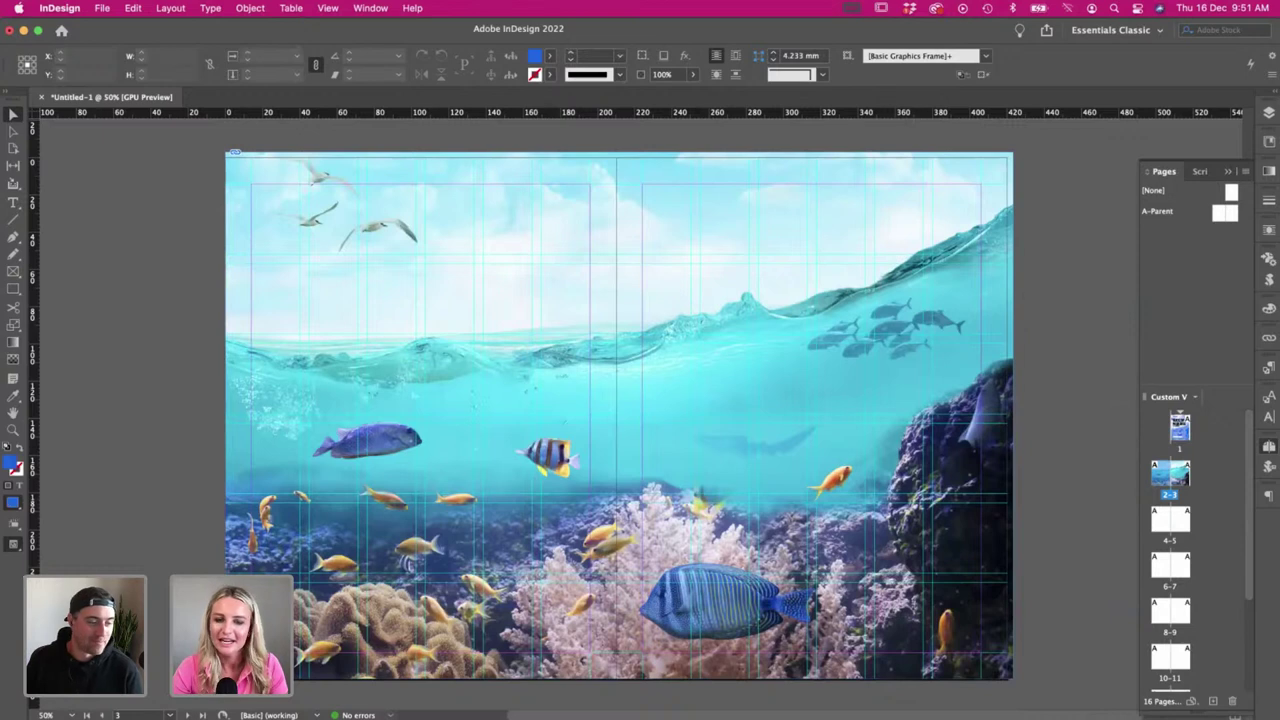
key(super+Tab)
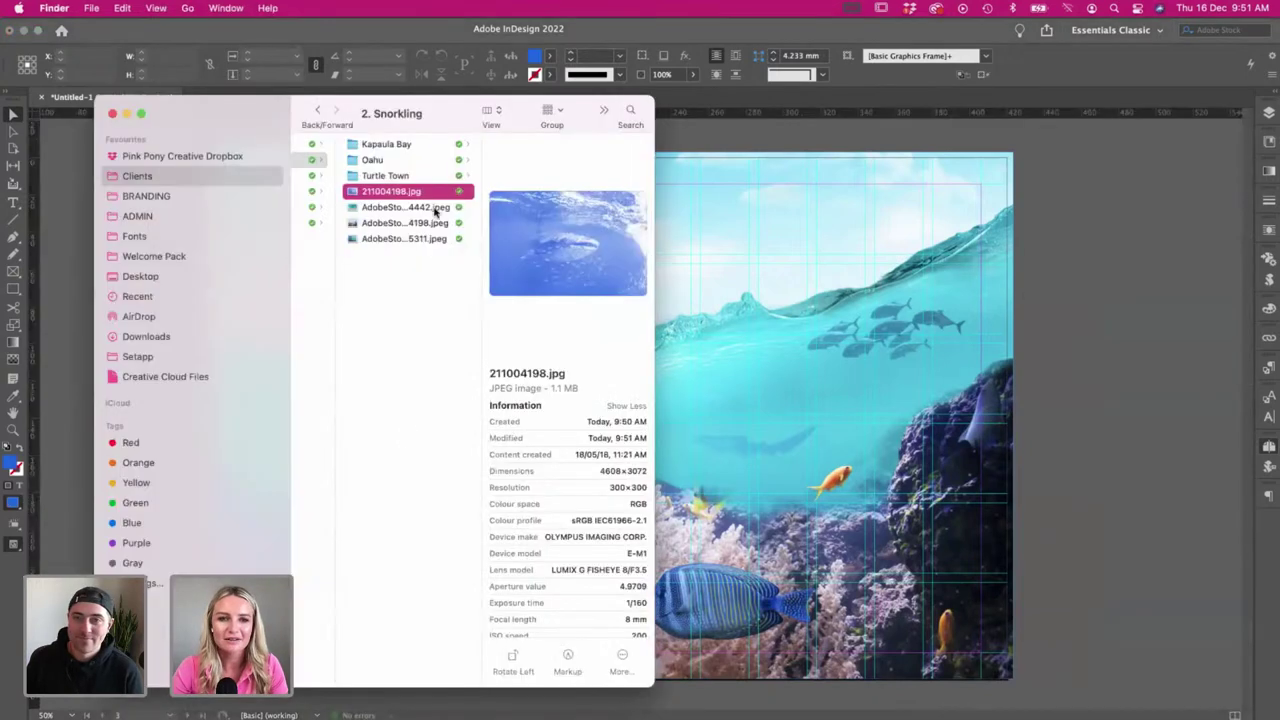
click(381, 210)
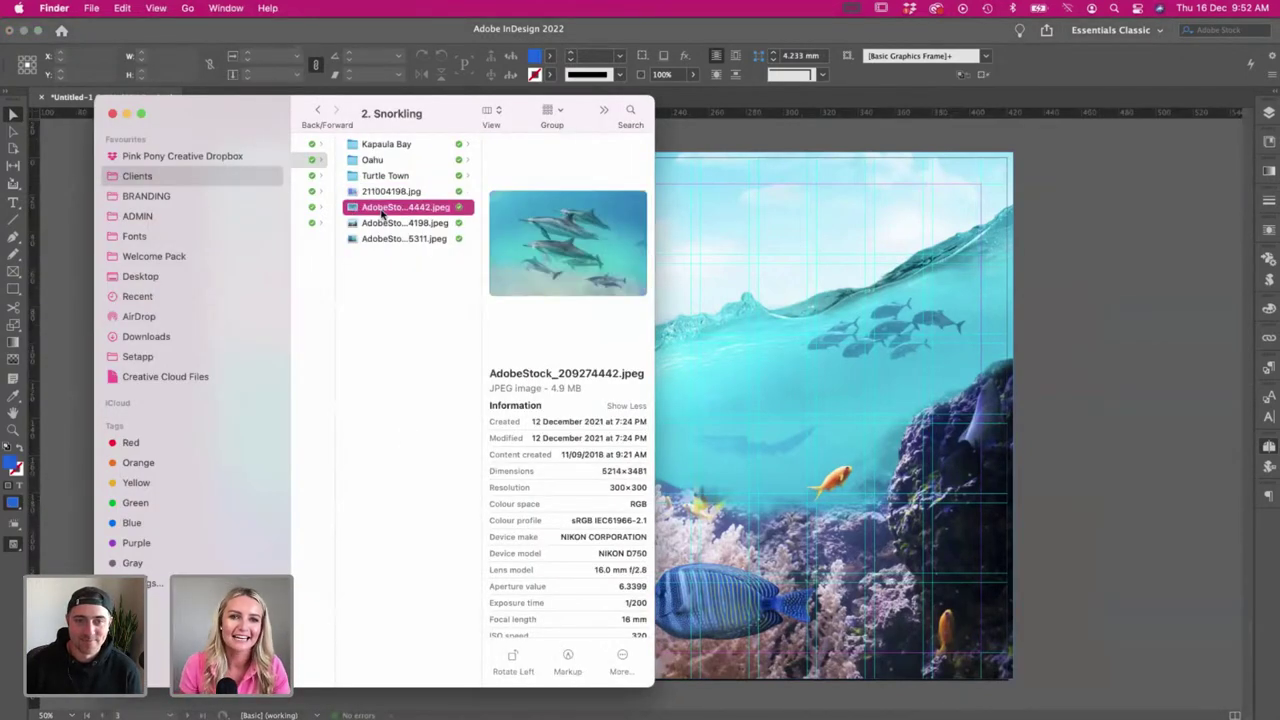
key(Up)
key(space)
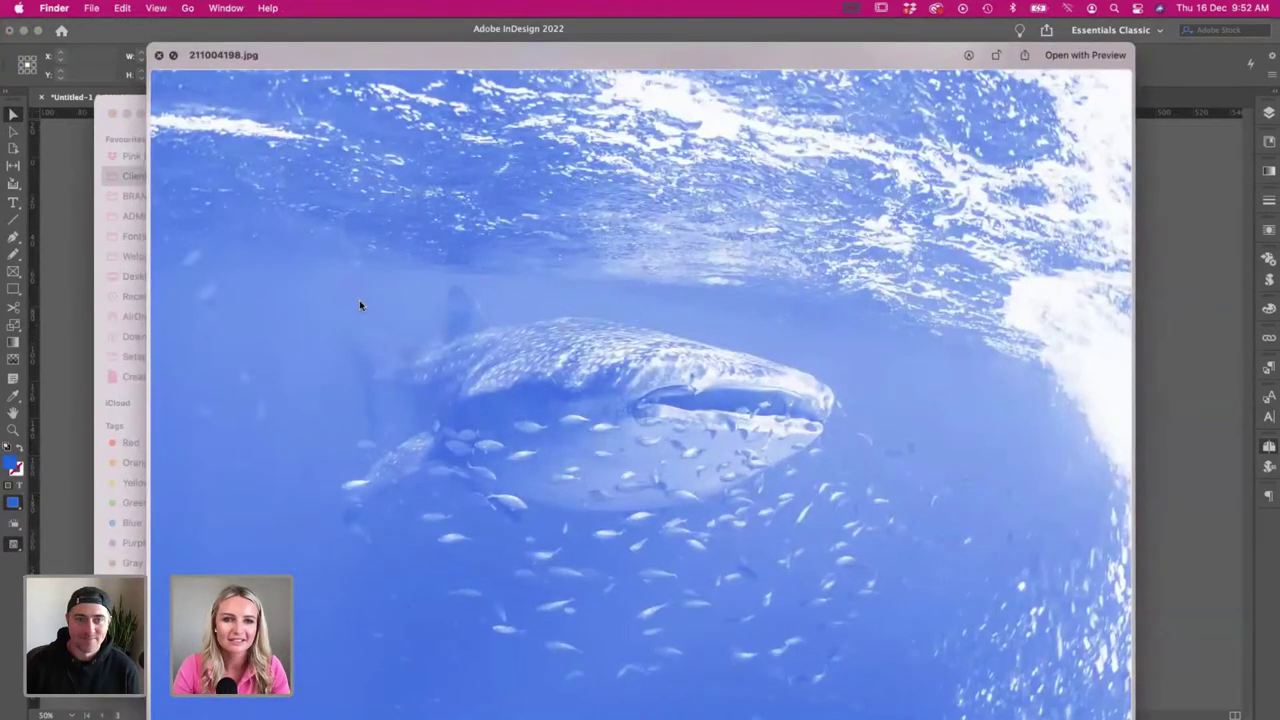
key(space)
- Open AdobeStock_211004198.jpeg from Finder in Photoshop and run the Gradient Map Adobe Live action with its Save and Close steps switched off
click(379, 241)
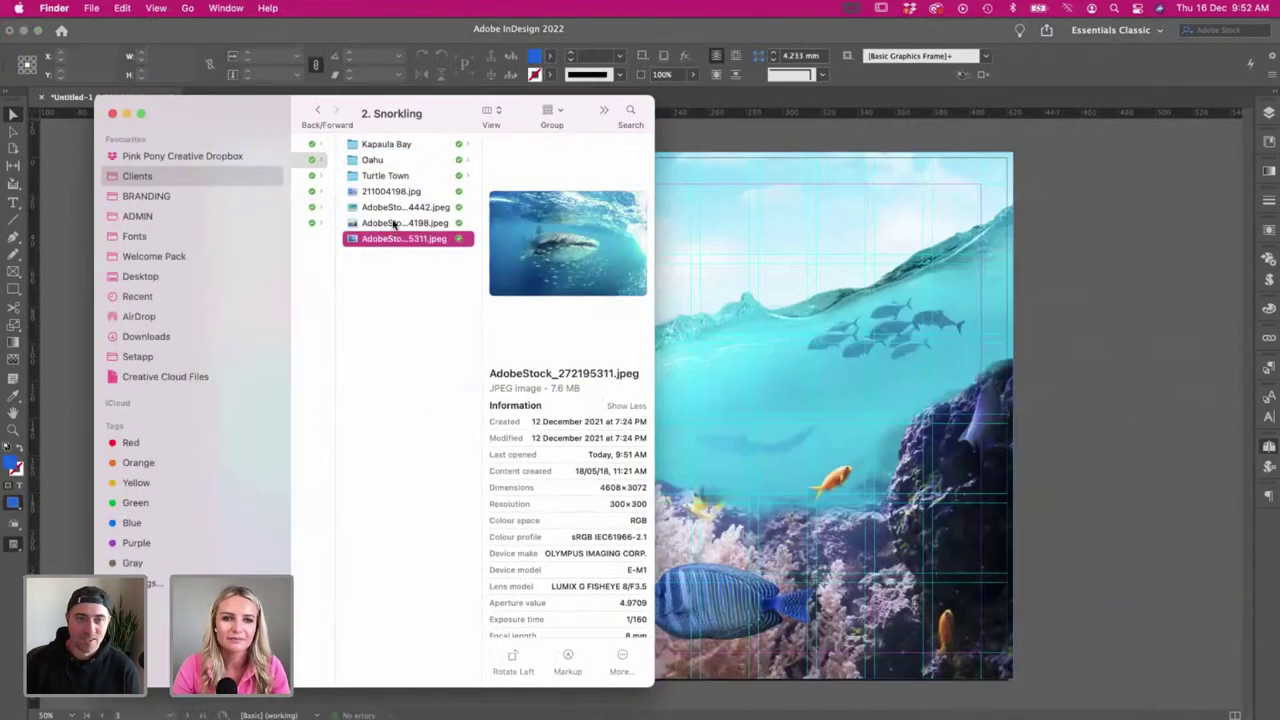
click(386, 225)
drag(386, 225, 820, 420)
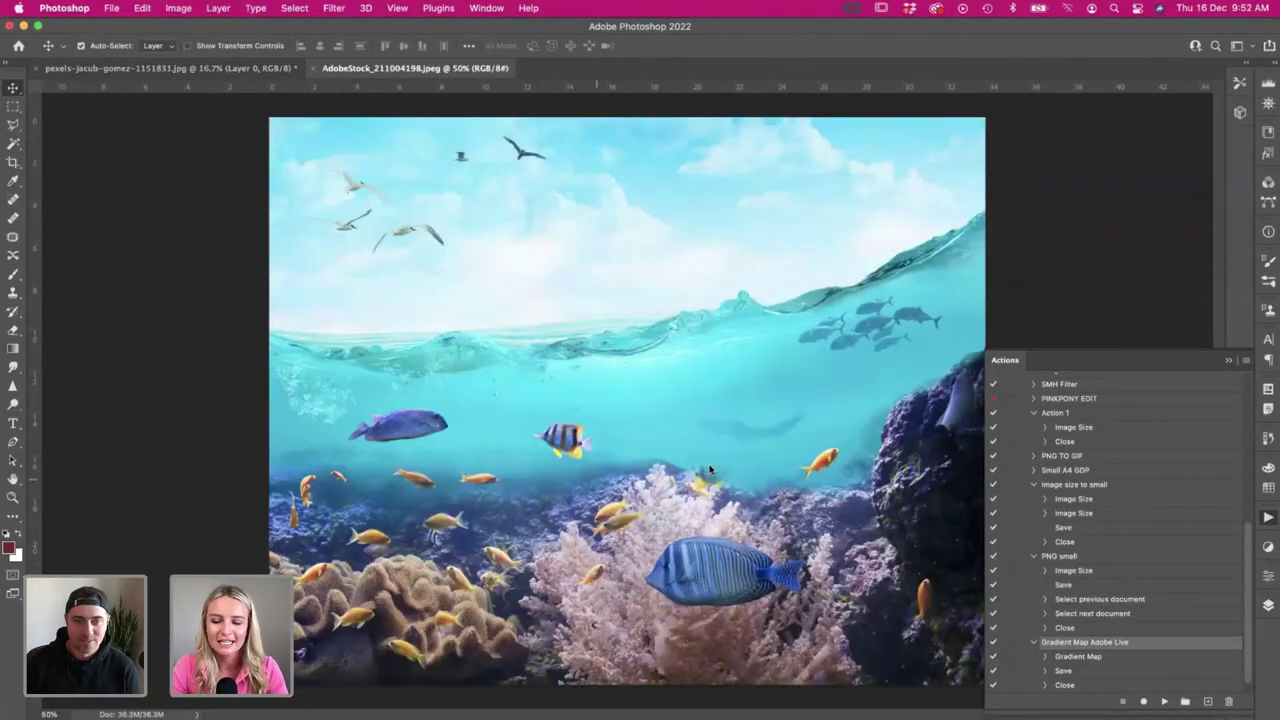
scroll(1206, 546, down, 1)
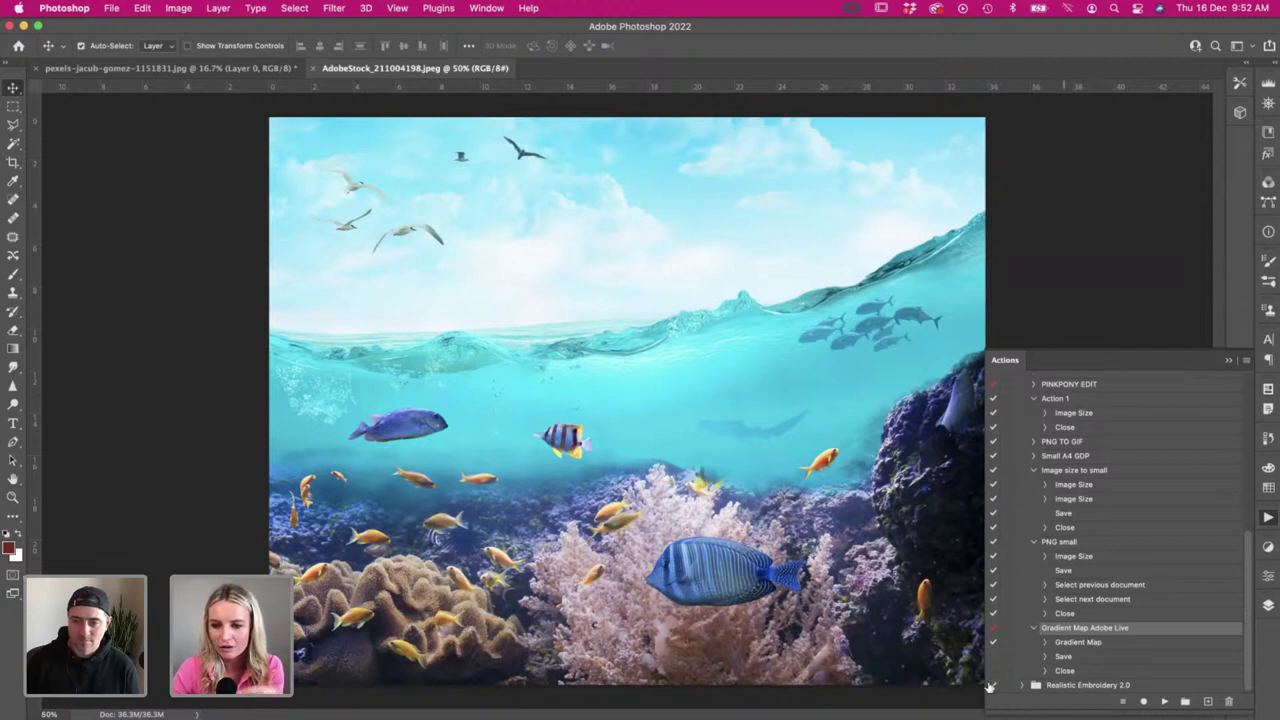
click(1165, 703)
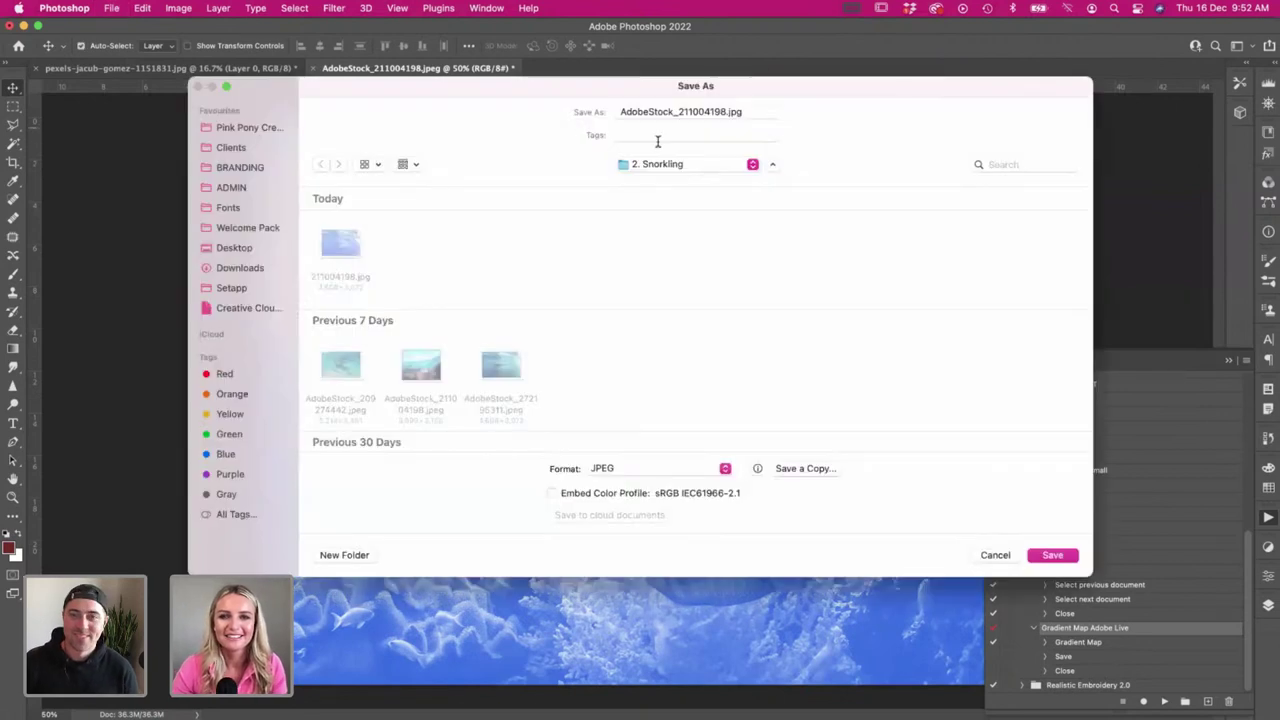
- Save the blue image as a JPEG named 11004198.jpg in the 2. Snorkling folder
click(618, 111)
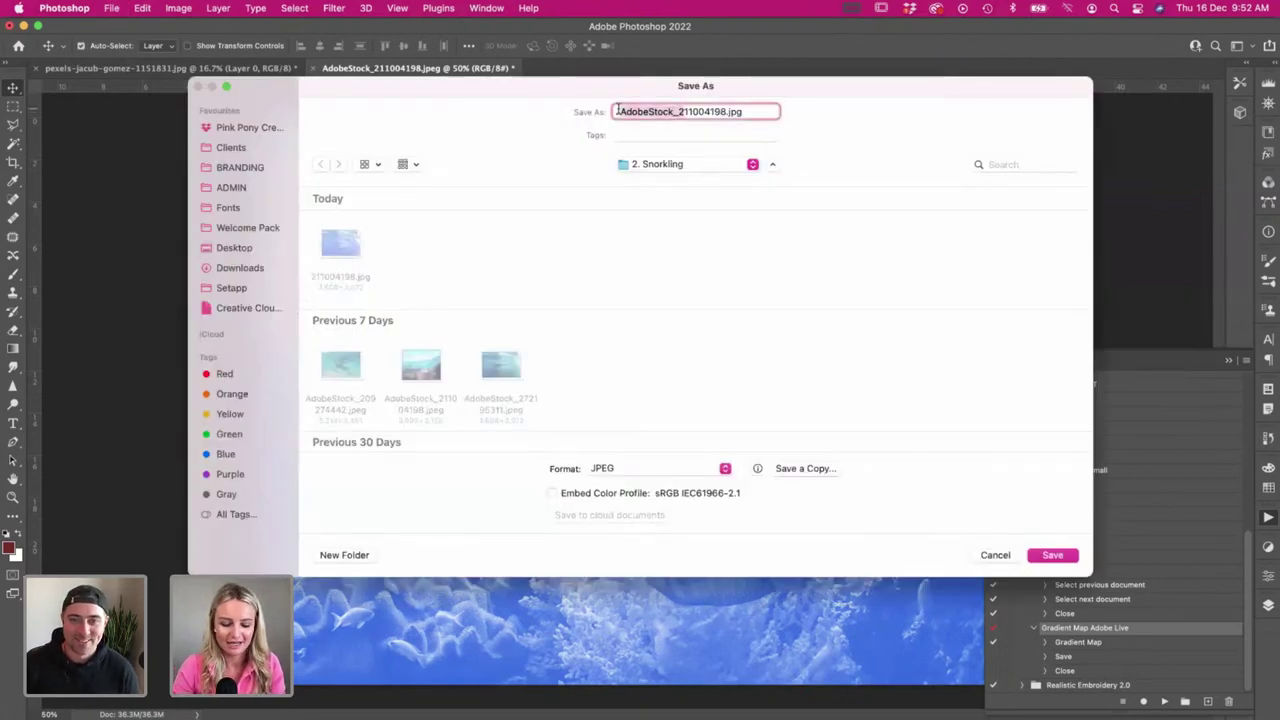
key(Delete)
key(Delete)
key(Delete)
key(Delete)
key(Delete)
key(Delete)
key(Delete)
key(Delete)
key(Delete)
key(Delete)
key(Delete)
key(Delete)
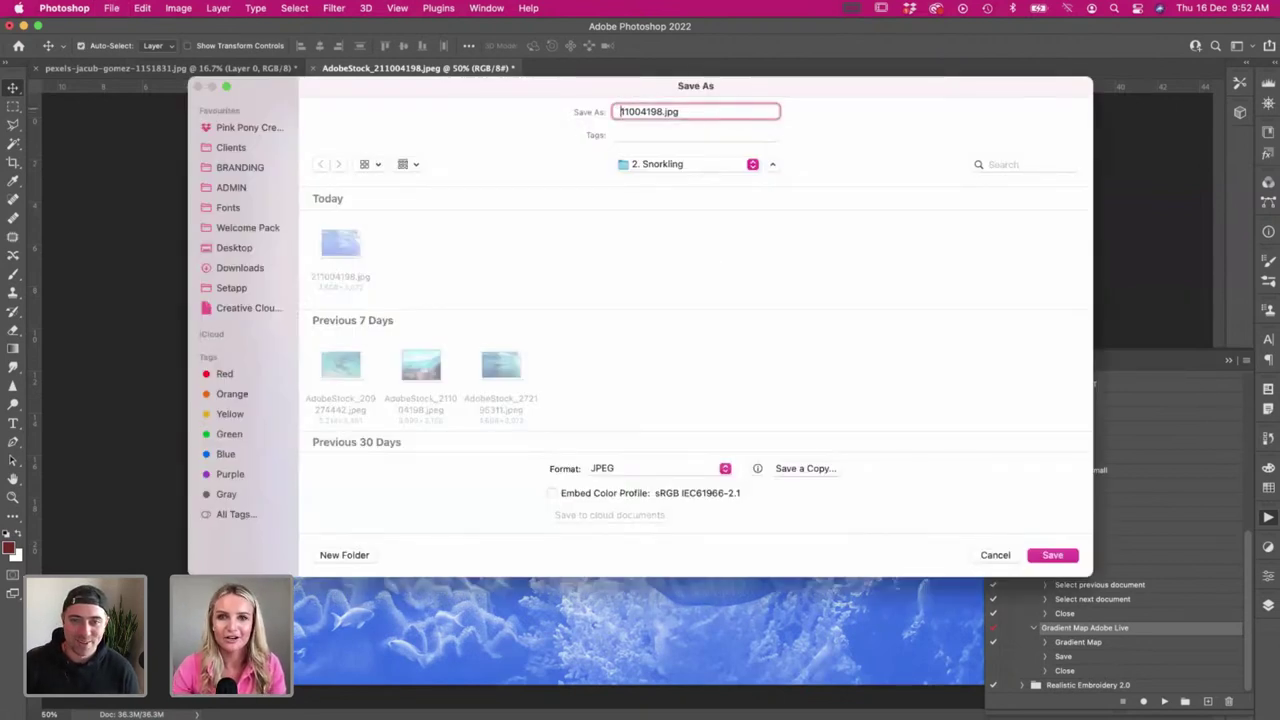
click(1049, 557)
click(862, 289)
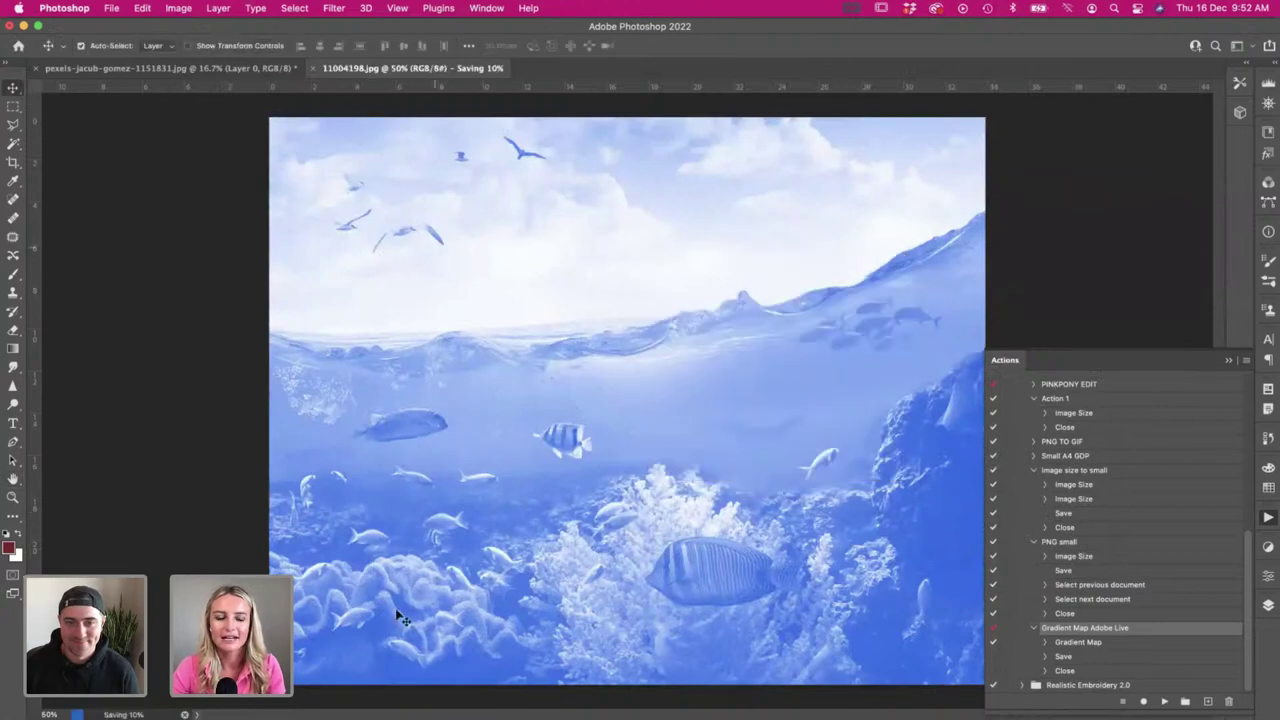
- Switch to InDesign and replace the underwater photo on pages 2–3 with 11004198.jpg from the 2. Snorkling folder
key(super+Tab)
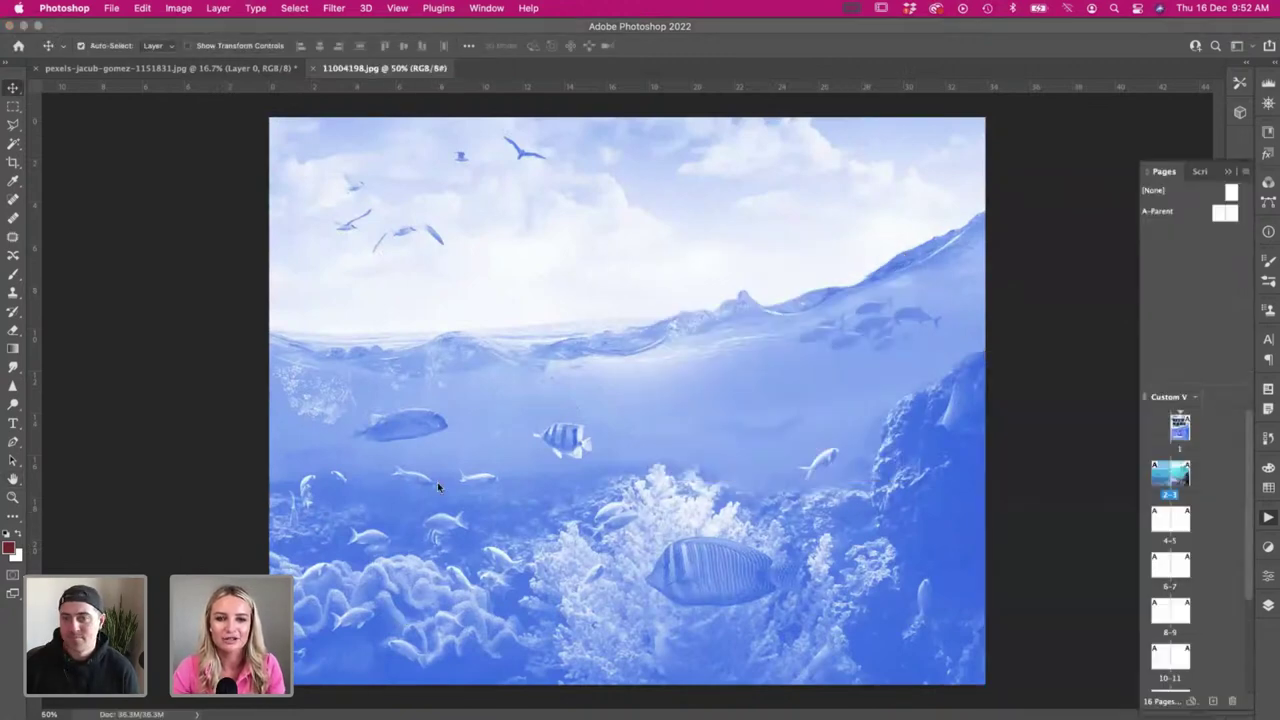
double_click(429, 500)
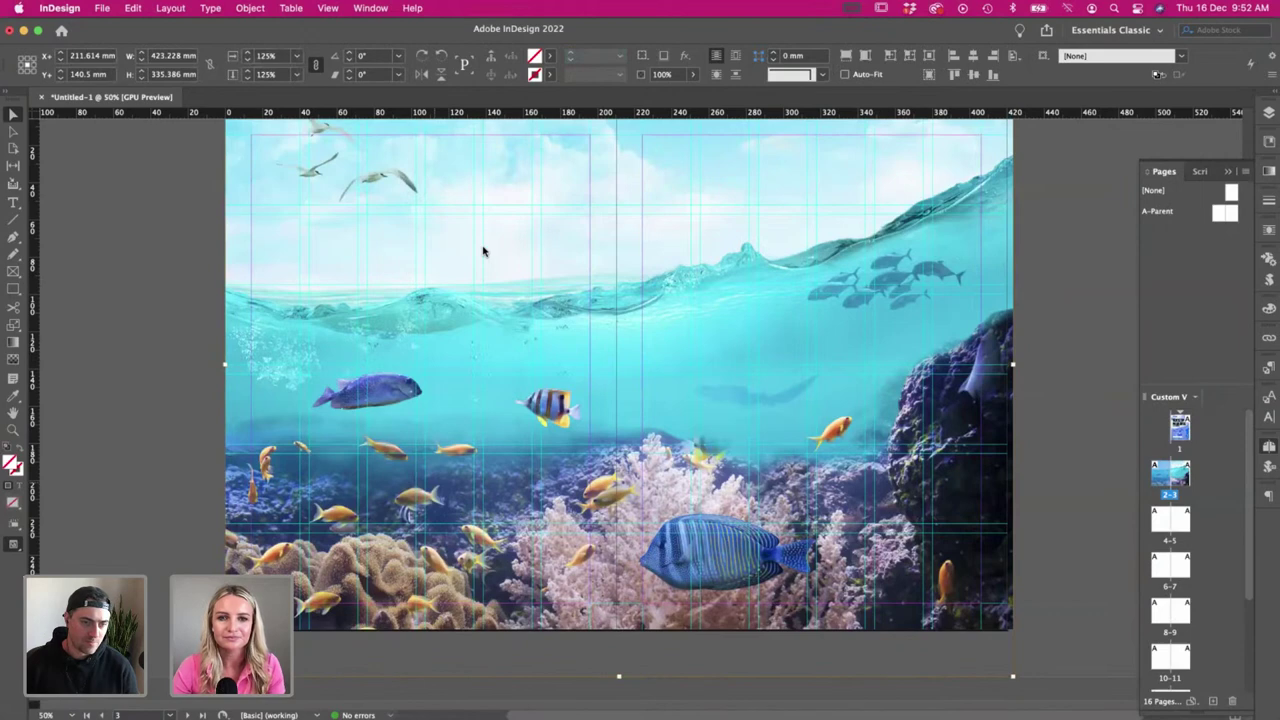
key(super+d)
click(632, 67)
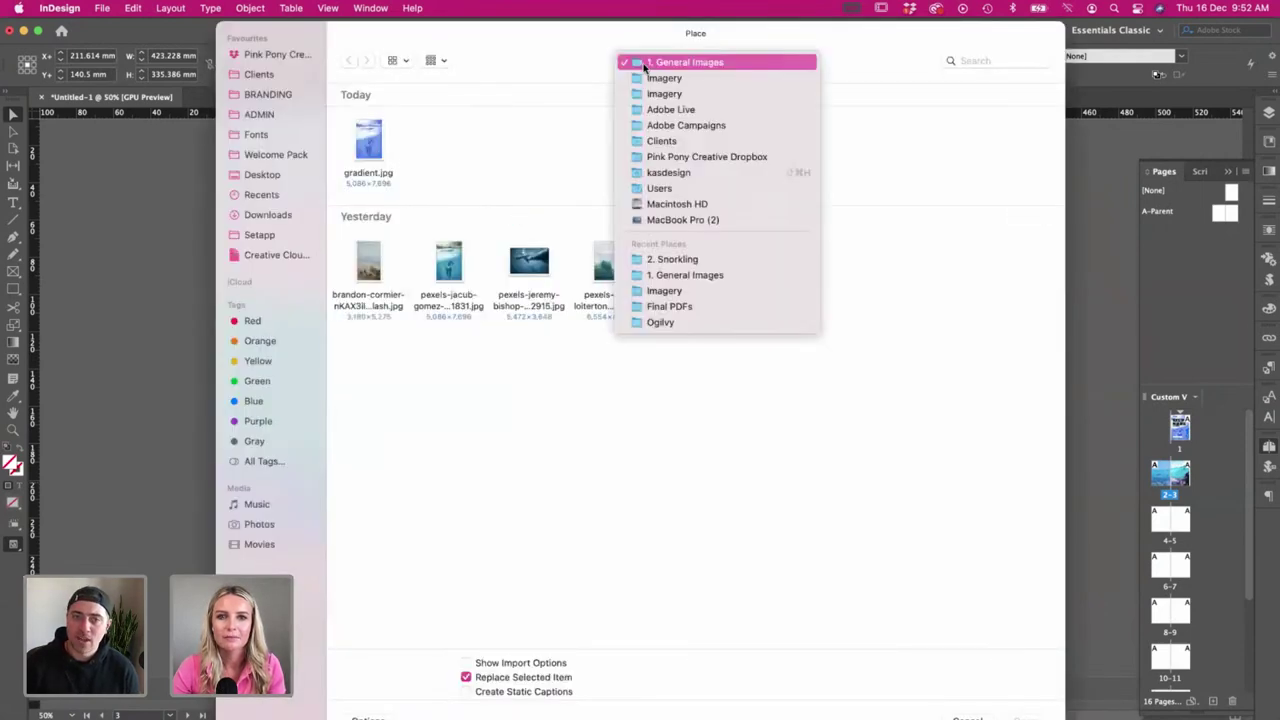
click(650, 78)
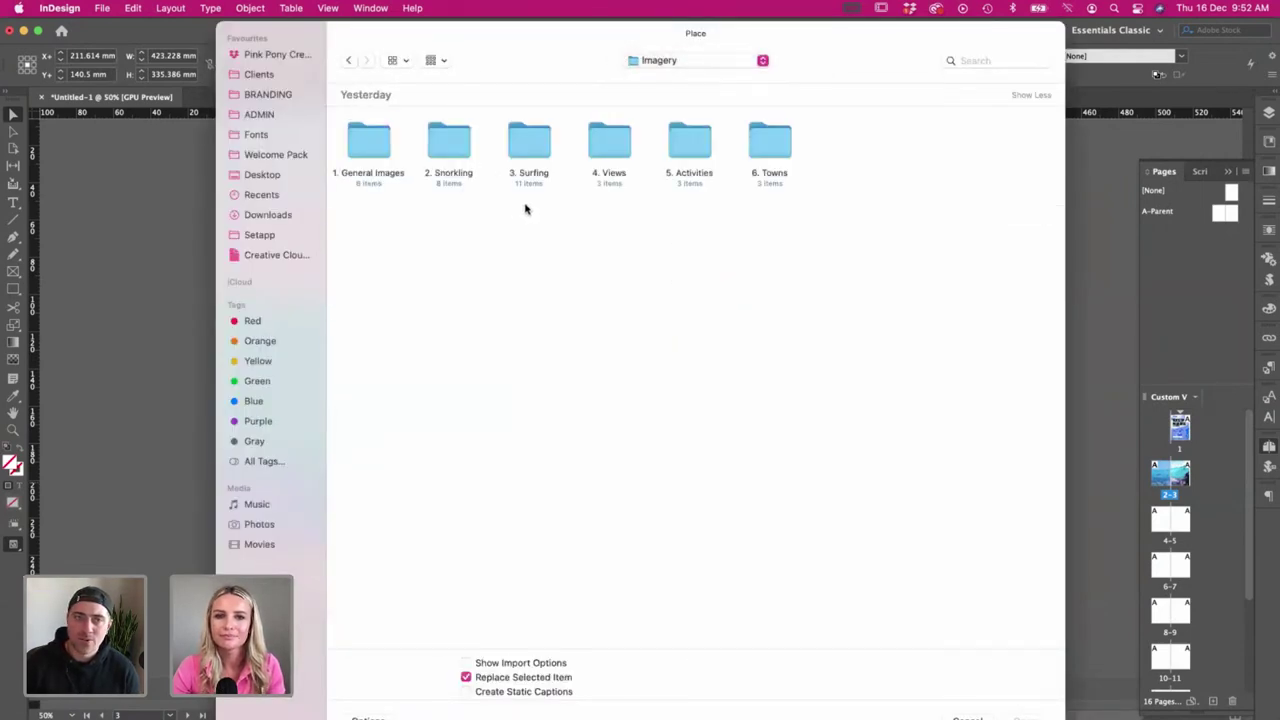
double_click(448, 144)
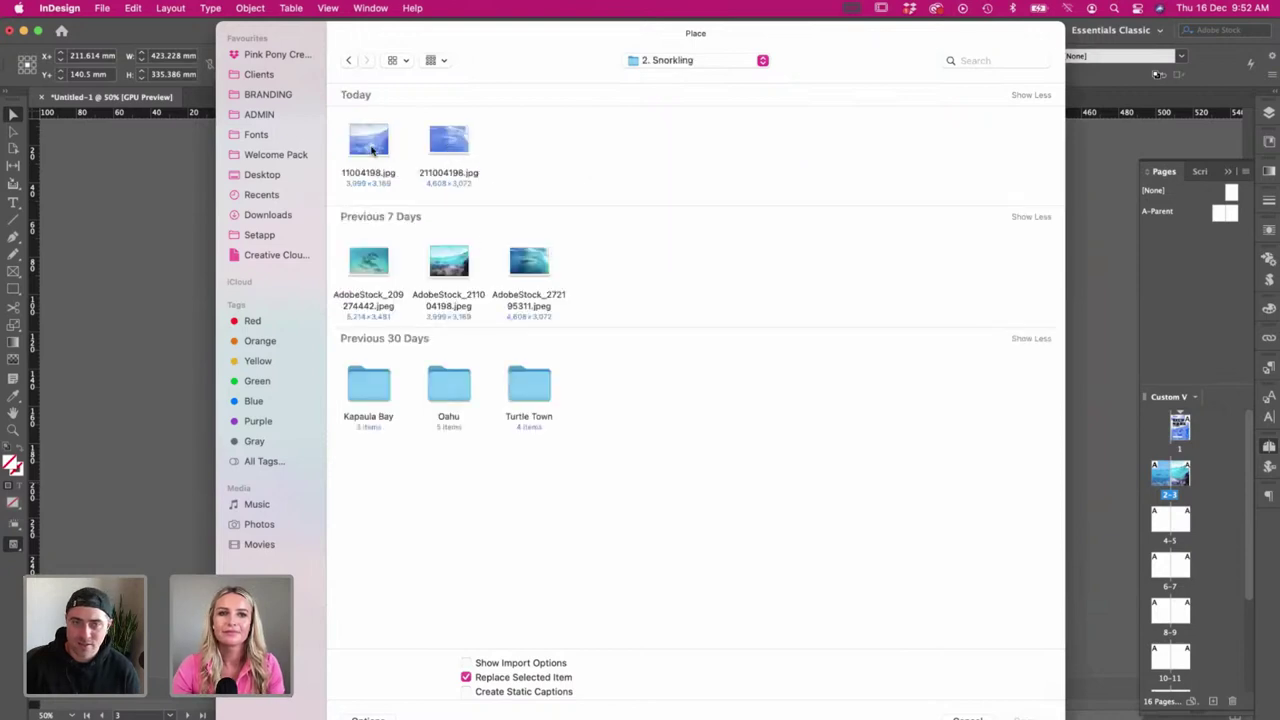
click(372, 145)
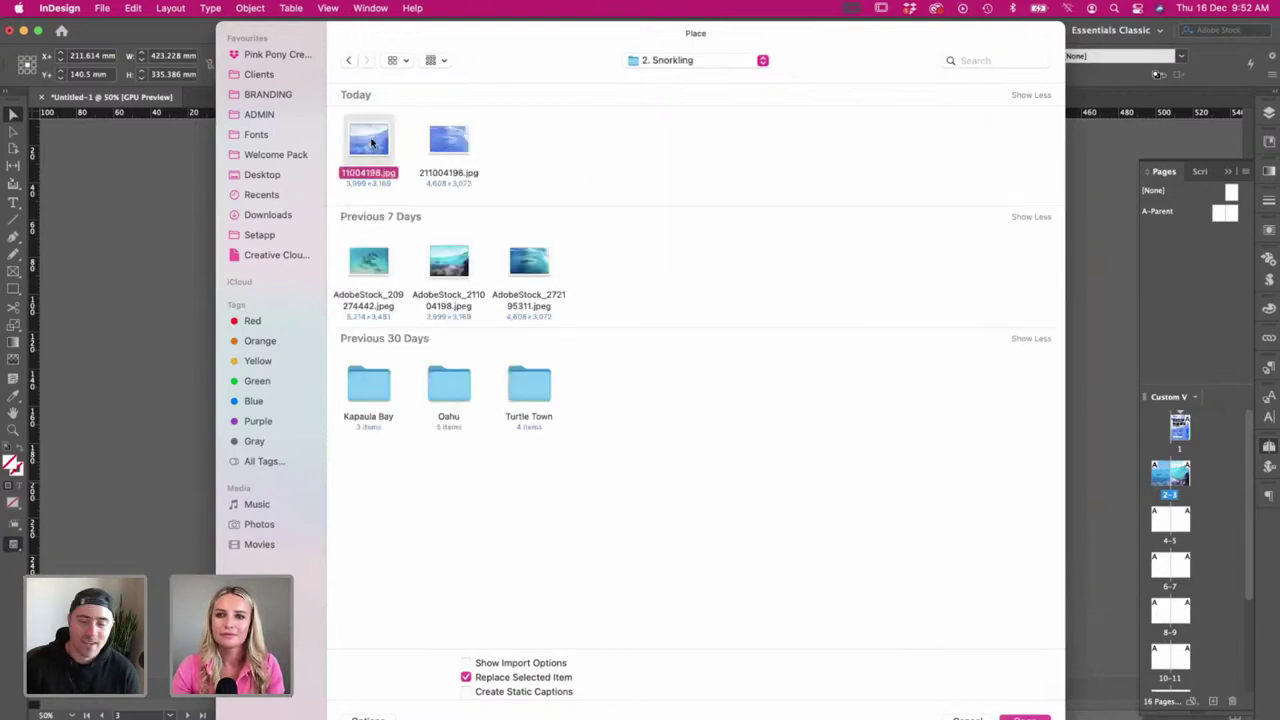
double_click(372, 145)
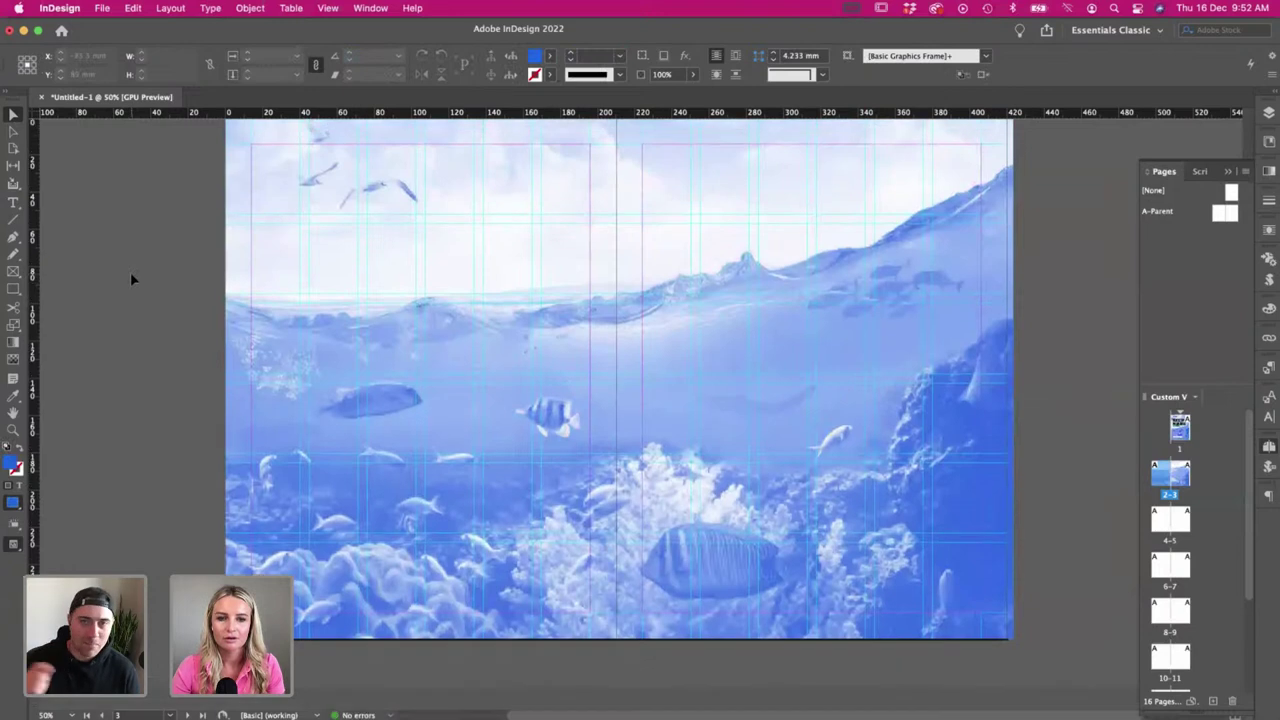
- Check the blue pages 2–3 spread in preview mode without guides, return to normal view and select the image frame
scroll(130, 272, up, 2)
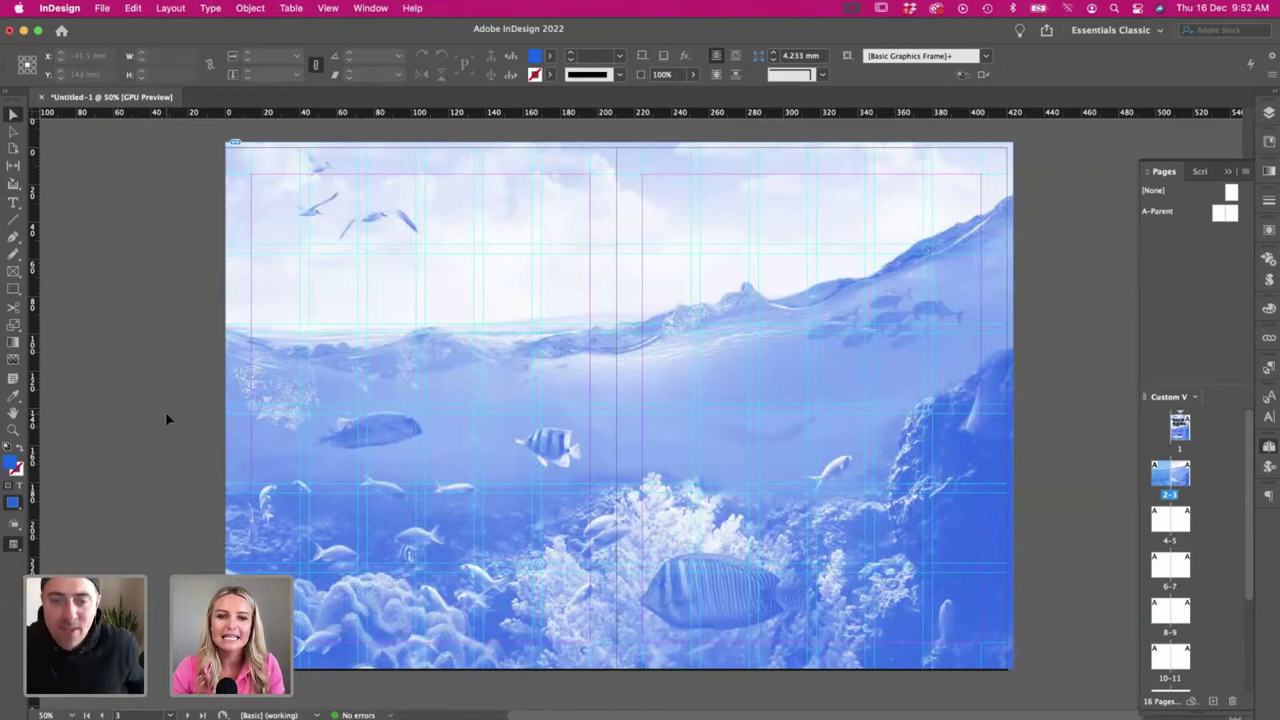
key(w)
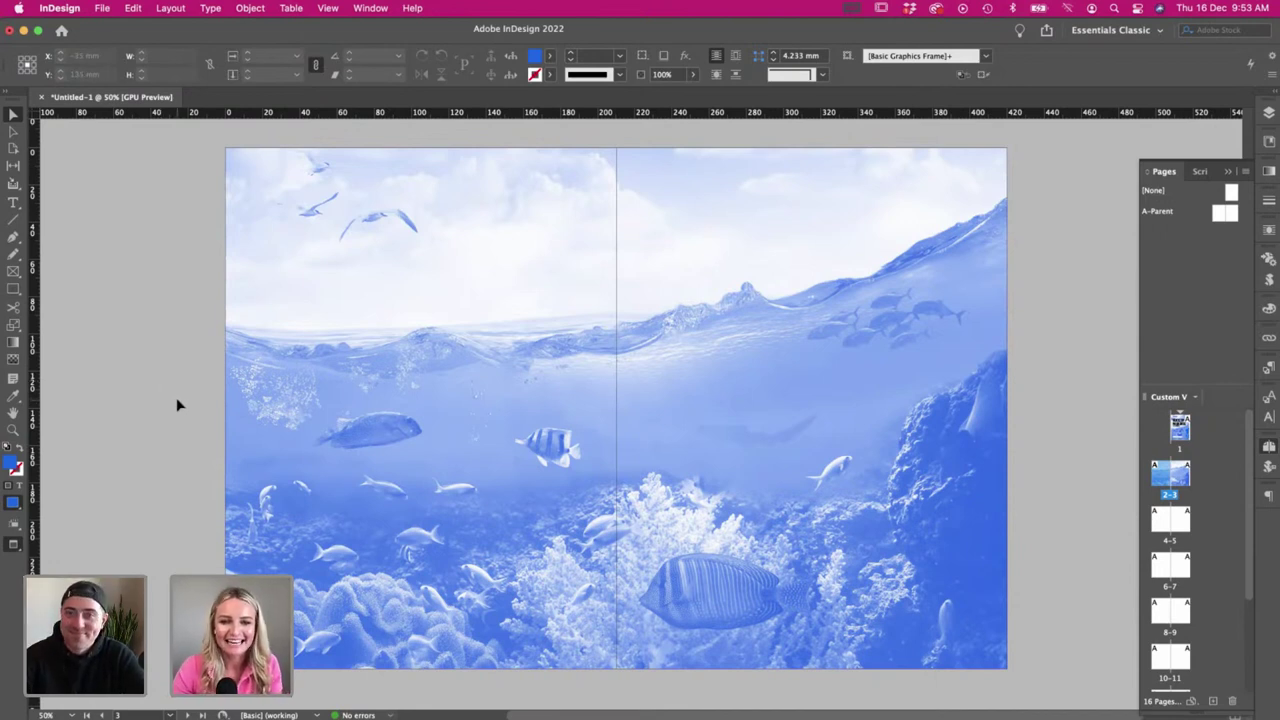
key(w)
key(w)
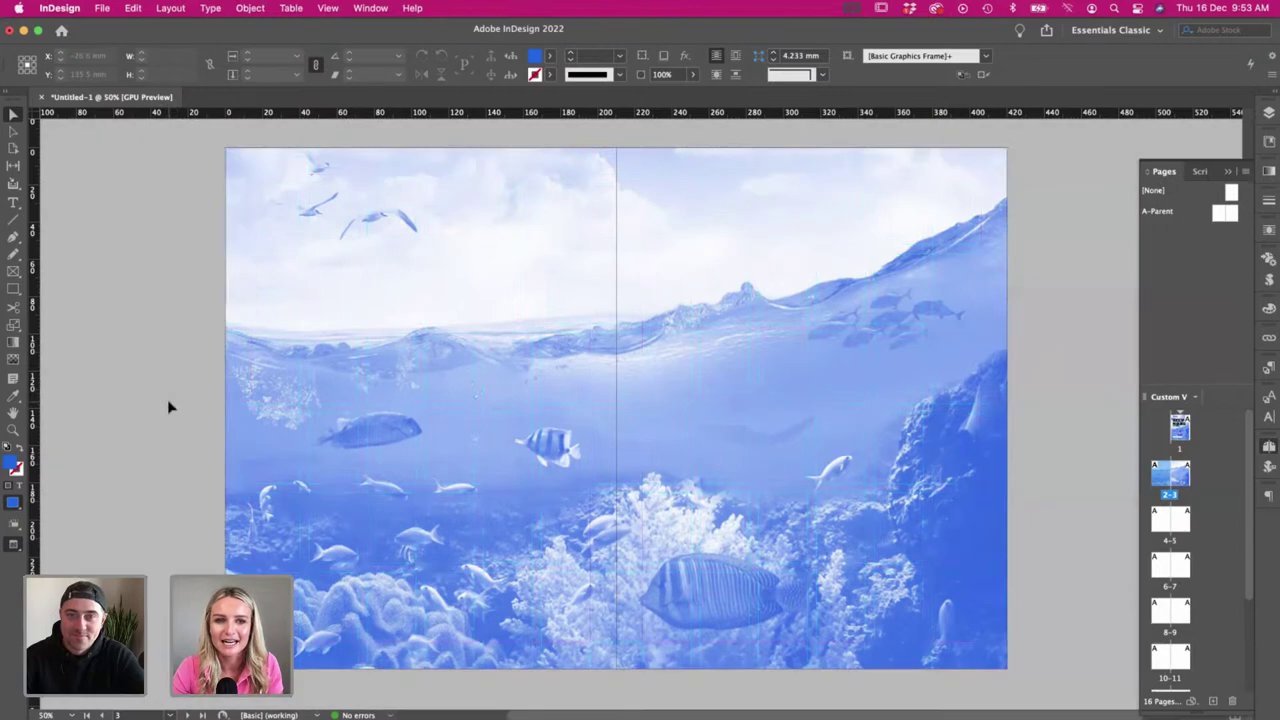
key(w)
click(358, 196)
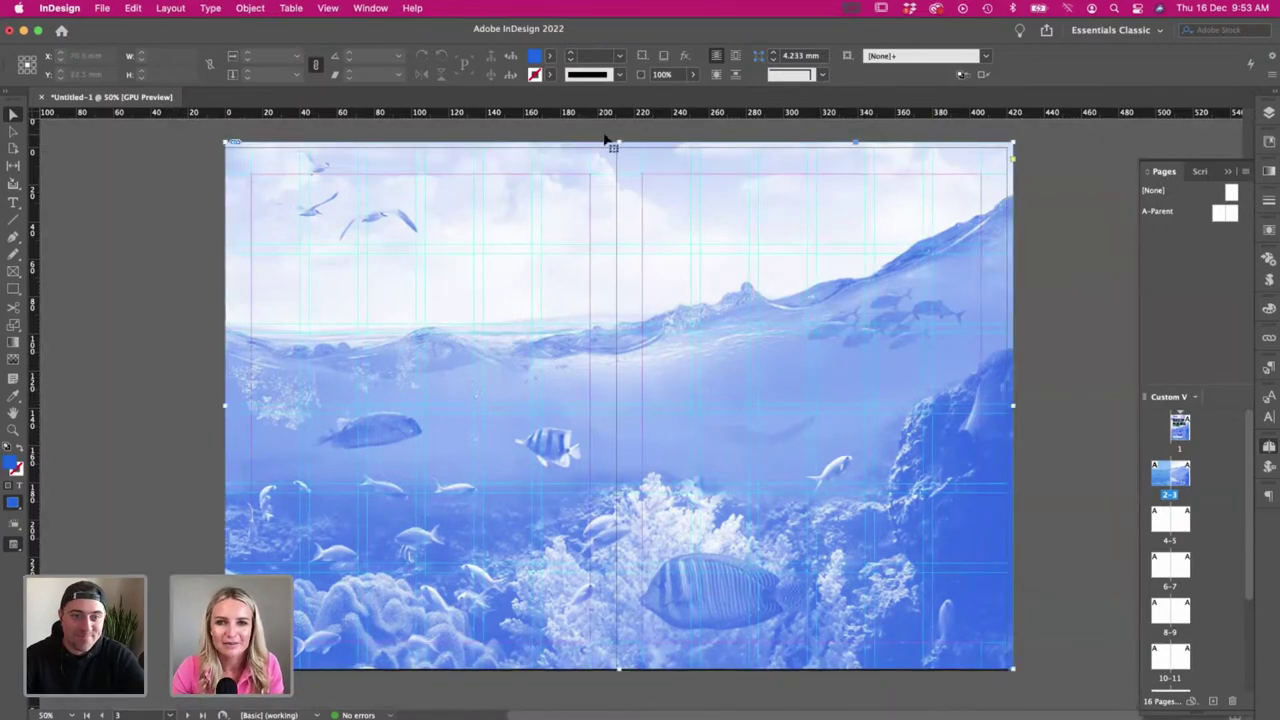
- Resize the underwater photo frame so its upper and outer edges meet the page edges, and preview the spread without guides
drag(622, 146, 622, 146)
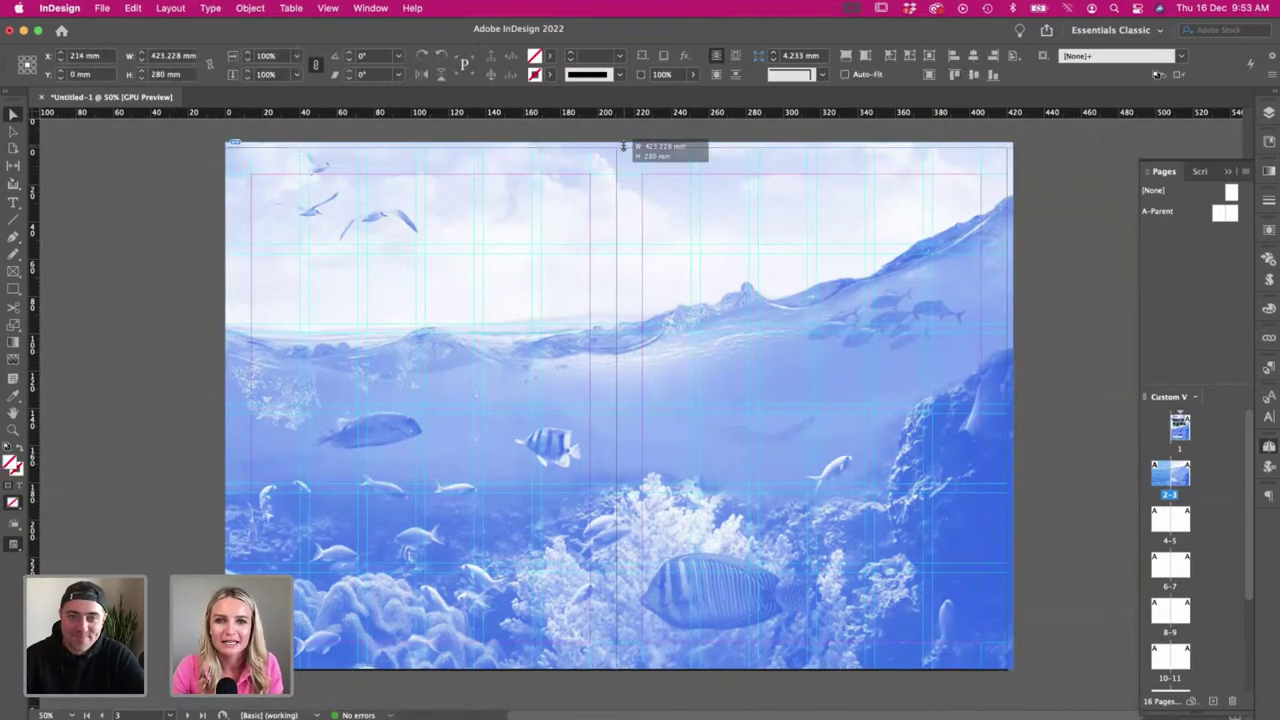
drag(1013, 408, 1007, 408)
click(1029, 418)
key(w)
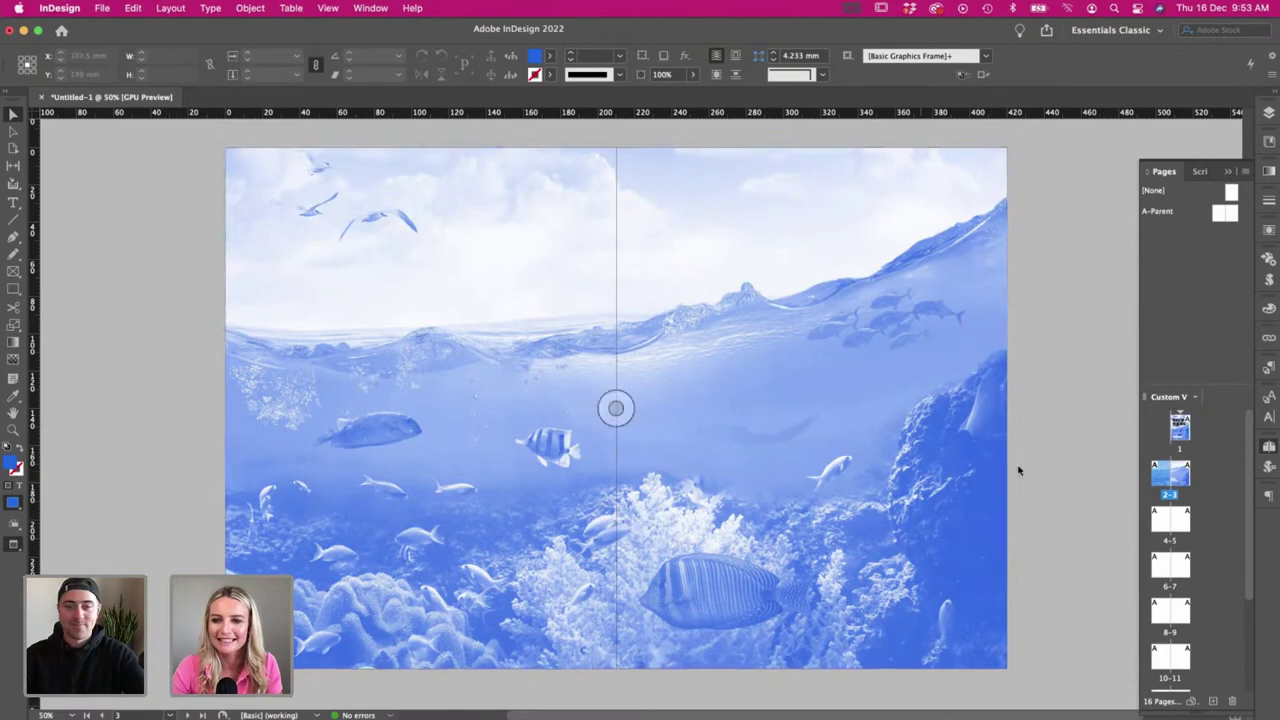
- Review the front cover on page 1 in preview mode and return to the pages 2–3 spread
double_click(1181, 431)
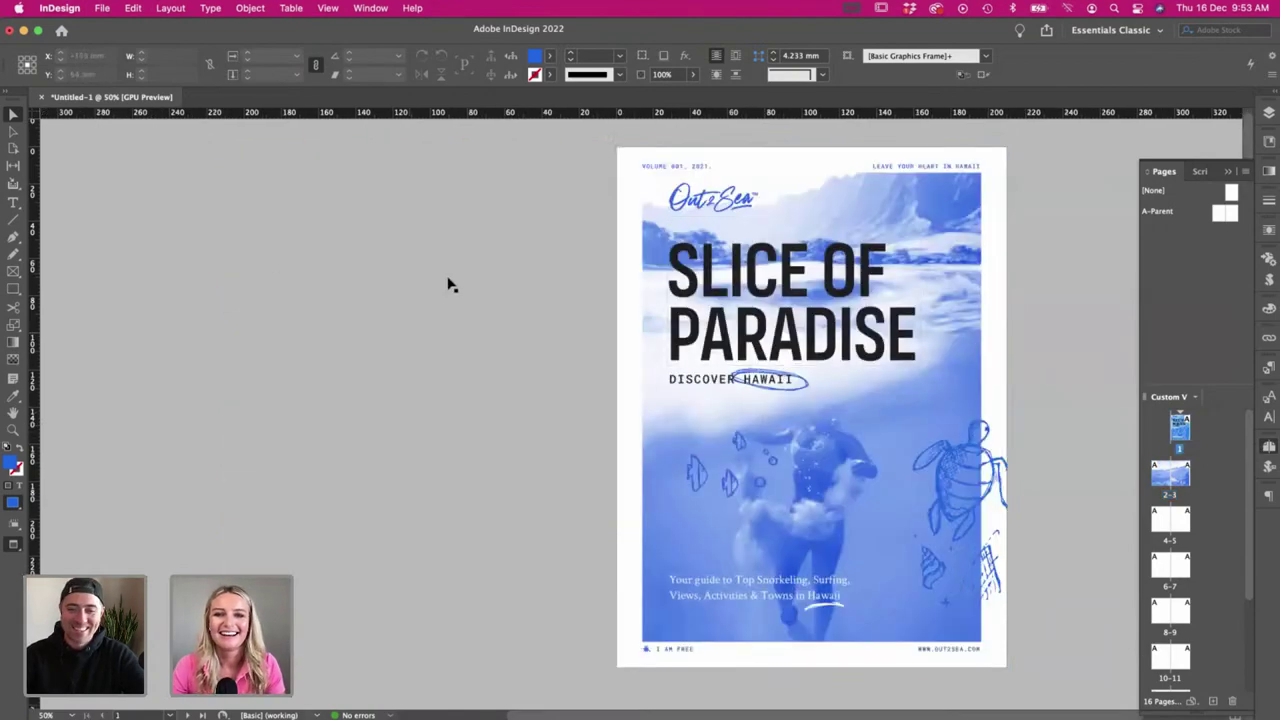
scroll(448, 285, right, 2)
key(shift+Page_Down)
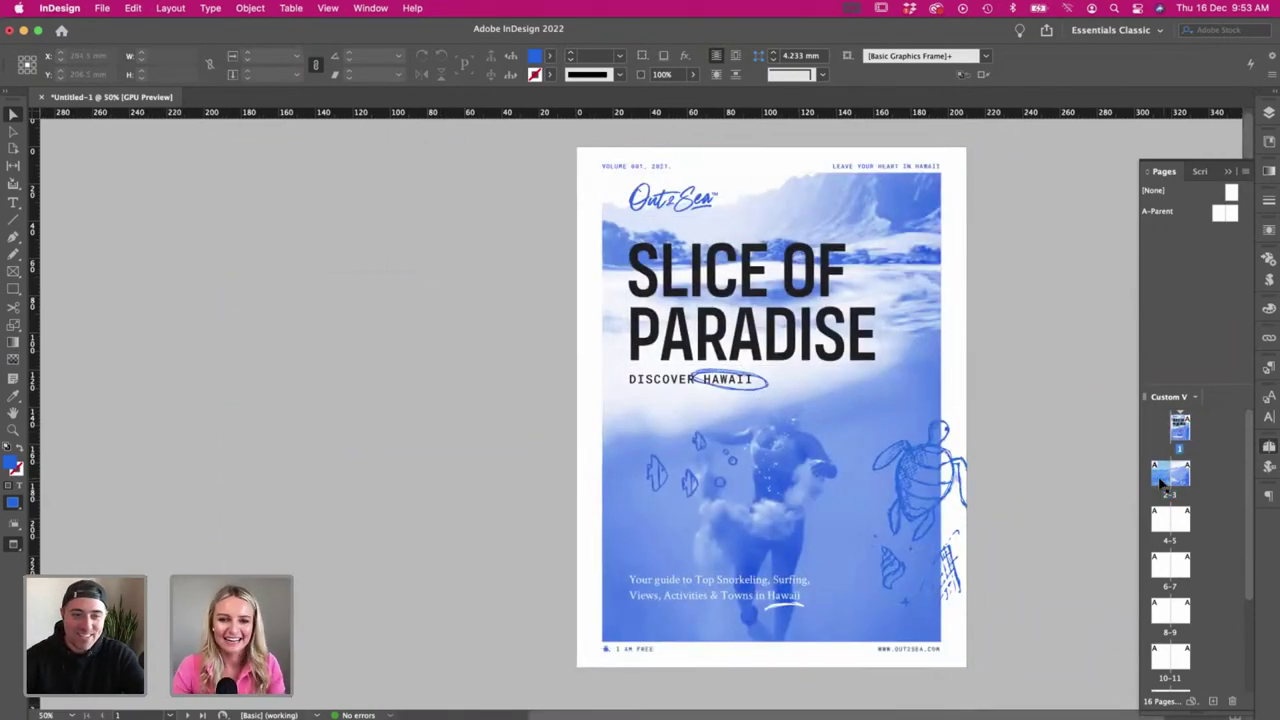
scroll(471, 337, right, 5)
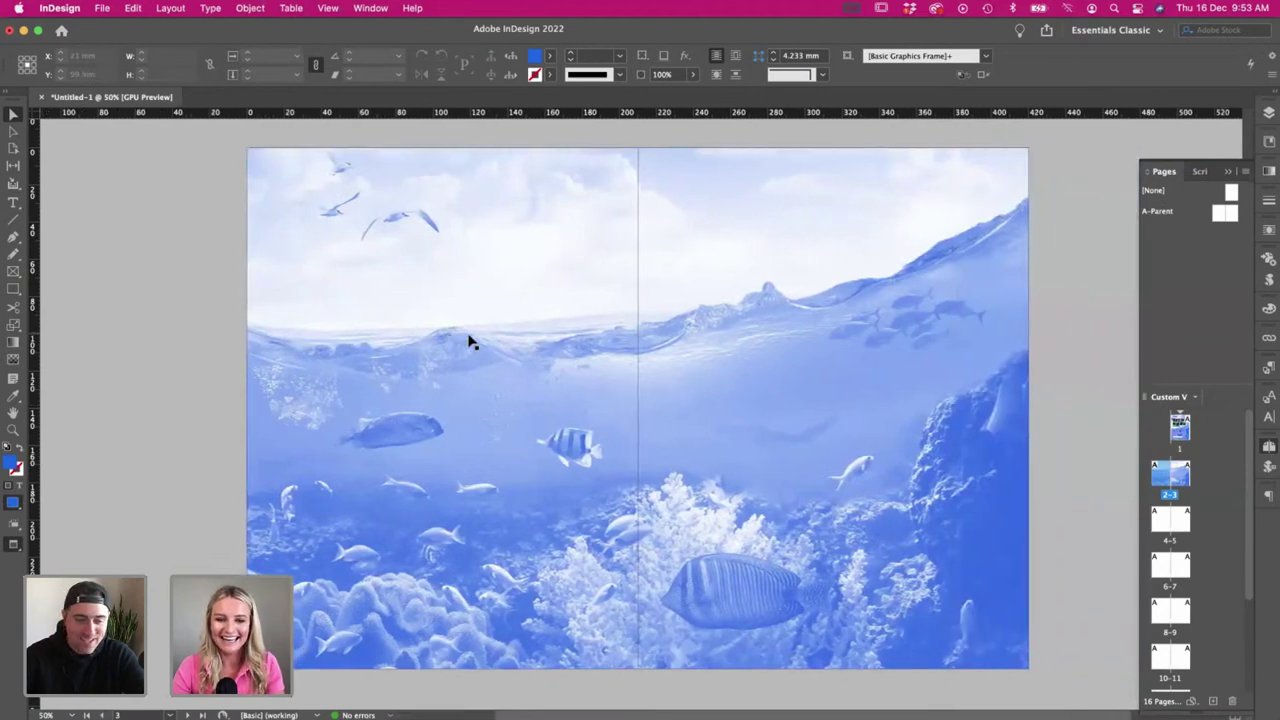
- Switch to the Copy document in TextEdit and copy the contents text from "Find what you're looking for" through "Paia"
key(super+Tab)
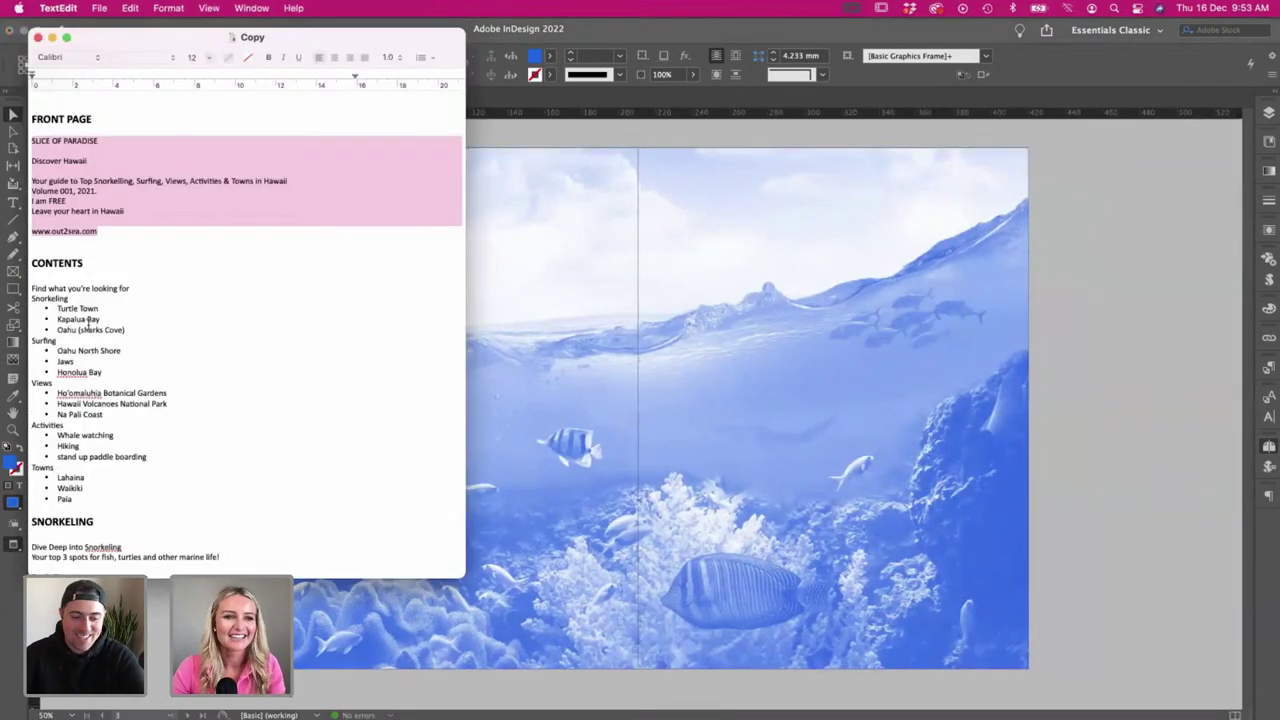
scroll(140, 387, down, 3)
drag(110, 409, 28, 198)
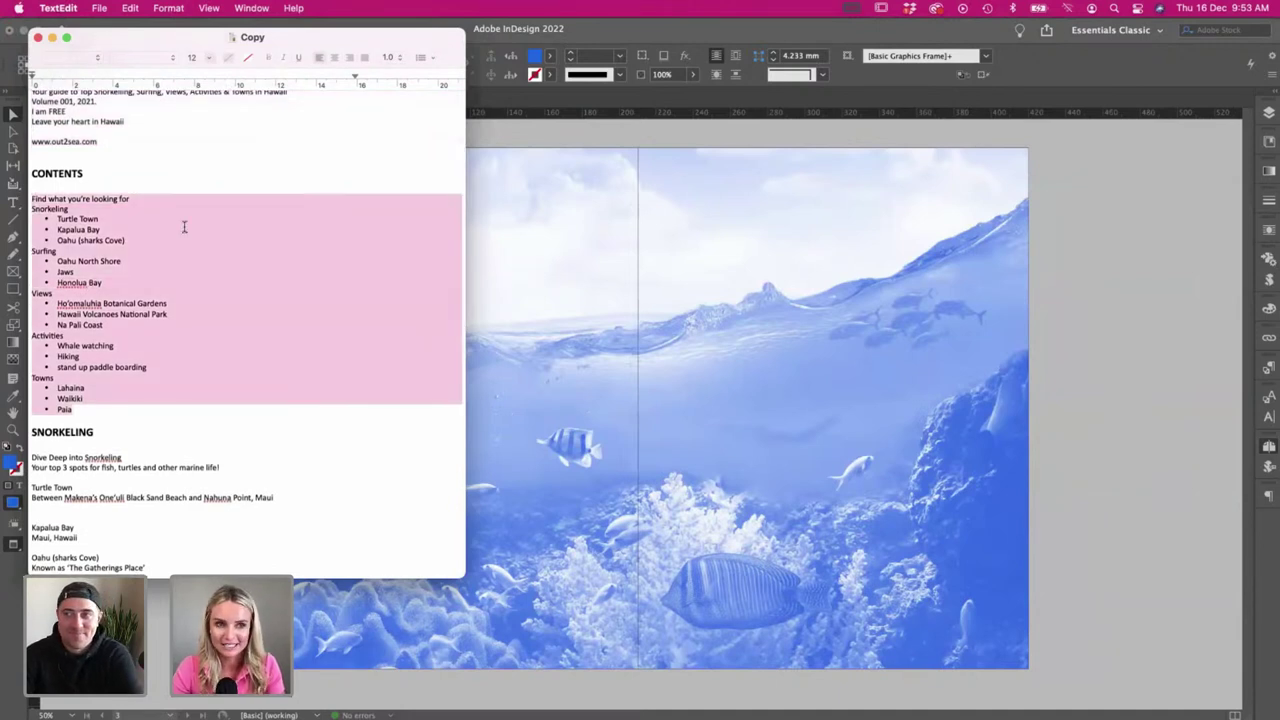
key(super+c)
- Return to InDesign's normal view and paste the contents text into a new frame about 153.5 × 223 mm on the pasteboard beside page 2
click(1097, 523)
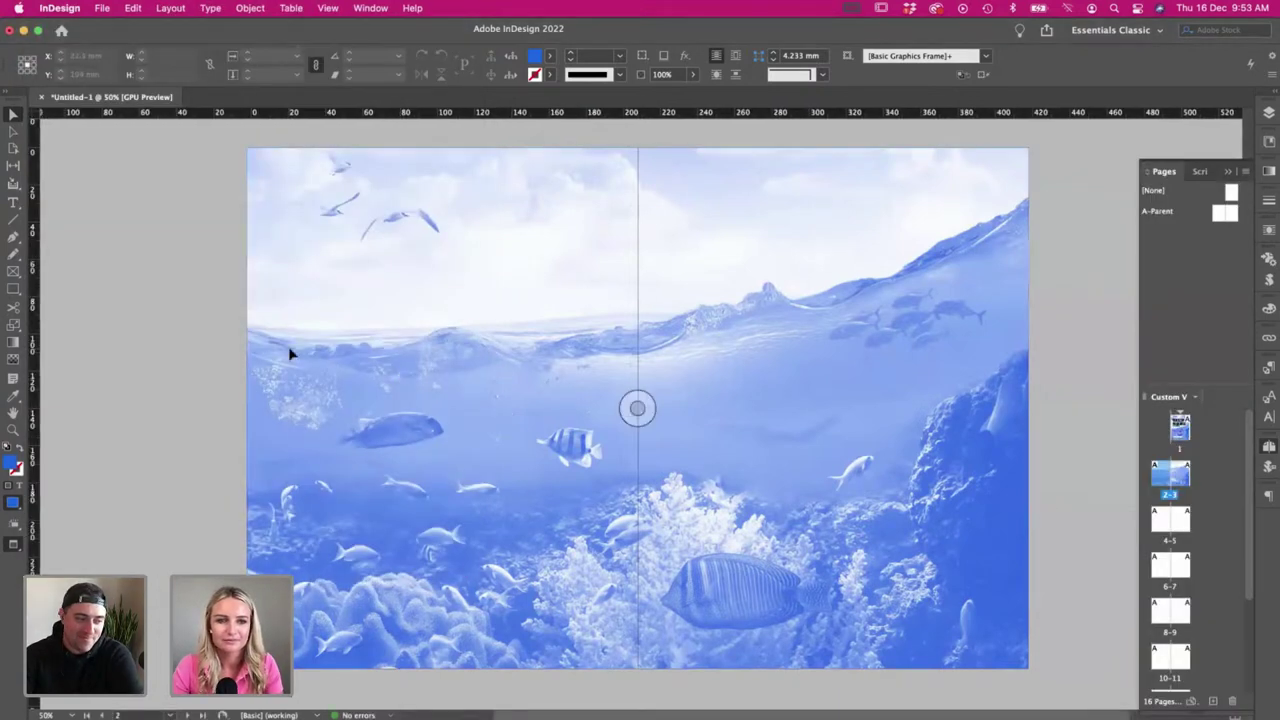
scroll(289, 354, left, 2)
key(w)
key(t)
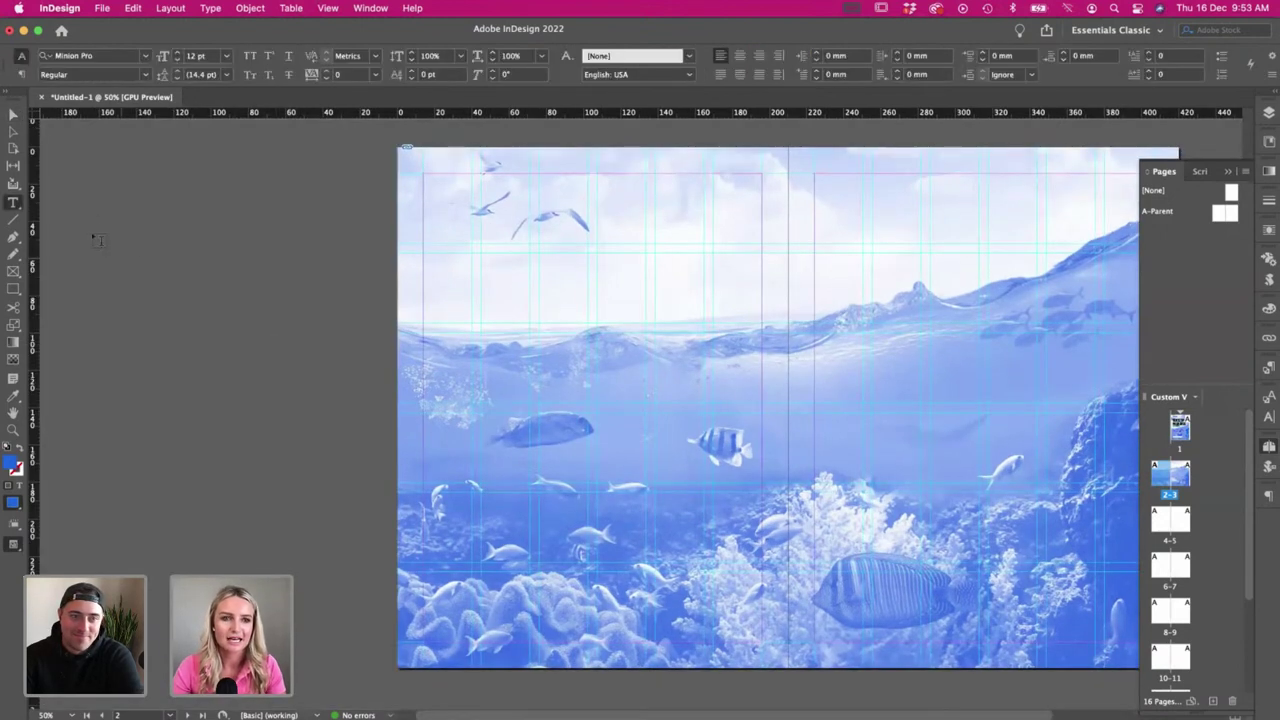
drag(90, 237, 357, 625)
key(super+v)
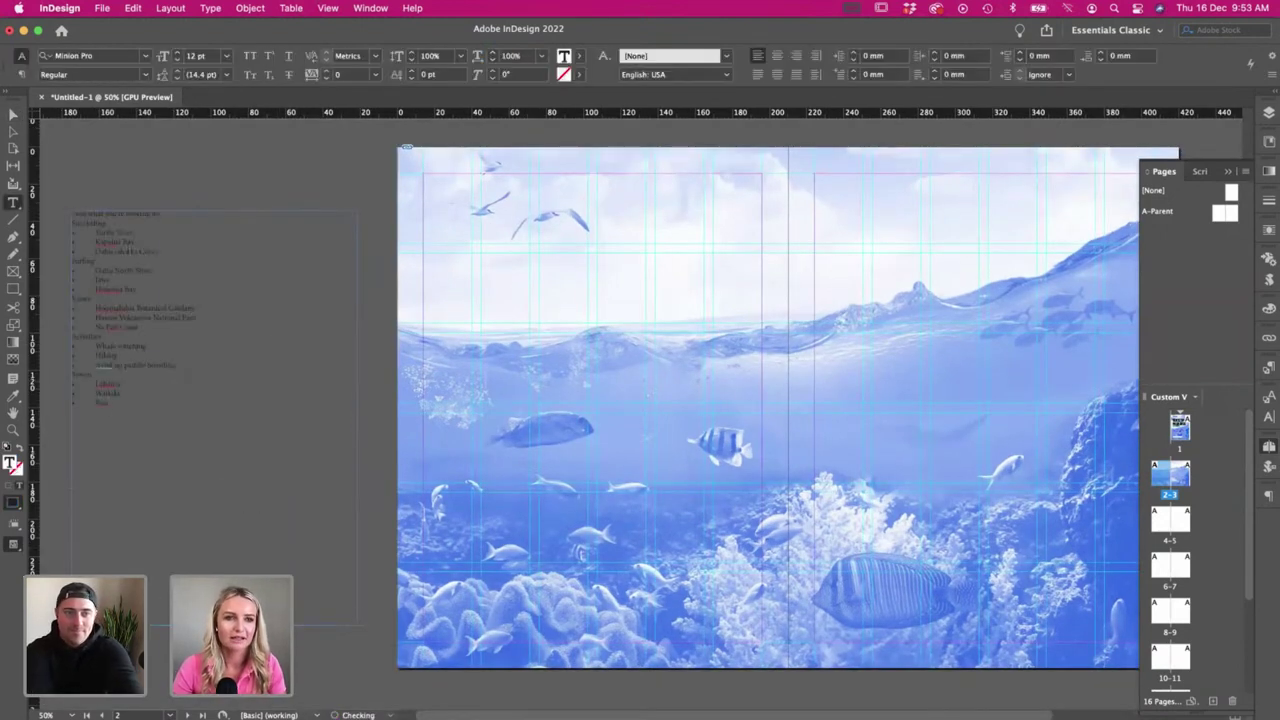
- Copy the line "Find what you're looking for" from the contents text into a new text frame about 180 × 174 mm on page 2
scroll(149, 257, right, 1)
drag(142, 213, 45, 213)
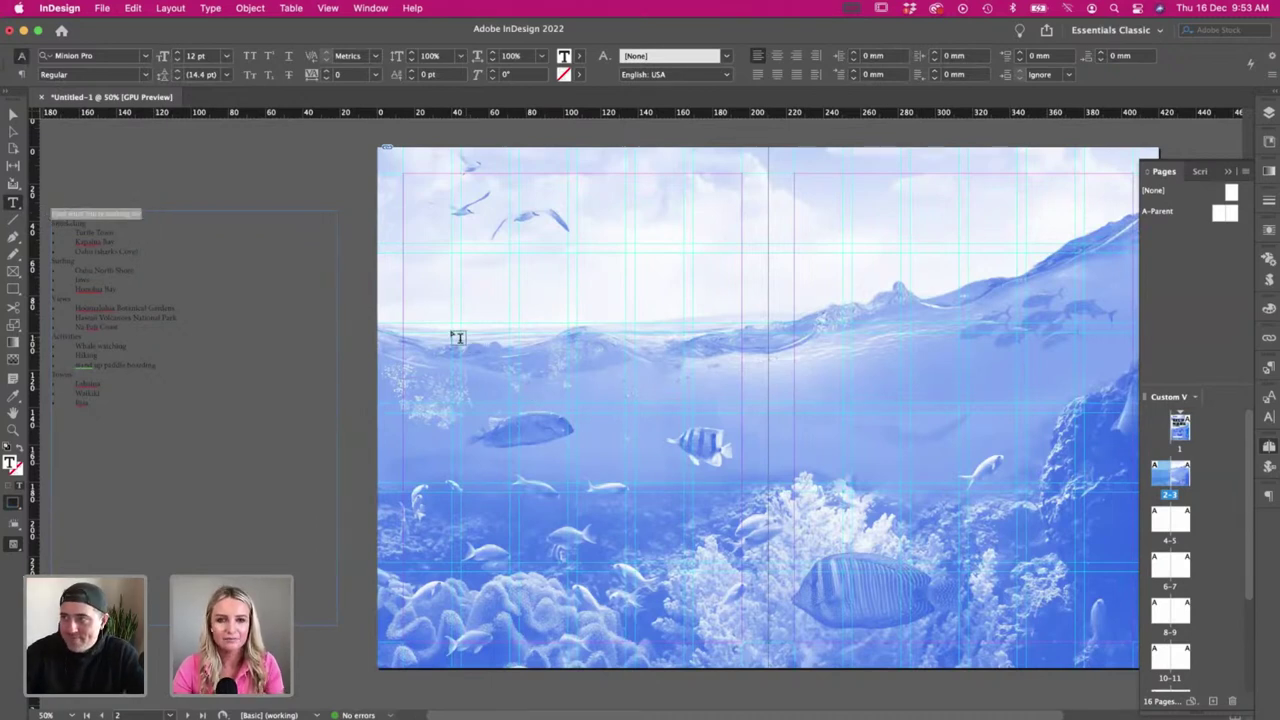
click(13, 114)
key(t)
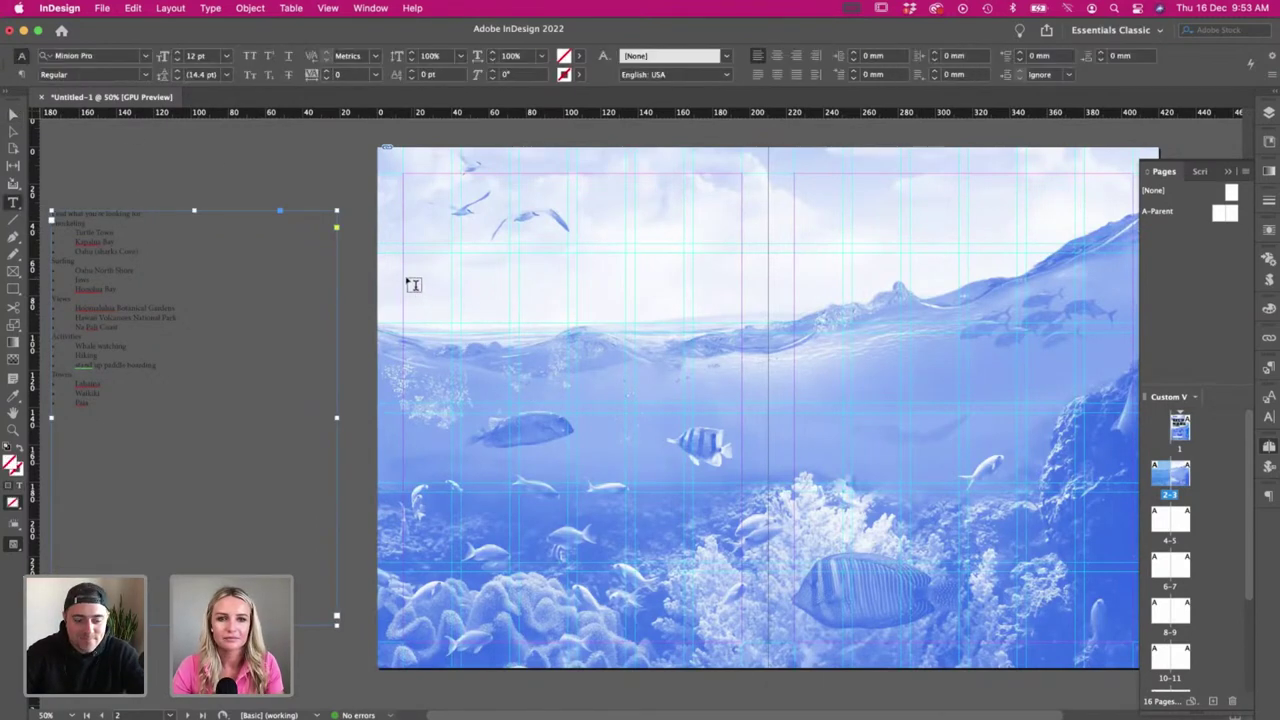
drag(405, 277, 738, 598)
key(super+v)
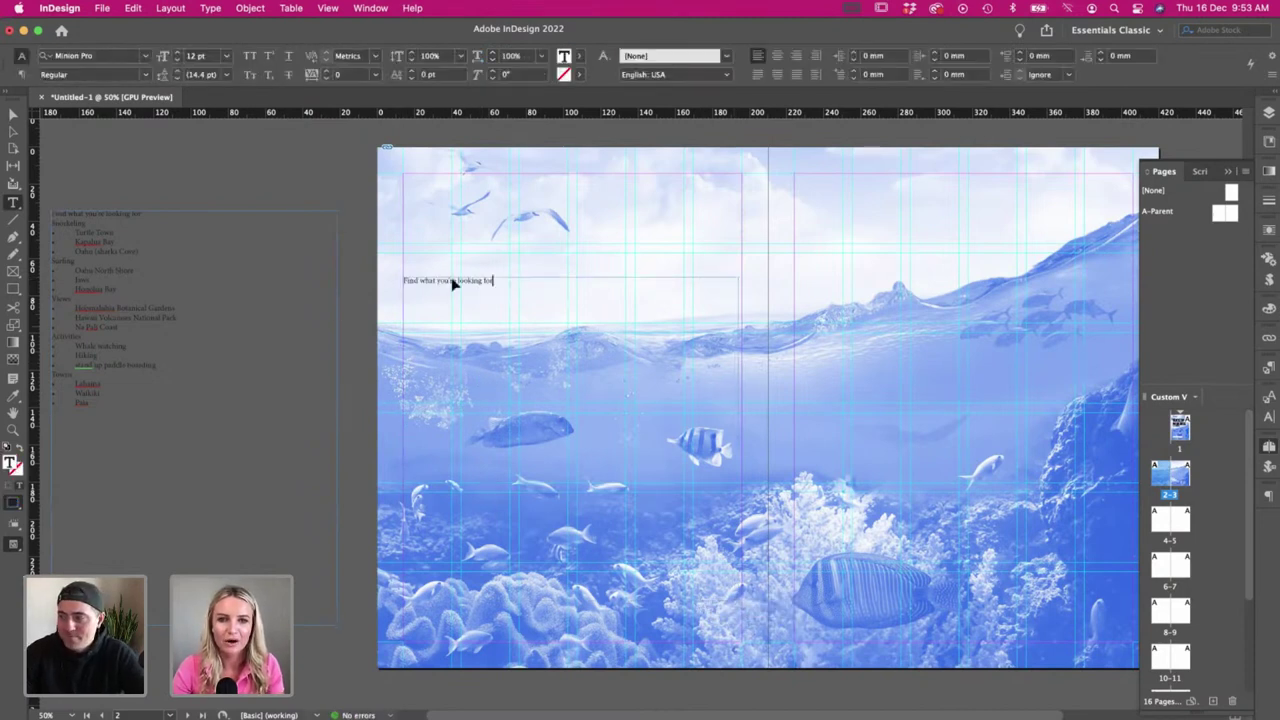
- Apply the Heading character style to all of the "Find what you're looking for" text on page 2
key(super+a)
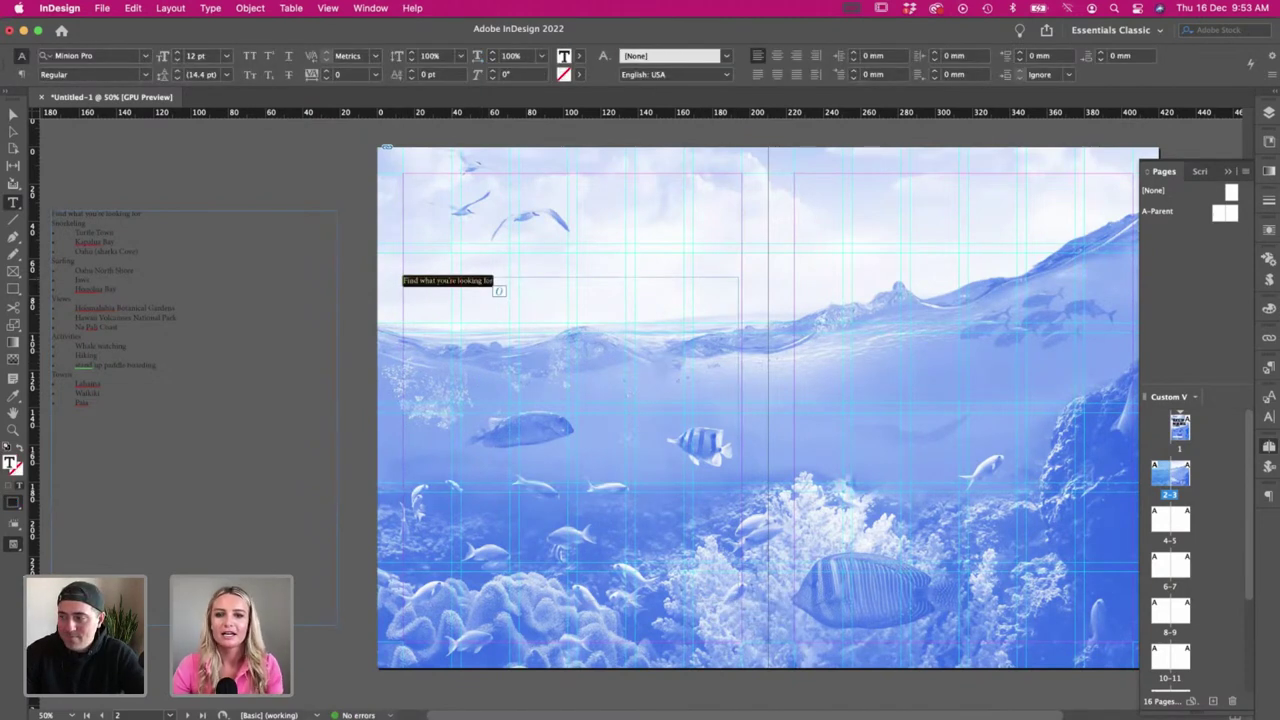
click(1268, 416)
click(1270, 398)
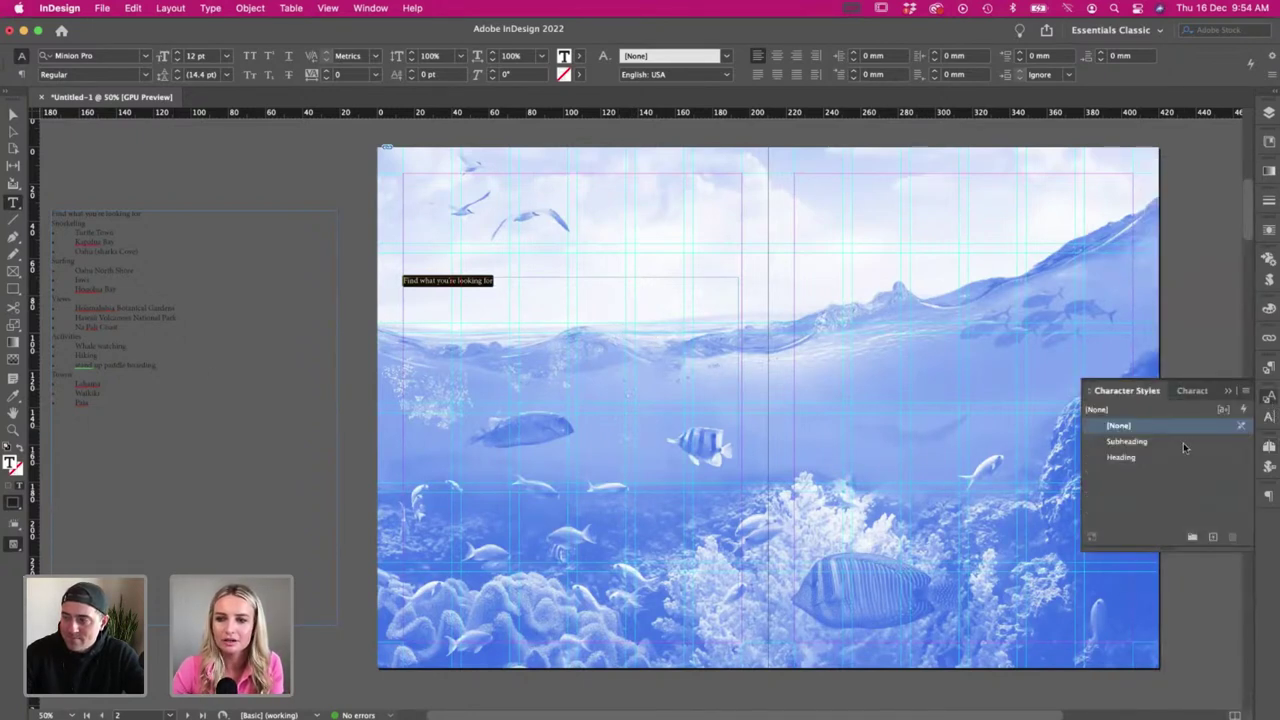
click(1122, 457)
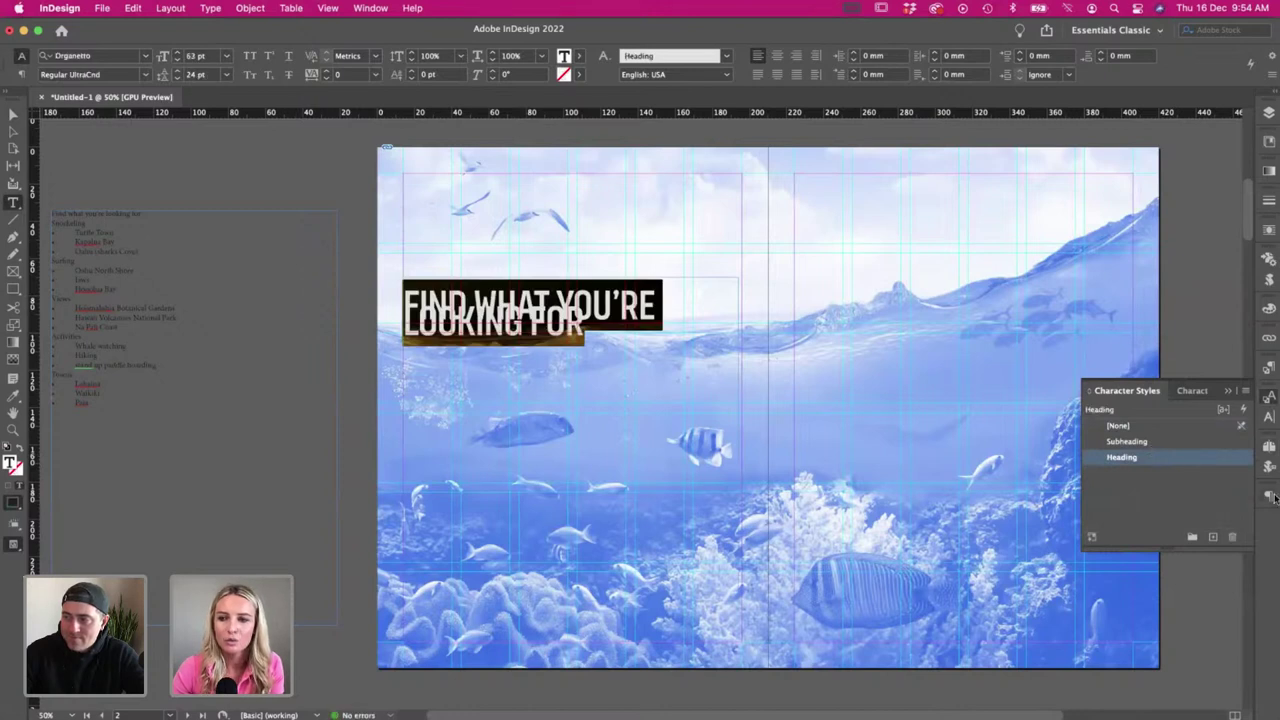
- Set the leading of the page 2 heading to 70 pt
click(1270, 496)
click(1270, 448)
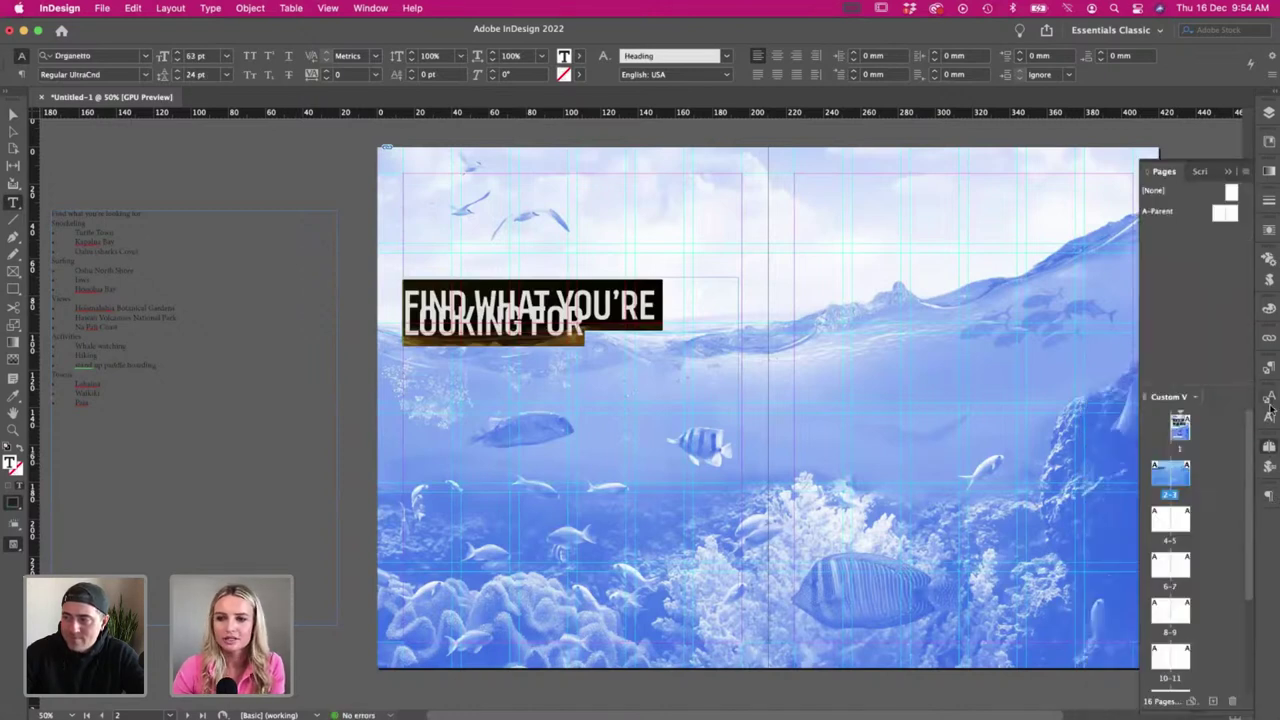
click(1269, 417)
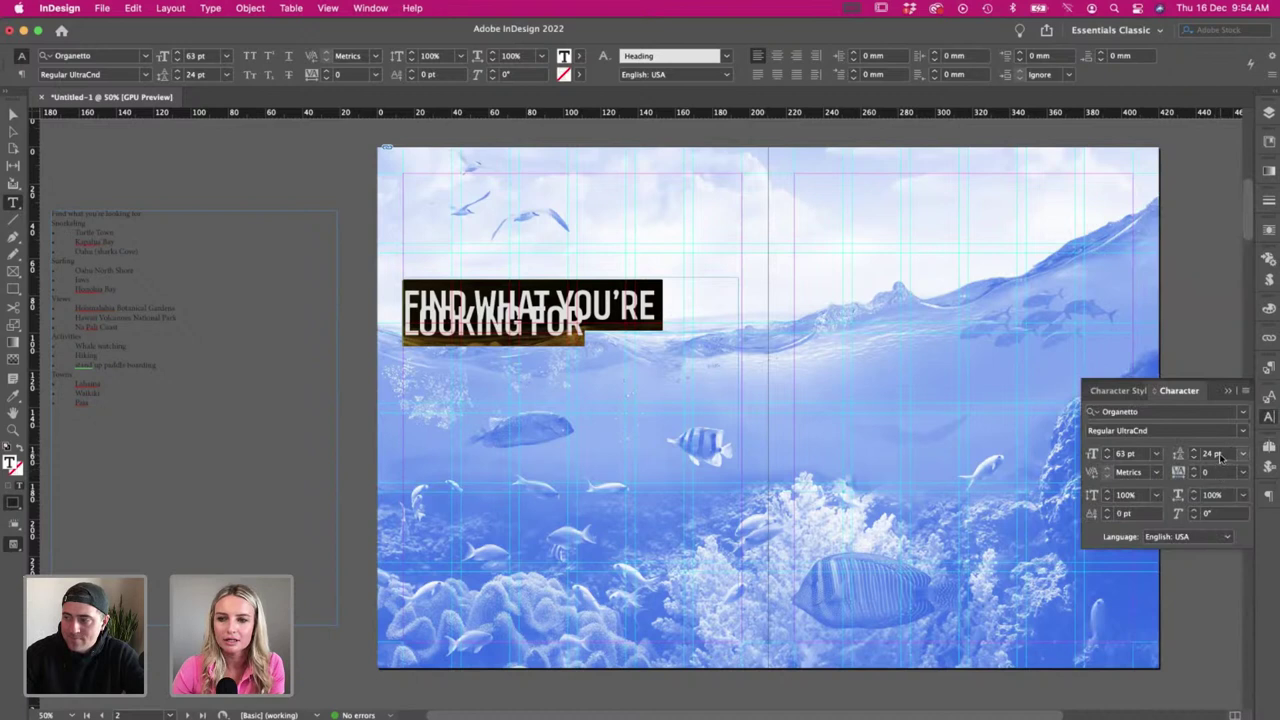
click(1212, 453)
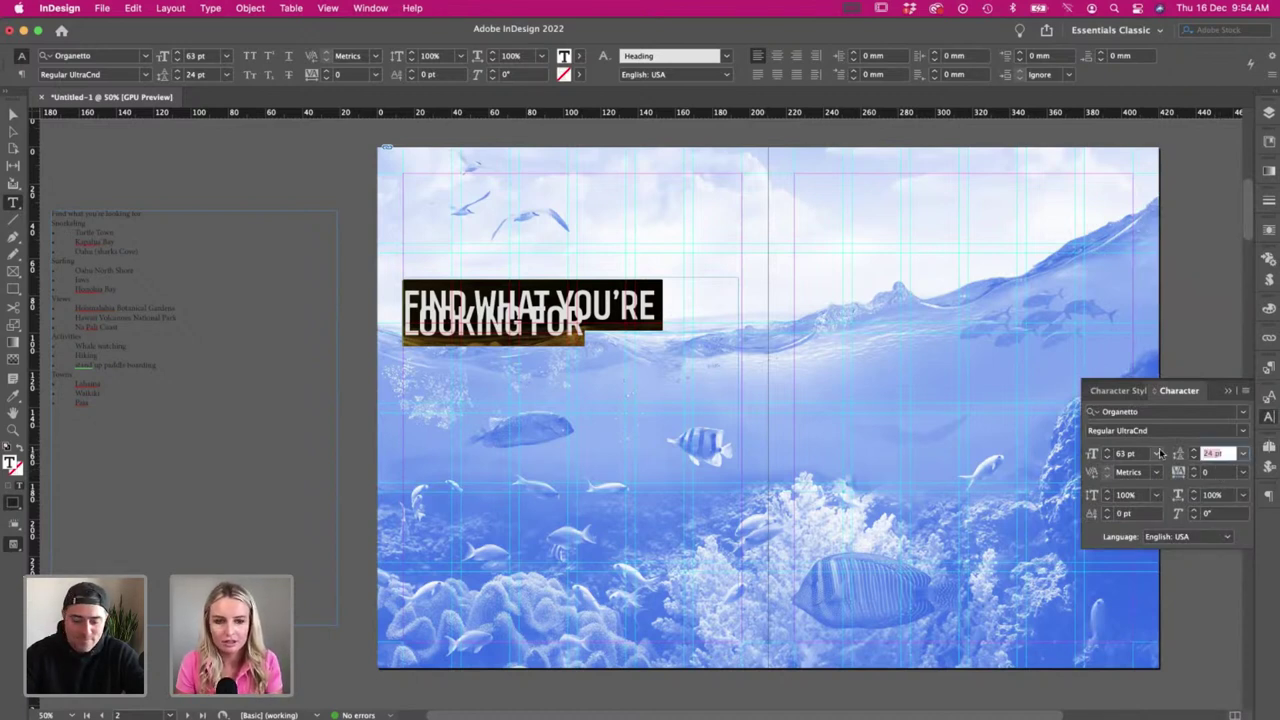
key(BackSpace)
key(Return)
click(679, 395)
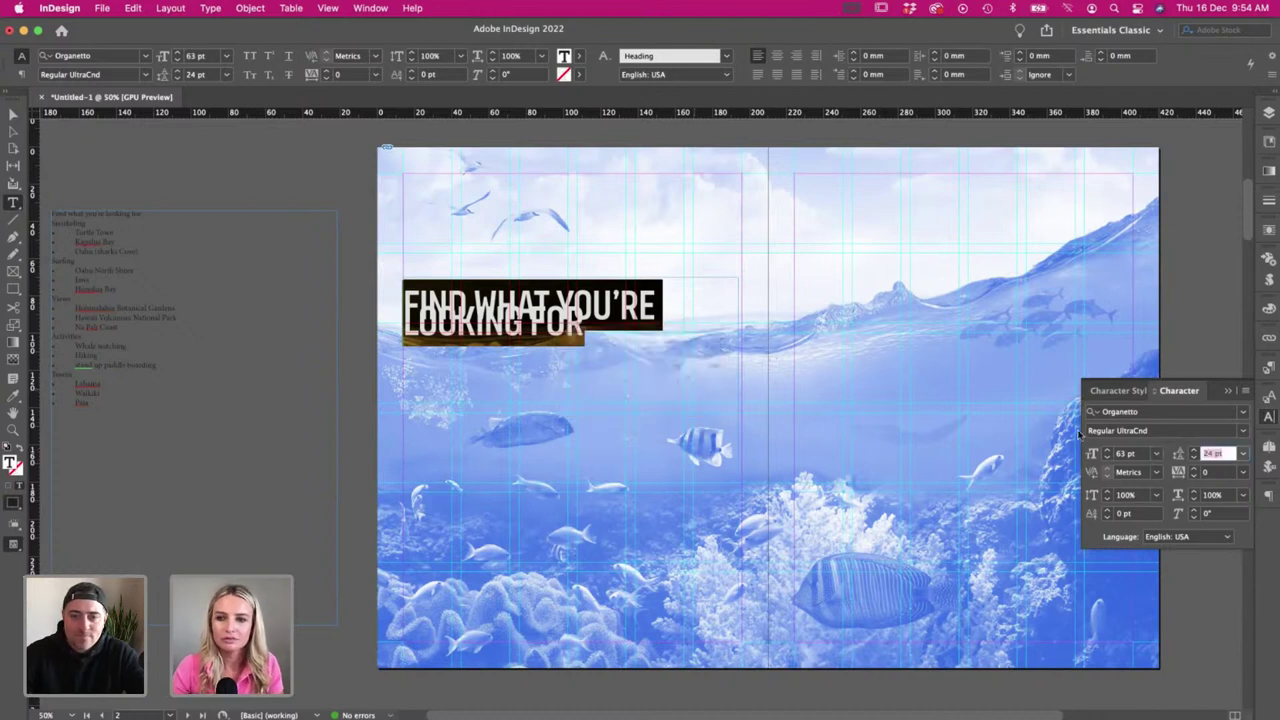
text(70)
key(Tab)
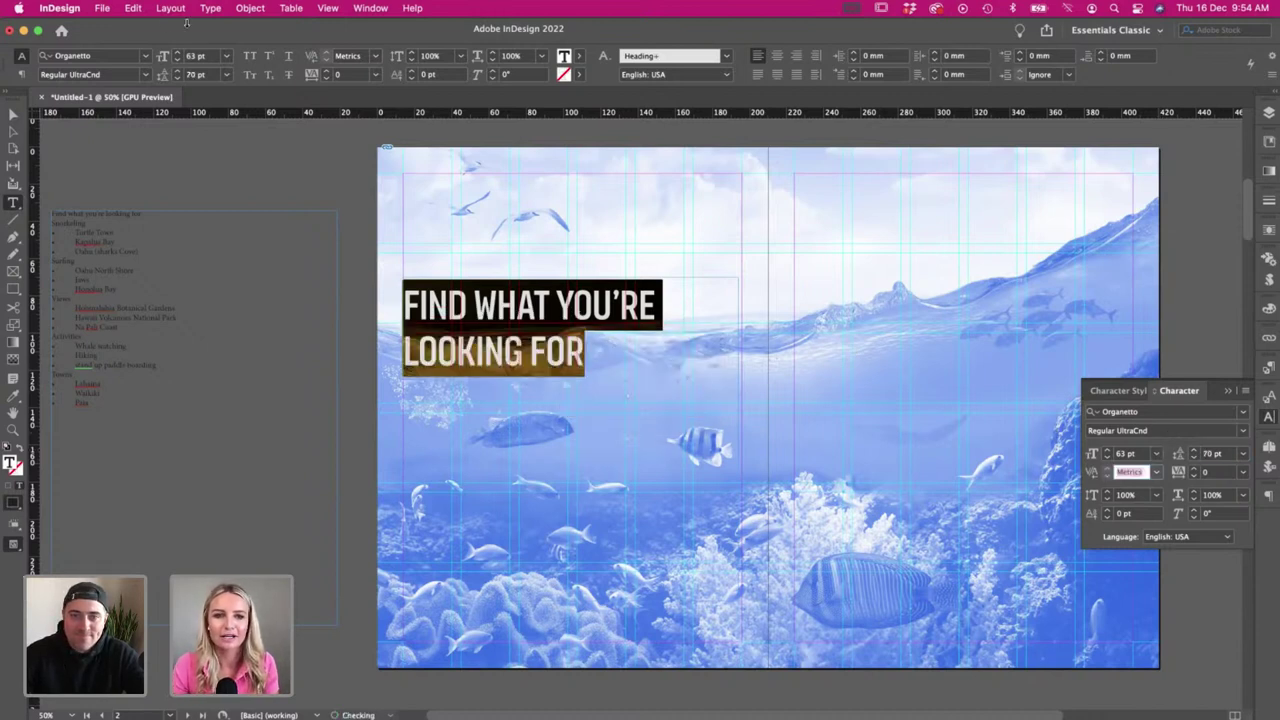
- Enlarge the page 2 heading to 100 pt and set its leading to 90 pt after trying 80 pt
click(176, 58)
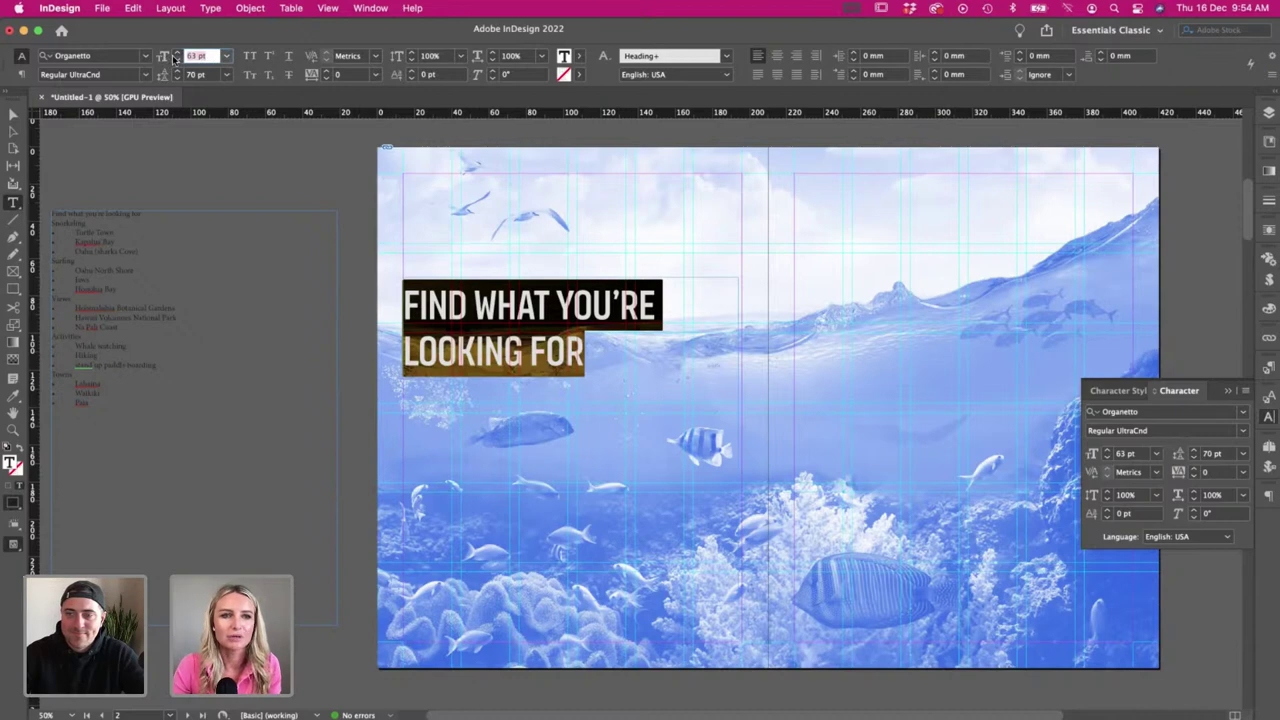
text(100)
key(Tab)
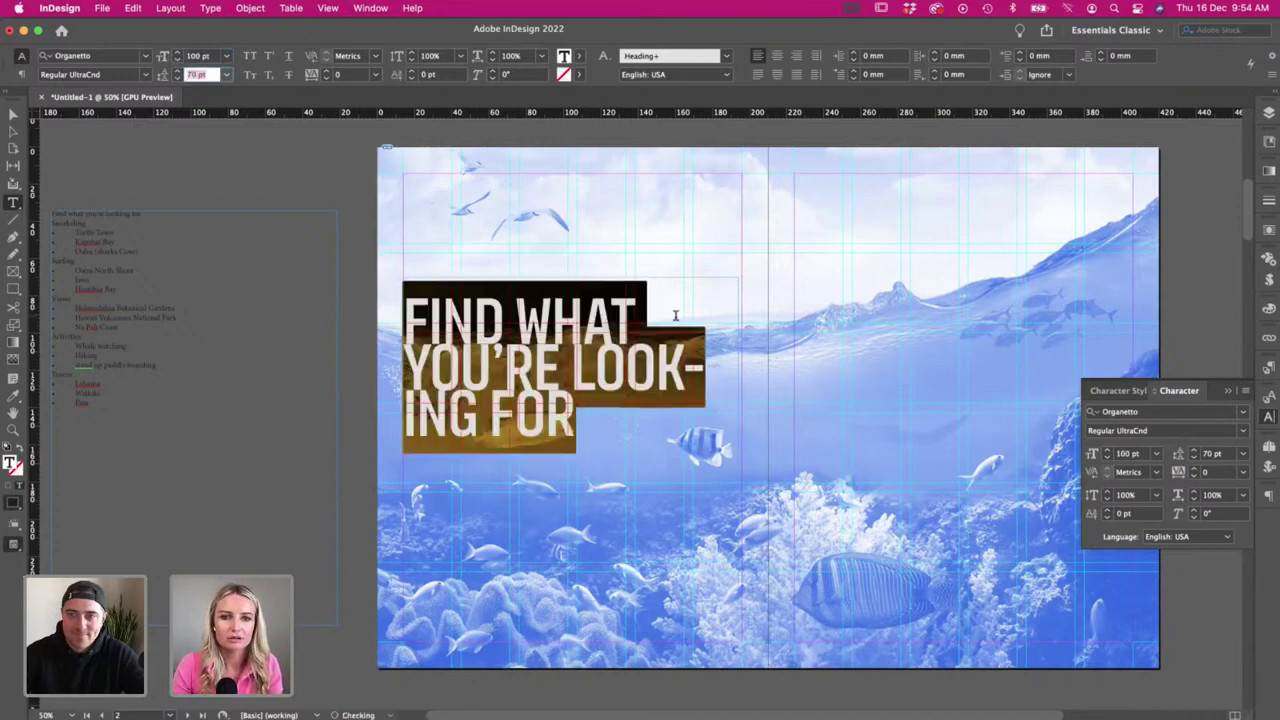
click(1182, 453)
text(8)
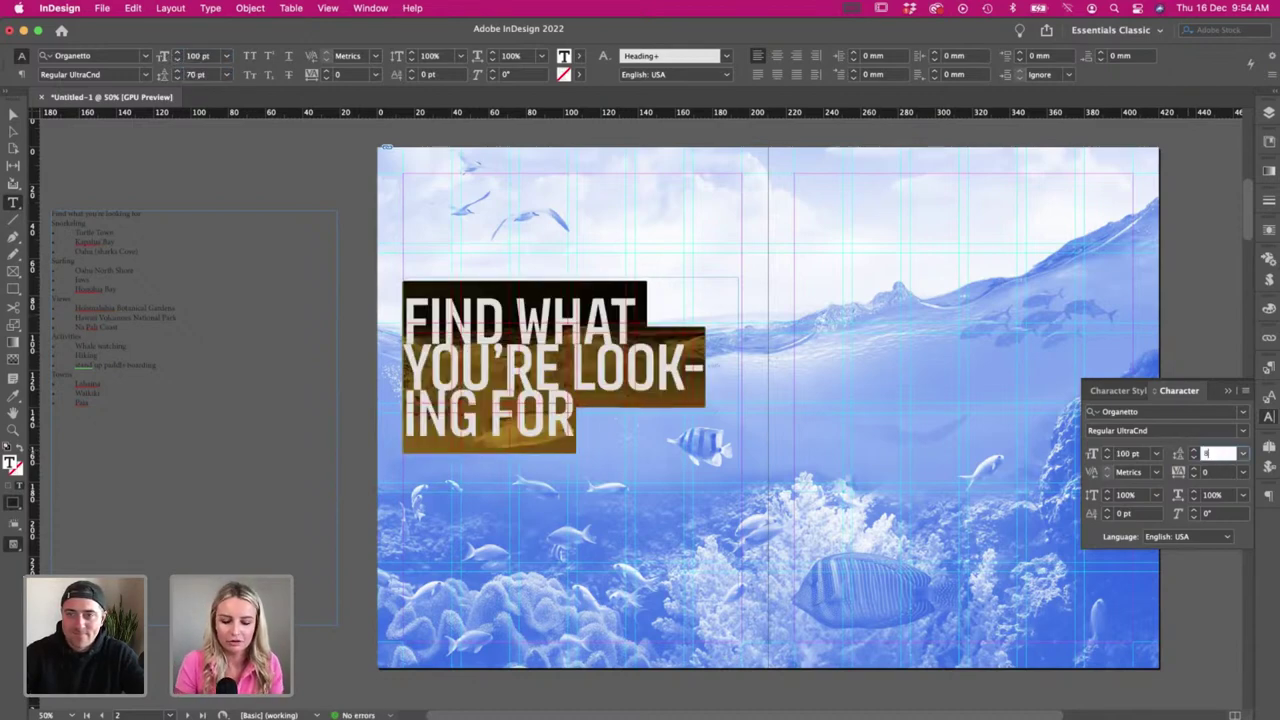
text(0)
key(Tab)
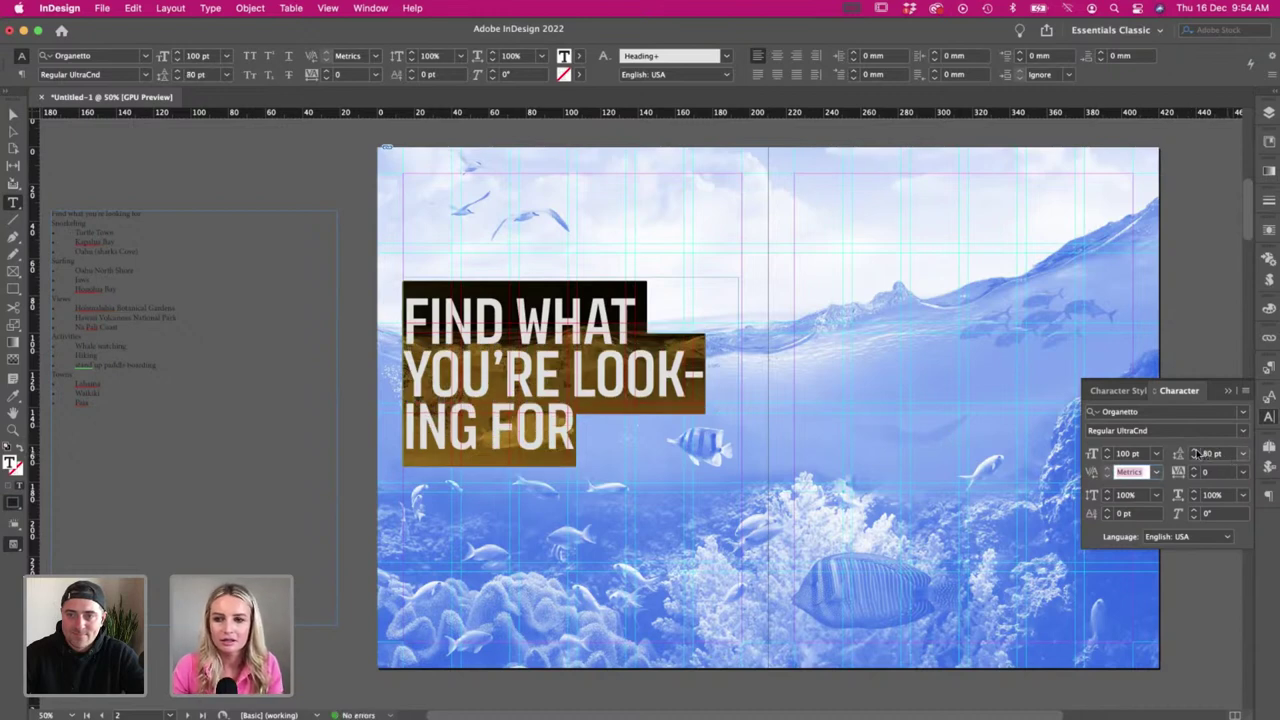
click(1205, 454)
text(90)
key(Tab)
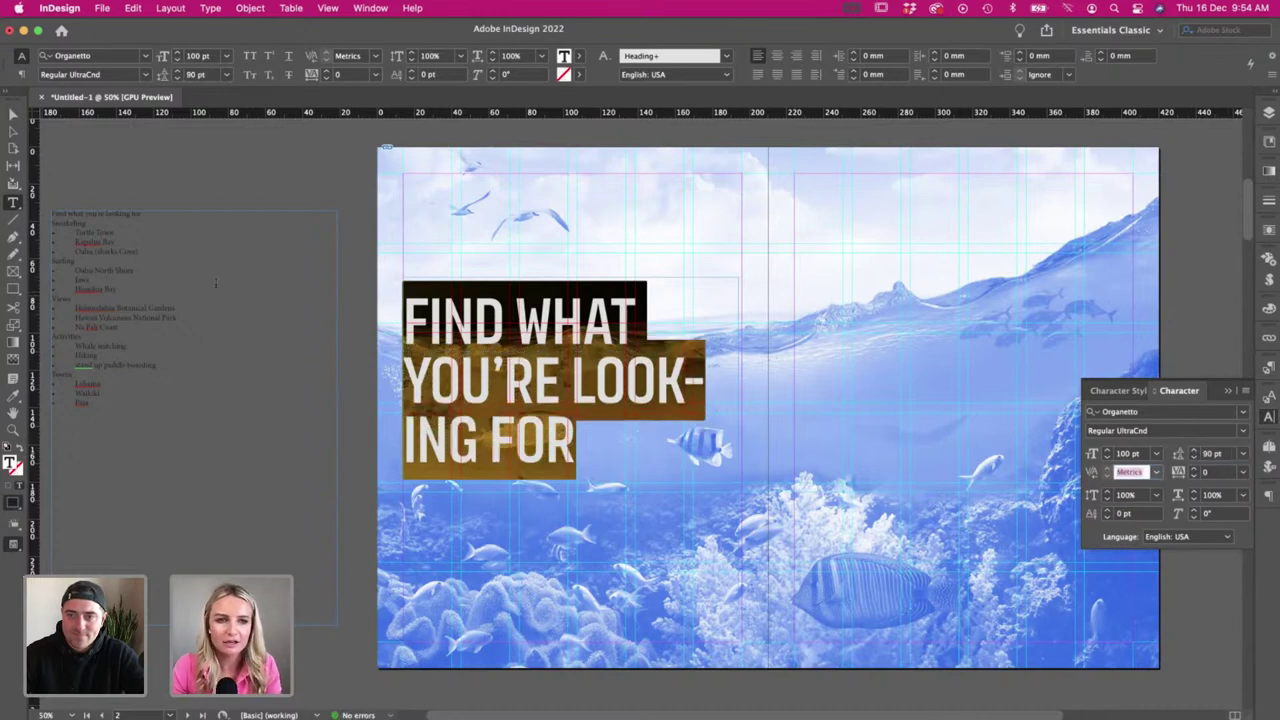
- Move the heading frame down page 2 over the water to Y 189 mm and check it in preview mode
click(14, 116)
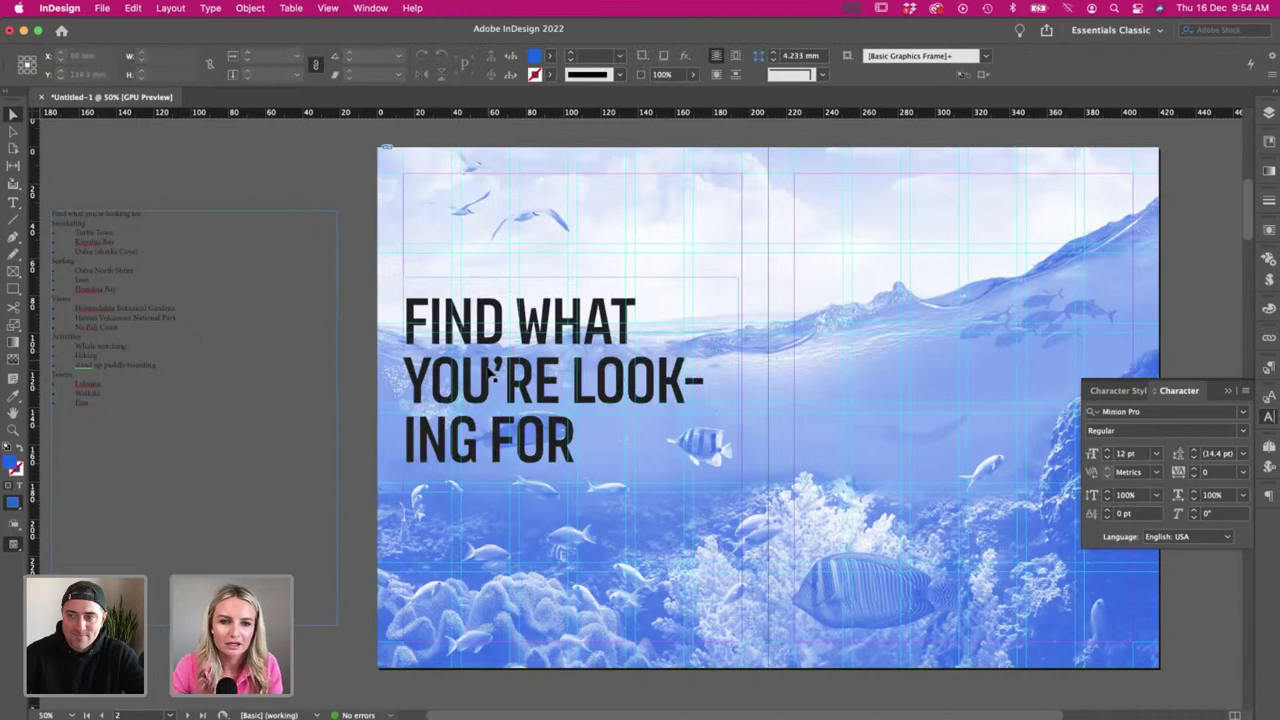
key(w)
drag(488, 374, 488, 434)
click(281, 213)
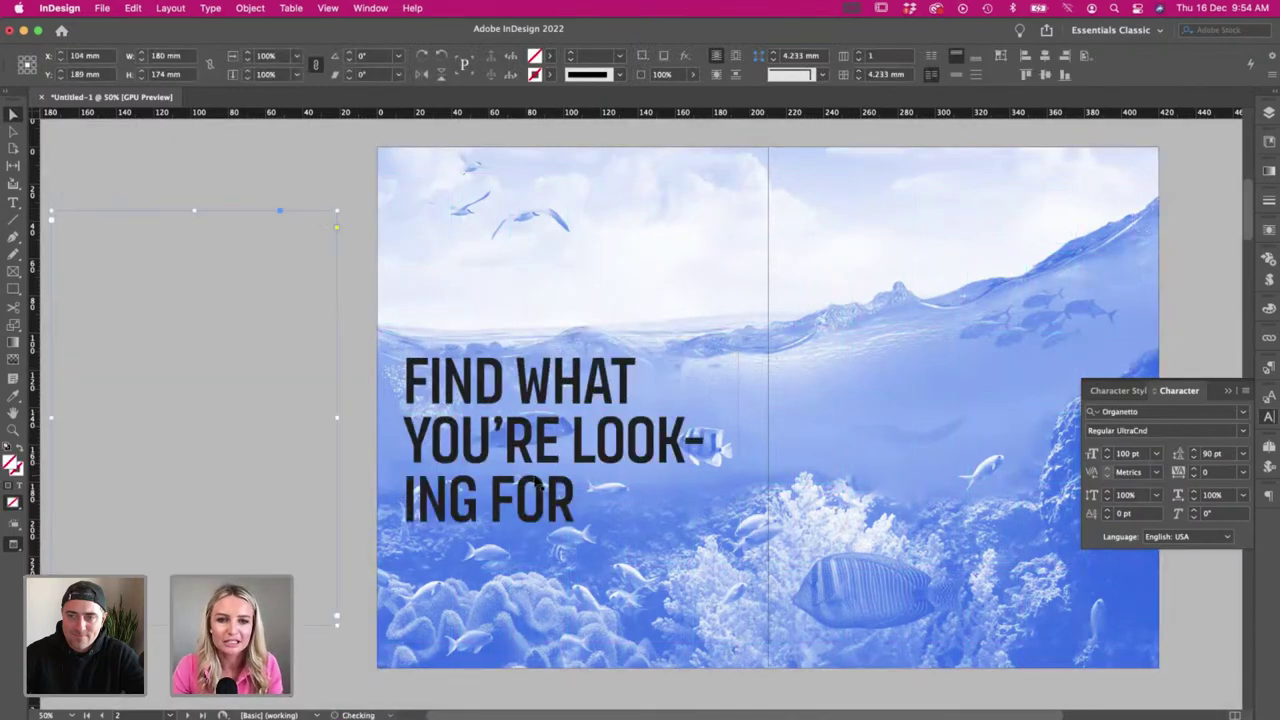
click(245, 173)
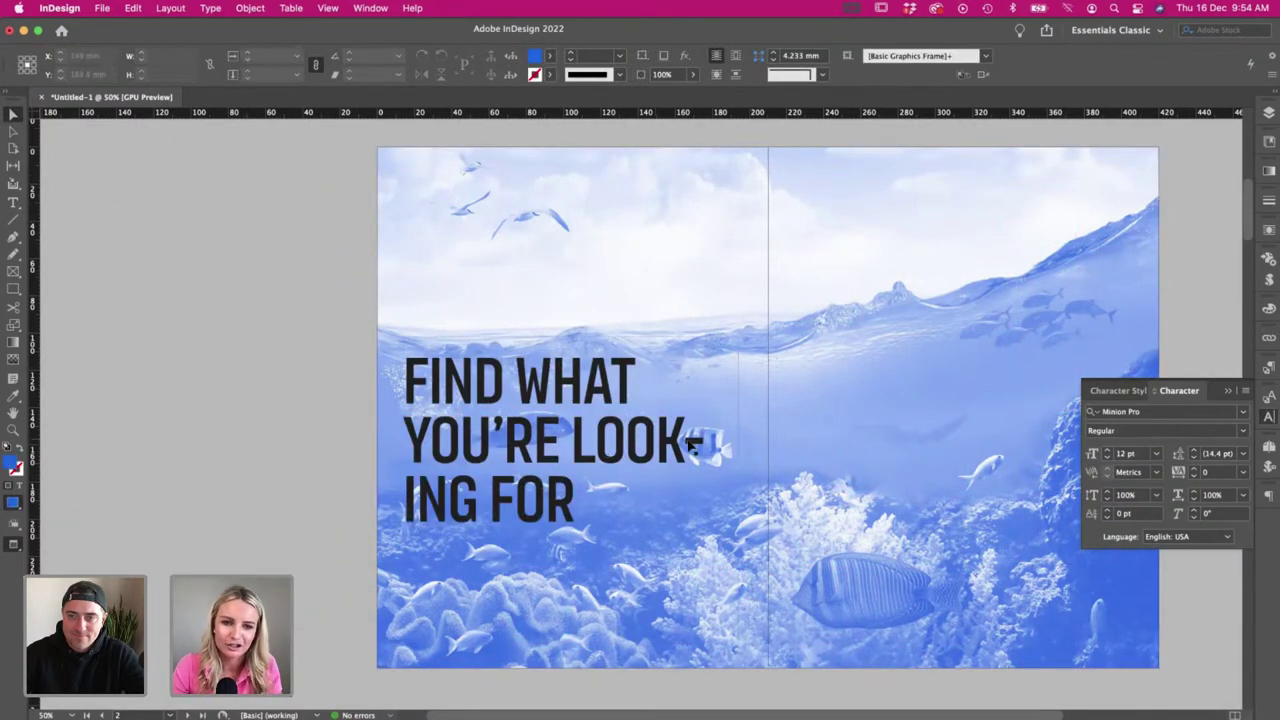
- Return to normal view and shorten the heading frame from its lower edge up to the last text line, undoing the first attempt
click(578, 655)
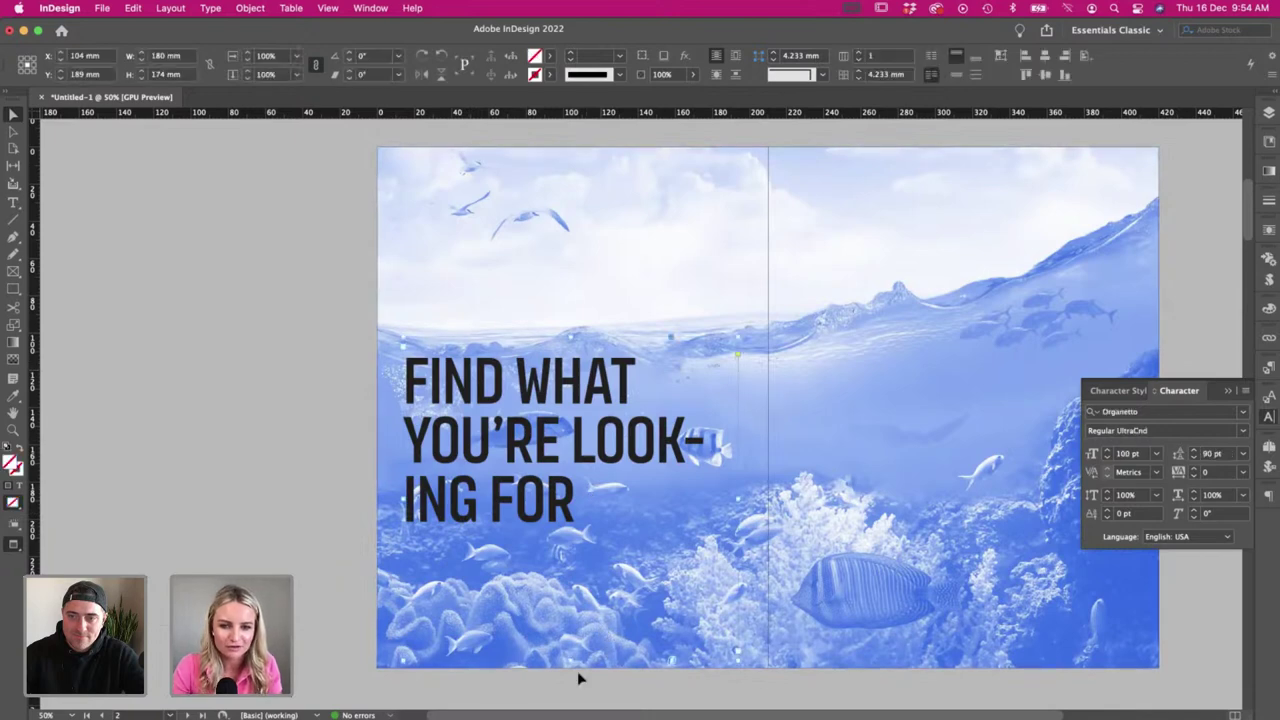
key(w)
drag(574, 661, 563, 532)
key(super+z)
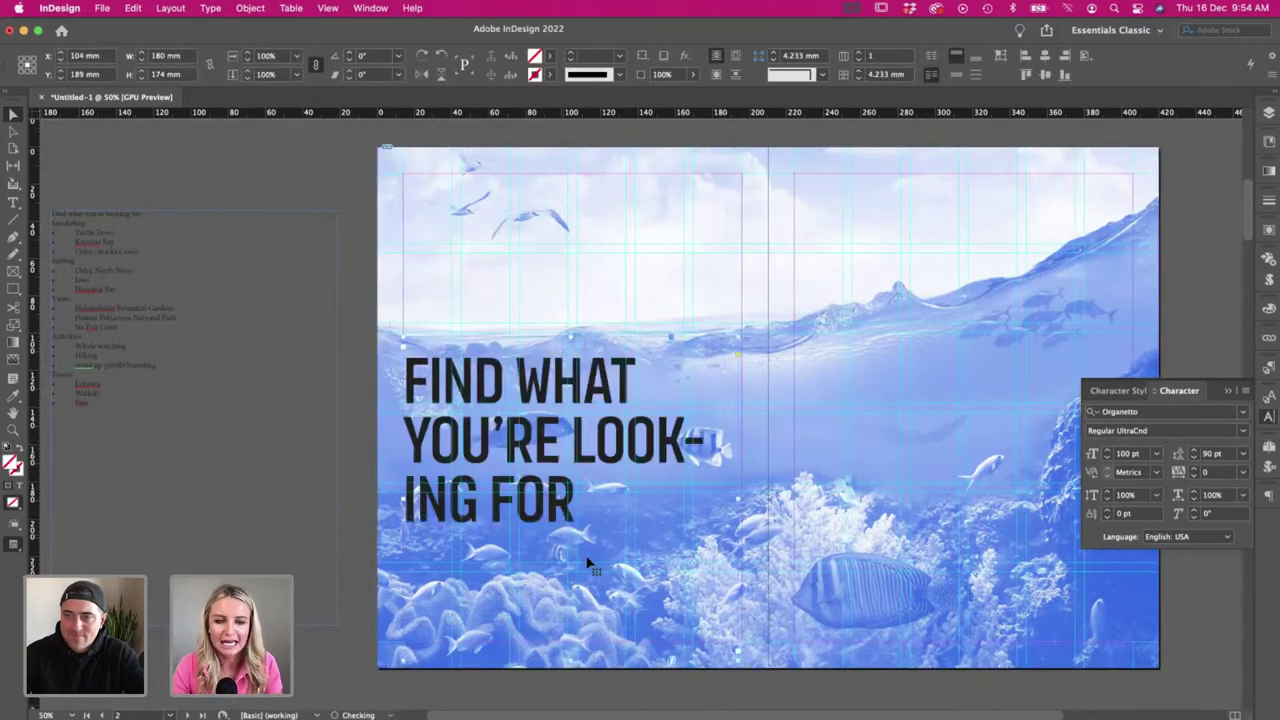
drag(572, 676, 558, 530)
- Shrink the contents text frame on the pasteboard to about 107.5 × 149.5 mm and move it closer to page 2
click(337, 617)
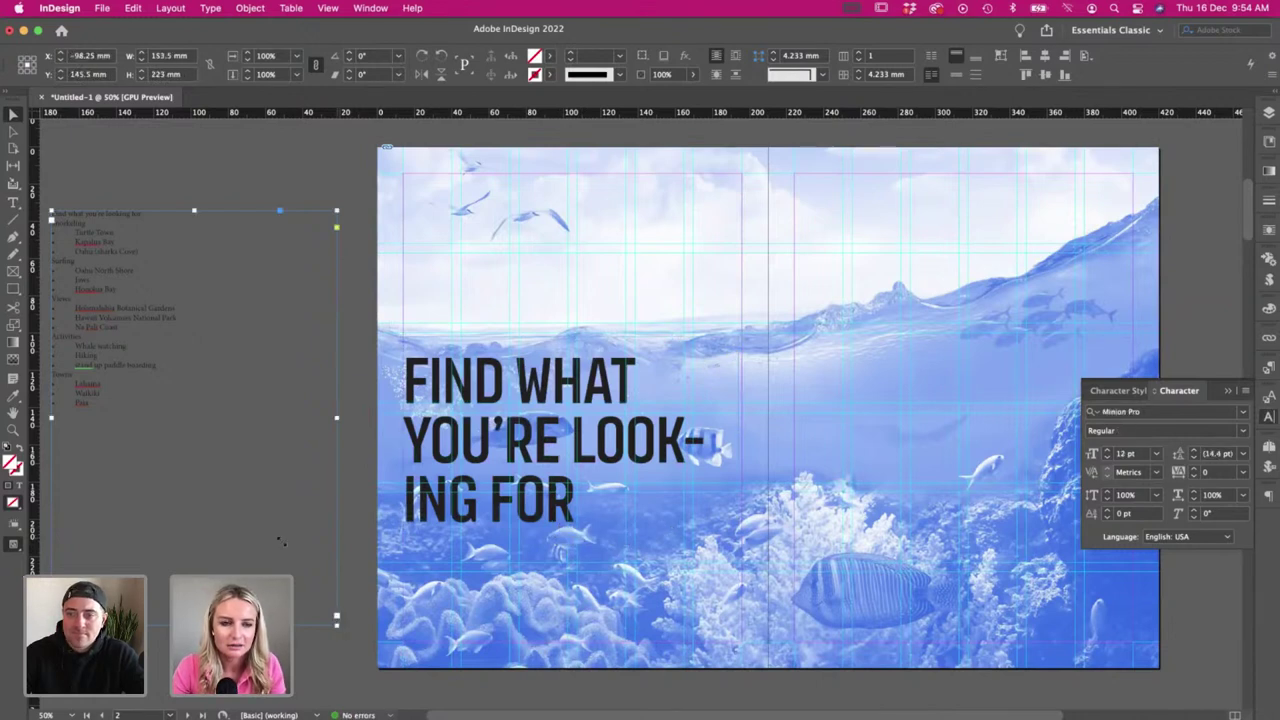
drag(337, 617, 252, 488)
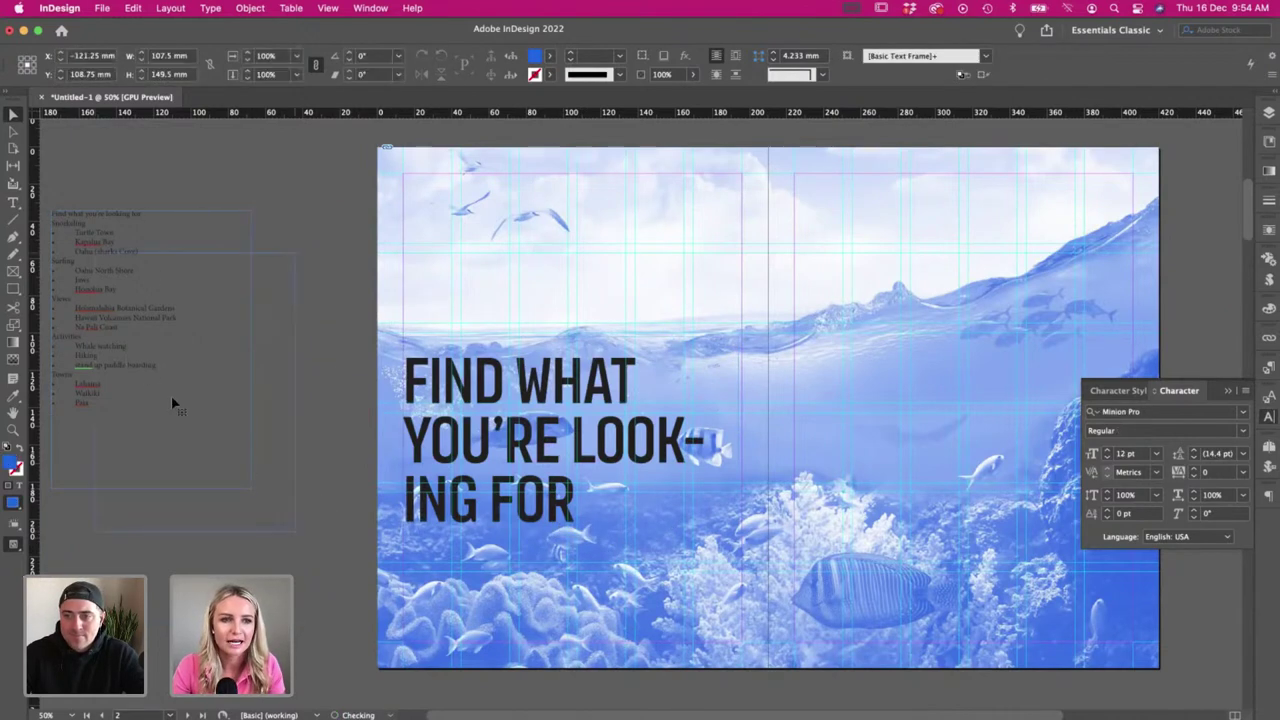
drag(171, 395, 214, 438)
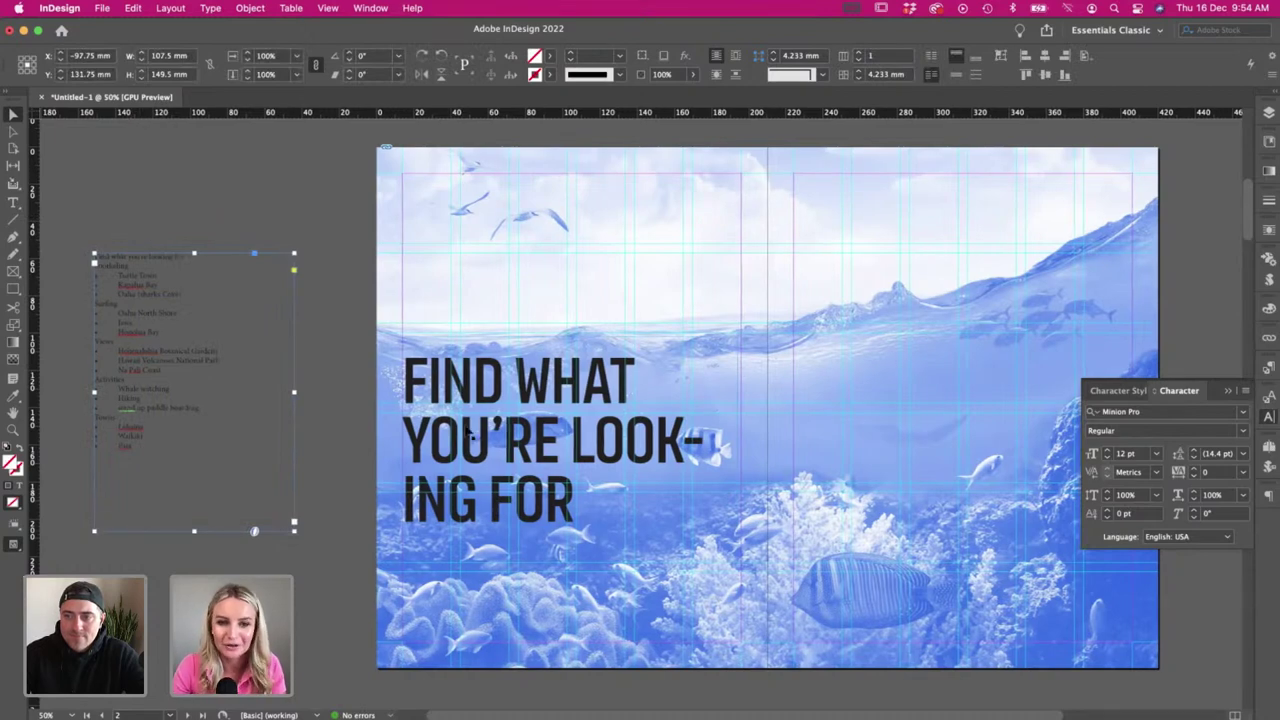
click(273, 174)
scroll(273, 174, right, 3)
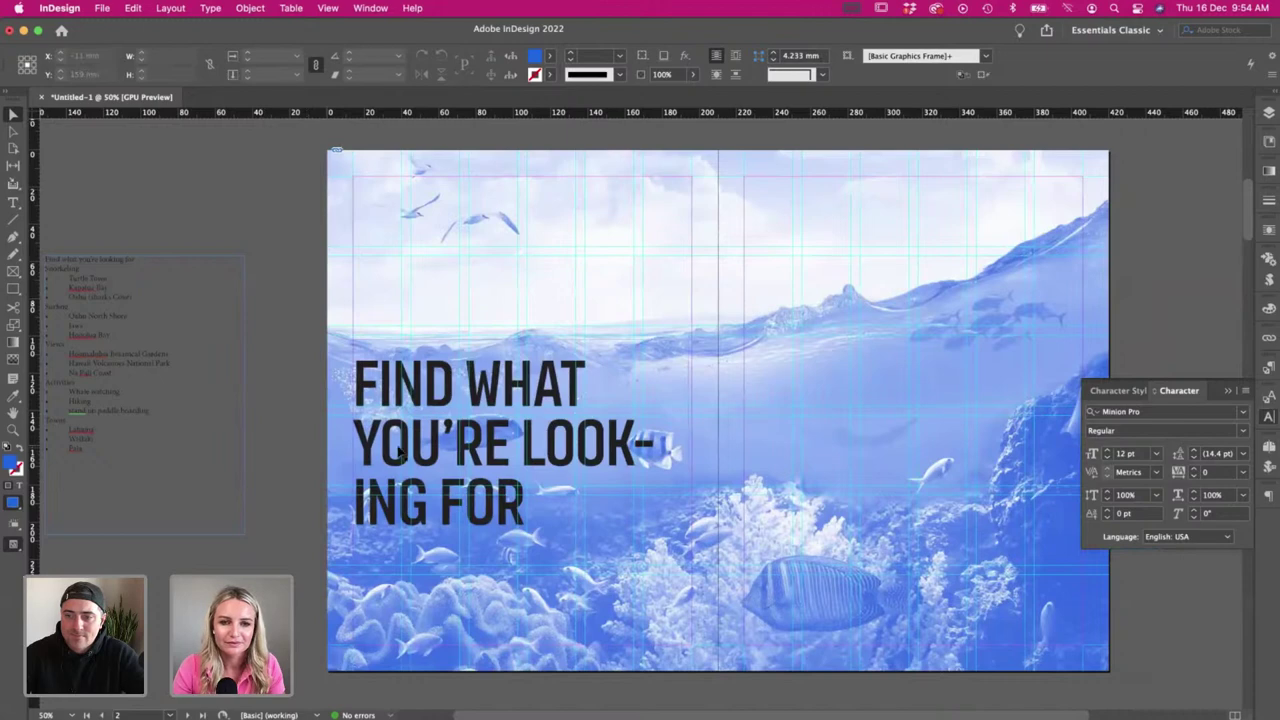
- Switch to preview mode and move the heading frame up page 2 into the sky to Y 75.75 mm
key(w)
click(419, 460)
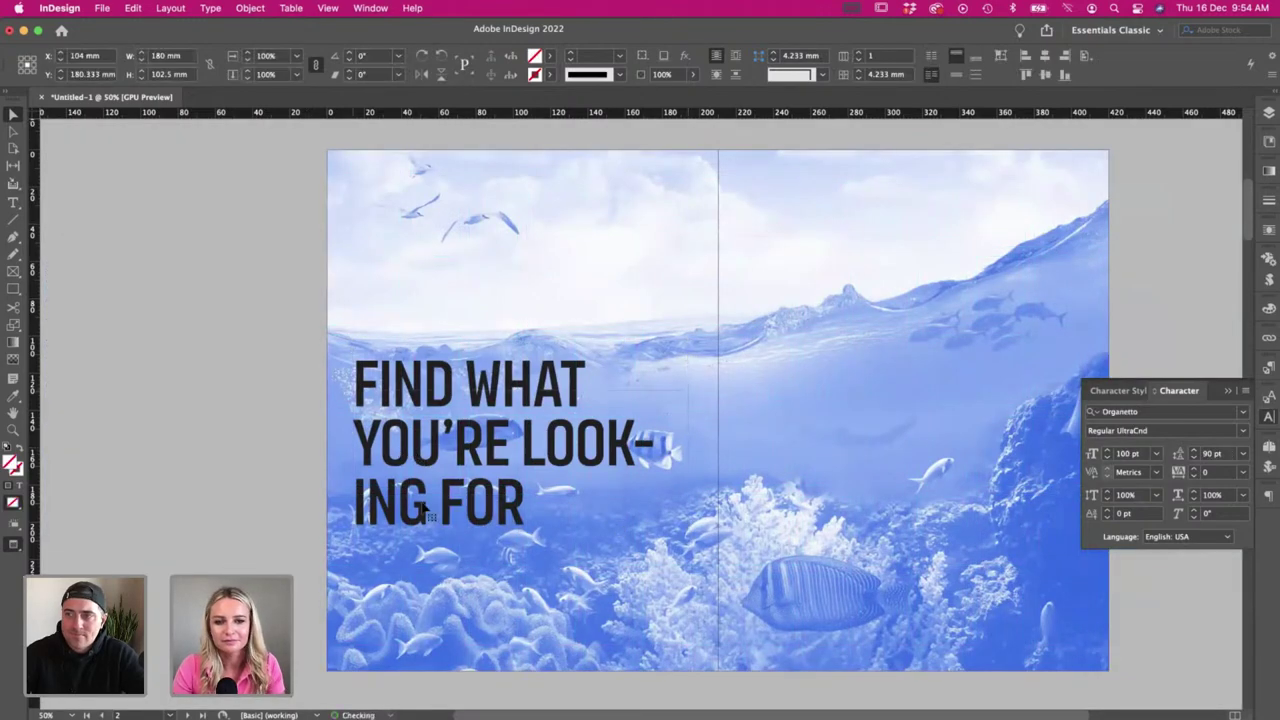
drag(422, 505, 468, 312)
click(251, 251)
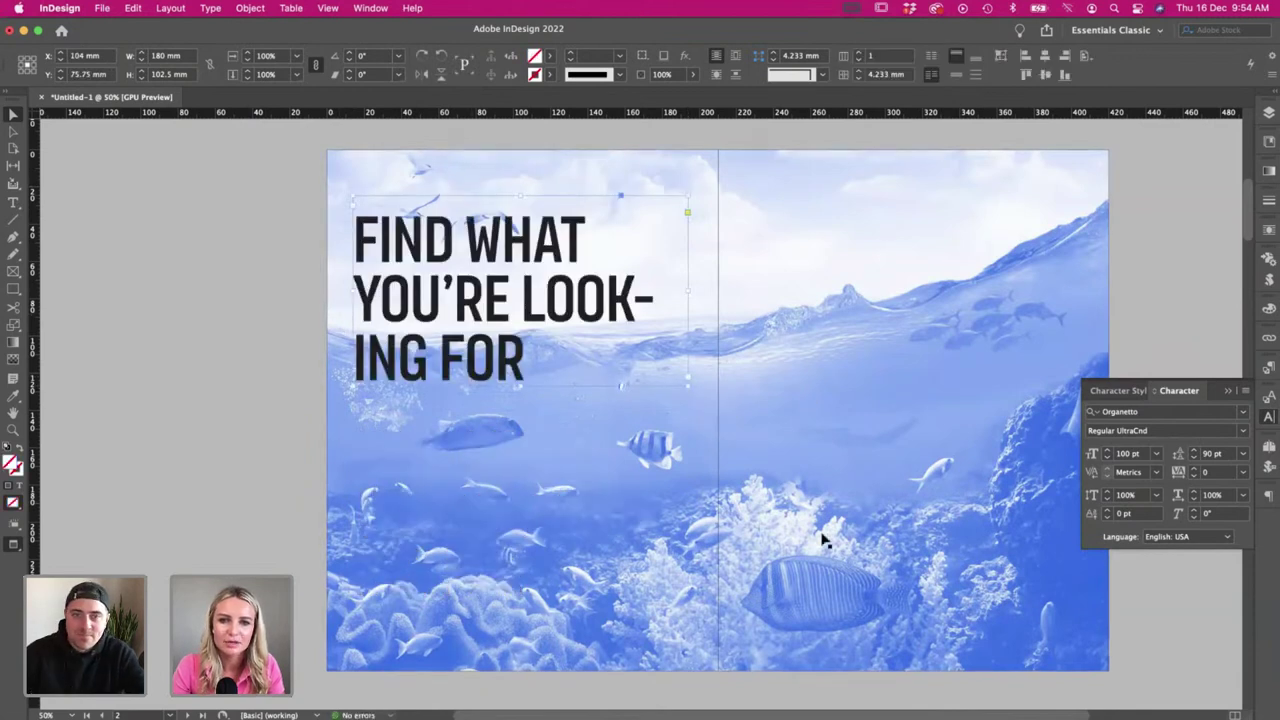
scroll(172, 194, right, 3)
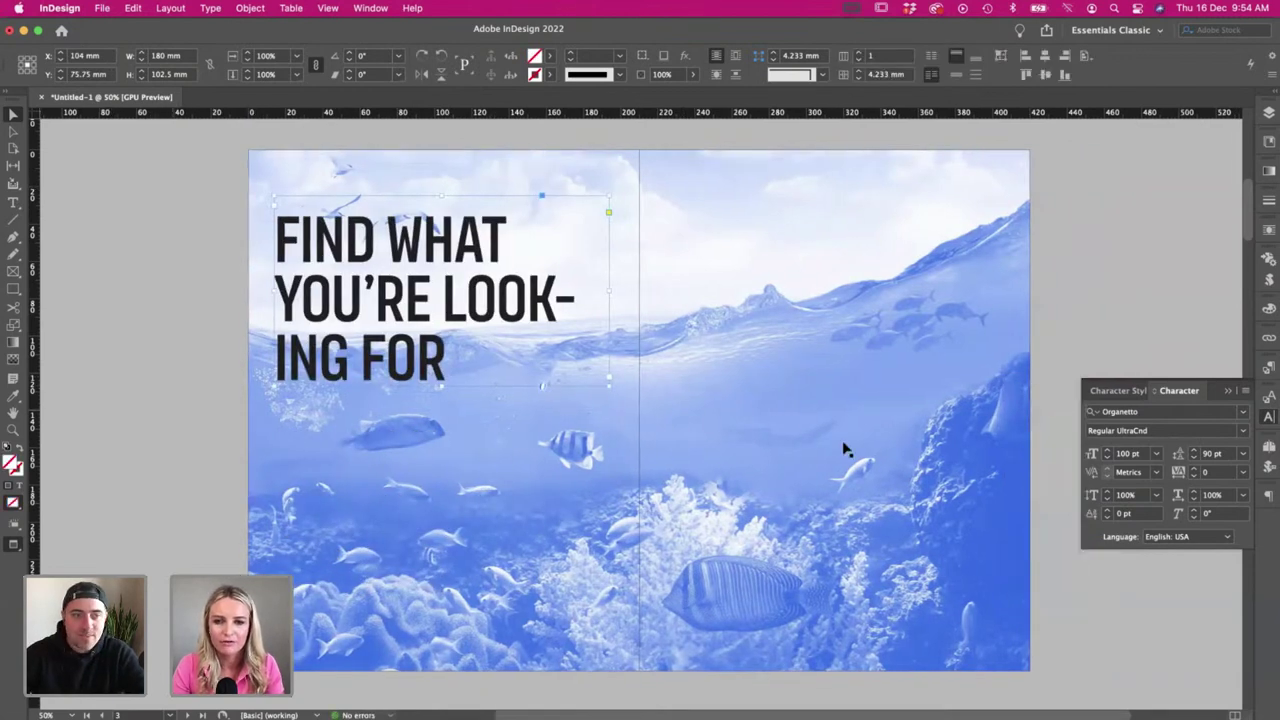
- Turn off hyphenation for all of the page 2 heading text and deselect the frame
scroll(620, 417, left, 2)
double_click(378, 265)
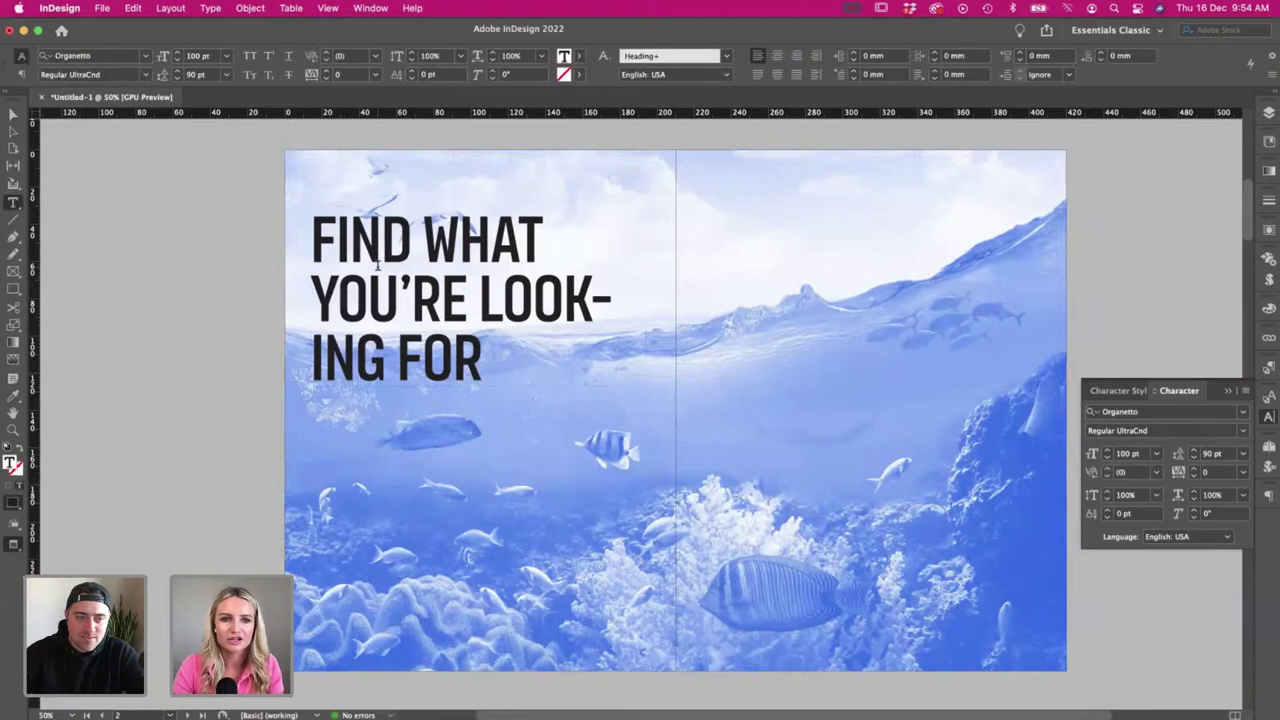
key(super+a)
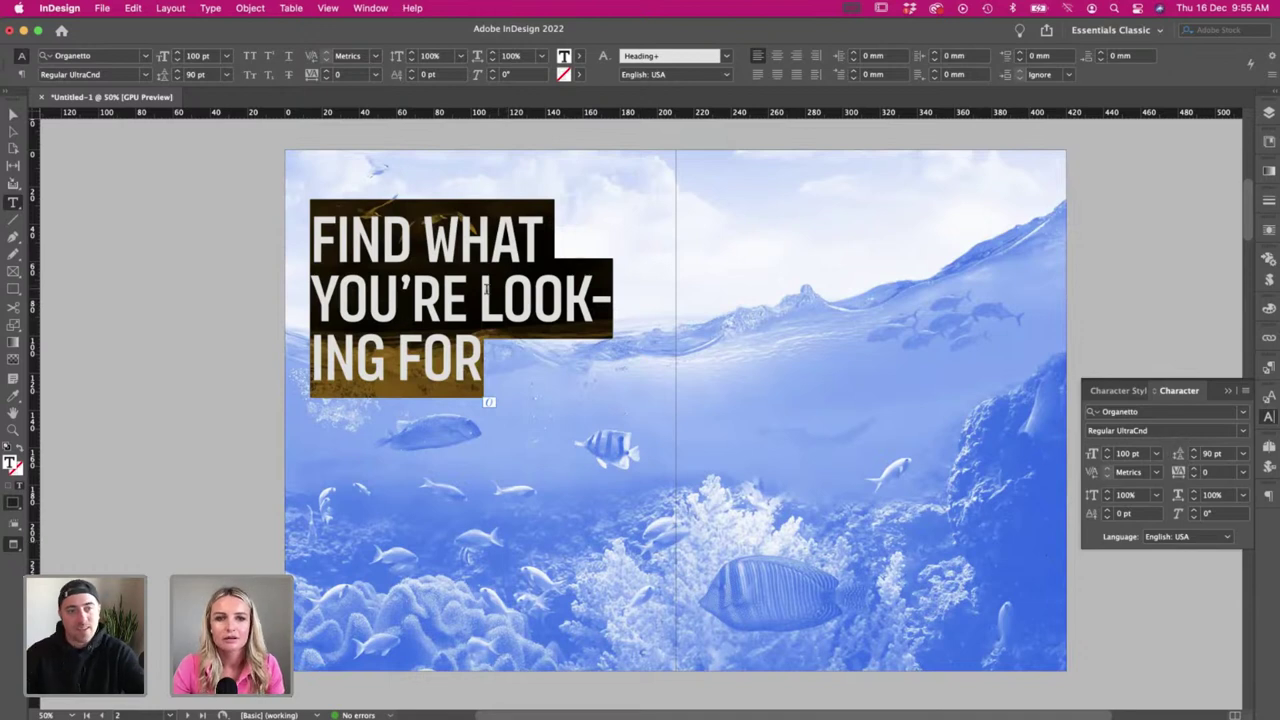
click(1268, 495)
click(1091, 698)
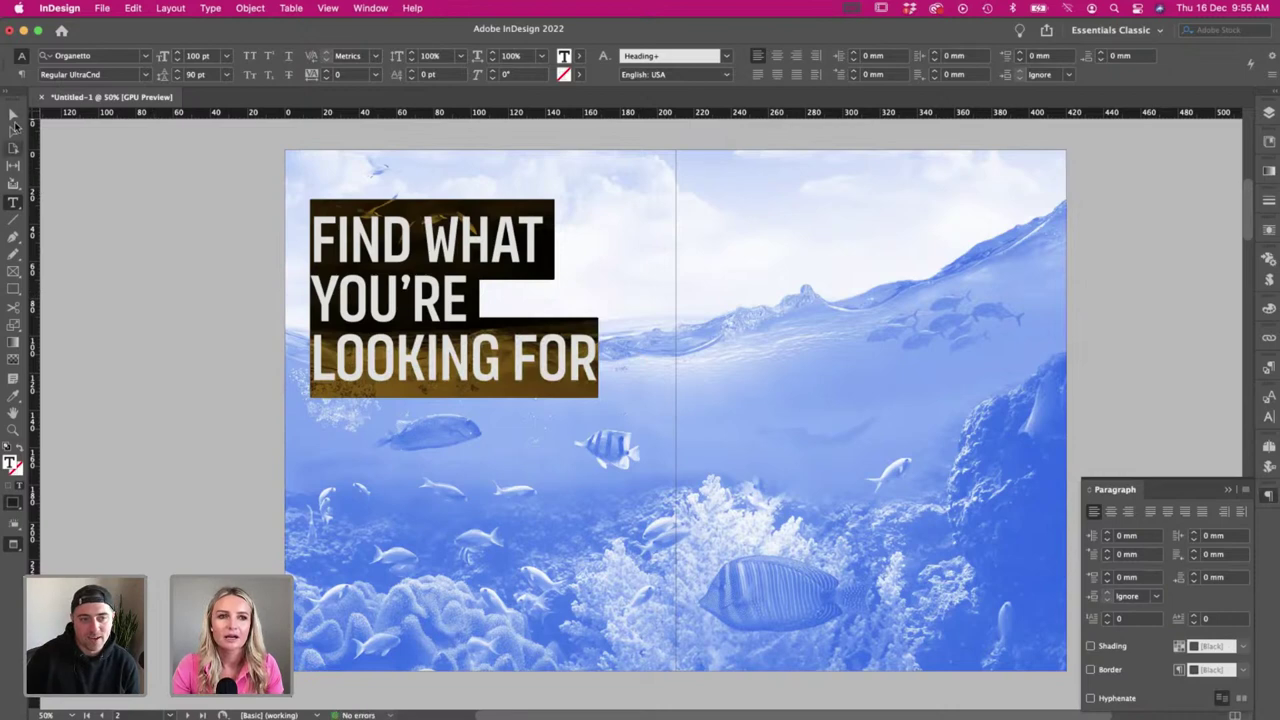
click(13, 115)
click(114, 183)
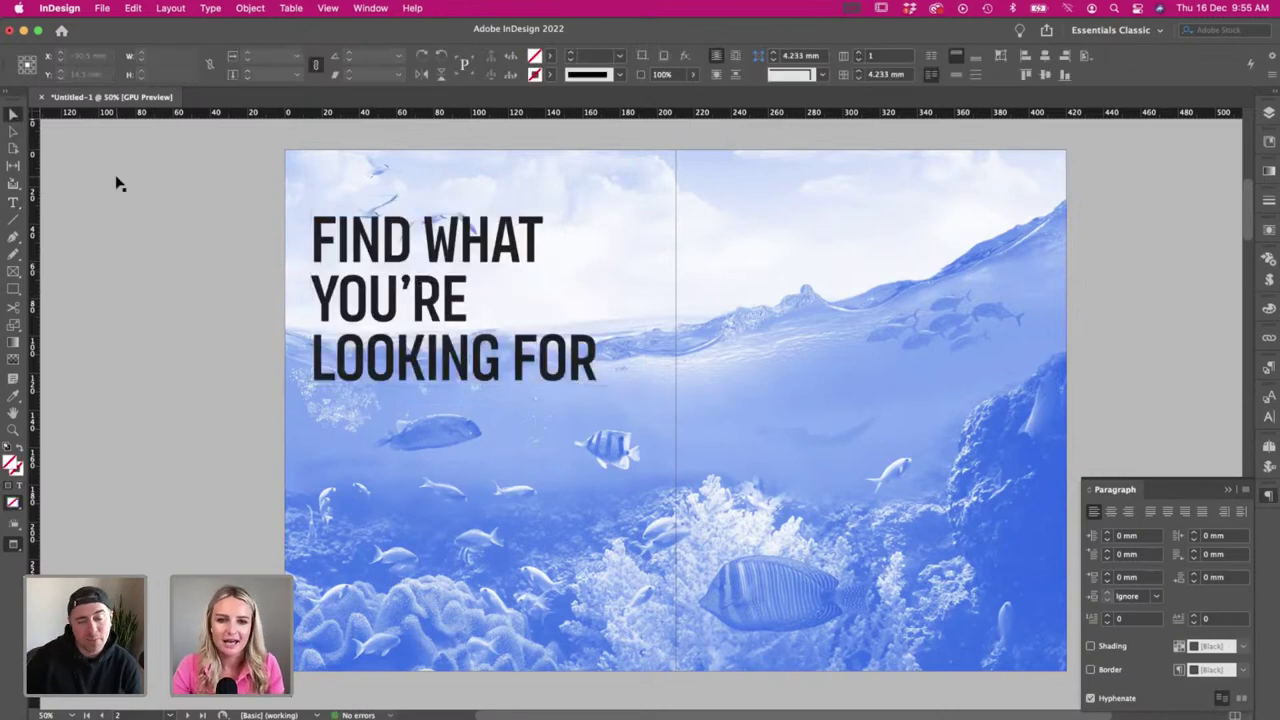
- Try the heading frame lower on page 2 at Y 207.25 mm and undo the move
click(914, 517)
scroll(686, 463, right, 2)
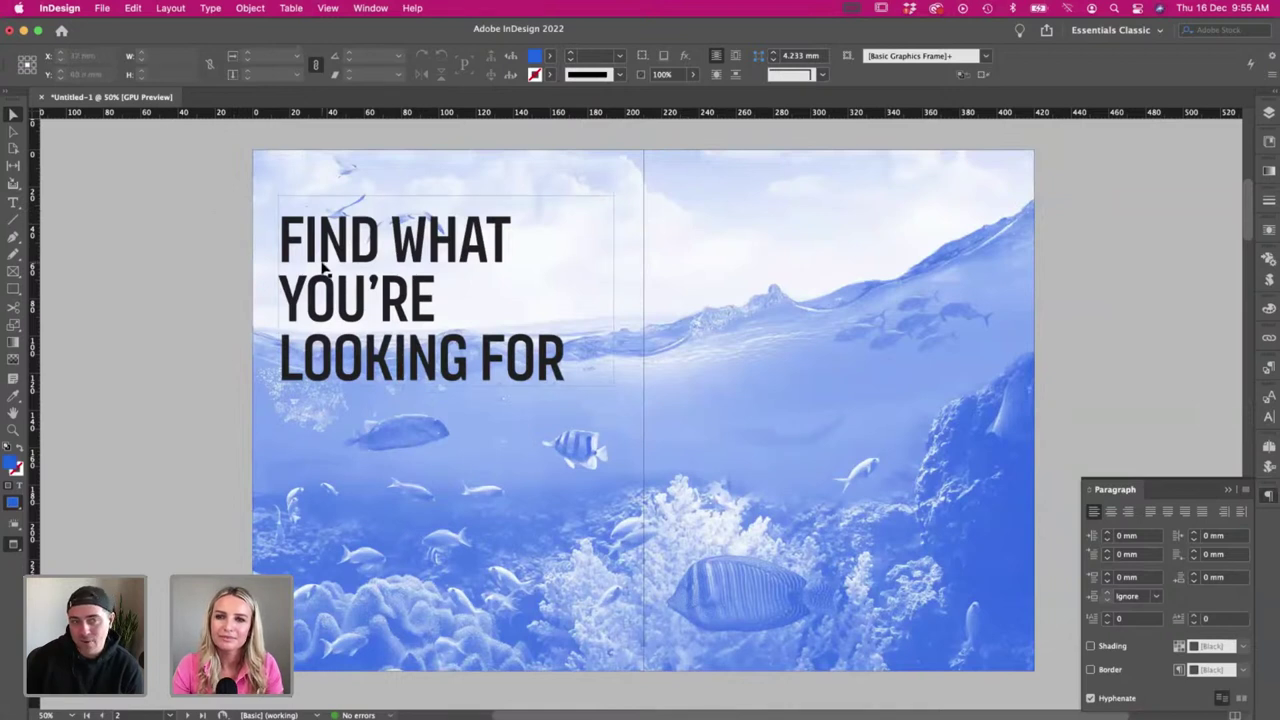
drag(322, 265, 324, 510)
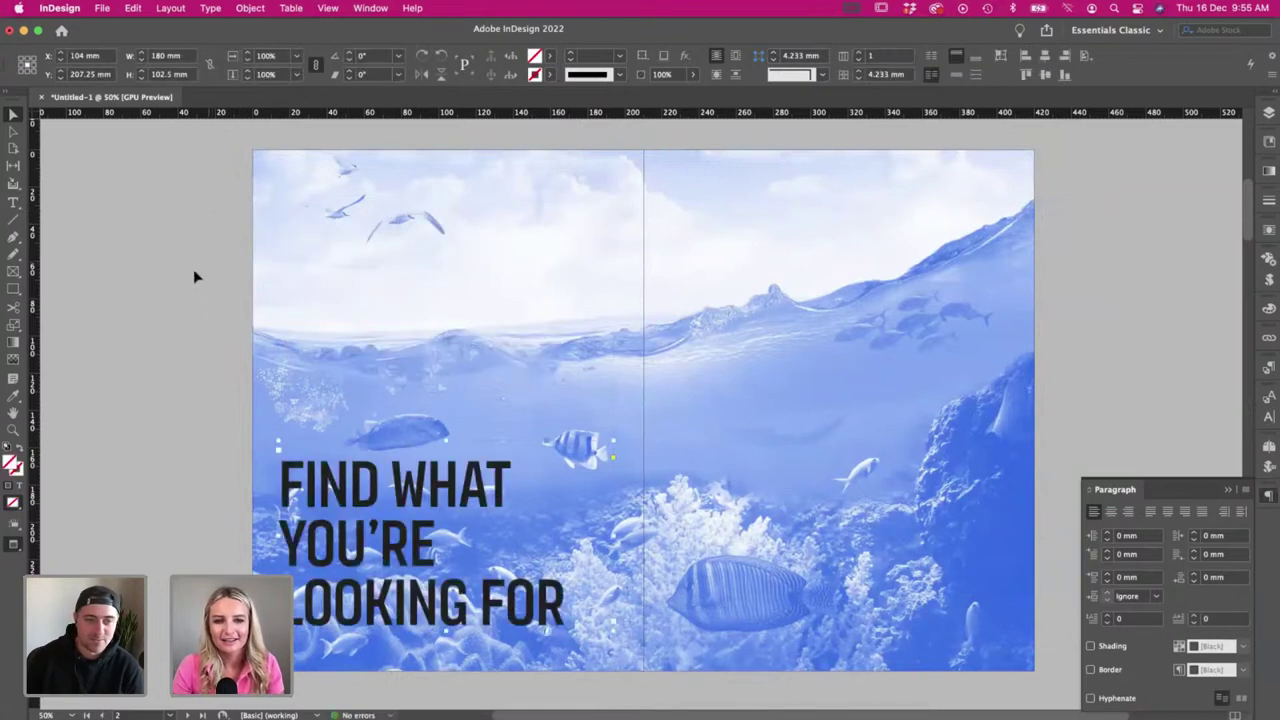
key(super+z)
- Try drawing a rectangle from page 2's upper-left corner and undo it
key(m)
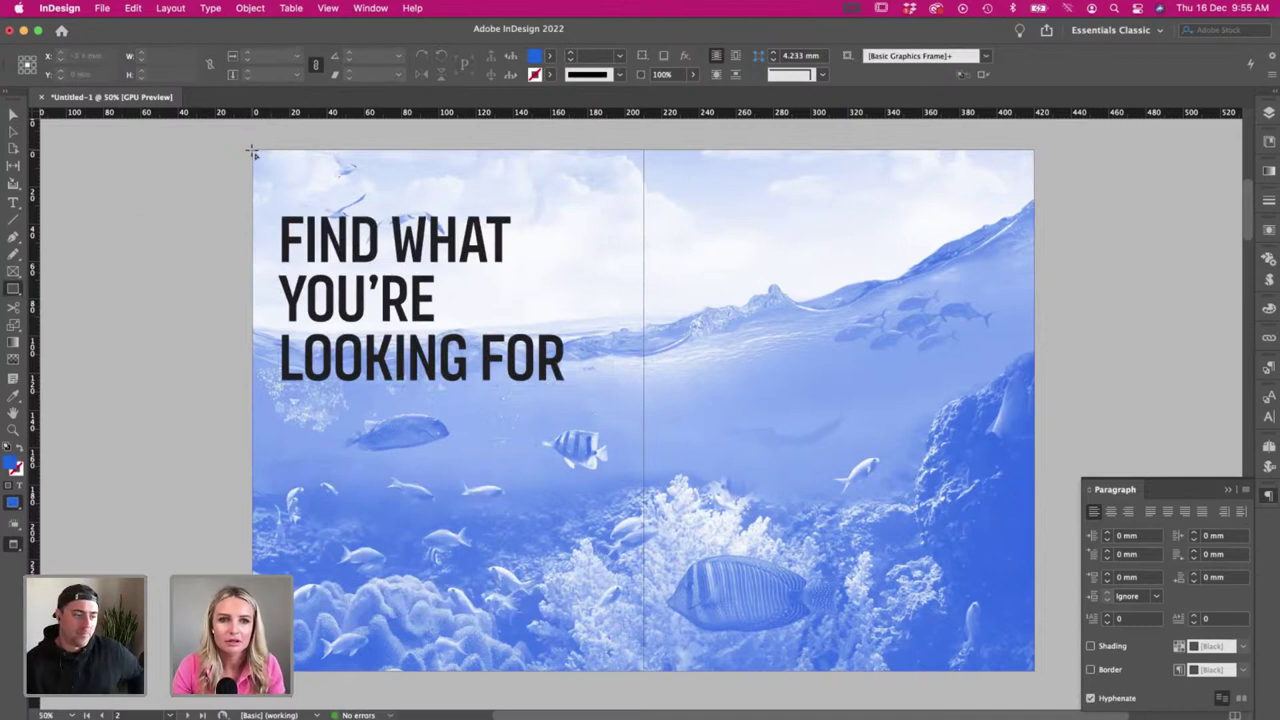
drag(252, 150, 373, 284)
key(super+z)
key(v)
scroll(198, 234, left, 1)
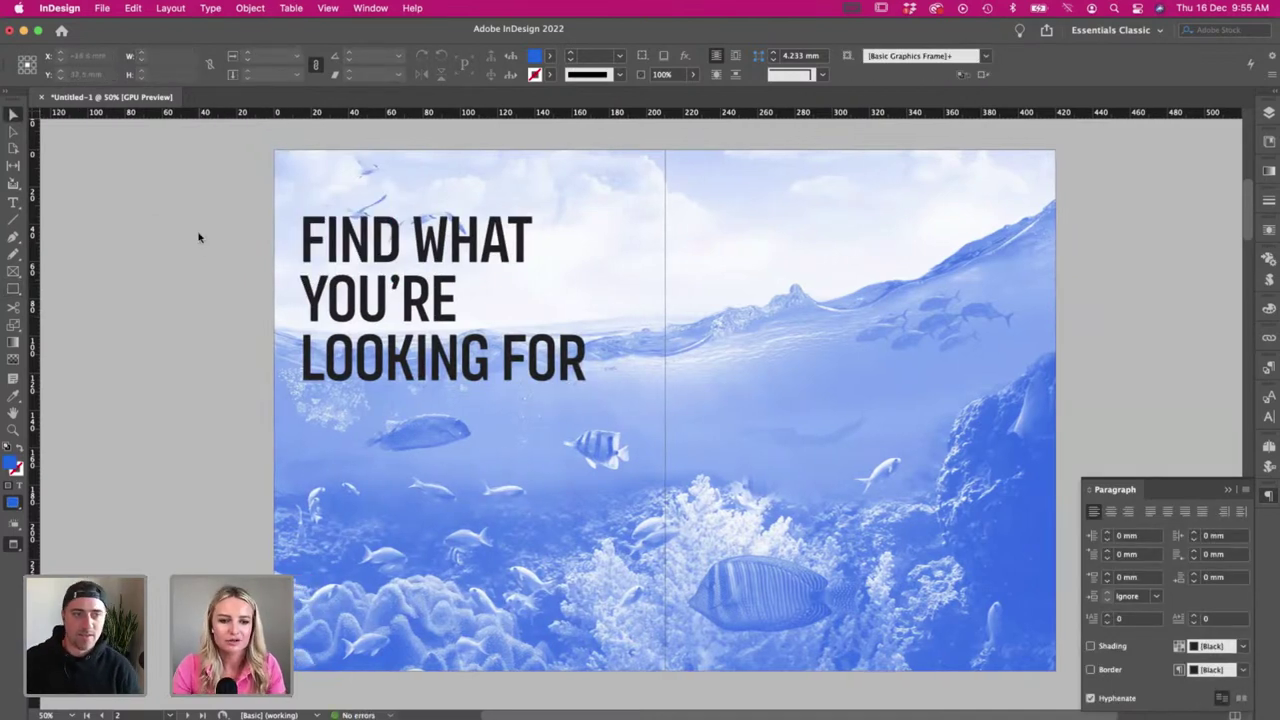
- Switch to Finder and preview AdobeStock_95459914.jpeg in the Na Pali Coast folder inside 4. Views
key(super+Tab)
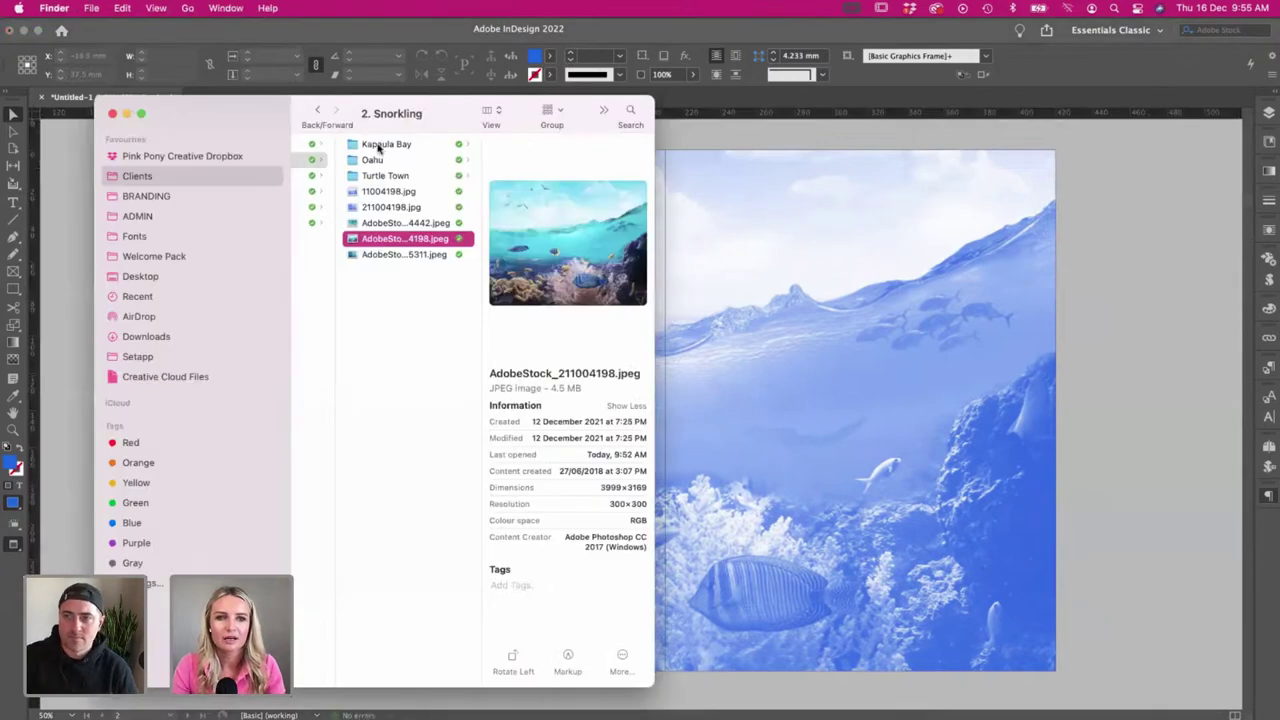
scroll(400, 165, left, 3)
click(414, 174)
click(414, 191)
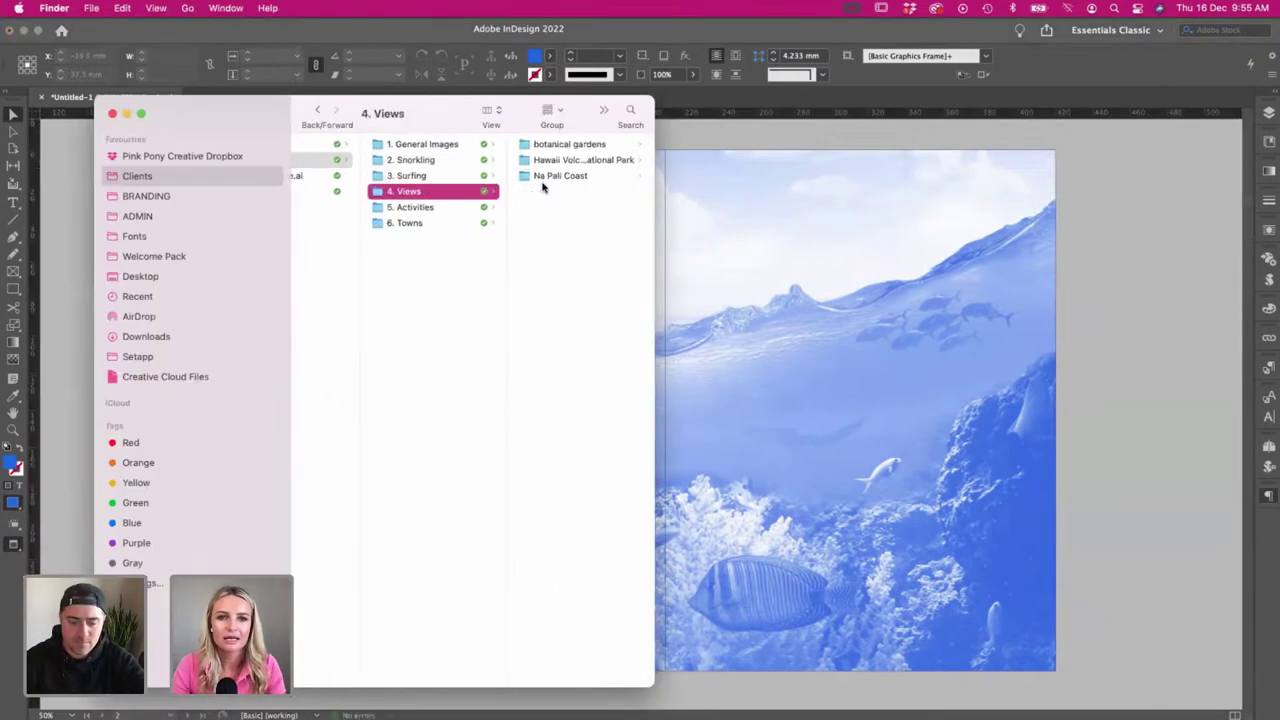
click(552, 175)
click(562, 161)
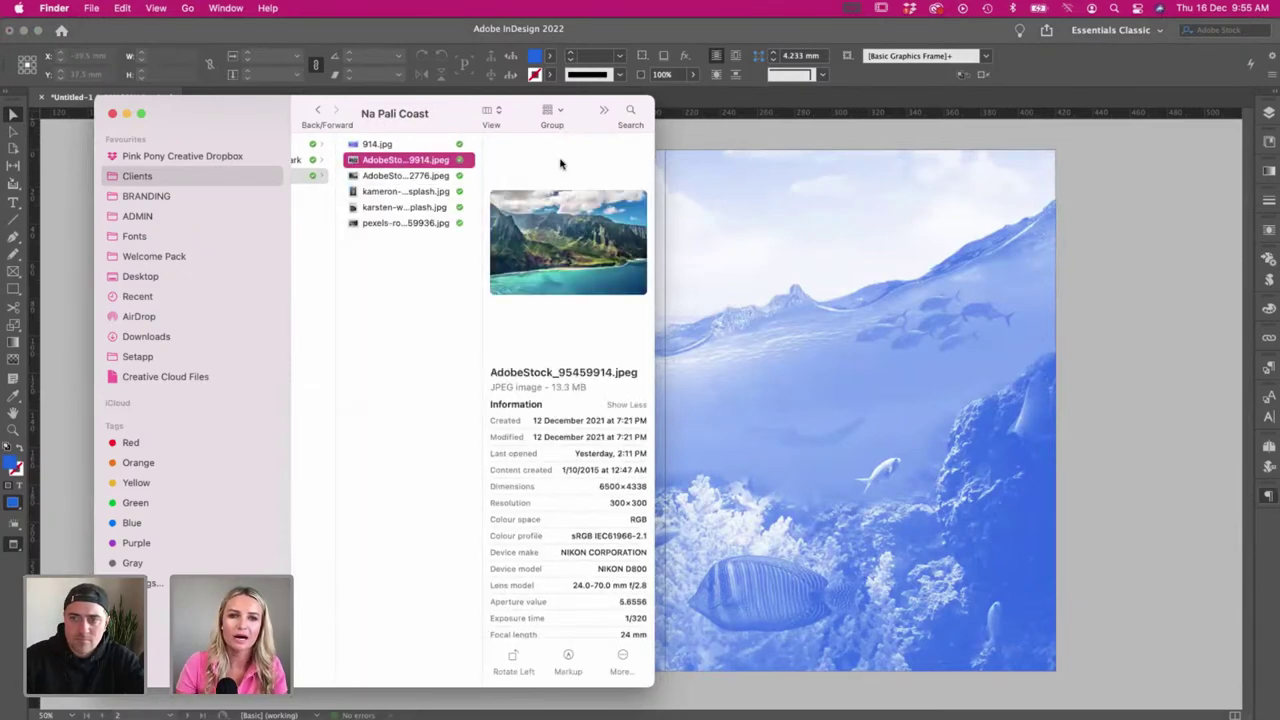
key(space)
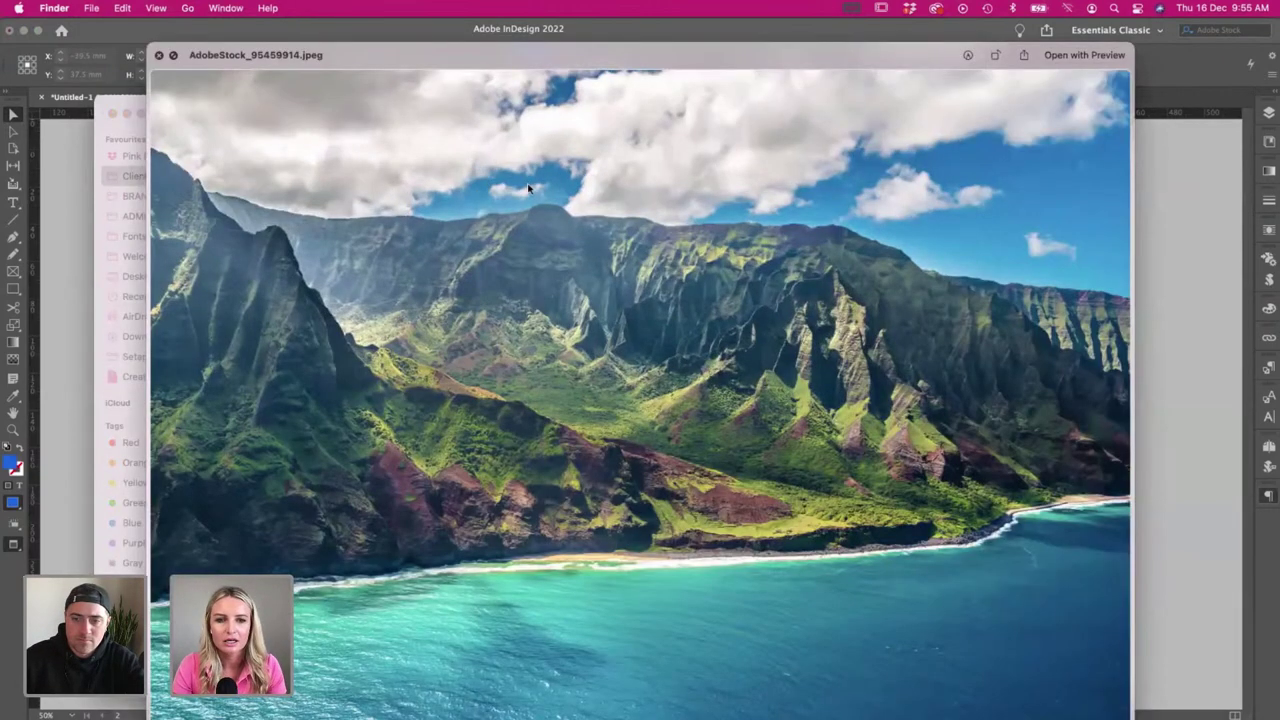
key(space)
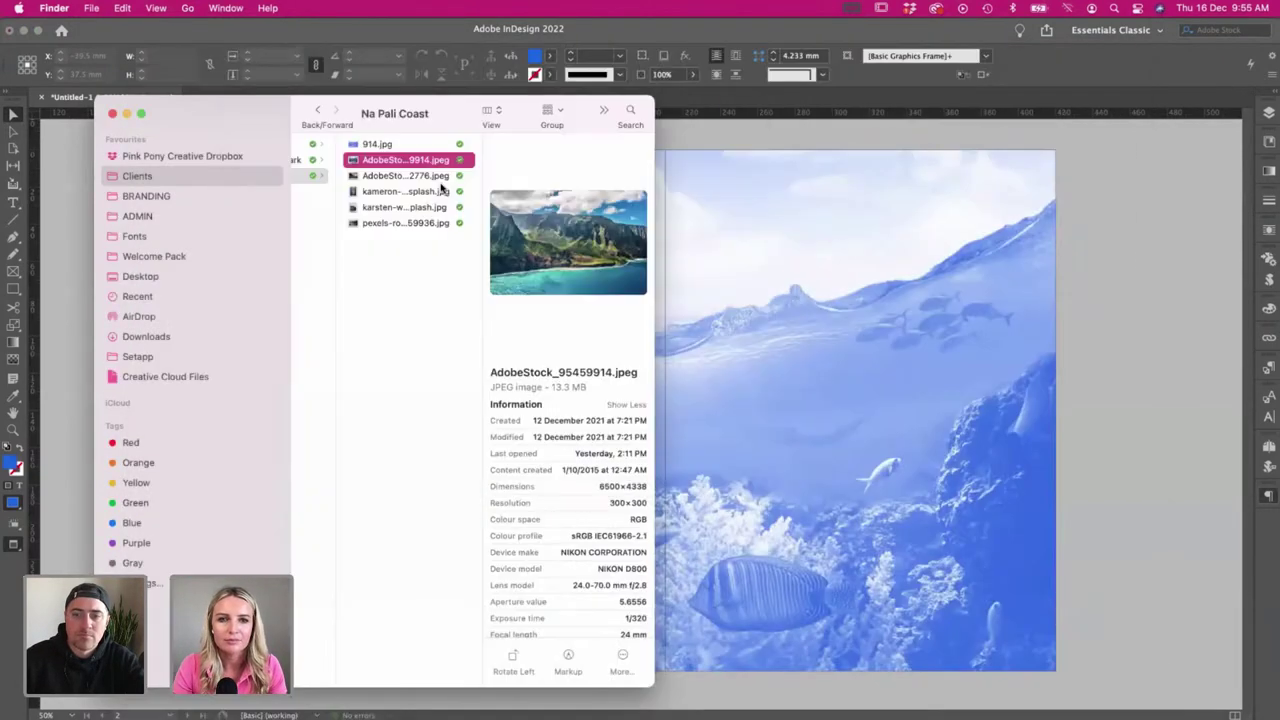
- Compare AdobeStock_145112776.jpeg with AdobeStock_95459914.jpeg and open the latter in Photoshop
click(379, 176)
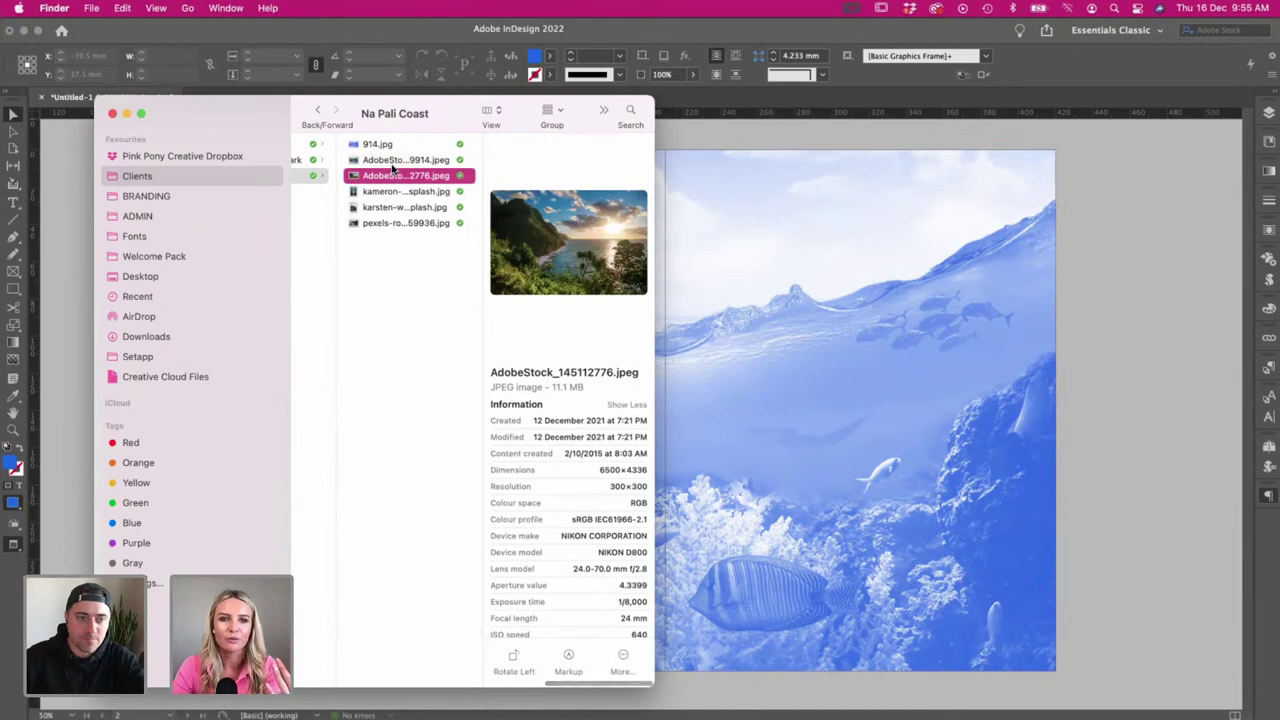
click(400, 160)
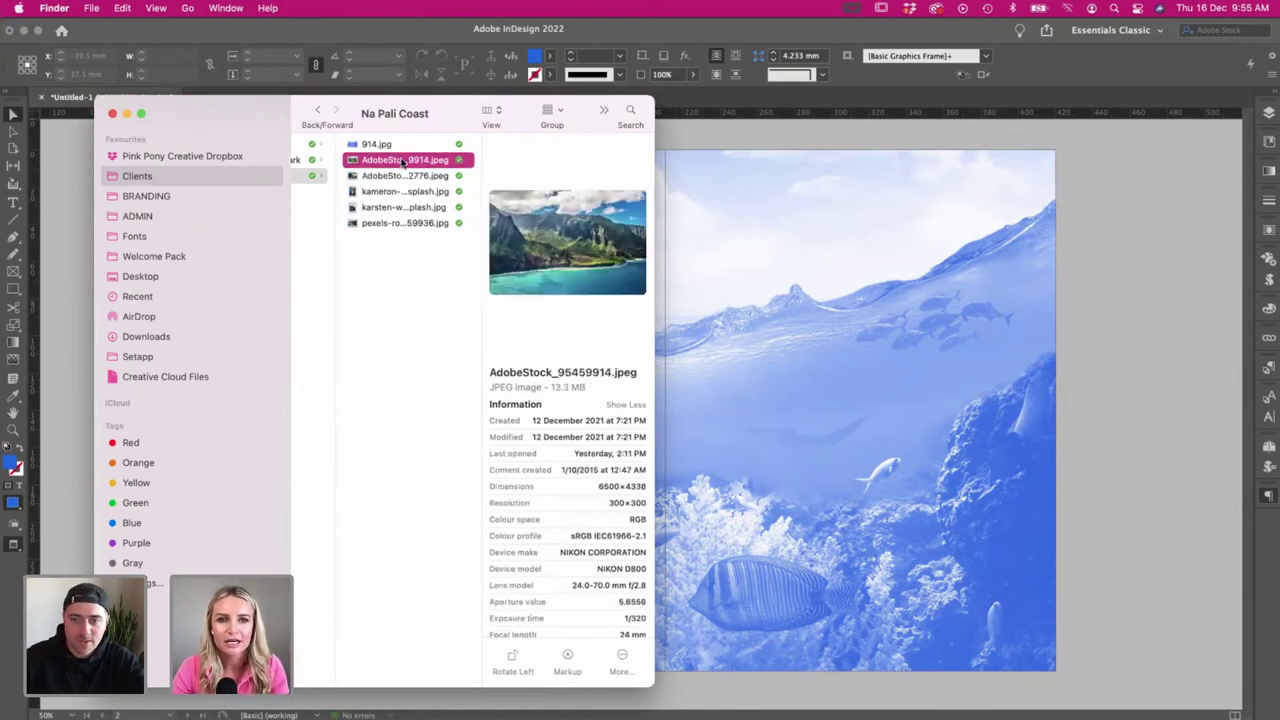
drag(391, 163, 478, 214)
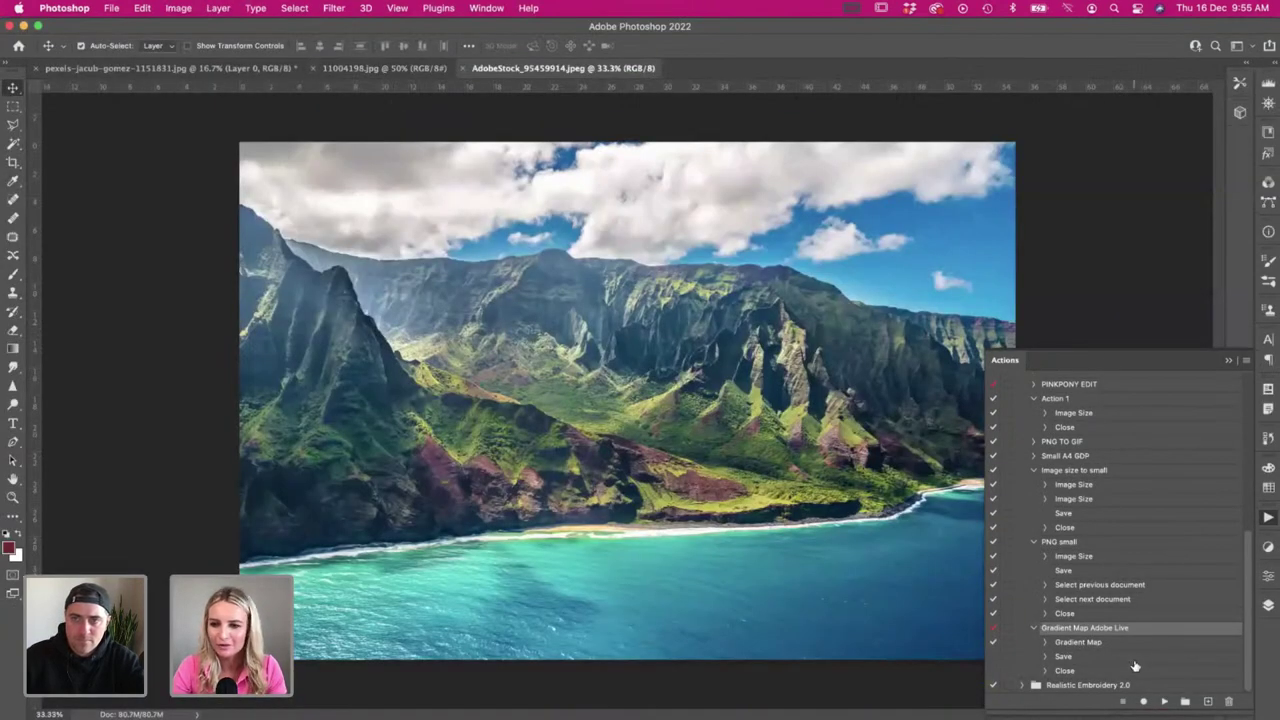
- Run the Gradient Map Adobe Live action on the mountain photo and darken it with a lower Brightness setting
click(1166, 701)
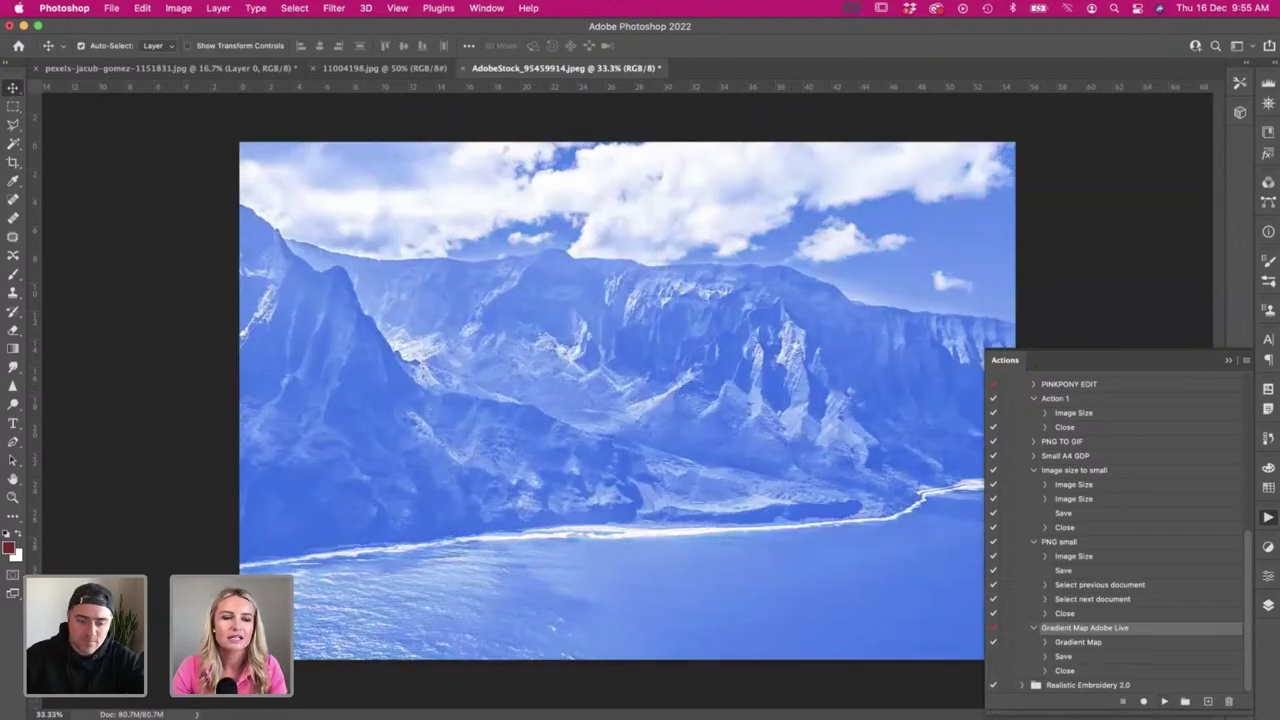
click(178, 8)
mouse_move(188, 48)
click(369, 49)
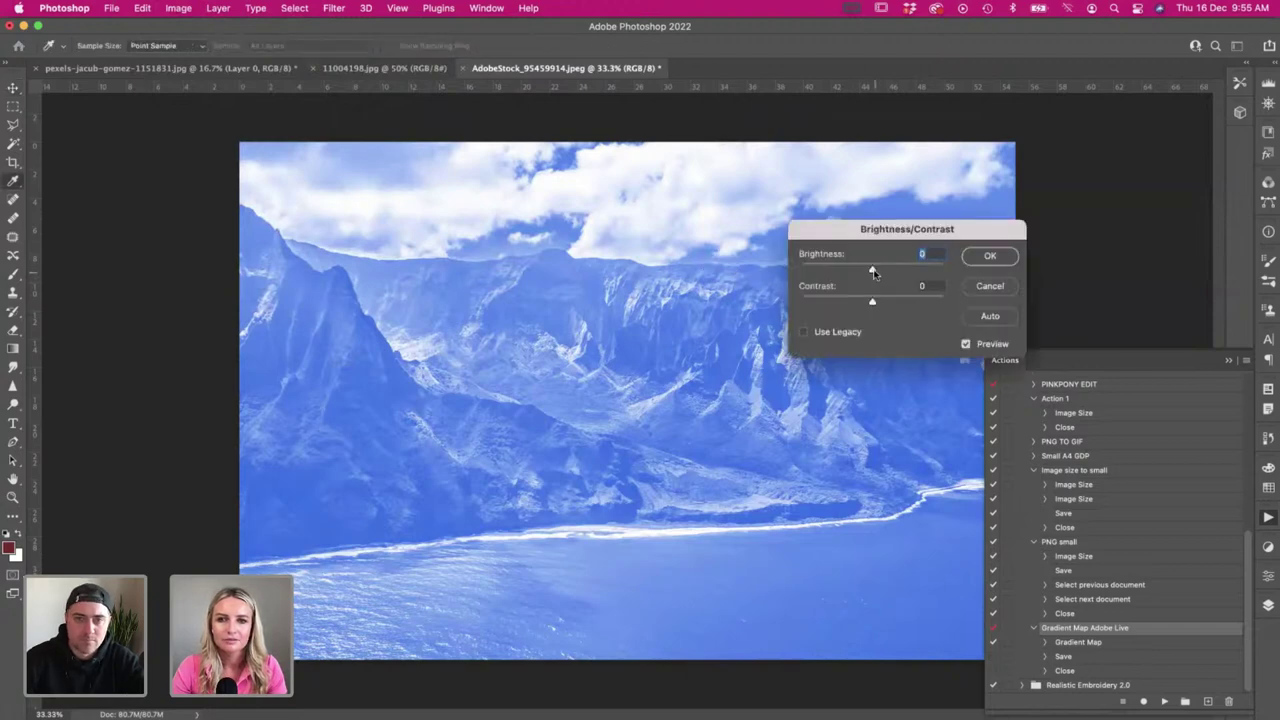
drag(872, 271, 846, 271)
click(990, 262)
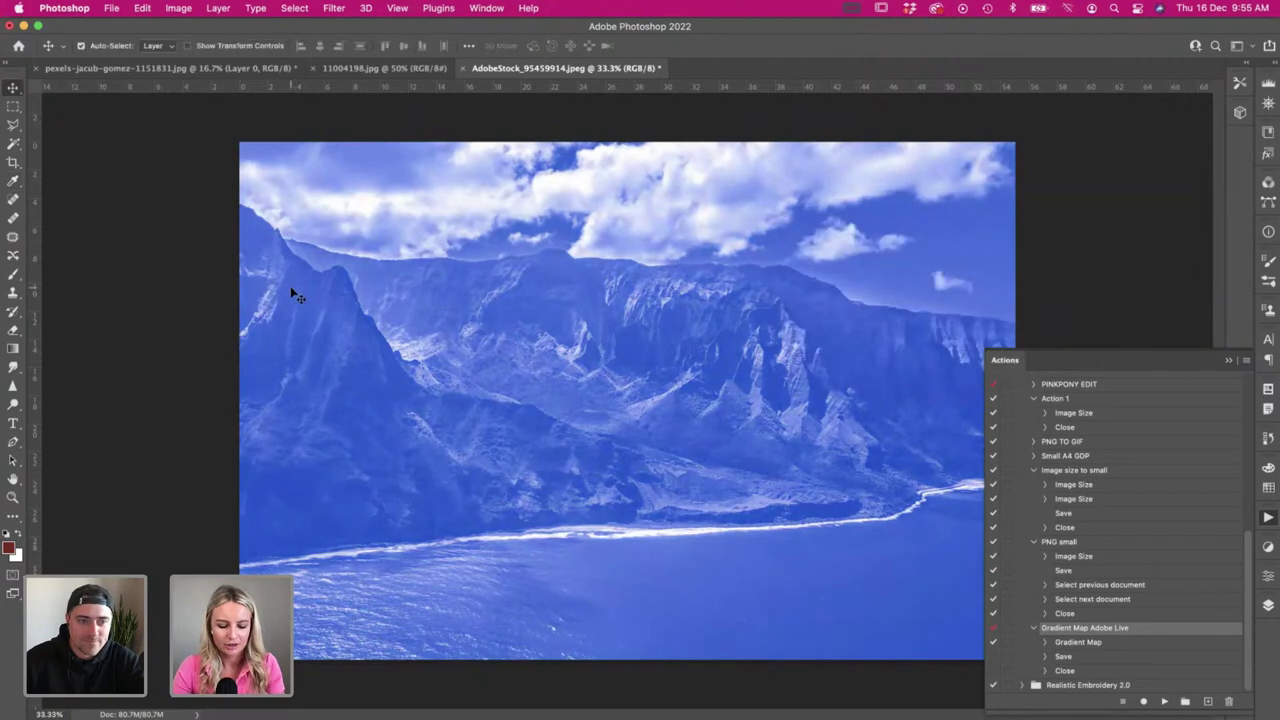
- Save the blue mountain photo as 95459914.jpg in the Na Pali Coast folder with JPEG quality 6, Progressive
key(super+s)
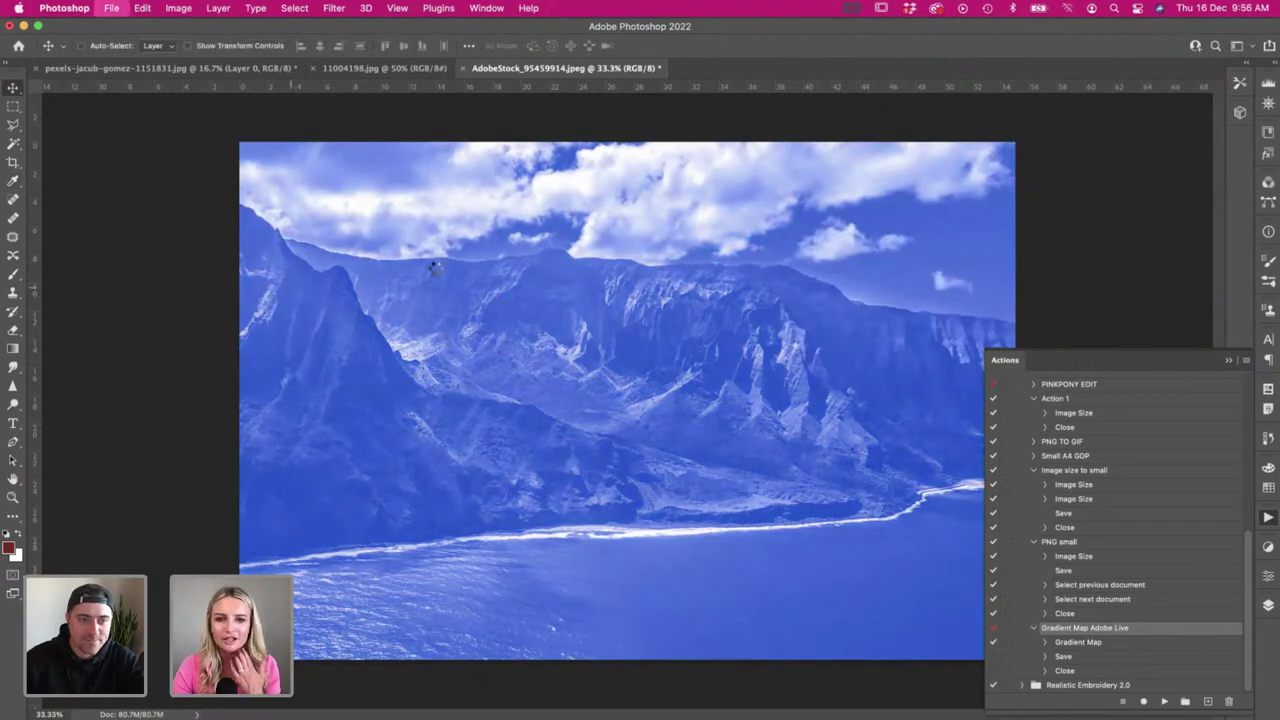
click(869, 314)
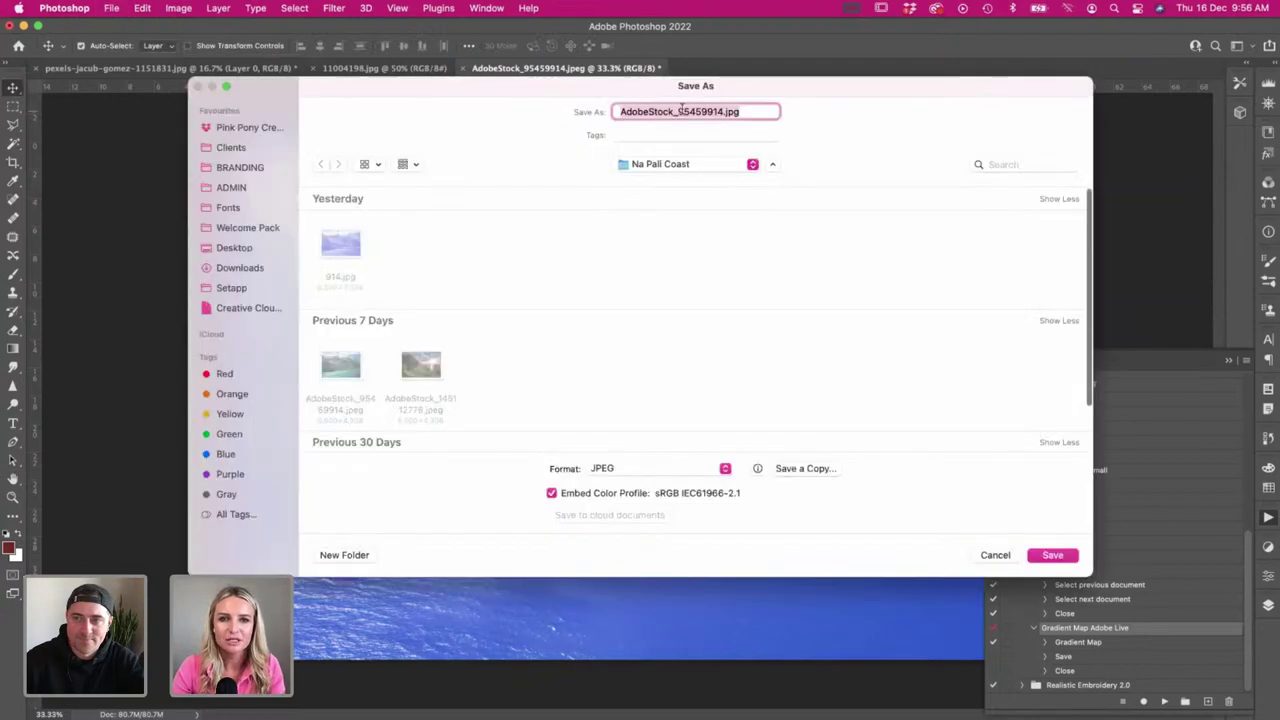
key(Return)
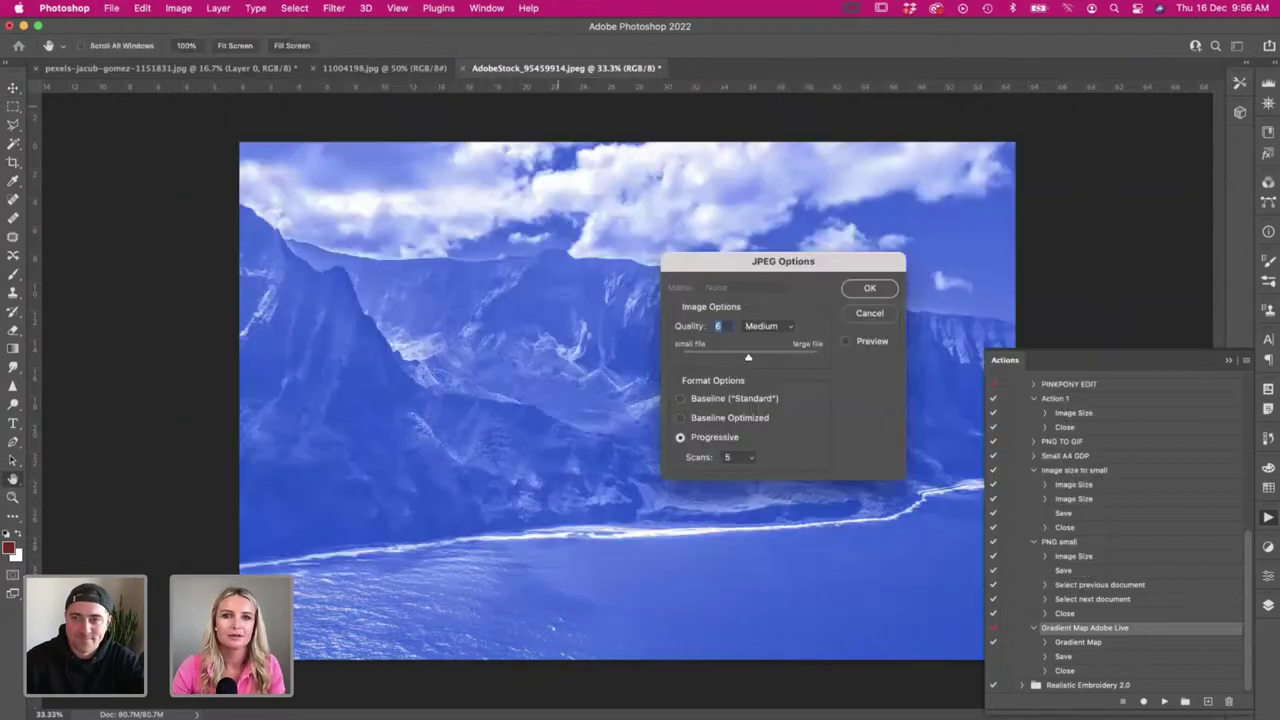
click(869, 289)
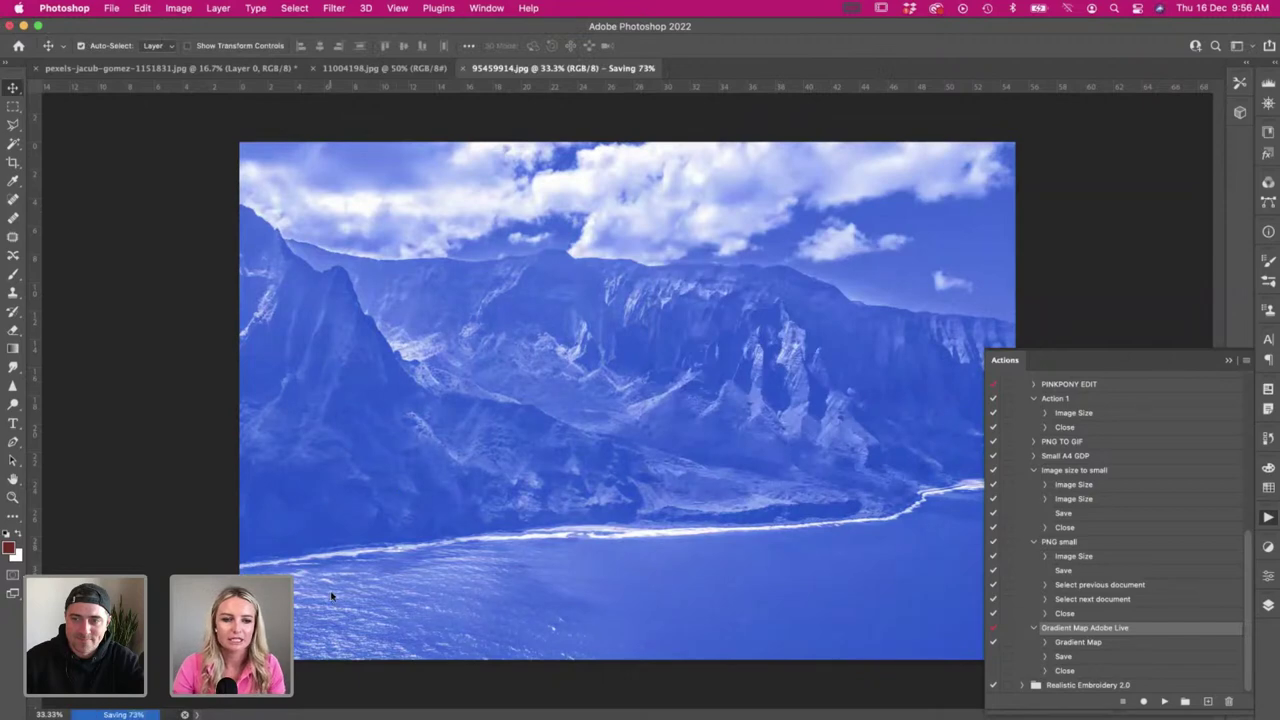
- Return to InDesign and replace the spread's underwater photo with 95459914.jpg from the Na Pali Coast folder in Finder
key(super+Tab)
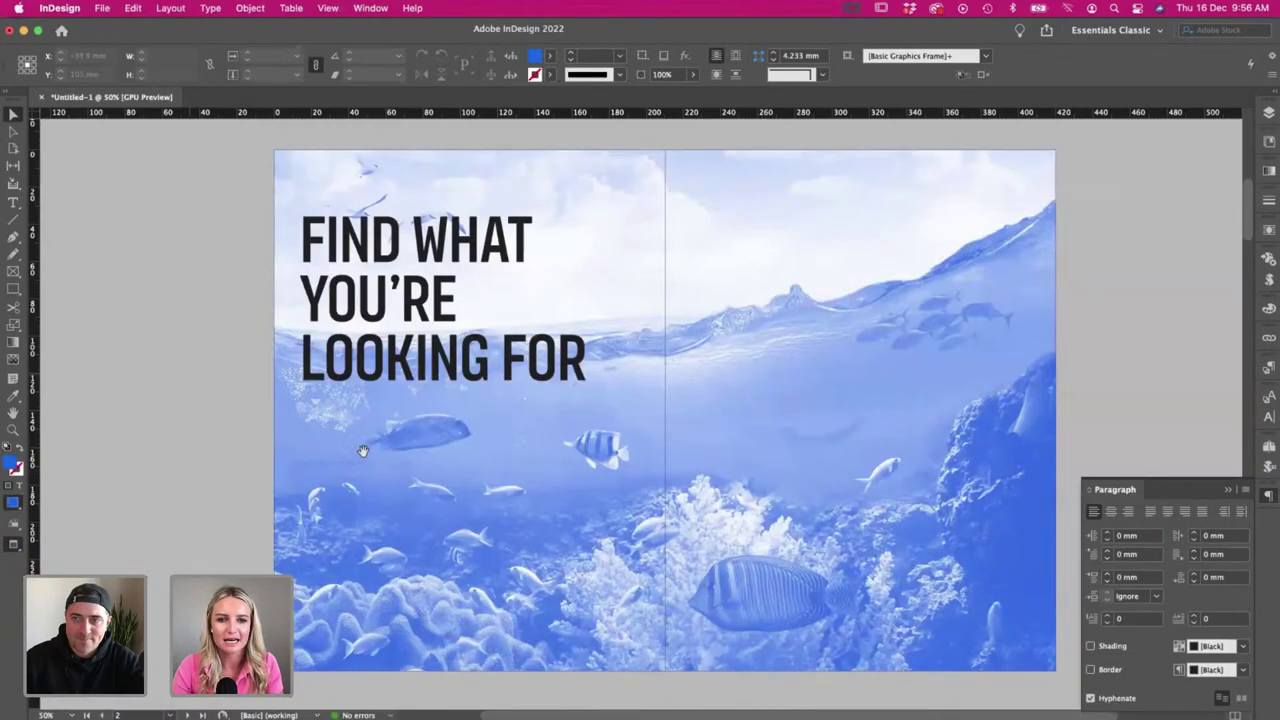
double_click(365, 449)
key(super+d)
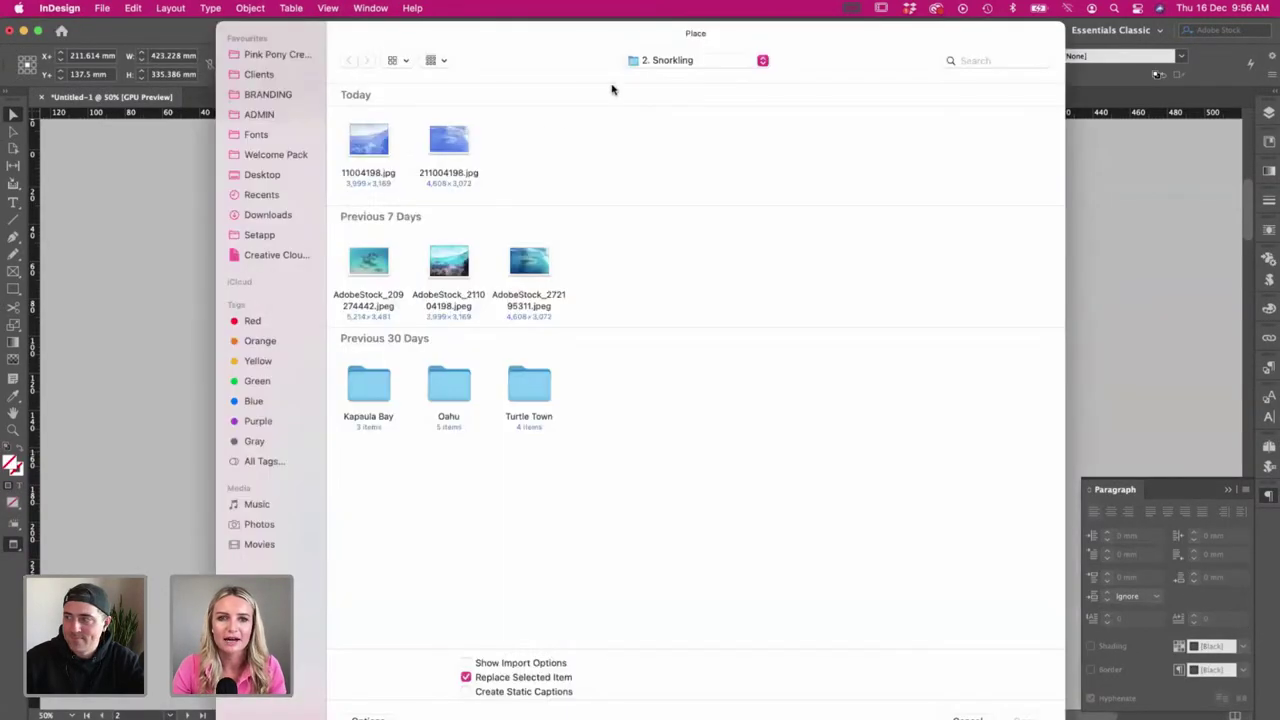
key(Escape)
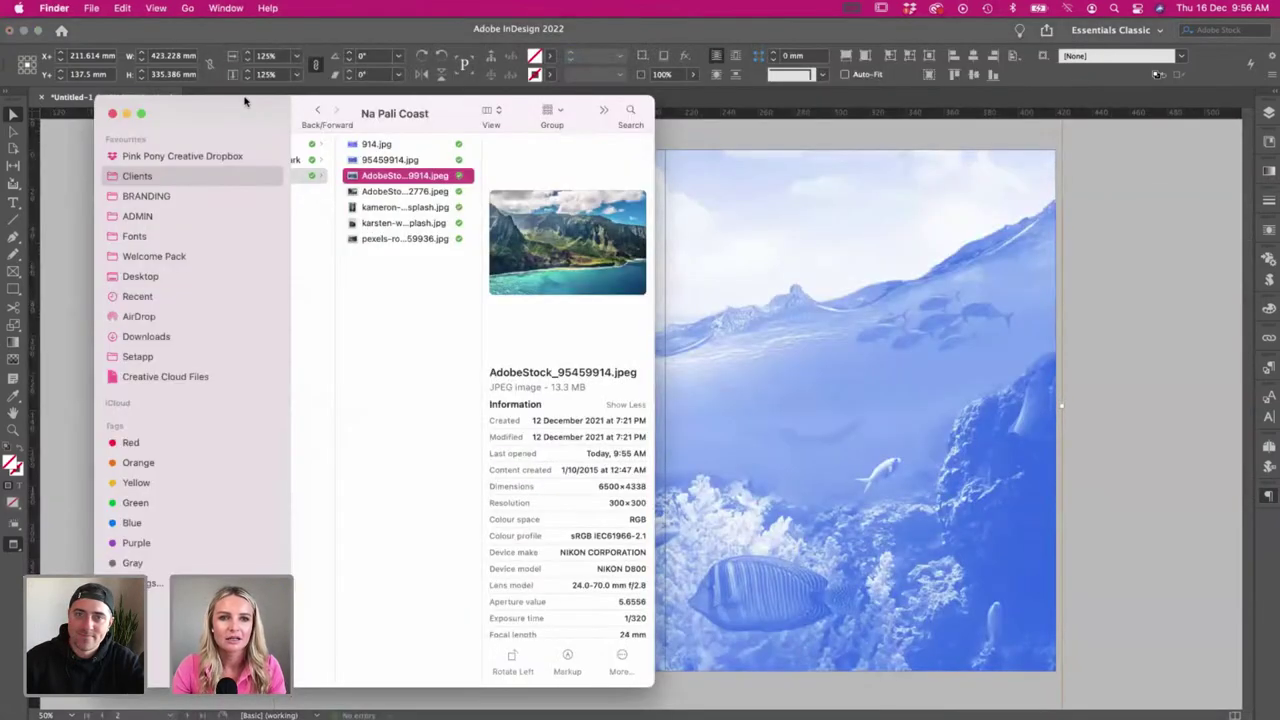
drag(245, 101, 167, 85)
click(310, 143)
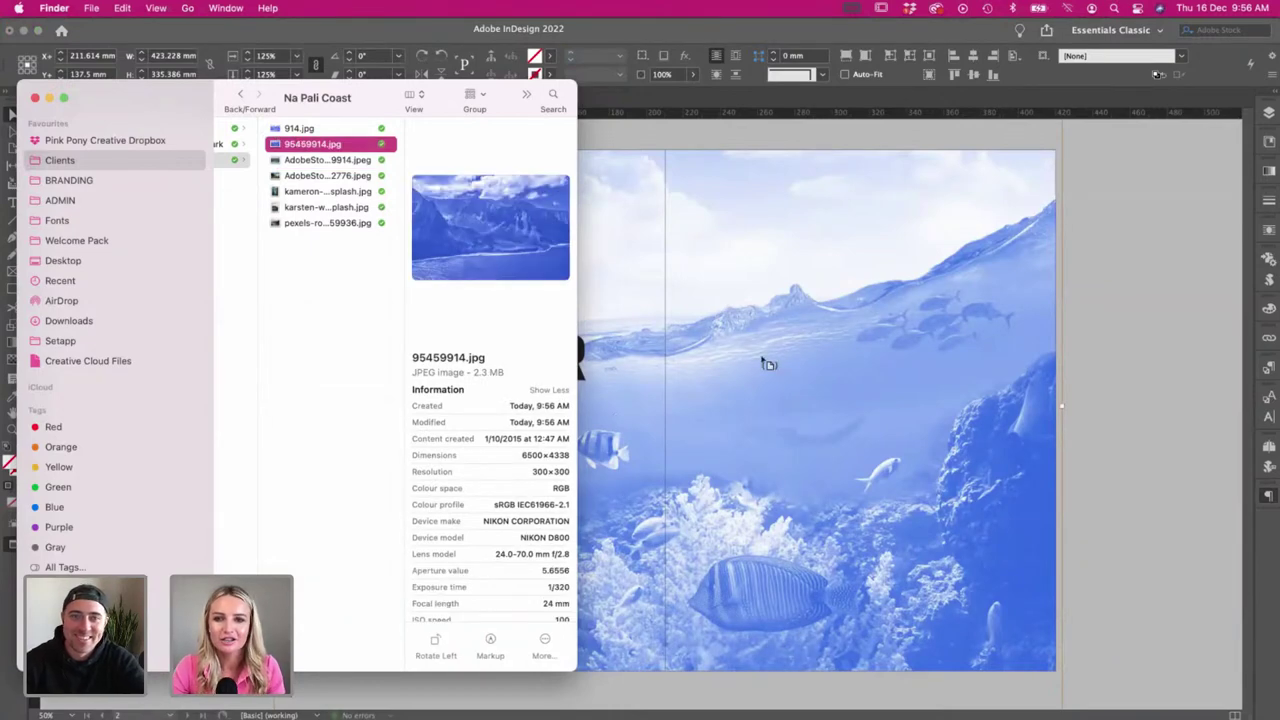
click(1115, 356)
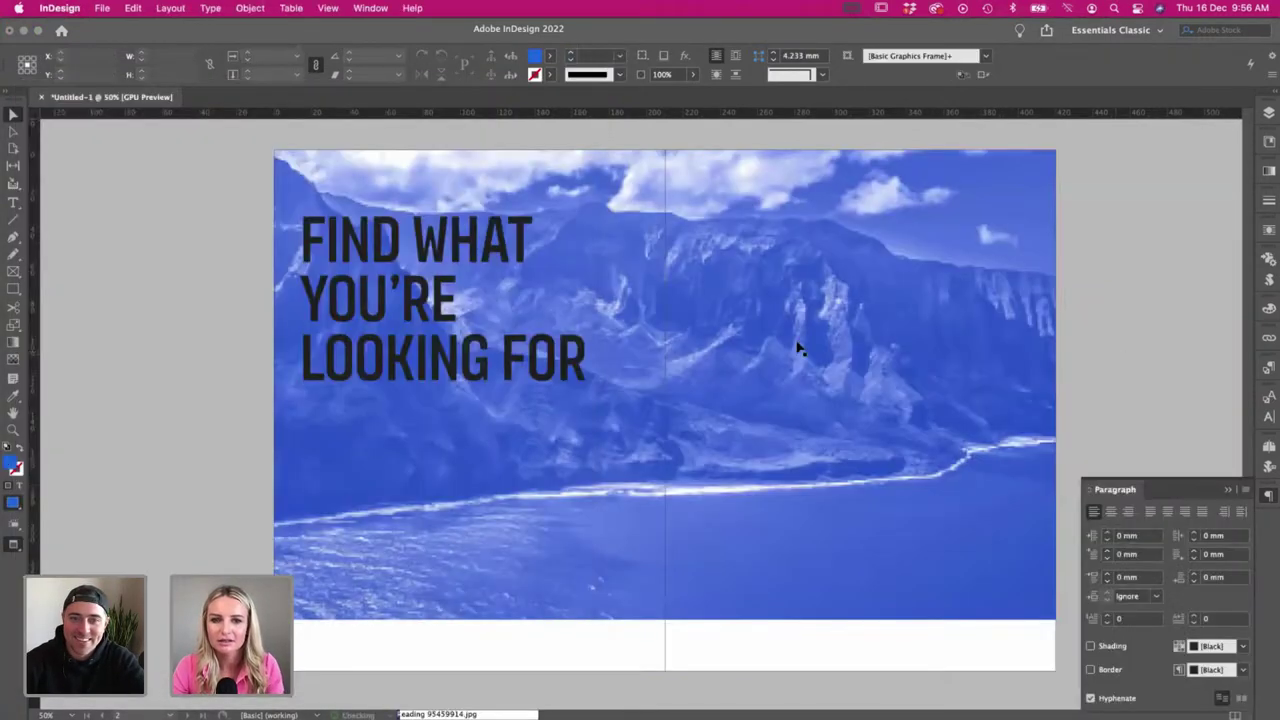
- Lower the mountain photo inside its spread frame to Y 142.5 mm and undo the resize attempt at its upper edge
click(863, 276)
drag(870, 349, 871, 340)
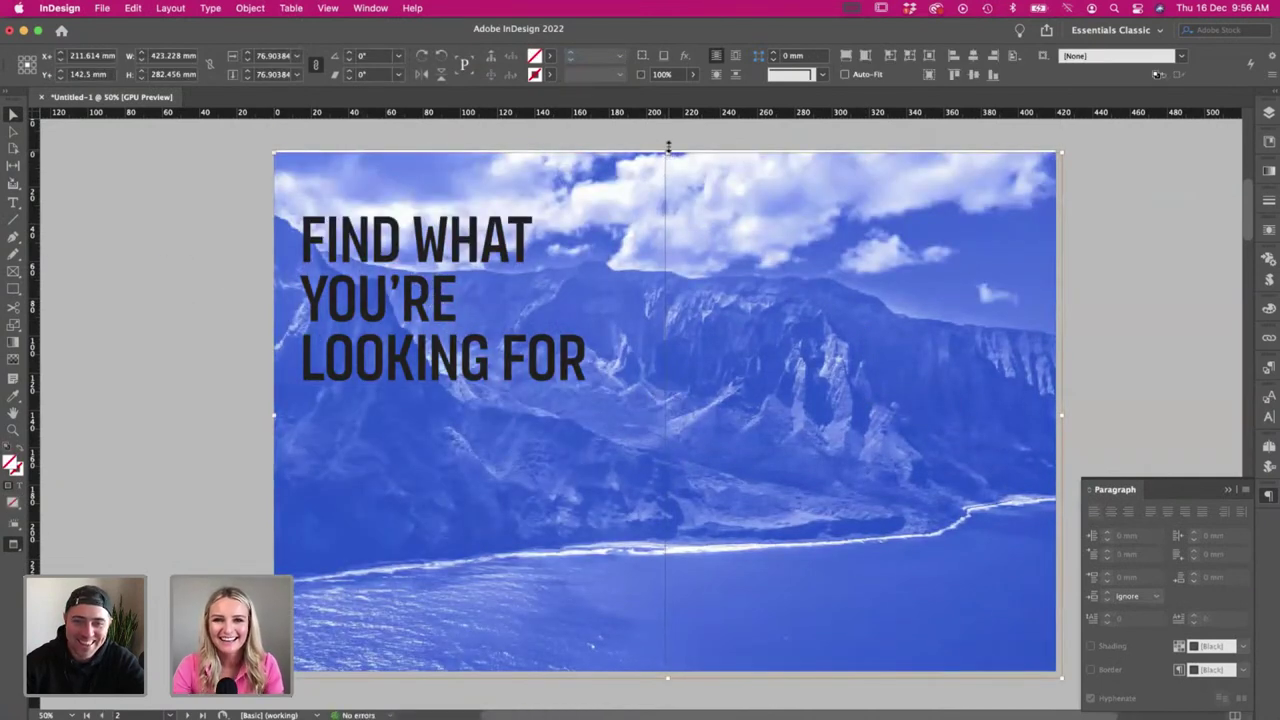
drag(667, 152, 668, 145)
key(super+z)
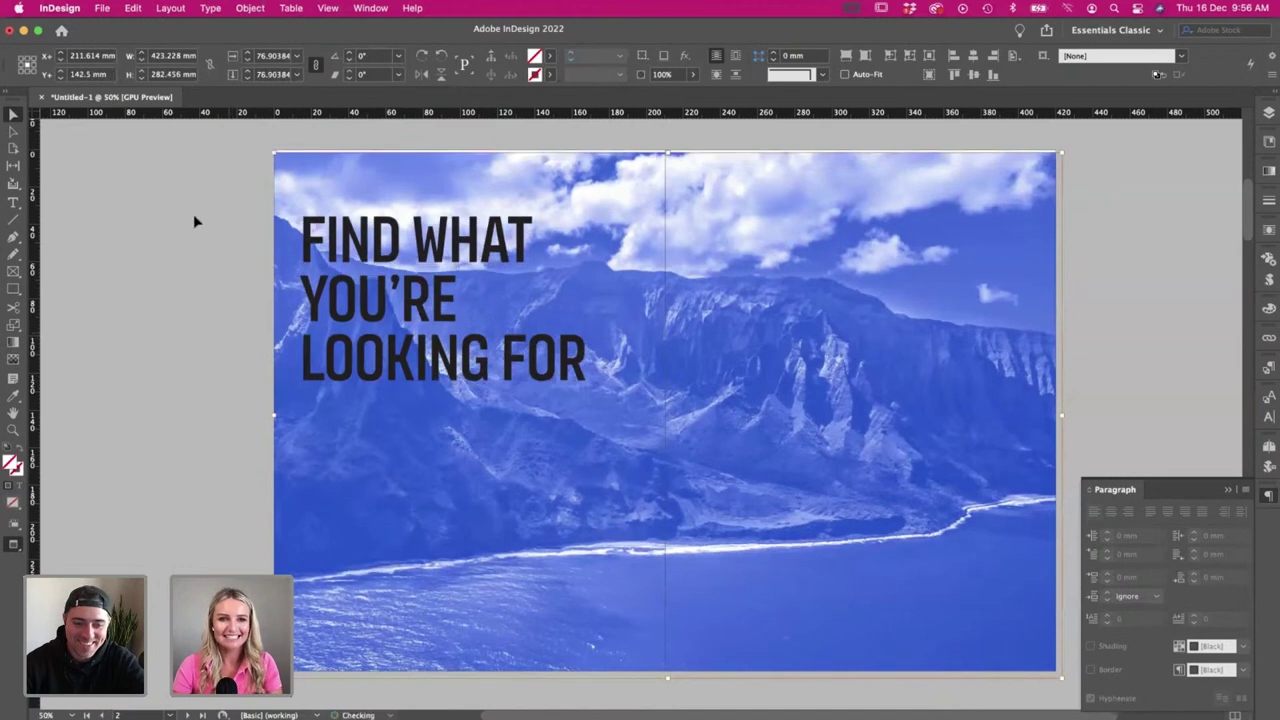
- Enlarge the mountain photo inside its frame to about 77.5% so that it covers the spread's upper edge
click(194, 215)
click(655, 188)
super+click(672, 176)
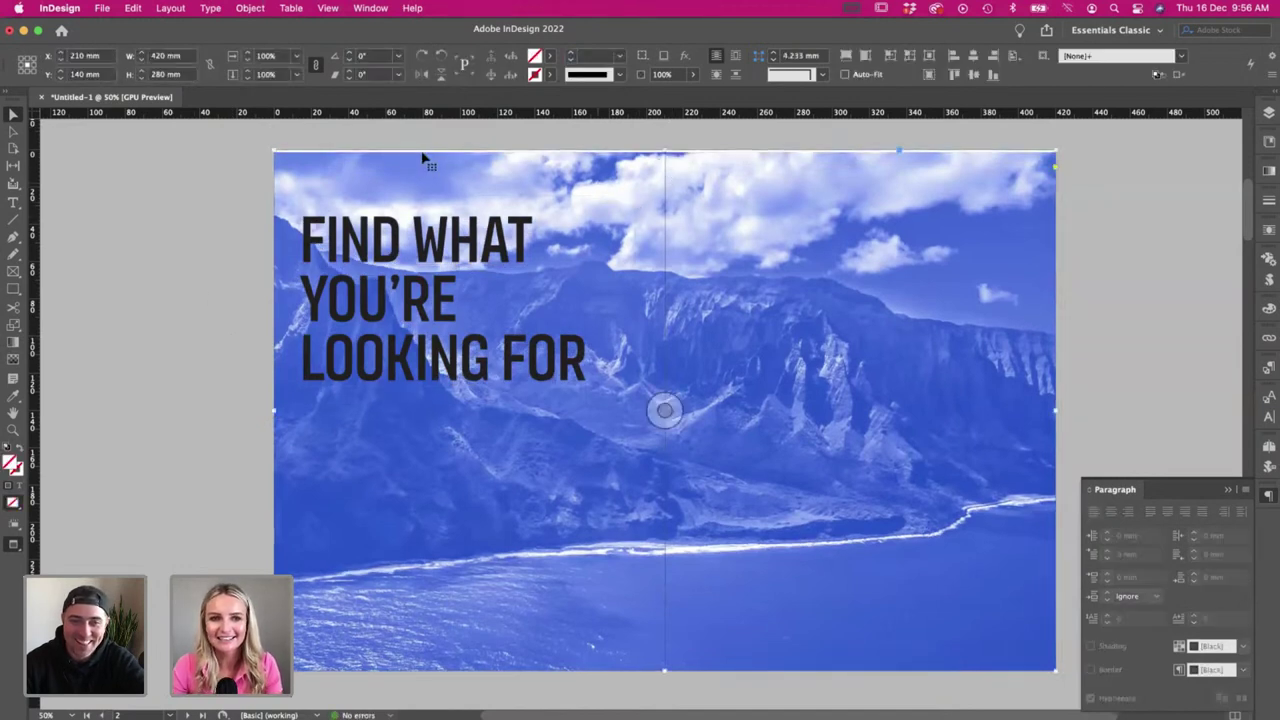
double_click(330, 177)
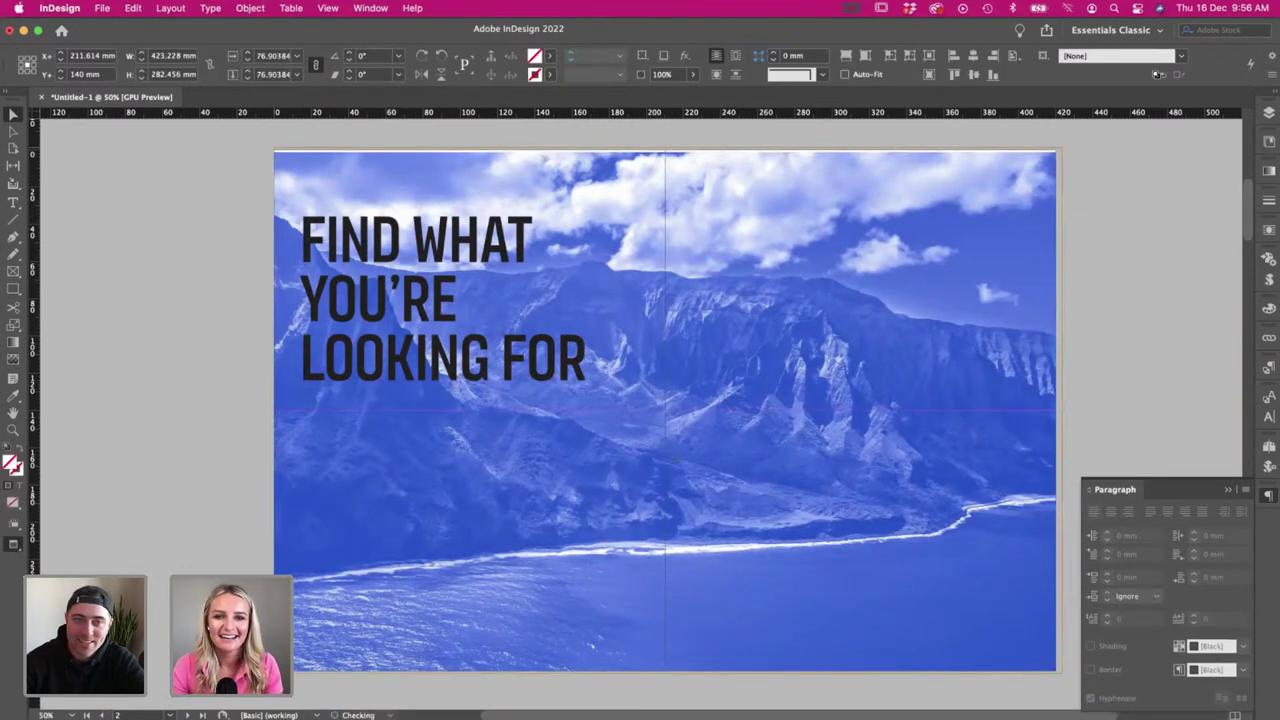
drag(676, 459, 676, 458)
key(s)
drag(1054, 686, 1061, 692)
key(v)
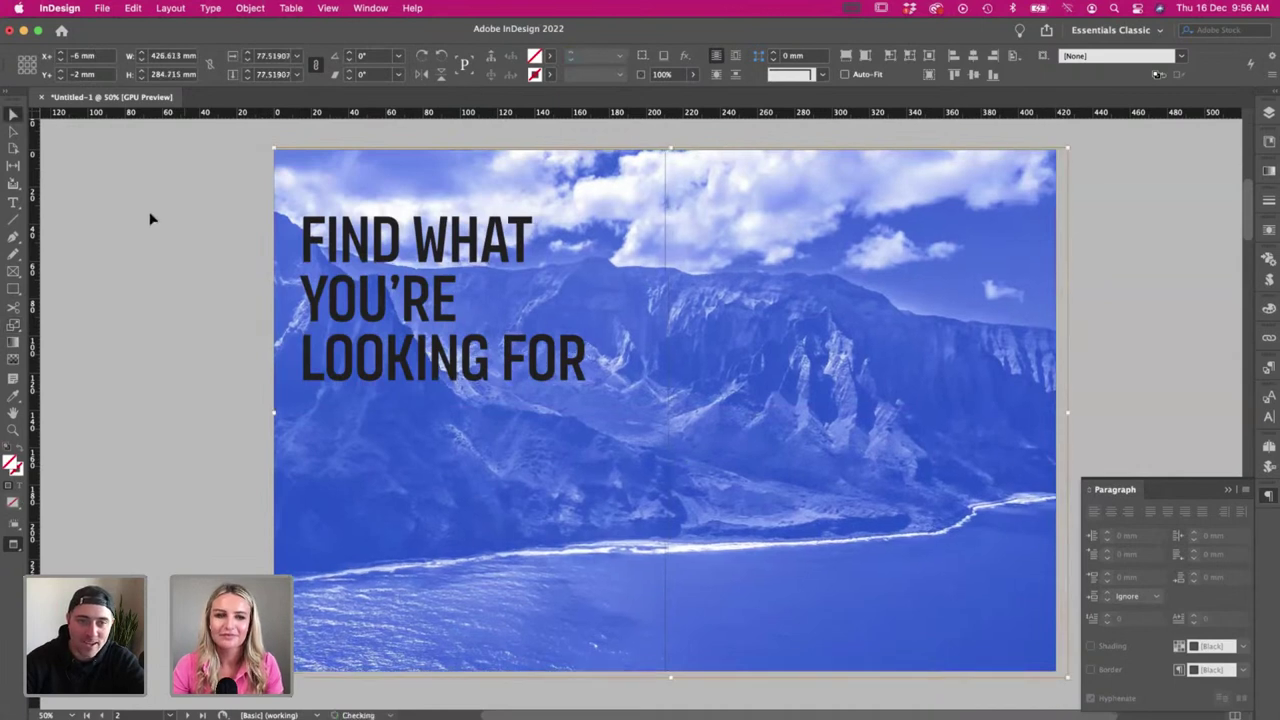
click(150, 219)
drag(322, 184, 314, 183)
click(152, 171)
- Move the heading to the lower part of the left page at Y 153 mm and scale it to about 214.2 × 122 mm
drag(370, 270, 370, 484)
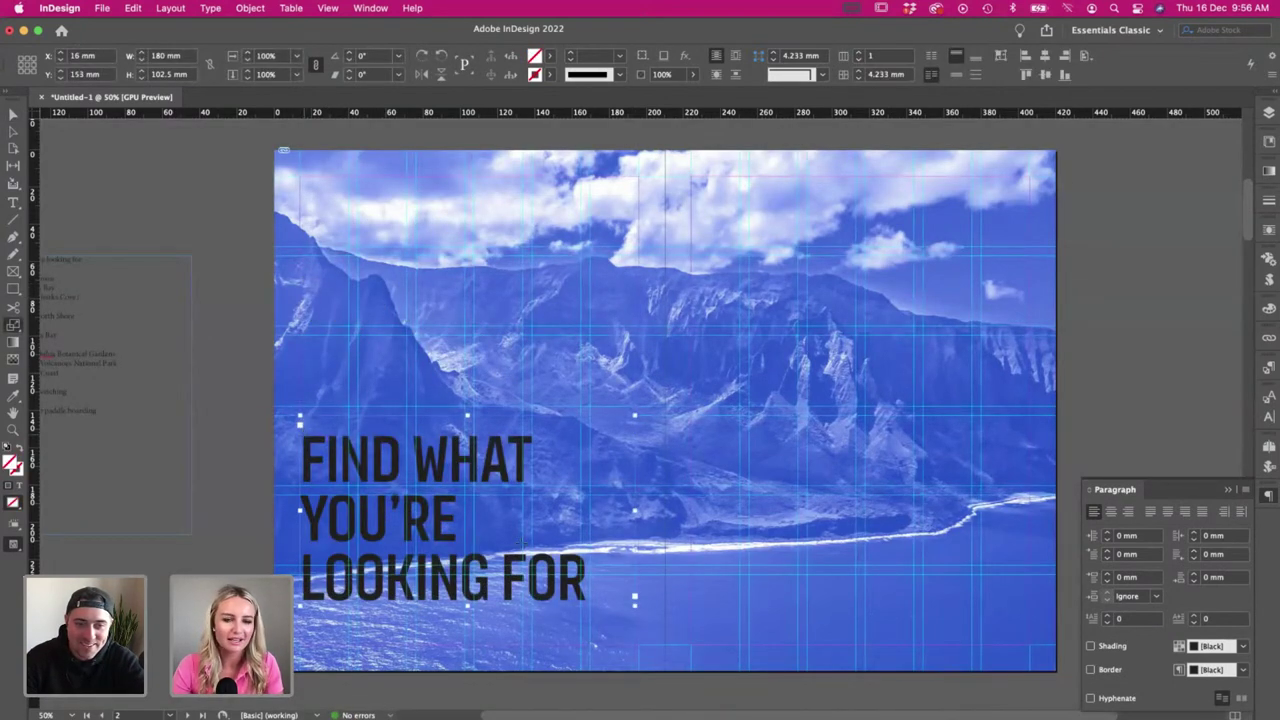
drag(587, 596, 648, 625)
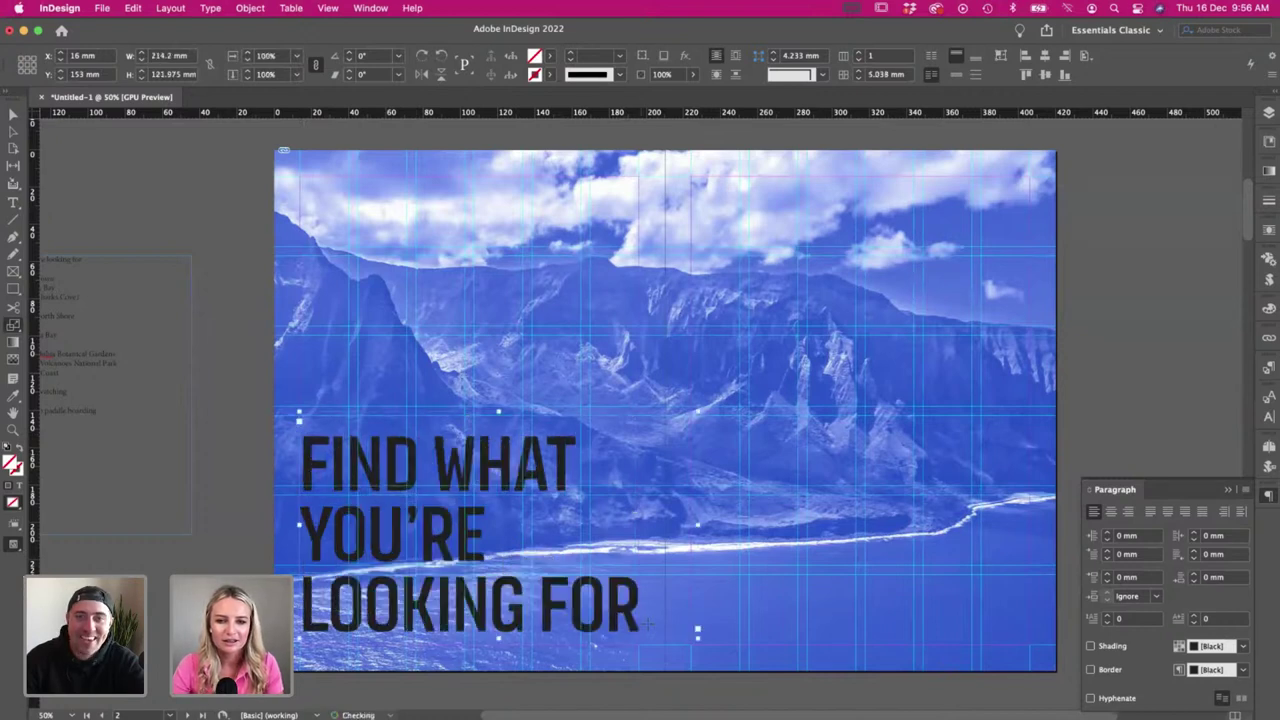
key(v)
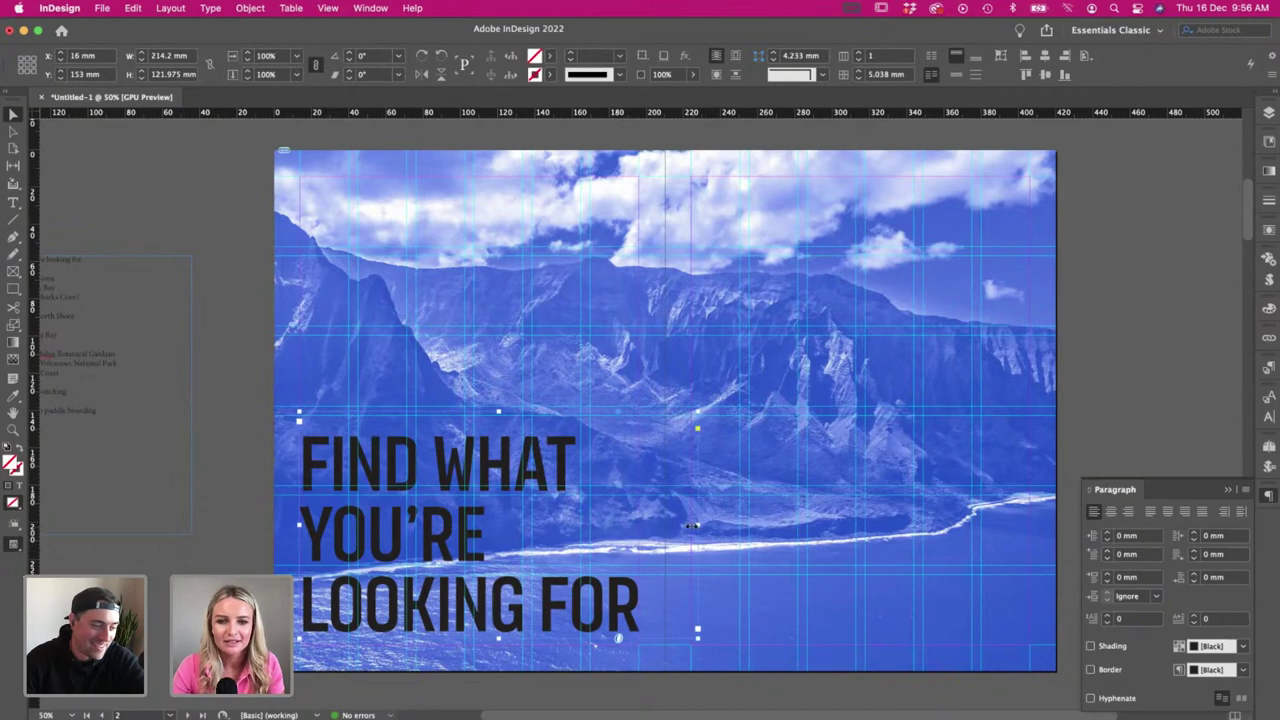
- Recolour all of the heading text with the [Paper] swatch and check it in preview mode
double_click(397, 478)
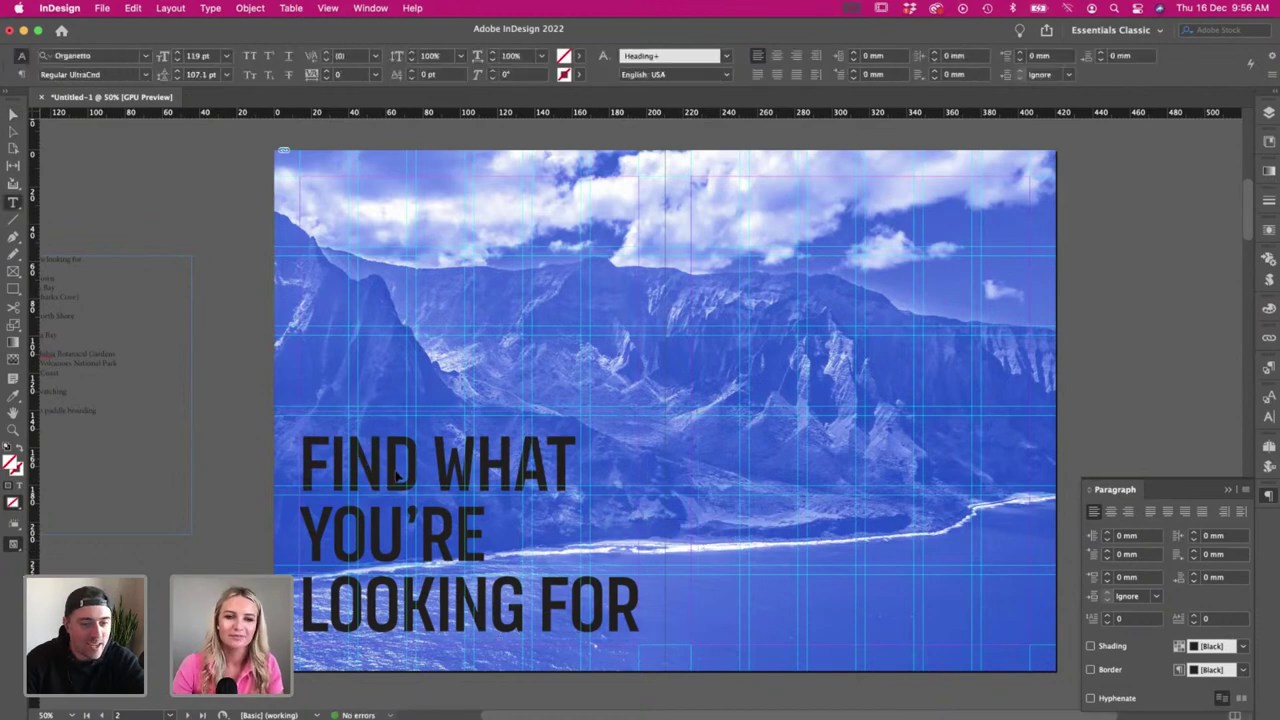
key(super+a)
click(578, 56)
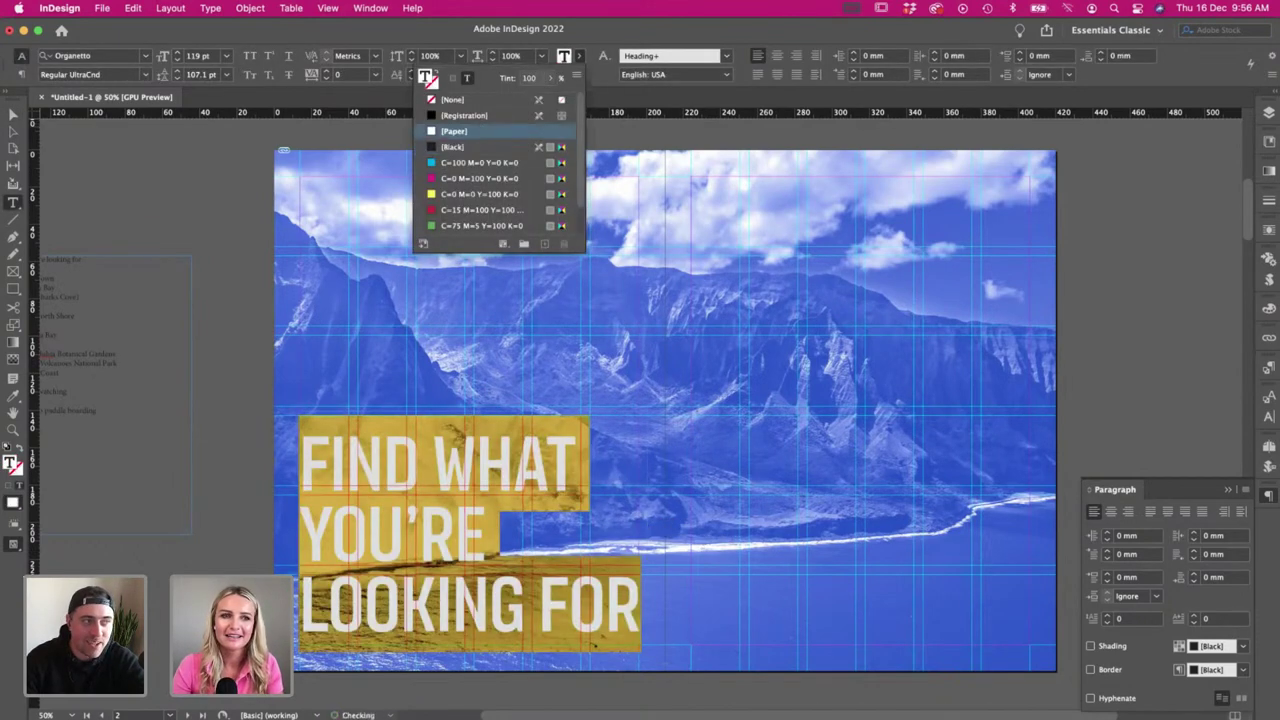
key(Escape)
click(117, 220)
key(w)
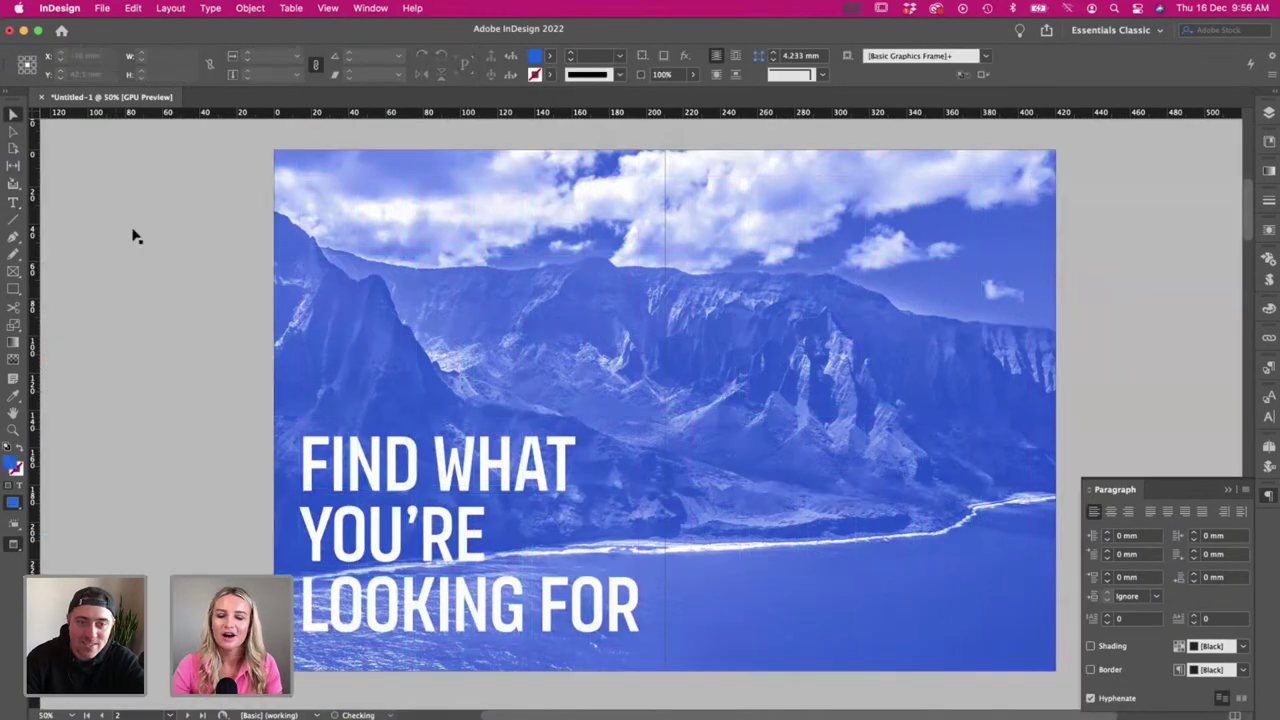
- Open the heading's character settings and try leading values of 70 pt and 80 pt
double_click(390, 475)
key(super+a)
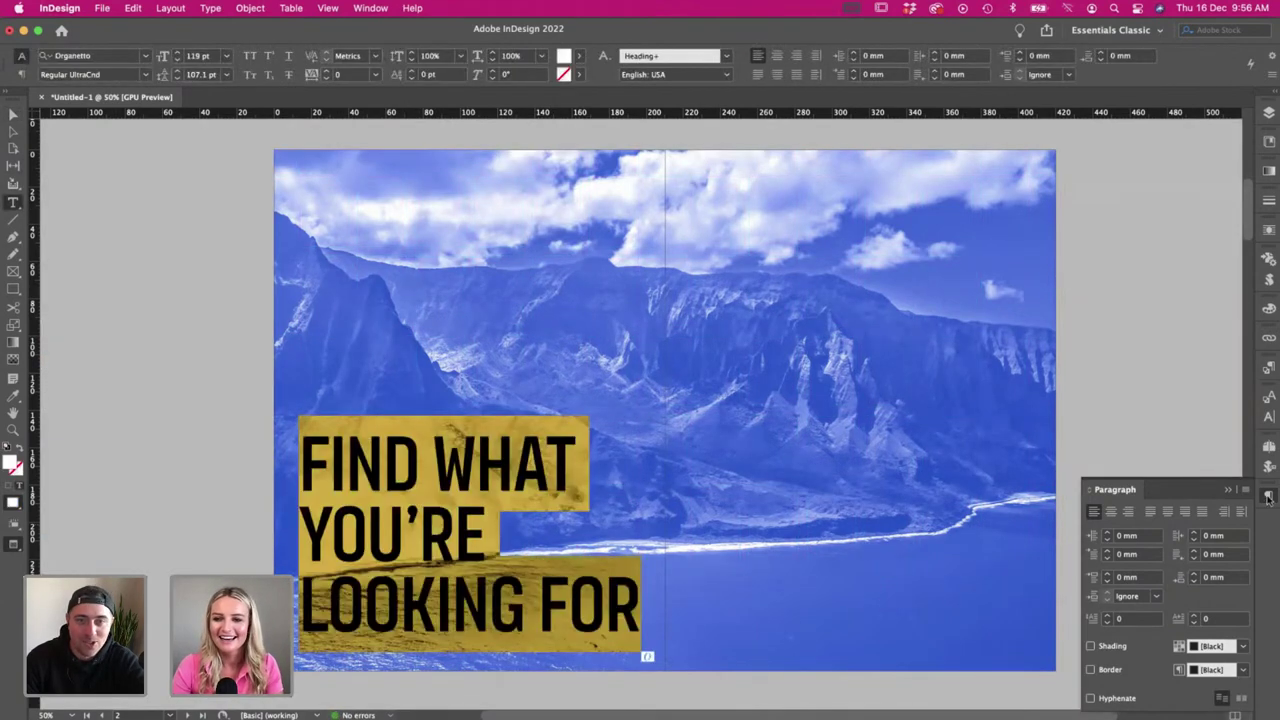
click(1270, 395)
click(1270, 415)
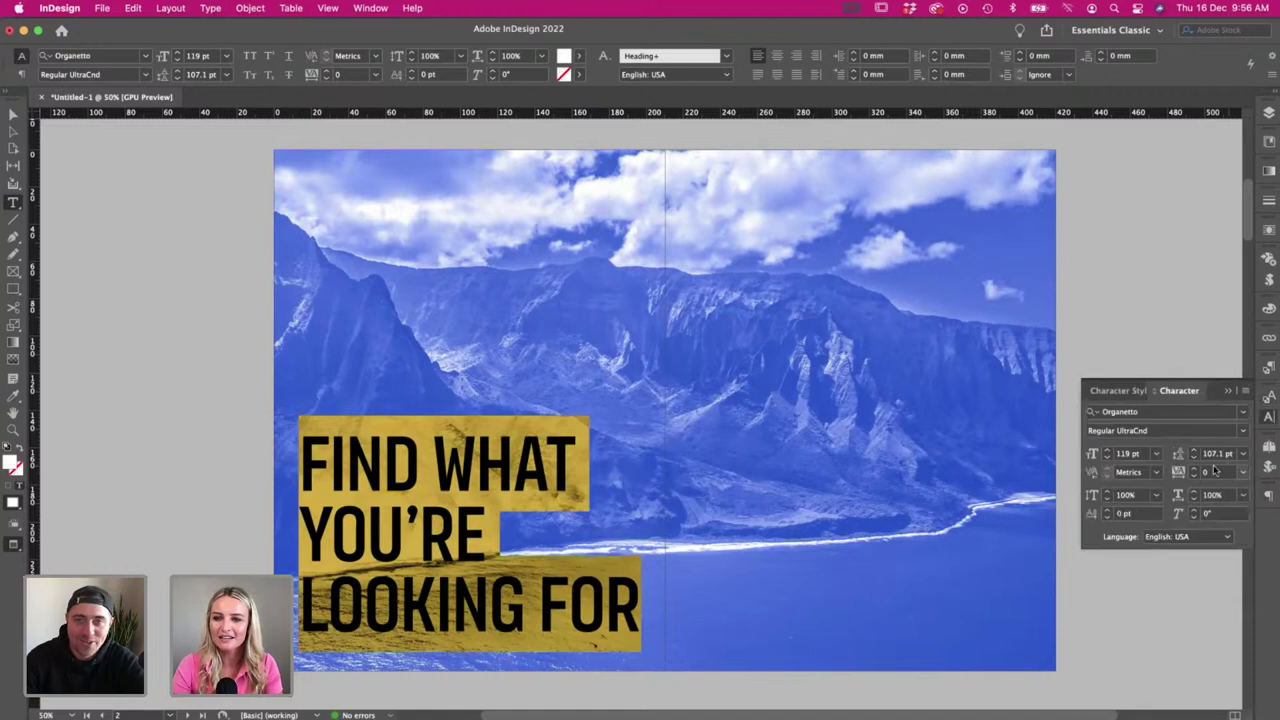
click(1217, 453)
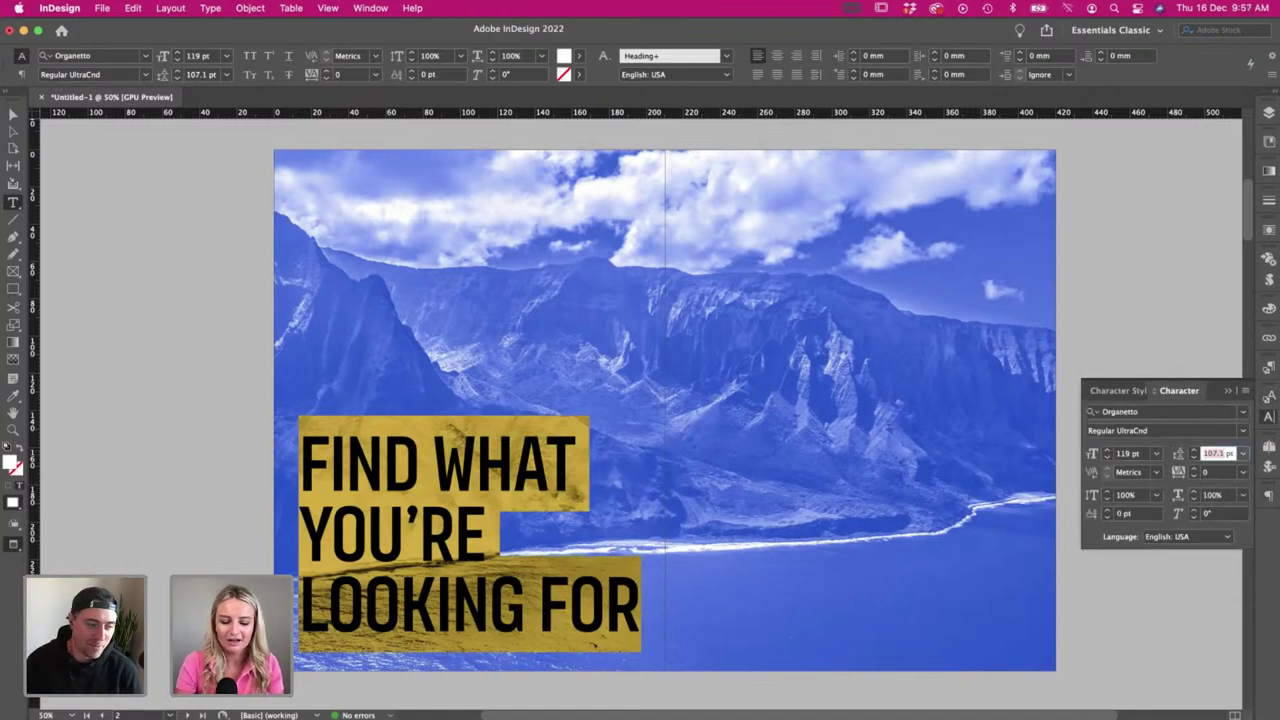
text(70)
key(Return)
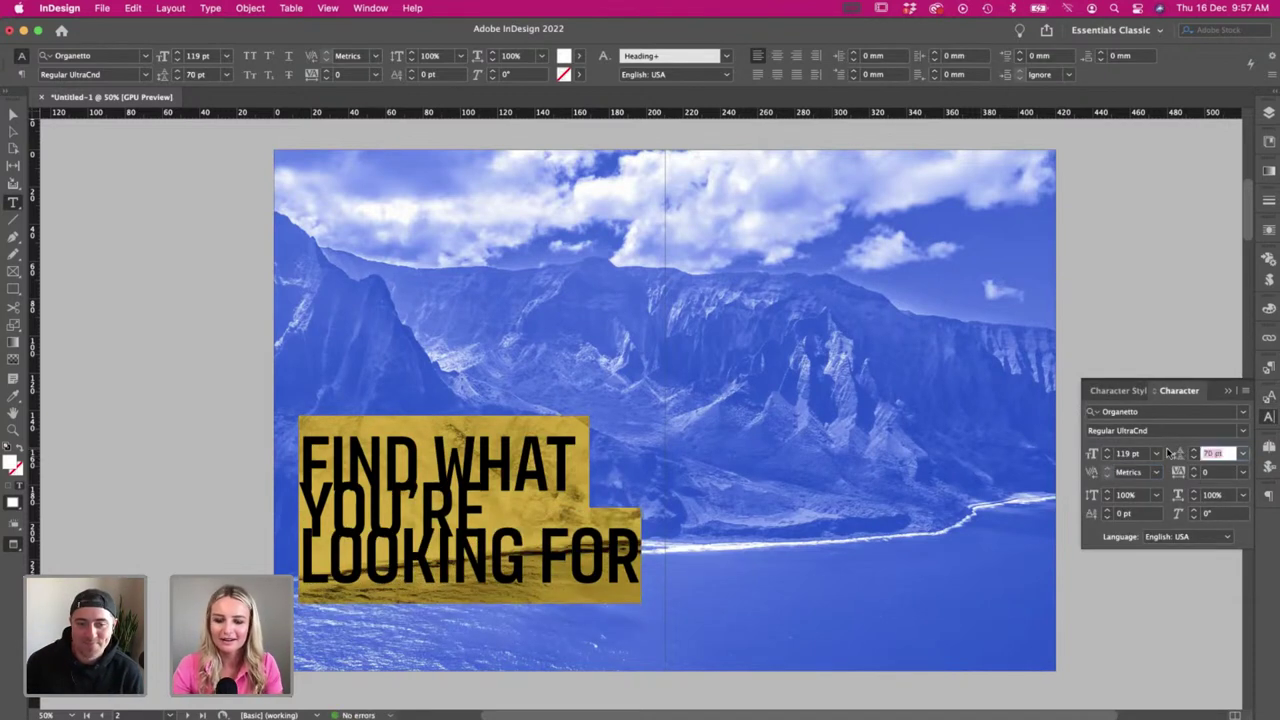
text(80)
key(Return)
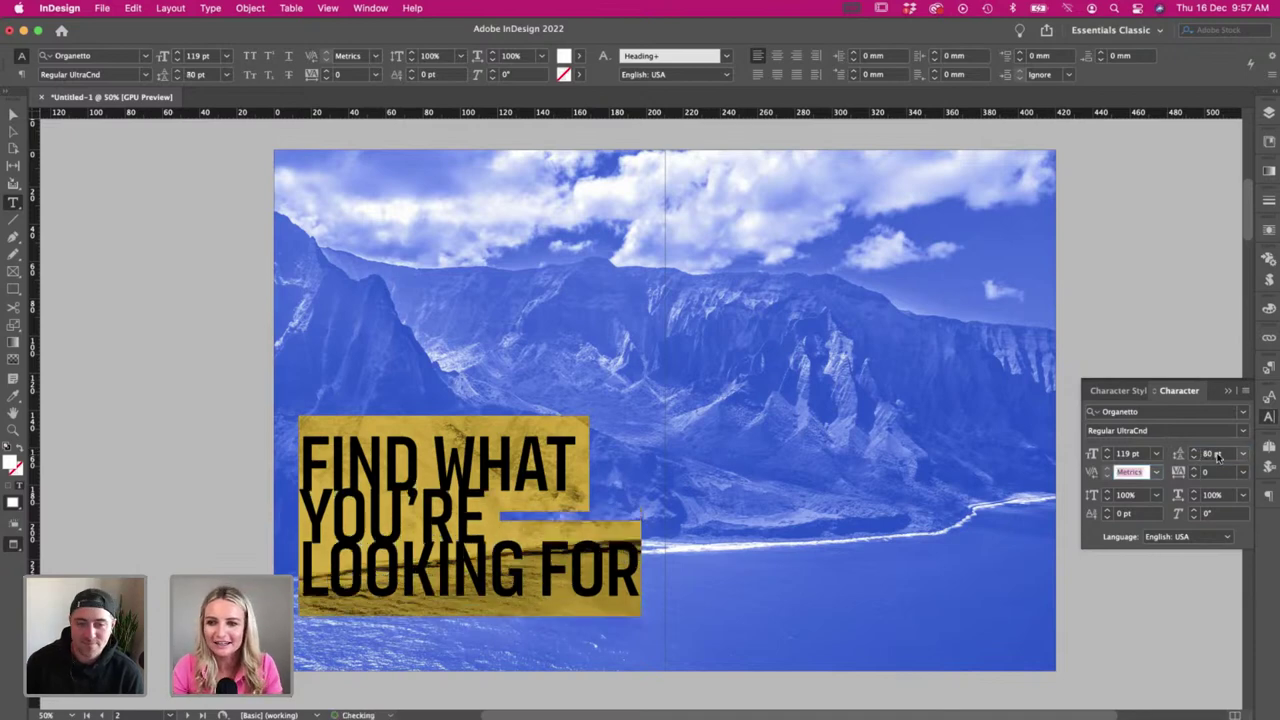
- Try a leading of 90 pt on the heading text
click(1120, 471)
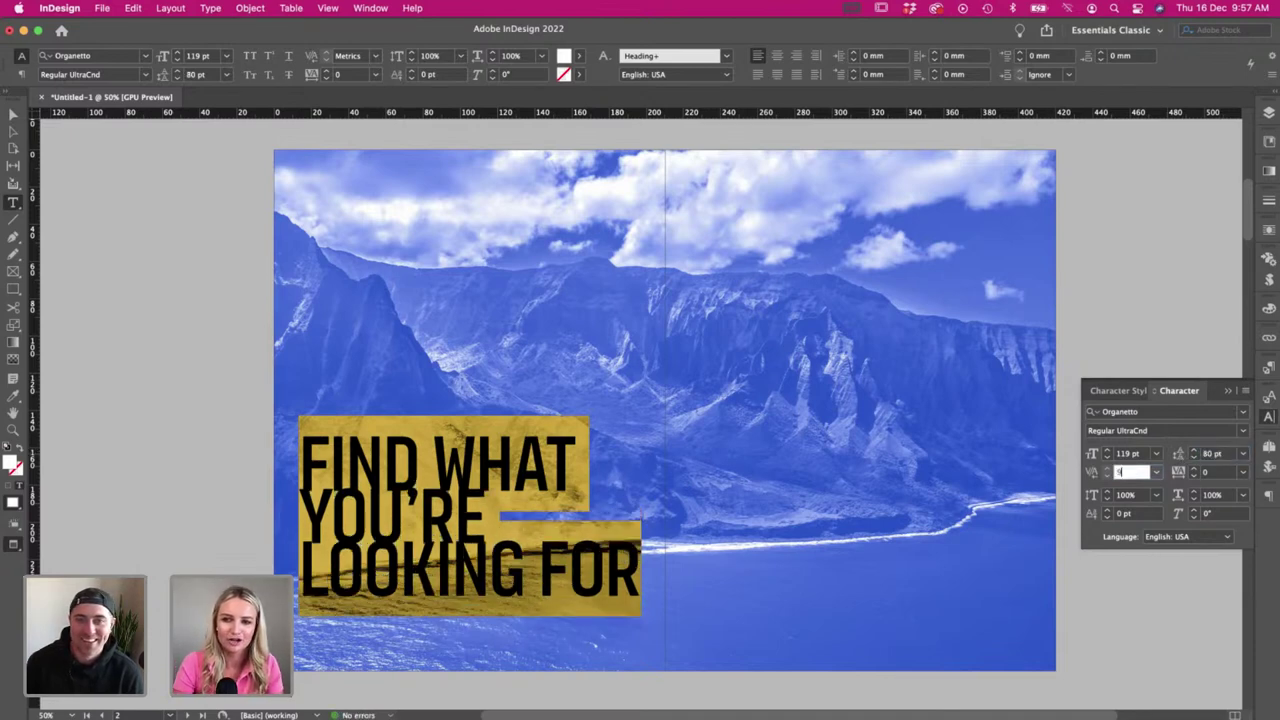
key(Return)
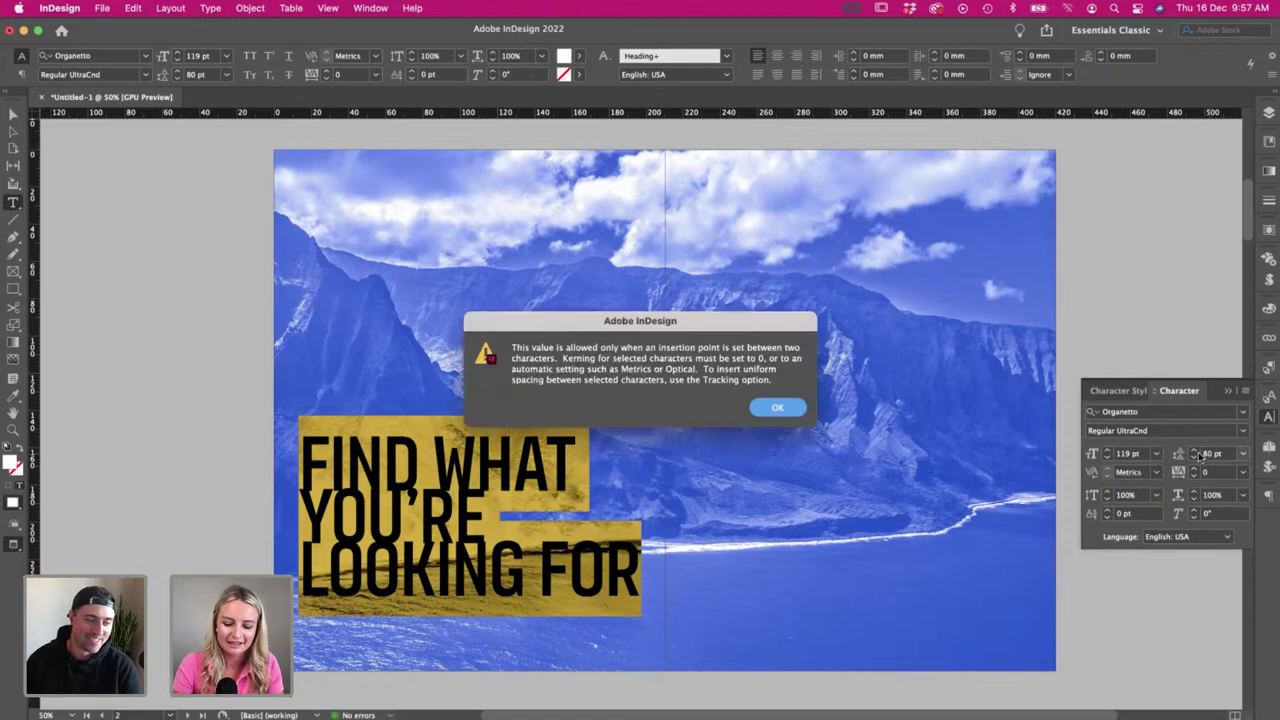
click(779, 409)
click(1210, 454)
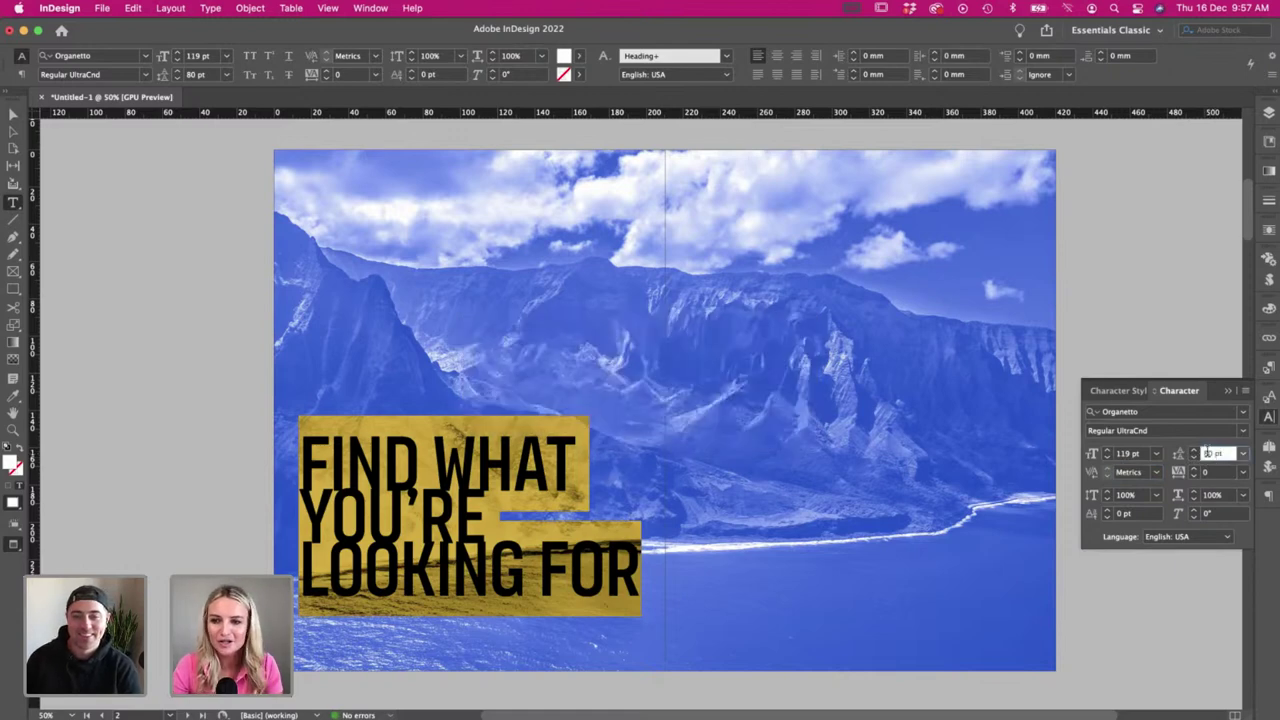
text(90)
key(Tab)
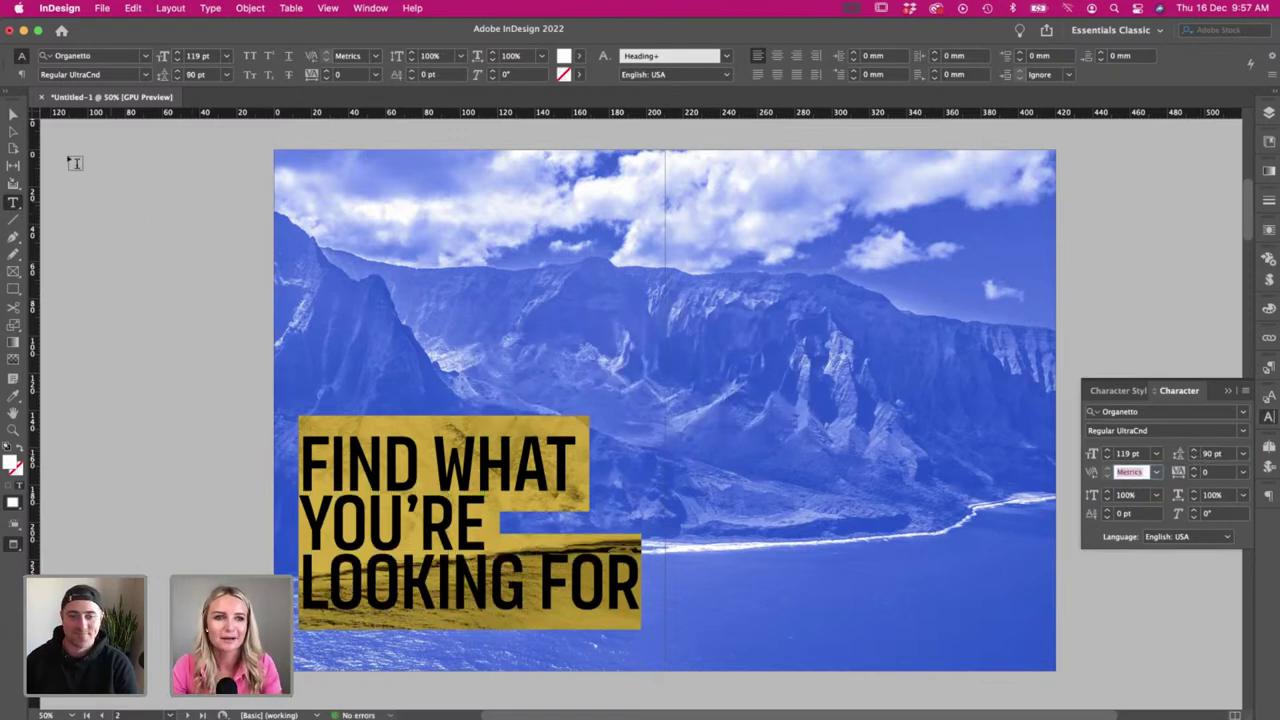
click(12, 114)
click(141, 273)
- Set the leading of all the heading text to 100 pt and return to the normal view with guides
double_click(402, 525)
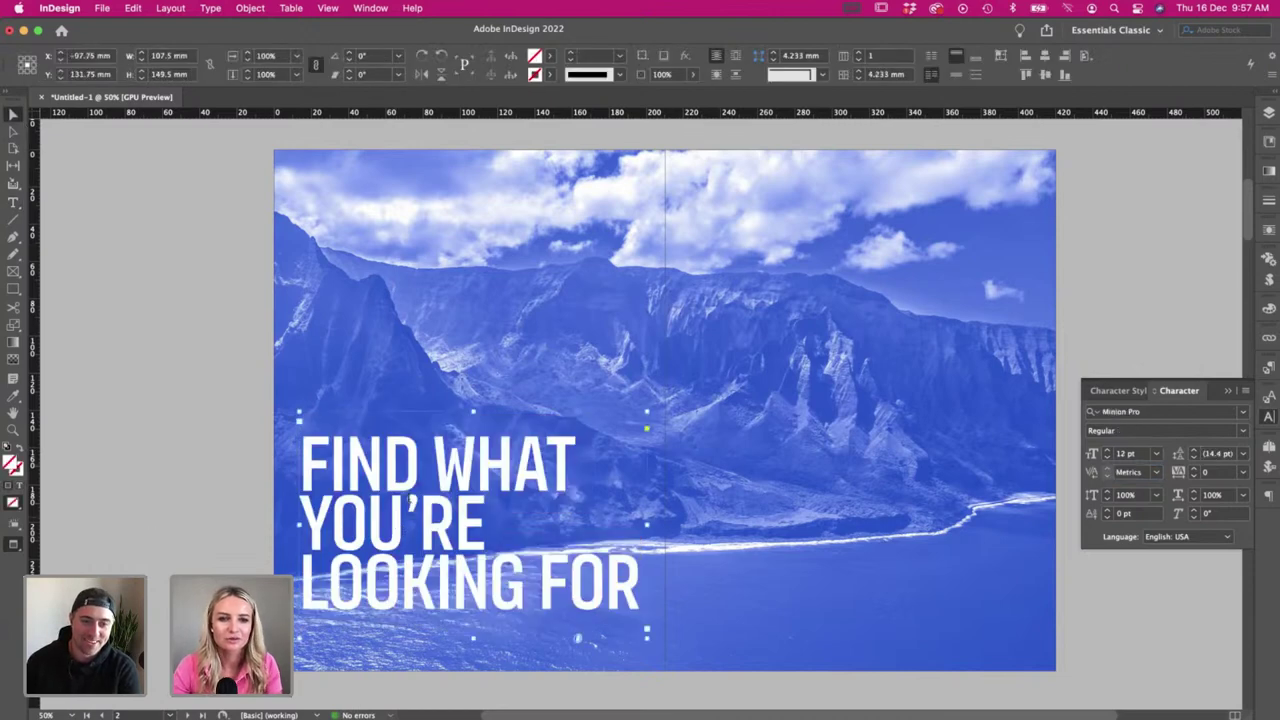
key(super+a)
click(1210, 454)
text(100)
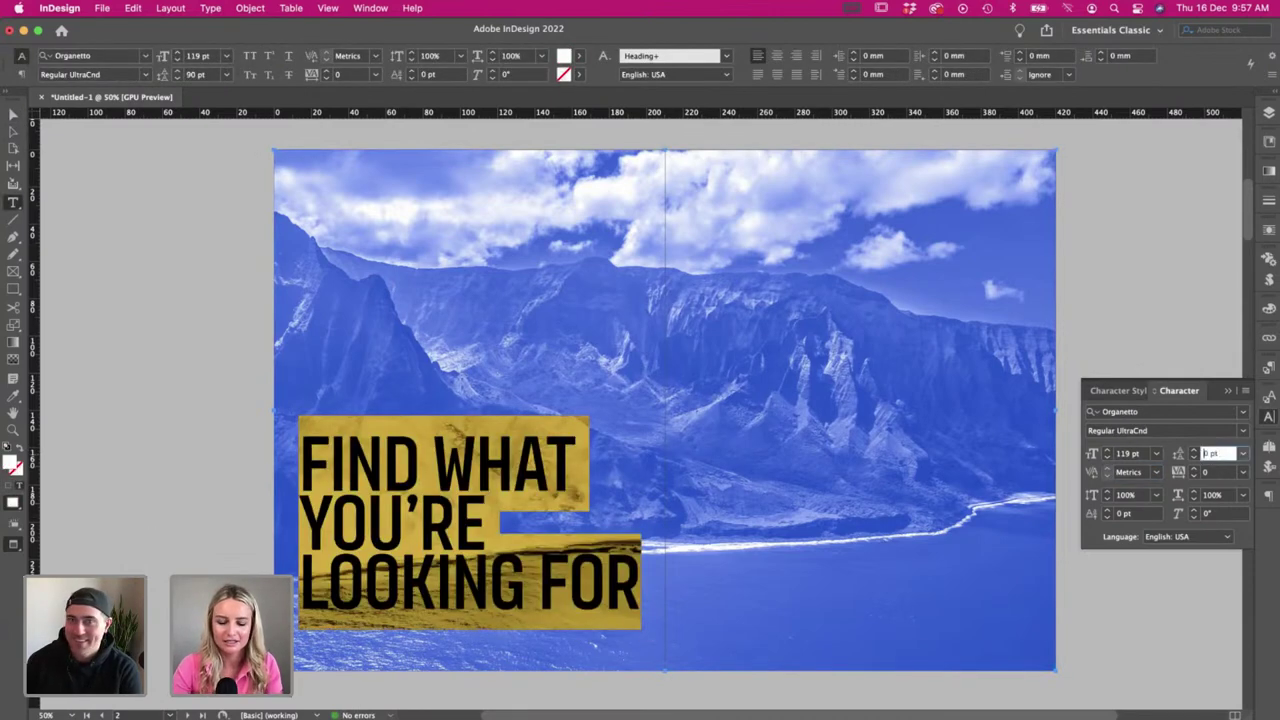
key(Tab)
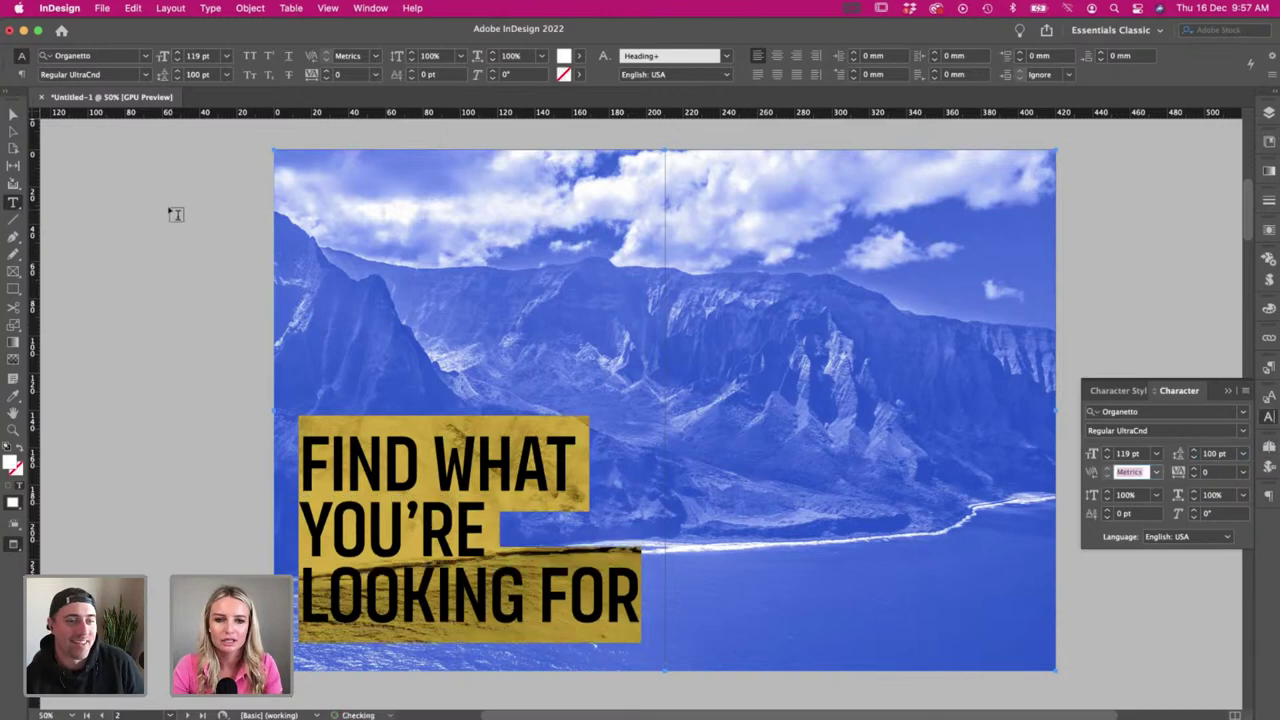
key(Escape)
key(w)
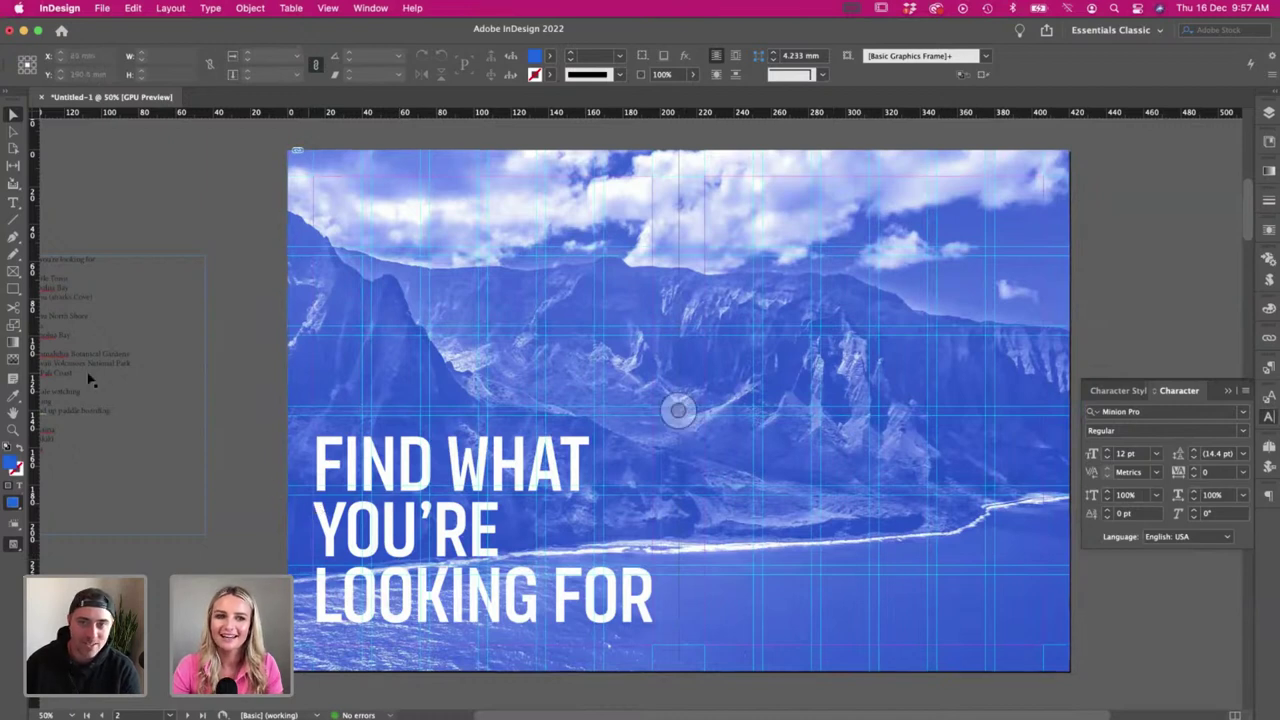
- Narrow the contents list's text frame to 89 mm and reposition it on the pasteboard beside the left page
drag(91, 377, 148, 375)
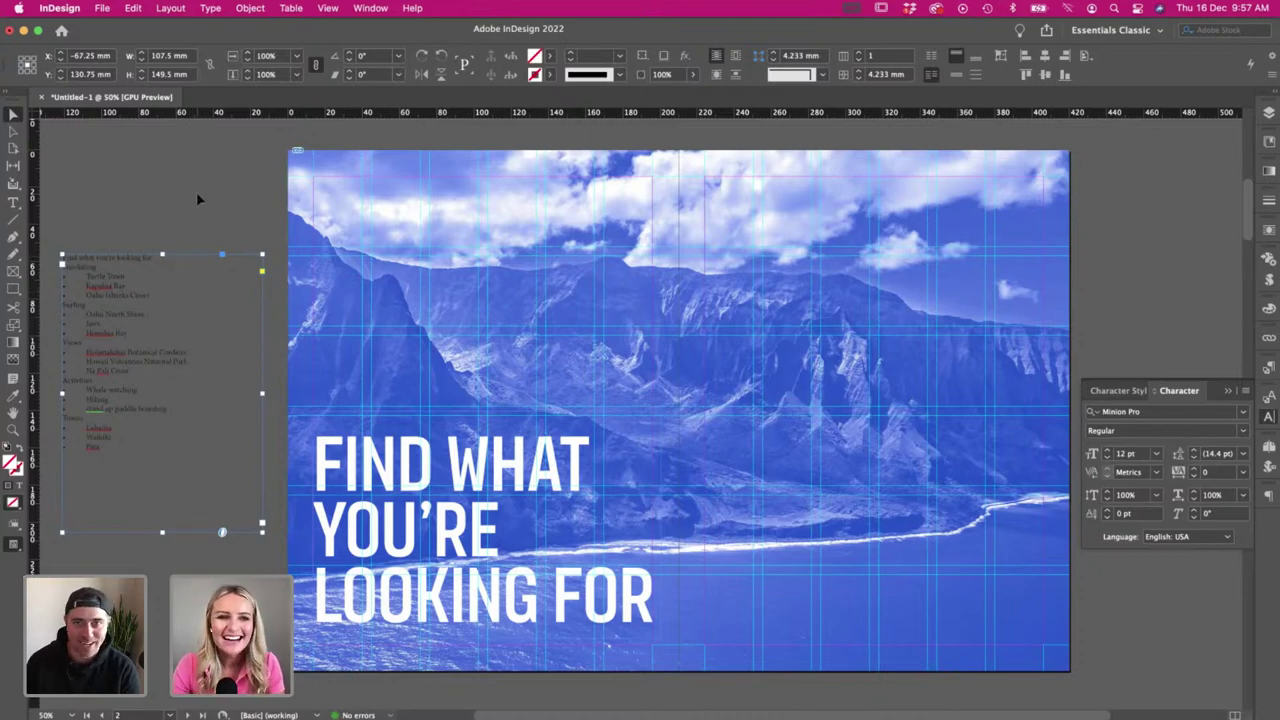
drag(262, 394, 228, 394)
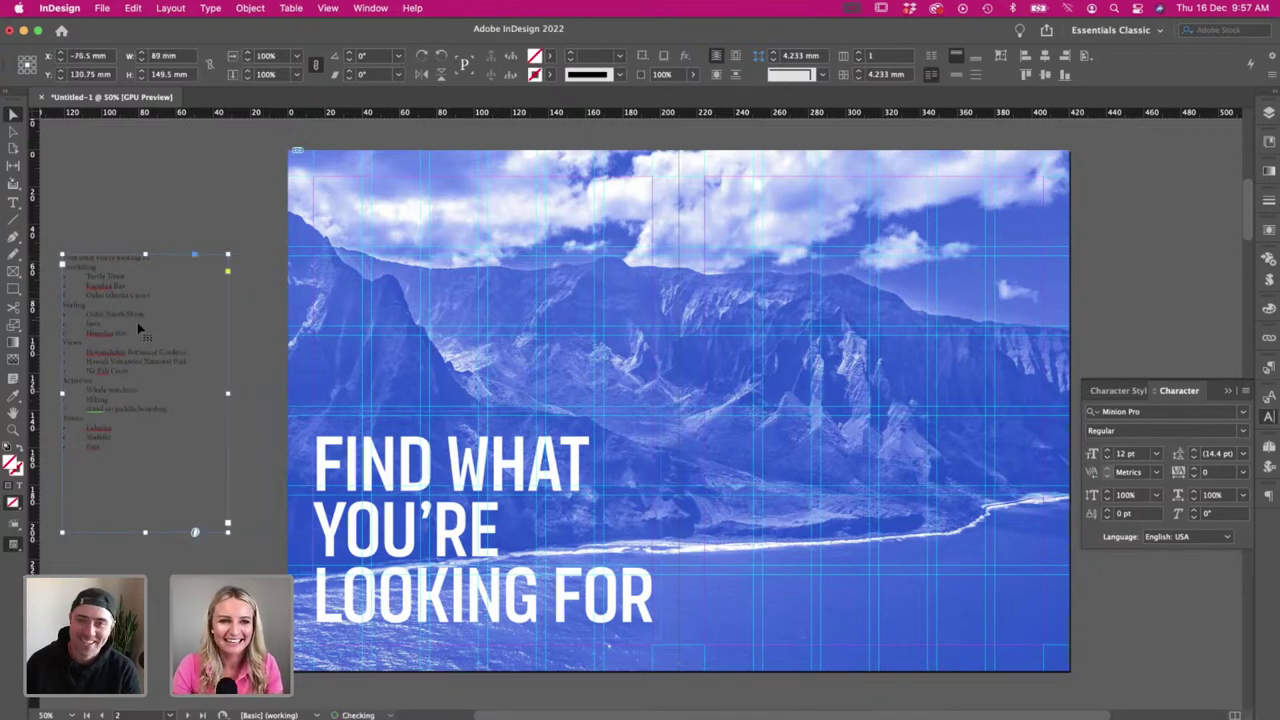
drag(141, 332, 201, 371)
click(179, 224)
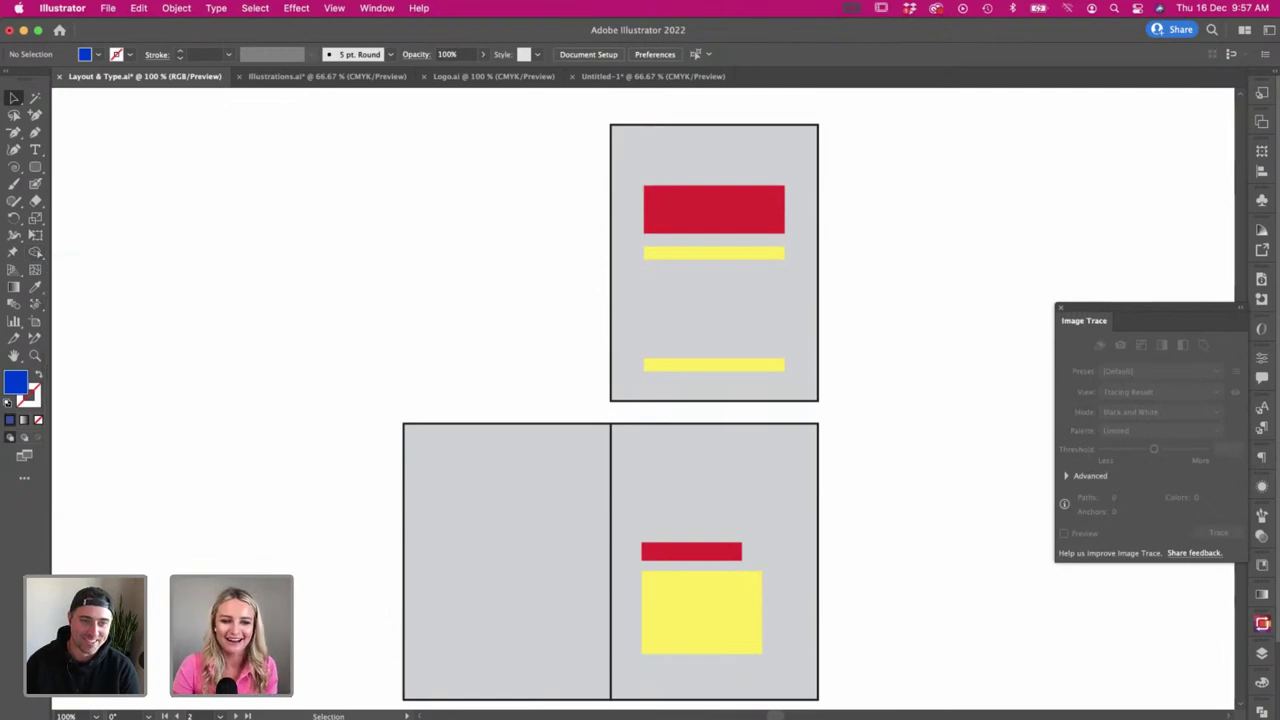
- Return from Illustrator to InDesign, lower the heading to about Y 213.9 mm near the bottom margin, and preview the spread
key(super+Tab)
click(480, 507)
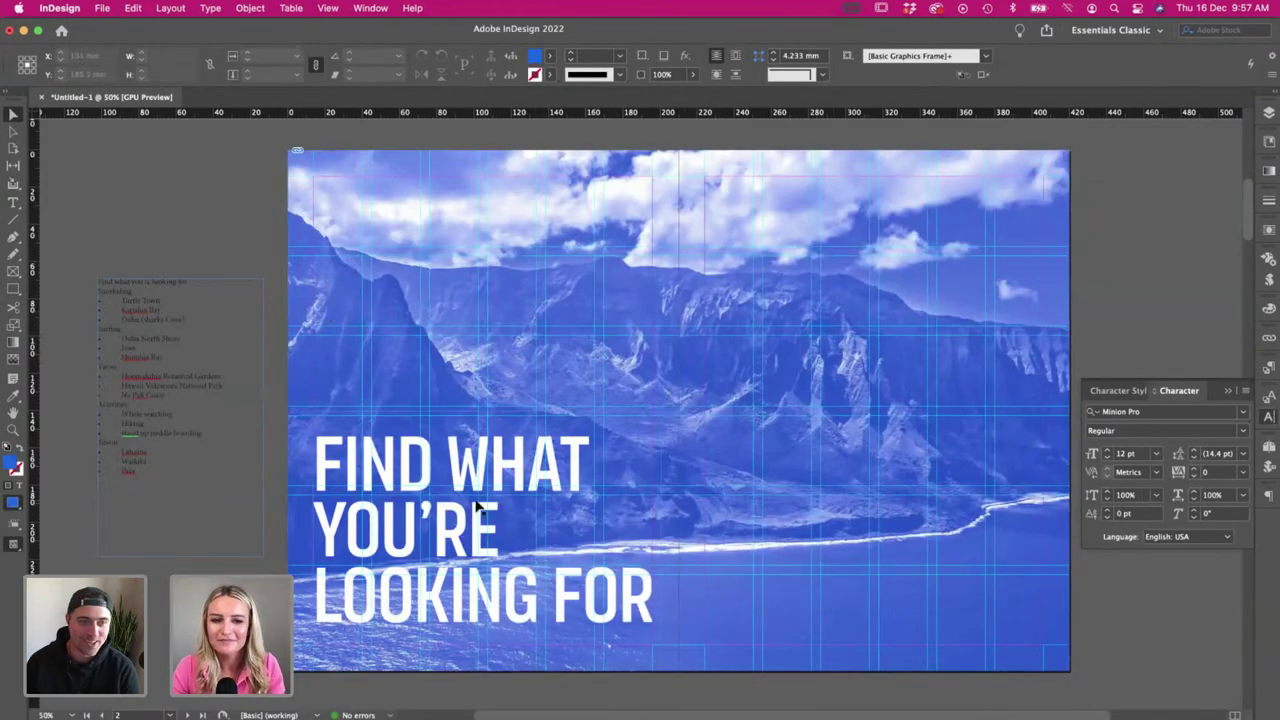
click(221, 240)
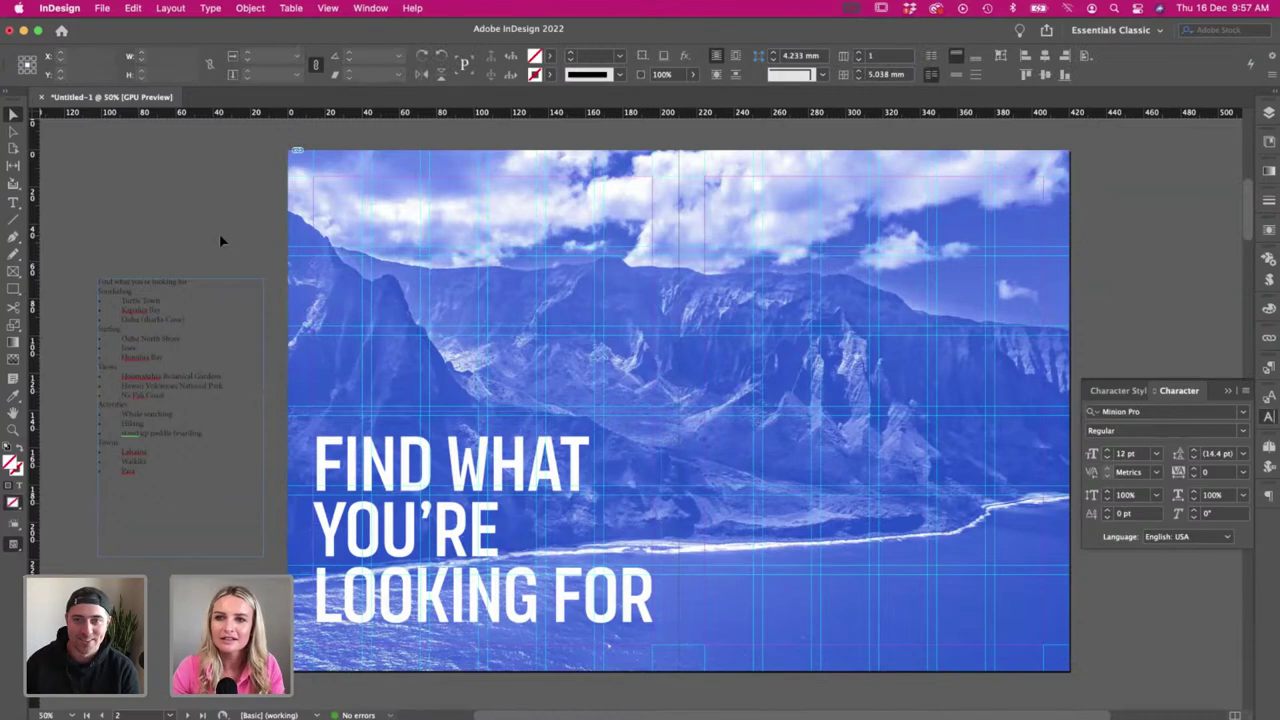
click(455, 600)
drag(452, 602, 452, 608)
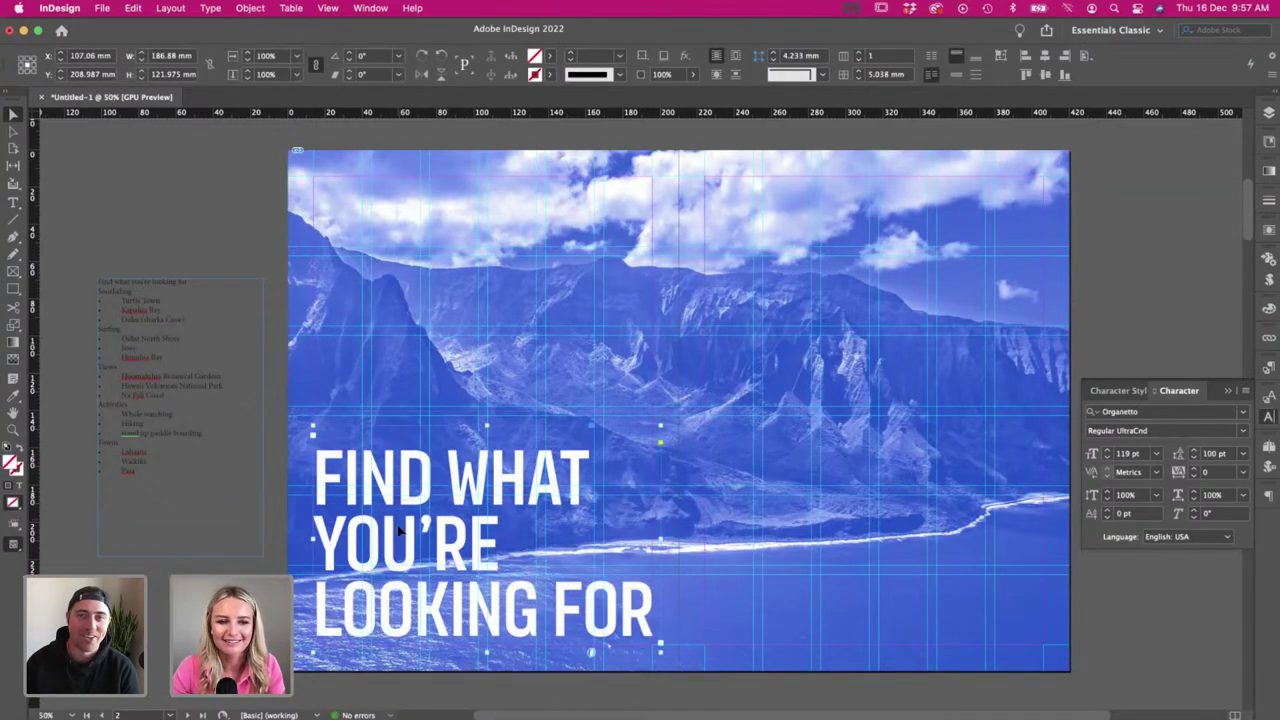
drag(398, 526, 398, 537)
key(Up)
key(Up)
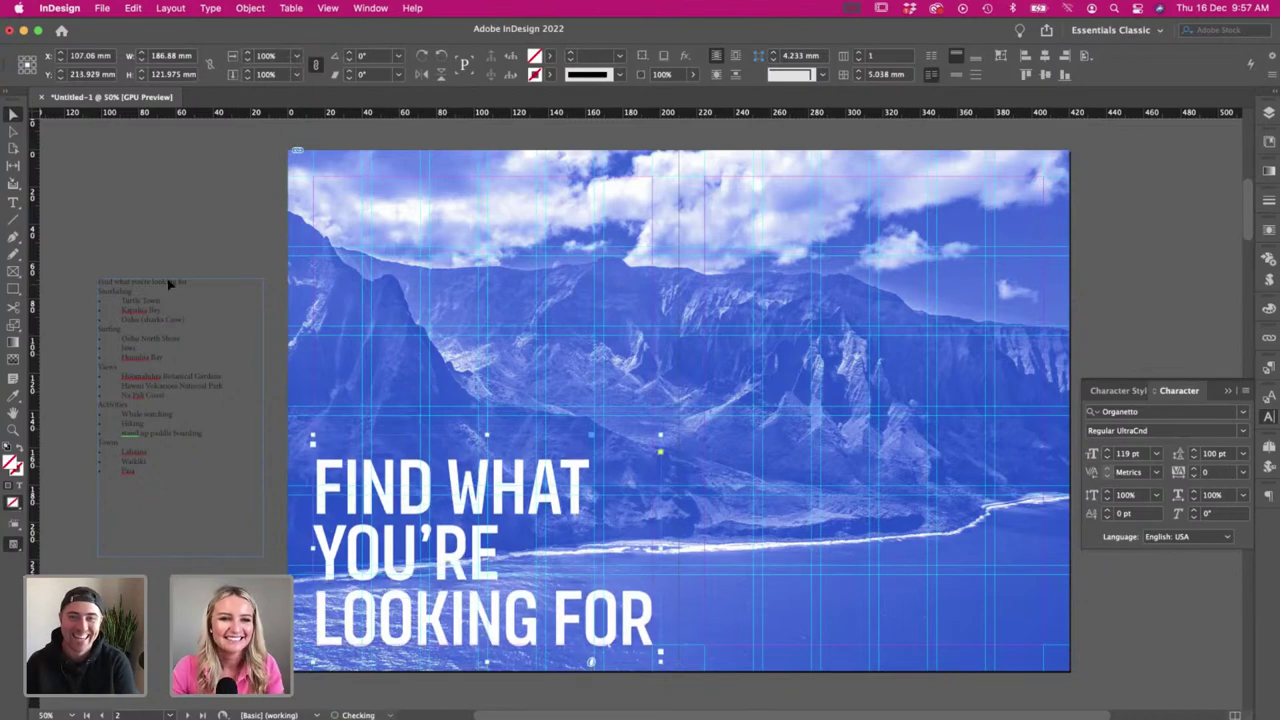
key(w)
click(168, 280)
key(w)
scroll(169, 284, right, 1)
key(w)
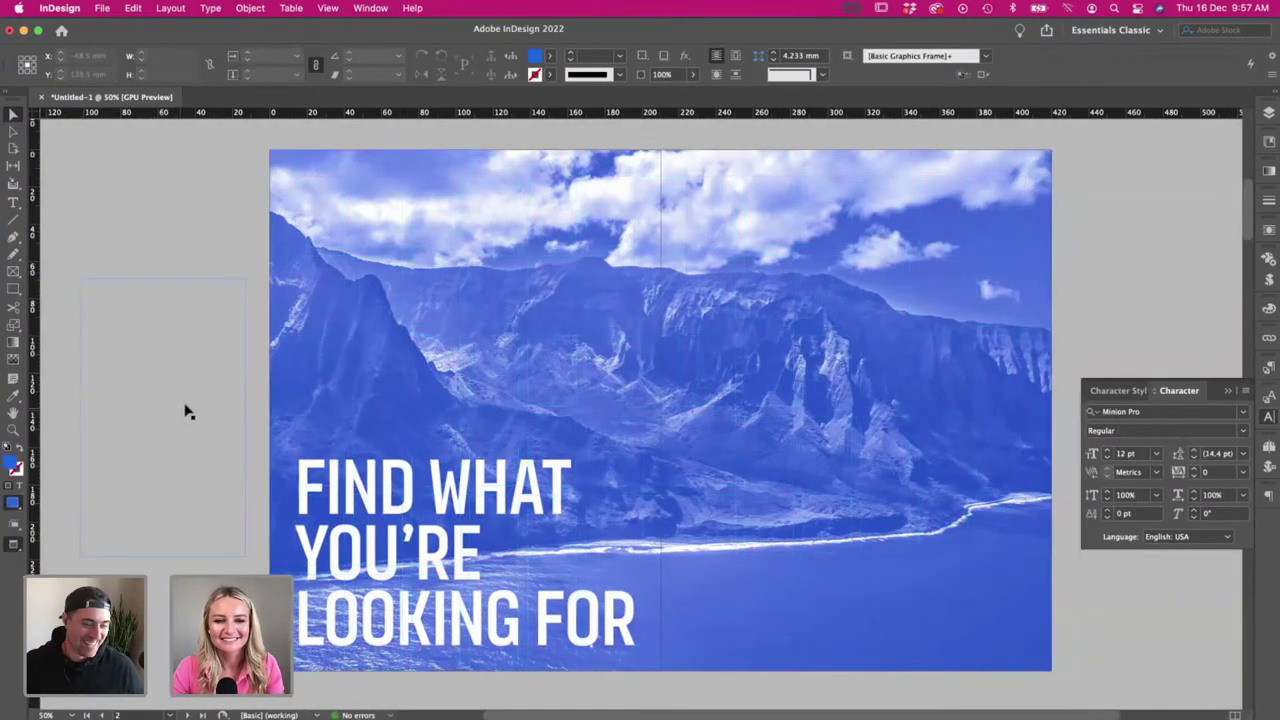
- Shift the heading to just past the left page edge, scale it to about 206.5 × 134.8 mm, raise it, and preview the spread
click(355, 548)
drag(355, 548, 329, 547)
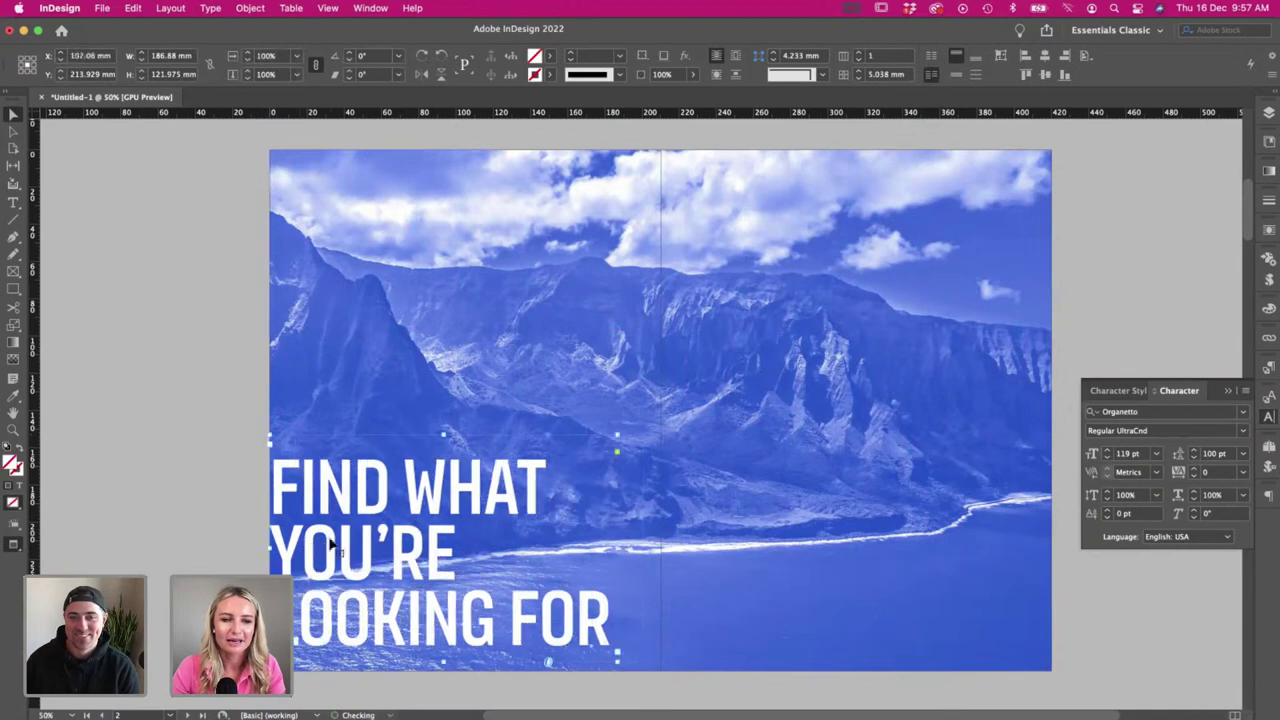
click(268, 434)
drag(542, 663, 571, 687)
key(v)
drag(382, 628, 376, 598)
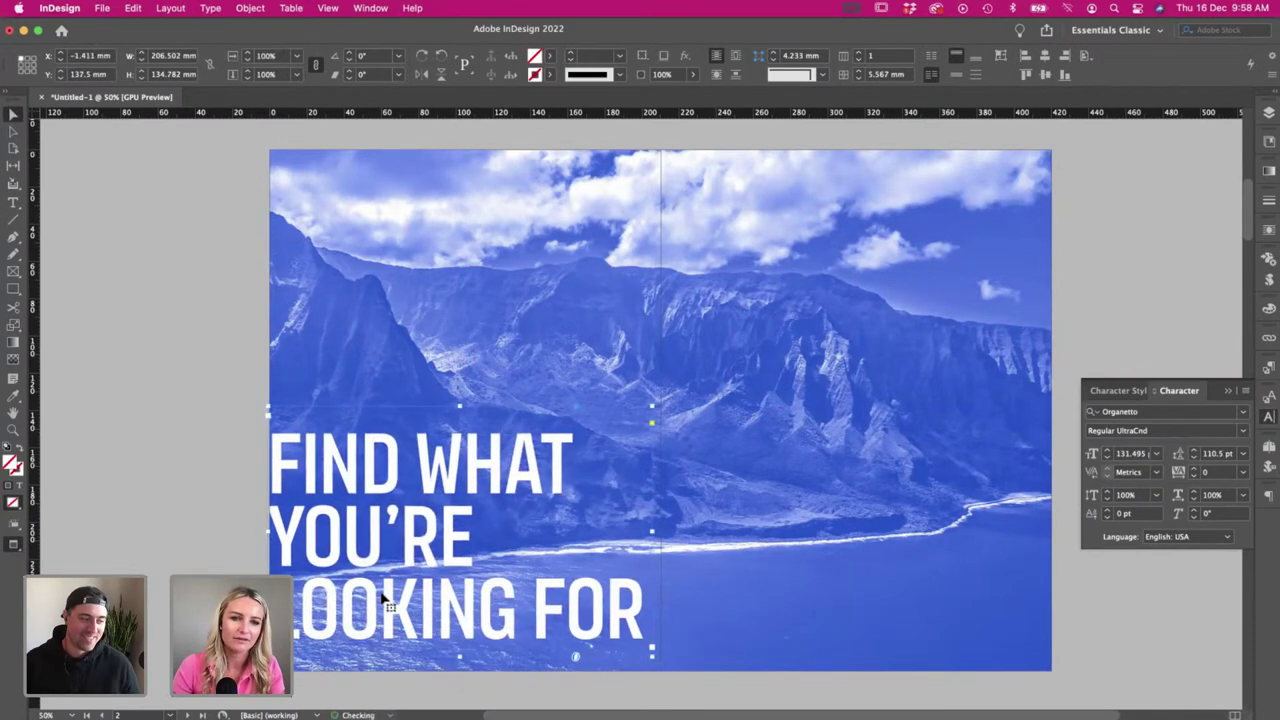
click(141, 277)
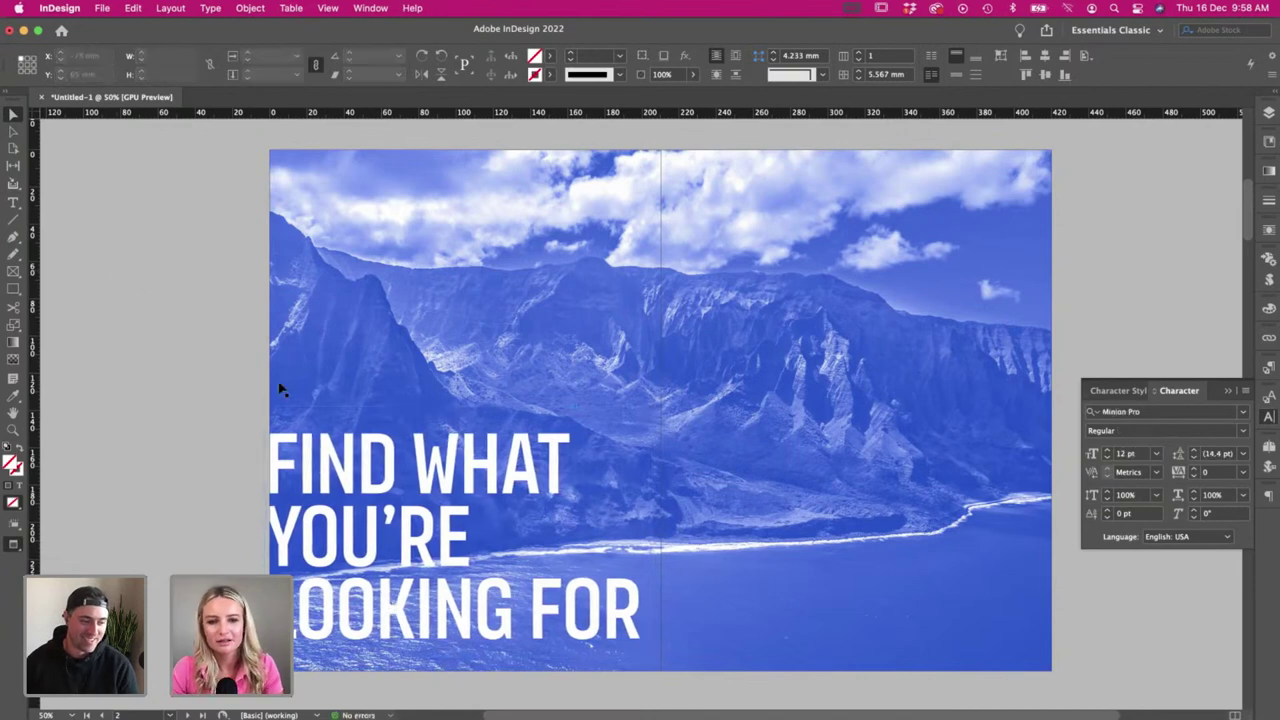
key(w)
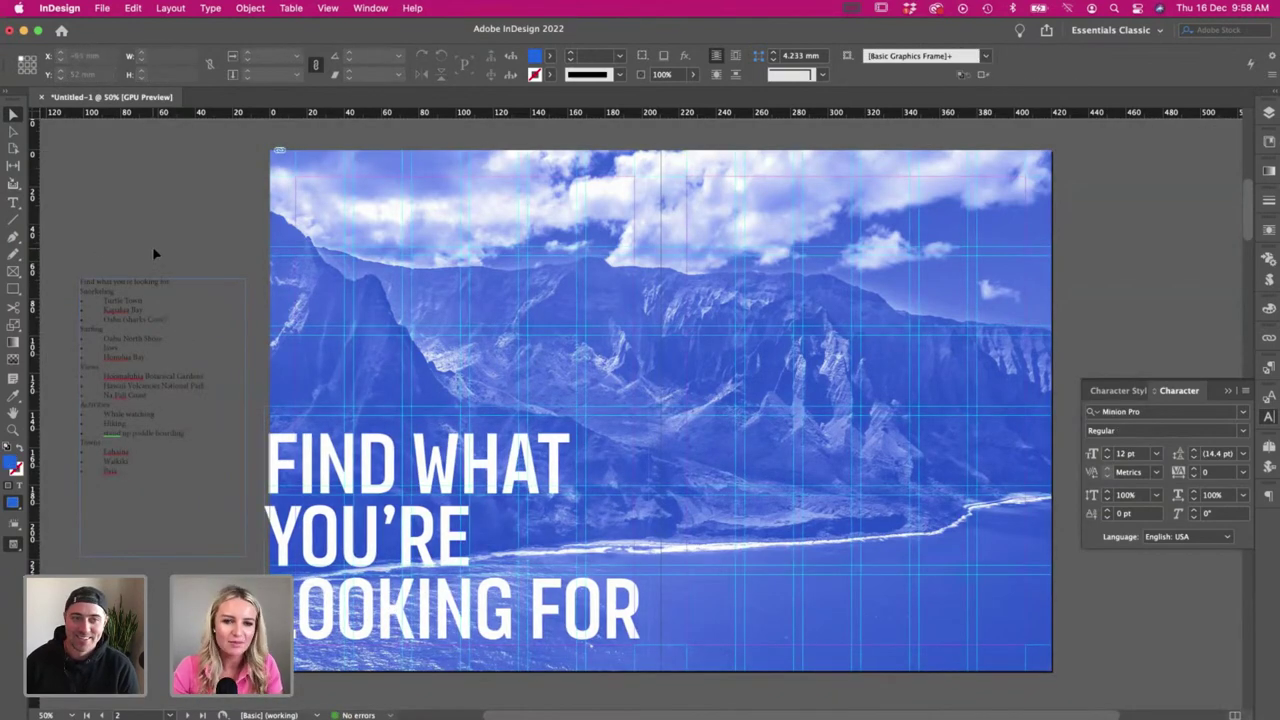
key(w)
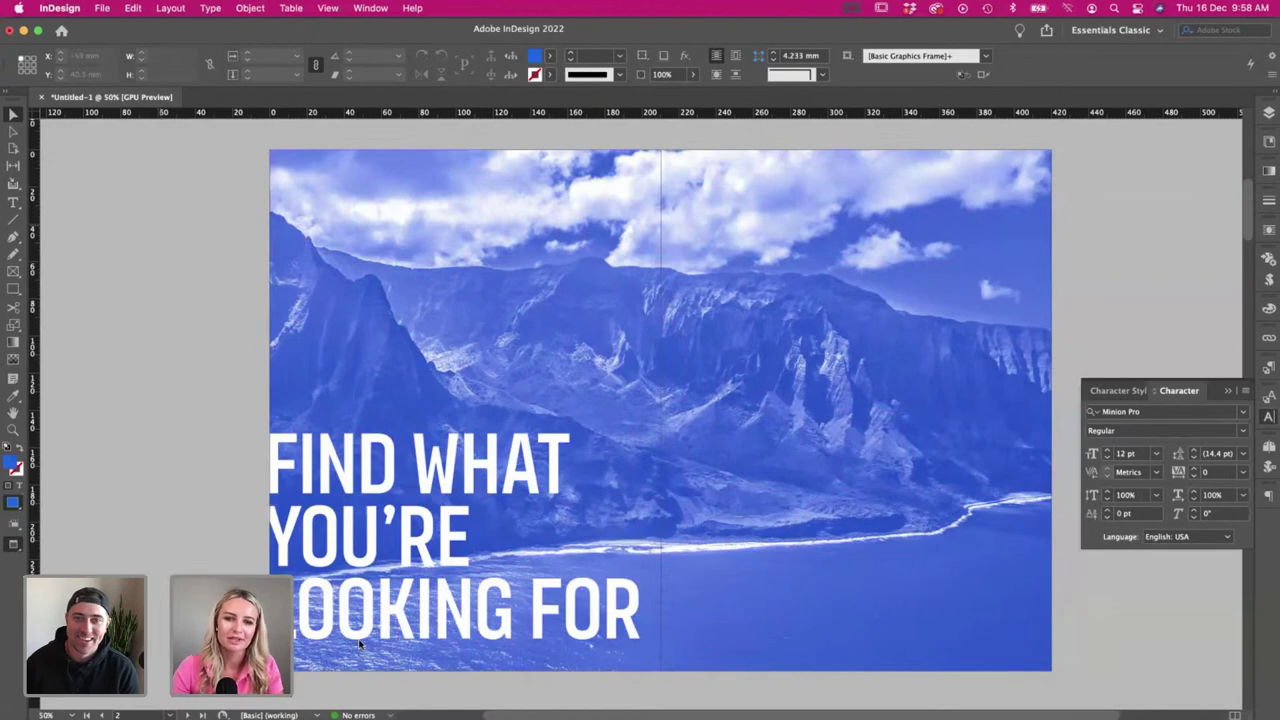
- Return to the normal view with guides and draw a text frame across the lower half of the right page, margin to margin
key(super+s)
click(800, 375)
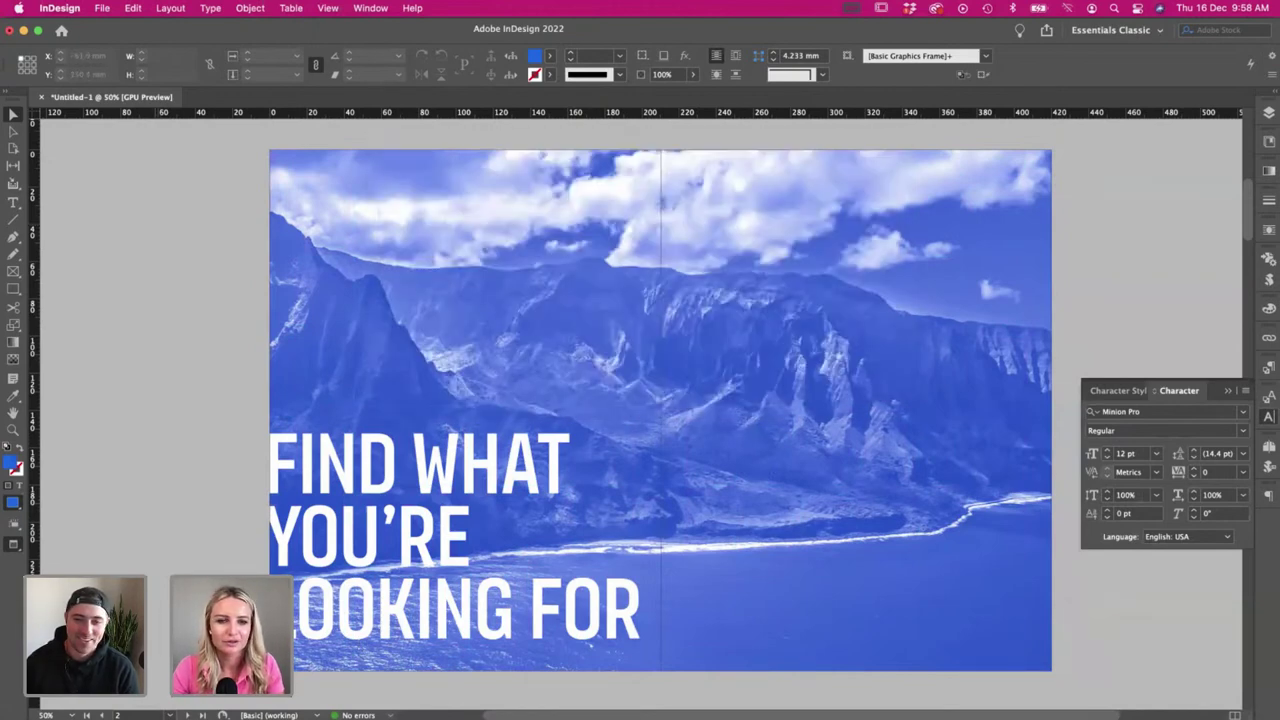
key(w)
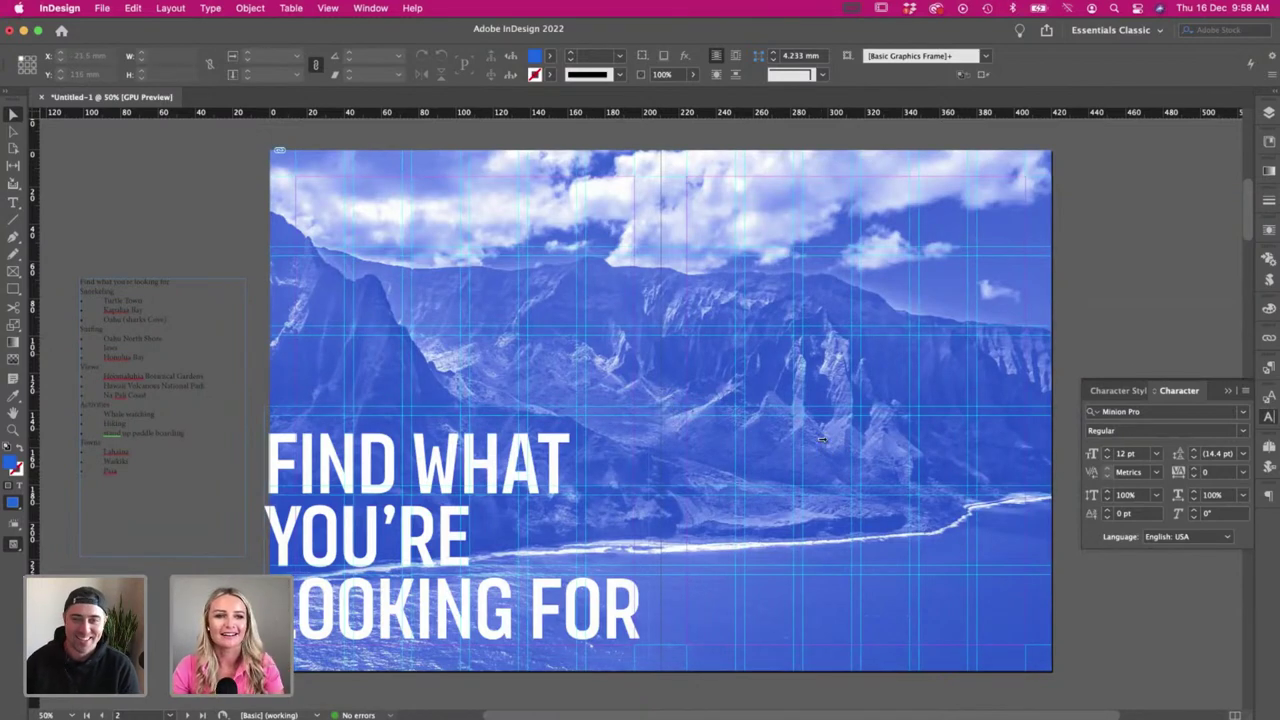
key(t)
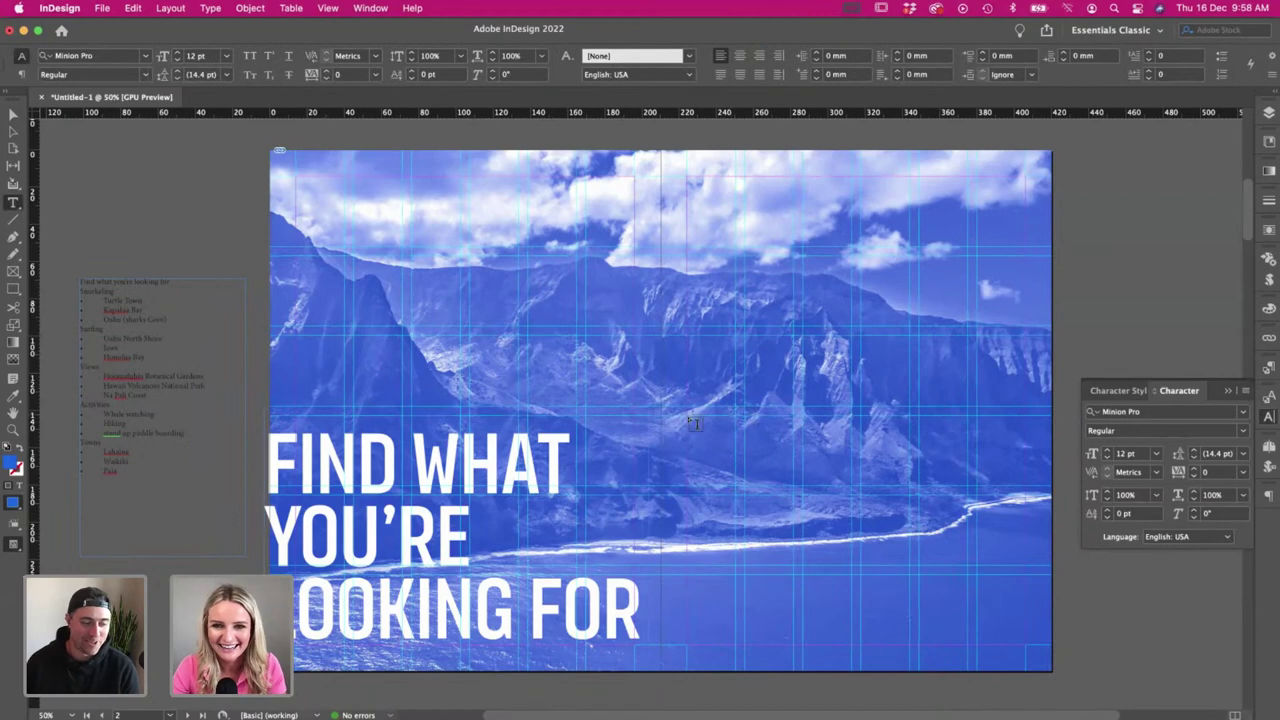
drag(690, 418, 1022, 638)
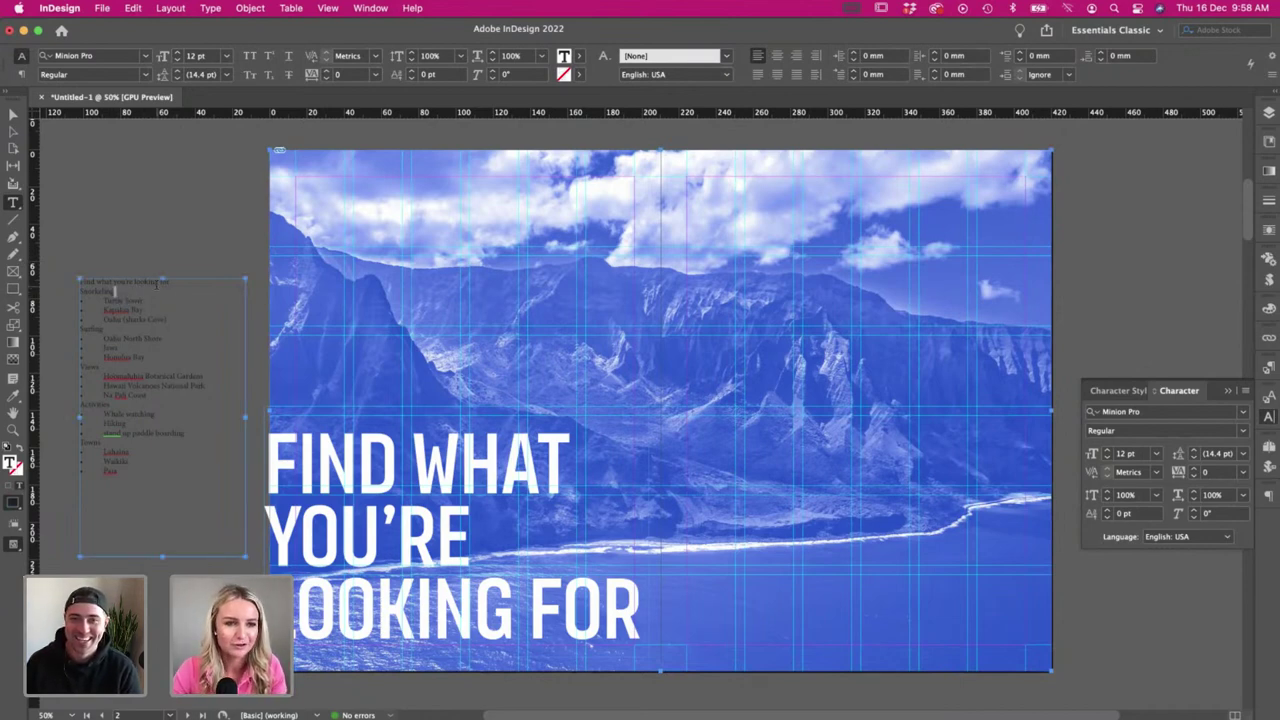
- Copy the word Snorkeling from the contents list on the pasteboard and paste it into the right page's text frame
click(147, 272)
double_click(137, 292)
key(super+c)
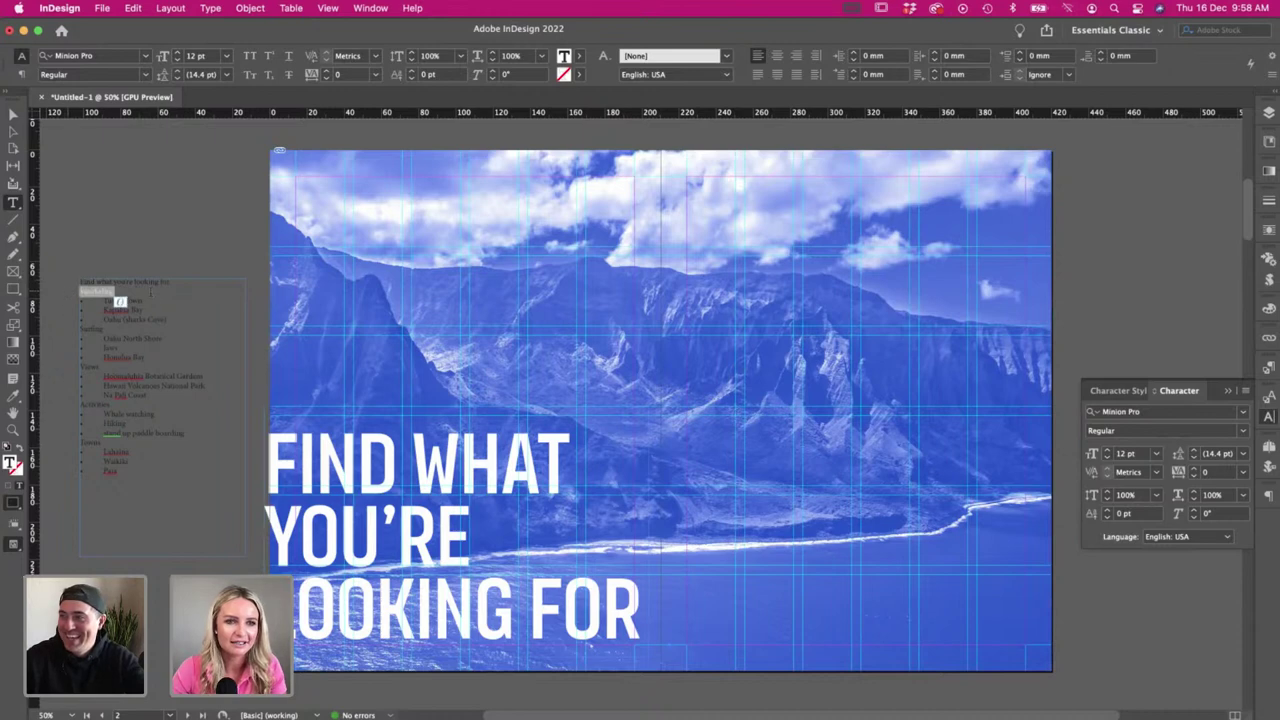
click(706, 424)
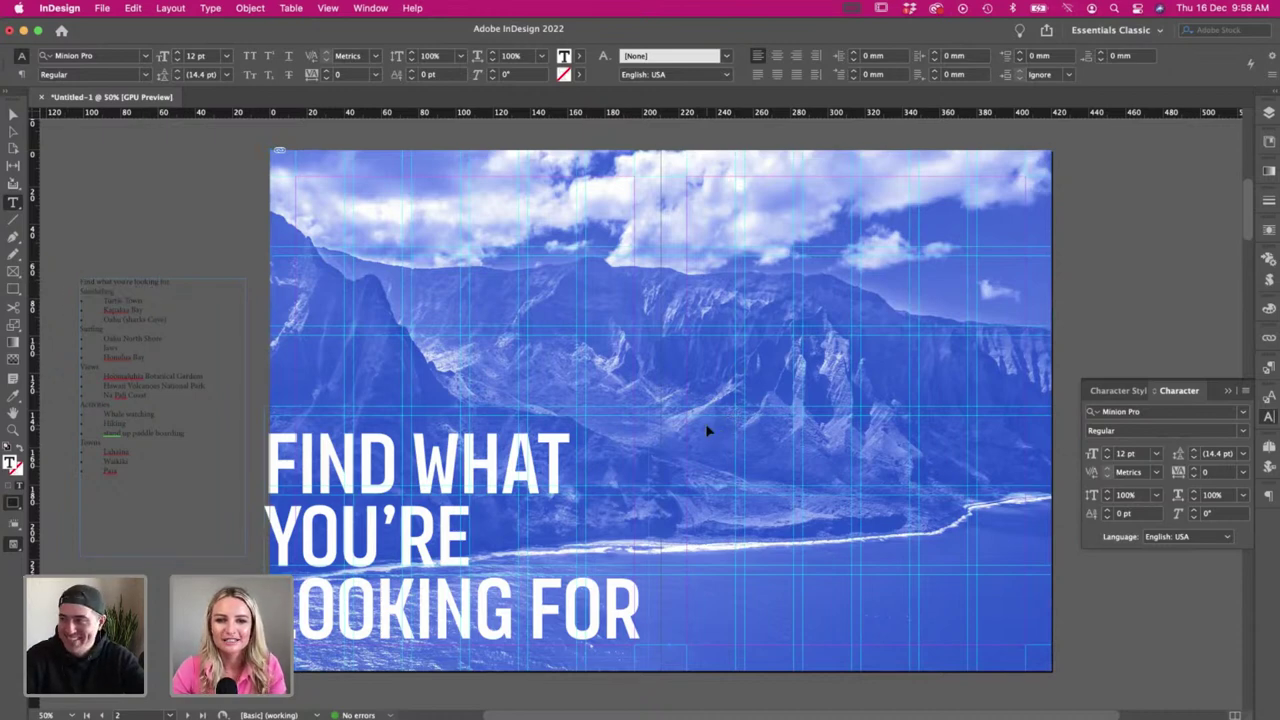
key(super+v)
- Apply the Subheading character style to the pasted word Snorkeling and preview the spread
key(super+a)
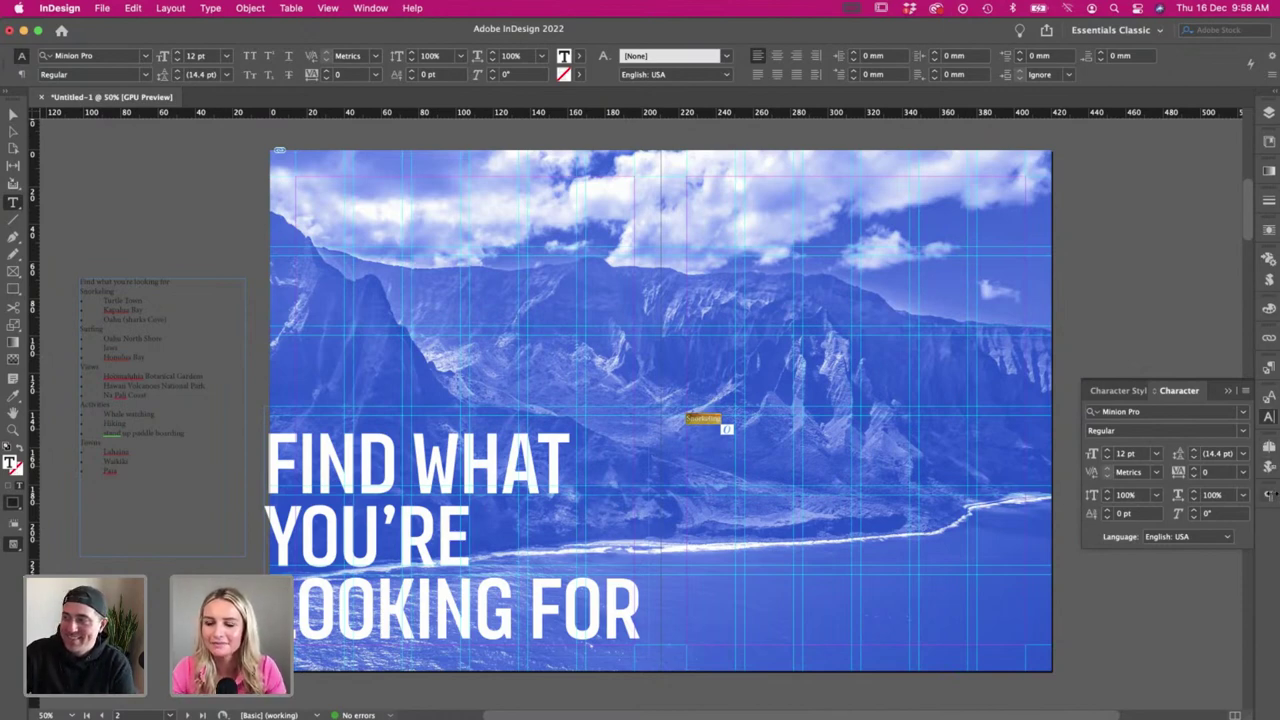
click(1268, 497)
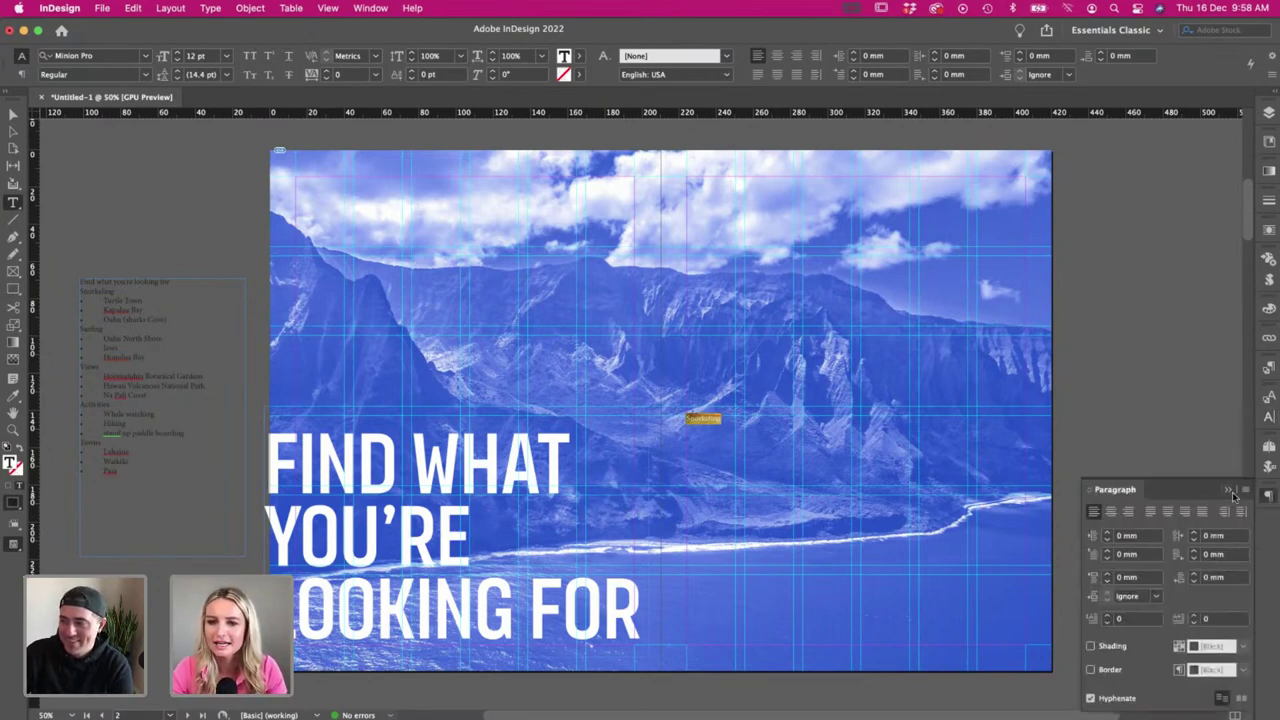
click(1270, 414)
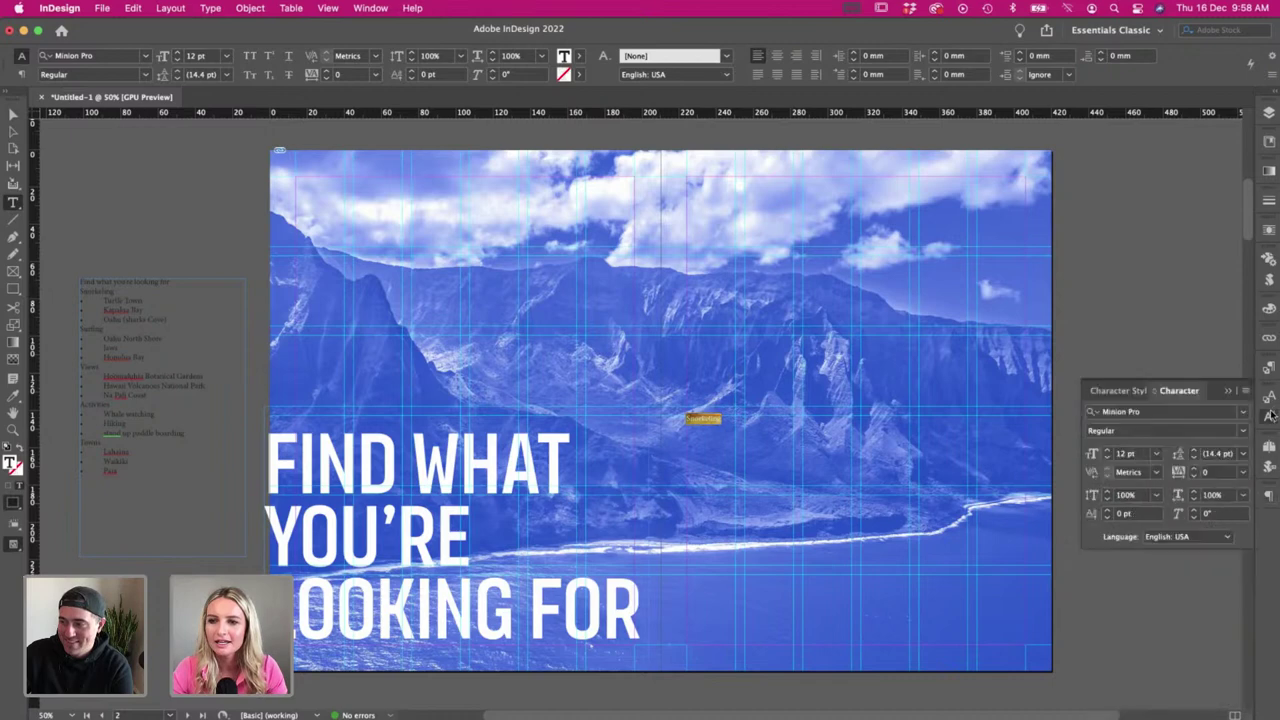
click(1118, 390)
click(1126, 443)
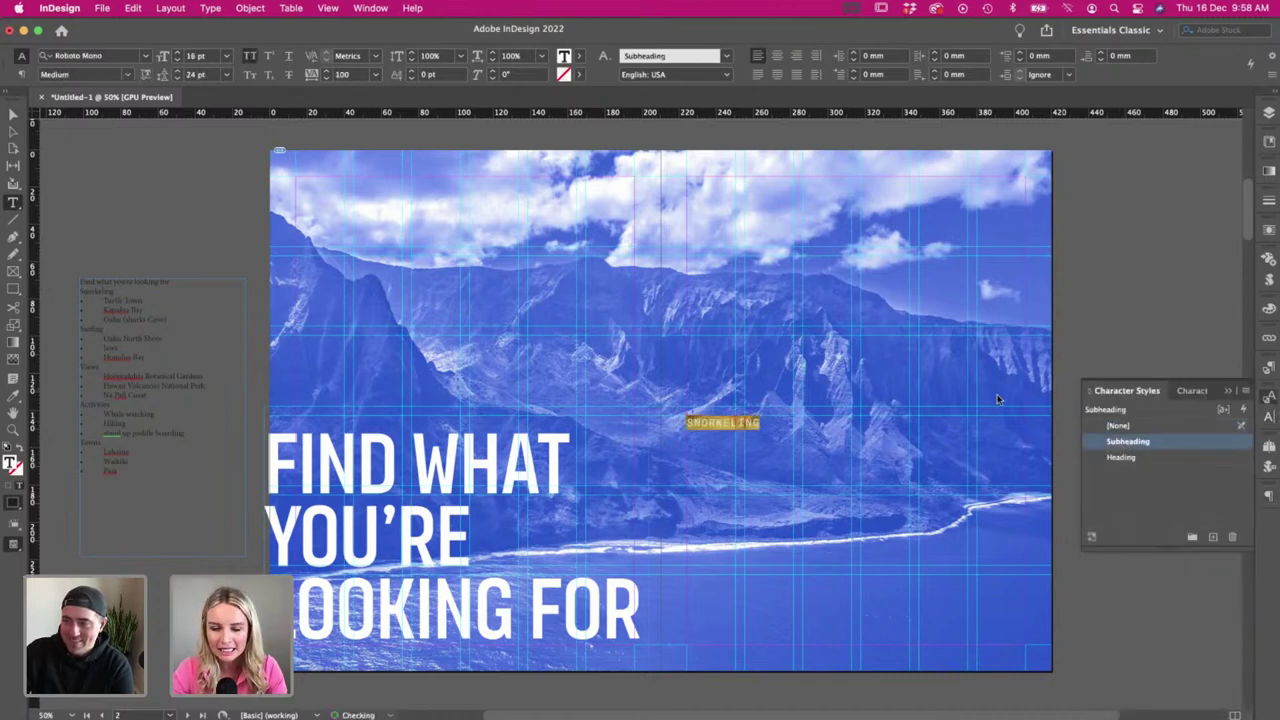
click(11, 118)
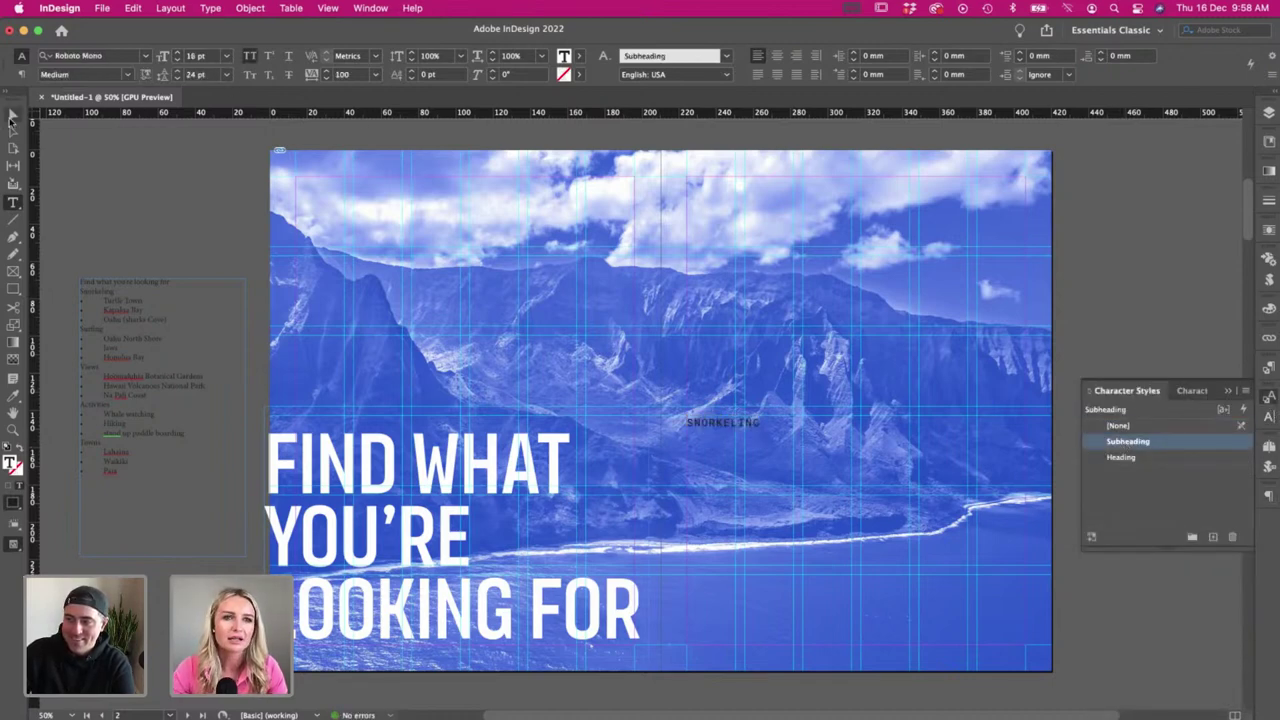
click(129, 229)
key(w)
- Colour the SNORKELING subheading with the Paper swatch and check it in the spread preview
double_click(728, 427)
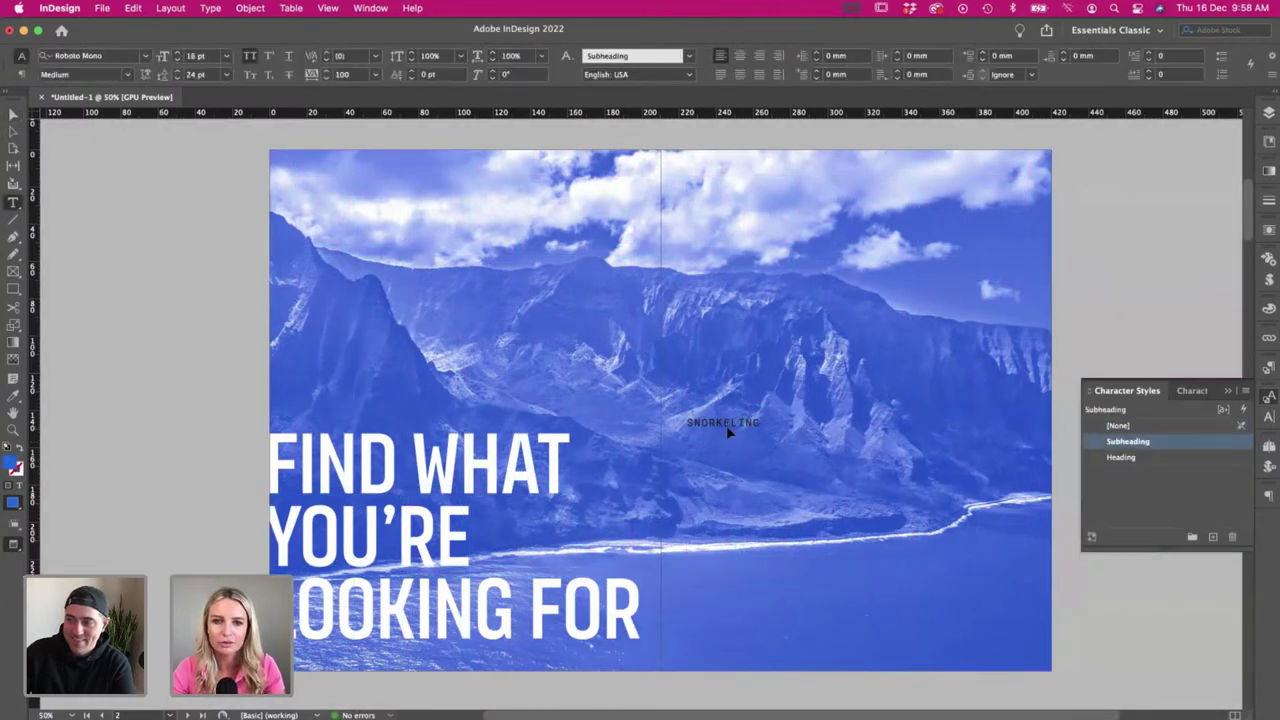
double_click(728, 427)
click(578, 56)
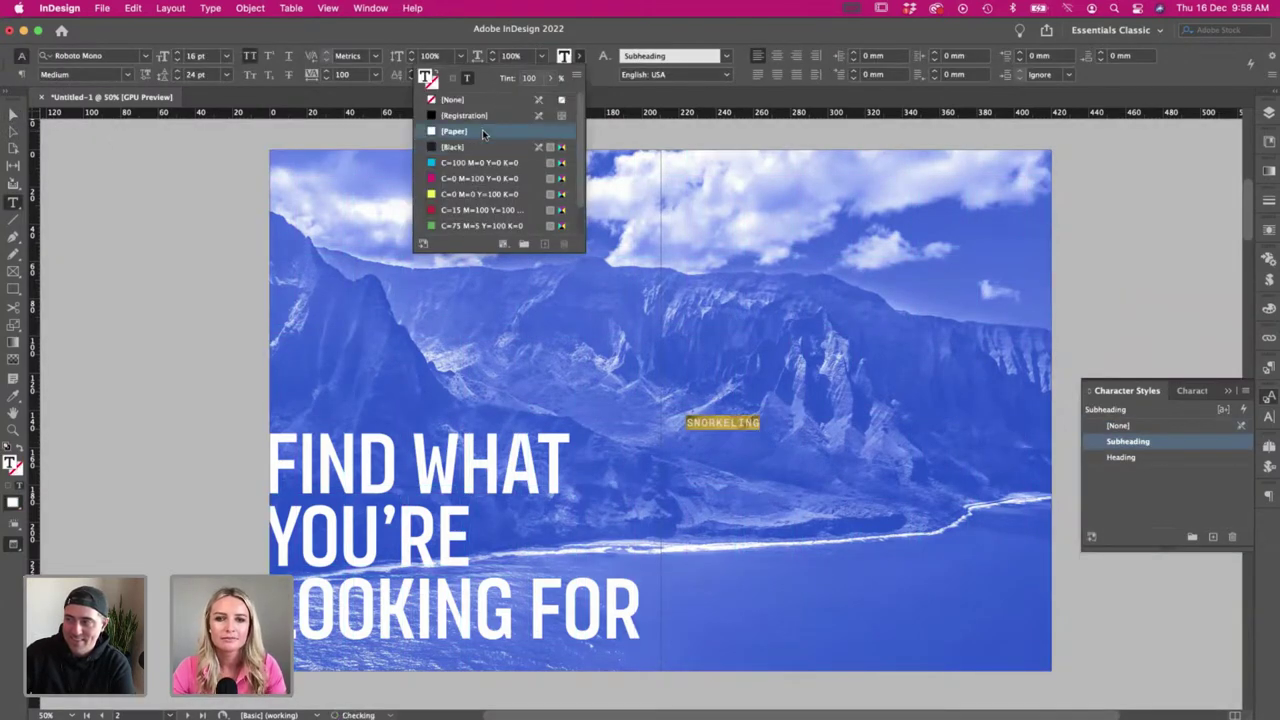
click(482, 130)
click(13, 117)
click(94, 178)
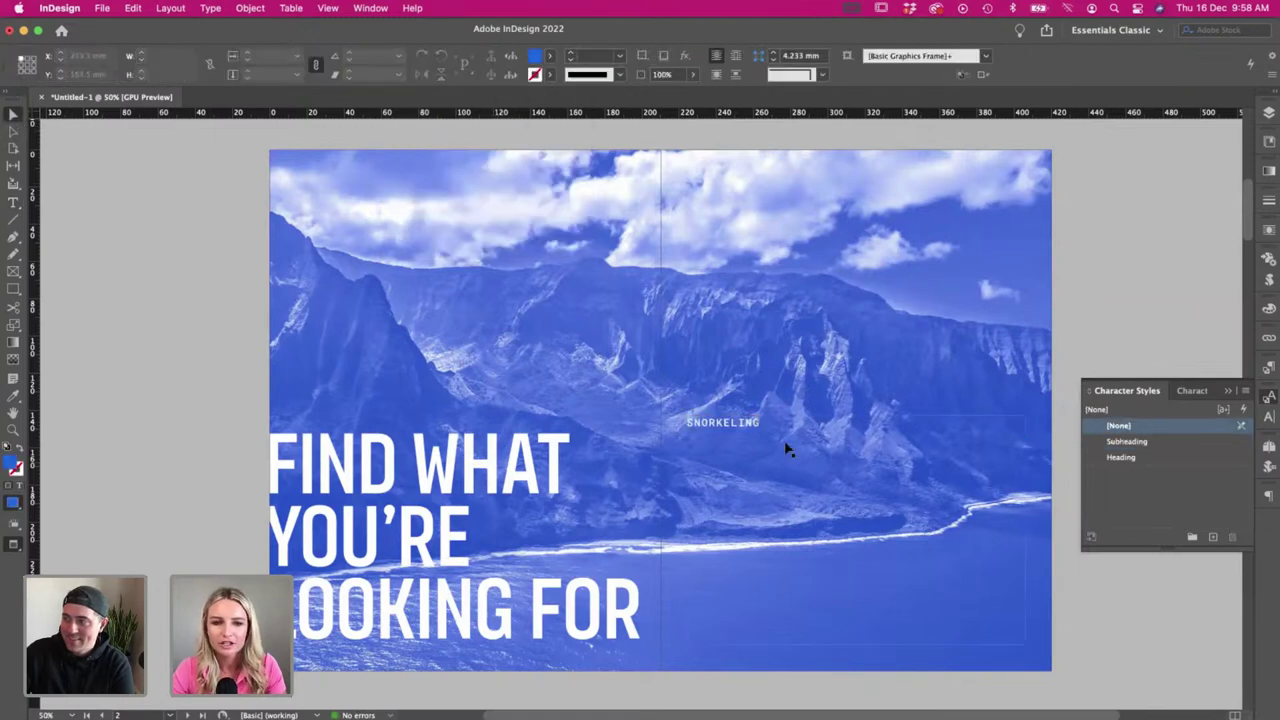
key(w)
key(w)
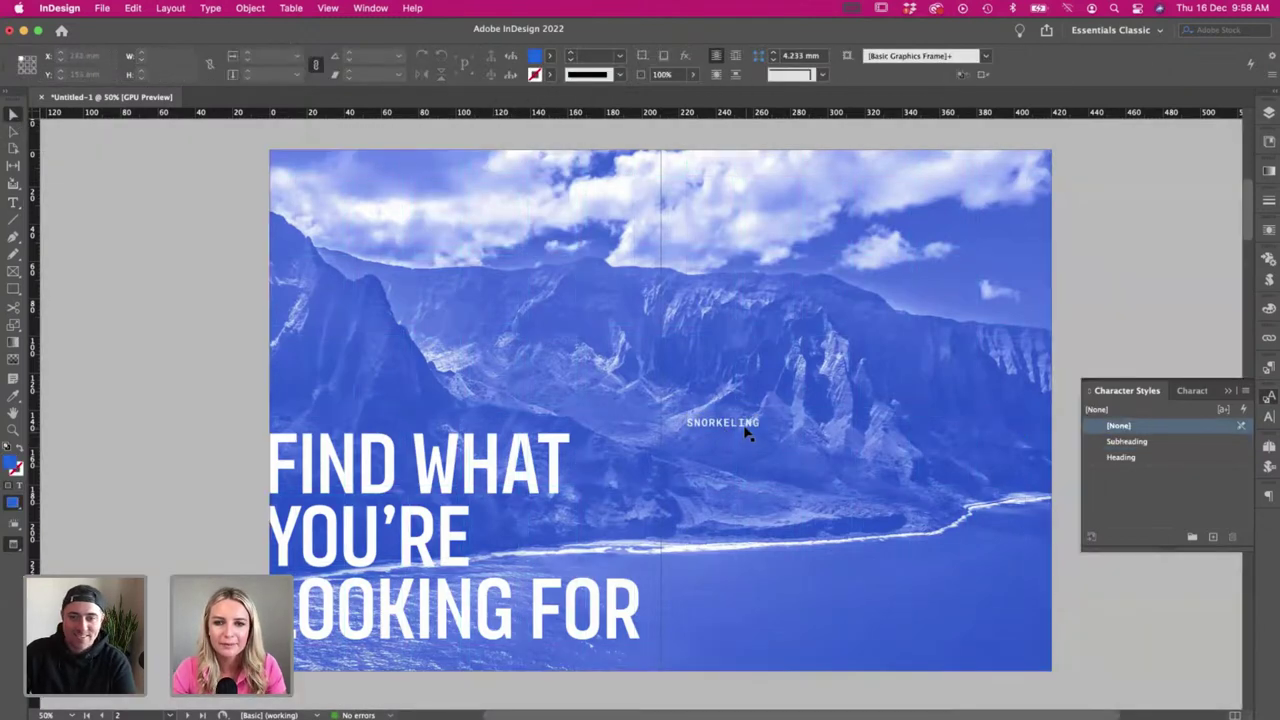
- Copy the three bulleted Snorkeling places from the pasteboard list and paste them below the SNORKELING subheading
click(760, 429)
key(w)
key(t)
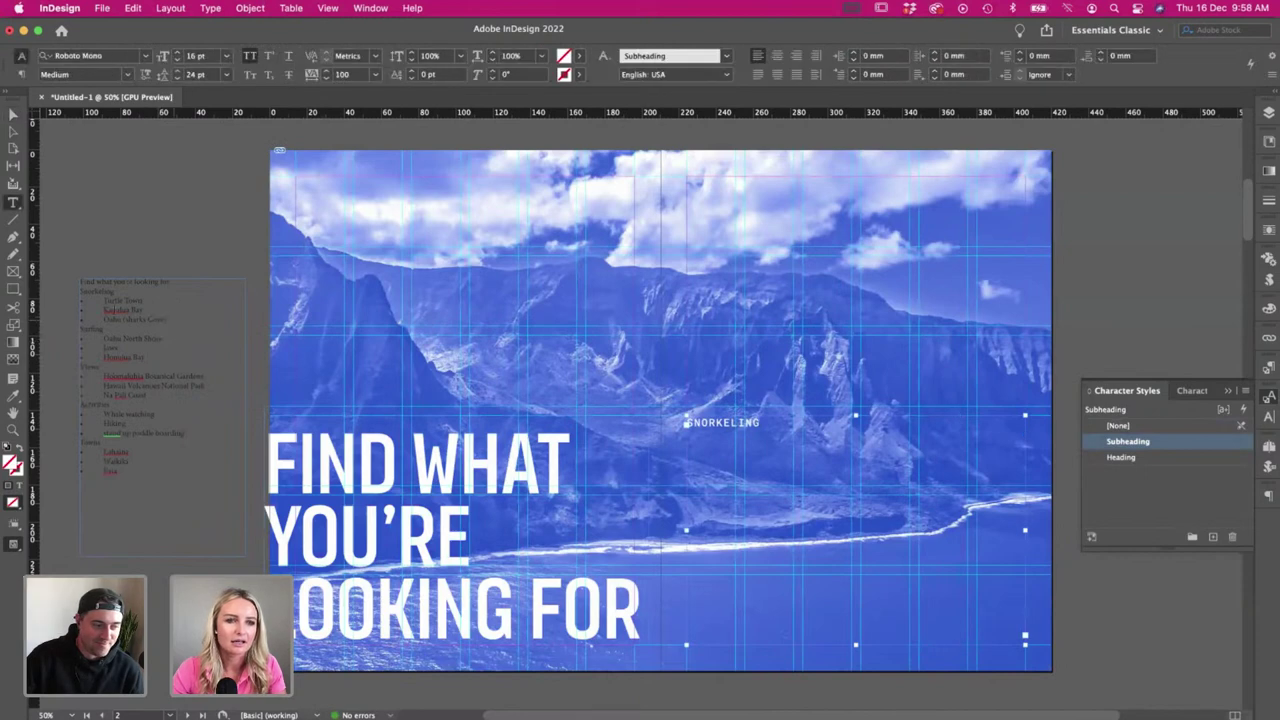
drag(167, 320, 80, 300)
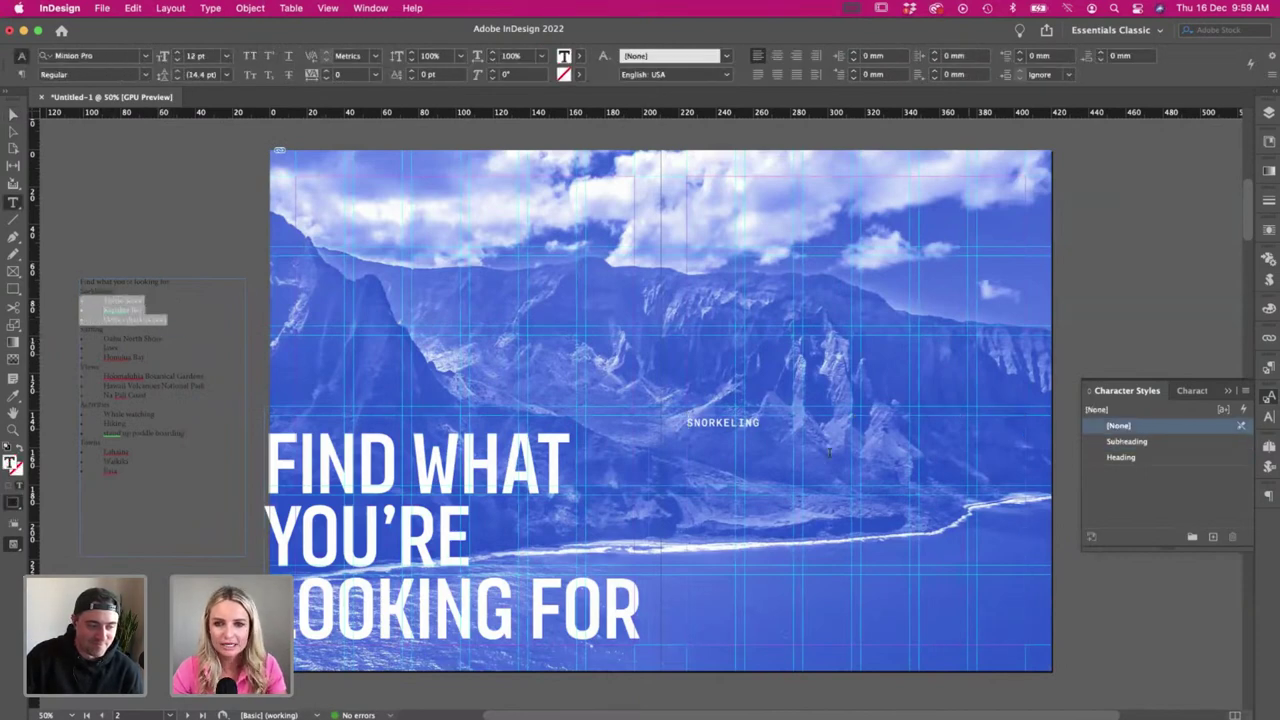
click(773, 423)
key(cmd+v)
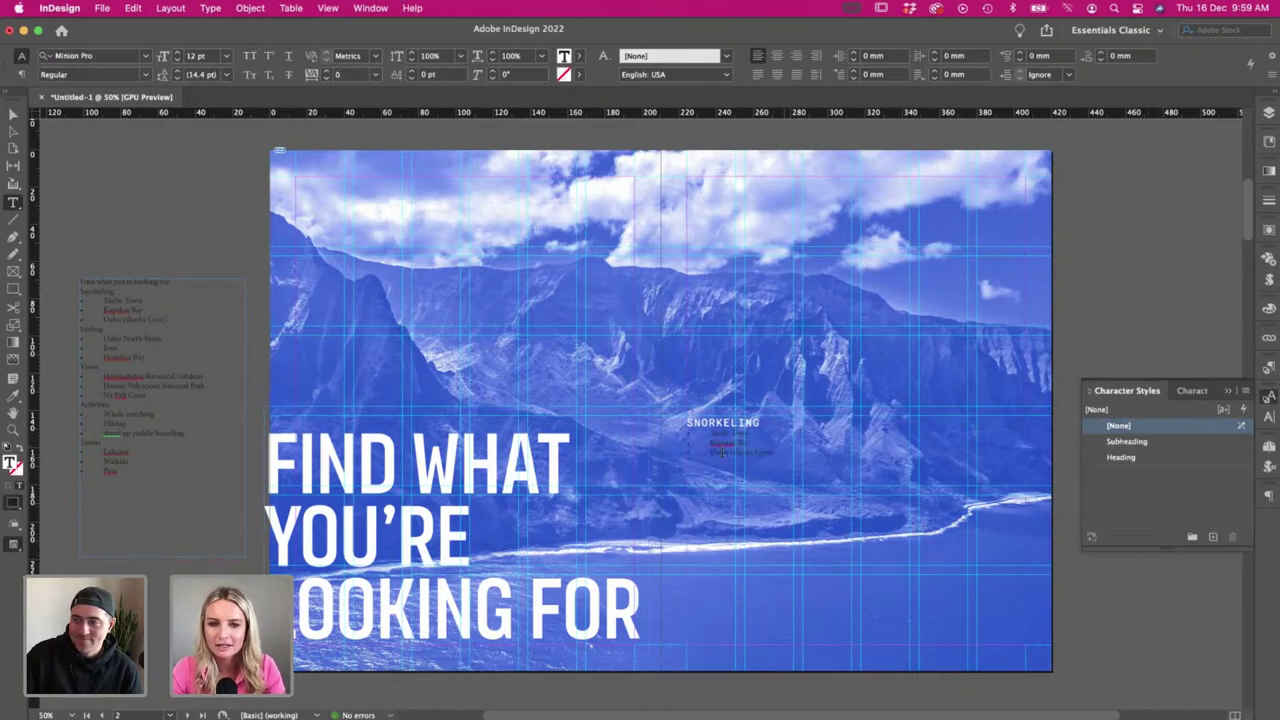
- Set the three pasted places under SNORKELING in the Crimson Text Regular font
drag(722, 452, 672, 435)
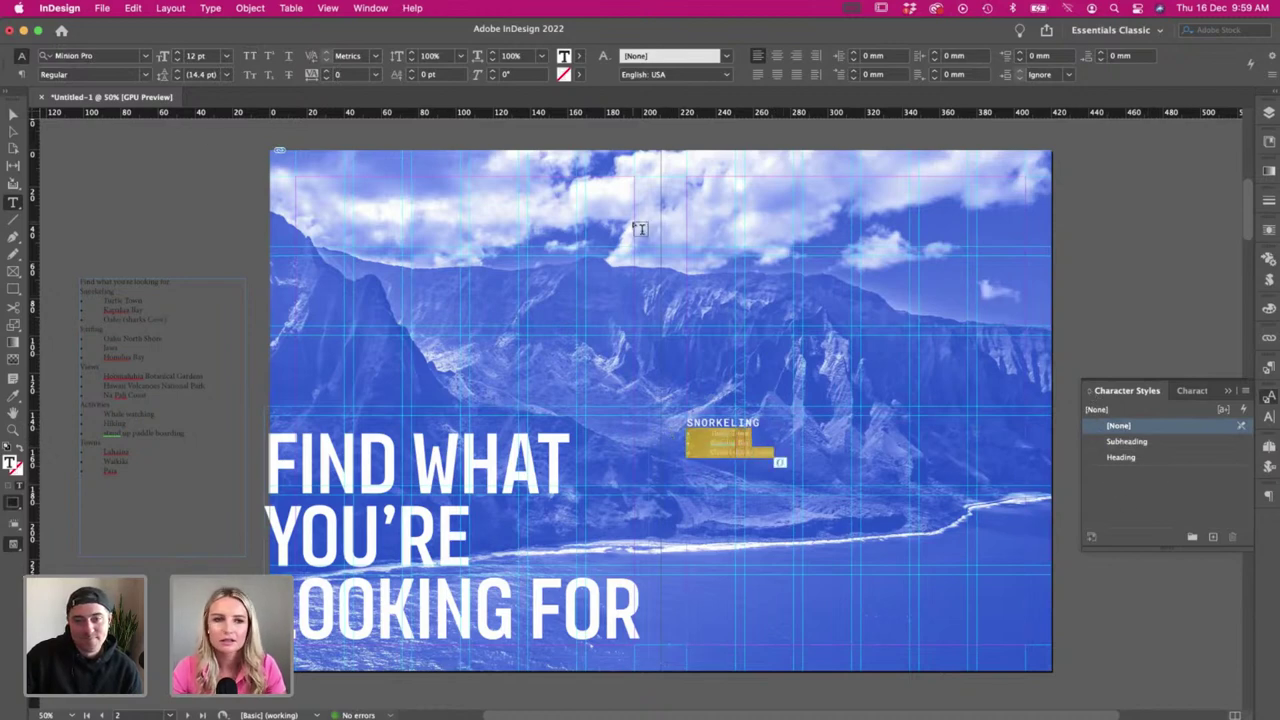
click(100, 55)
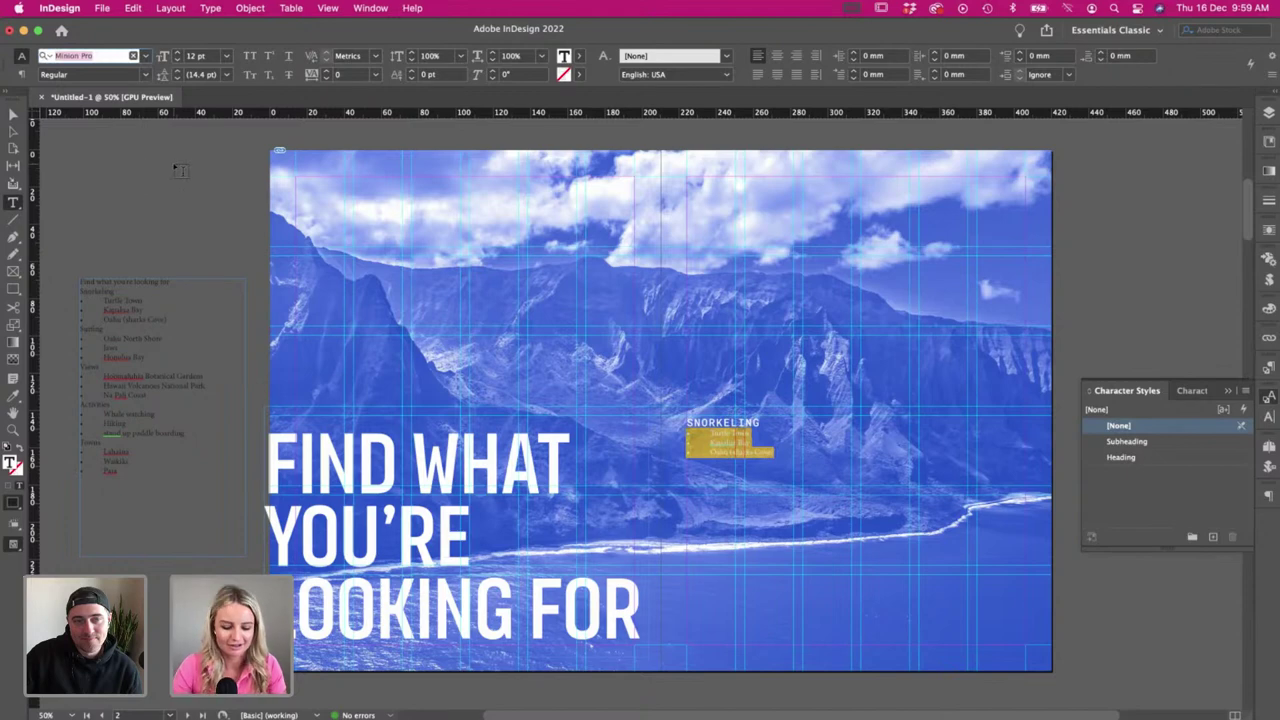
text(crims)
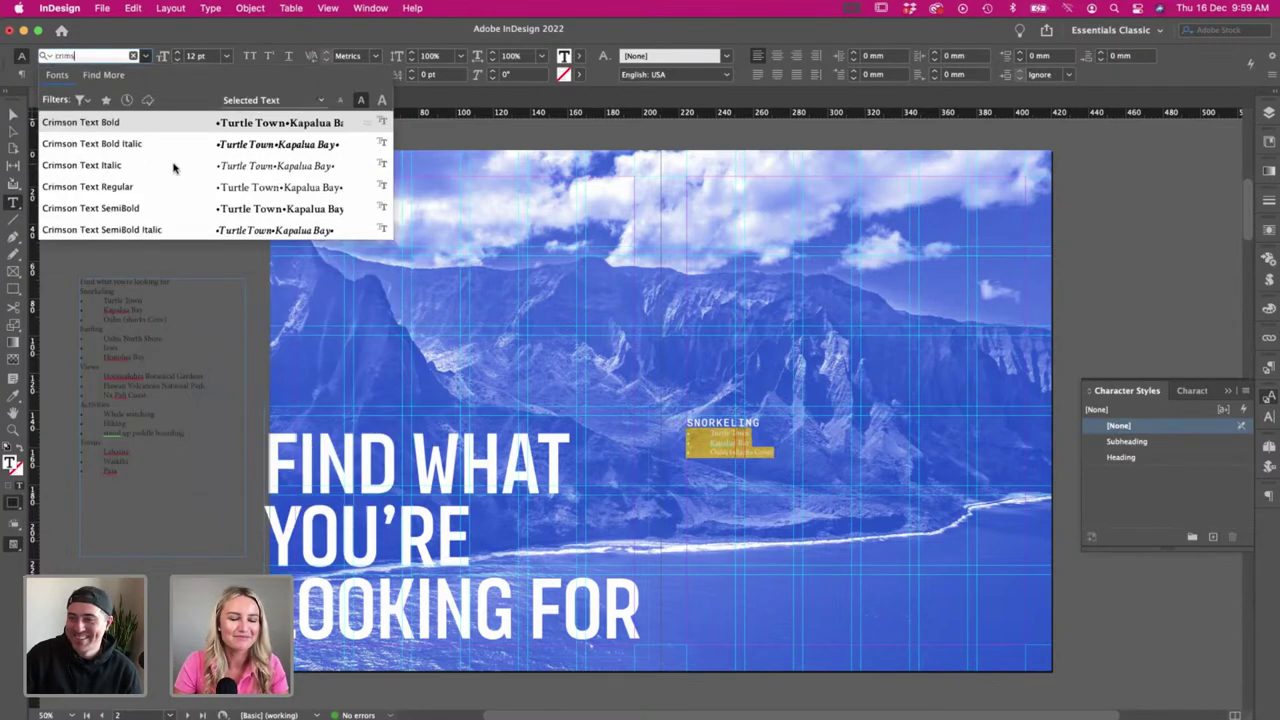
text(on)
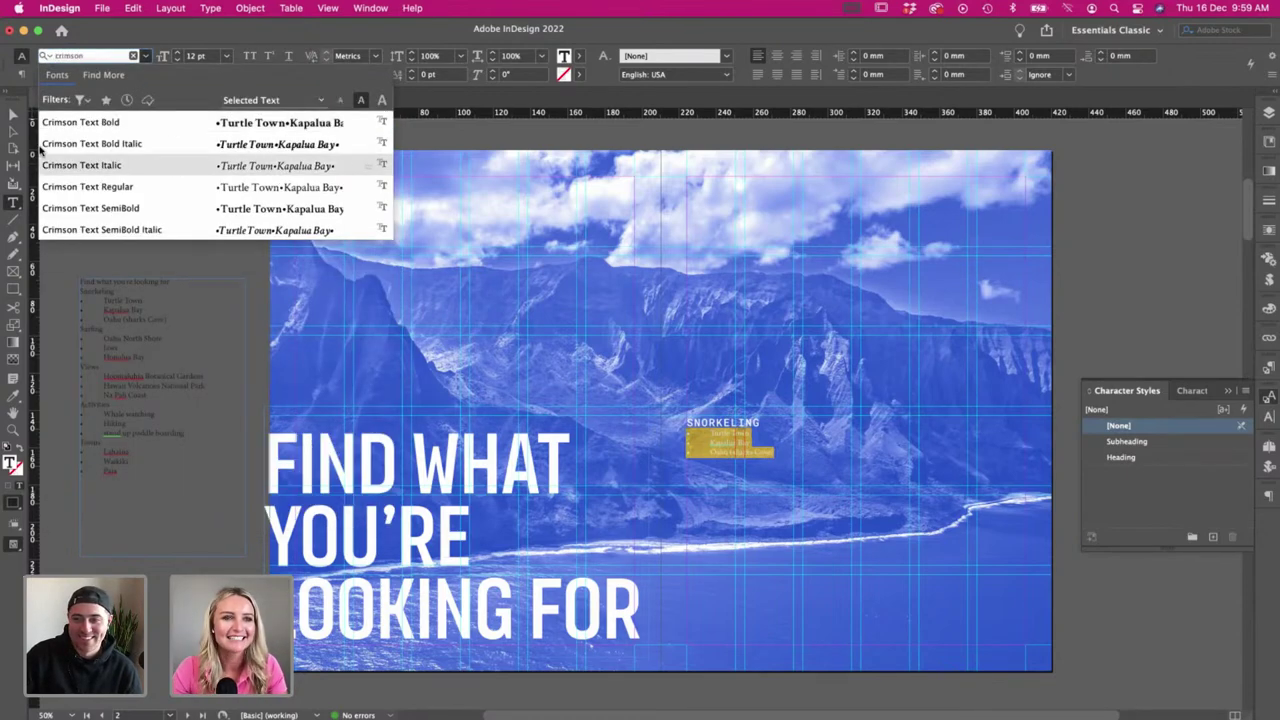
click(105, 187)
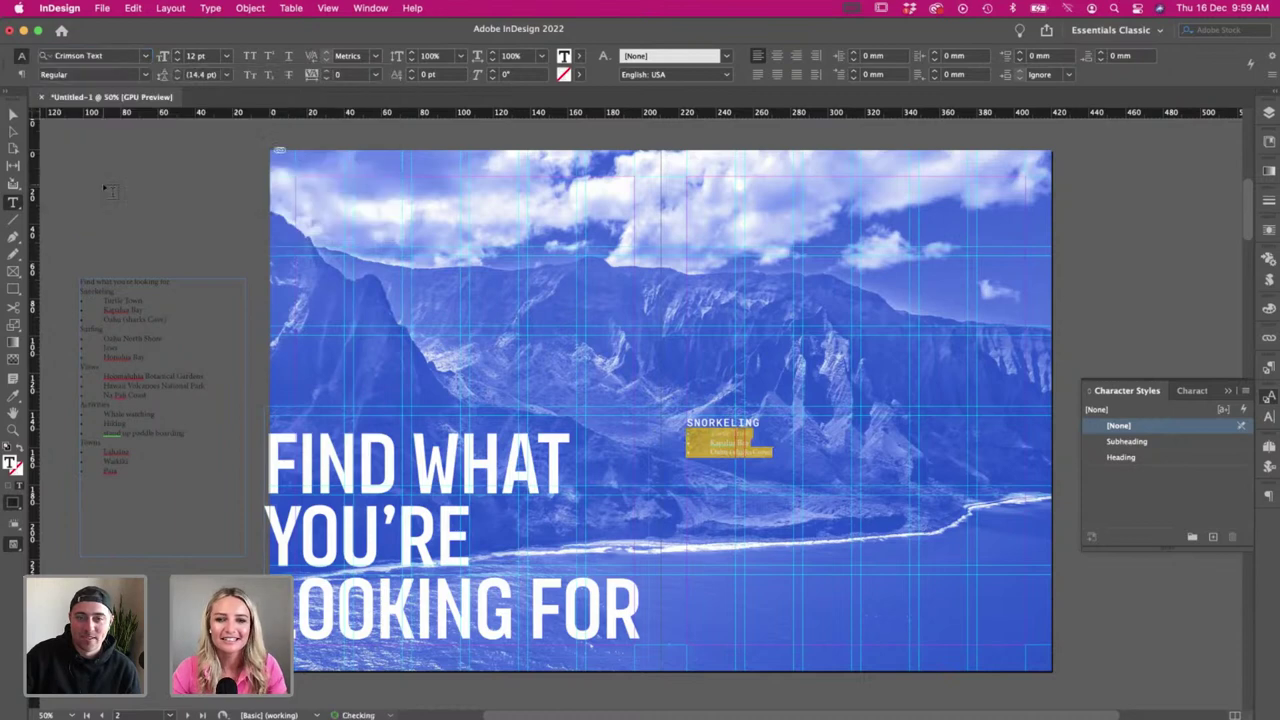
click(177, 52)
click(177, 60)
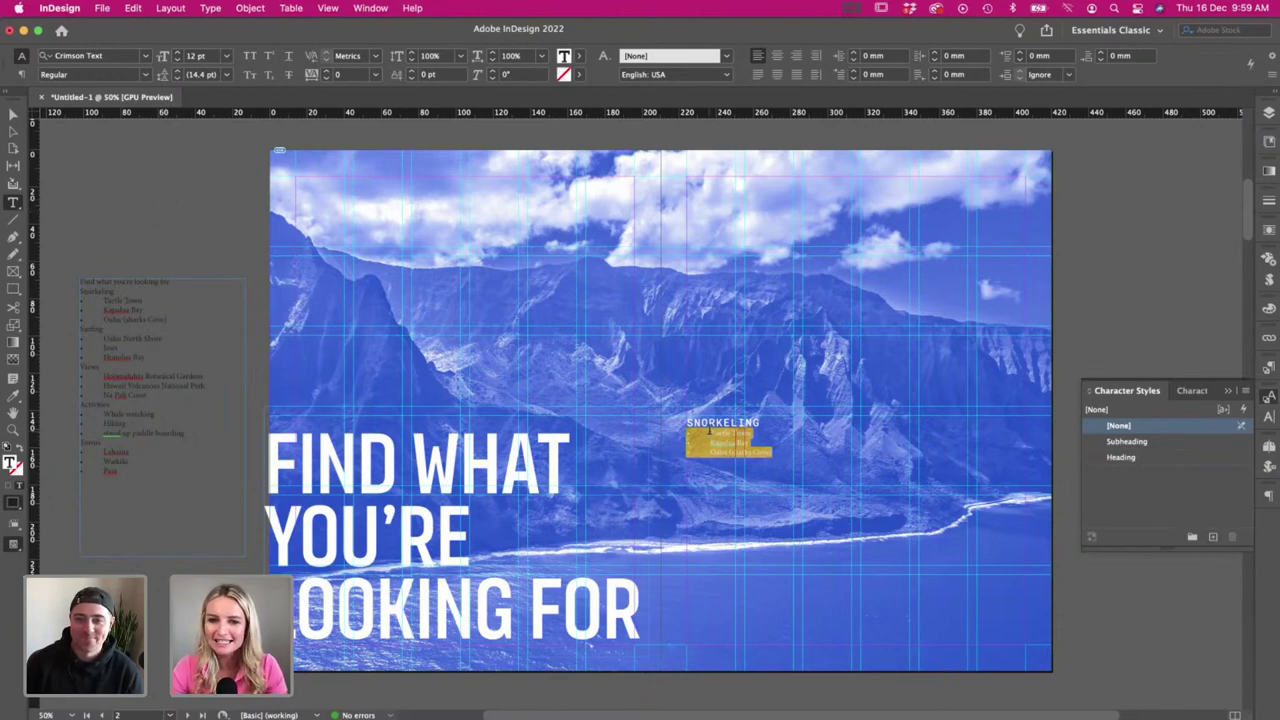
- Remove the bullets and indents from the three places so they align with the SNORKELING subheading
drag(709, 431, 686, 434)
key(BackSpace)
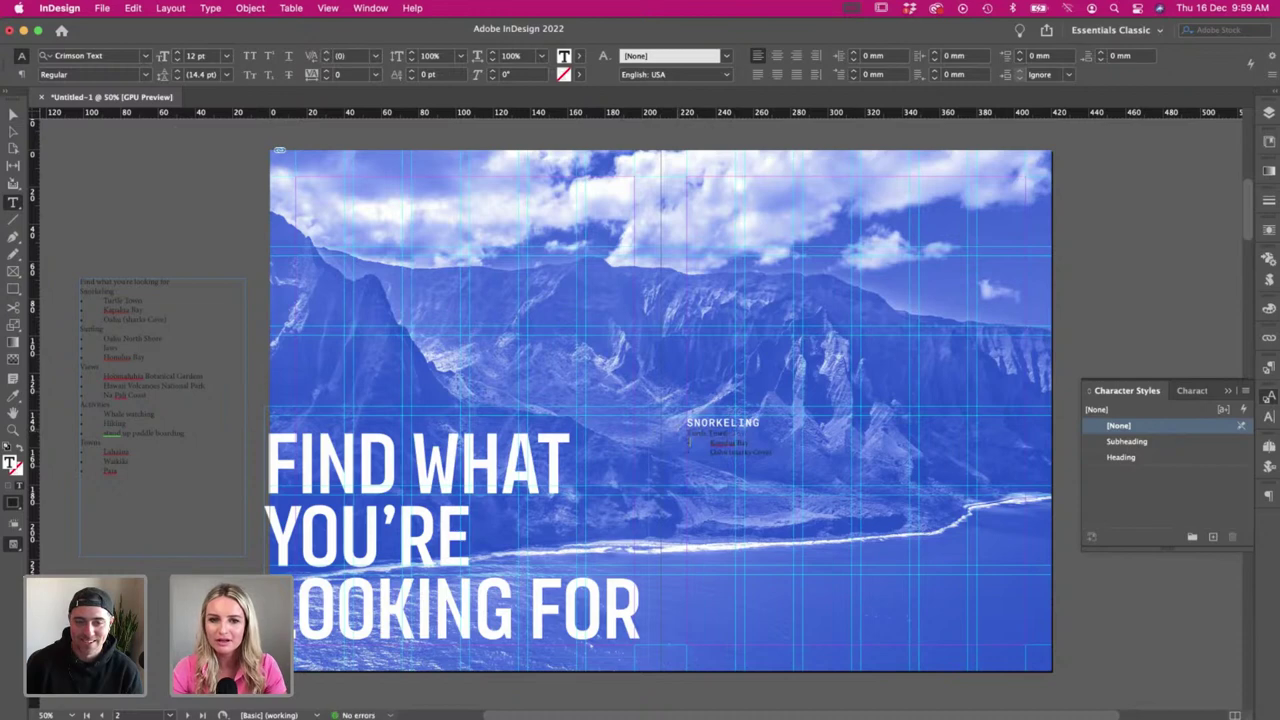
click(709, 443)
key(BackSpace)
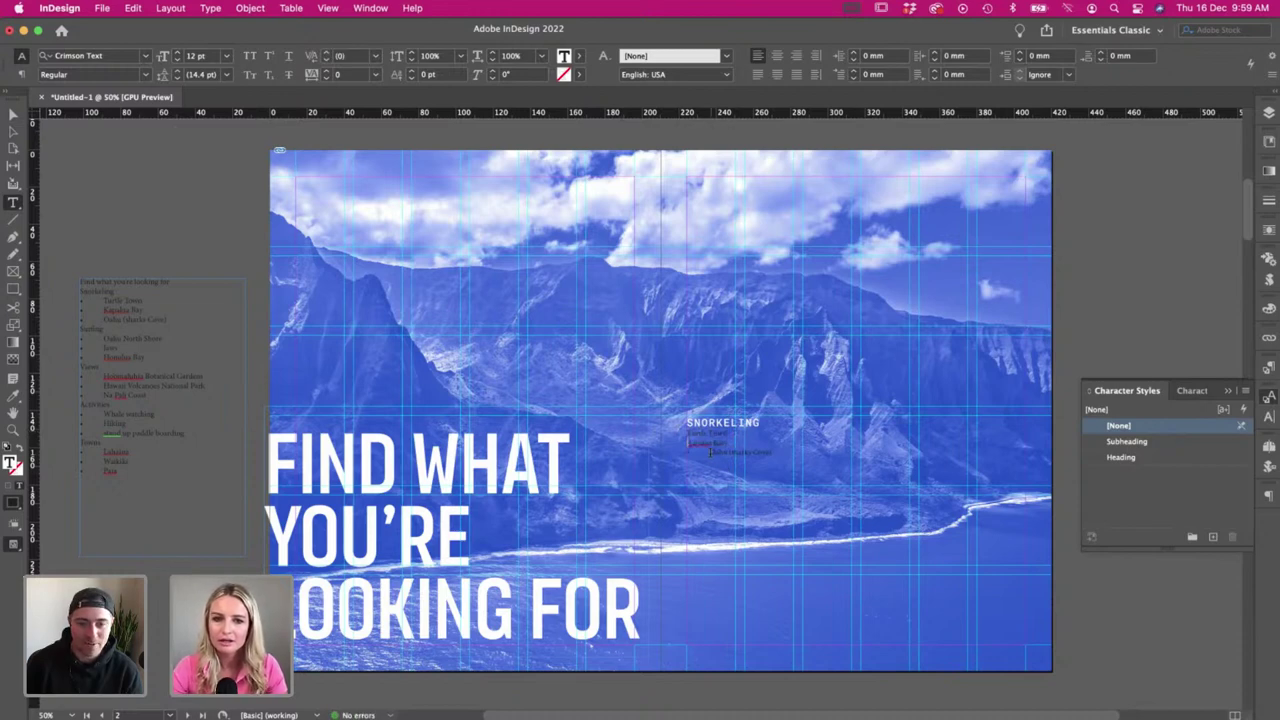
drag(710, 452, 688, 432)
key(BackSpace)
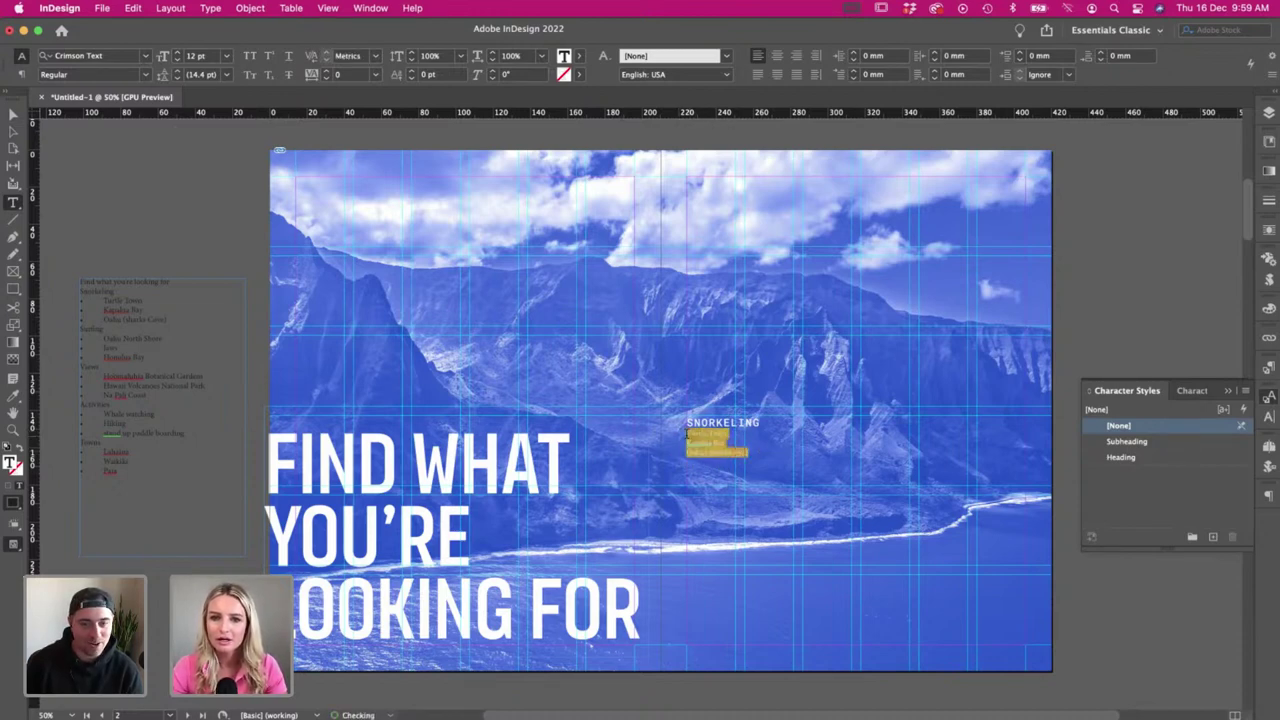
- Set the three places' leading to 16 pt and save their formatting as a character style named Body
click(178, 73)
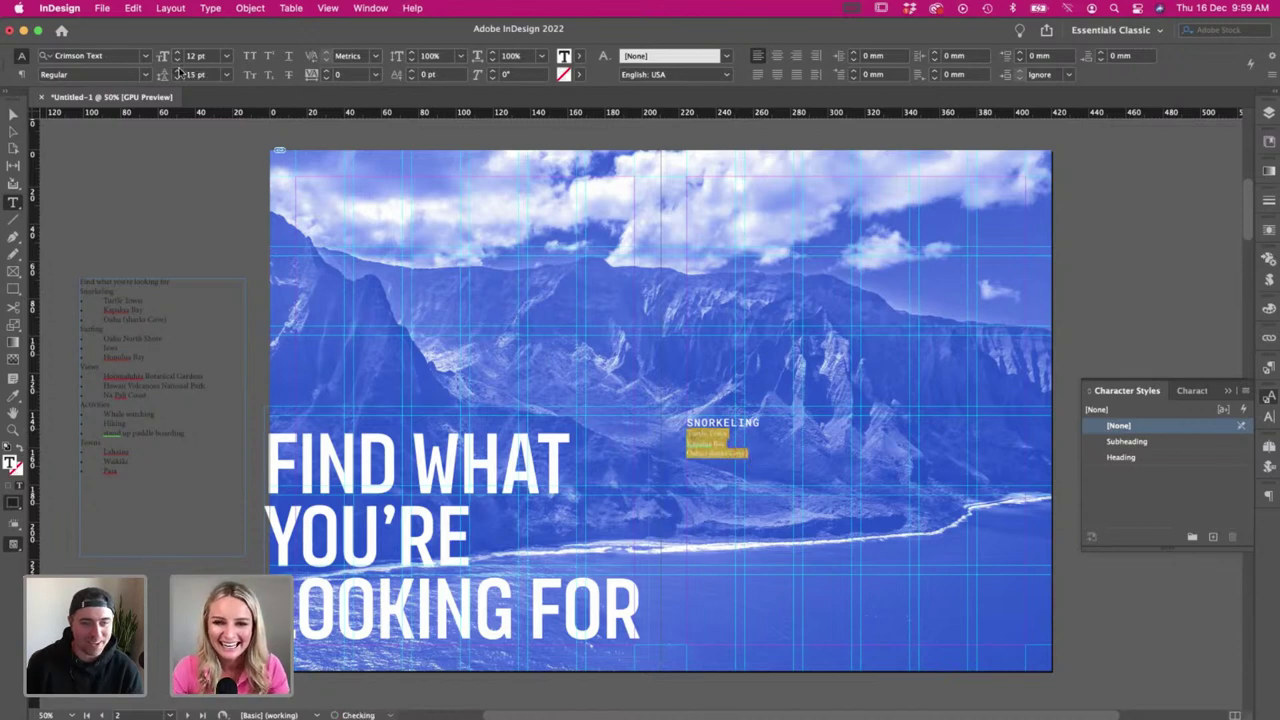
click(178, 73)
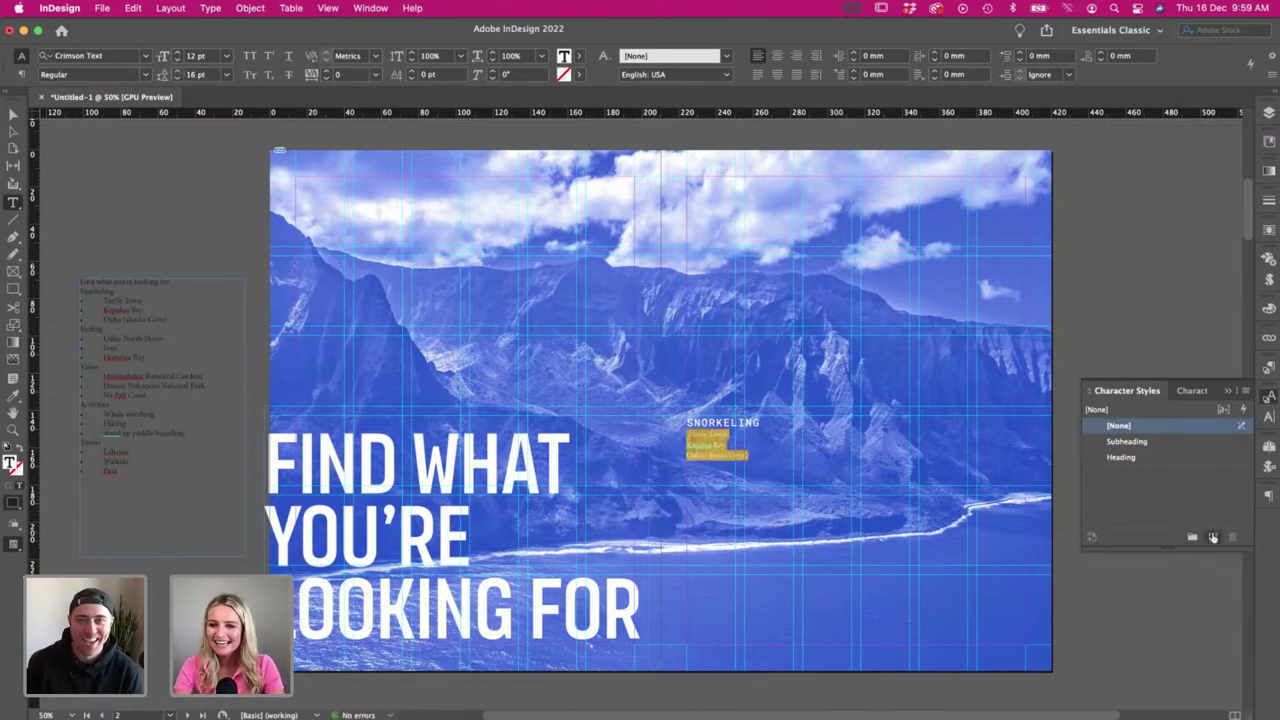
click(1216, 538)
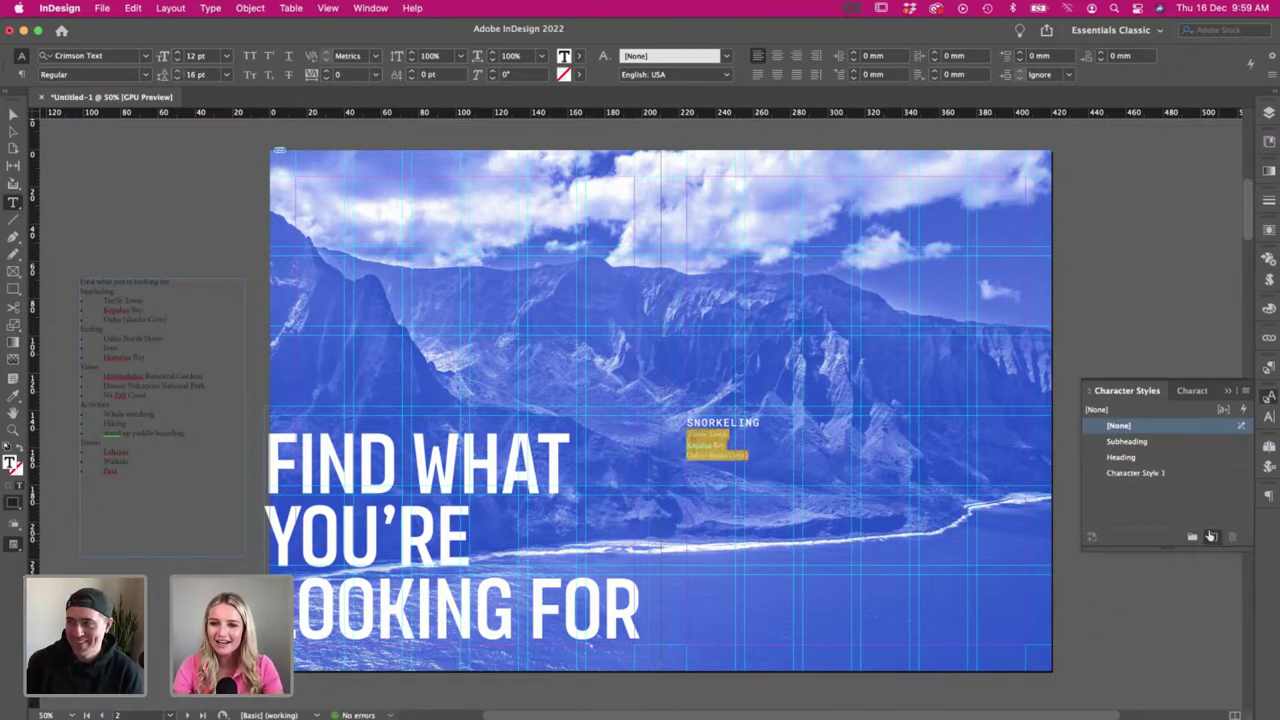
double_click(1141, 474)
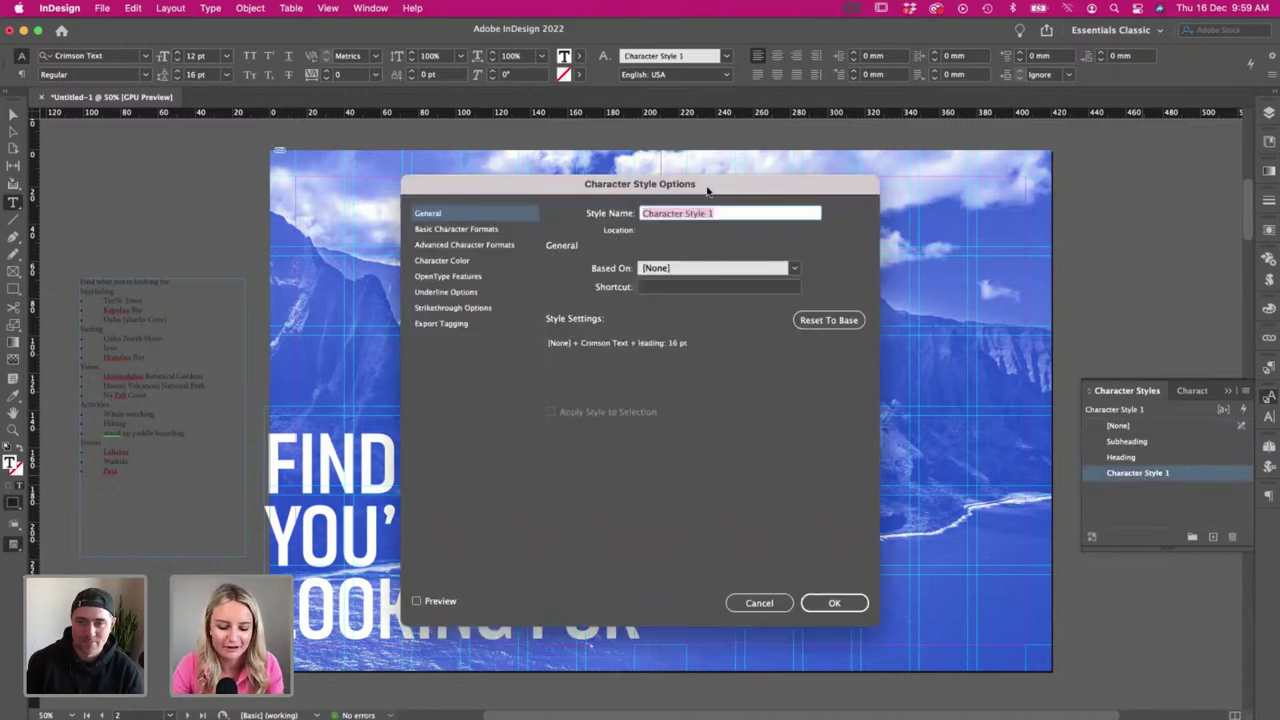
text(Body)
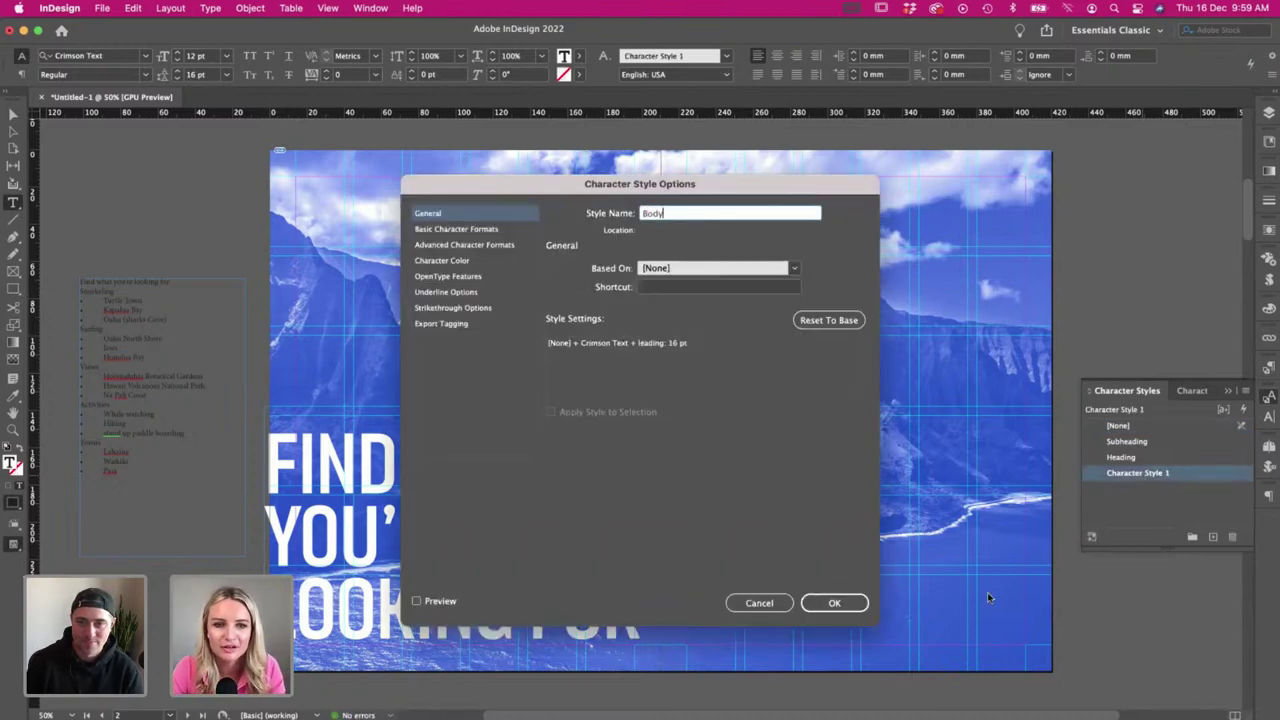
click(834, 603)
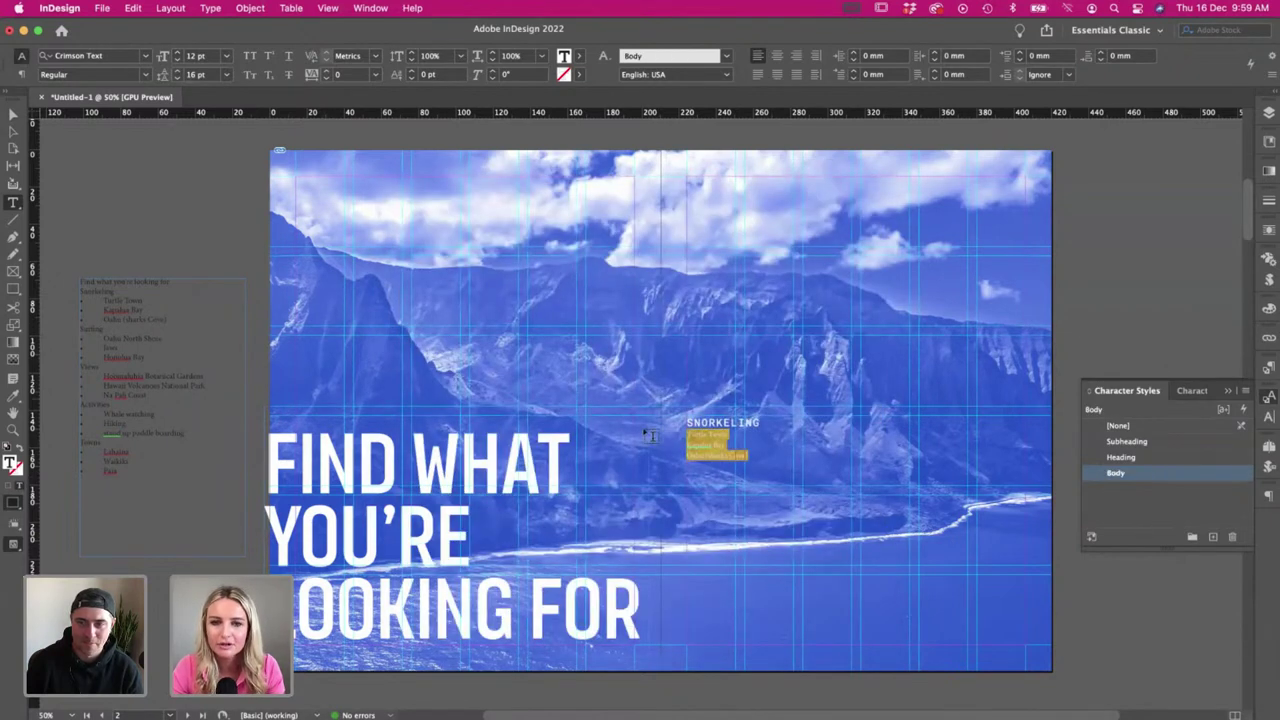
- Enlarge the three places' text to 14 pt and set its leading to 18 pt
click(177, 53)
click(177, 53)
click(178, 73)
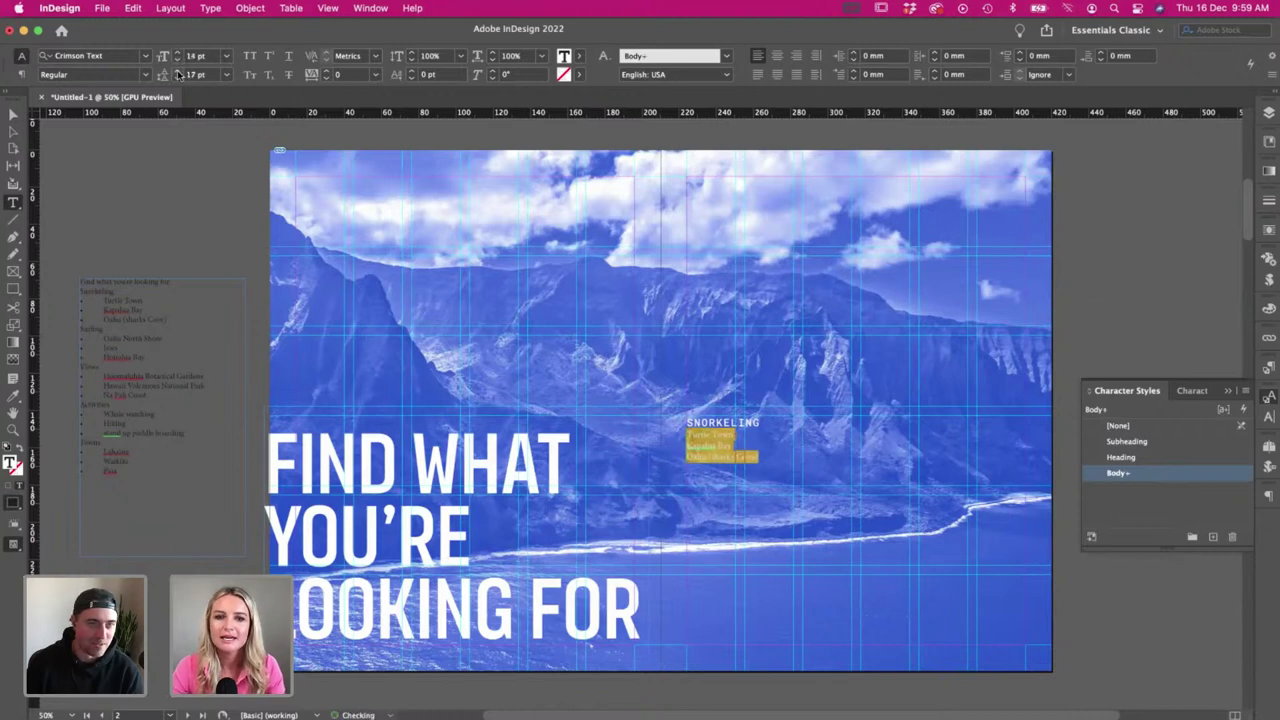
click(178, 72)
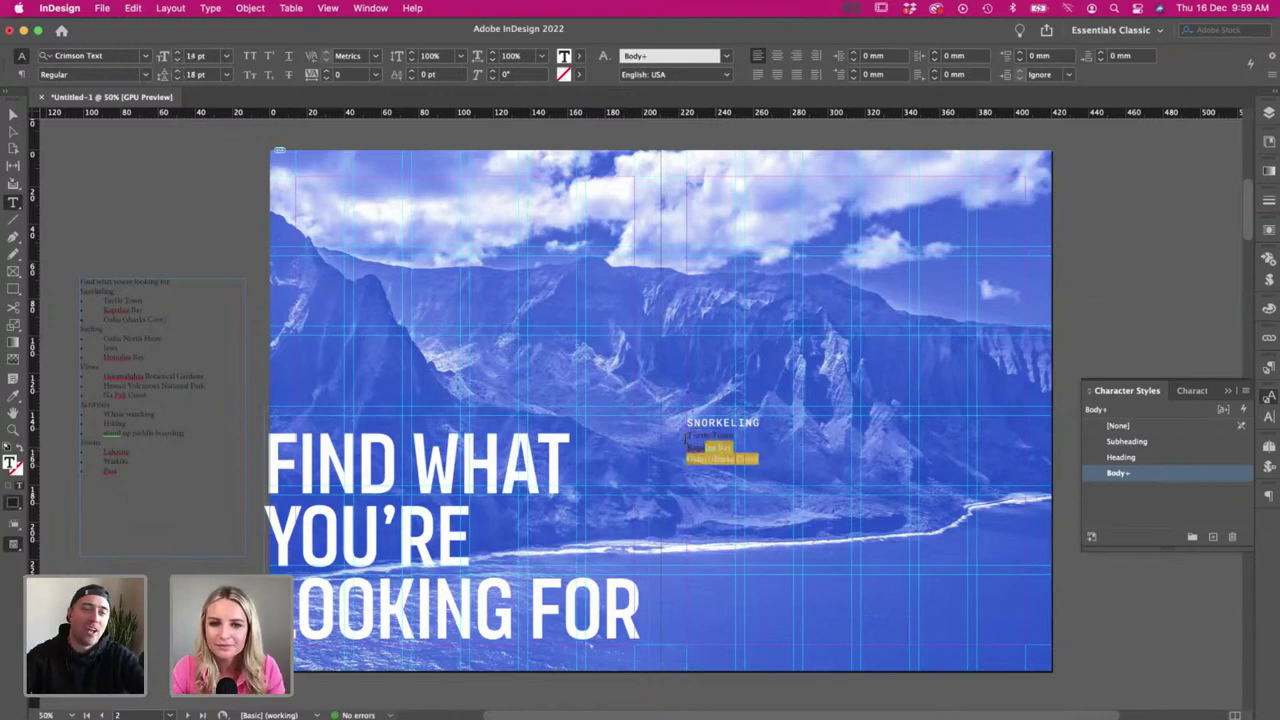
- Colour the three places under SNORKELING with the [Paper] swatch and deselect the text
click(578, 56)
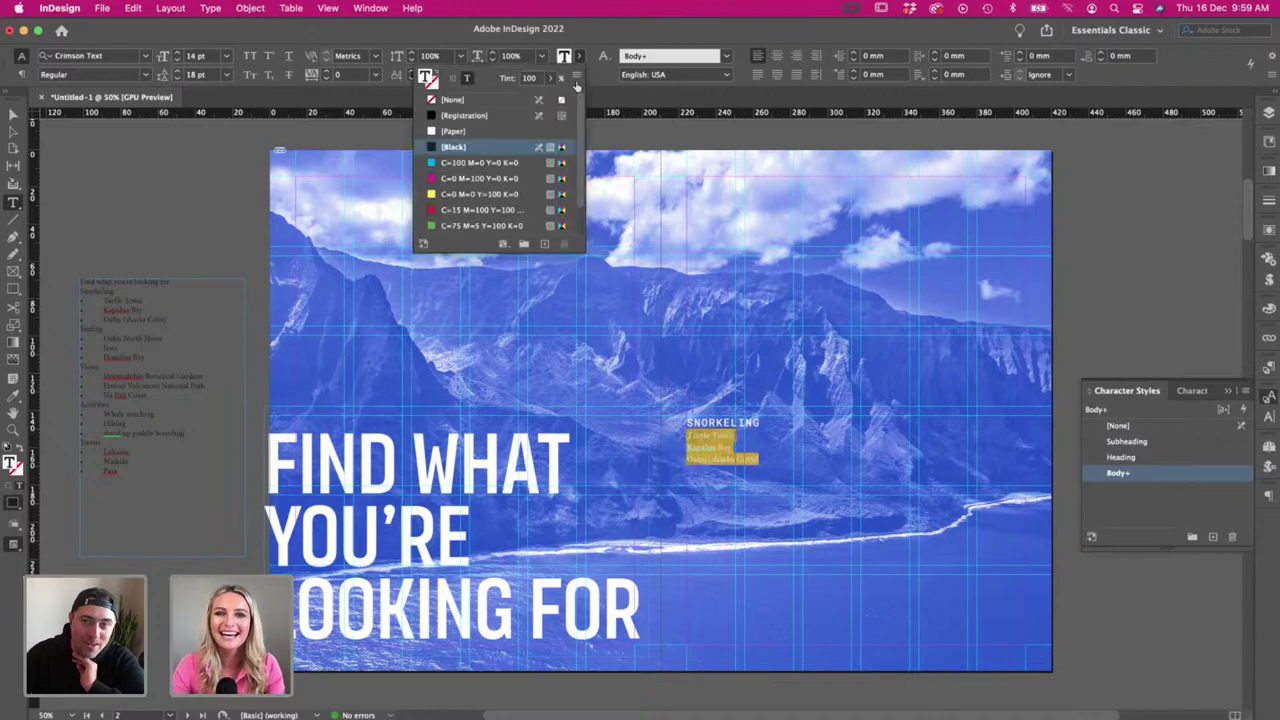
click(511, 131)
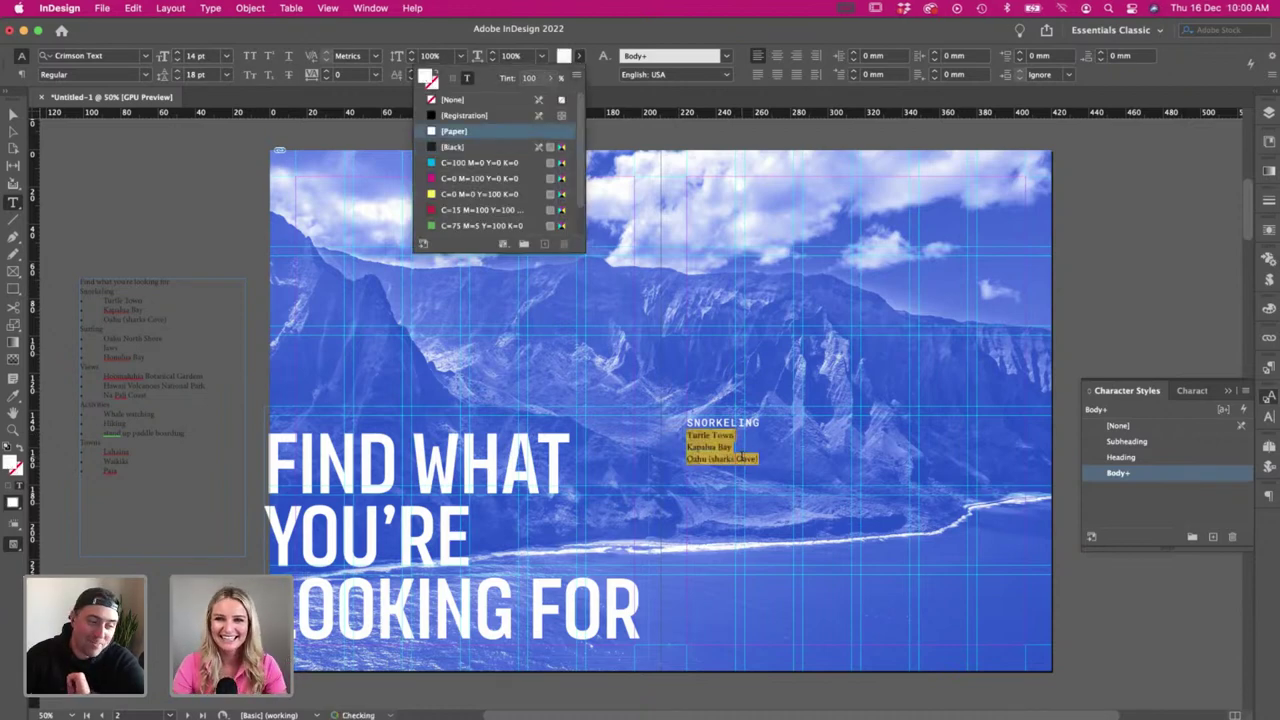
click(100, 252)
key(Escape)
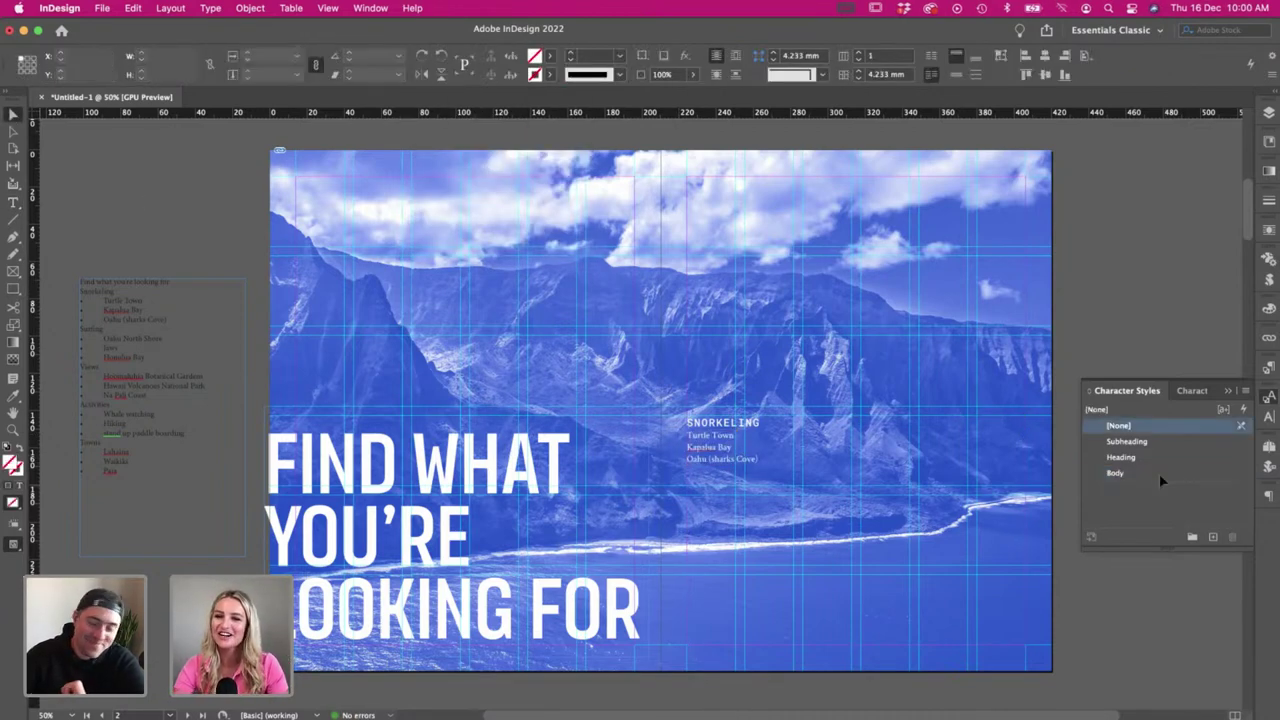
click(1269, 369)
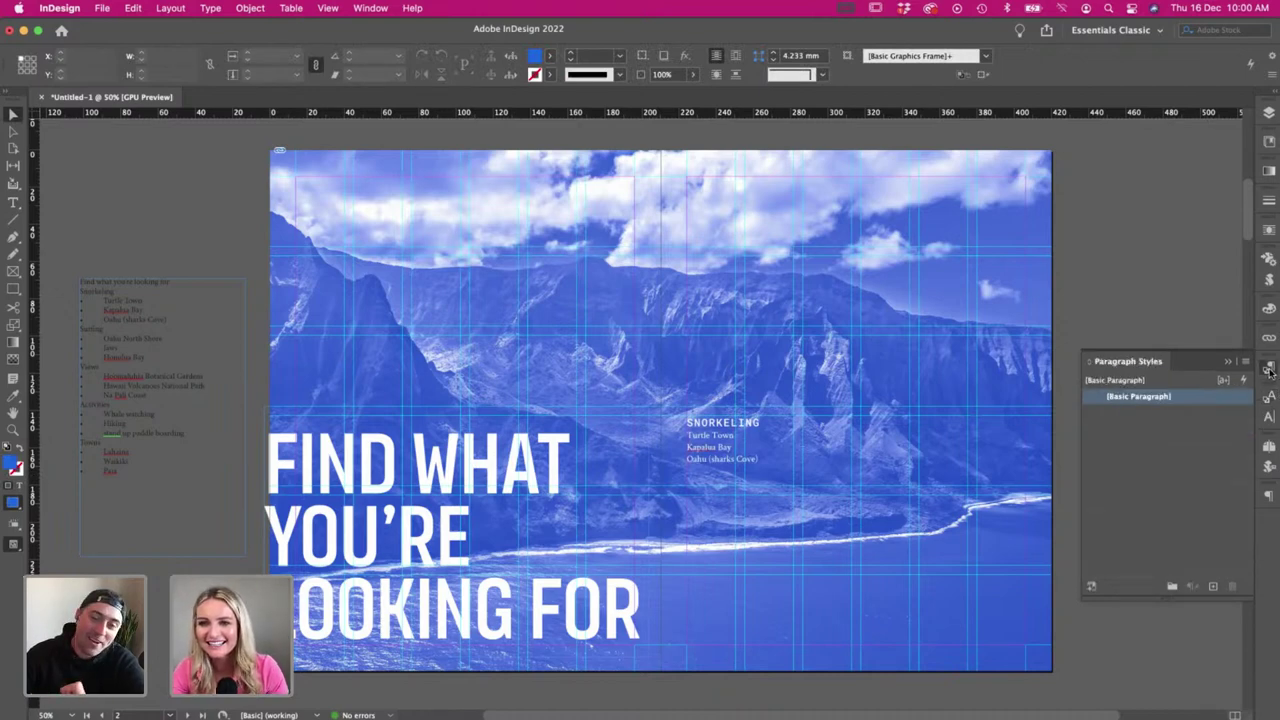
click(1269, 369)
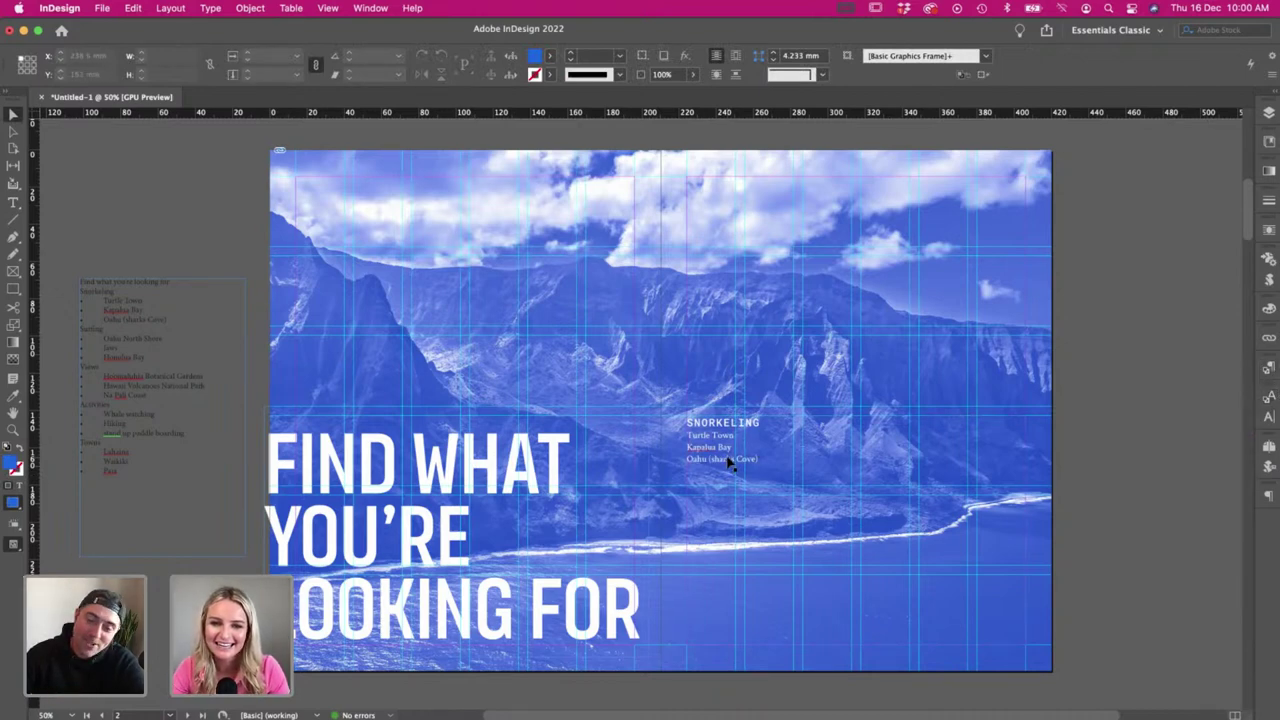
click(1269, 369)
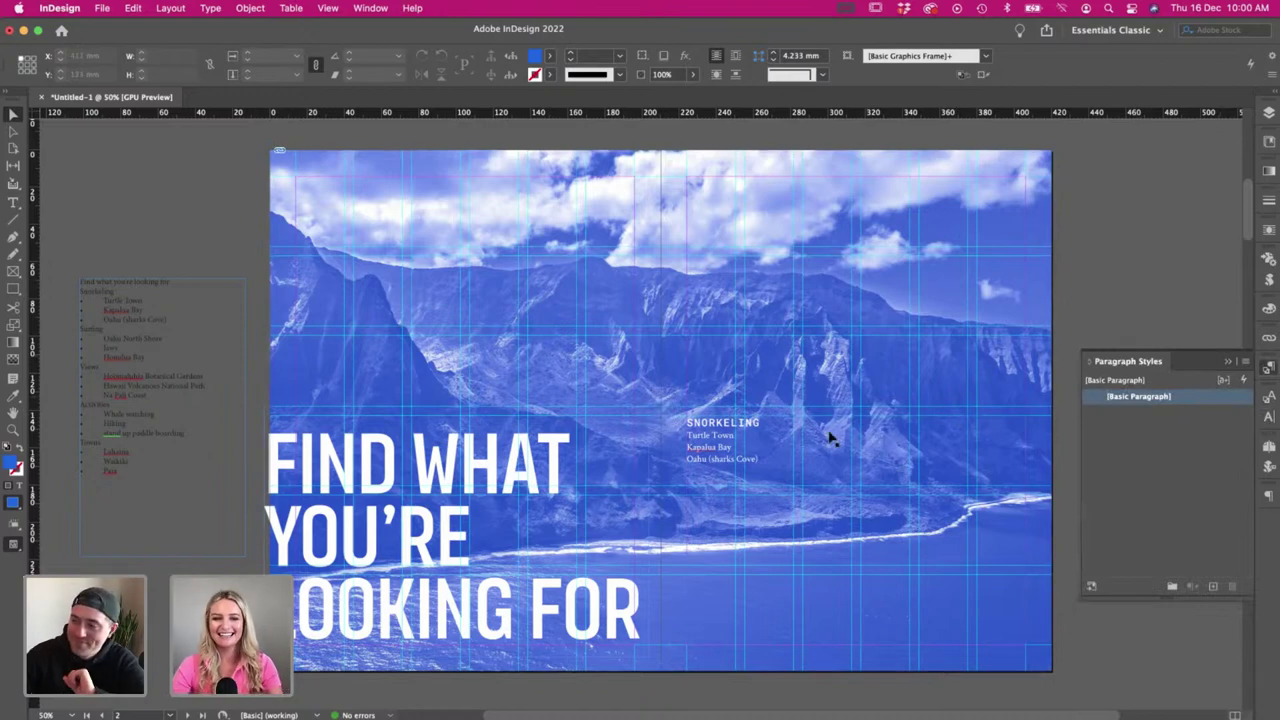
click(652, 412)
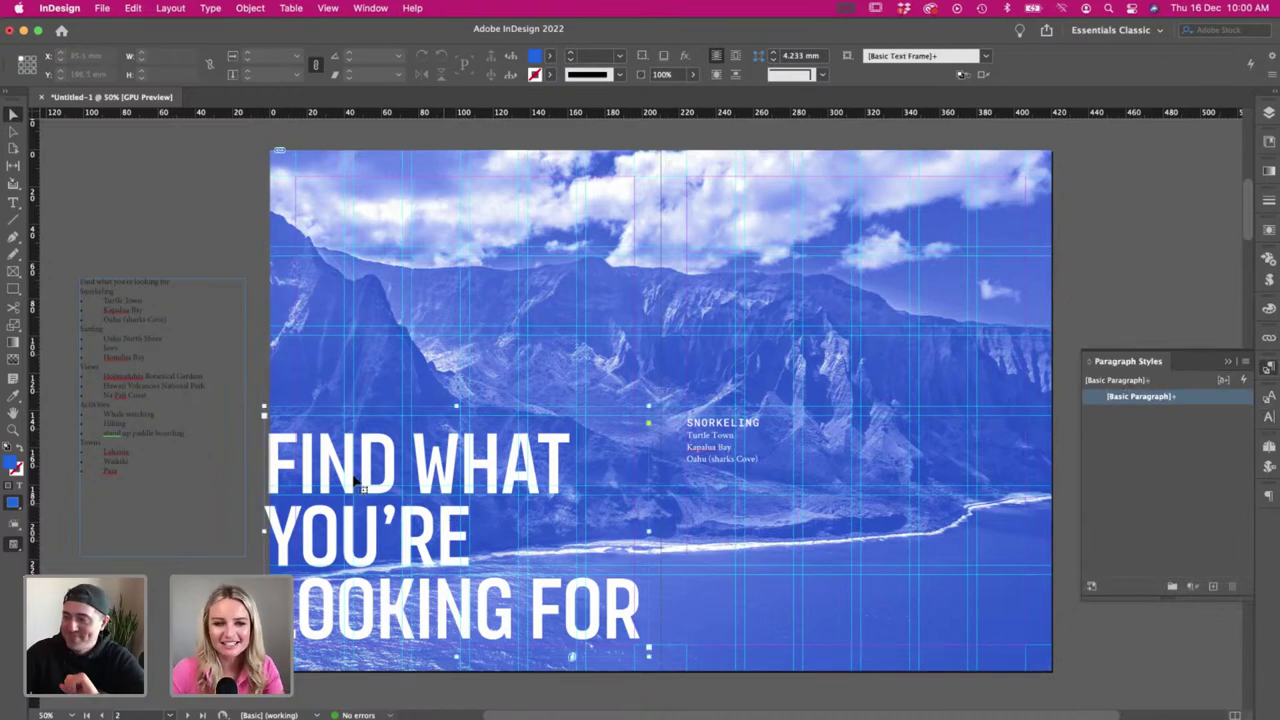
click(186, 214)
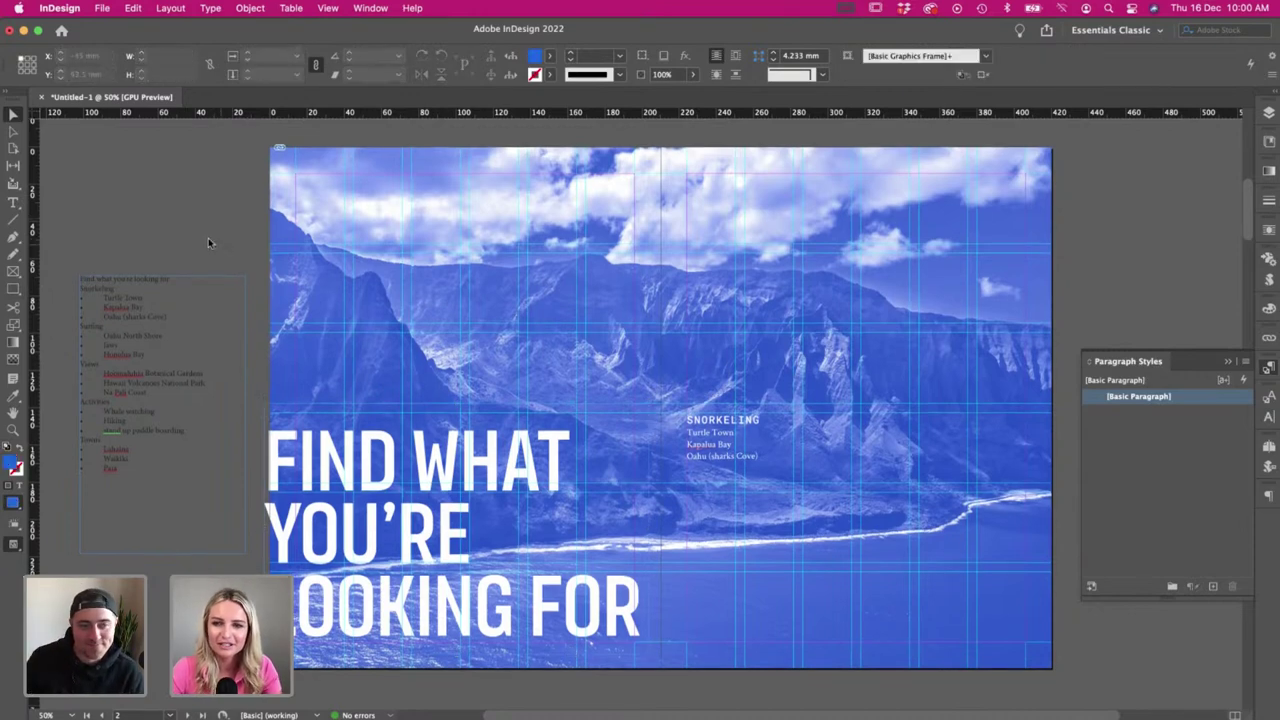
click(1270, 368)
double_click(660, 412)
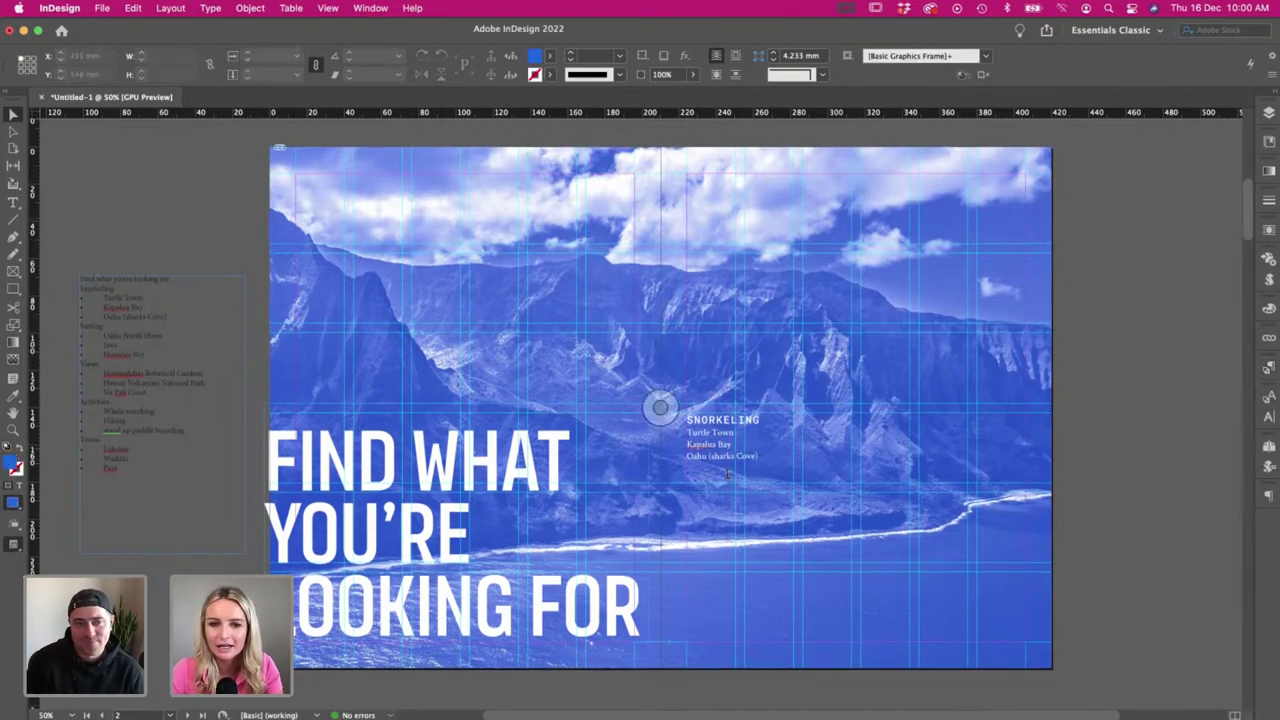
- Narrow the SNORKELING text frame from its outer side to about 88.5 mm wide, aligned to the column grid
click(13, 114)
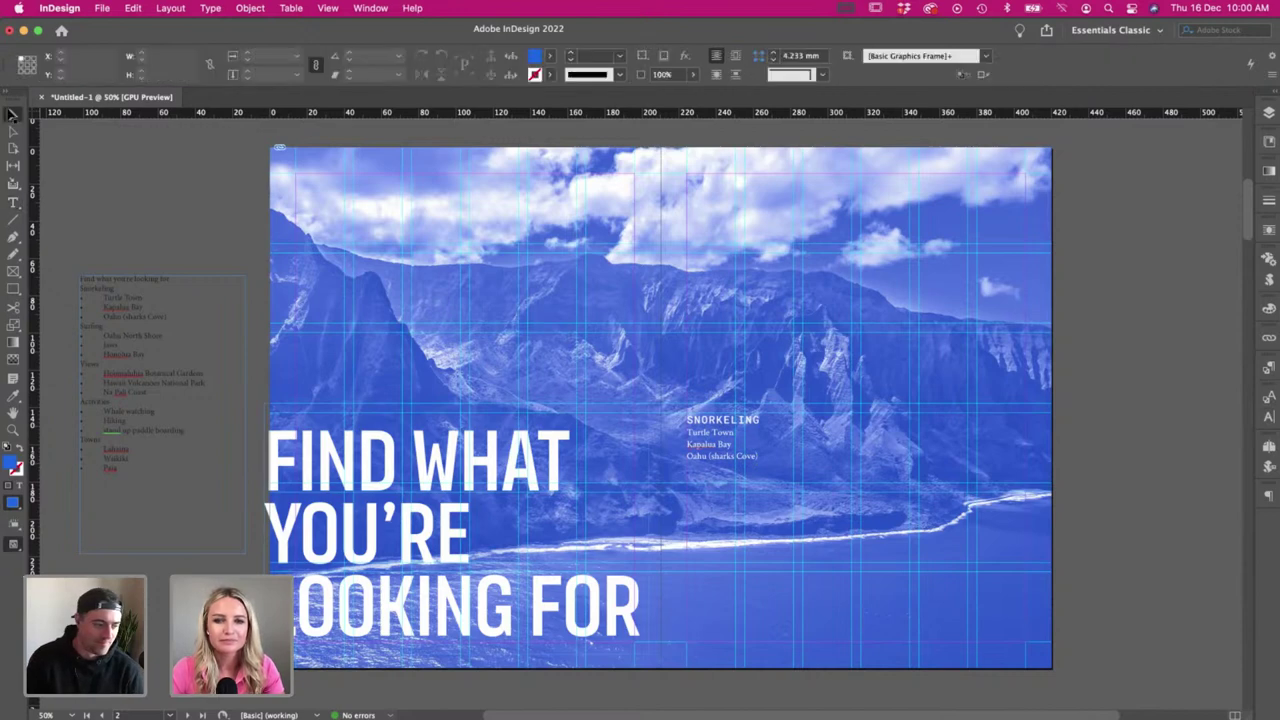
click(890, 556)
drag(1025, 527, 851, 527)
- Duplicate the SNORKELING subheading and its places below the original within the frame, and retitle the copy SURFING
double_click(760, 466)
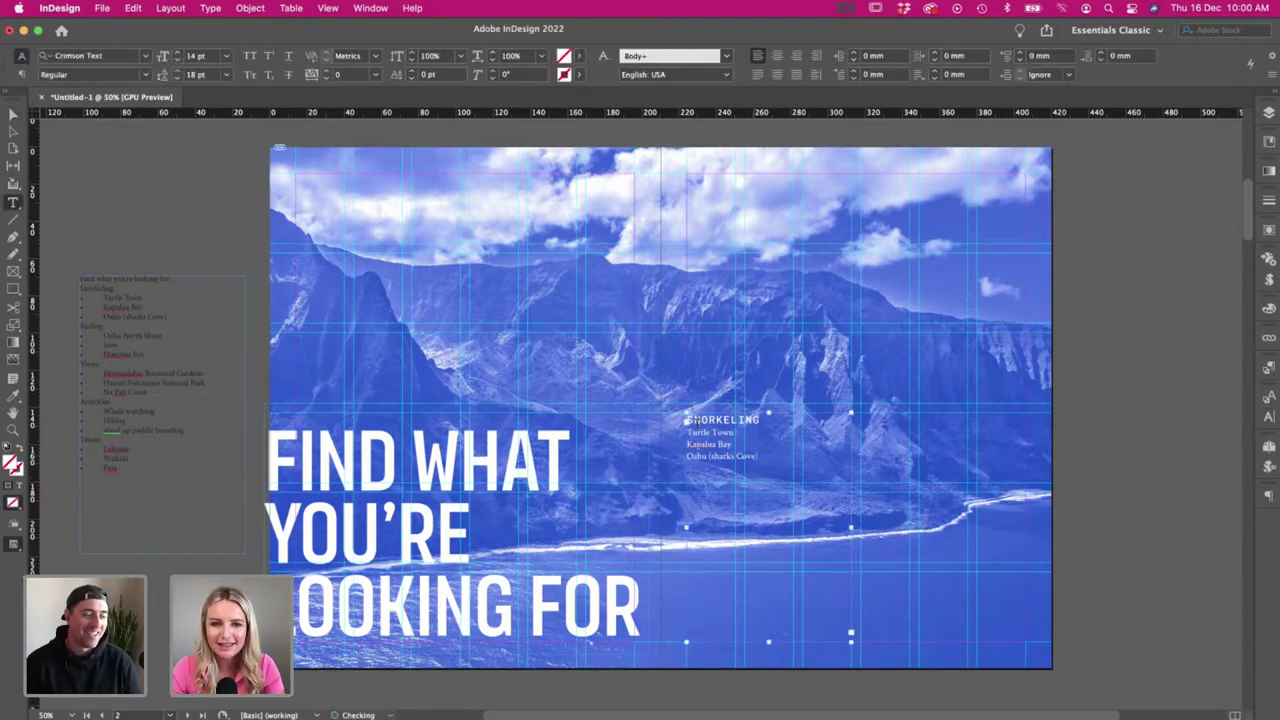
drag(760, 462, 682, 420)
key(super+c)
click(758, 456)
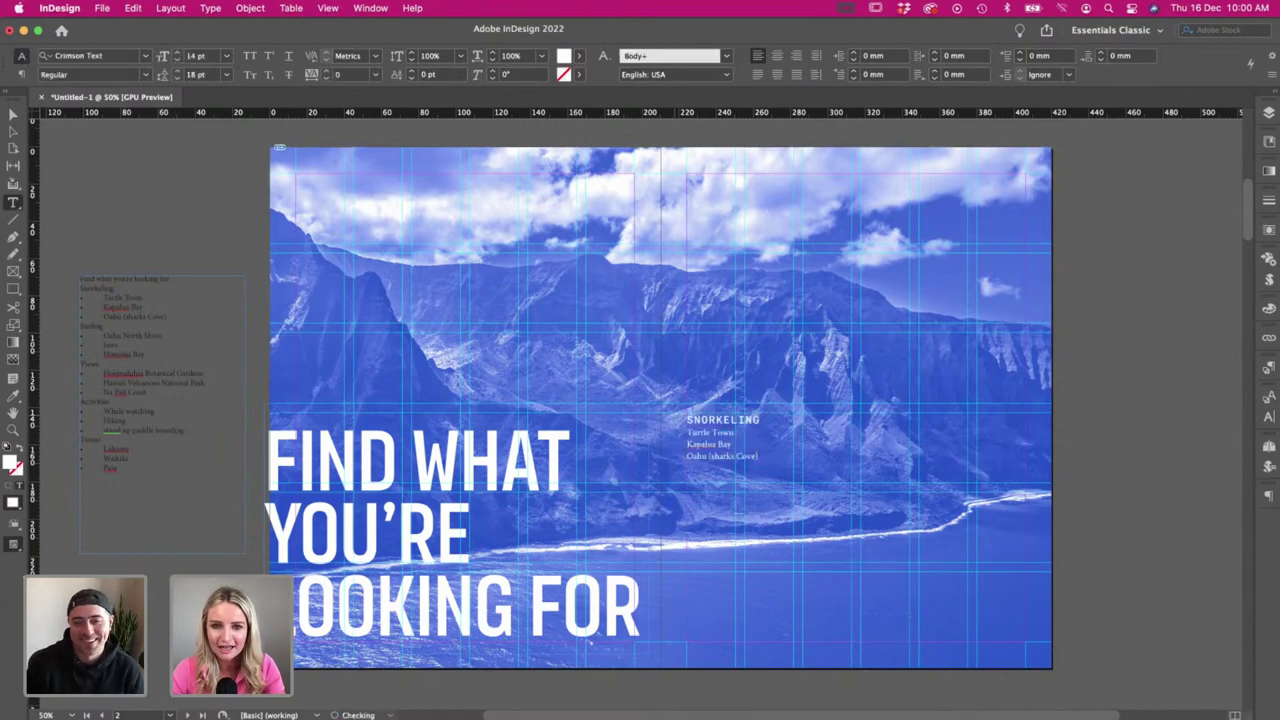
key(Return)
key(super+v)
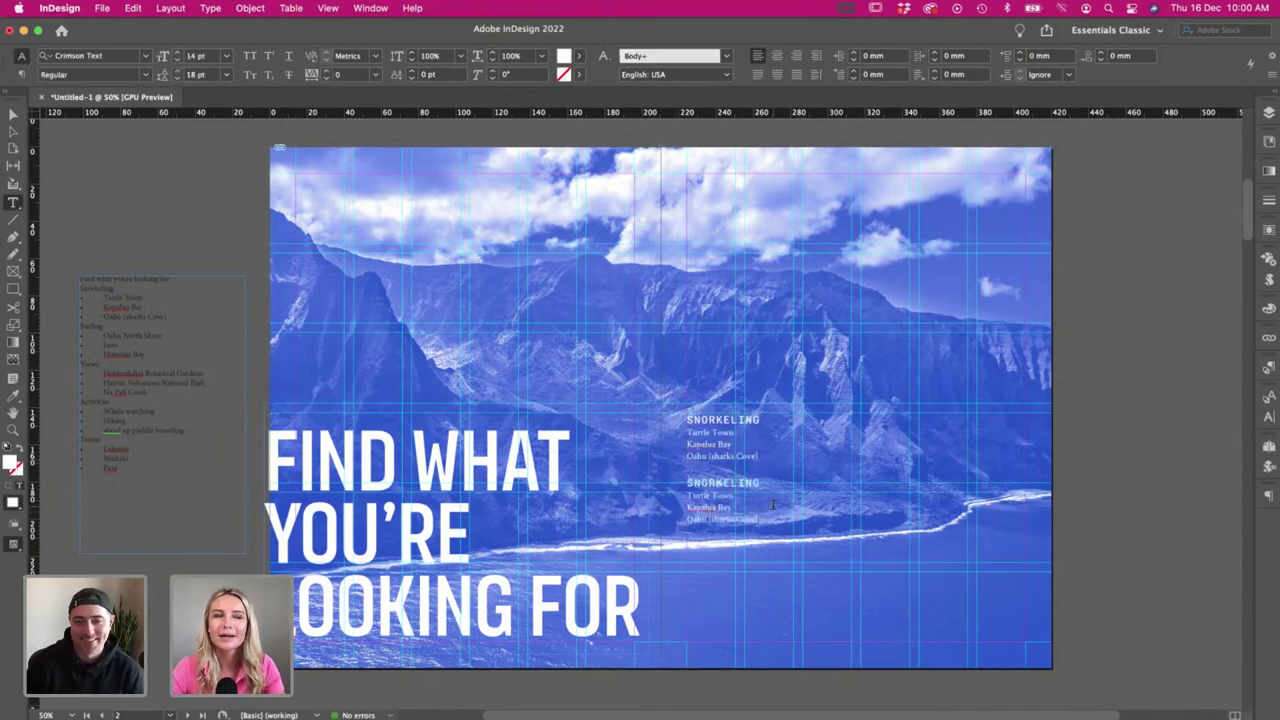
drag(764, 484, 684, 486)
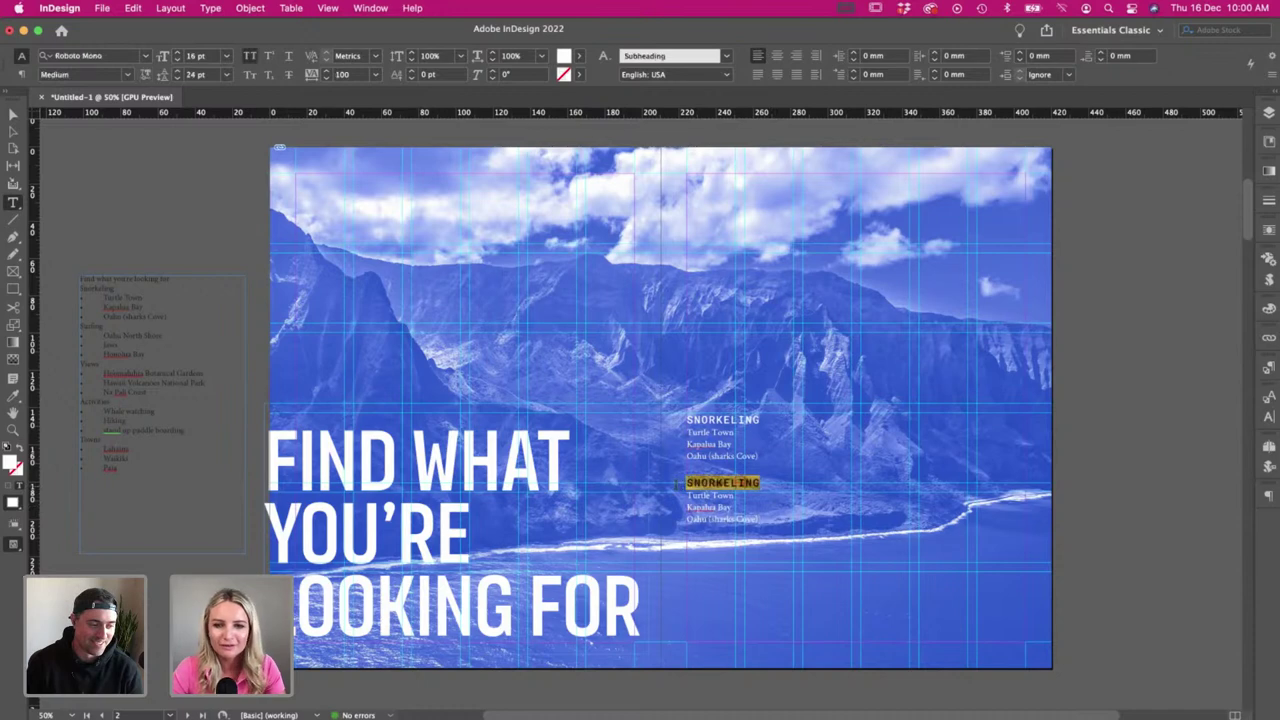
text(S)
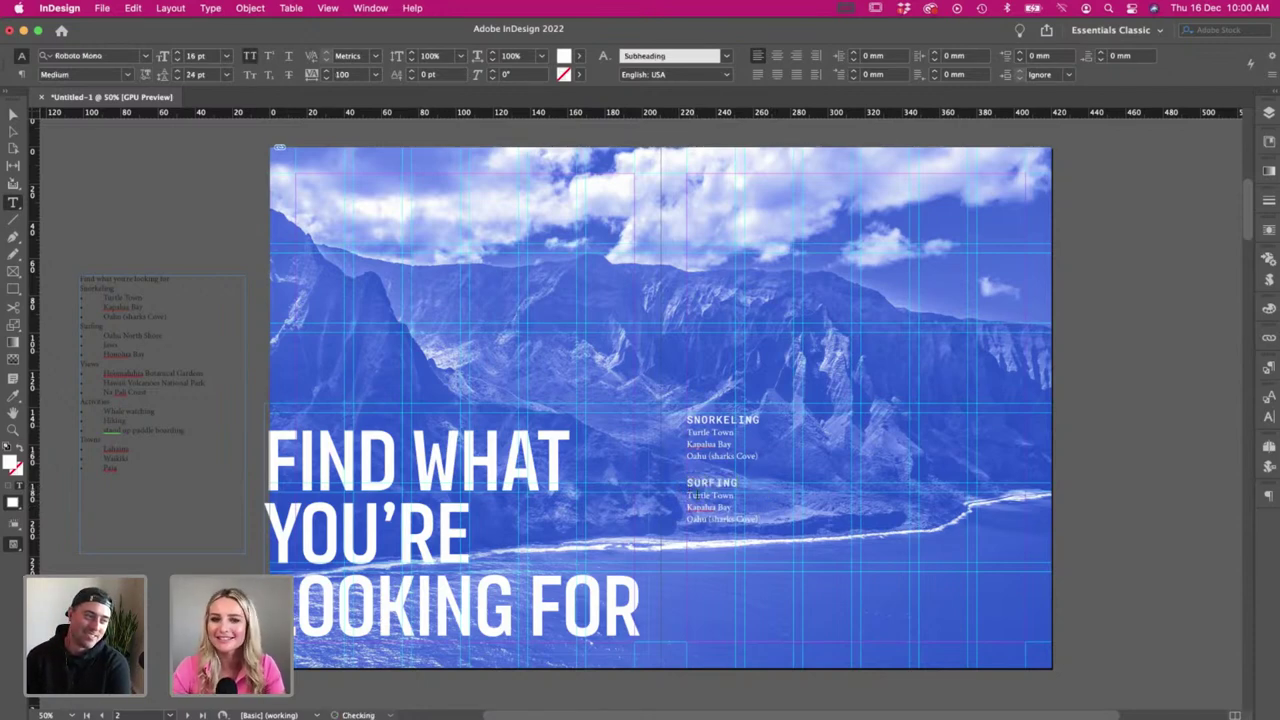
- Replace the three places under SURFING with Oahu North Shore, Jaws and Honolua Bay from the pasteboard list
drag(776, 511, 680, 503)
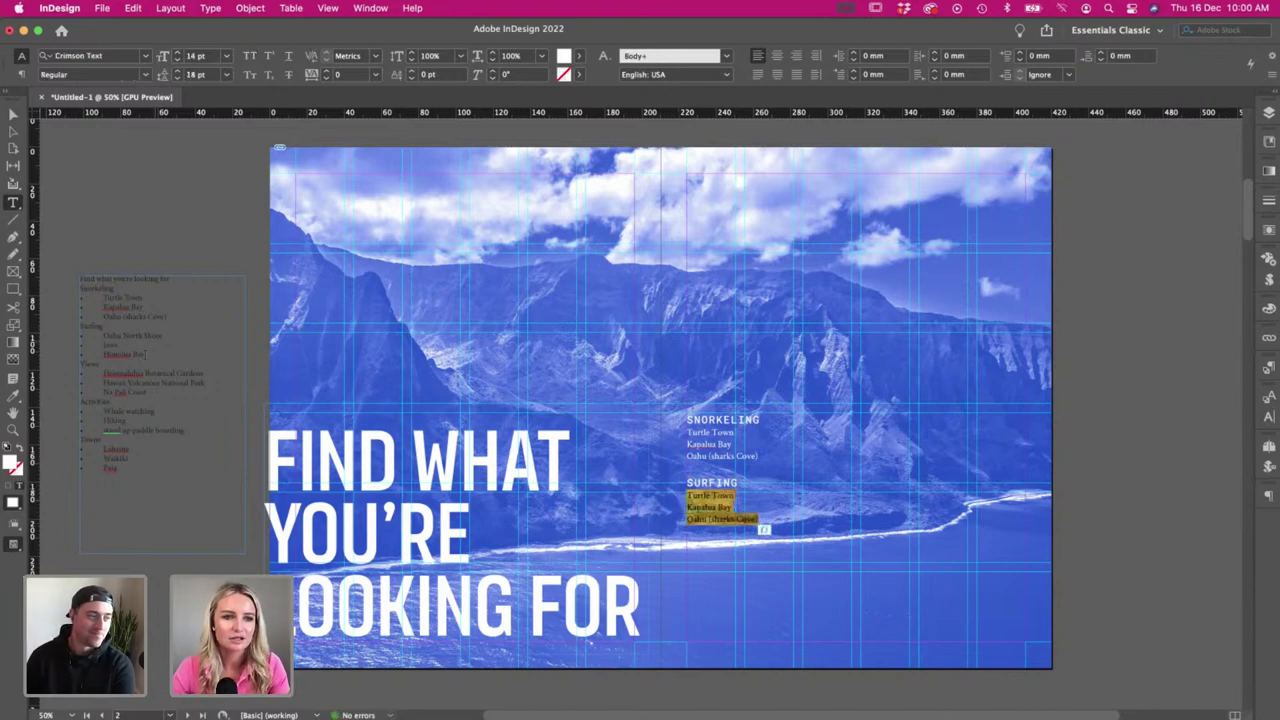
drag(145, 355, 94, 338)
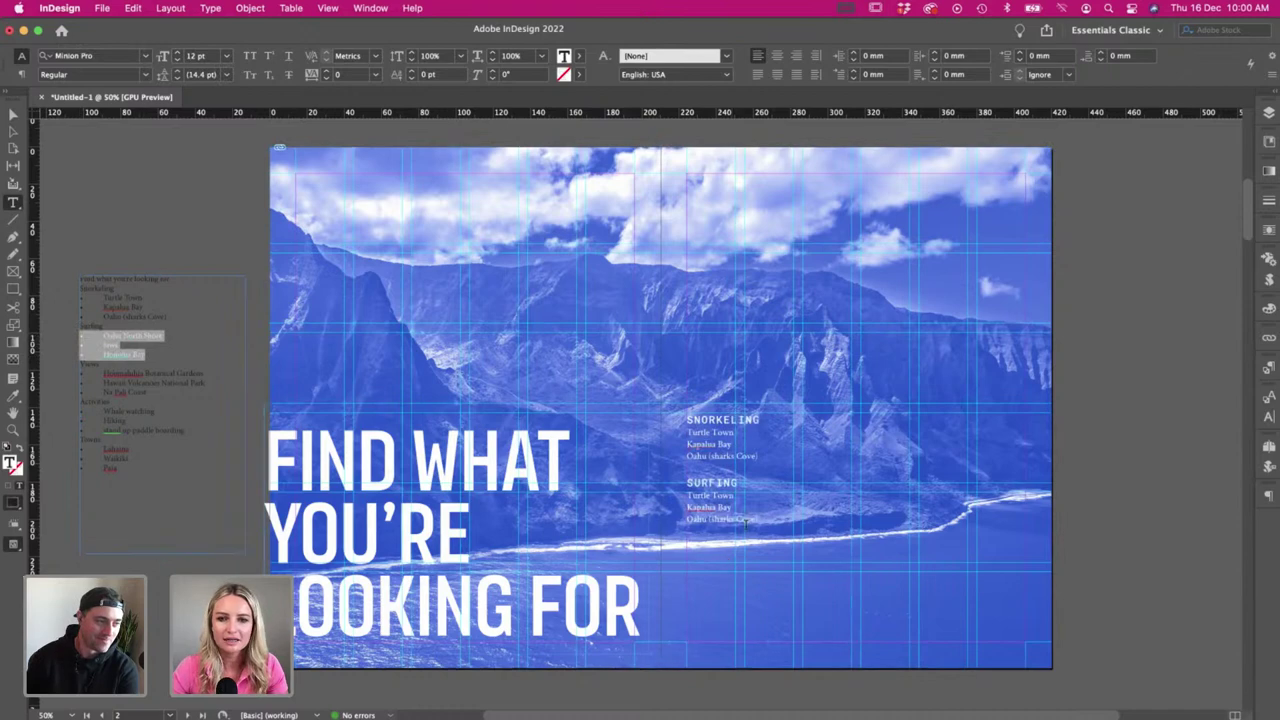
mouse_move(770, 519)
mouse_down()
mouse_move(711, 507)
mouse_move(757, 521)
mouse_up()
key(super+v)
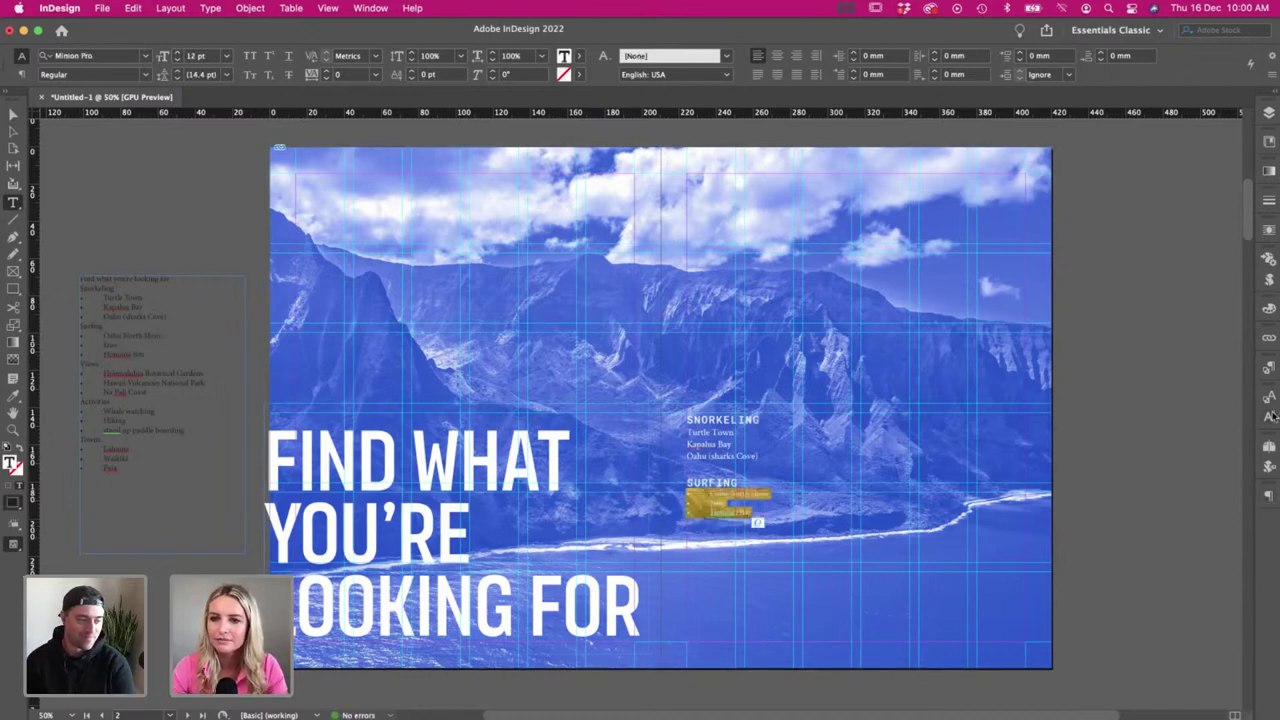
- Apply the Body character style to the three surfing places
click(1271, 416)
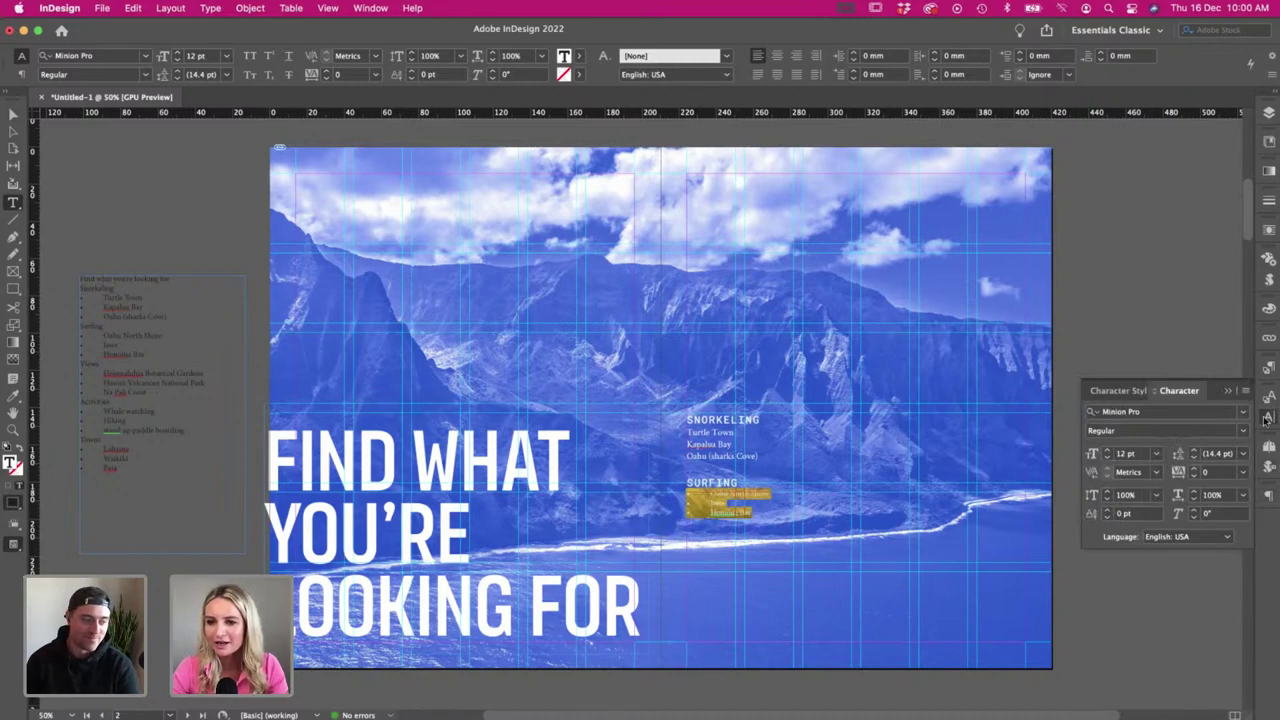
click(1268, 370)
click(1271, 493)
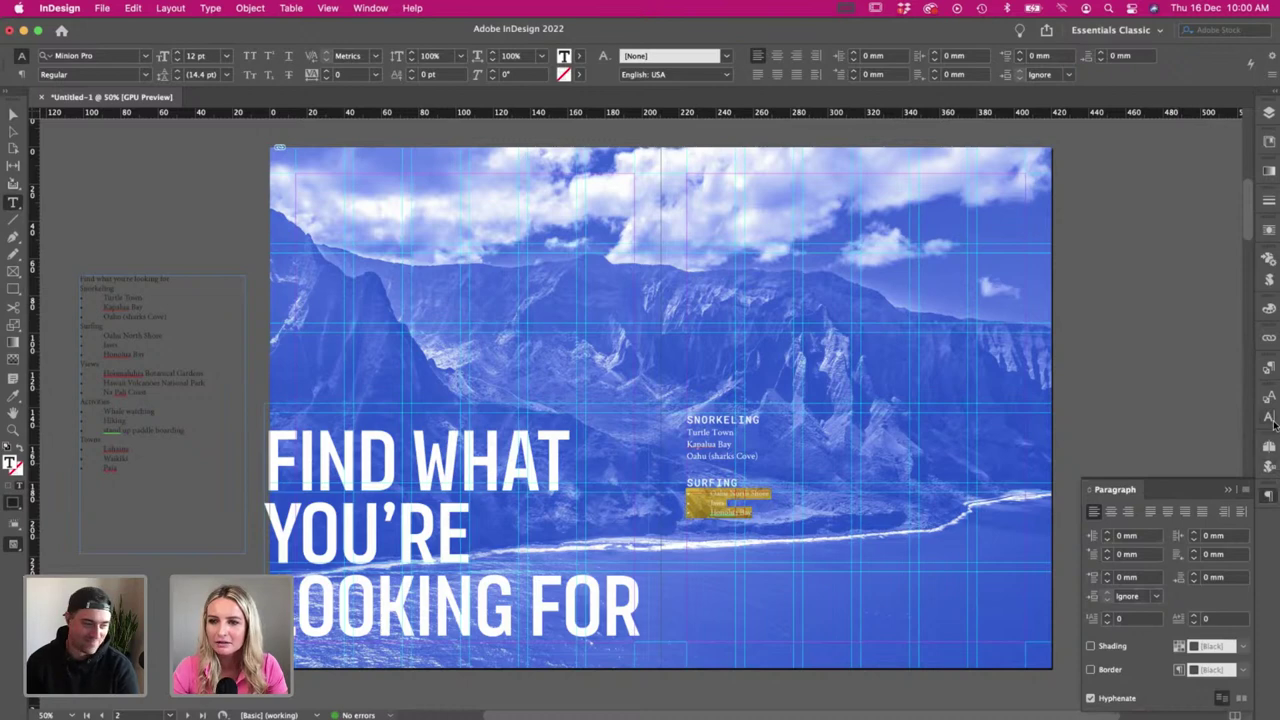
click(1272, 420)
click(1268, 397)
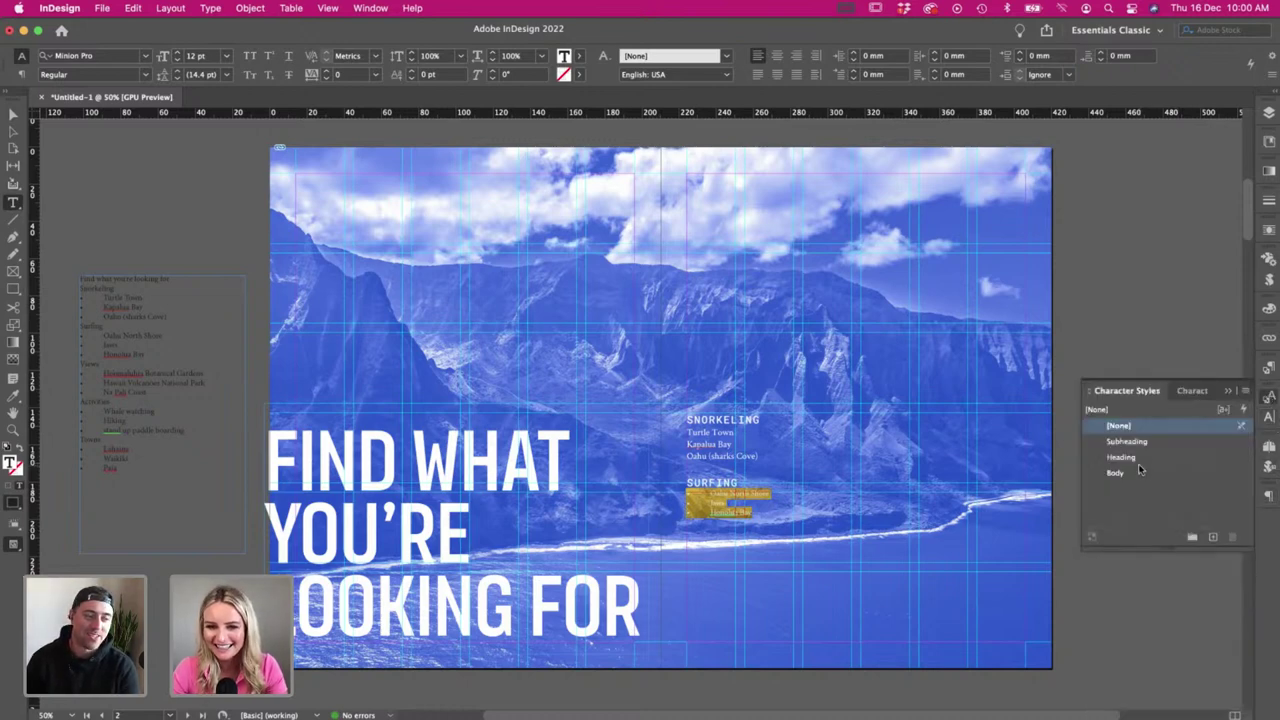
click(1165, 444)
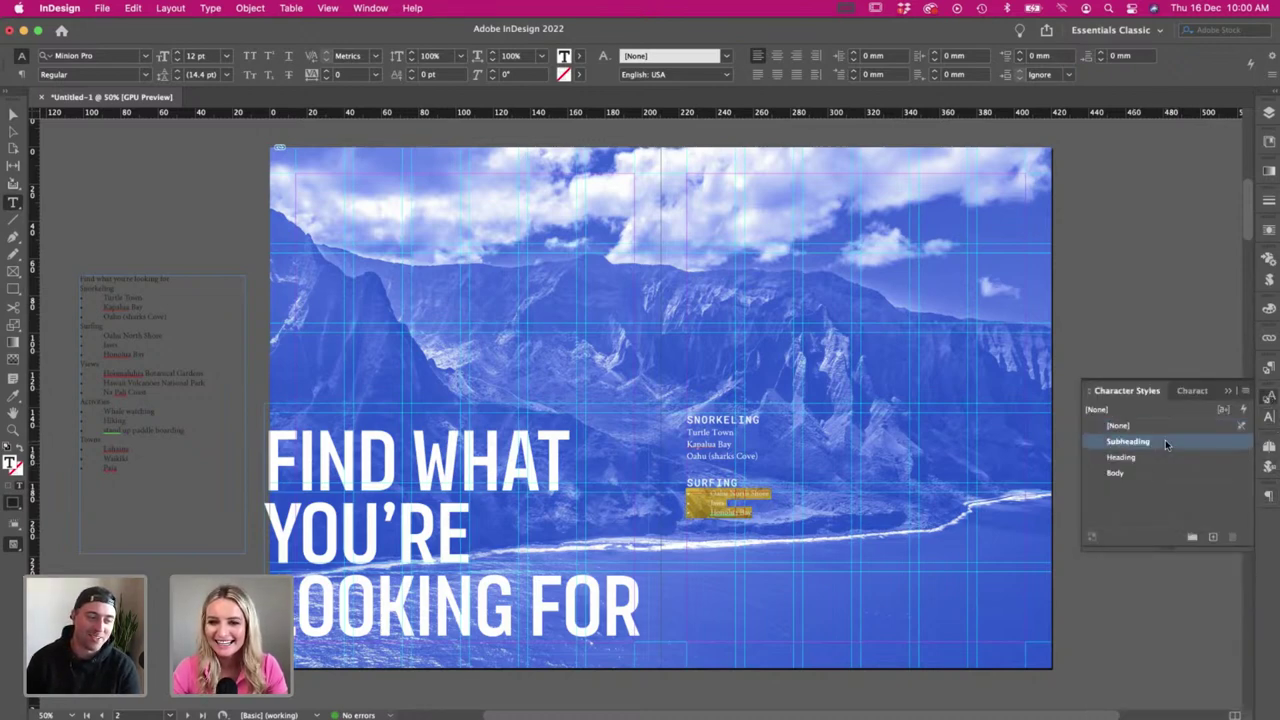
click(1148, 474)
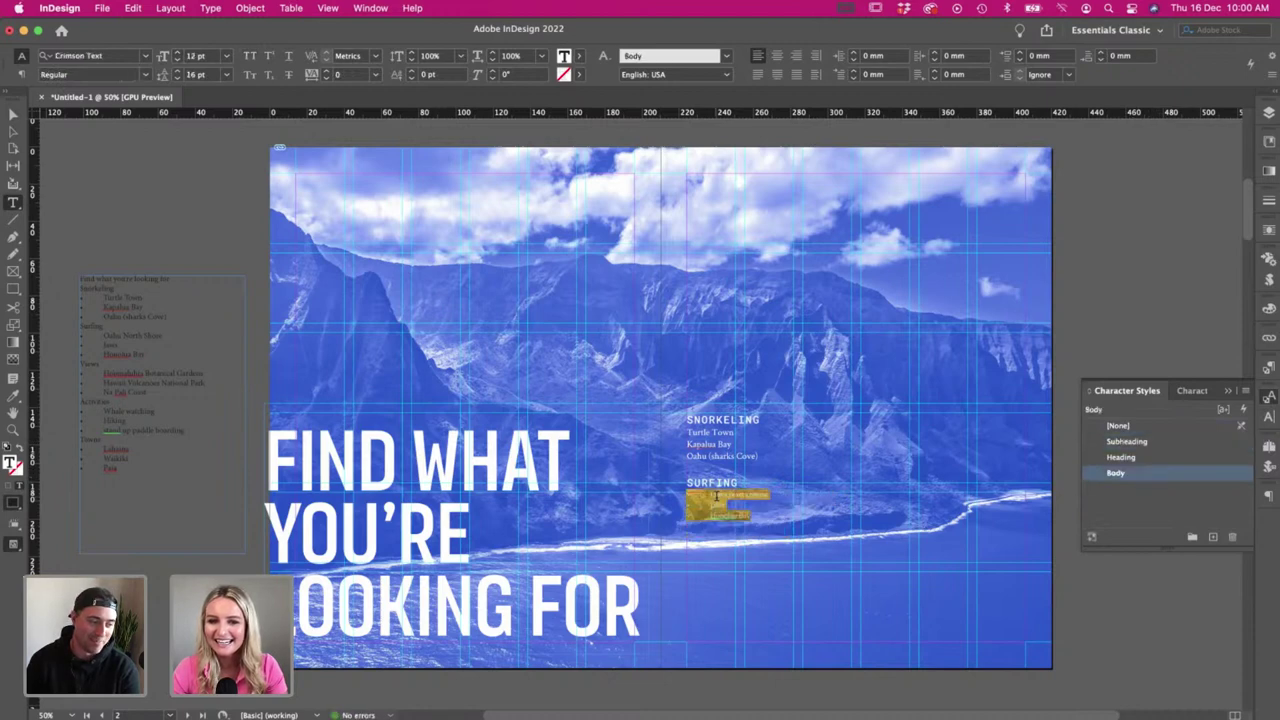
- Remove the bullets and indents from the three surfing places and colour them with the [Paper] swatch
mouse_move(683, 494)
mouse_down()
mouse_move(711, 505)
mouse_move(684, 515)
mouse_move(686, 494)
mouse_up()
key(BackSpace)
key(BackSpace)
key(BackSpace)
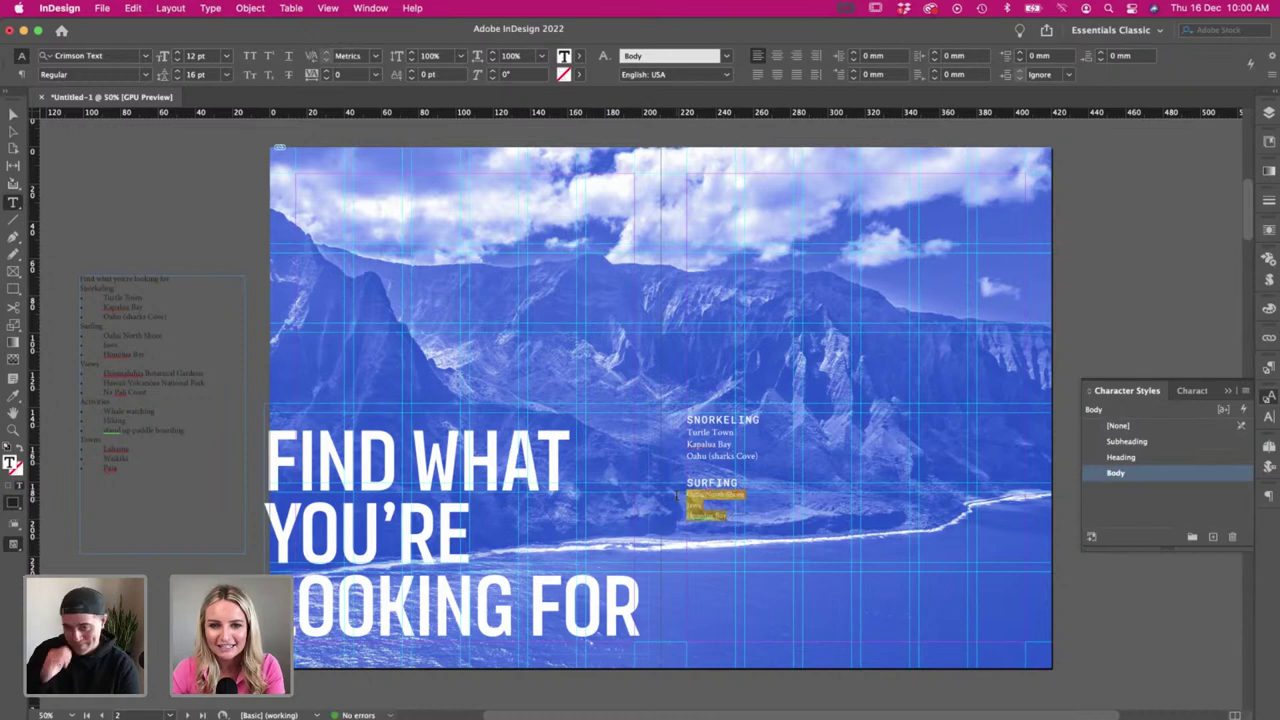
click(579, 55)
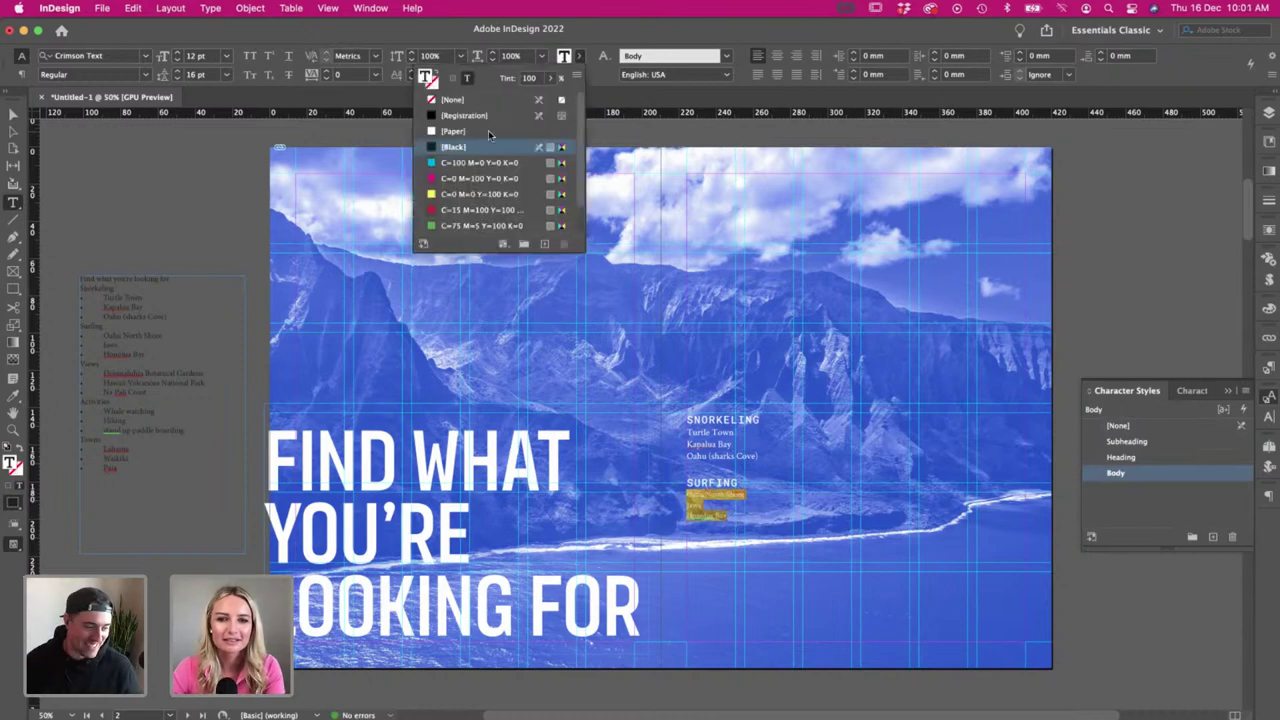
click(455, 131)
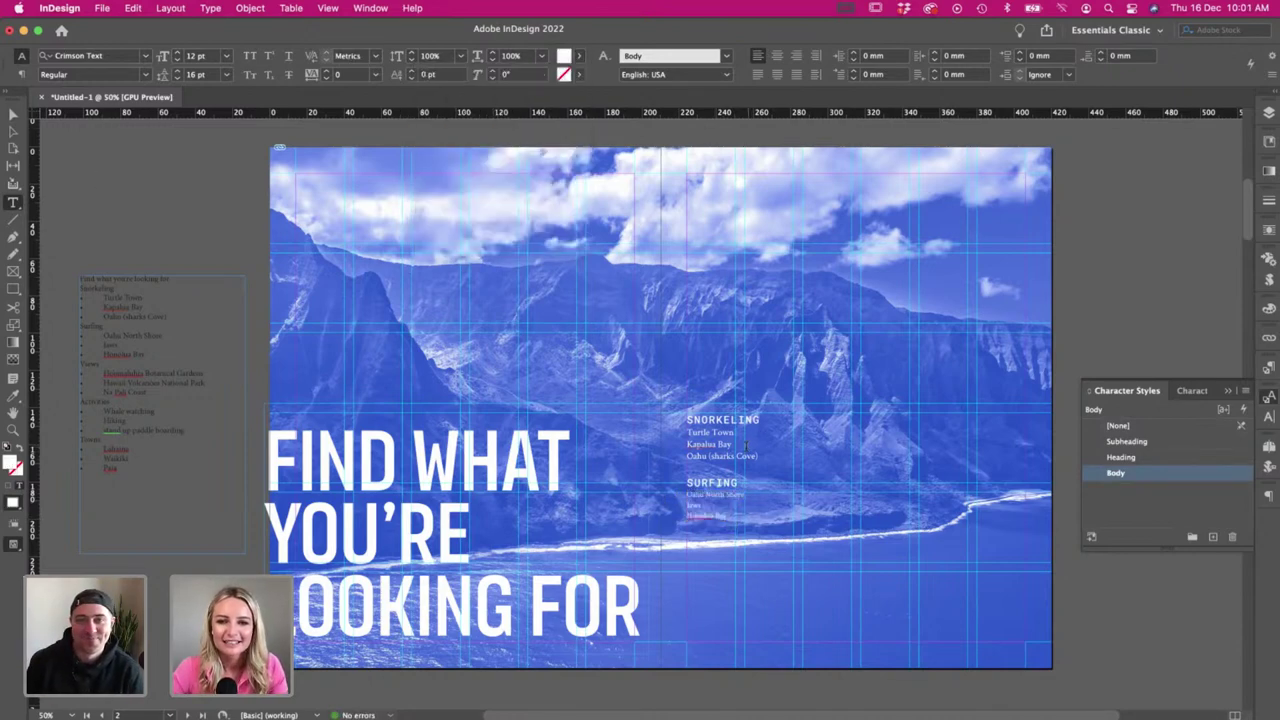
- Match the three surfing places to the SNORKELING places' formatting, at 14 pt with 18 pt leading
drag(734, 537, 686, 490)
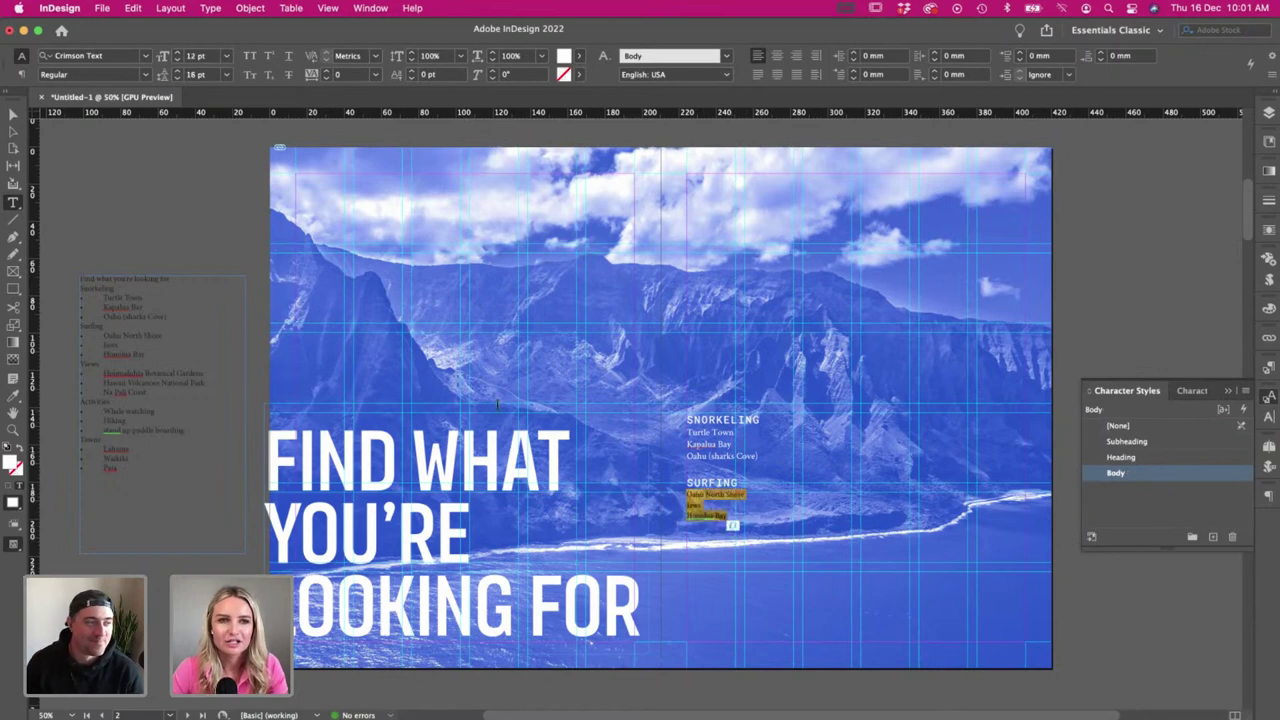
click(177, 54)
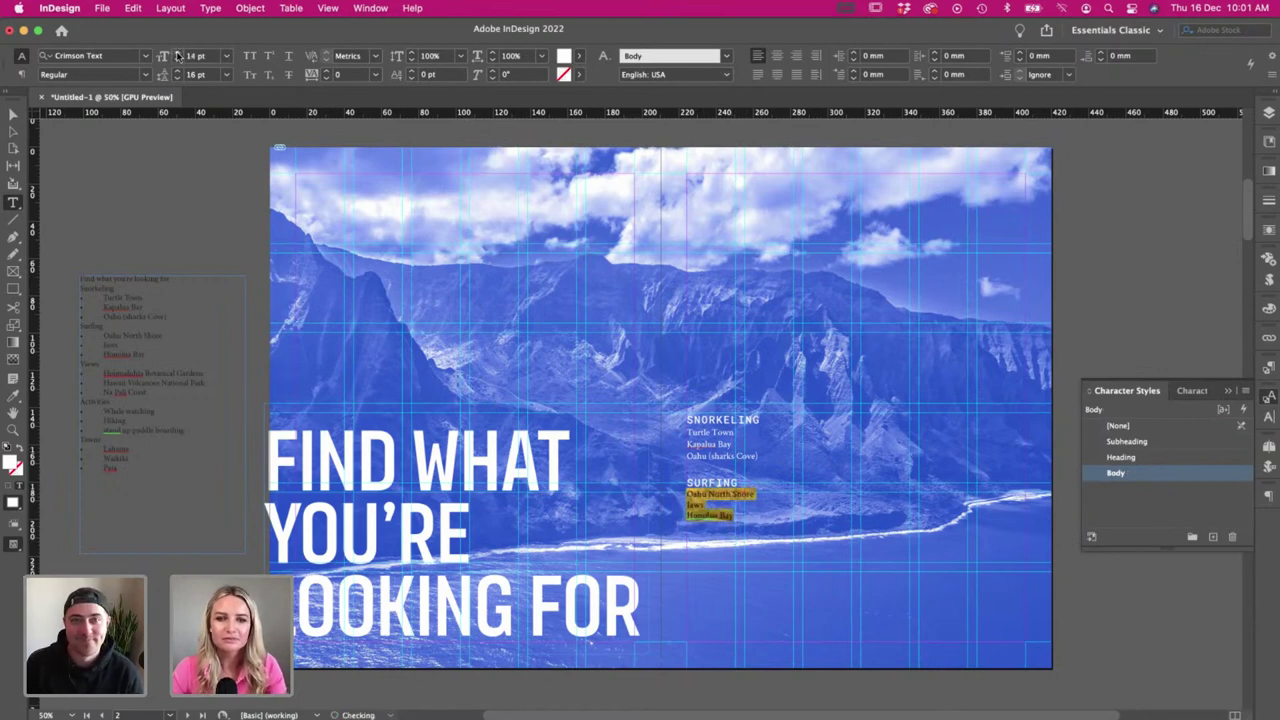
click(13, 396)
click(722, 451)
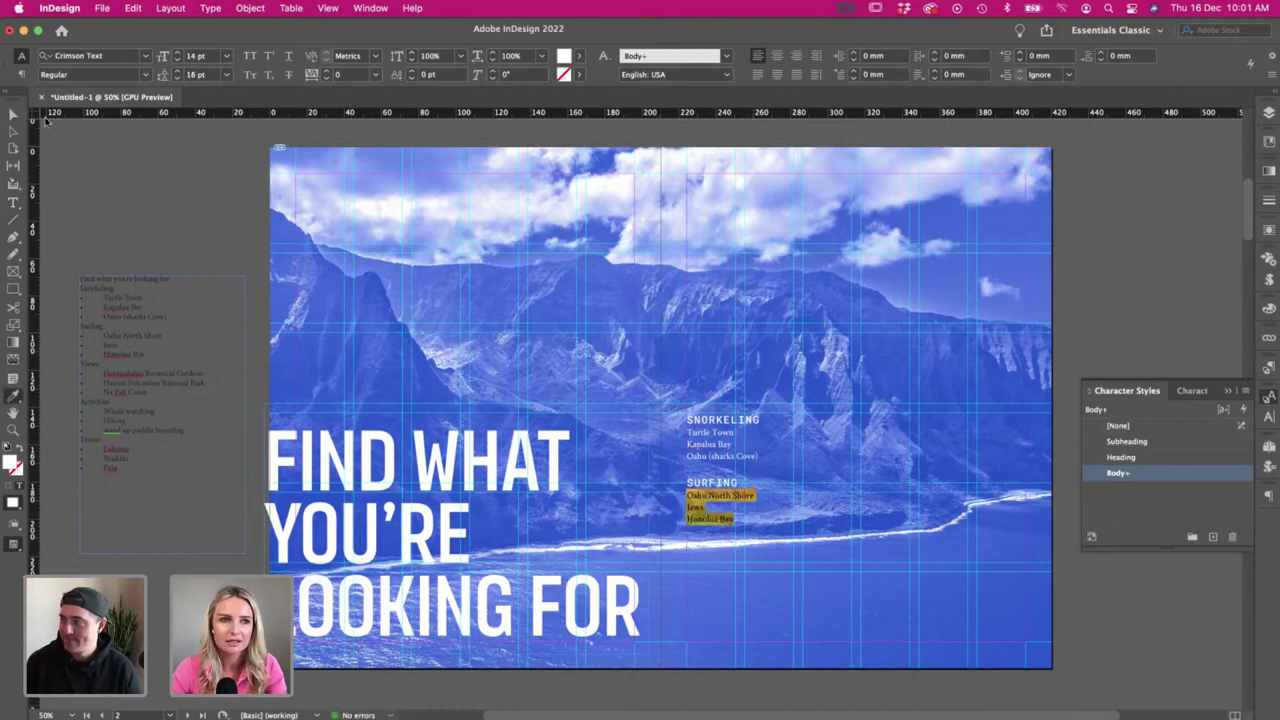
- Preview the spread without guides, and move the contents text frame up and inward to about X 255 mm, Y 96.5 mm
click(13, 114)
click(122, 182)
key(w)
click(740, 532)
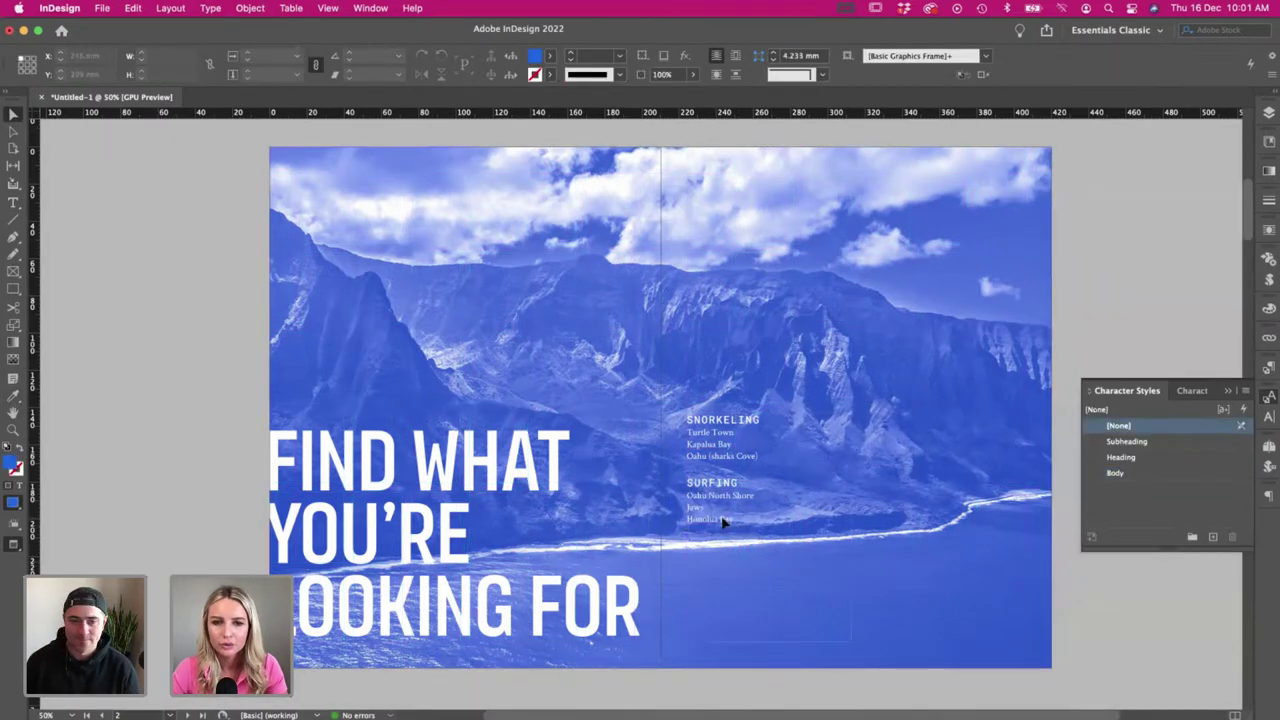
click(724, 522)
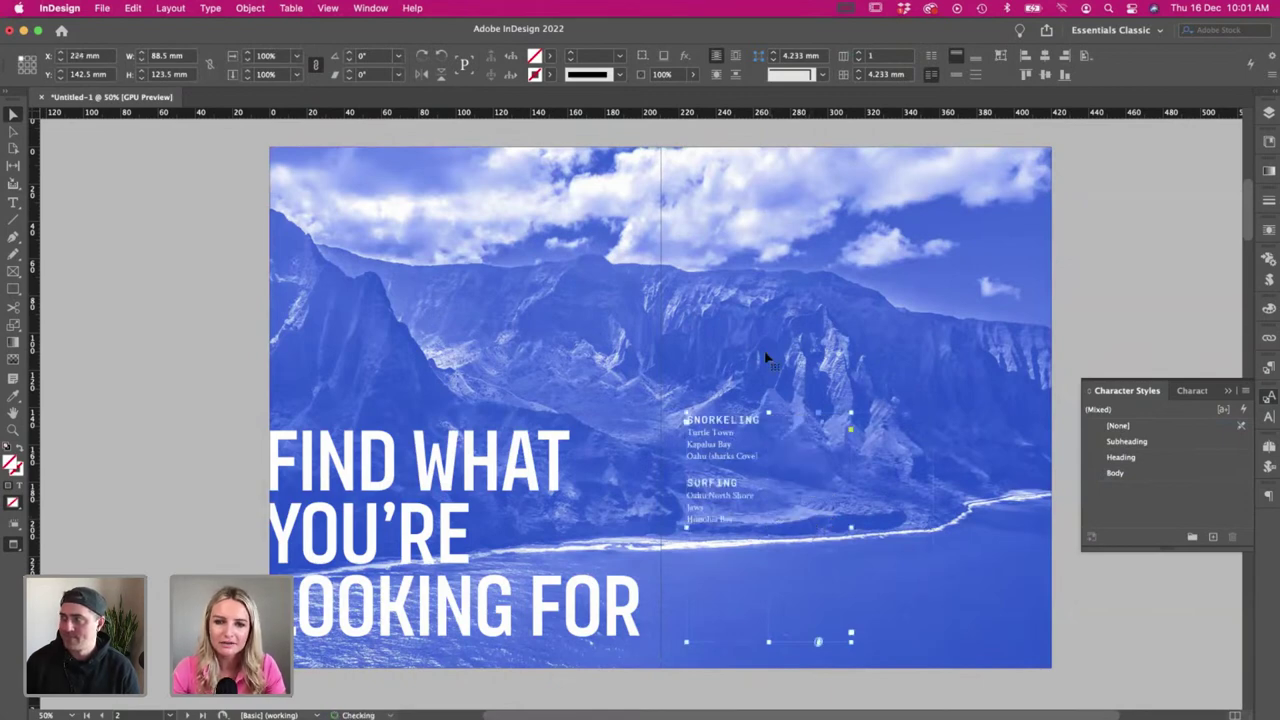
key(w)
drag(716, 495, 771, 370)
key(w)
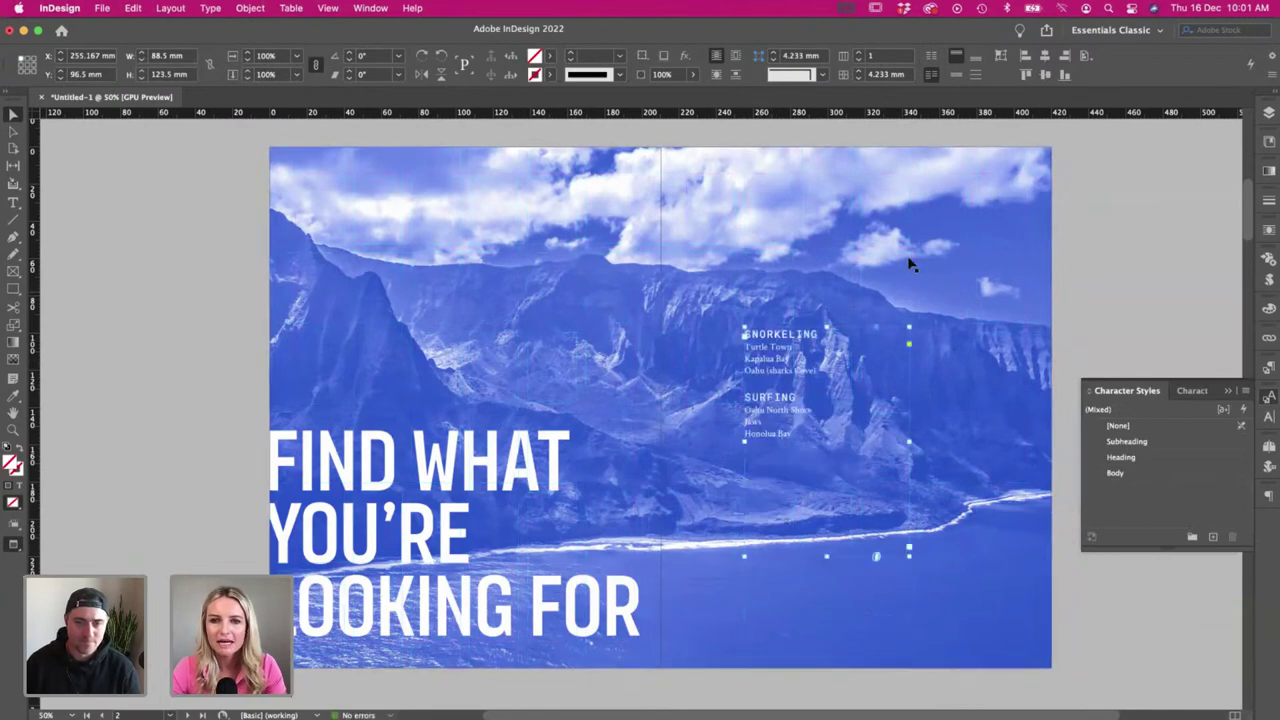
- Crop the Hawaii photo's frame back to the spine so it covers only the left-hand page
click(978, 338)
key(w)
drag(1051, 409, 661, 410)
- Colour all the contents text on the white page with the [Black] swatch and preview the spread without guides
double_click(796, 386)
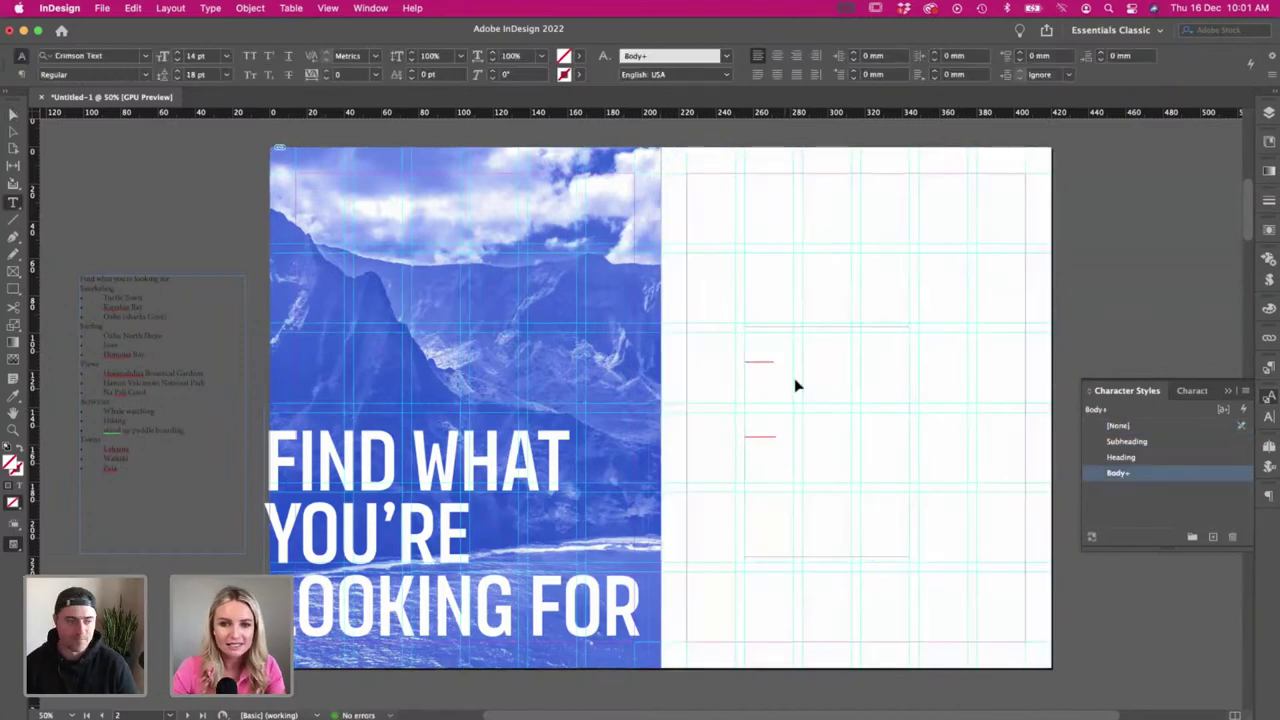
key(super+a)
click(578, 56)
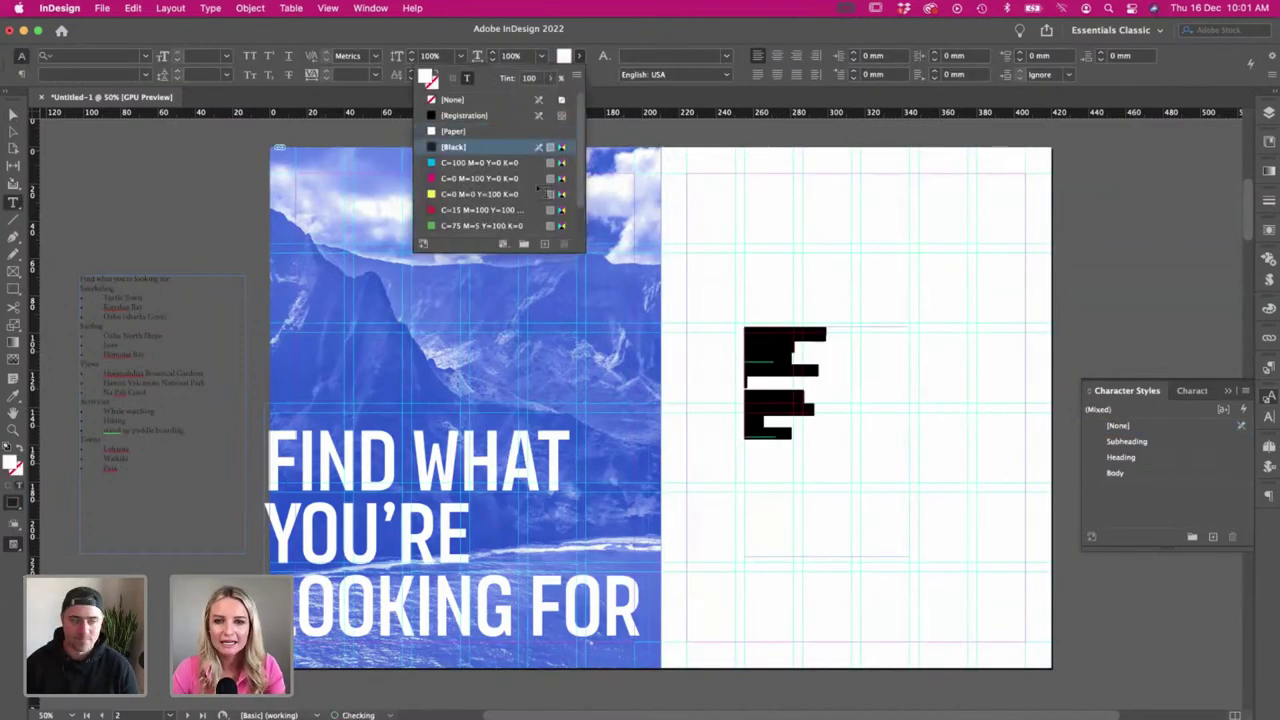
click(763, 357)
click(13, 114)
click(131, 177)
key(w)
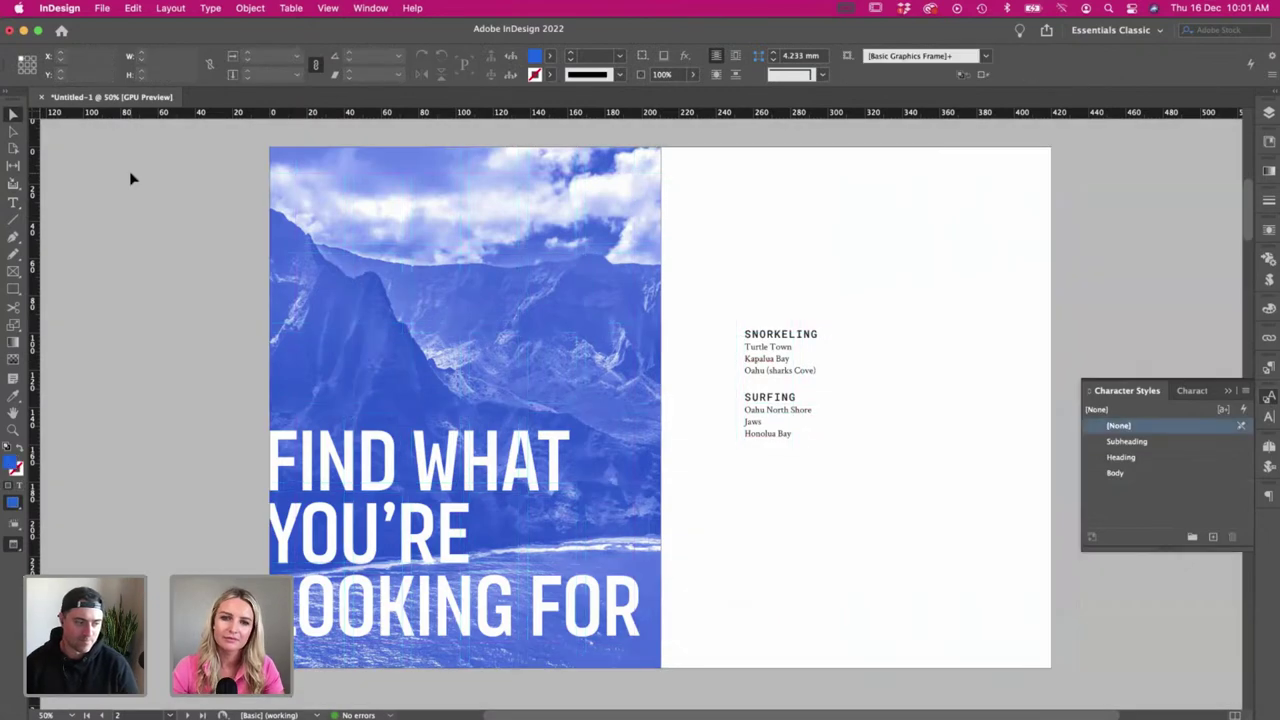
- Scale the FIND WHAT YOU'RE LOOKING FOR heading down slightly on the photo page and preview the spread without guides
scroll(621, 346, up, 5)
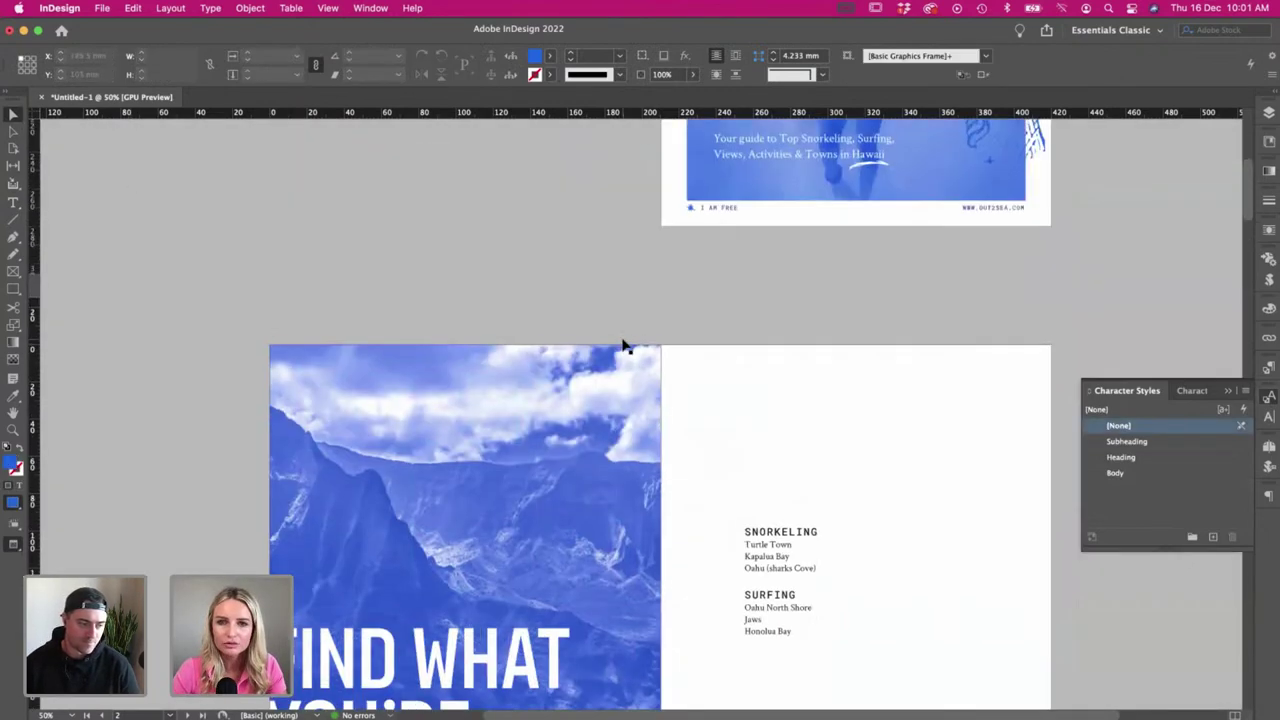
scroll(621, 346, up, 2)
scroll(621, 346, down, 10)
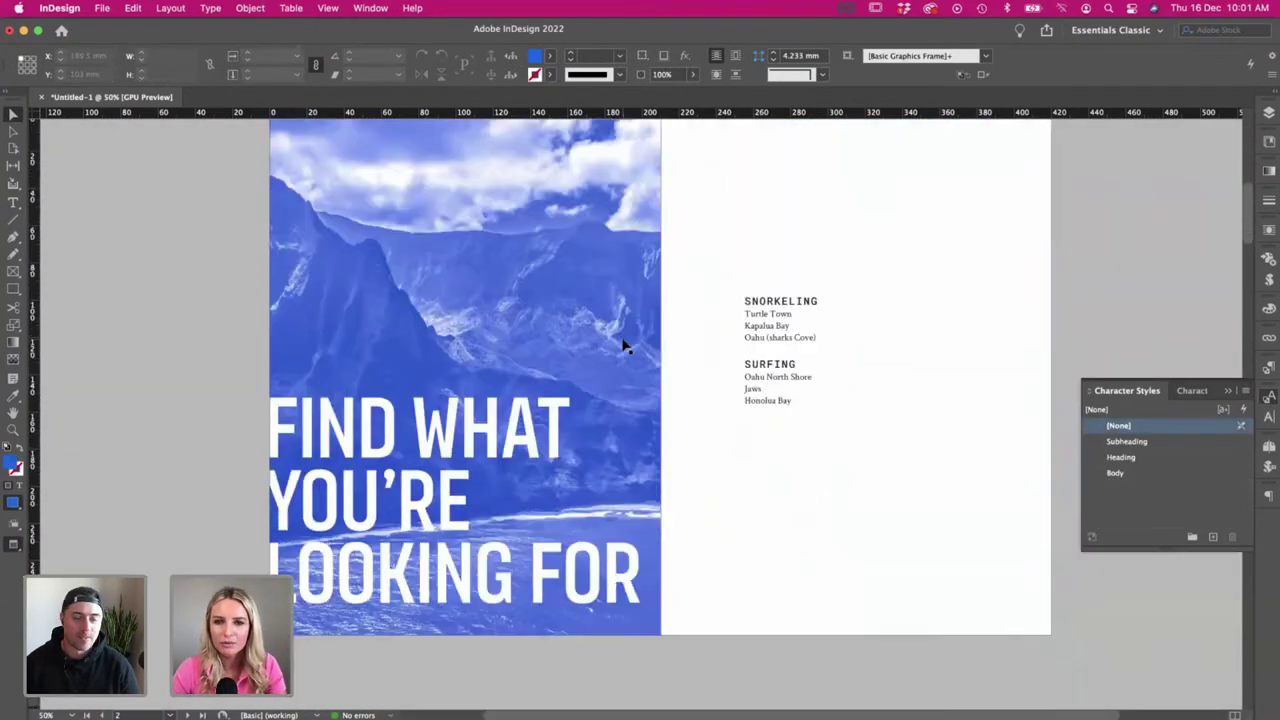
scroll(621, 346, up, 1)
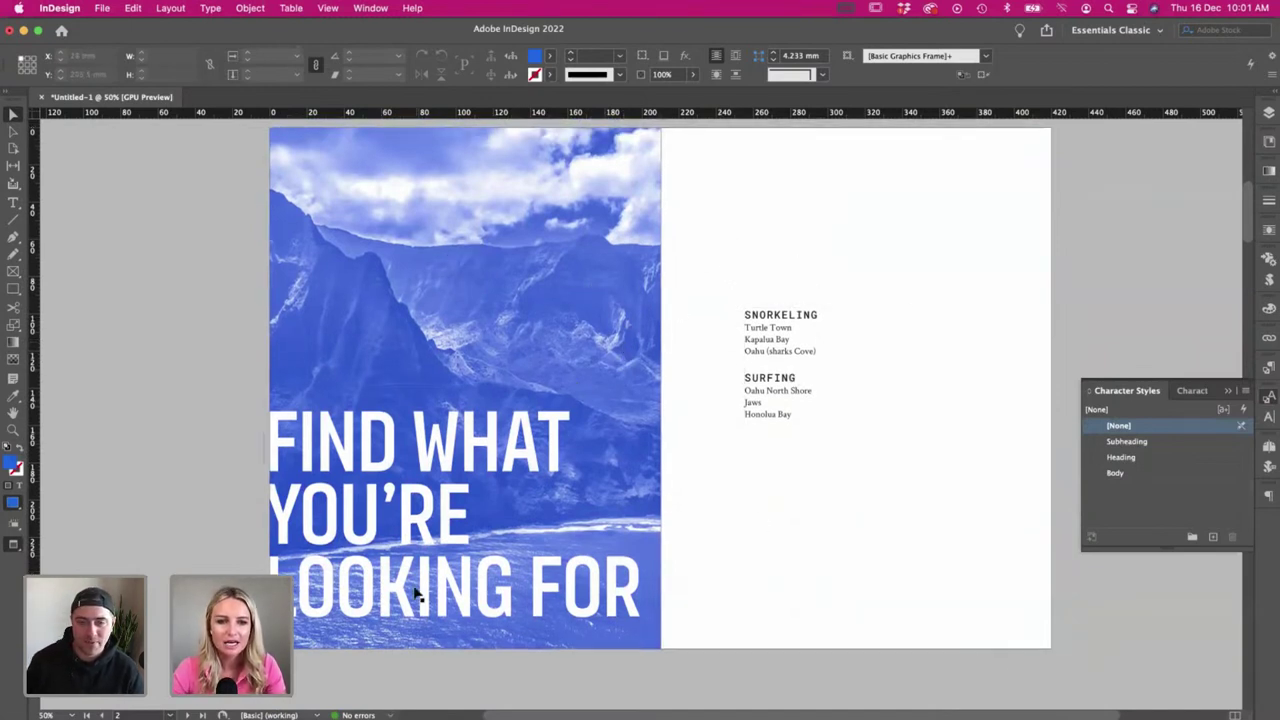
click(268, 432)
key(s)
drag(672, 643, 610, 602)
key(v)
click(803, 620)
key(w)
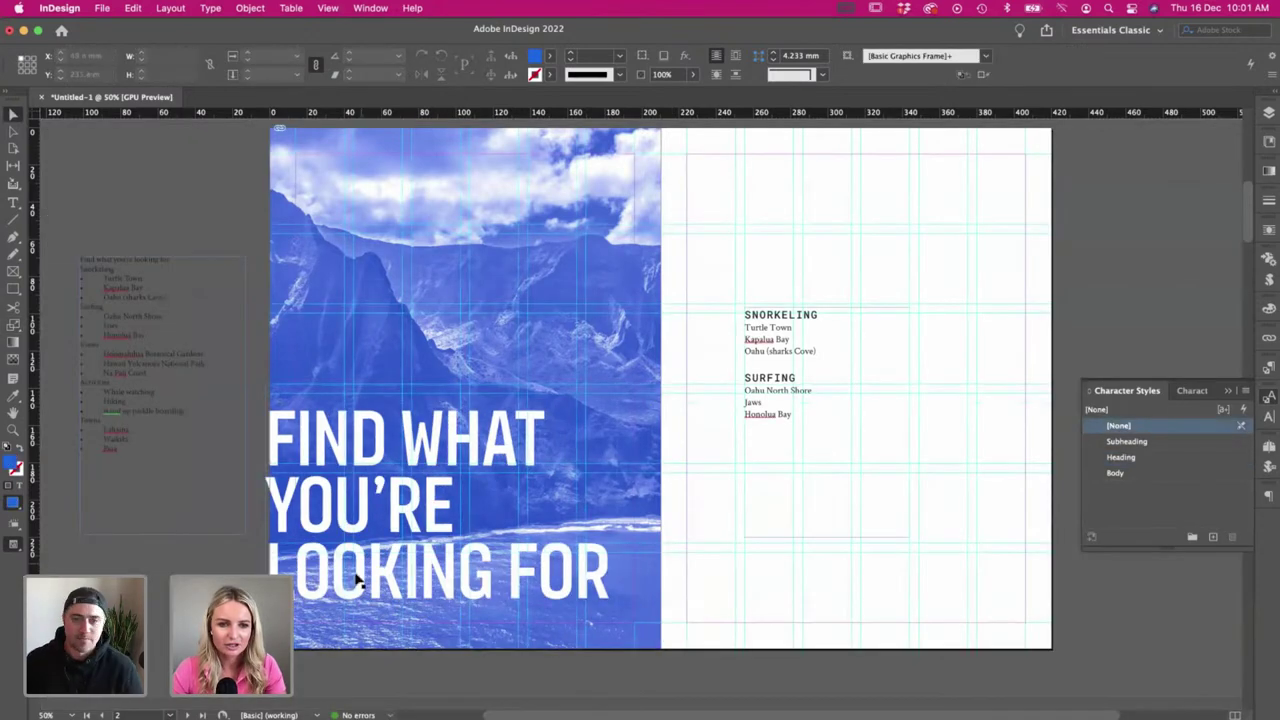
key(w)
click(791, 443)
key(w)
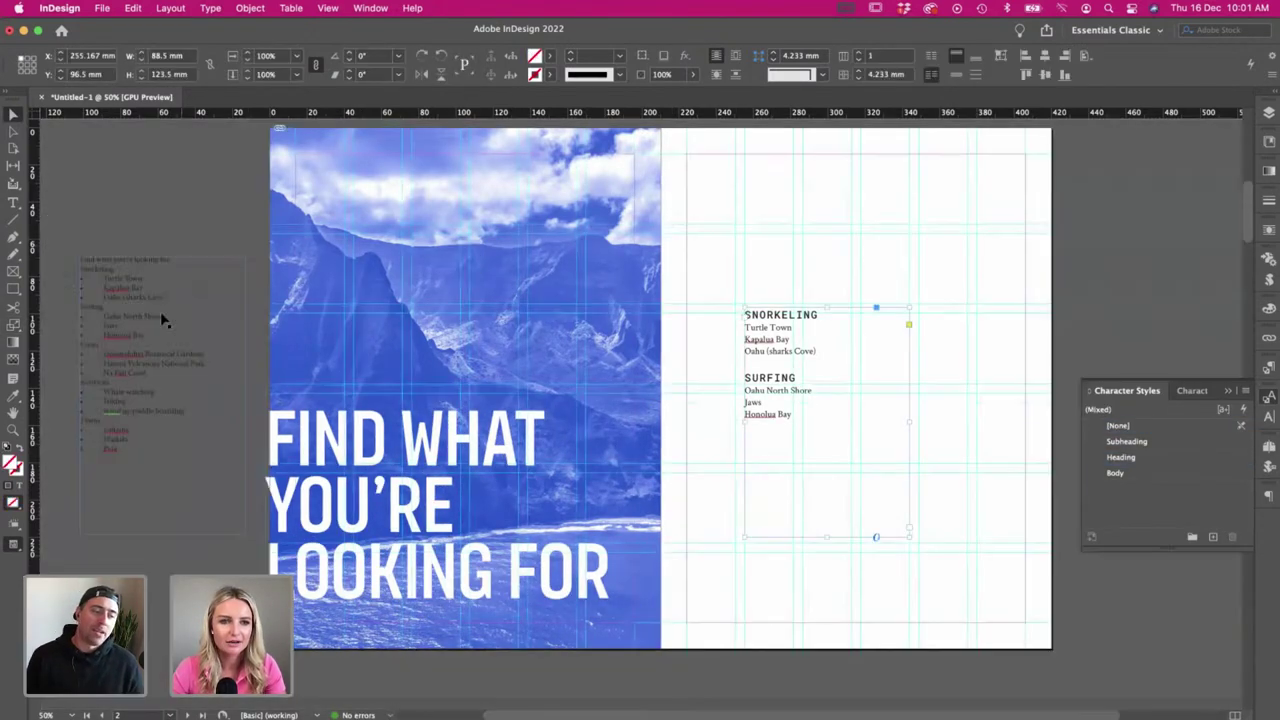
- Delete the title line and the Snorkeling and Surfing sections from the source text on the pasteboard
double_click(155, 327)
drag(150, 336, 55, 248)
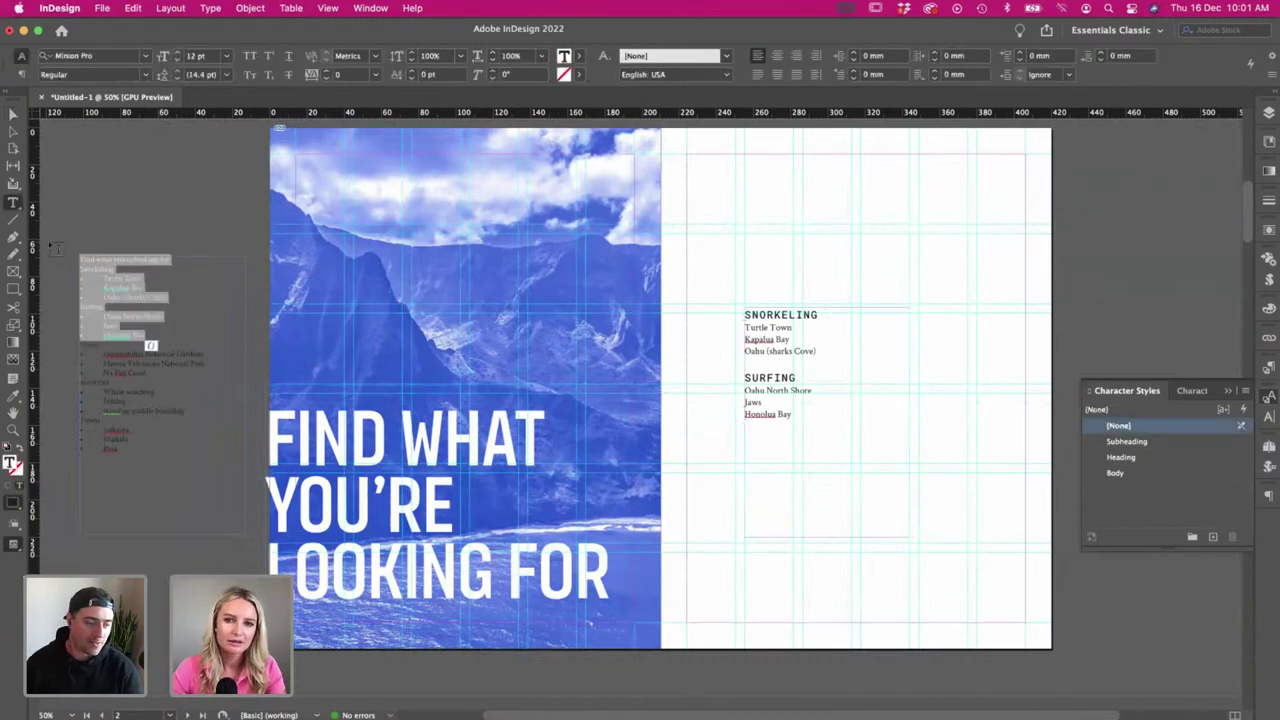
key(BackSpace)
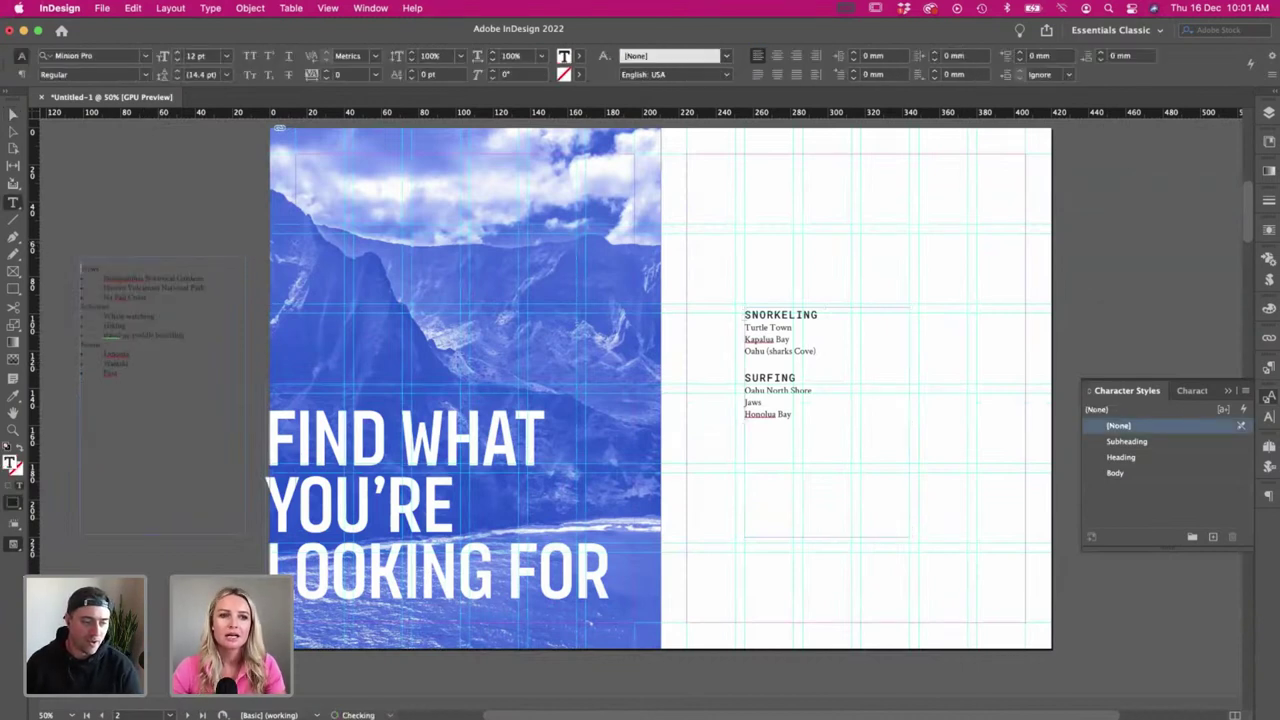
key(BackSpace)
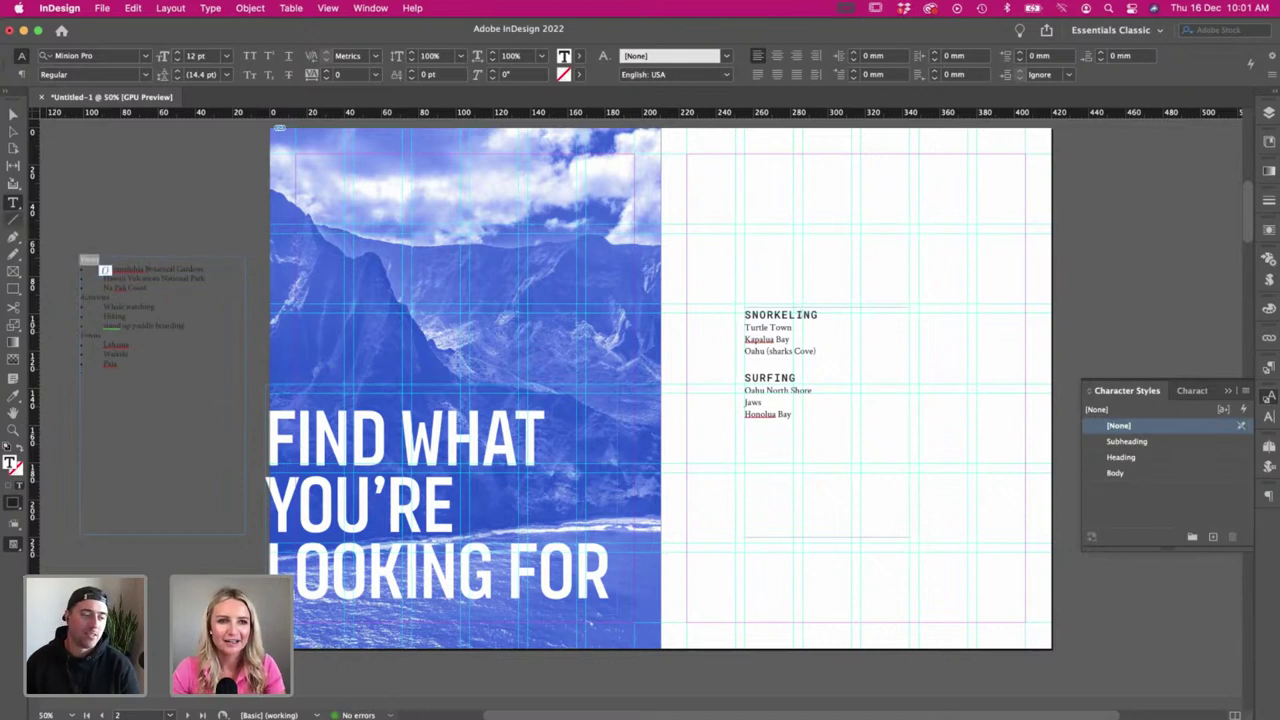
- Extend the contents text frame down to the page's bottom margin, making it 169.5 mm tall
click(13, 113)
click(824, 447)
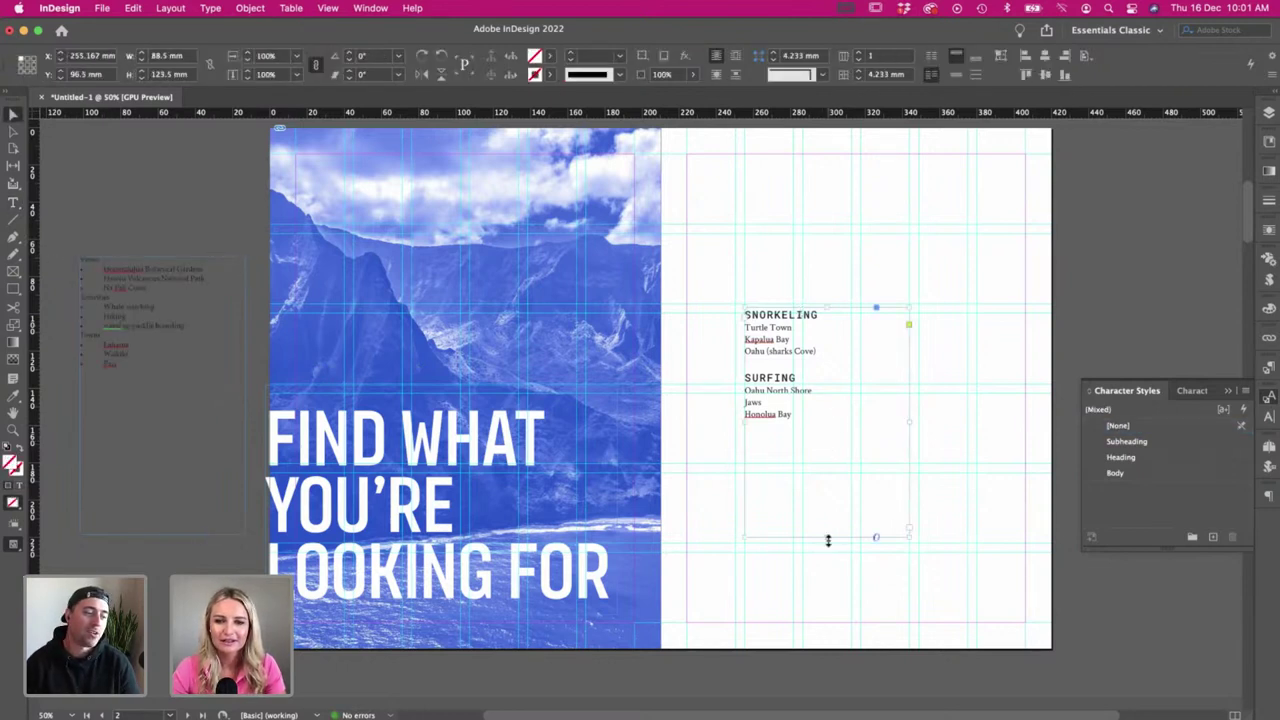
drag(827, 538, 829, 622)
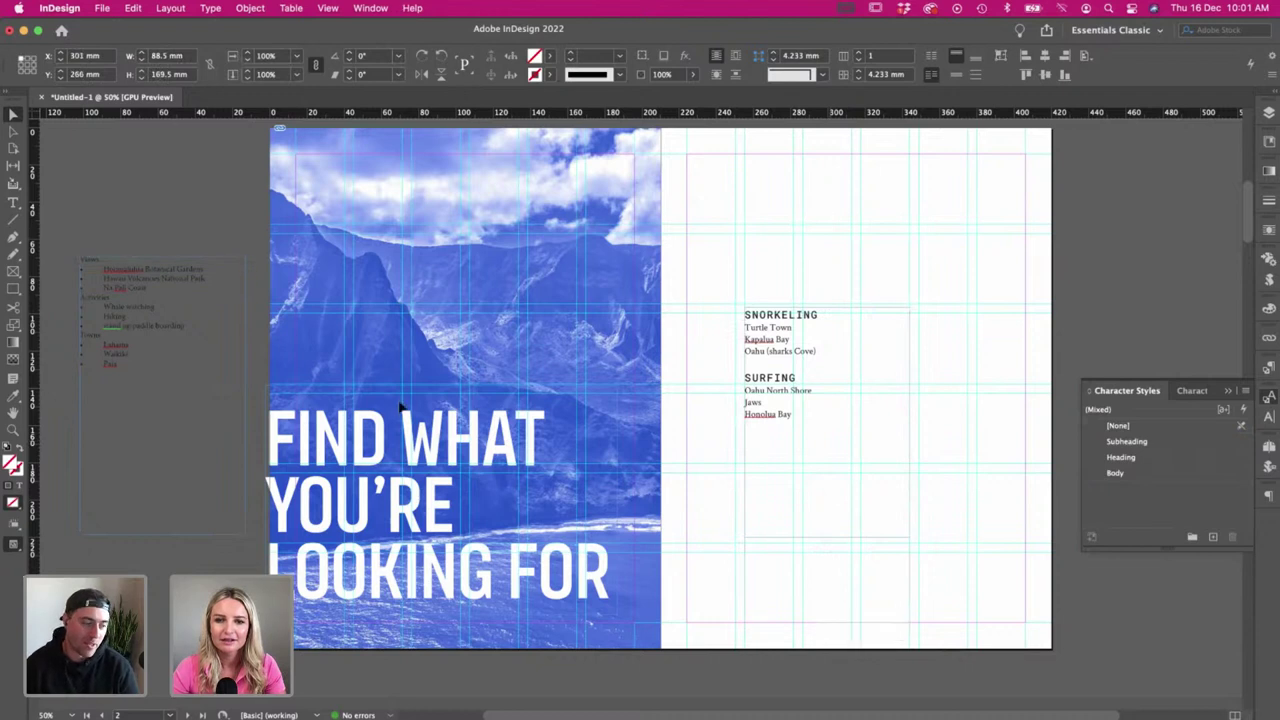
- Copy the Views section from the pasteboard text to below Honolua Bay and give its title the Subheading character style
click(163, 219)
key(t)
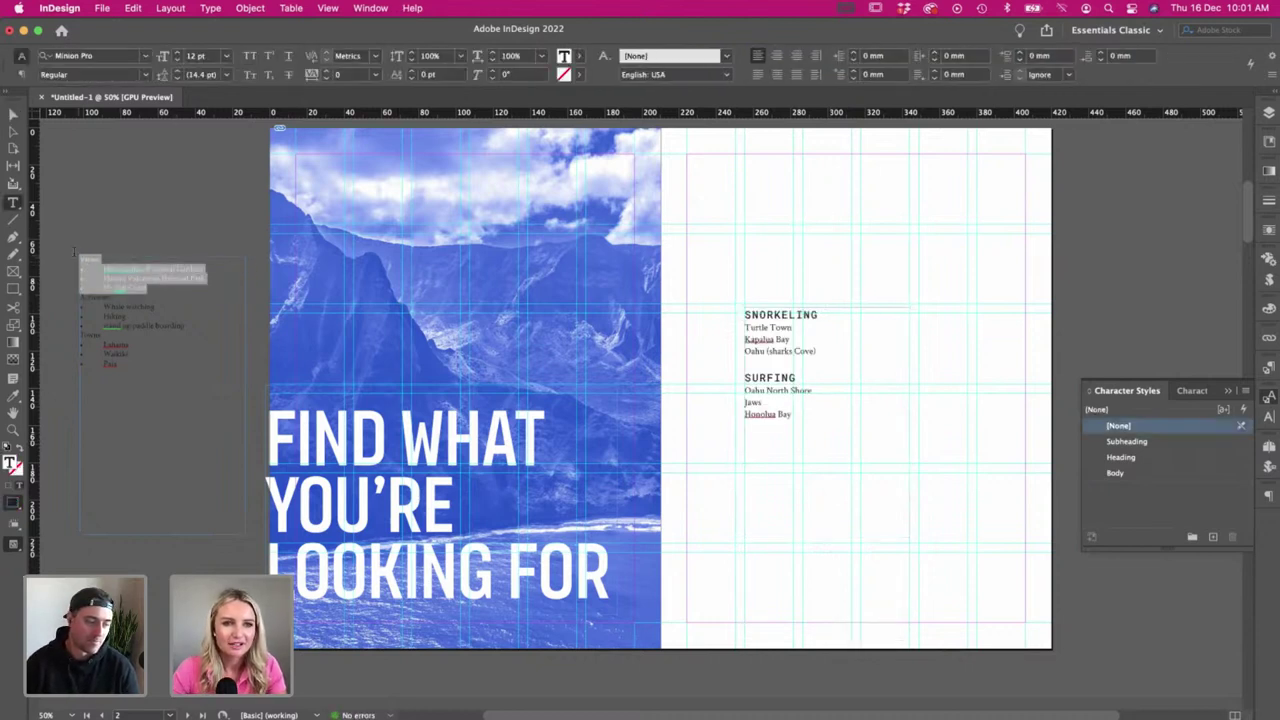
click(812, 422)
text(Views •	Ho'omaluhia Botanical Gardens •	Hawaii Volcanoes National Park •	Na Pali Coast)
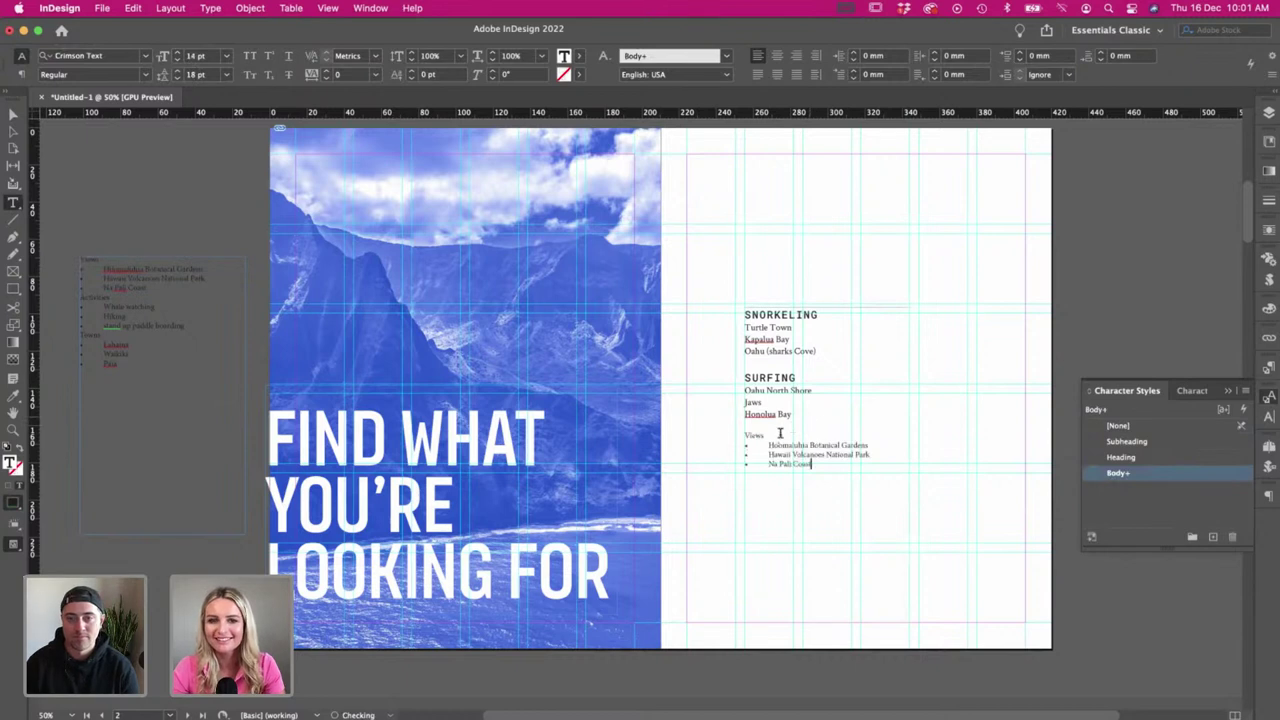
double_click(748, 437)
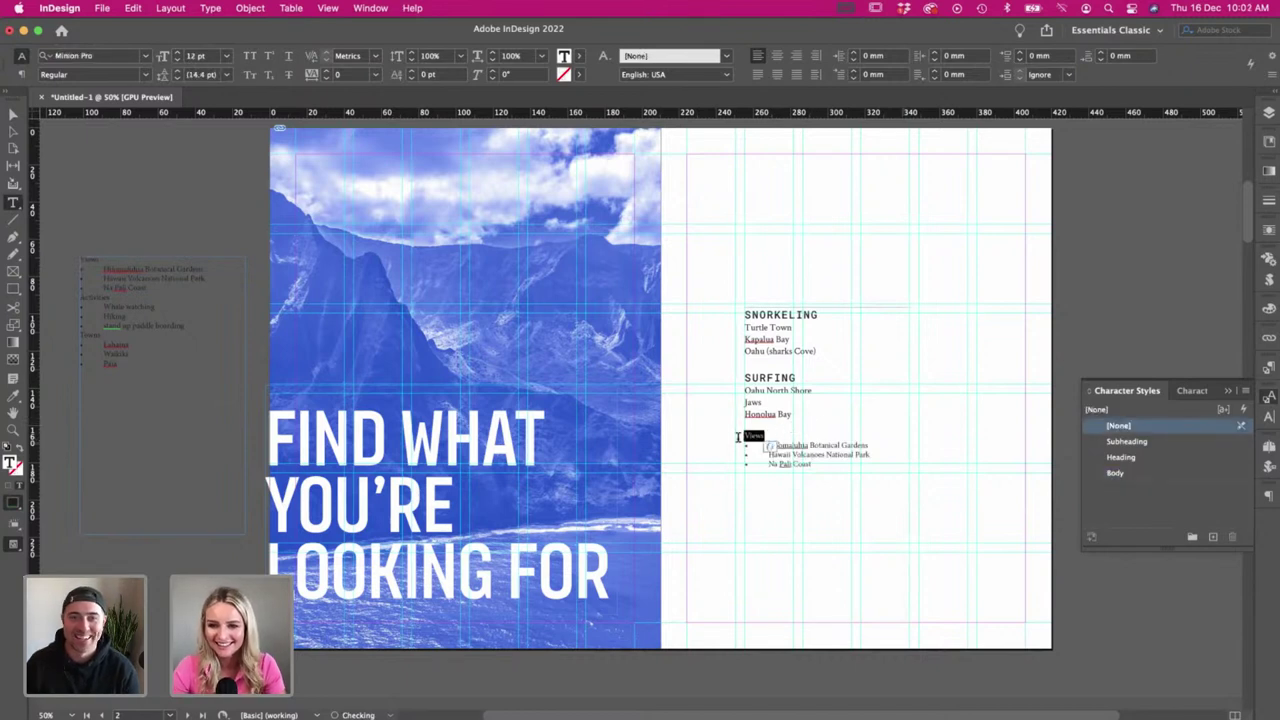
click(1167, 446)
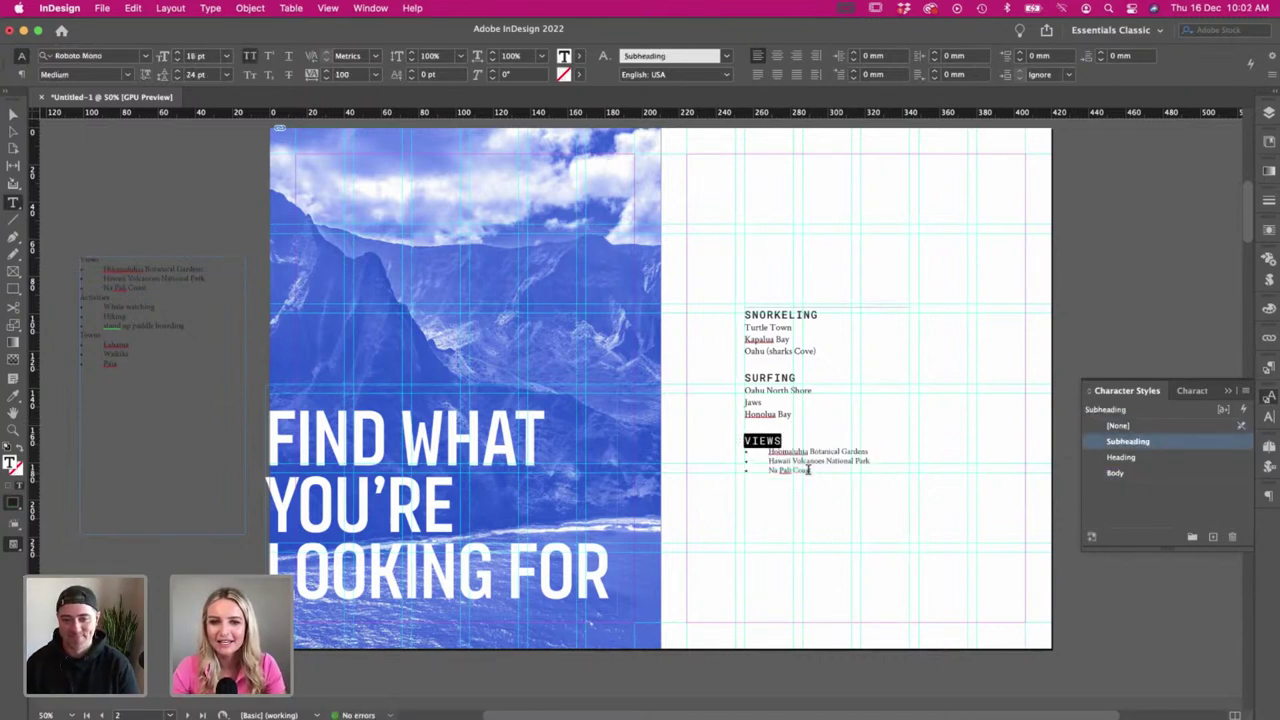
- Apply the Body character style to the three VIEWS places and remove their bullets and tab indents
drag(808, 470, 720, 451)
click(1144, 474)
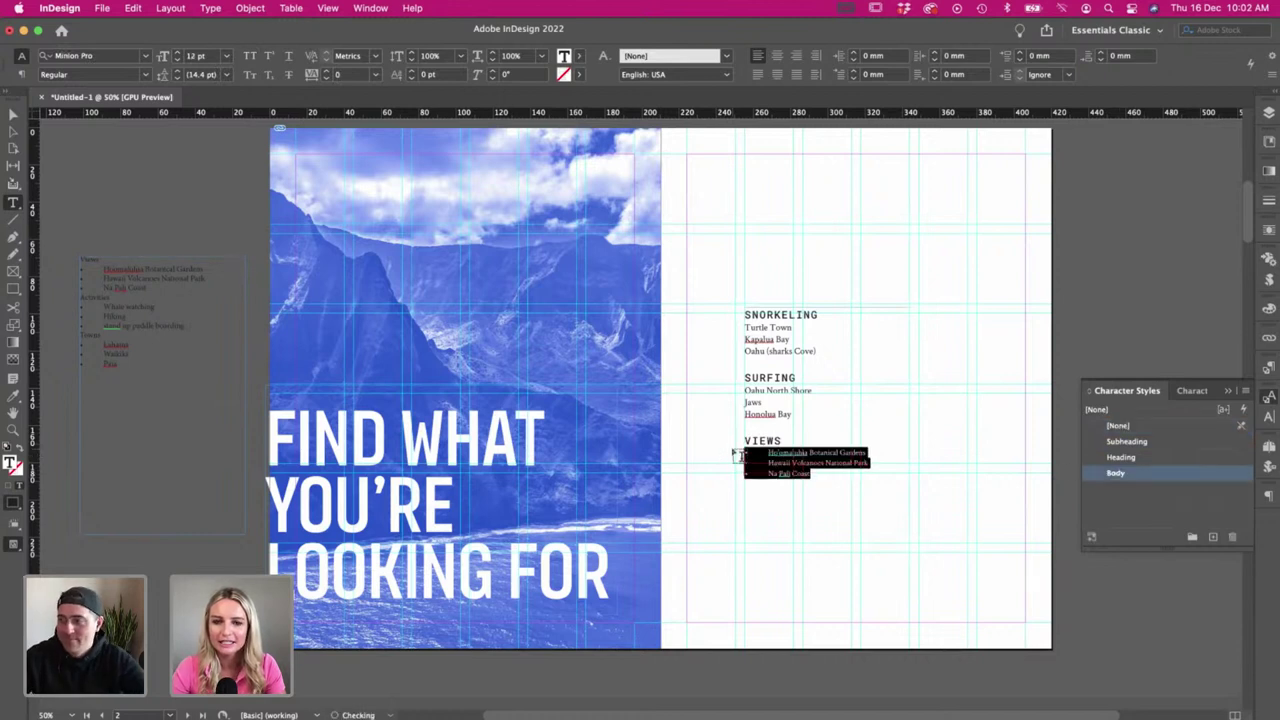
click(765, 455)
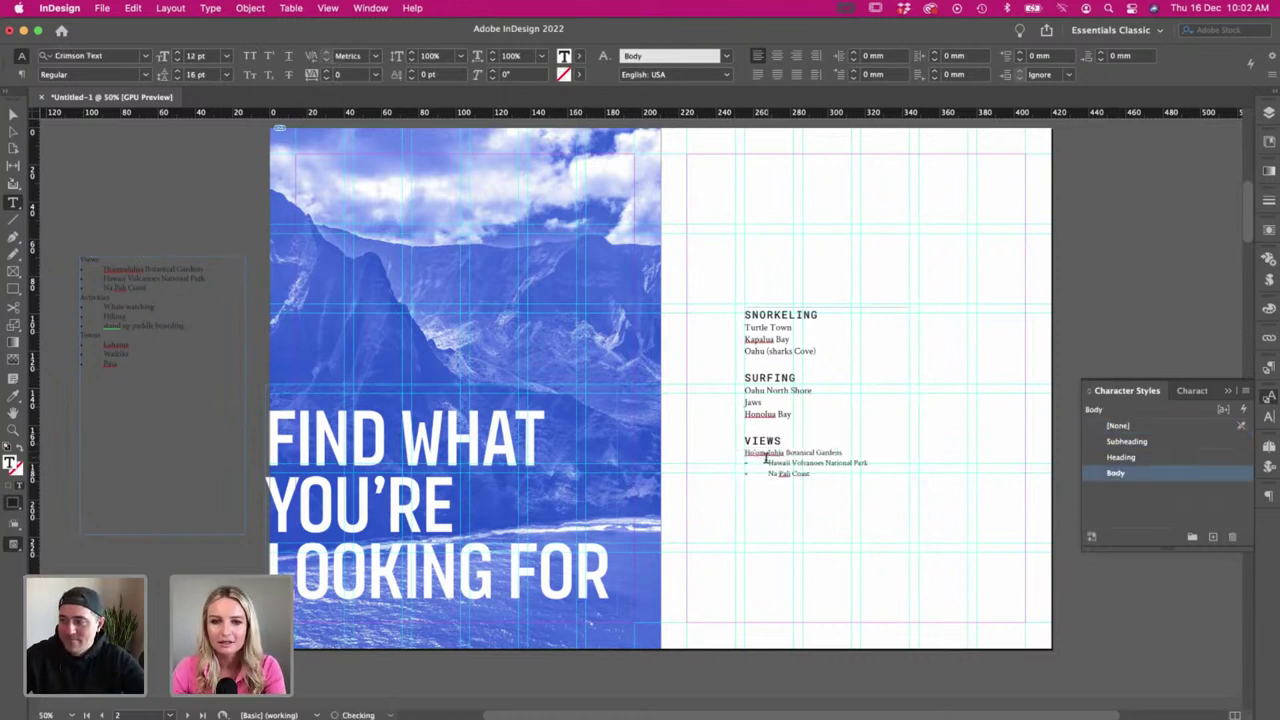
drag(767, 462, 738, 483)
key(BackSpace)
key(BackSpace)
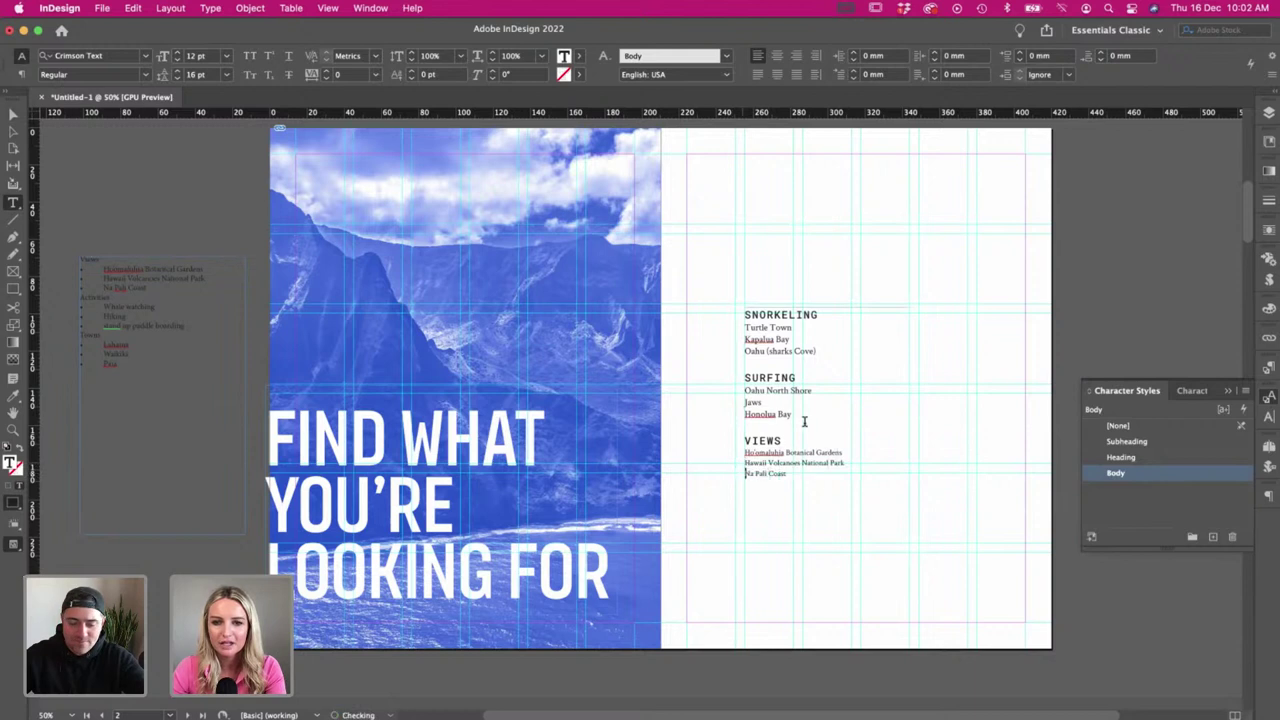
- Create a paragraph style from the three surfing places, apply it to them, and name it Contents Body
drag(804, 421, 730, 398)
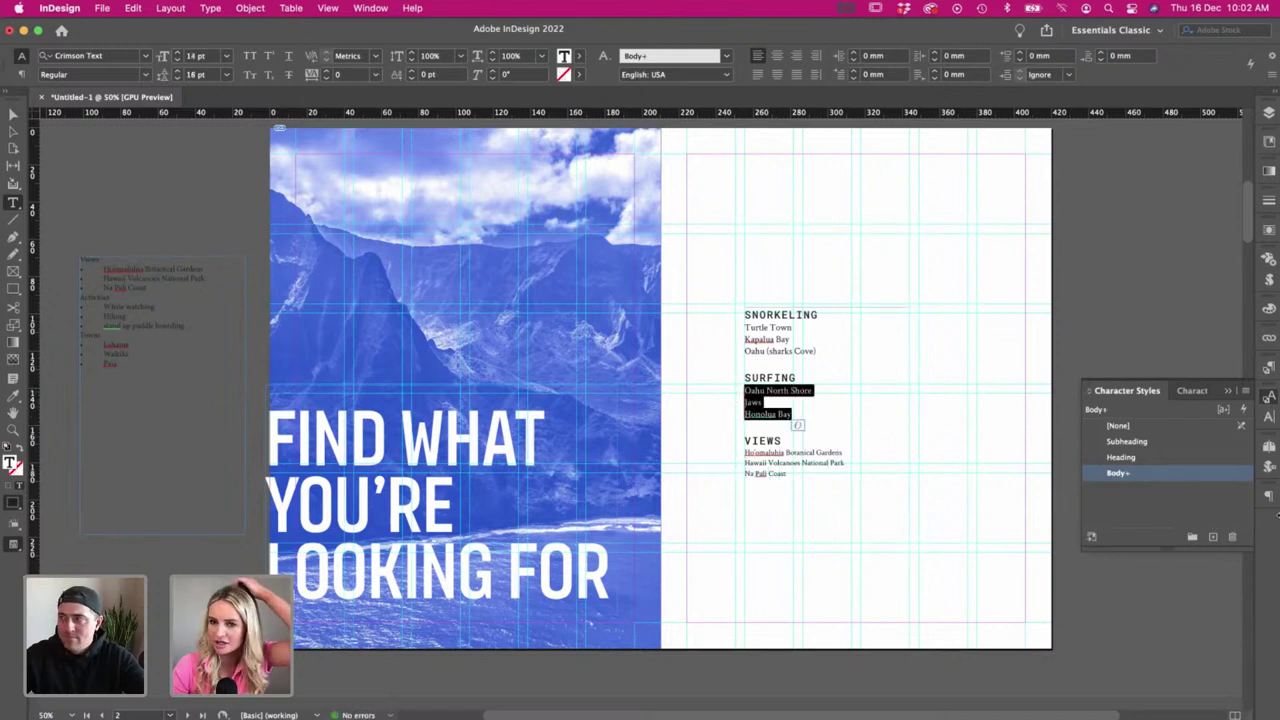
click(1268, 368)
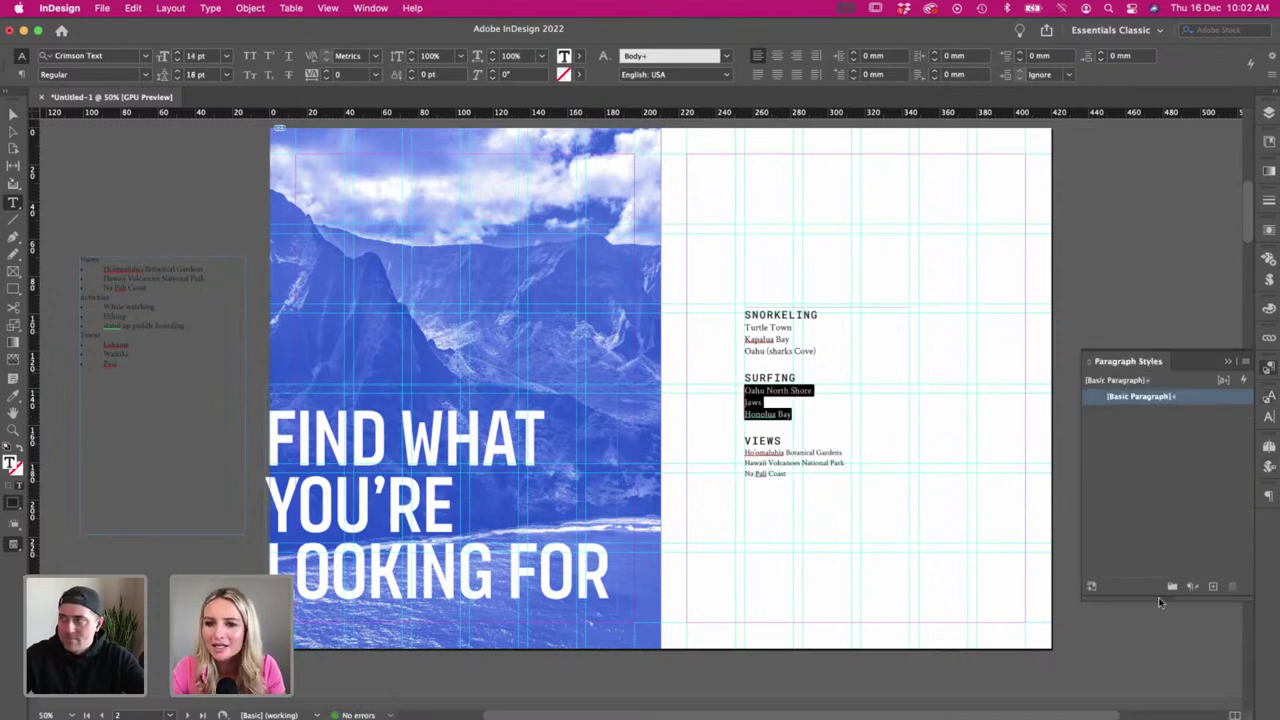
click(1140, 412)
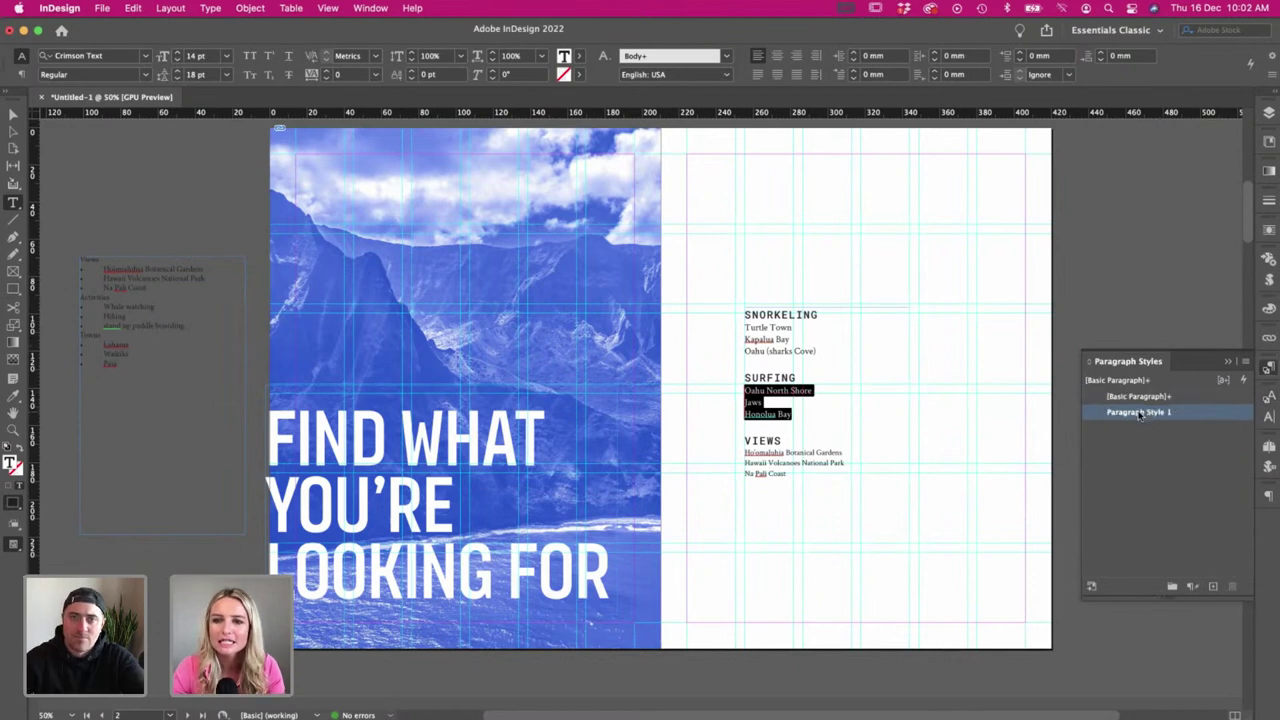
click(1140, 412)
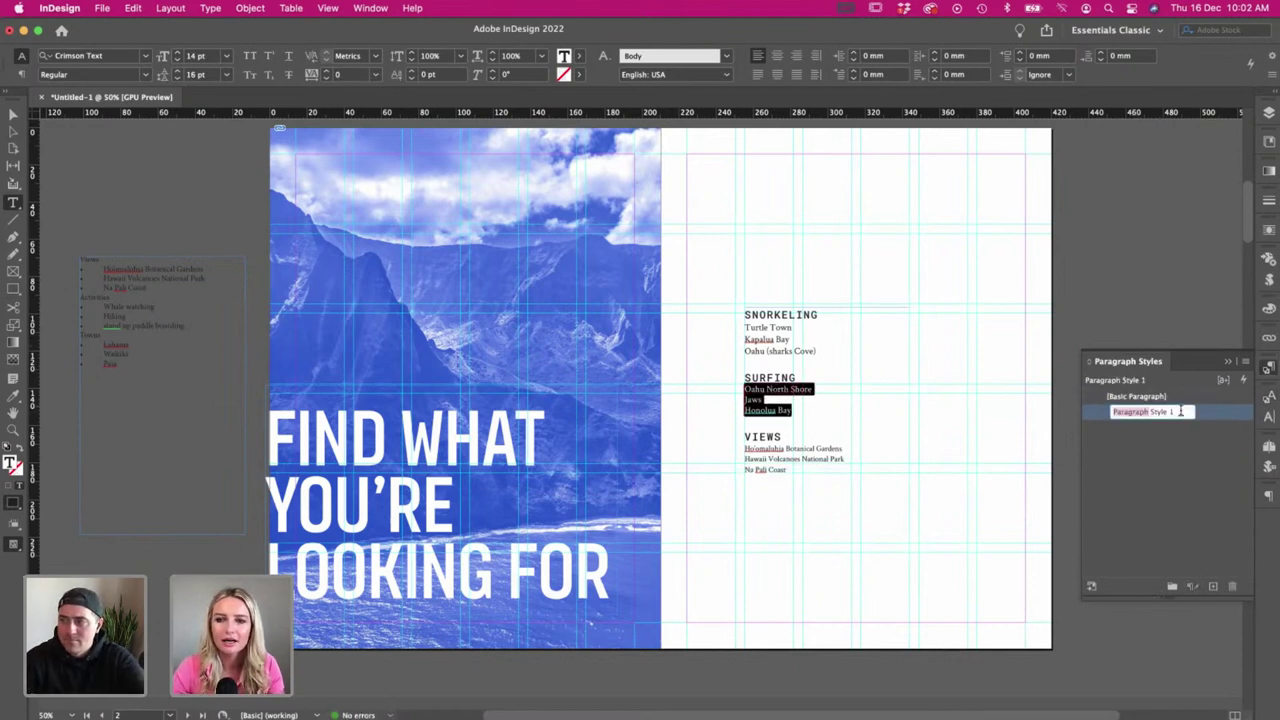
text(Contents)
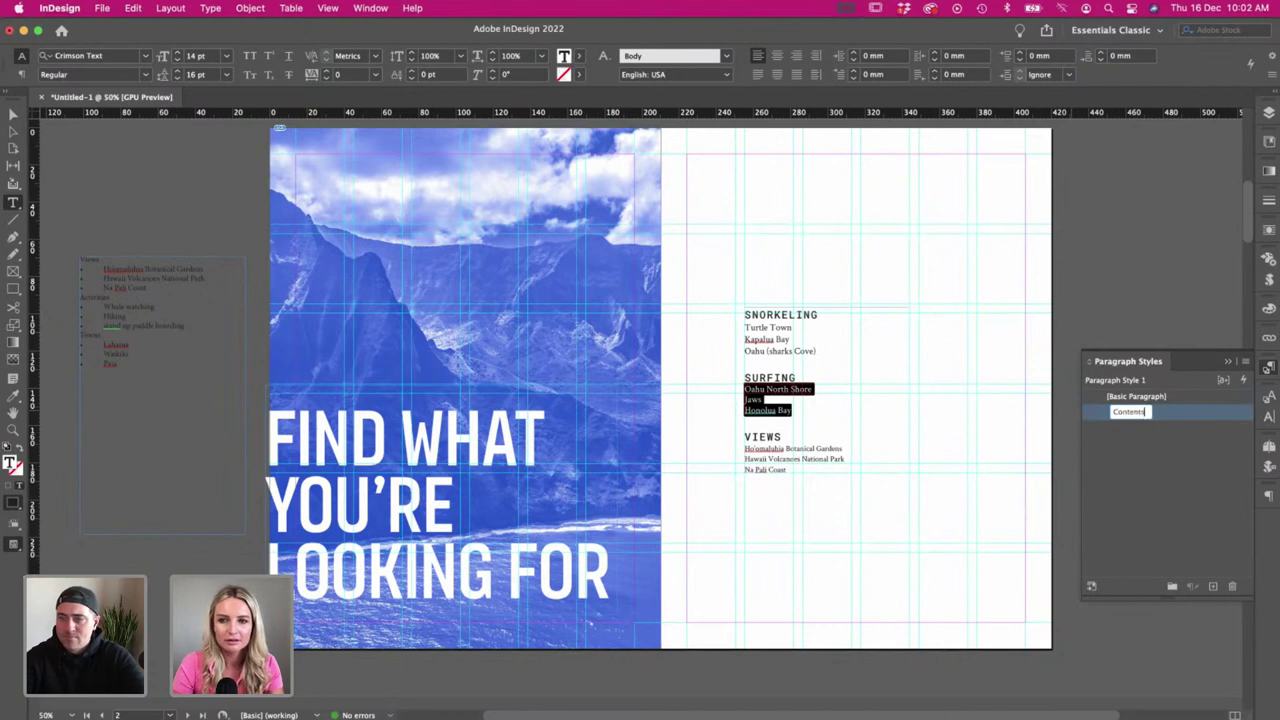
text( Body)
key(Return)
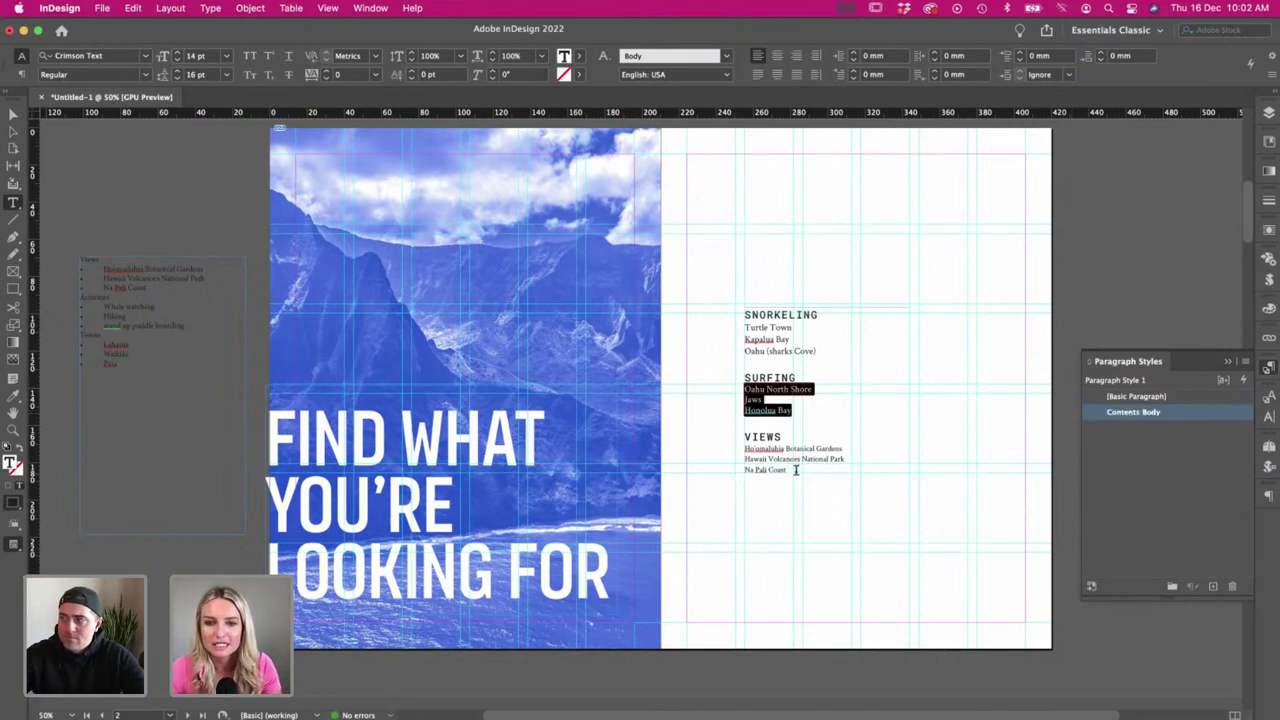
- Apply the Contents Body paragraph style to the three VIEWS places and preview the spread without guides
drag(796, 470, 732, 458)
click(1133, 412)
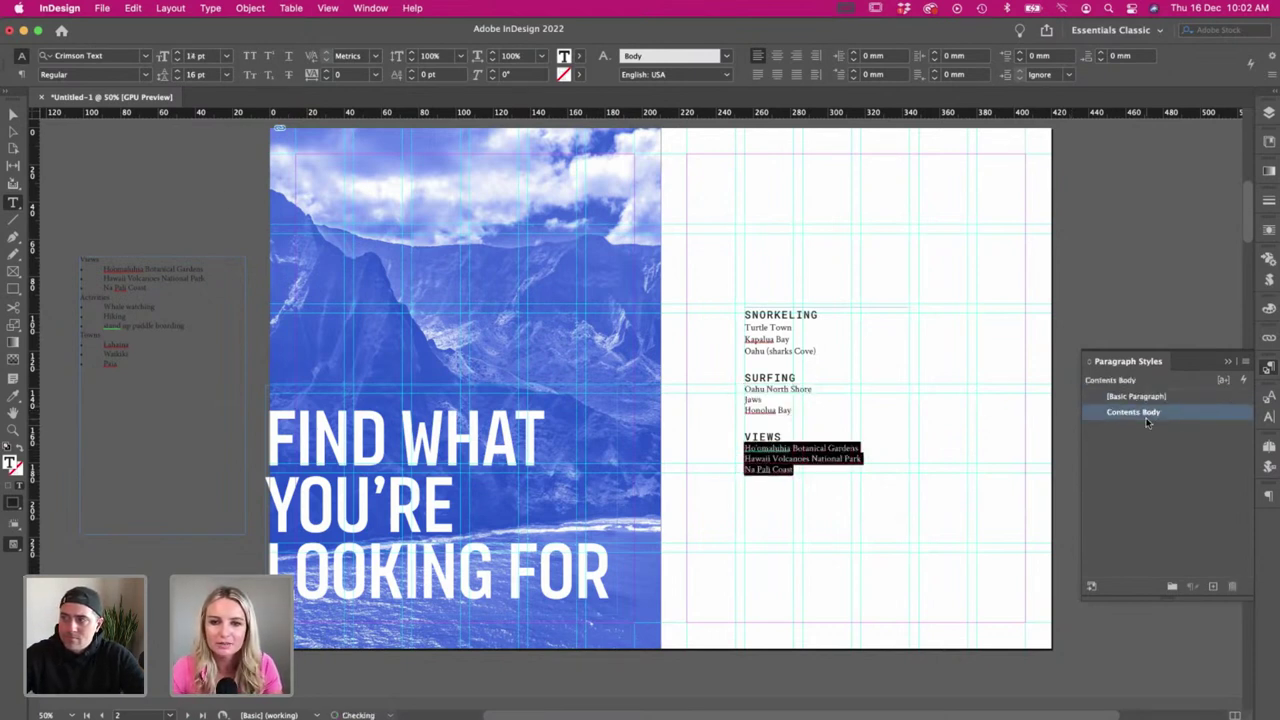
click(768, 406)
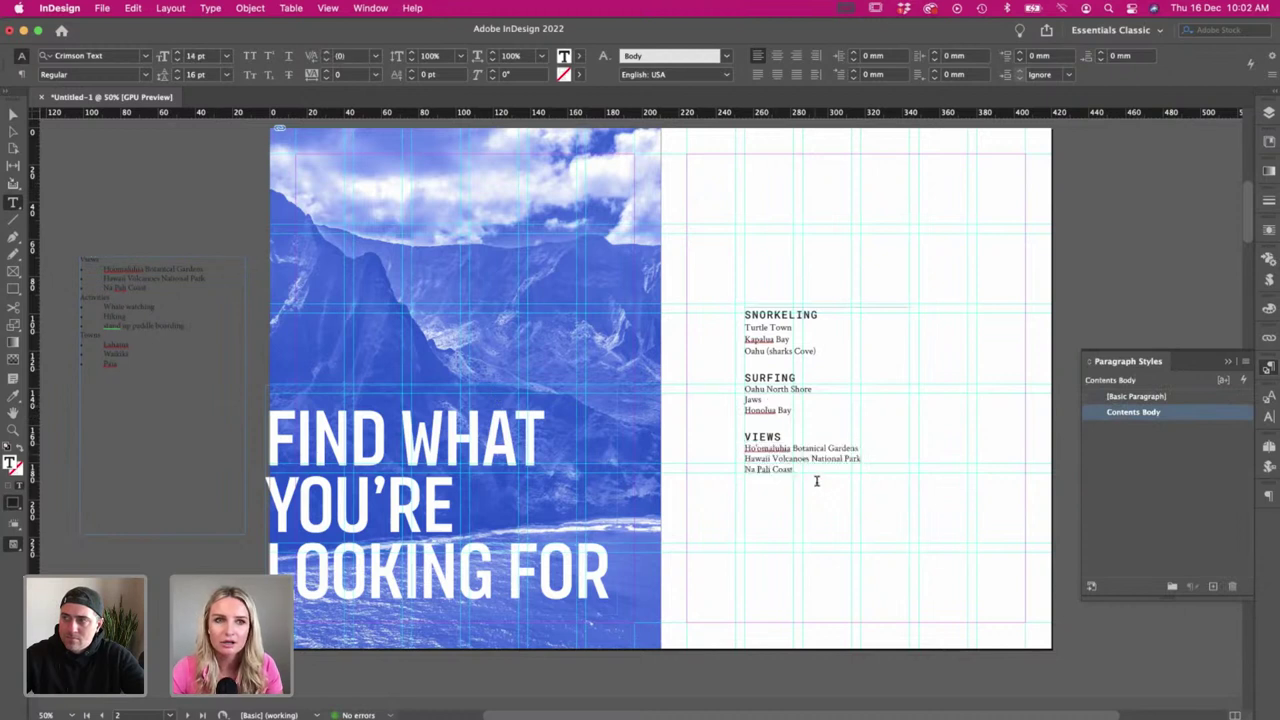
drag(812, 470, 726, 447)
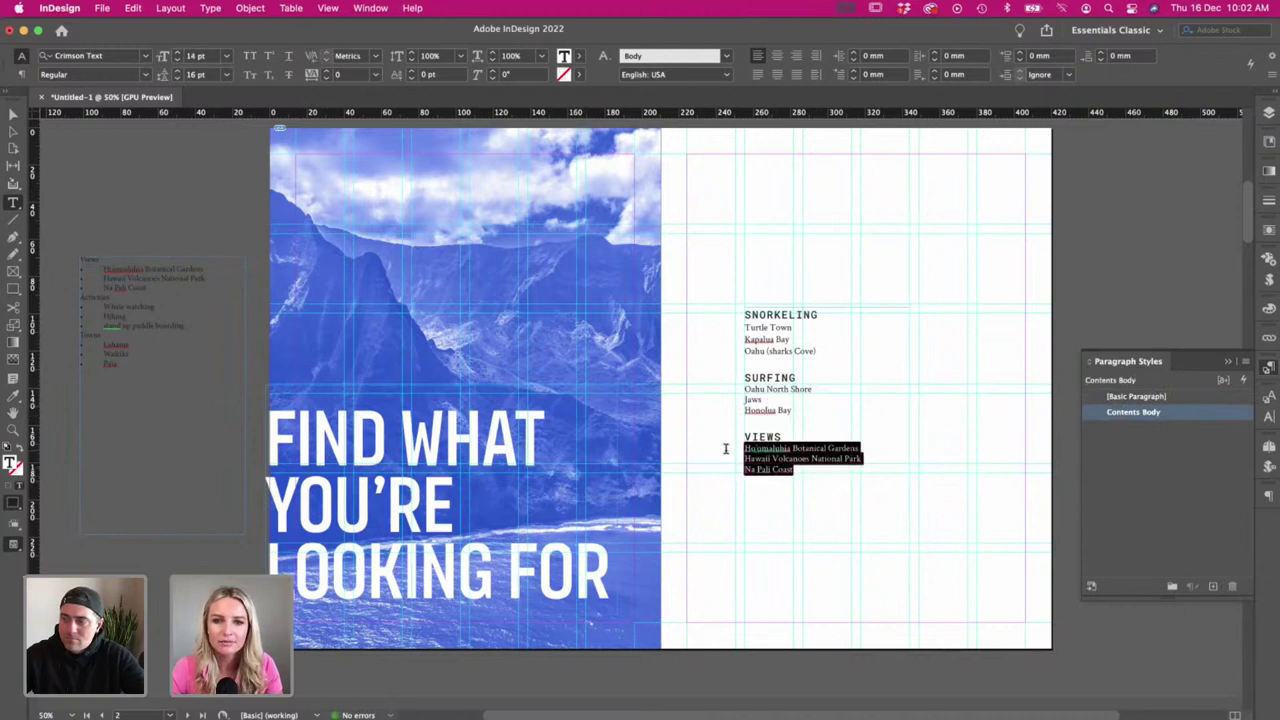
click(13, 115)
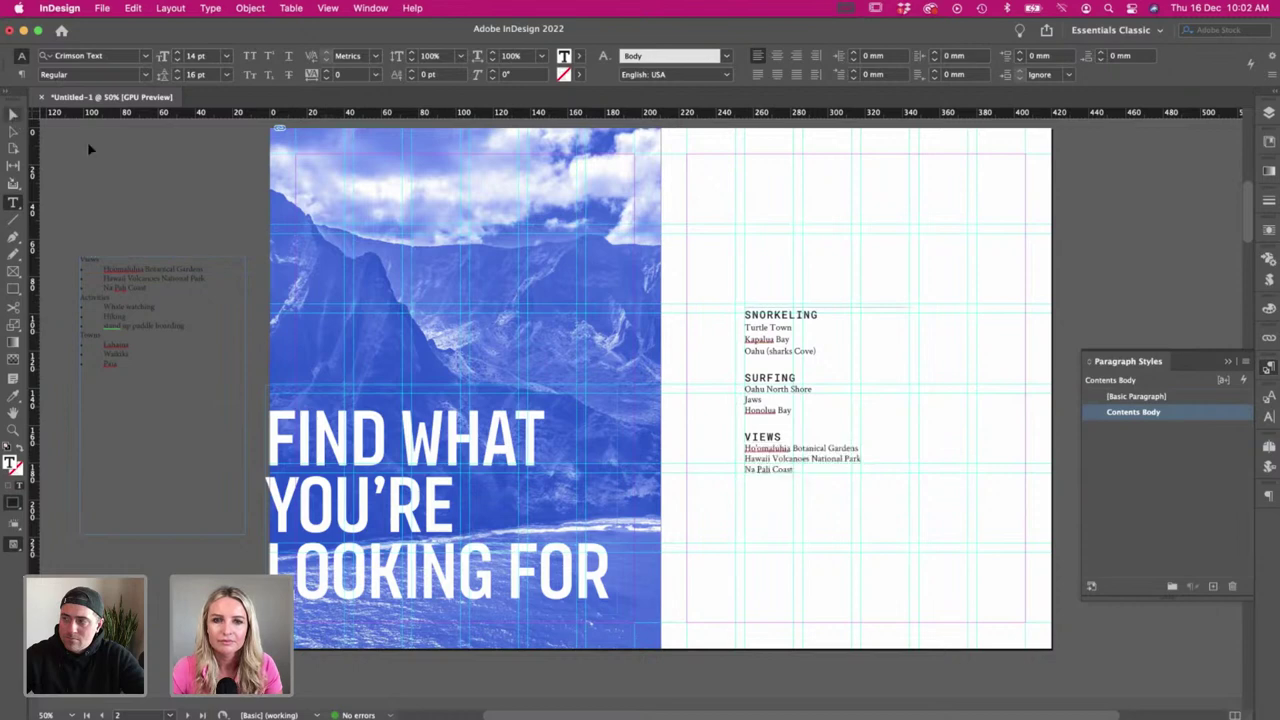
click(88, 149)
key(w)
key(w)
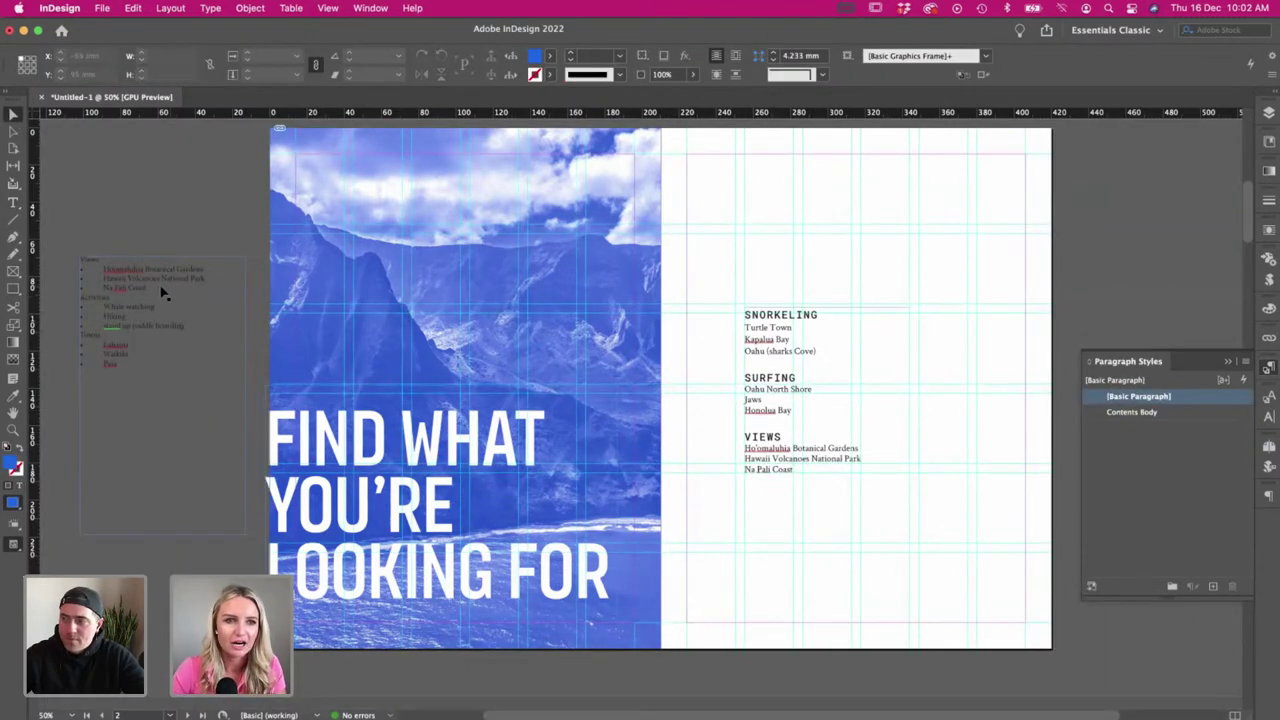
- Delete the Views title and its three places from the source text on the pasteboard
click(110, 270)
key(t)
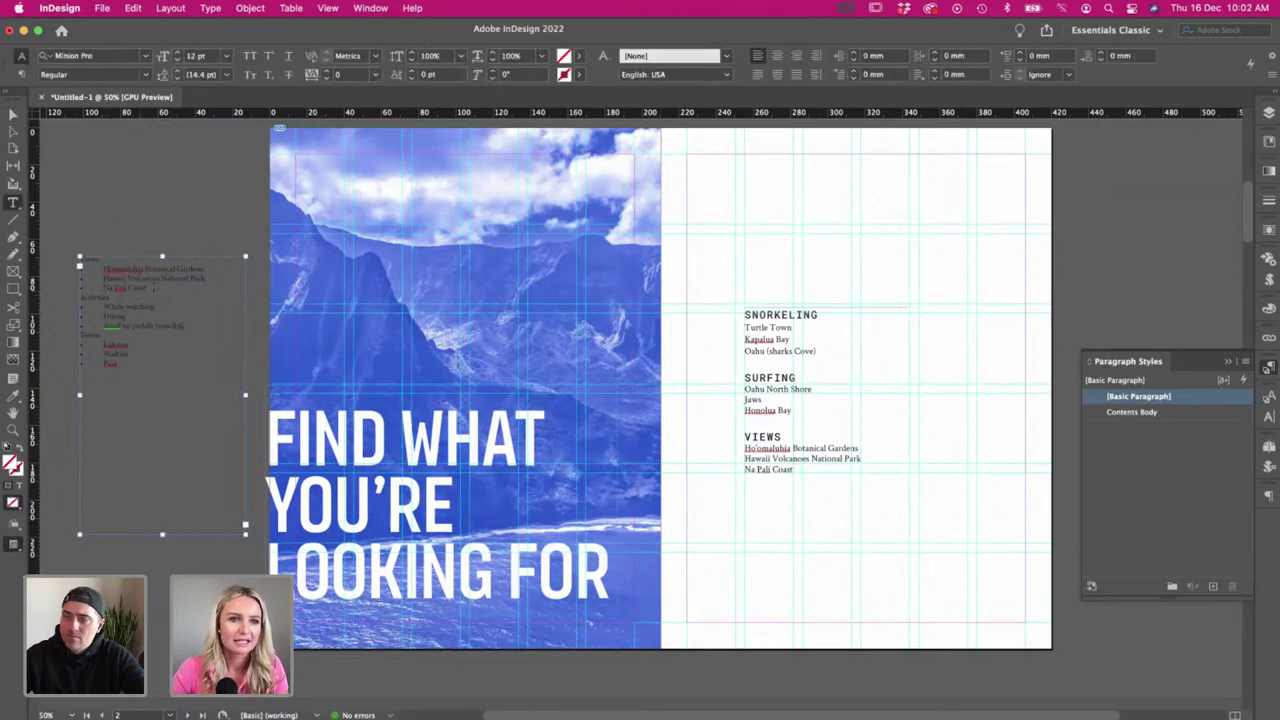
drag(147, 289, 45, 247)
key(BackSpace)
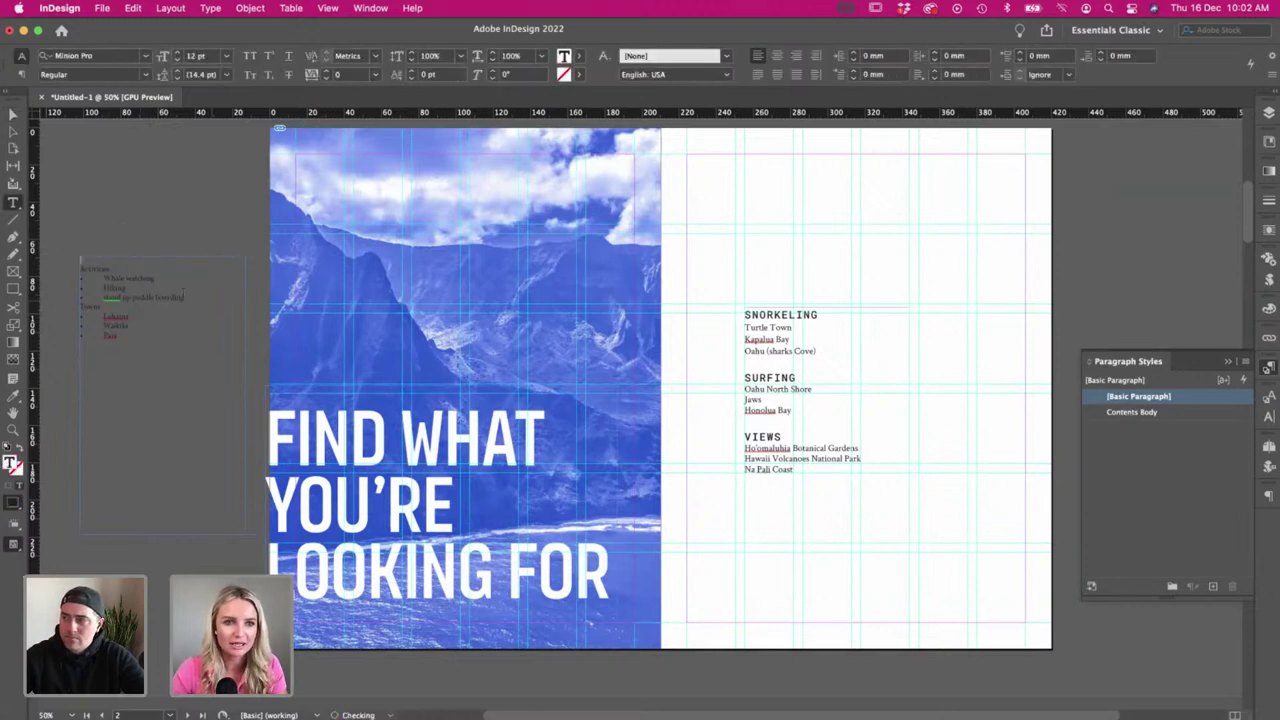
- Copy the Activities section from the pasteboard text to below Na Pali Coast and give its title the Subheading character style
click(819, 476)
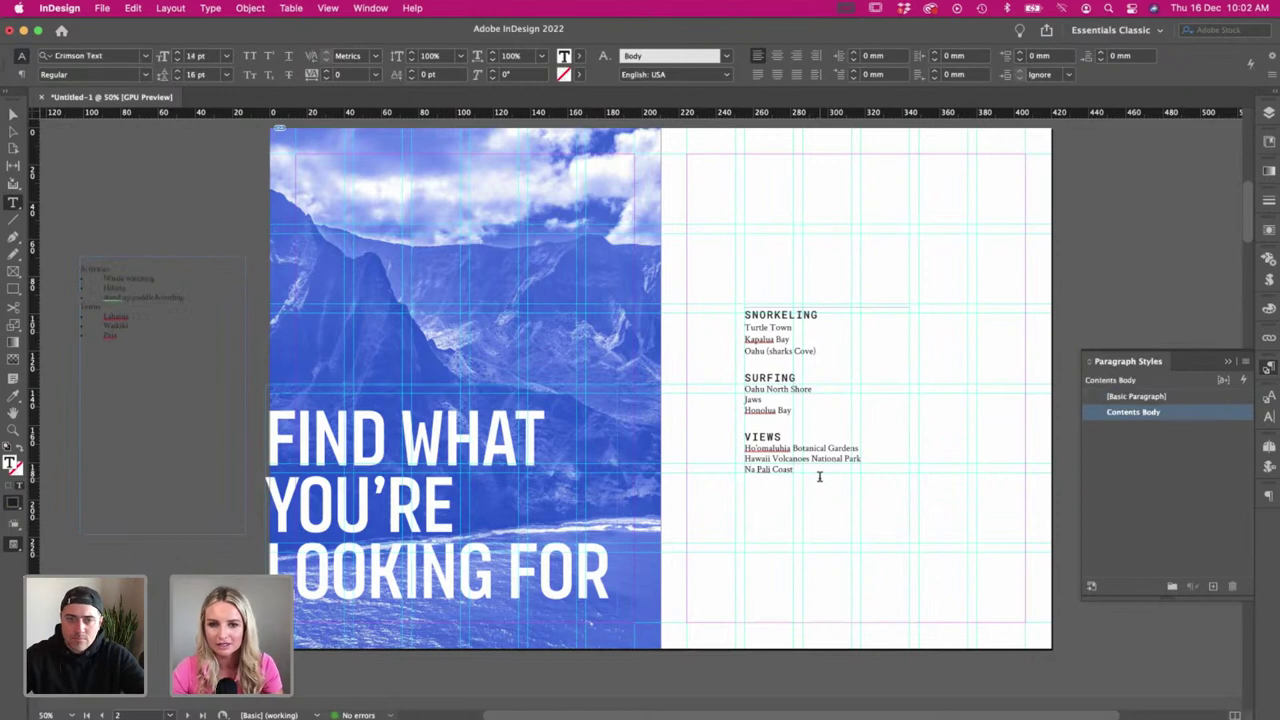
text(Activities Whale watching Hiking stand up paddle boarding)
triple_click(730, 489)
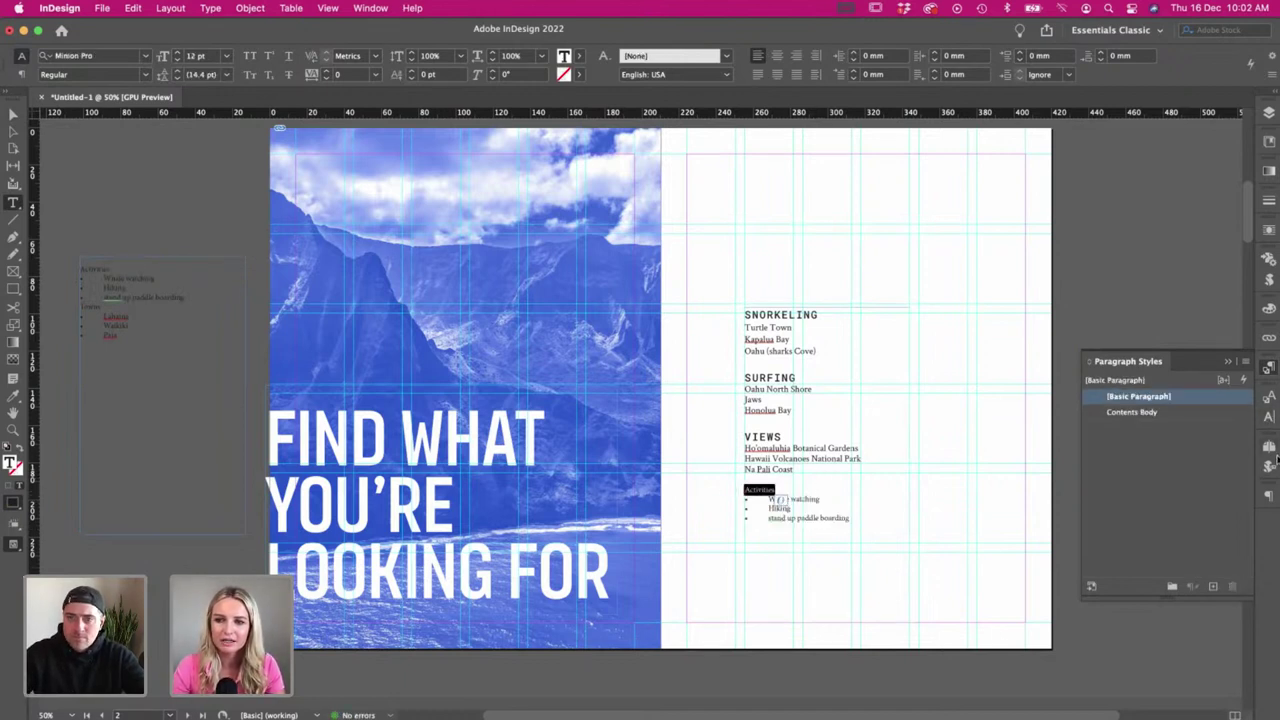
click(1269, 398)
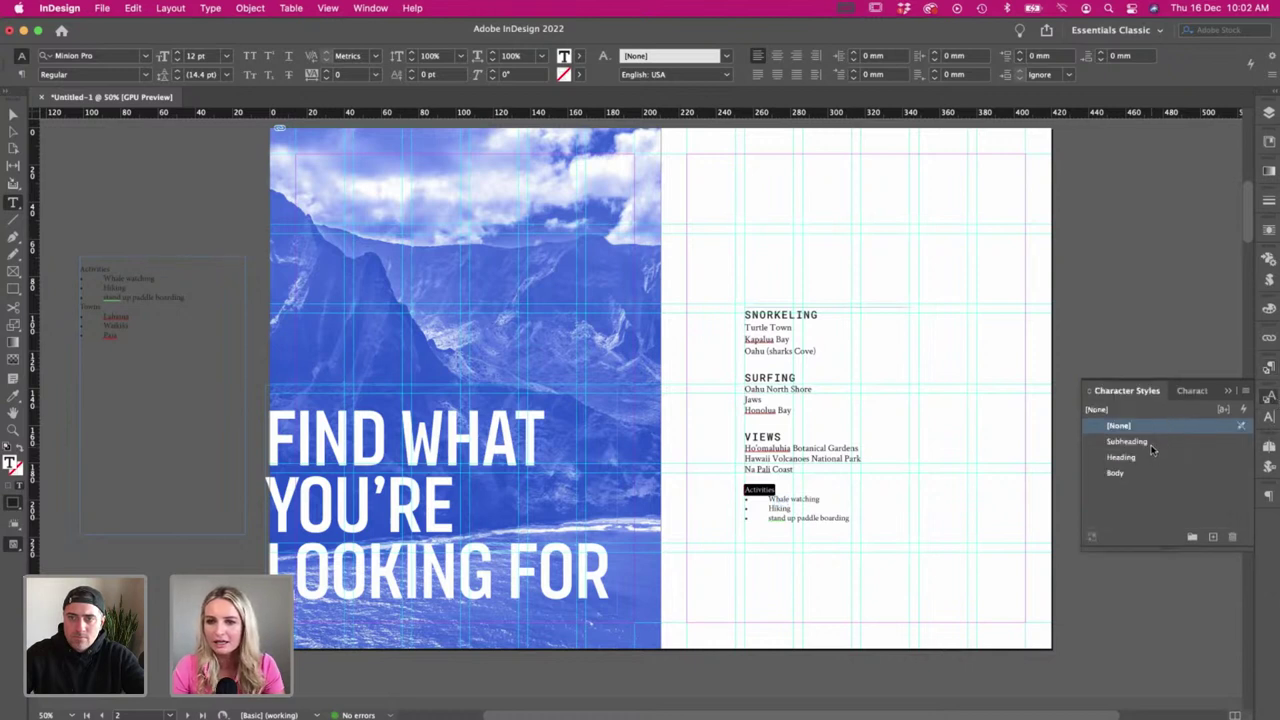
click(1150, 443)
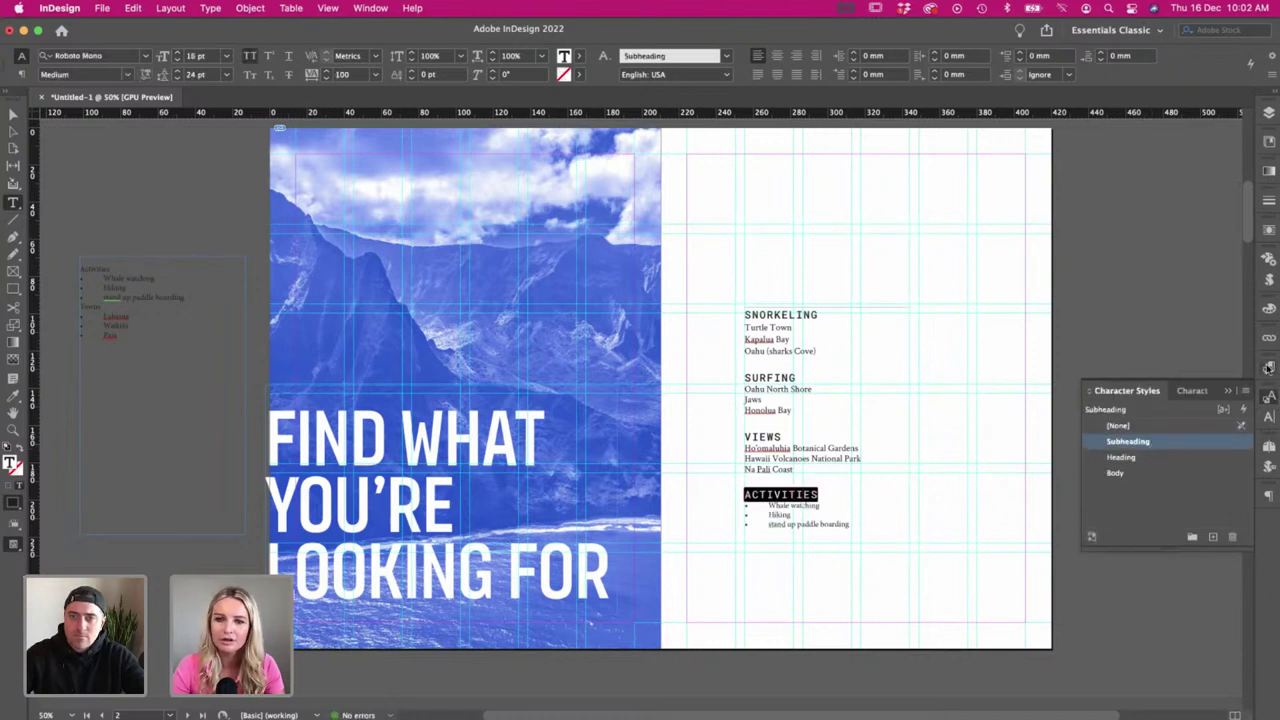
- Apply the Contents Body paragraph style to the three entries under ACTIVITIES
drag(851, 523, 731, 503)
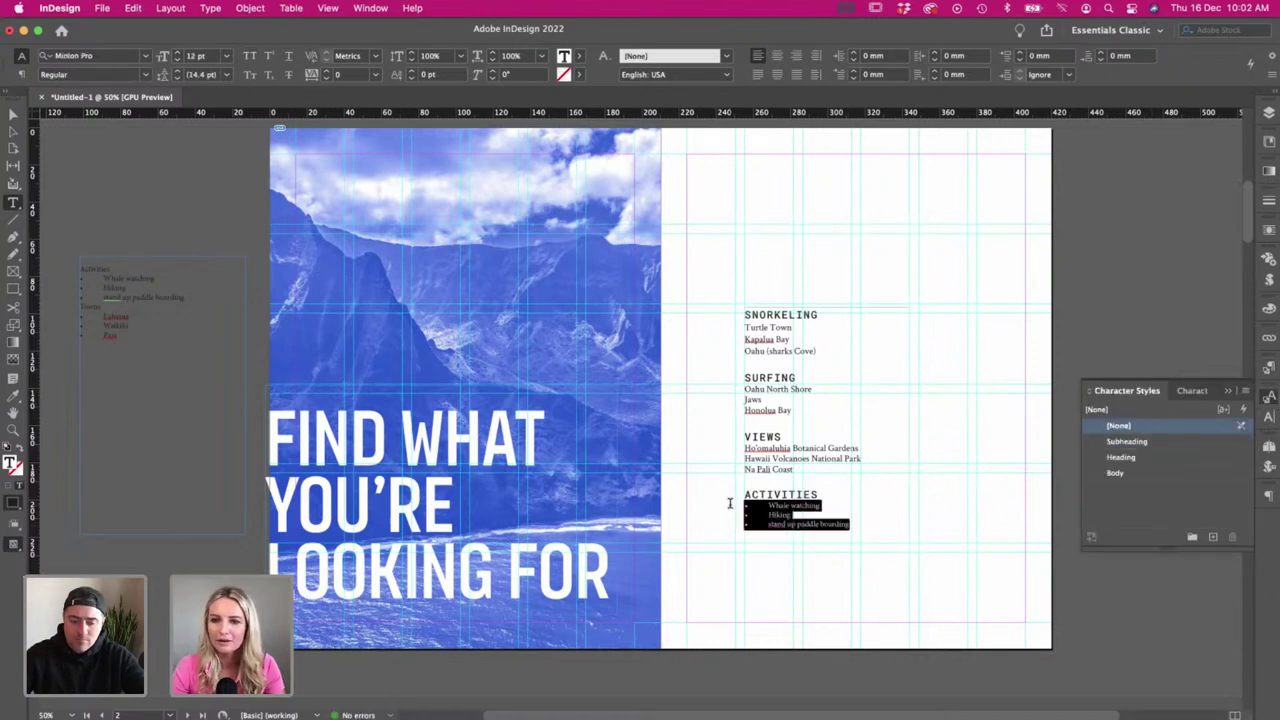
click(1269, 368)
click(1210, 413)
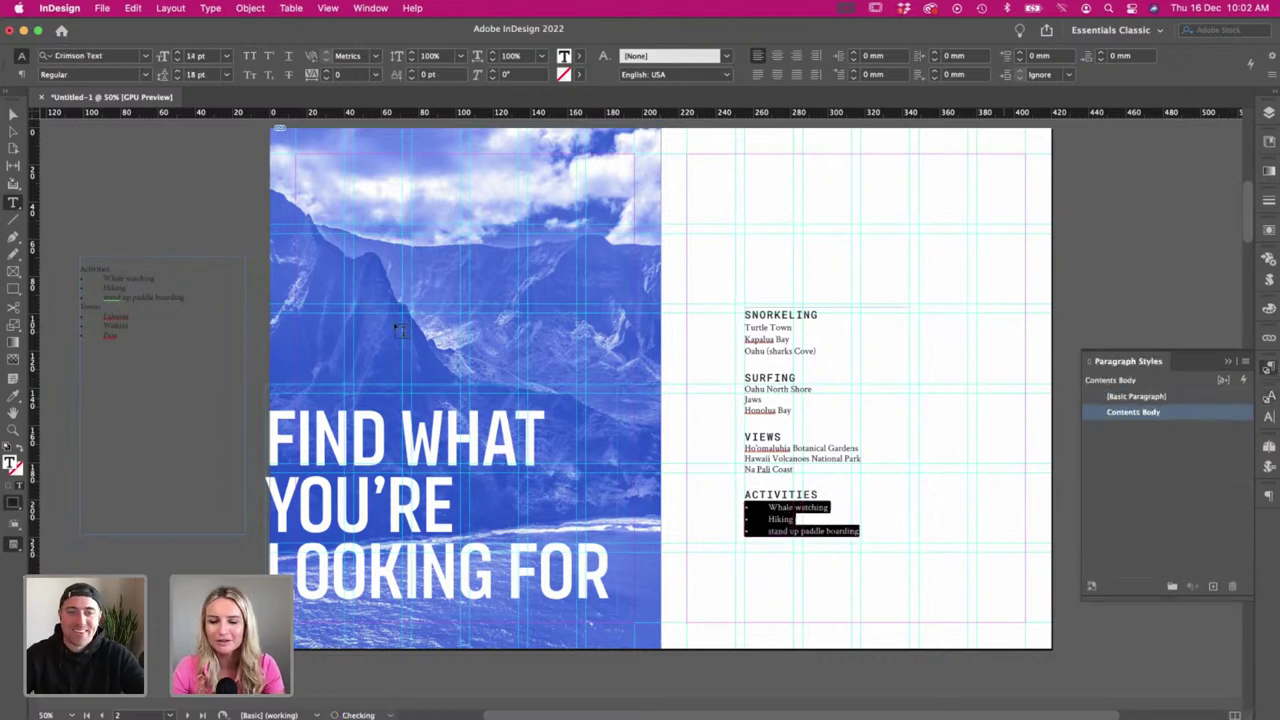
- Remove the bullets and indents from the three ACTIVITIES entries and capitalise the first word of "Stand up paddle boarding"
drag(768, 506, 730, 533)
key(BackSpace)
key(BackSpace)
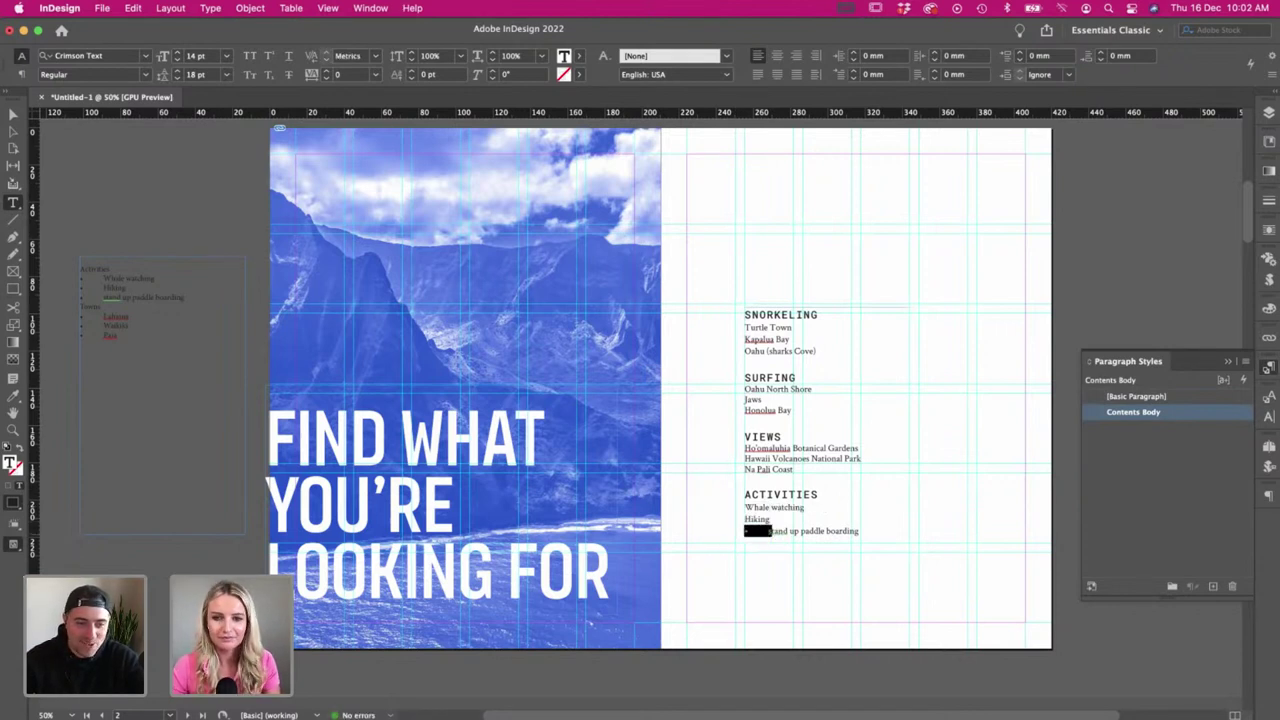
text(S)
click(13, 115)
click(163, 185)
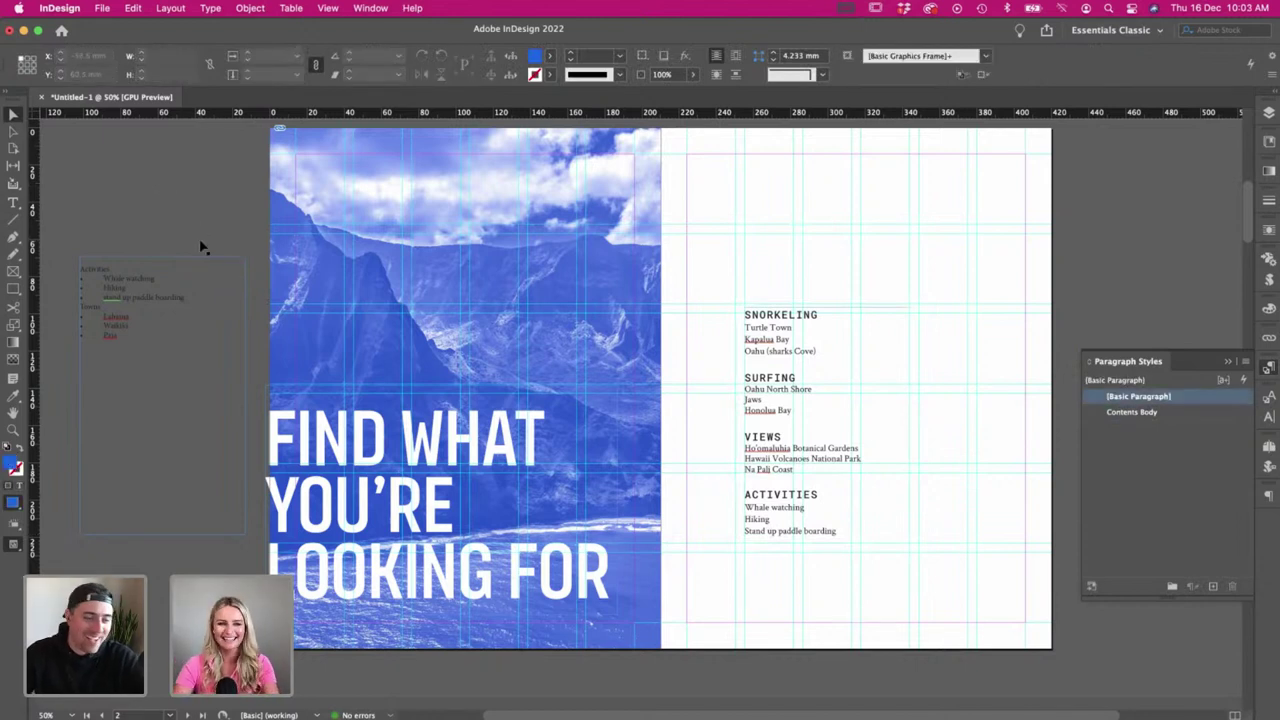
key(w)
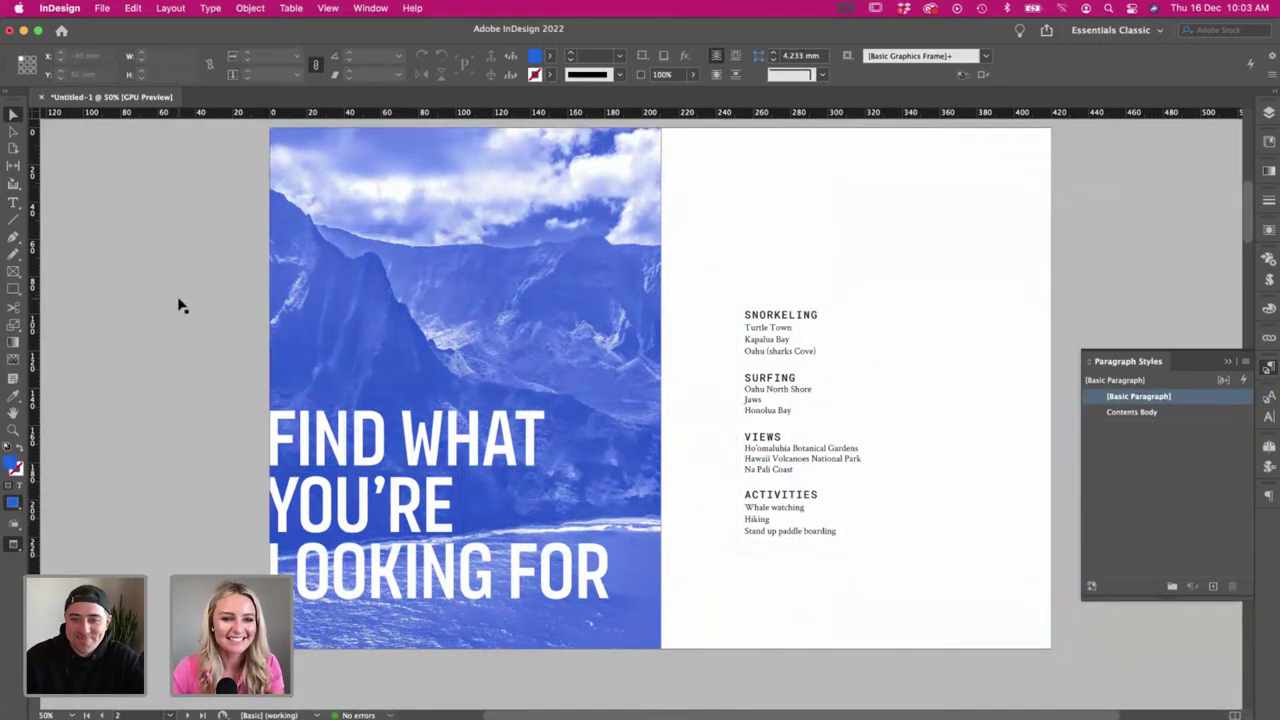
key(w)
- Delete the Activities title and its three entries from the source text on the pasteboard
key(t)
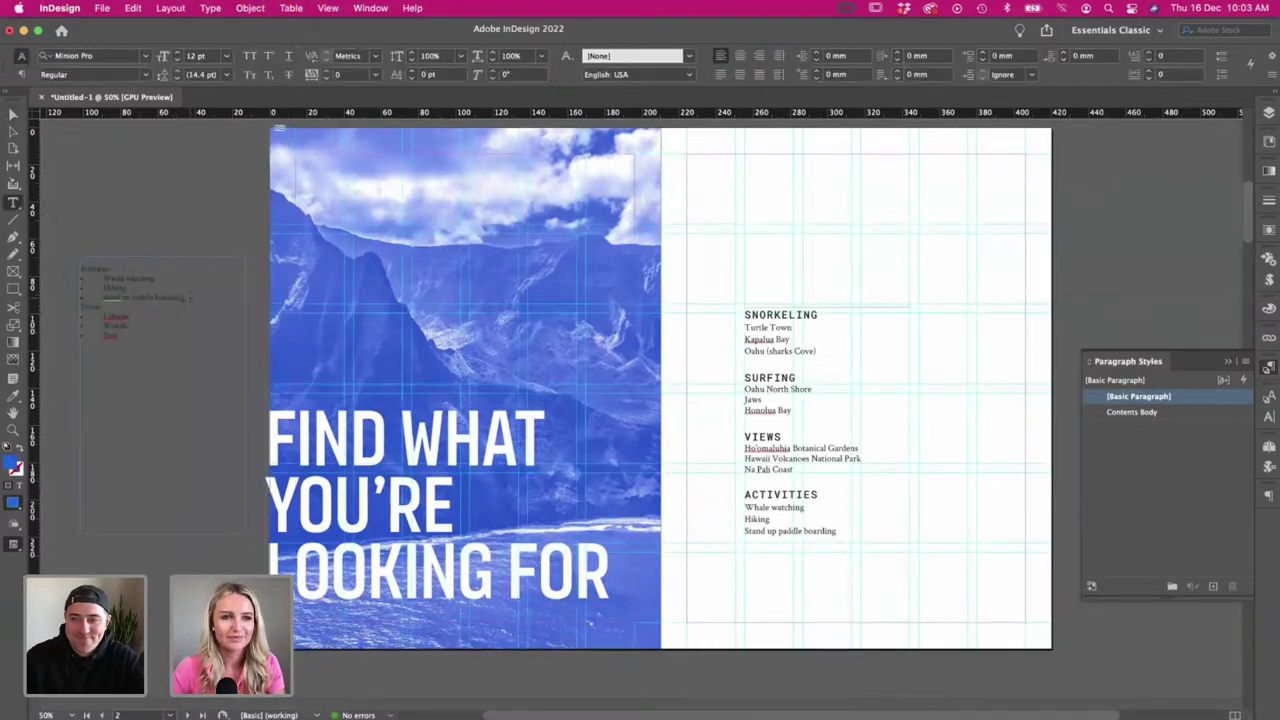
drag(188, 300, 74, 258)
key(BackSpace)
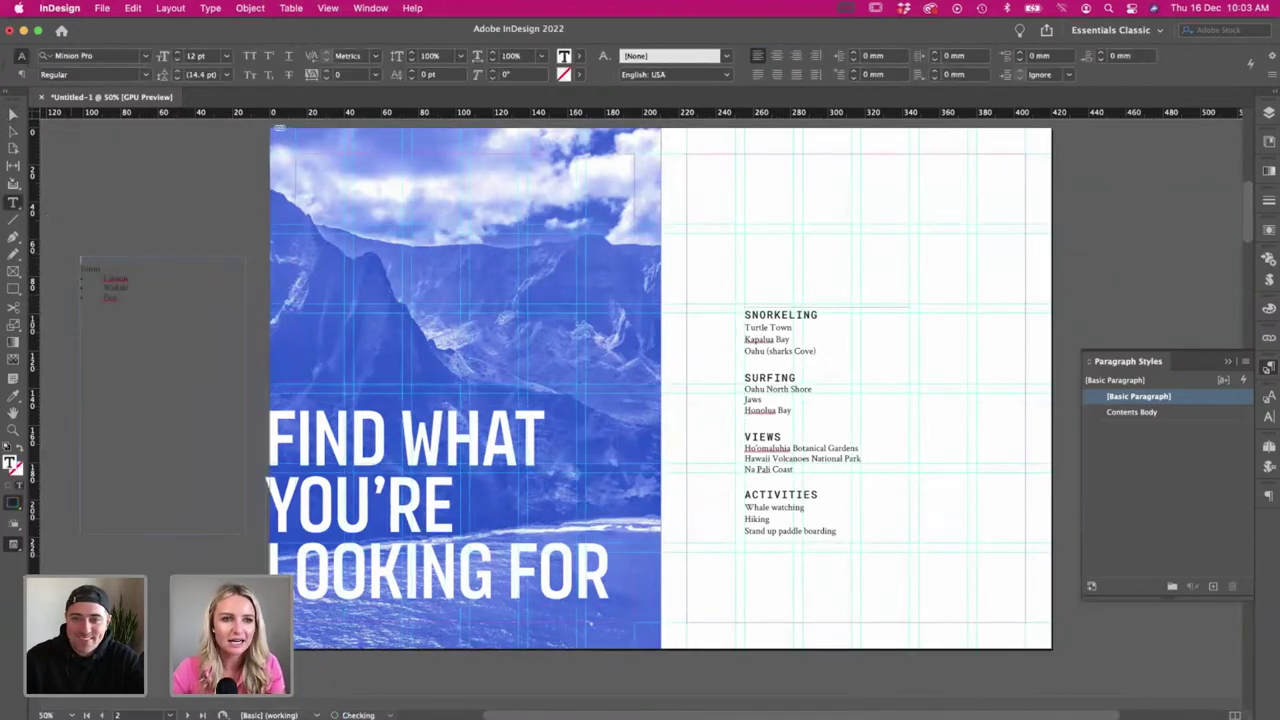
key(Delete)
click(13, 115)
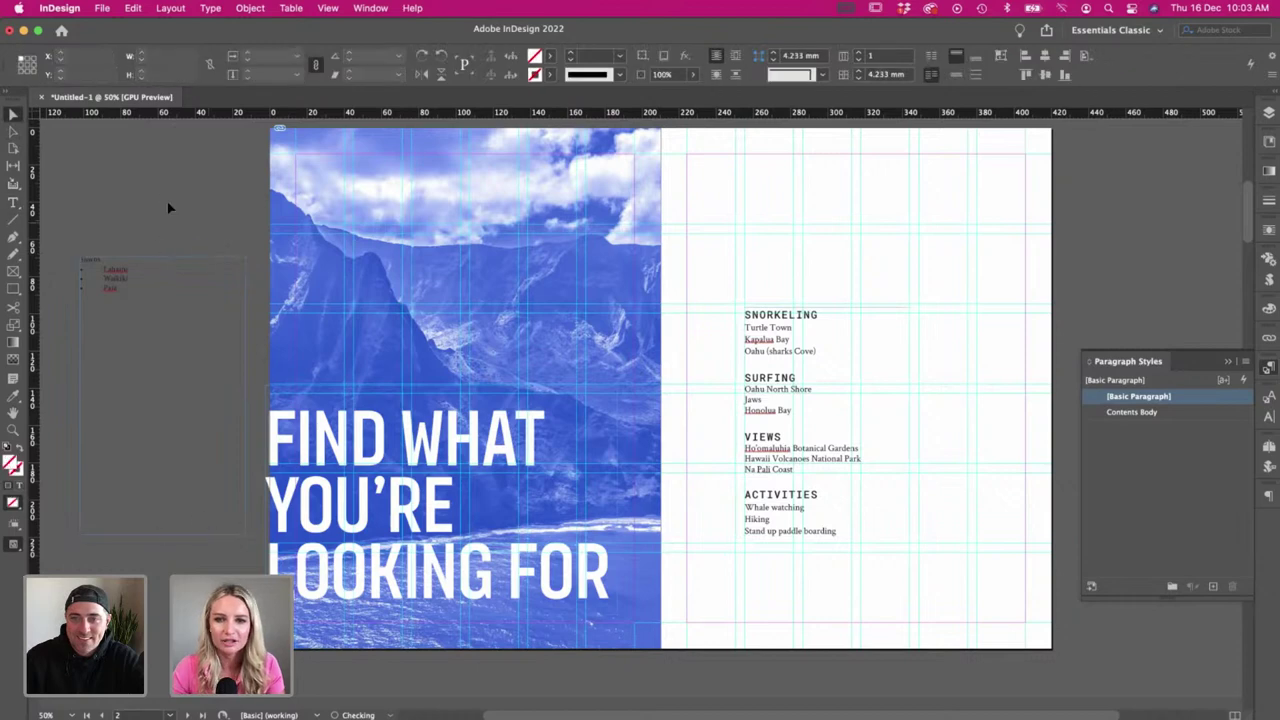
- Preview the document without guides and compare the contents spread with the cover page
key(w)
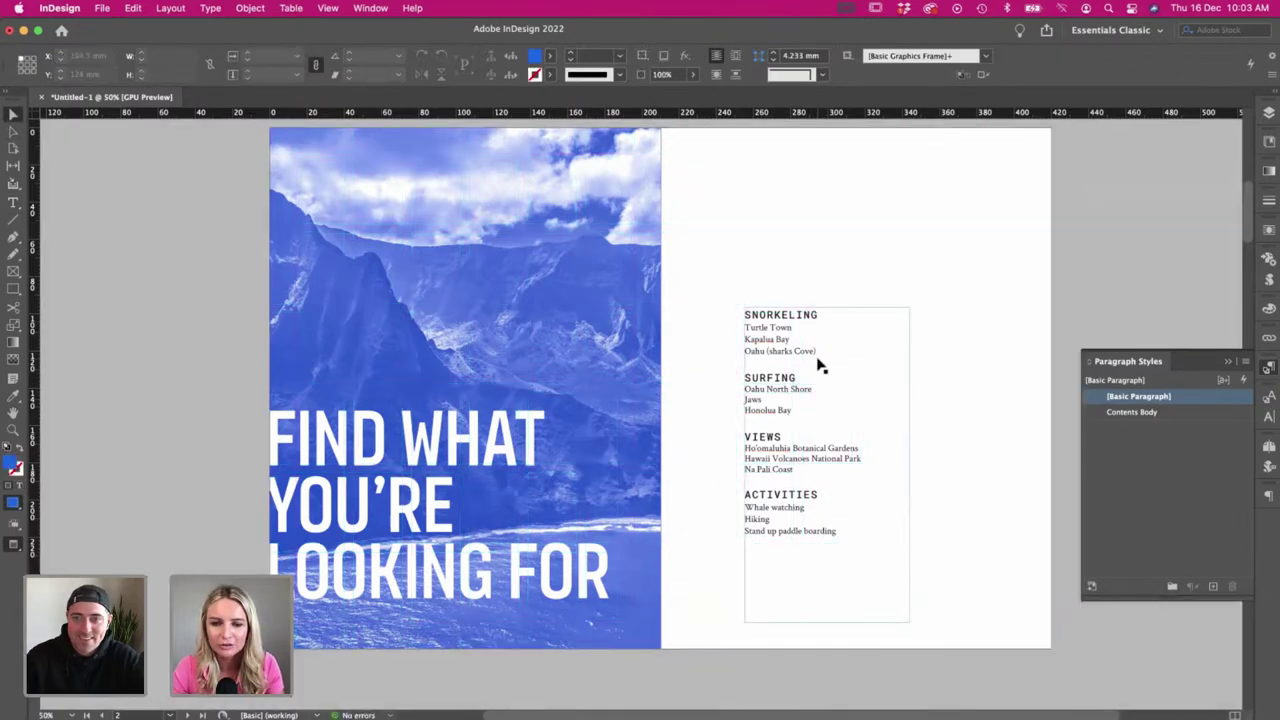
scroll(818, 364, up, 3)
scroll(818, 364, up, 10)
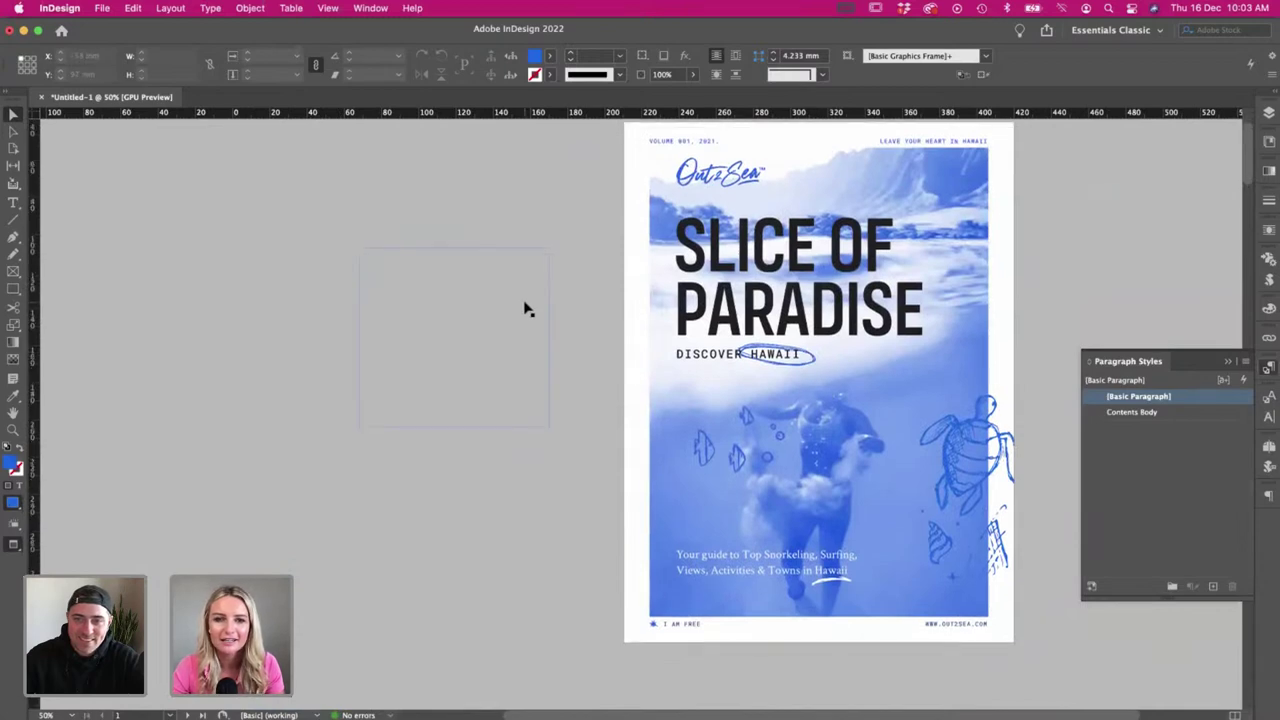
scroll(527, 309, down, 11)
scroll(527, 309, down, 4)
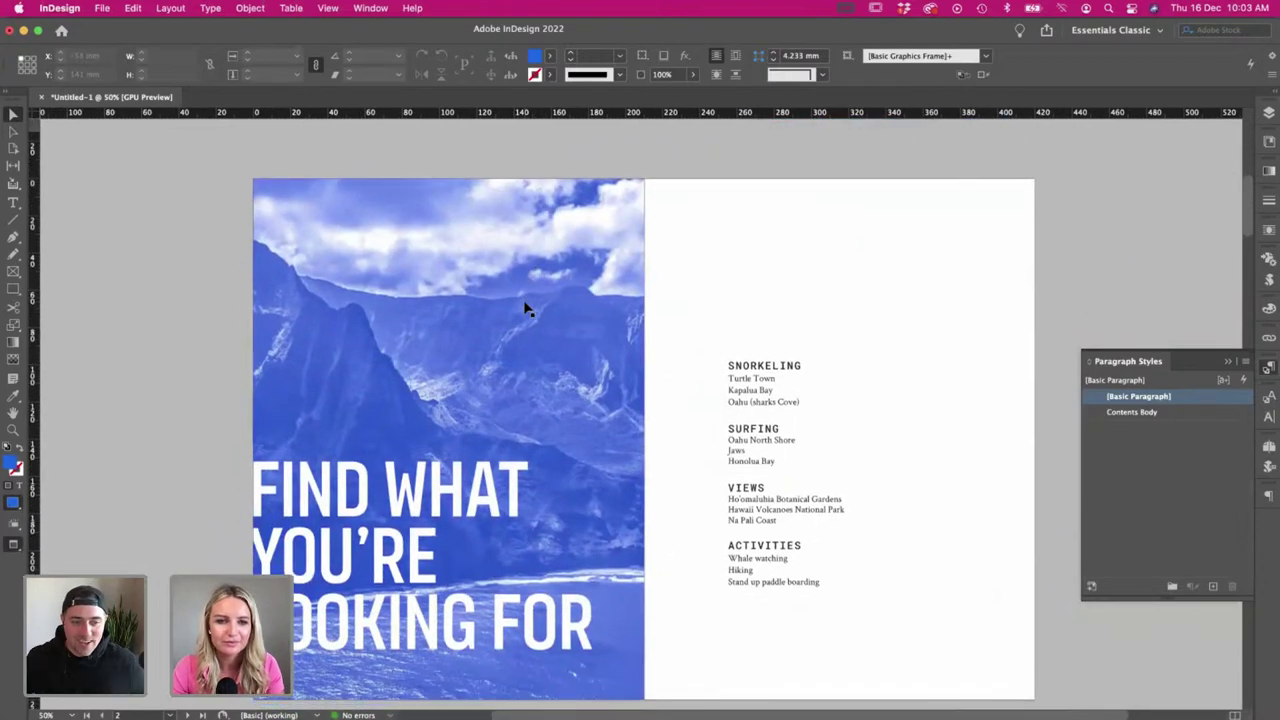
- Copy the Towns section from the pasteboard text to below "Stand up paddle boarding" in the contents list
click(829, 580)
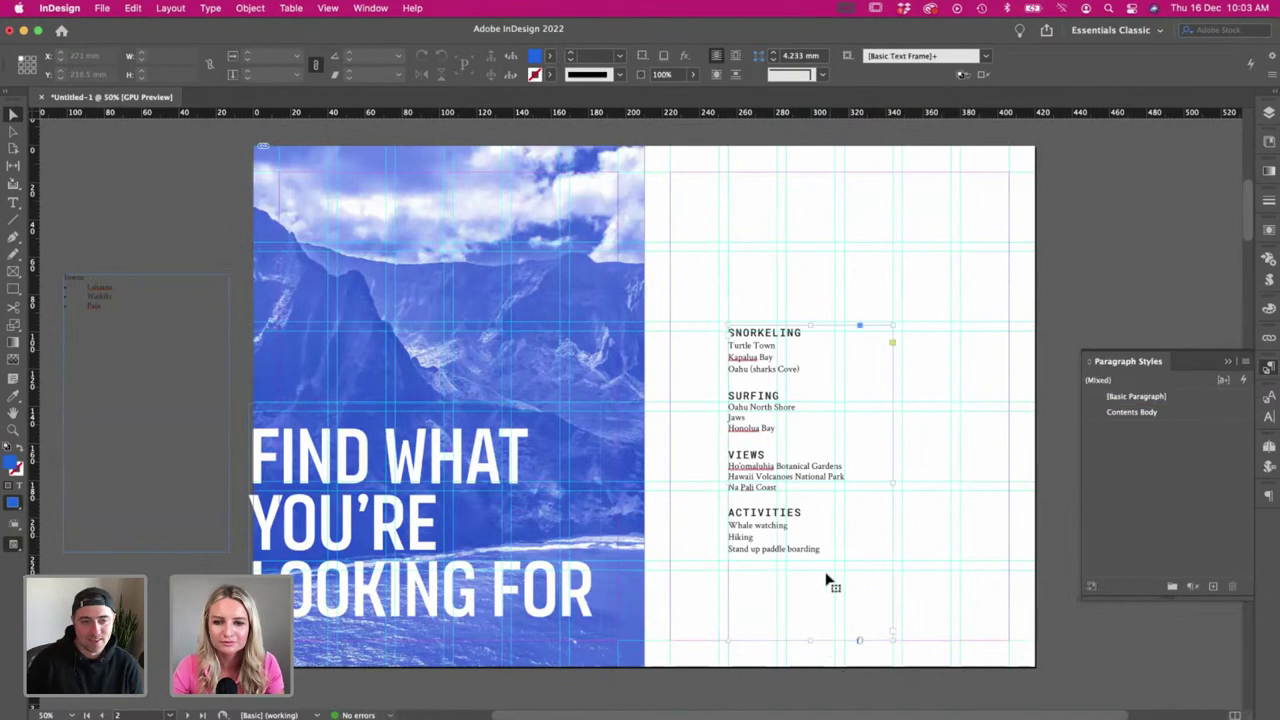
key(t)
drag(64, 277, 110, 308)
key(super+c)
scroll(110, 308, left, 3)
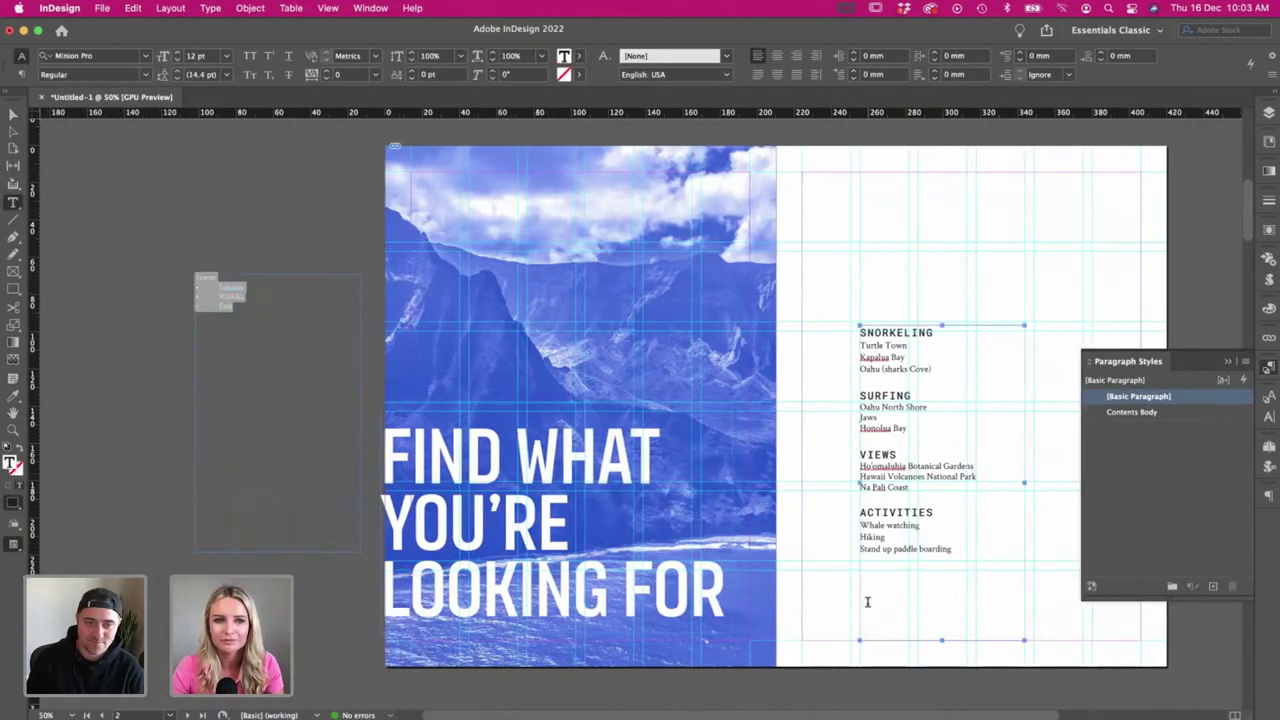
scroll(866, 603, right, 2)
click(881, 548)
key(super+v)
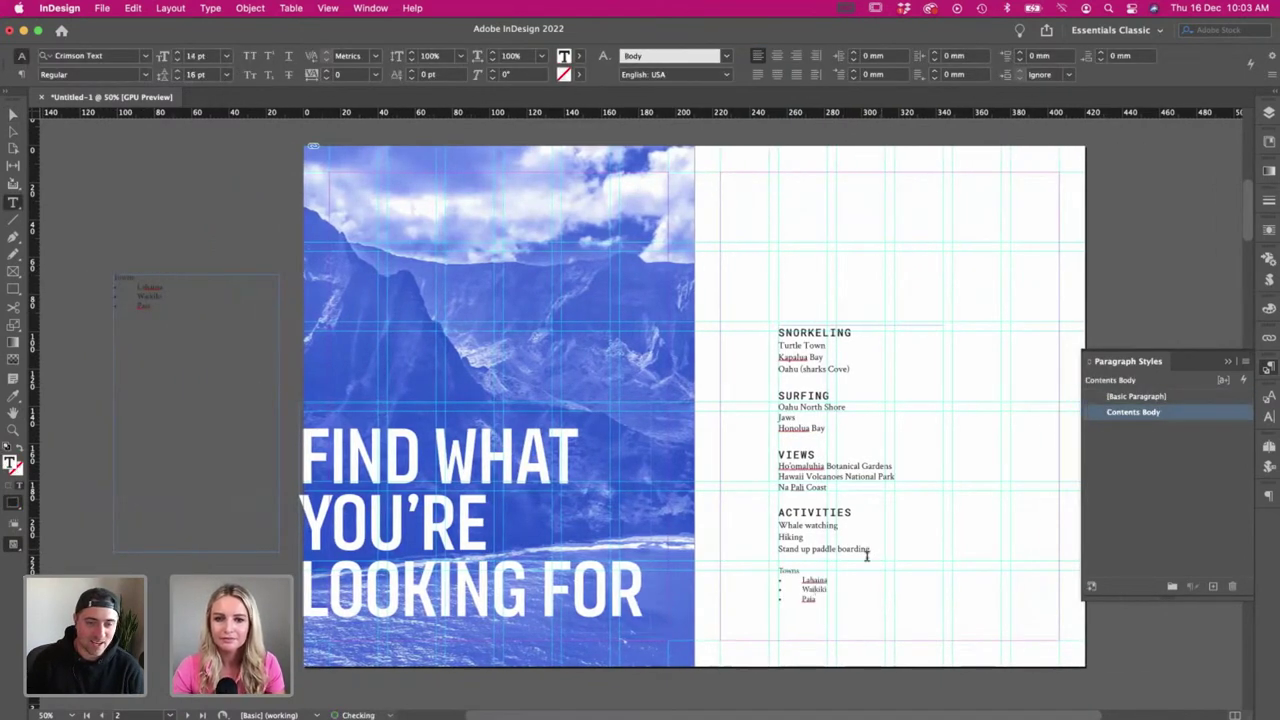
- Delete the source text frame from the pasteboard and preview the spread without guides
click(13, 115)
click(174, 351)
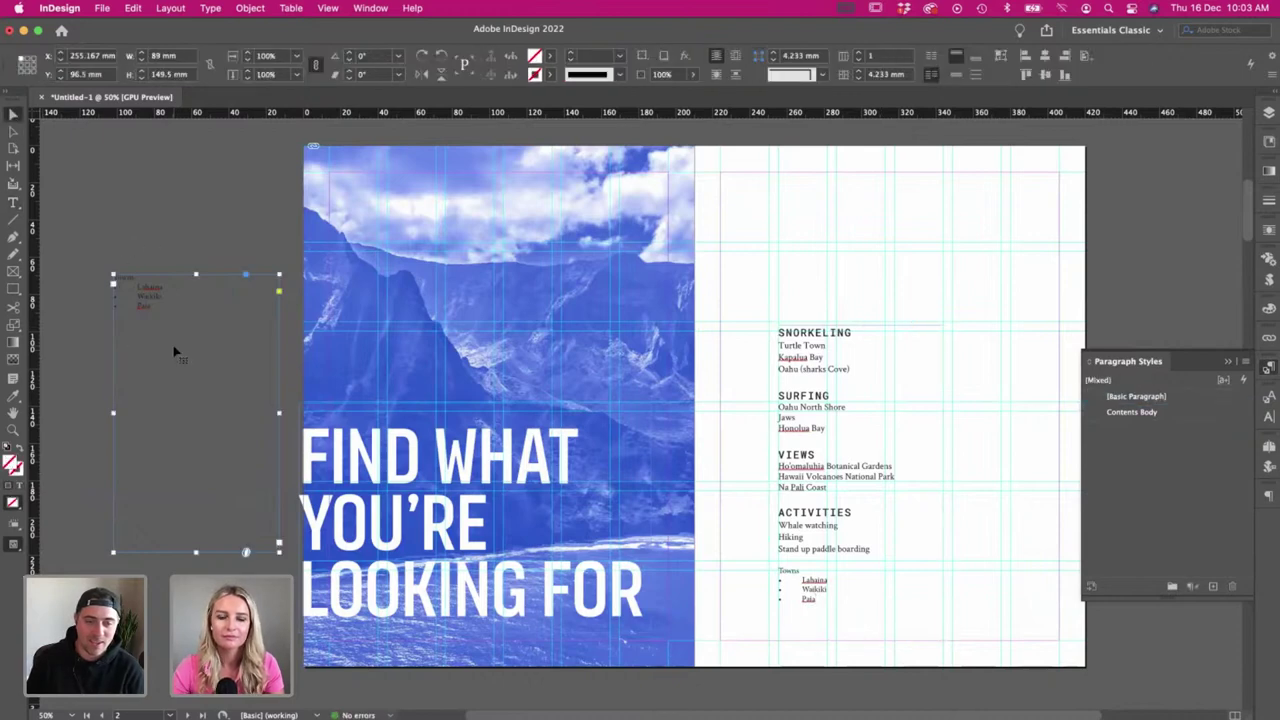
key(Delete)
key(w)
scroll(205, 349, right, 1)
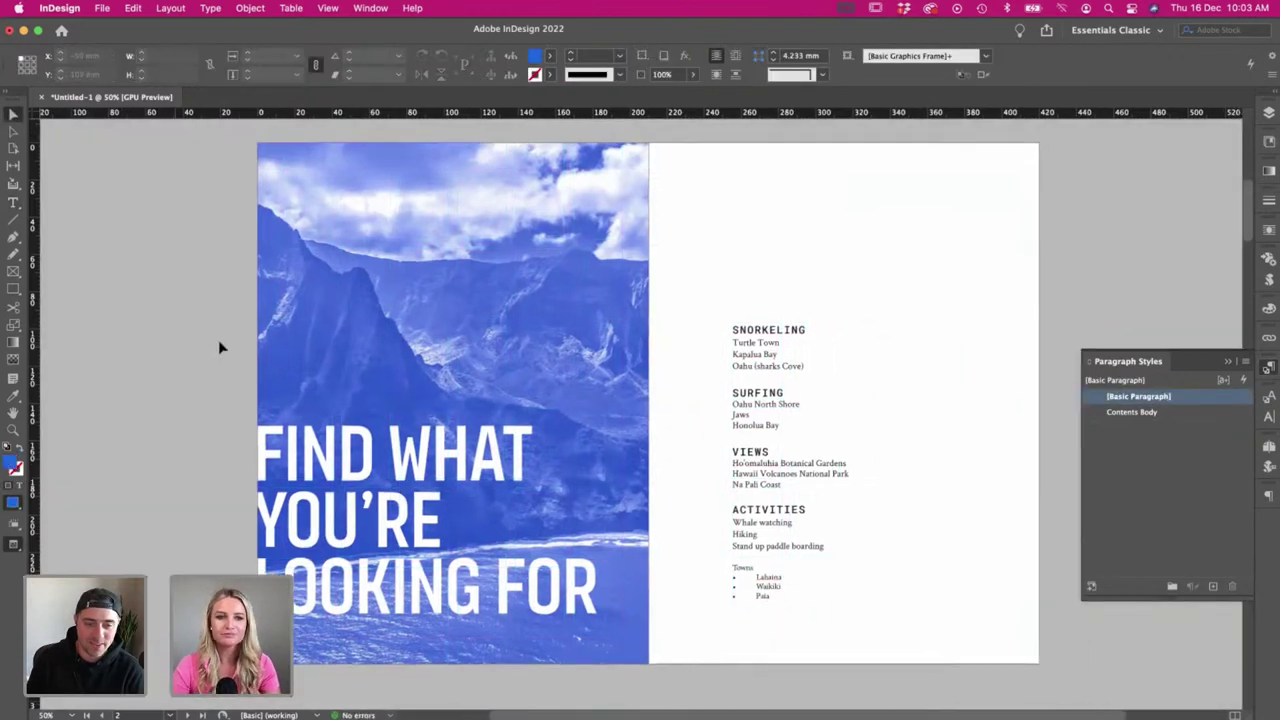
key(w)
- Scale the "FIND WHAT YOU'RE LOOKING FOR" heading up to about 219 × 143 mm and move it down to the page's bottom edge
click(362, 530)
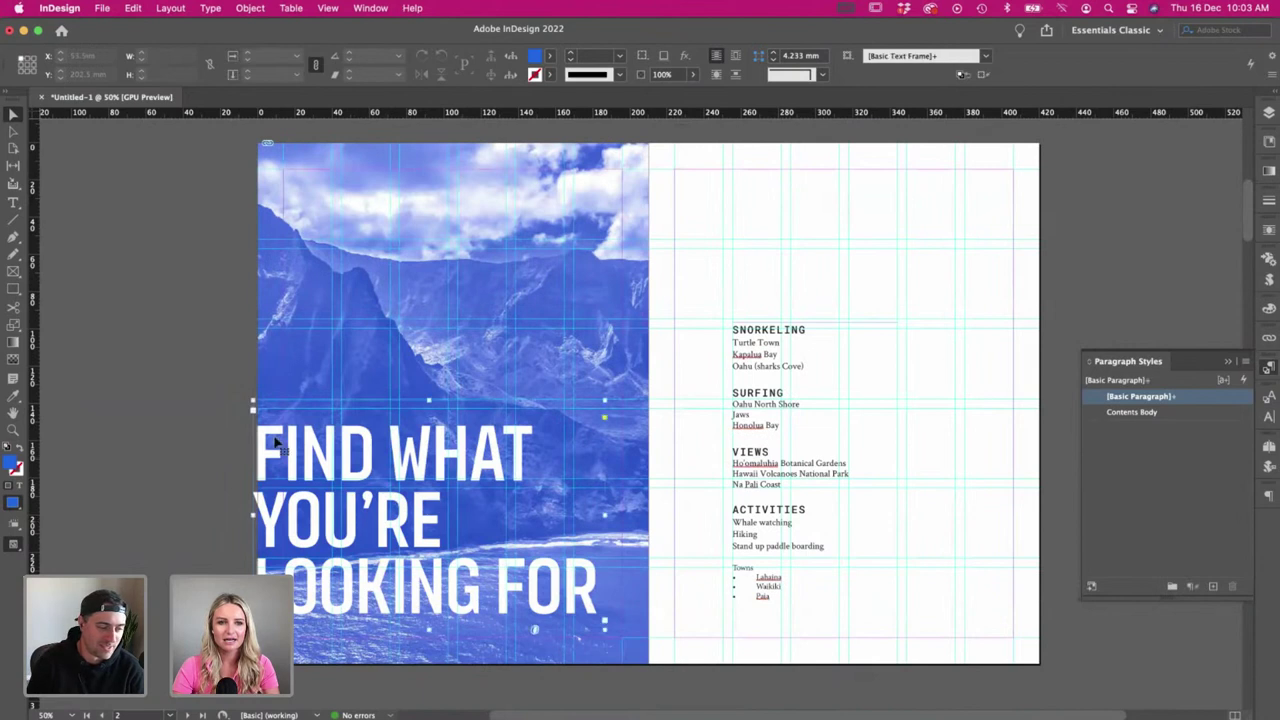
drag(601, 628, 665, 668)
key(v)
key(w)
drag(568, 600, 569, 617)
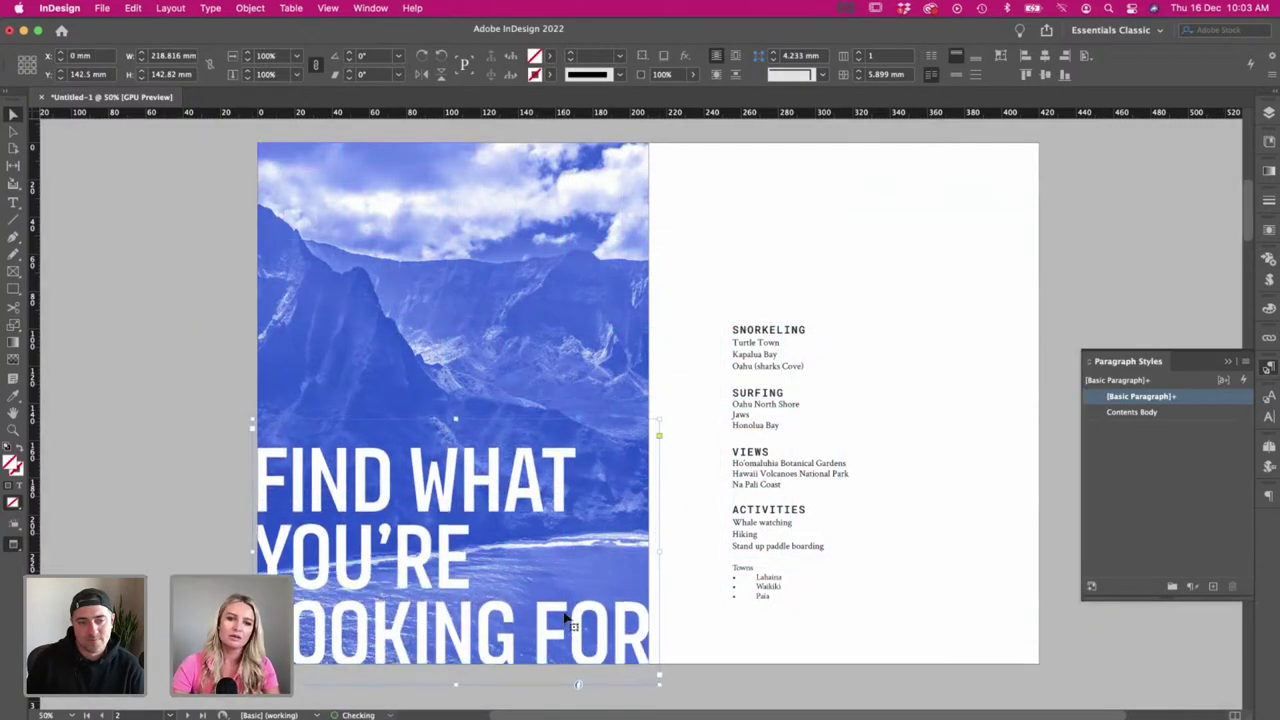
click(205, 429)
scroll(203, 430, right, 1)
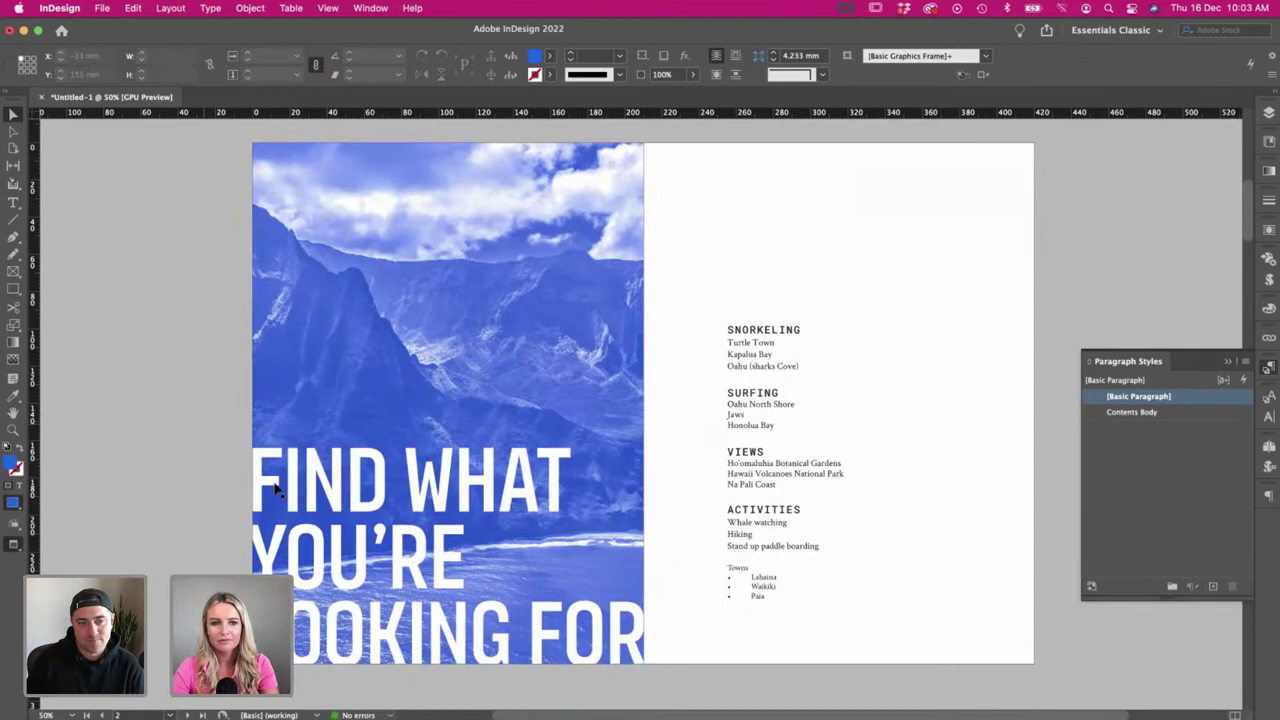
click(328, 497)
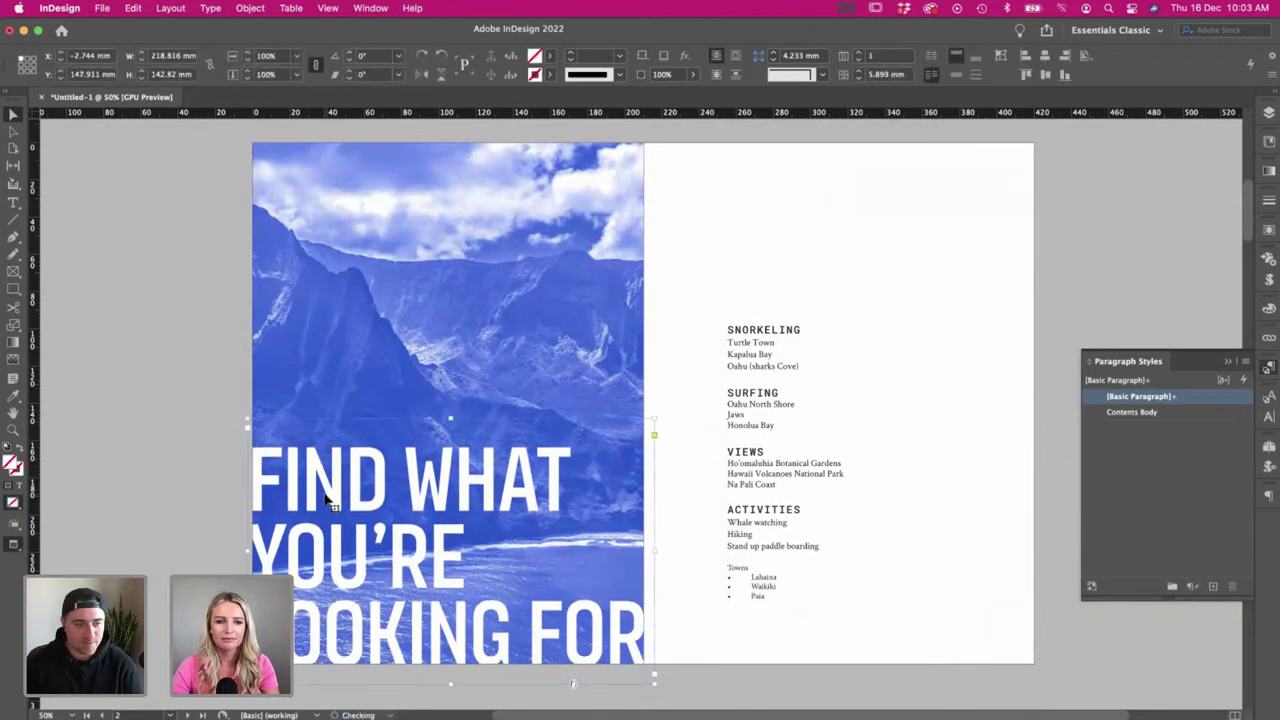
click(140, 375)
scroll(594, 491, right, 5)
key(t)
double_click(686, 567)
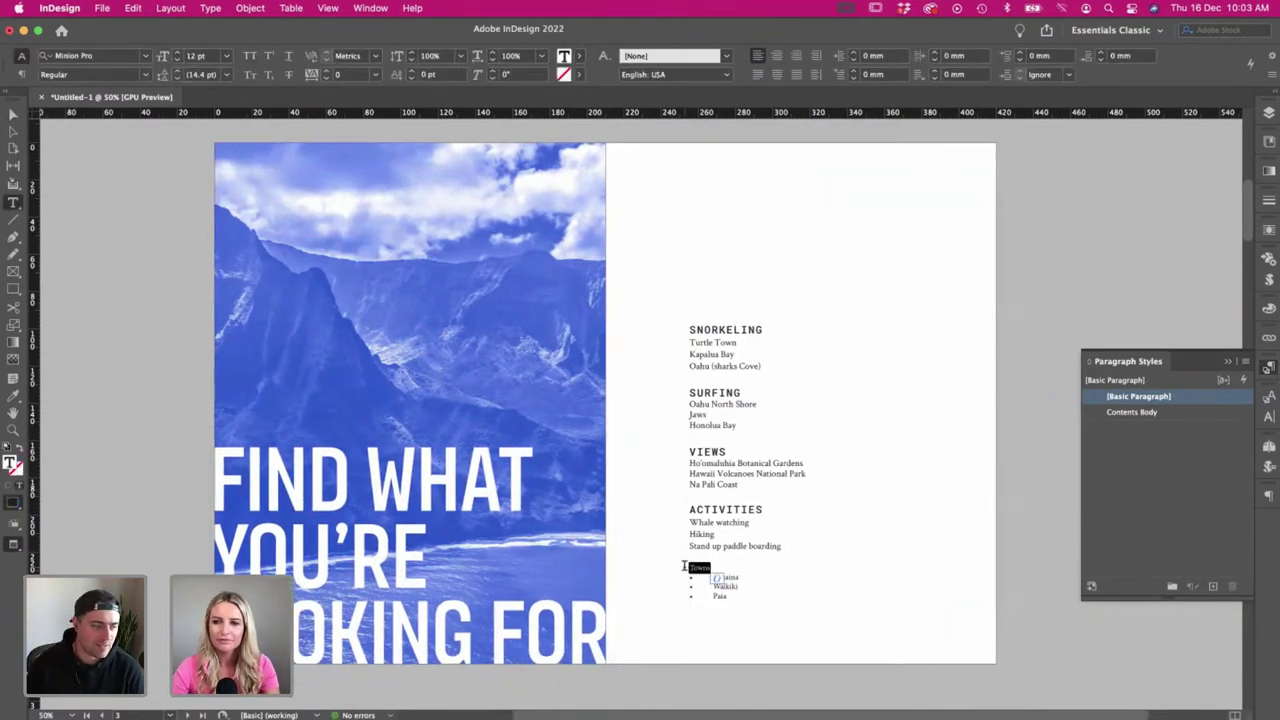
click(12, 114)
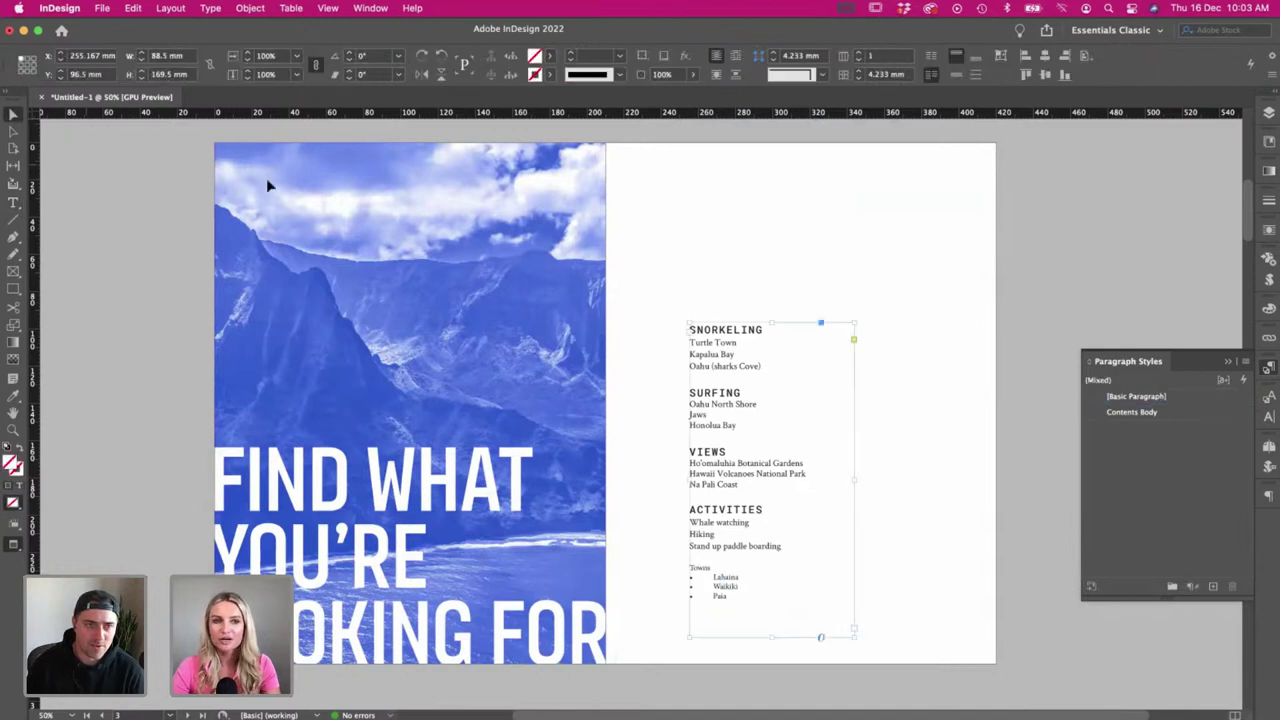
key(super+shift+a)
- Show the guides again and set the document's bleed to 3 mm on all sides in Document Setup
key(w)
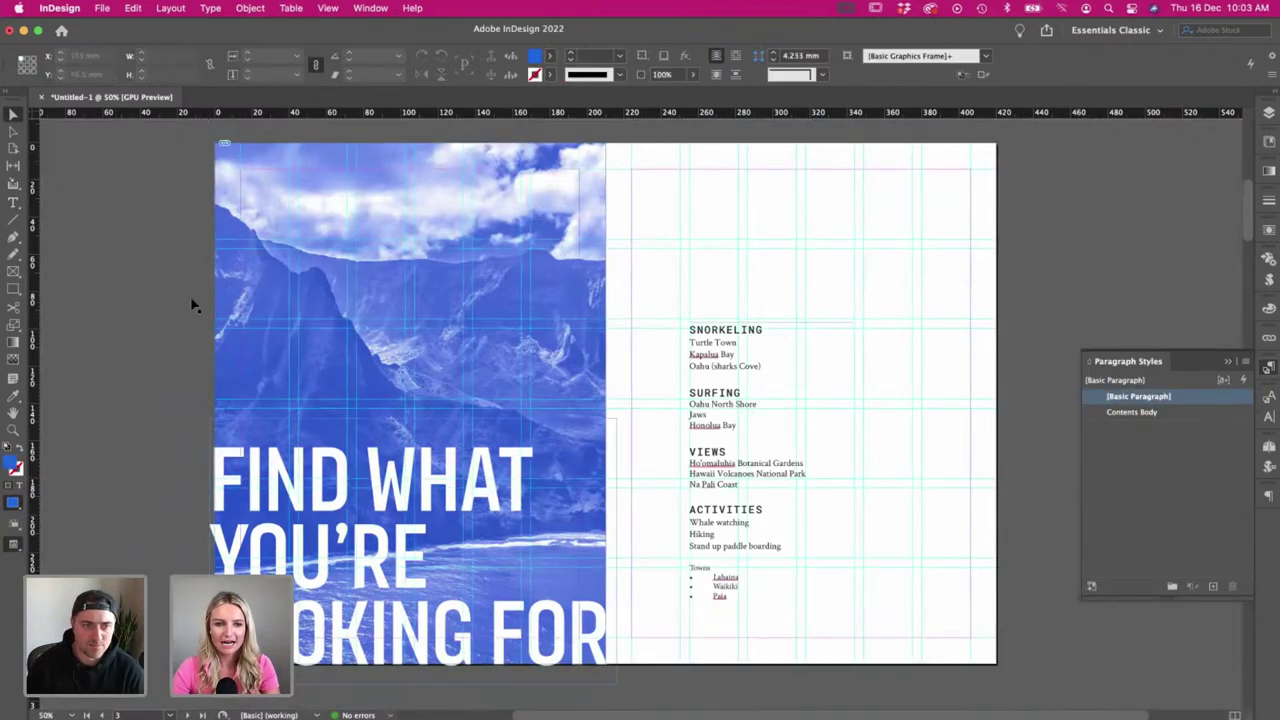
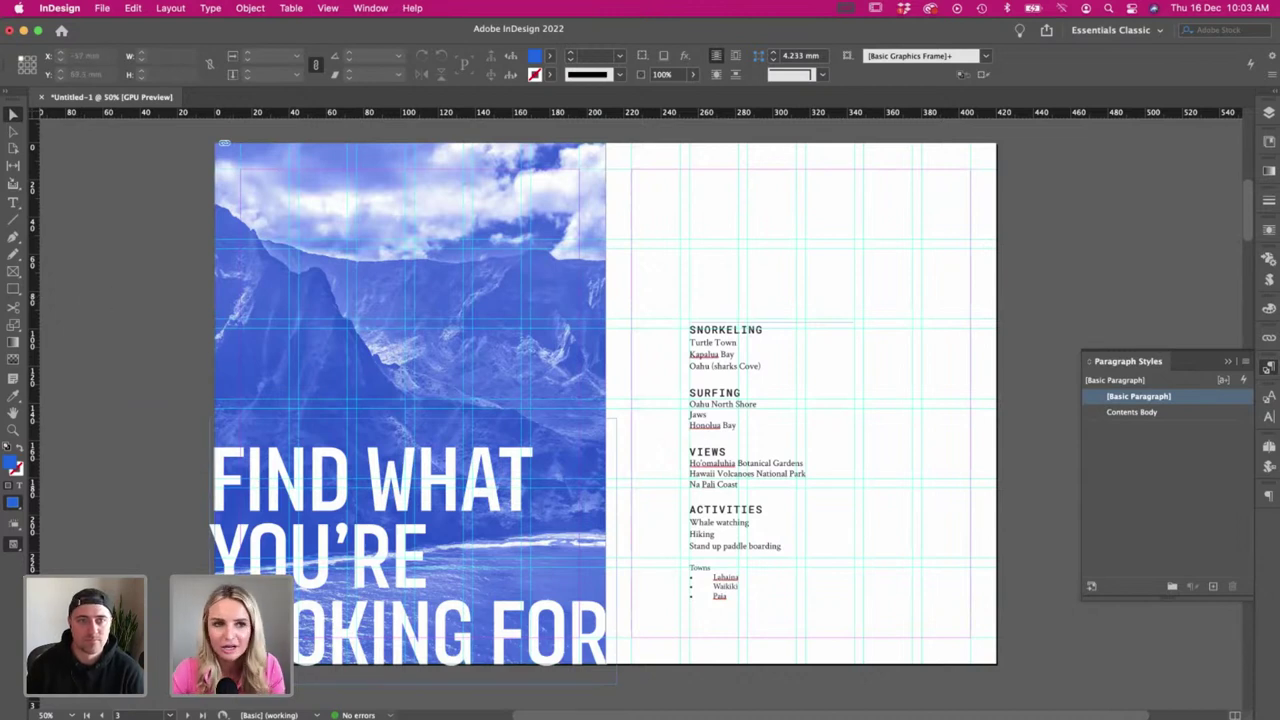
click(101, 8)
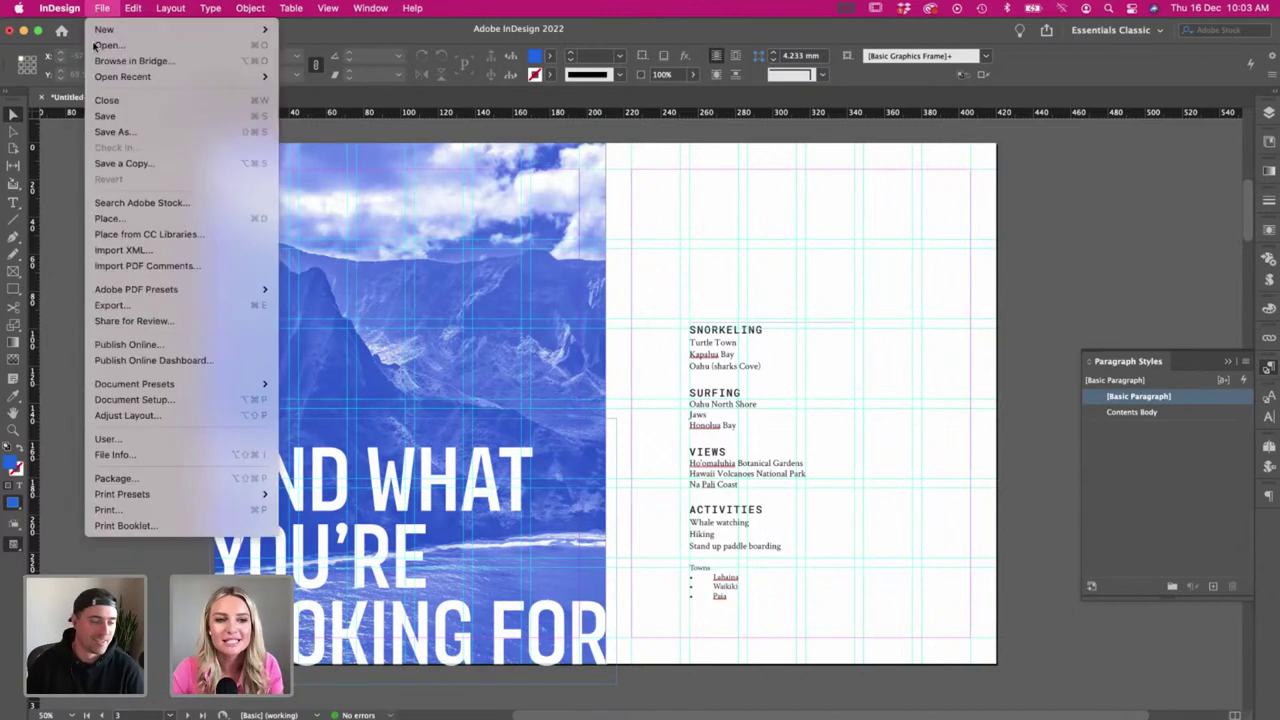
click(219, 400)
click(553, 477)
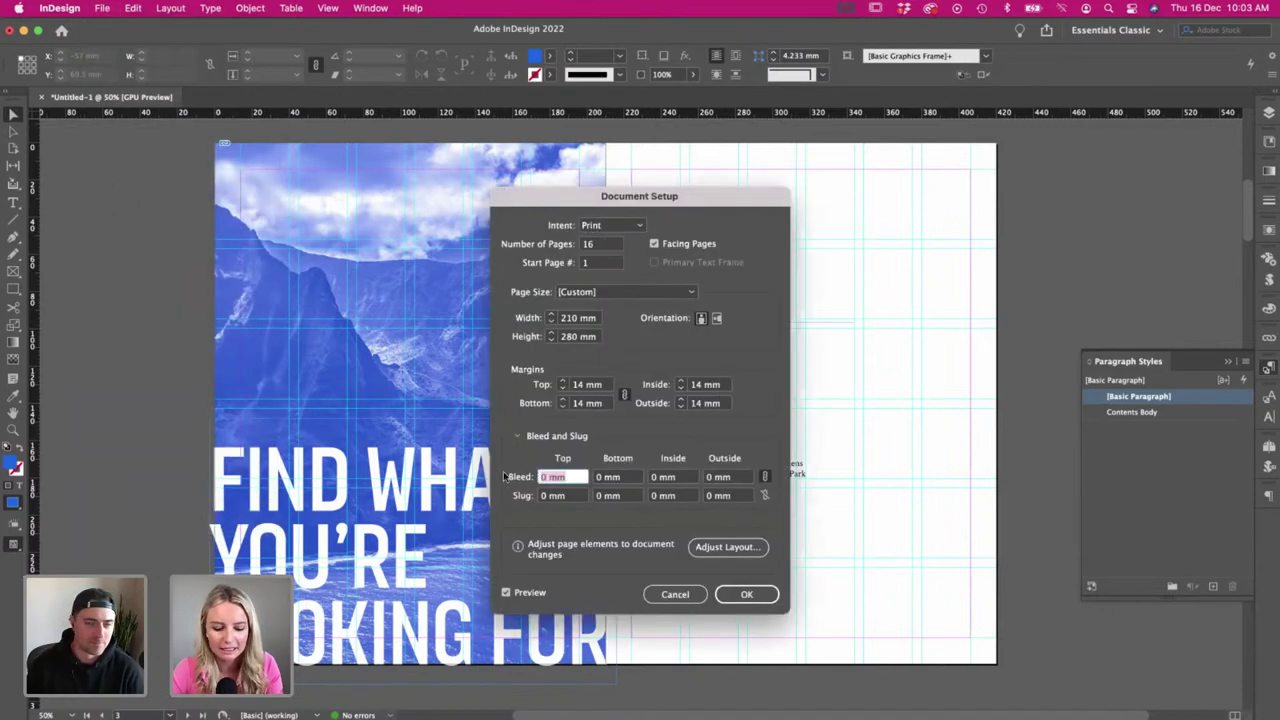
text(3)
key(Tab)
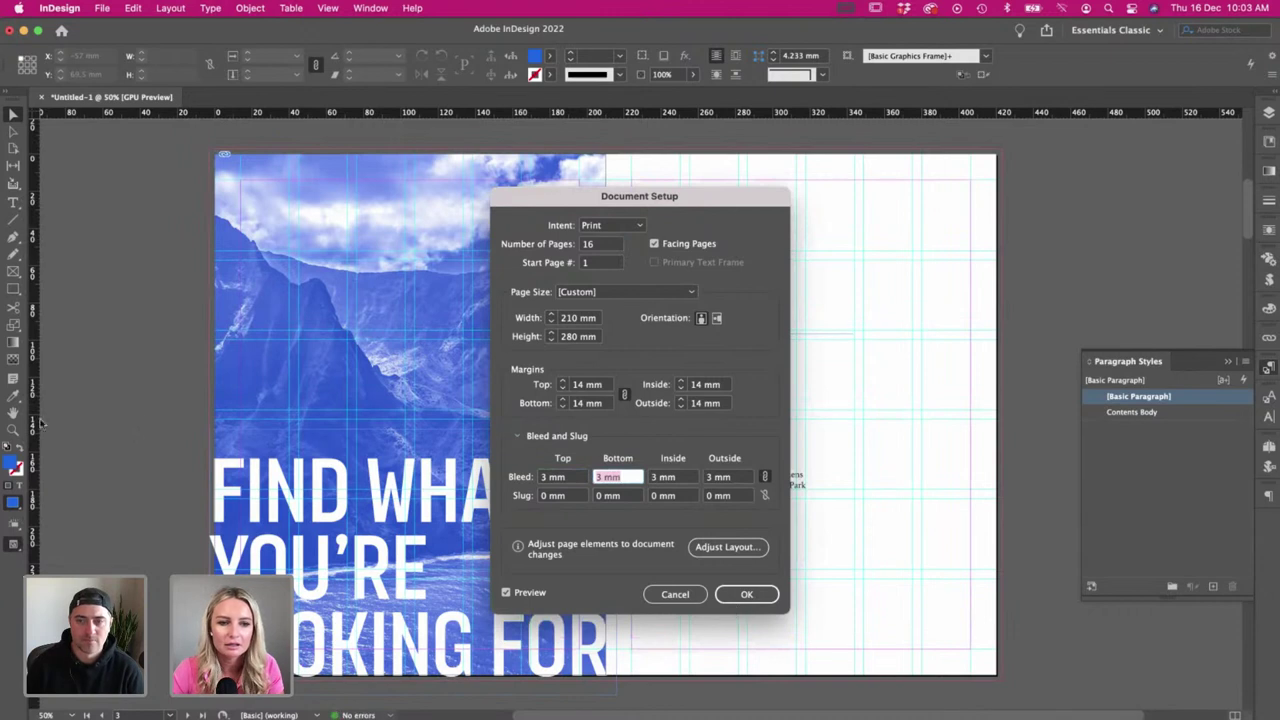
click(766, 594)
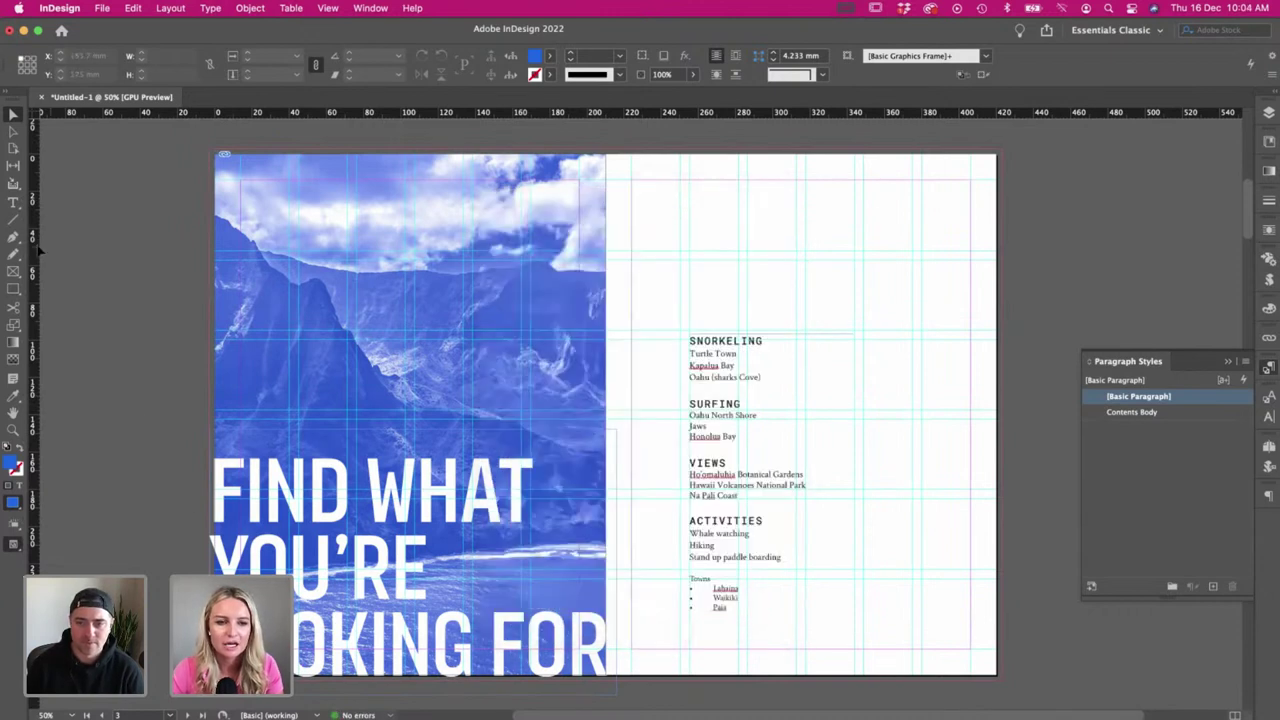
- Shift the blue mountain photo on page 2 upward so it extends into the top bleed
click(236, 178)
click(149, 171)
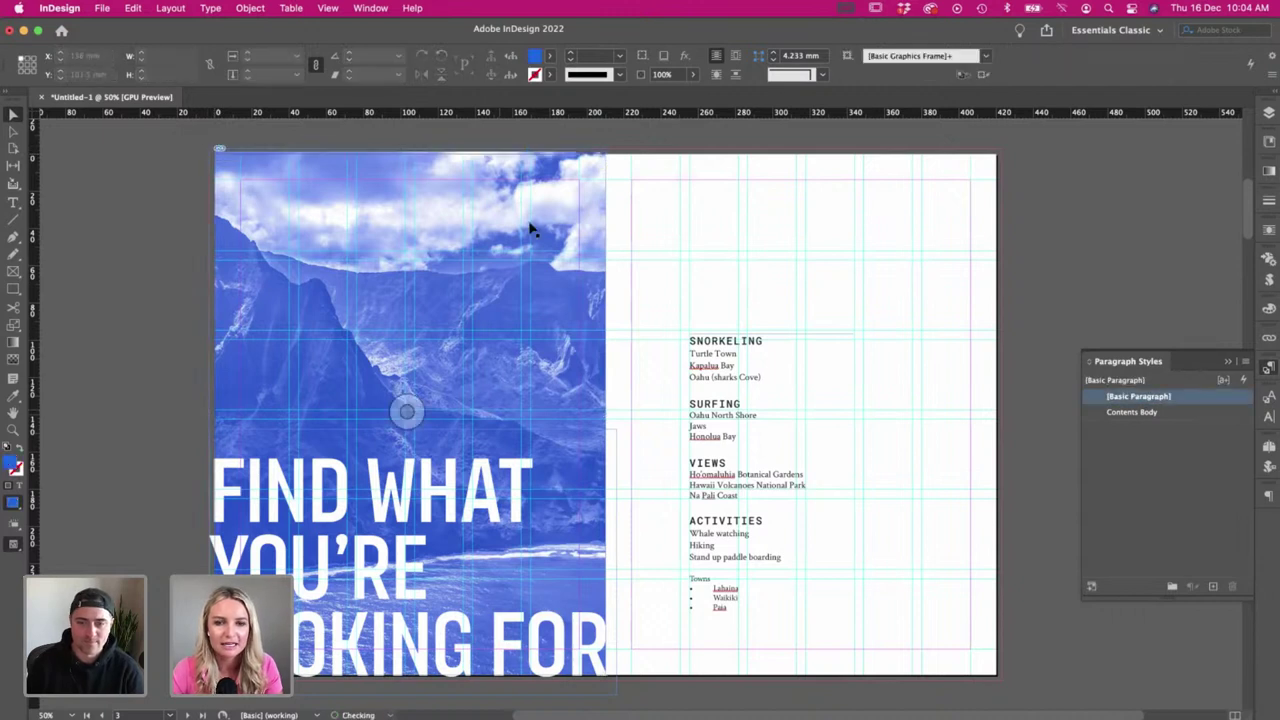
drag(529, 254, 526, 249)
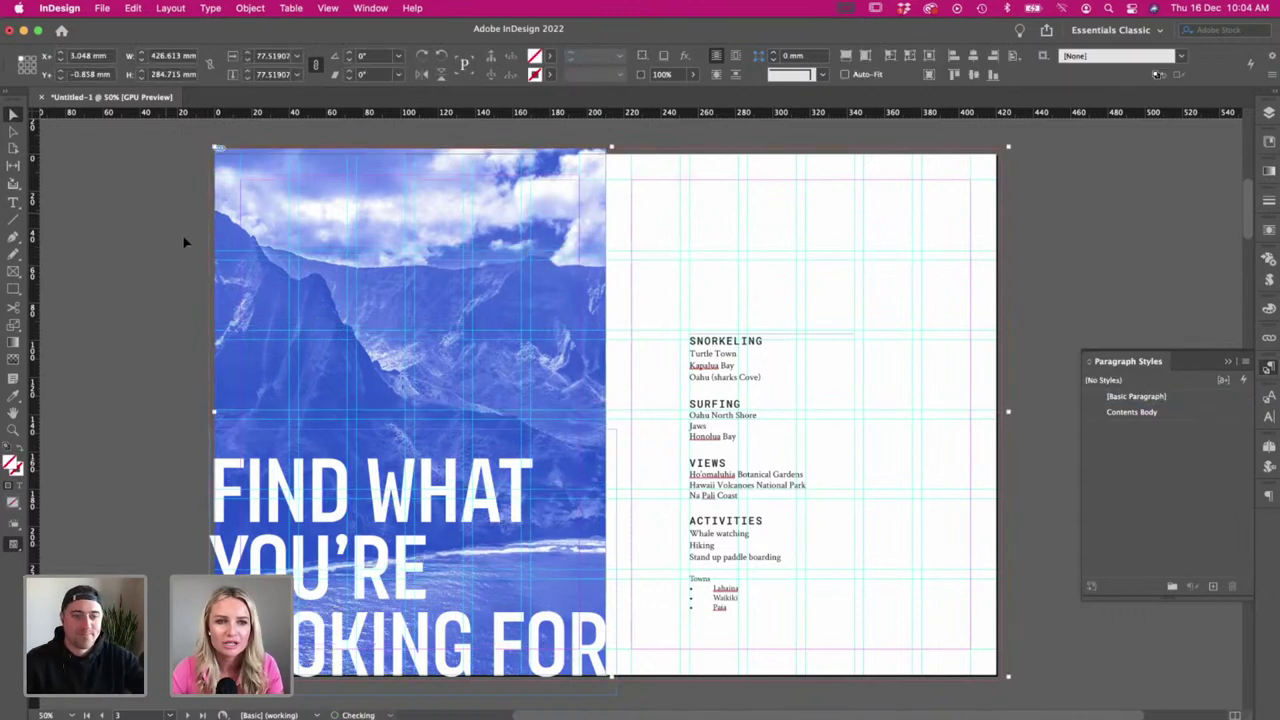
click(172, 288)
scroll(540, 389, right, 1)
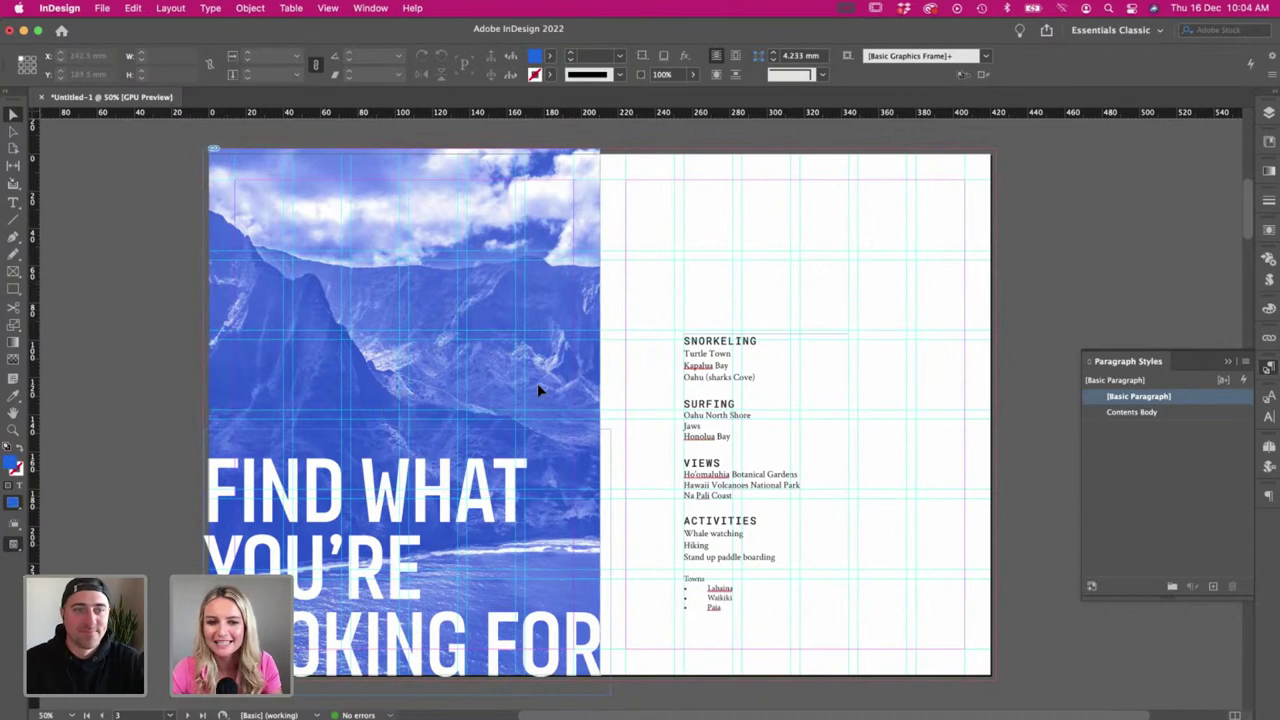
- Apply the Subheading character style to the Towns title in the contents list
key(t)
double_click(708, 577)
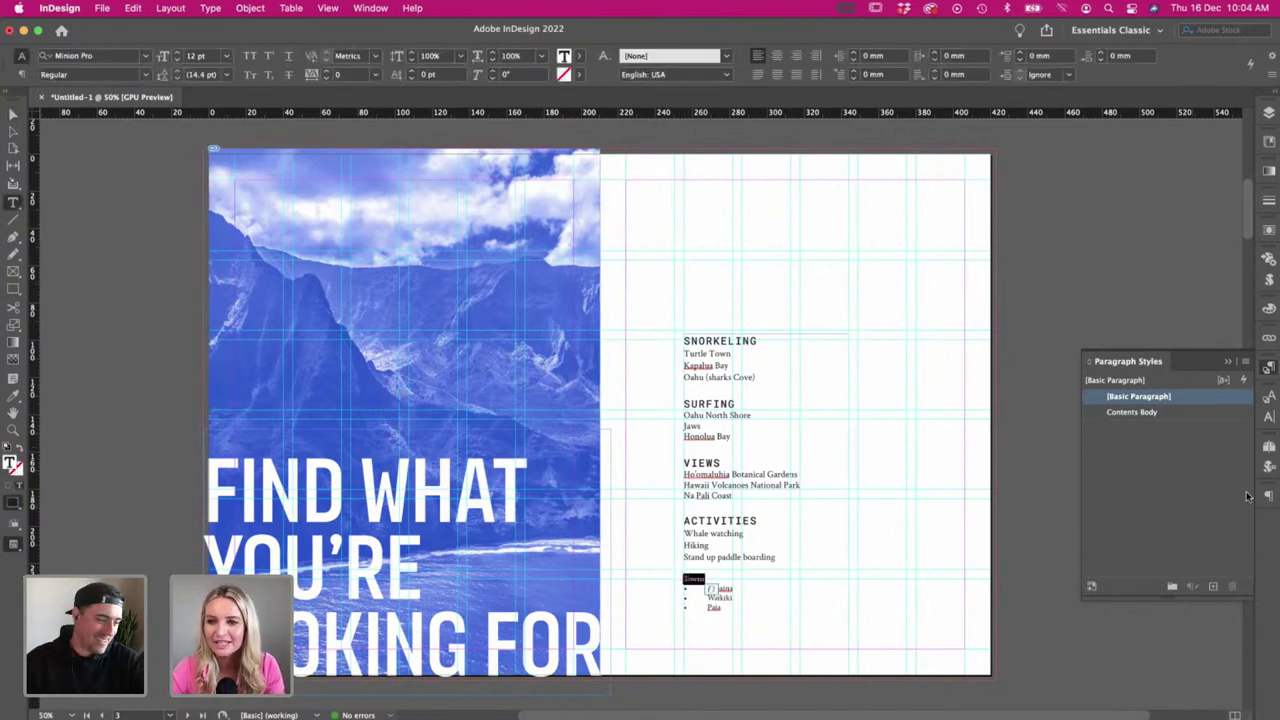
click(1269, 417)
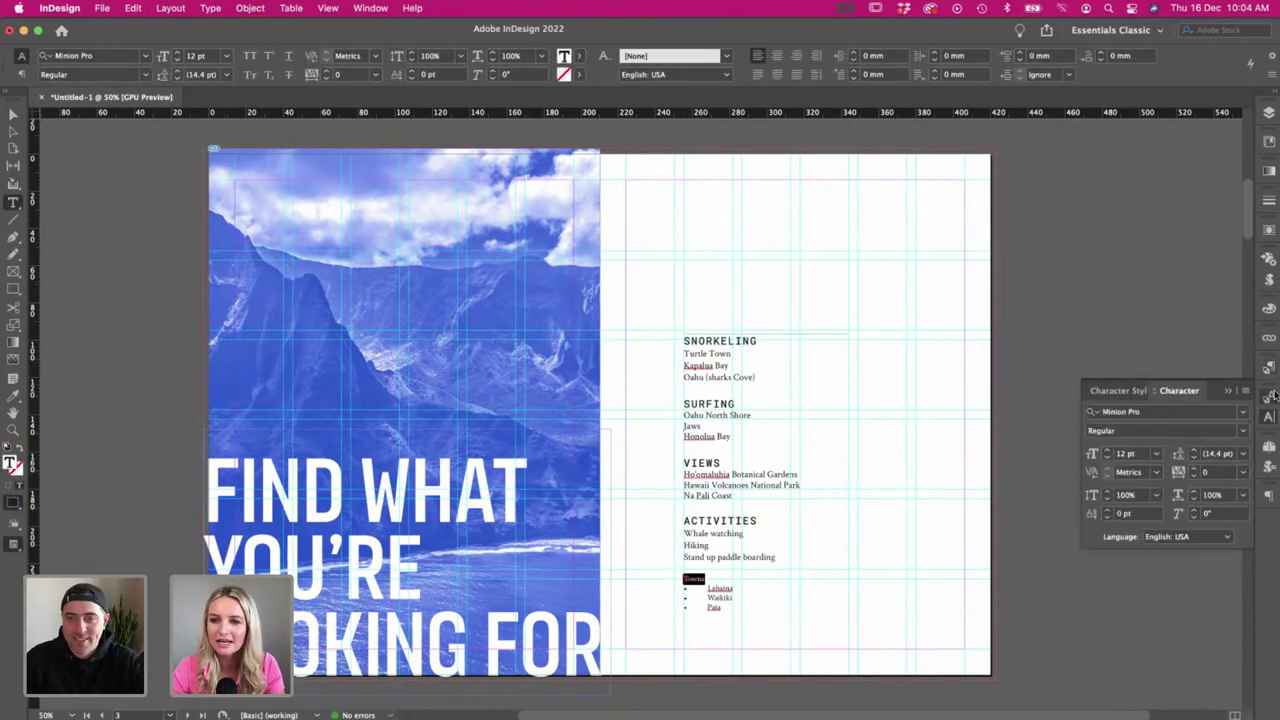
click(1270, 395)
click(1157, 444)
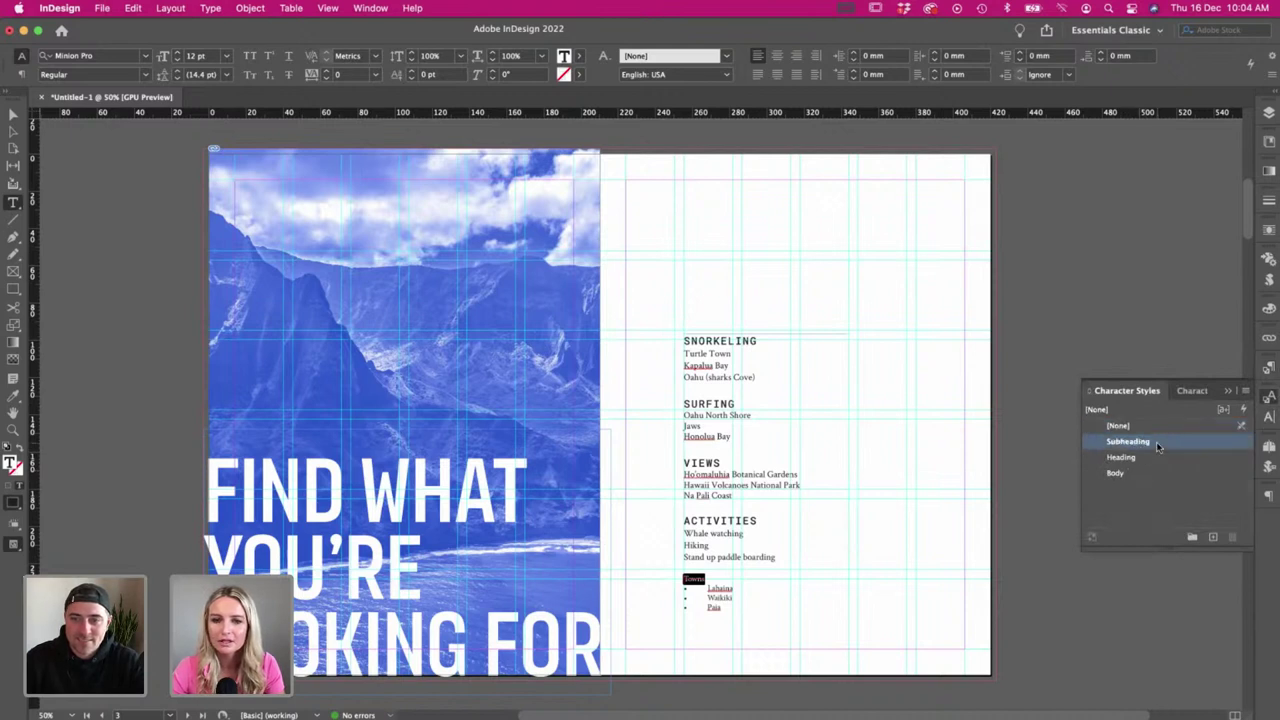
- Apply the Contents Body paragraph style to the three entries under TOWNS and remove their leftover bullets and indents
drag(732, 615, 666, 592)
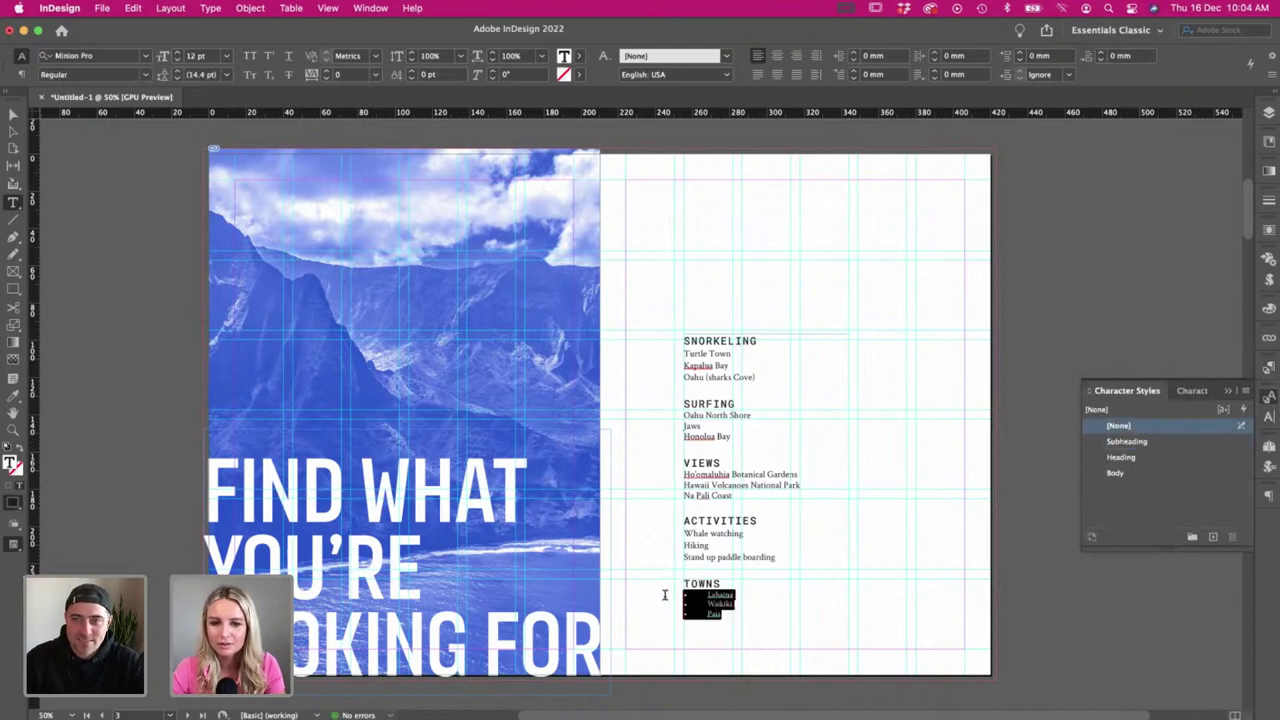
click(1266, 370)
click(1127, 413)
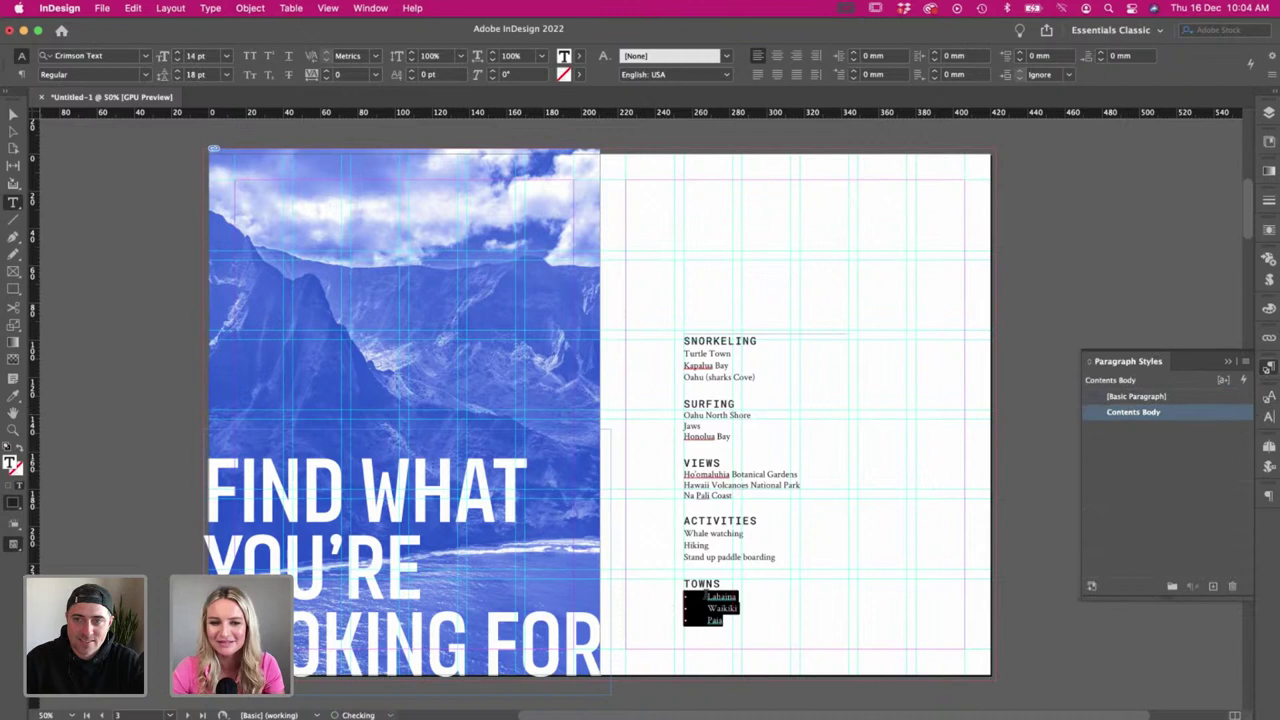
click(668, 597)
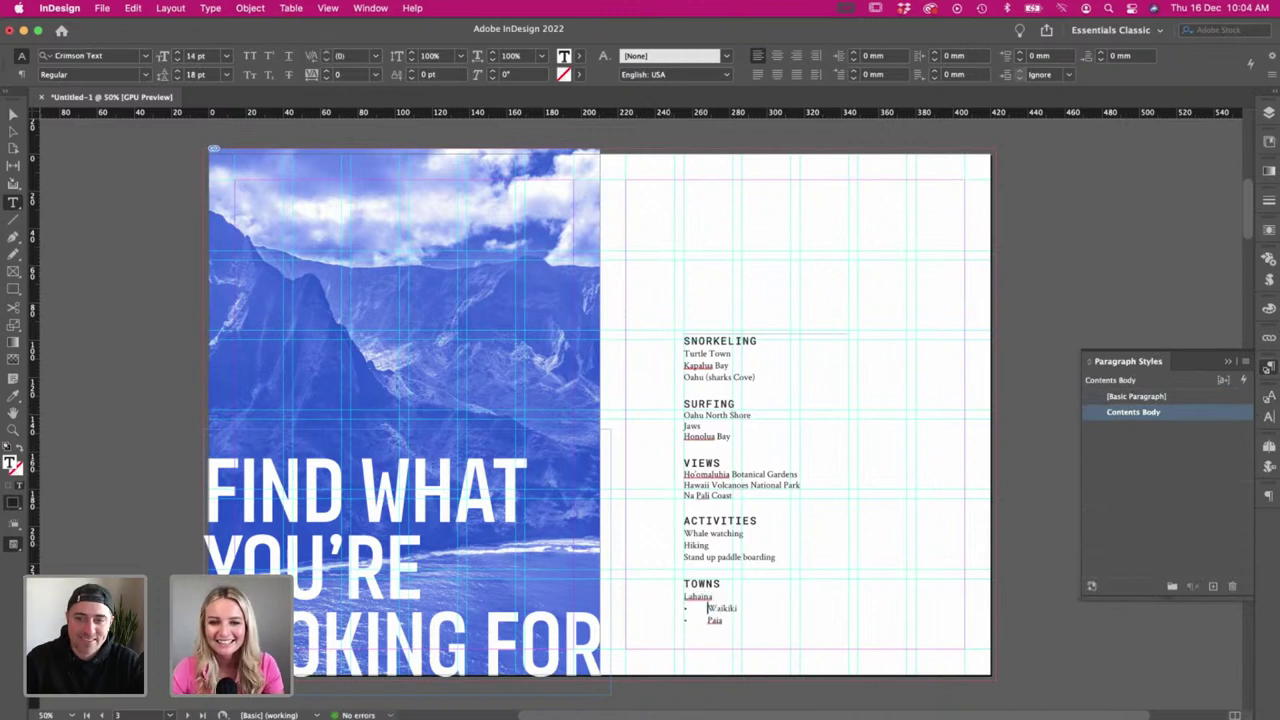
key(BackSpace)
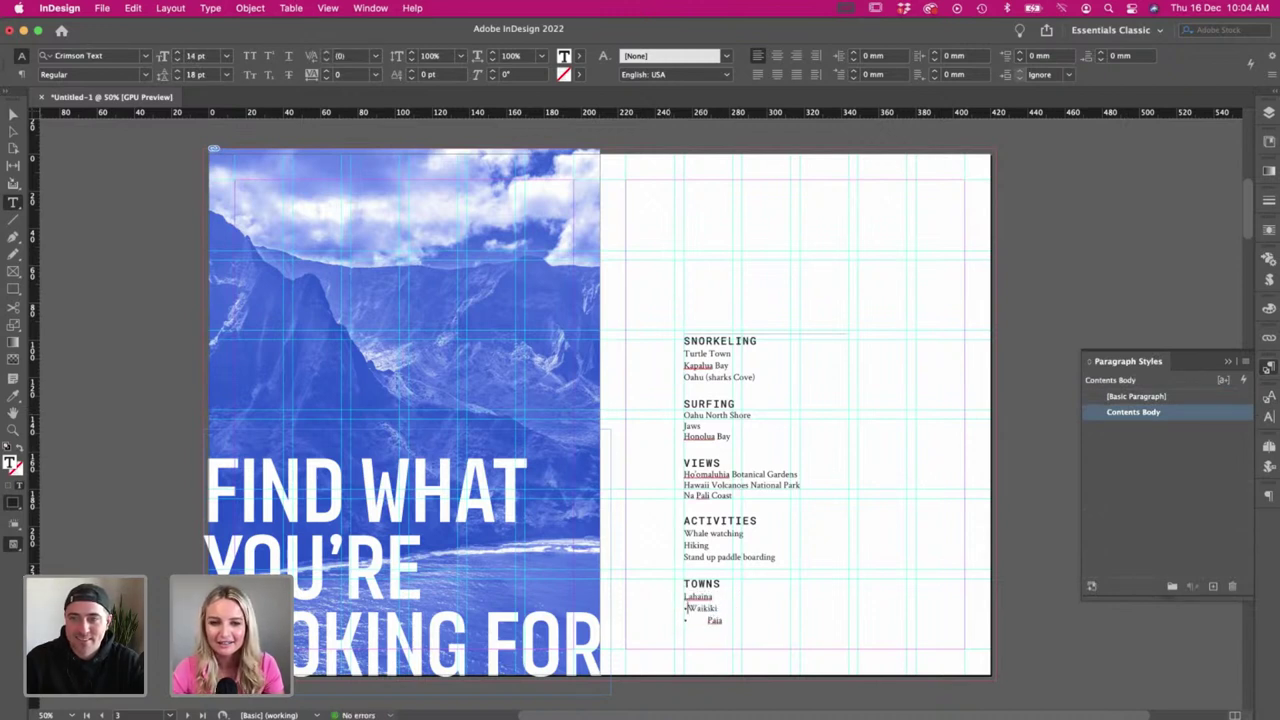
key(BackSpace)
key(Down)
key(Right)
key(Right)
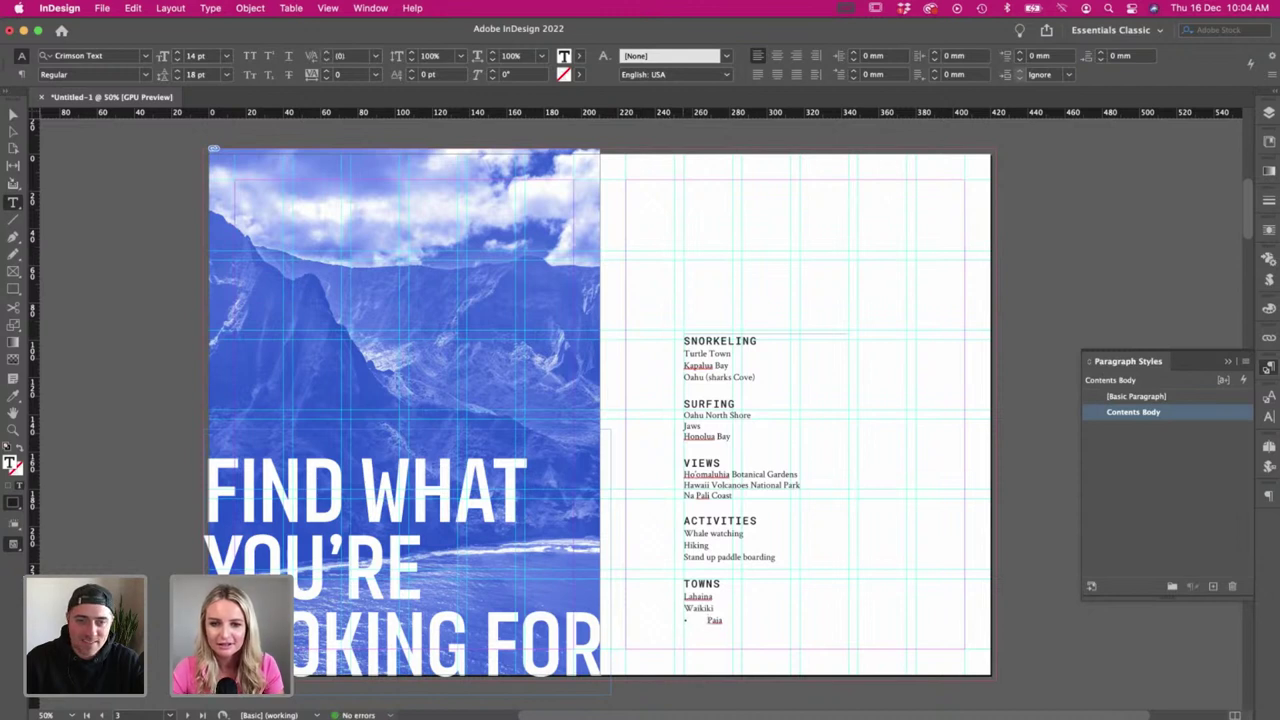
key(BackSpace)
key(BackSpace)
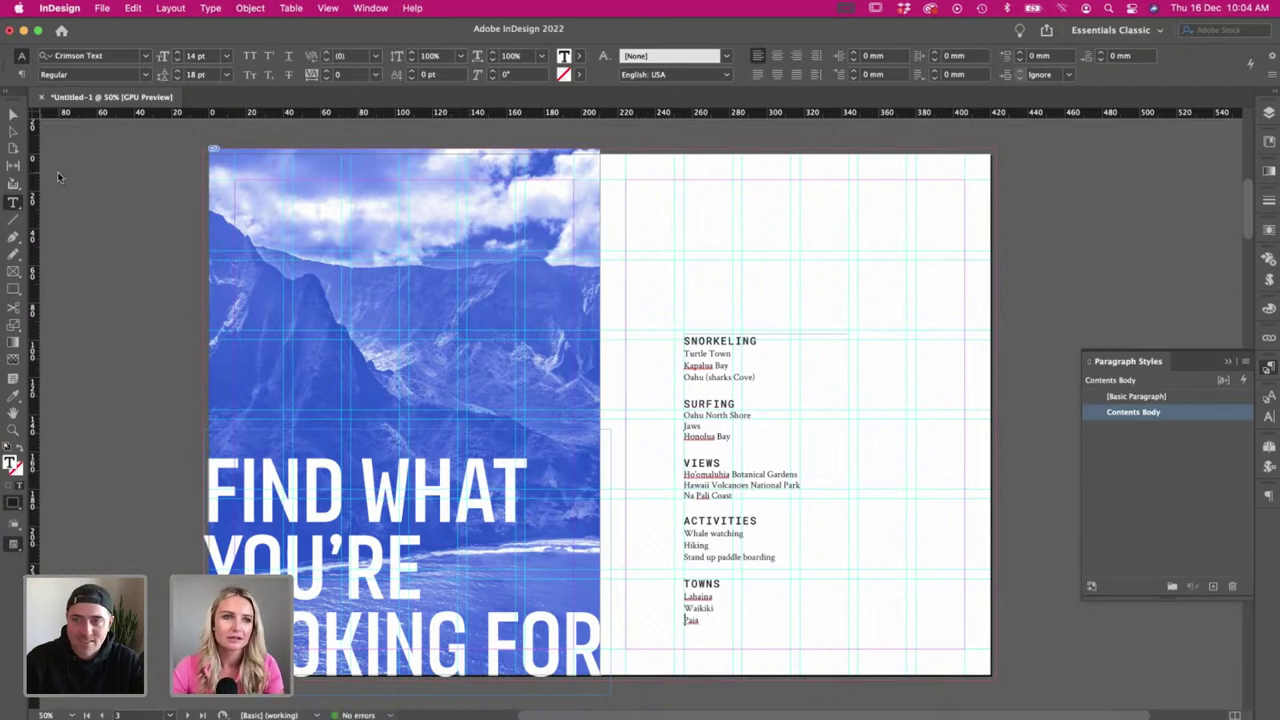
- Shorten the contents text frame to 157.5 mm high and move it down to Y 98 mm
key(Escape)
click(766, 636)
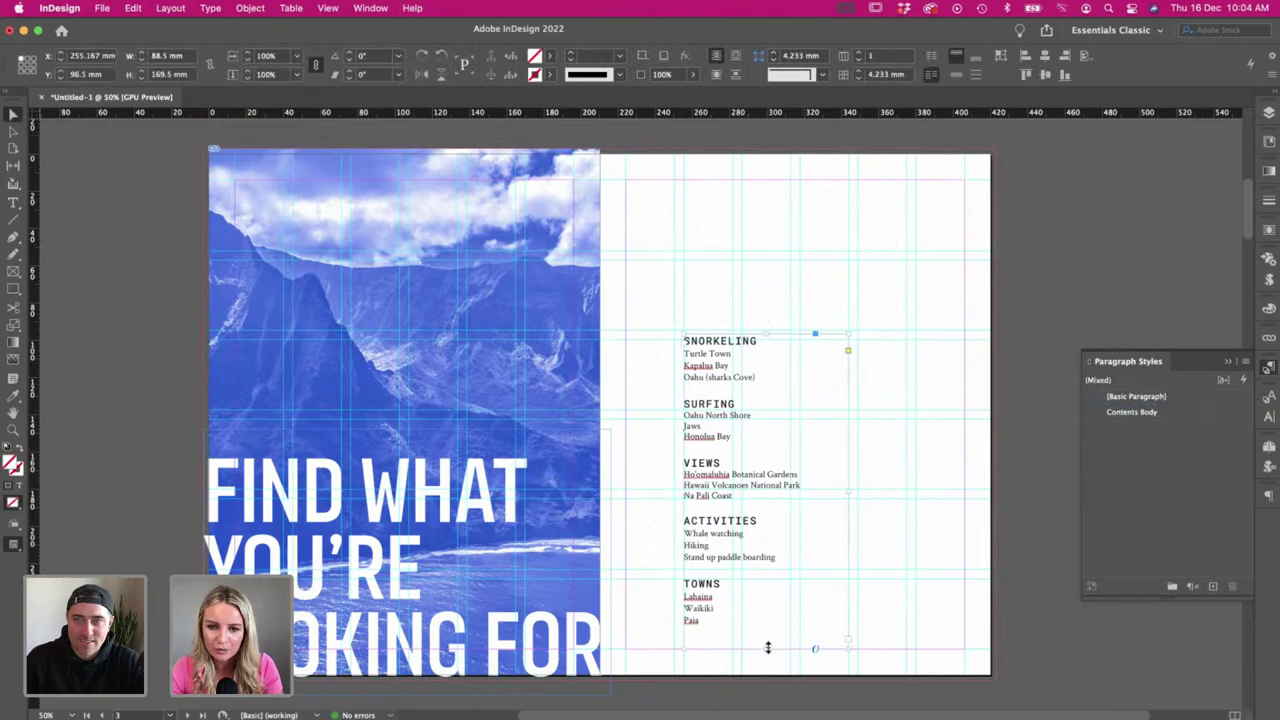
drag(766, 645, 767, 624)
scroll(940, 600, right, 2)
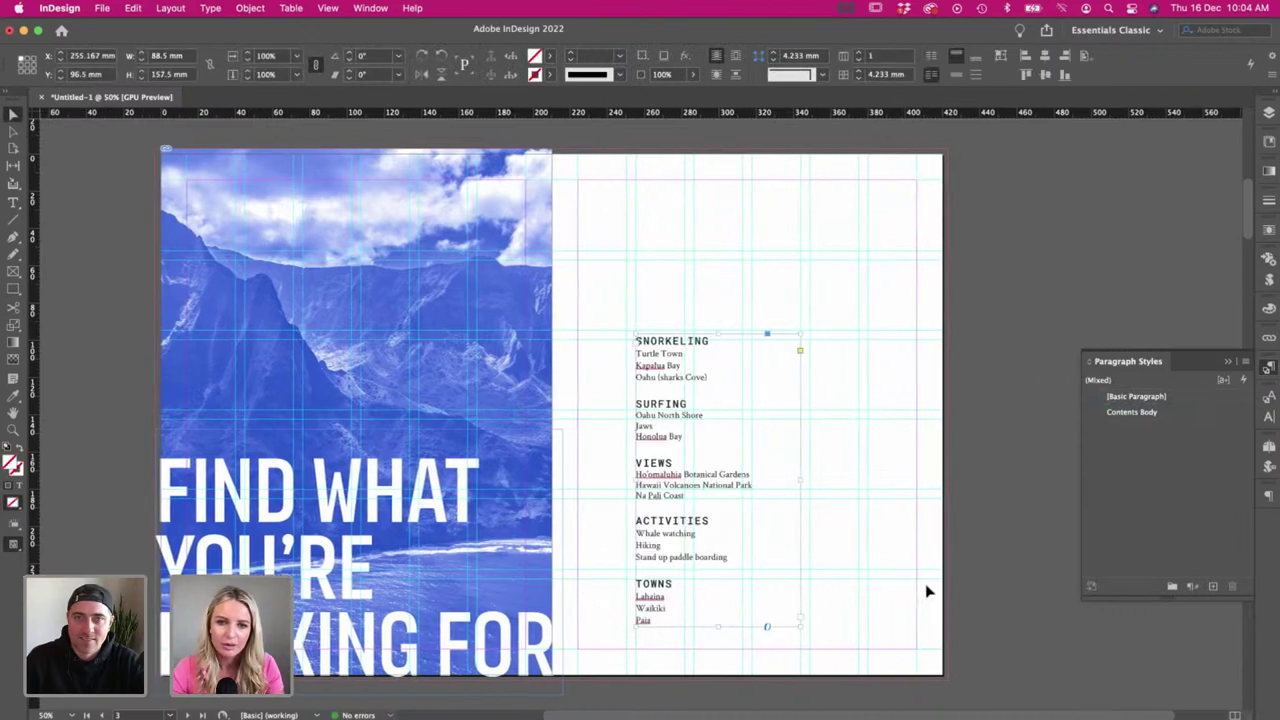
click(600, 223)
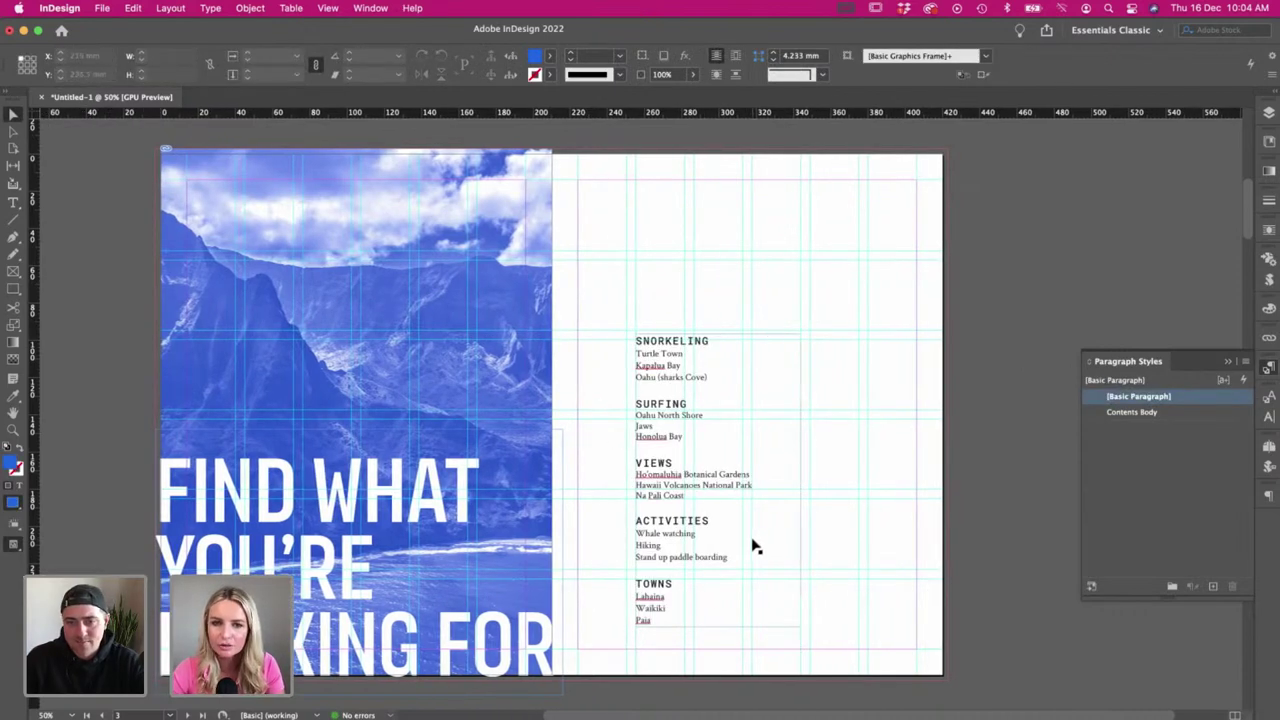
click(708, 355)
drag(703, 357, 703, 359)
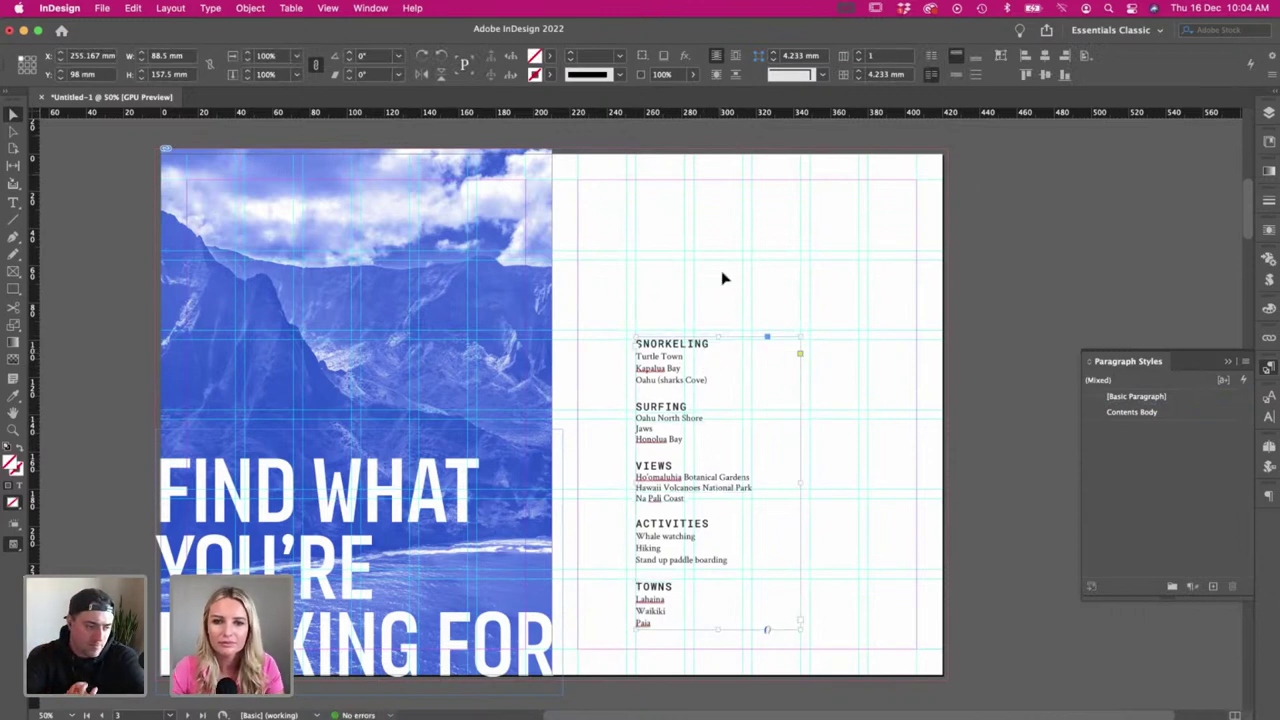
- Widen the contents frame to the right margin, set it to two columns, and shorten it to 92 mm high
drag(803, 481, 916, 483)
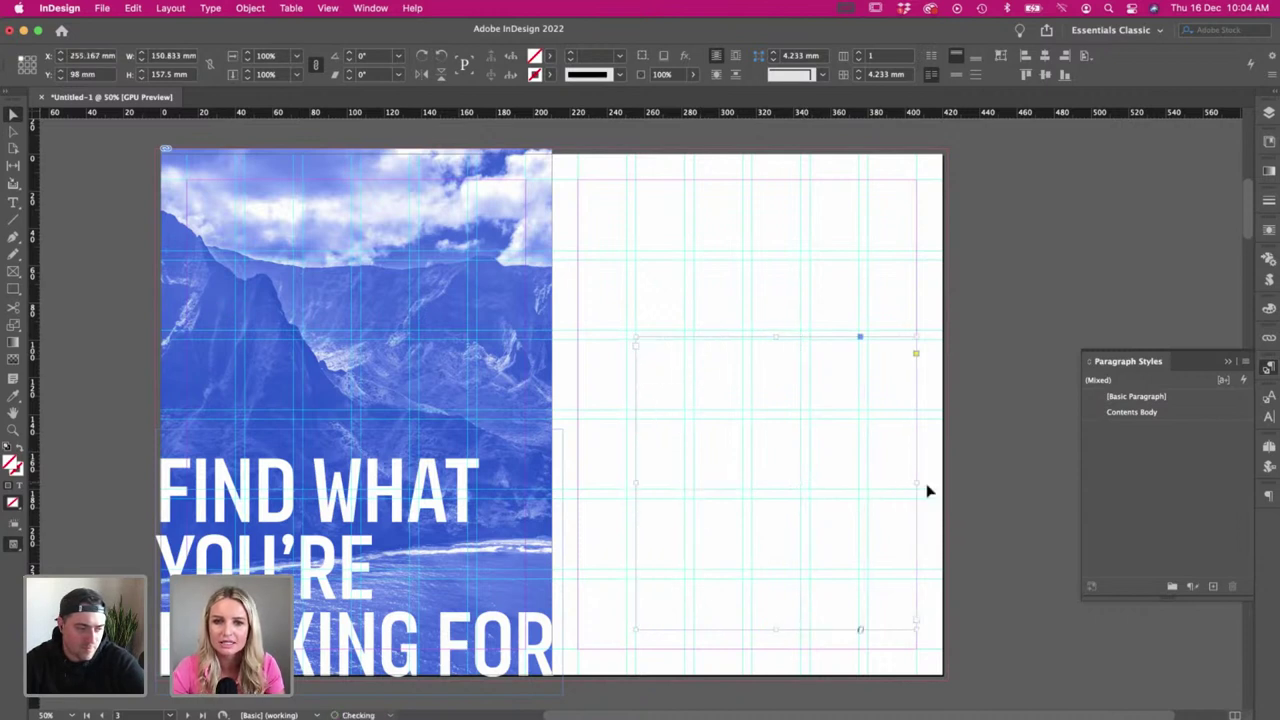
click(858, 52)
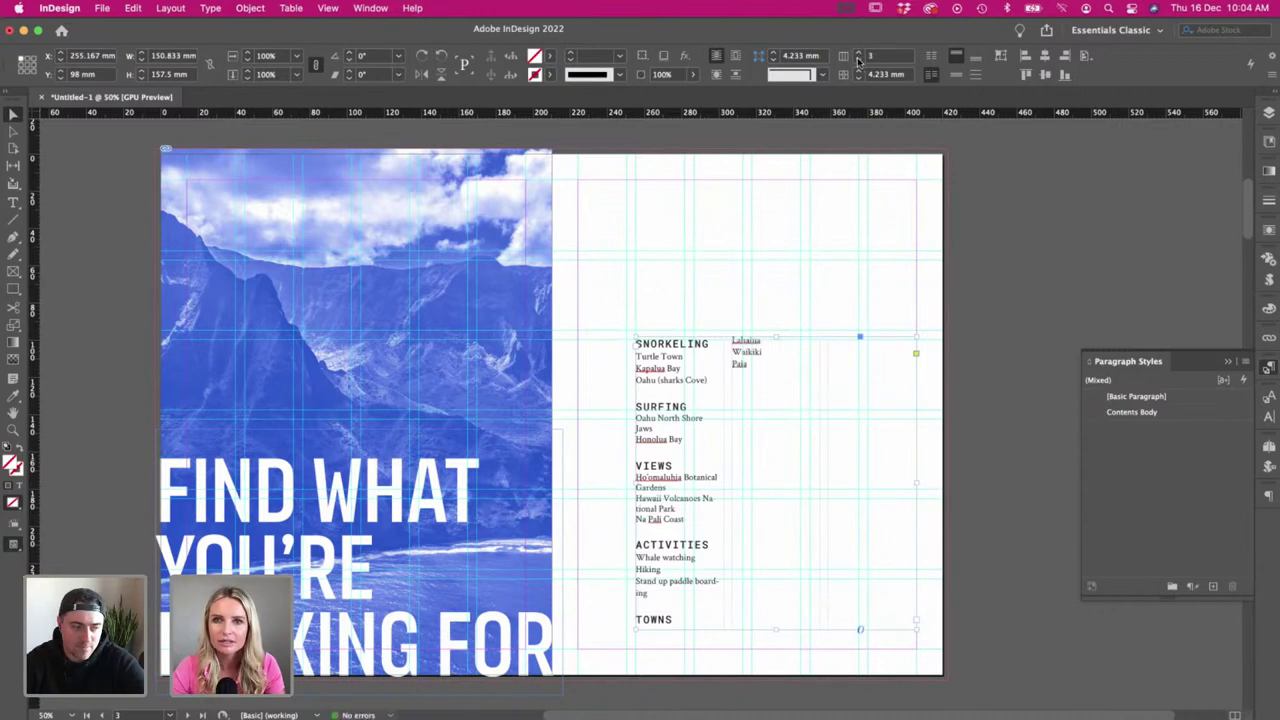
click(858, 60)
drag(778, 605, 778, 508)
click(1051, 591)
key(w)
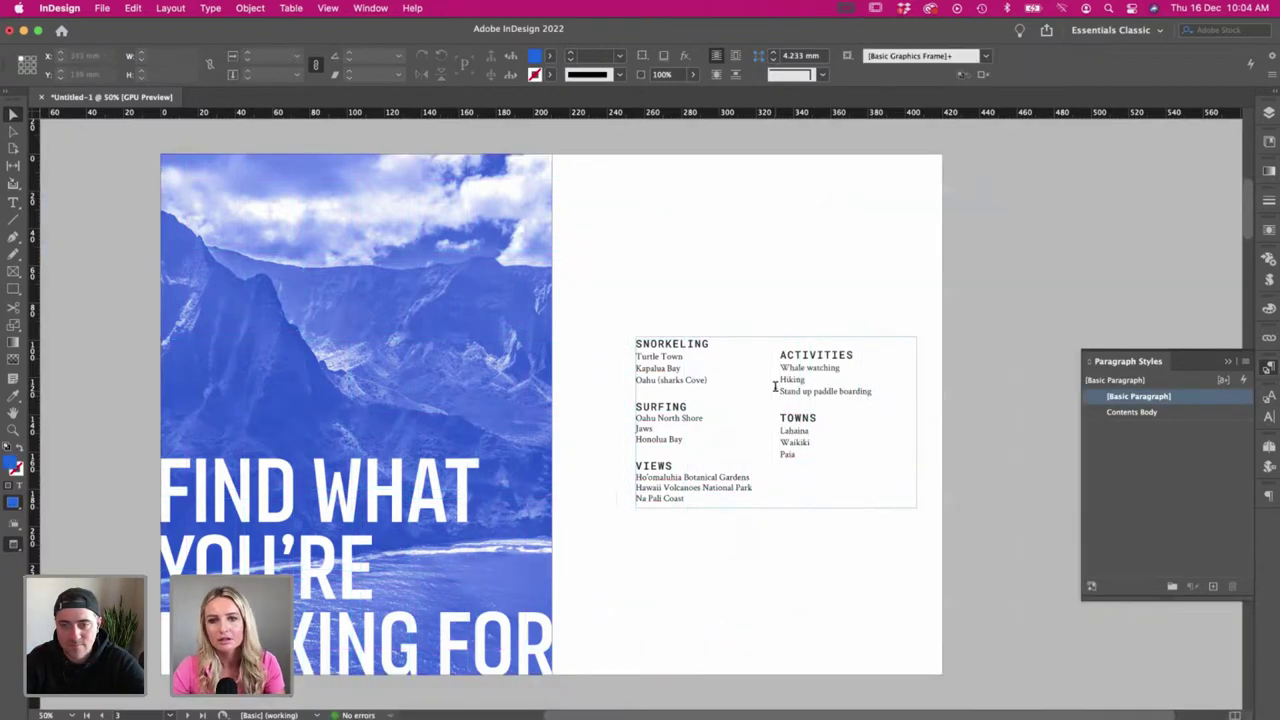
- Delete the empty line above ACTIVITIES so the second column starts level with SNORKELING
double_click(779, 357)
key(BackSpace)
click(780, 356)
click(13, 114)
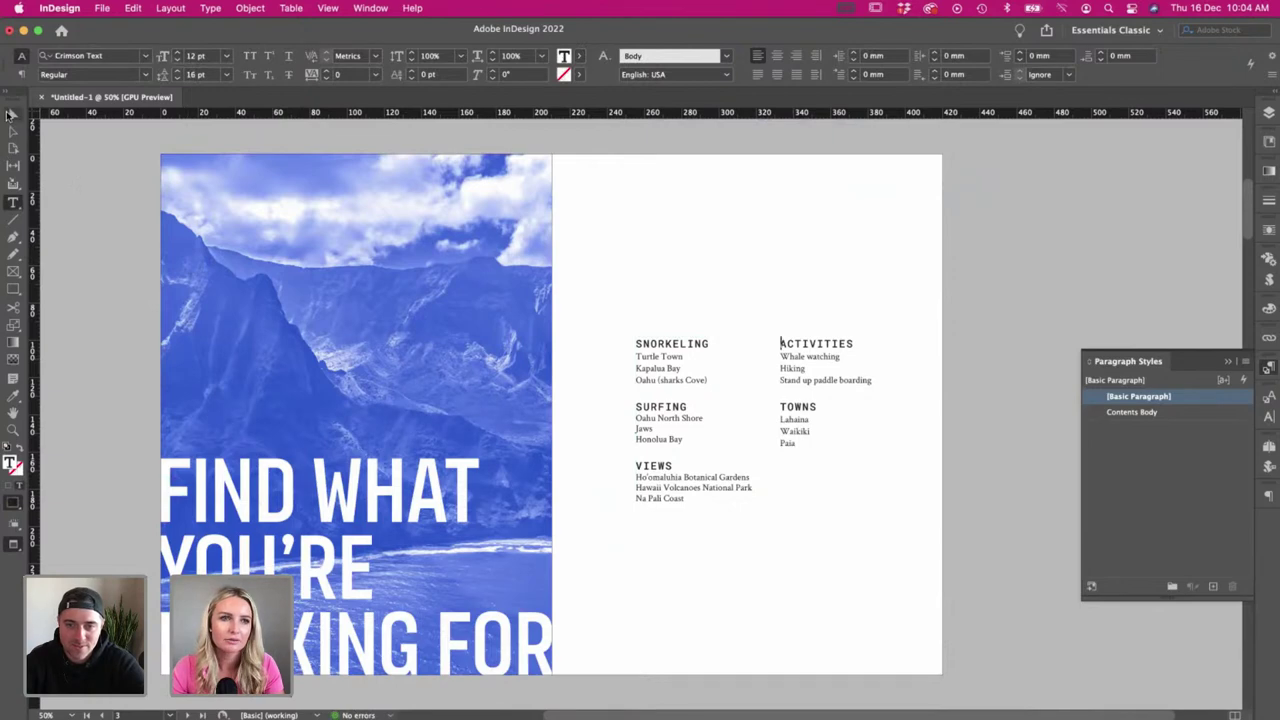
key(super+shift+a)
key(w)
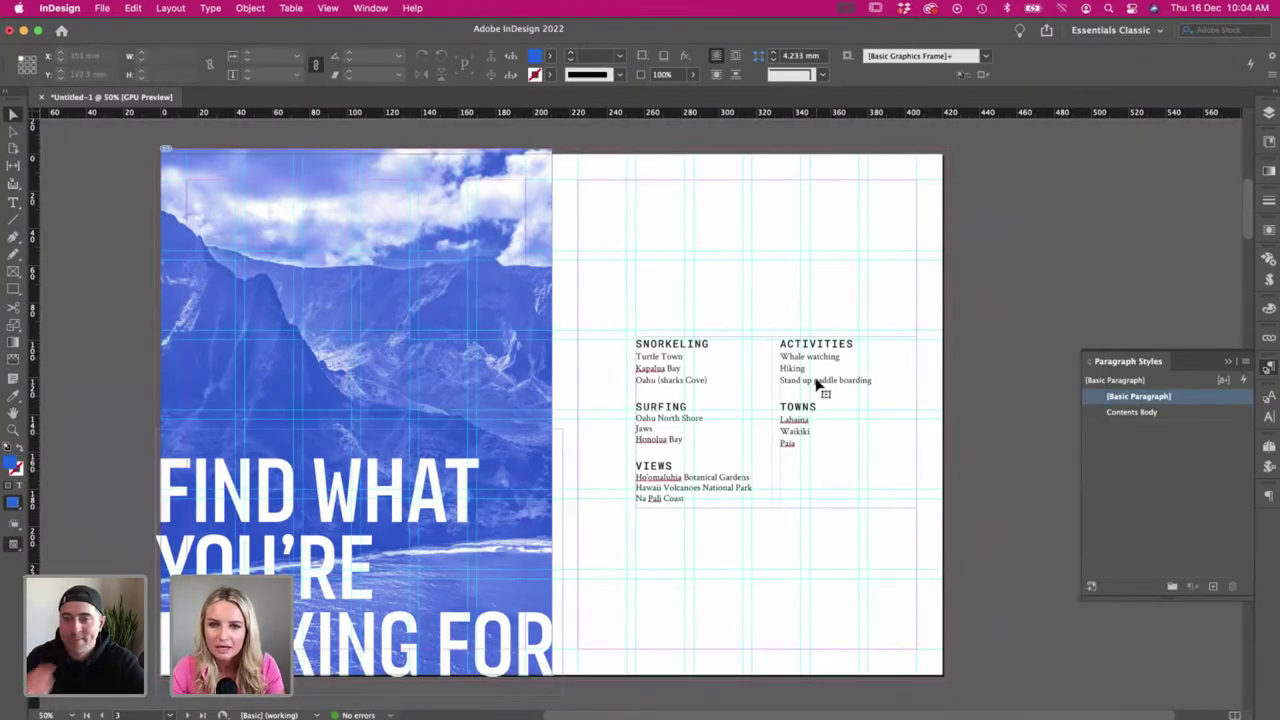
- Move the two-column contents frame down to Y 99.667 mm and compare the page with and without guides
click(820, 382)
key(w)
key(w)
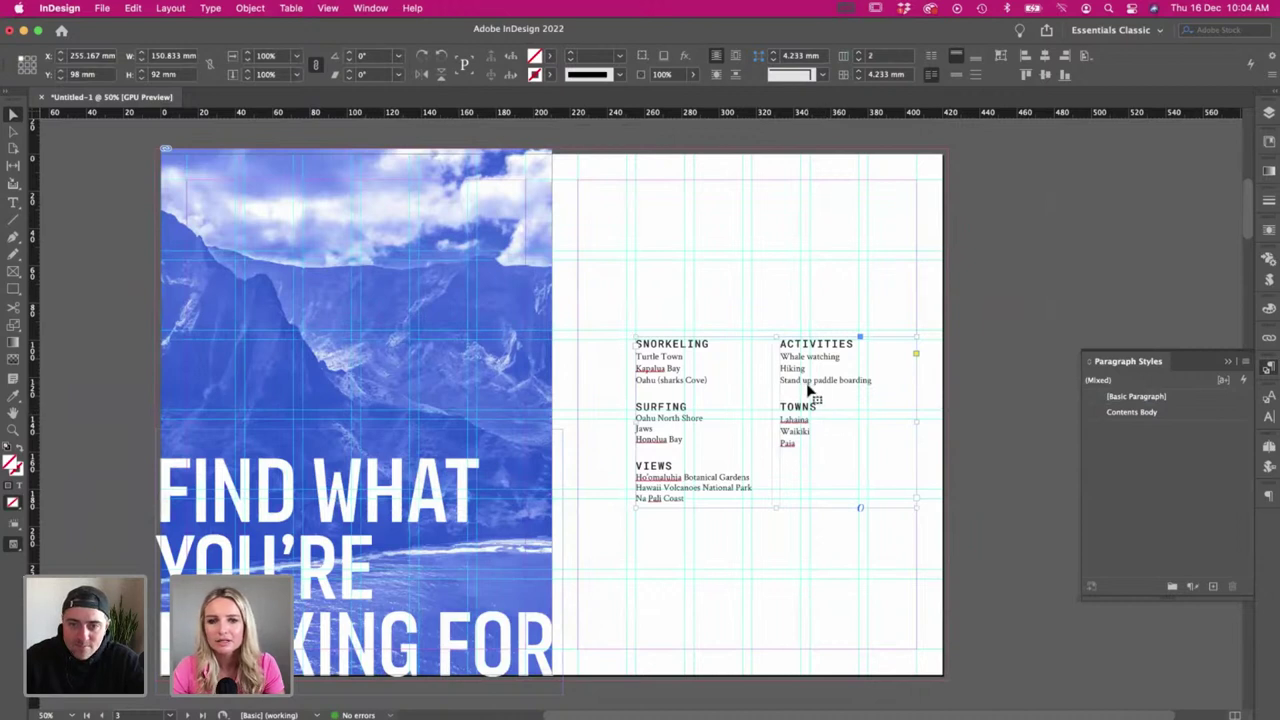
drag(810, 391, 810, 394)
click(771, 303)
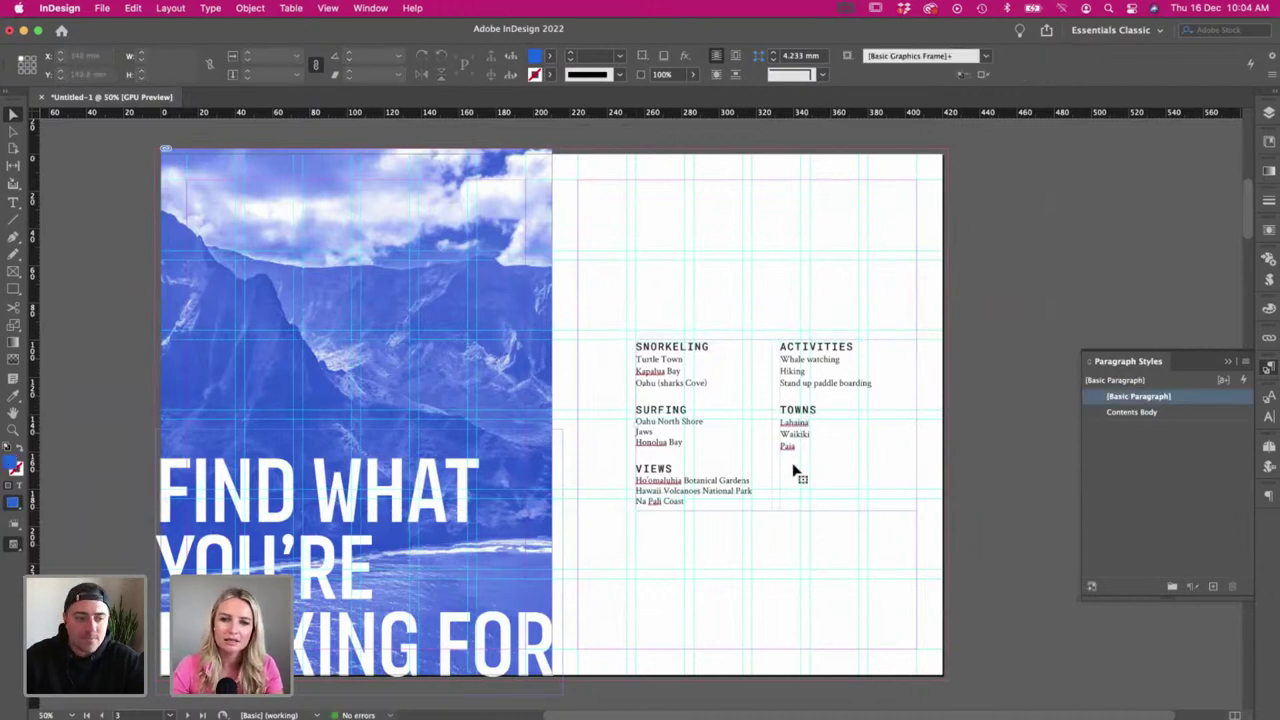
click(820, 391)
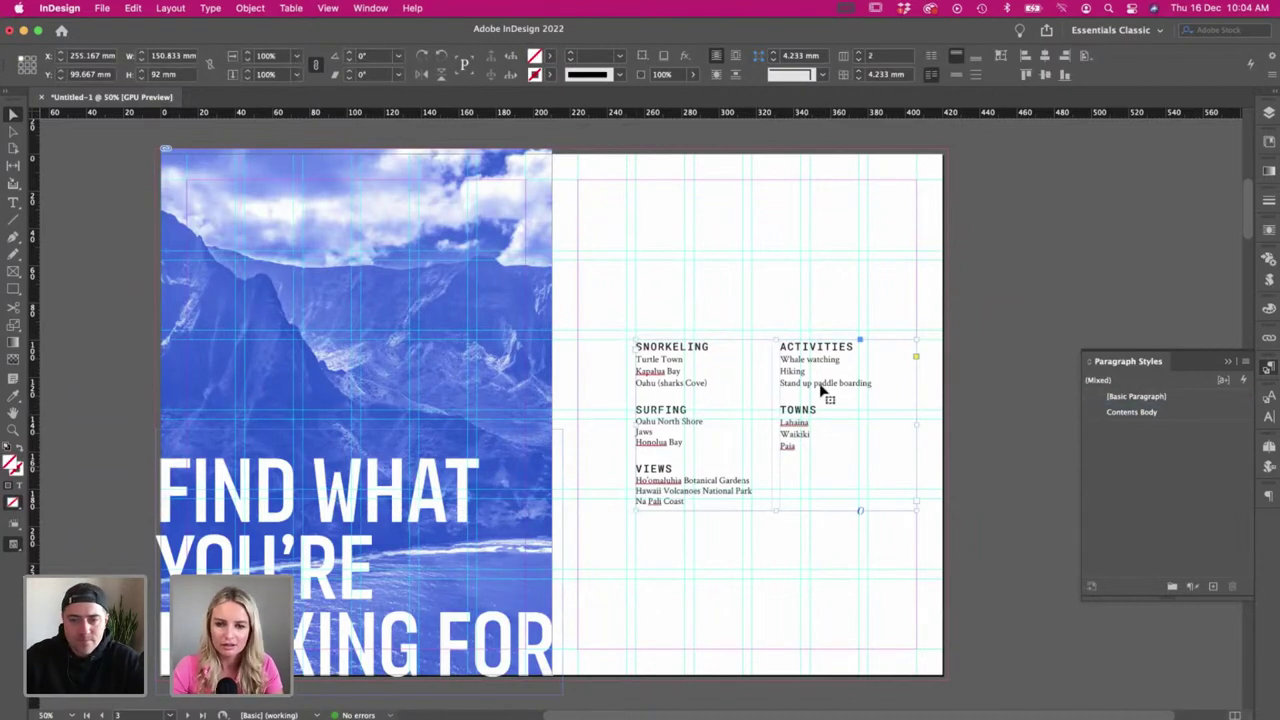
click(765, 287)
key(w)
key(w)
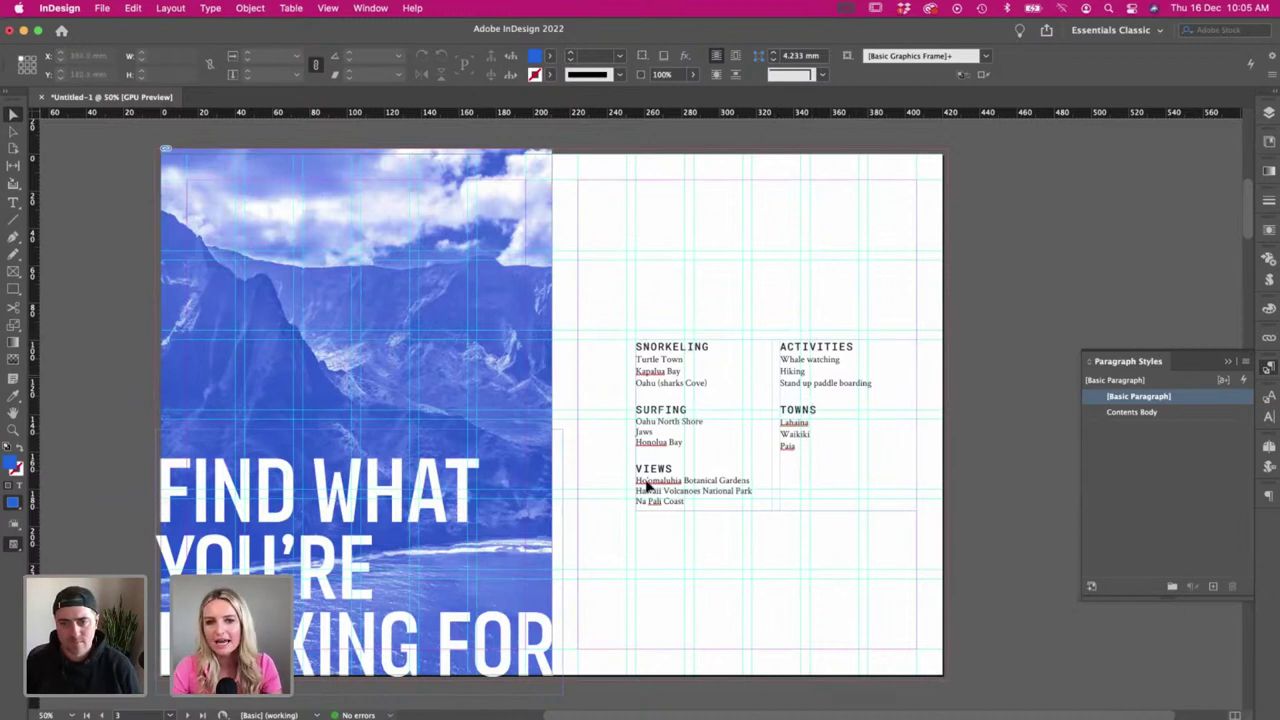
- Preview the spread without guides, then nudge the contents frame up to about Y 97.9 mm
key(w)
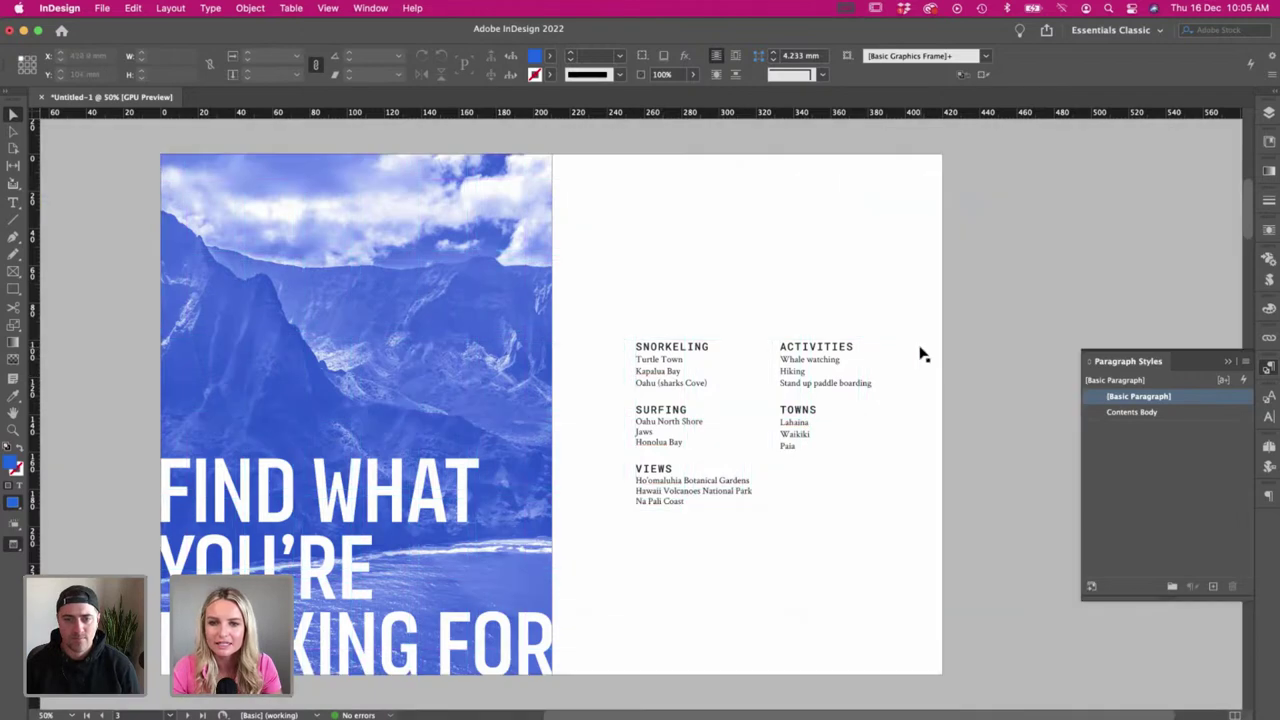
key(w)
click(654, 358)
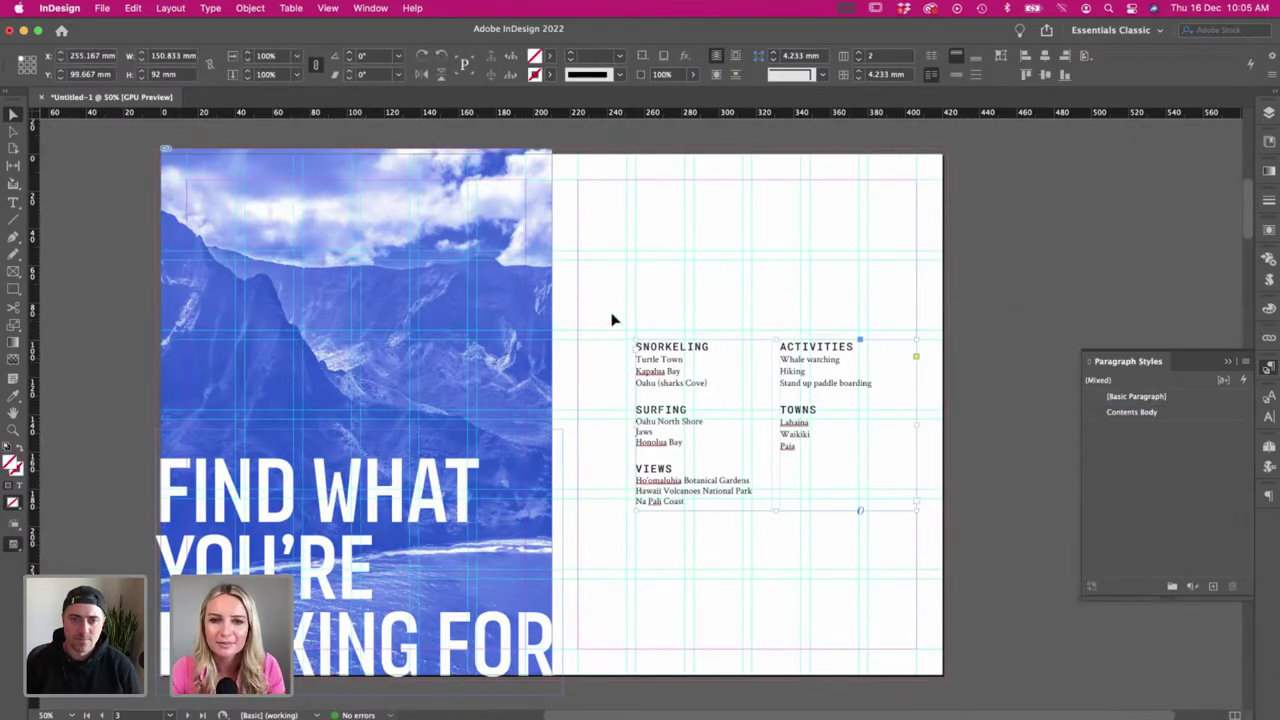
key(Up)
key(Up)
key(Up)
key(Up)
key(Up)
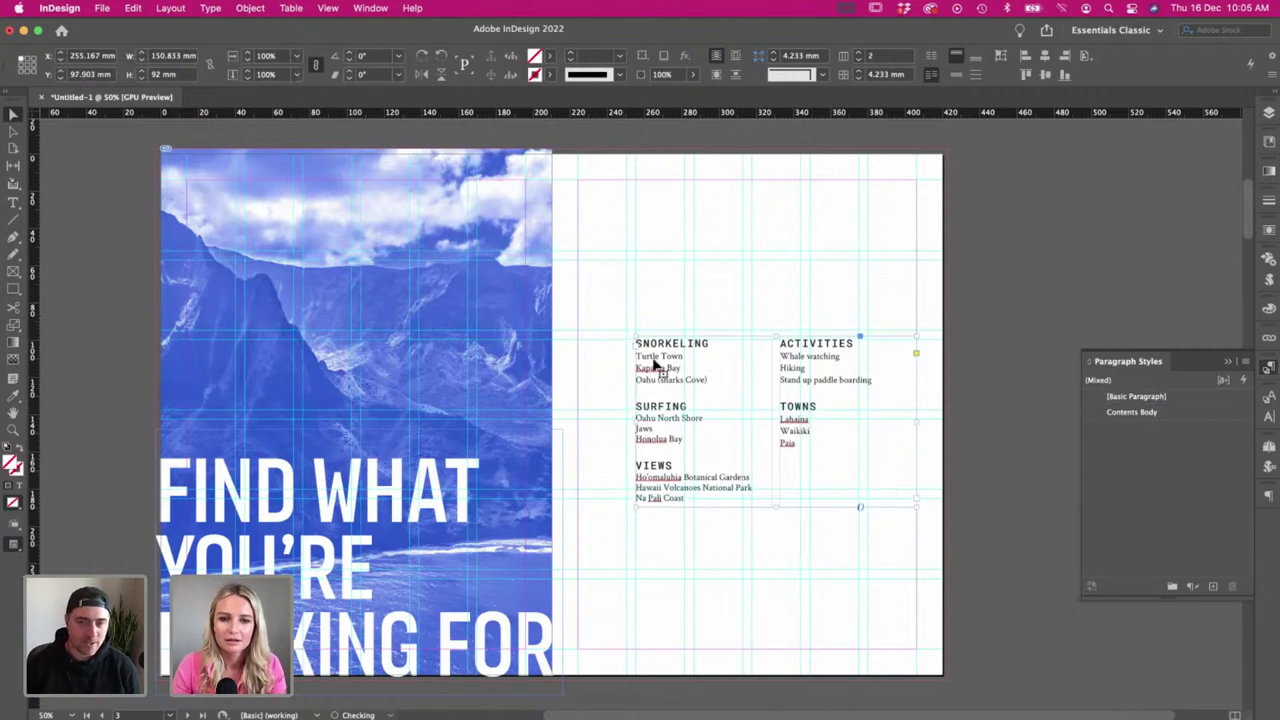
- Move the contents frame down page 3 to the next row guide at about Y 141 mm and preview the spread
click(628, 297)
drag(661, 392, 666, 462)
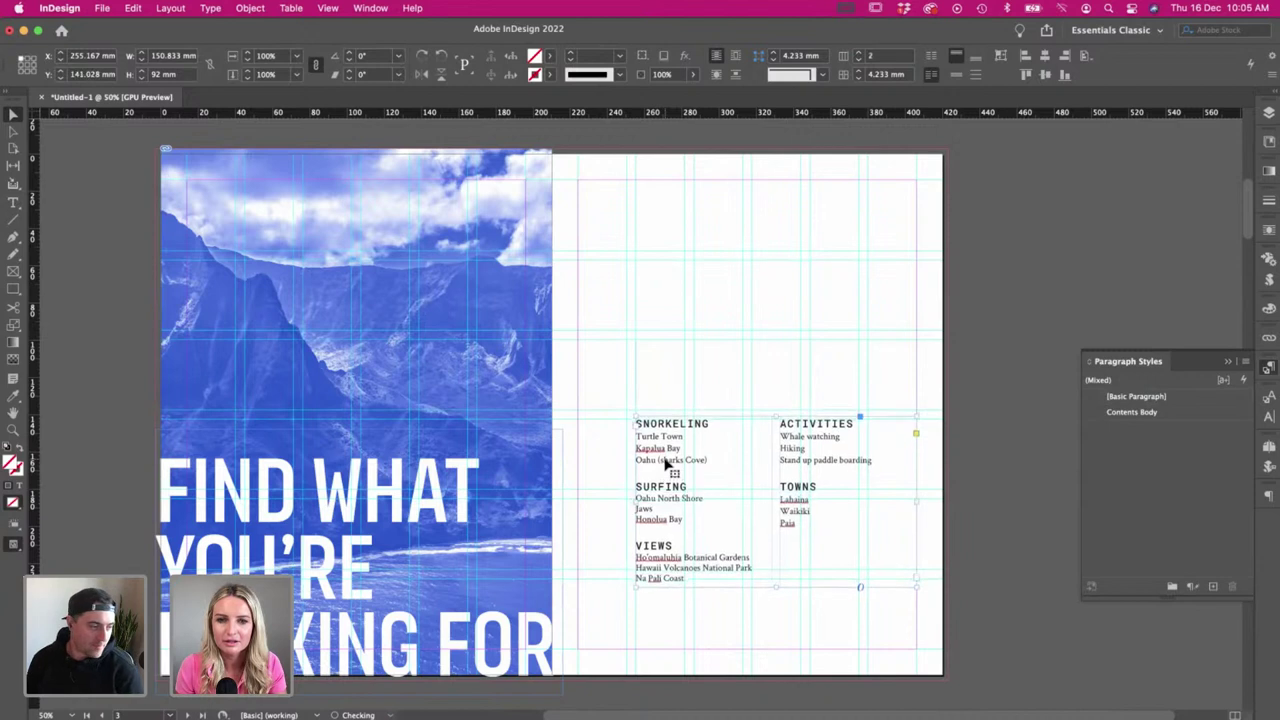
click(634, 309)
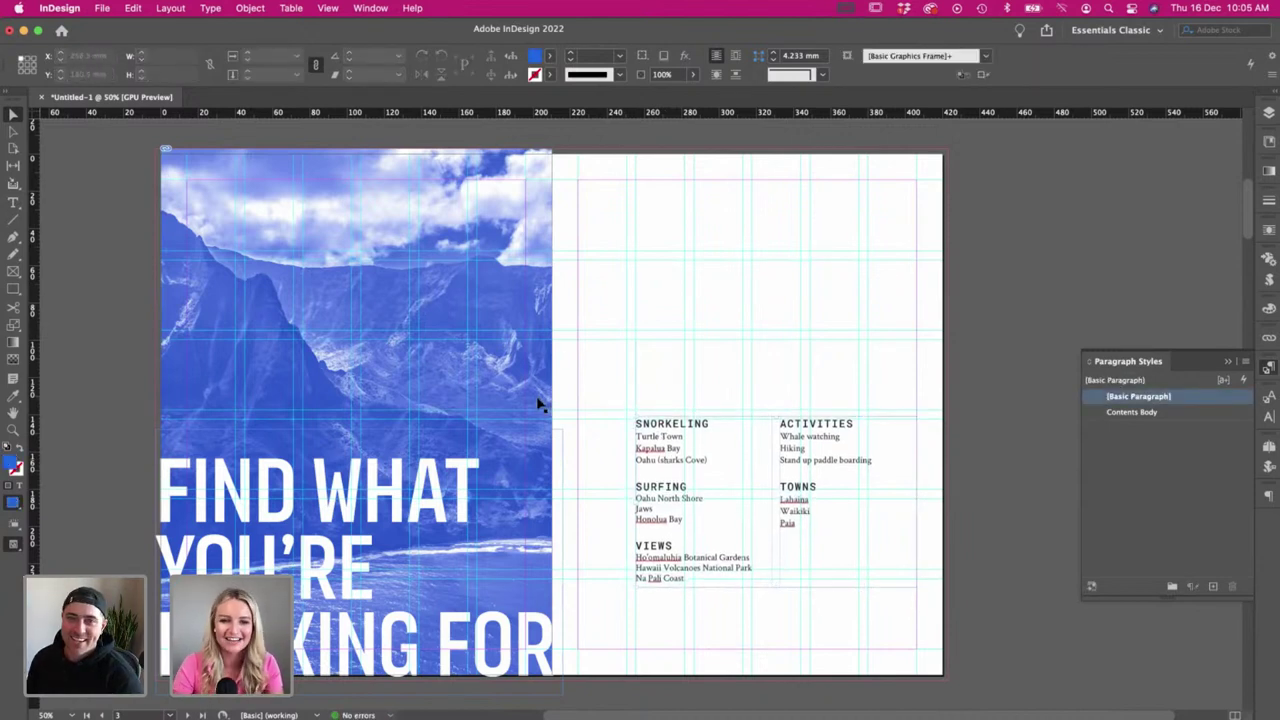
key(w)
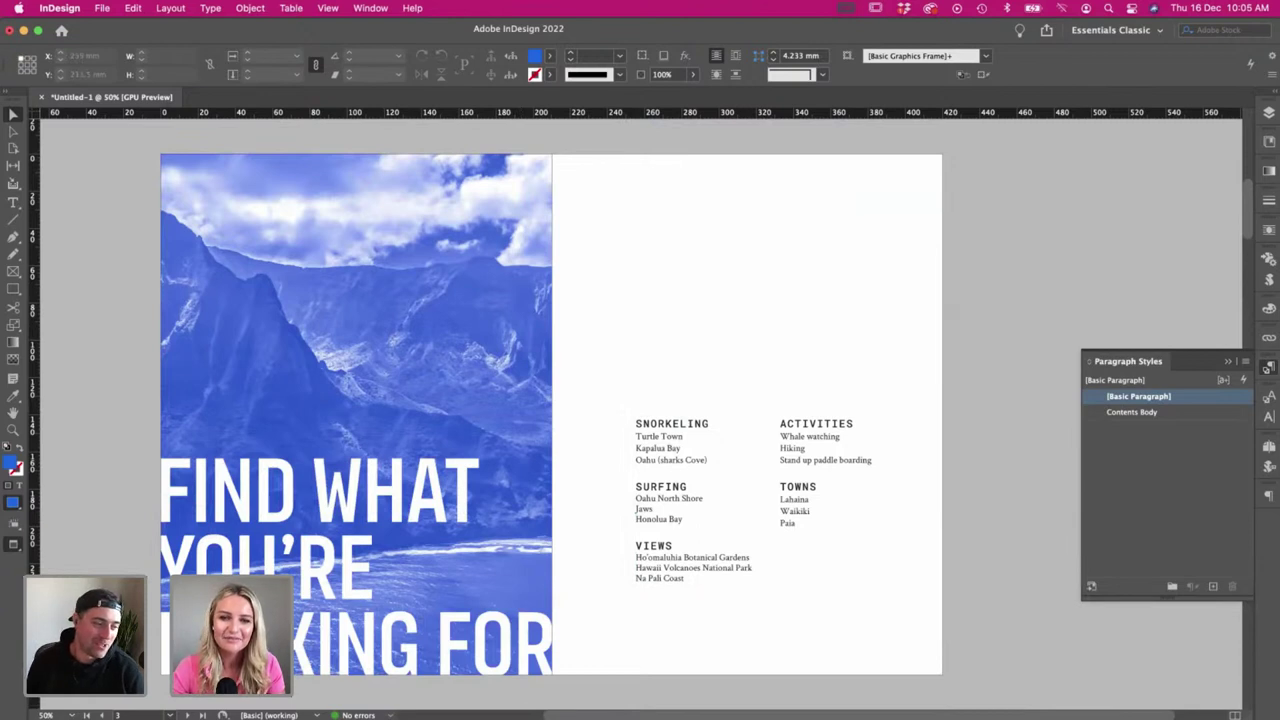
key(super+s)
click(780, 374)
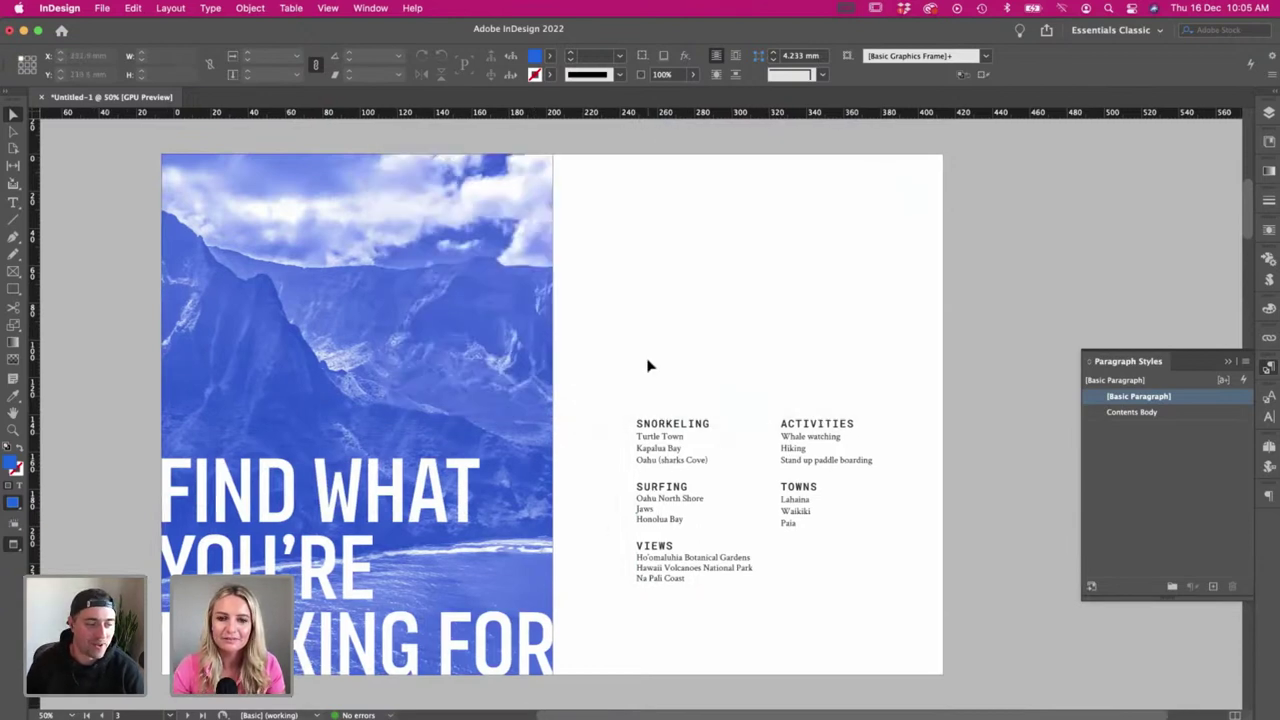
scroll(648, 366, left, 1)
scroll(695, 368, left, 1)
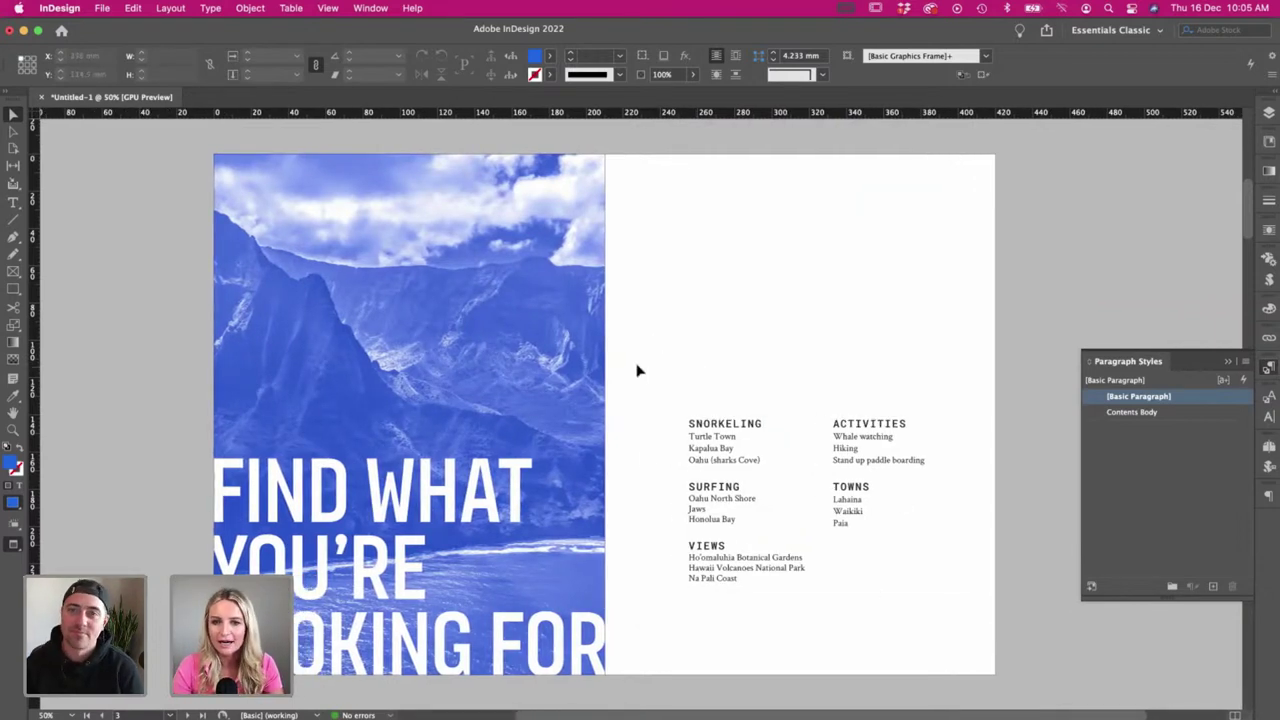
- Try the contents list against page 3's left margin in preview, then restore its previous horizontal position
key(w)
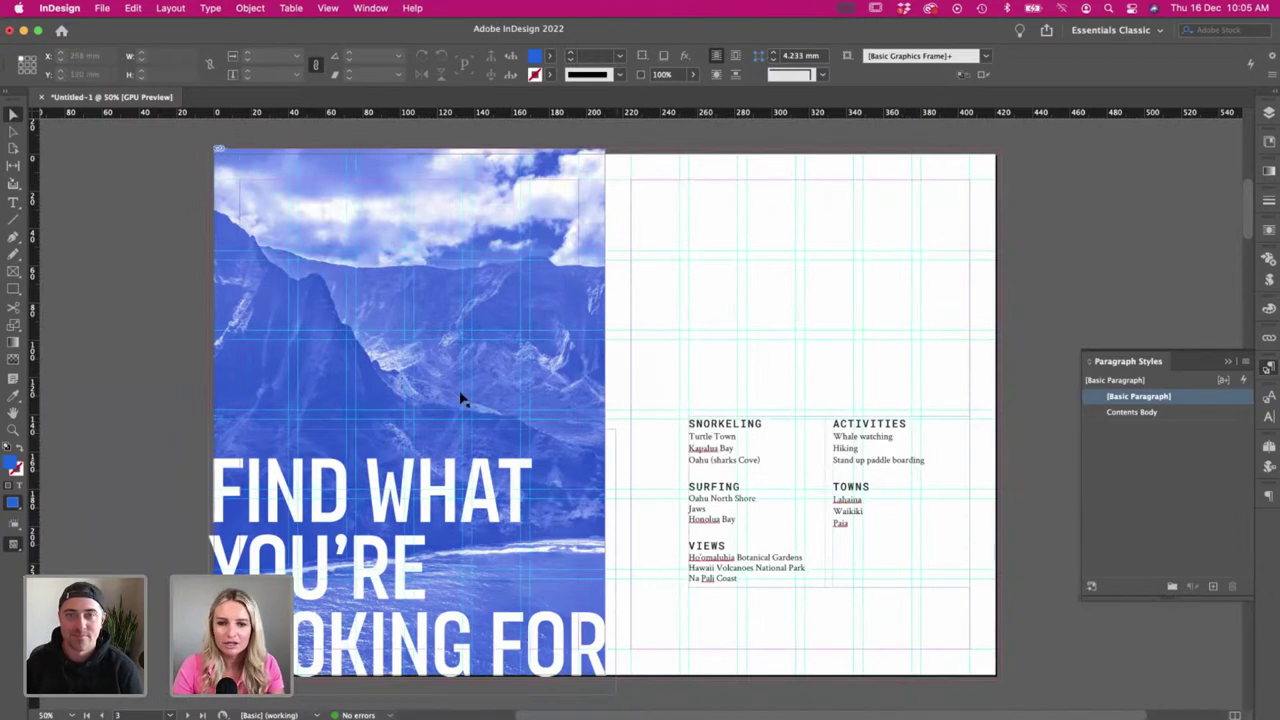
click(663, 477)
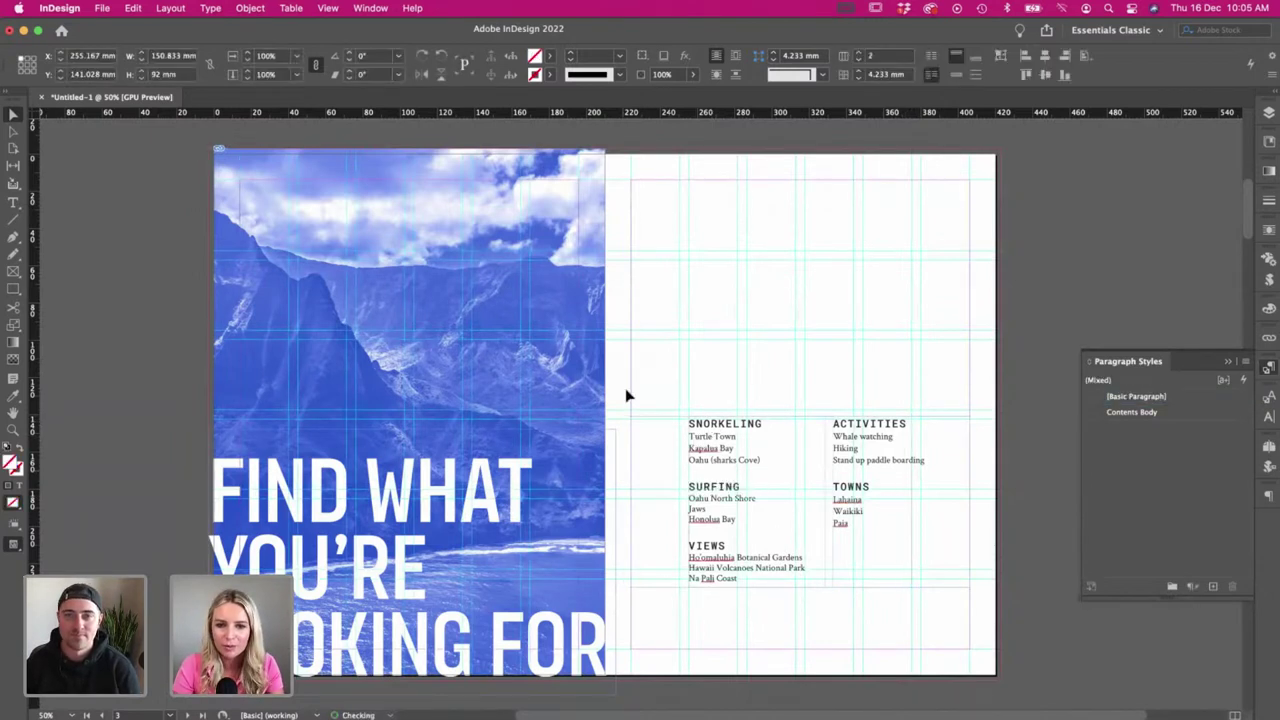
key(super+z)
click(728, 358)
key(w)
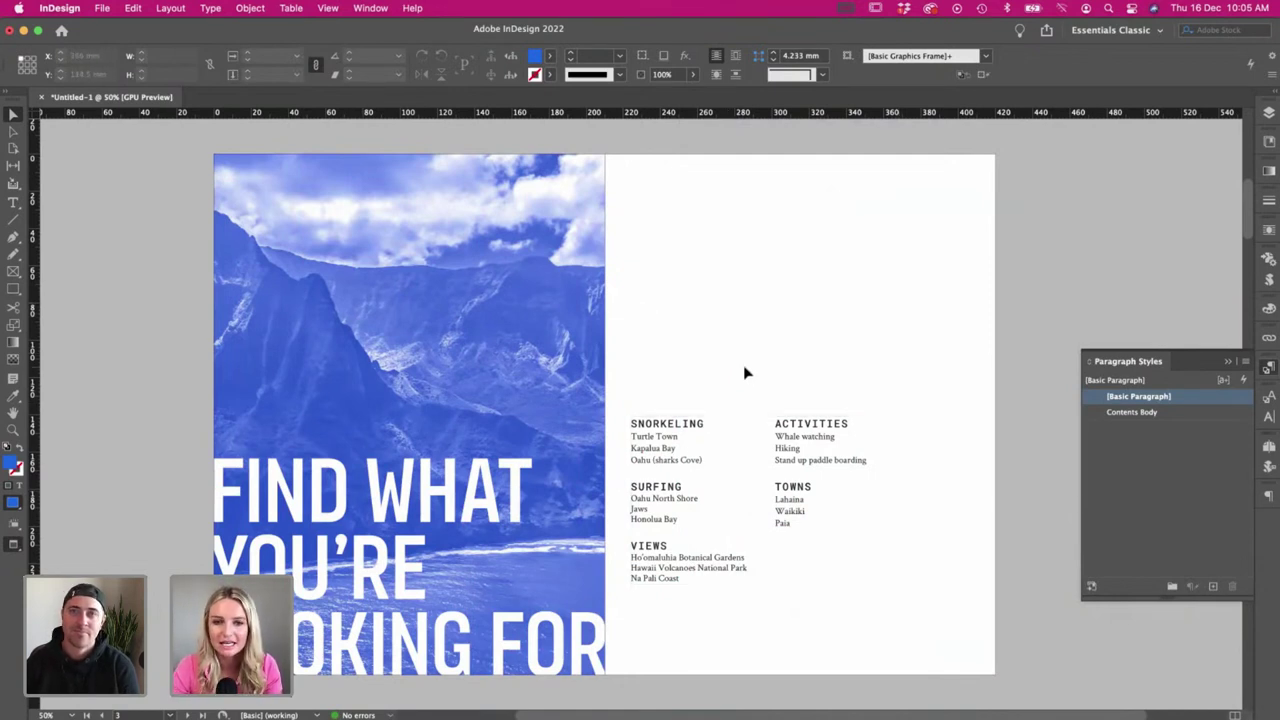
key(ctrl+shift+z)
click(742, 334)
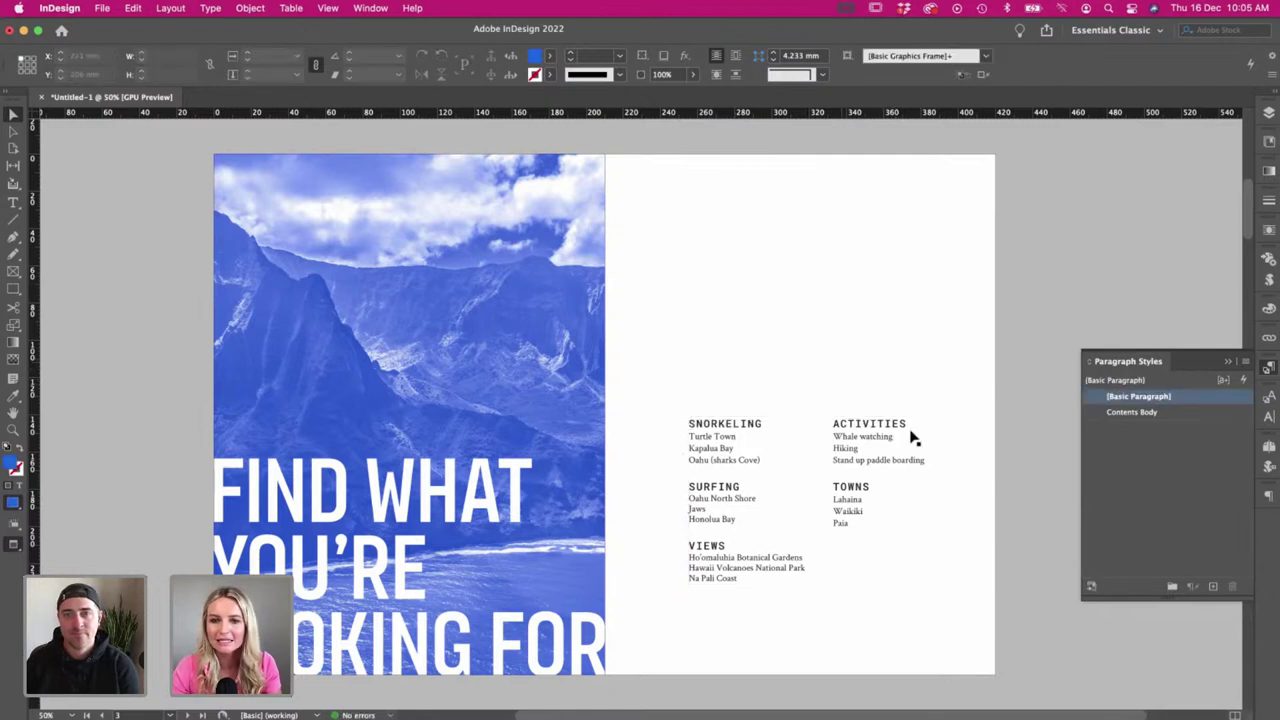
- Move the "FIND WHAT YOU'RE LOOKING FOR" heading up to about Y 126.9 mm, level with the top of the contents list
scroll(737, 334, left, 1)
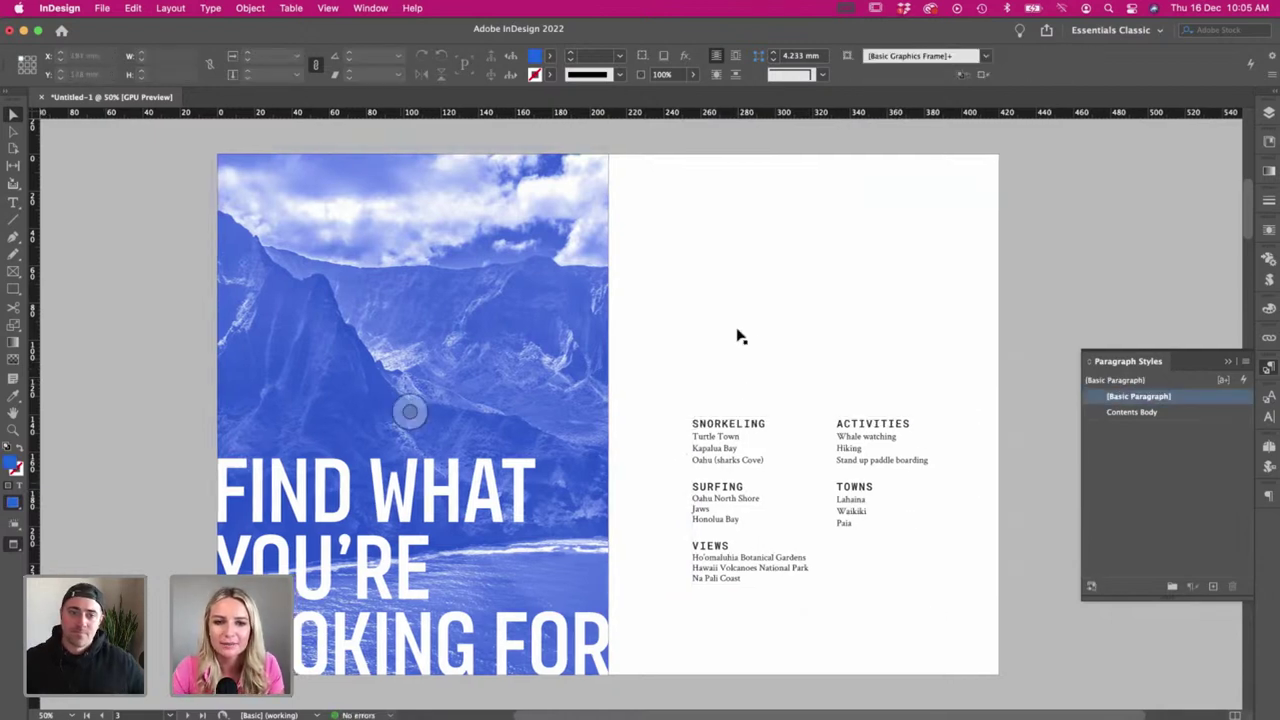
click(504, 458)
drag(456, 452, 452, 426)
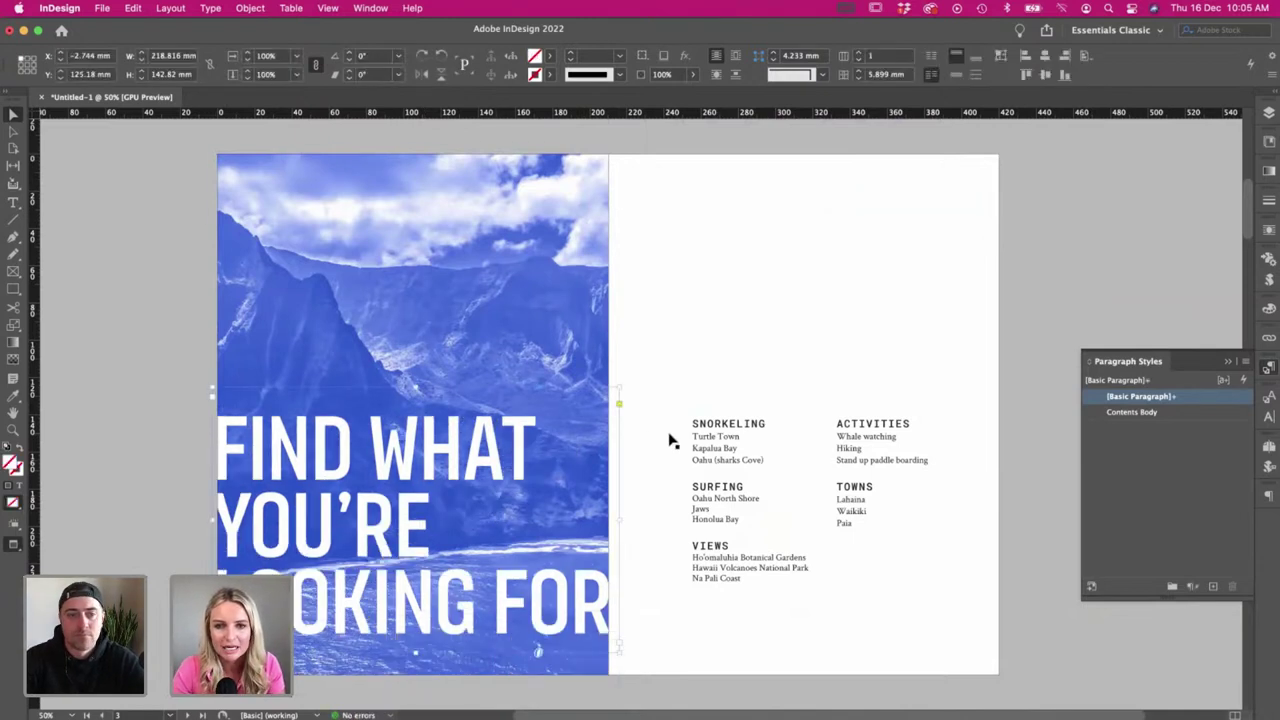
key(w)
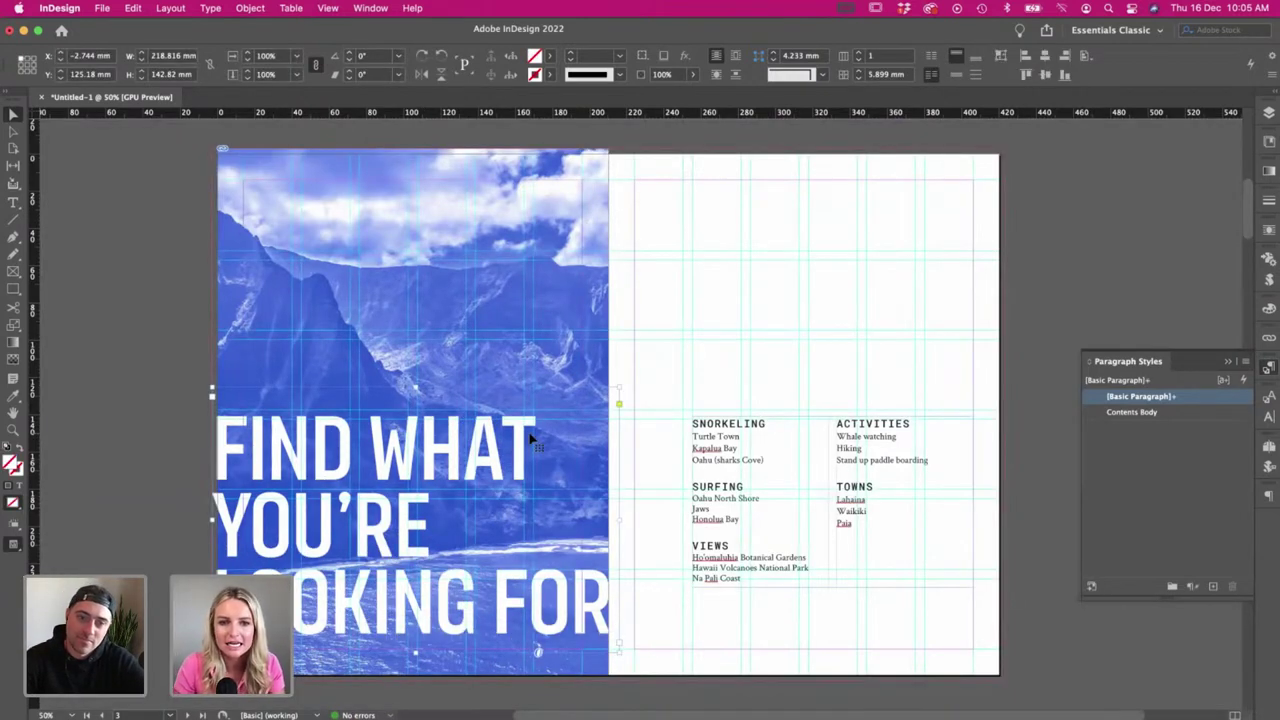
key(Down)
key(Down)
key(Down)
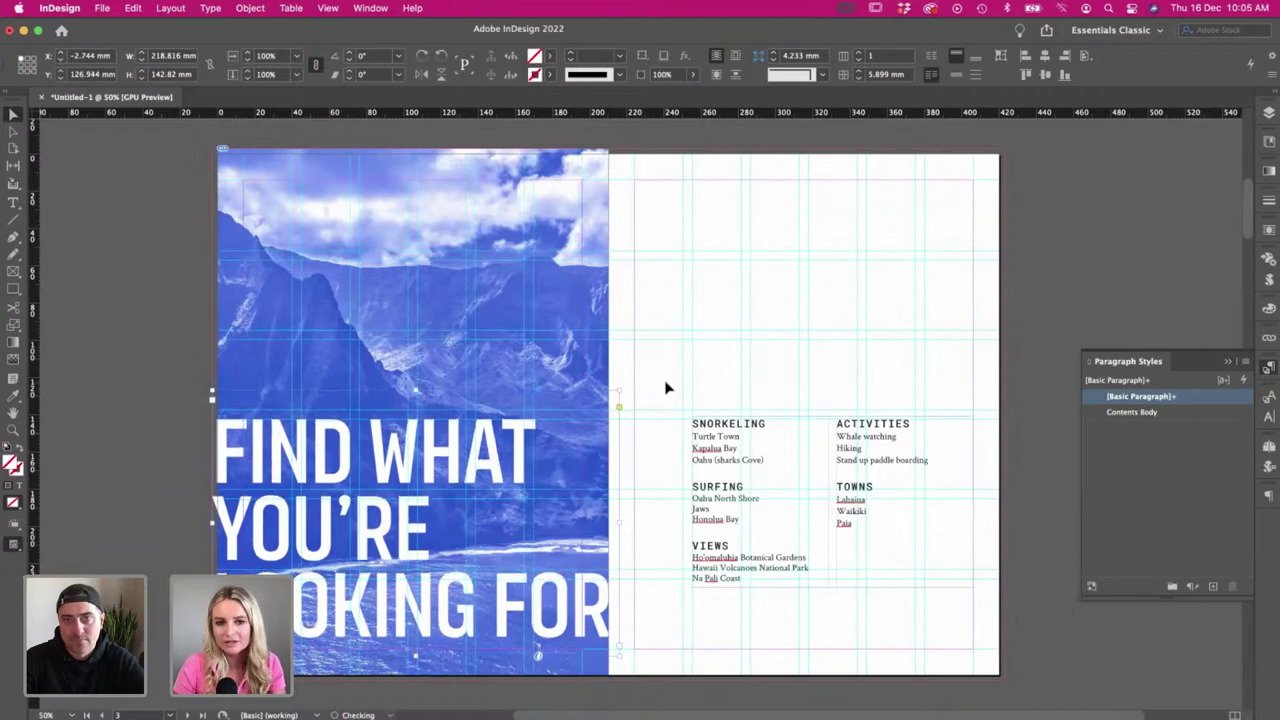
- Preview the spread without guides and move the "FIND WHAT YOU'RE LOOKING FOR" heading down to about Y 147.8 mm on page 2
click(668, 388)
key(w)
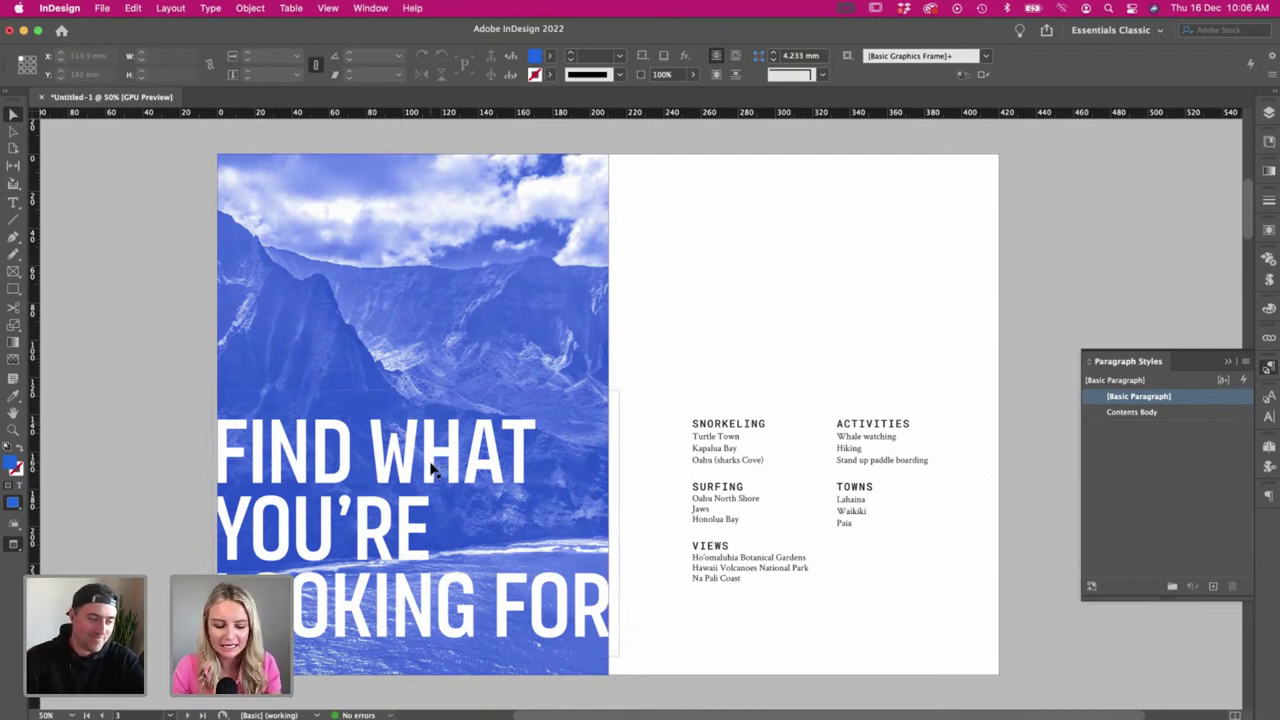
drag(432, 470, 432, 499)
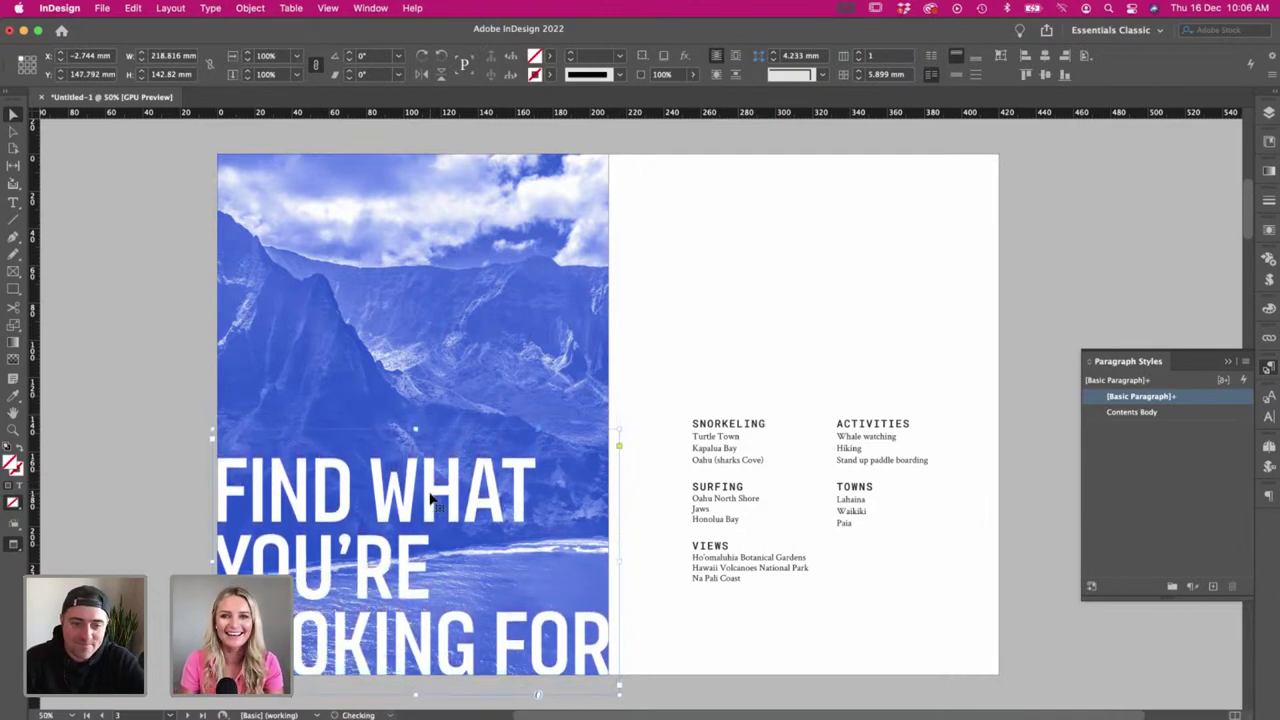
click(147, 358)
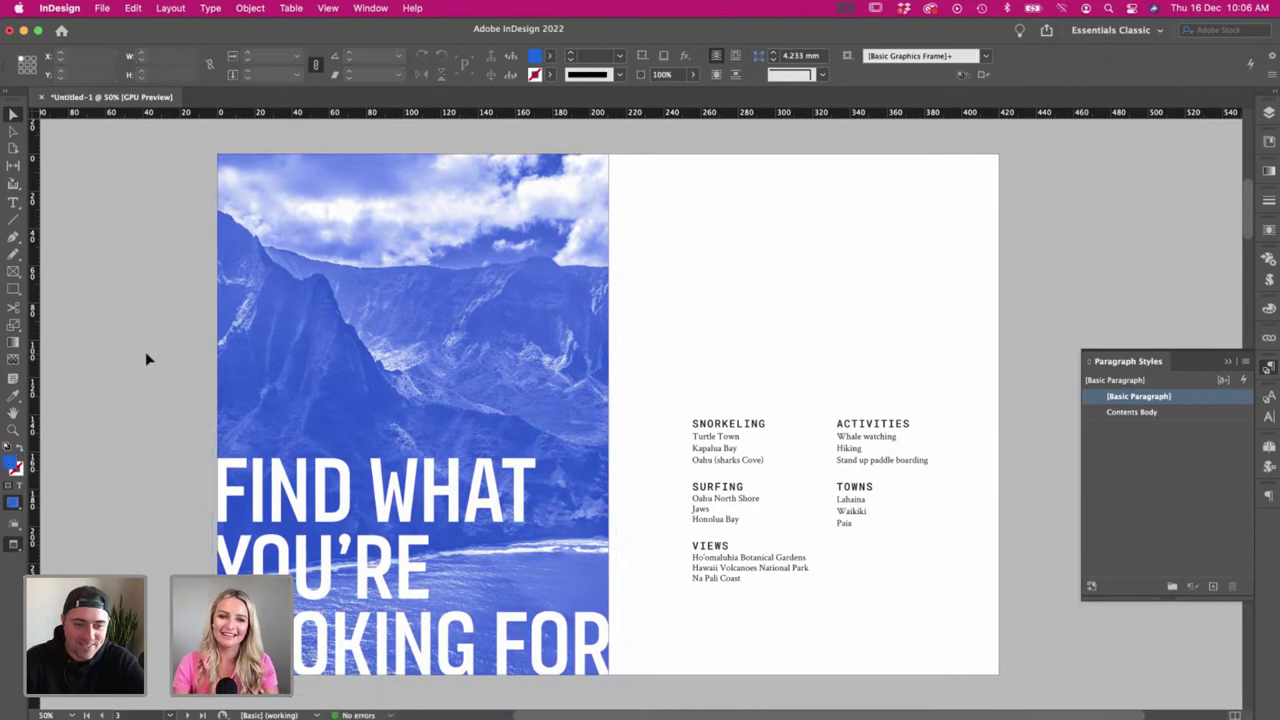
- Try the large heading at the top of page 2, then undo the move
drag(436, 503, 285, 171)
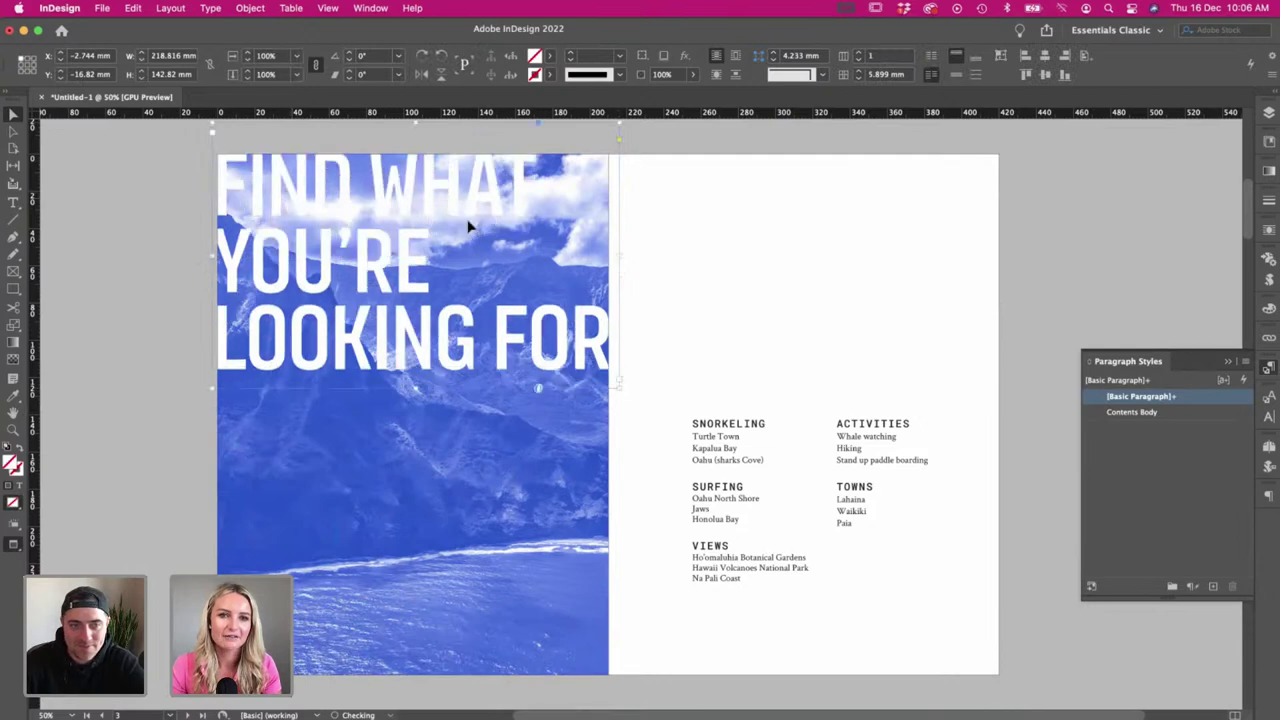
click(800, 310)
key(super+z)
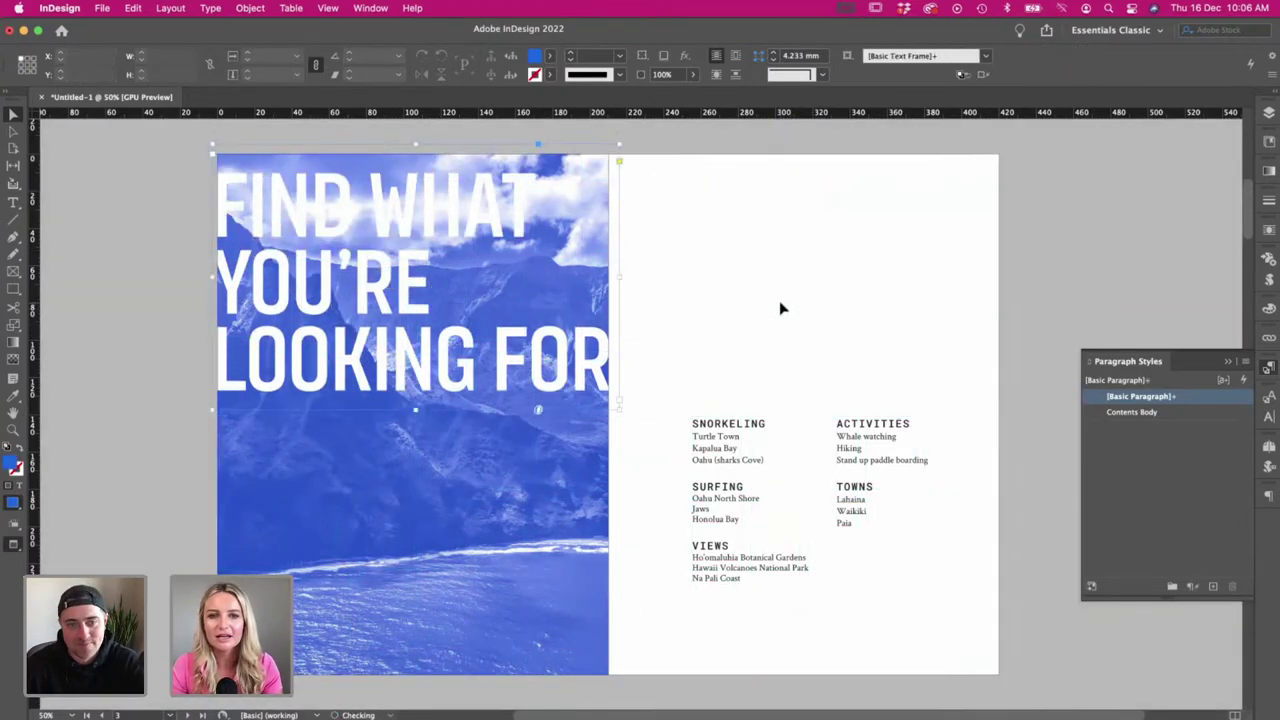
key(super+z)
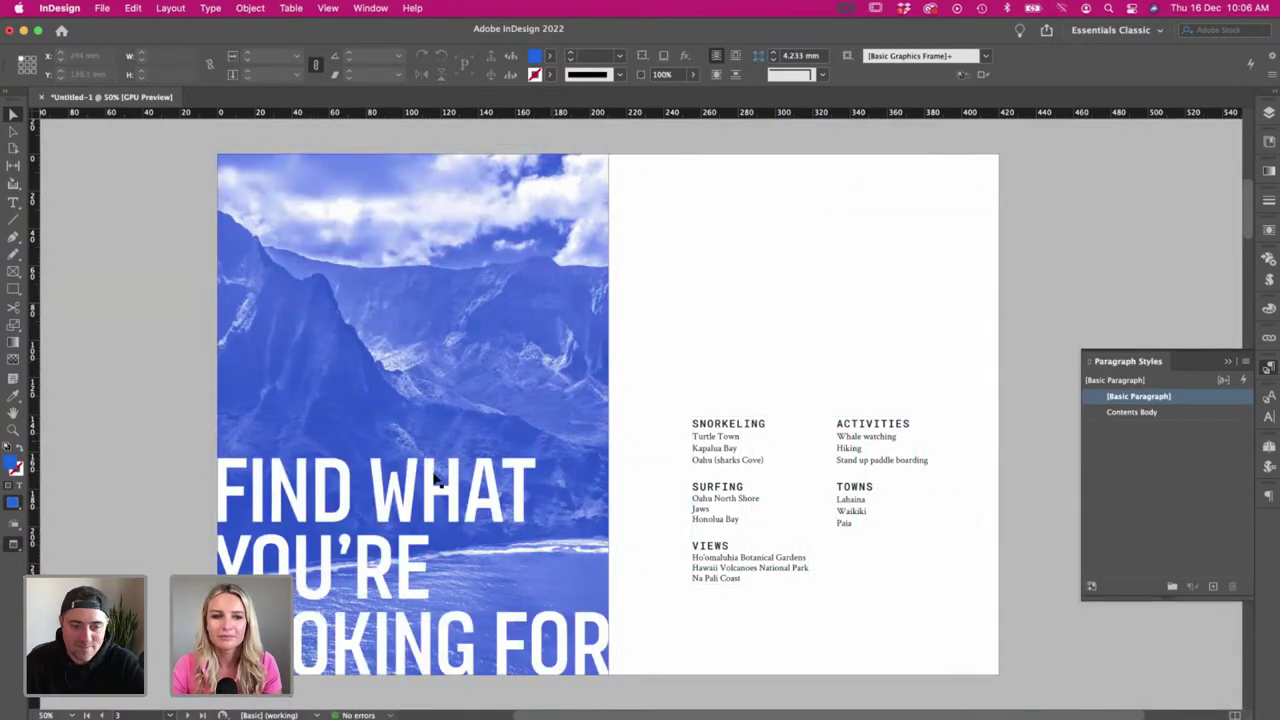
key(w)
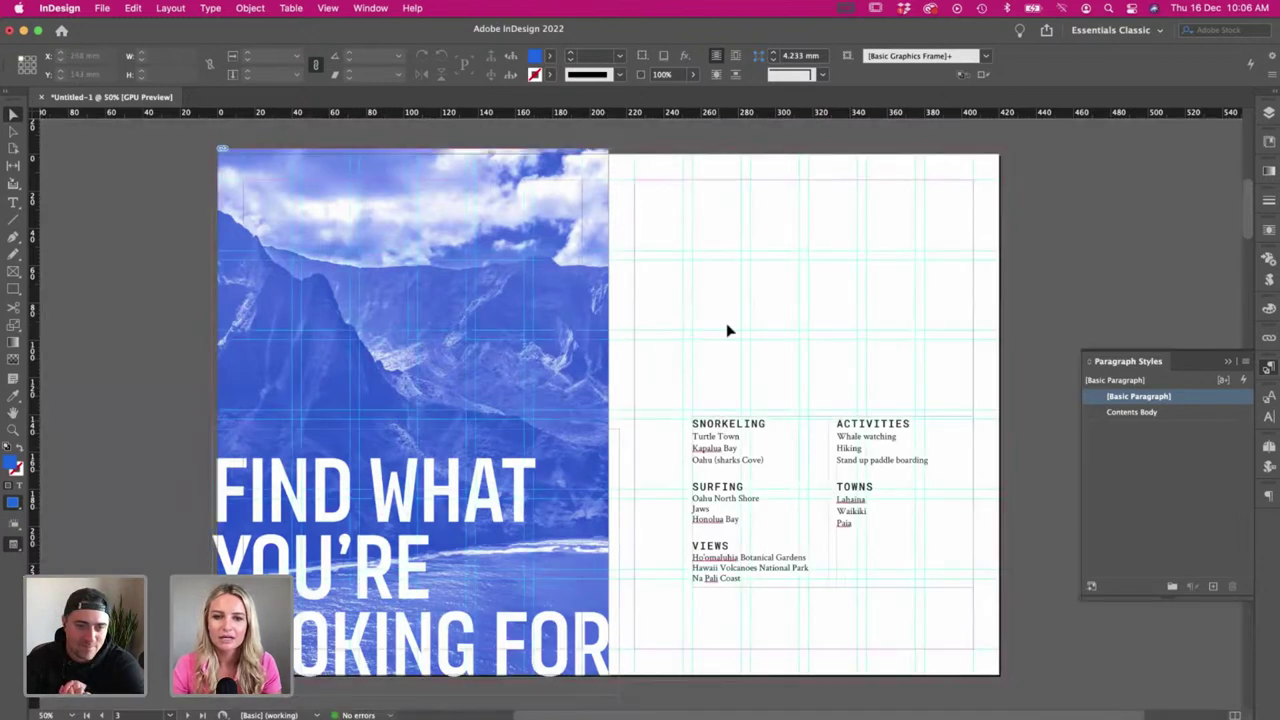
key(w)
key(super+s)
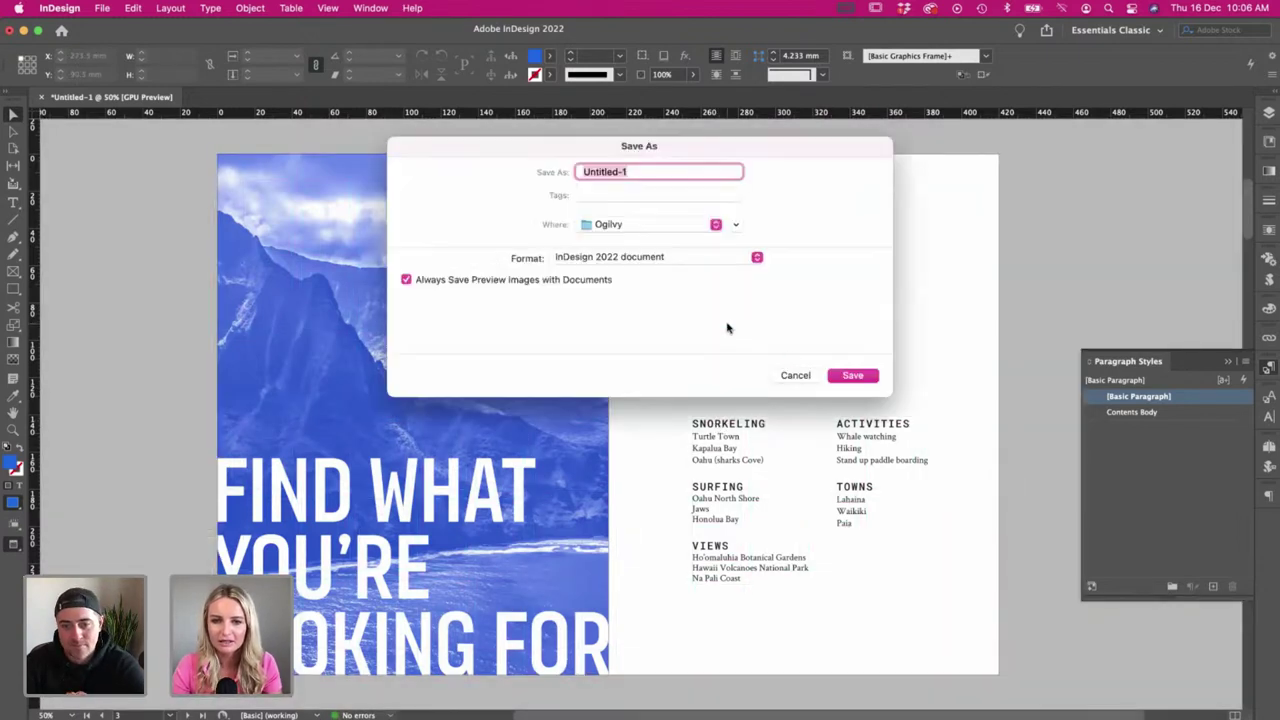
click(779, 377)
click(846, 528)
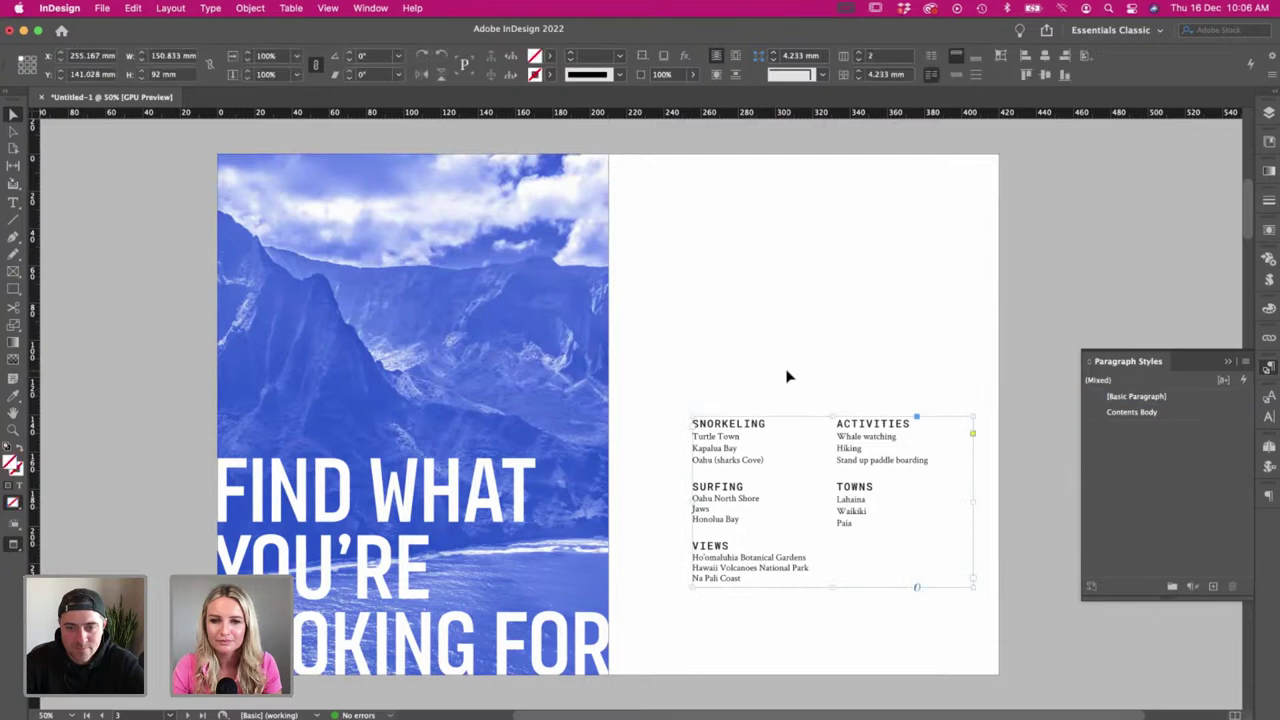
click(789, 371)
- Add a left tab stop at about 65.3 mm to the "Turtle Town" line and place page number 1 at it
double_click(741, 436)
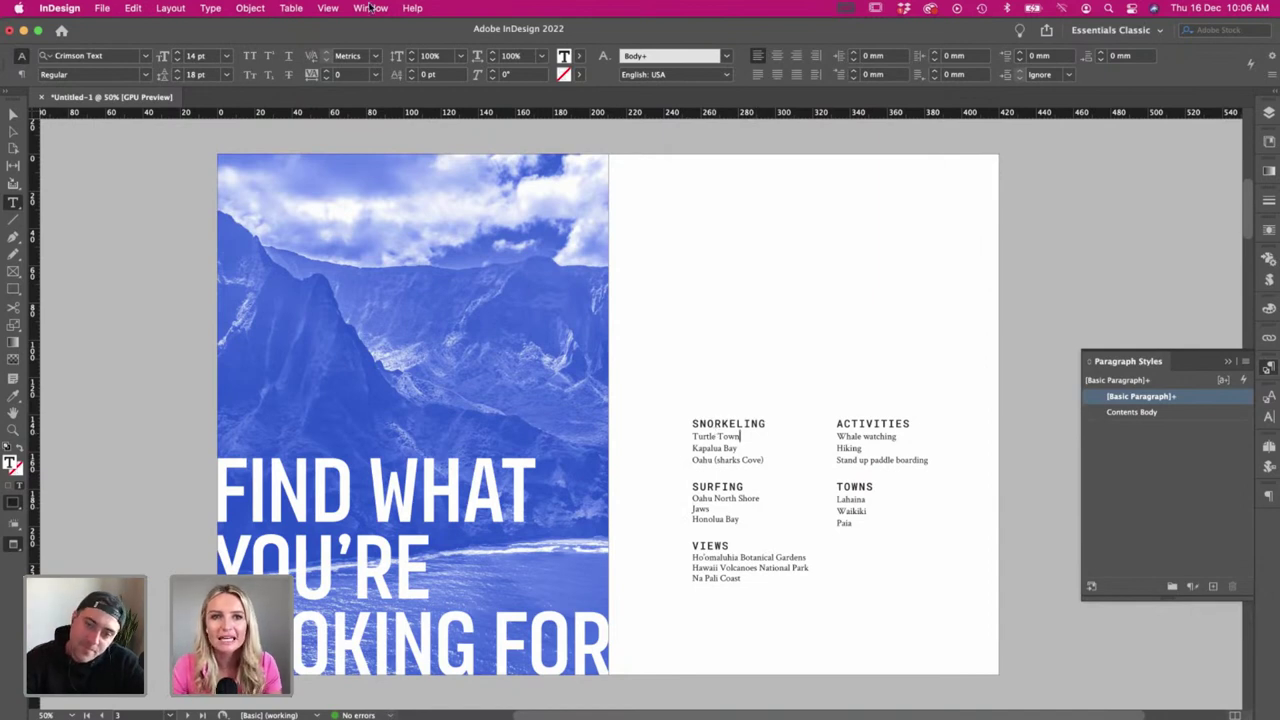
click(411, 8)
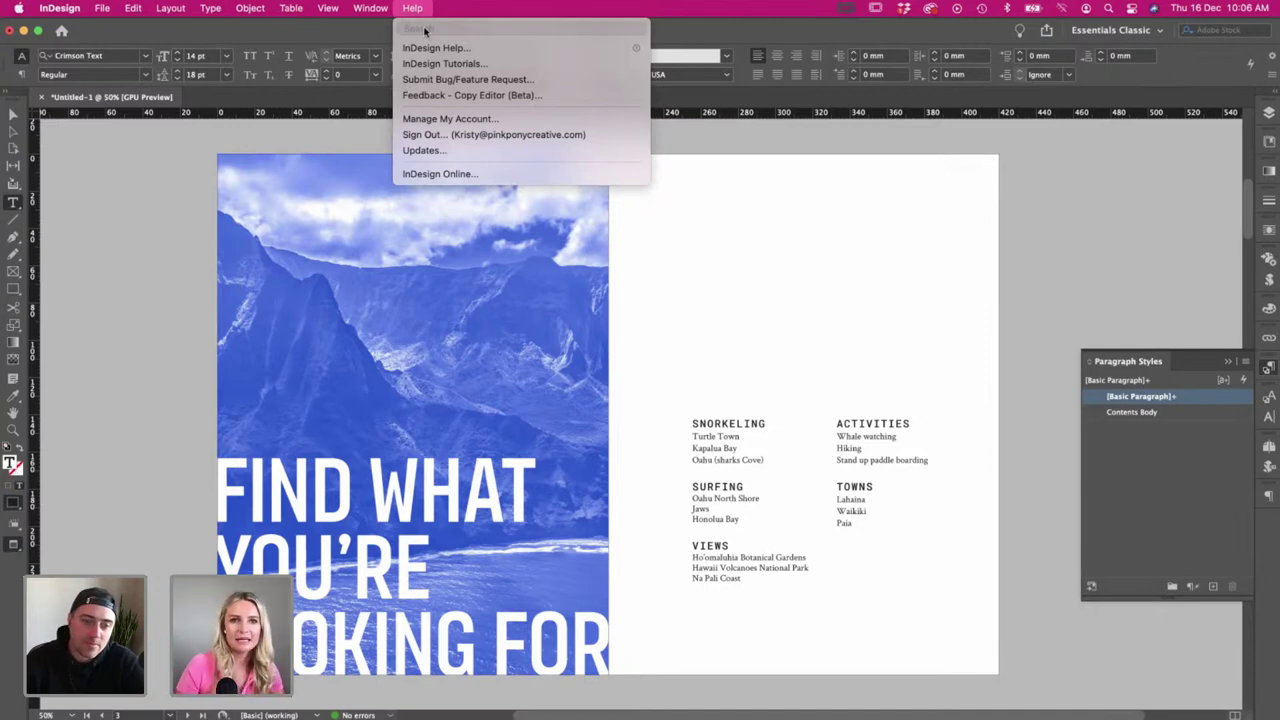
text(tab)
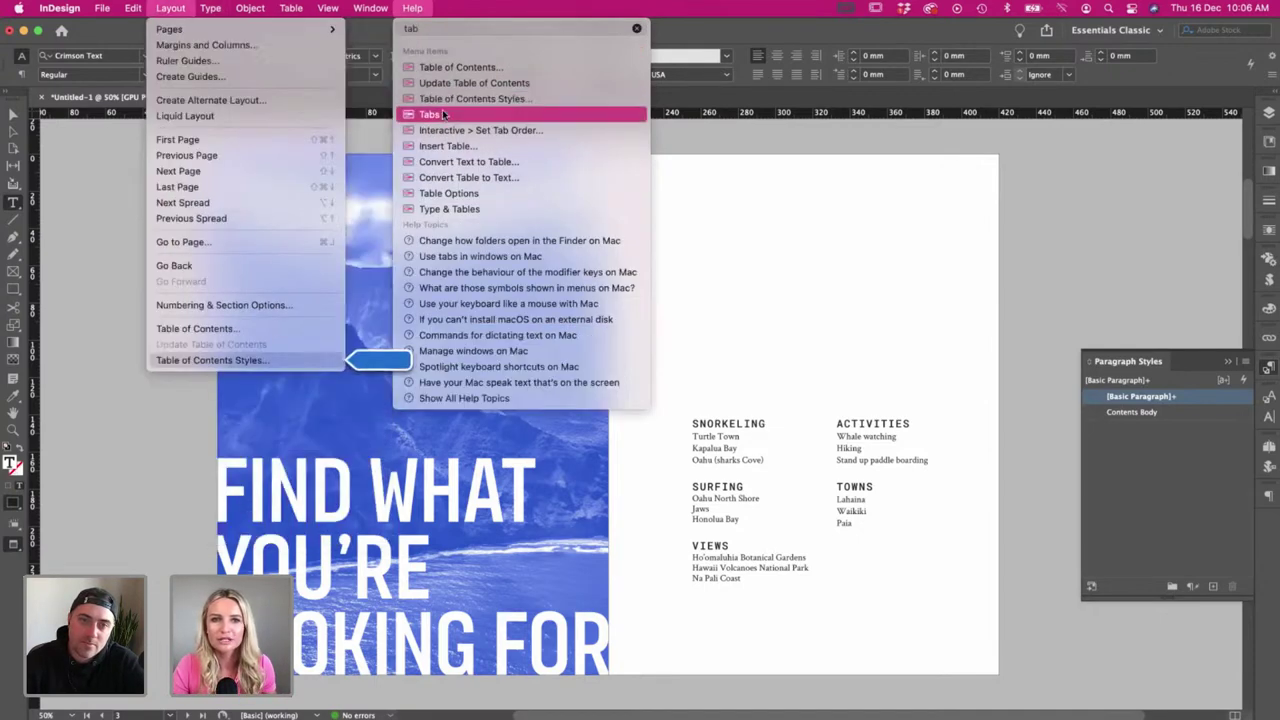
click(442, 112)
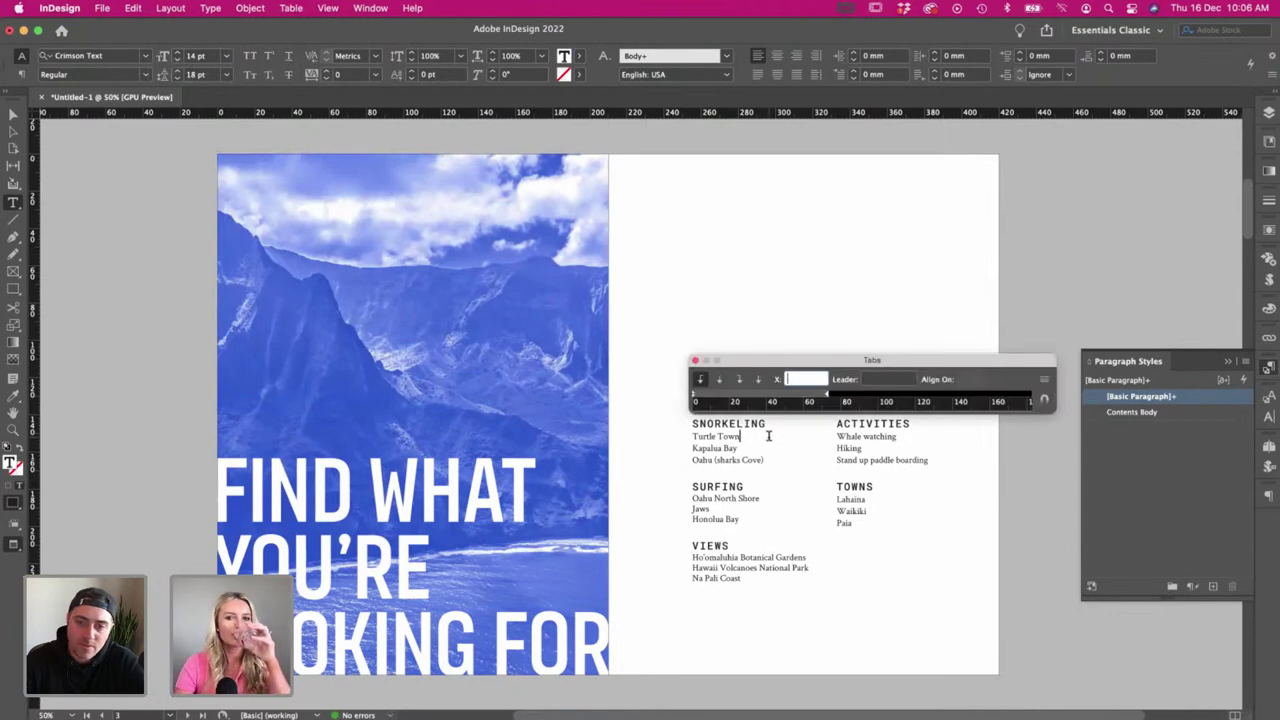
drag(733, 398, 818, 398)
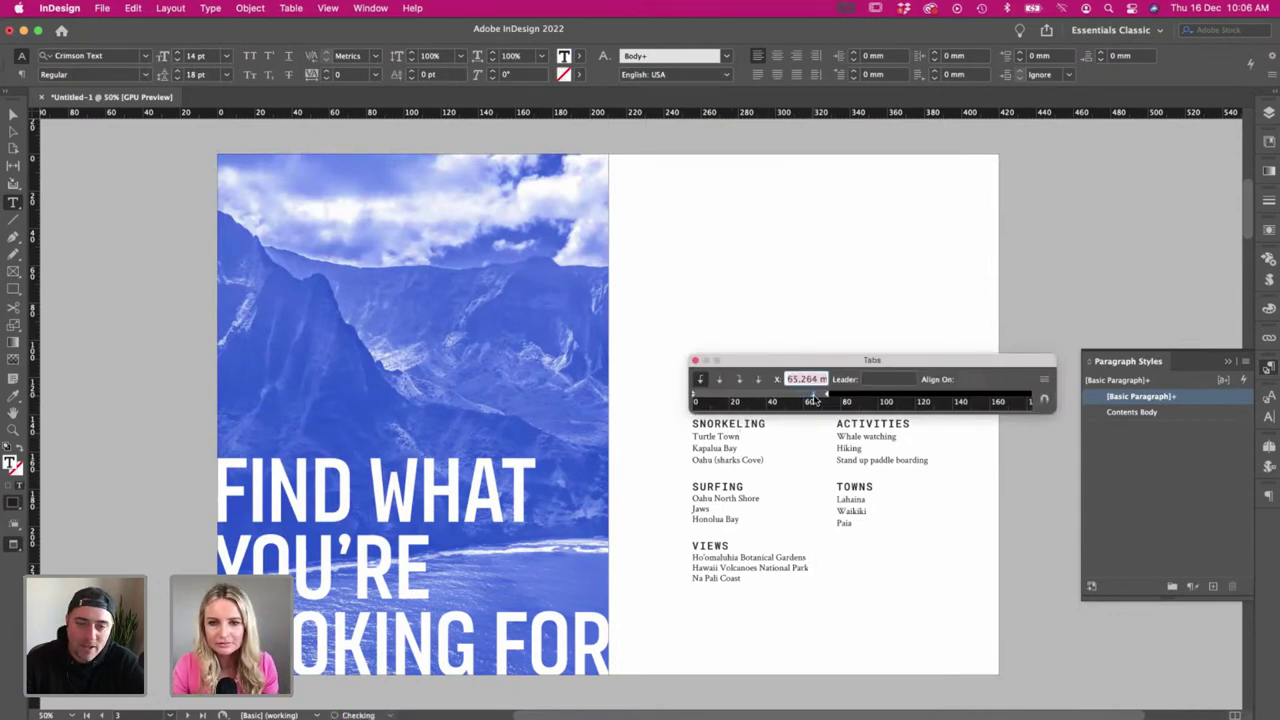
click(768, 431)
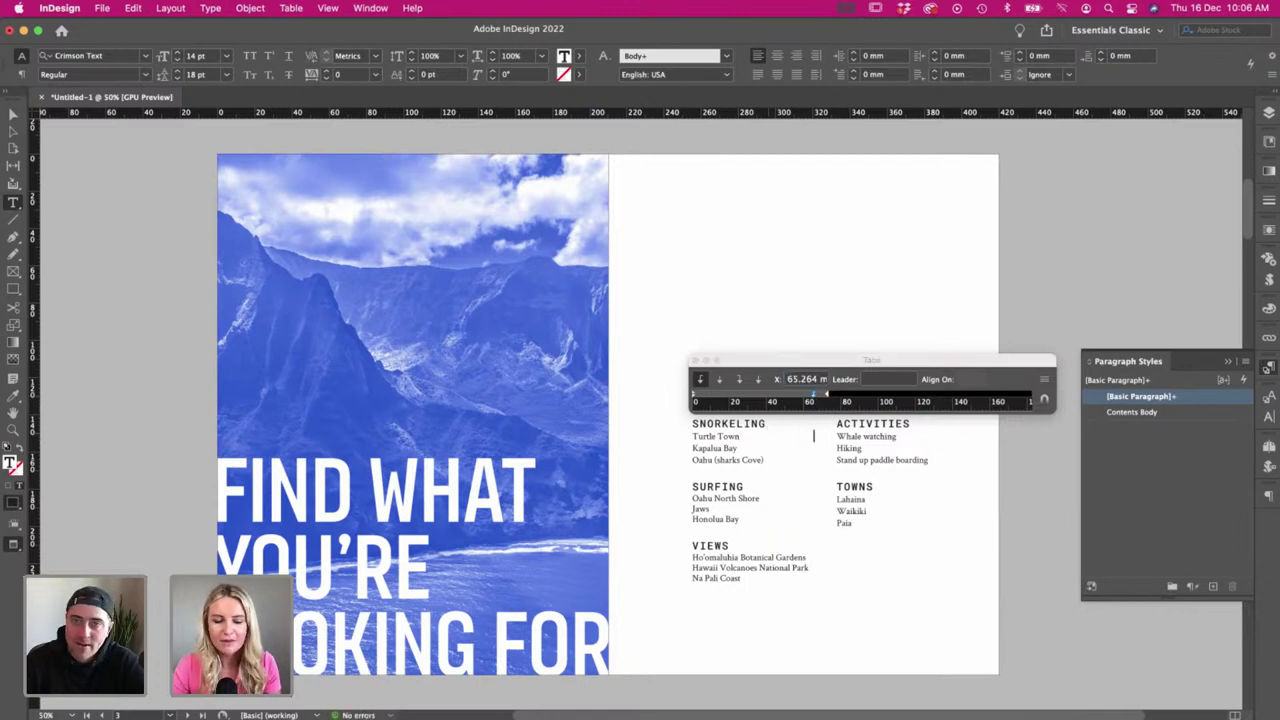
- Add tab-aligned page numbers 2 to "Kapalua Bay" and 3 to both "Oahu (sharks Cove)" and "Oahu North Shore", using a stop at about 65.6 mm
click(762, 446)
key(Delete)
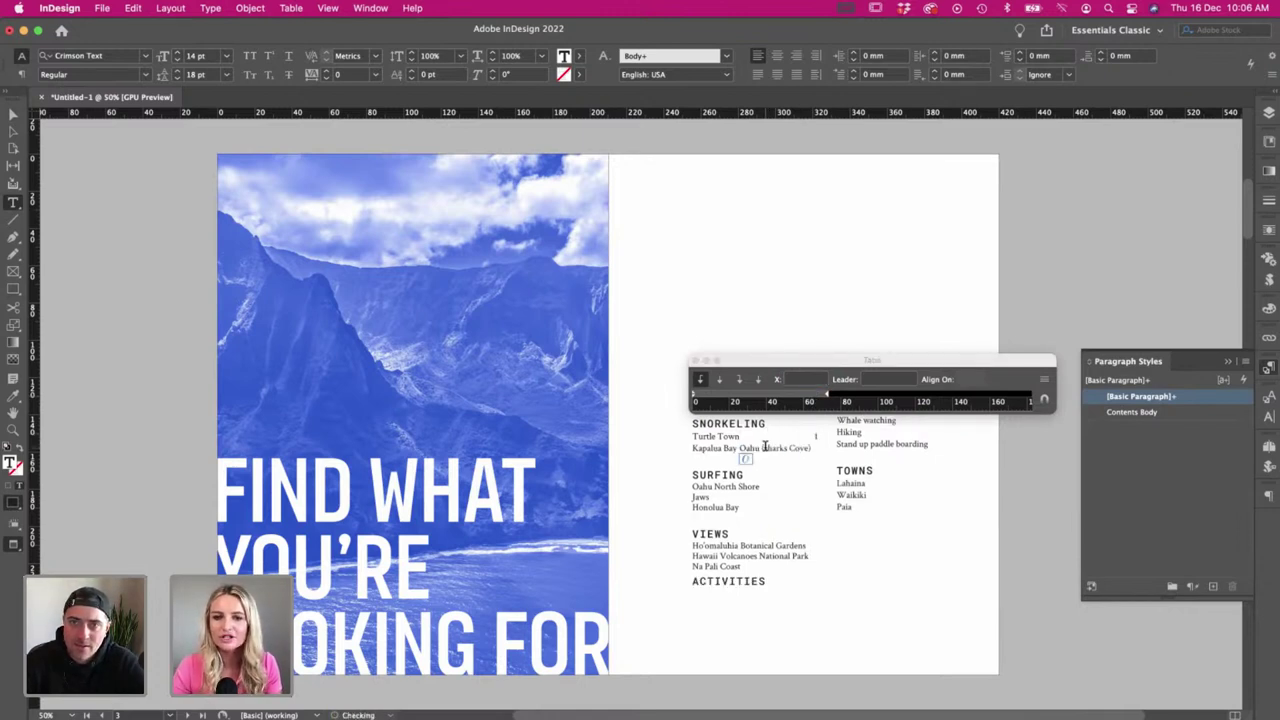
key(super+z)
key(Right)
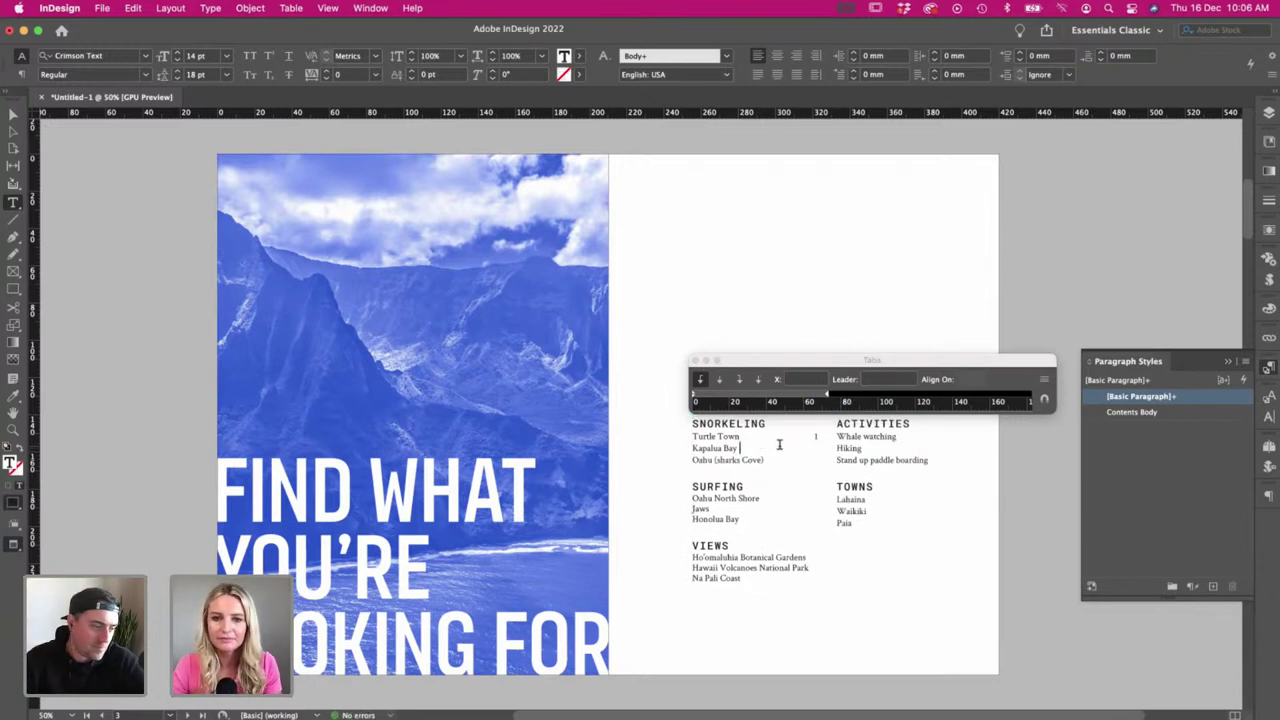
text(q)
key(super+a)
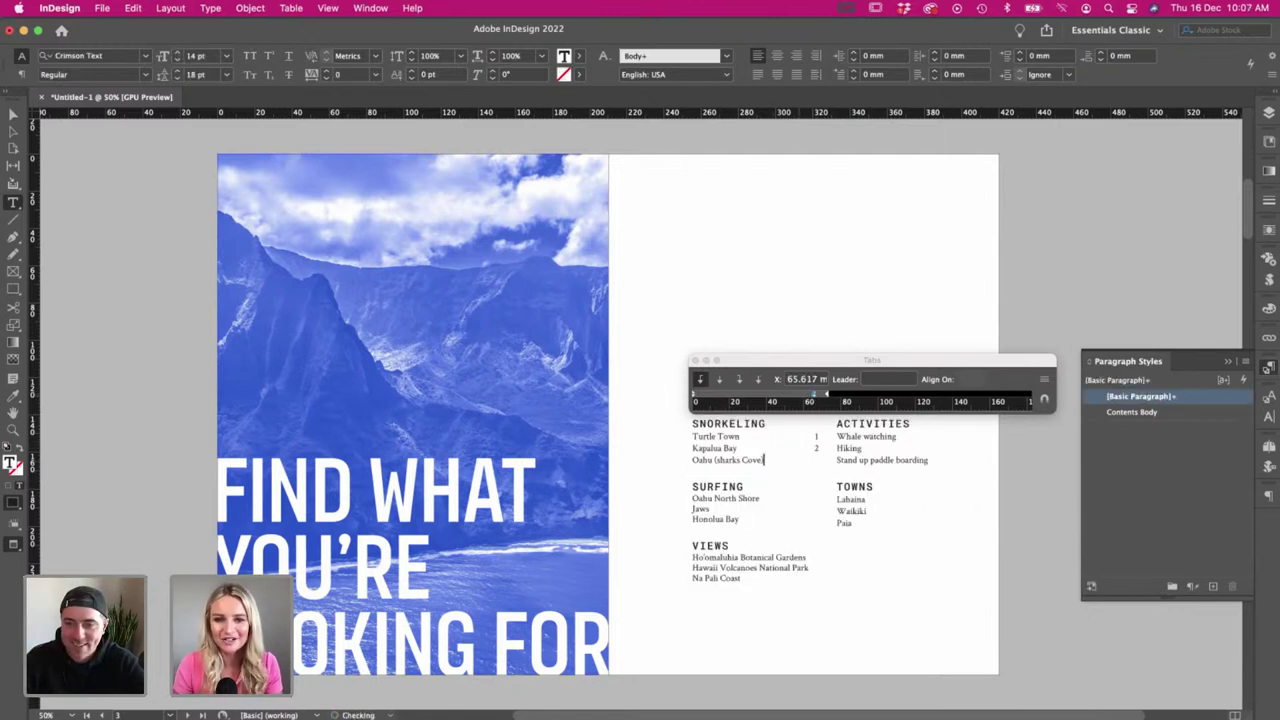
click(800, 496)
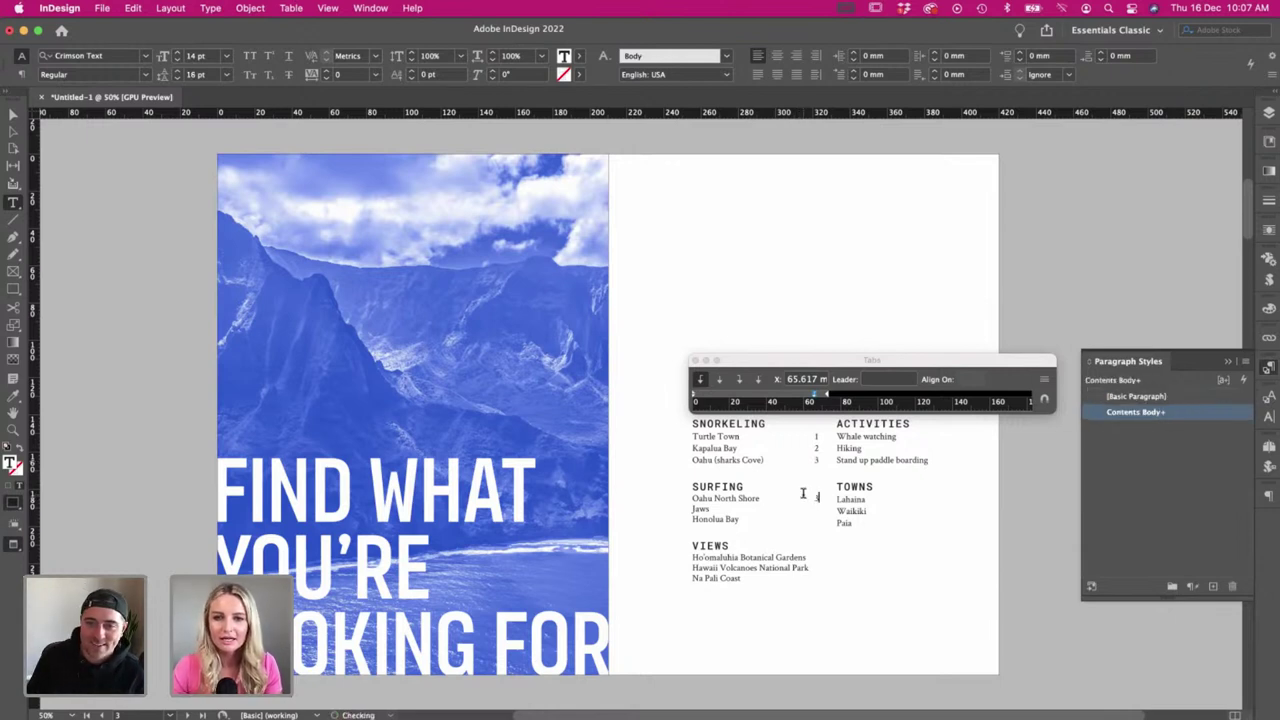
- Add a tab-aligned page number 4 after the "SURFING" subheading, with the tab stop at about 65.6 mm
click(776, 513)
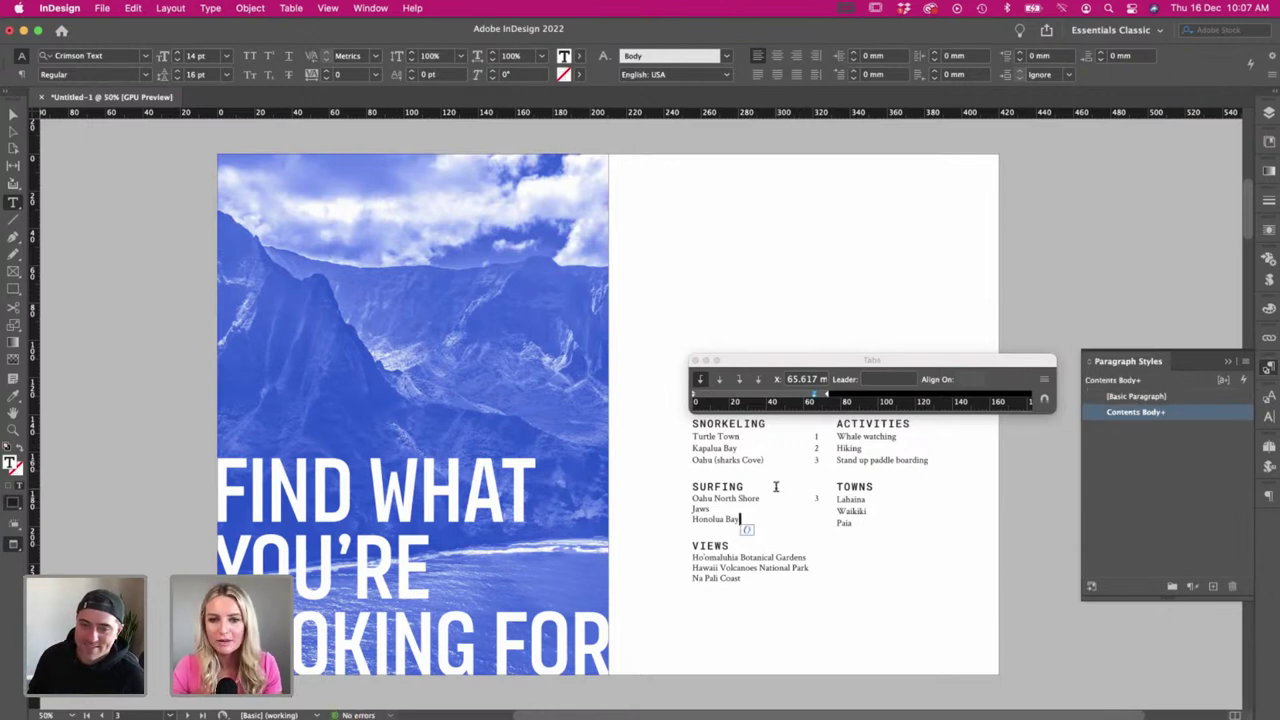
click(778, 489)
text(4)
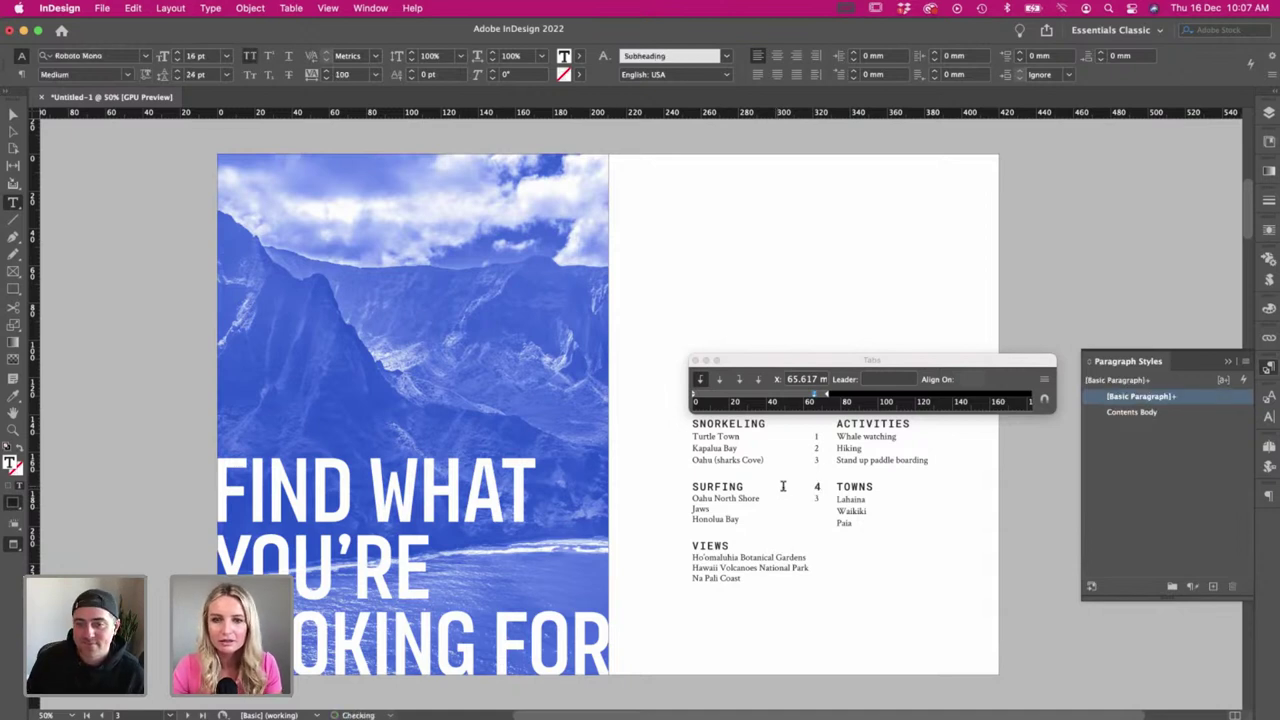
- Delete the page numbers from the individual entries under SNORKELING and SURFING
key(Up)
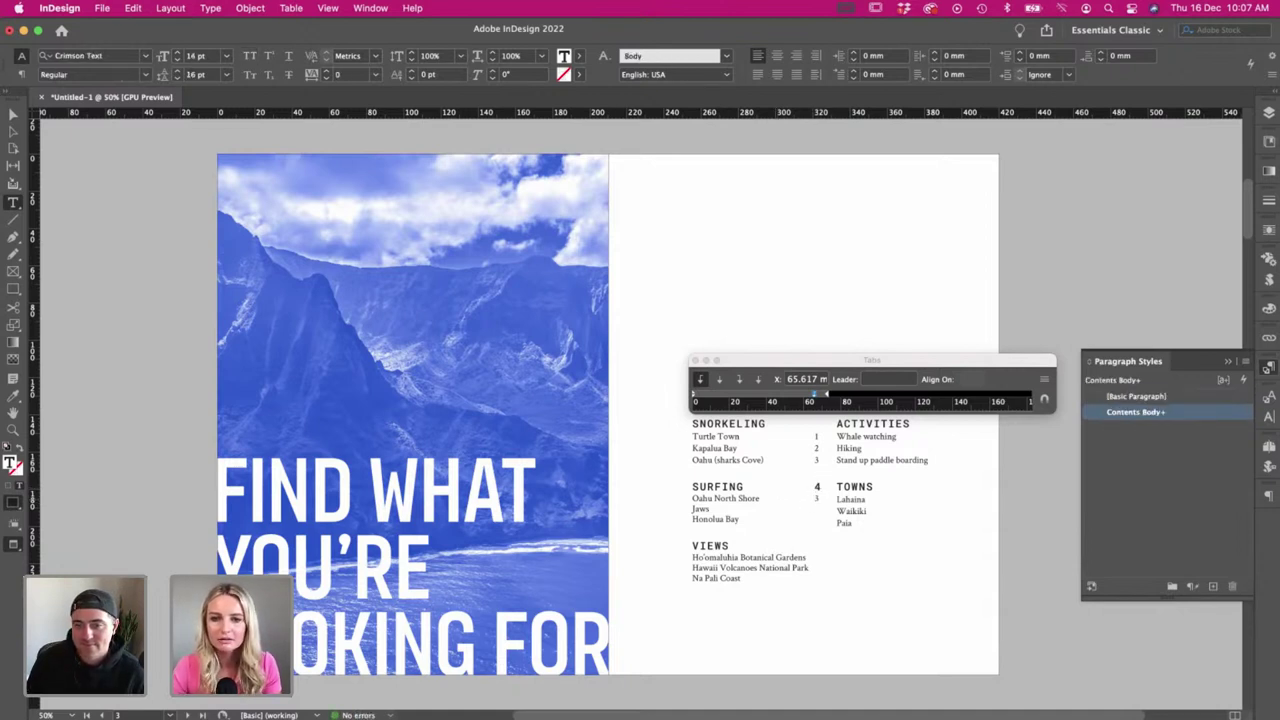
key(BackSpace)
key(Up)
key(BackSpace)
key(Up)
key(BackSpace)
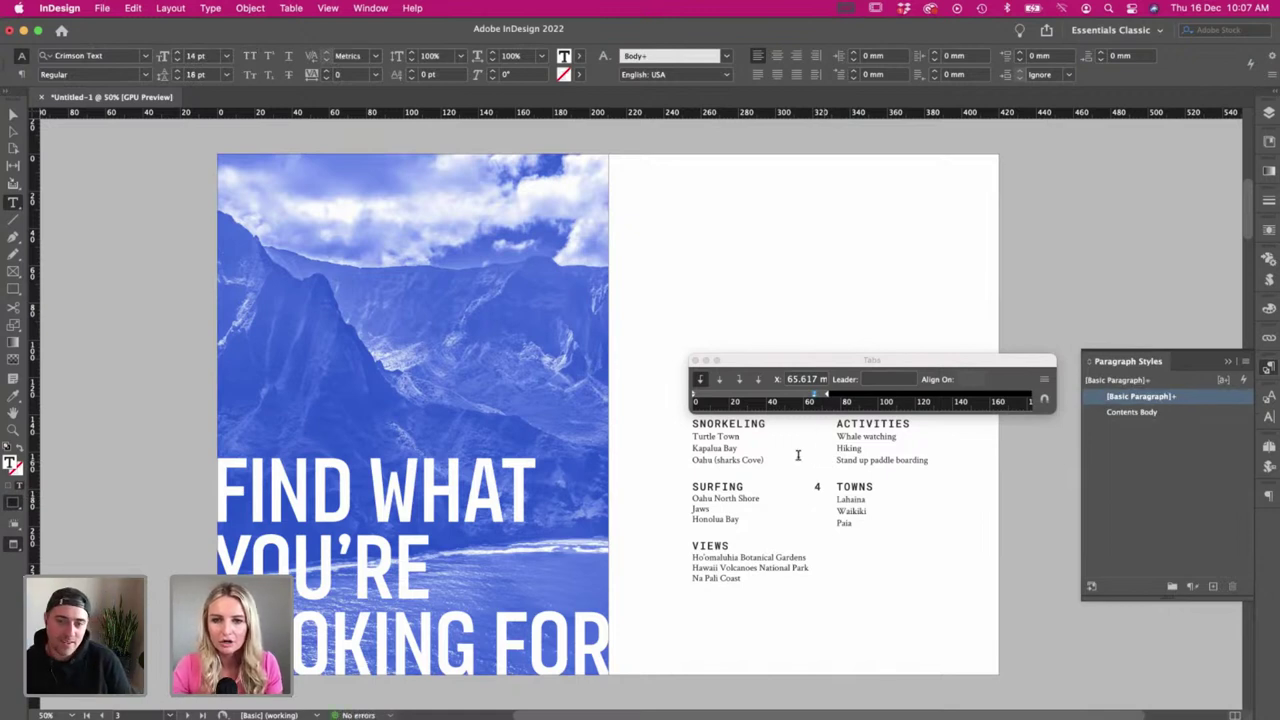
- Add a tab-aligned page number 3 after the SNORKELING heading and recolour the heading and number blue
click(784, 424)
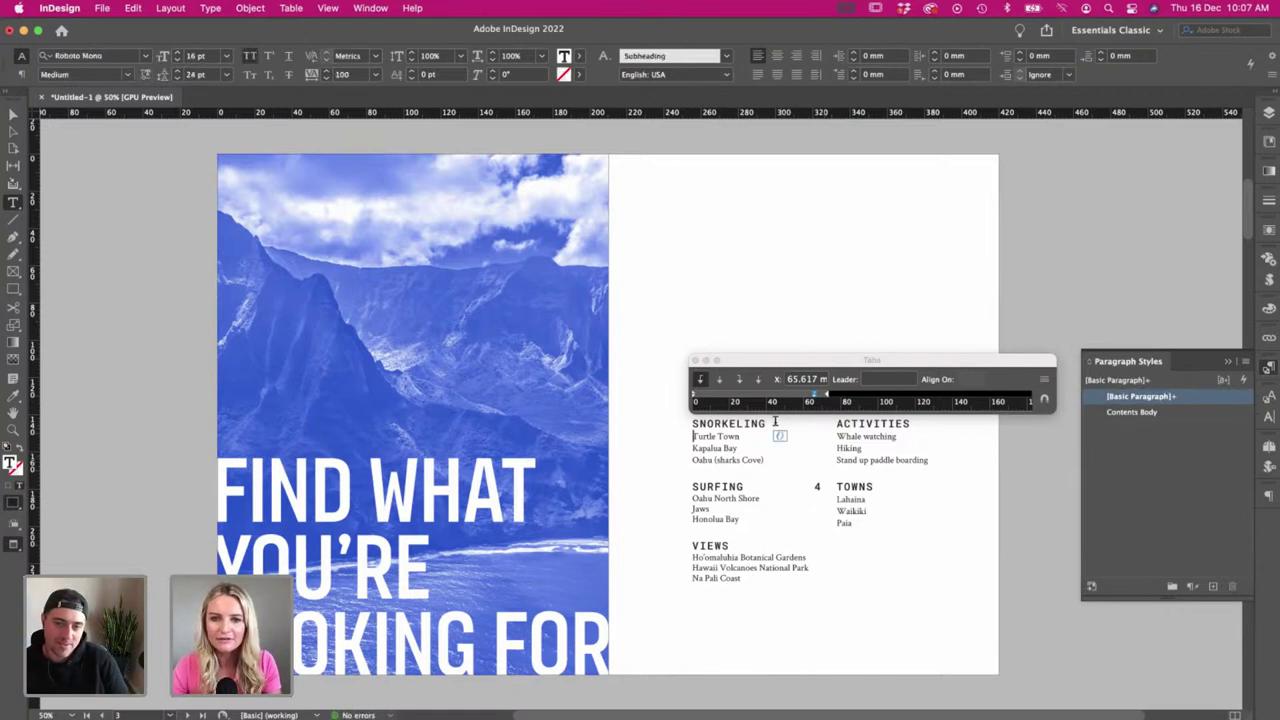
key(Tab)
drag(822, 425, 813, 424)
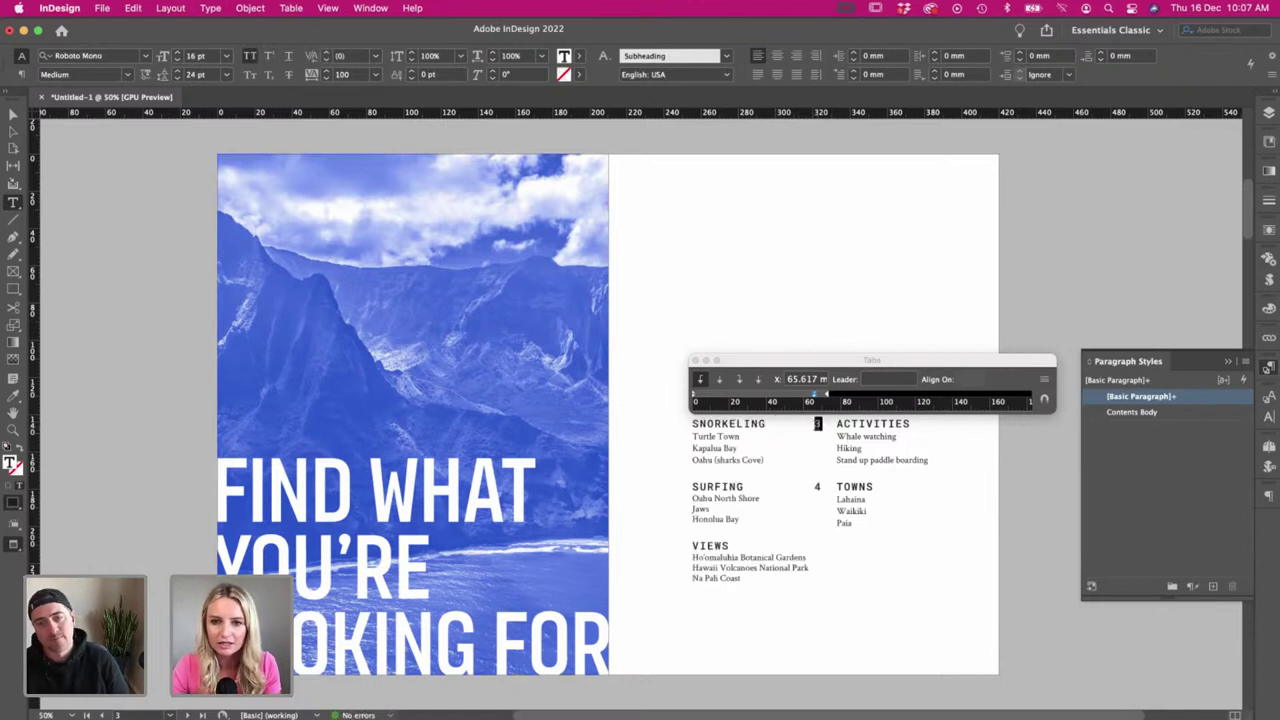
click(578, 56)
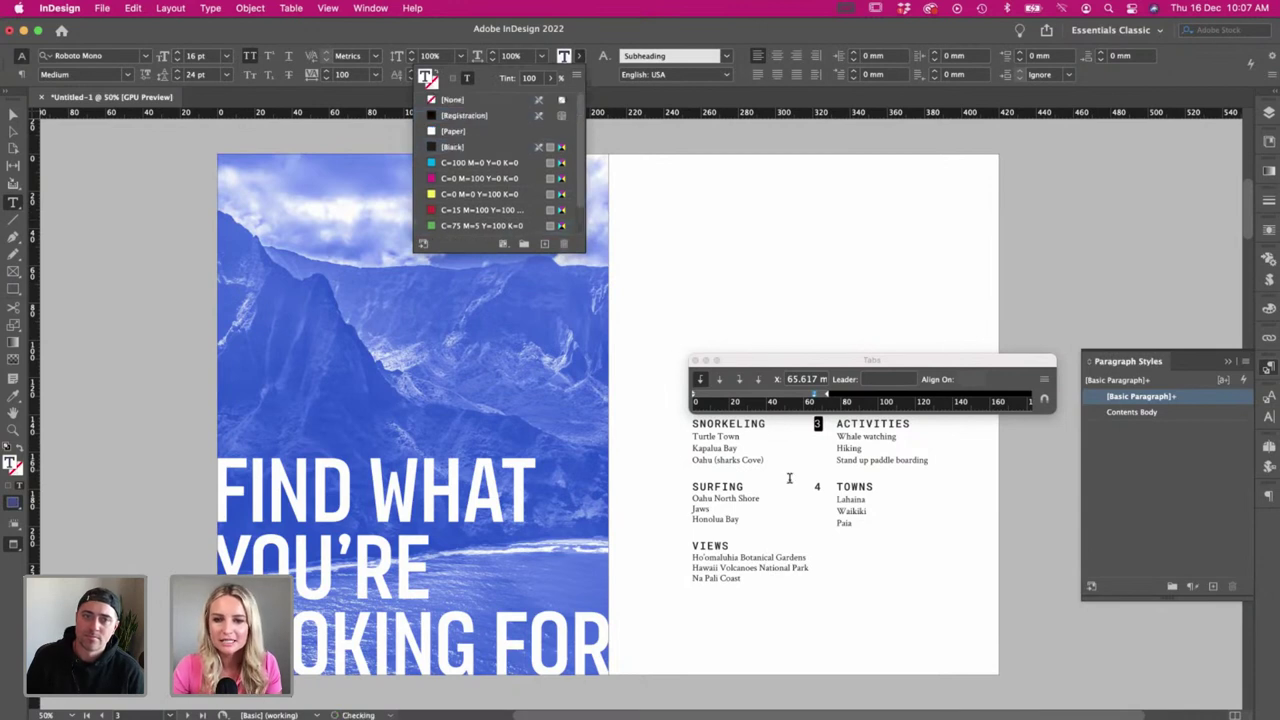
double_click(762, 424)
click(578, 73)
click(15, 116)
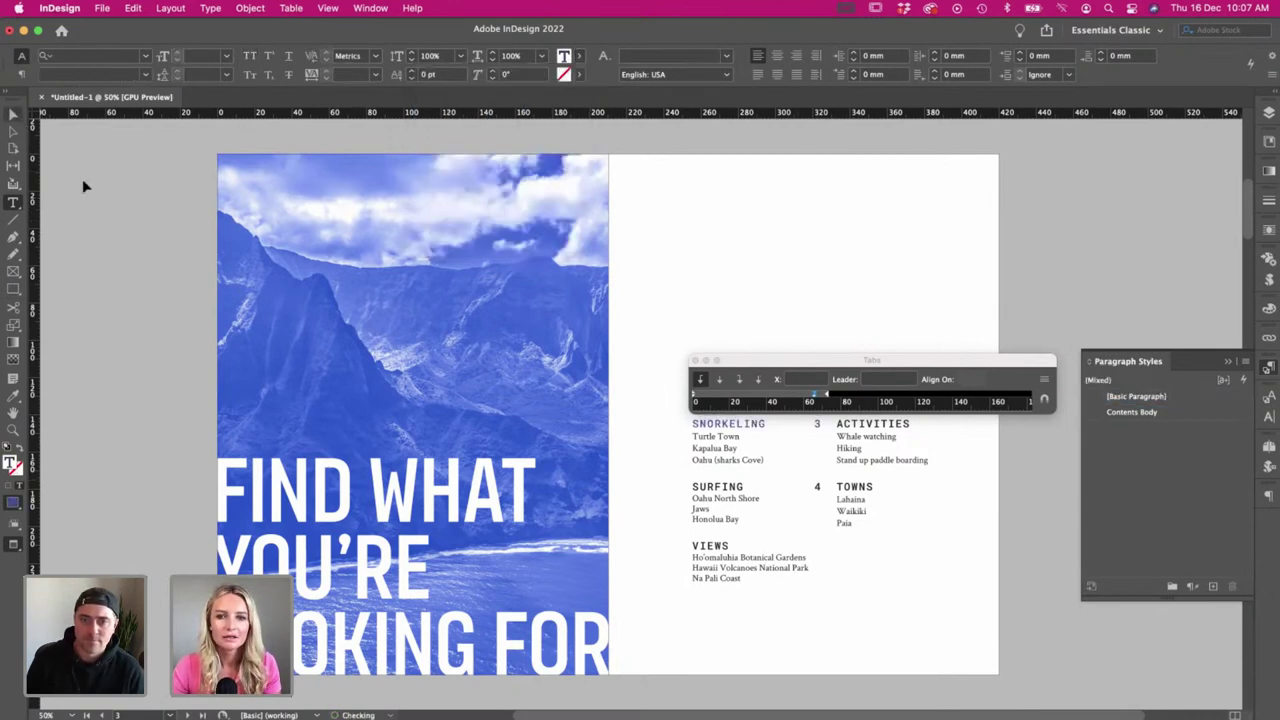
click(694, 359)
- Recolour the SURFING heading with its page number 4 and the VIEWS heading blue
click(836, 440)
double_click(796, 492)
drag(821, 488, 686, 487)
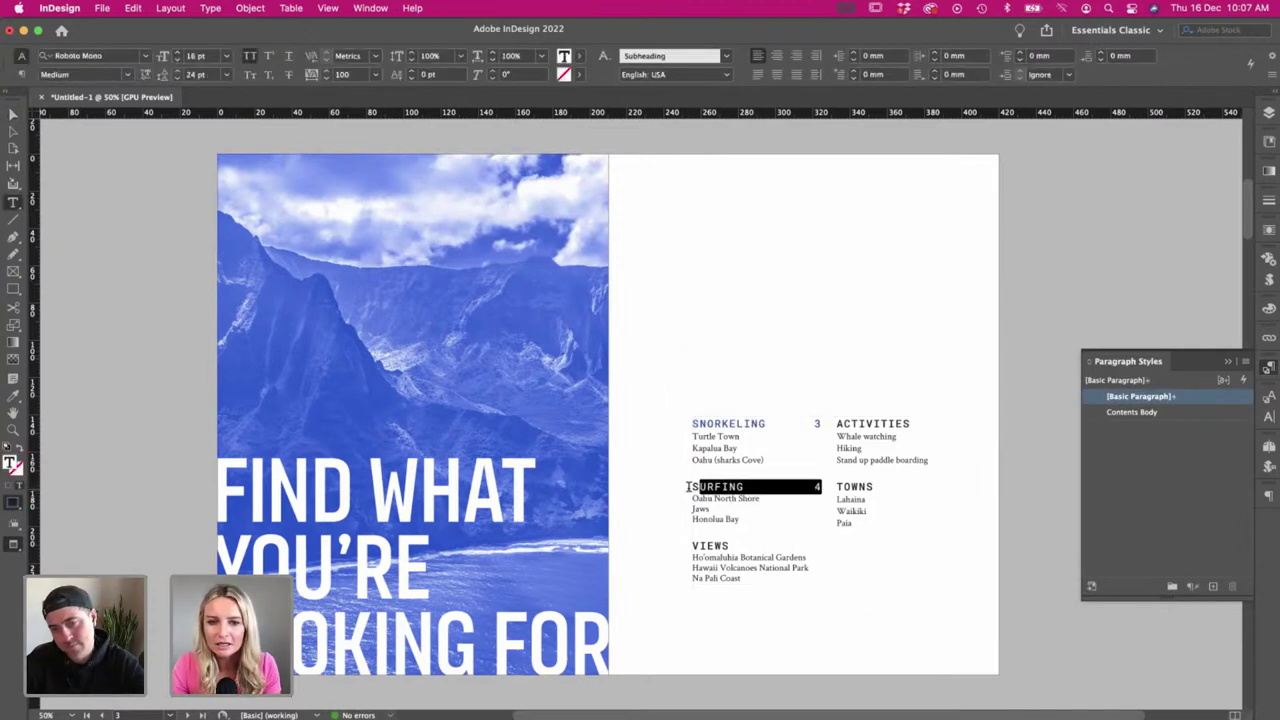
click(580, 57)
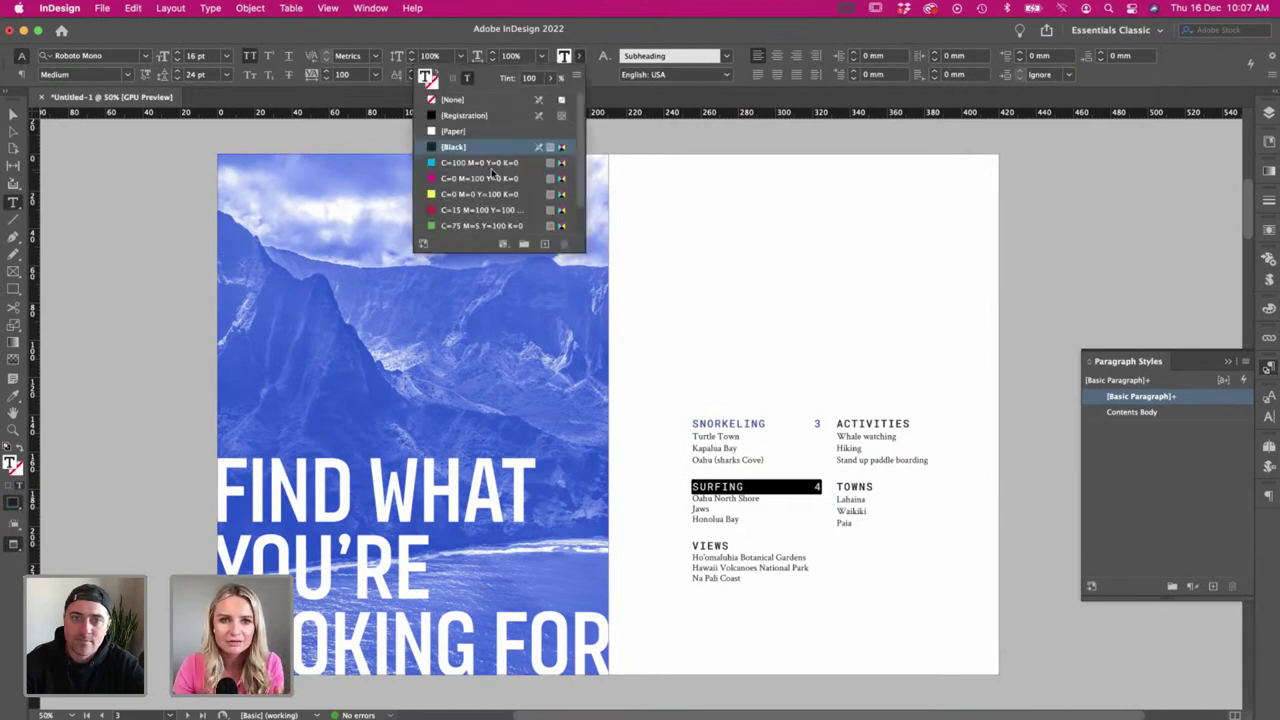
drag(742, 545, 690, 546)
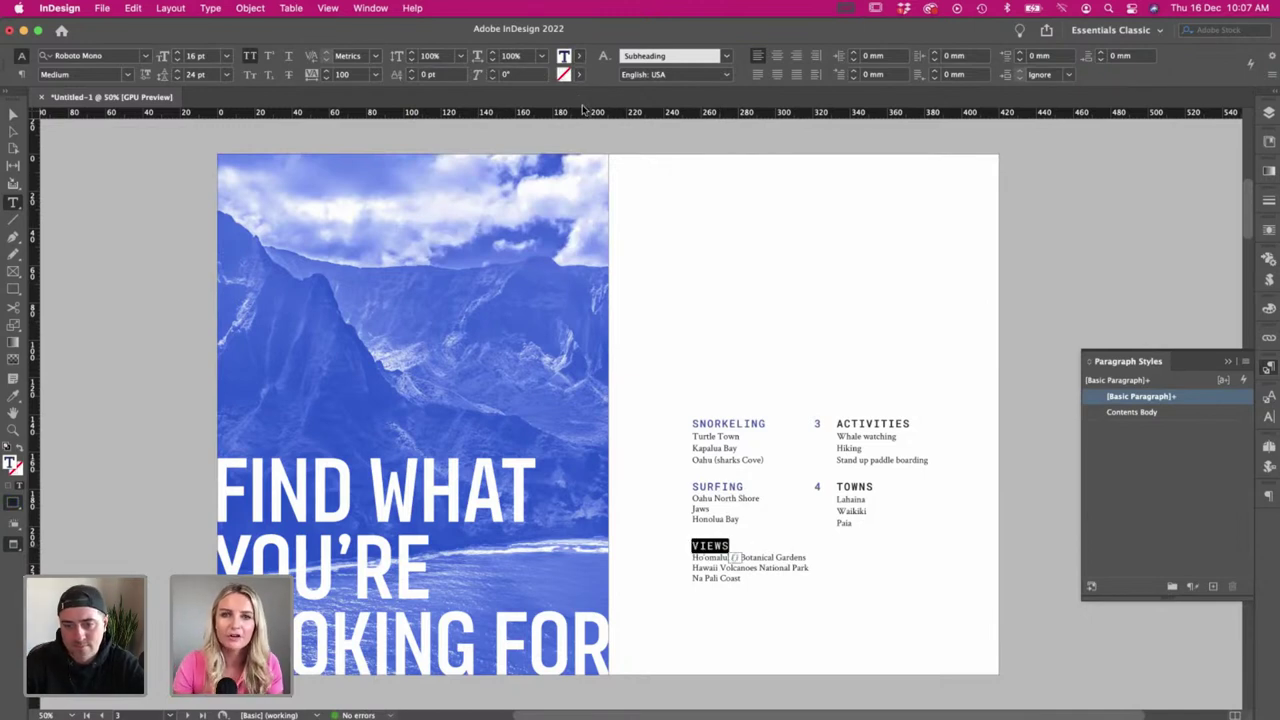
click(580, 57)
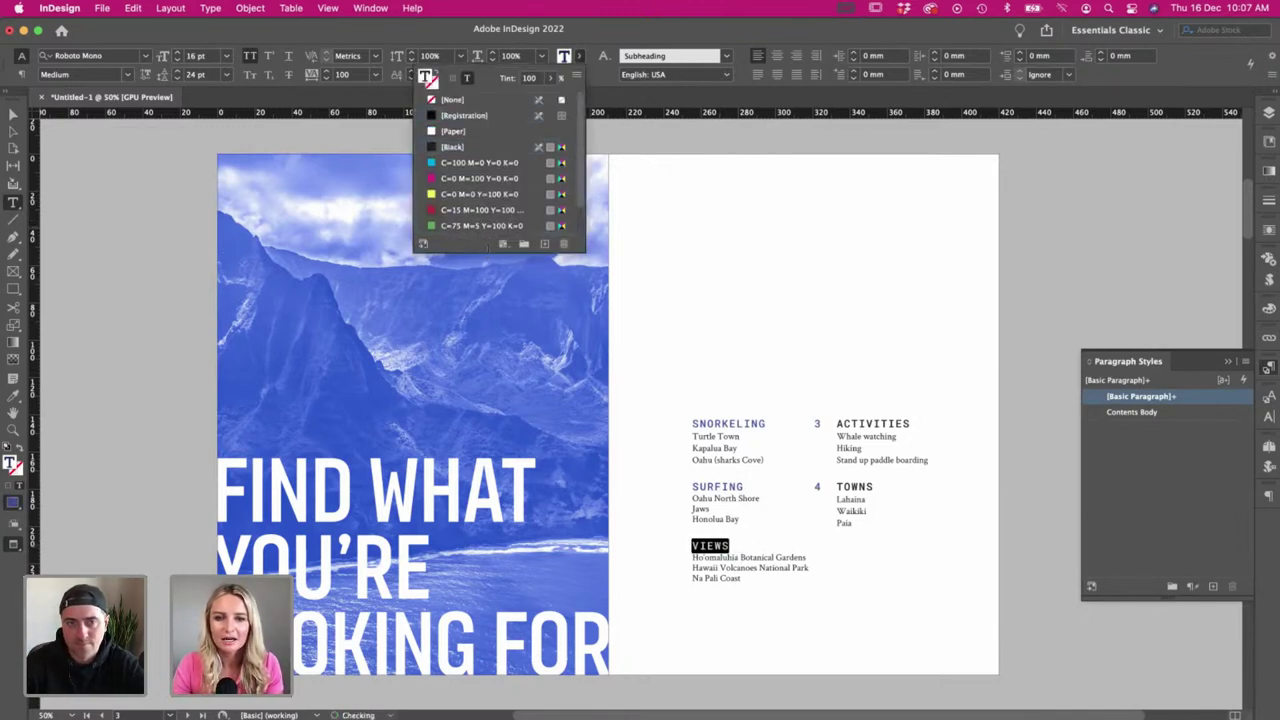
- Shorten the VIEWS heading to VIEW
click(746, 545)
key(Delete)
key(Return)
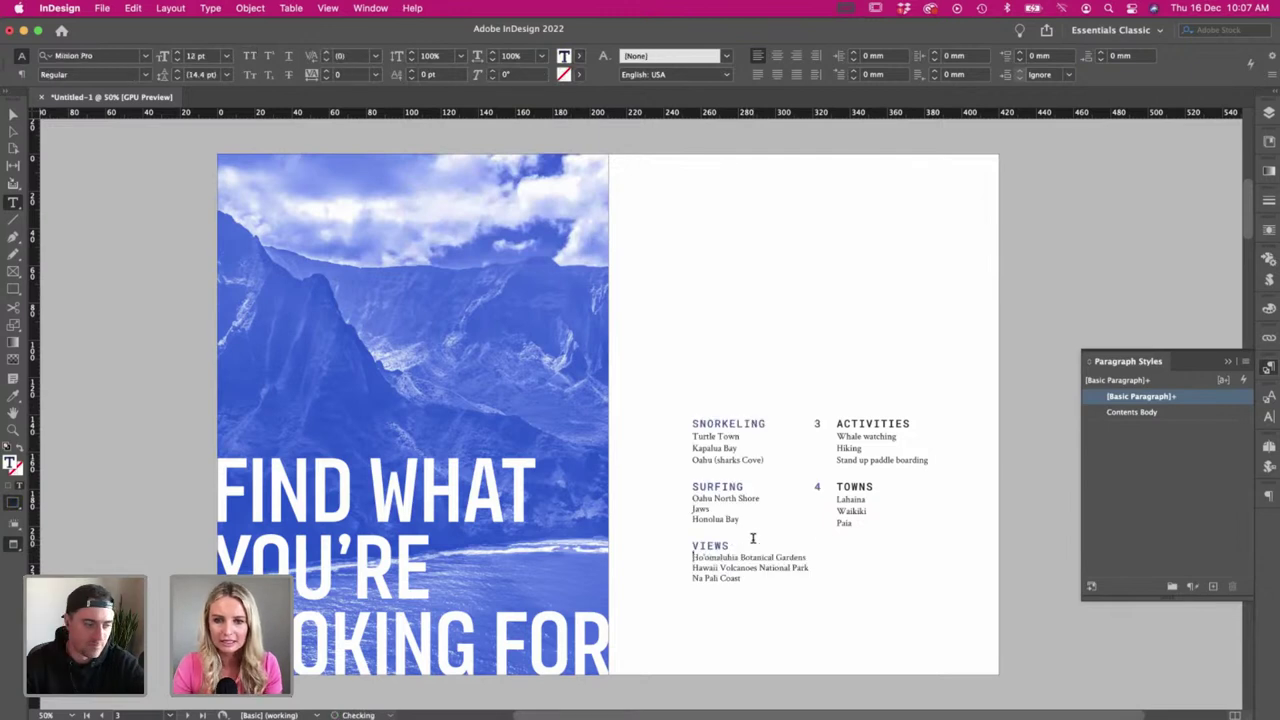
key(Tab)
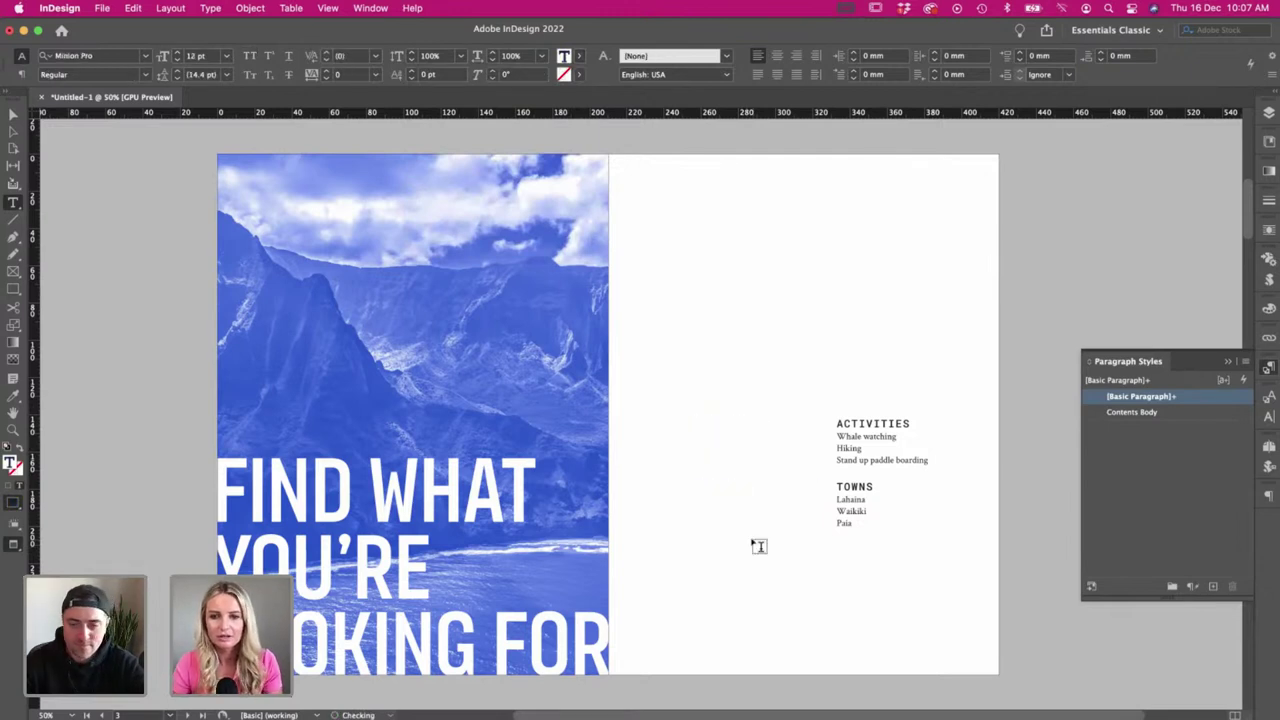
key(BackSpace)
key(BackSpace)
key(Return)
key(BackSpace)
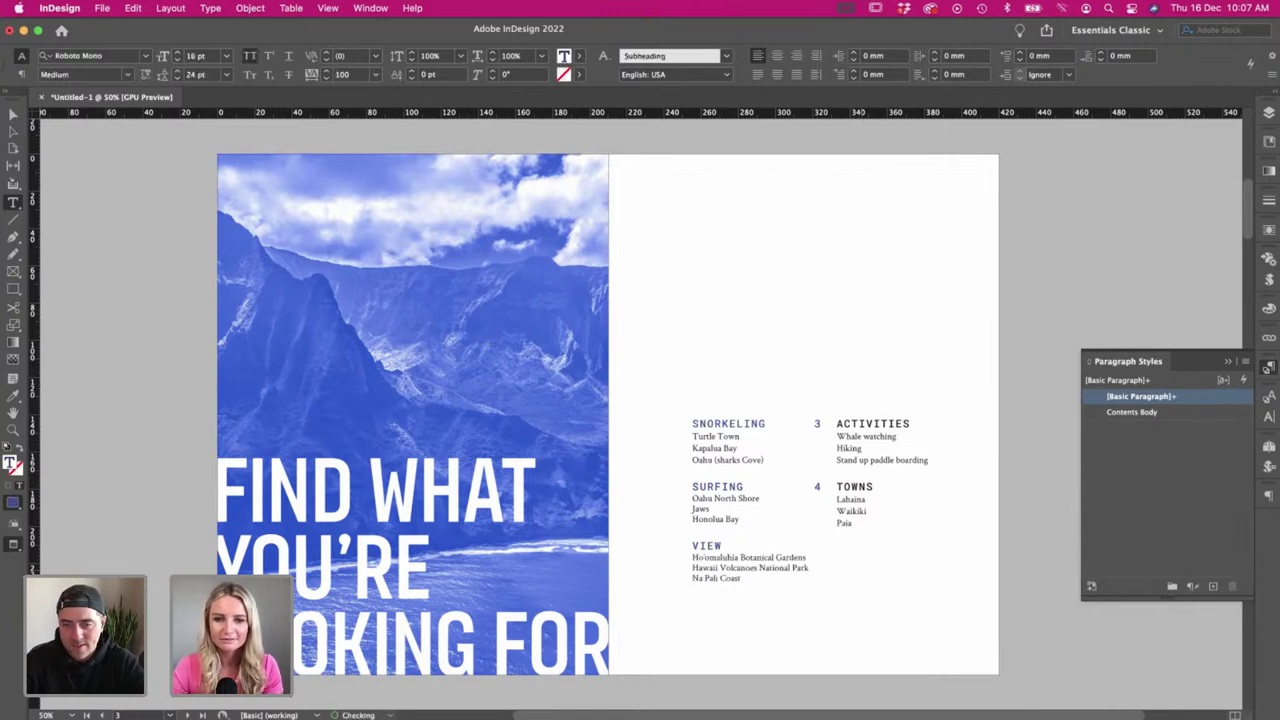
- Add a tab-aligned page number 5 after the VIEW heading
key(Return)
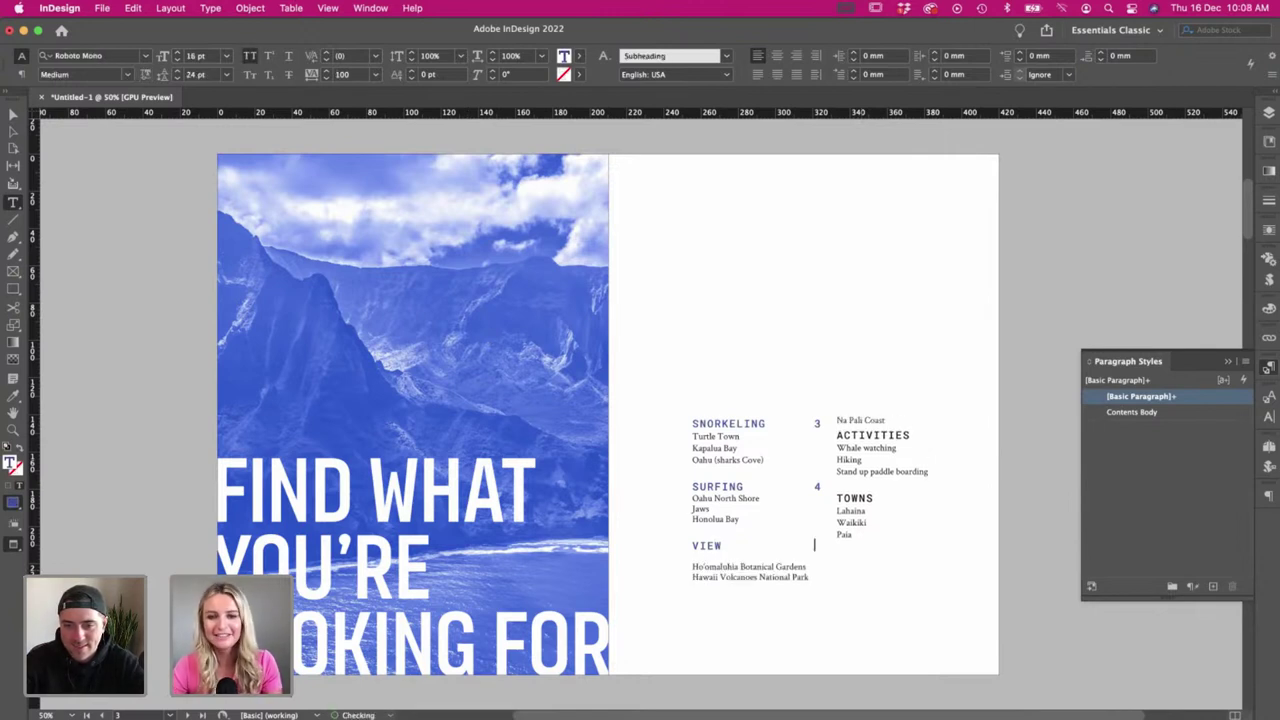
key(BackSpace)
key(Return)
key(Tab)
text(5)
key(Escape)
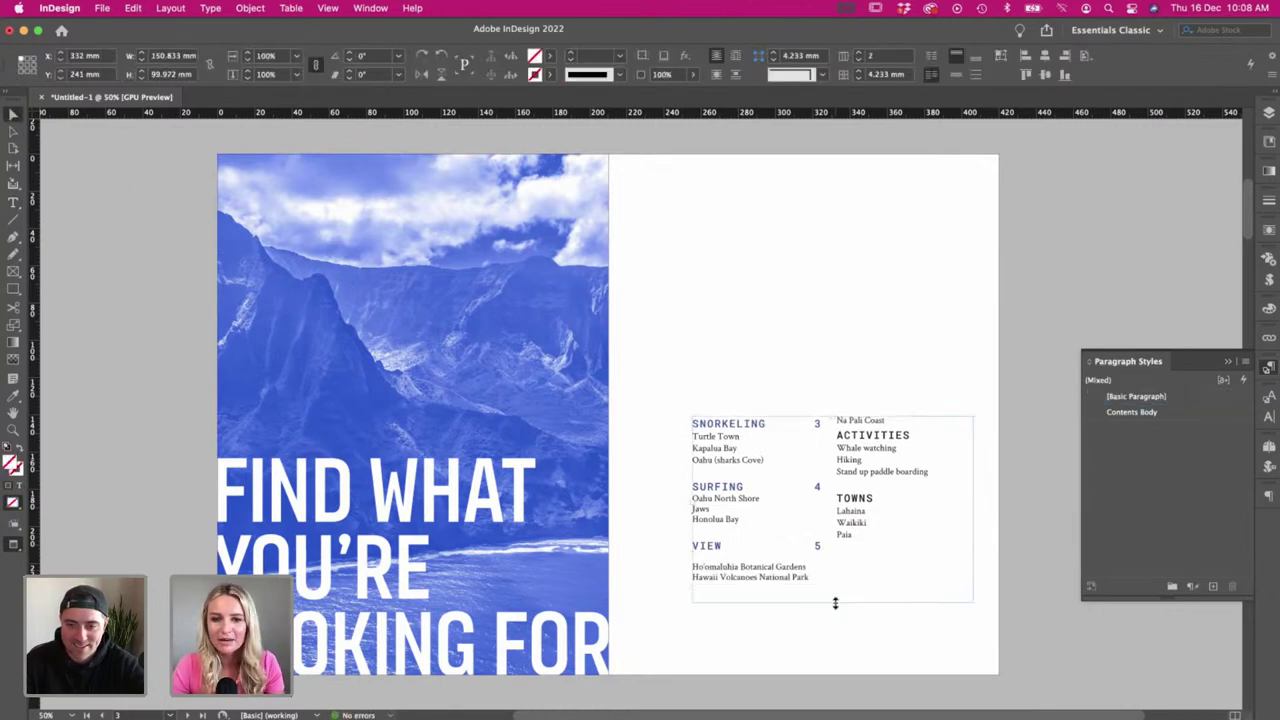
- Remove the blank line beneath the VIEW heading, keeping ACTIVITIES at the start of the second column
drag(835, 603, 835, 610)
double_click(707, 555)
click(698, 566)
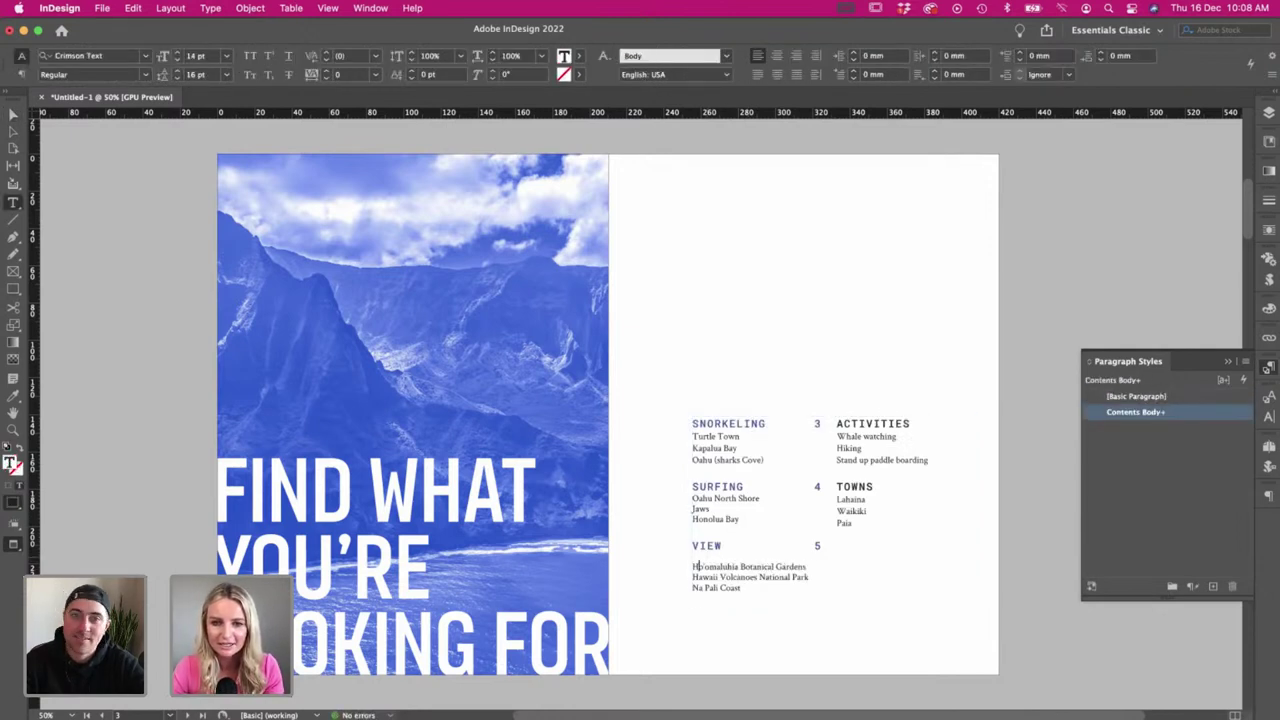
key(Up)
key(Delete)
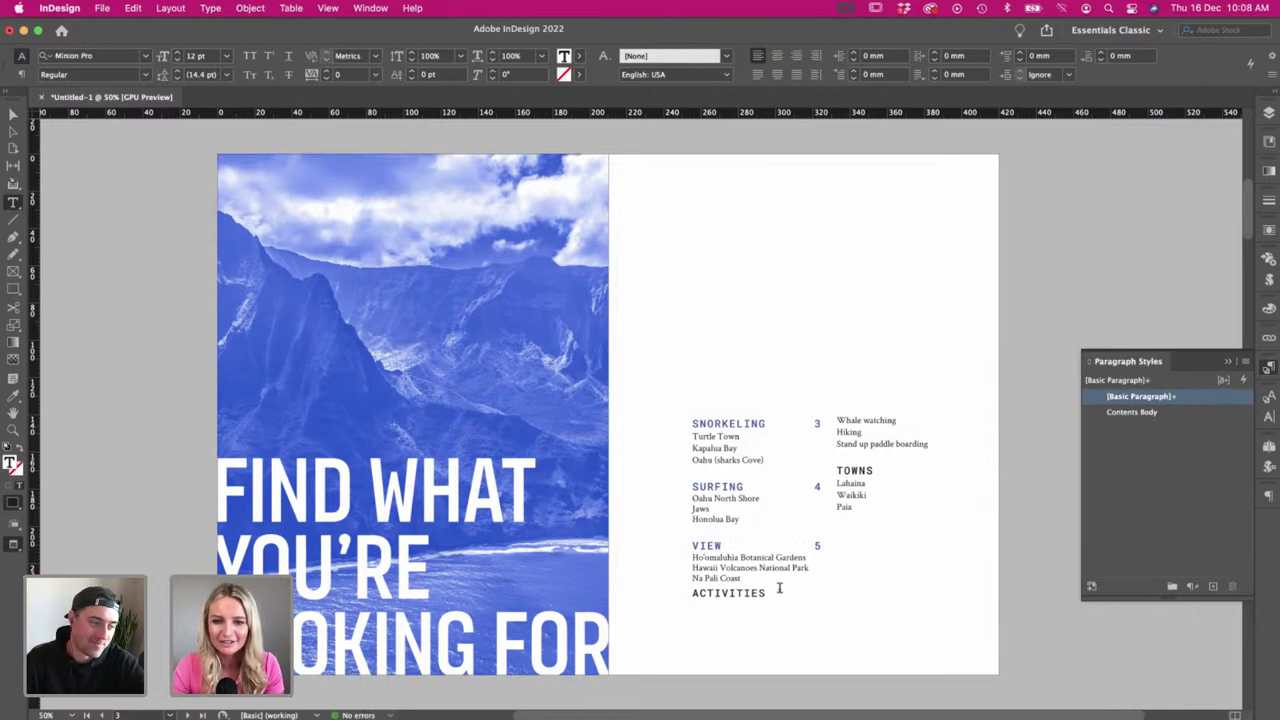
key(super+shift+z)
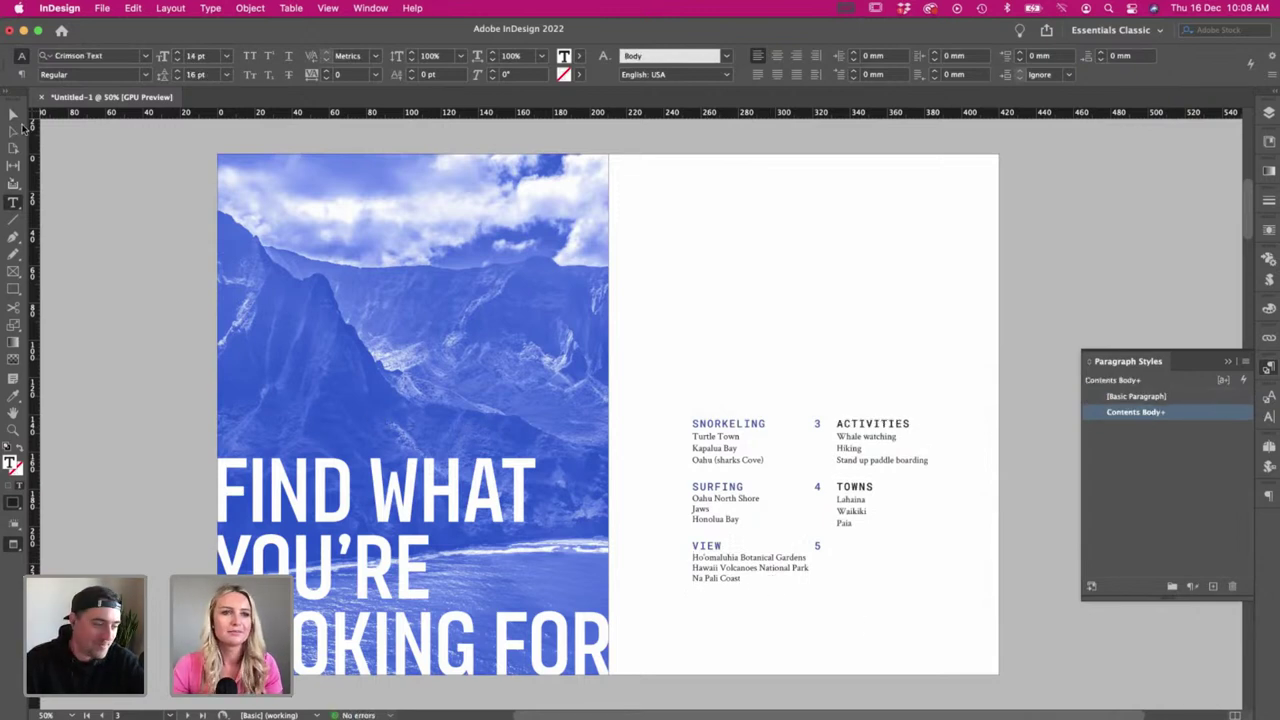
click(15, 115)
click(62, 143)
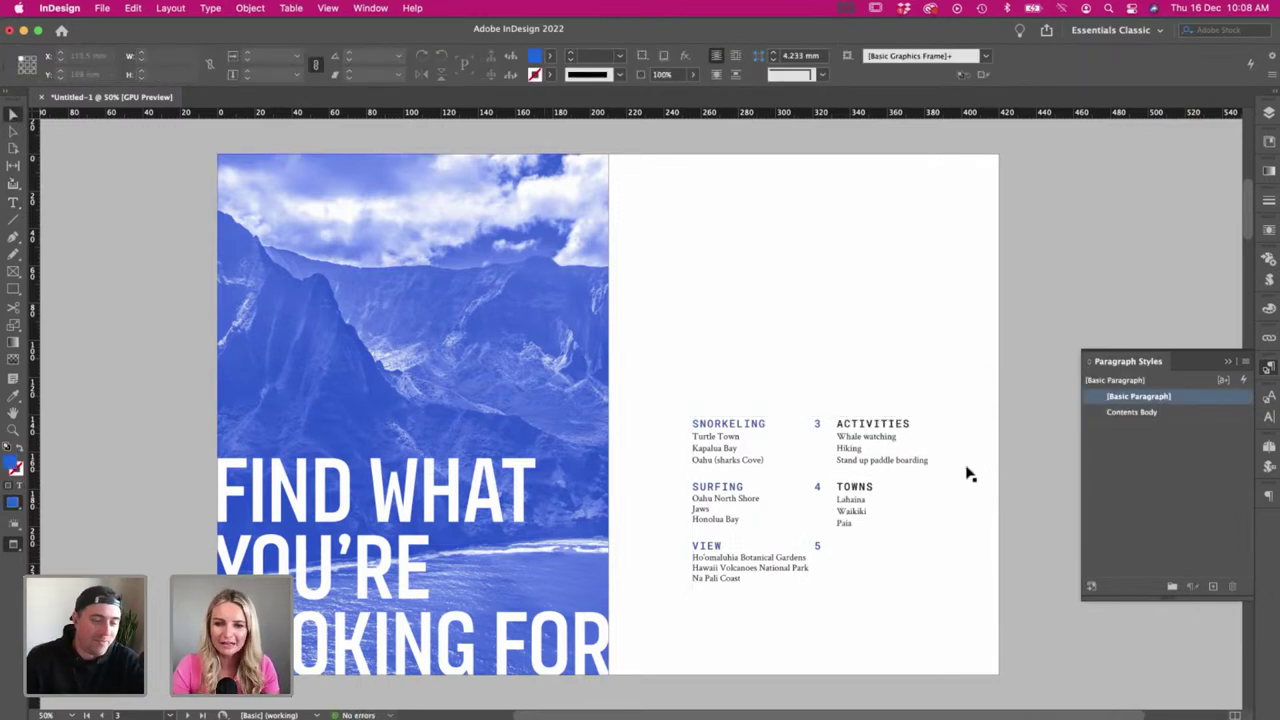
- Add tab-aligned page numbers 6 after the ACTIVITIES heading and 7 after the TOWNS heading
click(905, 473)
double_click(795, 416)
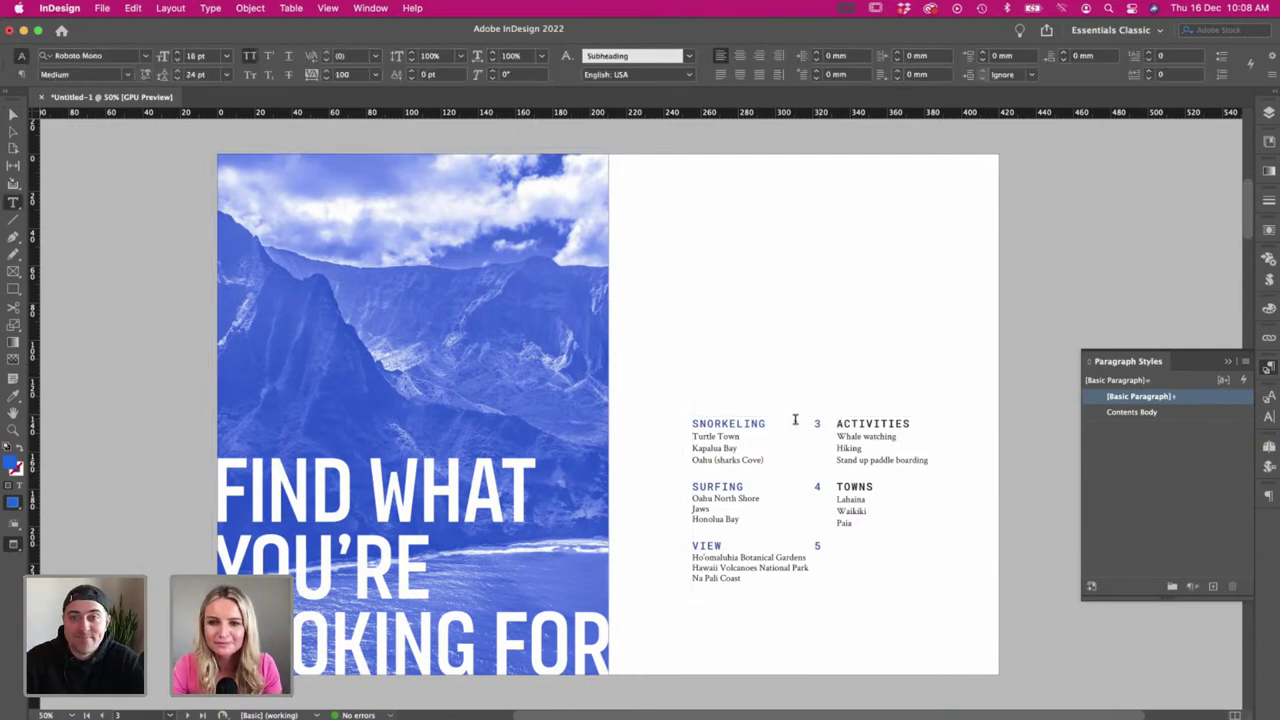
double_click(795, 420)
click(908, 420)
key(Tab)
text(7)
text(6)
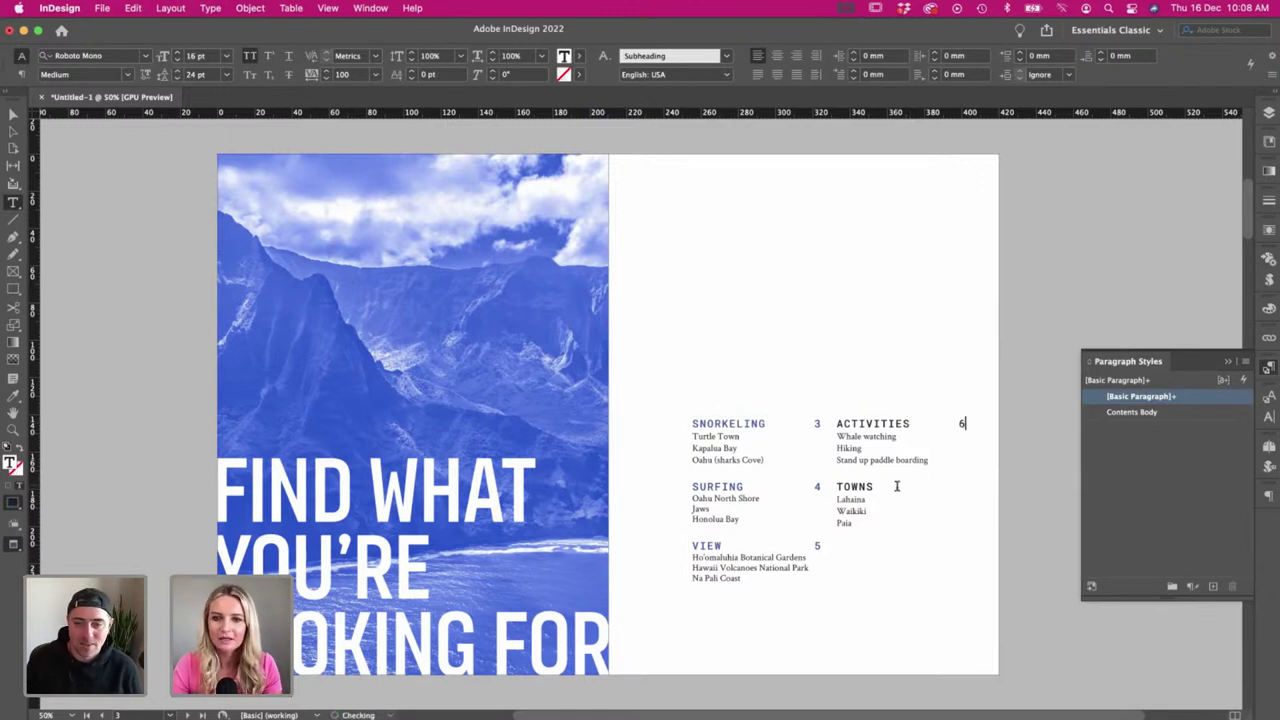
click(900, 486)
key(Tab)
text(7)
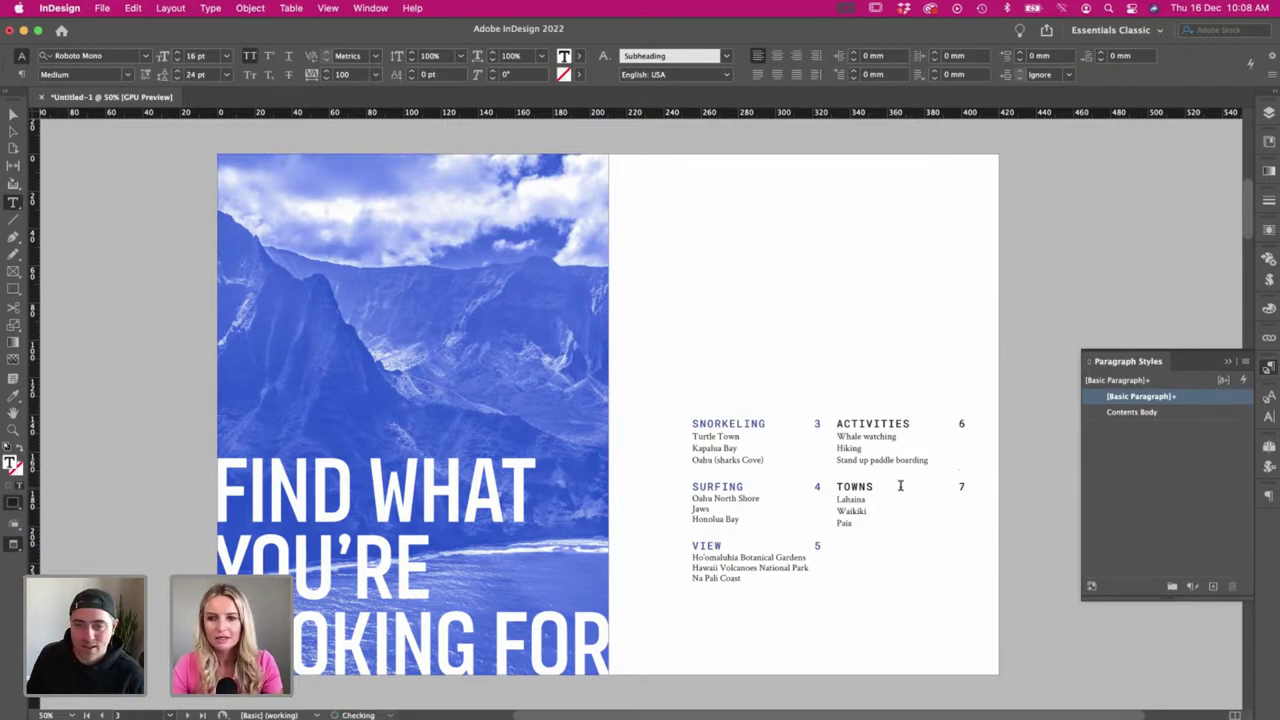
- Widen the gutter between the contents text frame's two columns beyond 9 mm, checking it against the layout guides
triple_click(838, 487)
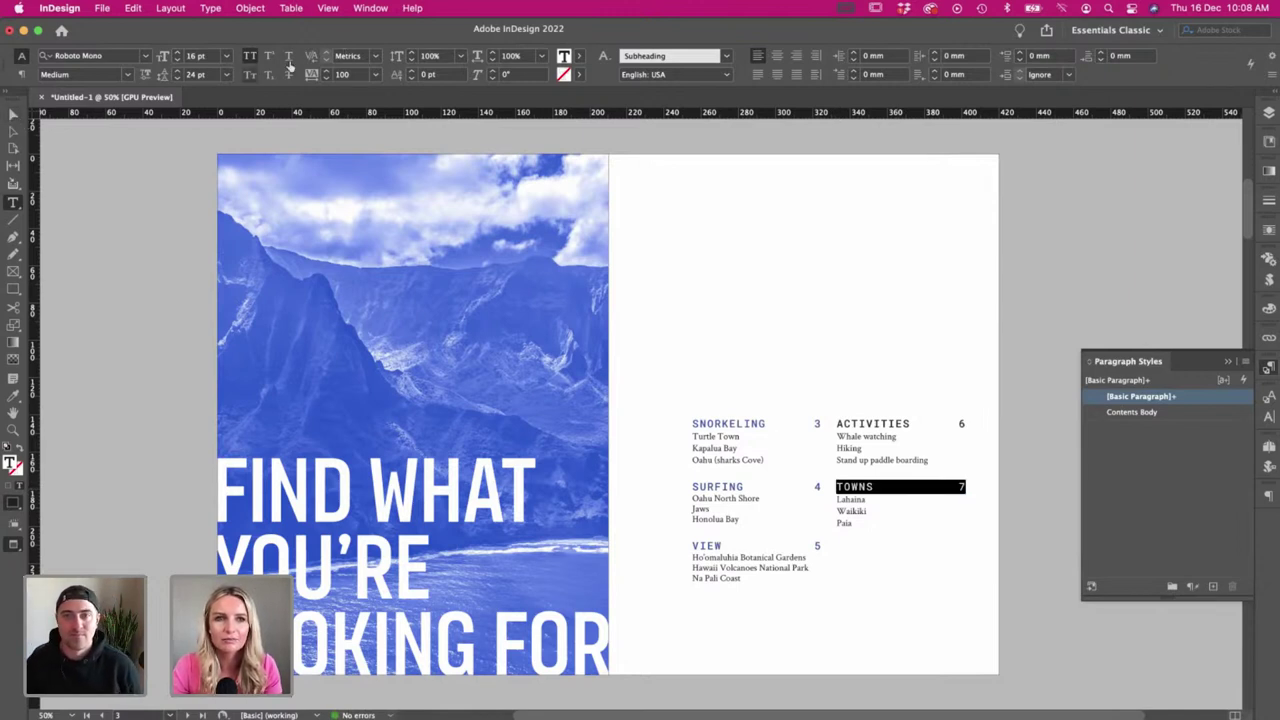
click(13, 116)
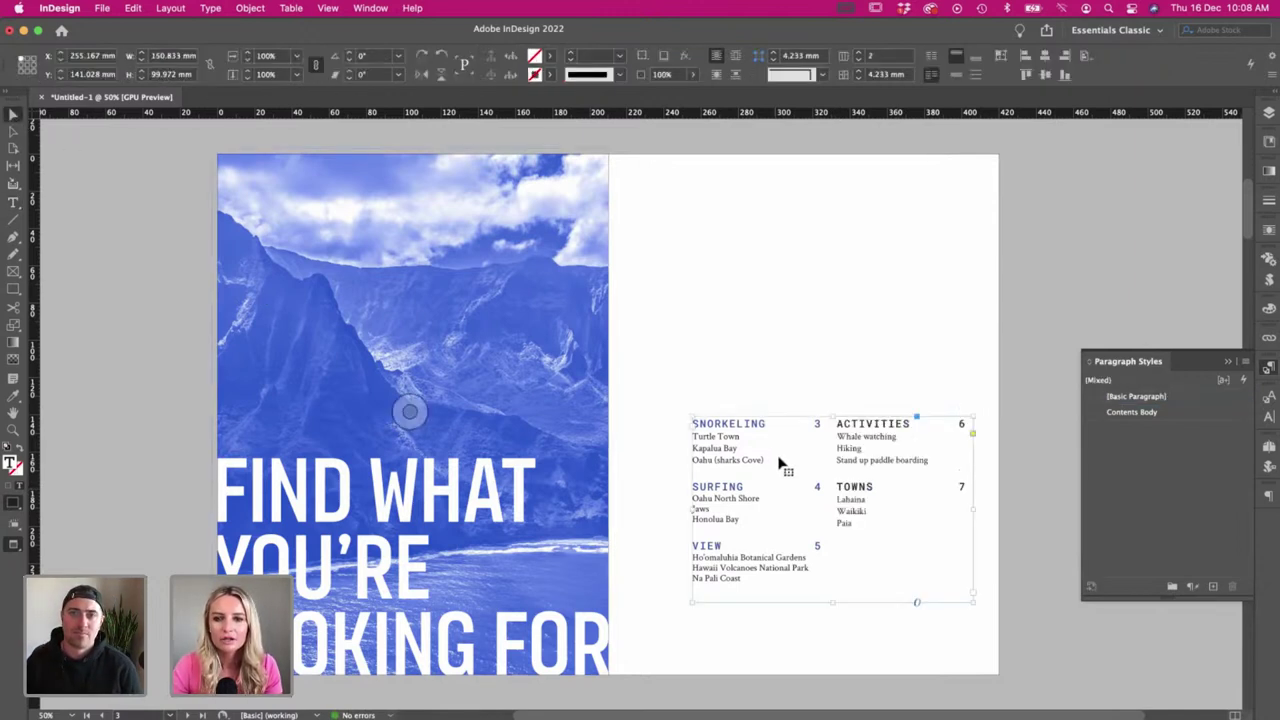
click(768, 317)
key(w)
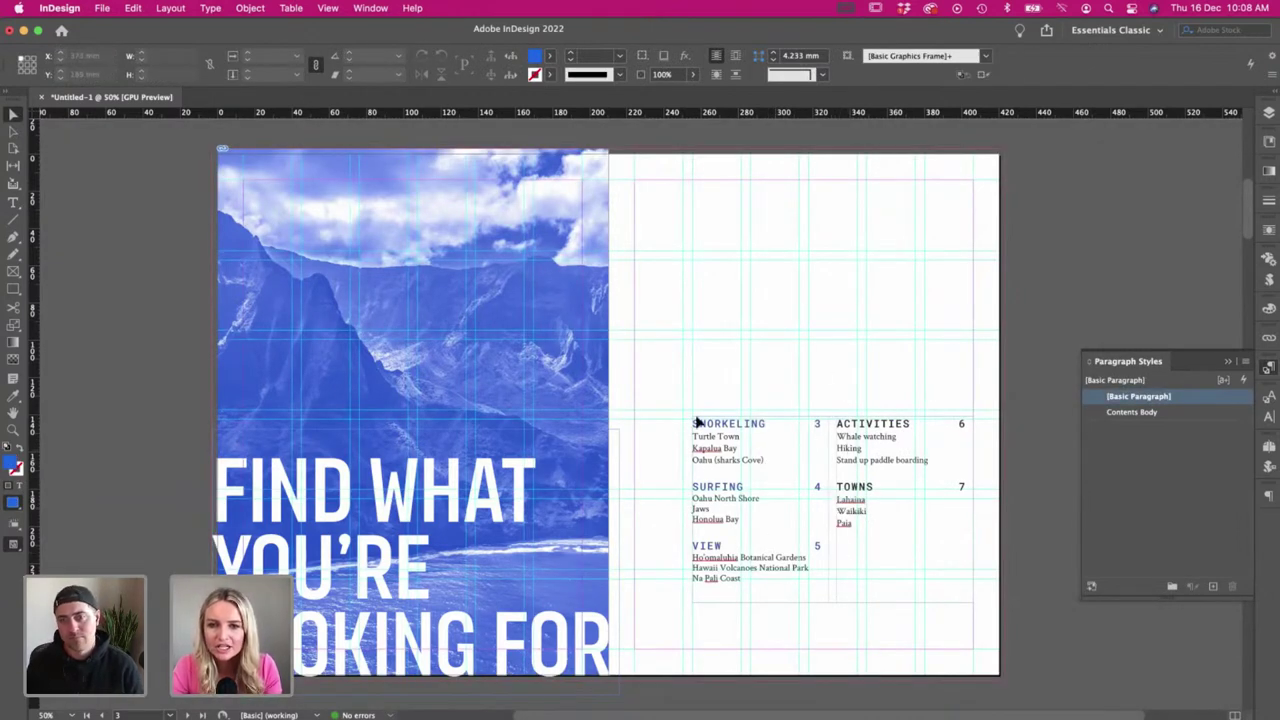
drag(772, 333, 918, 482)
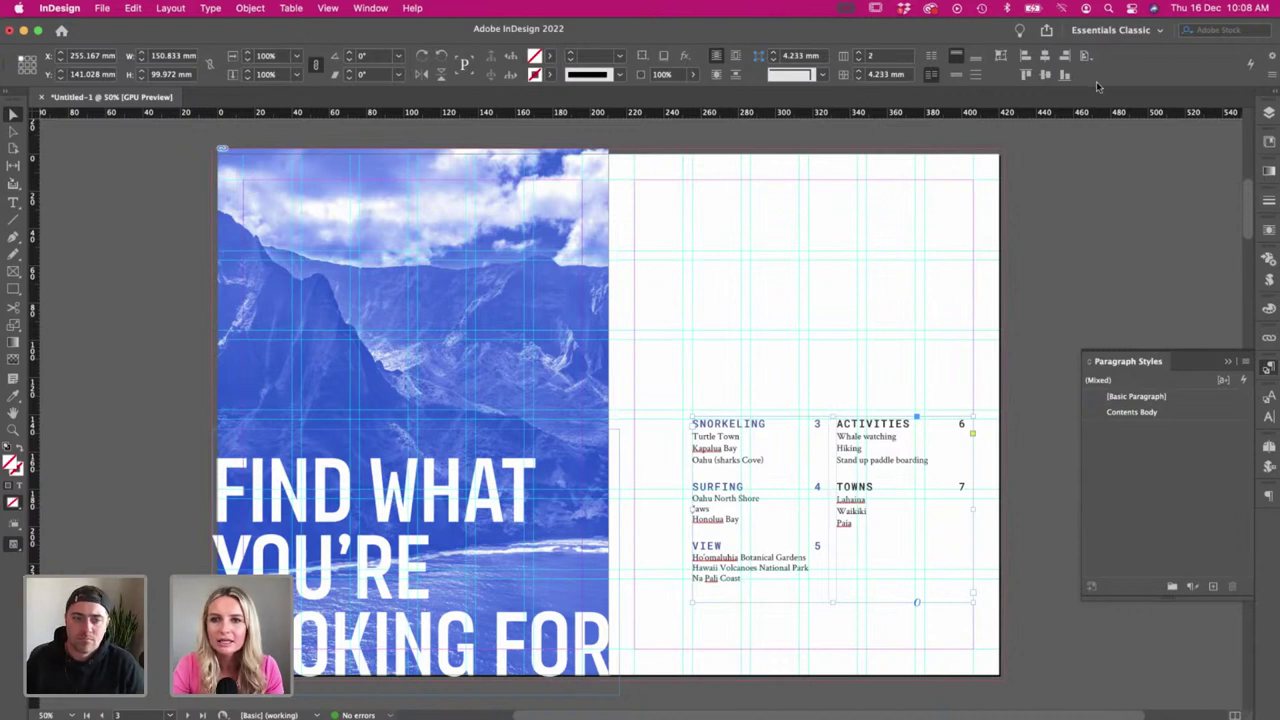
click(859, 71)
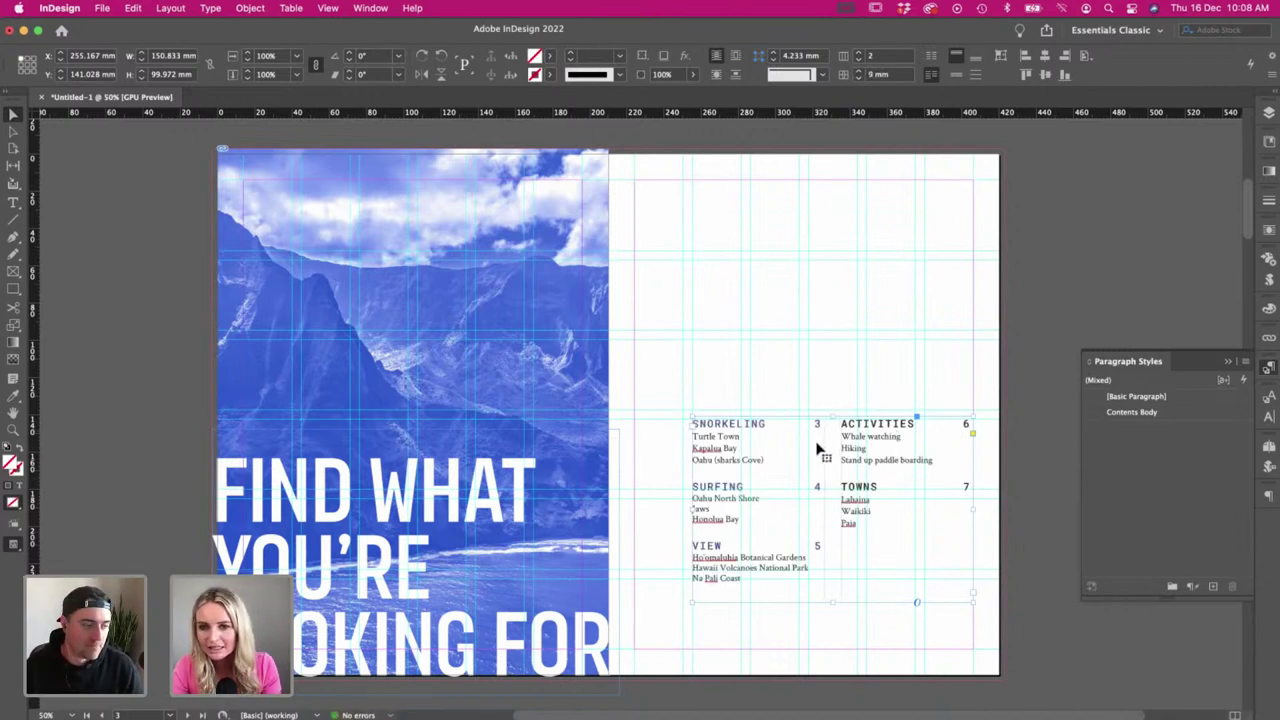
click(858, 75)
click(858, 72)
click(858, 72)
click(840, 246)
key(w)
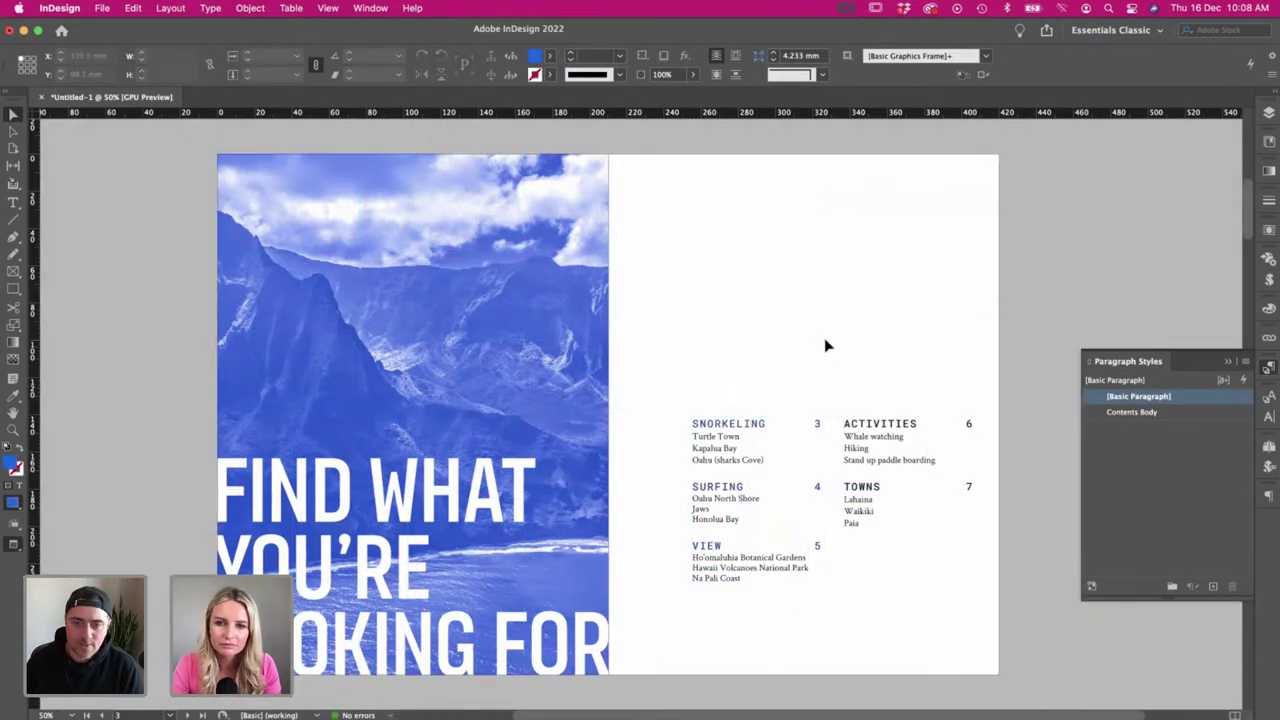
- Recolour the ACTIVITIES and TOWNS headings with their page numbers using the blue C=89 M=79 Y=0 K=0 swatch
key(t)
drag(971, 421, 840, 424)
click(563, 76)
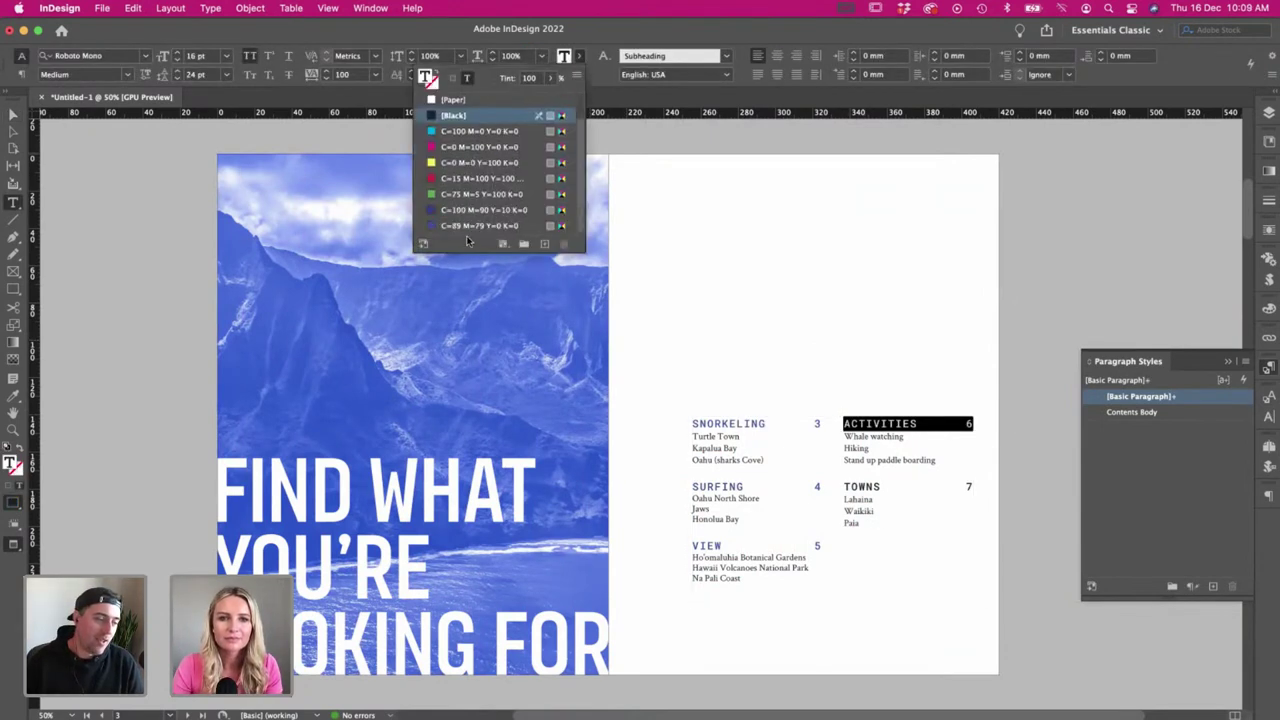
drag(843, 487, 979, 498)
click(580, 58)
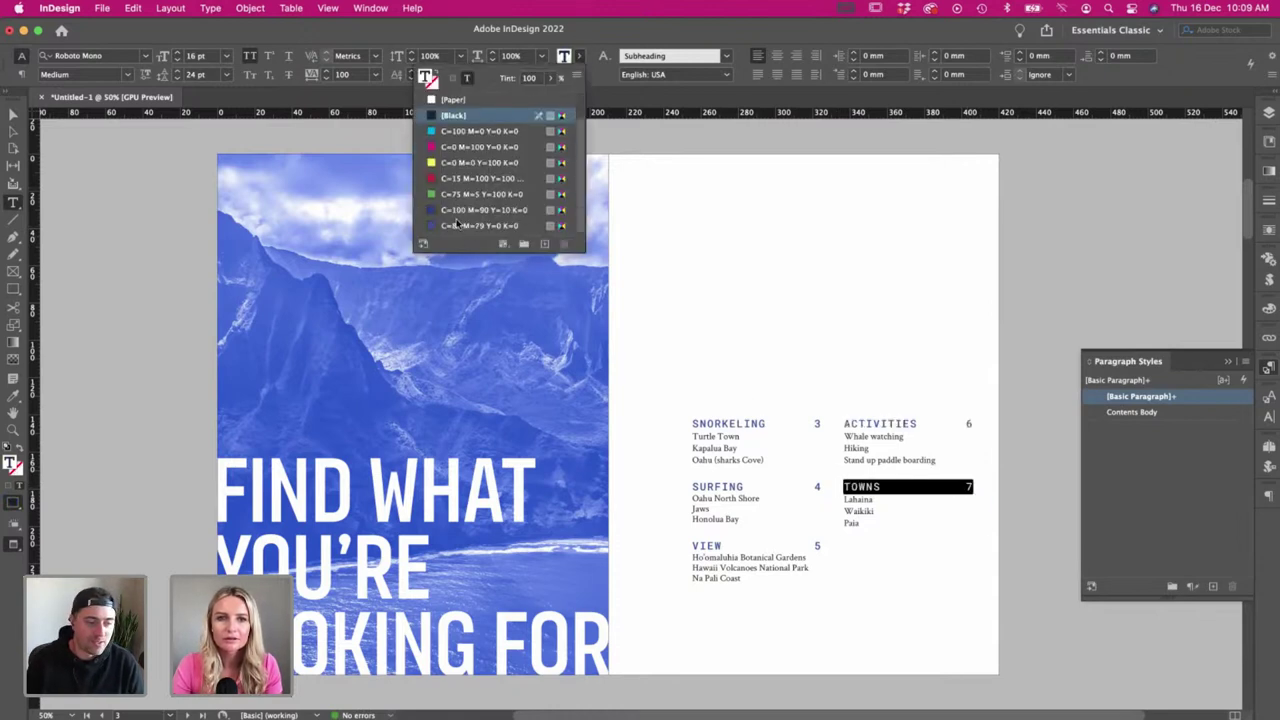
click(13, 114)
click(200, 251)
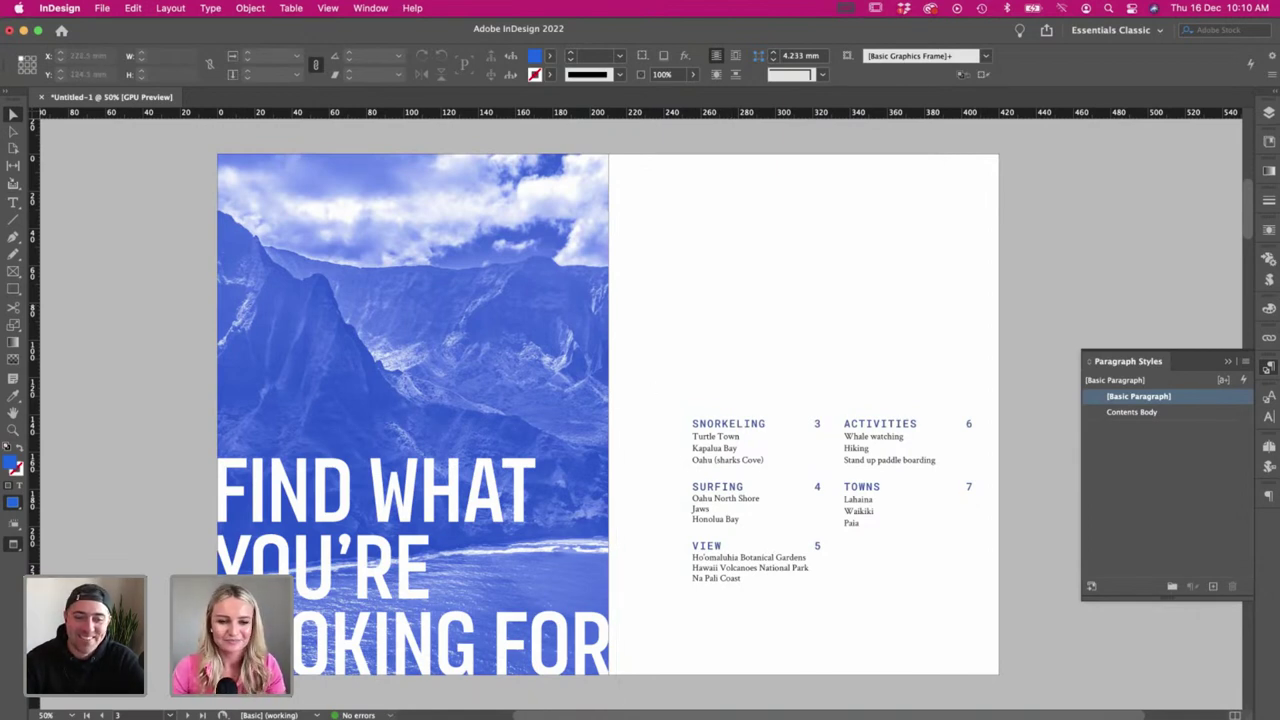
- Switch to Illustrator and examine the hand-drawn sketches across the Illustrations.ai artboards
key(super+Tab)
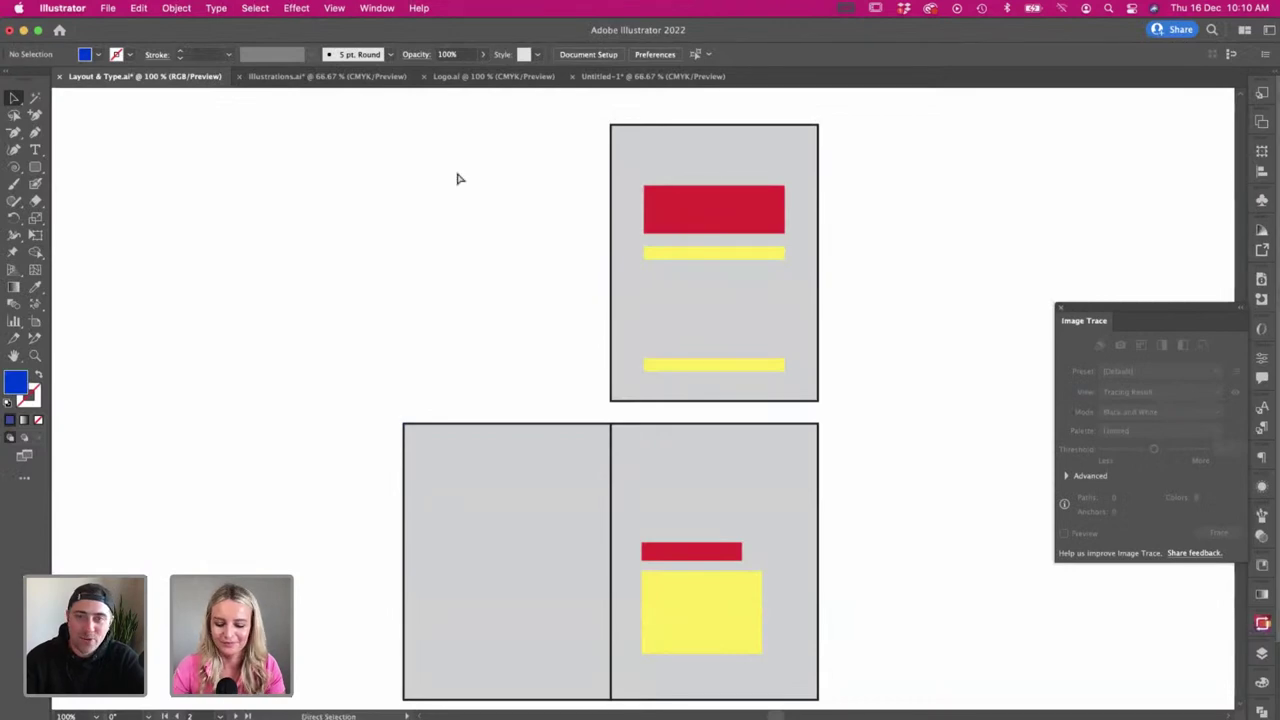
key(super+minus)
scroll(456, 178, down, 5)
scroll(456, 178, right, 10)
scroll(456, 178, right, 4)
click(306, 77)
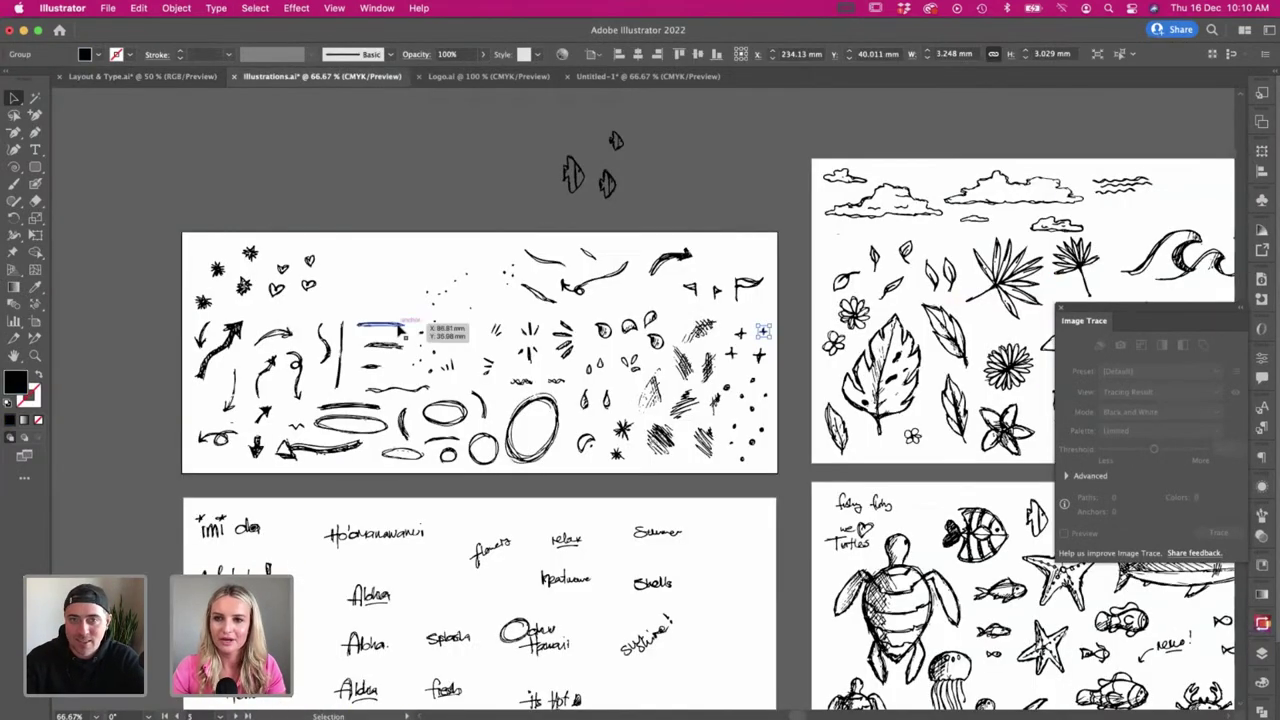
scroll(398, 330, down, 3)
scroll(398, 330, right, 10)
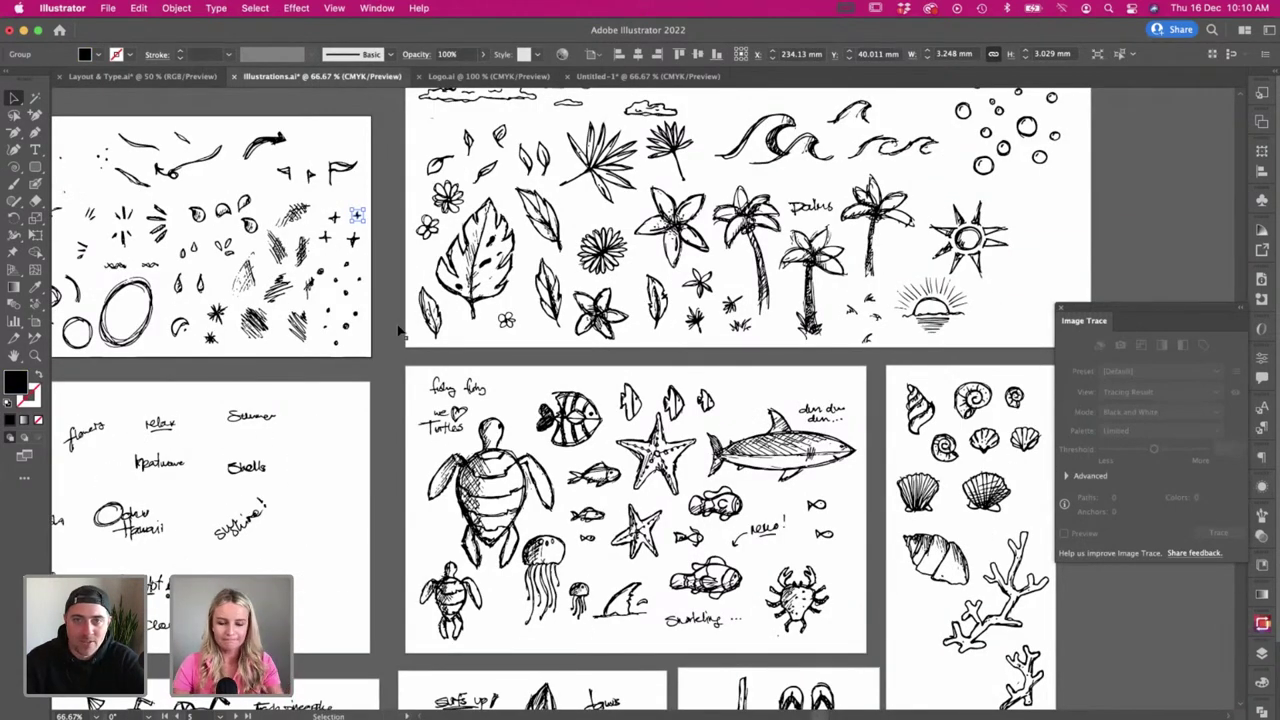
scroll(398, 330, right, 4)
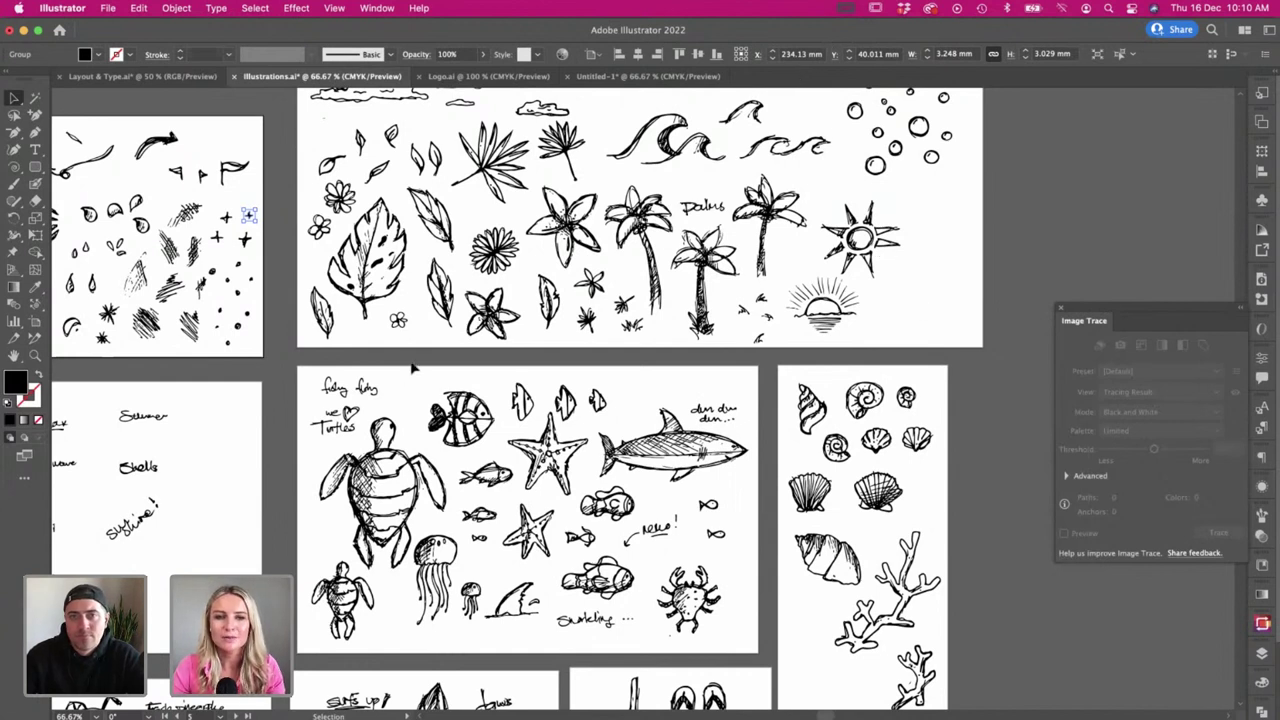
scroll(412, 370, left, 1)
click(323, 335)
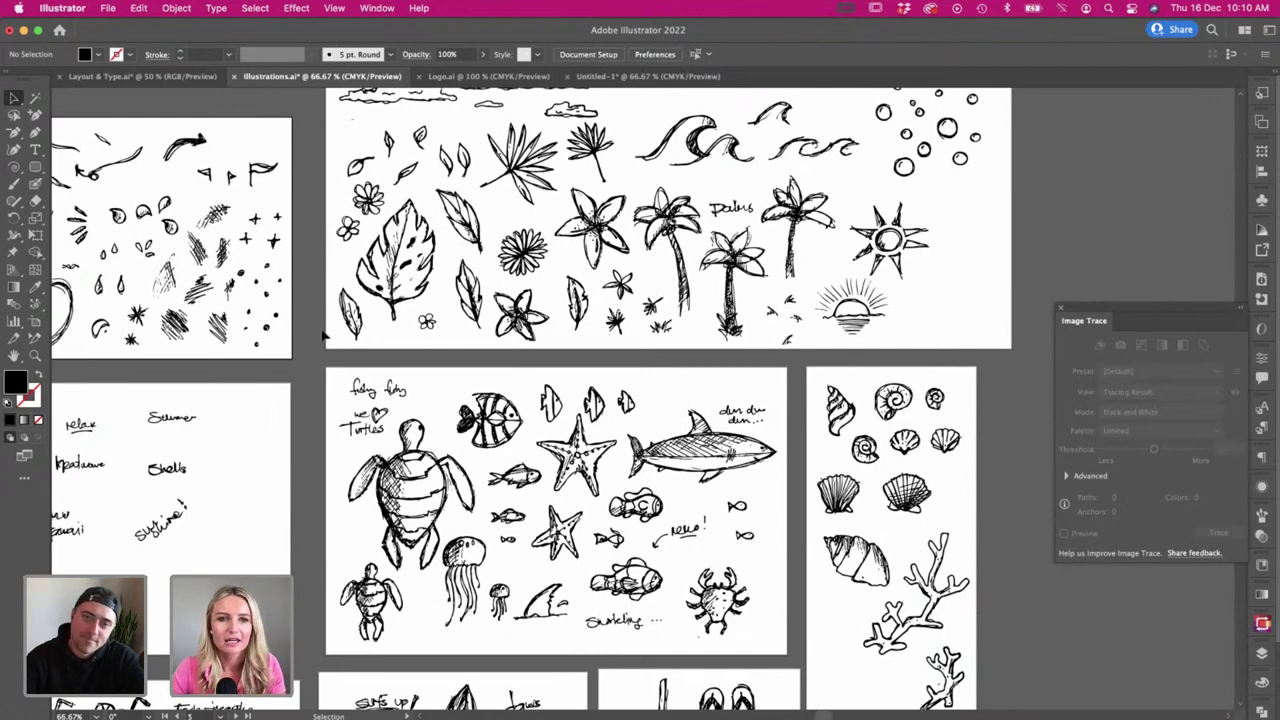
scroll(323, 335, up, 2)
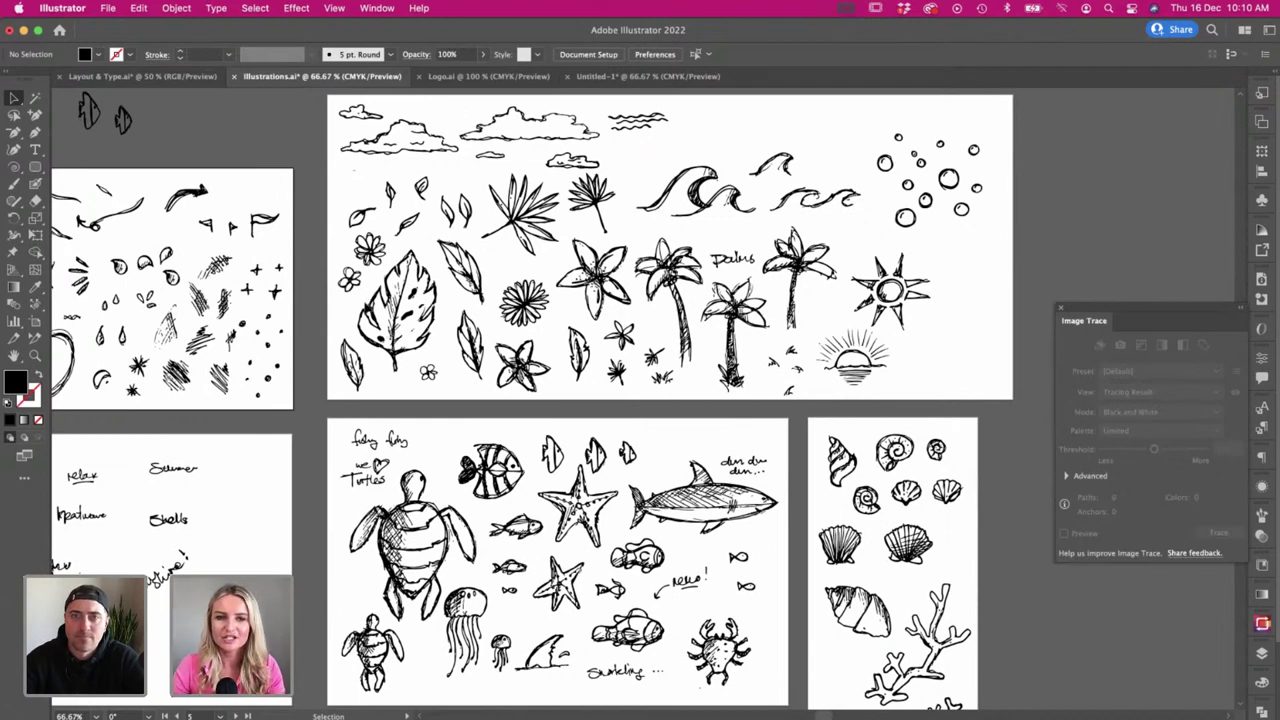
- Compare the contents spread with the sketches across the Illustrations.ai artboards to find an illustration that suits the page
key(super+Tab)
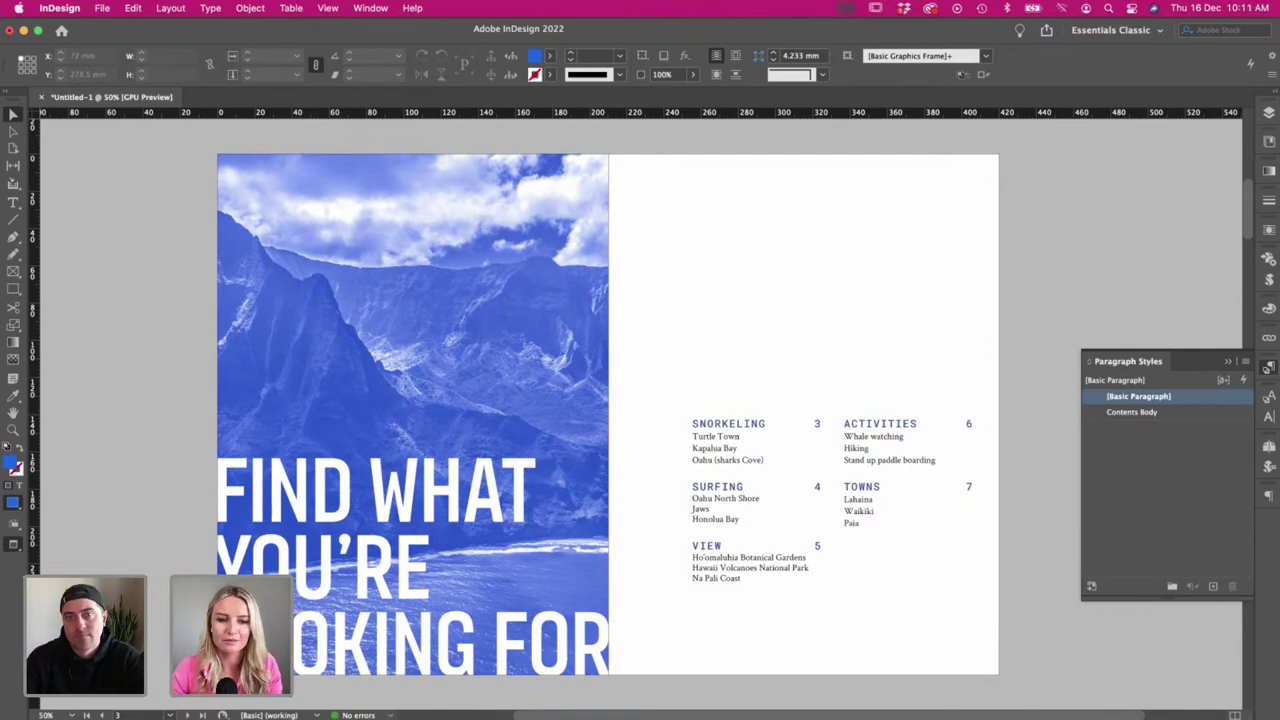
key(super+Tab)
scroll(305, 540, up, 2)
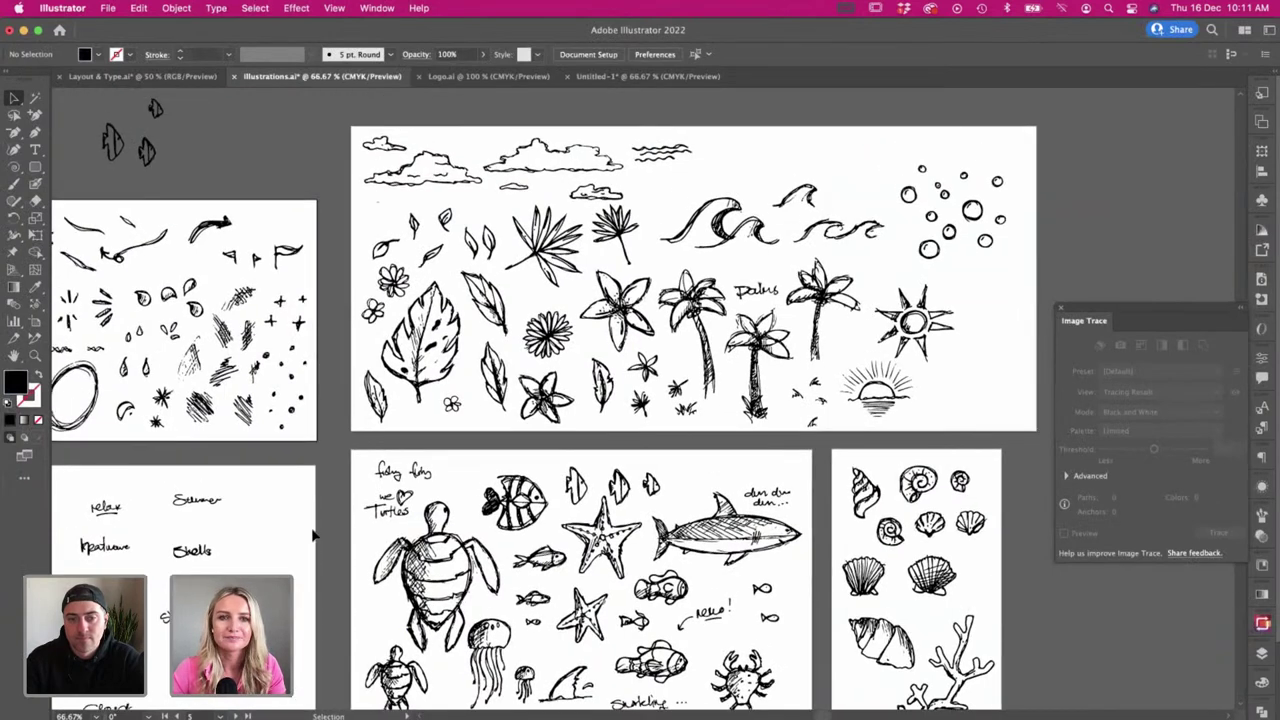
scroll(312, 537, left, 3)
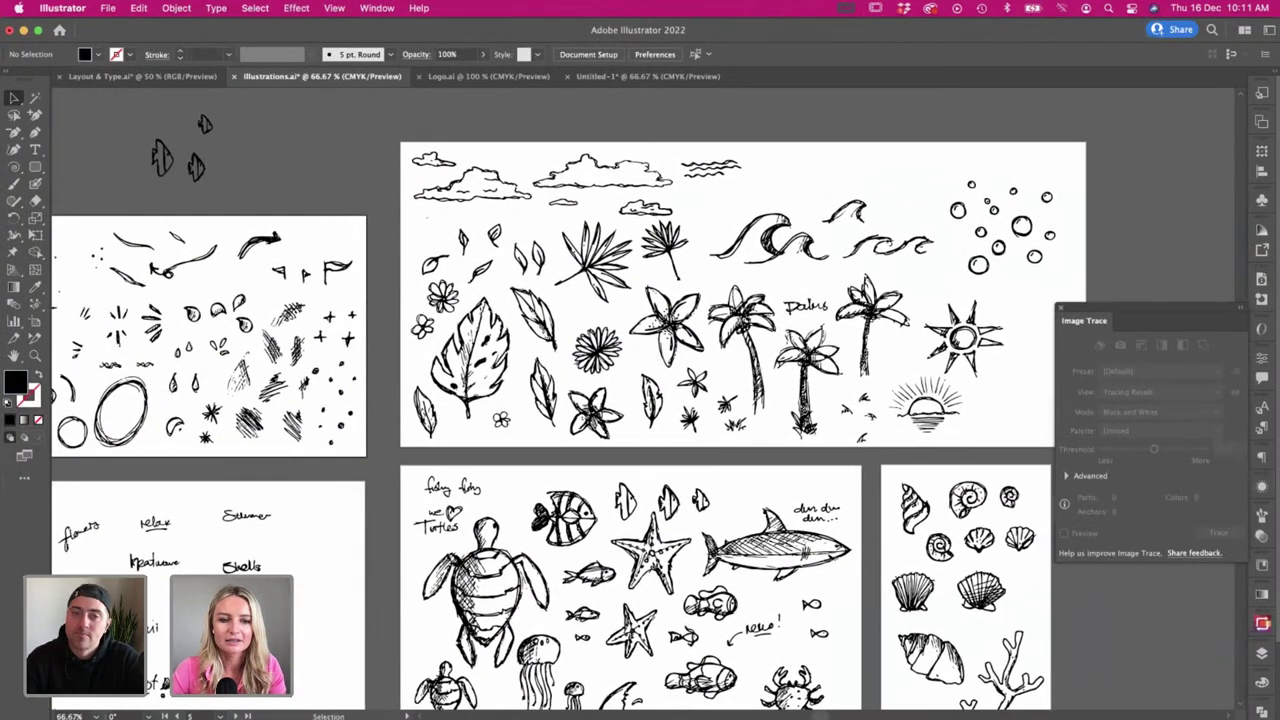
key(super+Tab)
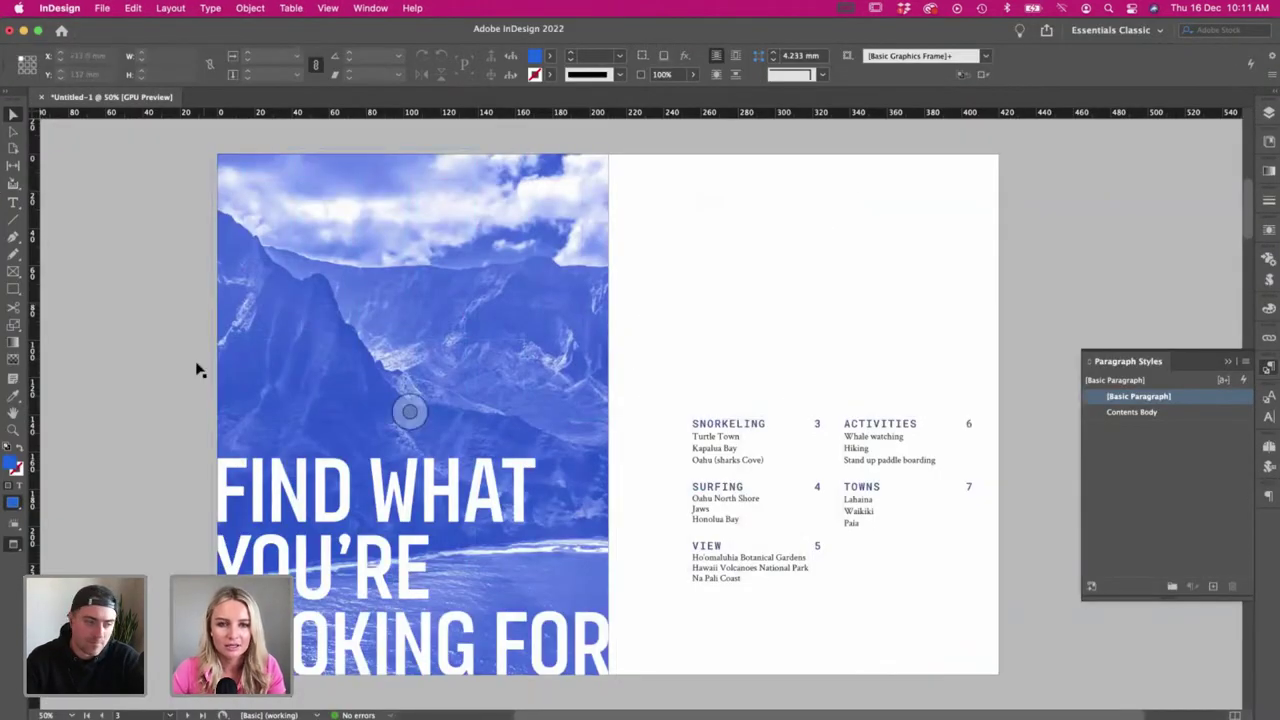
key(super+Tab)
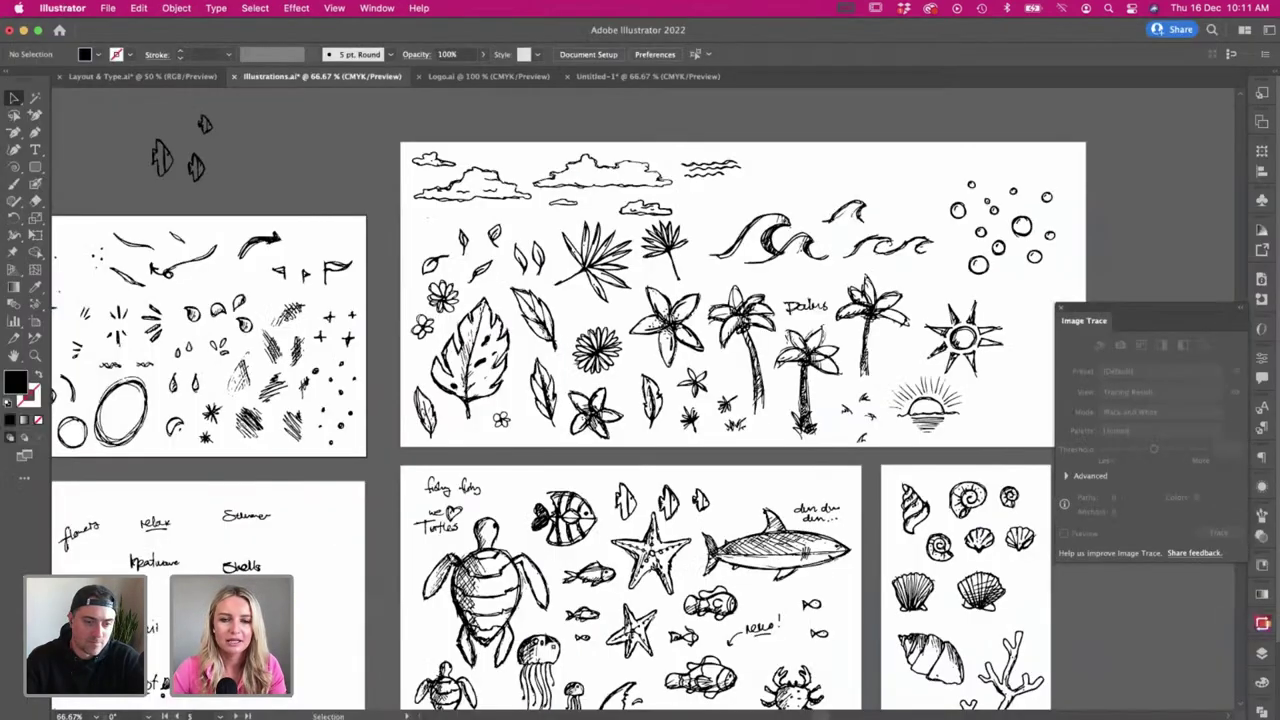
scroll(334, 535, down, 5)
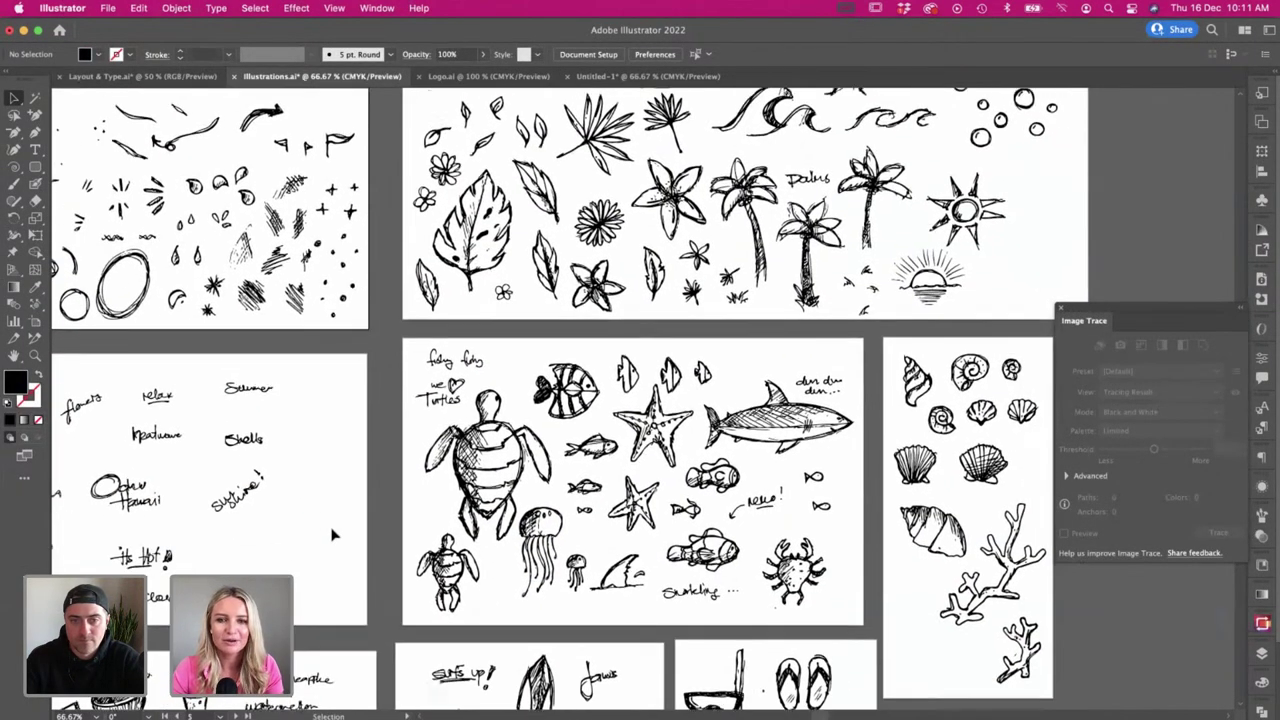
scroll(355, 521, down, 10)
scroll(355, 521, left, 5)
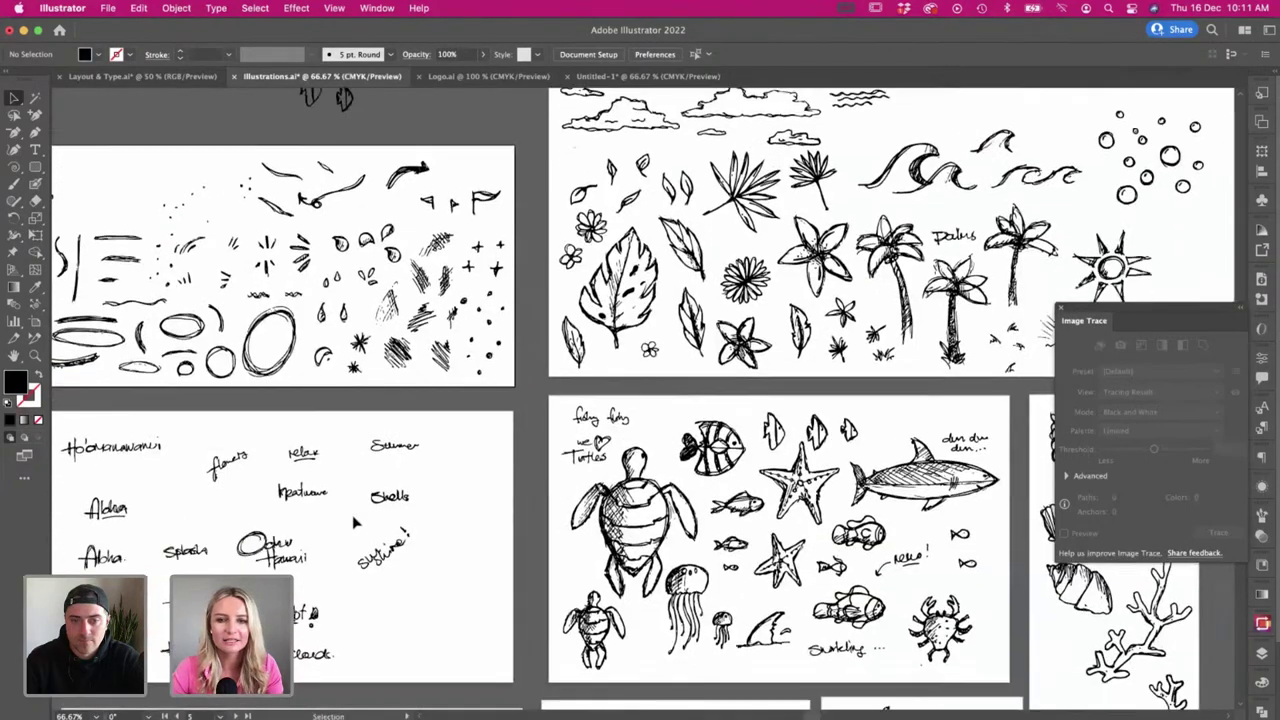
scroll(673, 681, up, 5)
scroll(673, 681, left, 8)
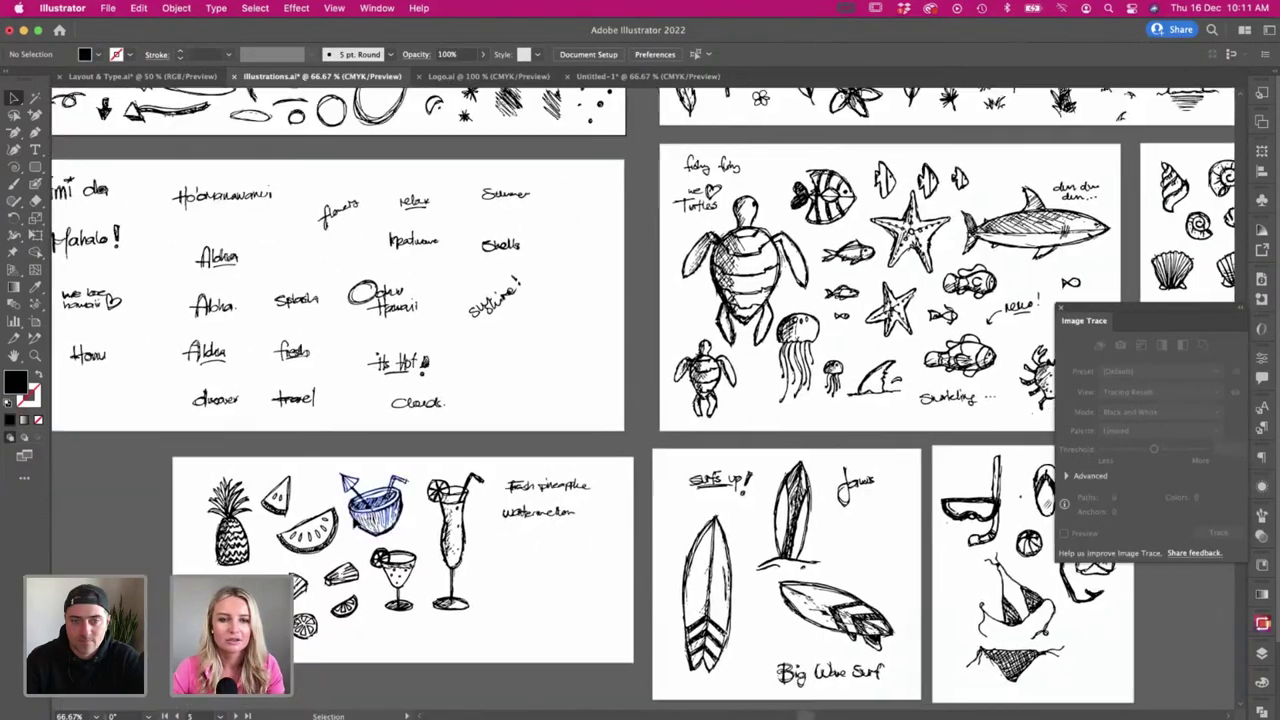
scroll(673, 681, right, 5)
scroll(673, 681, down, 1)
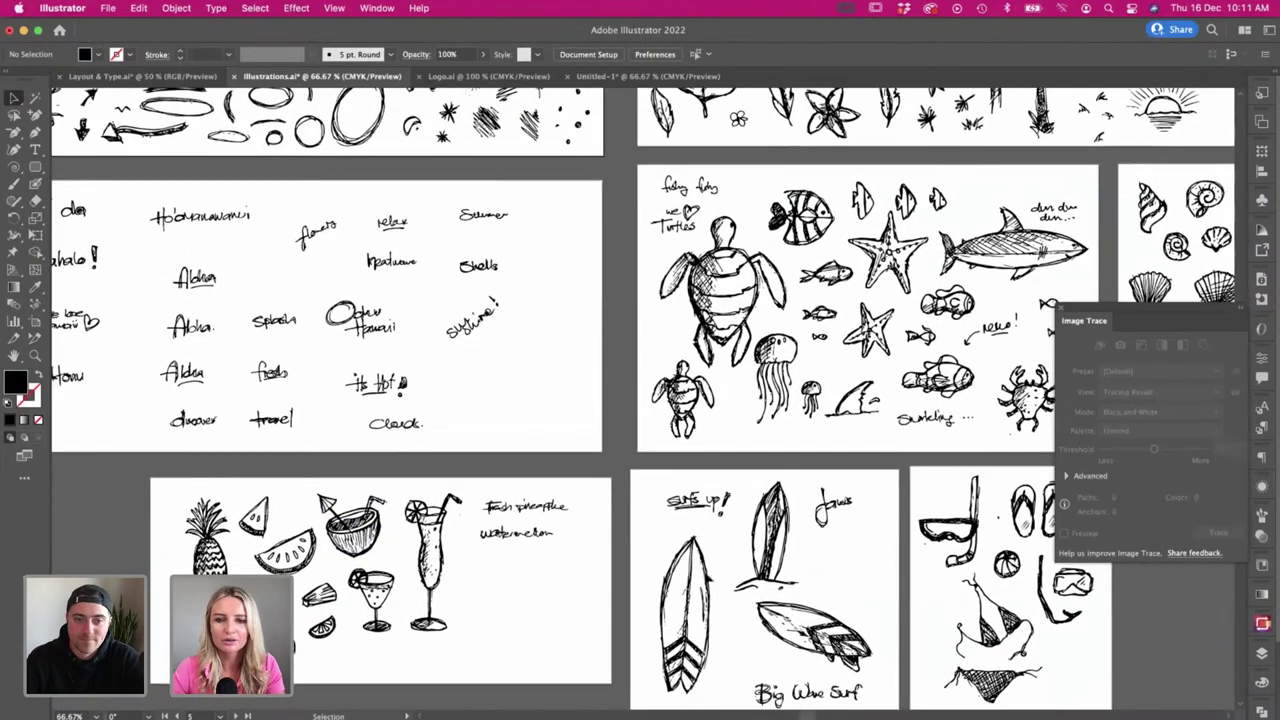
- Copy the upright surfboard sketch from Illustrations.ai onto the InDesign contents page and fill it with the C=89 M=79 Y=0 K=0 swatch
click(758, 540)
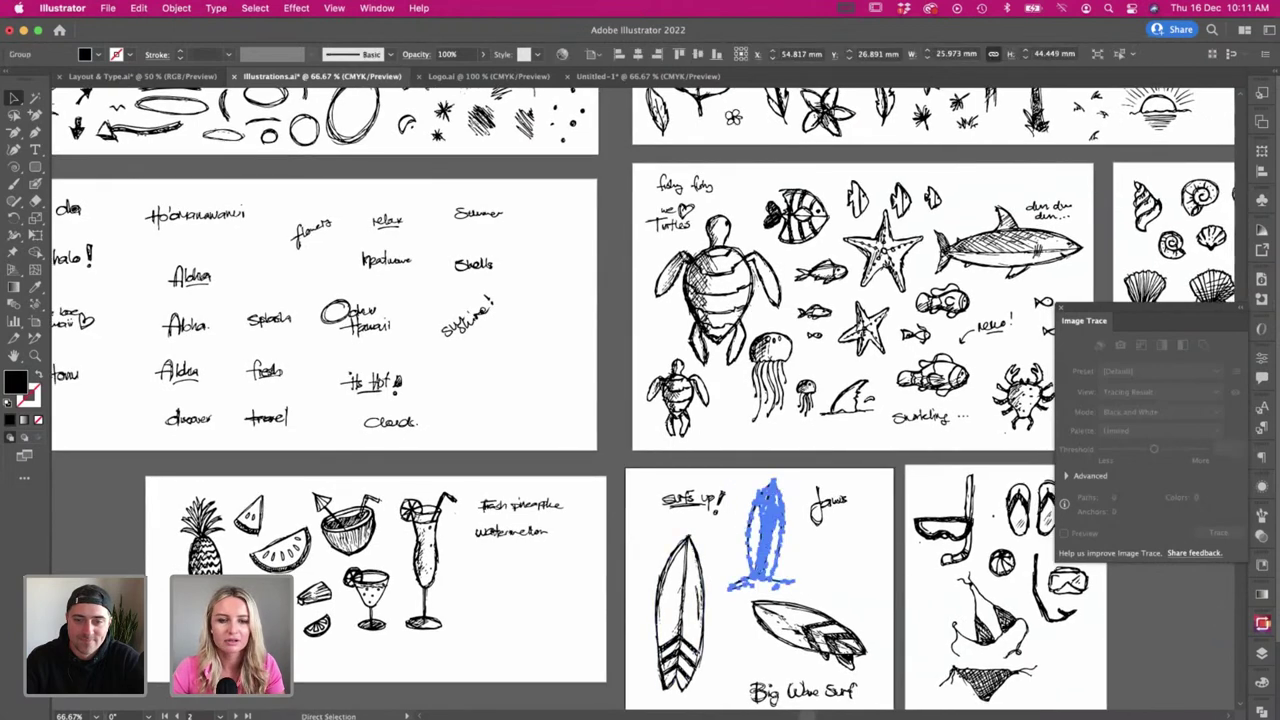
key(super+Tab)
key(super+v)
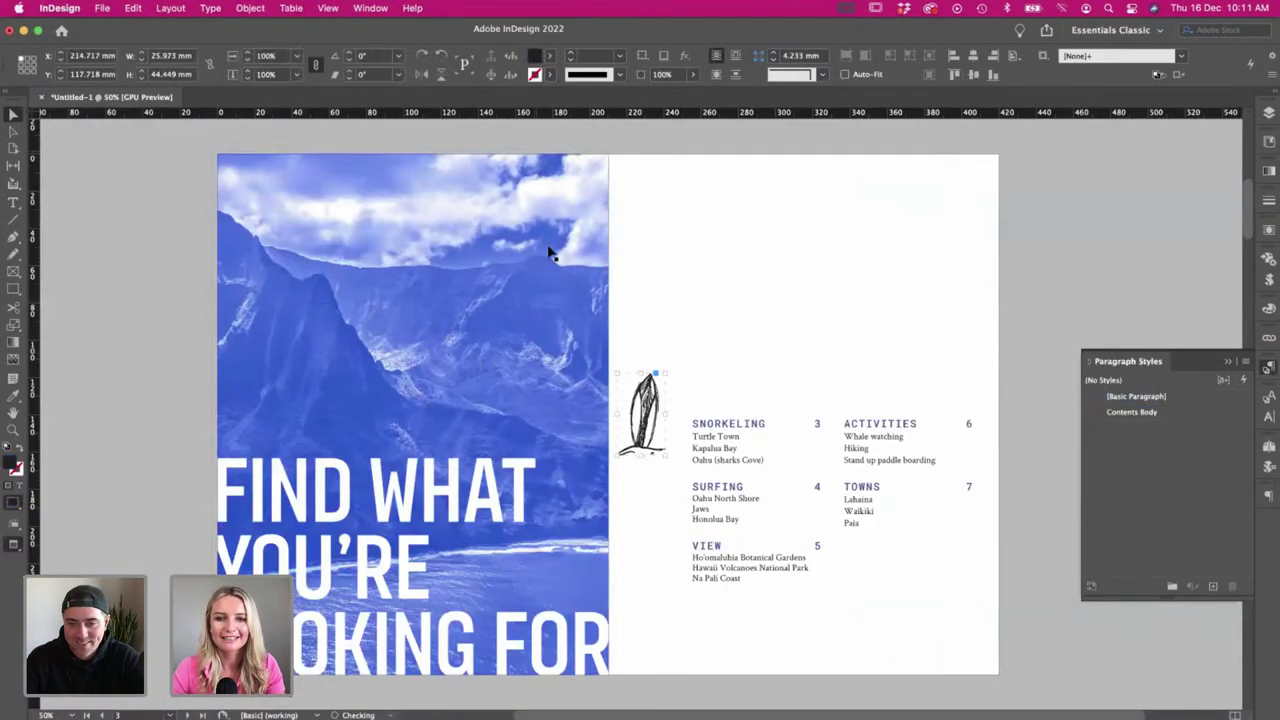
click(551, 56)
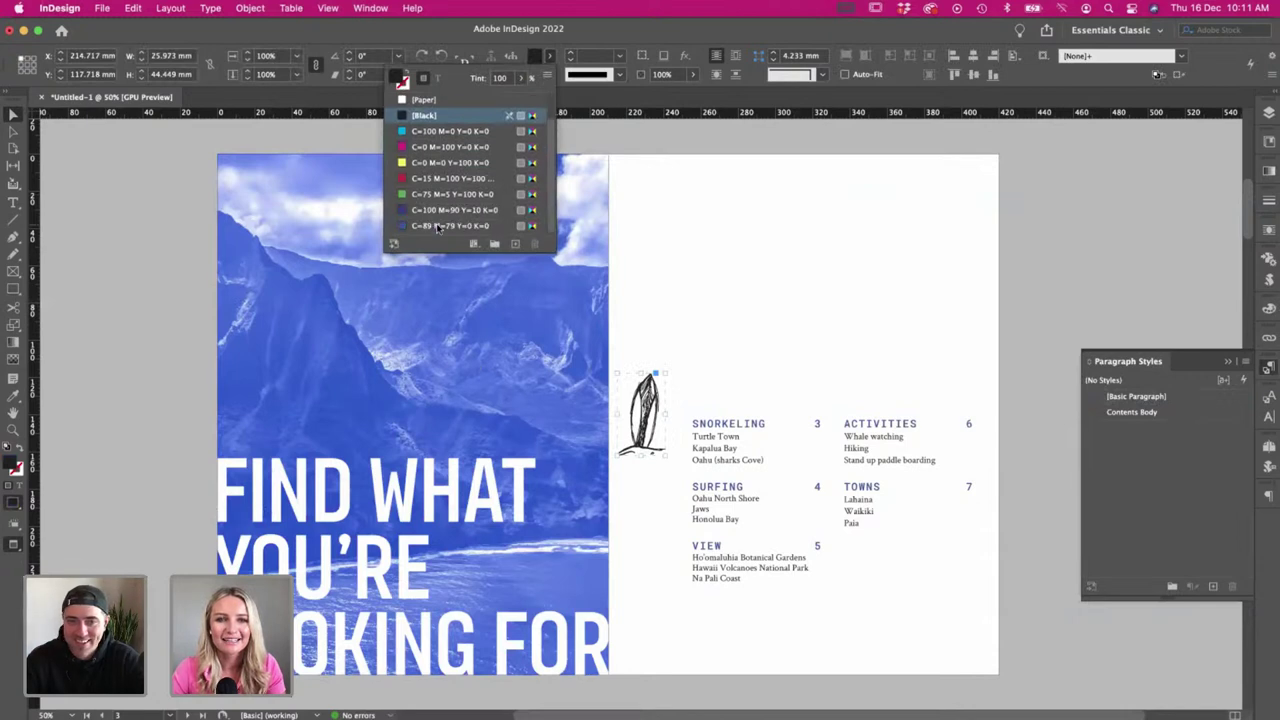
click(436, 225)
- Position the surfboard sketch above the SNORKELING heading and enlarge it to about 29 by 49 mm
click(737, 357)
drag(649, 408, 726, 355)
key(s)
drag(769, 434, 769, 434)
key(v)
click(755, 389)
drag(729, 378, 729, 368)
click(772, 388)
scroll(772, 389, up, 1)
scroll(773, 388, right, 2)
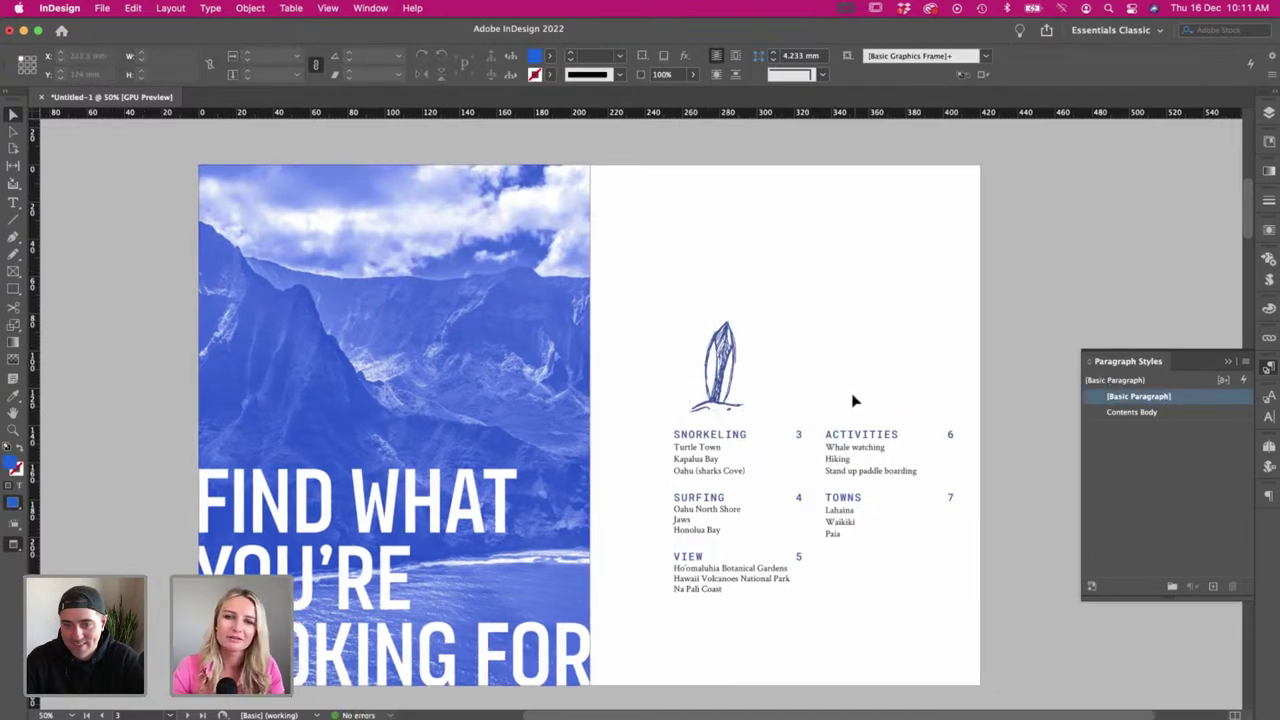
- Shift the surfboard sketch slightly further into the page and delete it
key(super+z)
drag(715, 375, 740, 374)
click(804, 381)
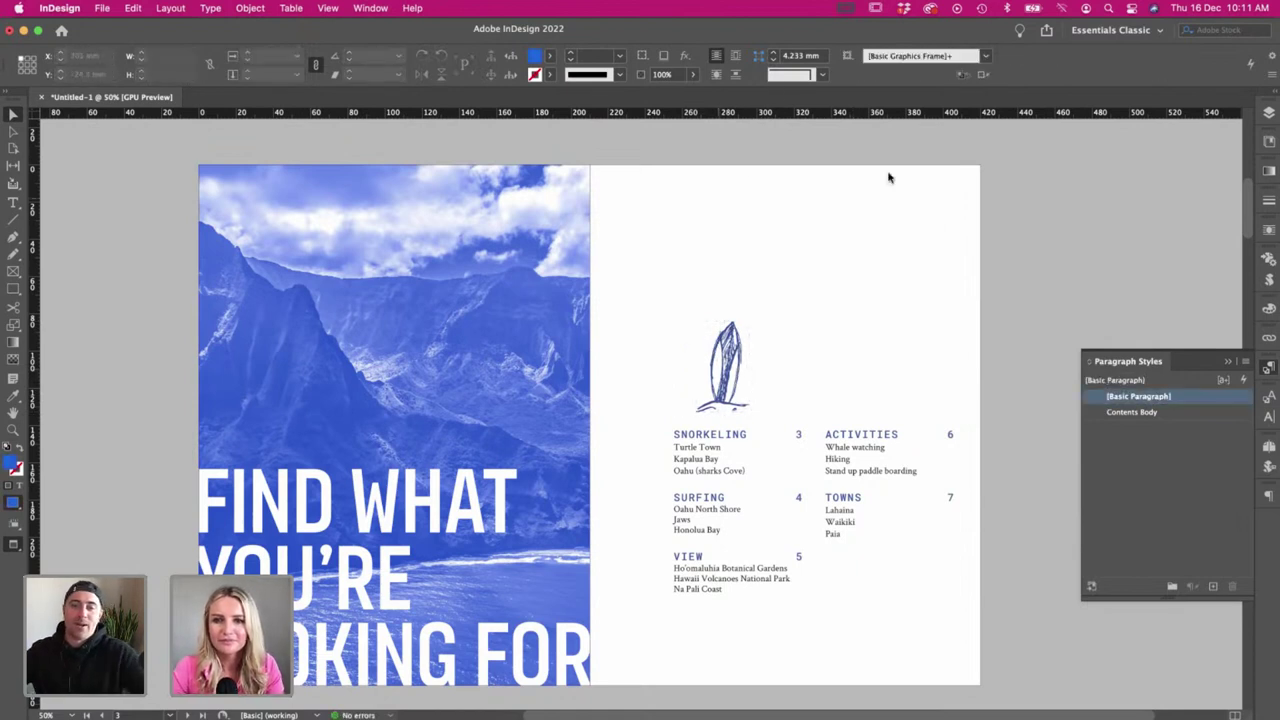
click(730, 355)
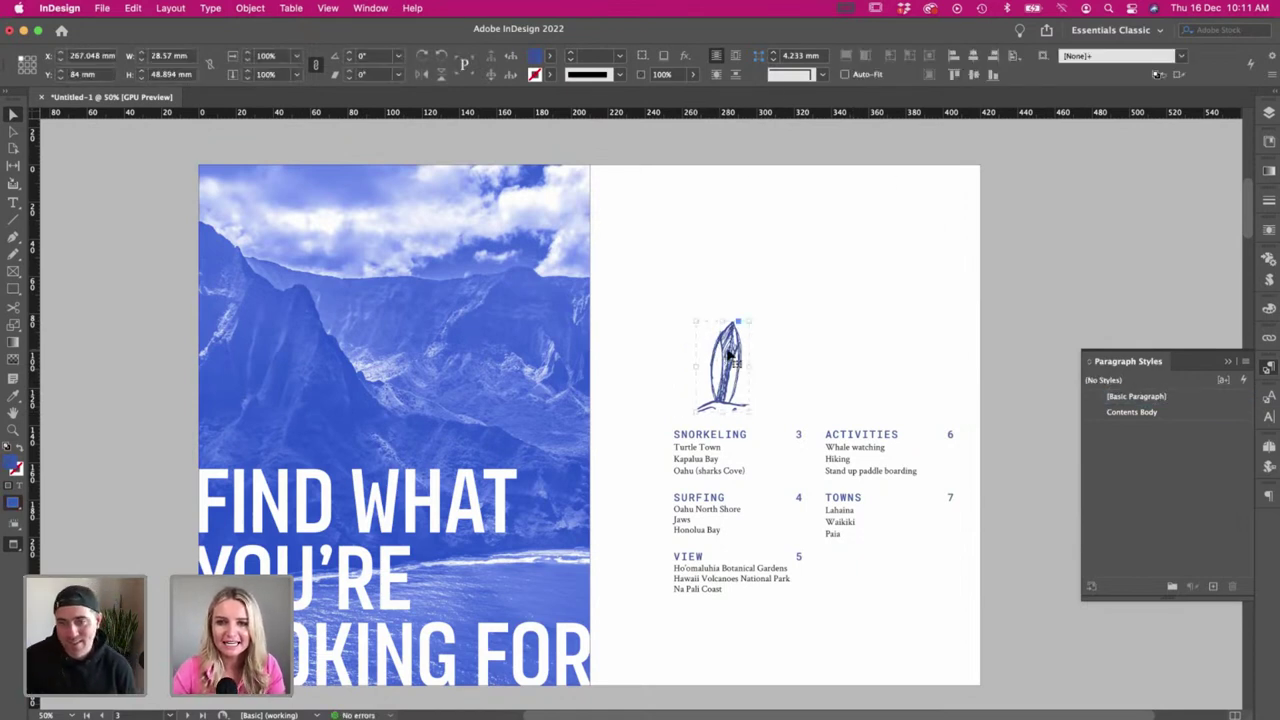
key(Delete)
- Bring the large watermelon slice from Illustrations.ai onto the InDesign contents page and recolour it blue above the SNORKELING heading
key(super+Tab)
key(super+Tab)
key(super+v)
click(549, 56)
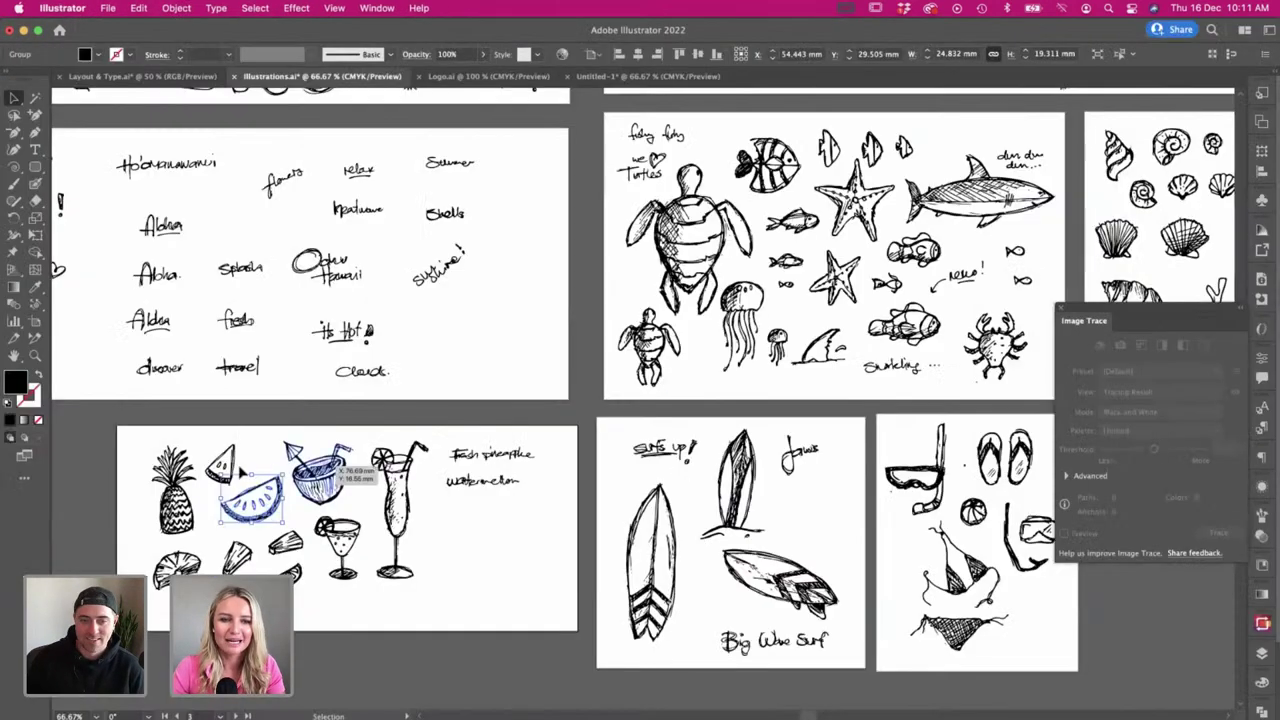
- Copy the small watermelon wedge from Illustrations.ai onto the InDesign contents page and match its colour to the large blue slice
drag(290, 455, 250, 465)
click(226, 470)
key(super+c)
key(super+Tab)
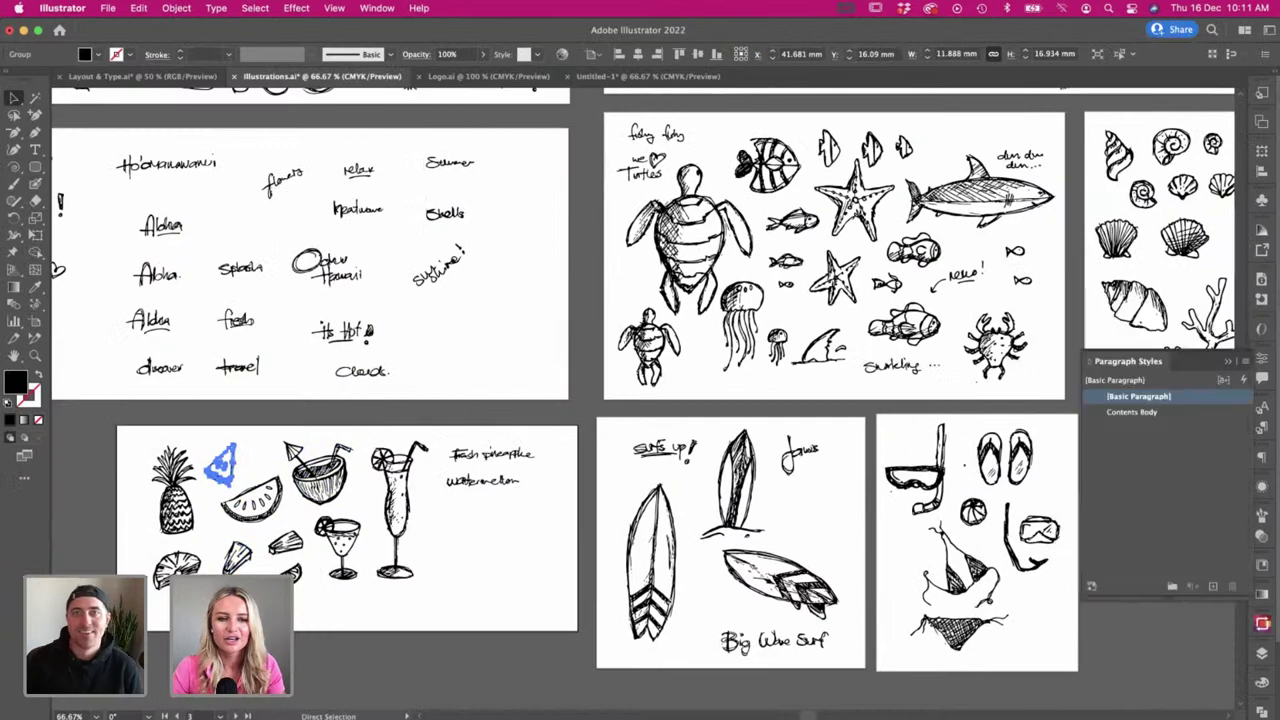
drag(551, 430, 657, 422)
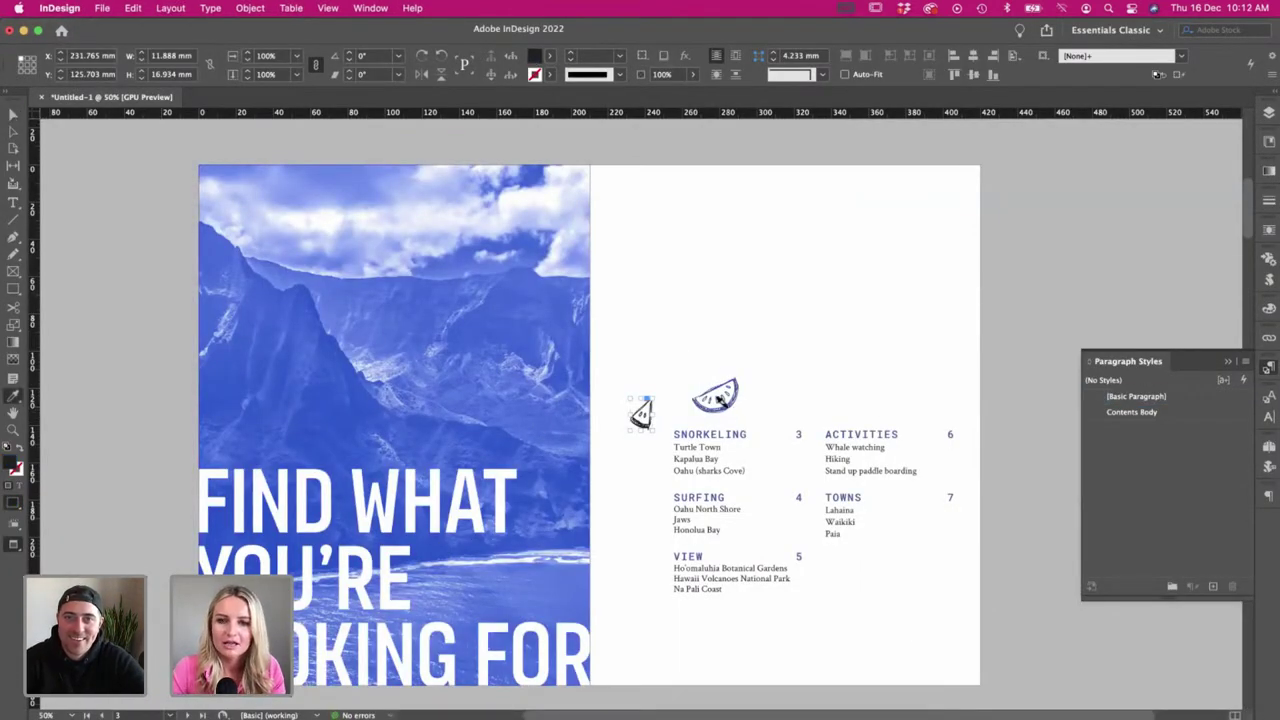
- Arrange the small watermelon wedge just left of the large slice, above the SNORKELING heading
drag(654, 434, 692, 386)
click(668, 334)
click(674, 395)
click(734, 337)
click(698, 394)
click(707, 371)
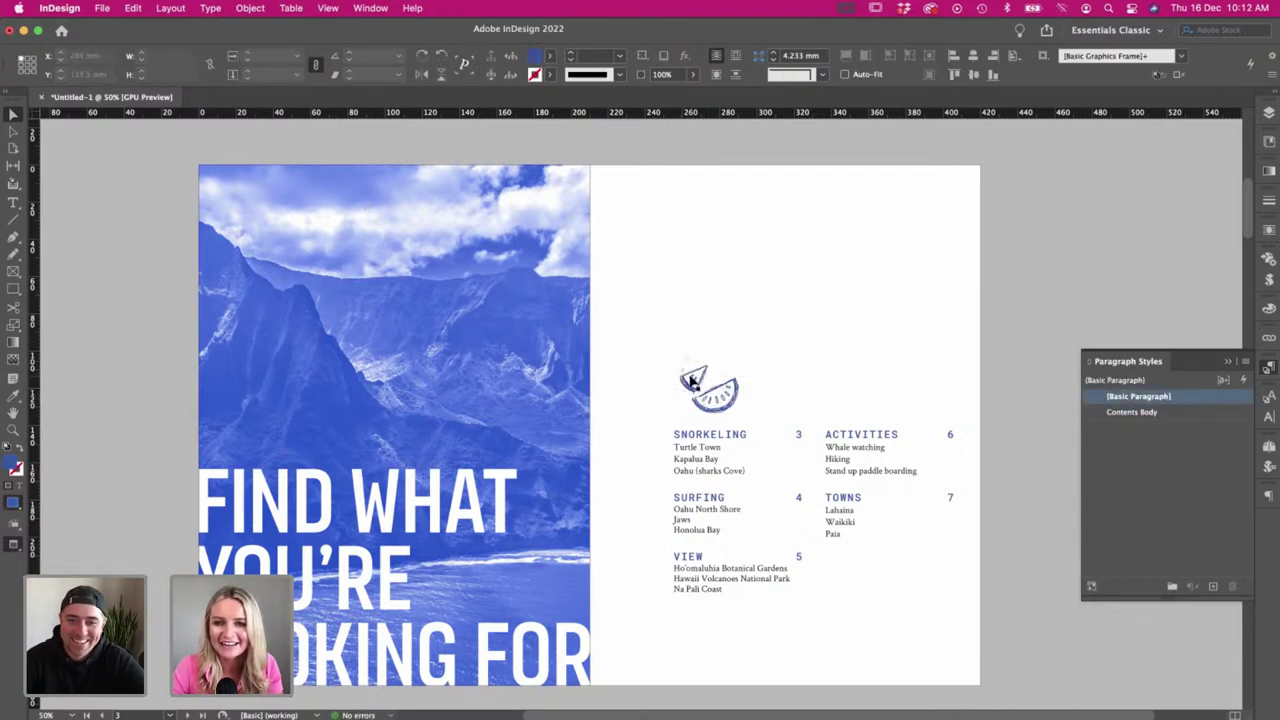
drag(690, 379, 692, 371)
click(679, 304)
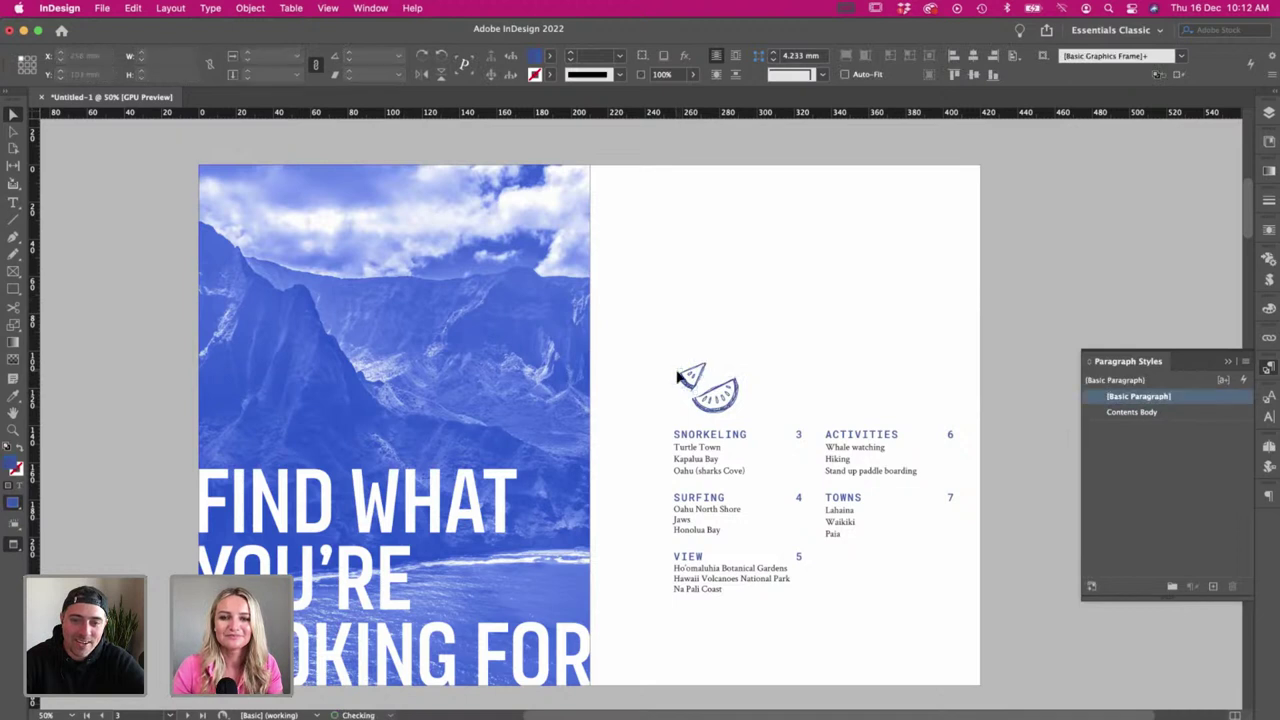
mouse_move(687, 392)
mouse_down()
mouse_move(674, 403)
mouse_move(736, 398)
mouse_up()
click(714, 332)
click(785, 401)
- Review the Illustrator sketches and the InDesign cover page's illustrations as a reference for decorating the contents spread
key(super+Tab)
key(super+Tab)
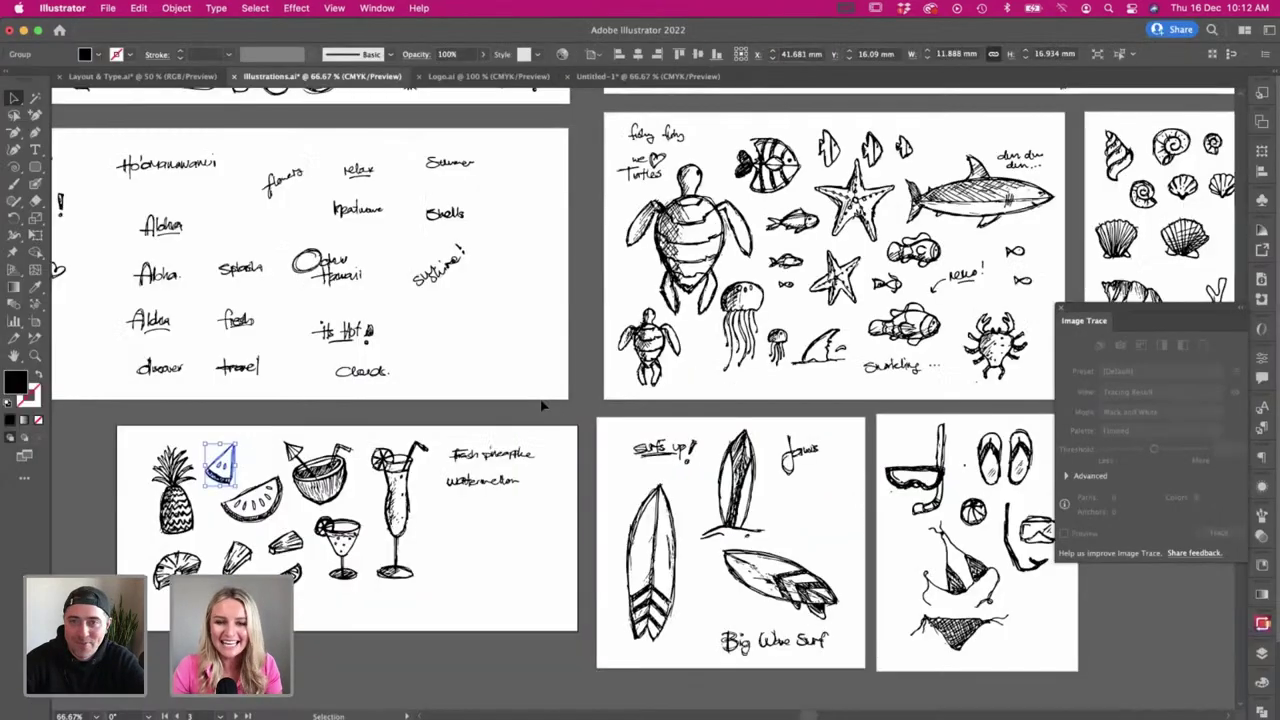
scroll(527, 393, up, 5)
scroll(527, 393, left, 3)
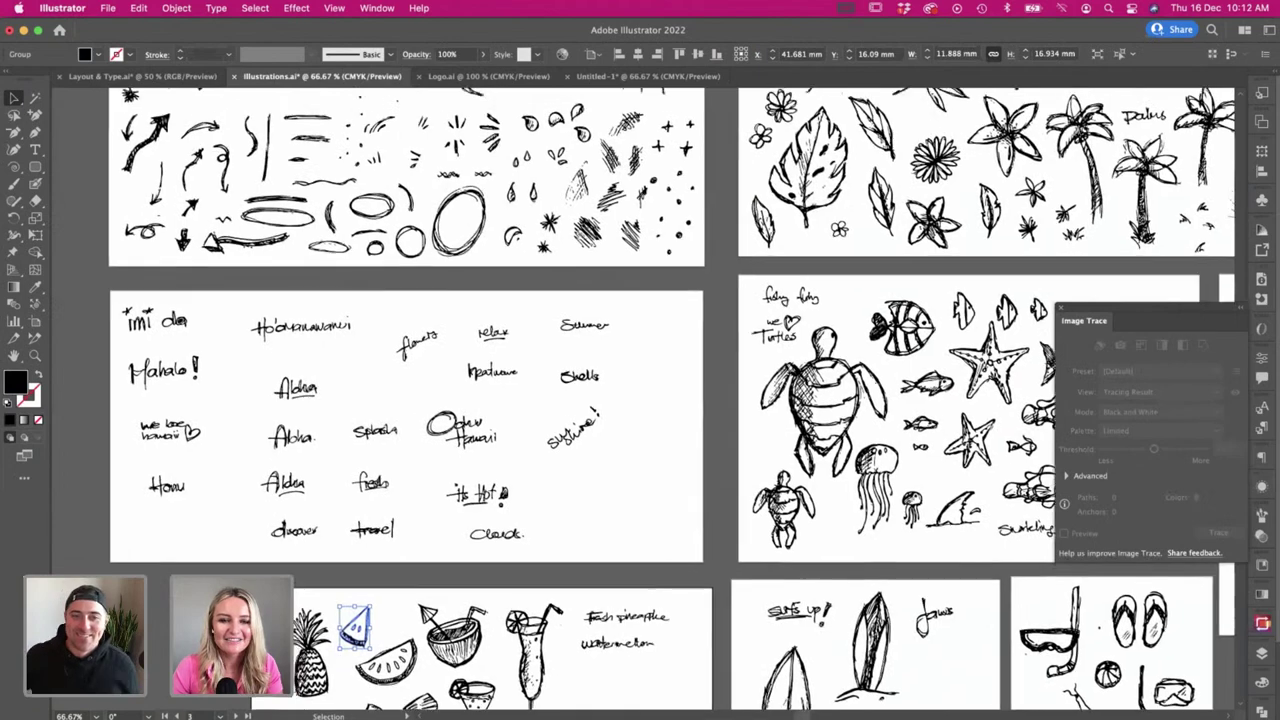
key(super+Tab)
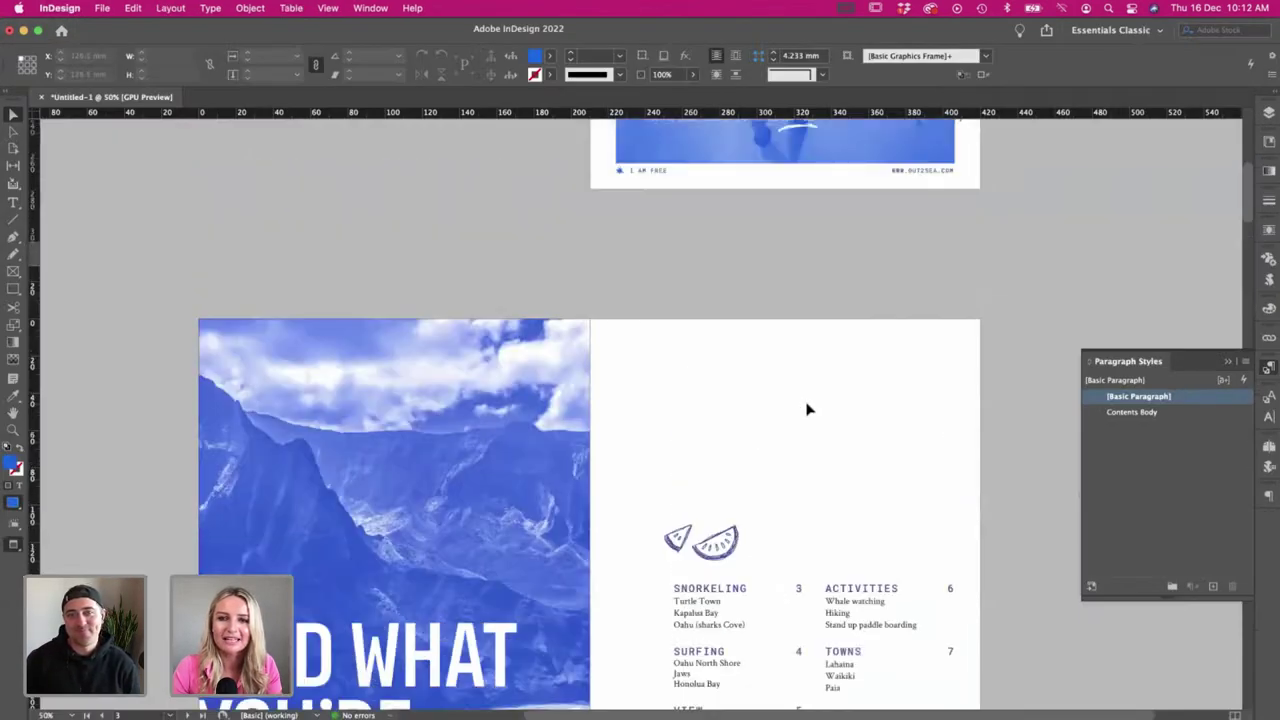
scroll(809, 409, up, 5)
scroll(809, 409, up, 5)
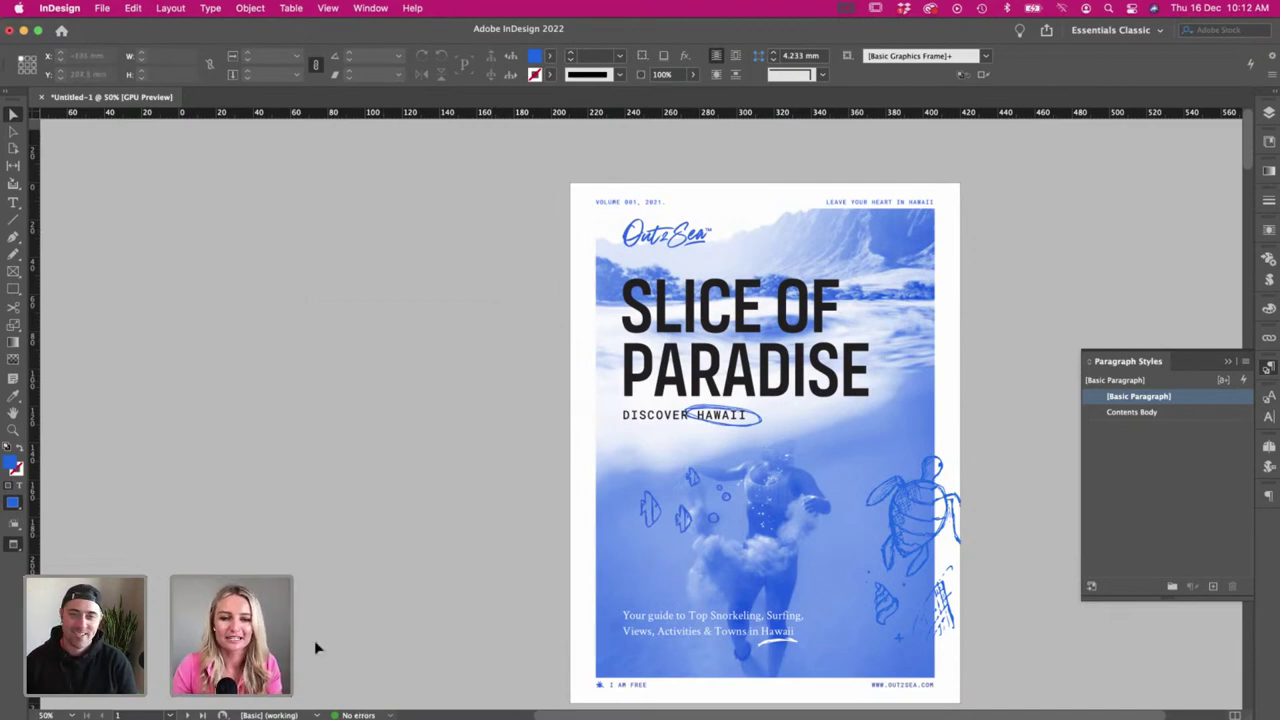
scroll(315, 645, down, 3)
scroll(314, 645, down, 10)
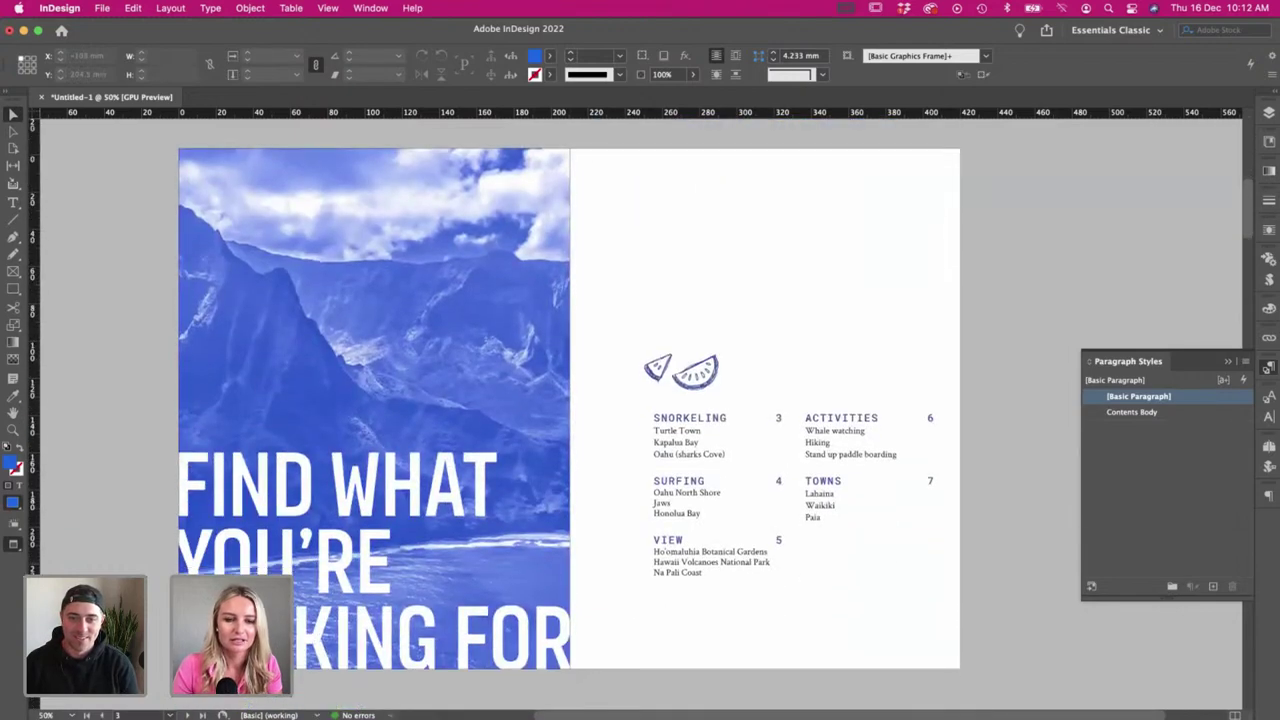
- Switch to Illustrator and look through the doodle, lettering and plant artboards, trying the two palm trees as candidates
key(super+Tab)
scroll(392, 415, left, 2)
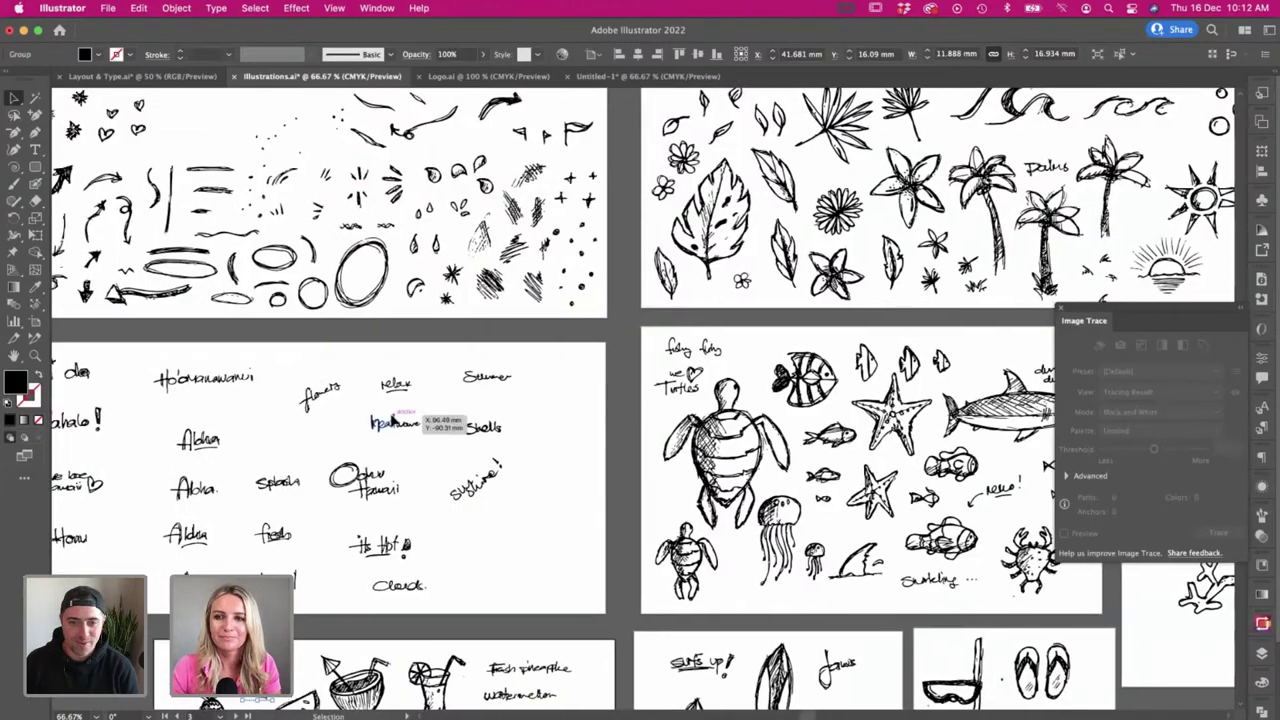
scroll(428, 423, up, 2)
scroll(410, 425, right, 3)
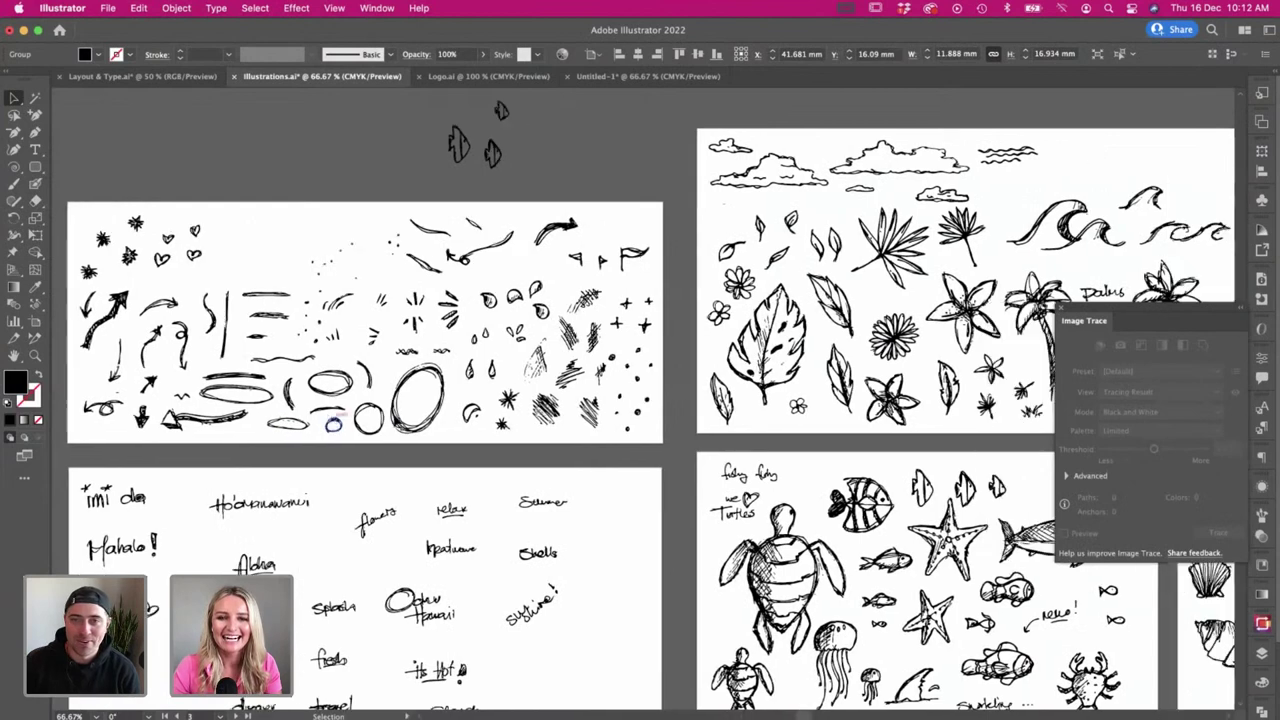
scroll(398, 427, right, 6)
scroll(398, 427, up, 1)
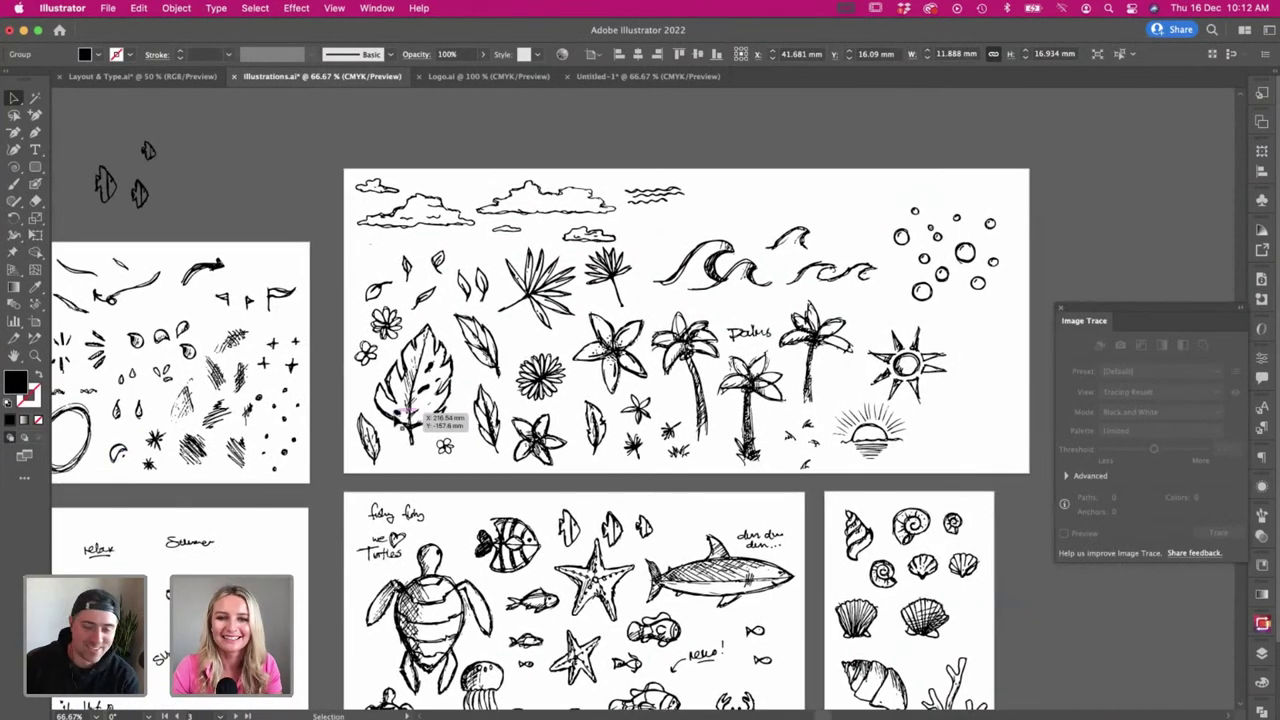
scroll(622, 322, right, 1)
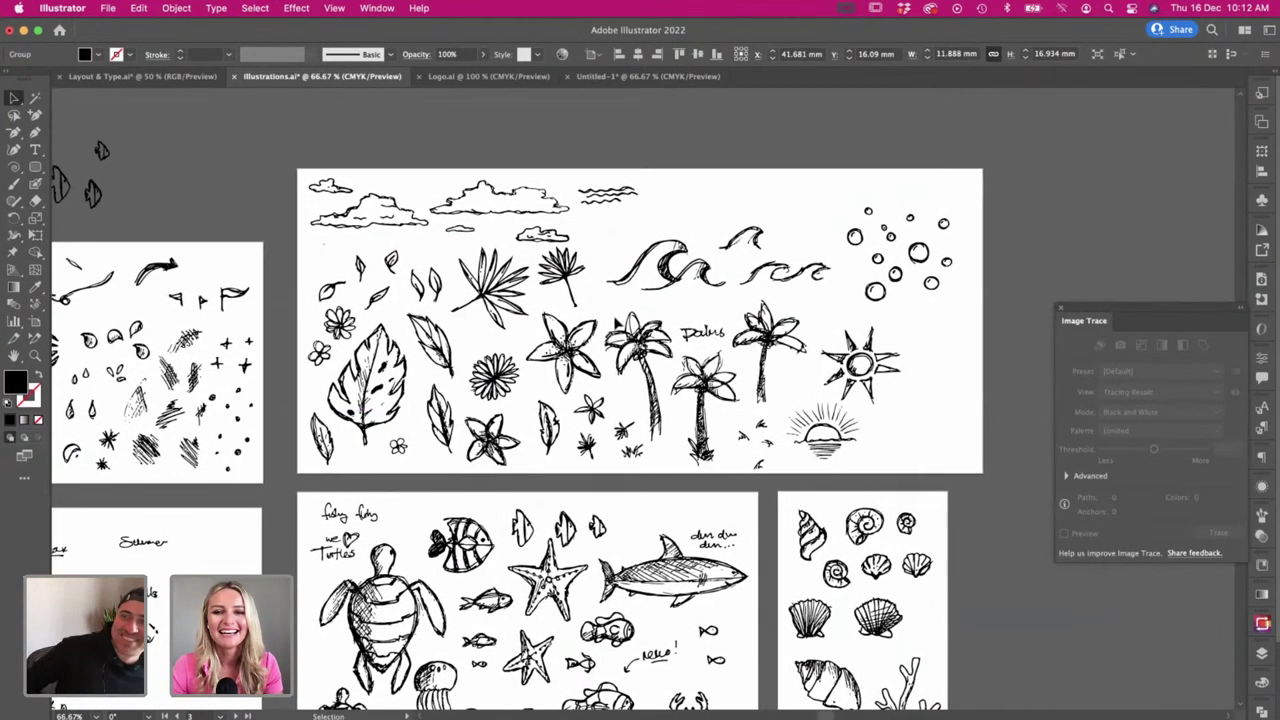
click(698, 436)
click(612, 298)
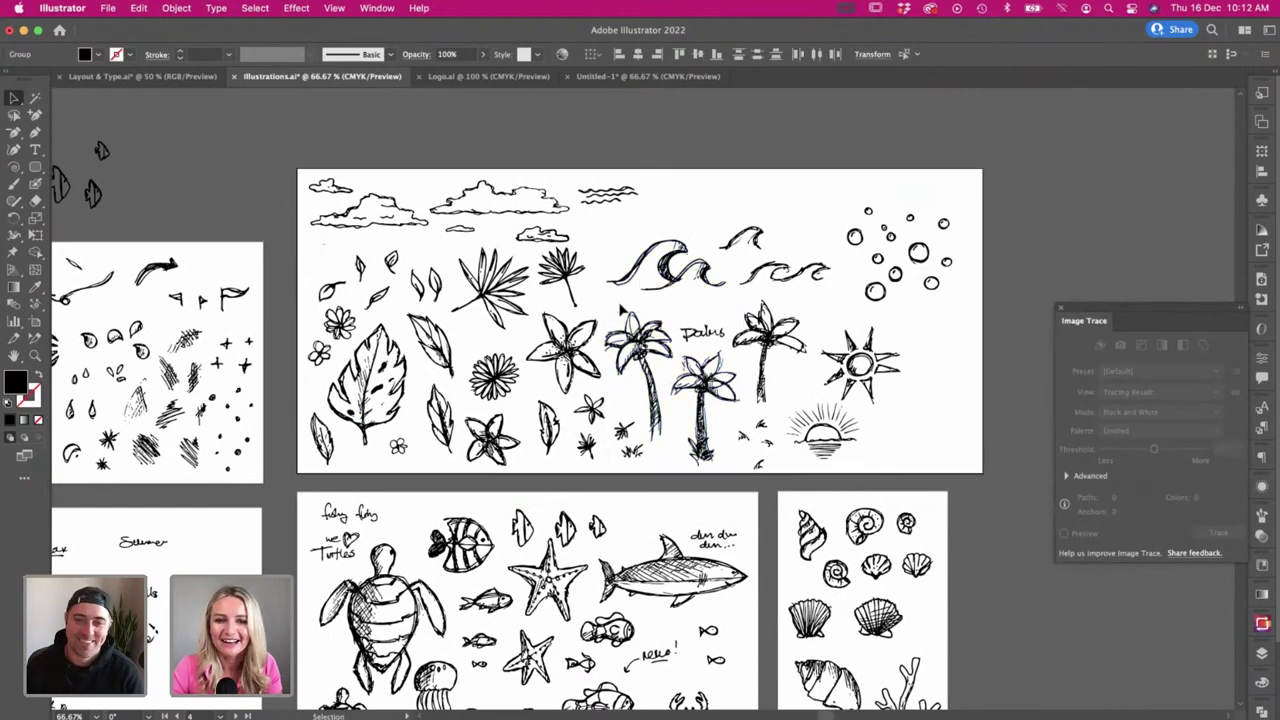
- Copy the large palm leaf sketch from Illustrations.ai onto the InDesign contents page and match its colour to the blue watermelon
scroll(545, 325, down, 1)
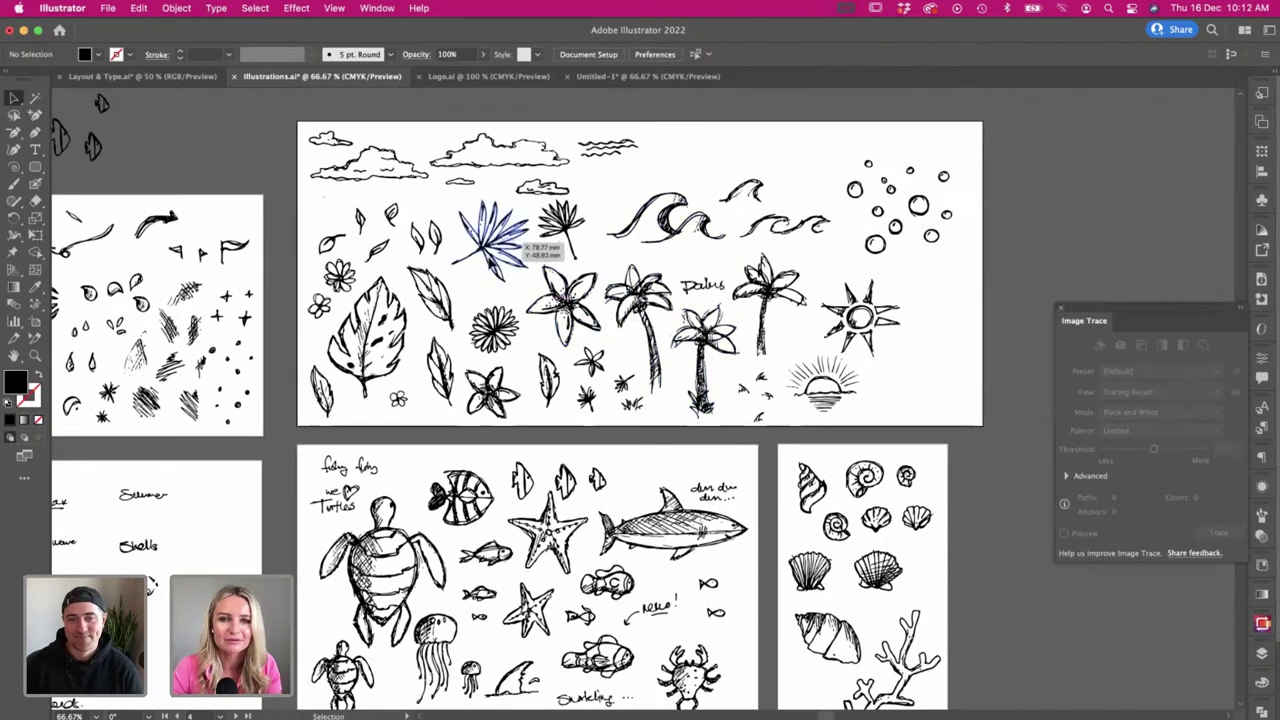
click(527, 250)
key(super+c)
key(super+Tab)
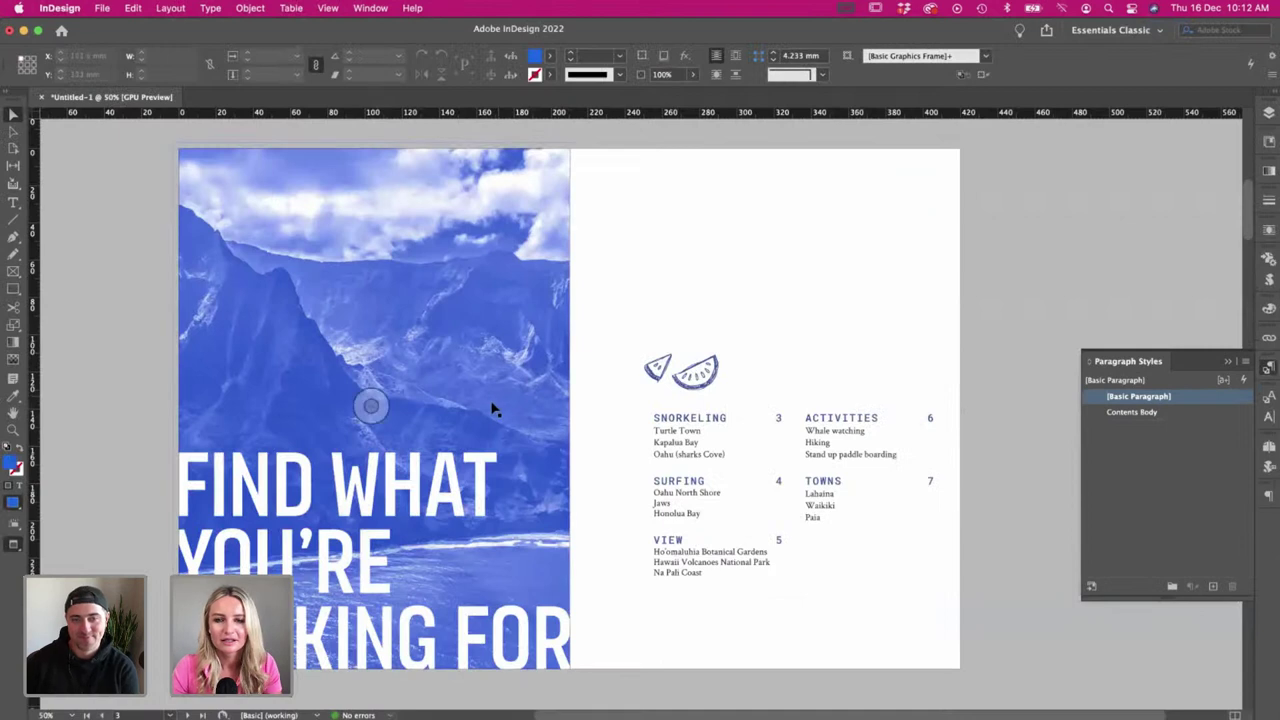
key(super+v)
click(710, 375)
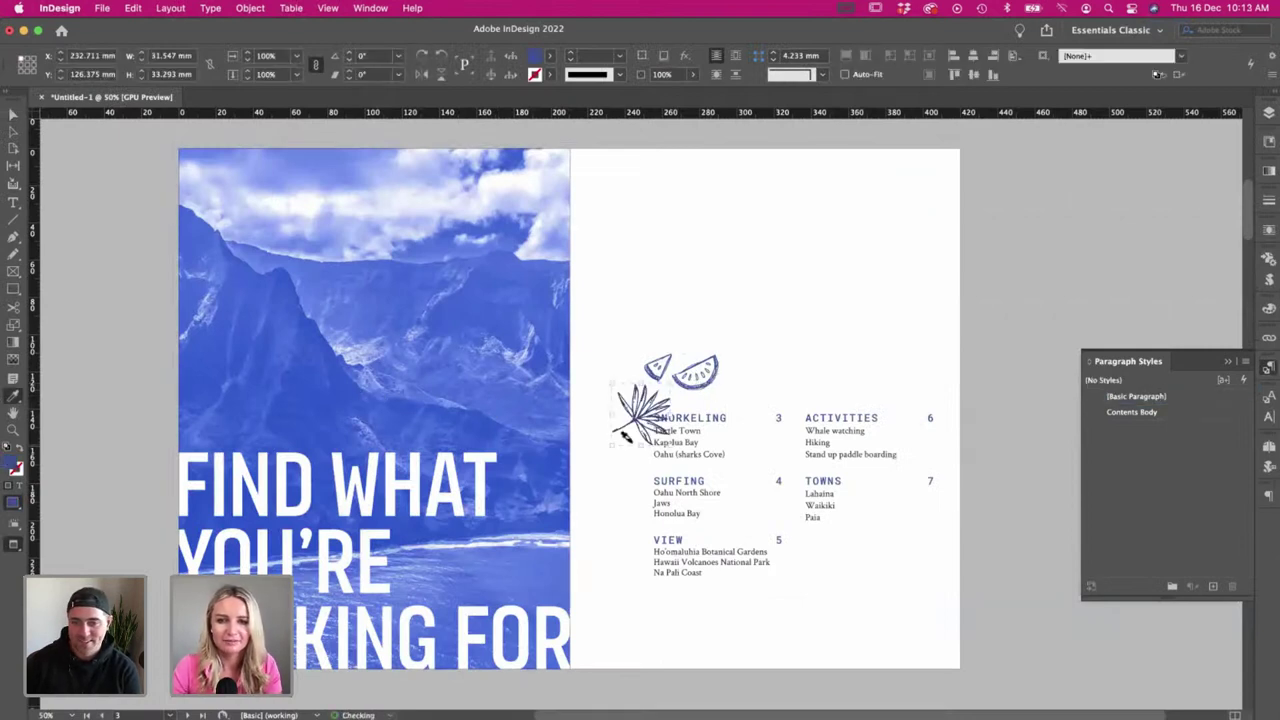
- Move the palm leaf to the contents page's lower outer edge, enlarge it to about 41 by 43 mm and rotate it slightly
key(v)
mouse_move(630, 416)
mouse_down()
mouse_move(556, 536)
mouse_move(789, 374)
mouse_move(903, 611)
mouse_move(926, 585)
mouse_up()
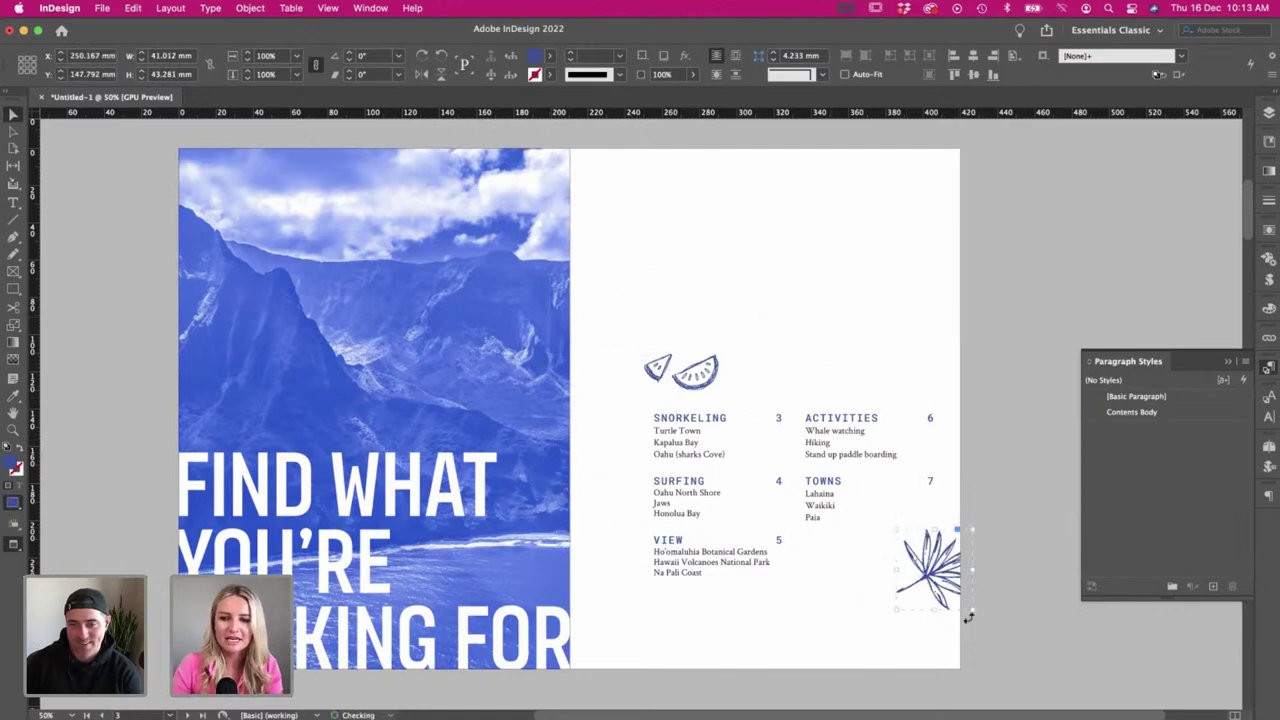
mouse_move(980, 617)
mouse_down()
mouse_move(1040, 610)
mouse_move(945, 592)
mouse_move(1038, 615)
mouse_up()
click(1036, 615)
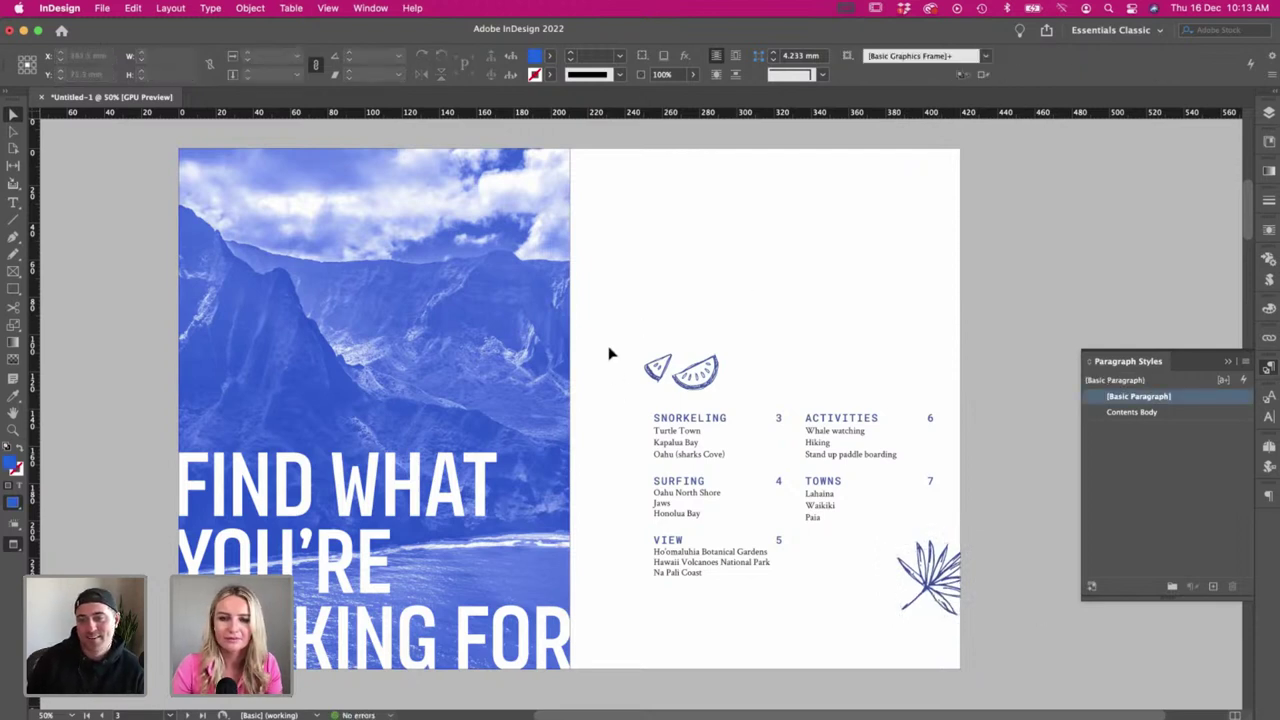
- Move the watermelon slices to the contents page's lower outer corner, just beneath the palm leaf
drag(703, 390, 916, 652)
mouse_move(943, 597)
mouse_down()
mouse_move(931, 587)
mouse_move(978, 612)
mouse_up()
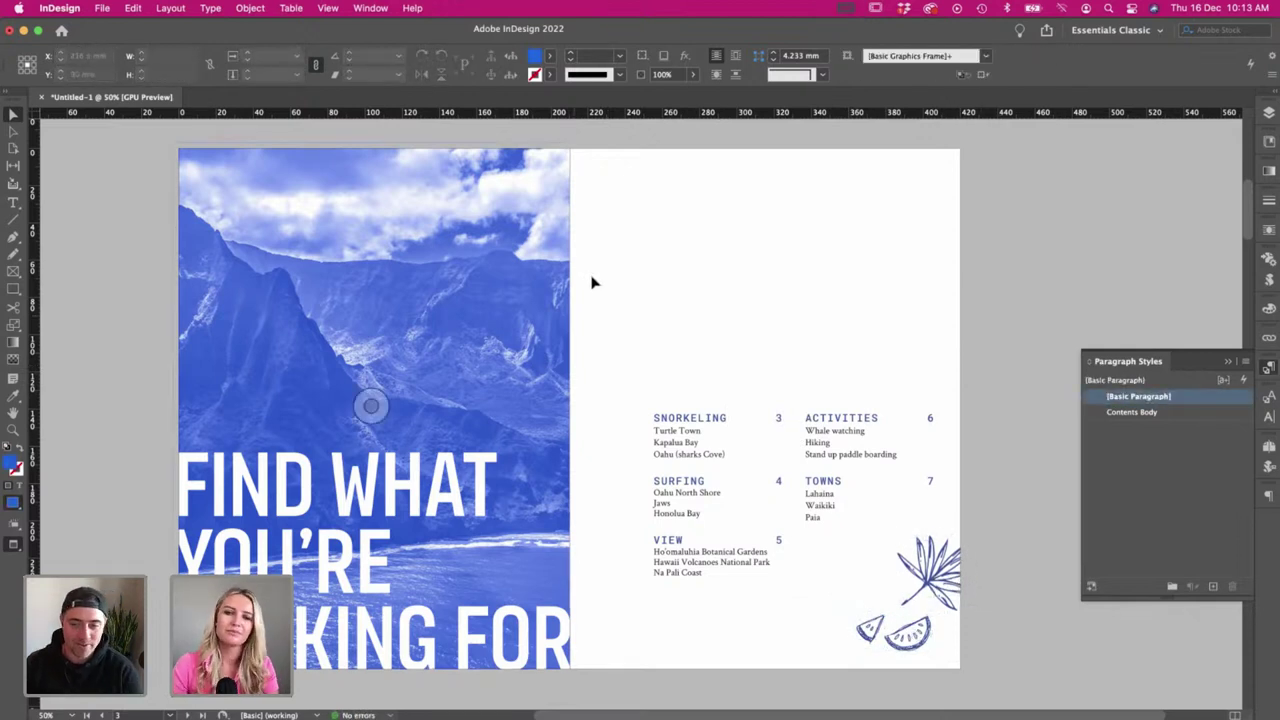
drag(875, 590, 874, 589)
shift+click(762, 532)
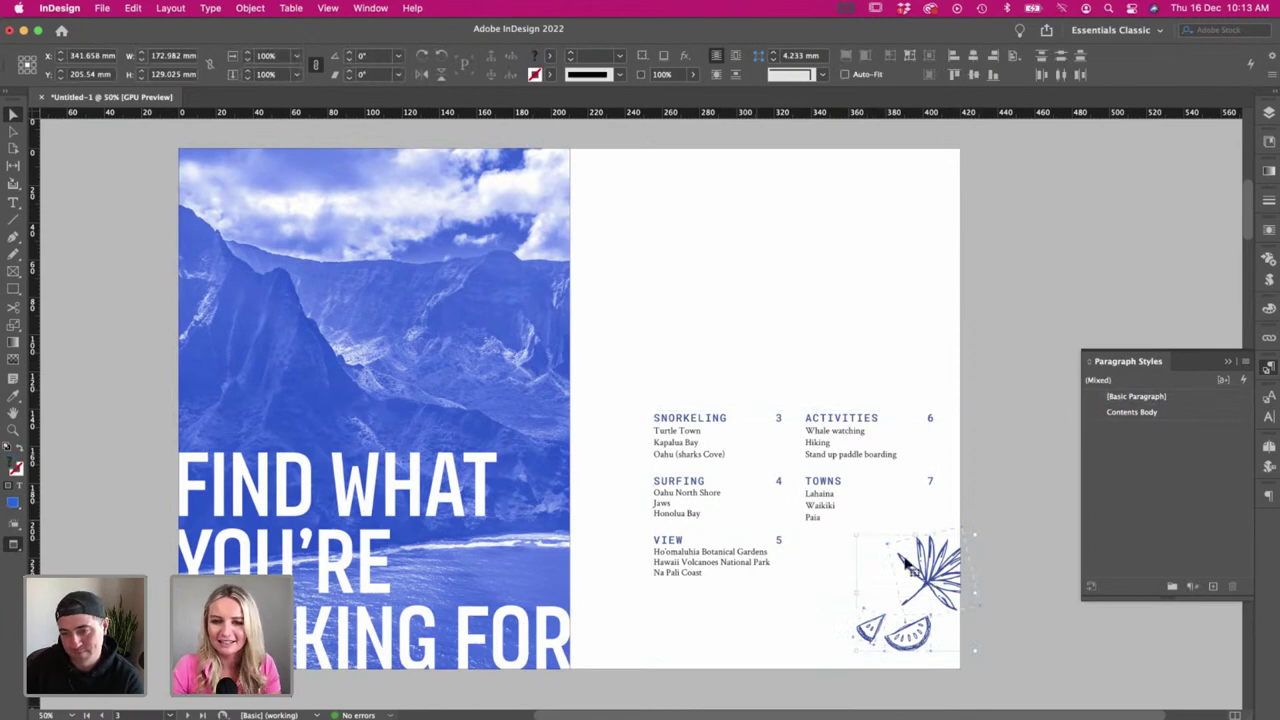
click(700, 308)
click(860, 613)
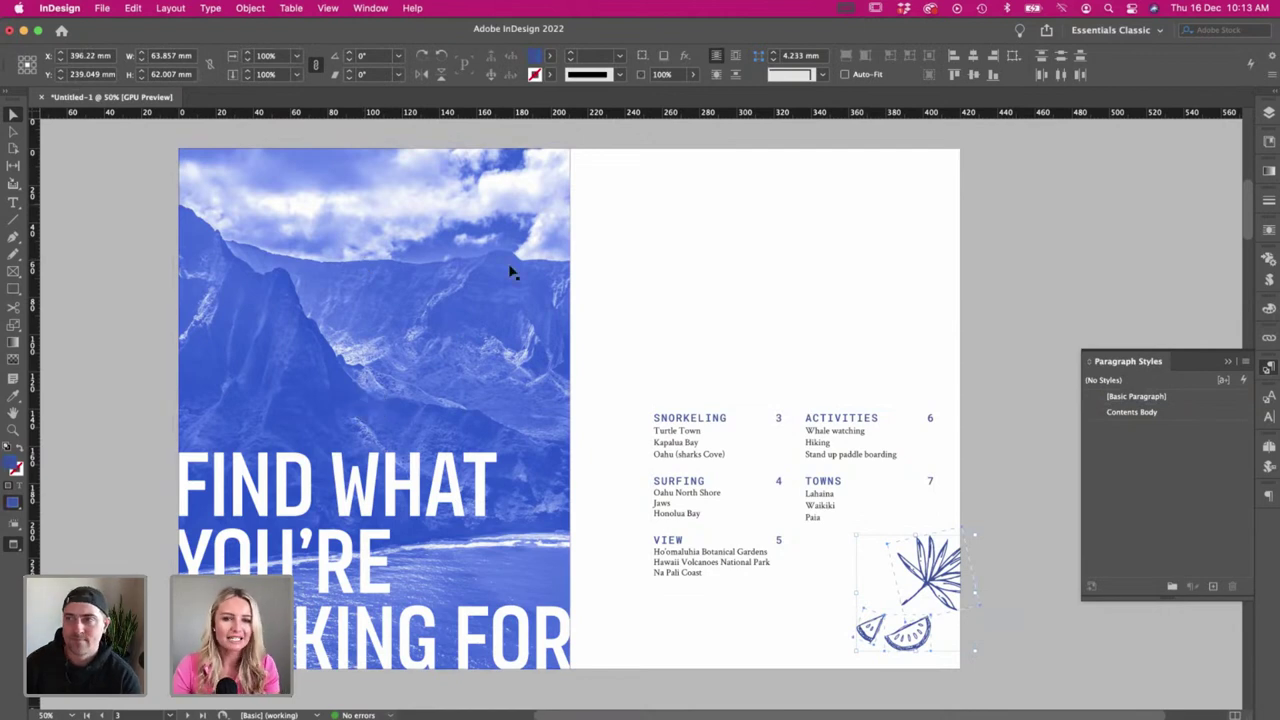
click(671, 257)
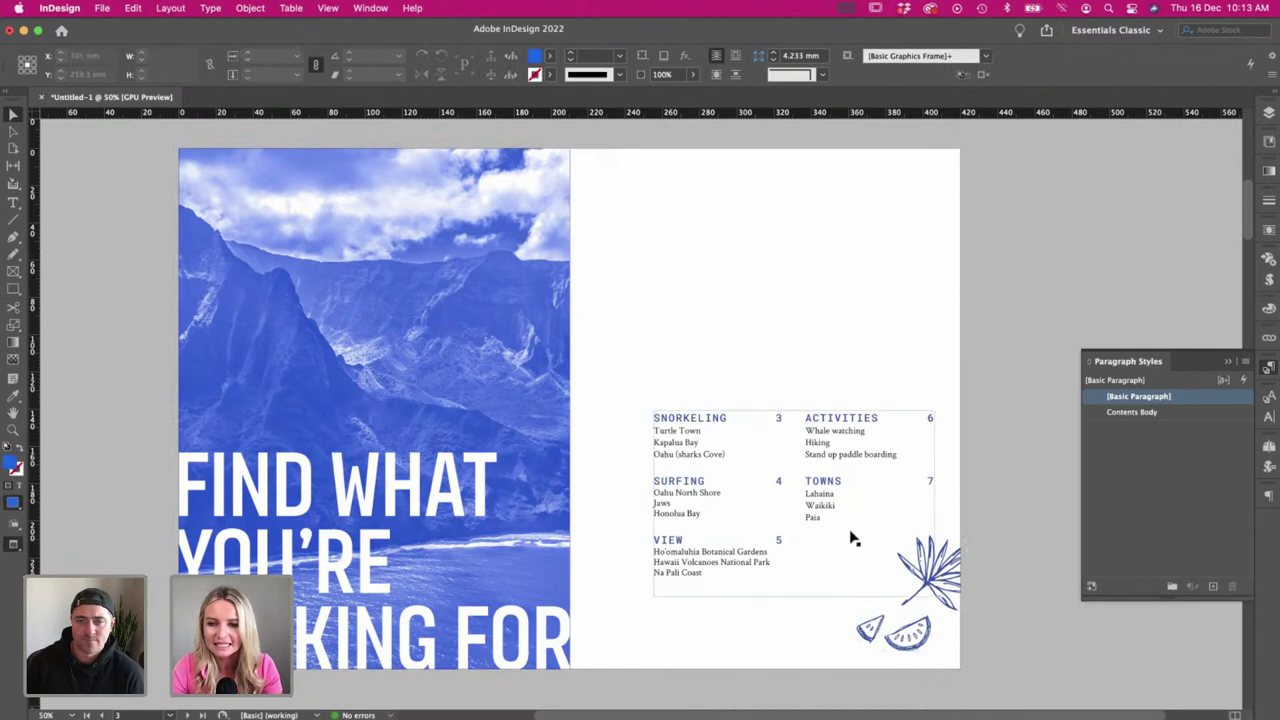
- Check the palm leaf's fill swatch and examine the cover page's illustrations for comparison with the contents spread
click(929, 591)
click(545, 55)
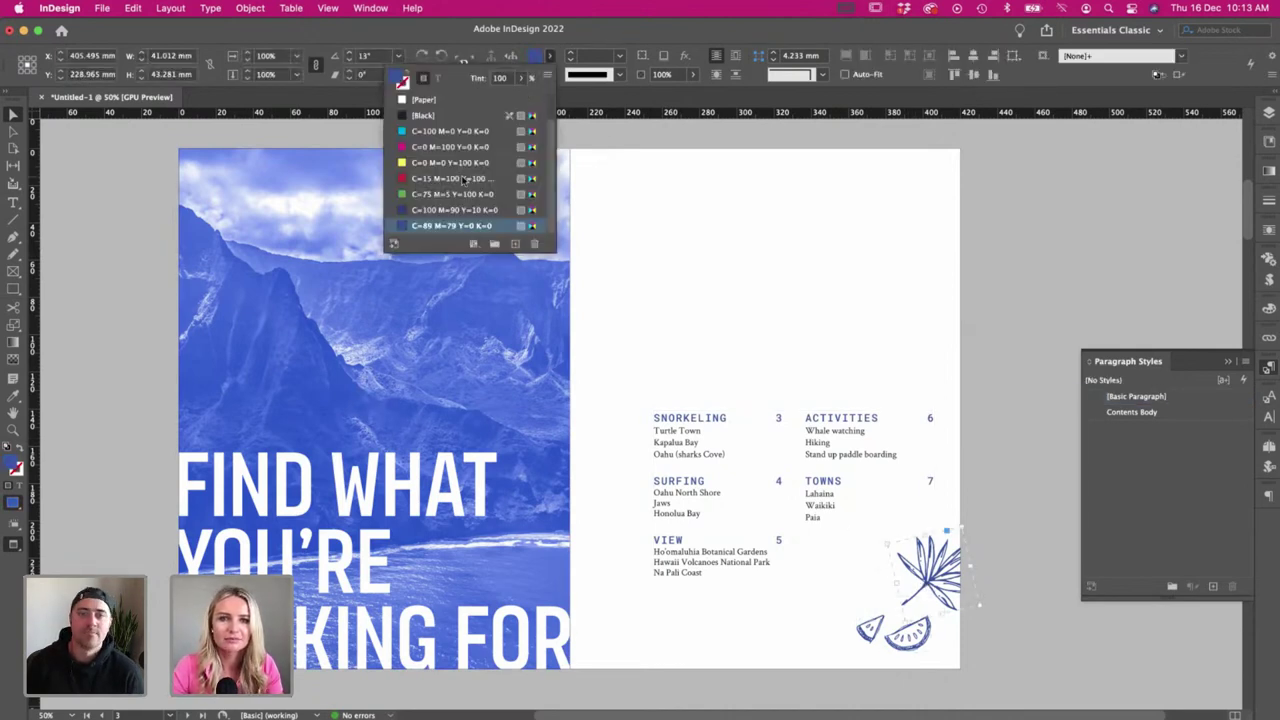
click(690, 243)
scroll(690, 243, up, 15)
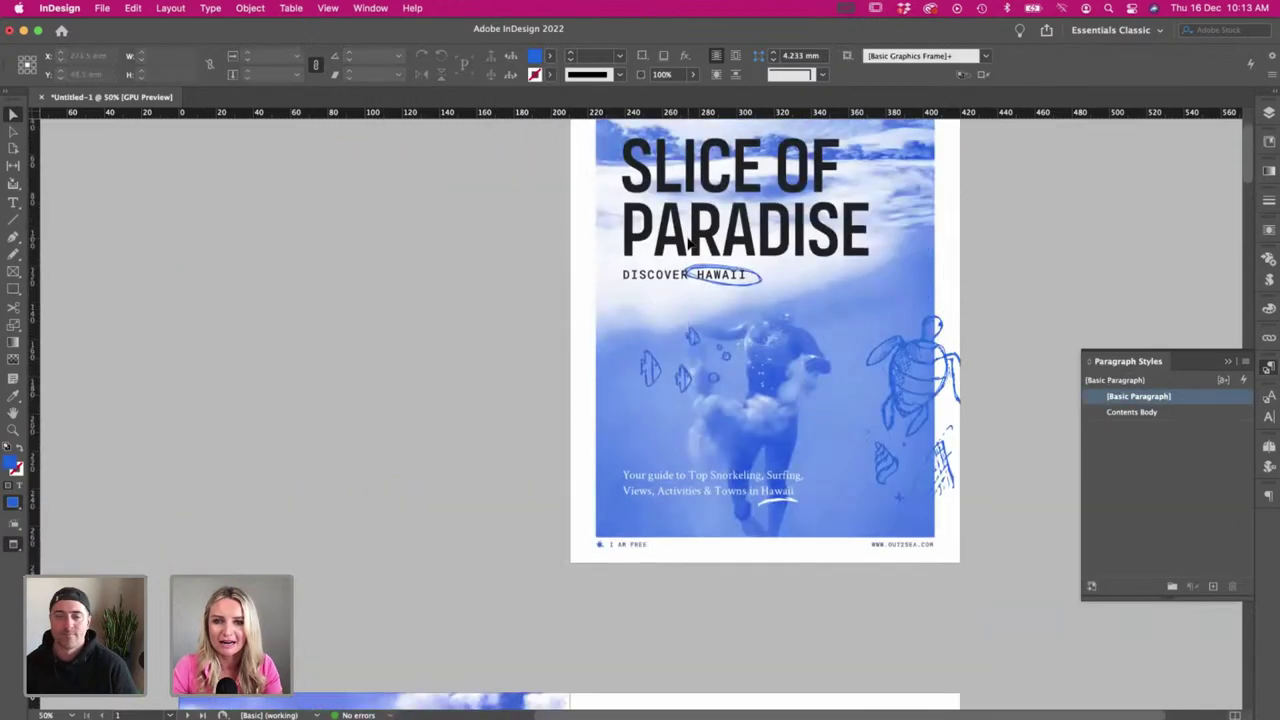
scroll(690, 243, up, 1)
click(656, 187)
key(super+shift+a)
scroll(643, 214, down, 10)
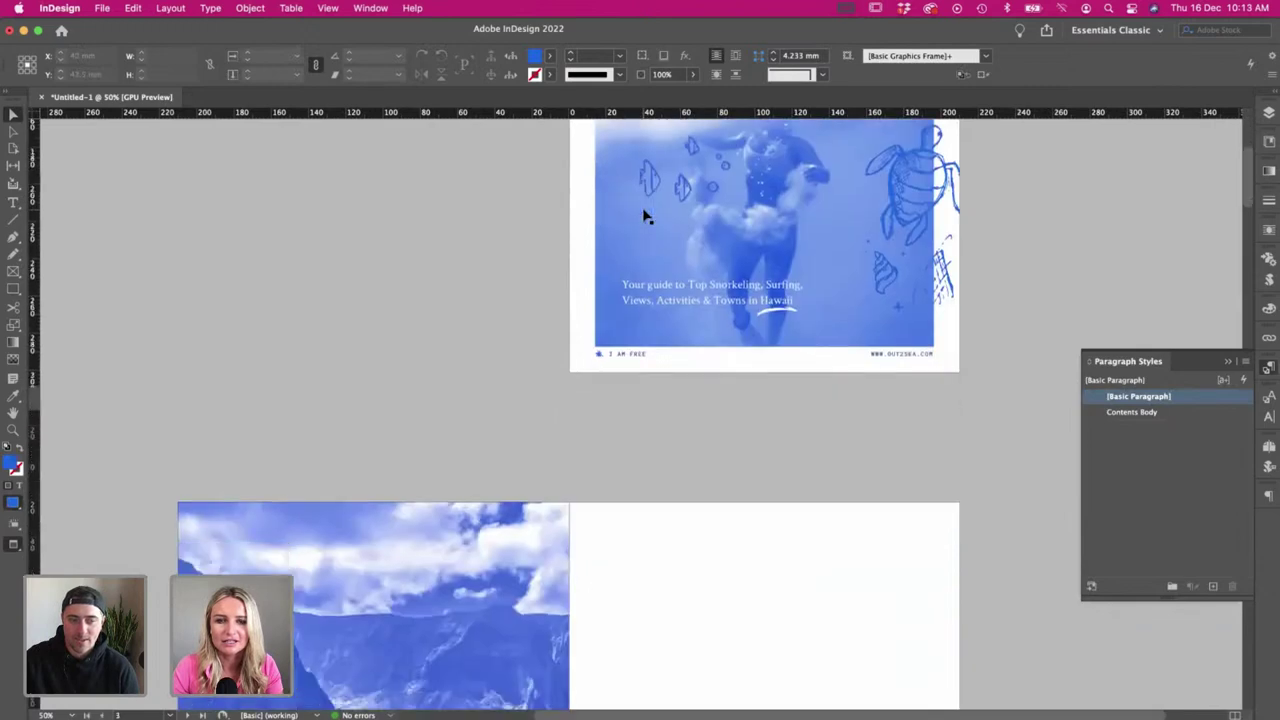
scroll(623, 356, down, 3)
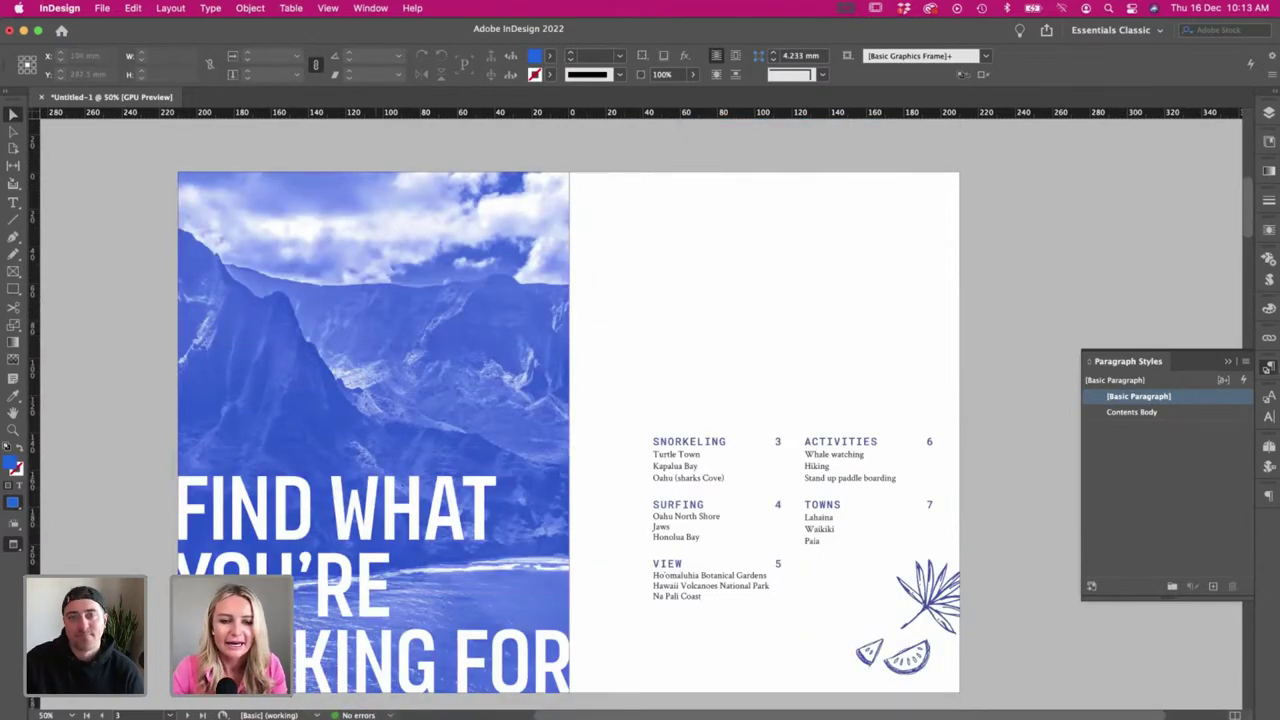
- Switch to Illustrator and copy a diagonal hatch scribble from the doodles artboard of Illustrations.ai
key(super+Tab)
scroll(287, 161, left, 1)
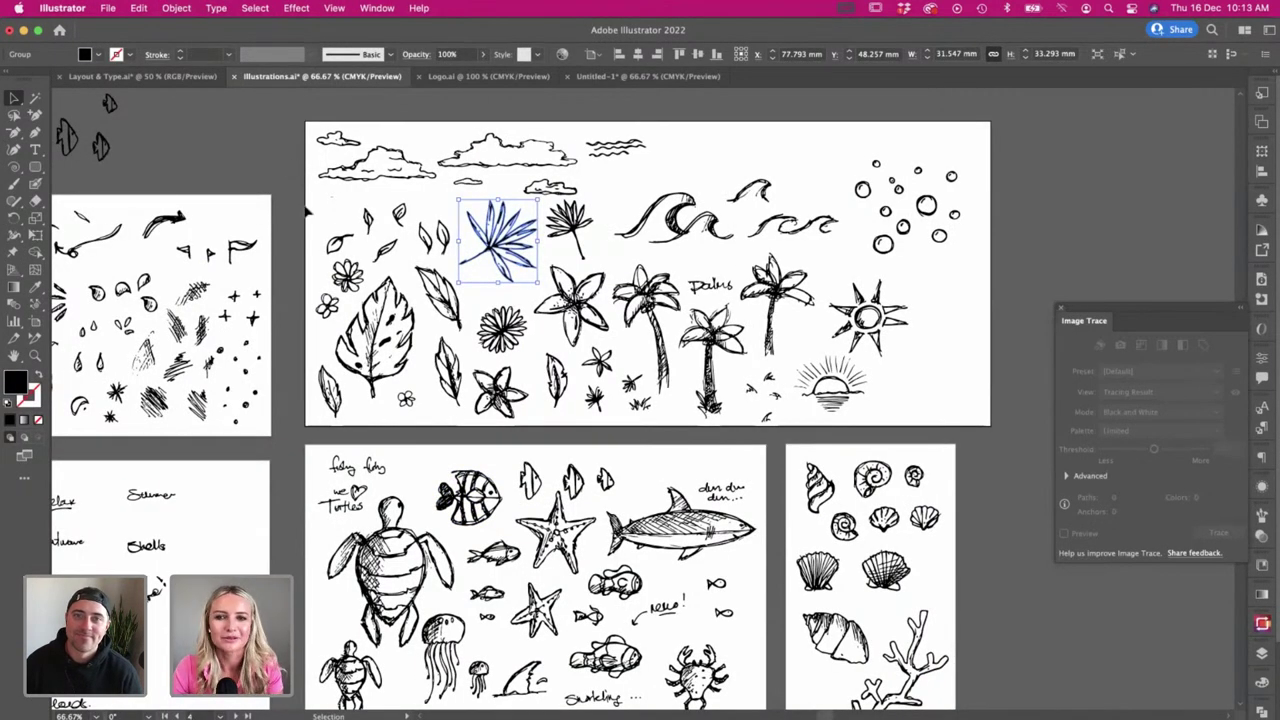
scroll(308, 210, up, 2)
scroll(680, 210, right, 2)
scroll(680, 210, left, 6)
scroll(668, 215, down, 1)
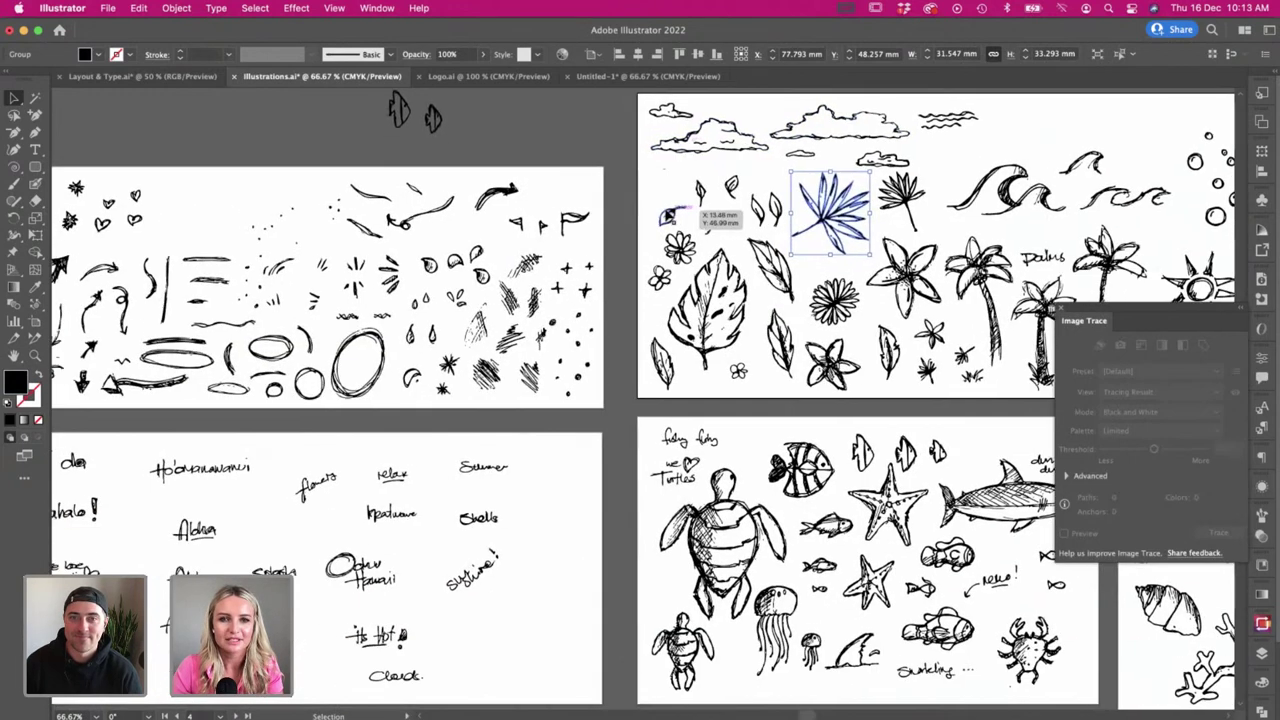
scroll(668, 215, left, 2)
key(a)
click(625, 338)
click(622, 296)
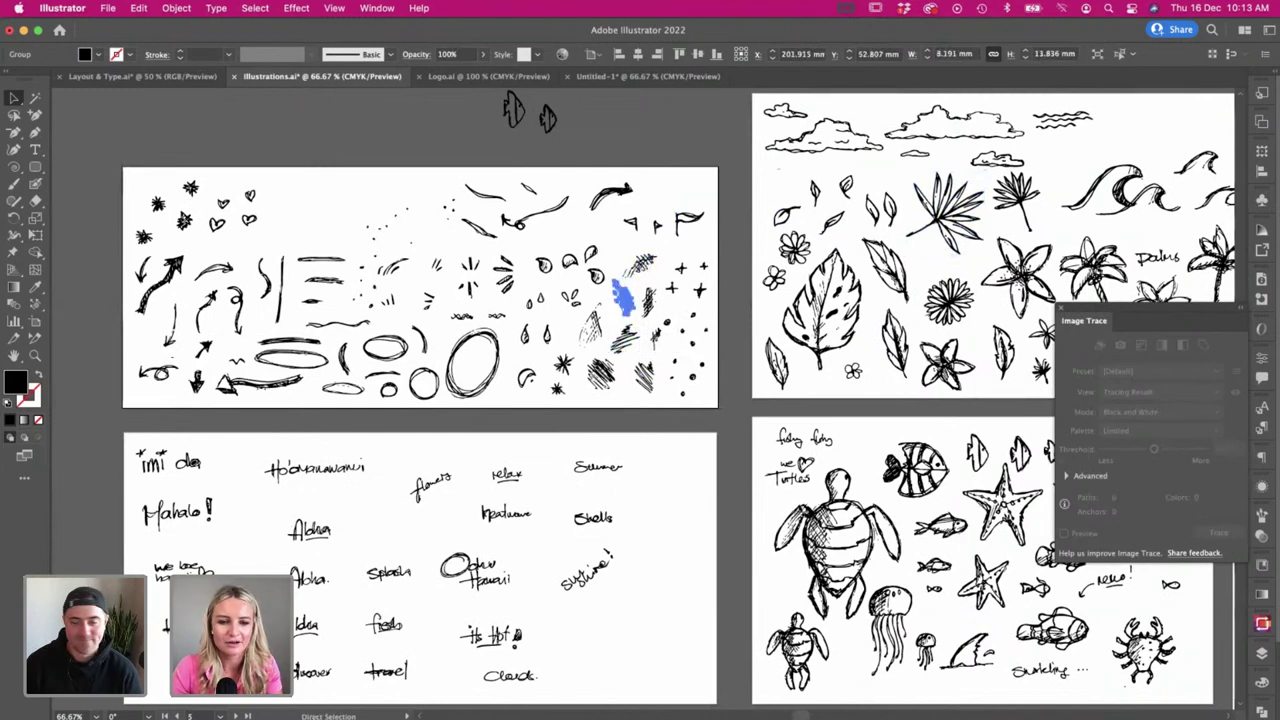
- Paste the scribble into InDesign, enlarge it to 260% and place it on the photo at the end of FIND WHAT
key(super+Tab)
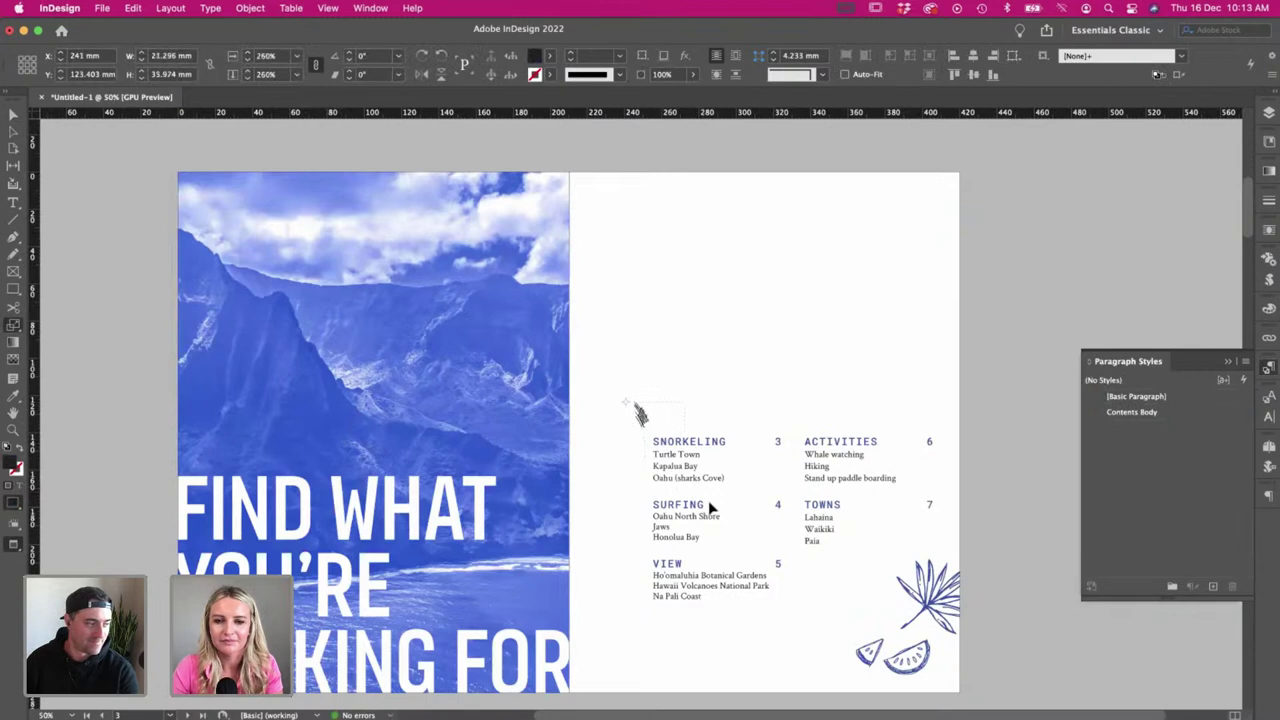
drag(709, 508, 711, 516)
key(v)
click(678, 345)
mouse_move(660, 450)
mouse_down()
mouse_move(580, 469)
mouse_move(480, 457)
mouse_move(508, 461)
mouse_move(500, 478)
mouse_up()
- Colour the scribble white by sampling the headline with the Eyedropper tool
key(i)
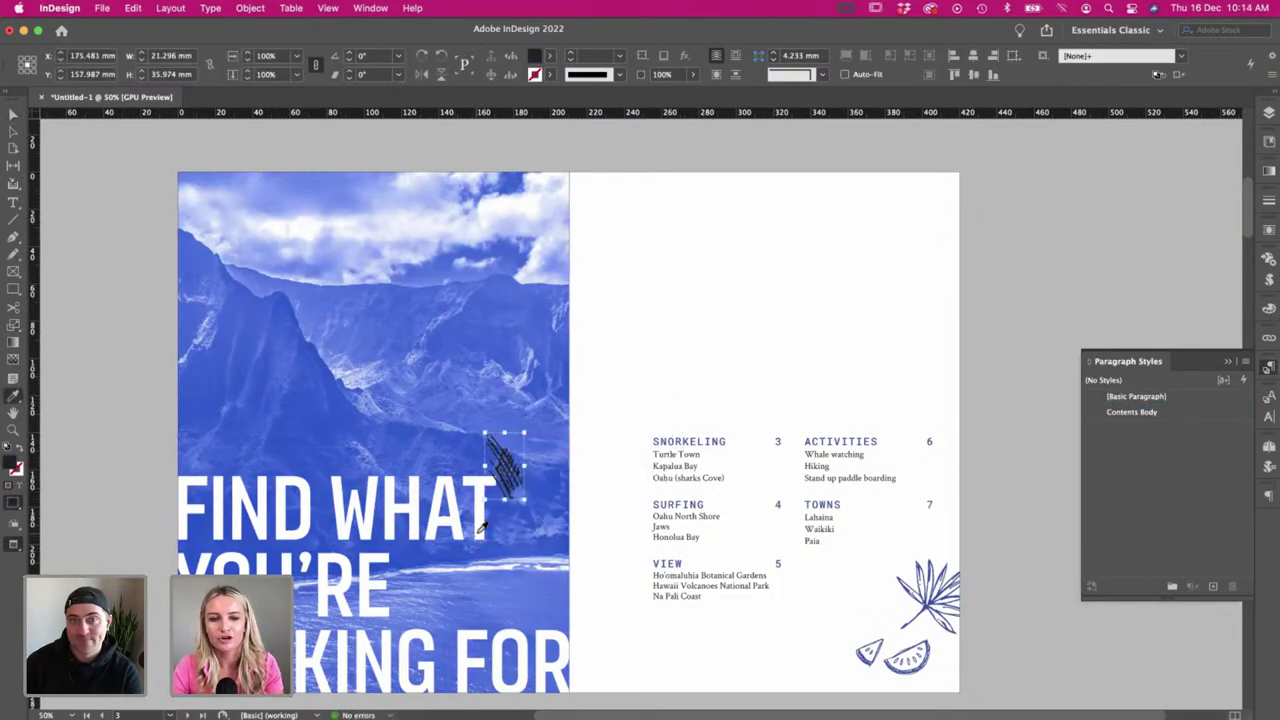
click(480, 528)
click(634, 466)
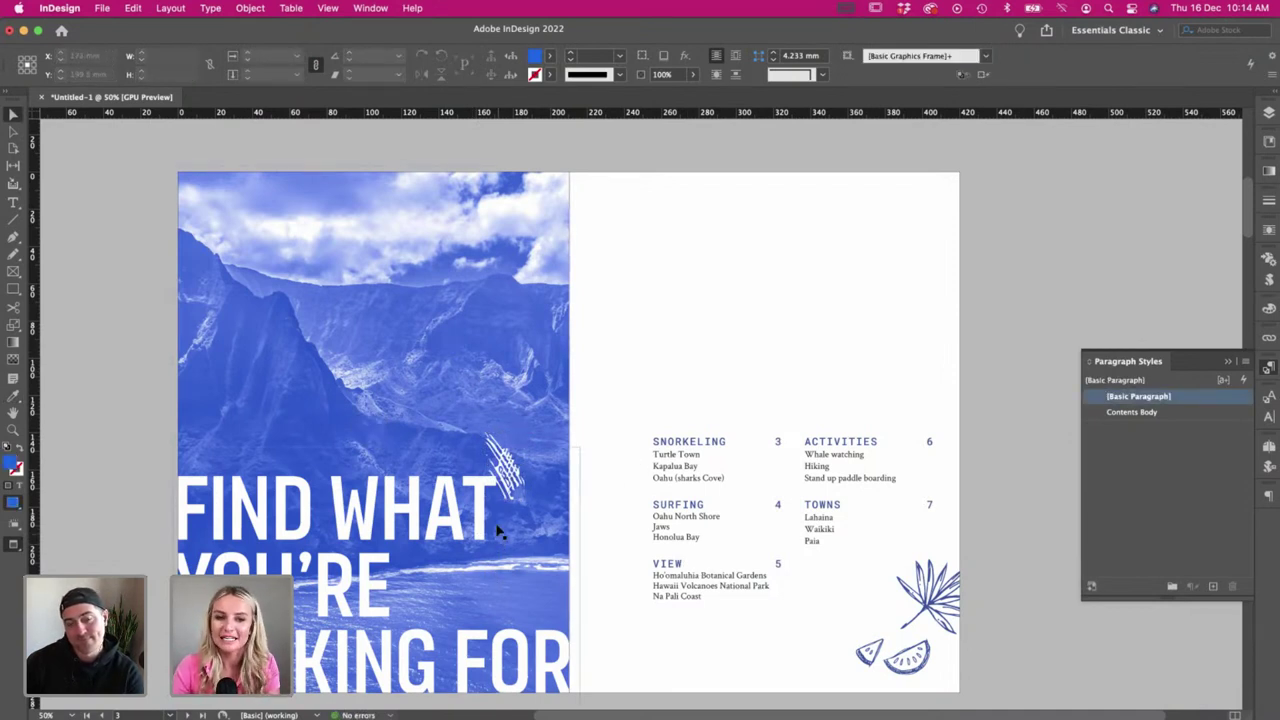
- Copy the curly arrow doodle from Illustrator's Illustrations.ai and paste it onto the InDesign contents spread
key(super+Tab)
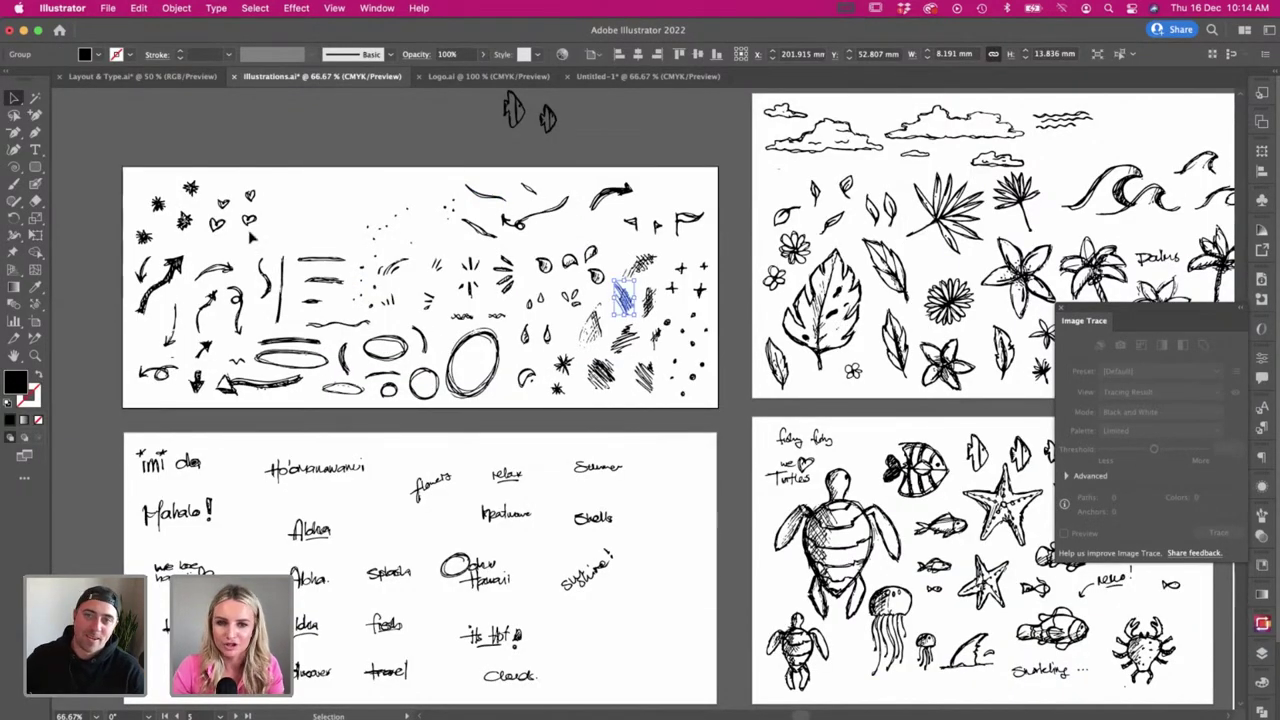
scroll(595, 445, left, 5)
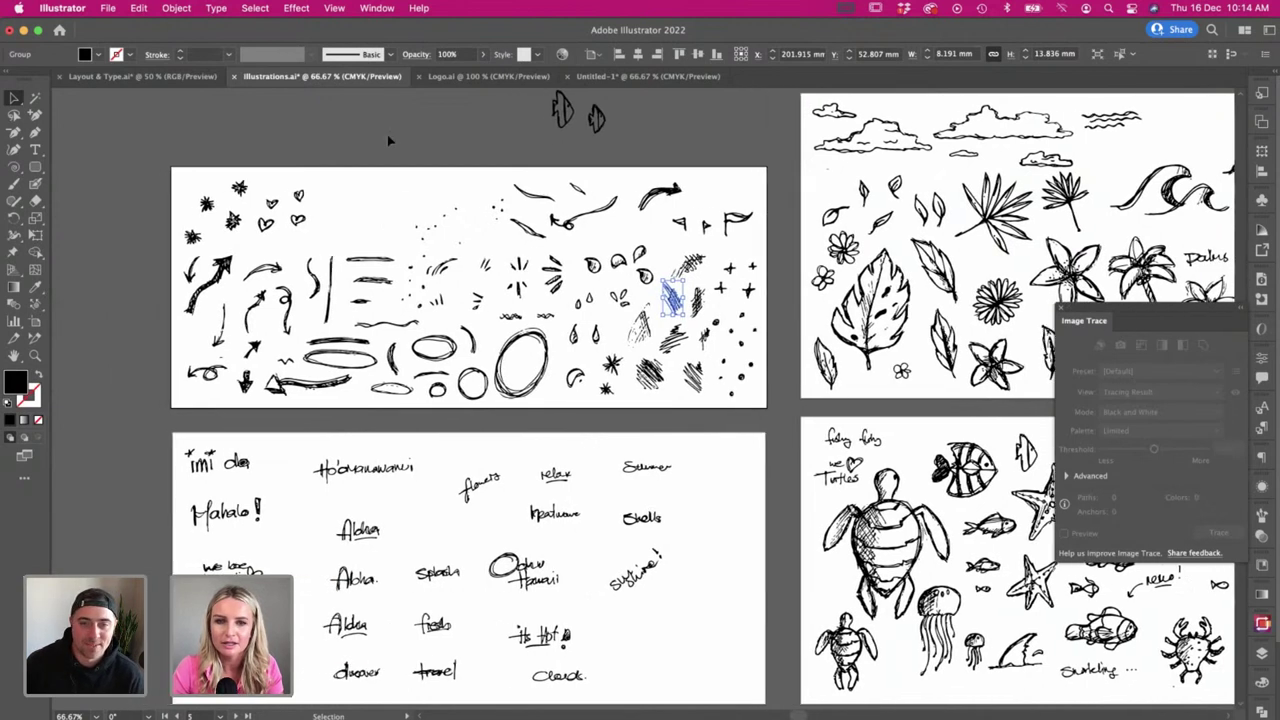
click(390, 140)
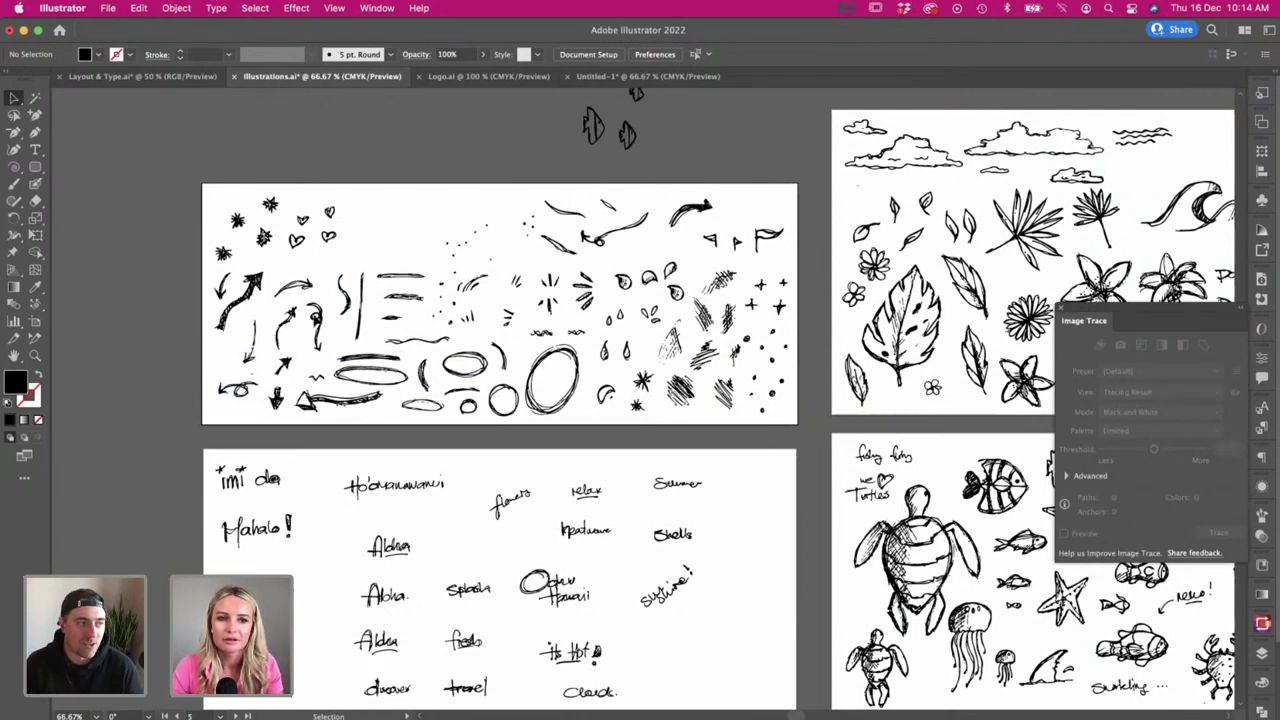
key(super+Tab)
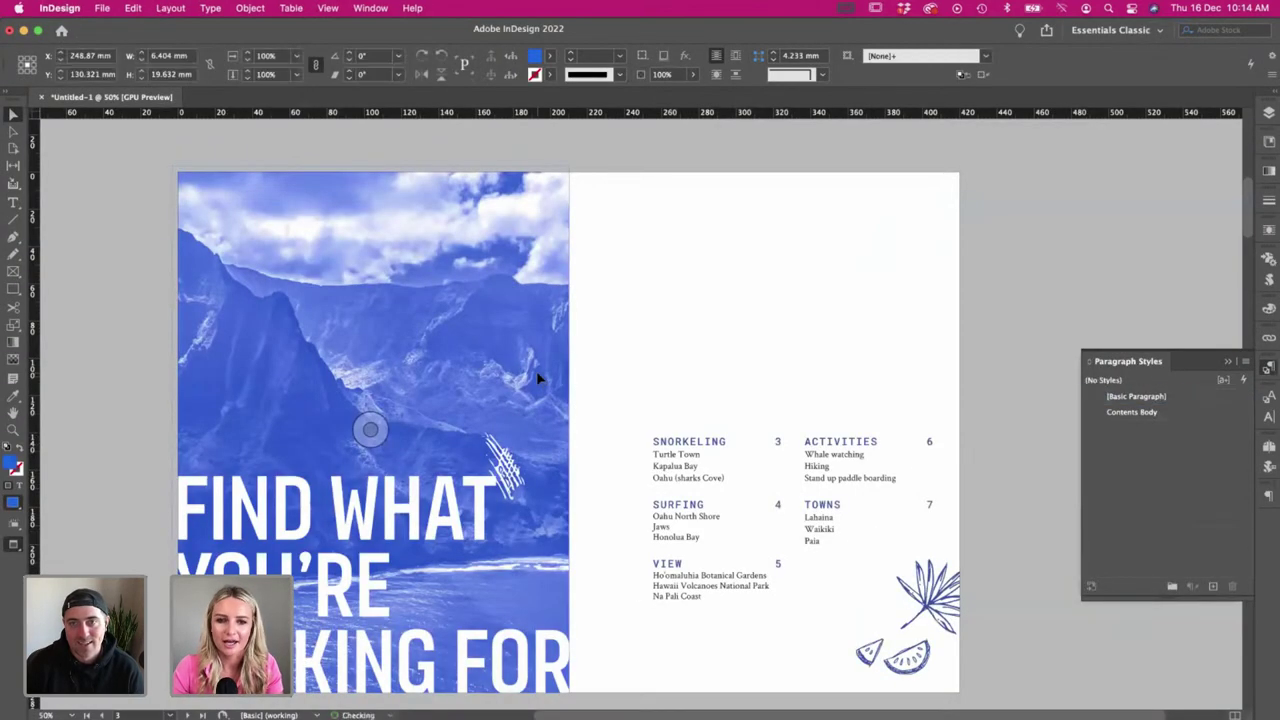
key(super+v)
- Enlarge the curly arrow to about 11.4 by 35 mm and rotate it 95° so it points sideways
drag(652, 442, 680, 389)
key(super+z)
click(644, 408)
key(s)
super+drag(653, 438, 686, 382)
drag(677, 428, 731, 462)
key(v)
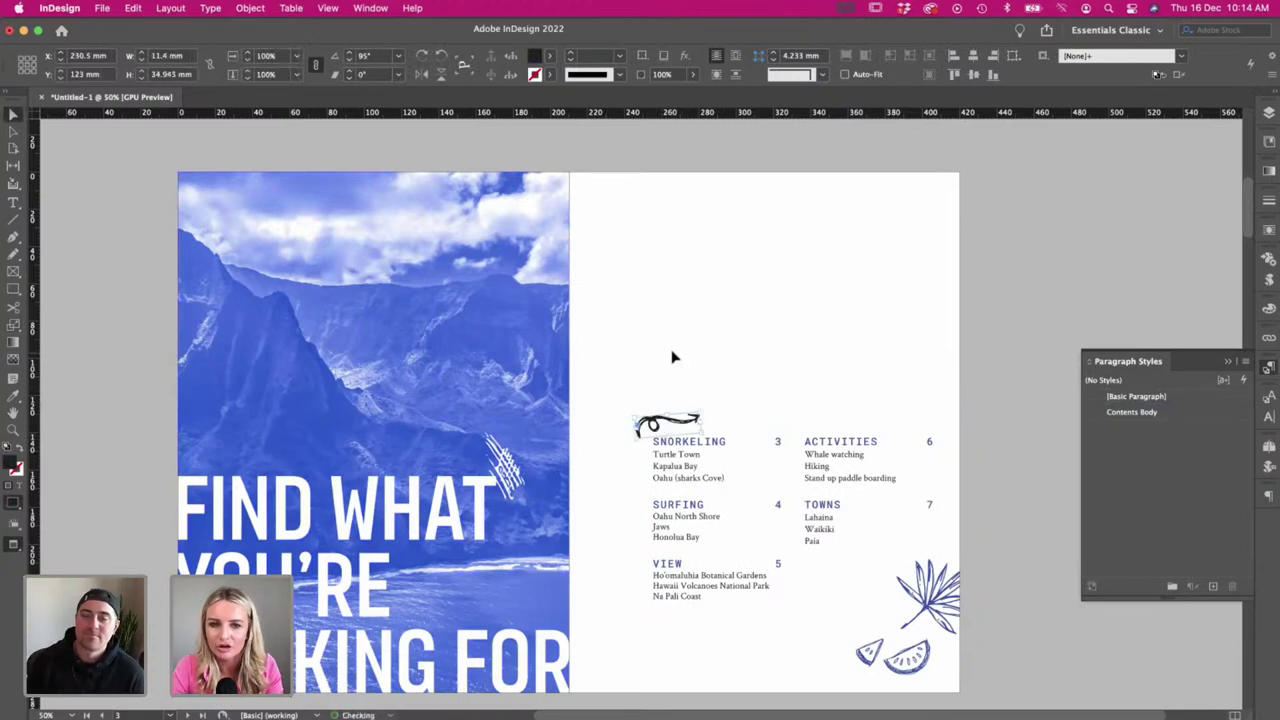
- Fill the curly arrow with white and place it on the photo just above FOR in the headline
click(672, 355)
mouse_move(677, 421)
mouse_down()
mouse_move(279, 482)
mouse_move(276, 455)
mouse_up()
click(480, 445)
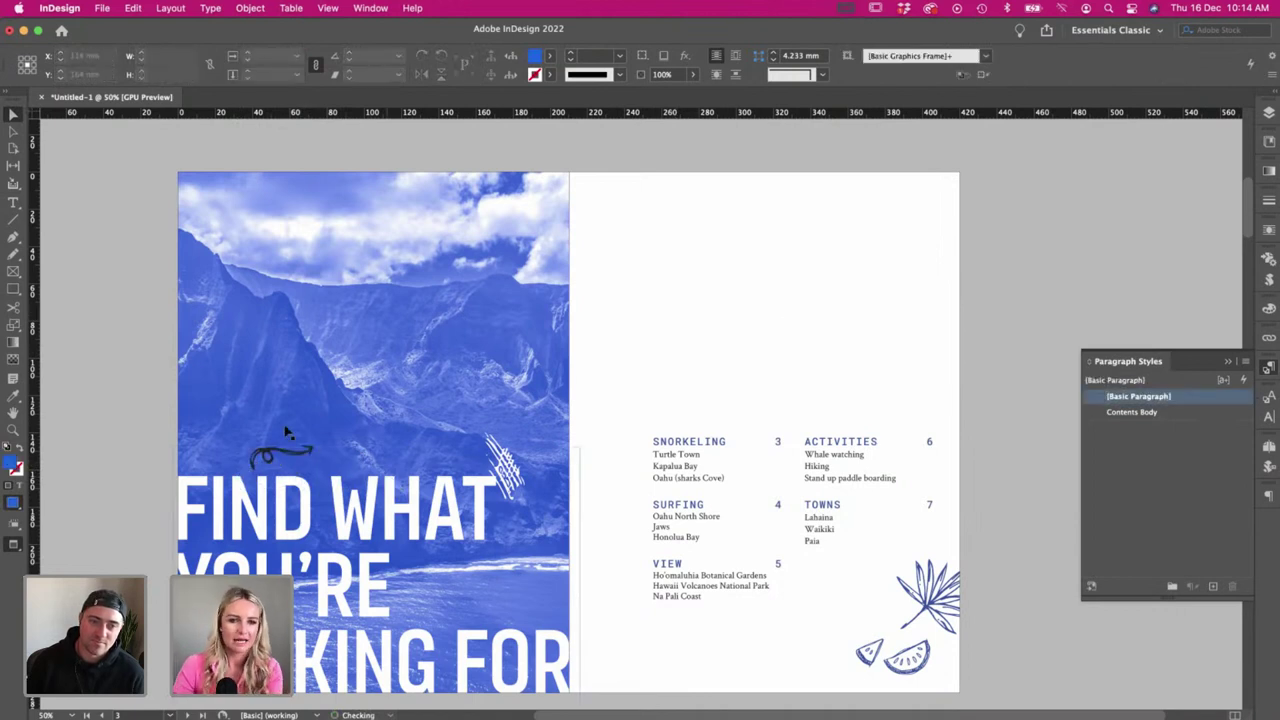
scroll(300, 442, down, 1)
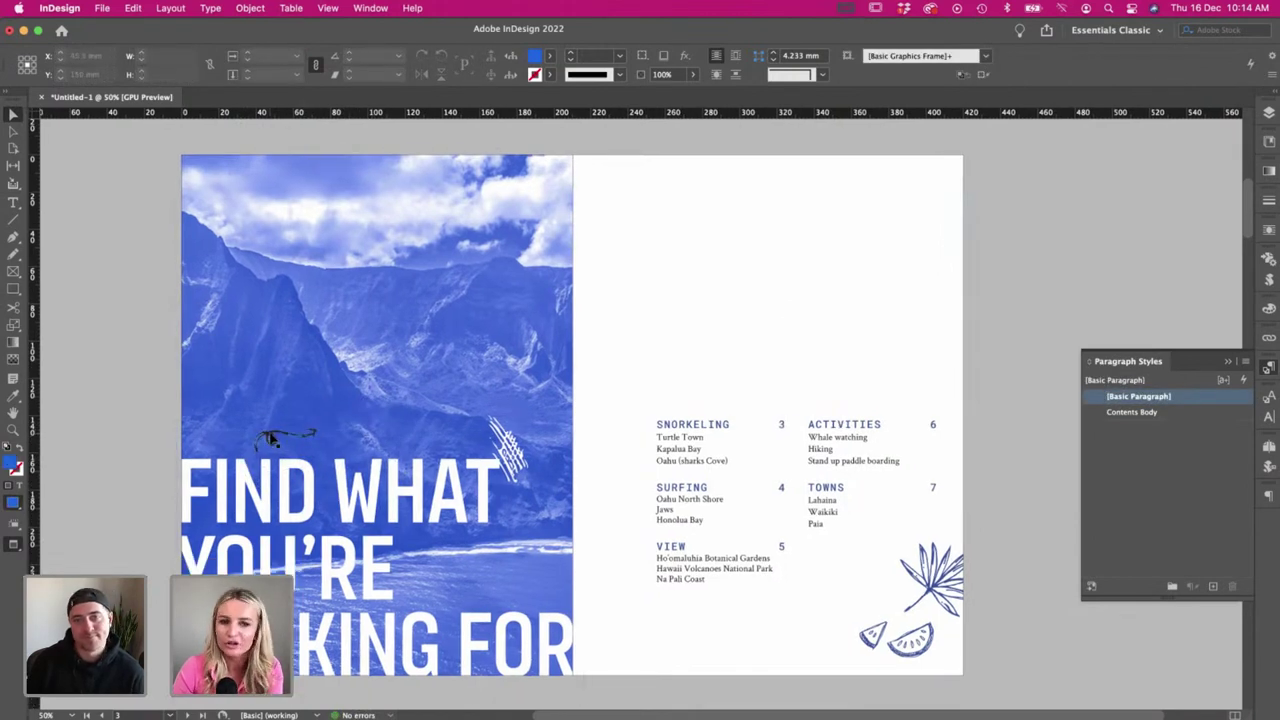
click(272, 436)
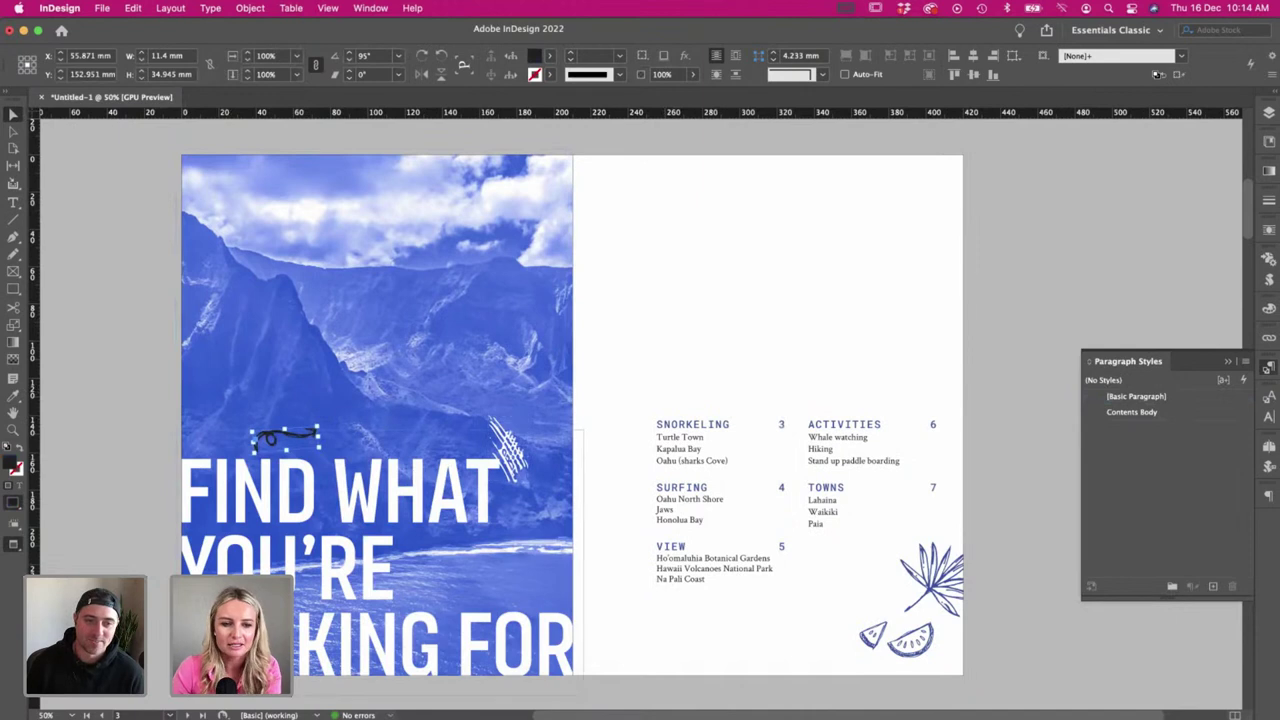
click(549, 56)
click(424, 131)
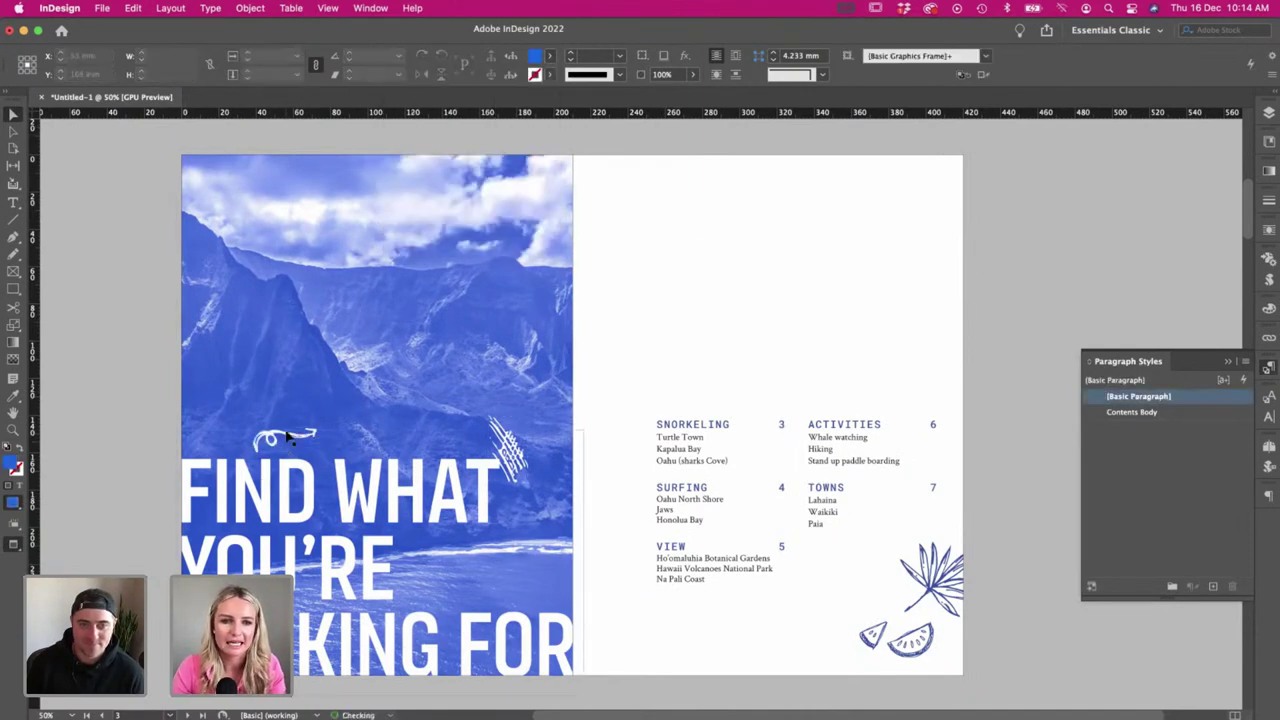
mouse_move(453, 547)
mouse_down()
mouse_move(436, 546)
mouse_move(510, 594)
mouse_up()
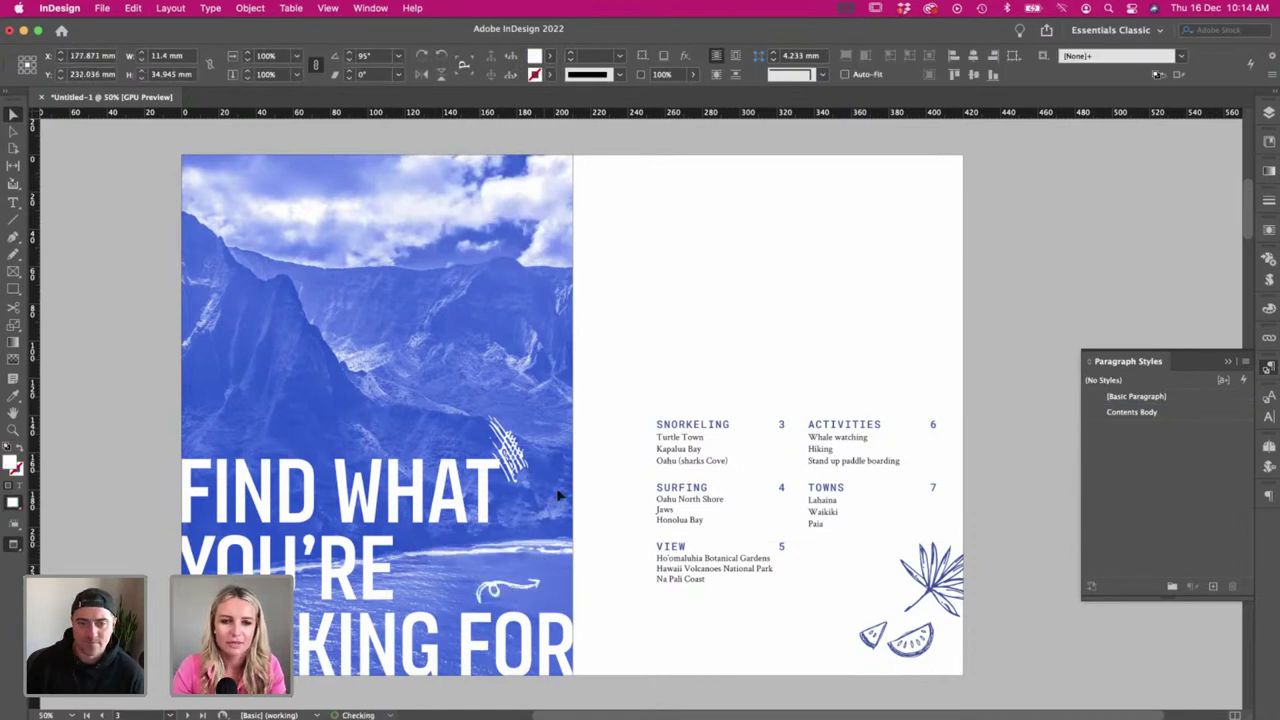
- Nudge the white scribble closer to the end of FIND WHAT, trying 50% opacity and undoing that opacity change
drag(514, 457, 497, 452)
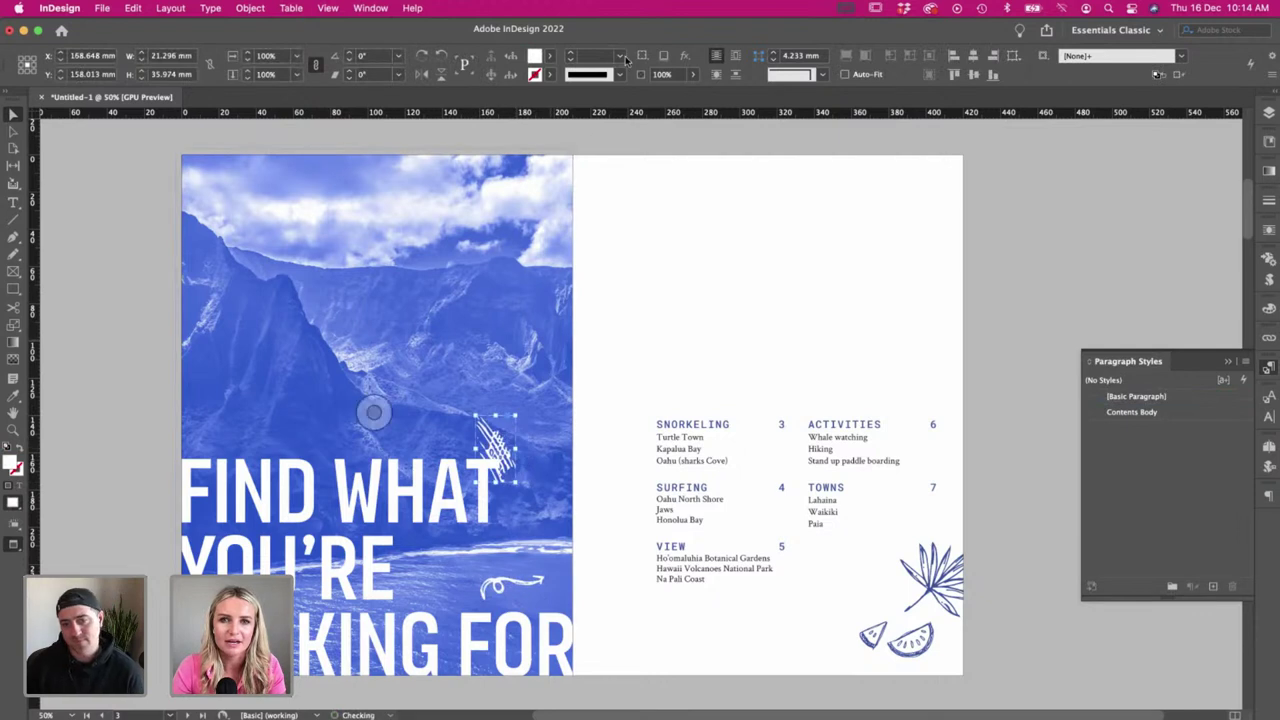
click(683, 280)
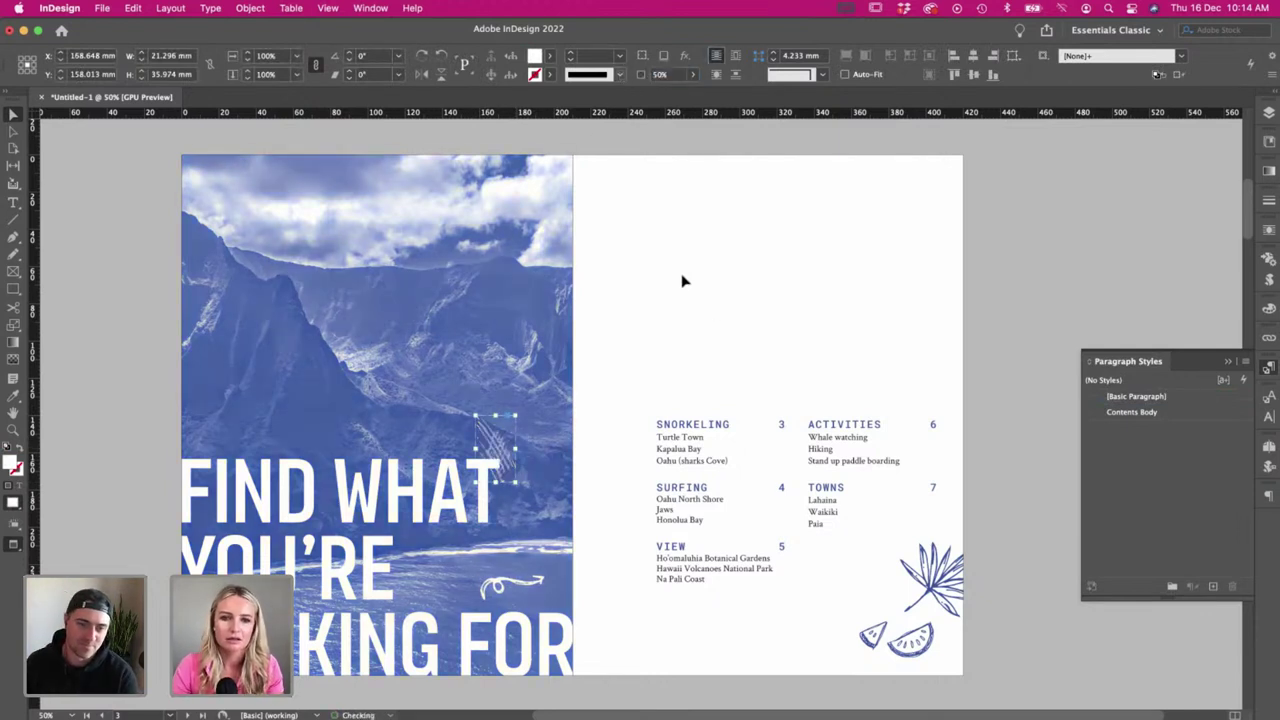
key(super+z)
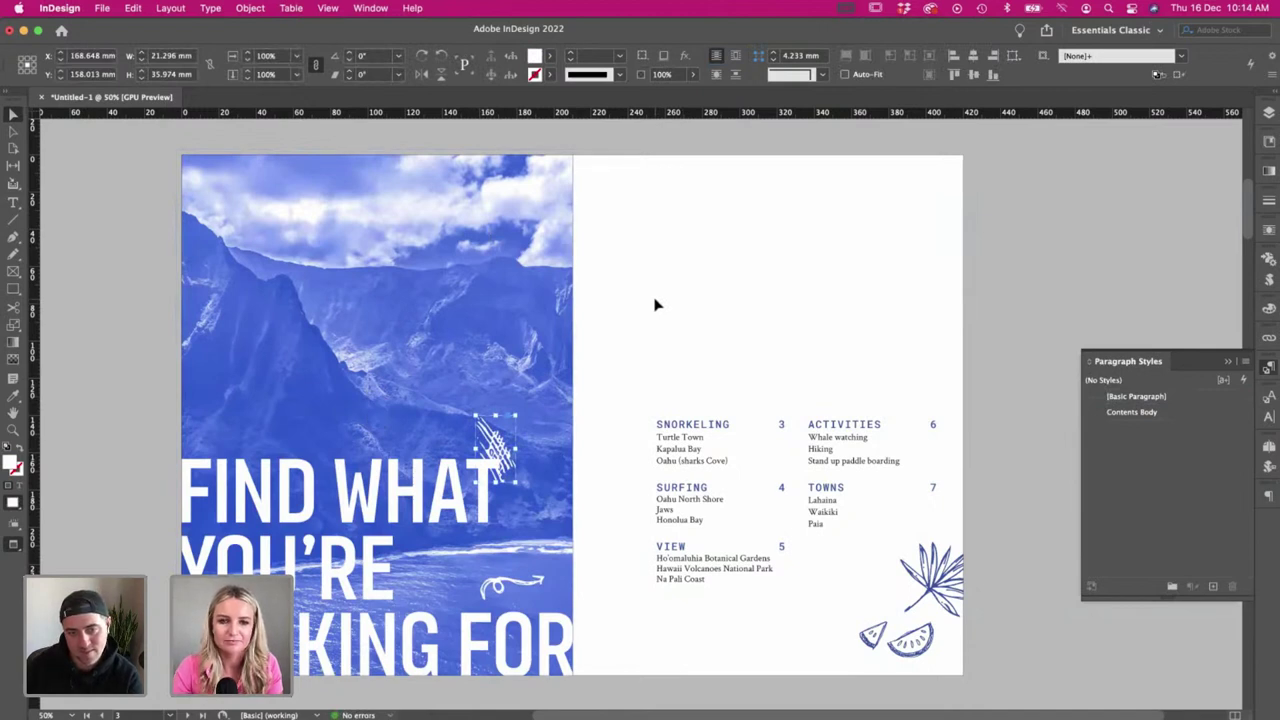
drag(495, 438, 501, 438)
click(683, 352)
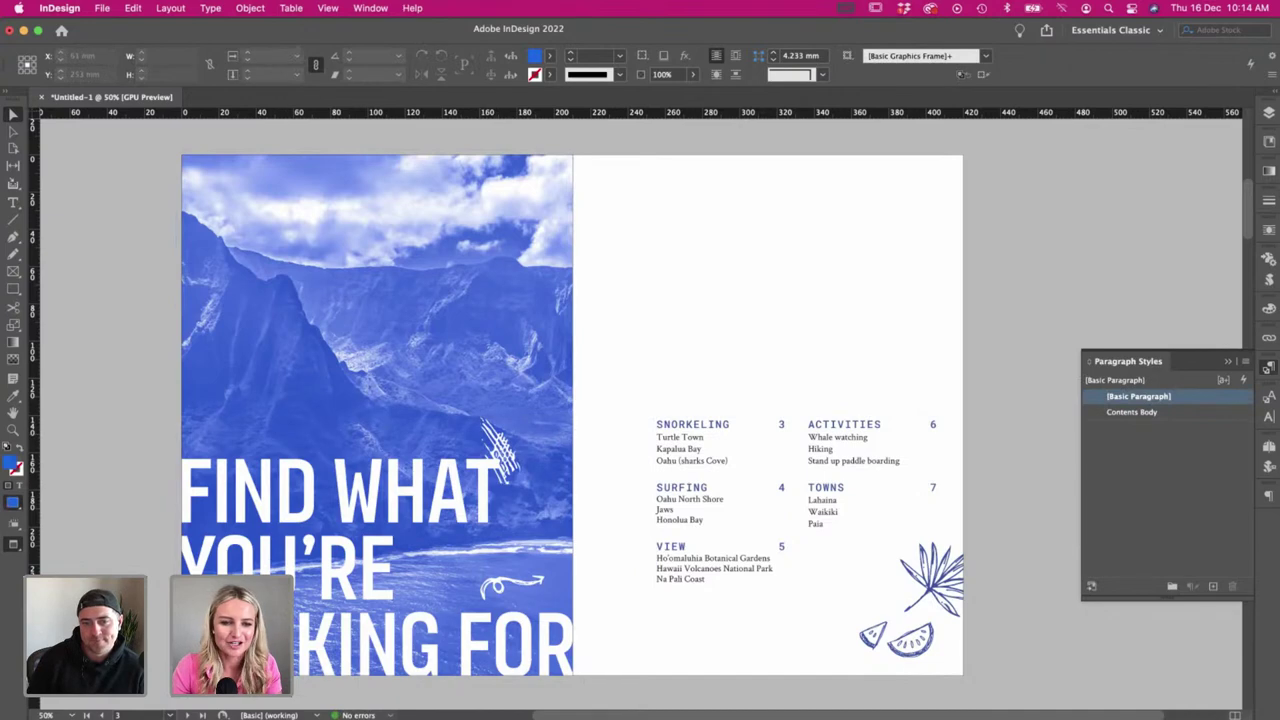
- Switch to Illustrator's Illustrations.ai and look through the artboards of doodles, leaves, sea life, lettering, fruit and surfboards for another drawing
key(super+Tab)
click(176, 243)
scroll(176, 243, up, 1)
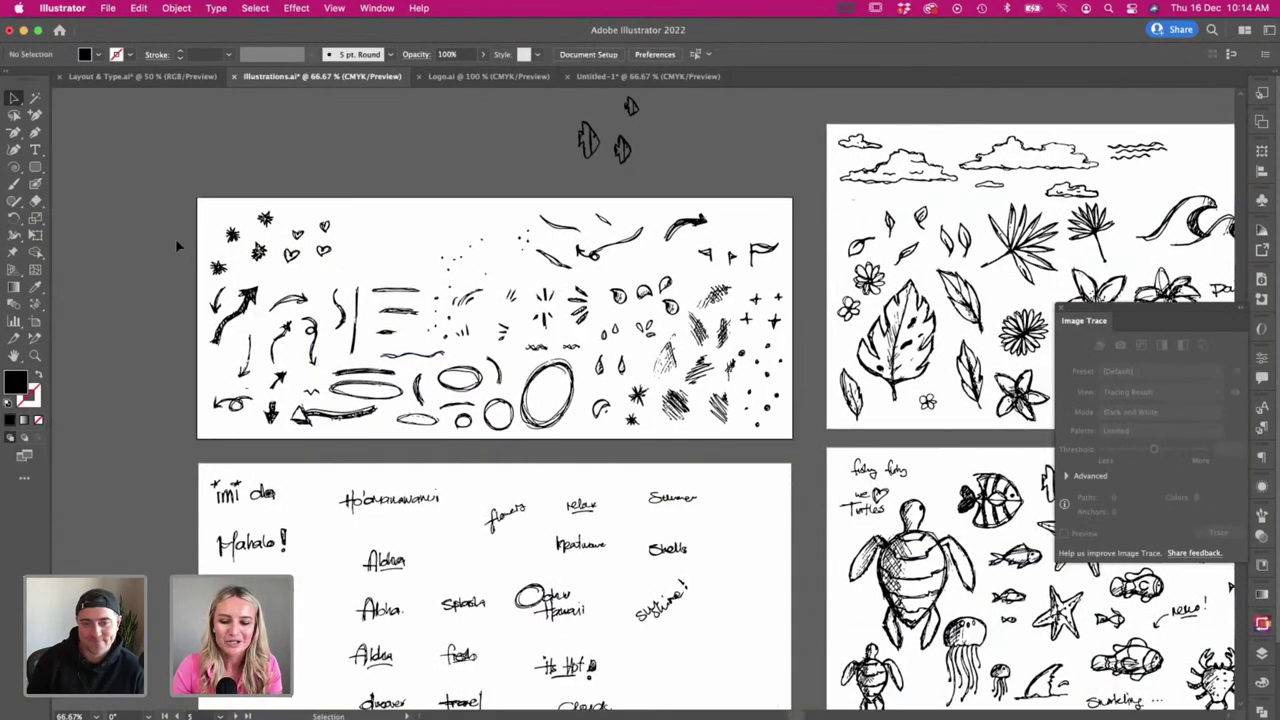
key(super+1)
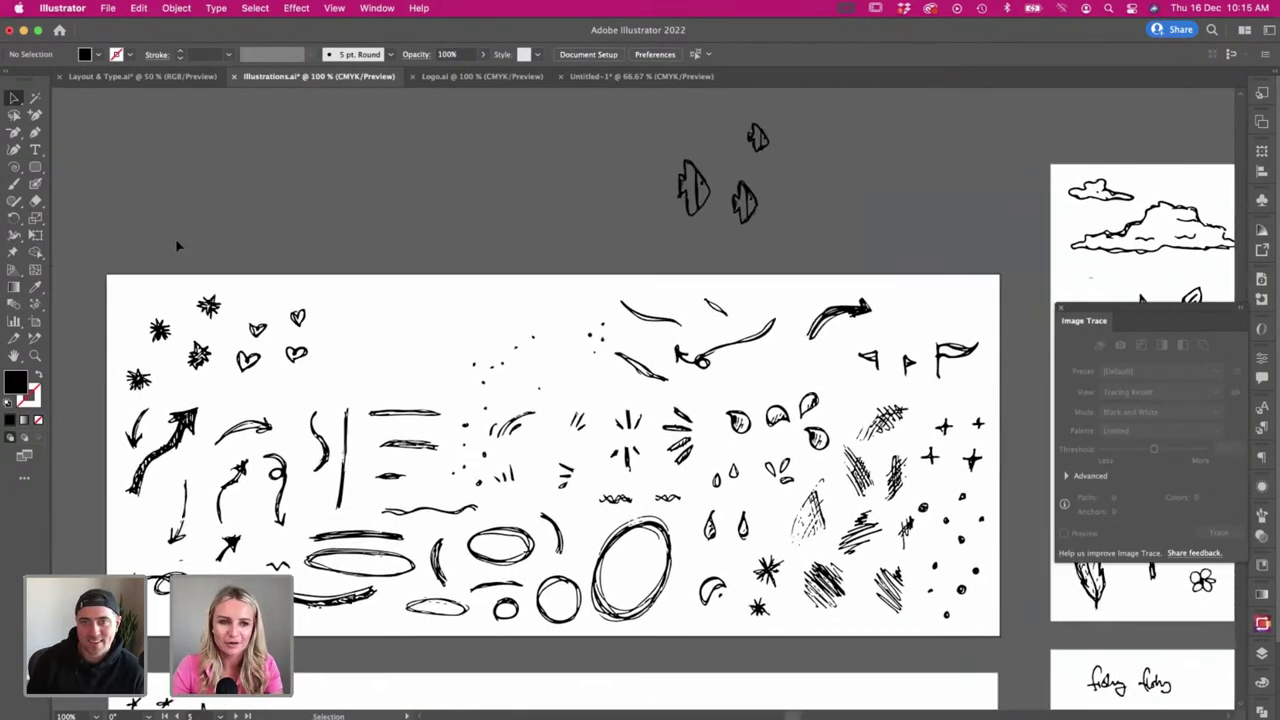
scroll(400, 251, right, 5)
scroll(525, 462, right, 8)
scroll(525, 462, down, 4)
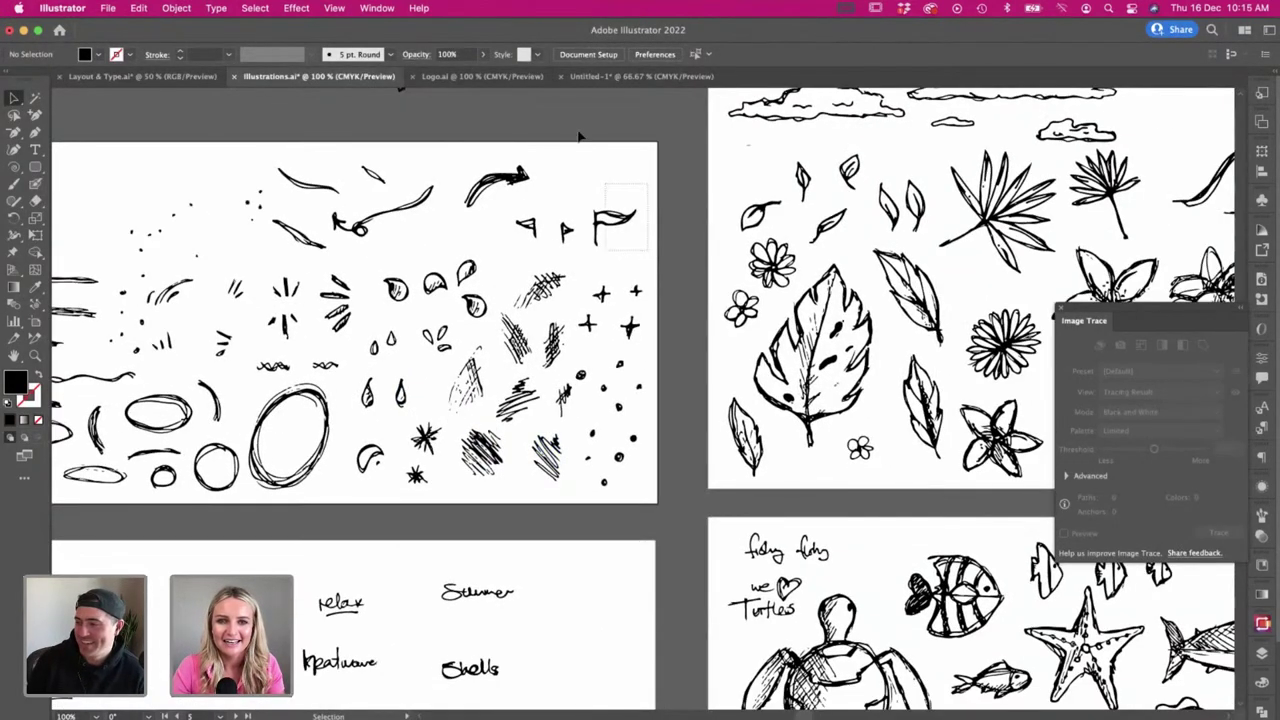
scroll(582, 180, right, 20)
scroll(586, 215, up, 2)
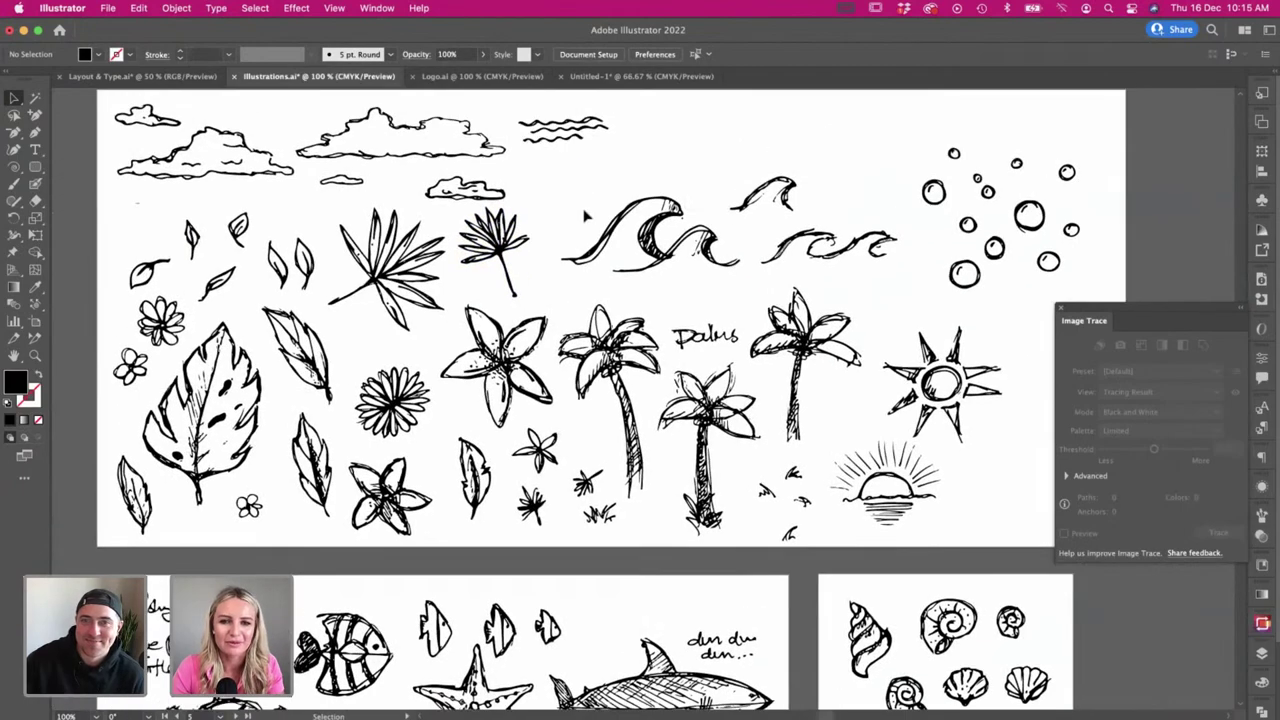
scroll(586, 215, left, 3)
scroll(586, 215, down, 12)
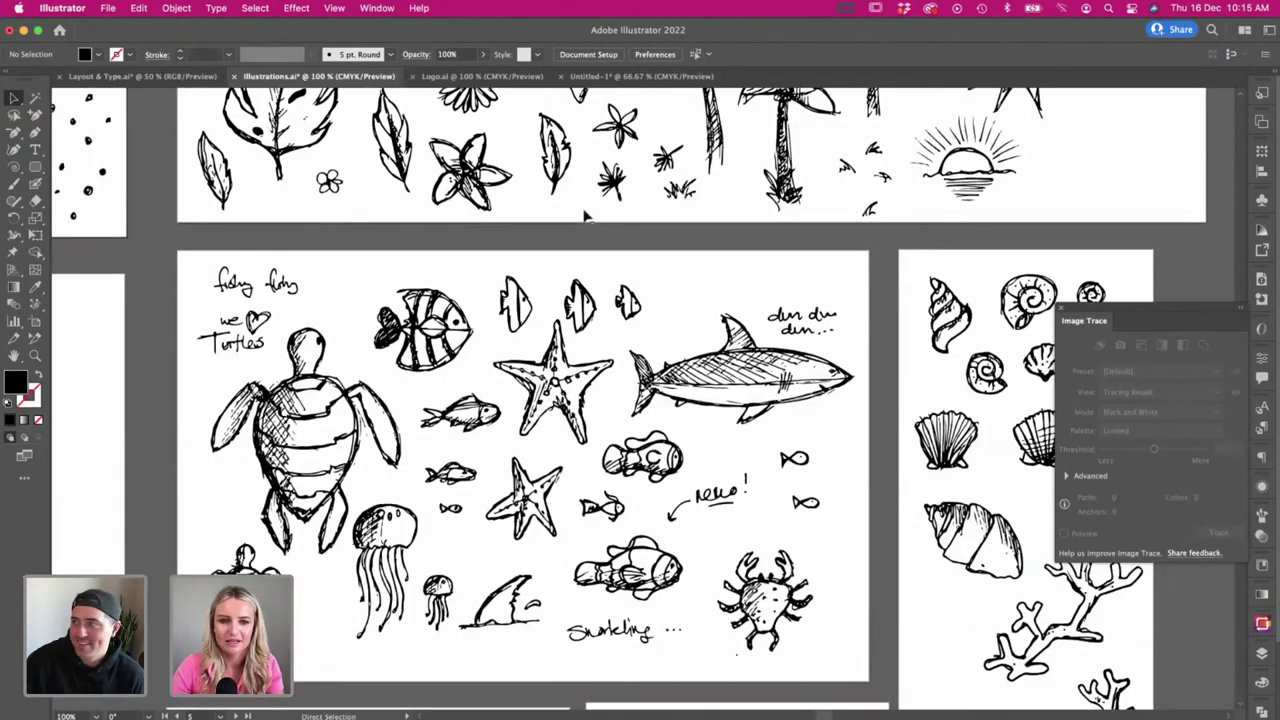
key(super+minus)
scroll(590, 290, down, 7)
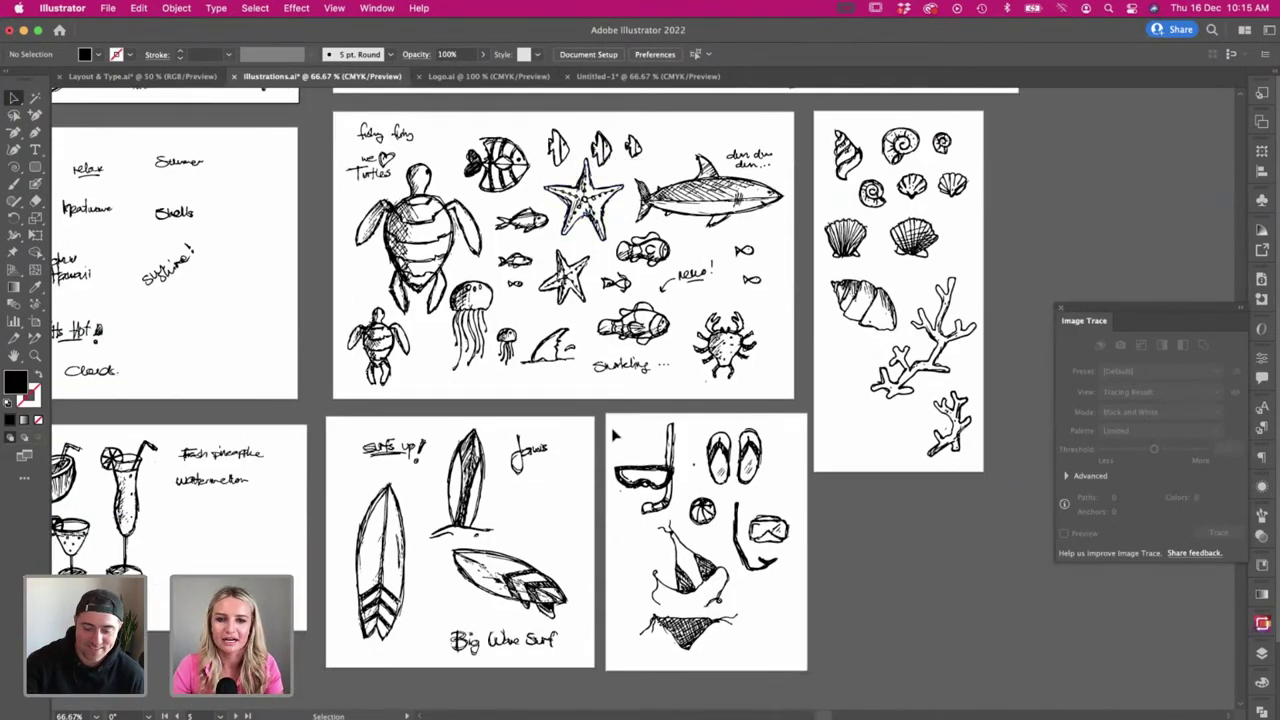
scroll(545, 605, left, 9)
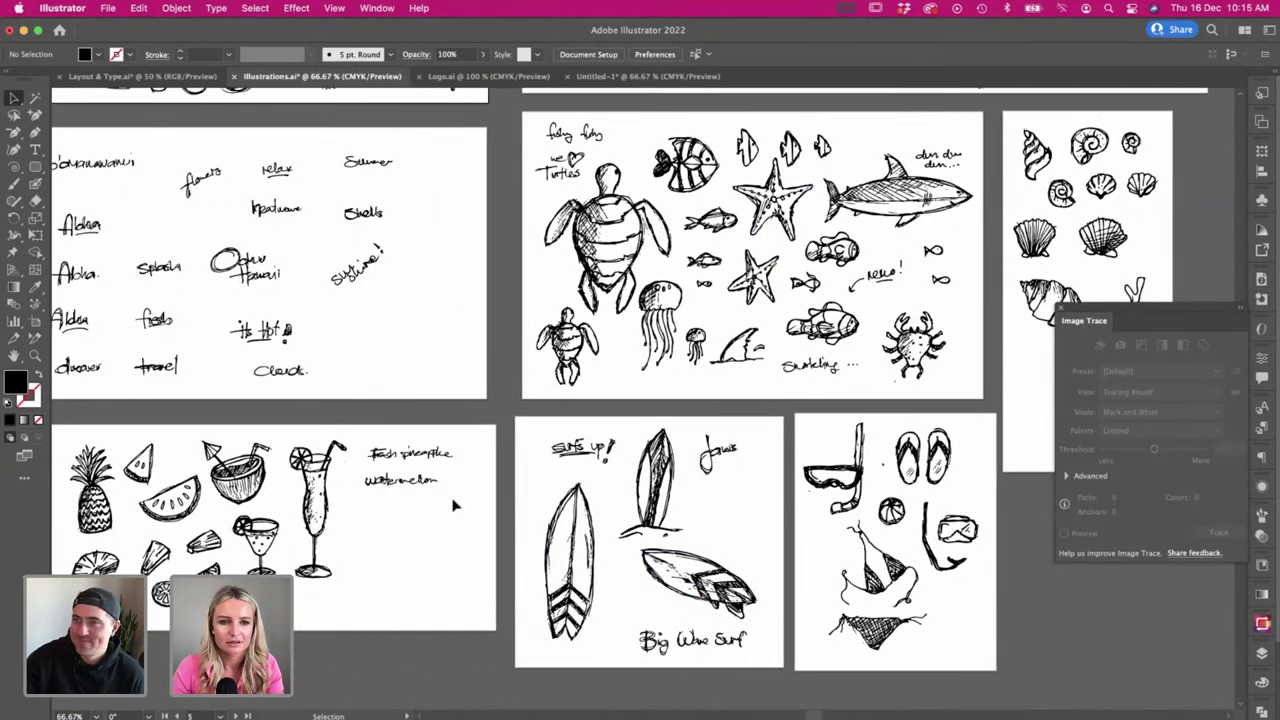
scroll(500, 590, left, 5)
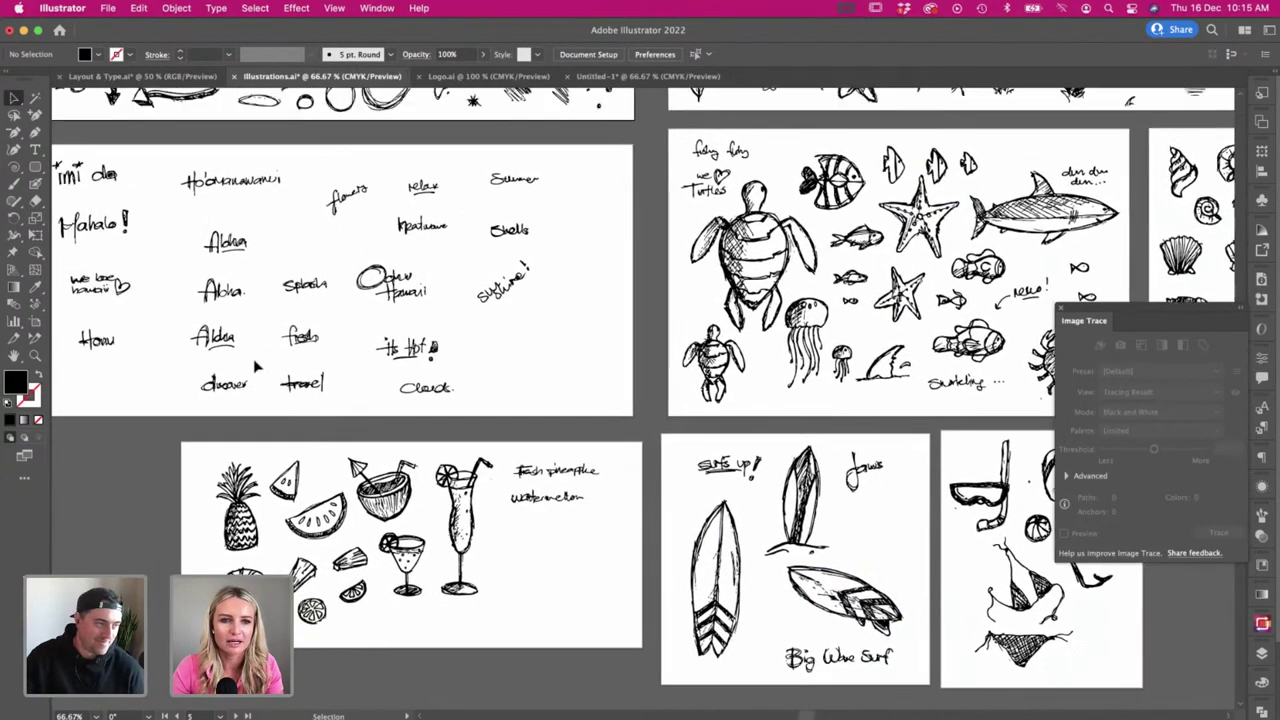
- Copy the handwritten Mahalo! lettering from Illustrations.ai and paste it onto the InDesign contents spread
scroll(257, 367, left, 2)
click(140, 266)
key(super+Tab)
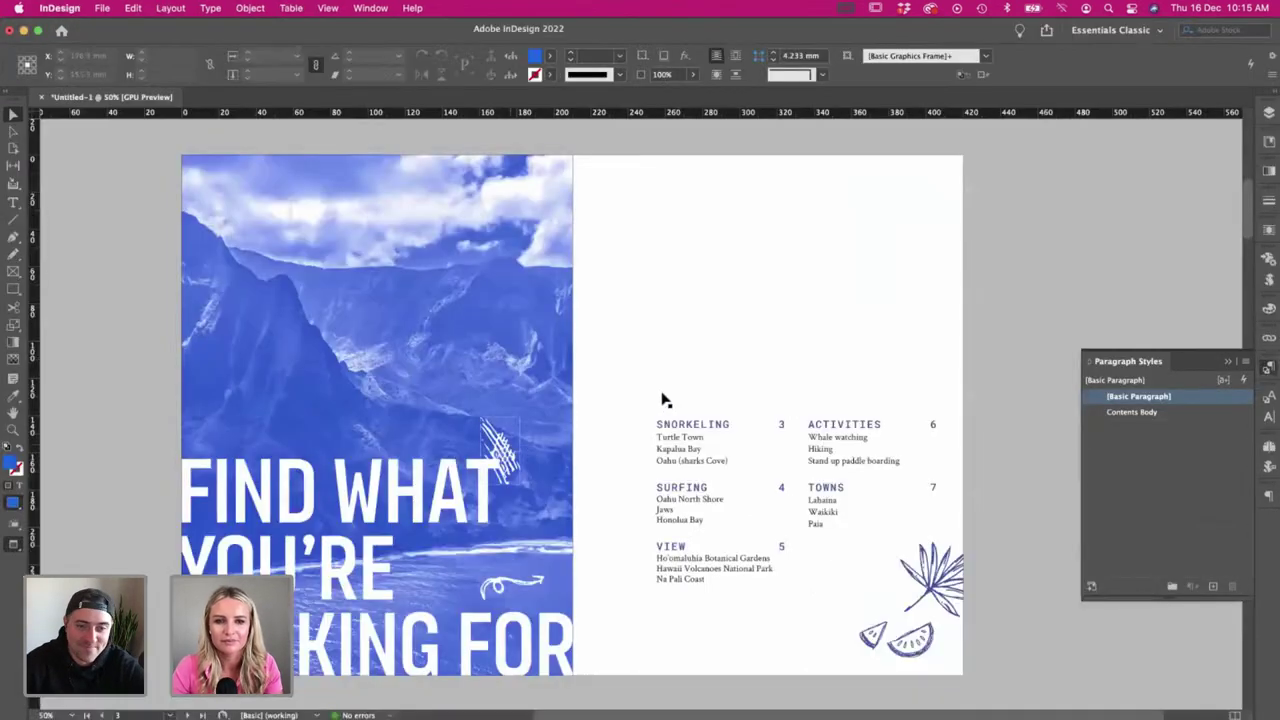
key(super+v)
- Fill the Mahalo! lettering with the blue used for the other illustrations on the contents page
click(548, 60)
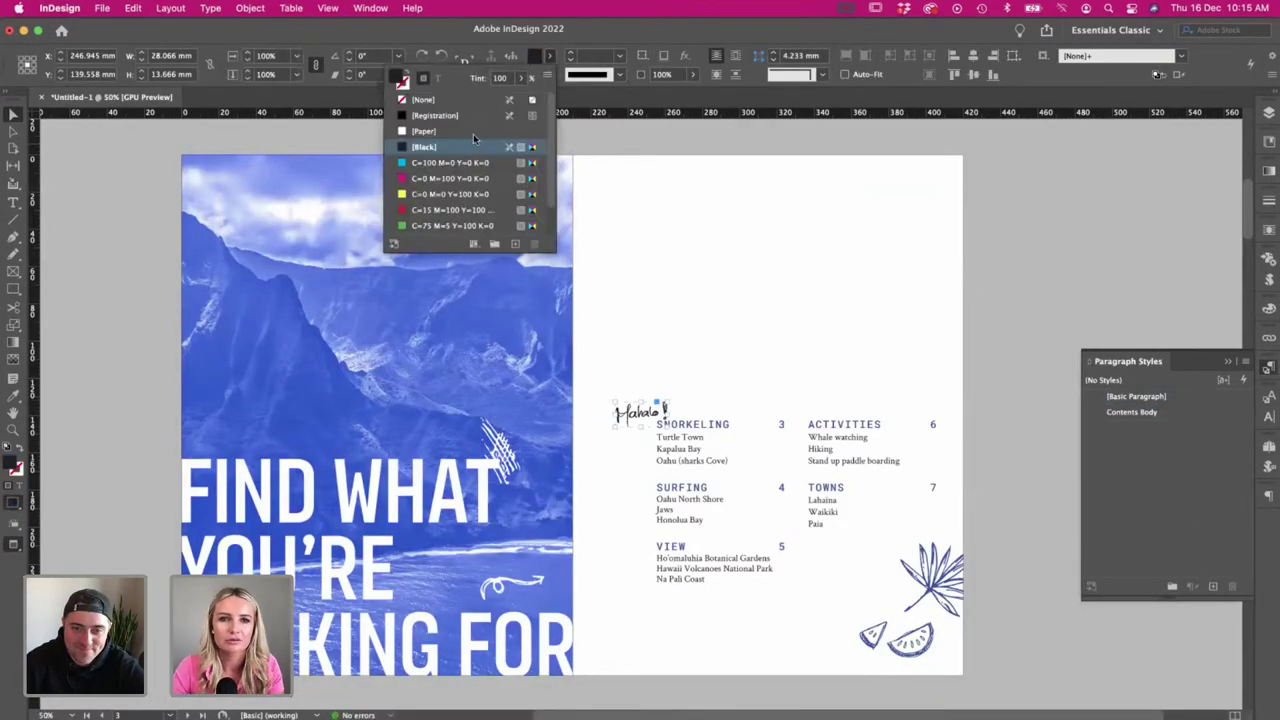
key(Up)
key(Return)
drag(645, 416, 671, 397)
click(549, 55)
click(475, 226)
- Enlarge the blue Mahalo! lettering and place it above the SNORKELING heading
click(709, 288)
drag(709, 288, 669, 369)
click(730, 343)
click(786, 334)
click(663, 356)
click(611, 411)
- Move the scribble from the FIND WHAT headline to the contents page's lower outer corner and color it blue
mouse_move(512, 458)
mouse_down()
mouse_move(175, 335)
mouse_move(152, 404)
mouse_move(575, 592)
mouse_move(949, 681)
mouse_move(888, 675)
mouse_move(1035, 672)
mouse_move(1046, 703)
mouse_up()
scroll(860, 620, right, 2)
key(i)
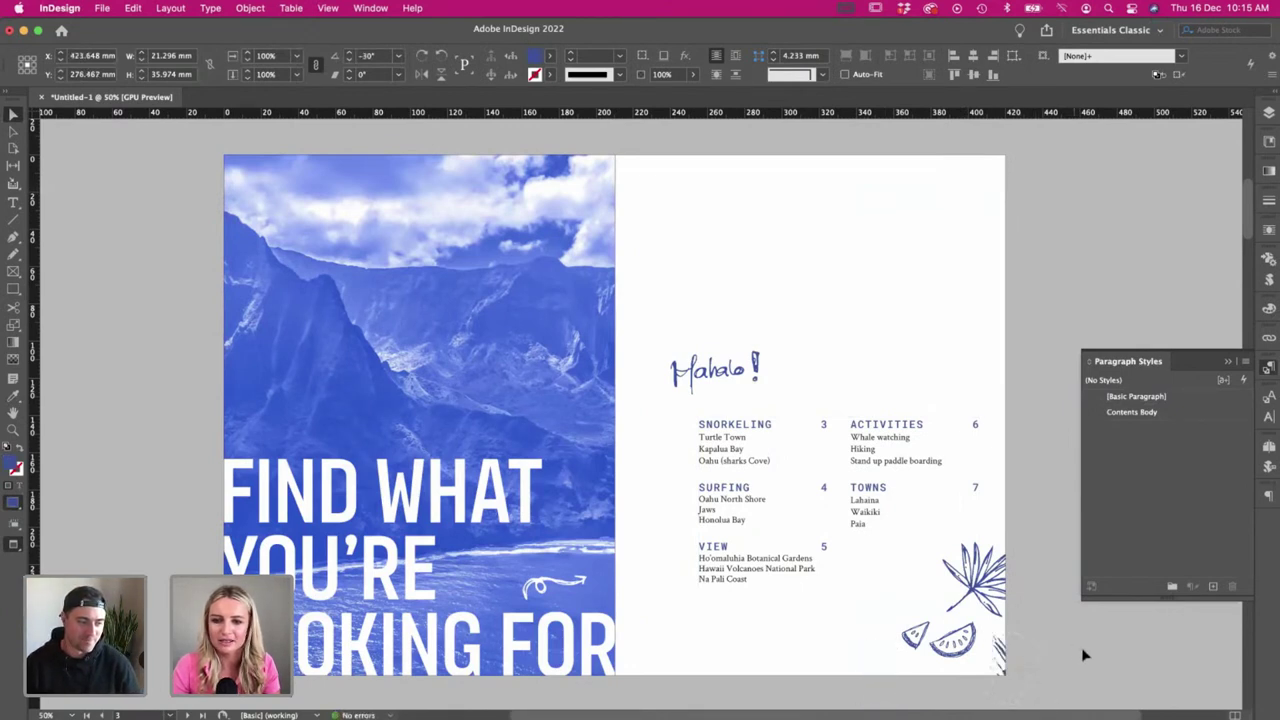
click(1030, 670)
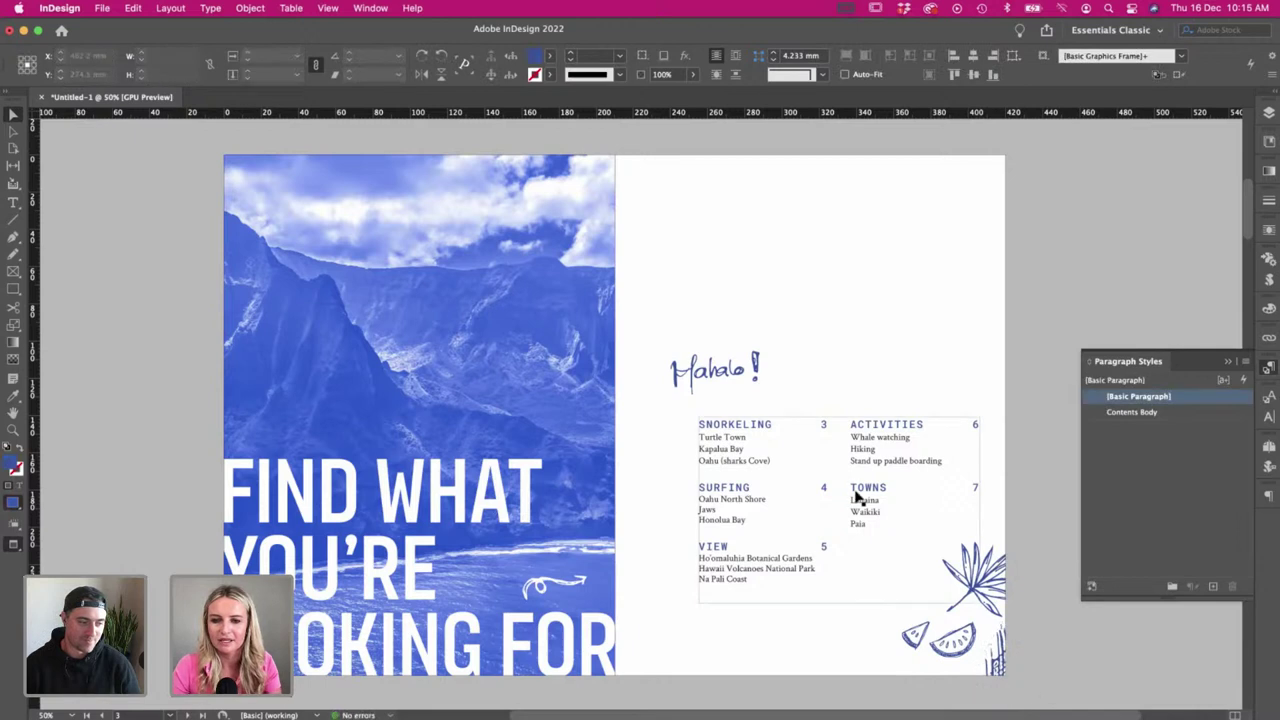
click(1011, 667)
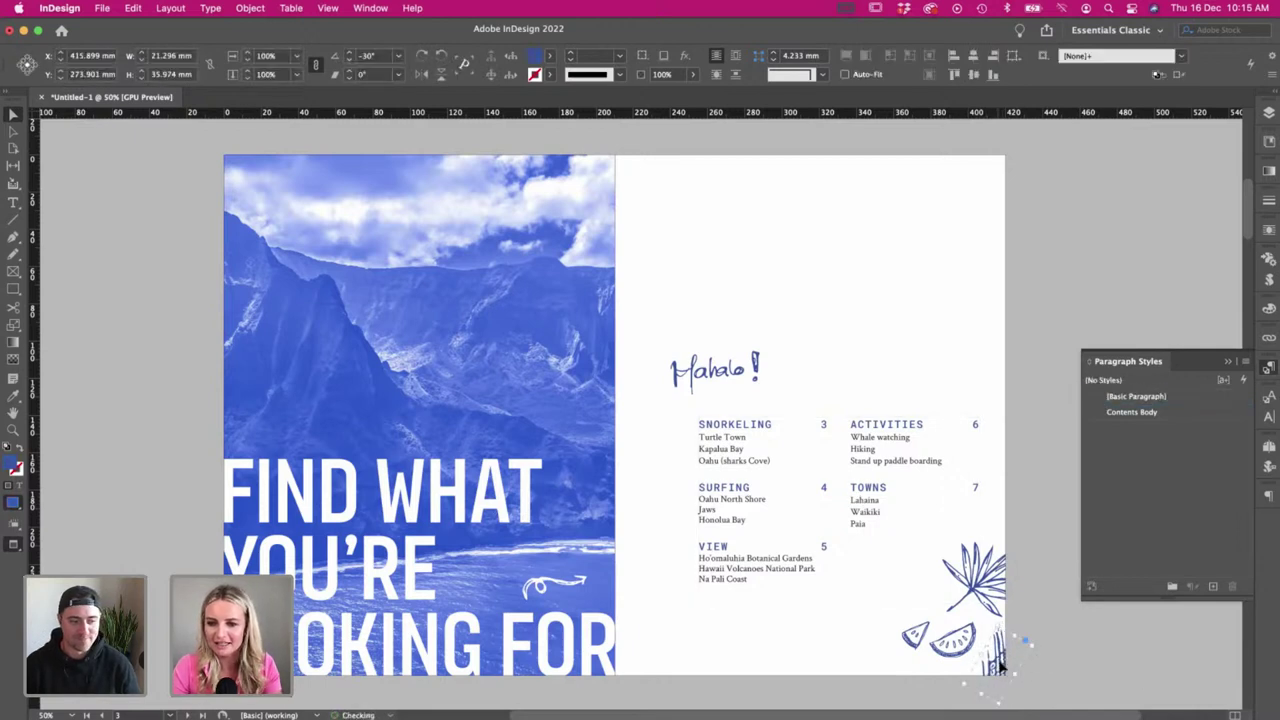
click(640, 537)
- Shift the contents list and the Mahalo! lettering slightly upward together on the page
scroll(686, 429, right, 2)
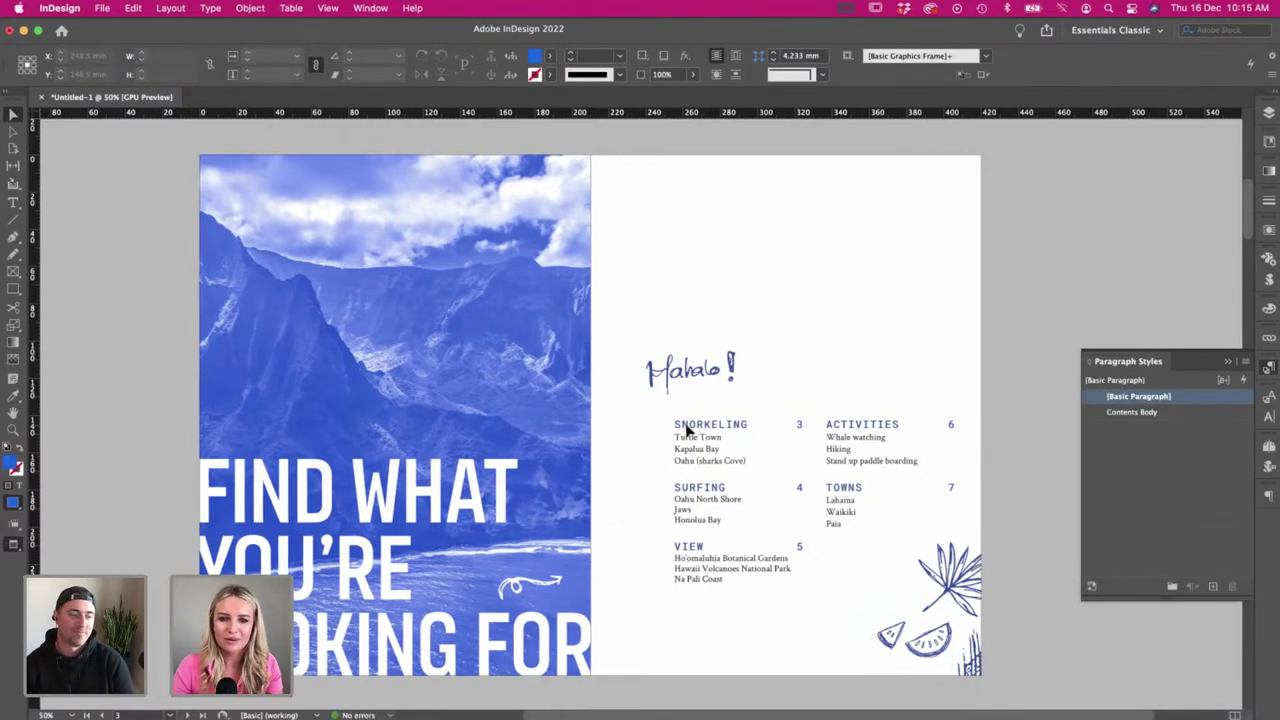
scroll(686, 429, right, 3)
drag(668, 492, 652, 434)
click(605, 303)
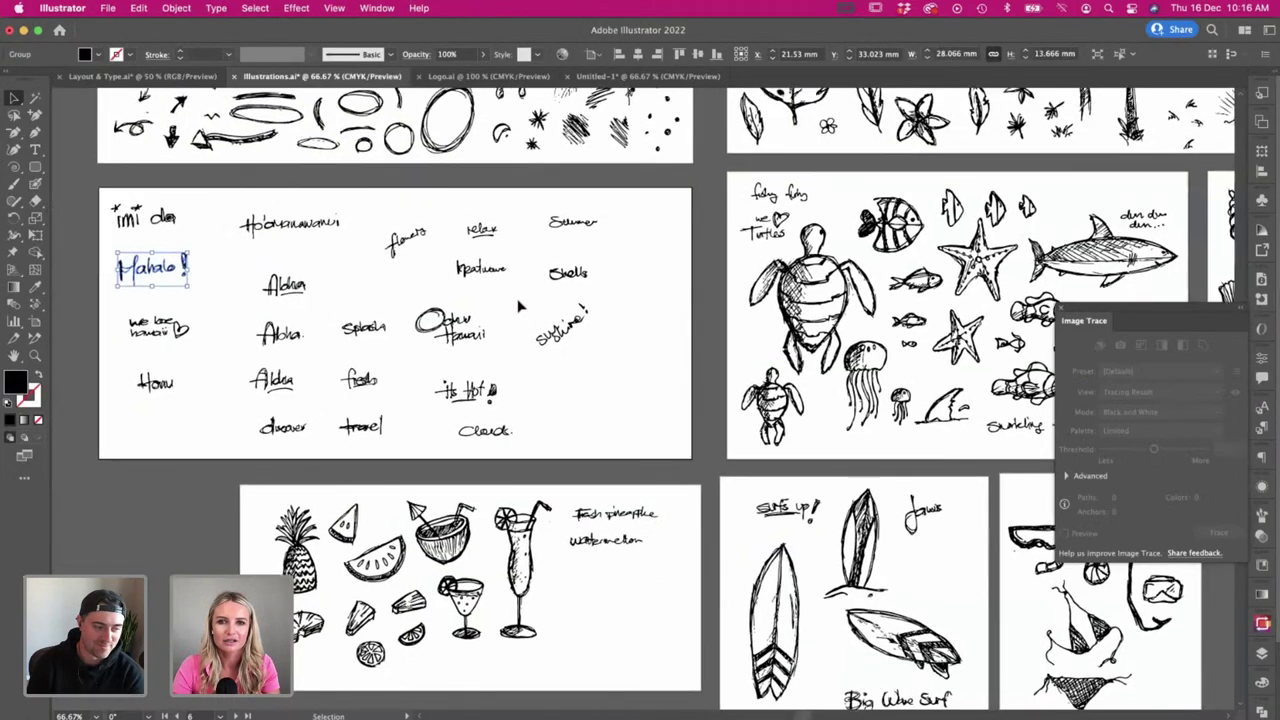
- Copy the roughly 2.5 mm round dot from Illustrator's doodle artboard and paste it onto the InDesign contents page
scroll(520, 306, up, 5)
scroll(518, 310, up, 2)
scroll(518, 310, right, 1)
click(735, 376)
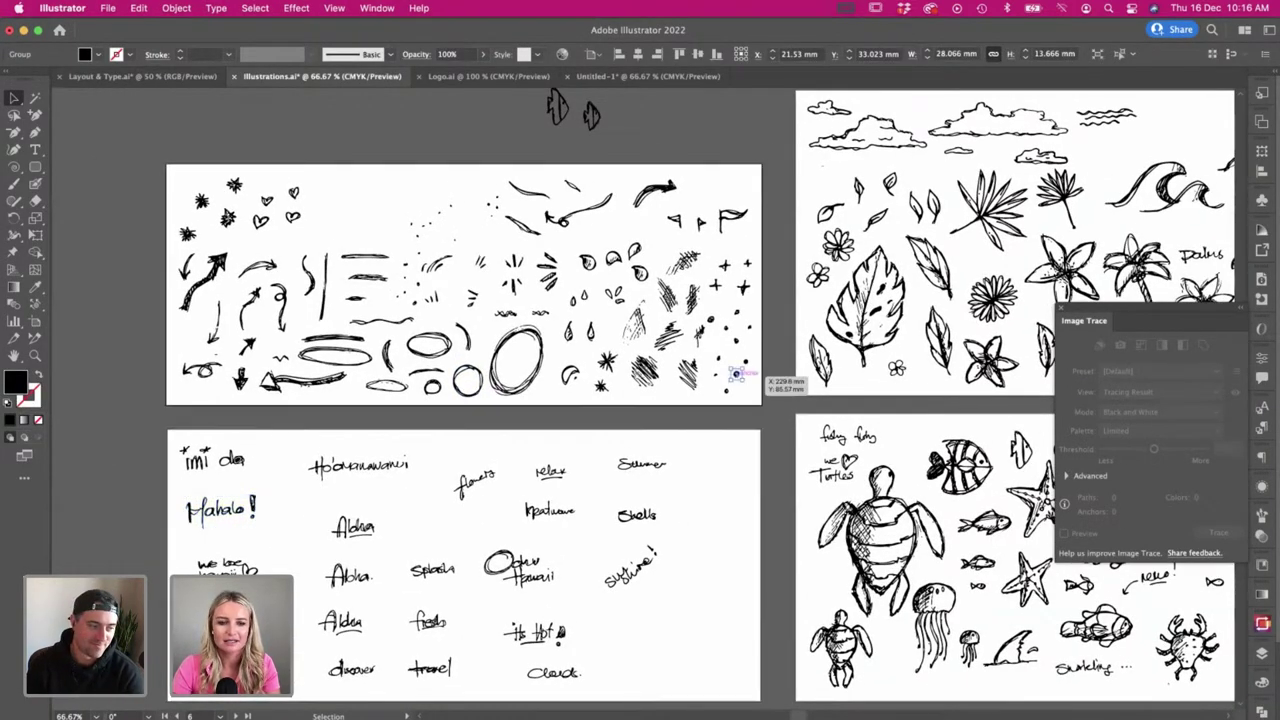
key(super+c)
key(super+Tab)
key(super+v)
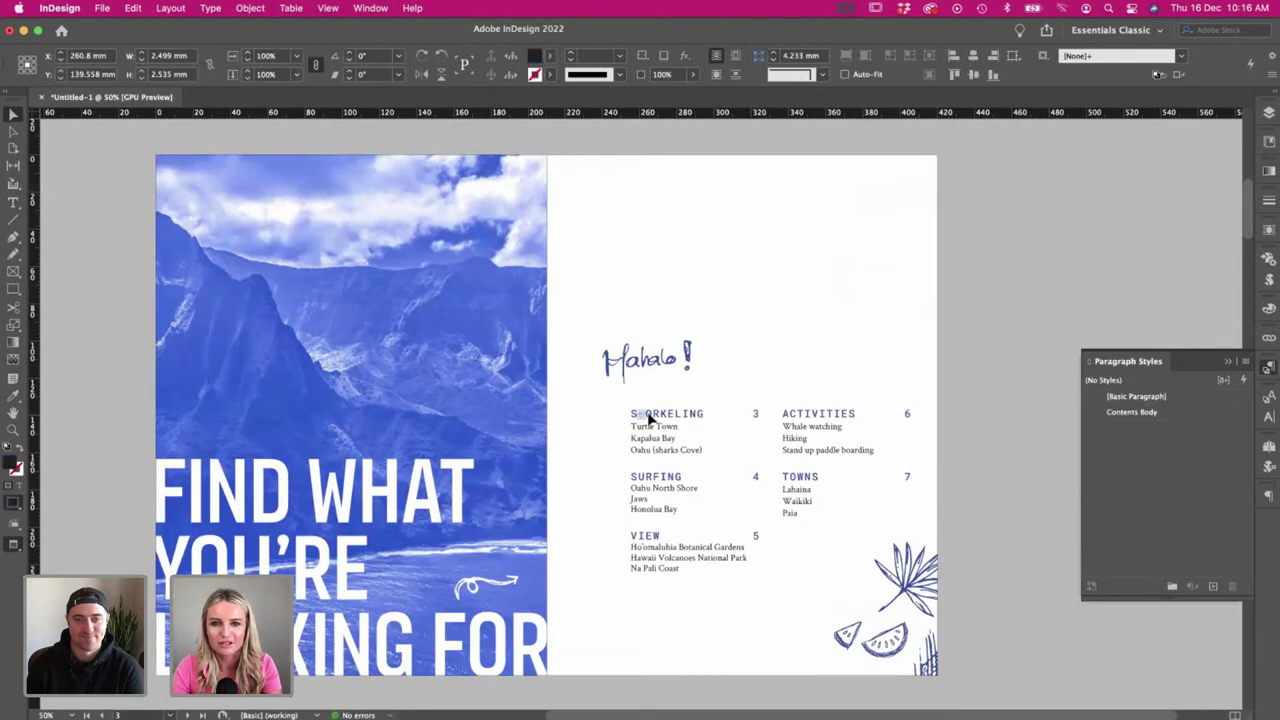
- Color the dot with the blue sampled from Mahalo! and place it beside the palm leaf, above the watermelon slices
click(688, 346)
key(v)
click(640, 295)
drag(639, 415, 870, 602)
click(755, 651)
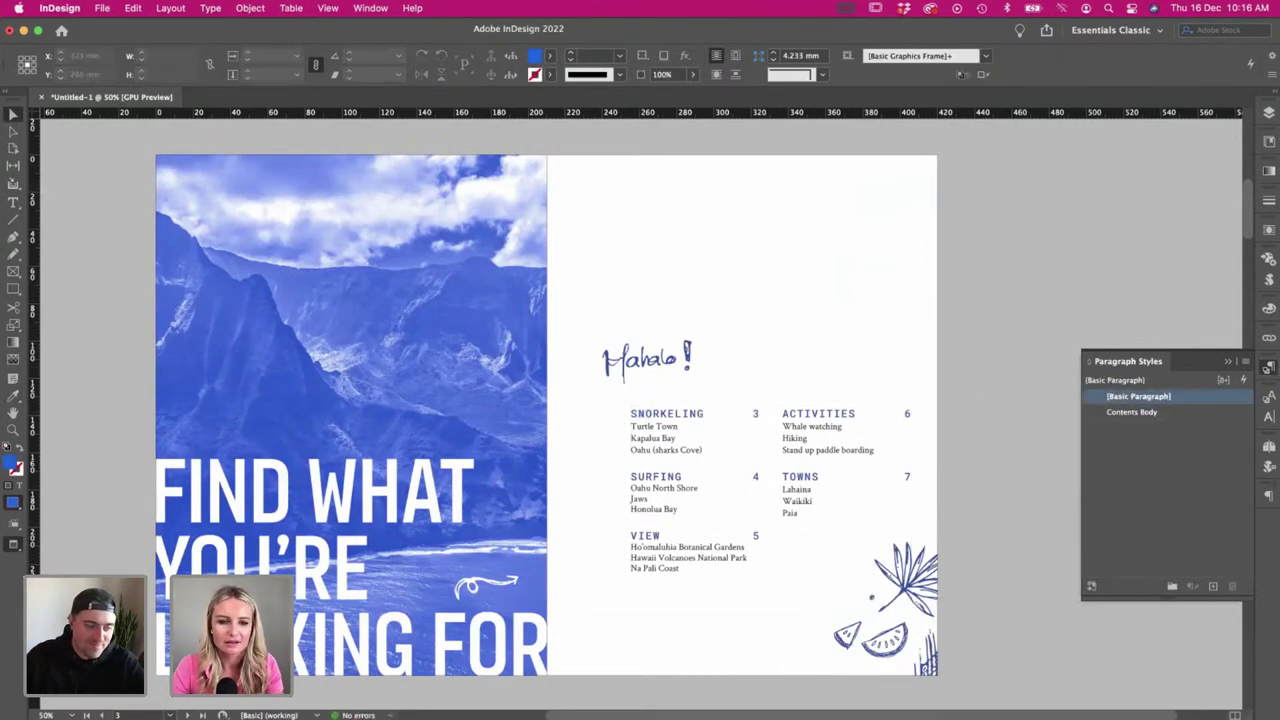
- Copy a tiny dot about 0.7 mm wide from Illustrator's doodle artboard for the InDesign contents page
key(super+Tab)
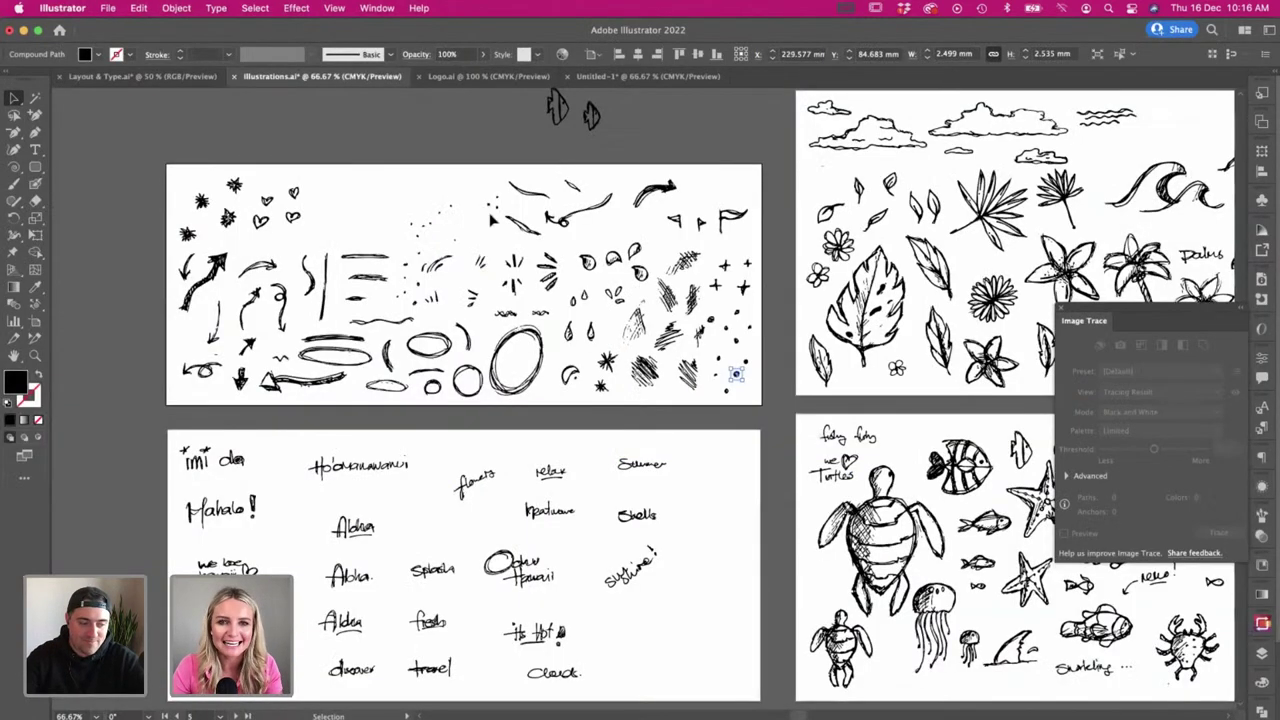
click(450, 206)
key(super+Tab)
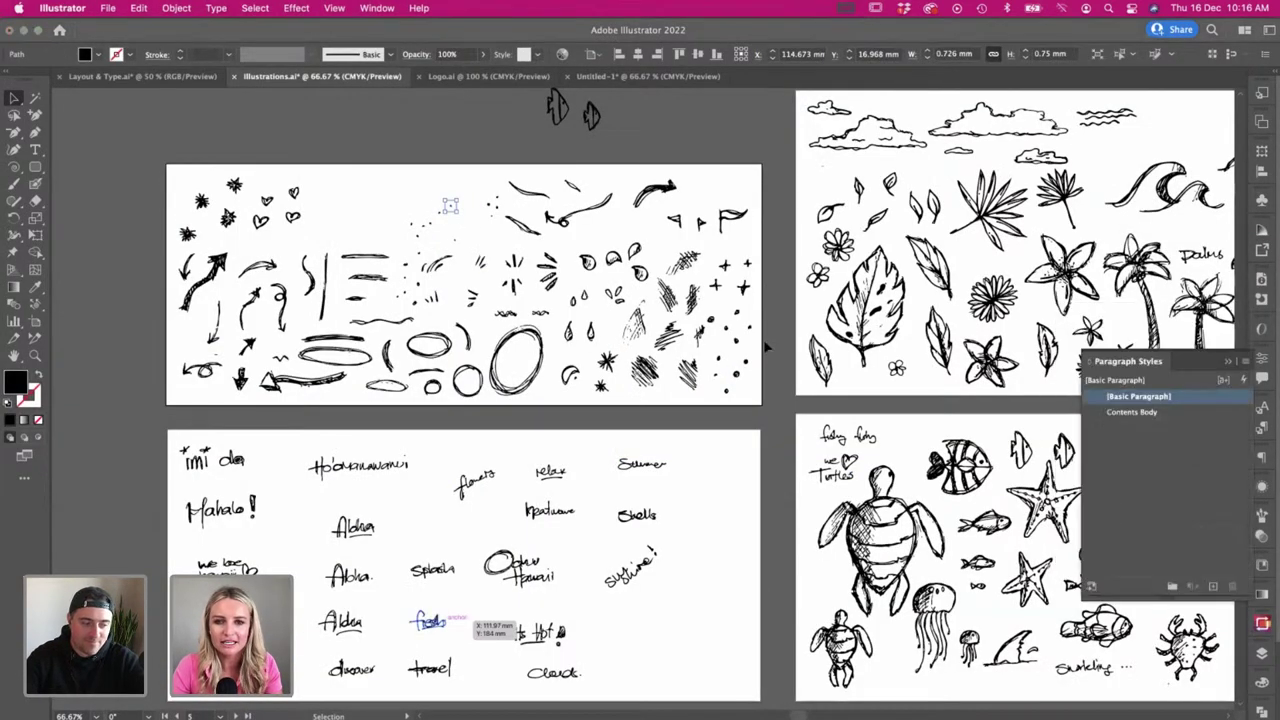
click(660, 447)
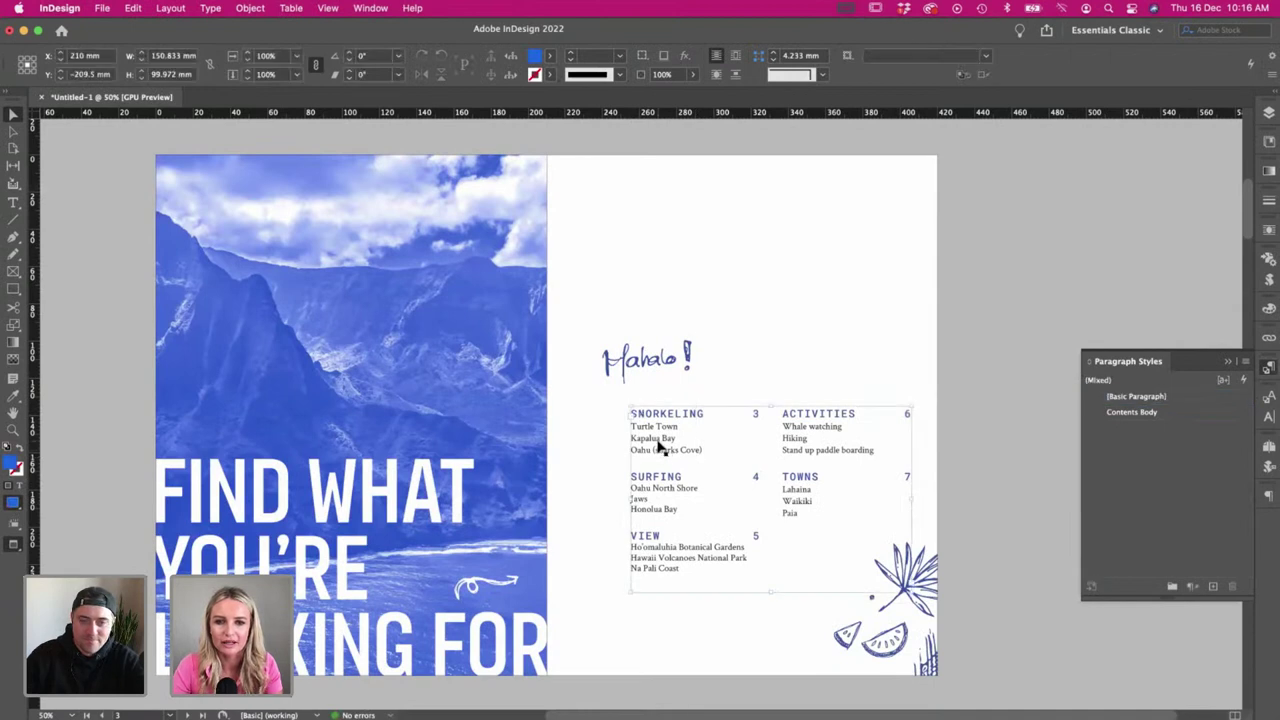
- Color the pasted tiny dot with the Mahalo! blue and place it just left of the larger dot
click(678, 387)
key(v)
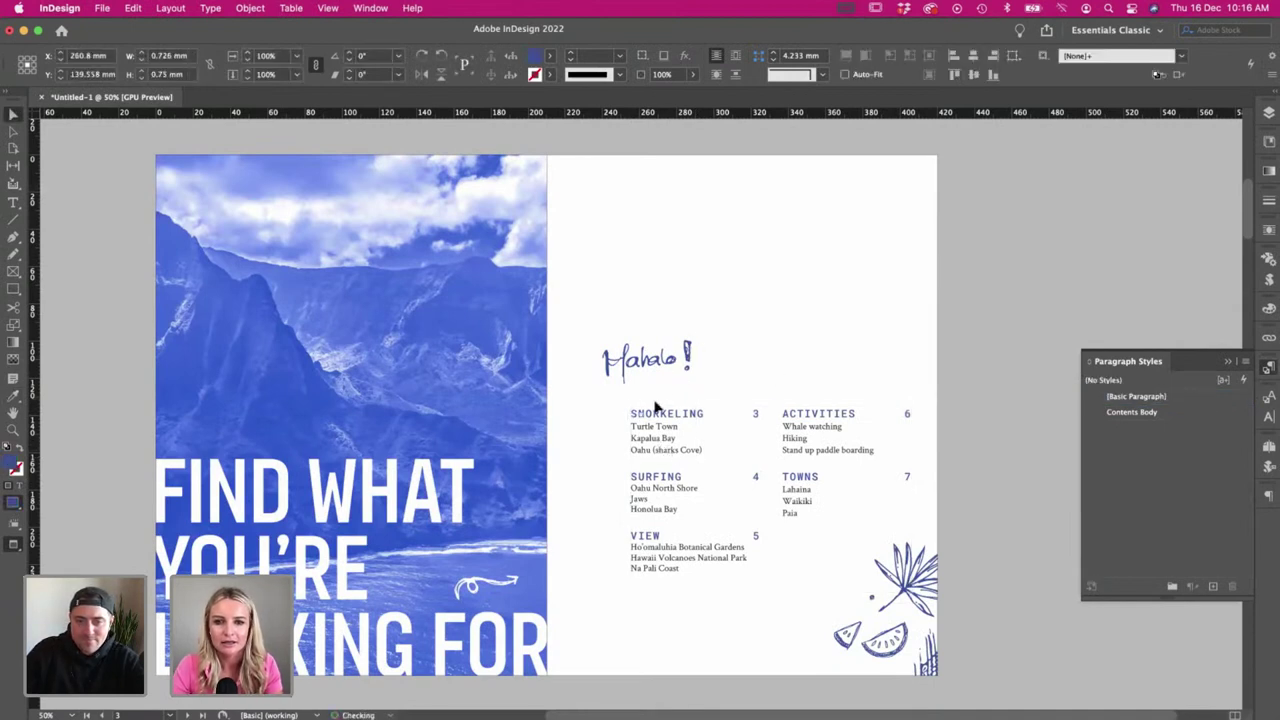
click(642, 416)
drag(799, 595, 861, 595)
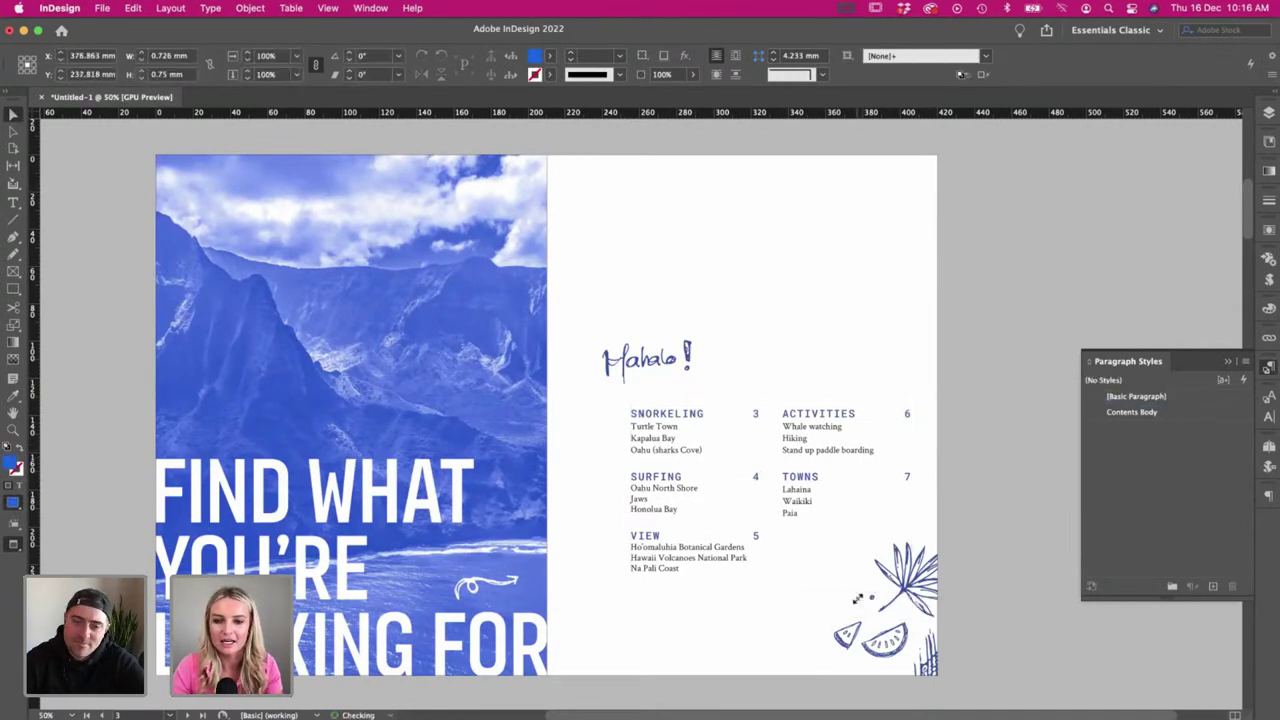
- In Illustrator, paint a freehand loop about 87 by 77 mm on the empty canvas left of the doodle artboard
key(super+Tab)
scroll(380, 397, left, 3)
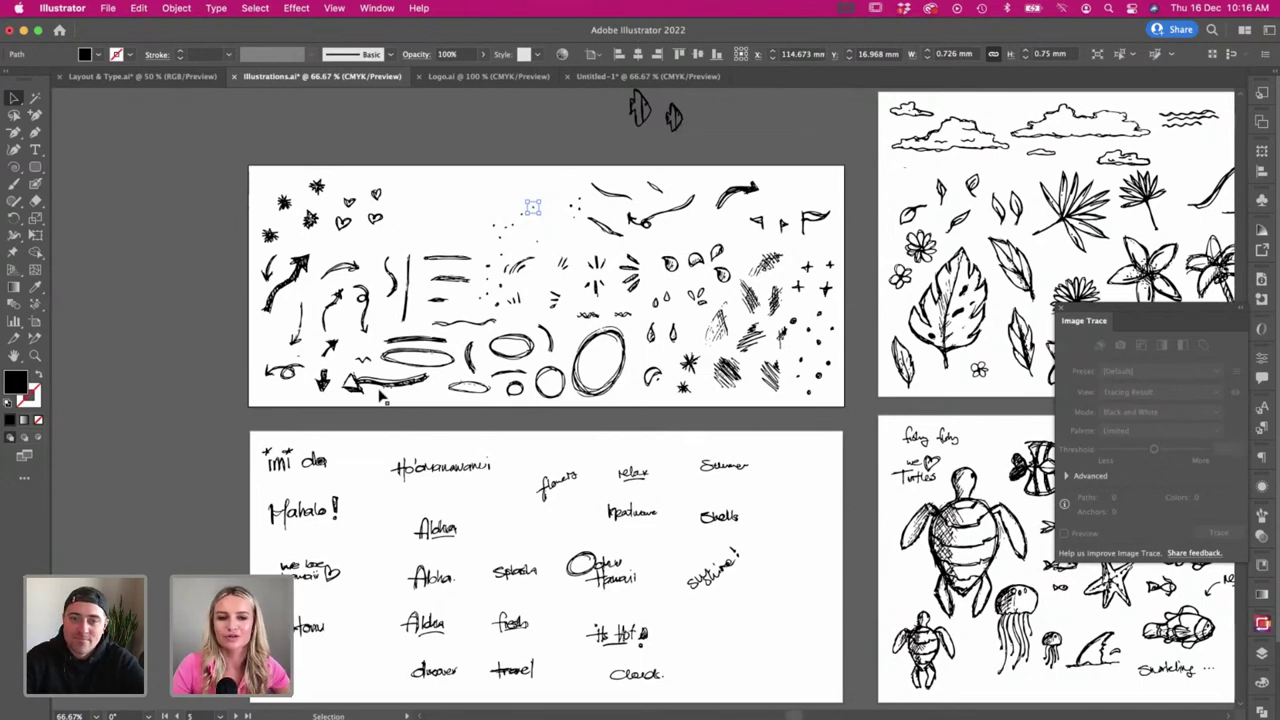
scroll(380, 396, left, 10)
key(b)
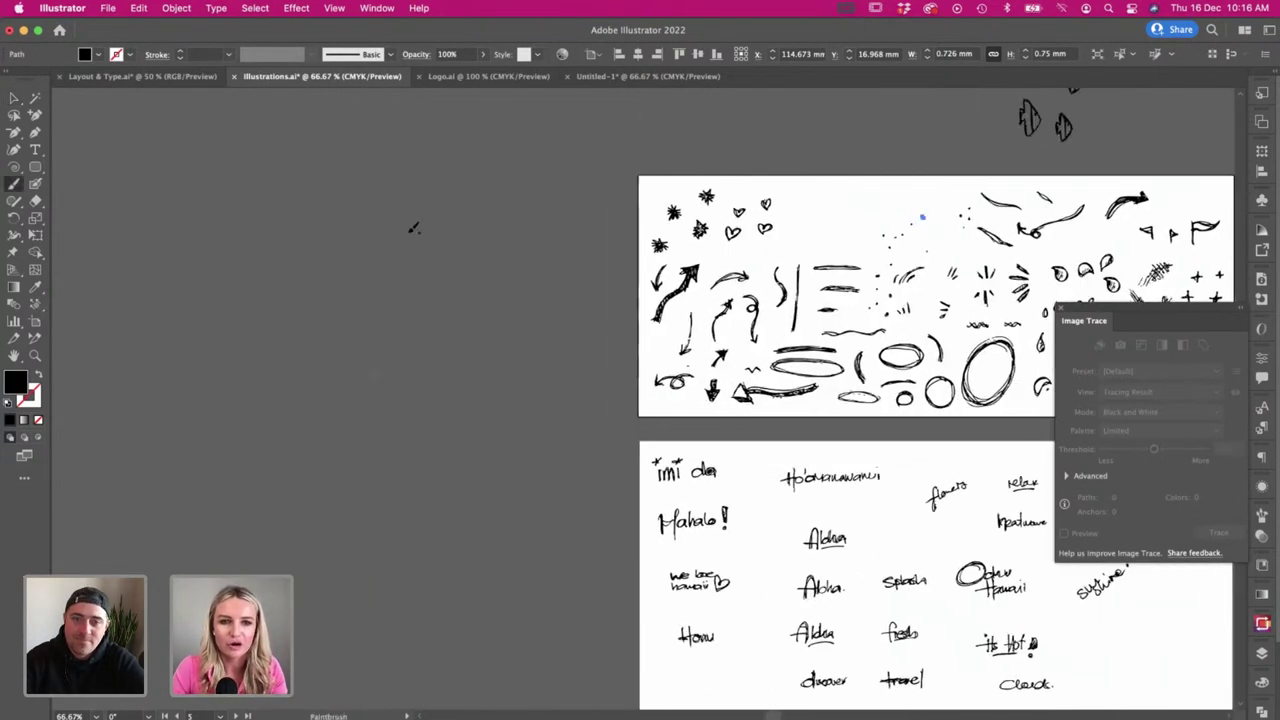
mouse_move(401, 403)
mouse_down()
mouse_move(426, 218)
mouse_move(379, 406)
mouse_move(426, 384)
mouse_up()
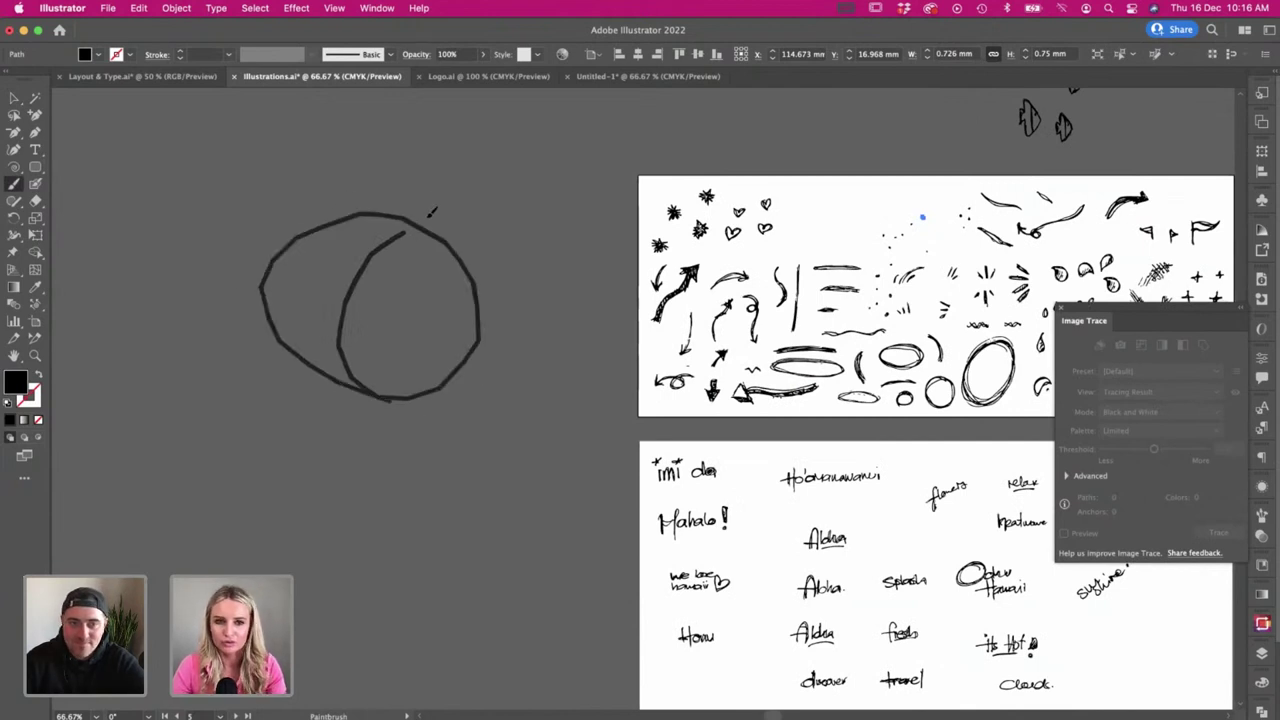
- Apply the rough charcoal-style brush to the freehand loop's stroke and deselect it
key(v)
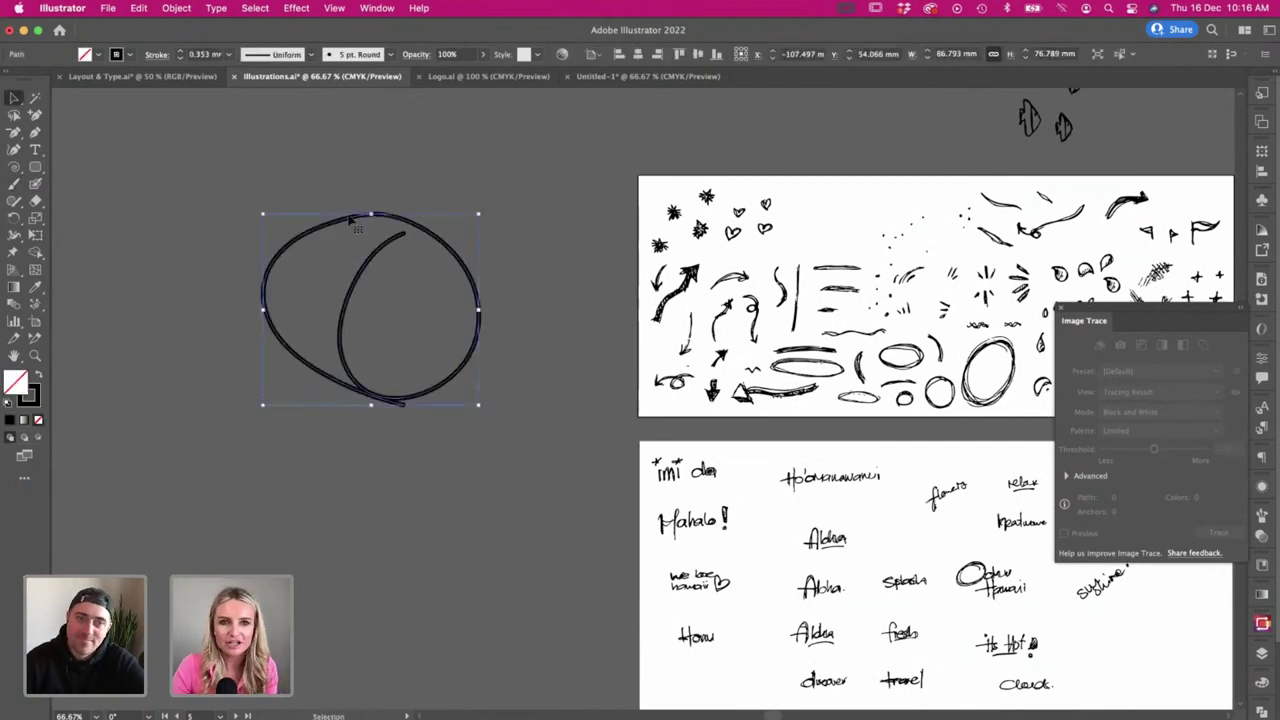
click(387, 55)
scroll(316, 125, down, 3)
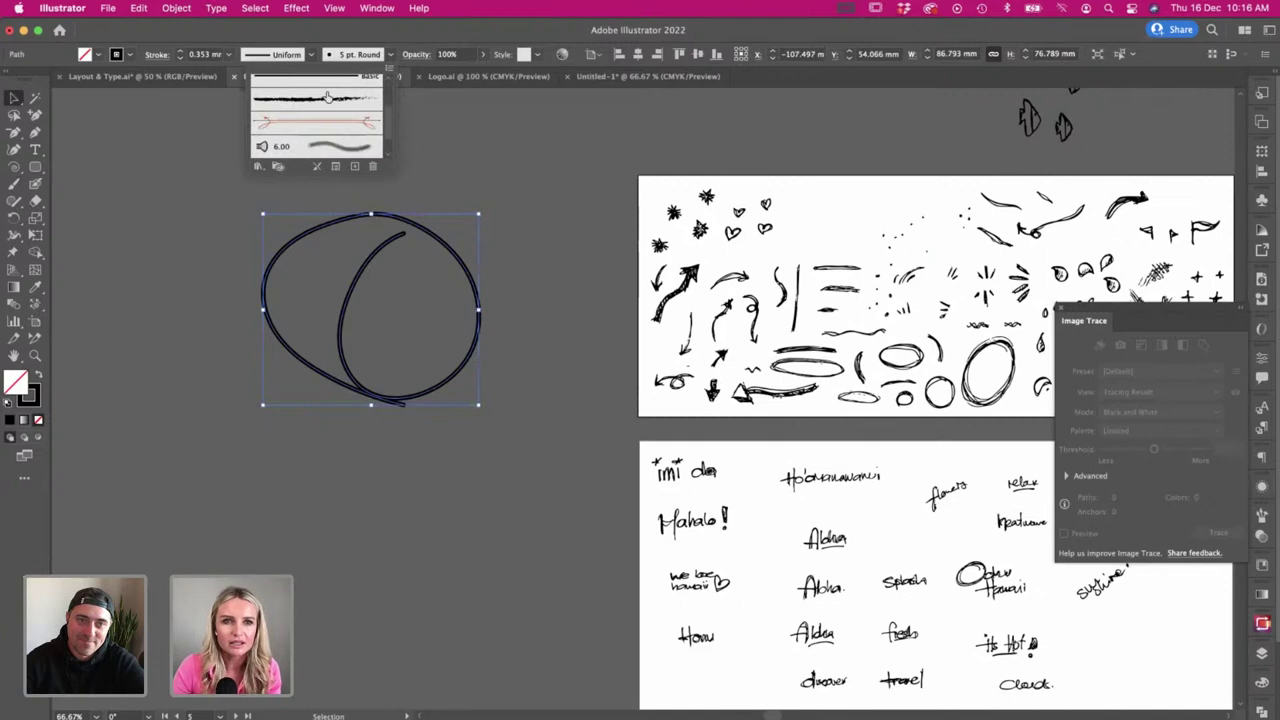
click(330, 104)
click(534, 261)
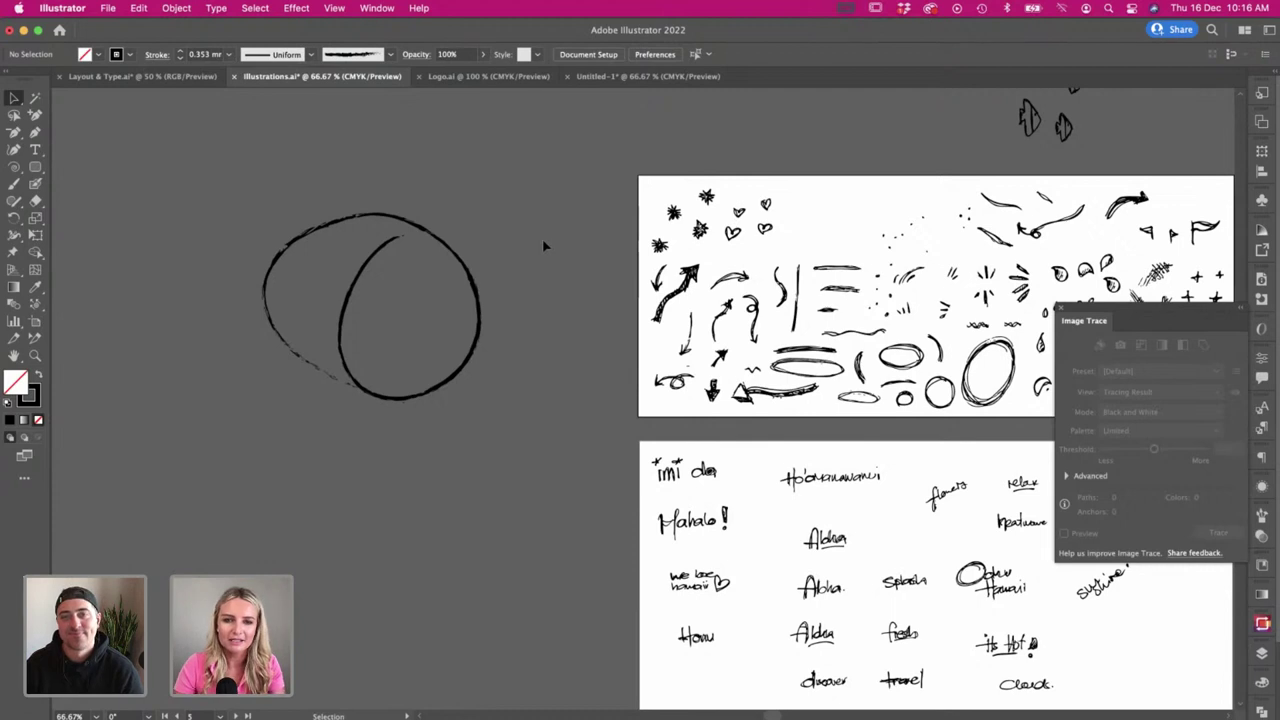
scroll(448, 219, right, 2)
scroll(450, 228, right, 3)
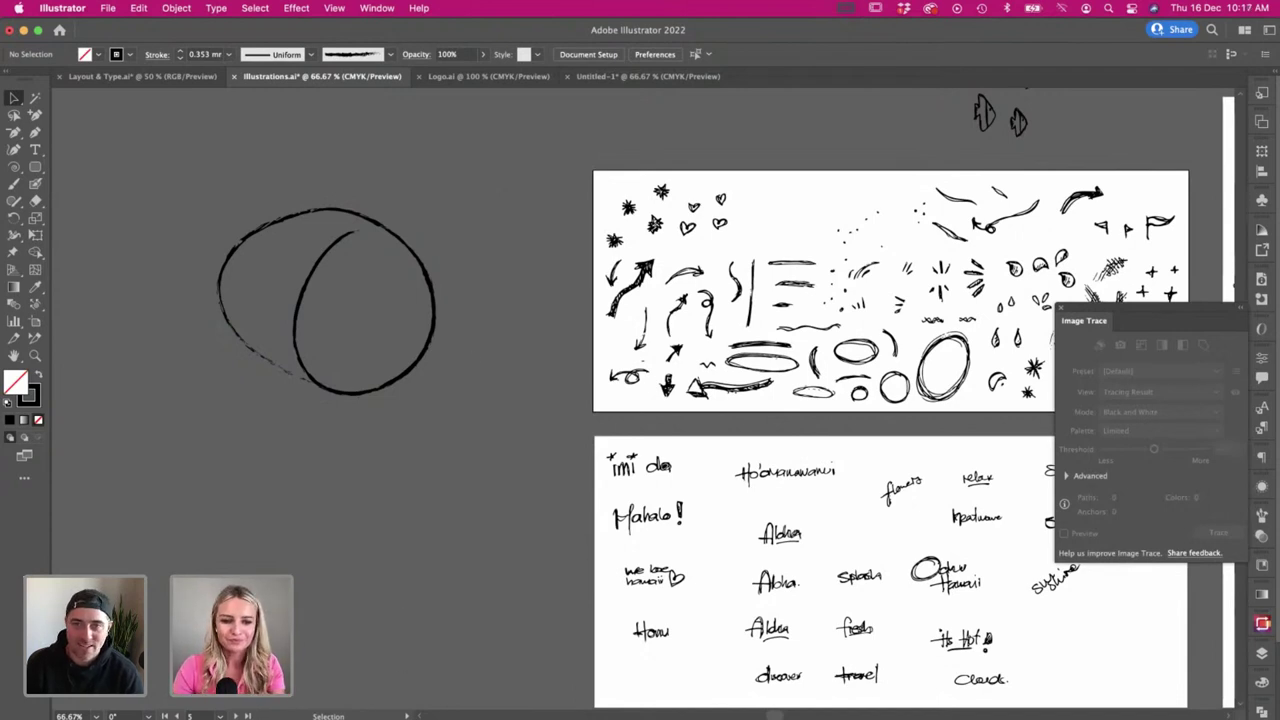
scroll(367, 510, right, 5)
scroll(367, 510, down, 4)
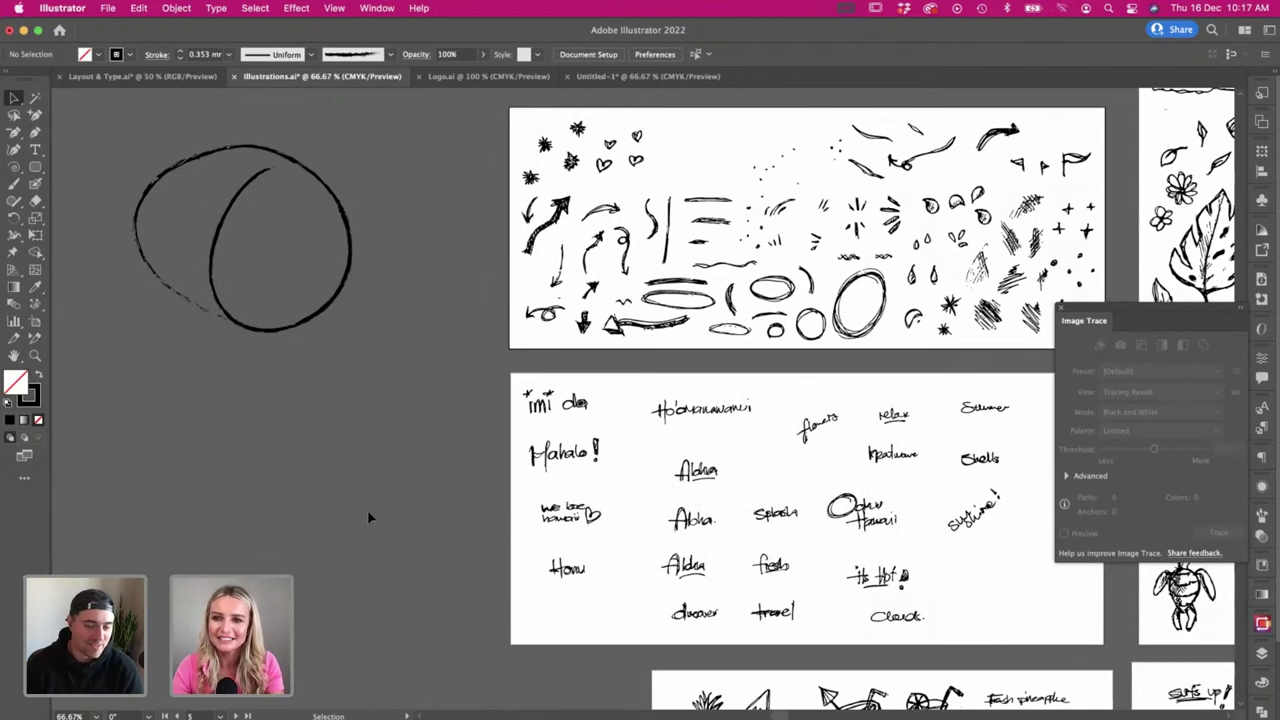
scroll(368, 517, left, 2)
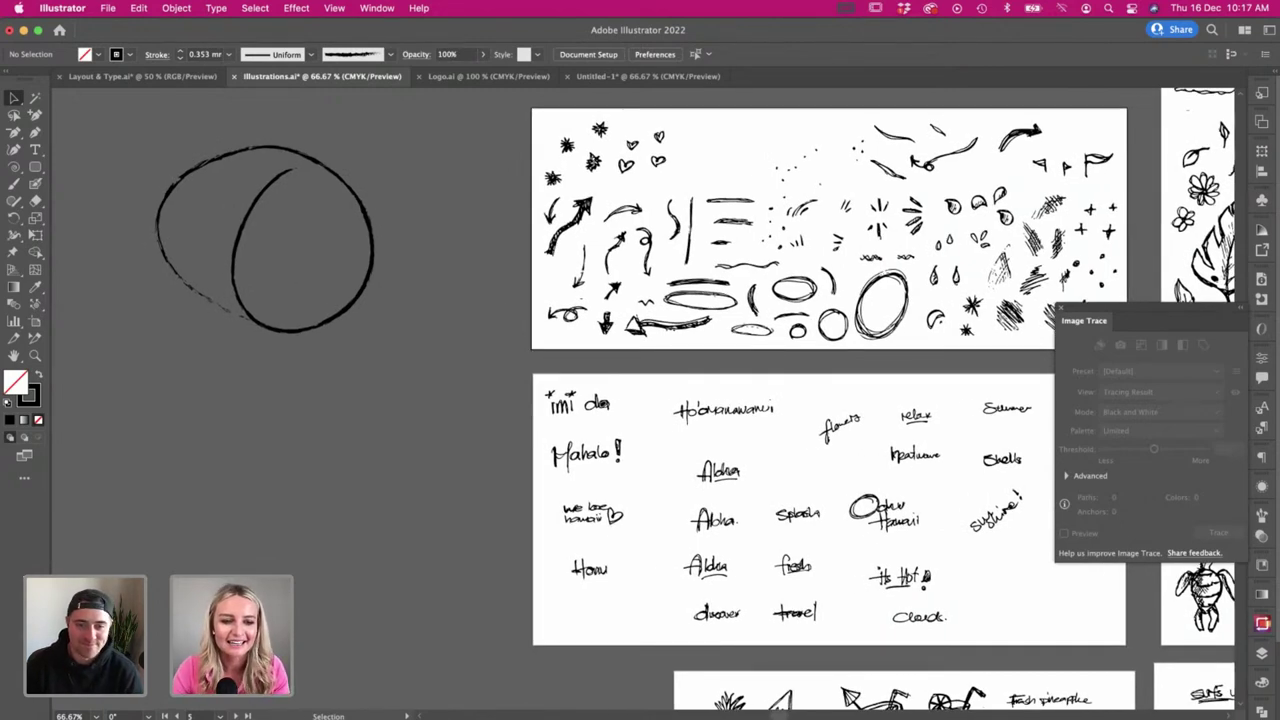
key(super+Tab)
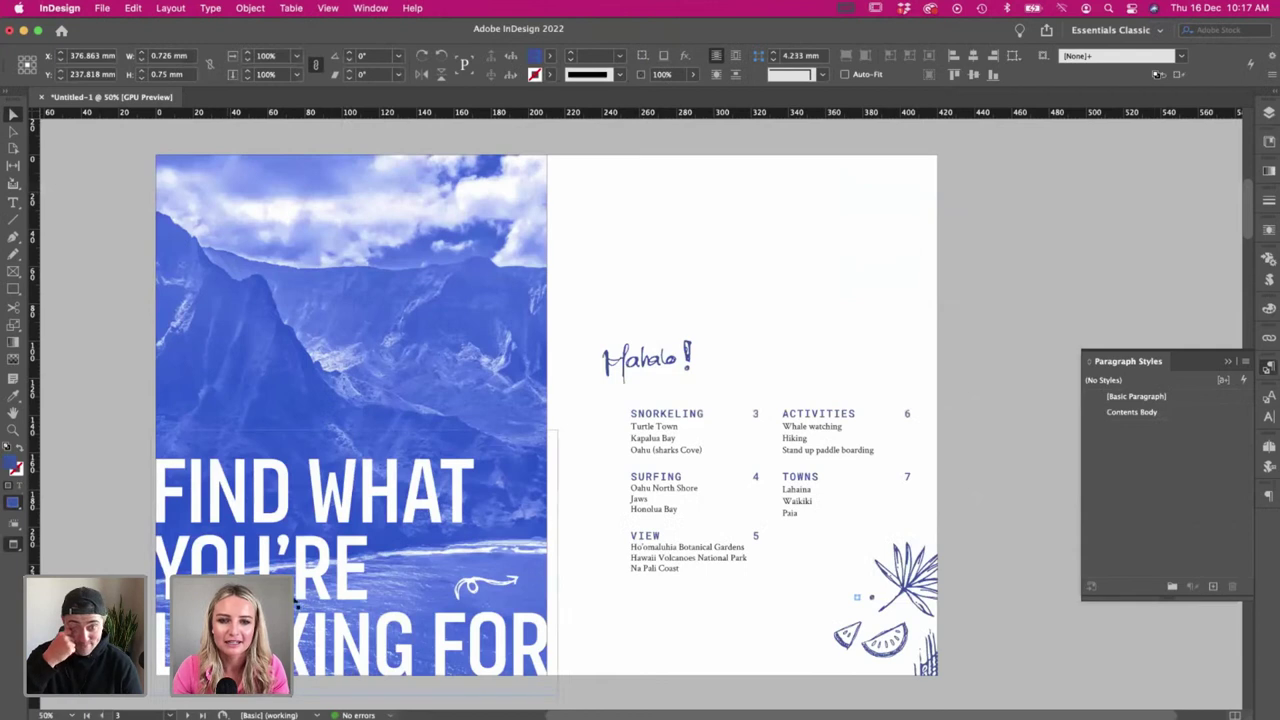
key(super+s)
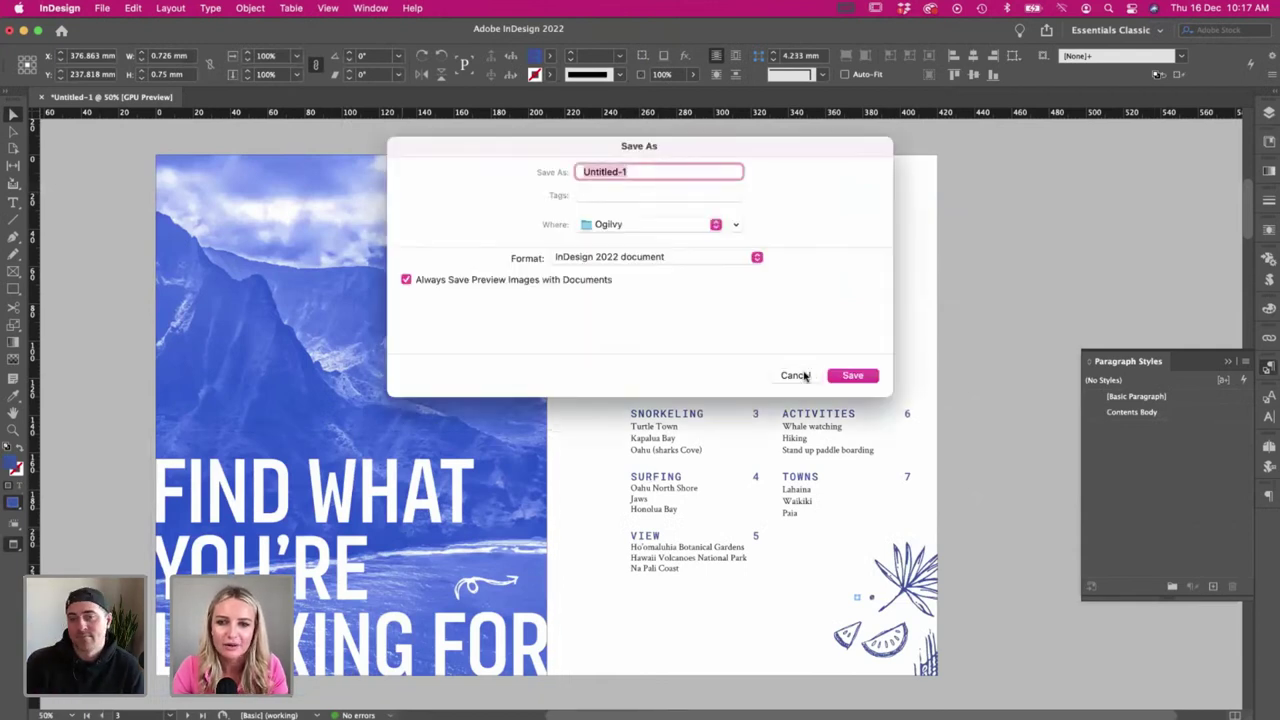
click(797, 375)
- Nudge the tiny blue dot slightly beside the larger dot near the palm leaf and deselect everything
click(897, 600)
drag(859, 598, 856, 595)
key(super+shift+a)
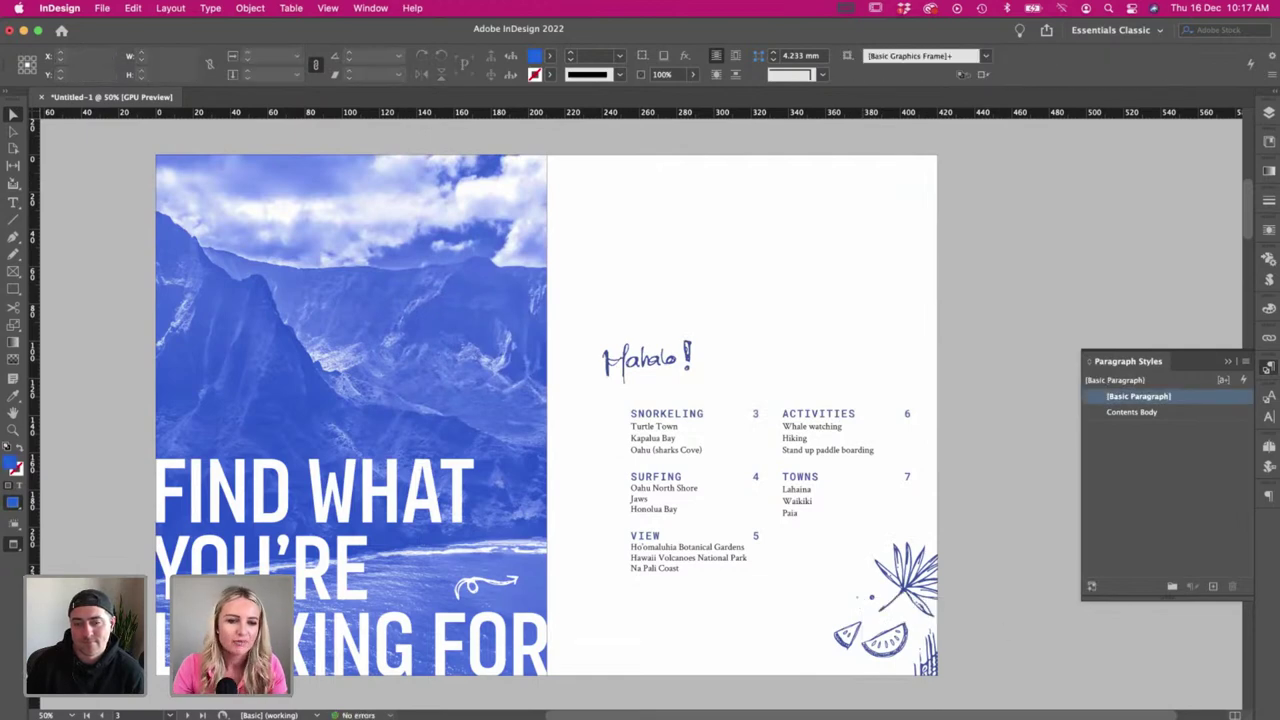
- Switch to the Pink Pony Creative Instagram page in Chrome, examine the Meeneez branding post's illustrated pattern, and return to the InDesign spread
key(super+Tab)
click(305, 34)
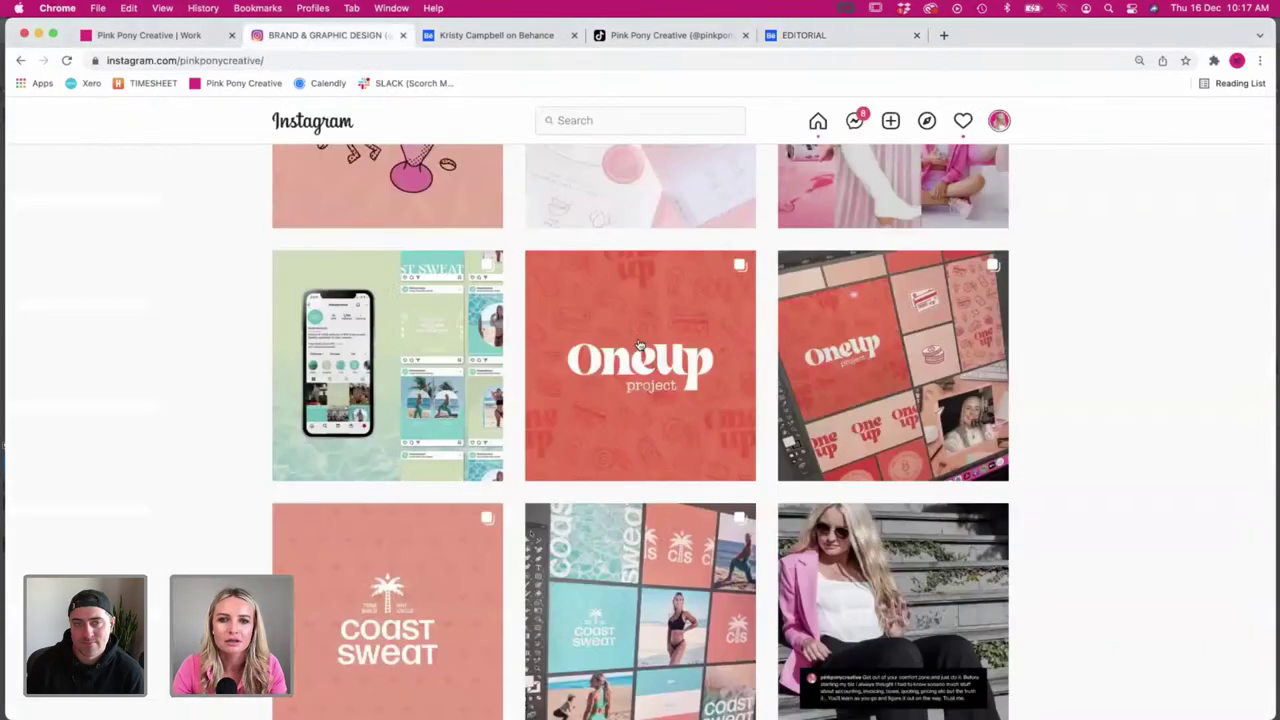
scroll(614, 329, down, 3)
scroll(617, 330, down, 5)
scroll(617, 330, up, 3)
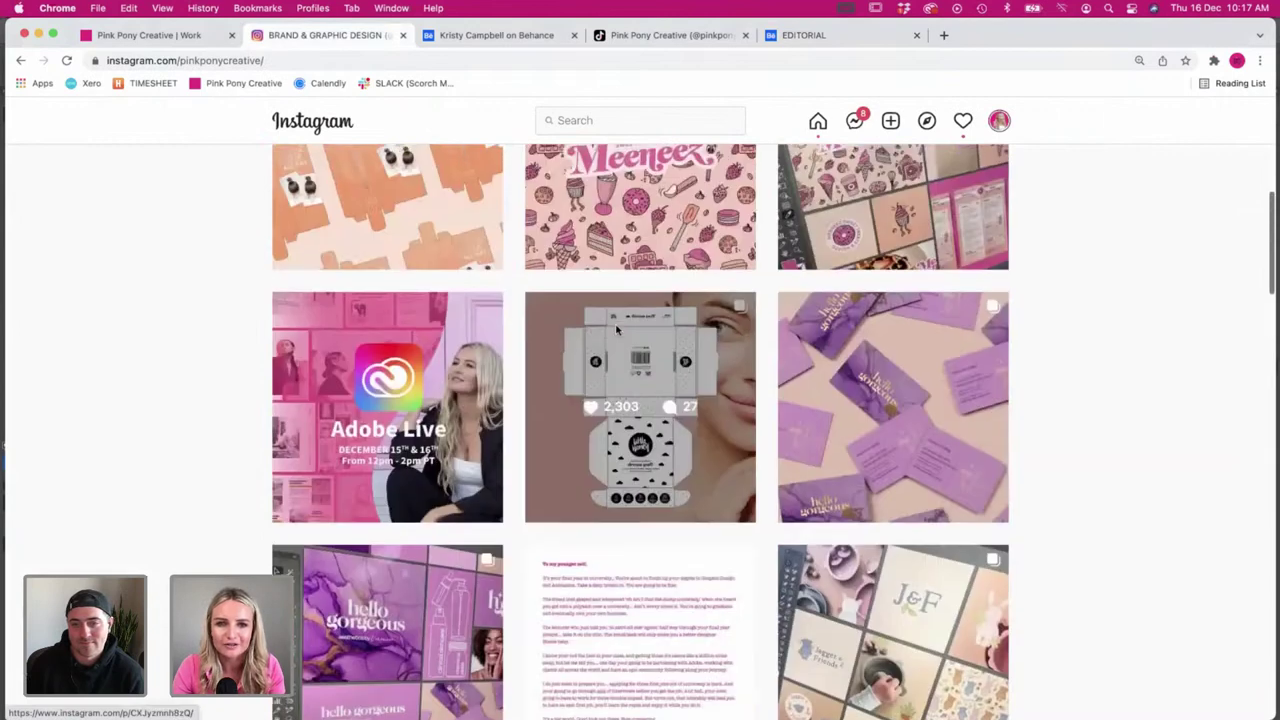
click(407, 170)
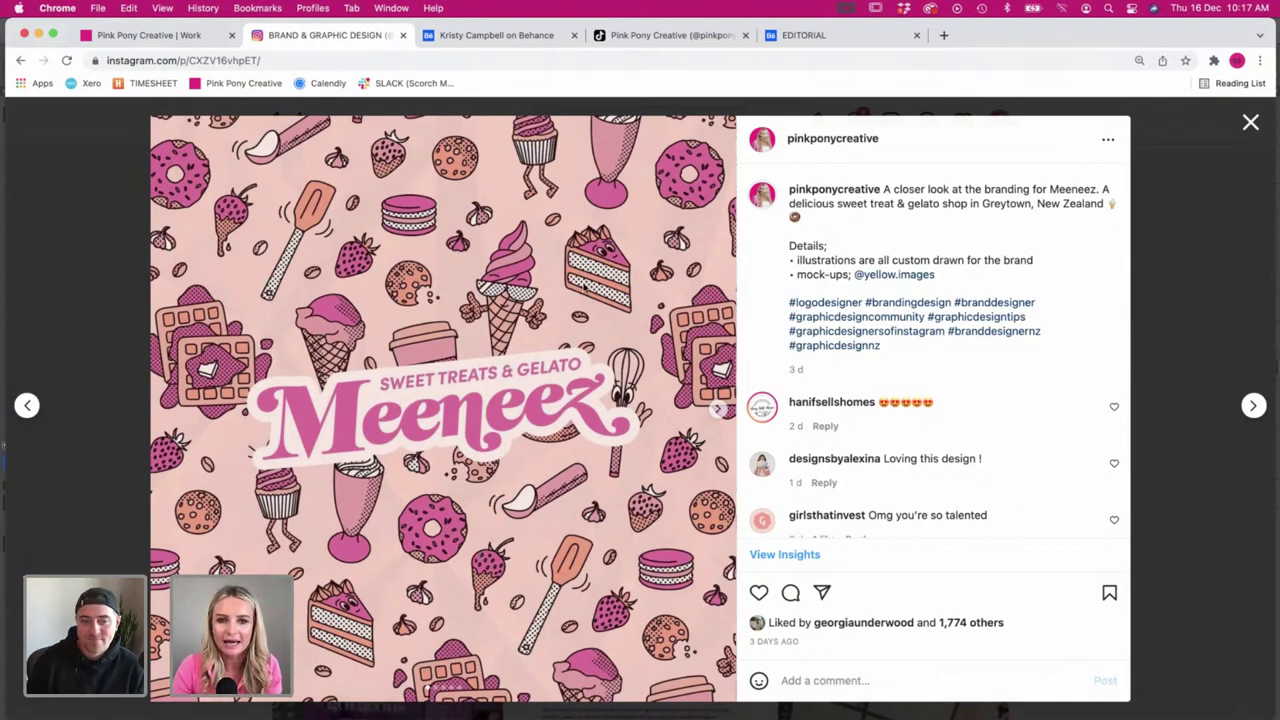
click(51, 229)
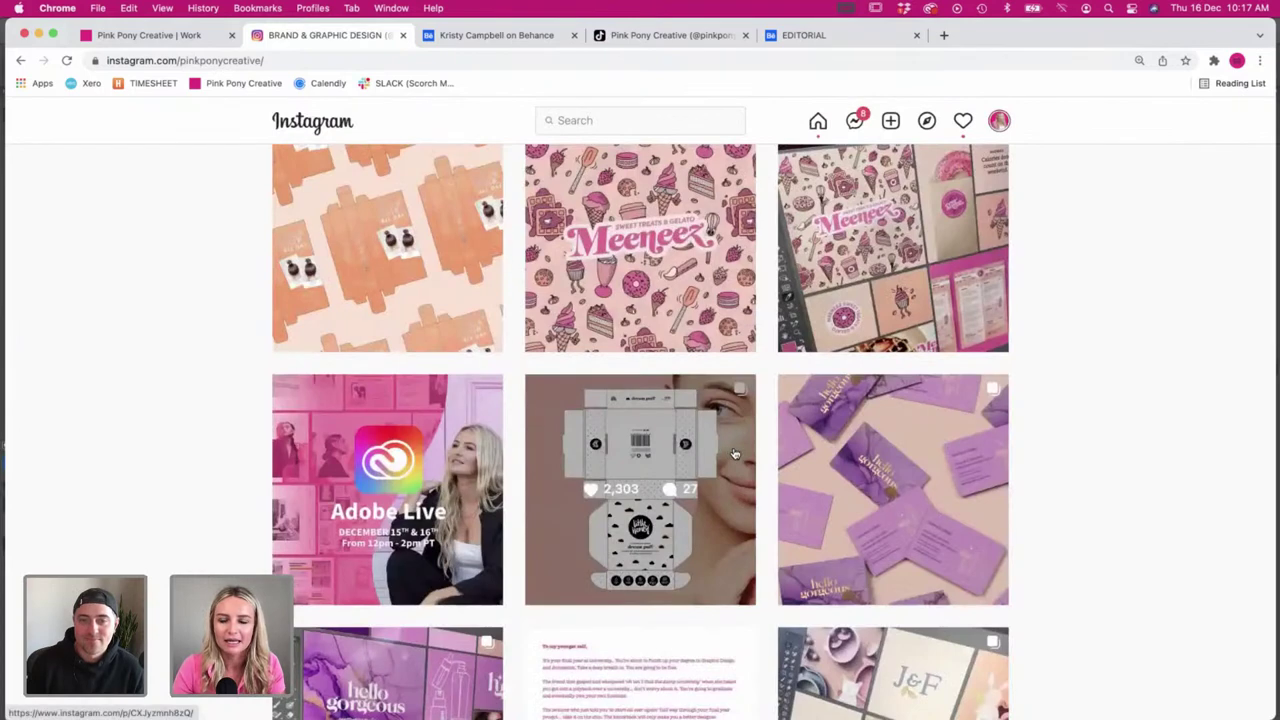
scroll(735, 453, down, 2)
scroll(735, 453, down, 2)
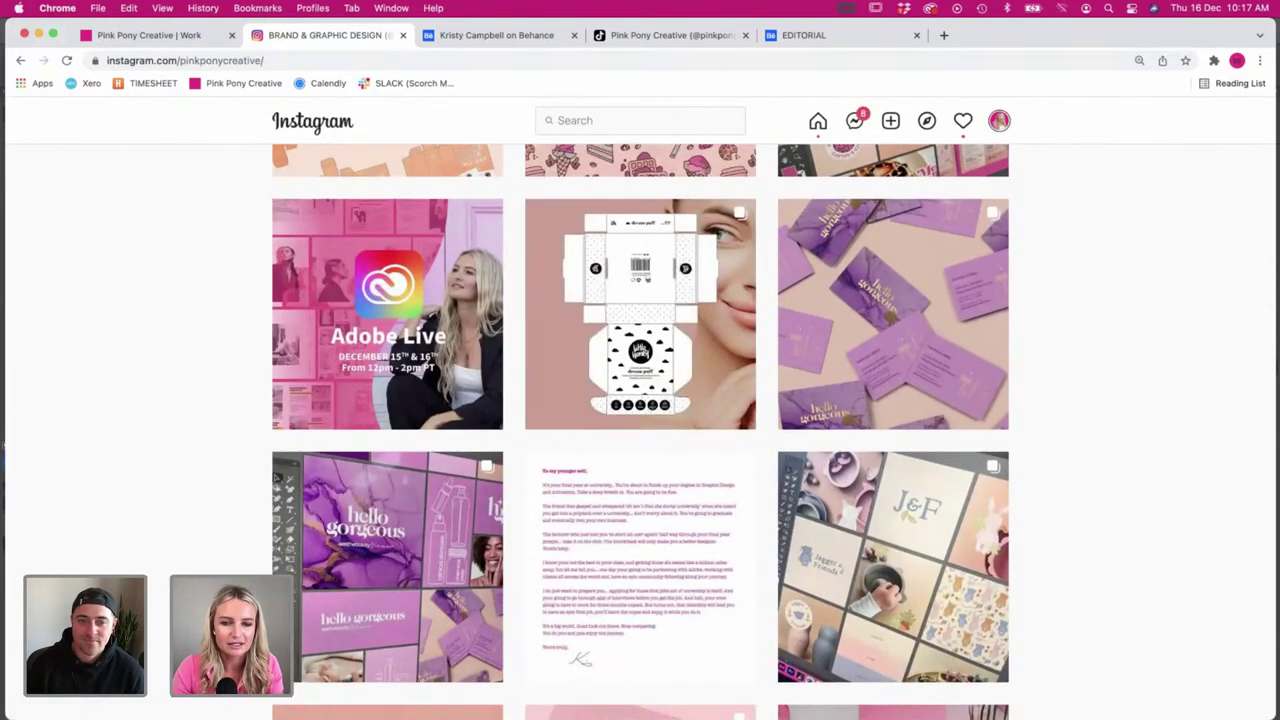
key(super+Tab)
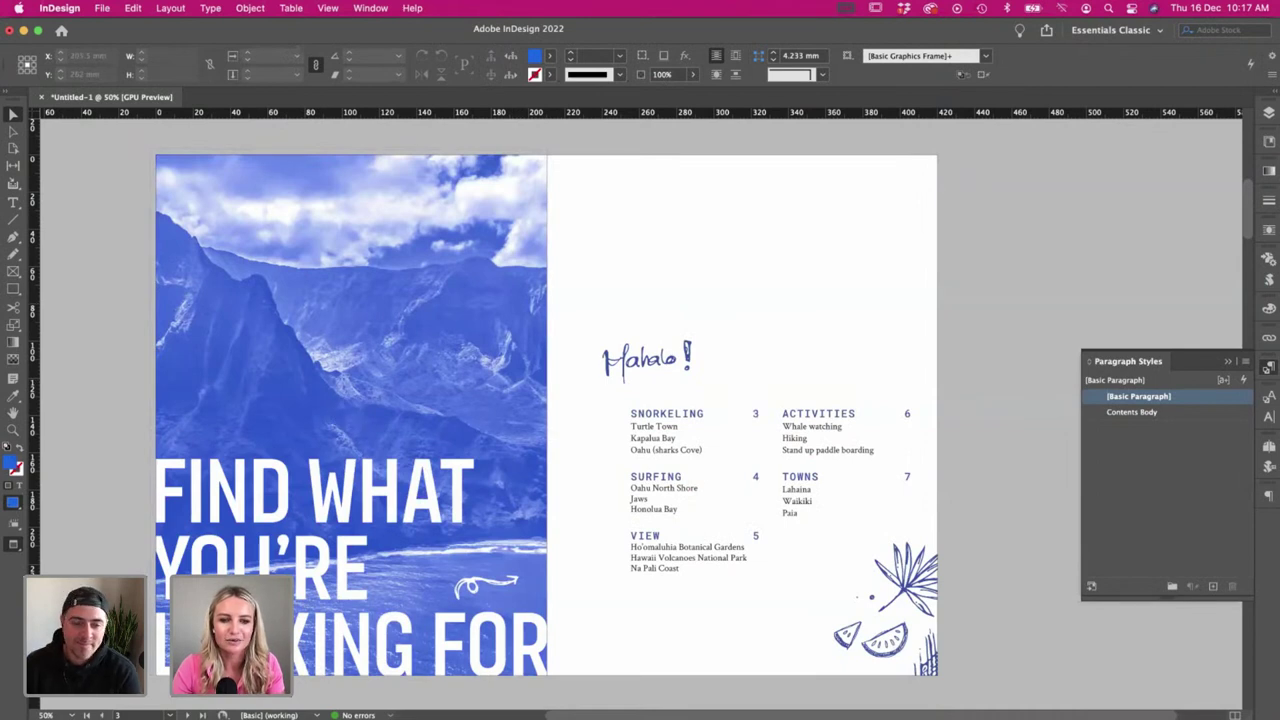
scroll(704, 310, left, 1)
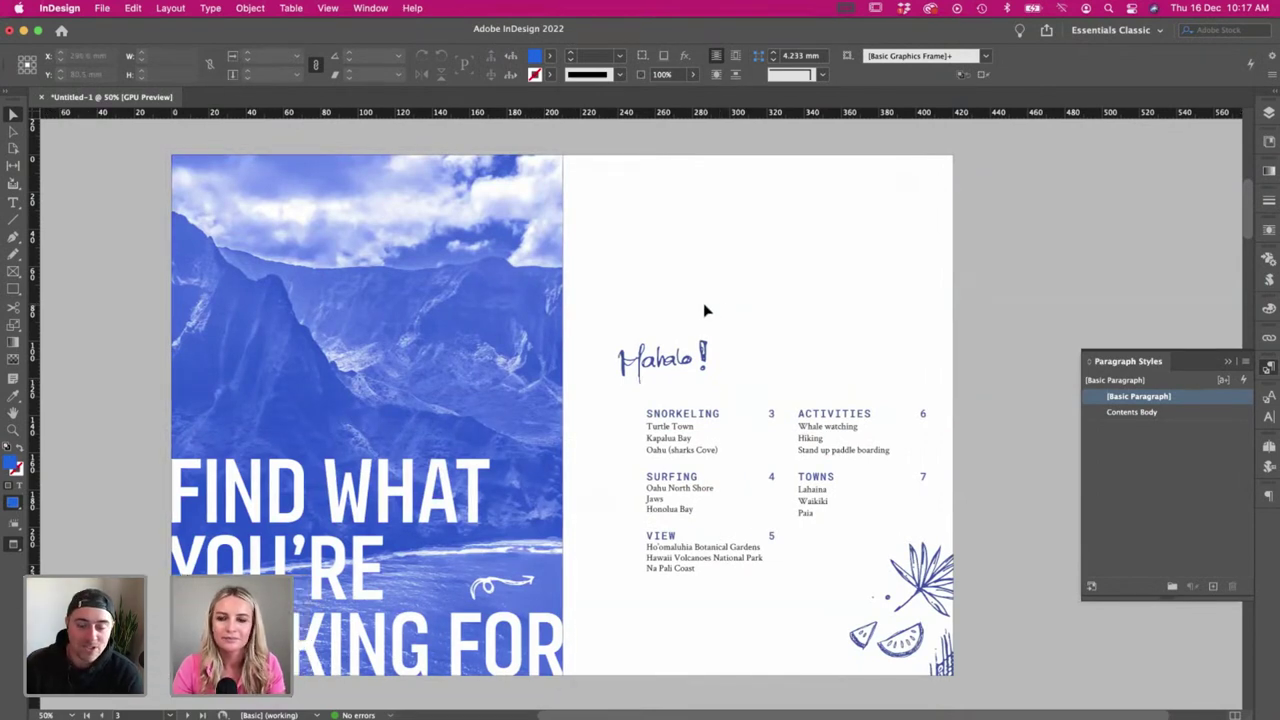
- Return to the Instagram portfolio in Chrome and view the OneUp project post with its money-themed background illustrations
key(super+Tab)
scroll(661, 287, up, 4)
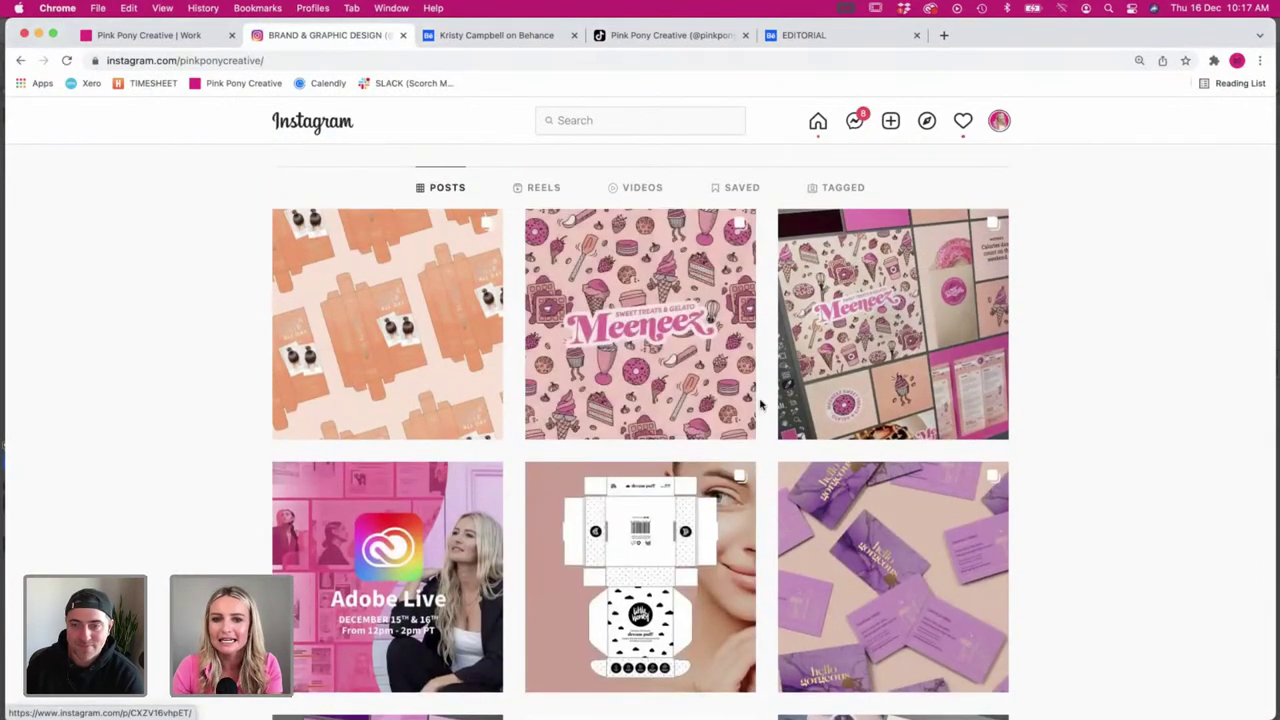
scroll(657, 381, down, 5)
scroll(652, 385, down, 3)
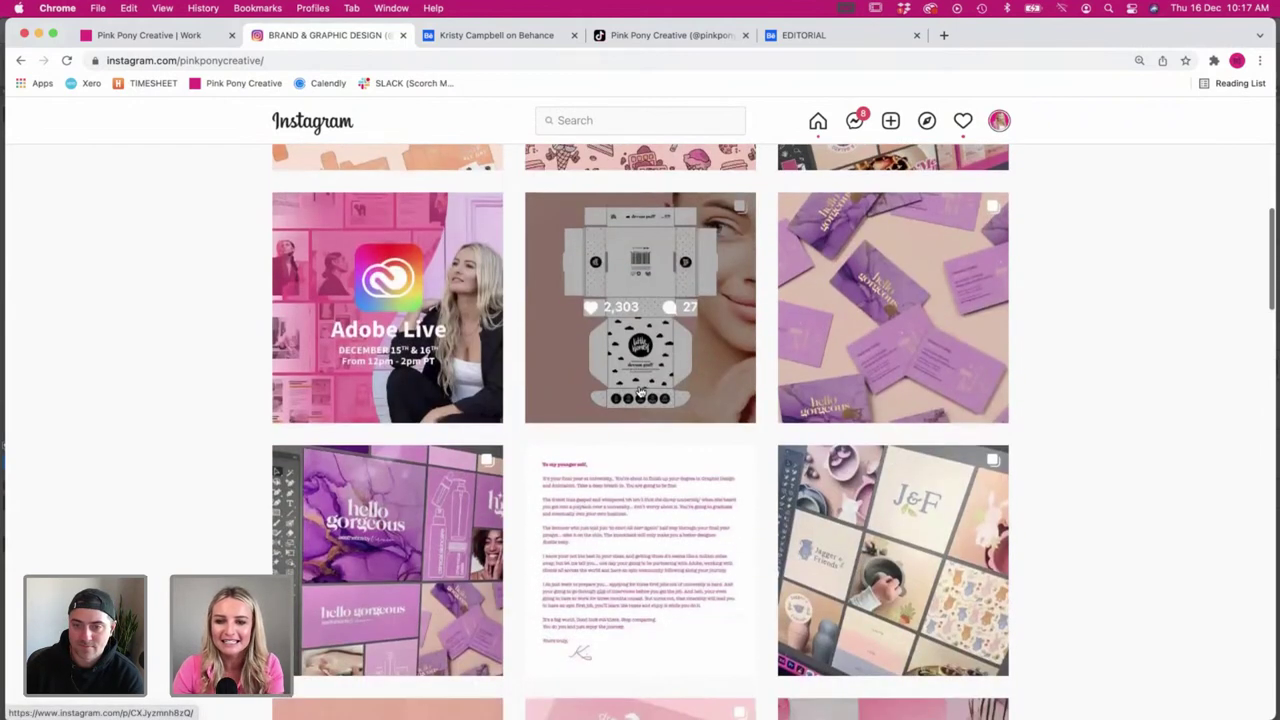
scroll(643, 391, down, 2)
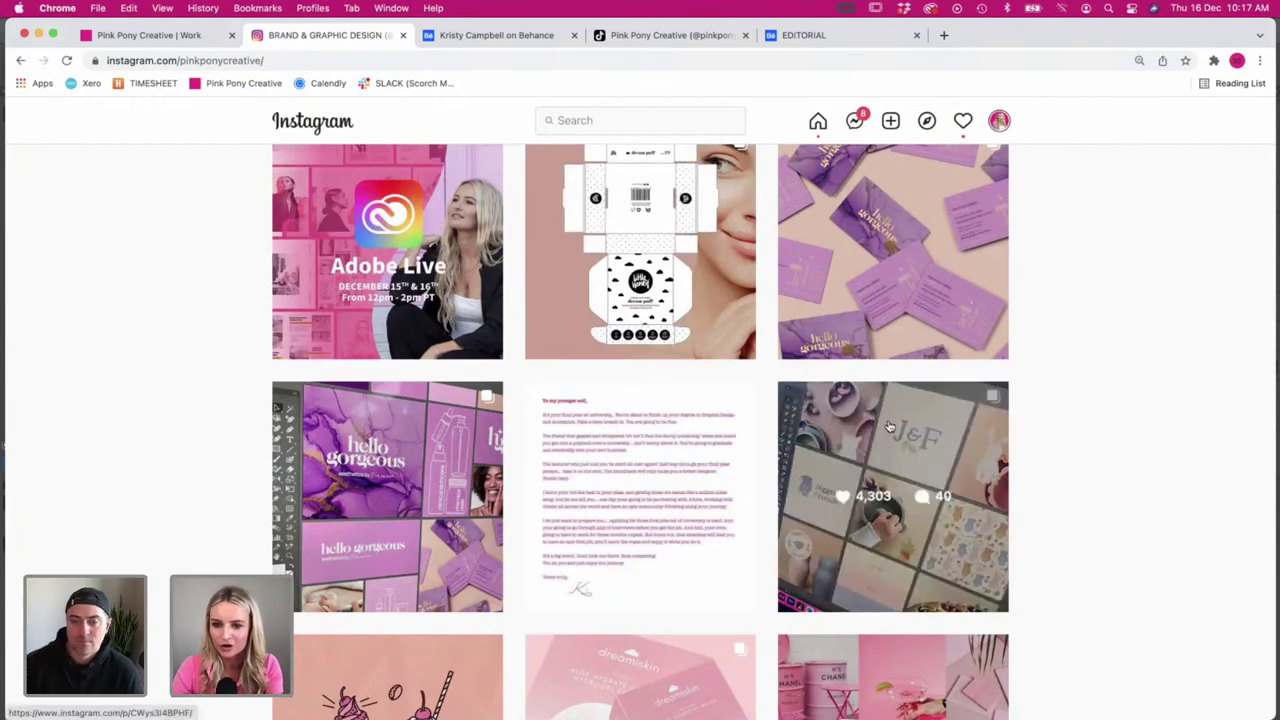
scroll(905, 418, down, 3)
scroll(905, 418, down, 5)
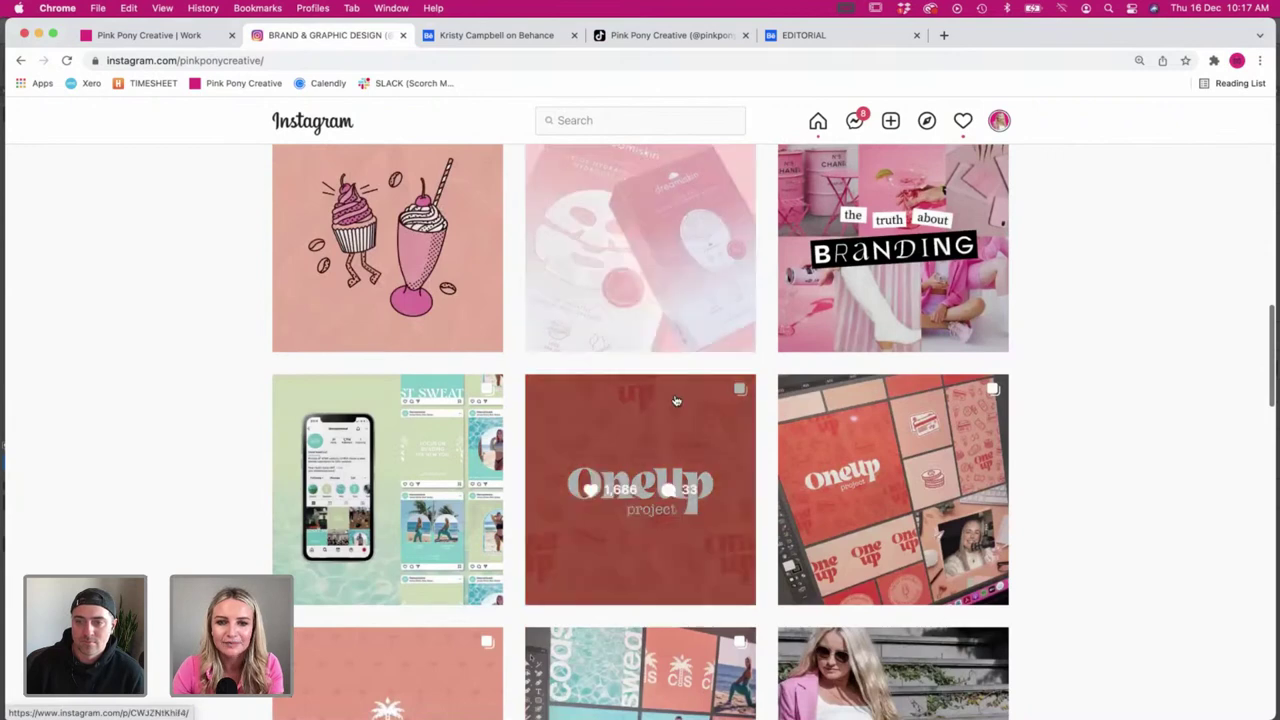
click(666, 398)
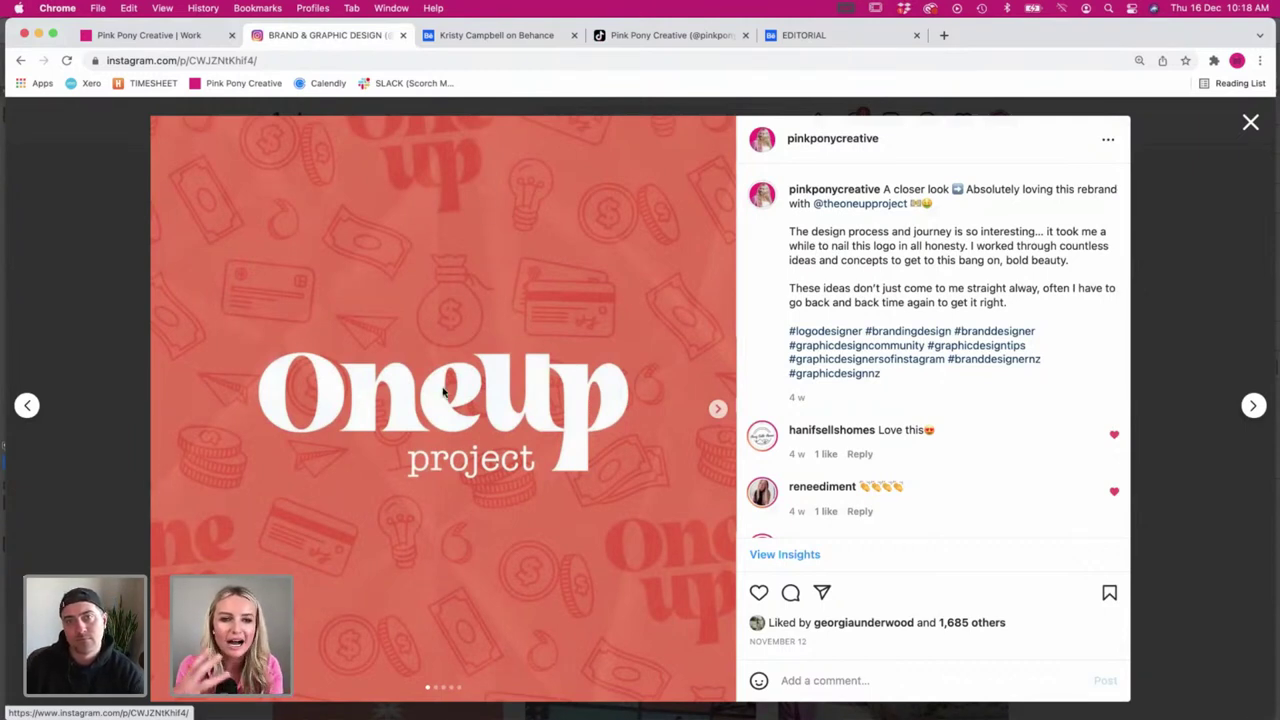
click(78, 277)
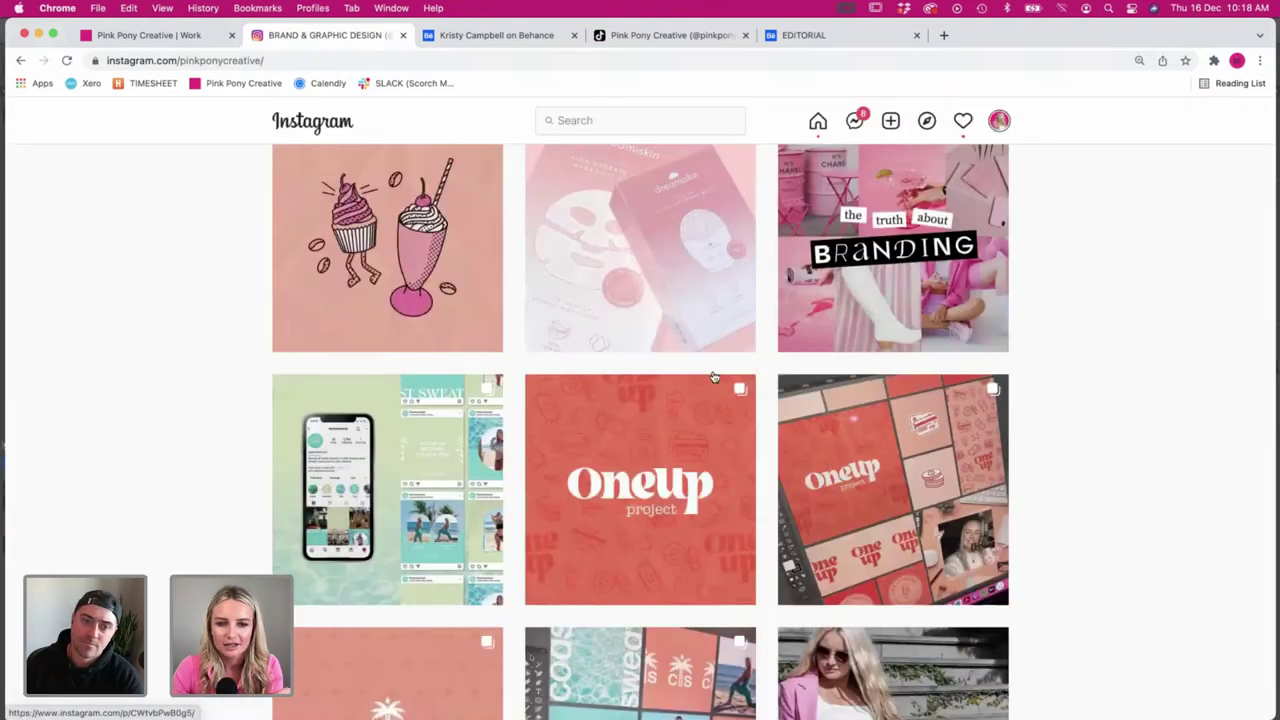
- Browse further down the Instagram feed and view the post showing five illustrated brand patterns side by side
scroll(702, 369, down, 5)
scroll(702, 369, down, 10)
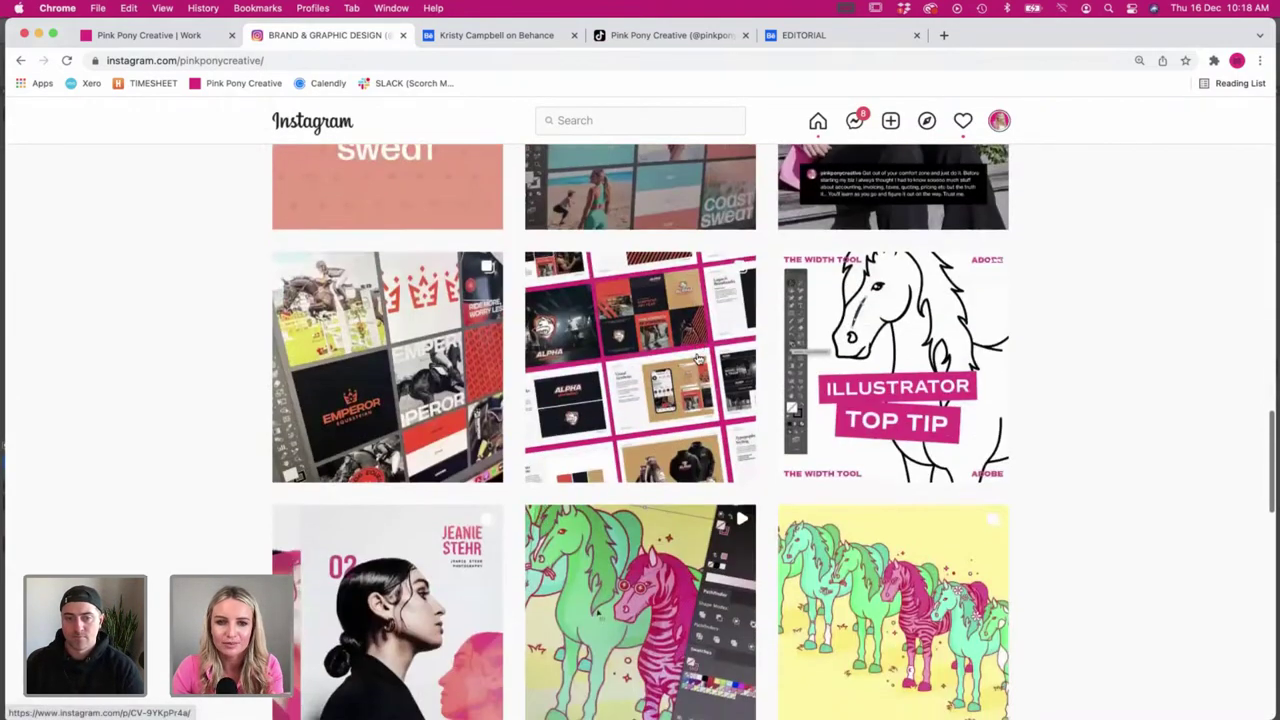
scroll(698, 358, down, 10)
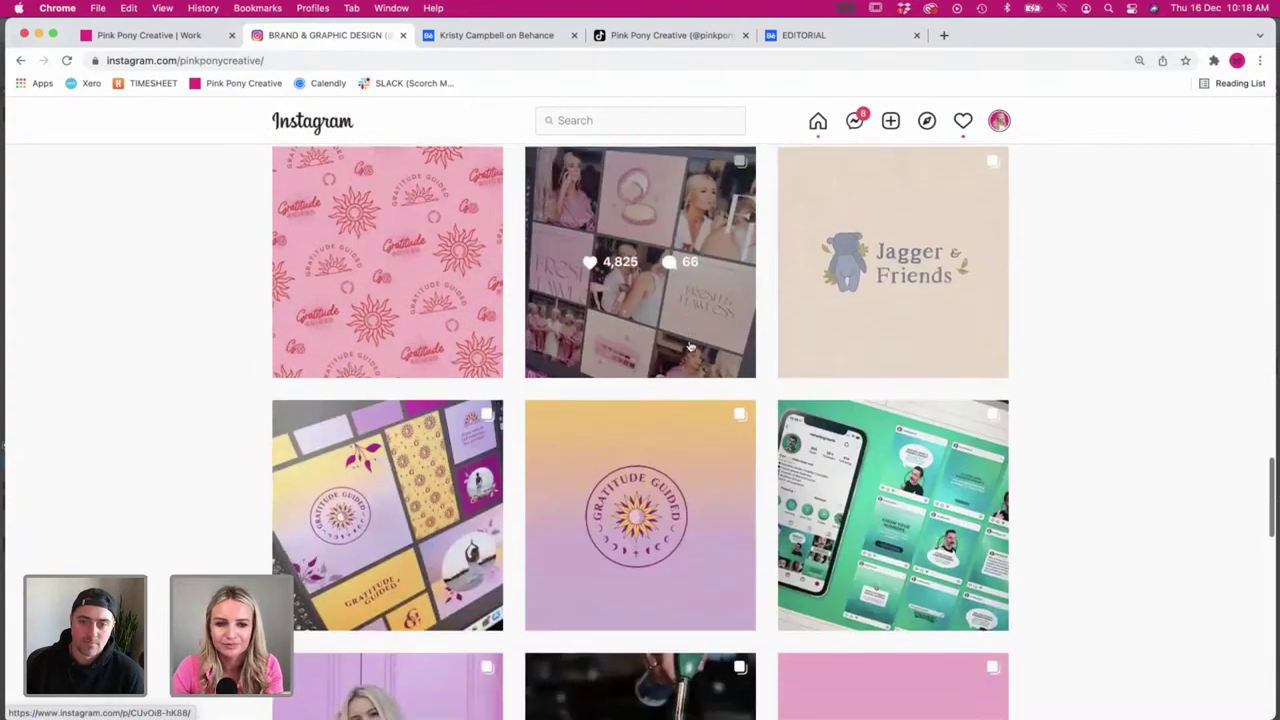
scroll(634, 356, down, 4)
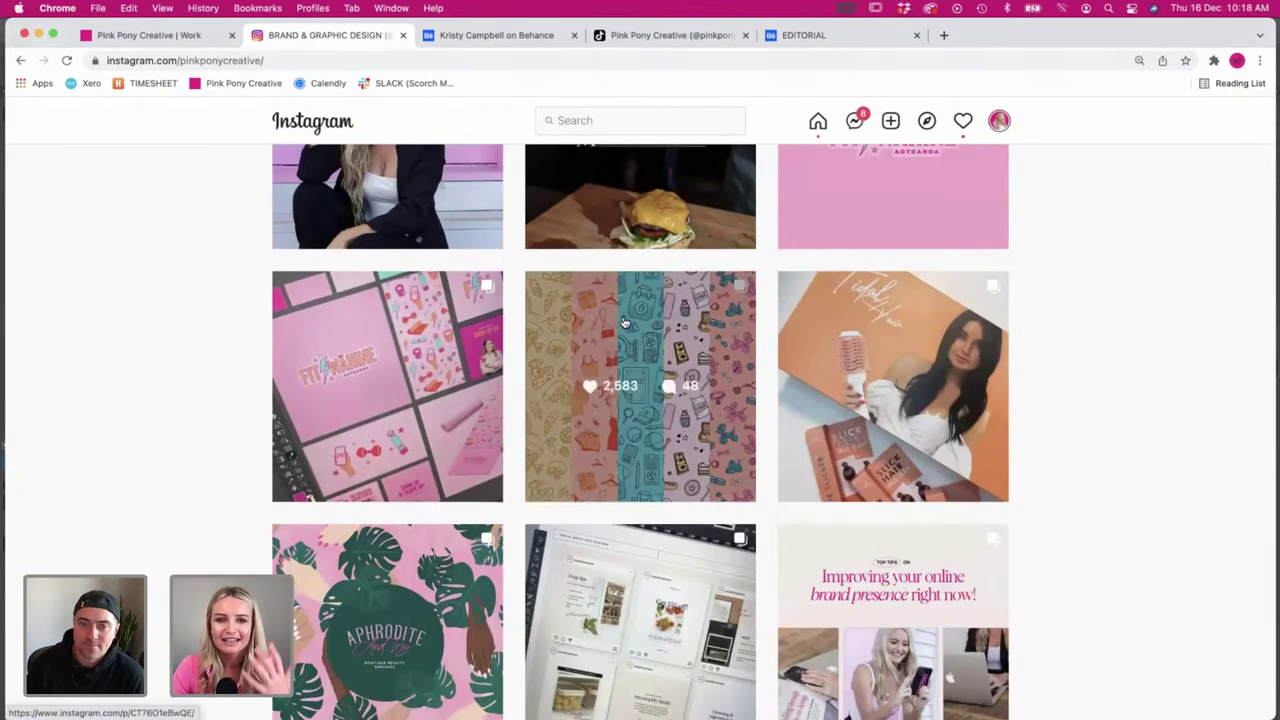
click(624, 323)
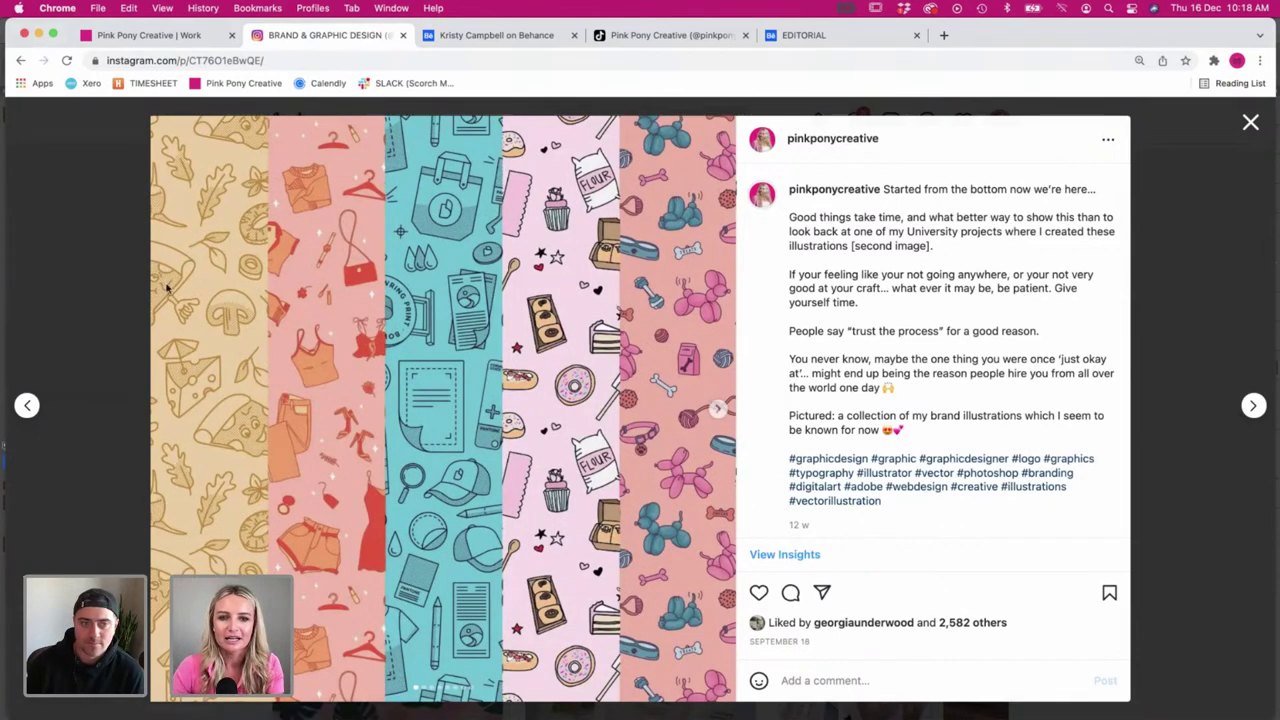
click(83, 231)
- View the Mako Pizza Co. post and compare its full brand identity image with the logo-only image
scroll(665, 447, down, 10)
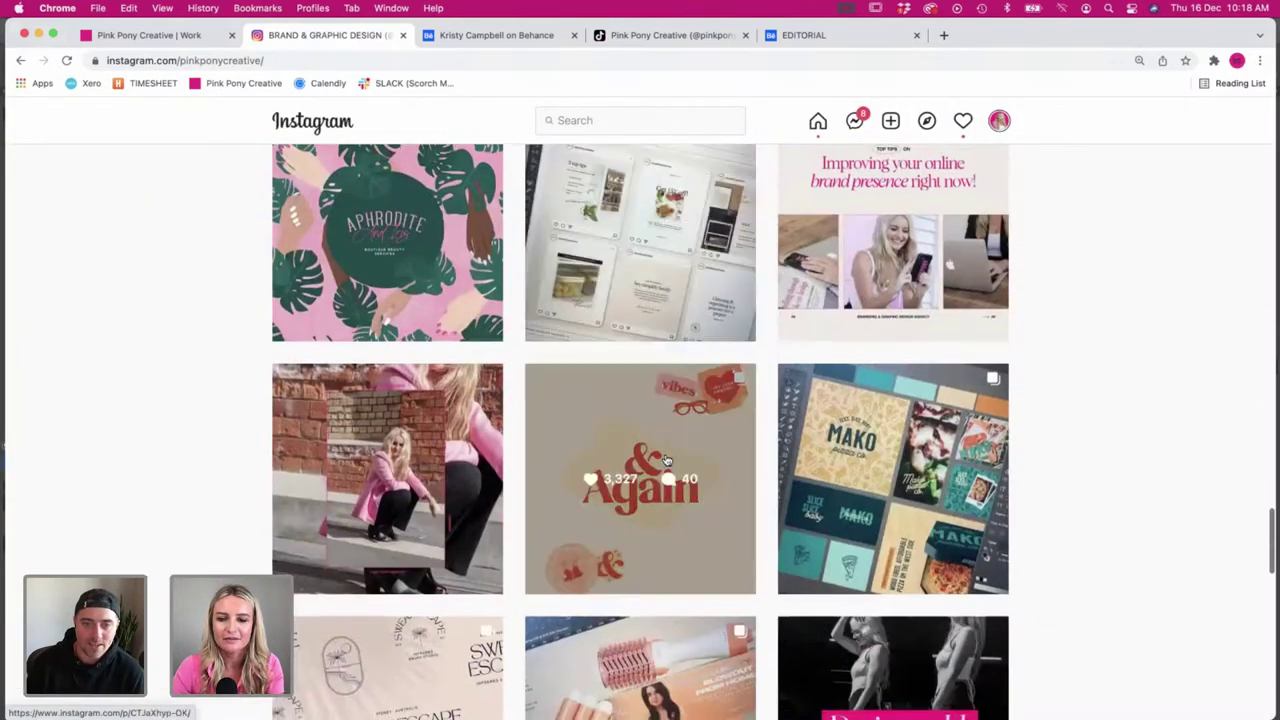
scroll(665, 447, up, 5)
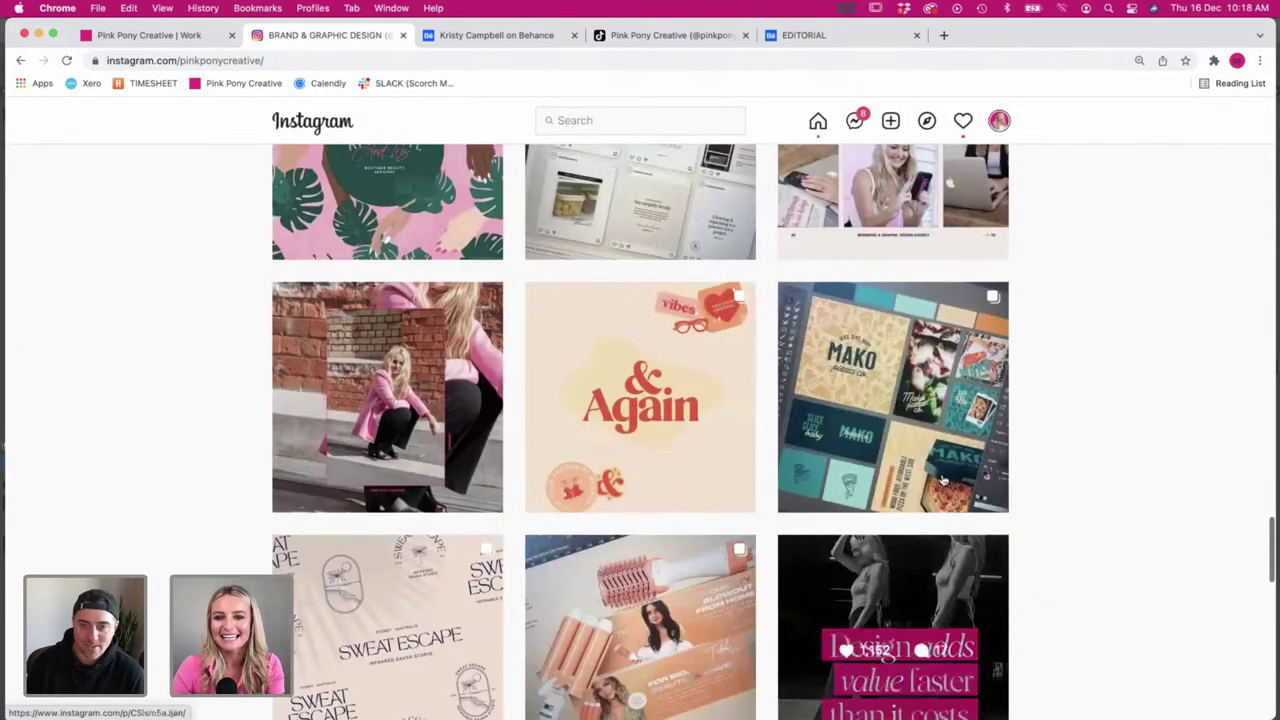
click(893, 397)
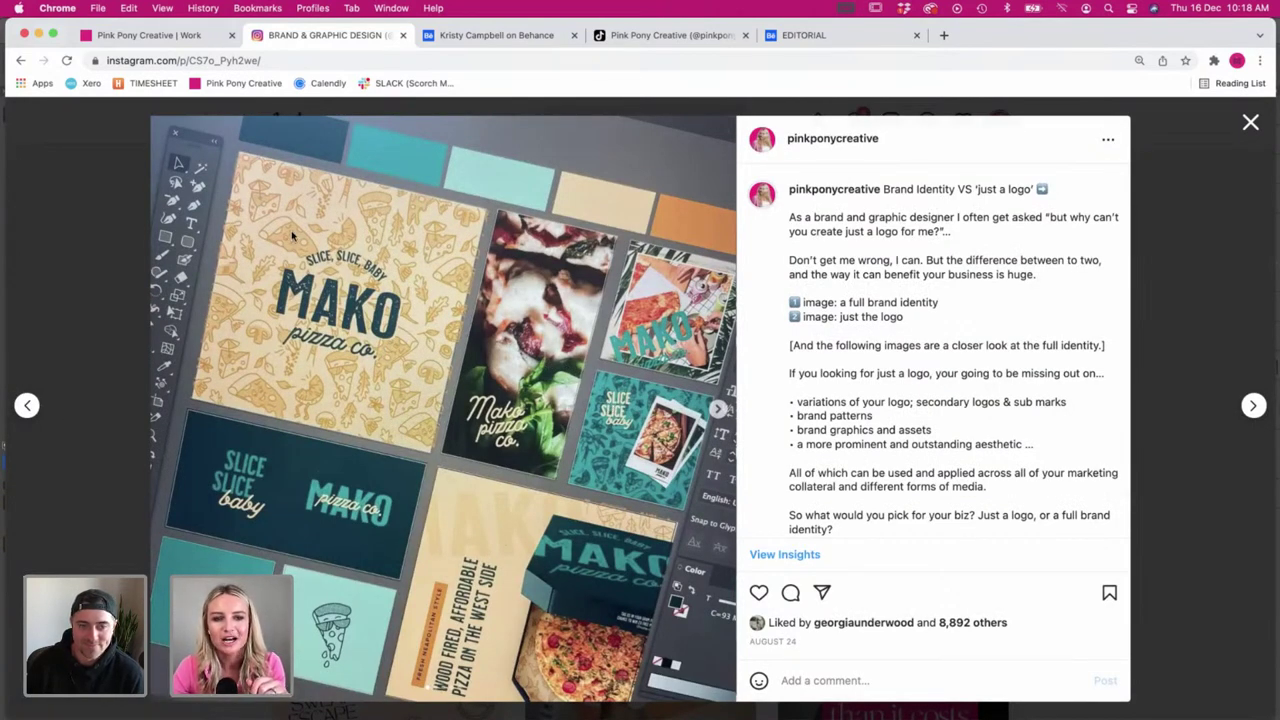
click(718, 408)
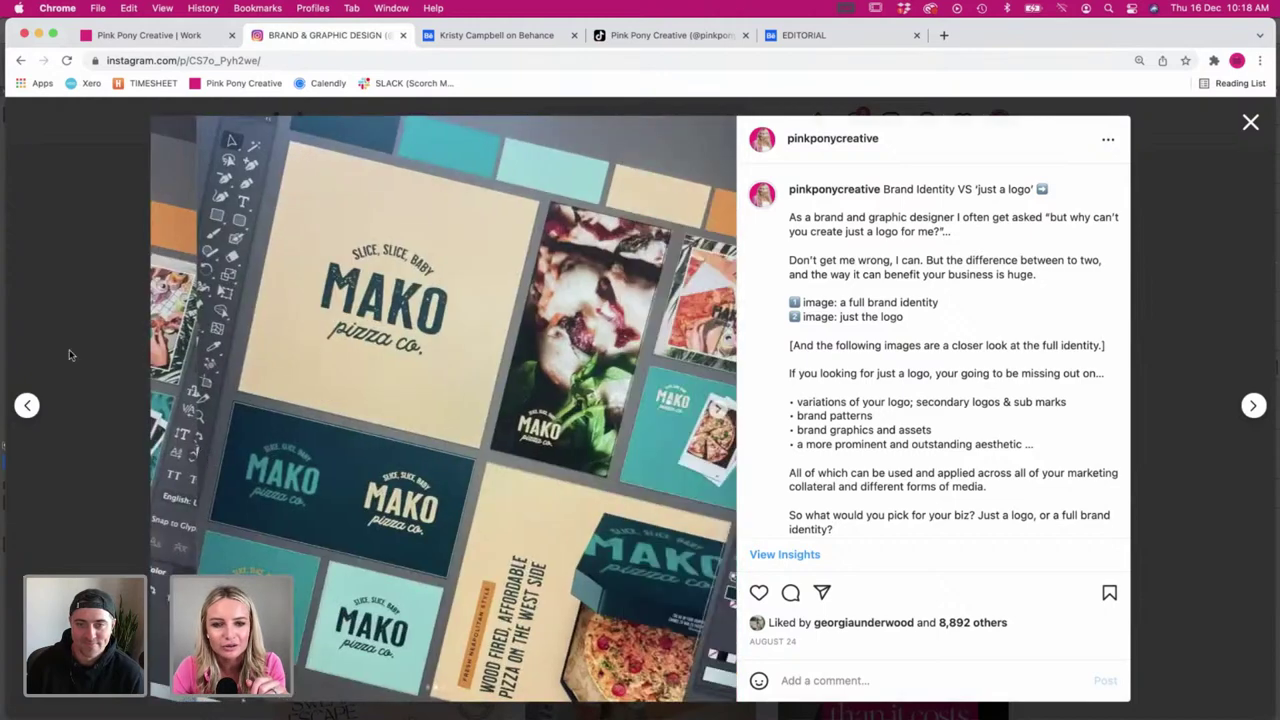
click(168, 408)
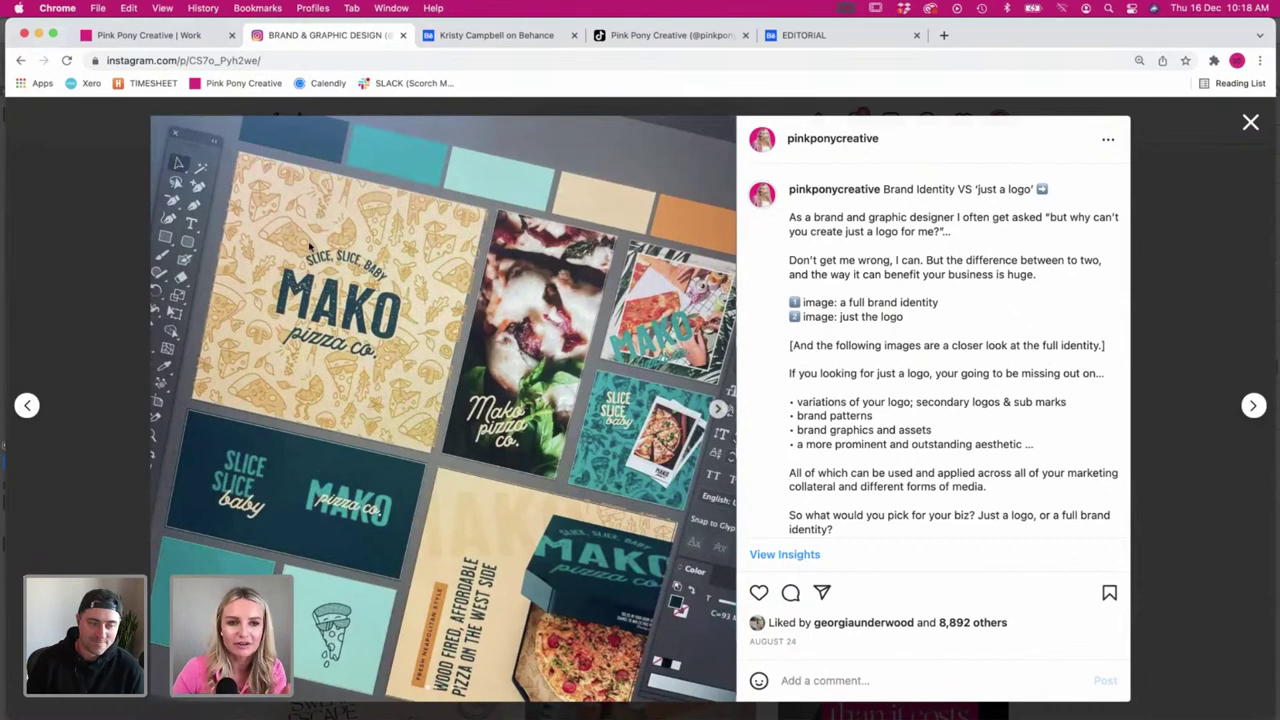
click(65, 258)
- Find the Just Jess Boujee Bakery post further down the feed and view its pattern and shop window images
scroll(392, 437, down, 5)
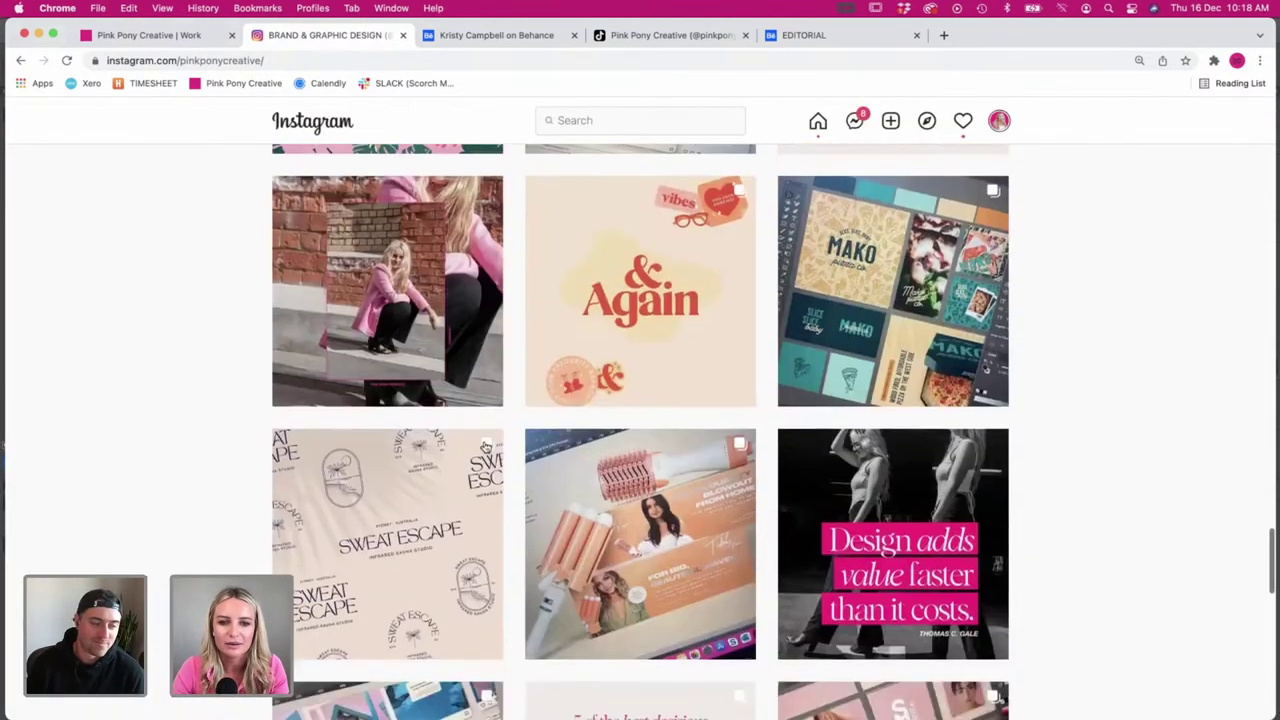
scroll(392, 437, down, 10)
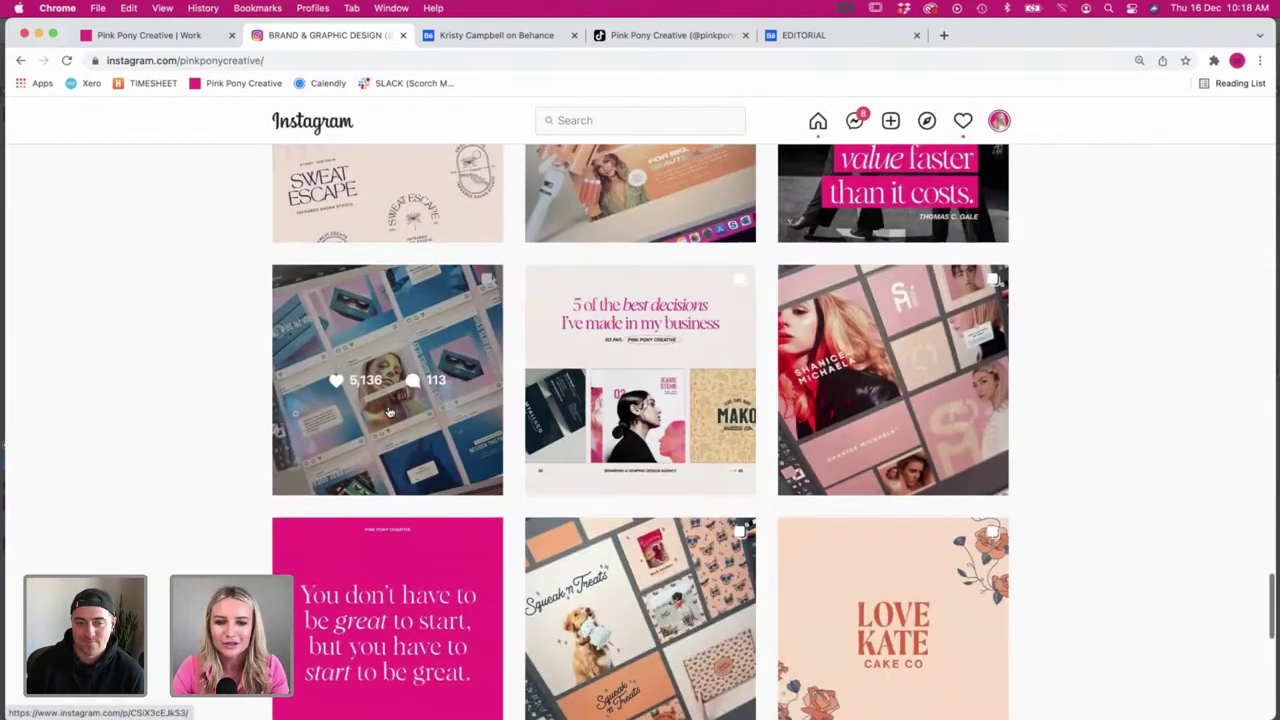
scroll(390, 412, down, 4)
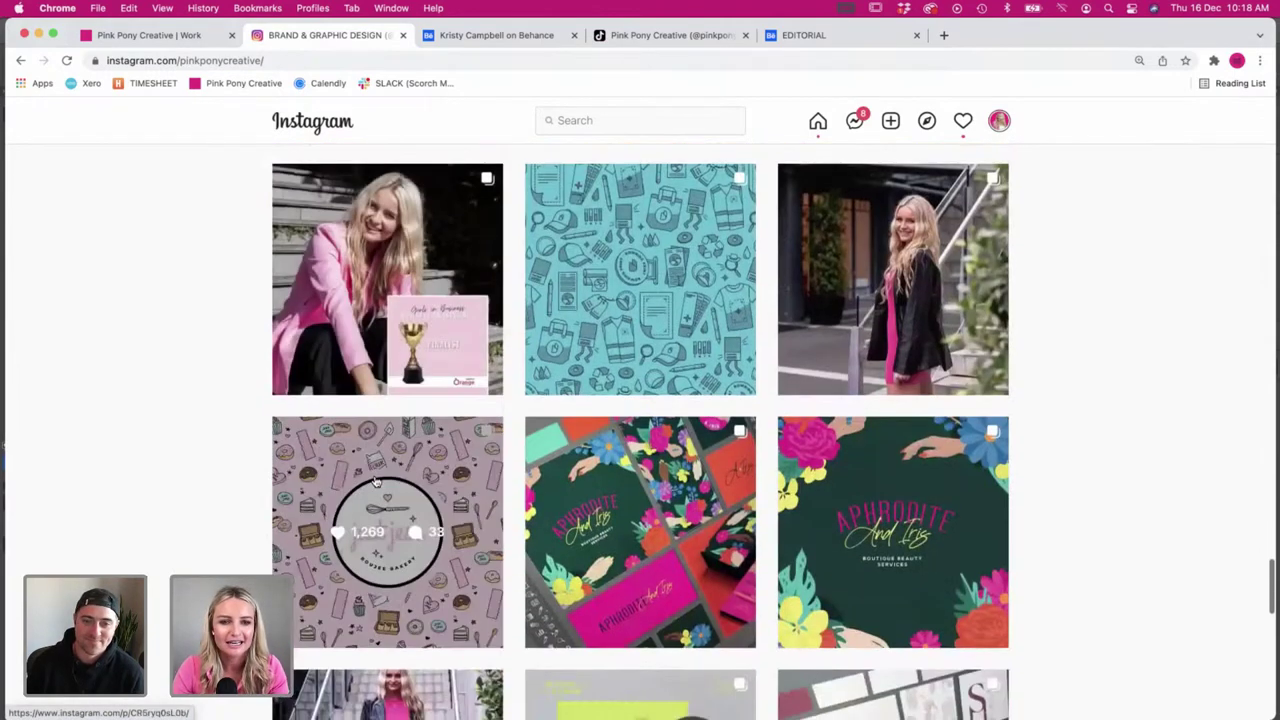
click(390, 412)
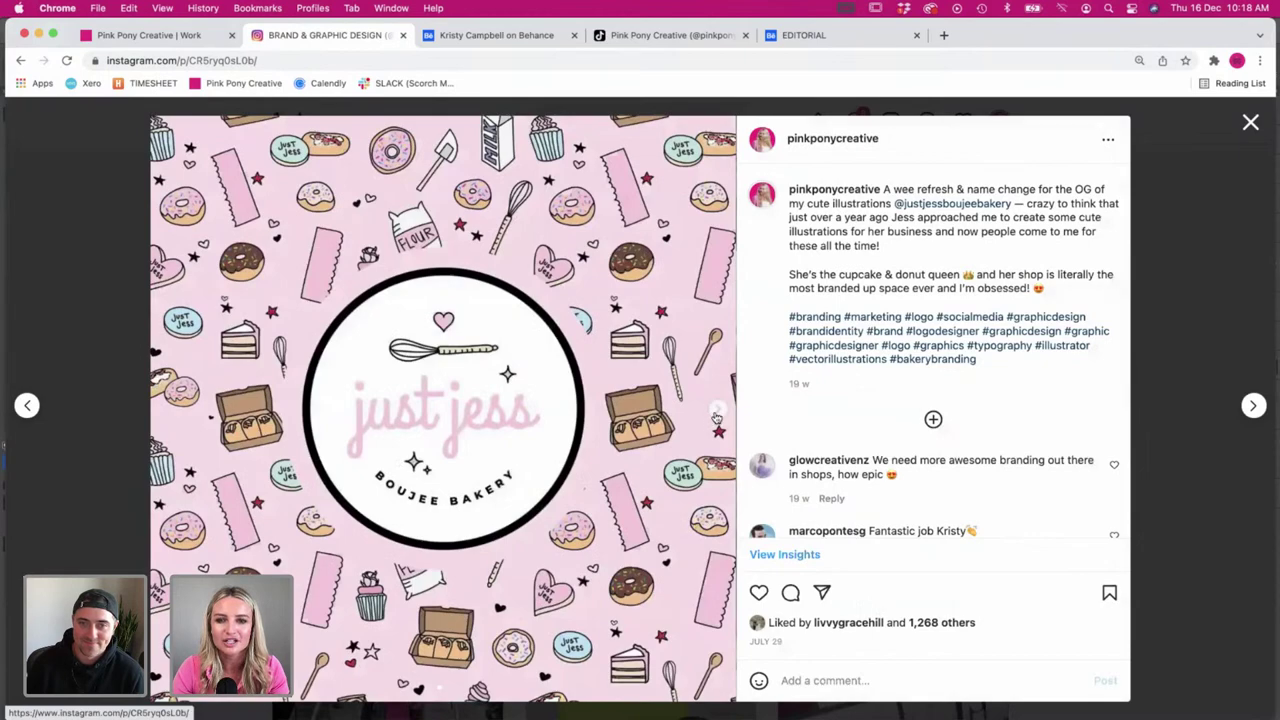
click(716, 411)
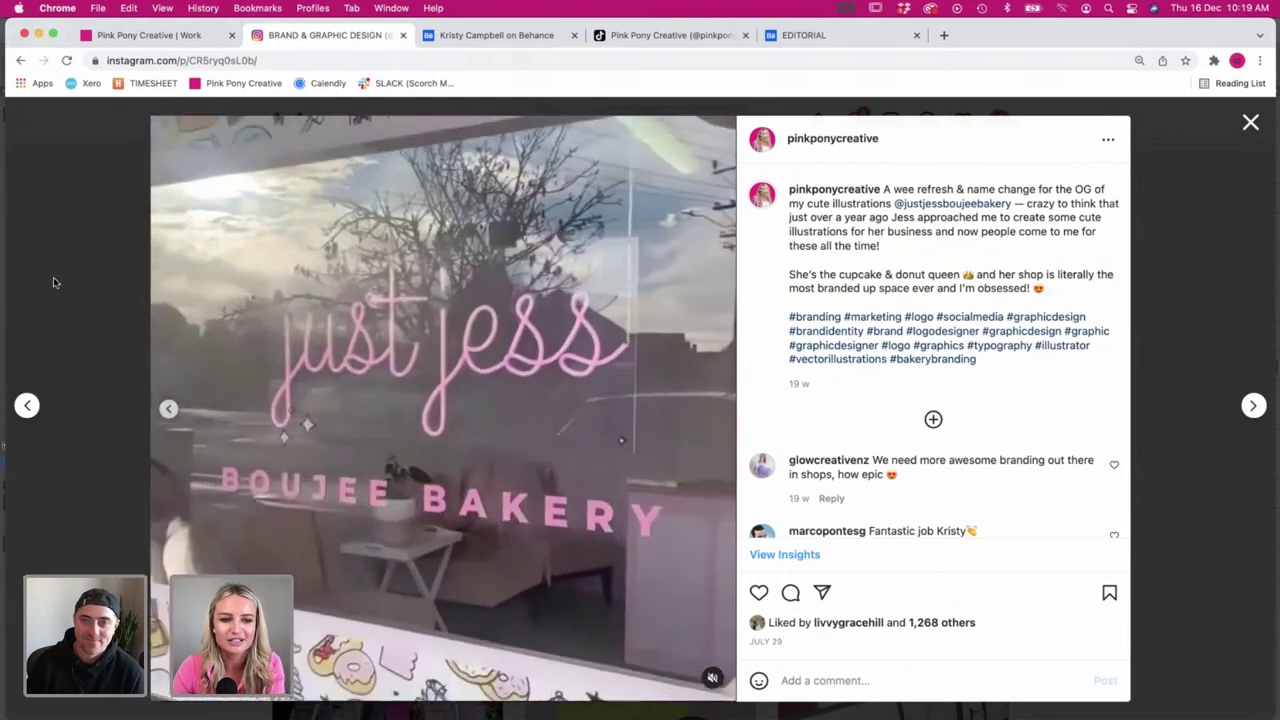
click(56, 284)
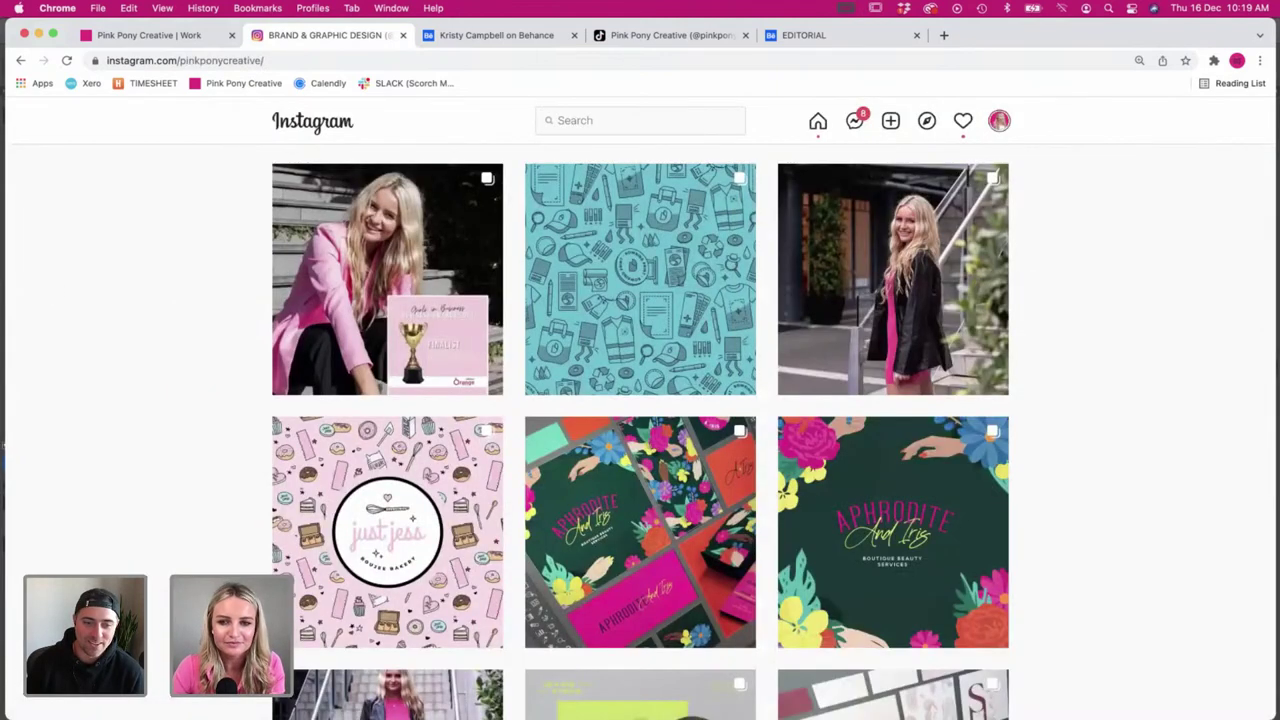
- Switch back to the contents spread in InDesign and look it over beside the Instagram illustration examples
key(super+Tab)
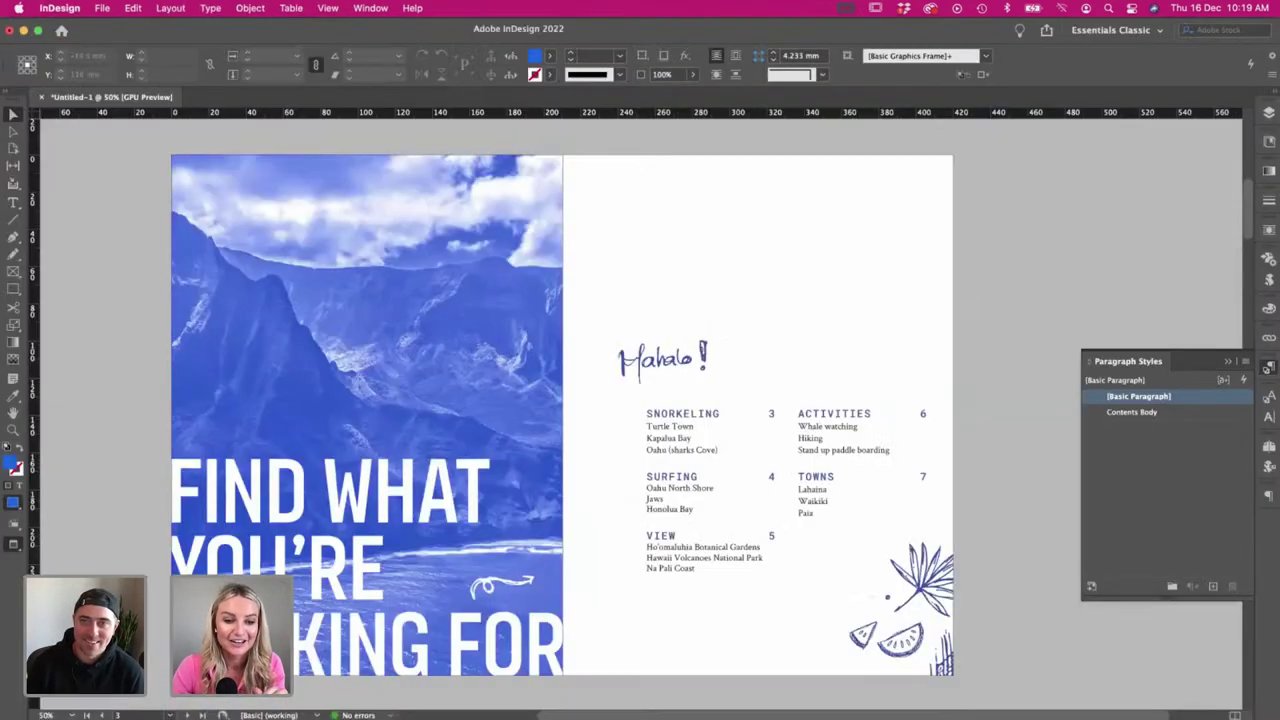
key(super+Tab)
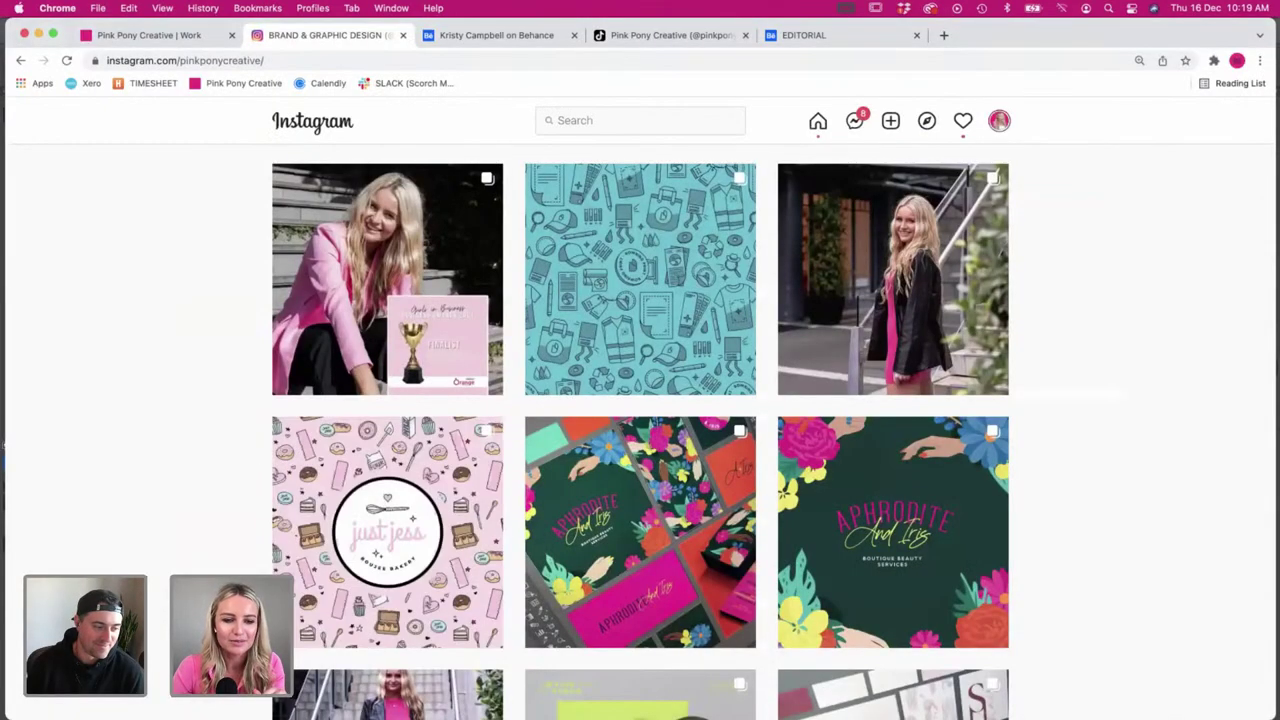
key(super+Tab)
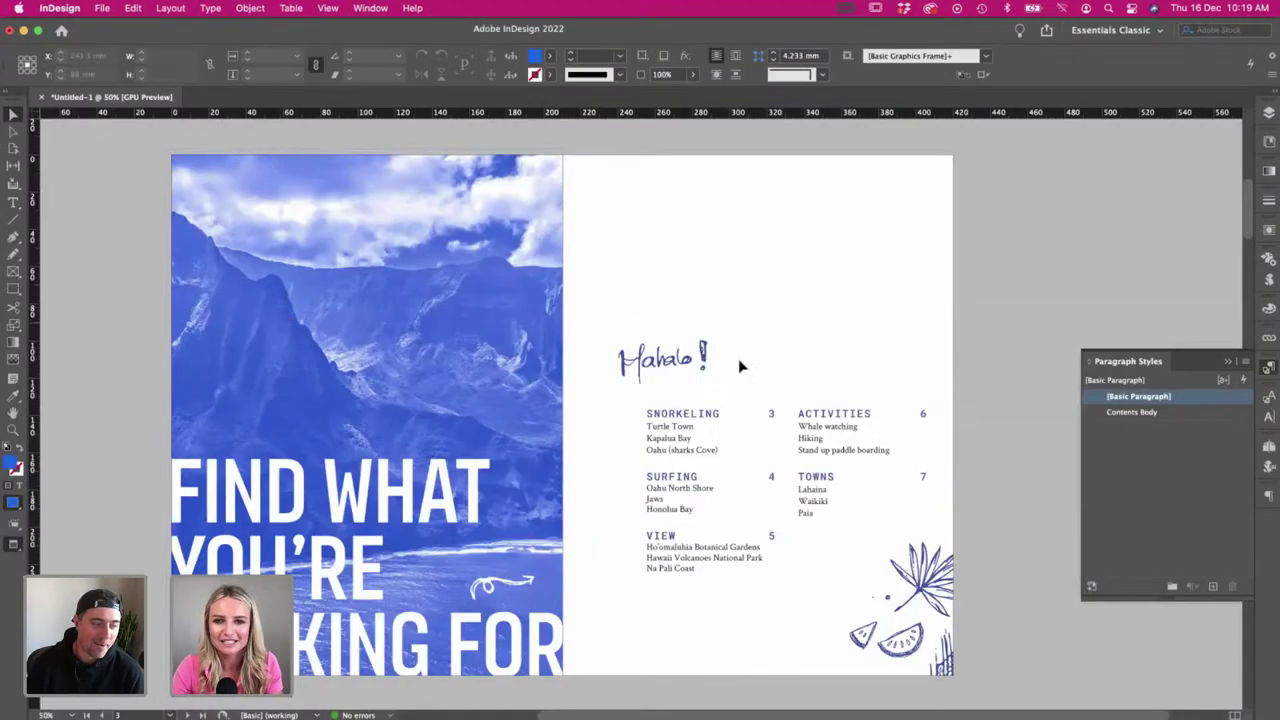
click(795, 368)
key(super+s)
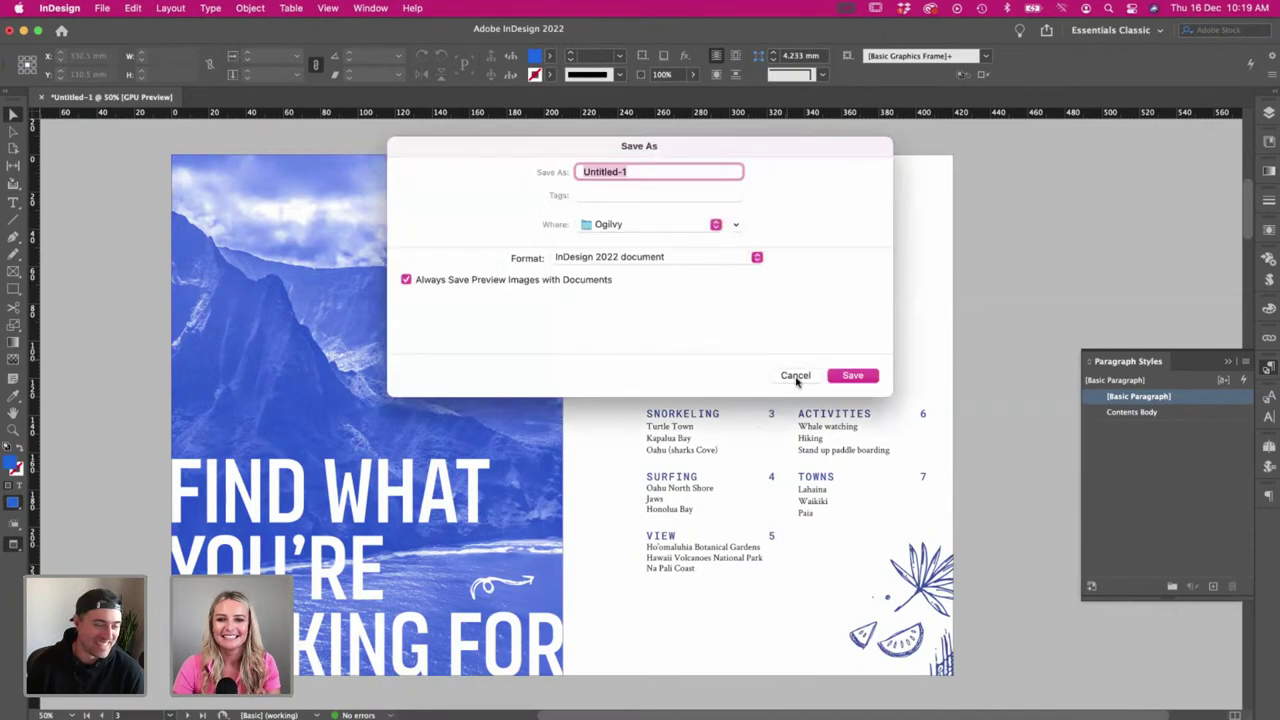
key(Escape)
- Collapse the Paragraph Styles panel beside the spread and switch to the Instagram portfolio in Chrome
scroll(718, 279, left, 1)
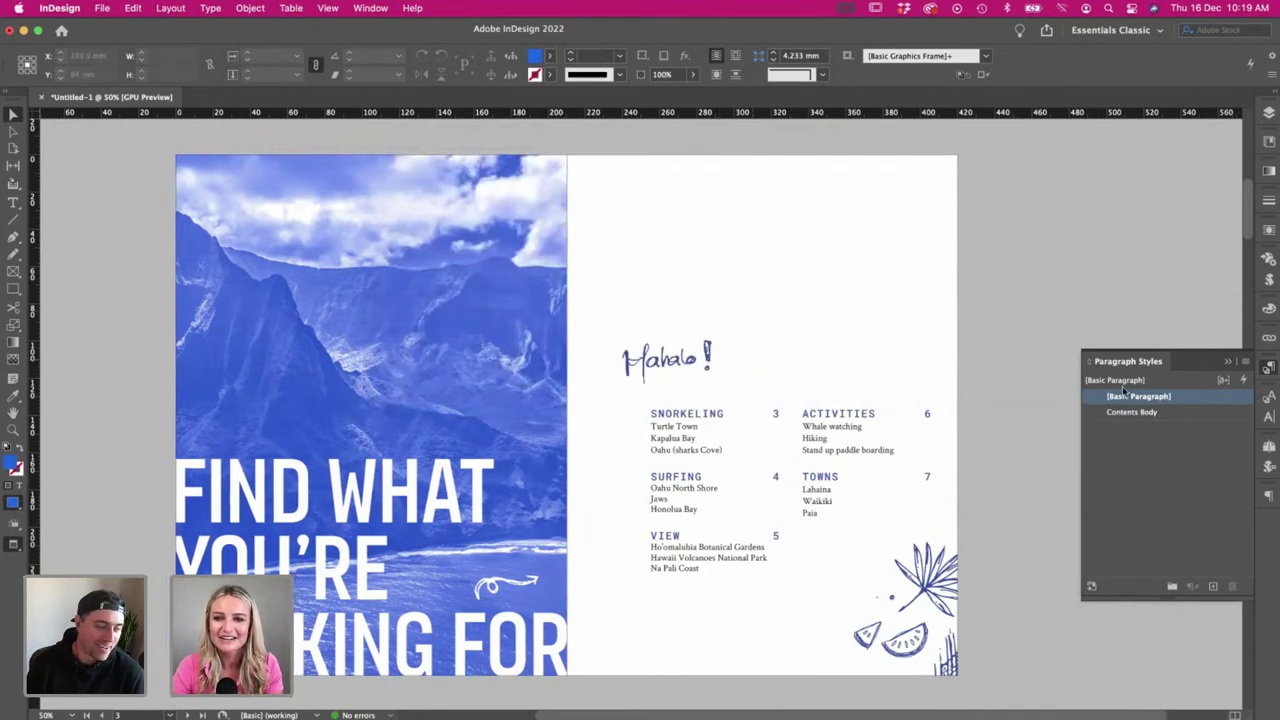
click(1266, 368)
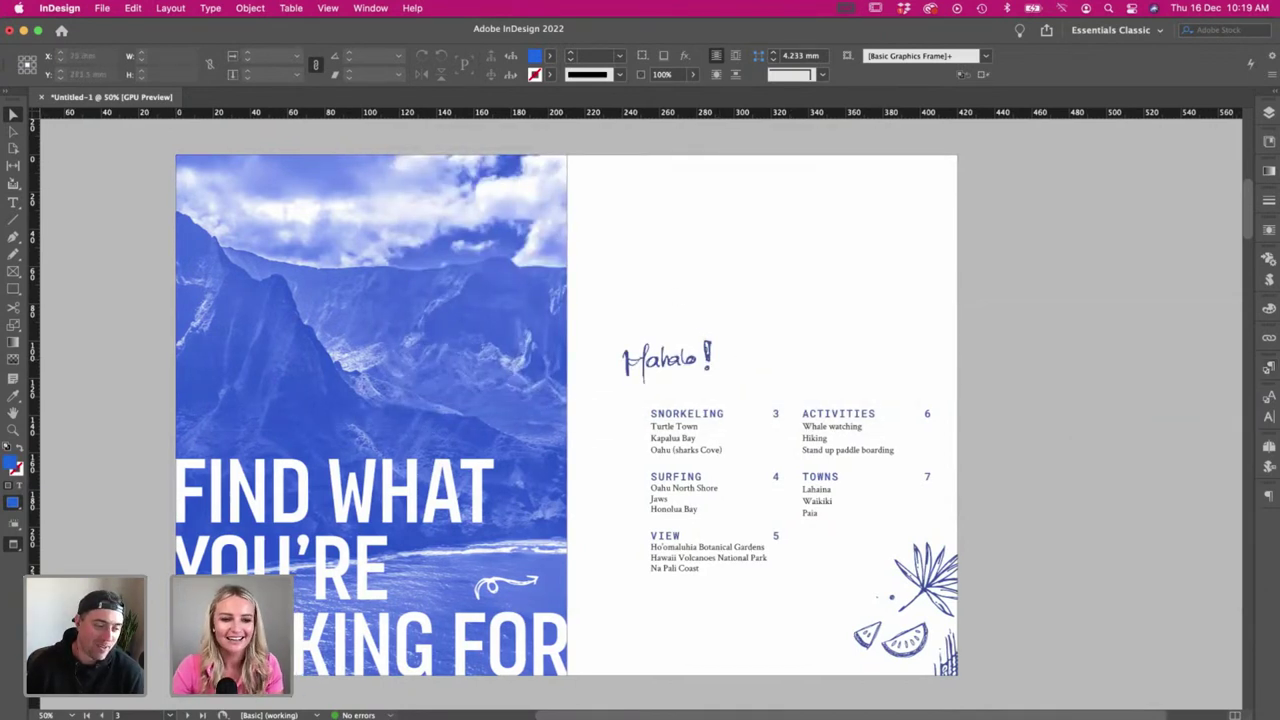
key(super+Tab)
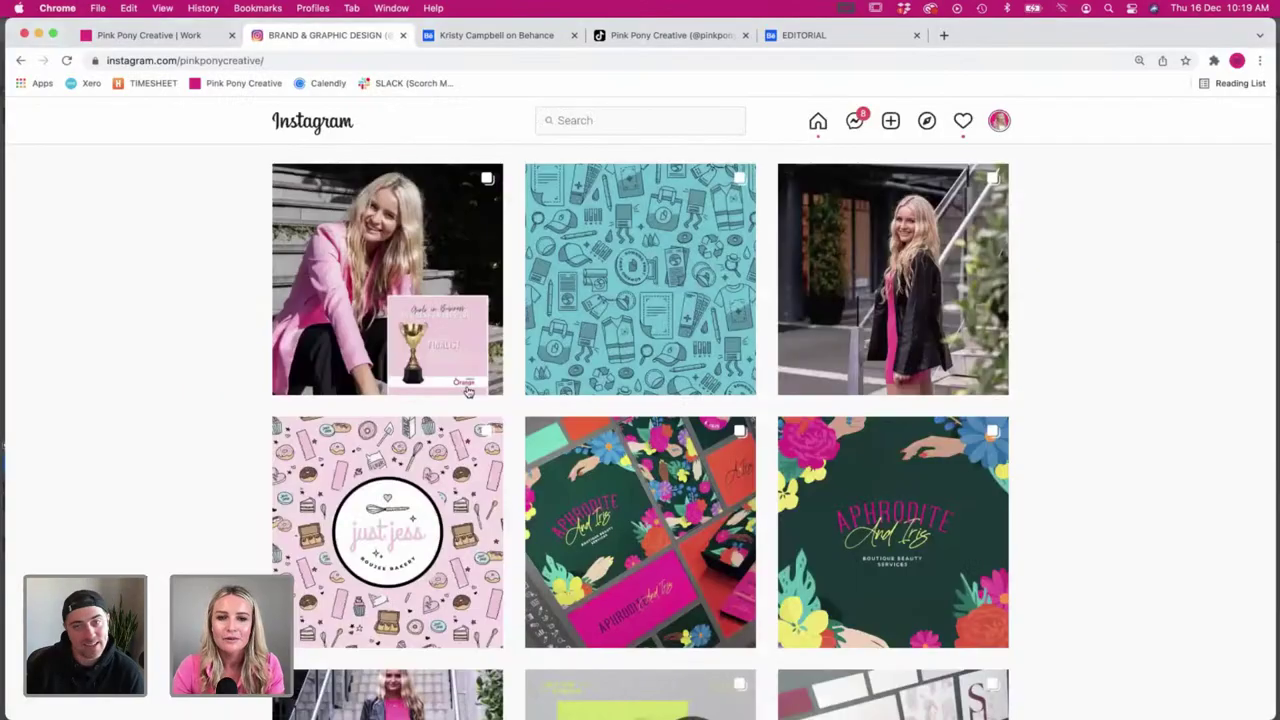
- Find the OneUp project post higher up the Instagram feed, view its logo and background pattern, and close it
scroll(473, 389, up, 1)
scroll(473, 390, up, 10)
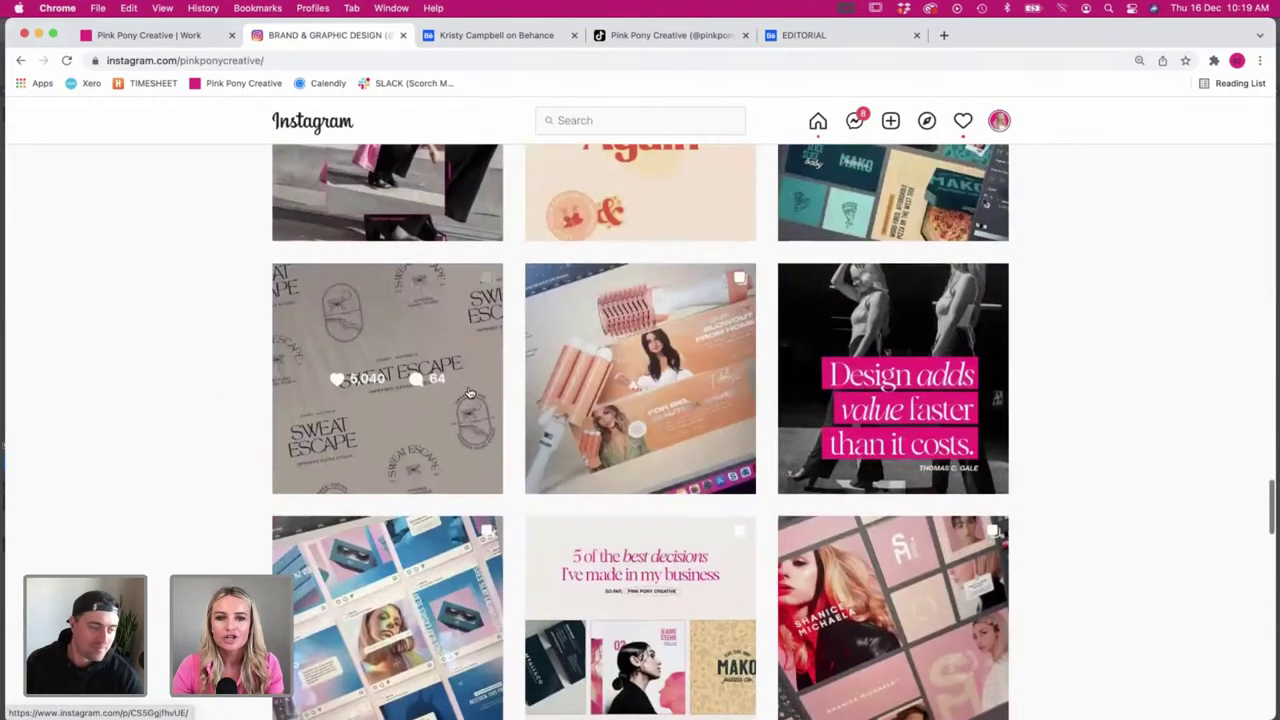
scroll(470, 390, up, 8)
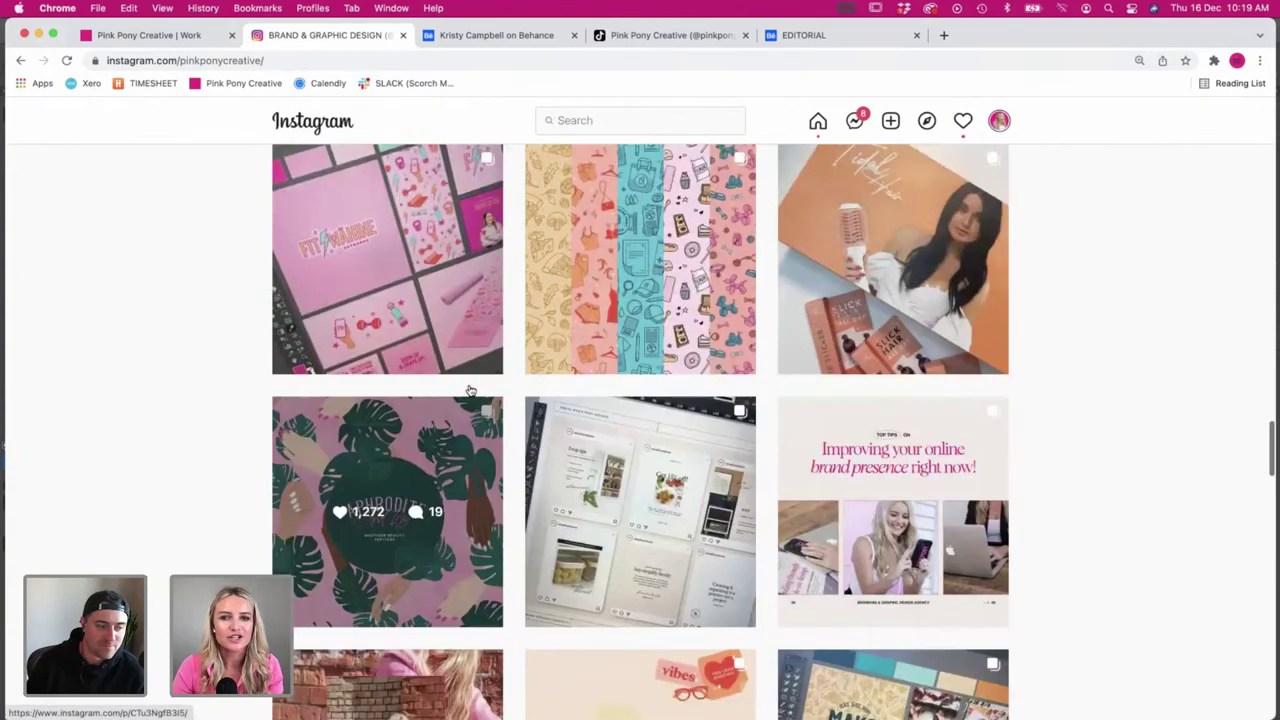
scroll(470, 390, up, 20)
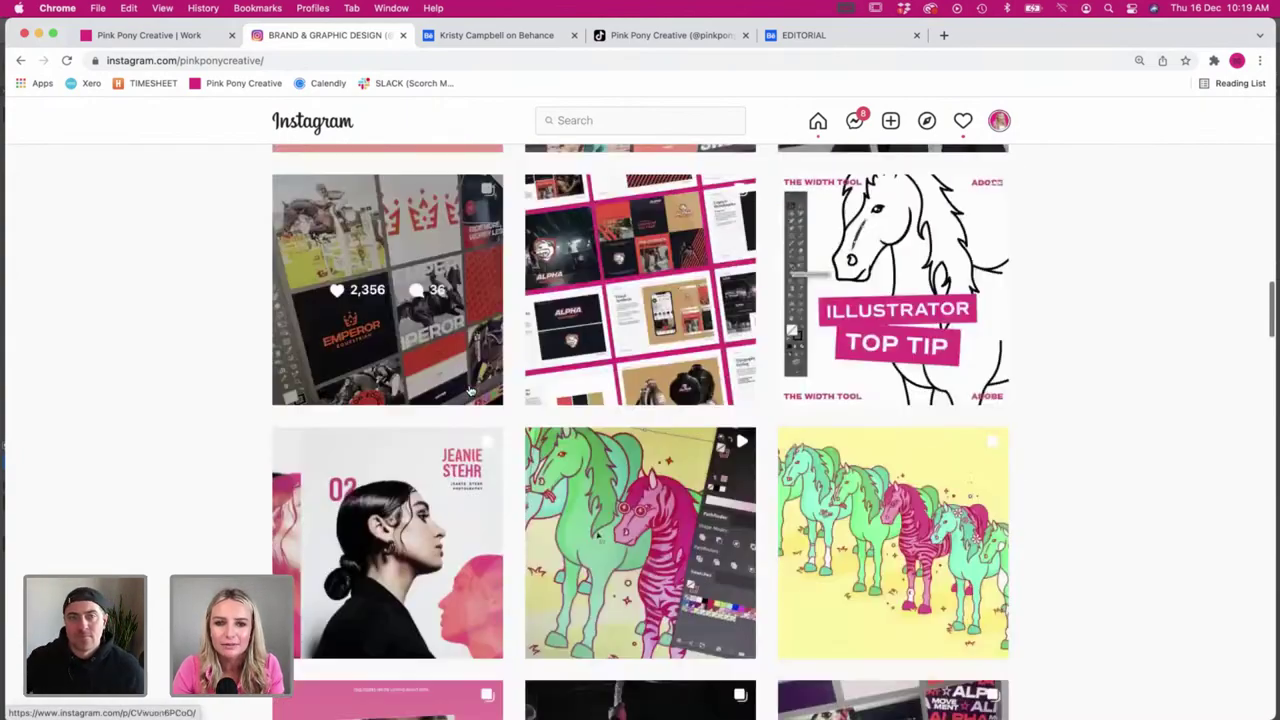
scroll(470, 390, down, 2)
scroll(470, 390, up, 8)
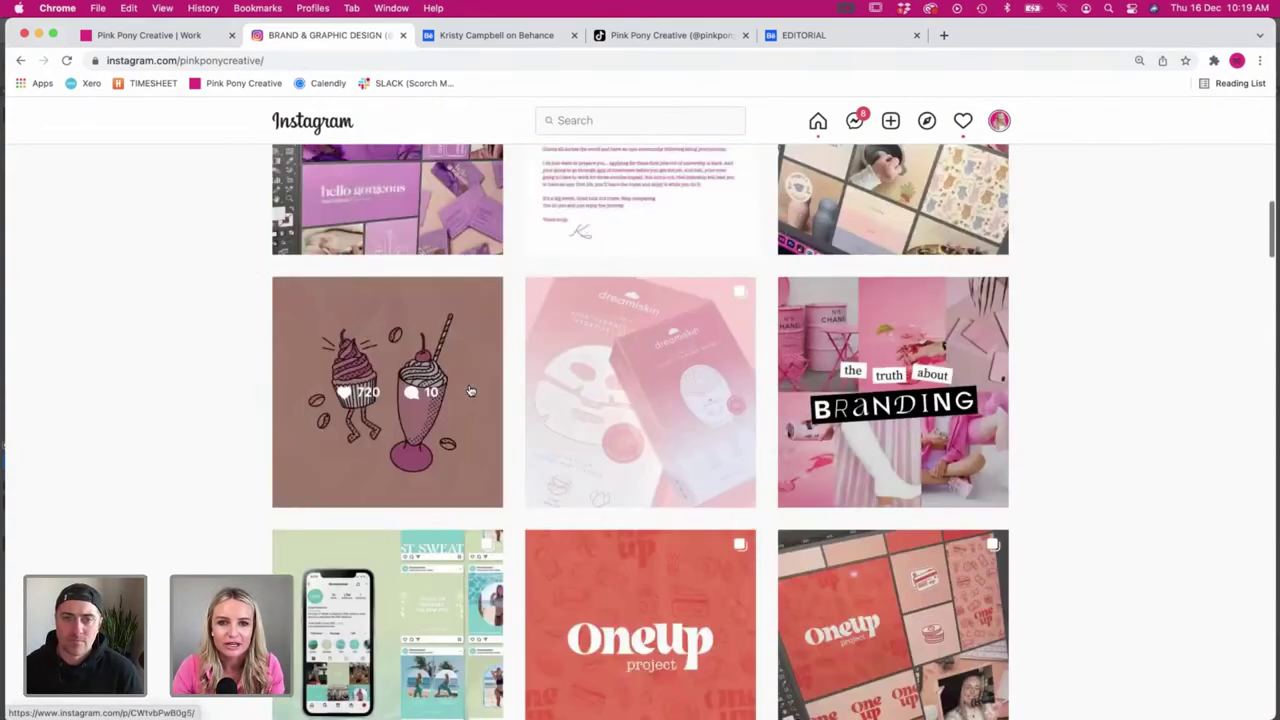
scroll(470, 390, down, 15)
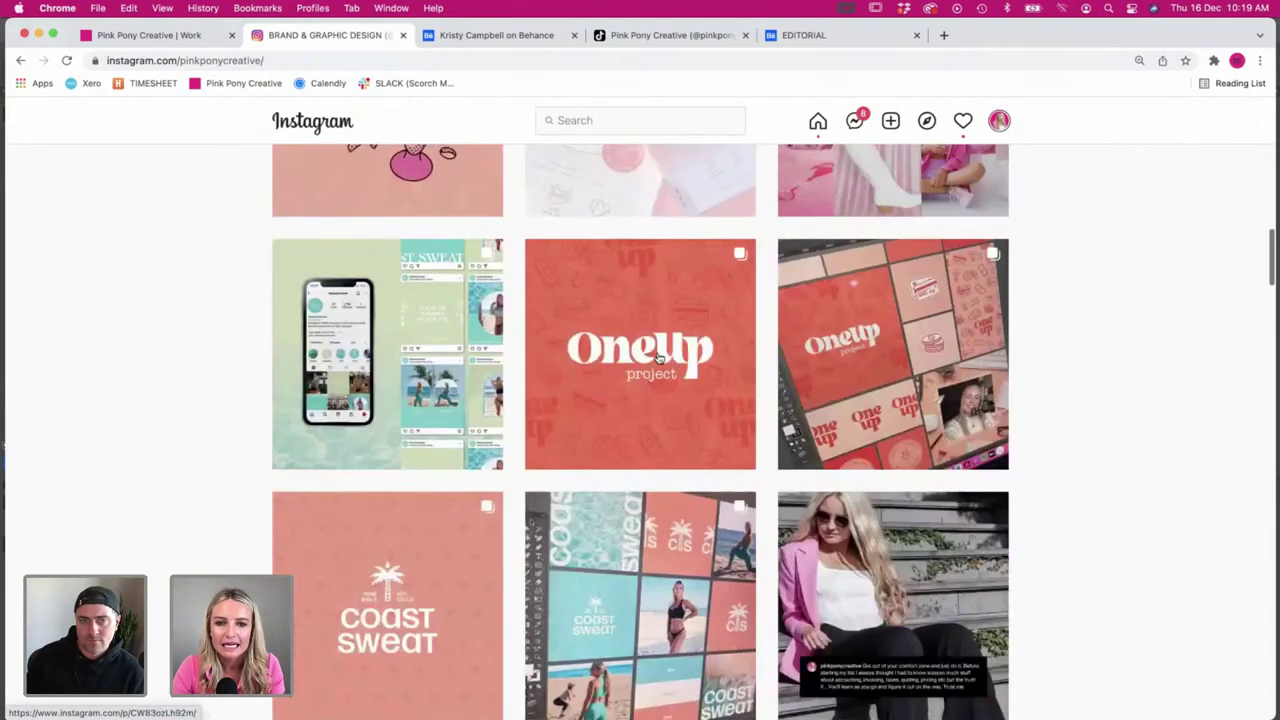
click(640, 324)
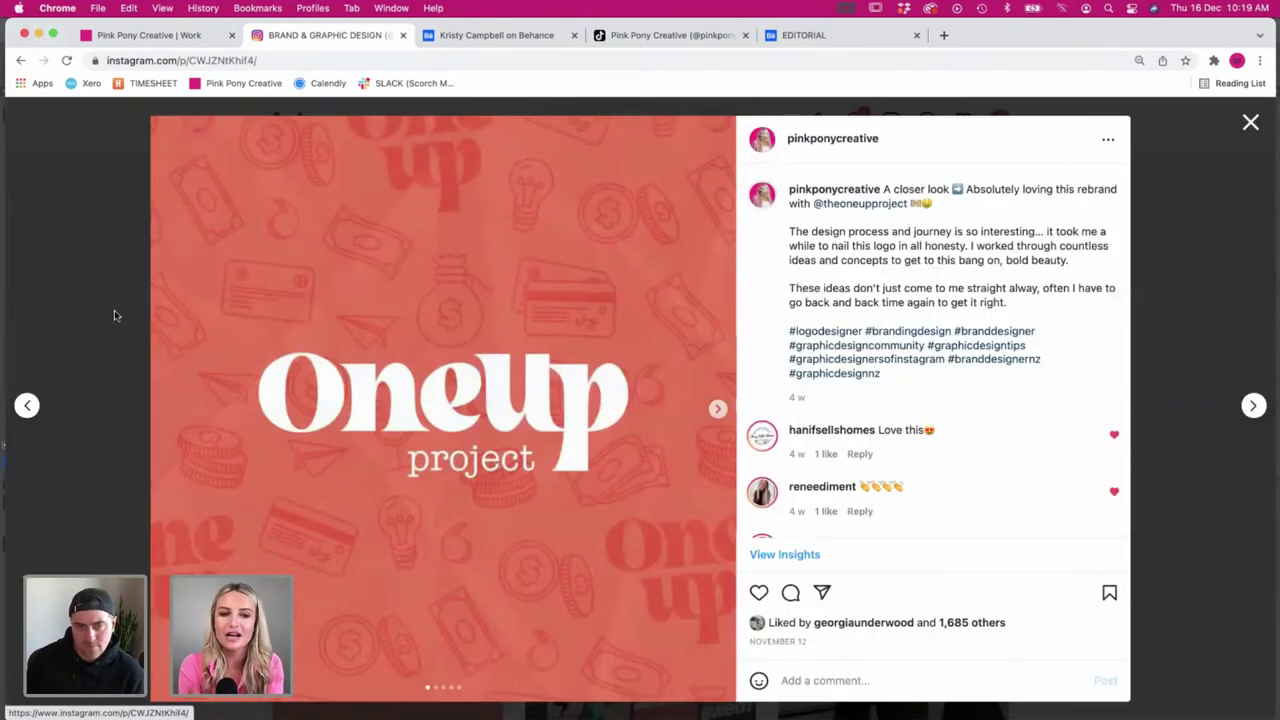
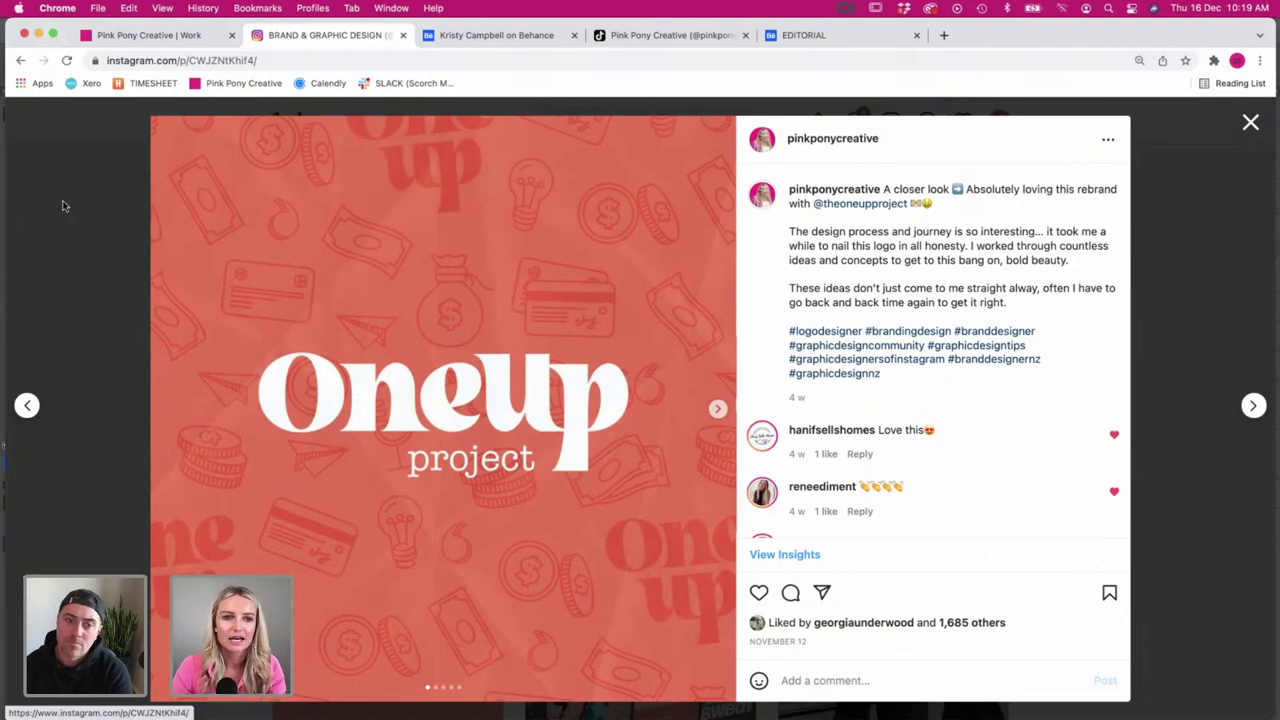
click(60, 246)
- Browse the feed from the OneUp project posts down to the post with the five striped brand illustration patterns
scroll(750, 418, up, 3)
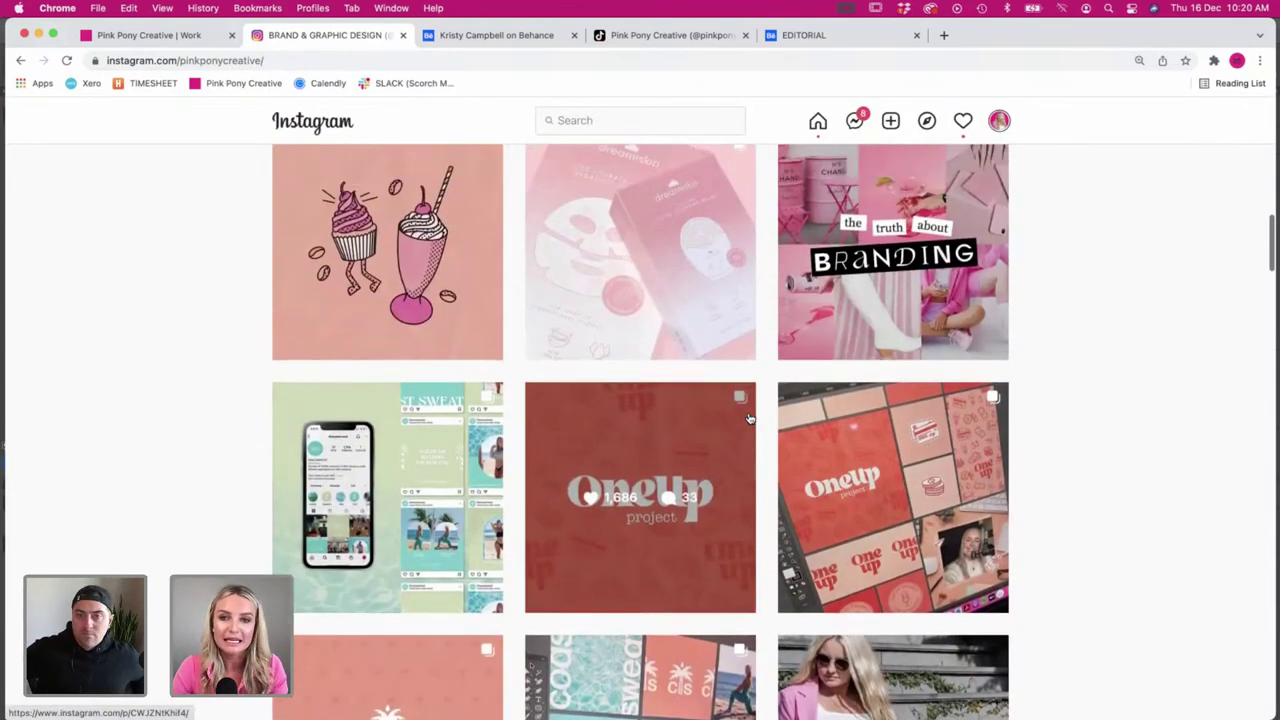
scroll(750, 418, up, 3)
scroll(750, 418, down, 2)
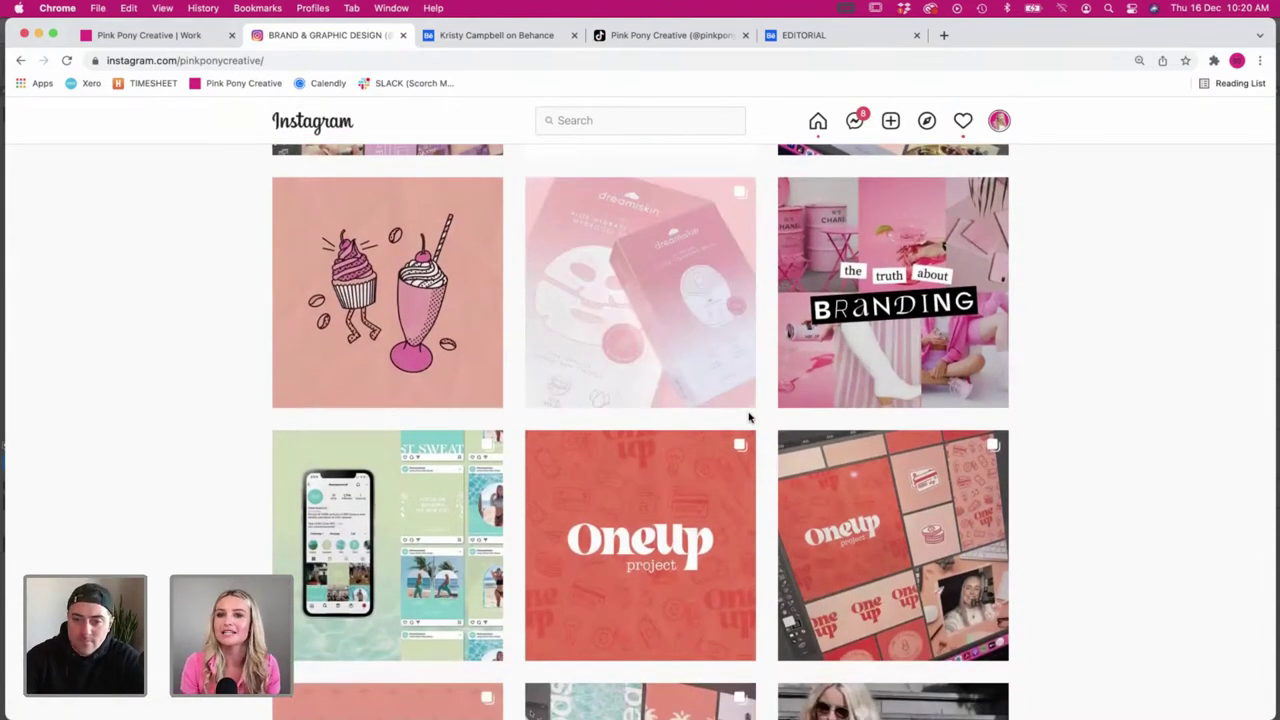
scroll(123, 248, down, 2)
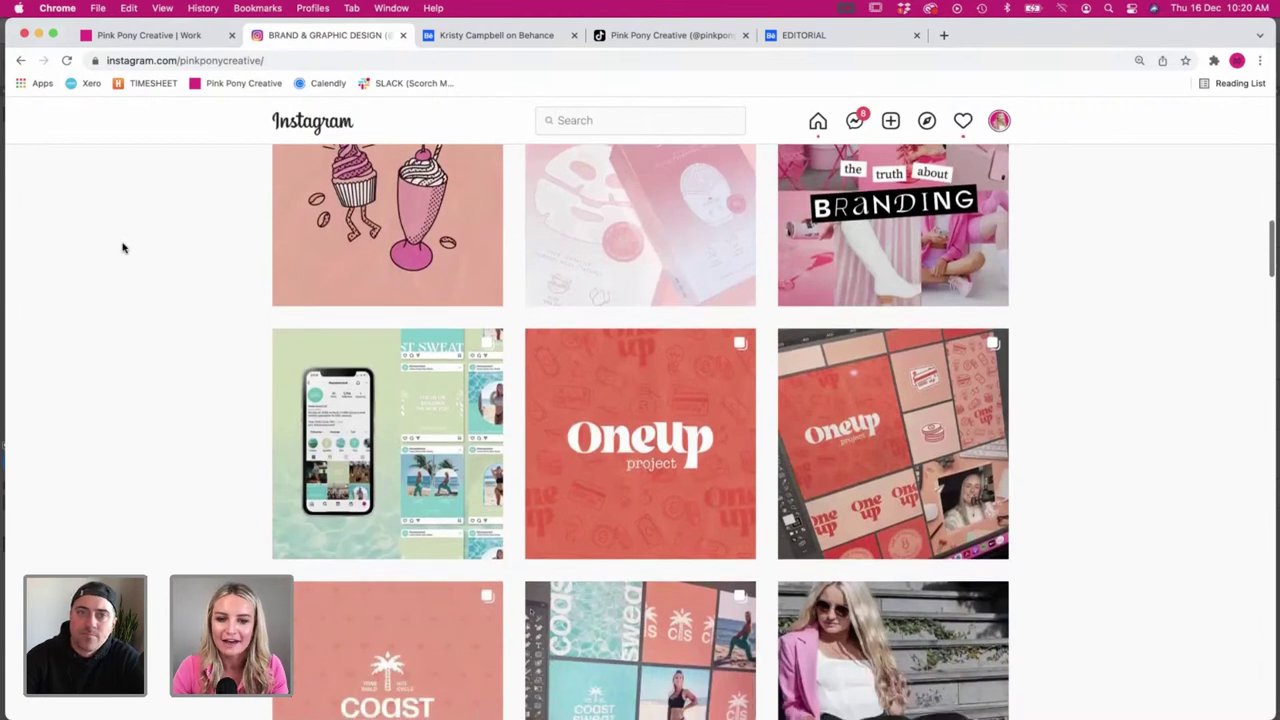
scroll(123, 248, down, 2)
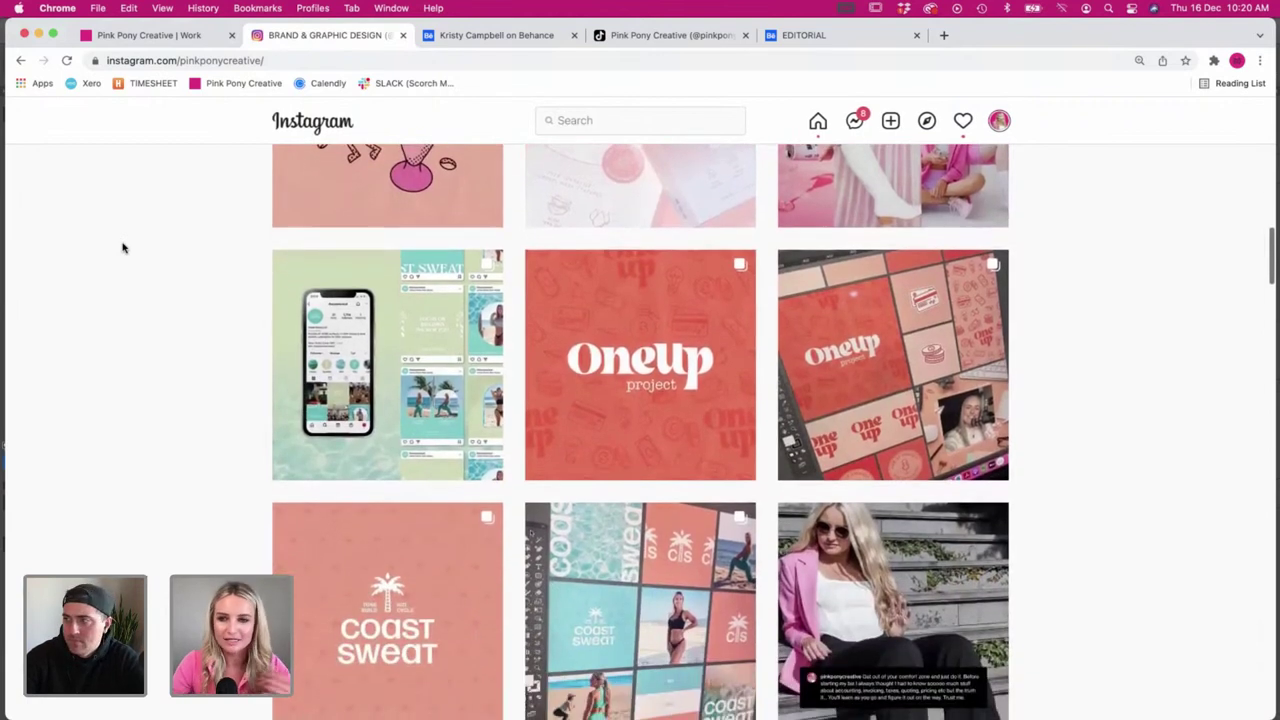
scroll(123, 248, down, 1)
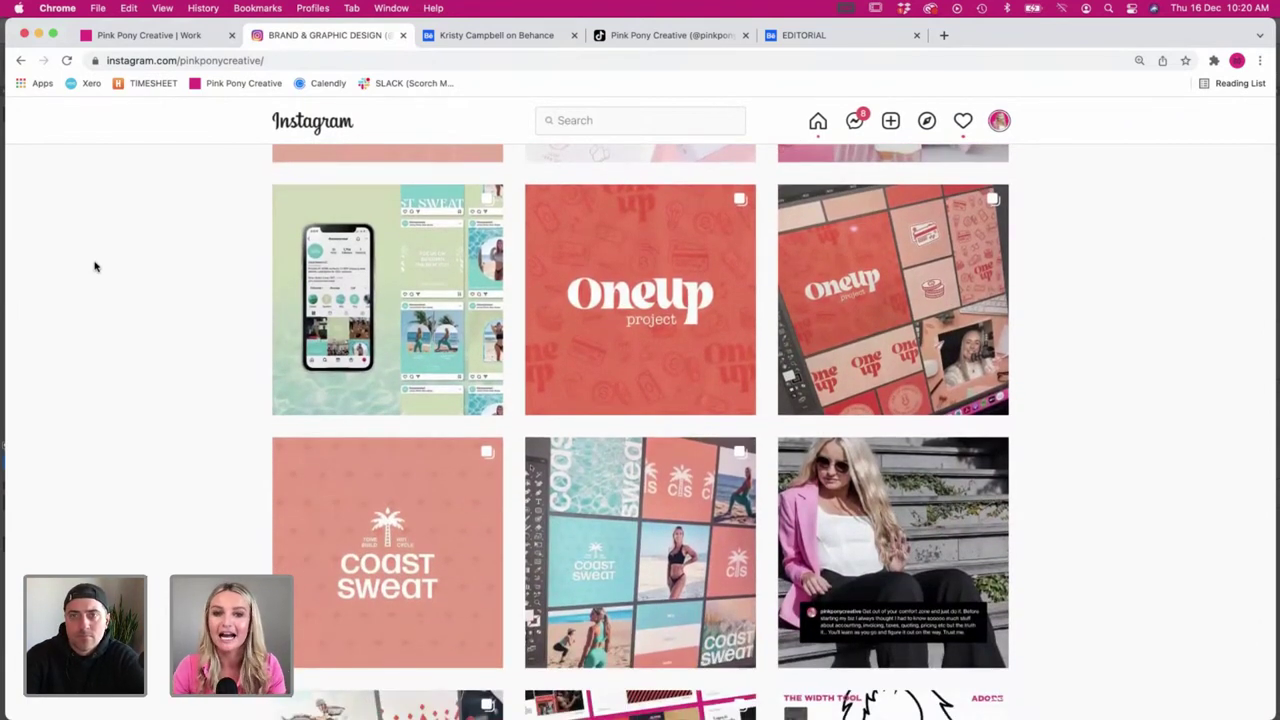
scroll(98, 266, down, 3)
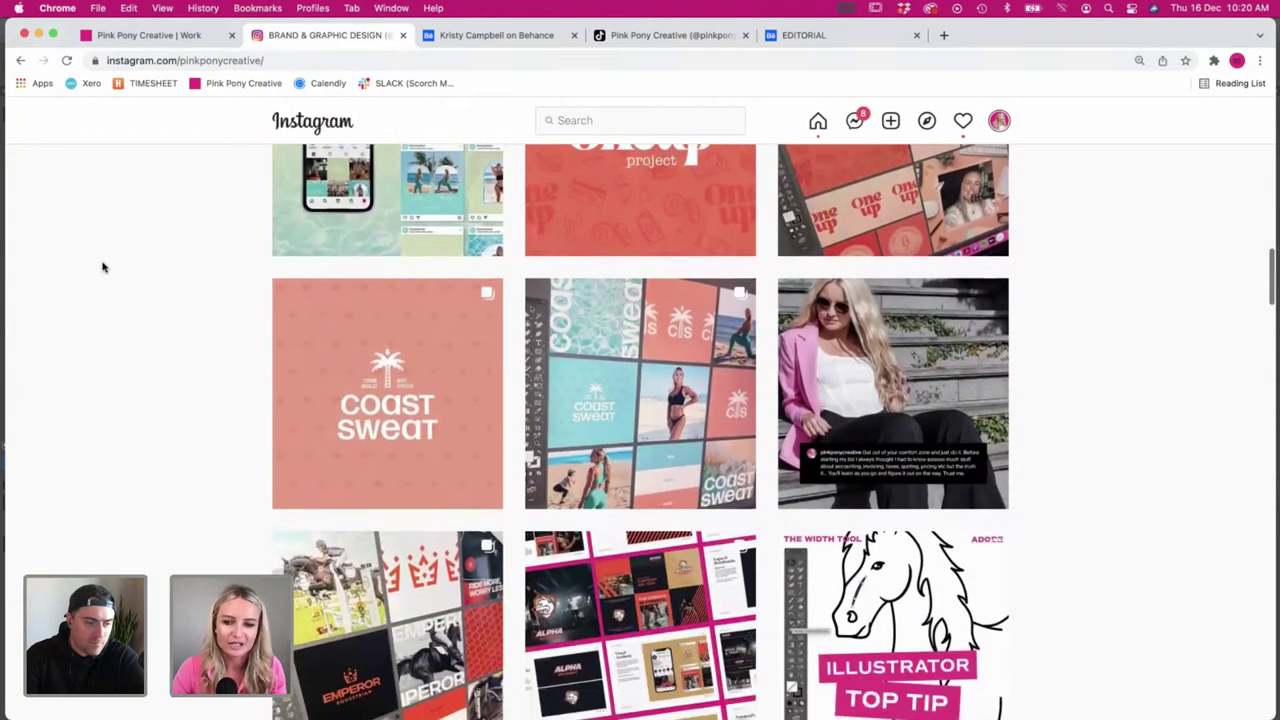
scroll(102, 290, down, 2)
scroll(101, 291, down, 7)
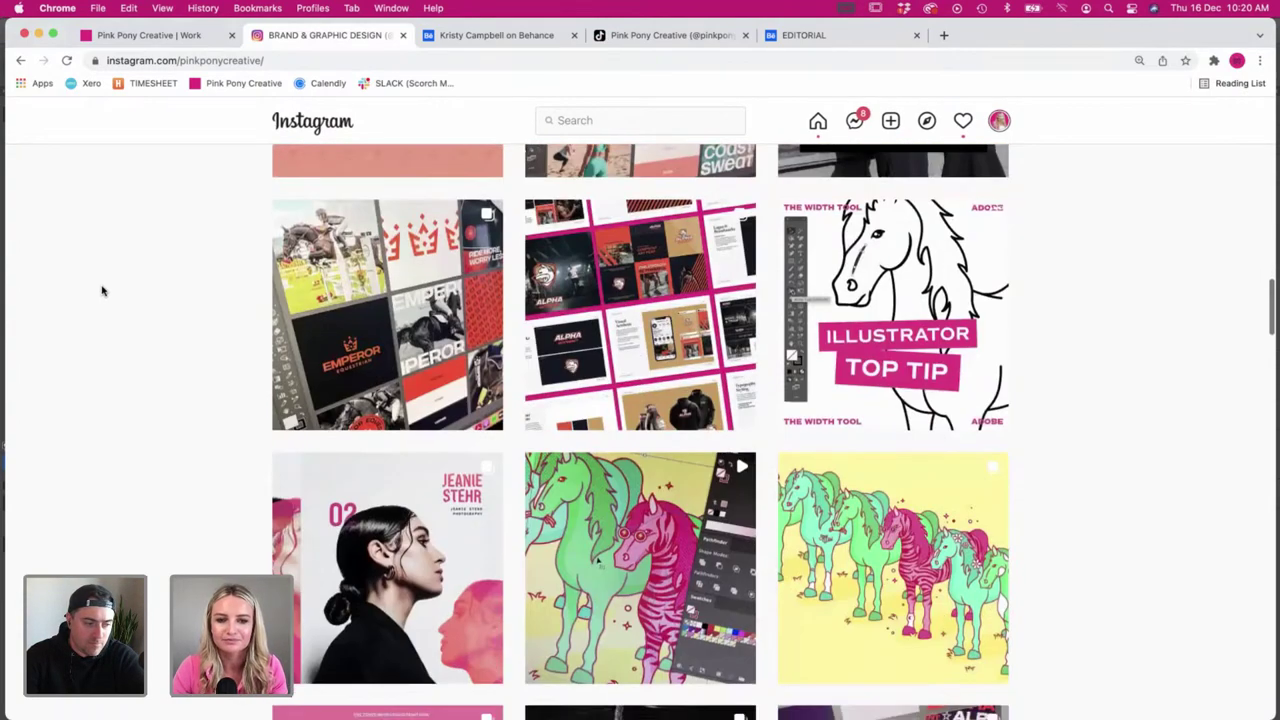
scroll(102, 290, down, 2)
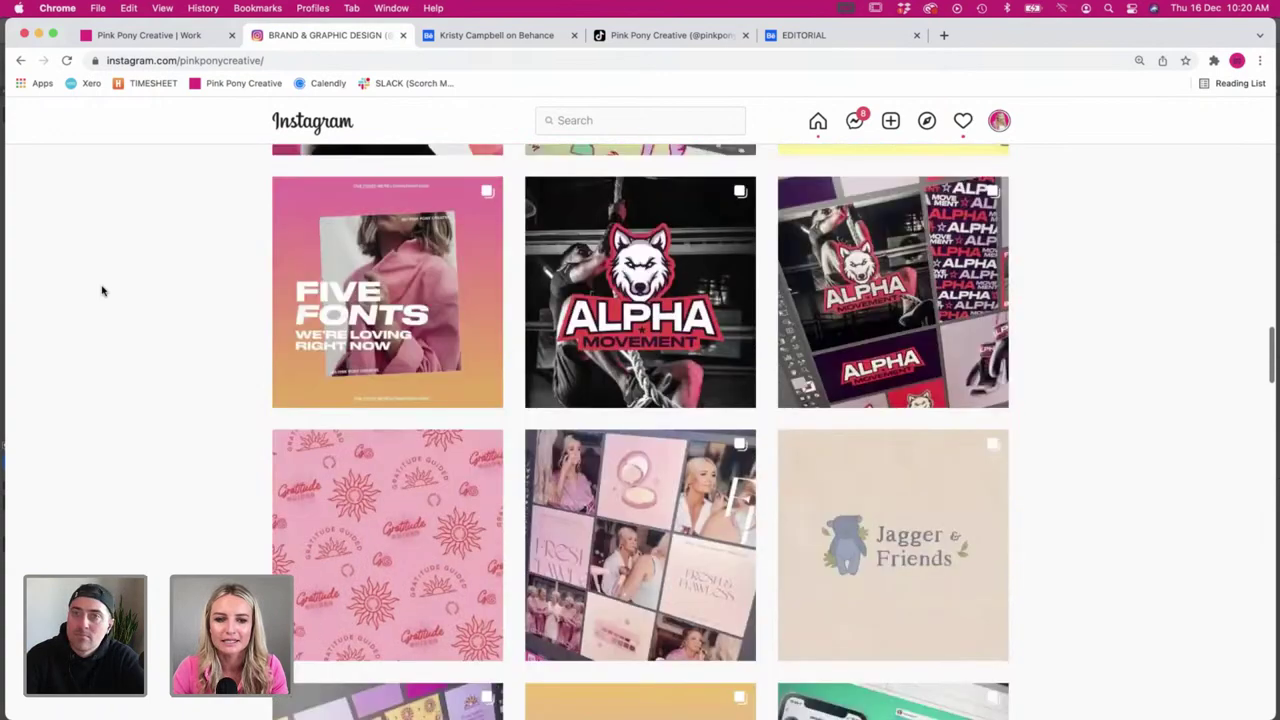
scroll(695, 575, down, 1)
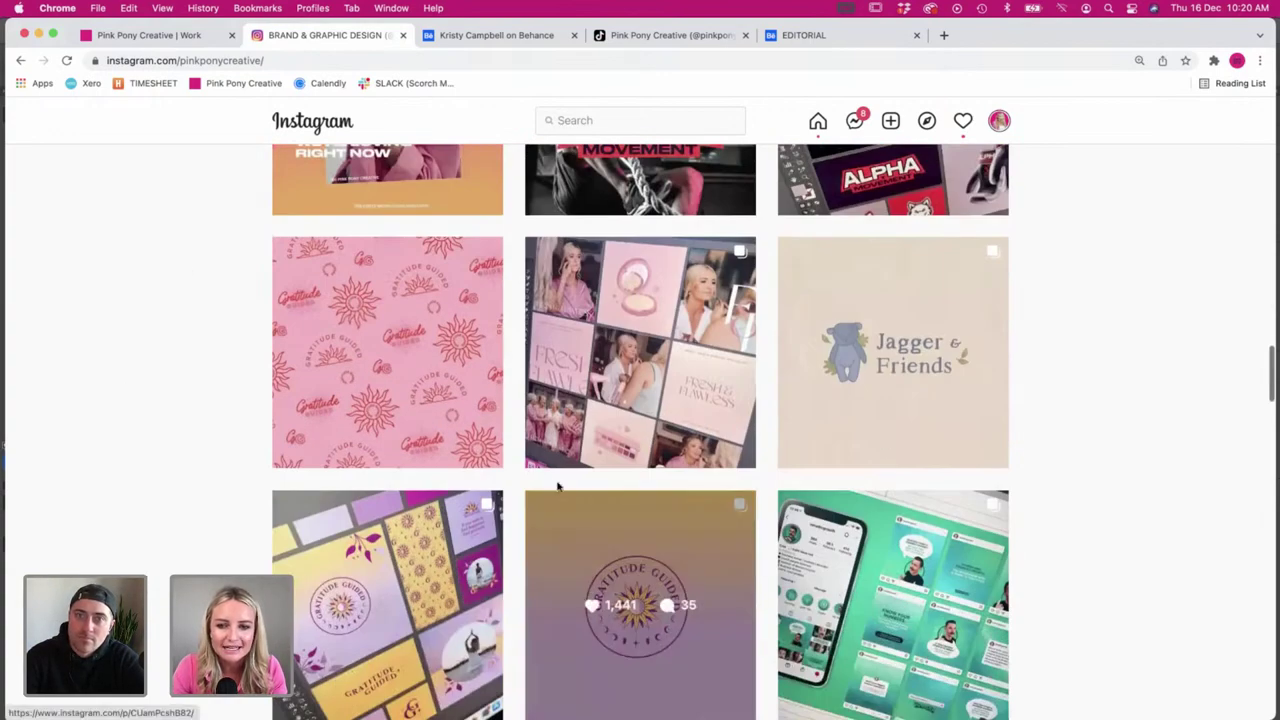
scroll(560, 505, down, 1)
scroll(558, 490, down, 2)
scroll(558, 490, down, 2)
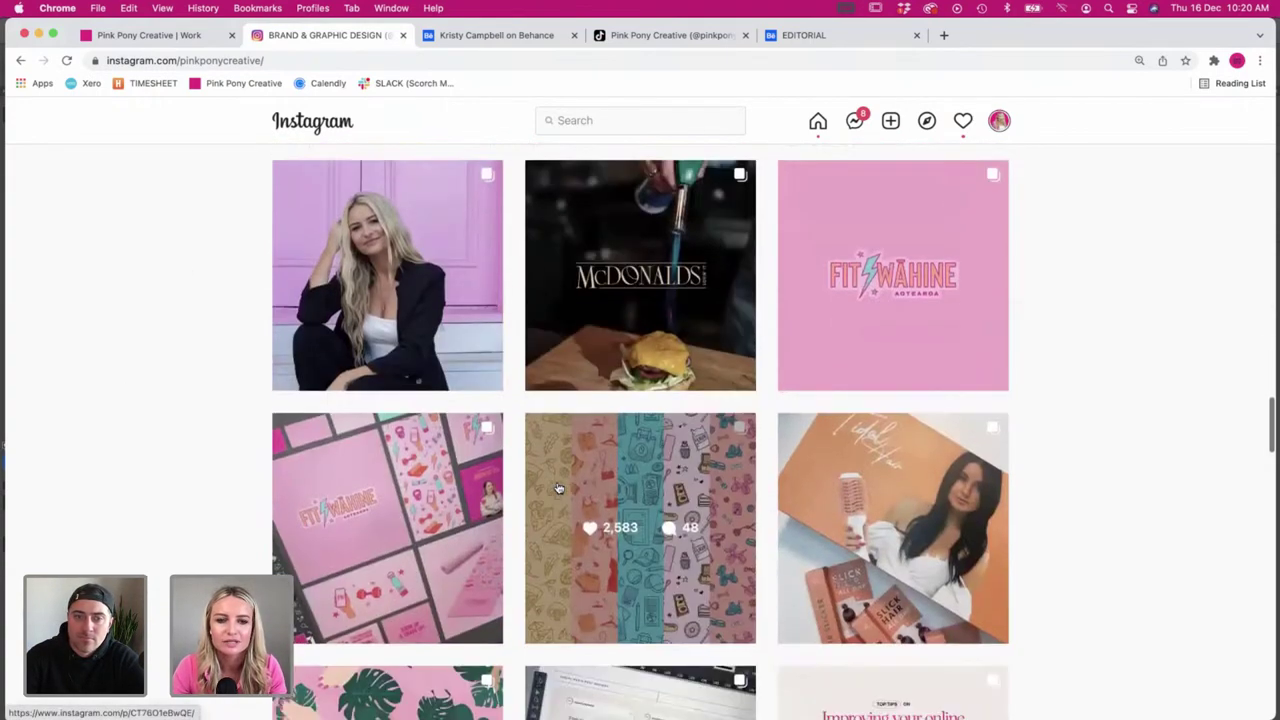
- Open the brand illustration patterns post and compare its pattern image with the early university drawings
click(558, 490)
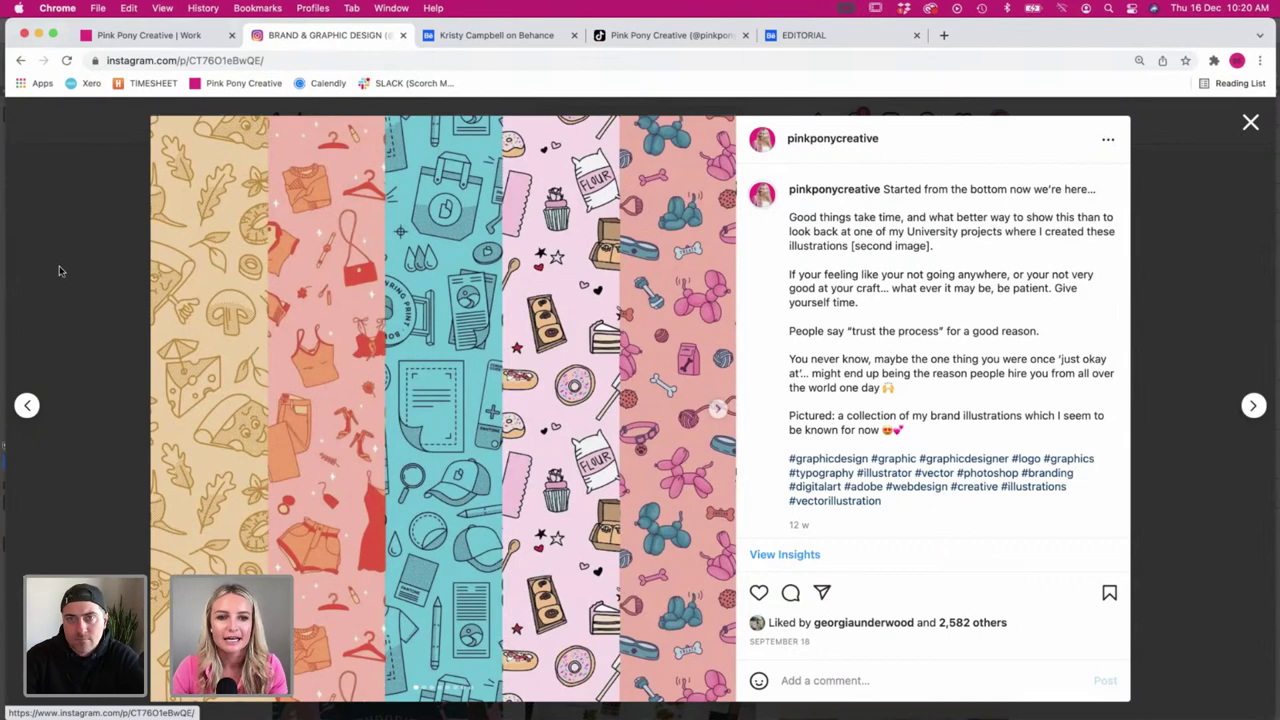
click(718, 408)
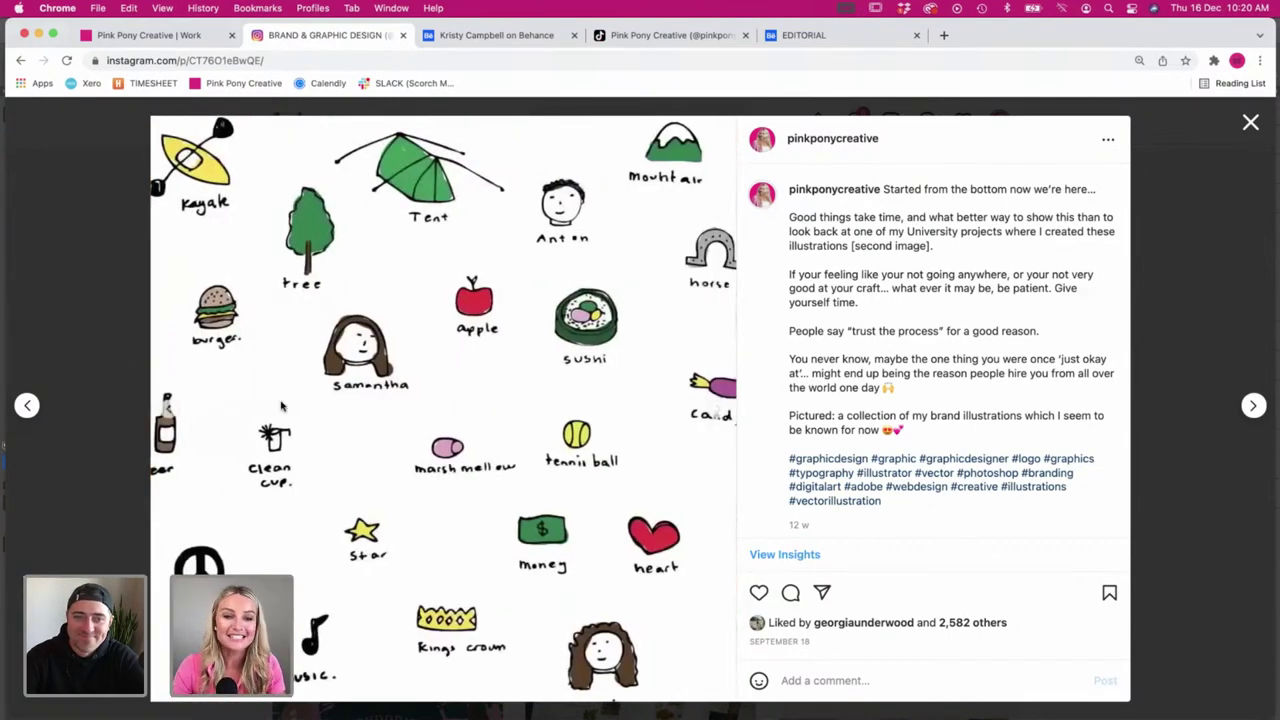
click(168, 412)
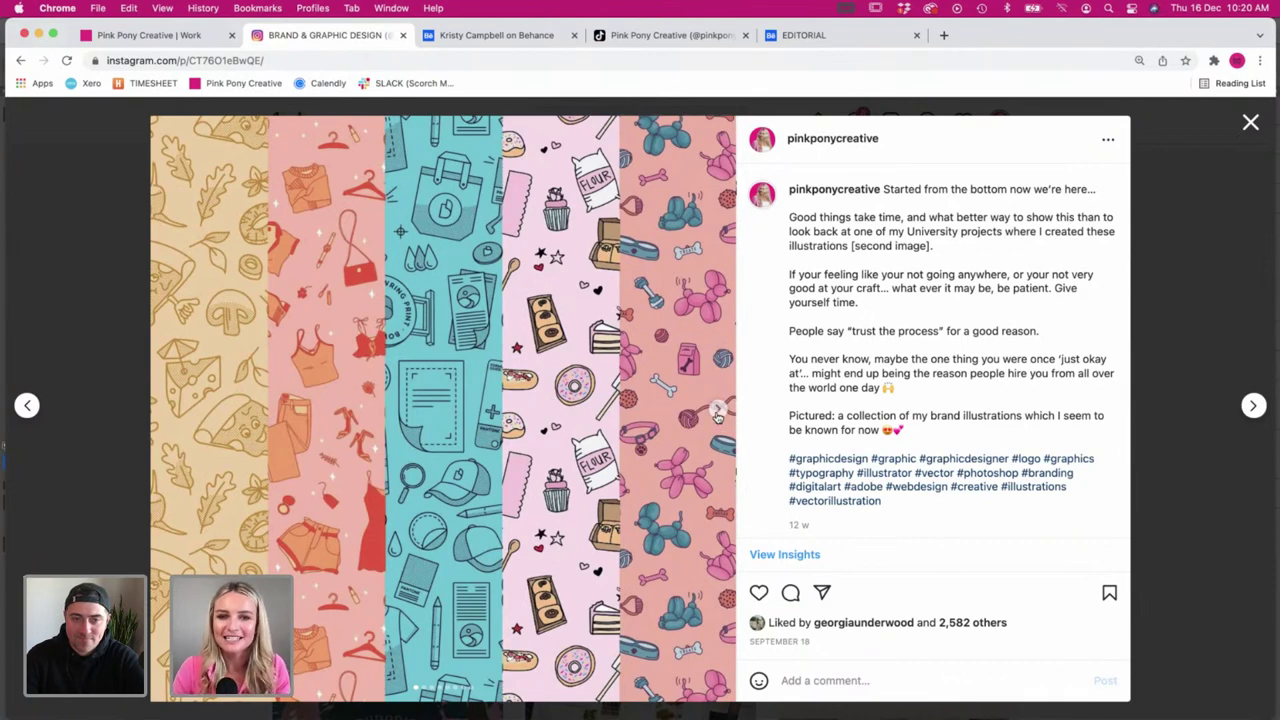
click(717, 414)
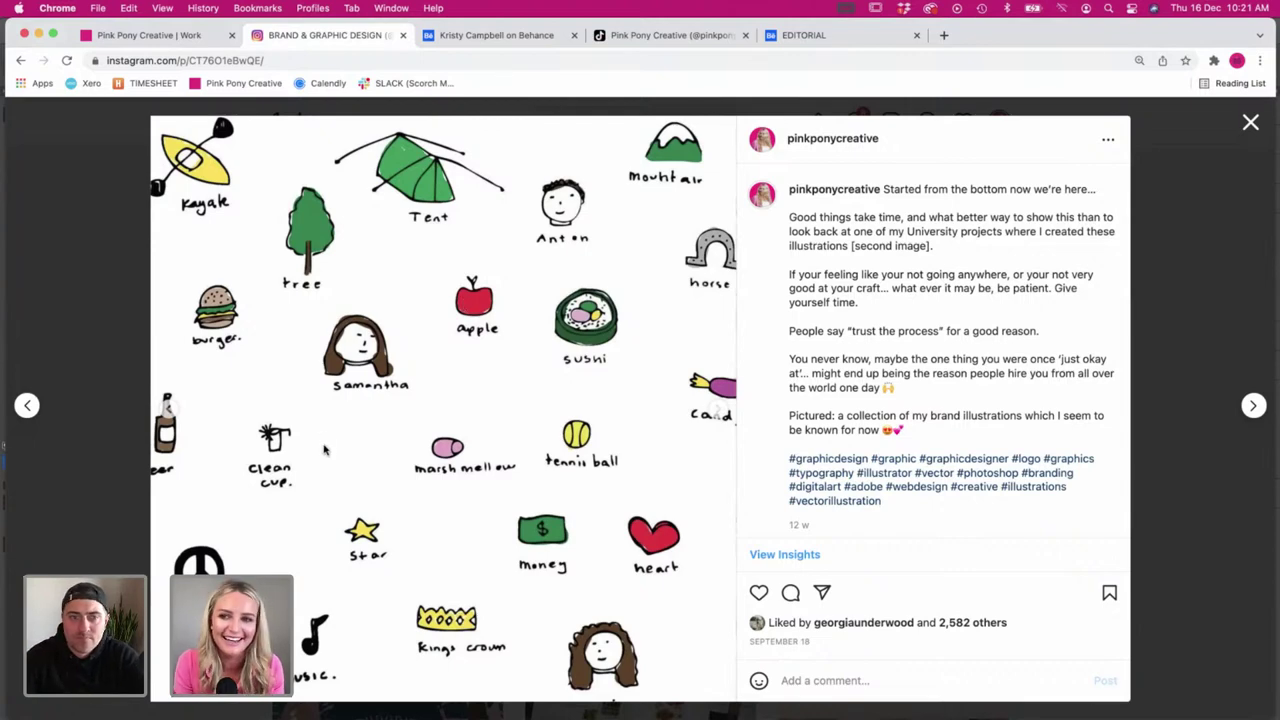
- Switch to Illustrator, copy a single small dot from Illustrations.ai, and bring it onto the contents page in InDesign
key(super+Tab)
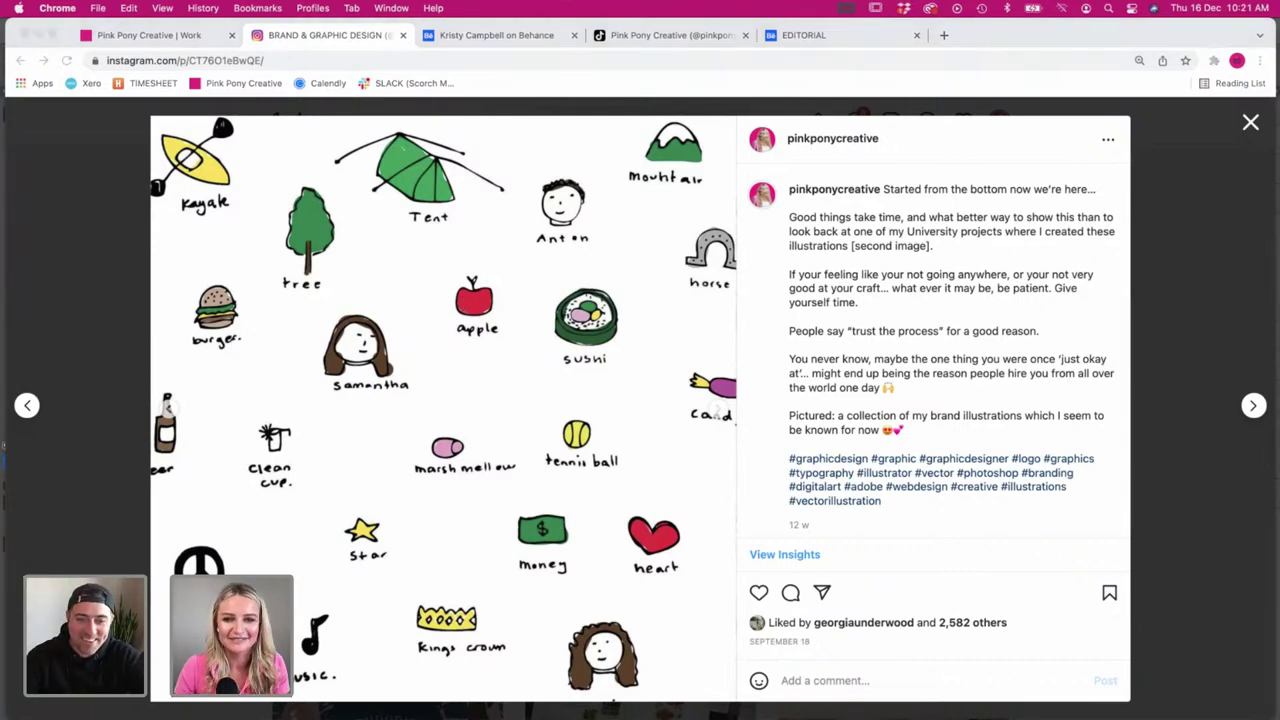
scroll(754, 270, left, 1)
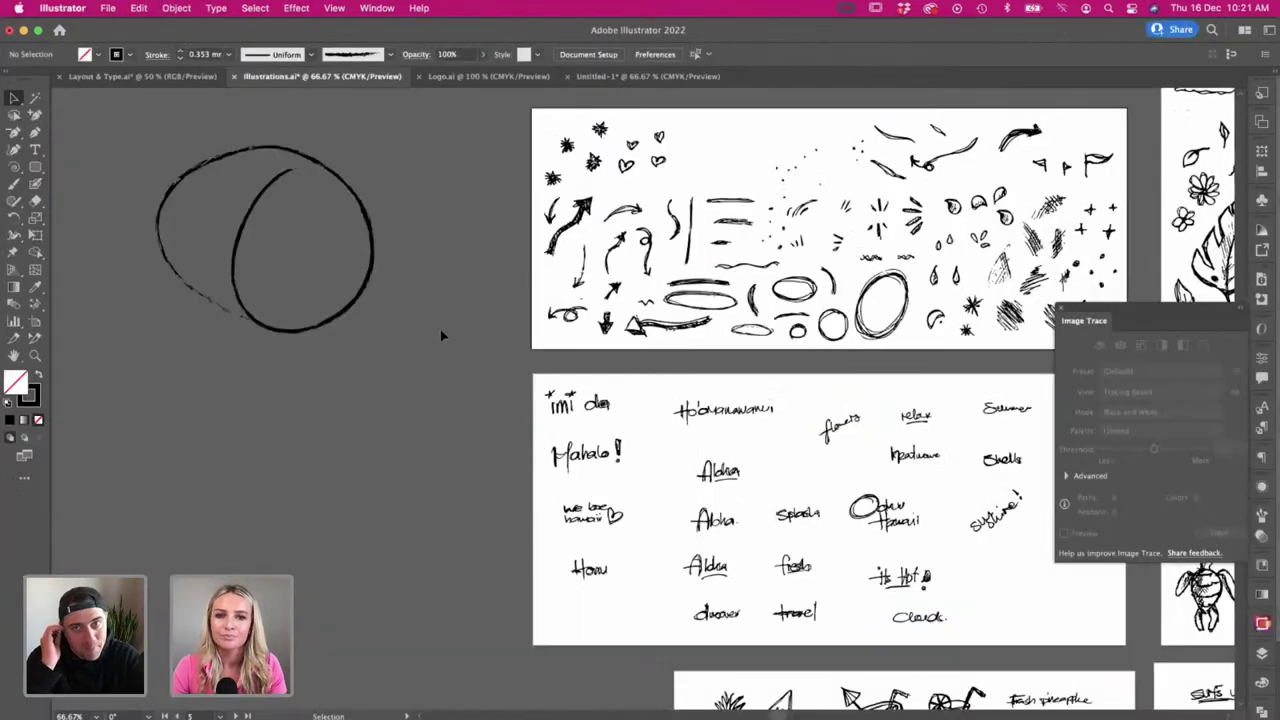
scroll(443, 334, right, 8)
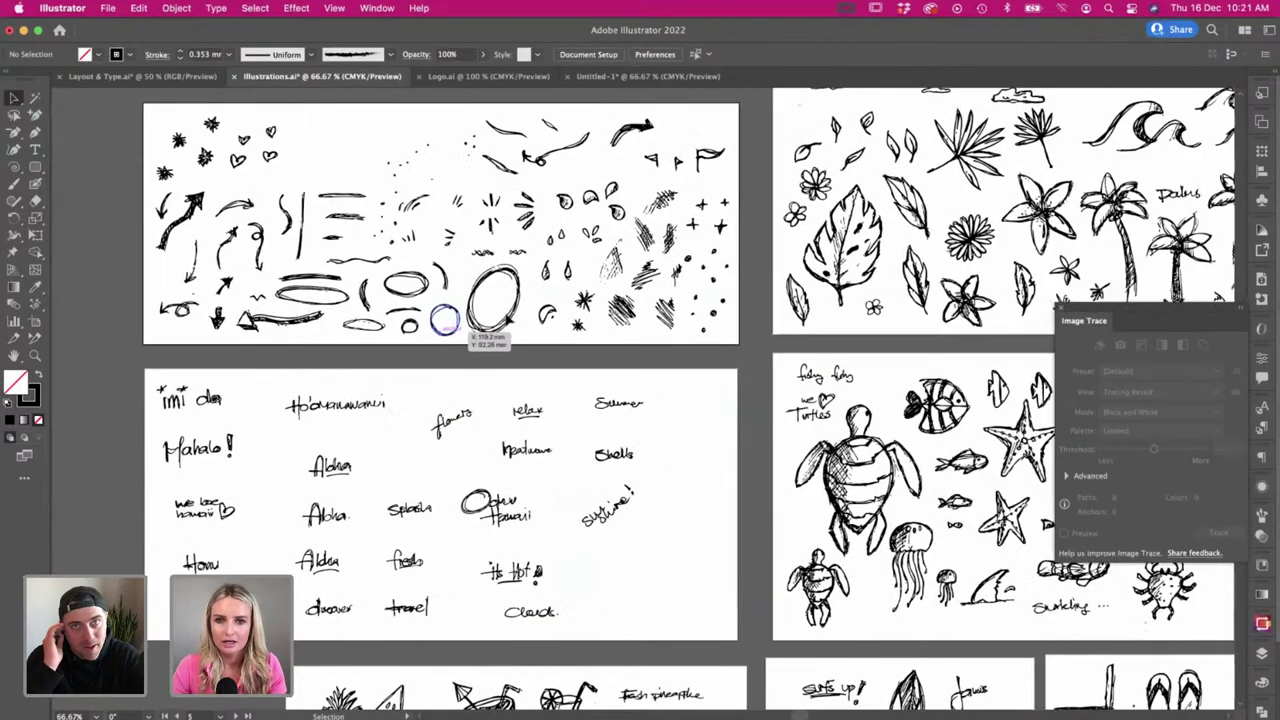
click(718, 266)
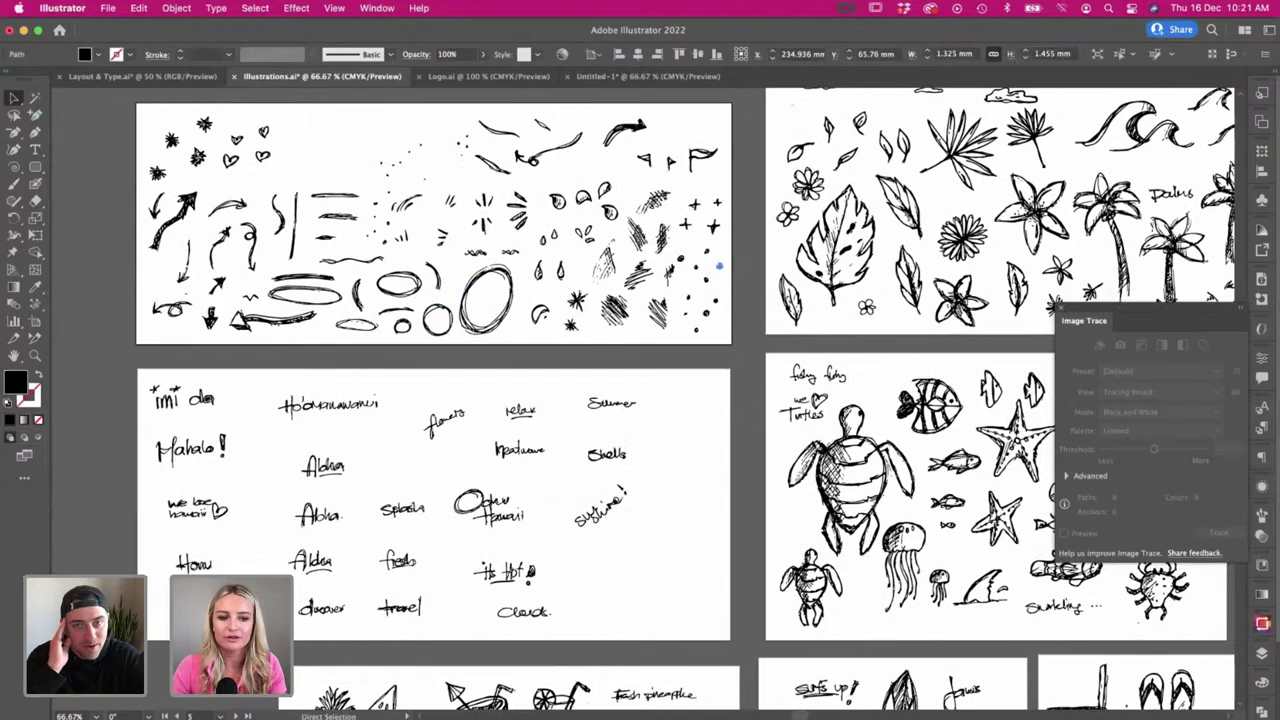
key(super+Tab)
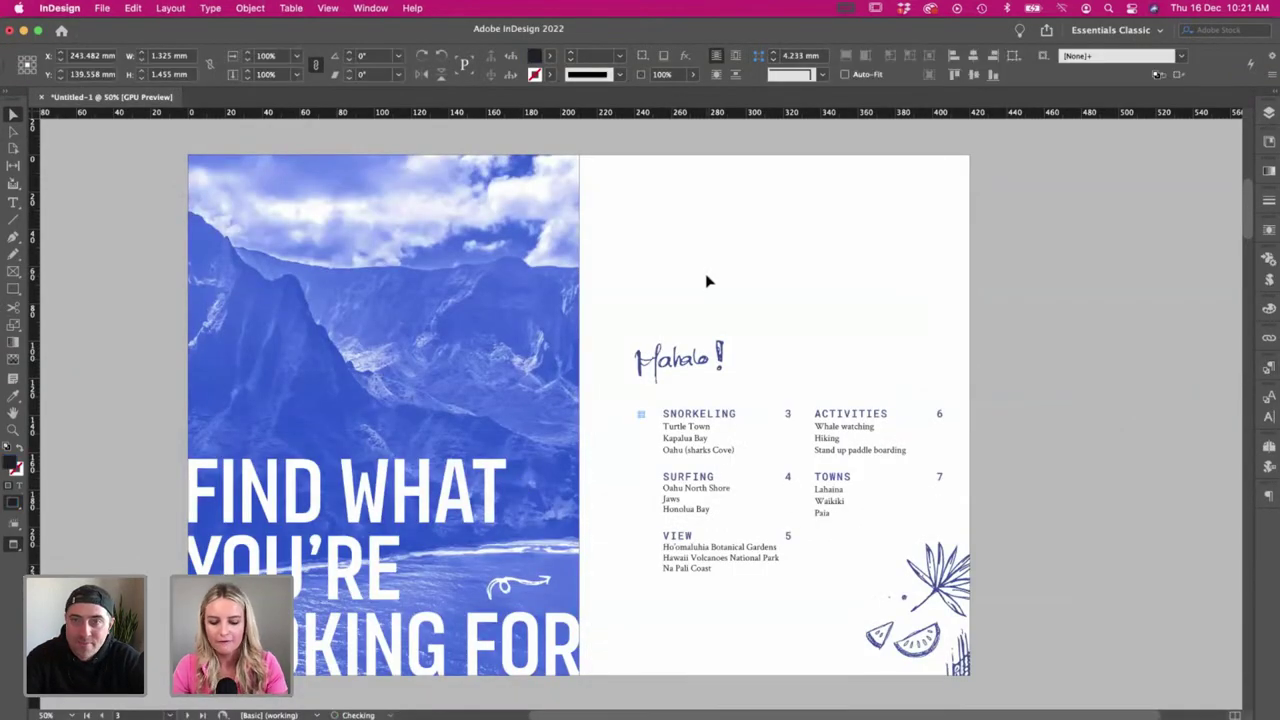
- Colour the pasted dot blue like the other illustrations and position it between the palm leaf and watermelon slices
key(i)
key(v)
click(654, 331)
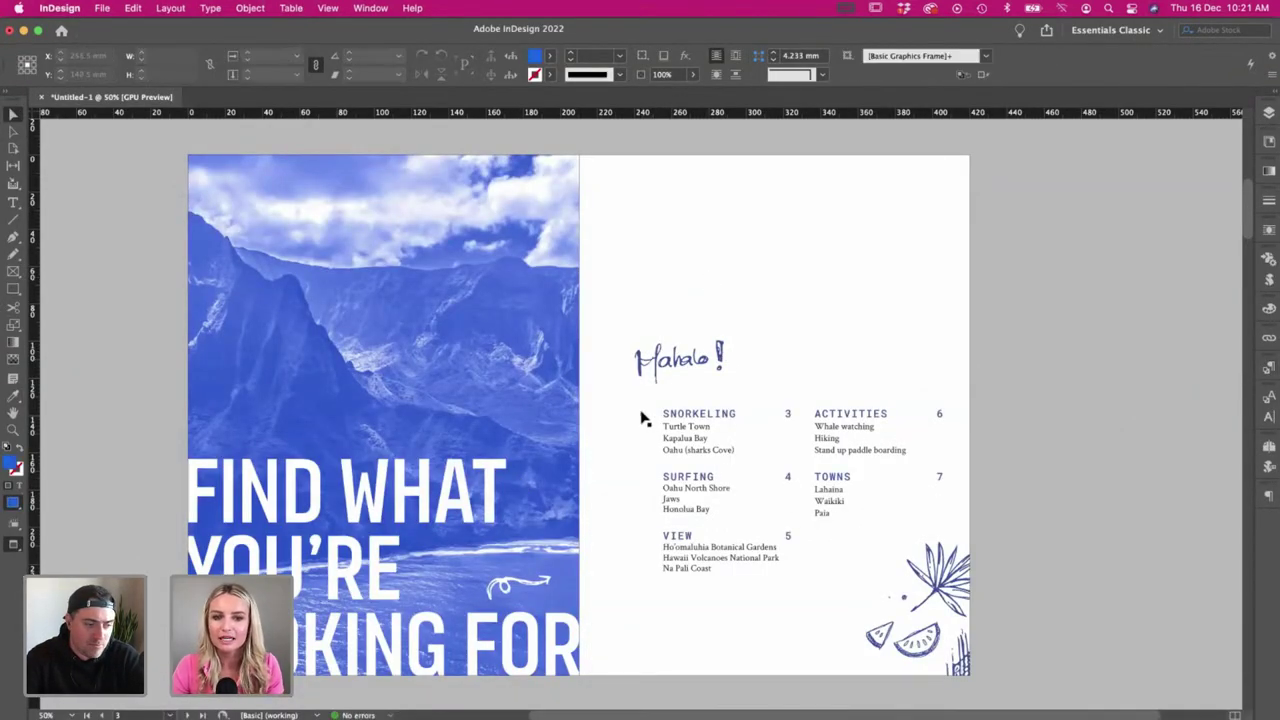
click(895, 604)
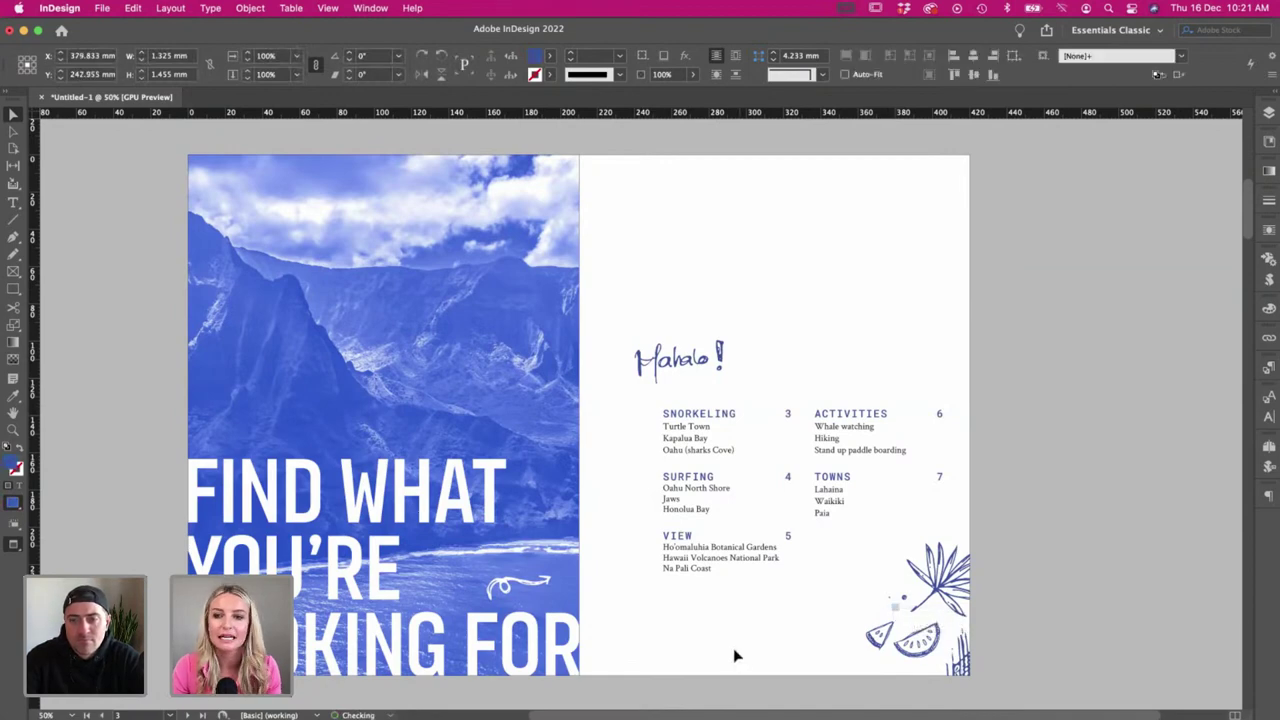
click(647, 632)
- Copy another small dot from the Illustrator drawings and place it beneath the watermelon slices on the InDesign contents page
key(super+Tab)
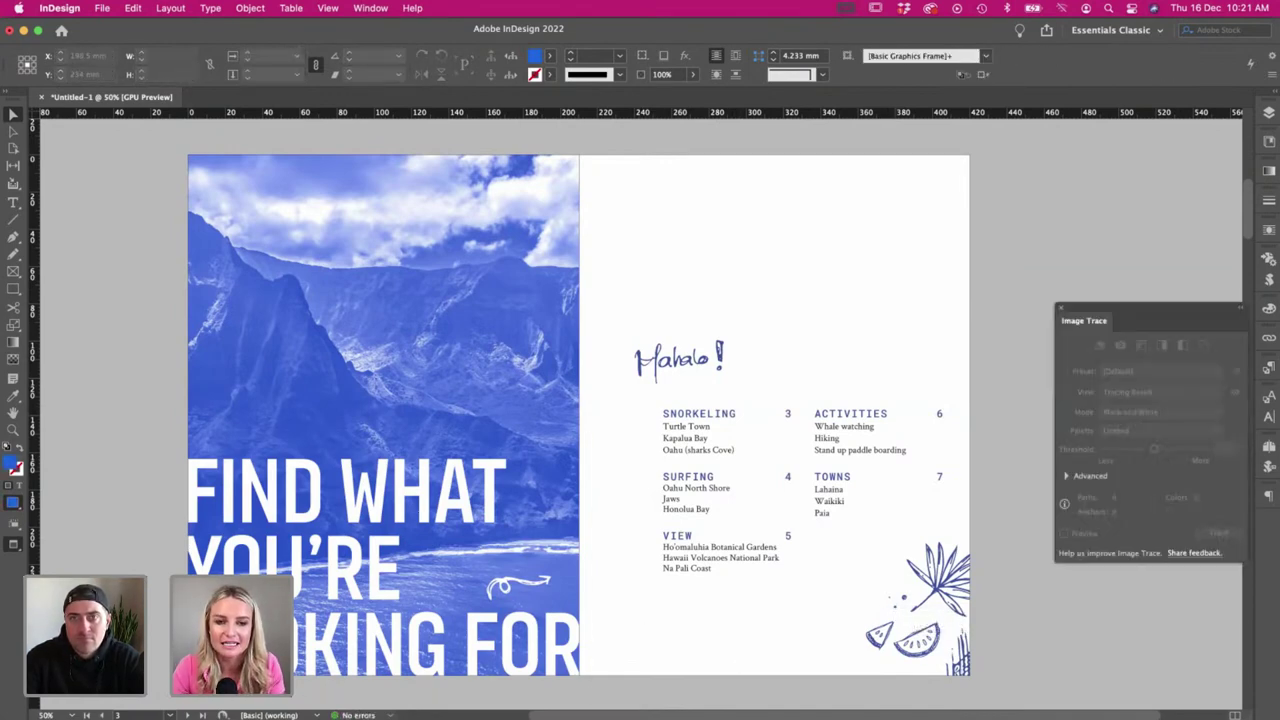
click(388, 181)
key(super+Tab)
key(super+v)
drag(642, 414, 888, 663)
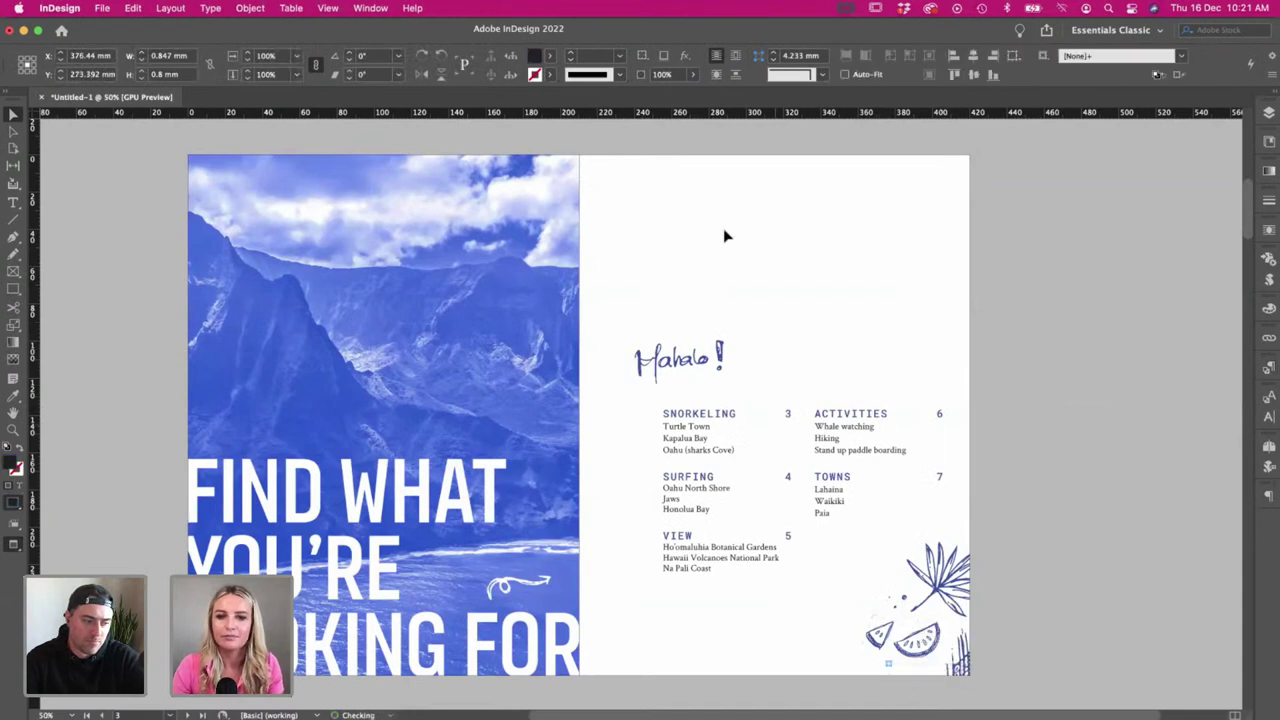
click(725, 235)
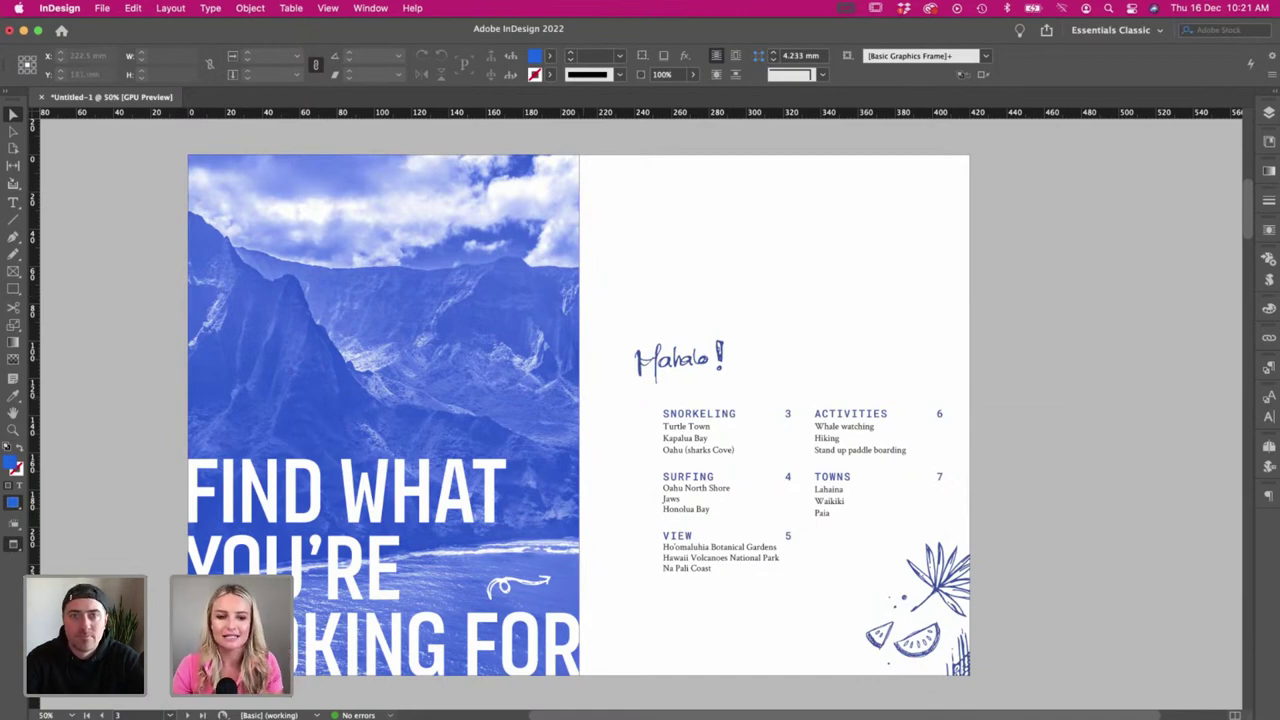
- Switch to Illustrator and pick out an even smaller dot beside the hand-drawn lines in Illustrations.ai for copying
key(super+Tab)
scroll(486, 303, left, 2)
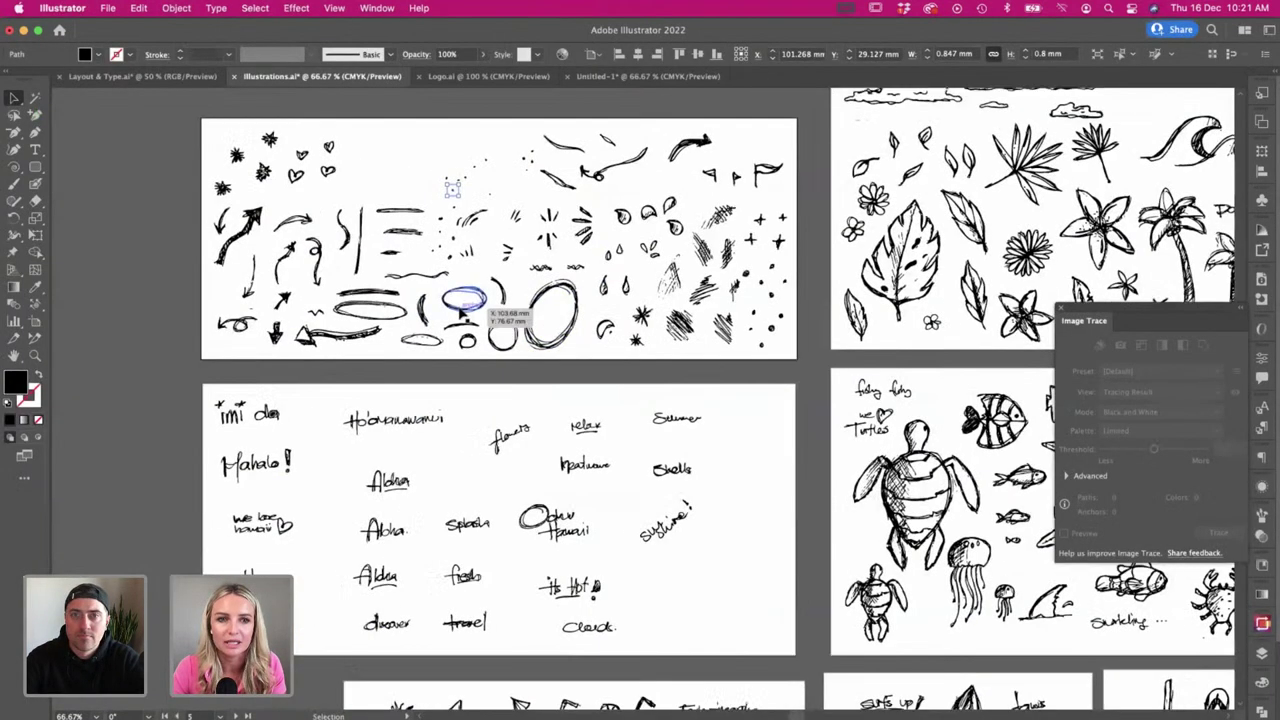
scroll(486, 303, up, 2)
scroll(452, 314, up, 1)
click(564, 236)
key(a)
key(v)
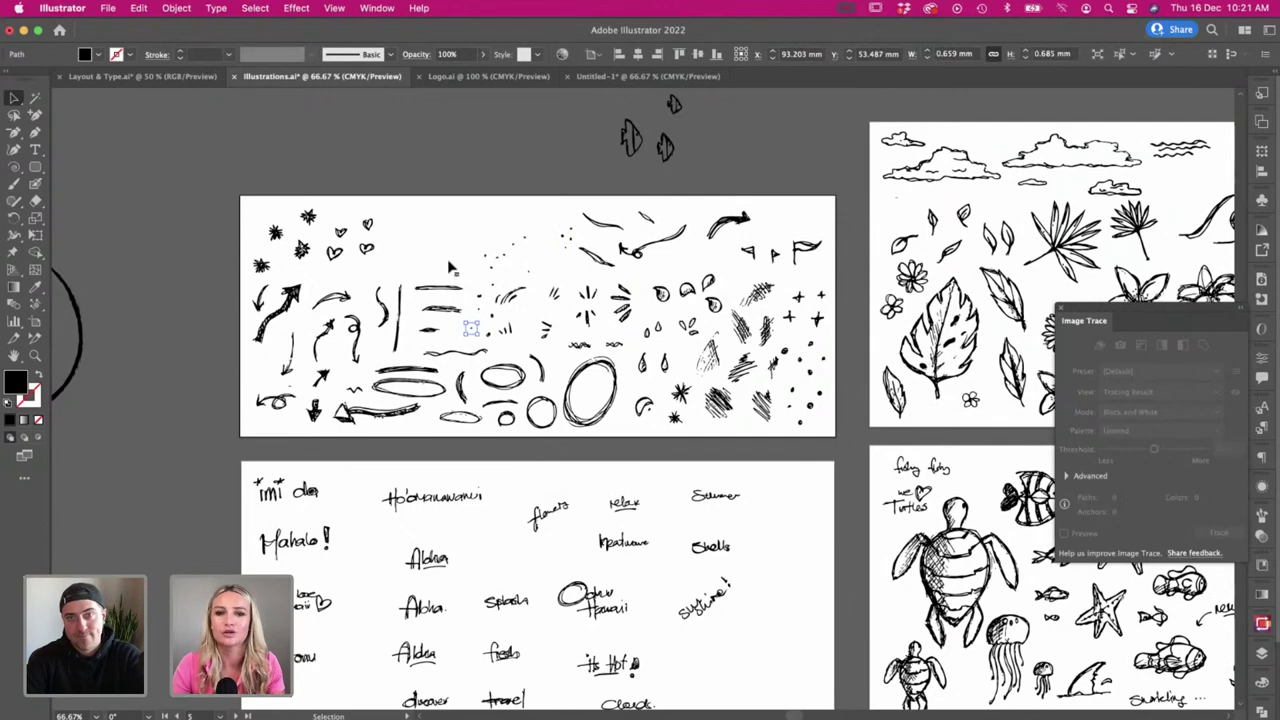
- Switch to InDesign and place the tiny dot just below the small watermelon wedge on the contents page
key(super+Tab)
click(640, 434)
drag(639, 415, 875, 664)
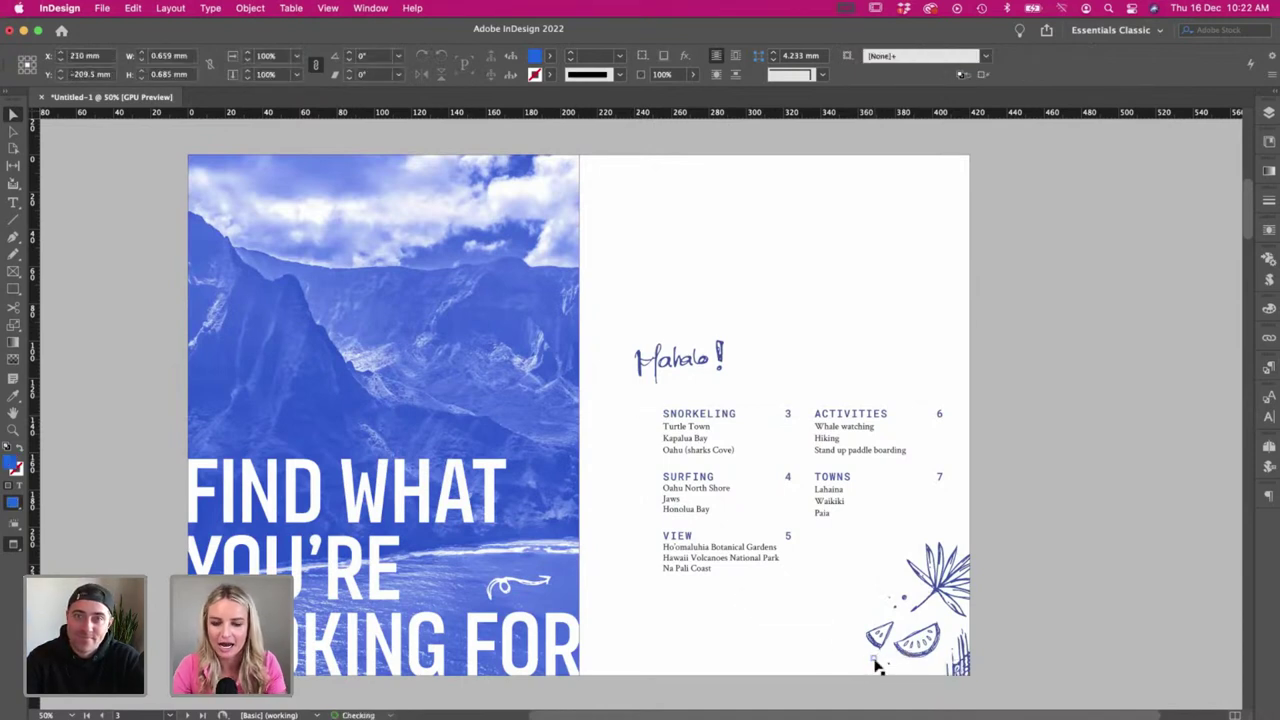
click(782, 599)
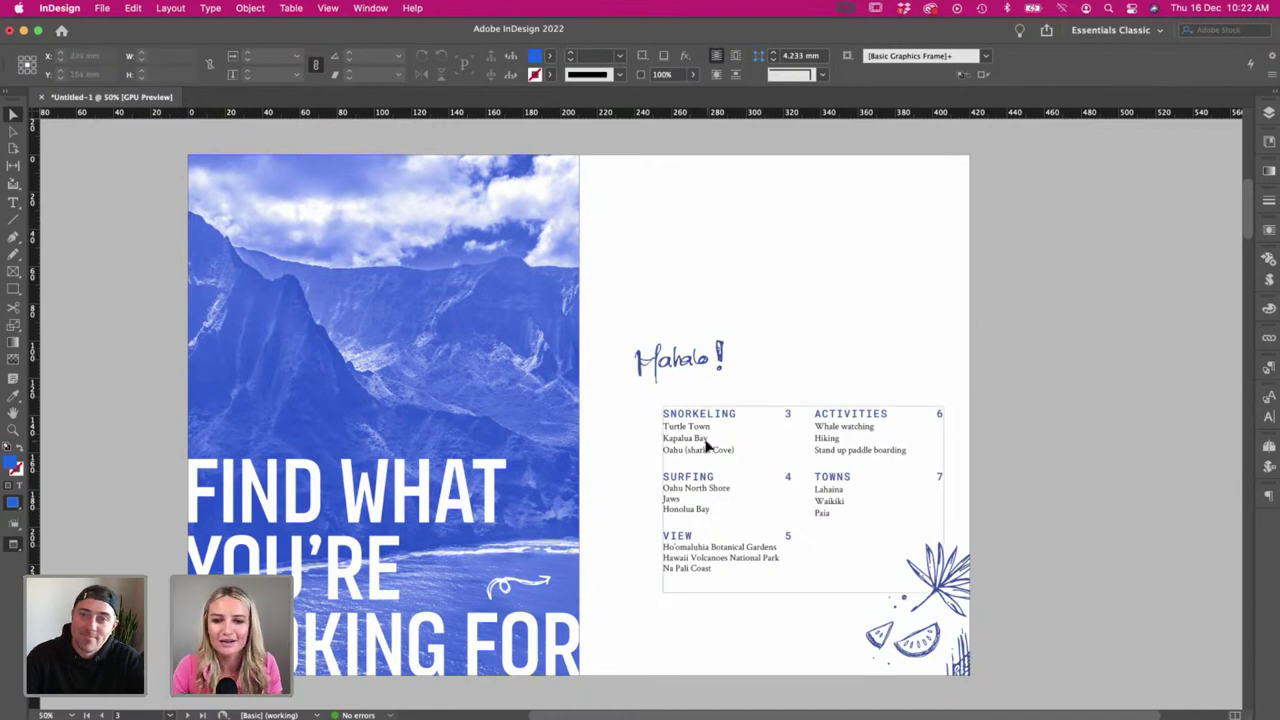
- Review the magazine cover and the contents spread, and move on to the blank spread for pages 4-5
scroll(800, 470, left, 2)
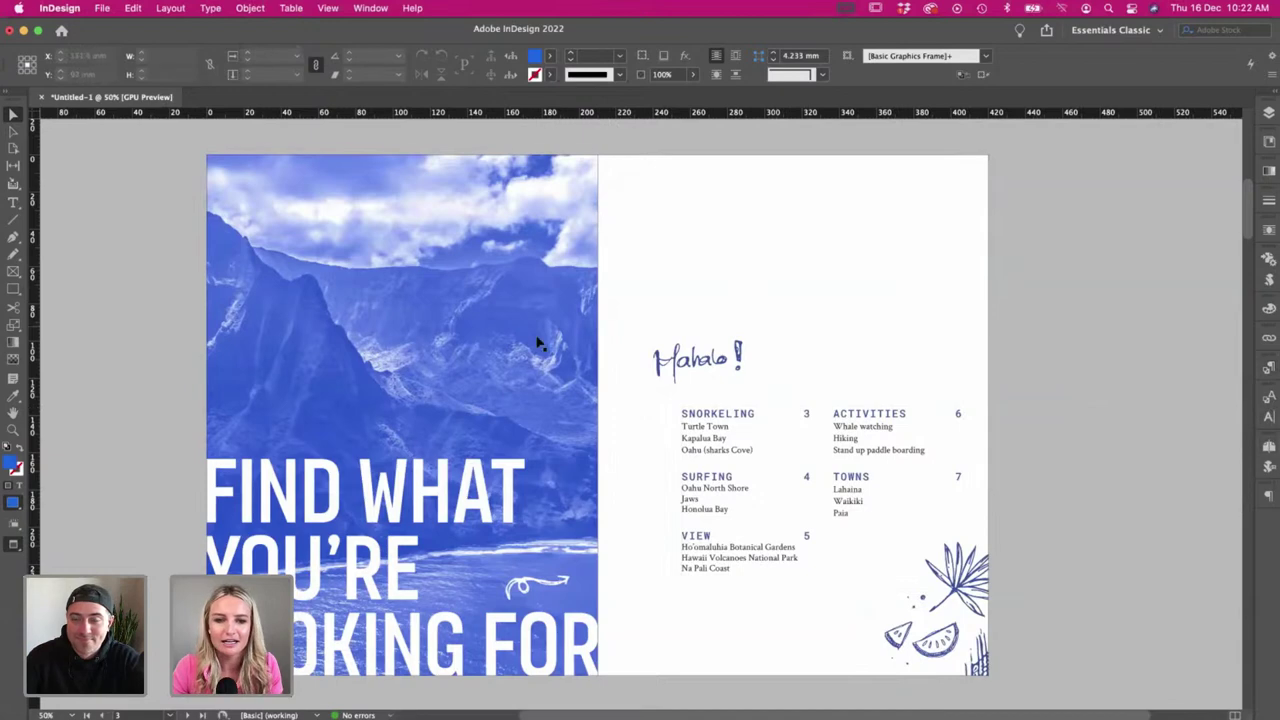
scroll(727, 350, up, 3)
scroll(727, 350, down, 3)
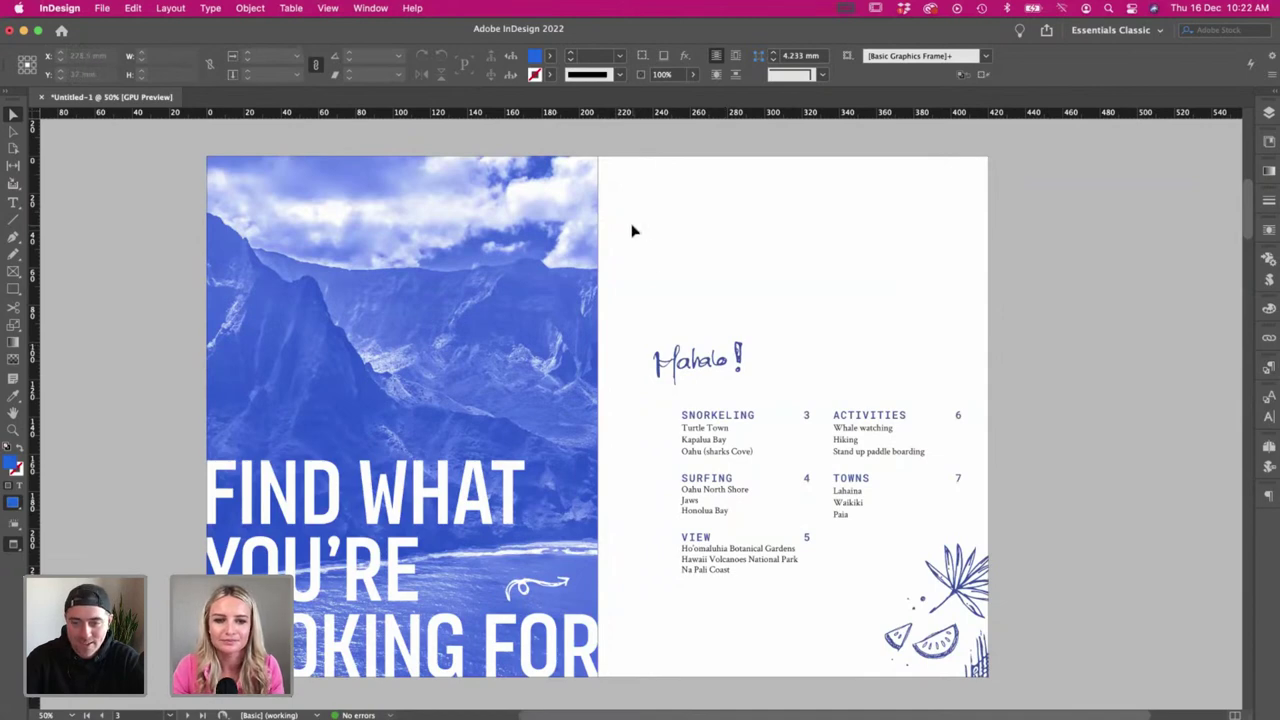
scroll(632, 231, up, 10)
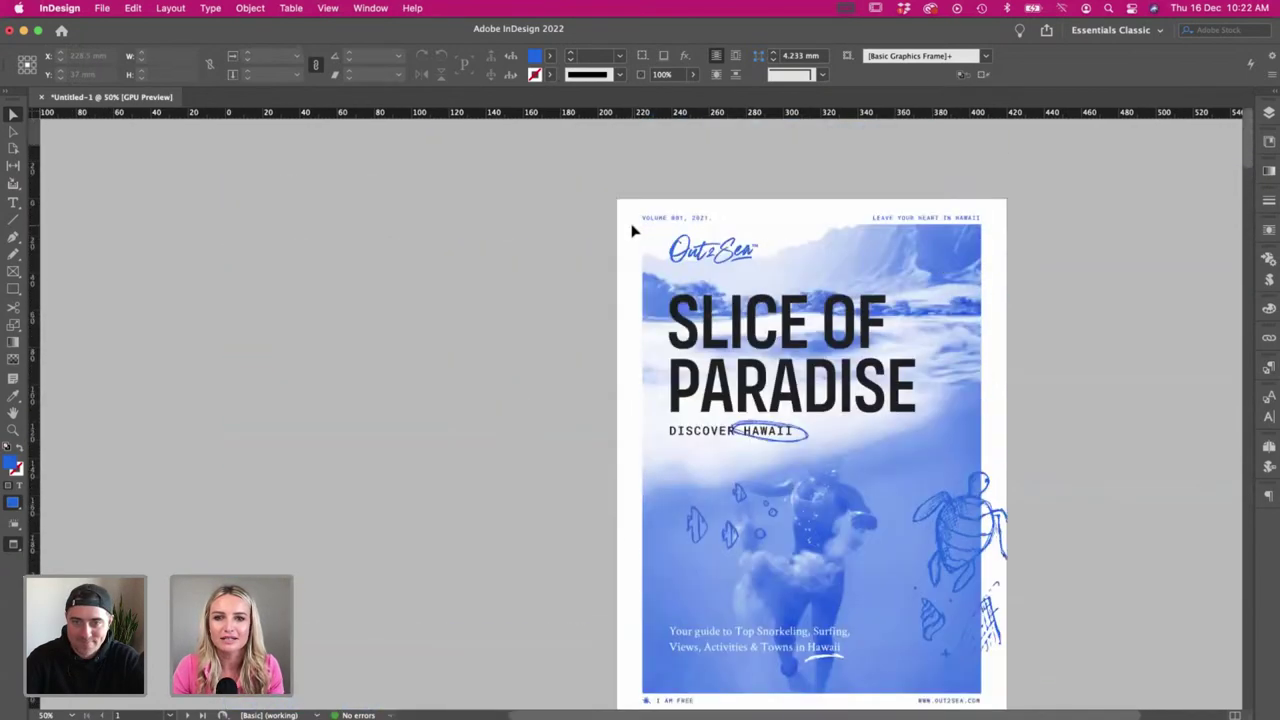
scroll(1086, 457, down, 2)
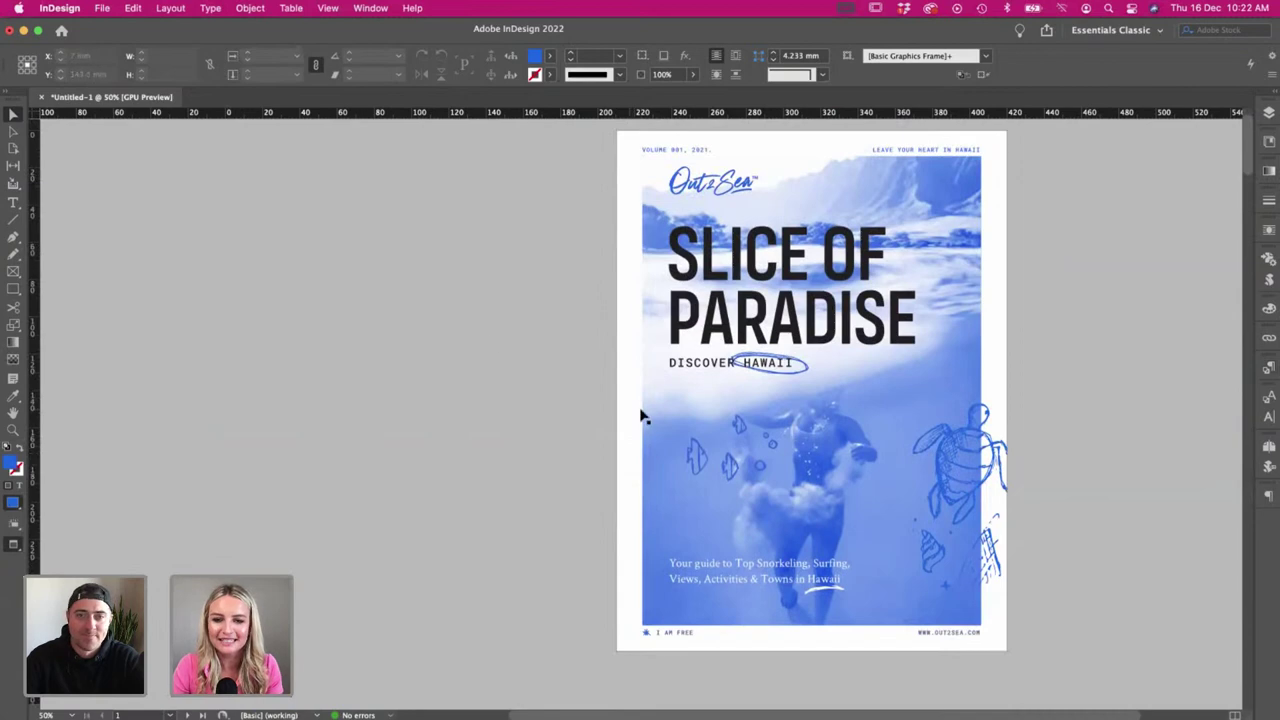
scroll(489, 344, down, 15)
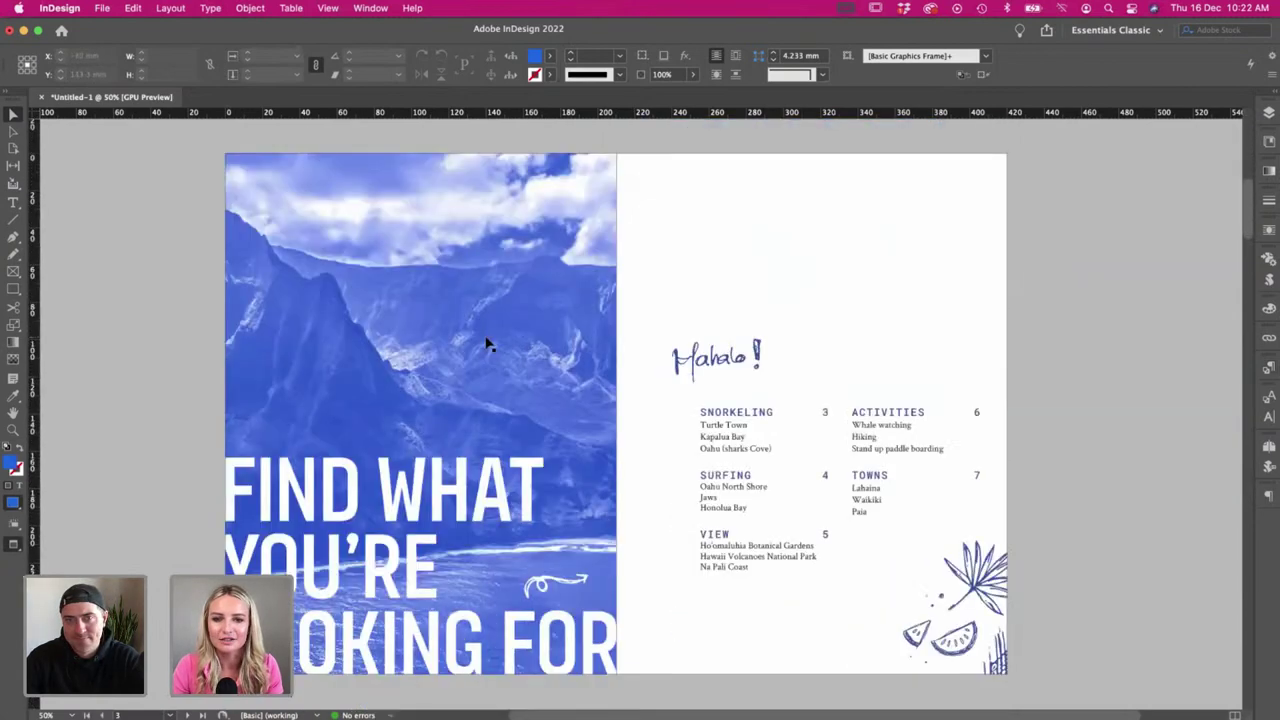
scroll(758, 287, down, 5)
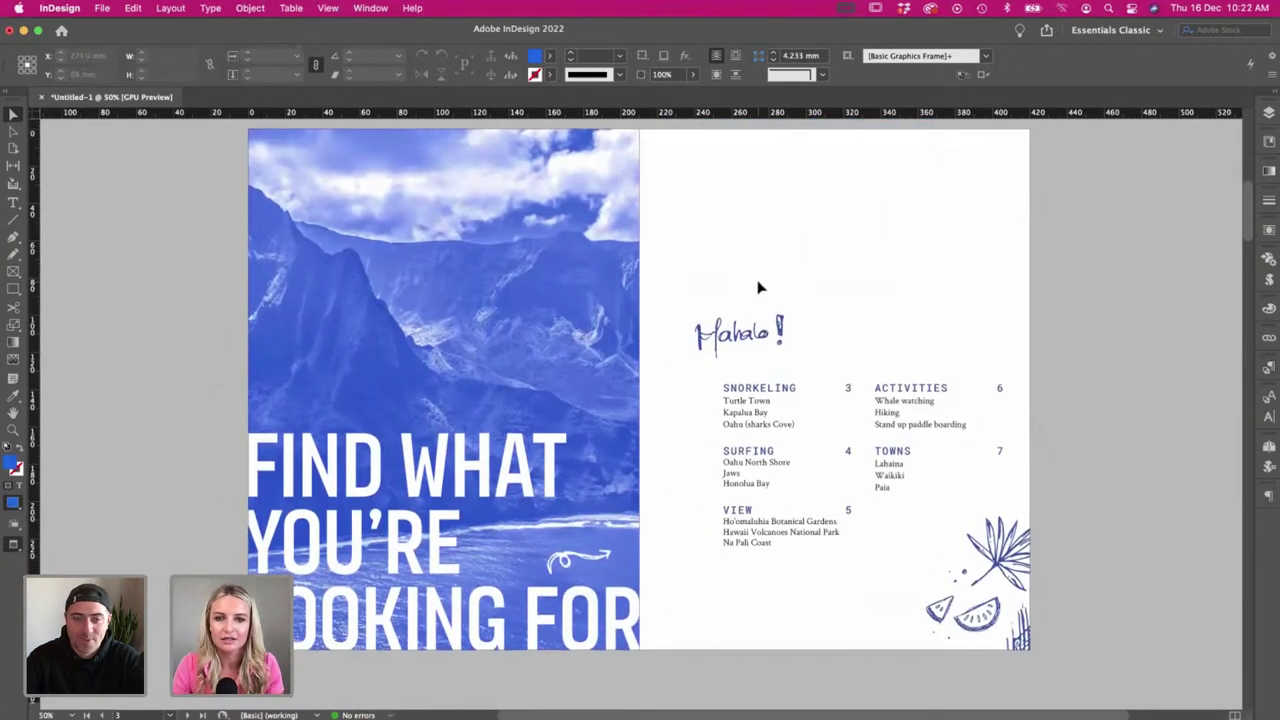
scroll(758, 287, down, 14)
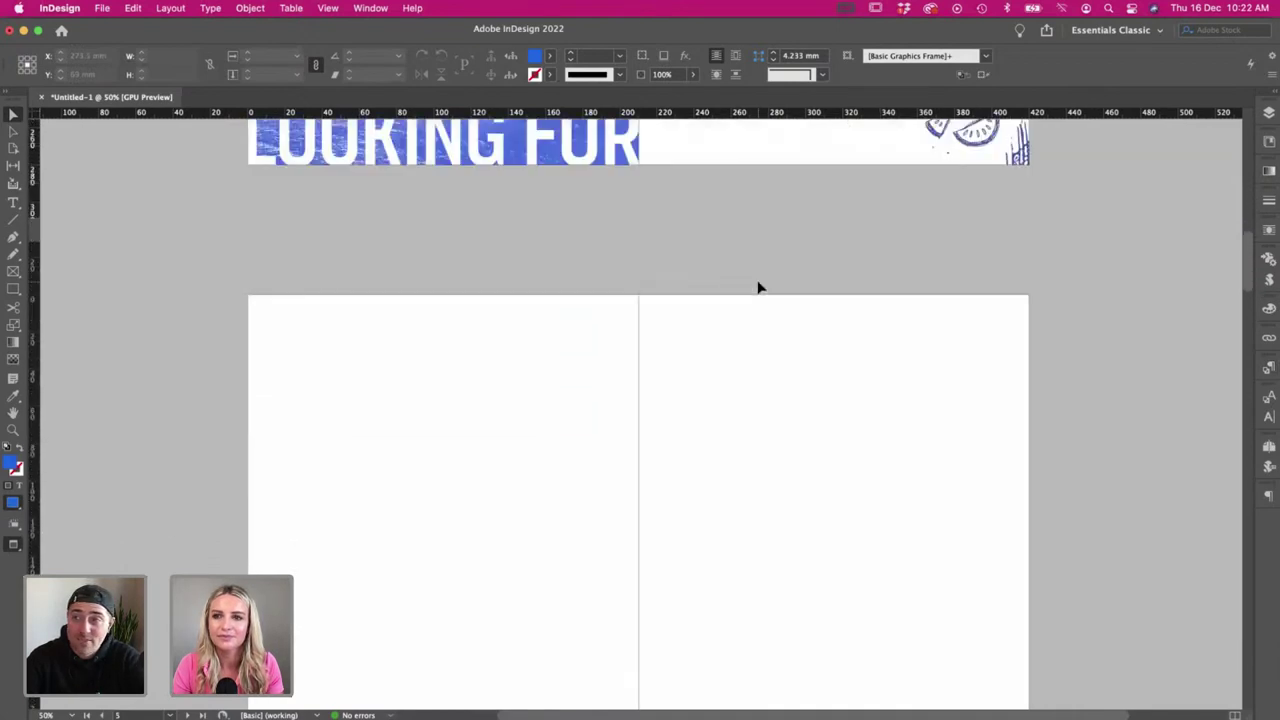
scroll(637, 350, down, 1)
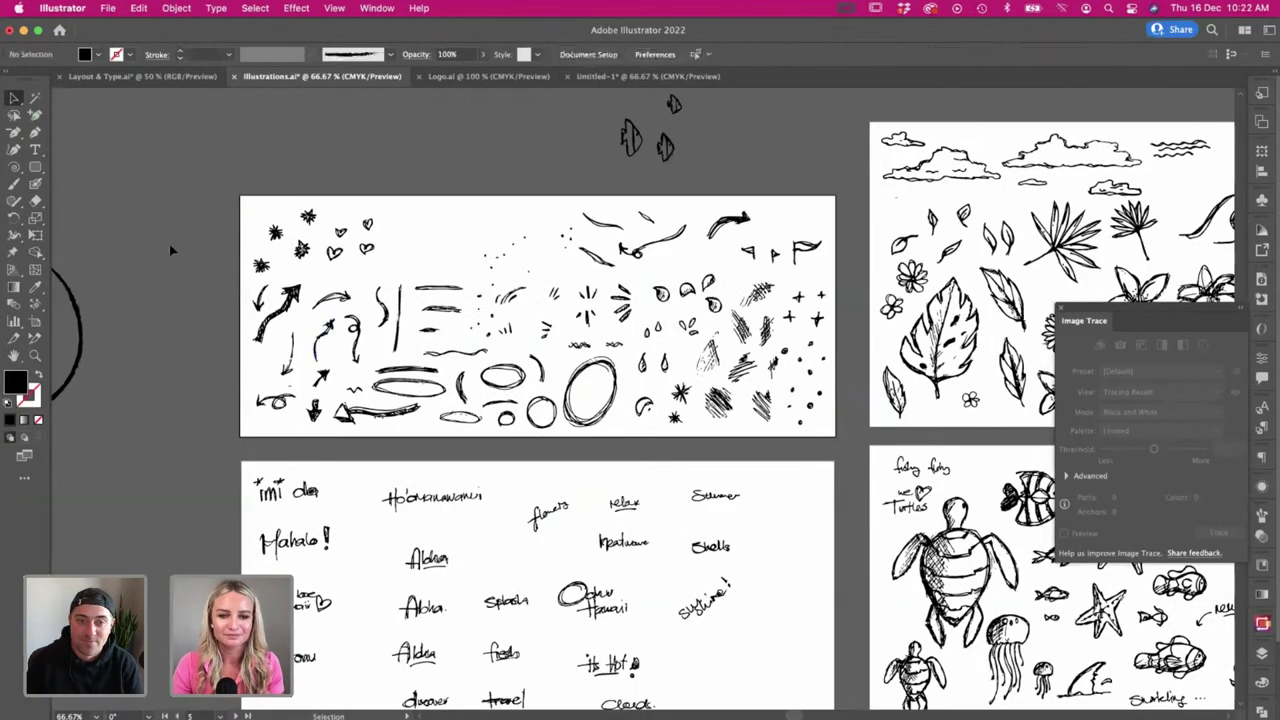
- Look over the drawings in Illustrator and the snorkeling copy in TextEdit, and return to the blank InDesign spread
key(super+equal)
scroll(640, 400, right, 3)
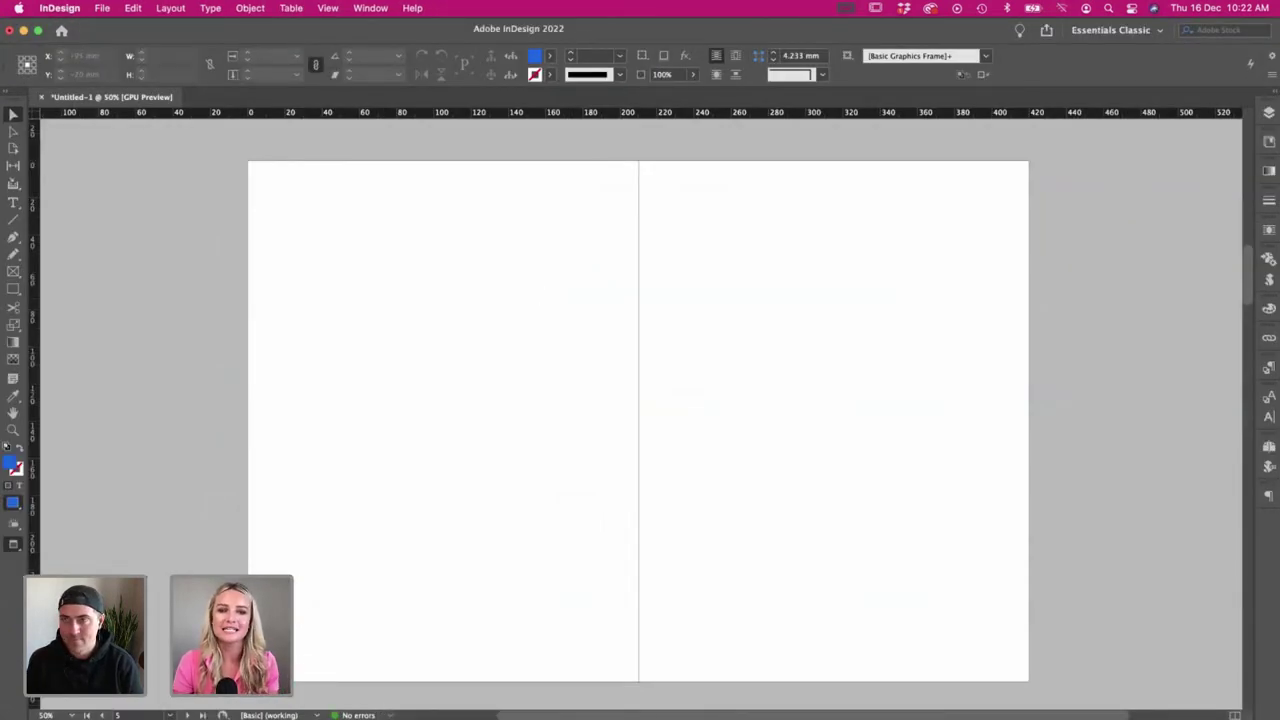
key(super+Tab)
scroll(177, 260, down, 5)
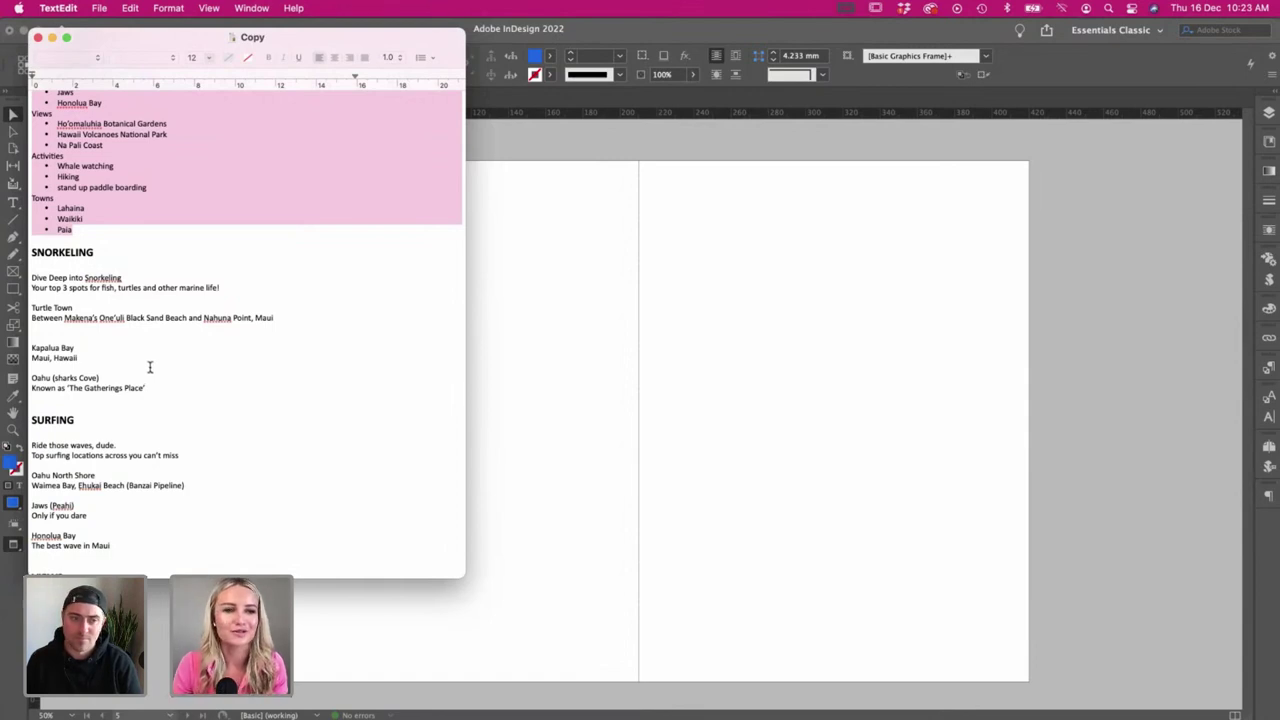
click(150, 367)
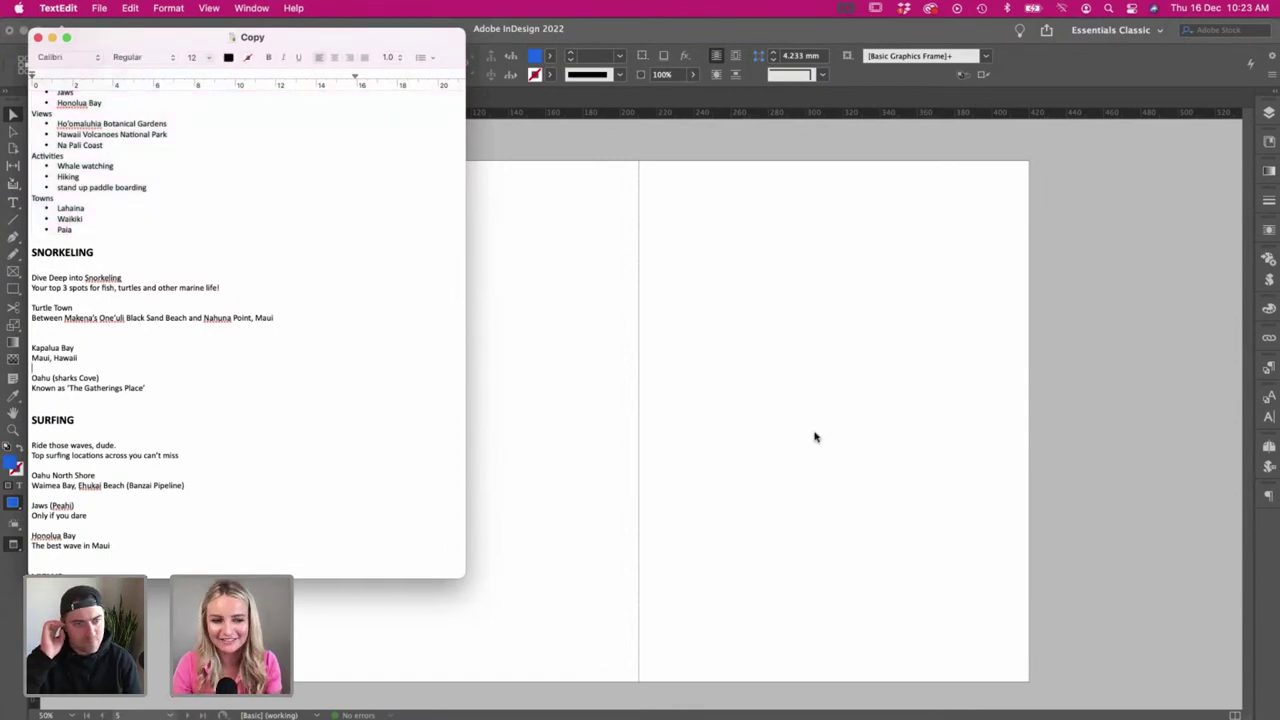
click(814, 437)
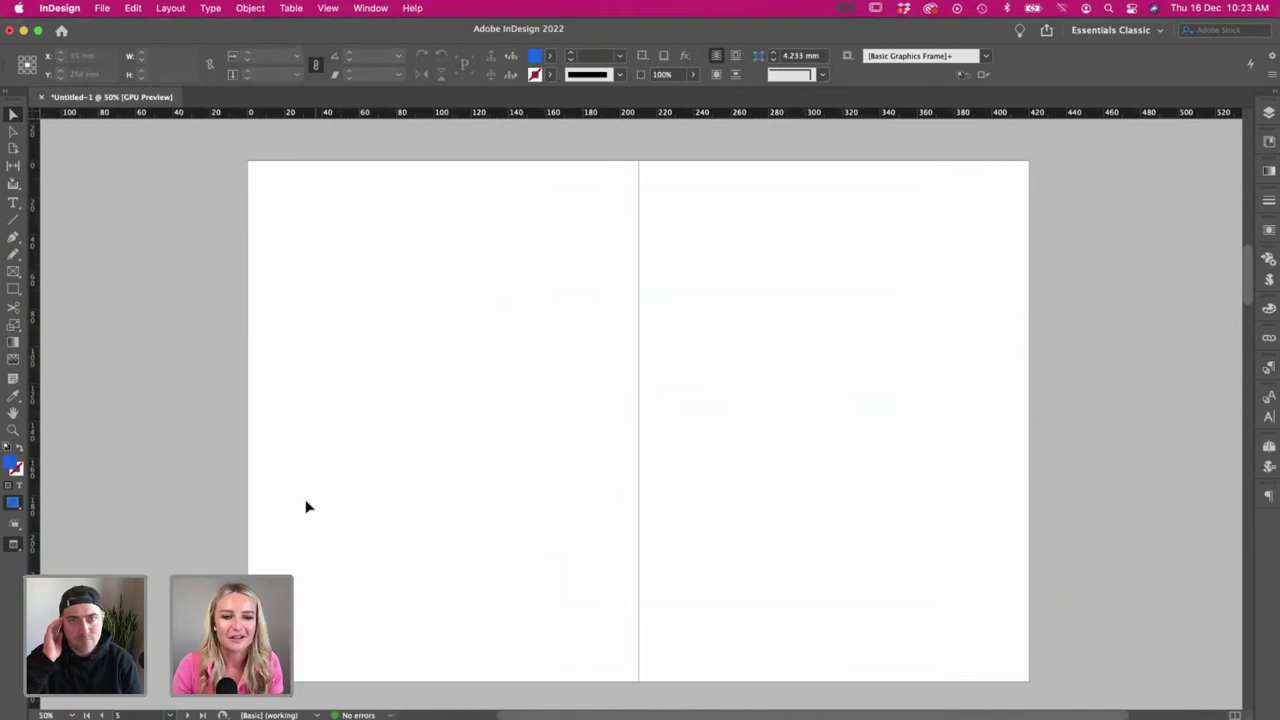
- Show the layout guides on the blank spread and consult the page layouts in Layout & Type.ai in Illustrator
key(w)
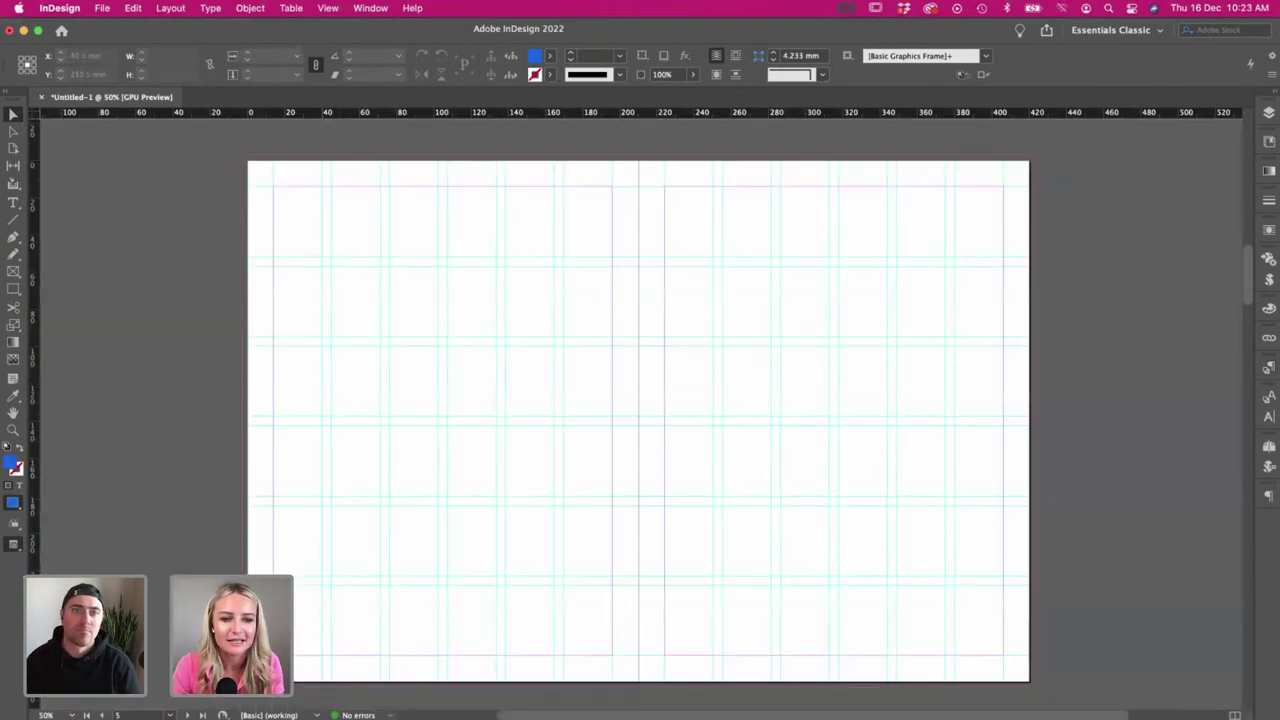
key(super+Tab)
click(150, 77)
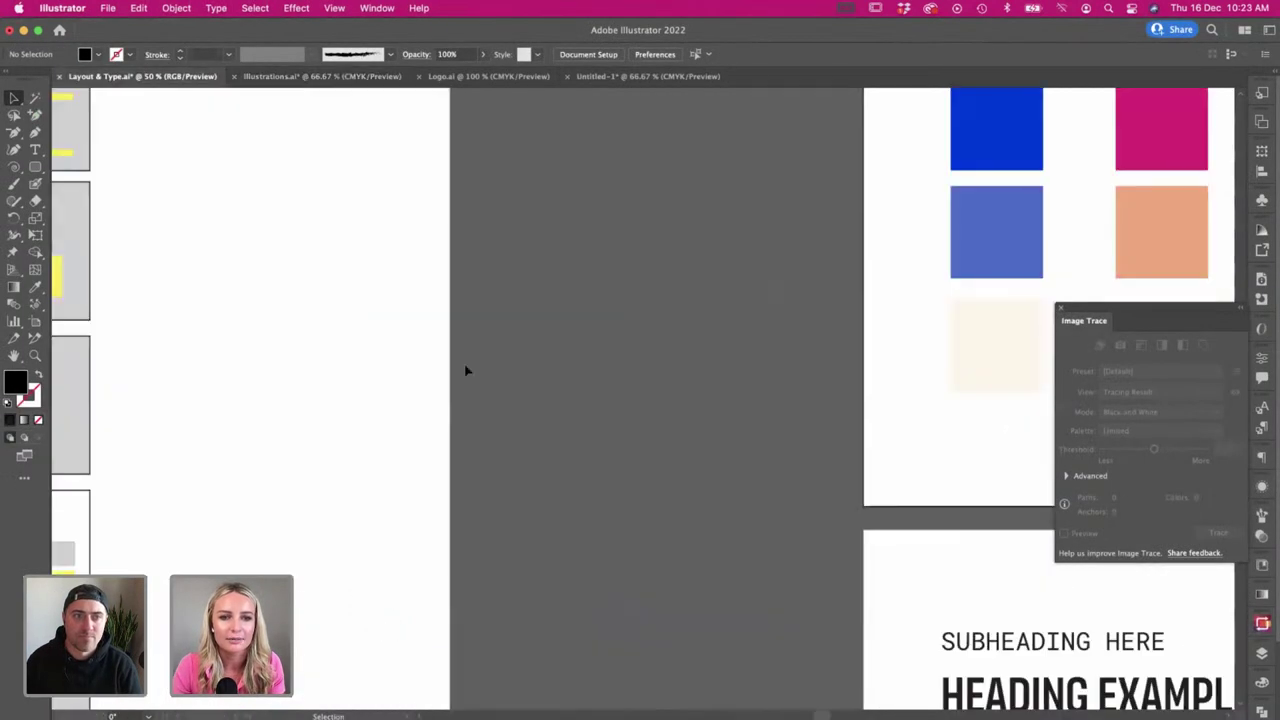
scroll(466, 368, left, 10)
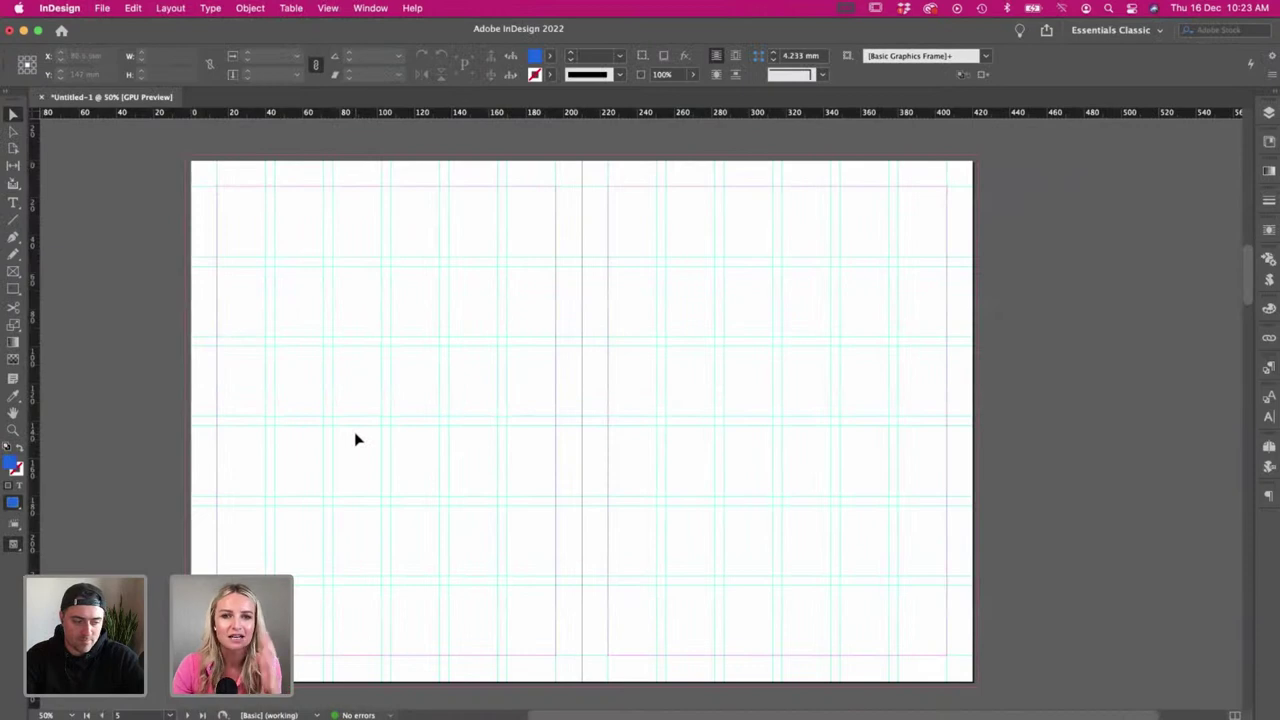
- Find AdobeStock_211004198.jpeg in Finder's 2. Snorkling folder and place it from the top of the right-hand page on spread 4-5
scroll(328, 500, right, 1)
key(m)
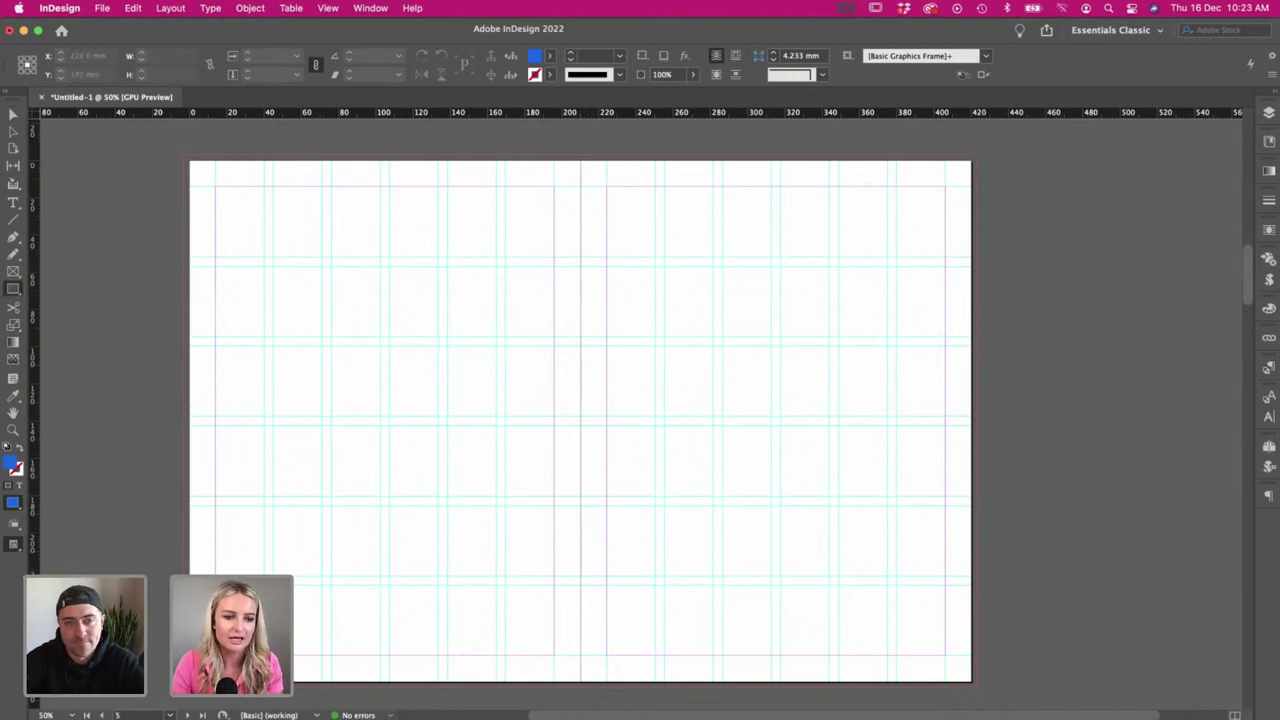
key(super+Tab)
scroll(257, 254, left, 5)
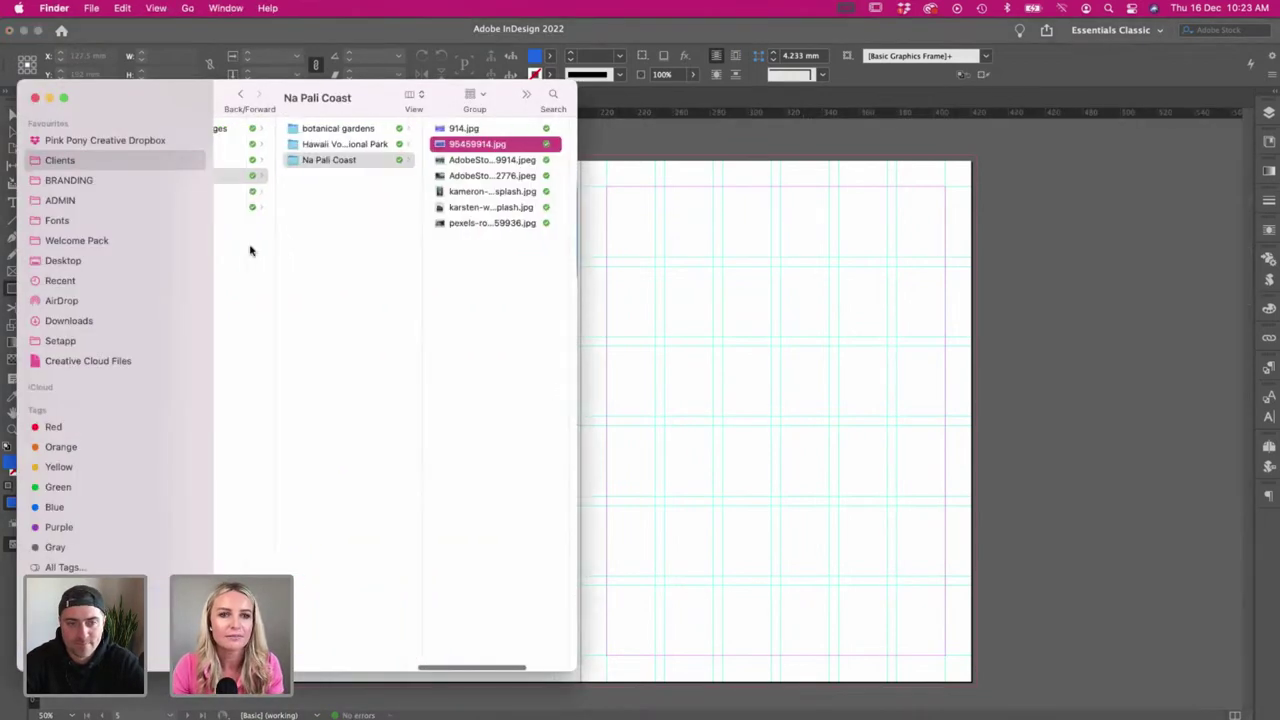
scroll(280, 243, right, 2)
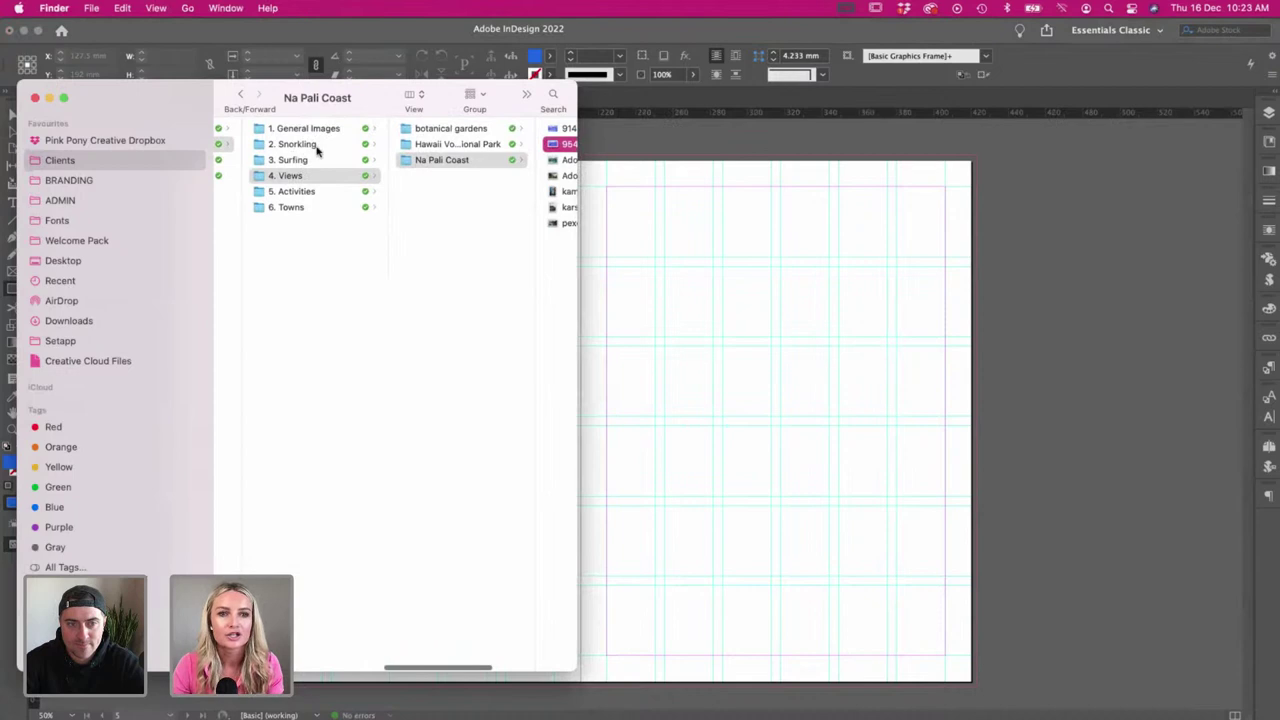
click(314, 147)
click(436, 207)
click(307, 224)
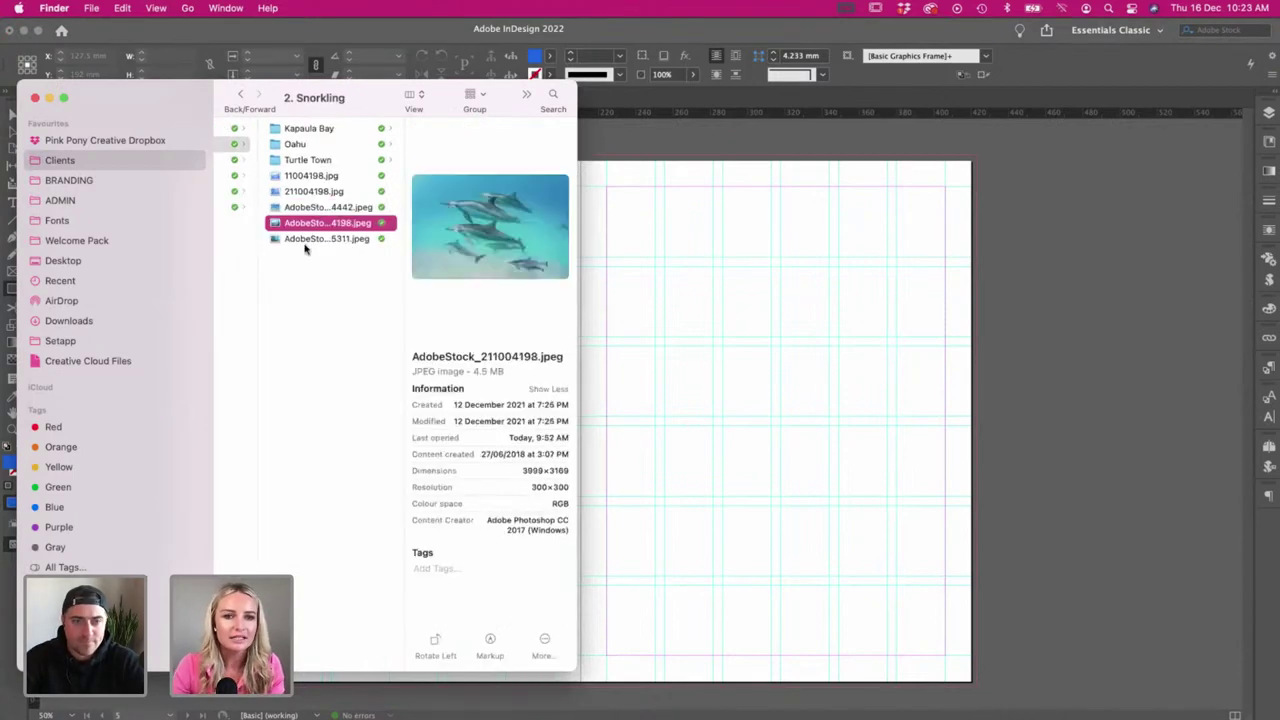
drag(307, 226, 584, 164)
drag(583, 158, 1010, 687)
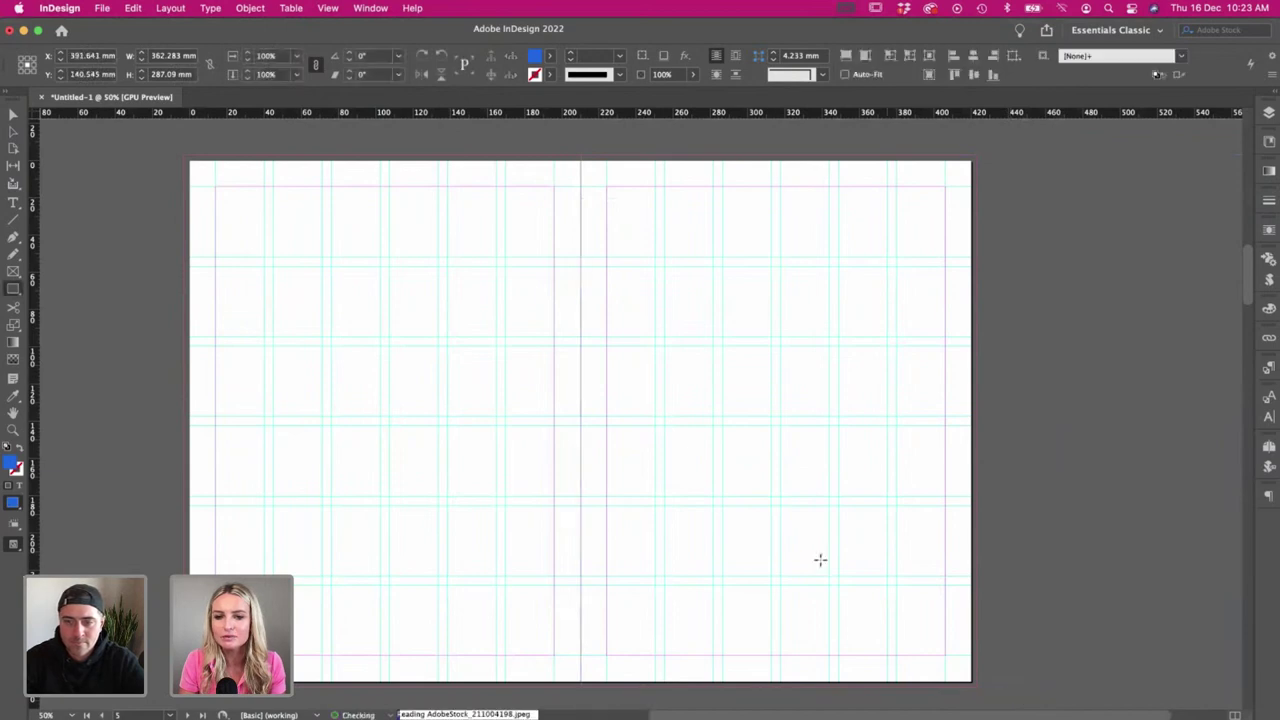
- Crop the underwater image frame to the right page's bleed edge and shift the picture leftward inside it
scroll(820, 560, right, 2)
drag(1162, 409, 883, 405)
click(935, 405)
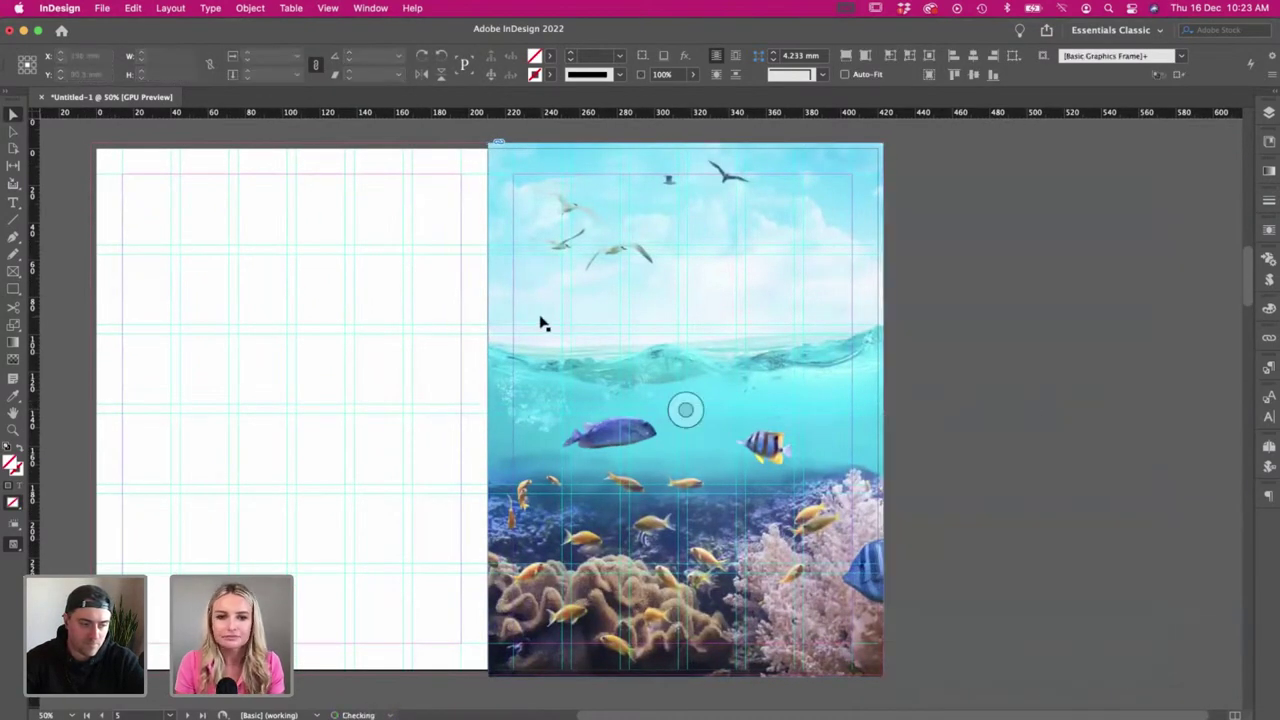
scroll(590, 321, left, 1)
double_click(674, 317)
drag(674, 317, 376, 306)
scroll(374, 306, left, 3)
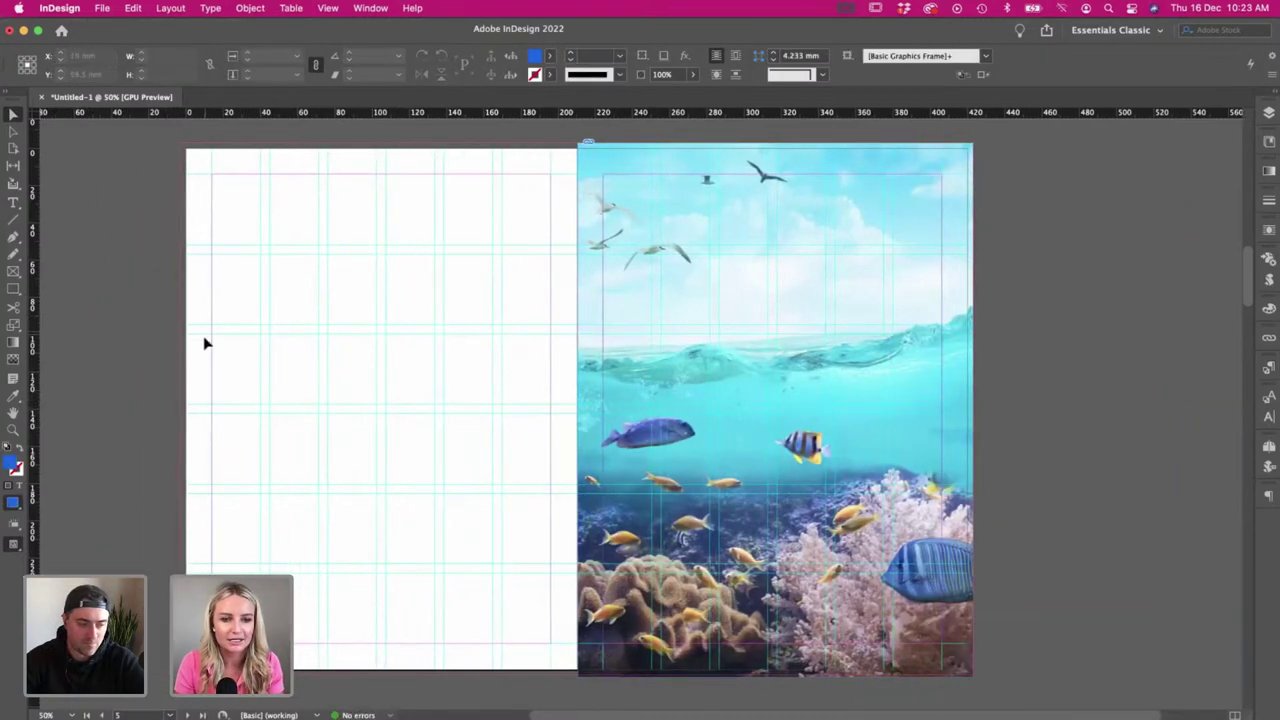
- Switch to TextEdit and copy the Snorkeling section's text, from the intro lines through the Oahu entry
scroll(200, 360, left, 5)
key(super+Tab)
drag(159, 401, 30, 276)
key(super+c)
click(523, 316)
- Paste the snorkeling copy into a new text frame about 112.5 by 143 mm on the pasteboard beside the left page
scroll(120, 310, left, 4)
key(t)
drag(133, 278, 341, 545)
key(super+v)
key(super+a)
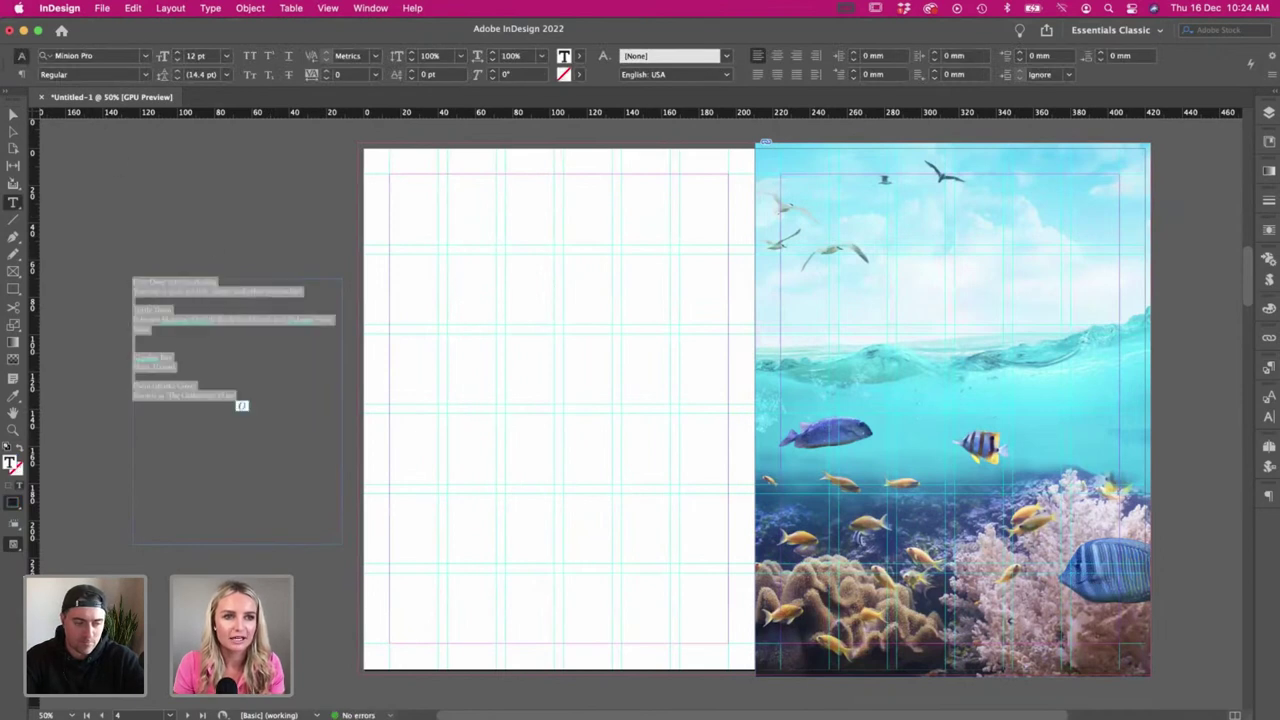
click(13, 114)
key(shift+super+a)
drag(212, 295, 194, 312)
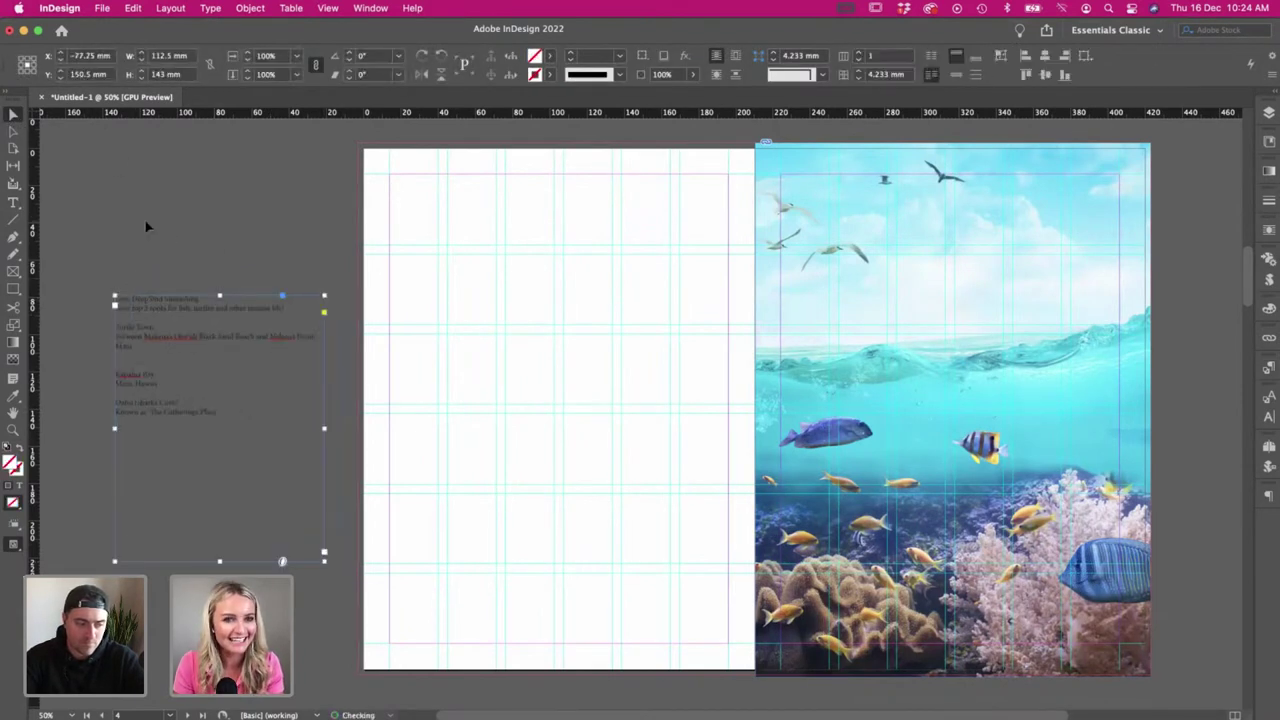
- Create a margin-wide text frame on the left page and fill it with the line "Dive Deep into Snorkeling" from the pasteboard copy
key(t)
drag(392, 296, 730, 487)
triple_click(198, 300)
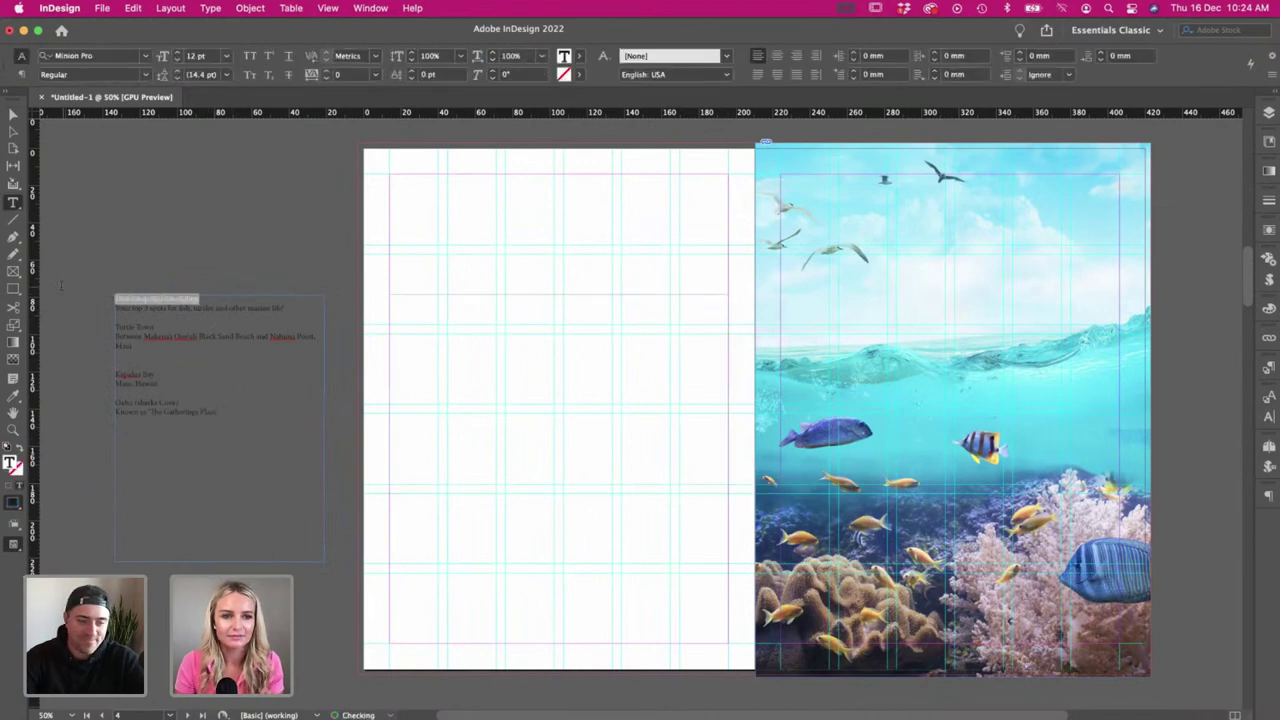
click(398, 320)
key(super+v)
key(super+a)
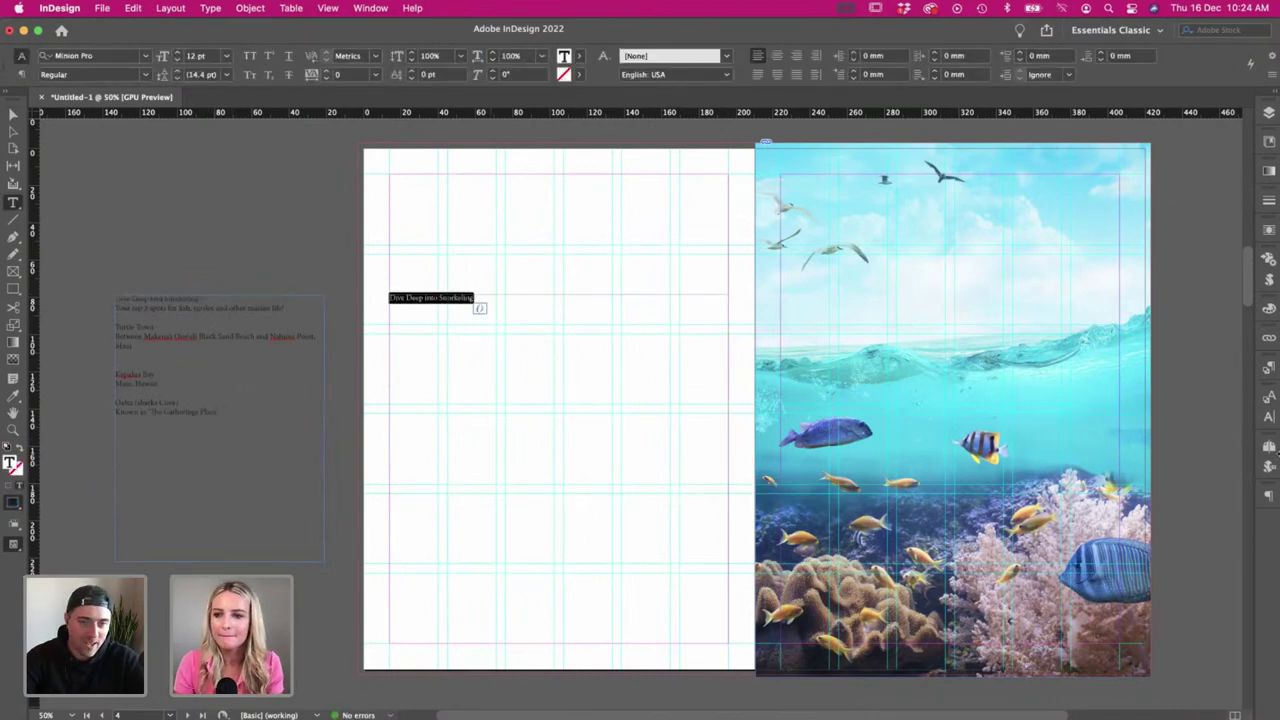
- Apply the Heading character style to the "Dive Deep into Snorkeling" text
click(1269, 446)
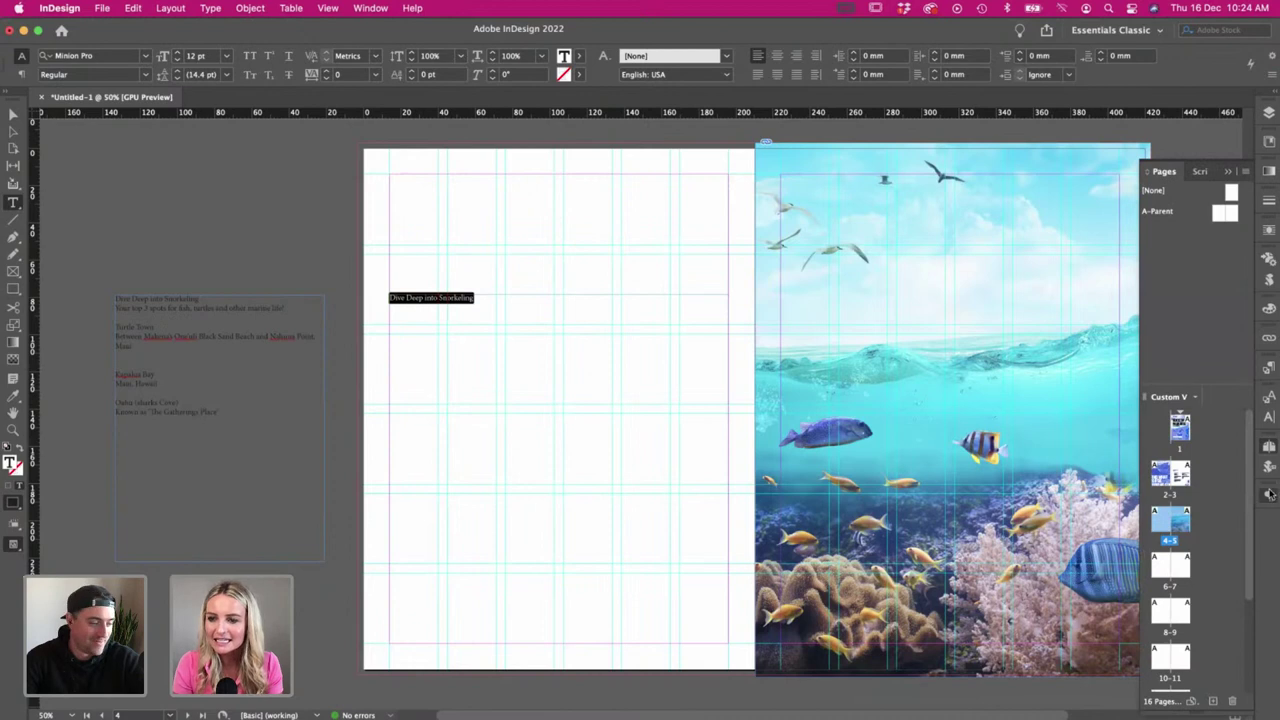
click(1269, 494)
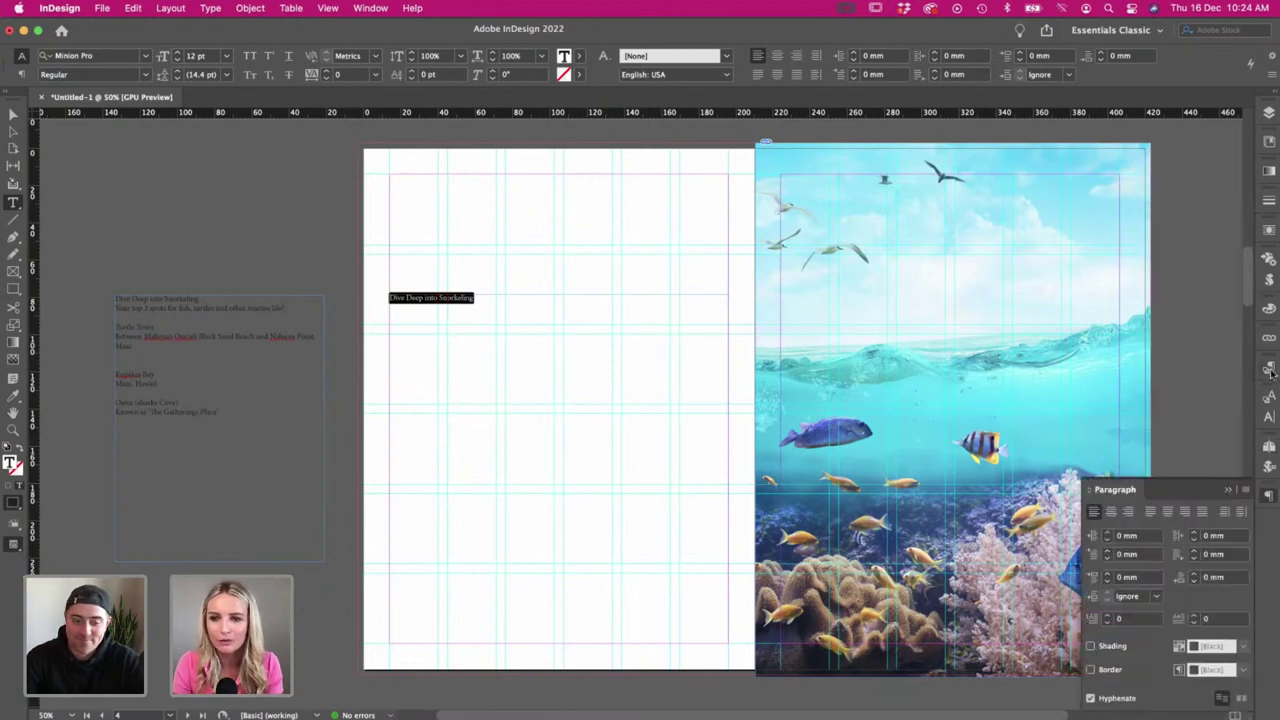
click(1271, 418)
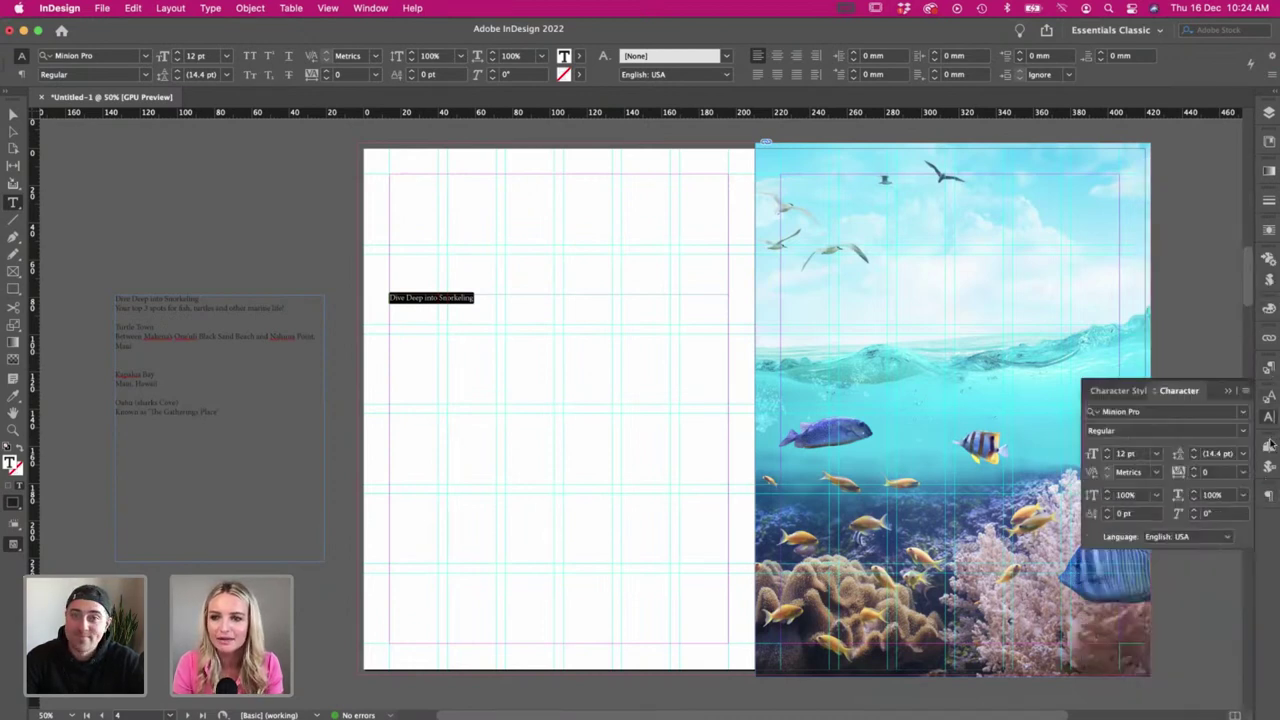
click(1269, 393)
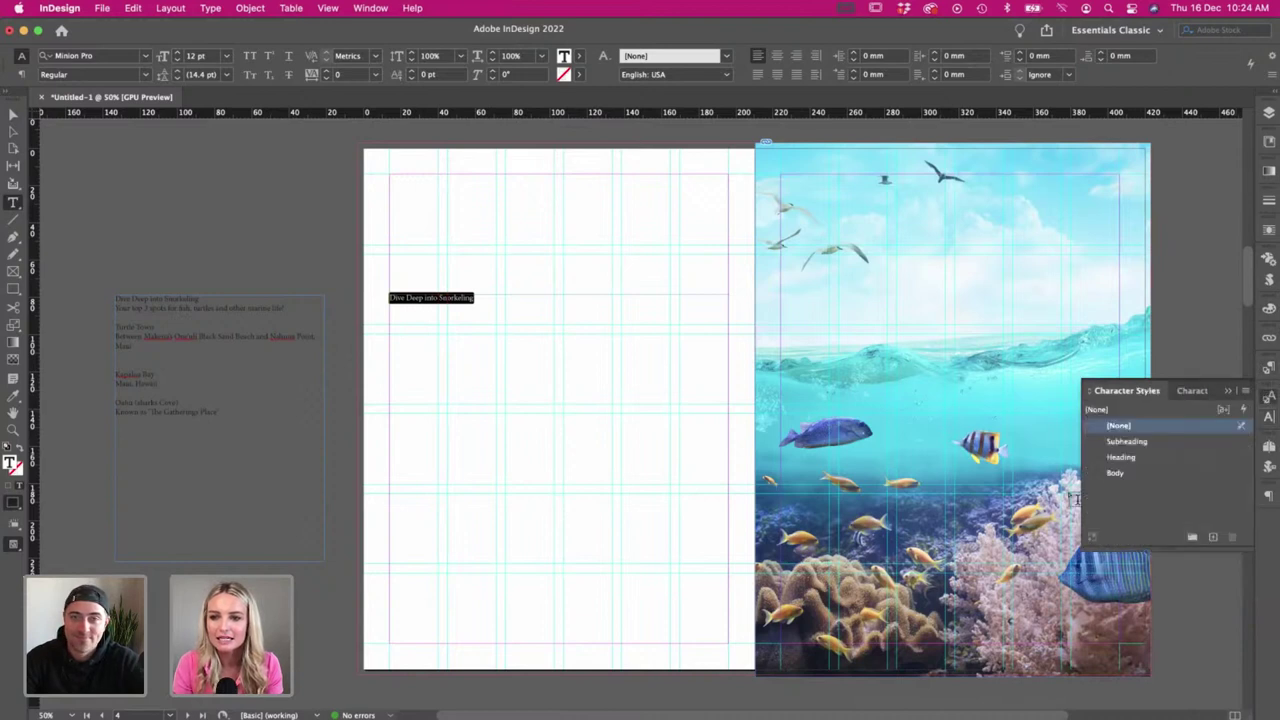
click(1122, 457)
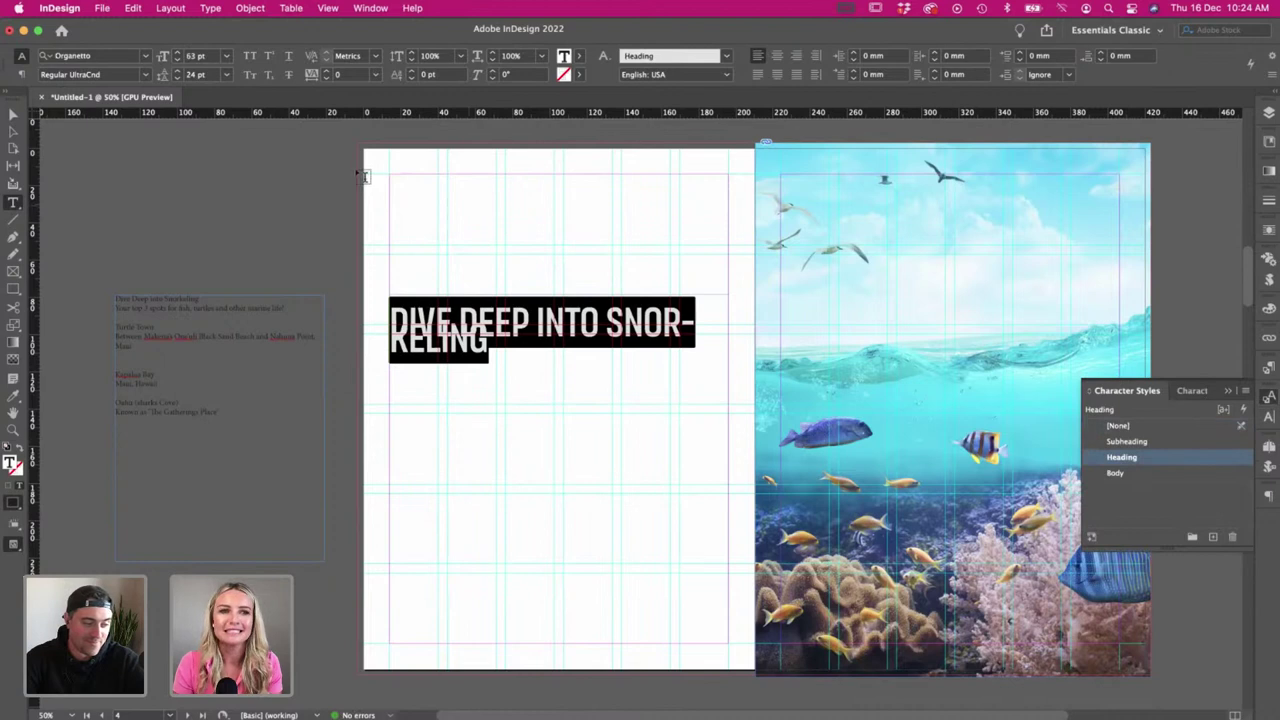
- Set the leading of the "Dive Deep into Snorkeling" heading to 60 pt
click(178, 73)
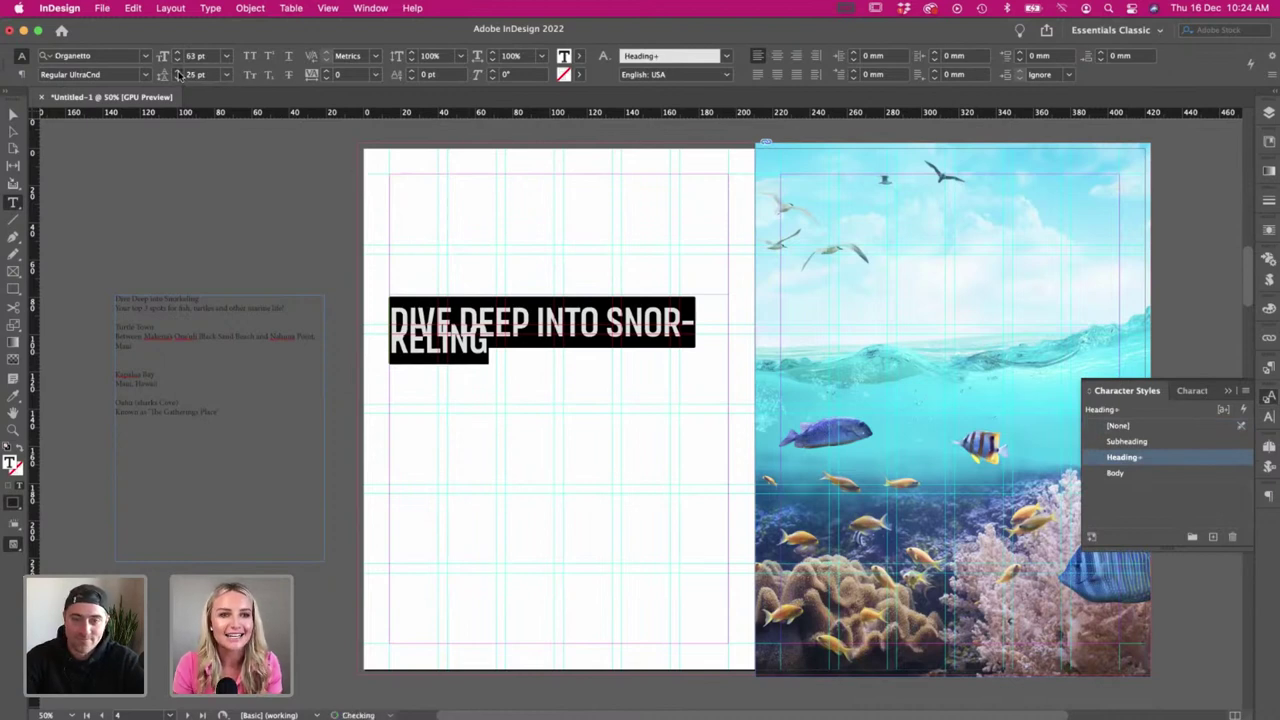
click(178, 73)
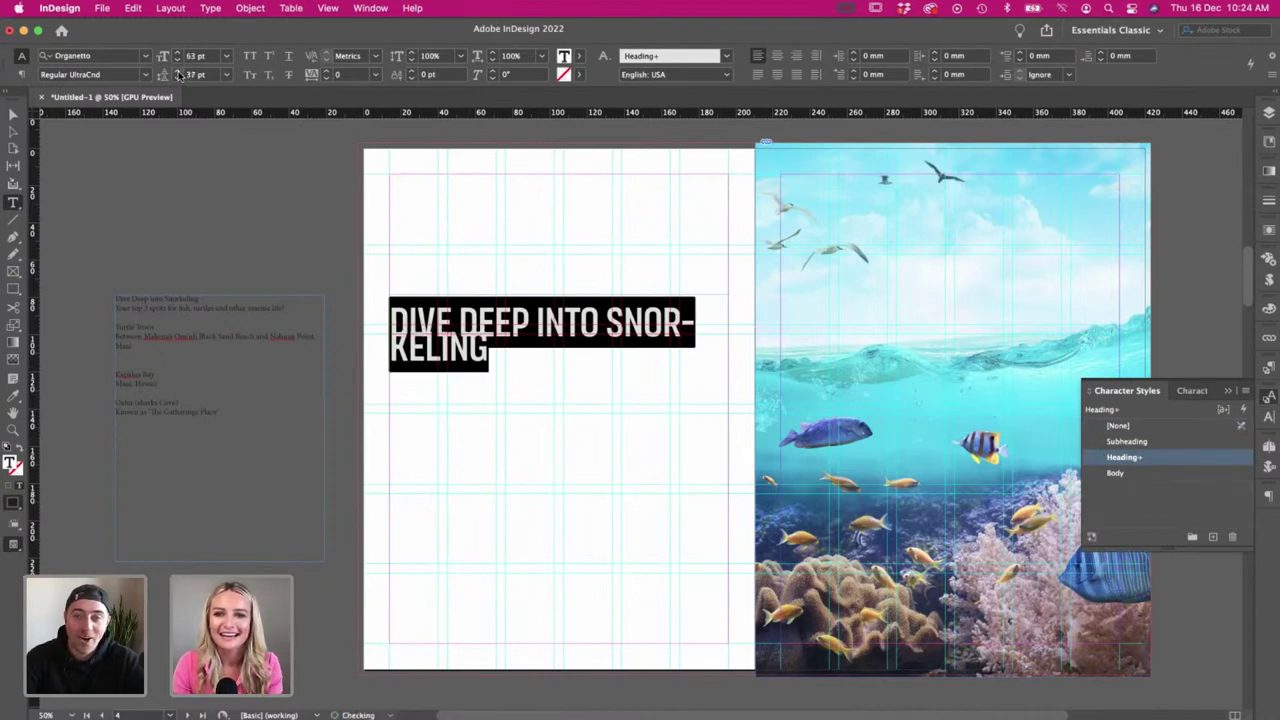
click(178, 73)
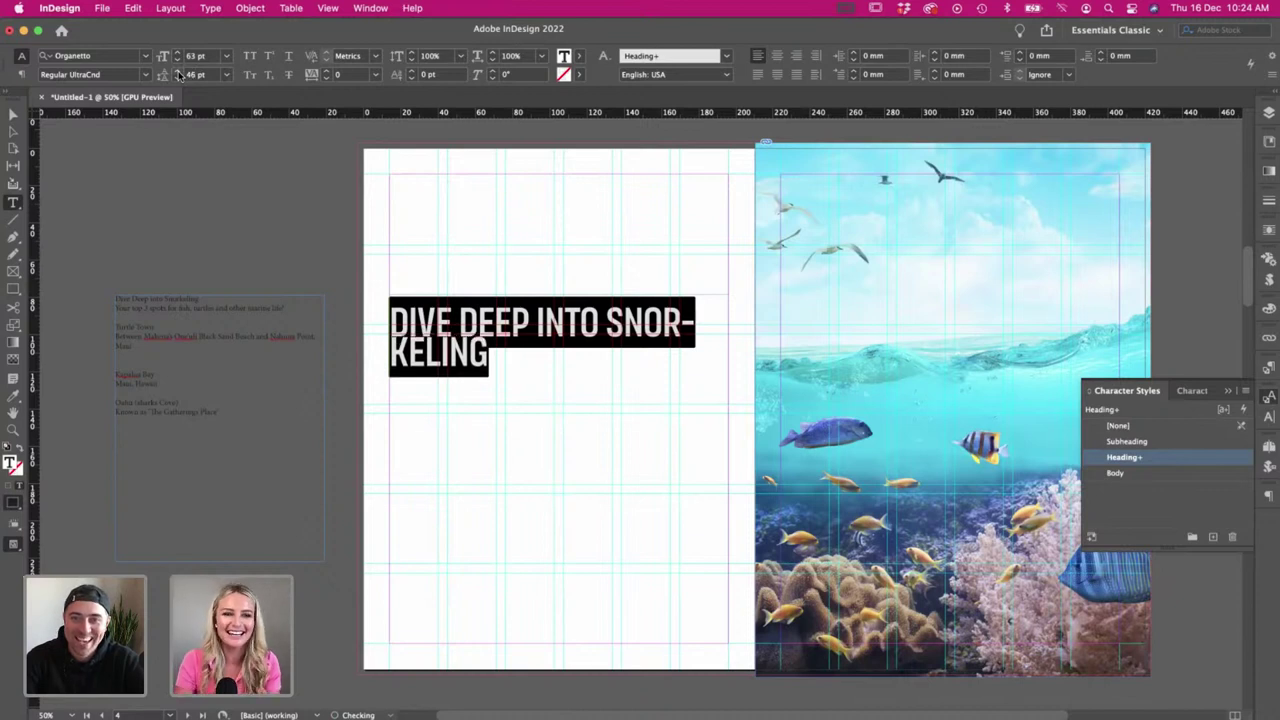
click(163, 74)
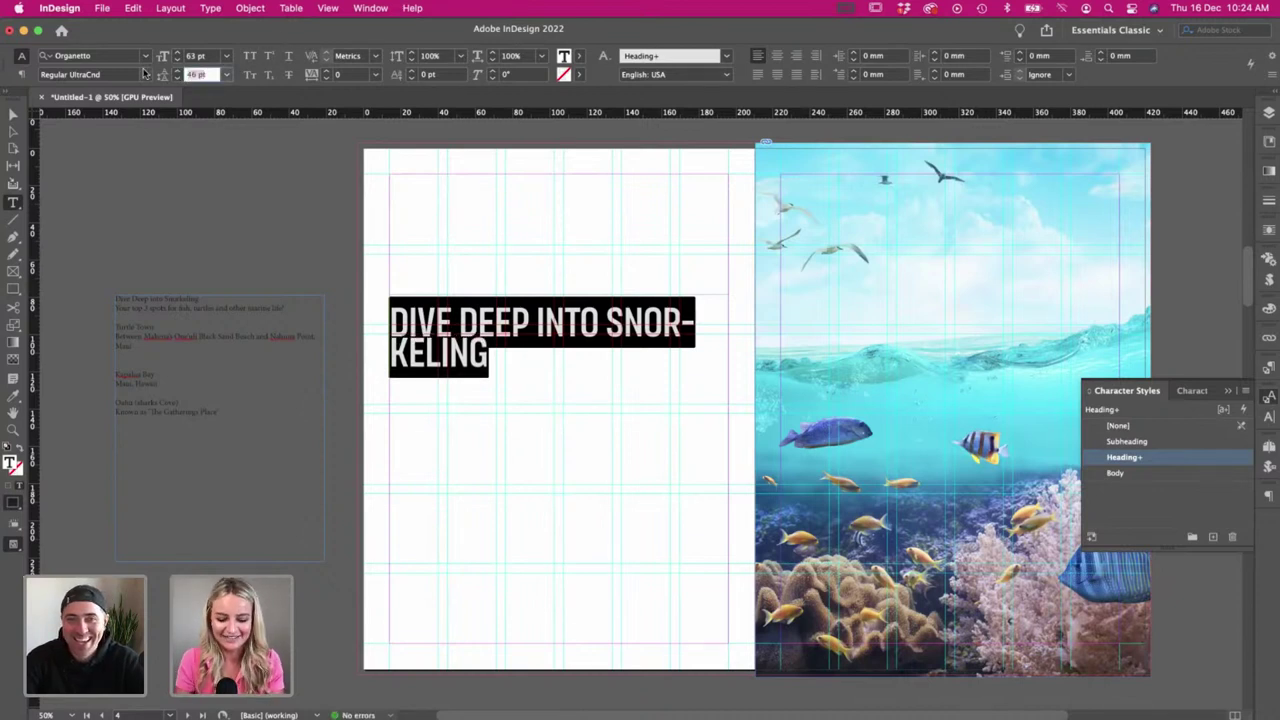
key(Return)
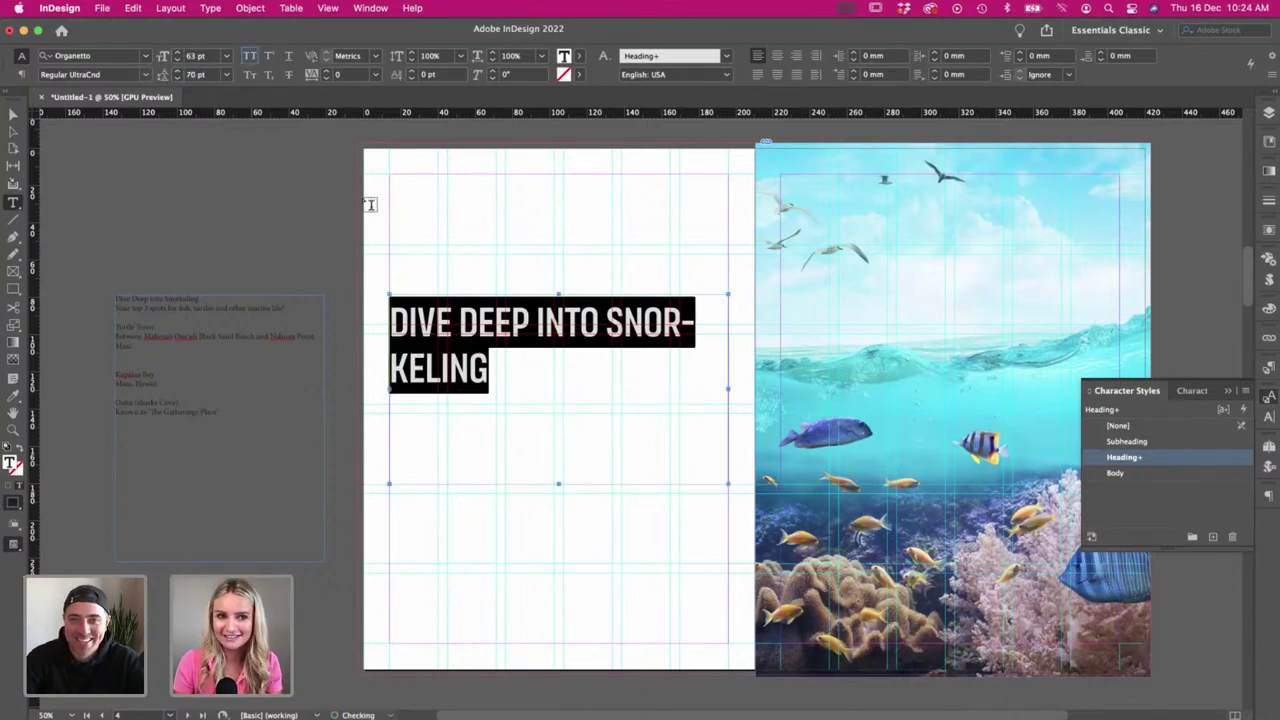
click(186, 76)
key(Return)
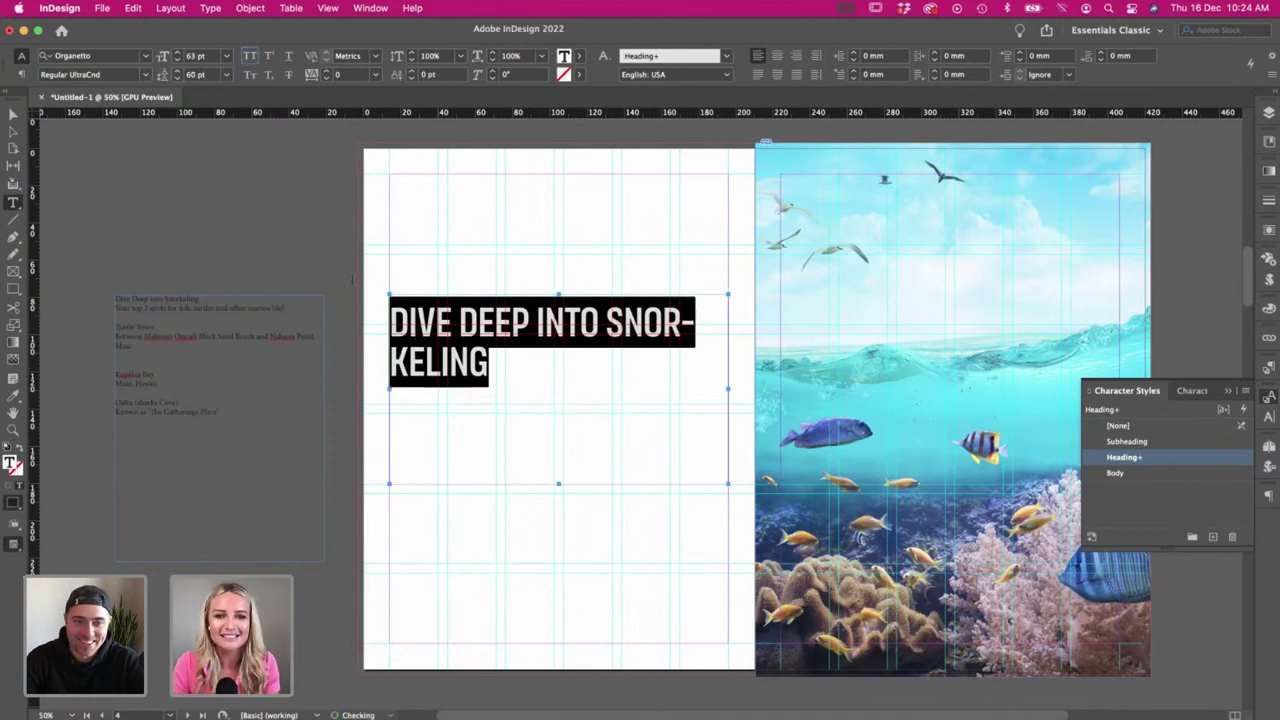
- Resize the heading frame to 117.5 by 48.5 mm so "Snorkeling" wraps whole onto the second line, and shift the frame down the left page
key(Escape)
drag(696, 385, 608, 382)
click(454, 251)
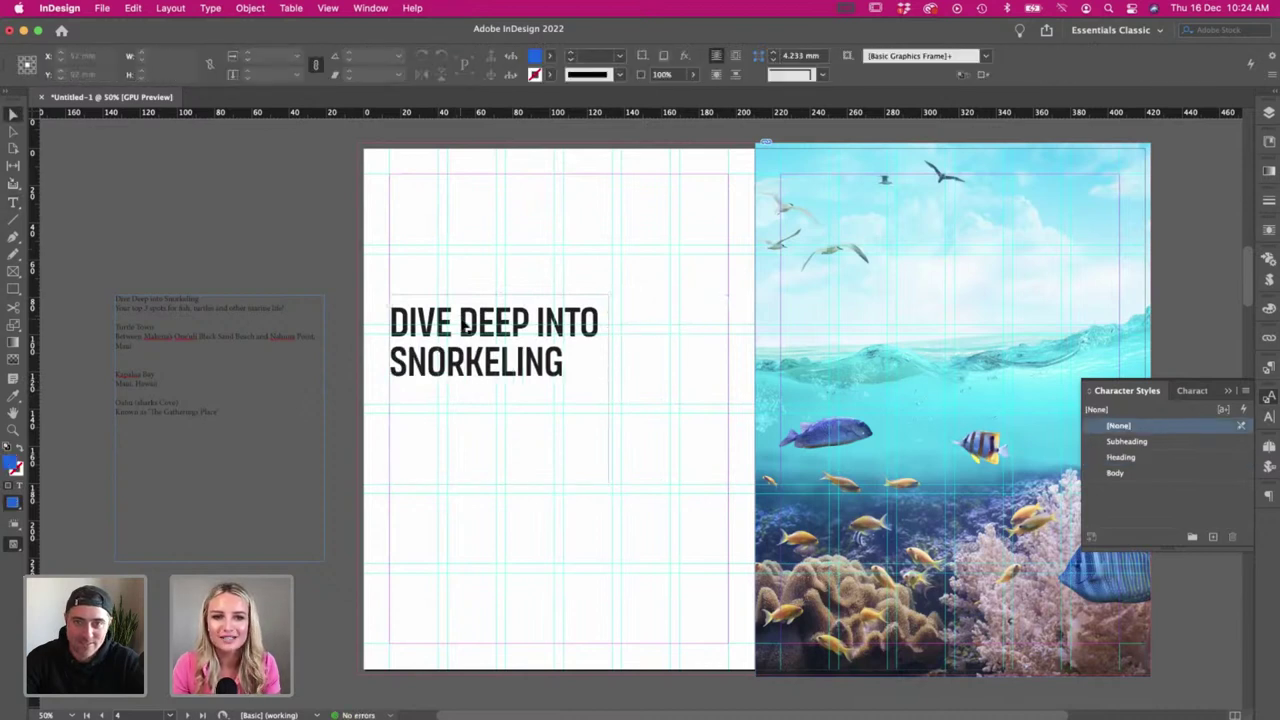
click(466, 327)
scroll(440, 473, right, 2)
drag(474, 487, 443, 405)
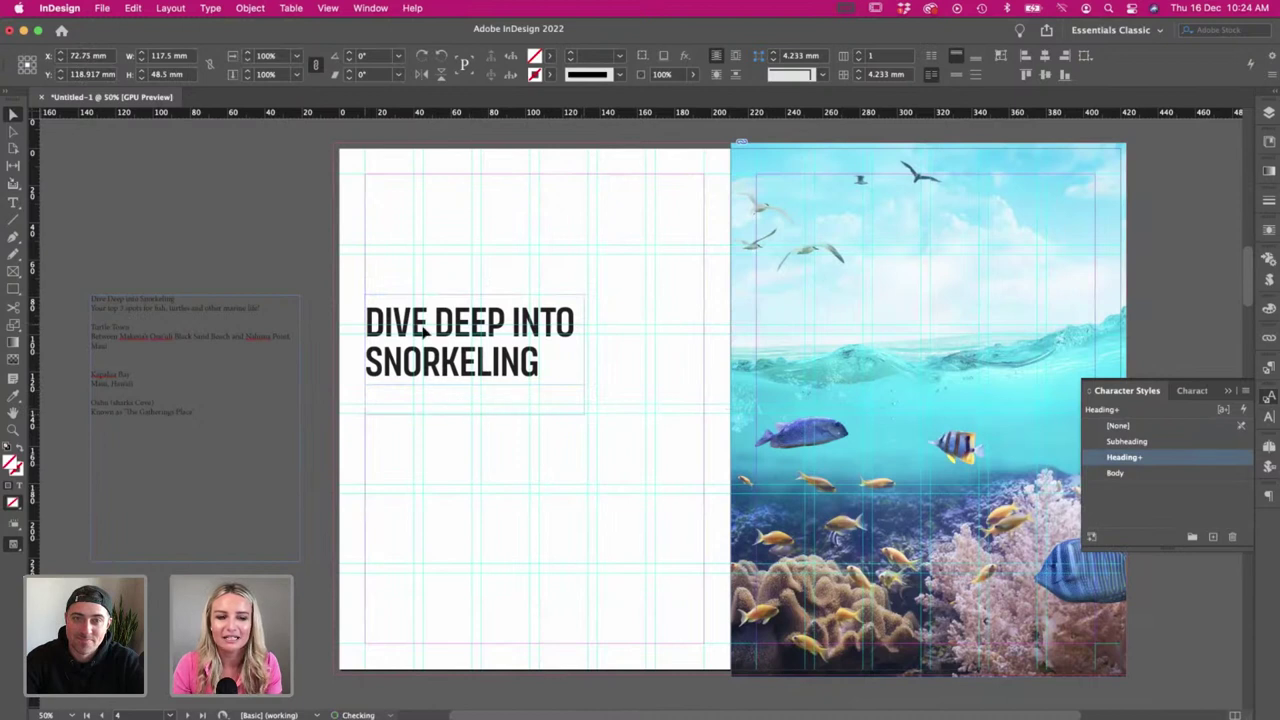
key(Up)
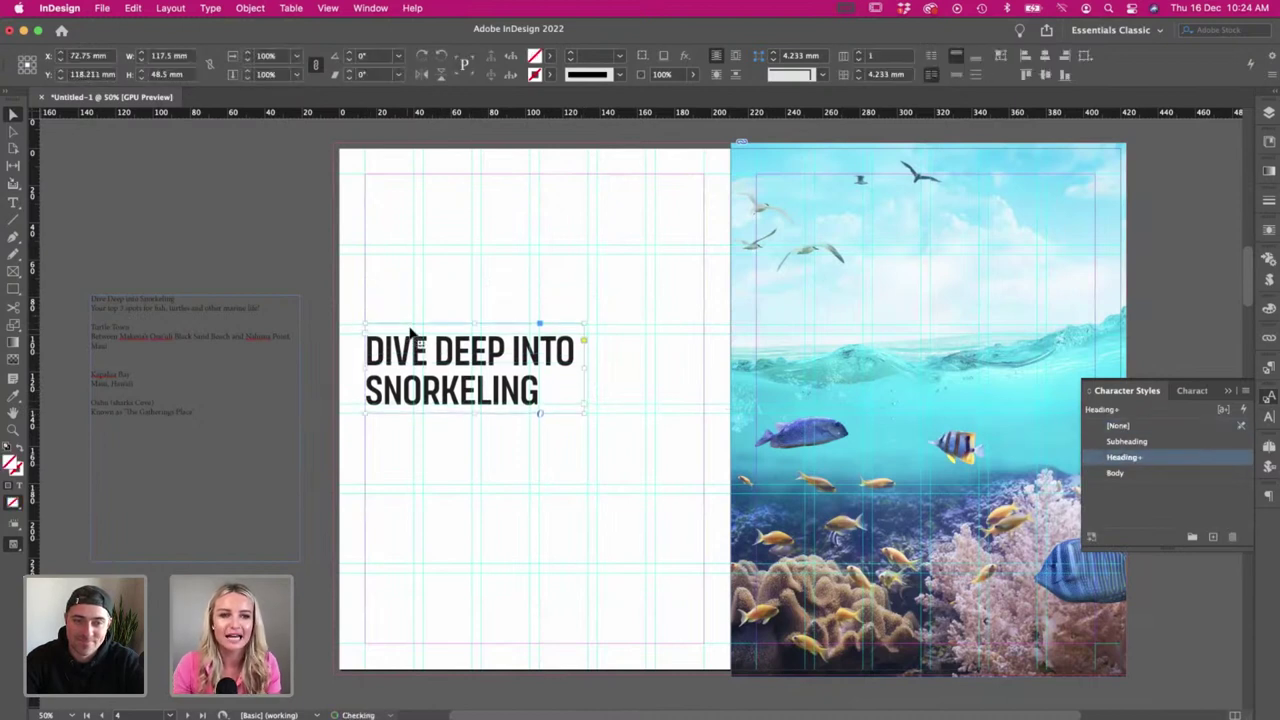
click(411, 296)
- Add a text frame under the heading reading "Your top 3 spots for fish, turtles and other marine life!" and delete the used heading line from the pasteboard copy
key(t)
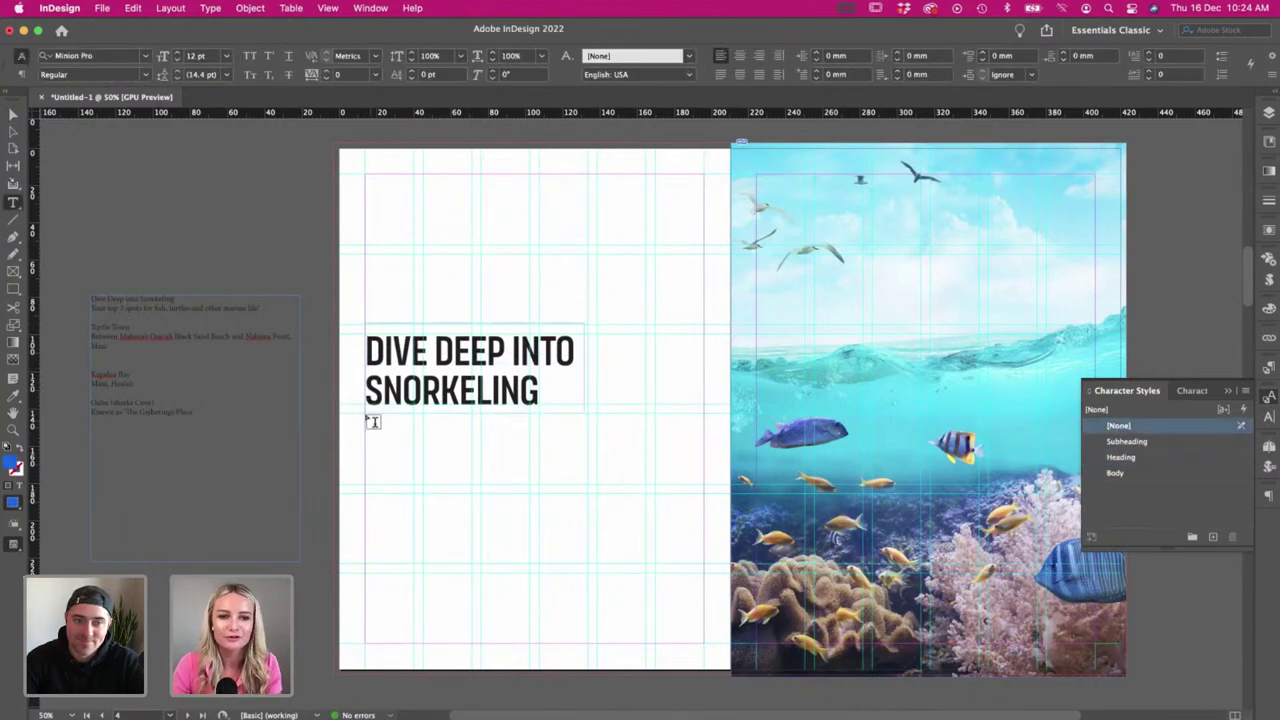
drag(367, 418, 584, 448)
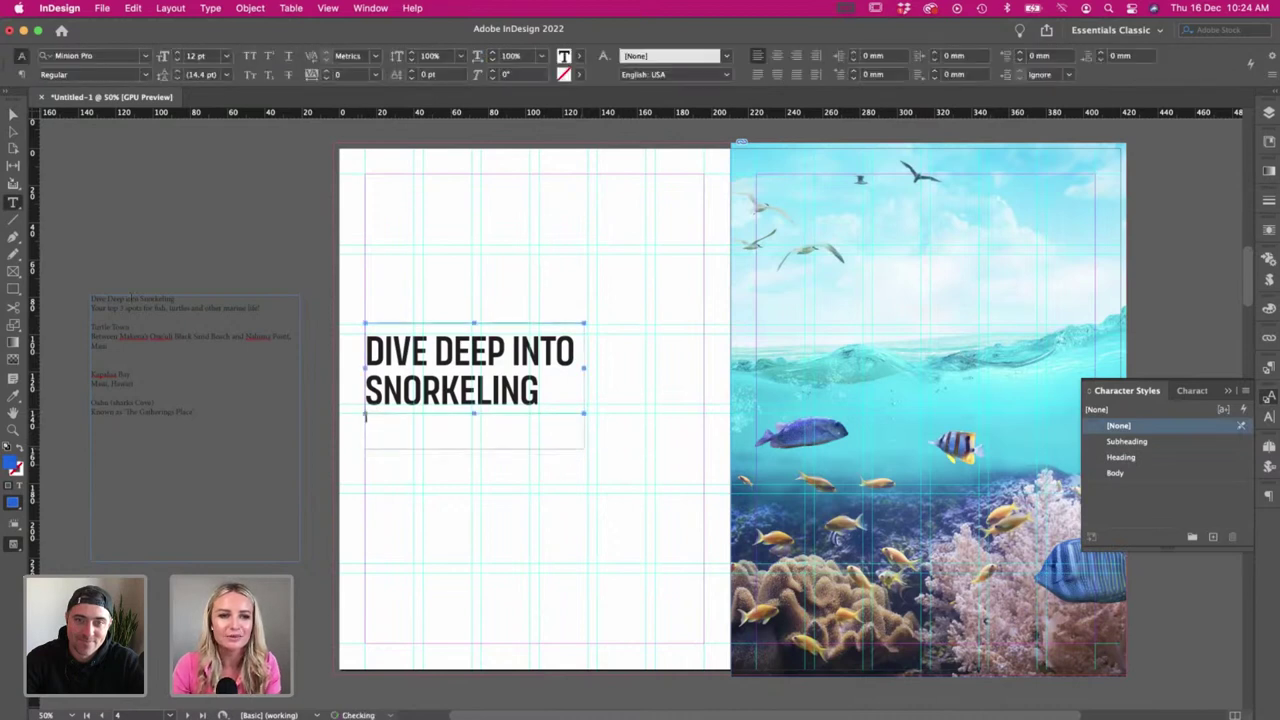
drag(207, 303, 53, 301)
key(BackSpace)
key(Delete)
triple_click(263, 296)
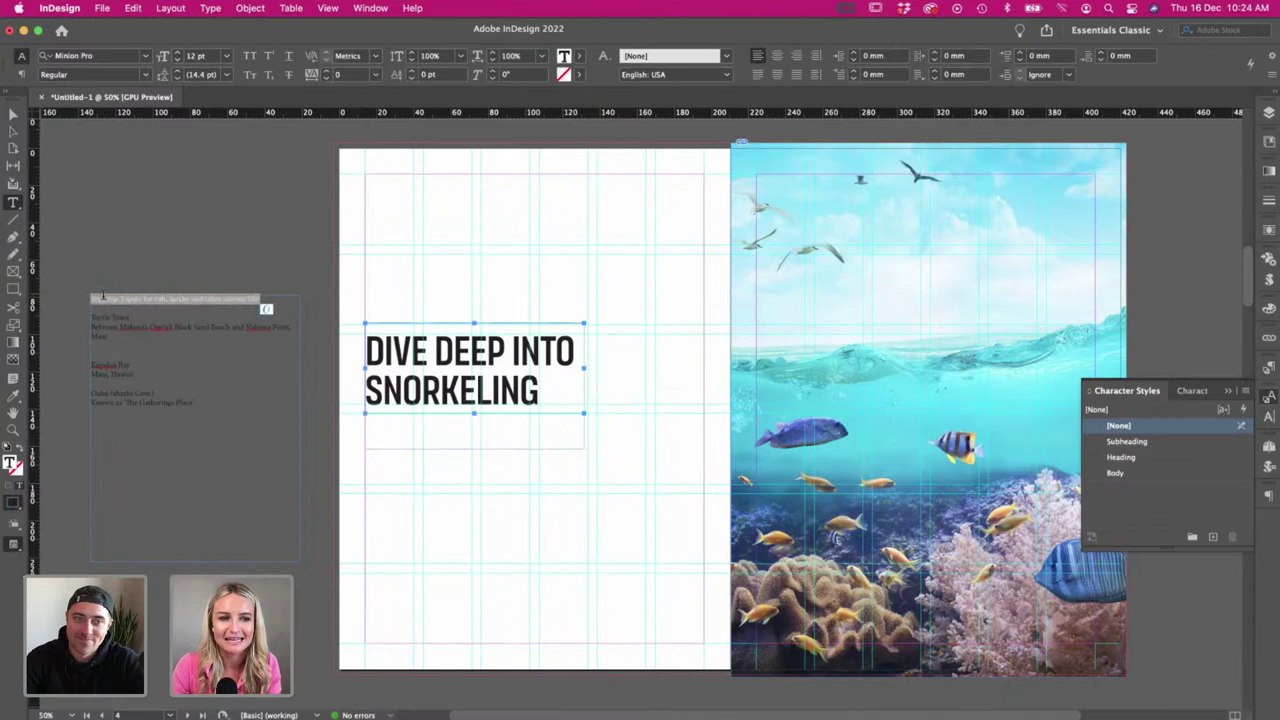
click(447, 427)
text(Your top 3 spots for fish, turtles and other marine life)
- Apply the Subheading character style to the intro line and widen its frame to 139 mm so all the text fits
key(super+a)
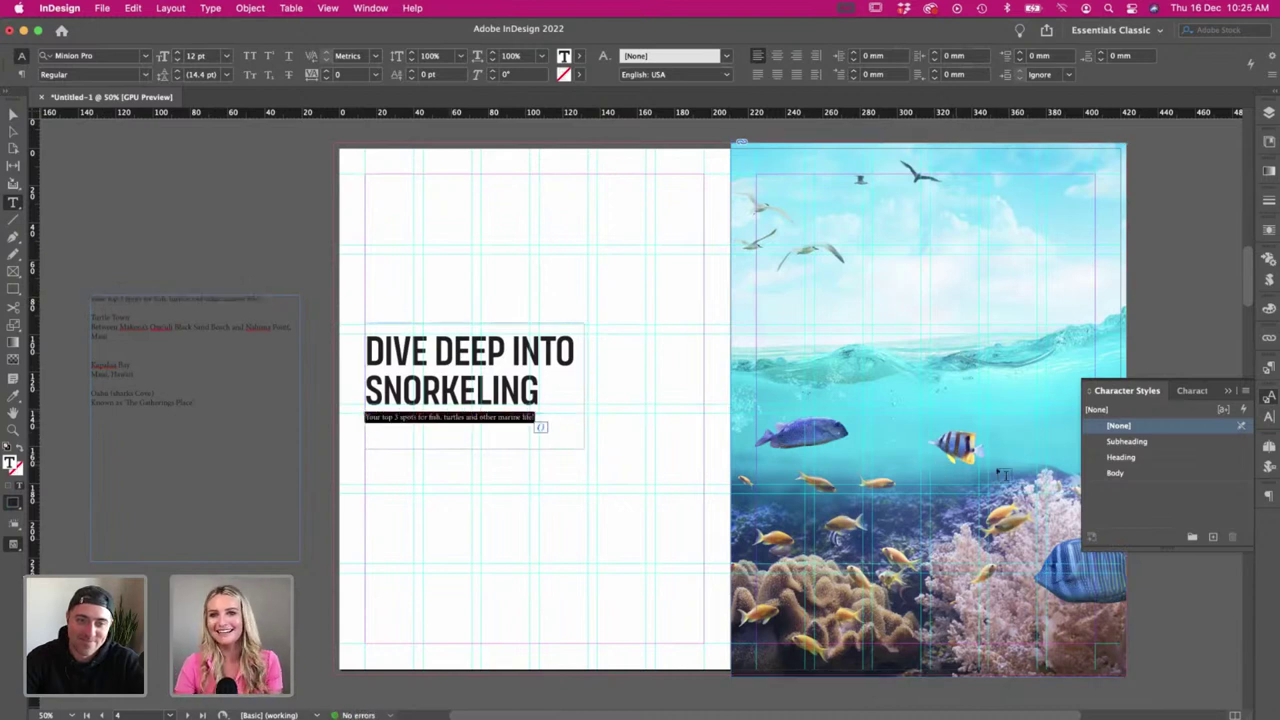
click(1173, 446)
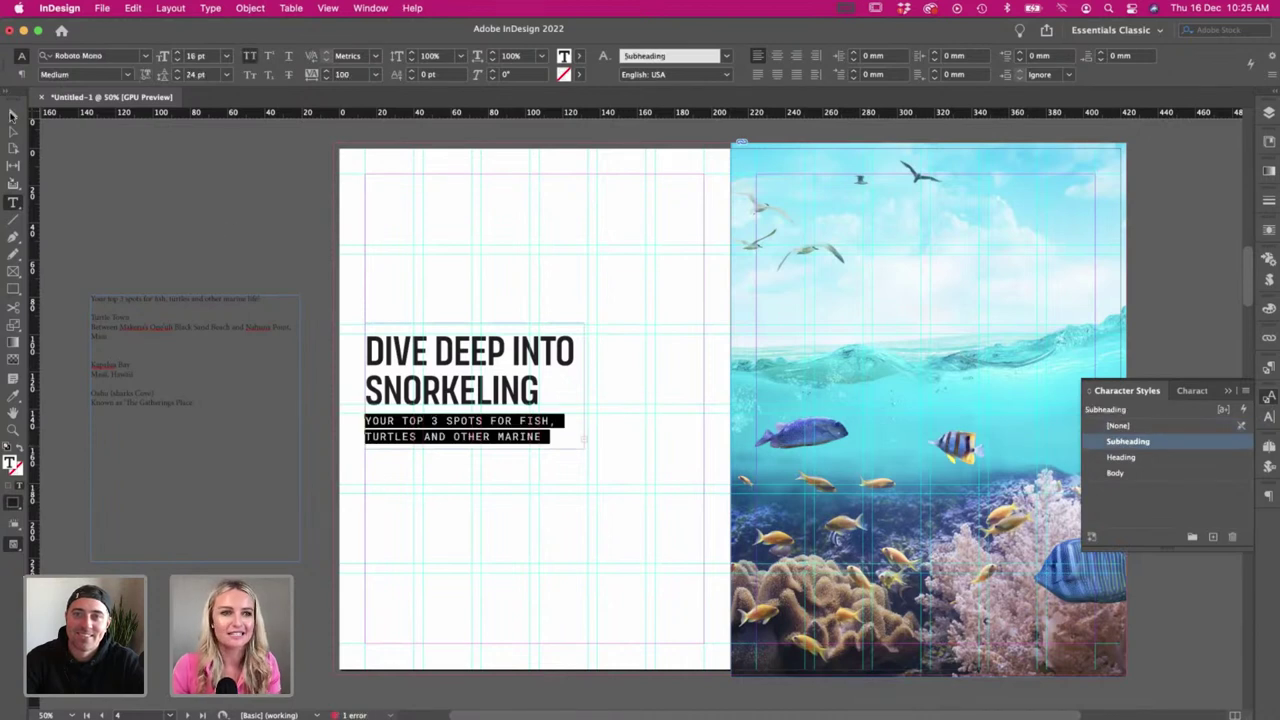
click(12, 116)
drag(584, 447, 624, 447)
scroll(621, 451, down, 1)
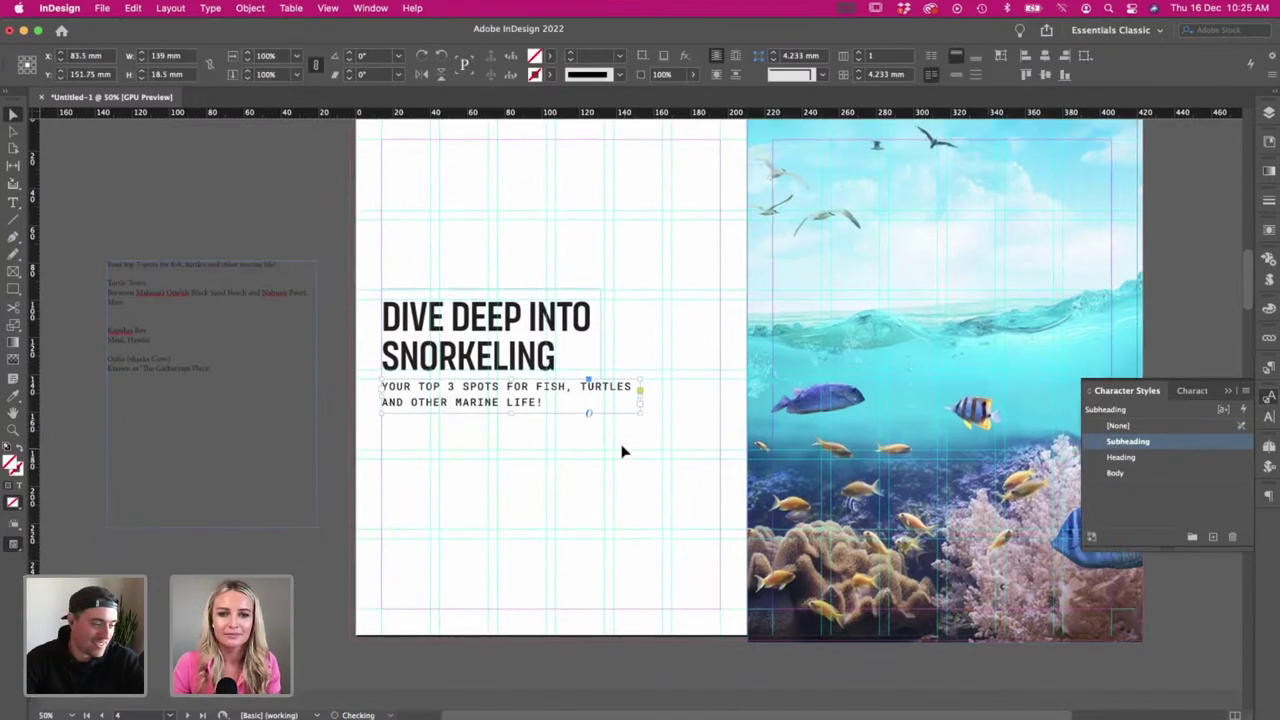
- Move the heading and subheading frames up the left page together
click(548, 480)
scroll(548, 480, right, 1)
drag(412, 263, 438, 354)
scroll(231, 366, up, 1)
click(426, 460)
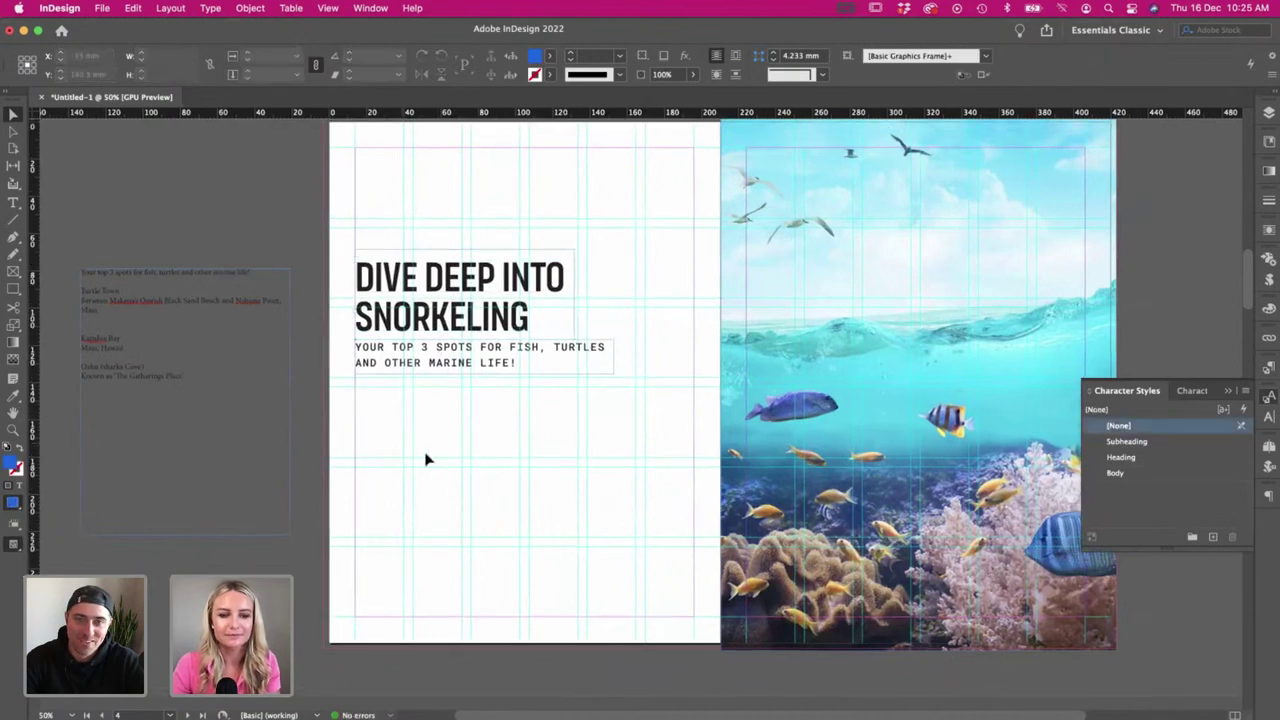
key(t)
drag(357, 388, 420, 406)
key(super+z)
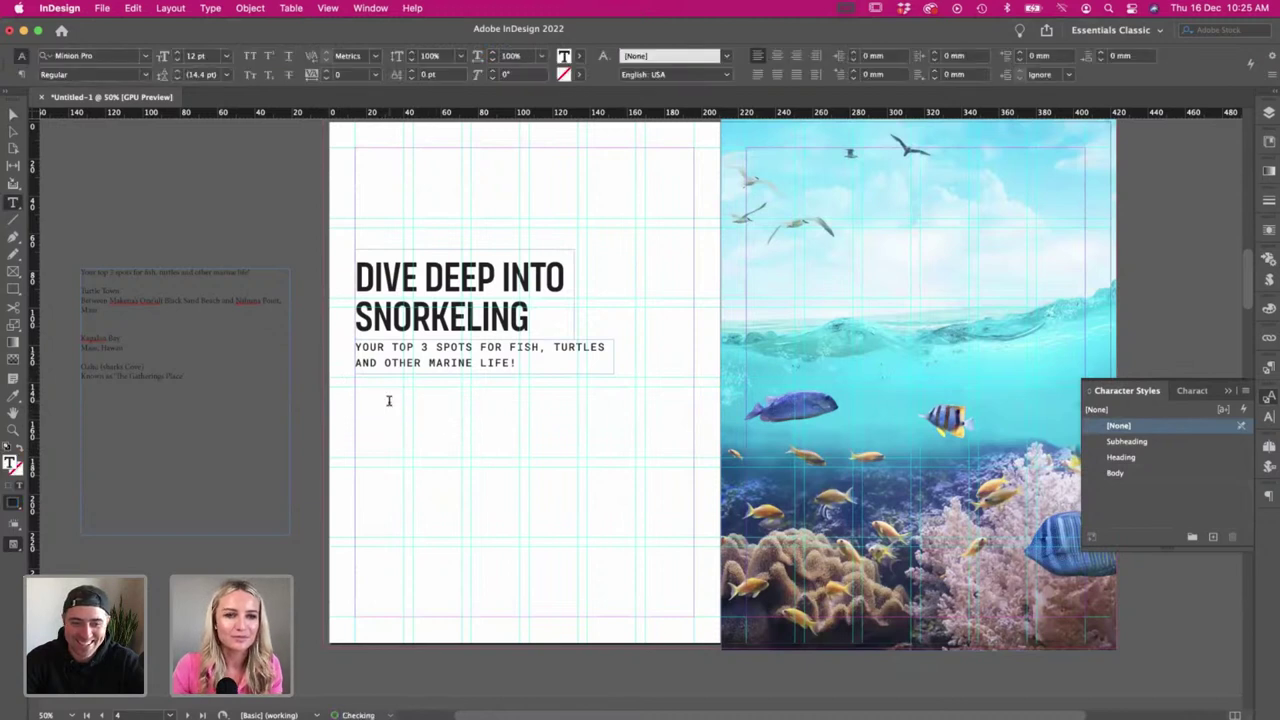
- Delete the used "Your top 3 spots" line from the pasteboard copy
click(13, 114)
key(t)
drag(269, 274, 37, 266)
key(BackSpace)
scroll(209, 276, right, 2)
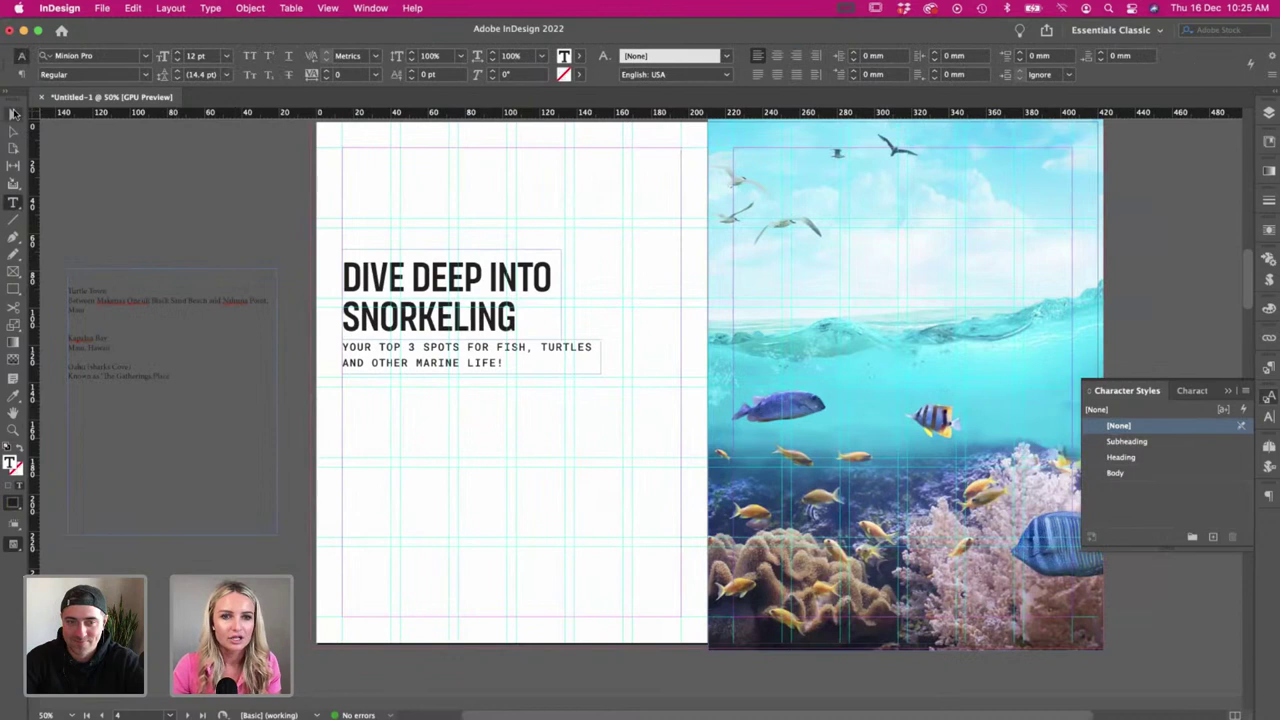
click(14, 114)
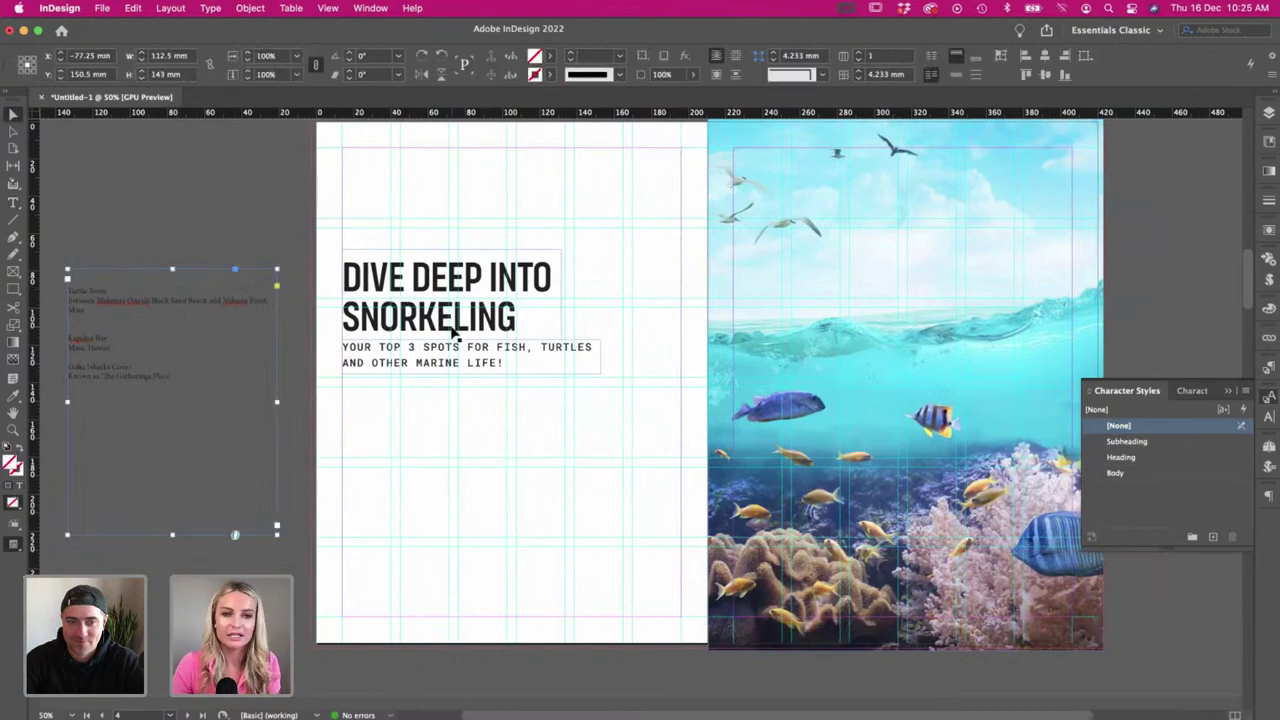
click(396, 485)
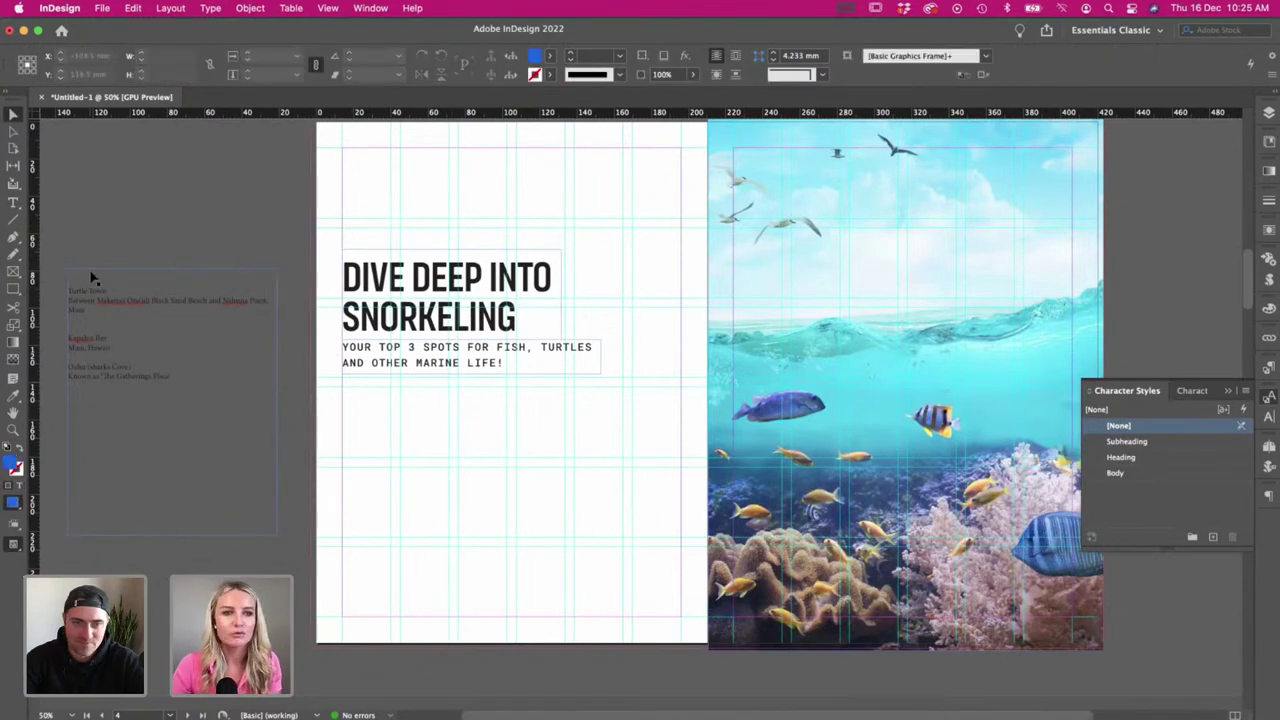
- Create a text frame about 59 mm wide below the subheading with the title "Turtle Town" in the Subheading character style
drag(343, 401, 451, 438)
drag(107, 291, 47, 292)
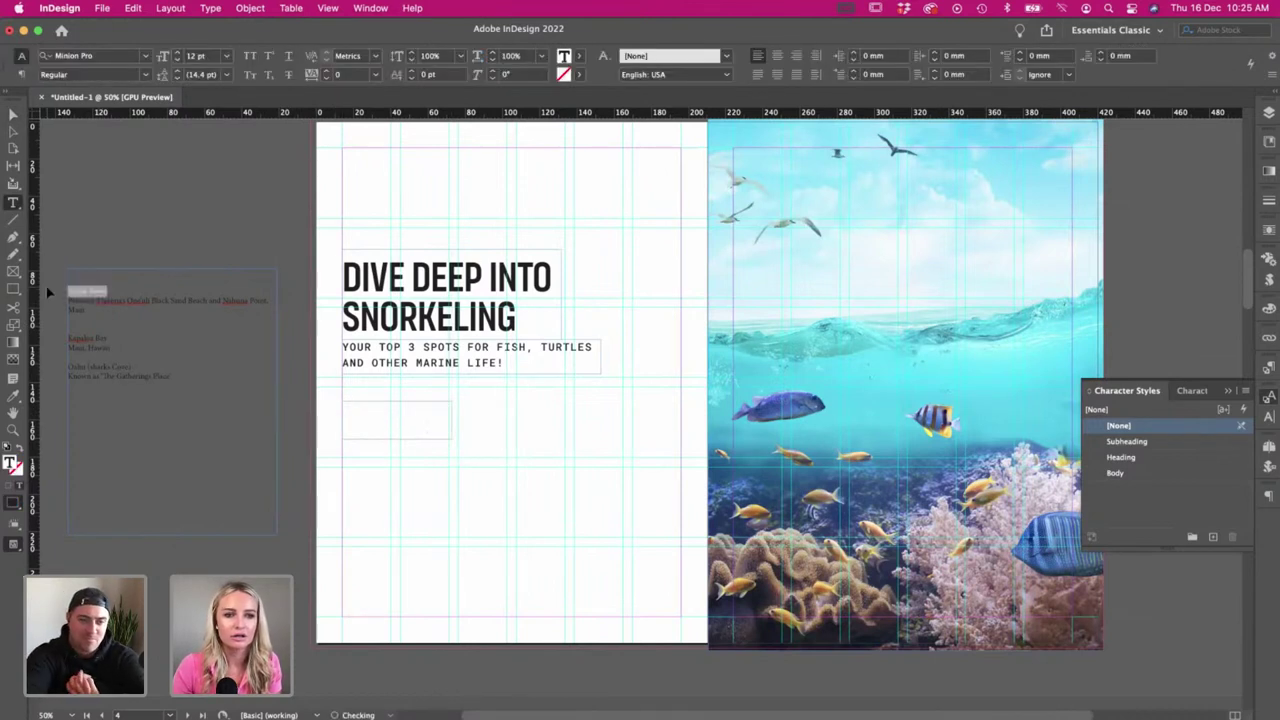
drag(376, 410, 414, 414)
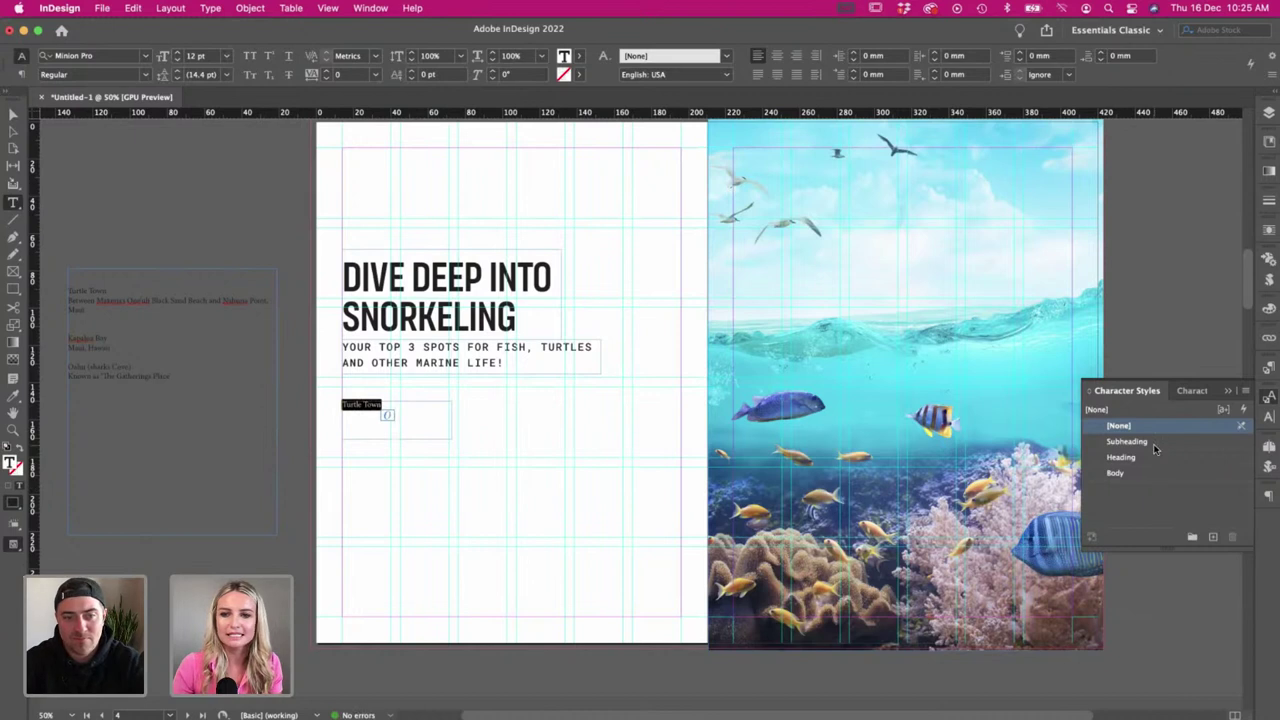
click(1127, 441)
click(14, 113)
key(super+shift+a)
- Duplicate the Turtle Town frame below itself at 58.75 by 48.5 mm and replace its text with the Makena's One'uli and Nahuna Point location line
click(404, 423)
drag(398, 439, 451, 514)
key(t)
drag(86, 310, 58, 301)
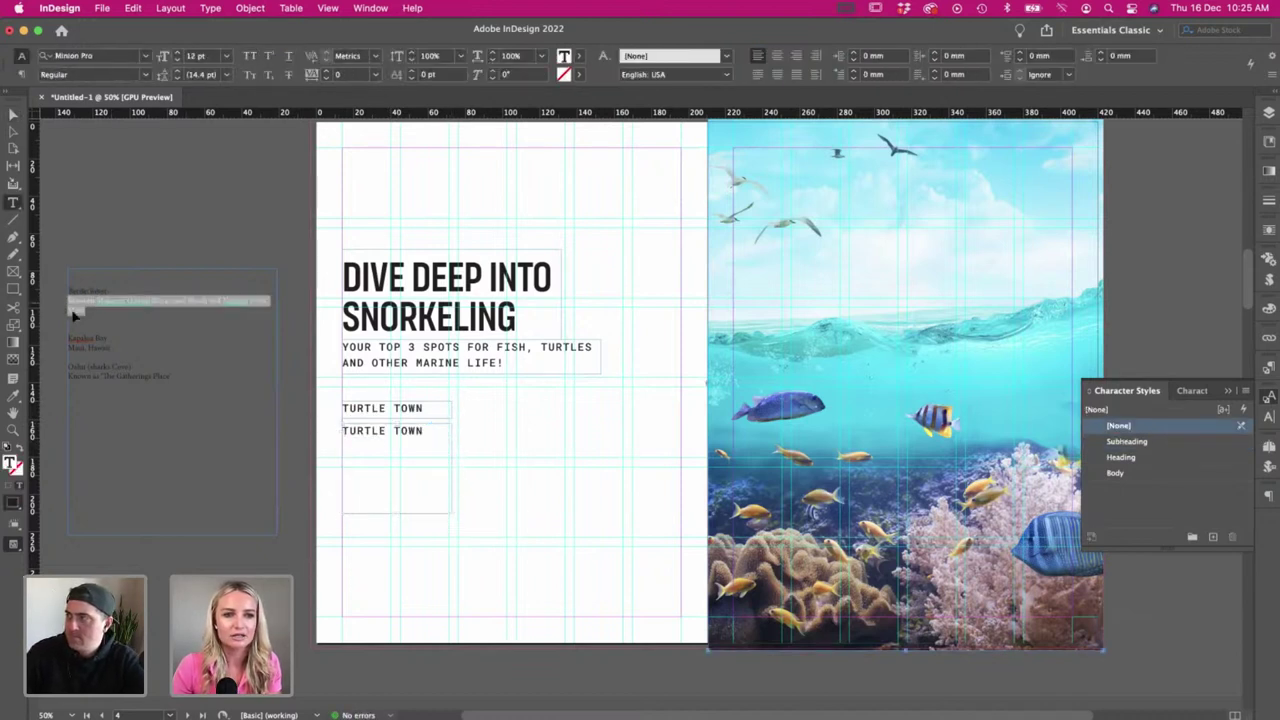
triple_click(426, 431)
text(Between Makena Oneloa Black Sand Beach and Nahuna Point, Maui)
- Apply the Body character style to the location text and set its font style to Bold
key(super+a)
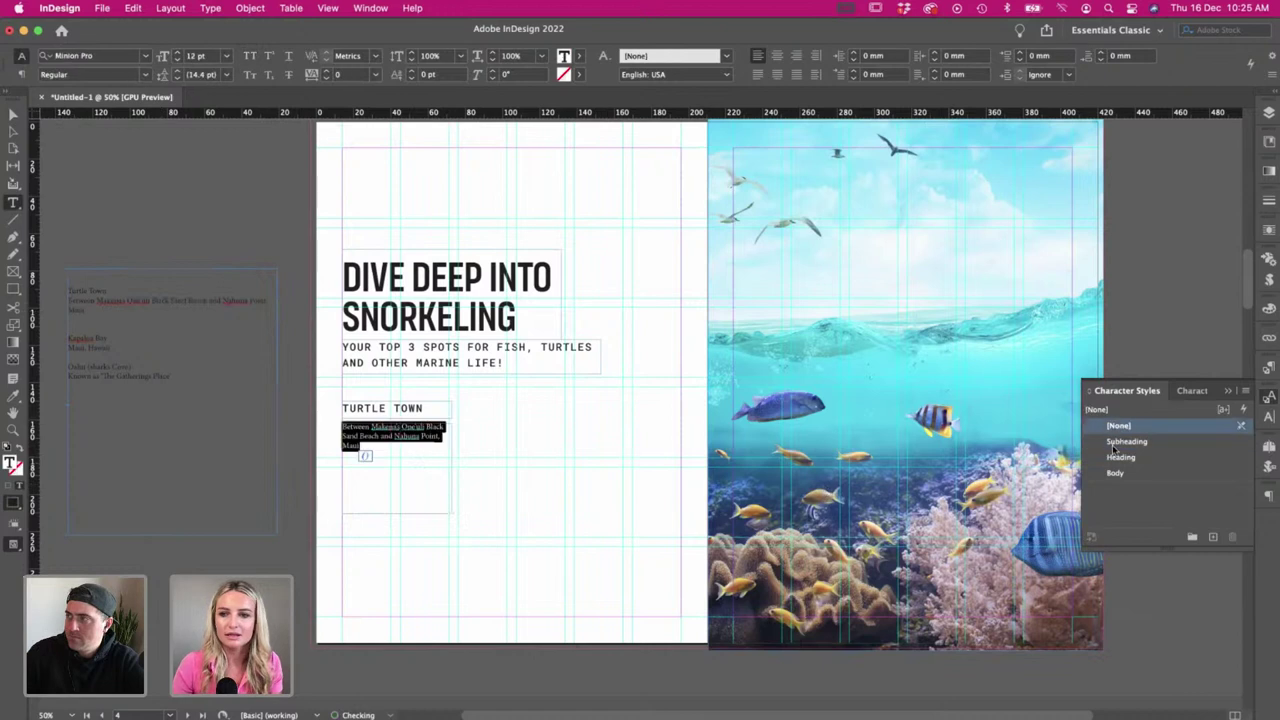
click(1115, 472)
click(148, 75)
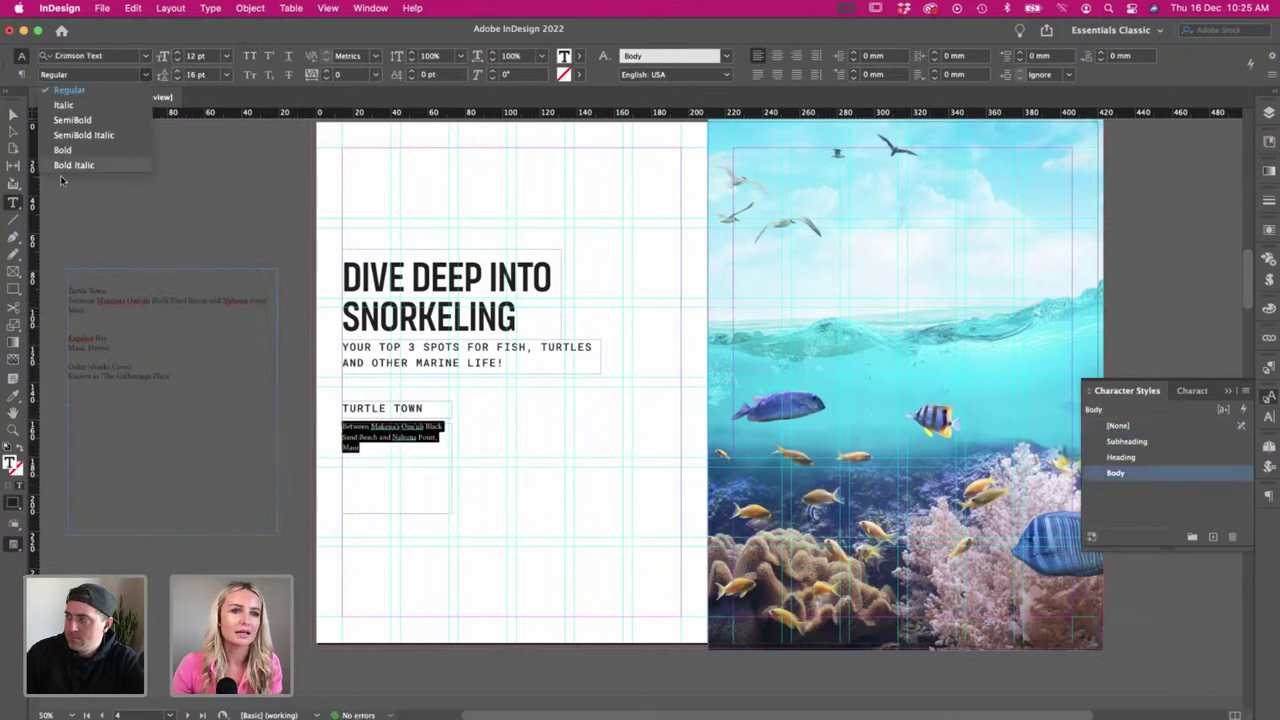
click(57, 150)
click(12, 115)
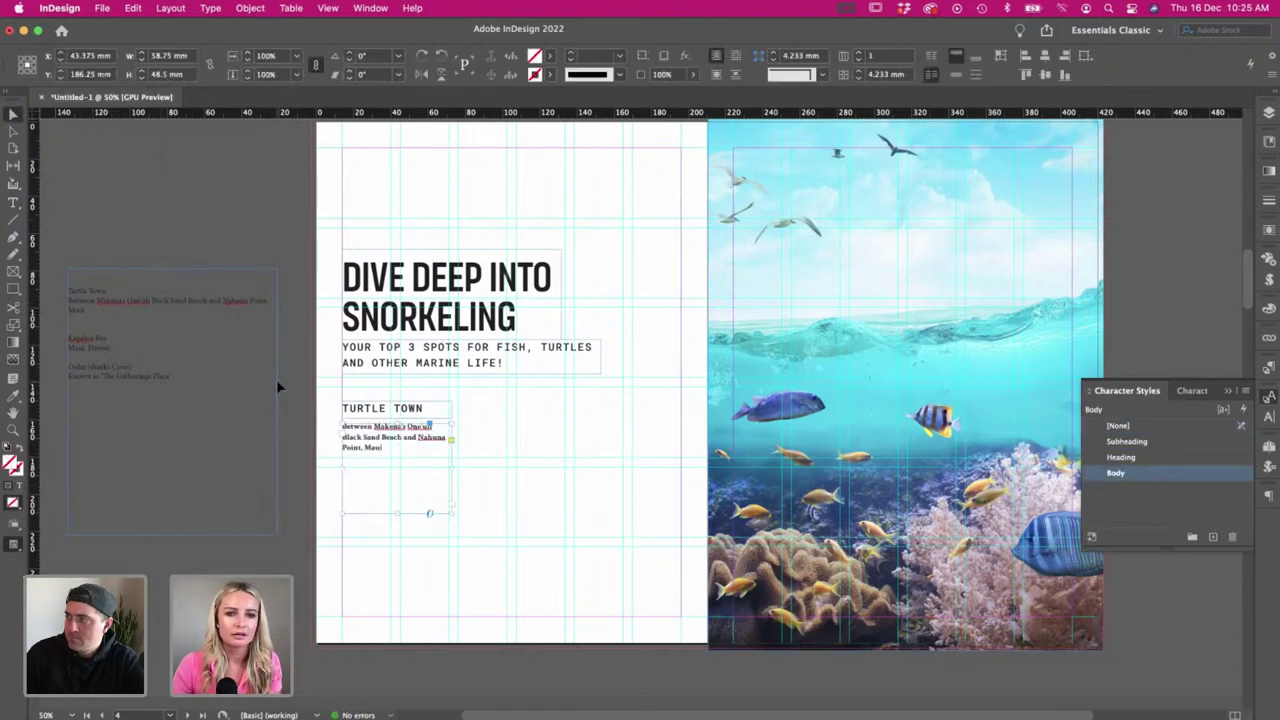
- Duplicate the location frame below itself, shorten the original to its text, and extend the copy to the bottom margin, 79.75 mm tall
drag(338, 450, 399, 455)
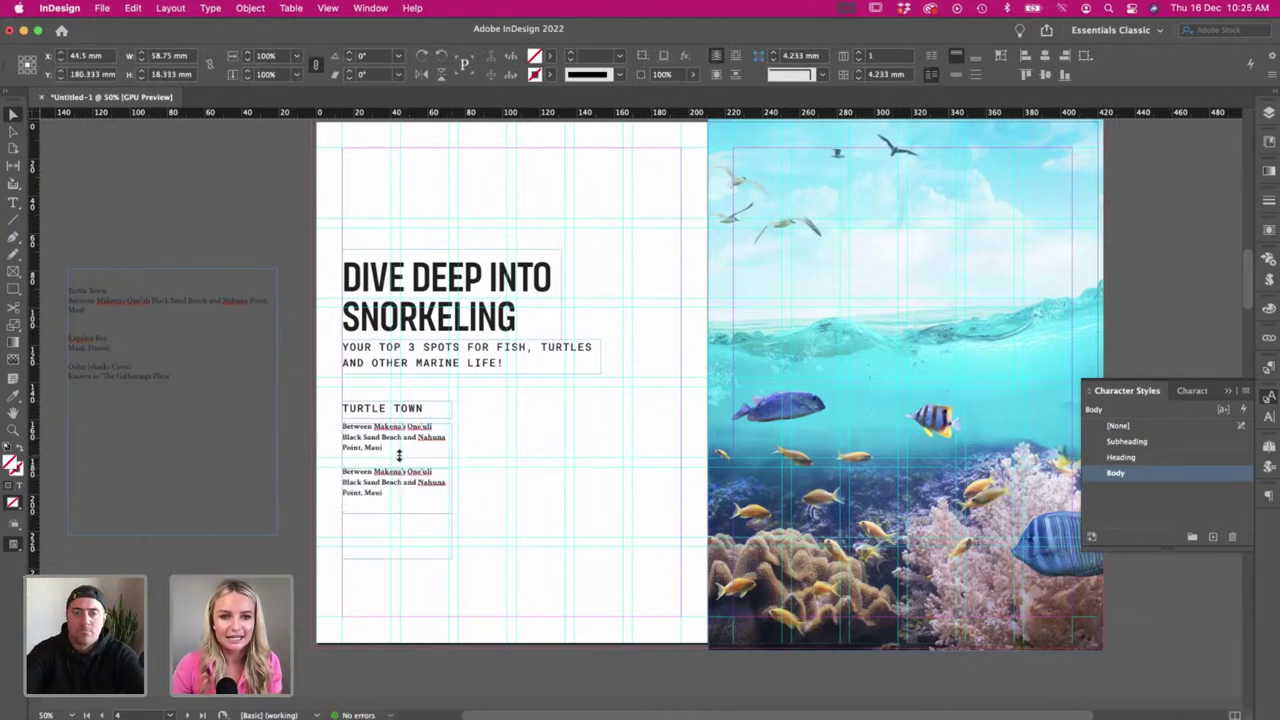
click(401, 516)
drag(398, 562, 399, 616)
- Fill the lower copy with placeholder text and replace the leftover location line with a capital "D" starting the paragraph
double_click(384, 551)
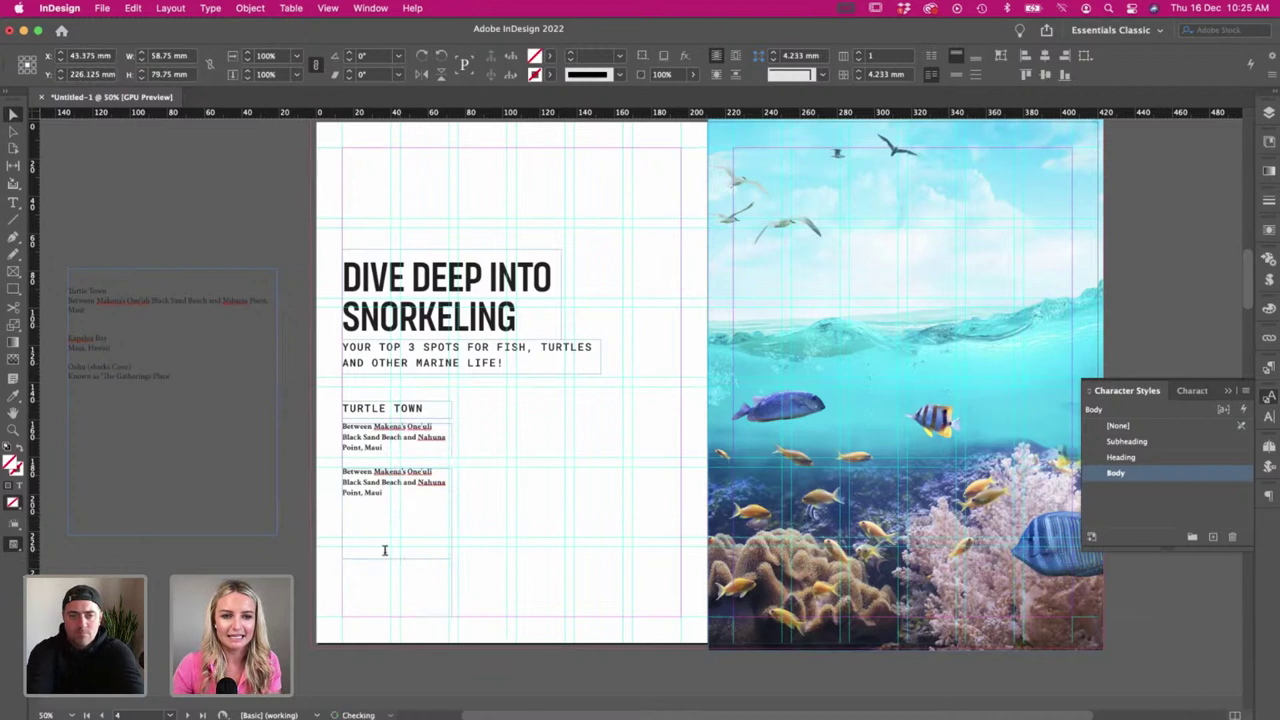
drag(400, 511, 331, 463)
click(198, 8)
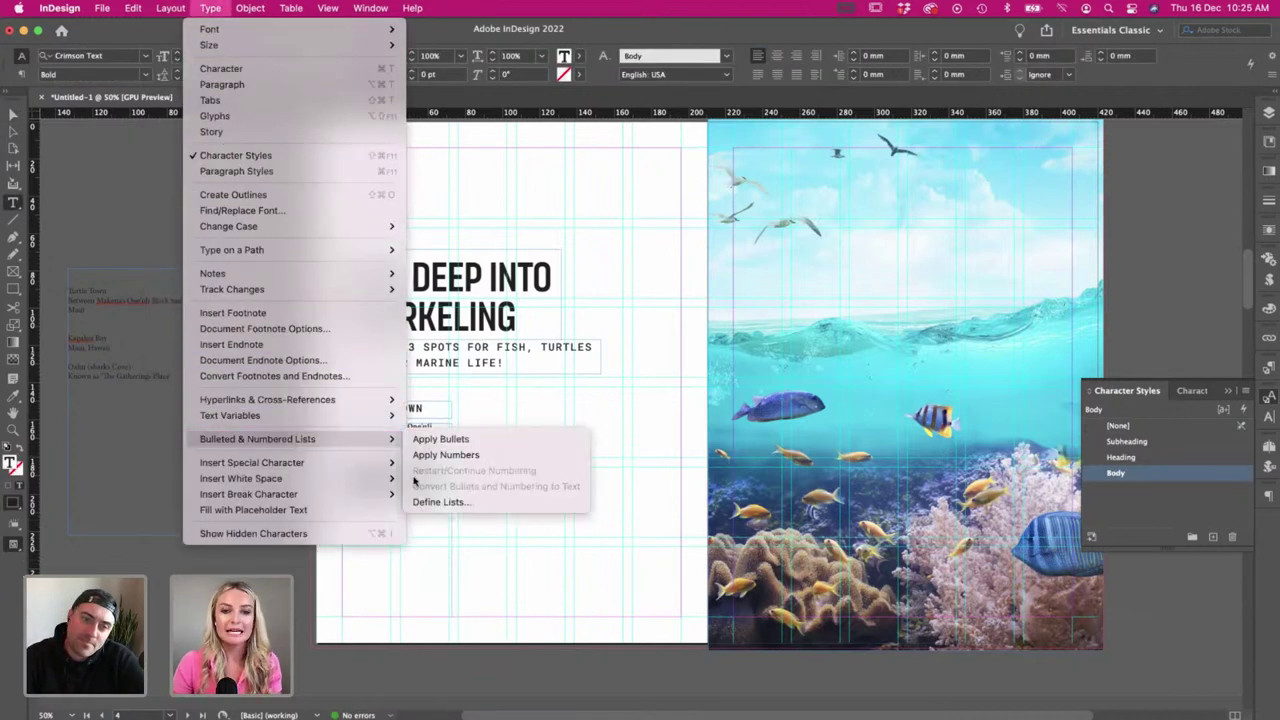
click(345, 509)
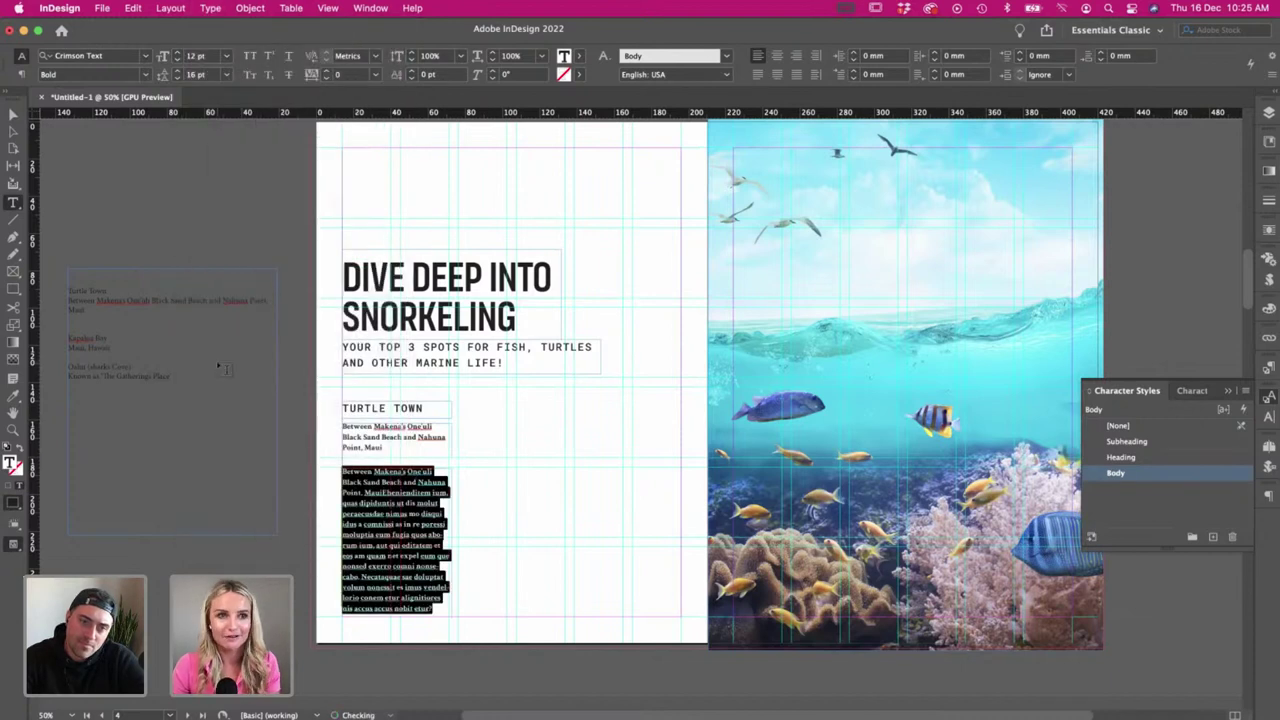
drag(400, 493, 319, 469)
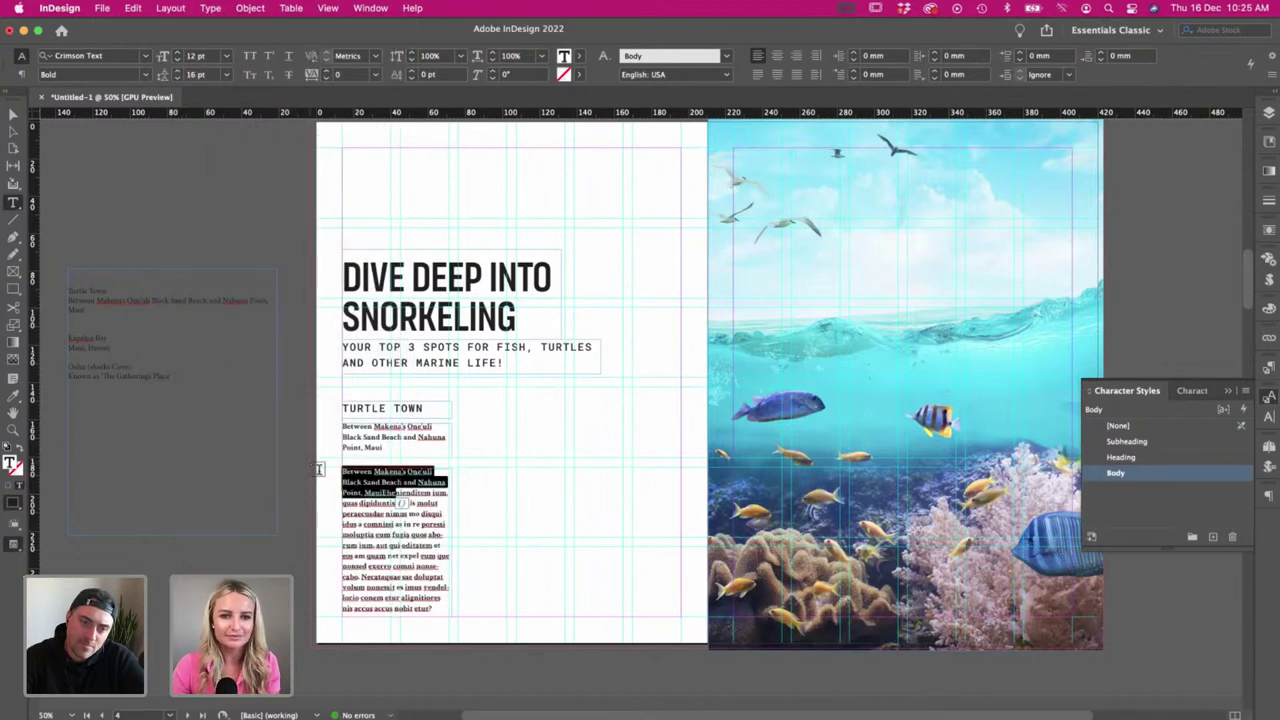
key(BackSpace)
text(D)
- Set the placeholder paragraph's font style to Regular and display the spread in Preview mode without guides
key(super+a)
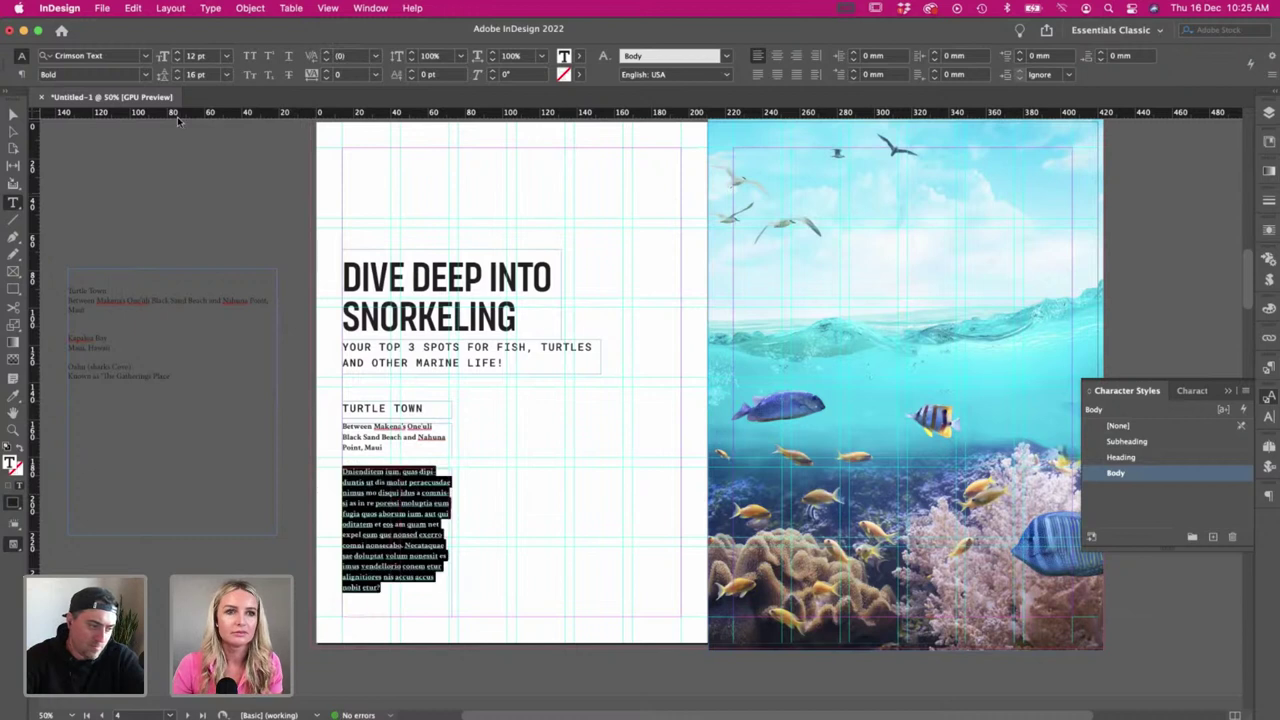
click(145, 75)
click(67, 91)
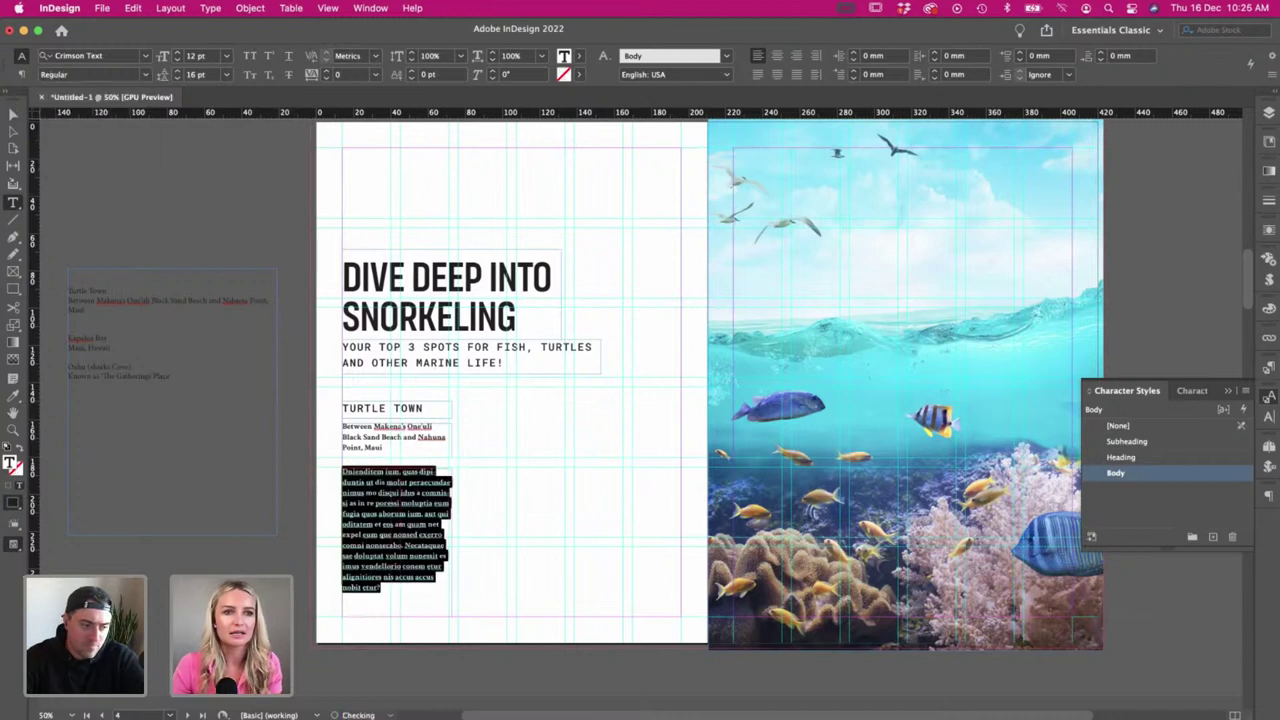
click(13, 114)
click(554, 609)
key(w)
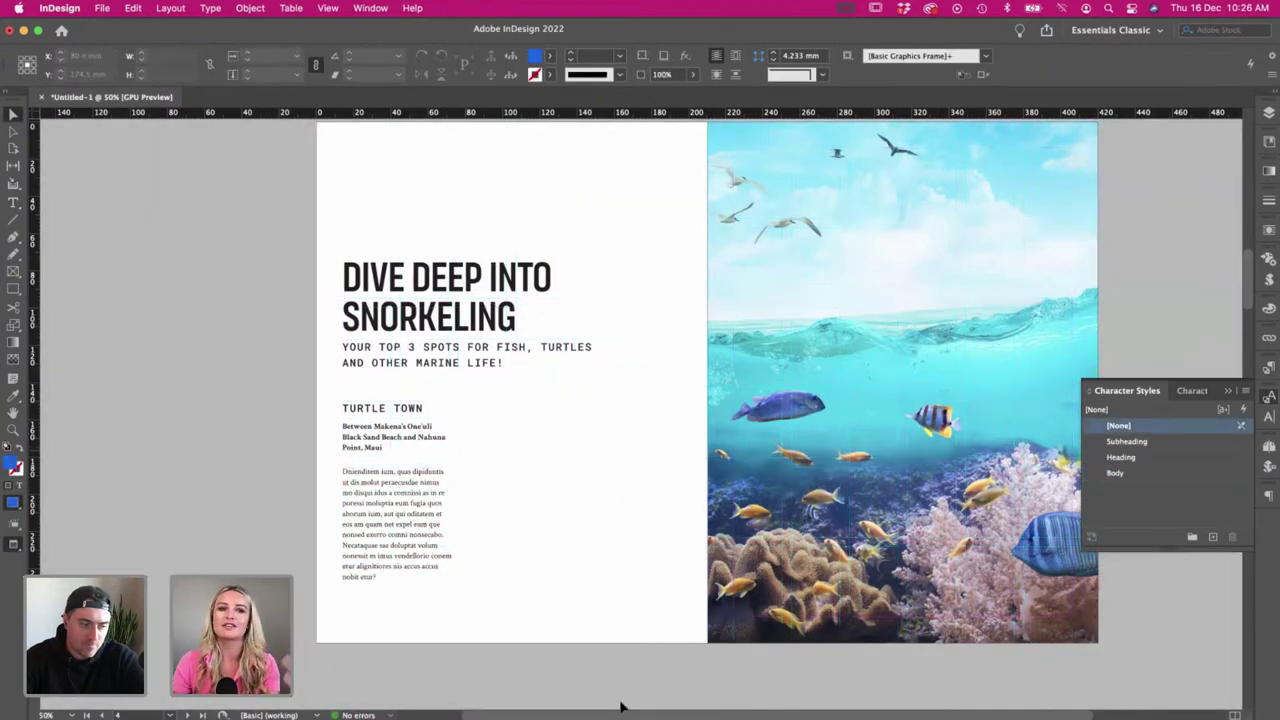
scroll(553, 538, up, 3)
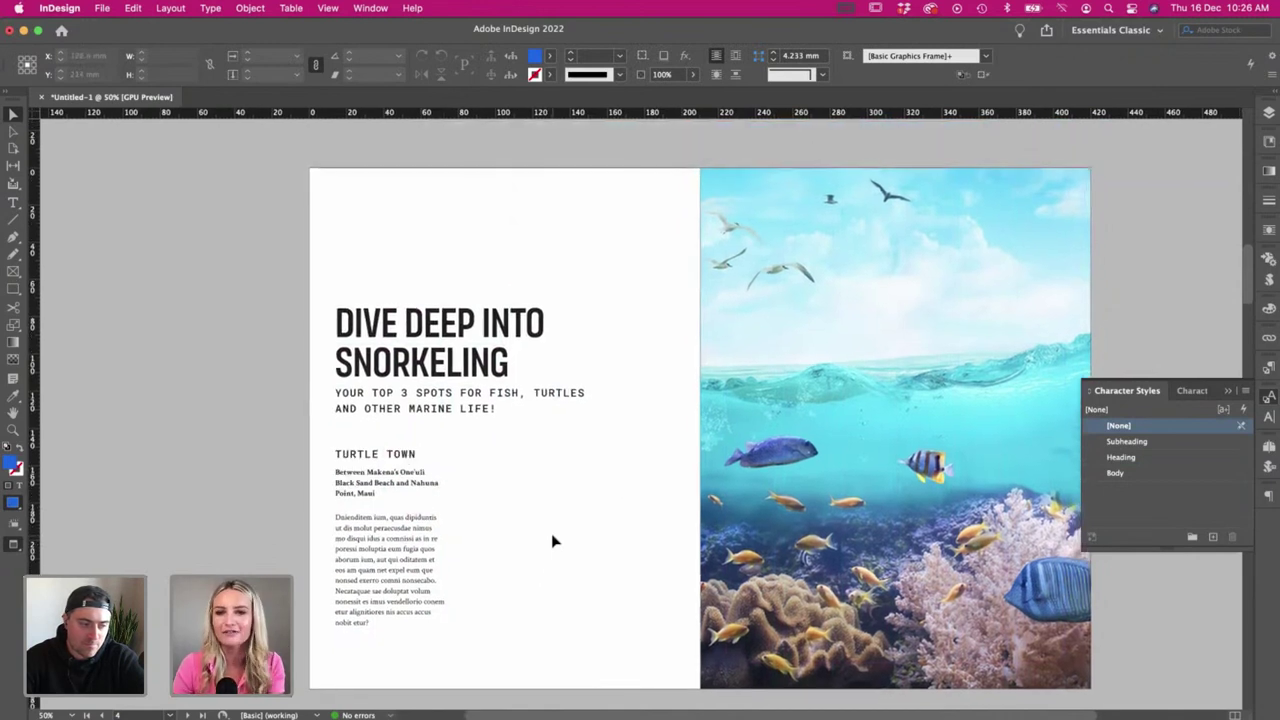
- Show the guides, narrow the Turtle Town column's text frames to the column guide, and duplicate them into the second column
scroll(555, 510, down, 1)
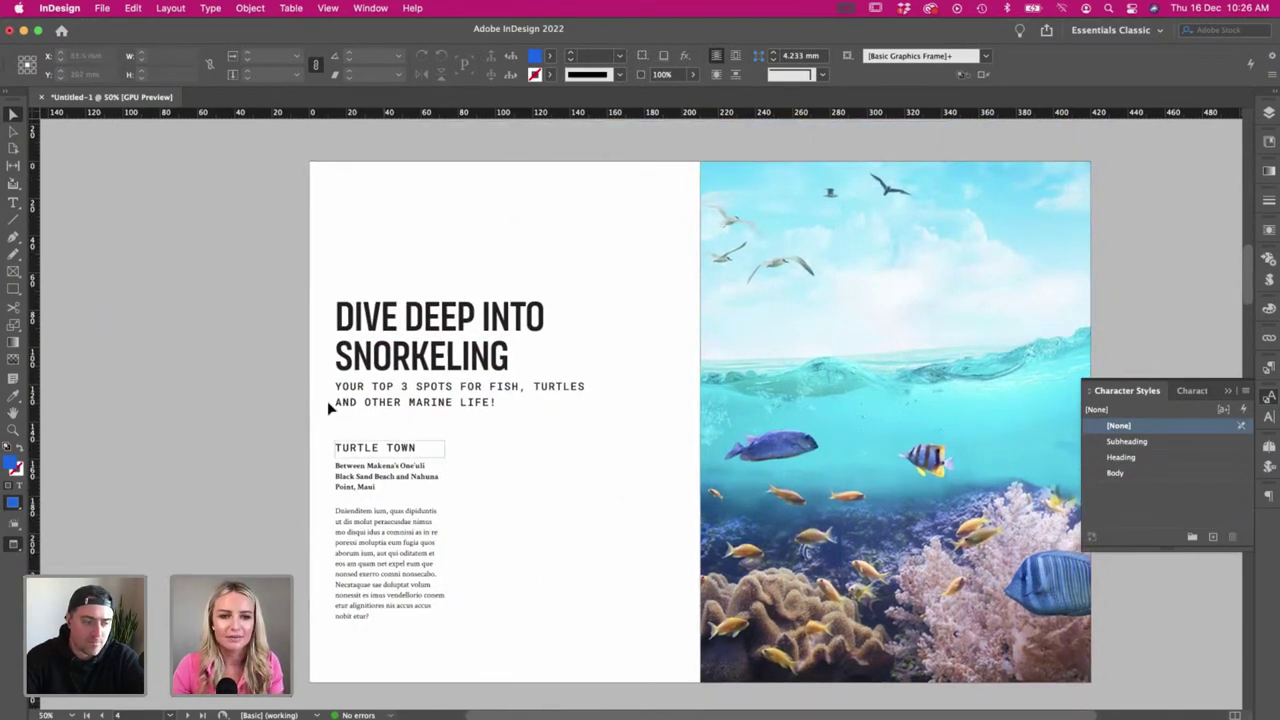
key(w)
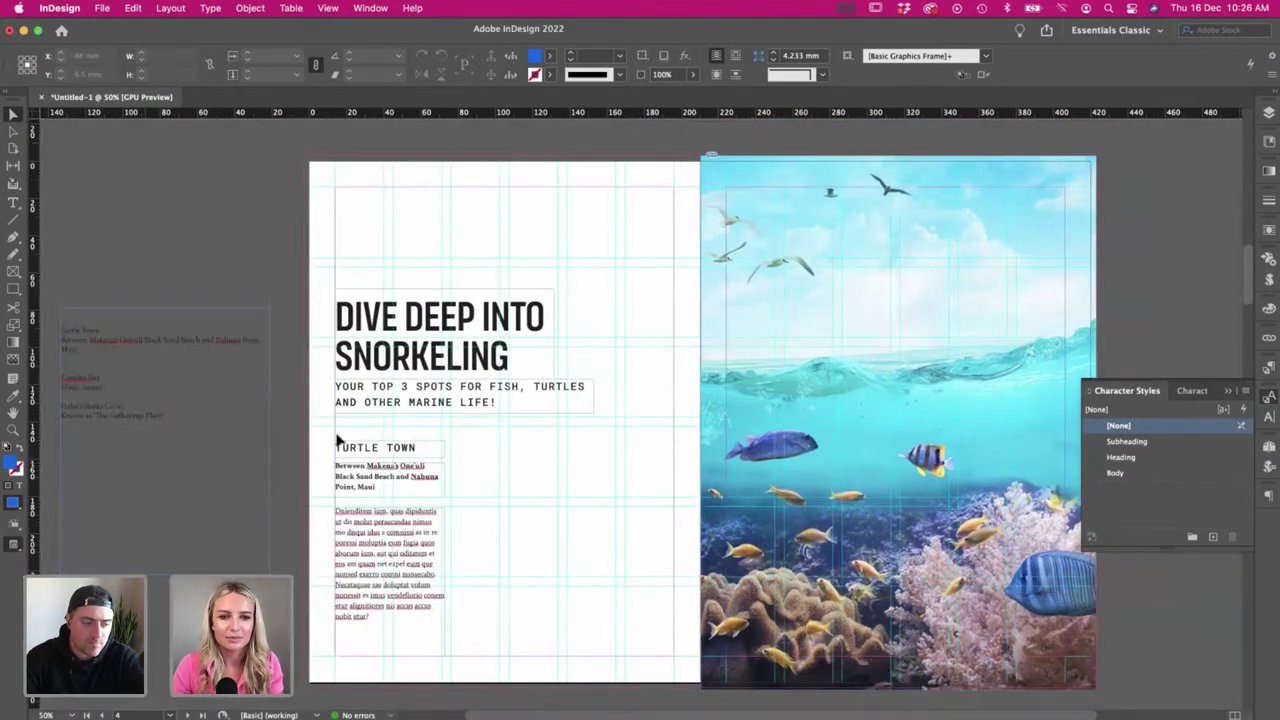
click(442, 574)
drag(443, 583, 440, 593)
click(423, 488)
drag(440, 482, 441, 462)
click(415, 450)
click(483, 471)
drag(335, 477, 482, 571)
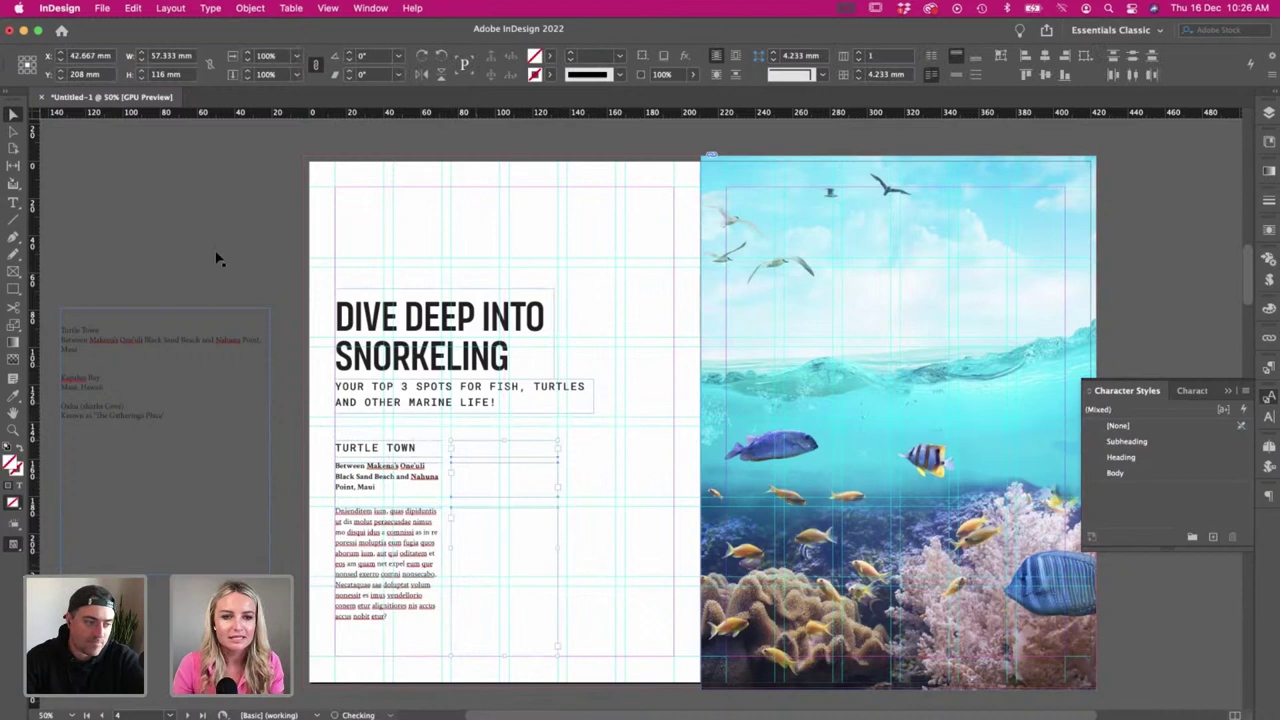
- Format the Kapalua Bay note like the Turtle Town heading and replace the second column's heading with "KAPALUA BAY"
key(t)
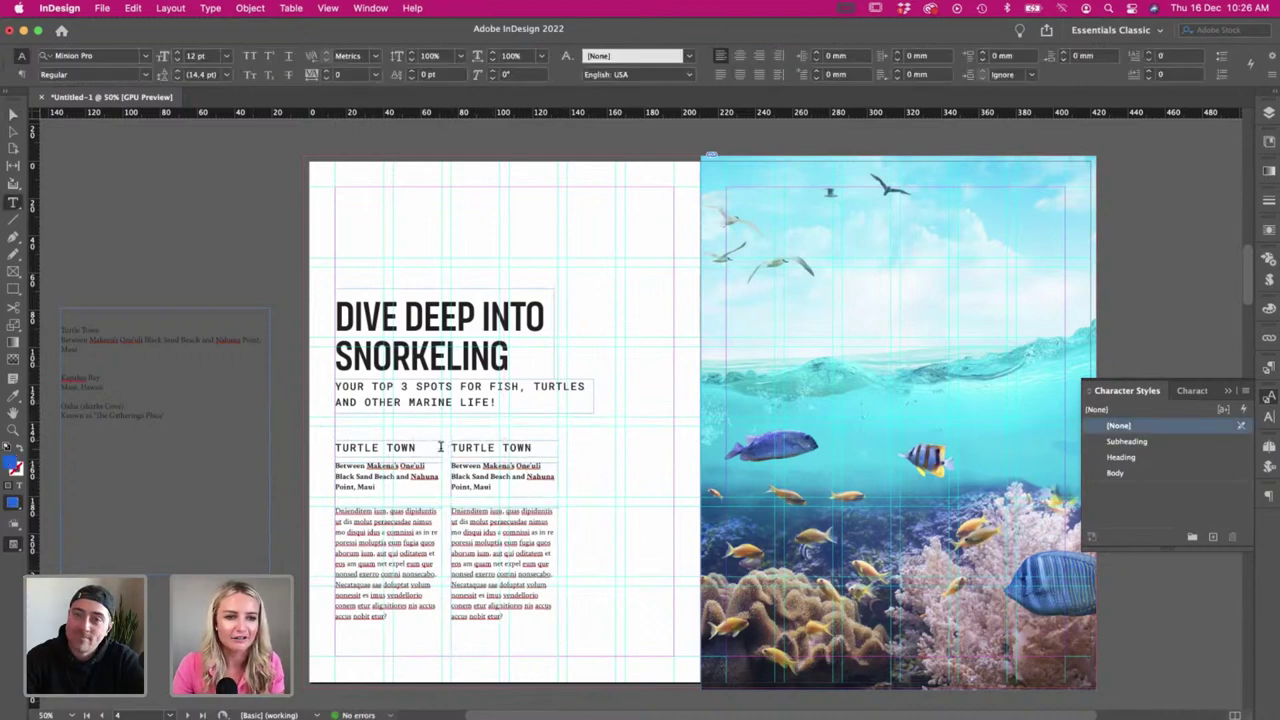
triple_click(440, 447)
drag(110, 378, 56, 379)
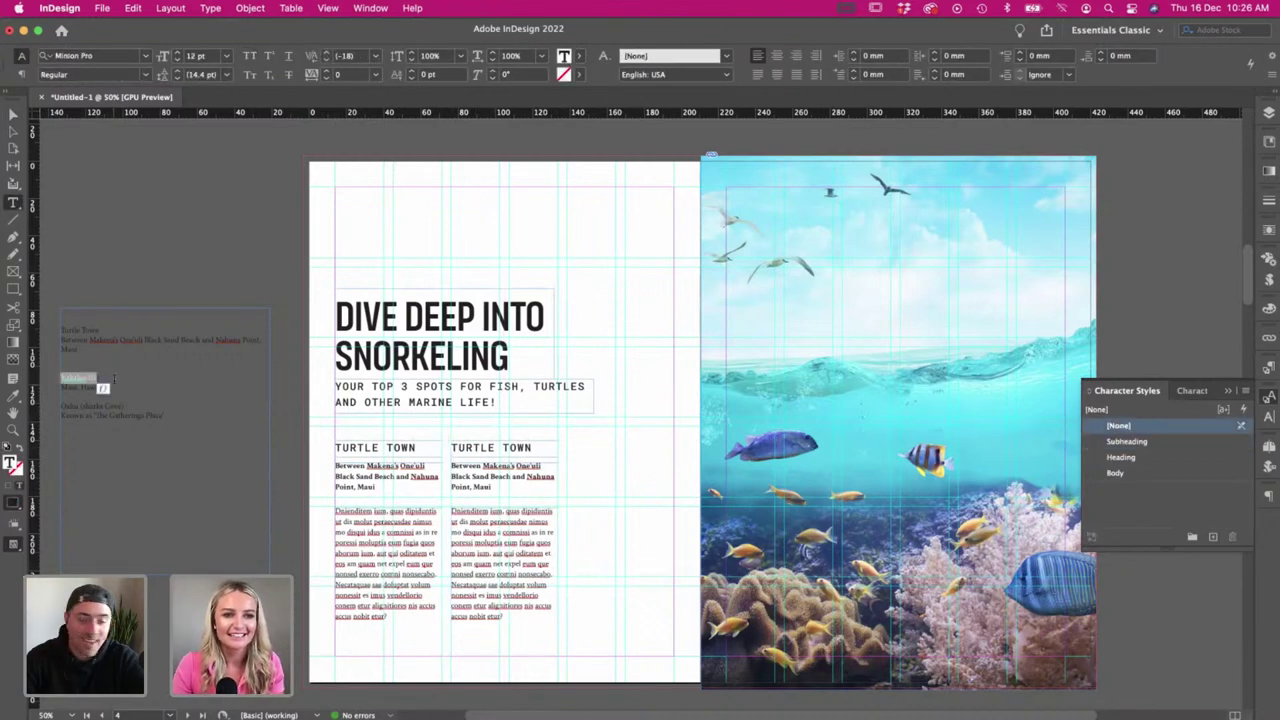
click(10, 397)
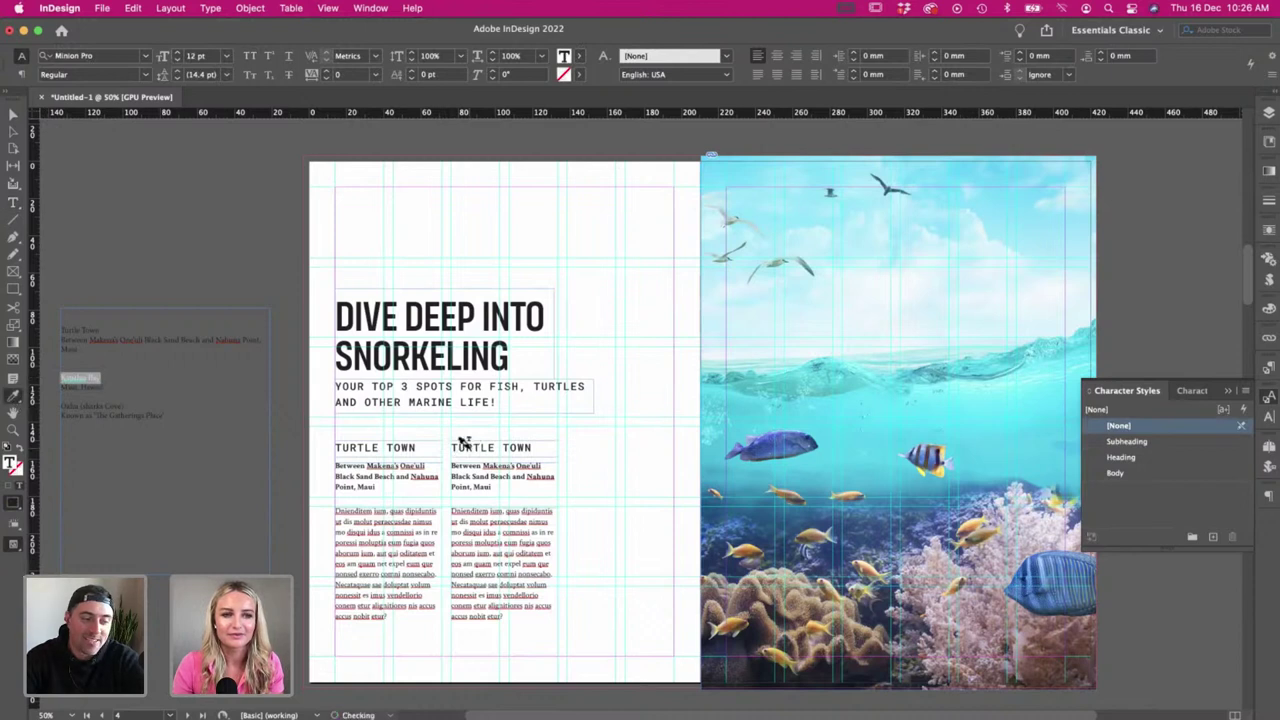
click(463, 443)
key(Escape)
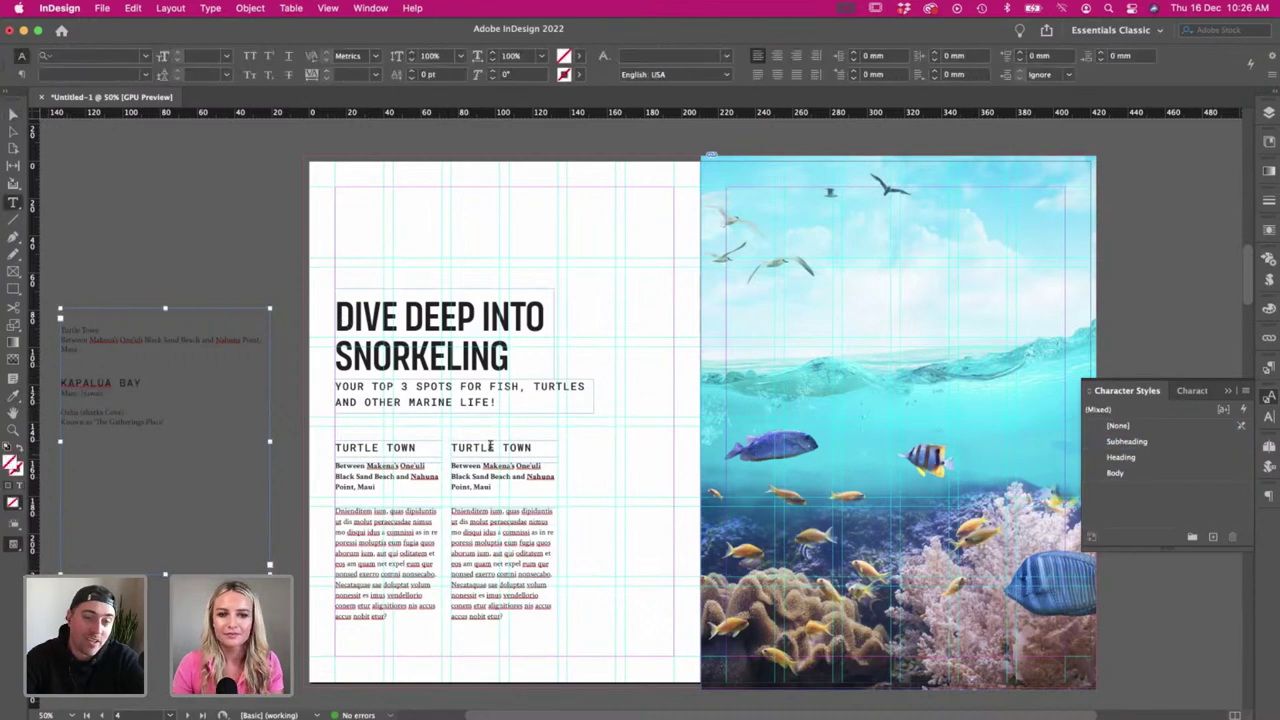
drag(532, 447, 400, 447)
text(KAPALUA BAY)
click(14, 117)
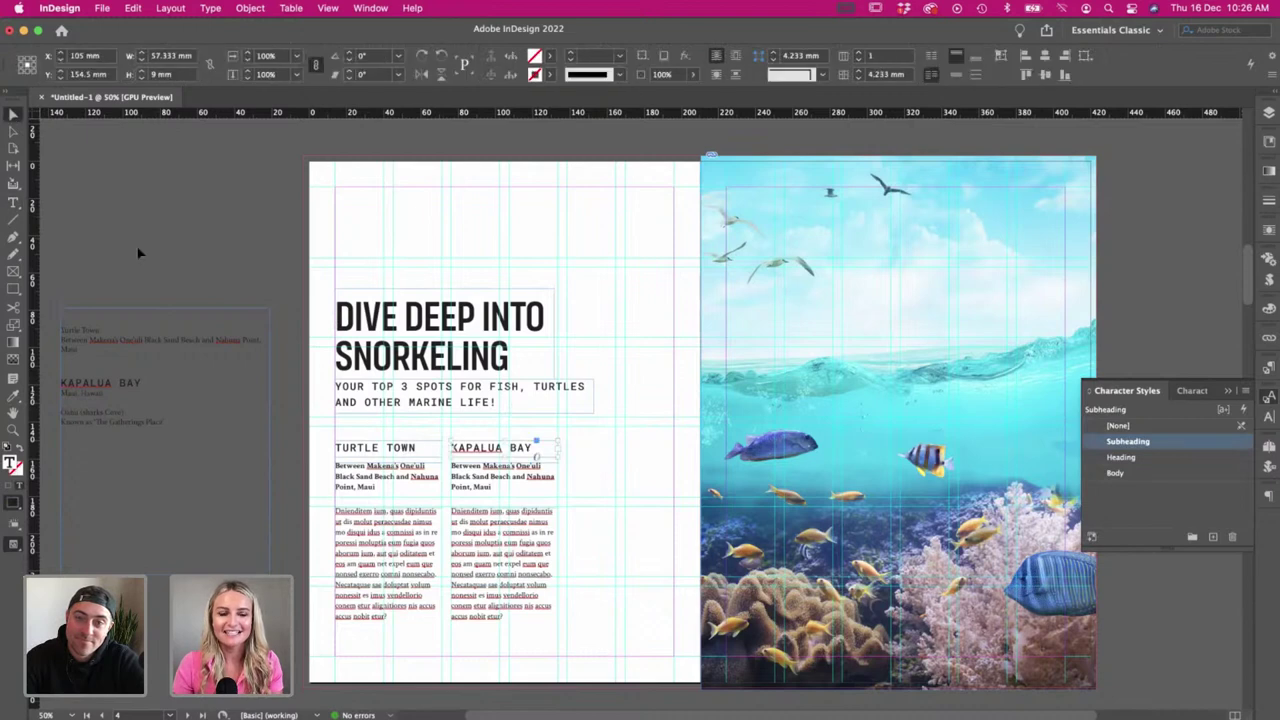
- Replace the location text under the Kapalua Bay heading with "Maui, Hawaii" from the pasteboard notes
click(137, 251)
double_click(109, 393)
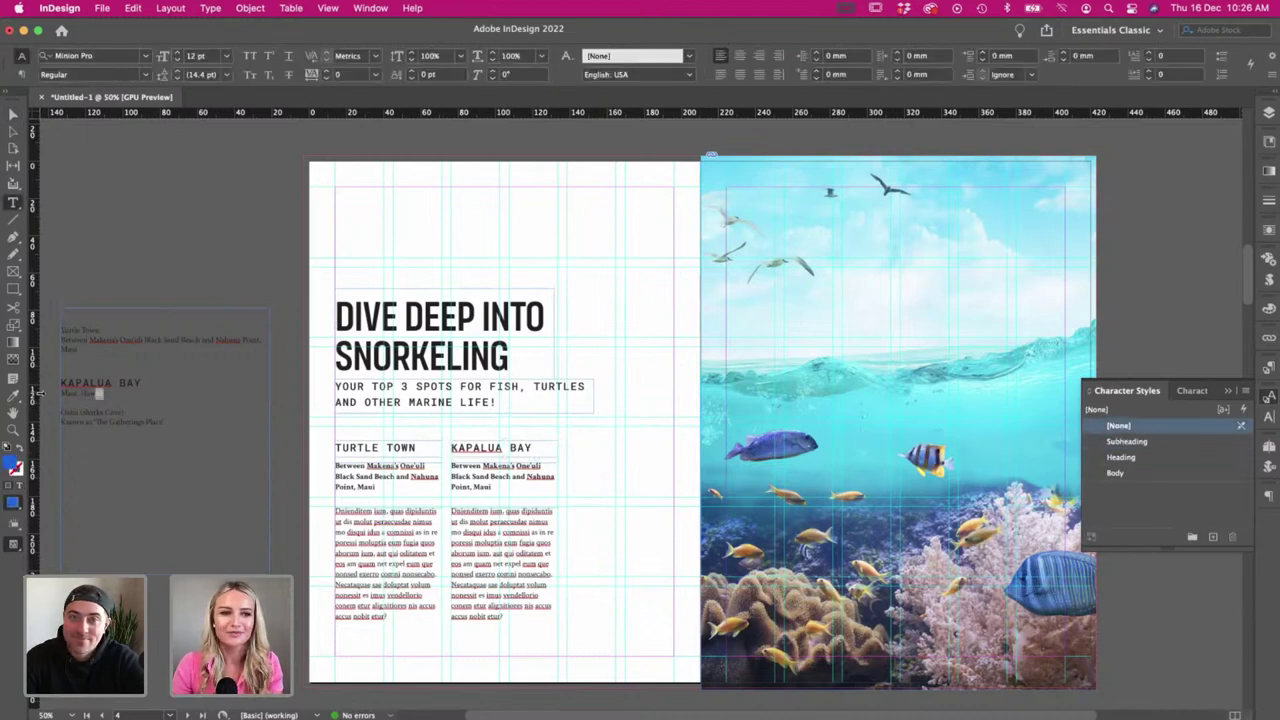
scroll(172, 386, left, 3)
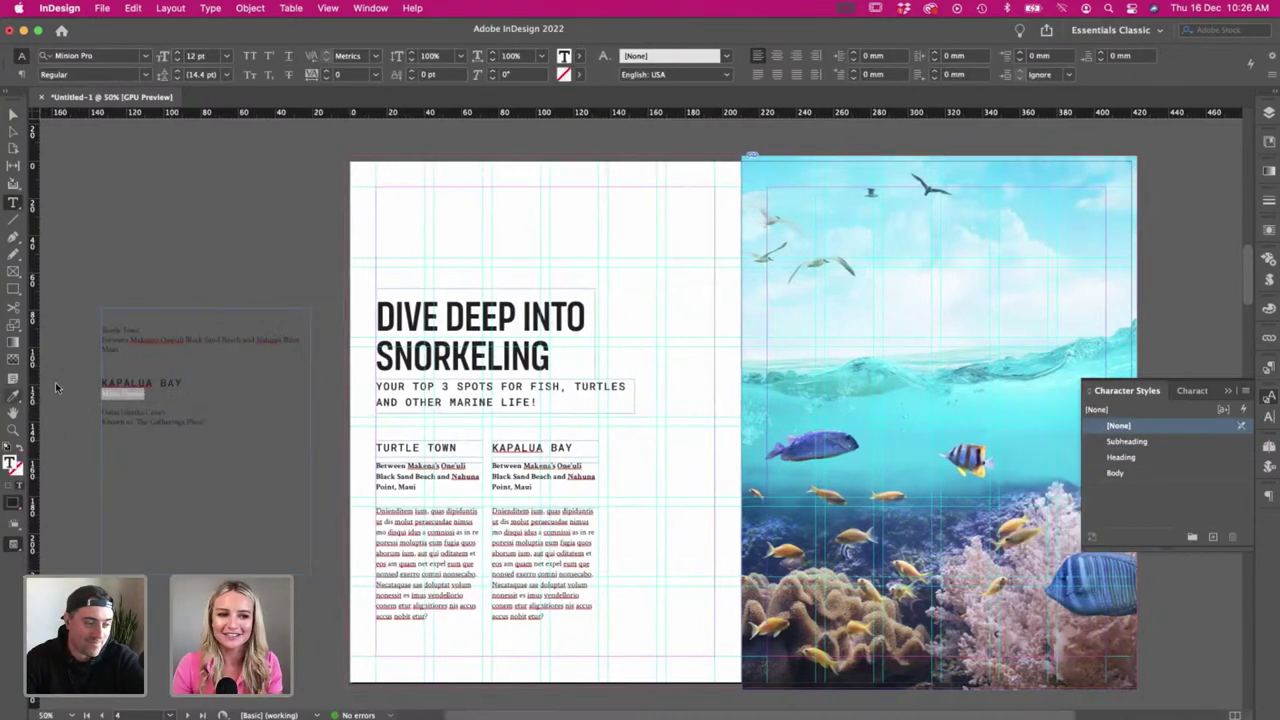
click(12, 115)
scroll(443, 427, right, 3)
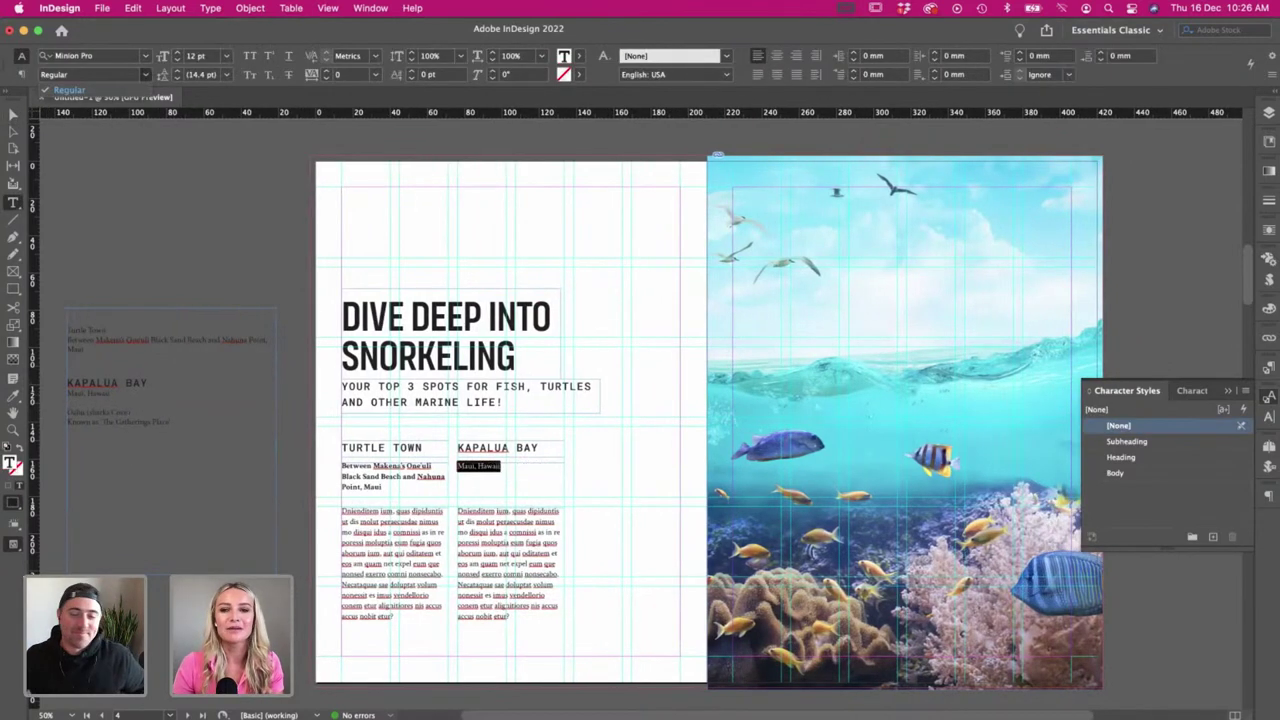
- Apply the Body character style in Bold to "Maui, Hawaii" and shorten its frame to 7 mm tall
click(1143, 472)
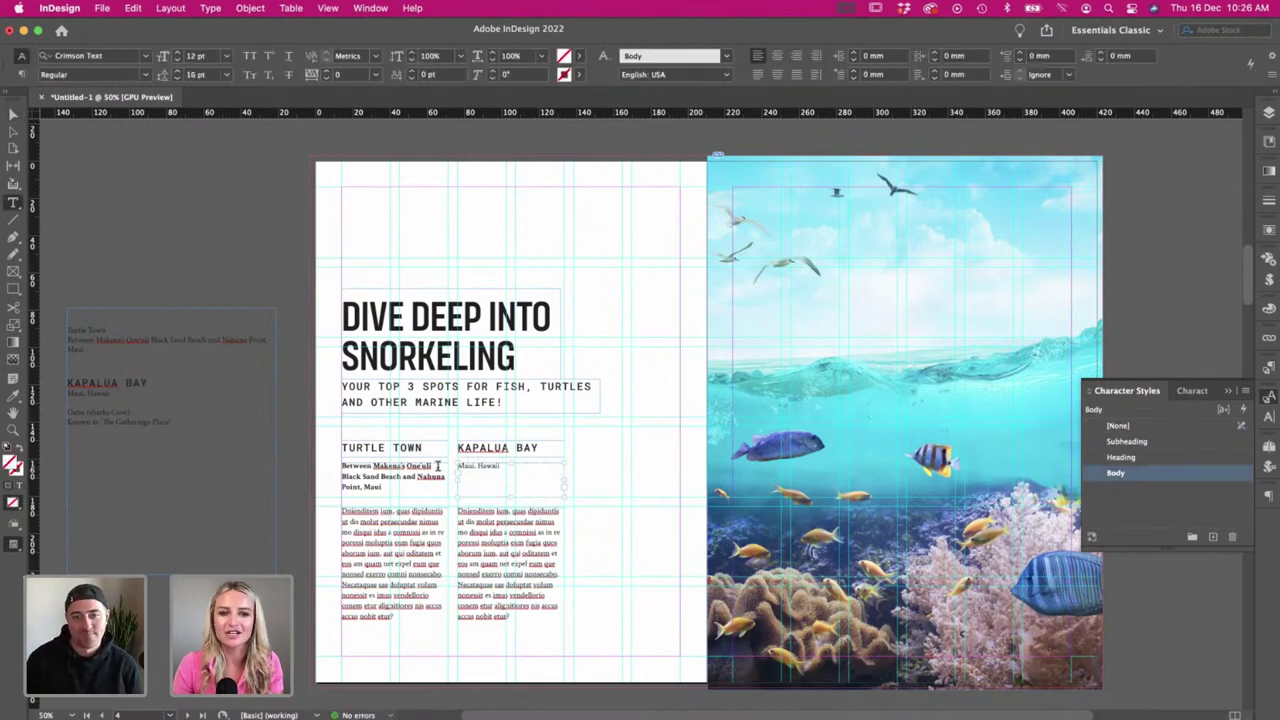
click(145, 75)
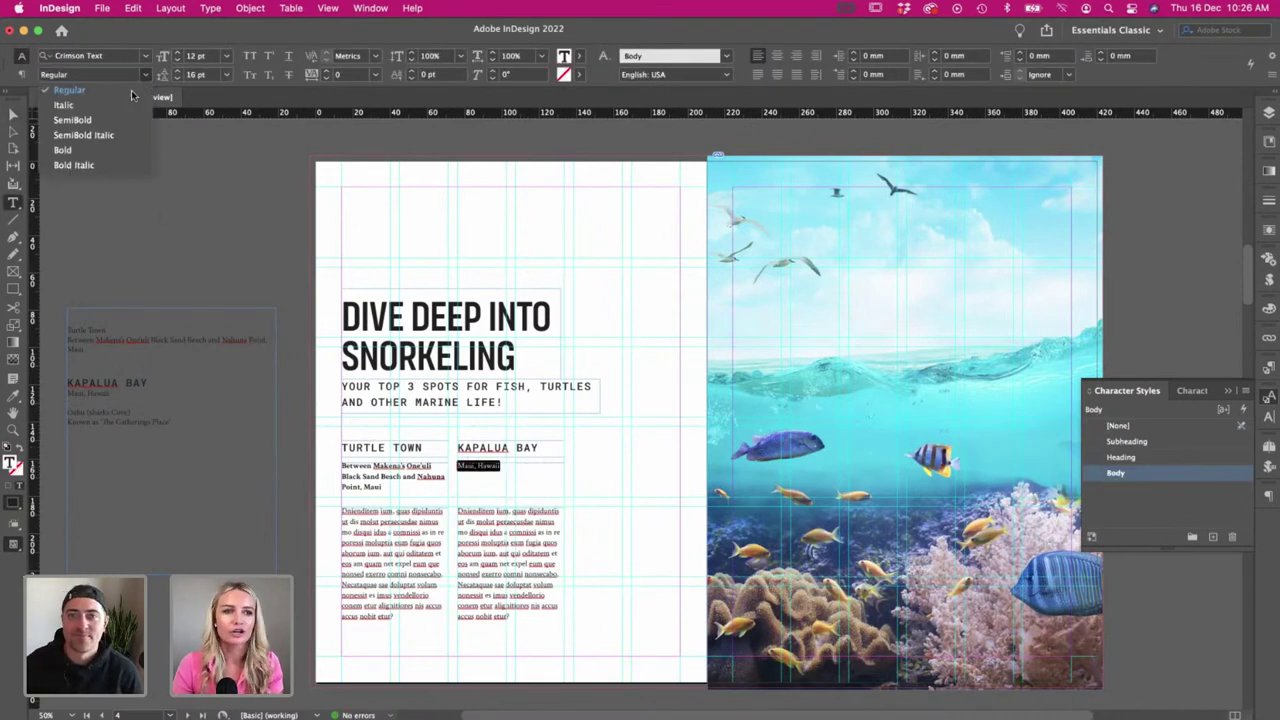
click(62, 150)
click(10, 113)
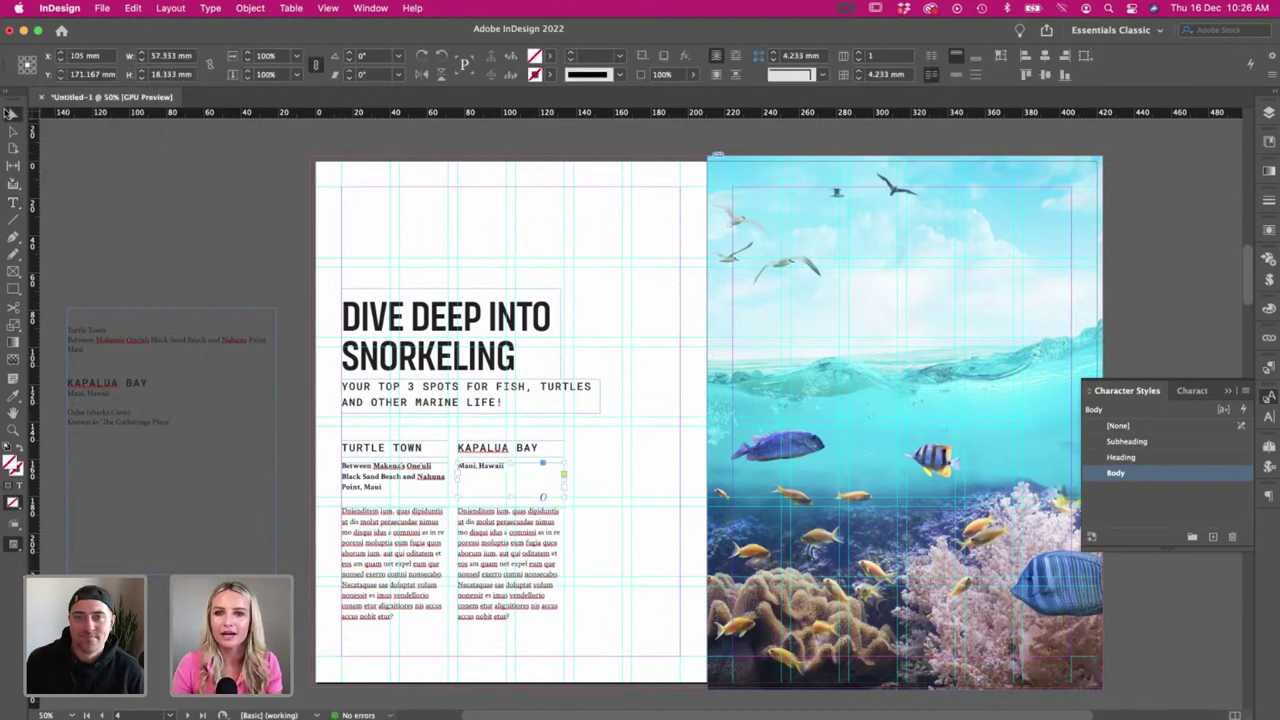
drag(511, 498, 511, 475)
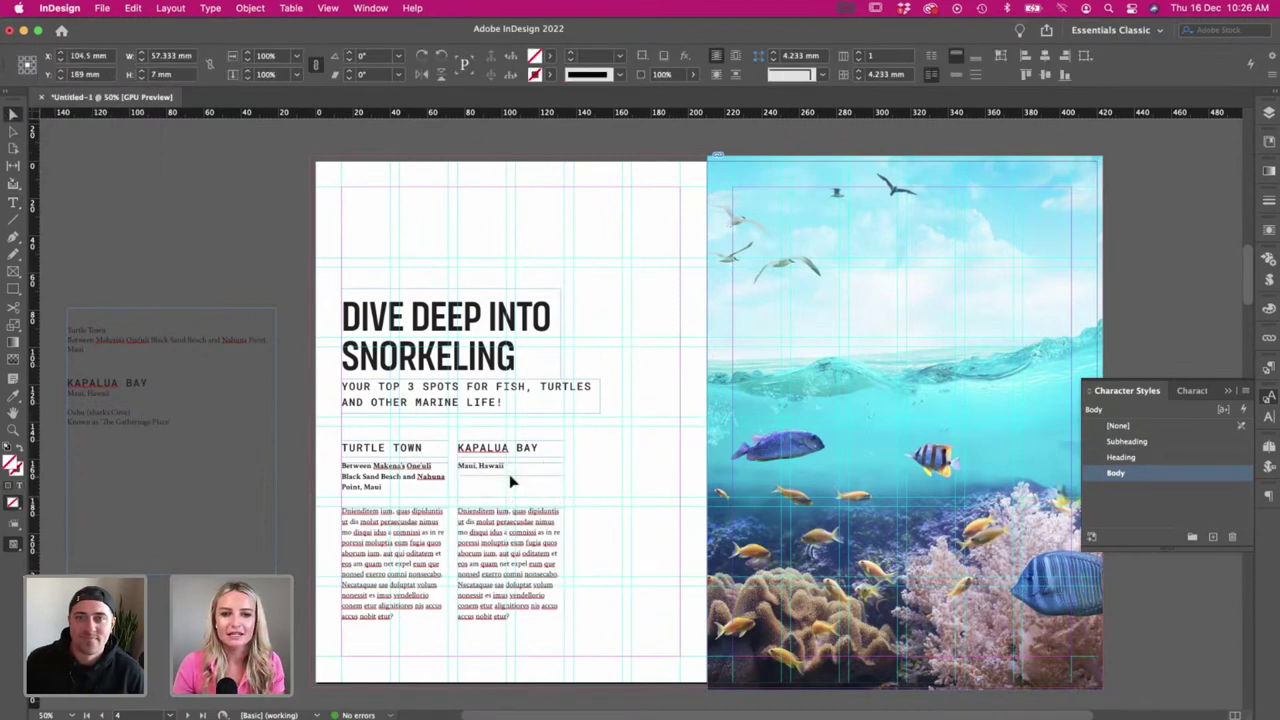
- Delete the Turtle Town and Kapalua Bay entries from the pasteboard notes, leaving only the Oahu entry
click(182, 260)
double_click(113, 367)
drag(106, 353, 67, 362)
key(BackSpace)
key(BackSpace)
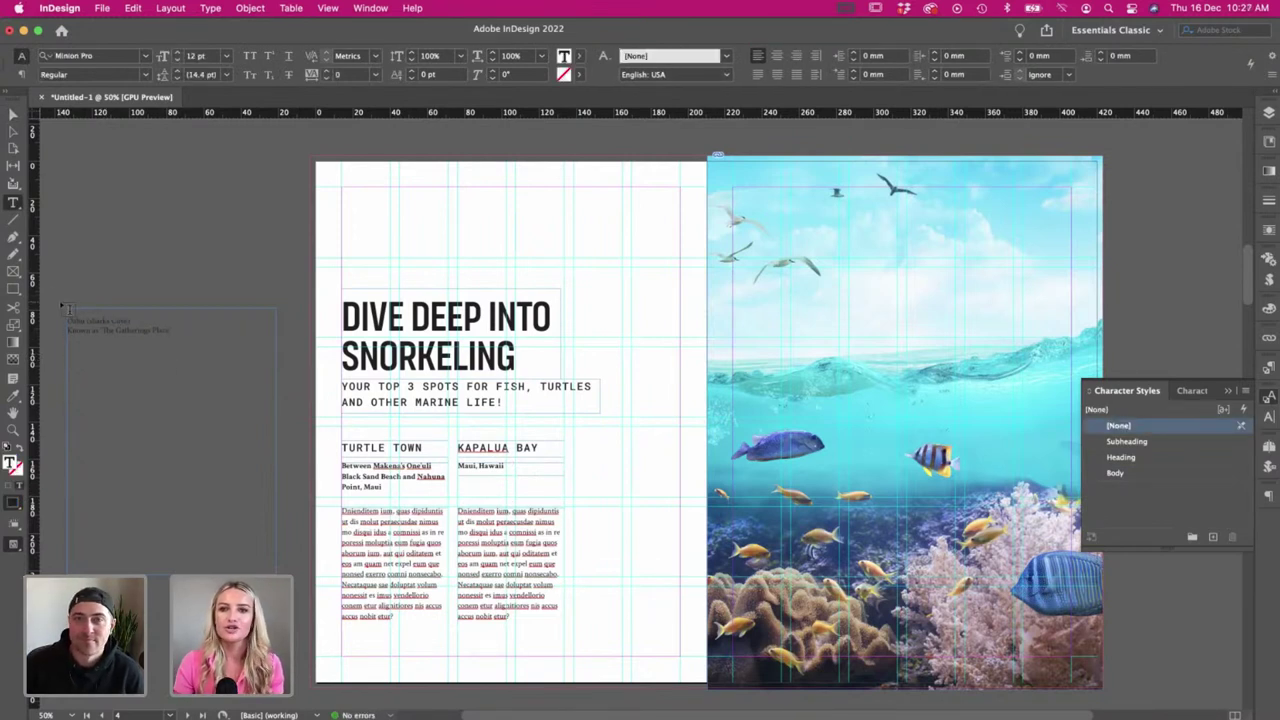
key(Escape)
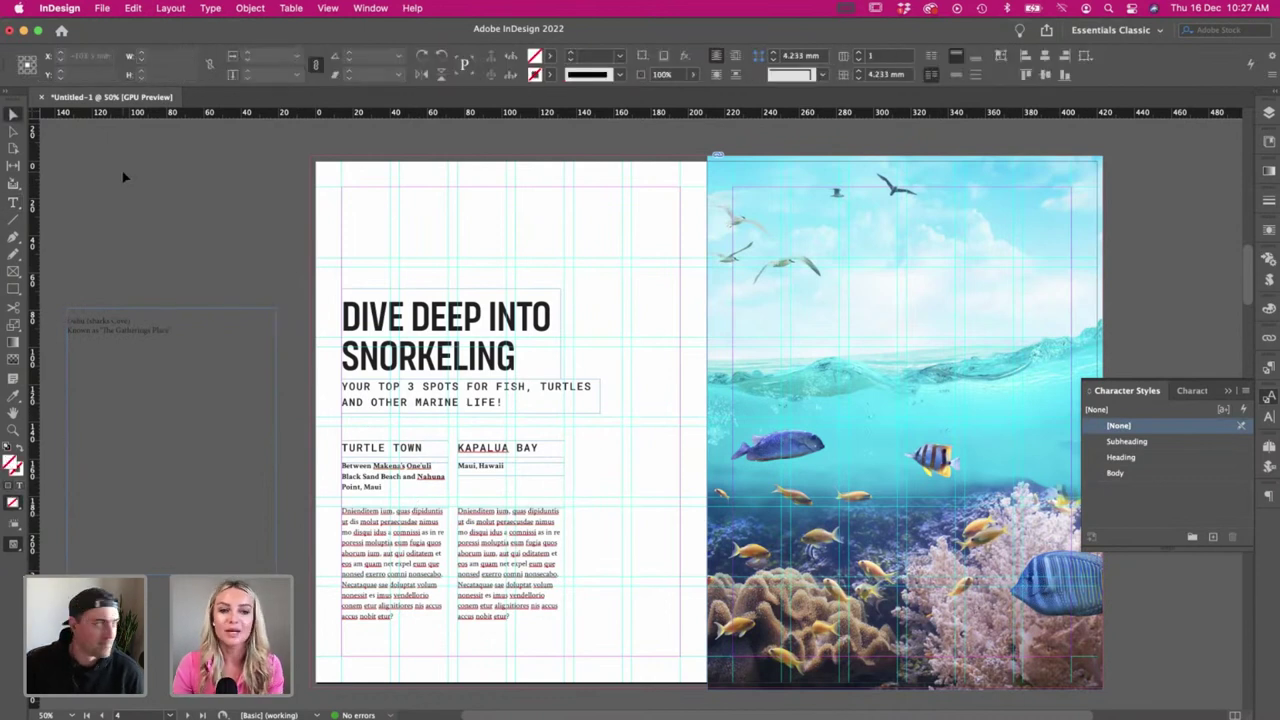
- Replace the Kapalua Bay body paragraph with fresh placeholder text and remove its leftover last line
double_click(513, 557)
key(super+a)
key(BackSpace)
click(177, 8)
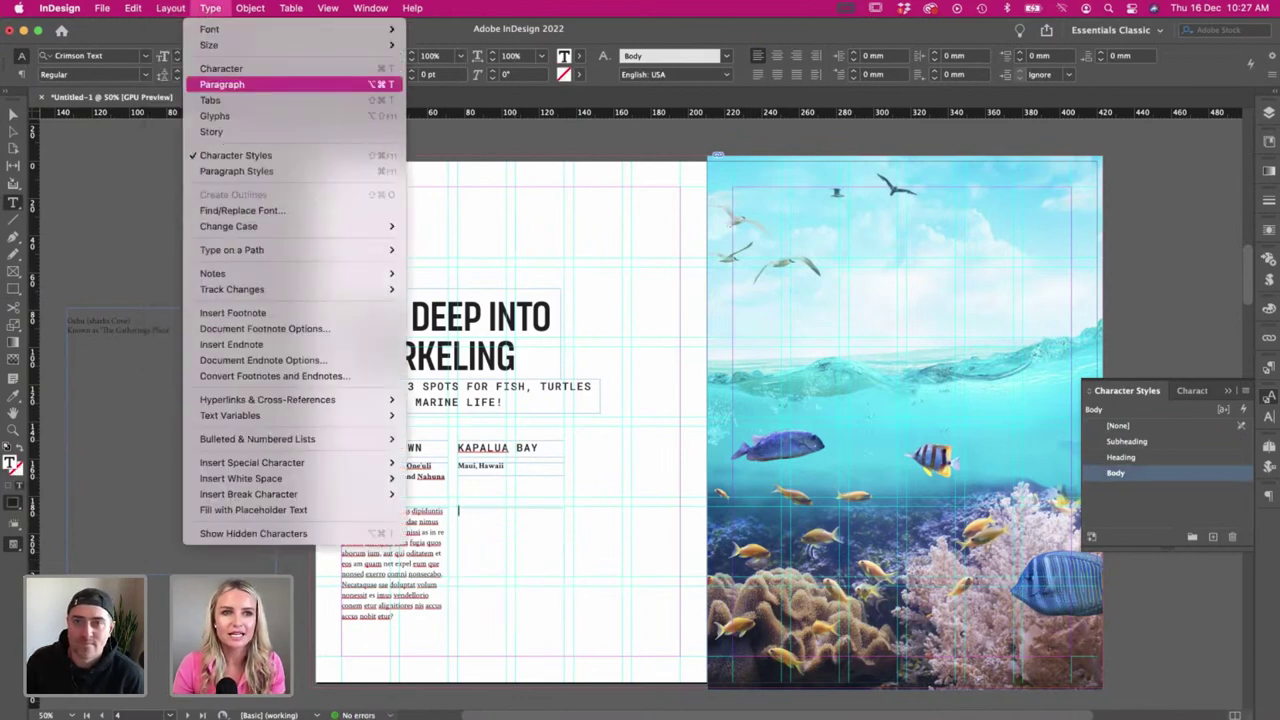
mouse_move(210, 8)
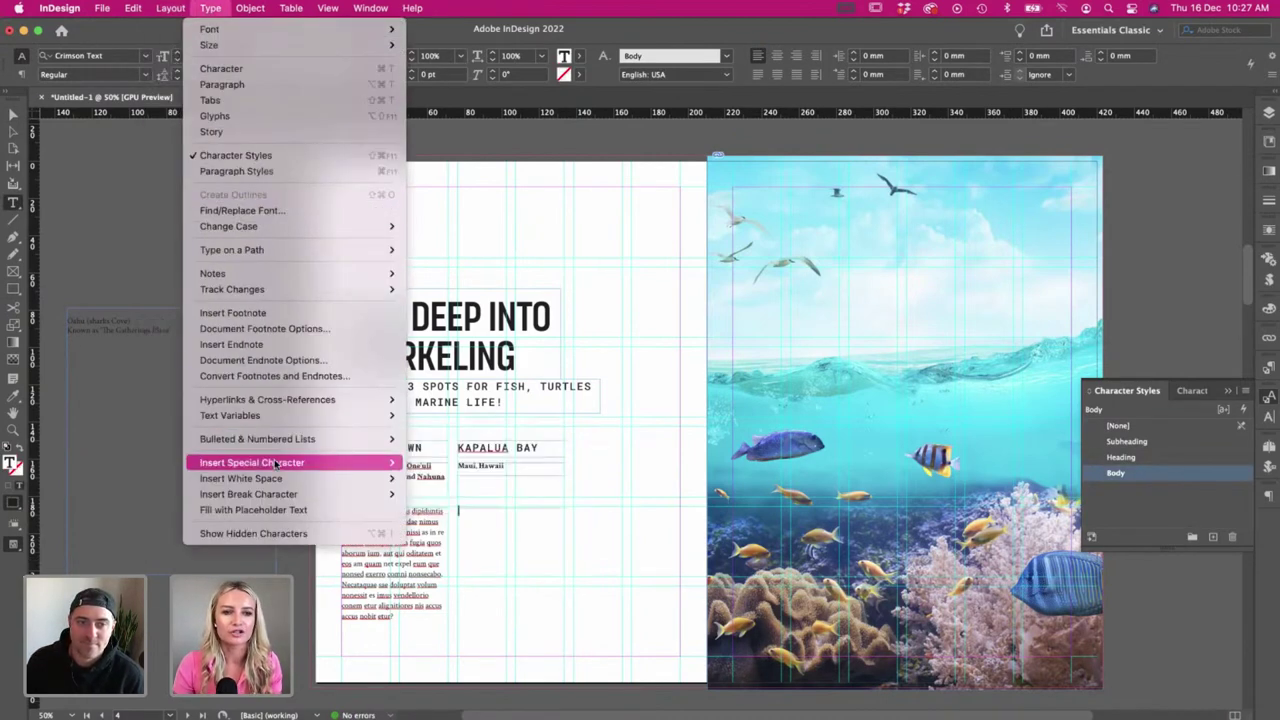
click(294, 511)
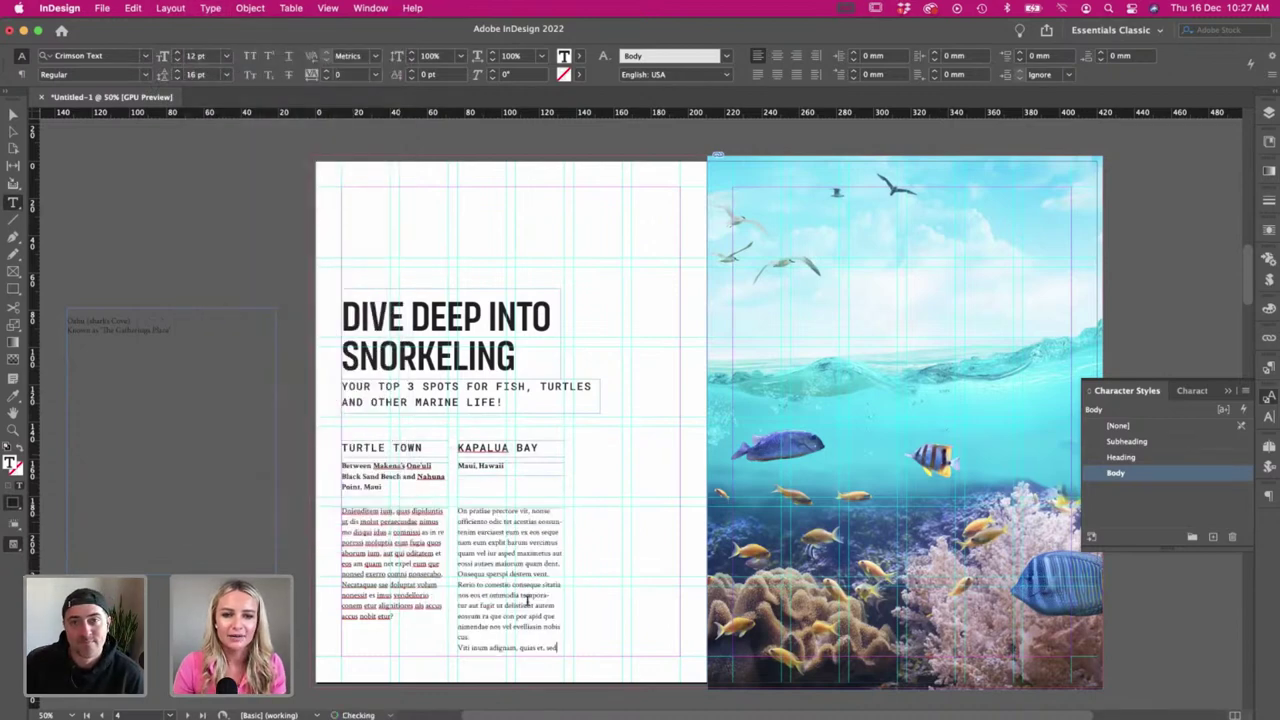
key(BackSpace)
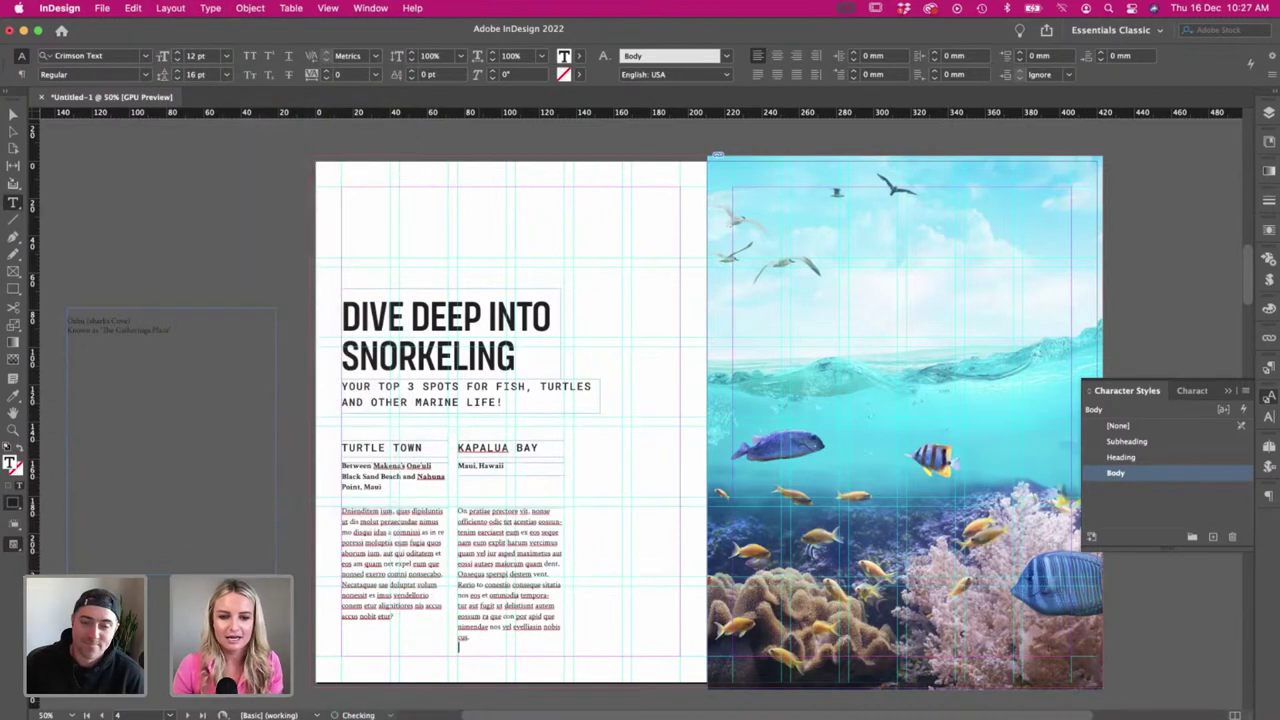
key(Escape)
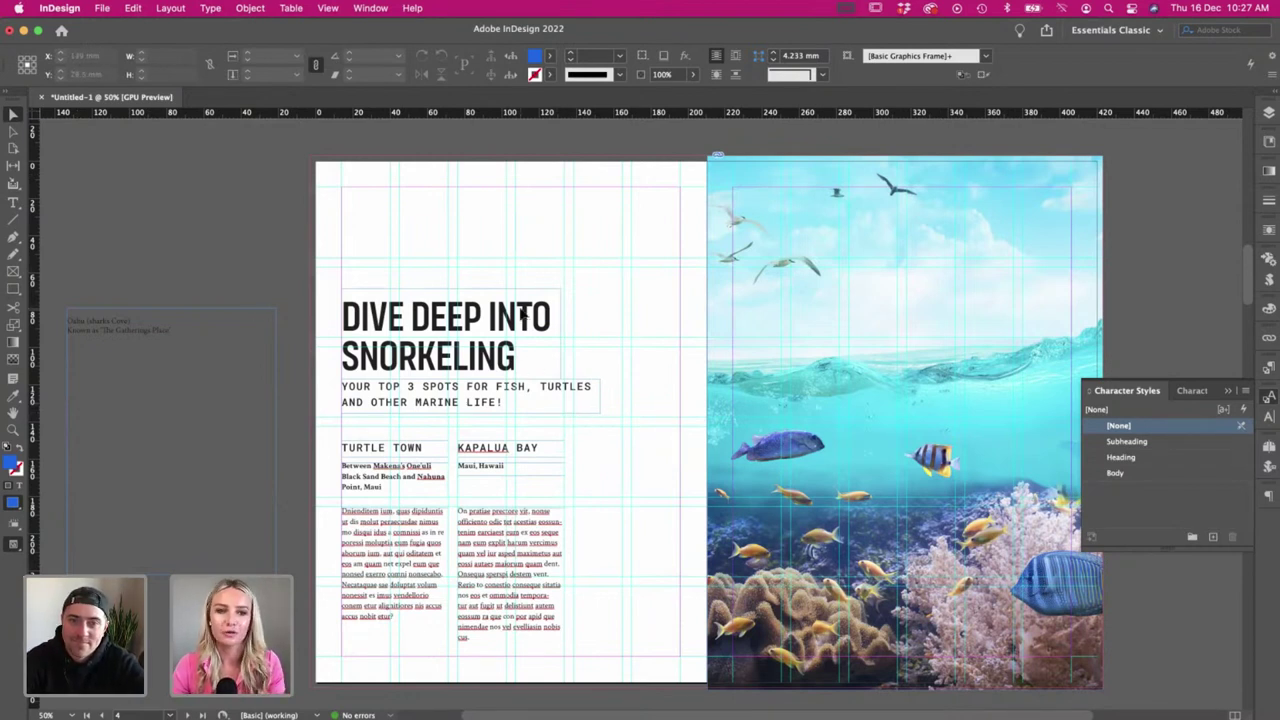
- Duplicate the Kapalua Bay heading, location and body frames into the third column
click(512, 474)
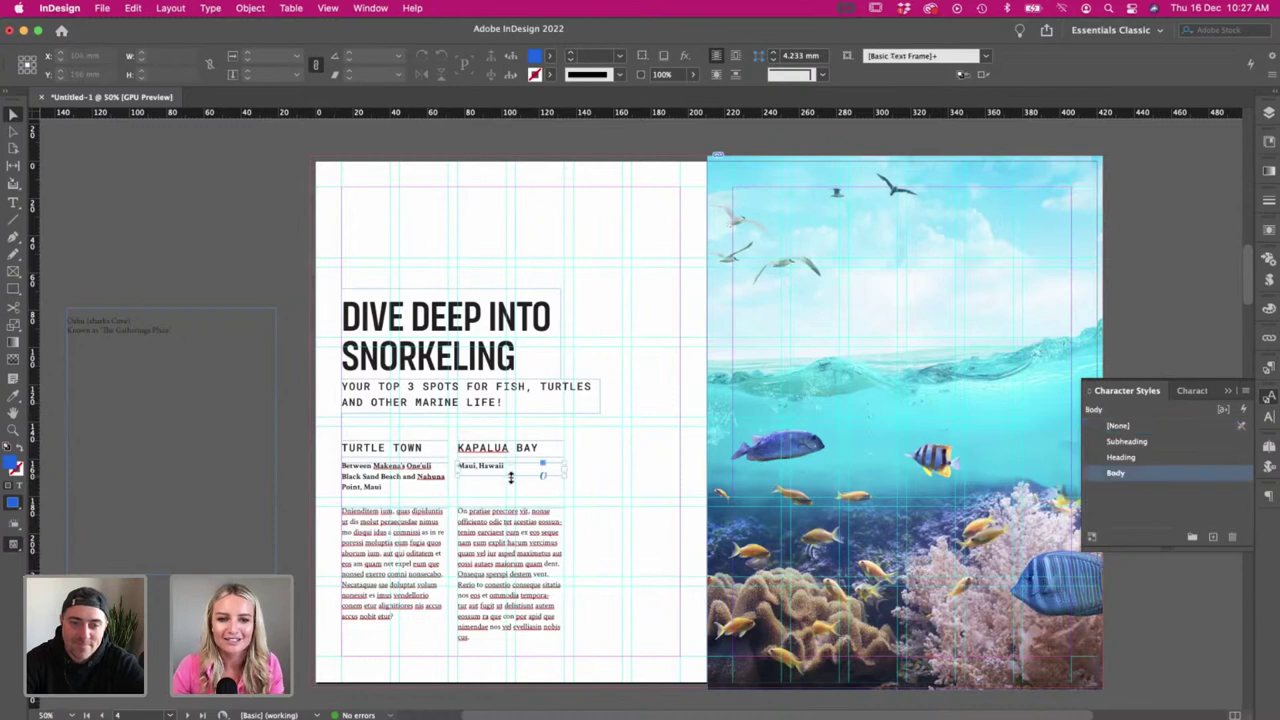
click(312, 425)
drag(487, 457, 604, 457)
click(277, 394)
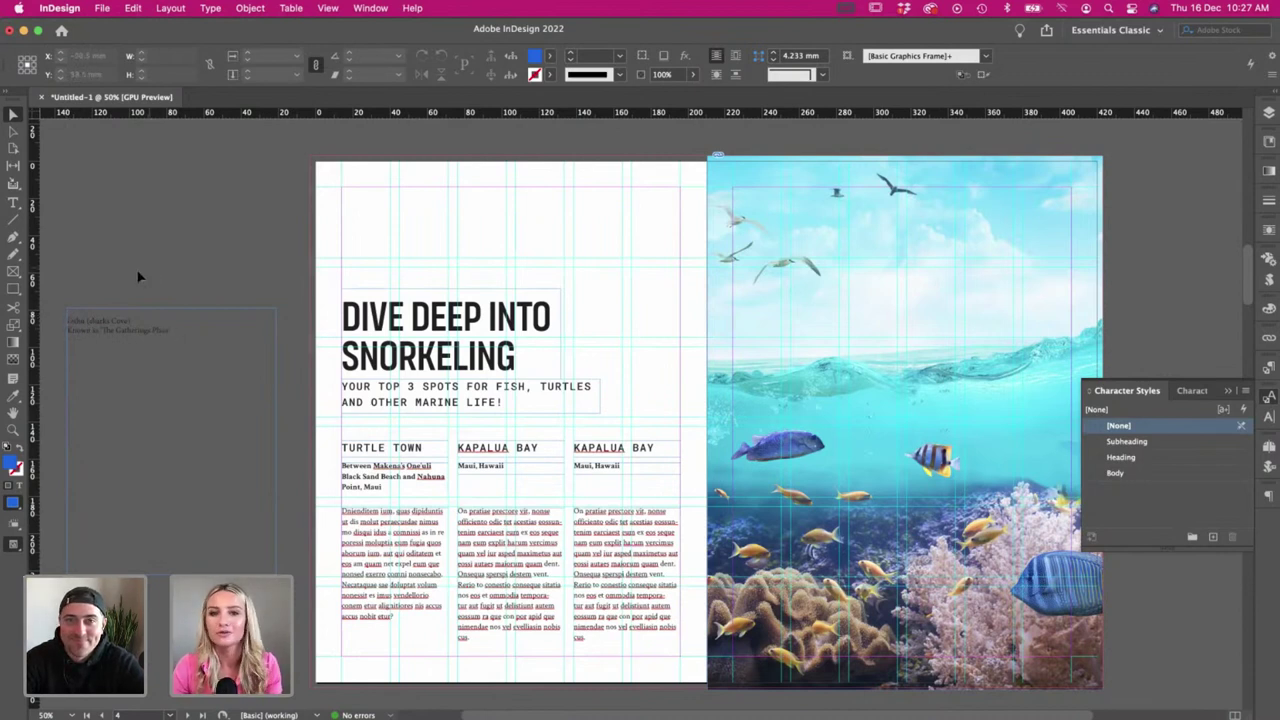
- Copy the bold Body formatting of the third column's location text onto the "Oahu (Sharks Cove)" line in the pasteboard notes
key(t)
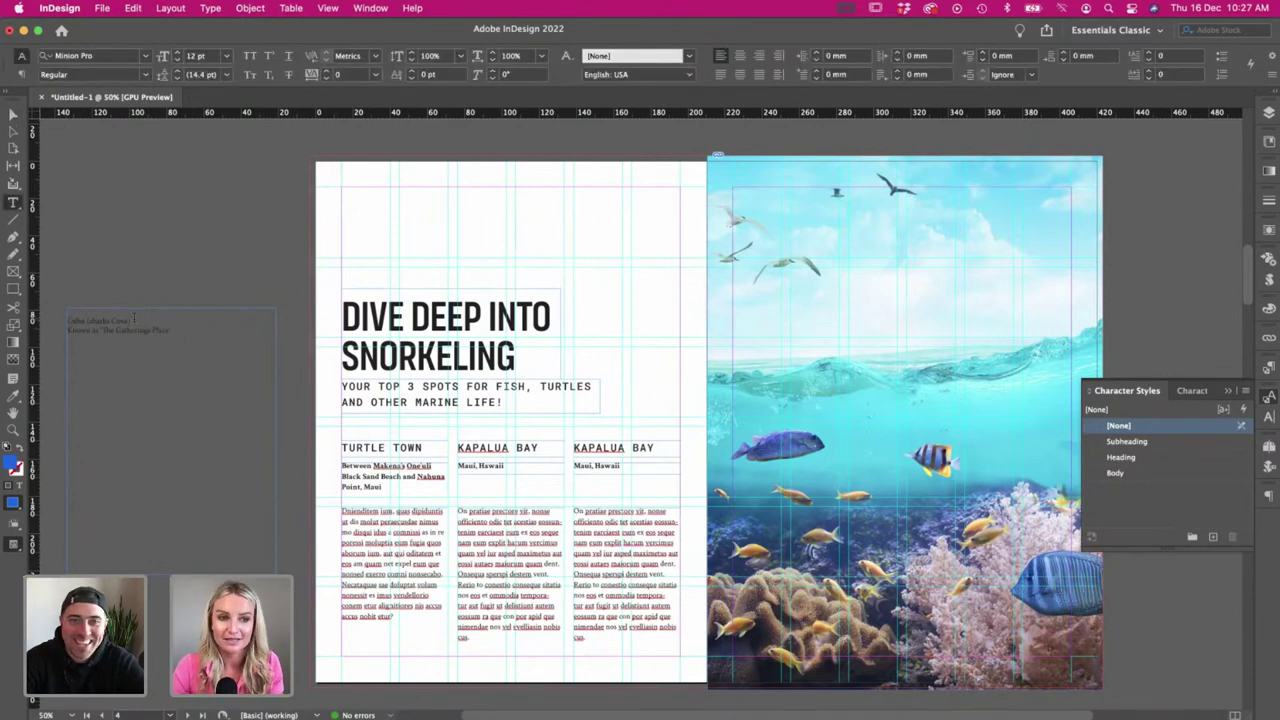
triple_click(131, 319)
scroll(134, 319, left, 2)
scroll(212, 330, right, 1)
click(13, 396)
click(633, 458)
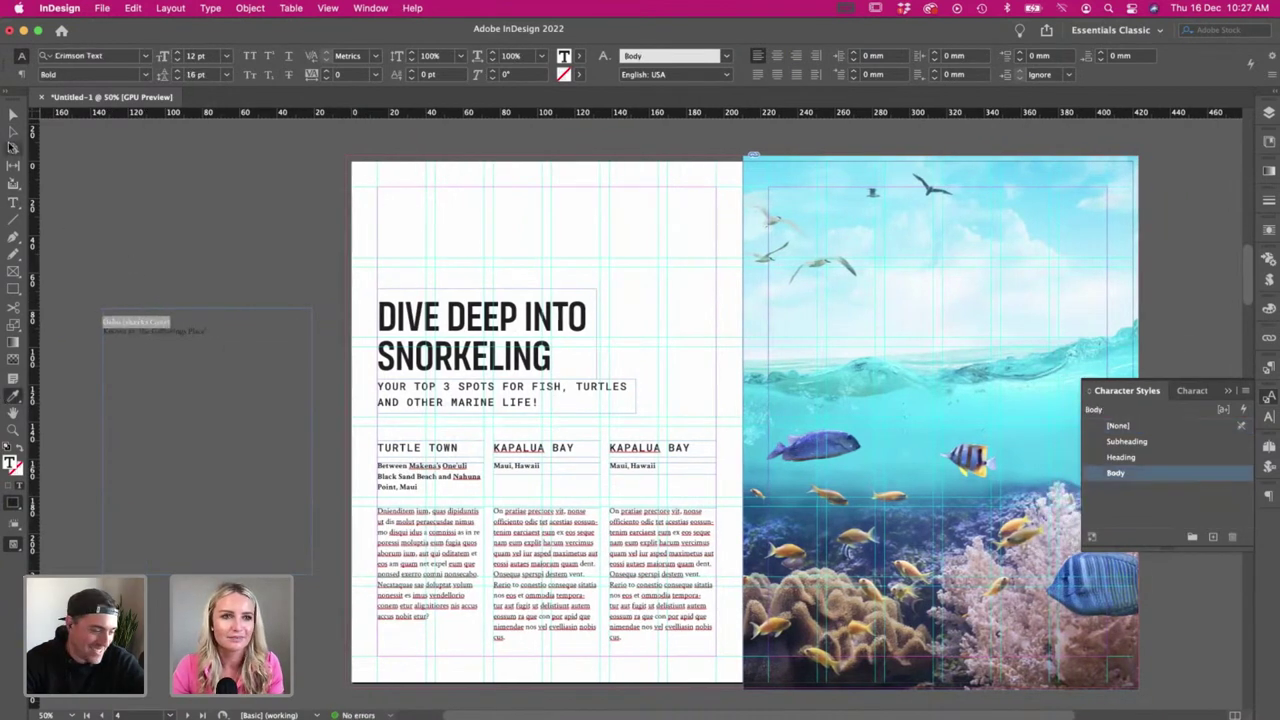
click(13, 115)
double_click(165, 330)
triple_click(150, 322)
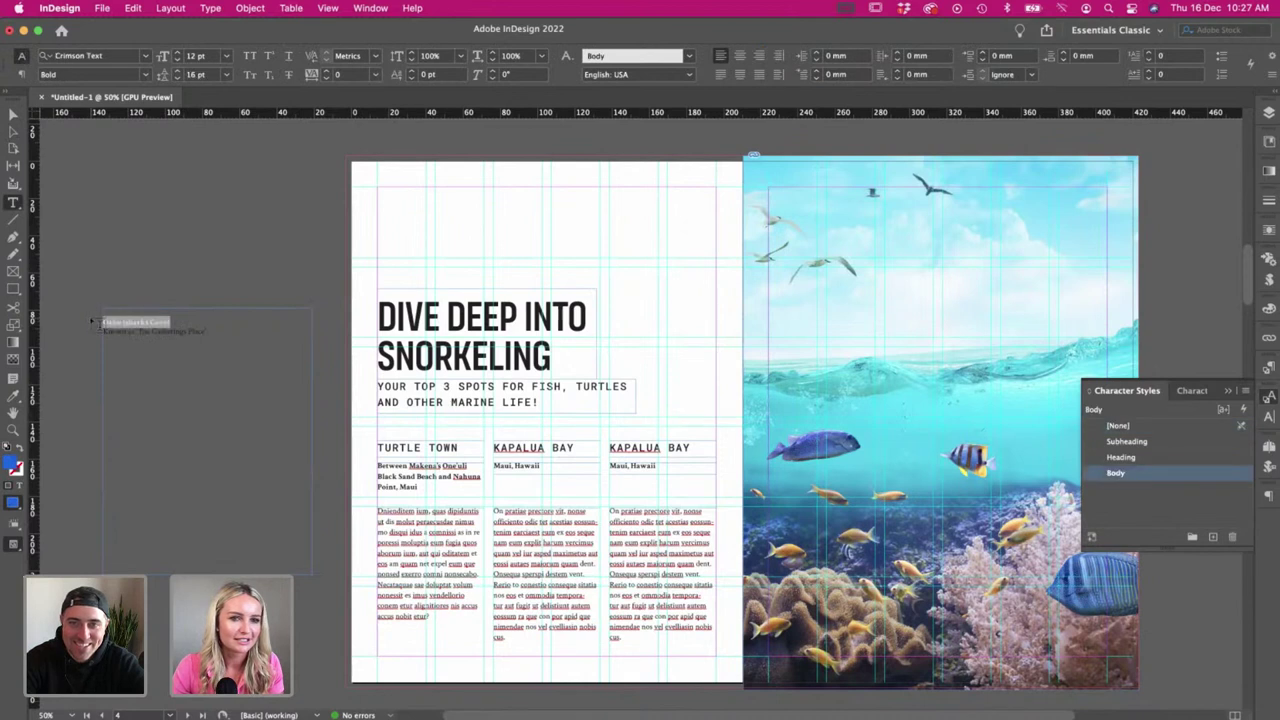
click(639, 463)
triple_click(638, 463)
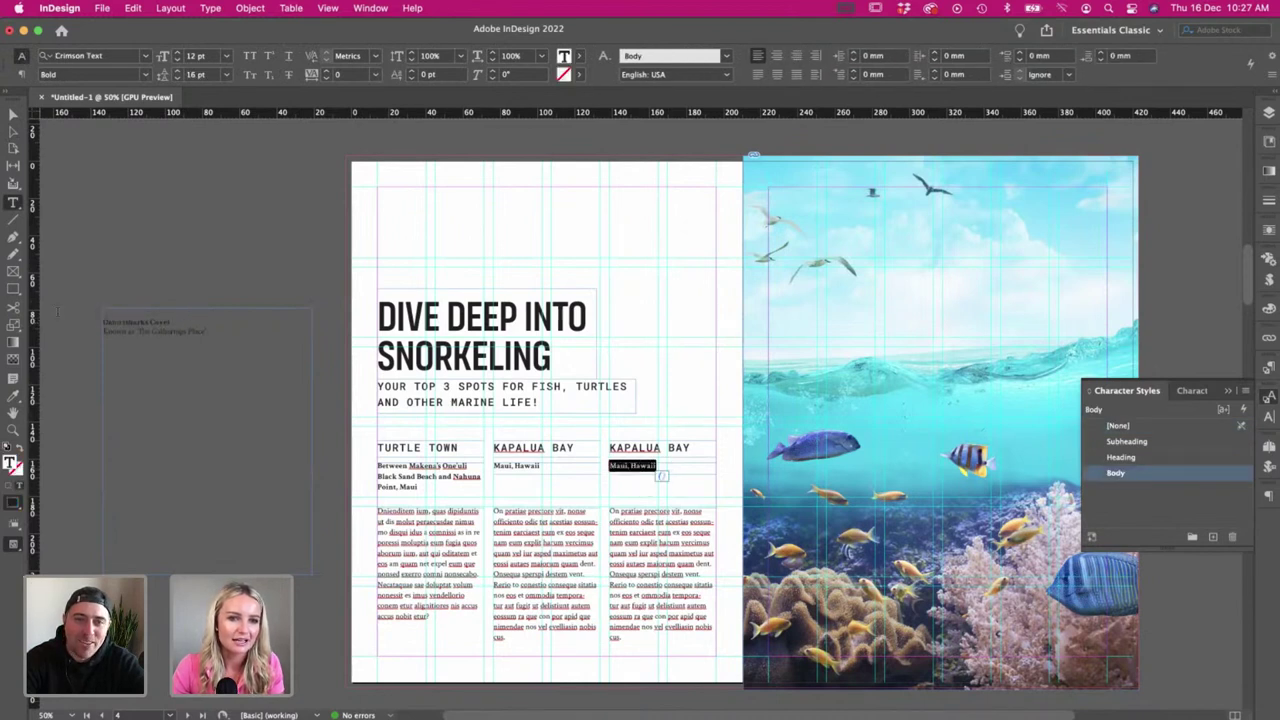
- Copy the same bold Body formatting onto the "Known as 'The Gatherings Place'" line in the pasteboard notes
triple_click(168, 323)
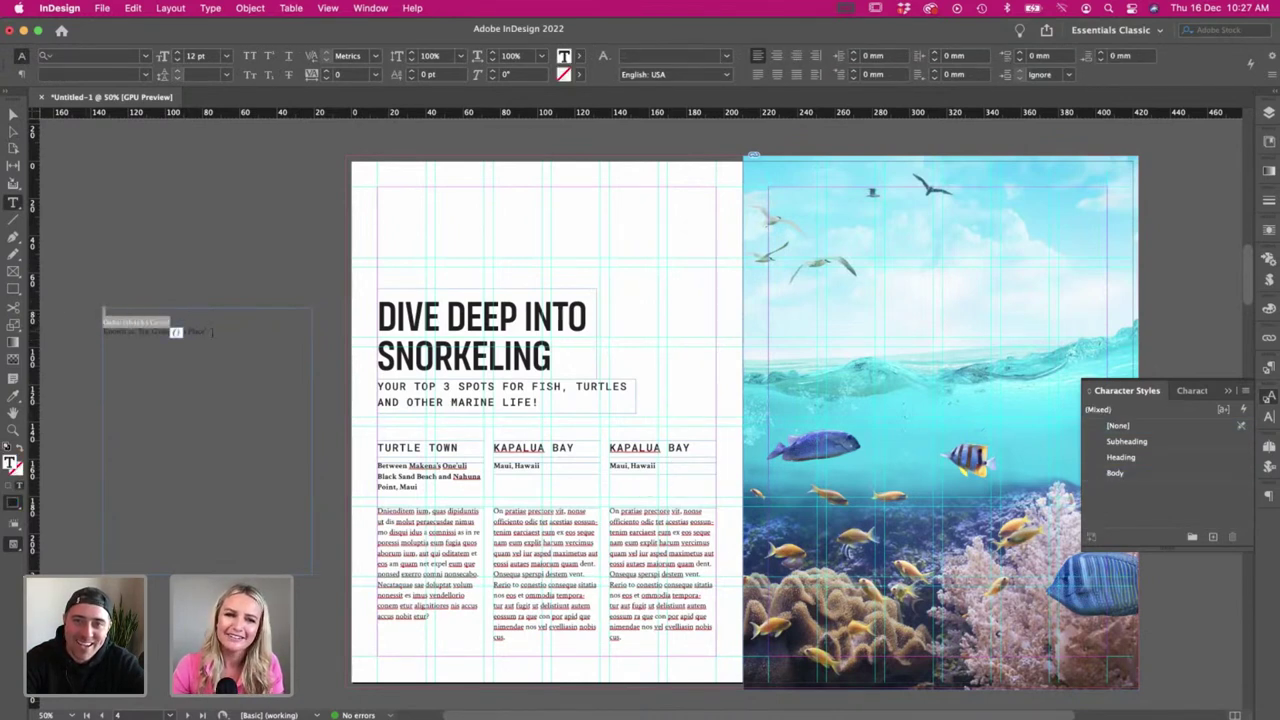
triple_click(176, 331)
key(i)
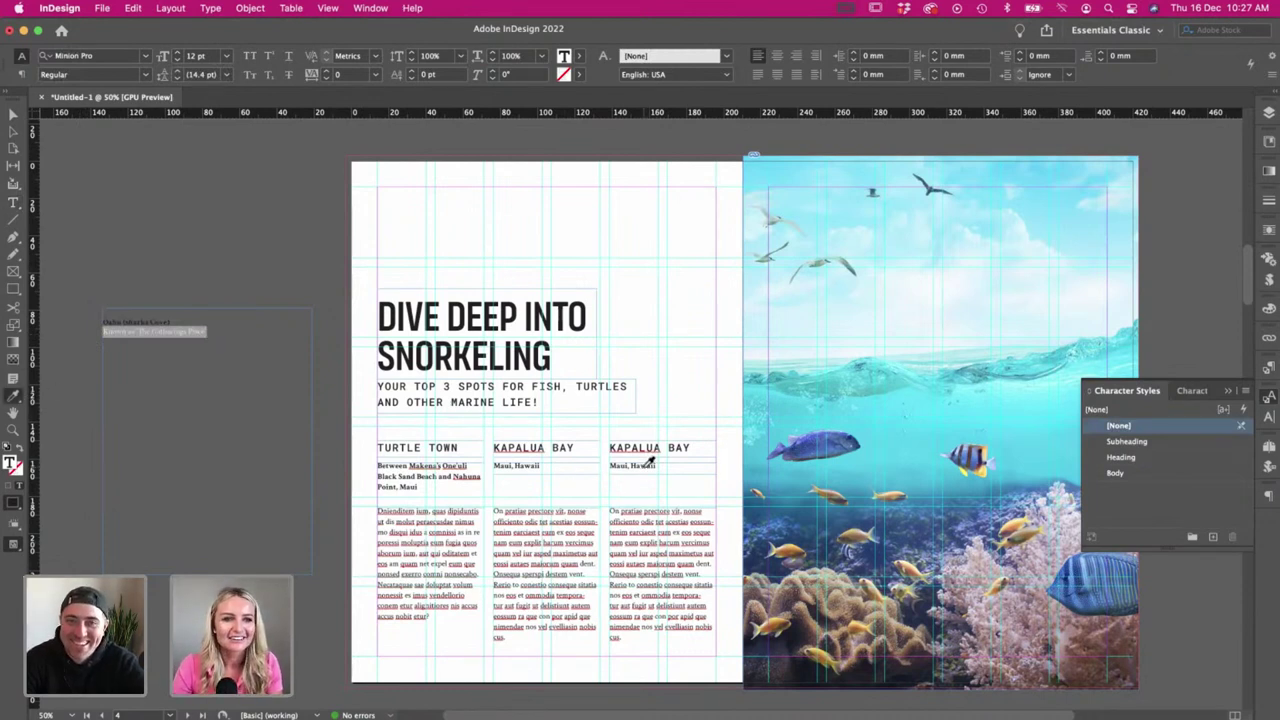
click(636, 462)
click(13, 117)
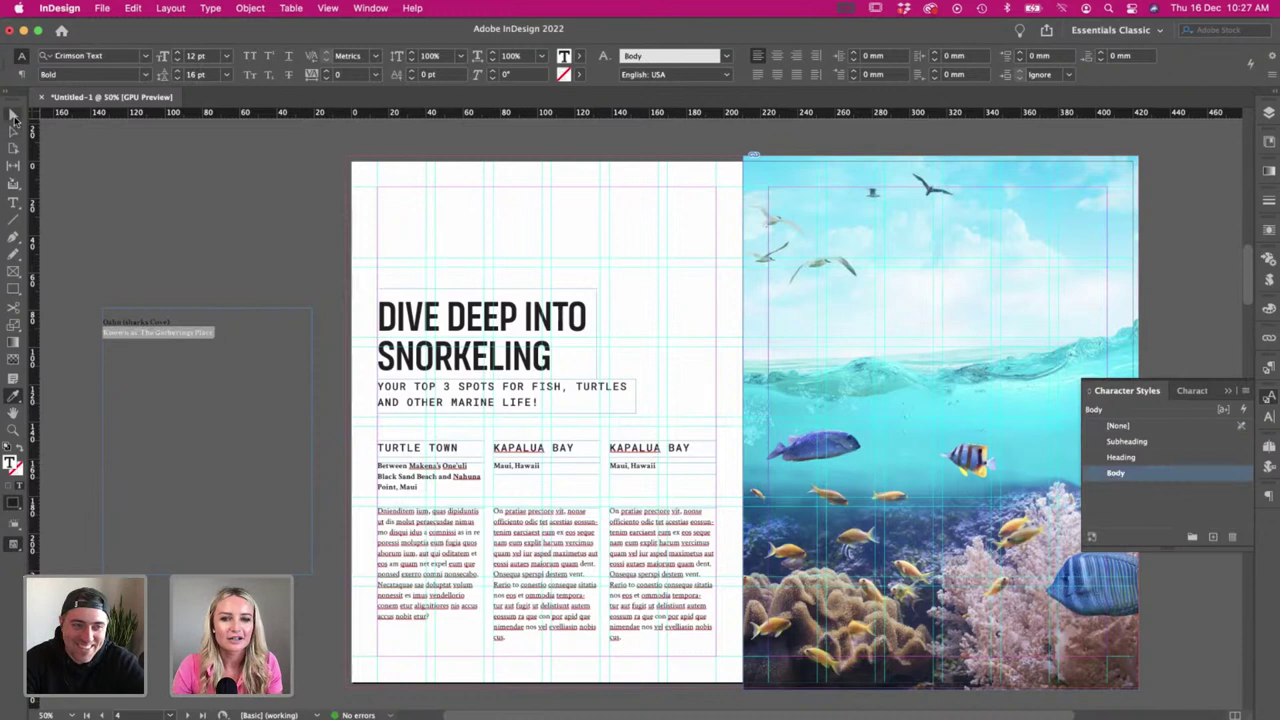
- Replace the third column's location text with "Known as 'The Gatherings Place'" and extend its frame to fit two lines
key(t)
drag(668, 467, 603, 467)
text(Known as 'The Gatherings Place)
click(13, 117)
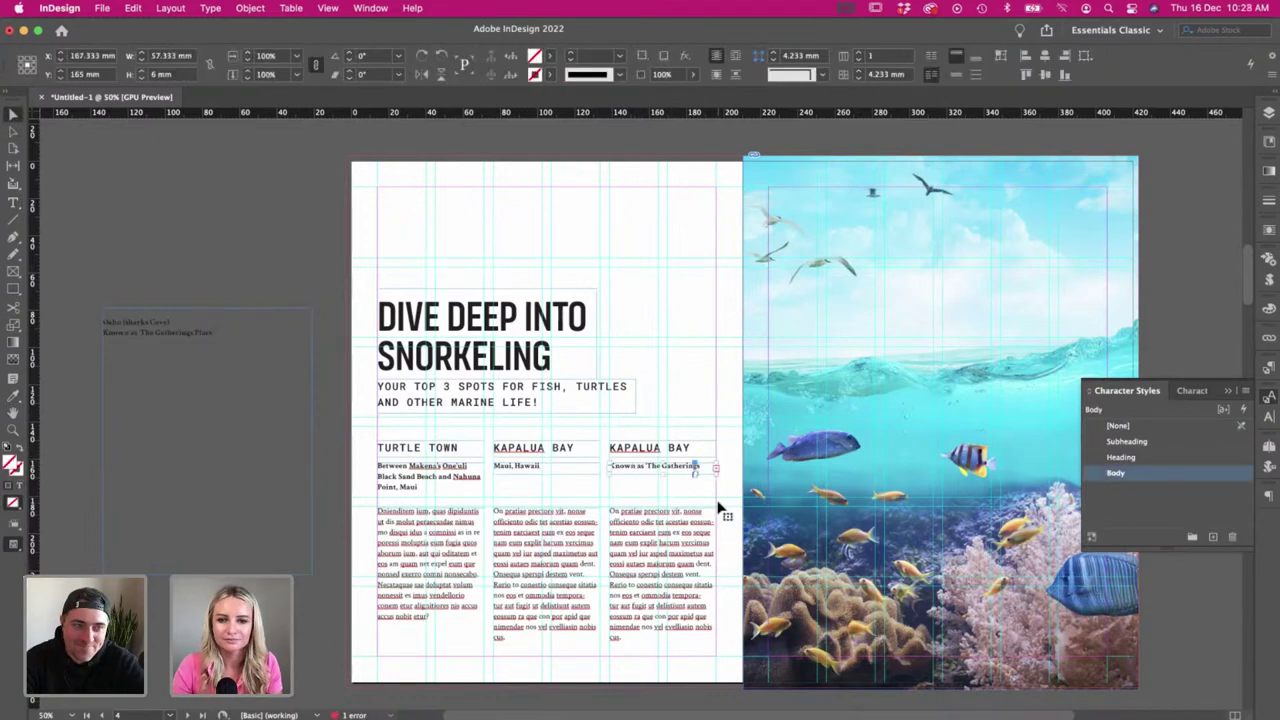
drag(663, 477, 663, 495)
click(166, 256)
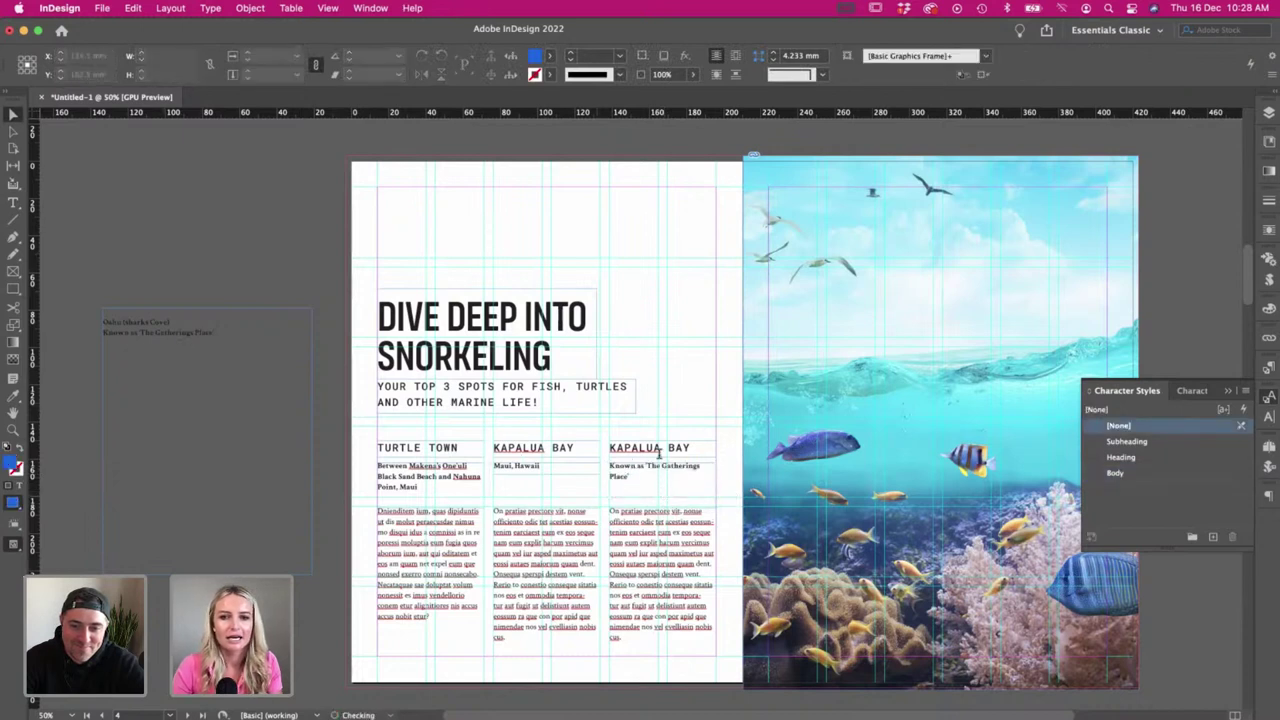
- Replace the third column's heading with "SHARKS COVE"
key(t)
triple_click(649, 447)
text(OAHU)
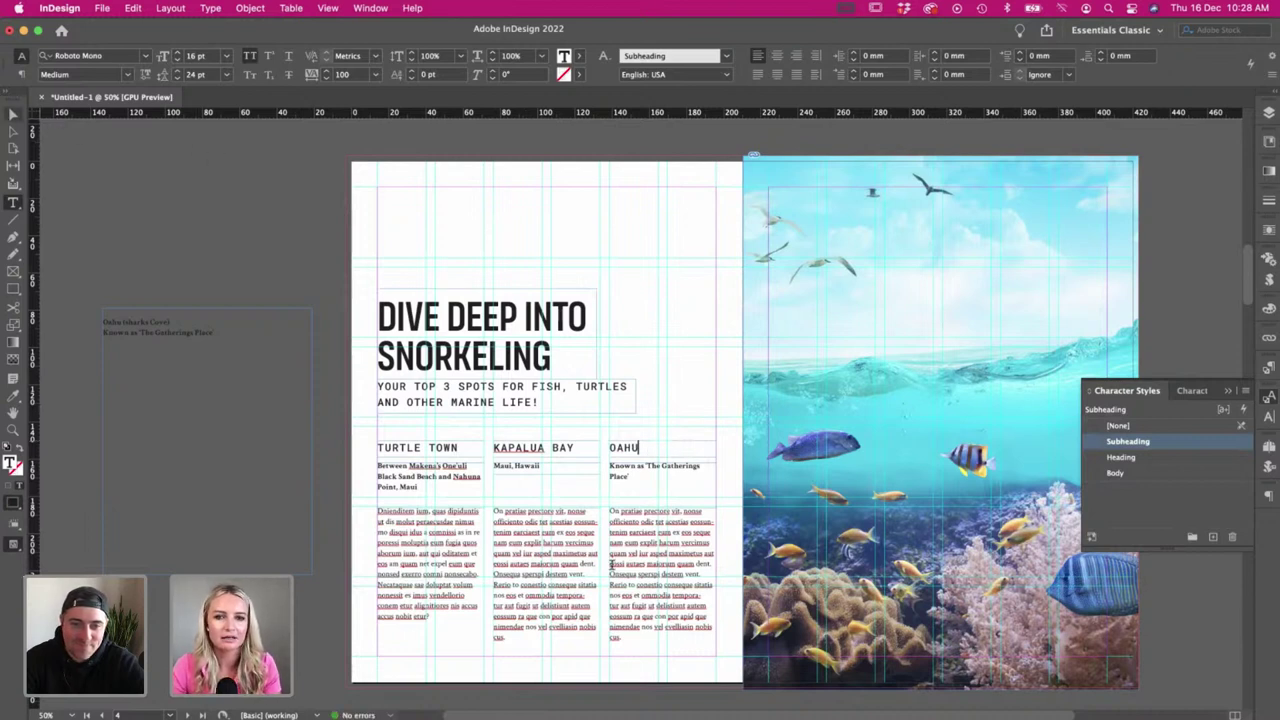
drag(648, 440, 575, 441)
text(SHARKS COVE)
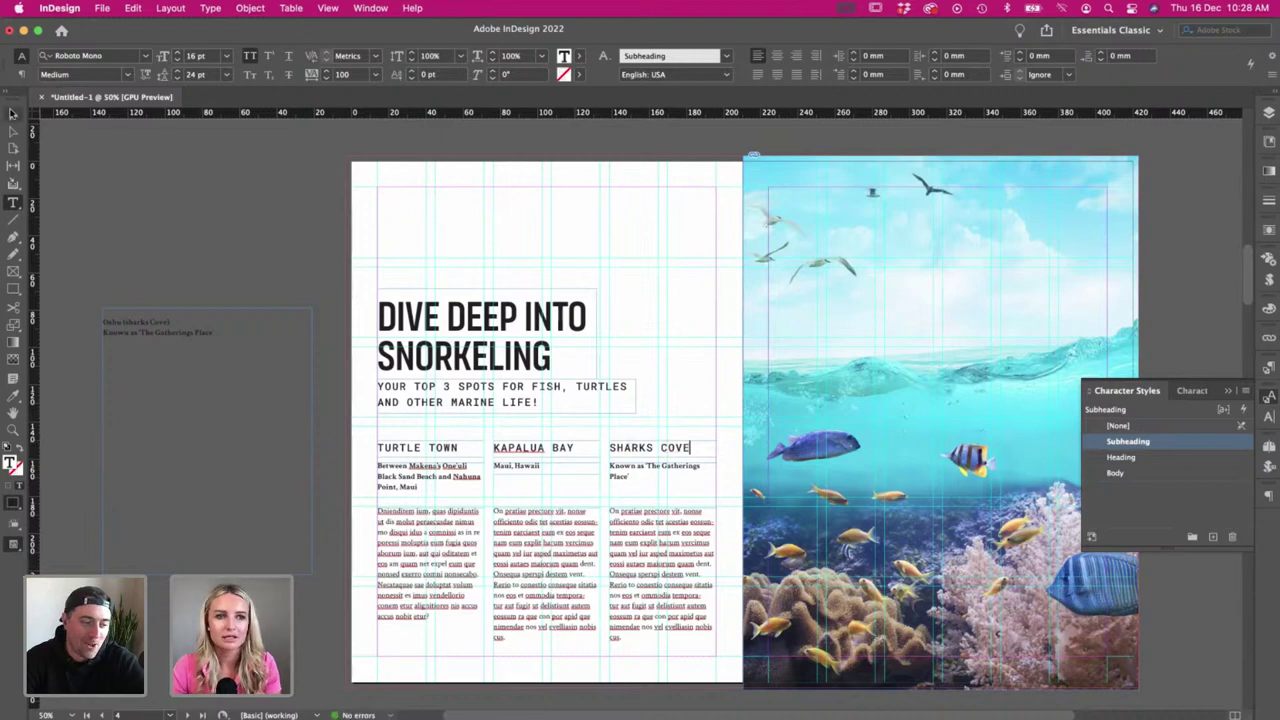
- Delete the leftover notes text frame from the pasteboard and preview the spread without guides
click(13, 114)
drag(150, 314, 197, 359)
click(157, 338)
key(w)
scroll(157, 337, right, 2)
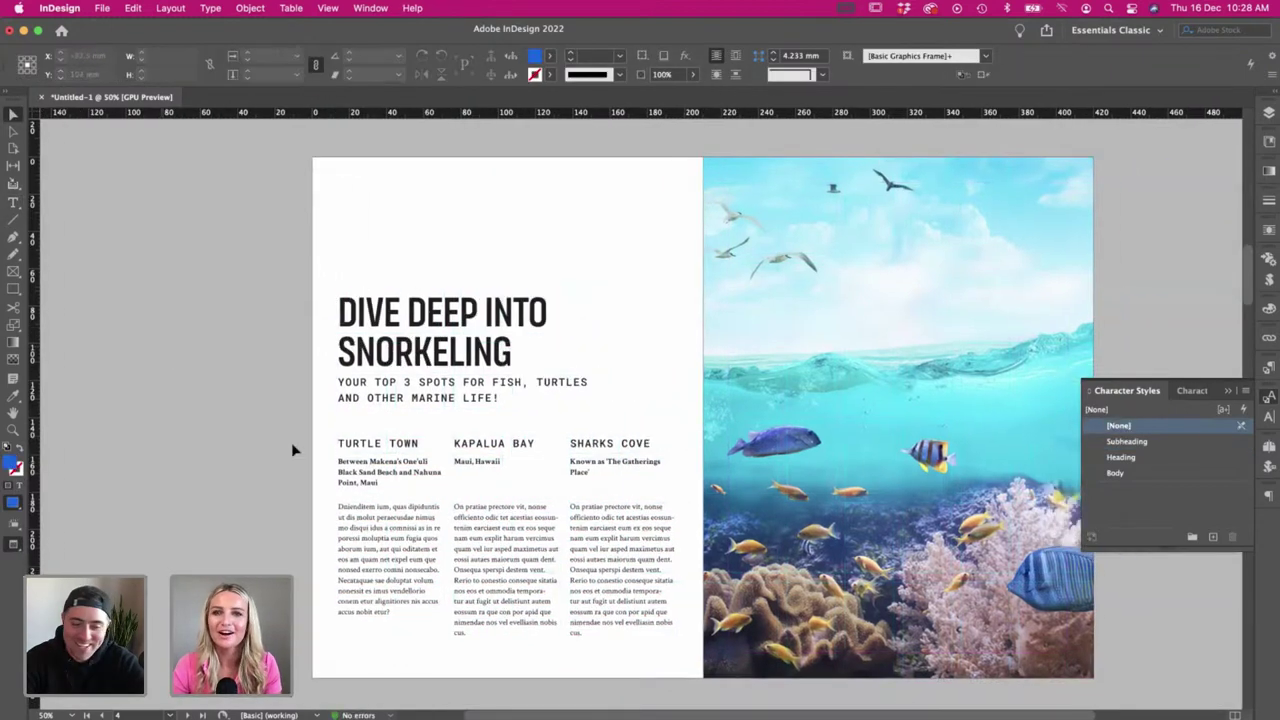
- Shorten the TURTLE TOWN, KAPALUA BAY and SHARKS COVE heading frames together to 7 mm high
drag(268, 438, 640, 460)
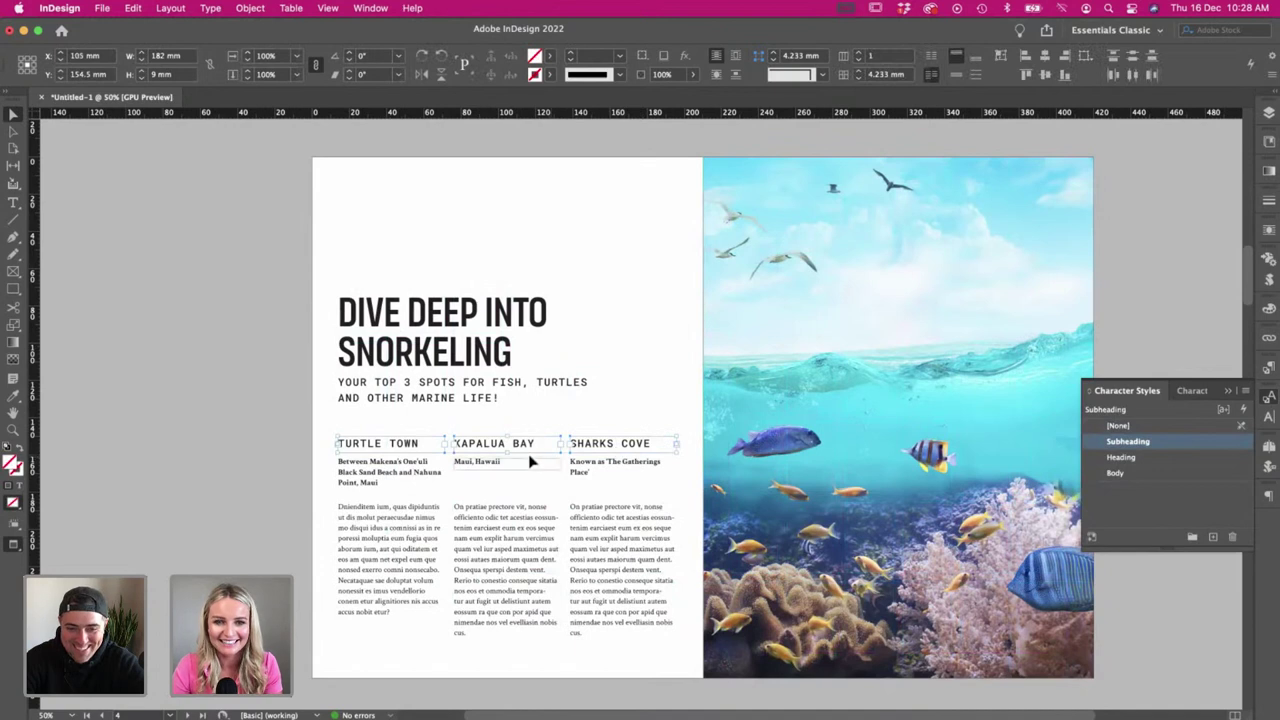
drag(516, 448, 520, 448)
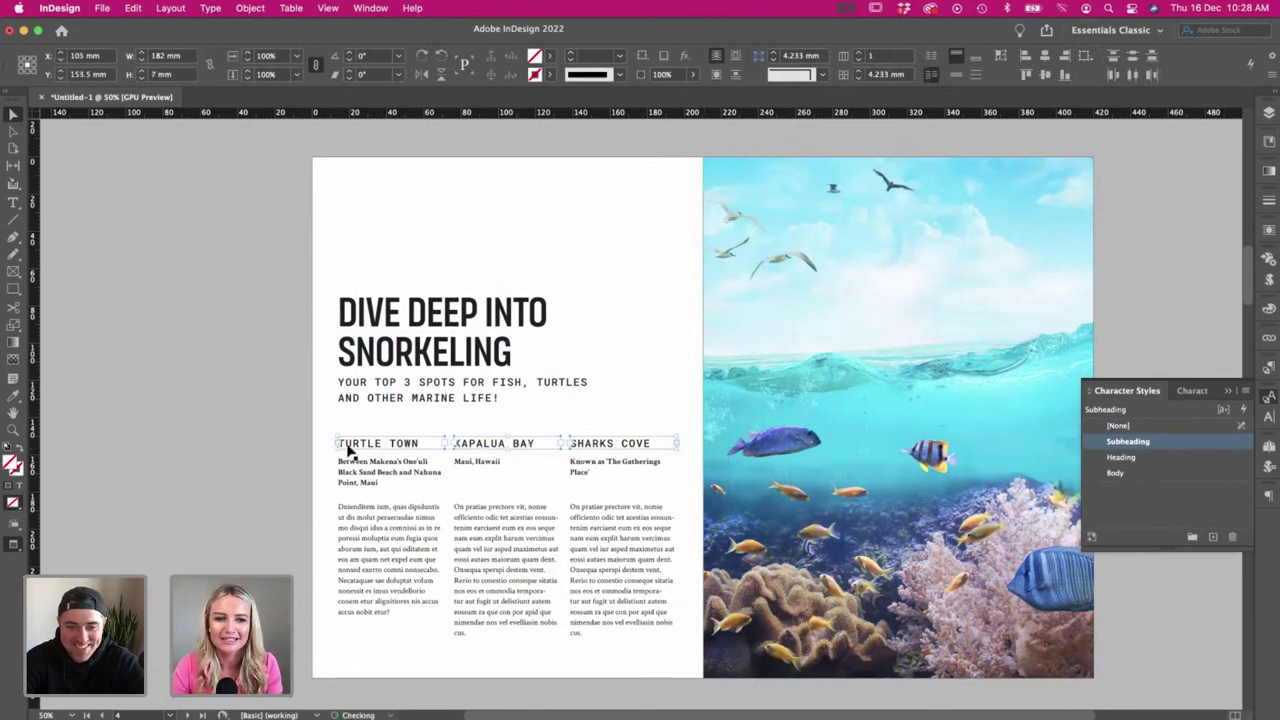
click(707, 388)
key(w)
click(588, 476)
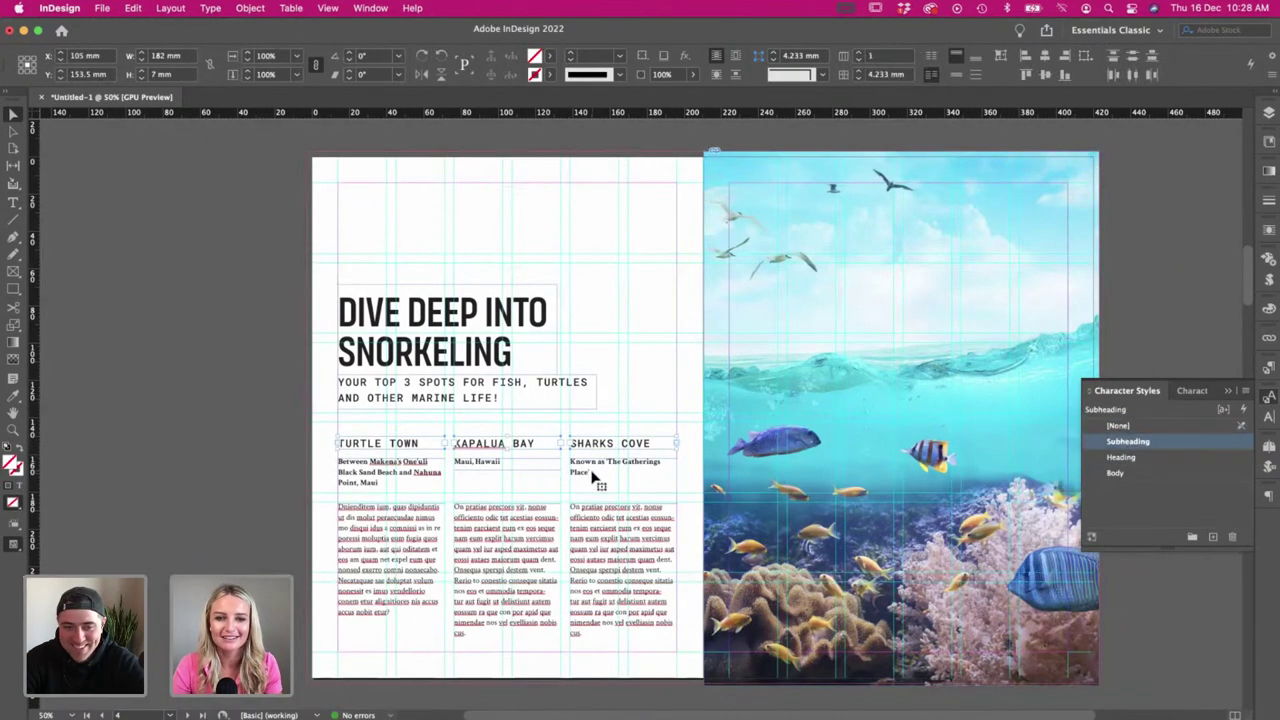
- Nudge the three columns' body text frames up together slightly, closer to the location lines
click(390, 490)
click(266, 508)
key(w)
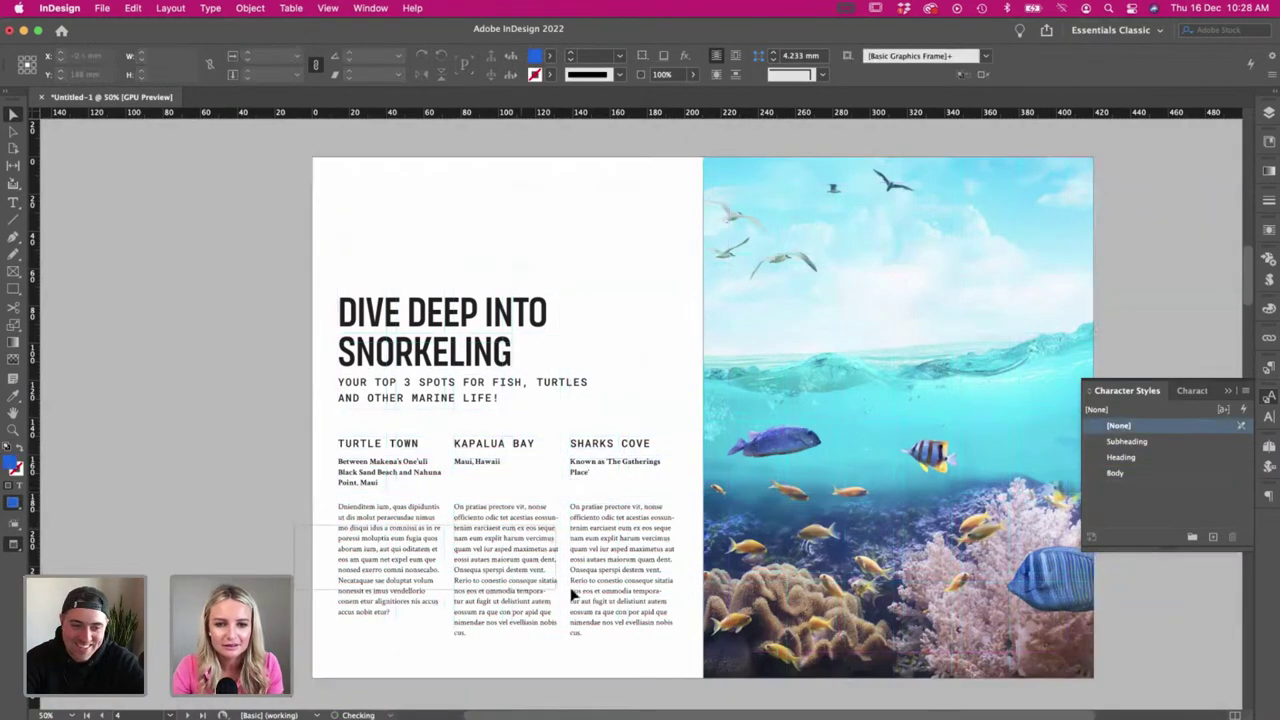
key(w)
click(637, 595)
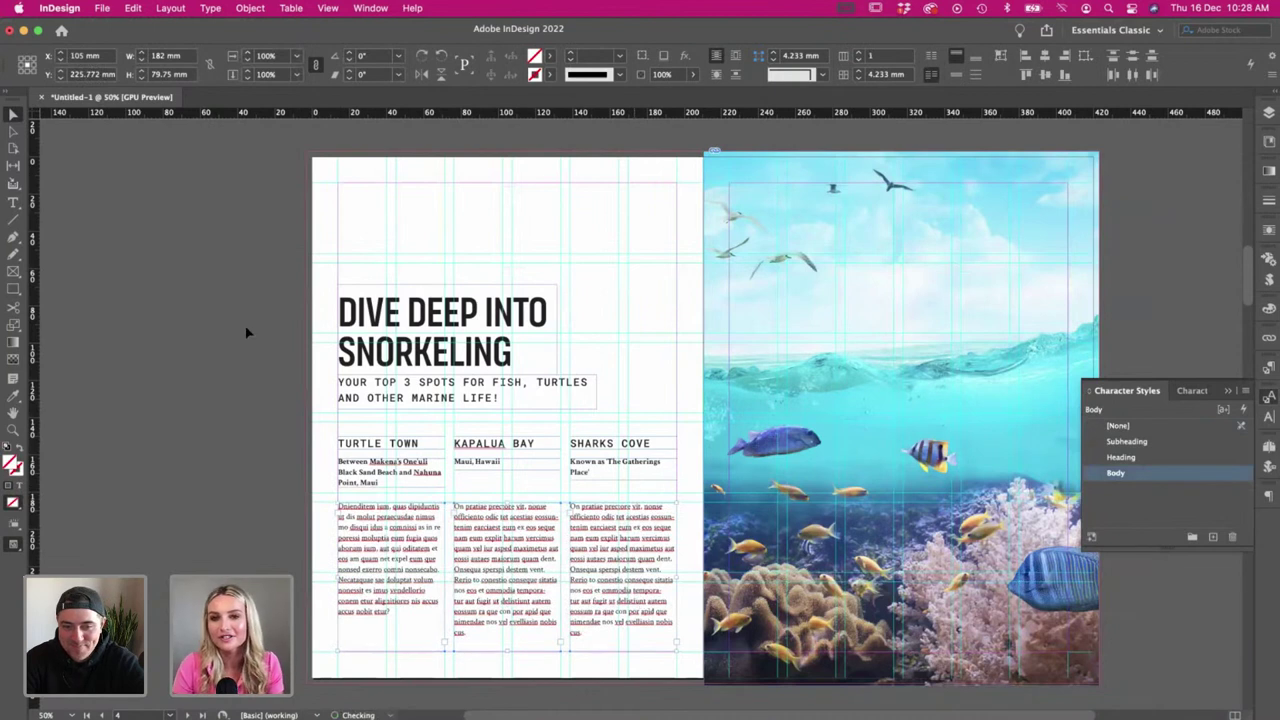
scroll(248, 332, right, 2)
click(218, 322)
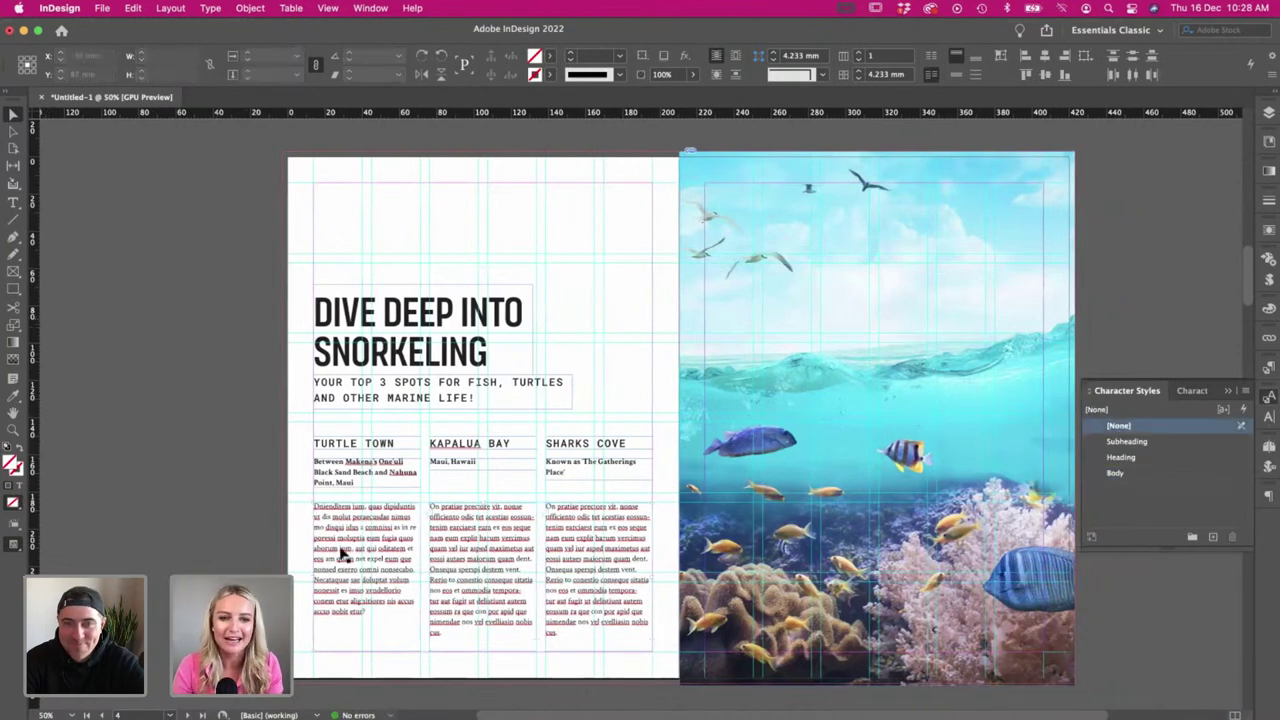
click(625, 617)
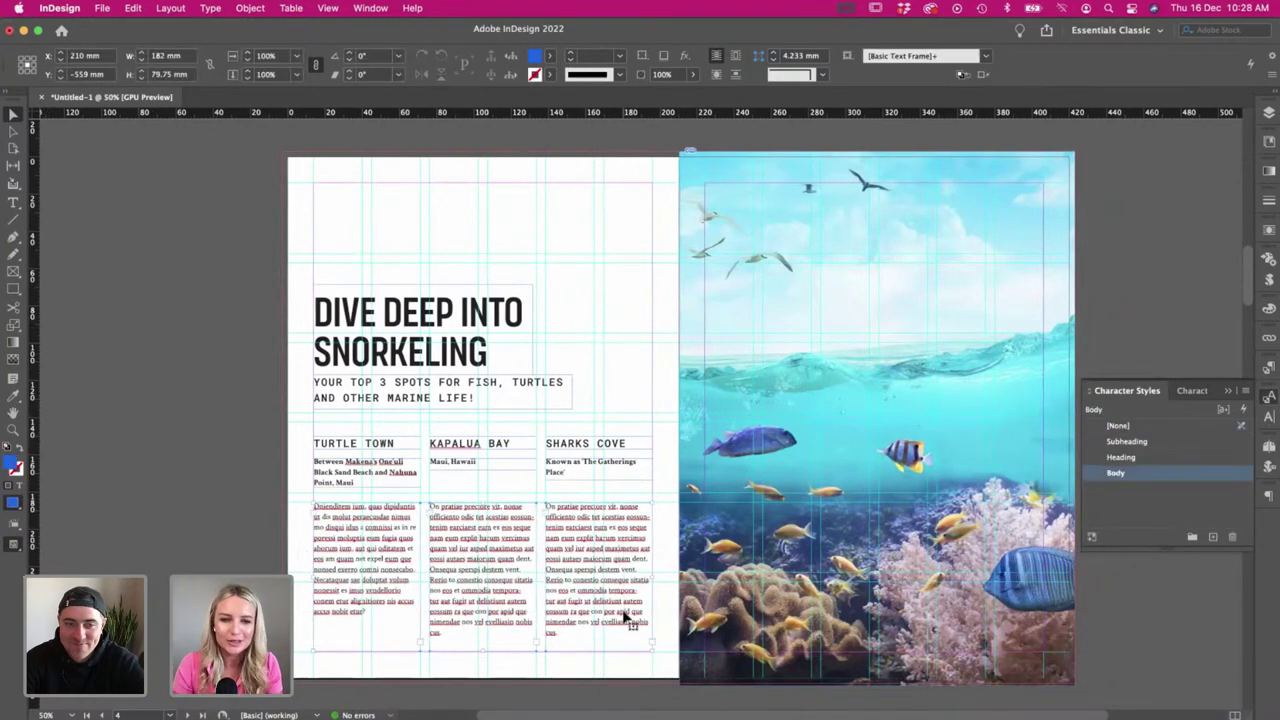
click(270, 428)
click(570, 474)
click(589, 371)
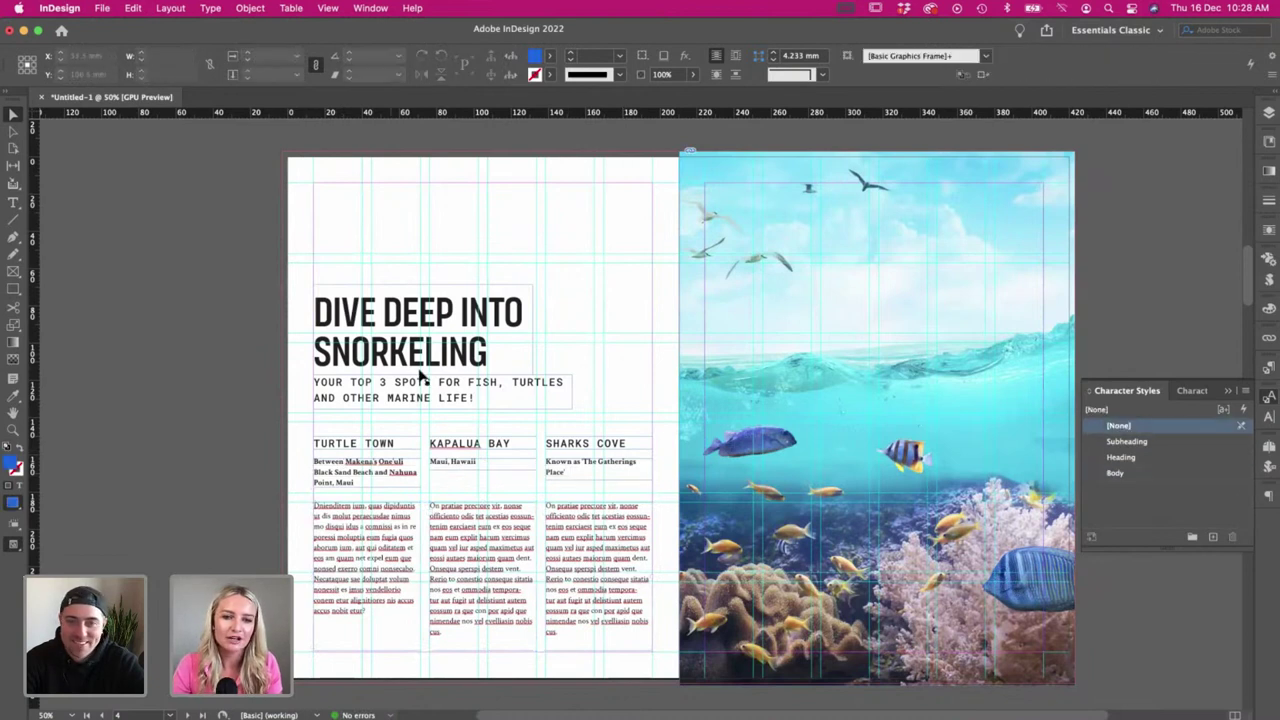
key(super+s)
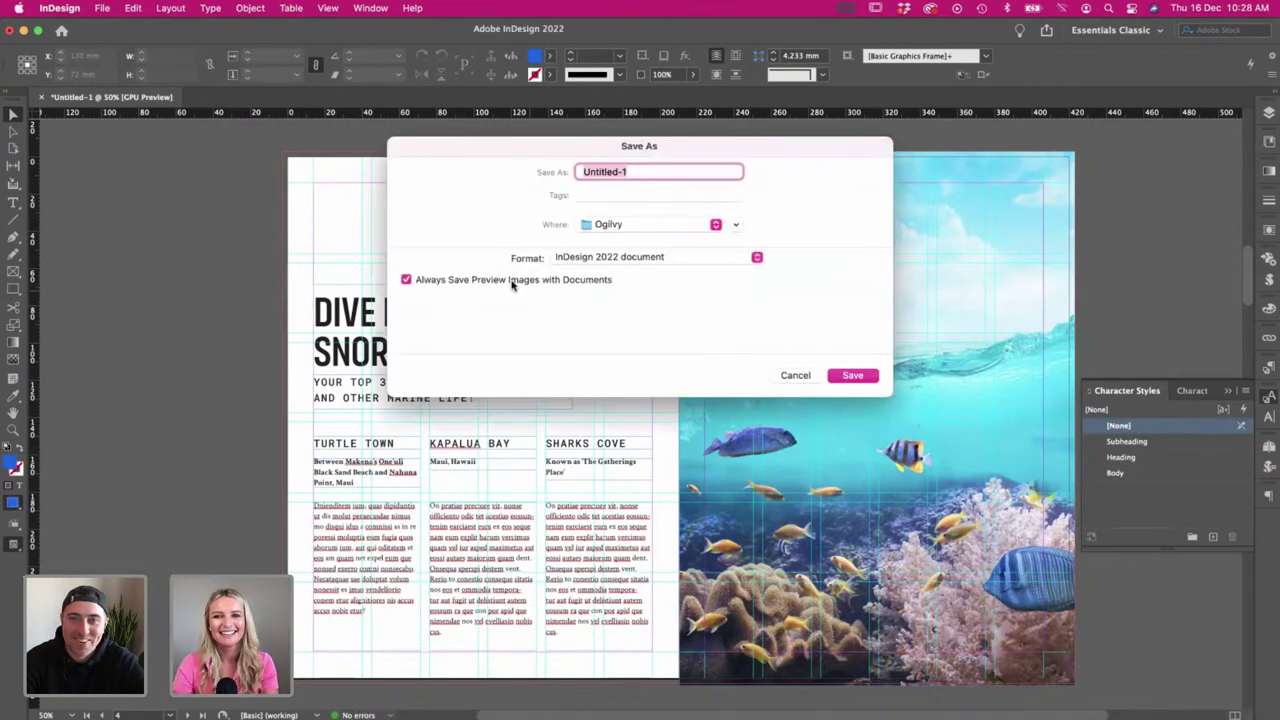
click(792, 375)
scroll(380, 270, right, 3)
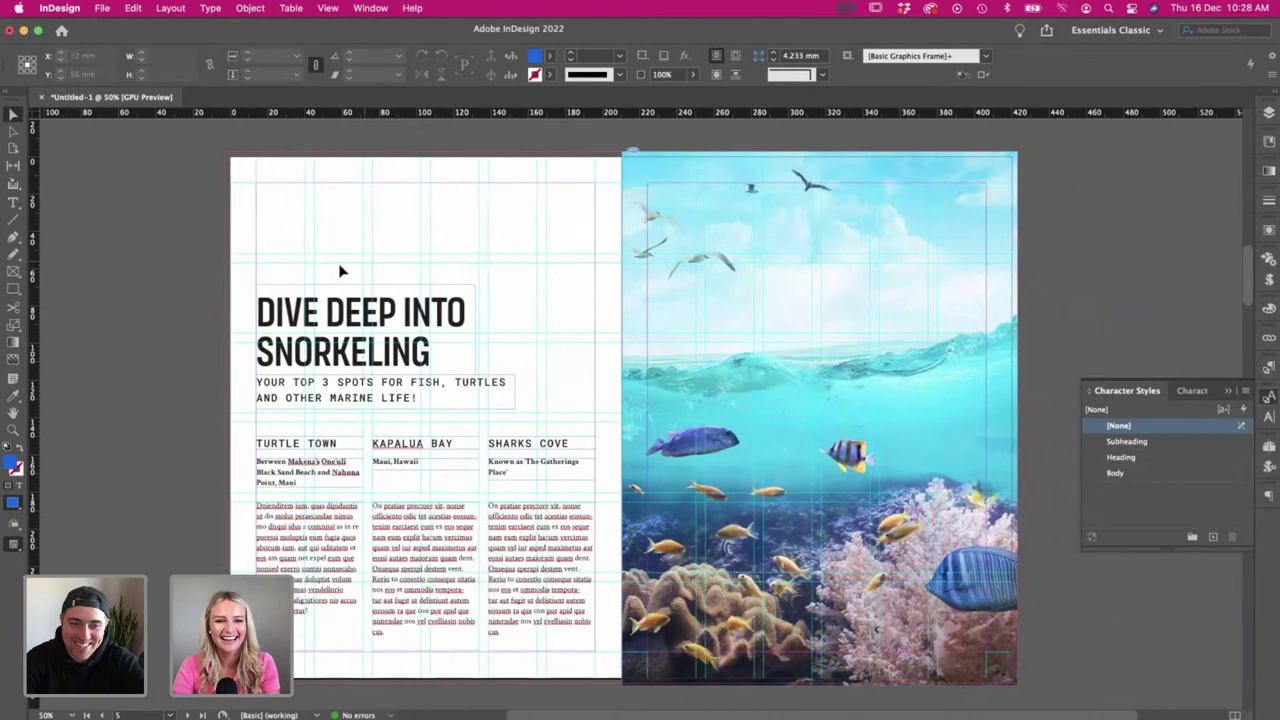
- Narrow the subheading frame to about 130.5 mm and break the line before "TURTLES"
key(w)
click(400, 404)
drag(499, 408, 485, 412)
double_click(440, 396)
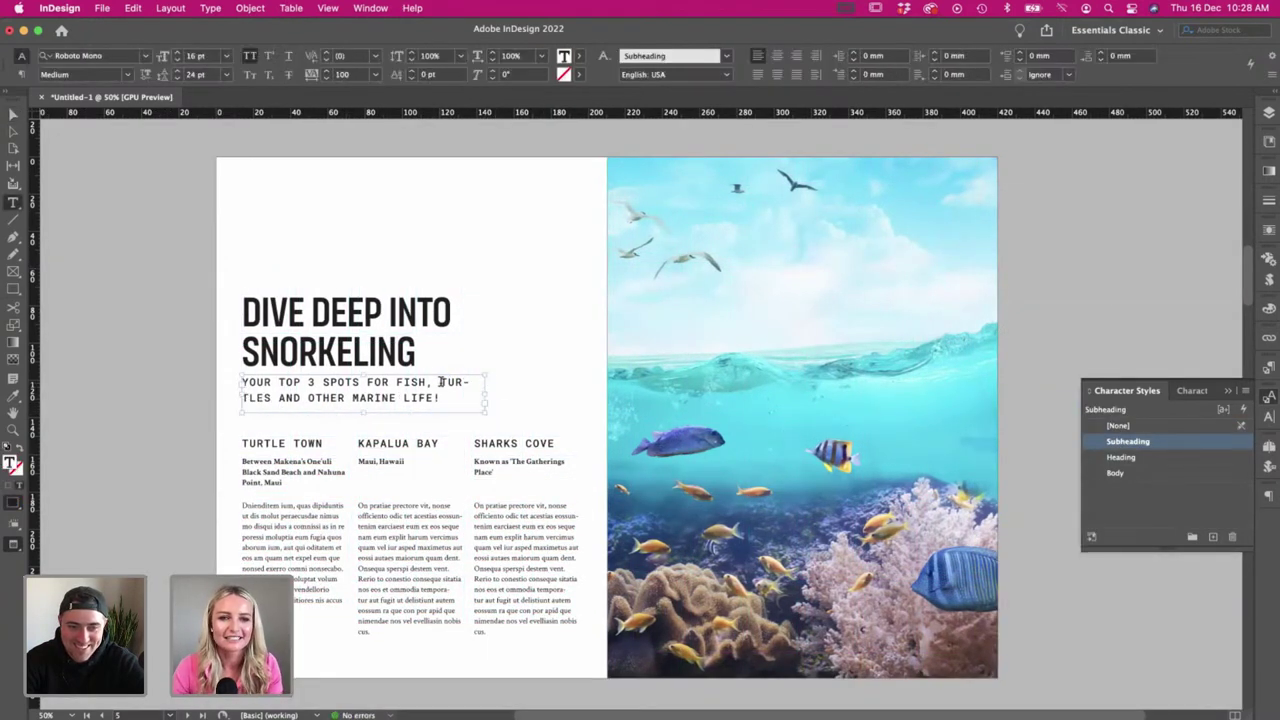
click(8, 117)
click(178, 275)
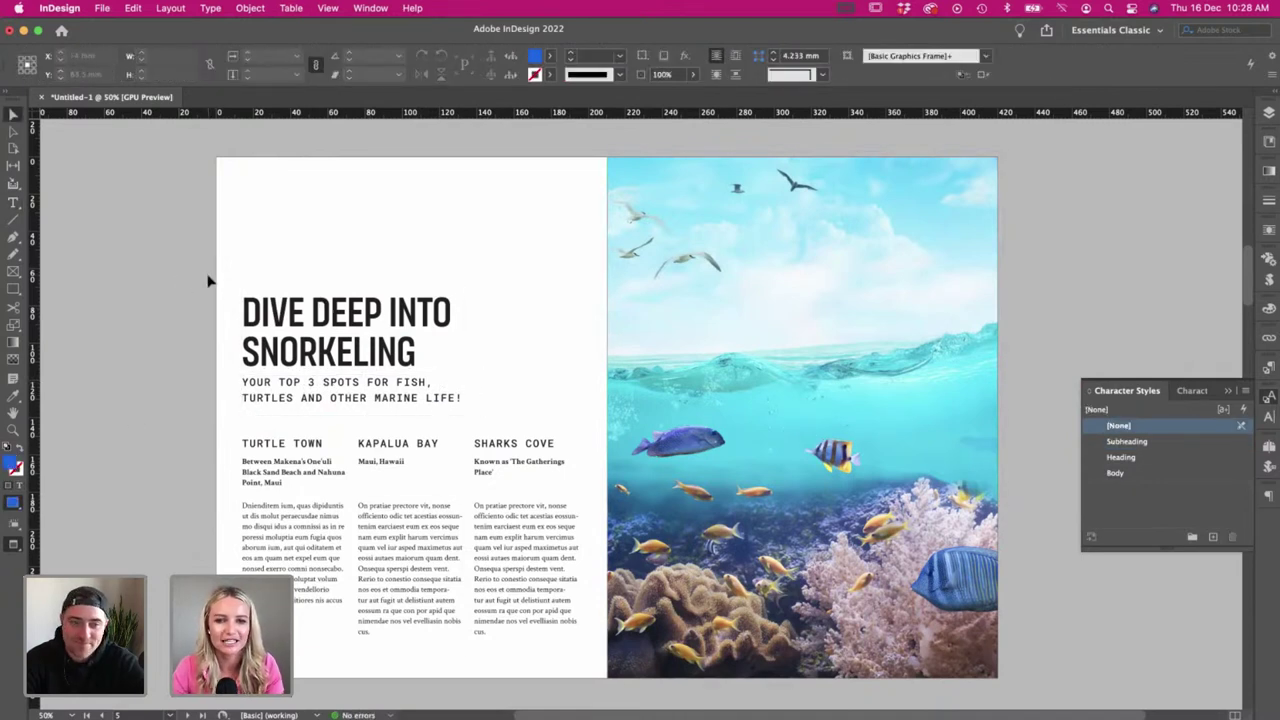
- Try moving the heading and subheading up the page together to Y 56.833 mm
drag(218, 285, 320, 434)
drag(297, 378, 297, 292)
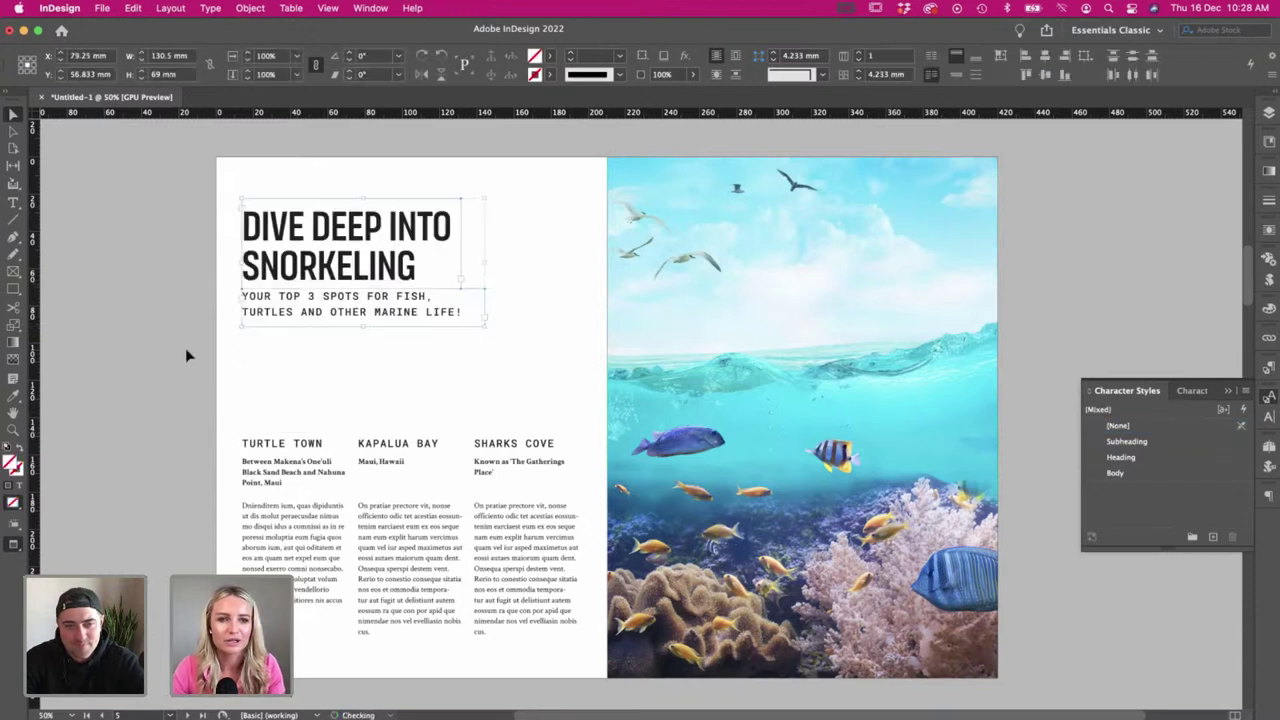
click(185, 354)
key(w)
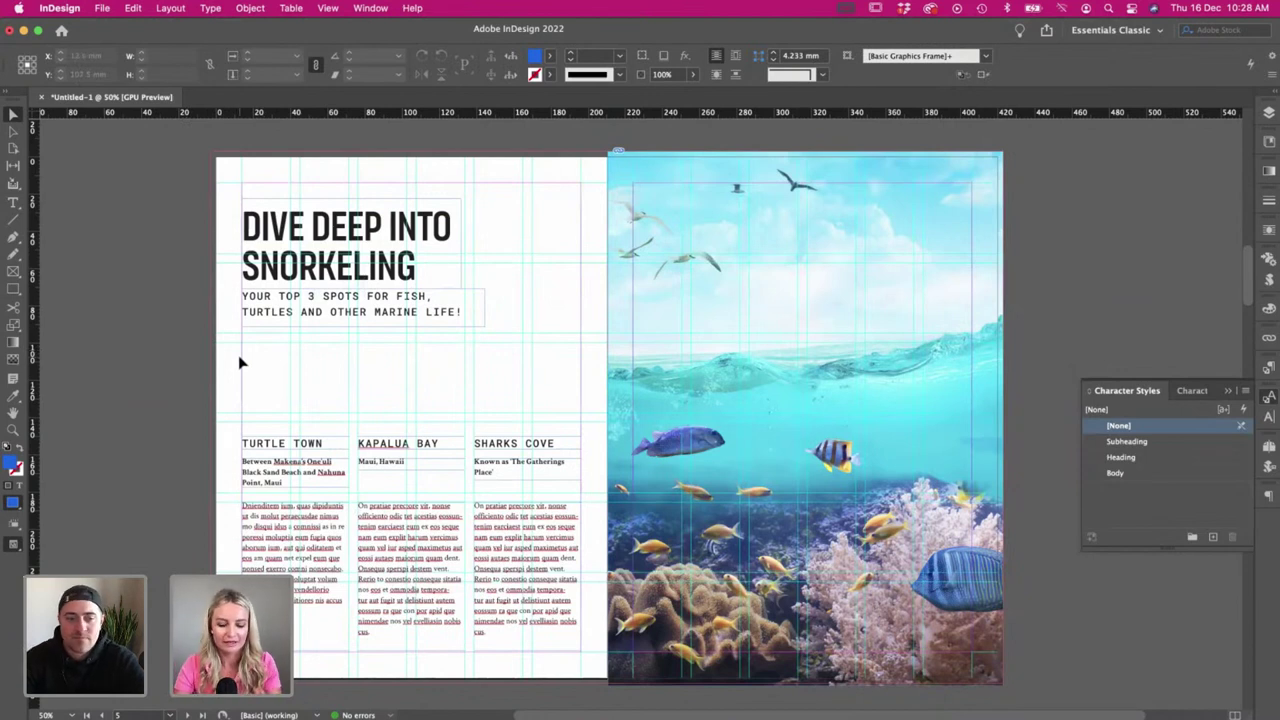
key(m)
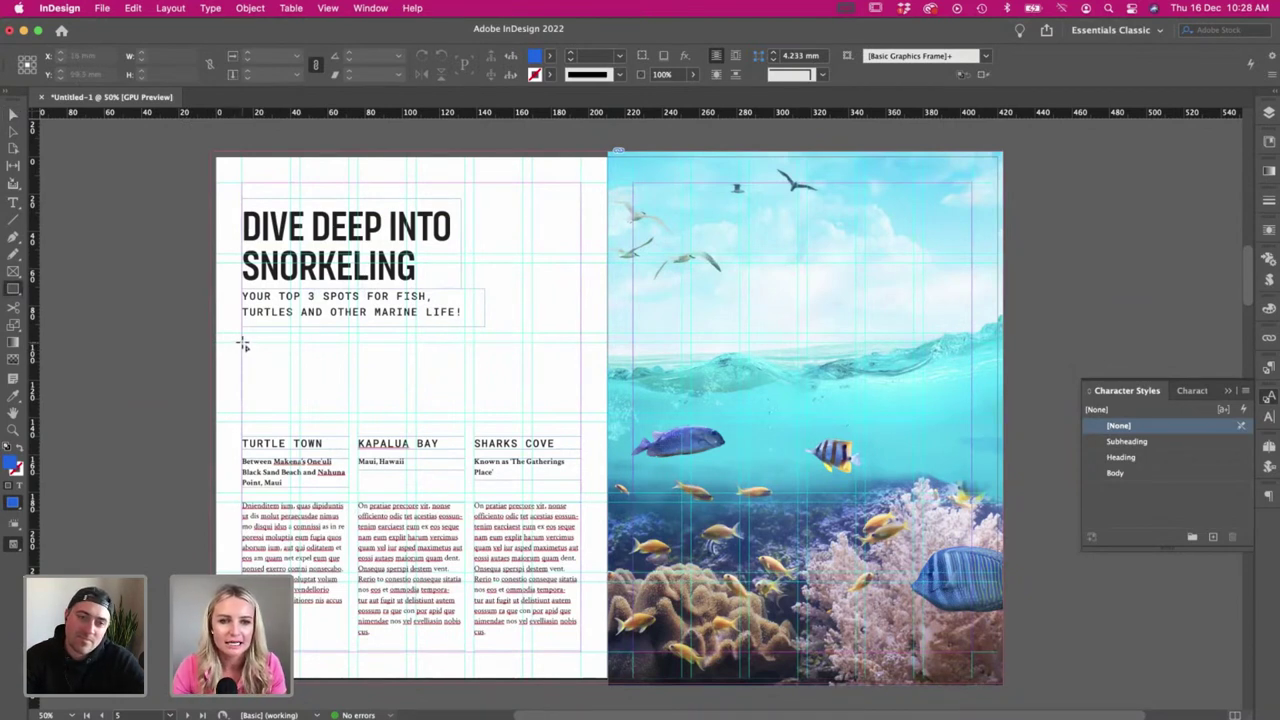
key(v)
key(super+z)
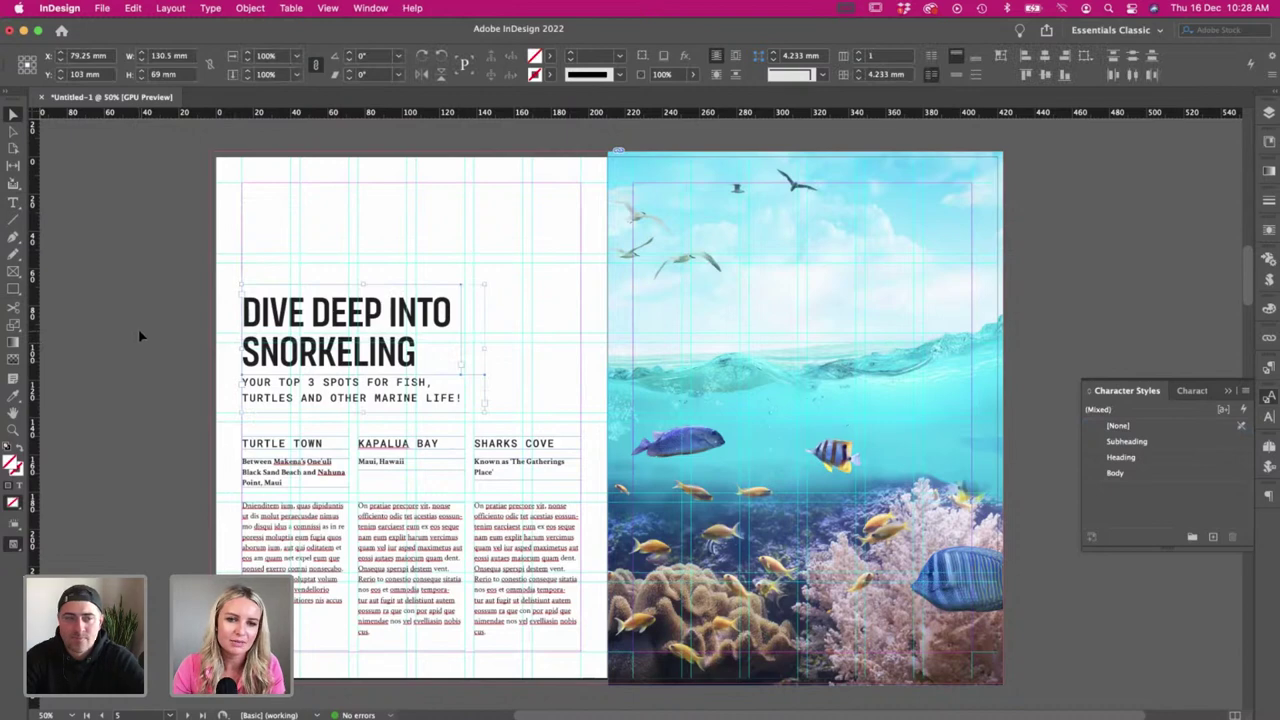
- Move the heading and subheading up together to about Y 60 mm to make room above the columns
key(w)
click(326, 205)
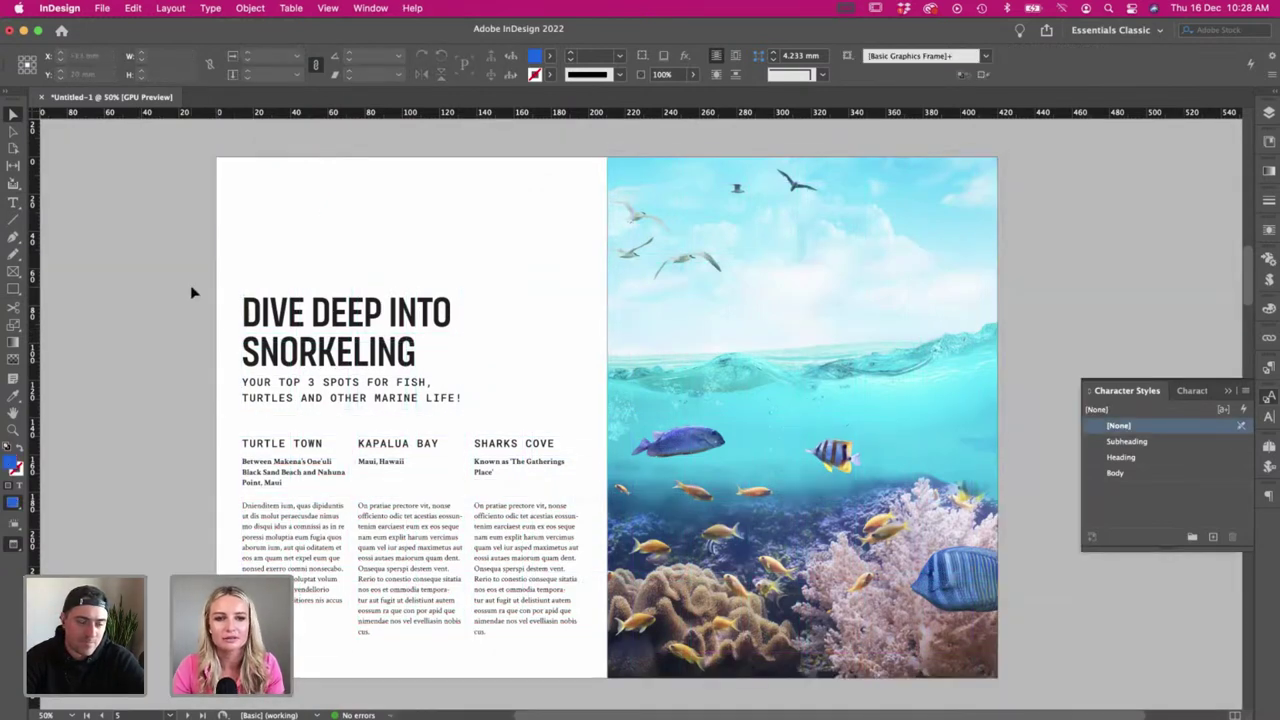
drag(220, 289, 349, 414)
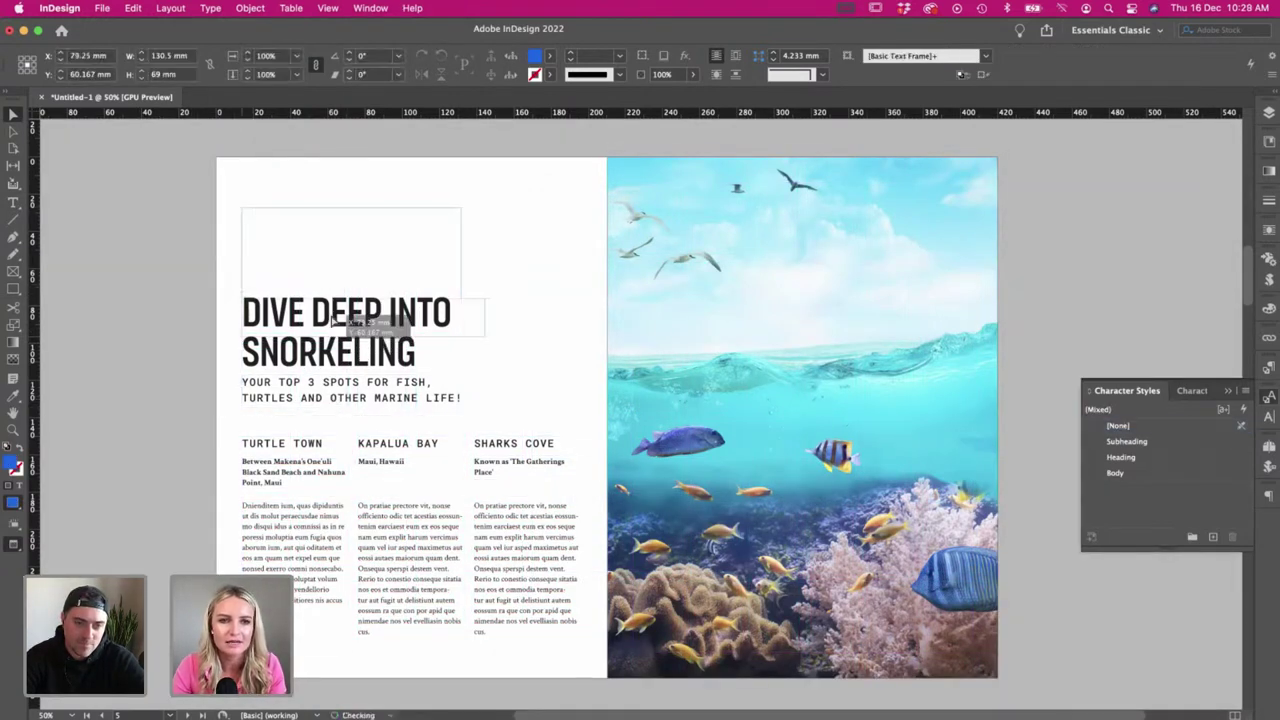
drag(332, 318, 332, 318)
click(163, 317)
- Draw a blue square of 57.333 mm across the first column's width, below the subheading
key(m)
key(w)
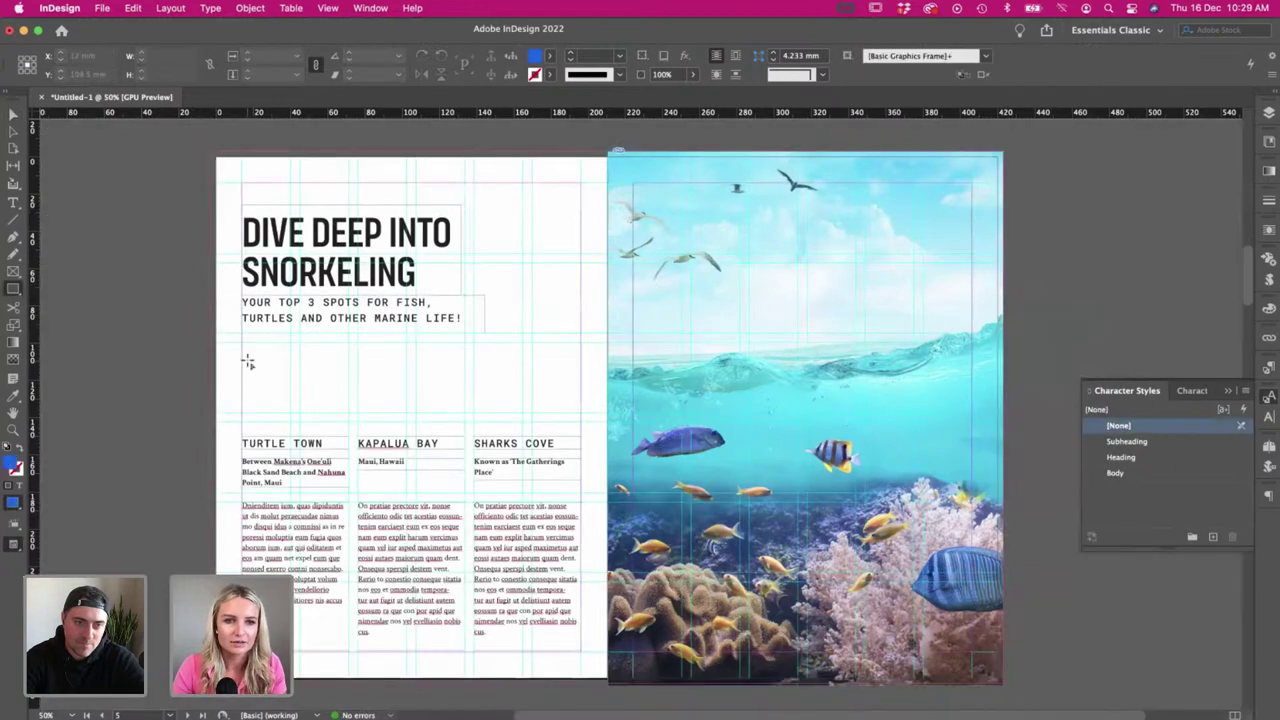
drag(242, 344, 348, 450)
key(v)
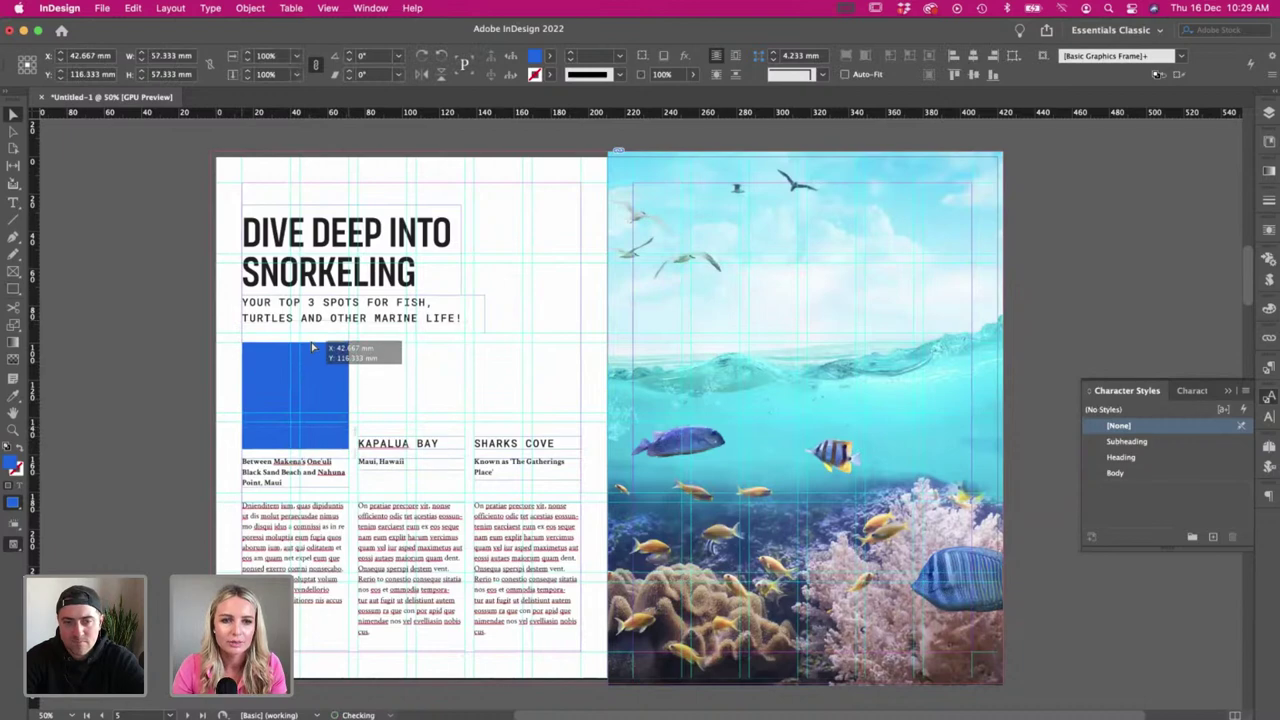
- Move the square up clear of the TURTLE TOWN heading and raise the heading and subheading to Y 43.167 mm
drag(310, 343, 310, 316)
click(203, 283)
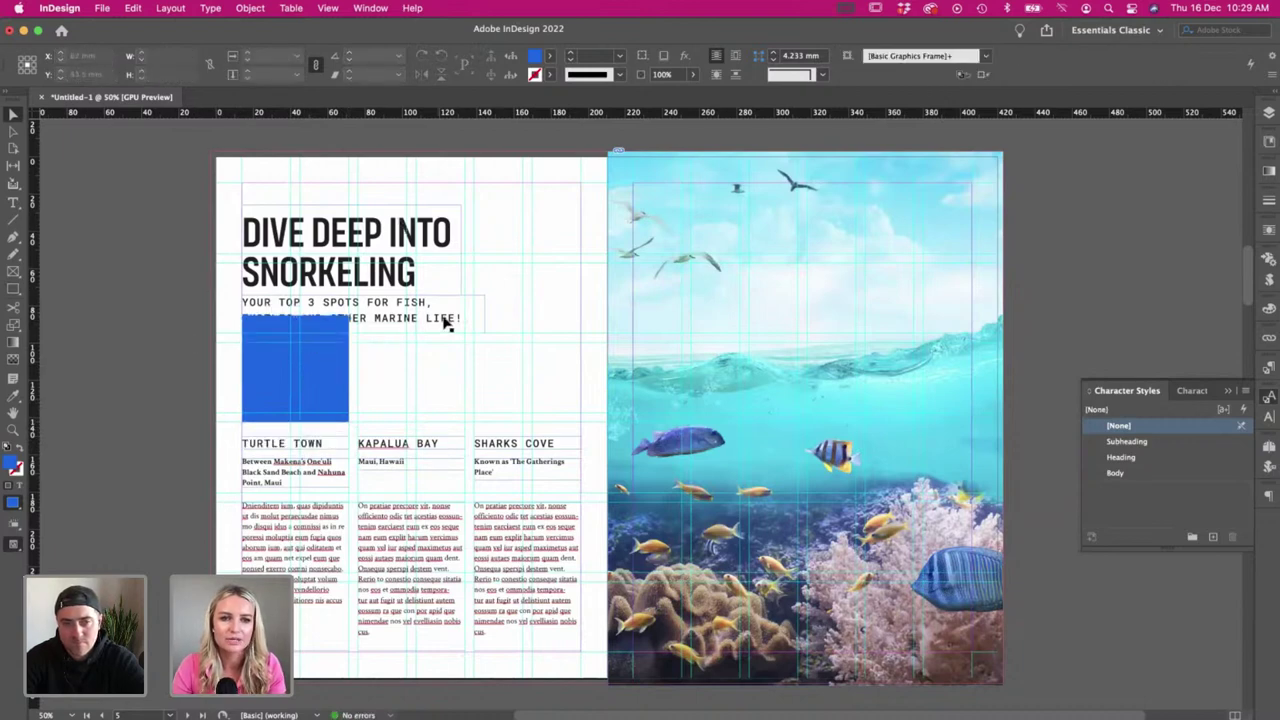
drag(483, 294, 476, 263)
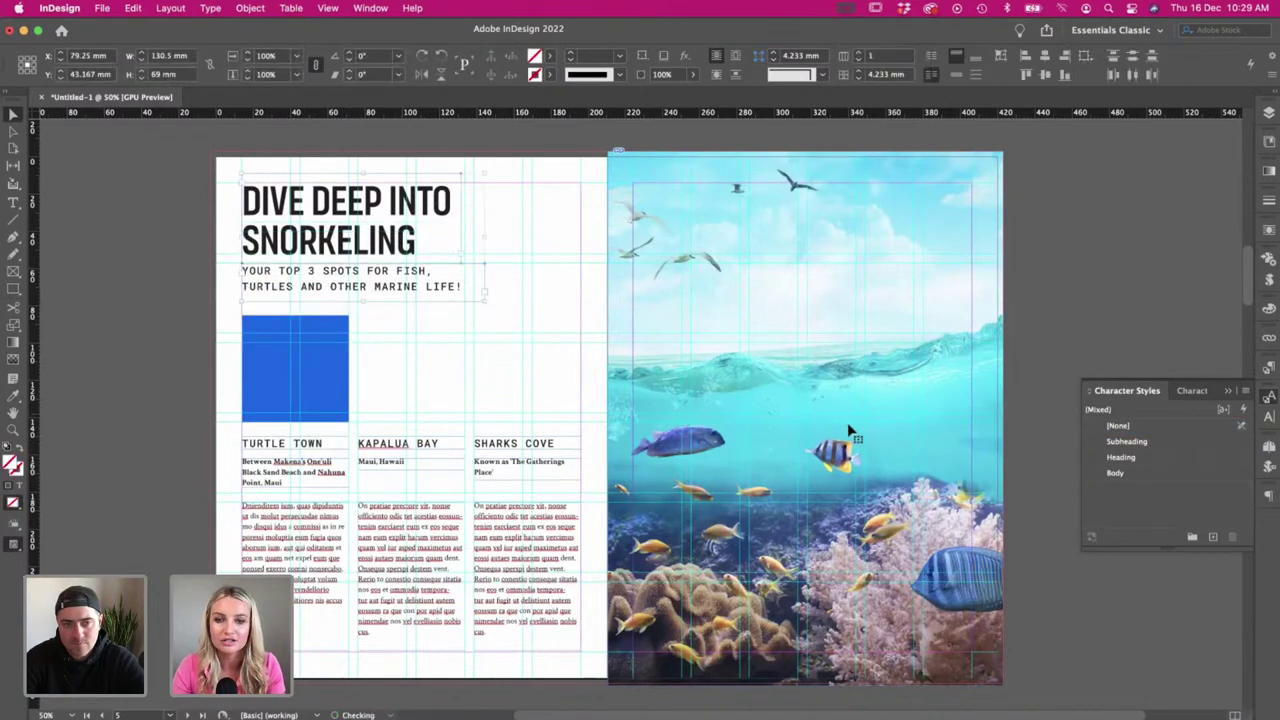
key(w)
- Switch to Finder and choose the turtle photo ending in 25841.jpg from the Turtle Town folder
key(super+Tab)
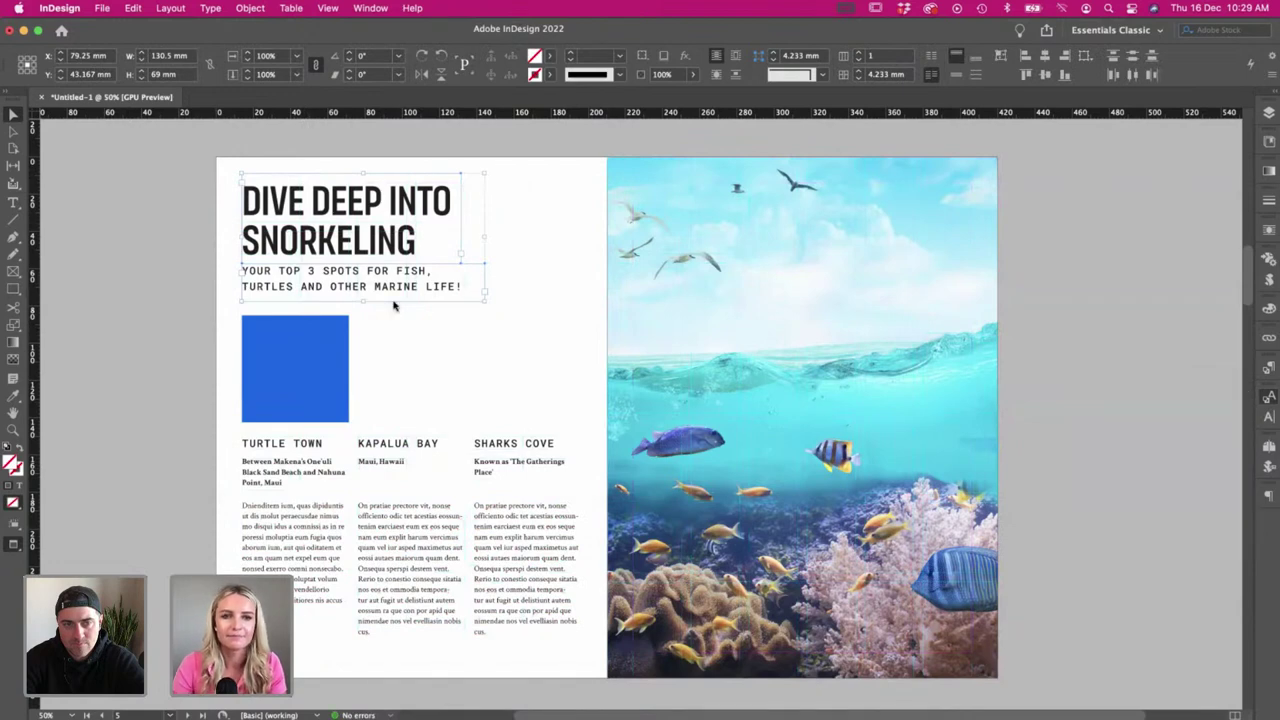
drag(171, 109, 430, 110)
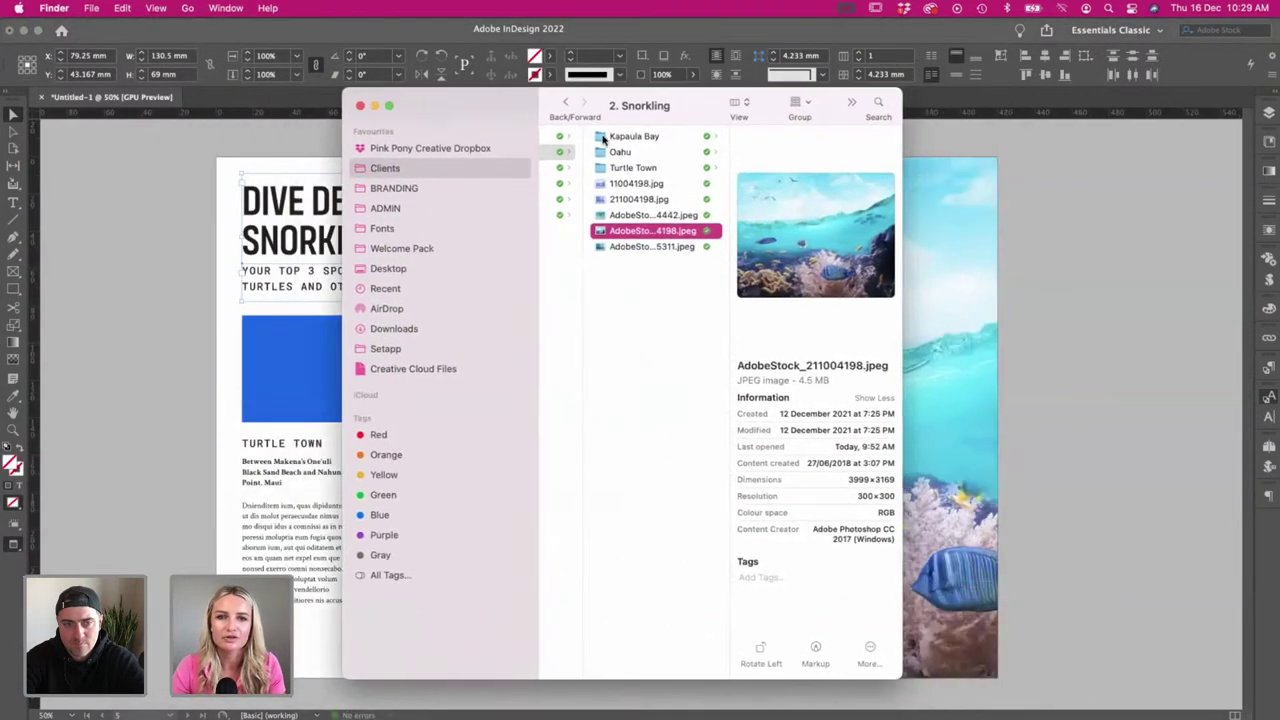
click(635, 169)
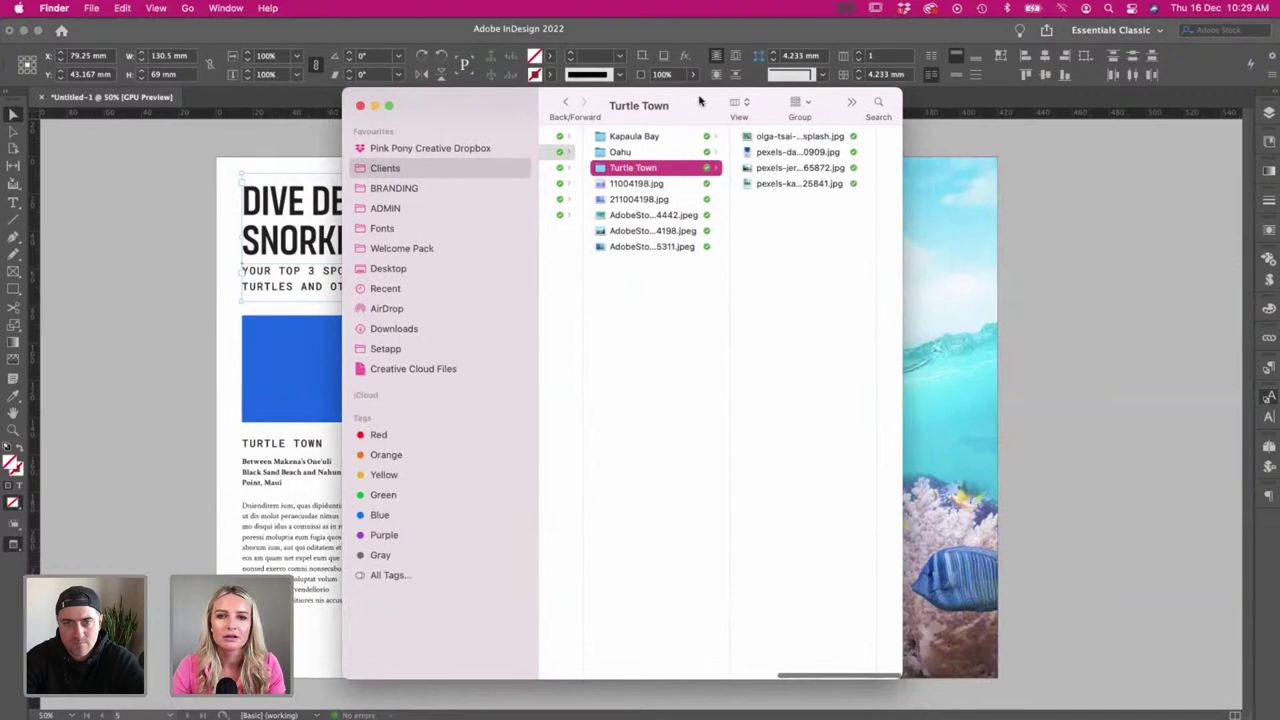
click(752, 153)
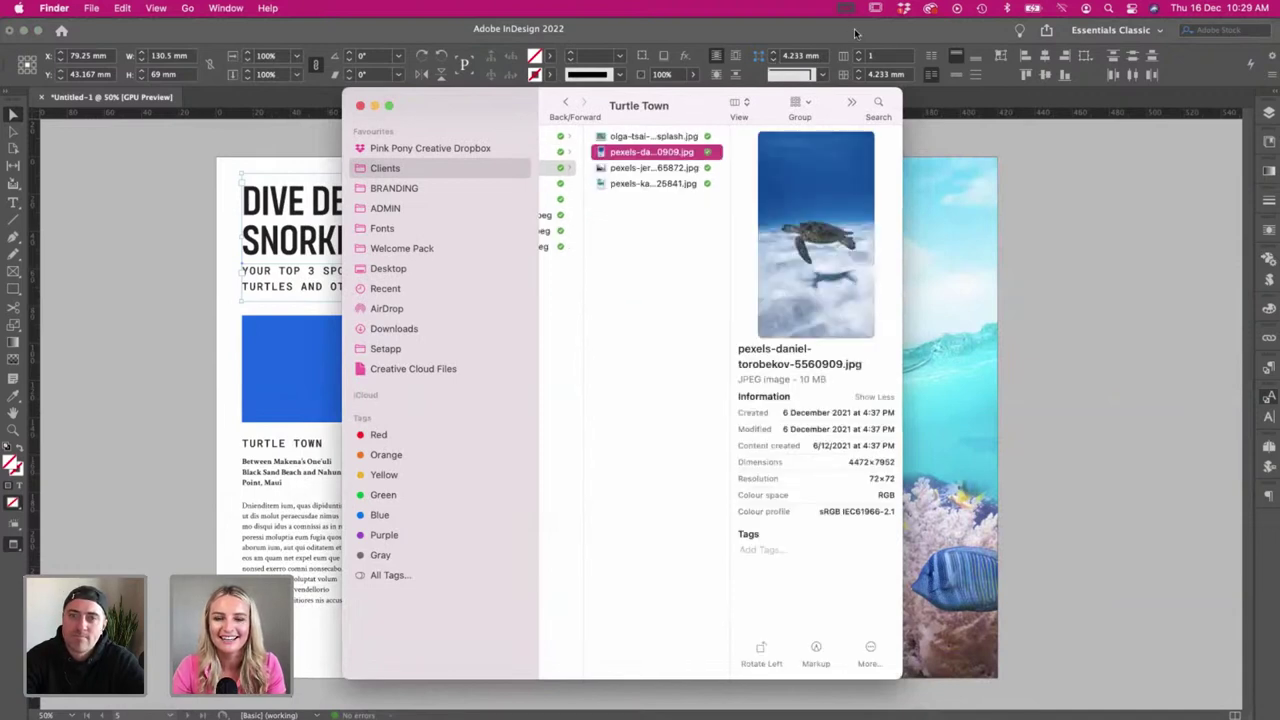
click(636, 170)
click(631, 184)
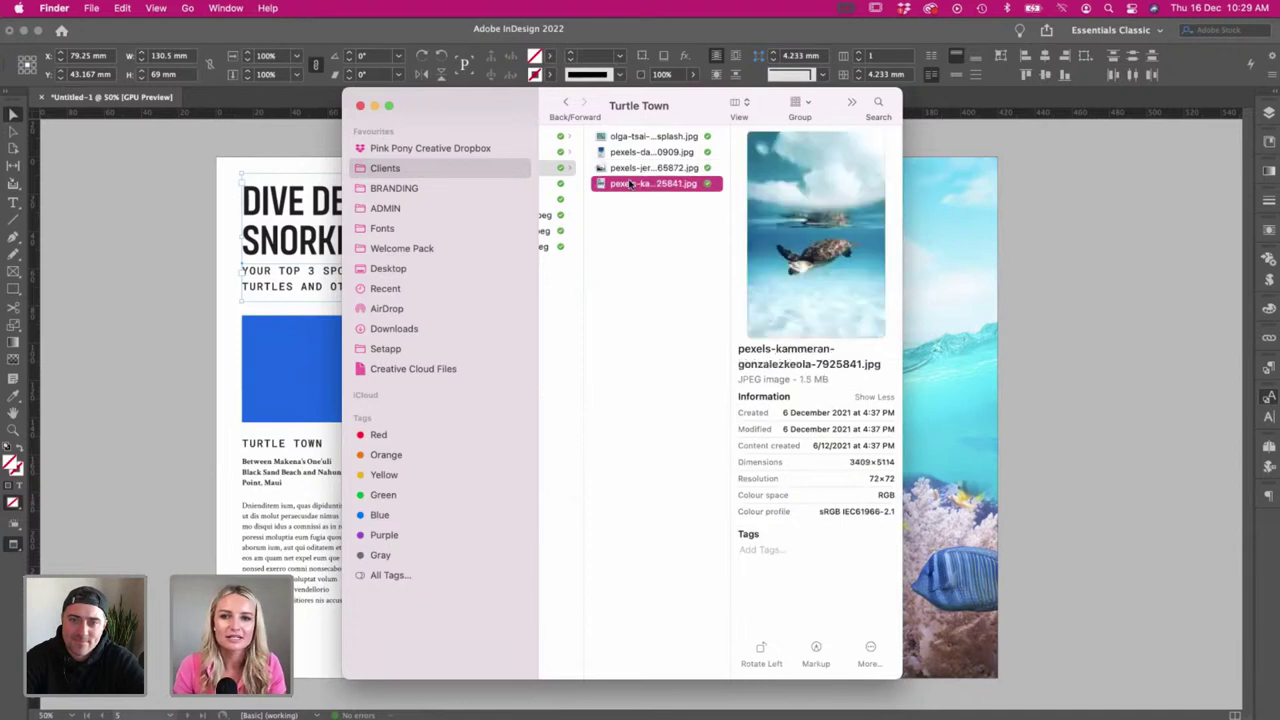
- Place the turtle photo into the blue square and scale it down to show the whole turtle
drag(540, 215, 166, 372)
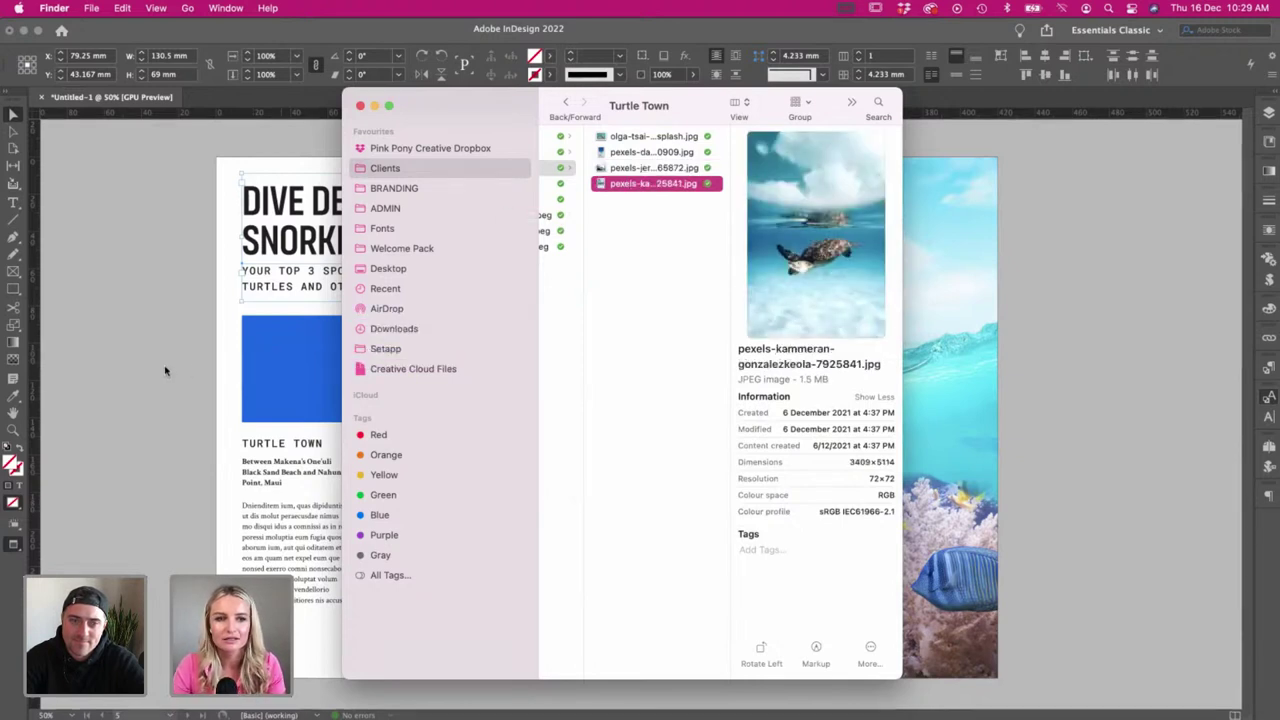
click(188, 374)
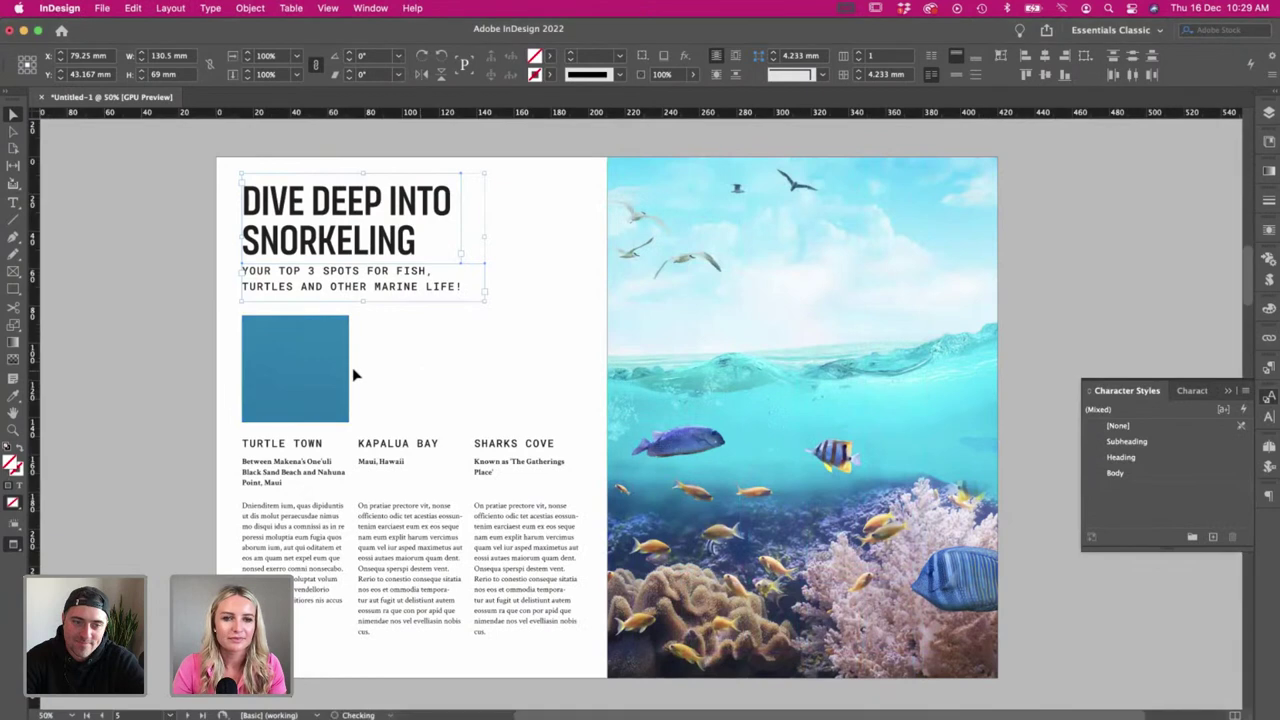
click(334, 373)
click(298, 369)
key(s)
drag(477, 513, 372, 430)
drag(441, 507, 366, 432)
drag(416, 526, 360, 463)
- Duplicate the turtle photo frame above the KAPALUA BAY heading, at X 105 mm and Y 113.833 mm
key(v)
drag(312, 402, 402, 421)
click(223, 463)
click(286, 414)
- Switch to Finder, go to the Kapaula Bay folder and preview its snorkeling photos
key(super+Tab)
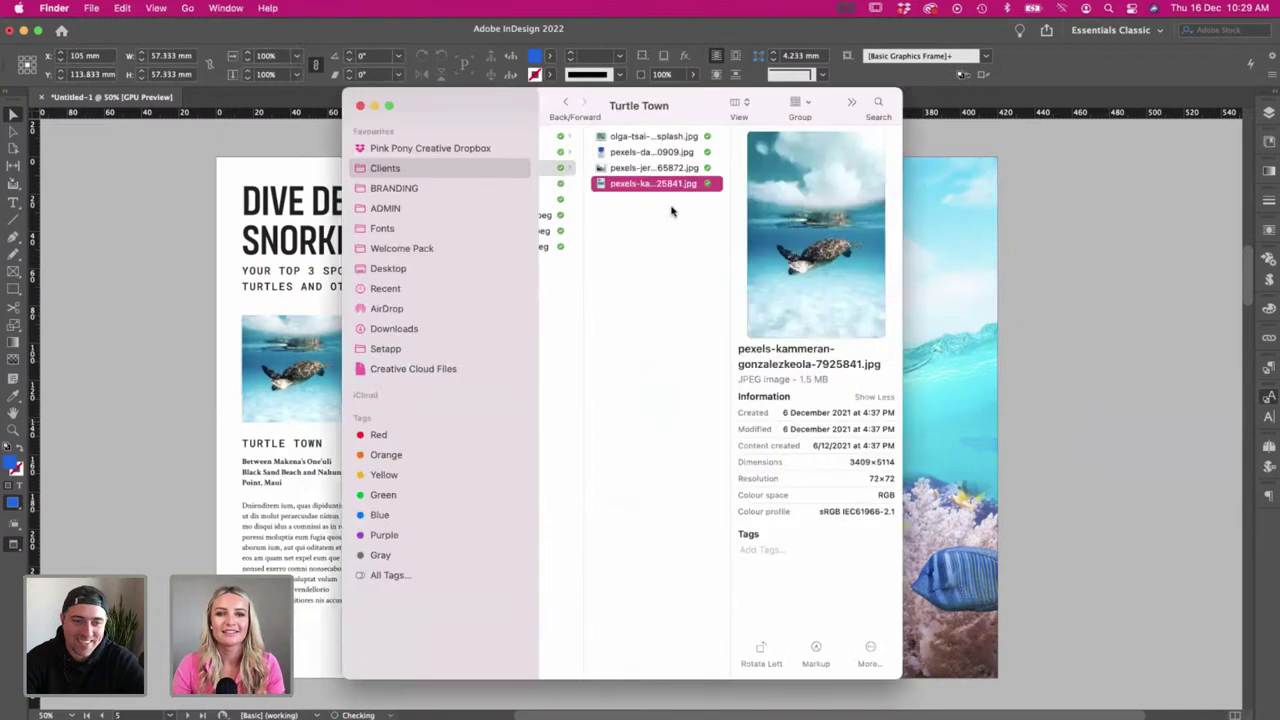
scroll(588, 165, left, 5)
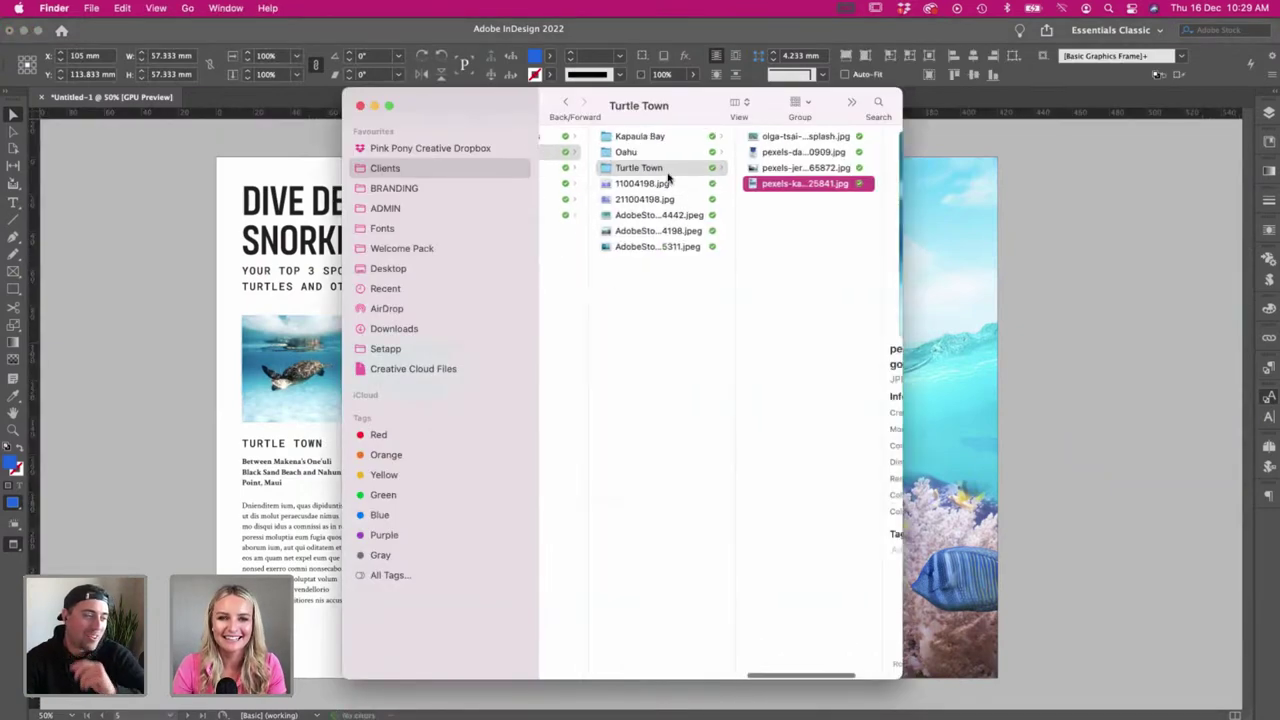
drag(501, 109, 630, 110)
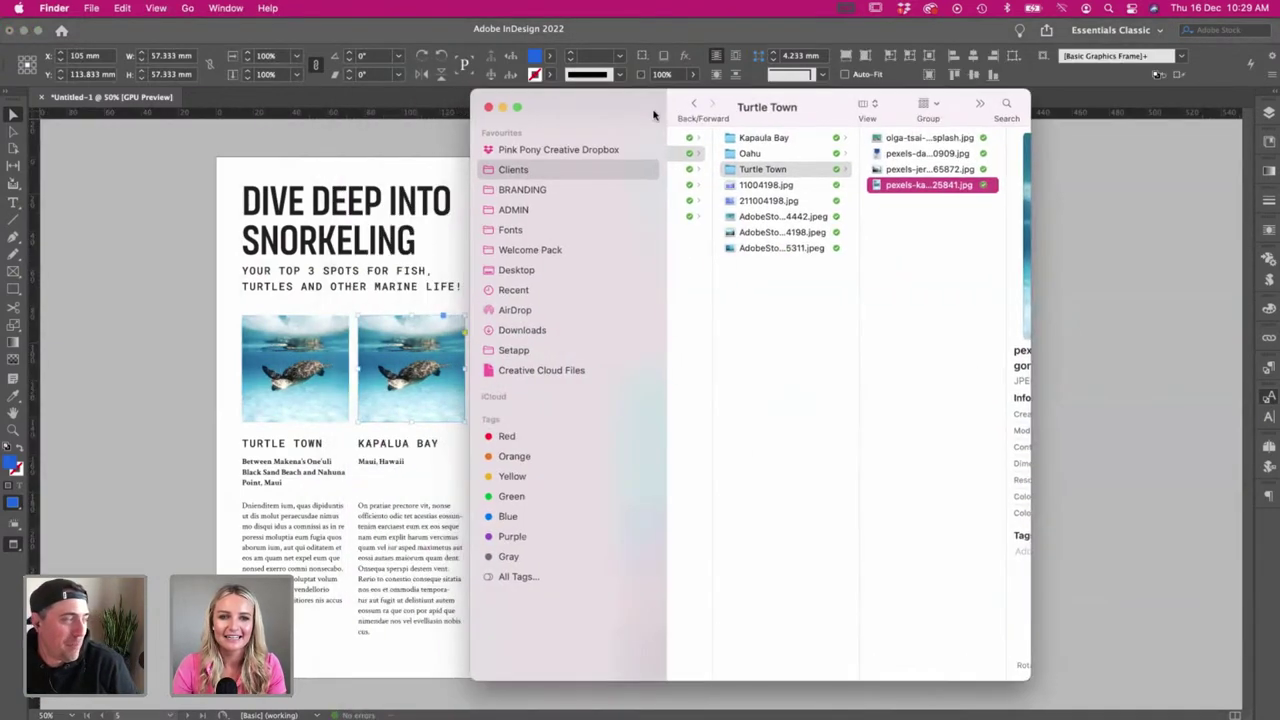
click(766, 135)
drag(775, 107, 679, 107)
click(812, 152)
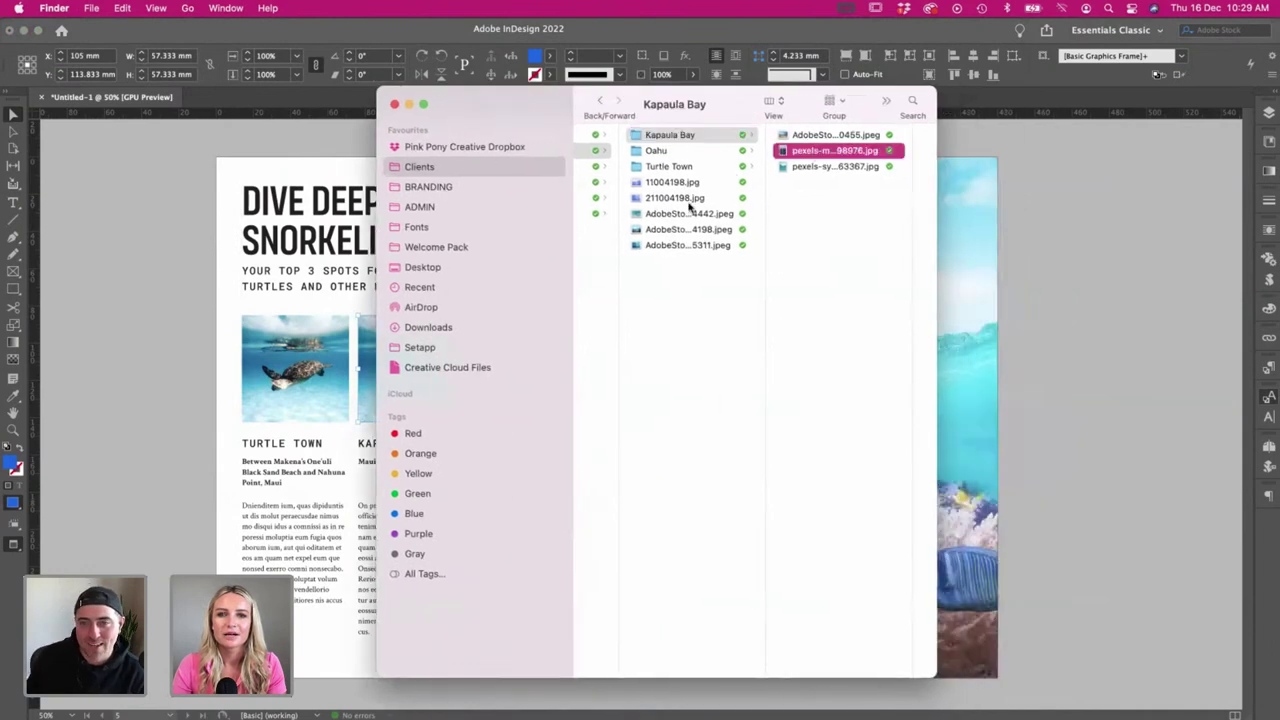
click(663, 168)
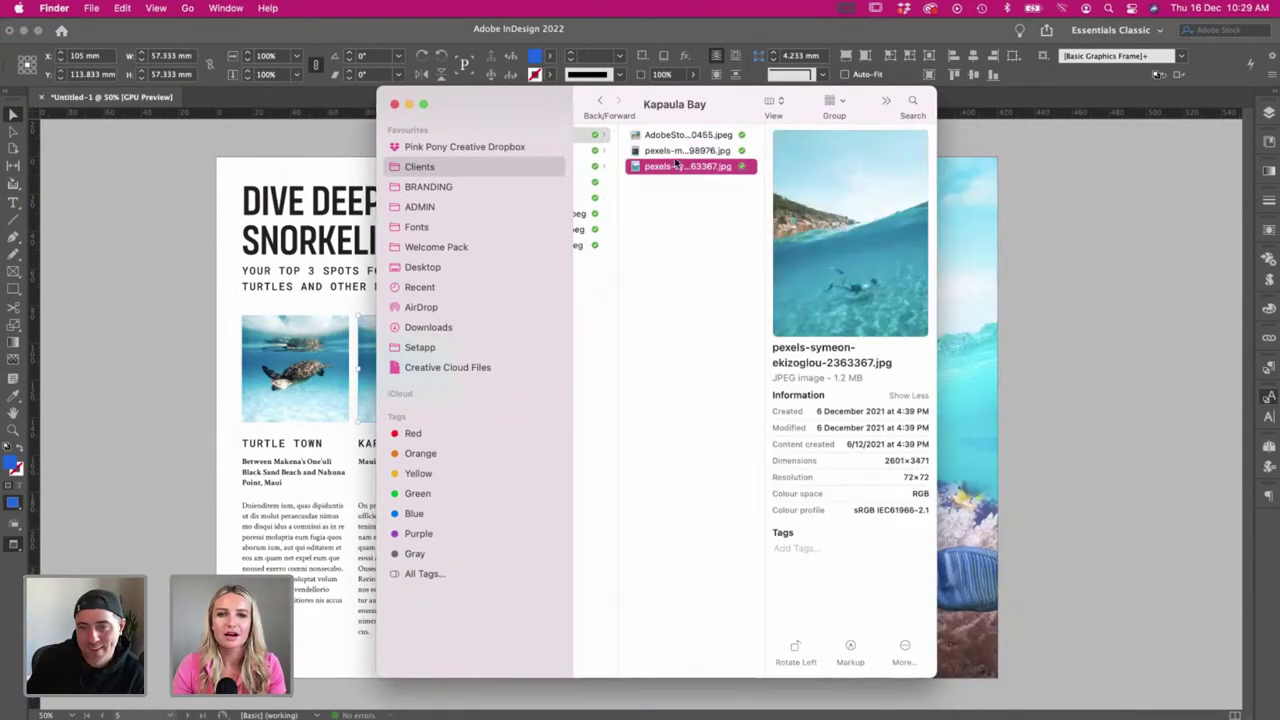
- Place the flippers photo ending in 98976.jpg into the square above the KAPALUA BAY heading
drag(527, 107, 597, 110)
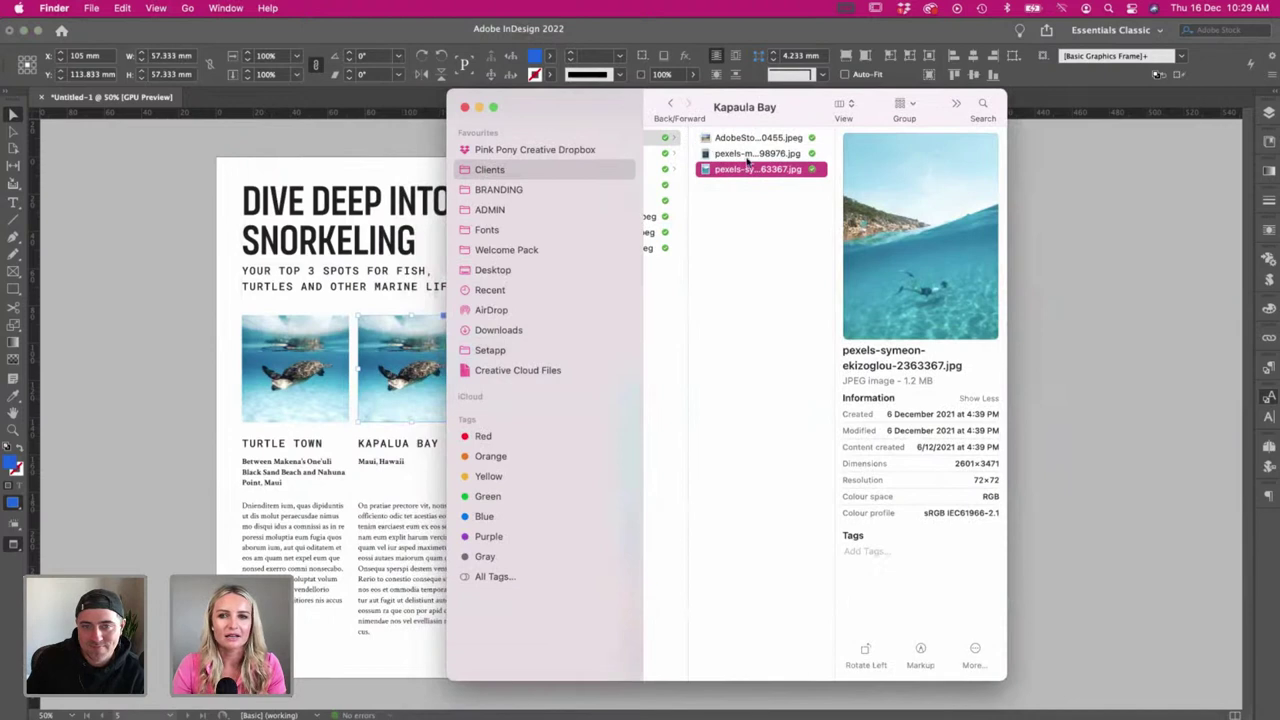
drag(746, 155, 278, 357)
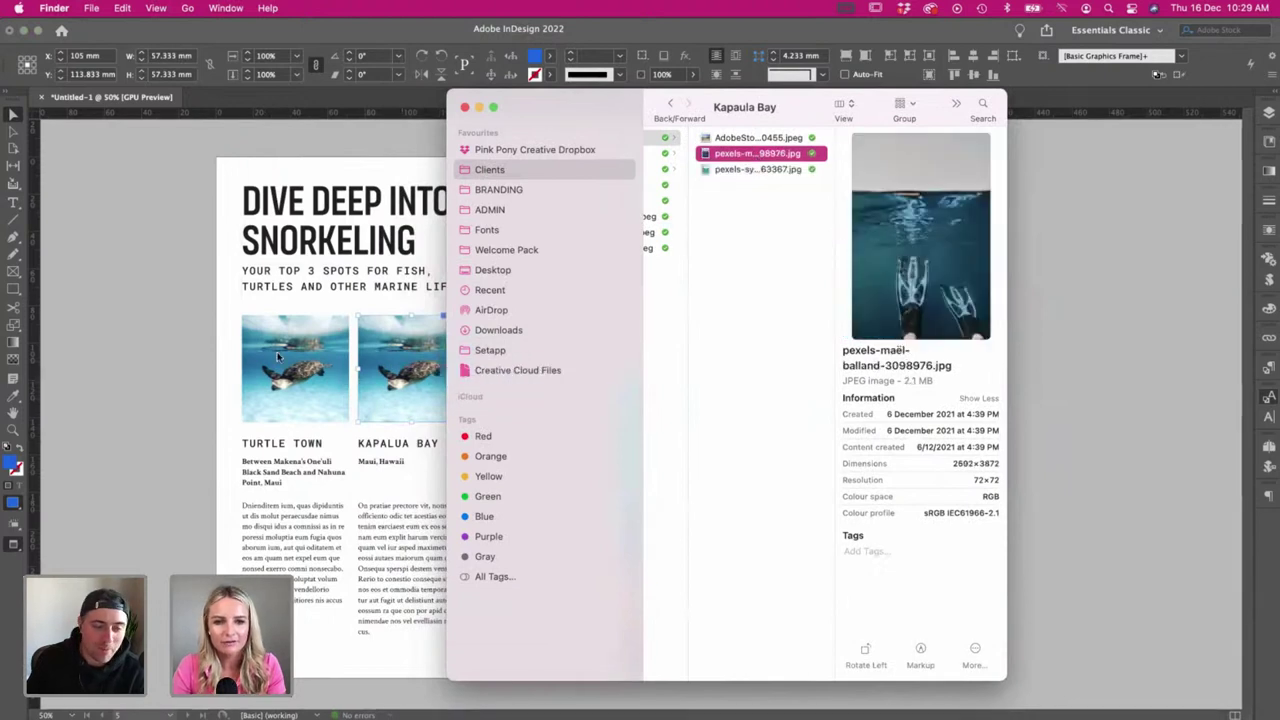
drag(143, 340, 480, 390)
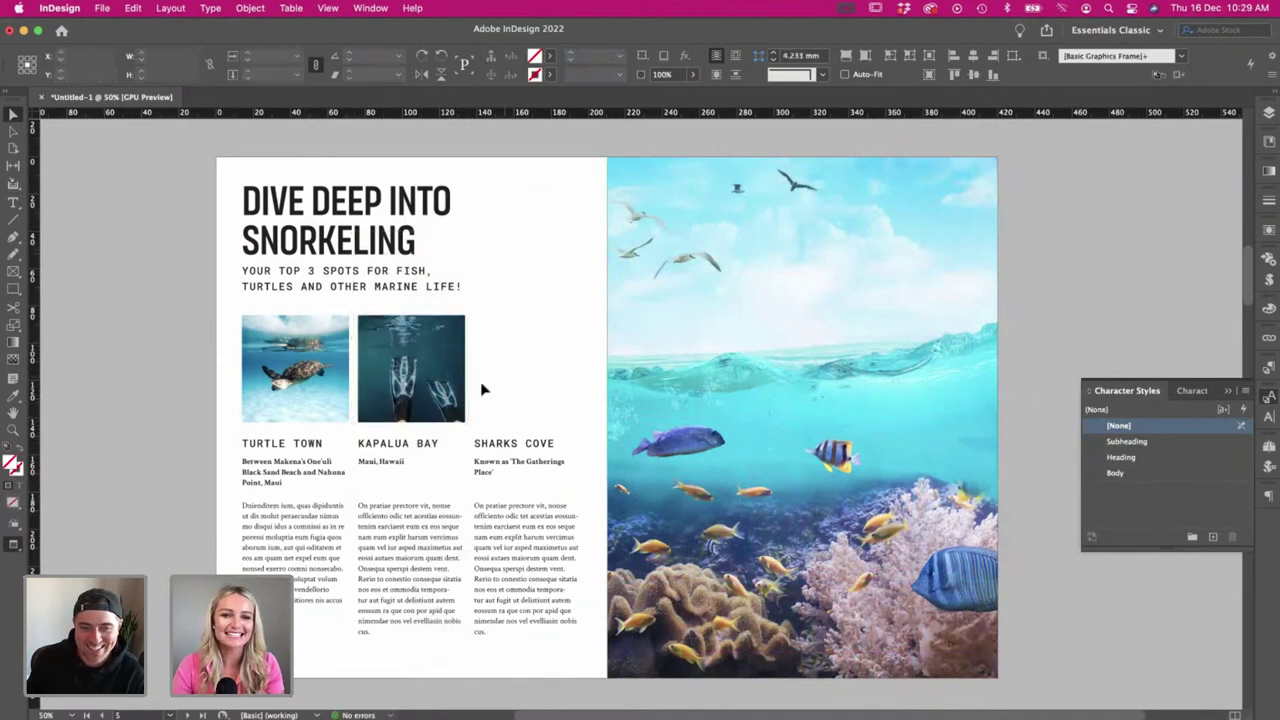
- Duplicate the photo frame above the SHARKS COVE heading at X 167.333 mm and place the first photo from the Oahu folder into it
drag(400, 330, 515, 315)
key(super+d)
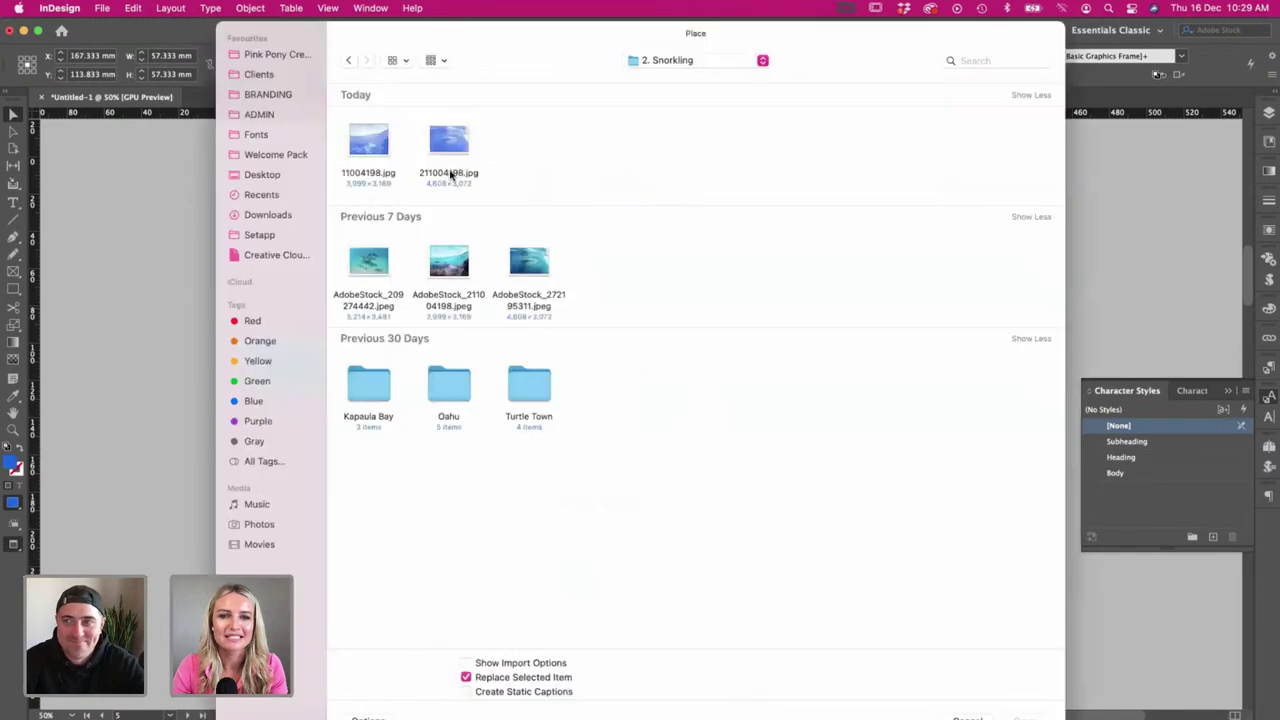
click(369, 393)
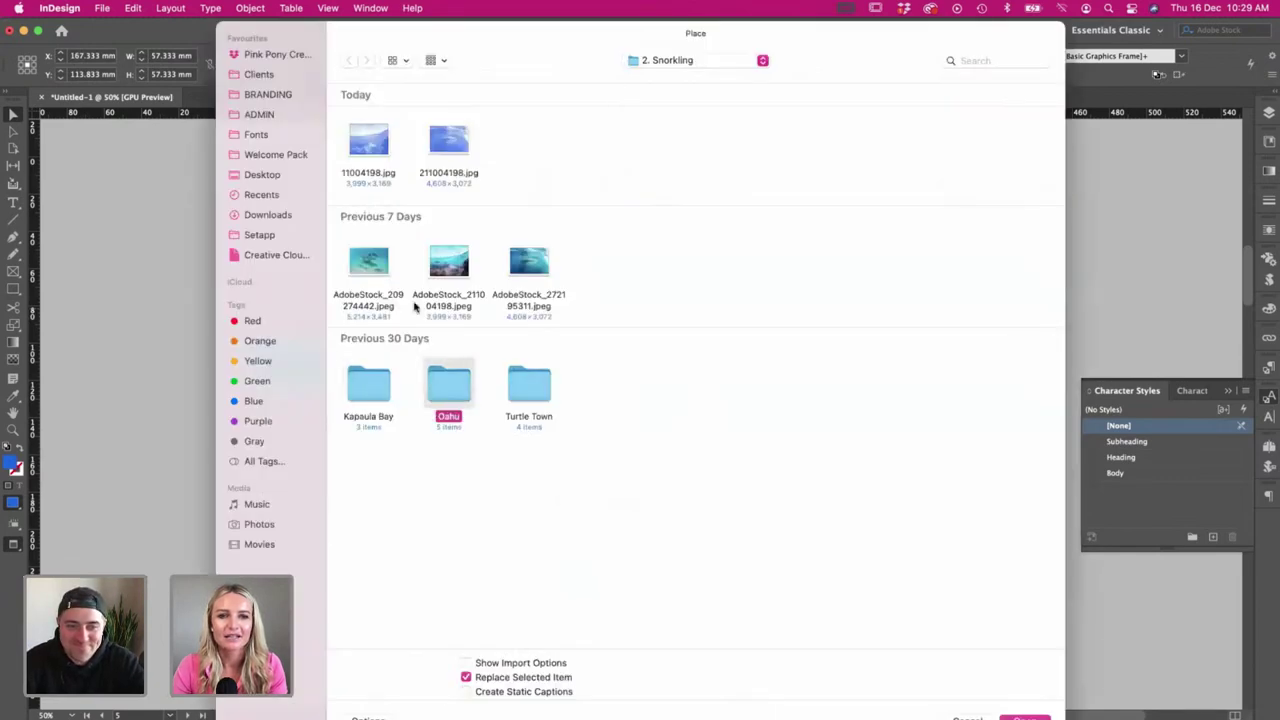
double_click(440, 385)
double_click(367, 145)
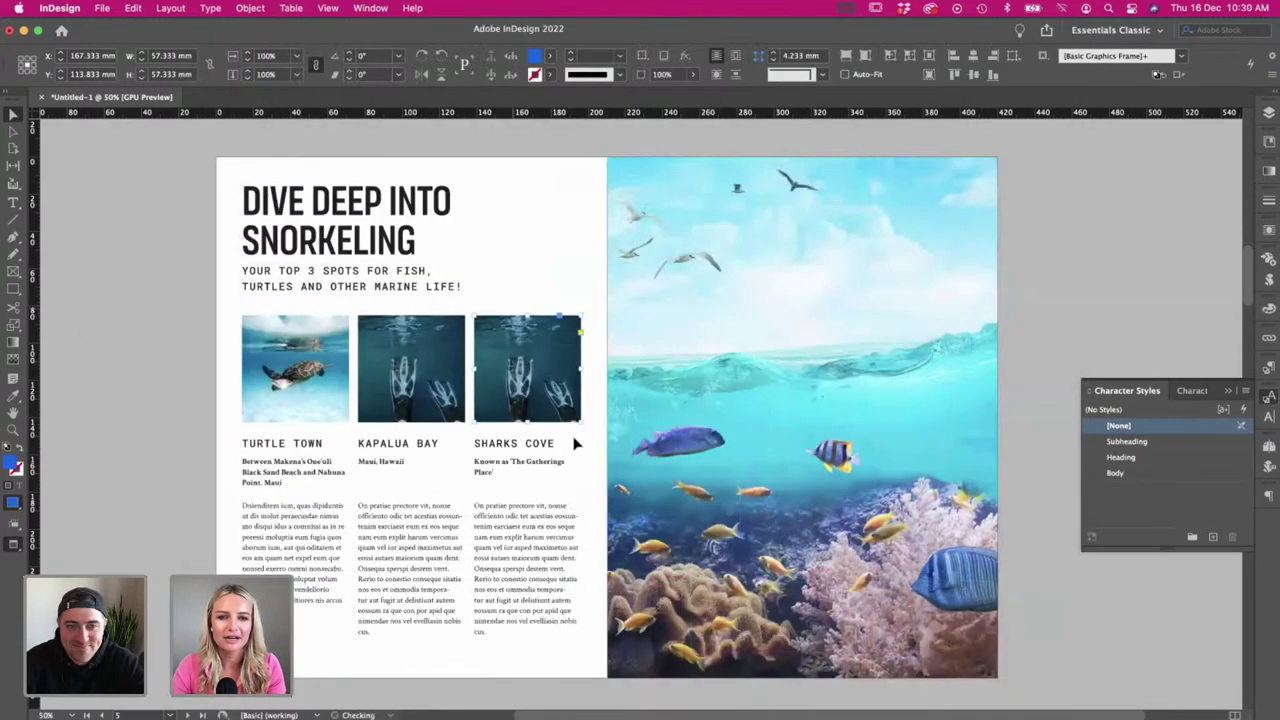
- Reposition the beach photo inside the SHARKS COVE square and scale it up to fill the frame
click(556, 334)
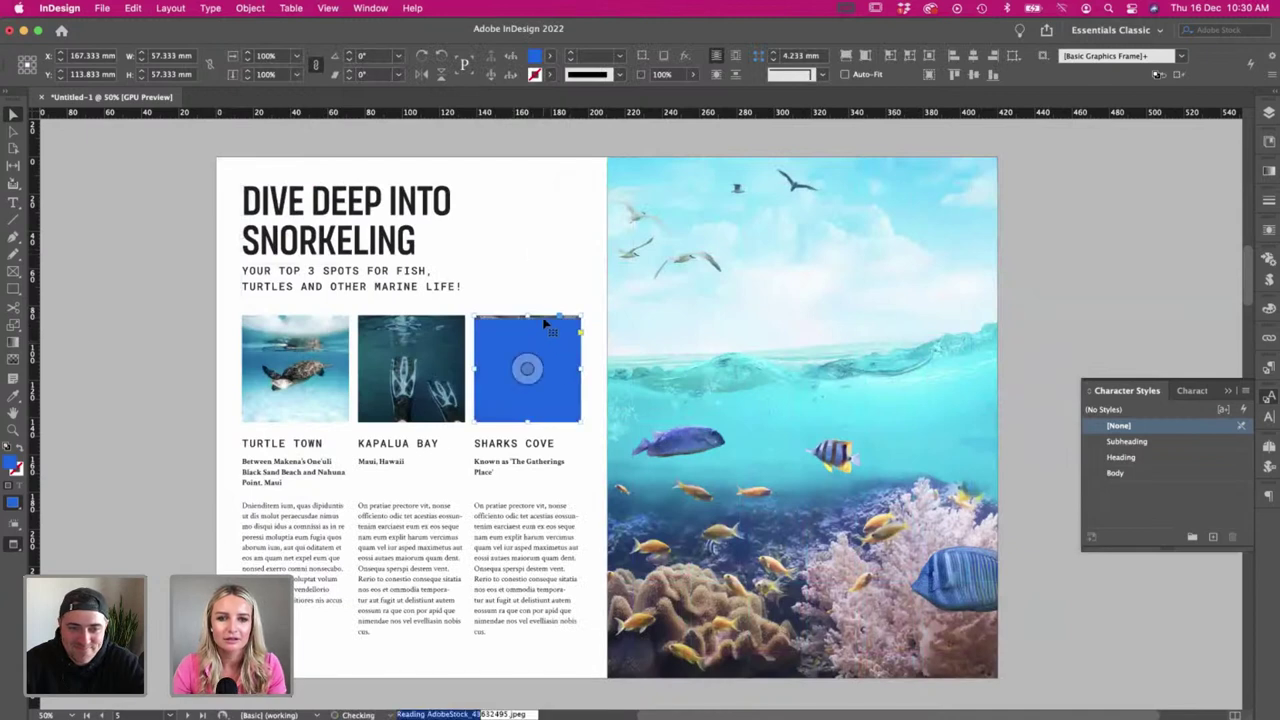
drag(543, 317, 546, 374)
key(super+z)
click(540, 320)
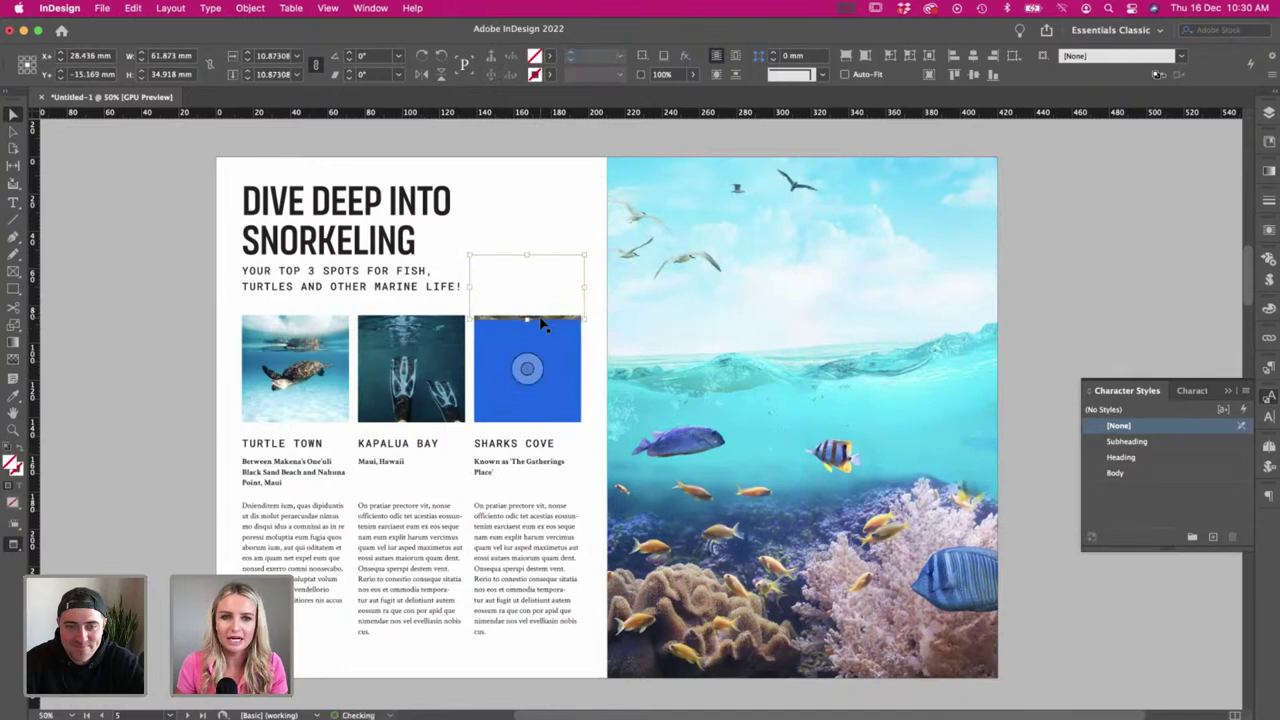
drag(541, 324, 527, 366)
click(523, 357)
drag(597, 429, 628, 448)
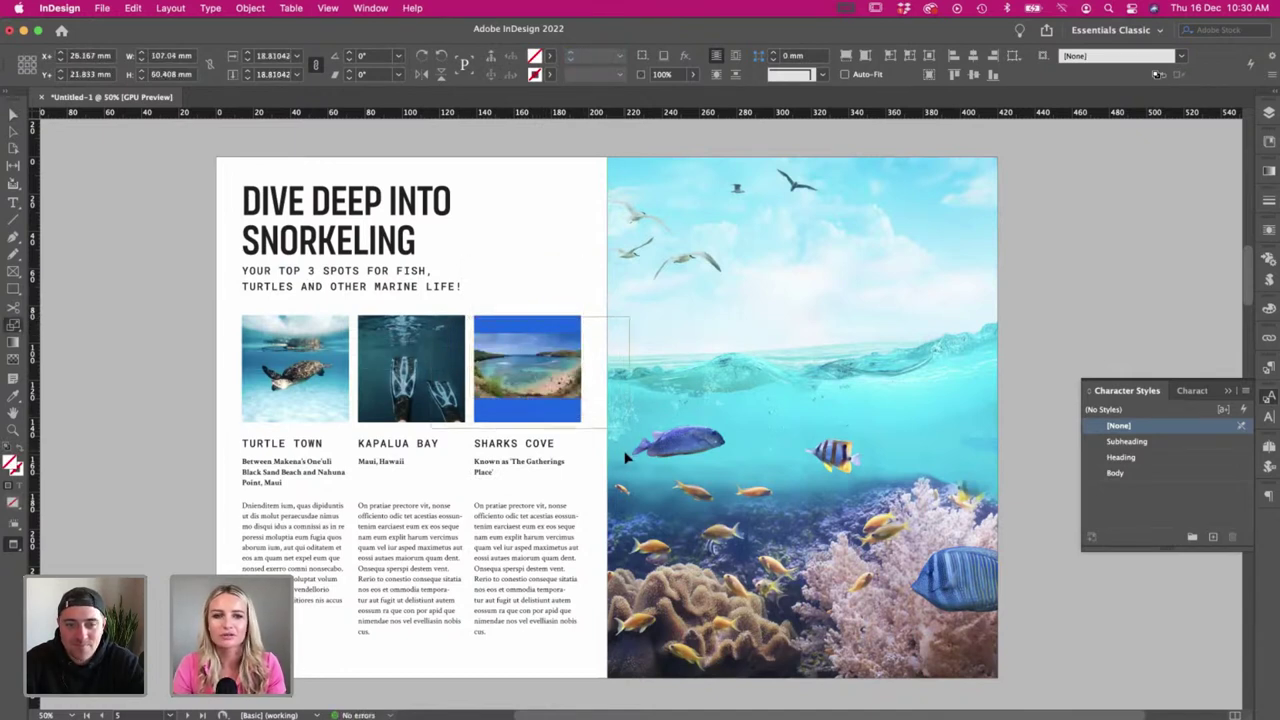
click(508, 237)
- Replace the KAPALUA BAY photo with the one ending in 367.jpg from the Kapaula Bay folder and position it to fill the square
click(453, 349)
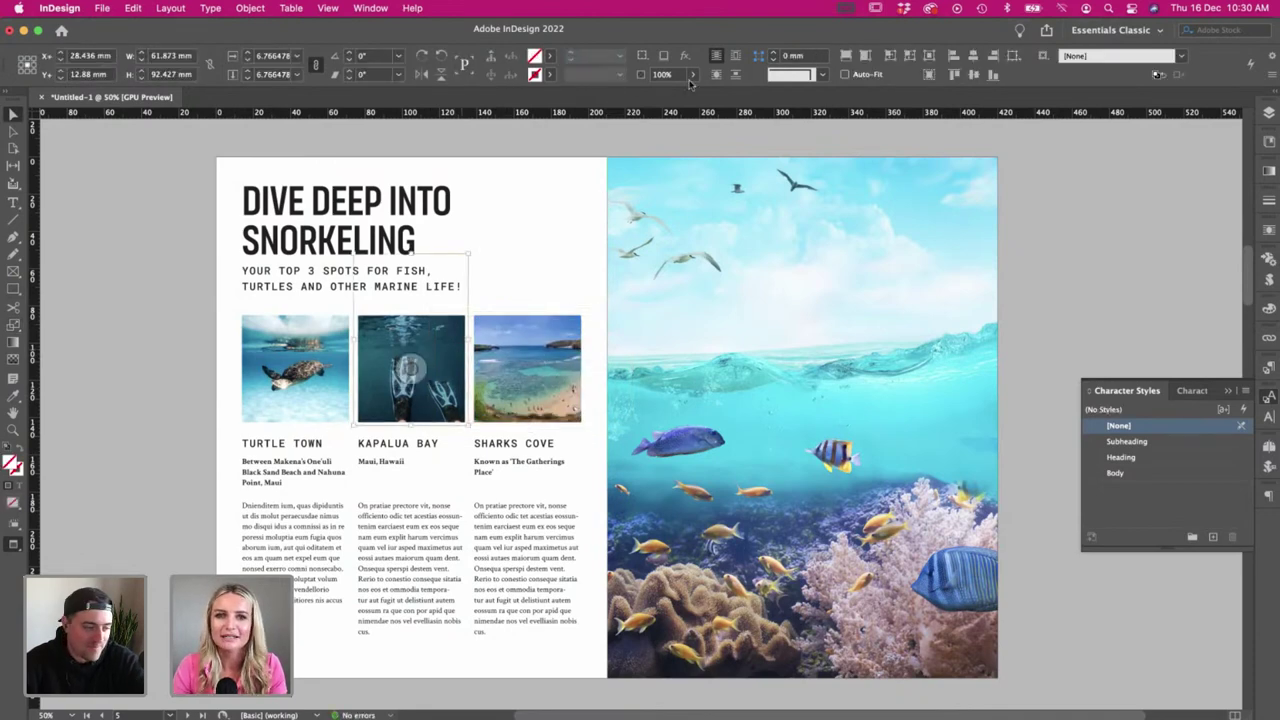
key(super+d)
click(646, 60)
click(655, 78)
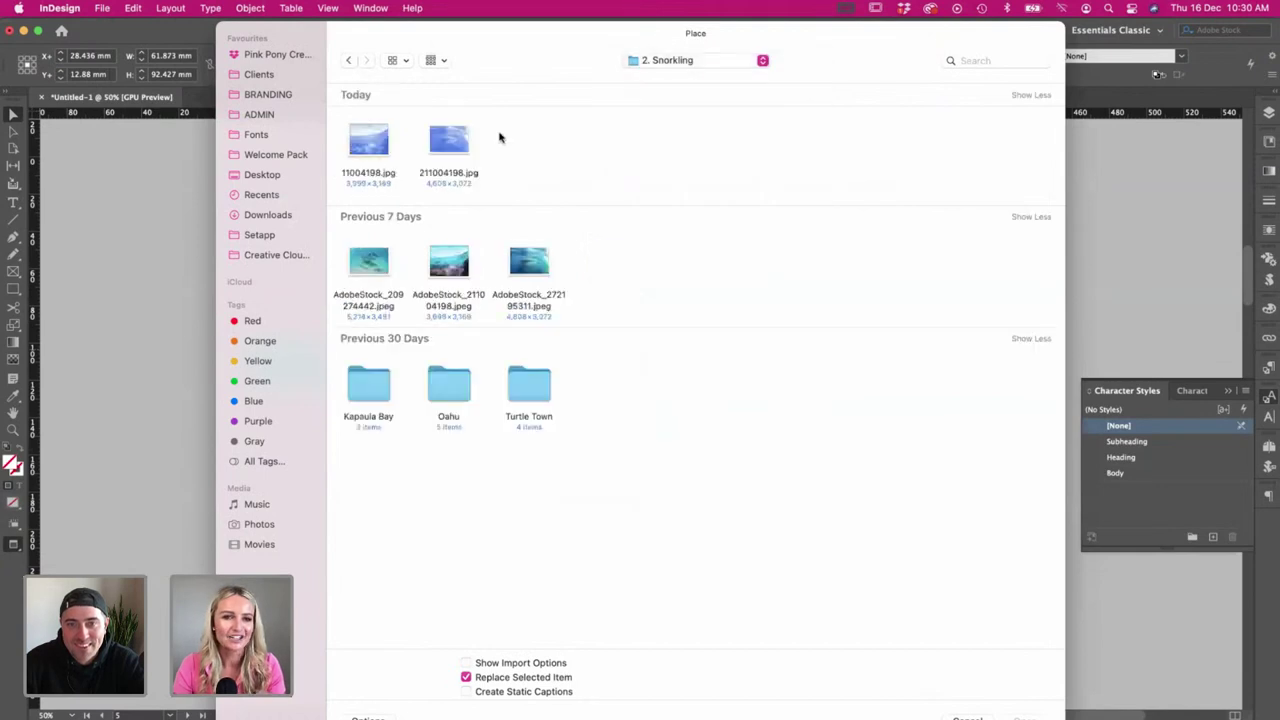
drag(609, 37, 845, 37)
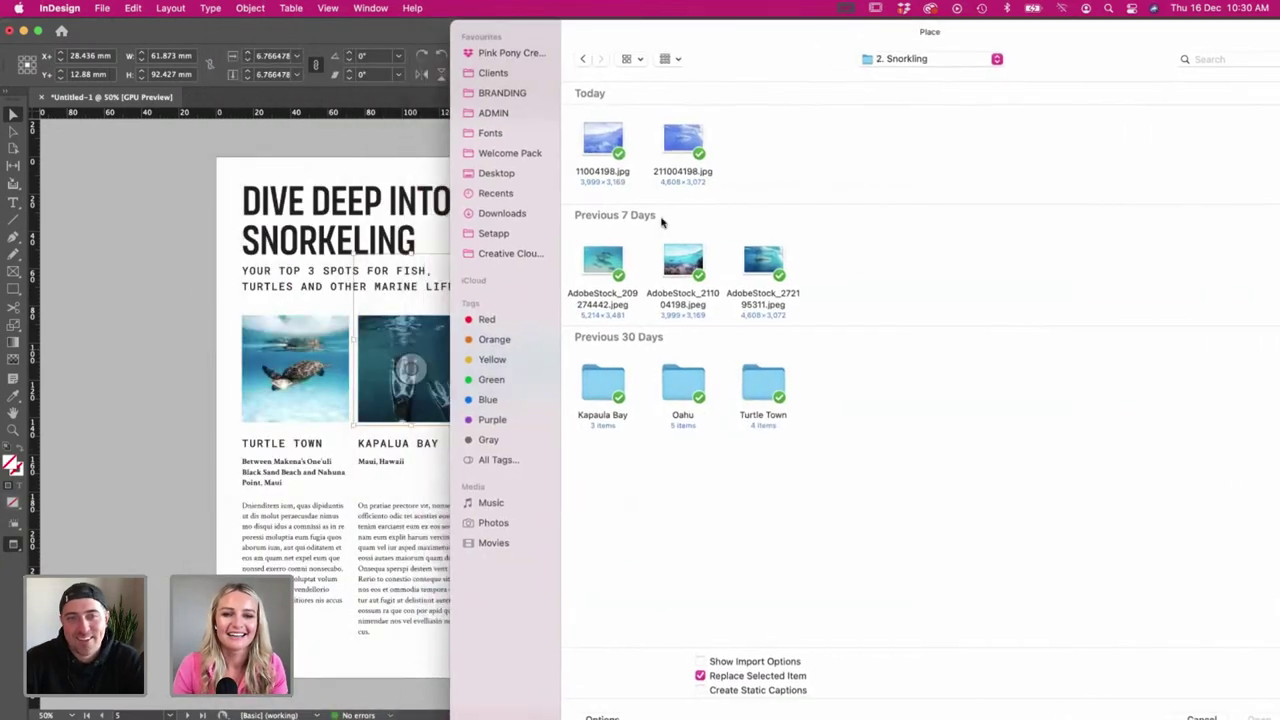
click(608, 385)
key(Return)
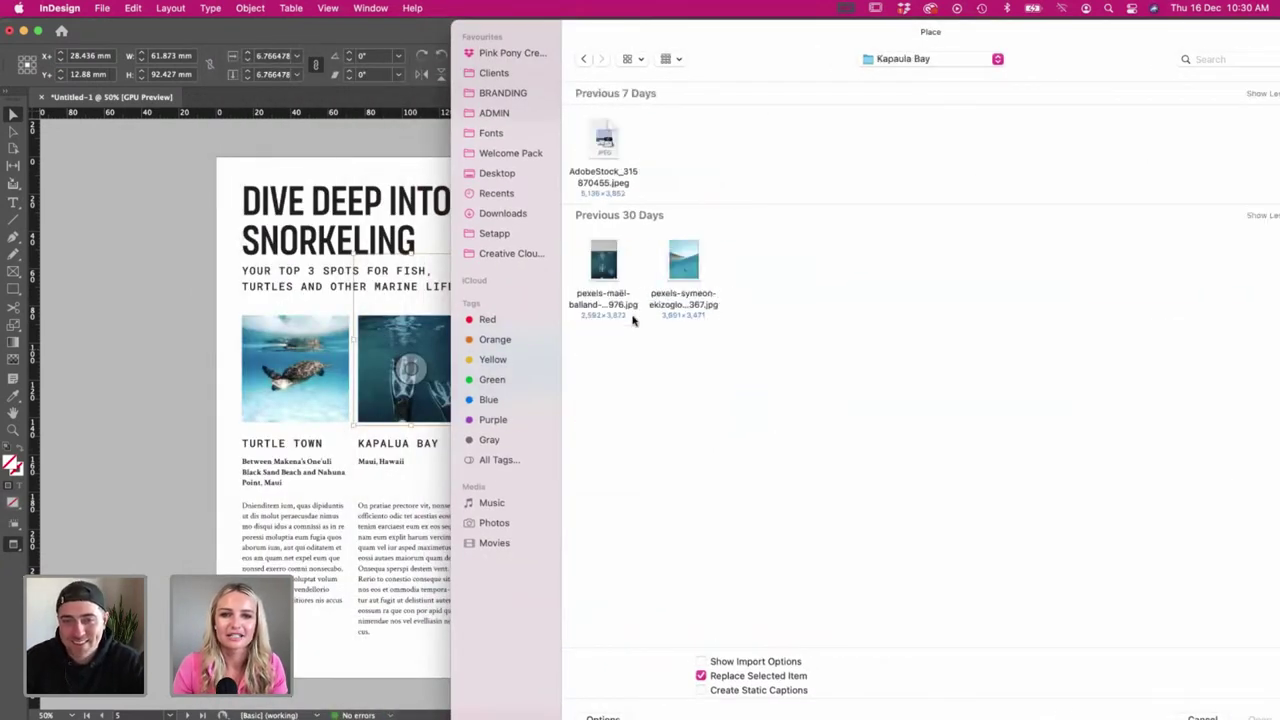
double_click(684, 262)
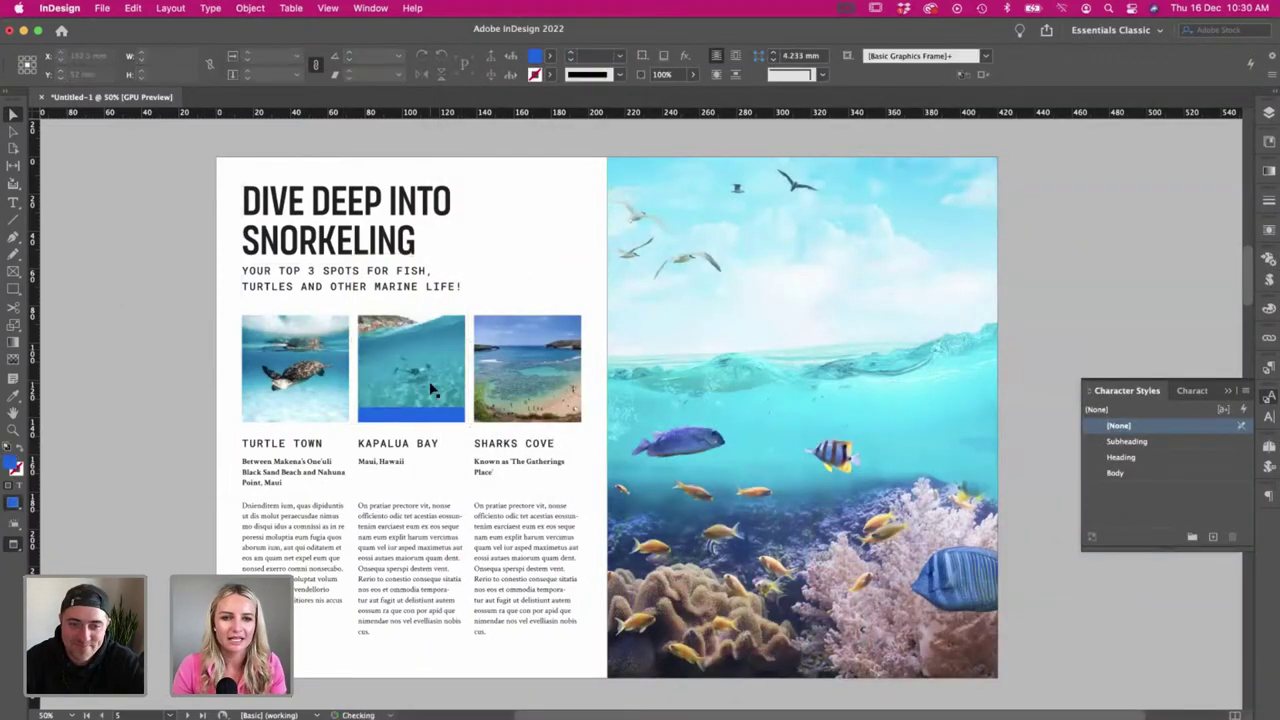
click(156, 368)
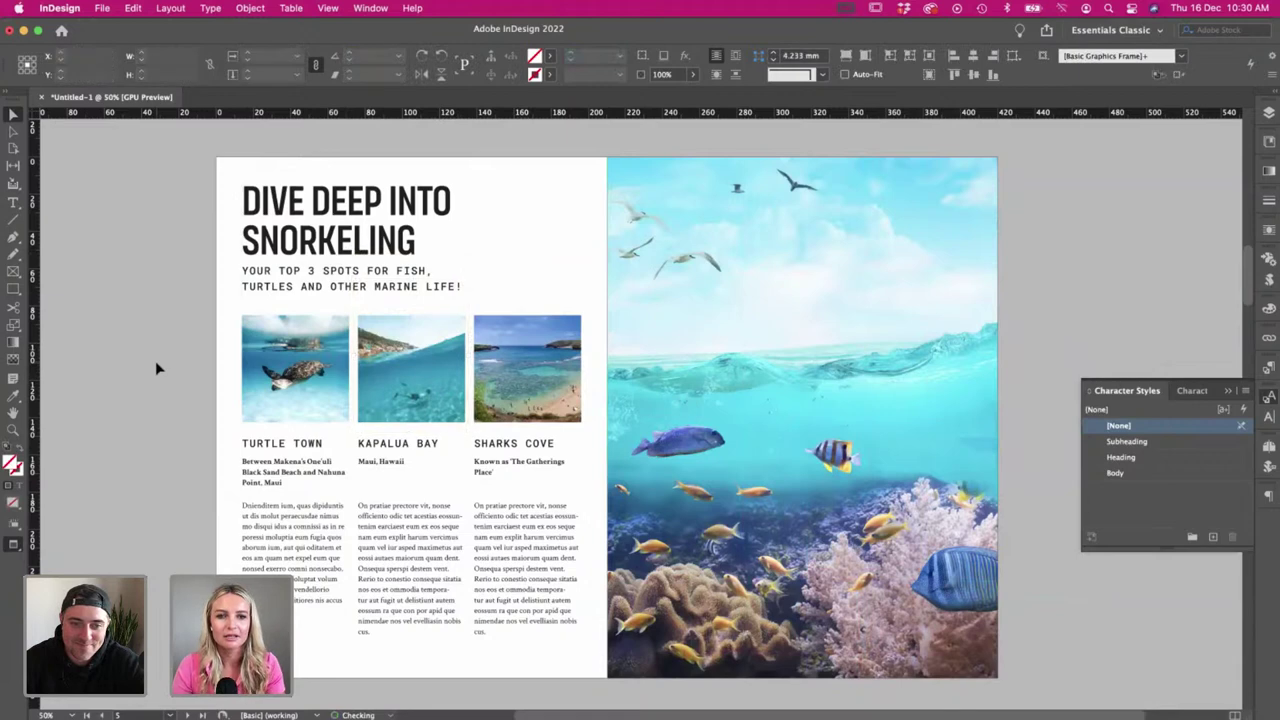
- Check the alignment of the snorkeling spread against its guides and frame edges, and return to the preview
scroll(279, 329, right, 1)
key(w)
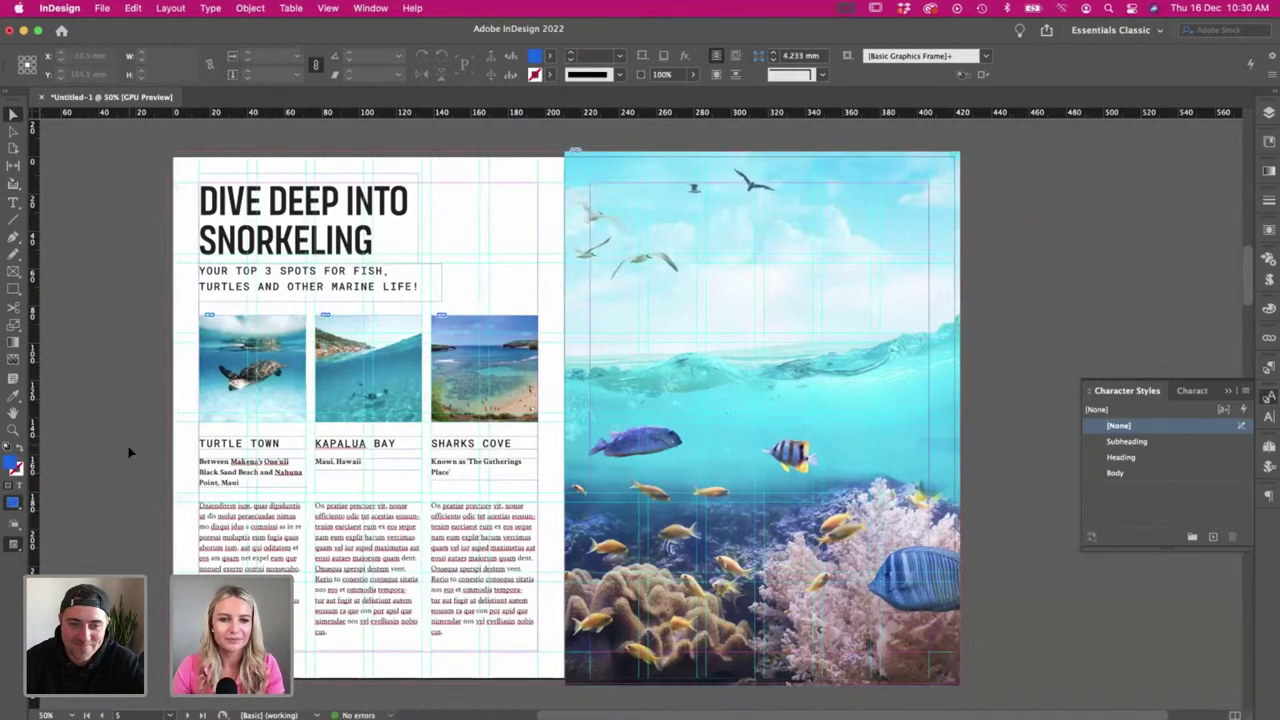
key(w)
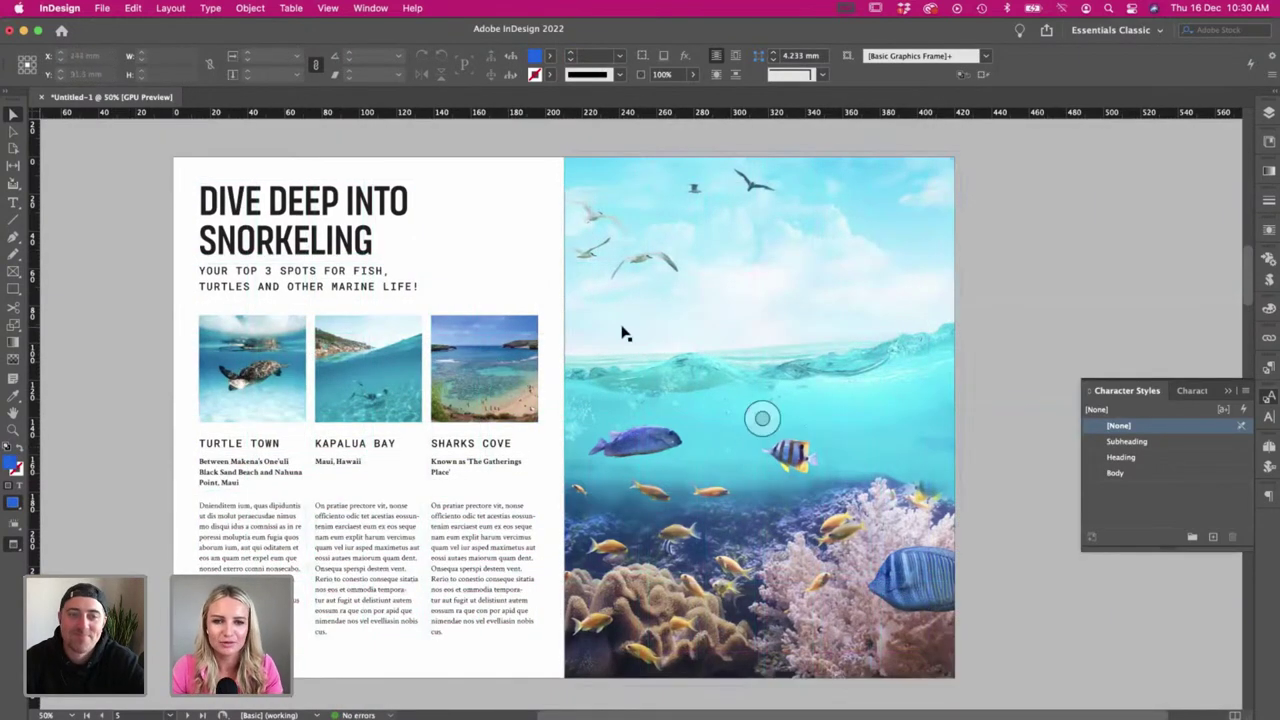
- Try the heading and subheading over the coral in the underwater photo, and undo the move
click(244, 291)
drag(245, 291, 686, 540)
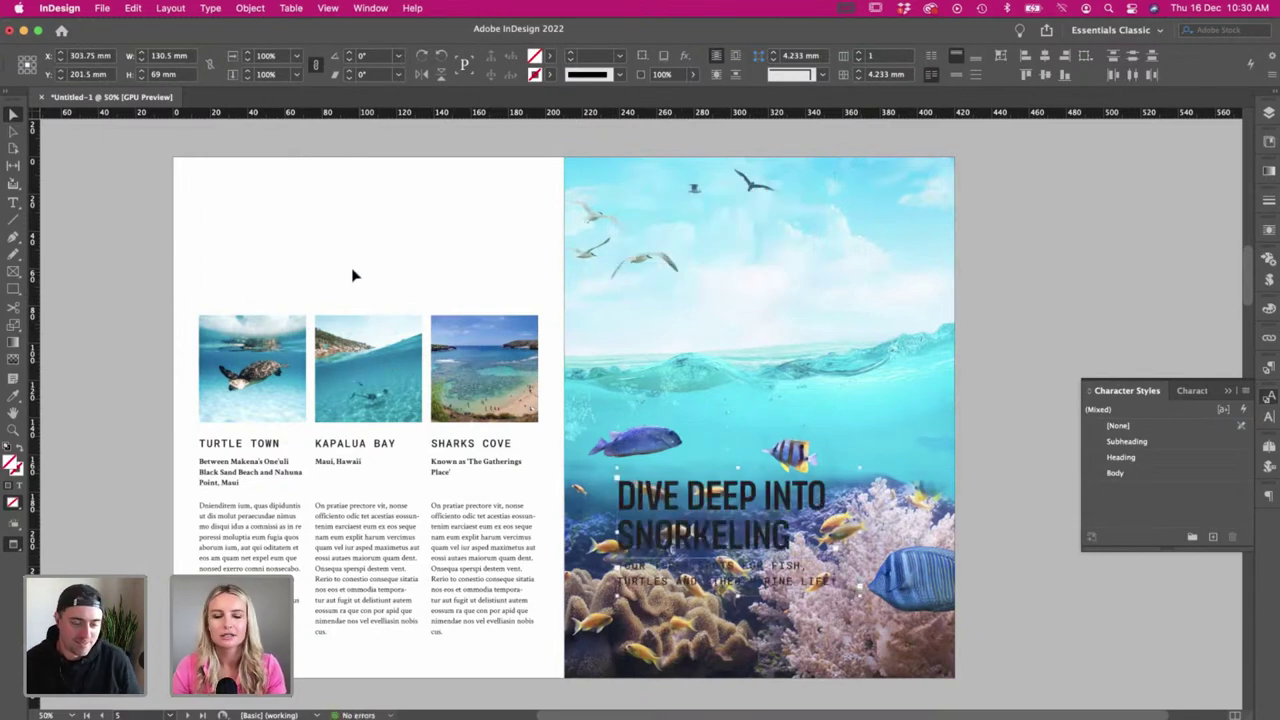
key(super+z)
key(super+z)
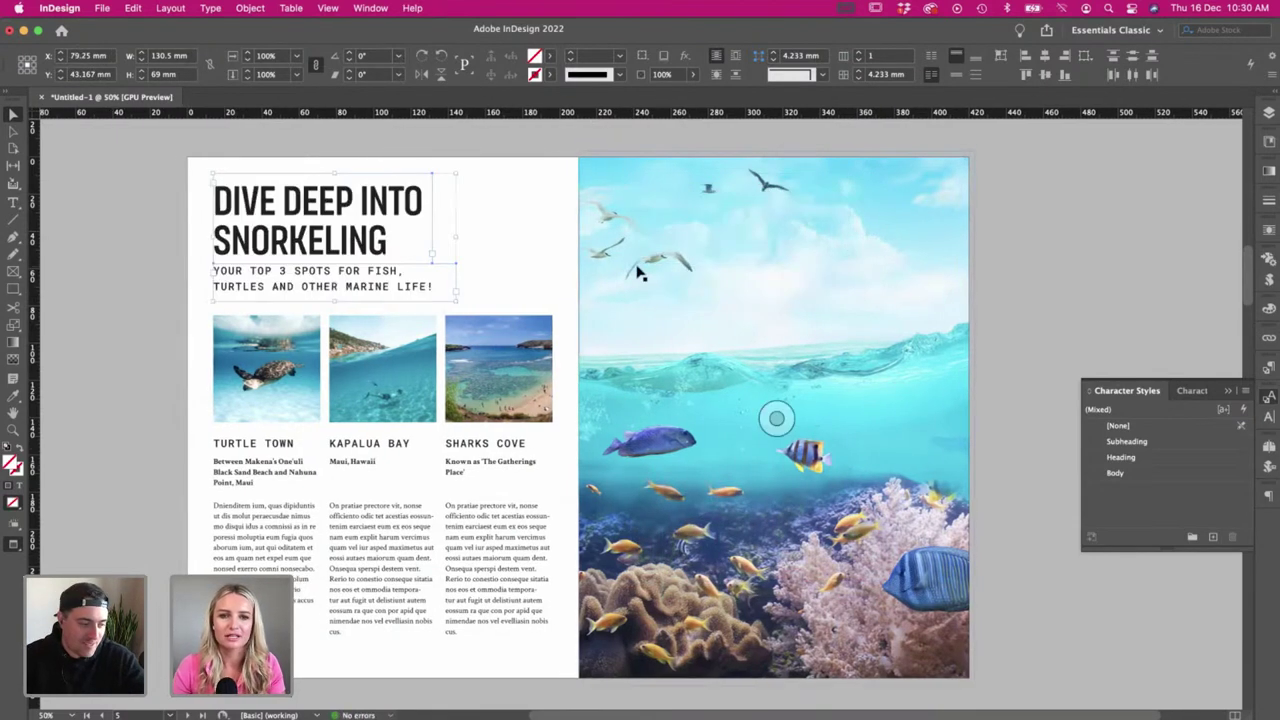
- Review the blue mountain contents spread and compare its look with the snorkeling spread
click(505, 262)
scroll(505, 262, up, 10)
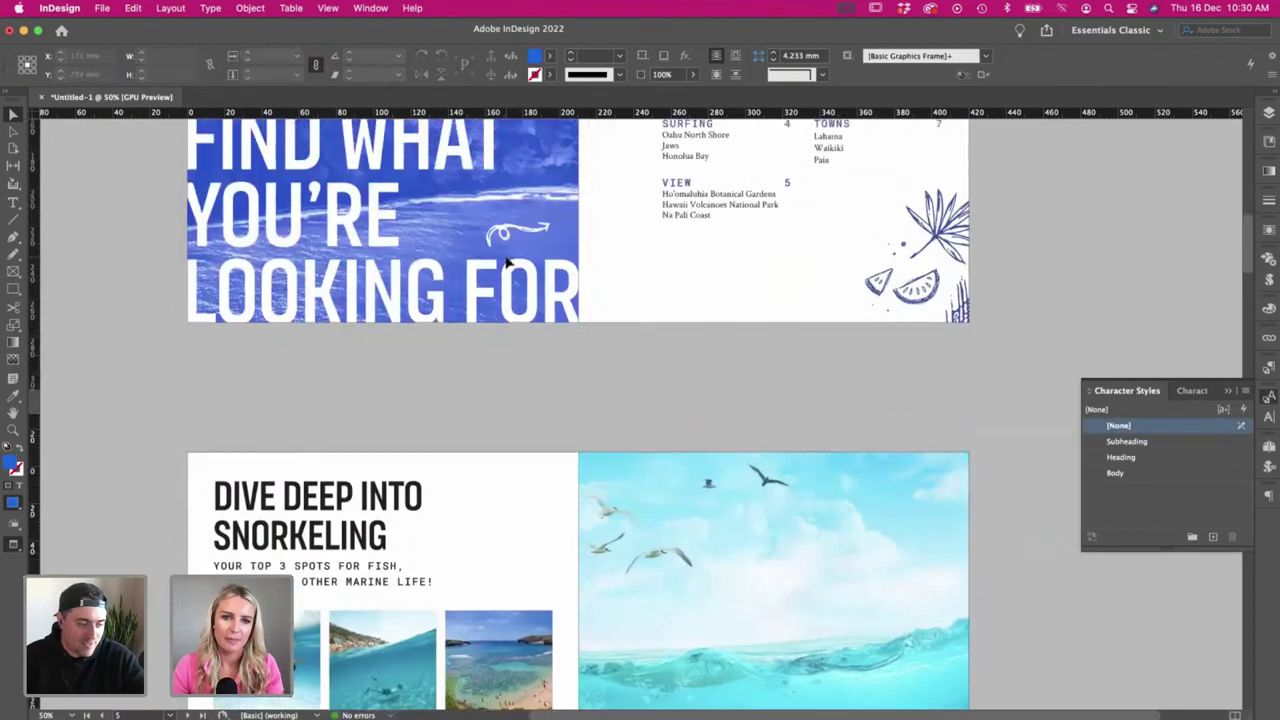
scroll(406, 283, up, 3)
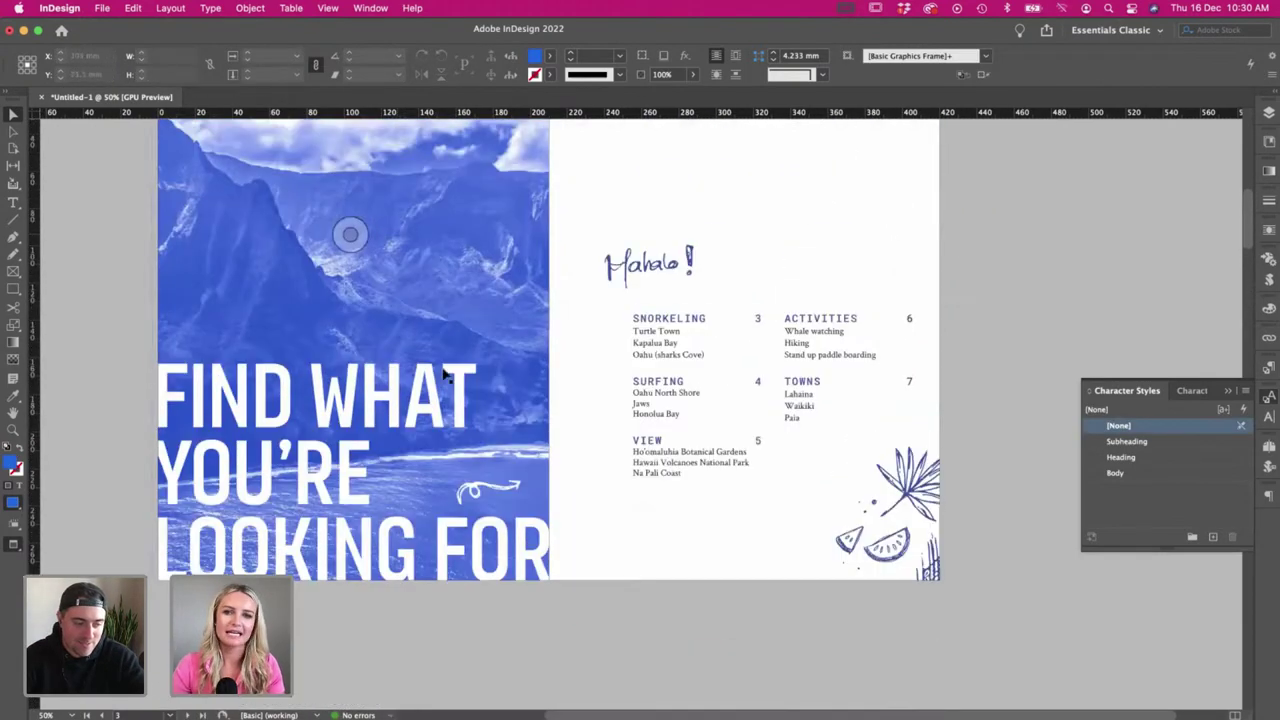
scroll(673, 413, up, 2)
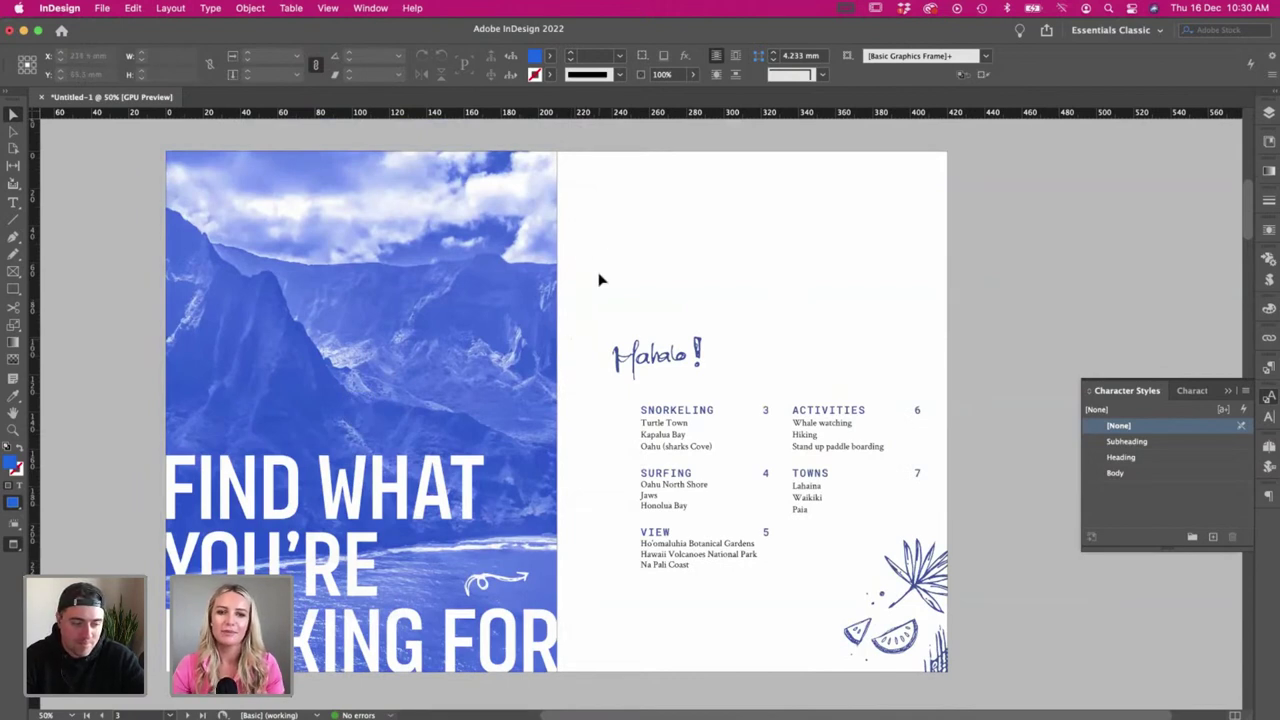
click(358, 408)
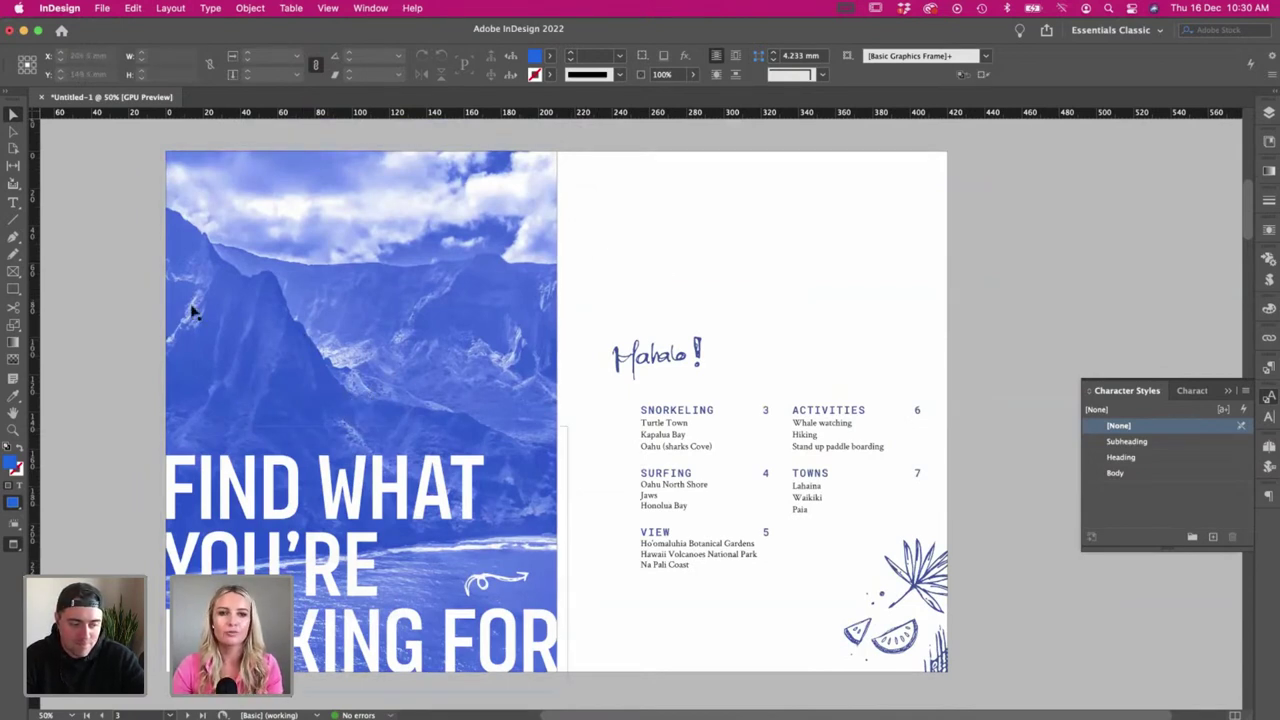
scroll(645, 295, down, 15)
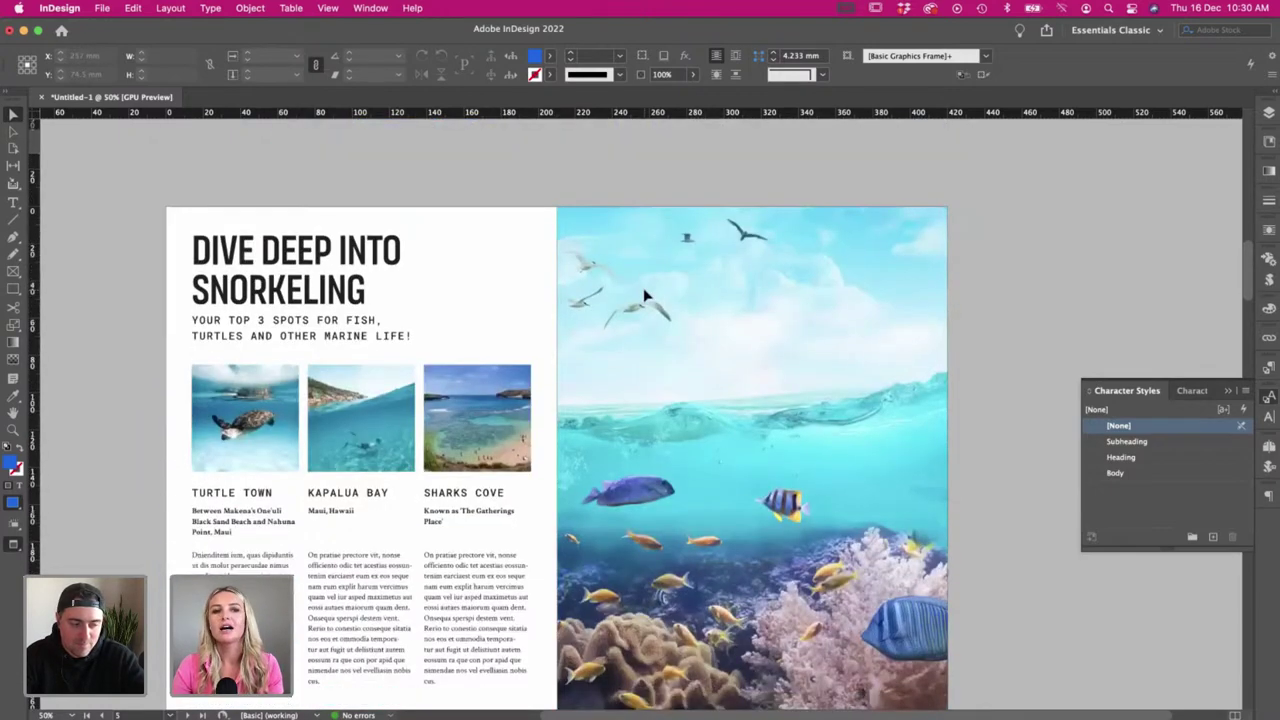
scroll(645, 295, down, 1)
click(755, 452)
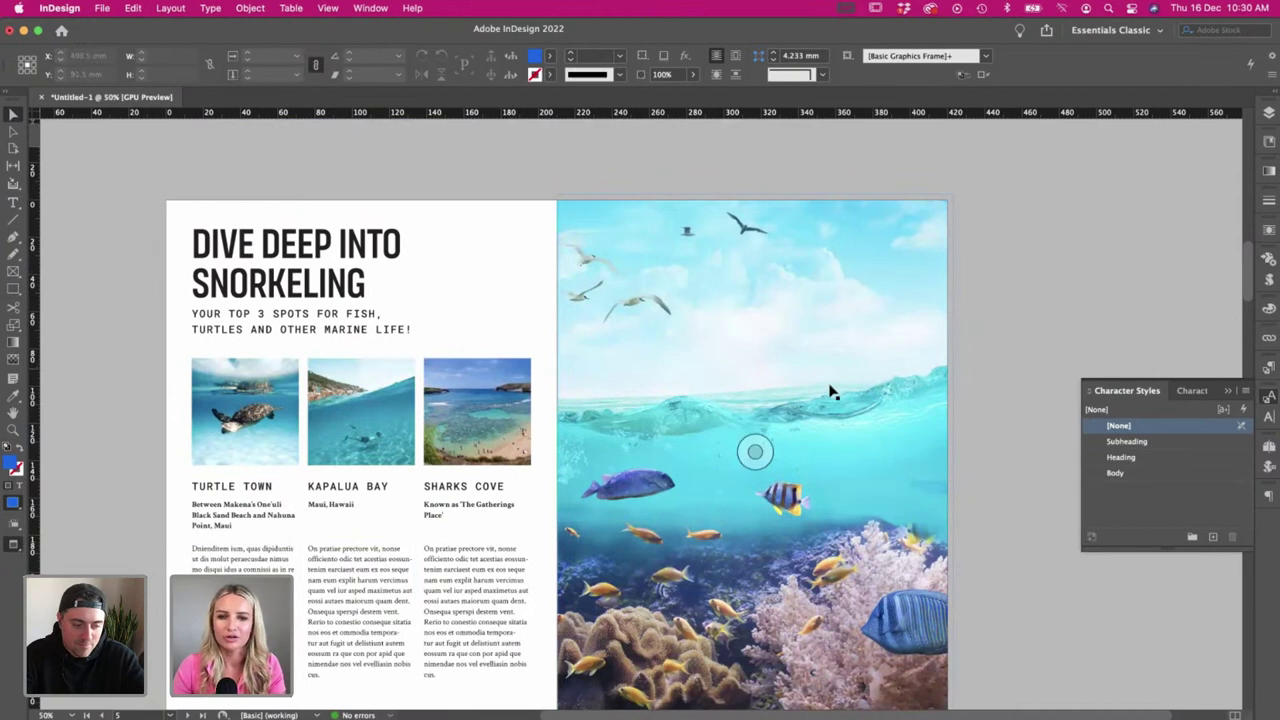
scroll(248, 308, down, 2)
scroll(248, 308, down, 3)
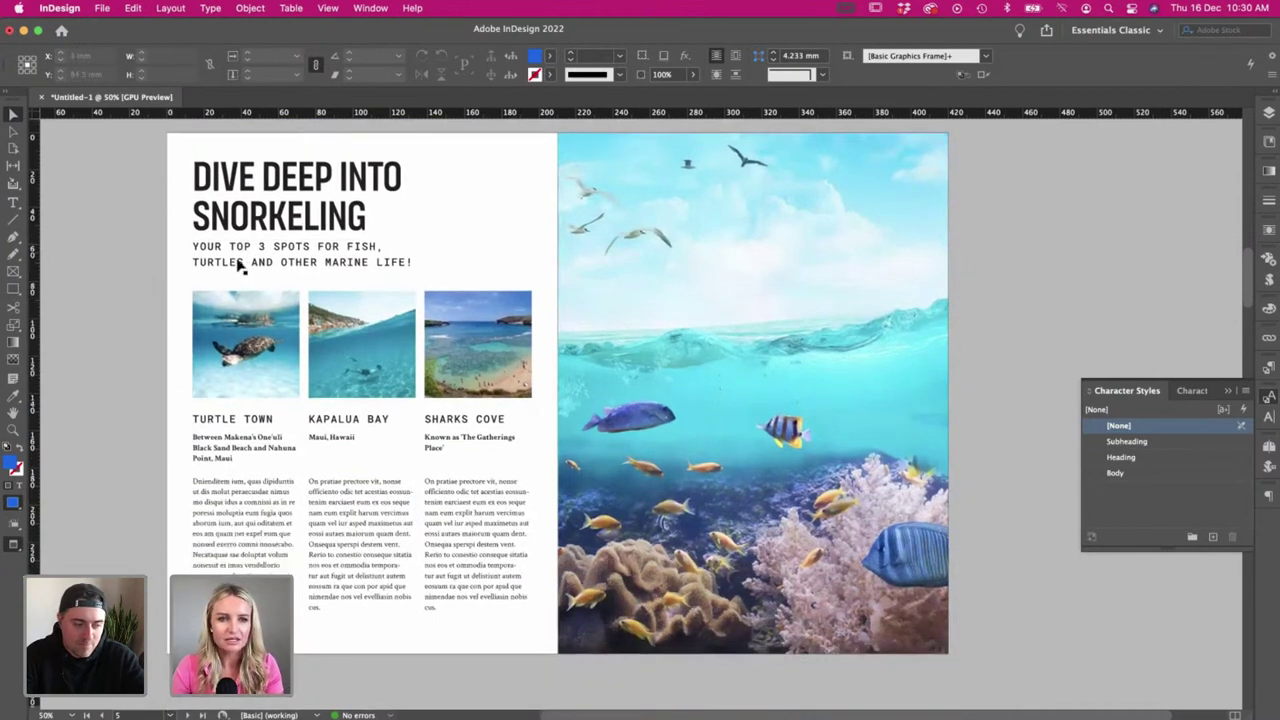
- Set the leading of the two-line subheading under DIVE DEEP INTO SNORKELING to 21 pt
click(240, 263)
drag(313, 275, 311, 267)
click(160, 209)
scroll(200, 240, up, 1)
key(t)
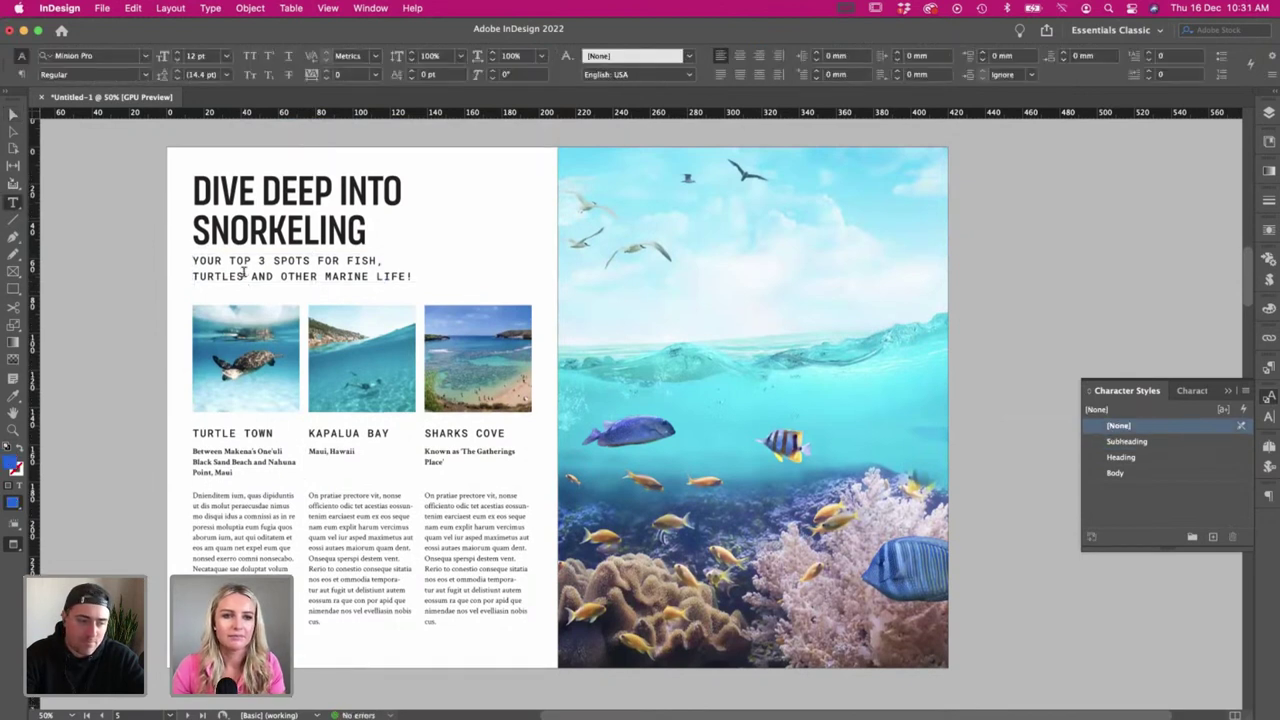
click(243, 272)
key(super+a)
click(178, 79)
click(178, 79)
click(178, 79)
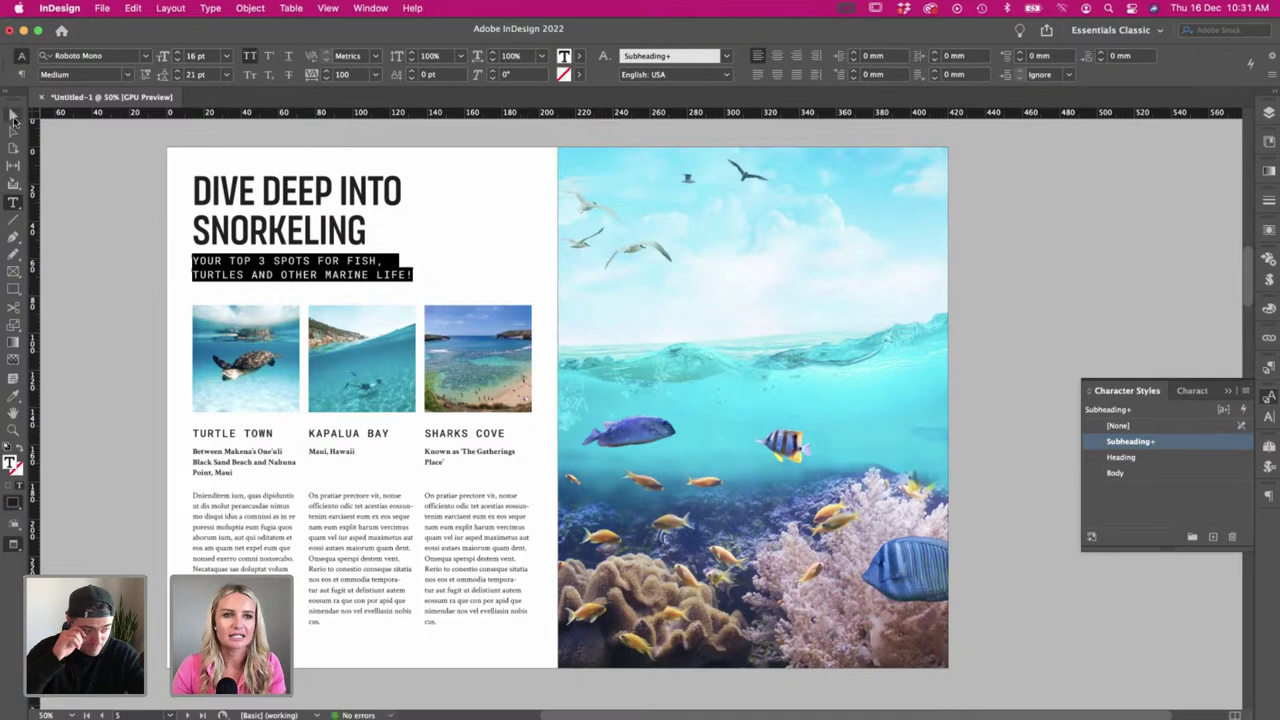
click(13, 115)
click(152, 301)
- Set the font size of the Turtle Town body text to 10 pt
double_click(232, 552)
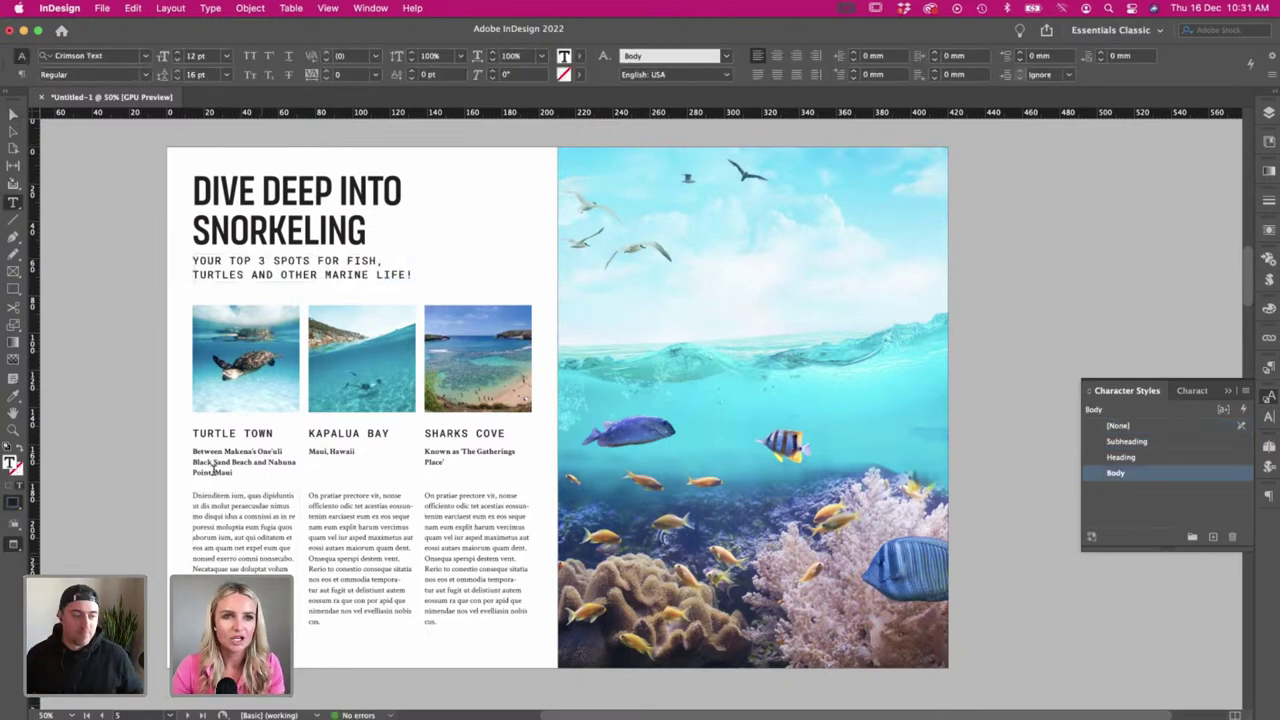
scroll(123, 216, left, 2)
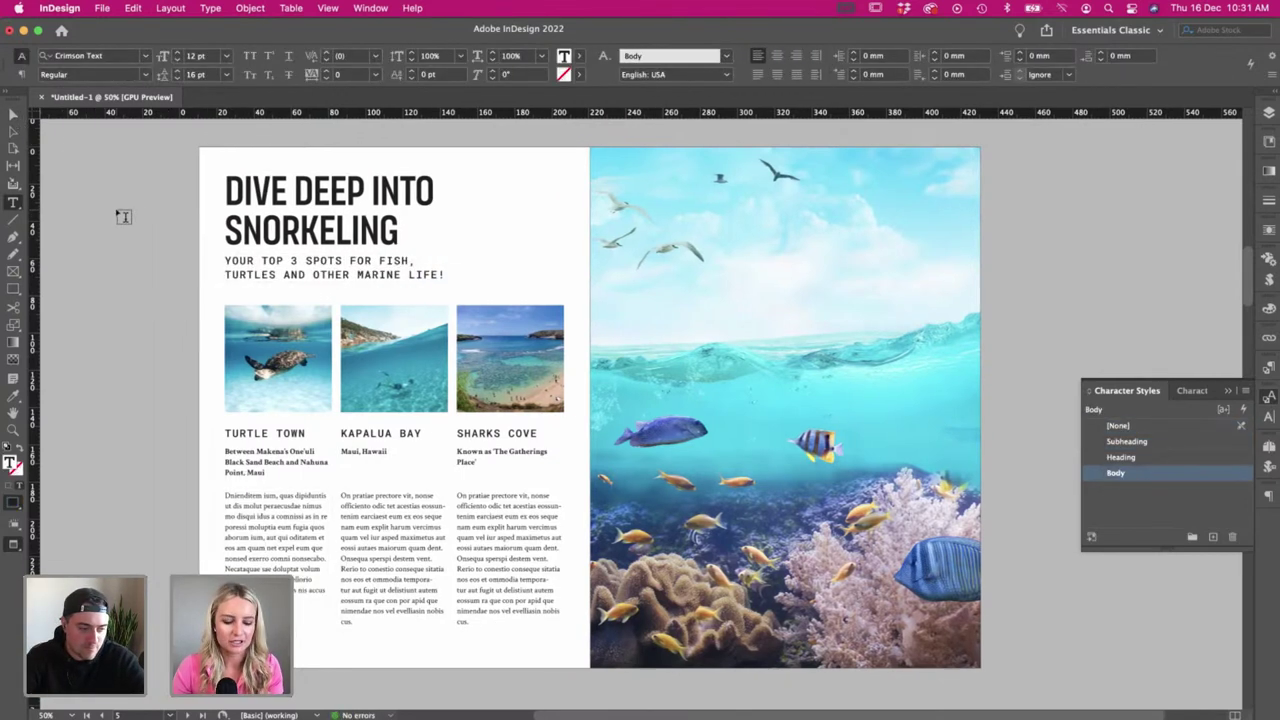
click(274, 548)
key(super+a)
click(178, 60)
click(178, 60)
click(13, 115)
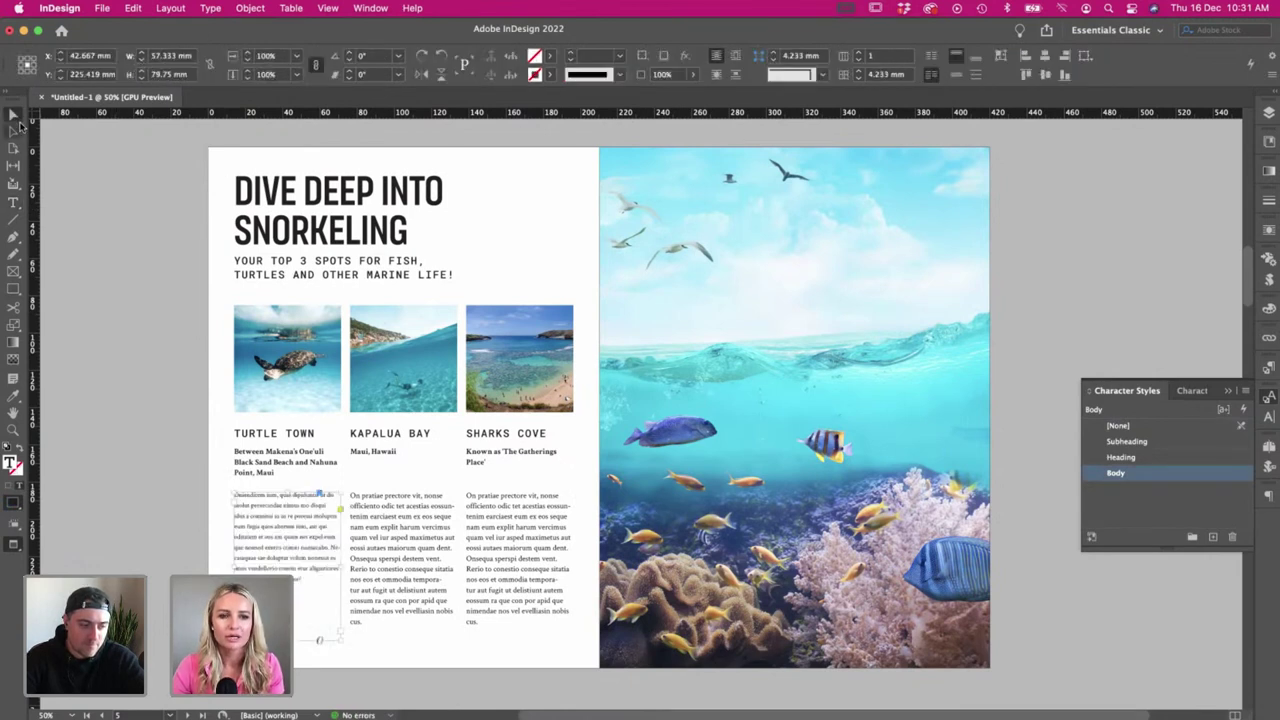
- Compare the Kapalua Bay and Turtle Town body text formatting, and check the settings of the Body character style
click(151, 329)
key(t)
super+click(380, 531)
shift+super+click(519, 545)
key(Return)
key(super+a)
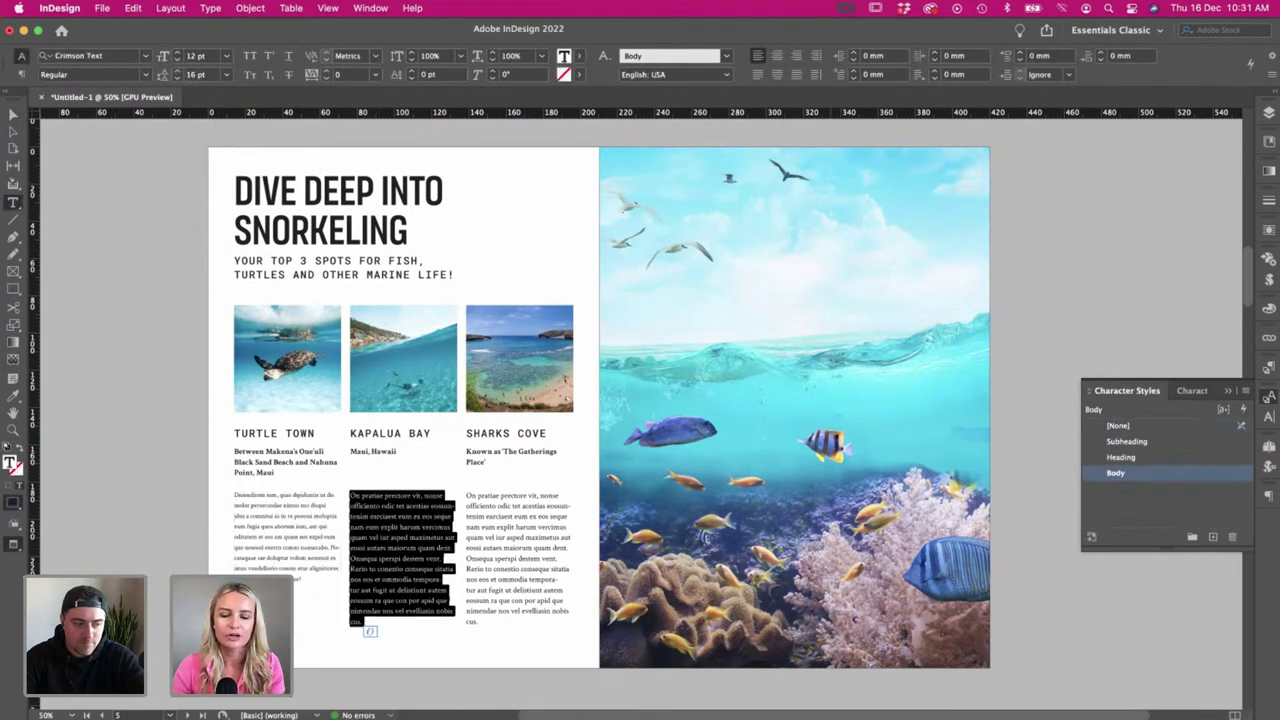
click(290, 520)
key(super+a)
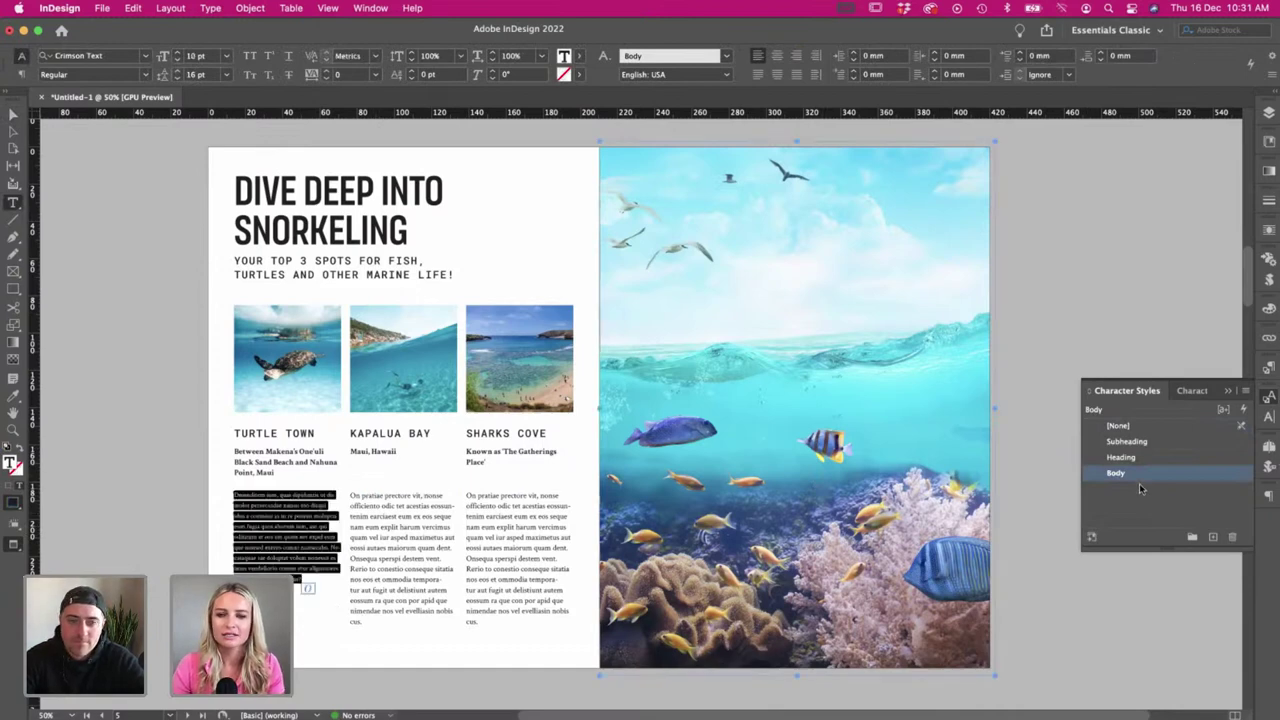
double_click(1143, 476)
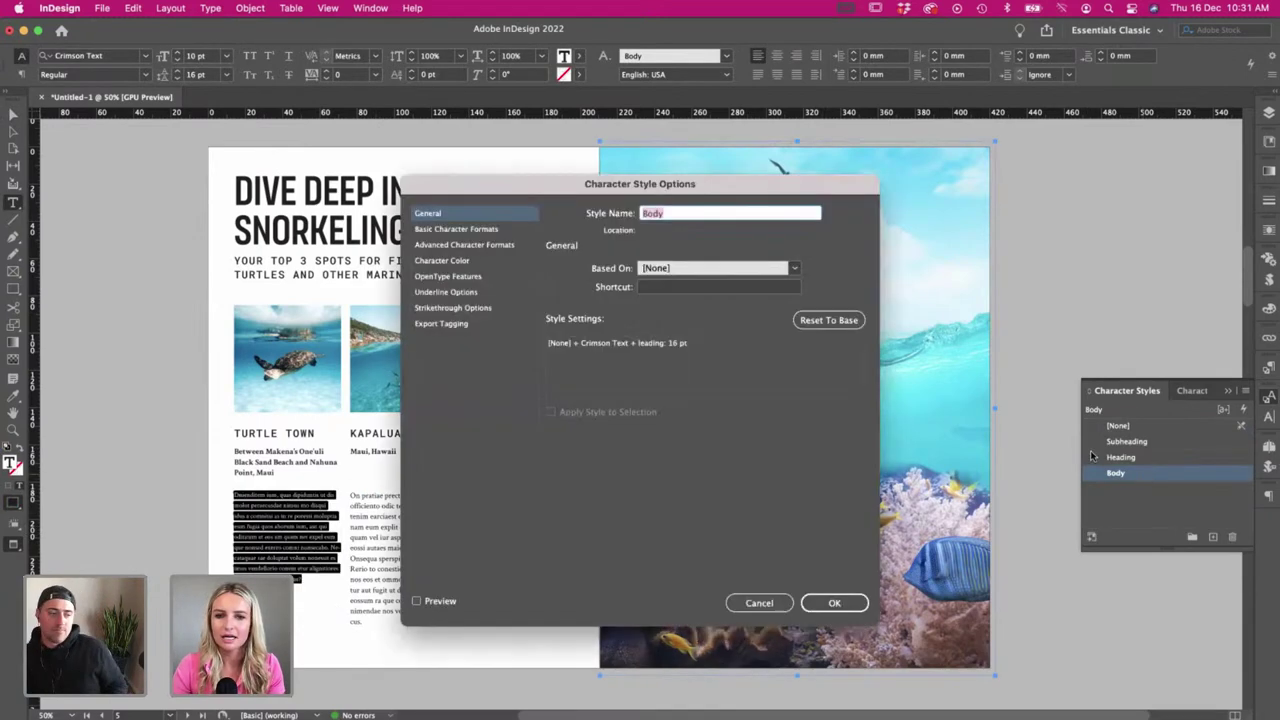
click(834, 603)
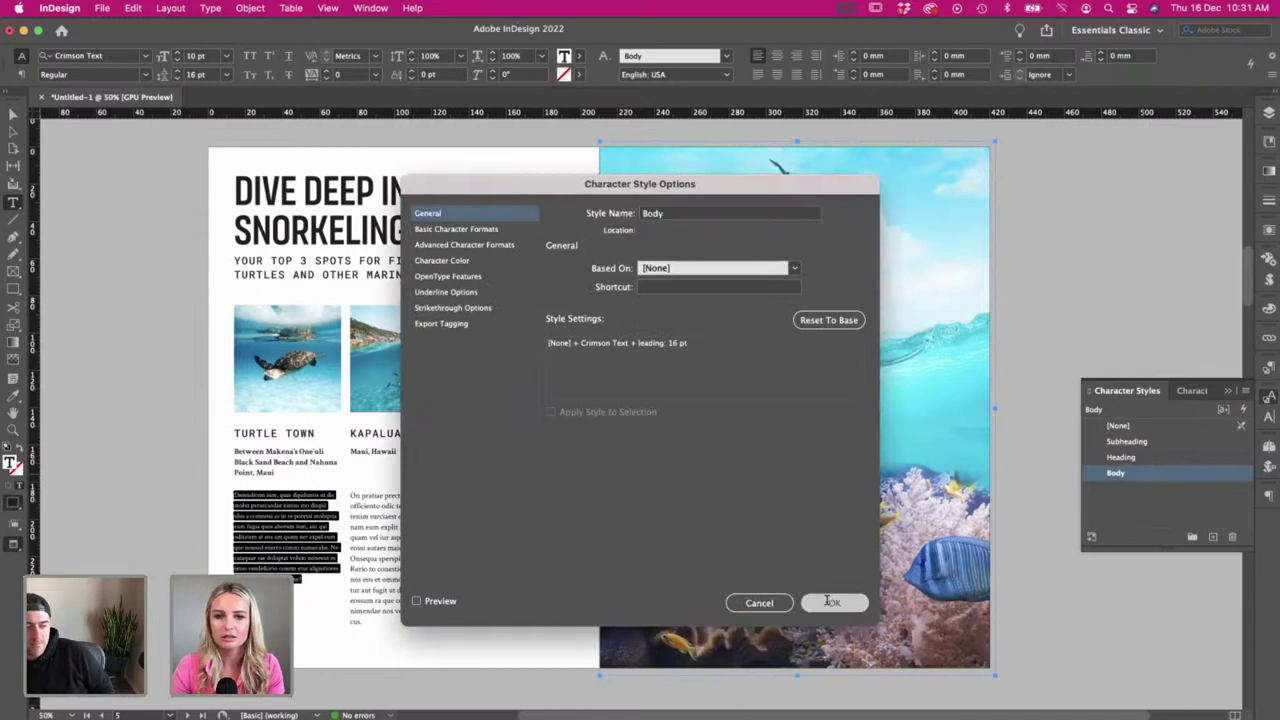
- Create a paragraph style named Body from the Kapalua Bay body text, trying Contents Body on it before reapplying Body
click(376, 519)
key(super+a)
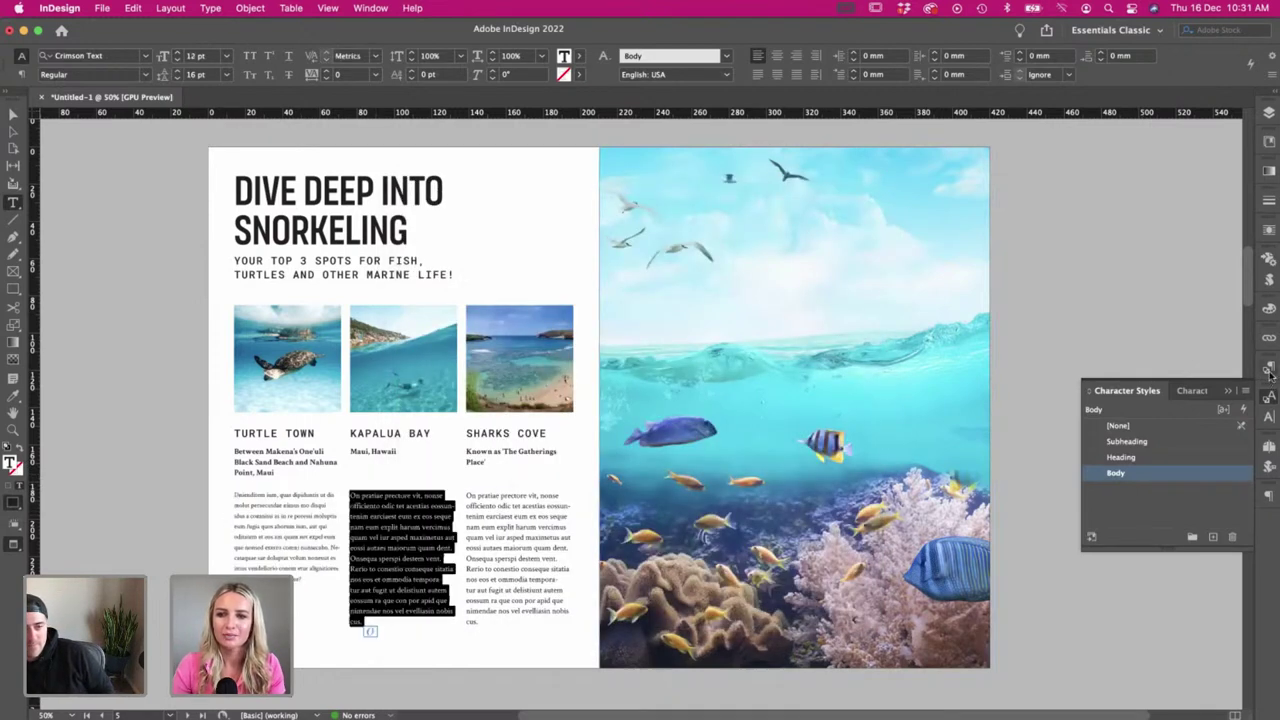
click(1269, 369)
click(1213, 588)
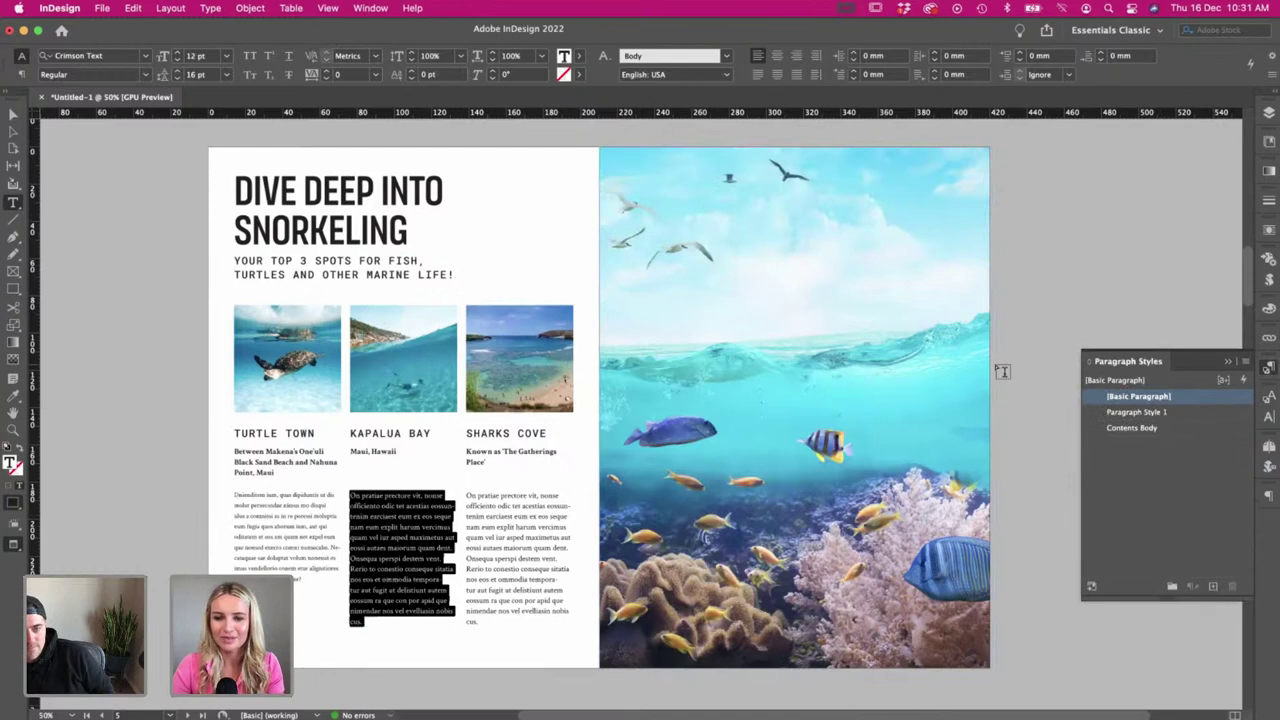
double_click(1140, 413)
text(Body)
key(Return)
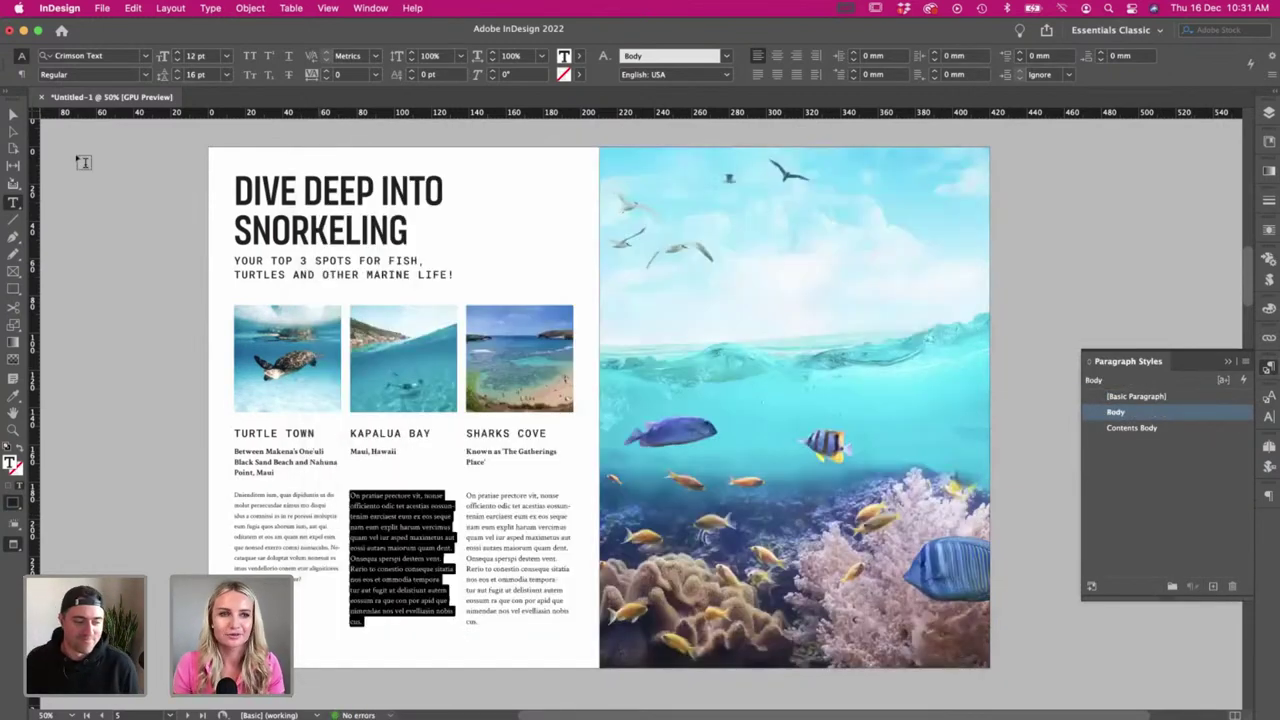
click(1134, 428)
click(1150, 414)
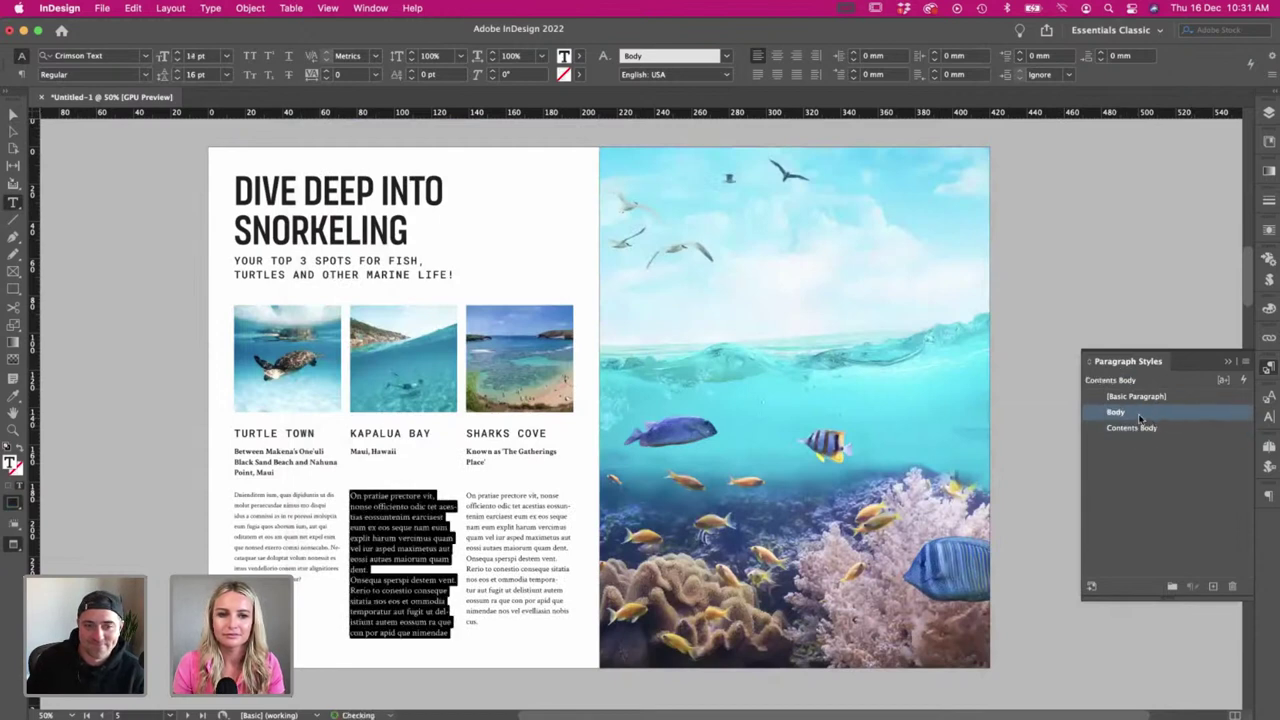
- Redefine the applied paragraph style from the 10 pt Turtle Town body text
click(376, 542)
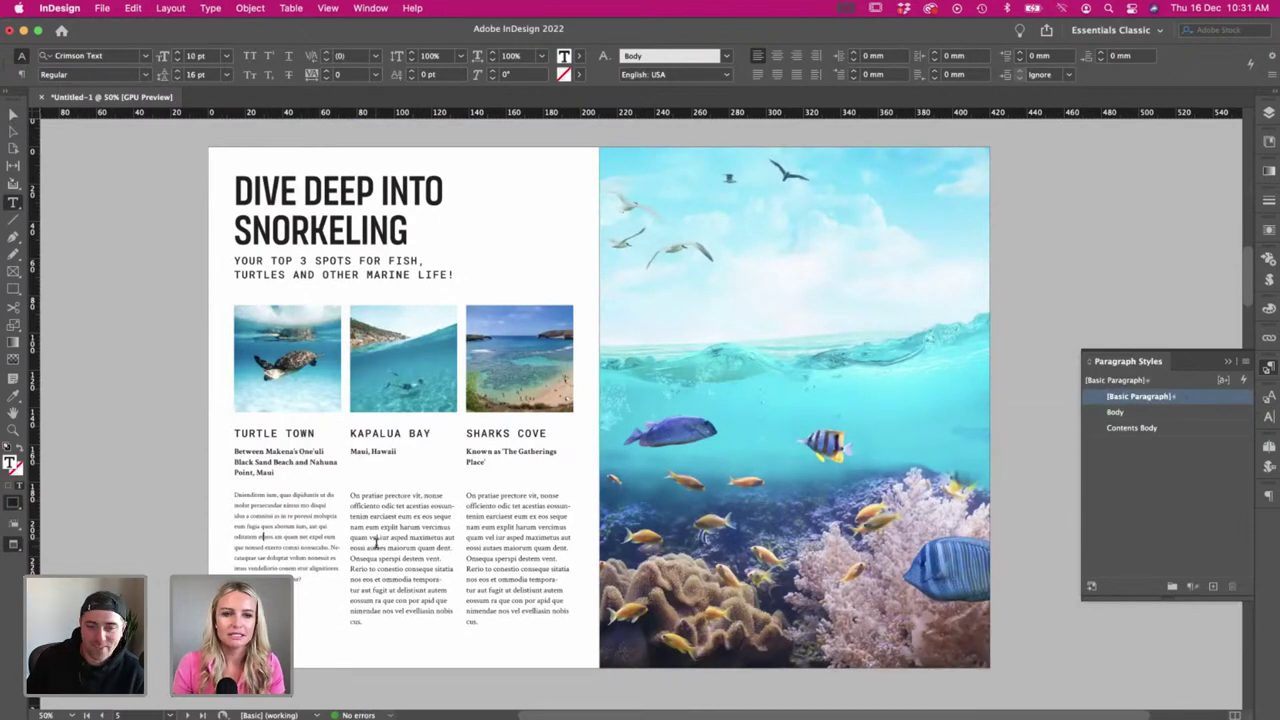
click(376, 543)
click(318, 549)
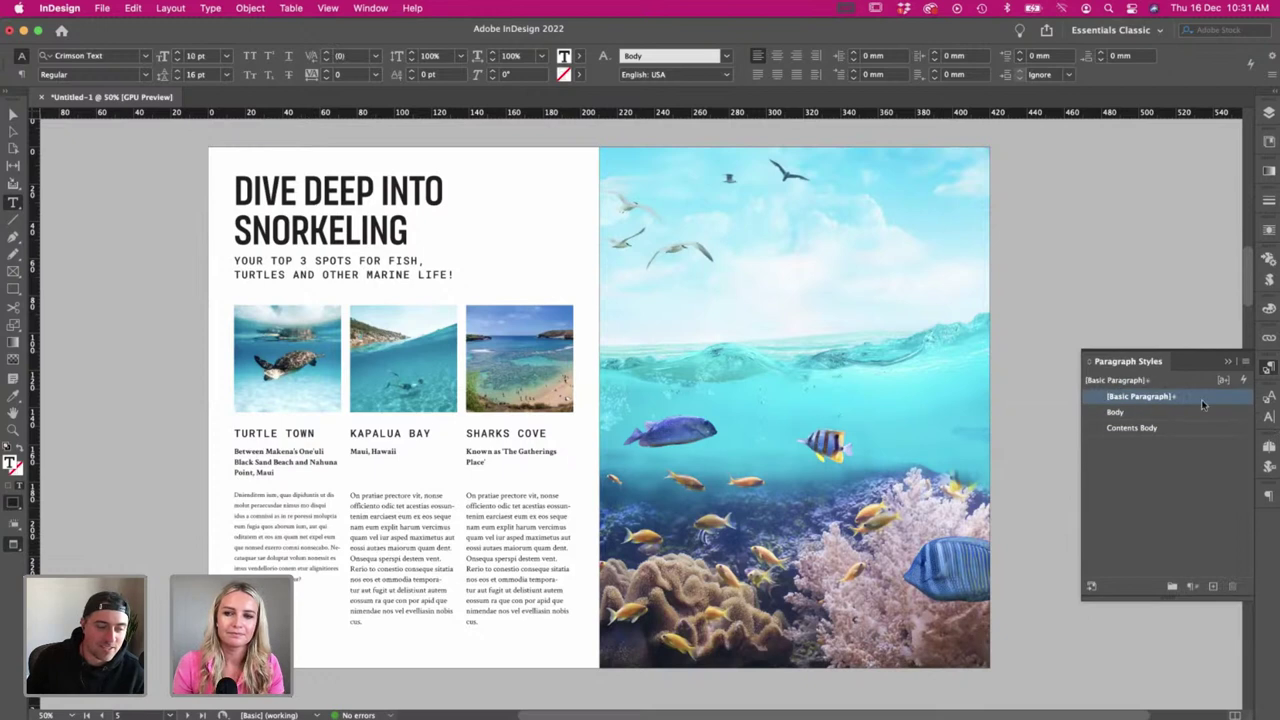
key(super+a)
right_click(1192, 418)
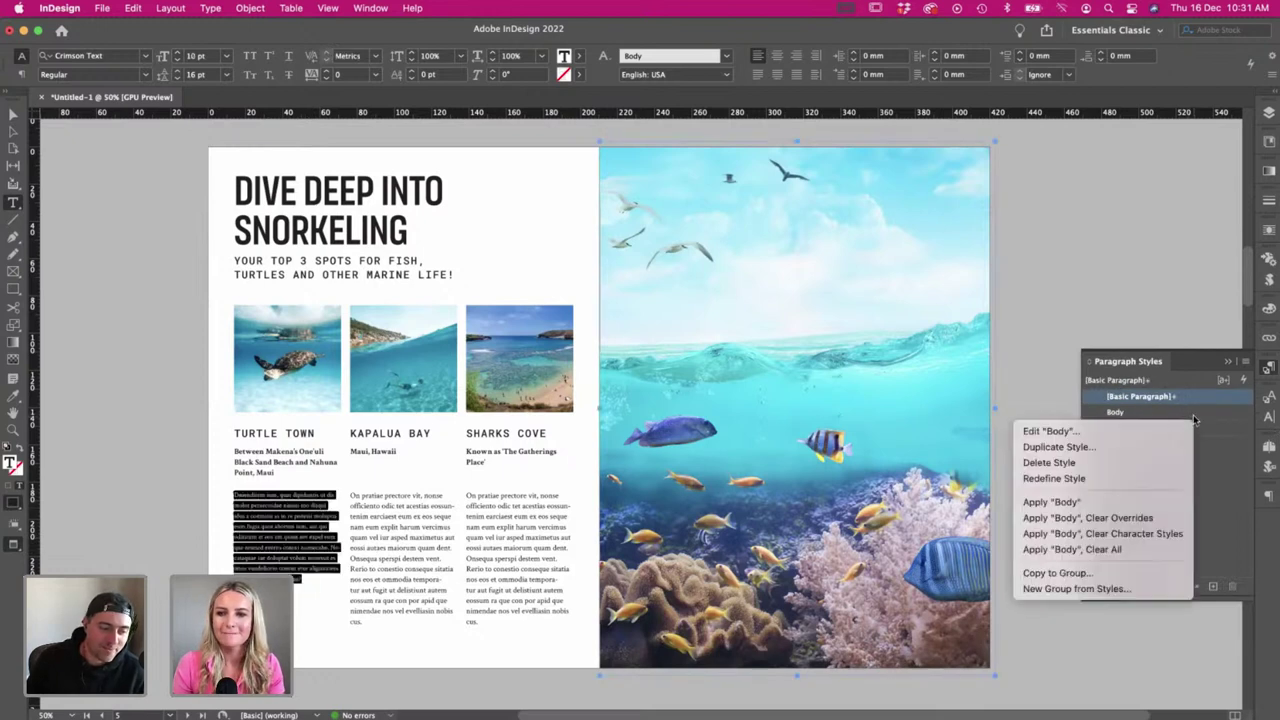
click(1151, 477)
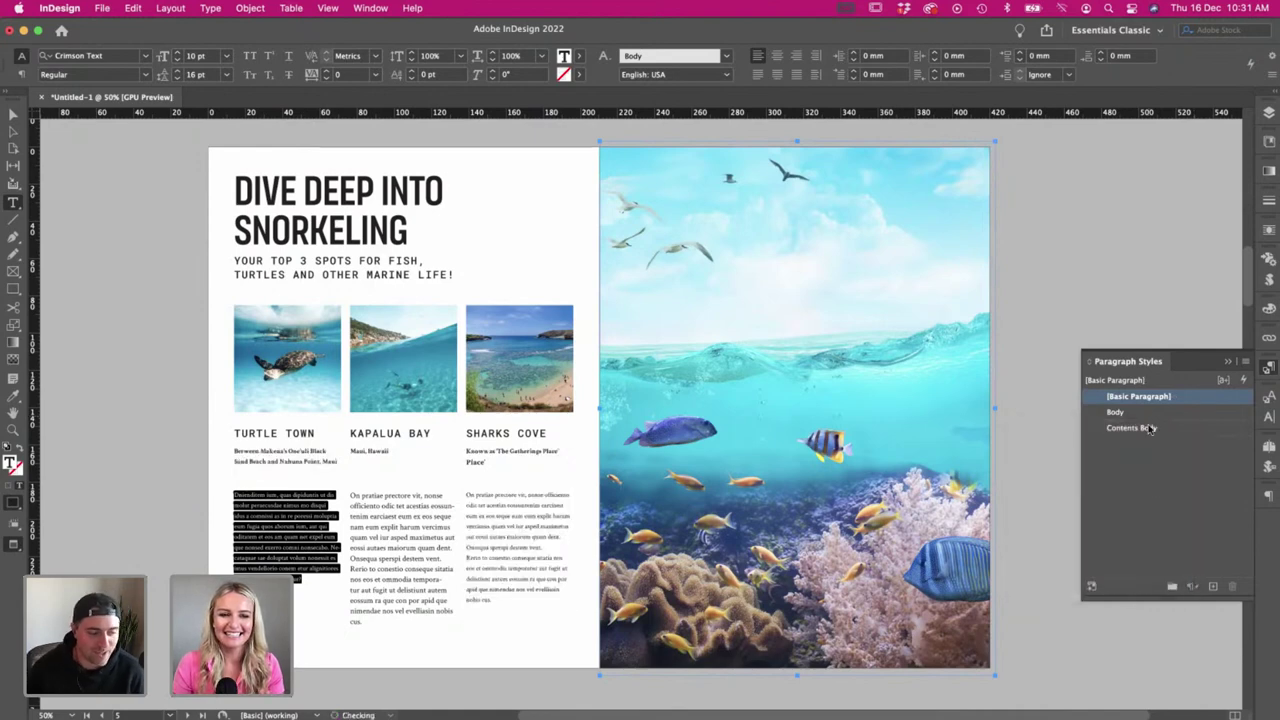
- Check the Kapalua Bay body text's style, and apply the Body paragraph style to the Turtle Town body text
click(406, 577)
key(super+a)
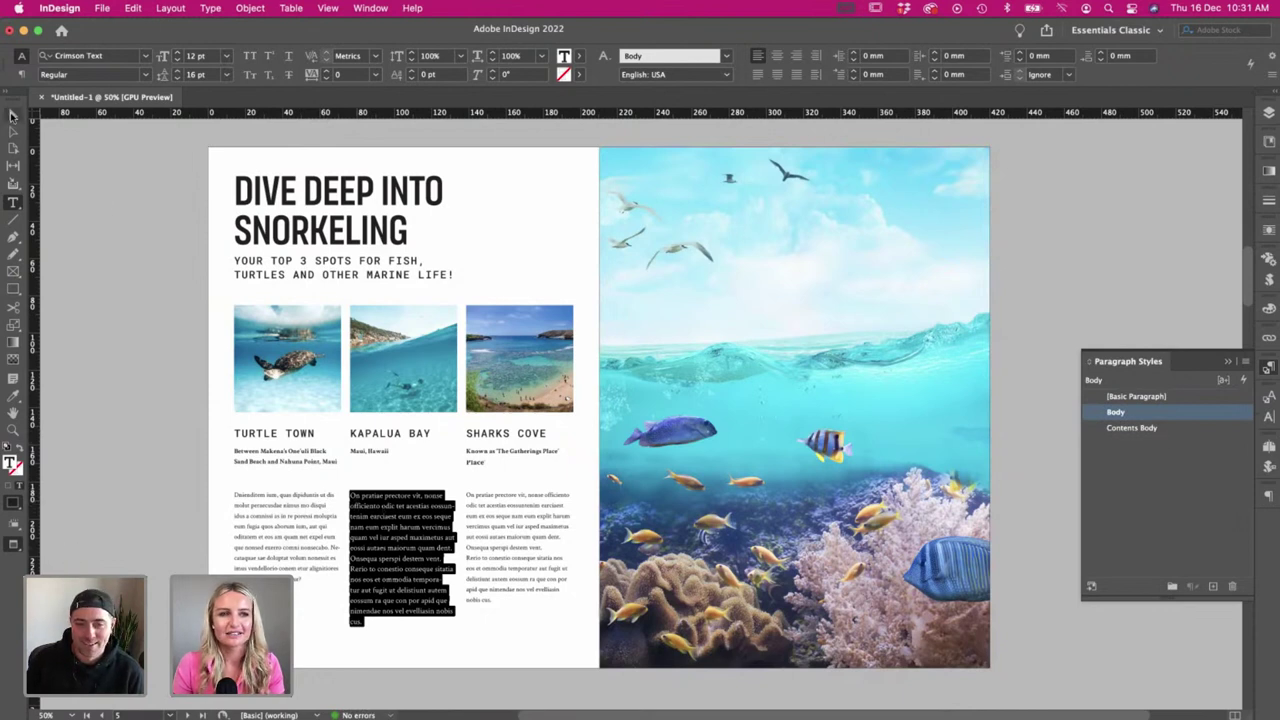
click(12, 116)
click(120, 260)
double_click(318, 530)
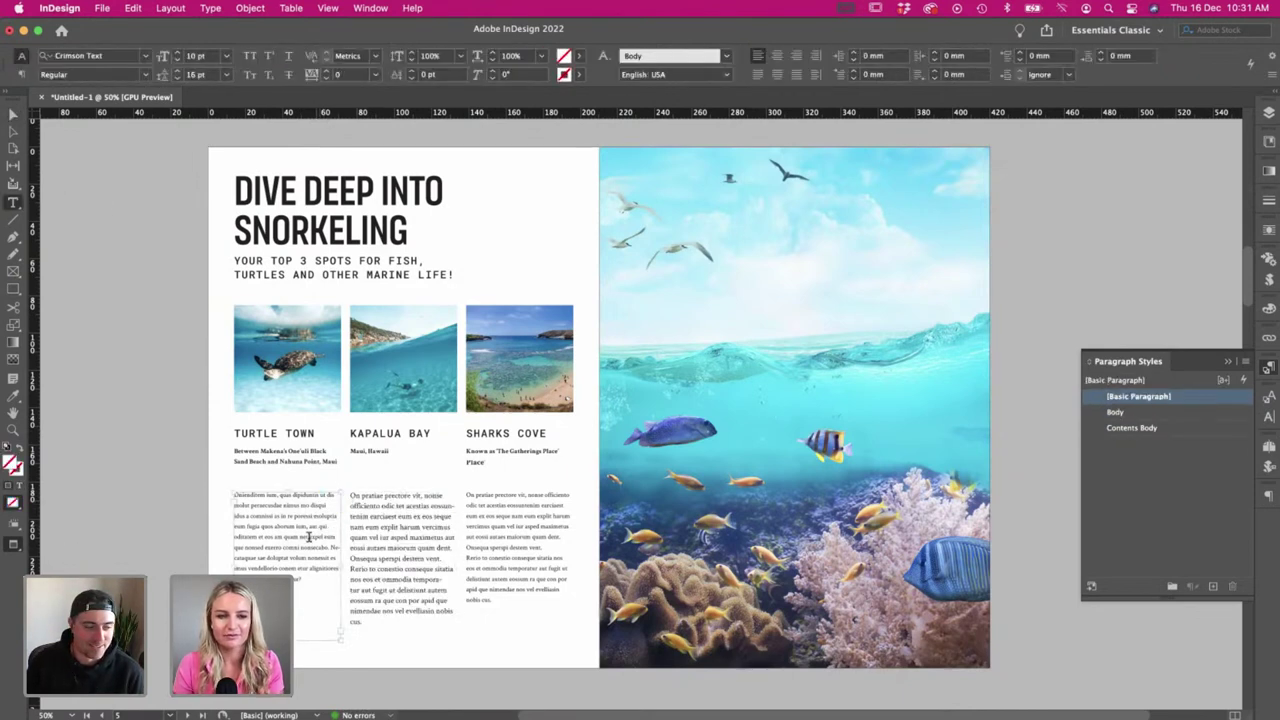
key(super+a)
click(1175, 413)
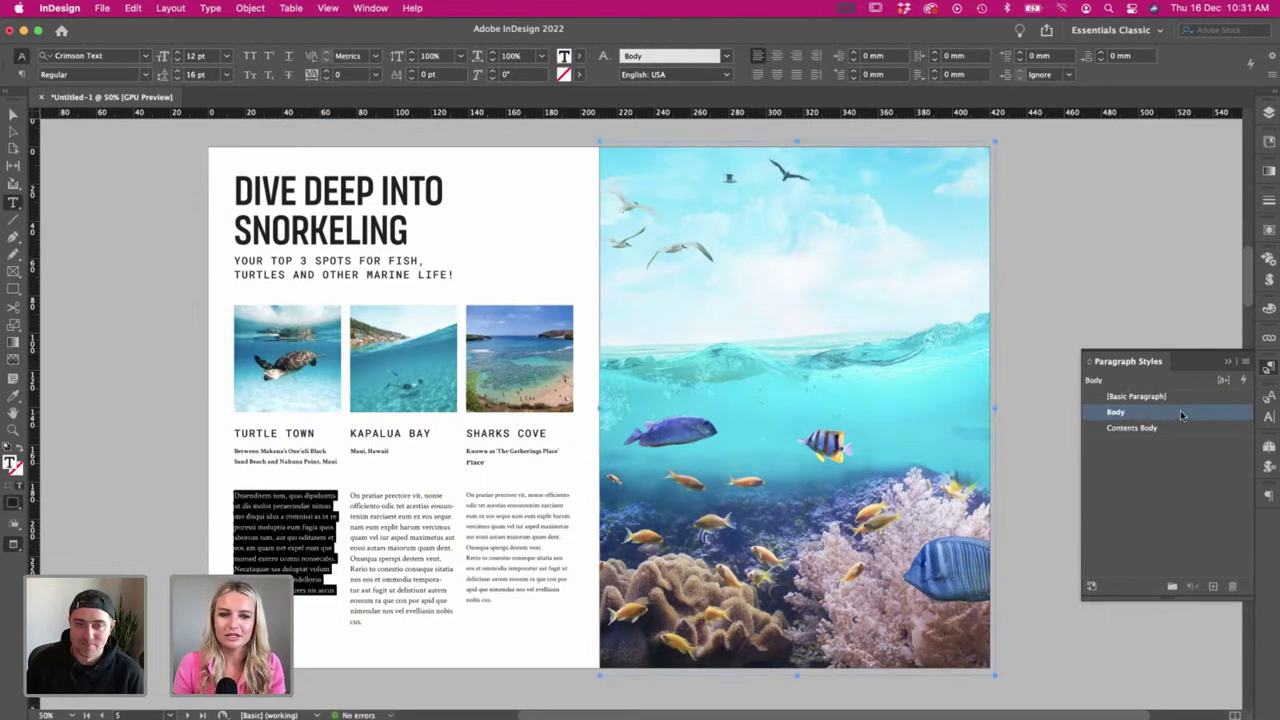
right_click(1181, 415)
click(1240, 493)
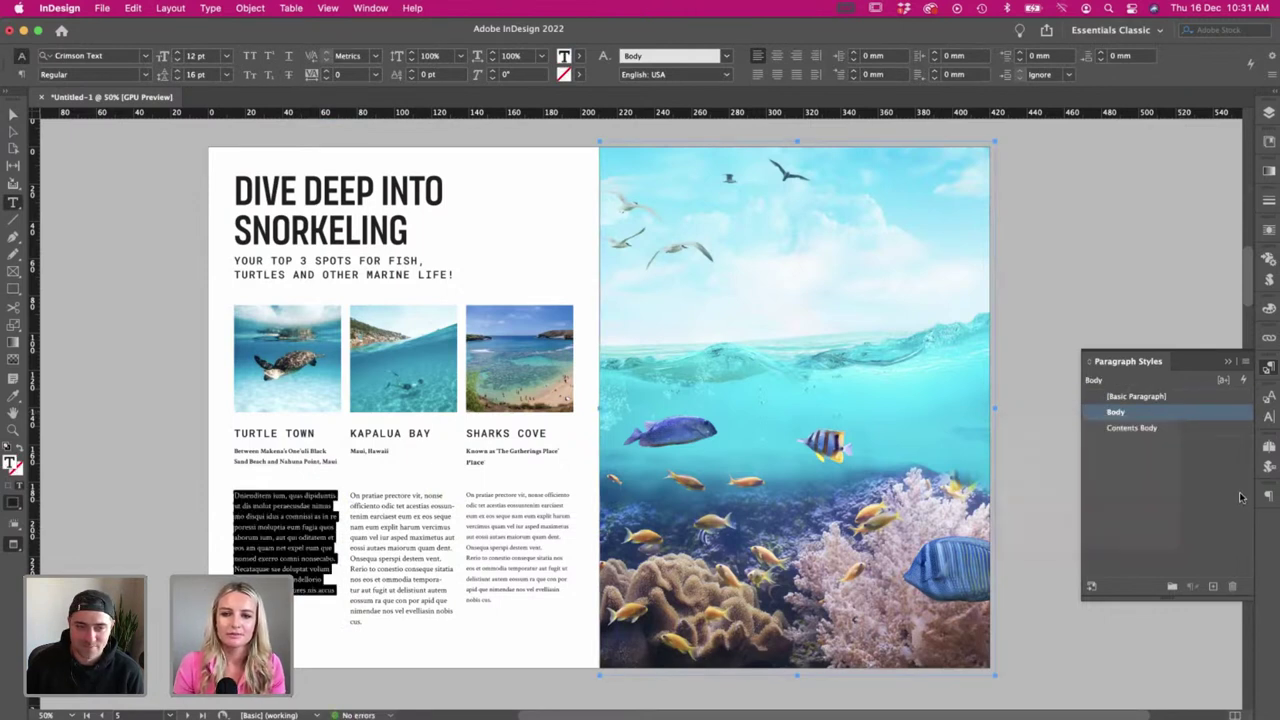
- Delete the Body paragraph style and replace it with [Basic Paragraph]
click(10, 116)
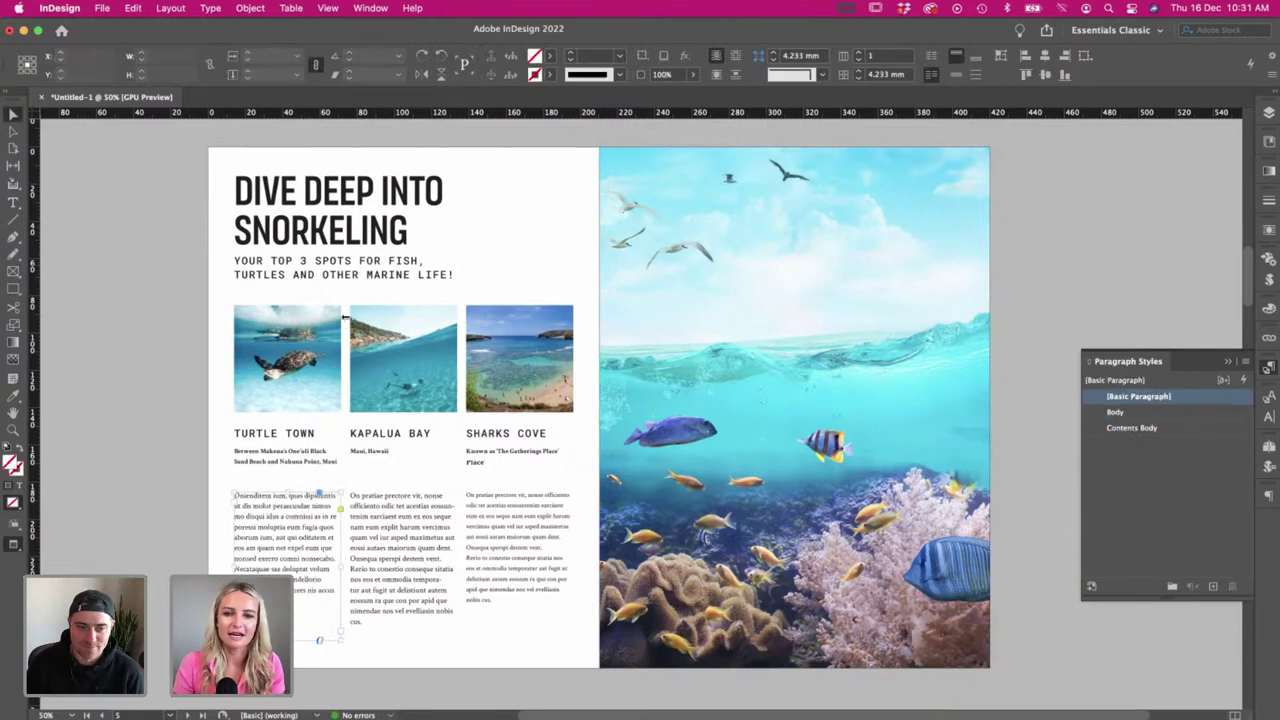
click(1236, 586)
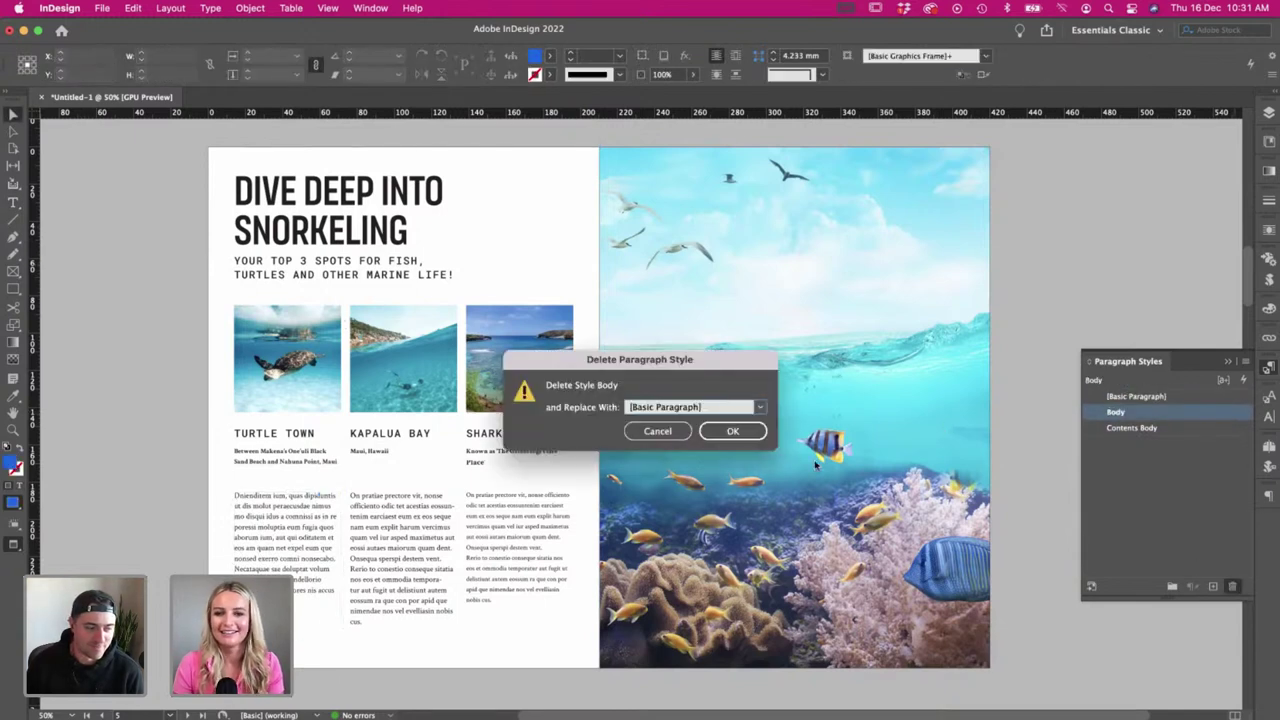
click(750, 431)
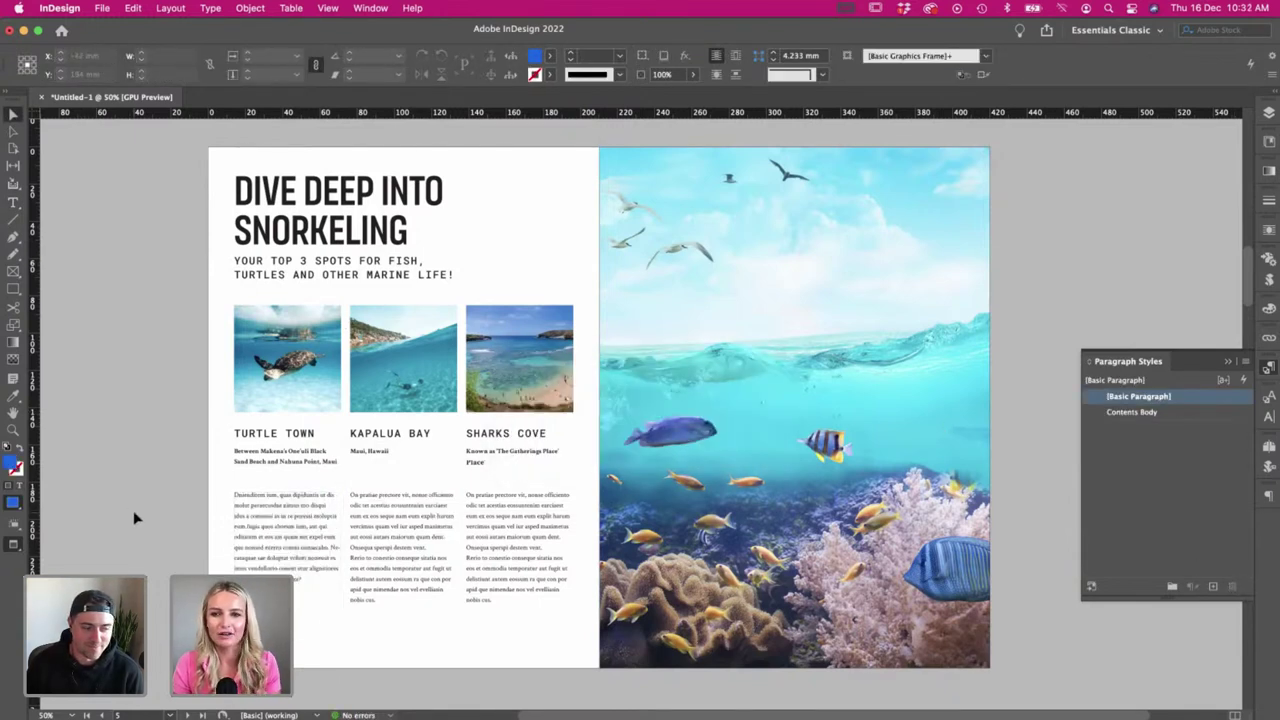
- Create a new paragraph style named Body from the 10 pt Kapalua Bay body text
double_click(277, 541)
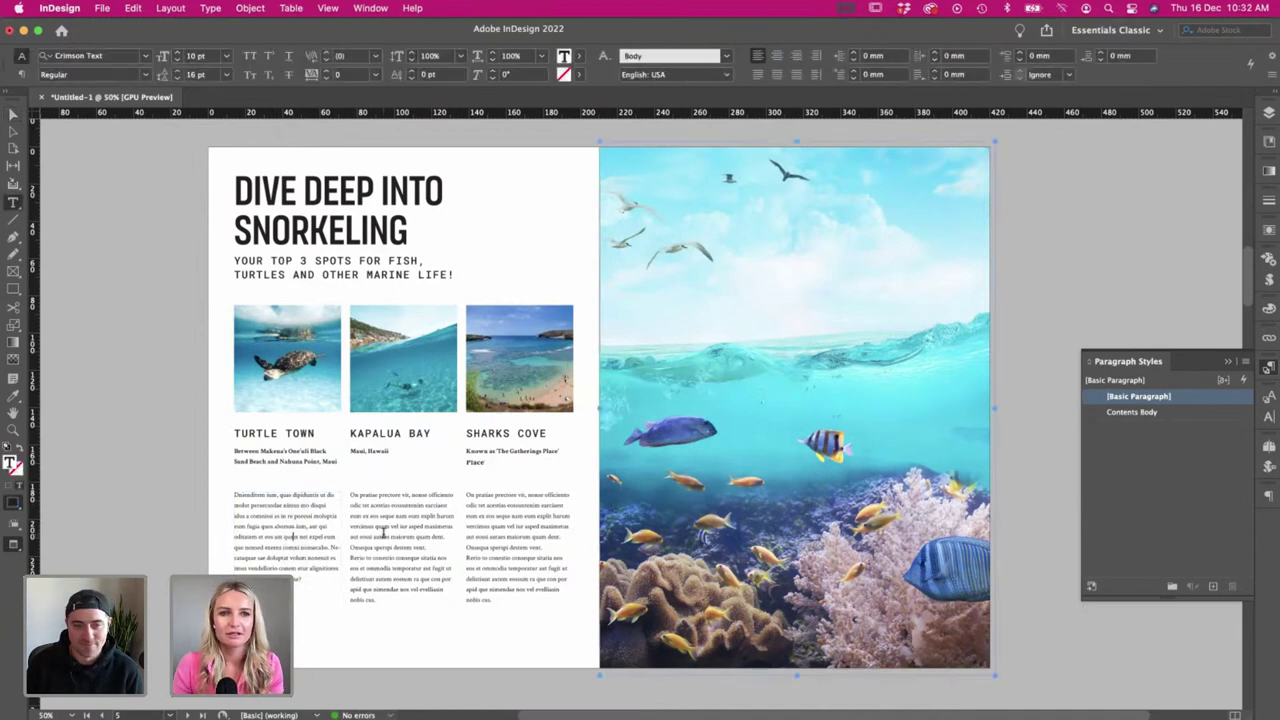
key(super+a)
click(1213, 586)
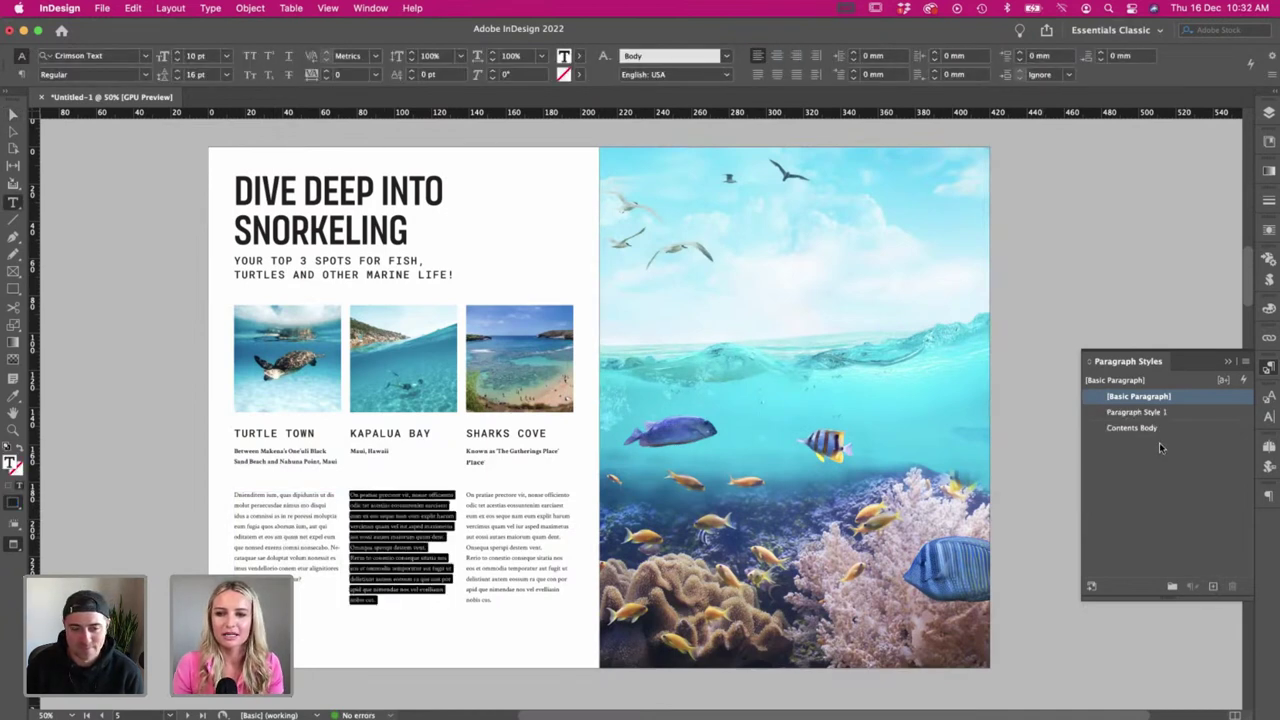
double_click(1140, 412)
text(V)
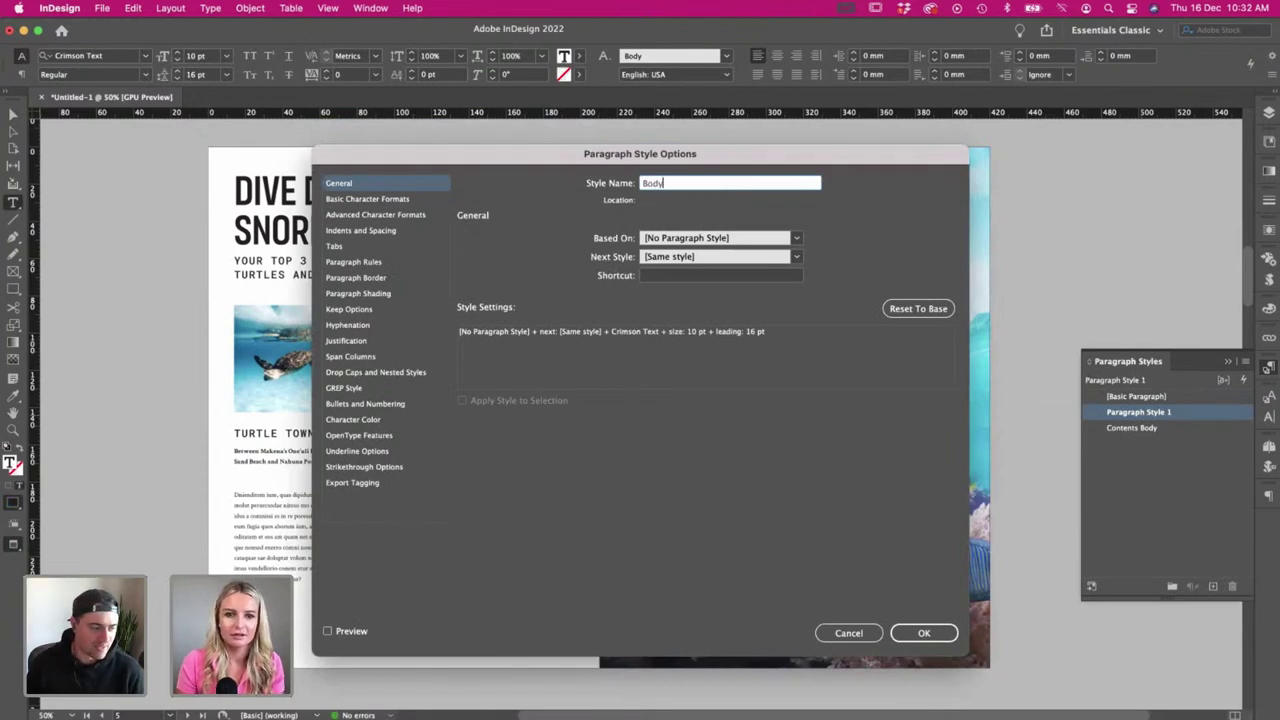
key(Return)
click(13, 115)
click(94, 257)
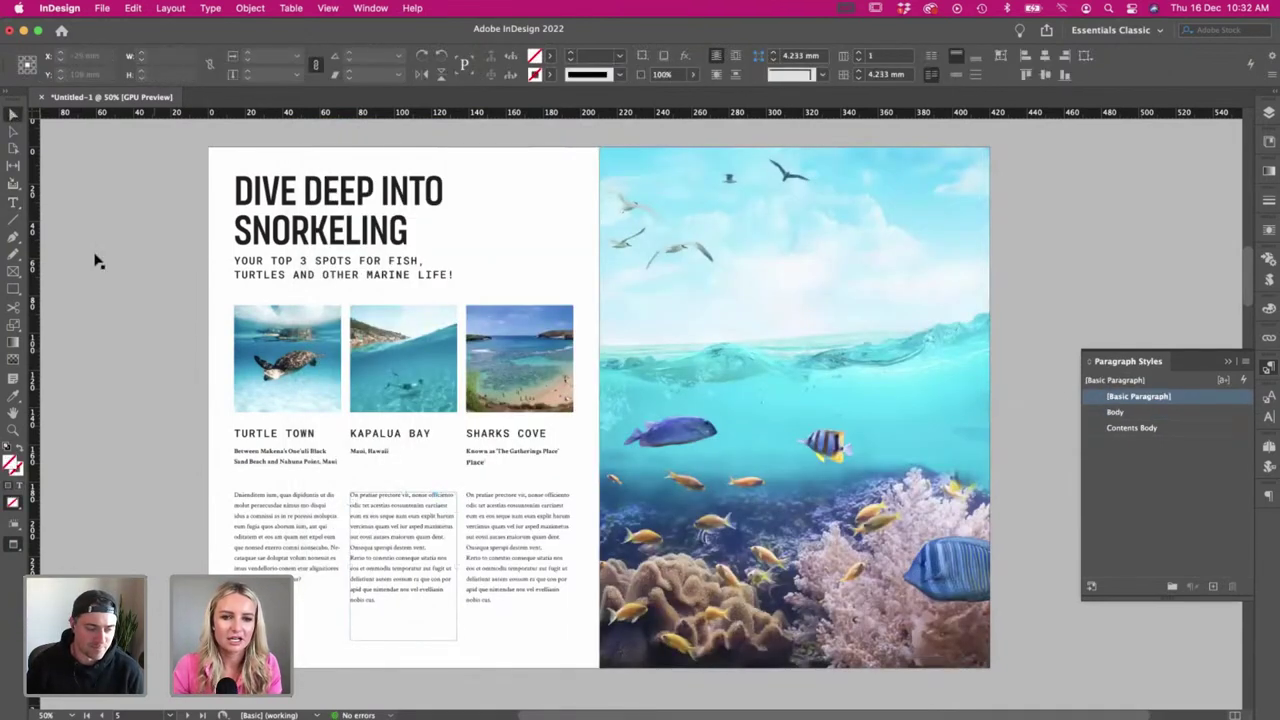
double_click(274, 530)
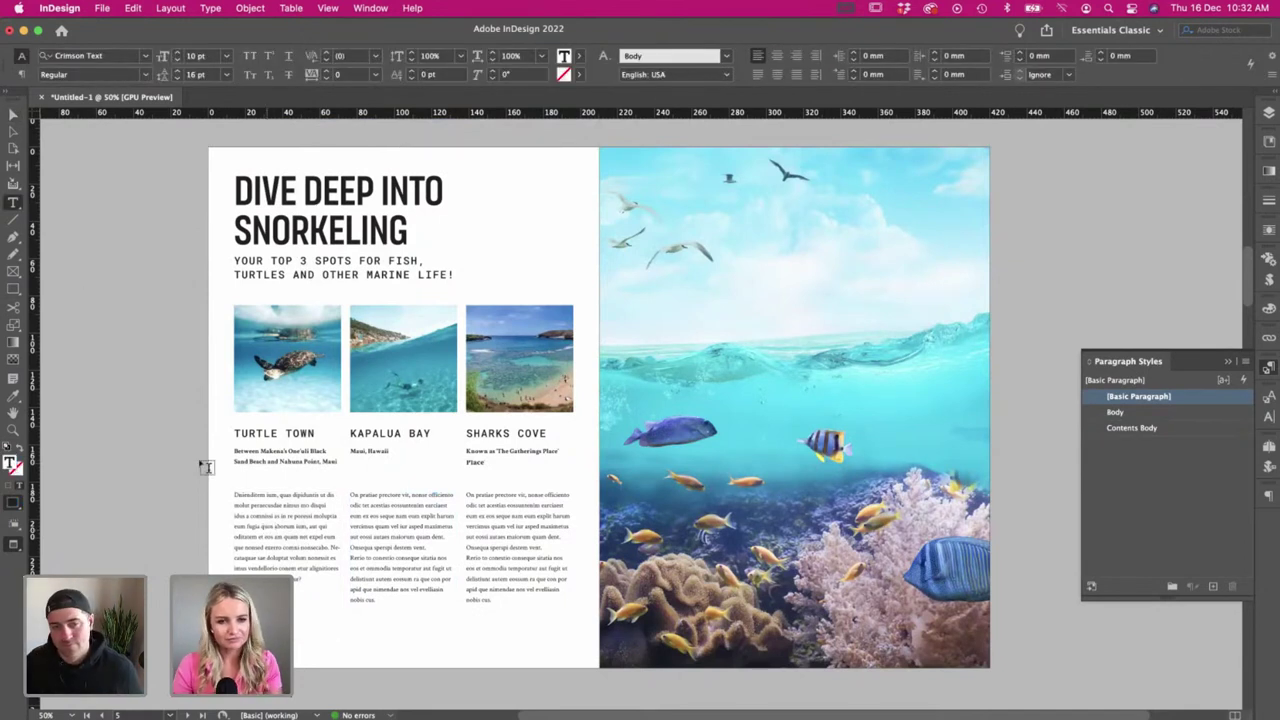
click(10, 115)
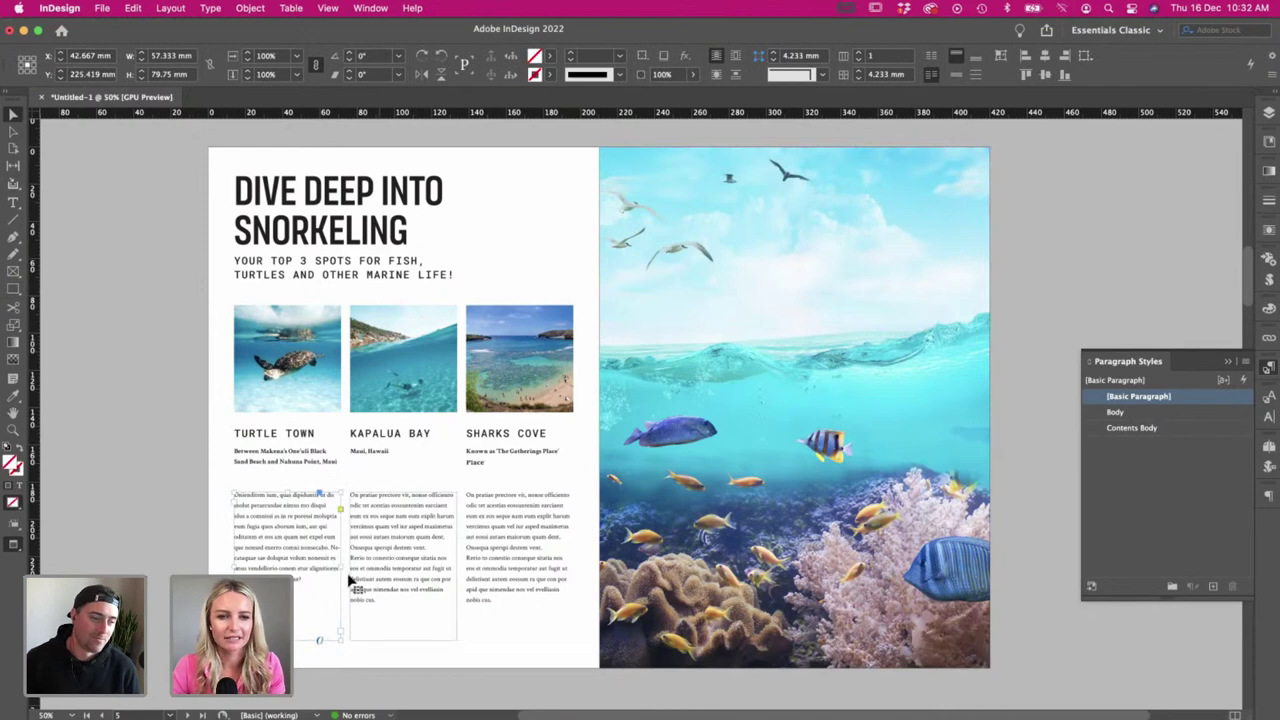
click(160, 492)
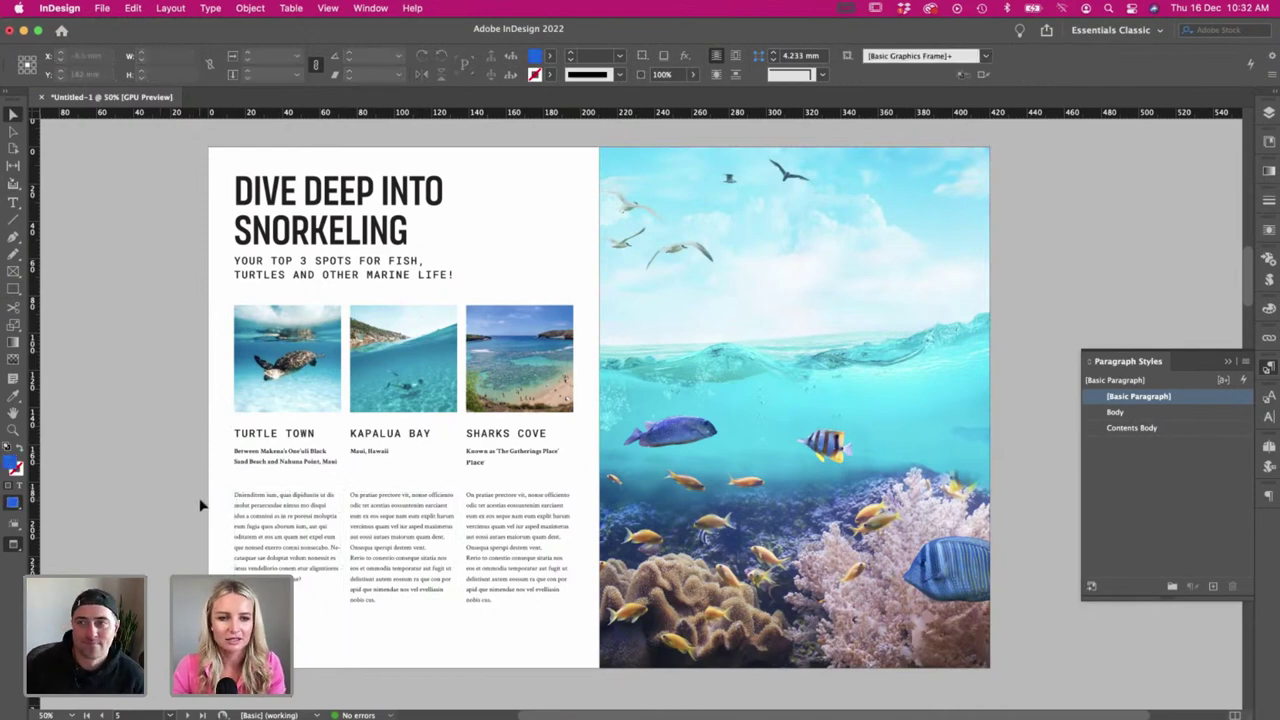
key(w)
key(t)
key(w)
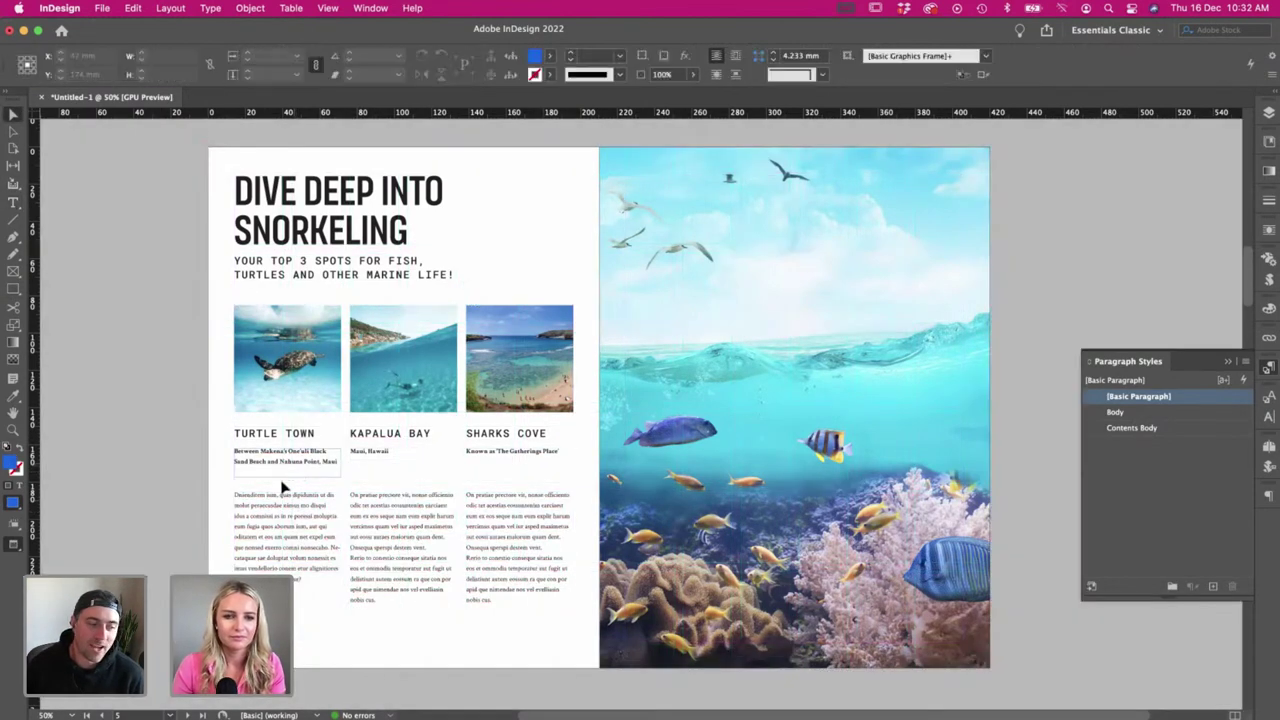
- Move the three bold location lines under the spot names down together, closer to the body text columns
key(Escape)
shift+click(384, 453)
shift+click(502, 456)
drag(502, 456, 501, 469)
drag(175, 469, 509, 481)
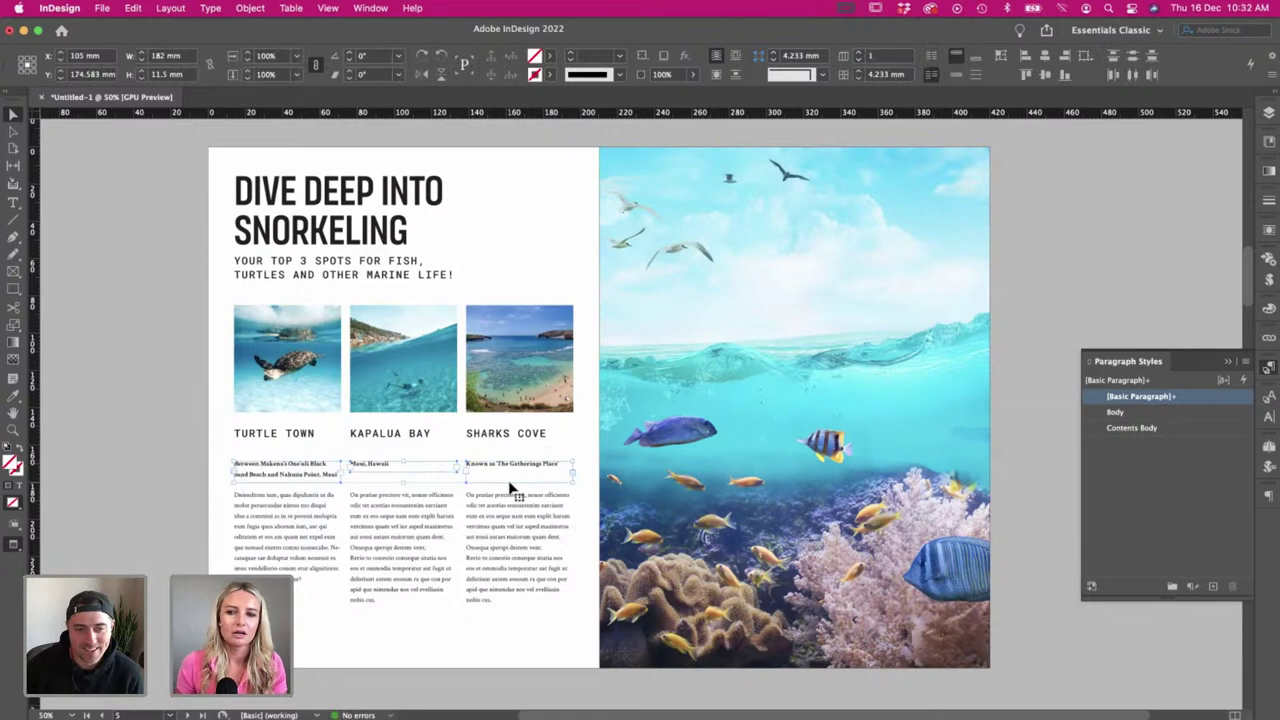
key(Down)
key(Down)
key(Down)
- Select the three body text frames under the location lines
click(143, 414)
drag(186, 514, 499, 534)
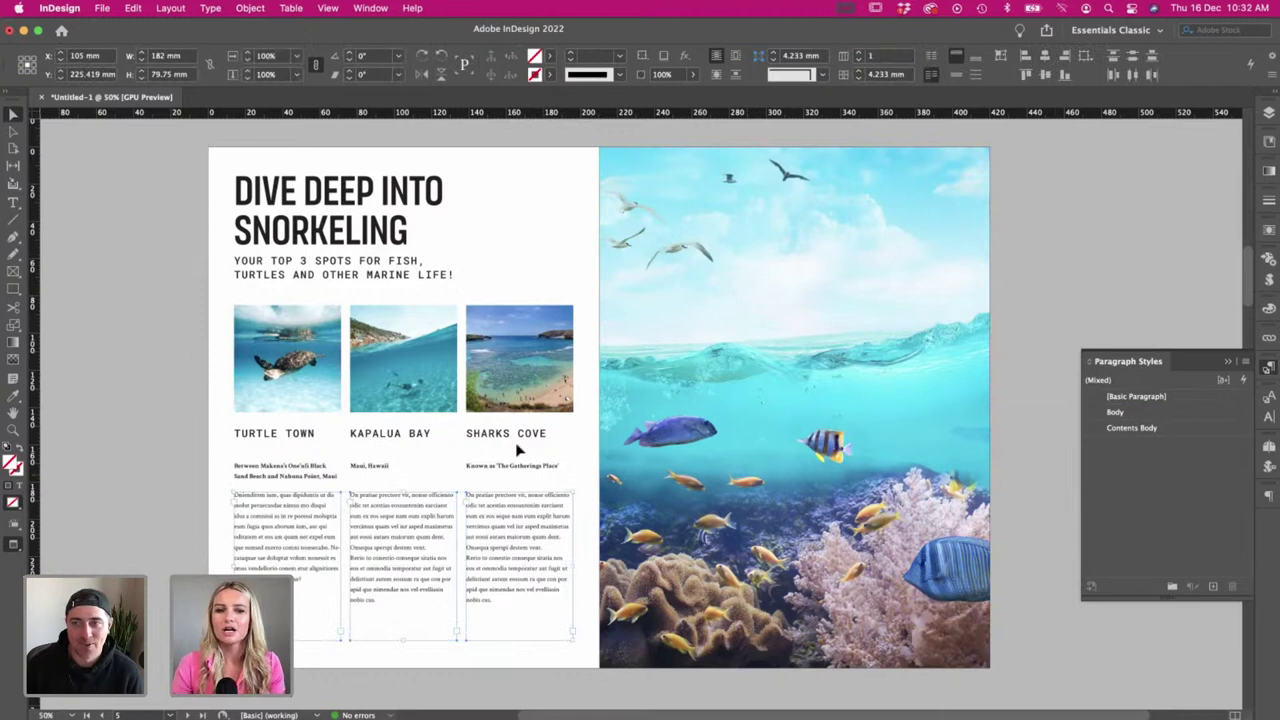
- Justify the Turtle Town body text with the last line aligned left
click(104, 477)
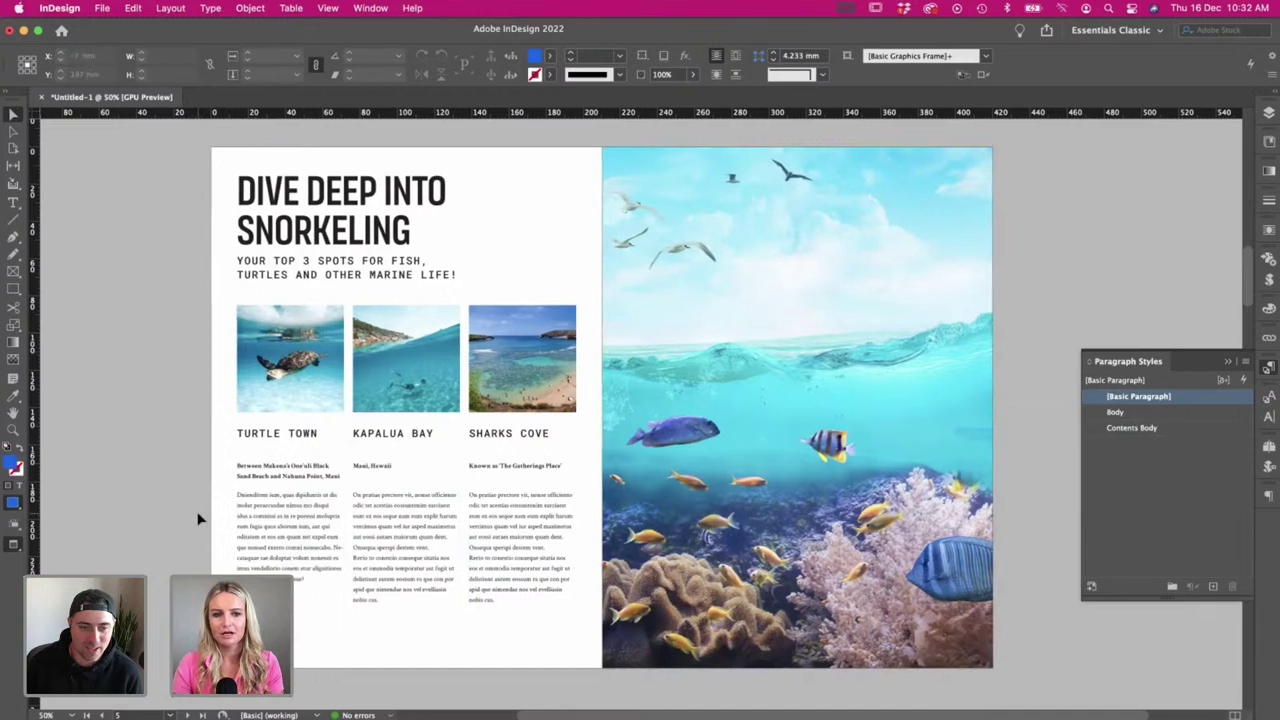
key(w)
double_click(272, 535)
key(super+a)
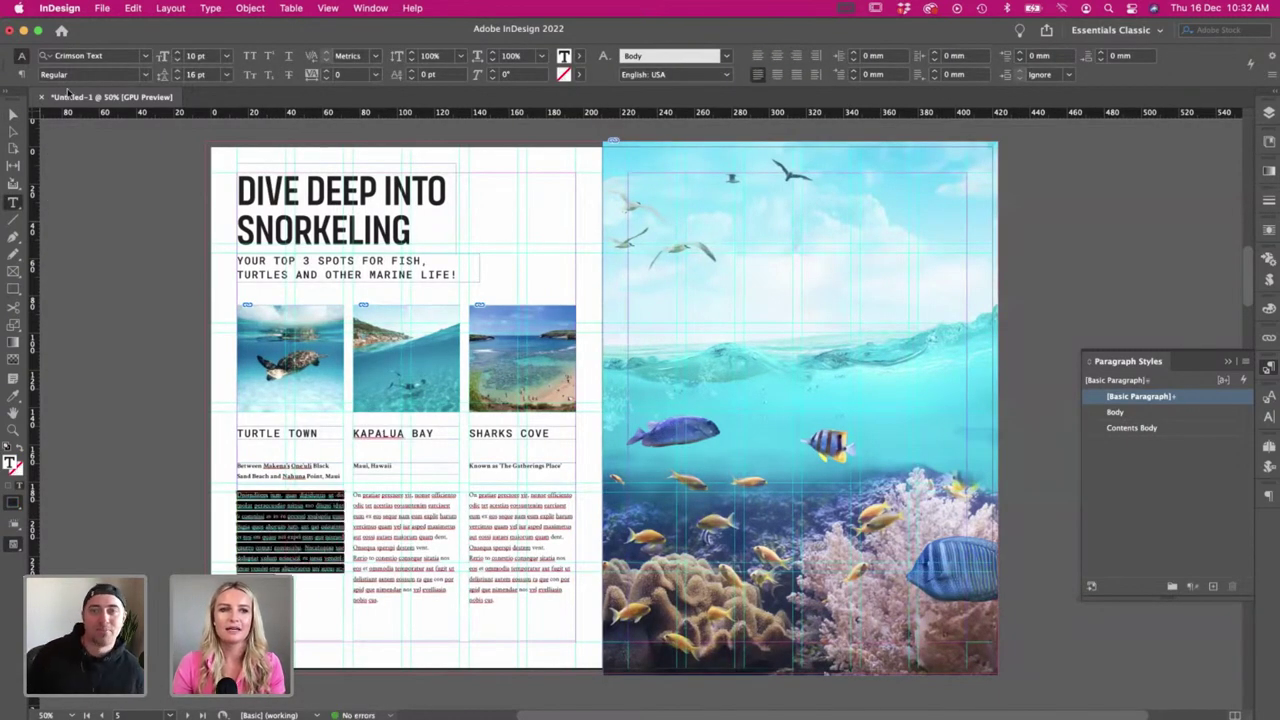
click(13, 115)
key(w)
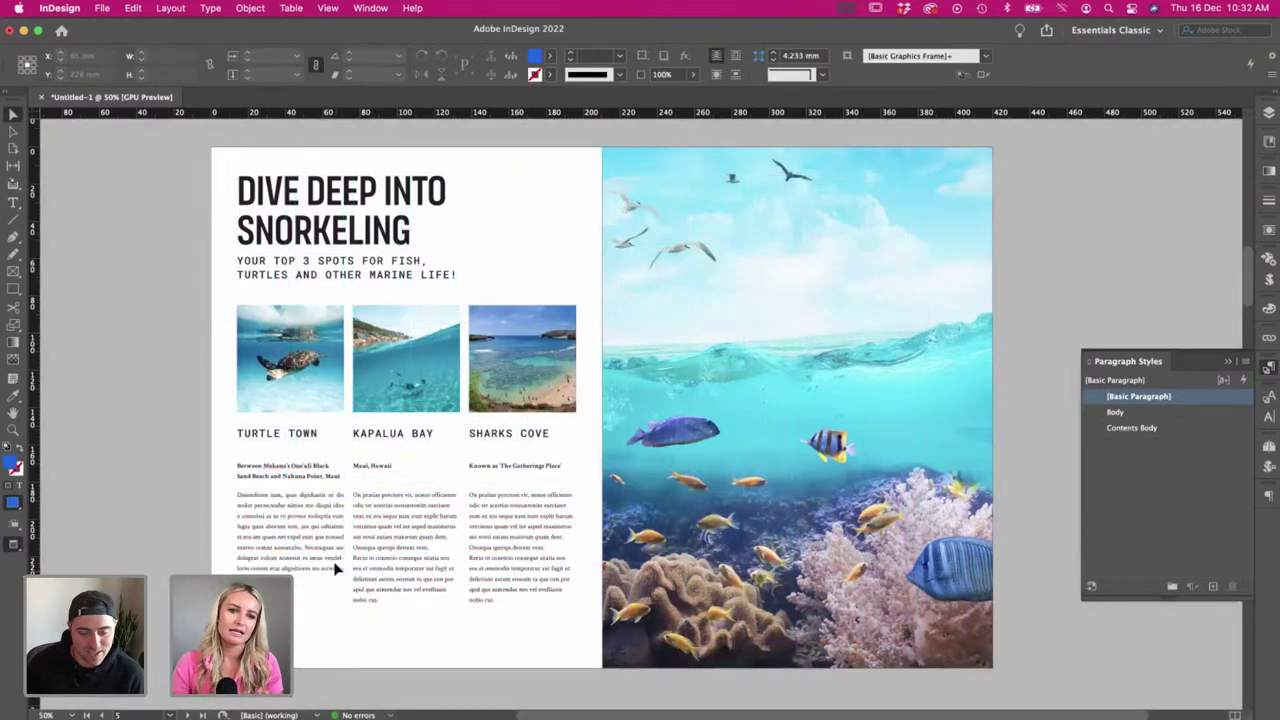
- Justify the body text under Kapalua Bay and Sharks Cove with the last line aligned left
double_click(400, 560)
key(super+a)
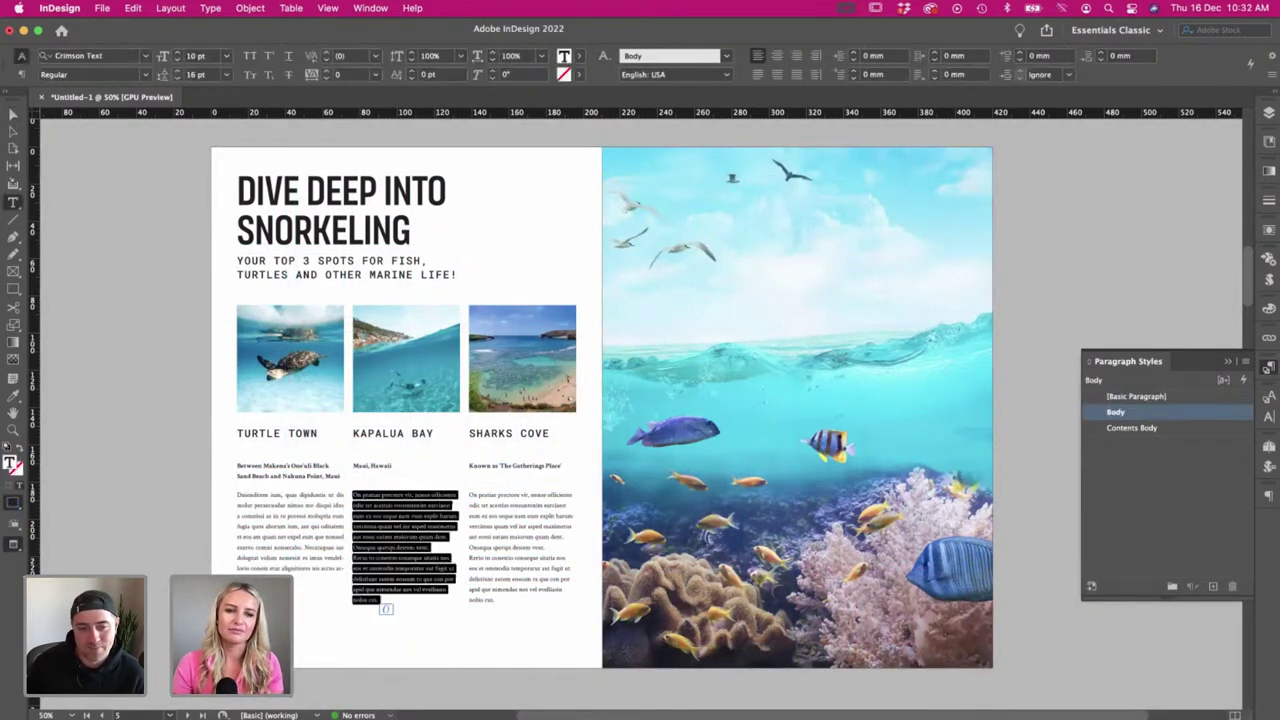
click(515, 526)
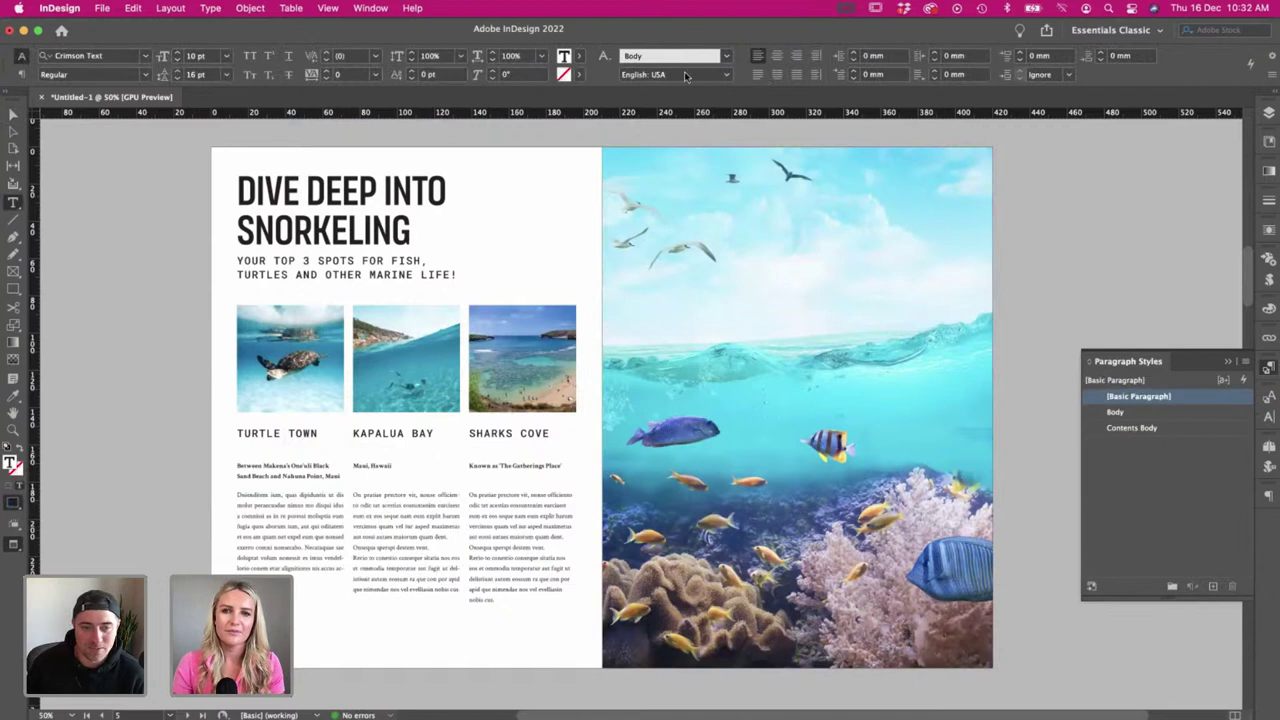
key(super+a)
click(13, 116)
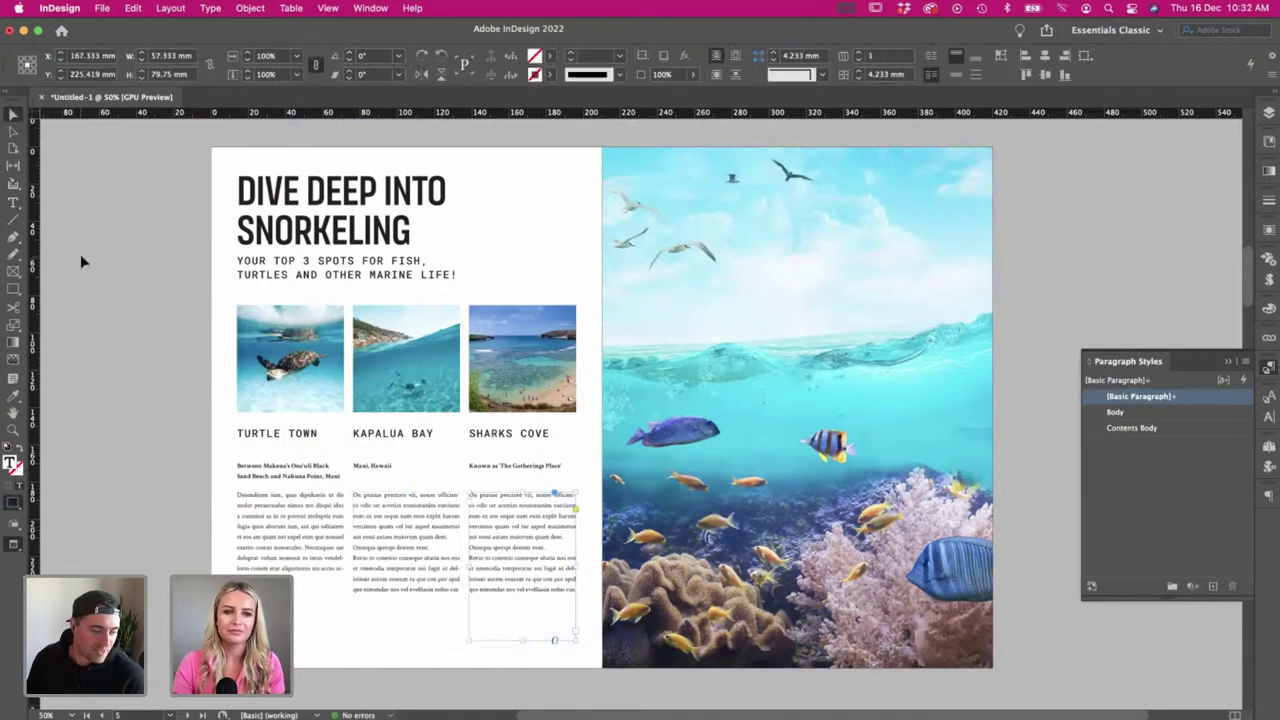
click(80, 254)
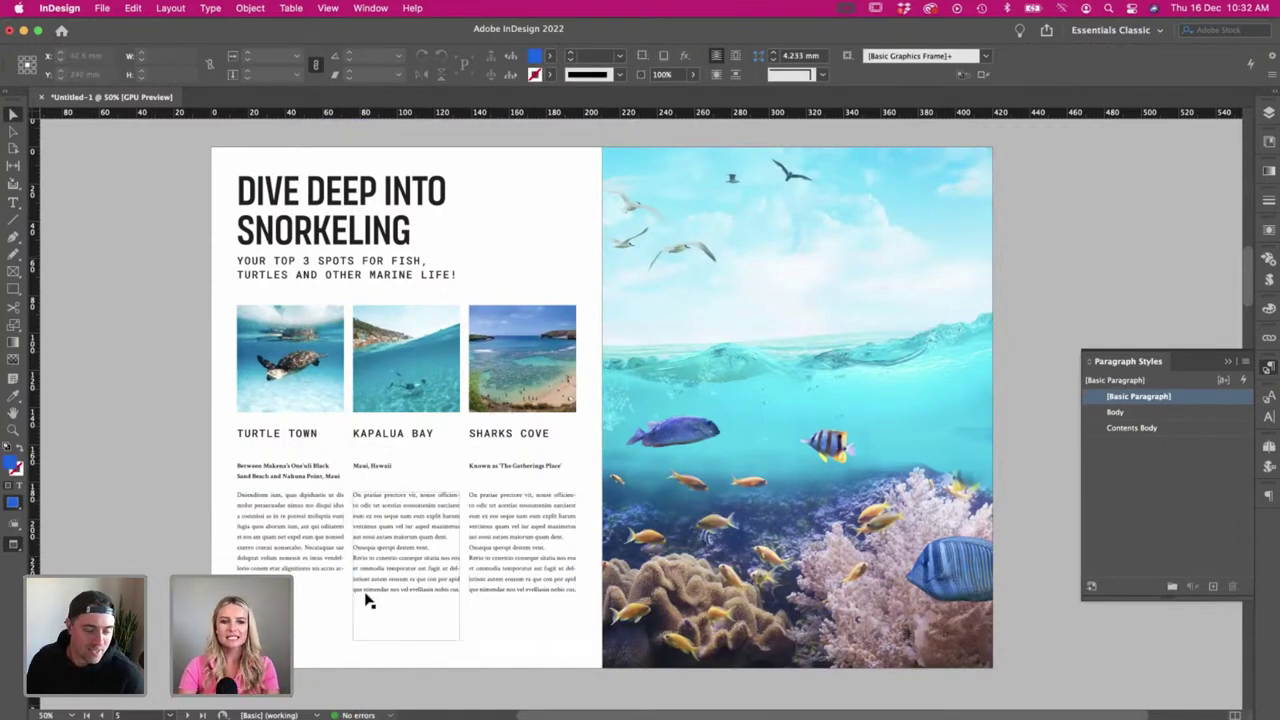
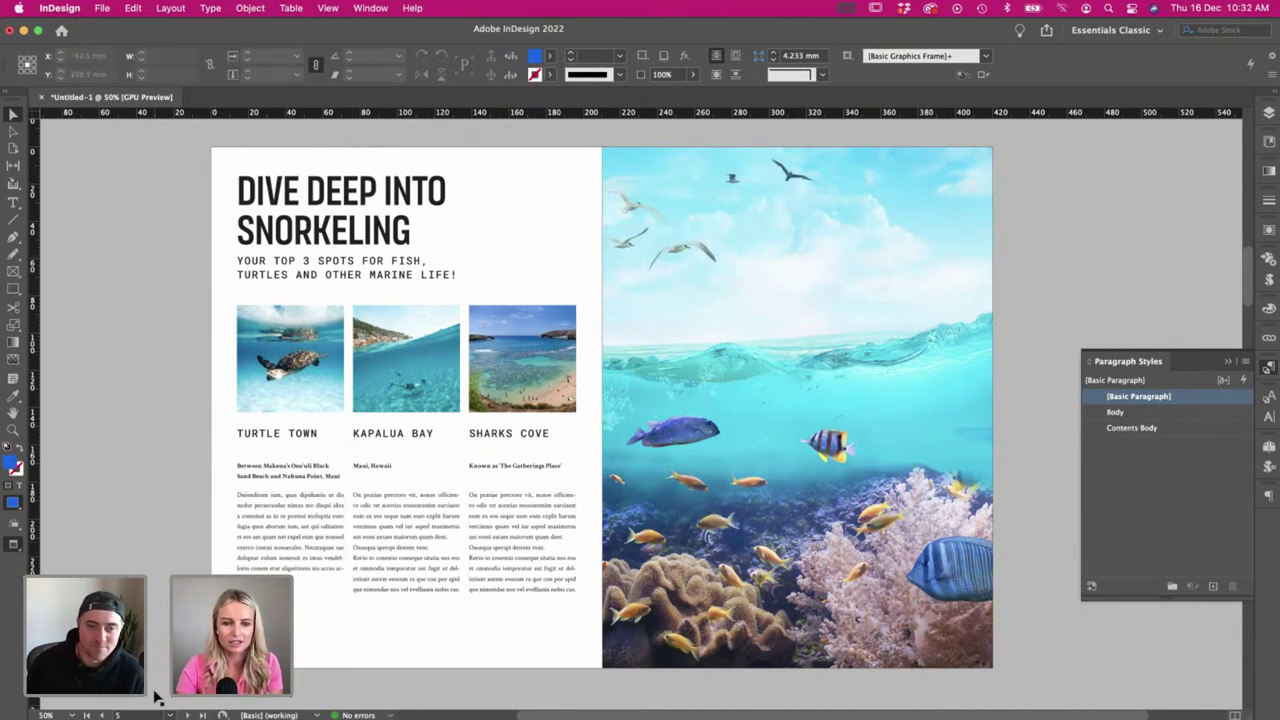
- Return the body text in all three columns to left alignment
double_click(432, 566)
key(super+a)
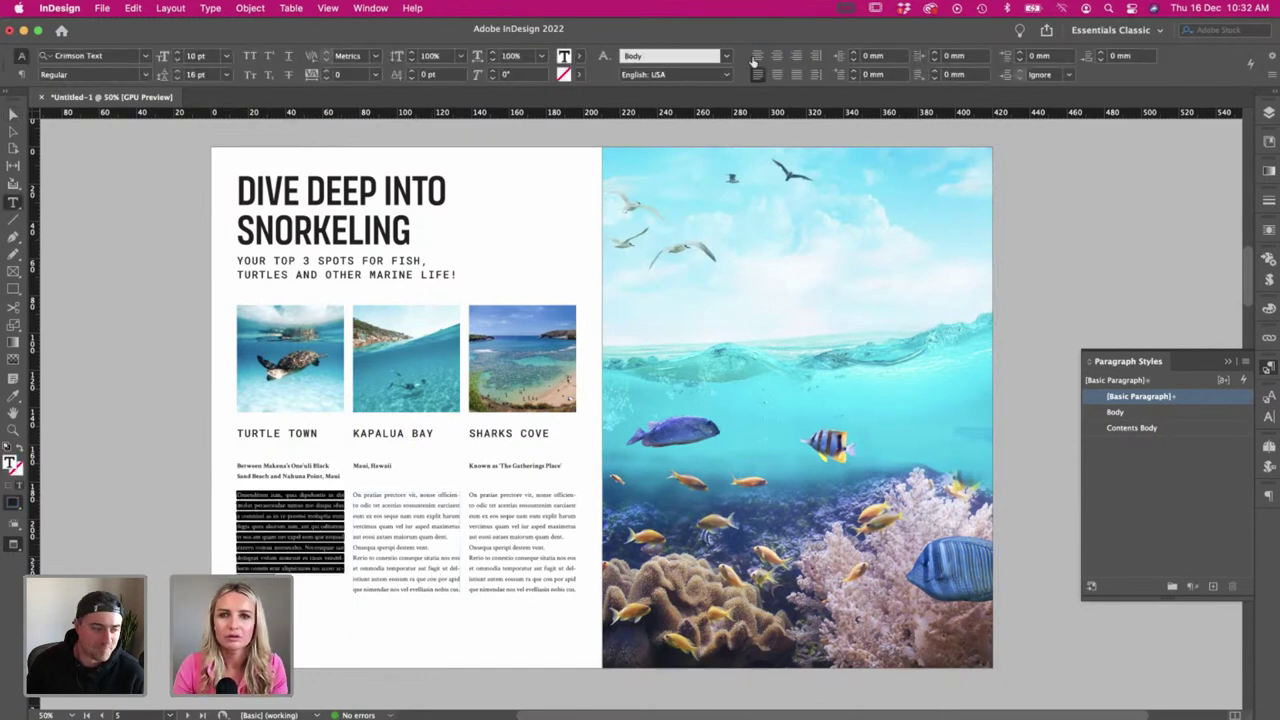
click(757, 79)
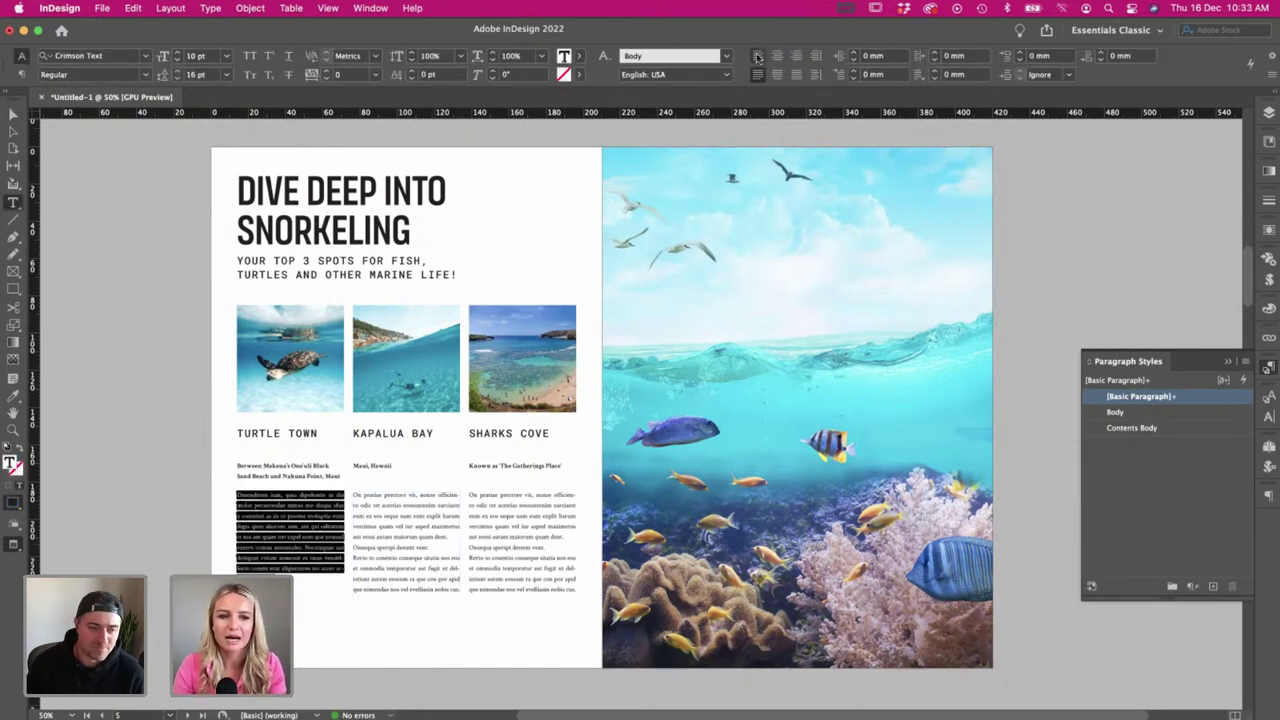
click(456, 438)
click(420, 530)
key(super+a)
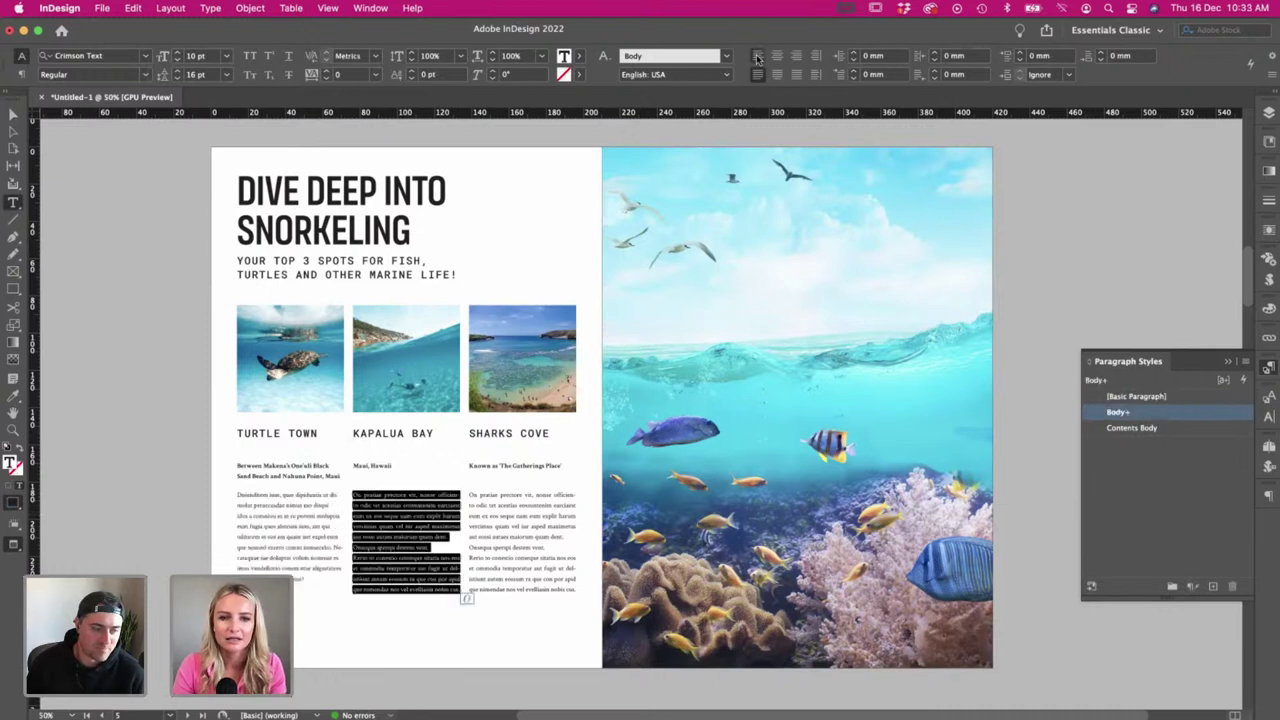
click(757, 56)
click(519, 490)
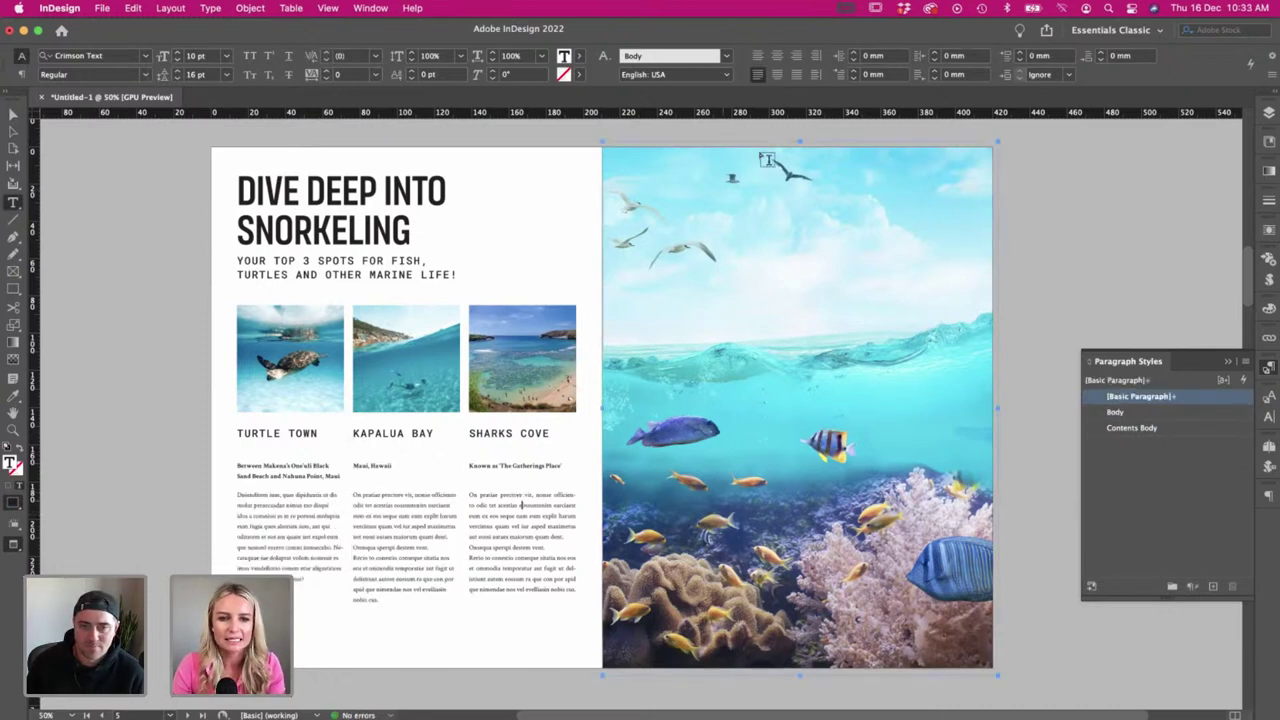
key(super+a)
key(Escape)
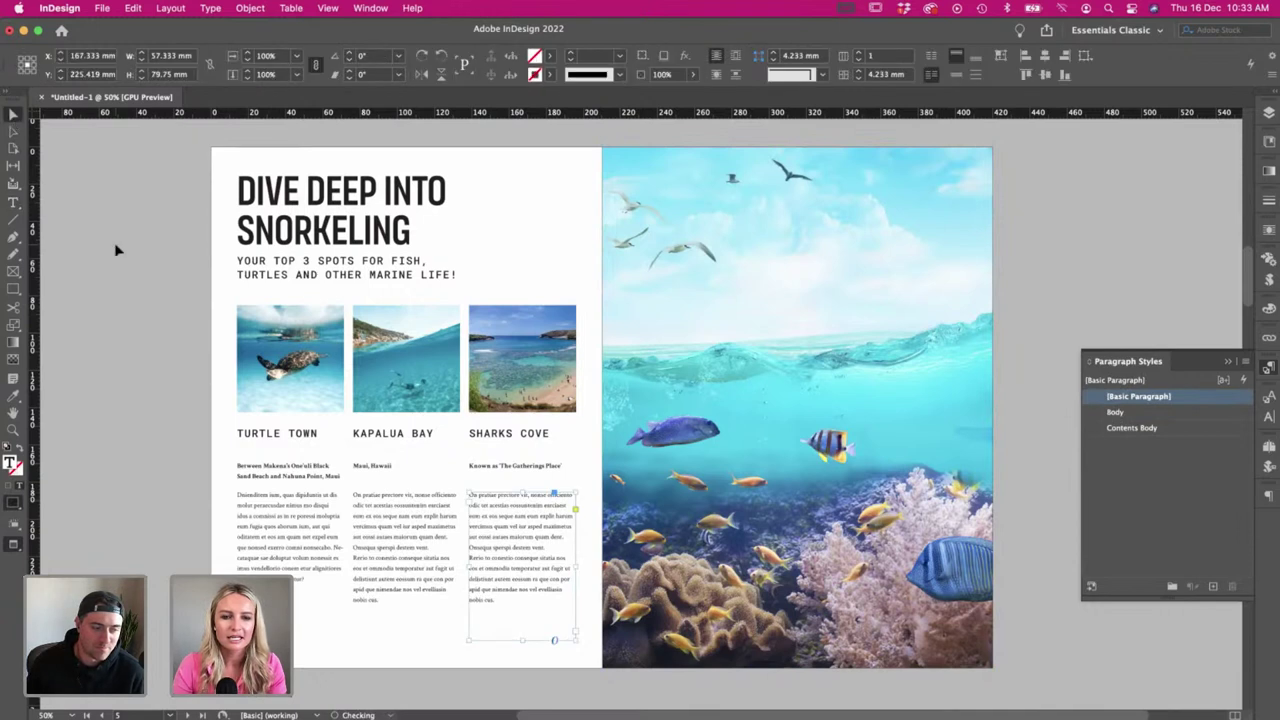
click(177, 314)
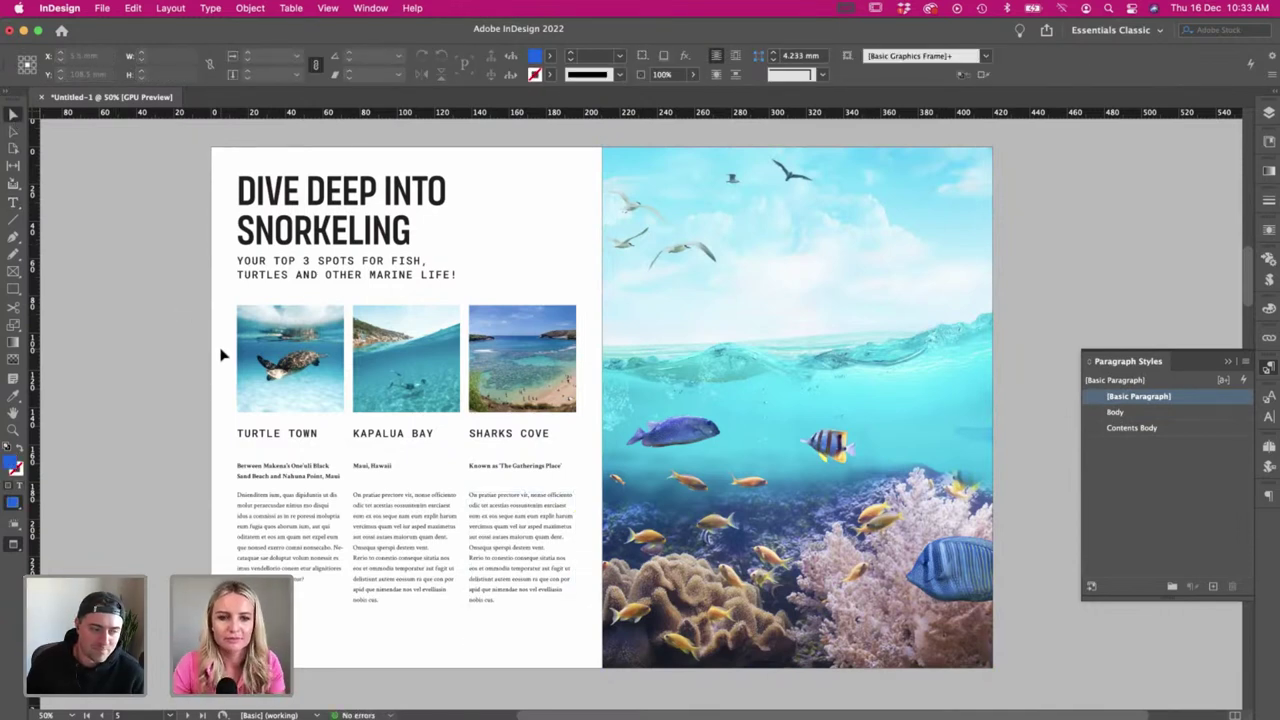
- Try moving the three bold location lines down, closer to the body text
drag(182, 461, 502, 478)
click(118, 480)
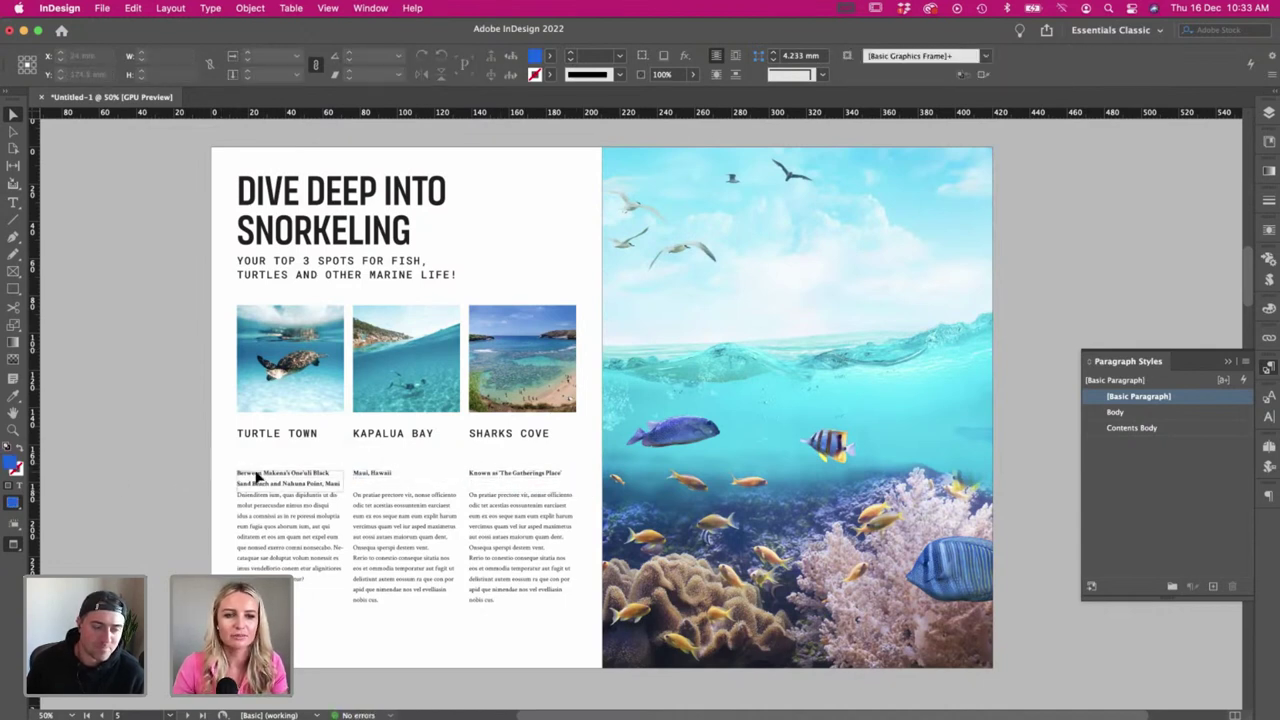
key(super+z)
click(177, 480)
double_click(277, 473)
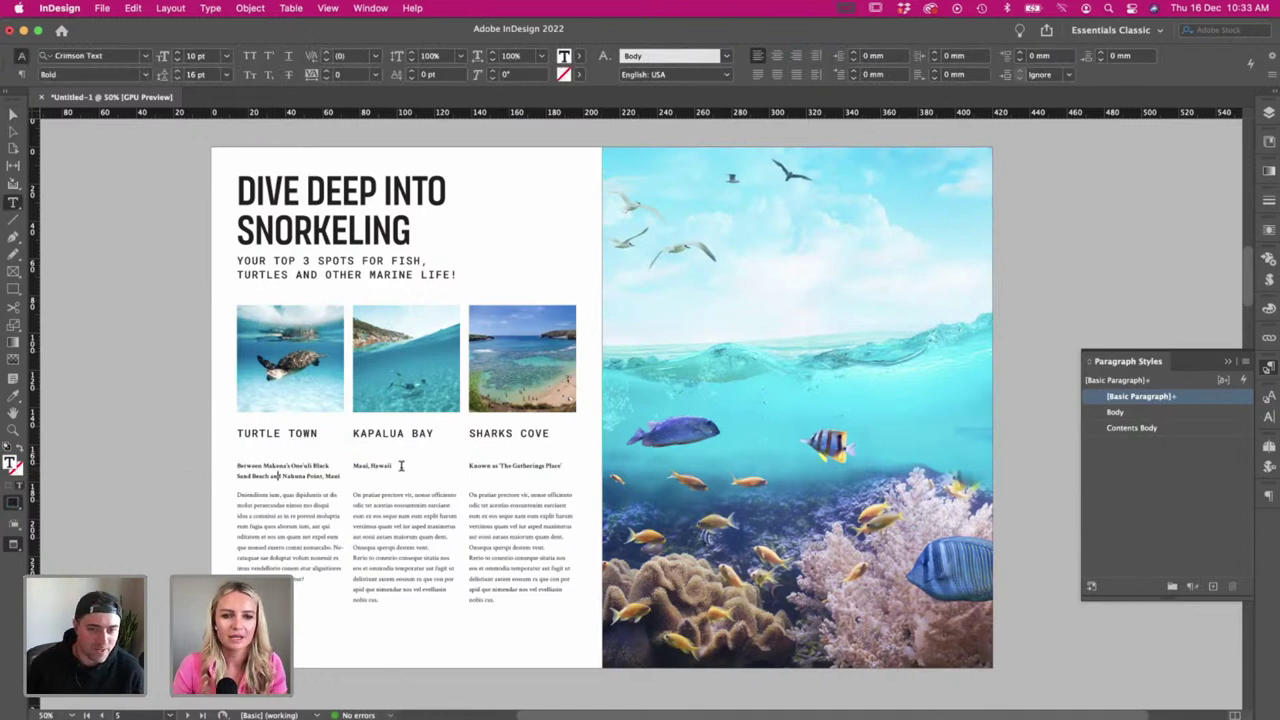
click(23, 116)
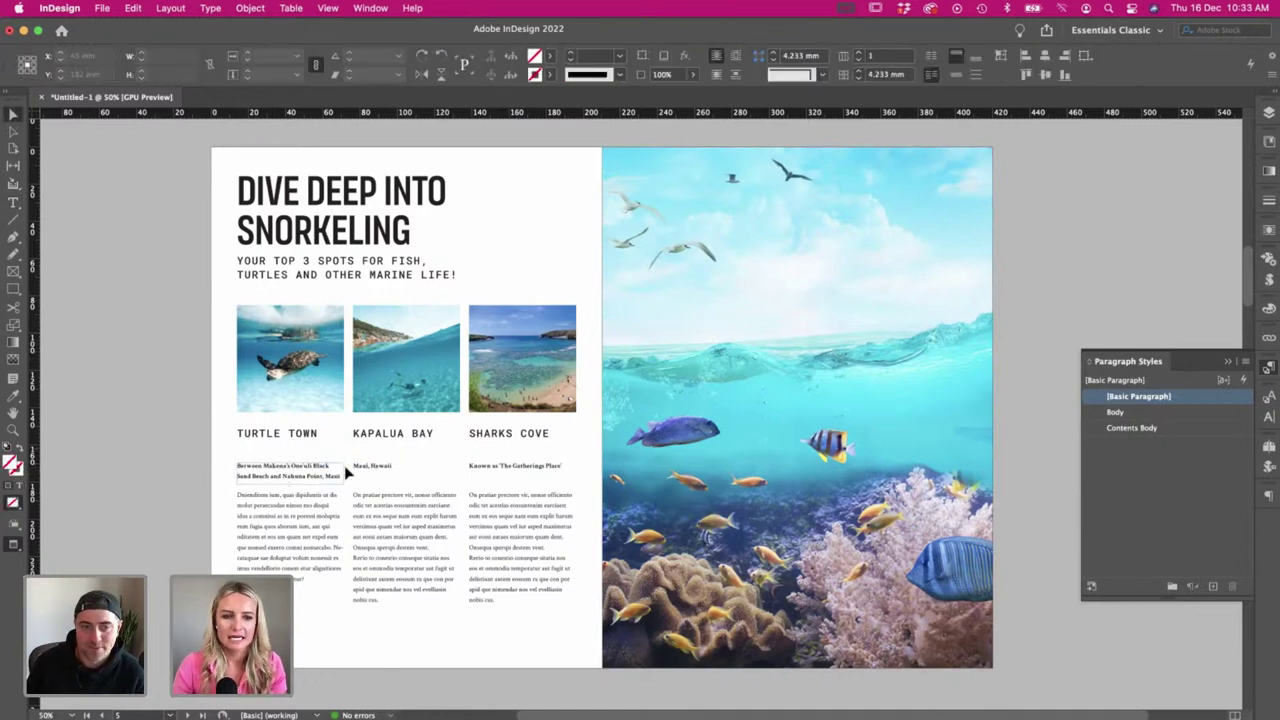
click(420, 652)
- Move the Turtle Town, Kapalua Bay and Sharks Cove headings slightly down, closer to the location lines
drag(197, 437, 497, 441)
click(131, 449)
- Set the font size of the Turtle Town heading to 12 pt
double_click(257, 436)
key(super+a)
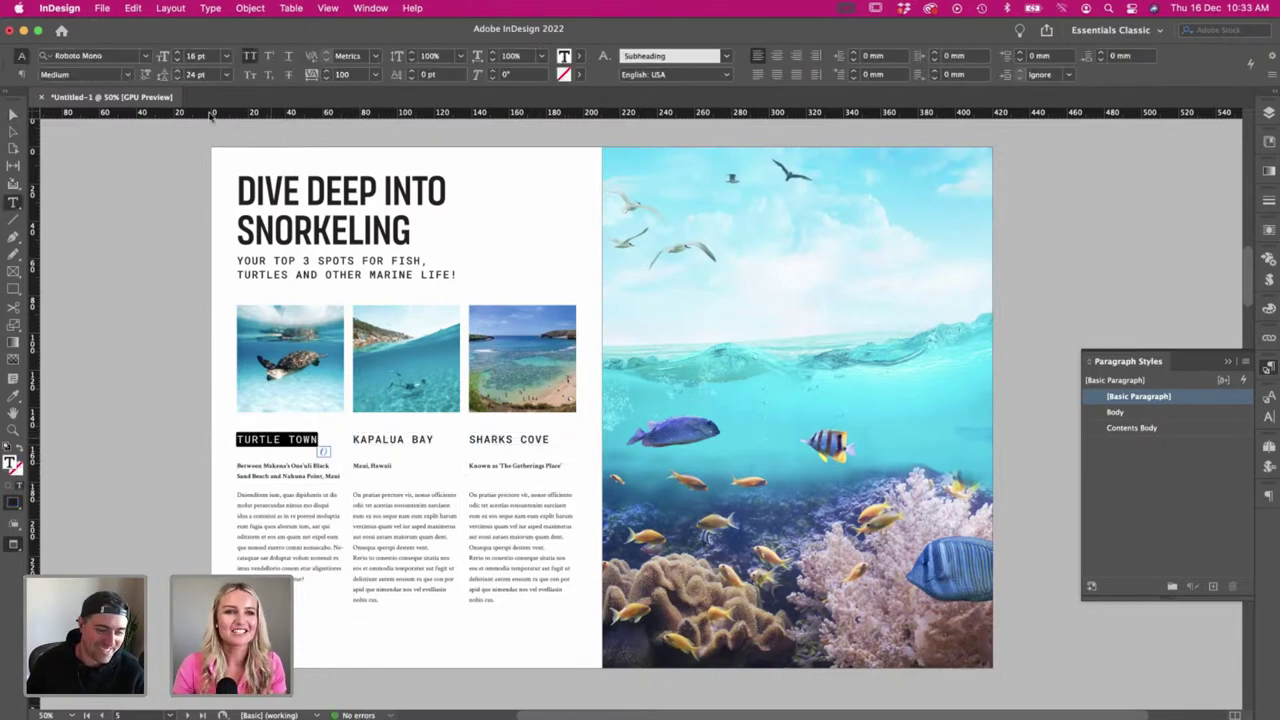
click(177, 59)
click(177, 59)
click(177, 59)
click(177, 59)
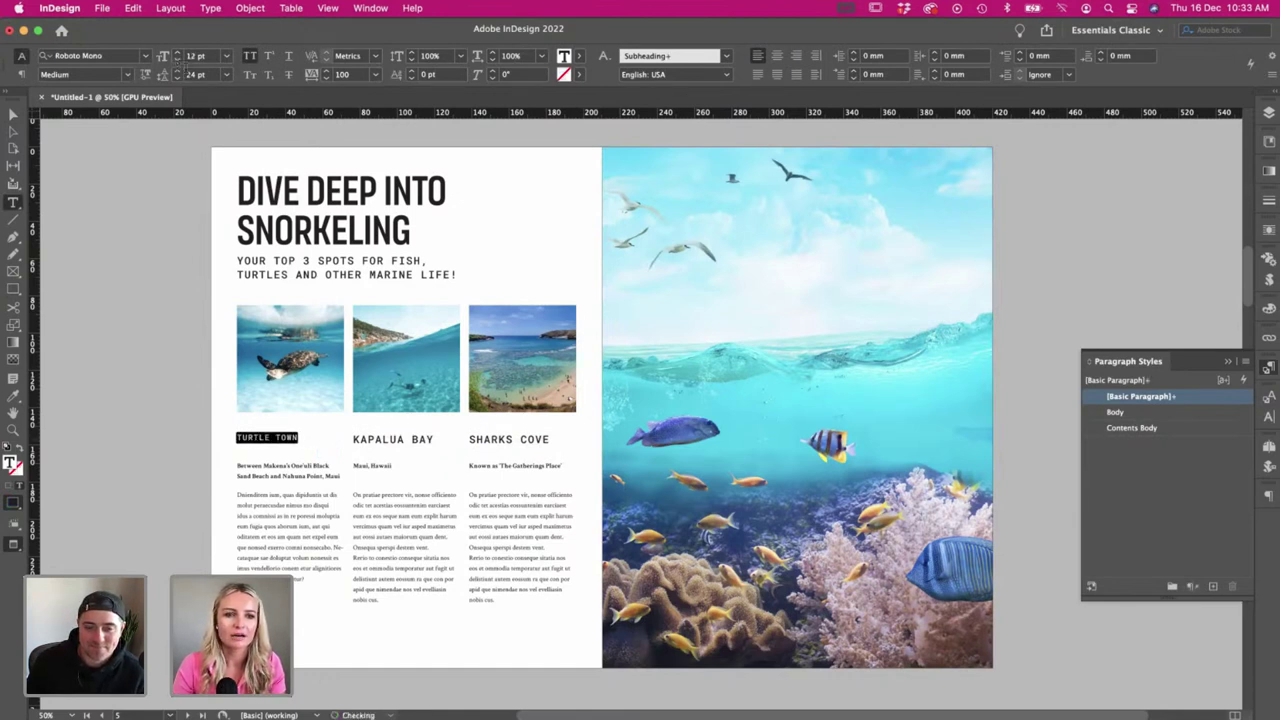
click(13, 114)
click(77, 234)
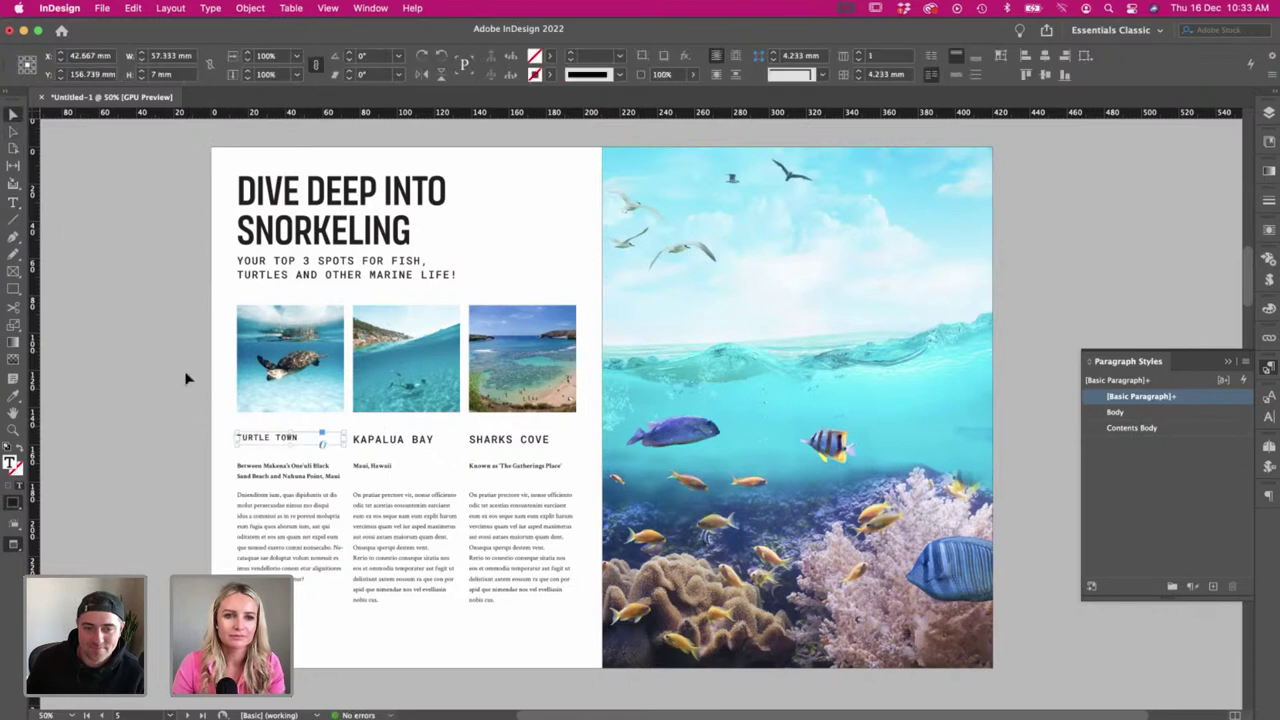
- Create a paragraph style from the Turtle Town heading and name it Subheading
key(t)
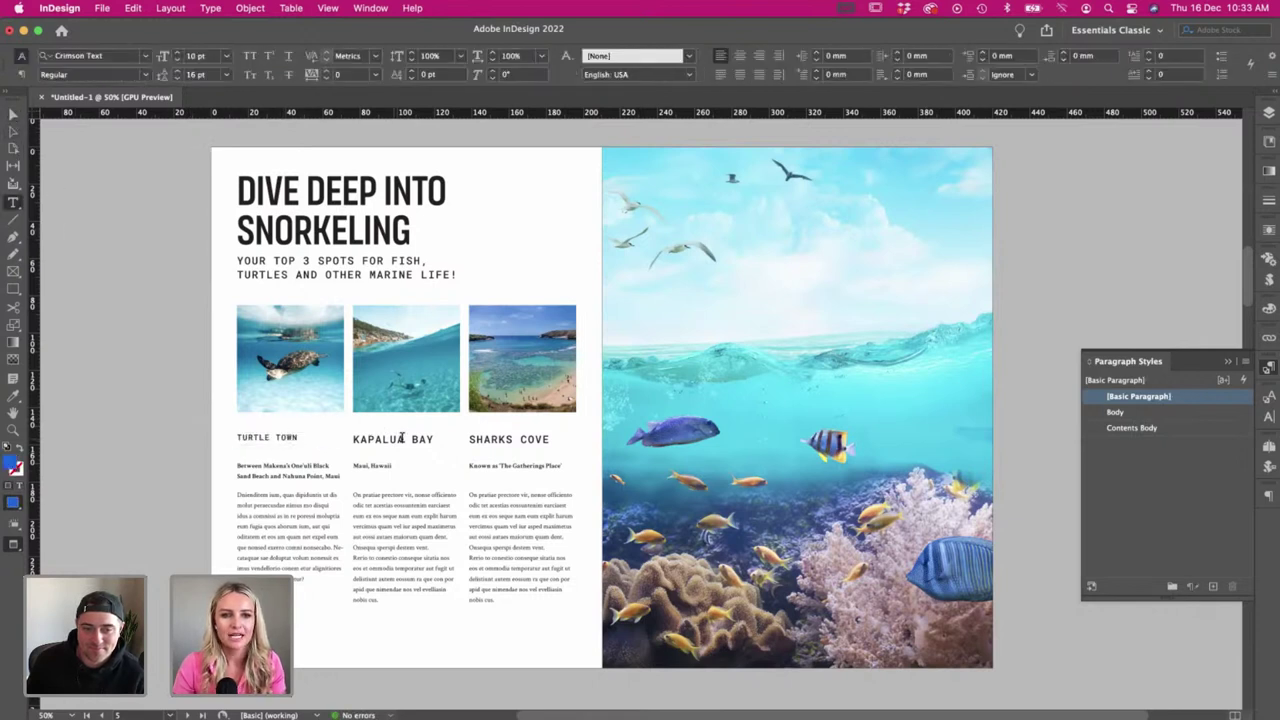
triple_click(256, 440)
click(1213, 587)
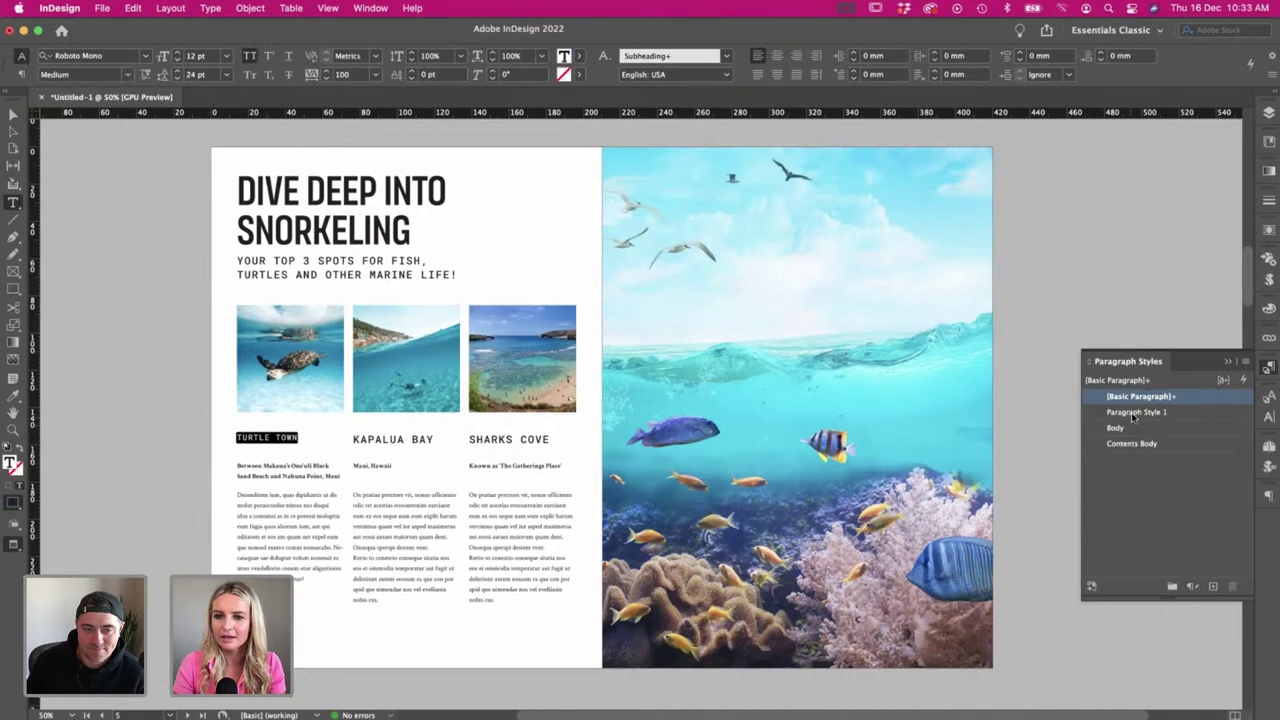
double_click(1135, 412)
text(Subhead)
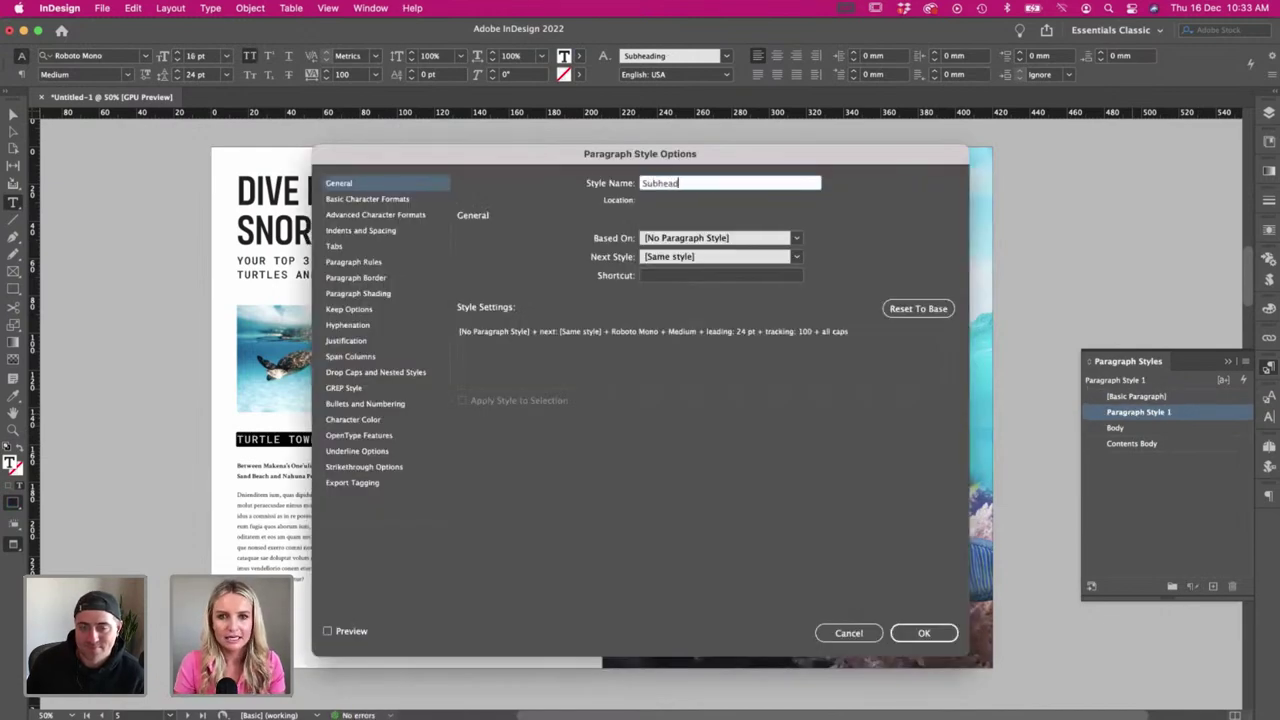
key(Return)
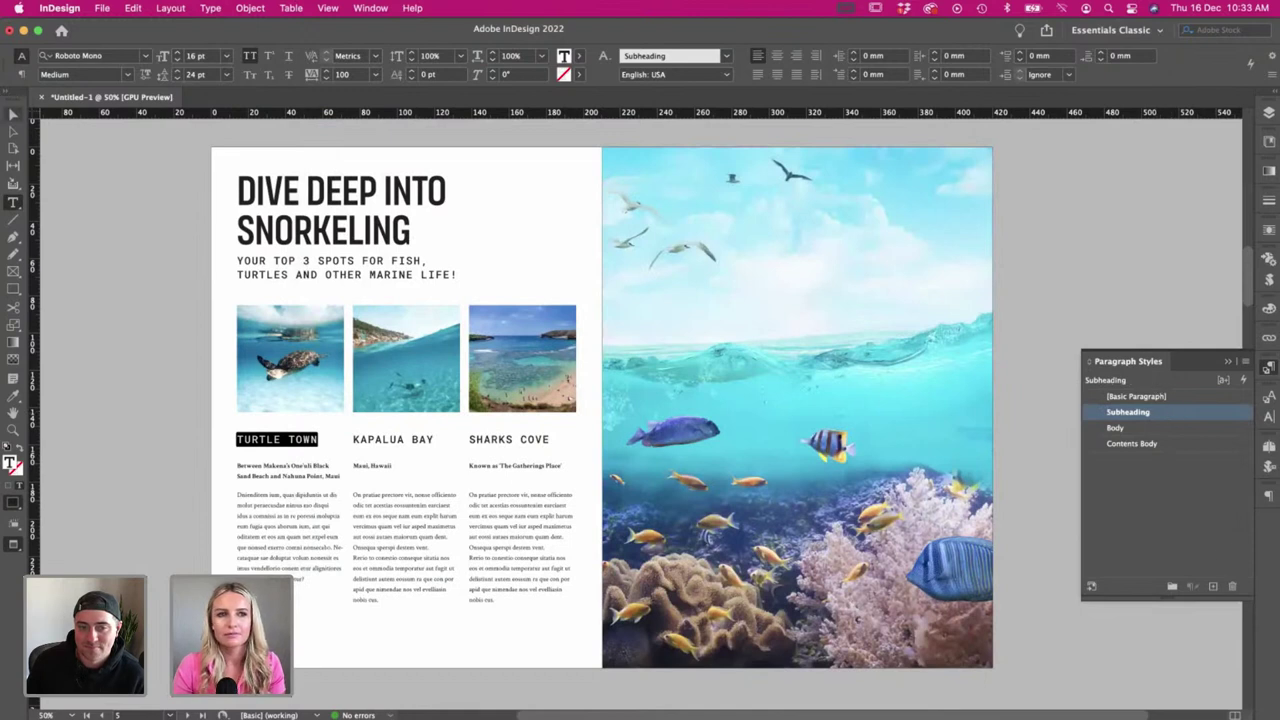
click(13, 114)
click(127, 224)
- Undo the naming of the new paragraph style and delete Paragraph Style 1
key(super+z)
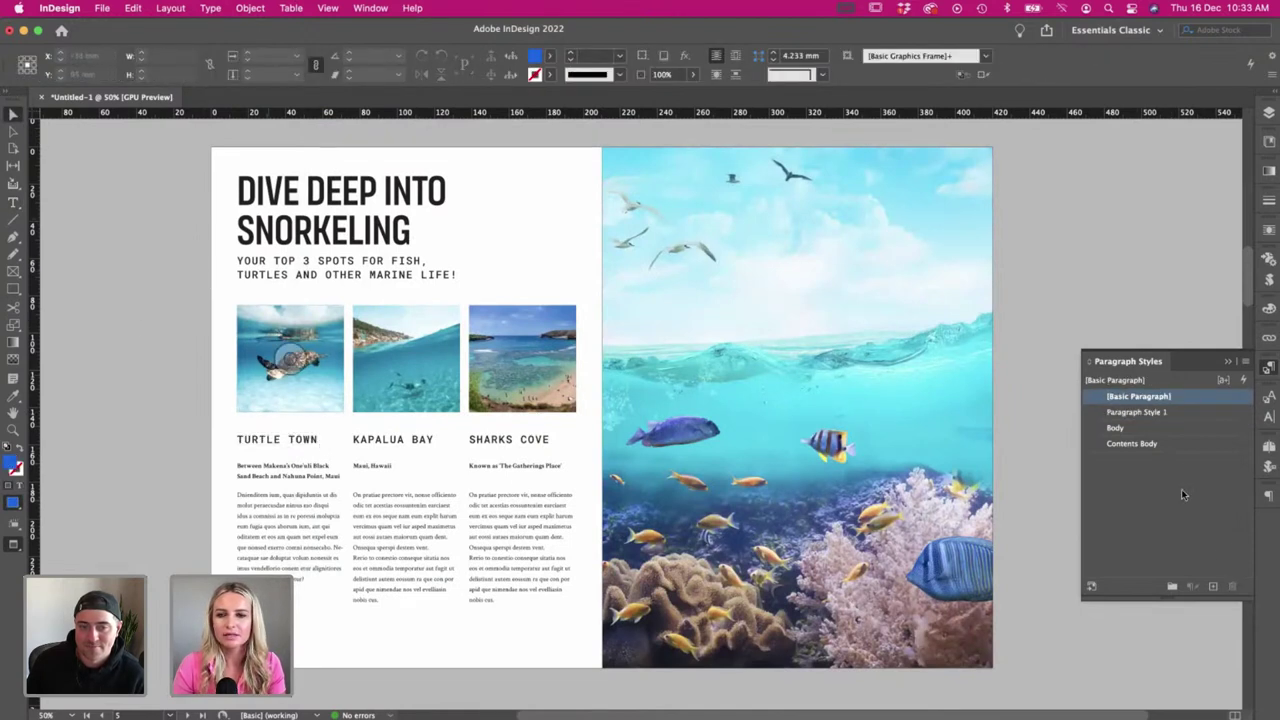
click(1184, 413)
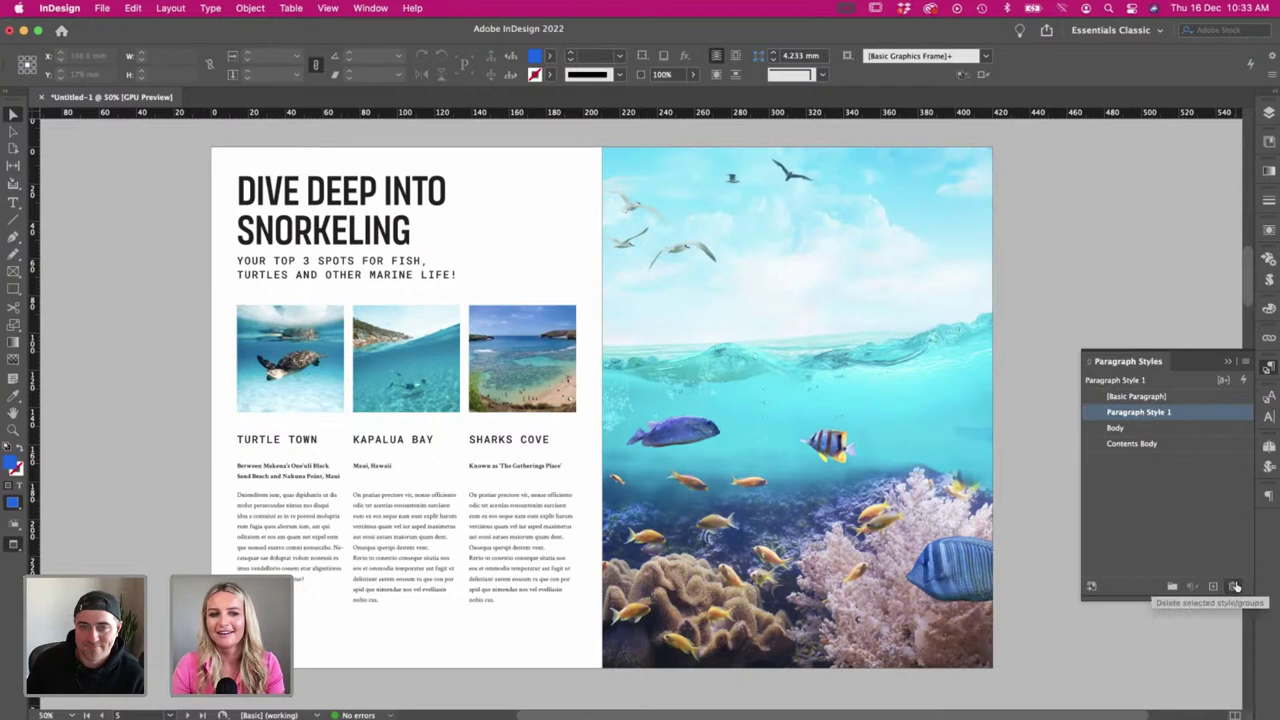
double_click(320, 440)
drag(320, 440, 222, 446)
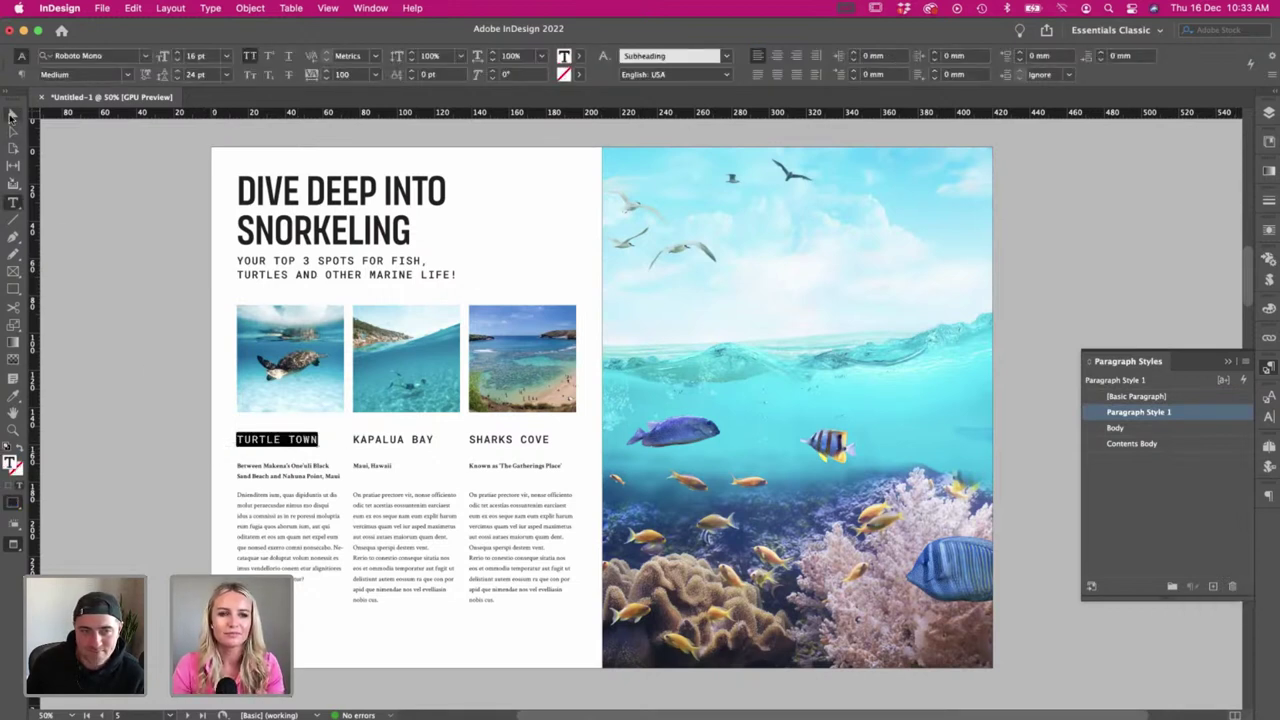
click(10, 116)
click(580, 327)
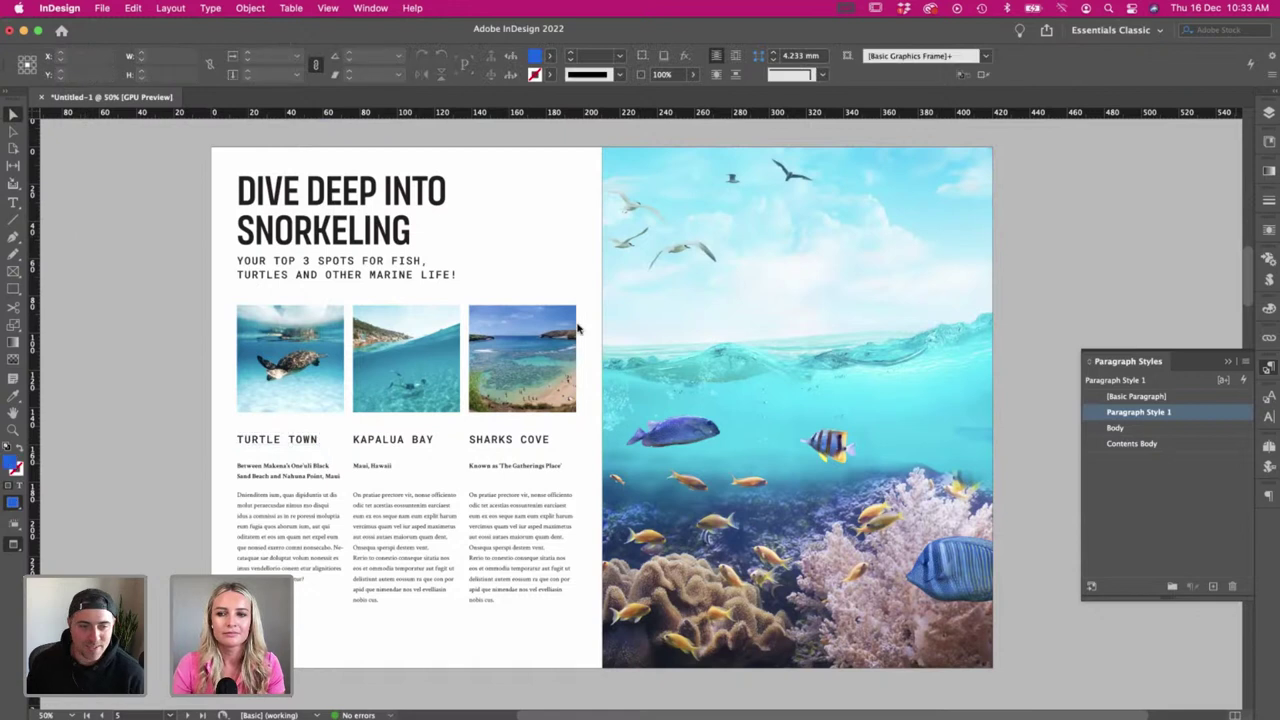
click(1234, 584)
key(Return)
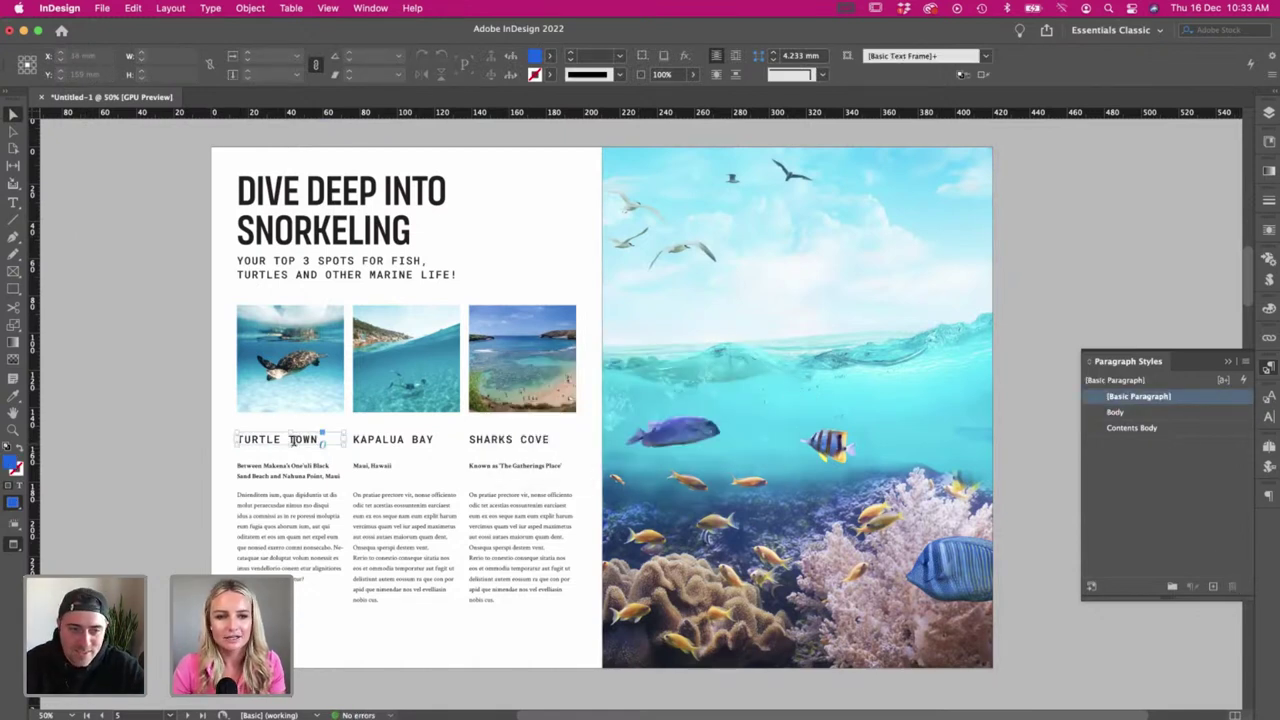
- Set the Turtle Town heading to 12 pt again and create a new paragraph style from it
double_click(294, 440)
key(super+a)
click(178, 60)
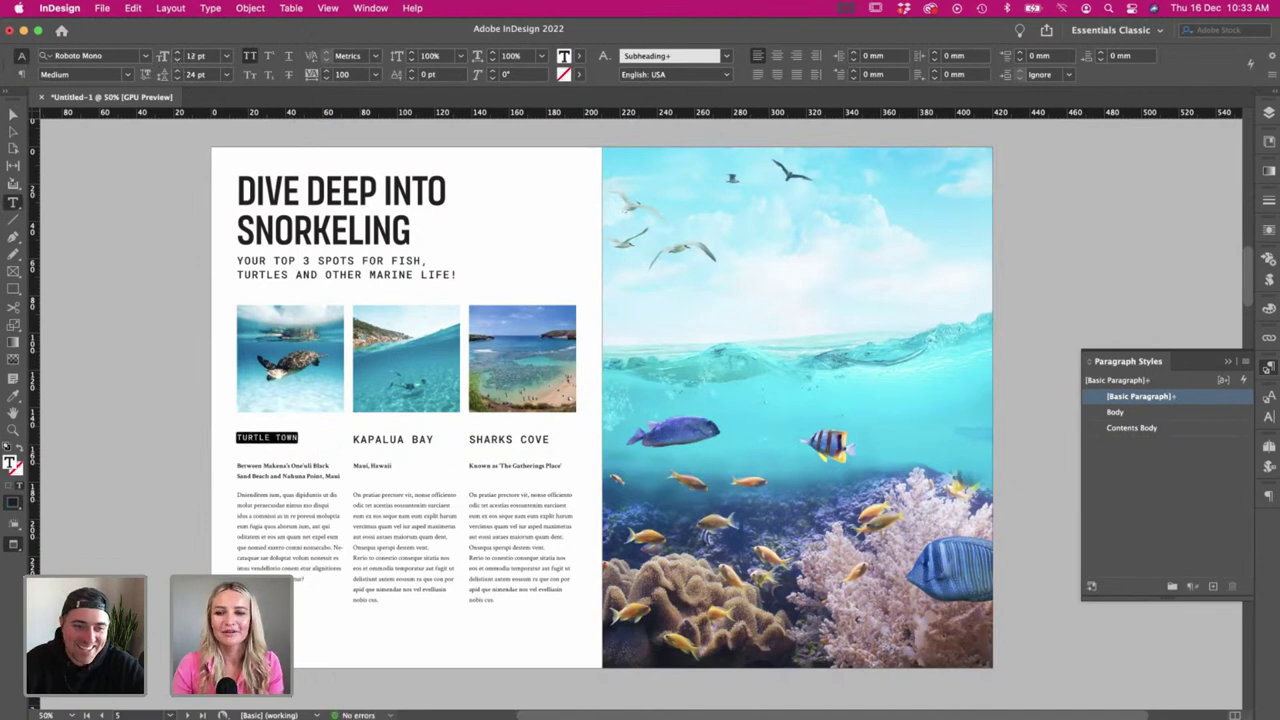
click(1213, 587)
- Try basing the new paragraph style on Body and on Contents Body, and undo applying it to the Turtle Town heading
double_click(1178, 412)
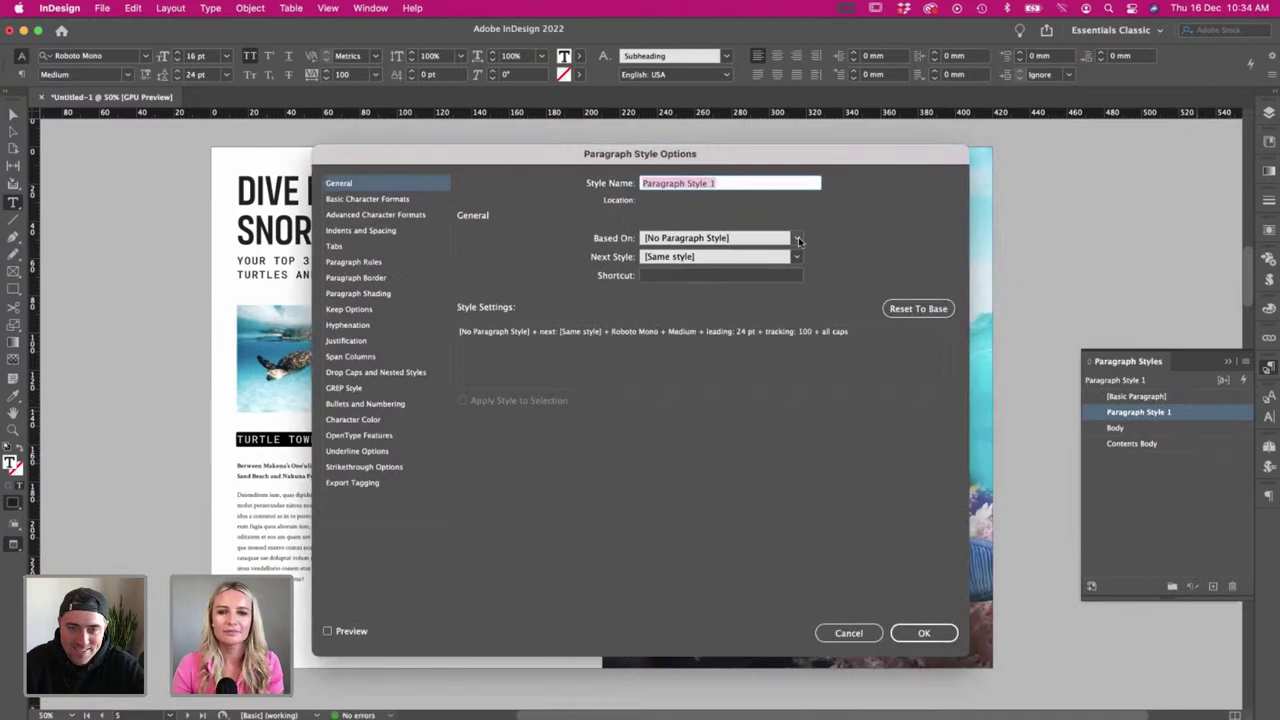
click(797, 239)
click(765, 284)
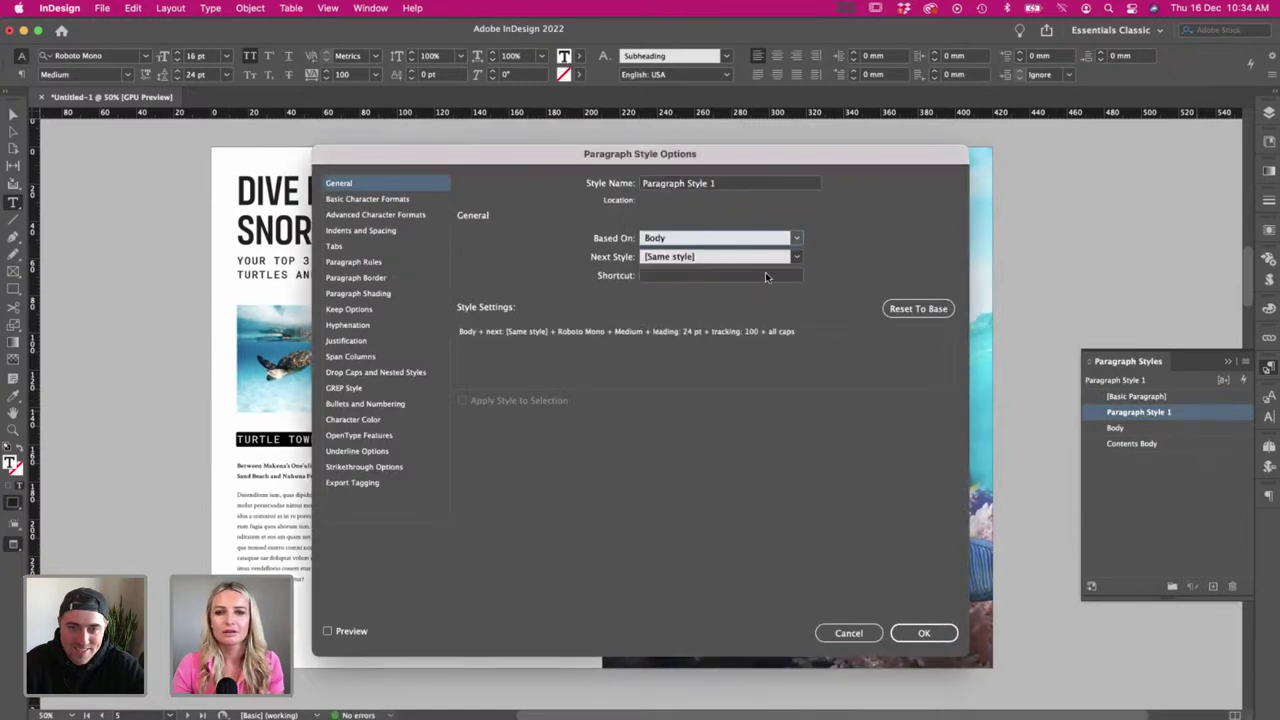
click(797, 239)
click(698, 299)
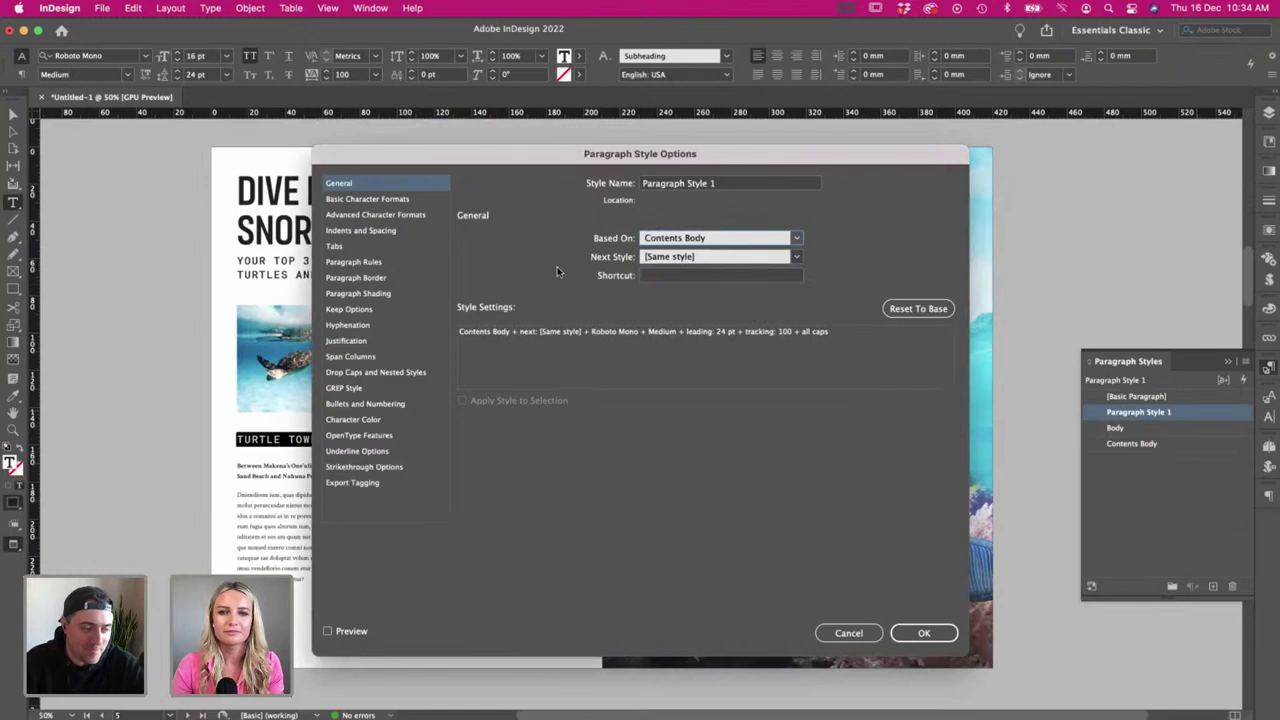
click(842, 632)
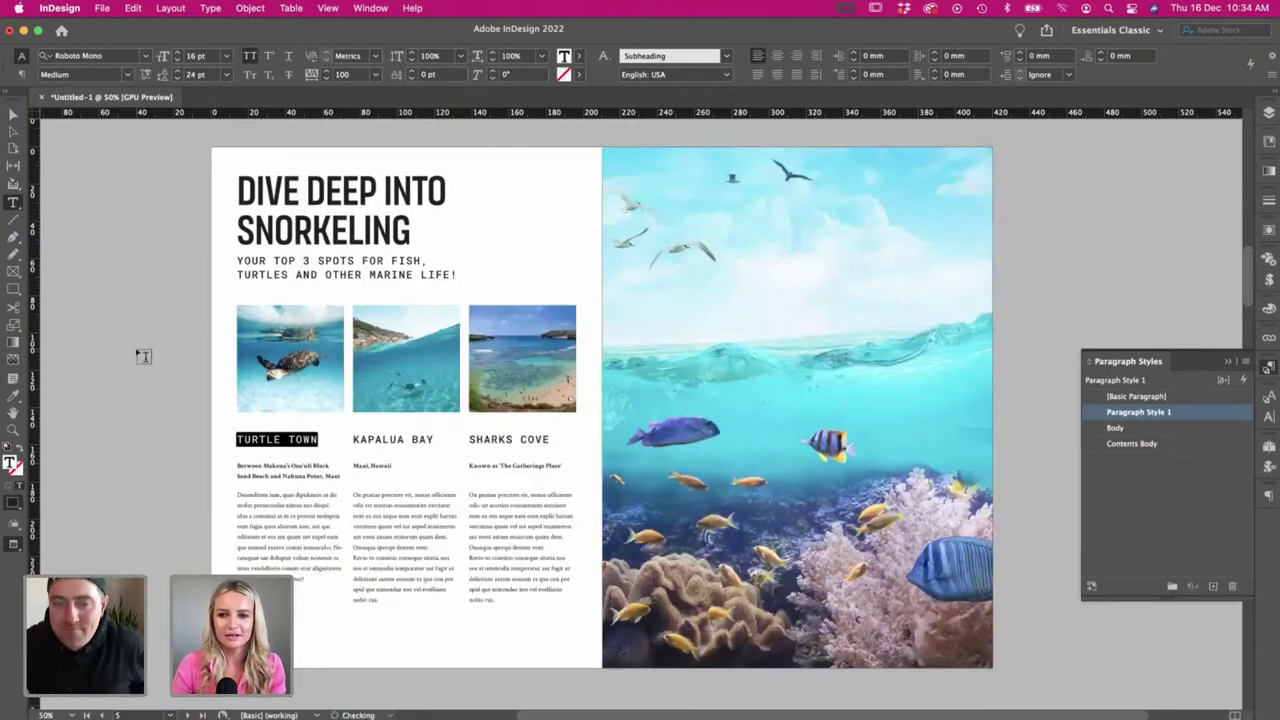
key(super+z)
- Copy the Turtle Town heading's text formatting onto the Kapalua Bay and Sharks Cove headings with the Eyedropper
drag(433, 441, 352, 441)
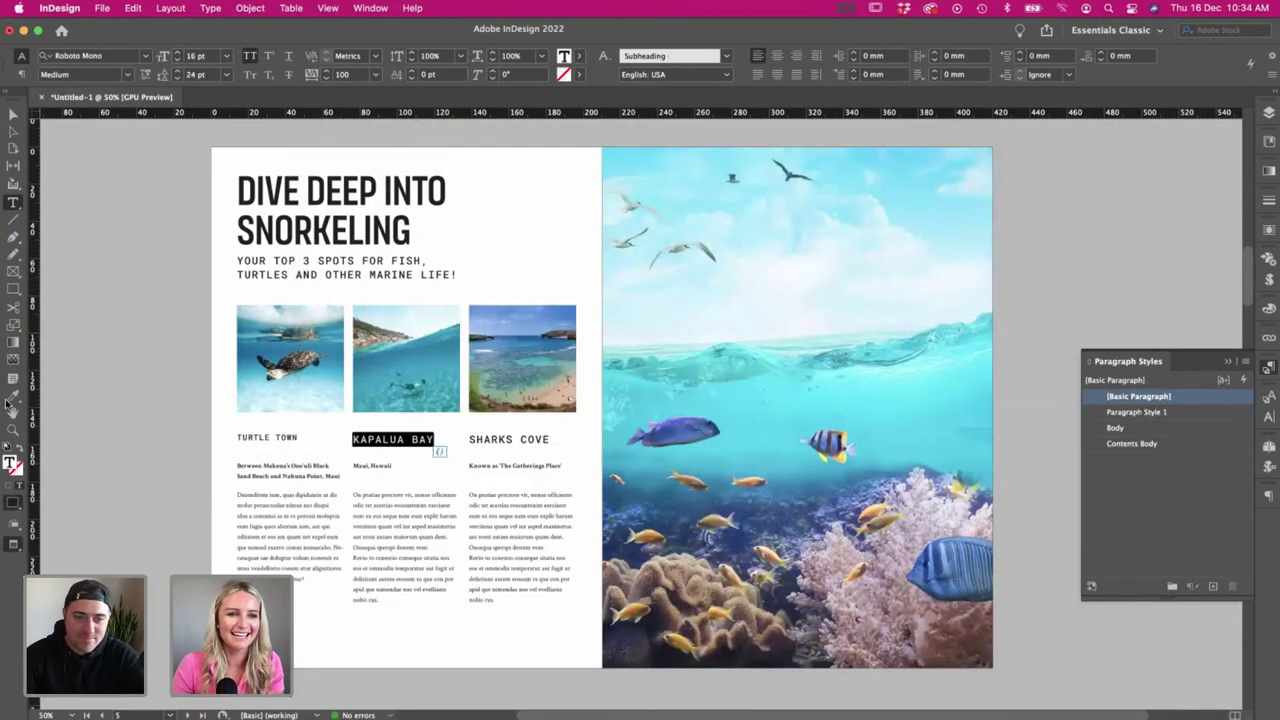
click(290, 436)
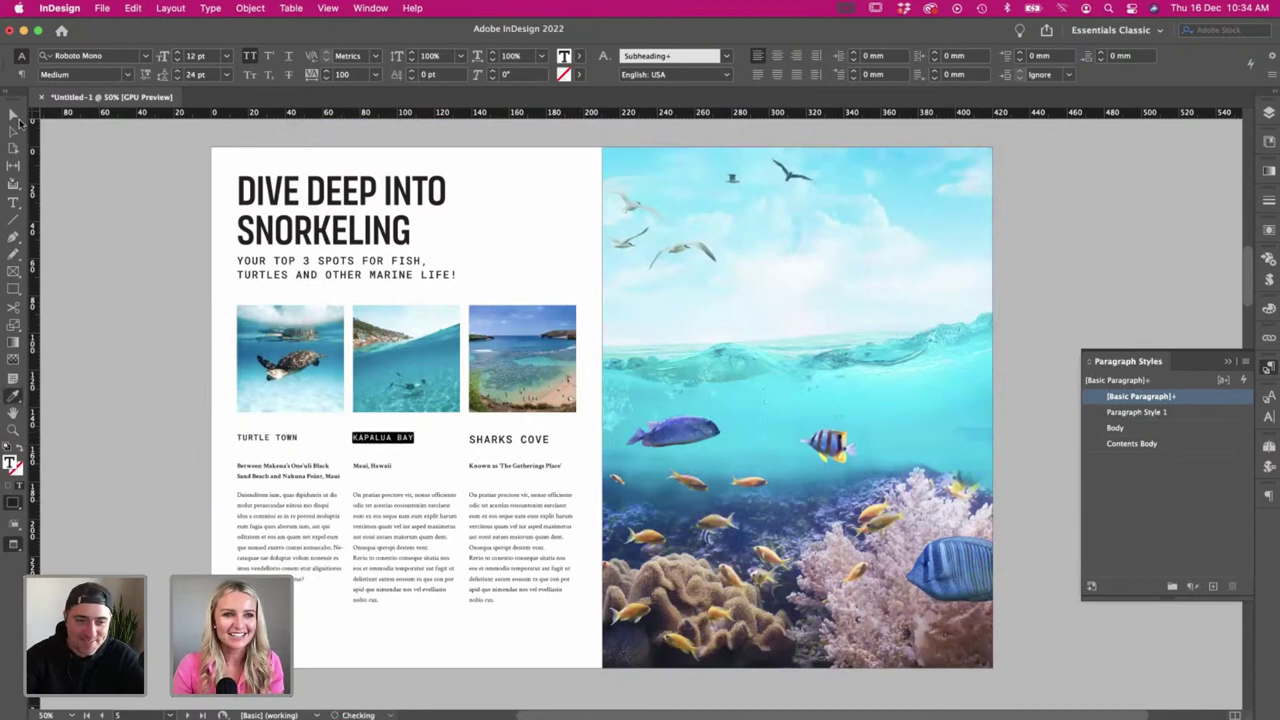
click(14, 114)
click(104, 216)
double_click(537, 440)
key(super+a)
click(13, 396)
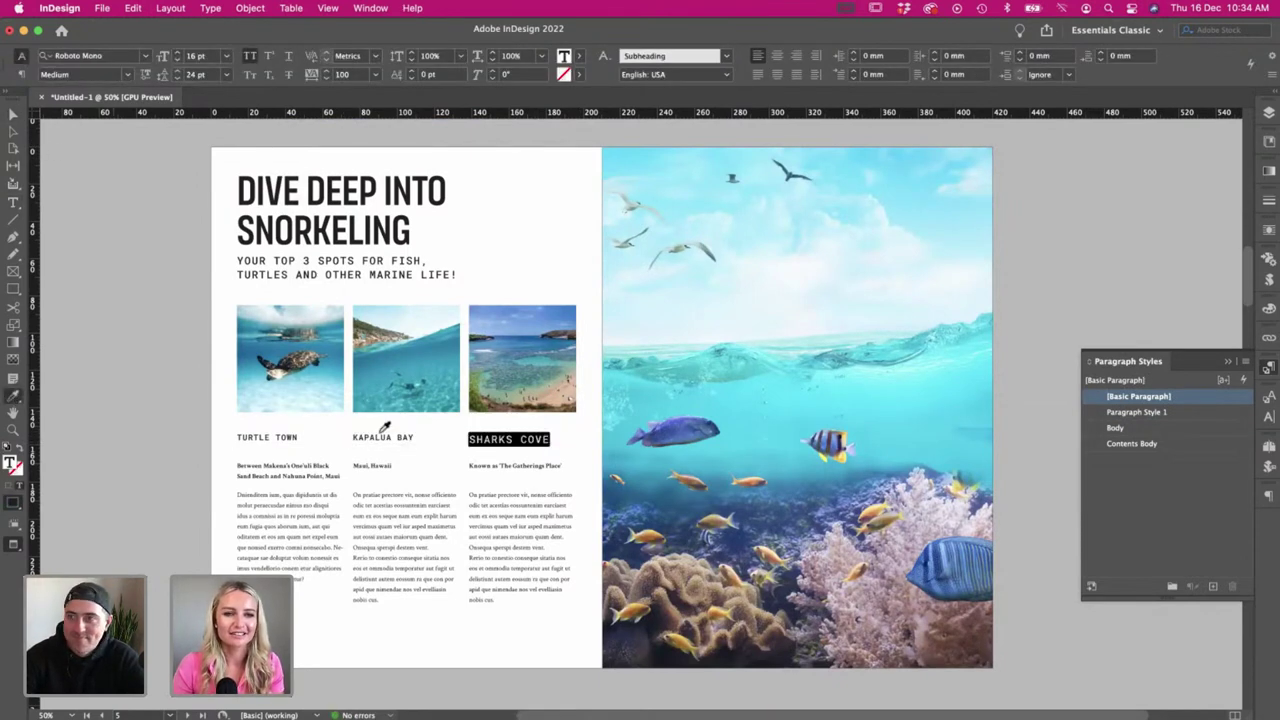
click(381, 437)
click(18, 118)
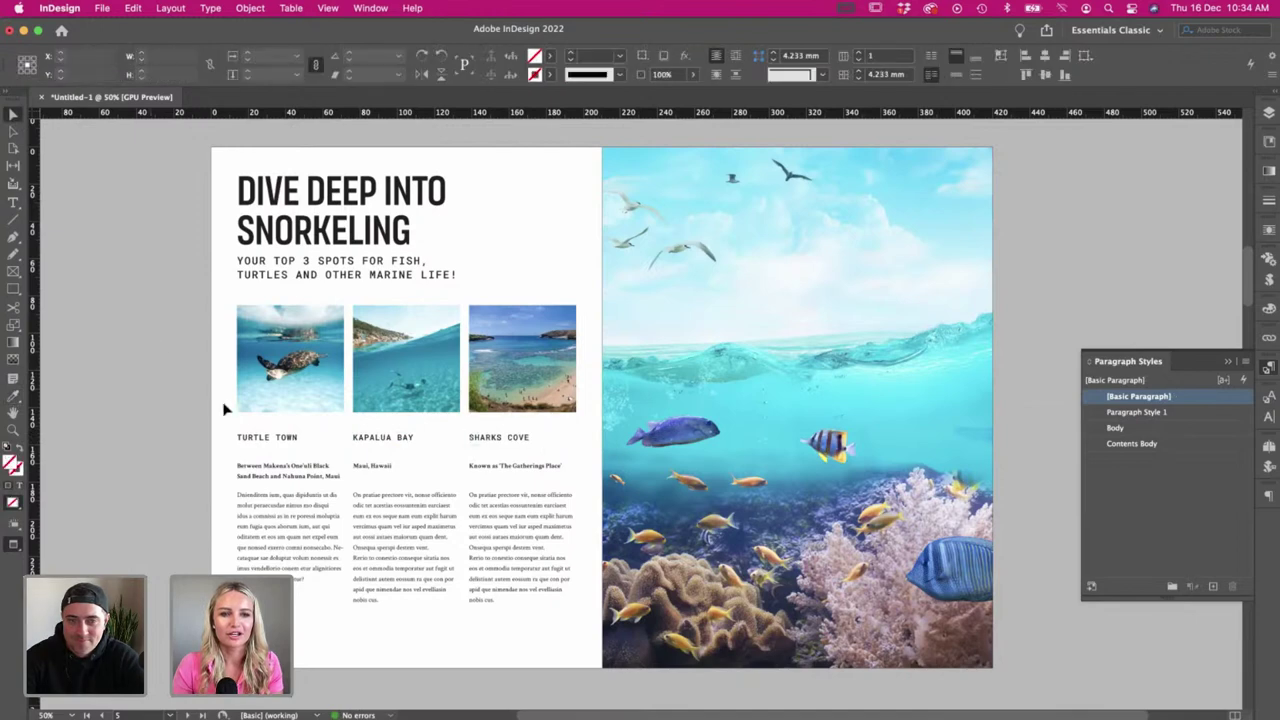
- Move the three place headings down together so they sit just above their bold captions
key(w)
key(w)
drag(195, 432, 490, 454)
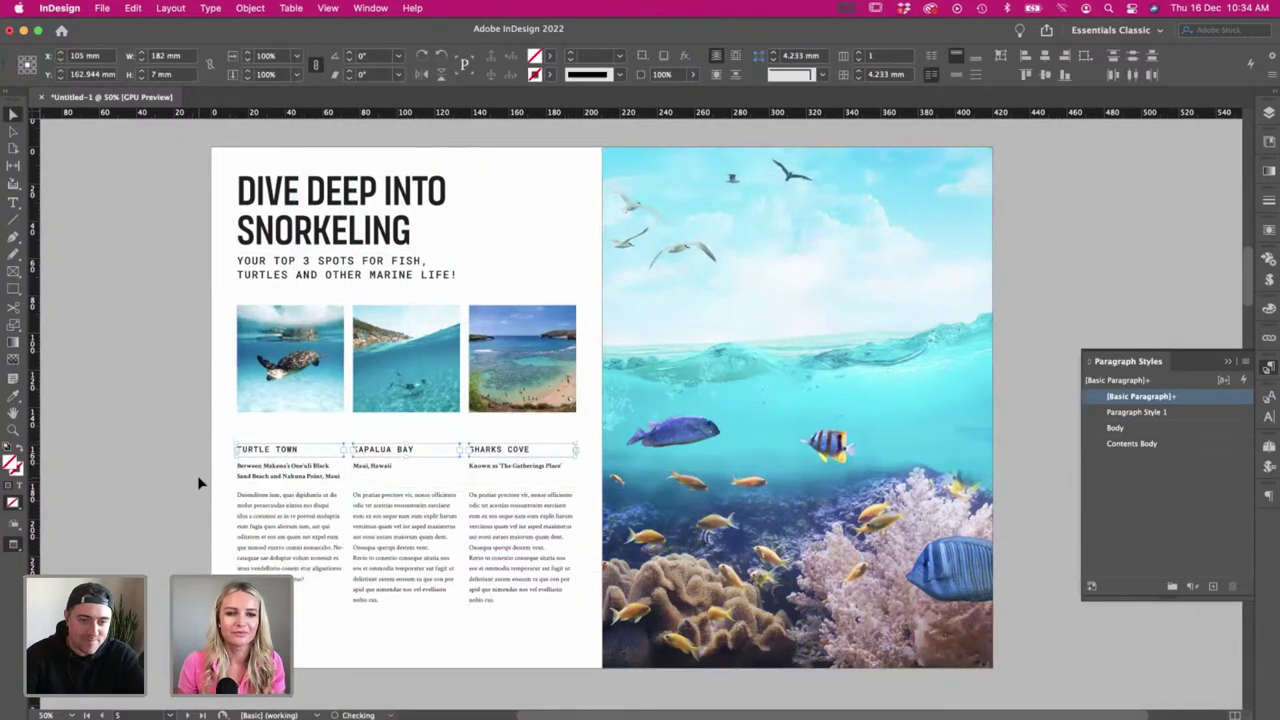
click(150, 474)
drag(157, 469, 503, 452)
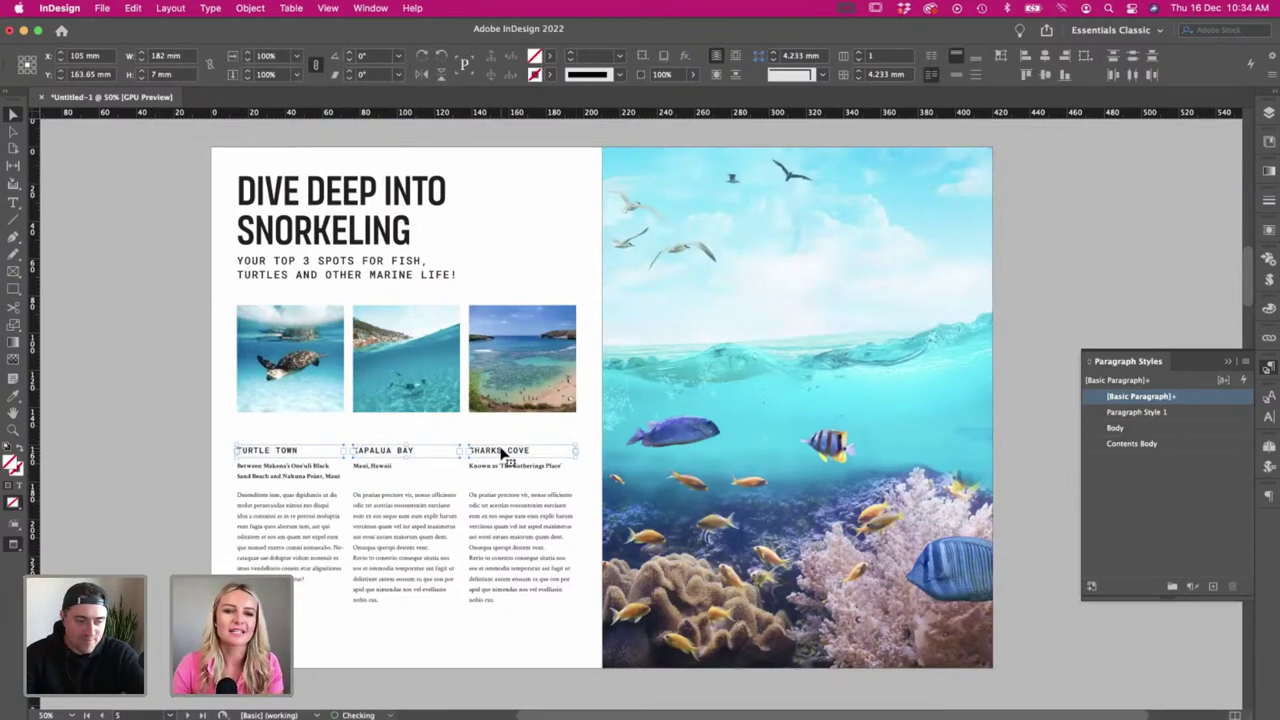
click(150, 420)
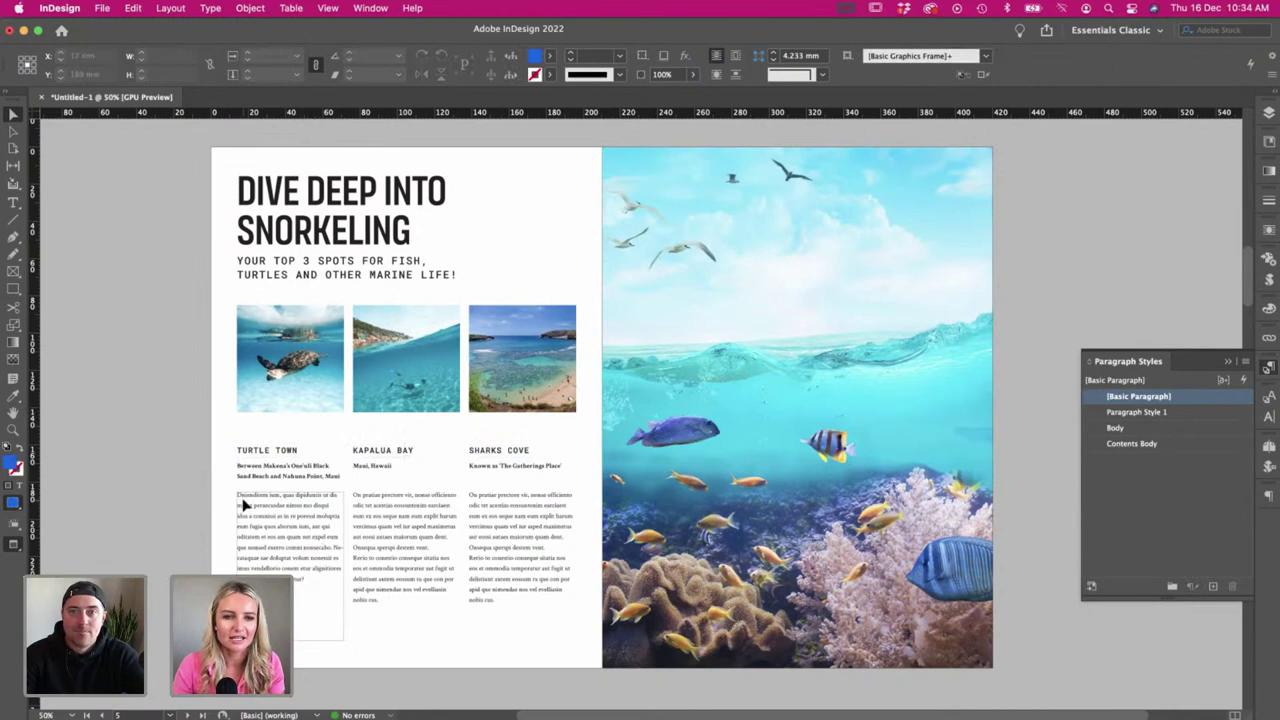
- Shorten the Turtle Town caption so that it ends with "Nahuna Point."
double_click(323, 472)
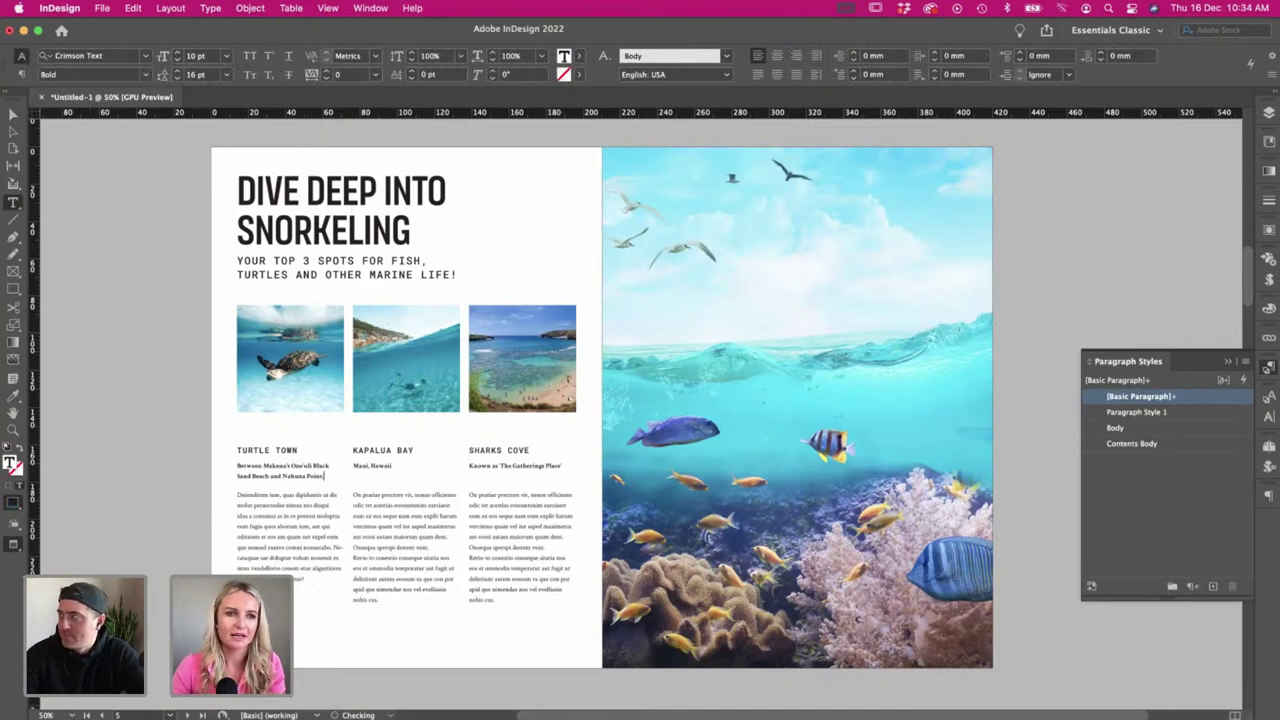
key(Escape)
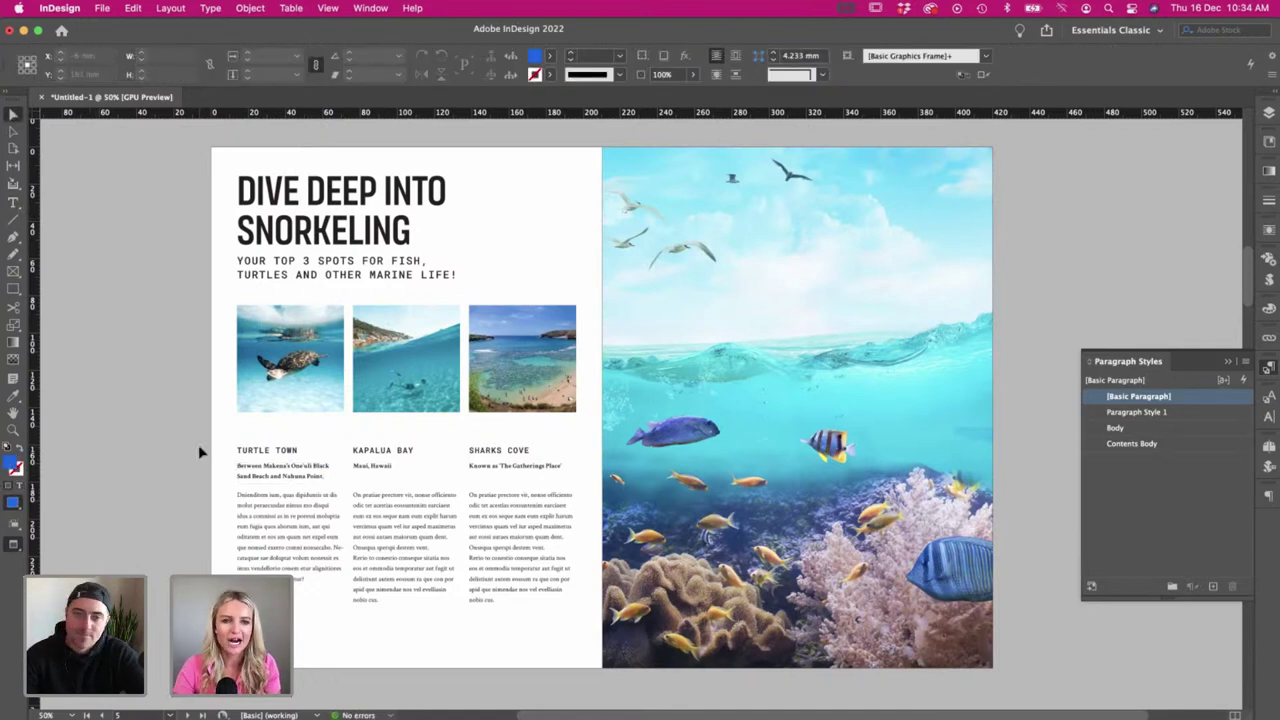
- Recolor the text of the three place headings to dark blue
drag(505, 457, 507, 458)
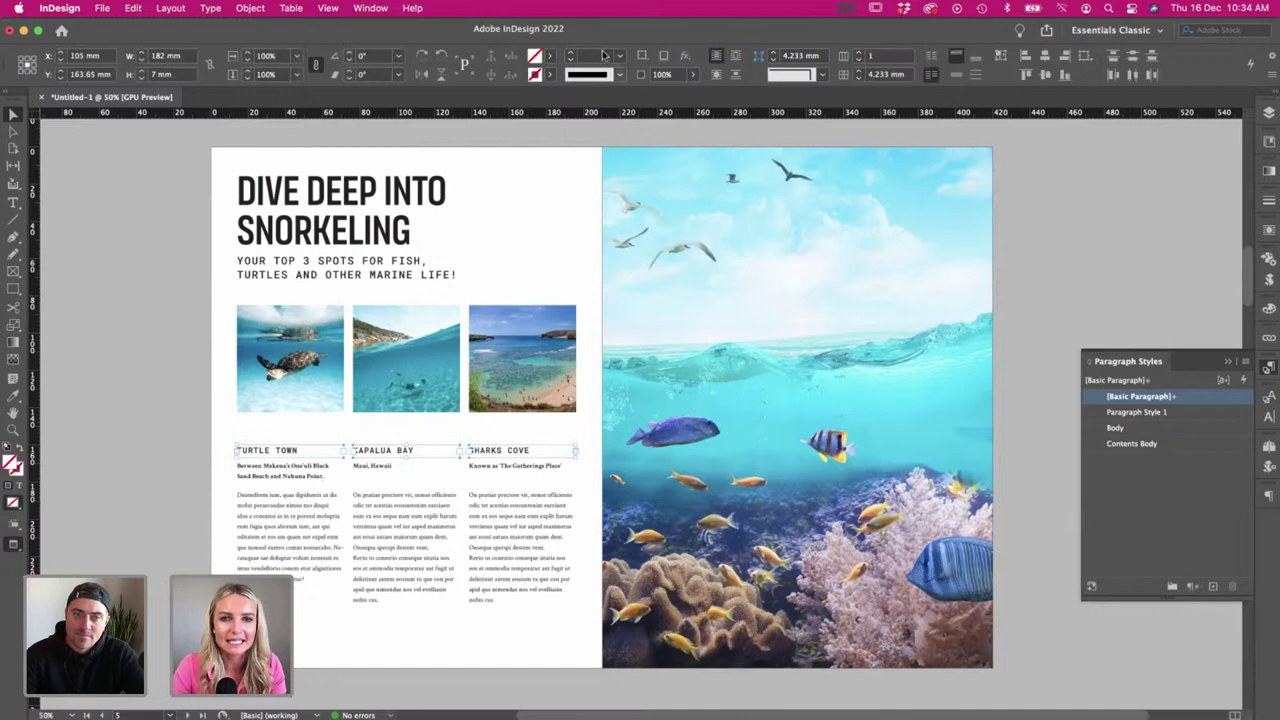
click(550, 60)
click(437, 79)
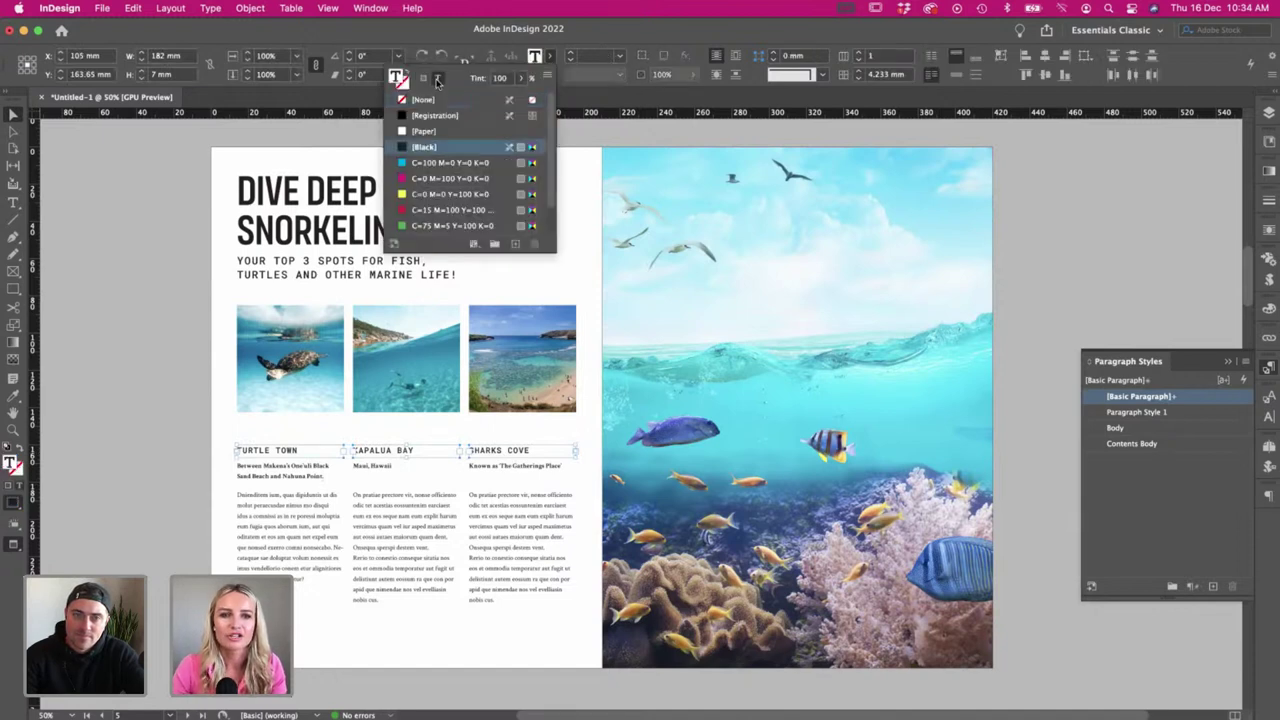
click(110, 339)
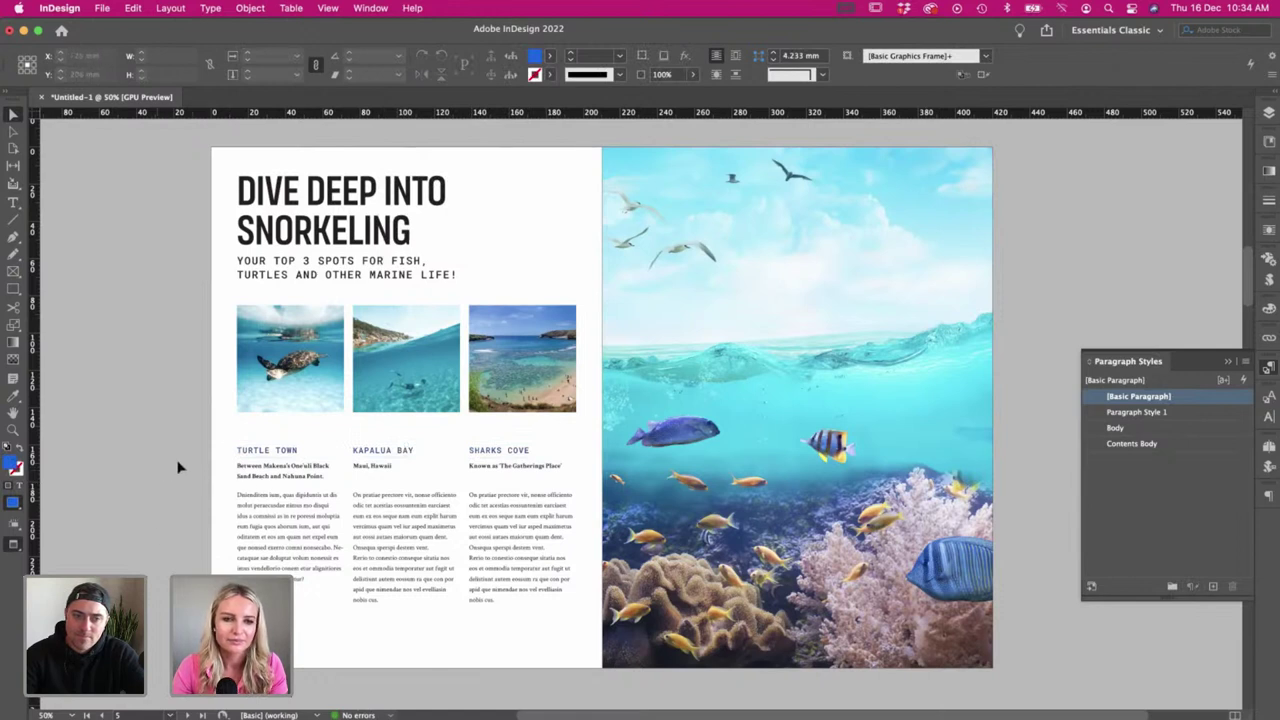
- Nudge the three bold captions up slightly, closer to their place headings
drag(341, 476, 503, 471)
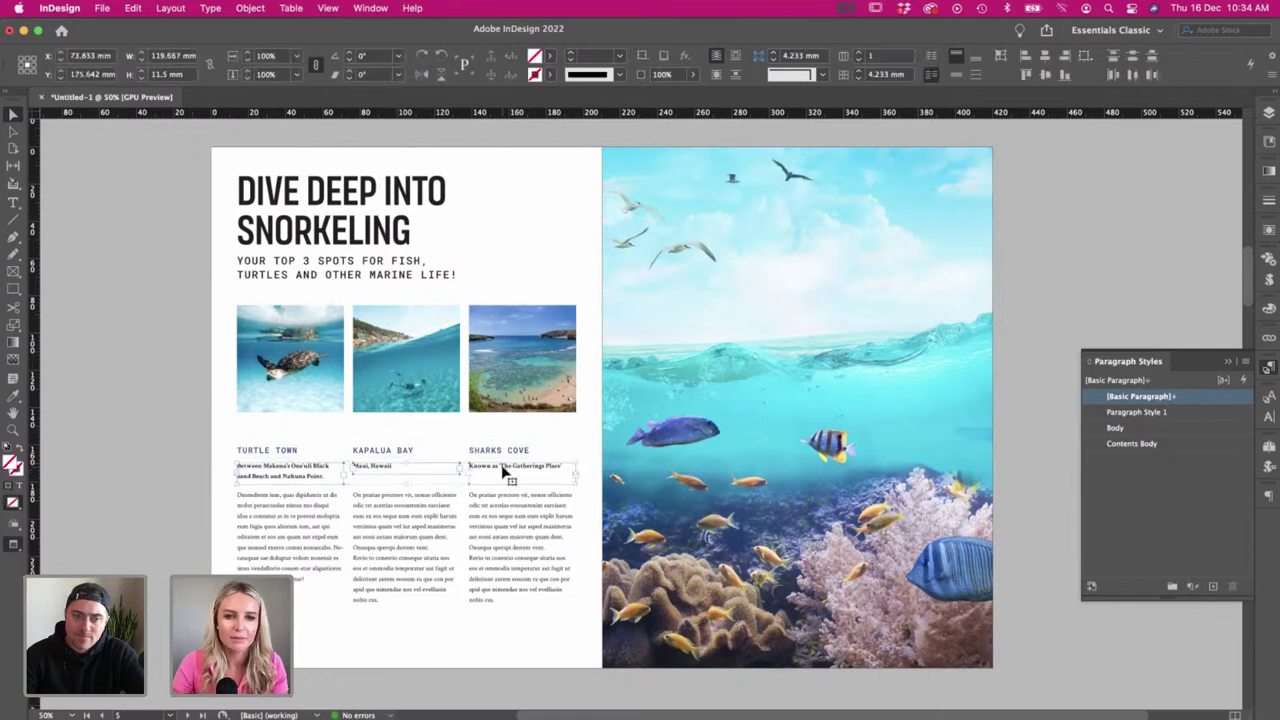
key(Up)
key(Up)
key(Up)
- Try placing the headings and captions above the three photos with the photos lowered, and undo the rearrangement
drag(214, 444, 503, 328)
drag(320, 403, 320, 447)
click(133, 422)
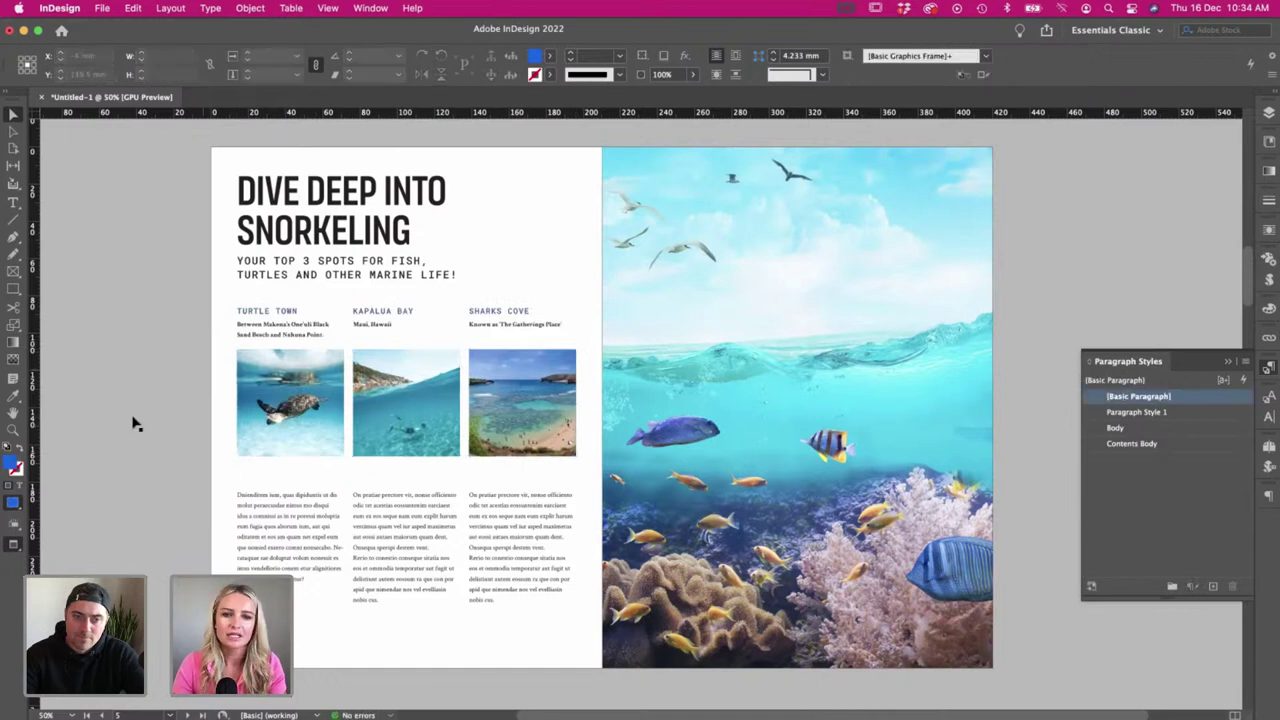
key(super+z)
key(super+z)
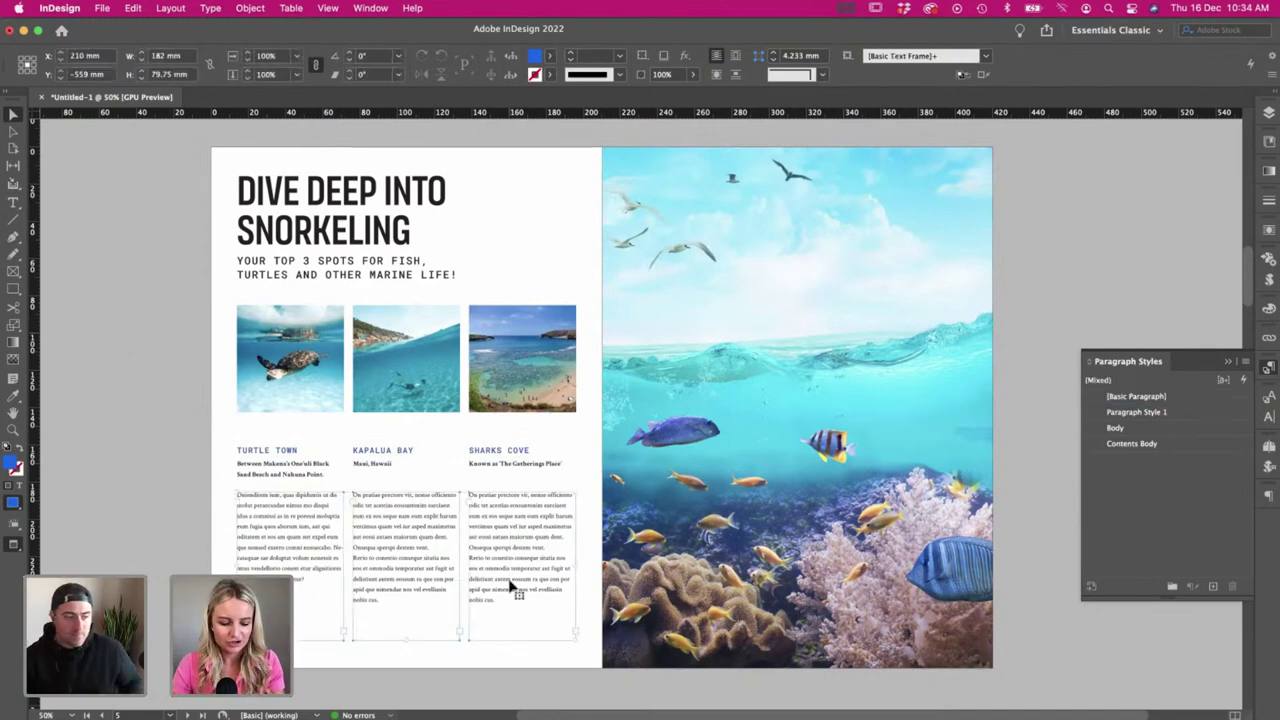
- Shorten the three body text frames and move them down to the page's bottom margin
key(super+a)
mouse_move(405, 631)
mouse_down()
mouse_move(400, 603)
mouse_move(396, 640)
mouse_up()
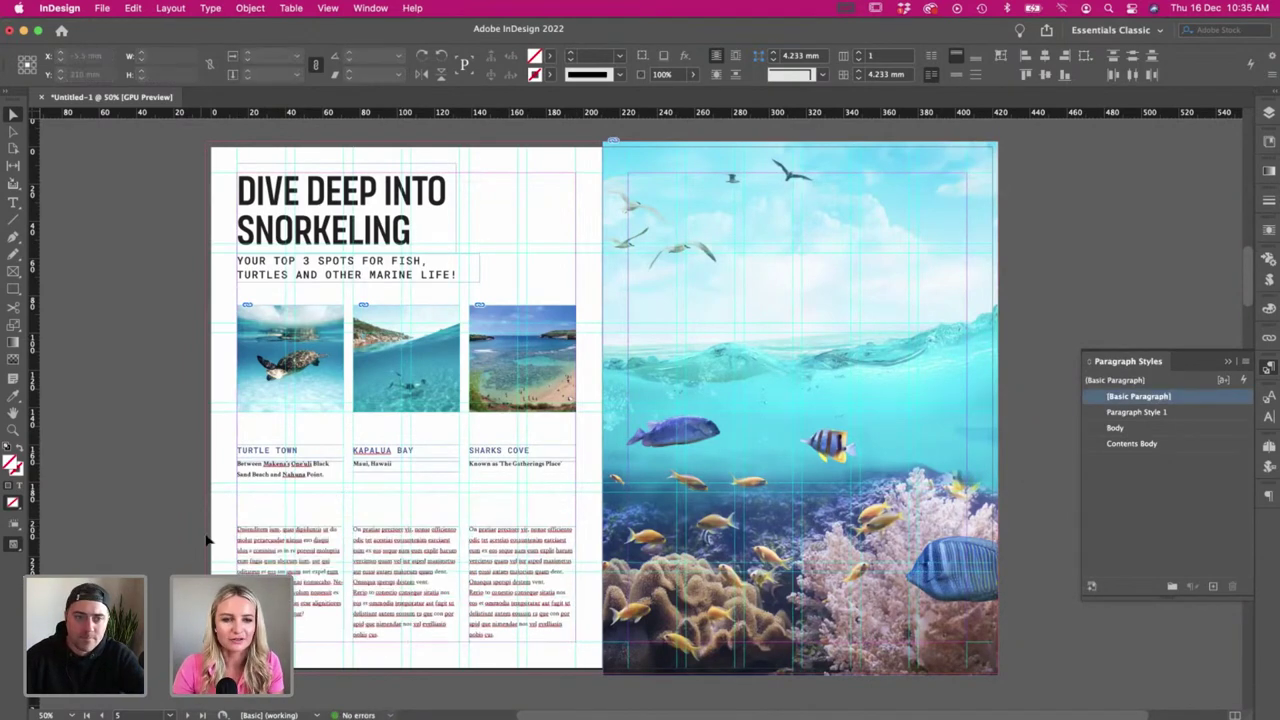
key(w)
- Move the three place headings and their captions down to sit just above the body text columns
drag(220, 432, 492, 510)
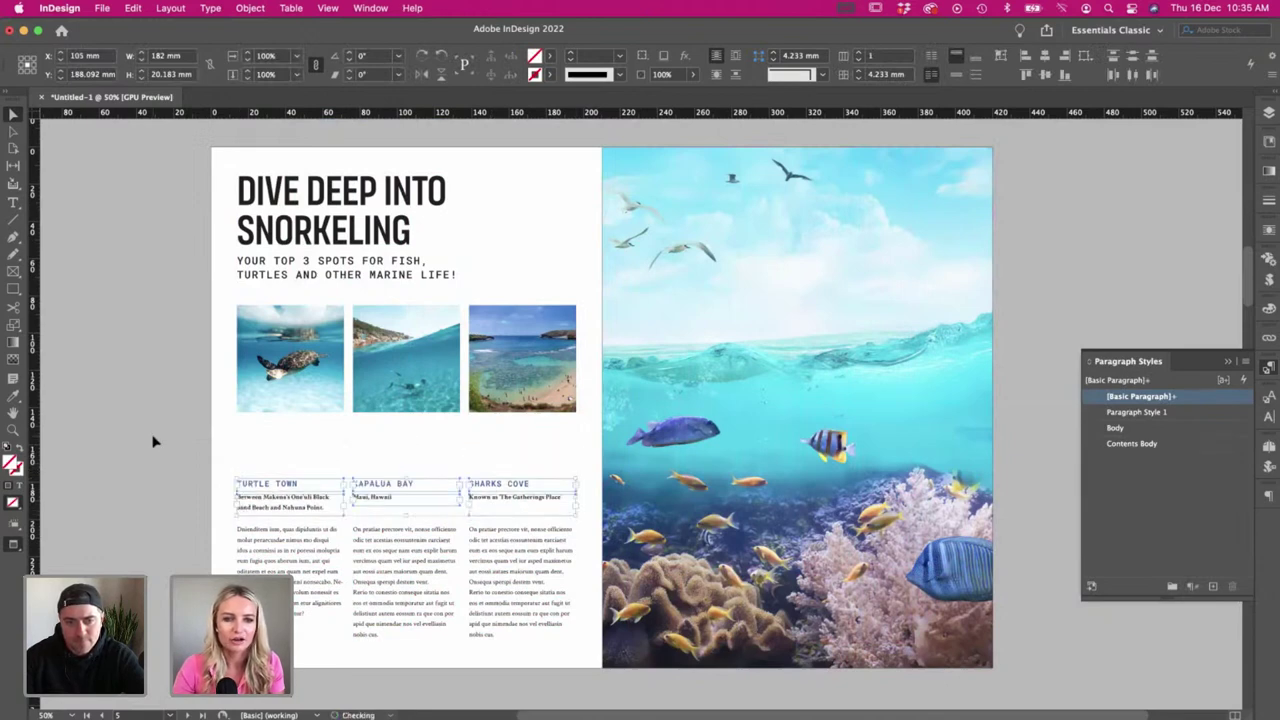
click(155, 441)
drag(200, 458, 520, 515)
key(w)
key(Down)
key(Down)
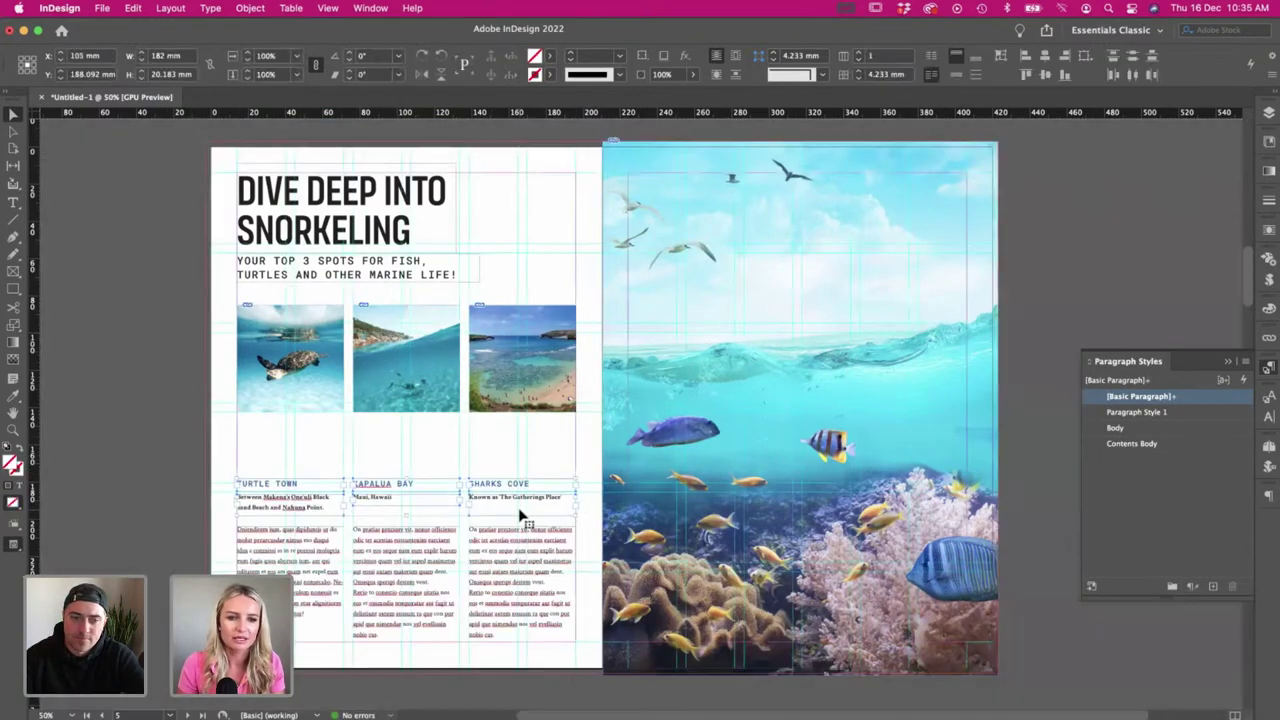
- Try moving the headings, captions and body text up beneath the photos, and undo the body text move
drag(313, 511, 313, 473)
click(408, 530)
drag(408, 530, 408, 496)
click(178, 494)
key(w)
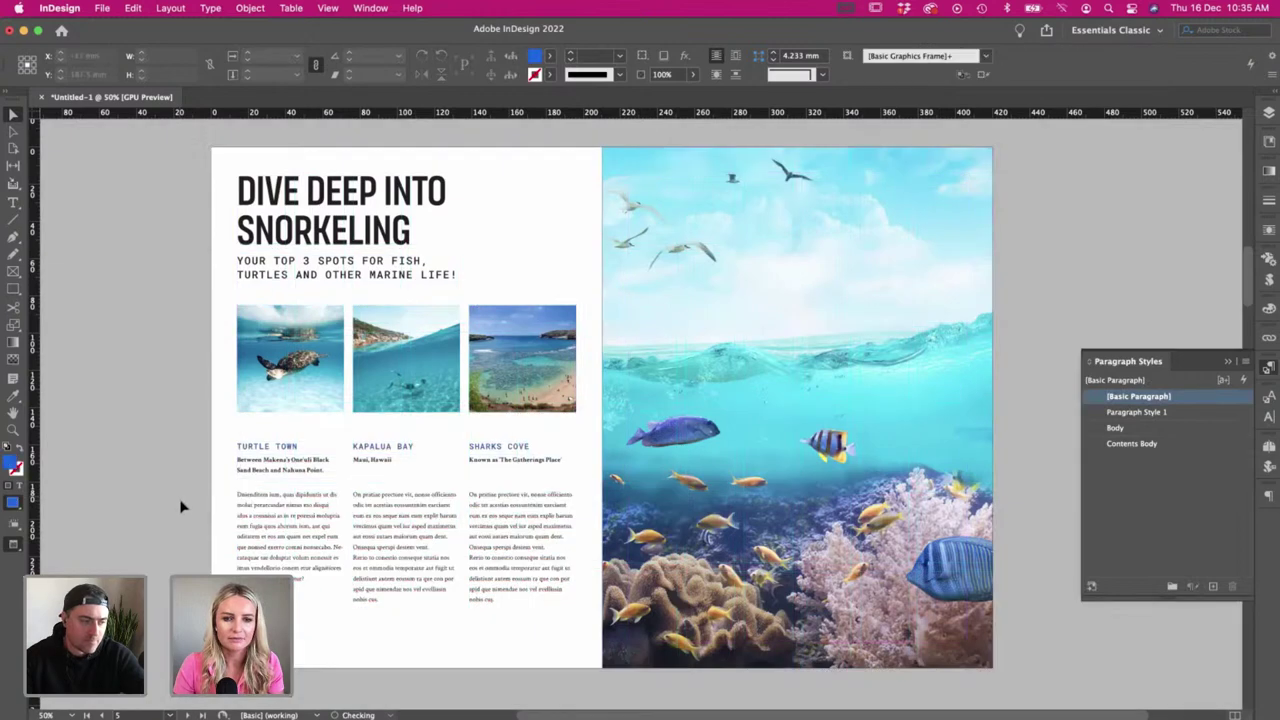
key(super+z)
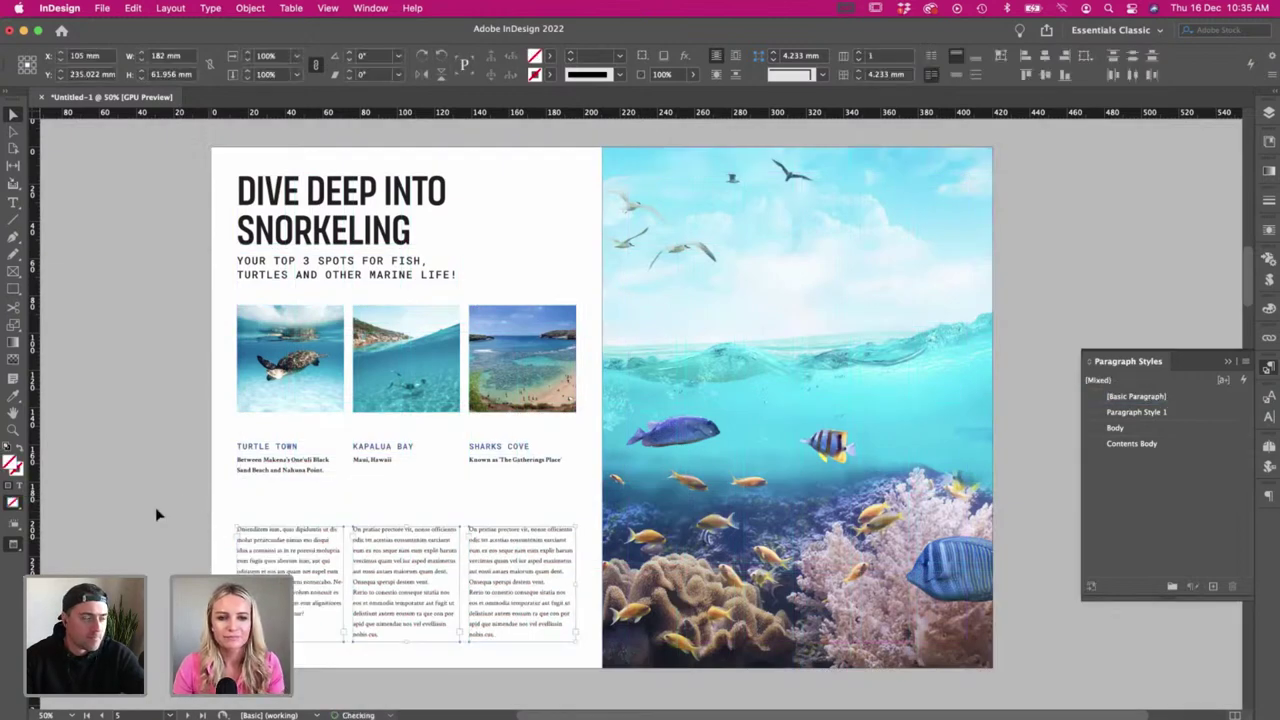
- Lower the place headings and captions toward the body text, and move the three photos down just above them
drag(165, 443, 497, 493)
click(200, 451)
drag(183, 370, 509, 452)
click(157, 366)
- Move the main title and intro text down together to sit just above the three photos
click(766, 374)
click(188, 166)
drag(320, 292, 281, 327)
click(128, 358)
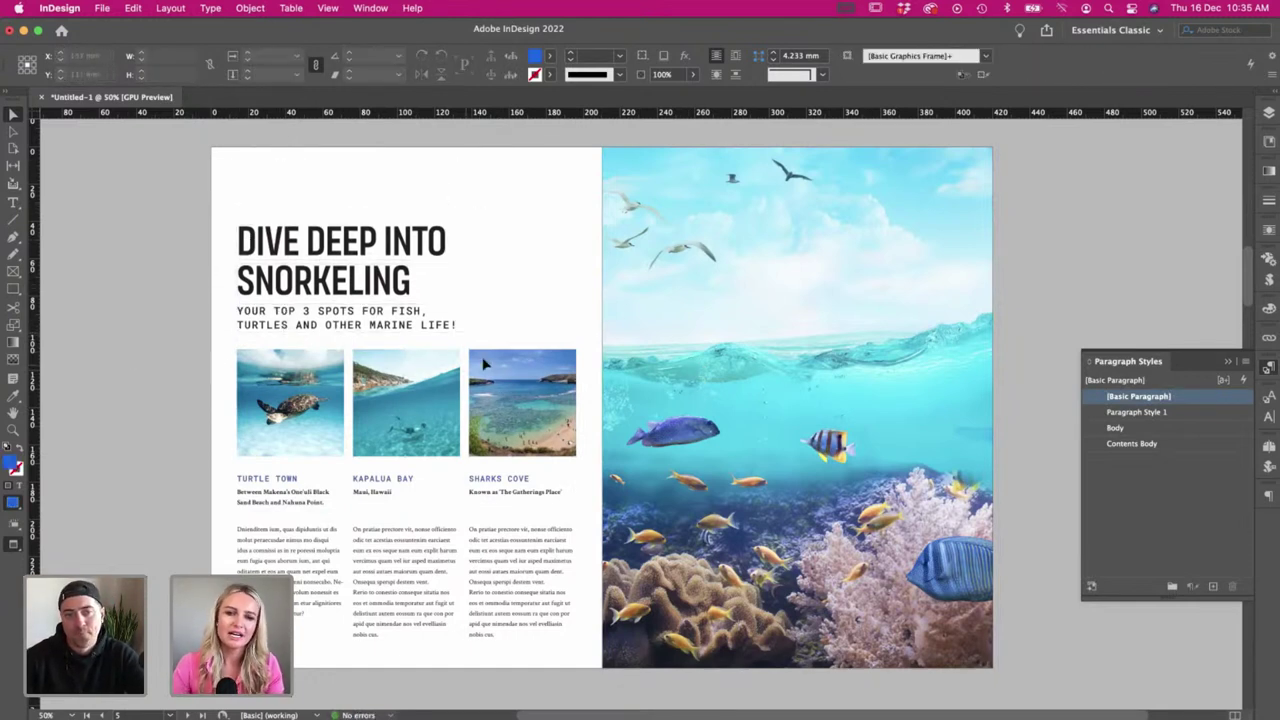
- Replace the full-page underwater image with 11004198.jpg from the 2. Snorkling folder
click(655, 257)
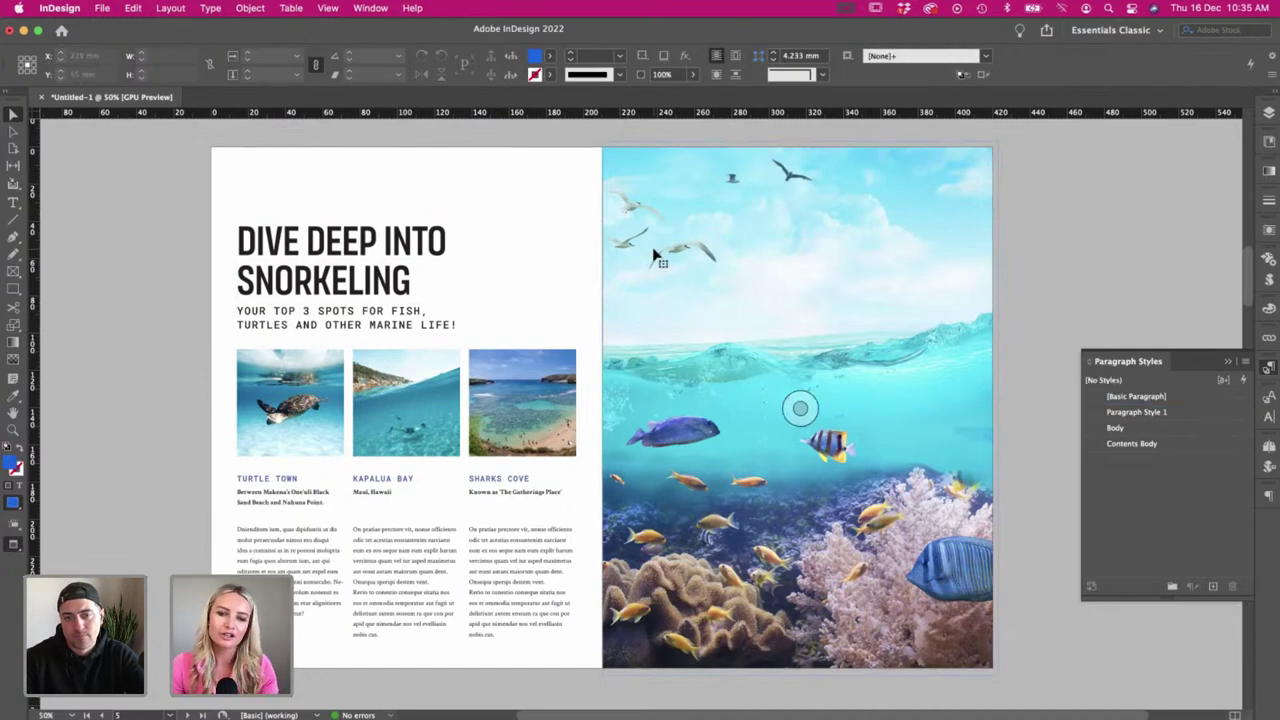
key(super+d)
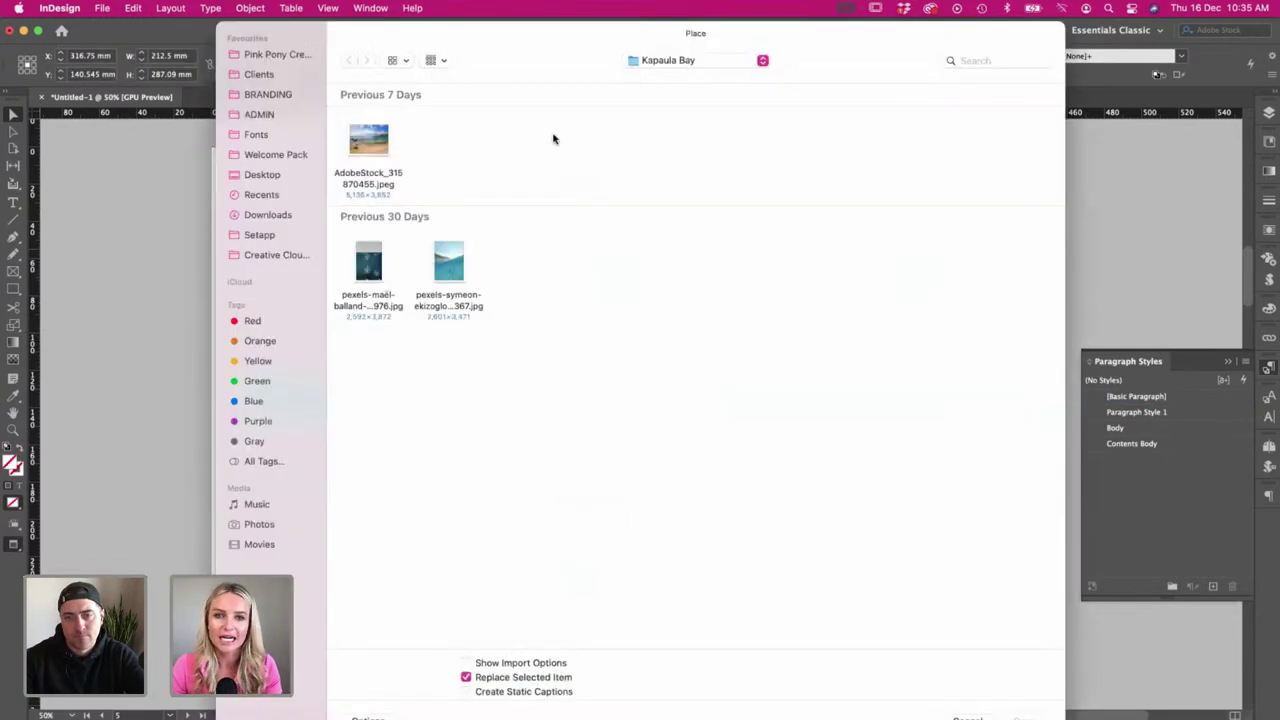
click(688, 66)
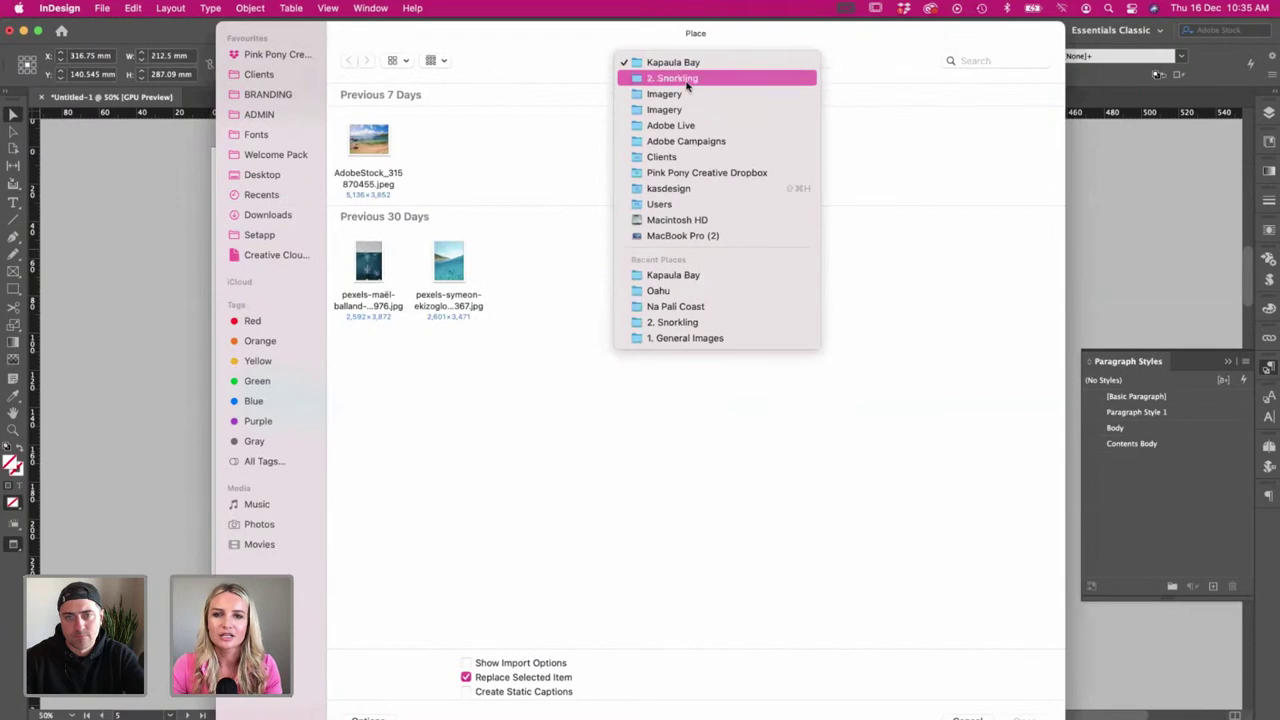
click(685, 77)
click(368, 145)
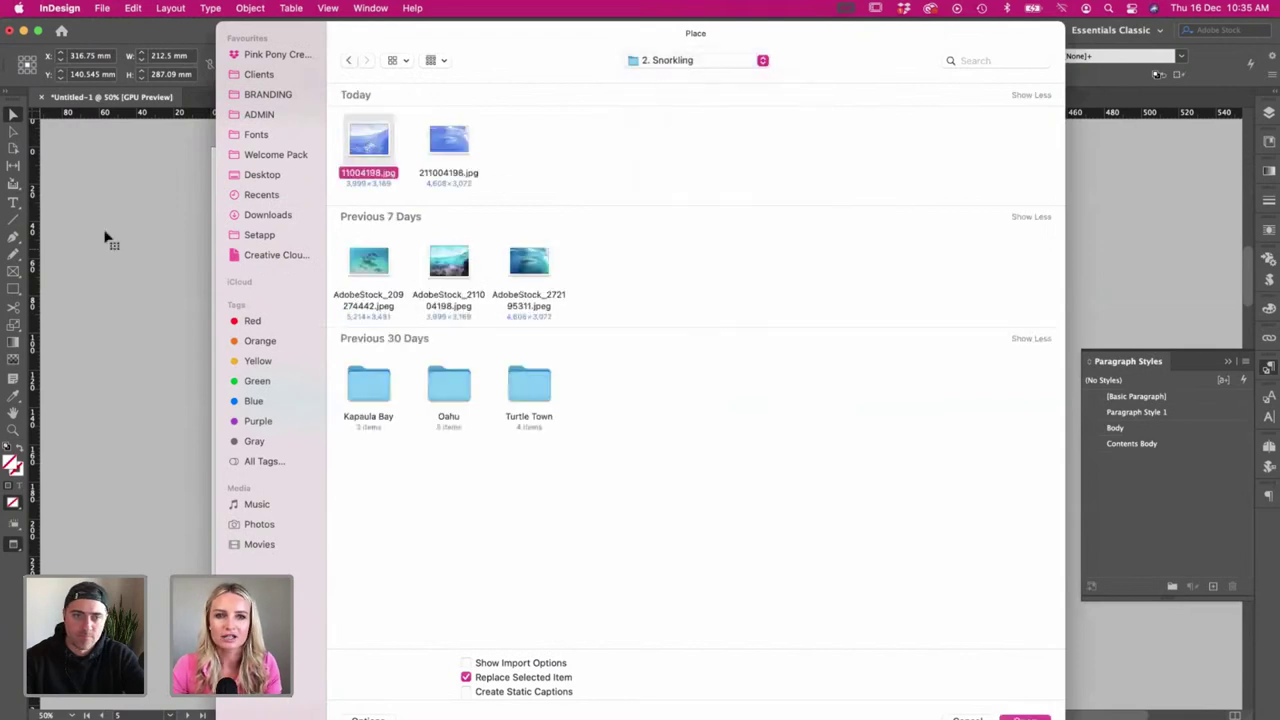
key(Return)
click(603, 428)
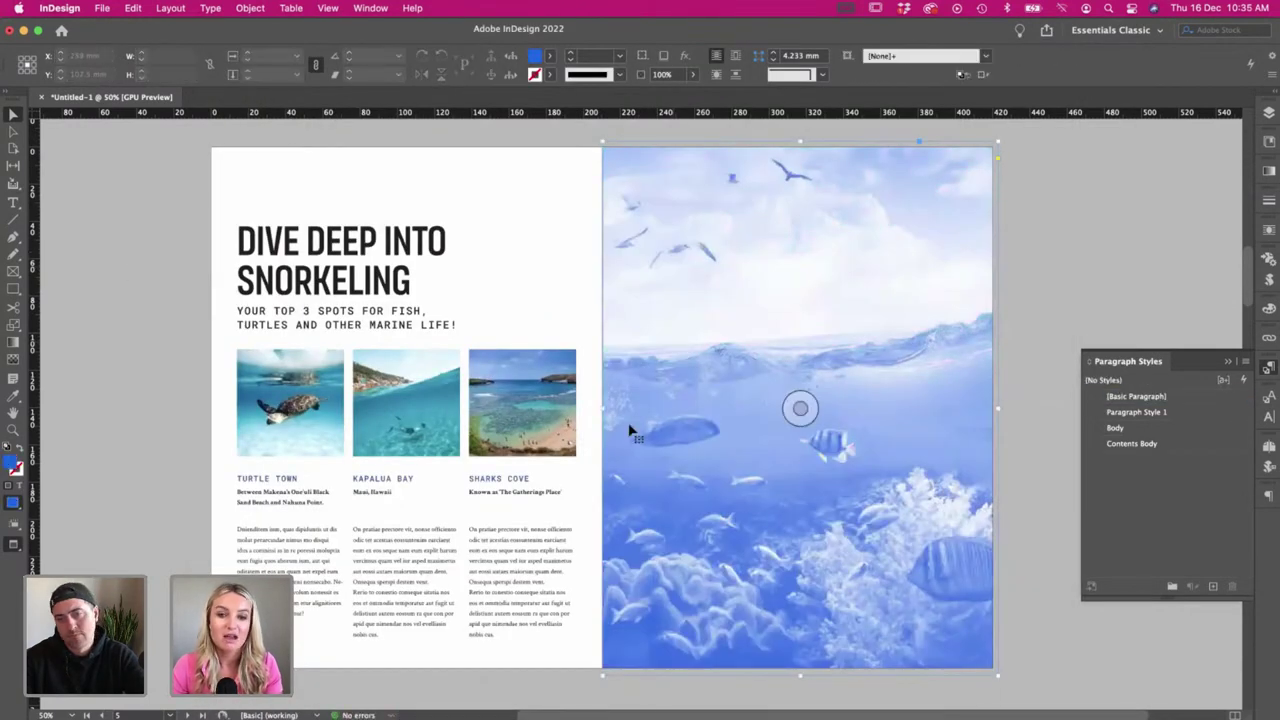
click(628, 428)
drag(603, 411, 600, 418)
click(547, 297)
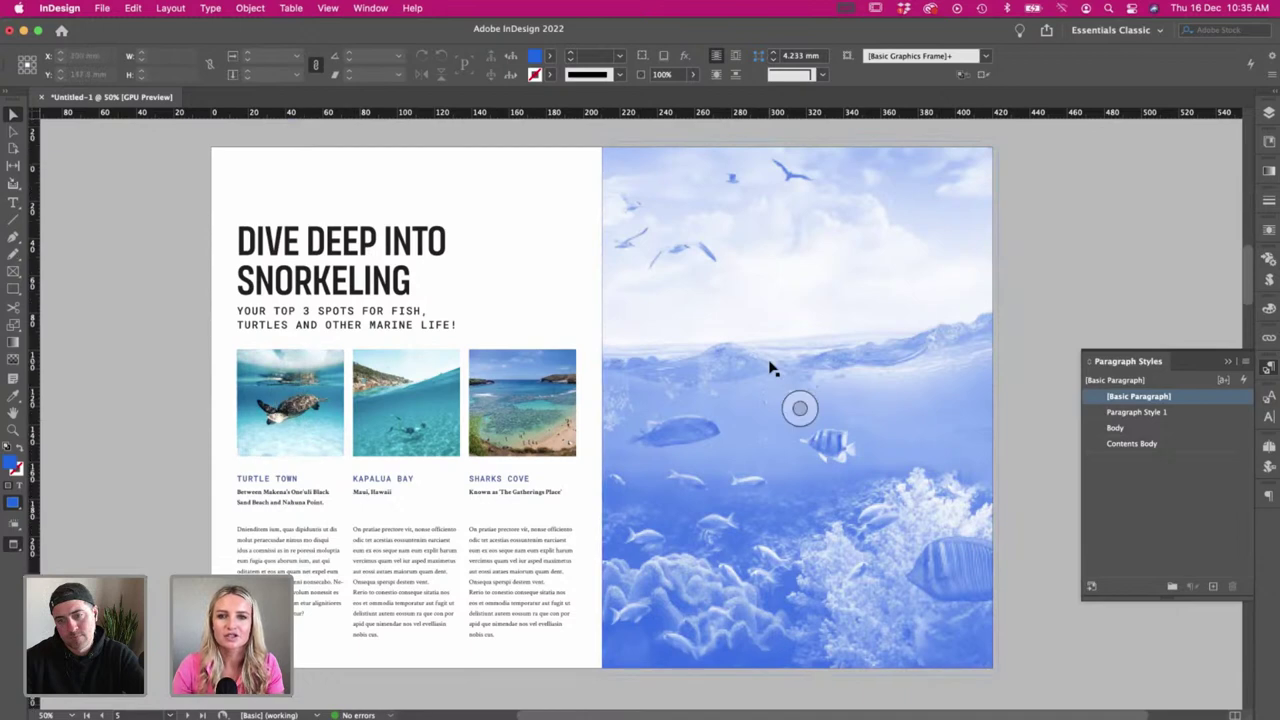
scroll(770, 368, up, 8)
scroll(770, 368, down, 5)
scroll(780, 410, down, 2)
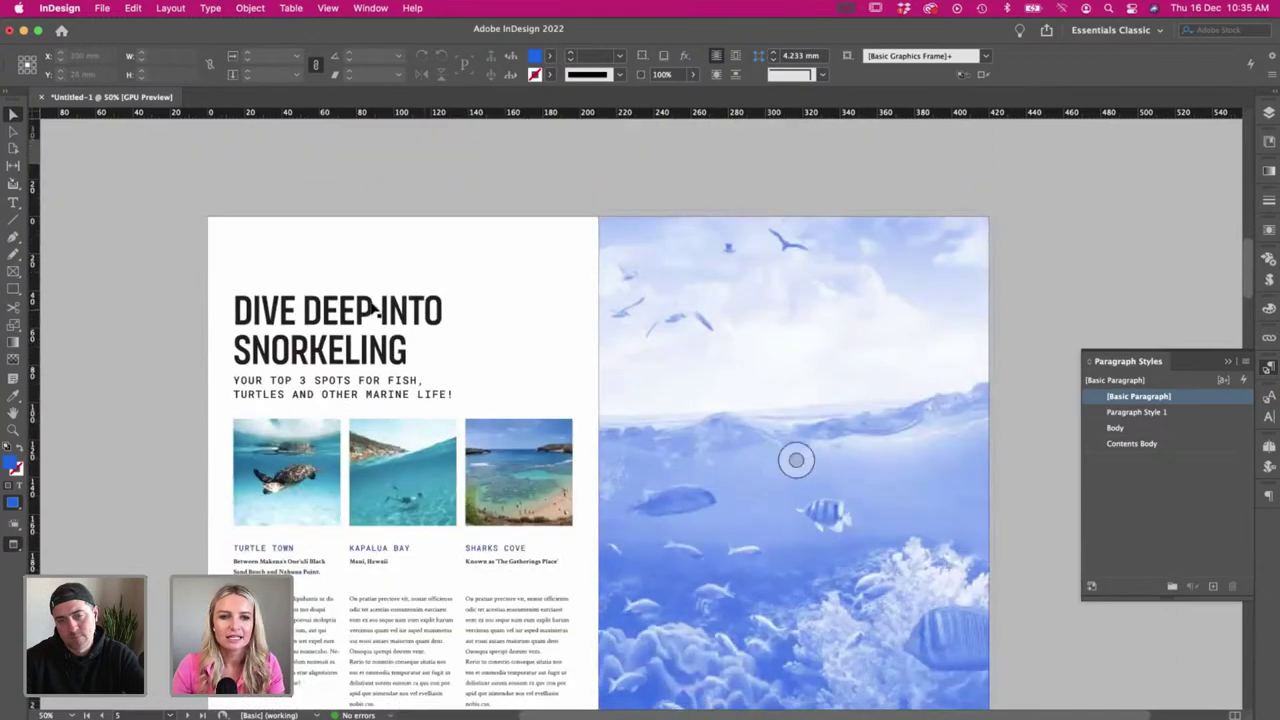
scroll(360, 306, left, 1)
scroll(313, 350, down, 1)
double_click(313, 350)
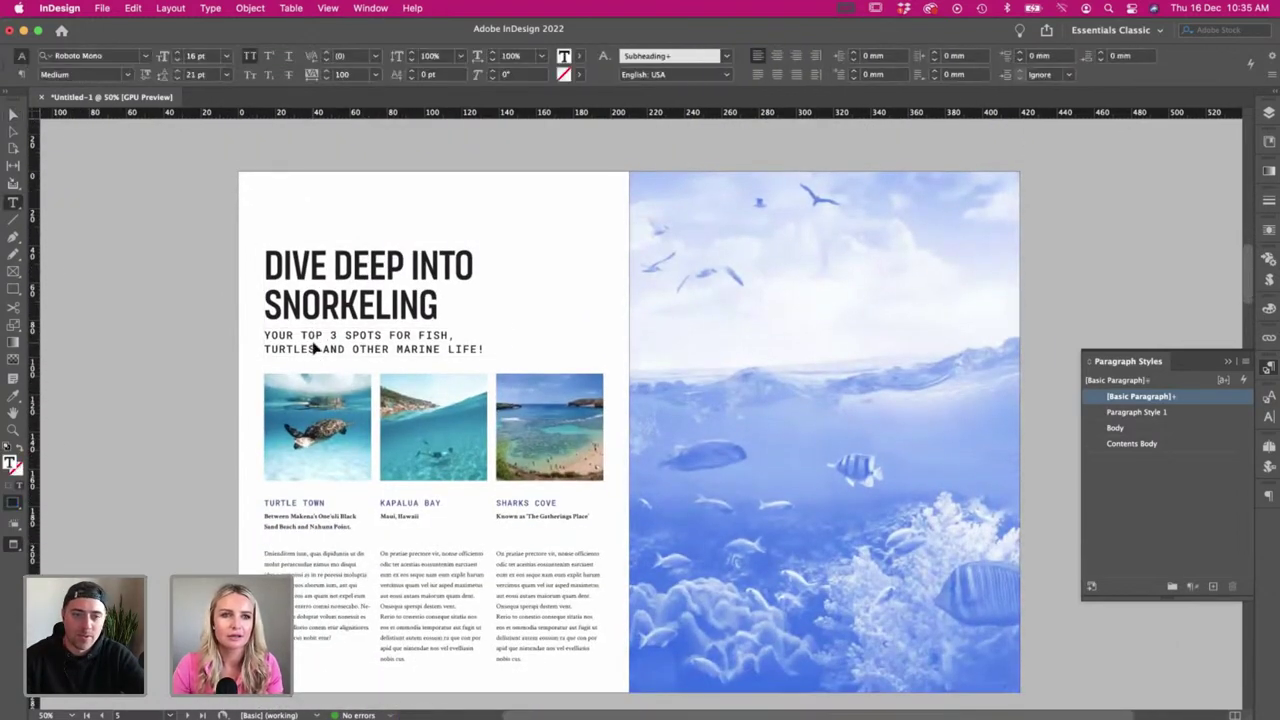
key(super+a)
click(13, 116)
scroll(134, 277, down, 1)
scroll(134, 277, right, 1)
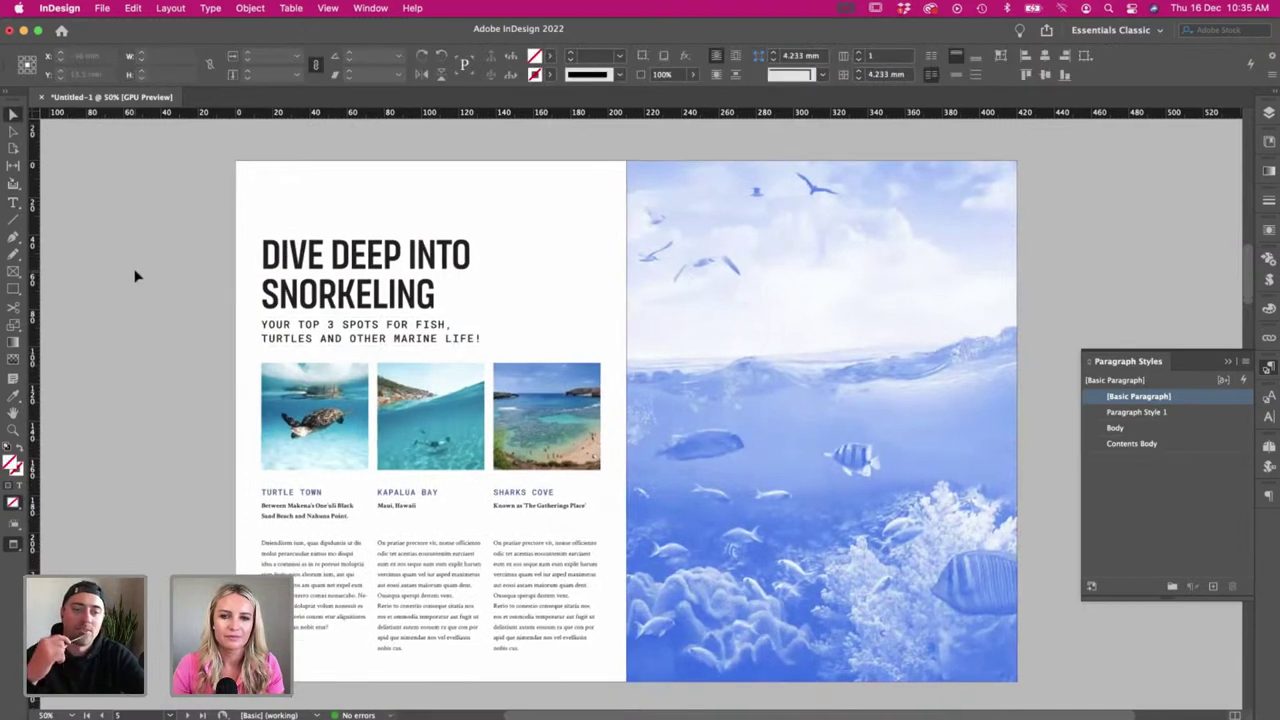
scroll(214, 263, left, 1)
- Recolor the DIVE DEEP INTO SNORKELING title to the same dark blue as the place headings
double_click(321, 234)
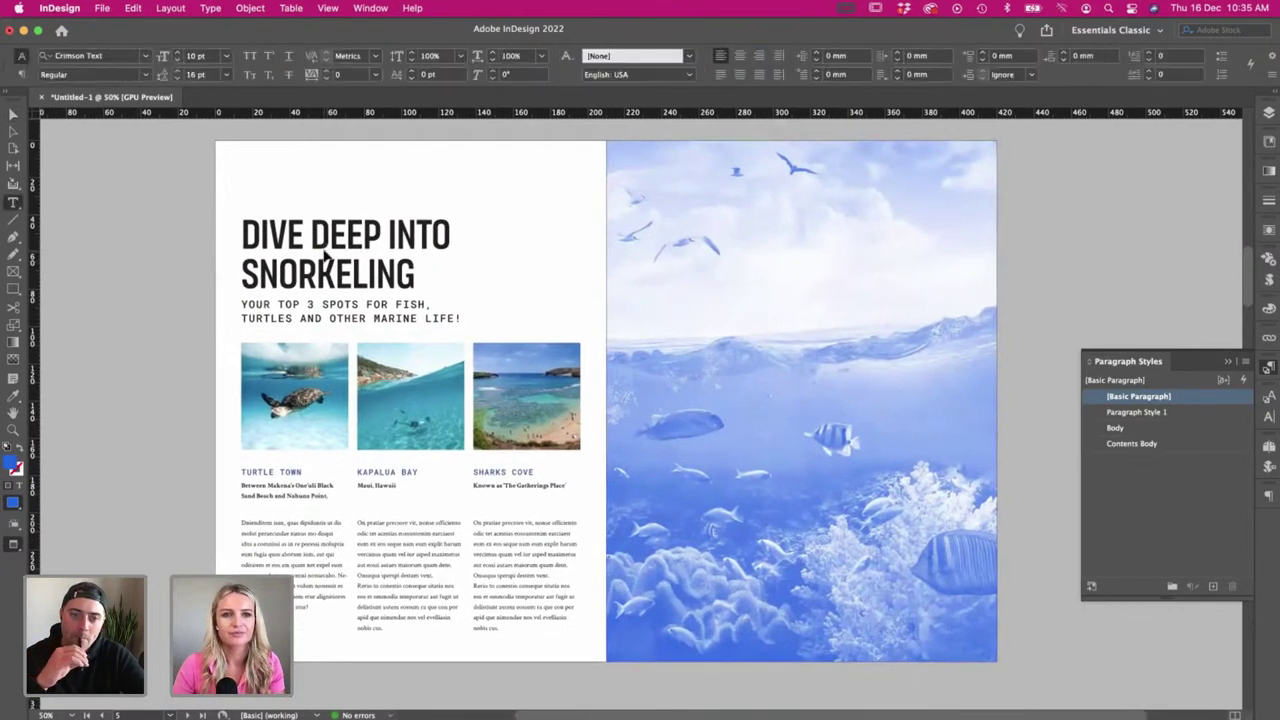
key(super+a)
click(579, 57)
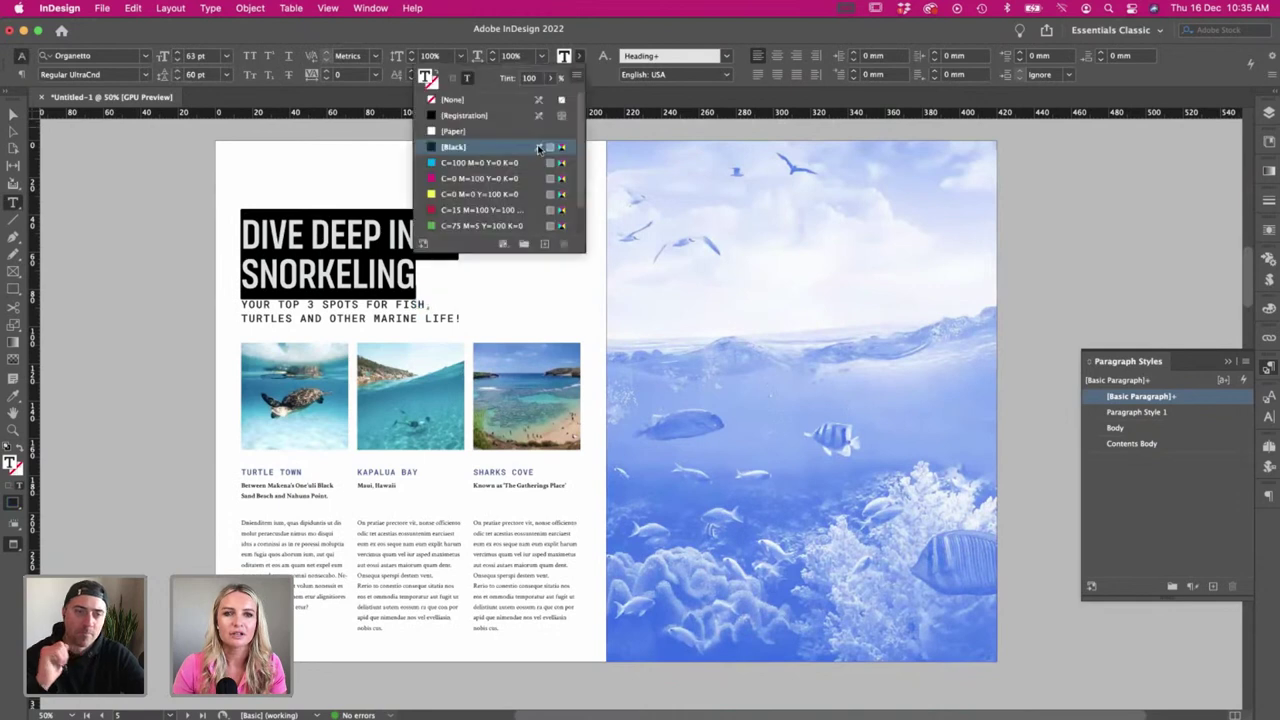
click(480, 225)
click(13, 116)
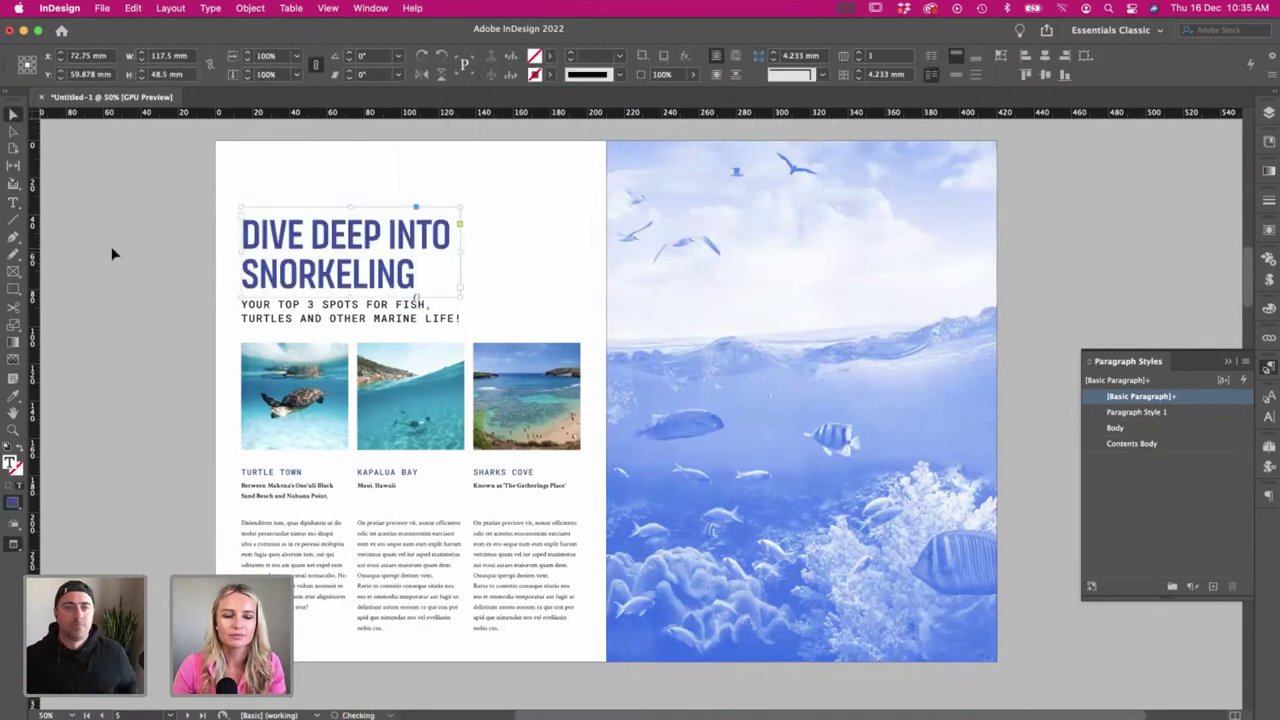
click(117, 251)
scroll(117, 251, up, 1)
key(w)
key(w)
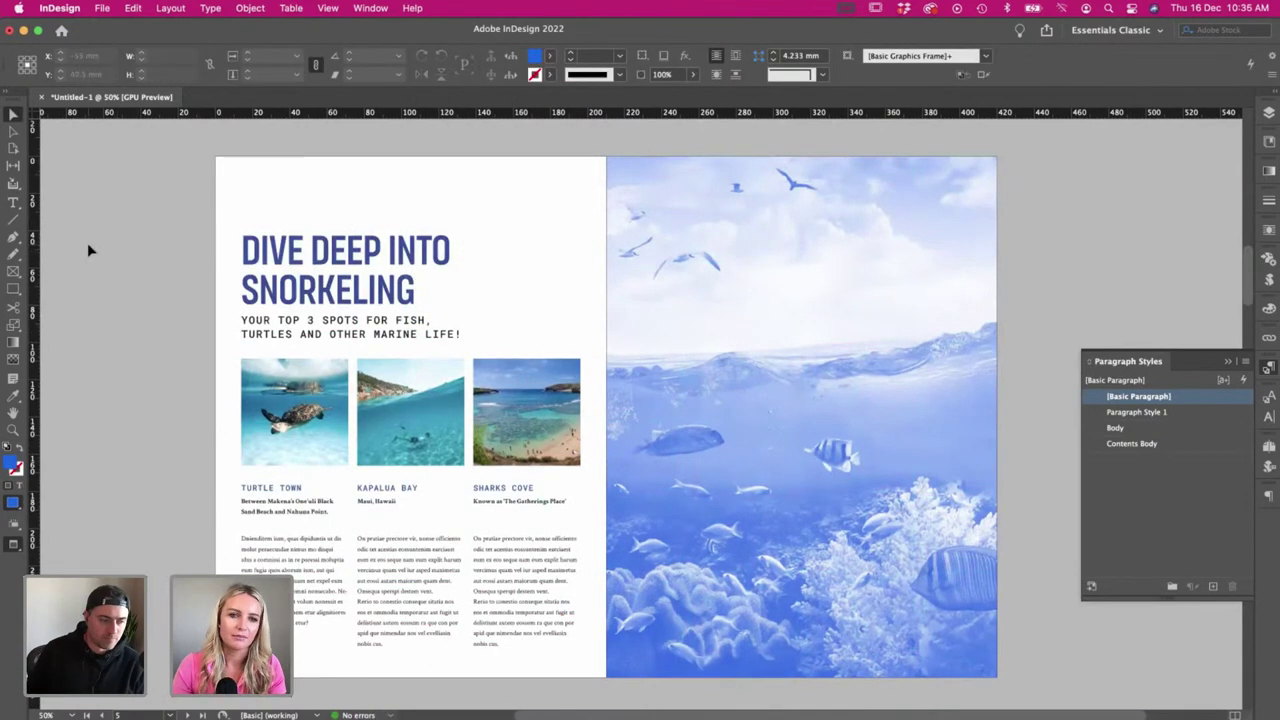
- Nudge the main title and intro text down together slightly toward the three photos
click(386, 334)
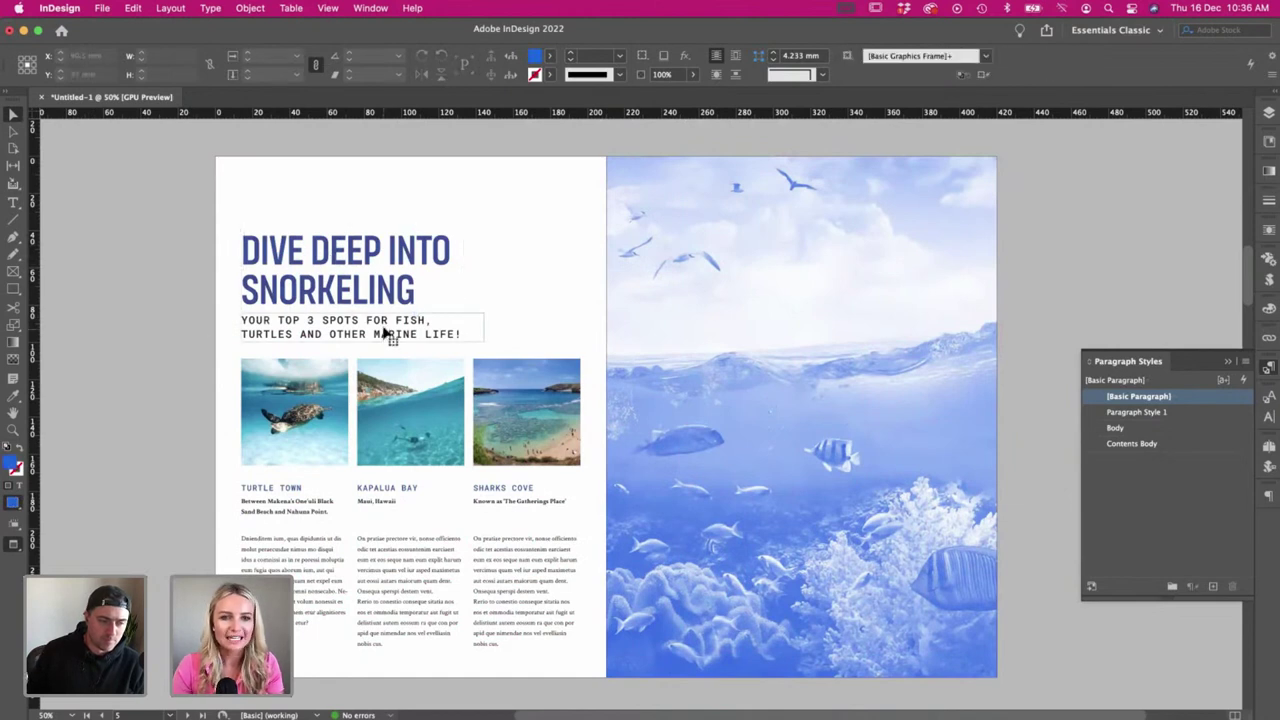
drag(487, 327, 464, 331)
key(BackSpace)
key(super+z)
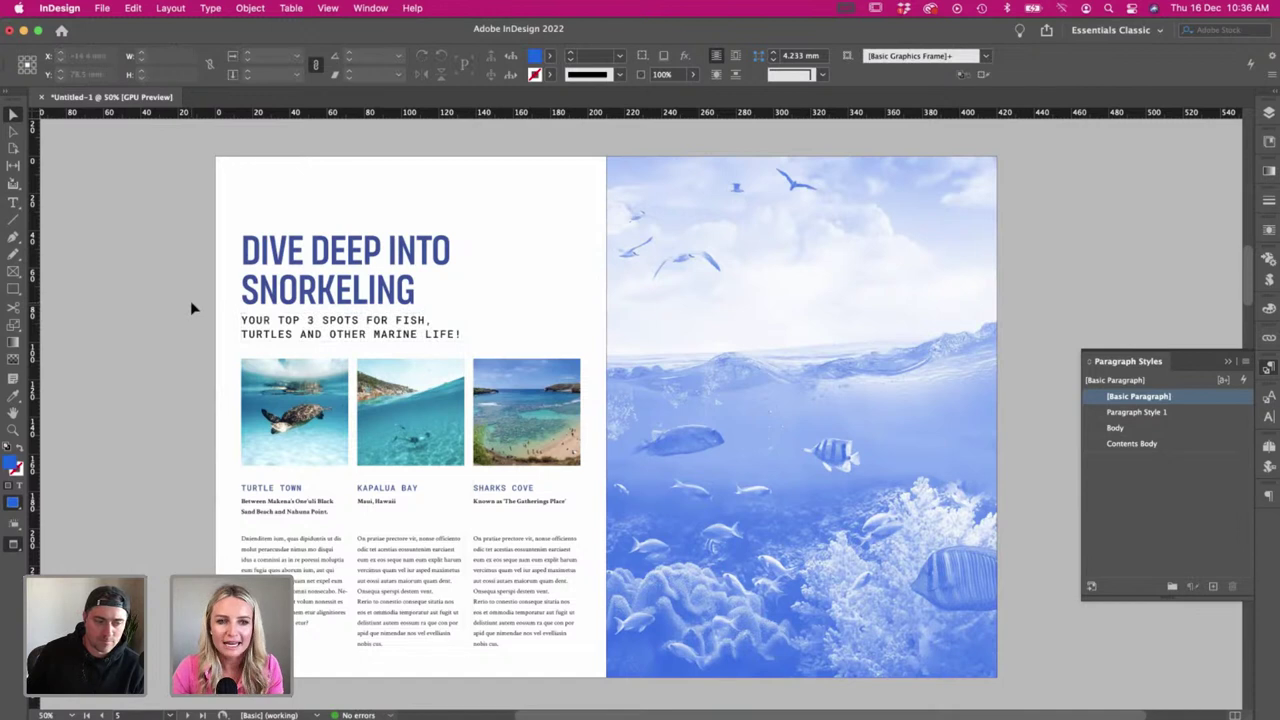
click(302, 338)
click(288, 285)
key(w)
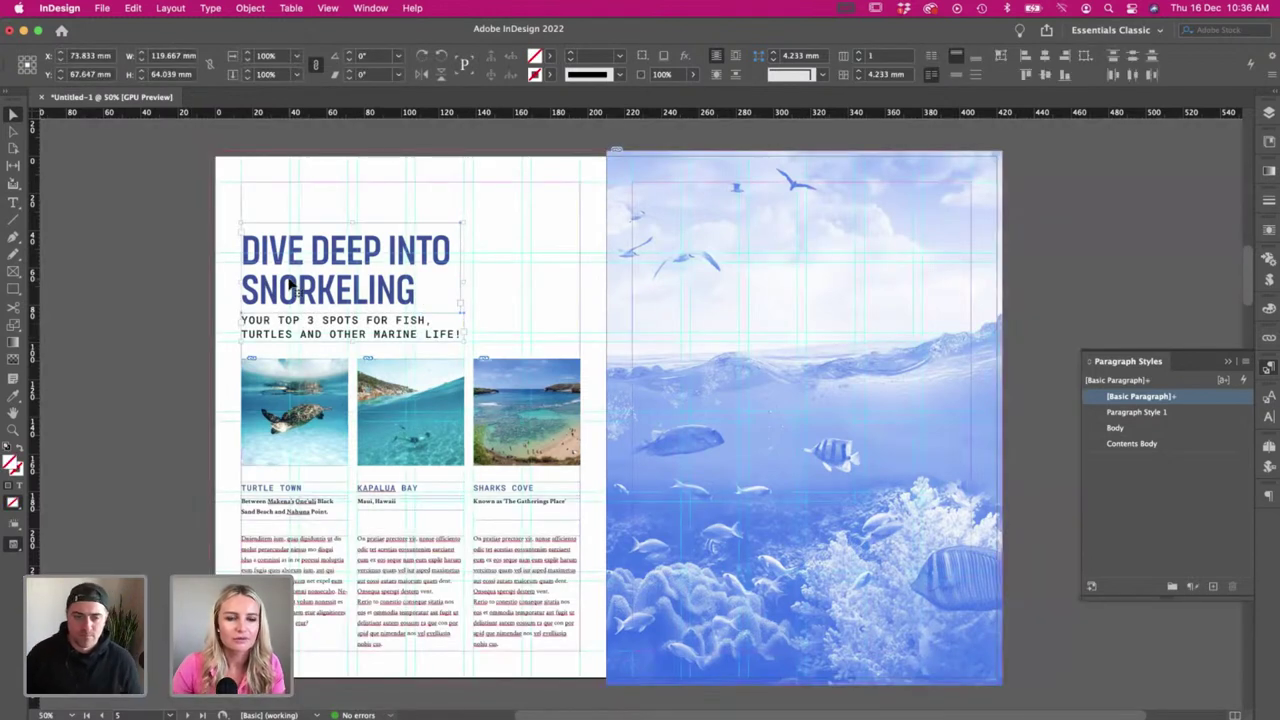
key(Down)
key(Down)
key(Down)
key(Down)
key(Down)
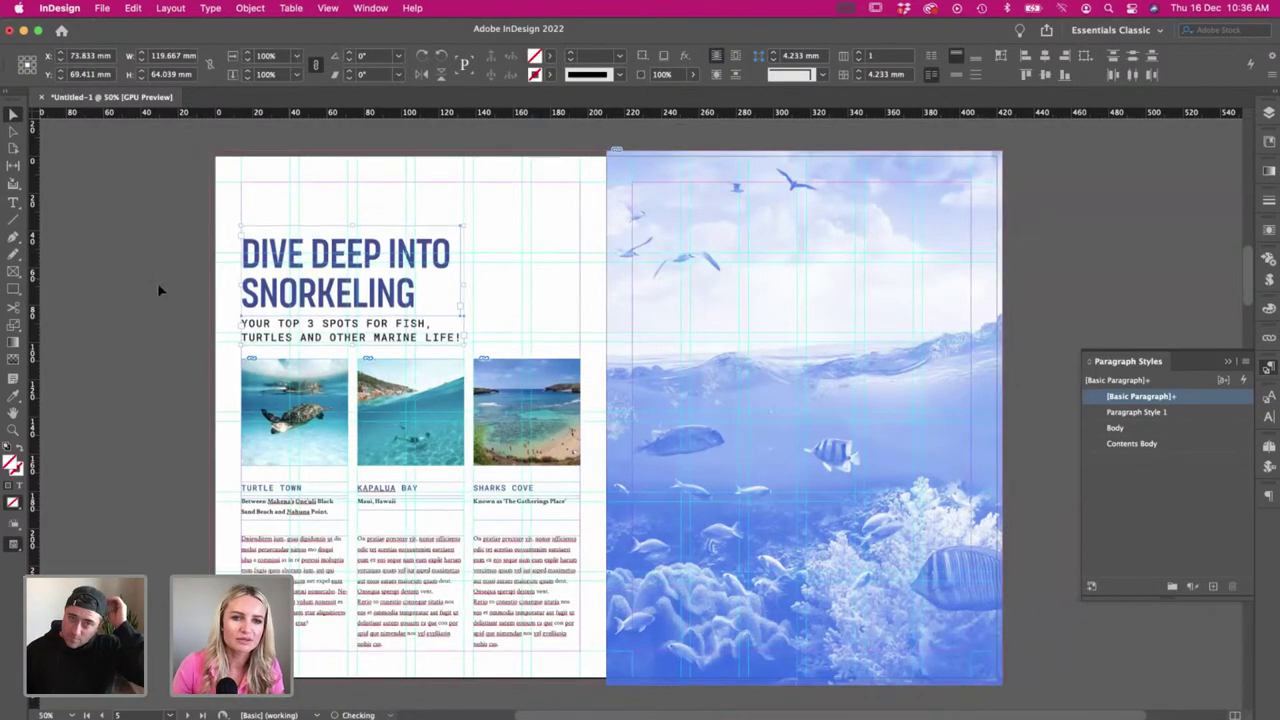
click(158, 290)
- Nudge the three place headings and their captions down closer to the body text
key(w)
key(w)
drag(228, 481, 490, 527)
key(w)
key(w)
key(Up)
key(Up)
key(Up)
key(Up)
key(Up)
key(Up)
key(Up)
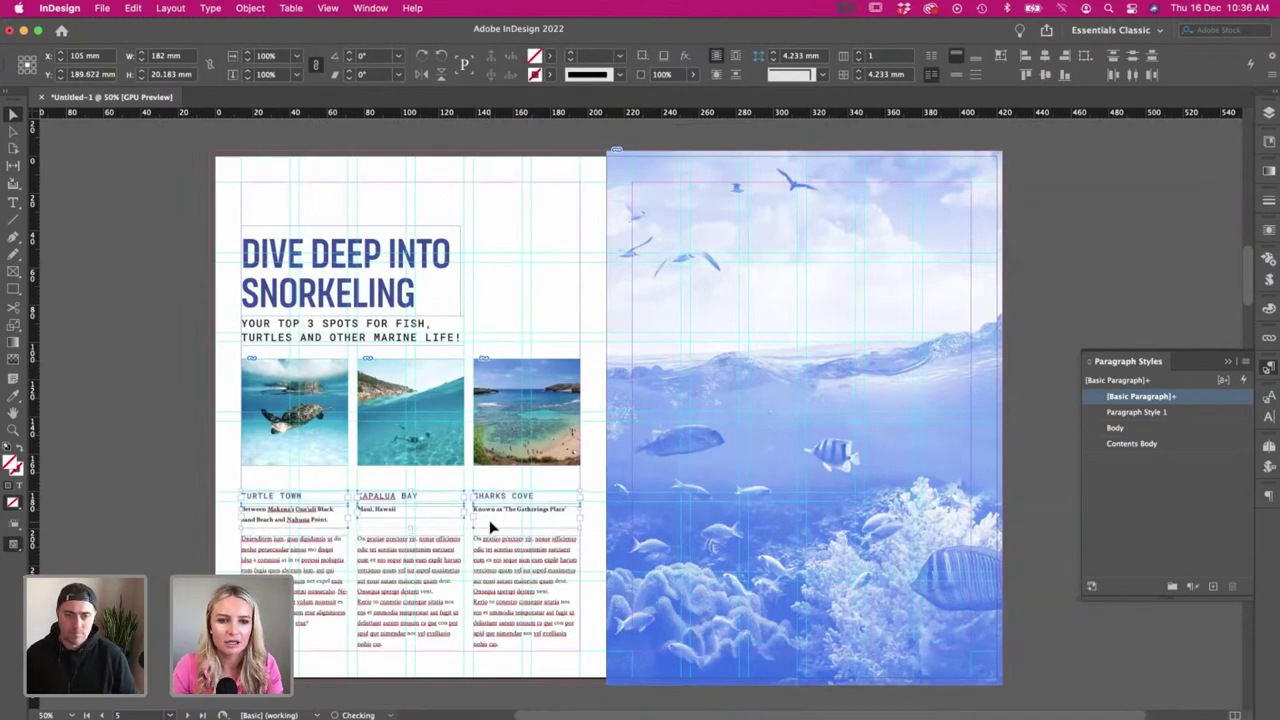
click(154, 494)
key(w)
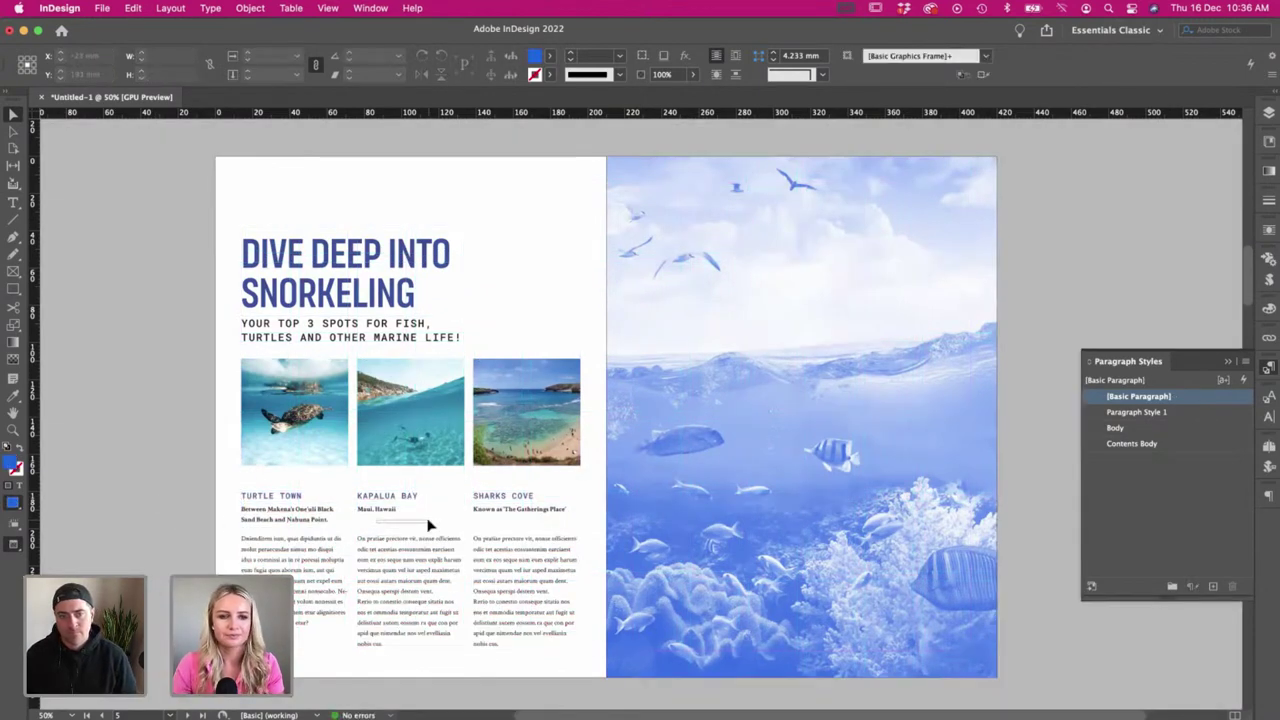
drag(534, 518, 537, 520)
key(Down)
- Move the three photos down together to sit just above the place headings
click(184, 447)
drag(525, 450, 495, 470)
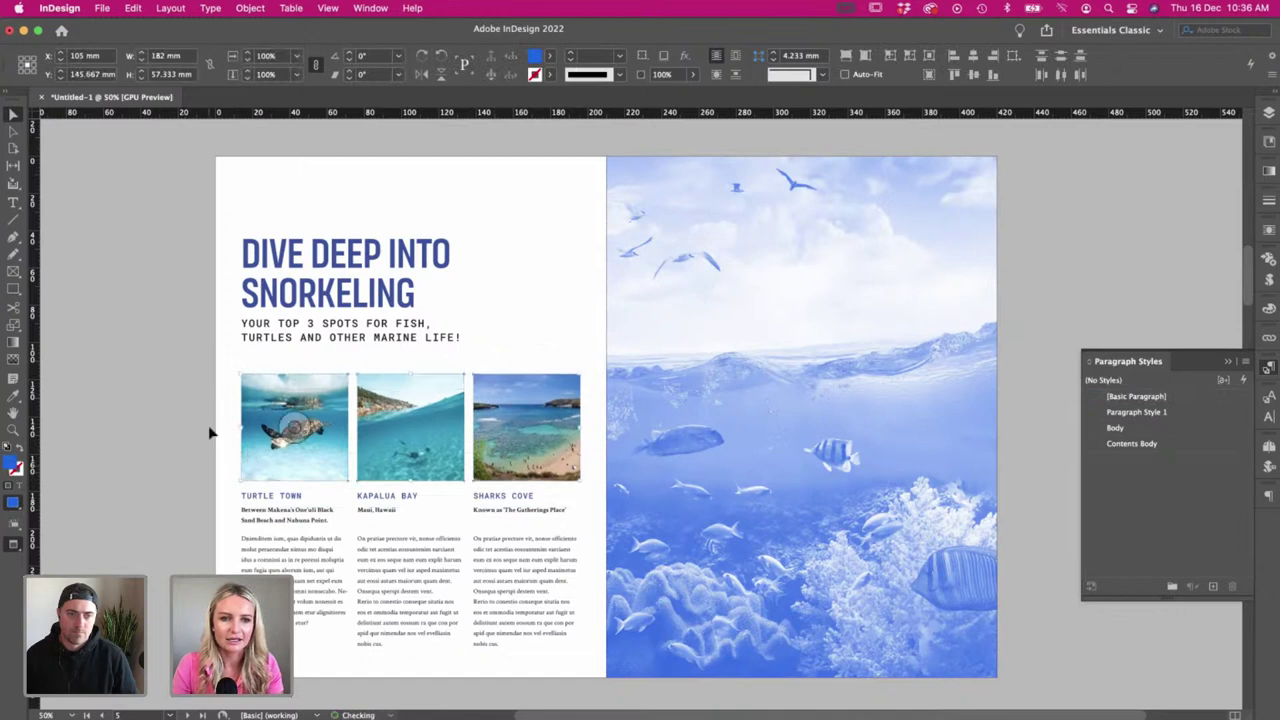
click(210, 432)
key(w)
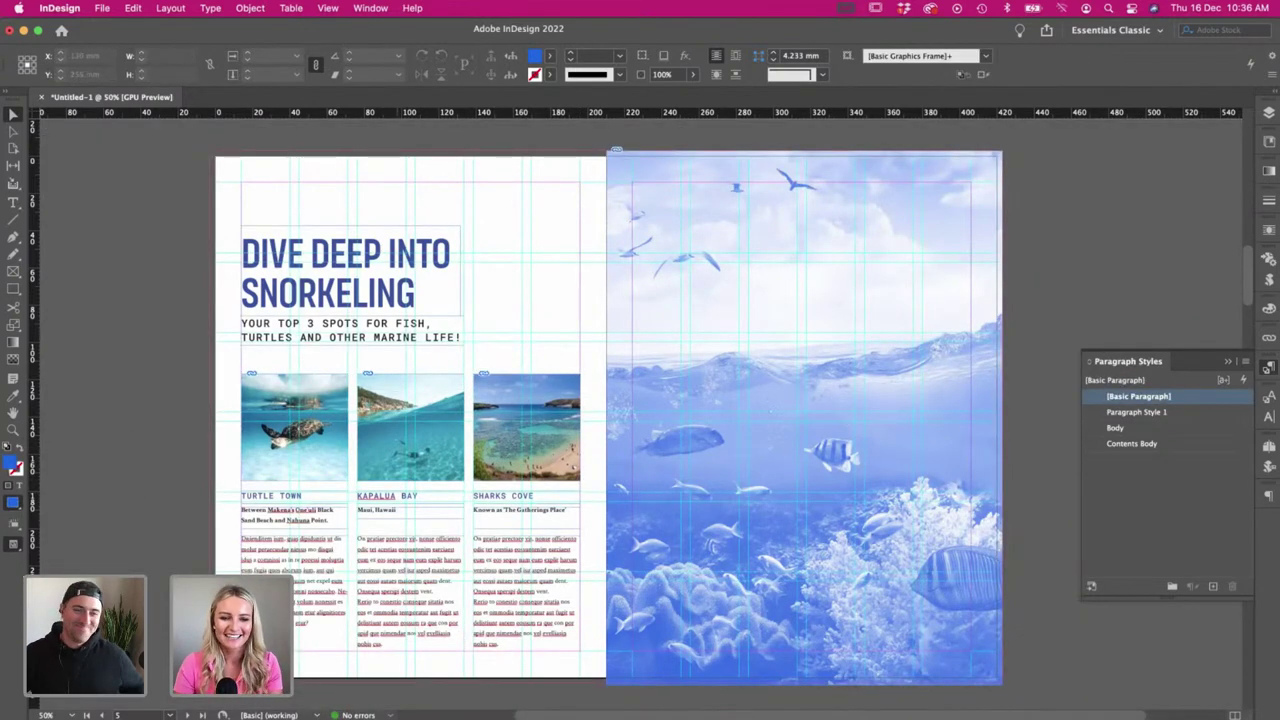
scroll(141, 322, right, 1)
key(w)
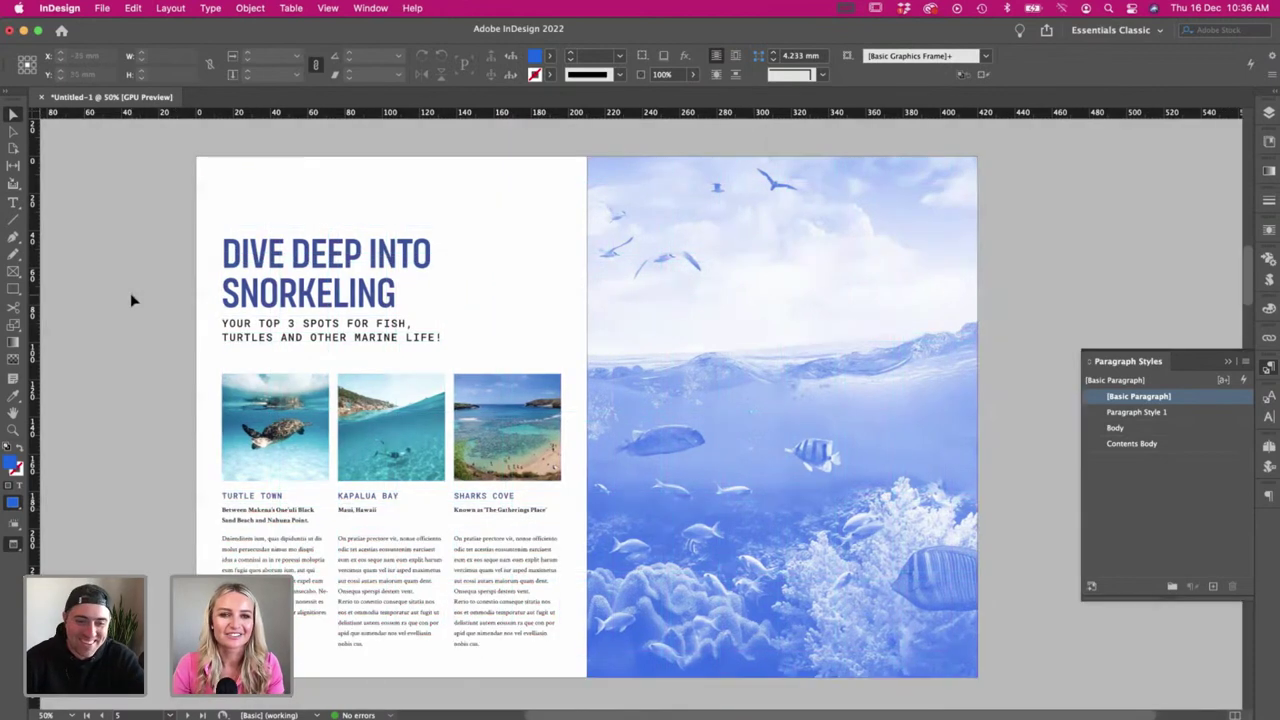
- Move the main title and intro text down to sit just above the repositioned photos
drag(256, 339, 254, 355)
click(168, 335)
scroll(168, 335, right, 2)
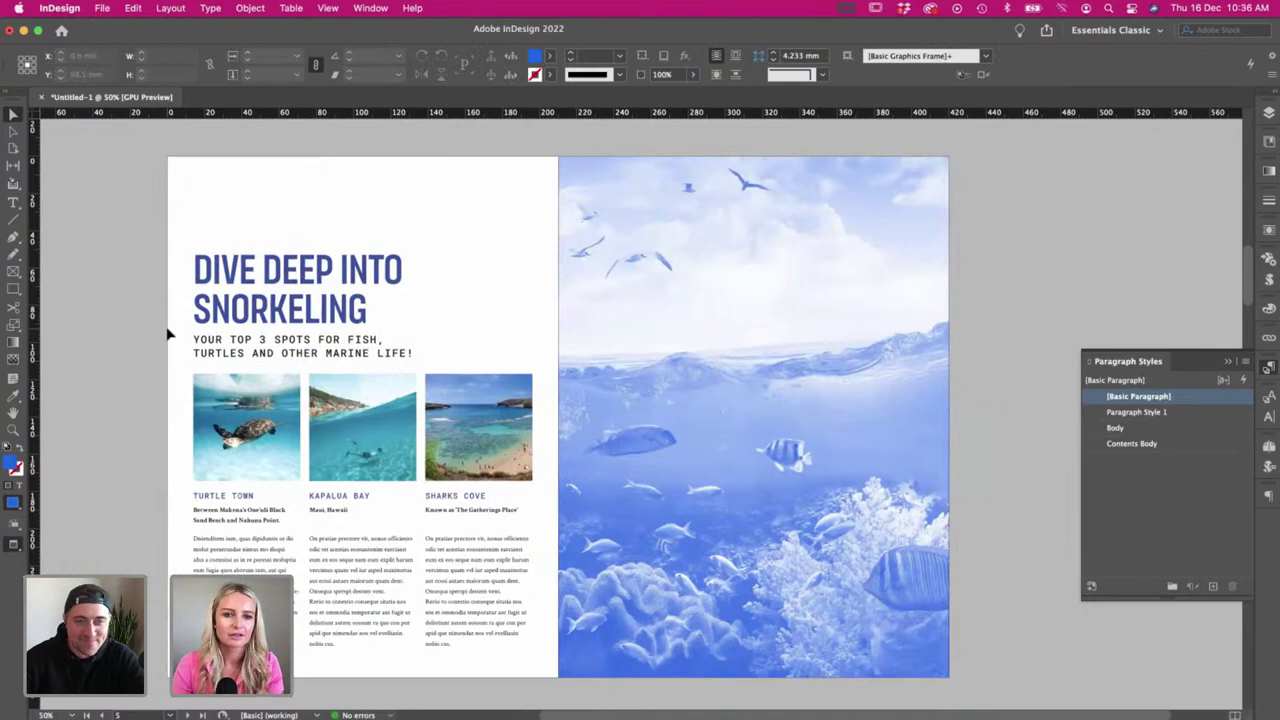
scroll(137, 349, right, 2)
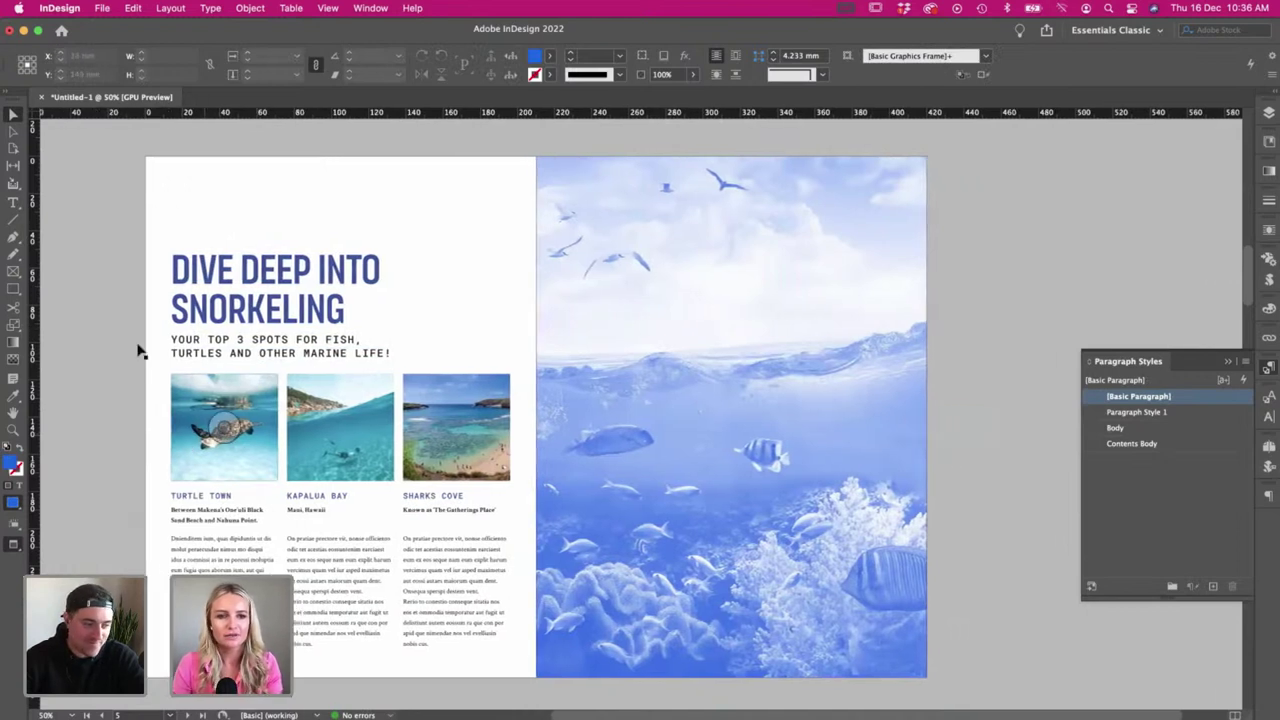
- Copy the snorkel and round mask sketch from Illustrations.ai in Illustrator and paste it into the InDesign spread
key(super+Tab)
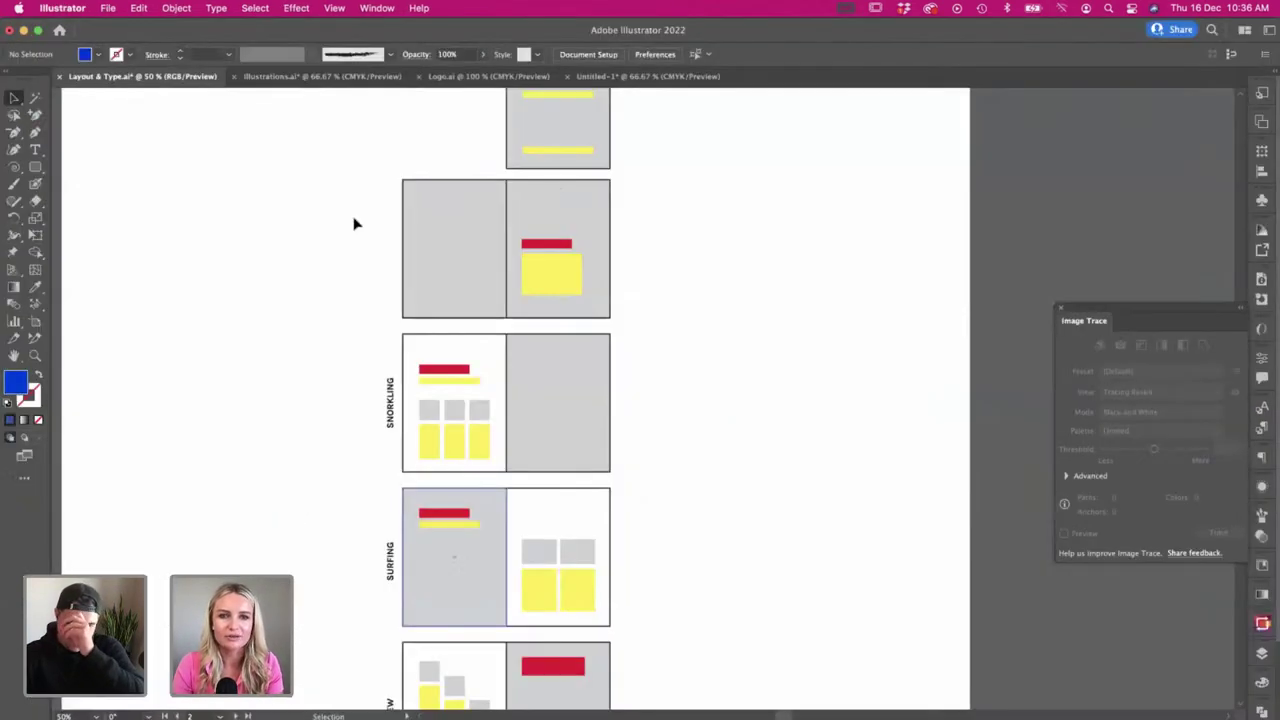
key(super+minus)
scroll(377, 237, right, 5)
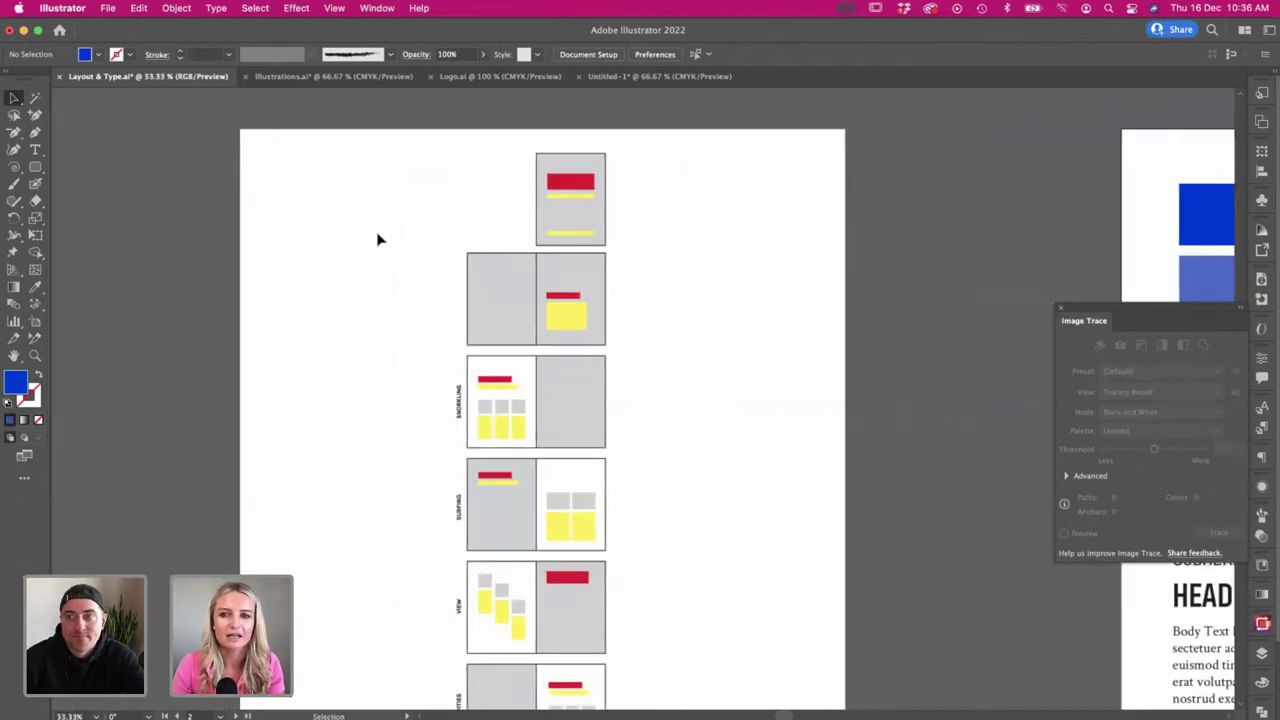
click(287, 78)
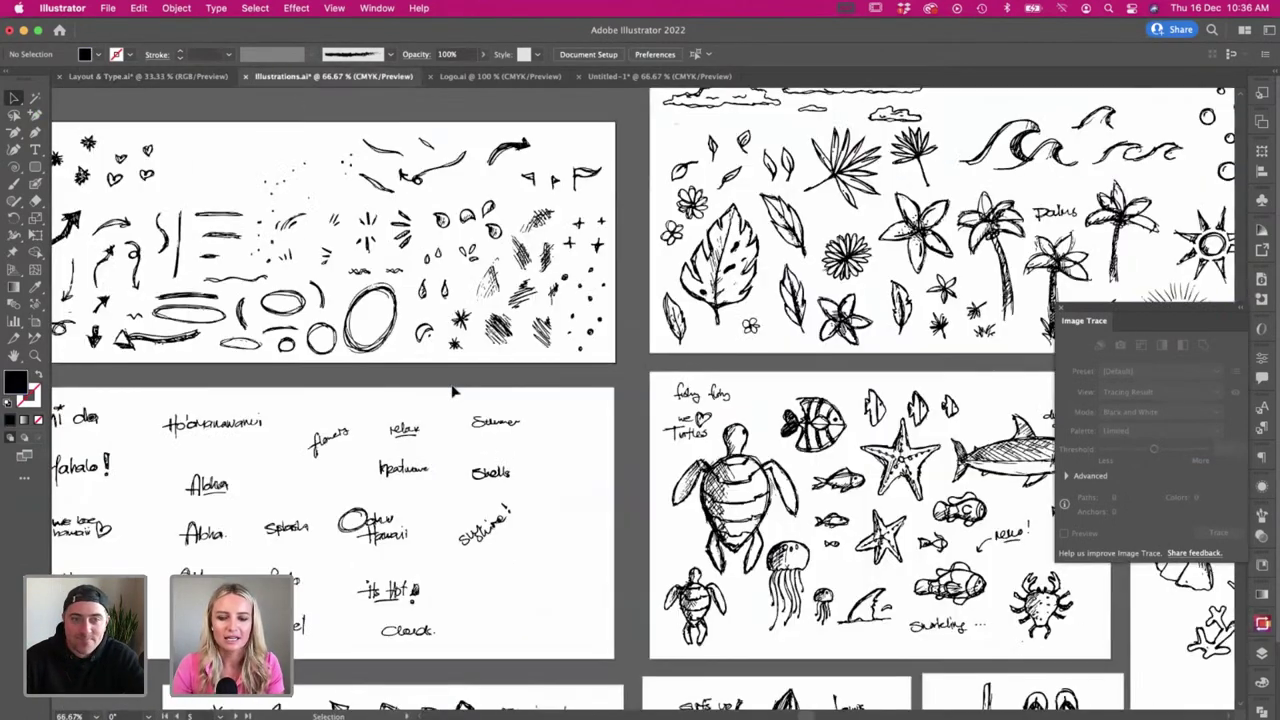
key(super+minus)
scroll(452, 395, right, 3)
scroll(452, 395, down, 2)
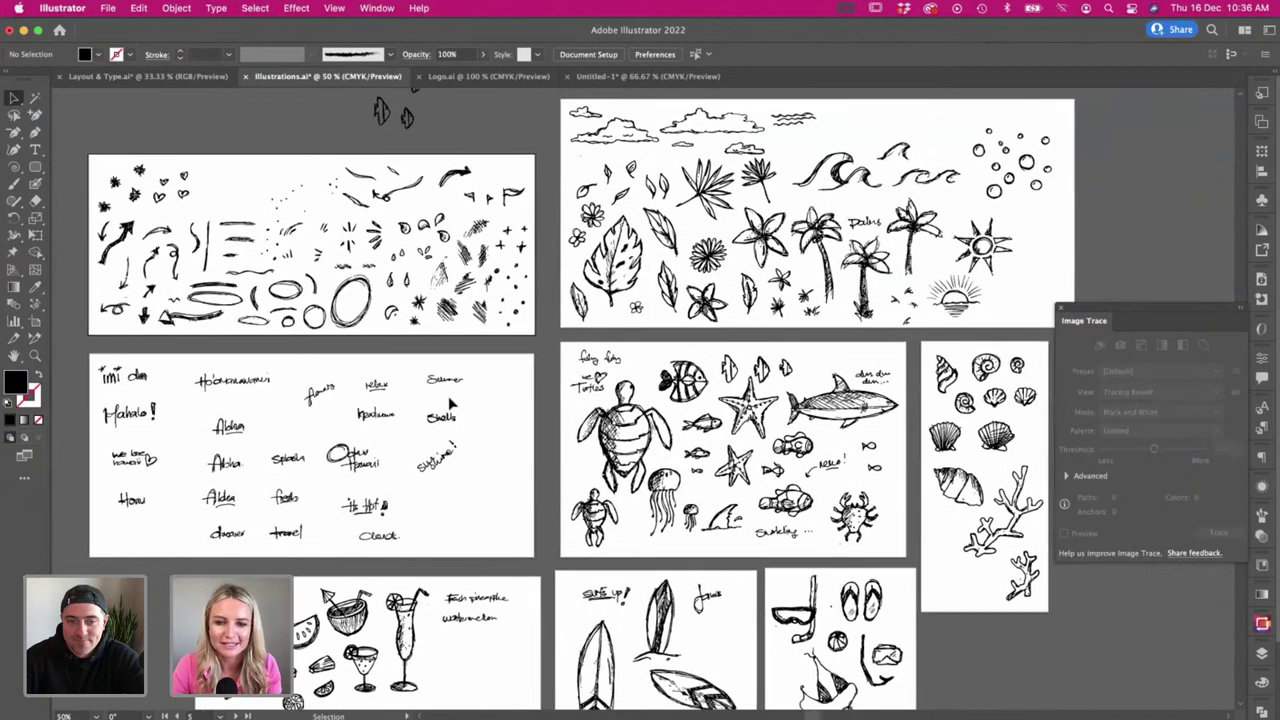
scroll(450, 403, down, 3)
scroll(450, 403, right, 4)
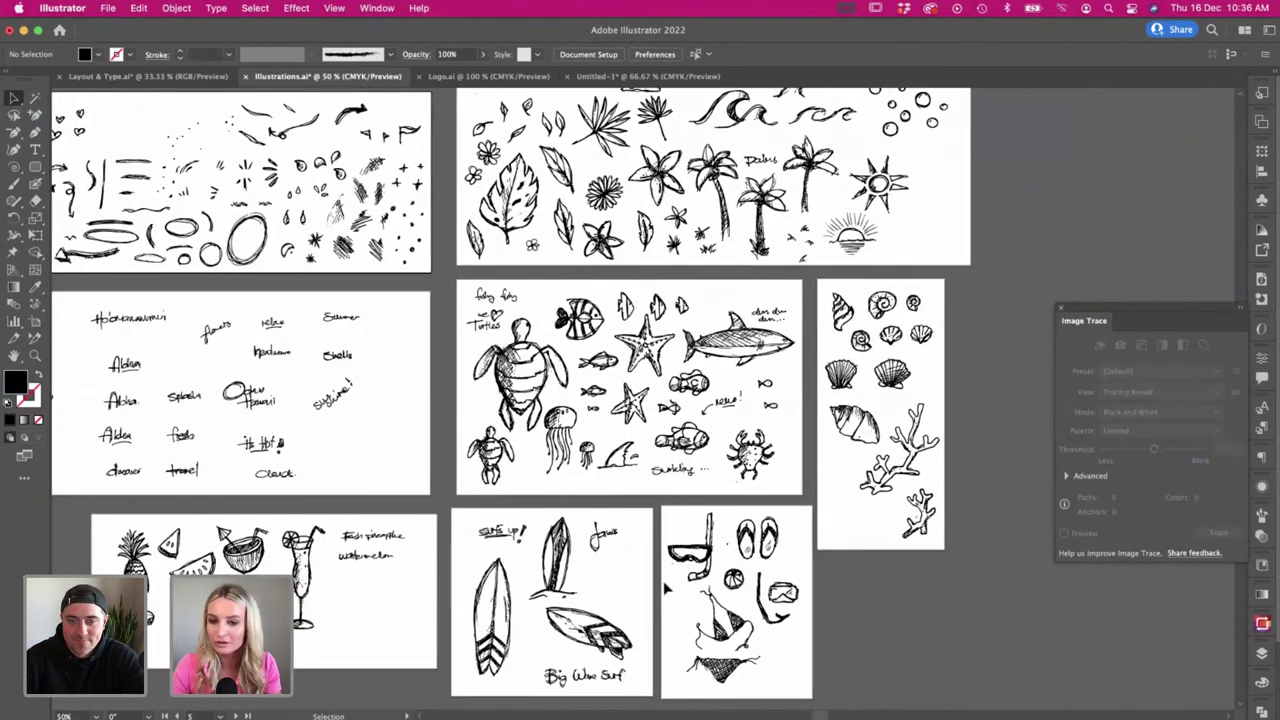
click(778, 594)
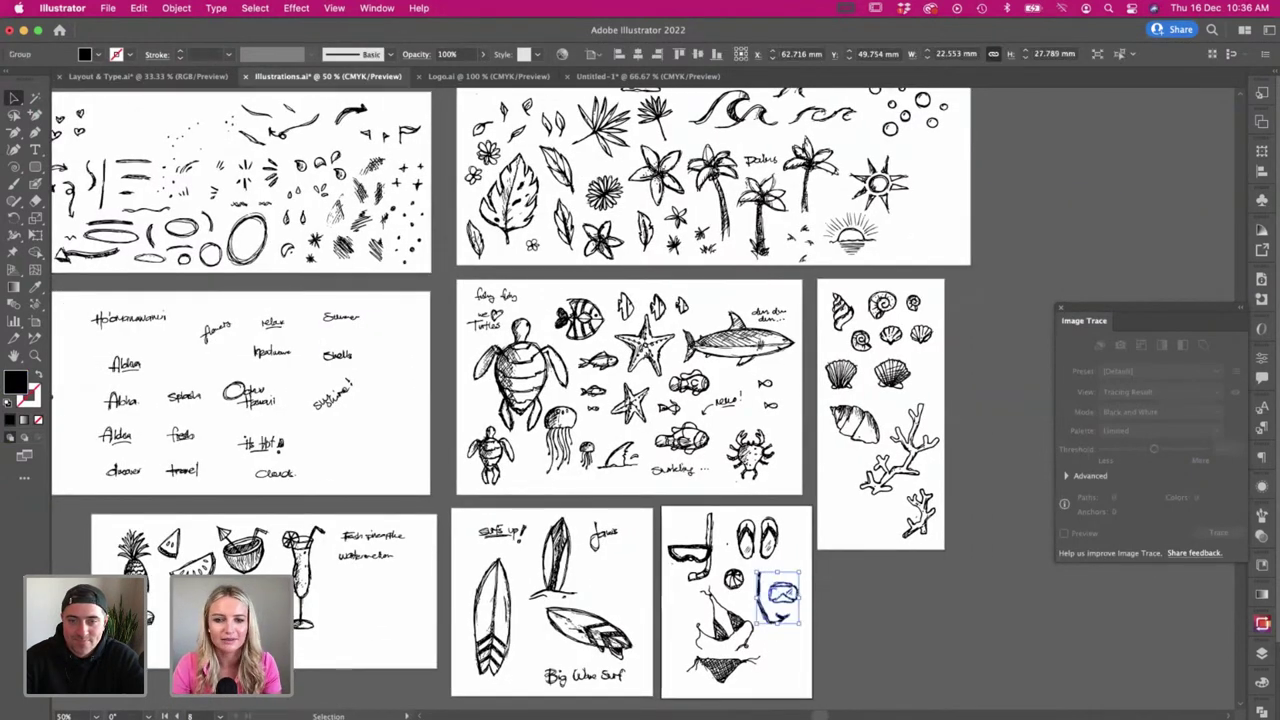
key(super+c)
key(super+Tab)
key(super+v)
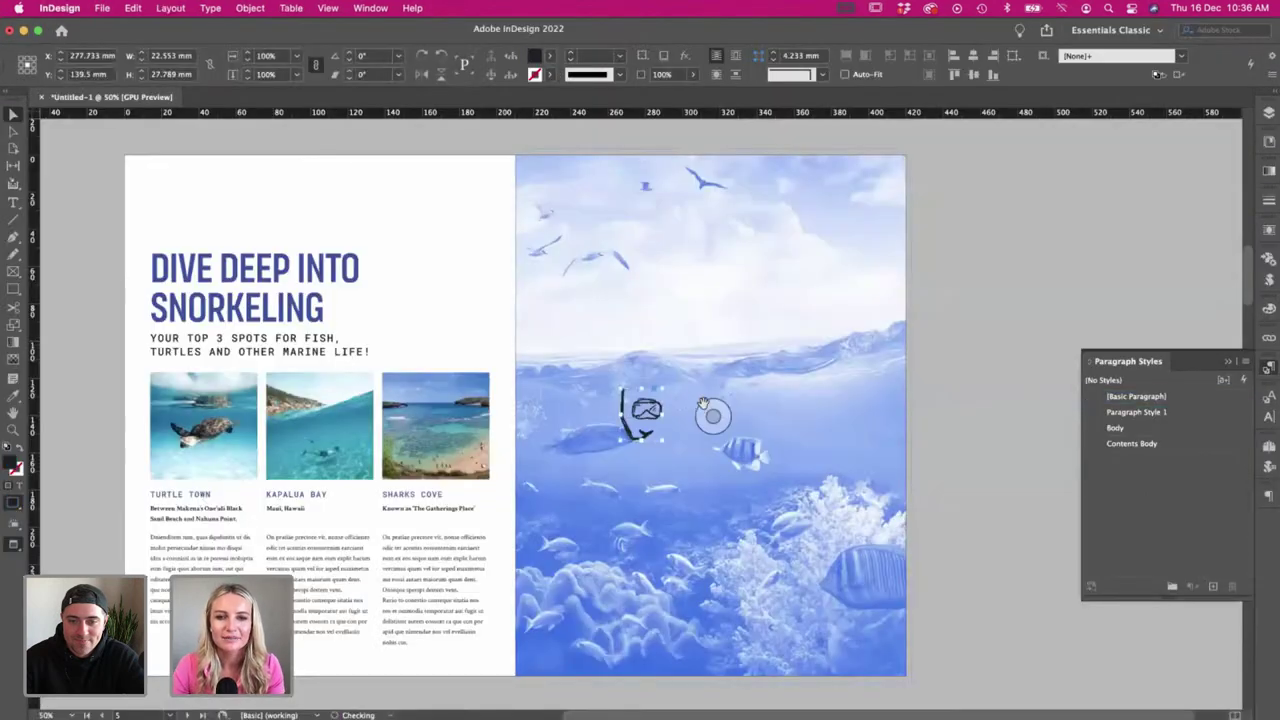
- Enlarge the snorkel sketch to about 36 × 44 mm, rotate it -9°, and fill it with Paper over the underwater image
key(s)
drag(703, 486, 686, 469)
key(super+z)
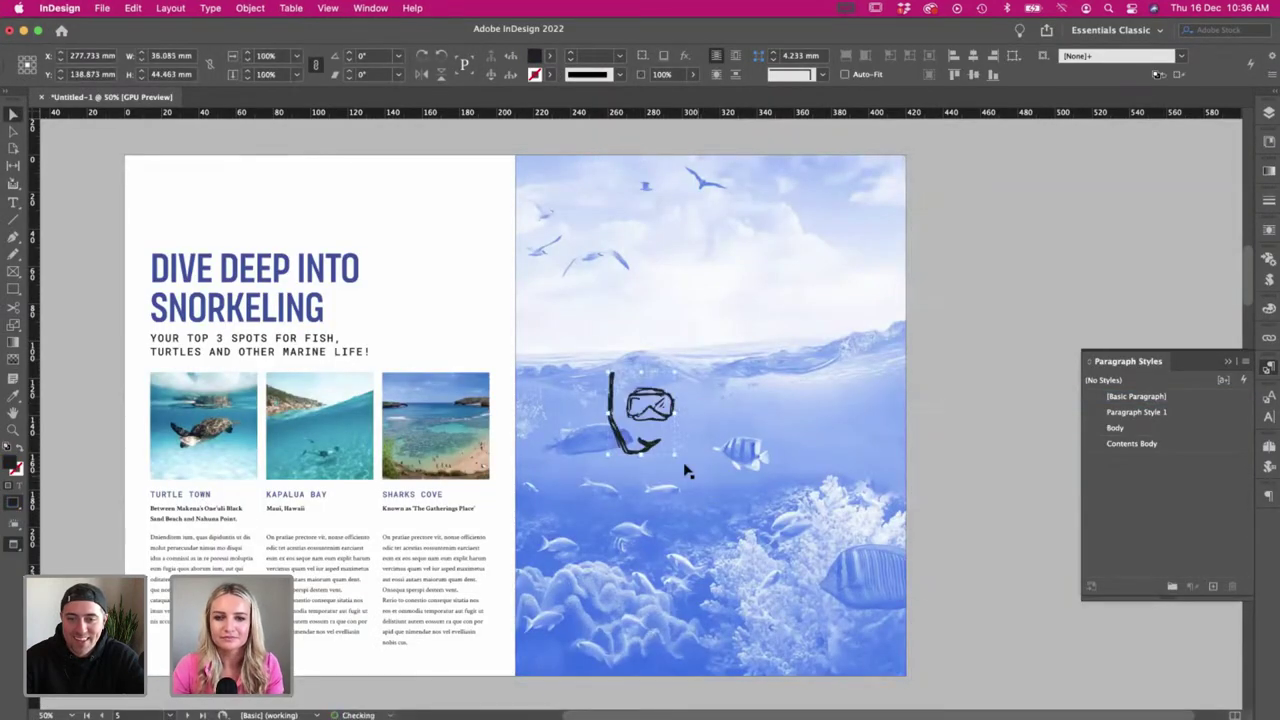
click(549, 56)
click(430, 115)
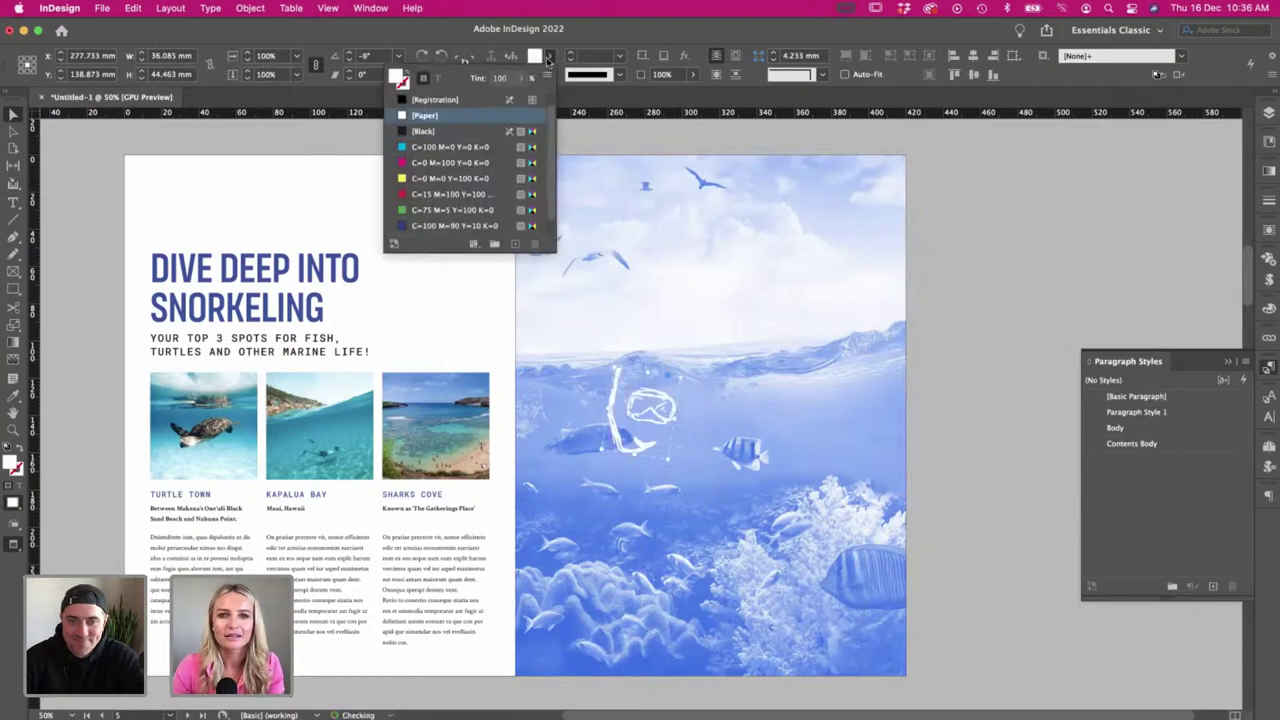
mouse_move(647, 423)
mouse_down()
mouse_move(622, 464)
mouse_move(741, 483)
mouse_move(705, 383)
mouse_move(595, 325)
mouse_up()
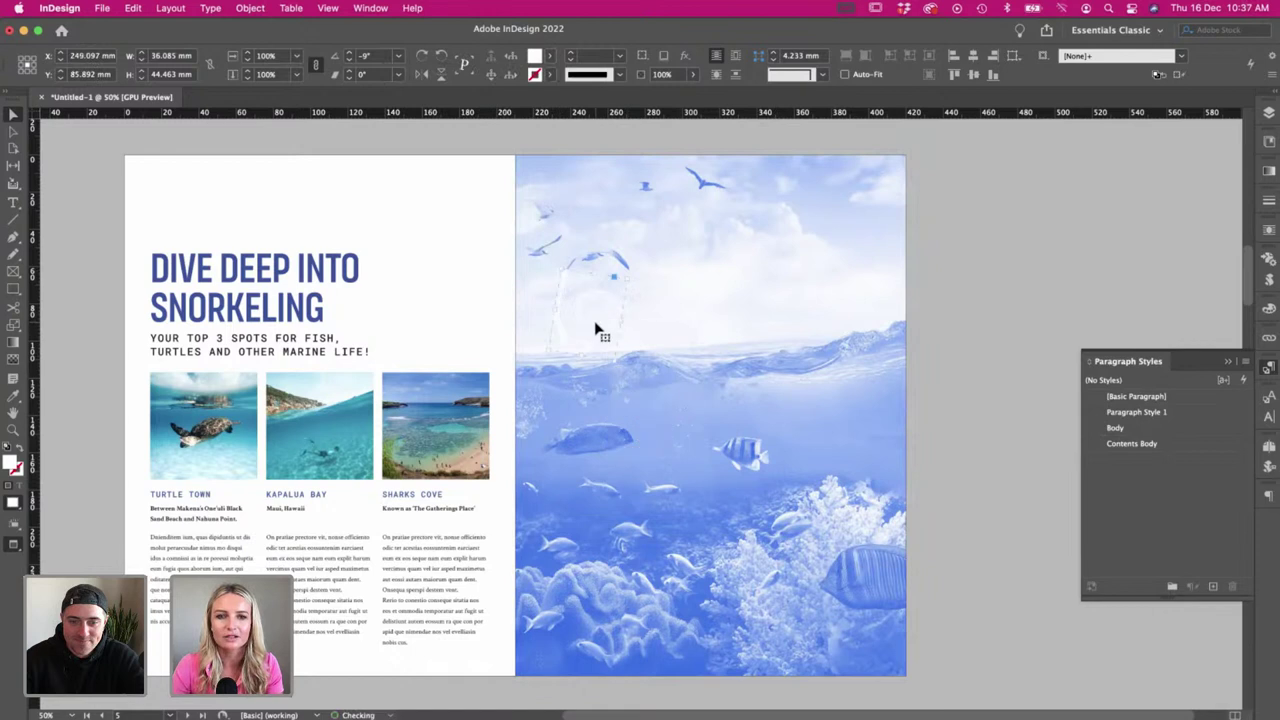
- Recolor the snorkel sketch to Black and move it onto the text page over the start of the title
click(549, 56)
click(450, 146)
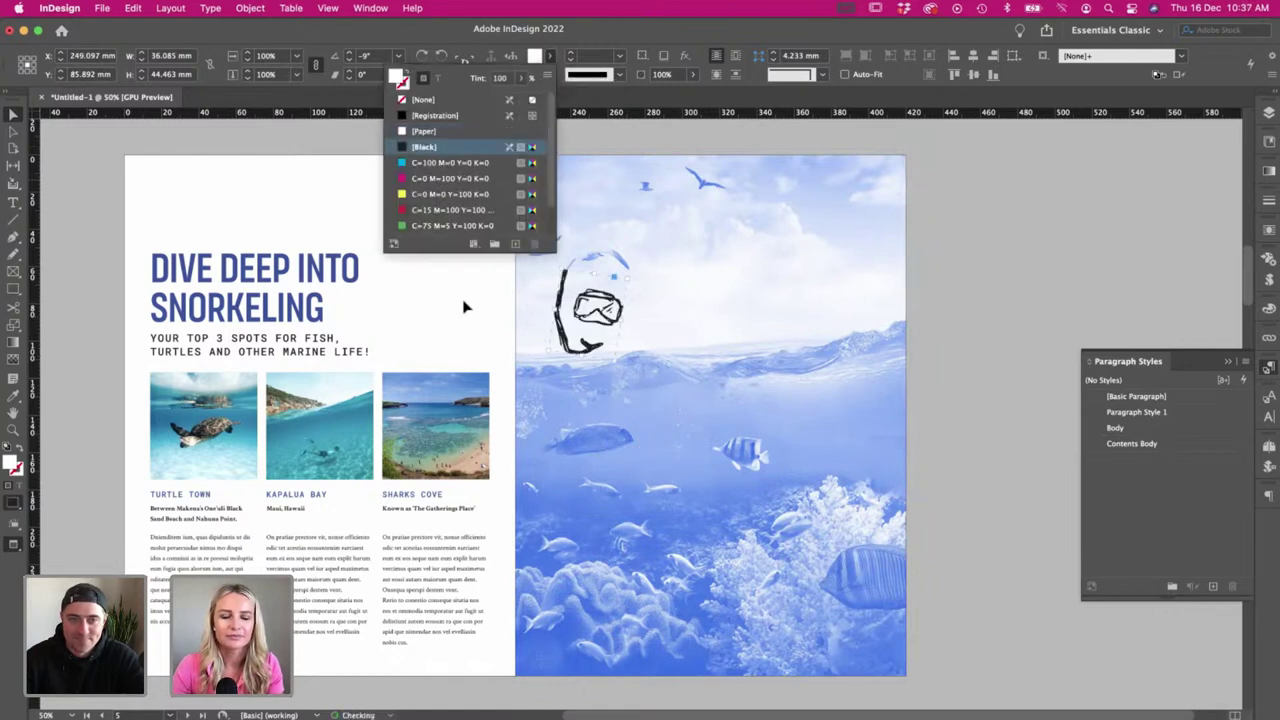
click(464, 307)
drag(609, 326, 204, 296)
- Try shifting the title and intro text to the right of the snorkel sketch, and undo the moves
mouse_move(257, 207)
mouse_down()
mouse_move(262, 314)
mouse_move(280, 350)
mouse_move(367, 351)
mouse_up()
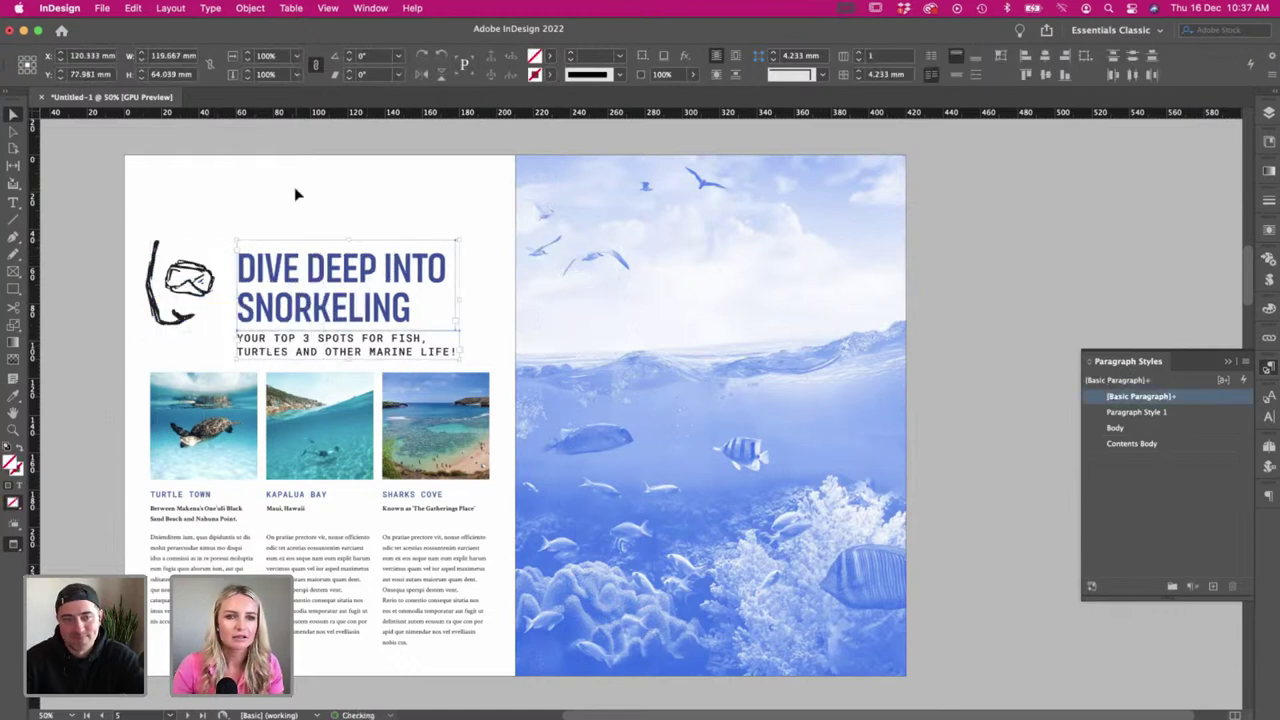
click(295, 194)
click(313, 358)
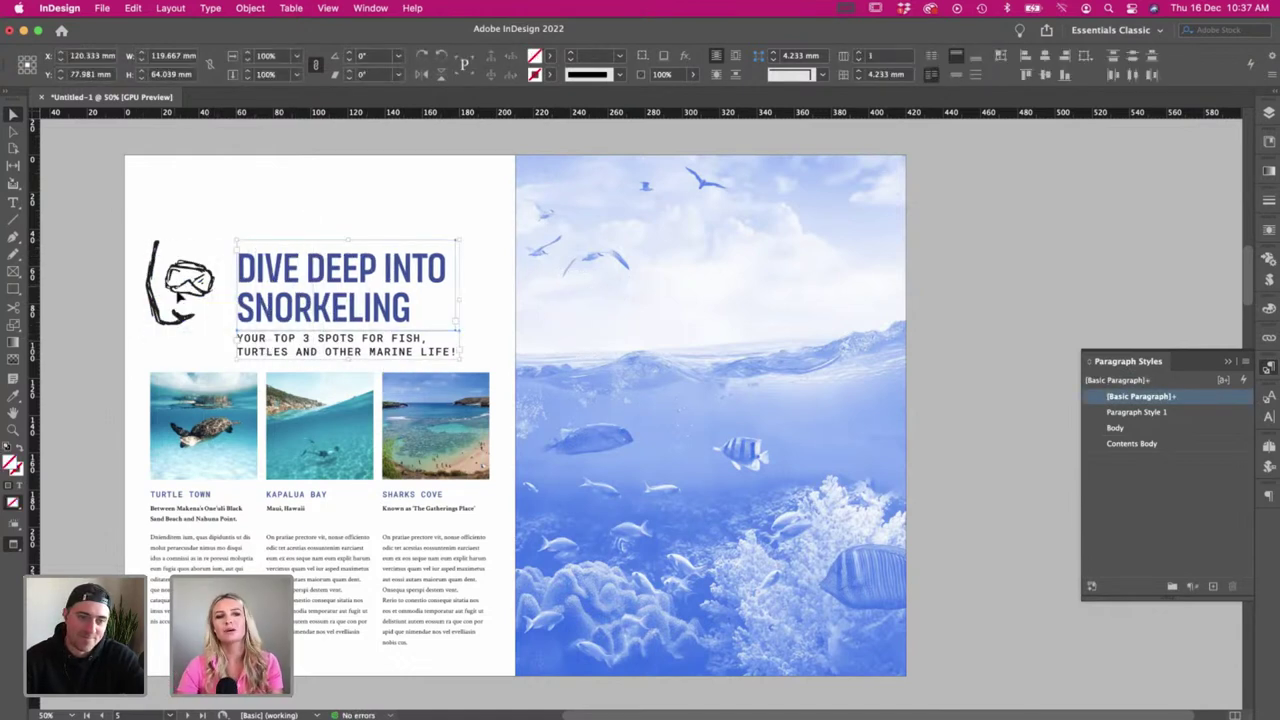
drag(188, 298, 198, 298)
click(297, 350)
drag(320, 355, 350, 355)
click(160, 180)
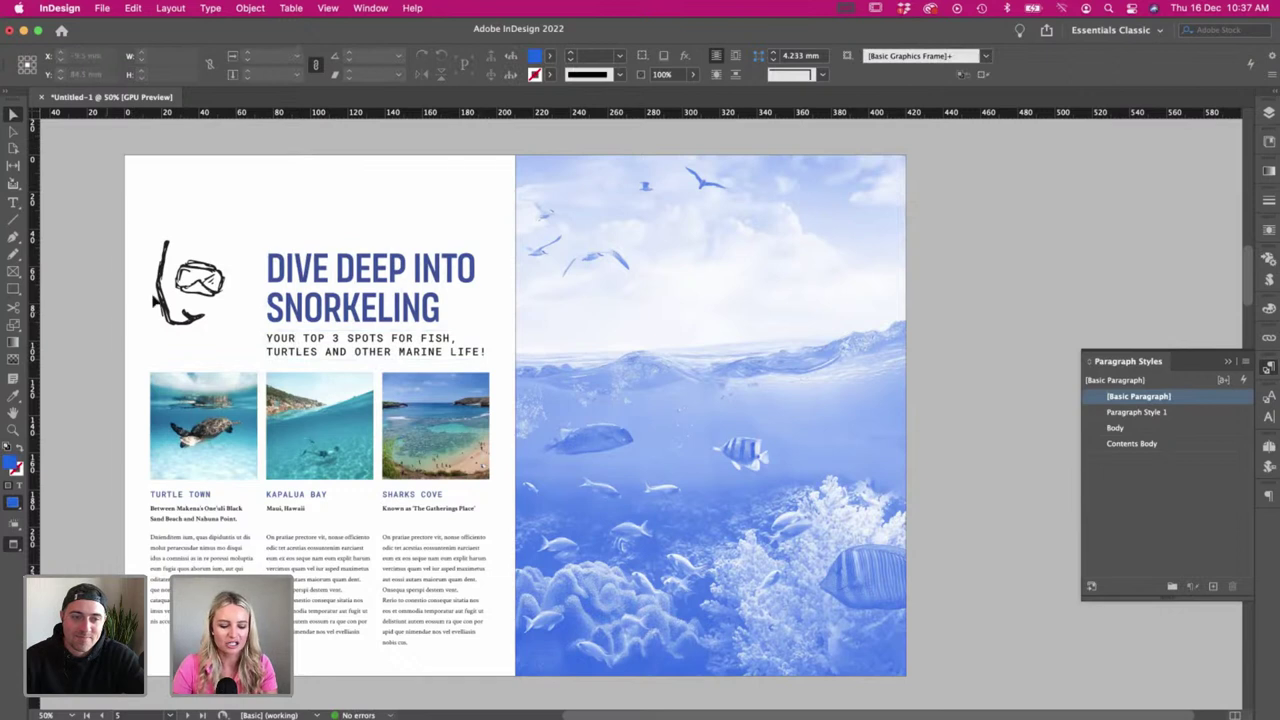
key(super+z)
key(super+z)
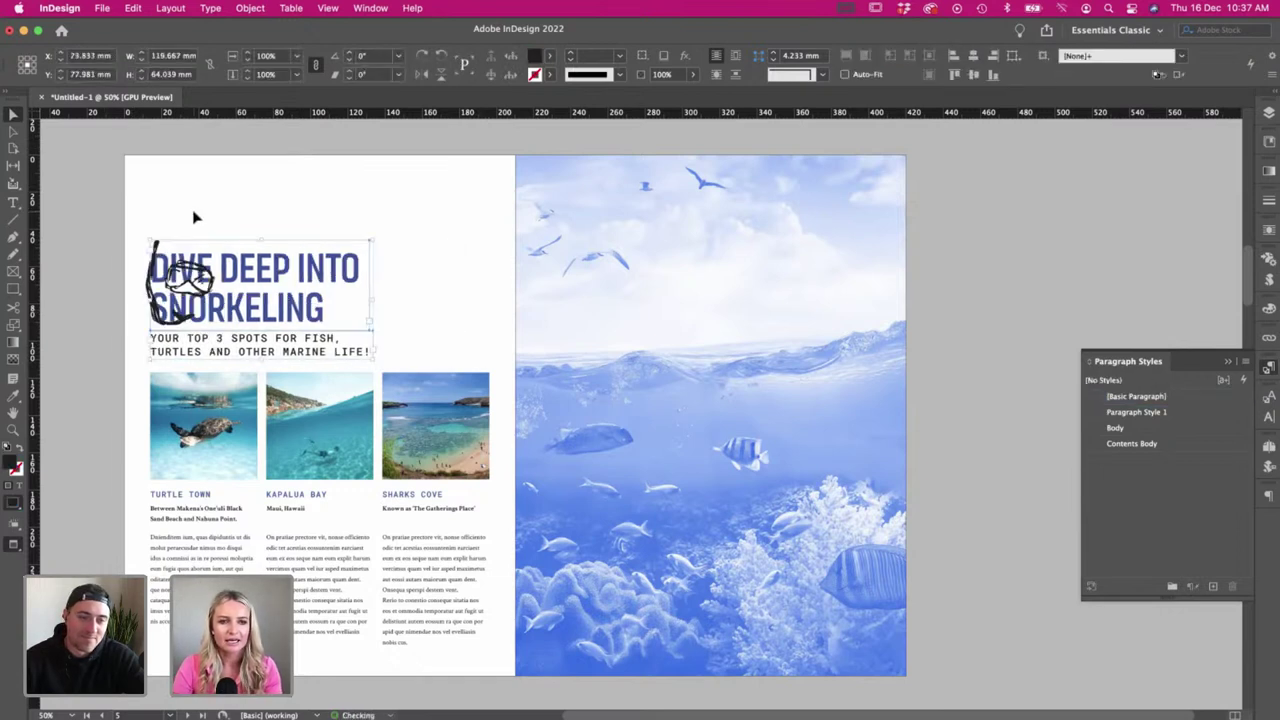
- Move the snorkel sketch beside the intro text so it overlaps the upper edge of the Sharks Cove photo
scroll(195, 217, left, 2)
mouse_move(212, 274)
mouse_down()
mouse_move(420, 228)
mouse_move(466, 263)
mouse_move(462, 304)
mouse_move(536, 362)
mouse_move(535, 391)
mouse_up()
shift+click(235, 269)
click(502, 273)
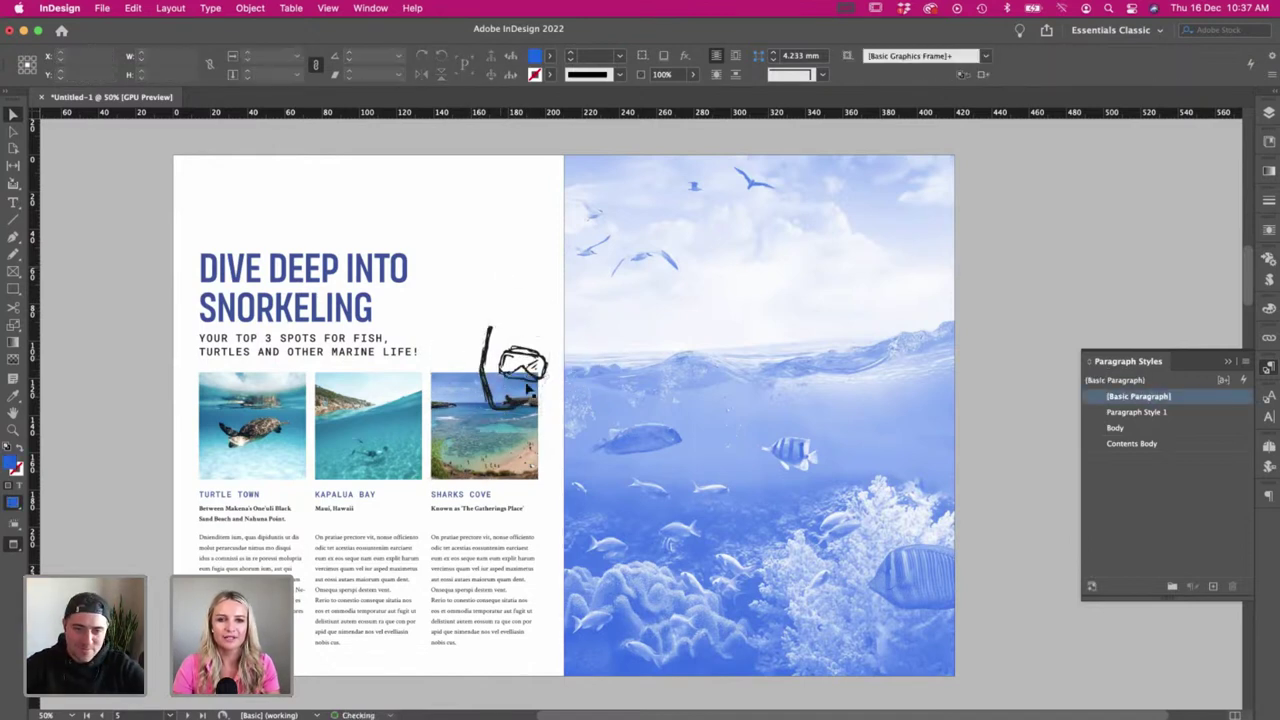
click(528, 372)
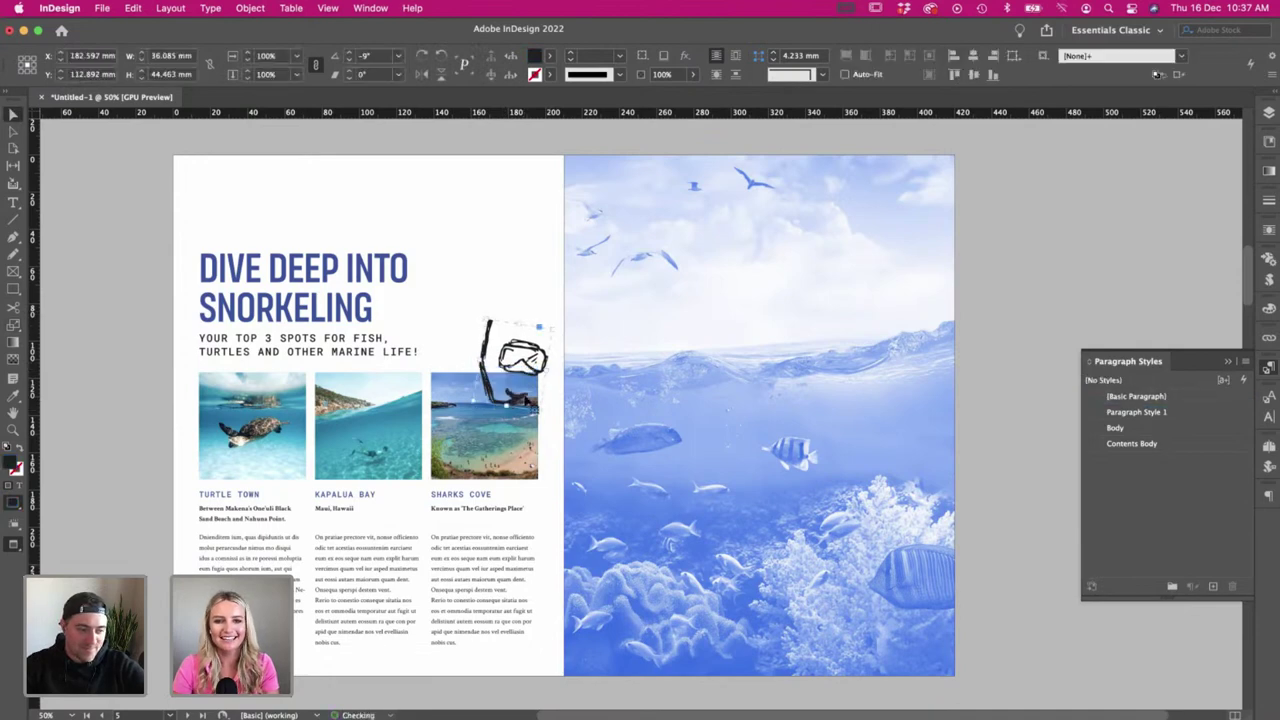
drag(526, 374, 511, 363)
click(473, 345)
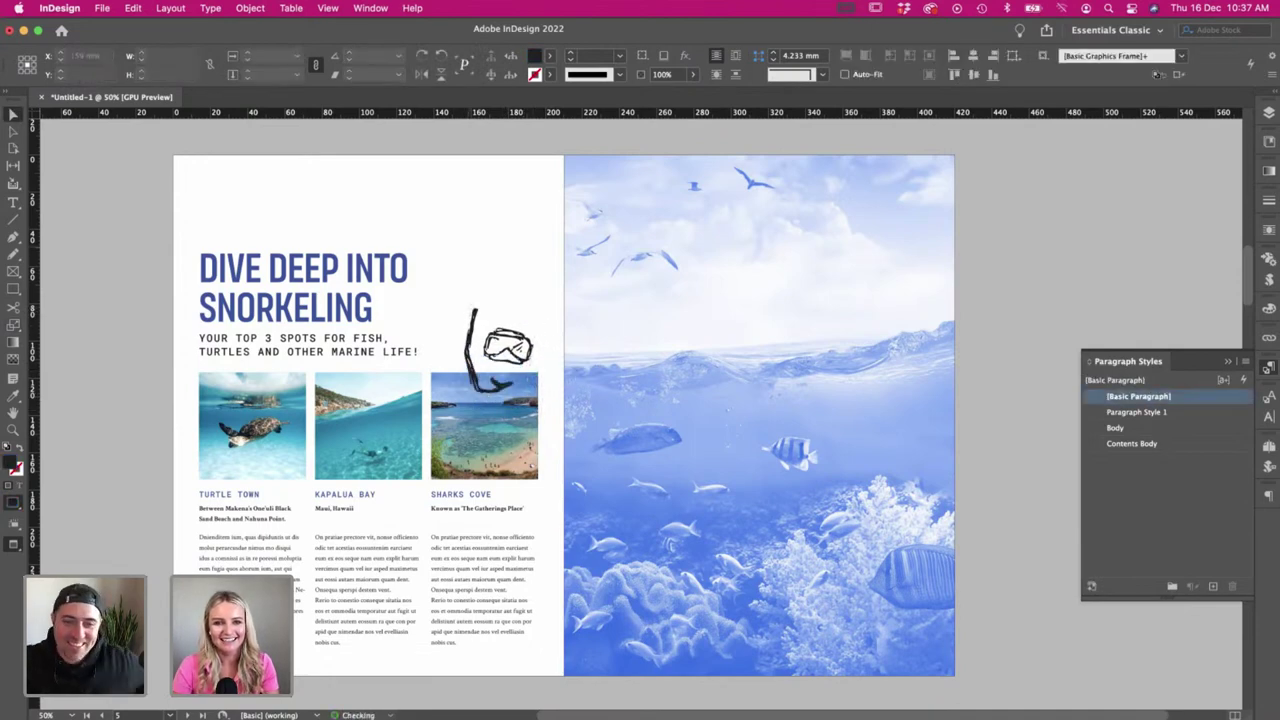
- Copy the large jellyfish sketch from Illustrations.ai in Illustrator and paste it into the InDesign spread
key(super+Tab)
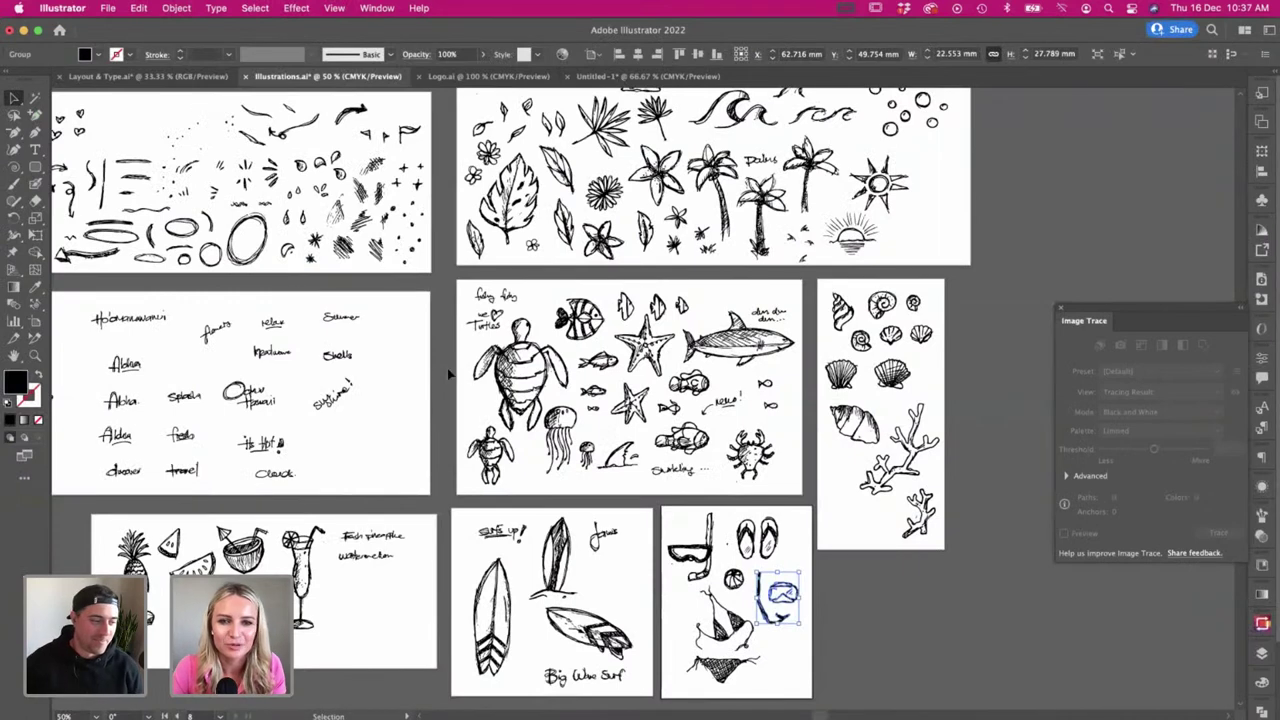
click(475, 375)
scroll(475, 375, right, 3)
key(a)
click(508, 440)
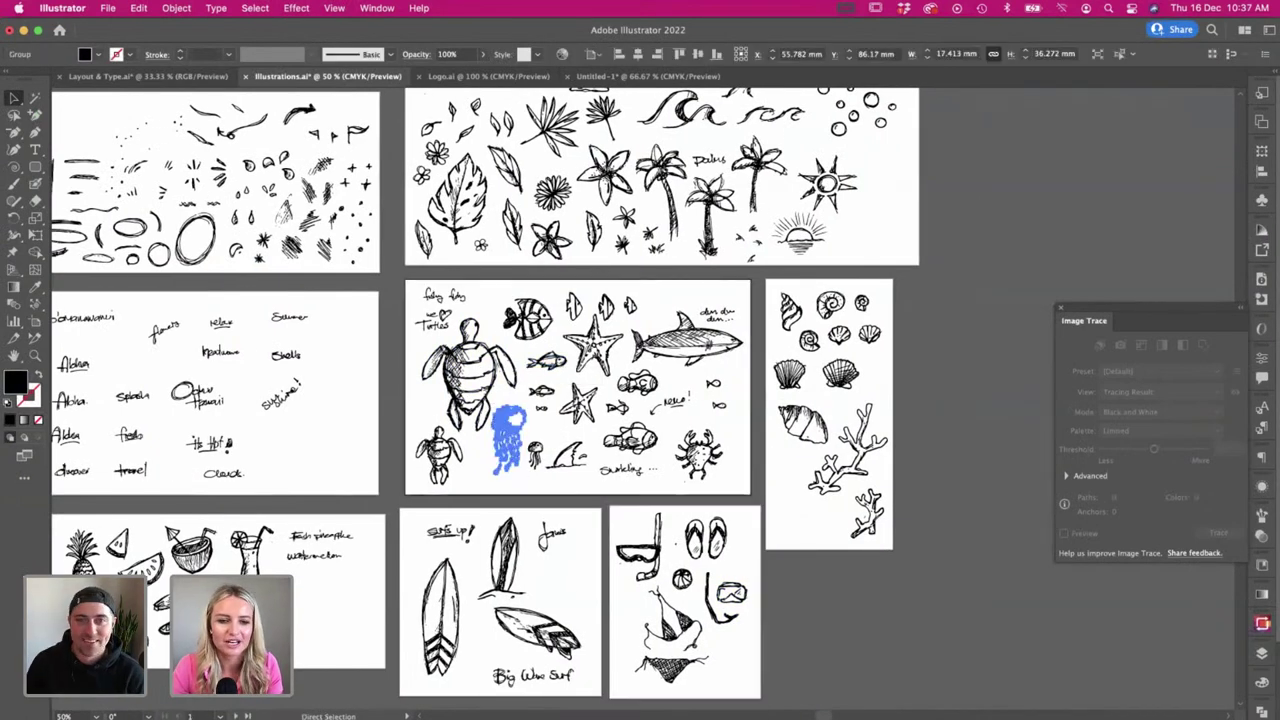
key(super+Tab)
key(super+v)
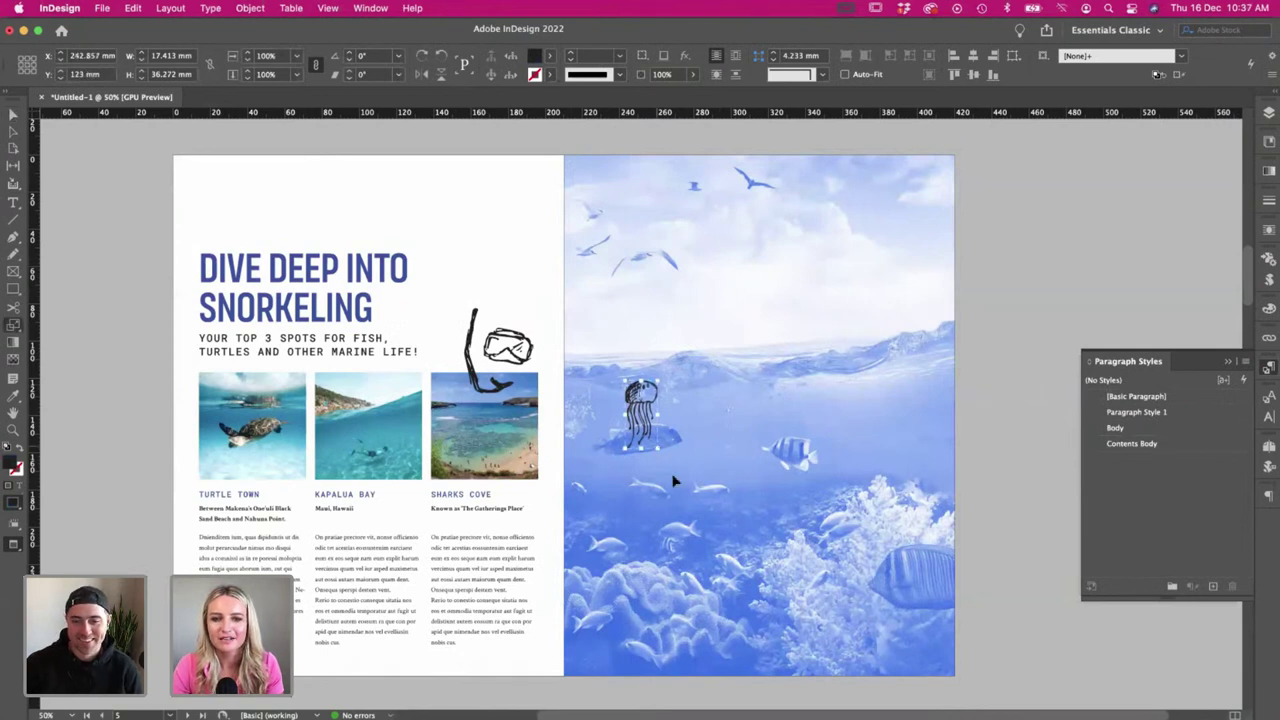
- Enlarge the jellyfish to about 26 × 53 mm, fill it with Paper, and place it near the image's right edge below the waterline
click(549, 74)
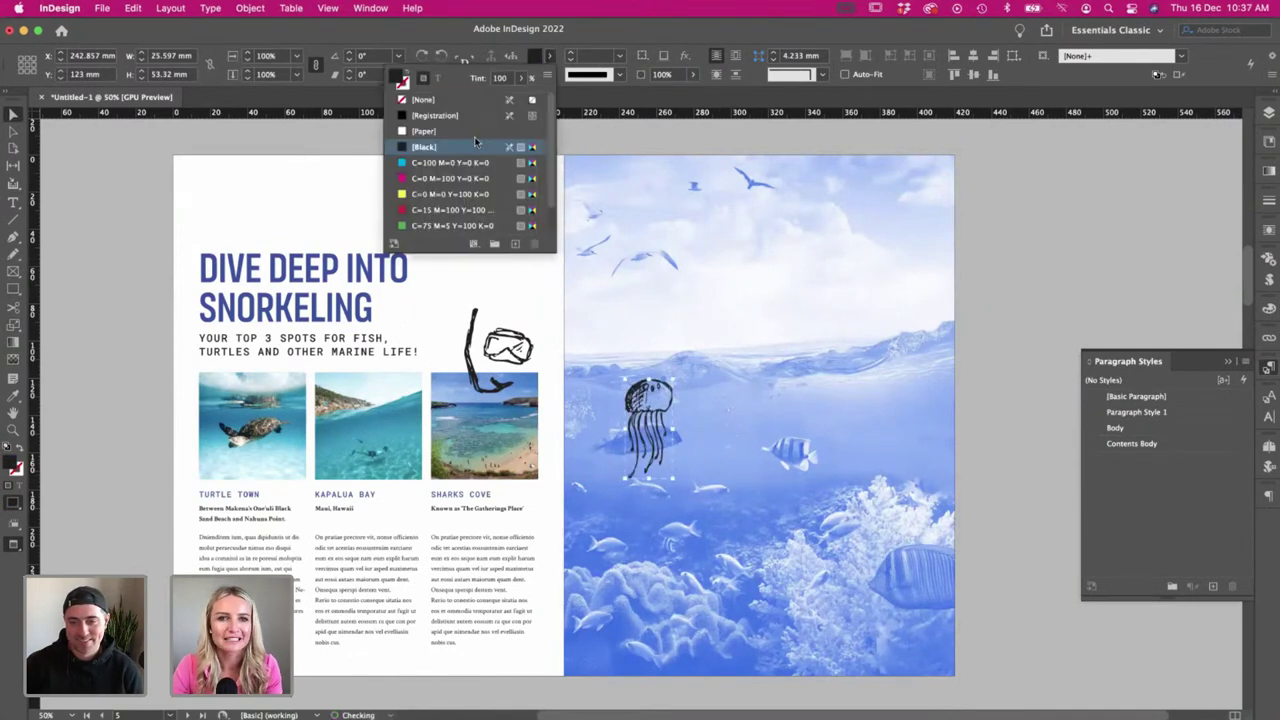
click(471, 134)
click(243, 189)
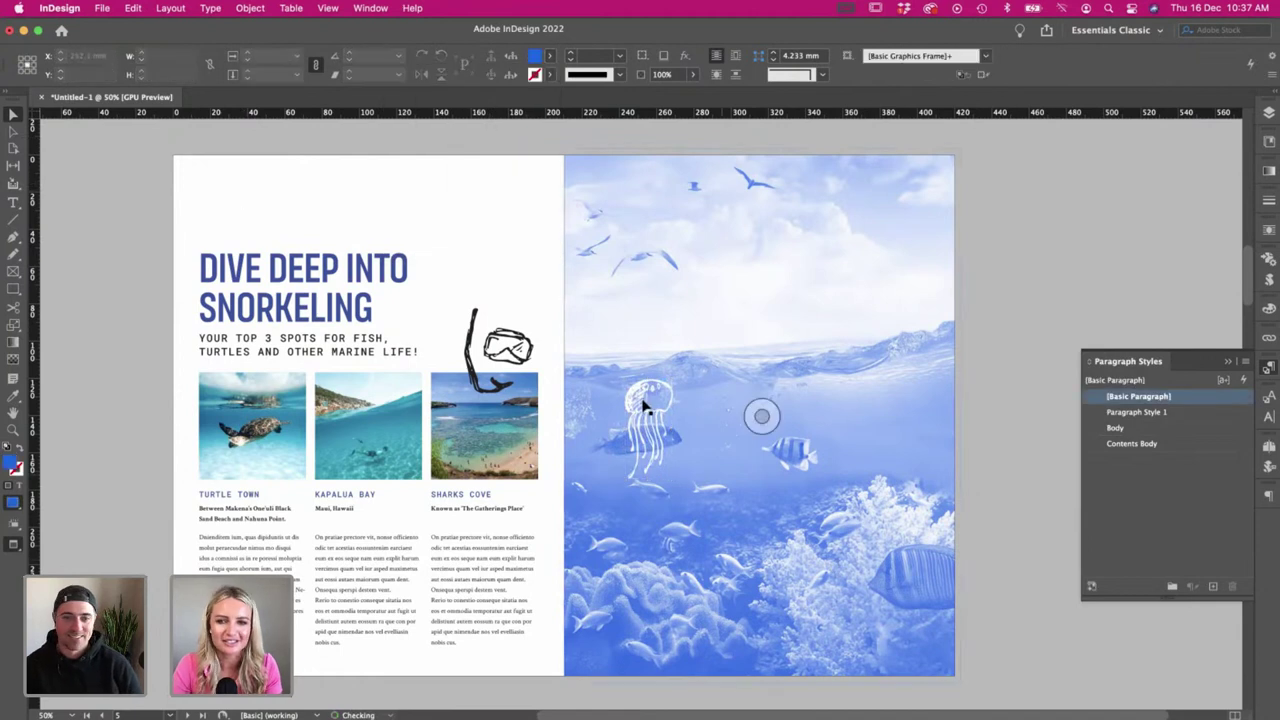
drag(646, 414, 880, 378)
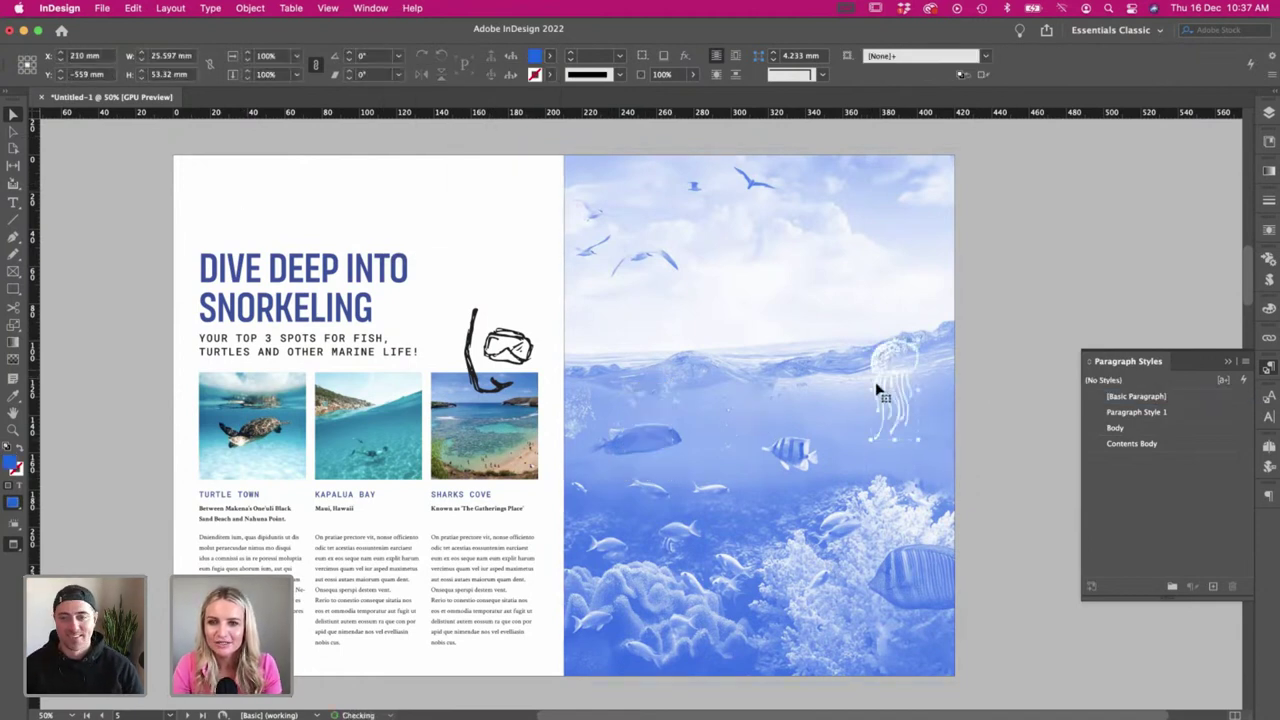
- Scale the jellyfish down to 91%, about 23 × 49 mm, and place it just below the waterline near the image's right edge
drag(885, 432, 887, 433)
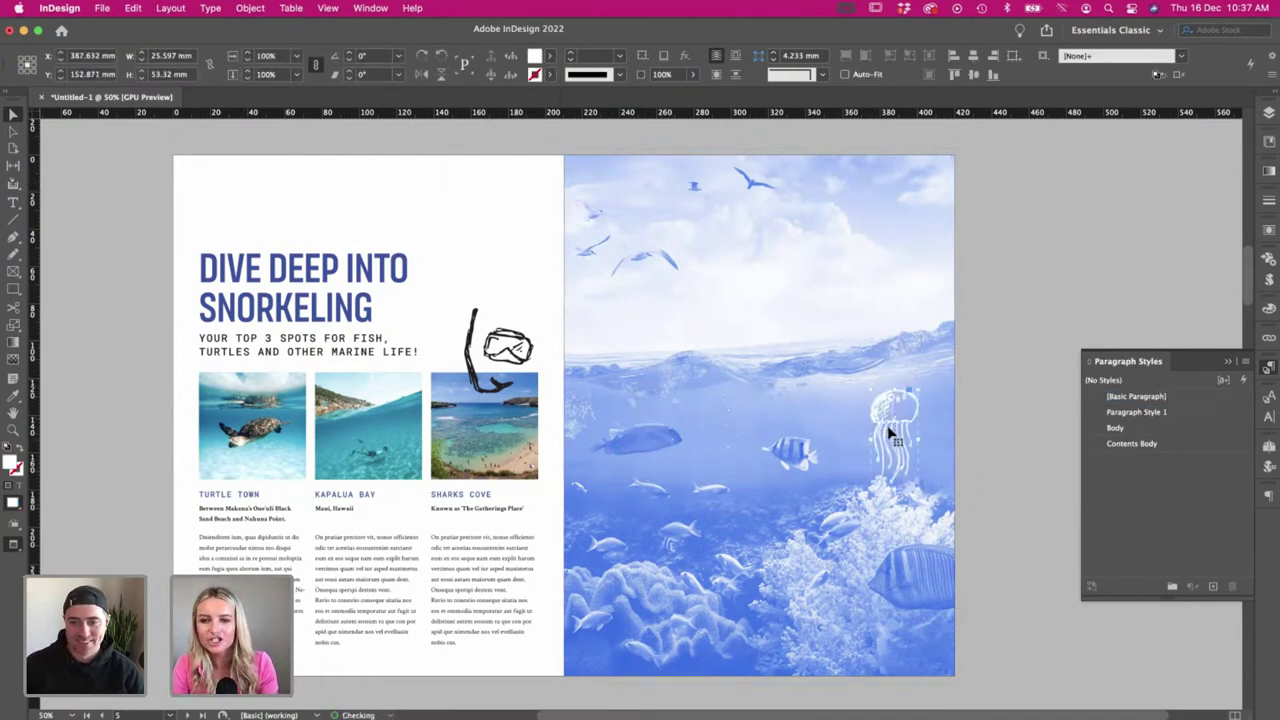
scroll(148, 386, right, 1)
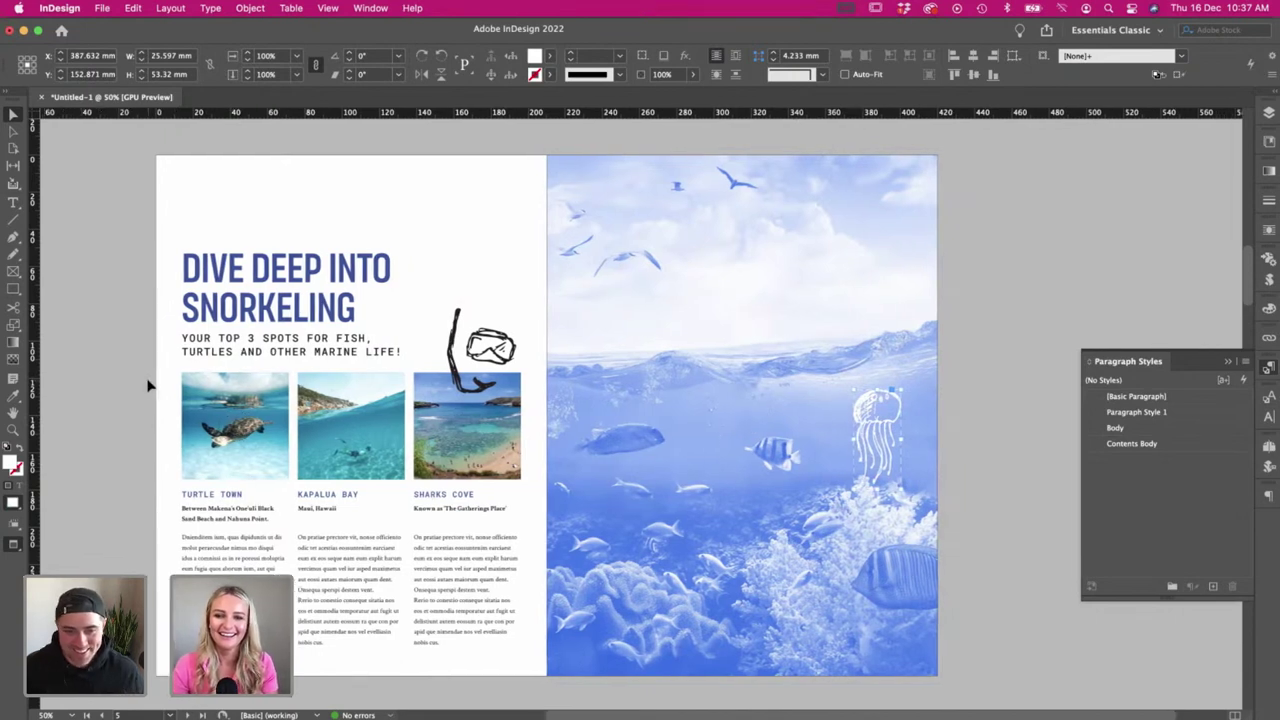
click(148, 386)
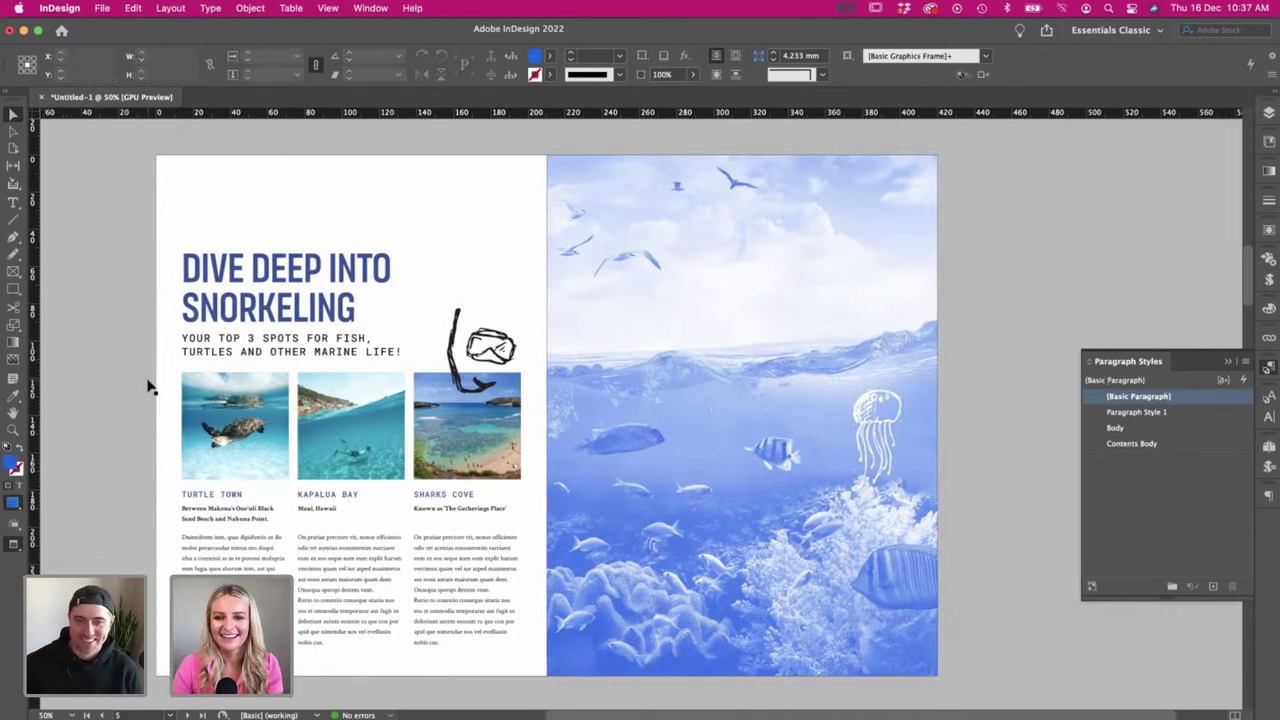
click(883, 440)
click(879, 435)
drag(947, 532, 940, 523)
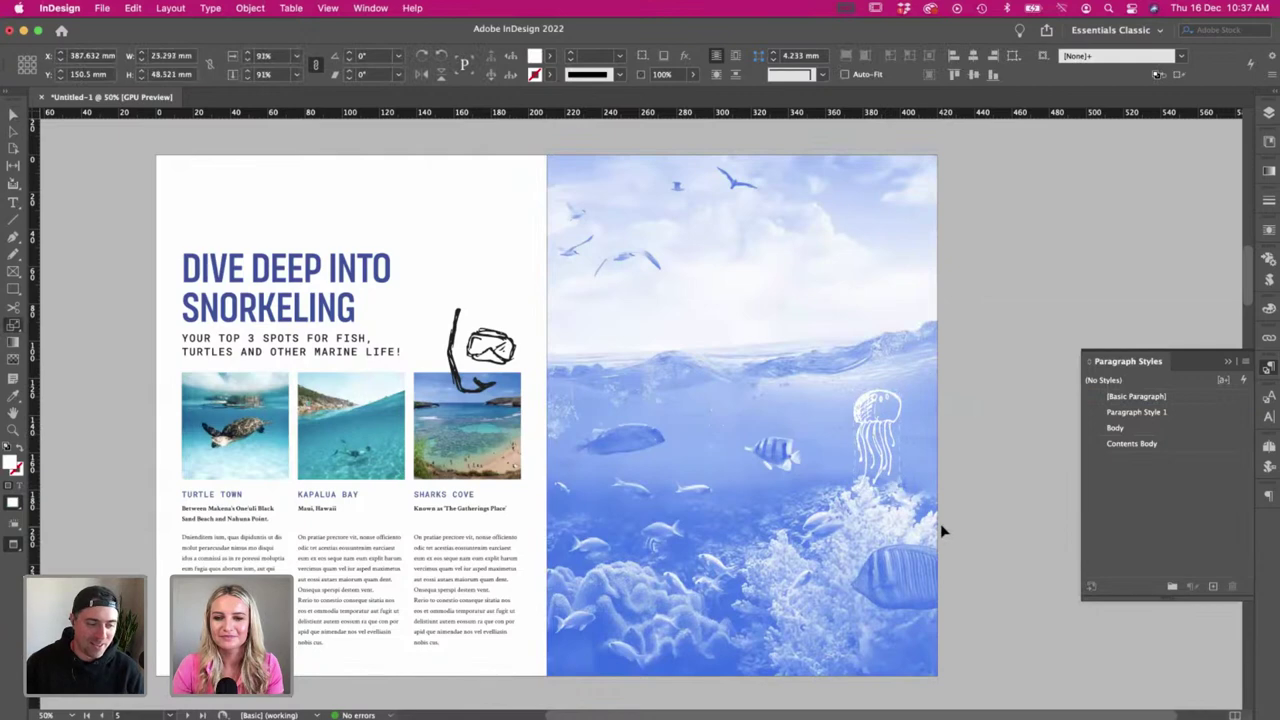
key(v)
drag(880, 425, 879, 400)
click(994, 435)
- Copy the handwritten "nemo!" note with its arrow from Illustrations.ai in Illustrator and return to the InDesign spread
key(super+Tab)
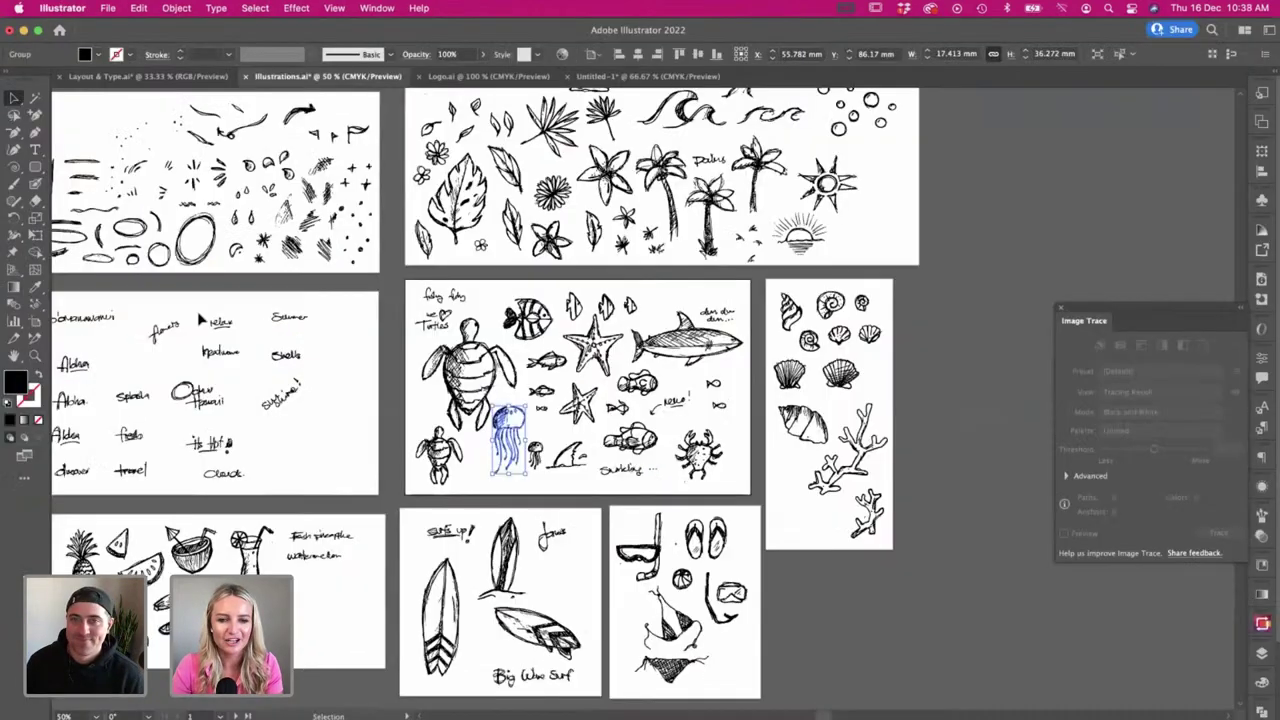
scroll(533, 450, right, 1)
key(super+plus)
scroll(533, 450, right, 5)
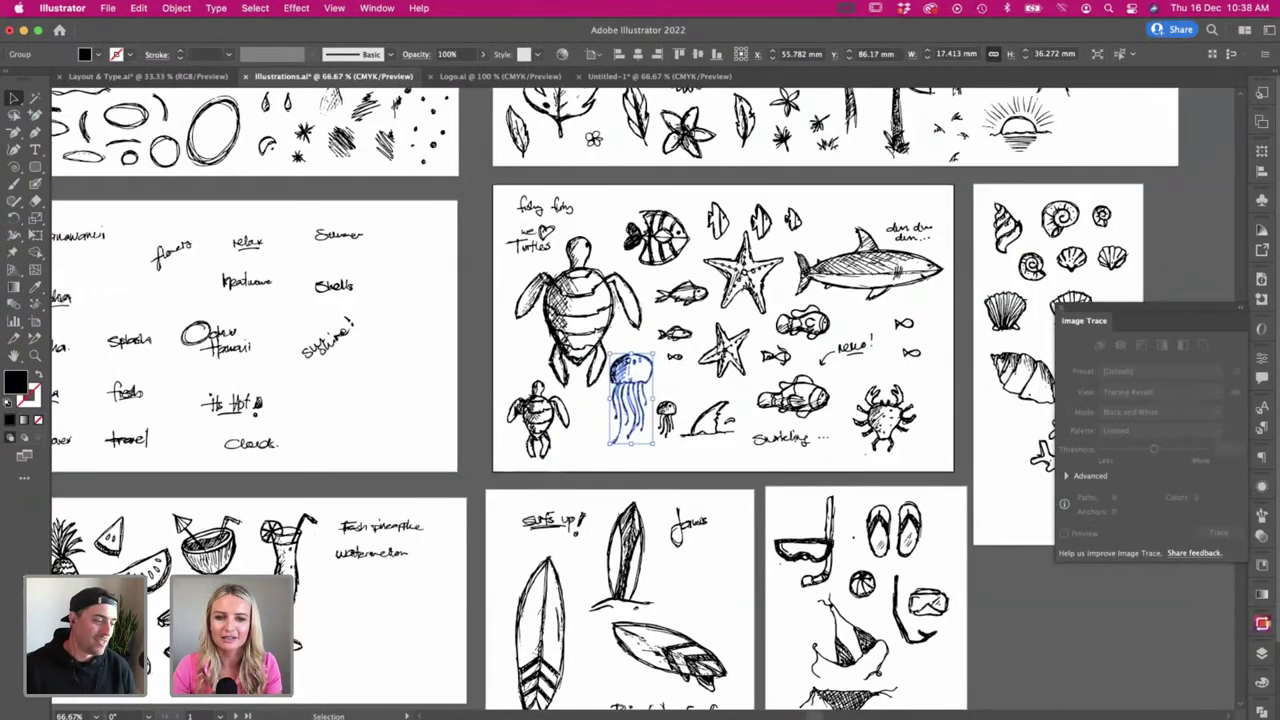
click(494, 458)
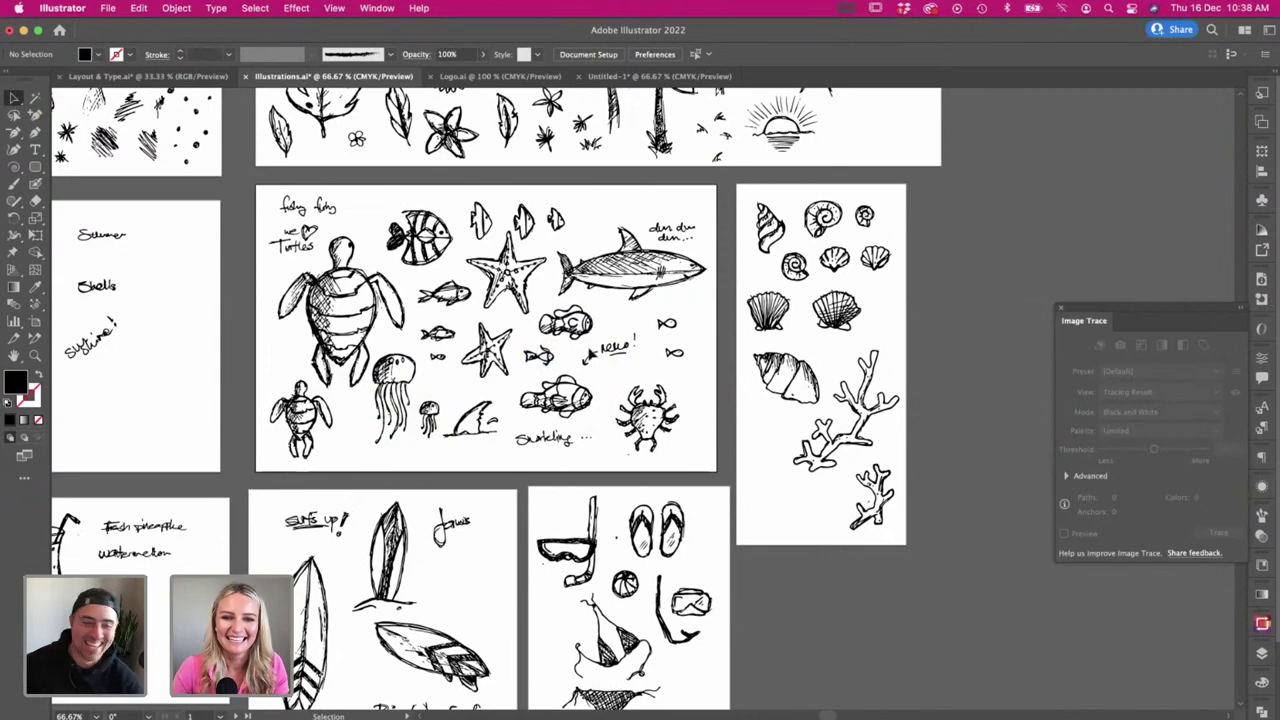
click(612, 352)
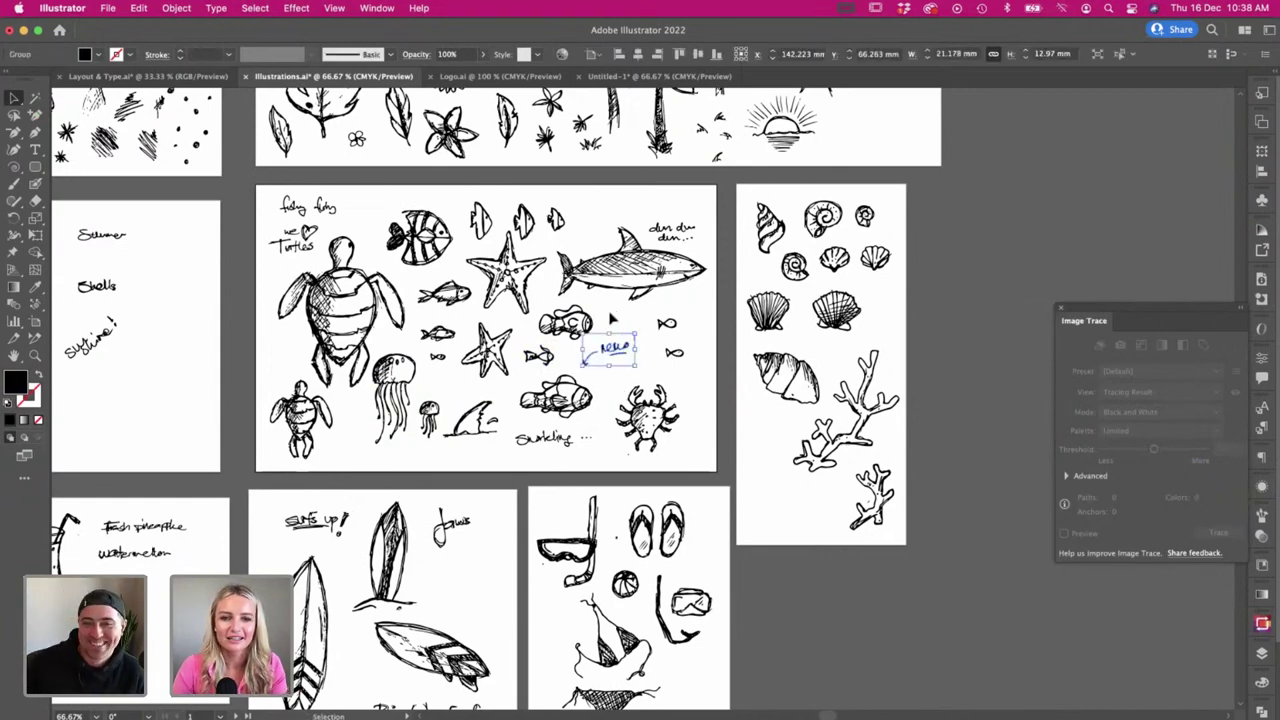
key(super+Tab)
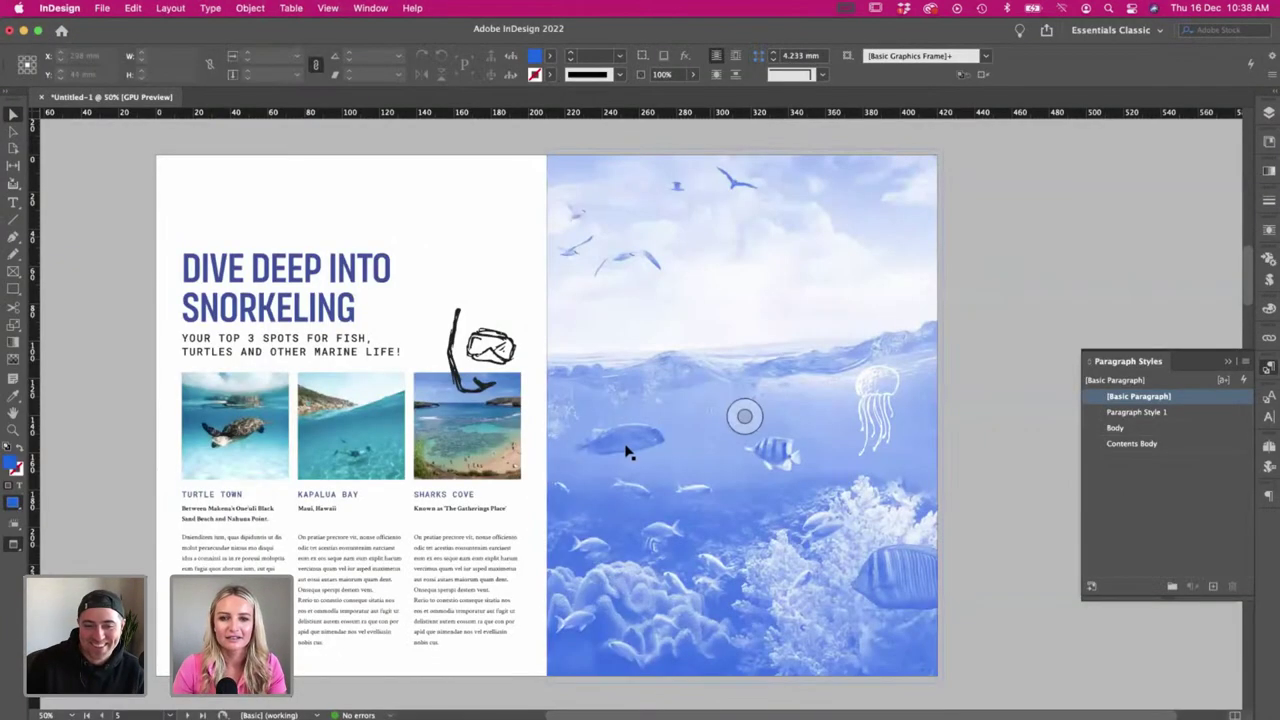
- Paste the "nemo!" note, enlarge it to about 28 × 17 mm, and place it above the large fish in the underwater image
key(super+v)
key(v)
drag(686, 441, 688, 405)
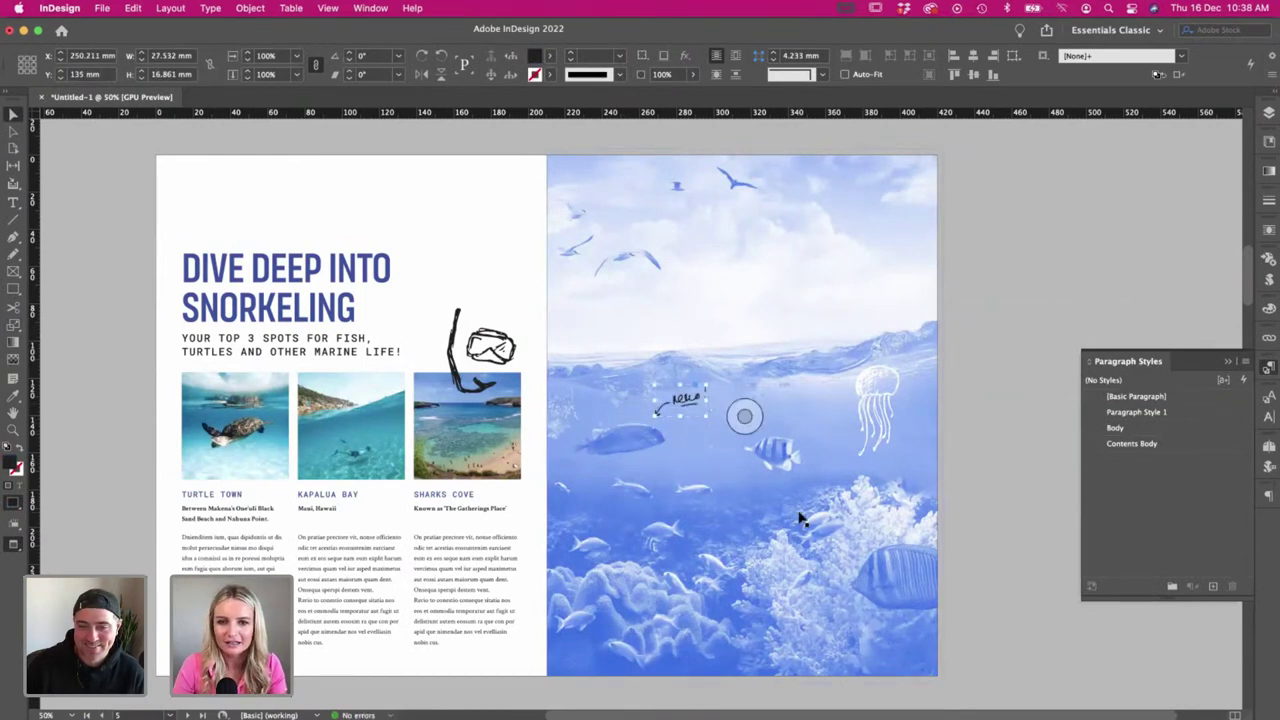
scroll(891, 518, right, 1)
click(974, 508)
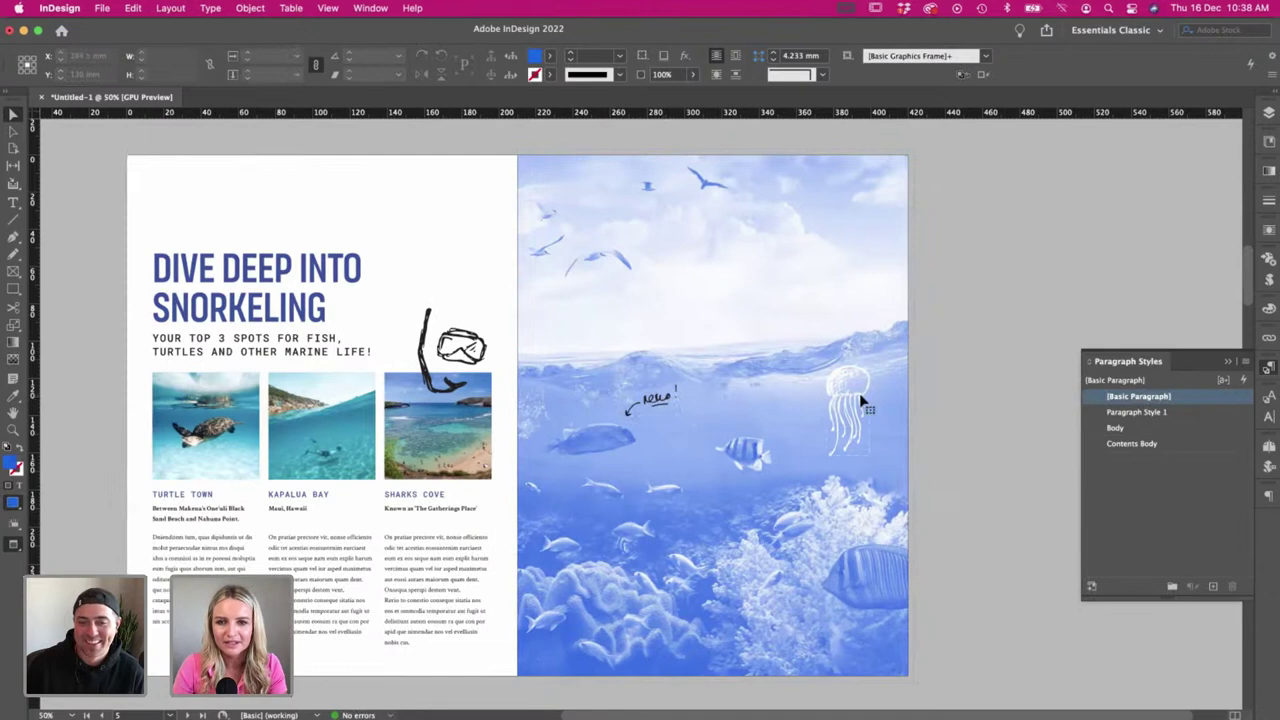
- Fill the jellyfish with Black and move it down over the coral near the image's right edge
click(716, 416)
click(548, 55)
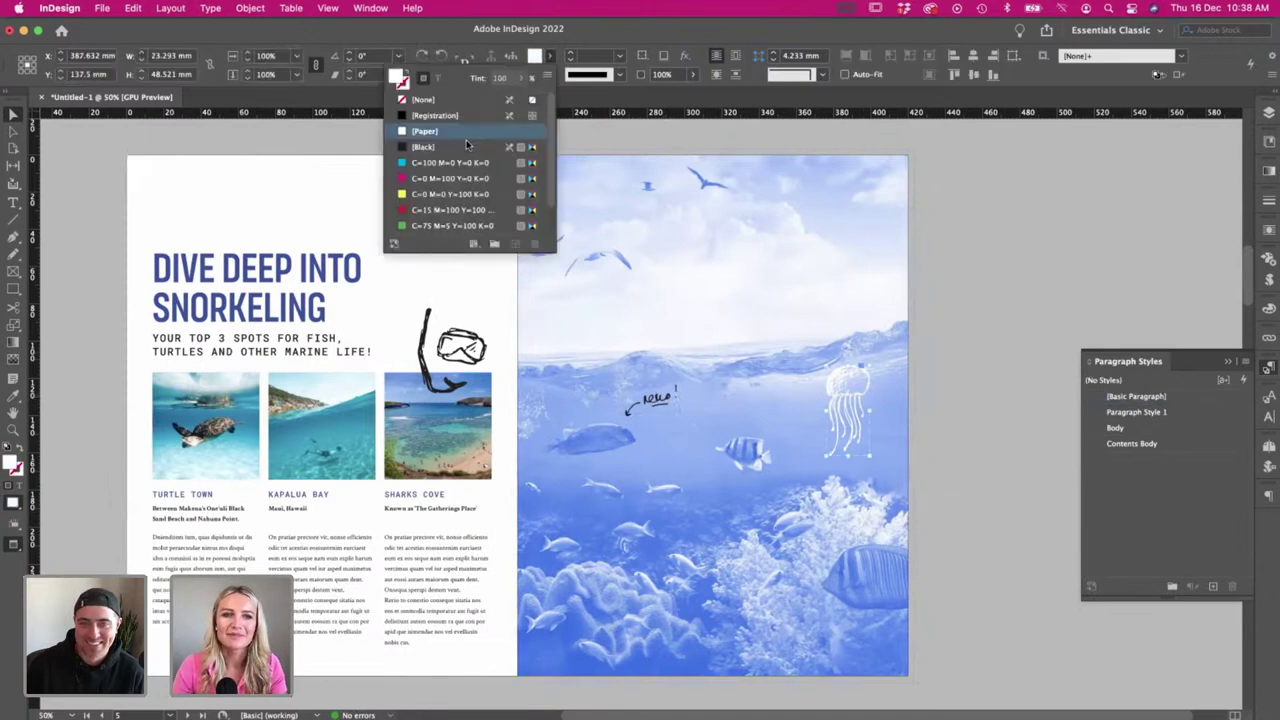
click(466, 147)
click(949, 489)
drag(840, 401, 831, 485)
click(997, 486)
drag(857, 444, 858, 556)
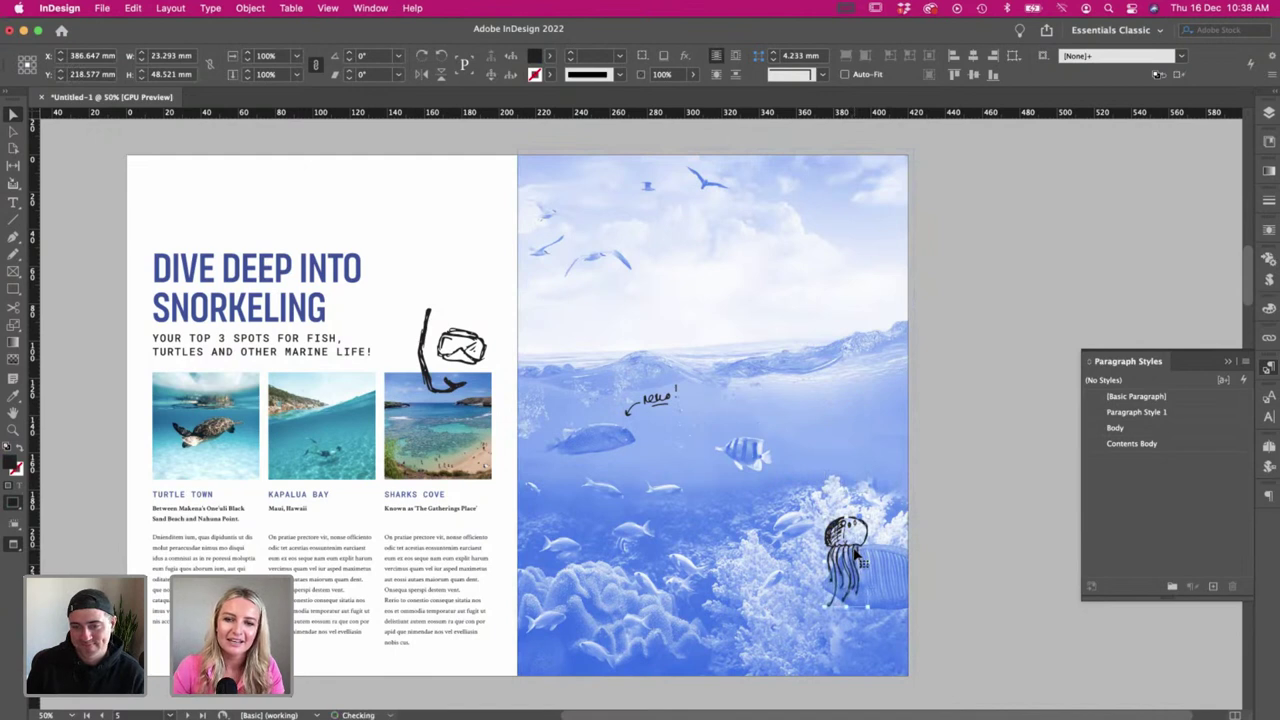
- Try the spread without the jellyfish, restore the sketch, and raise it so its tentacles overlap the top of the coral
key(BackSpace)
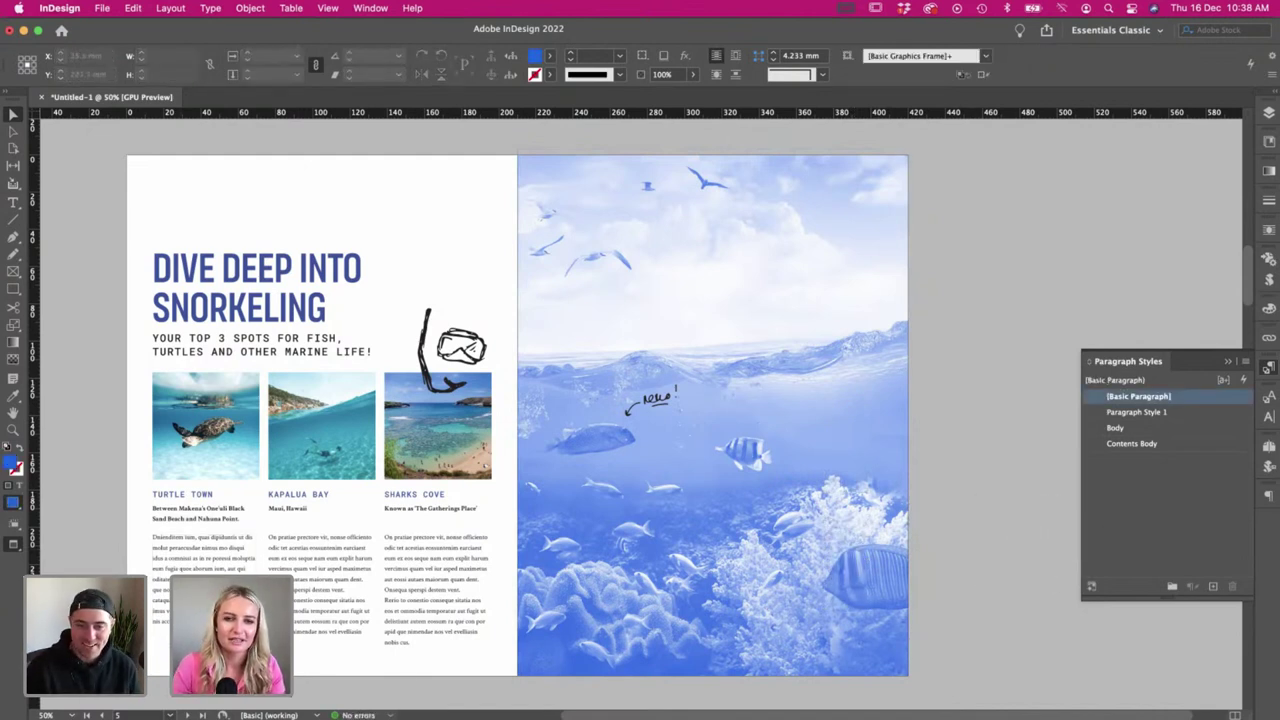
key(super+Tab)
key(super+Tab)
click(715, 416)
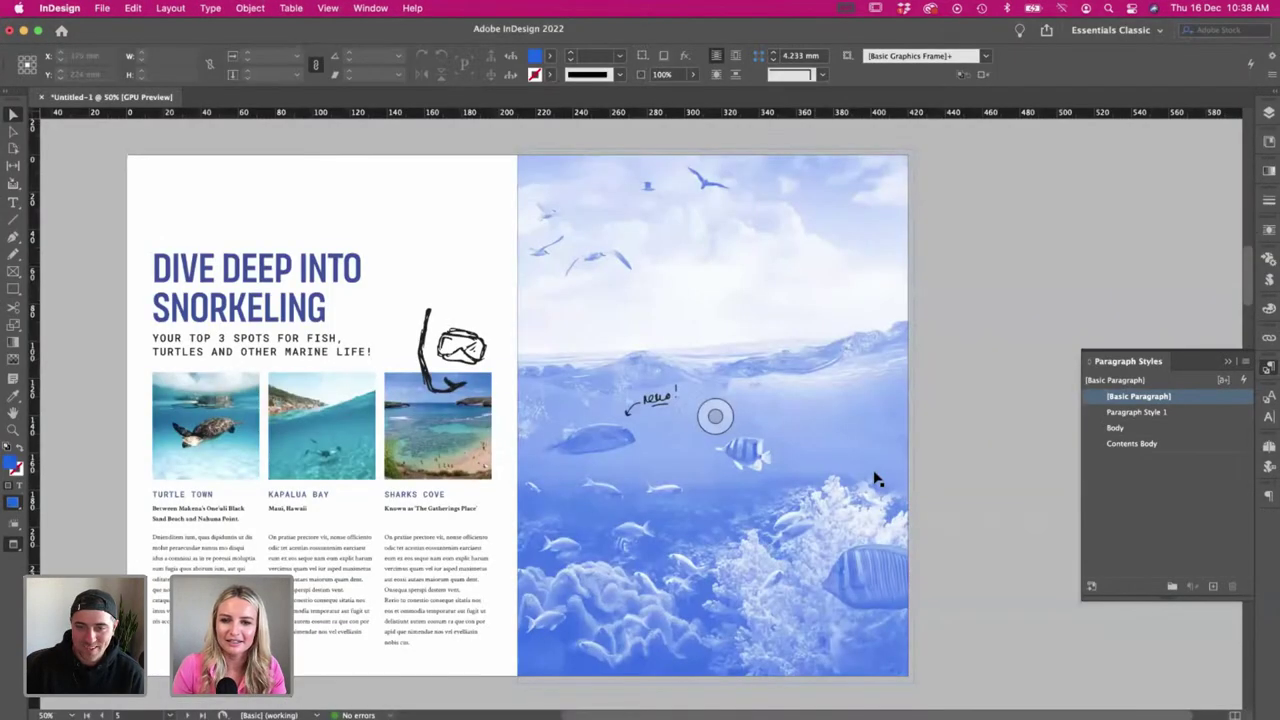
key(super+v)
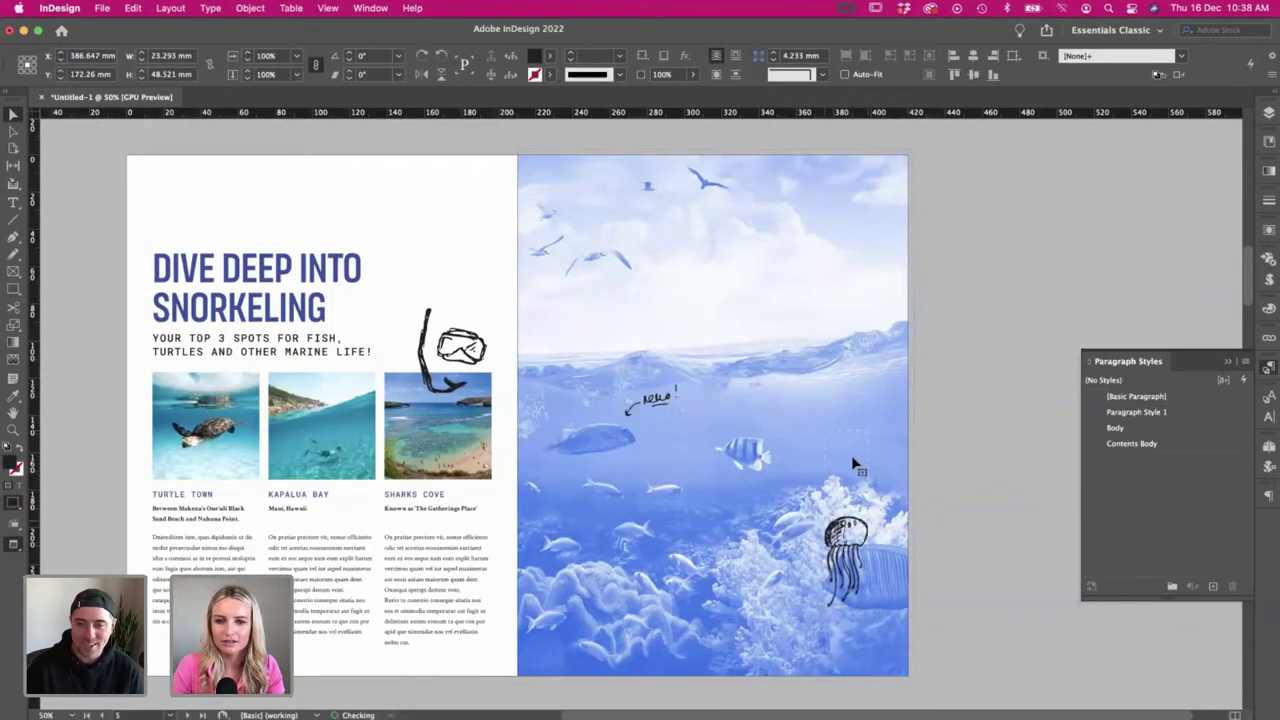
drag(852, 462, 852, 462)
click(971, 466)
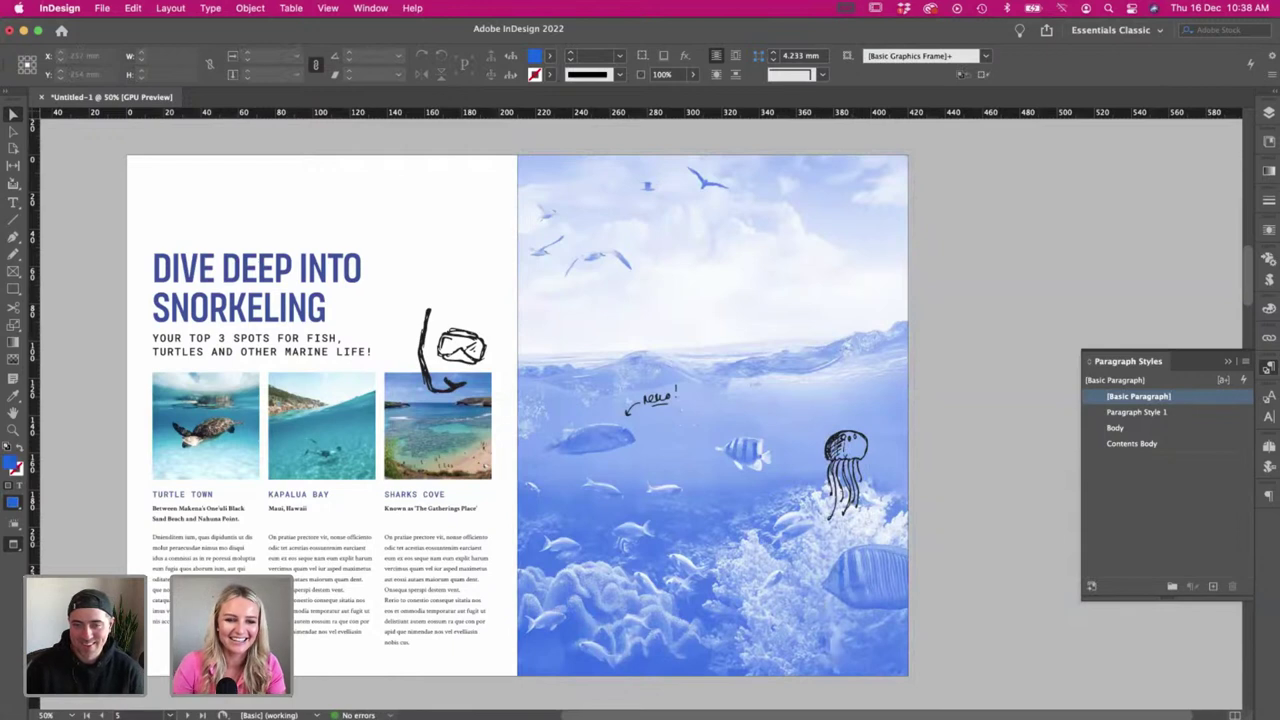
- Nudge the intro text slightly down to loosen the gap beneath the title
click(156, 343)
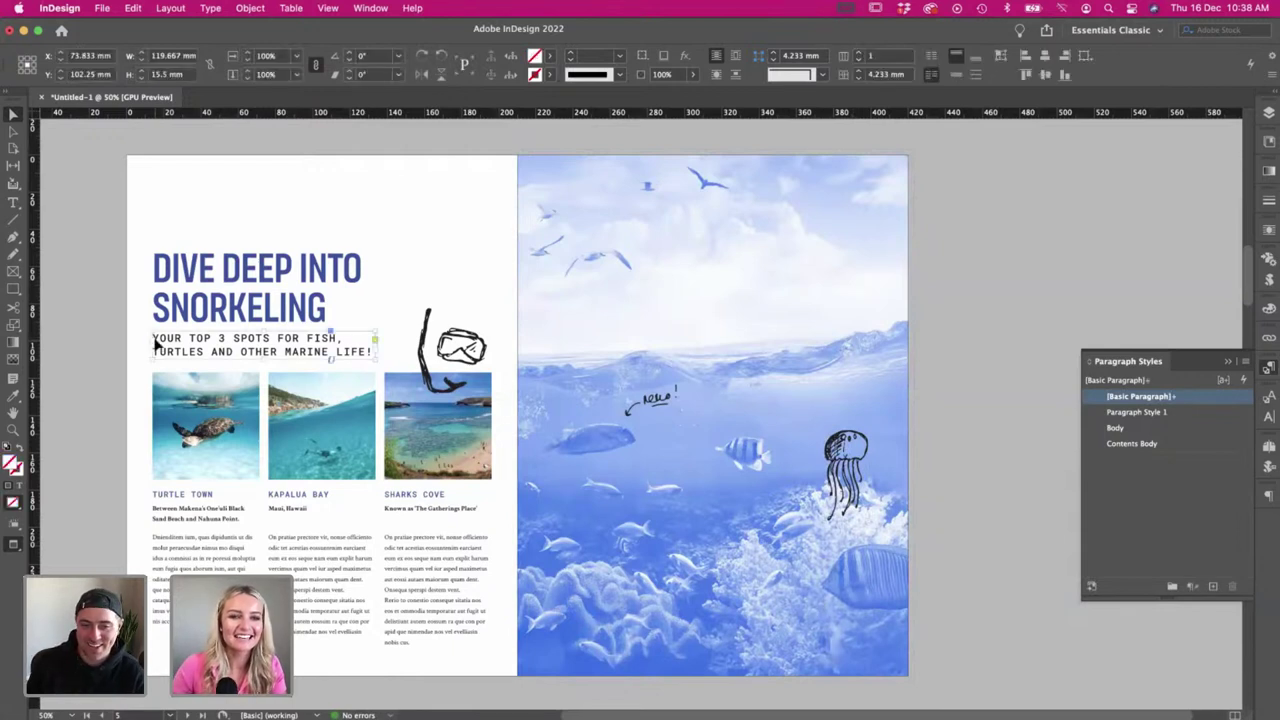
click(125, 370)
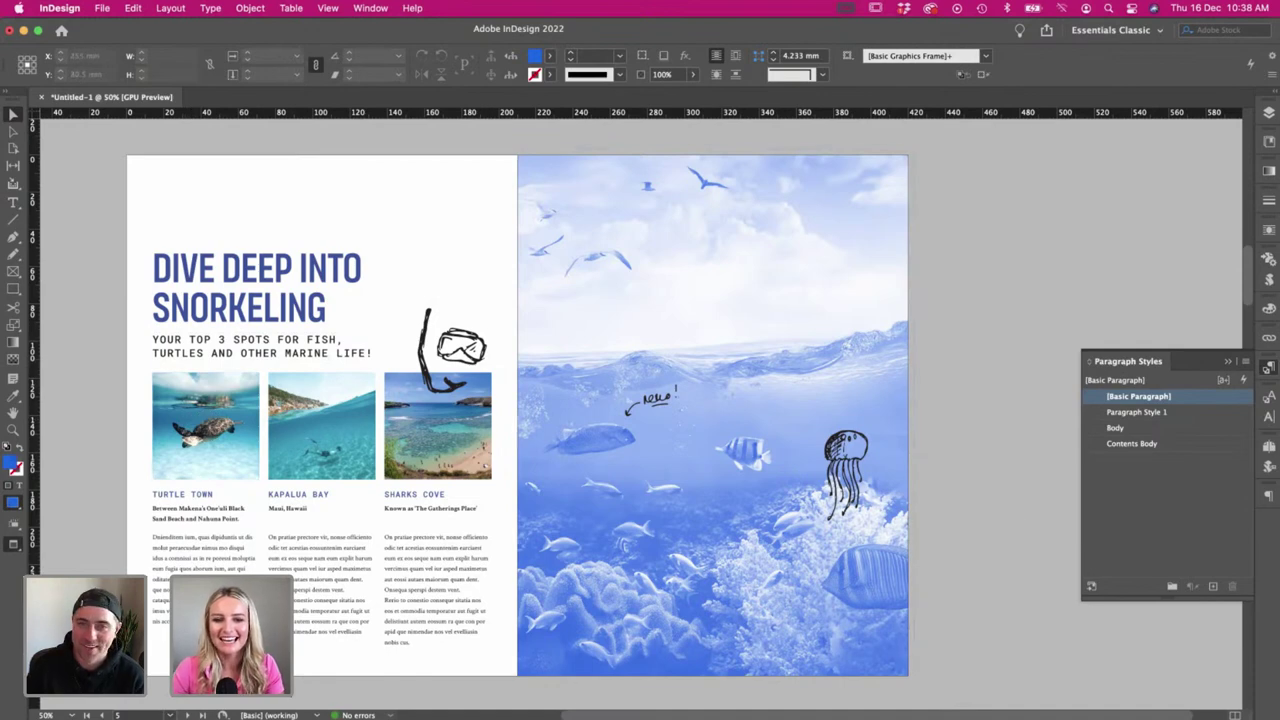
- Copy the handwritten "fishy fishy" note from Illustrations.ai in Illustrator and return to the InDesign spread
key(super+Tab)
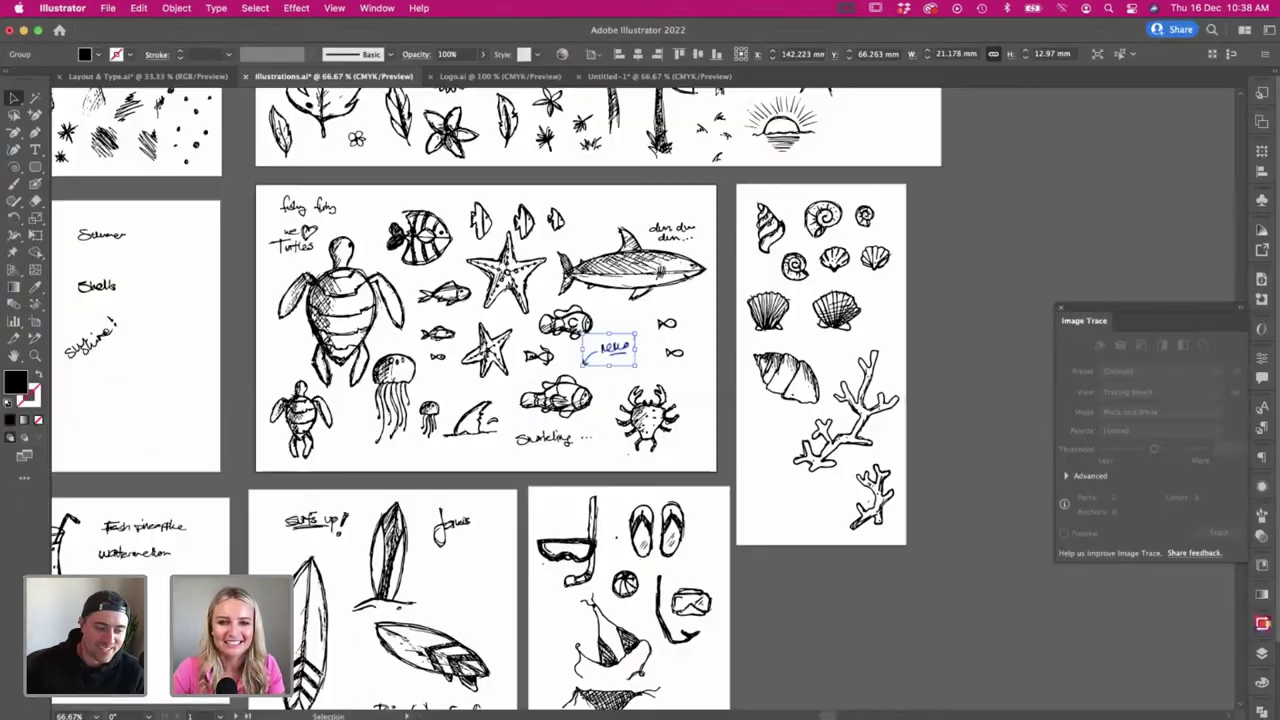
click(842, 703)
scroll(548, 258, left, 5)
scroll(548, 258, up, 3)
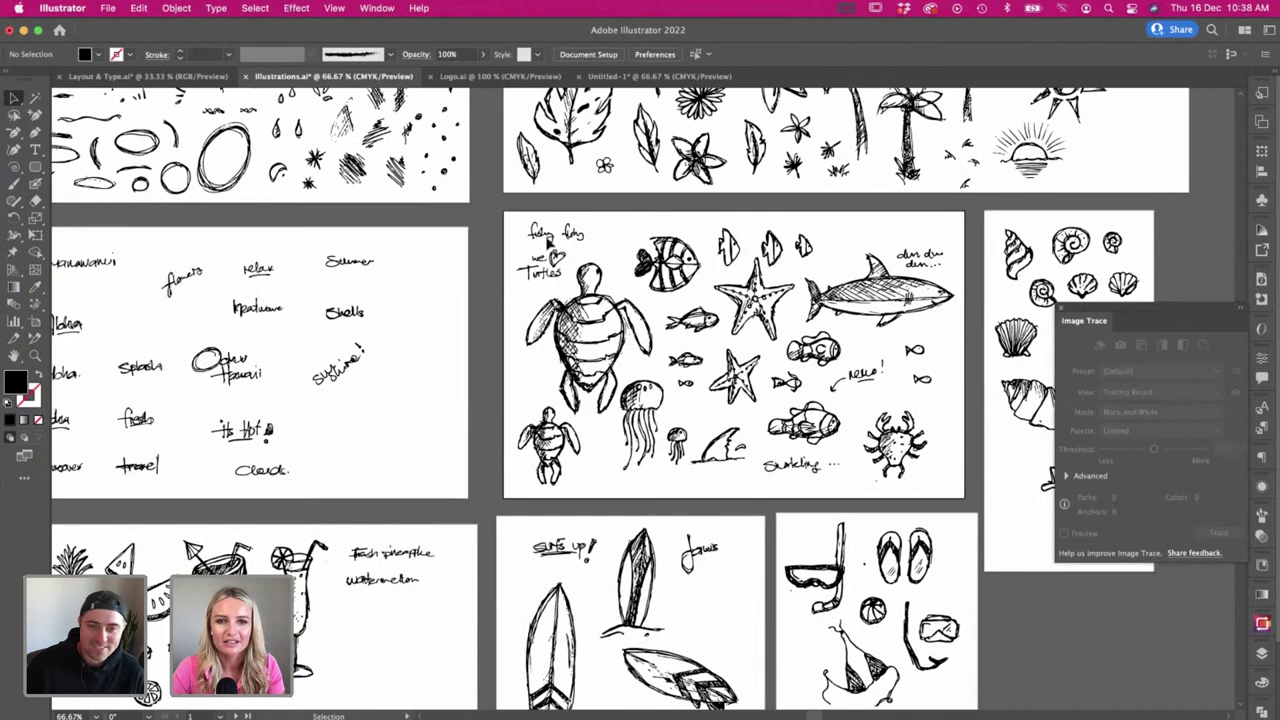
key(super+Tab)
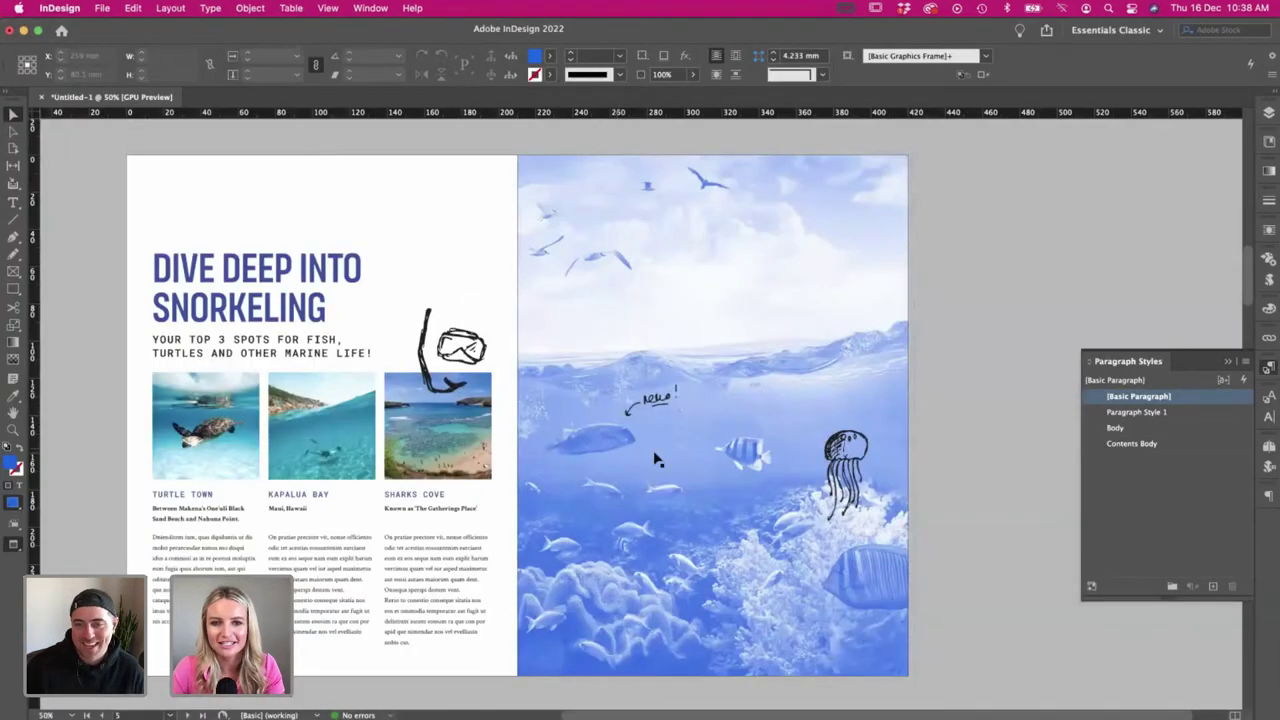
- Paste the "fishy fishy" note, enlarge it to 138%, about 31 mm wide, and place it over the coral
key(super+v)
key(e)
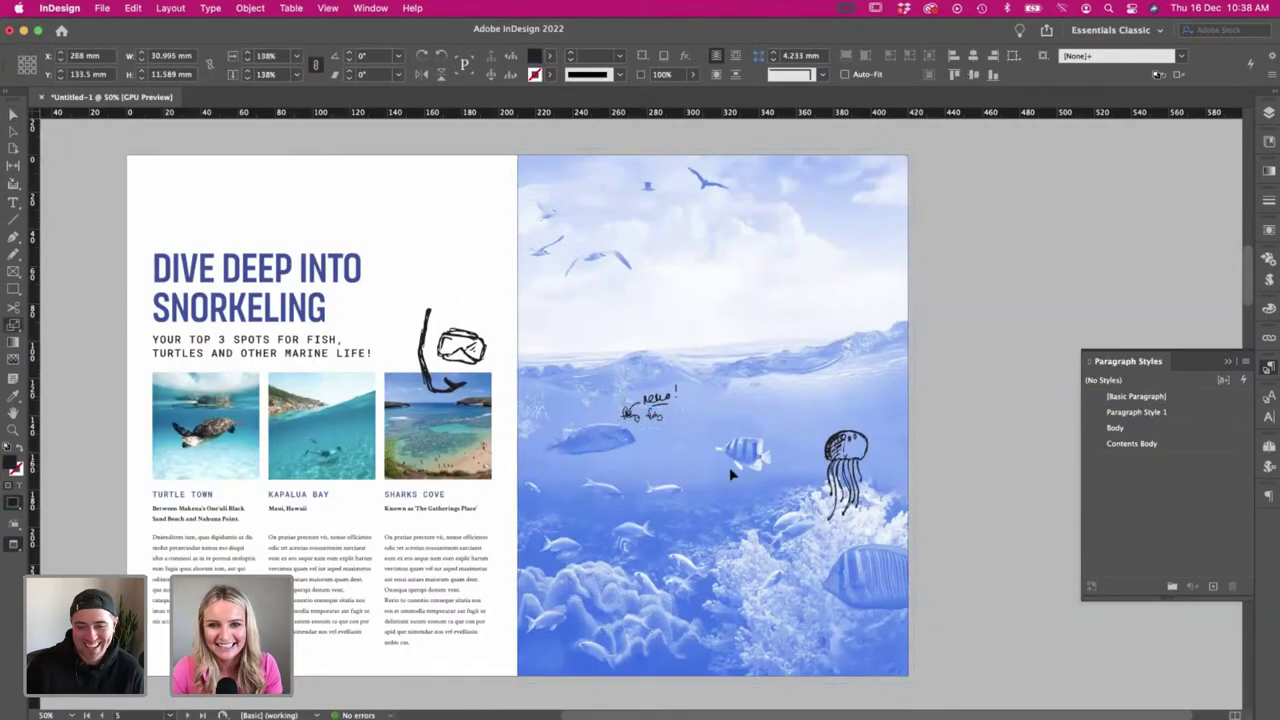
drag(662, 420, 677, 428)
mouse_move(654, 501)
mouse_down()
mouse_move(633, 469)
mouse_move(654, 503)
mouse_move(867, 624)
mouse_up()
click(1014, 634)
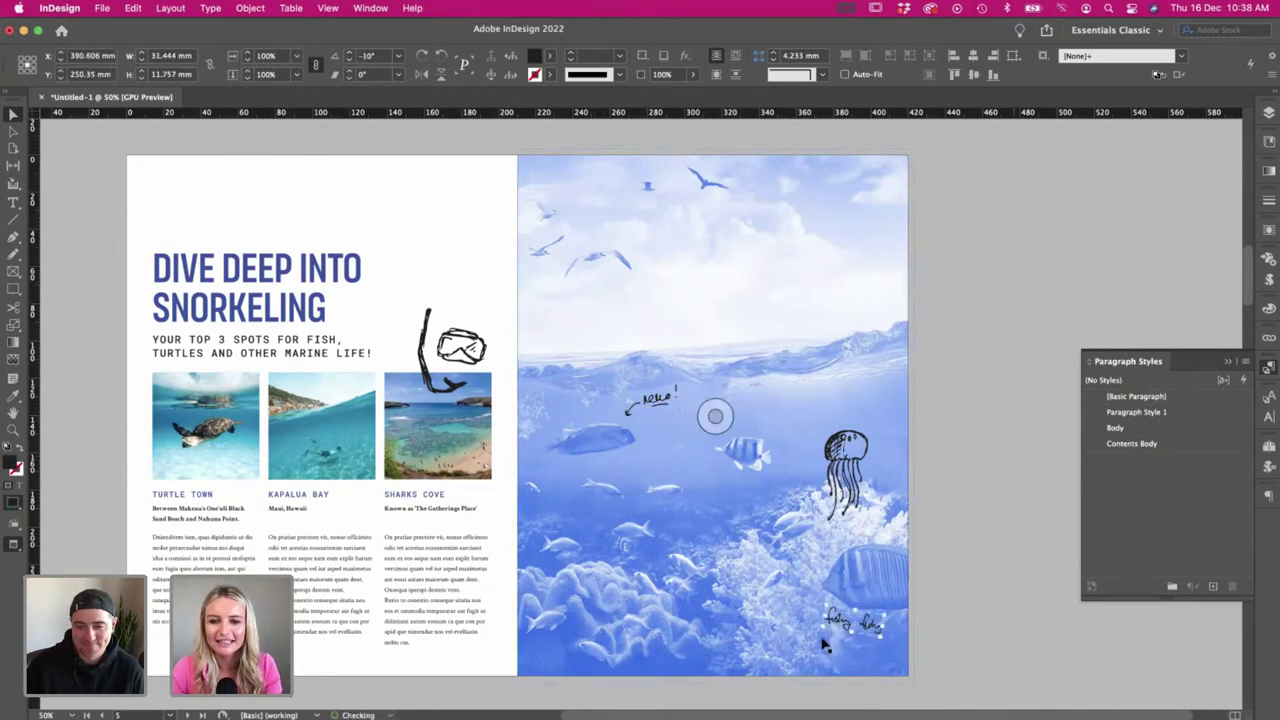
click(880, 630)
mouse_move(857, 626)
mouse_down()
mouse_move(778, 584)
mouse_move(808, 585)
mouse_up()
click(968, 659)
click(937, 597)
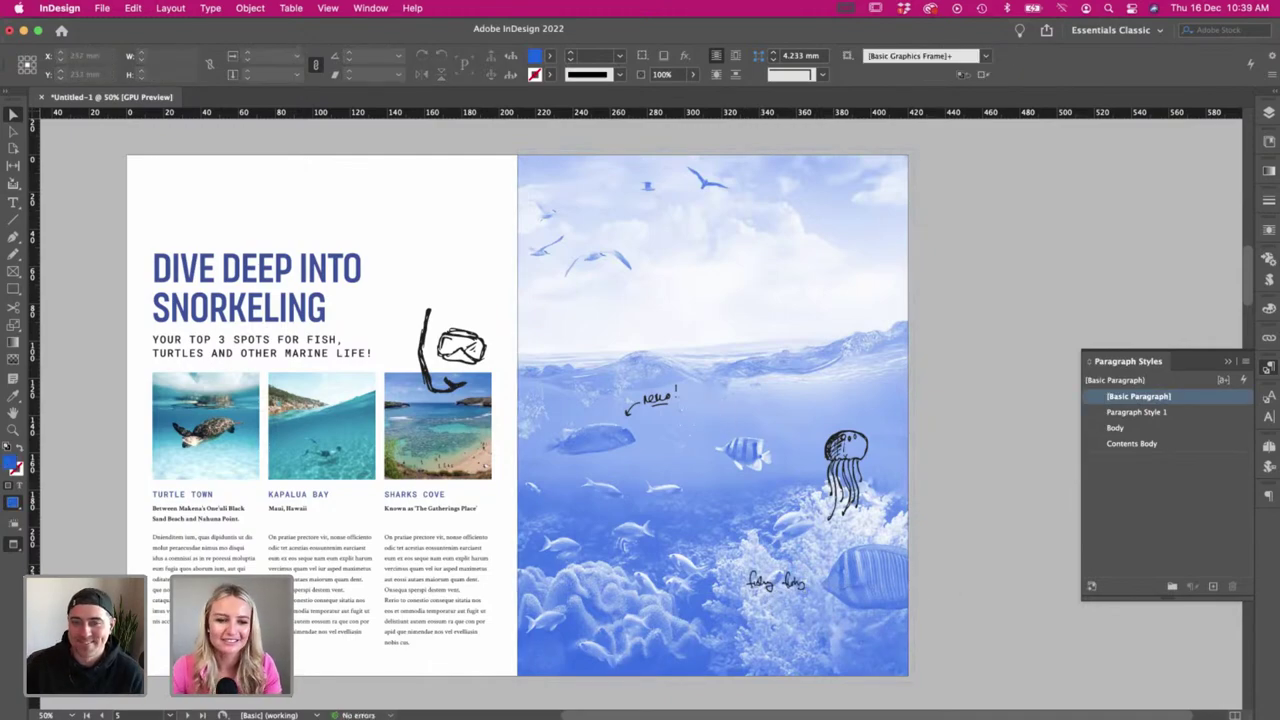
- Copy four small bubbles from the bubble sketches in Illustrations.ai in Illustrator and return to the InDesign spread
key(super+Tab)
scroll(620, 400, up, 3)
scroll(620, 400, right, 2)
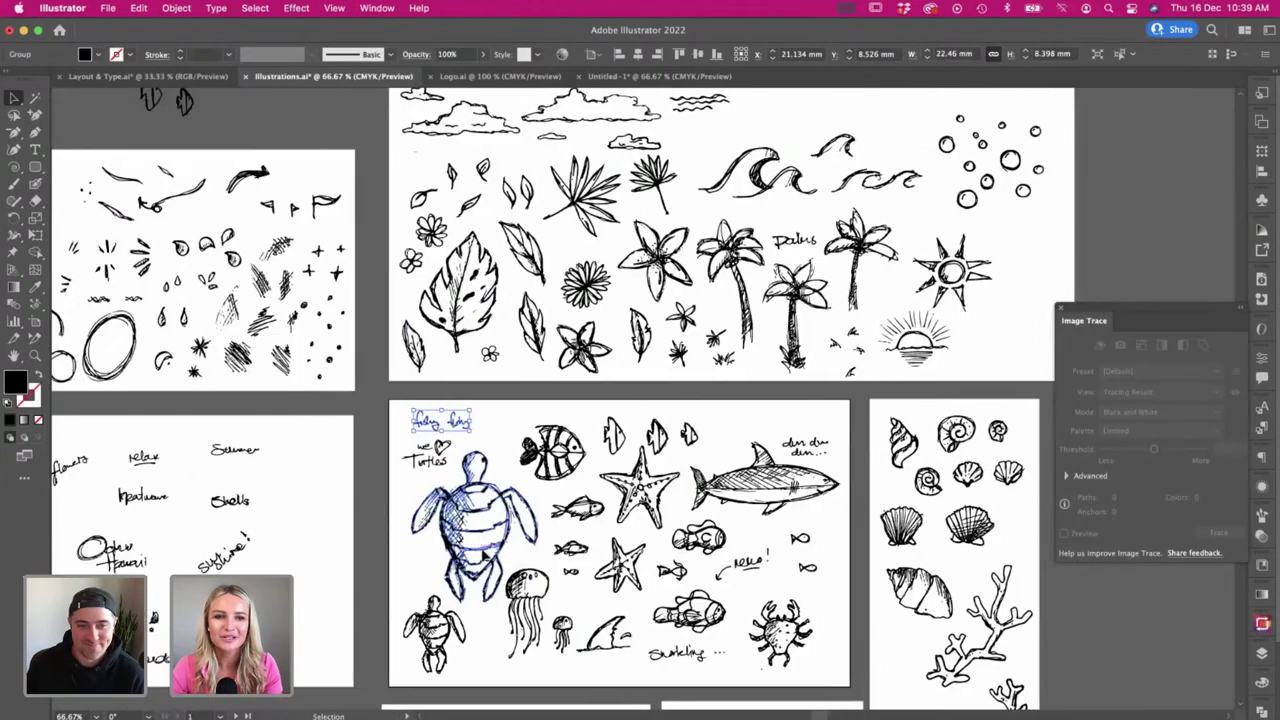
scroll(484, 556, down, 1)
scroll(484, 556, right, 1)
scroll(484, 556, up, 2)
scroll(484, 556, left, 4)
scroll(483, 556, right, 5)
scroll(483, 556, down, 2)
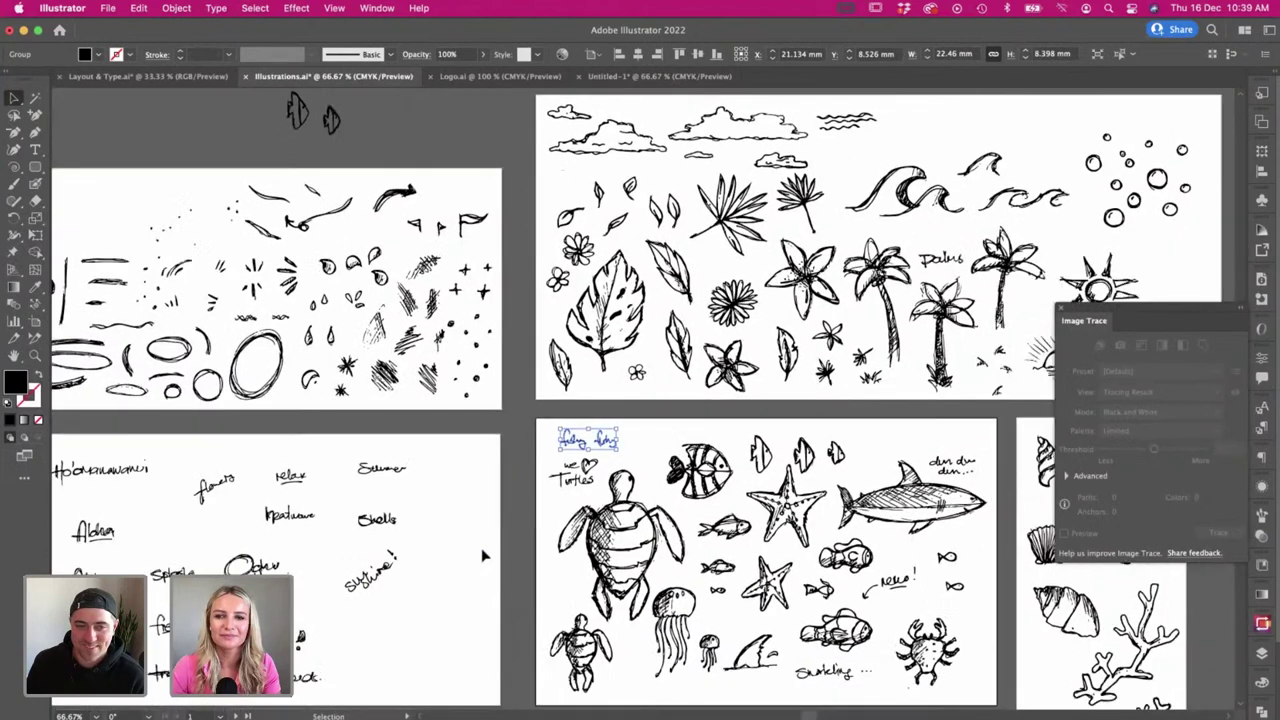
scroll(755, 240, up, 3)
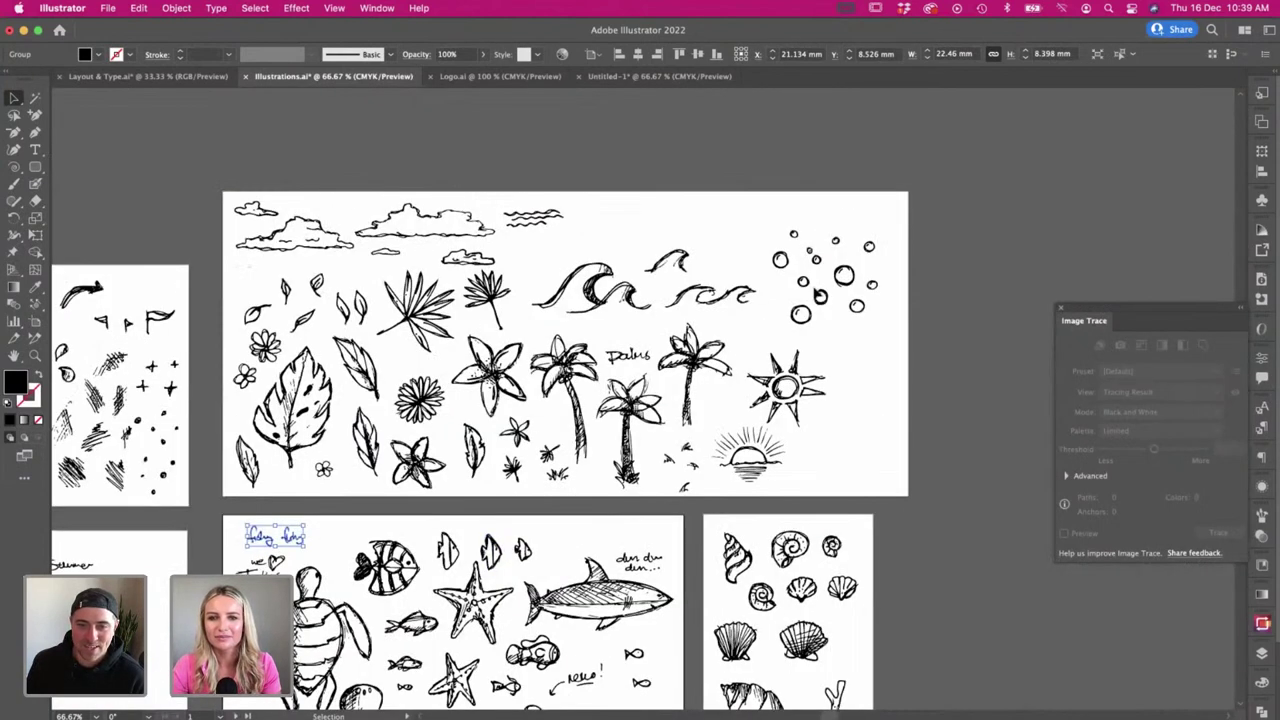
click(820, 296)
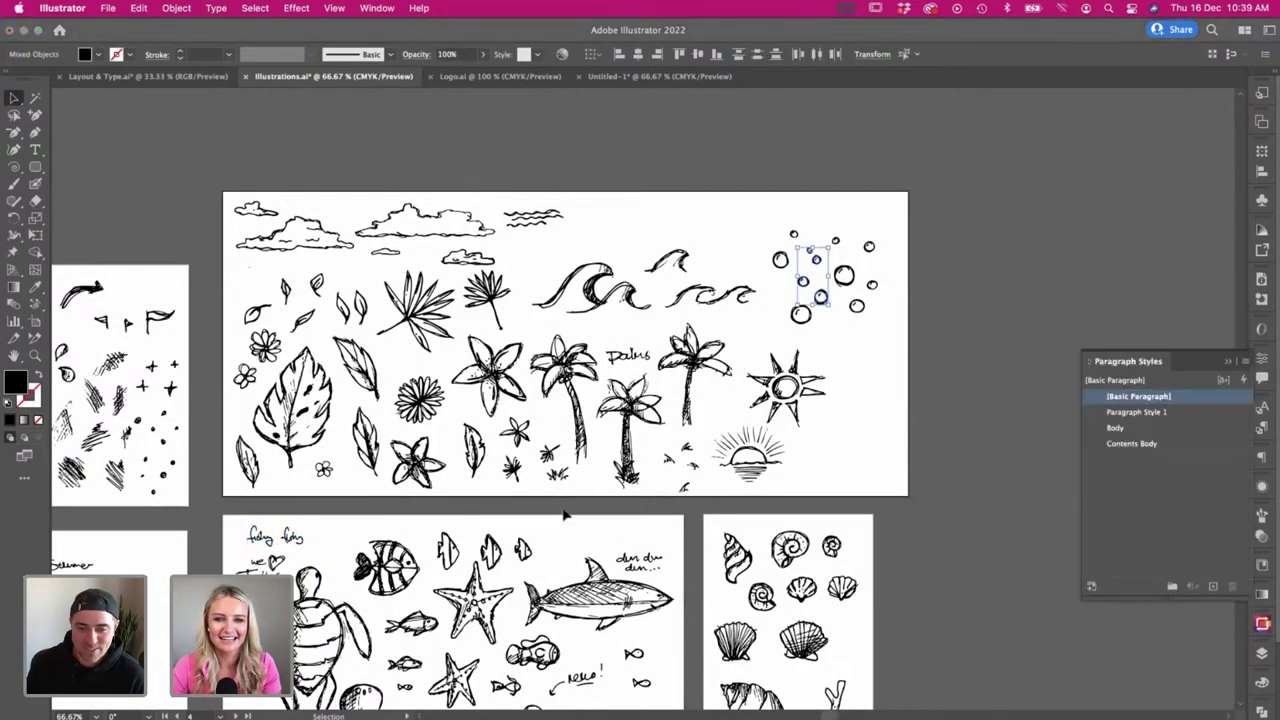
key(super+Tab)
- Paste the bubbles beside the striped fish's mouth and shift the "nemo!" note left above the larger fish
key(super+v)
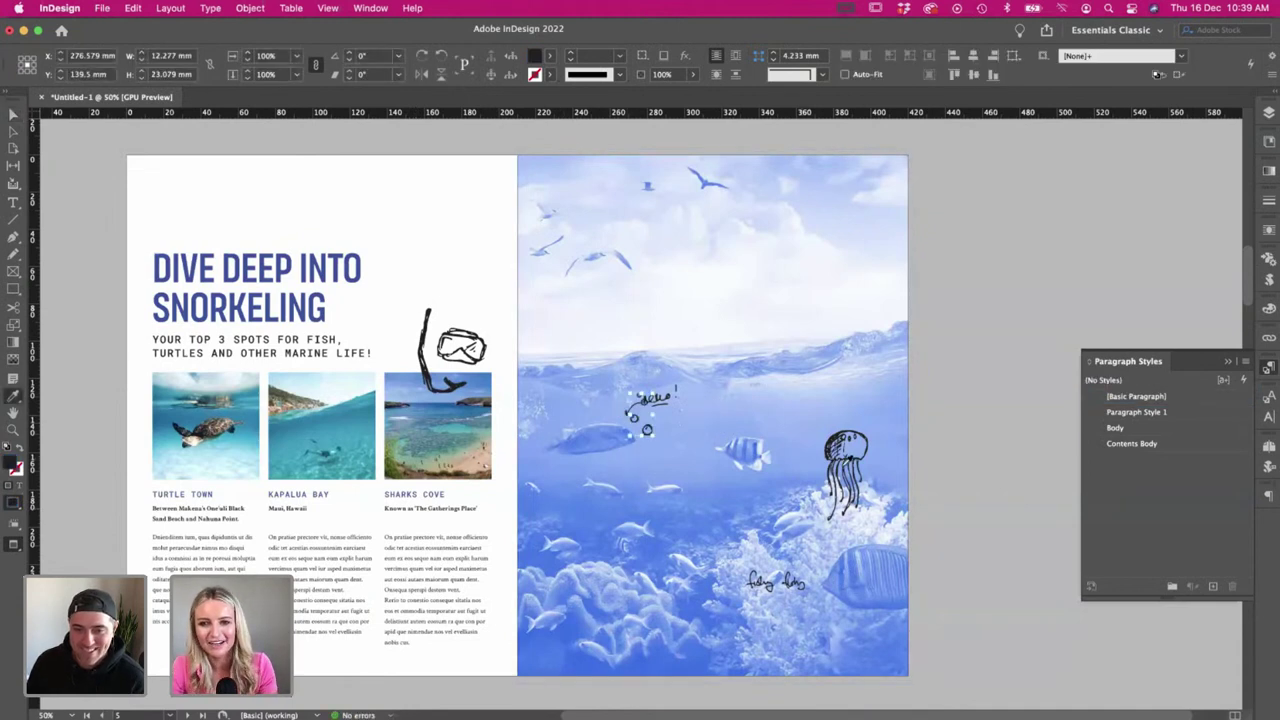
drag(647, 434, 703, 445)
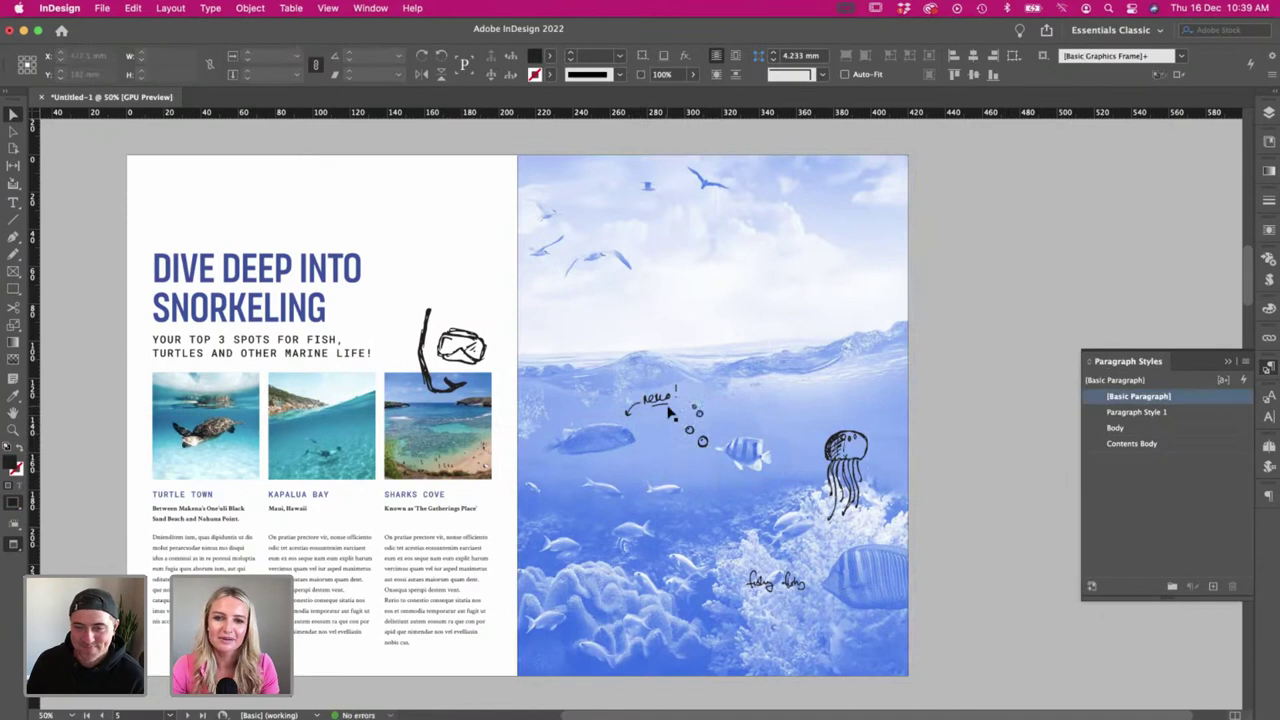
drag(656, 401, 620, 402)
click(932, 436)
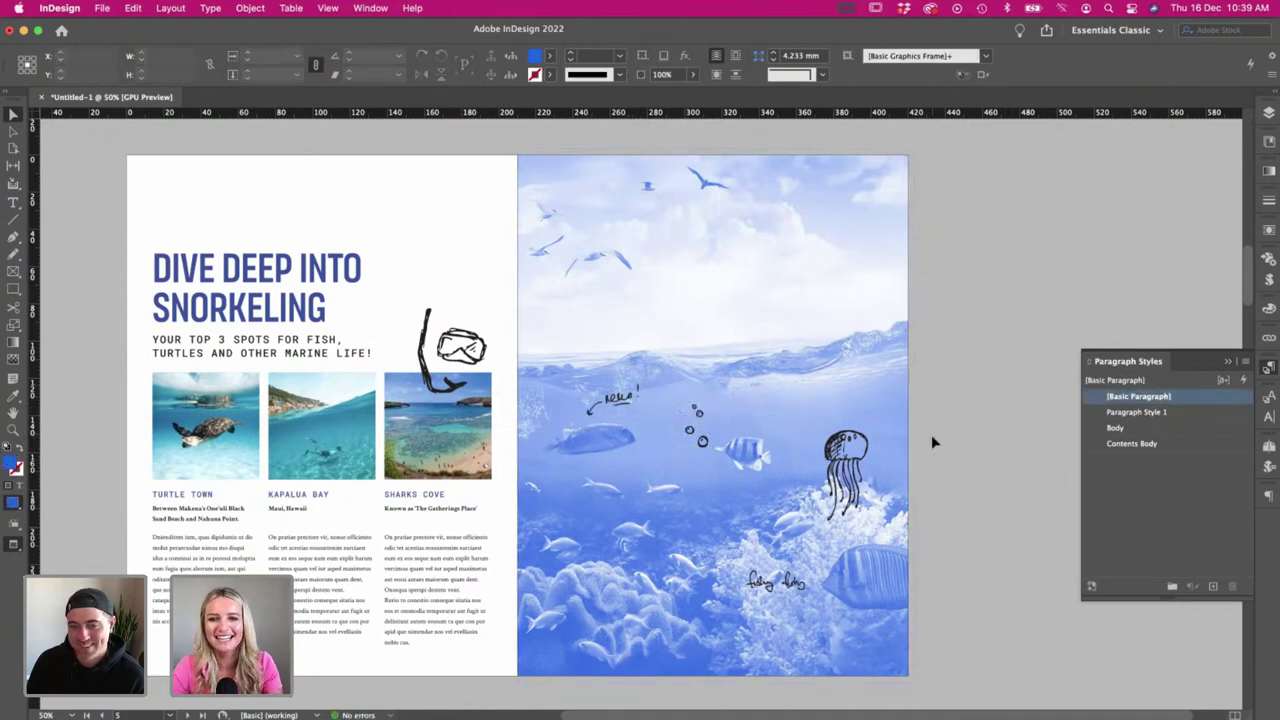
- Move the "fishy fishy" note from the coral to the lower-right corner of the underwater image
drag(790, 585, 879, 641)
click(951, 643)
click(940, 634)
scroll(632, 462, left, 1)
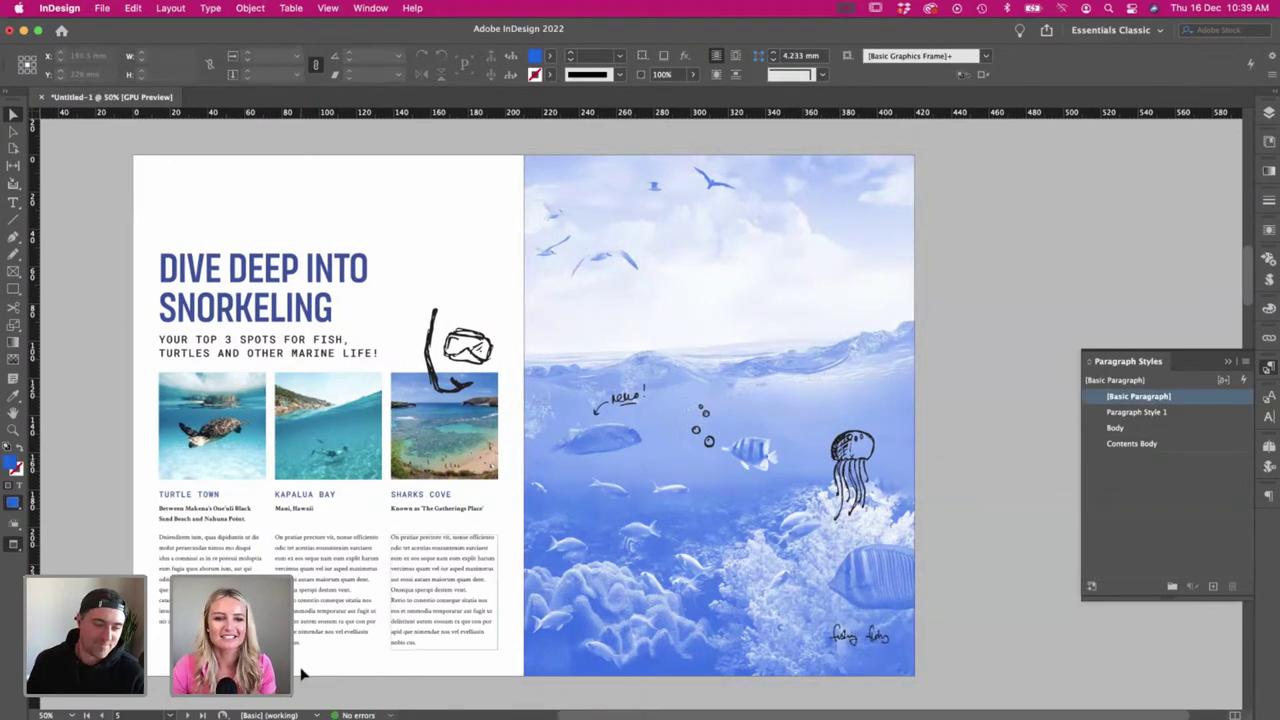
- Copy the small flat oval from the sketched marks in Illustrations.ai in Illustrator and return to the InDesign spread
key(super+Tab)
scroll(334, 409, left, 5)
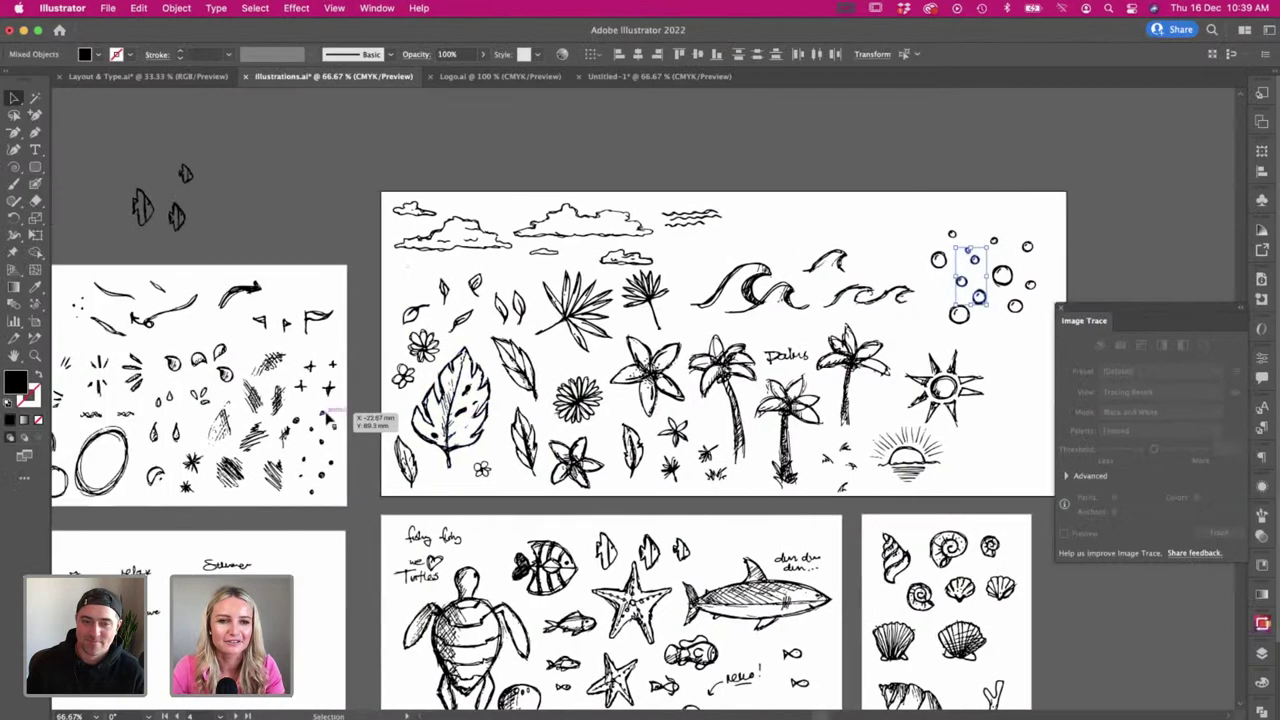
scroll(326, 418, left, 8)
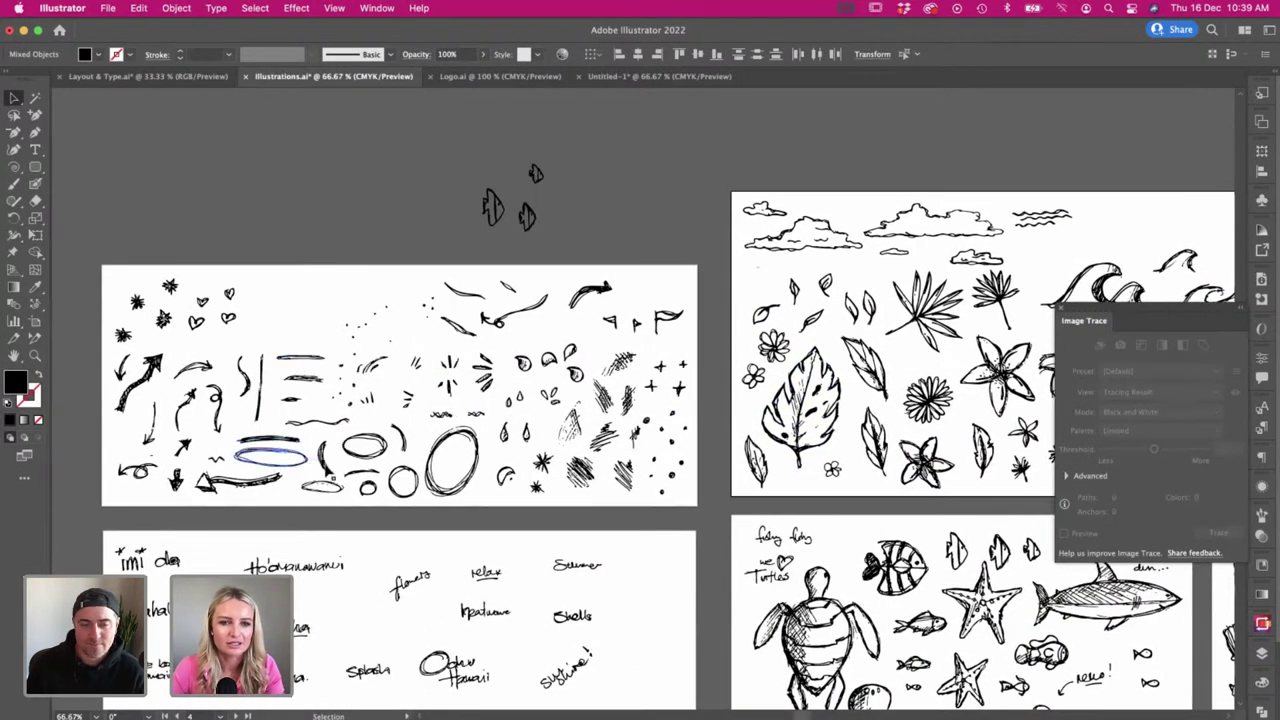
click(333, 489)
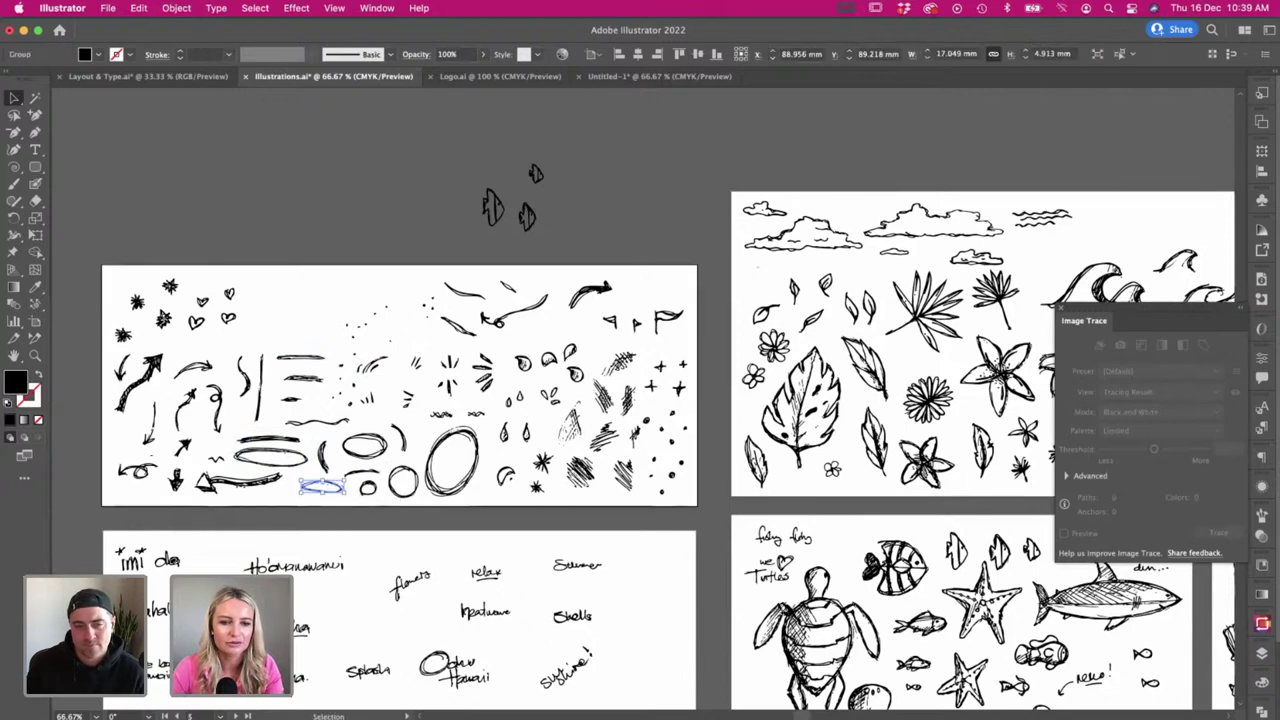
key(super+Tab)
- Paste the oval, enlarge it to about 31 mm wide, and place it around the word "MARINE" in the subheading
click(721, 415)
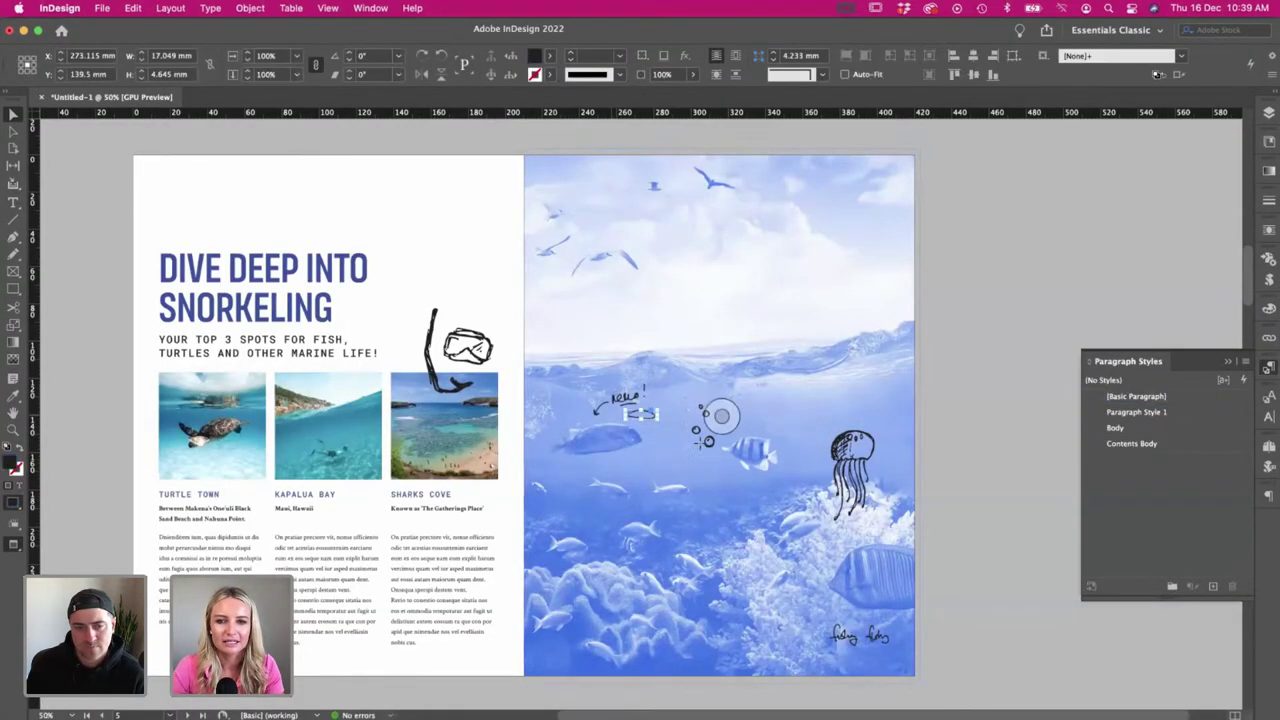
key(super+v)
mouse_move(655, 415)
mouse_down()
mouse_move(405, 545)
mouse_move(312, 340)
mouse_move(260, 345)
mouse_move(275, 338)
mouse_move(290, 425)
mouse_move(355, 348)
mouse_move(272, 352)
mouse_up()
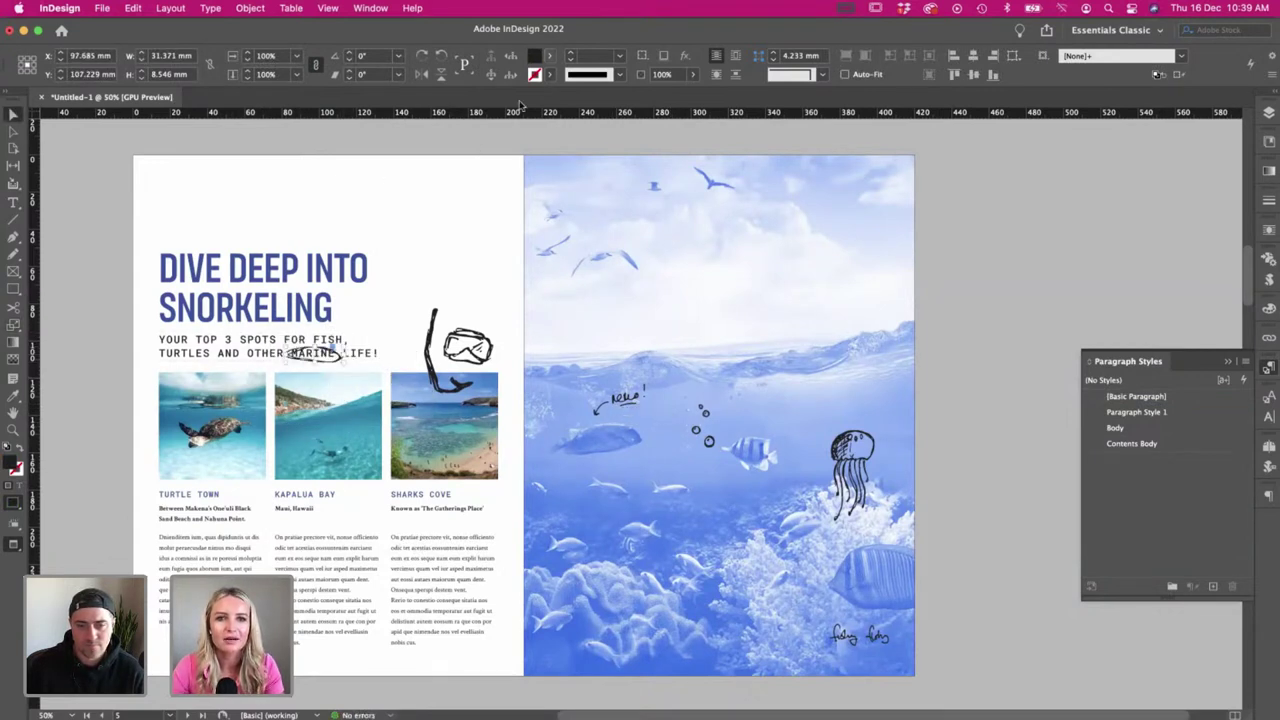
- Fill the oval around "MARINE" with the C=89 M=79 Y=0 K=0 blue and try to arrange it behind the text
click(549, 74)
scroll(447, 229, up, 2)
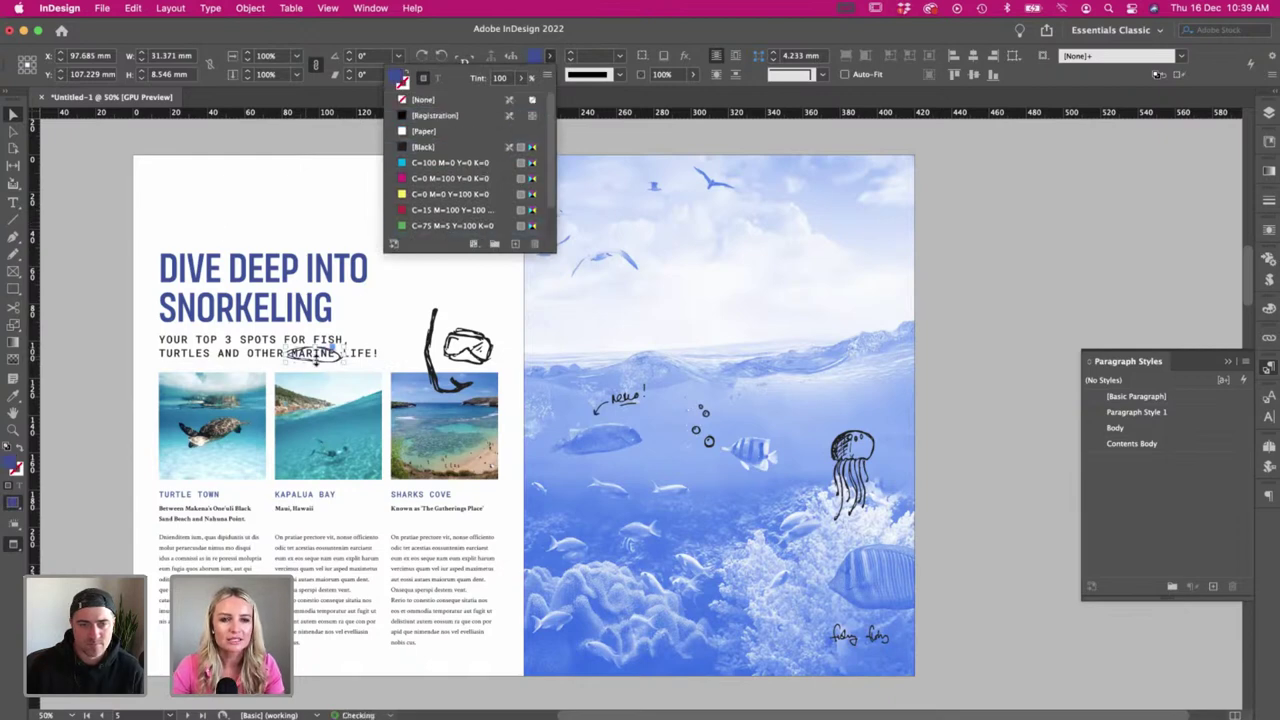
right_click(327, 362)
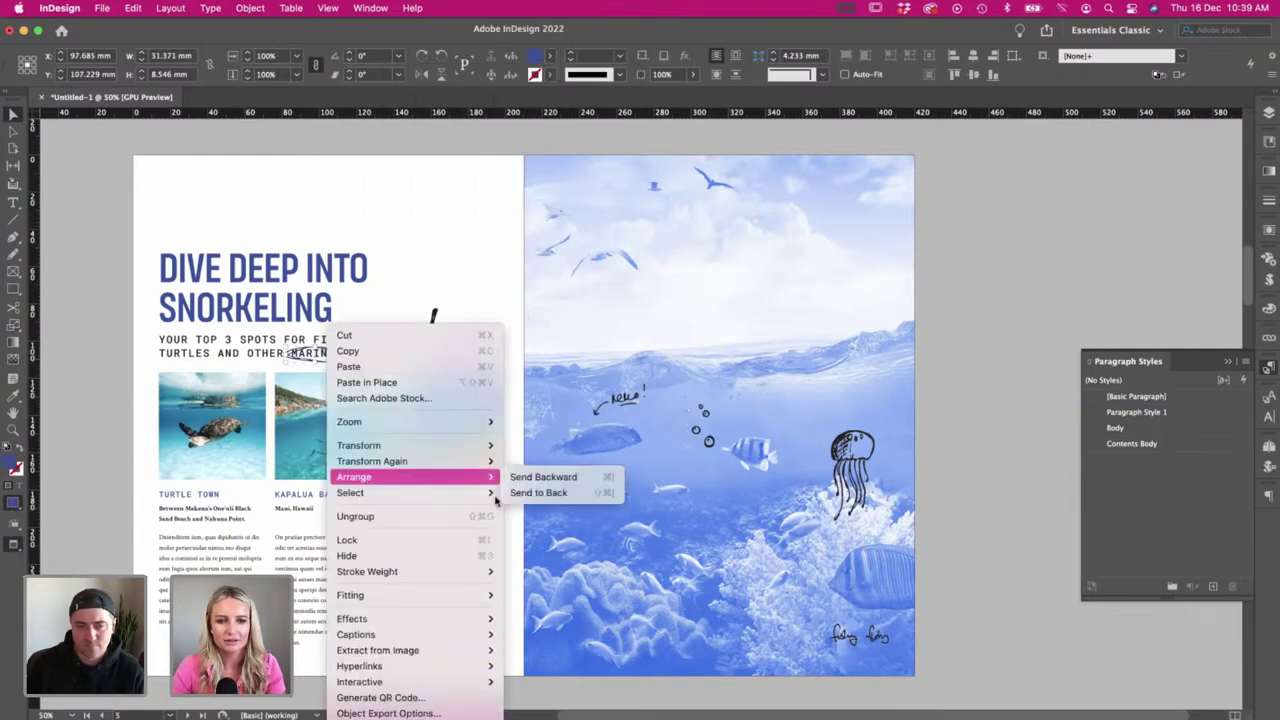
click(518, 503)
right_click(331, 366)
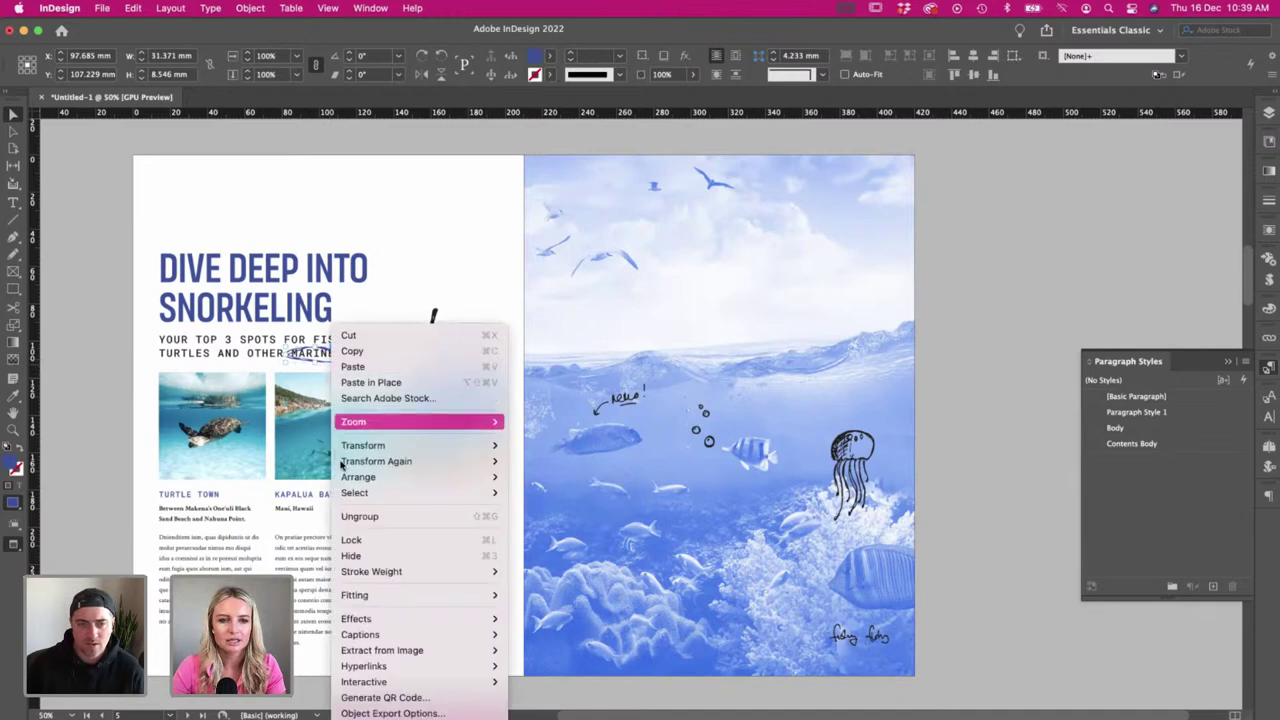
click(560, 492)
scroll(237, 197, left, 2)
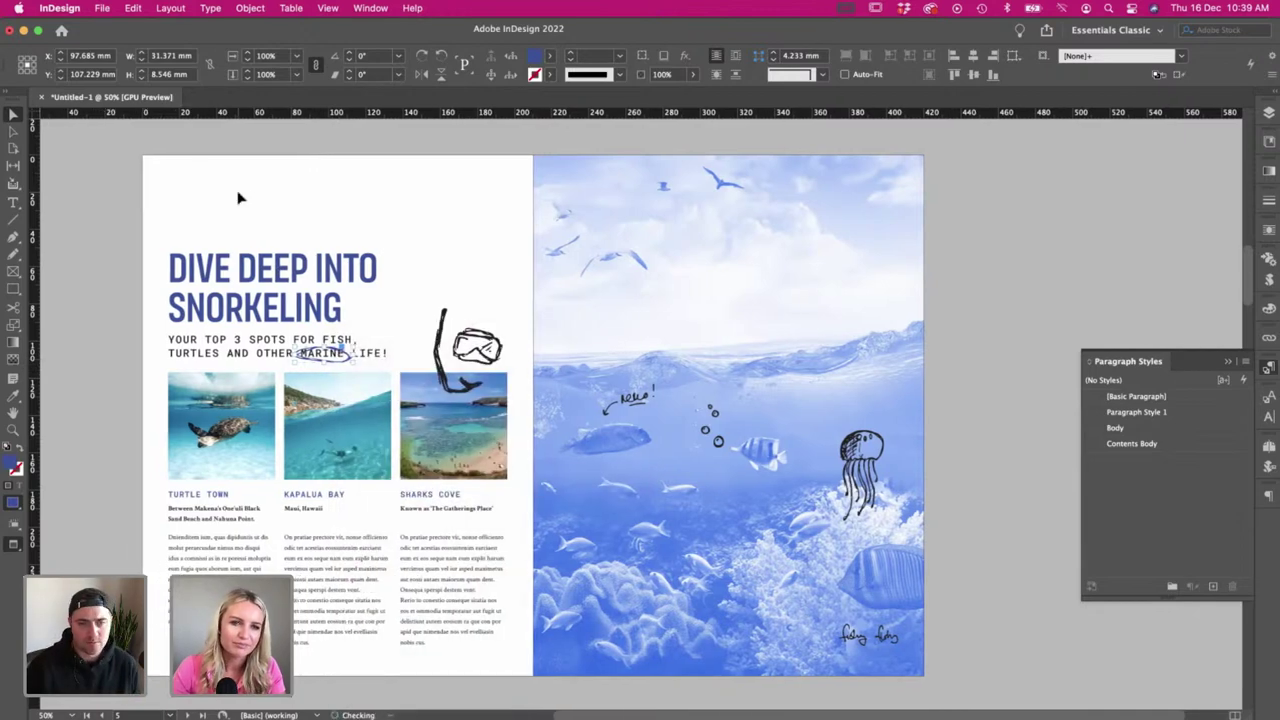
- Try a lighter tint of about 66% on the oval's blue fill
double_click(14, 468)
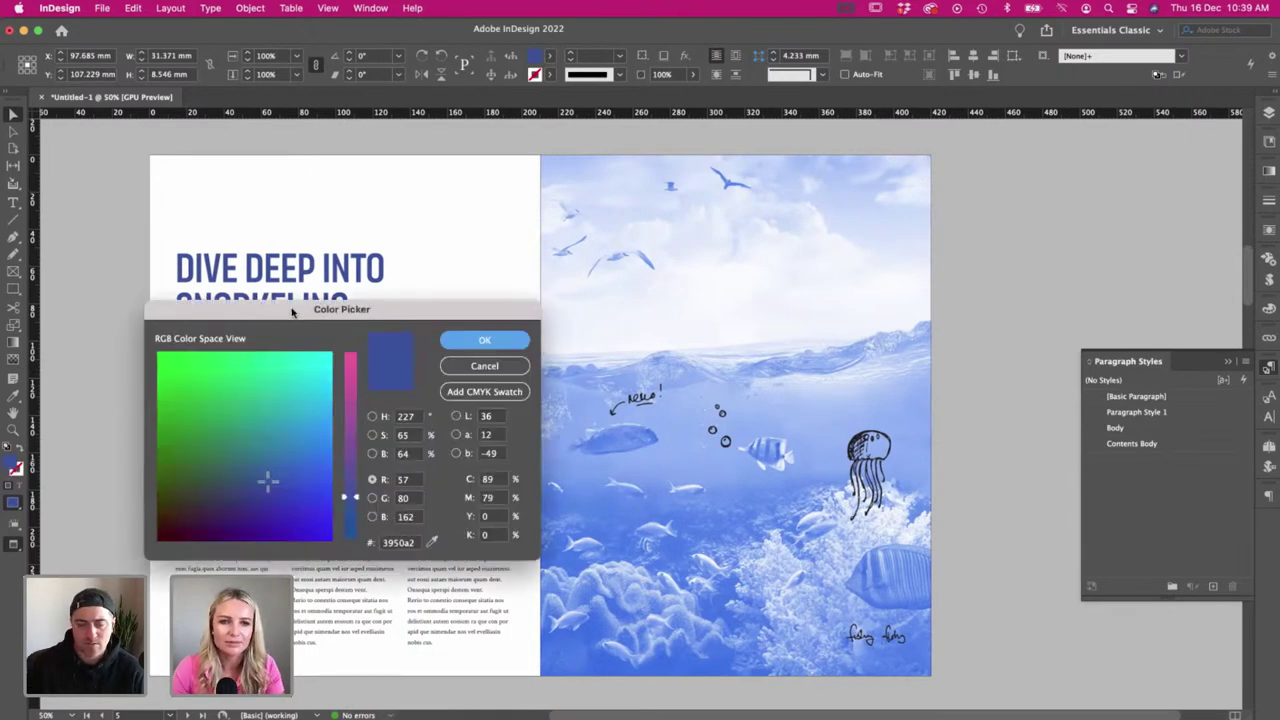
drag(292, 313, 608, 316)
click(797, 370)
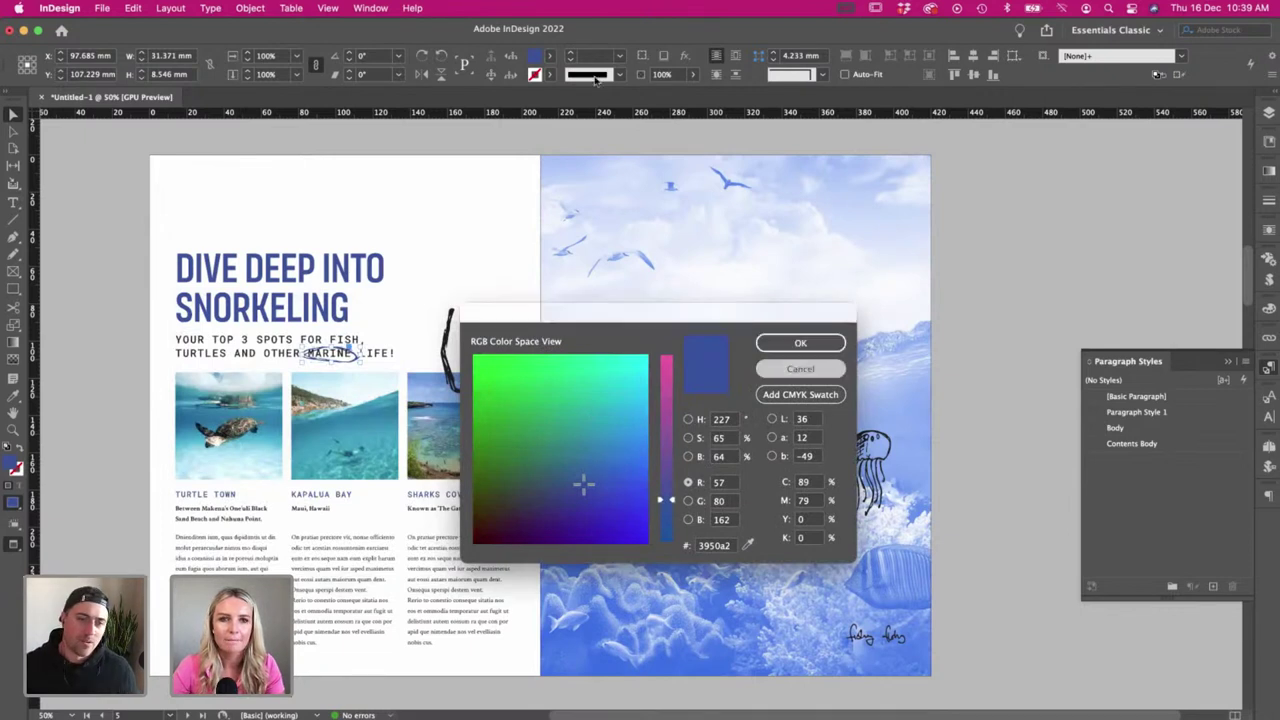
click(549, 55)
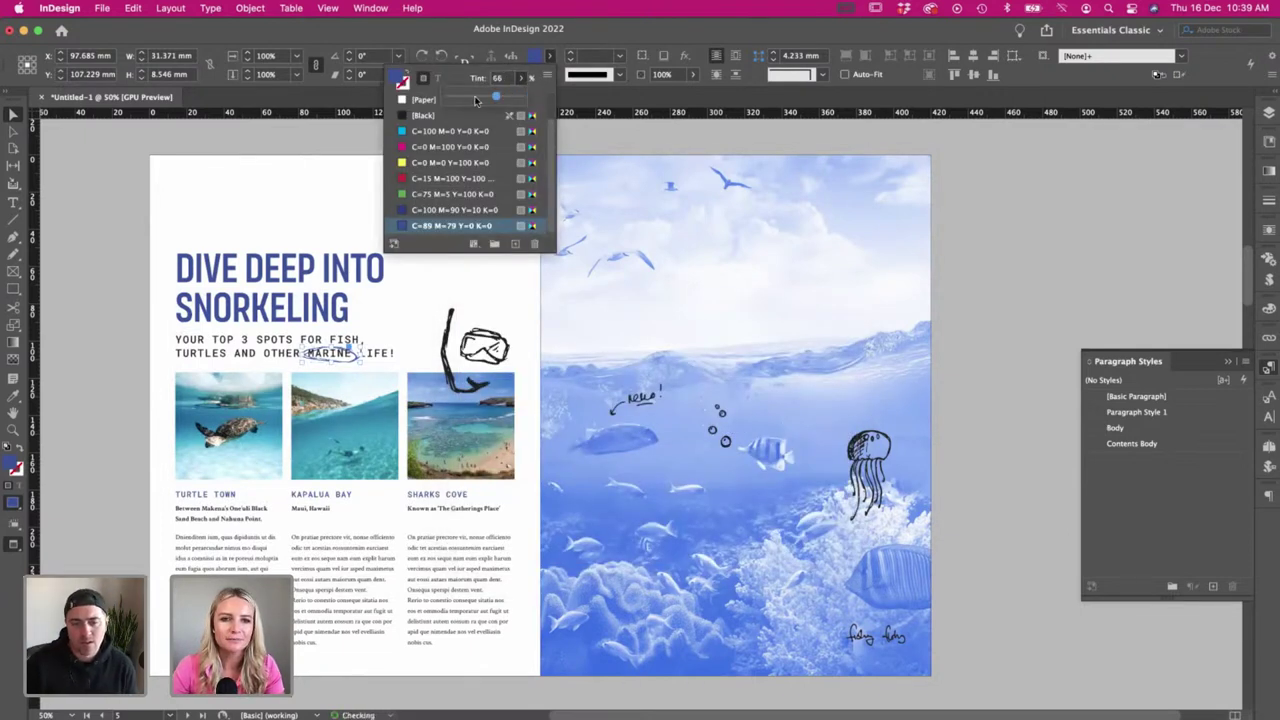
click(410, 263)
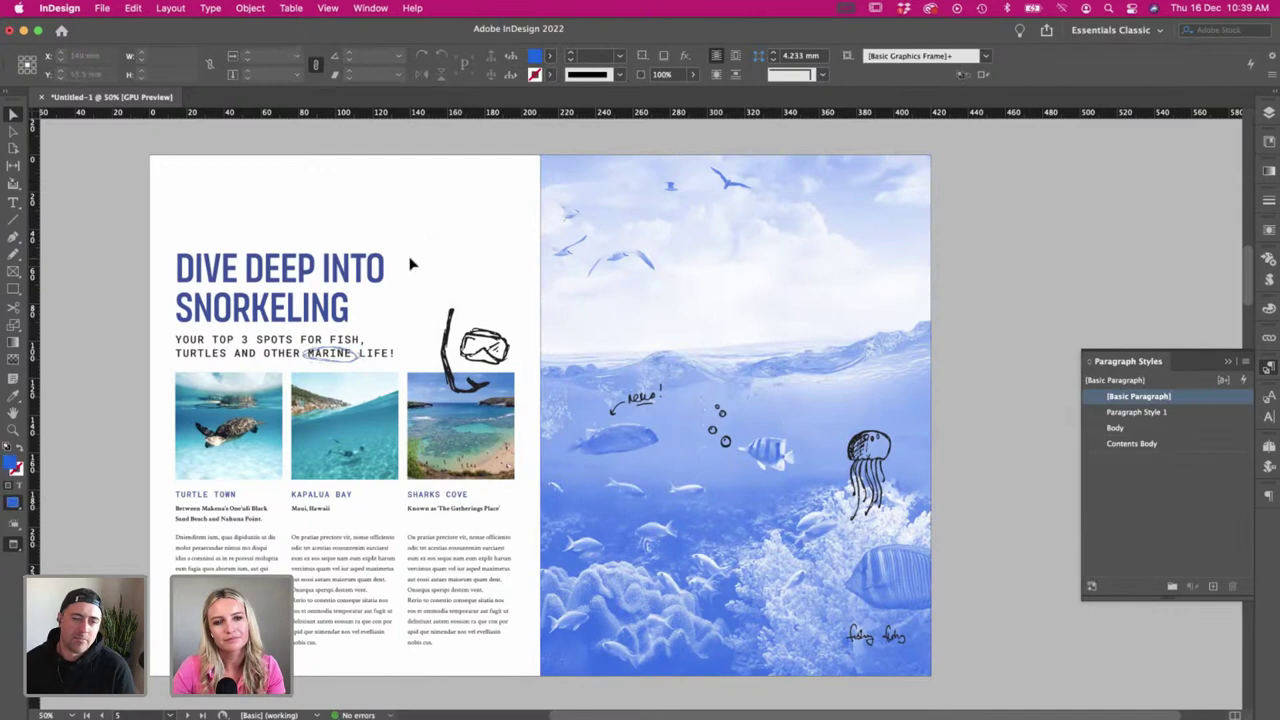
click(347, 343)
click(551, 57)
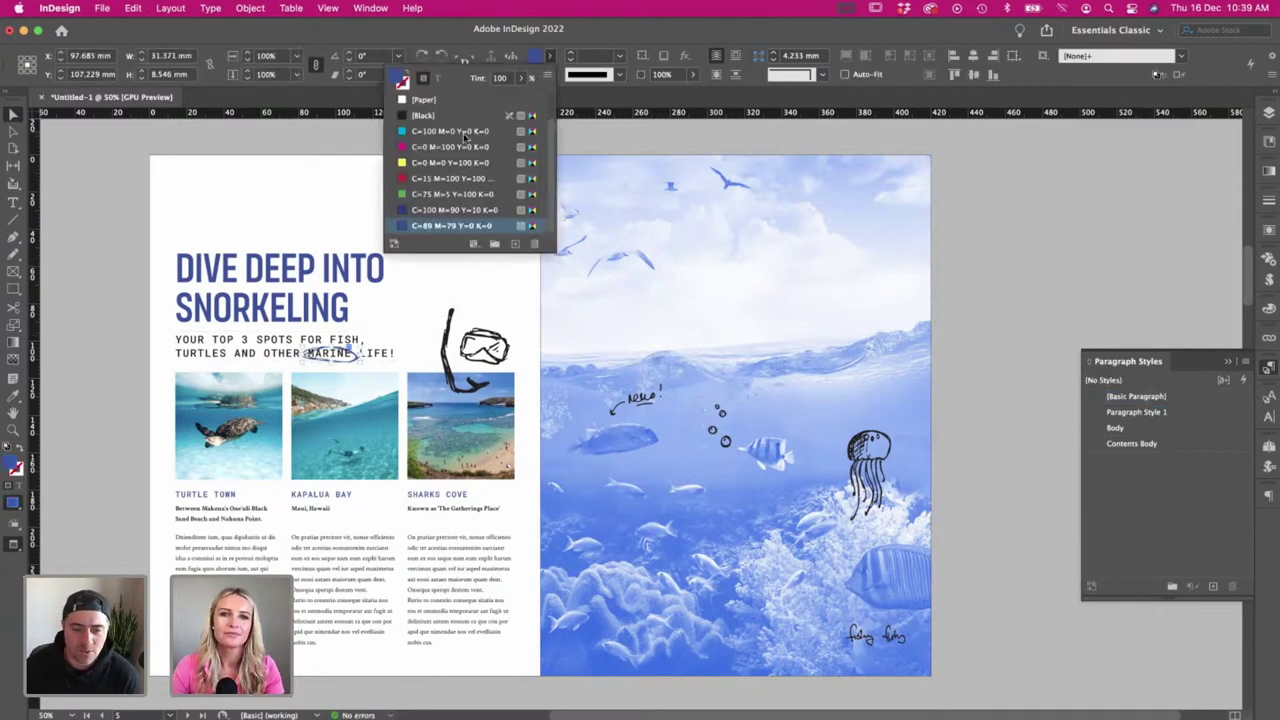
click(282, 165)
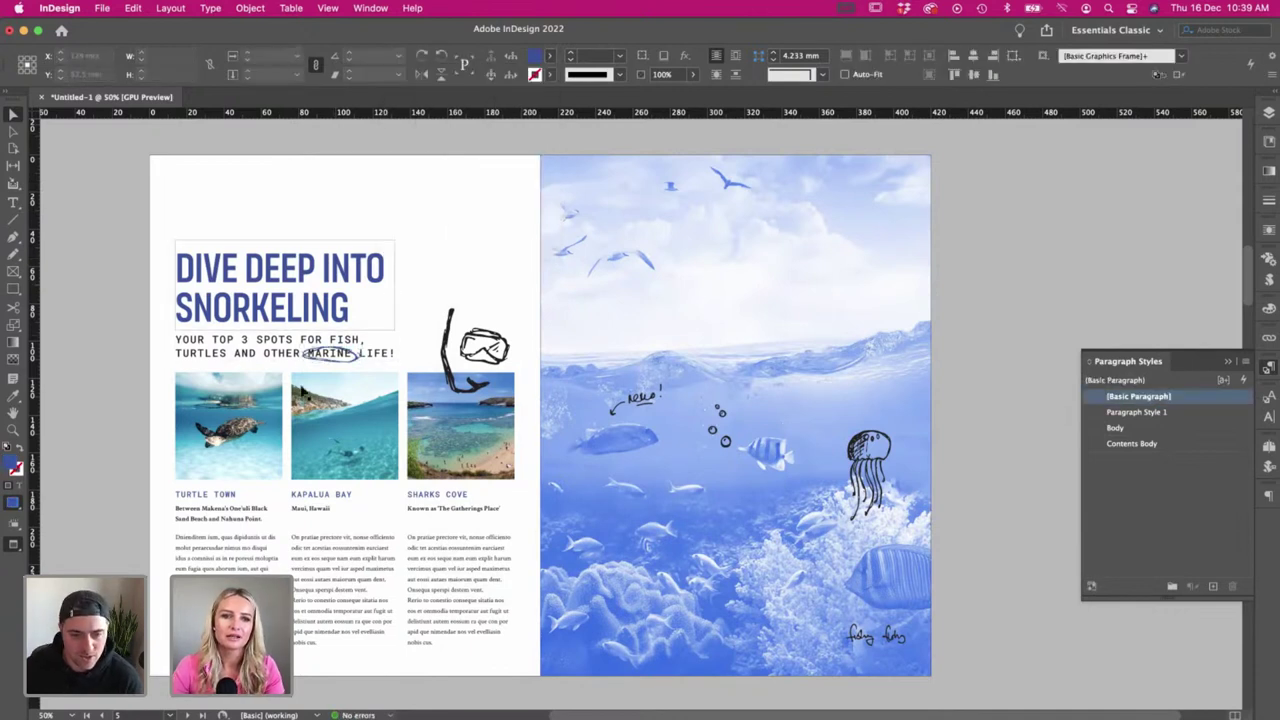
- Delete the blue oval from around the word "MARINE" in the subheading
click(348, 368)
click(325, 372)
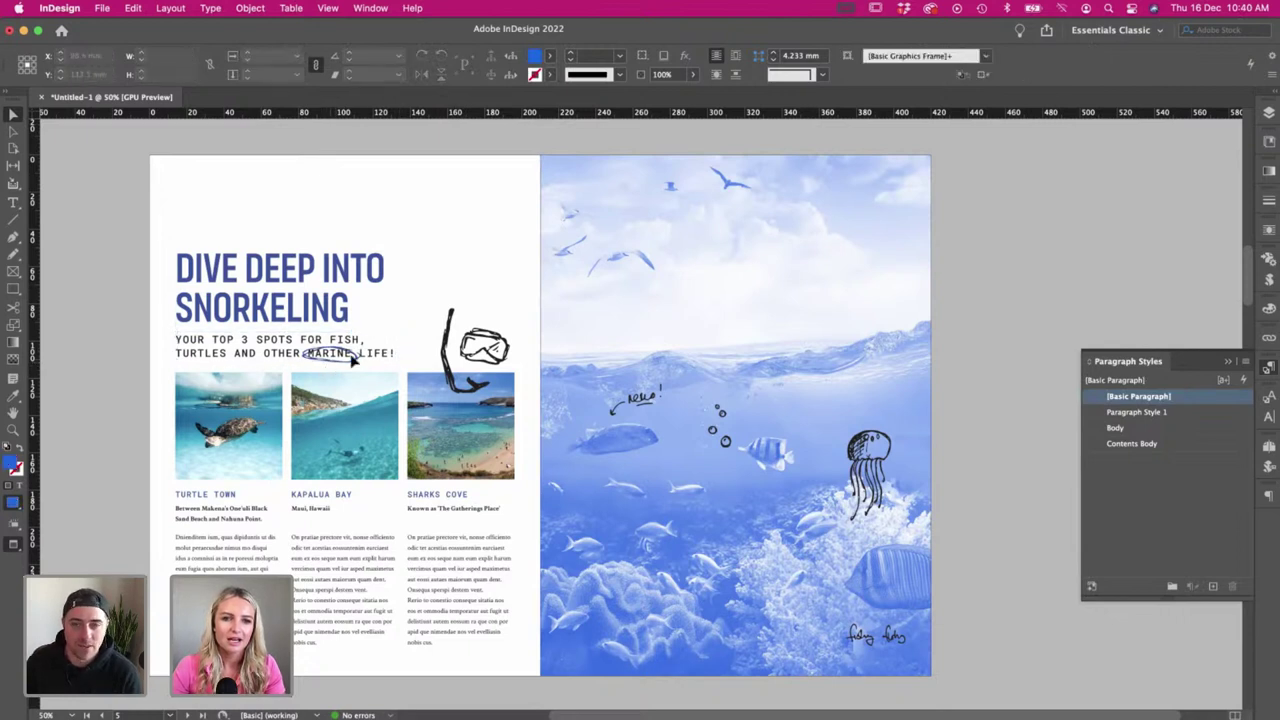
click(325, 368)
mouse_move(323, 367)
mouse_down()
mouse_move(475, 508)
mouse_move(445, 506)
mouse_move(480, 498)
mouse_up()
key(BackSpace)
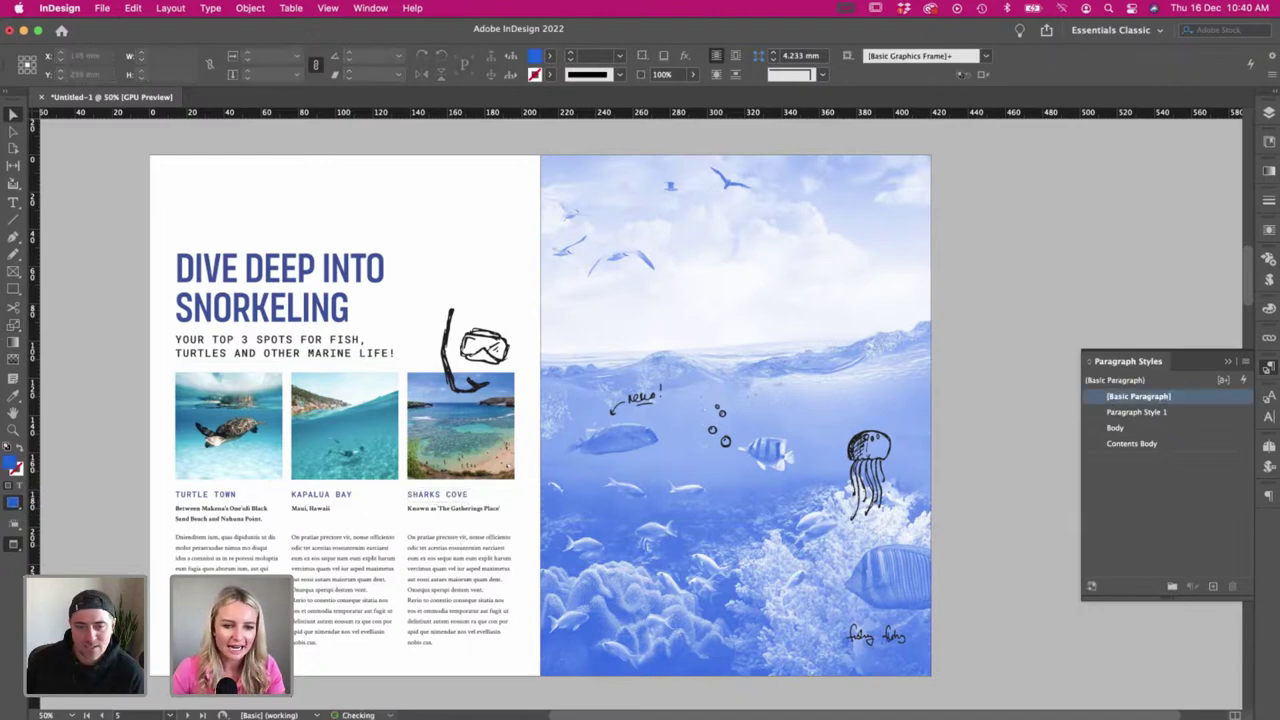
- Copy the small curved arrow from the sketched marks in Illustrations.ai in Illustrator and return to the InDesign spread
key(super+Tab)
click(175, 497)
click(138, 470)
click(205, 368)
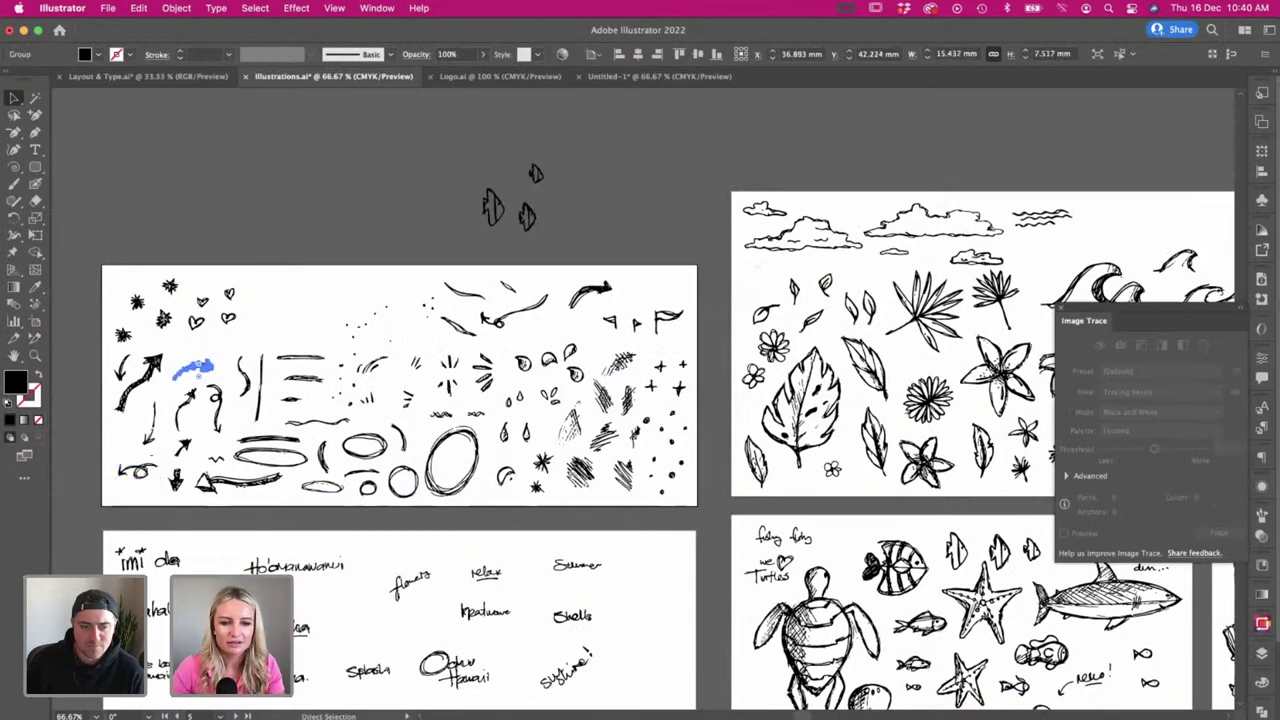
key(super+Tab)
- Paste the curved arrow, flip it, enlarge it to about 22 mm wide, and rotate it to 102° at the Sharks Cove photo's lower edge
key(s)
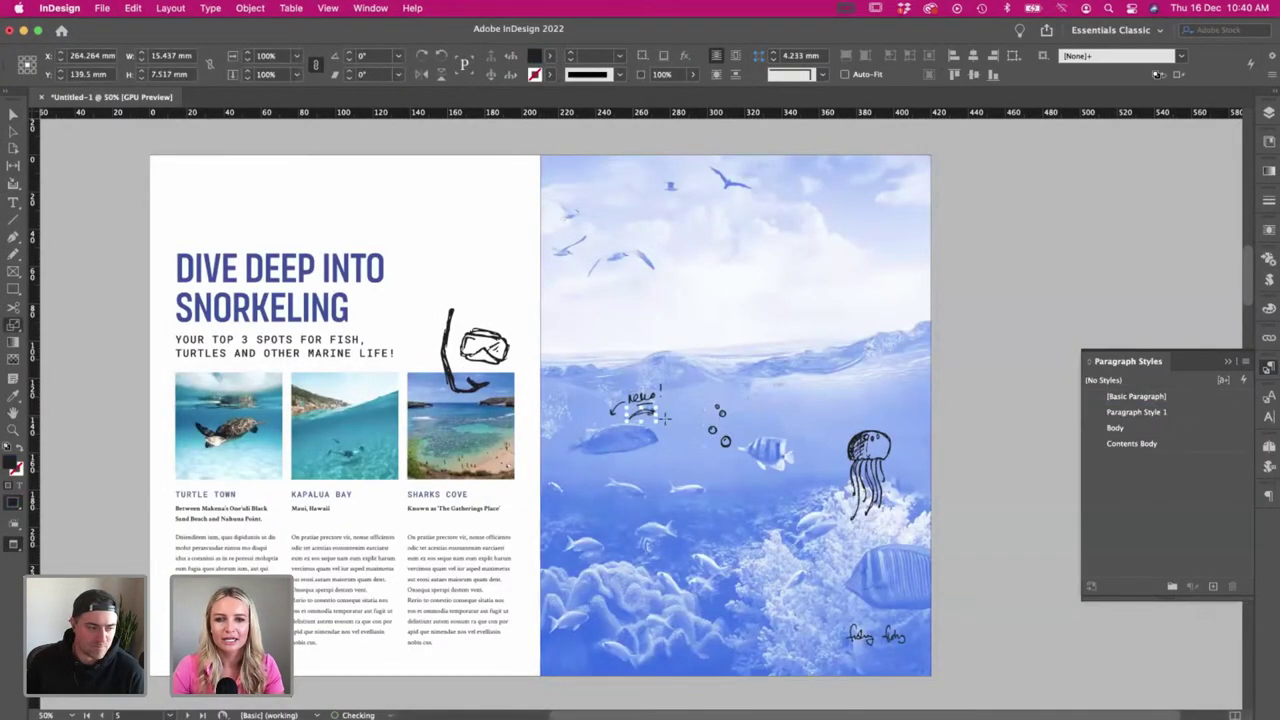
drag(676, 437, 690, 446)
key(v)
click(422, 75)
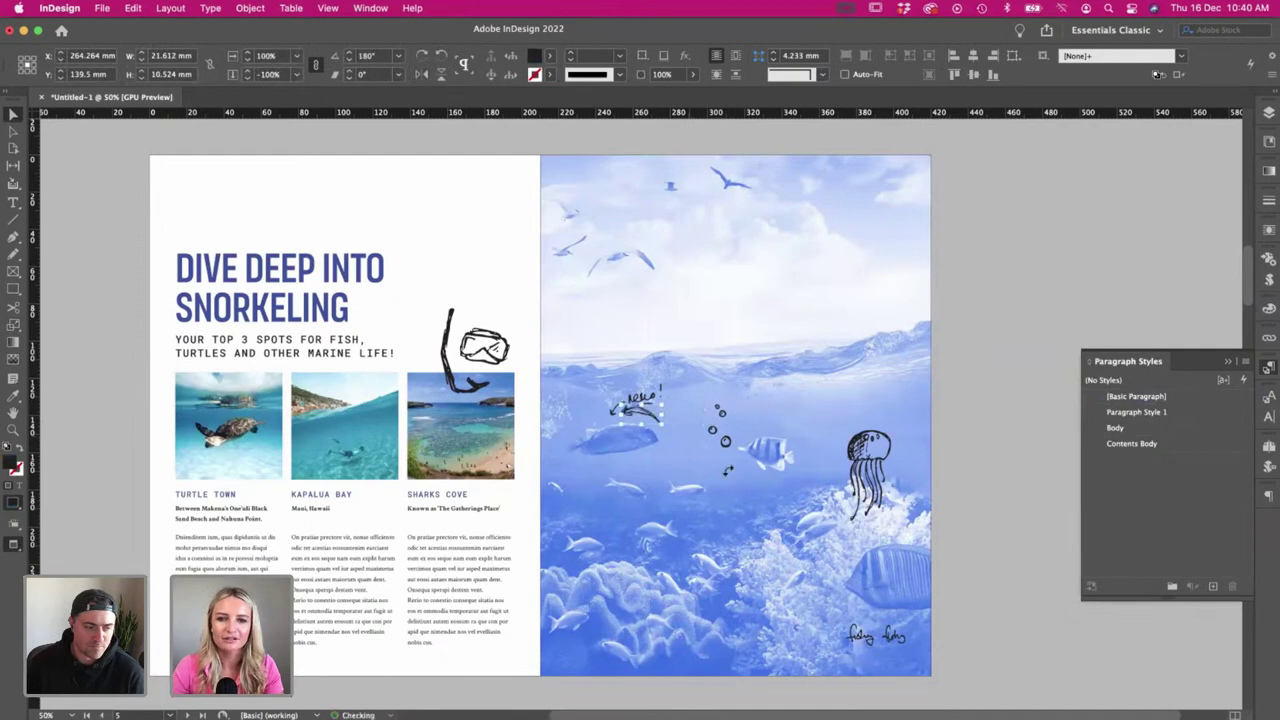
drag(661, 428, 497, 495)
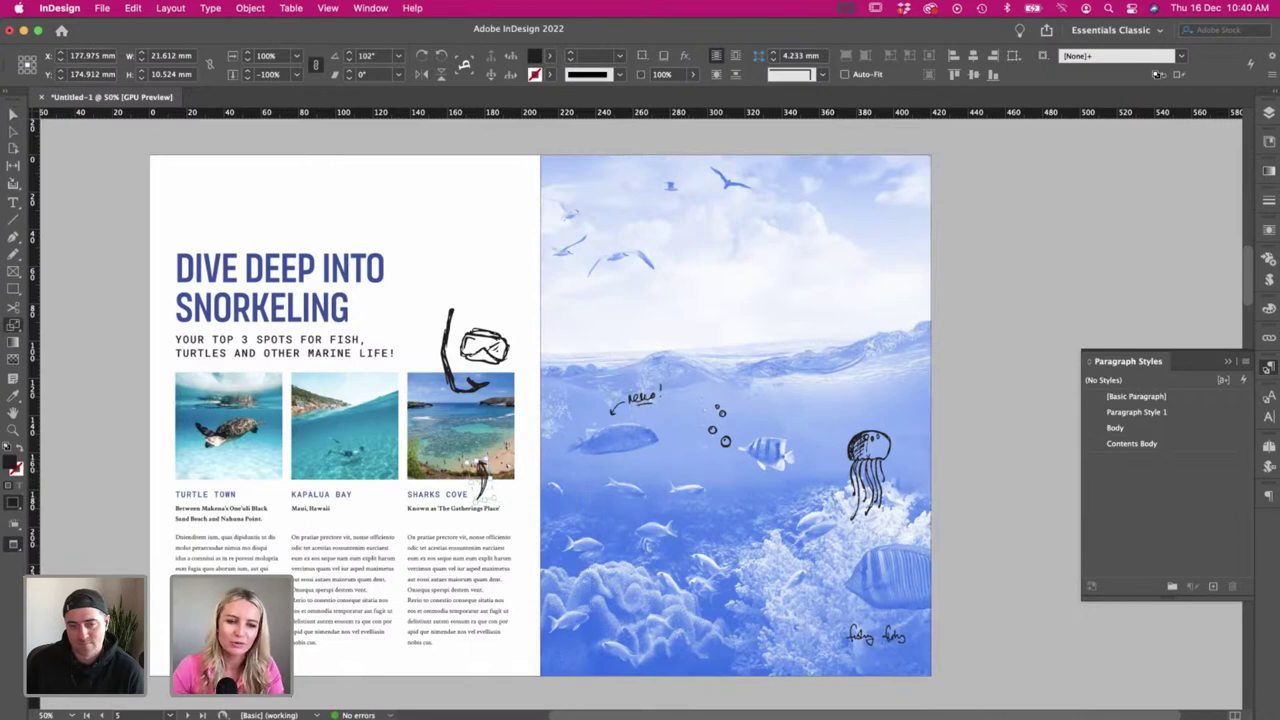
click(130, 502)
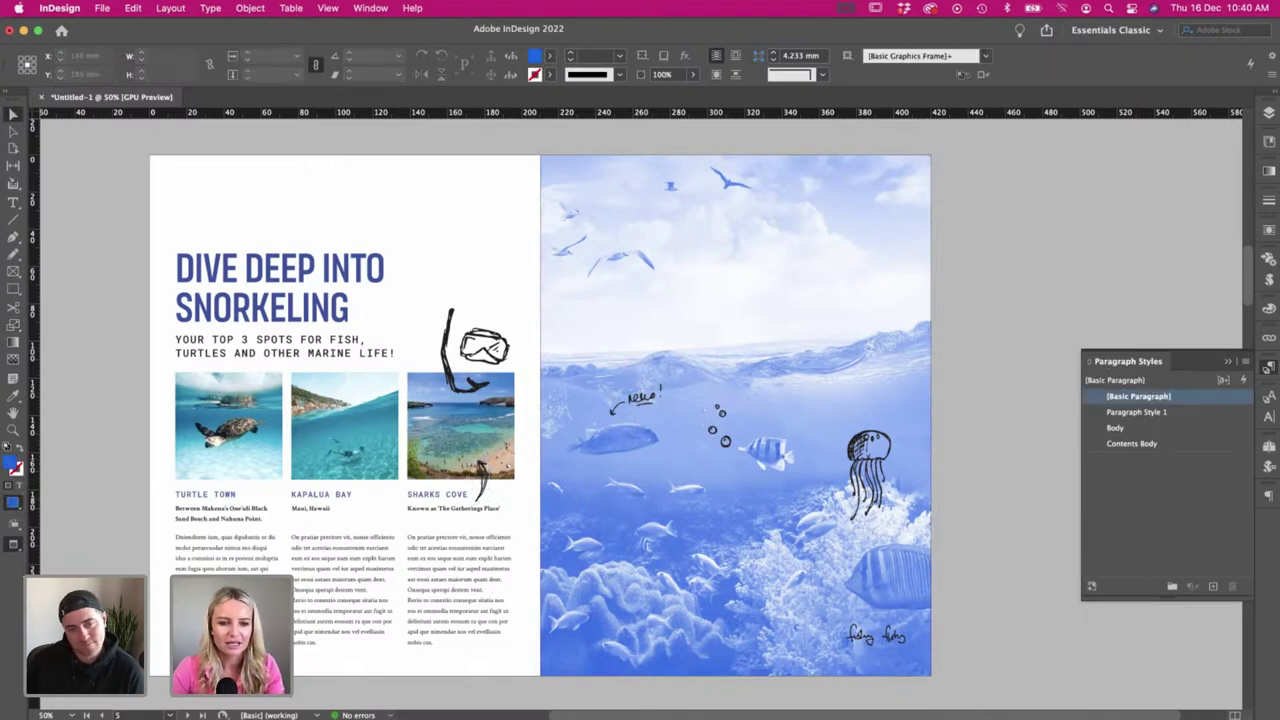
- Copy the looped arrow from the sketched marks in Illustrations.ai in Illustrator and return to the InDesign spread
key(super+Tab)
scroll(287, 318, left, 2)
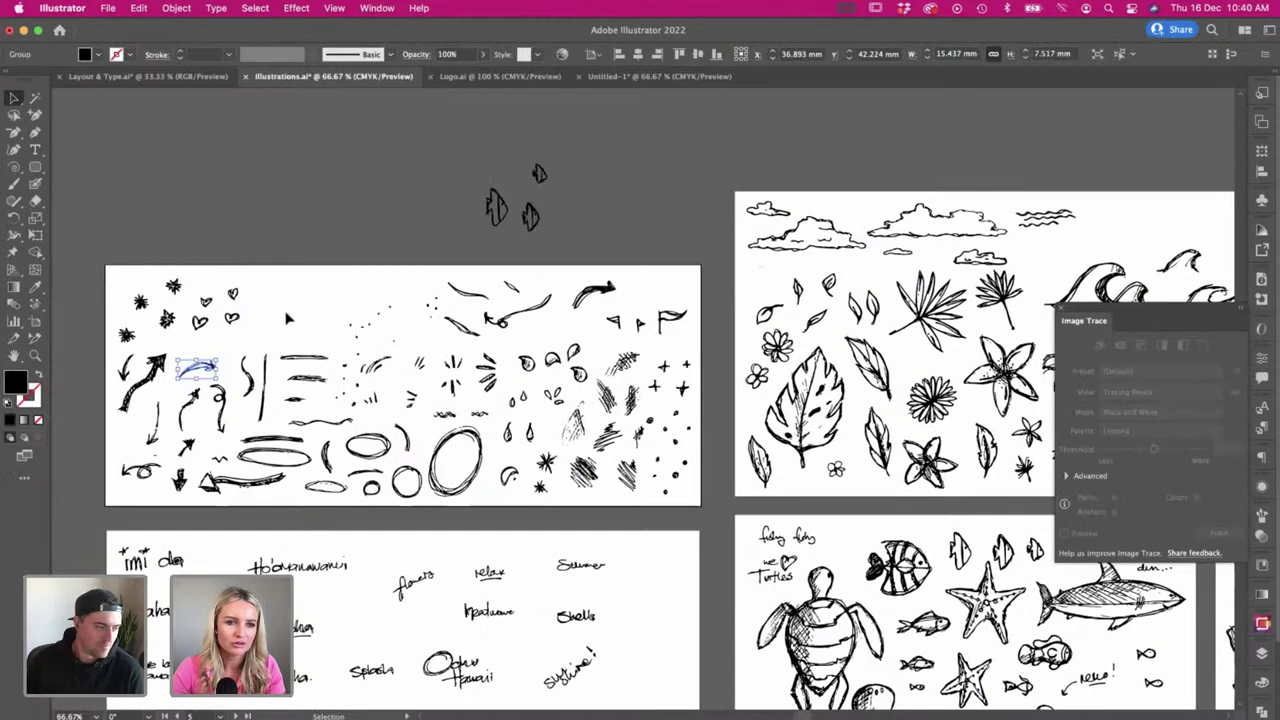
click(312, 312)
scroll(386, 428, down, 1)
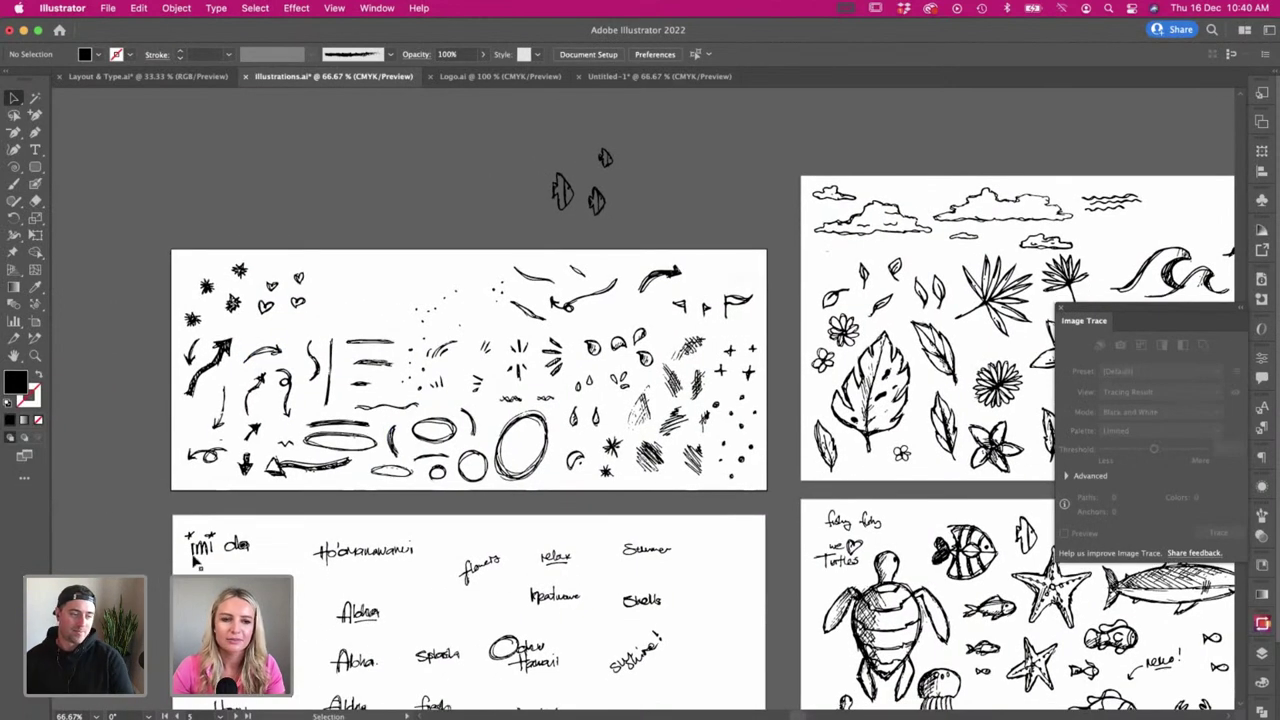
click(205, 455)
key(super+Tab)
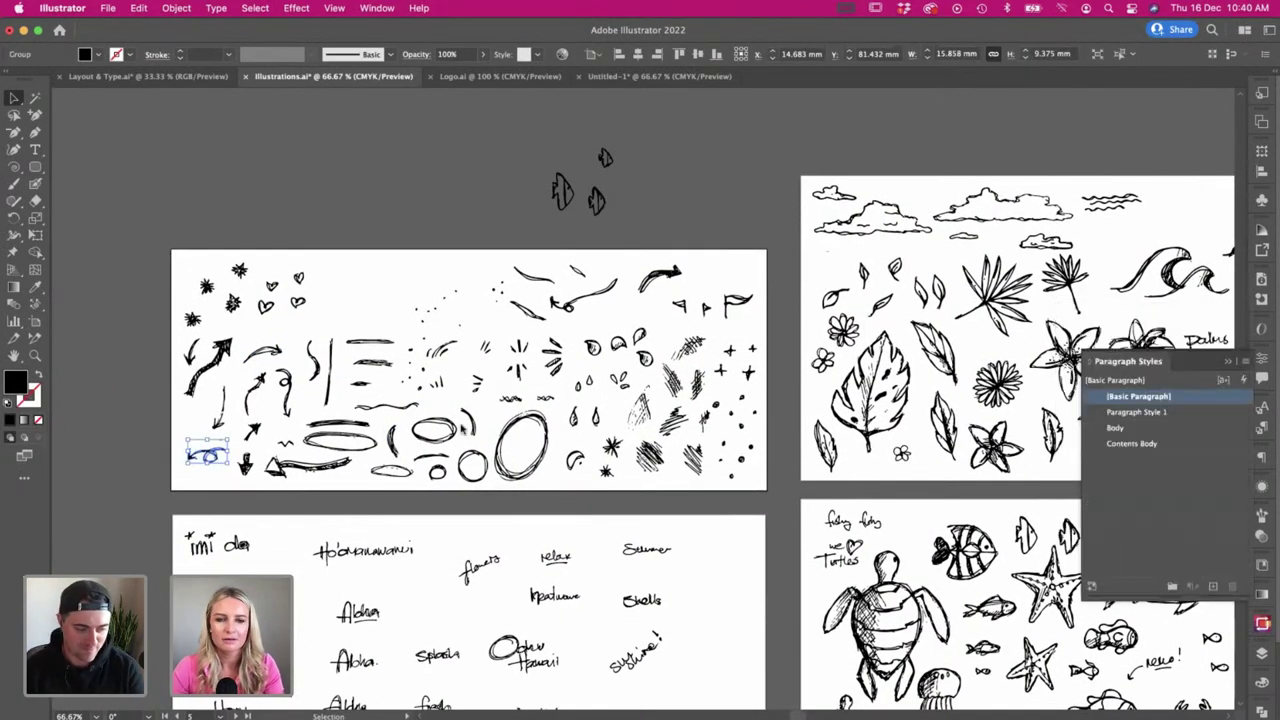
- Replace the curved arrow at the Sharks Cove photo with the looped arrow, enlarged to 165% and rotated to -122°
key(super+v)
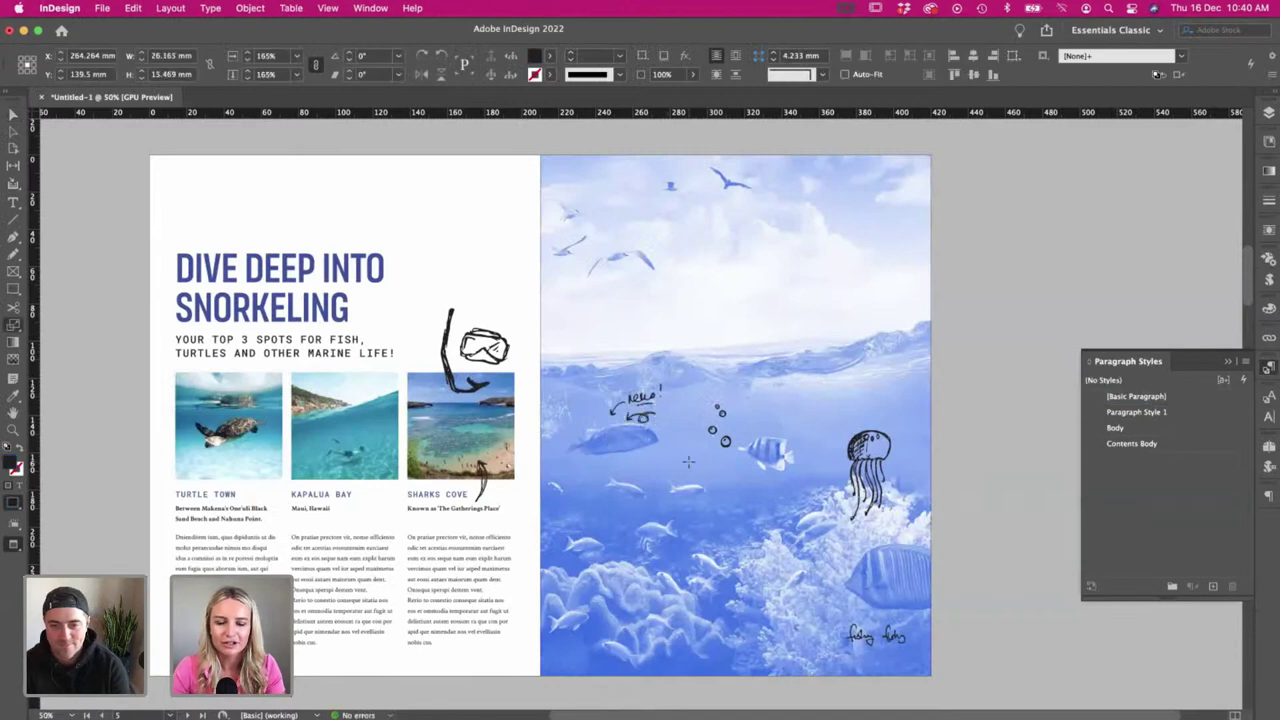
key(i)
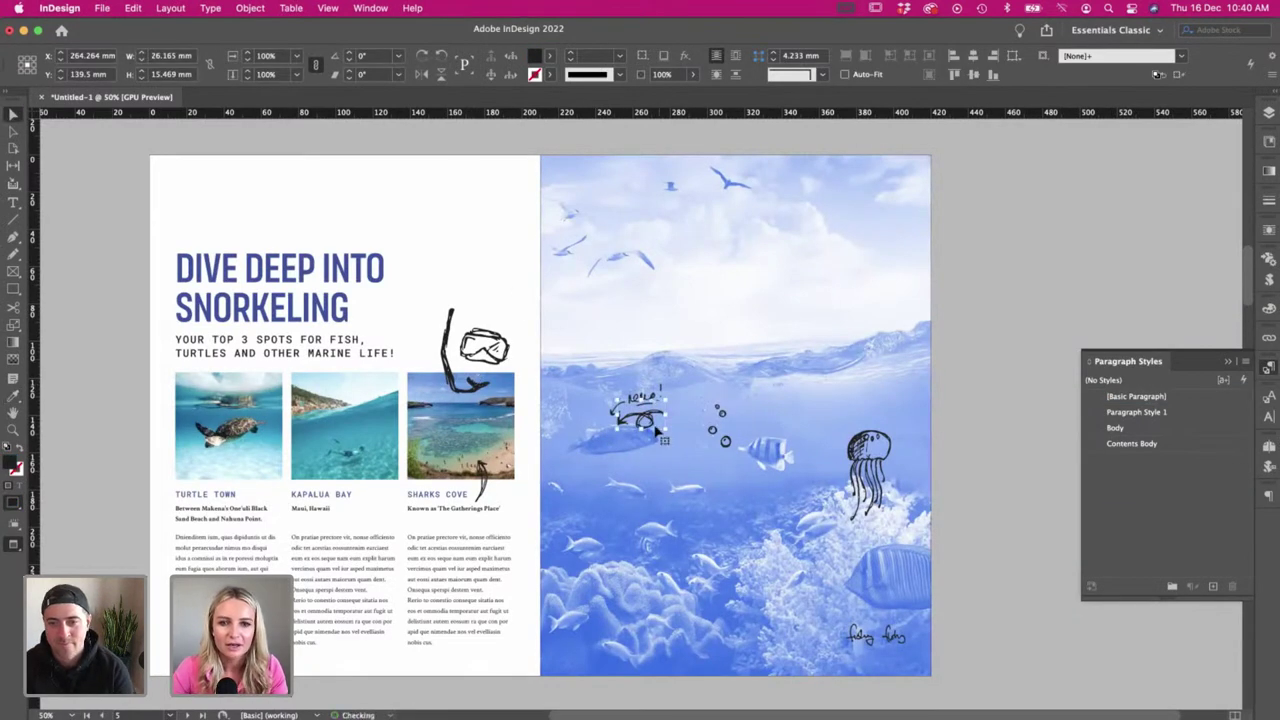
mouse_move(650, 423)
mouse_down()
mouse_move(555, 543)
mouse_move(510, 490)
mouse_move(470, 519)
mouse_move(492, 502)
mouse_move(490, 482)
mouse_up()
key(BackSpace)
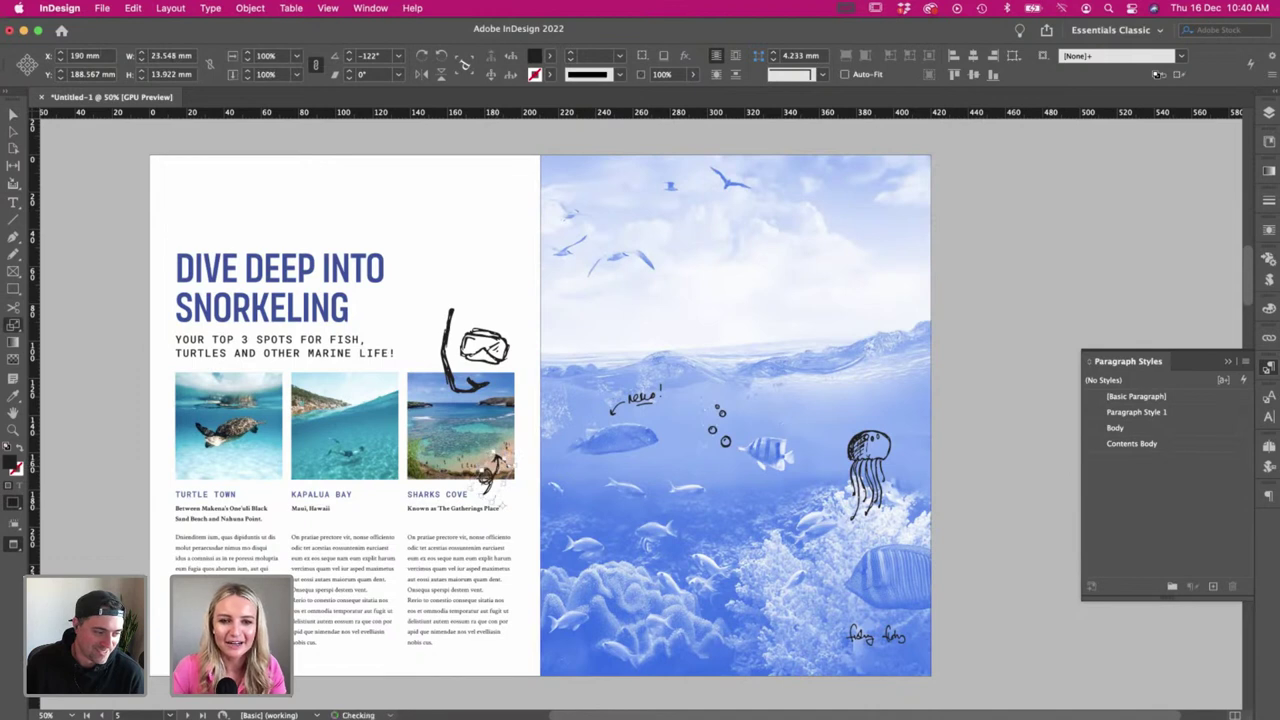
- Reduce the looped arrow to about 22 mm wide and position it pointing up into the Sharks Cove photo
mouse_move(470, 484)
mouse_down()
mouse_move(515, 480)
mouse_move(488, 466)
mouse_up()
key(v)
click(430, 229)
click(389, 221)
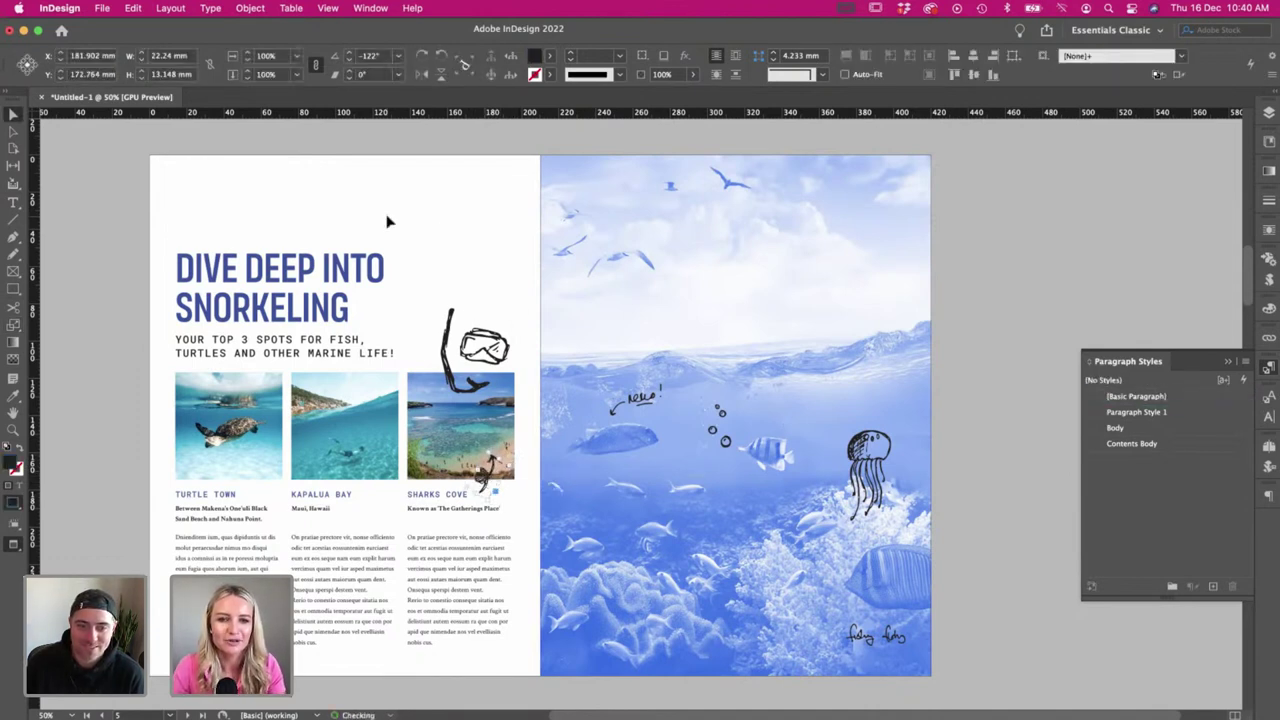
scroll(389, 221, left, 1)
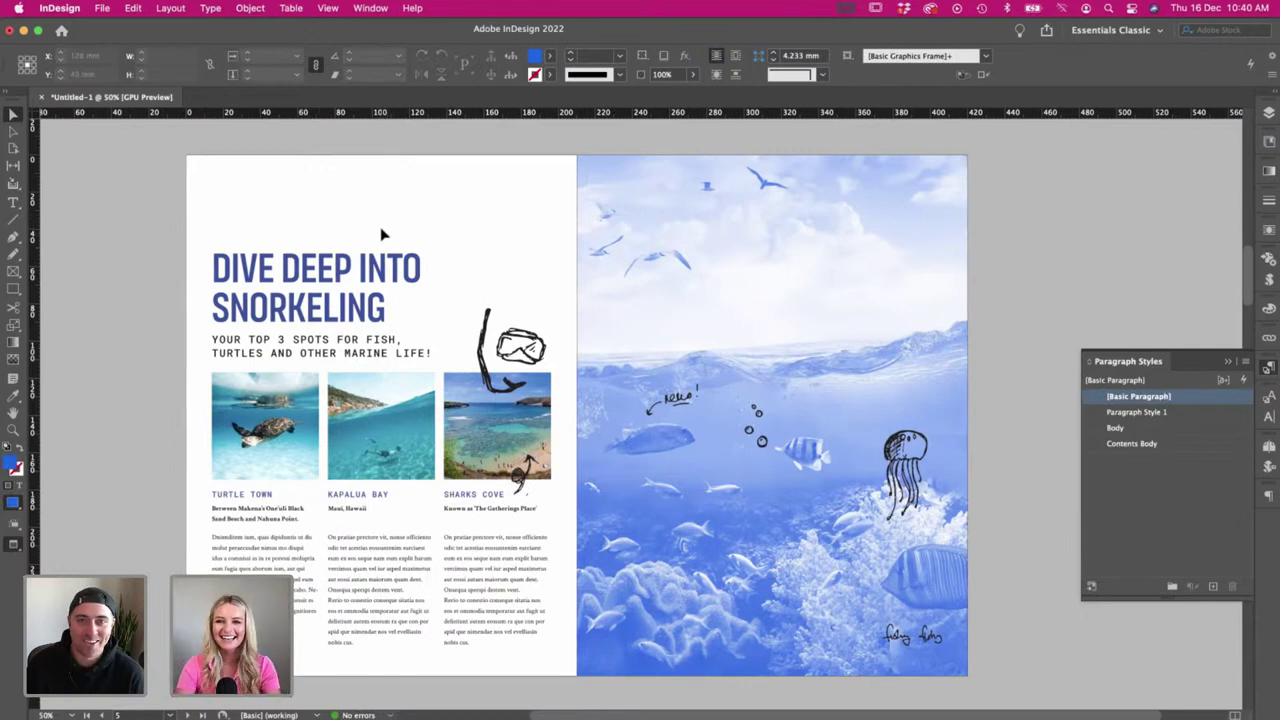
click(316, 256)
click(306, 212)
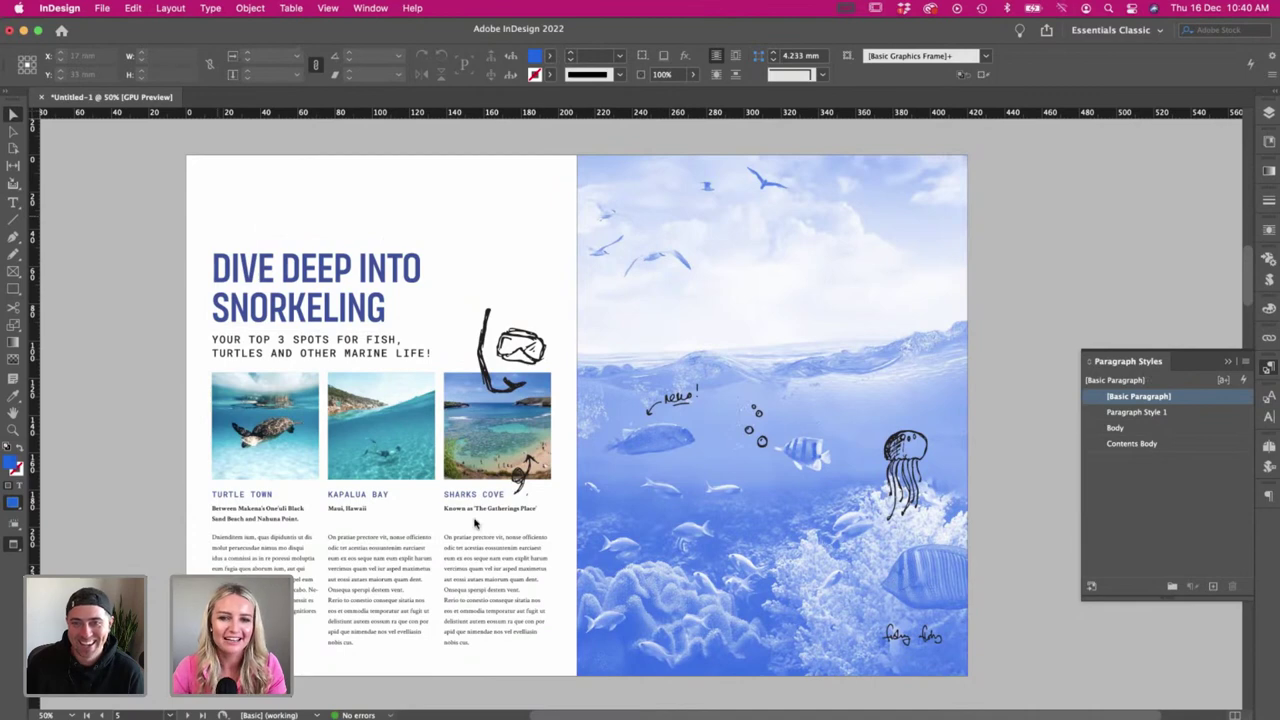
key(super+s)
click(792, 375)
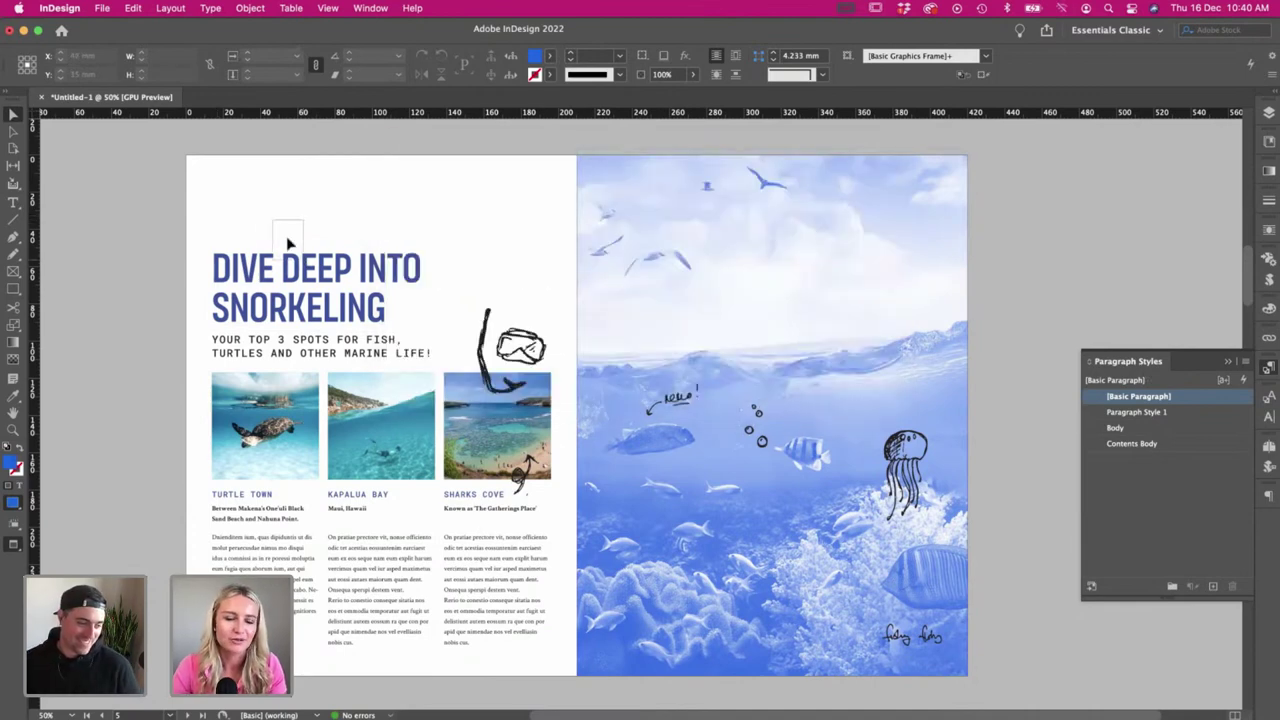
scroll(287, 243, right, 2)
key(super+Tab)
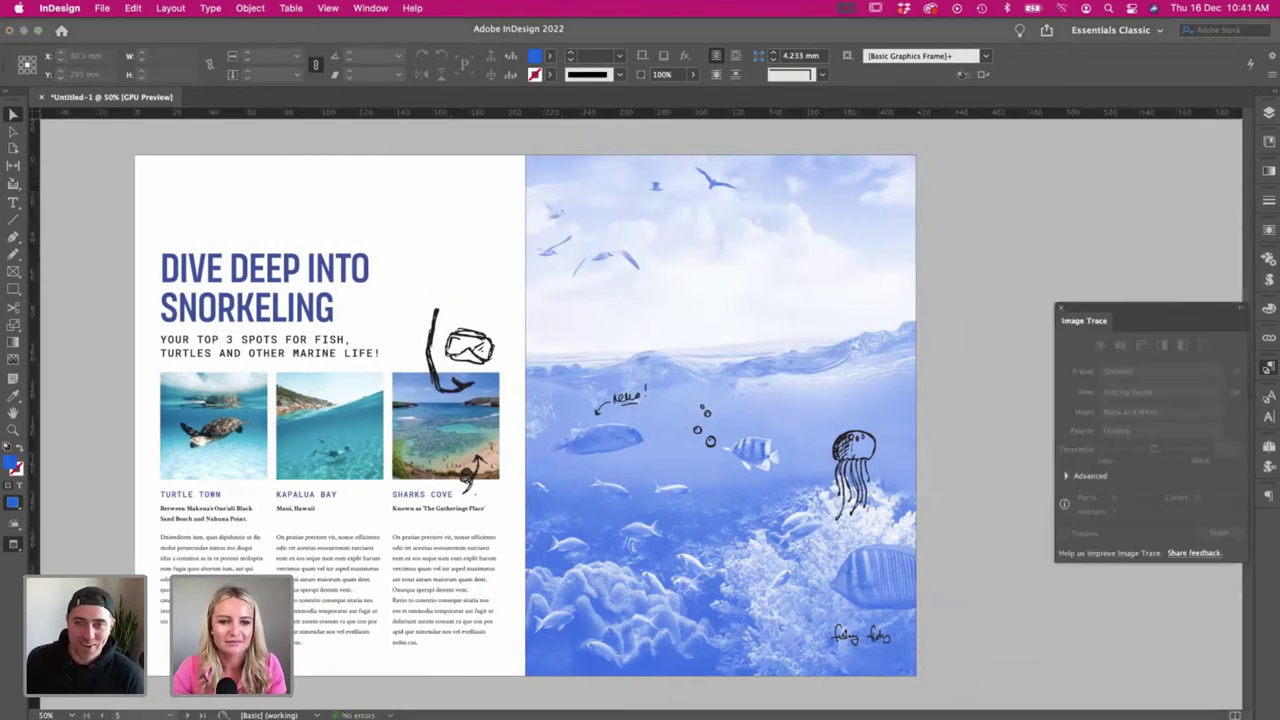
click(140, 404)
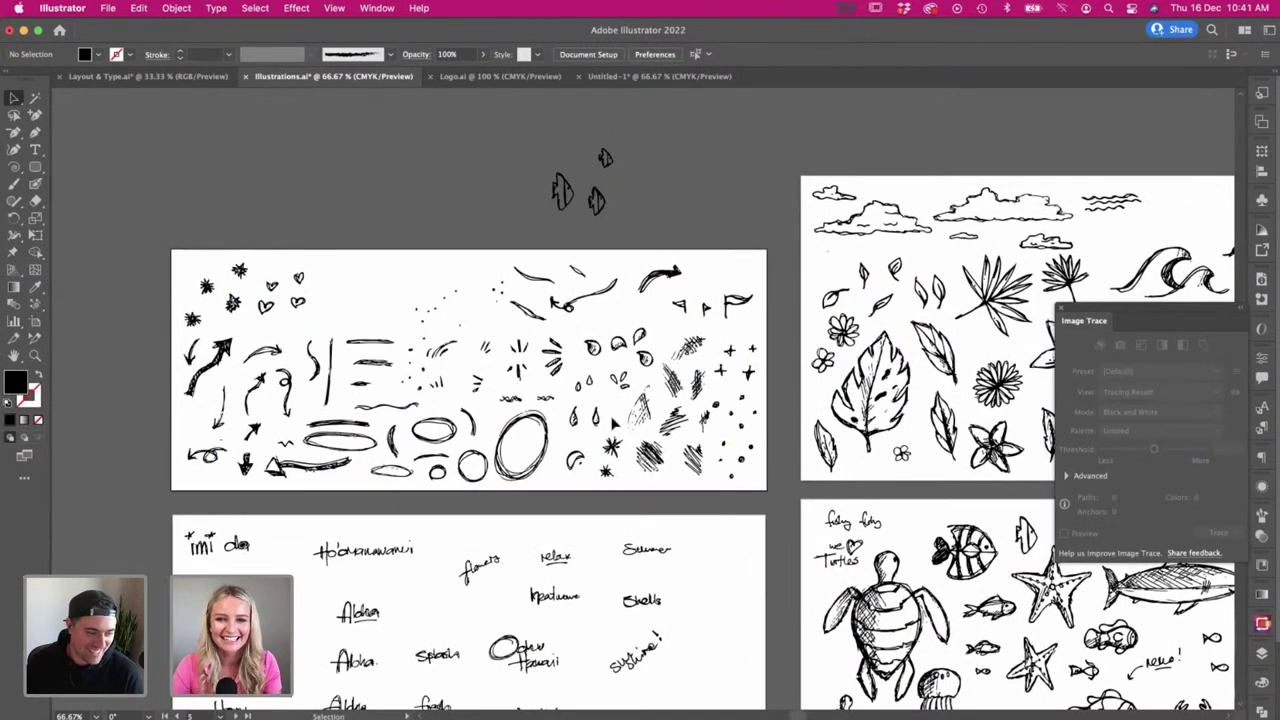
key(super+Tab)
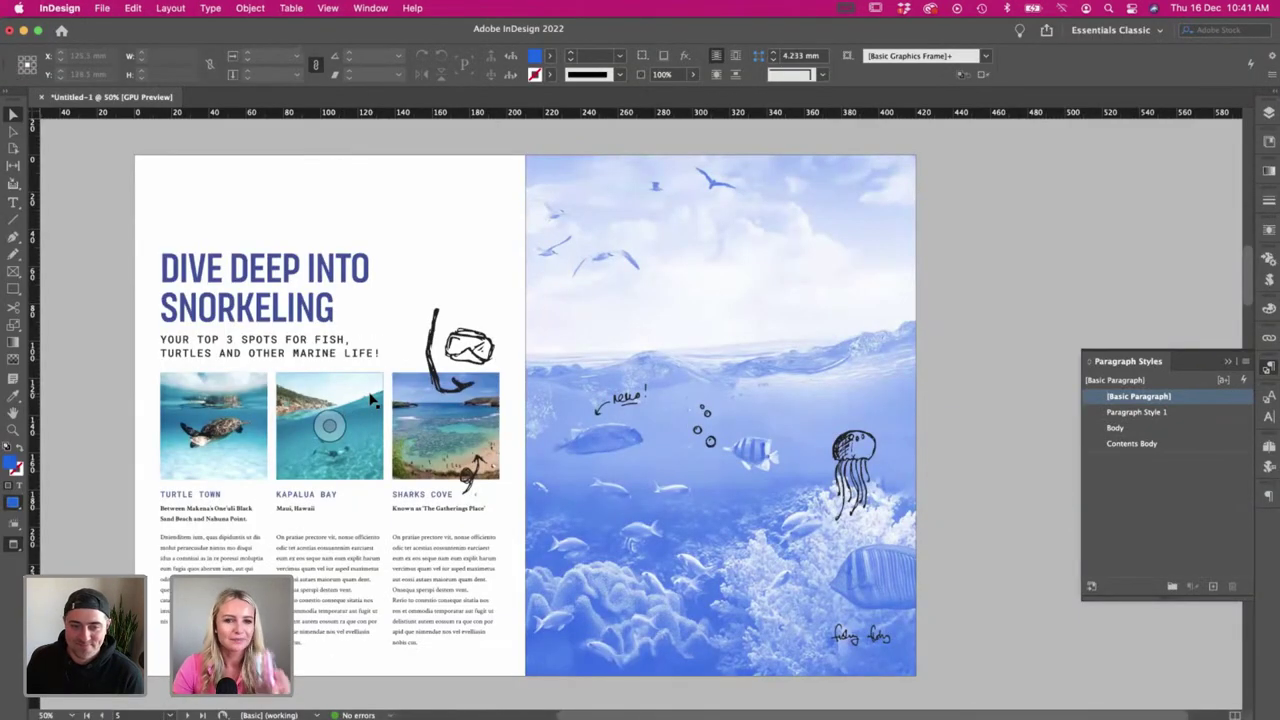
- Copy the short curved line from the sketched marks in Illustrations.ai in Illustrator and paste it into the InDesign spread
scroll(370, 400, up, 3)
scroll(370, 400, down, 3)
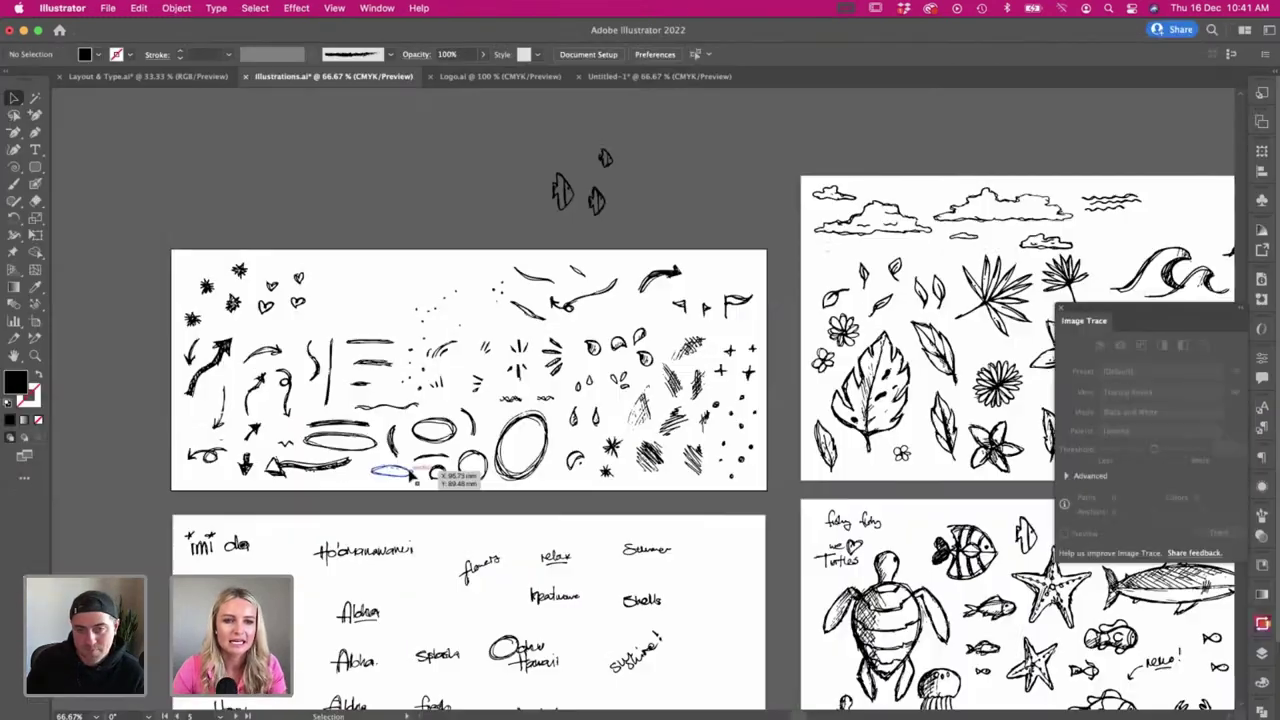
scroll(502, 226, left, 3)
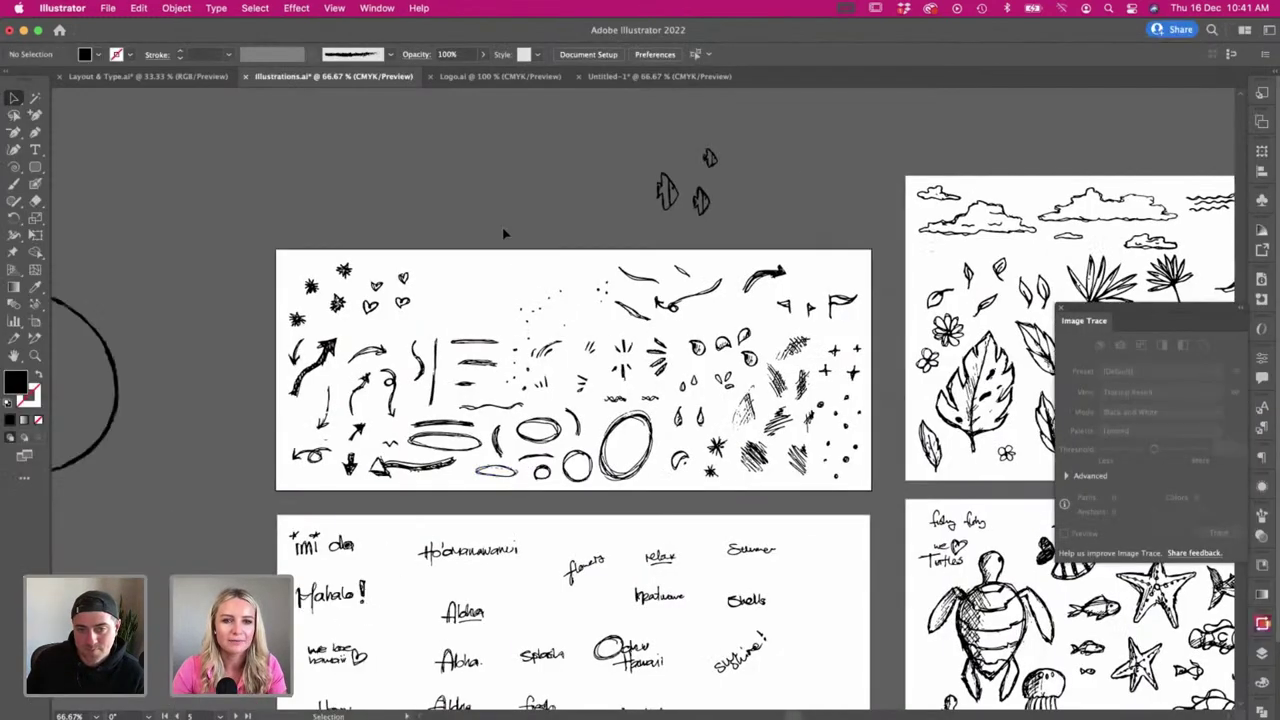
key(super+equal)
key(v)
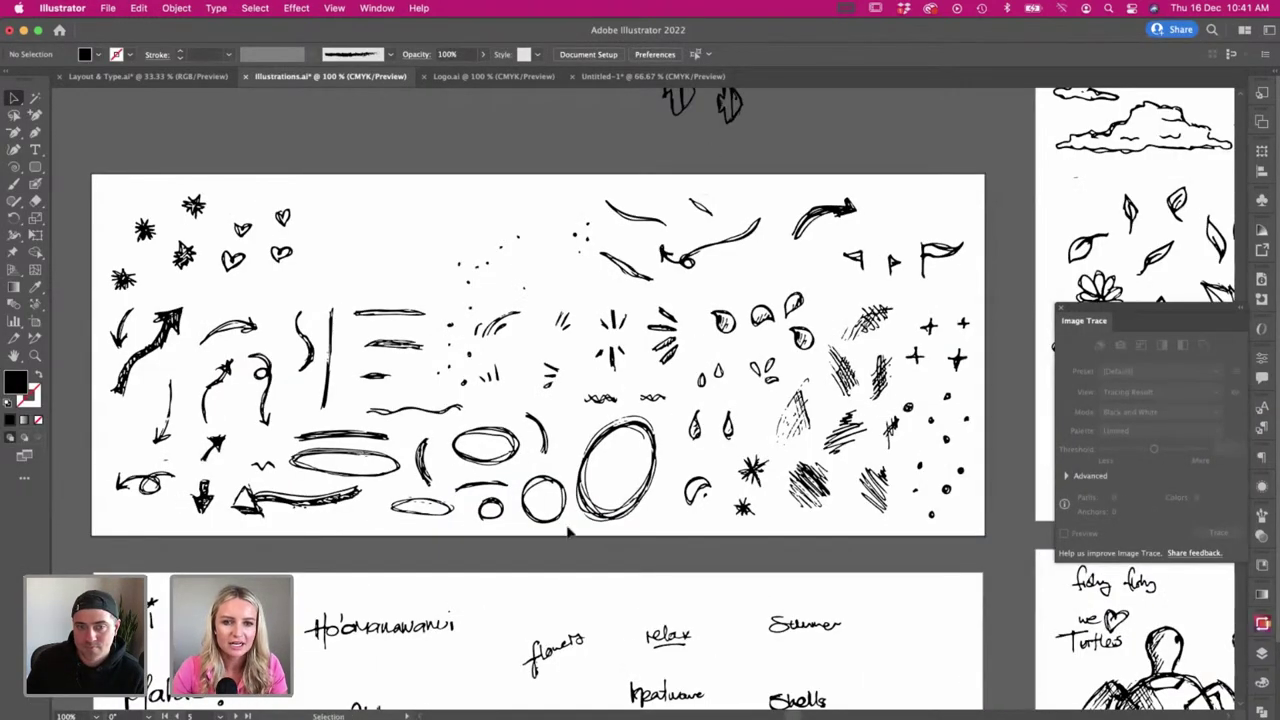
click(473, 487)
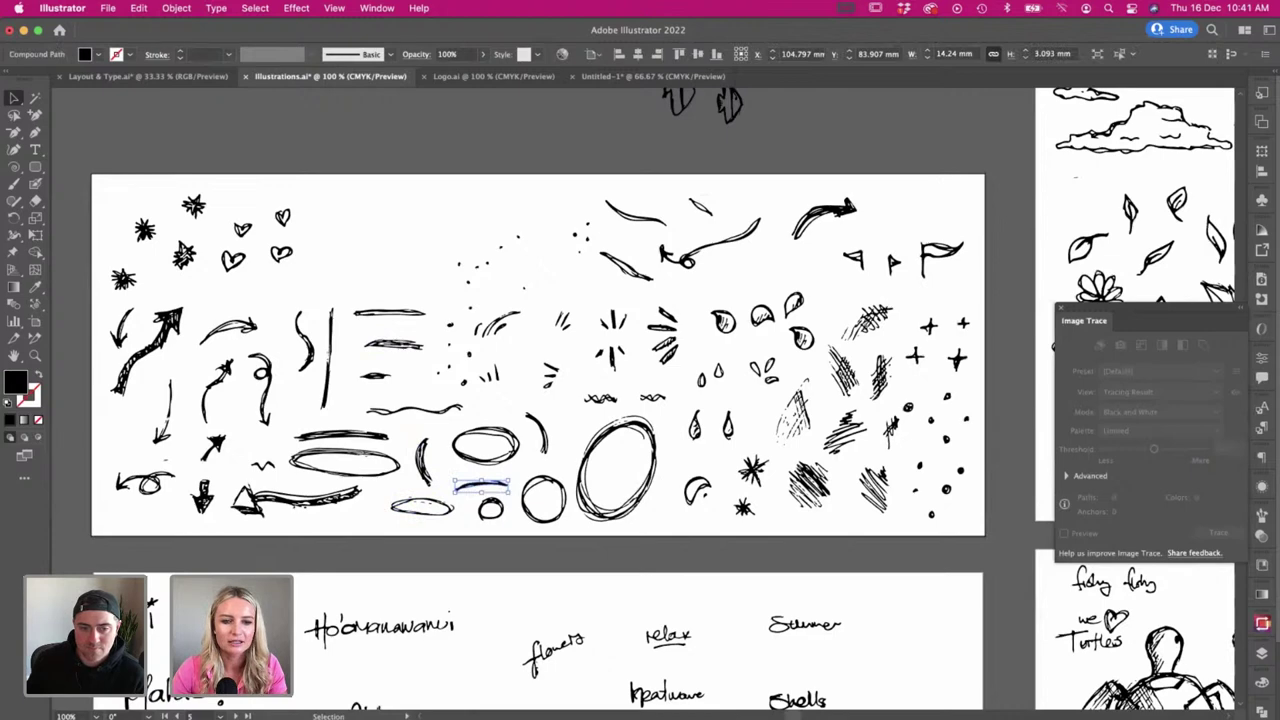
key(super+Tab)
key(super+v)
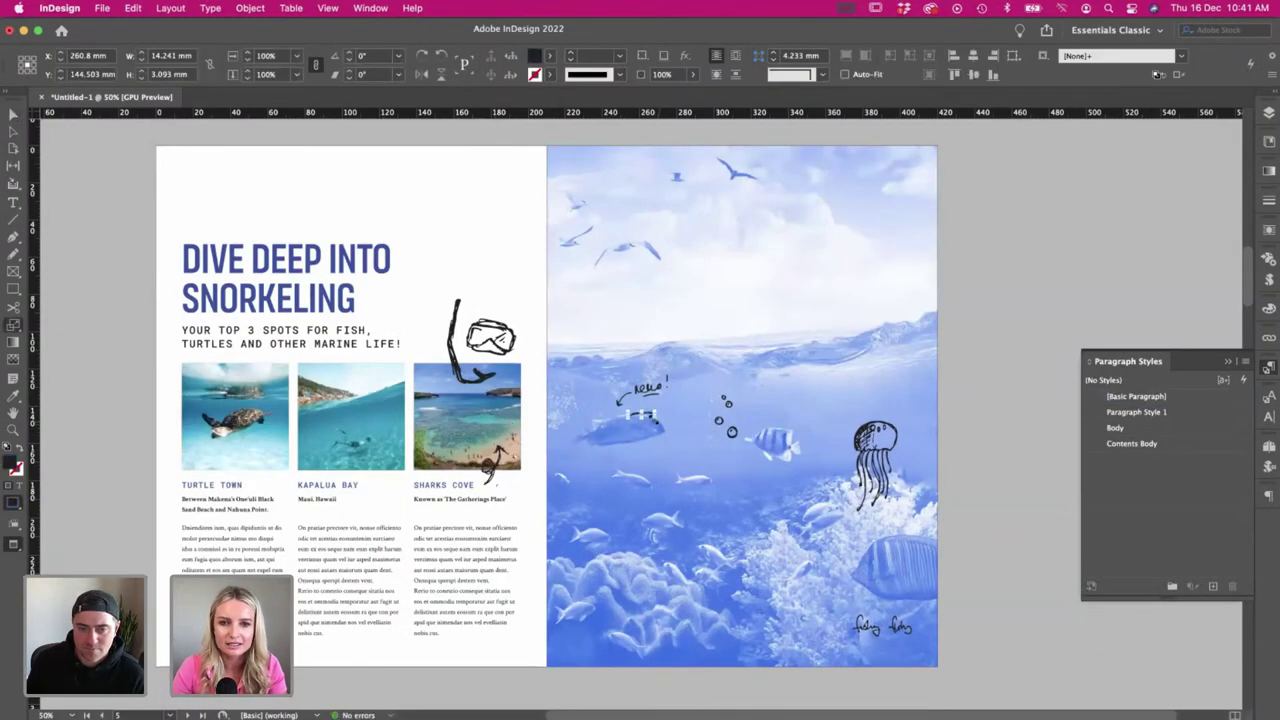
- Place the curved line as an underline beneath TOWN in the TURTLE TOWN heading, coloured blue and reduced to about 11 mm wide
mouse_move(636, 420)
mouse_down()
mouse_move(318, 496)
mouse_move(222, 500)
mouse_up()
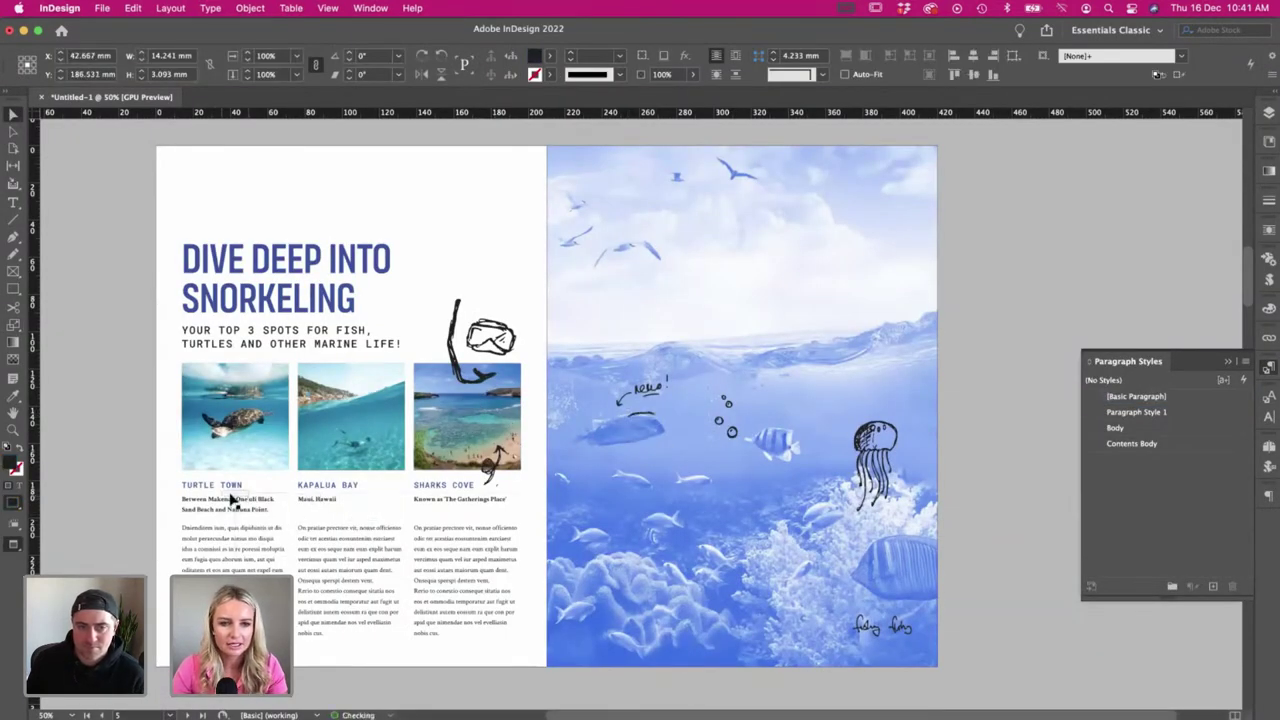
key(v)
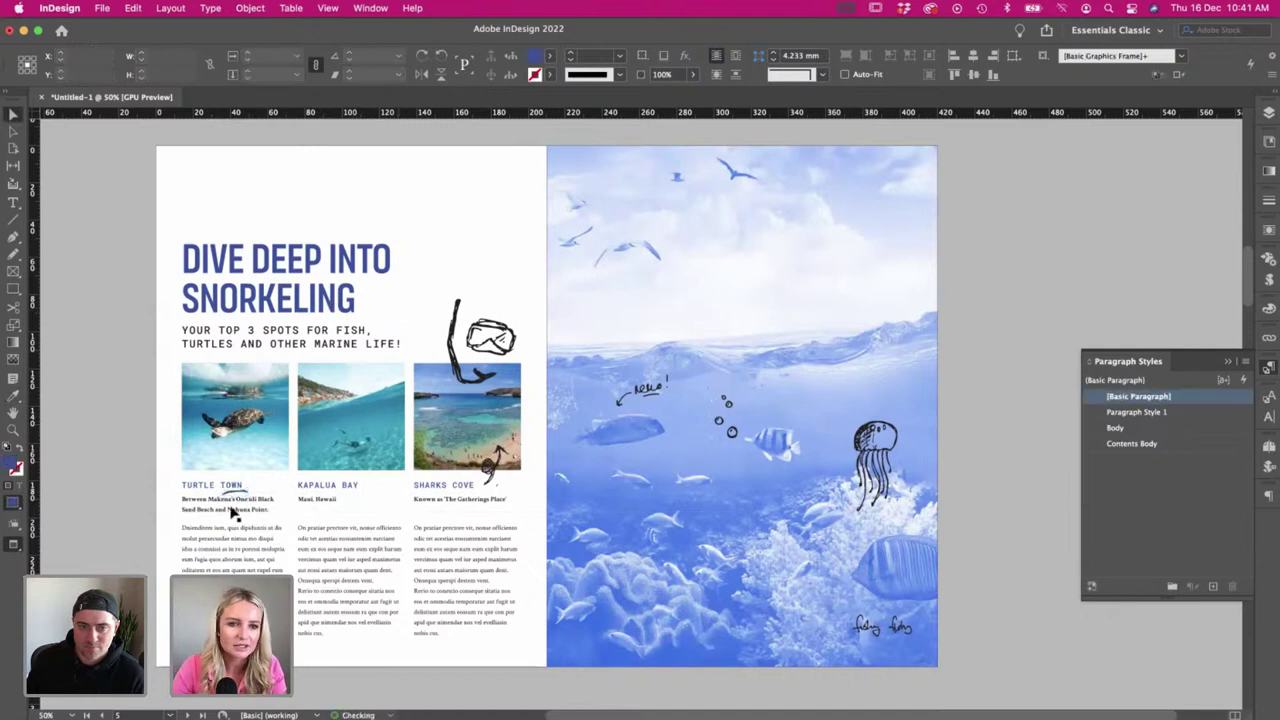
click(180, 478)
click(235, 494)
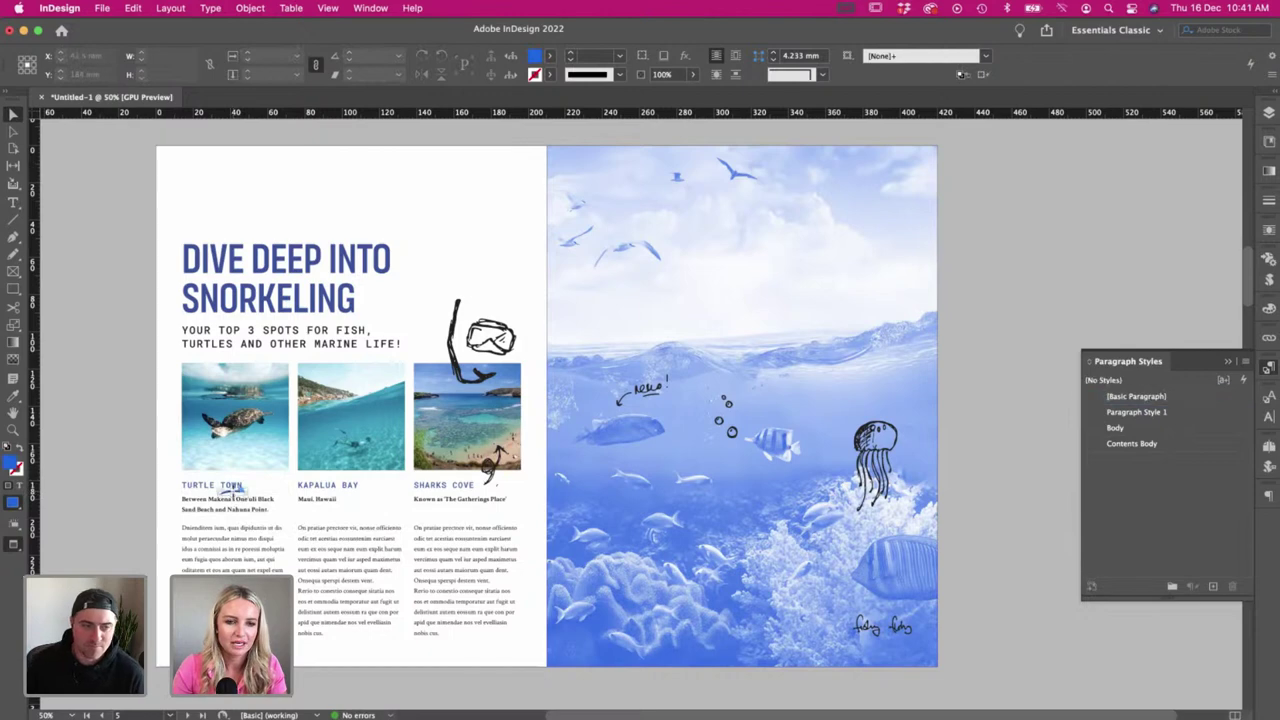
key(e)
click(213, 483)
key(super+=)
key(super+=)
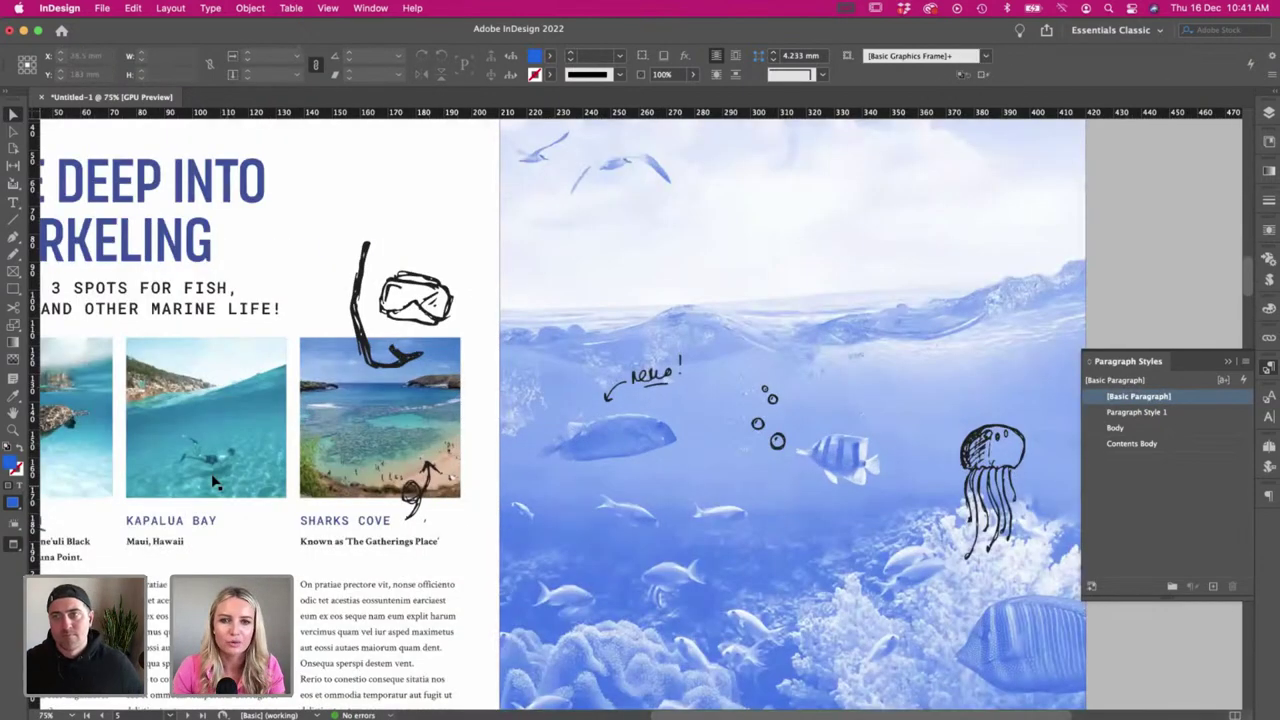
scroll(228, 490, left, 10)
scroll(228, 492, right, 6)
scroll(228, 492, down, 8)
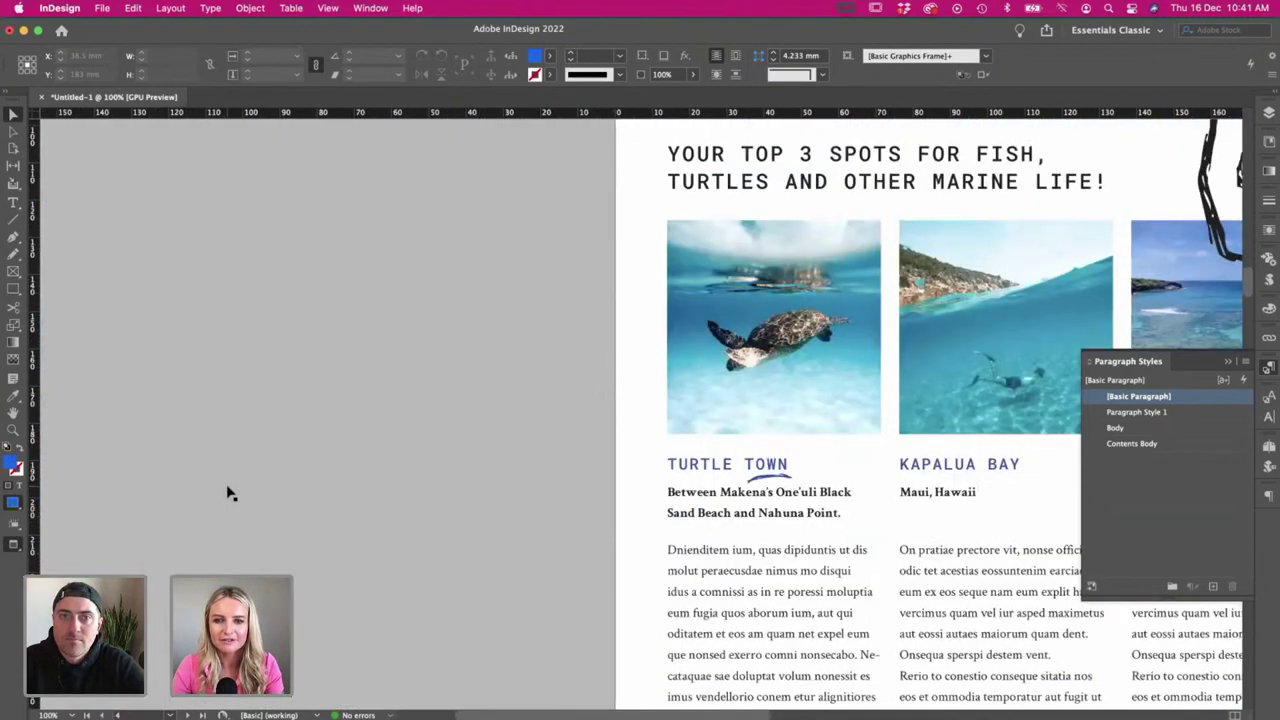
scroll(228, 492, up, 5)
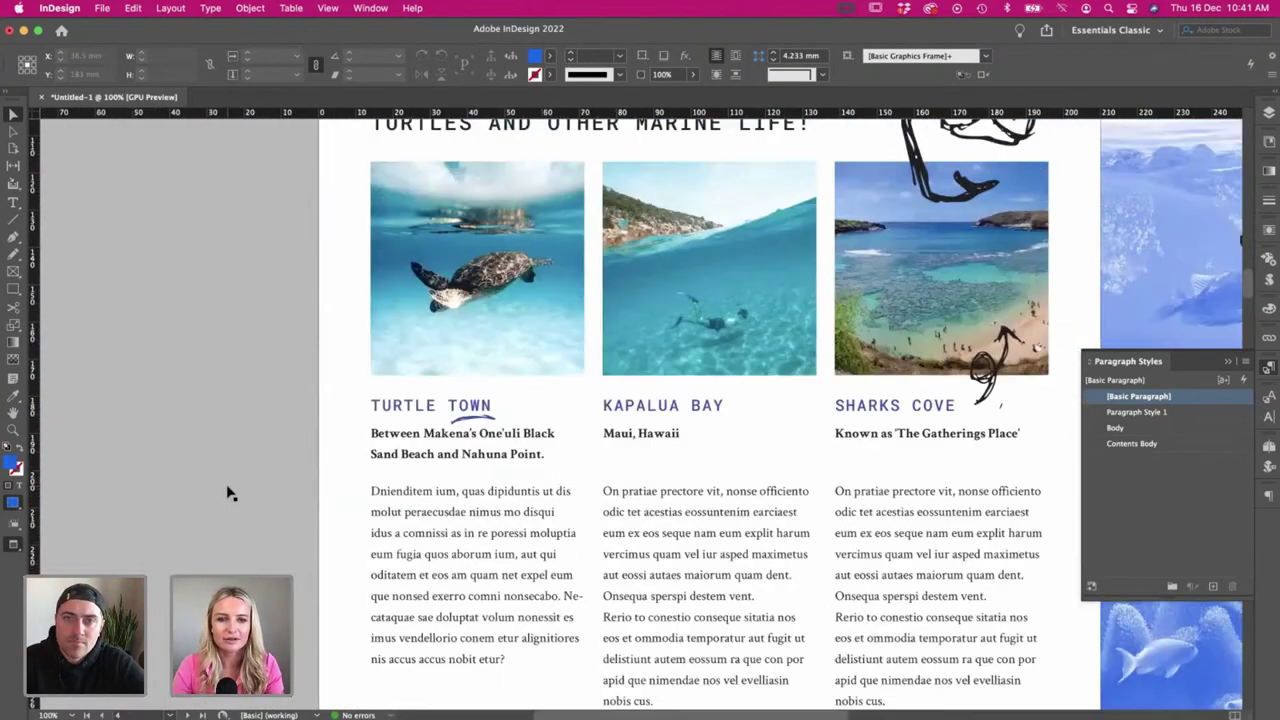
click(466, 420)
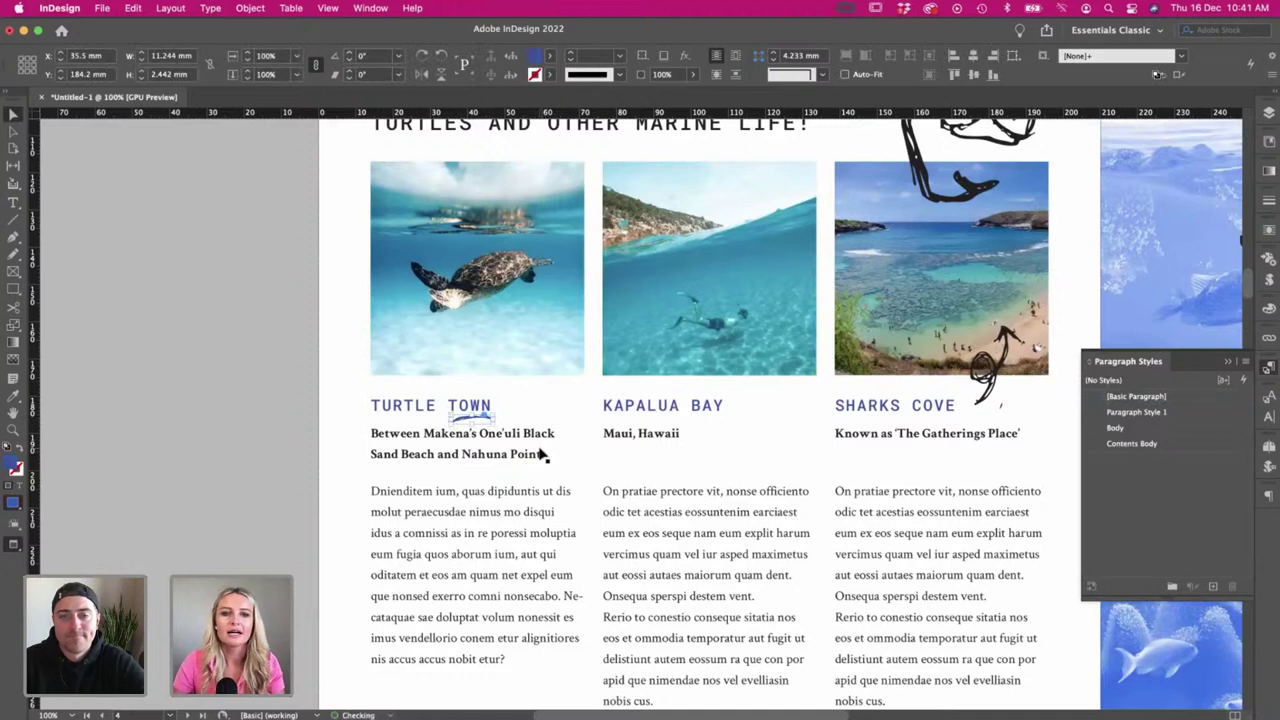
click(295, 433)
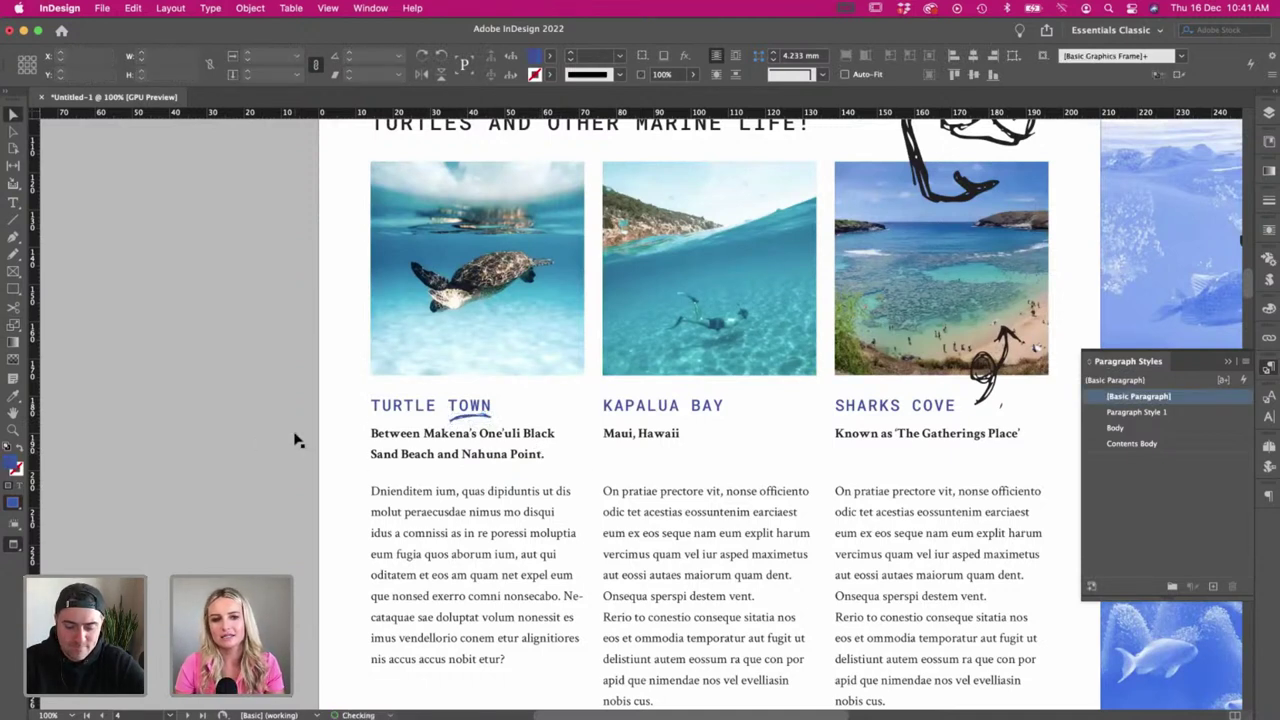
- Nudge the TURTLE TOWN heading up slightly above its underline
click(413, 414)
key(Up)
click(292, 459)
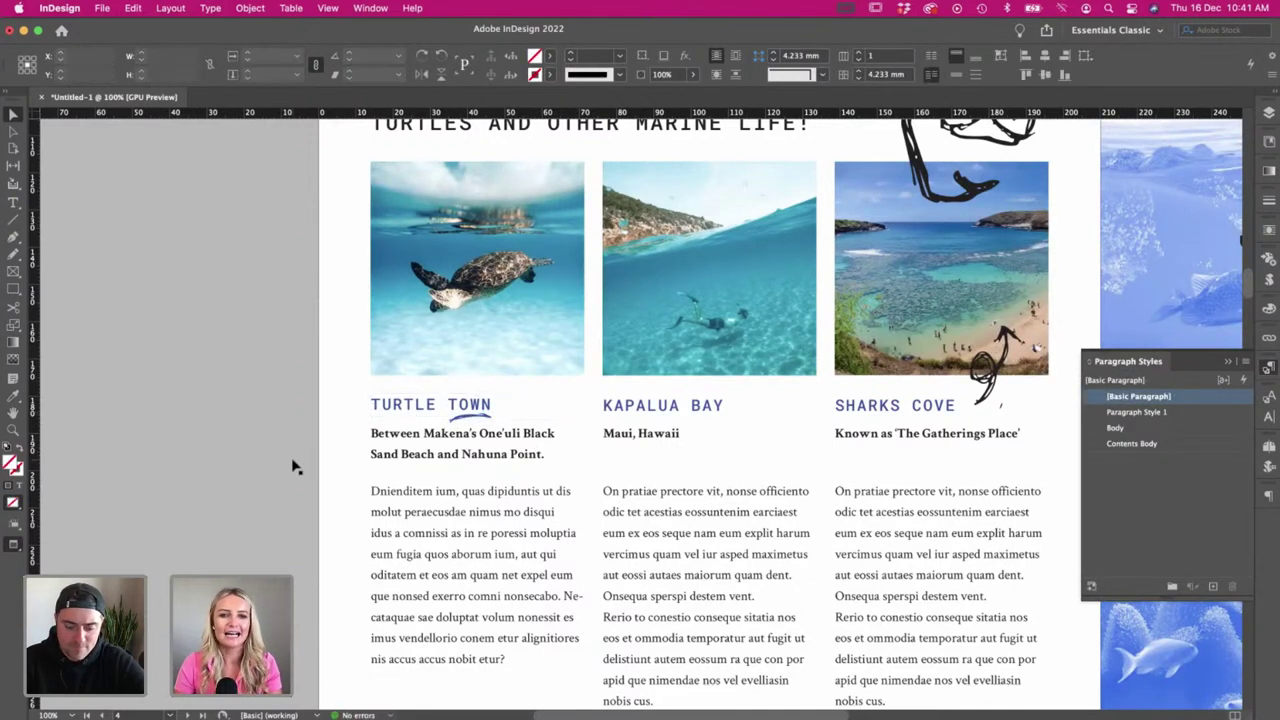
key(super+minus)
scroll(397, 421, right, 2)
scroll(393, 428, right, 1)
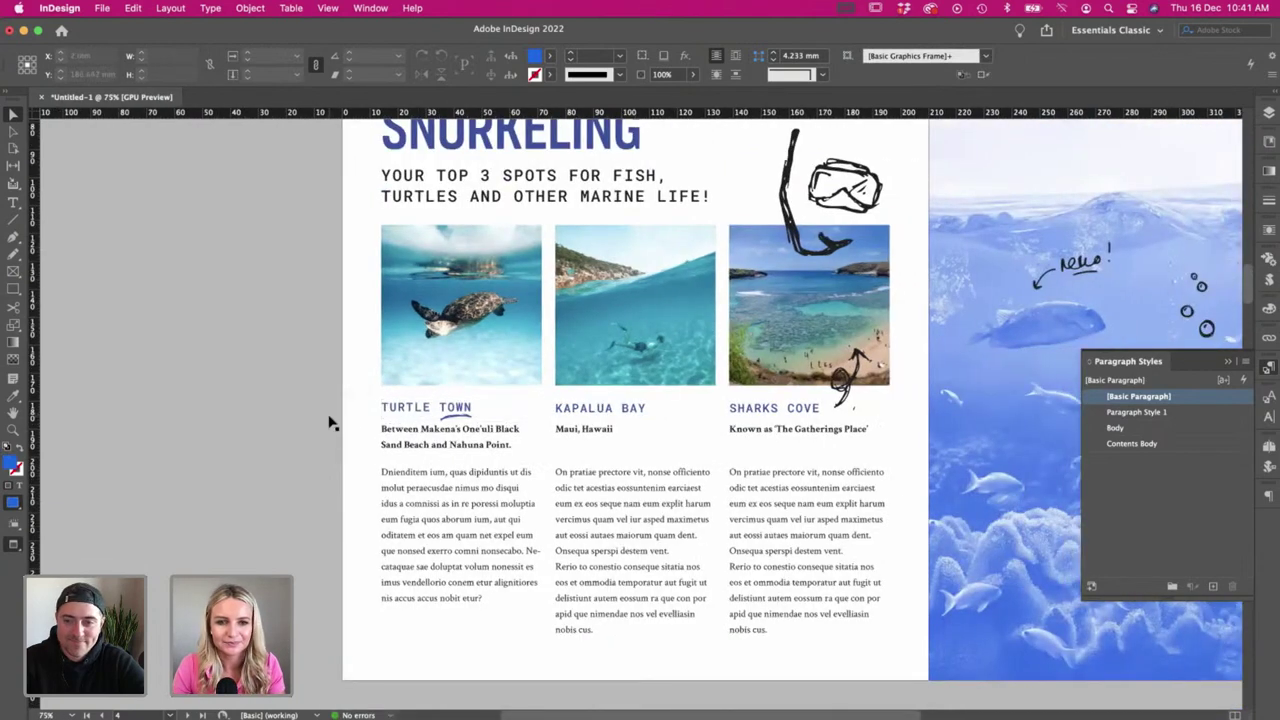
click(447, 422)
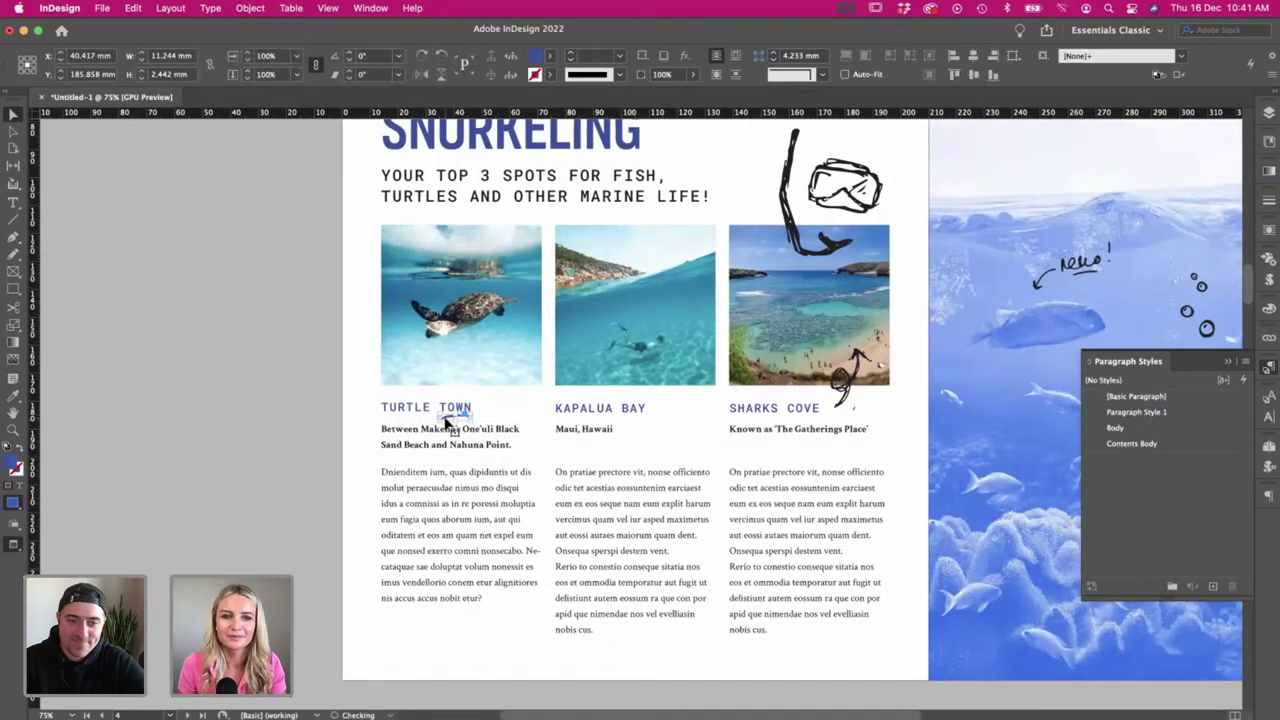
click(211, 454)
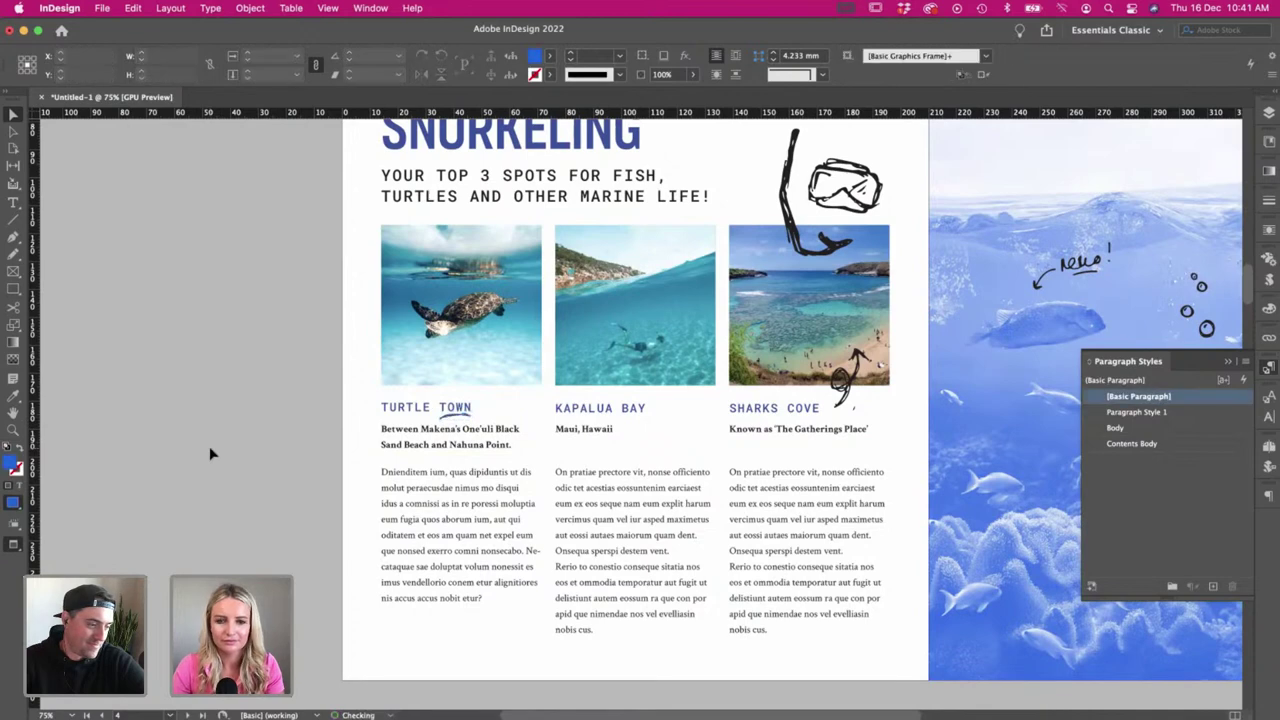
key(super+minus)
key(super+minus)
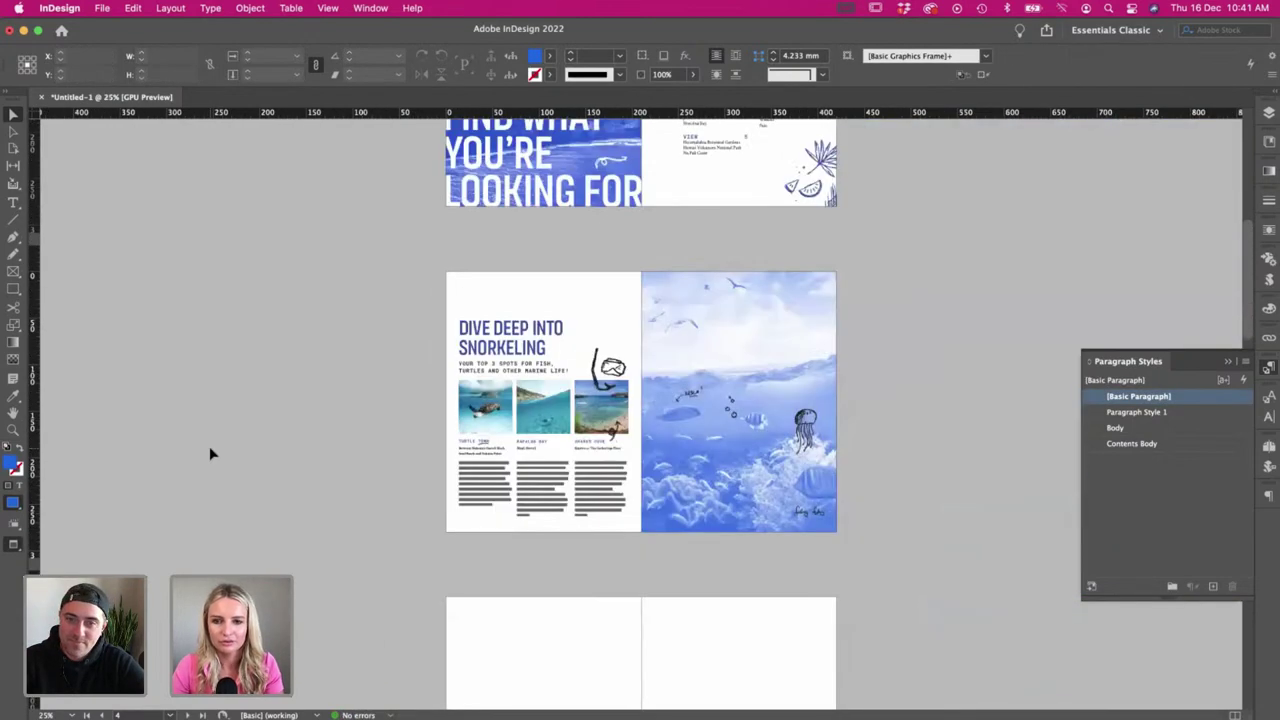
key(super+equal)
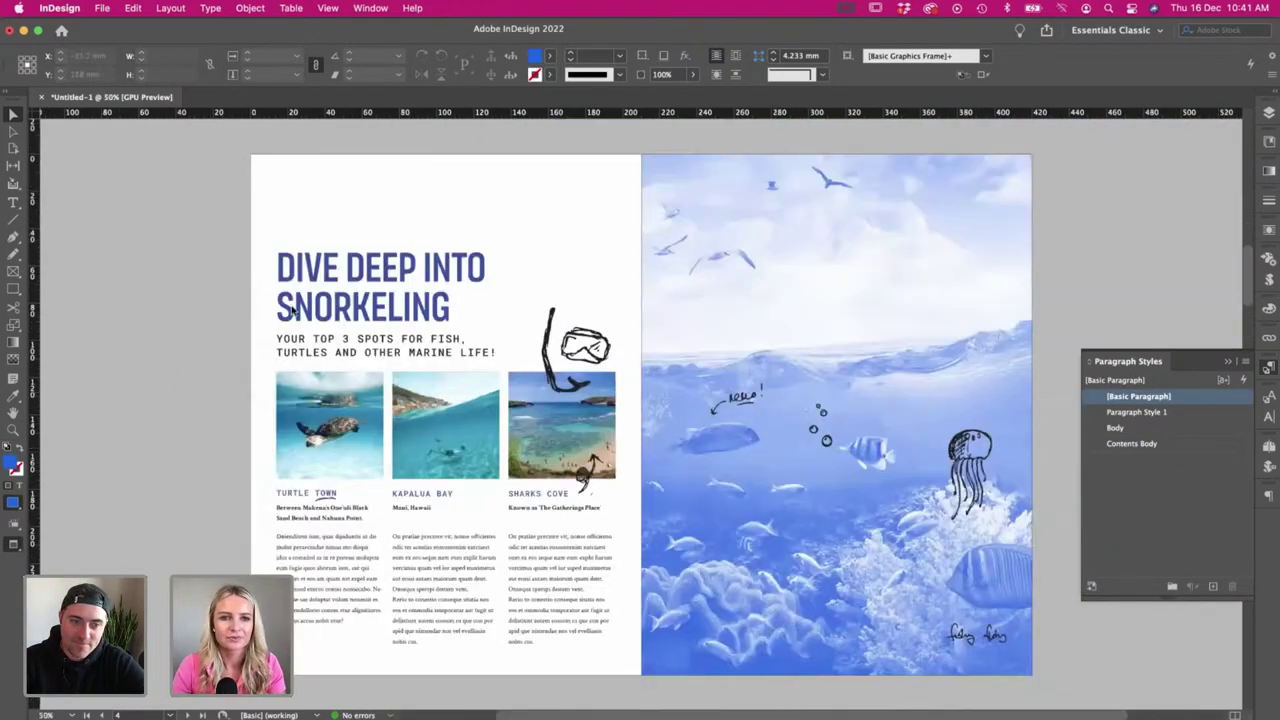
- Set the leading of the DIVE DEEP INTO SNORKELING headline to 59 pt
key(super+s)
click(794, 376)
key(t)
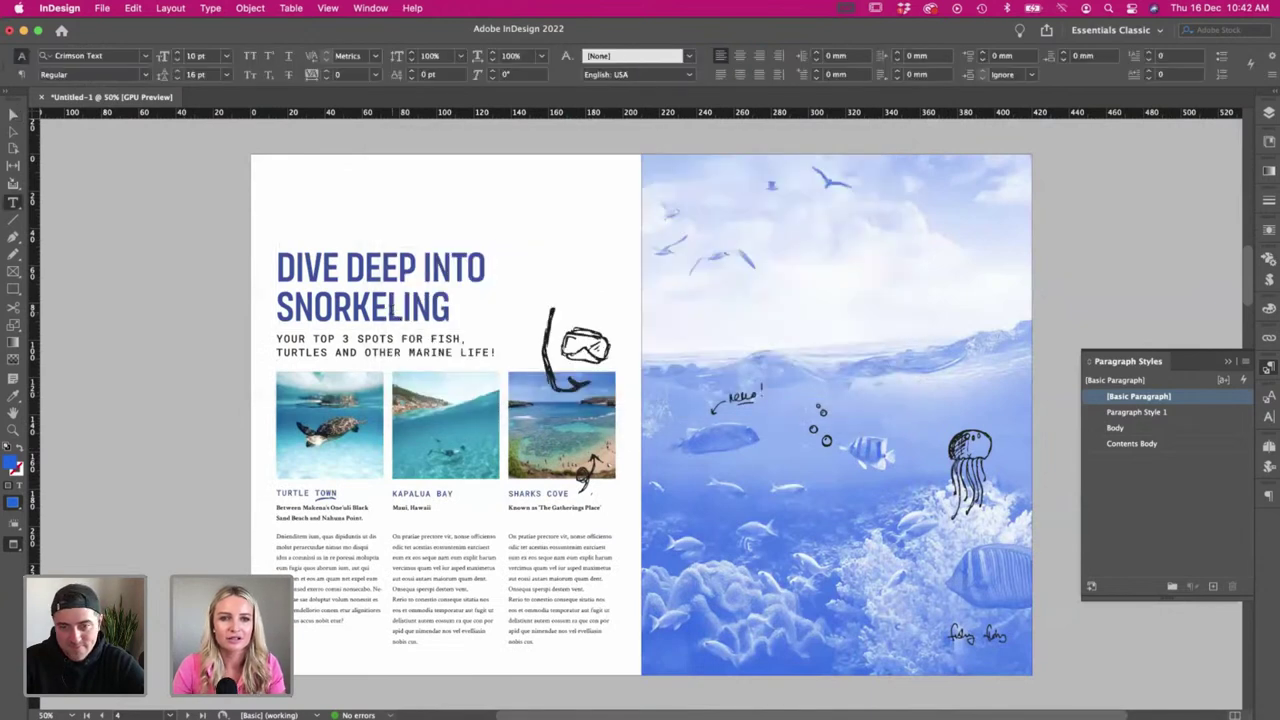
click(390, 301)
key(super+a)
click(176, 80)
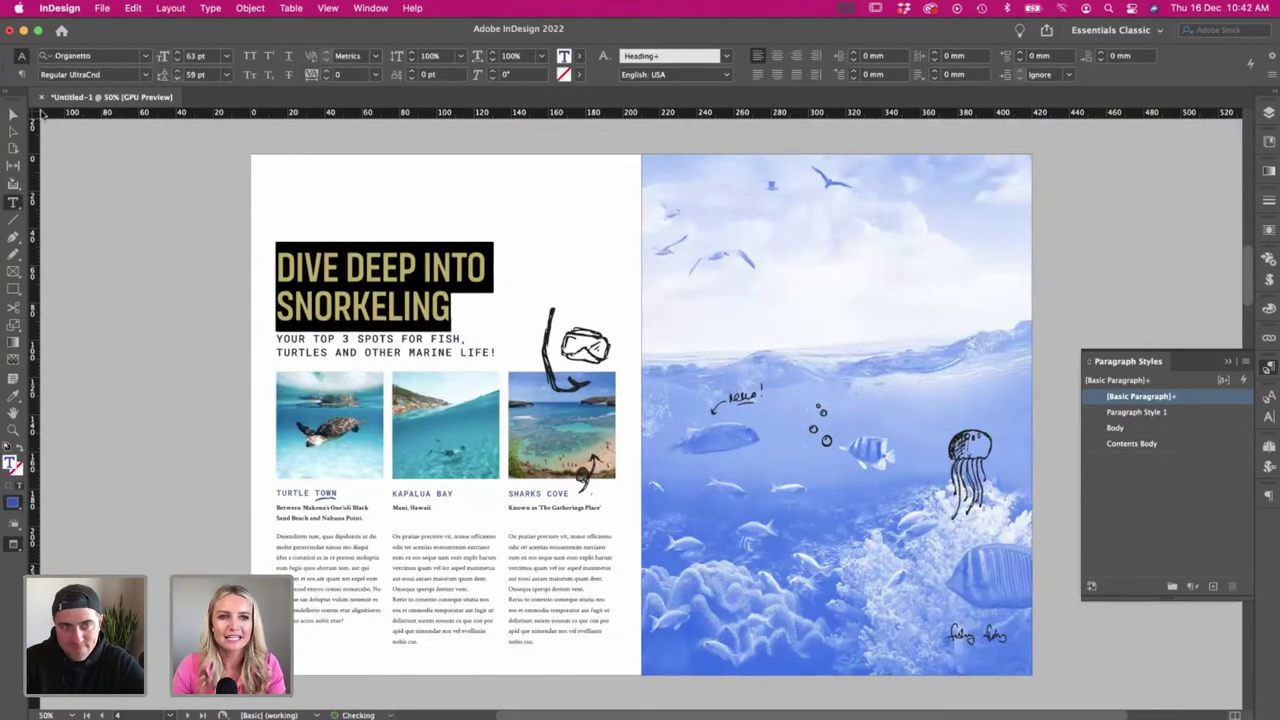
click(14, 116)
scroll(145, 200, right, 2)
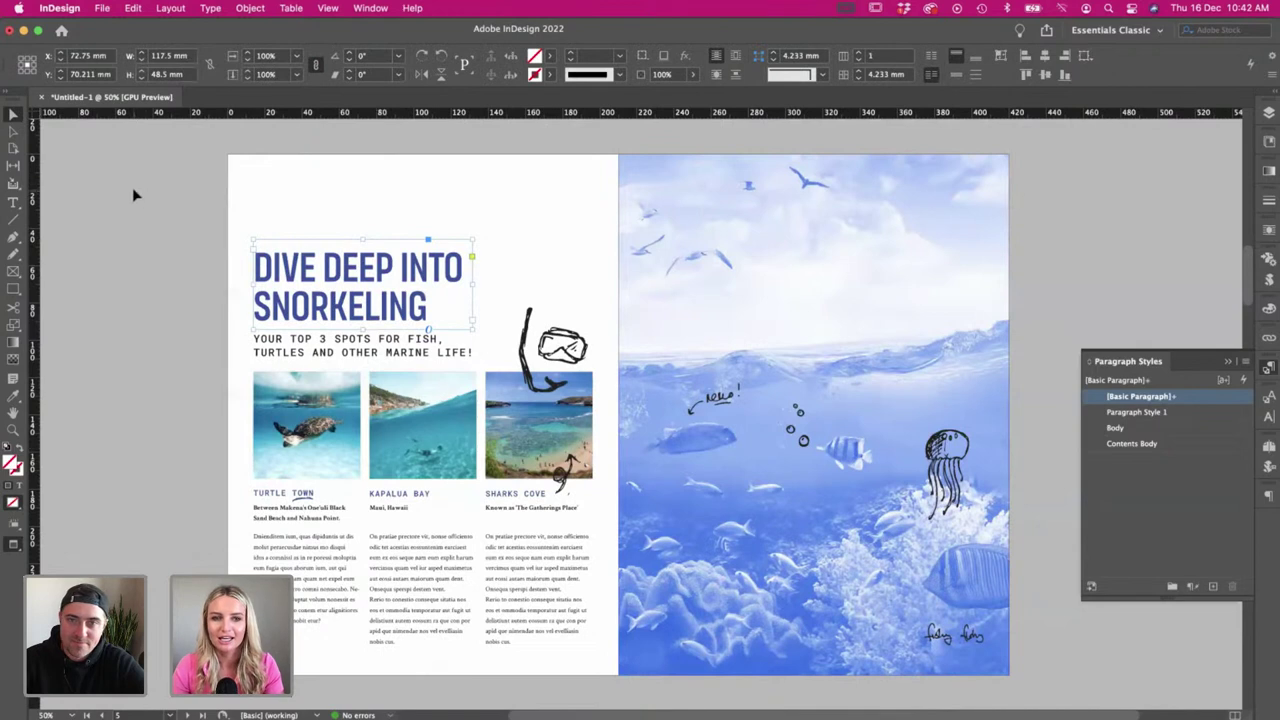
click(133, 195)
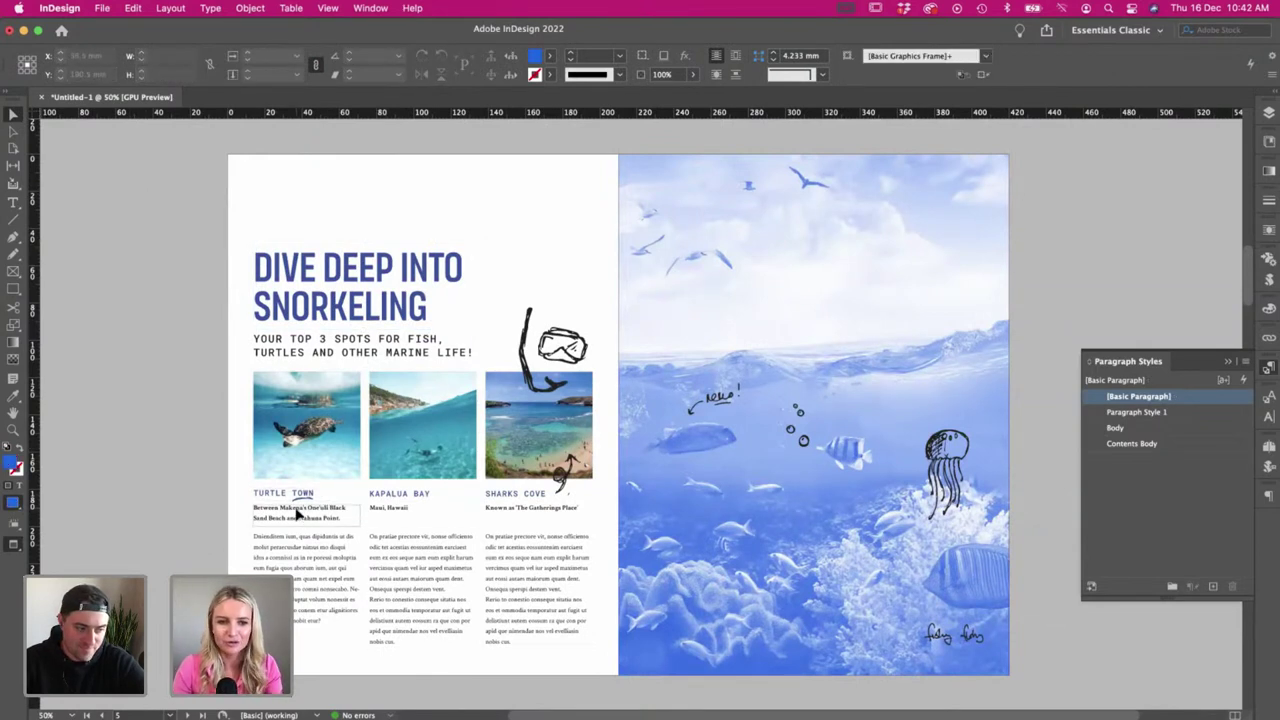
- Try nudging the three bold location captions below the spot headings downward, and undo the last nudge
drag(272, 514, 523, 525)
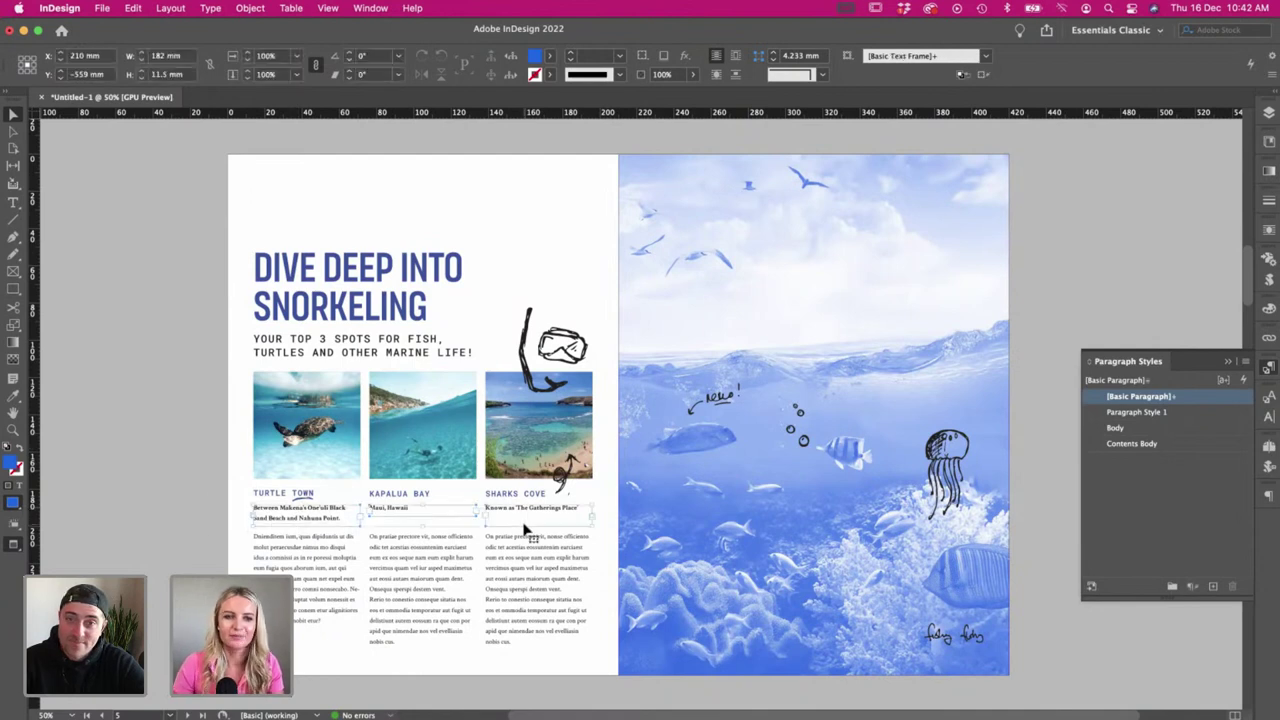
click(172, 494)
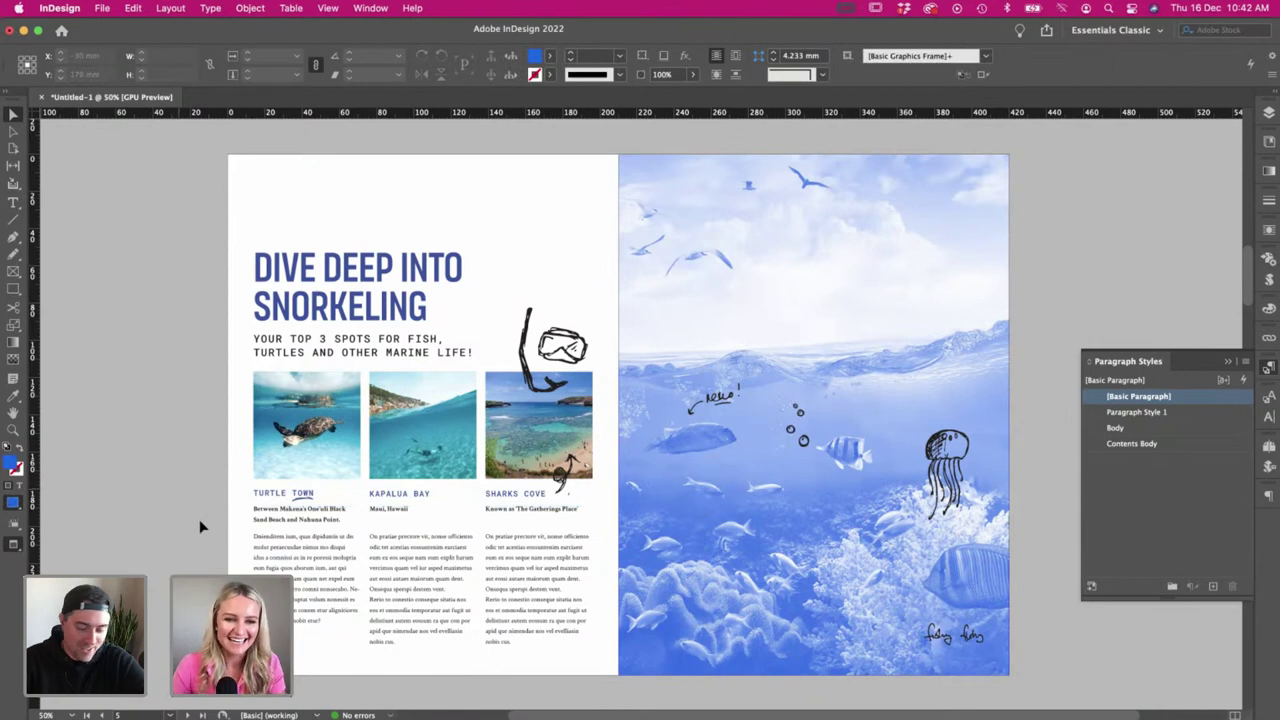
drag(546, 529, 546, 529)
key(Down)
key(Down)
key(Down)
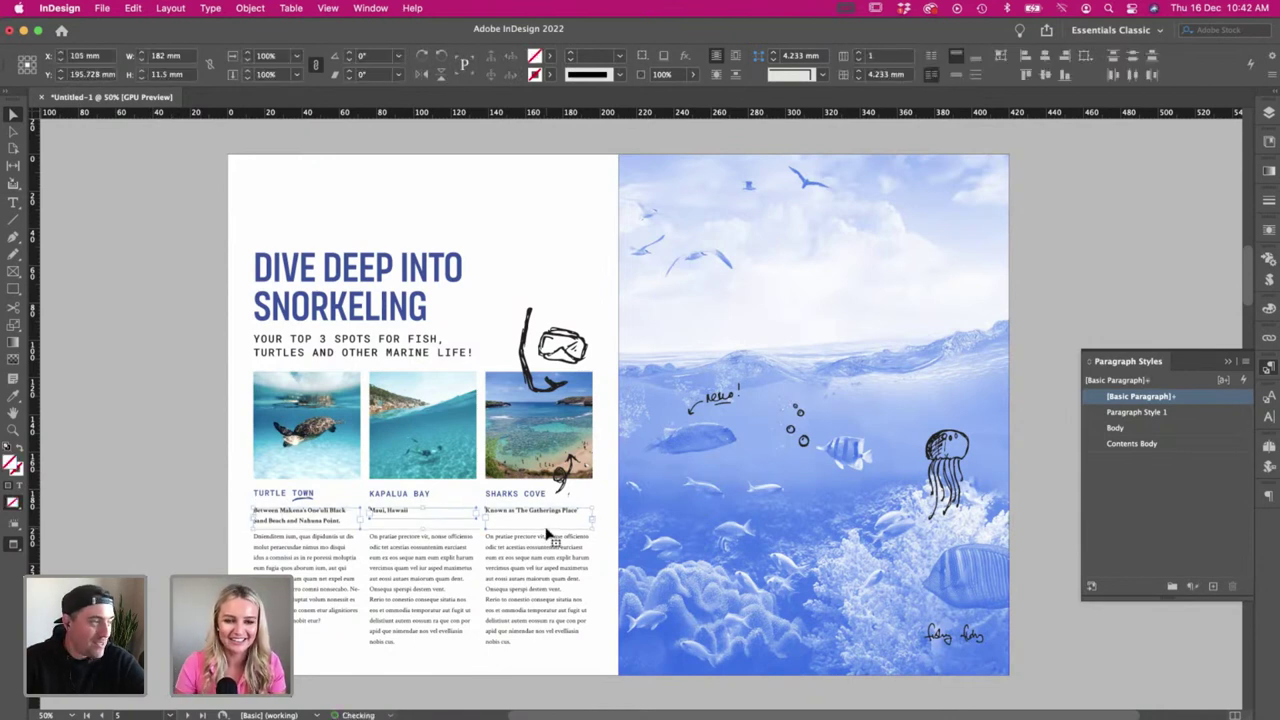
click(145, 571)
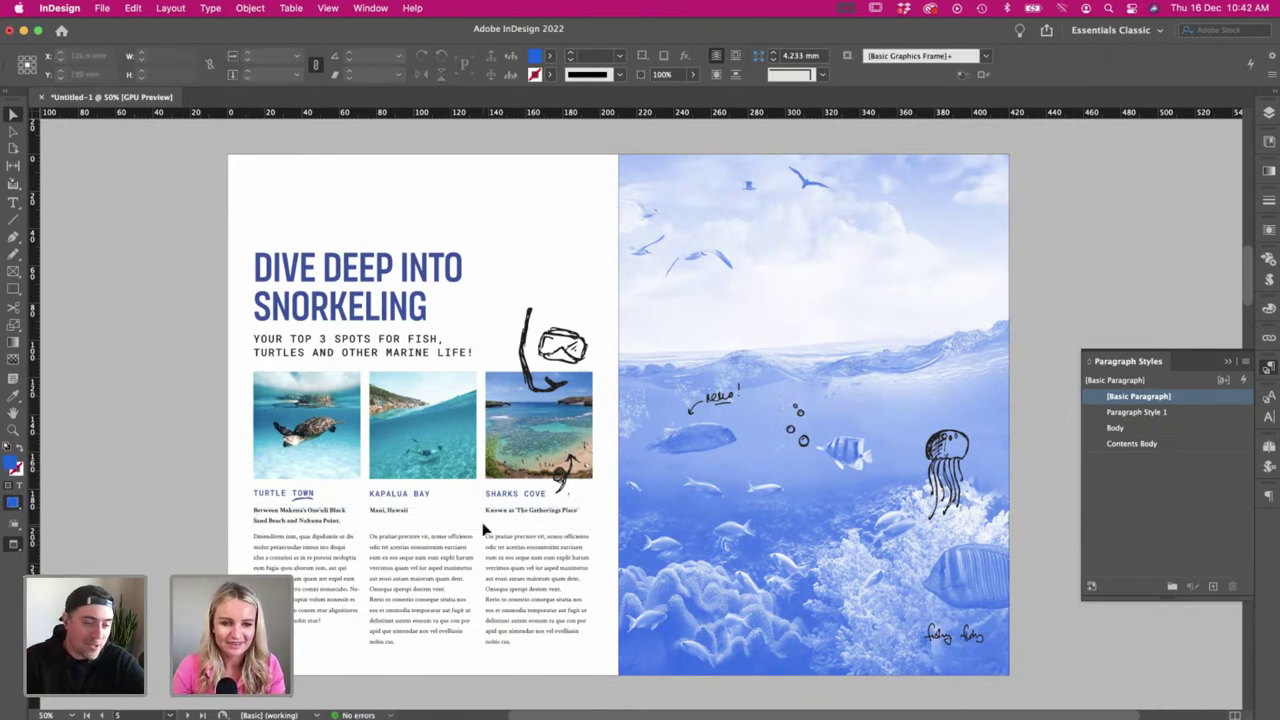
key(super+z)
click(160, 508)
- Move the blue underline from TOWN to beneath MARINE in the subheading and enlarge it slightly
key(super+=)
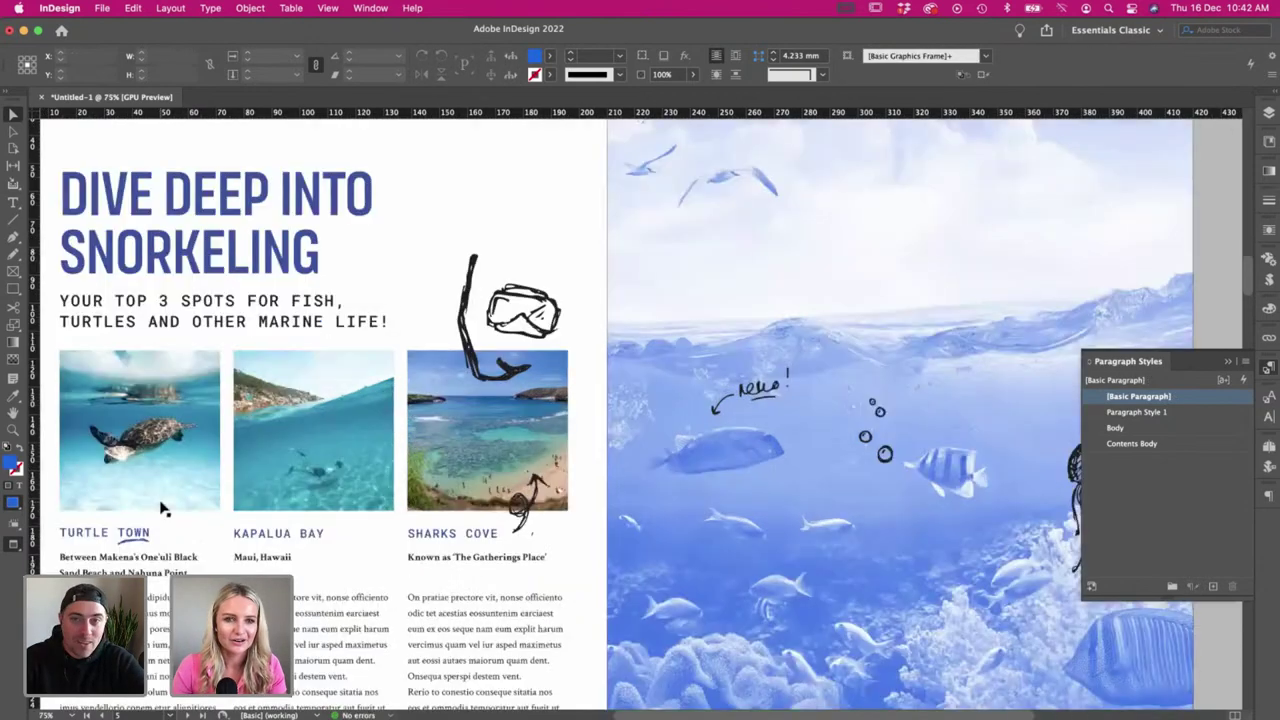
scroll(163, 508, left, 3)
mouse_move(273, 545)
mouse_down()
mouse_move(409, 323)
mouse_move(417, 336)
mouse_up()
key(r)
drag(495, 355, 523, 369)
key(super+shift+a)
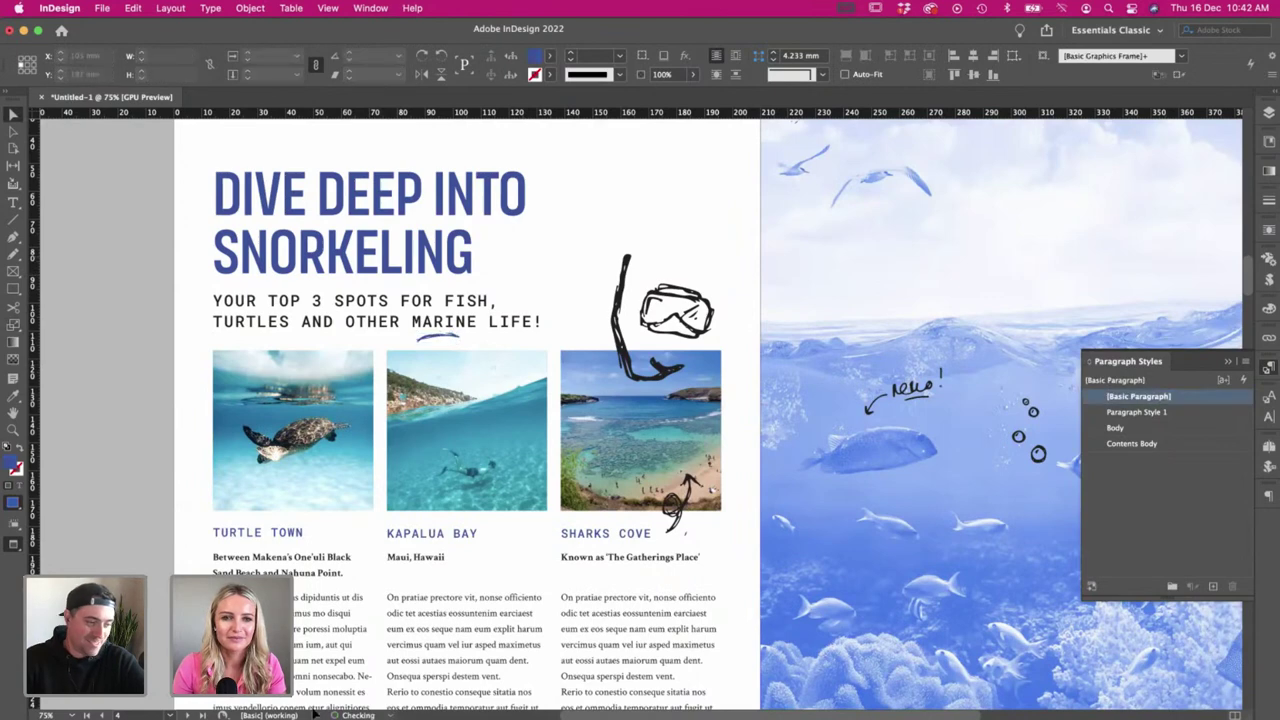
key(v)
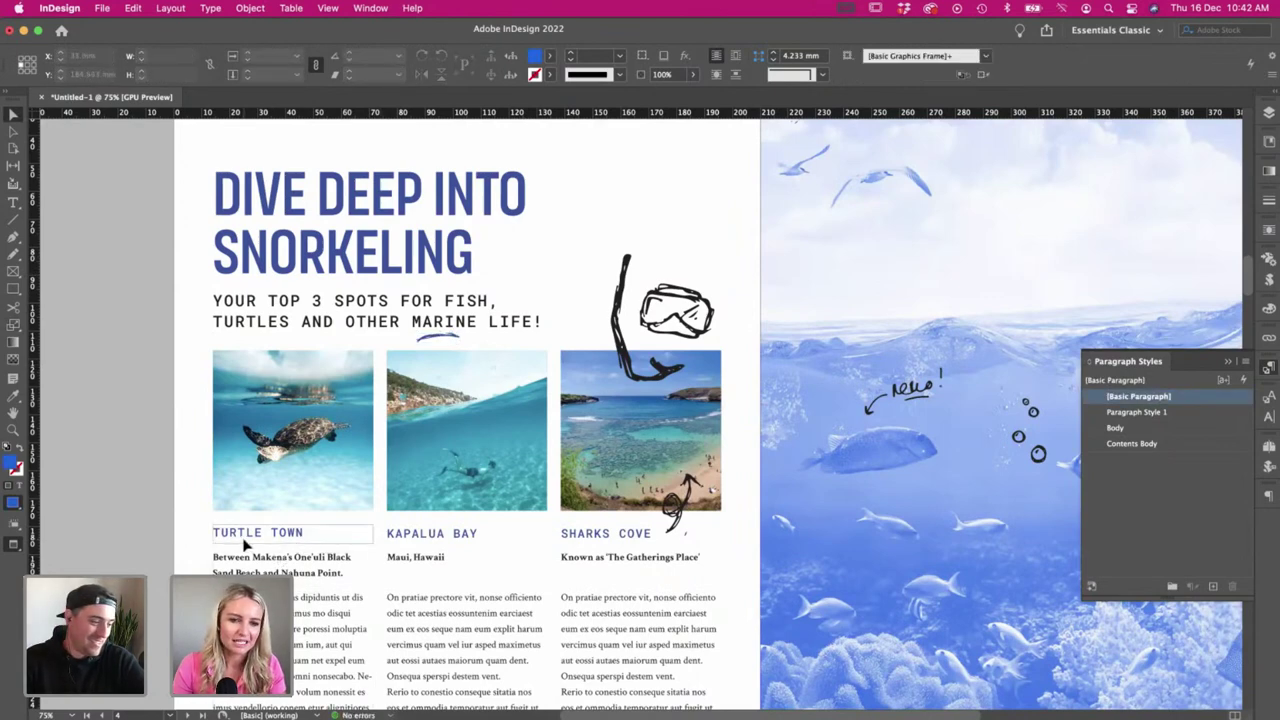
- Nudge the three bold location captions up closer to the TURTLE TOWN, KAPALUA BAY and SHARKS COVE headings
click(620, 565)
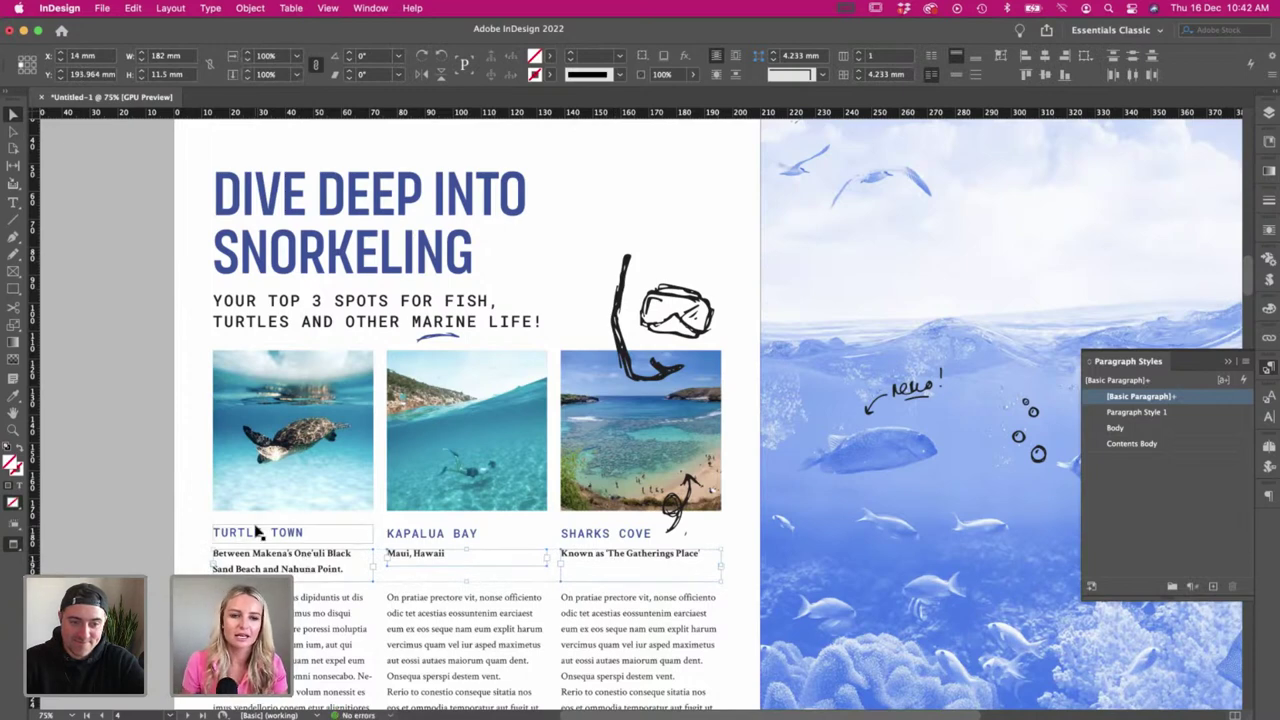
key(Up)
key(Up)
key(Up)
click(160, 535)
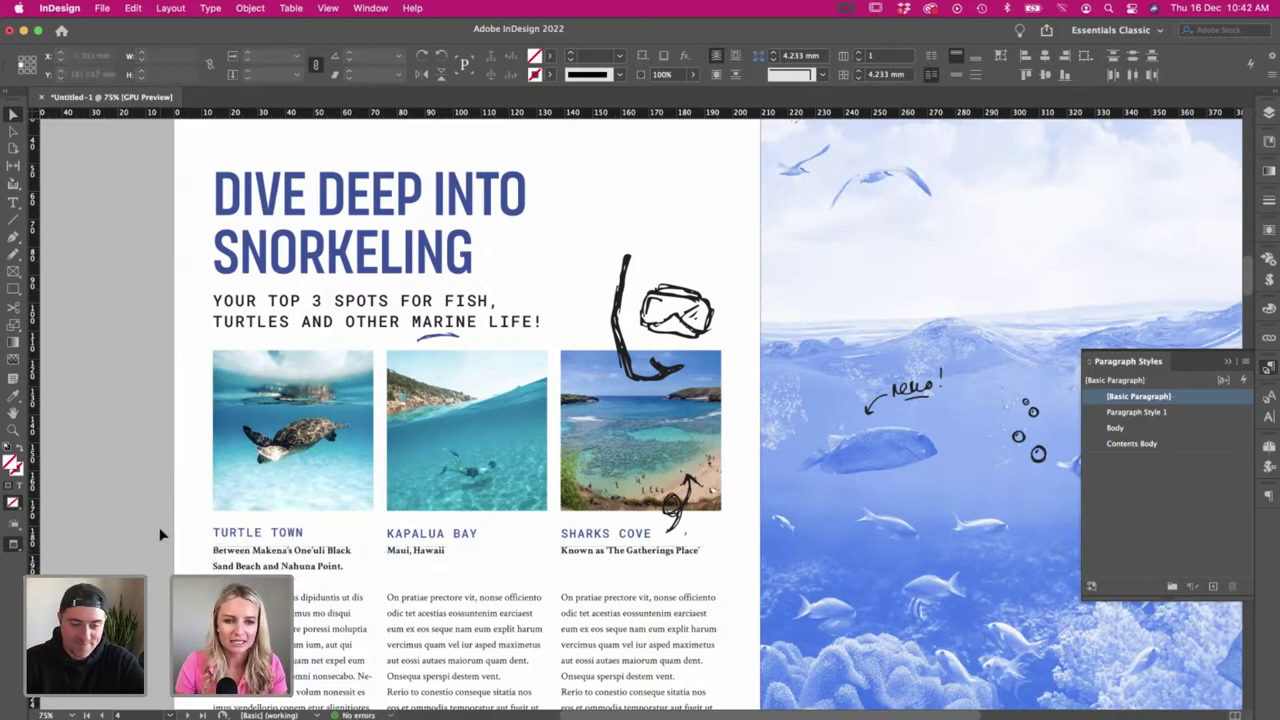
drag(160, 528, 590, 532)
drag(151, 526, 604, 566)
click(601, 572)
- Replace the two-line caption under TURTLE TOWN with "Swim with the turtles!"
scroll(434, 546, down, 1)
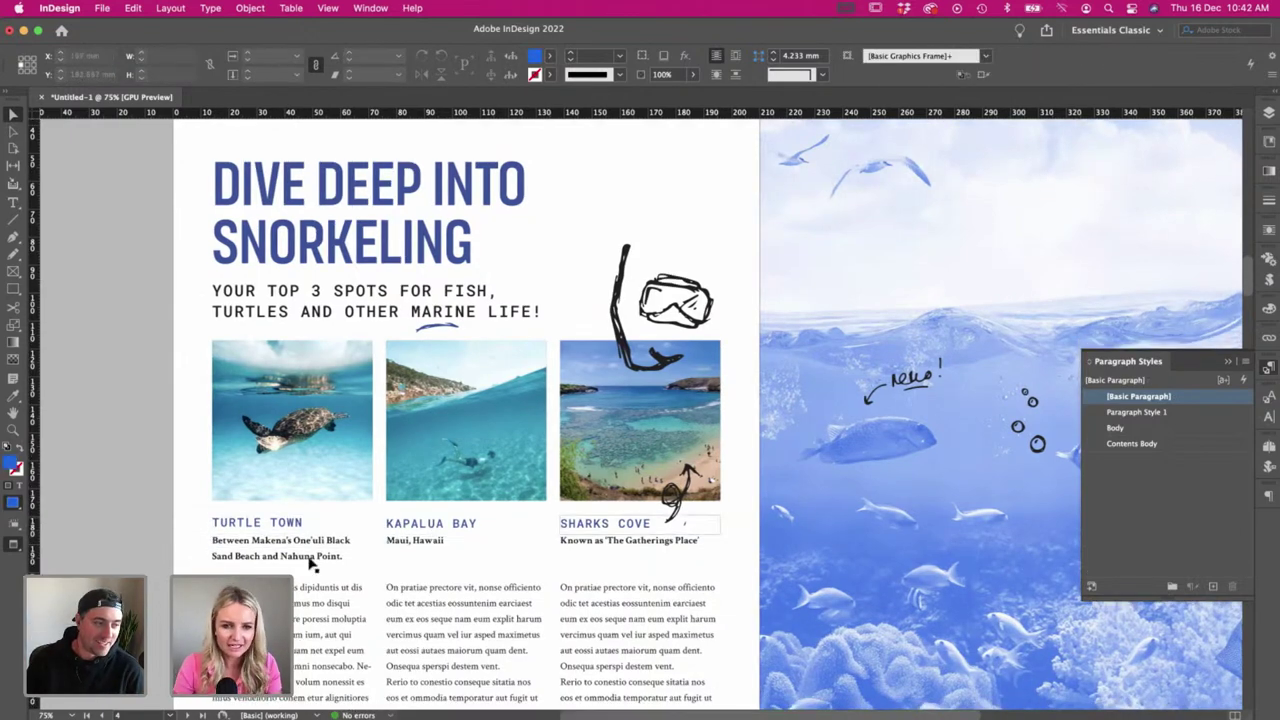
scroll(560, 557, down, 1)
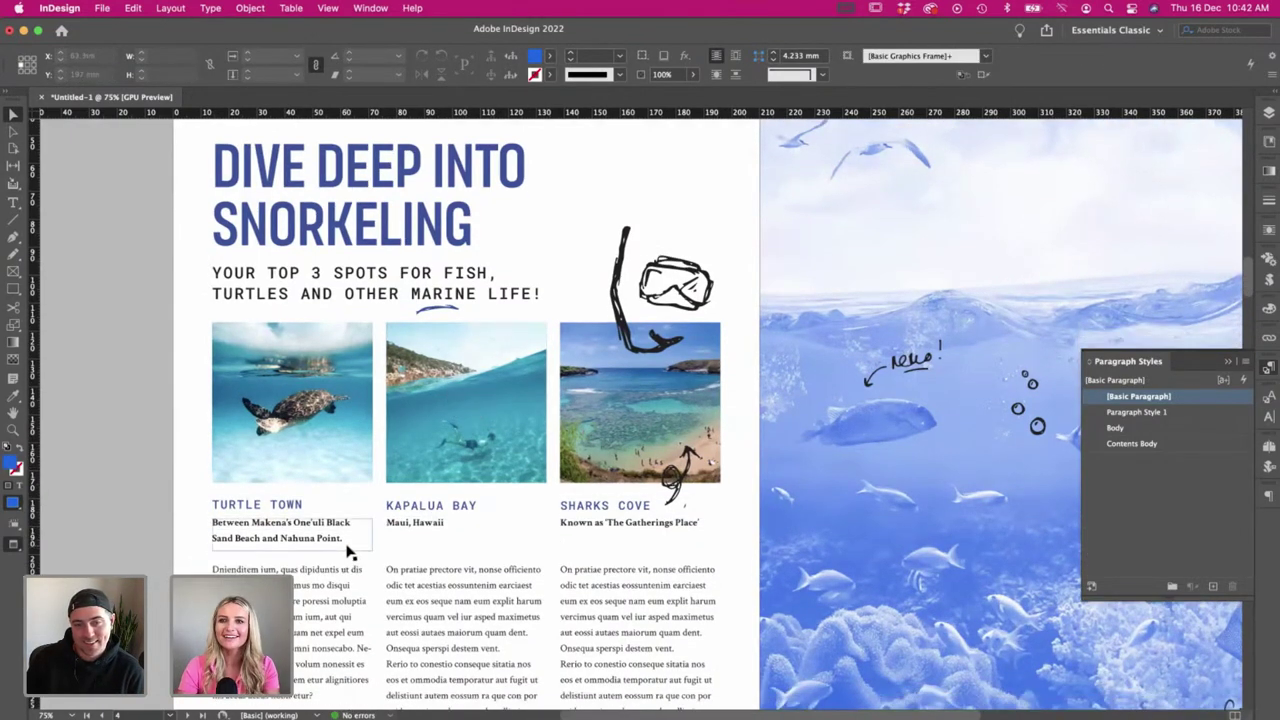
double_click(349, 552)
drag(343, 538, 295, 510)
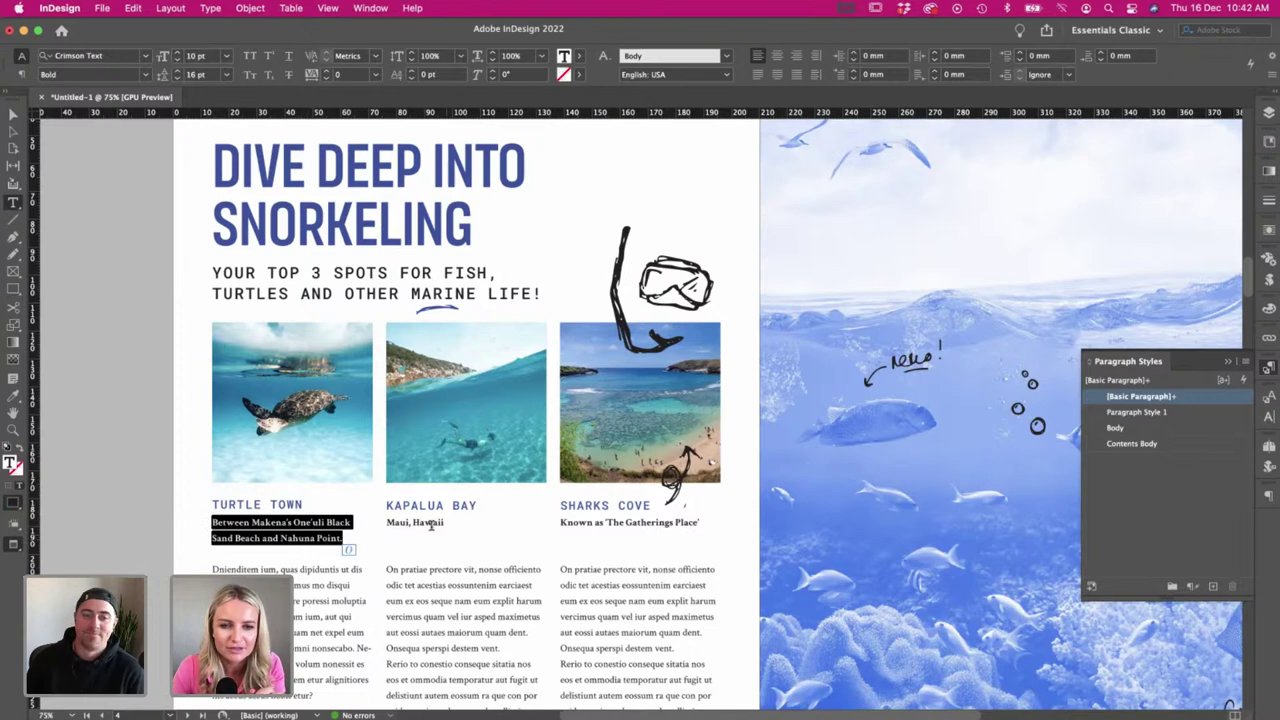
double_click(250, 522)
drag(342, 538, 183, 509)
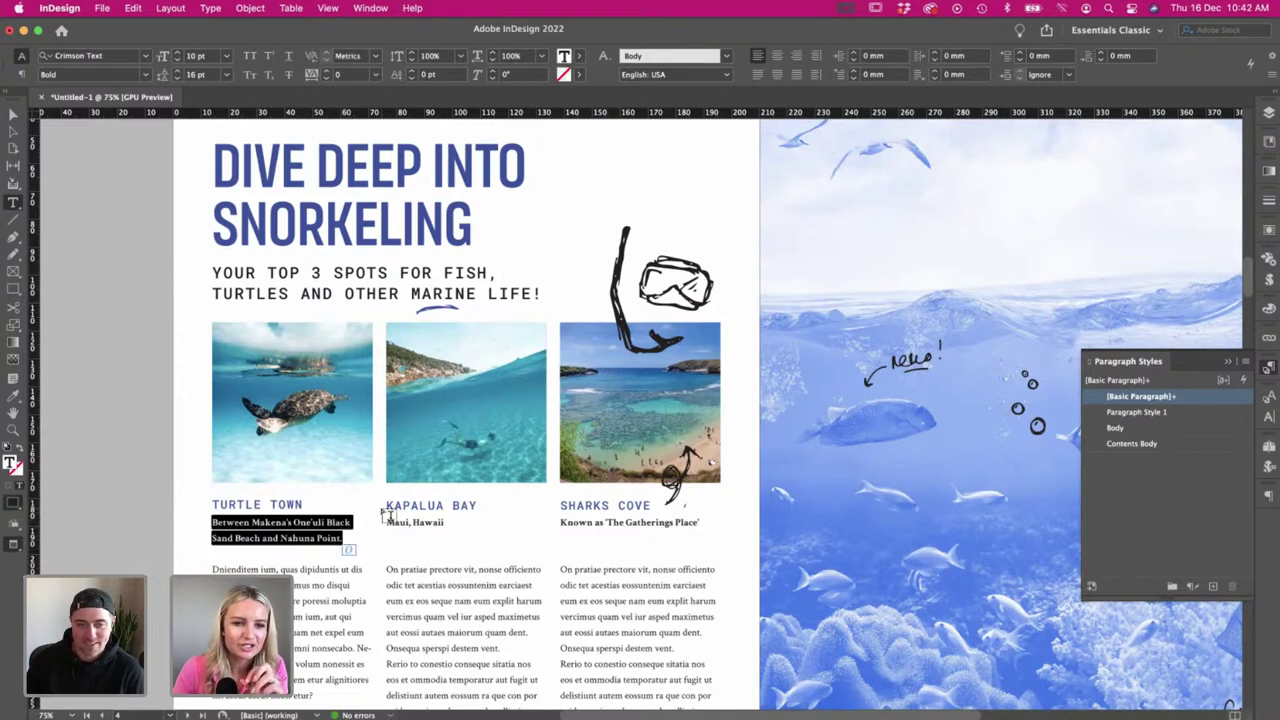
text(Swim the)
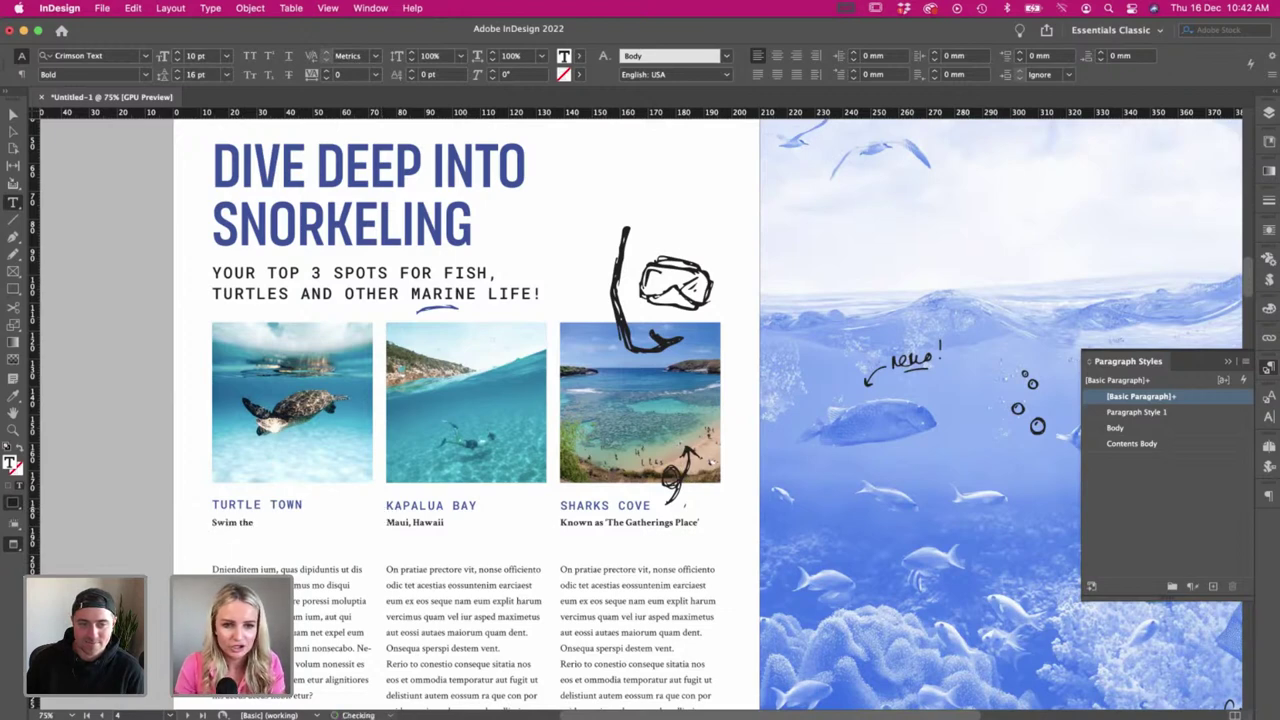
key(BackSpace)
text(with the turtles!)
key(Escape)
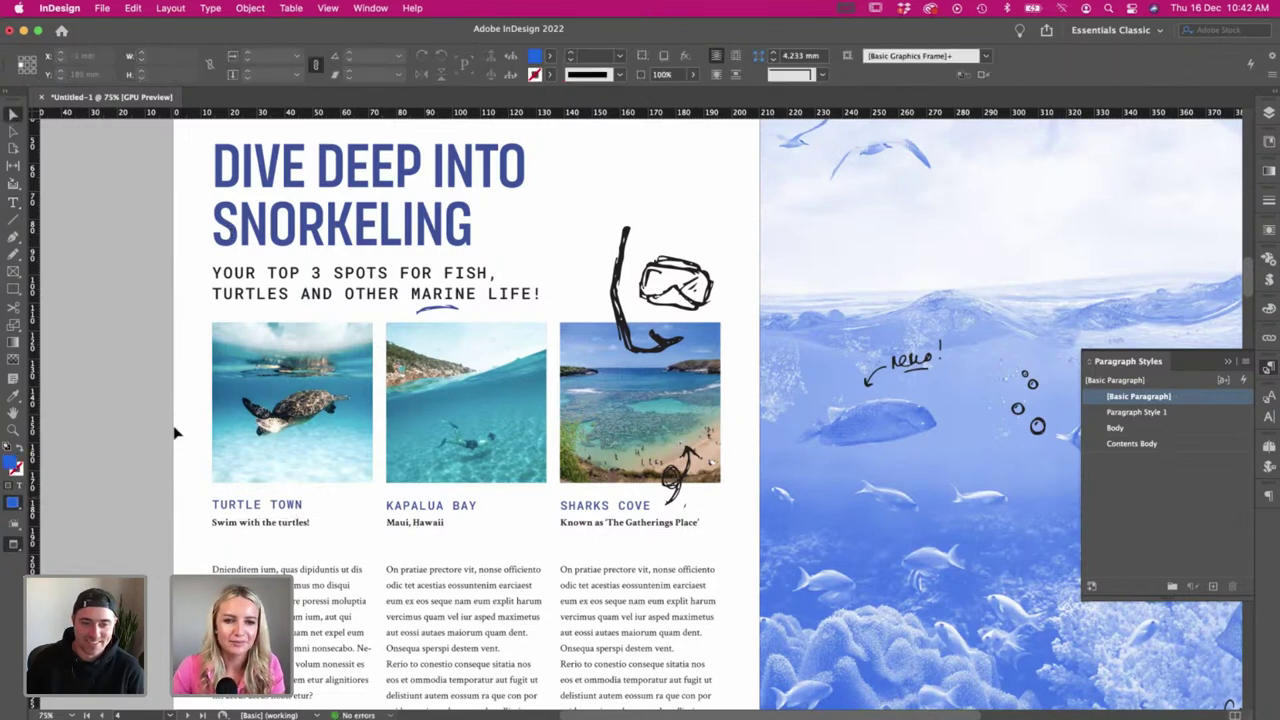
- Move the three body text columns up closer to their captions, and nudge the headline, subheading and blue underline up slightly
drag(568, 645, 523, 606)
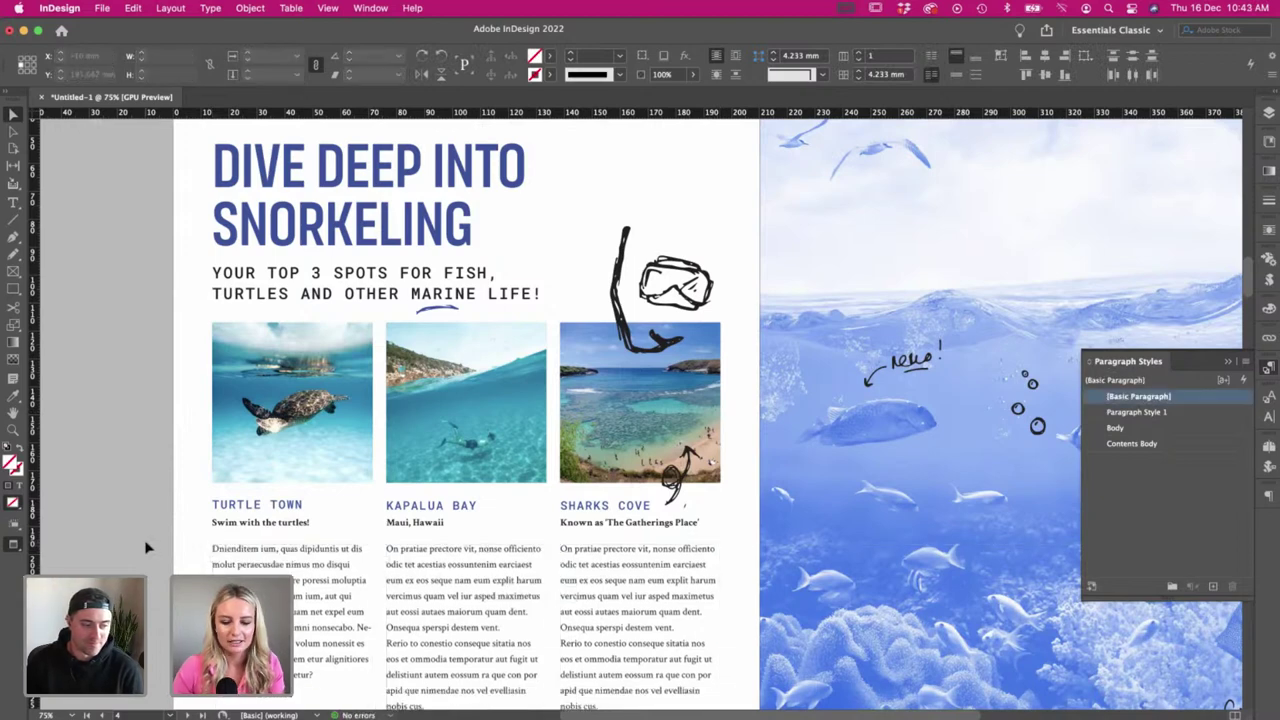
key(super+minus)
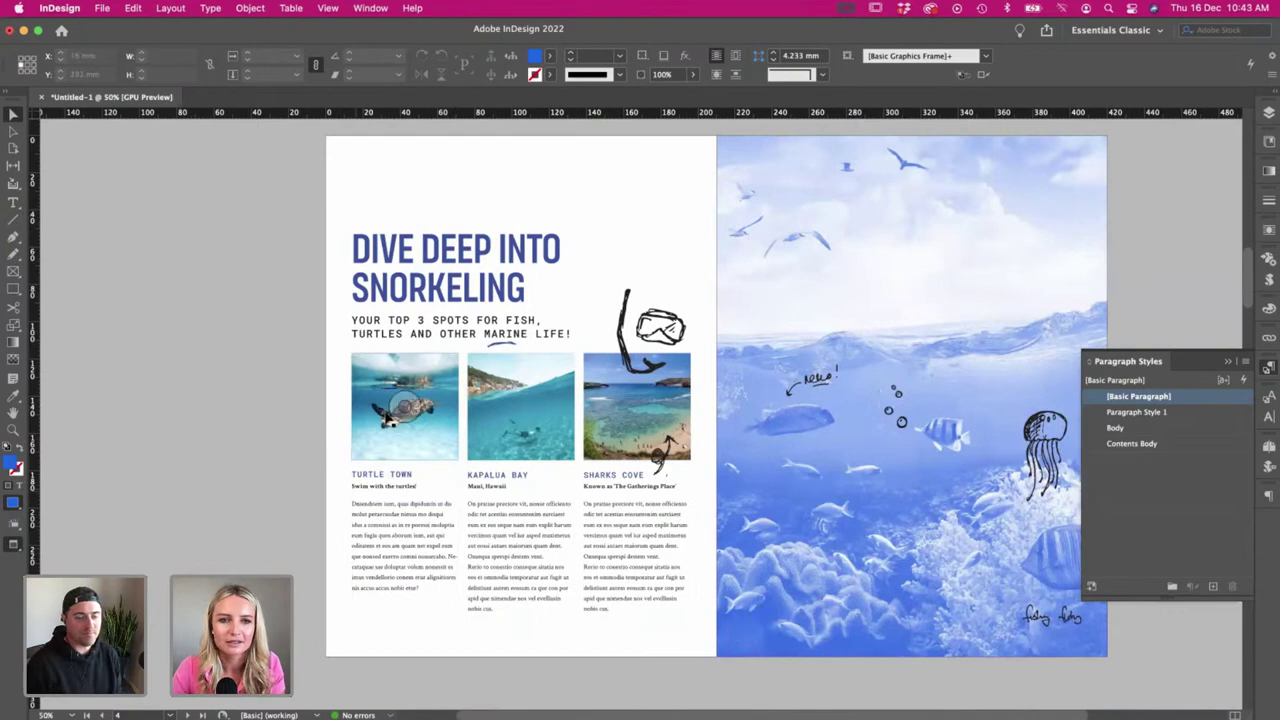
click(519, 344)
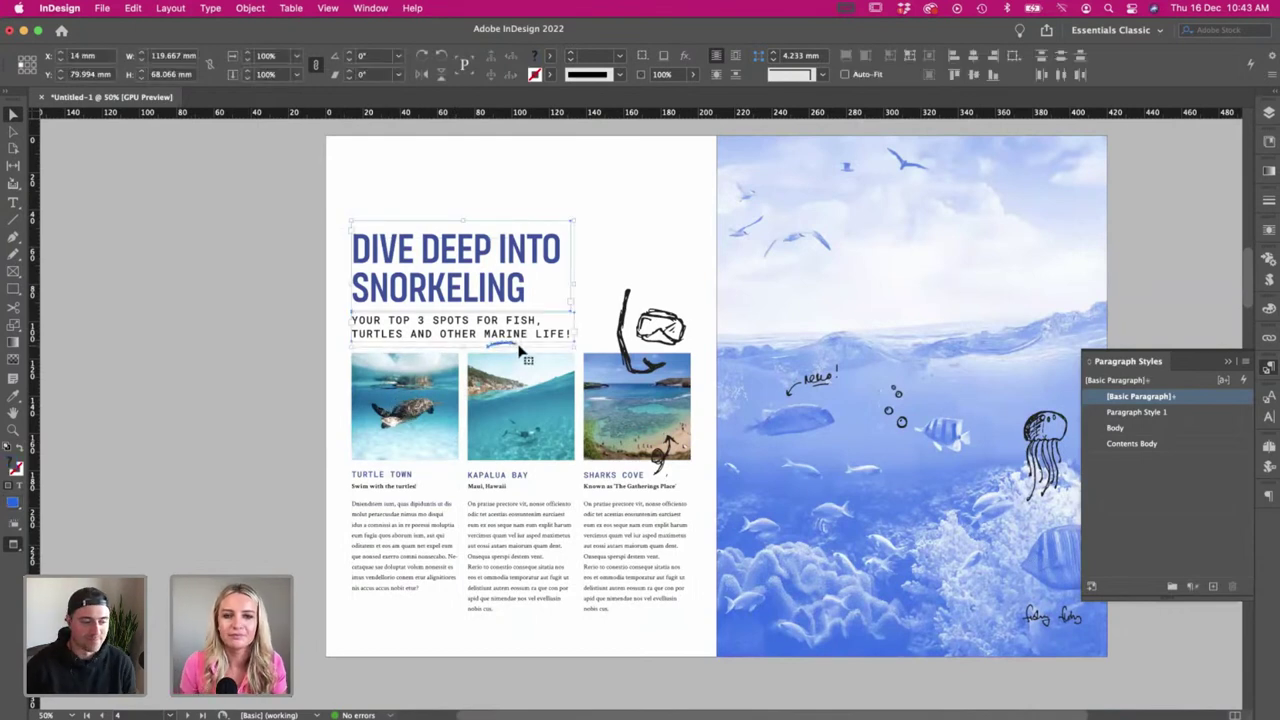
key(Up)
click(307, 343)
- Shift all the left page's content vertically as one block to a Y position of 155.559 mm, checking it against the guides
scroll(307, 343, right, 2)
key(w)
key(w)
scroll(180, 393, right, 1)
drag(236, 213, 537, 605)
key(super+a)
key(w)
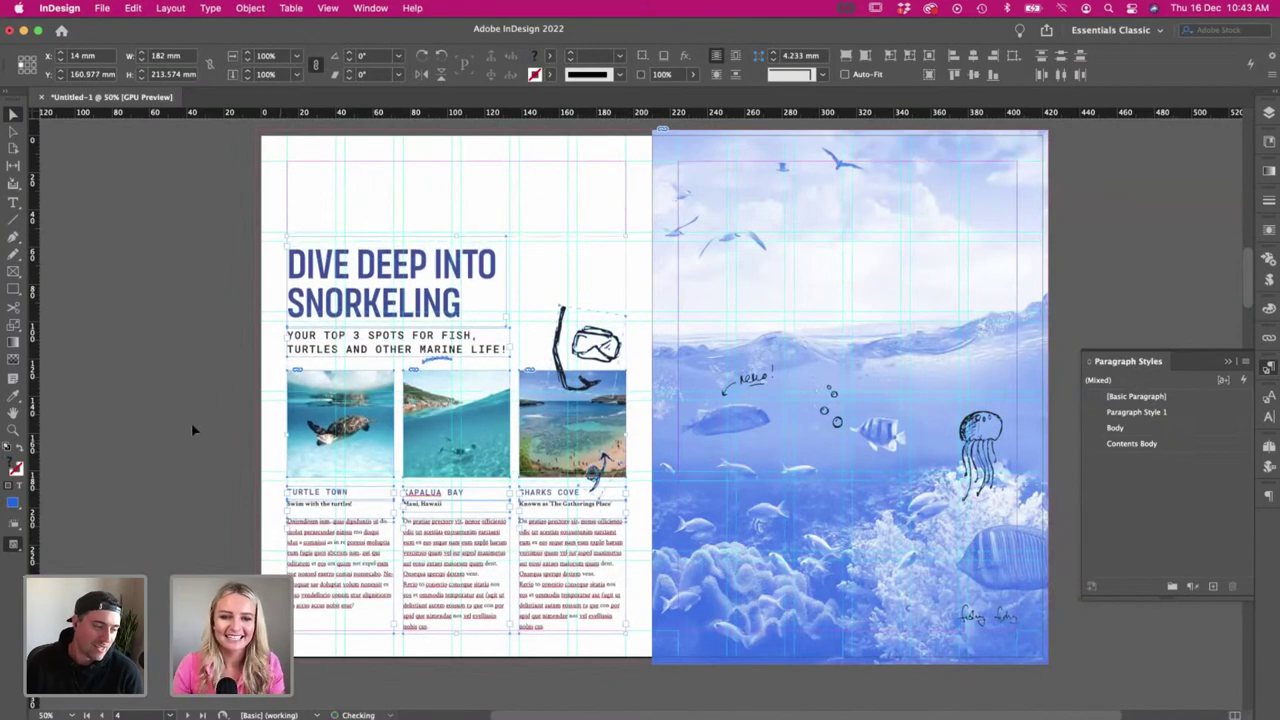
drag(312, 349, 312, 341)
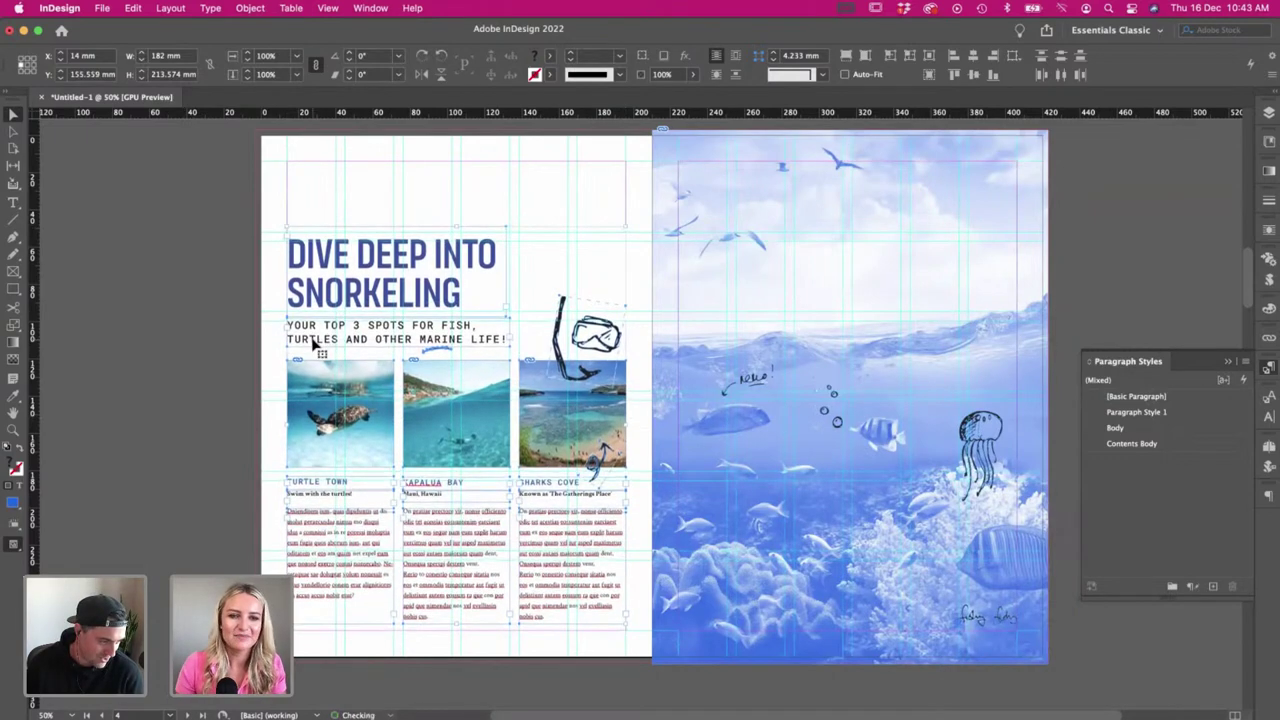
click(197, 357)
scroll(197, 357, right, 2)
scroll(197, 357, right, 1)
key(w)
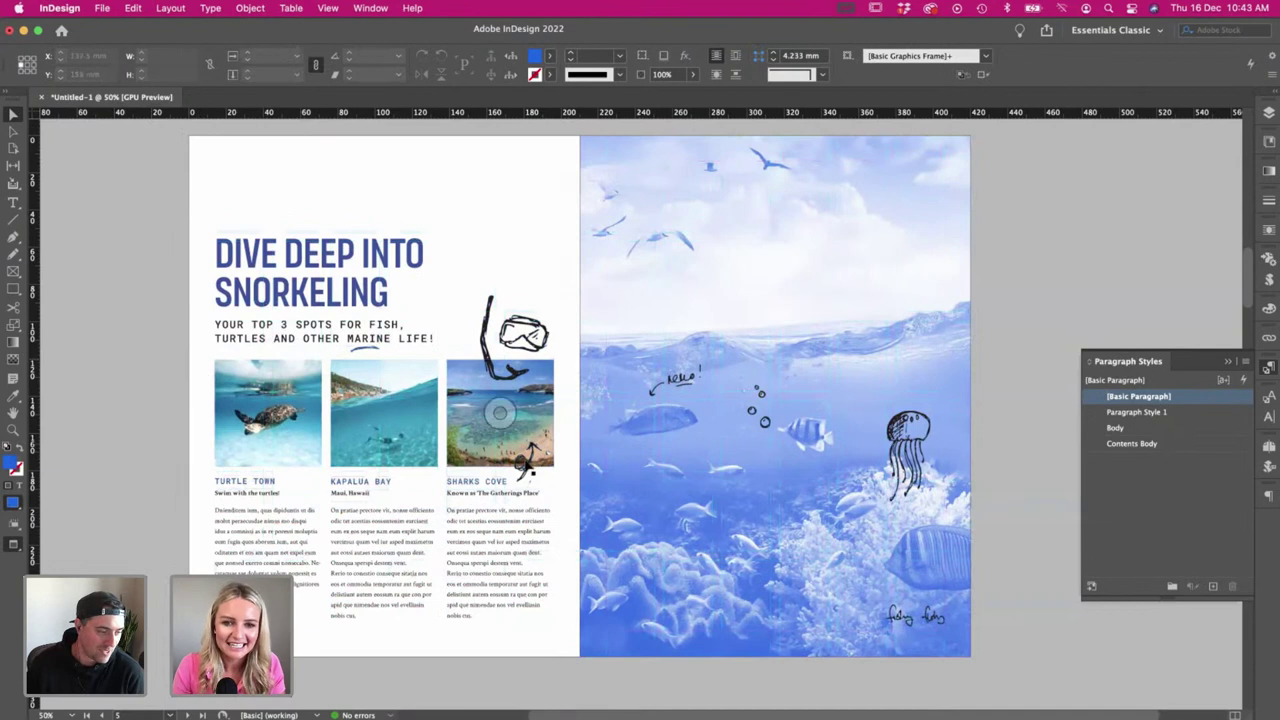
- Recolour the swirl arrow beside SHARKS COVE with the headline's blue, sampled with the Eyedropper
click(521, 461)
click(368, 265)
key(v)
click(289, 169)
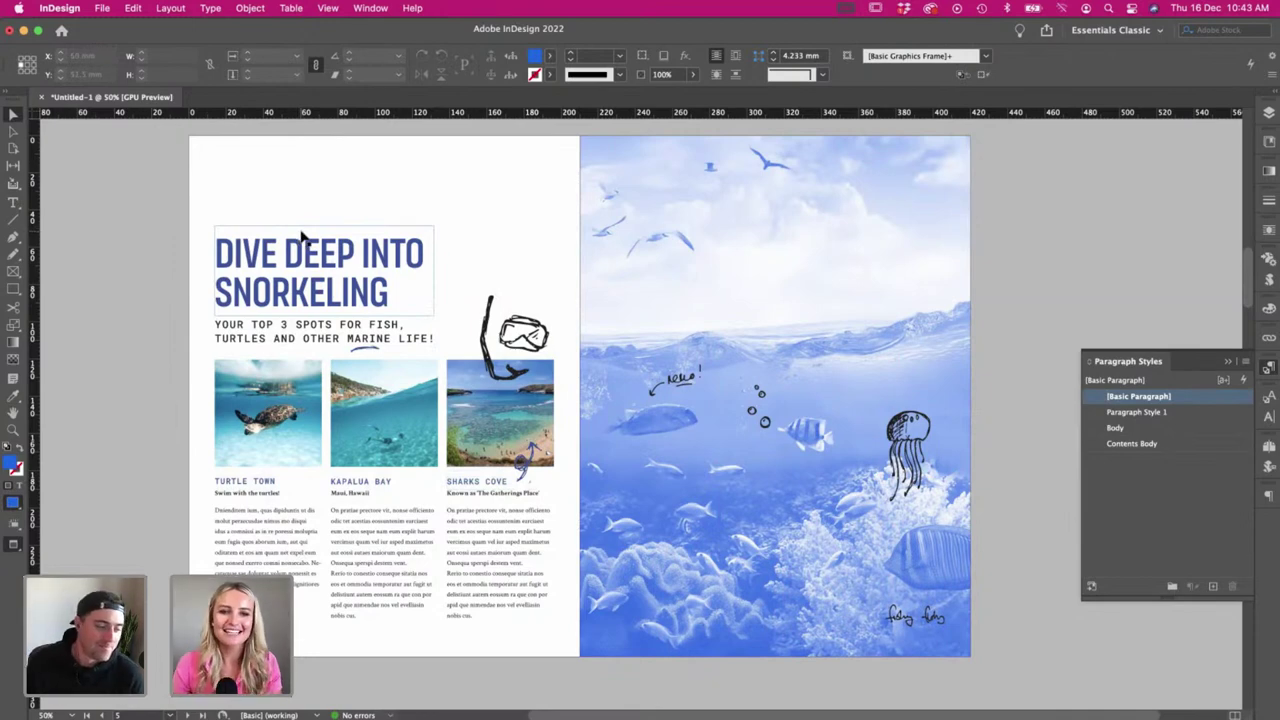
- Fine-tune the blue underline beneath MARINE to X 87.24 mm and Y 114.517 mm
click(375, 355)
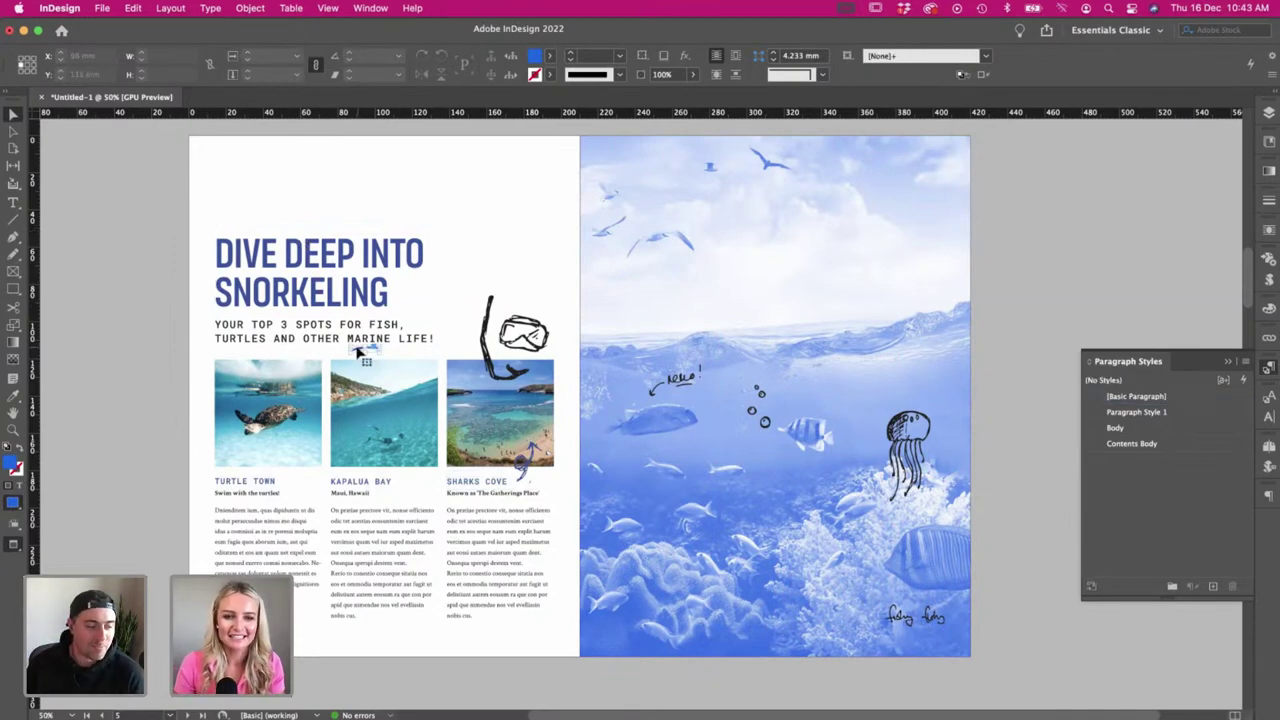
key(super+1)
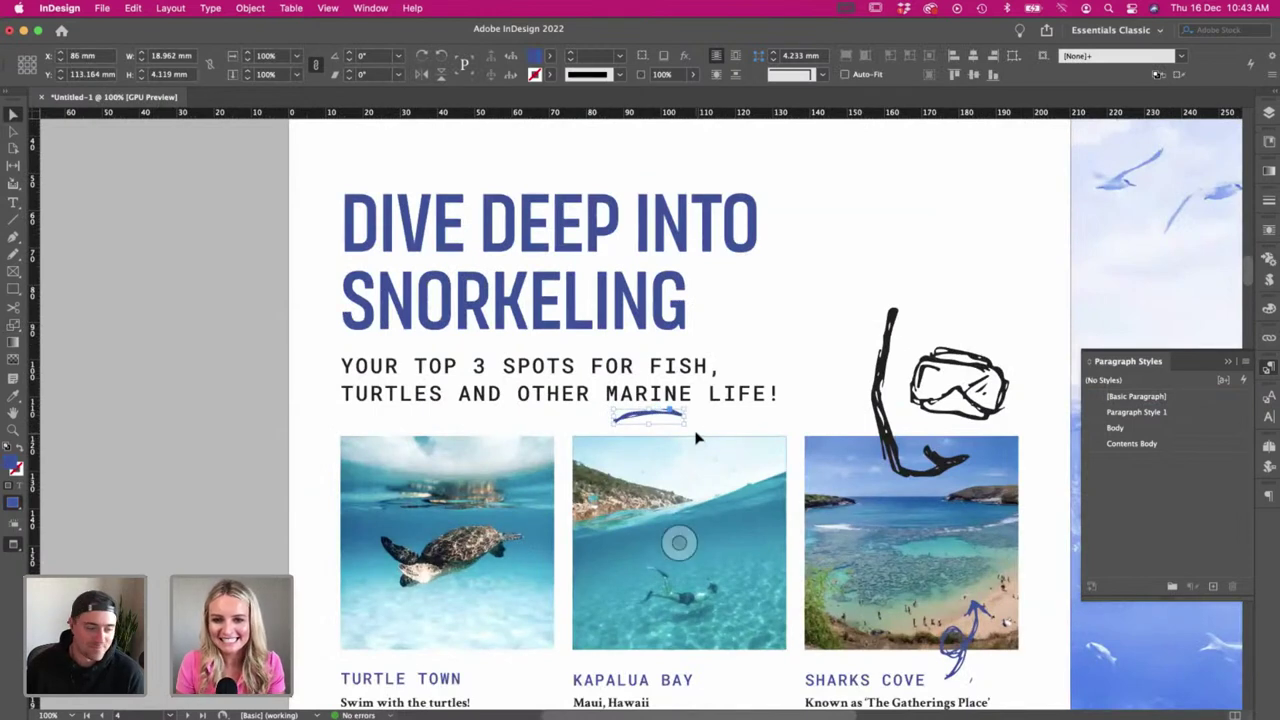
click(693, 428)
click(691, 428)
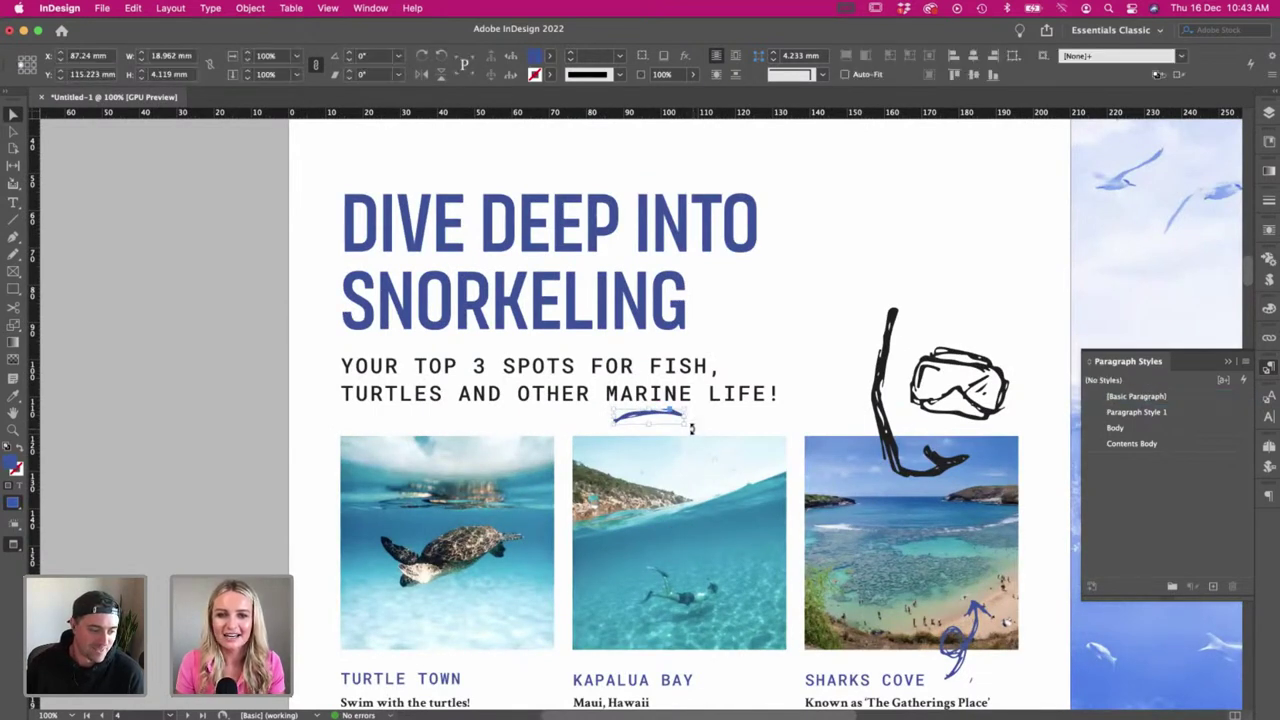
click(692, 432)
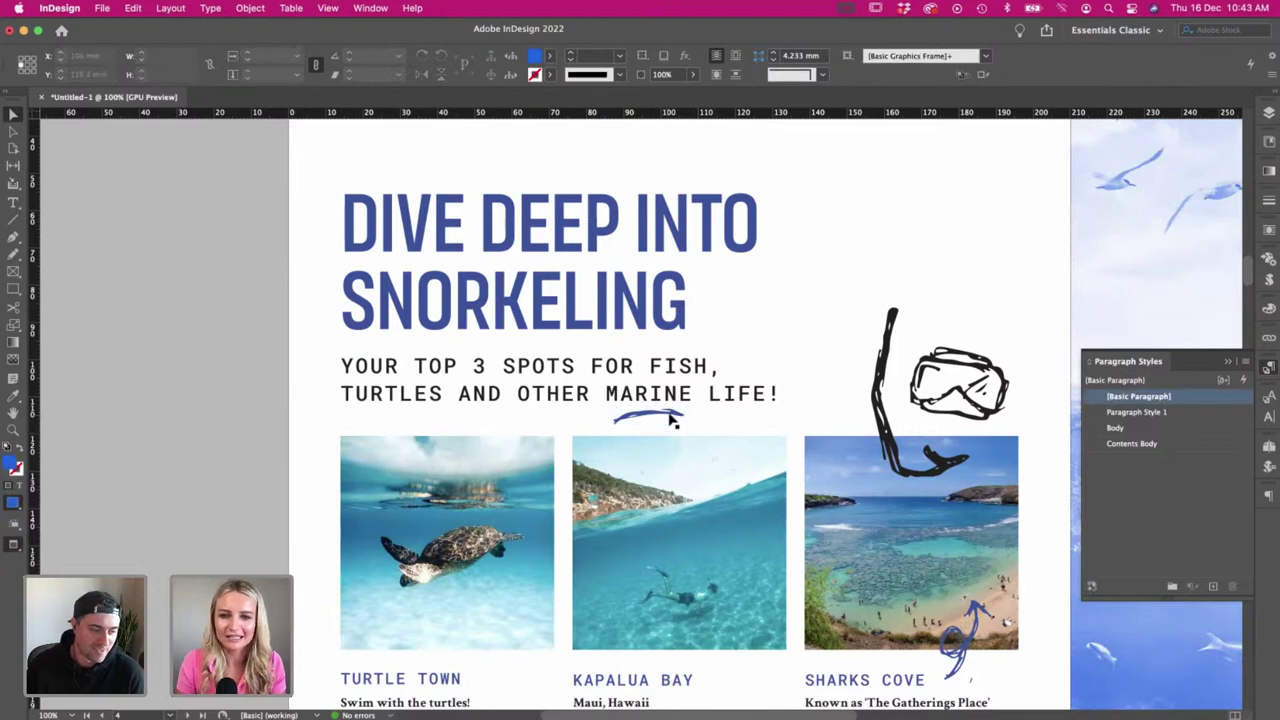
click(672, 421)
drag(671, 419, 670, 414)
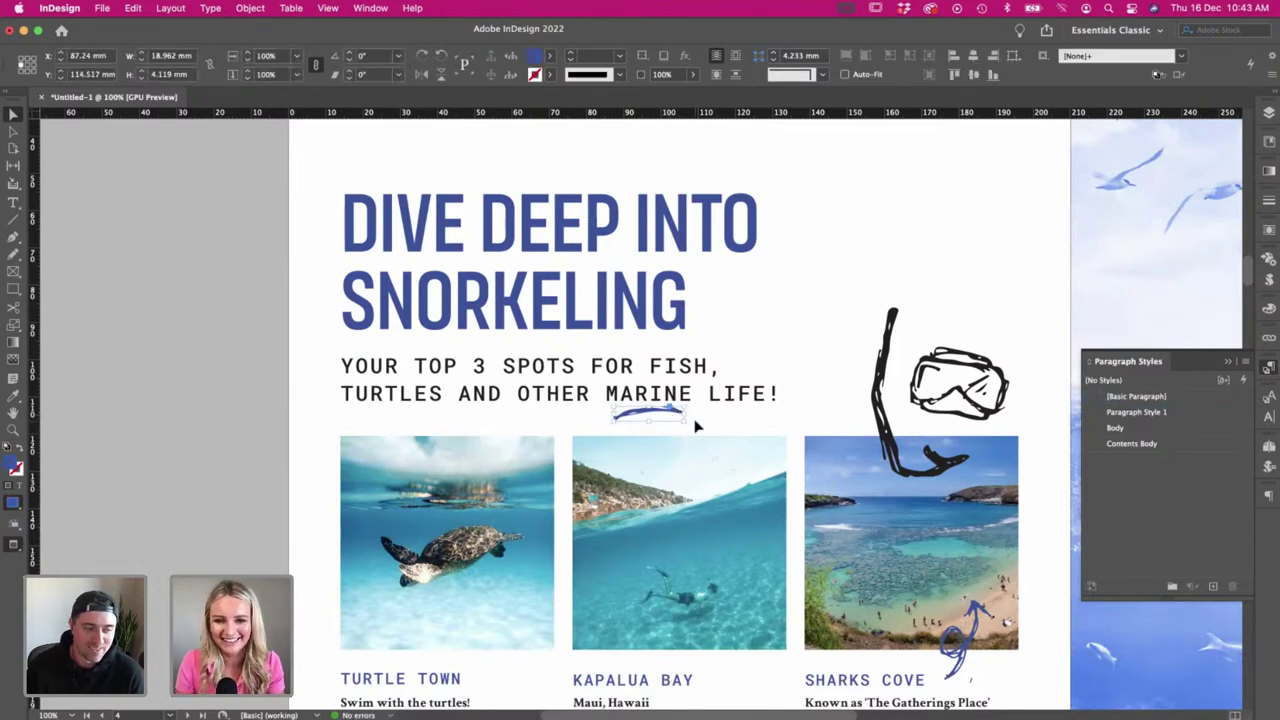
click(693, 432)
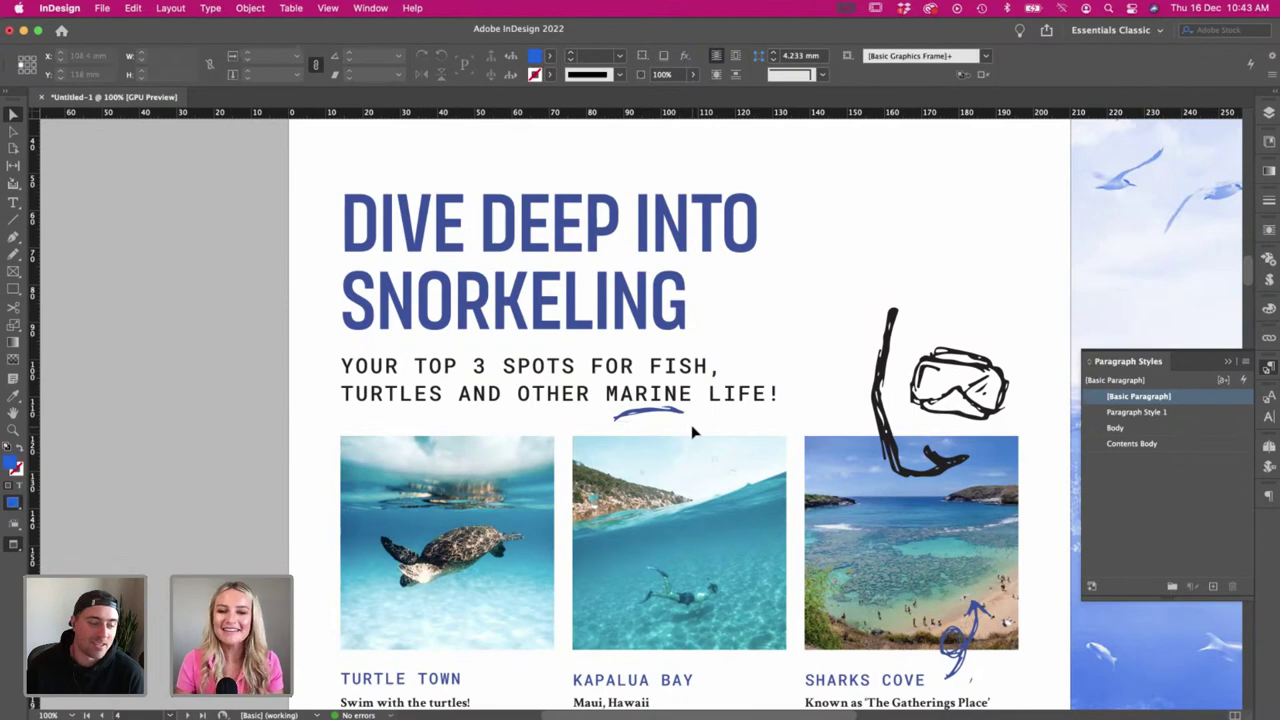
- Review the whole snorkeling spread and the start of the blank spread that follows it
key(super+minus)
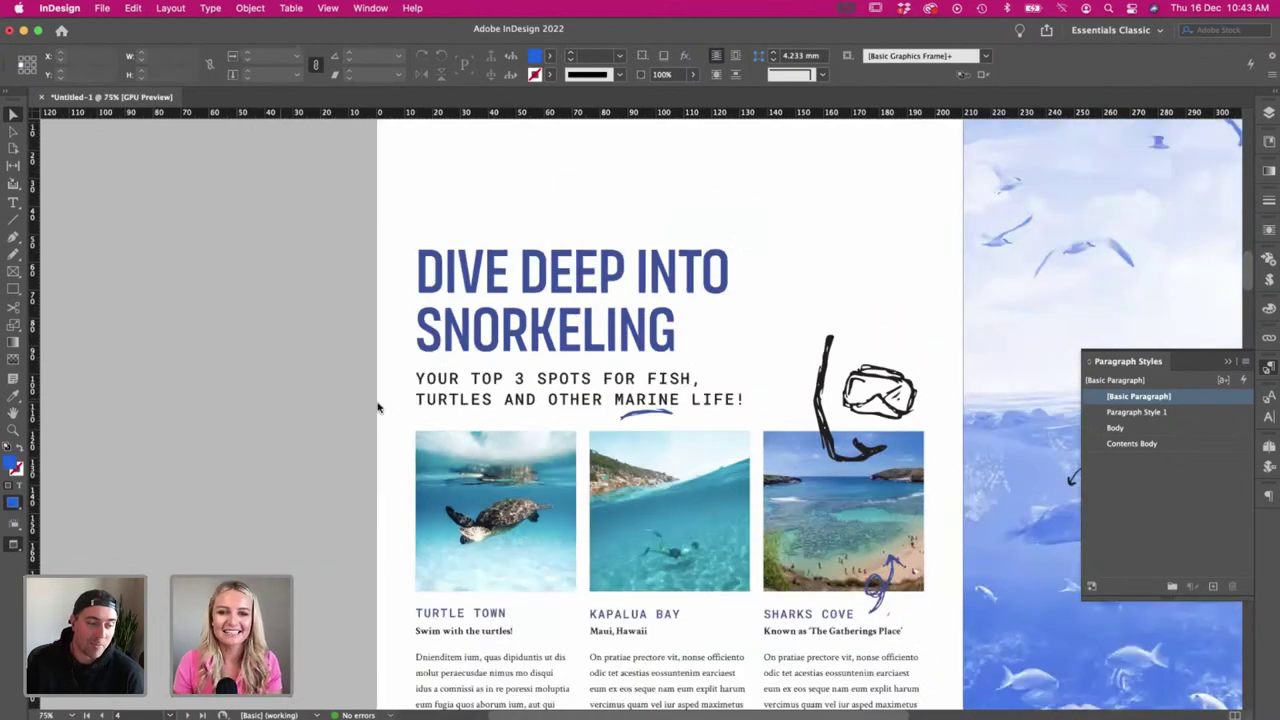
key(super+s)
click(797, 376)
key(super+minus)
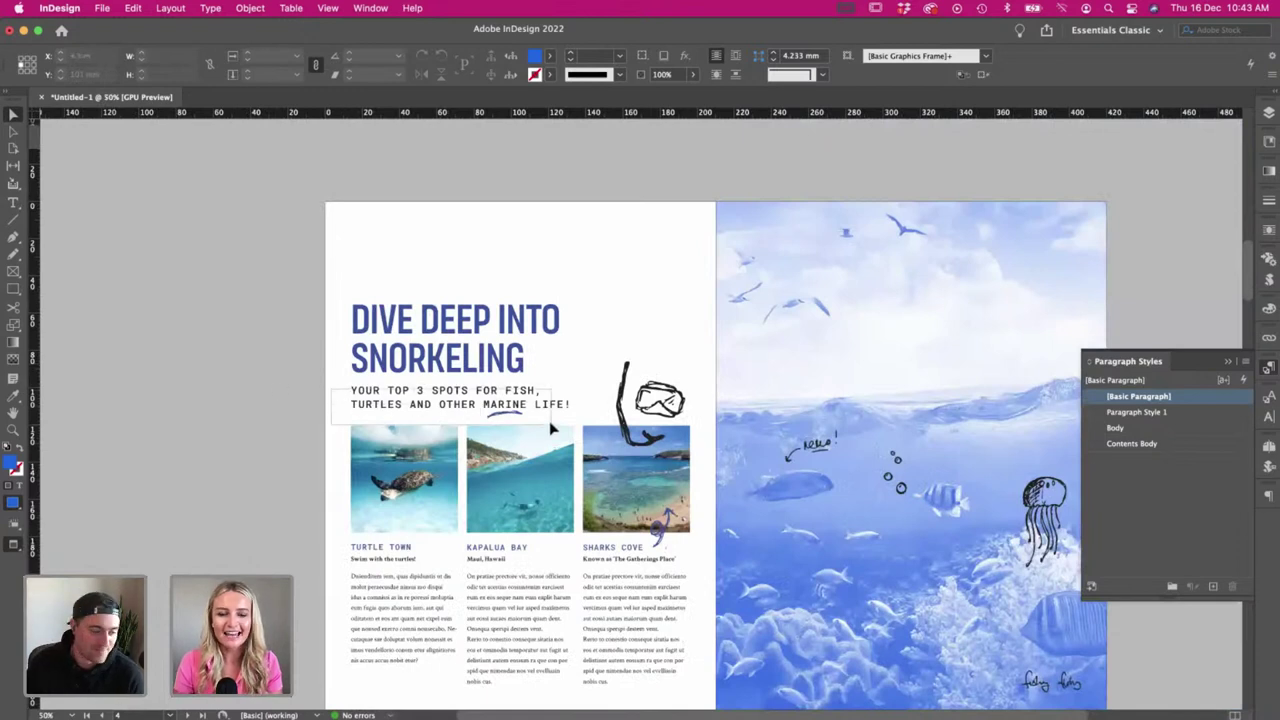
drag(550, 424, 548, 420)
click(275, 390)
scroll(277, 395, right, 3)
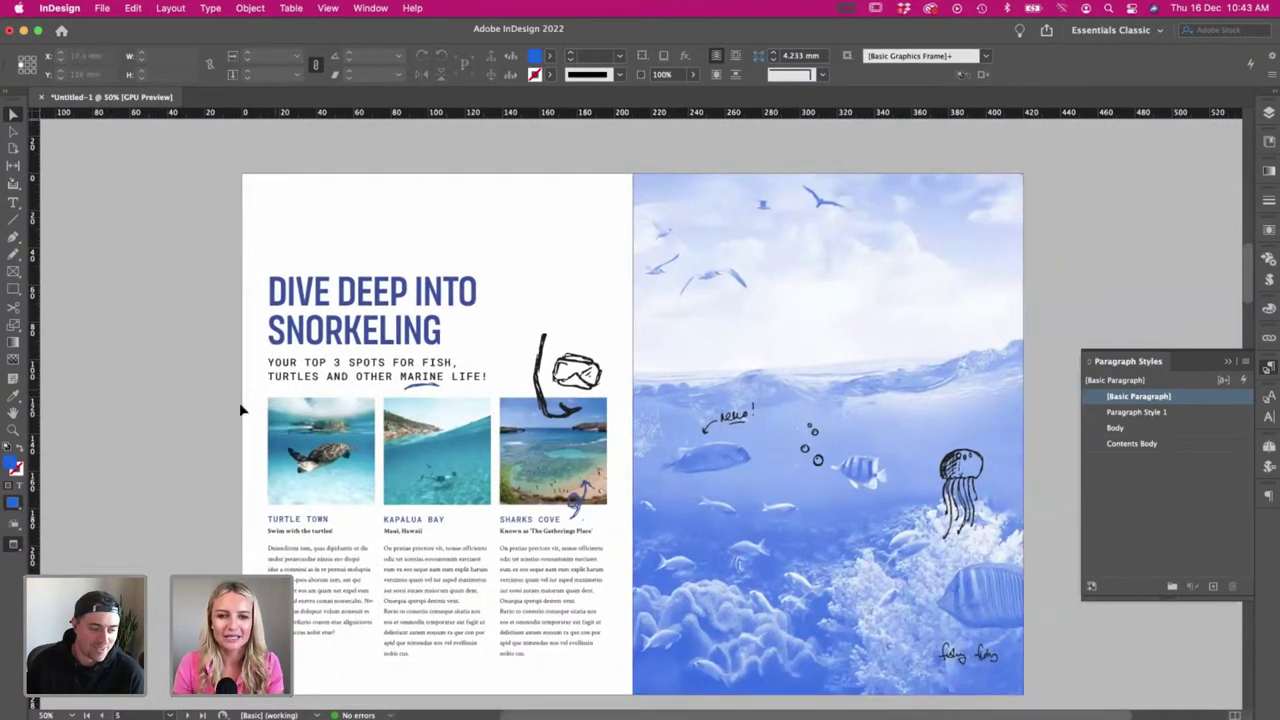
scroll(242, 410, down, 5)
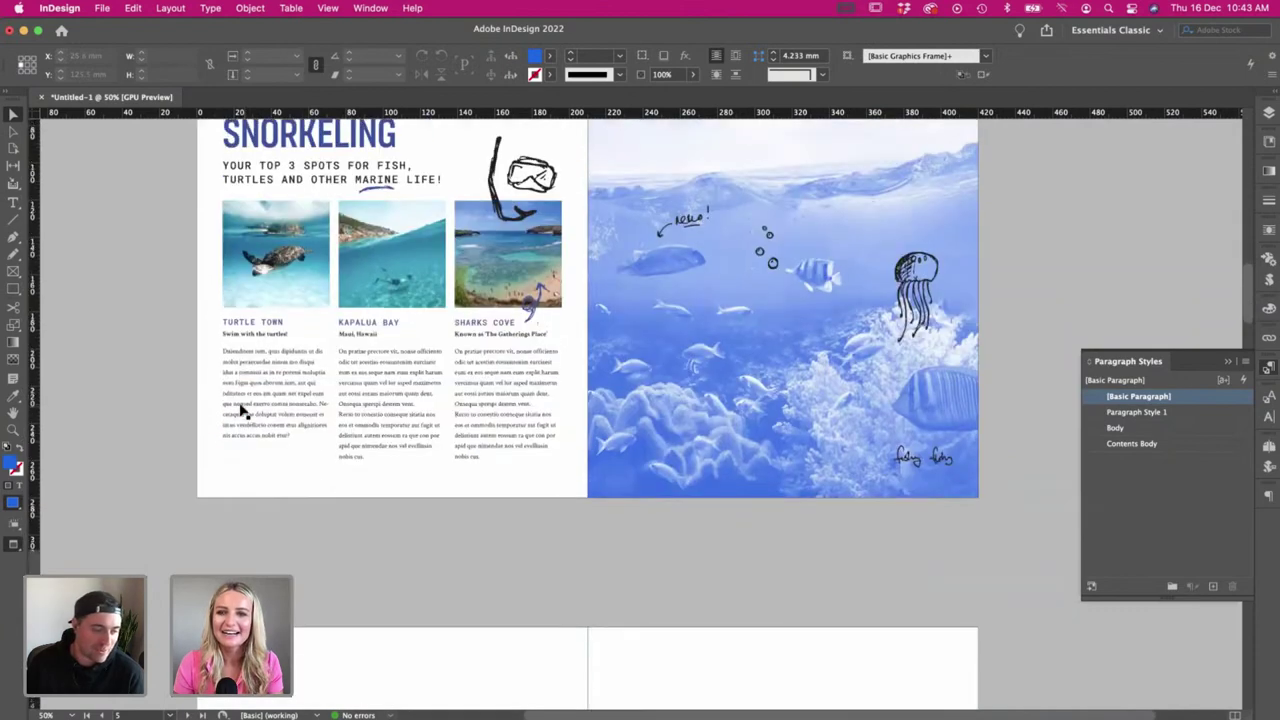
scroll(245, 412, up, 3)
scroll(248, 413, up, 2)
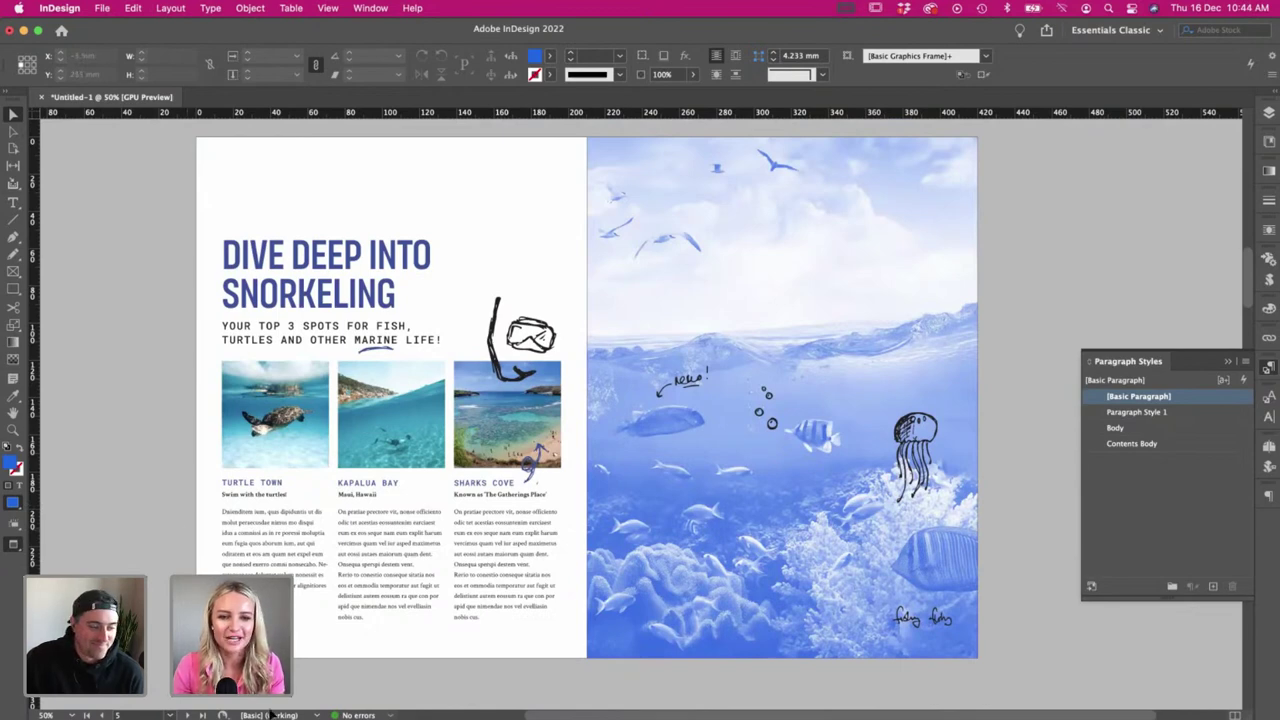
- Copy a small hand-drawn ink dot from Illustrations.ai in Illustrator and paste it into the InDesign snorkeling spread
key(super+Tab)
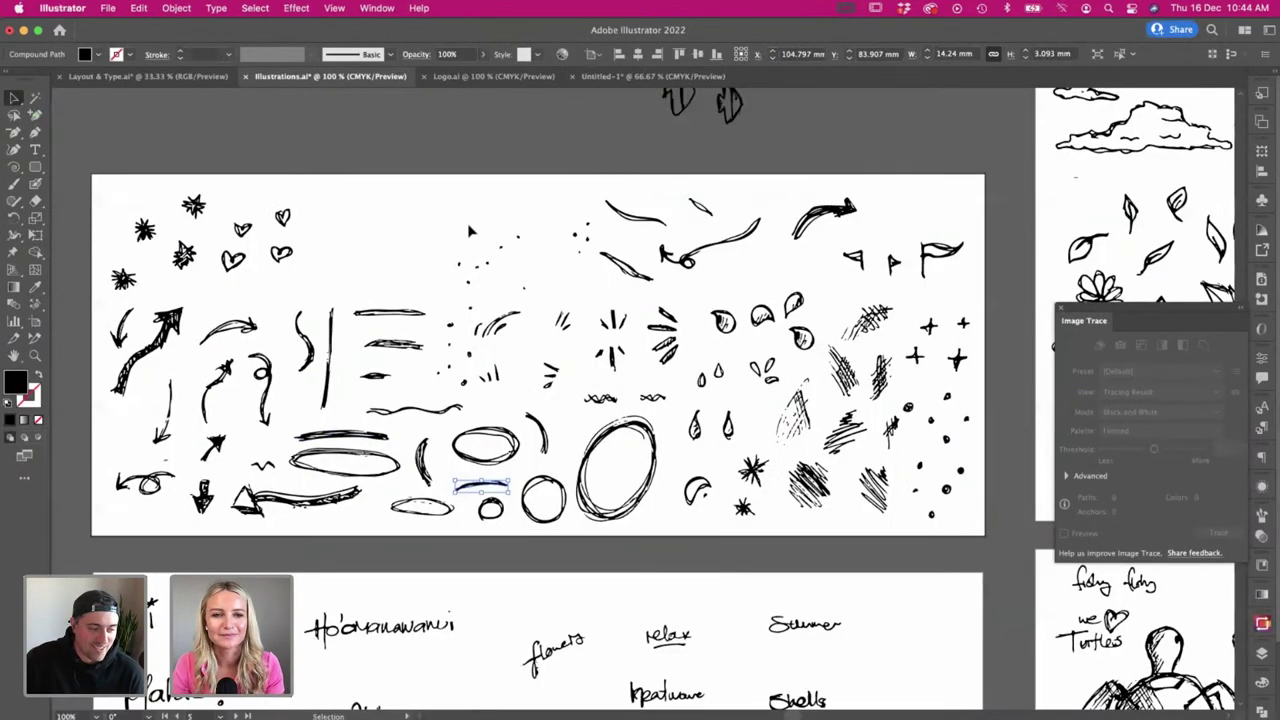
click(463, 292)
click(450, 325)
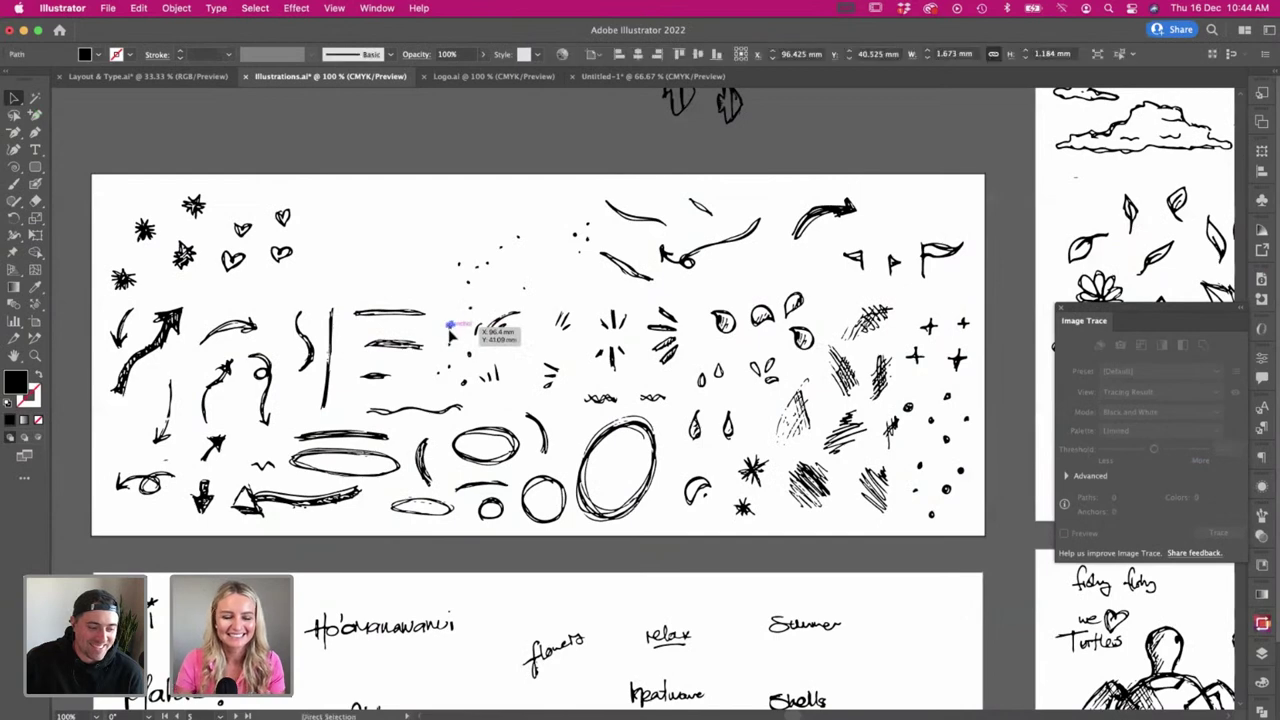
key(super+c)
key(super+Tab)
key(super+v)
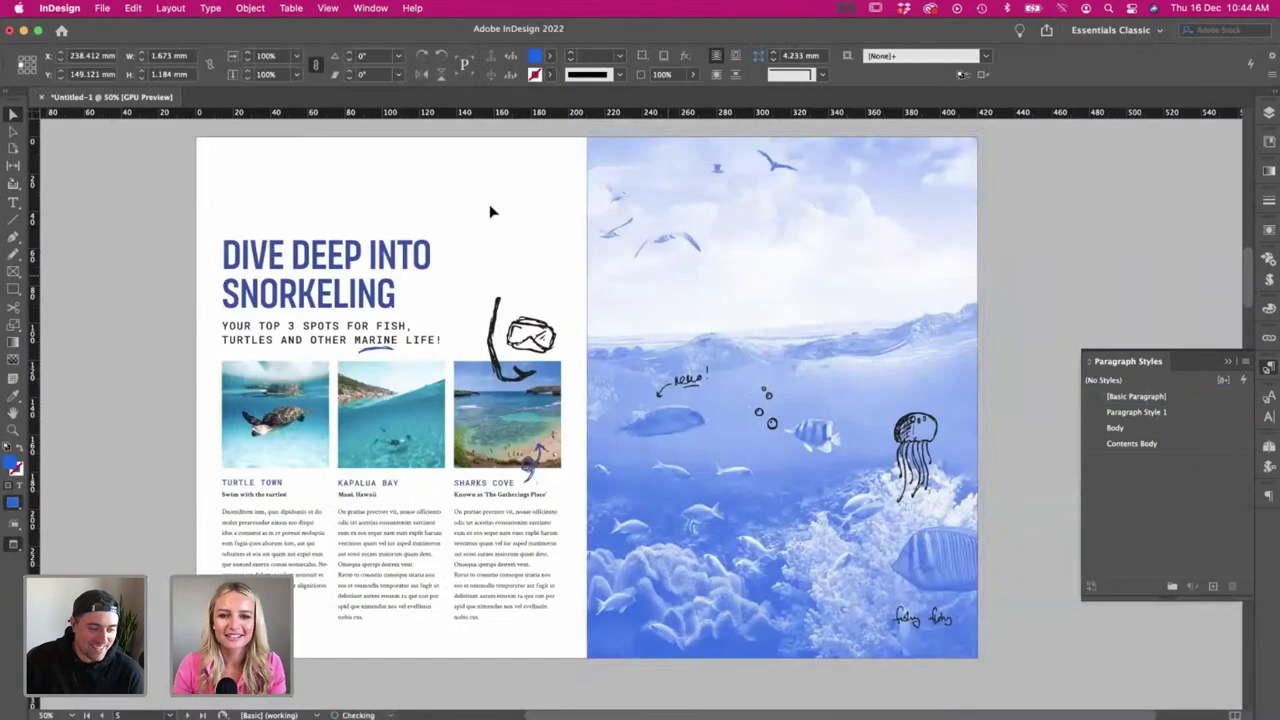
click(490, 211)
click(597, 337)
click(506, 251)
drag(644, 420, 916, 612)
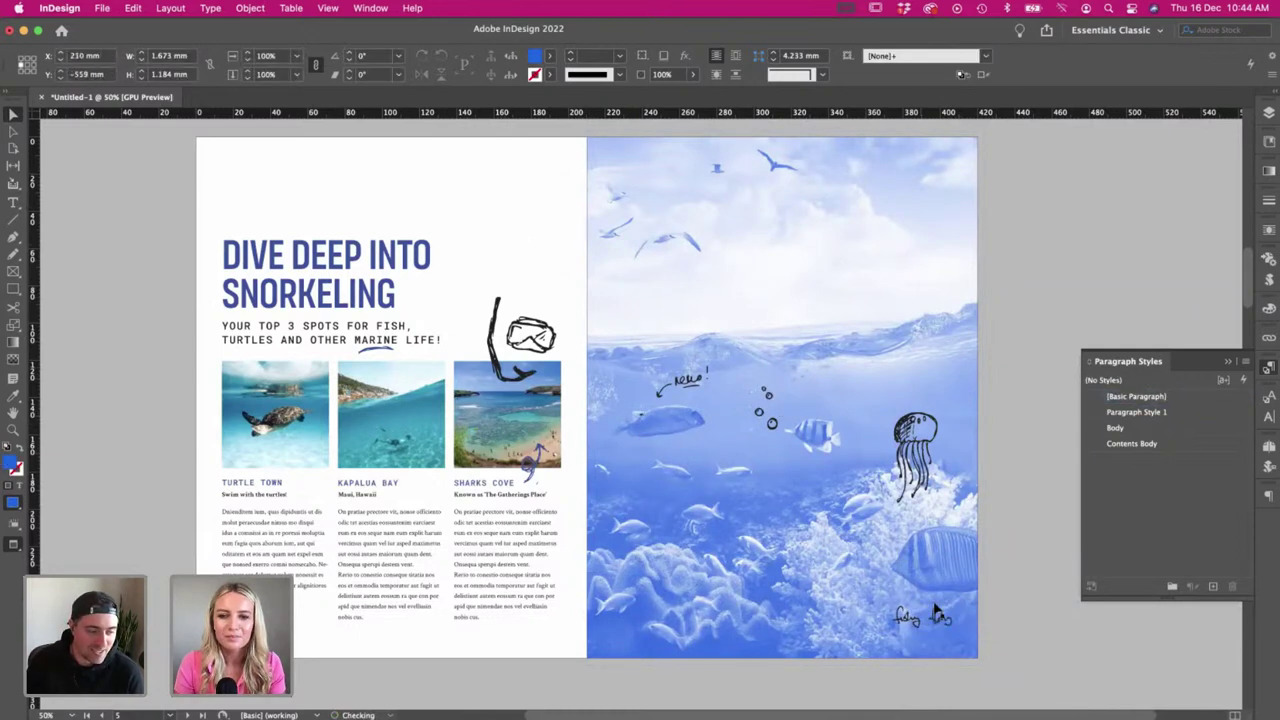
click(1030, 604)
- Bring a smaller ink dot from Illustrator to the SHARKS COVE swirl arrow in InDesign and match it to the arrow's blue
key(super+Tab)
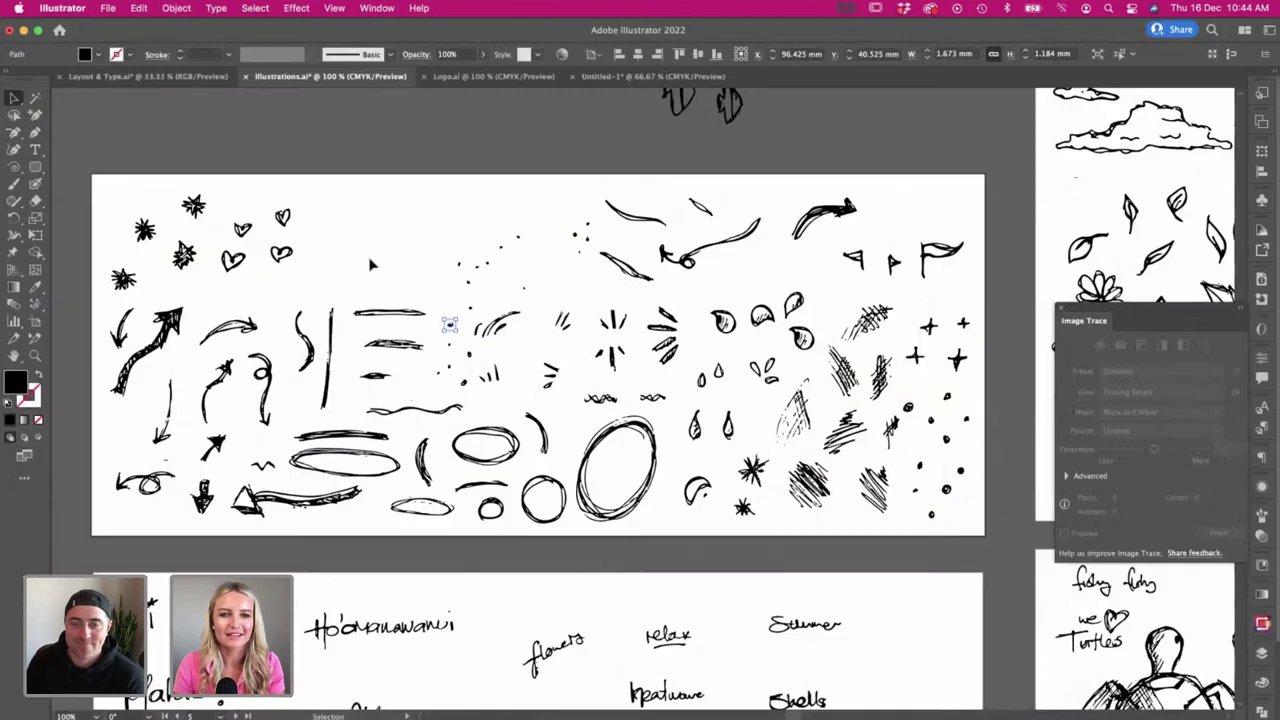
key(super+Tab)
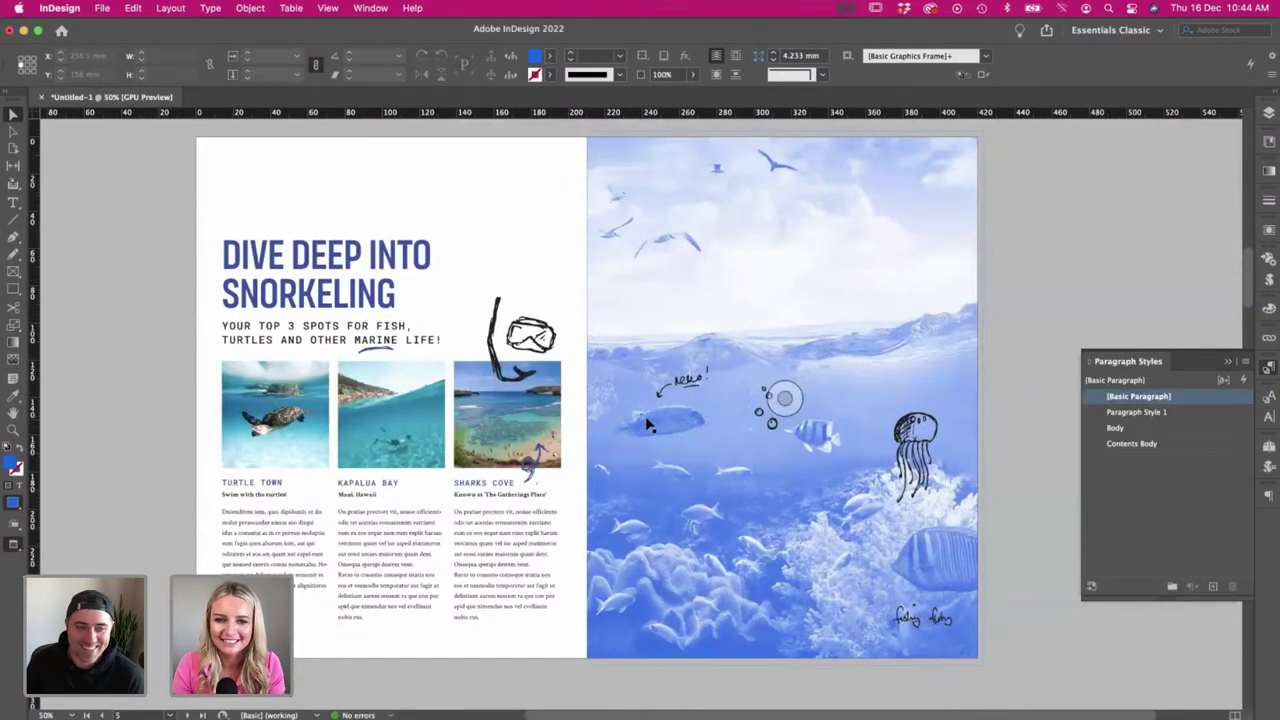
drag(537, 484, 538, 478)
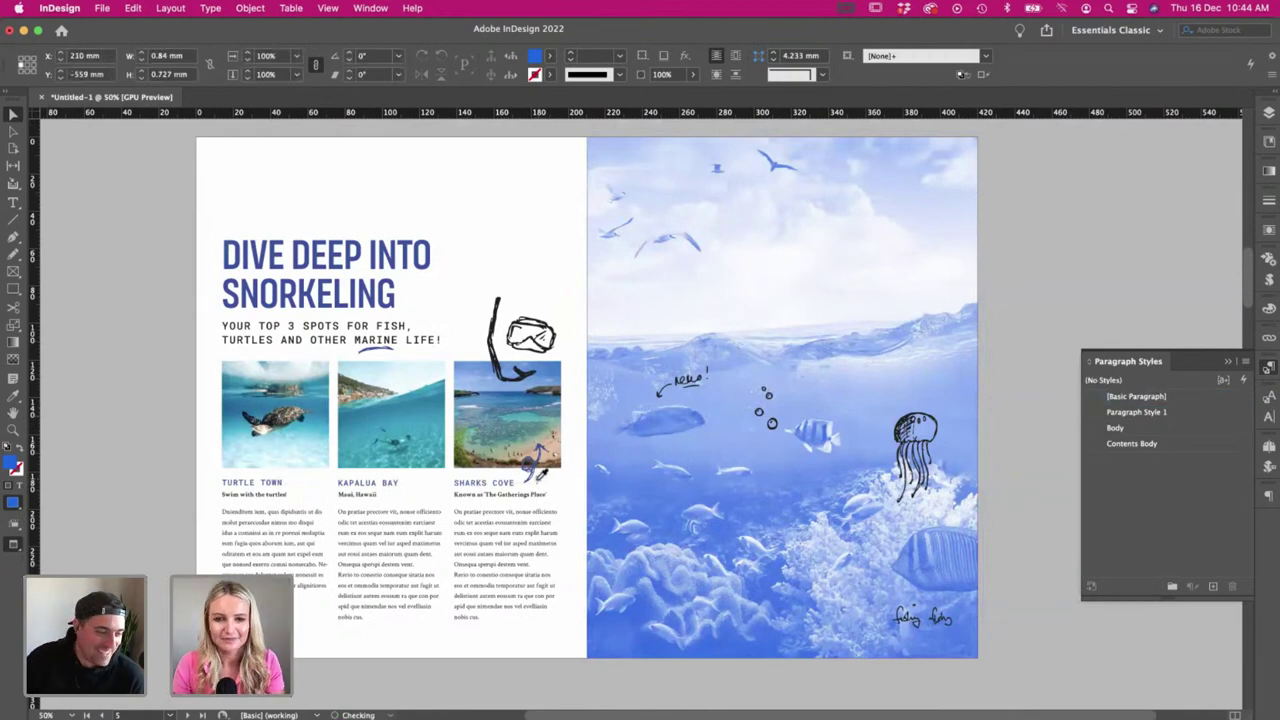
key(i)
click(523, 473)
key(v)
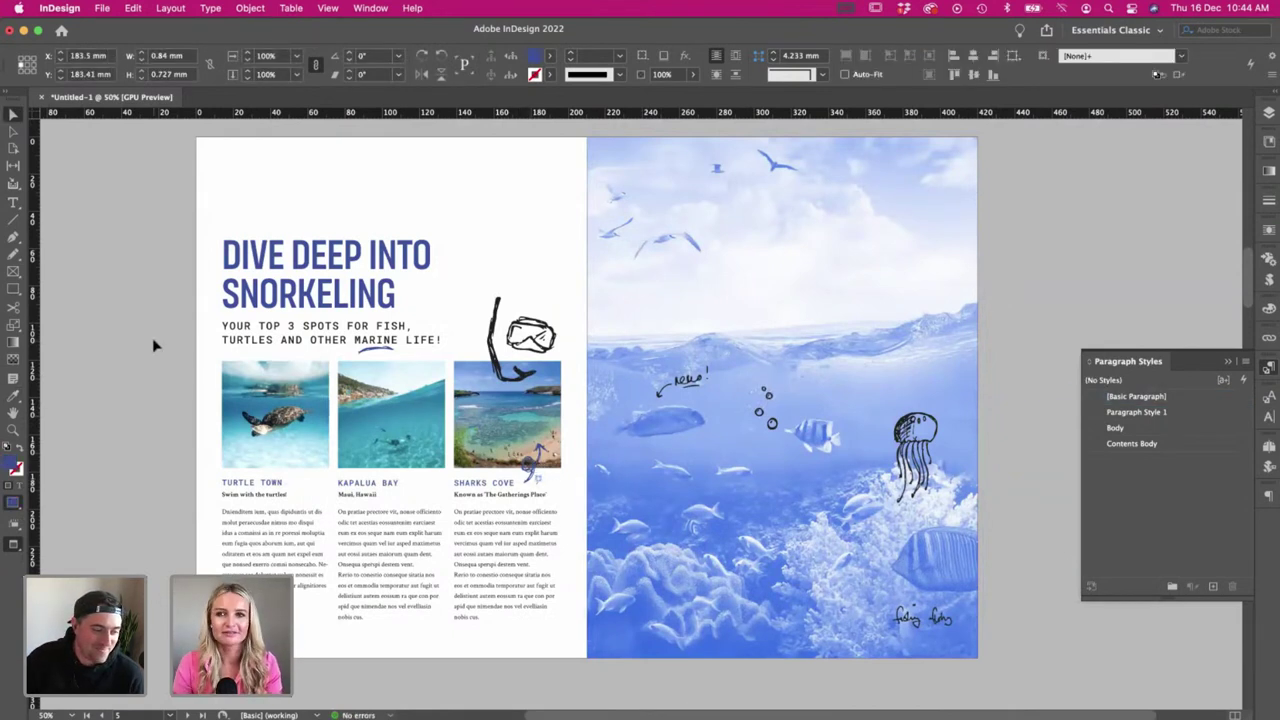
click(154, 346)
scroll(154, 346, right, 1)
scroll(153, 345, right, 1)
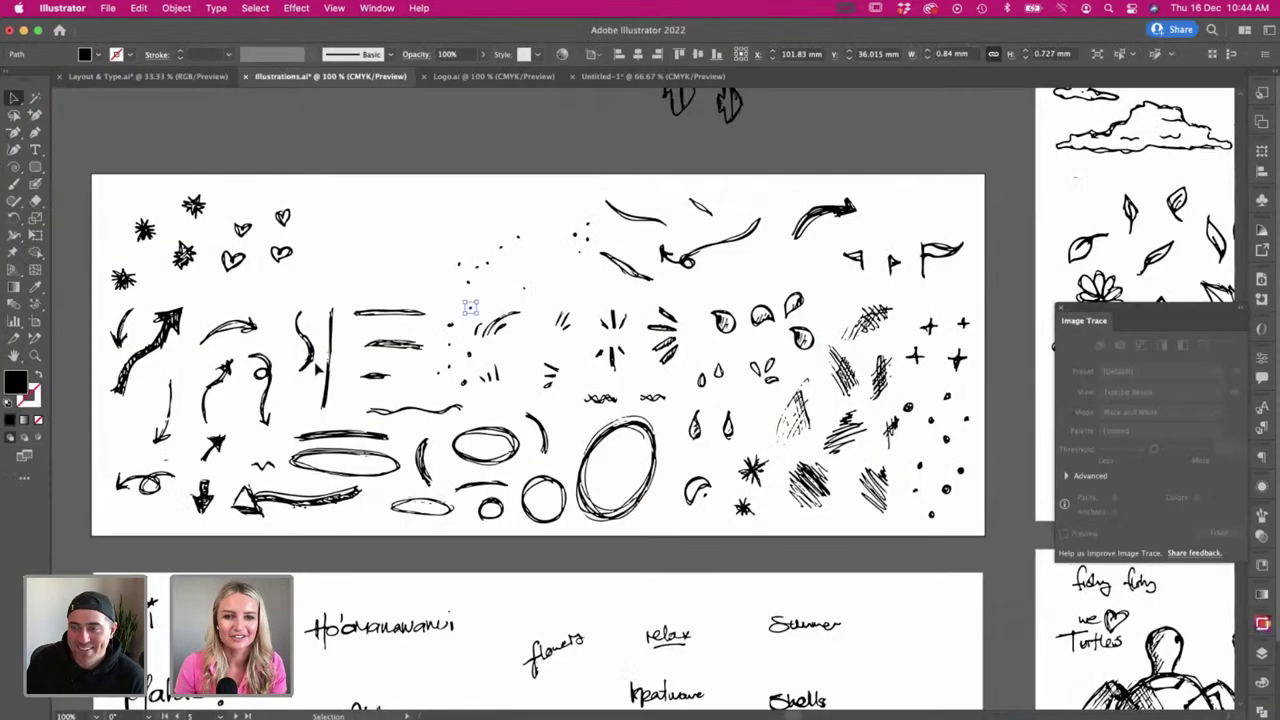
- Copy the speckled triangular texture from Illustrations.ai in Illustrator and paste it into the InDesign snorkeling spread
click(663, 458)
scroll(658, 458, right, 3)
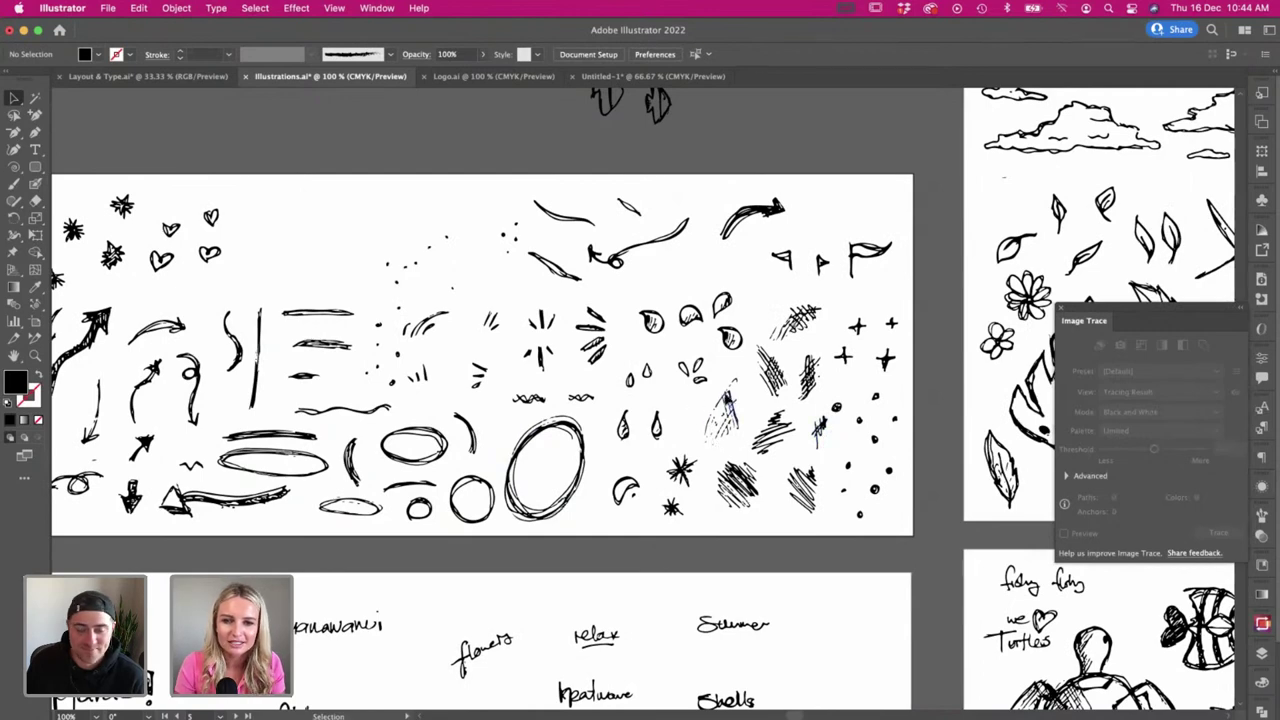
scroll(818, 430, right, 2)
click(700, 419)
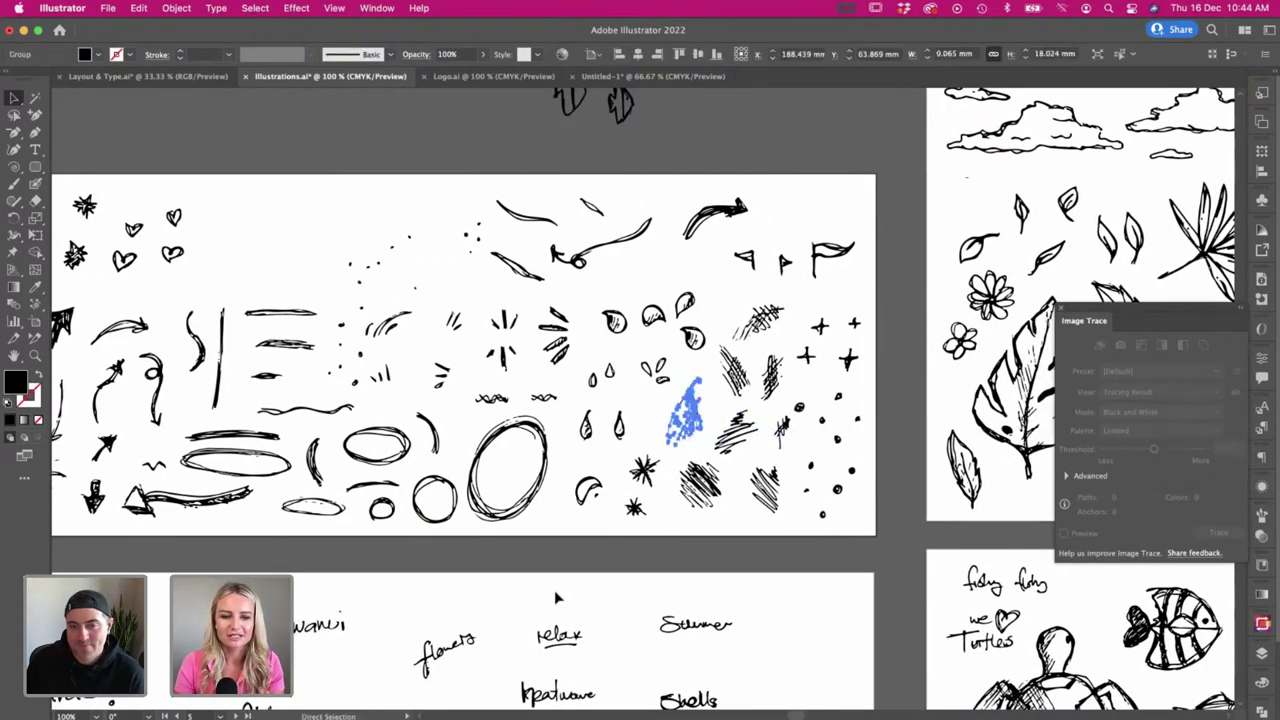
key(super+Tab)
key(super+v)
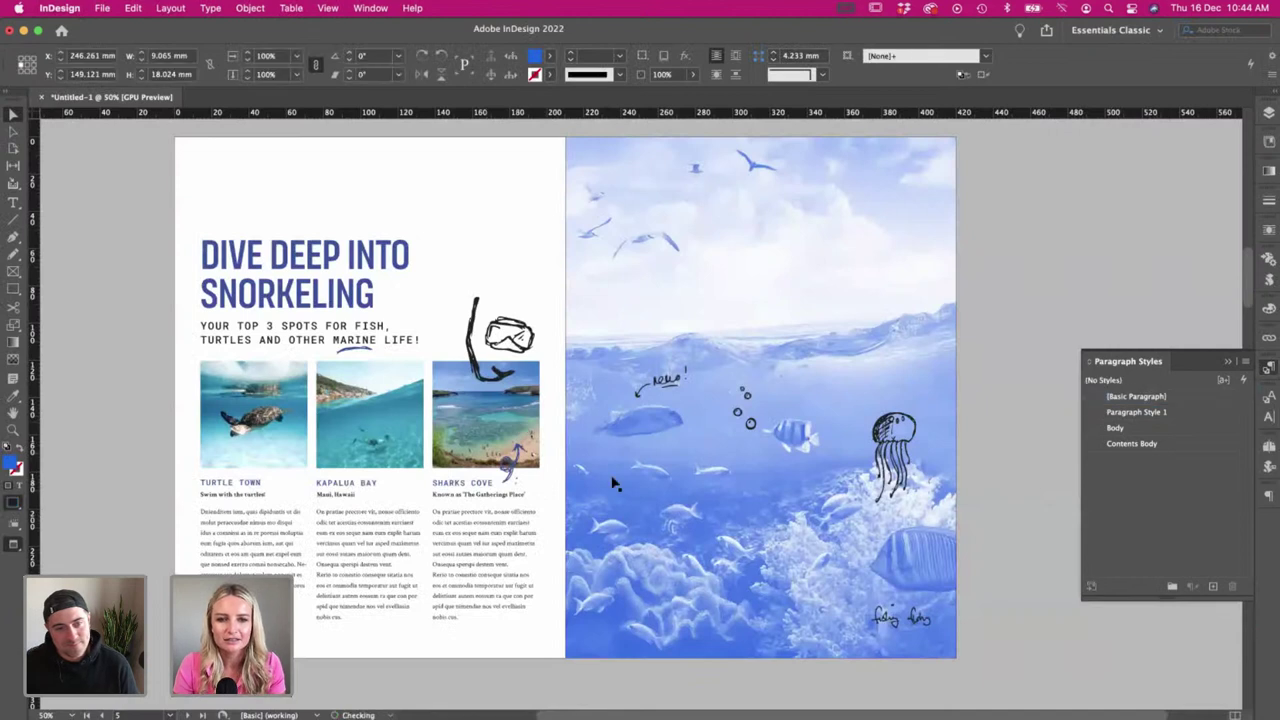
- Scale the pasted speckle texture to 175% and place it over the striped fish at the ocean photo's right edge
key(s)
drag(683, 444, 738, 507)
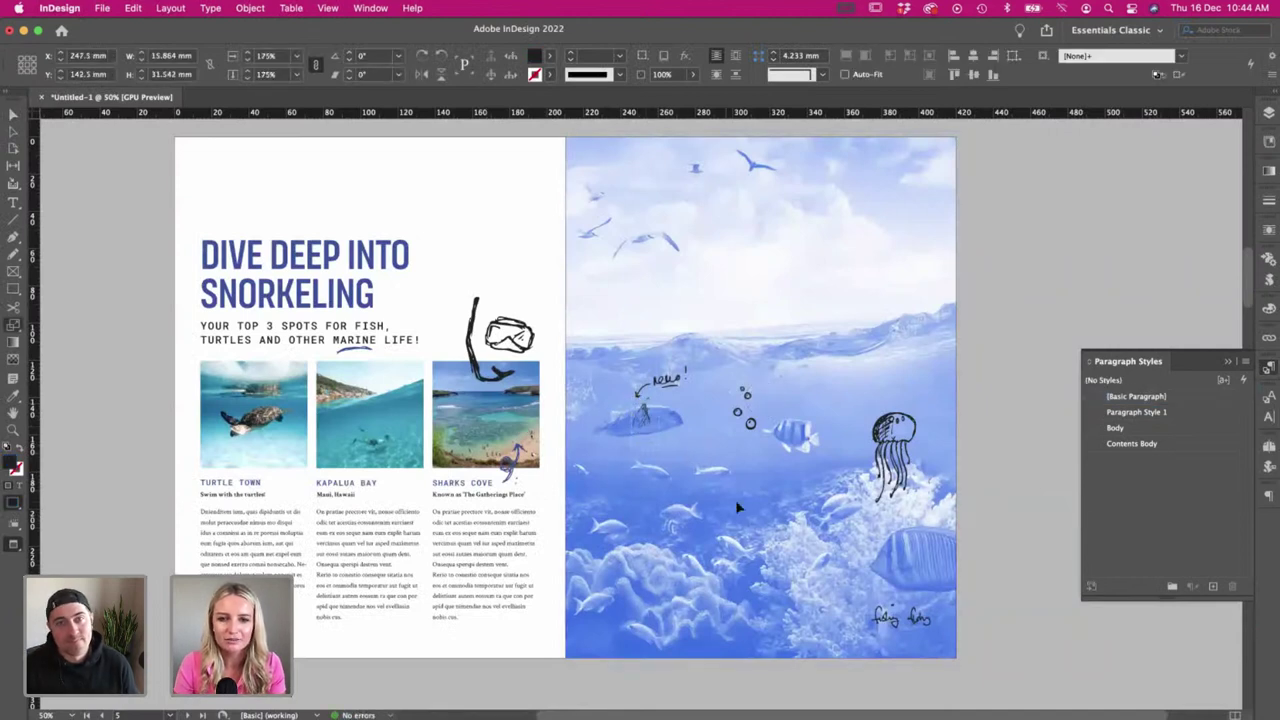
click(660, 425)
mouse_move(660, 425)
mouse_down()
mouse_move(1000, 596)
mouse_move(966, 562)
mouse_move(960, 582)
mouse_up()
click(1046, 603)
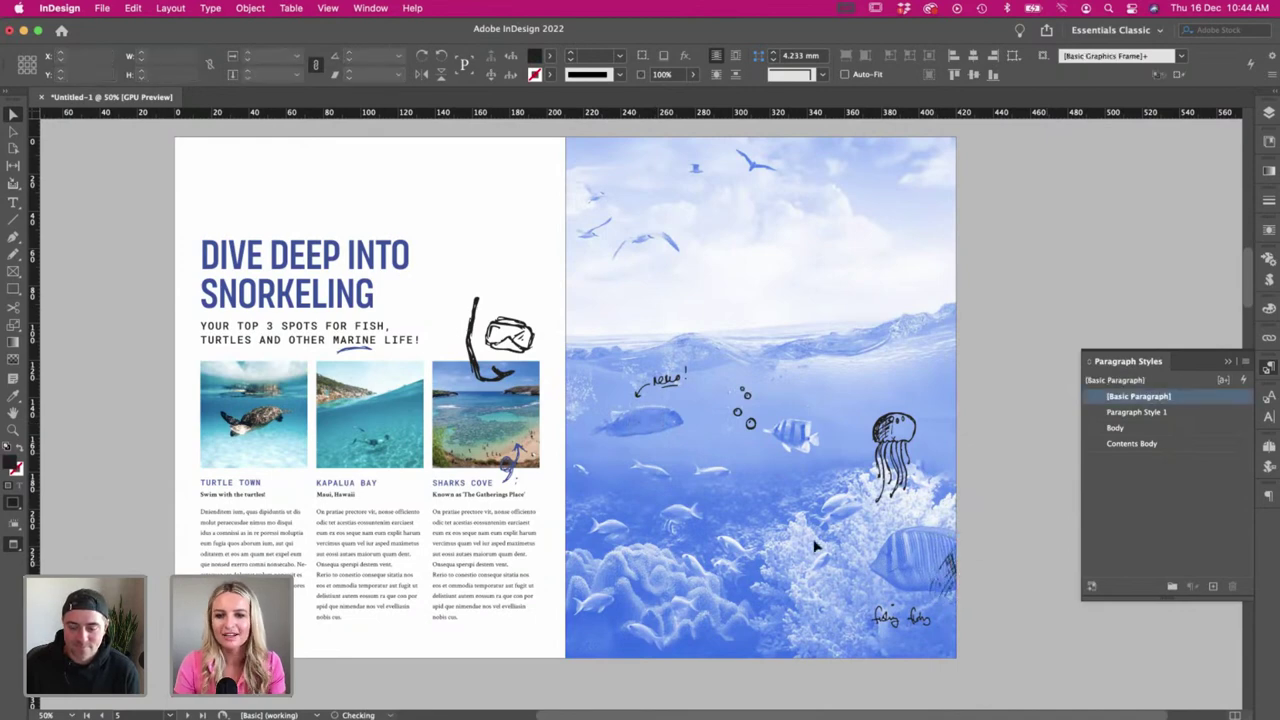
- Nudge the DIVE DEEP INTO SNORKELING heading, its subheading and the MARINE underline slightly upward and preview the spread
scroll(580, 473, up, 2)
scroll(580, 471, down, 3)
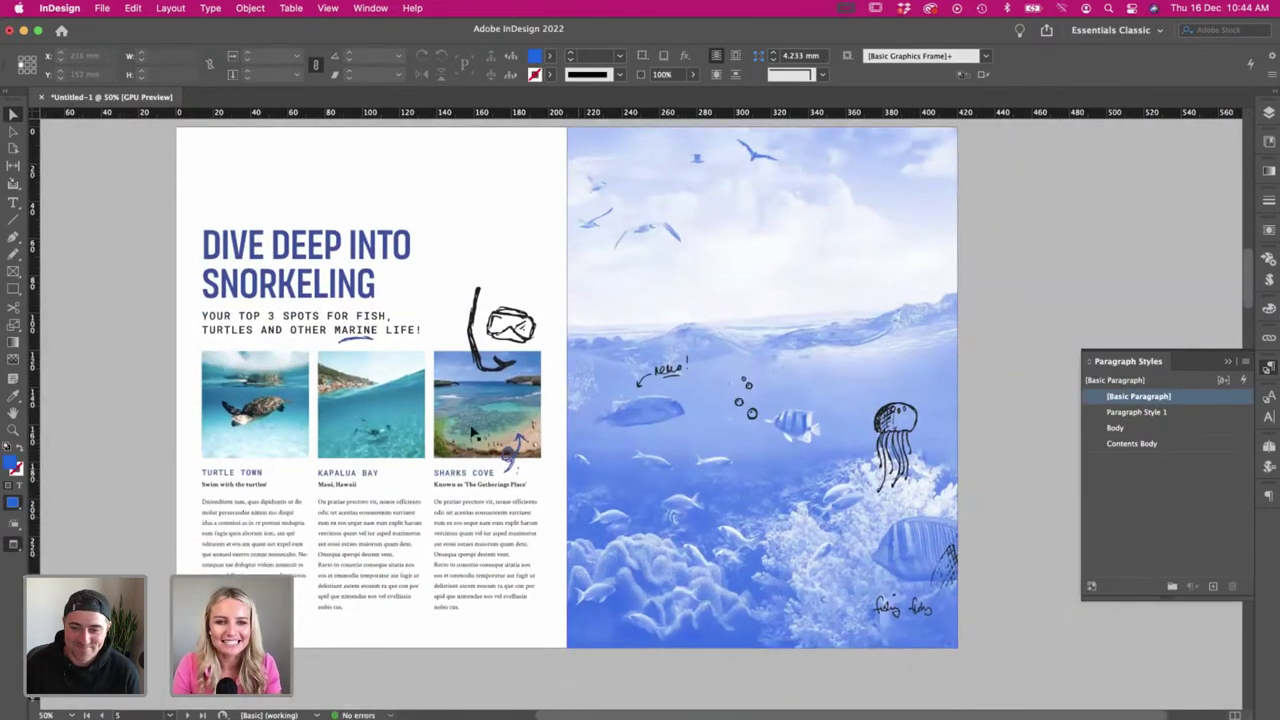
scroll(307, 352, left, 2)
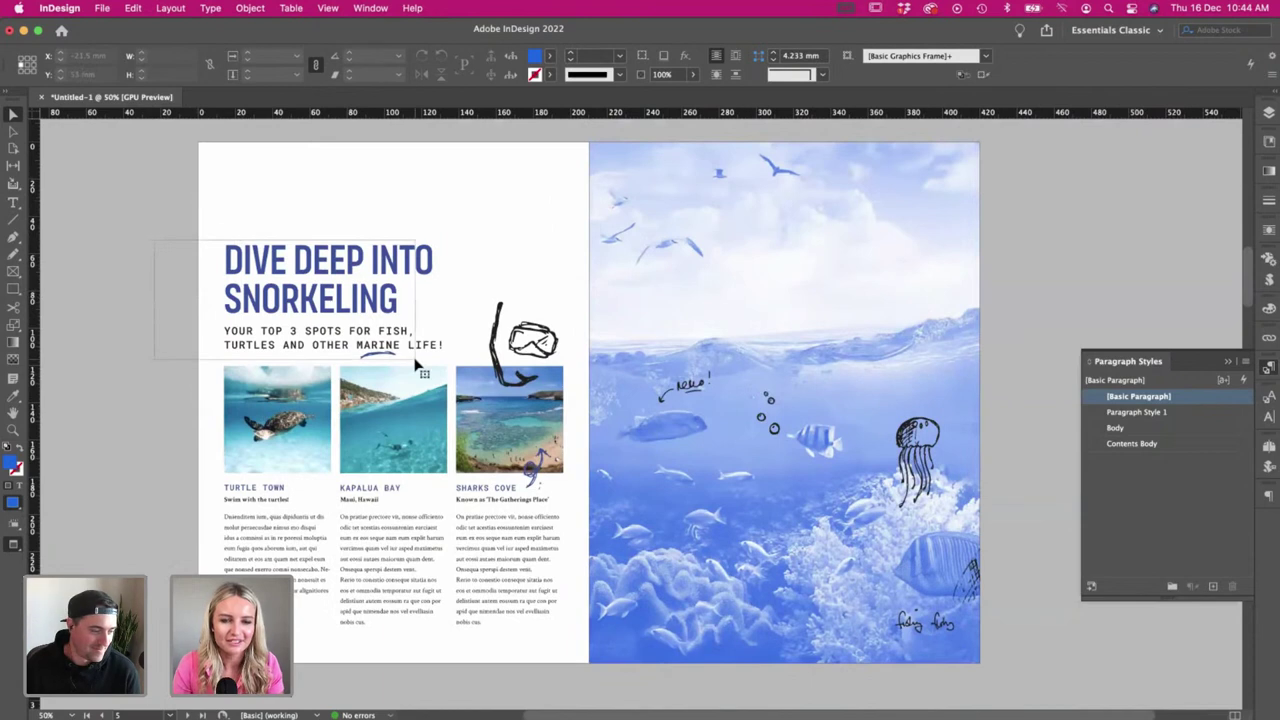
click(416, 362)
click(123, 331)
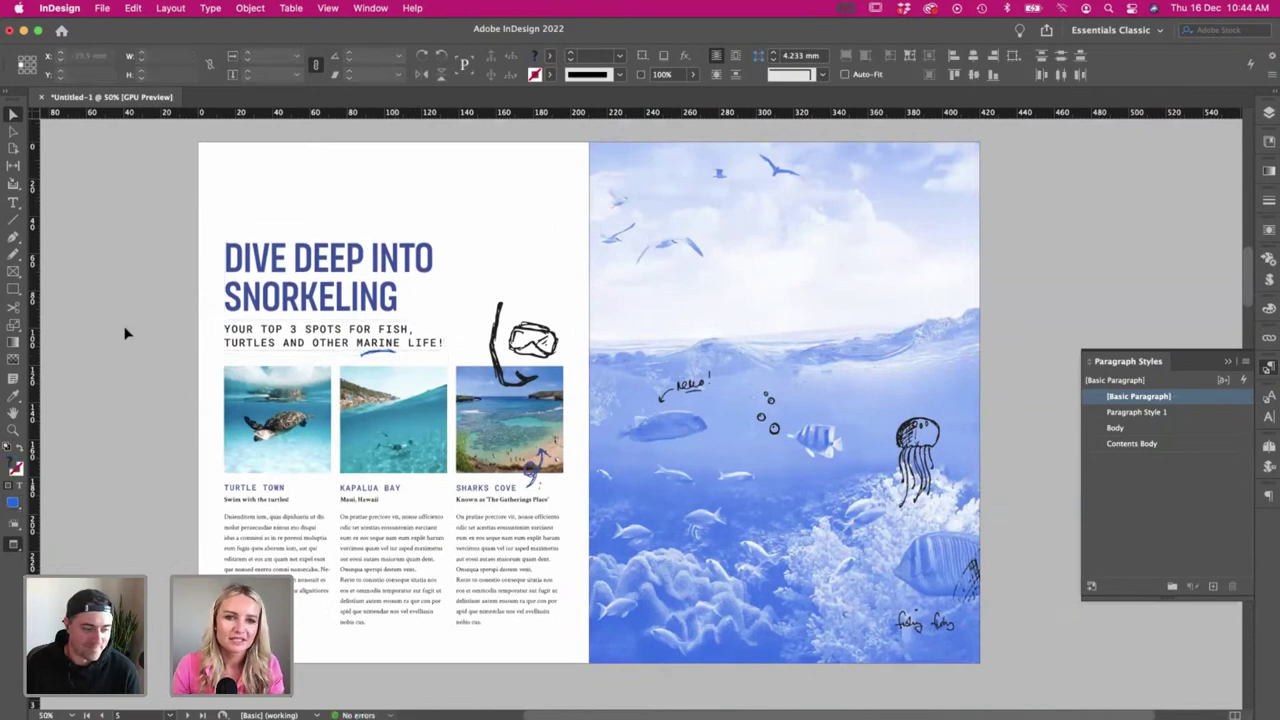
key(w)
key(w)
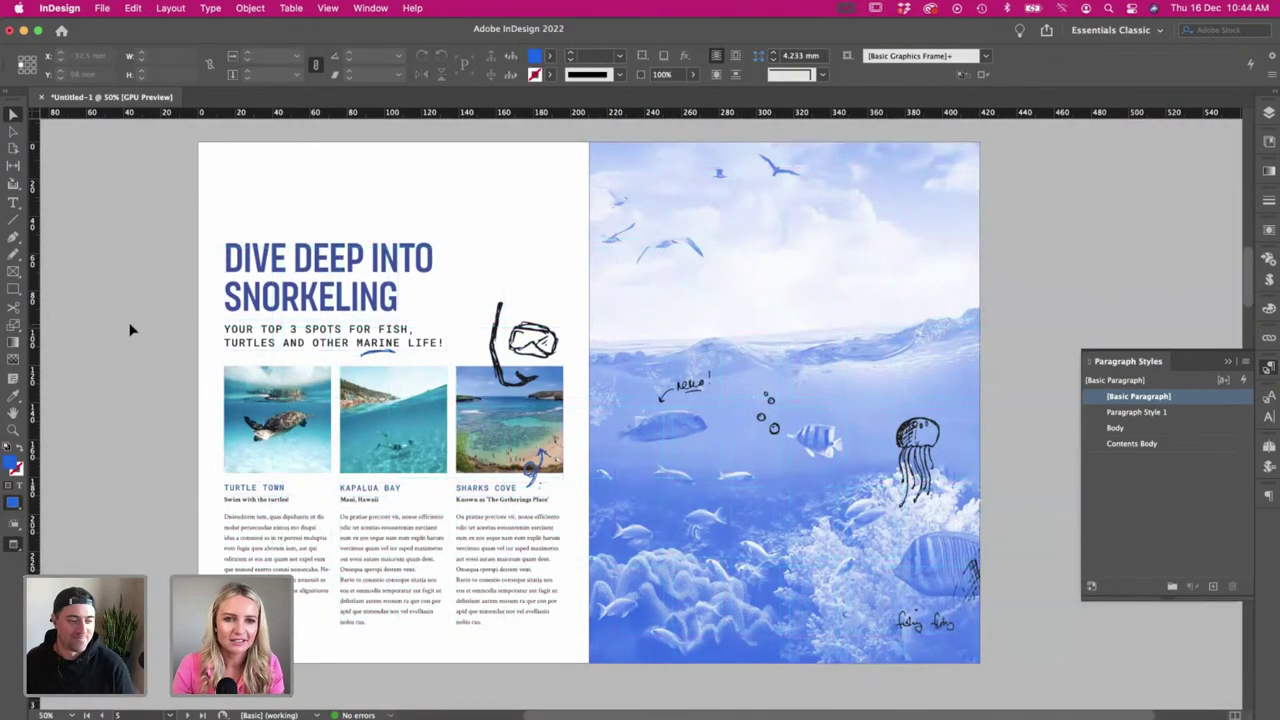
- Enlarge the DIVE DEEP INTO SNORKELING heading's font size by three increments
click(298, 268)
double_click(272, 268)
key(super+a)
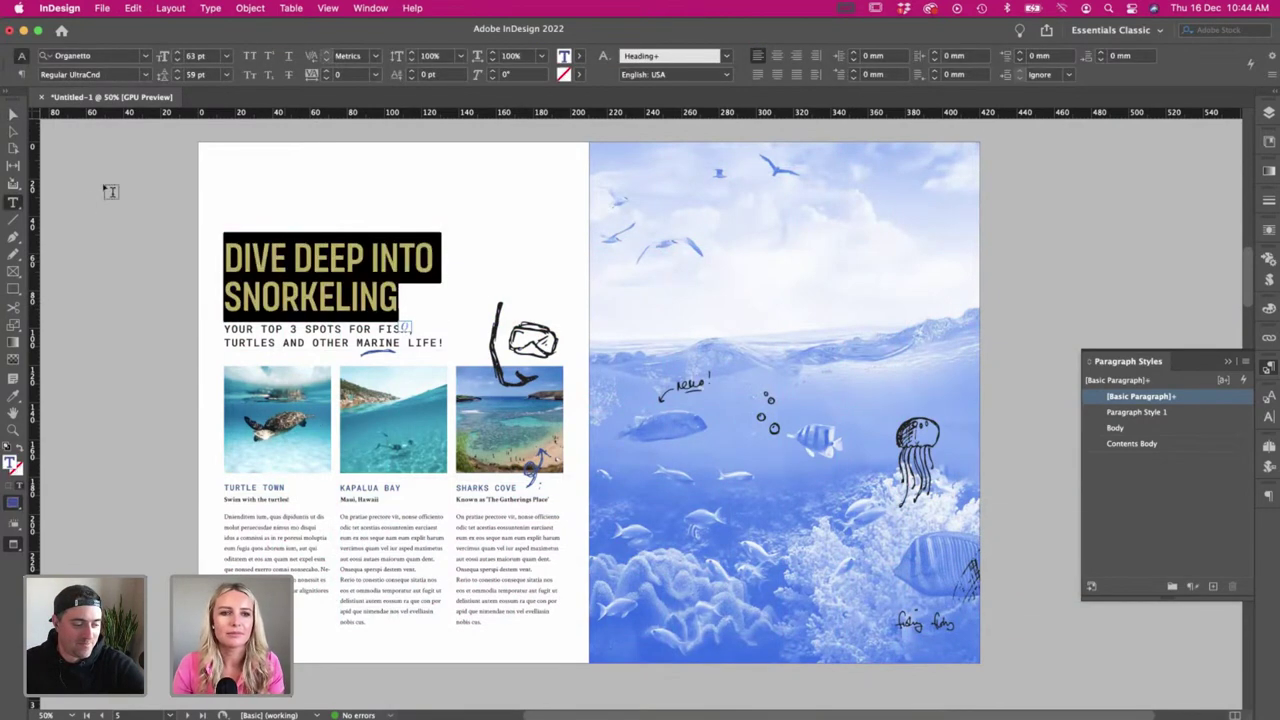
click(13, 116)
key(w)
double_click(420, 290)
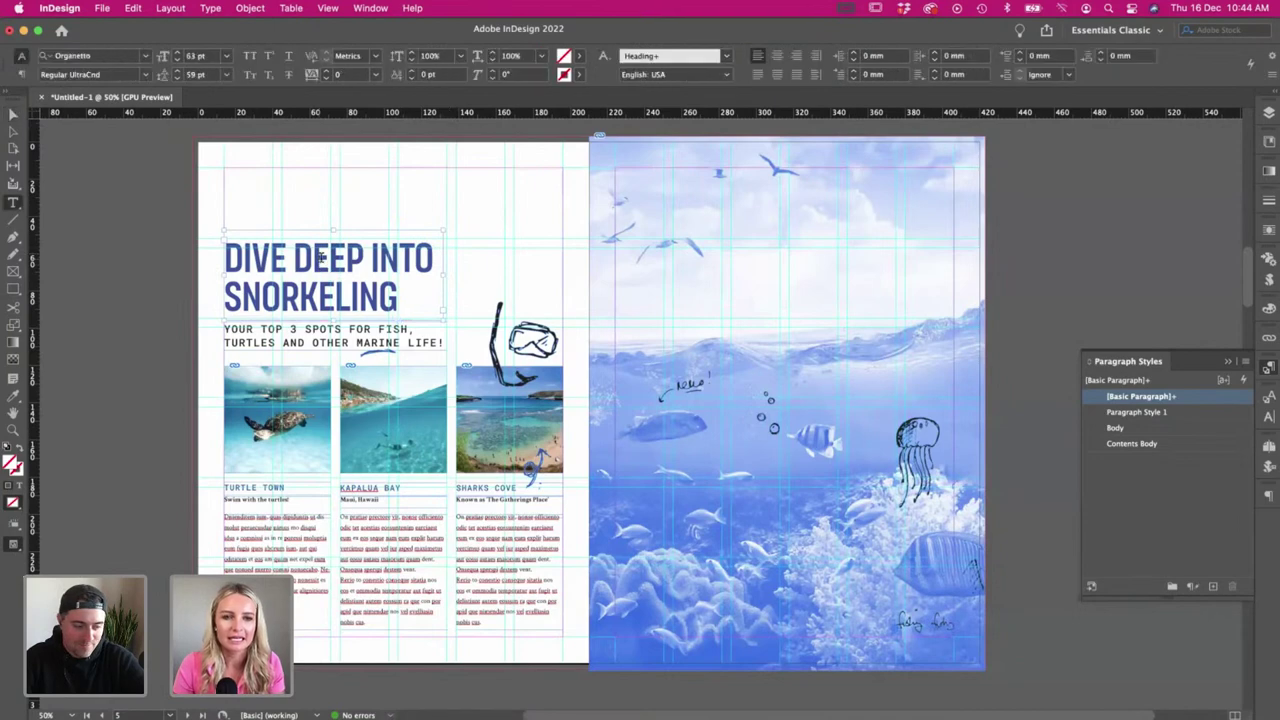
key(super+a)
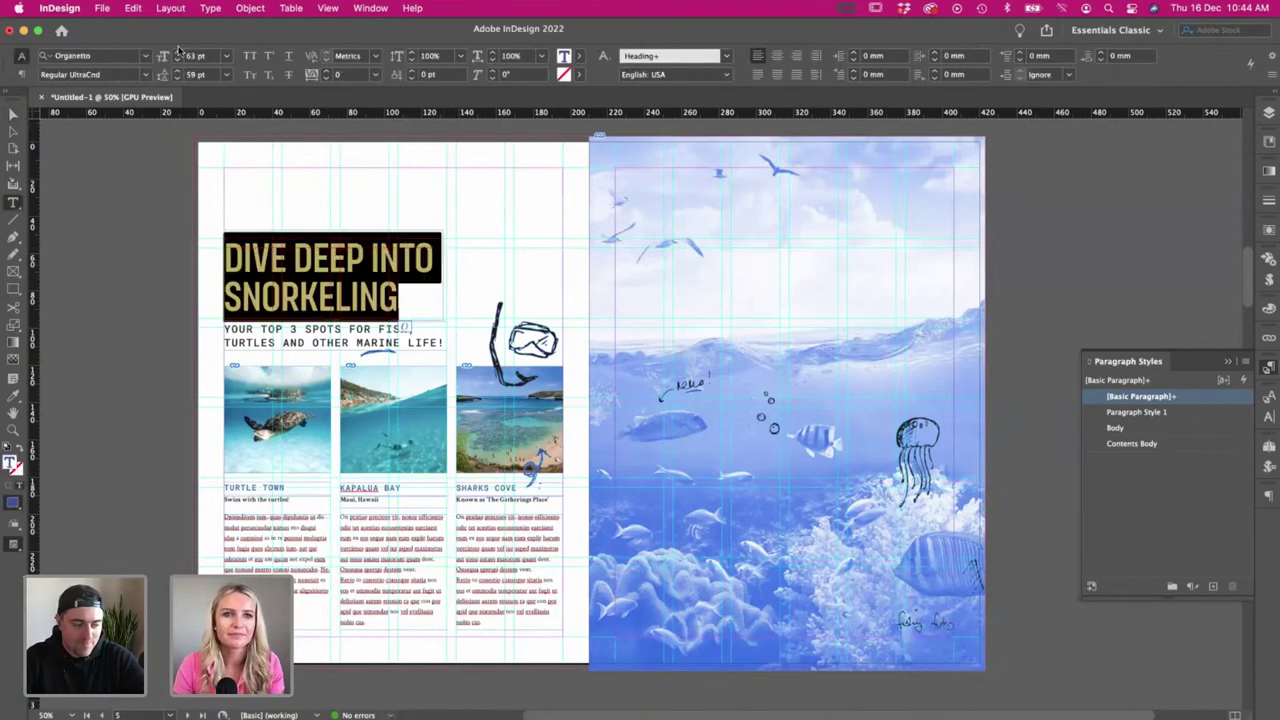
click(176, 52)
click(176, 52)
click(176, 52)
click(13, 116)
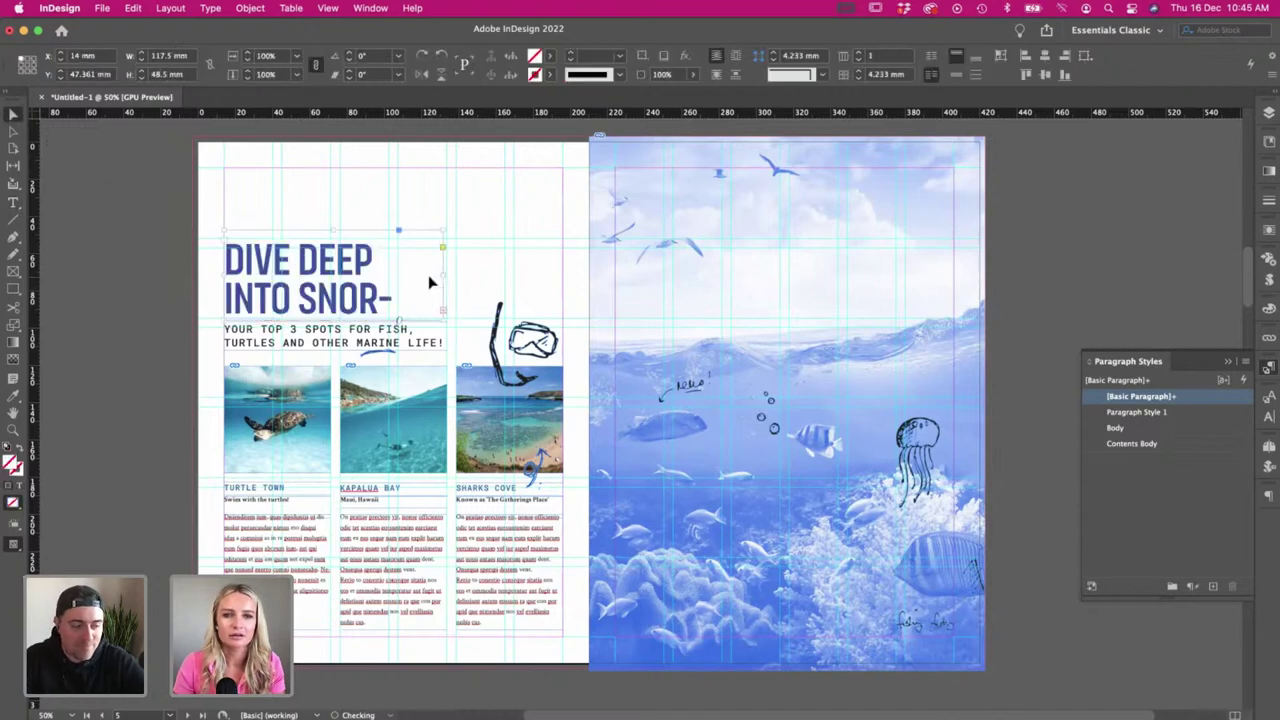
- Widen the heading's text frame to 122.5 mm and nudge it up to Y 45.597 mm
drag(442, 276, 454, 277)
key(w)
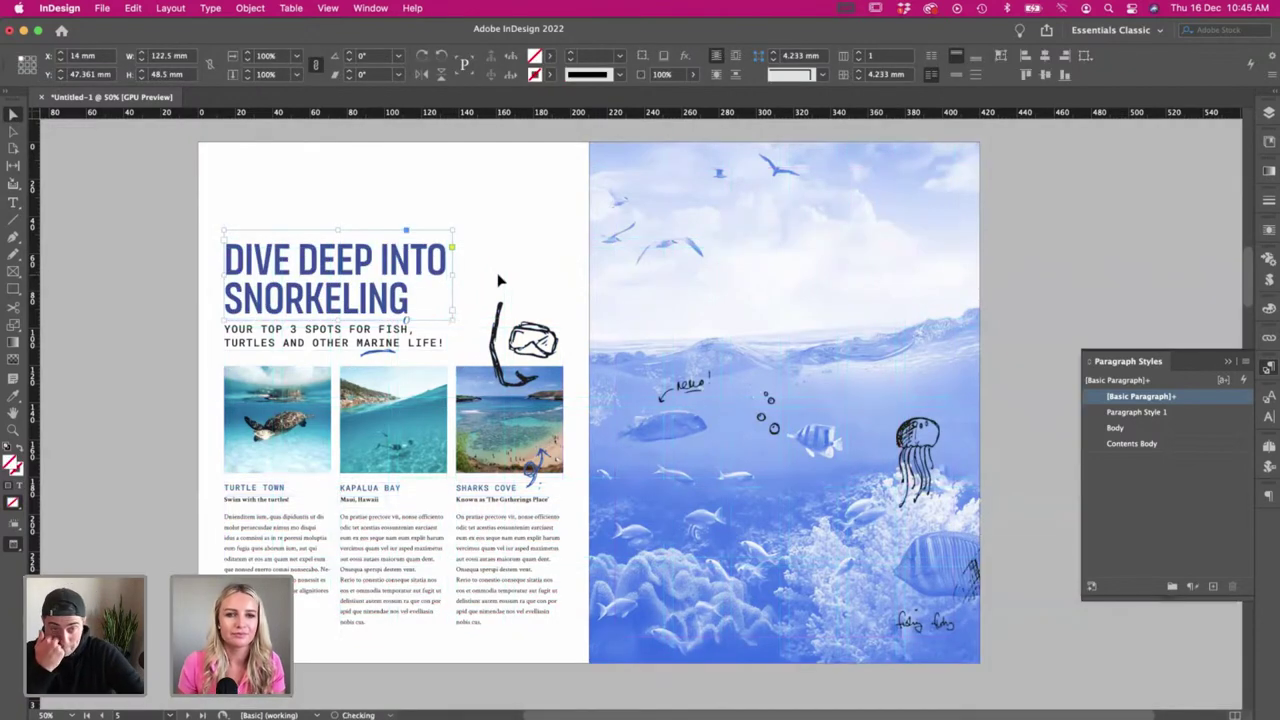
key(Up)
key(Up)
key(Up)
key(Up)
key(Up)
key(Up)
key(Up)
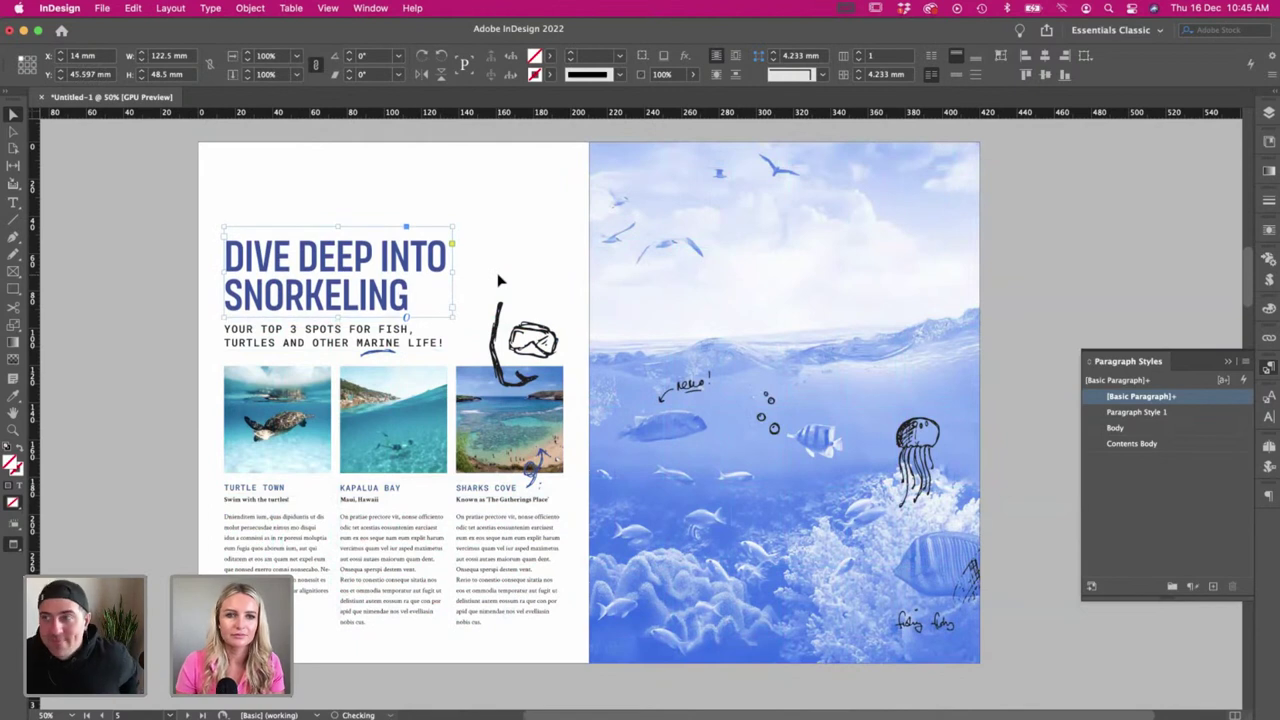
- Move the heading, subheading and MARINE underline up together to open space above the three photos
click(218, 273)
mouse_move(279, 326)
mouse_down()
mouse_move(429, 362)
mouse_move(426, 350)
mouse_up()
drag(340, 337, 338, 311)
click(127, 310)
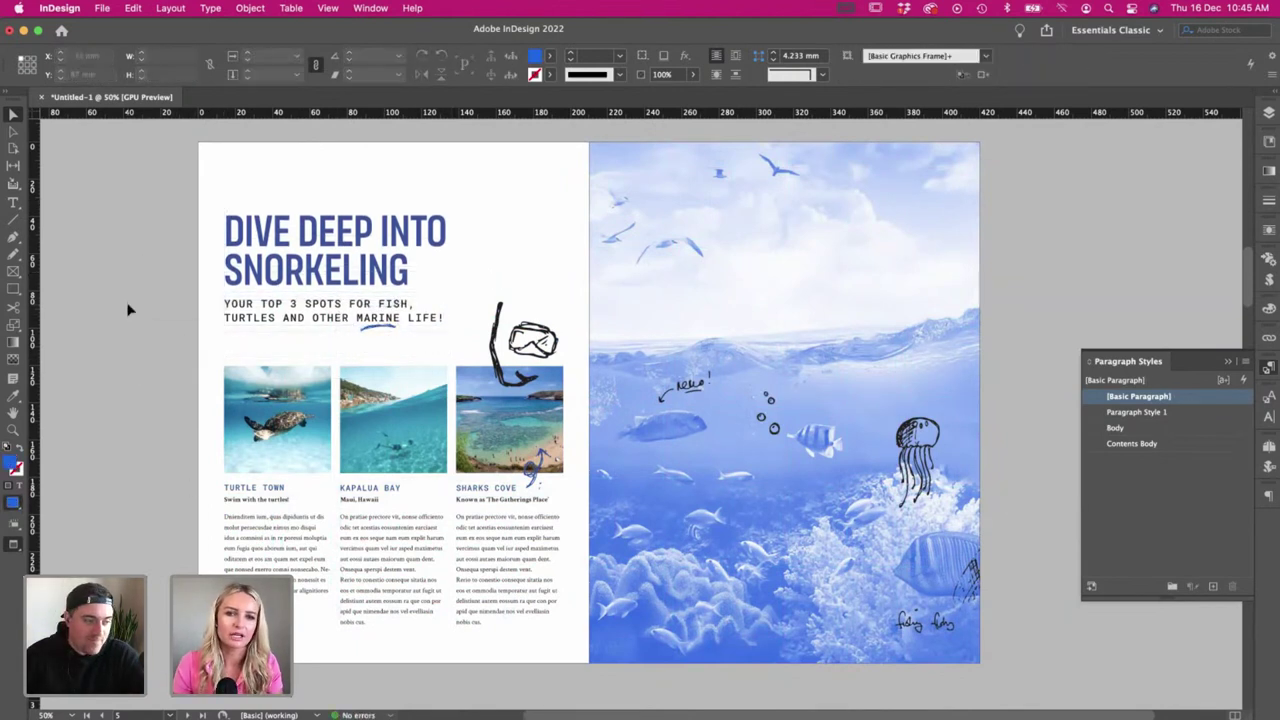
scroll(130, 310, right, 1)
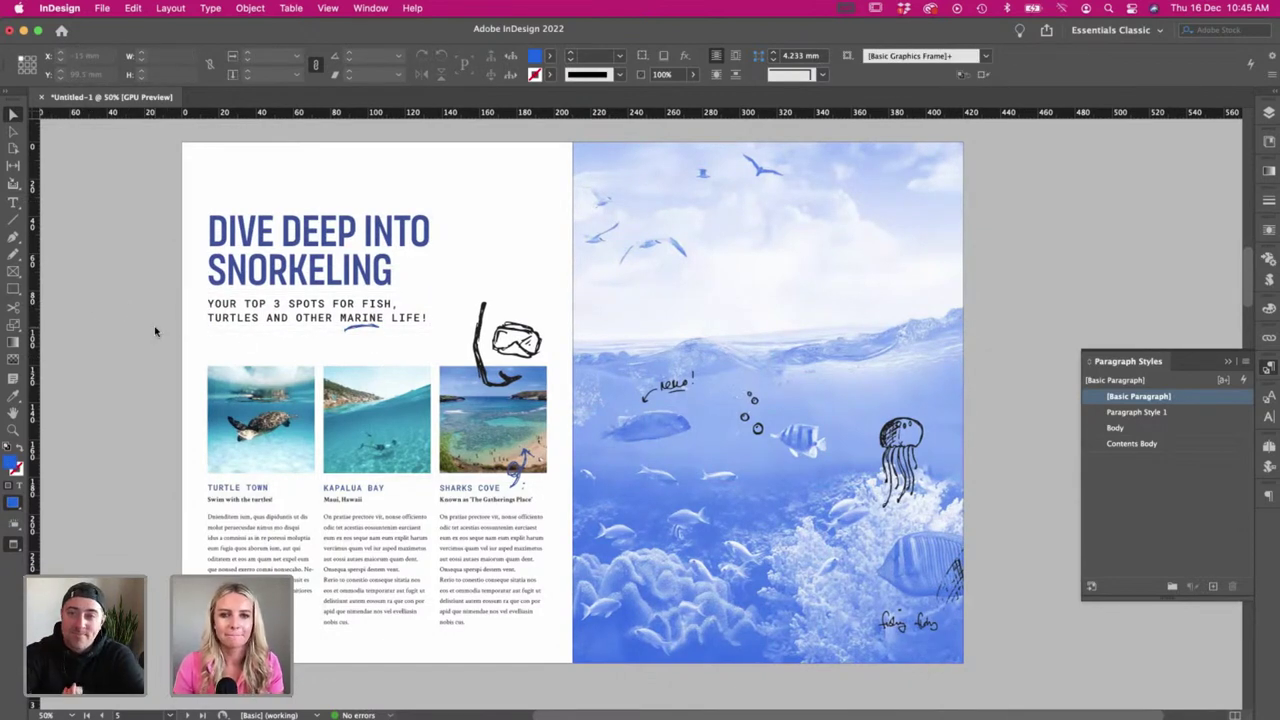
key(super+s)
click(795, 376)
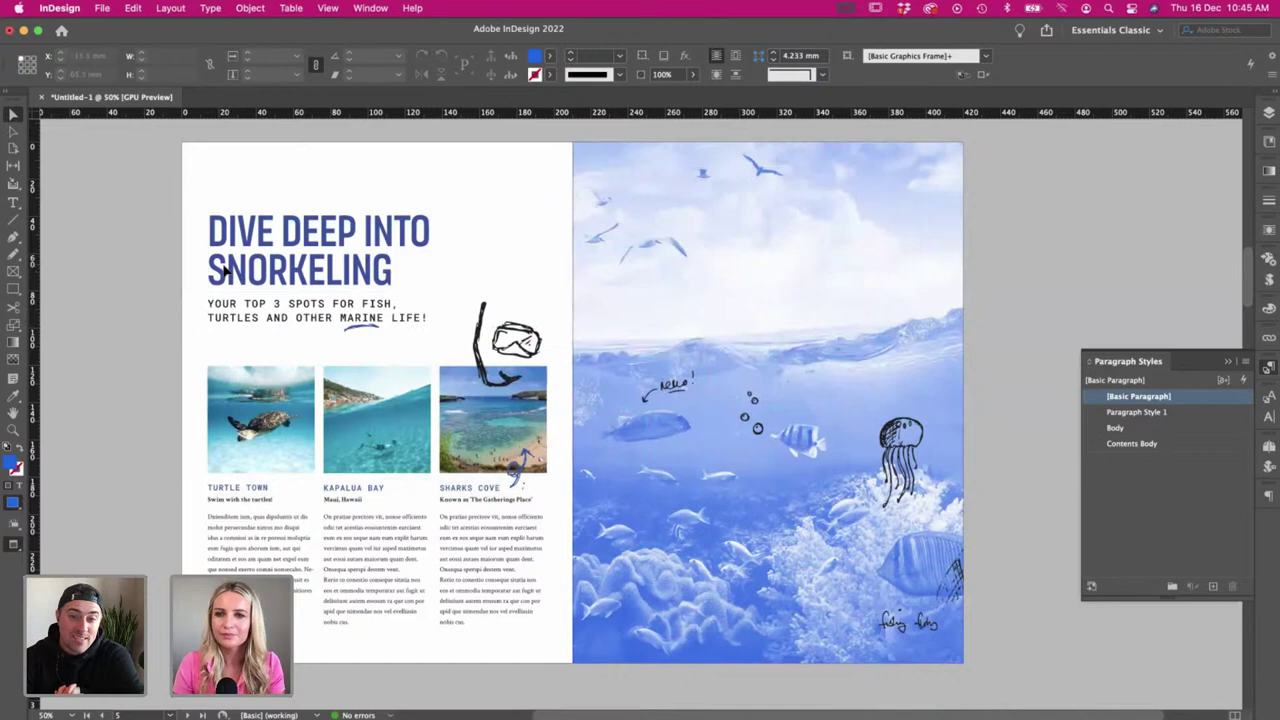
- Bring the heading block back down closer to the photos, with the heading at Y 42.775 mm
scroll(155, 270, right, 4)
scroll(155, 270, left, 2)
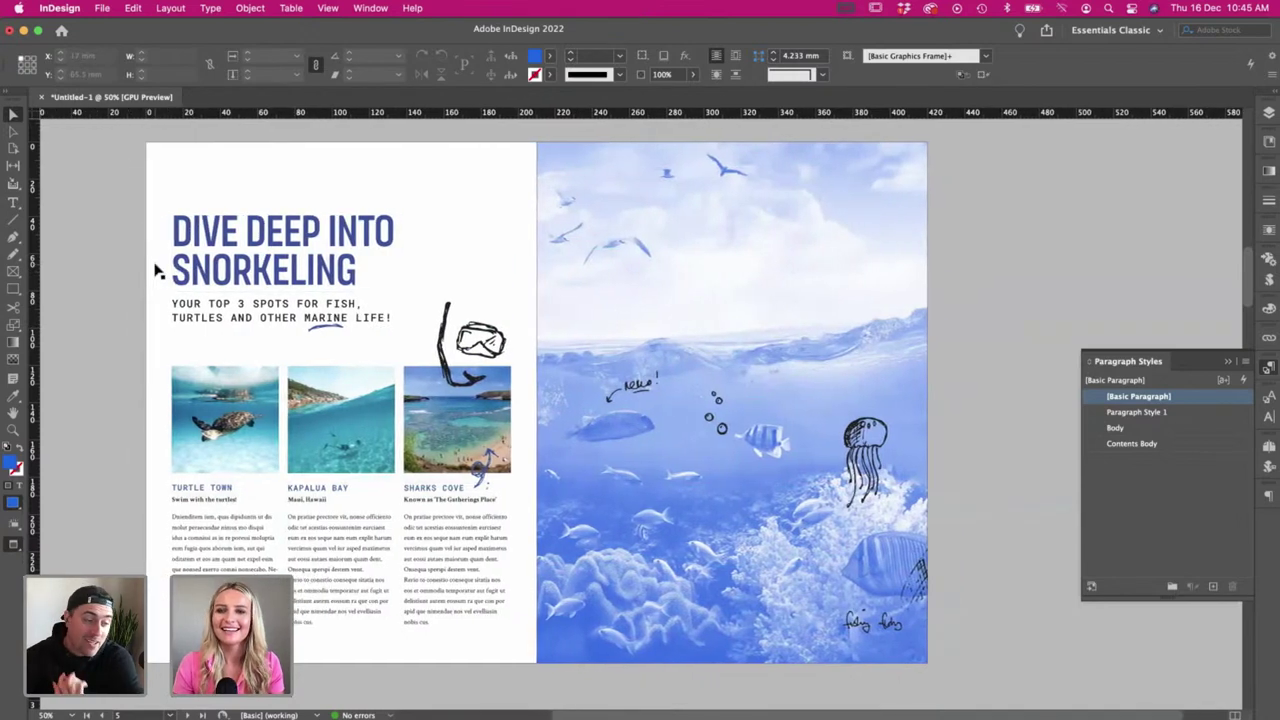
scroll(157, 271, left, 4)
key(super+z)
click(213, 275)
click(320, 279)
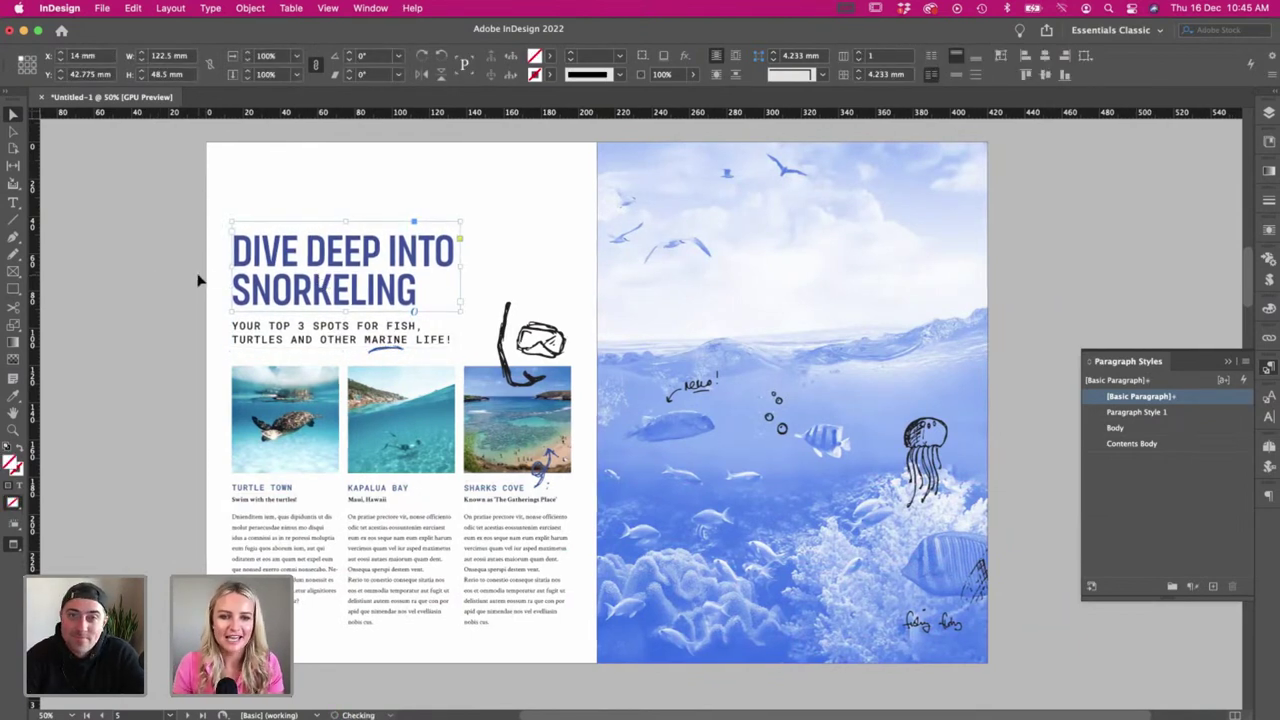
click(160, 277)
key(super+s)
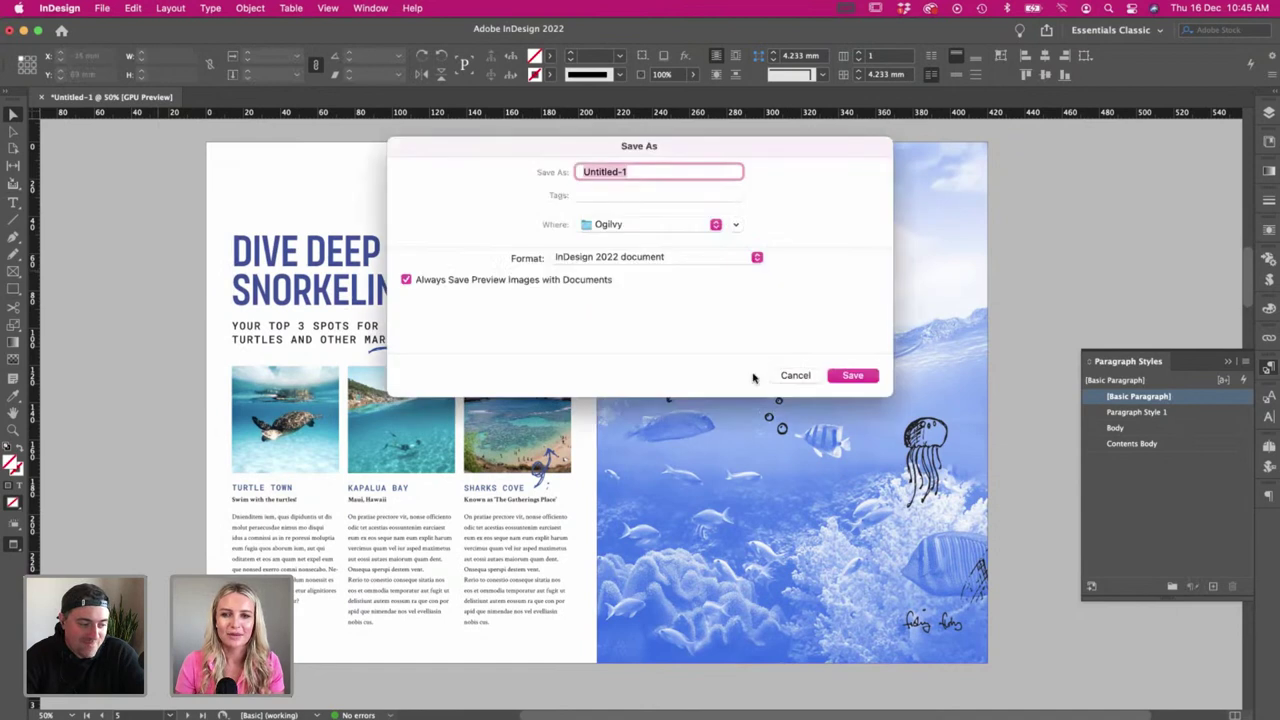
click(797, 375)
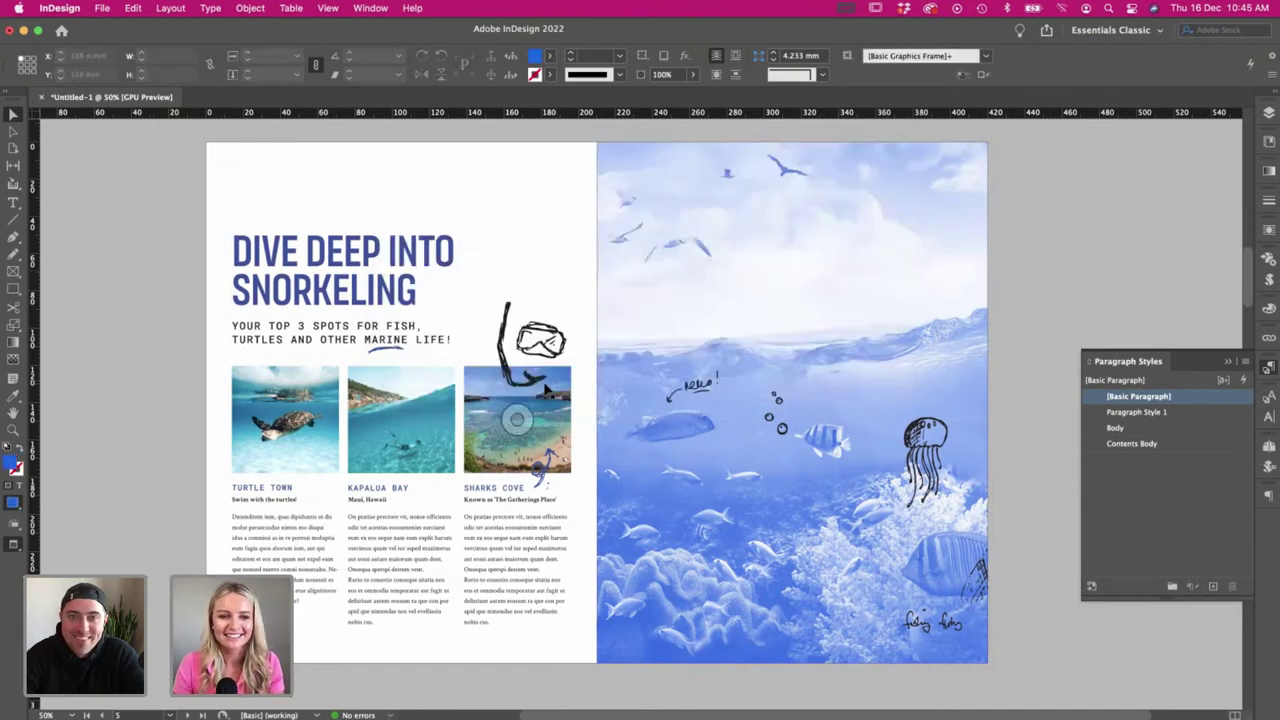
scroll(545, 389, right, 1)
- Examine the type settings of the caption under TURTLE TOWN and the preceding FIND WHAT YOU'RE LOOKING FOR spread
click(288, 506)
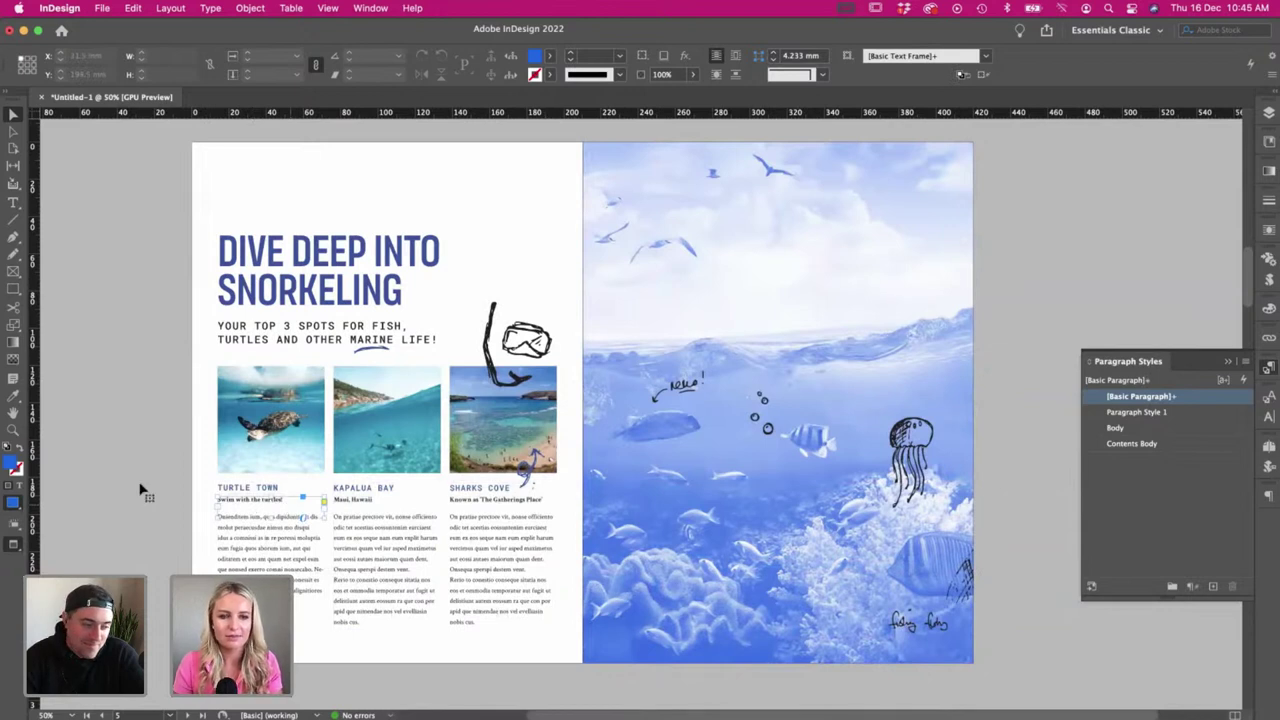
key(t)
click(302, 503)
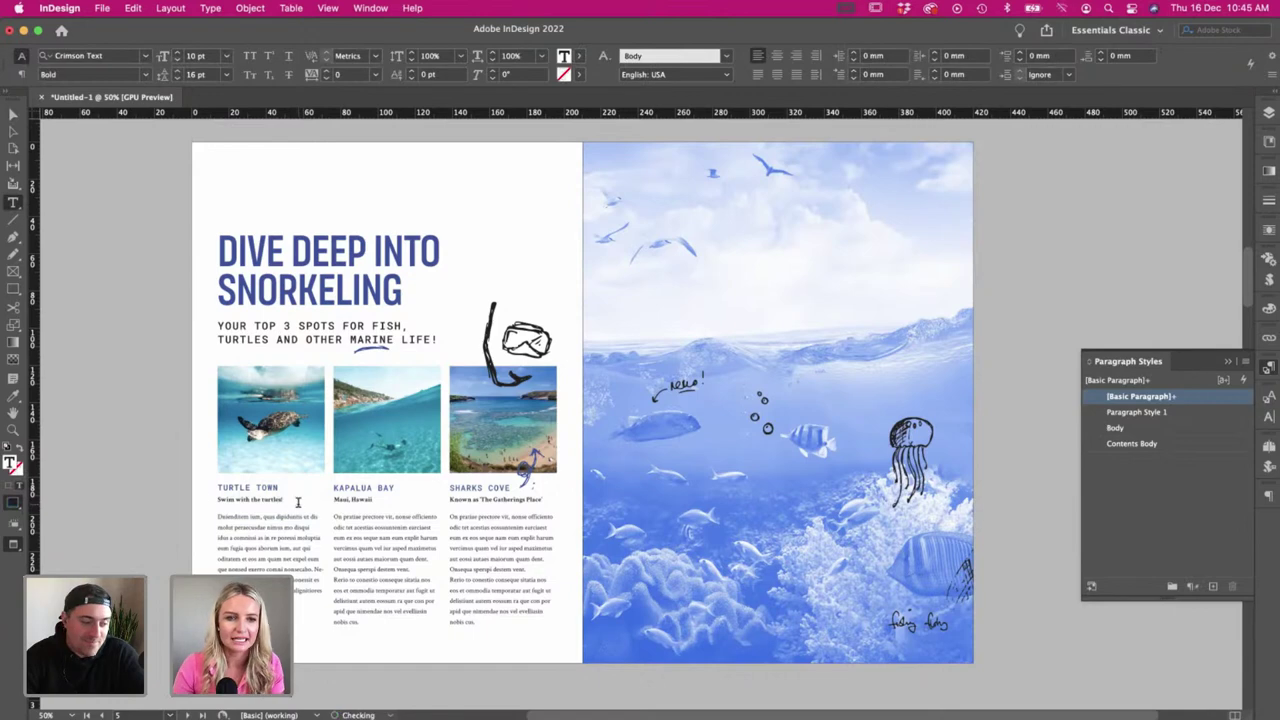
drag(297, 502, 183, 507)
click(13, 114)
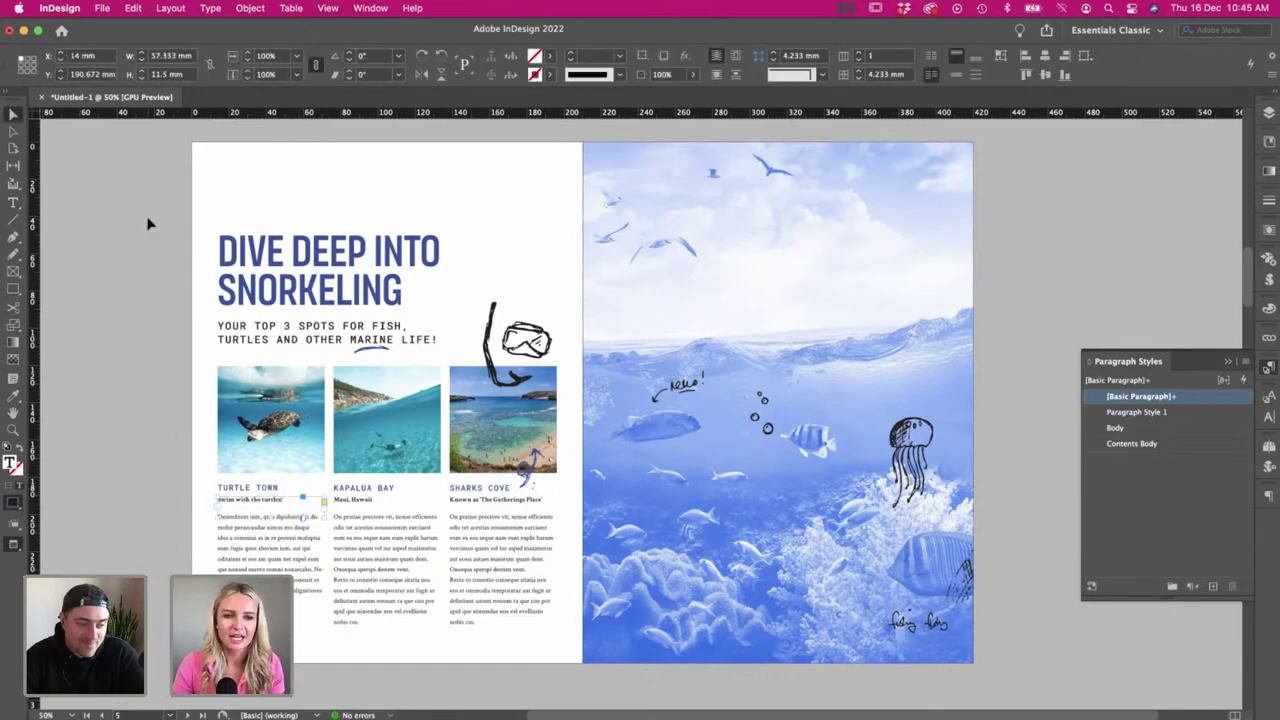
scroll(148, 224, up, 10)
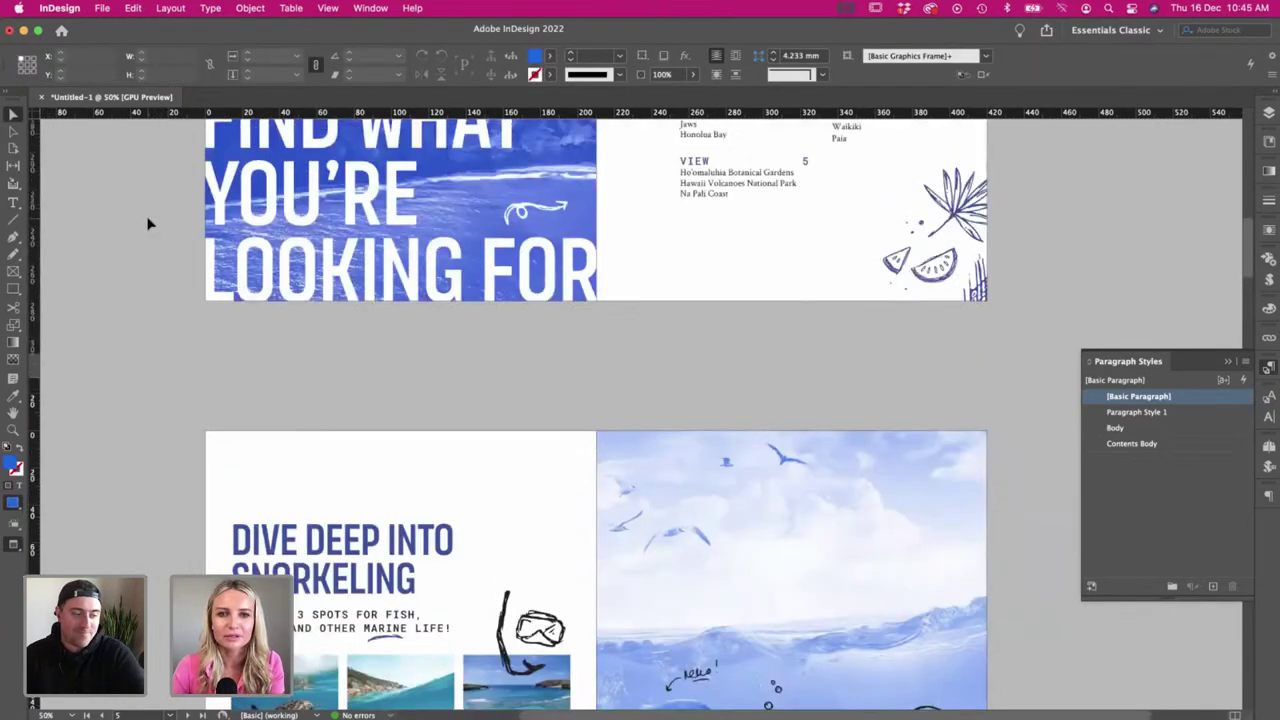
scroll(148, 224, down, 4)
scroll(148, 224, up, 5)
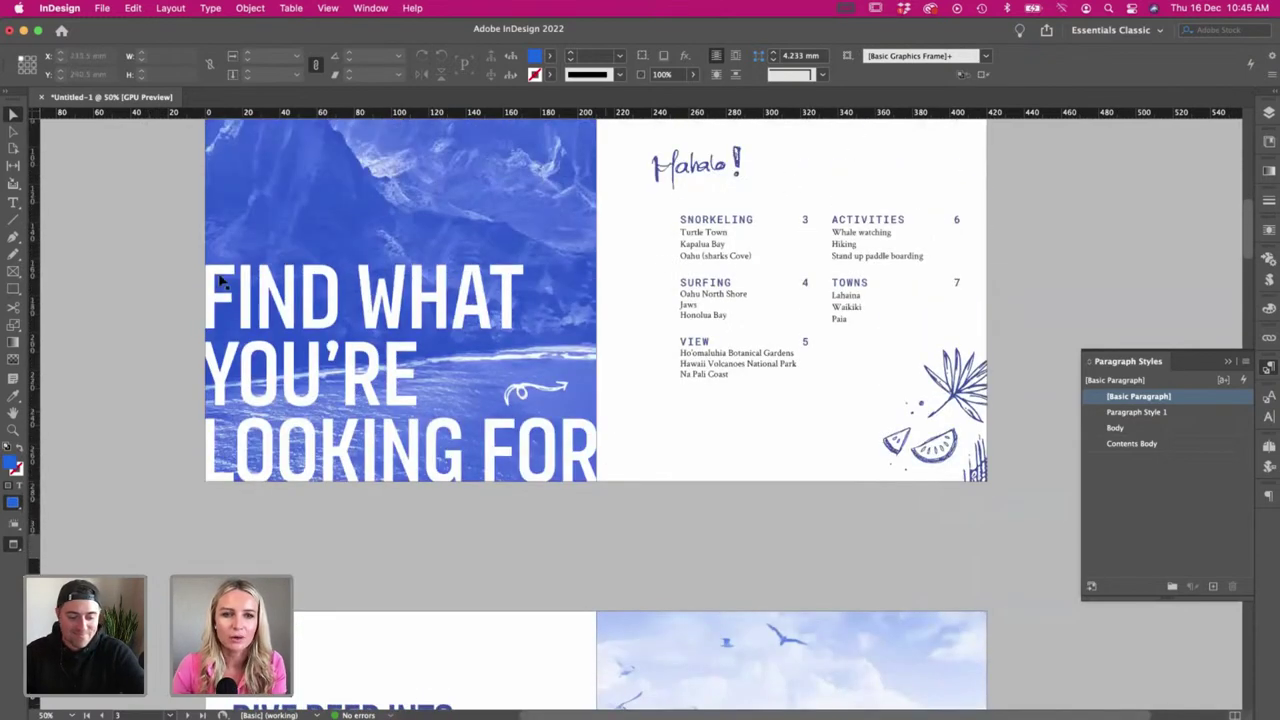
scroll(363, 271, down, 5)
scroll(363, 271, down, 6)
- Duplicate the DIVE DEEP INTO SNORKELING heading onto the ocean photo page and show the layout guides
click(338, 295)
click(167, 271)
scroll(167, 271, right, 2)
click(765, 430)
drag(266, 288, 617, 286)
scroll(690, 282, right, 4)
key(w)
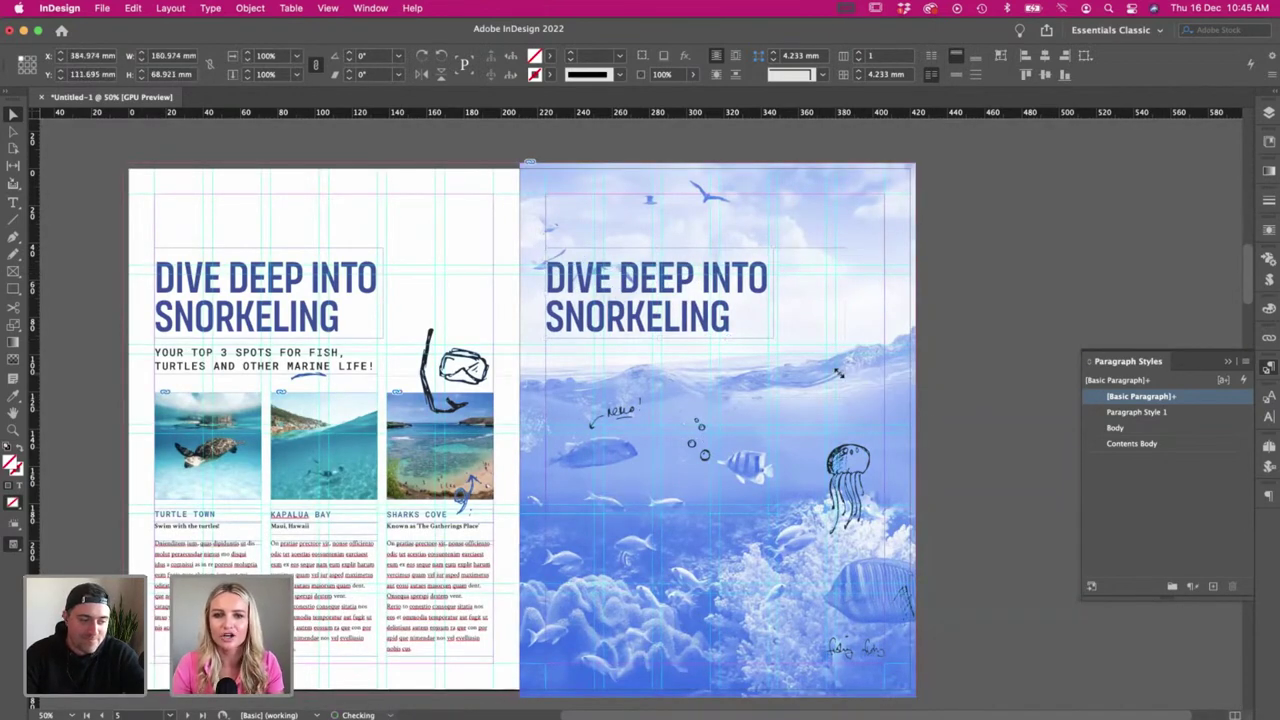
- Enlarge the duplicated heading to about 184 mm wide between the photo page's margins and color its text Paper
key(s)
click(553, 257)
drag(777, 356, 891, 408)
click(548, 56)
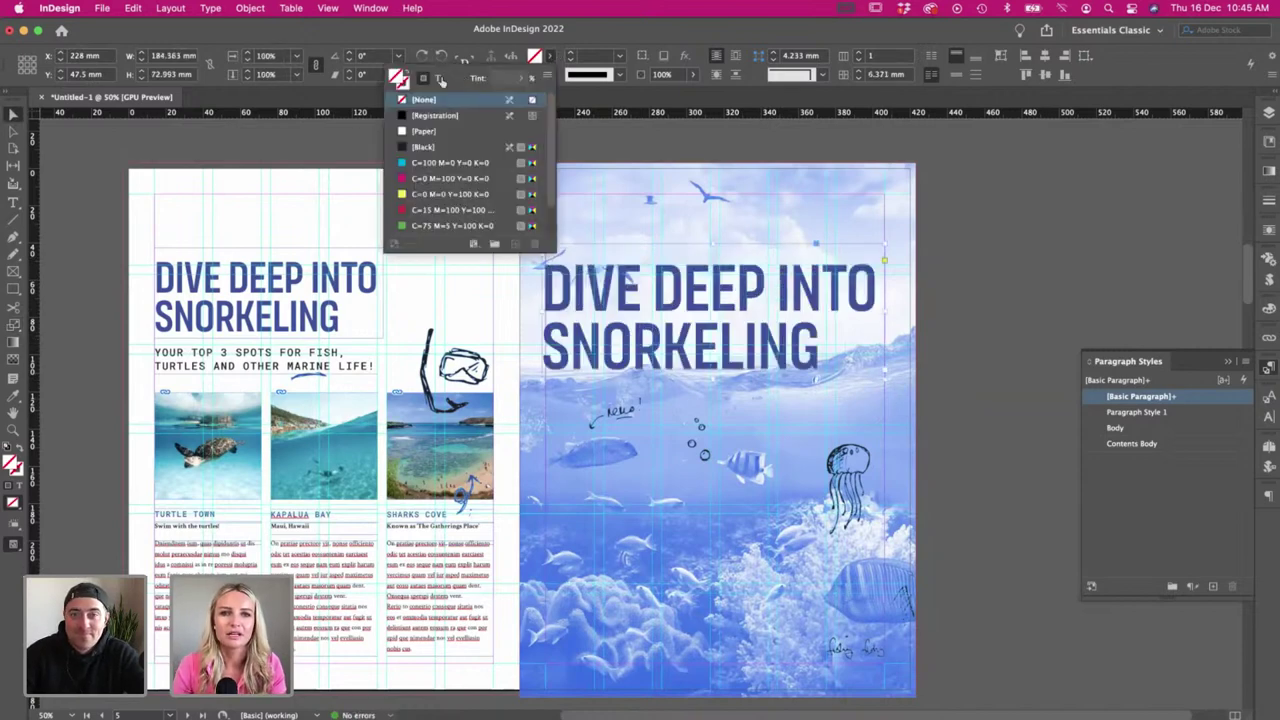
click(424, 131)
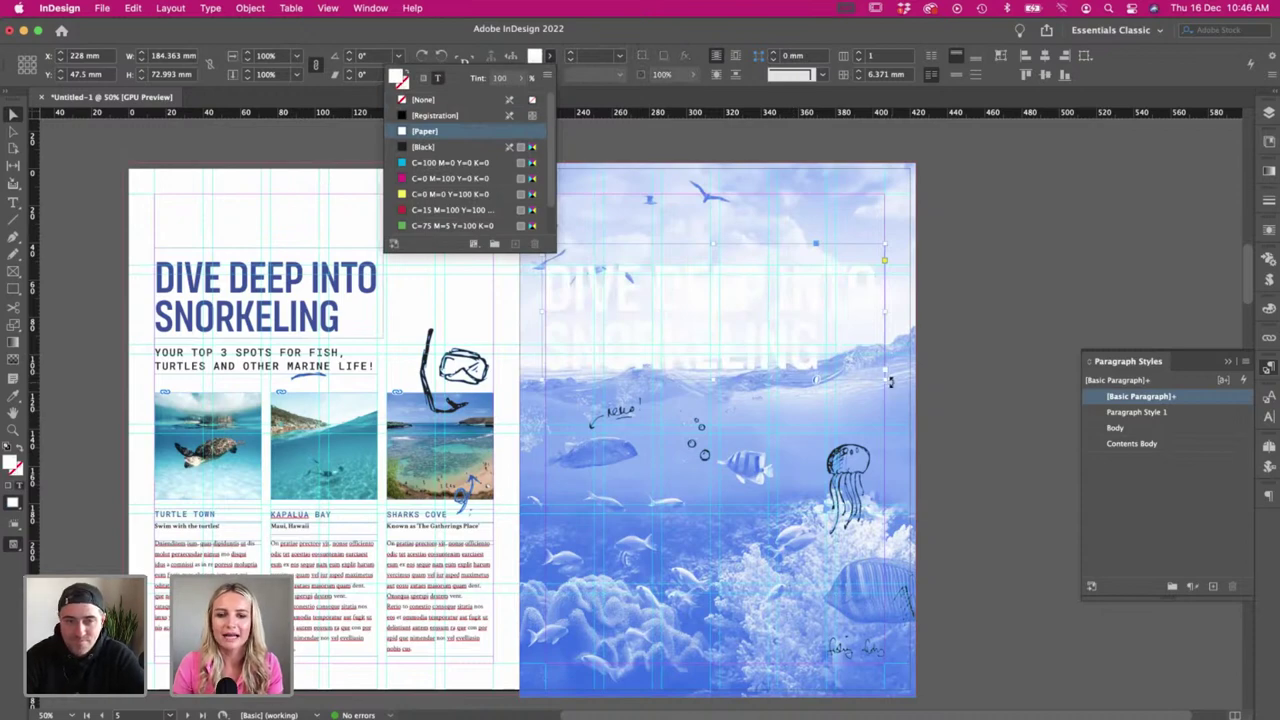
- Rotate the white heading copy 90° and place it along the ocean photo's lower inner side
drag(893, 386, 760, 229)
key(w)
drag(694, 312, 719, 508)
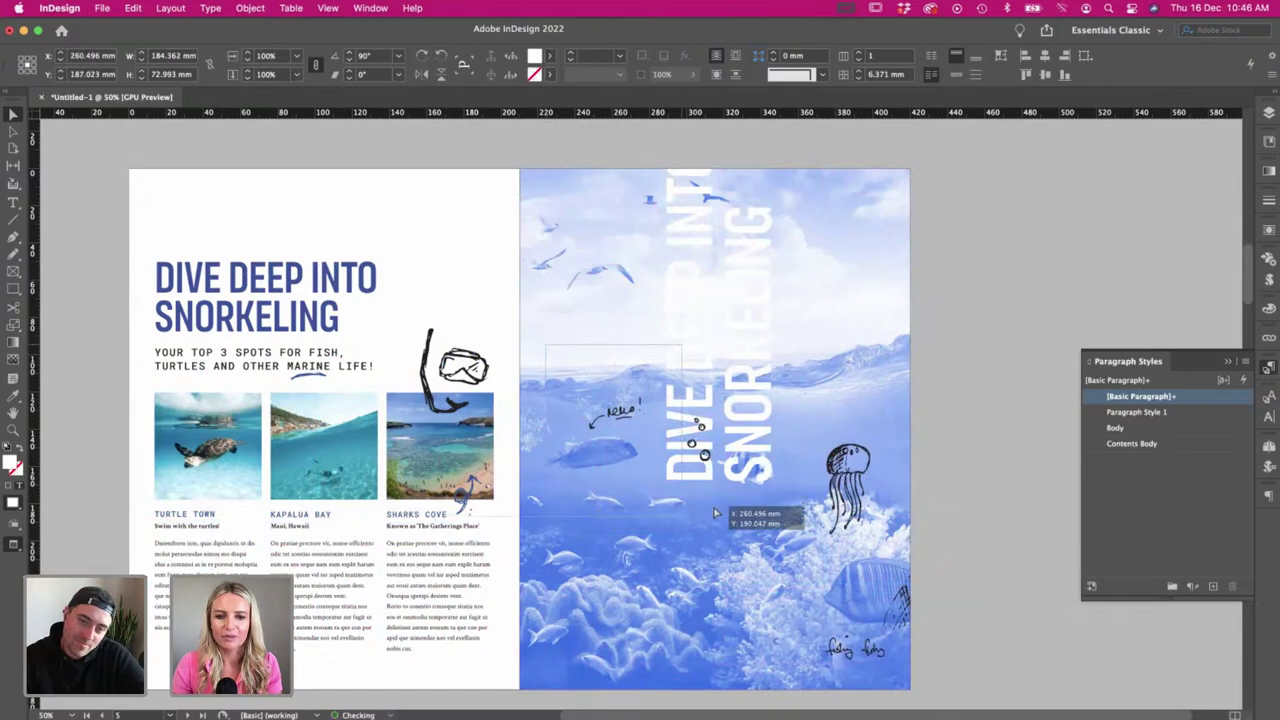
click(951, 507)
- Move the handwritten note and its arrow clear of the vertical heading, above the bubbles, and preview the spread
key(w)
mouse_move(627, 409)
mouse_down()
mouse_move(766, 403)
mouse_move(870, 418)
mouse_up()
click(939, 420)
key(w)
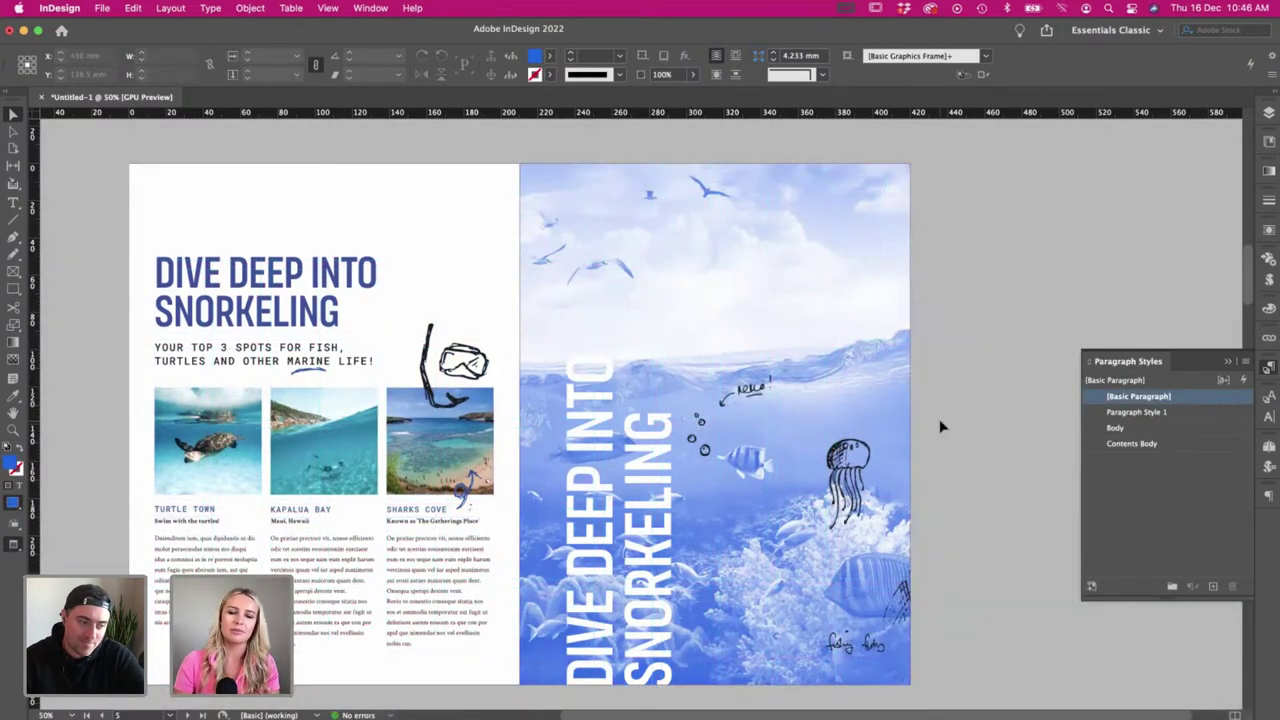
- Undo the moves of the handwritten note and vertical heading, then delete the white heading copy
key(super+z)
key(super+z)
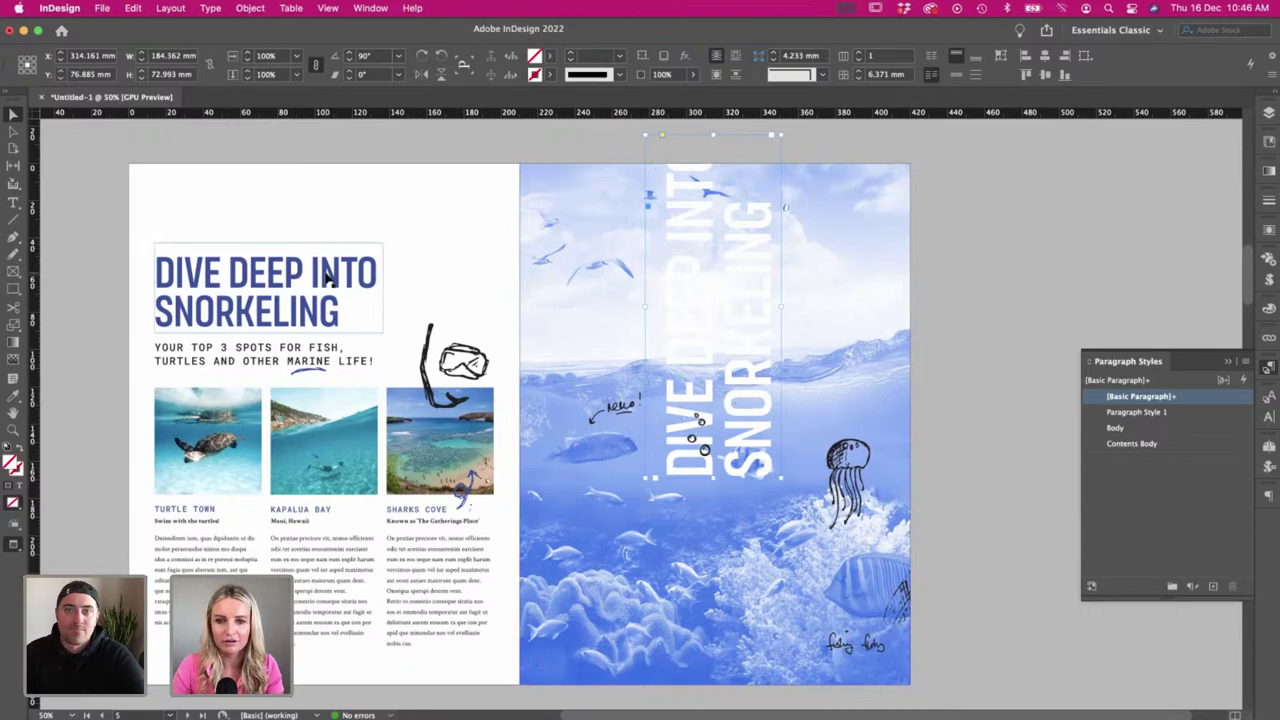
drag(679, 323, 607, 507)
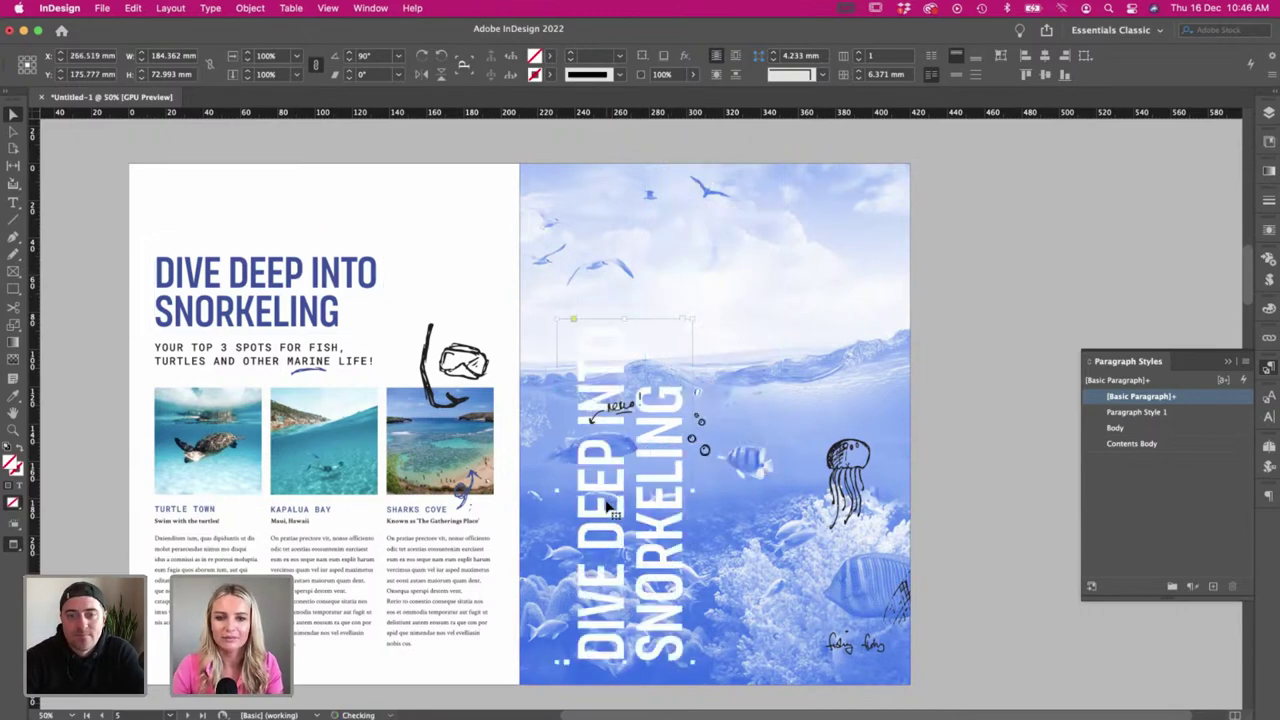
key(Delete)
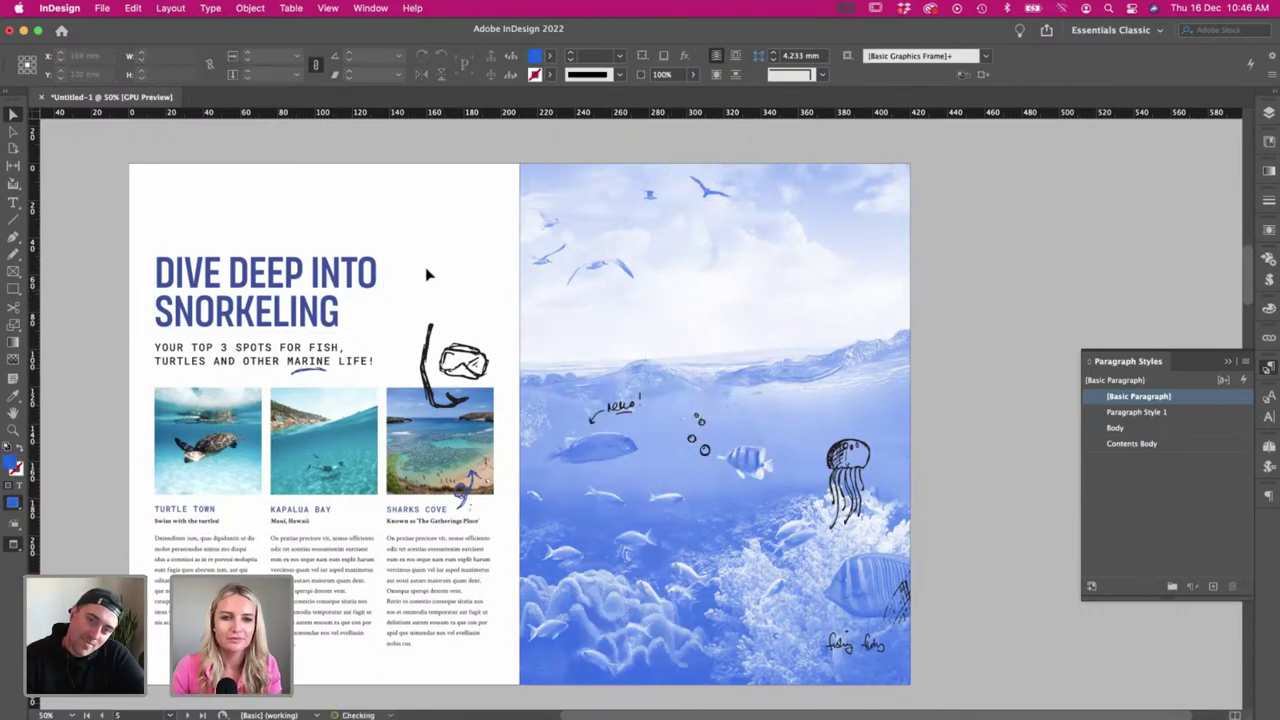
- Examine the spread's layout with the guides and frame edges shown and in clean preview
scroll(288, 258, left, 2)
scroll(288, 258, left, 5)
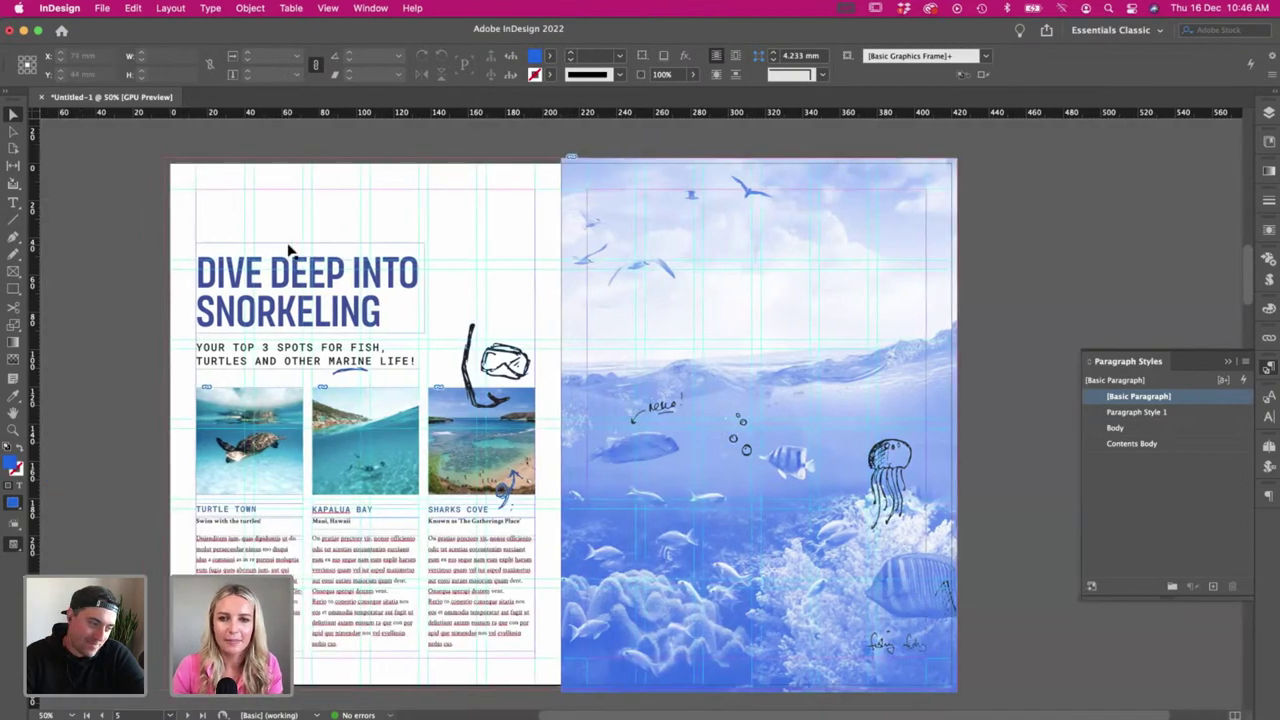
key(w)
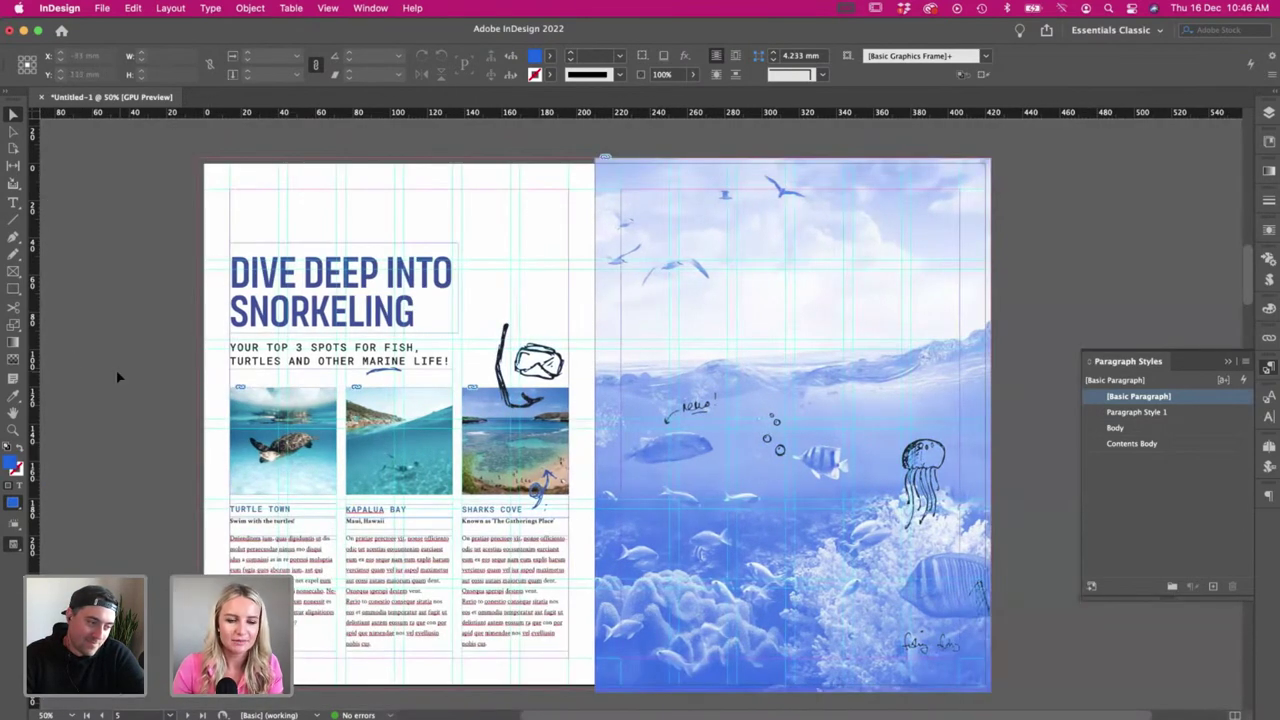
key(w)
scroll(124, 376, up, 5)
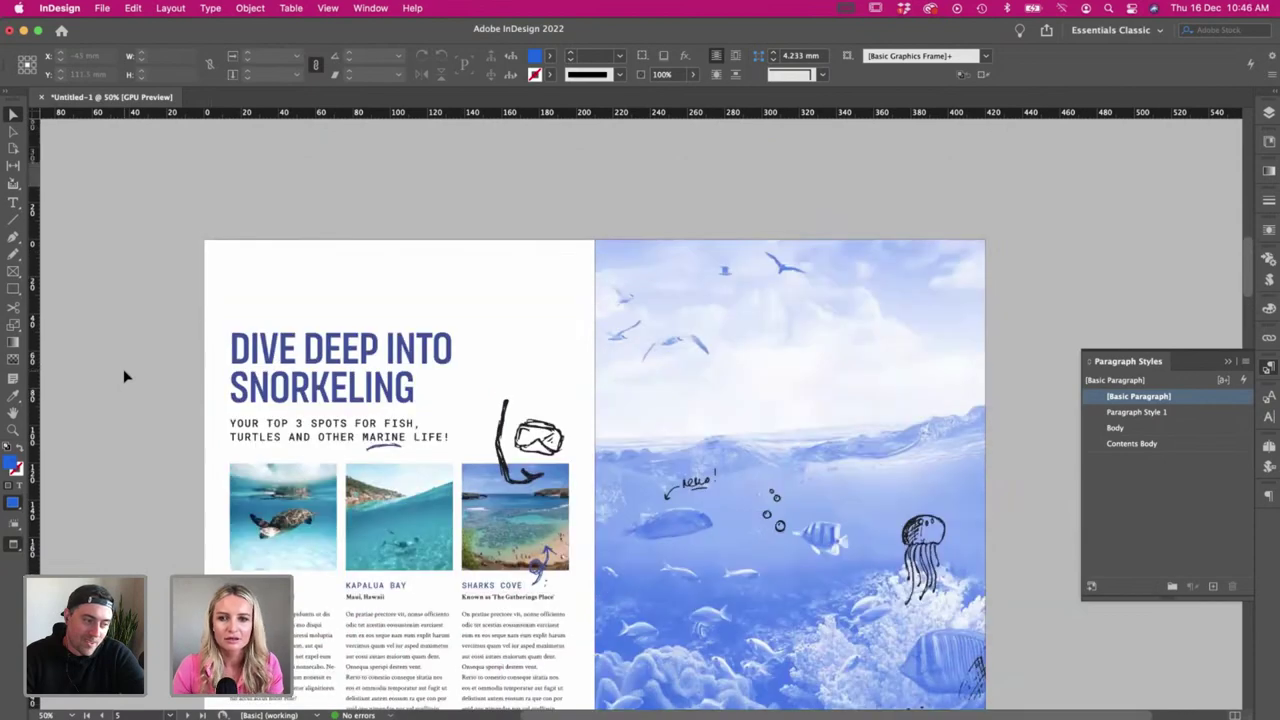
scroll(124, 374, right, 3)
scroll(195, 400, down, 5)
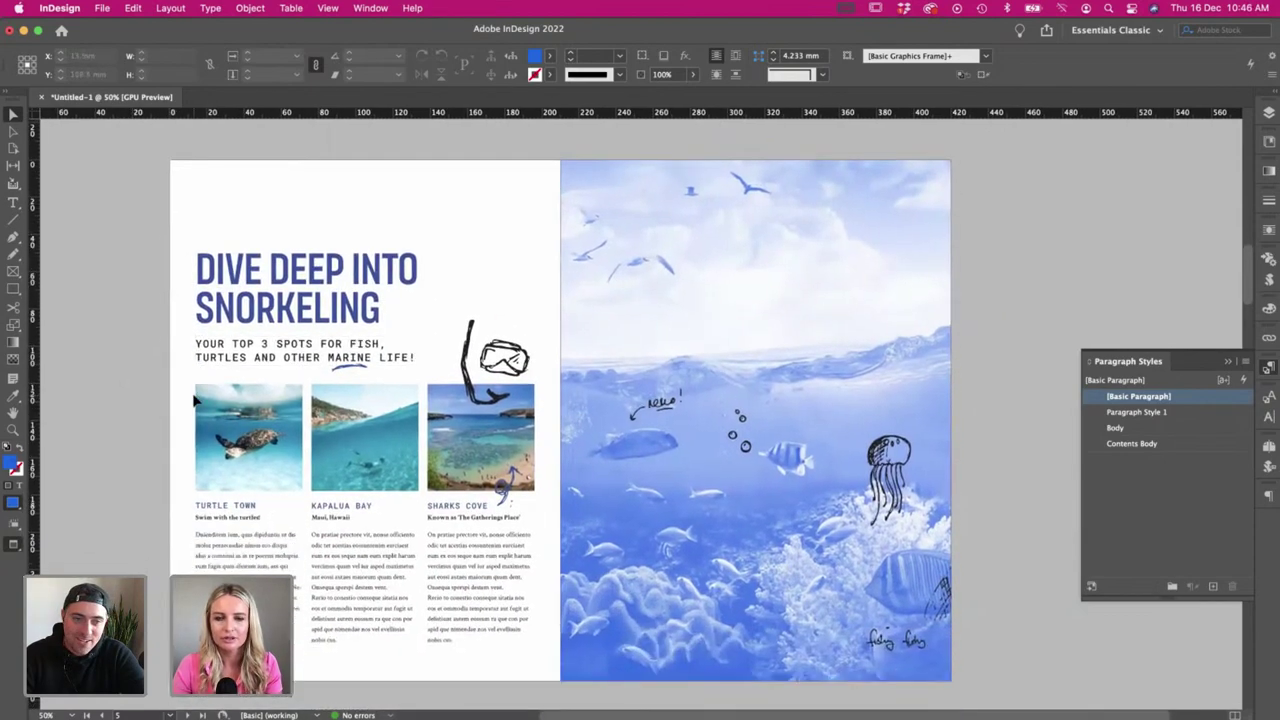
scroll(195, 400, down, 5)
- Switch to Illustrator and copy the large wide cloud sketch from the artboard with the leaves and palms
key(super+Tab)
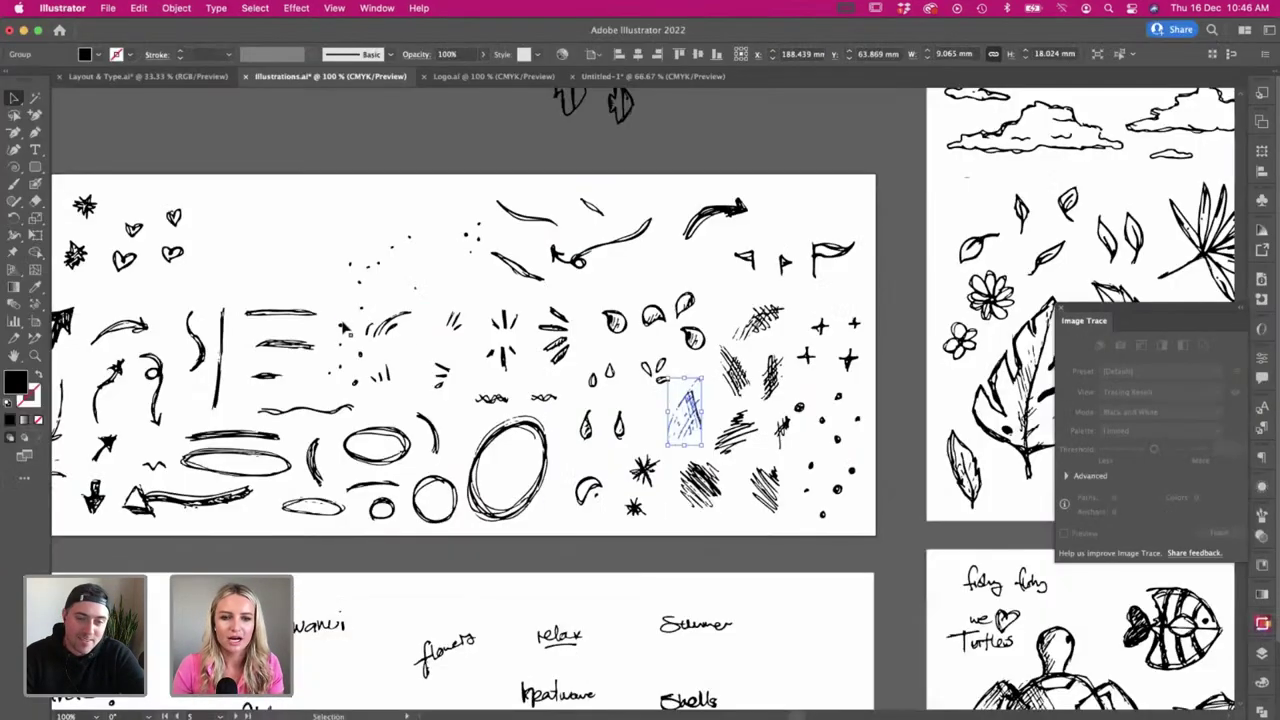
scroll(343, 327, left, 2)
key(super+minus)
scroll(343, 327, down, 5)
scroll(343, 327, right, 5)
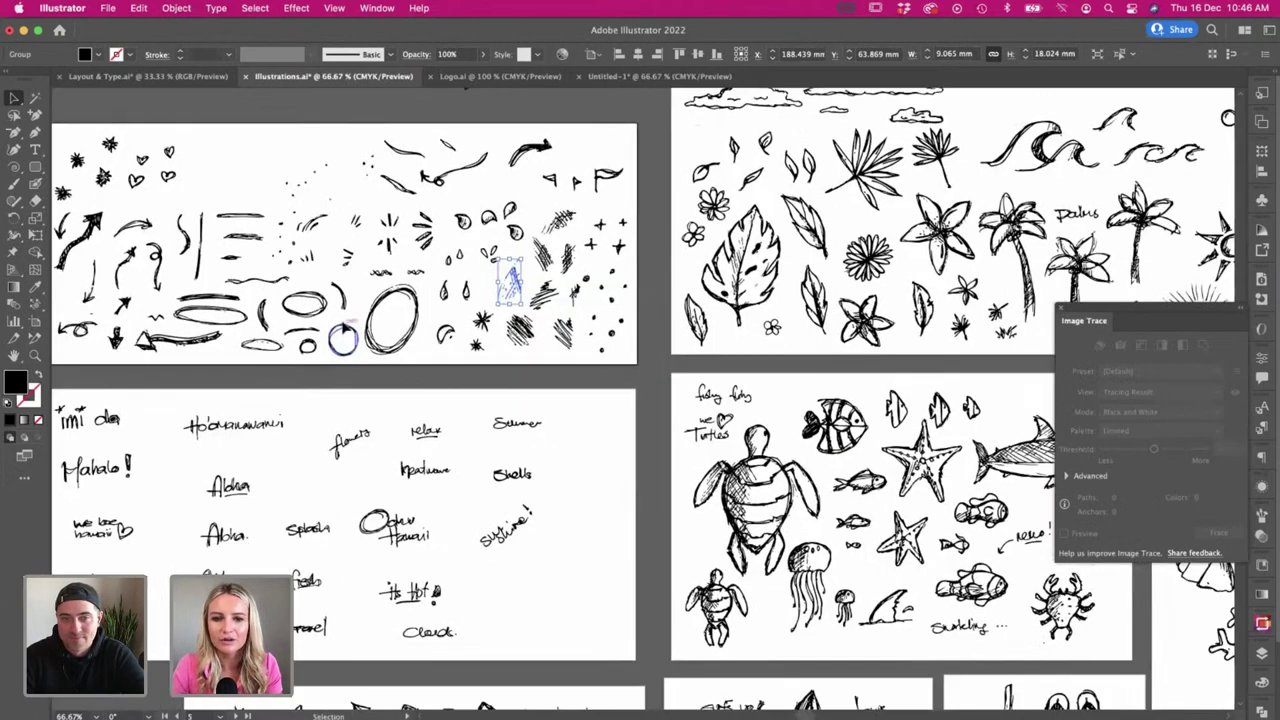
scroll(400, 380, right, 6)
scroll(400, 380, down, 2)
scroll(447, 410, up, 3)
scroll(447, 410, left, 1)
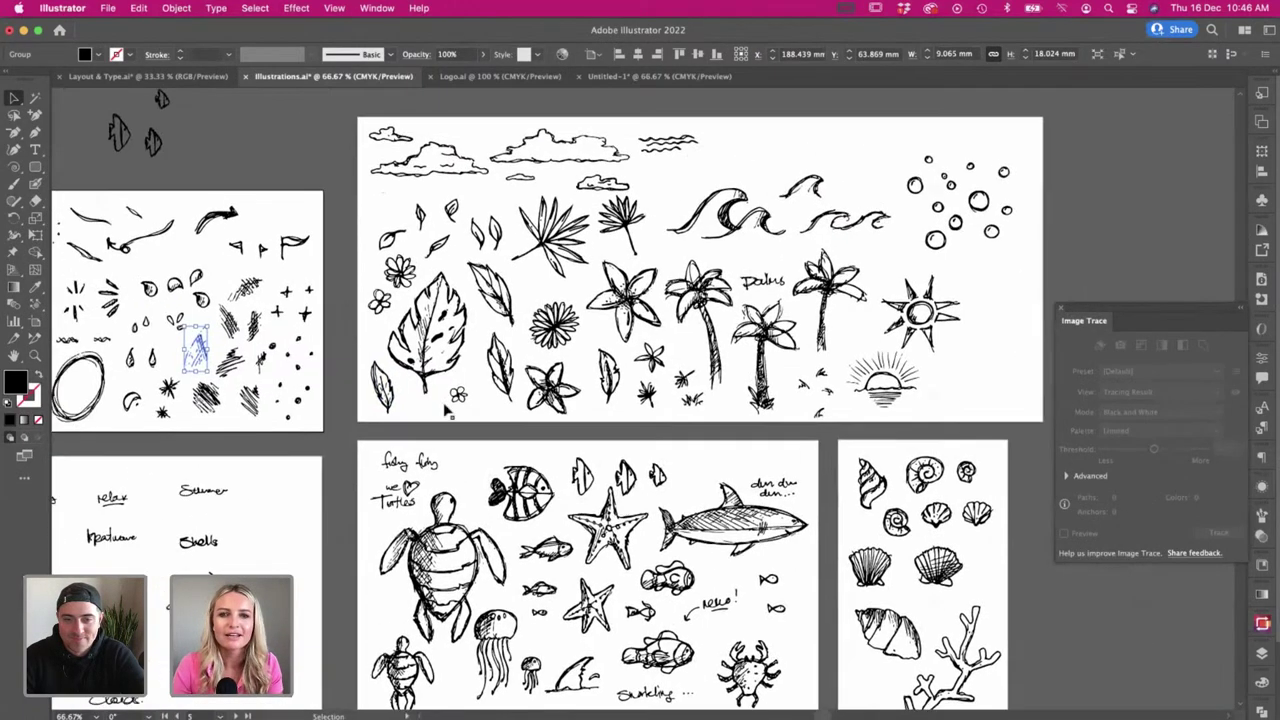
scroll(447, 410, up, 3)
scroll(447, 410, left, 1)
click(546, 210)
click(550, 212)
key(super+Tab)
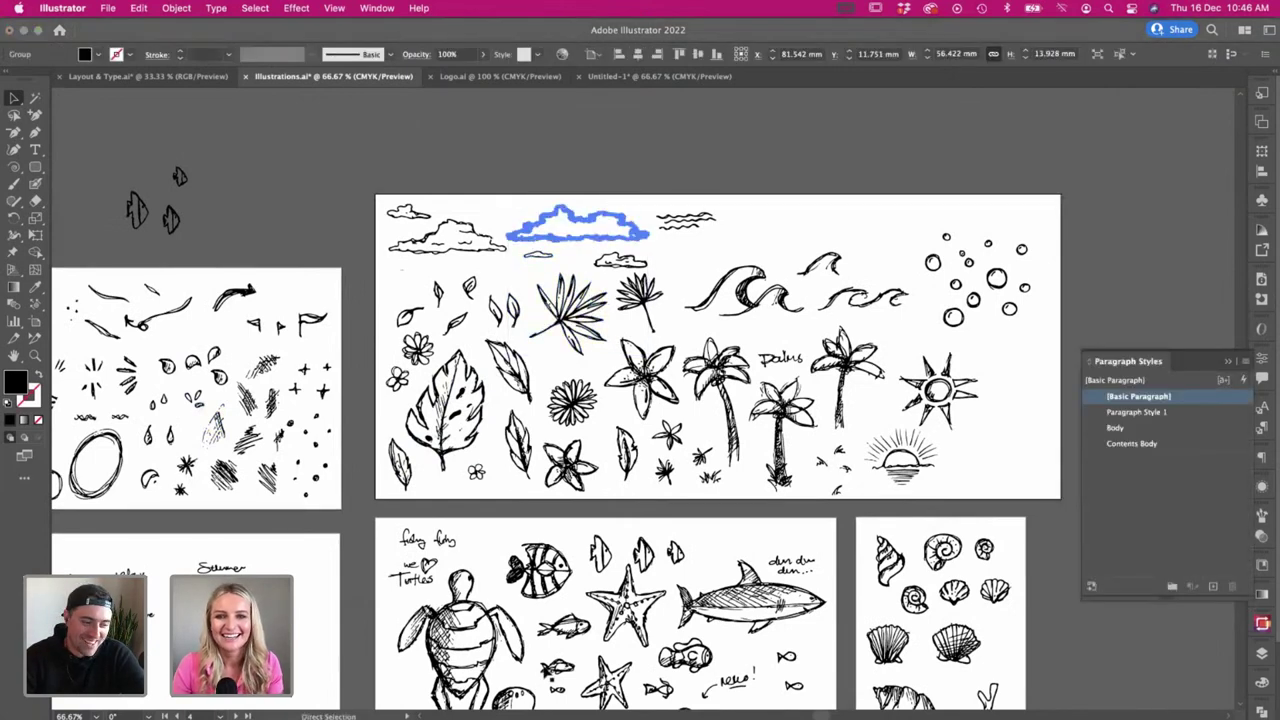
- Paste the large cloud into the InDesign spread, enlarge it and place it in the ocean photo's sky
scroll(666, 336, up, 3)
scroll(666, 336, right, 1)
key(super+v)
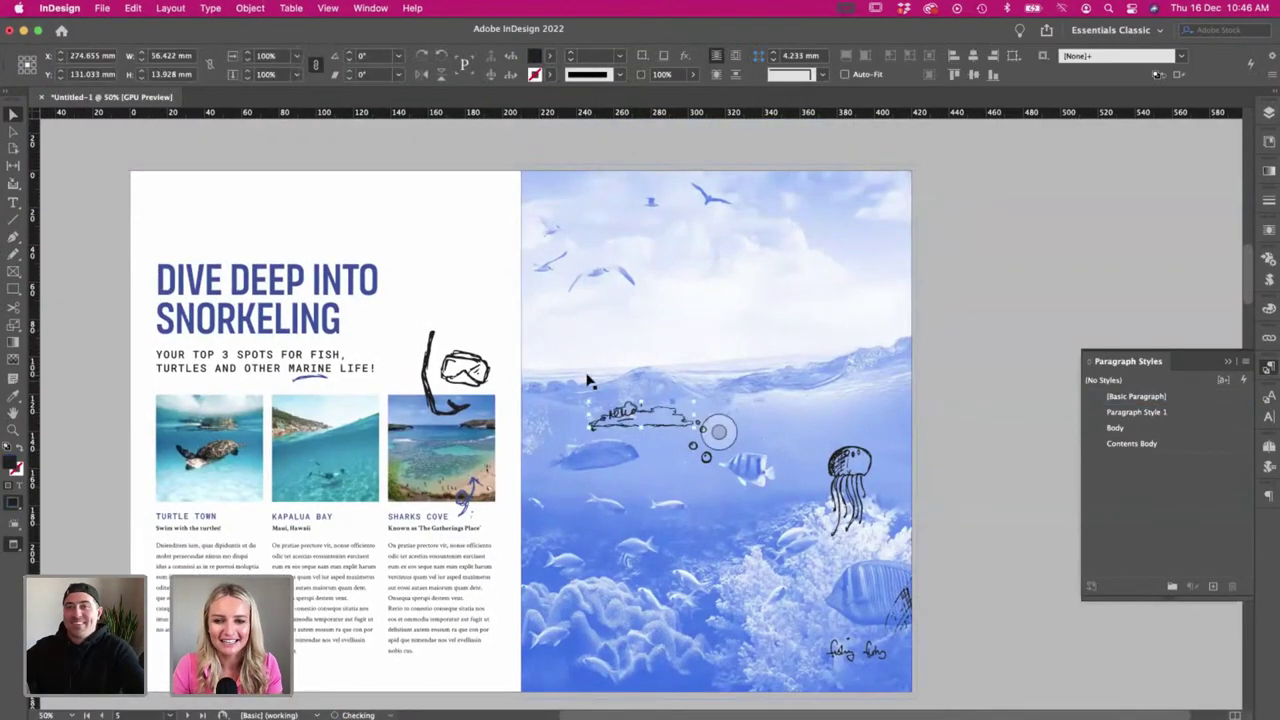
key(s)
drag(762, 262, 842, 273)
key(v)
click(1016, 379)
- Copy the small puffy cloud from Illustrator into the spread, about 30.6 mm wide, just below the large cloud
key(super+Tab)
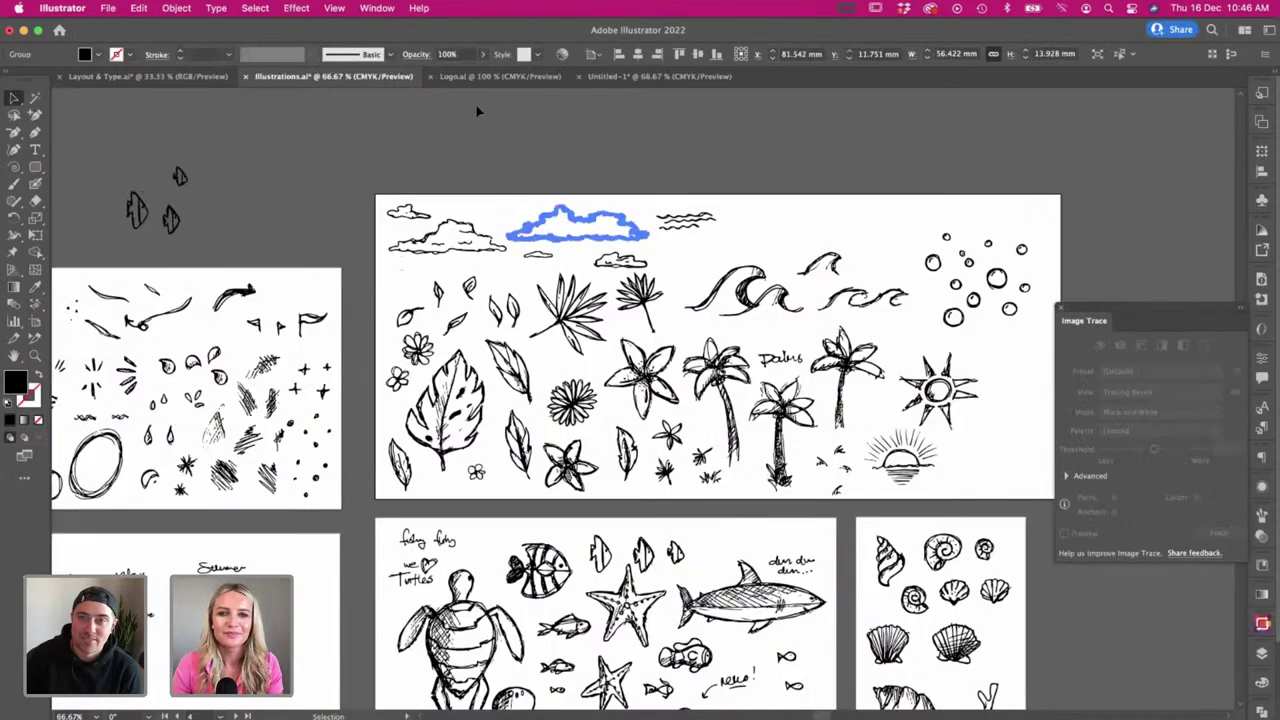
click(601, 267)
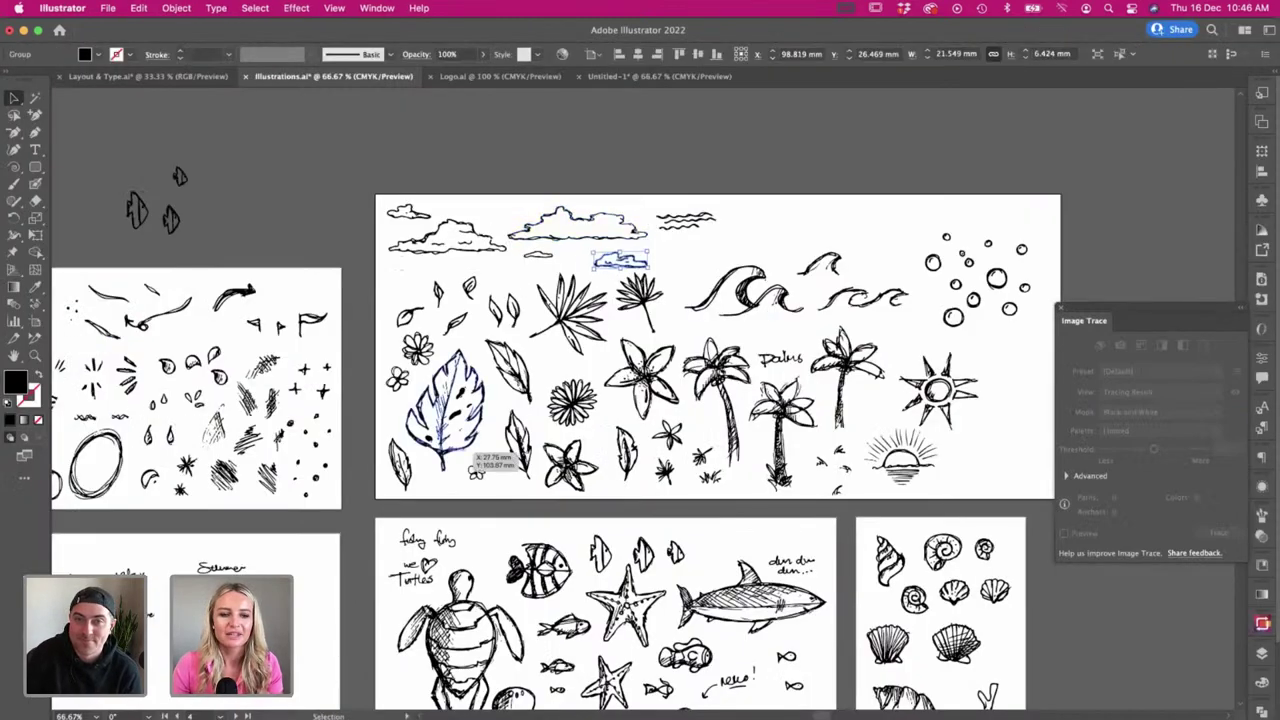
key(super+c)
key(super+Tab)
key(super+v)
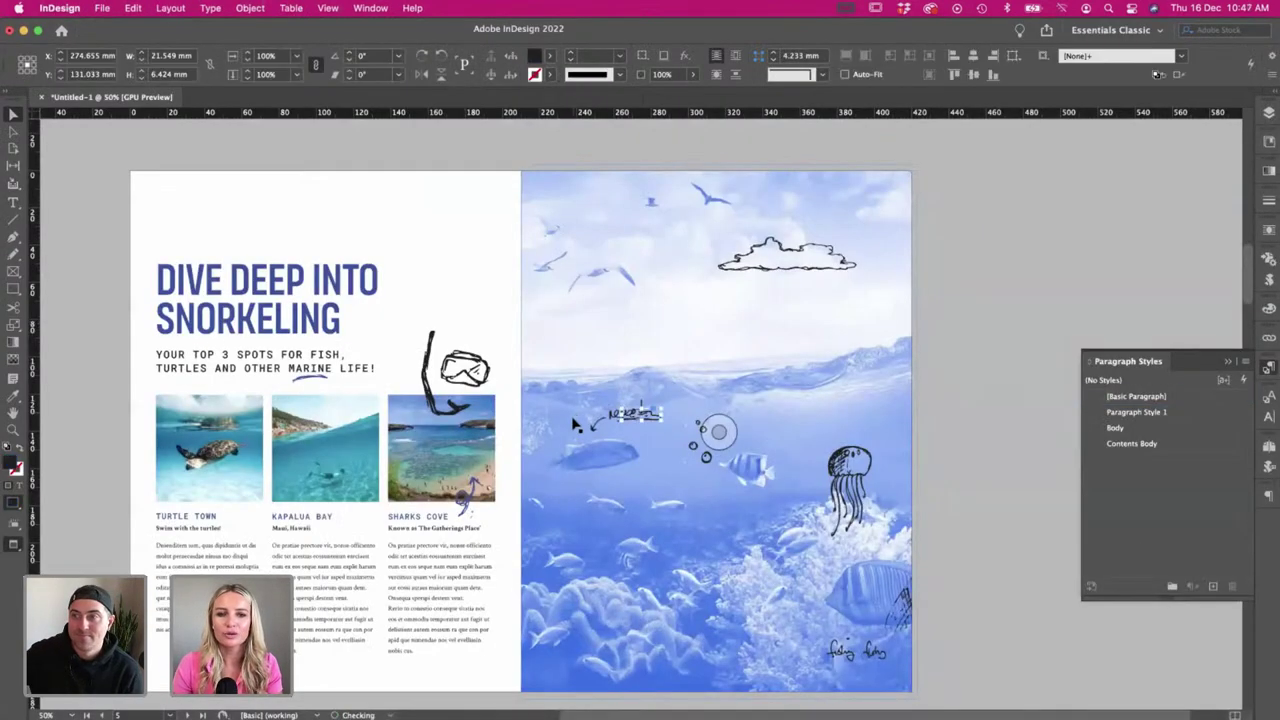
mouse_move(660, 418)
mouse_down()
mouse_move(757, 306)
mouse_move(738, 302)
mouse_up()
click(940, 339)
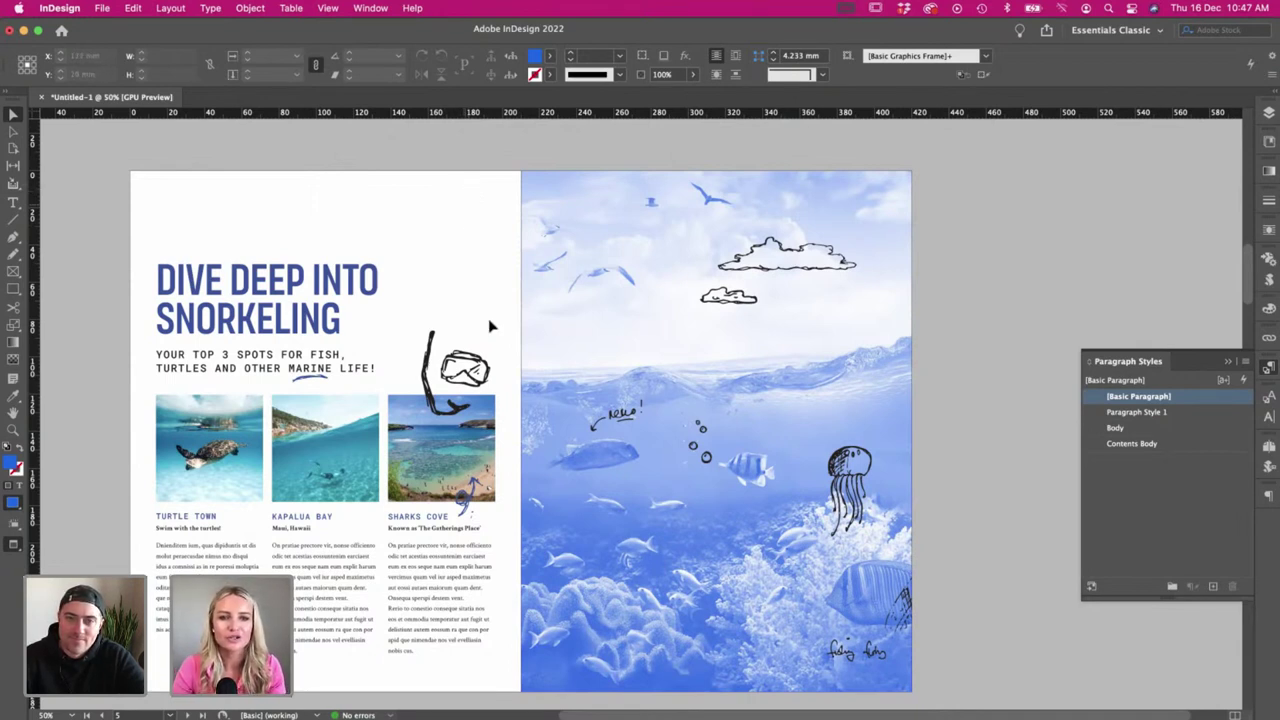
click(484, 369)
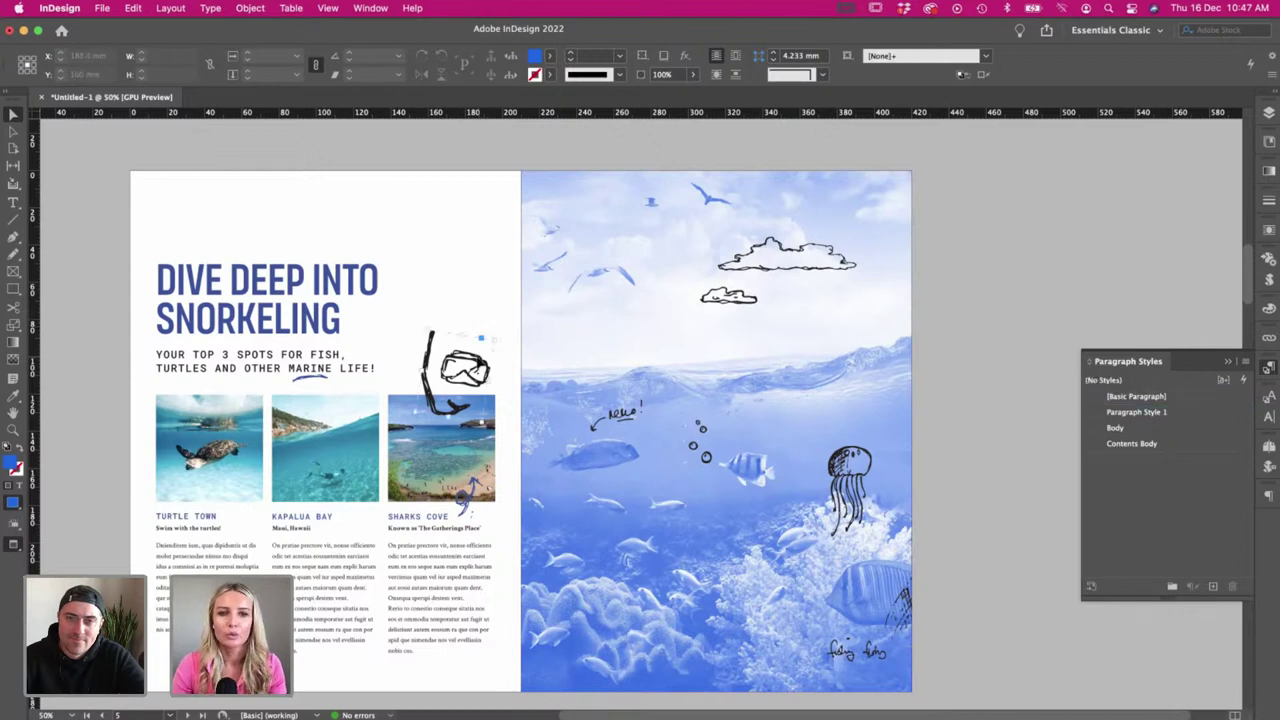
click(421, 219)
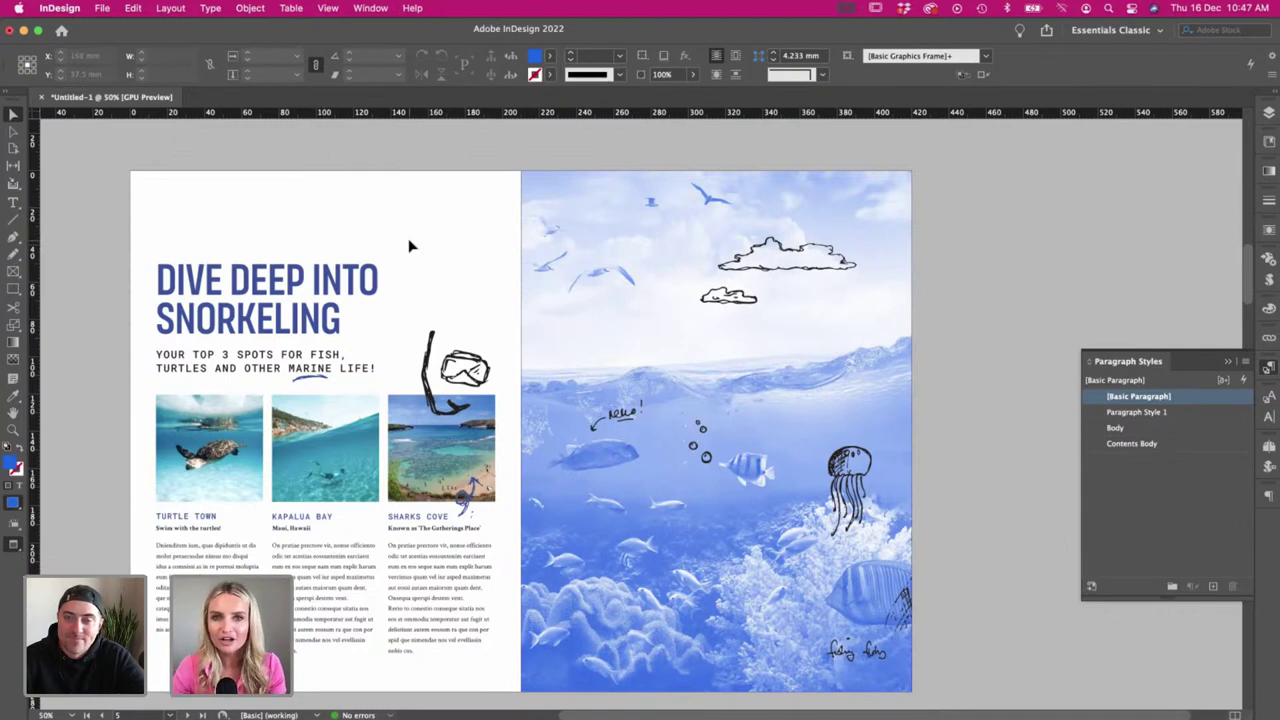
click(752, 310)
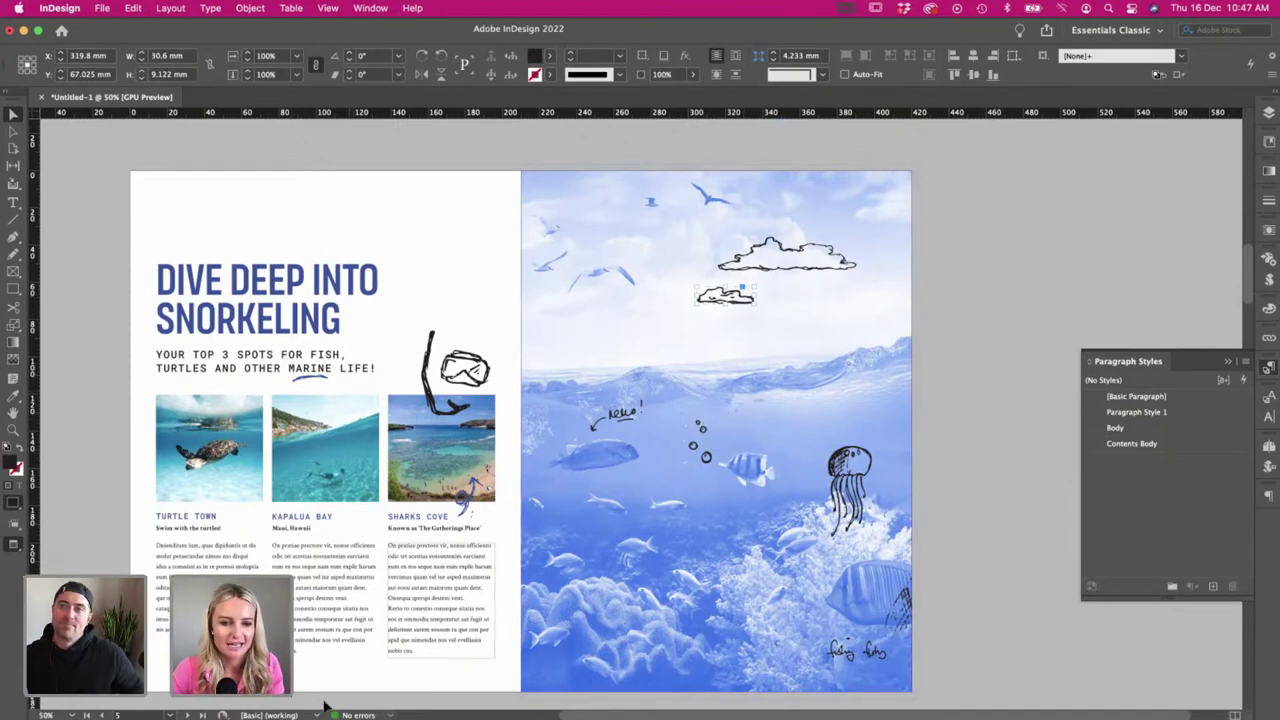
- Copy the thin flat cloud sketch from the Illustrator artboard and paste it into the InDesign spread
key(super+Tab)
click(322, 208)
scroll(592, 215, right, 2)
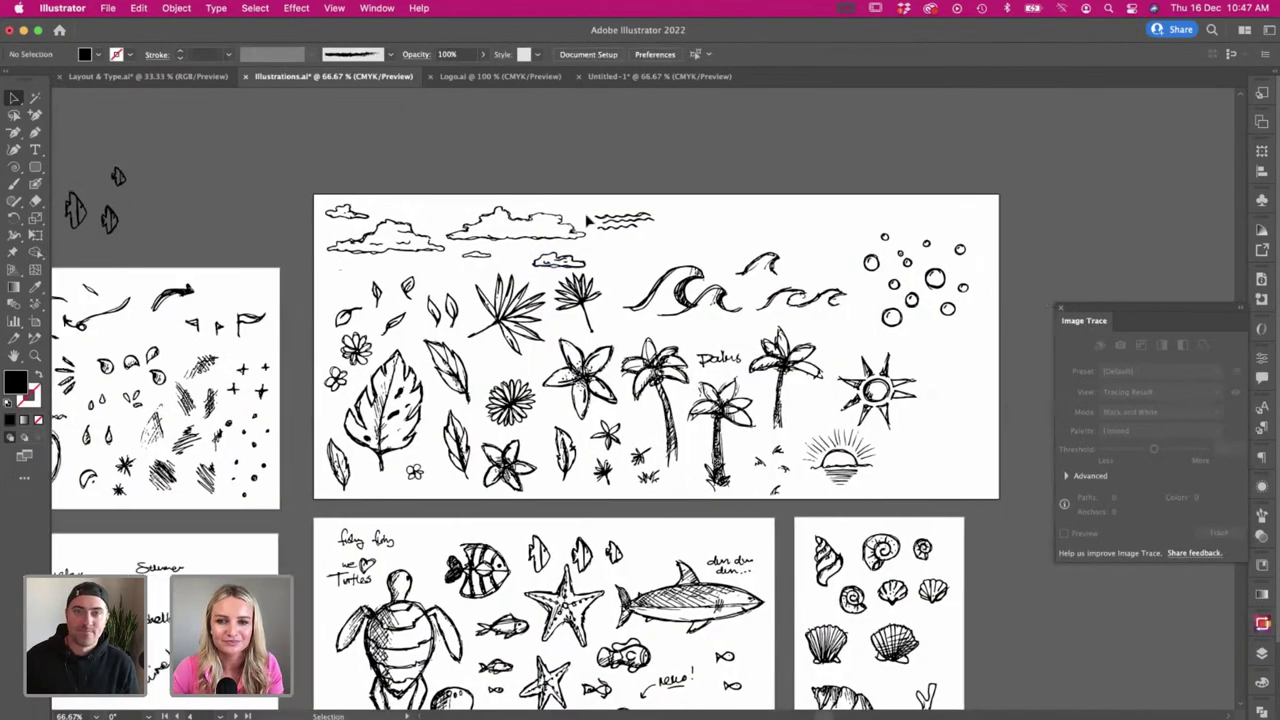
click(490, 254)
key(super+Tab)
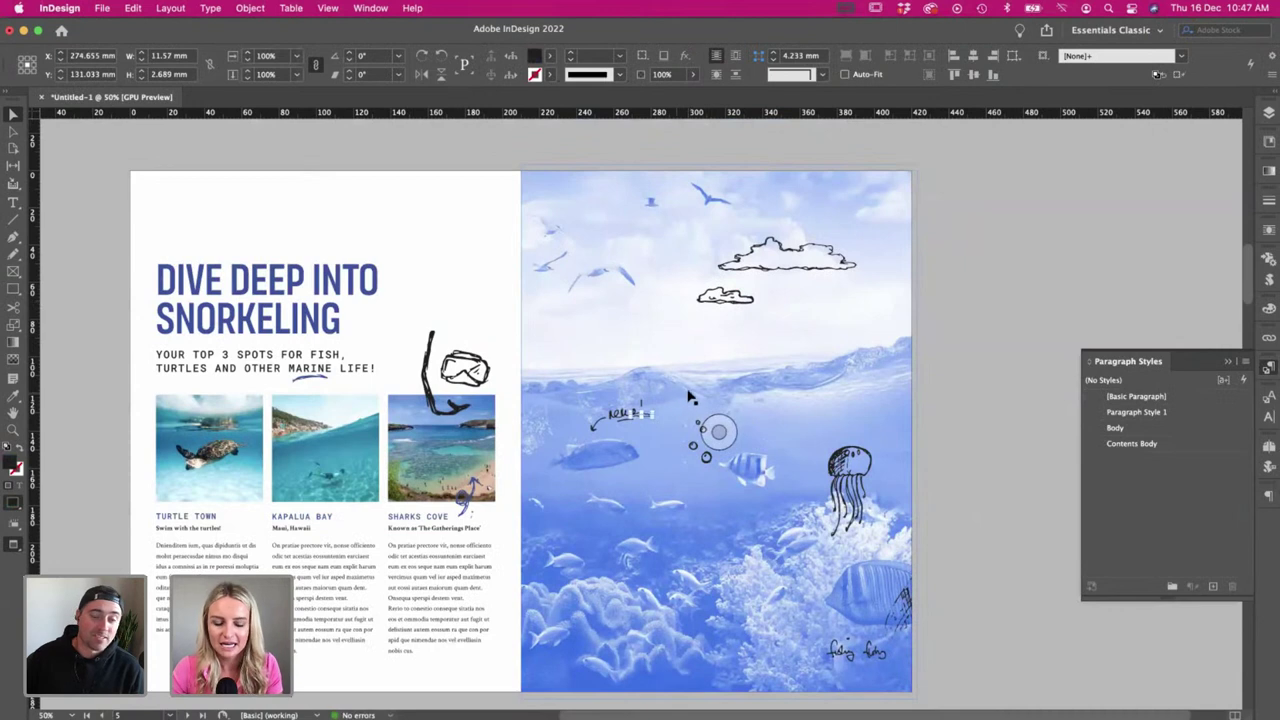
- Scale the thin cloud to about 15.6 mm wide and place it beside the large cloud in the sky
key(s)
drag(687, 446, 703, 460)
key(v)
key(i)
key(v)
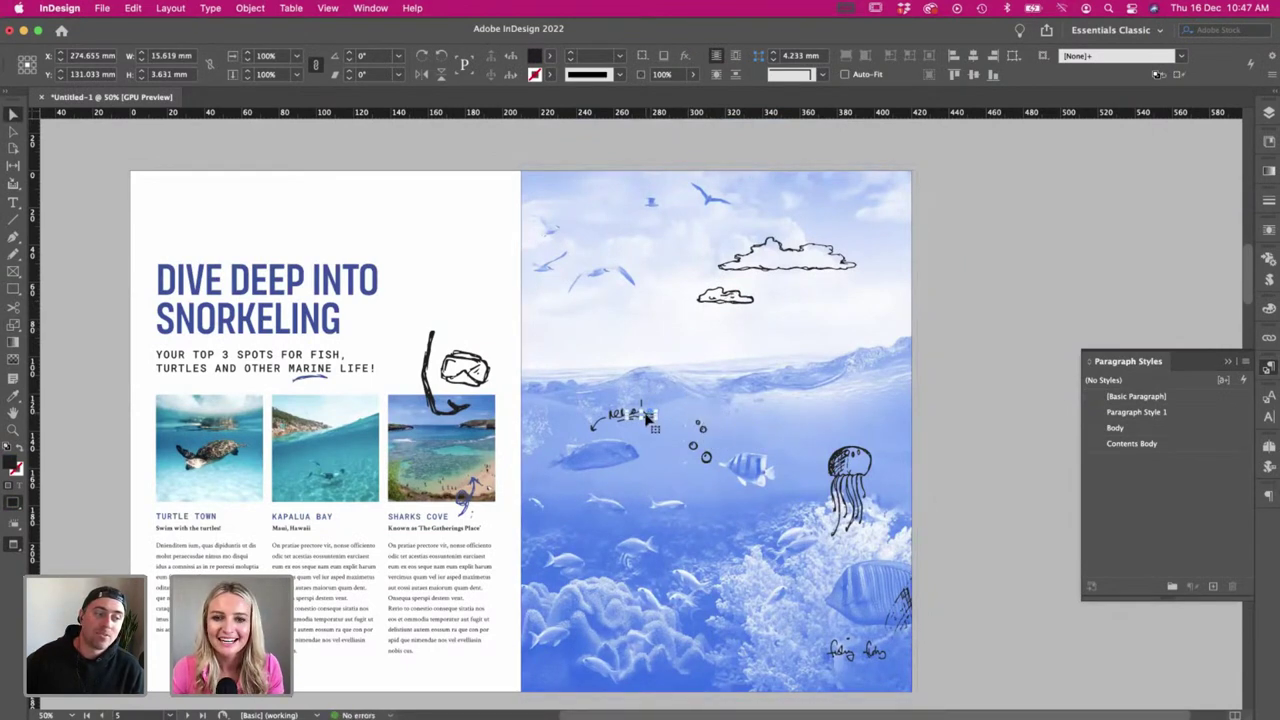
click(979, 401)
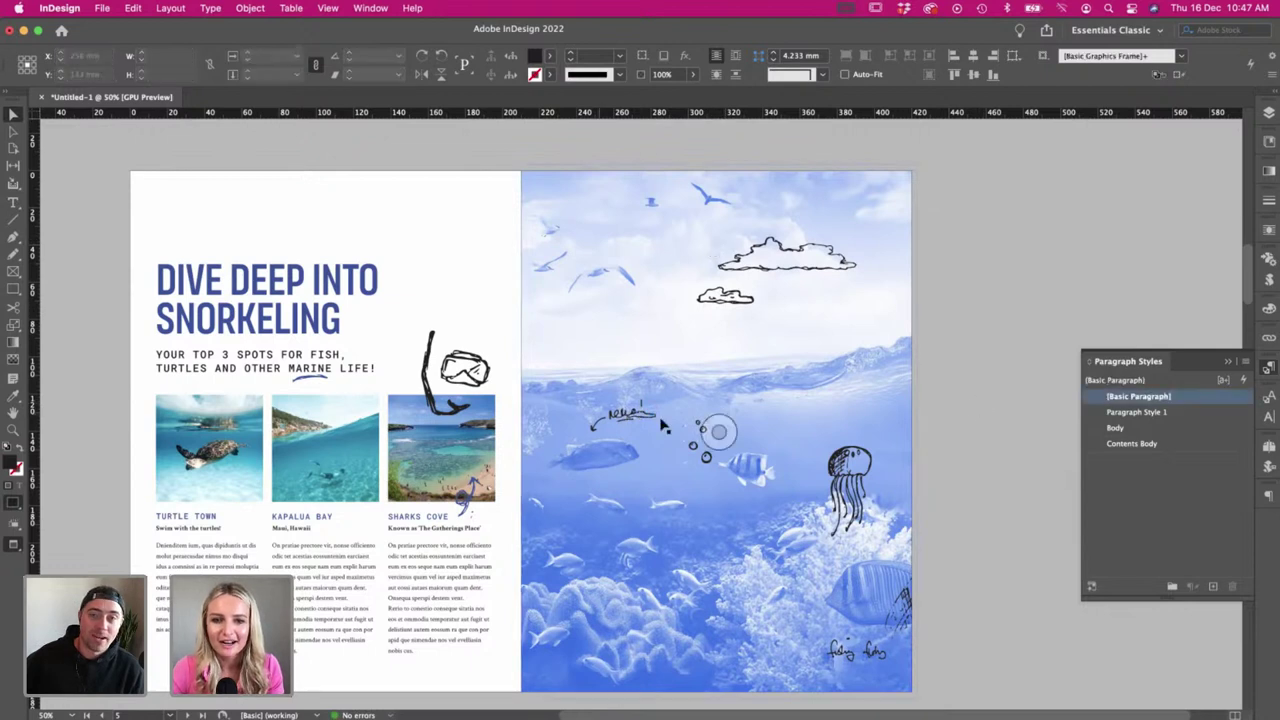
drag(655, 420, 704, 239)
click(993, 470)
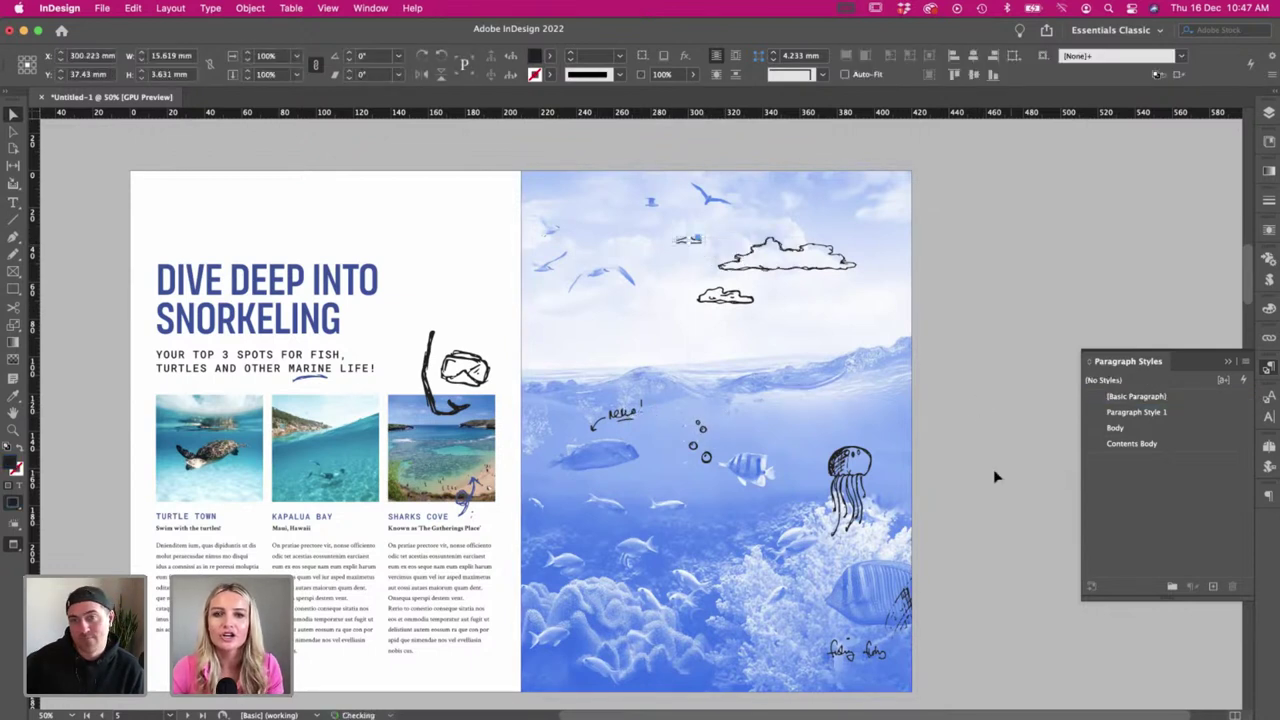
scroll(993, 470, left, 1)
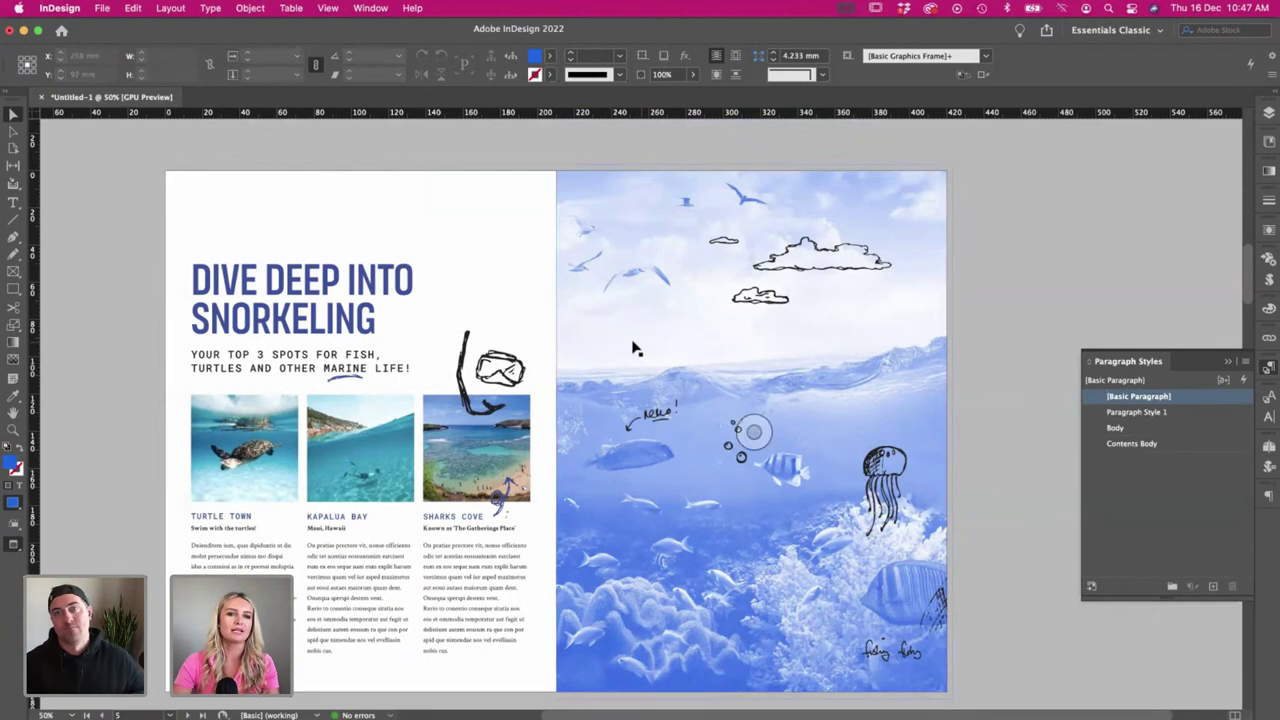
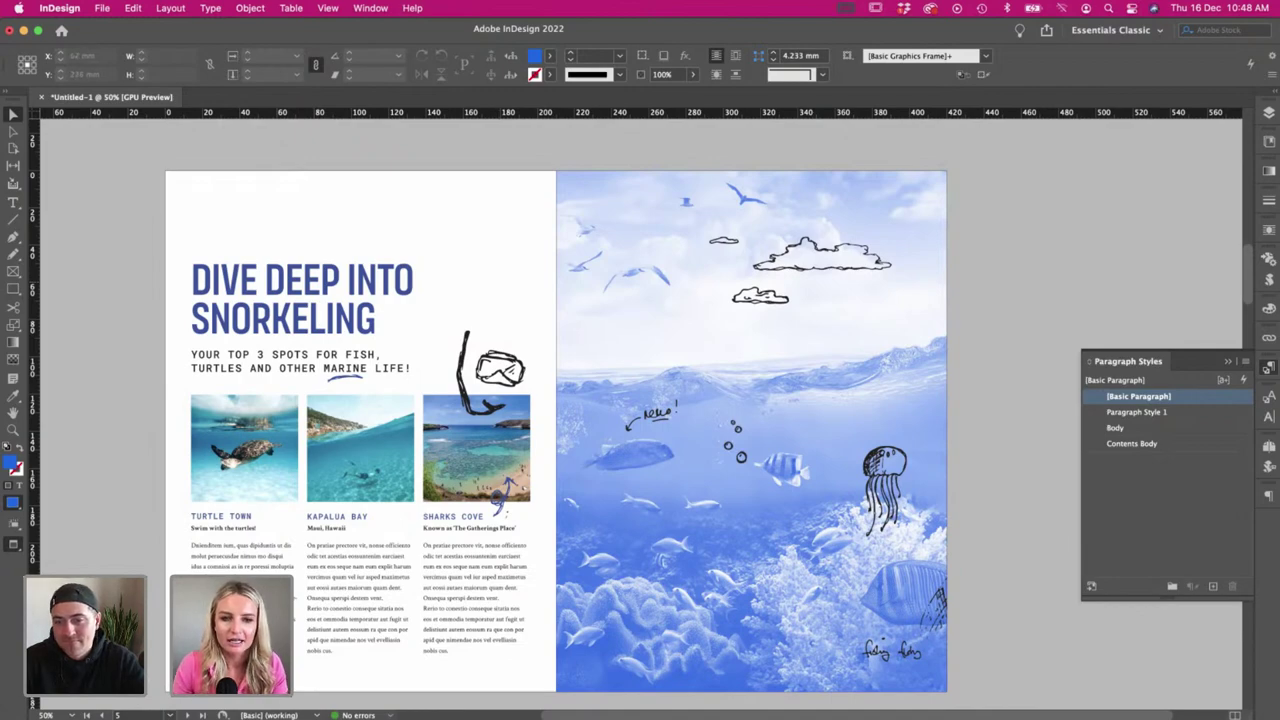
- Switch to Illustrator and reshape the small fan-shaped palm leaf's stem by adjusting its anchor points
key(super+Tab)
key(super+equal)
key(super+equal)
key(super+equal)
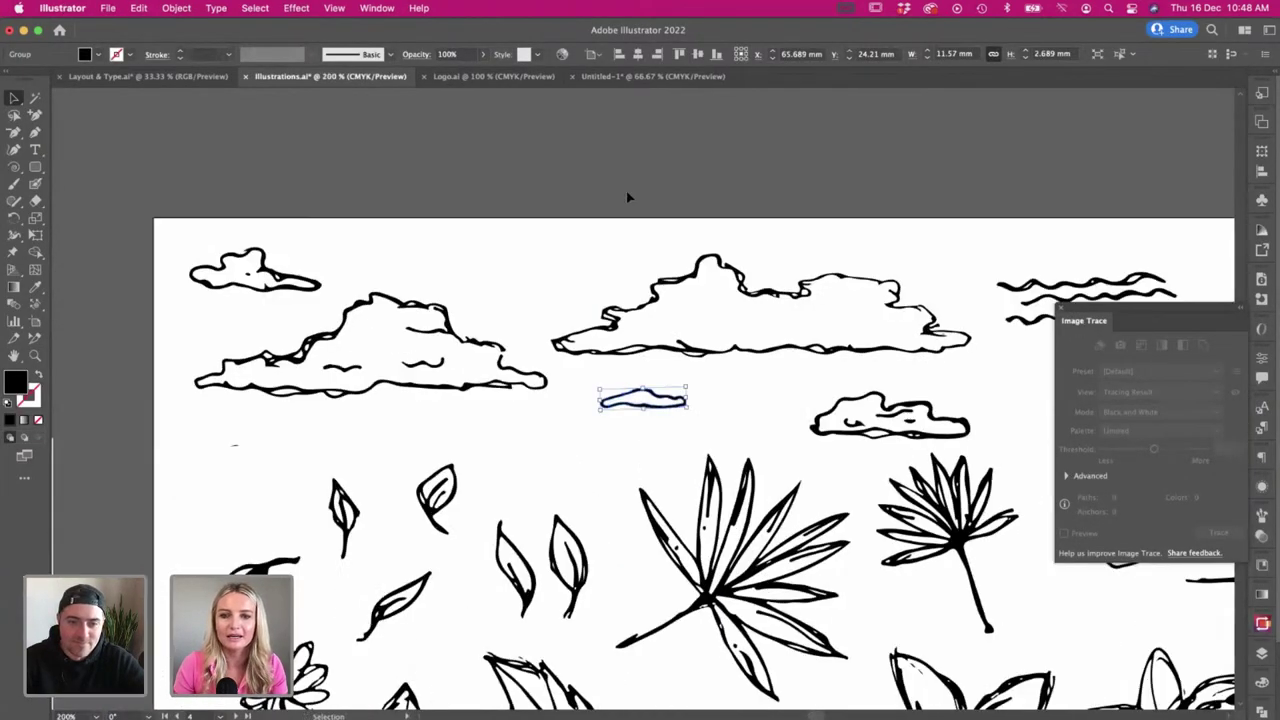
key(super+equal)
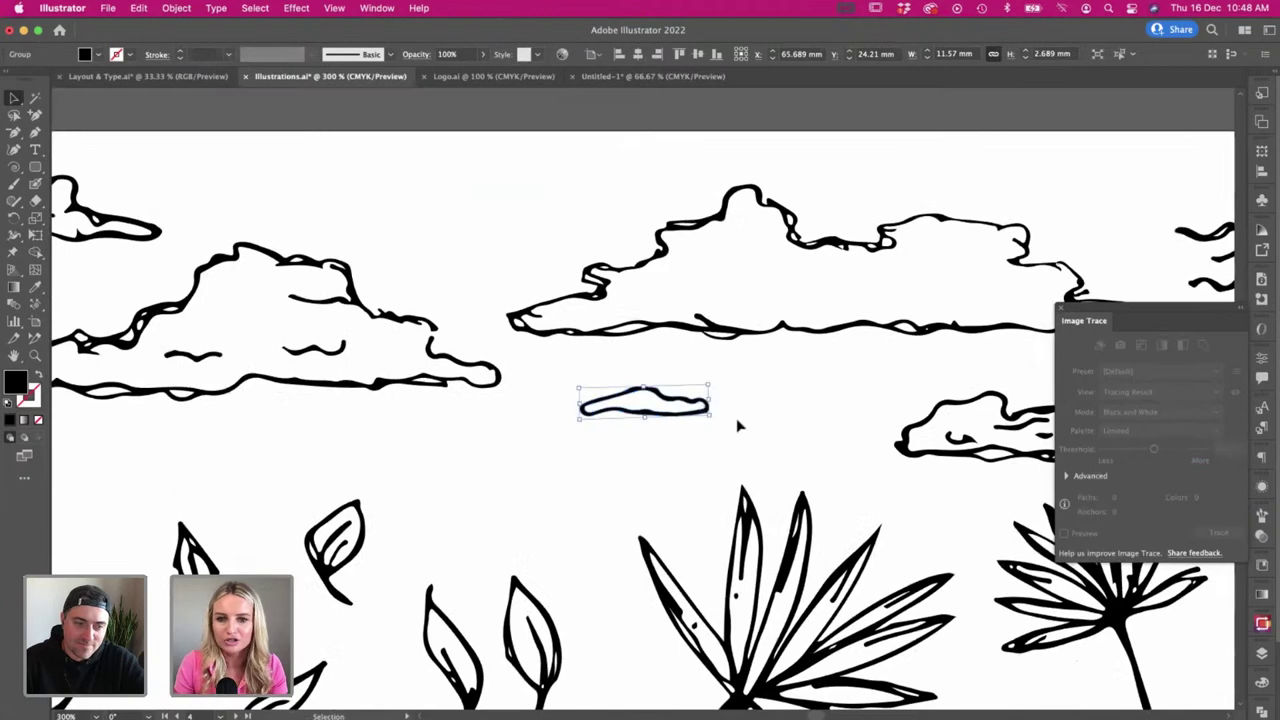
scroll(739, 424, down, 3)
scroll(739, 424, right, 5)
click(755, 450)
drag(777, 468, 771, 490)
click(792, 531)
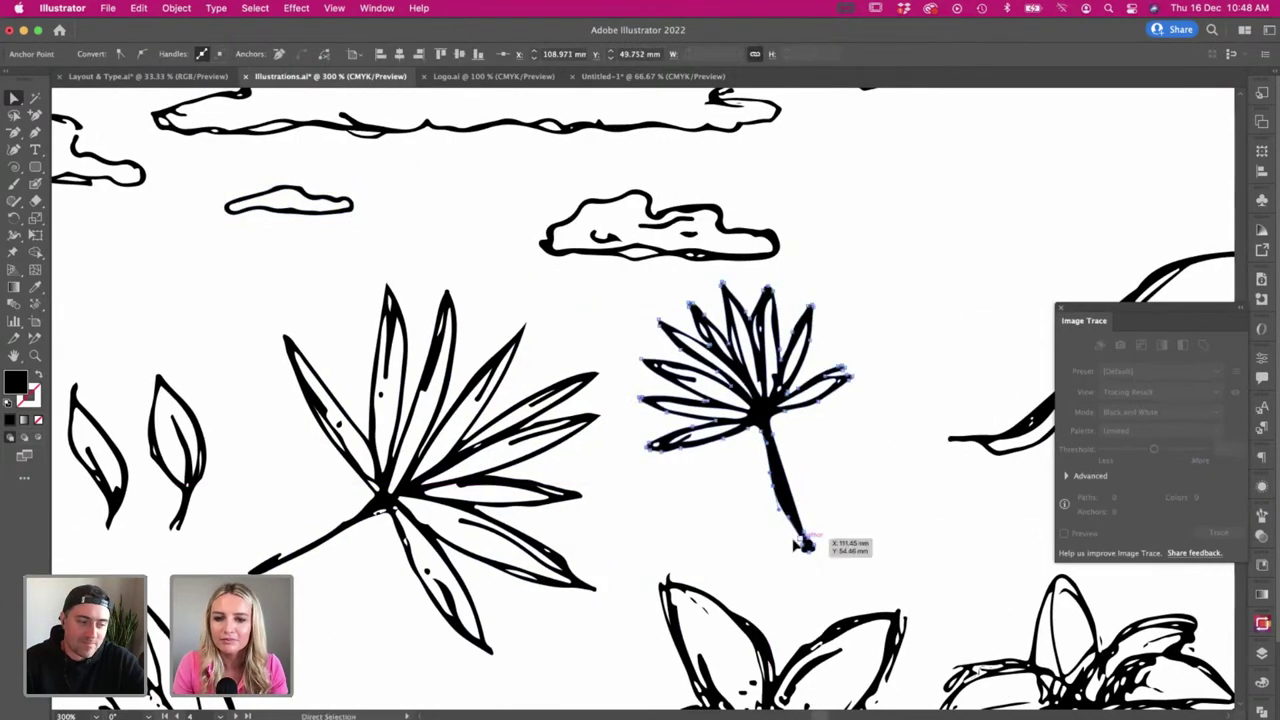
key(v)
click(862, 455)
scroll(862, 455, right, 1)
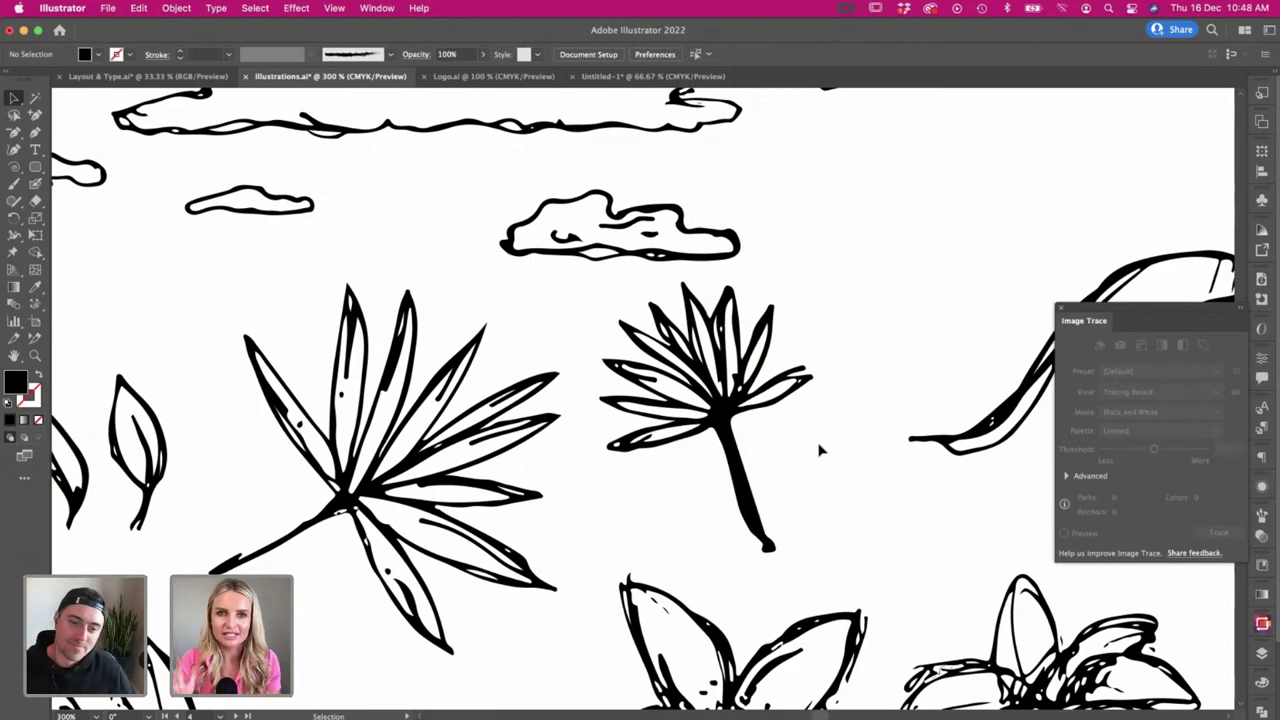
- Paint a simple fish outline about 40 mm wide with the Paintbrush on the empty pasteboard near the striped fish sketches
key(super+minus)
key(super+minus)
scroll(819, 450, left, 10)
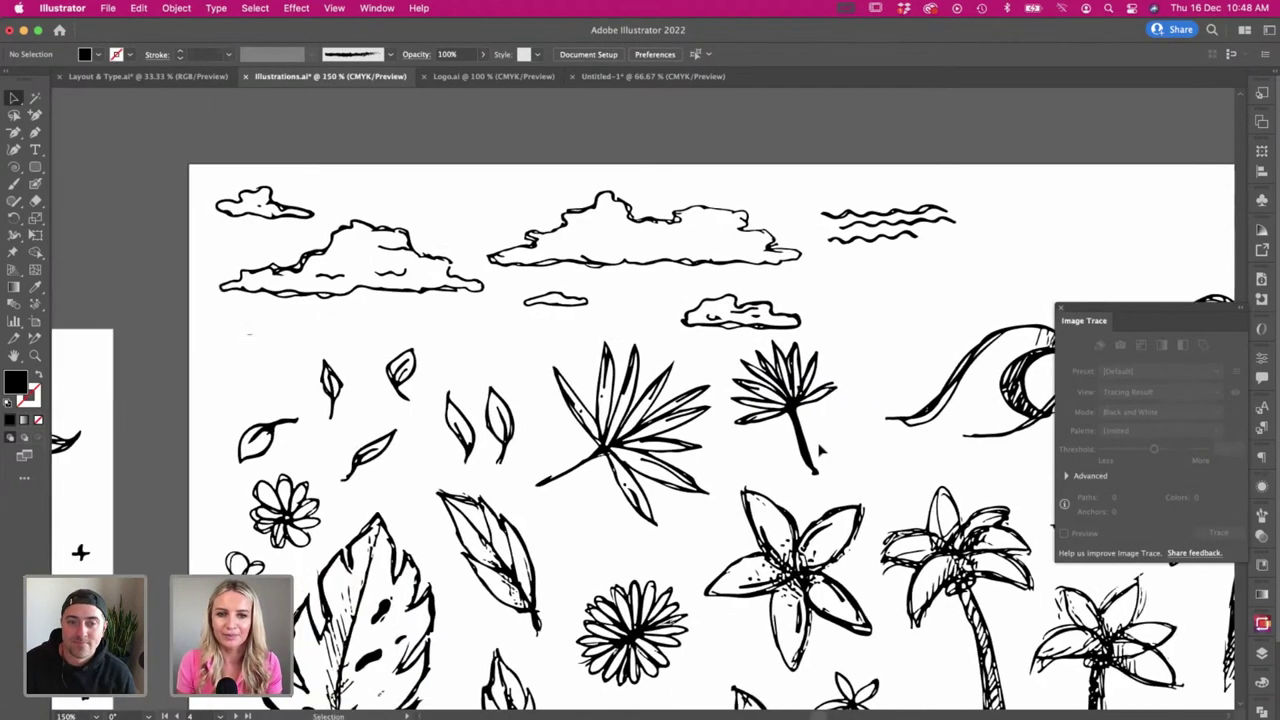
scroll(822, 448, left, 15)
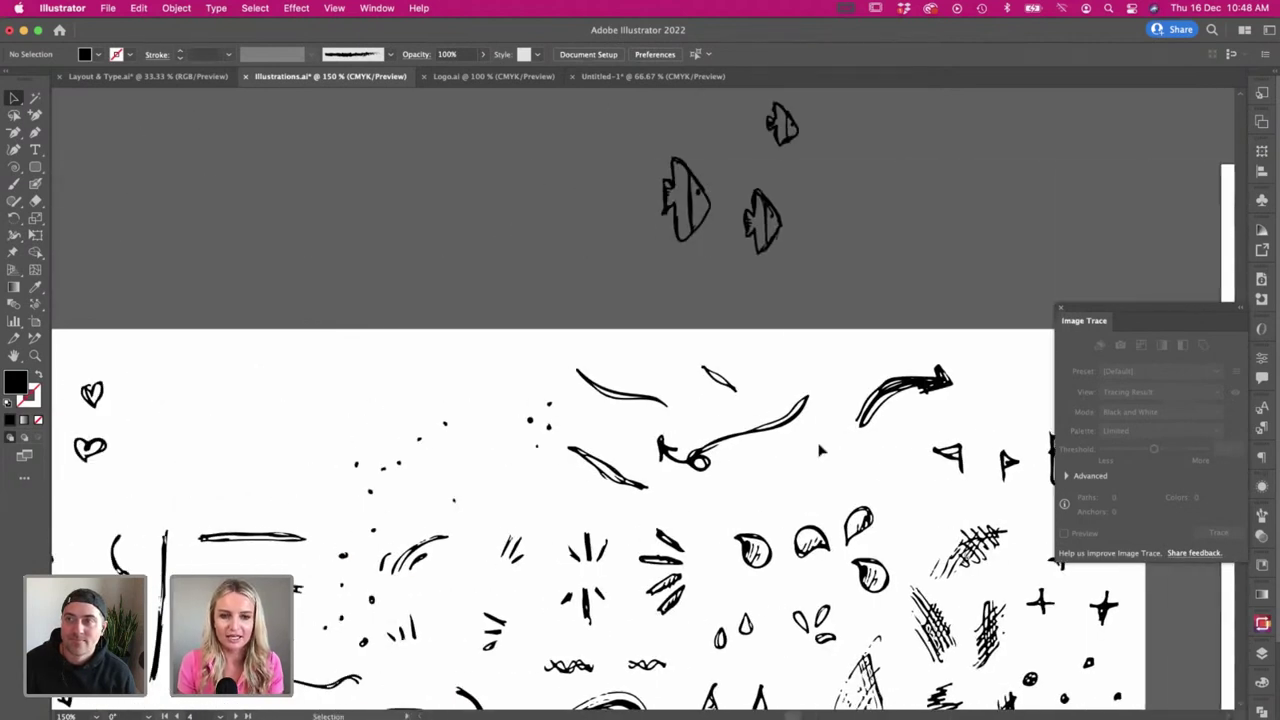
scroll(338, 240, up, 3)
key(b)
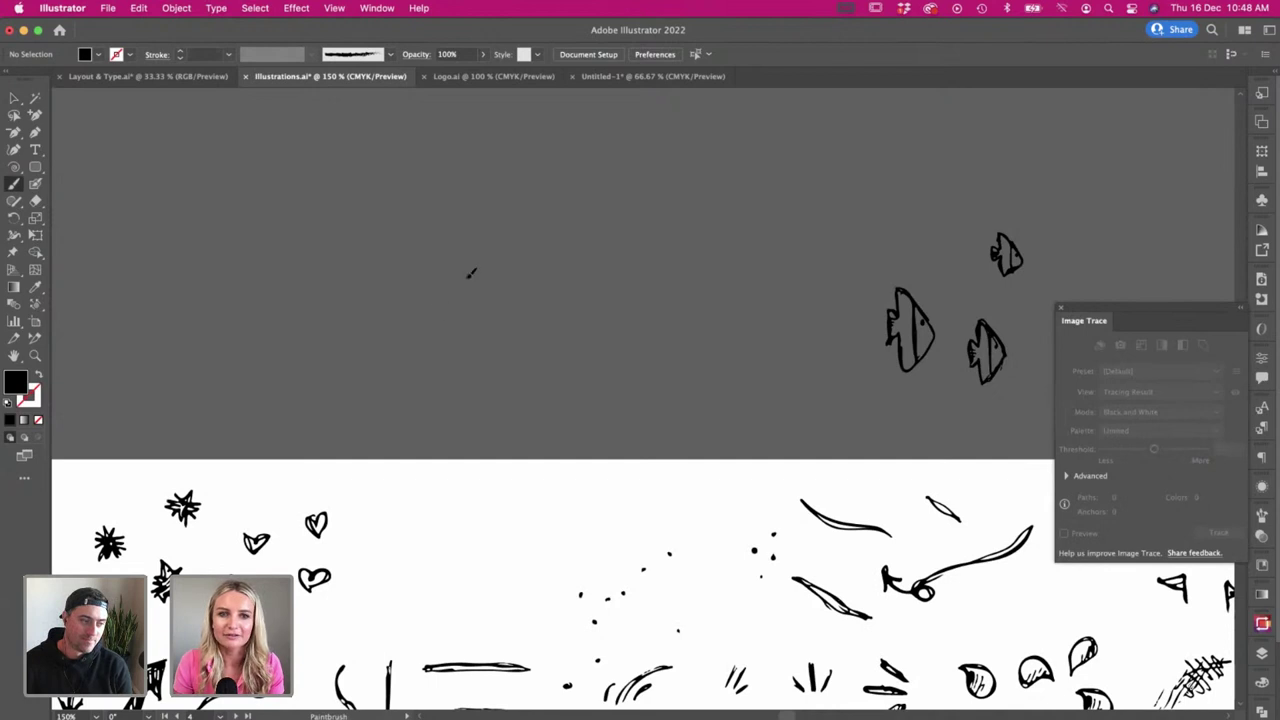
drag(434, 300, 433, 298)
key(v)
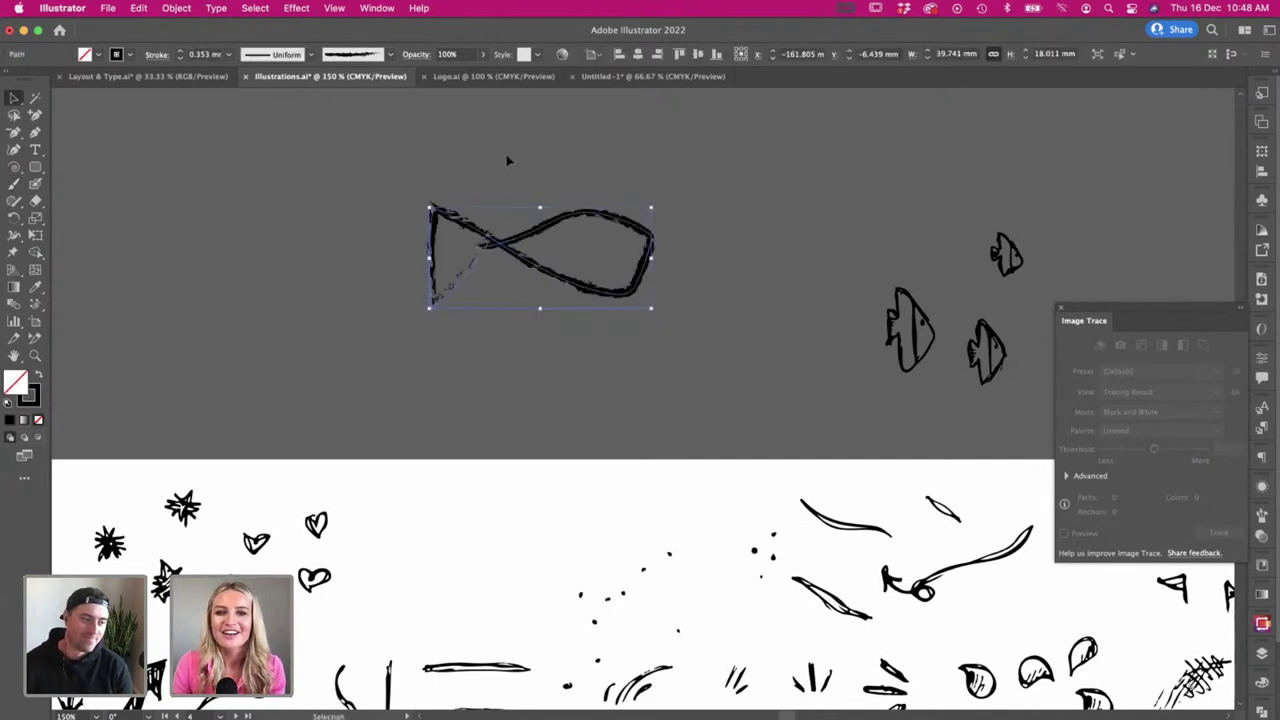
click(507, 165)
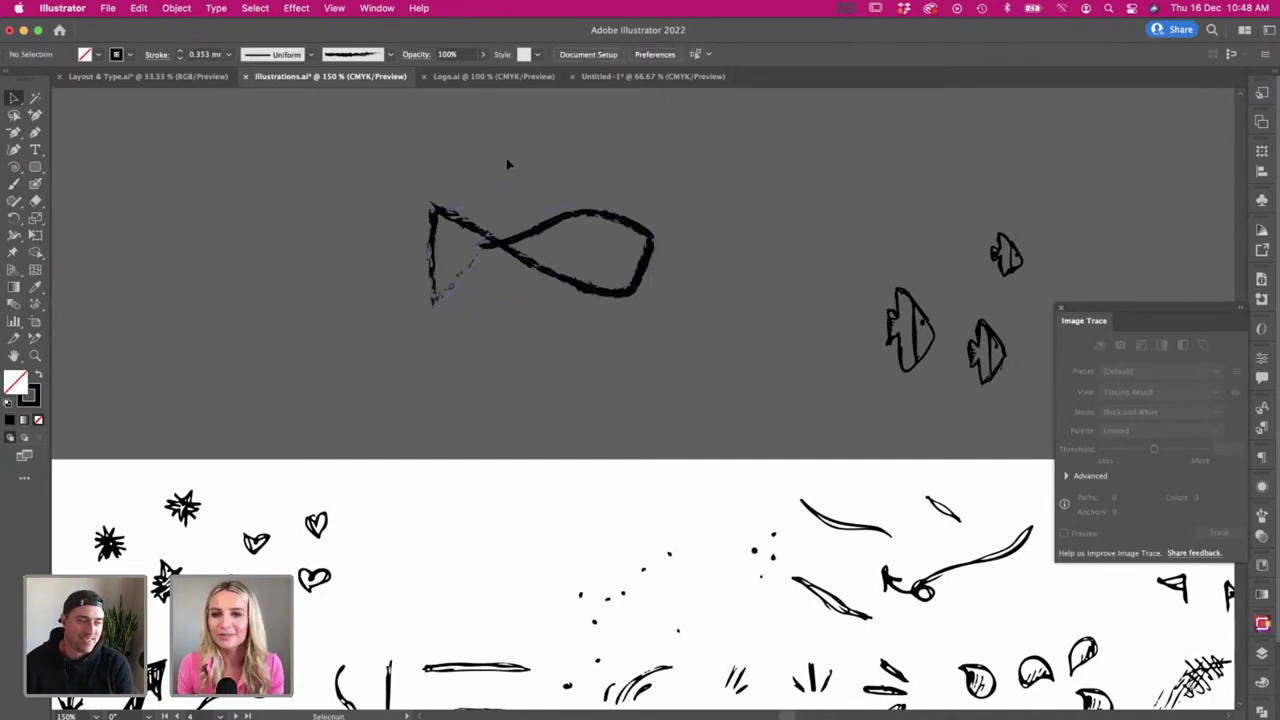
- Move the fish outline's loose end point to the crossing where the tail meets the body
key(a)
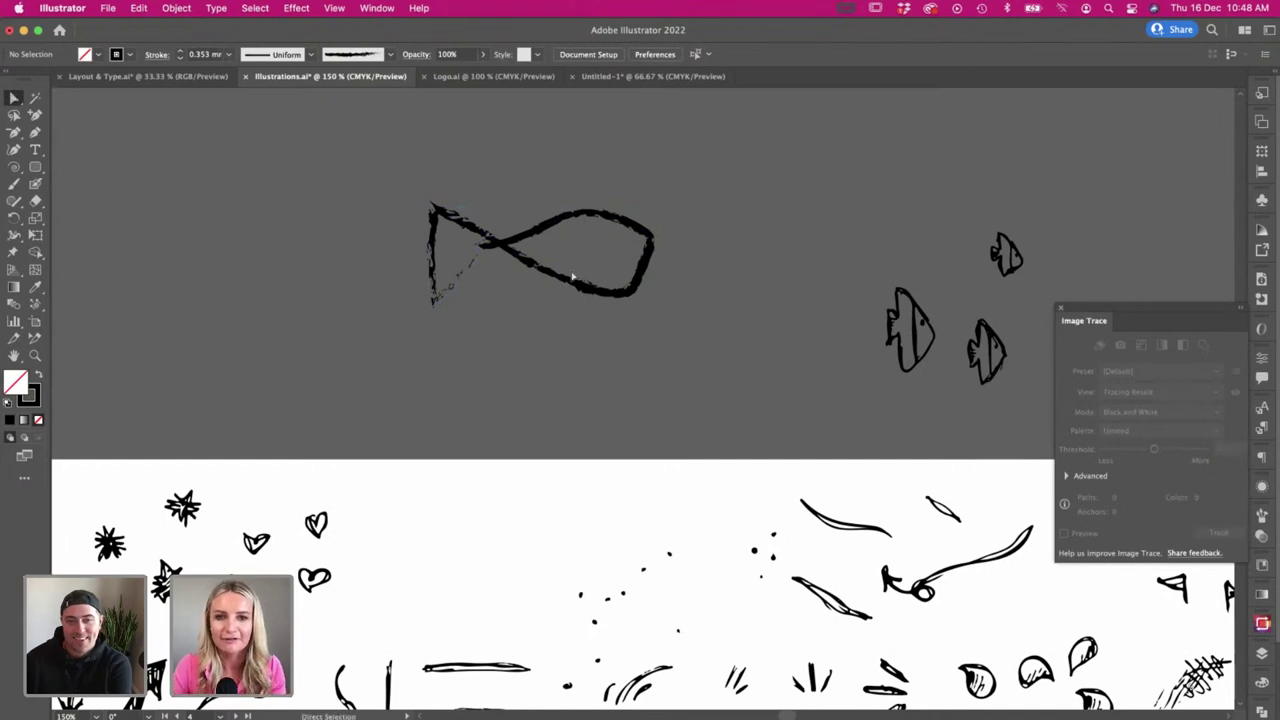
drag(486, 241, 530, 245)
click(514, 177)
- Select the brushed fish outline on the pasteboard and activate the Smooth tool for it
key(v)
click(562, 217)
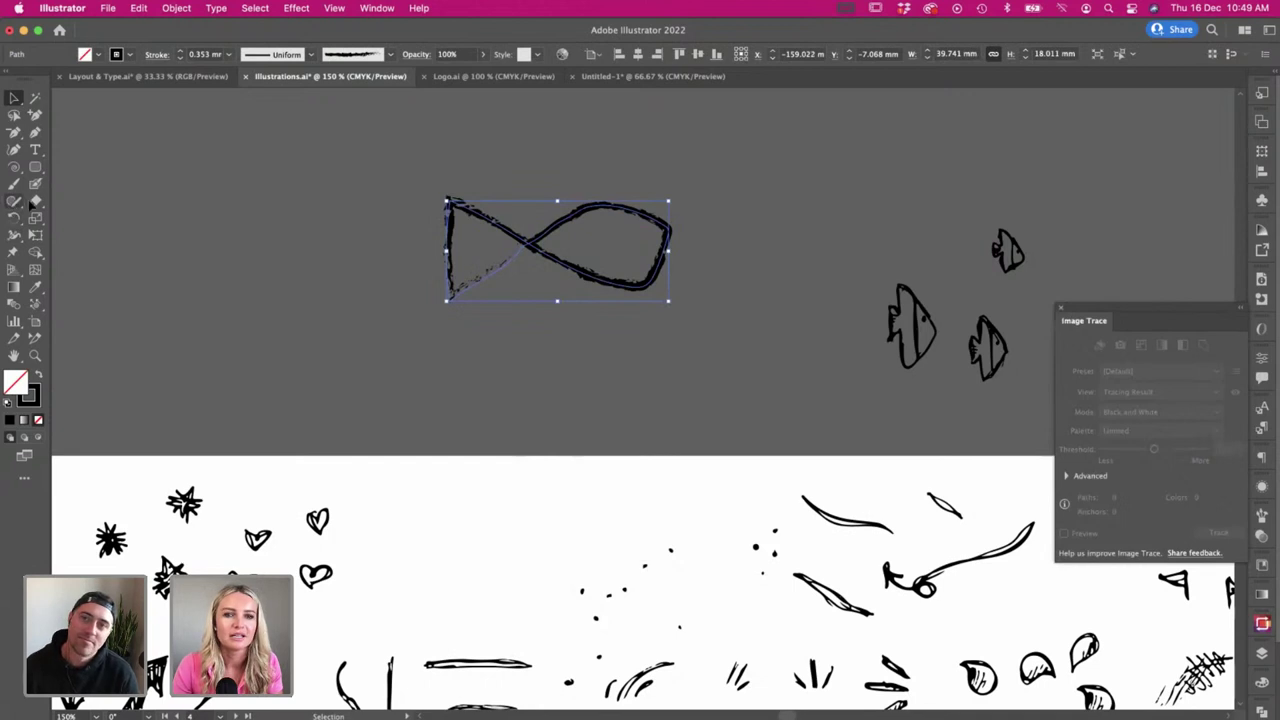
drag(16, 201, 100, 236)
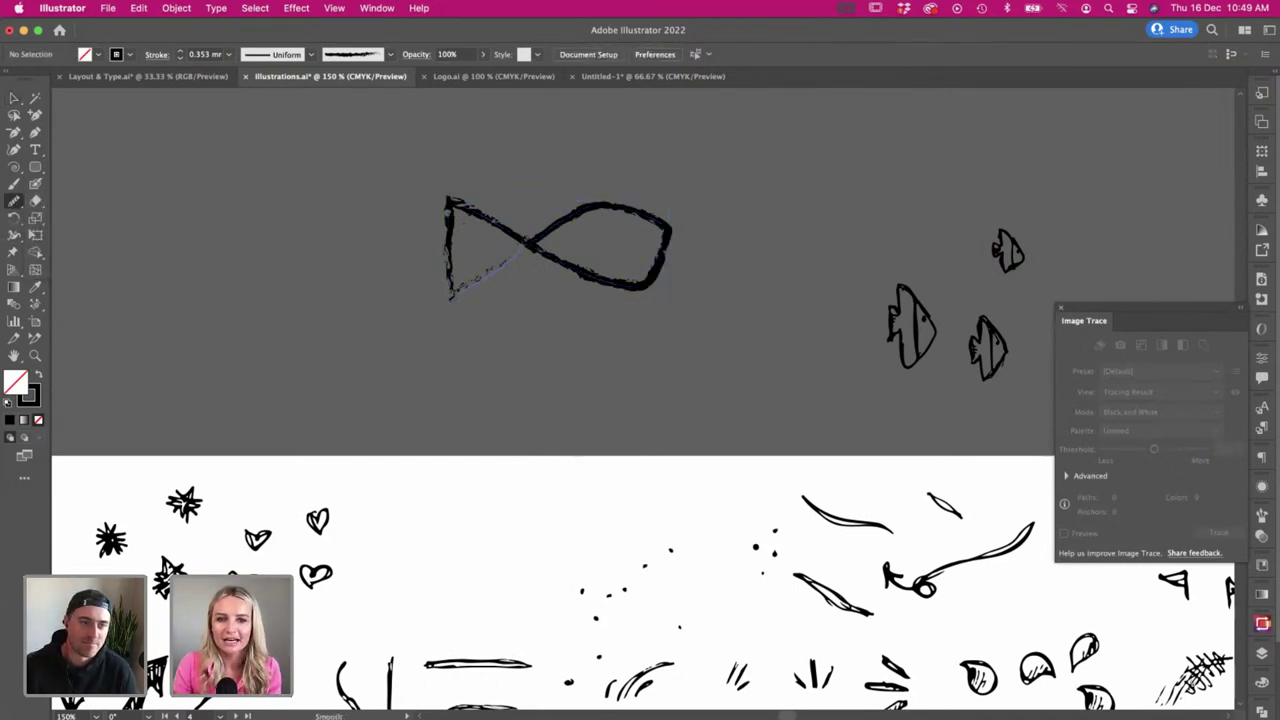
key(v)
click(525, 243)
click(14, 200)
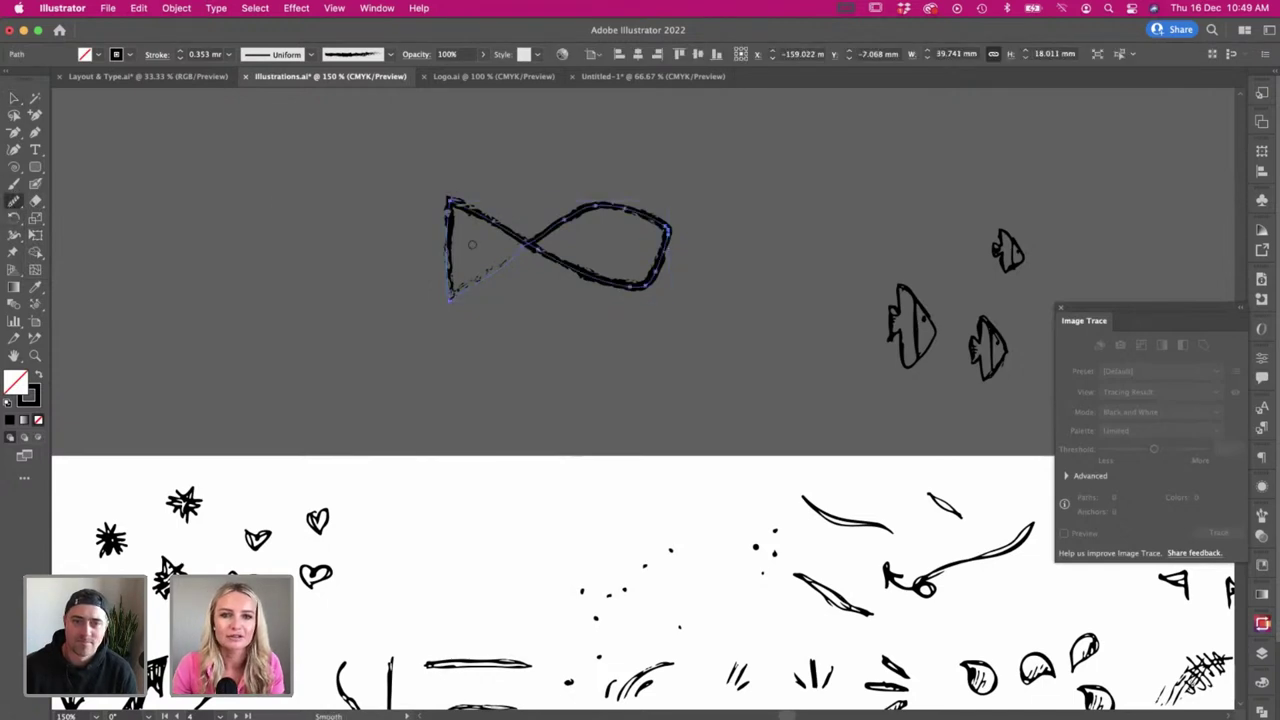
- Delete the brushed fish outline from the pasteboard
key(v)
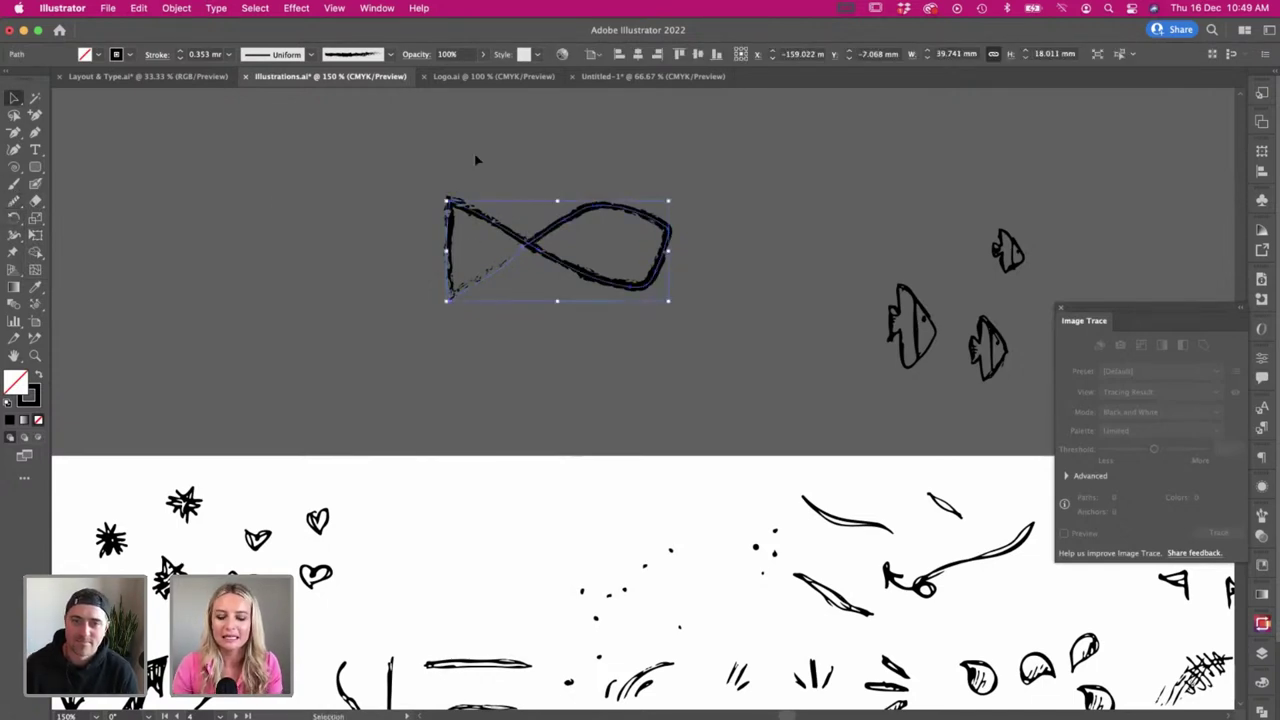
key(Delete)
scroll(513, 397, down, 5)
- Switch to InDesign and move the snorkel-and-mask sketch slightly left above the Sharks Cove photo
key(super+Tab)
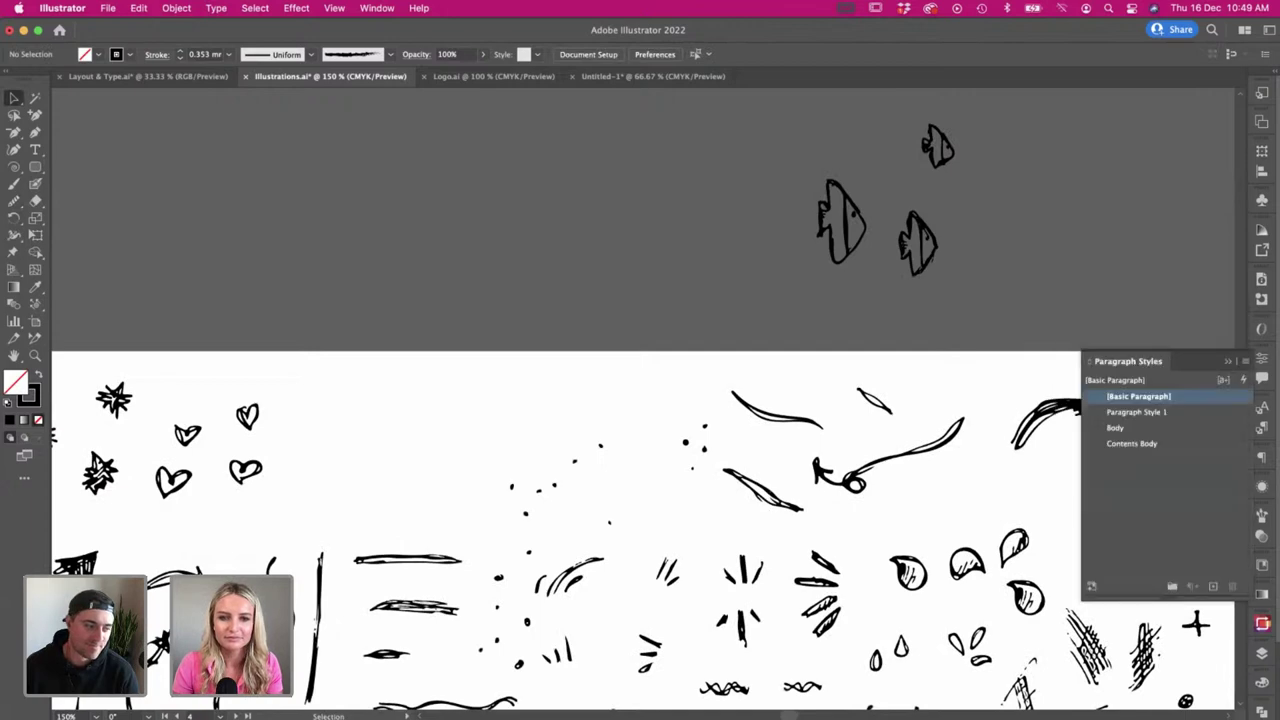
scroll(590, 240, down, 1)
key(super+s)
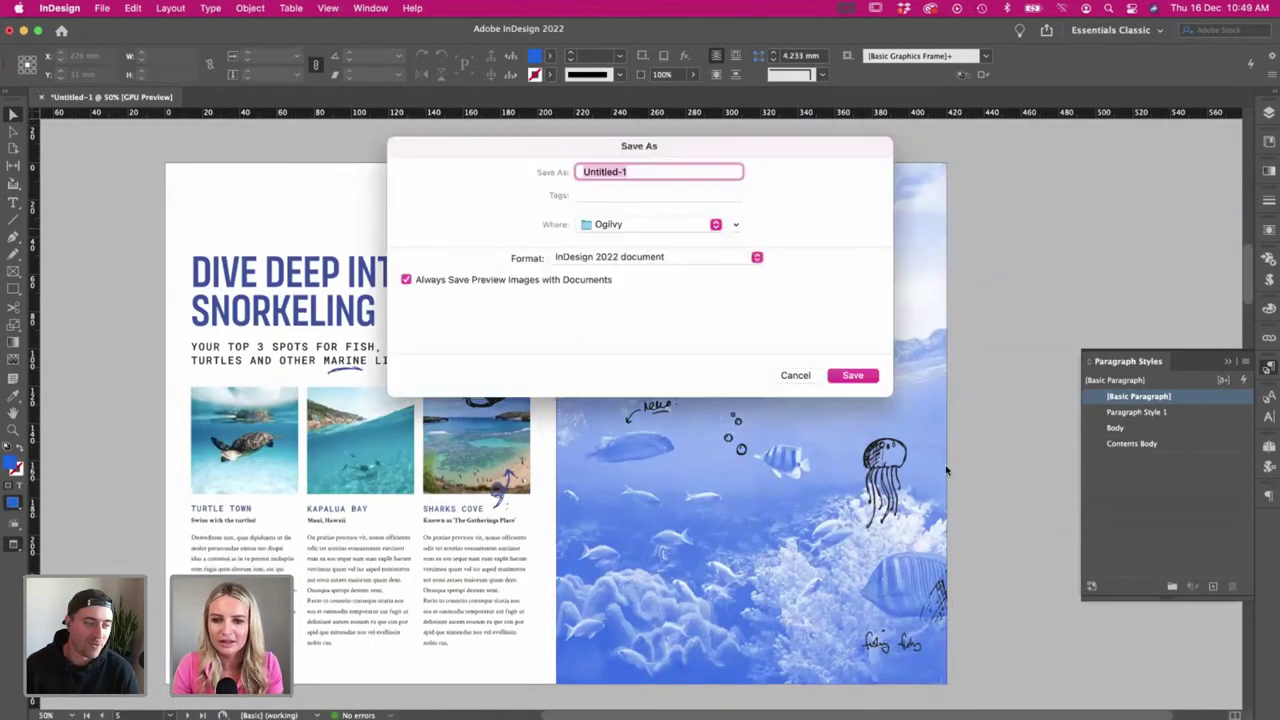
click(795, 375)
scroll(1025, 408, left, 2)
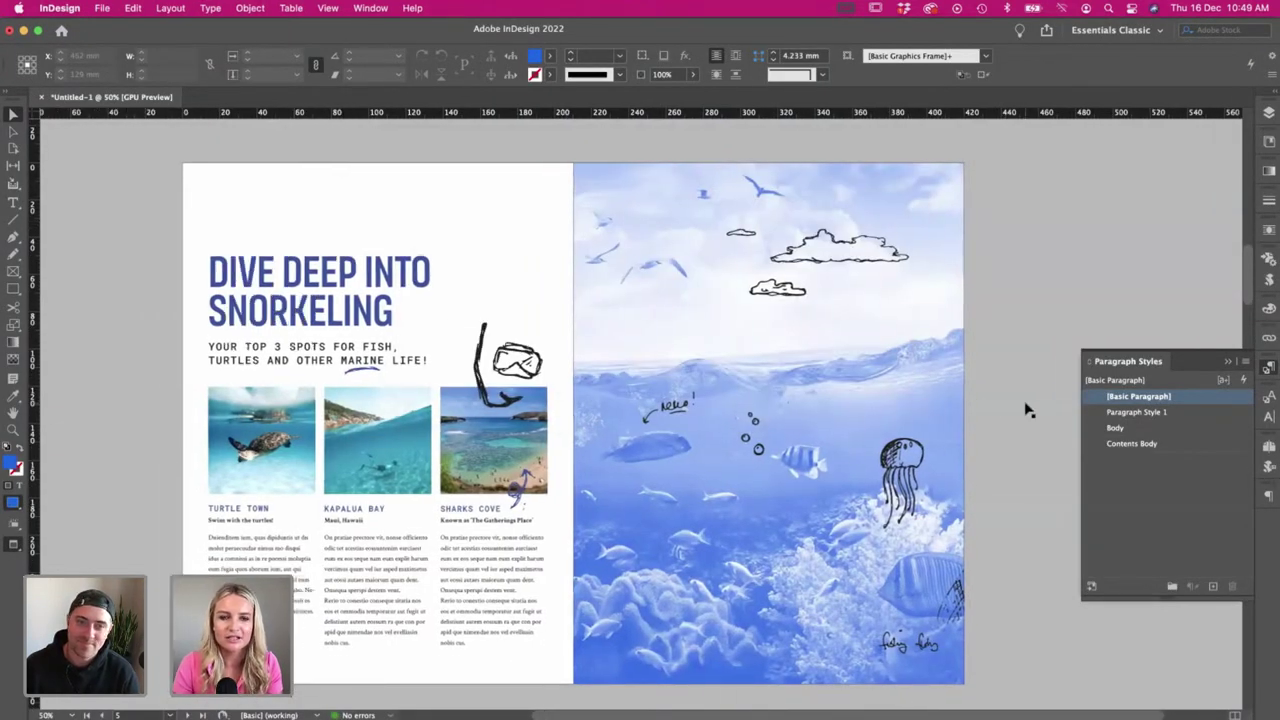
click(478, 385)
drag(474, 385, 474, 385)
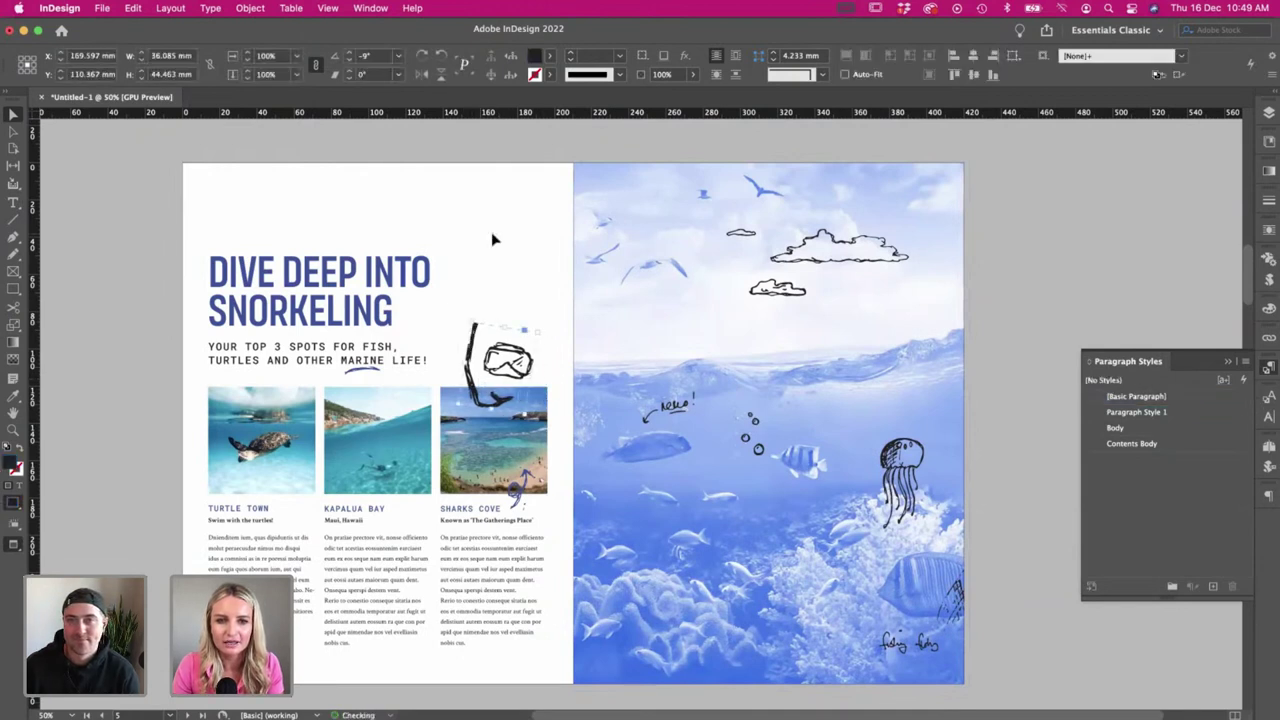
click(494, 240)
scroll(148, 293, down, 1)
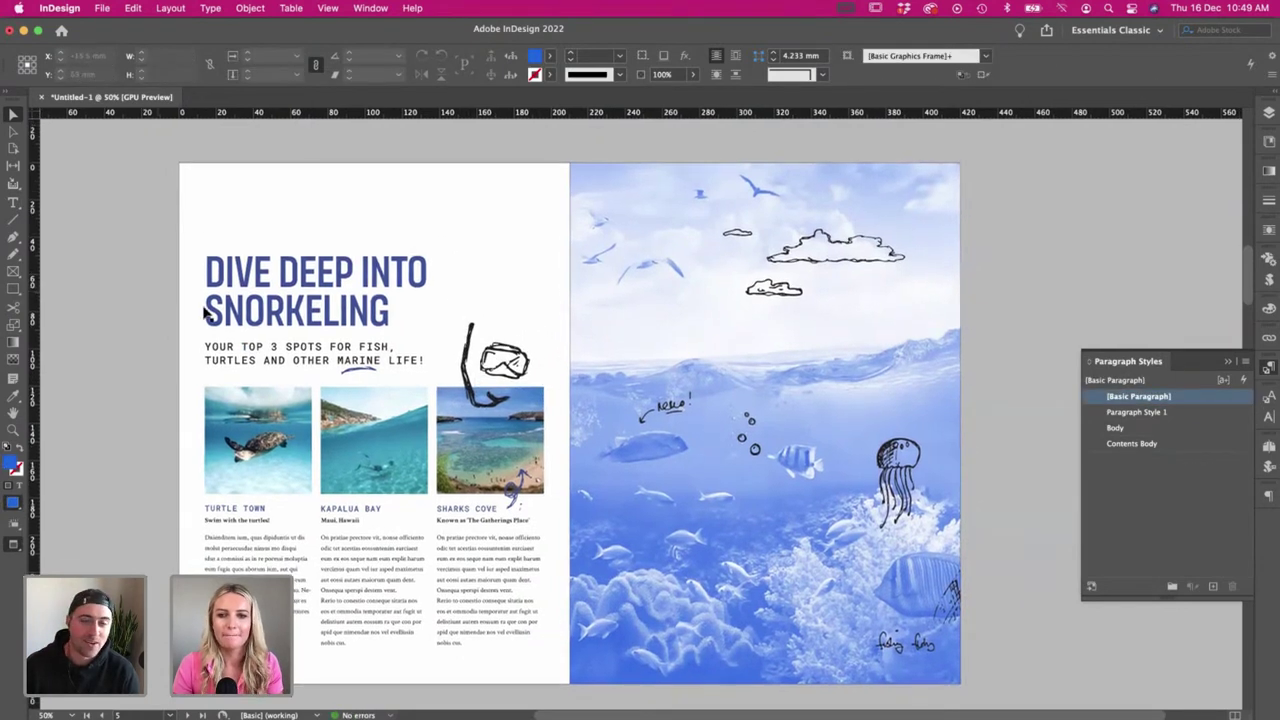
- Compare the snorkeling spread with the mountain photo and contents spread to check the overall look
scroll(1023, 457, right, 2)
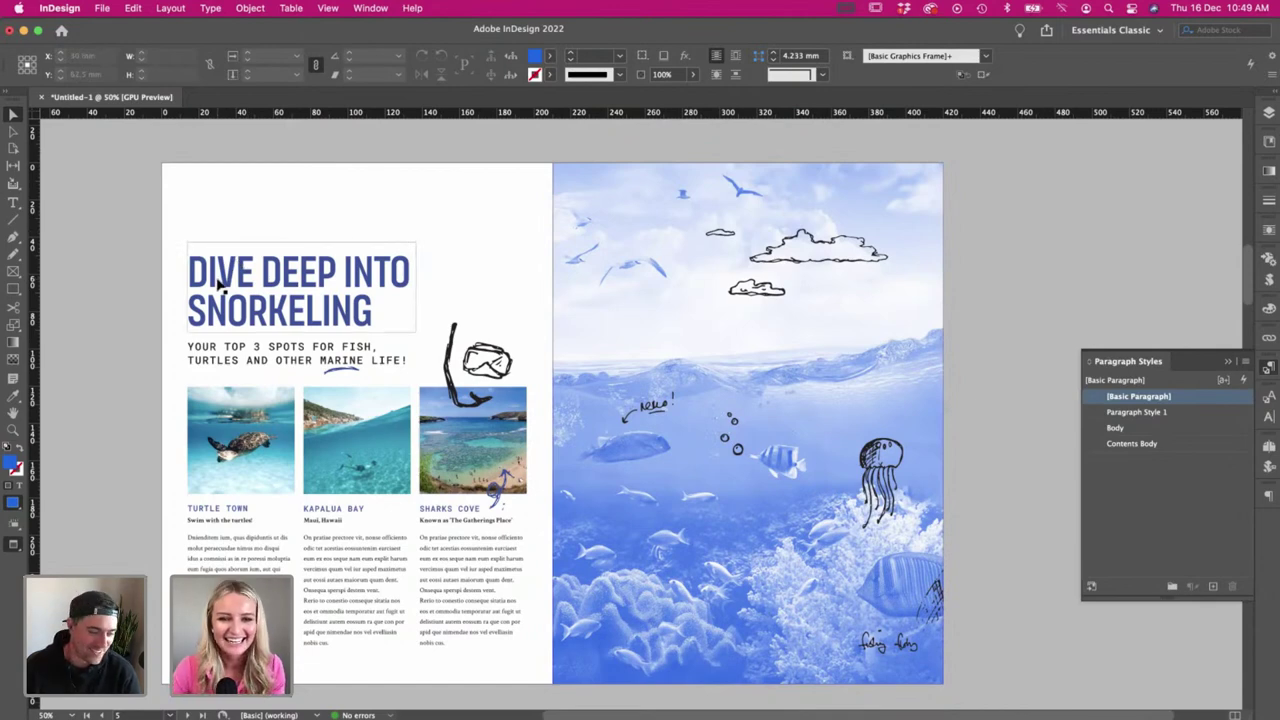
scroll(218, 285, left, 1)
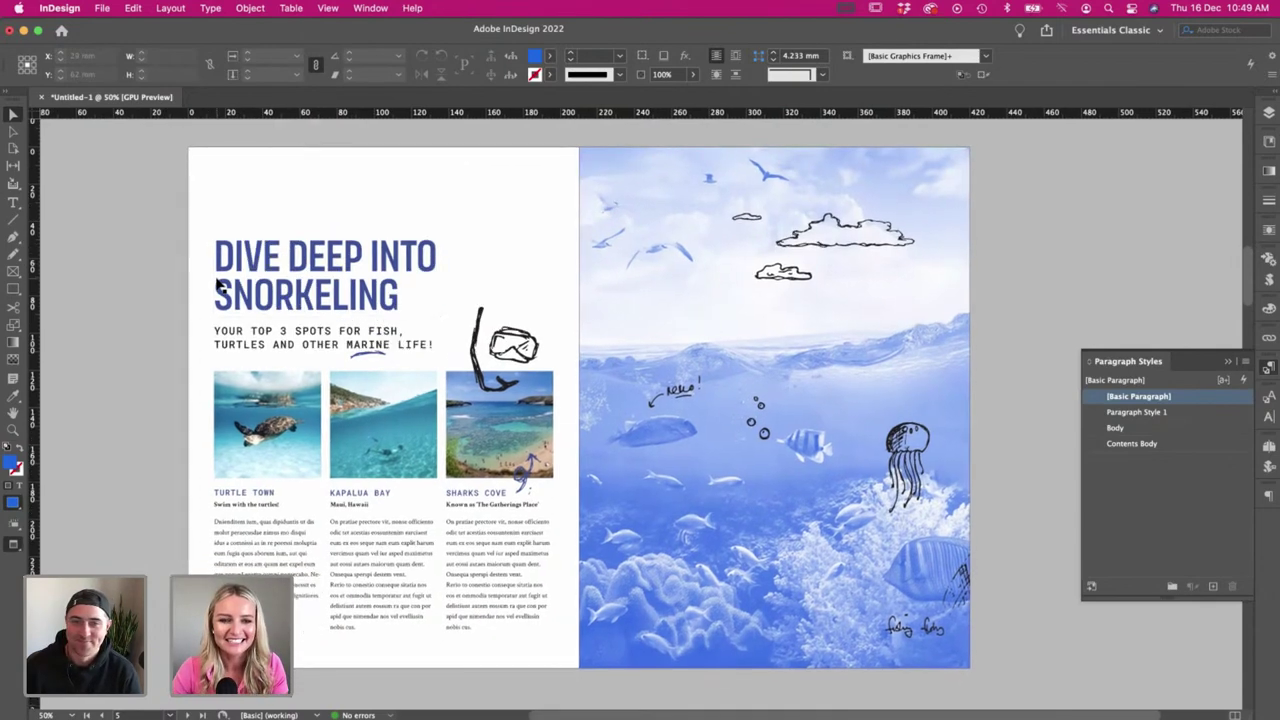
scroll(205, 310, up, 5)
scroll(198, 320, up, 20)
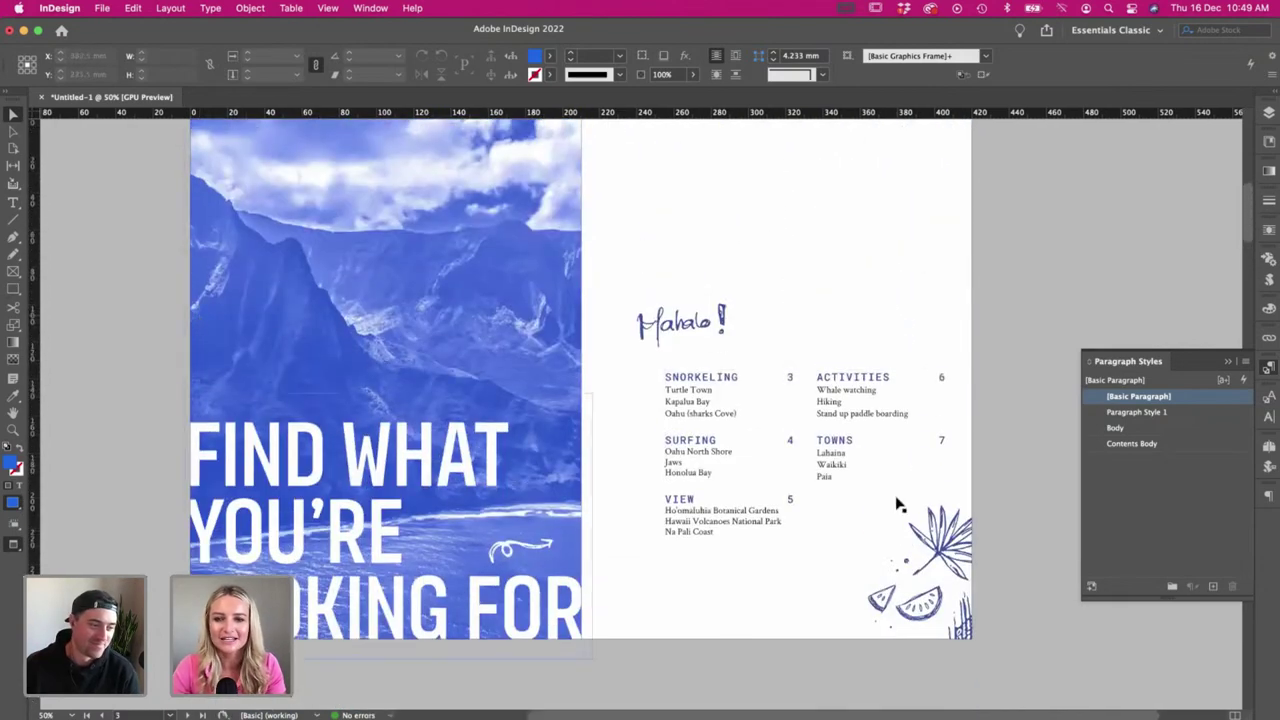
scroll(697, 421, down, 2)
scroll(697, 421, down, 2)
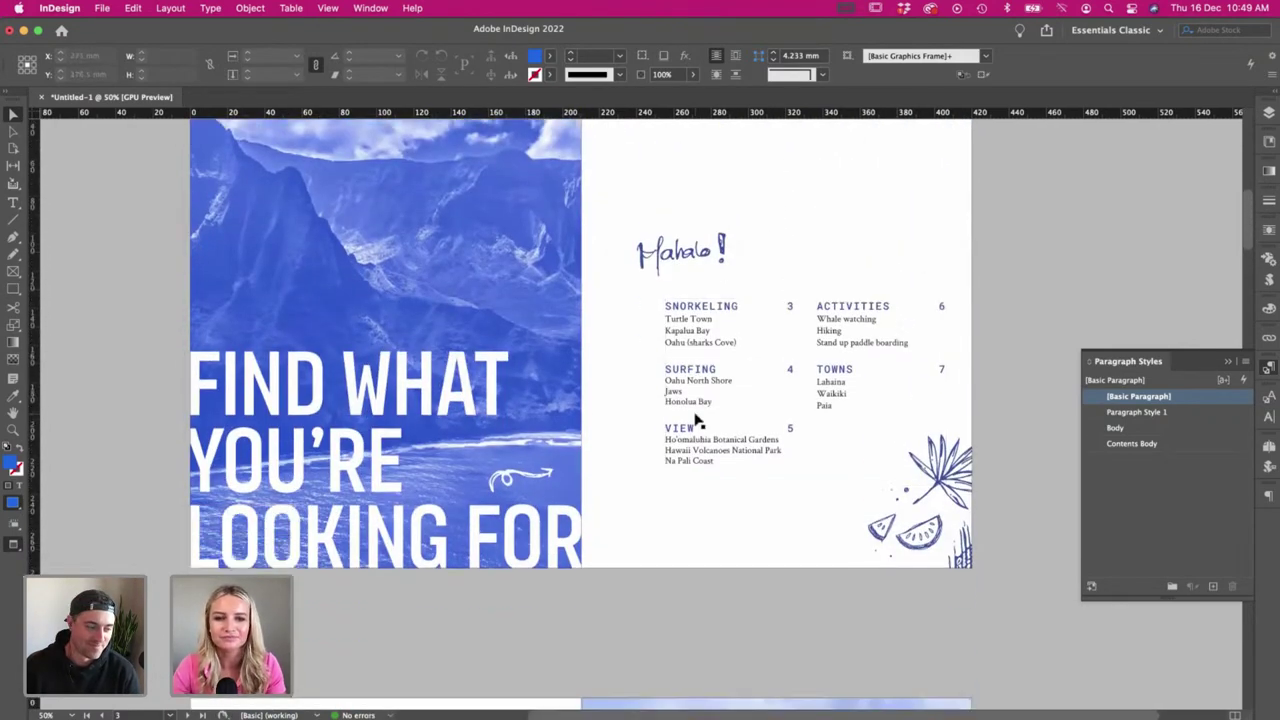
scroll(697, 421, up, 6)
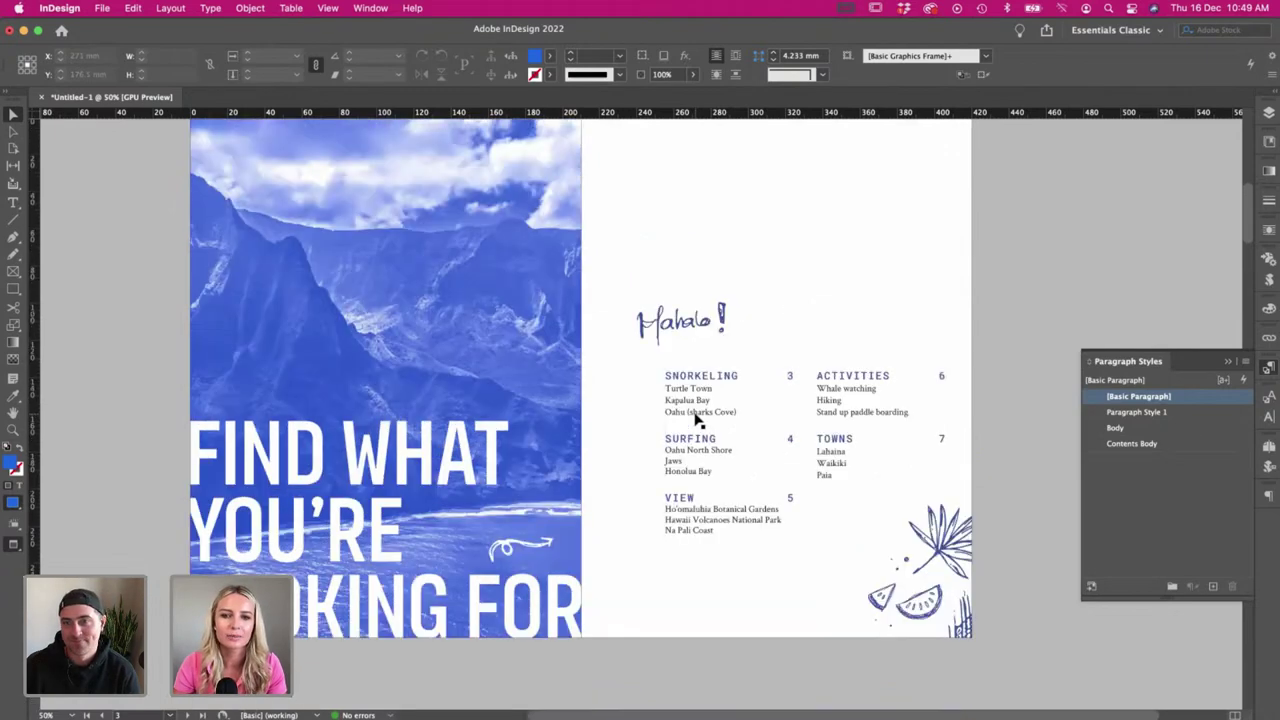
scroll(773, 350, down, 15)
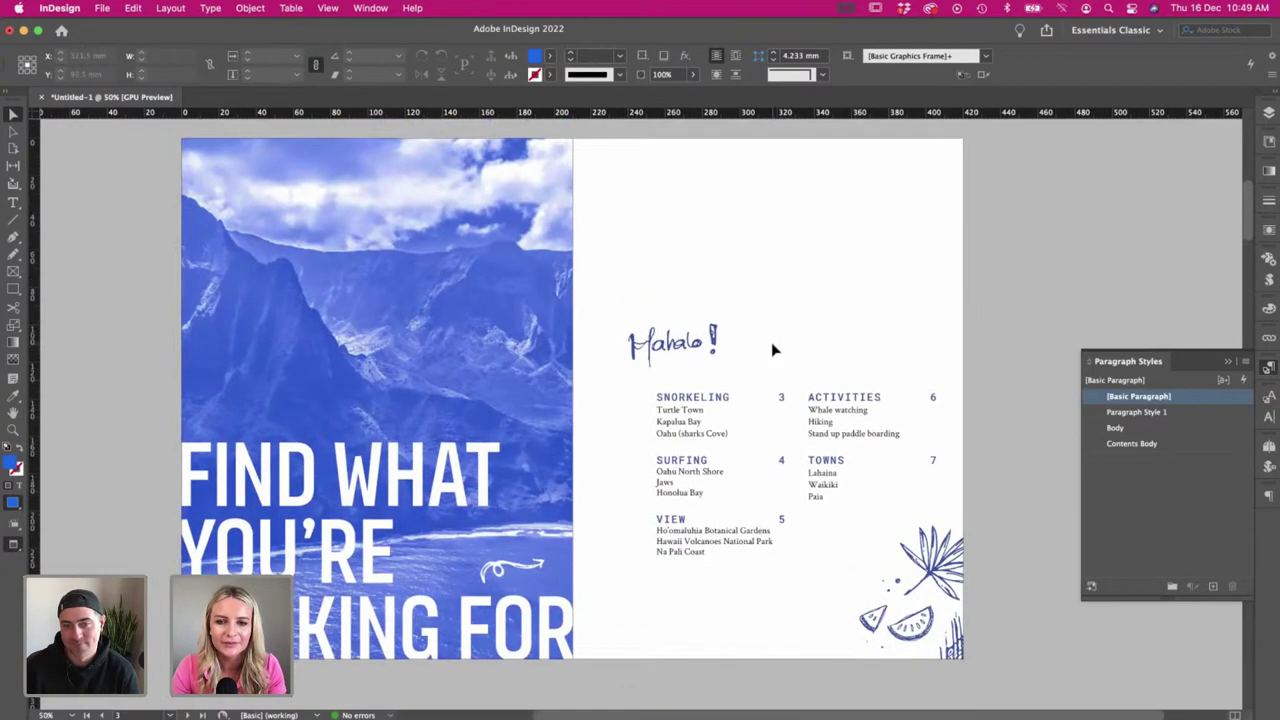
scroll(771, 342, down, 20)
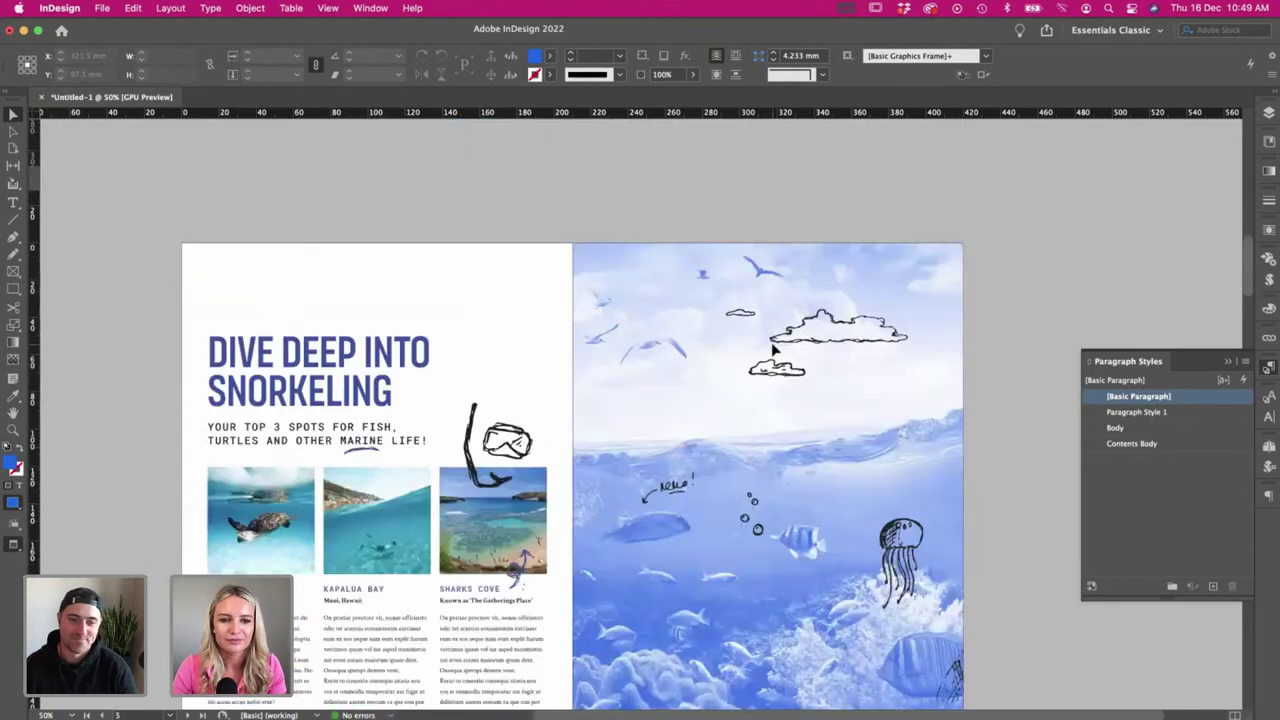
scroll(212, 359, up, 2)
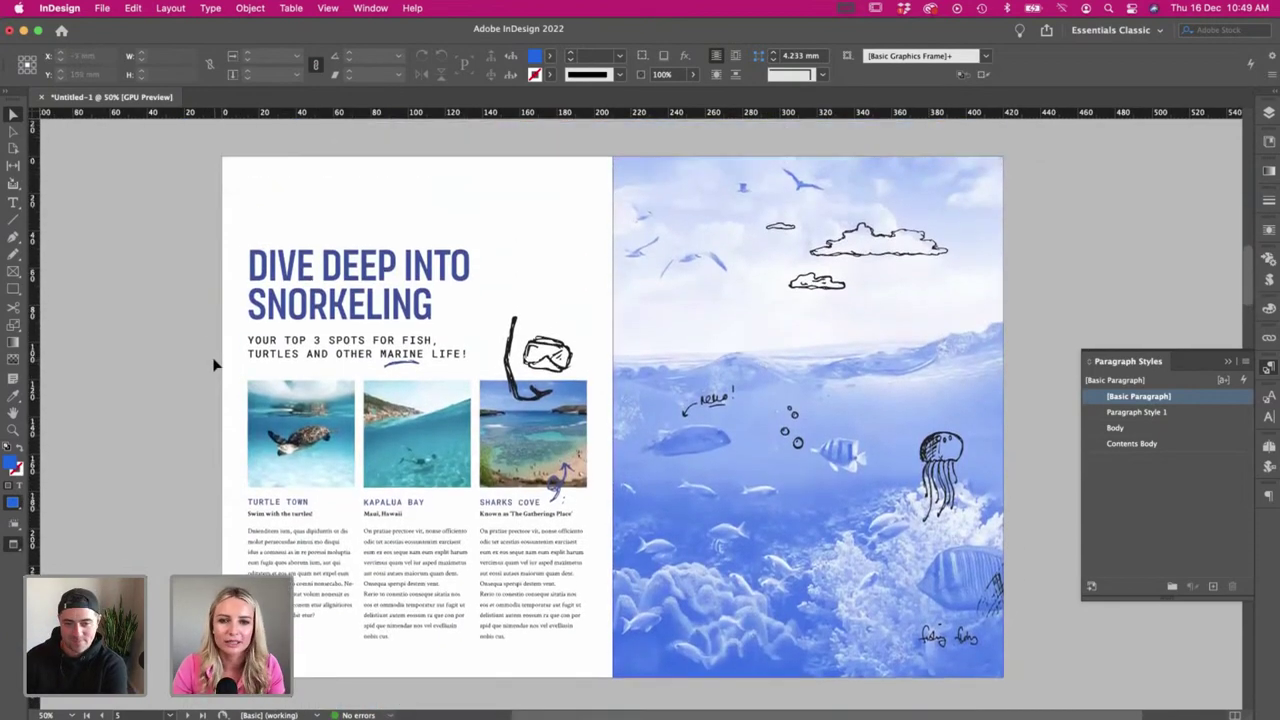
- Move the jellyfish and bubble sketches off the blue underwater photo onto the pasteboard beside the page
scroll(212, 359, right, 3)
drag(882, 465, 1021, 466)
drag(730, 442, 972, 436)
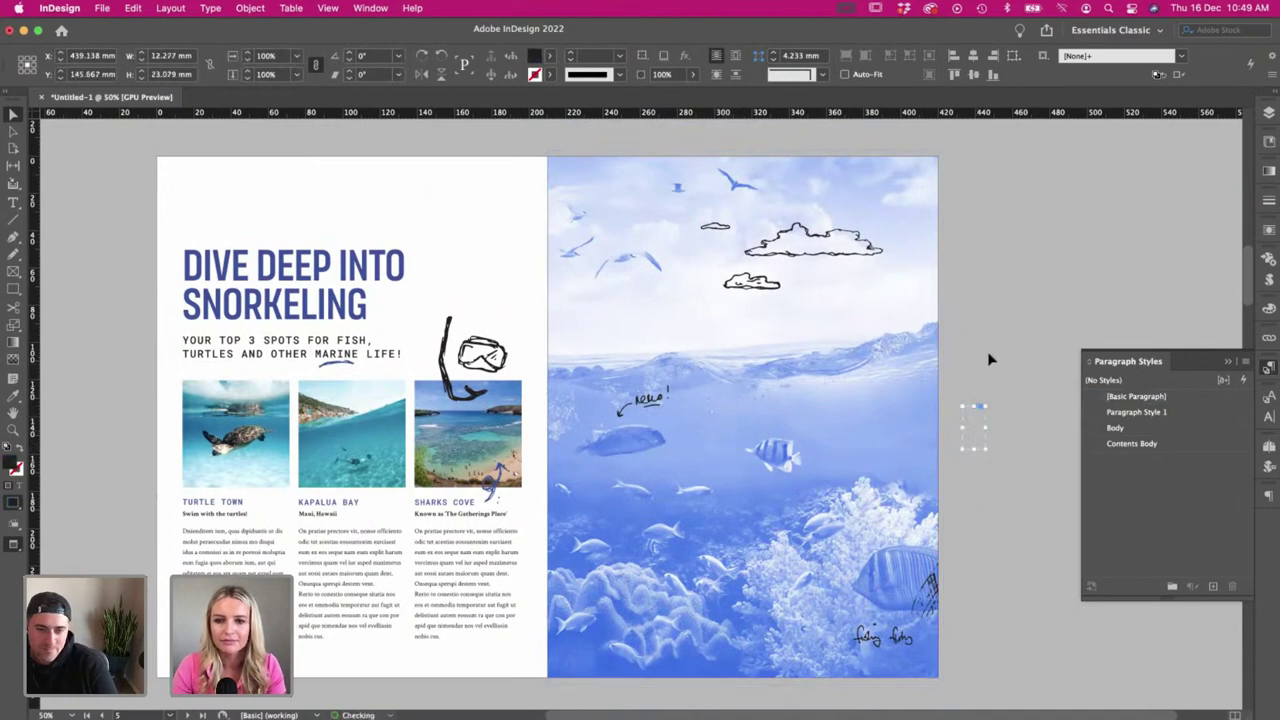
click(1005, 669)
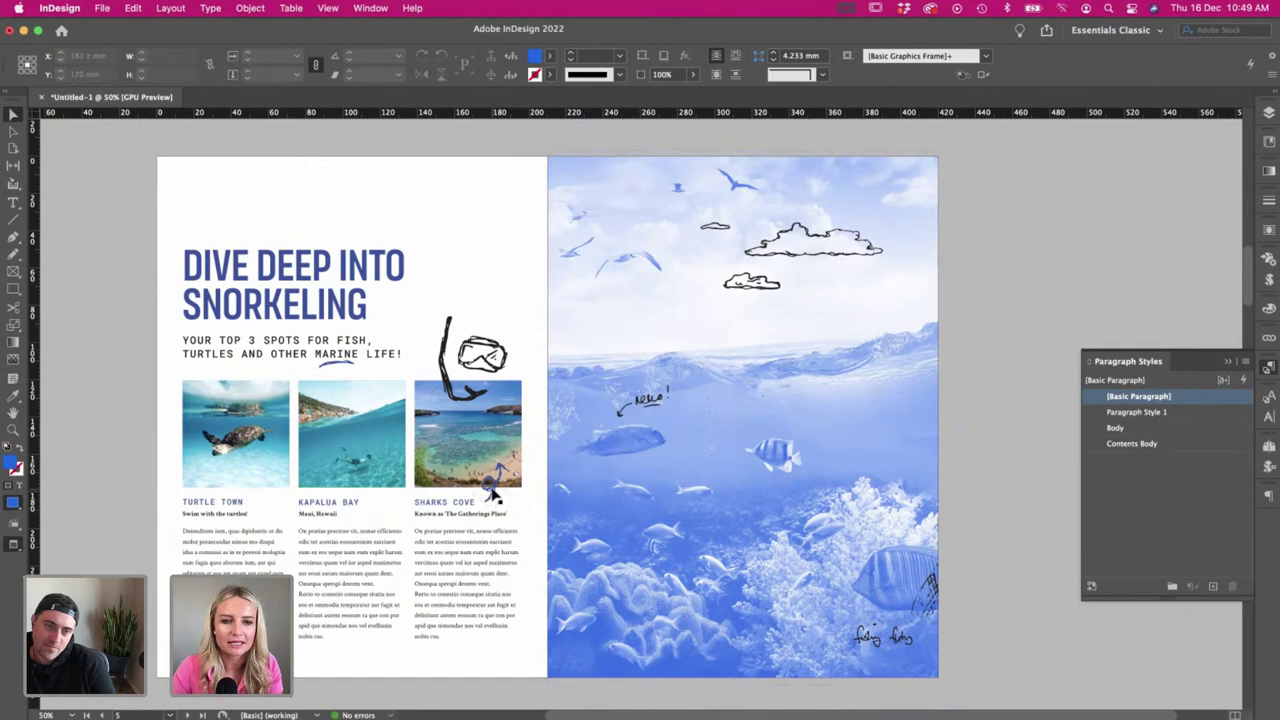
scroll(493, 495, left, 2)
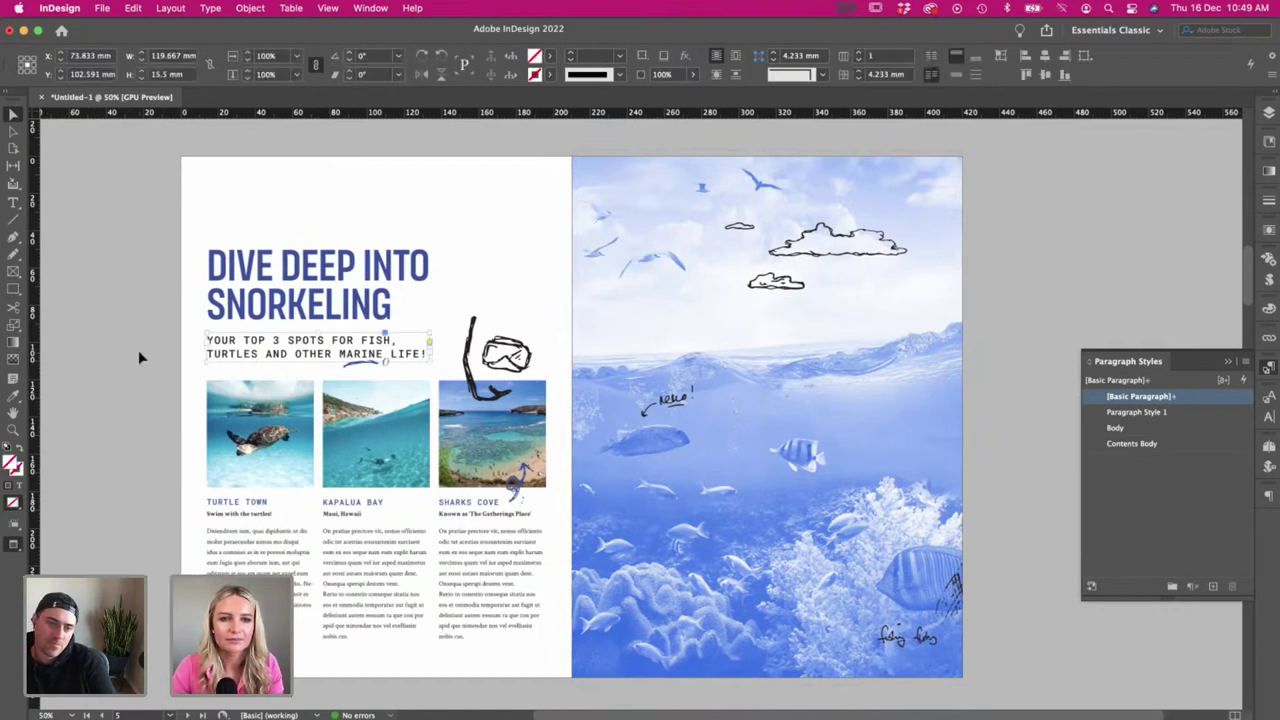
scroll(138, 350, left, 1)
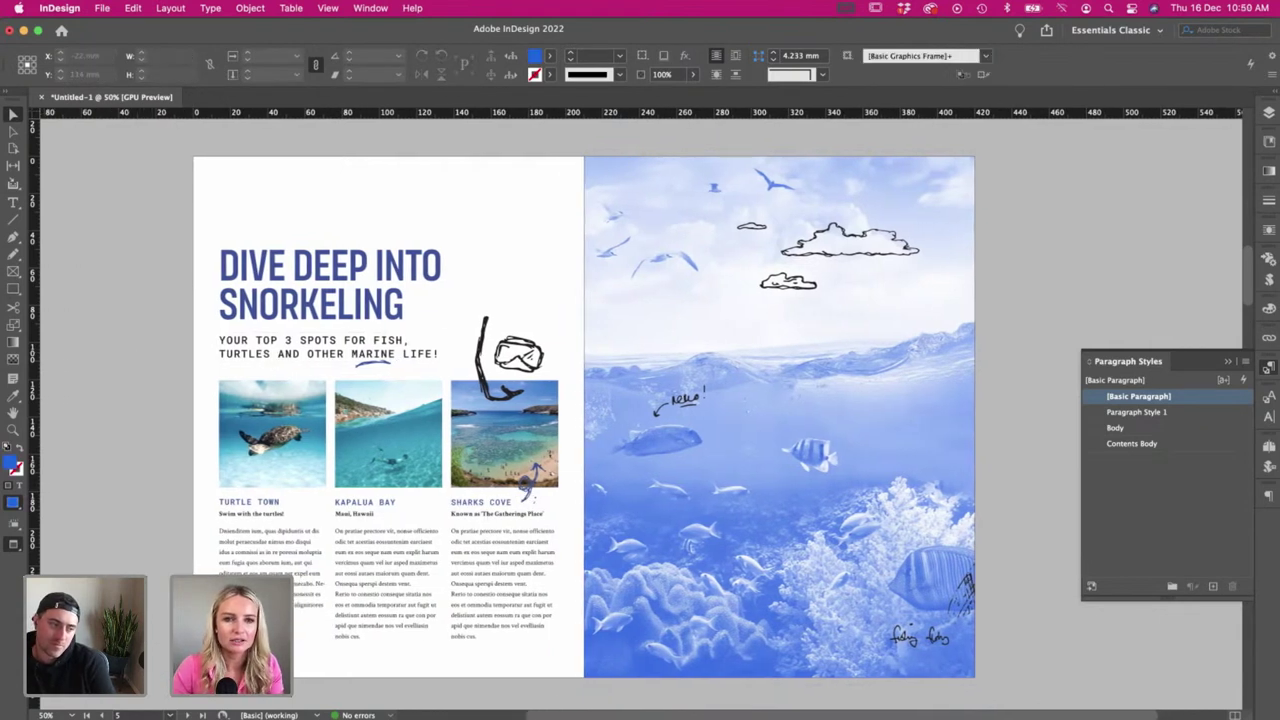
- Switch to Illustrator and look over the sketch artboards, including the lettering, marine life, surfboards and shells
key(super+Tab)
scroll(520, 270, down, 4)
key(super+minus)
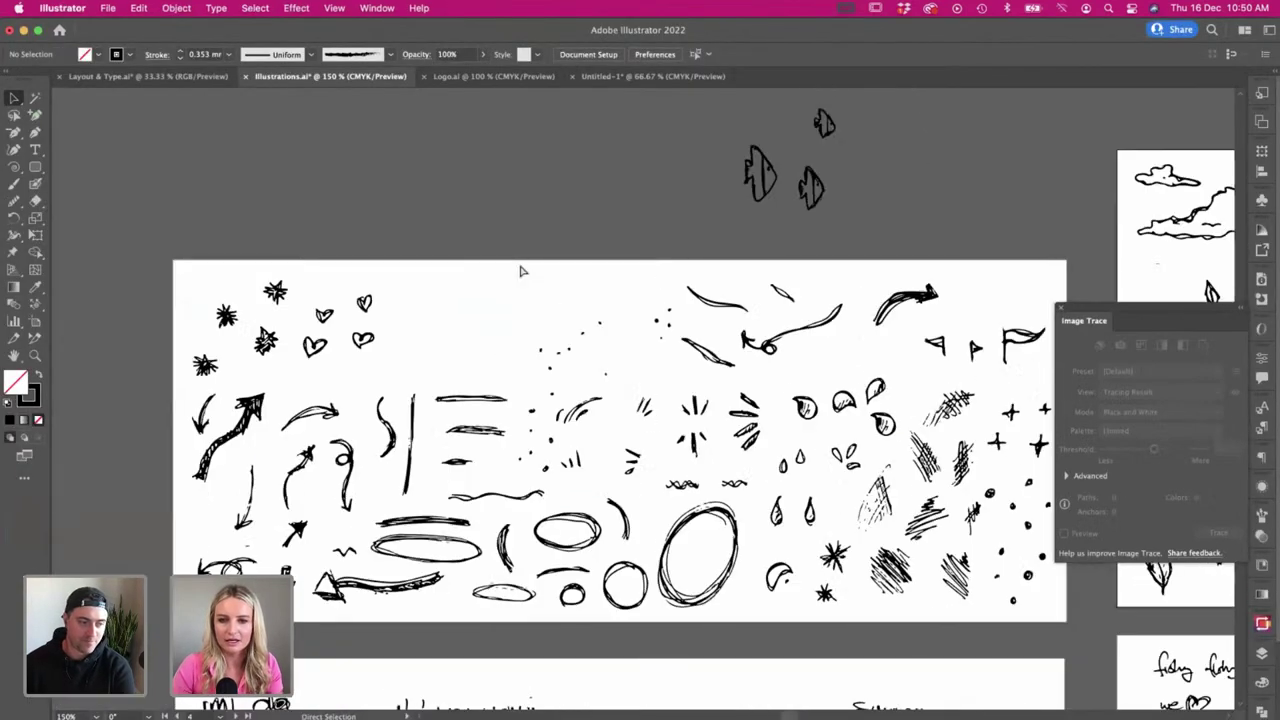
scroll(530, 285, right, 5)
scroll(797, 458, down, 5)
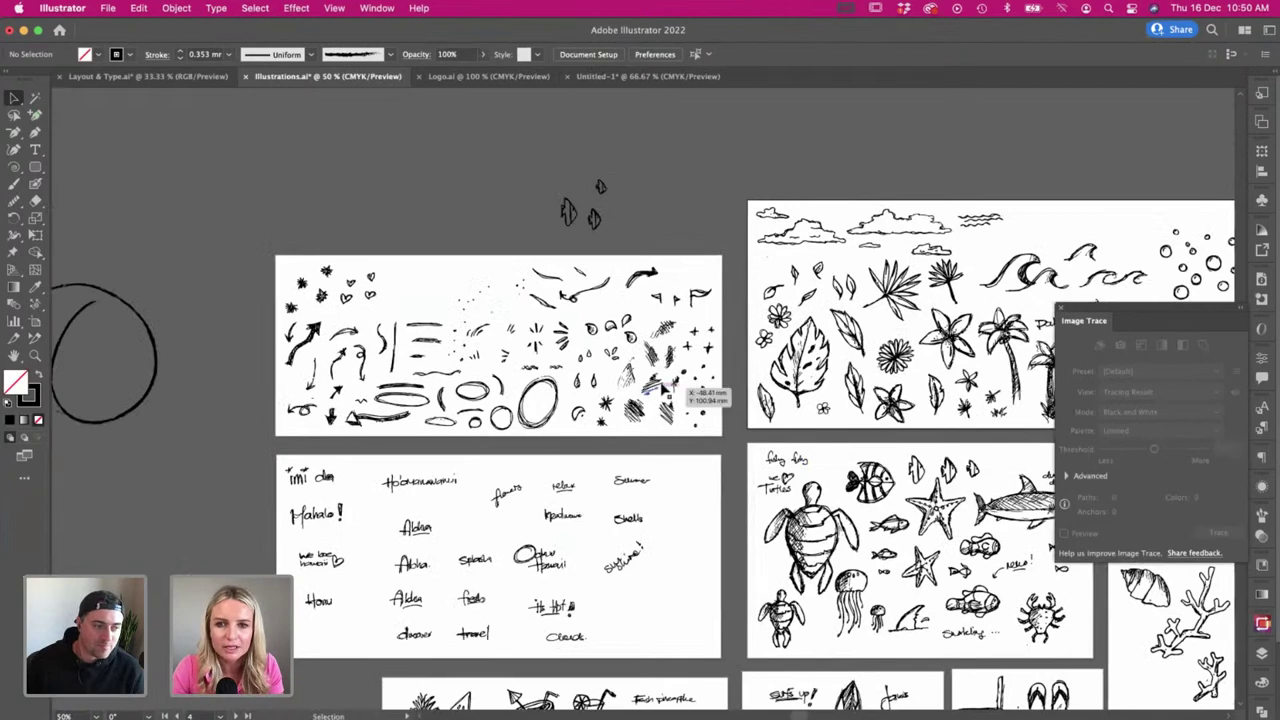
scroll(662, 392, down, 5)
scroll(662, 392, right, 3)
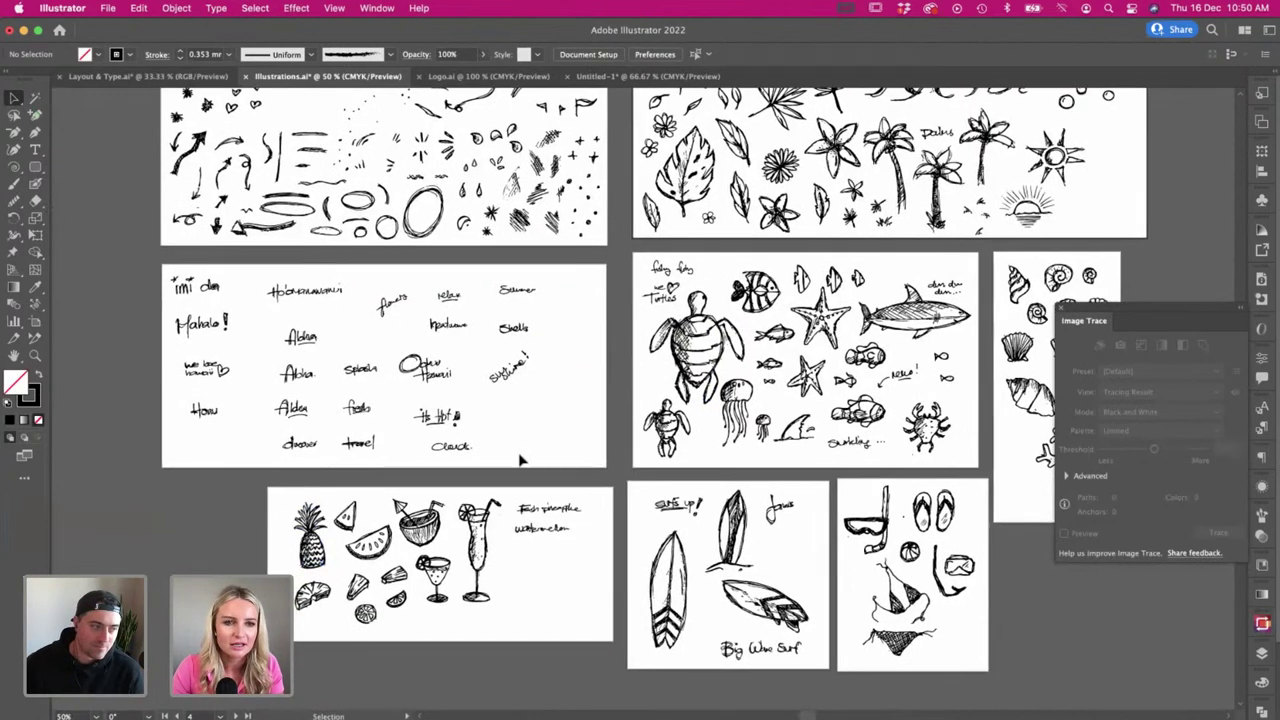
scroll(535, 455, right, 5)
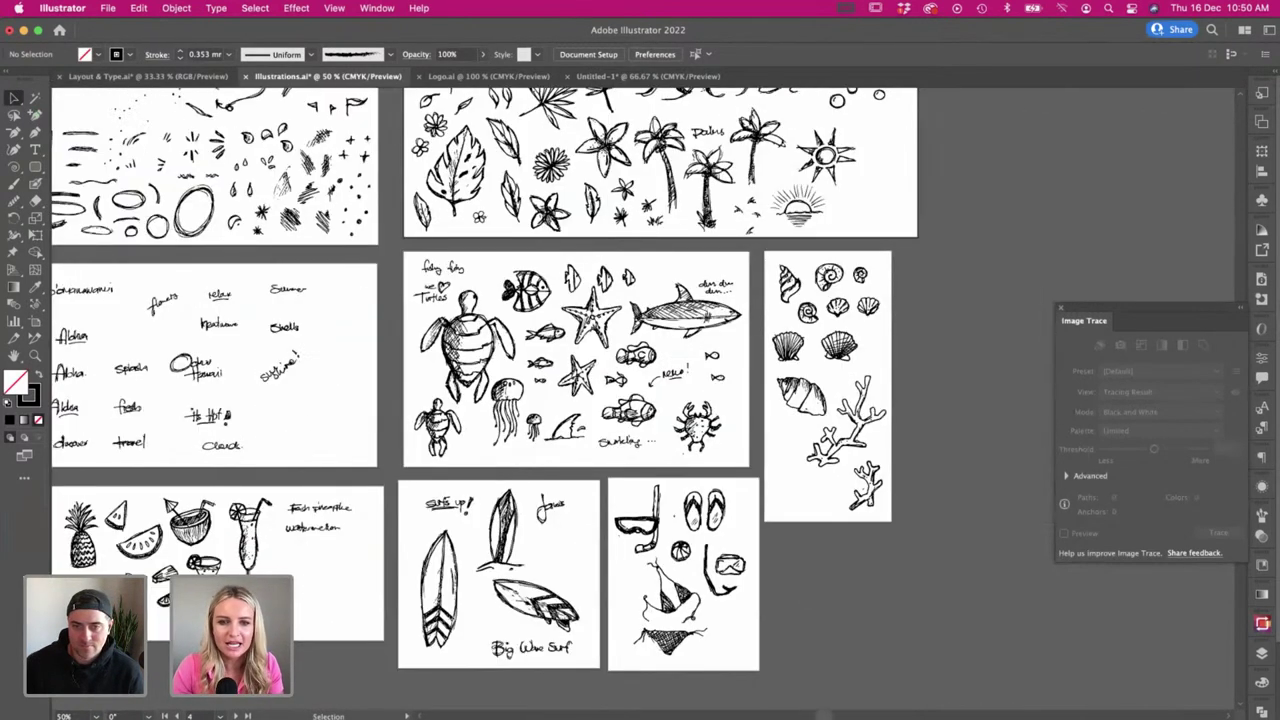
- Switch to InDesign and open the Turtle Town photo for editing with Adobe Photoshop 2022
key(super+Tab)
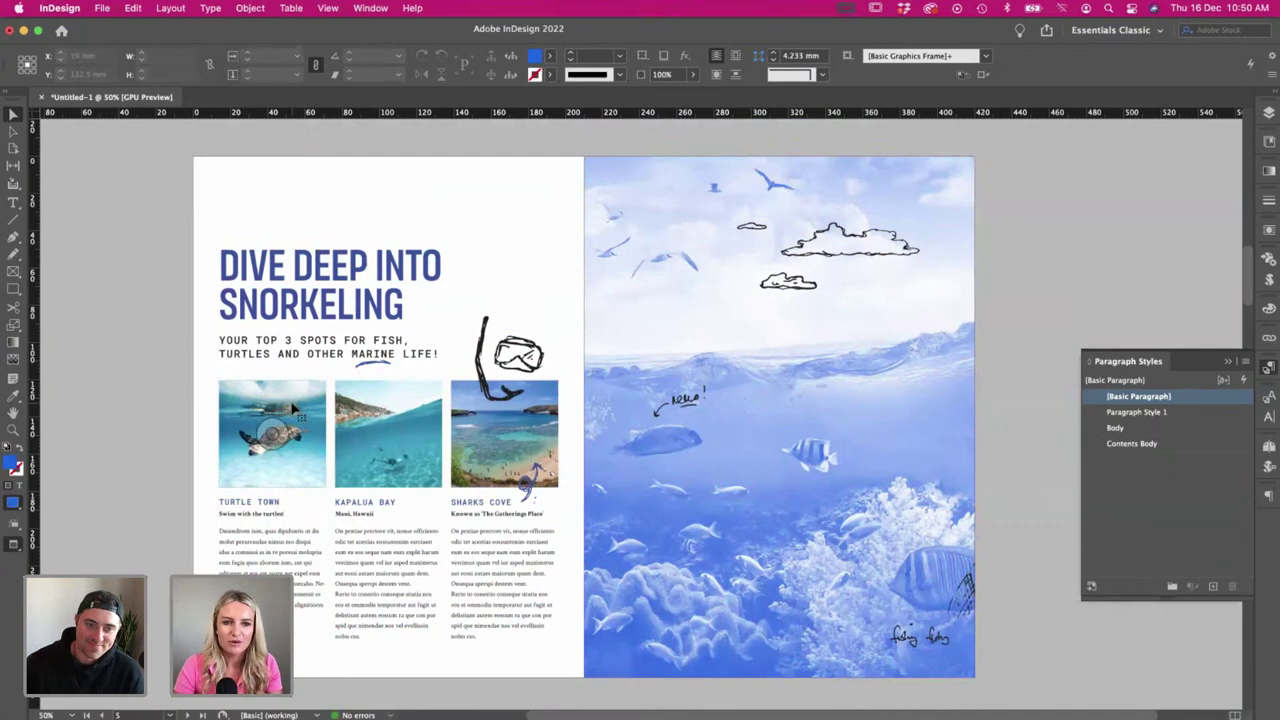
click(268, 428)
right_click(249, 408)
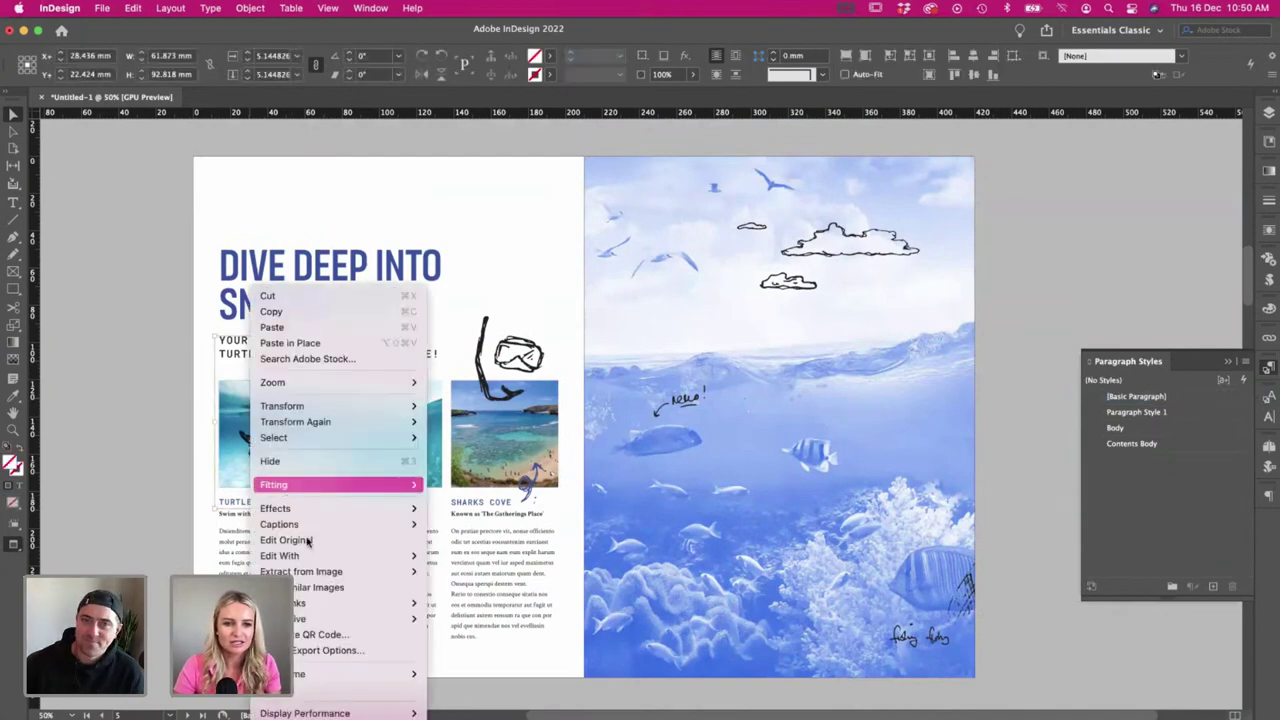
mouse_move(330, 555)
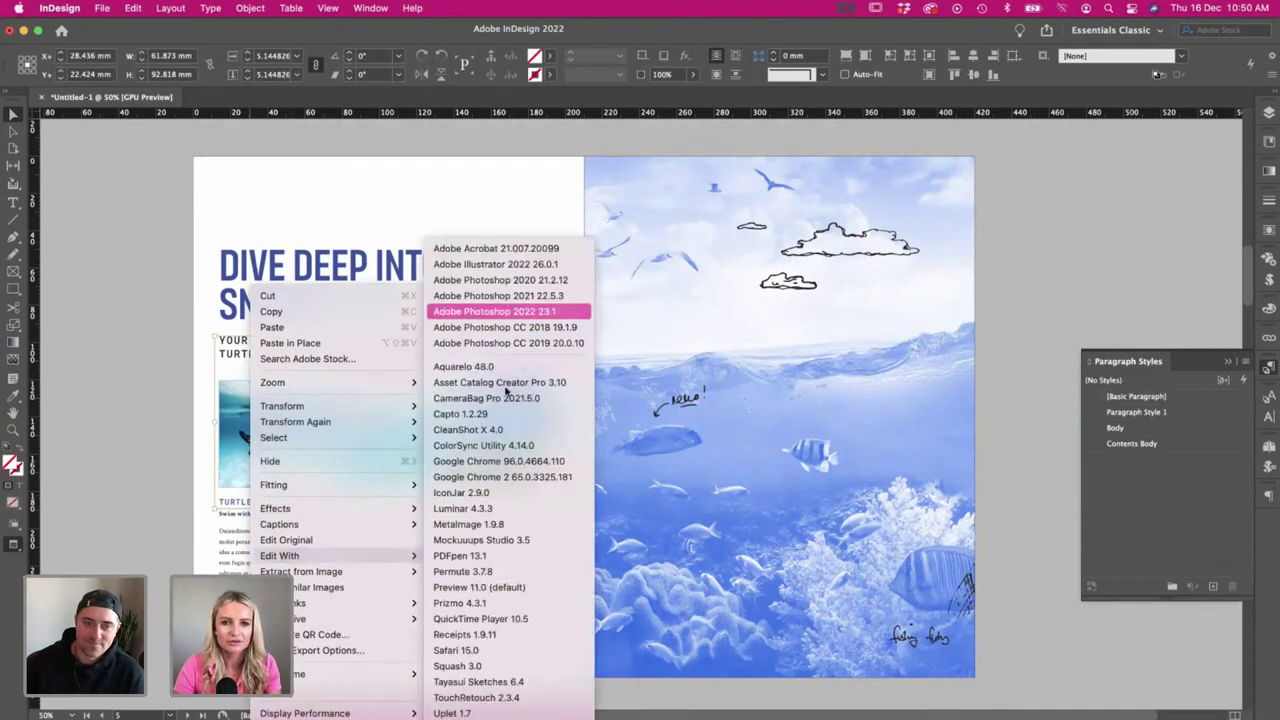
click(478, 311)
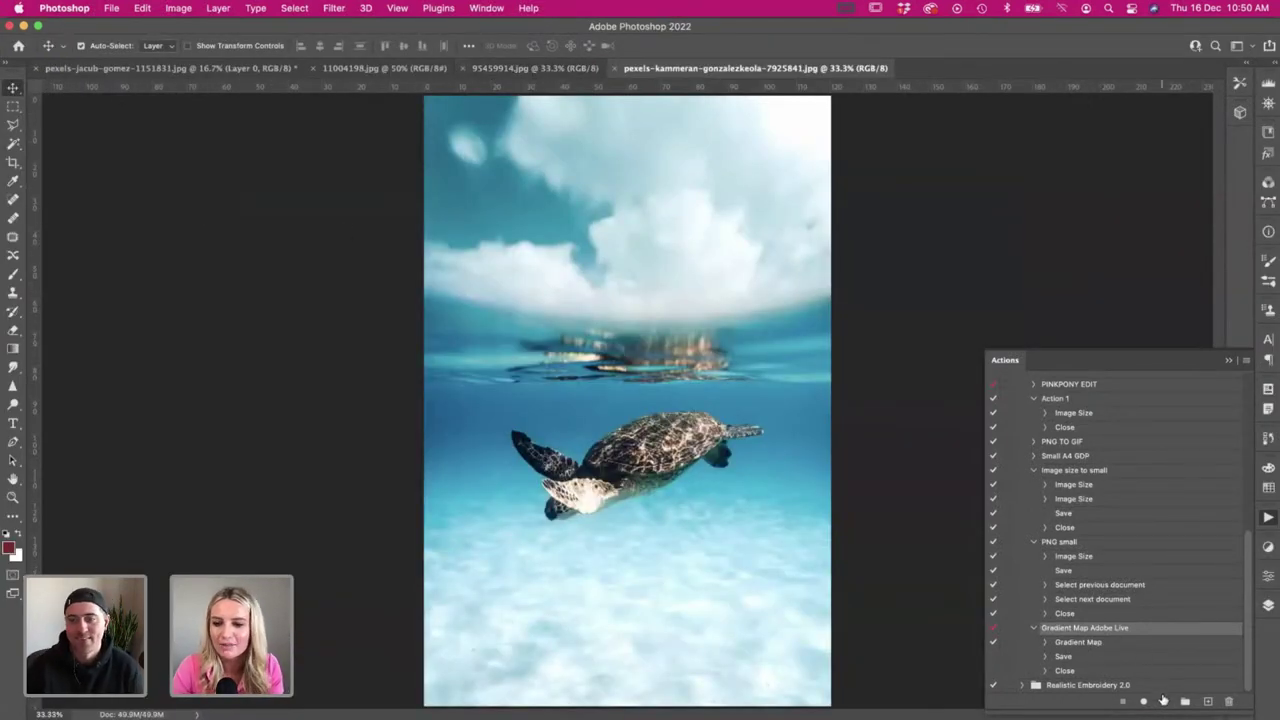
- Run the Gradient Map Adobe Live action on the turtle photo and save it under a shortened file name as a quality 6 JPEG
click(1164, 704)
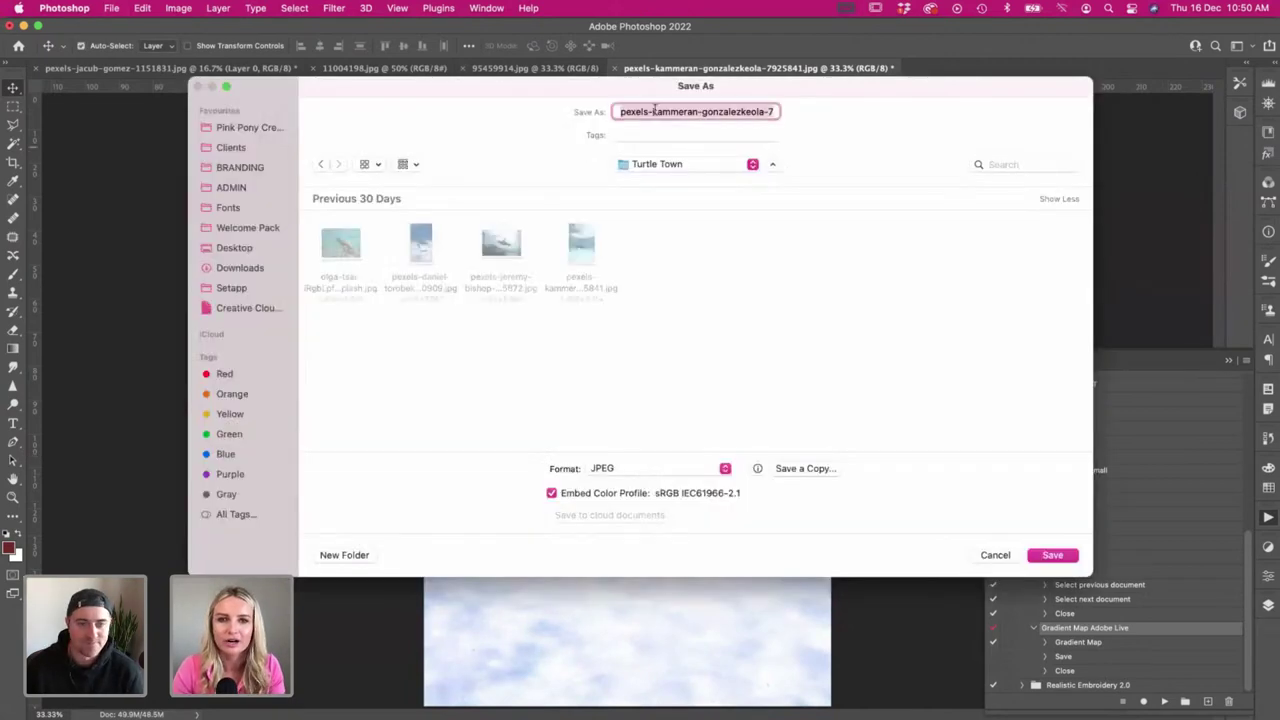
drag(701, 111, 602, 110)
key(BackSpace)
key(Return)
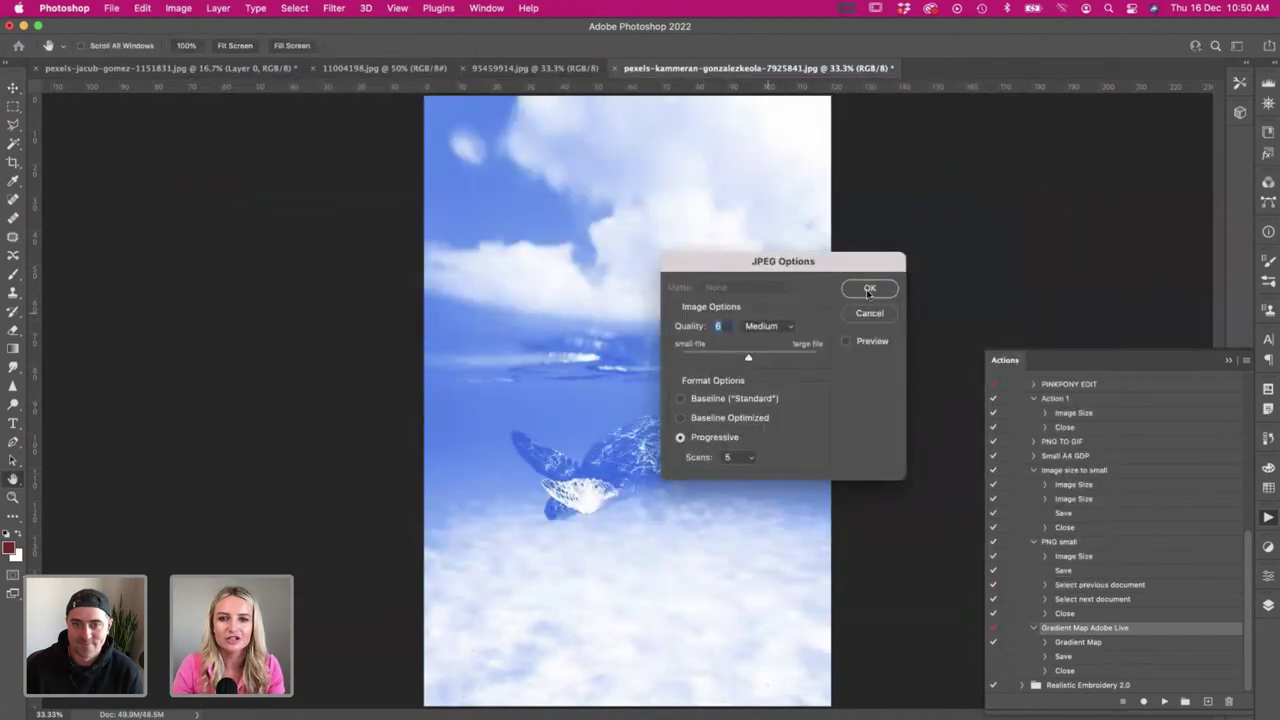
click(866, 291)
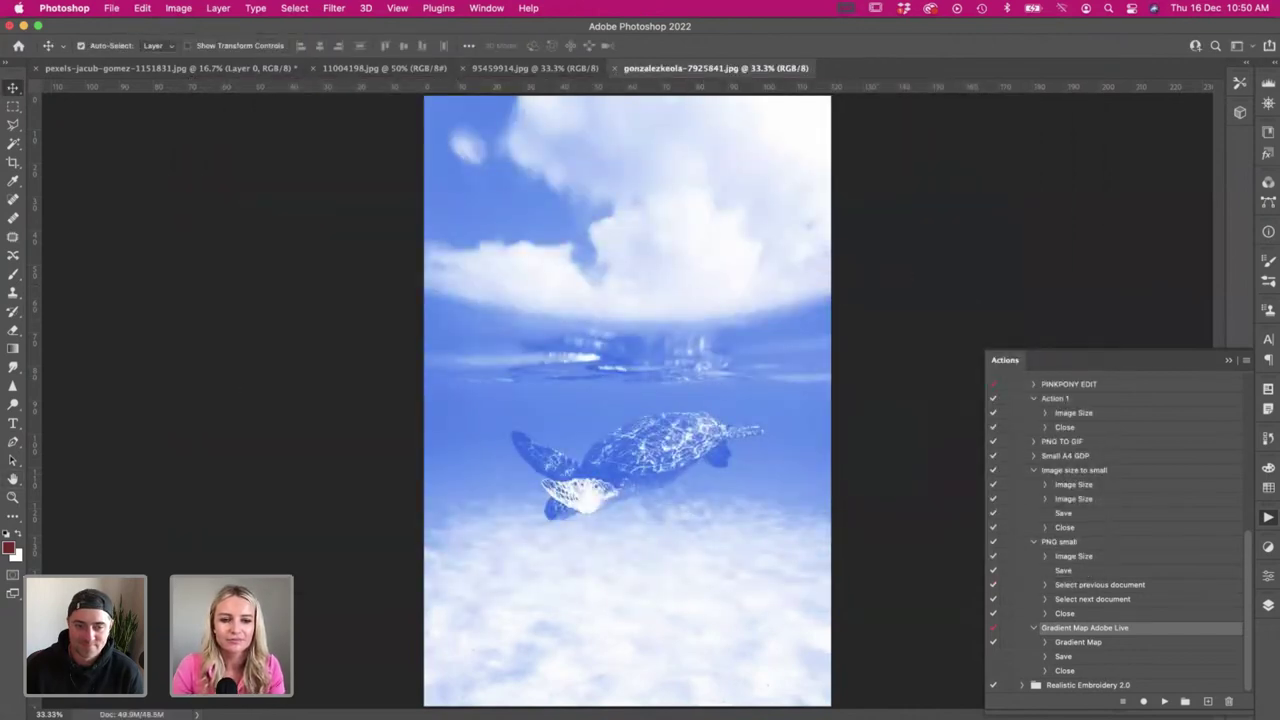
- Switch to InDesign and replace the selected turtle photo with the blue version from the Turtle Town folder
key(super+Tab)
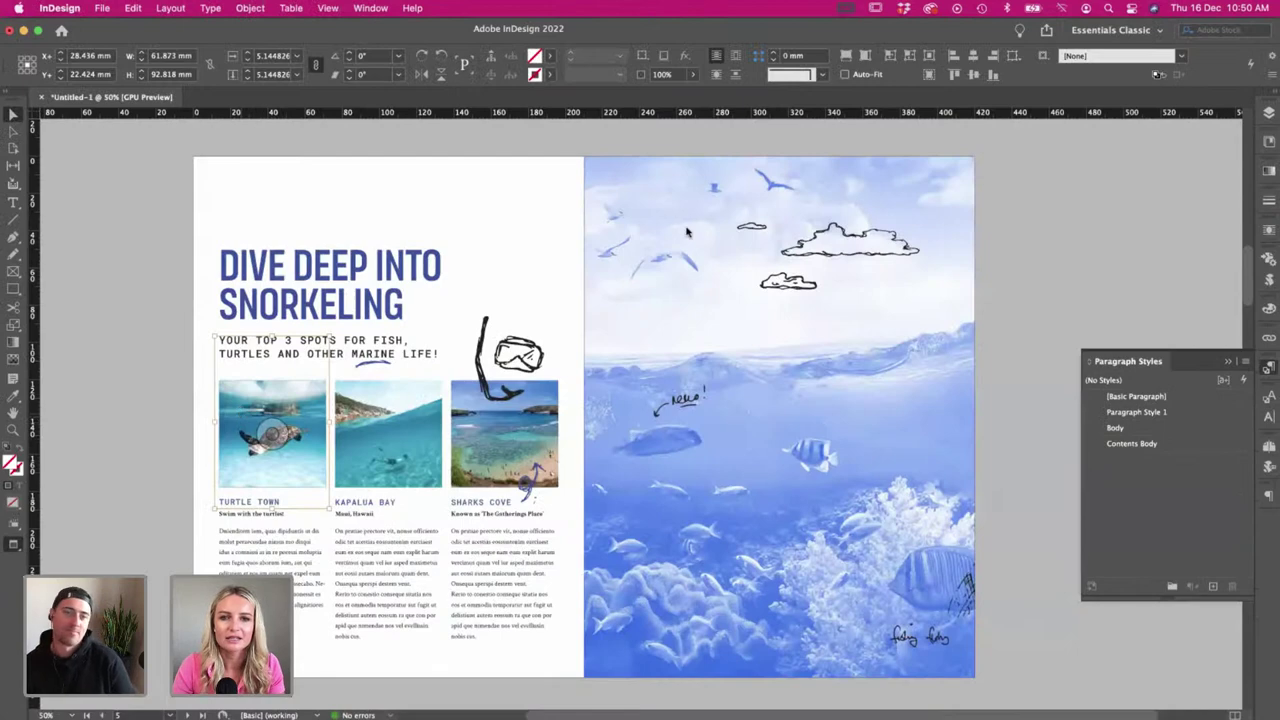
key(super+d)
click(657, 63)
click(386, 390)
double_click(530, 385)
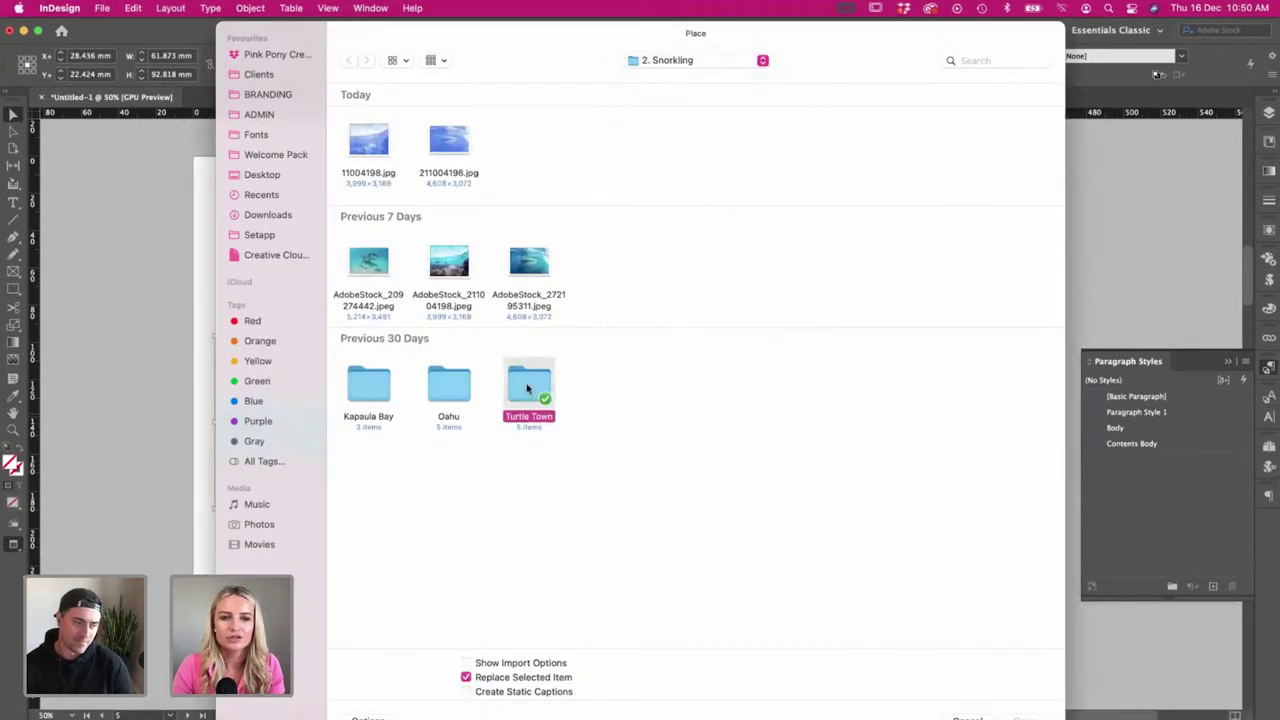
double_click(369, 145)
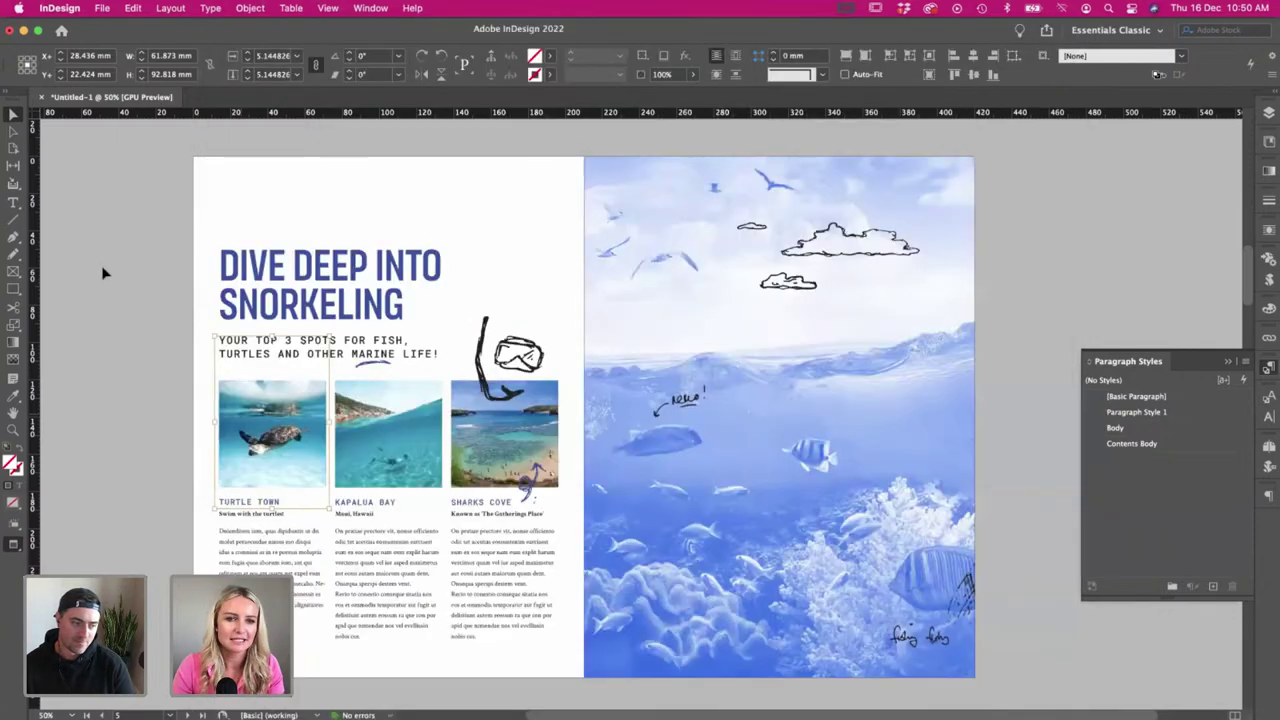
click(102, 273)
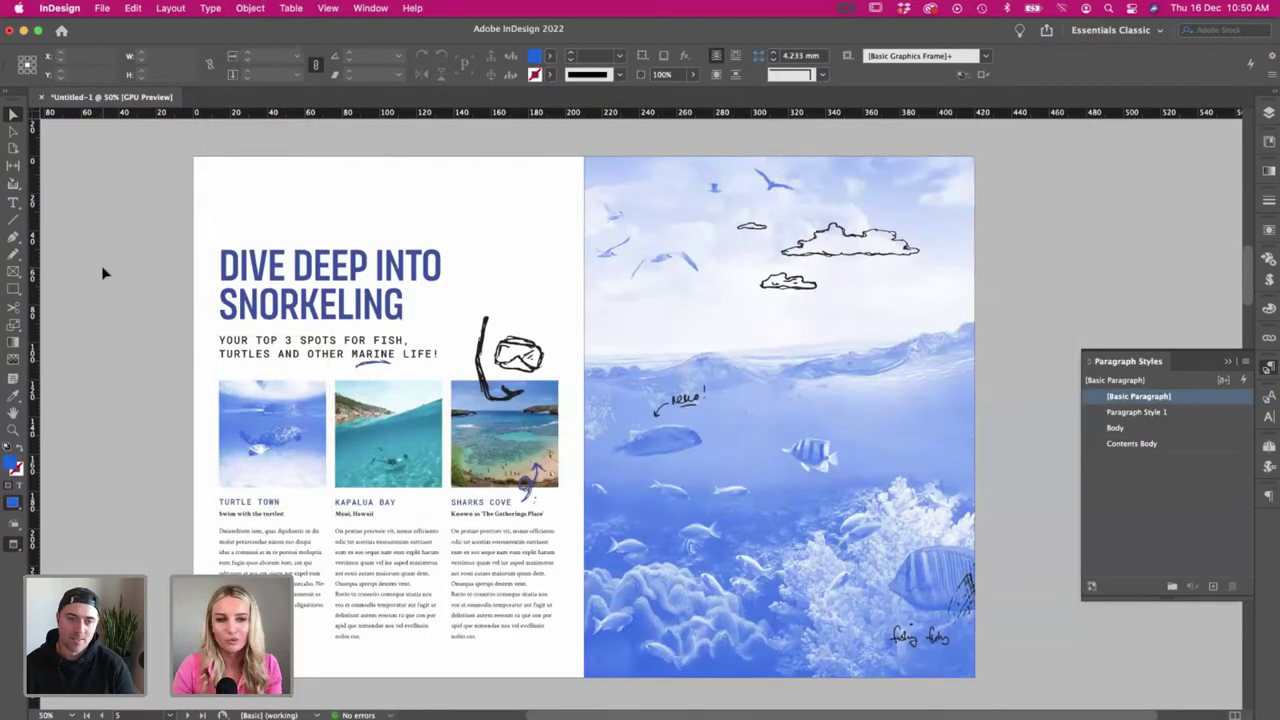
scroll(102, 273, left, 3)
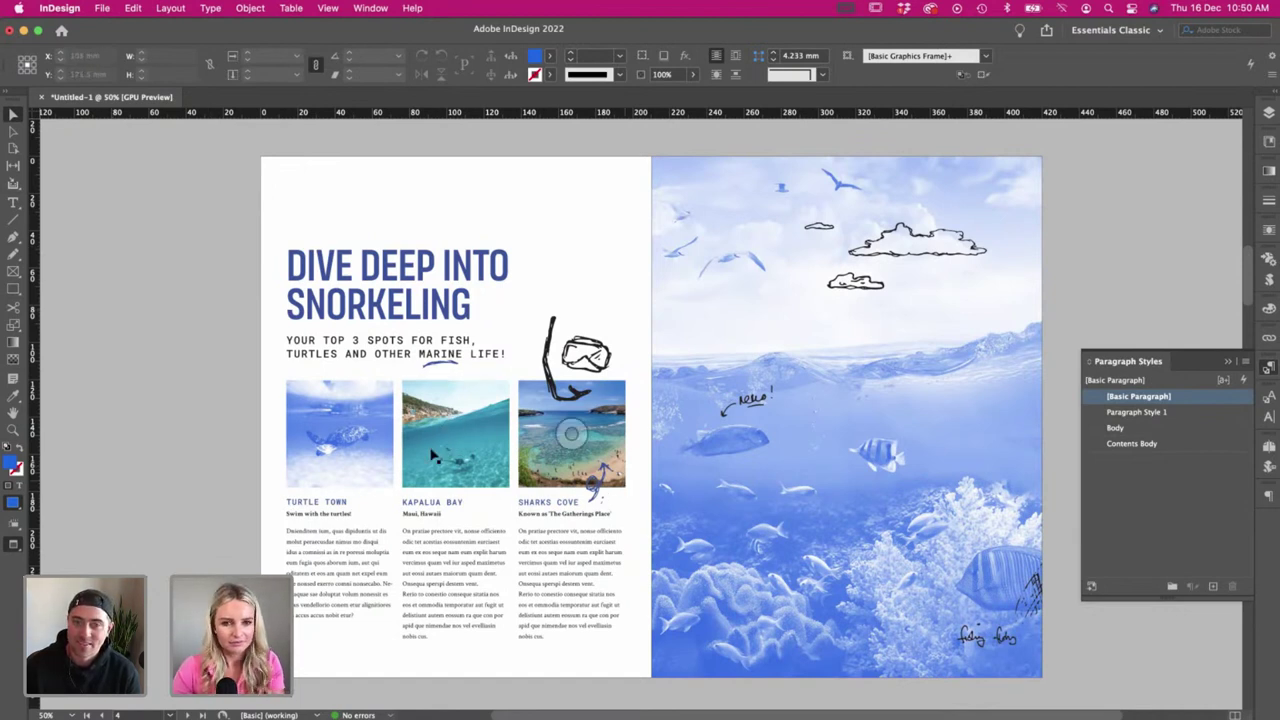
click(493, 465)
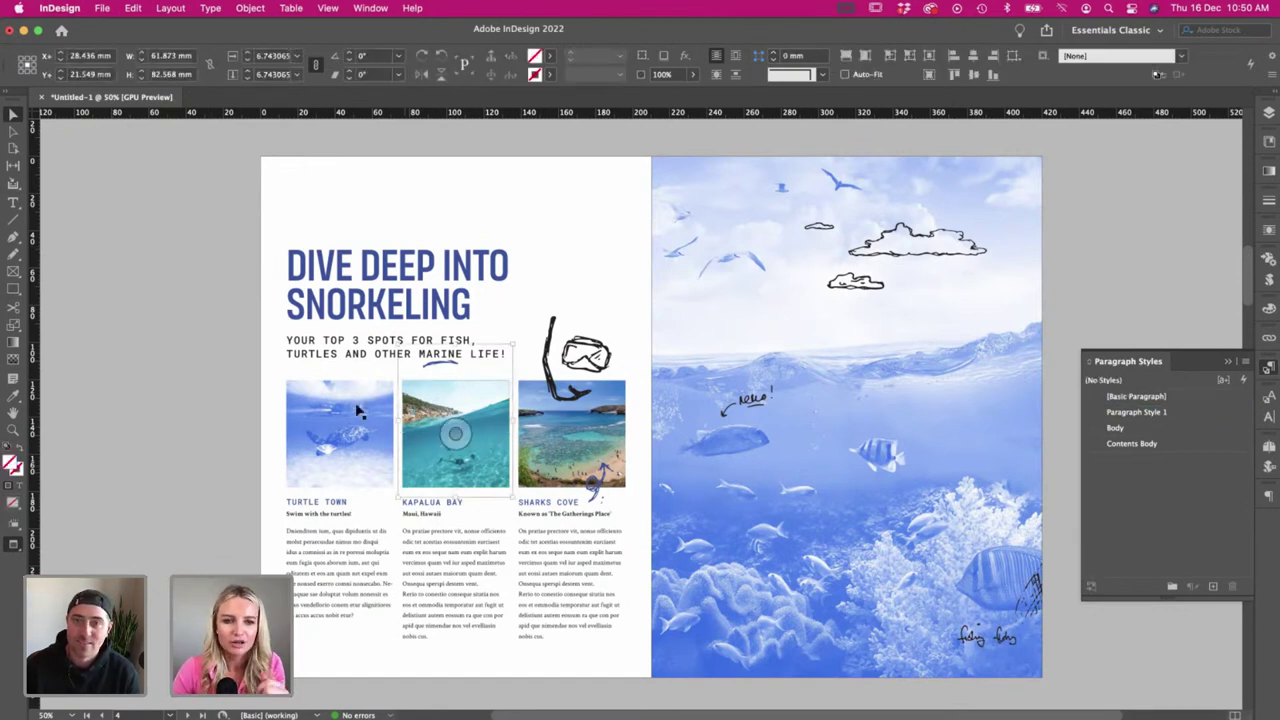
right_click(432, 417)
mouse_move(598, 562)
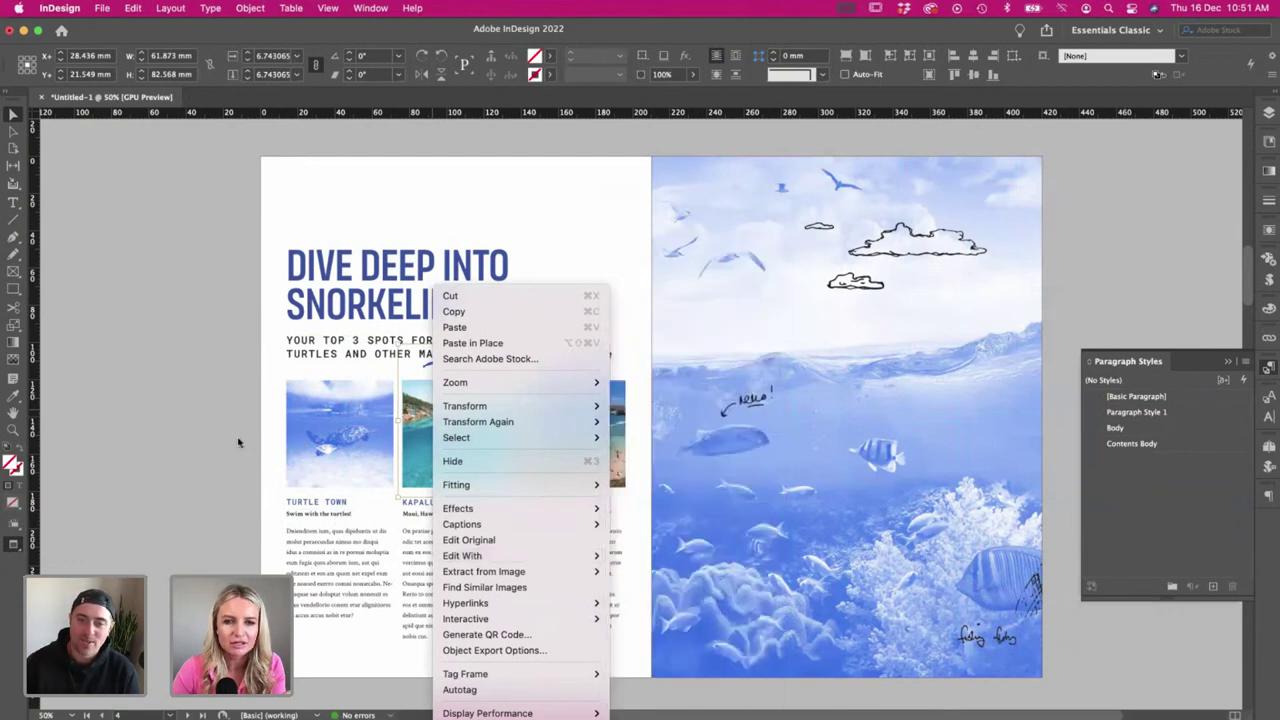
click(216, 443)
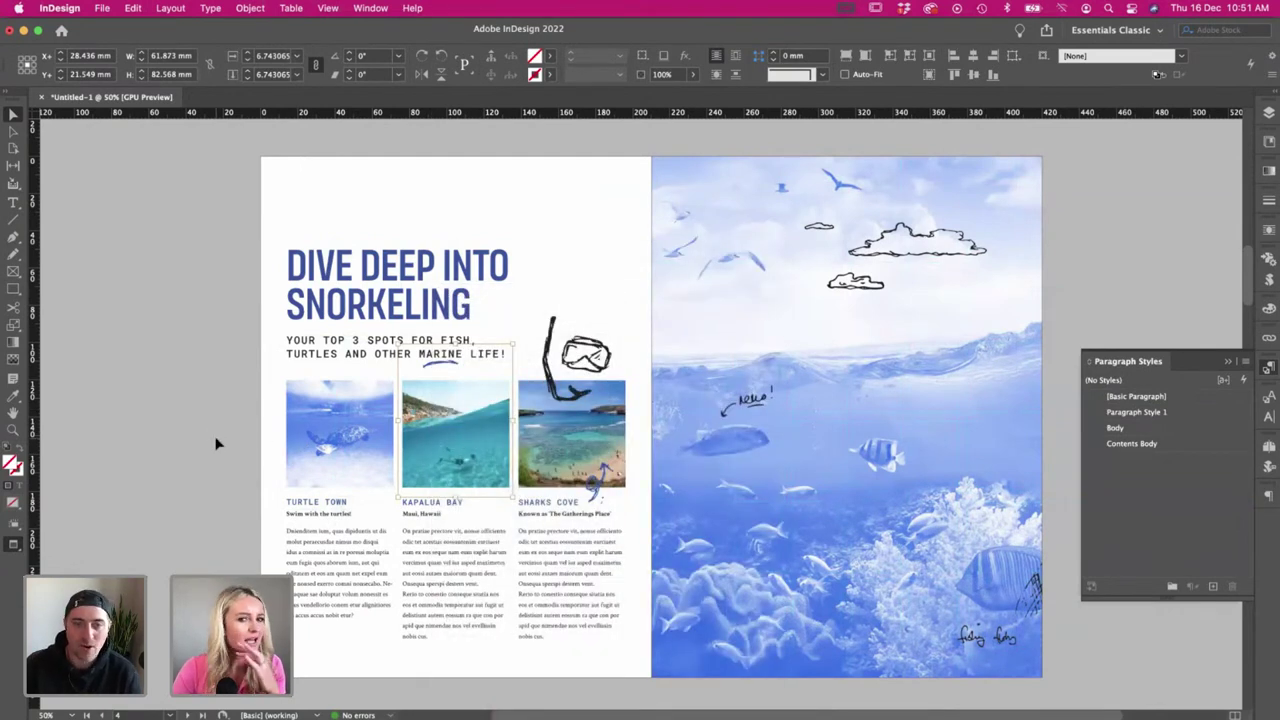
click(206, 432)
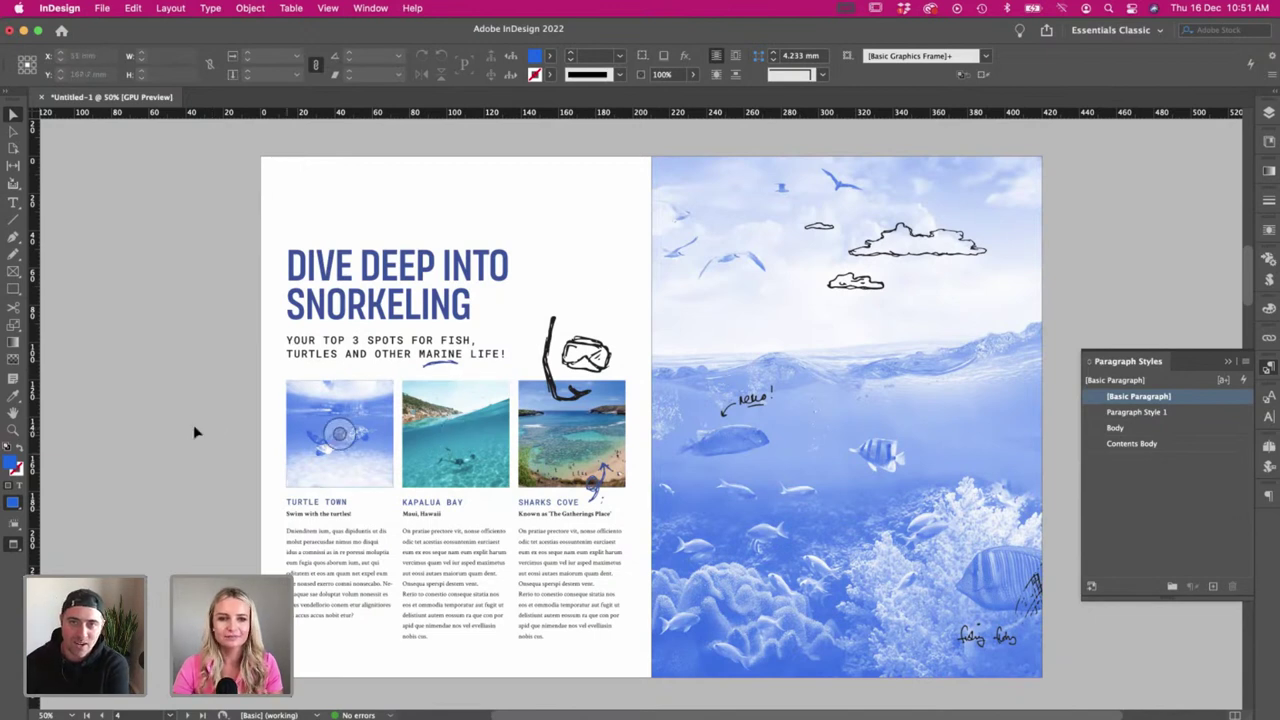
- Undo the replacement of the Turtle Town photo with its blue version and clear the selection
key(super+z)
key(Escape)
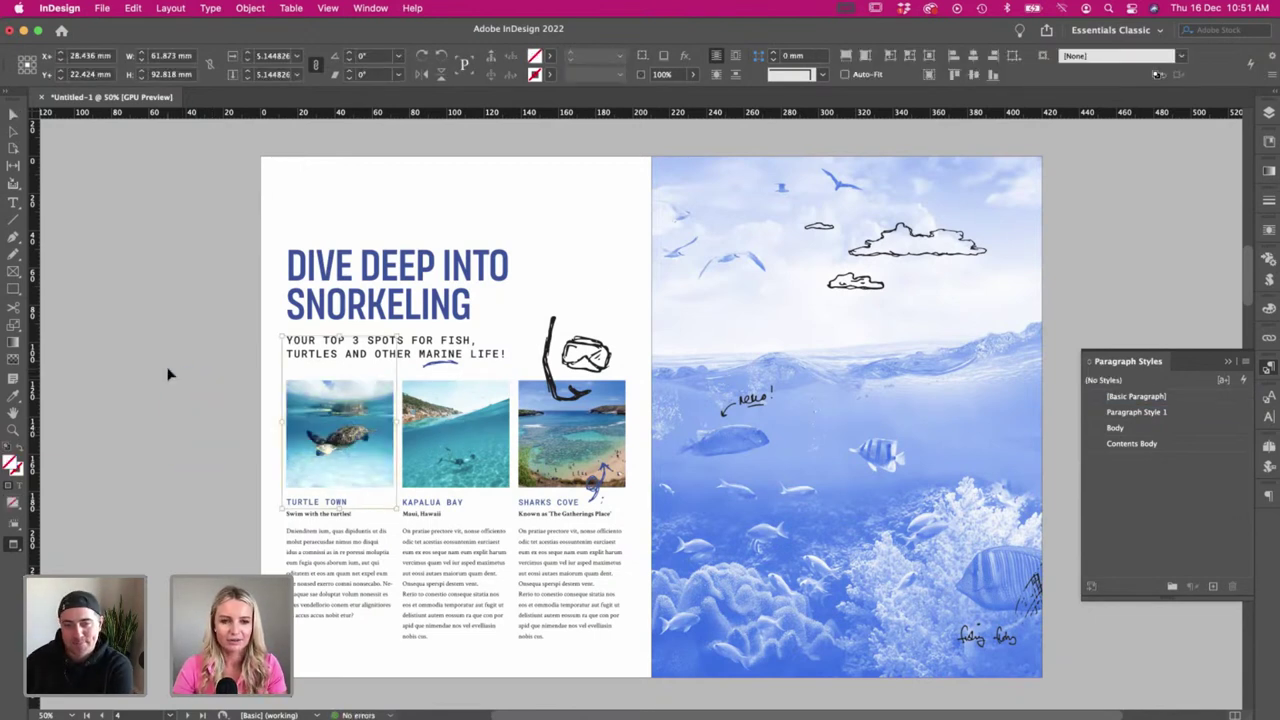
click(160, 365)
scroll(155, 508, right, 5)
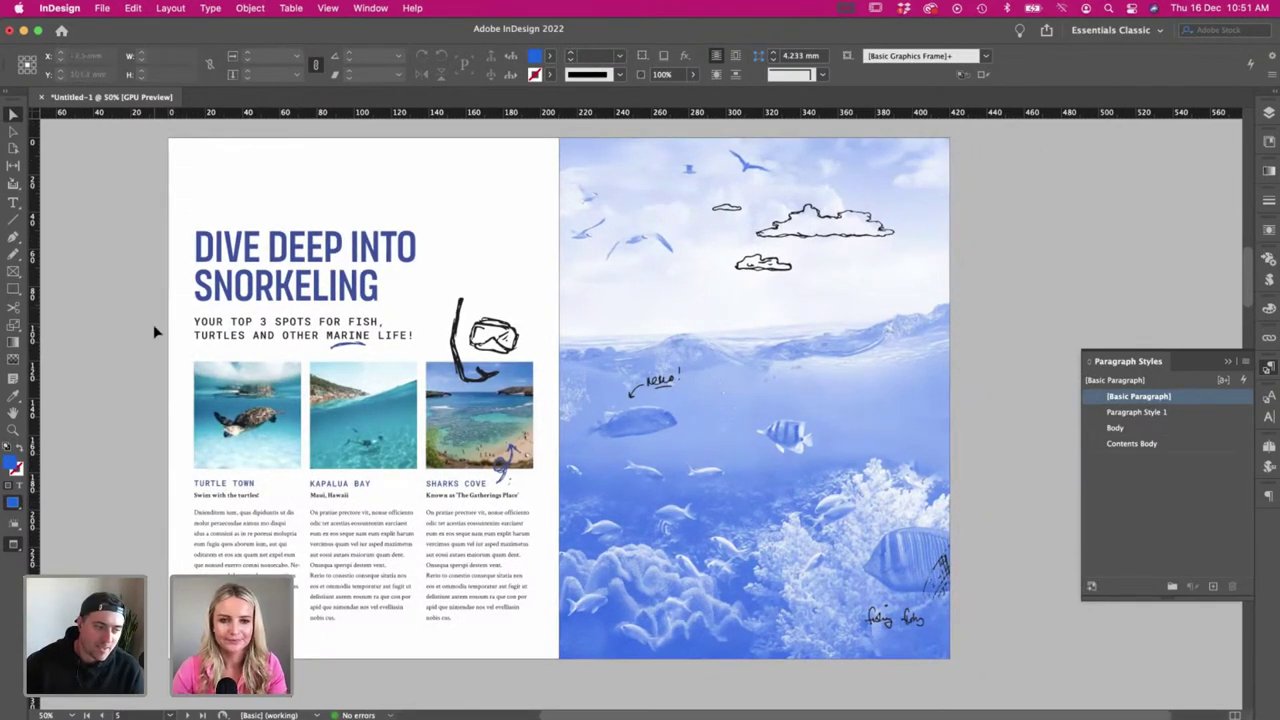
key(super+equal)
scroll(155, 331, left, 4)
scroll(153, 324, left, 3)
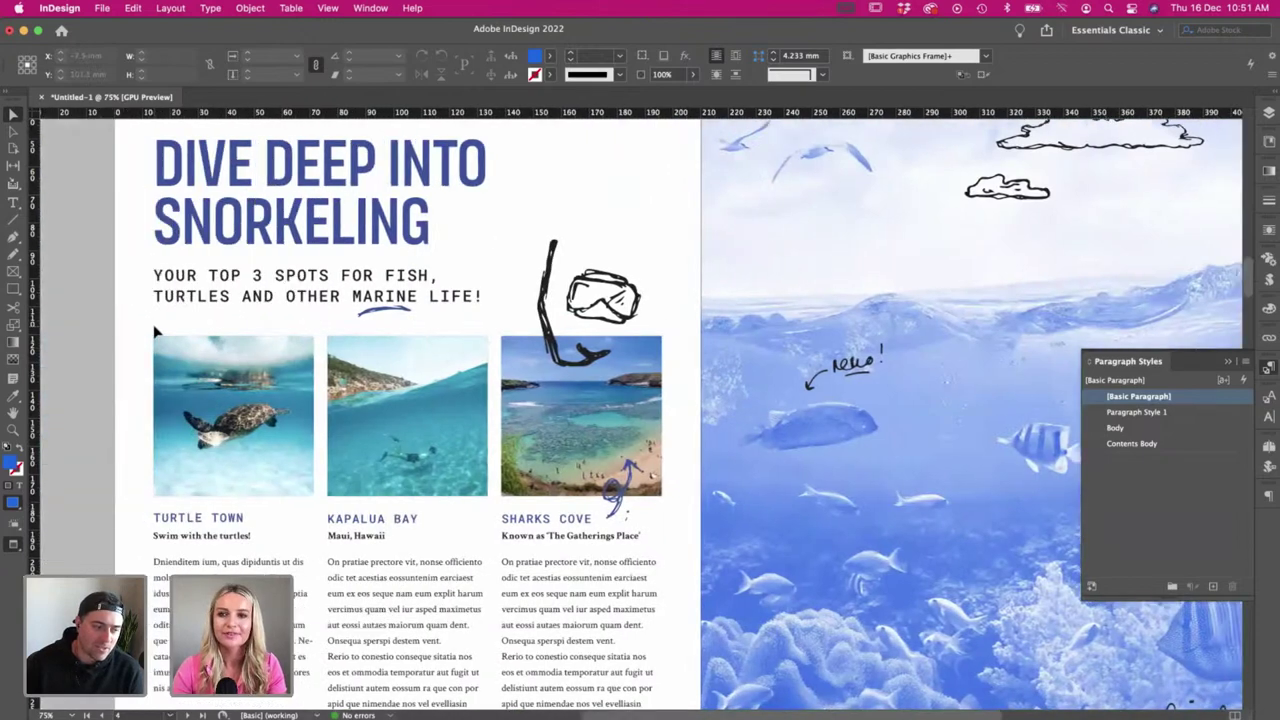
key(super+minus)
scroll(172, 331, right, 3)
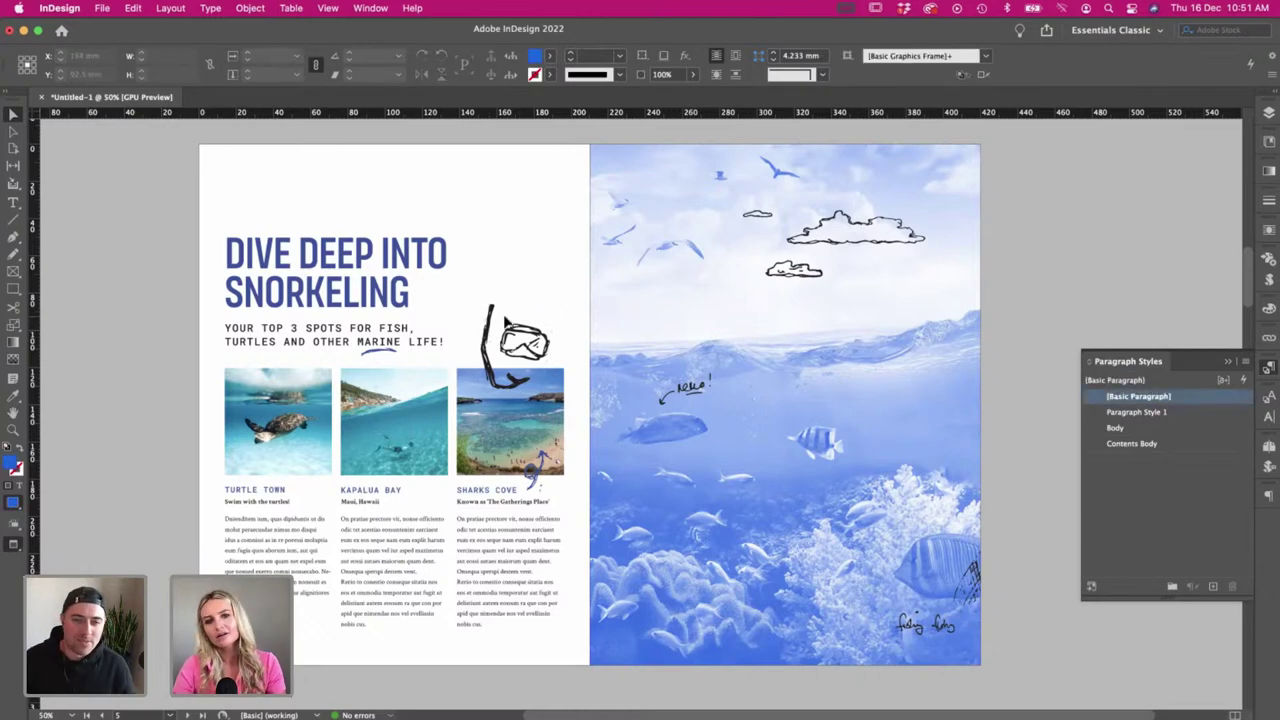
- Fill the snorkel and mask sketch beside the heading with the C=89 M=79 Y=0 K=0 blue swatch
scroll(517, 360, up, 2)
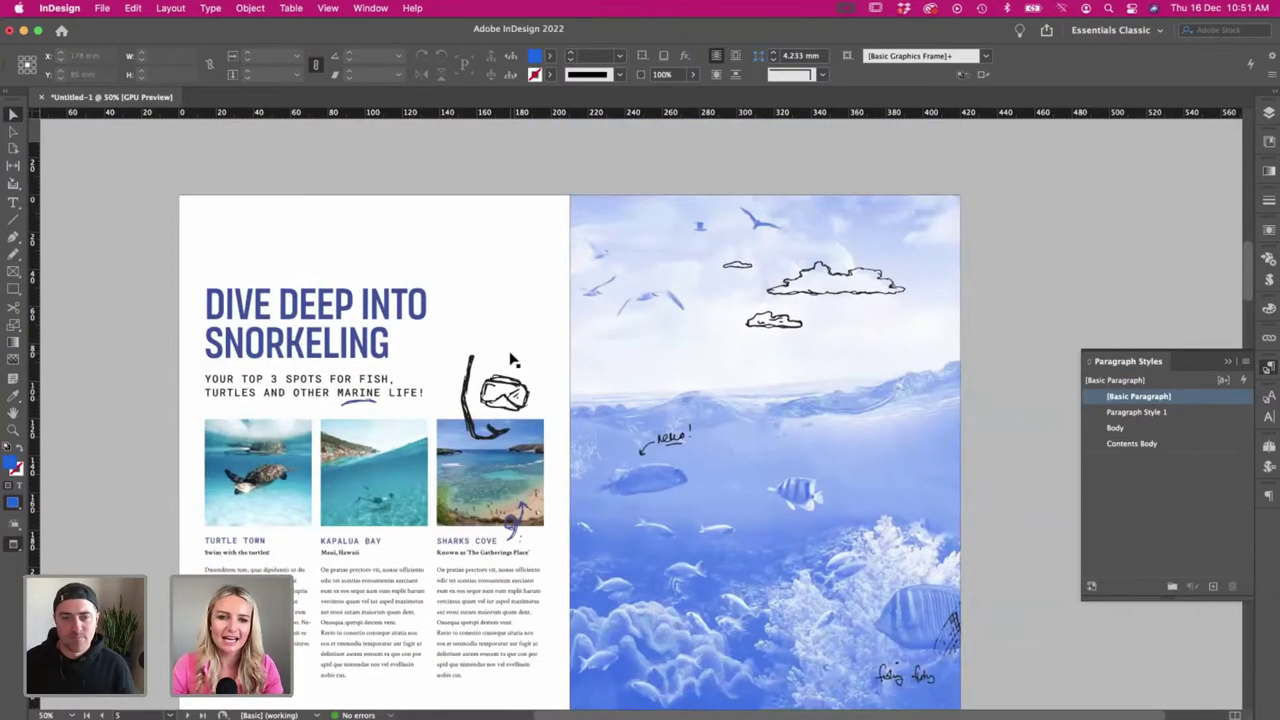
click(497, 388)
drag(523, 297, 523, 263)
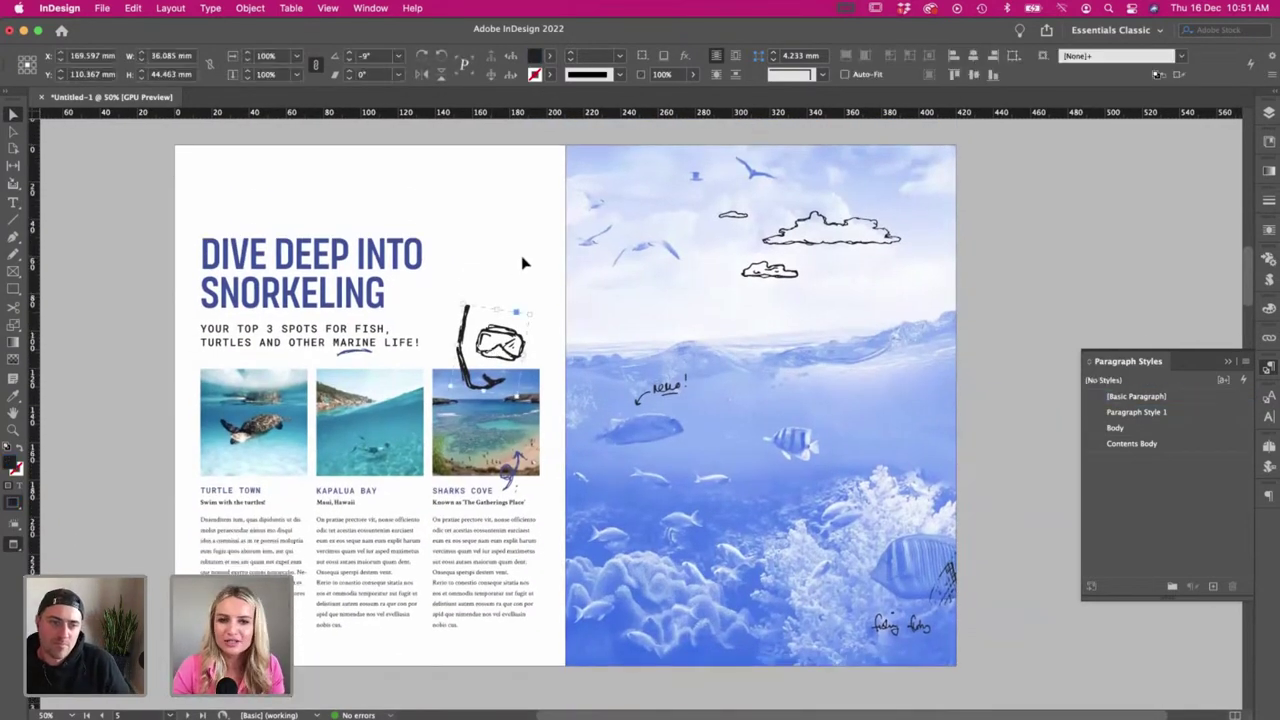
click(549, 56)
scroll(450, 161, down, 2)
click(450, 227)
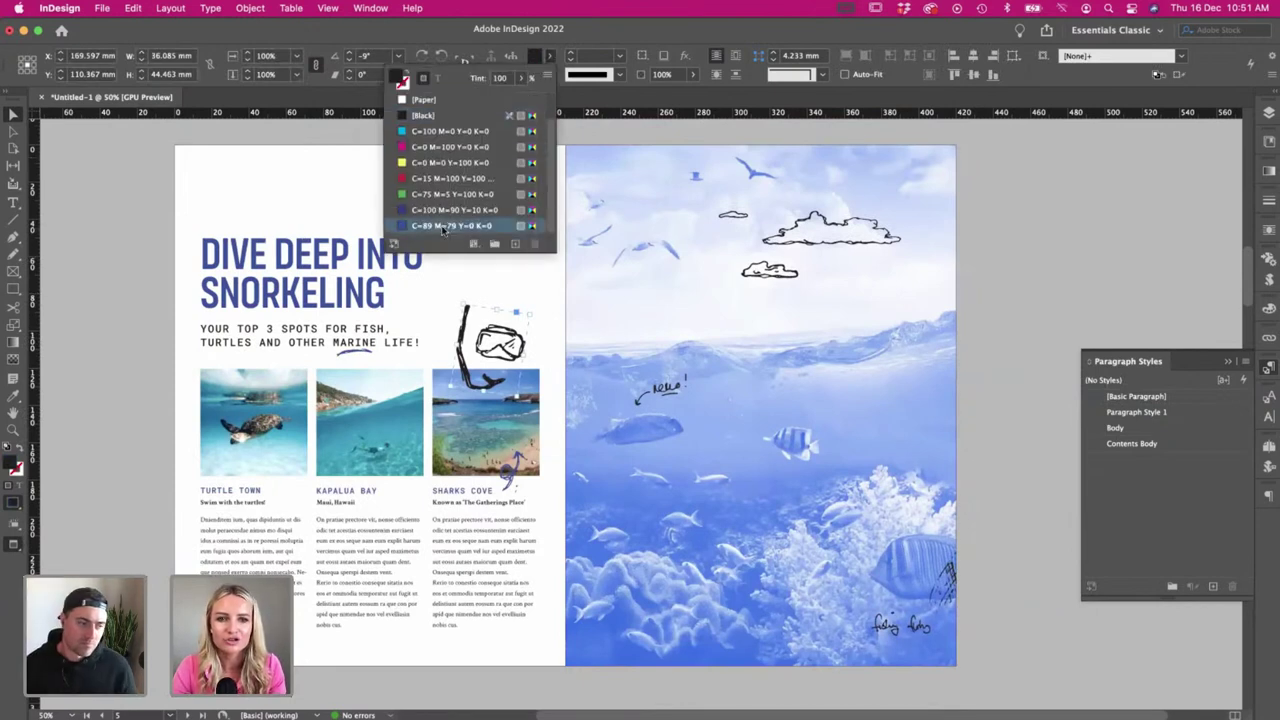
click(262, 179)
- Try filling the clouds, hand lettering and other sketches on the ocean page with the [Paper] swatch
scroll(695, 340, left, 1)
scroll(695, 340, left, 1)
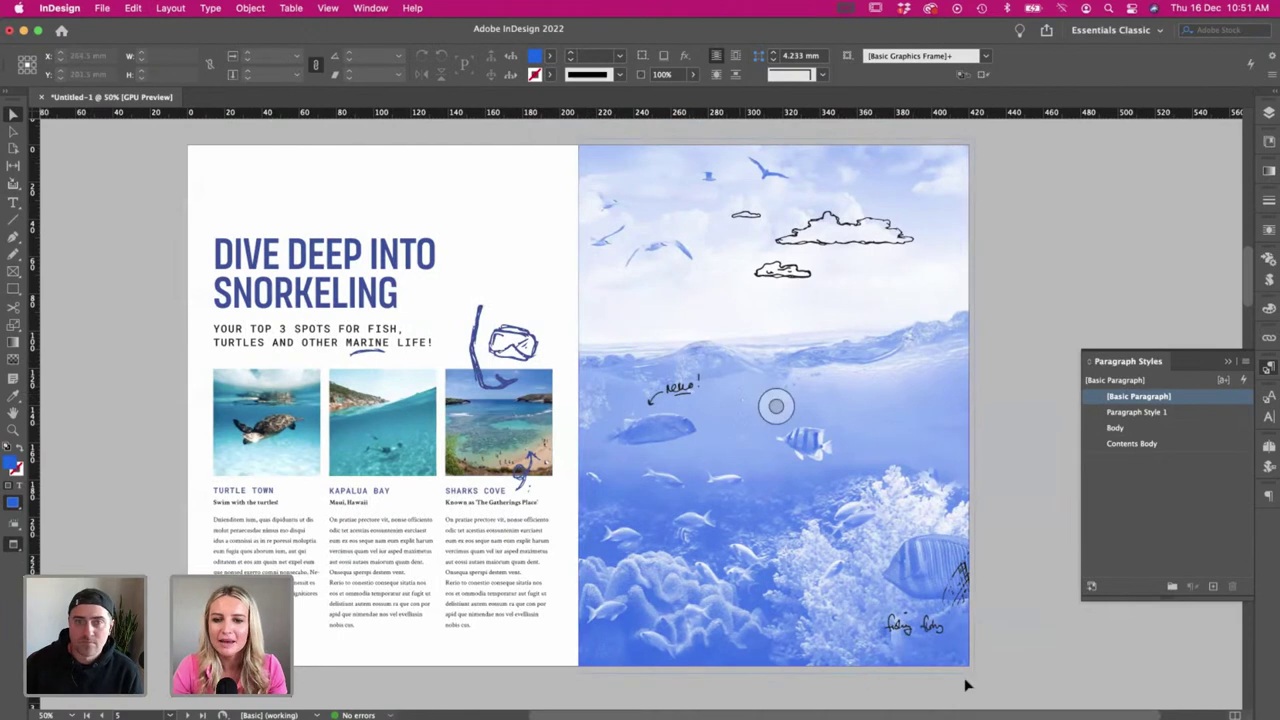
click(680, 398)
mouse_move(1005, 612)
mouse_down()
mouse_move(734, 331)
mouse_move(657, 200)
mouse_up()
click(535, 74)
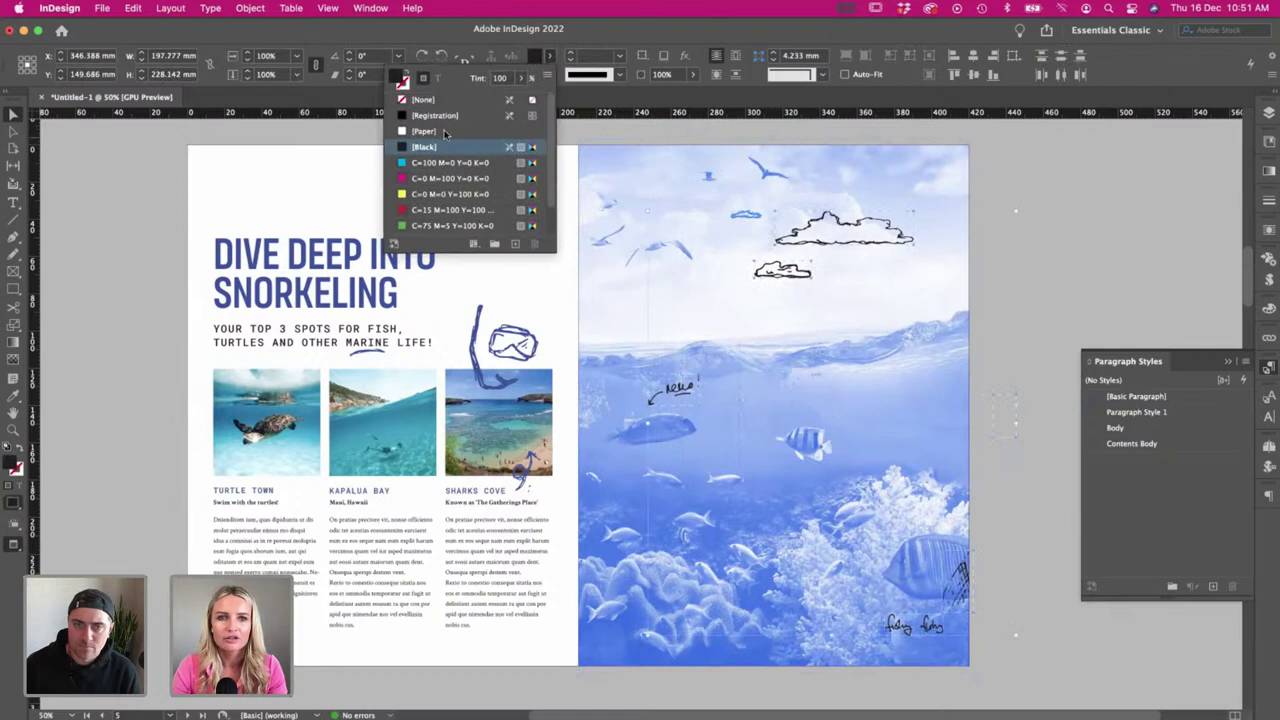
click(323, 150)
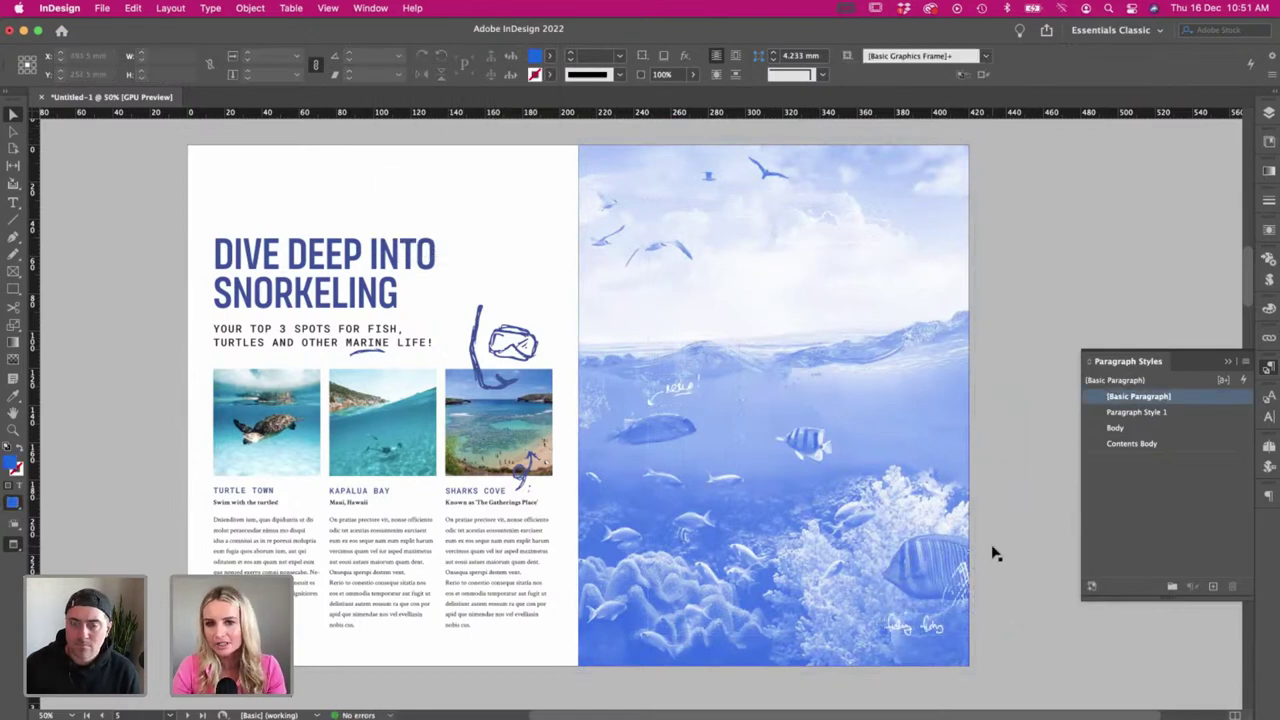
- Undo the [Paper] fill on the ocean page sketches and deselect them
click(800, 248)
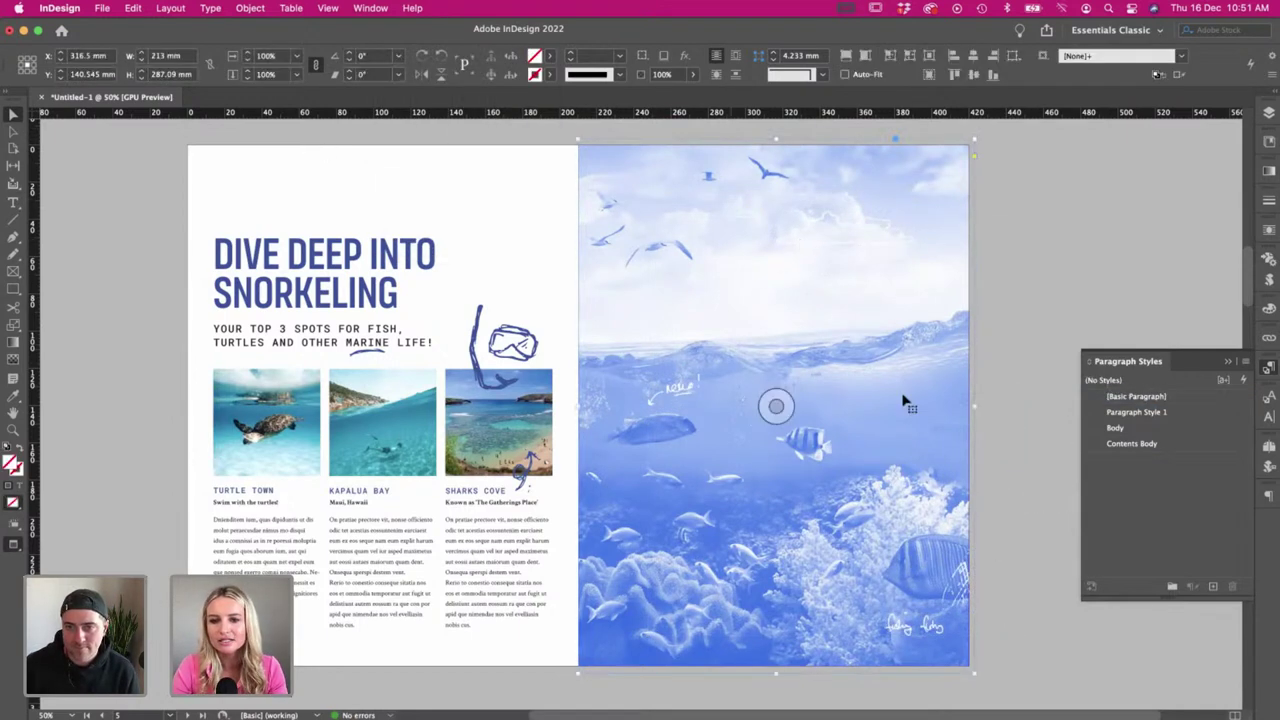
click(1010, 457)
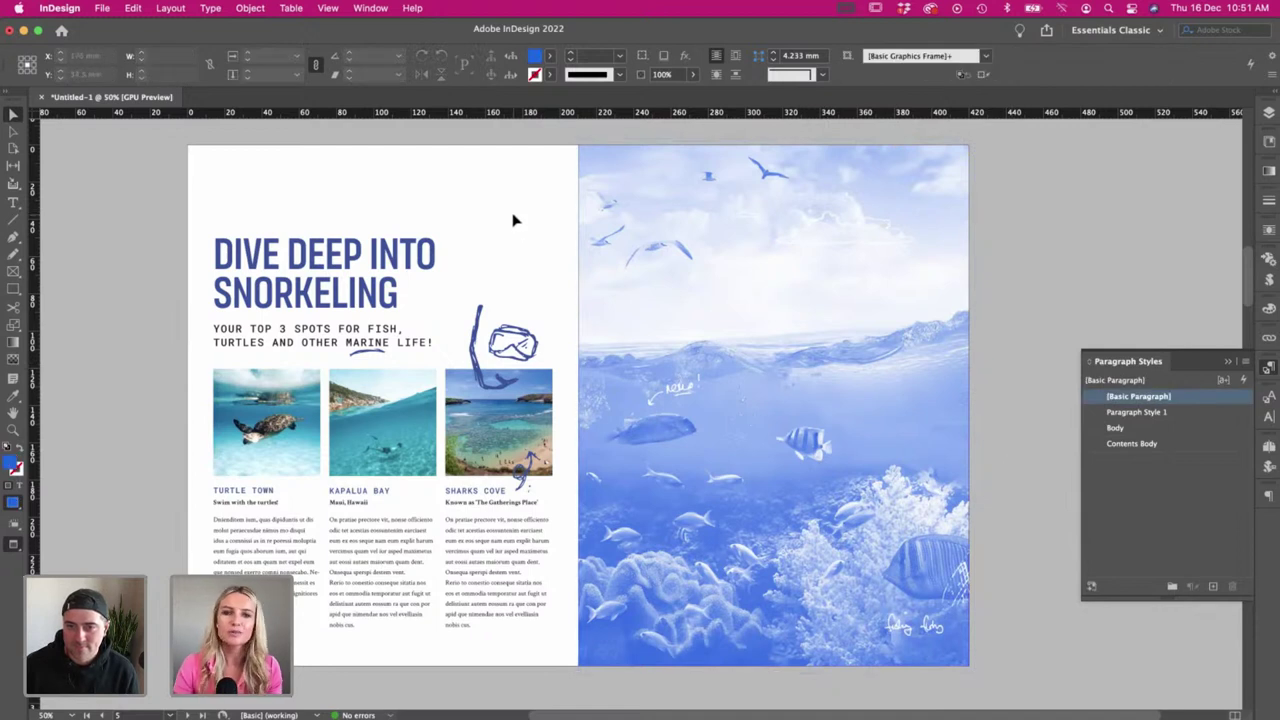
key(super+v)
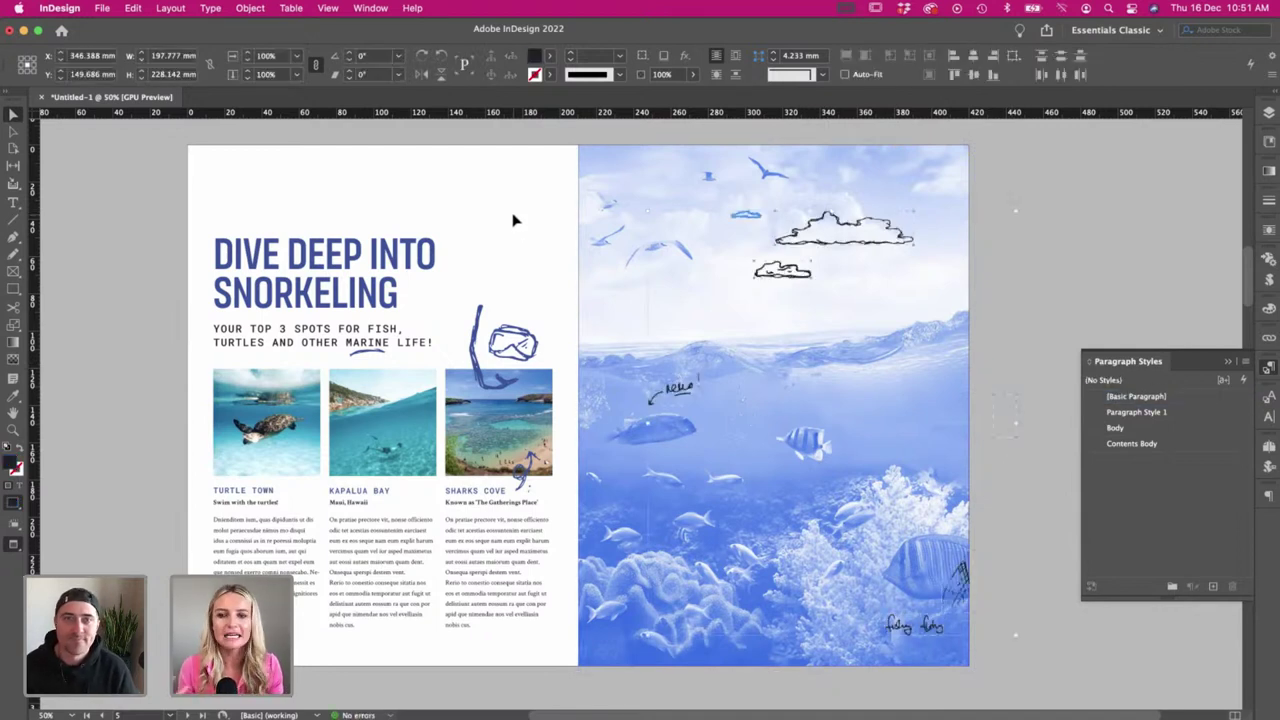
click(513, 220)
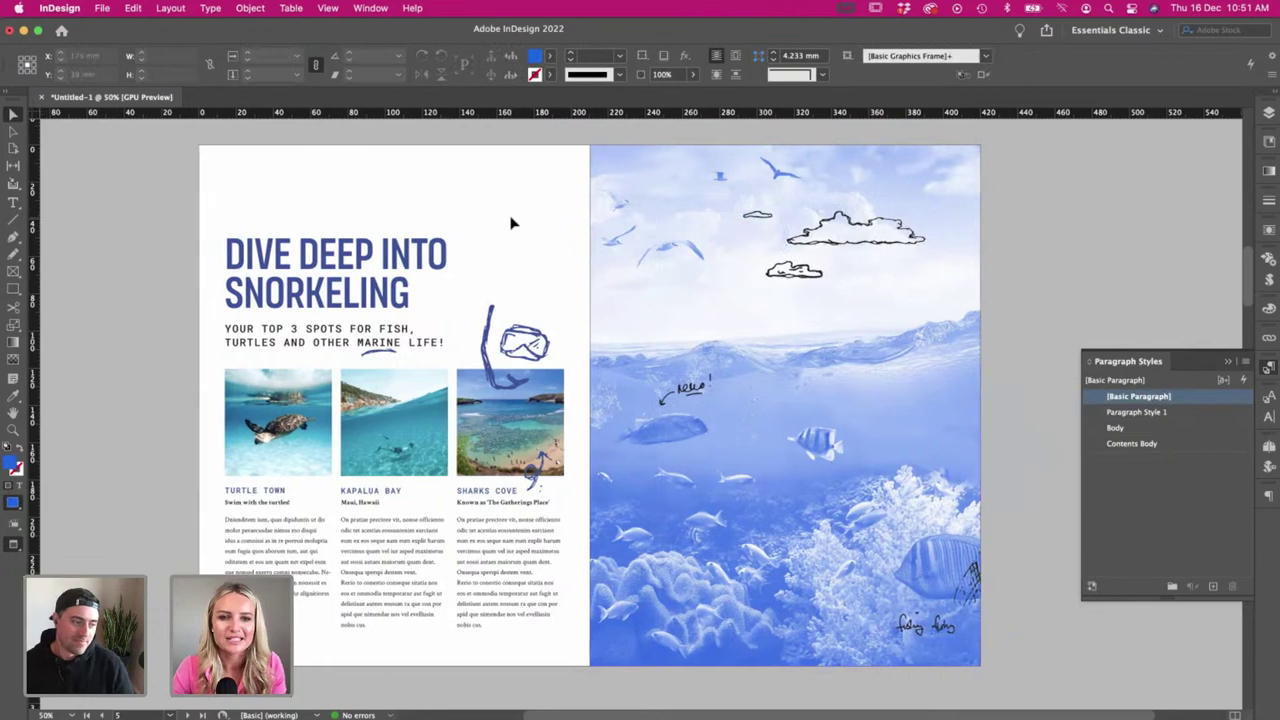
- Compare the colours and sketches of the contents spread with those of the snorkeling spread
scroll(510, 223, left, 2)
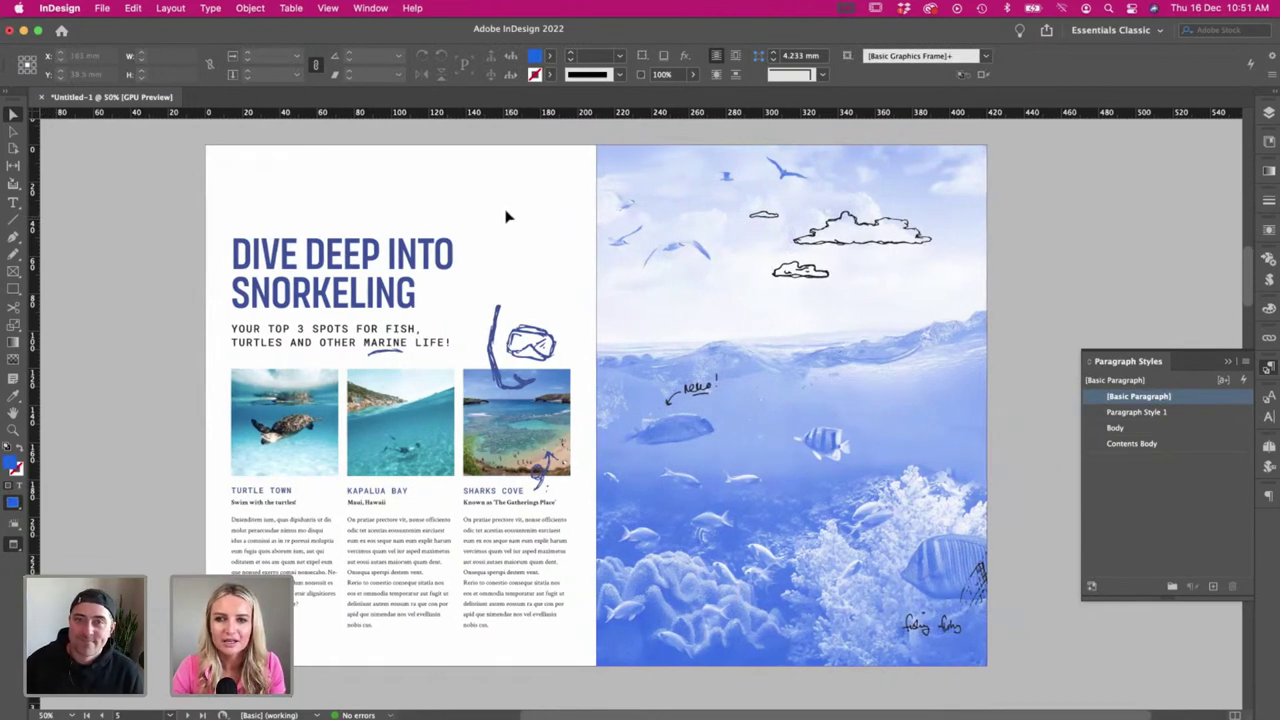
scroll(430, 220, up, 3)
scroll(430, 220, up, 15)
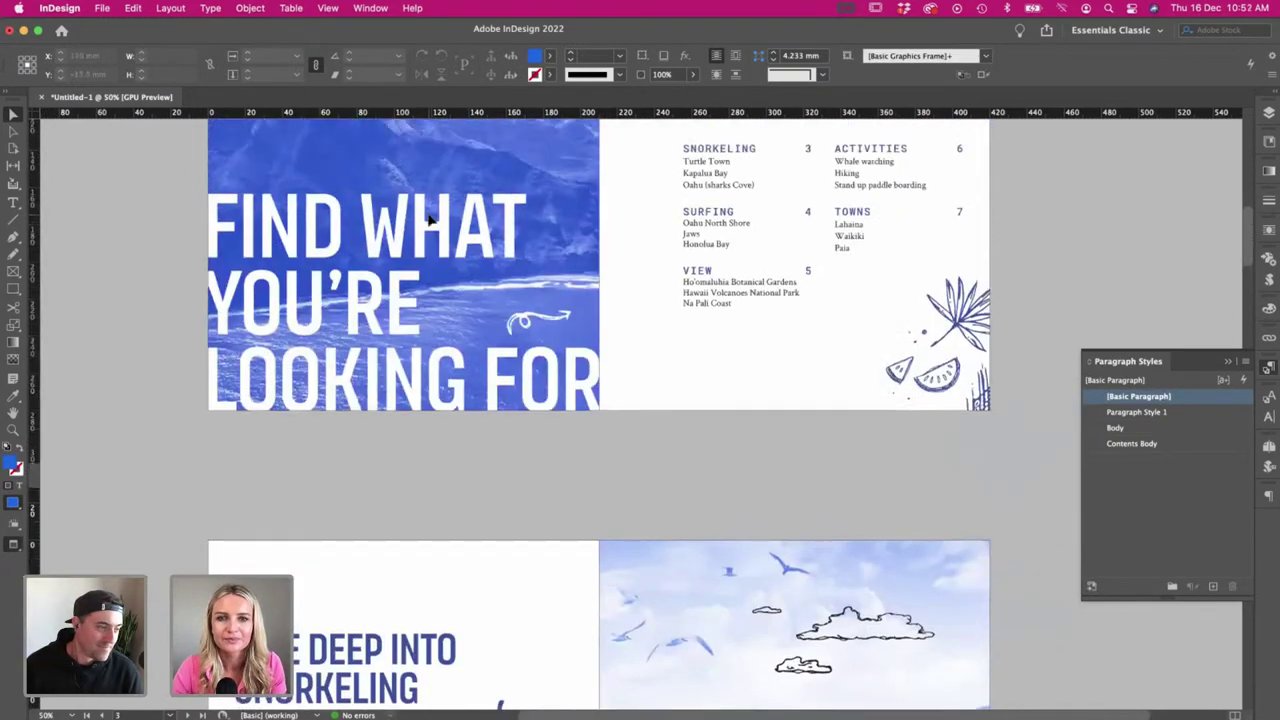
scroll(337, 194, up, 3)
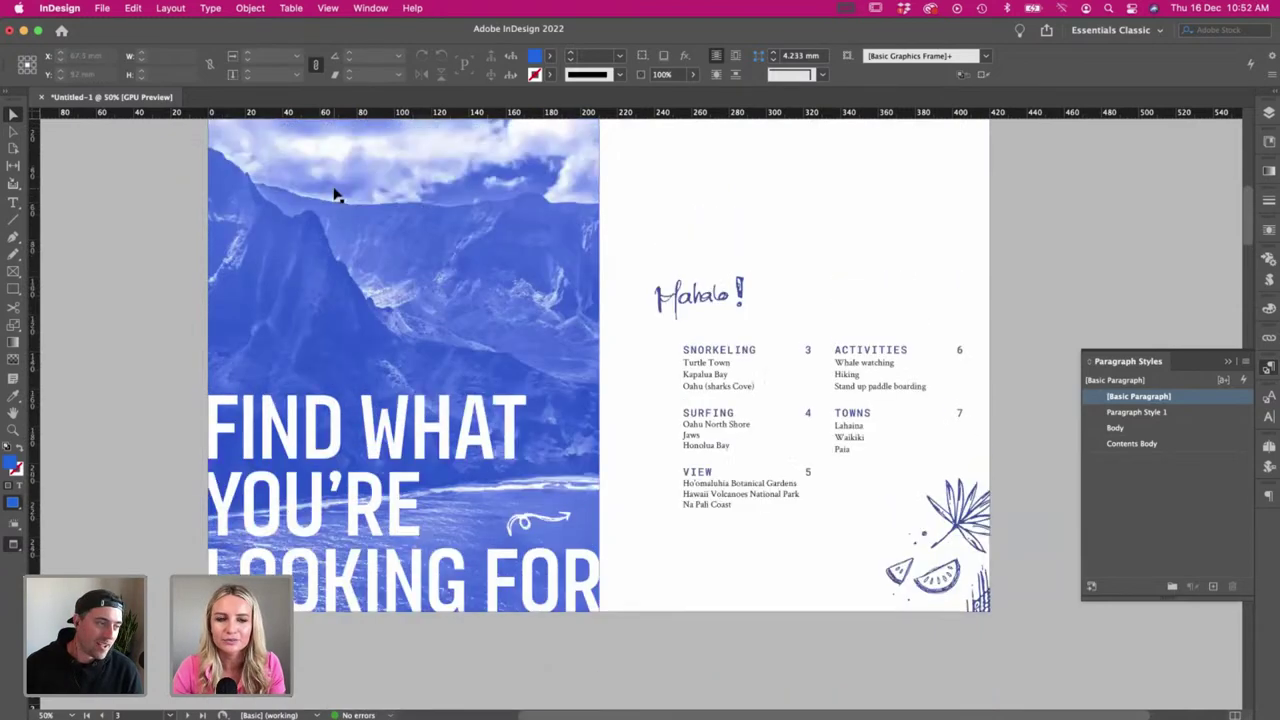
scroll(335, 196, down, 7)
scroll(335, 195, down, 10)
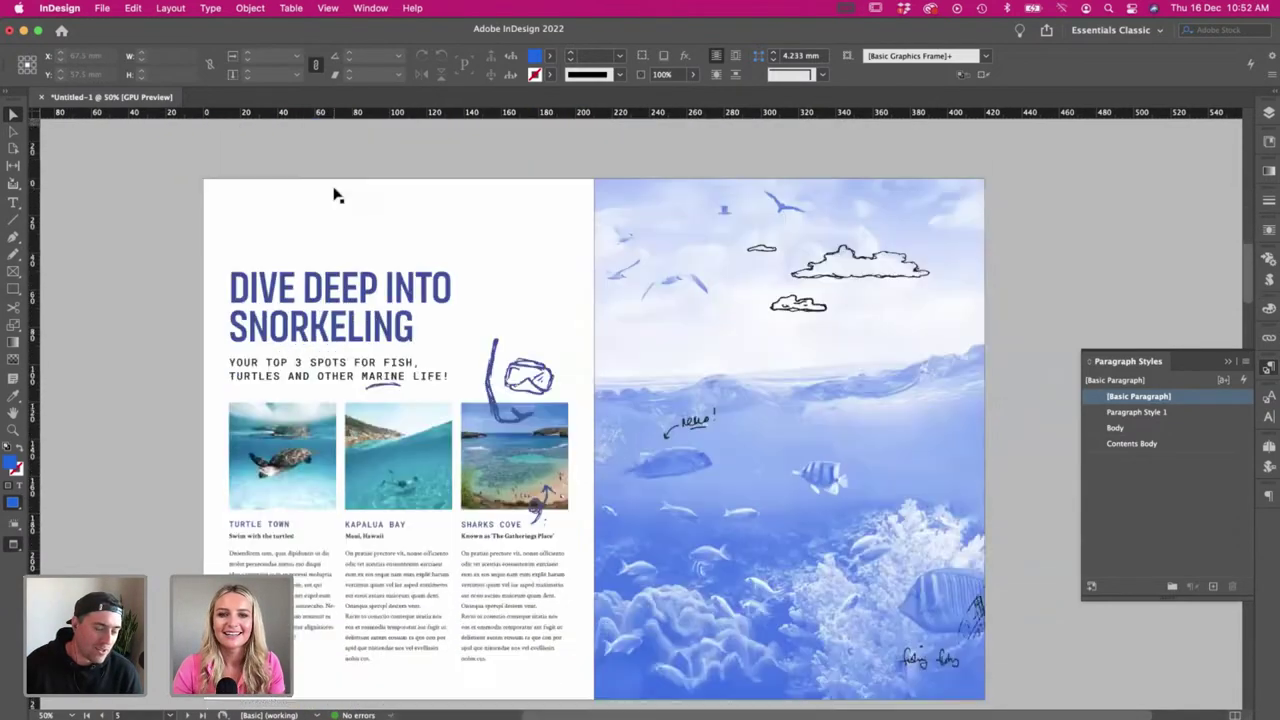
scroll(335, 195, down, 2)
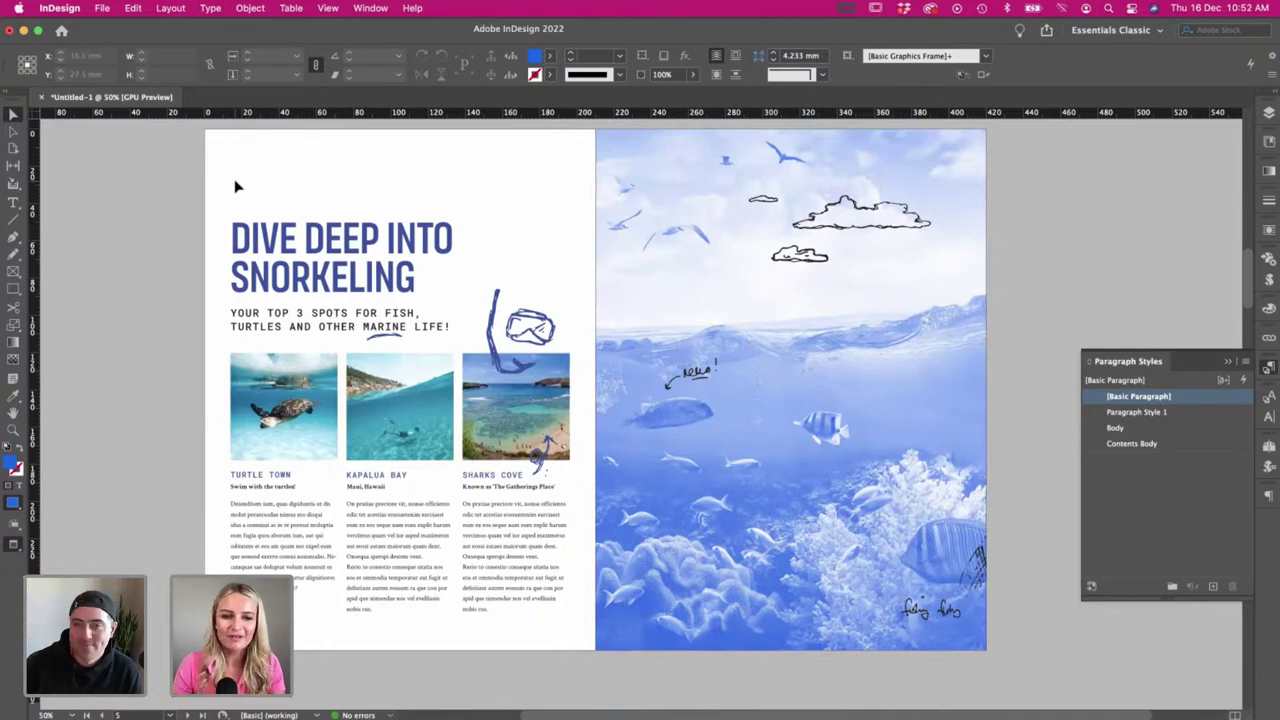
scroll(237, 186, up, 1)
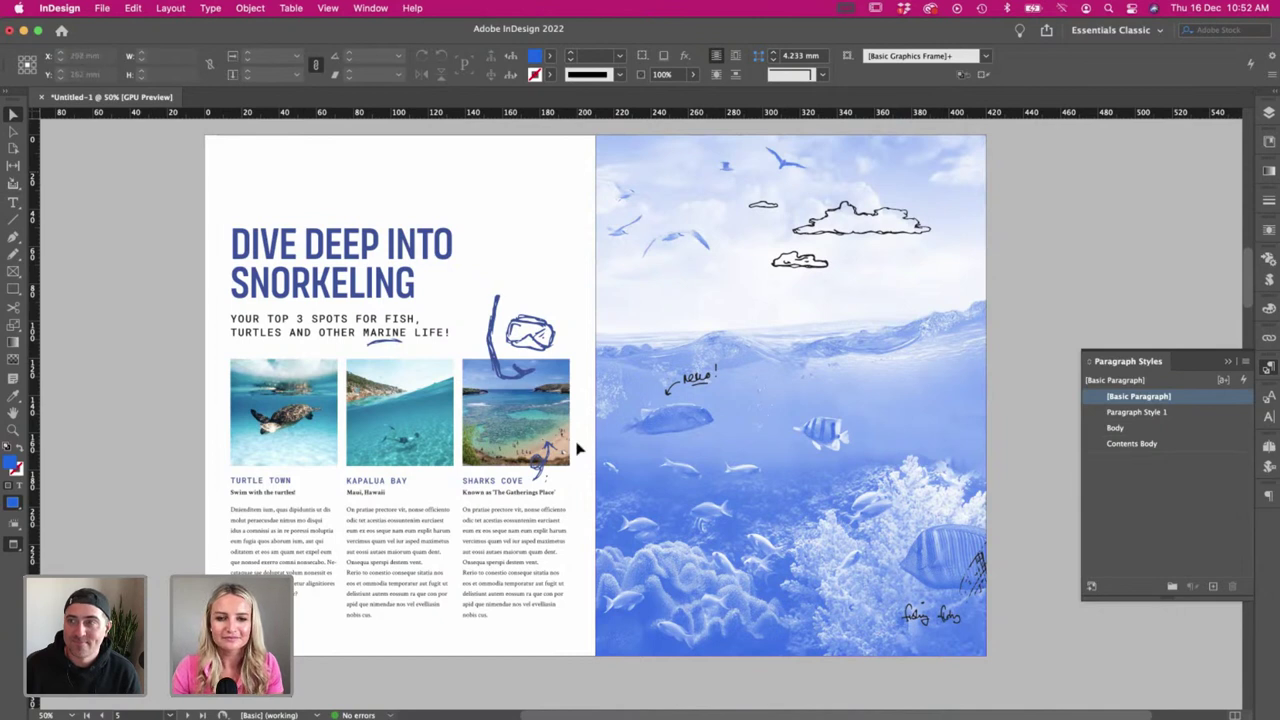
click(543, 480)
click(544, 472)
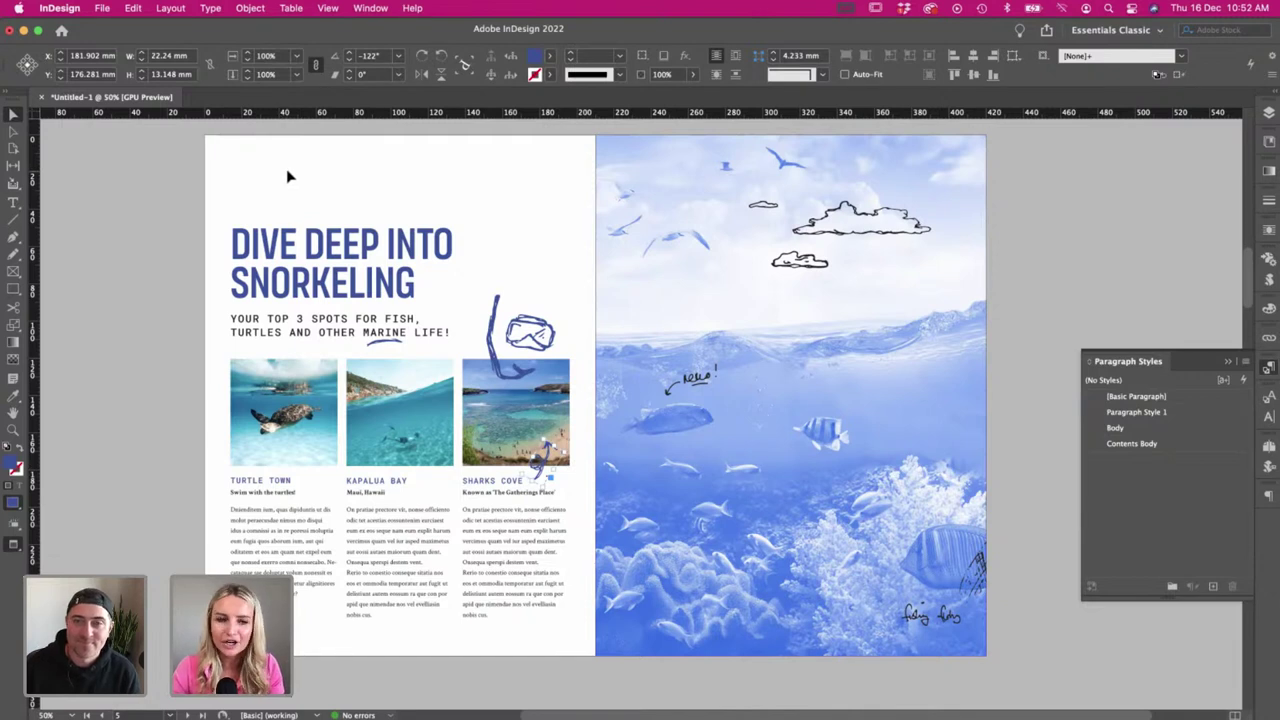
click(533, 289)
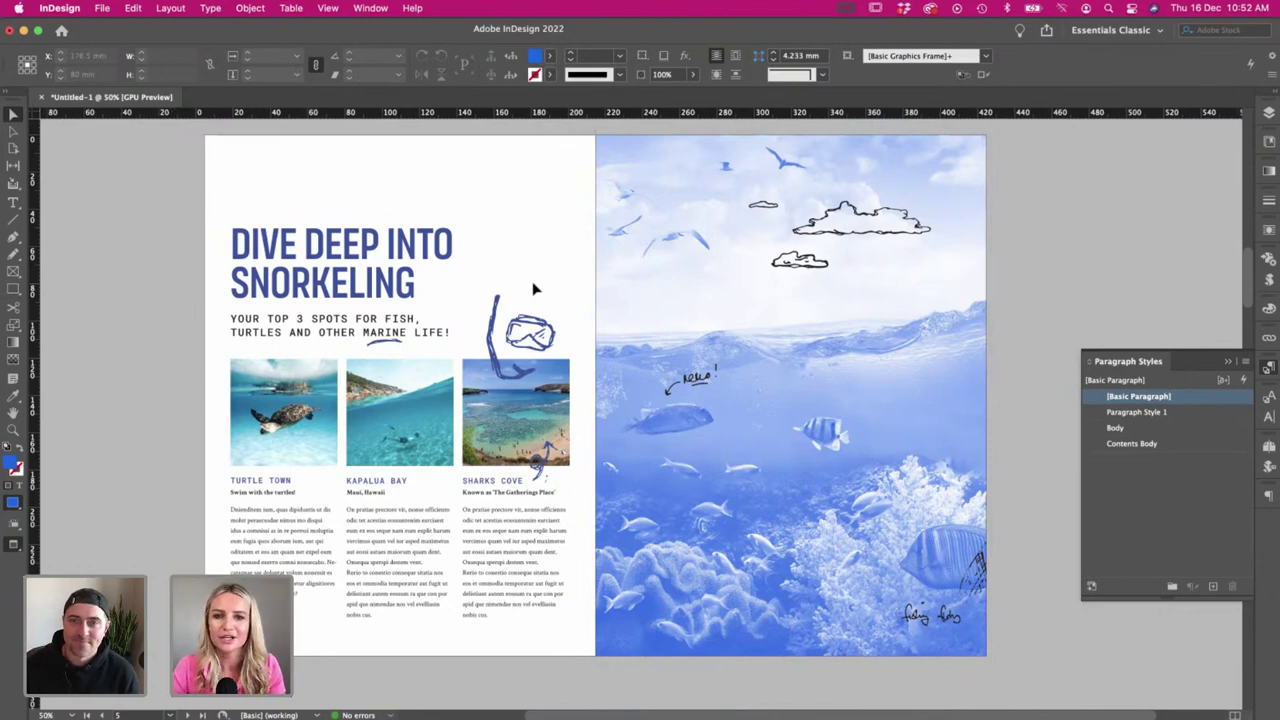
- Review the magazine from the cover through the contents spread to the snorkeling spread, toggling the preview mode on the cover
scroll(533, 289, up, 6)
scroll(533, 289, up, 5)
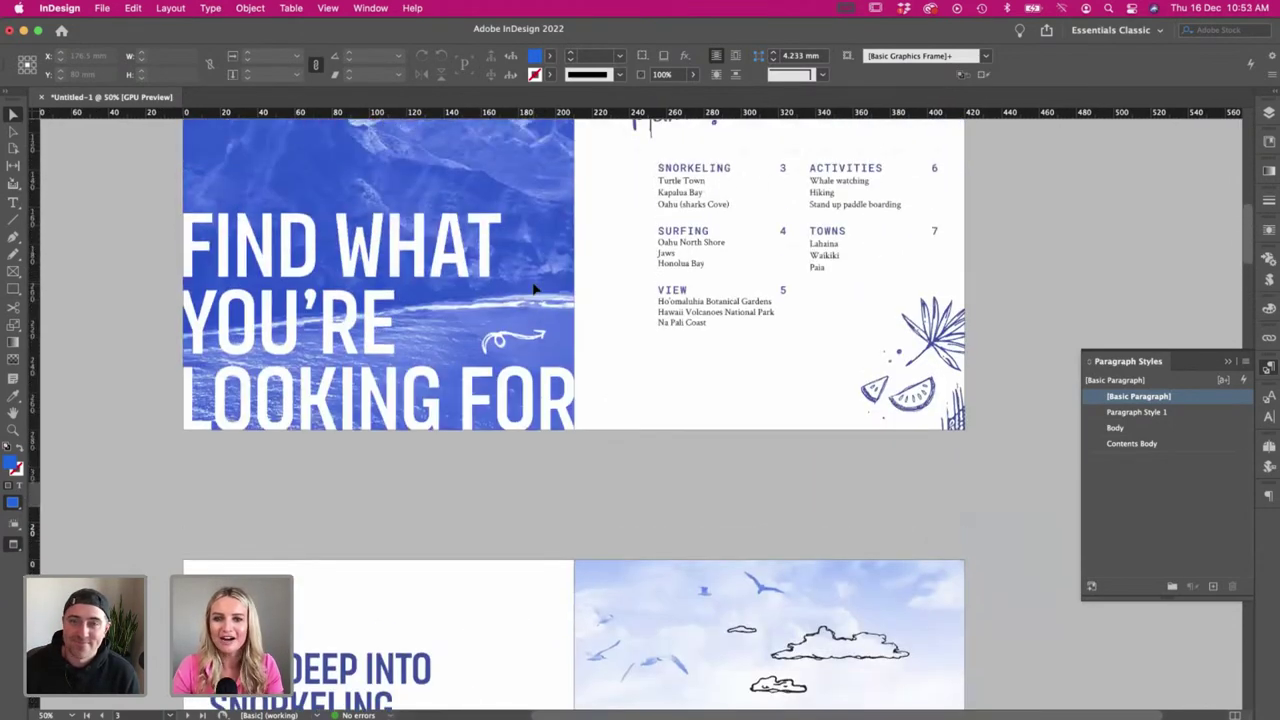
scroll(533, 289, up, 7)
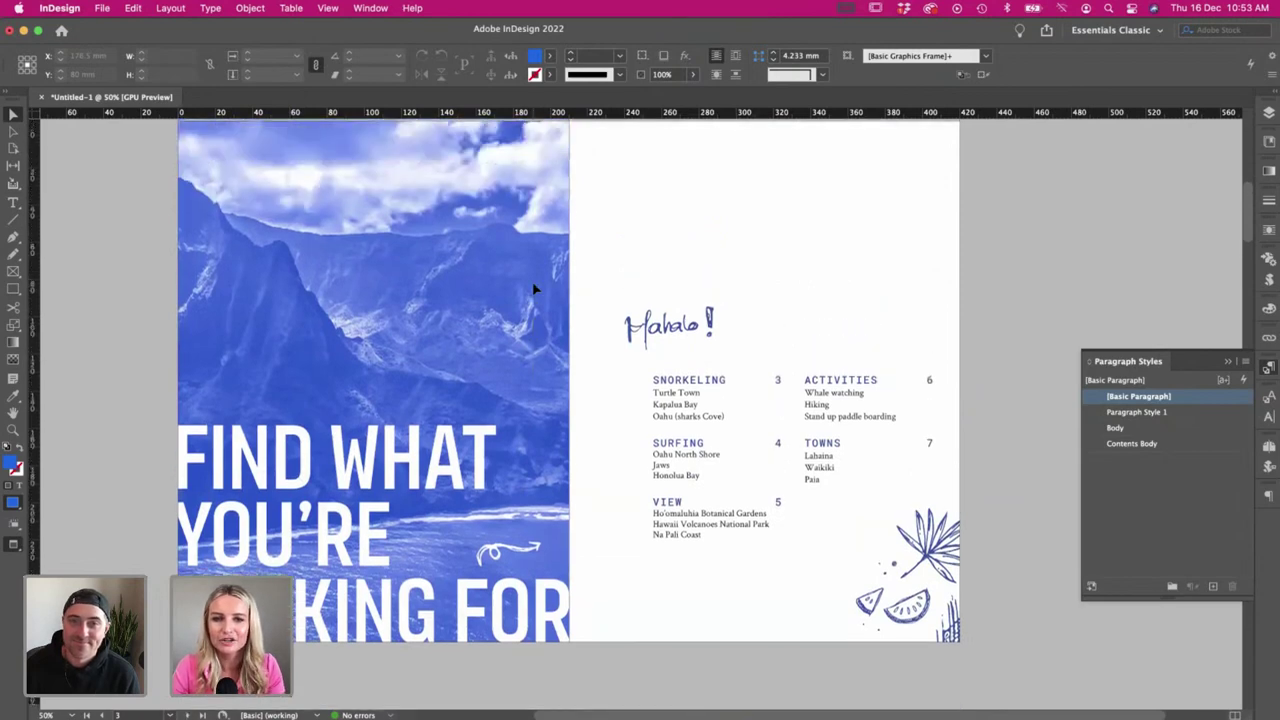
scroll(532, 289, up, 8)
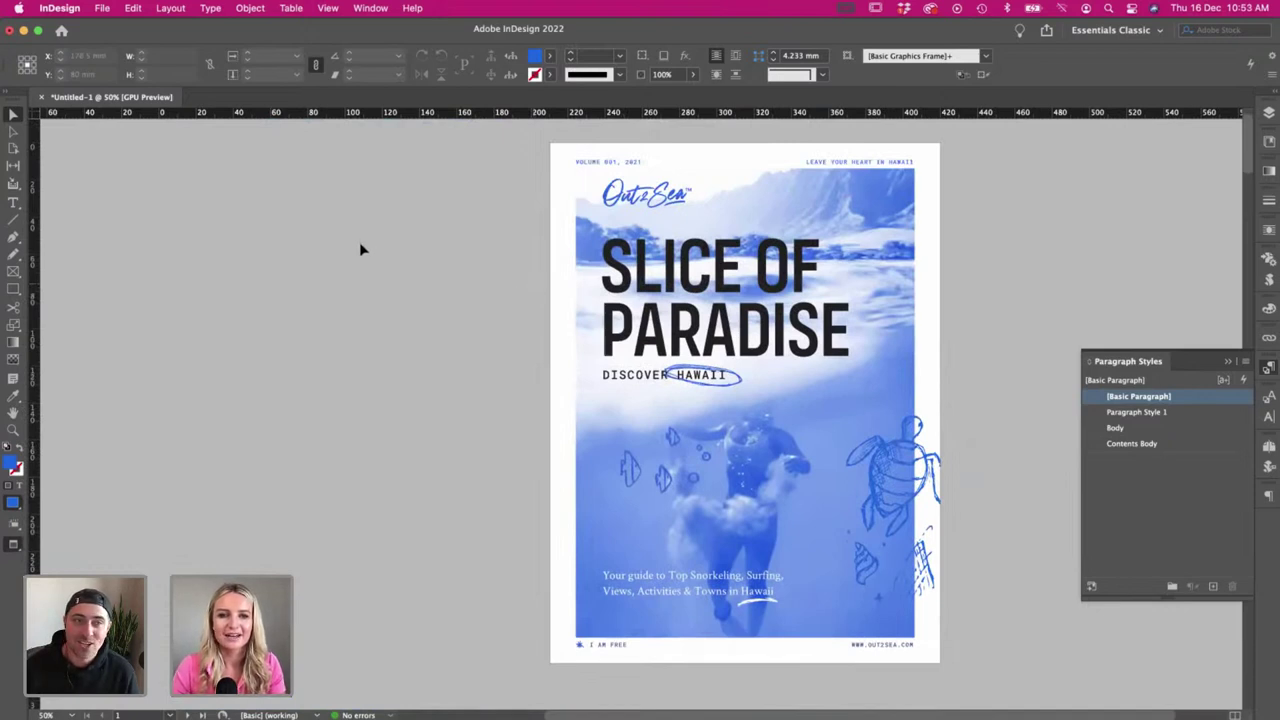
key(w)
key(w)
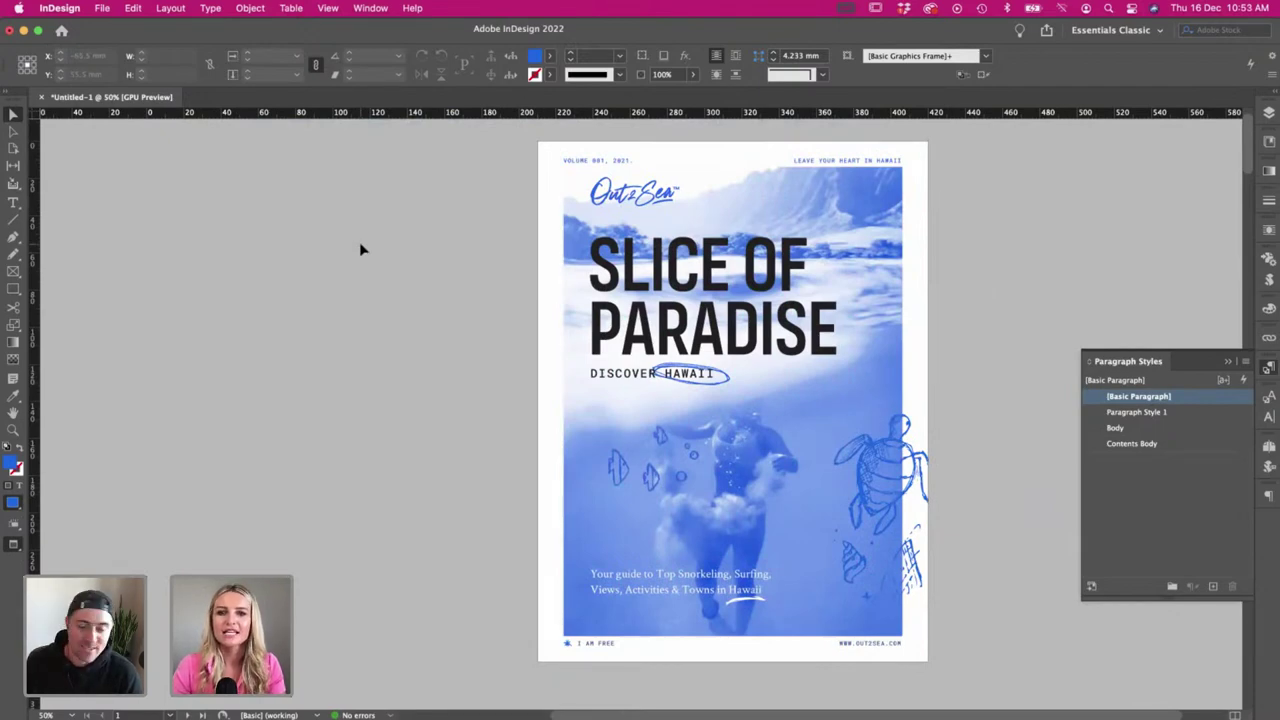
scroll(362, 249, down, 15)
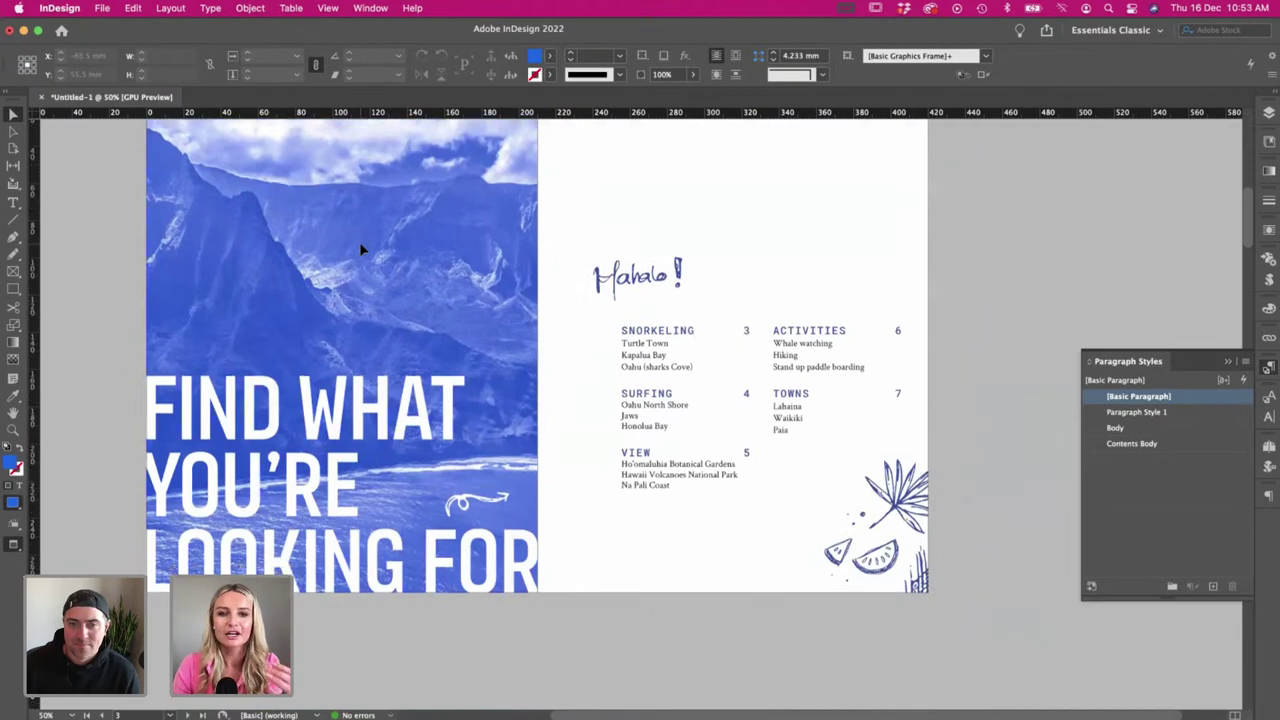
scroll(361, 247, down, 10)
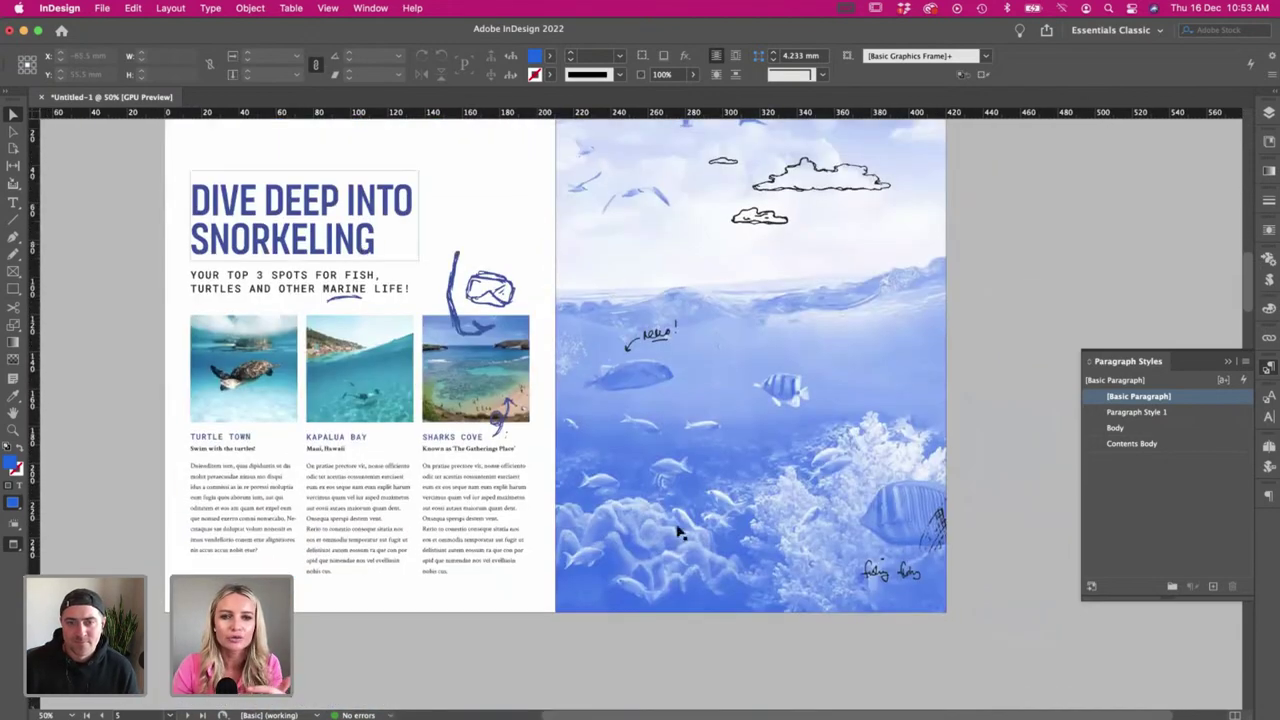
scroll(688, 310, up, 2)
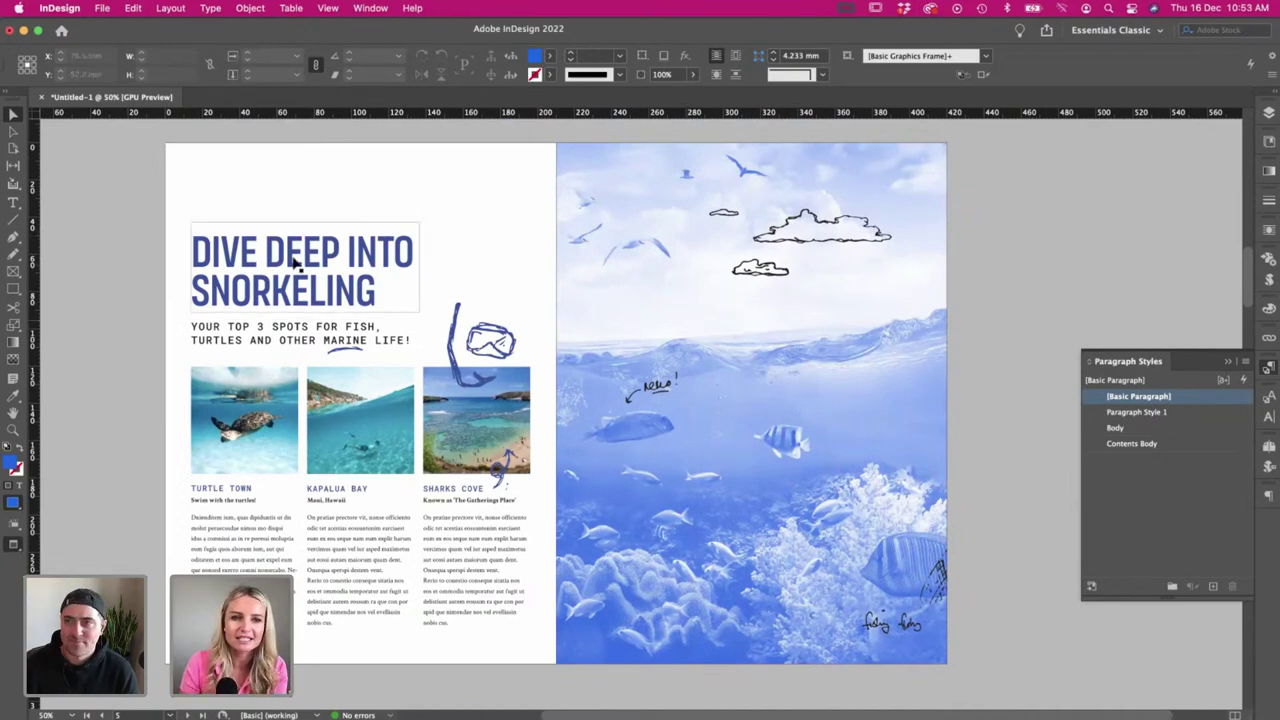
- Try placing a copy of the "DIVE DEEP INTO SNORKELING" heading over the sky of the ocean photo, and undo it
drag(351, 294, 776, 295)
shift+drag(846, 314, 716, 186)
key(super+z)
shift+click(689, 336)
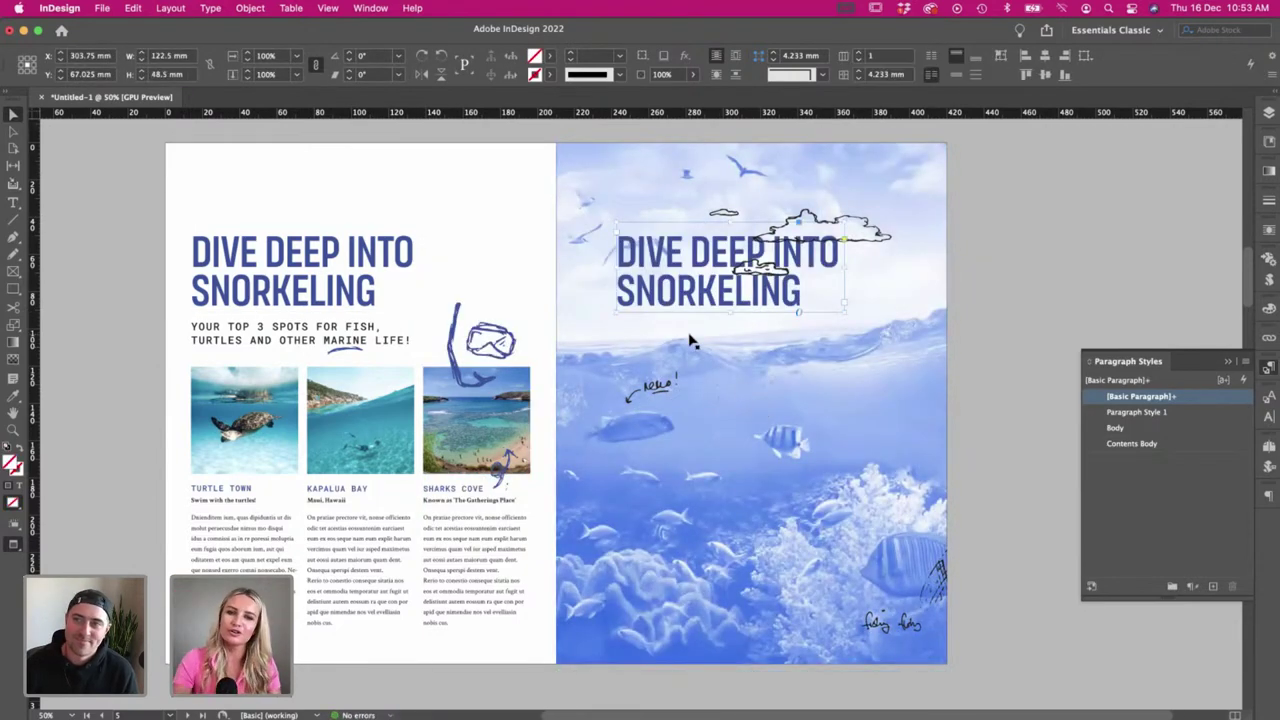
key(super+z)
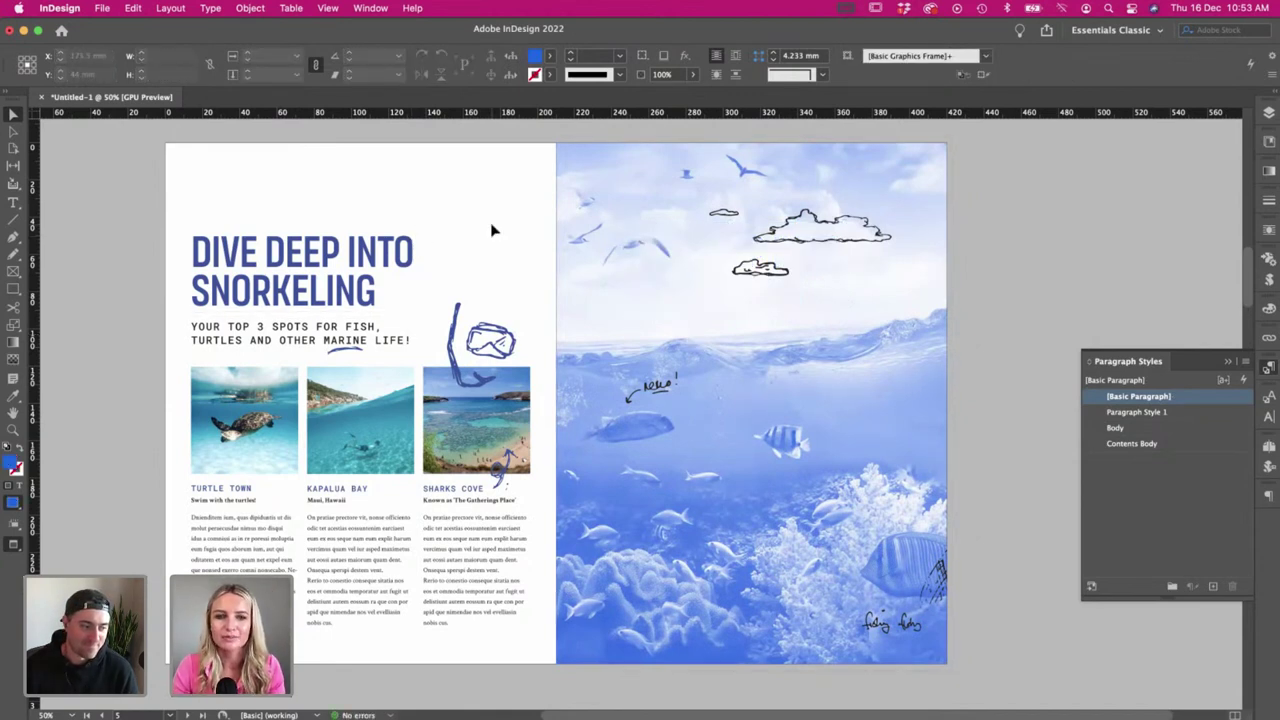
scroll(491, 230, left, 1)
scroll(491, 230, down, 1)
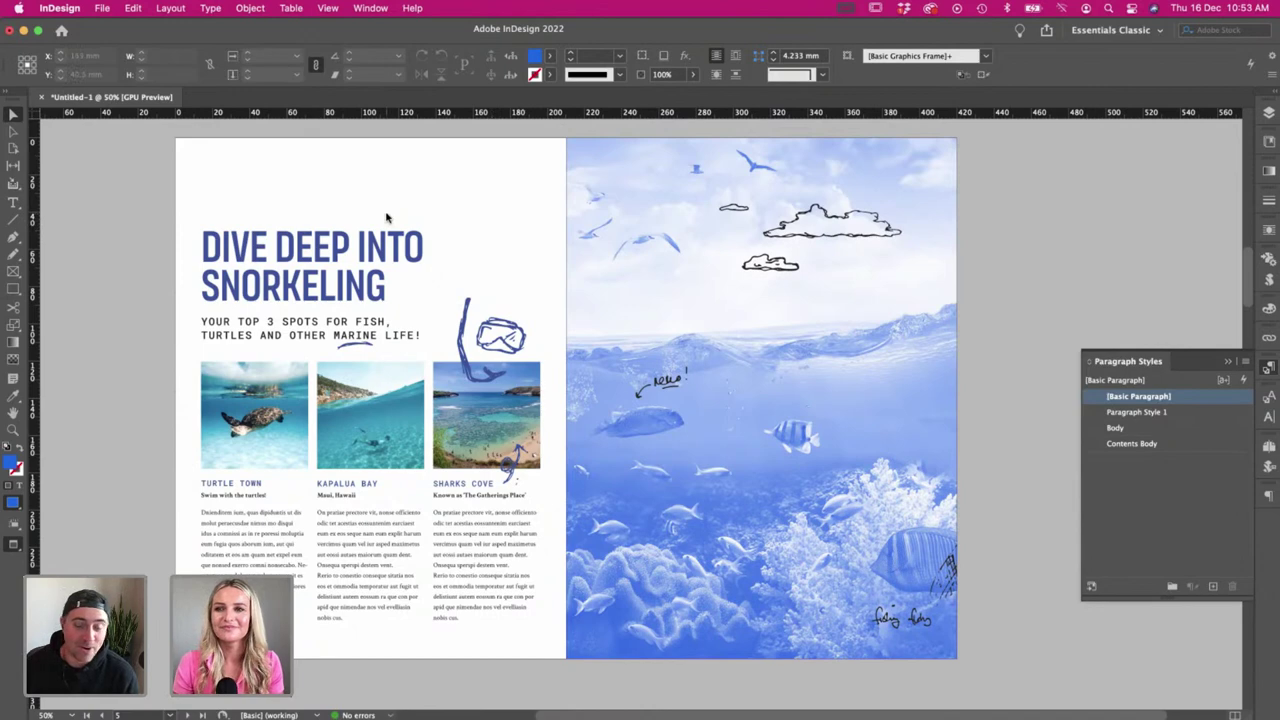
key(super+s)
click(800, 374)
scroll(423, 217, left, 1)
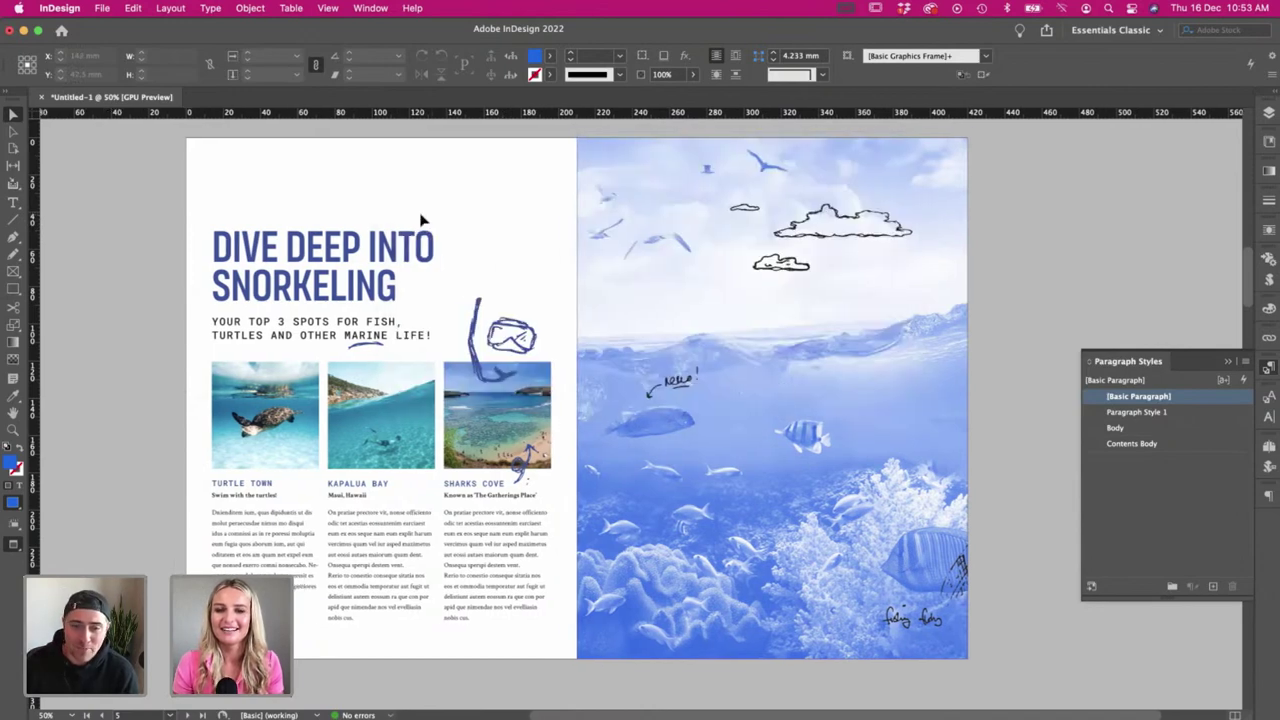
- Go back to the cover page and examine its blue-toned photo, title and turtle and fish sketches
scroll(421, 220, up, 5)
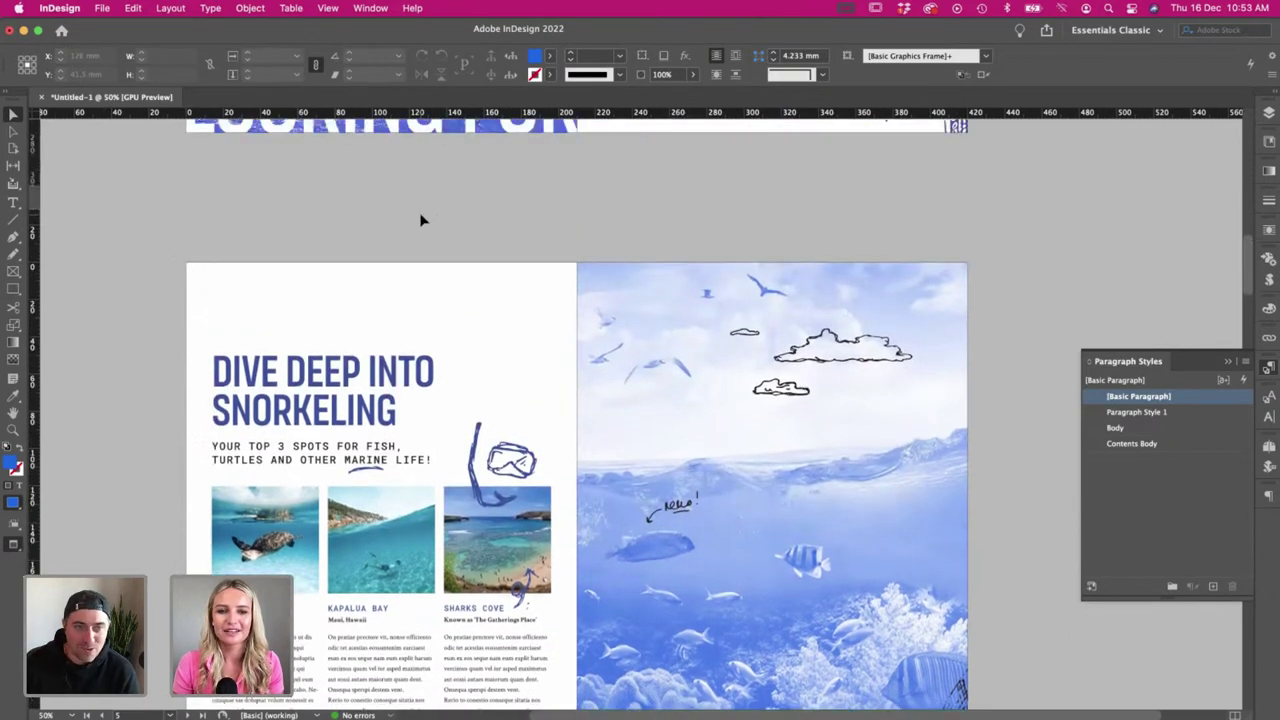
scroll(421, 220, up, 20)
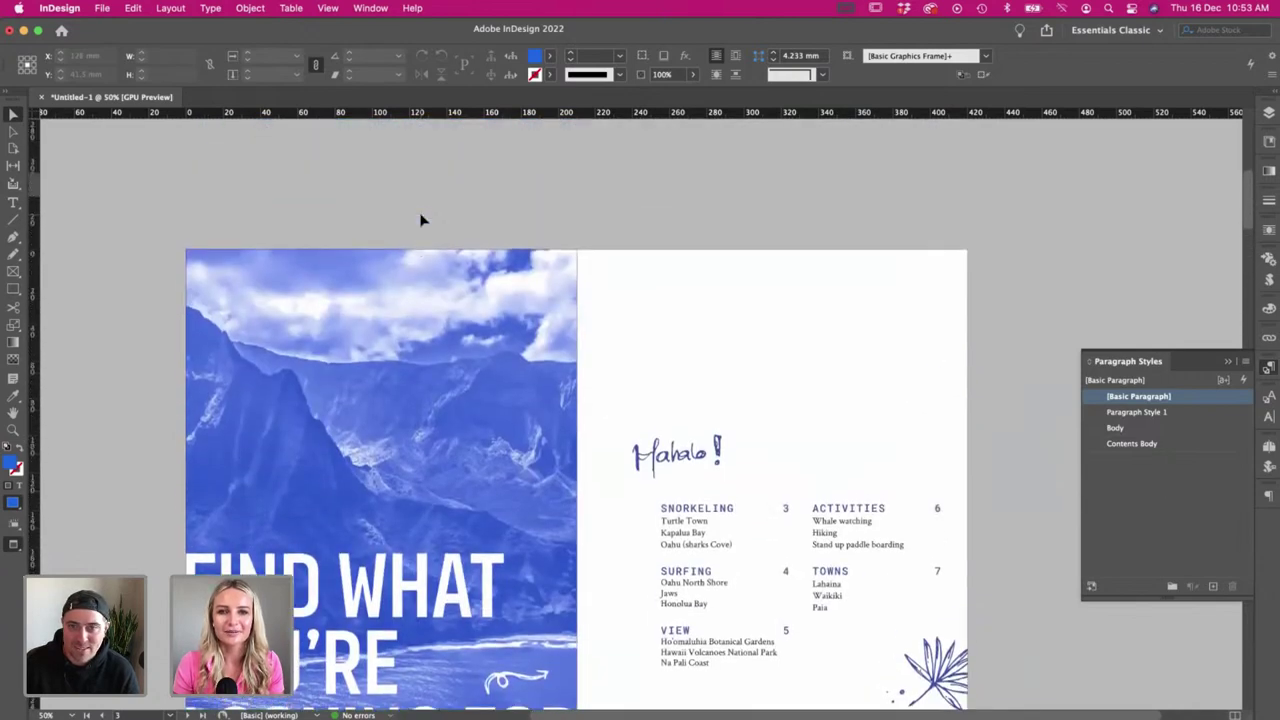
scroll(421, 220, up, 15)
scroll(421, 220, right, 3)
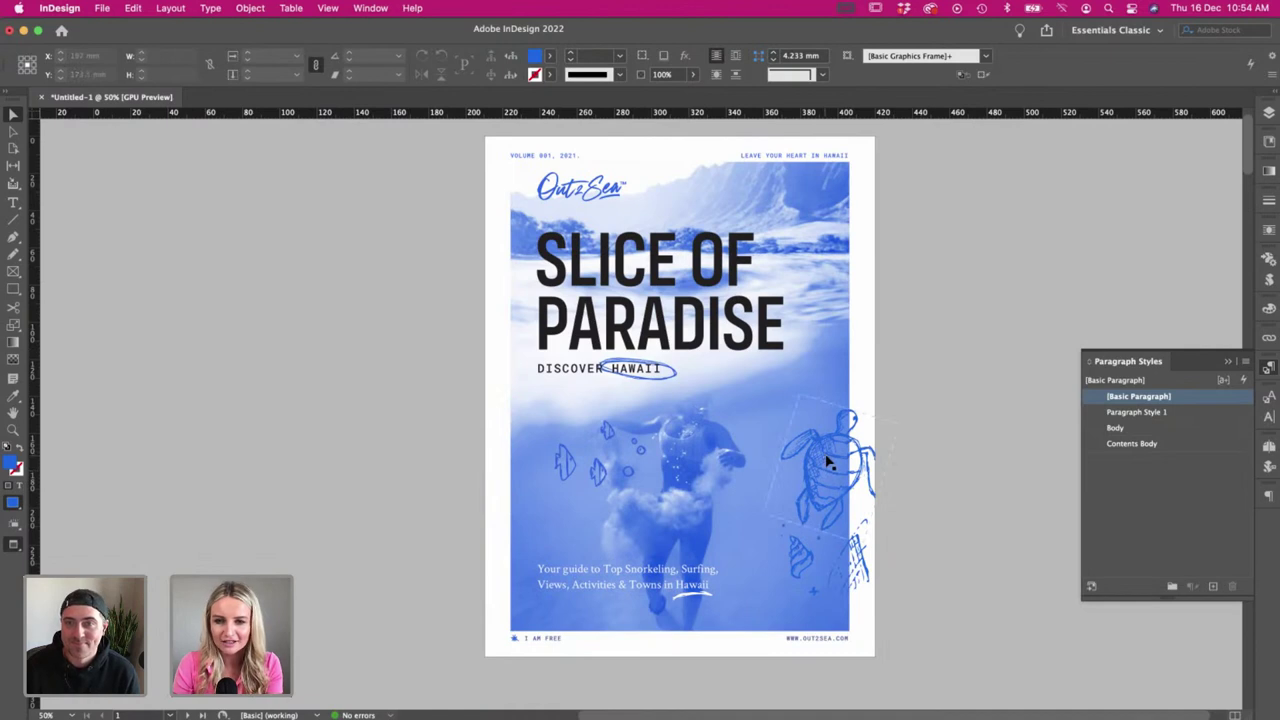
scroll(554, 398, left, 1)
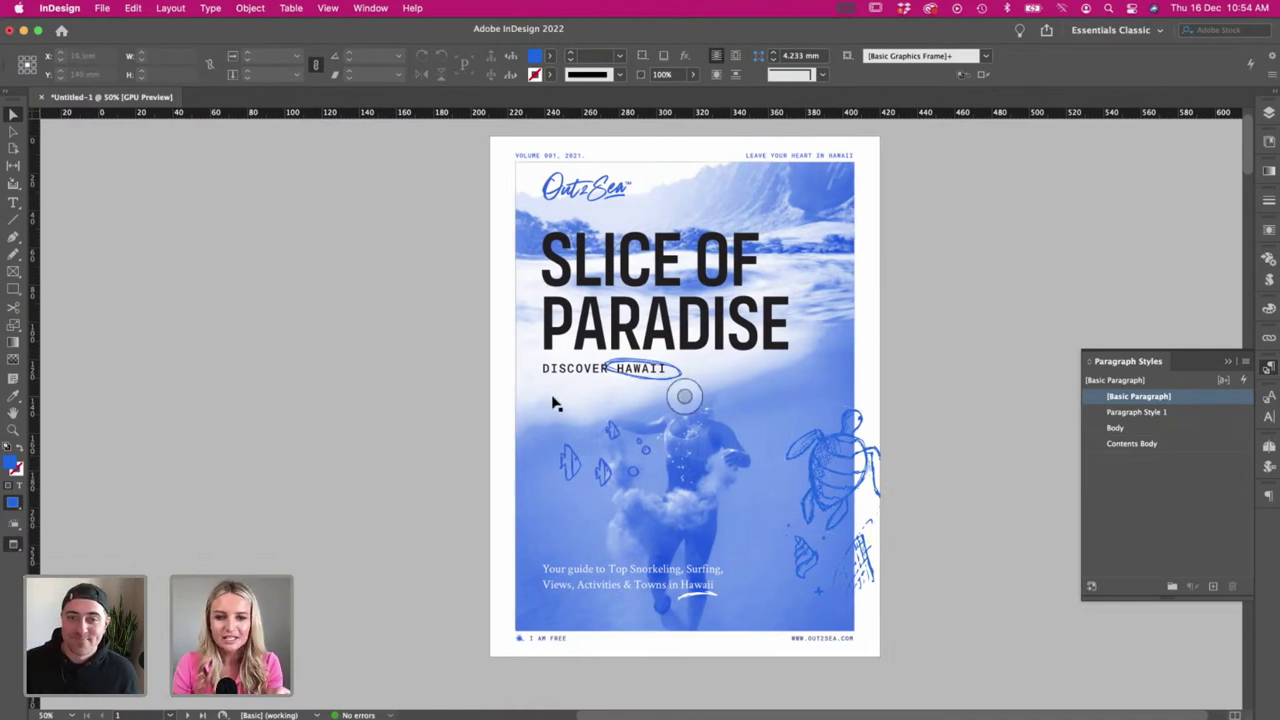
scroll(472, 379, left, 1)
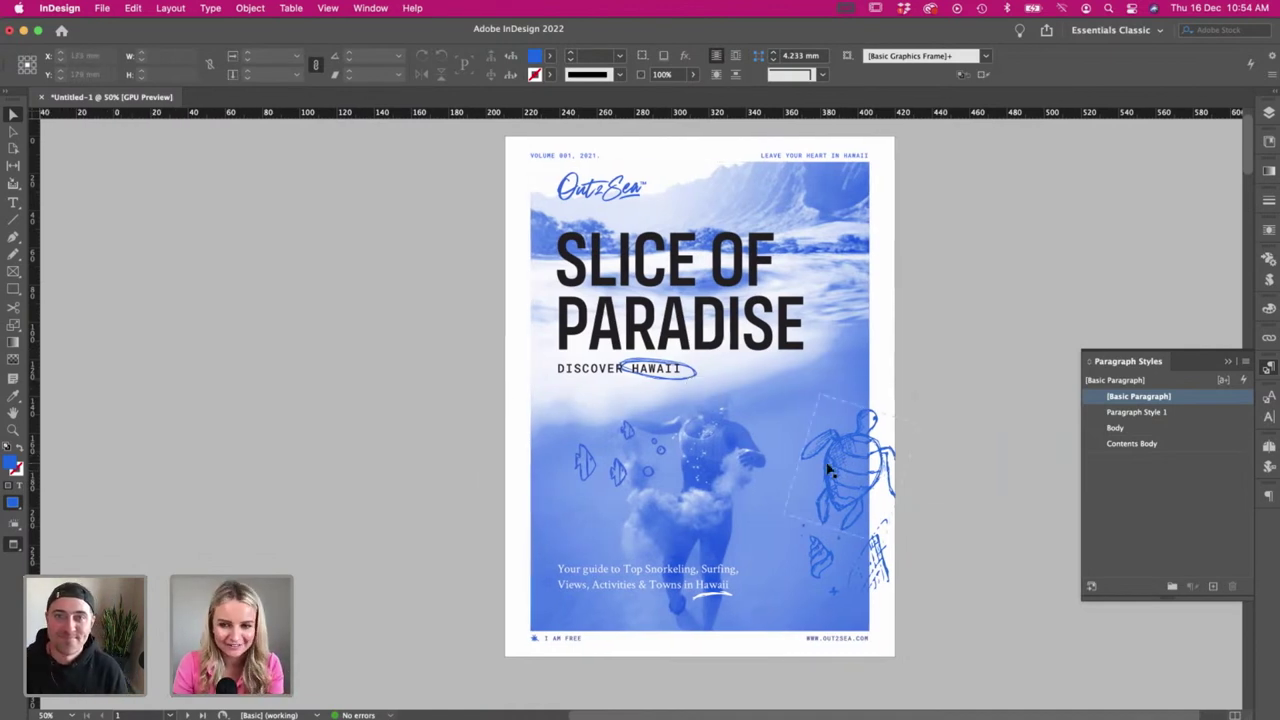
- Review the contents spread and the snorkeling spread for consistency with the cover's blue photos and sketches
scroll(828, 470, down, 5)
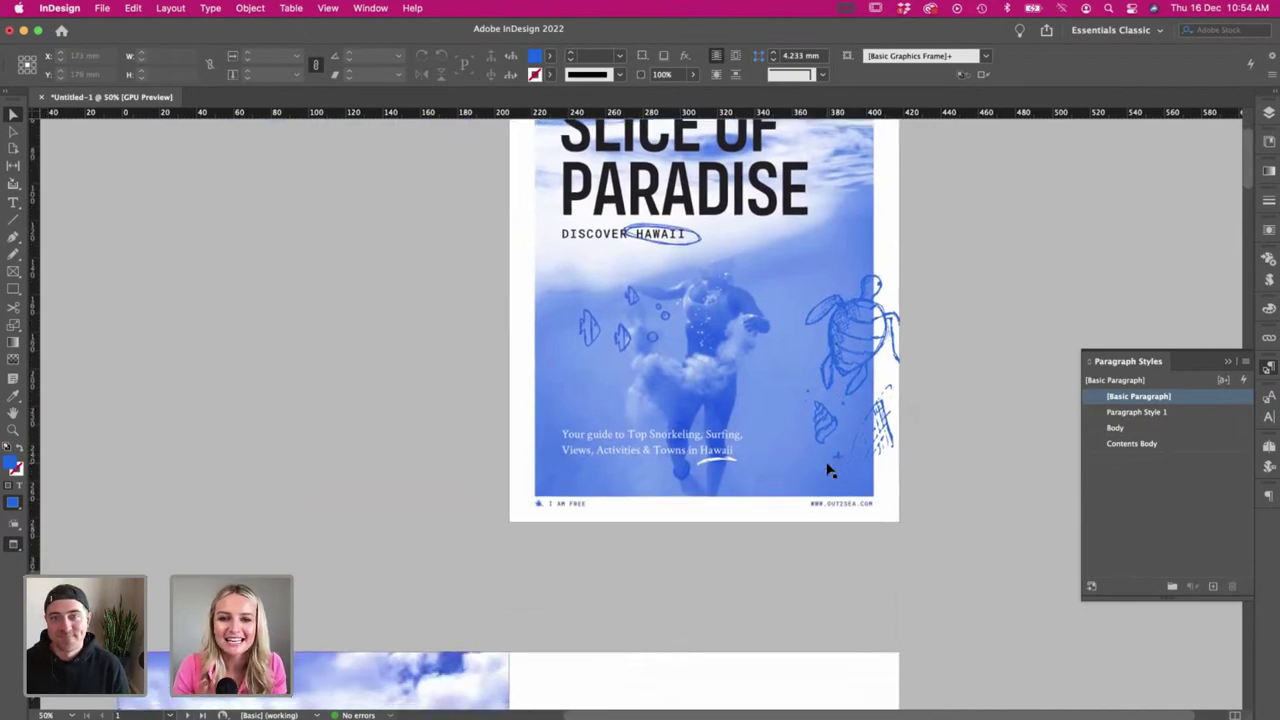
scroll(828, 470, left, 2)
scroll(828, 470, down, 8)
scroll(828, 470, left, 1)
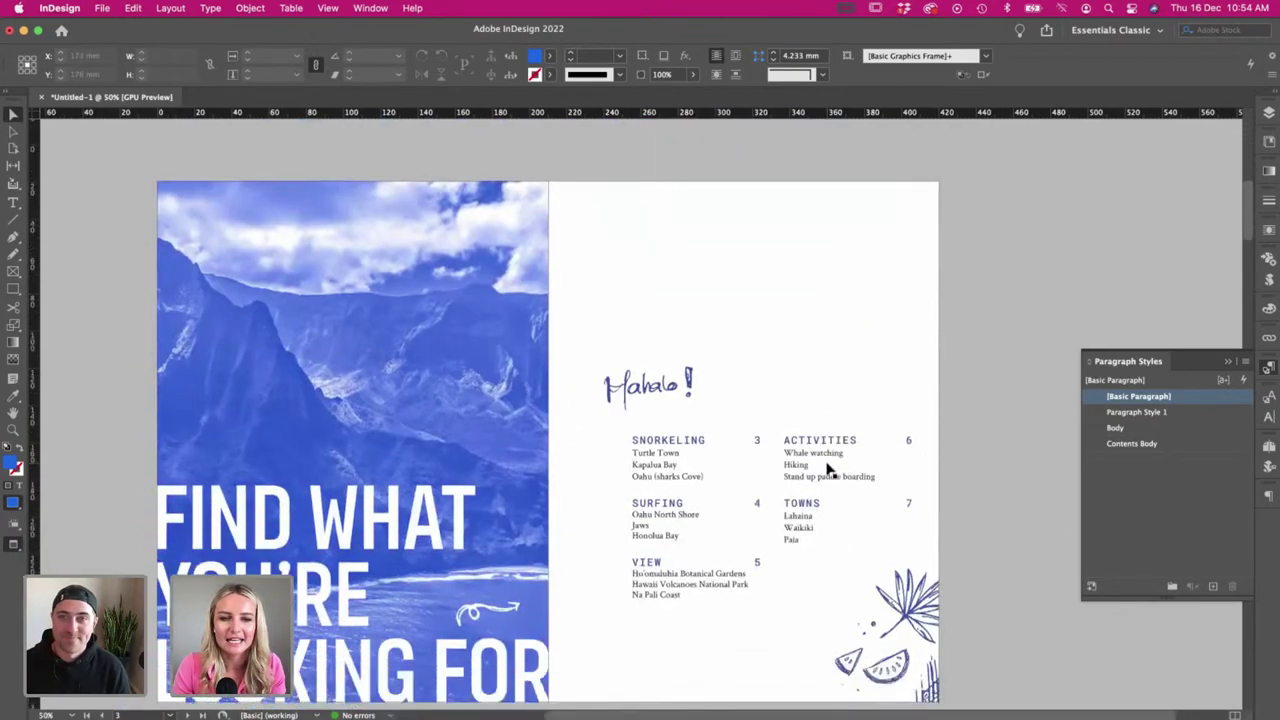
scroll(829, 470, down, 1)
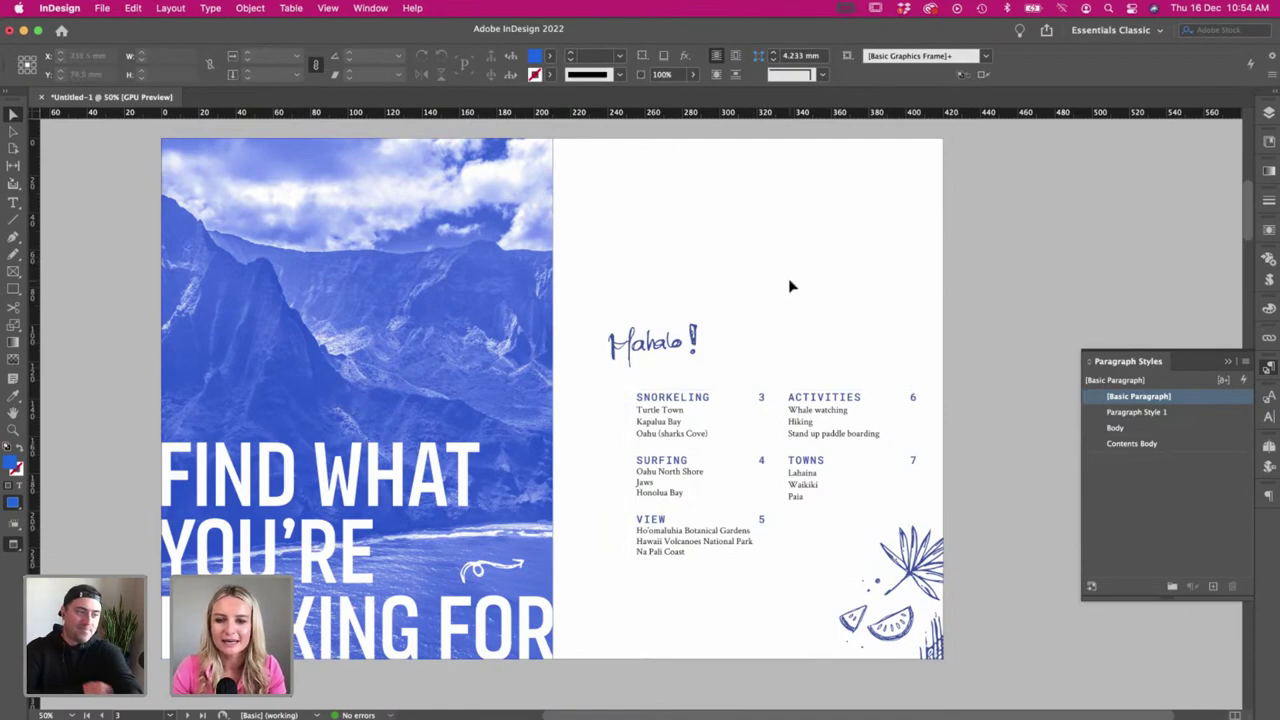
scroll(790, 287, left, 2)
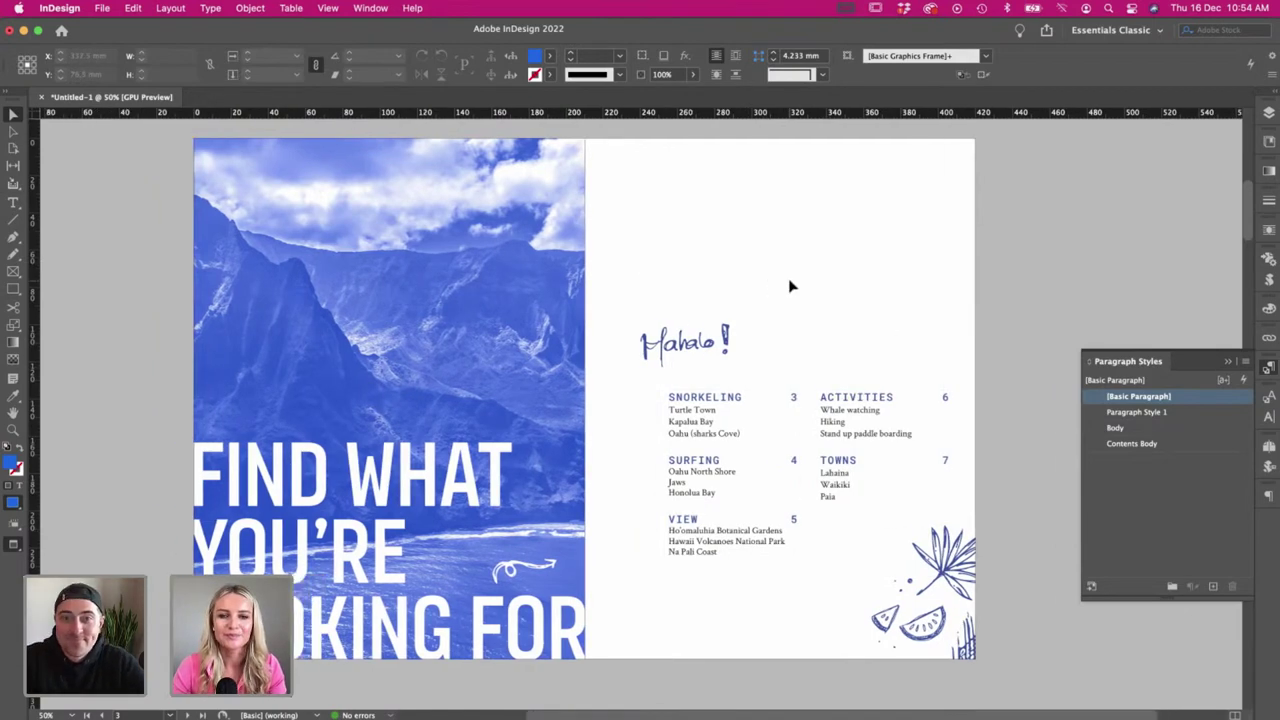
scroll(790, 287, down, 10)
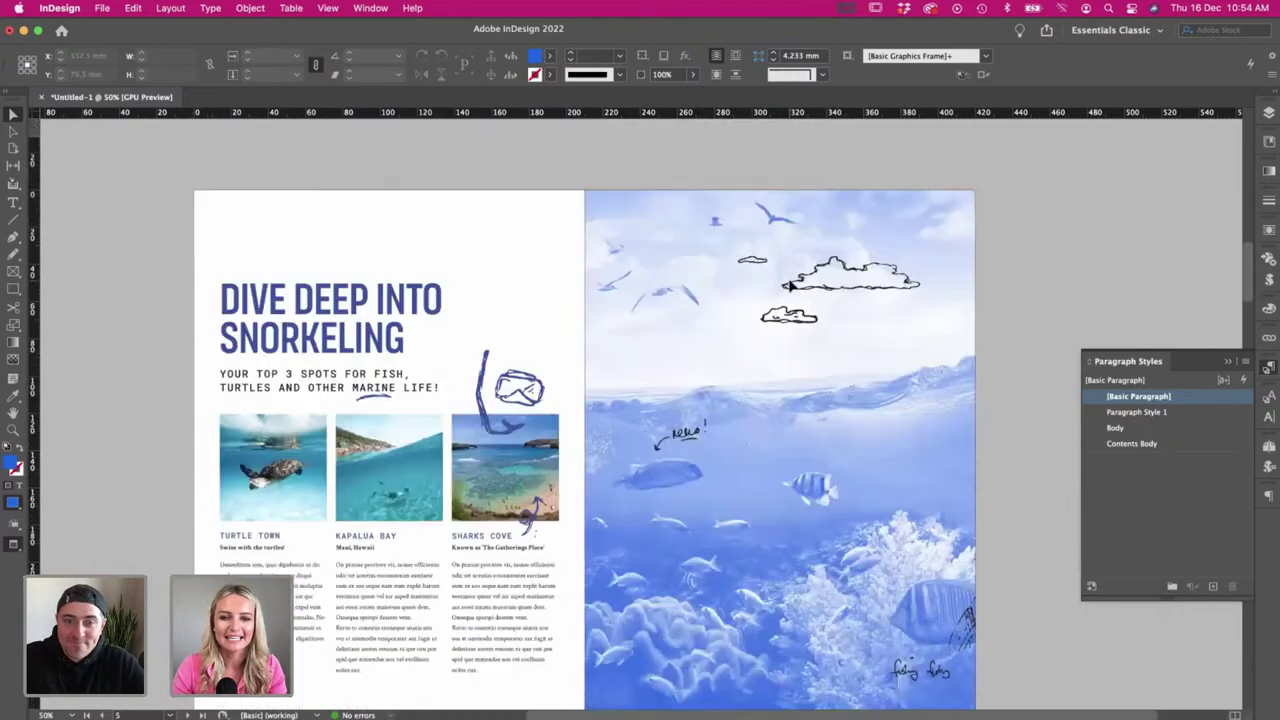
scroll(790, 287, down, 2)
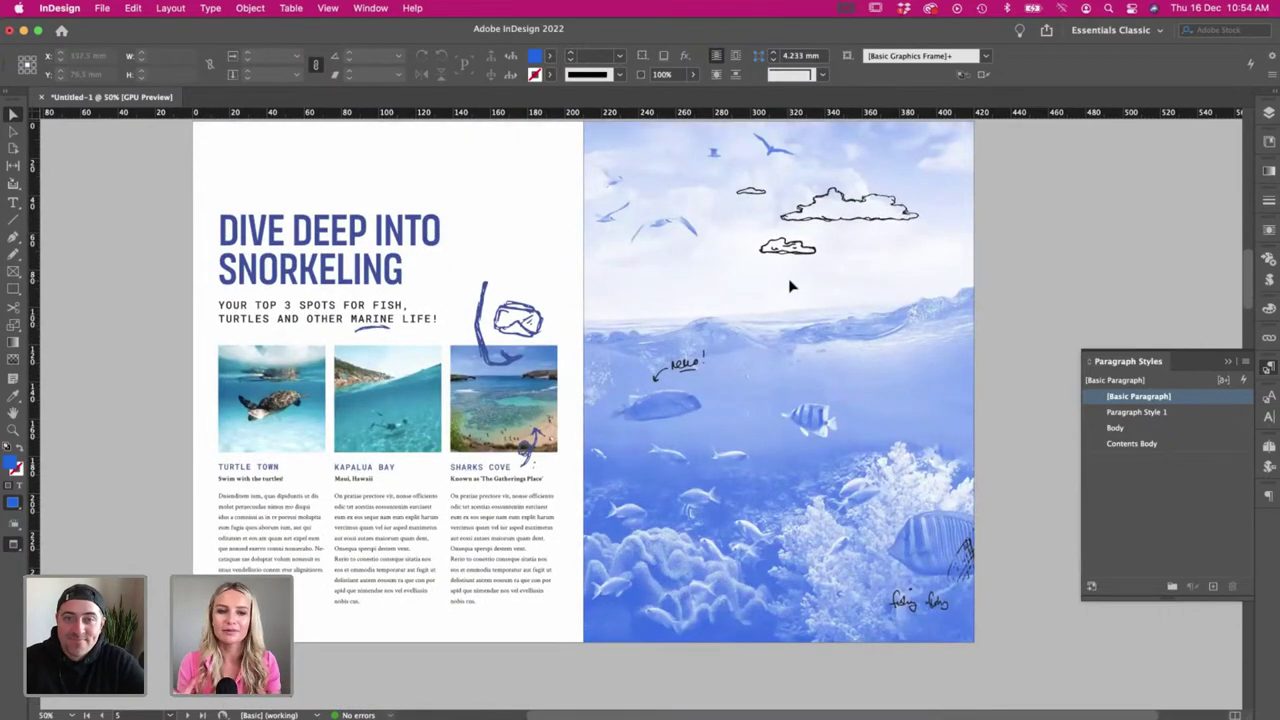
scroll(371, 271, up, 2)
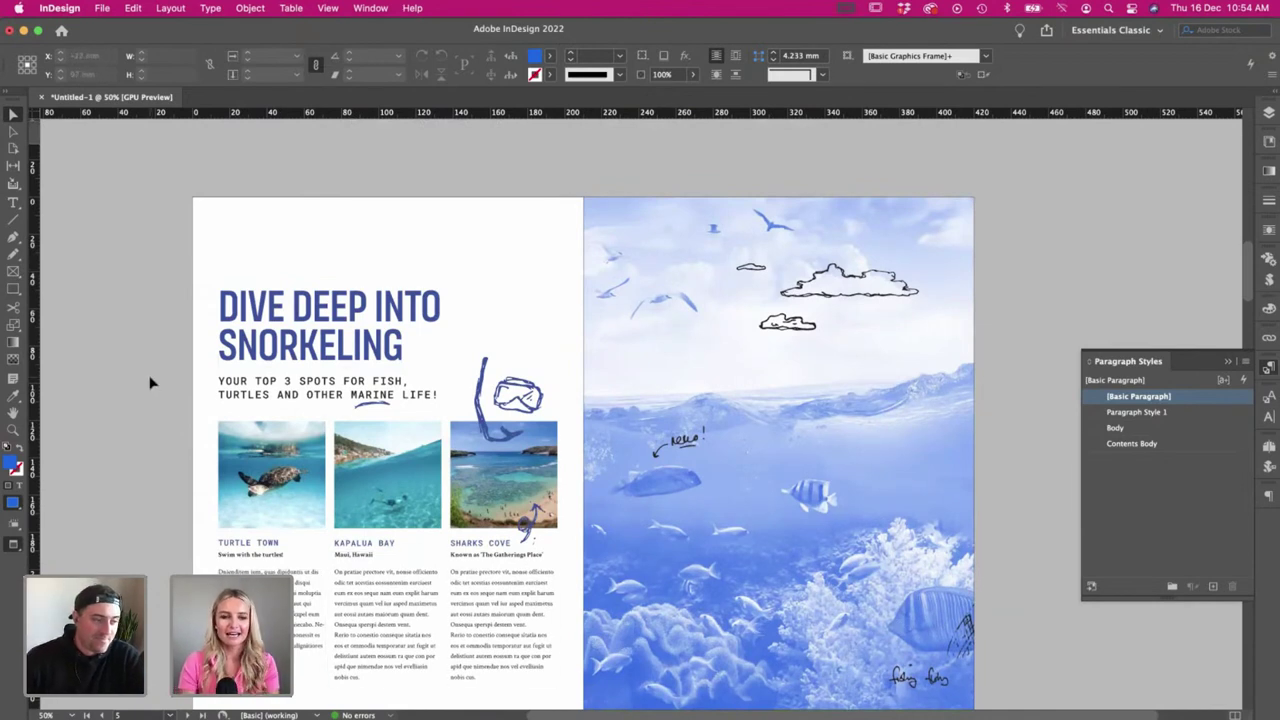
scroll(150, 382, down, 2)
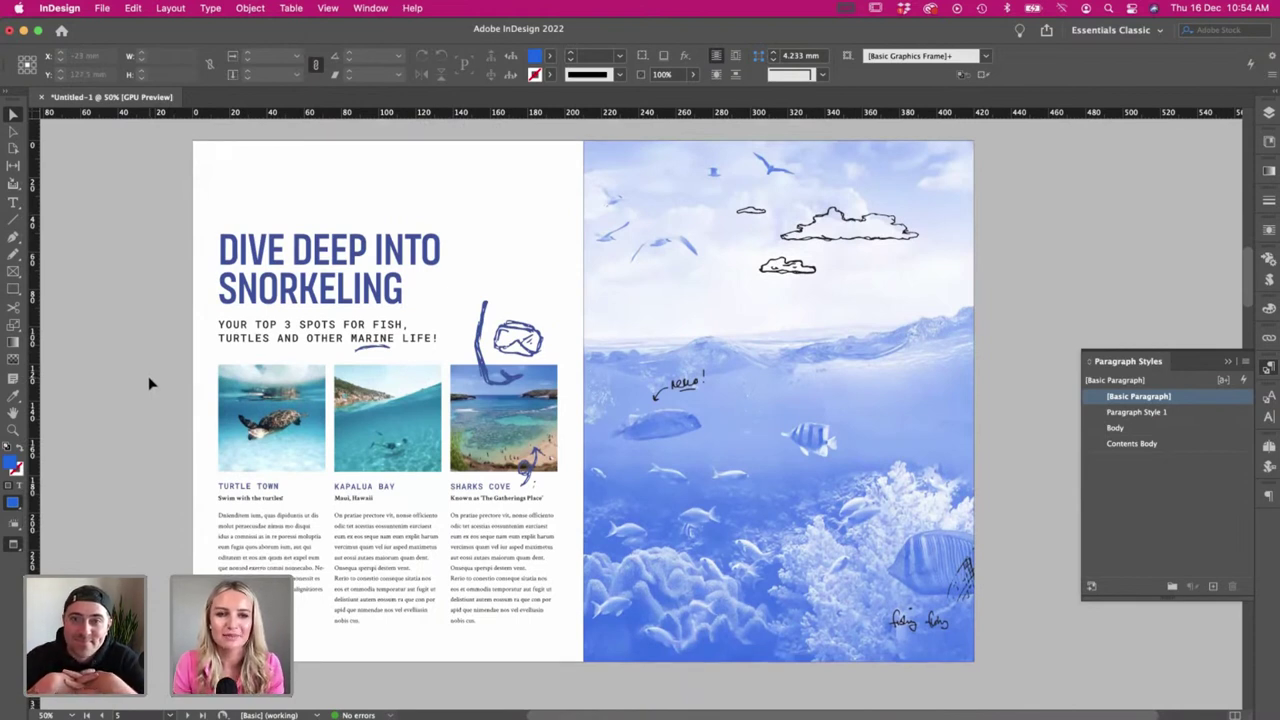
scroll(150, 382, up, 1)
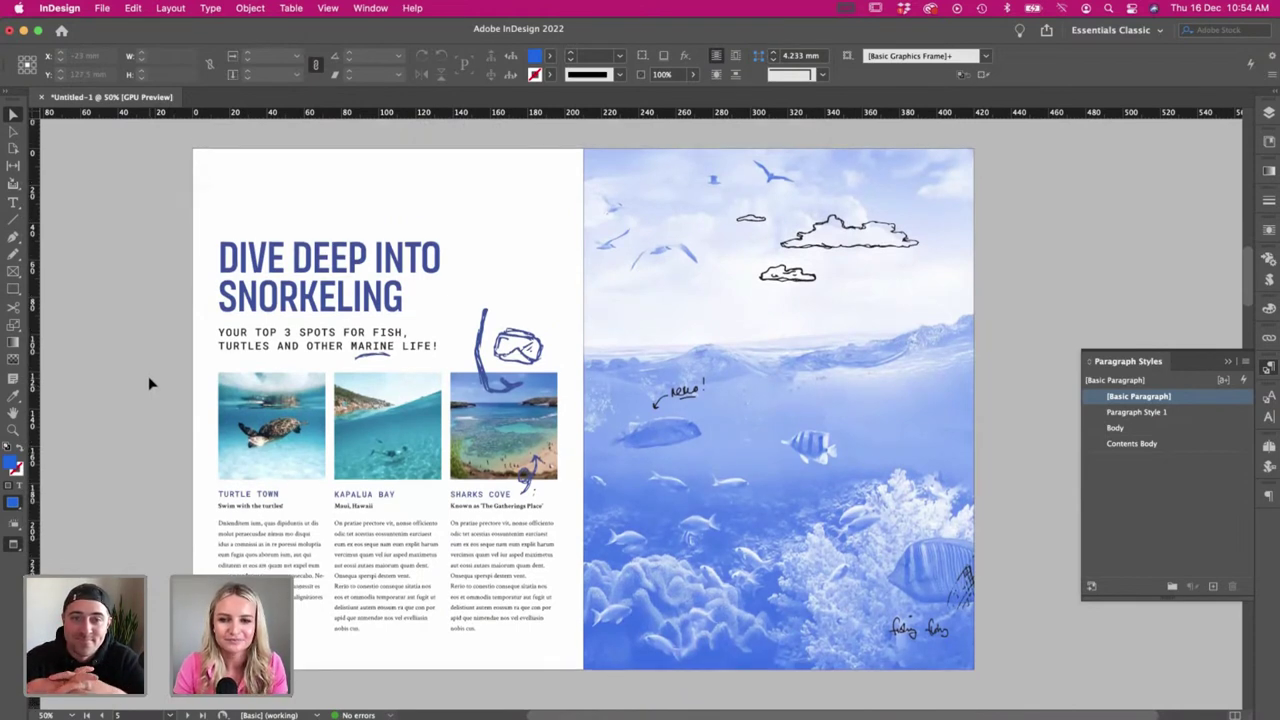
scroll(150, 383, down, 1)
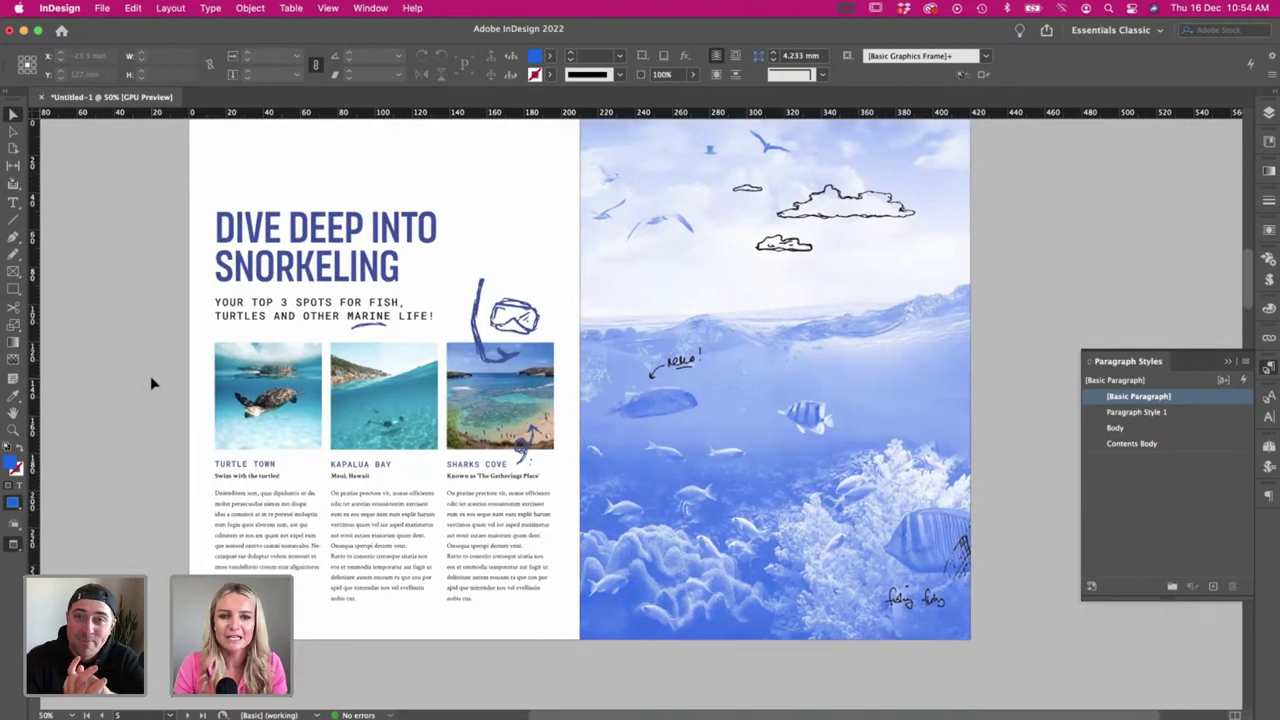
click(222, 311)
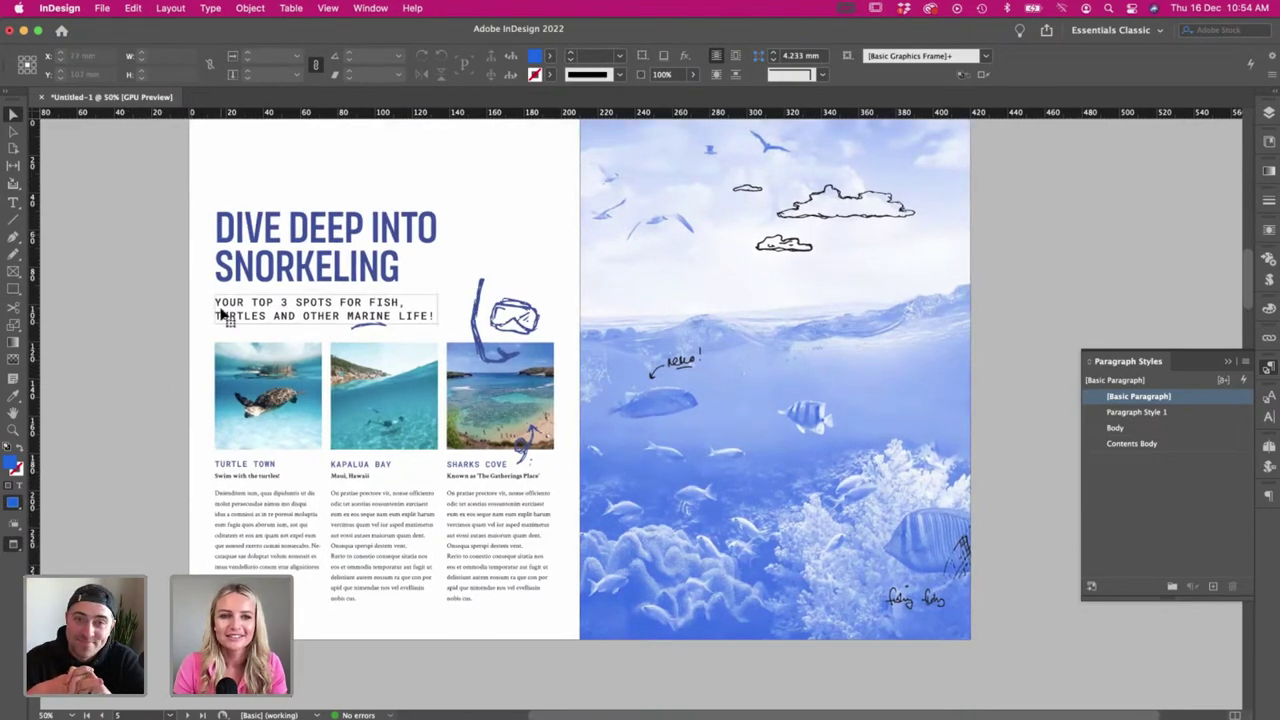
click(522, 157)
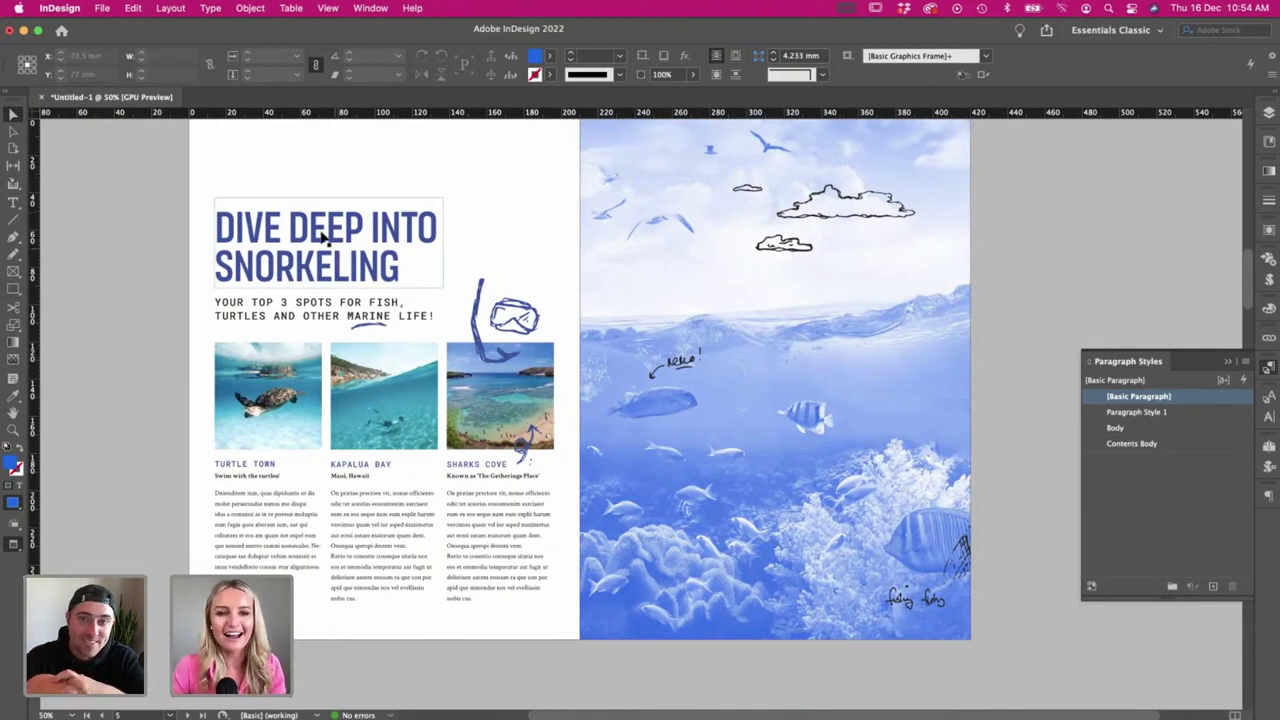
key(super+s)
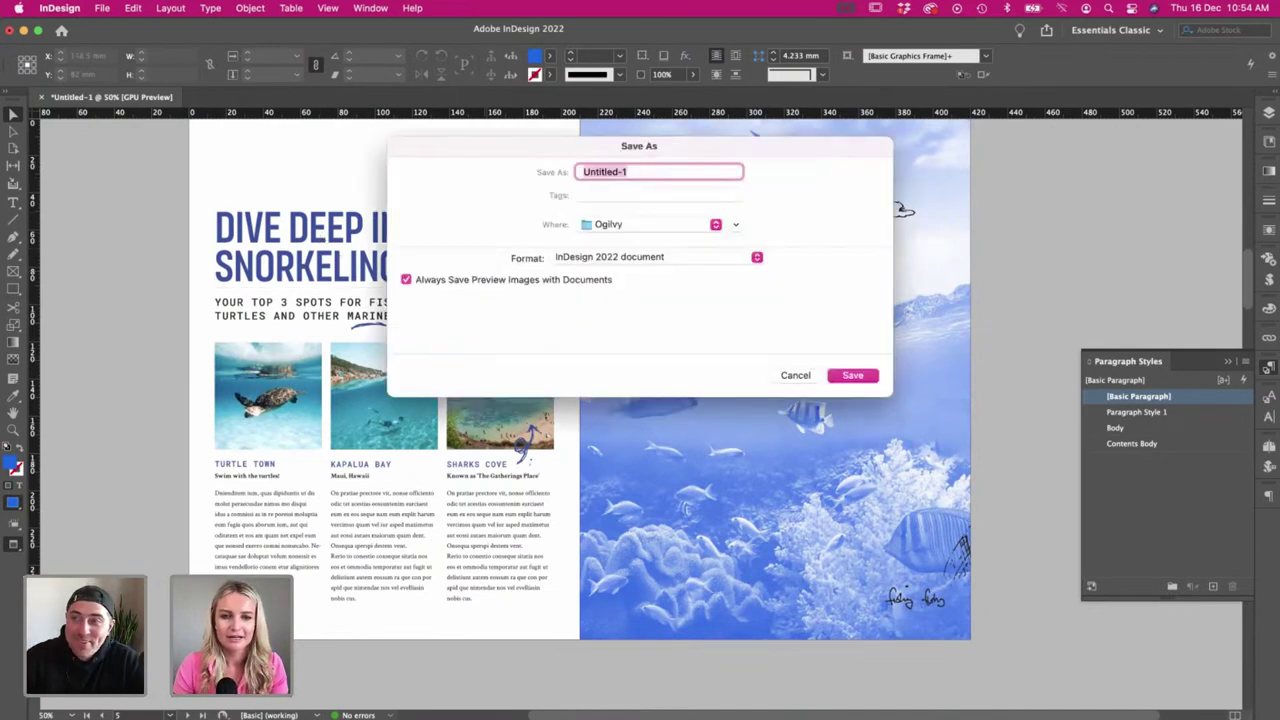
click(794, 376)
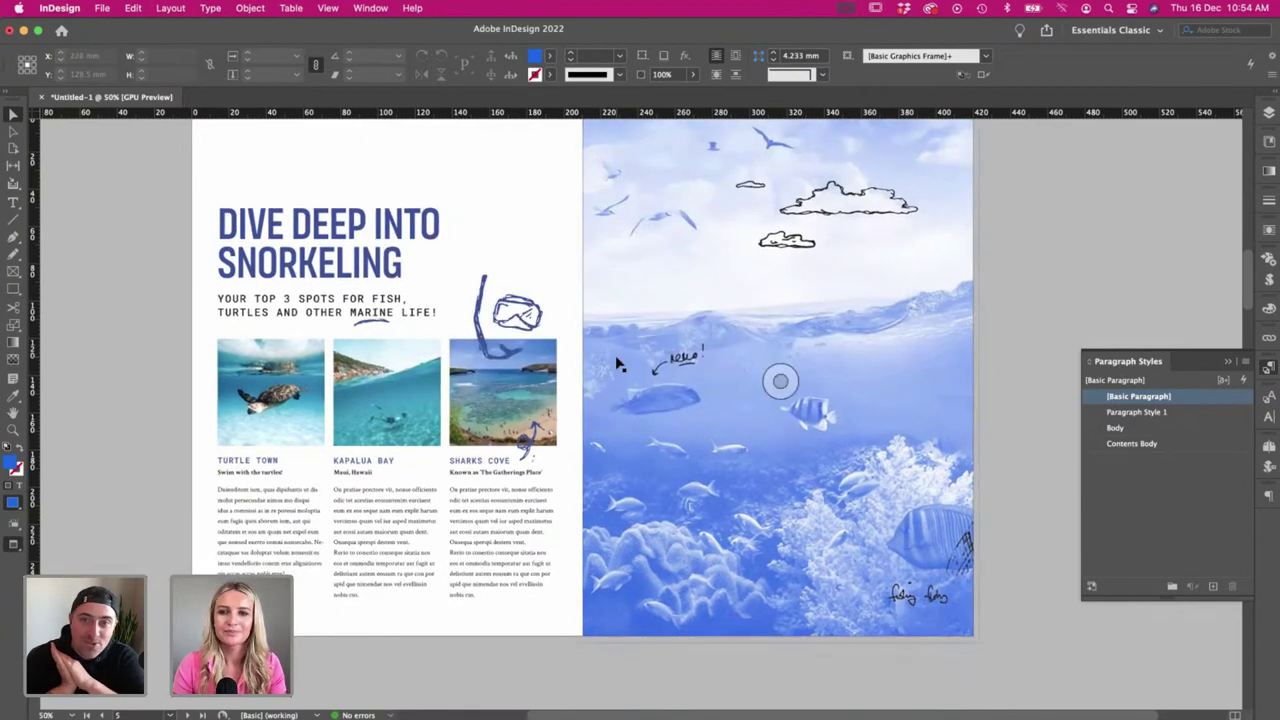
scroll(700, 370, left, 1)
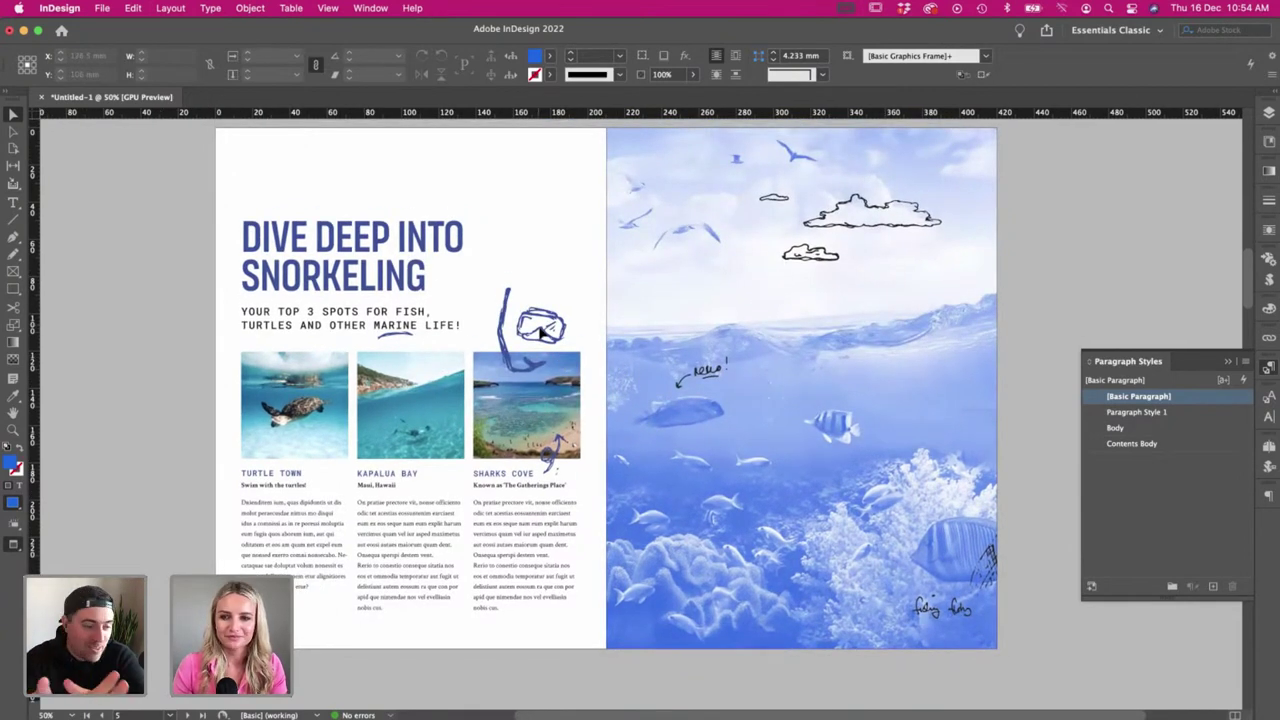